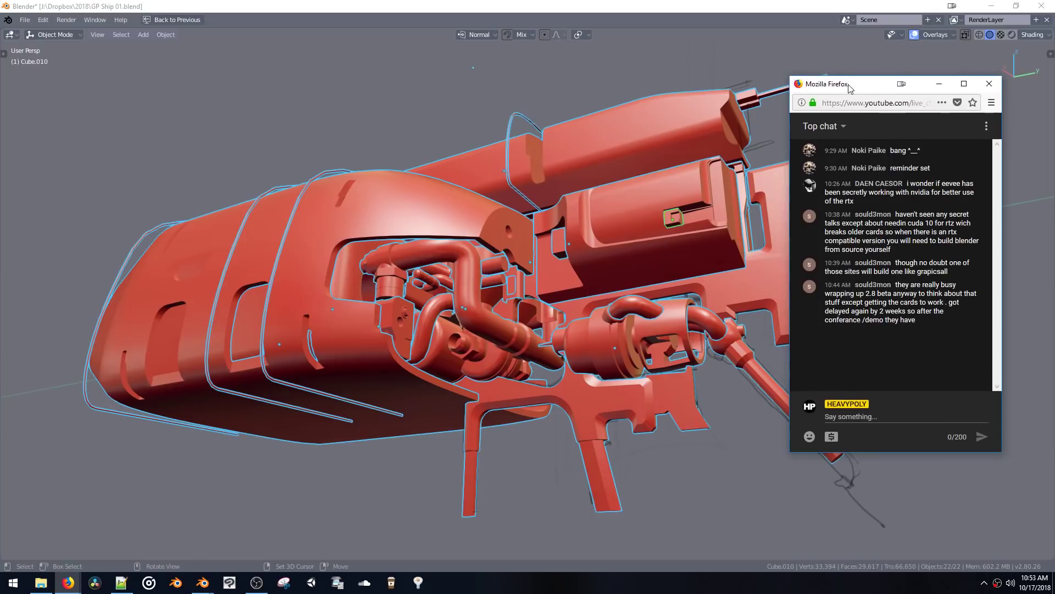
Step: Resize and arrange the Blender window and a narrow browser chat window side by side so they do not overlap
{"action": "left_click_drag", "start_coordinate": [848, 88], "coordinate": [902, 27]}
{"action": "double_click", "coordinate": [870, 10]}
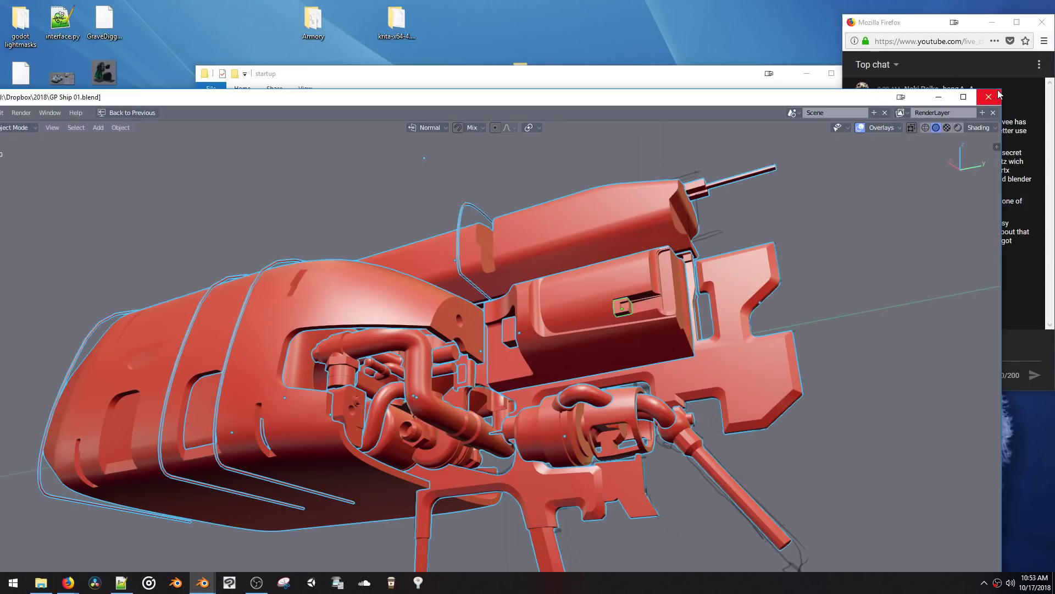
{"action": "left_click_drag", "start_coordinate": [1002, 89], "coordinate": [842, 1]}
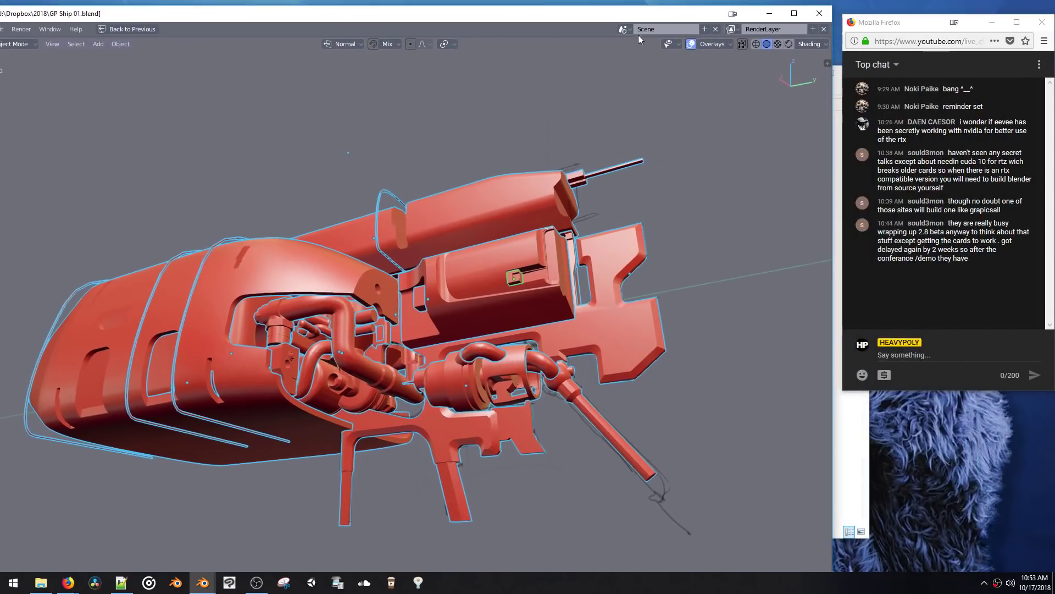
{"action": "left_click_drag", "start_coordinate": [650, 20], "coordinate": [681, 25]}
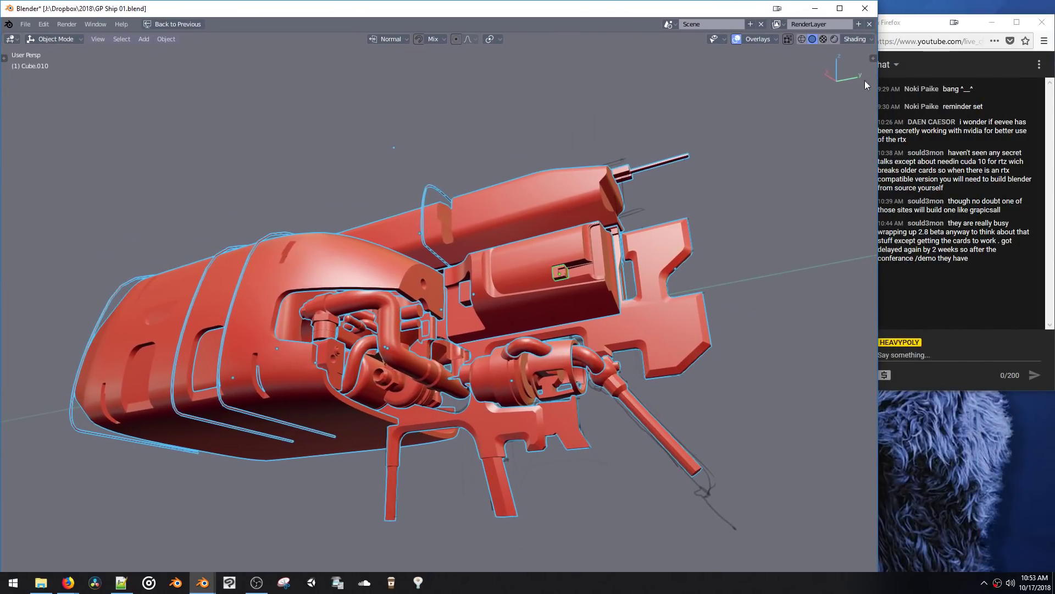
{"action": "left_click_drag", "start_coordinate": [881, 91], "coordinate": [839, 103]}
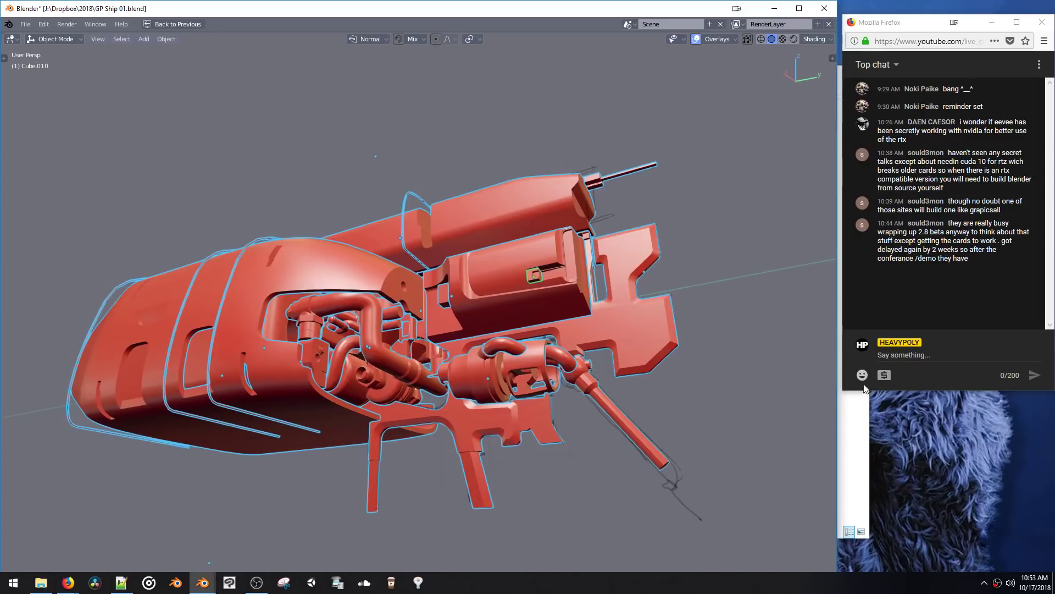
{"action": "left_click_drag", "start_coordinate": [843, 390], "coordinate": [902, 574]}
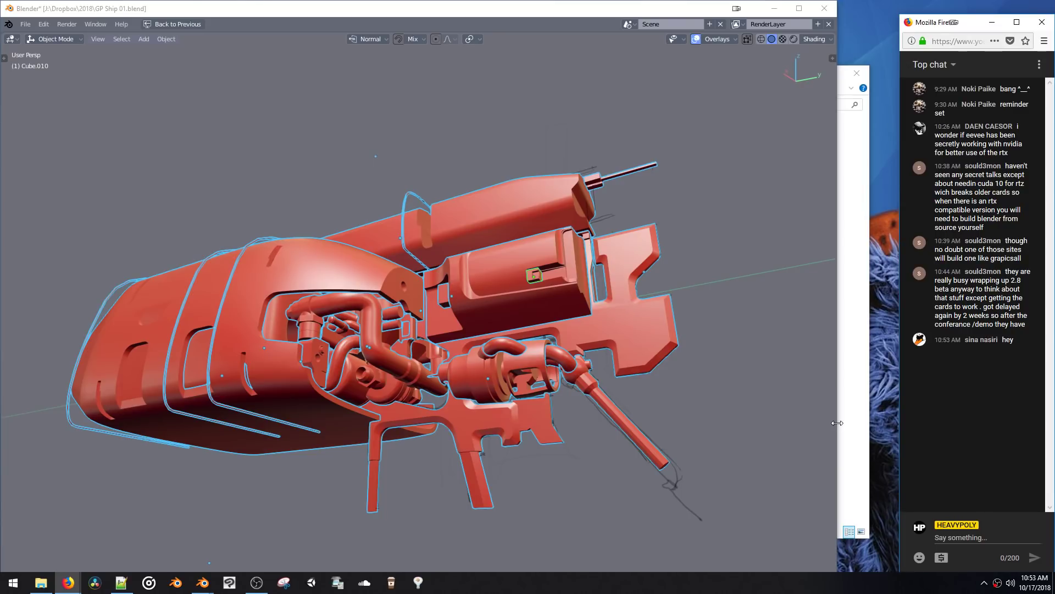
{"action": "left_click_drag", "start_coordinate": [837, 423], "coordinate": [900, 421]}
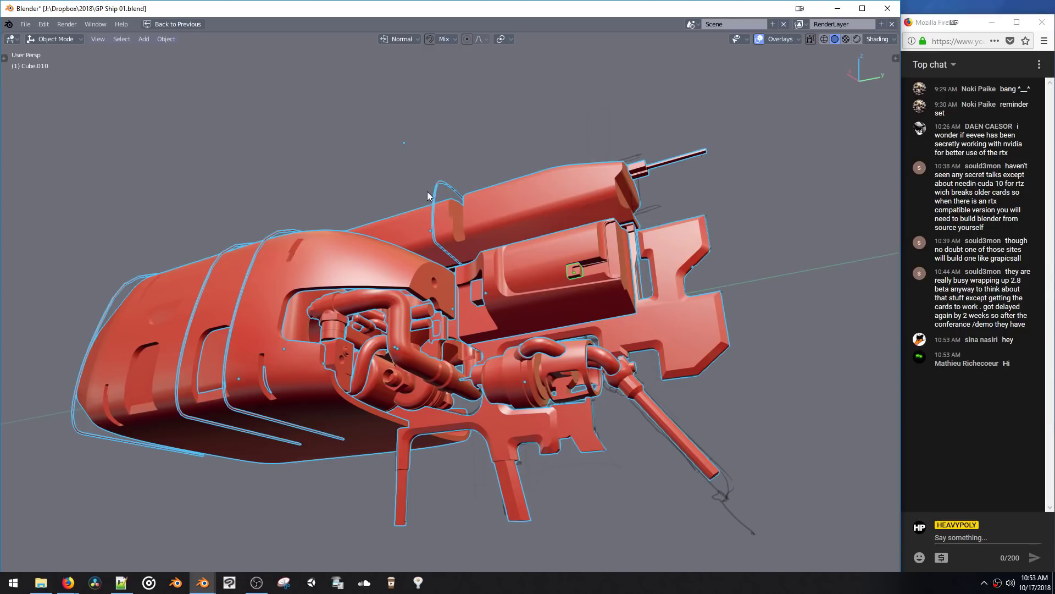
Step: Raise the system volume to 18 and move the chat window up flush with the screen's upper edge
{"action": "key", "text": "alt+Tab"}
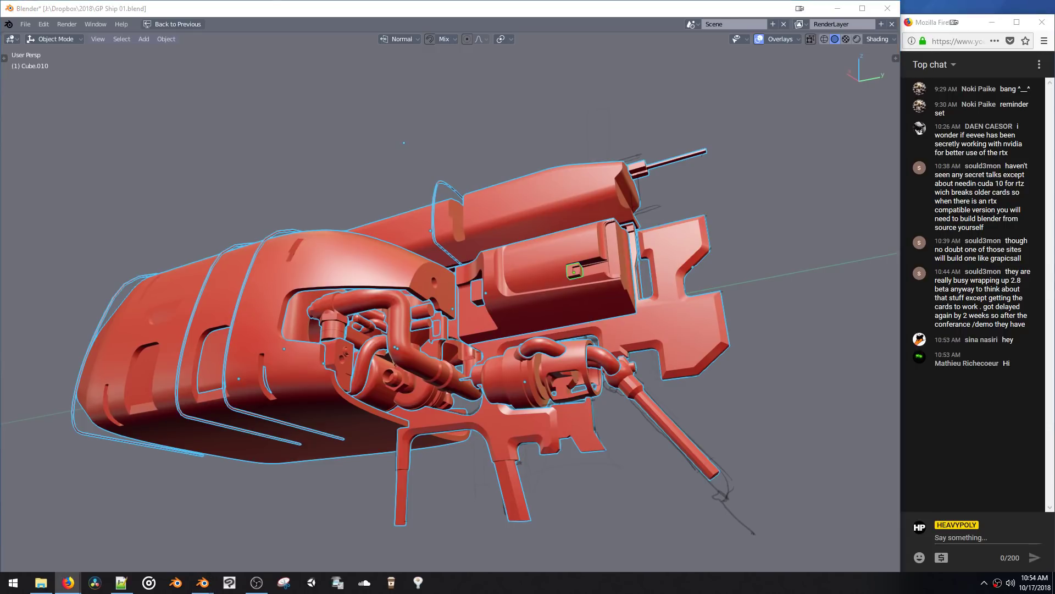
{"action": "key", "text": "XF86AudioRaiseVolume"}
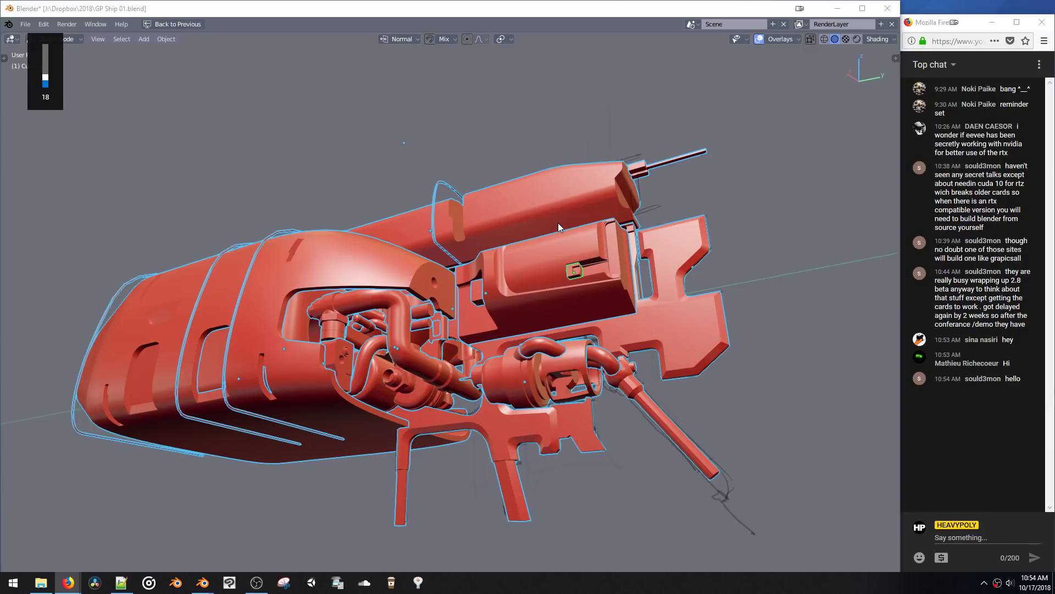
{"action": "left_click", "coordinate": [772, 366]}
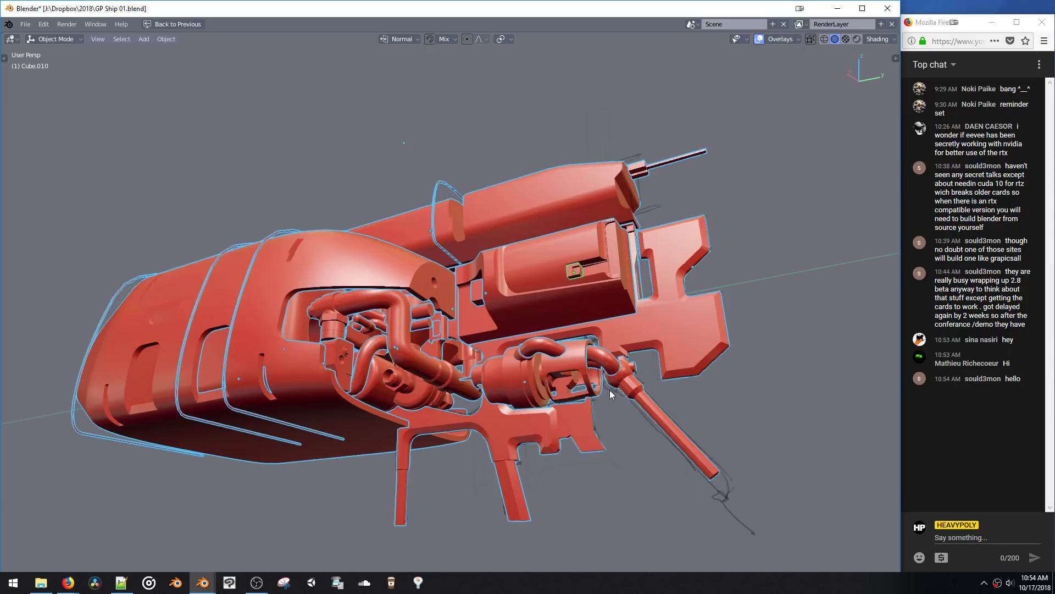
{"action": "middle_click_drag", "start_coordinate": [610, 389], "coordinate": [579, 335]}
{"action": "scroll", "coordinate": [593, 329], "scroll_direction": "up", "scroll_amount": 3}
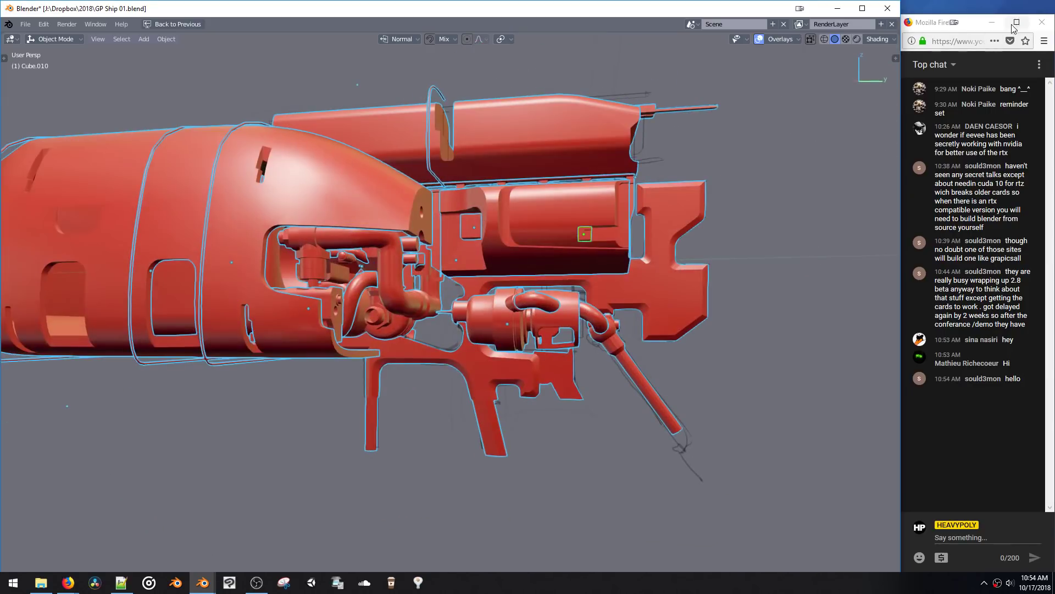
{"action": "left_click_drag", "start_coordinate": [976, 18], "coordinate": [976, 3]}
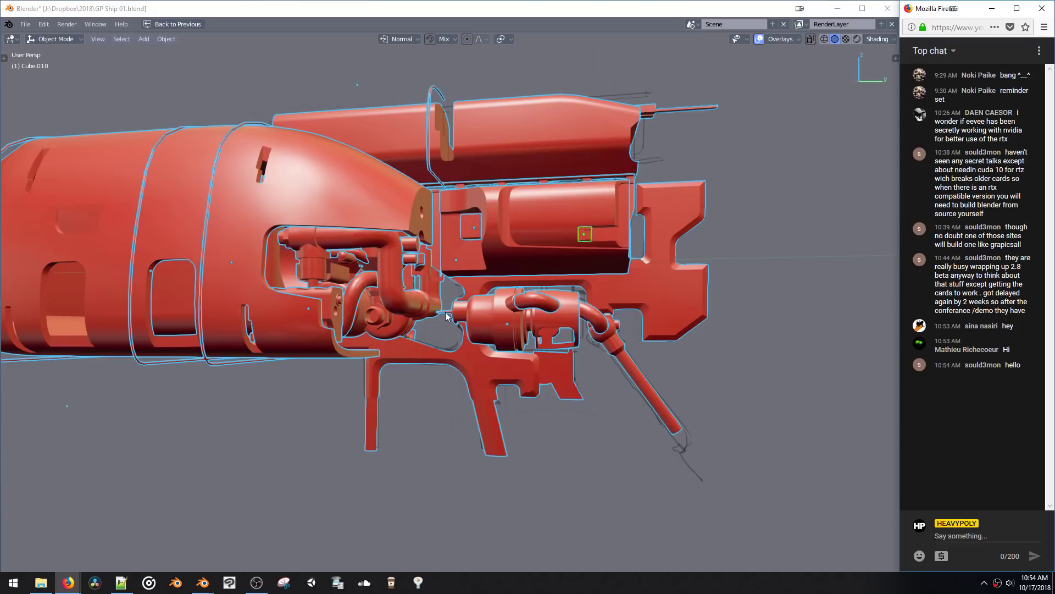
Step: In Edit Mode, move the small bracket face below the cylindrical engine about 0.007 m along Y
{"action": "left_click", "coordinate": [426, 349]}
{"action": "middle_click_drag", "start_coordinate": [426, 349], "coordinate": [452, 302]}
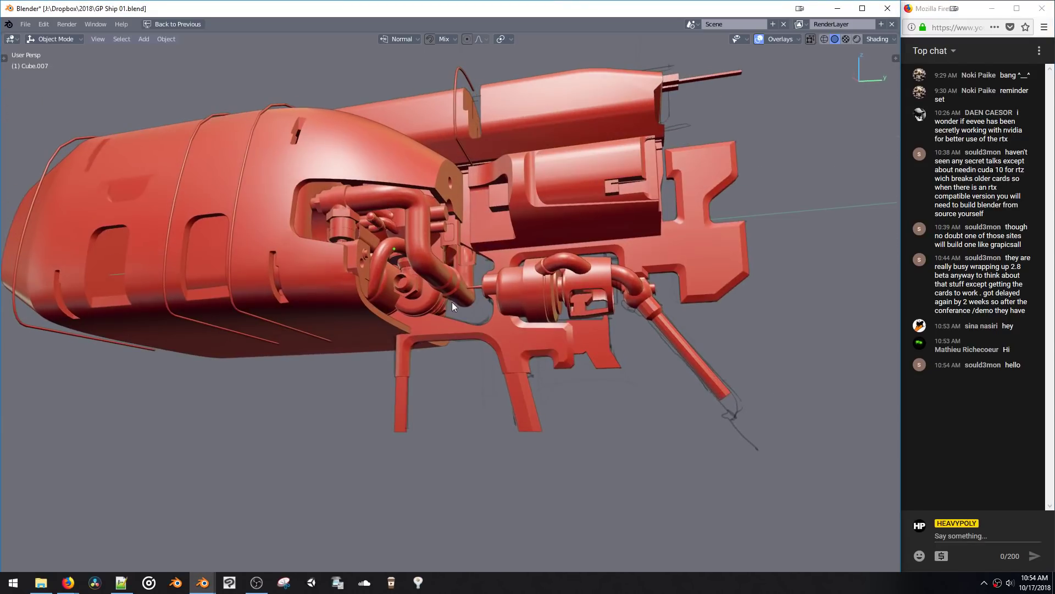
{"action": "left_click", "coordinate": [586, 348]}
{"action": "key", "text": "Tab"}
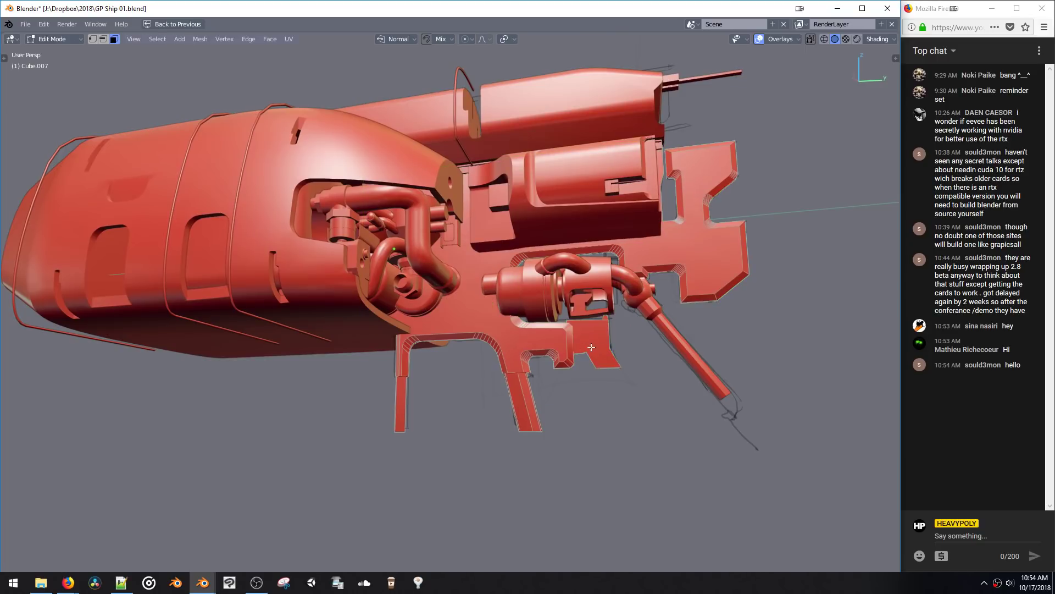
{"action": "key", "text": "KP_Decimal"}
{"action": "key", "text": "KP_3"}
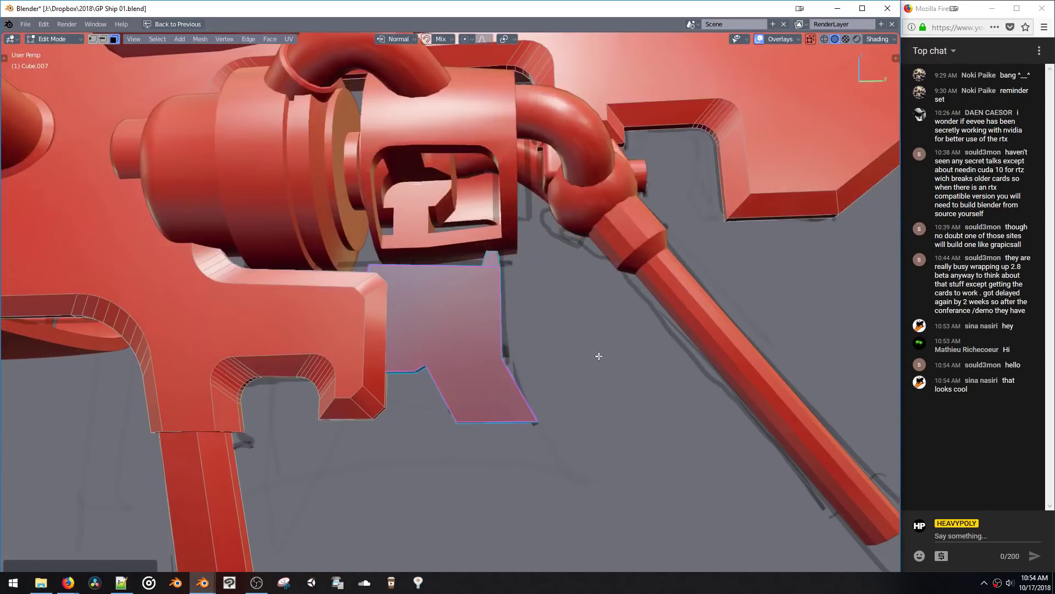
{"action": "key", "text": "g"}
{"action": "key", "text": "y"}
{"action": "left_click", "coordinate": [565, 328]}
{"action": "scroll", "coordinate": [565, 328], "scroll_direction": "down", "scroll_amount": 5}
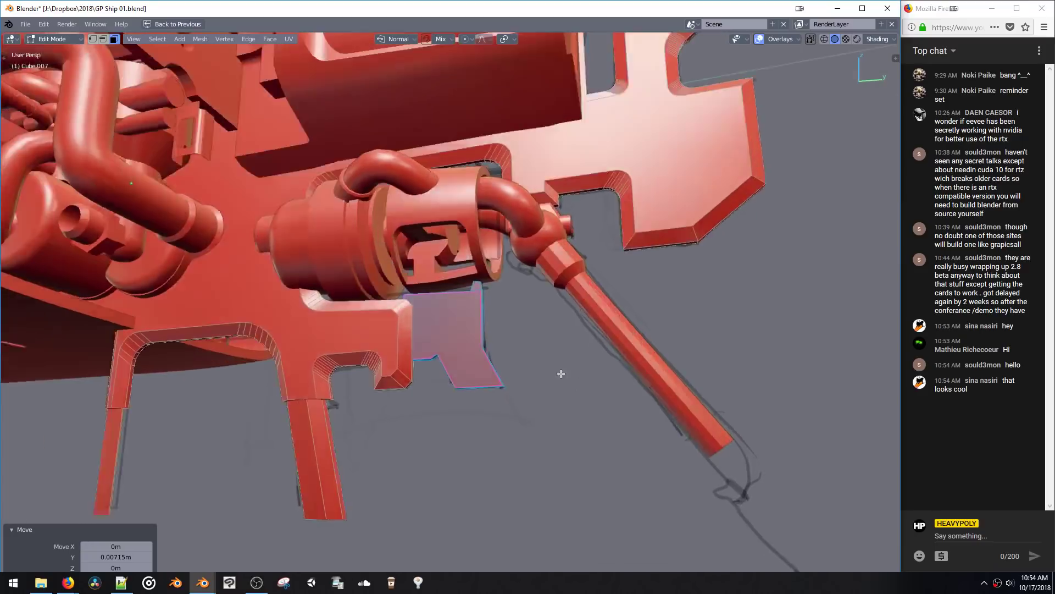
Step: Return to Object Mode and add a capsule metaball at the lower end of the diagonal leg
{"action": "middle_click_drag", "start_coordinate": [561, 370], "coordinate": [637, 378]}
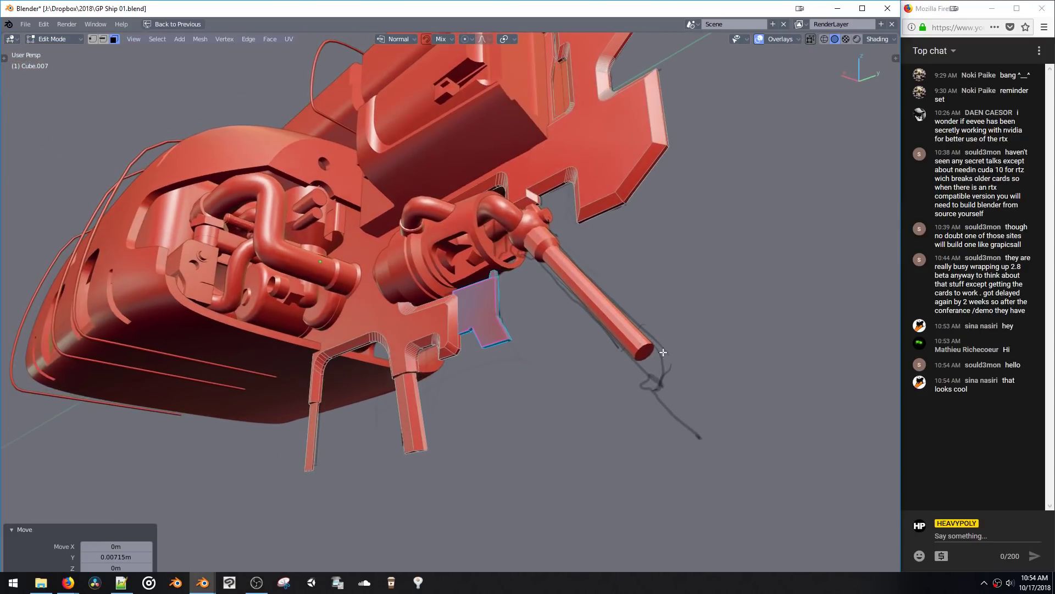
{"action": "key", "text": "ctrl+Tab"}
{"action": "left_click", "coordinate": [638, 396]}
{"action": "left_click", "coordinate": [599, 355]}
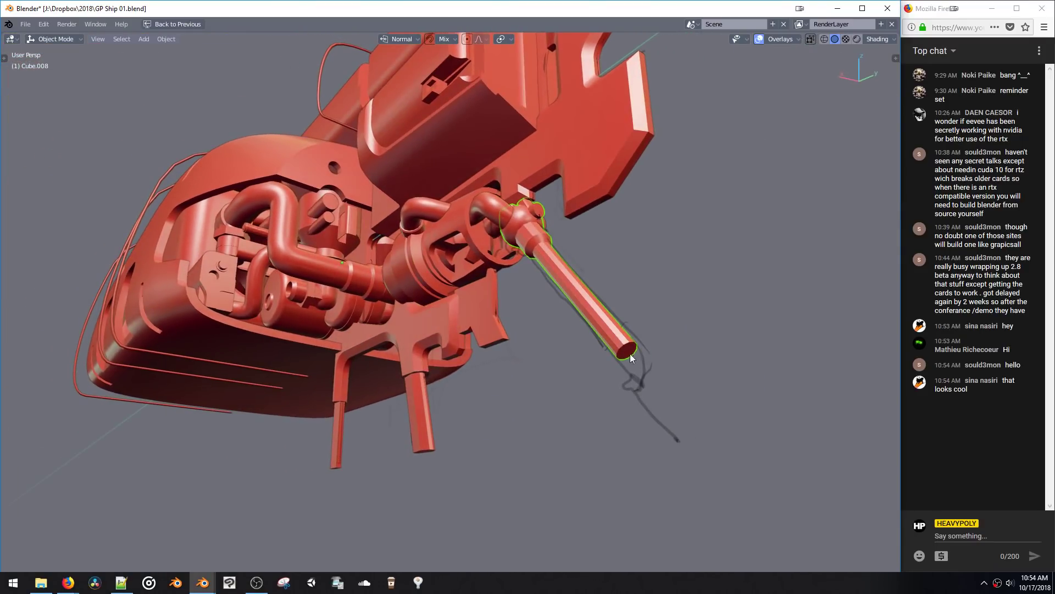
{"action": "key", "text": "shift+a"}
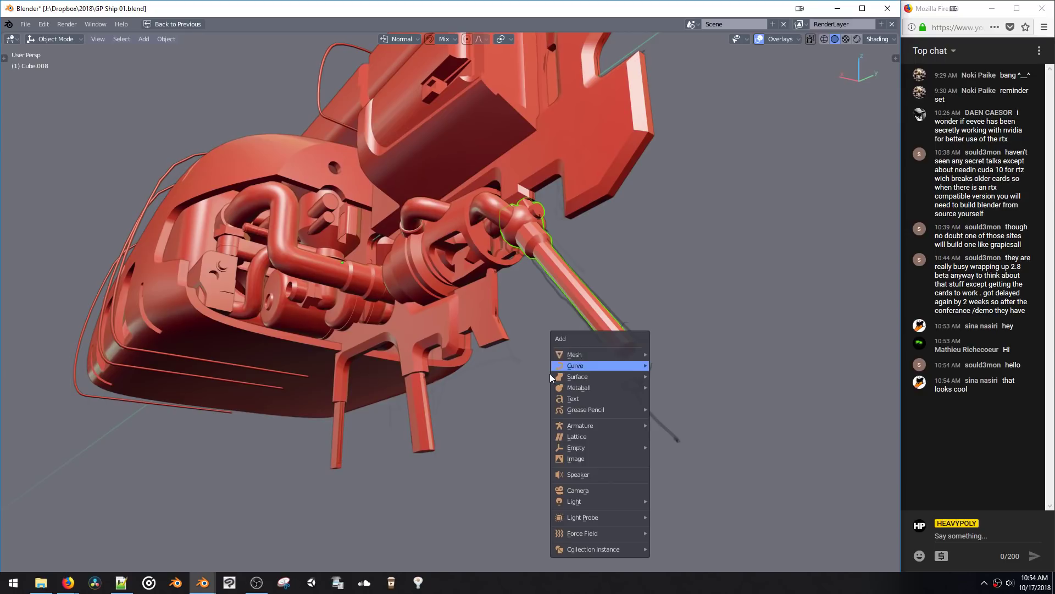
{"action": "key", "text": "Escape"}
{"action": "key", "text": "shift+a"}
{"action": "key", "text": "Escape"}
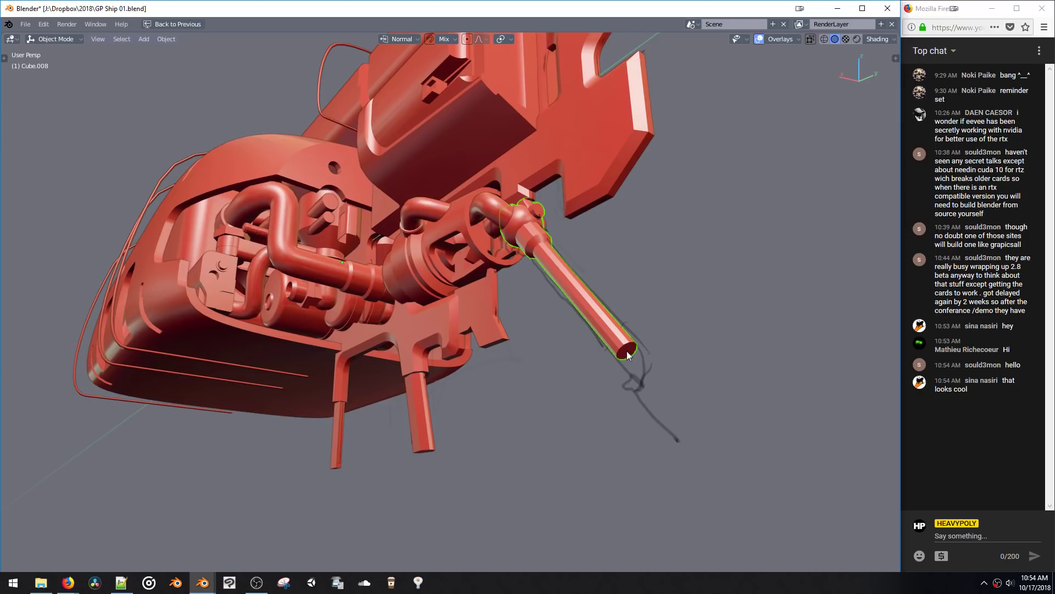
{"action": "key", "text": "shift+a"}
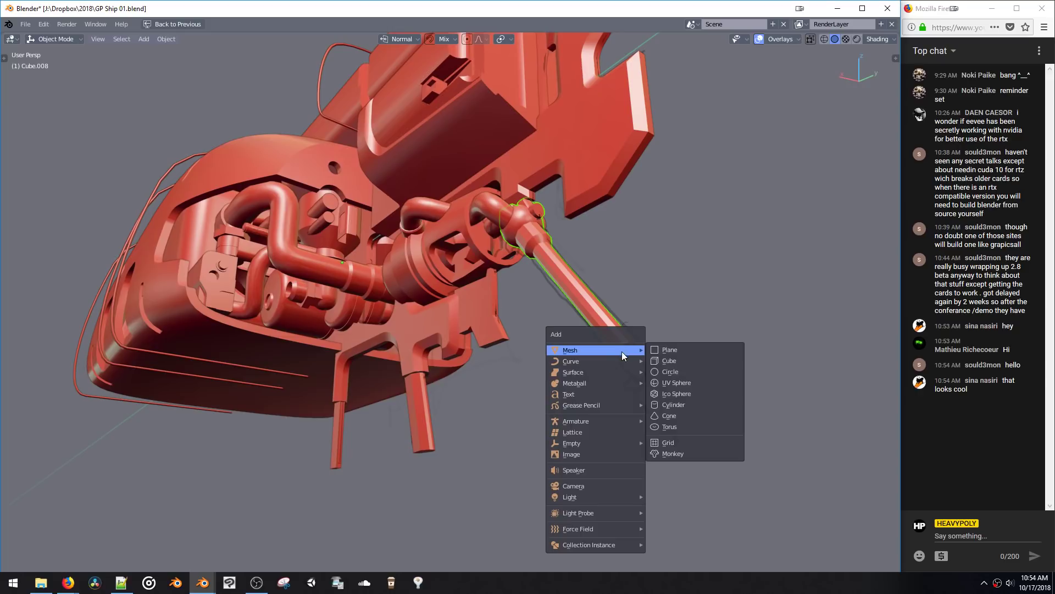
{"action": "mouse_move", "coordinate": [594, 389]}
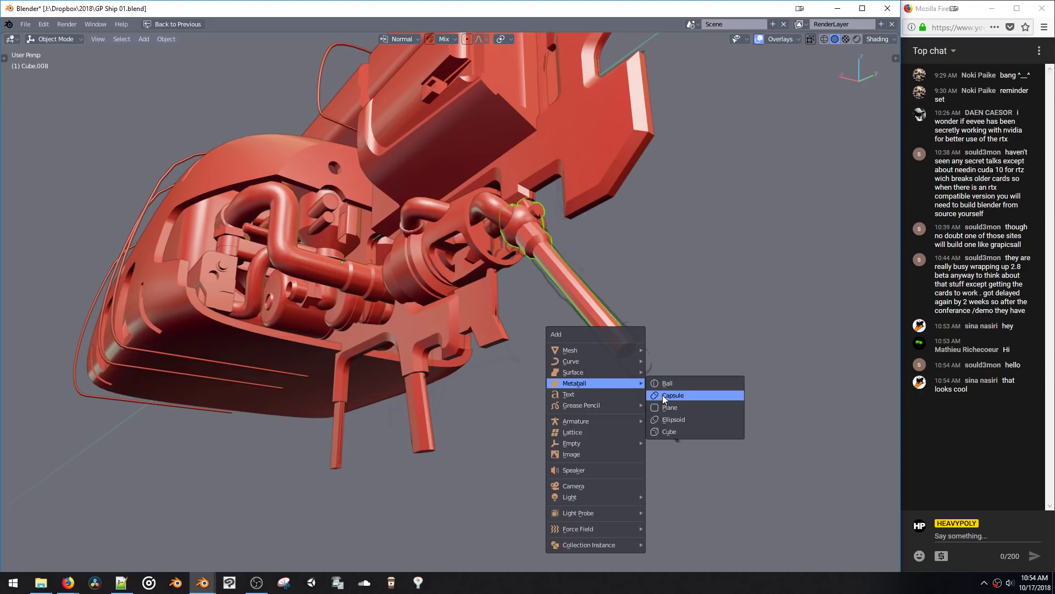
{"action": "left_click", "coordinate": [662, 395]}
Step: Scale the capsule metaball to about 0.037 so it fits the end of the diagonal leg
{"action": "key", "text": "s"}
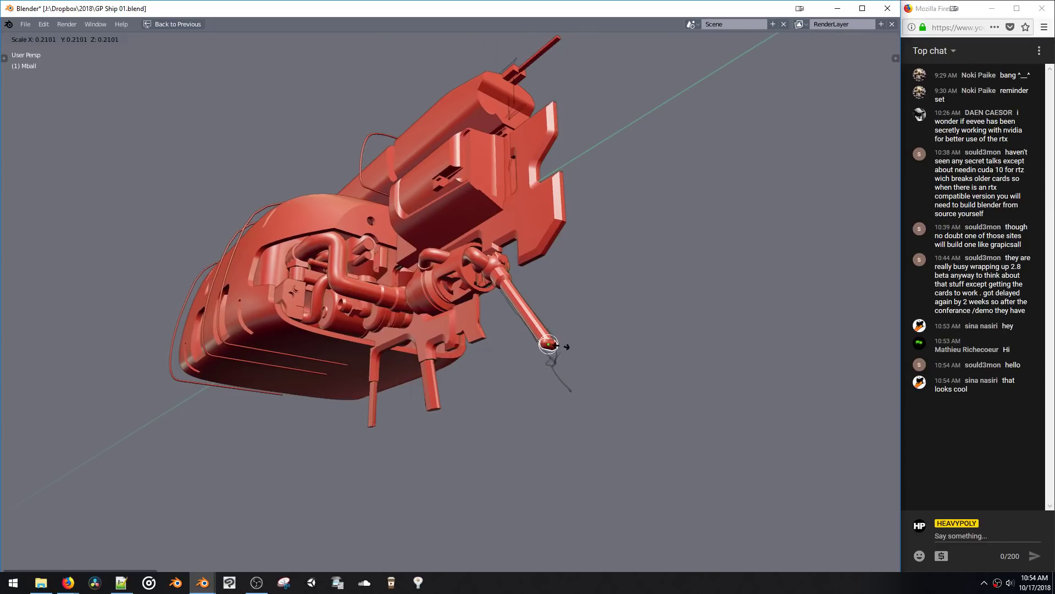
{"action": "scroll", "coordinate": [566, 349], "scroll_direction": "up", "scroll_amount": 8}
{"action": "scroll", "coordinate": [551, 355], "scroll_direction": "down", "scroll_amount": 3}
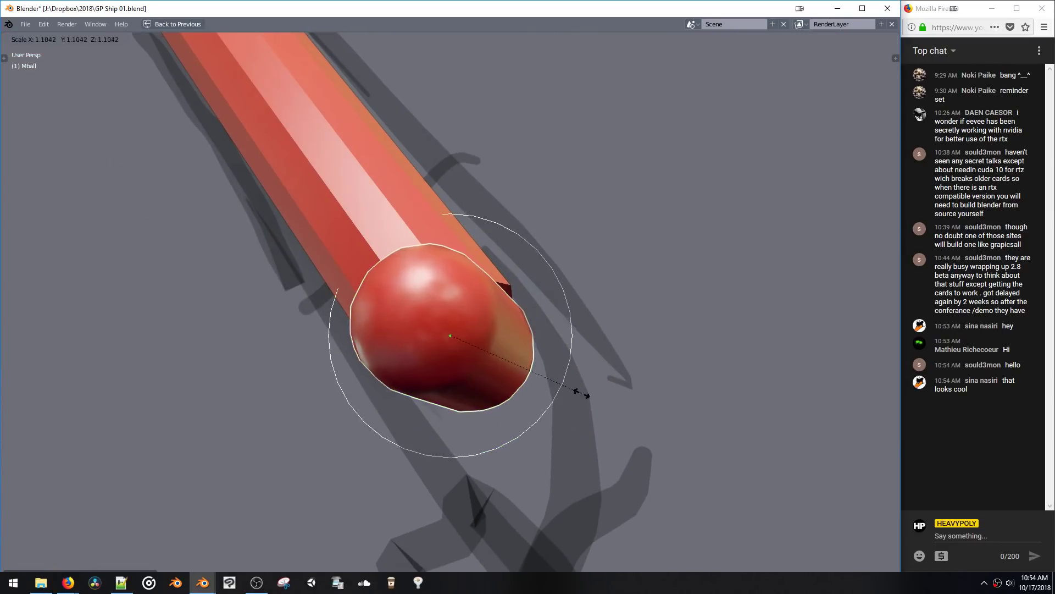
{"action": "left_click", "coordinate": [577, 391]}
{"action": "scroll", "coordinate": [529, 306], "scroll_direction": "down", "scroll_amount": 4}
Step: Try to duplicate the capsule metaball in Object Mode below the leg's end and delete the copies
{"action": "key", "text": "shift+d"}
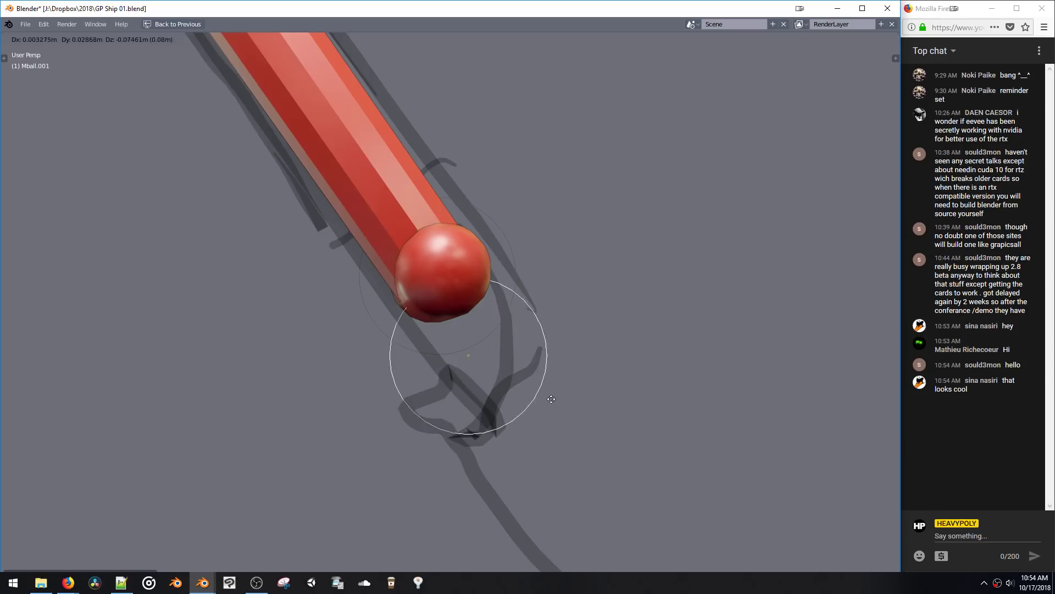
{"action": "left_click", "coordinate": [558, 380]}
{"action": "middle_click_drag", "start_coordinate": [558, 380], "coordinate": [513, 367]}
{"action": "left_click", "coordinate": [435, 279]}
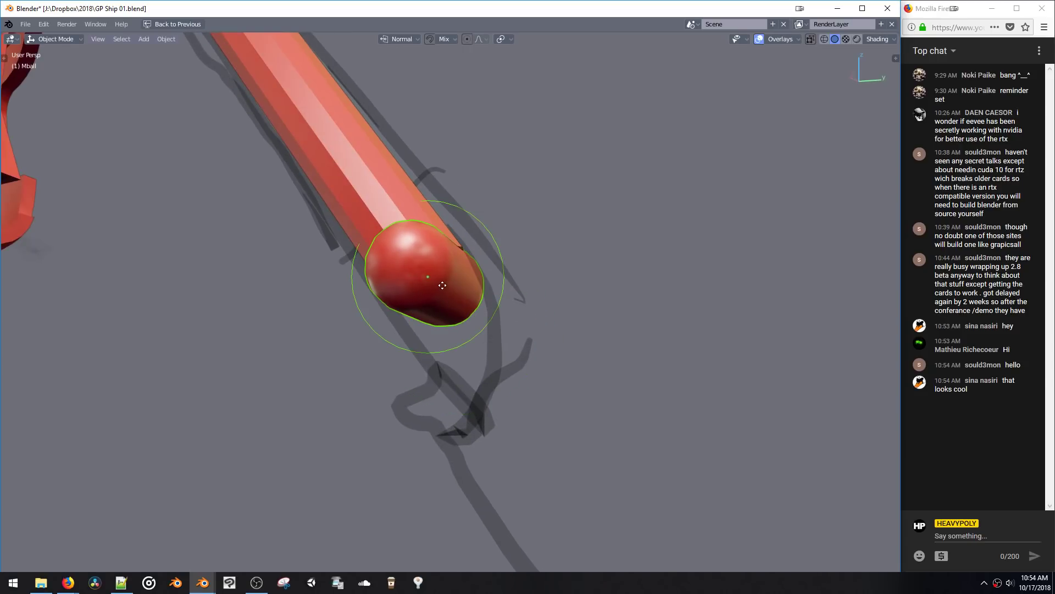
{"action": "key", "text": "shift+d"}
{"action": "left_click", "coordinate": [478, 337]}
{"action": "key", "text": "x"}
{"action": "left_click", "coordinate": [437, 285]}
{"action": "key", "text": "shift+d"}
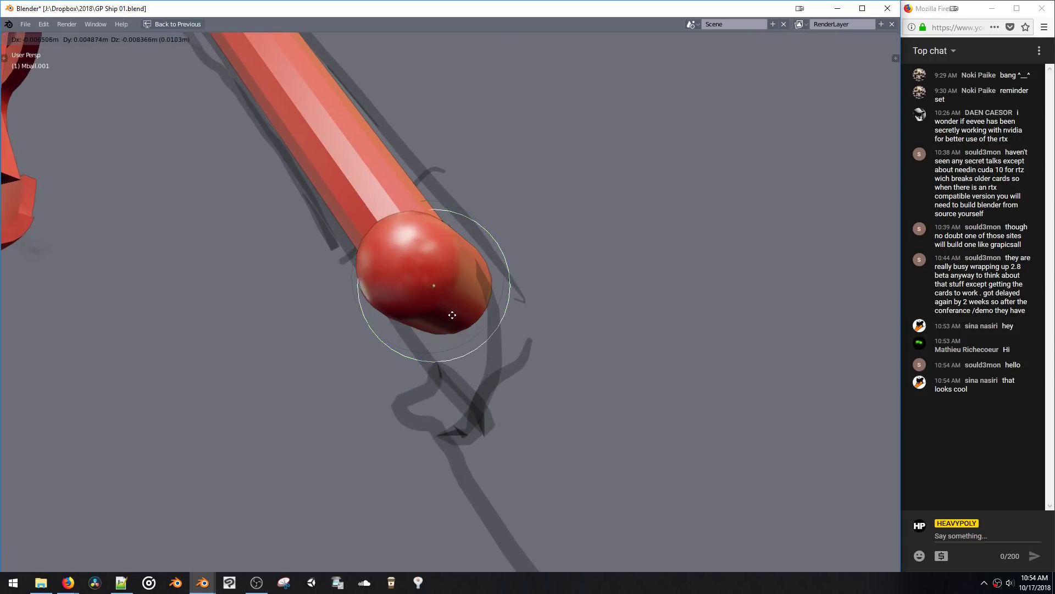
{"action": "left_click", "coordinate": [479, 367]}
{"action": "key", "text": "x"}
{"action": "left_click", "coordinate": [441, 298]}
Step: Switch the metaball to Edit Mode, duplicate the capsule element, and place a smaller copy just below the original
{"action": "key", "text": "space"}
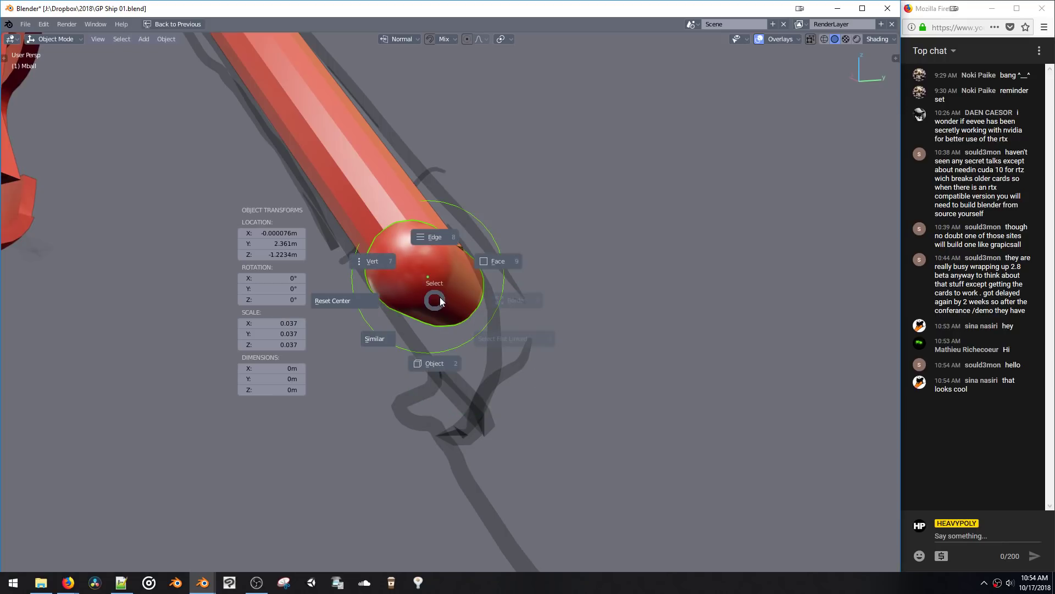
{"action": "left_click", "coordinate": [437, 238]}
{"action": "key", "text": "space"}
{"action": "left_click", "coordinate": [437, 330]}
{"action": "left_click", "coordinate": [66, 39]}
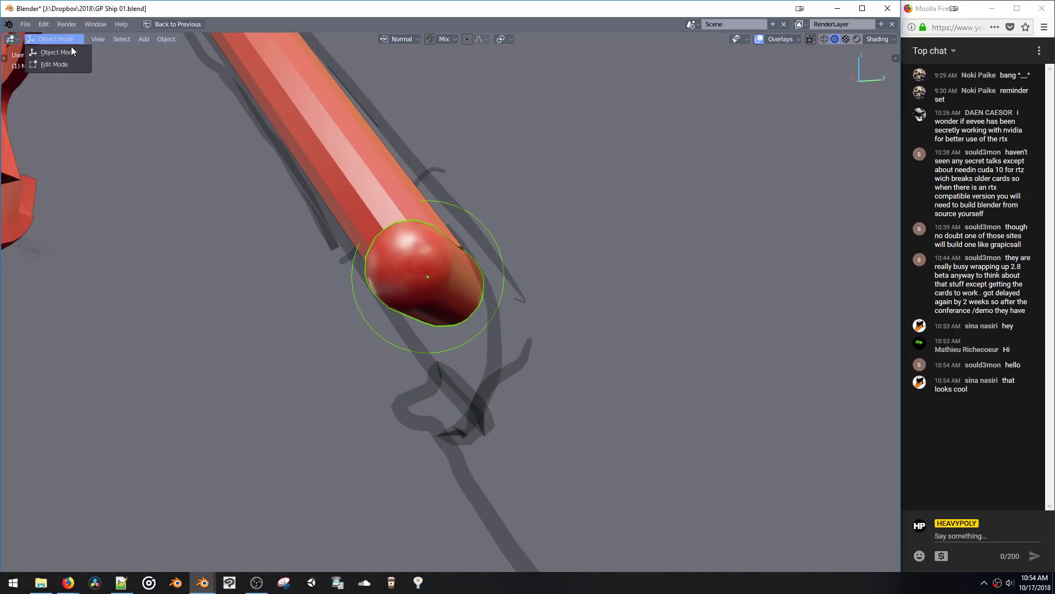
{"action": "left_click", "coordinate": [69, 65]}
{"action": "key", "text": "shift+d"}
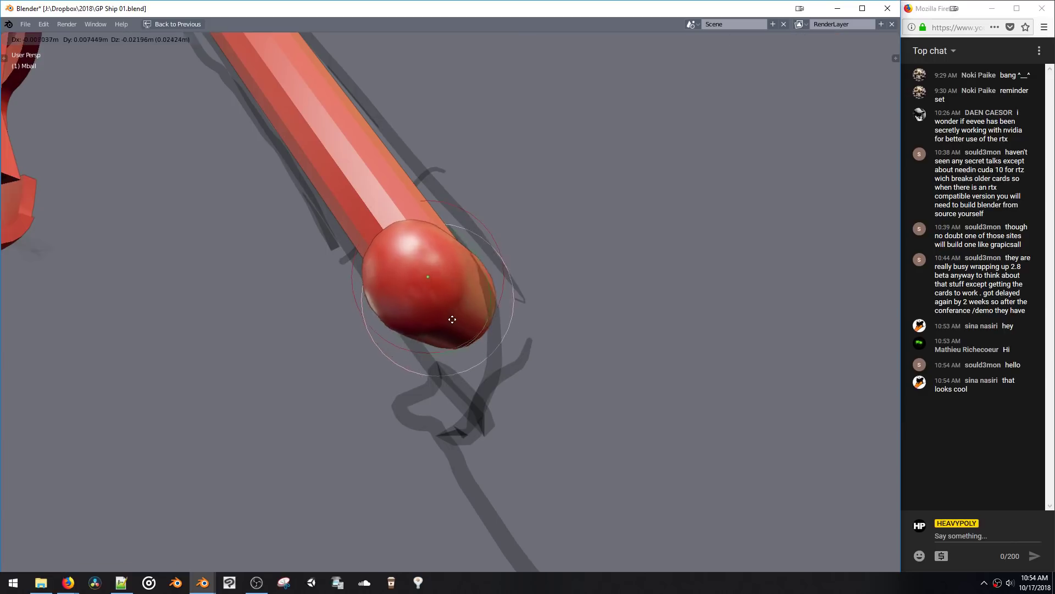
{"action": "key", "text": "s"}
{"action": "left_click", "coordinate": [499, 395]}
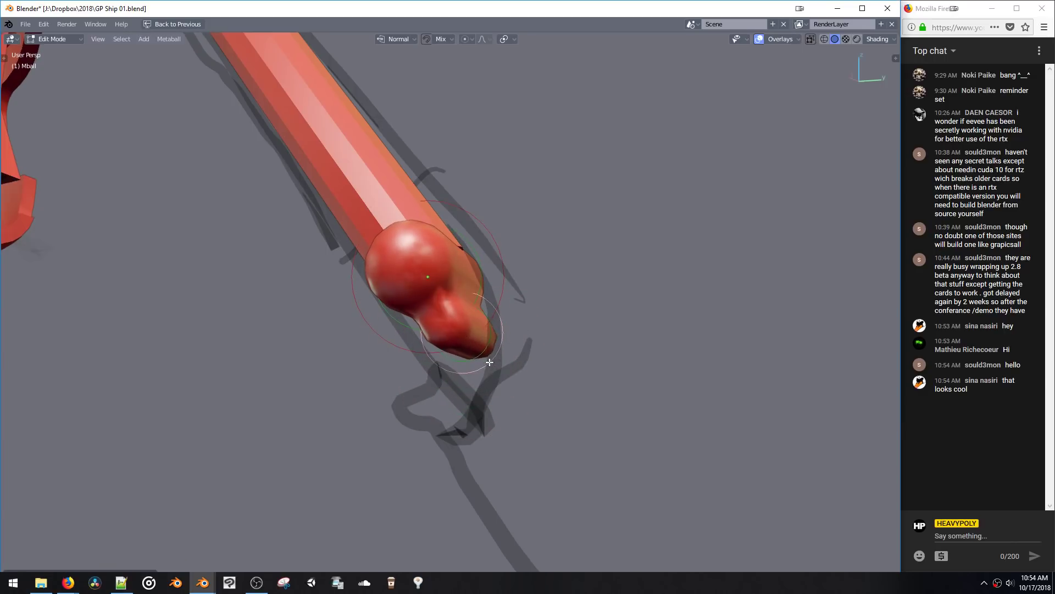
Step: Rotate the smaller capsule element 90° about the global Z axis
{"action": "middle_click_drag", "start_coordinate": [489, 361], "coordinate": [500, 396]}
{"action": "key", "text": "r"}
{"action": "key", "text": "x"}
{"action": "key", "text": "z"}
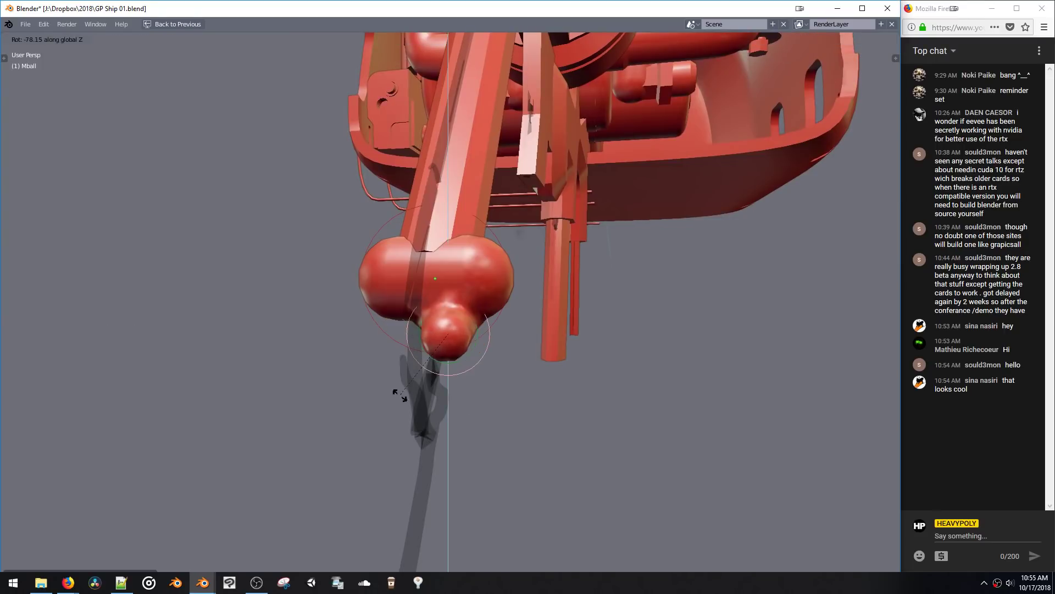
{"action": "left_click", "coordinate": [391, 385]}
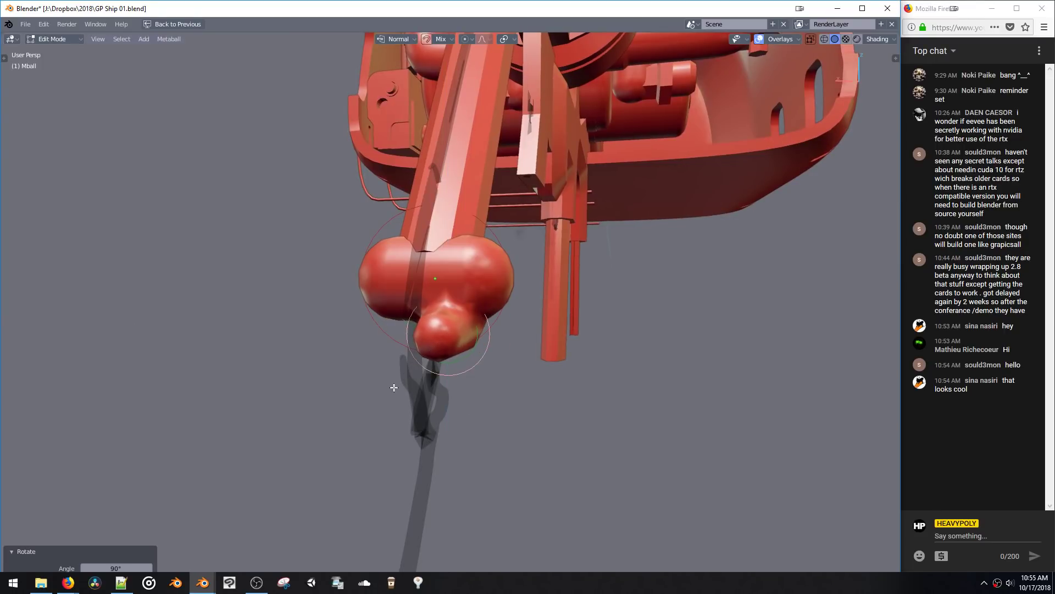
Step: Rotate the smaller capsule element about -51.1° around the global X axis so it angles down along the leg
{"action": "middle_click_drag", "start_coordinate": [424, 353], "coordinate": [499, 347]}
{"action": "key", "text": "r"}
{"action": "key", "text": "x"}
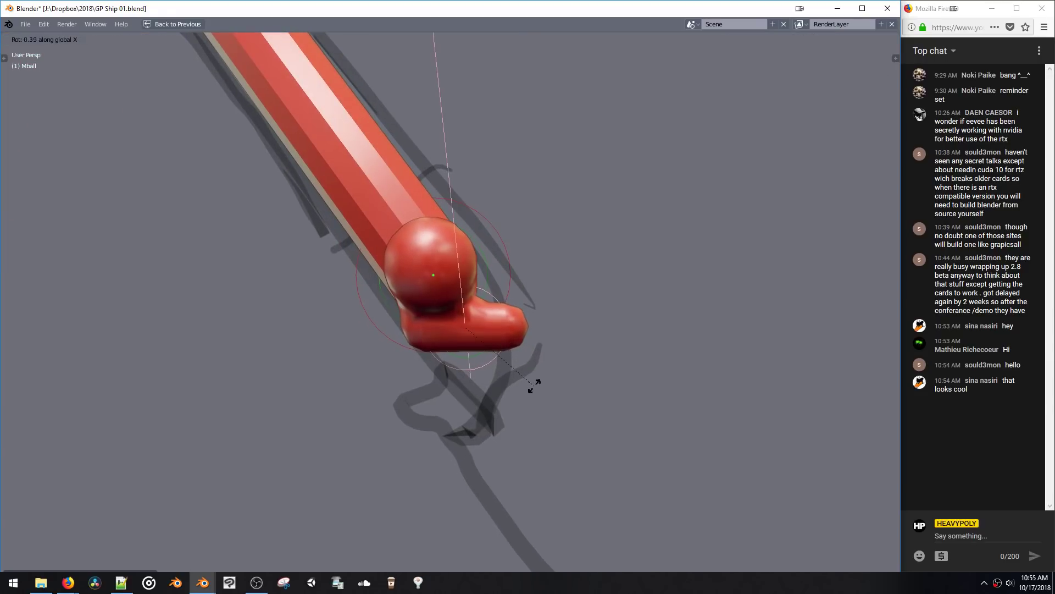
{"action": "left_click", "coordinate": [465, 438]}
Step: Move the smaller capsule about 0.042 m toward the leg's underside and rotate it -6.51° about X
{"action": "key", "text": "g"}
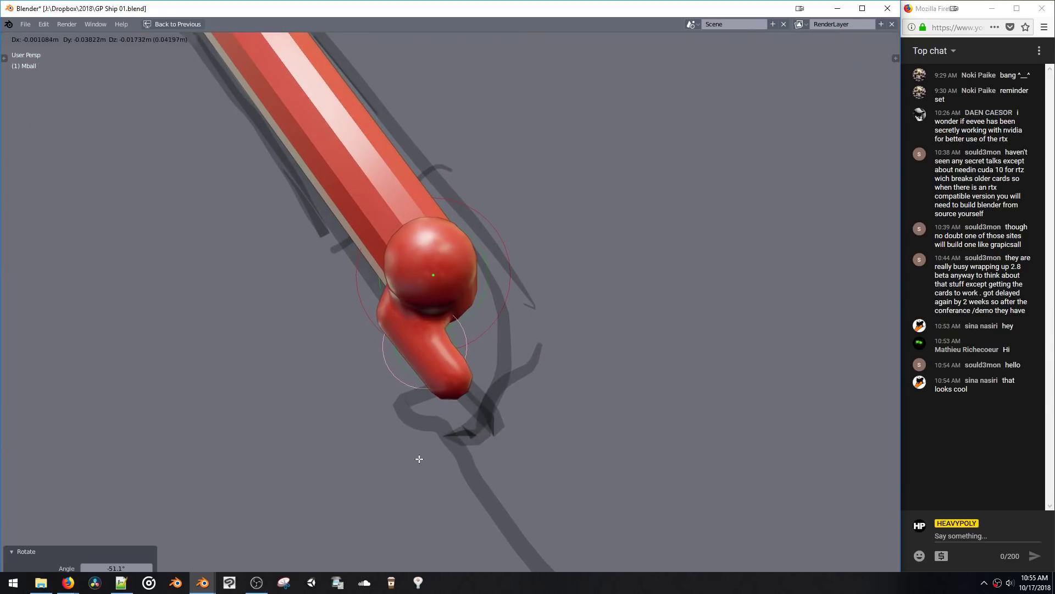
{"action": "left_click", "coordinate": [420, 459]}
{"action": "key", "text": "r"}
{"action": "key", "text": "x"}
{"action": "left_click", "coordinate": [533, 442]}
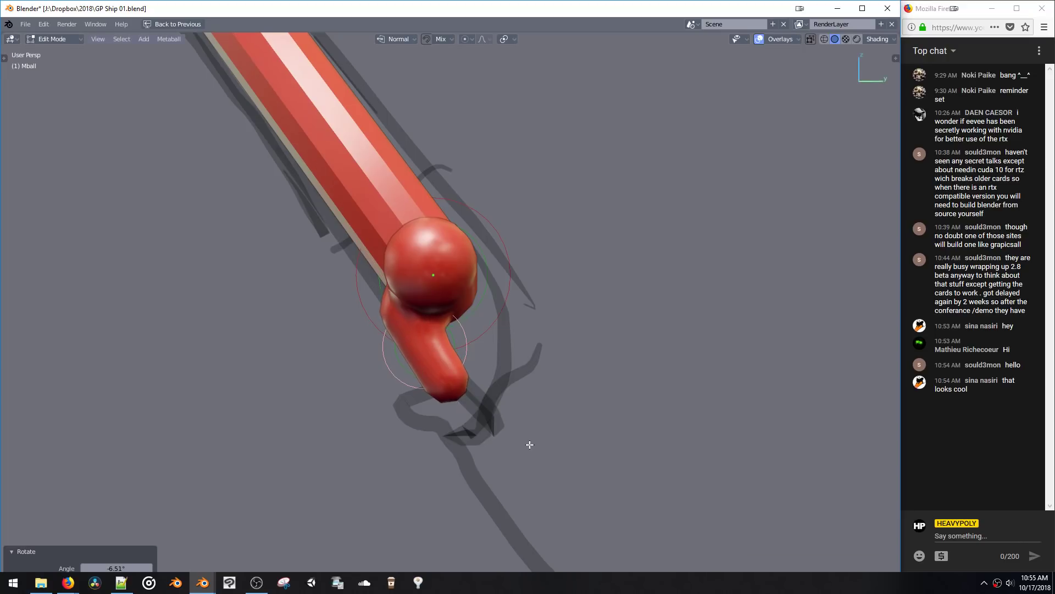
Step: Rotate the lower capsule element further about the global X axis and enlarge it to bulk up the joint
{"action": "key", "text": "r"}
{"action": "key", "text": "x"}
{"action": "left_click", "coordinate": [532, 419]}
{"action": "middle_click_drag", "start_coordinate": [532, 420], "coordinate": [473, 364]}
{"action": "key", "text": "s"}
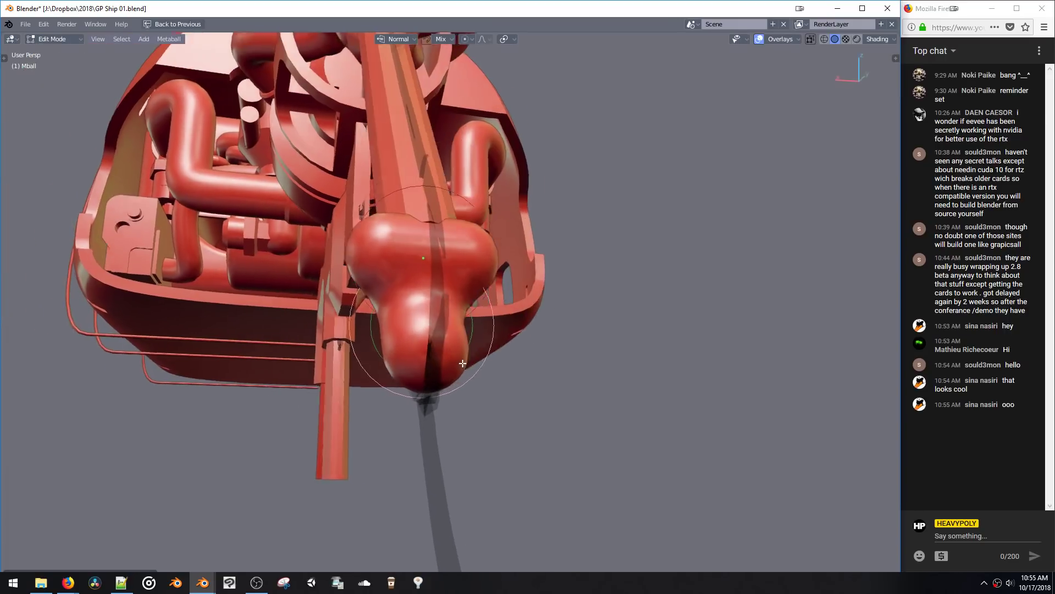
{"action": "left_click", "coordinate": [473, 419]}
Step: Move the lower capsule about 0.017 m downward and scale it up to fill the sketched joint outline
{"action": "middle_click_drag", "start_coordinate": [474, 418], "coordinate": [489, 330]}
{"action": "key", "text": "g"}
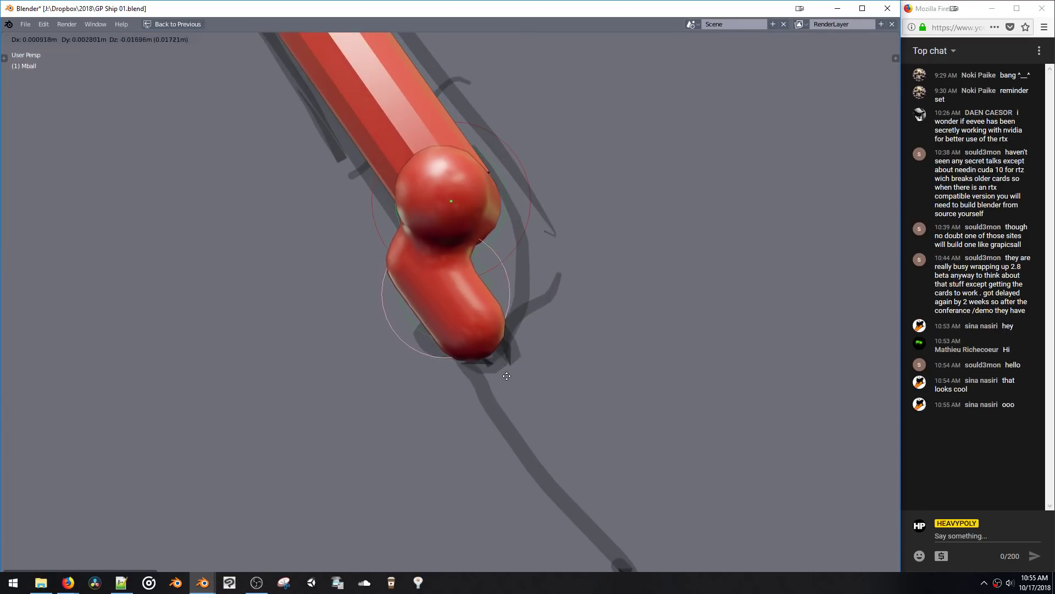
{"action": "left_click", "coordinate": [509, 376]}
{"action": "key", "text": "s"}
{"action": "left_click", "coordinate": [530, 417]}
Step: Rotate the lower capsule -4.3° about the global X axis
{"action": "key", "text": "r"}
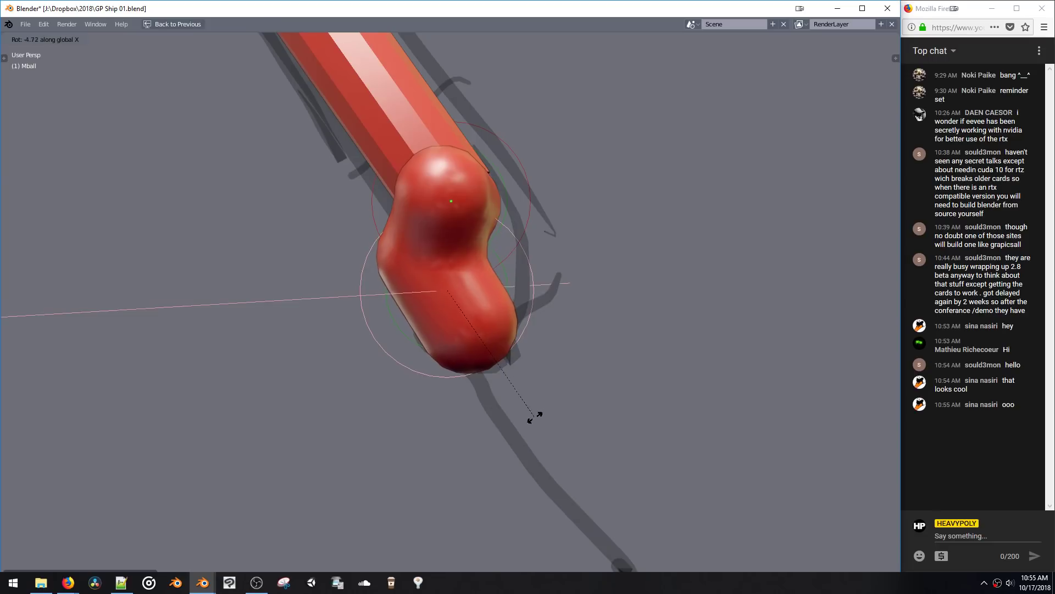
{"action": "left_click", "coordinate": [522, 405]}
{"action": "middle_click_drag", "start_coordinate": [523, 405], "coordinate": [488, 342]}
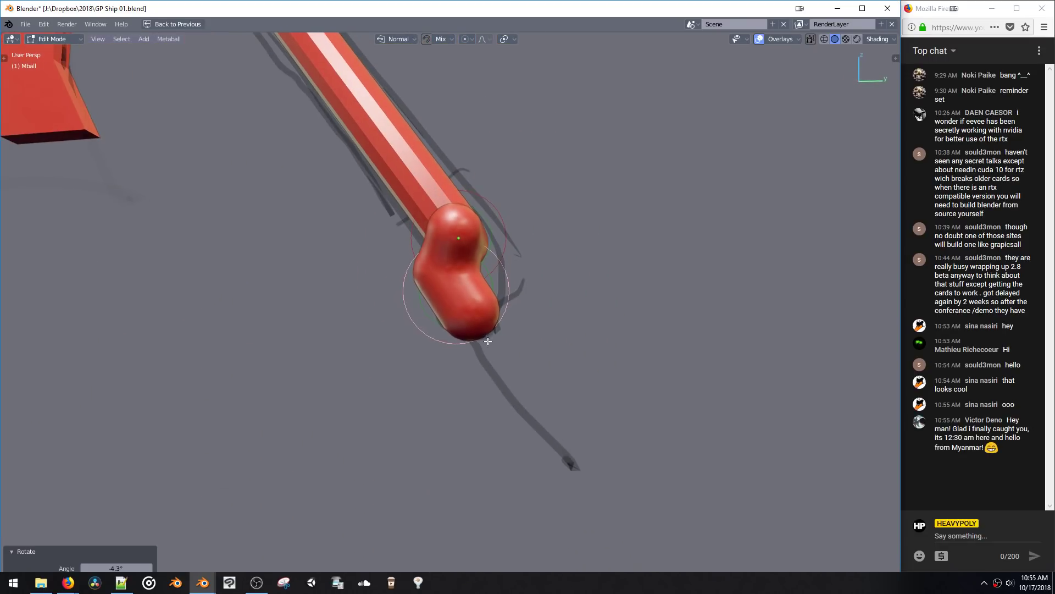
Step: Duplicate the lower capsule in side view, shrink the copy to about half size, and place it just beneath the joint
{"action": "middle_click_drag", "start_coordinate": [589, 358], "coordinate": [476, 333], "text": "alt"}
{"action": "key", "text": "shift+d"}
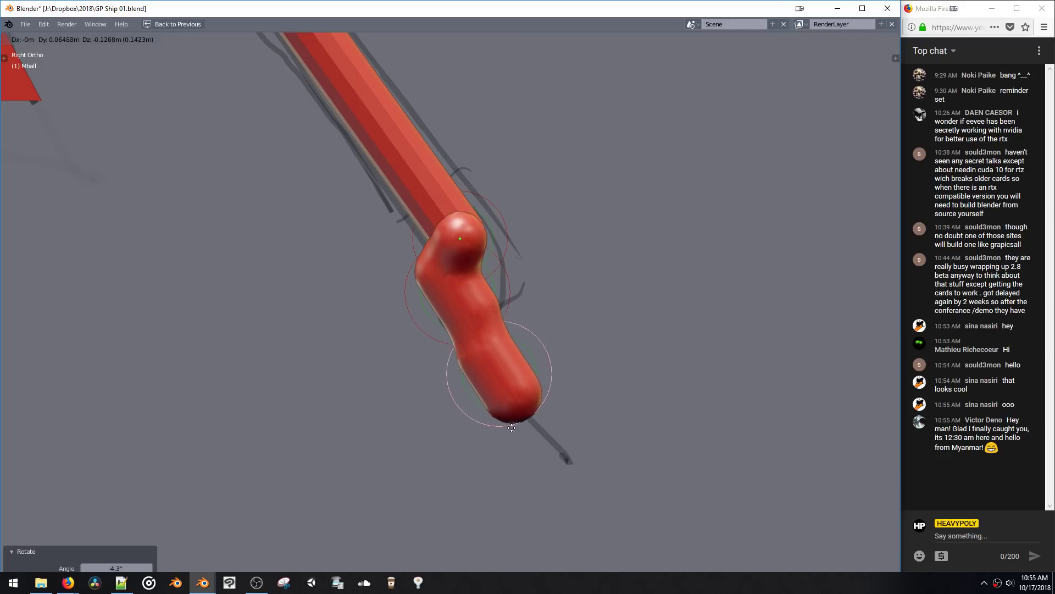
{"action": "key", "text": "s"}
{"action": "key", "text": "g"}
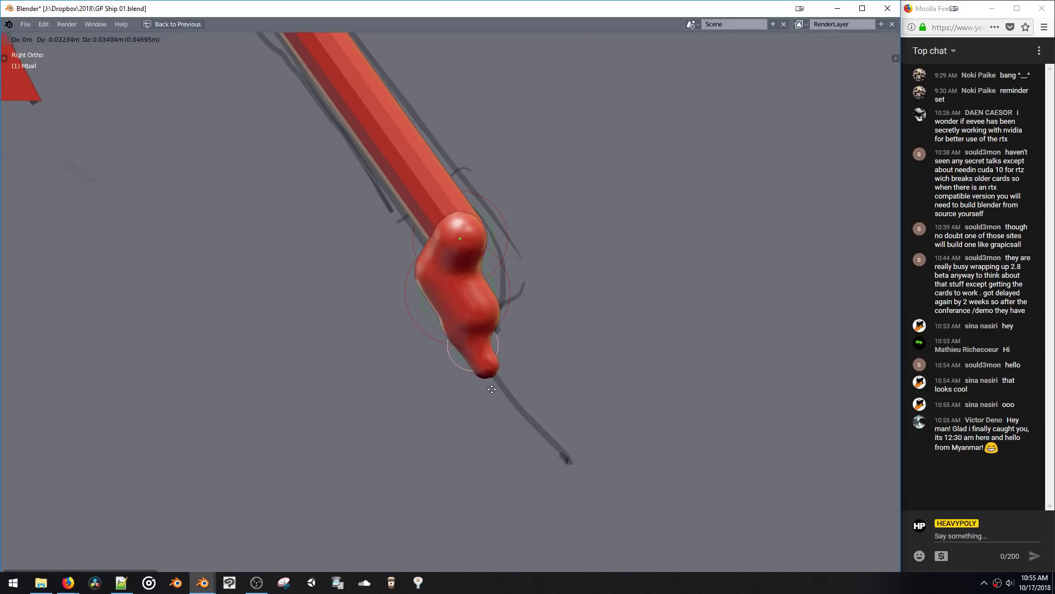
{"action": "left_click", "coordinate": [498, 398]}
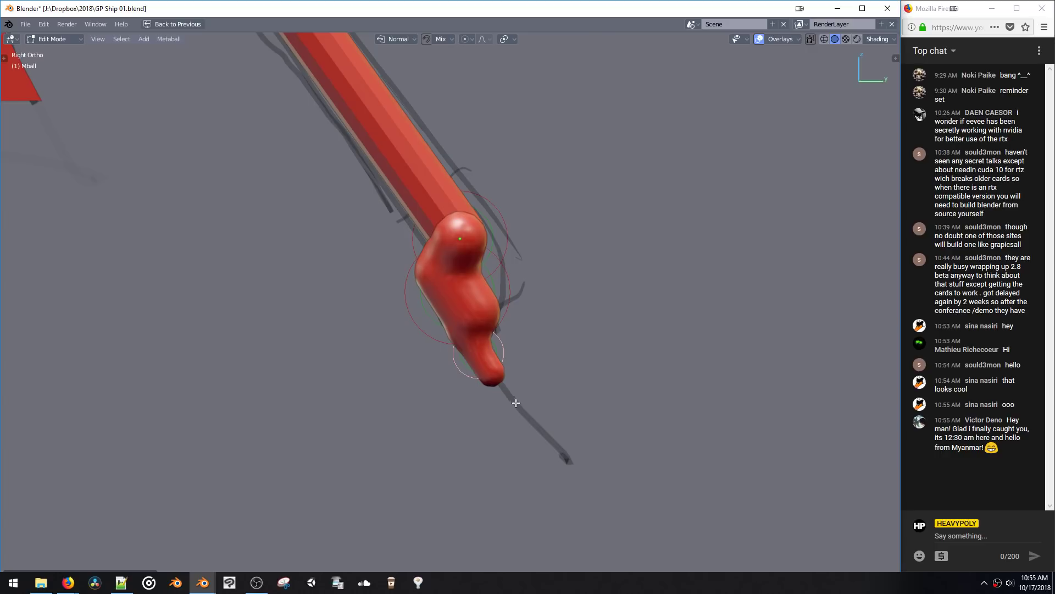
Step: Stretch the small copy about 4.7 times along its own Y axis and move it down the sketched spike line
{"action": "key", "text": "s"}
{"action": "key", "text": "z"}
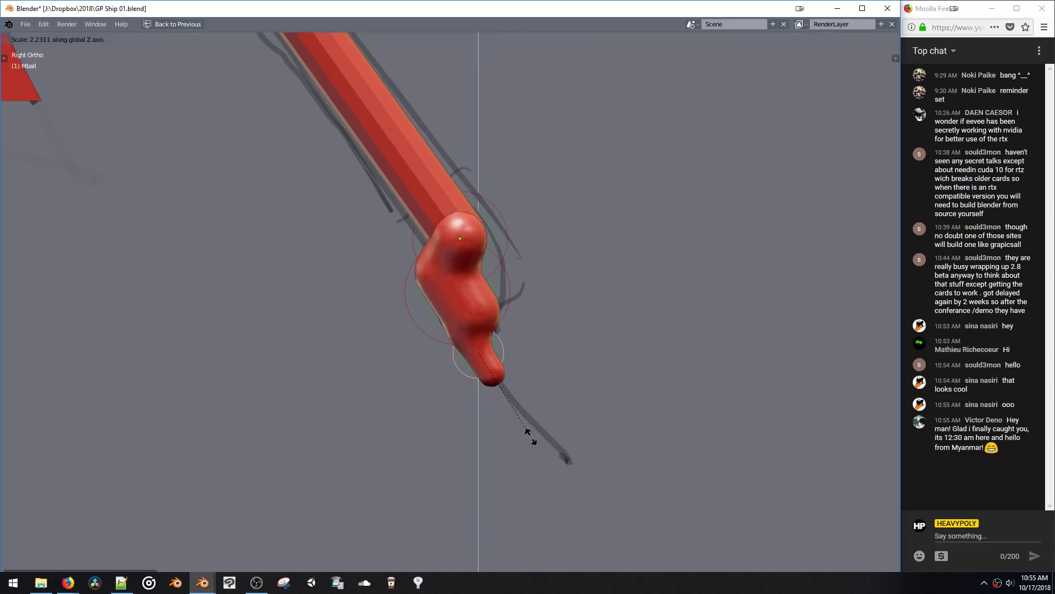
{"action": "key", "text": "y"}
{"action": "key", "text": "y"}
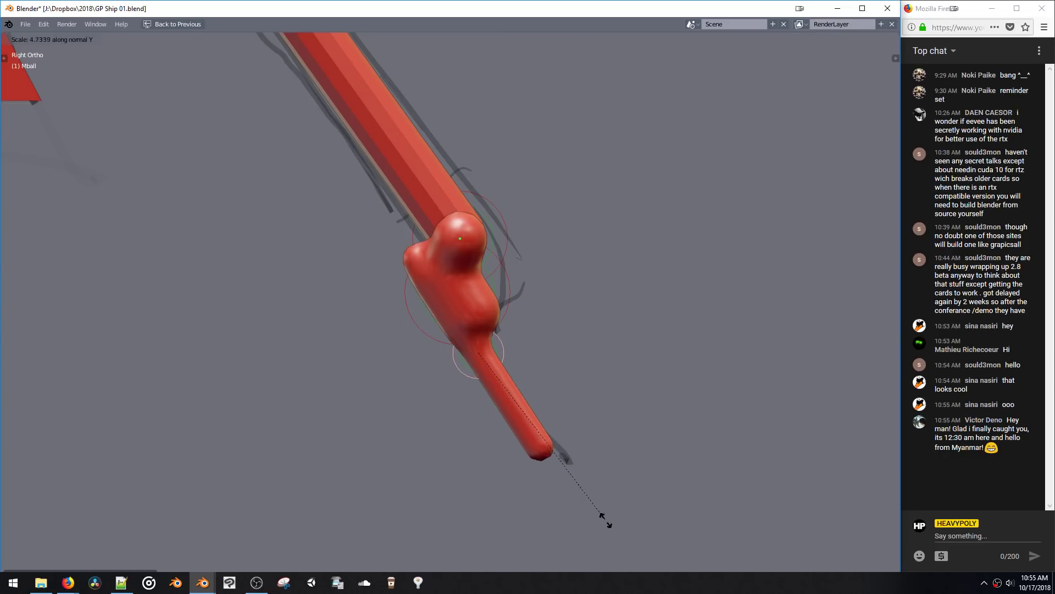
{"action": "left_click", "coordinate": [606, 520]}
{"action": "key", "text": "g"}
{"action": "left_click", "coordinate": [498, 372]}
{"action": "middle_click_drag", "start_coordinate": [498, 372], "coordinate": [502, 273], "text": "shift"}
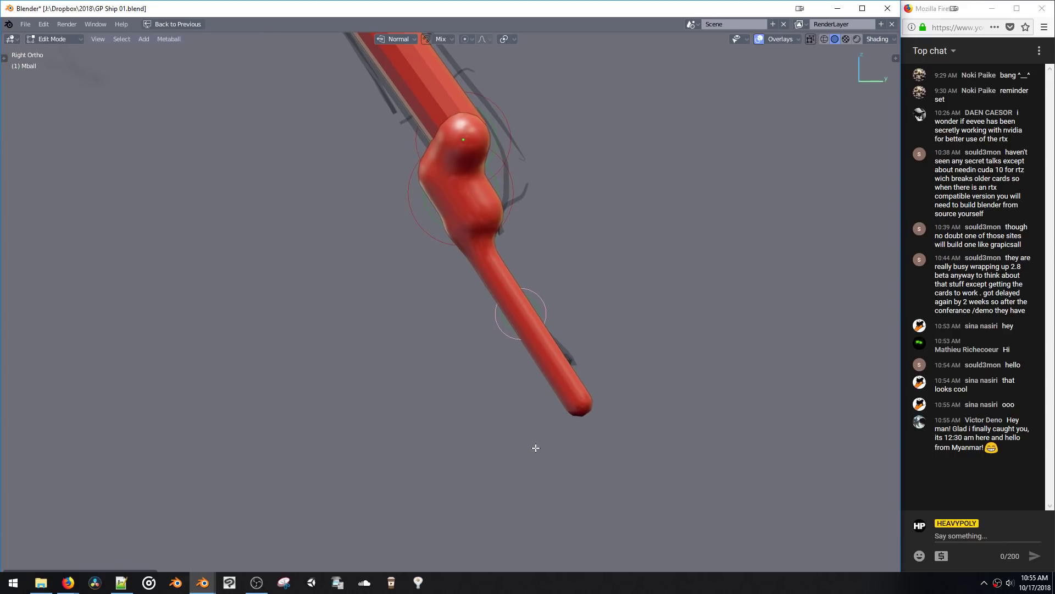
Step: Shorten the spike element to about 0.79 along its own Y axis, slim it, and reposition it against the joint
{"action": "key", "text": "s"}
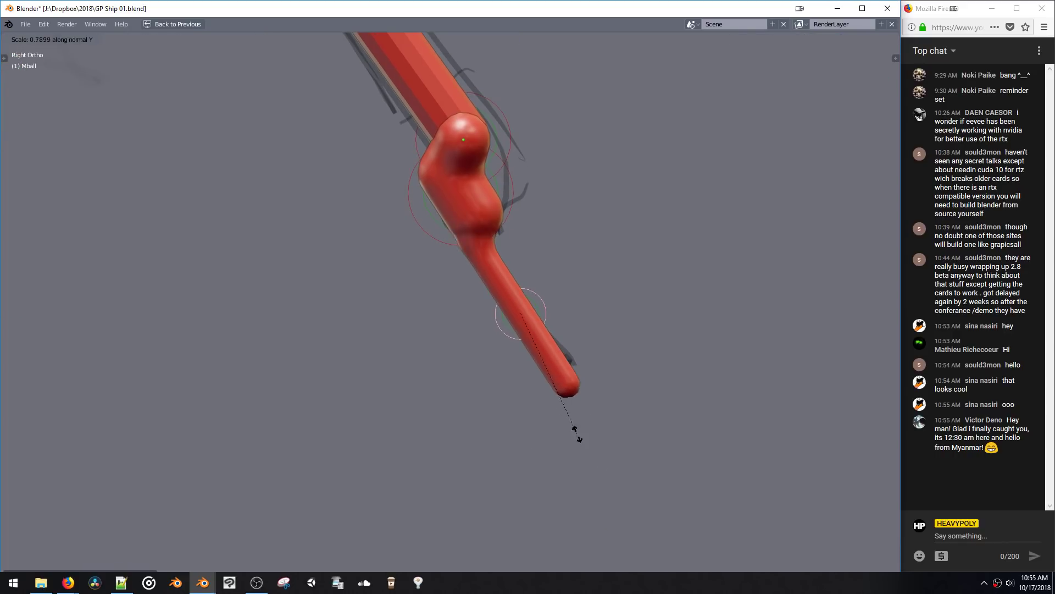
{"action": "left_click", "coordinate": [575, 431]}
{"action": "key", "text": "g"}
{"action": "left_click", "coordinate": [571, 431]}
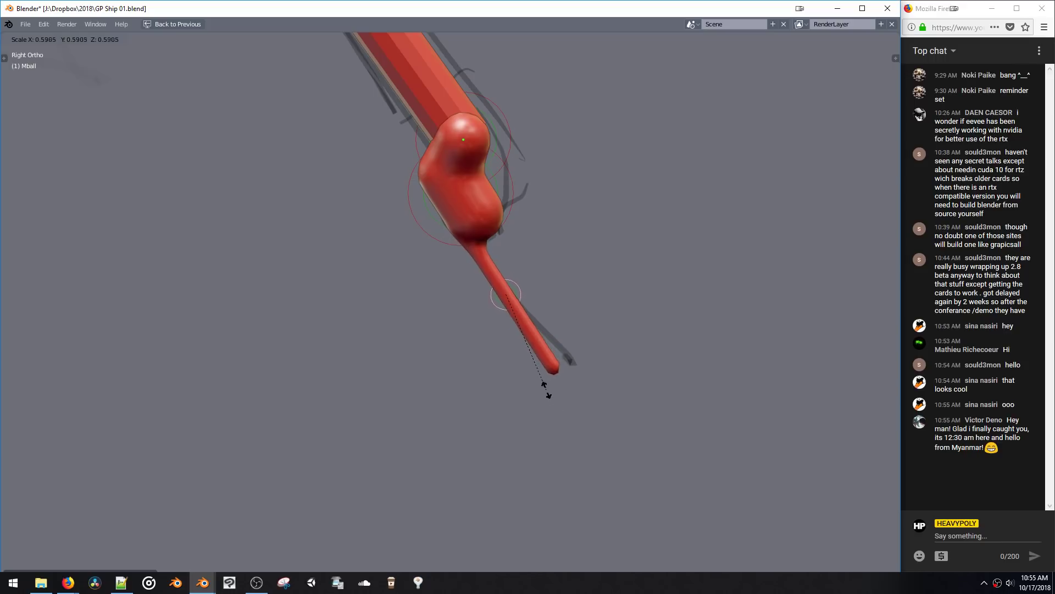
{"action": "key", "text": "g"}
{"action": "left_click", "coordinate": [559, 403]}
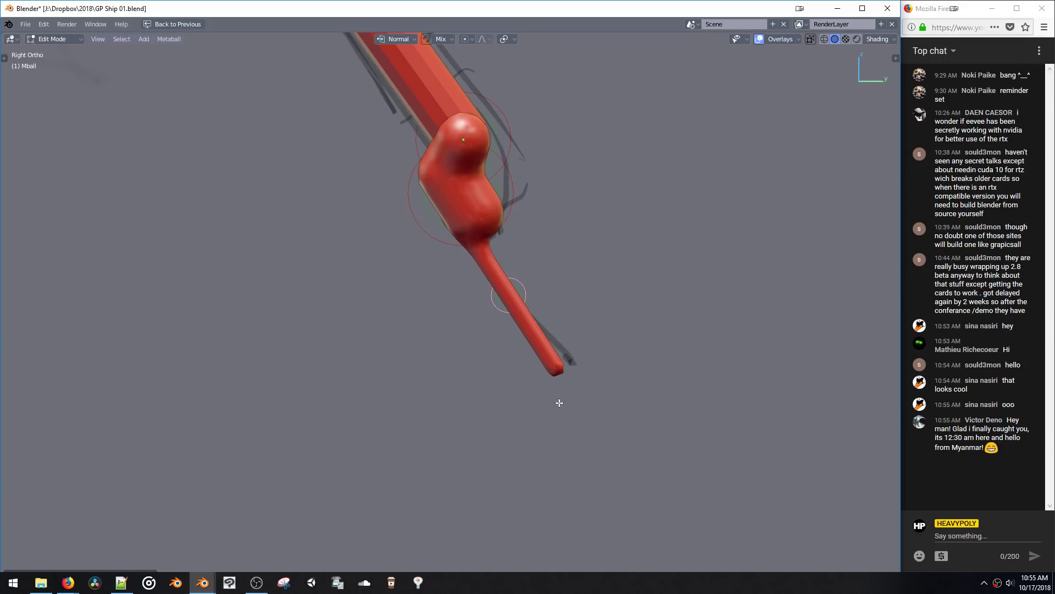
Step: Fine-tune the spike's length along its own Y axis and slim it further
{"action": "key", "text": "s"}
{"action": "key", "text": "y"}
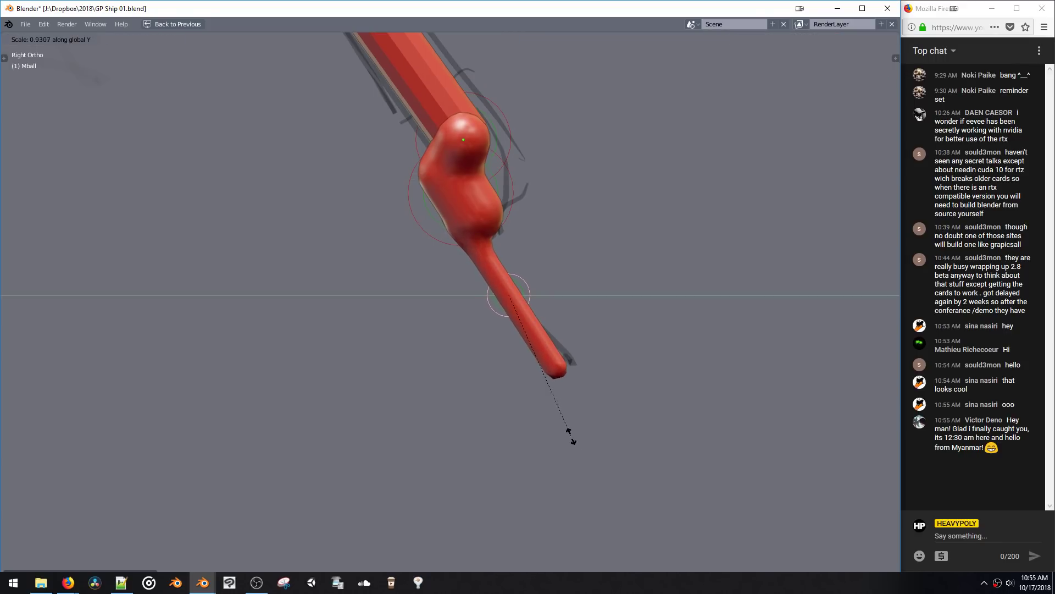
{"action": "key", "text": "y"}
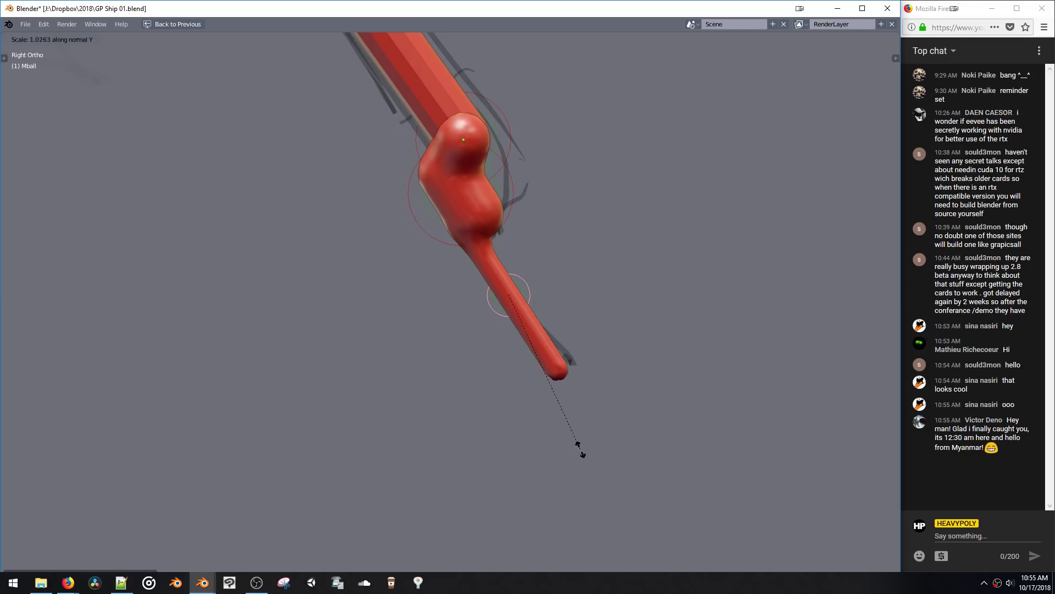
{"action": "left_click", "coordinate": [578, 446]}
{"action": "key", "text": "s"}
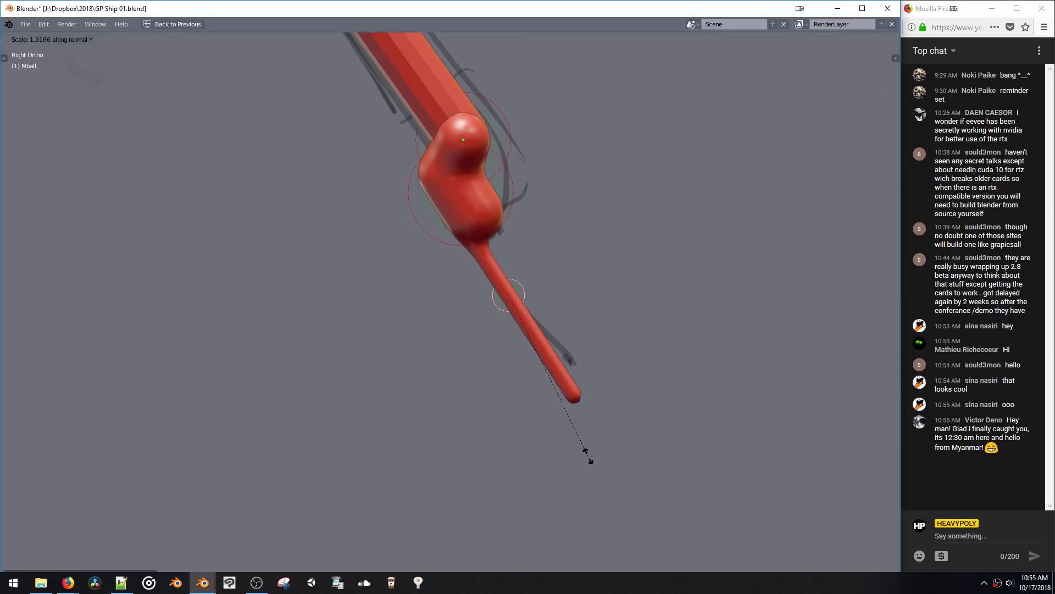
{"action": "left_click", "coordinate": [568, 425]}
Step: Duplicate the spike element and place the copy about 0.39 m up along the main leg shaft
{"action": "middle_click_drag", "start_coordinate": [537, 338], "coordinate": [563, 415], "text": "ctrl"}
{"action": "middle_click_drag", "start_coordinate": [498, 284], "coordinate": [596, 455], "text": "shift"}
{"action": "left_click", "coordinate": [489, 317]}
{"action": "left_click", "coordinate": [572, 401]}
{"action": "key", "text": "space"}
{"action": "key", "text": "shift+d"}
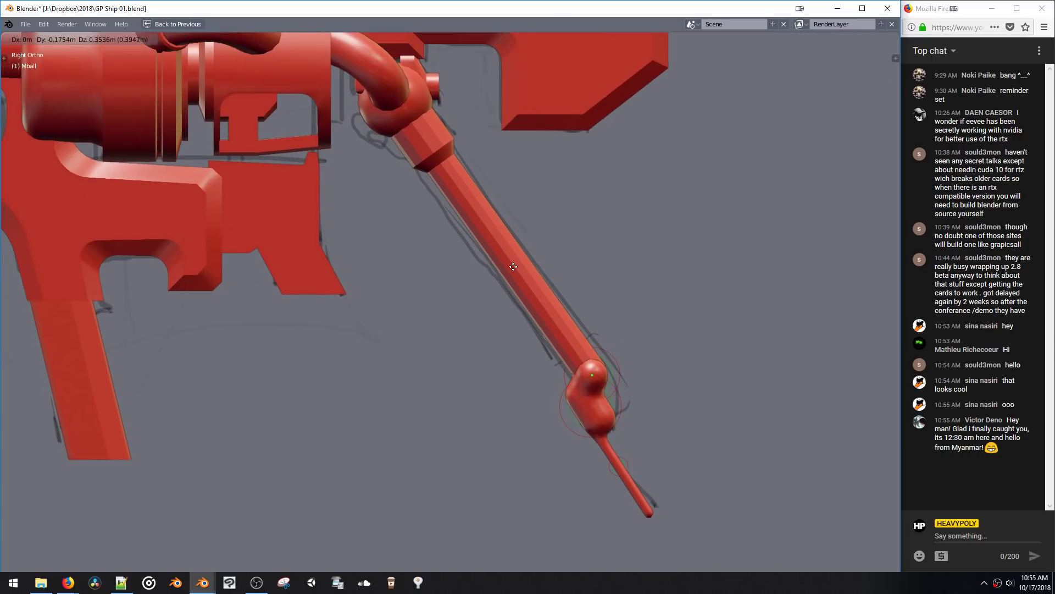
{"action": "left_click", "coordinate": [513, 266]}
Step: Enlarge the duplicated element into a thick capsule around the leg and move it down until it merges with the joint
{"action": "key", "text": "s"}
{"action": "left_click", "coordinate": [599, 379]}
{"action": "key", "text": "g"}
{"action": "left_click", "coordinate": [583, 350]}
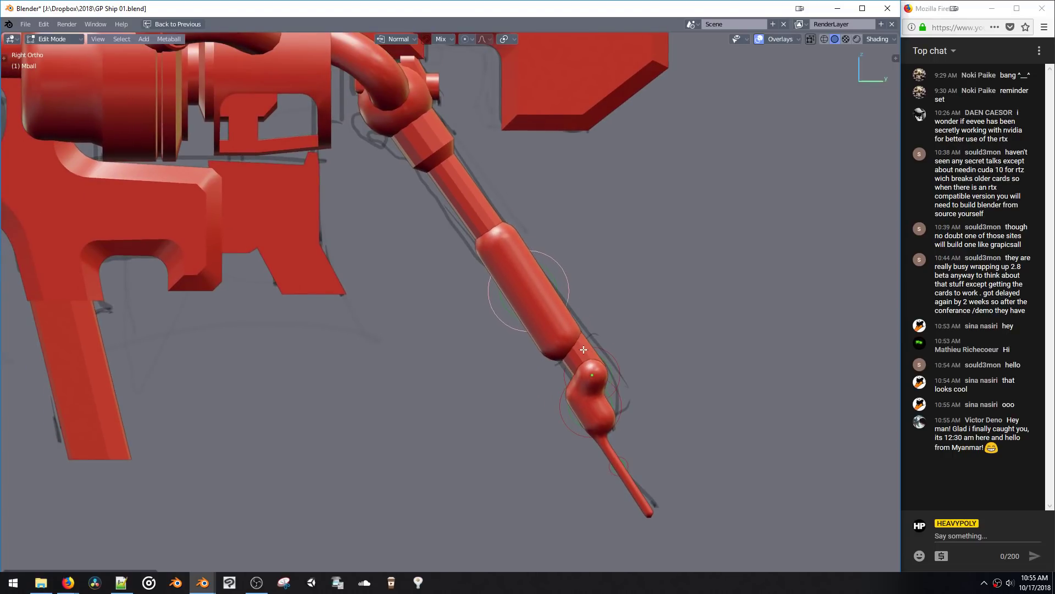
{"action": "key", "text": "g"}
{"action": "left_click", "coordinate": [600, 366]}
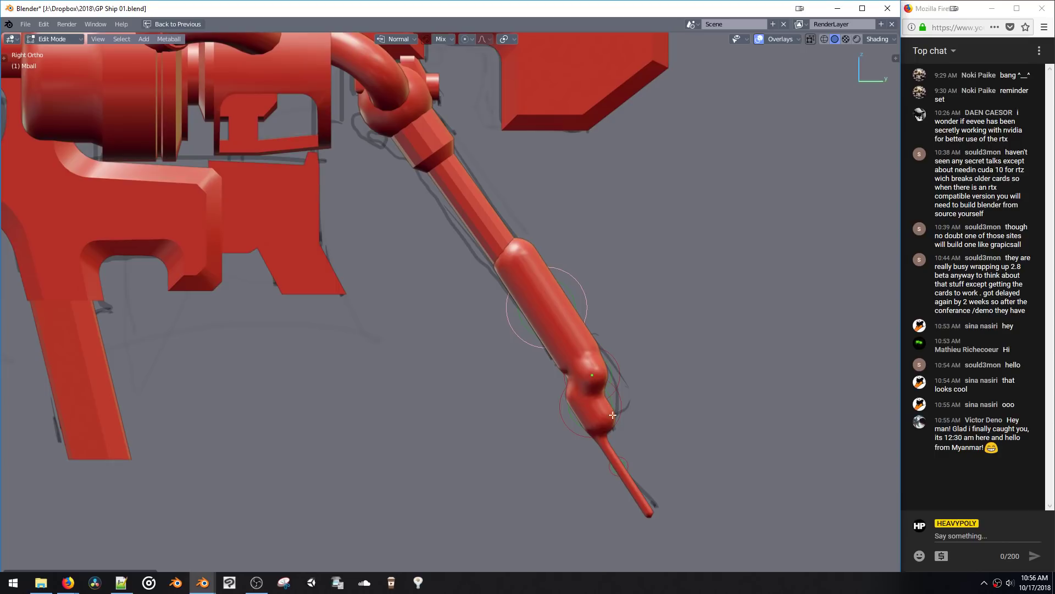
Step: Delete the original rounded capsule at the joint, then fit the thick leg capsule in its place and scale it down slightly
{"action": "key", "text": "g"}
{"action": "left_click", "coordinate": [600, 374]}
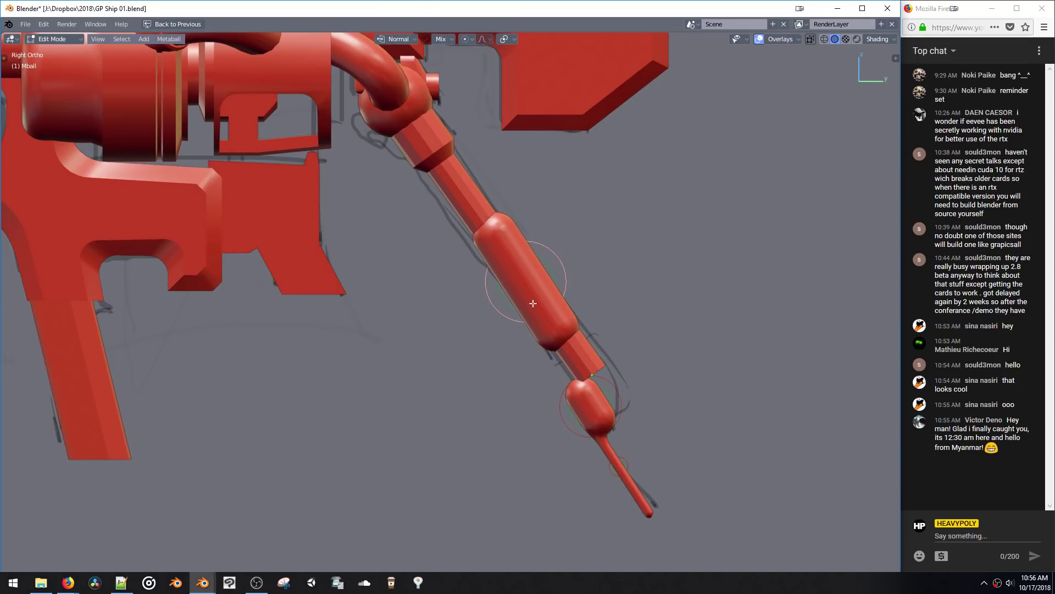
{"action": "key", "text": "g"}
{"action": "left_click", "coordinate": [566, 344]}
{"action": "key", "text": "s"}
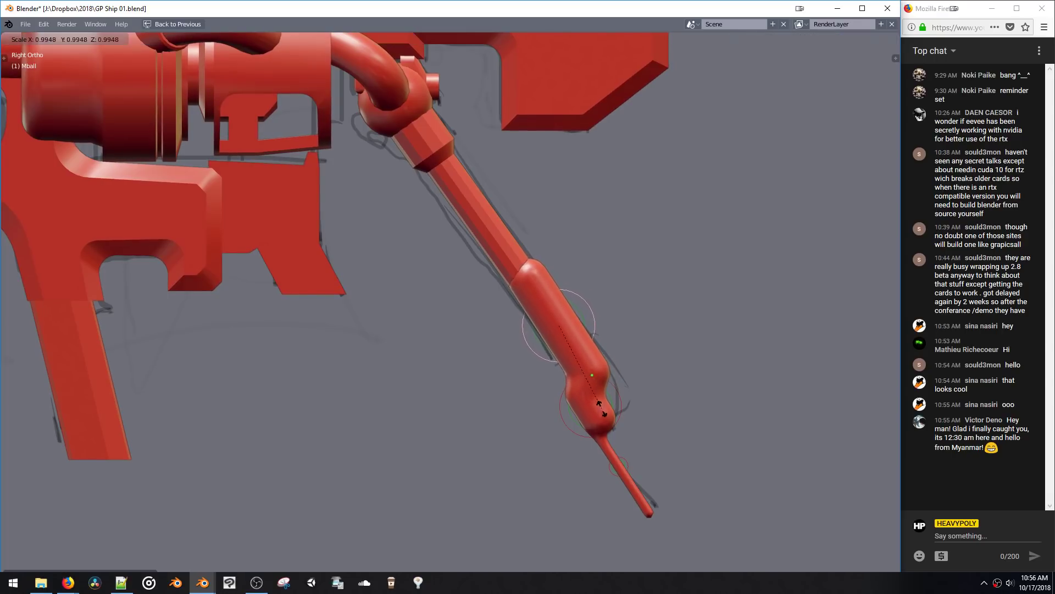
{"action": "left_click", "coordinate": [602, 407]}
Step: Lengthen the thick capsule by a factor of 2.493 and move it up to cover the leg from collar to joint
{"action": "key", "text": "s"}
{"action": "key", "text": "x"}
{"action": "left_click", "coordinate": [675, 527]}
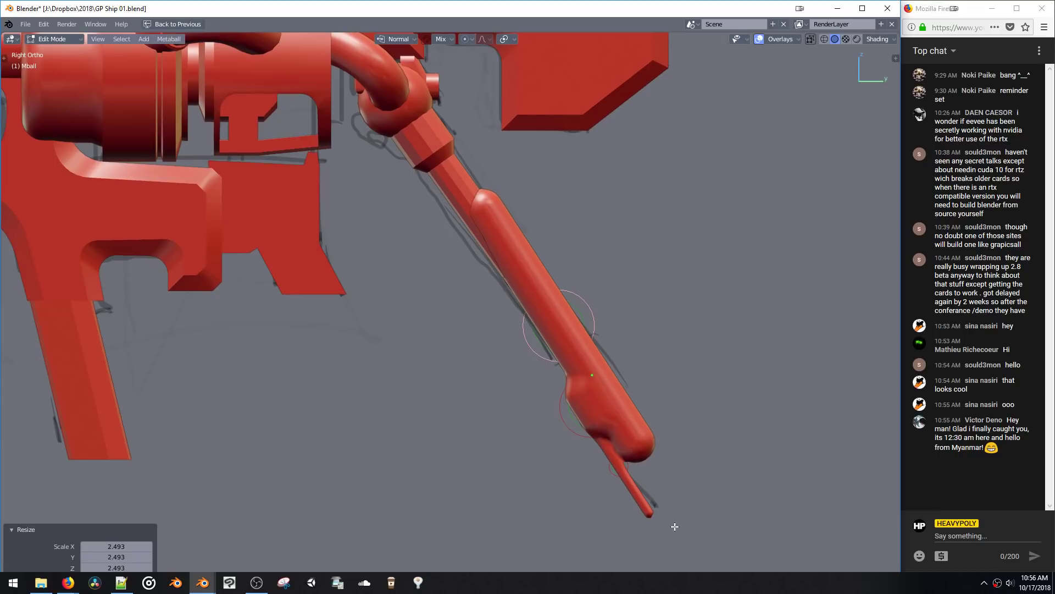
{"action": "key", "text": "g"}
{"action": "left_click", "coordinate": [603, 405]}
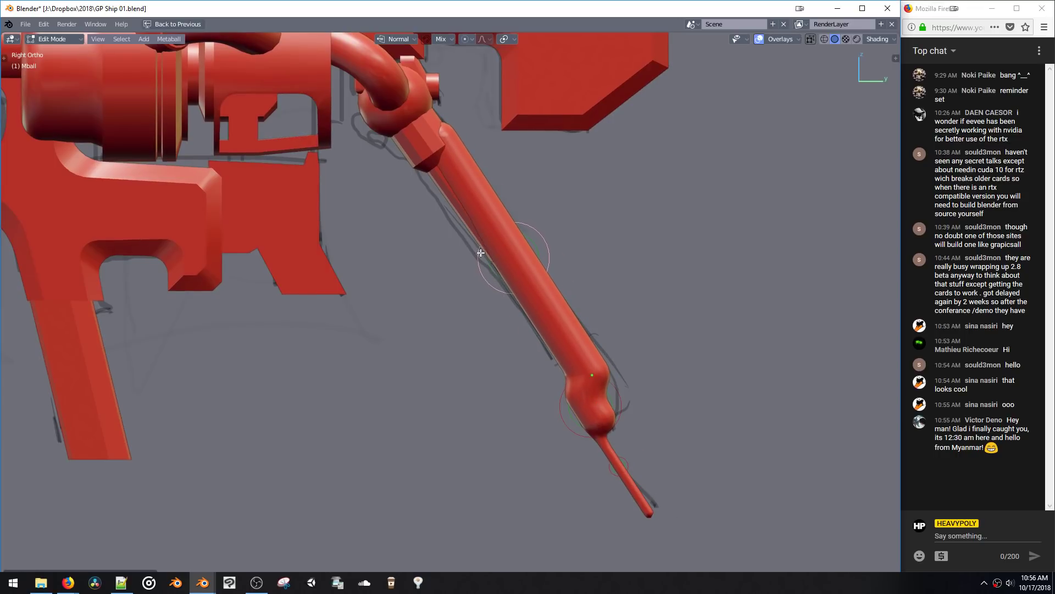
Step: Select all the metaball elements, rotate them slightly together, and nudge them outward to align with the leg sketch
{"action": "left_click_drag", "start_coordinate": [444, 195], "coordinate": [669, 497]}
{"action": "key", "text": "g"}
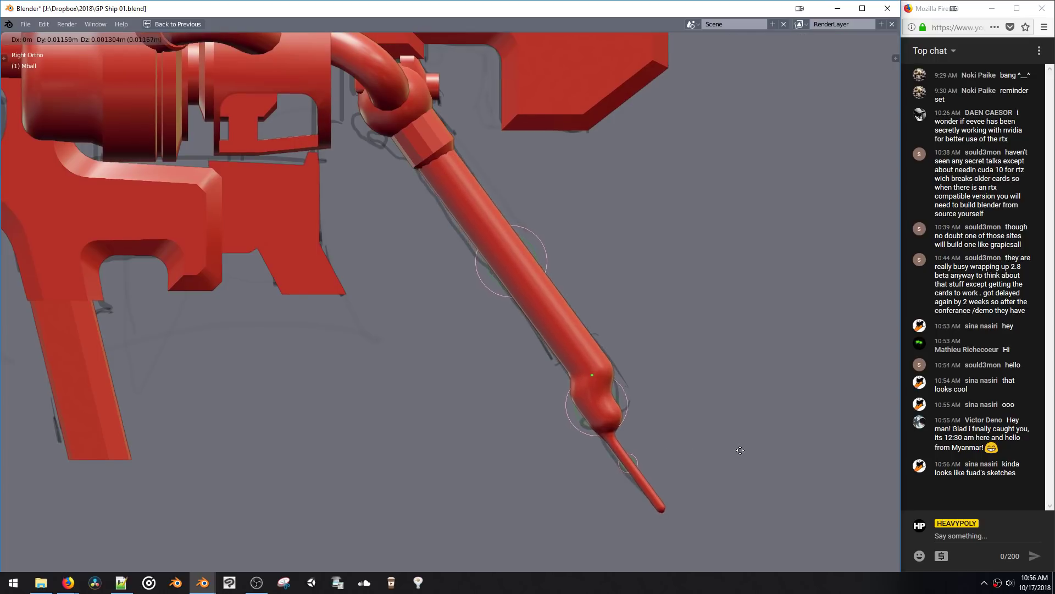
{"action": "left_click", "coordinate": [729, 467]}
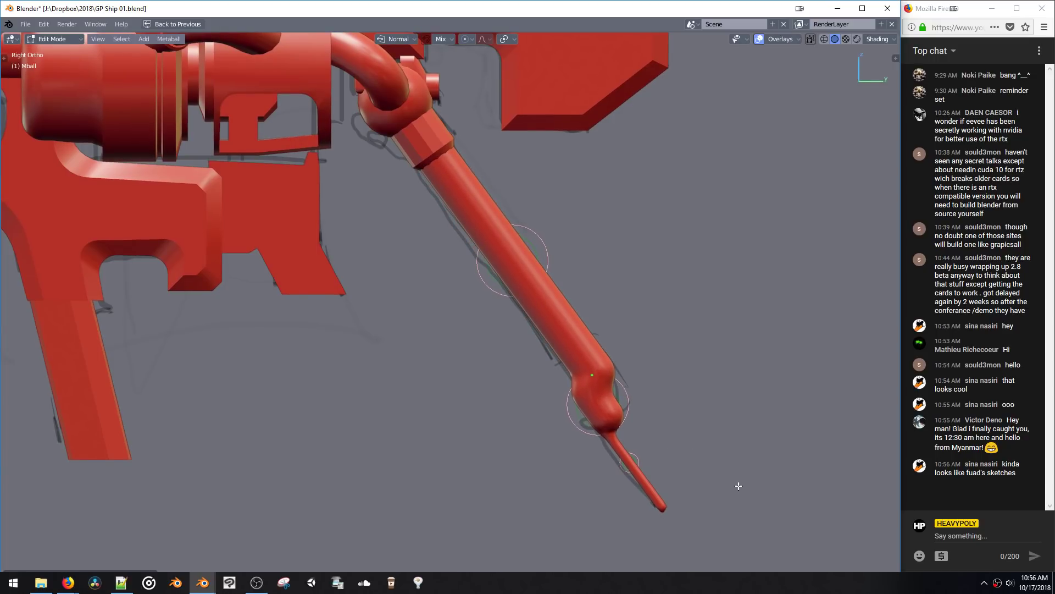
{"action": "key", "text": "r"}
{"action": "left_click", "coordinate": [753, 440]}
{"action": "key", "text": "g"}
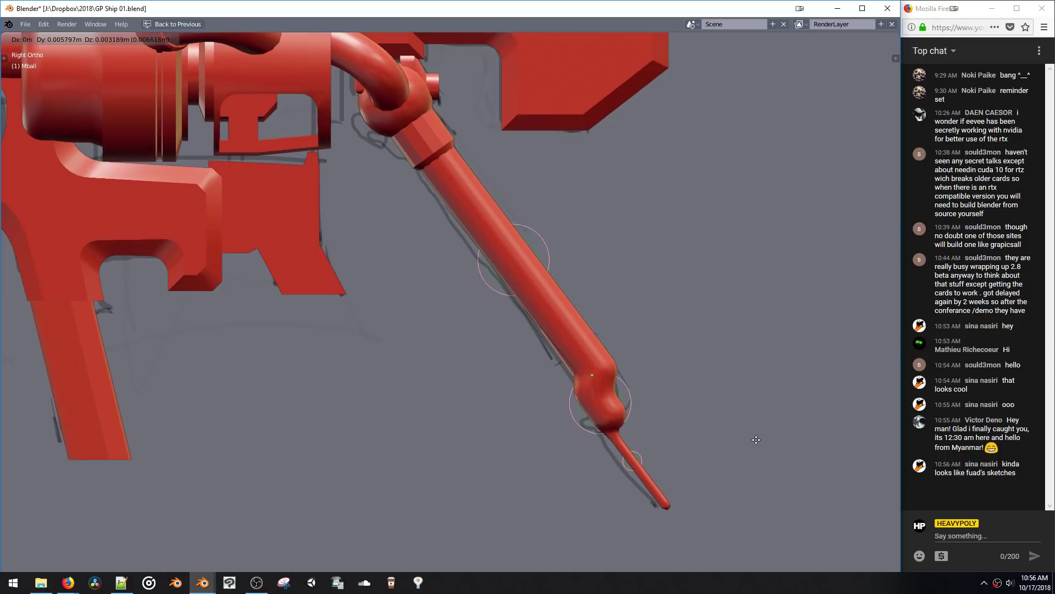
{"action": "left_click", "coordinate": [752, 442]}
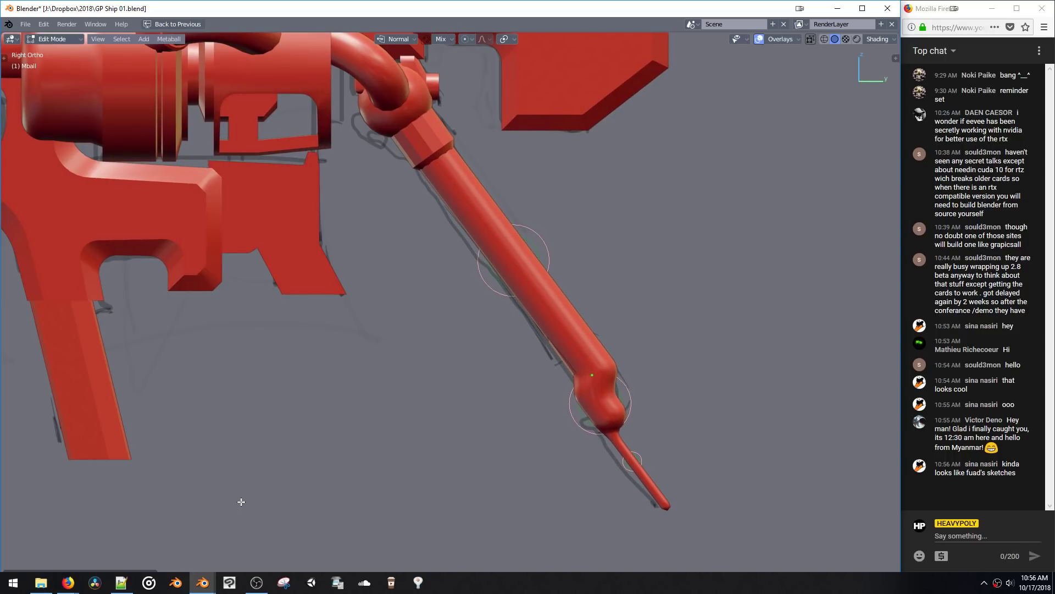
Step: Switch to Firefox, maximize a new browser window, and search Google for "kow yokoyama"
{"action": "mouse_move", "coordinate": [72, 586]}
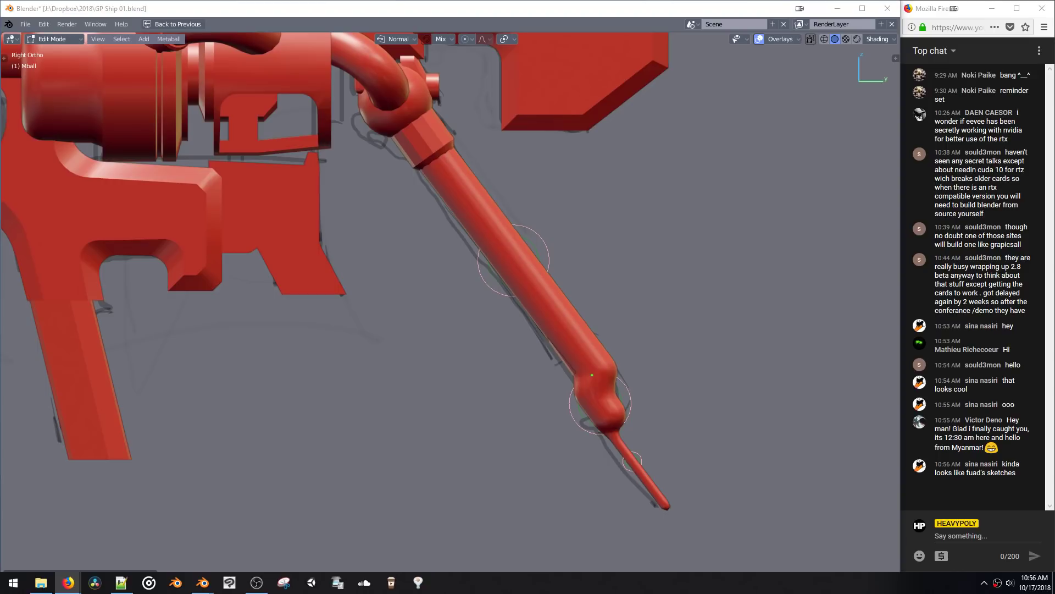
{"action": "left_click_drag", "start_coordinate": [0, 149], "coordinate": [453, 178]}
{"action": "double_click", "coordinate": [454, 178]}
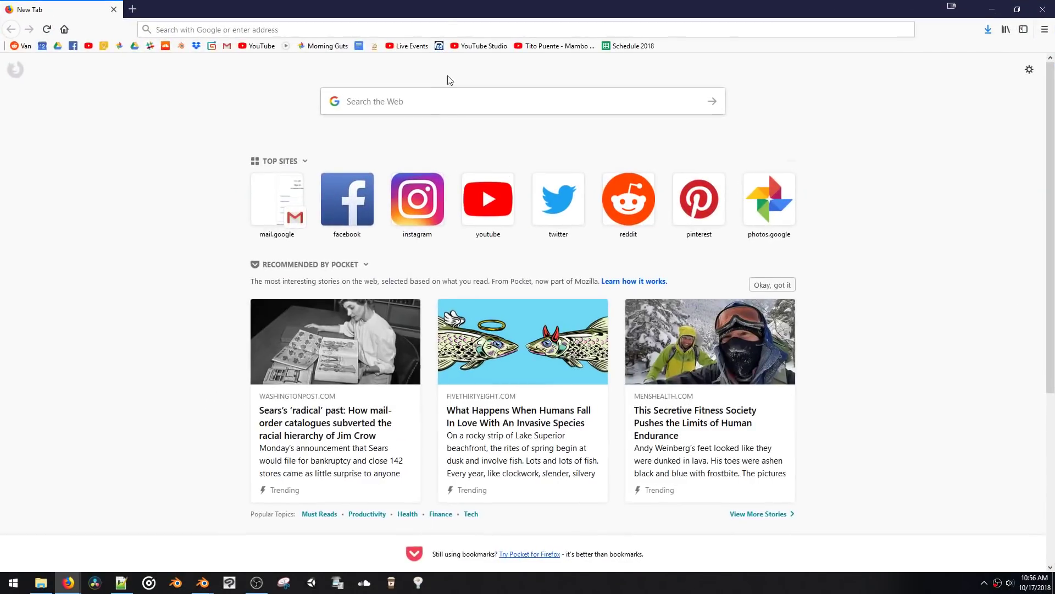
{"action": "left_click", "coordinate": [446, 26]}
{"action": "type", "text": "kow"}
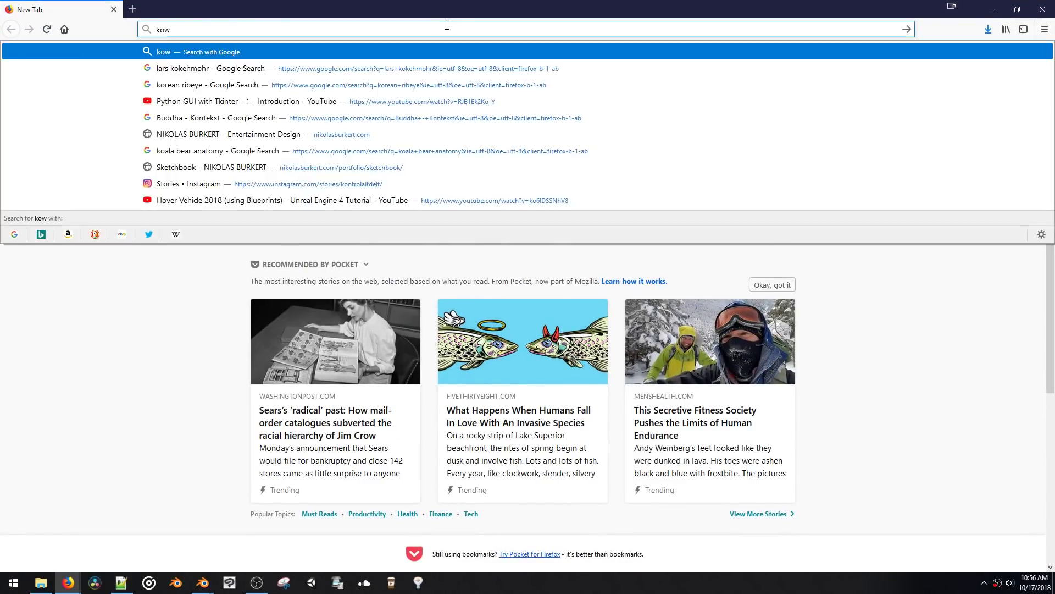
{"action": "type", "text": " yokoyama"}
{"action": "key", "text": "Return"}
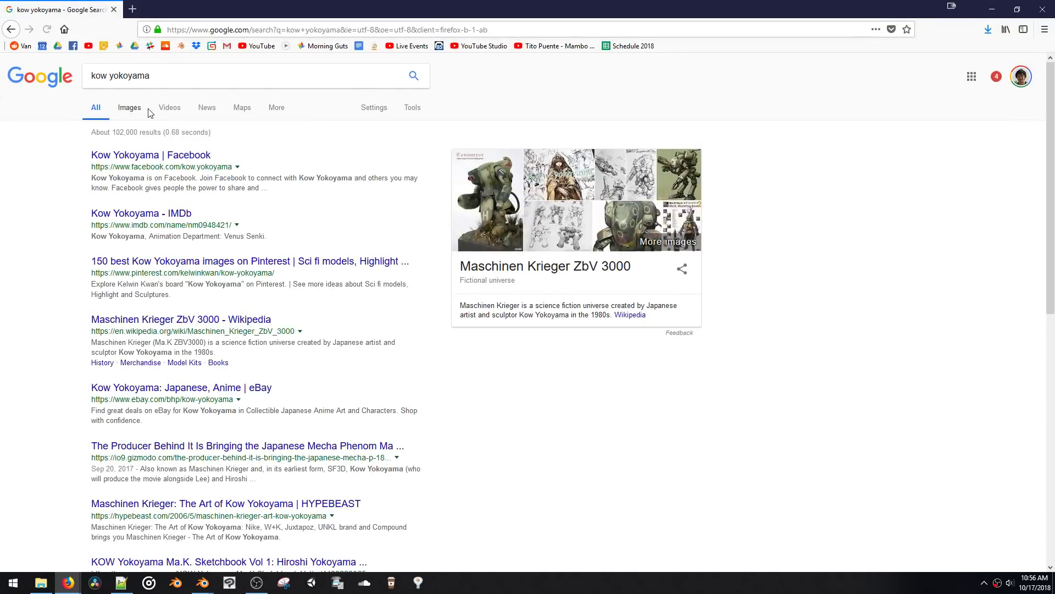
Step: Open the image results and view the Ma.K. Snake-Eye cover, the Kröte walker, and the green Mak Po figure
{"action": "left_click", "coordinate": [130, 108]}
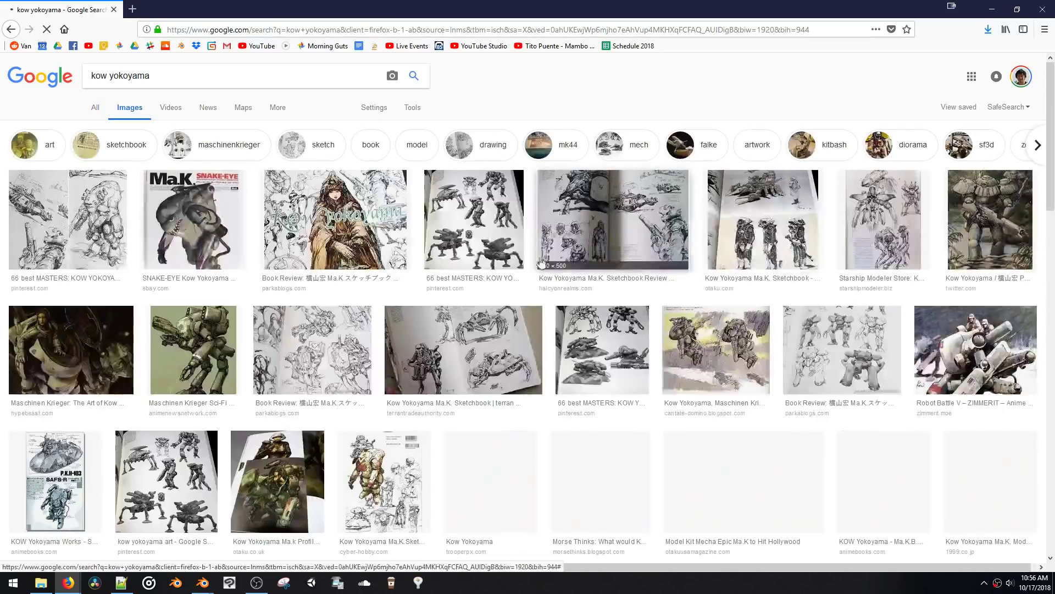
{"action": "left_click", "coordinate": [193, 224]}
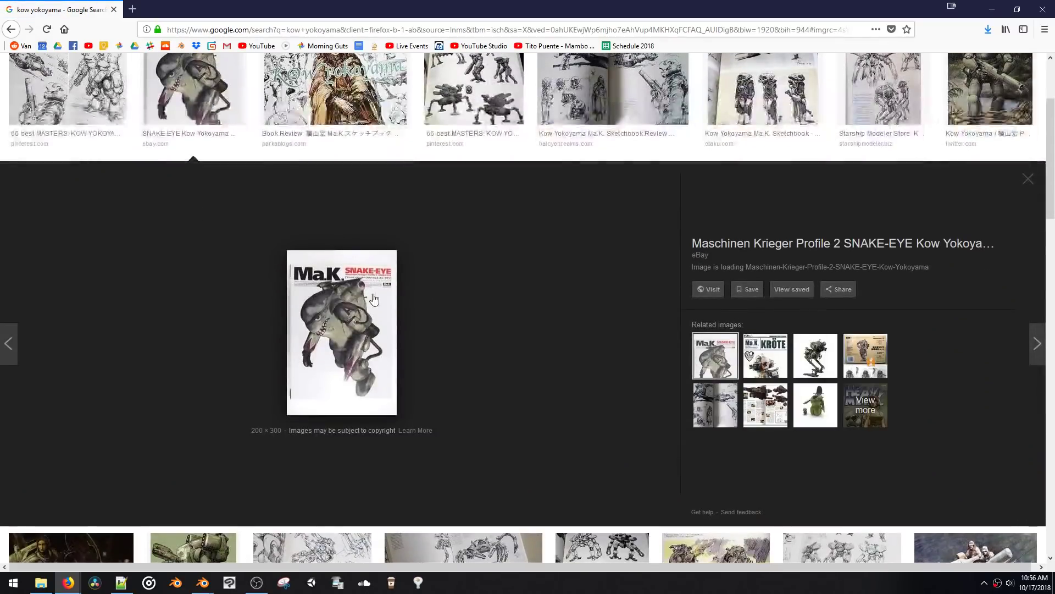
{"action": "left_click", "coordinate": [795, 366]}
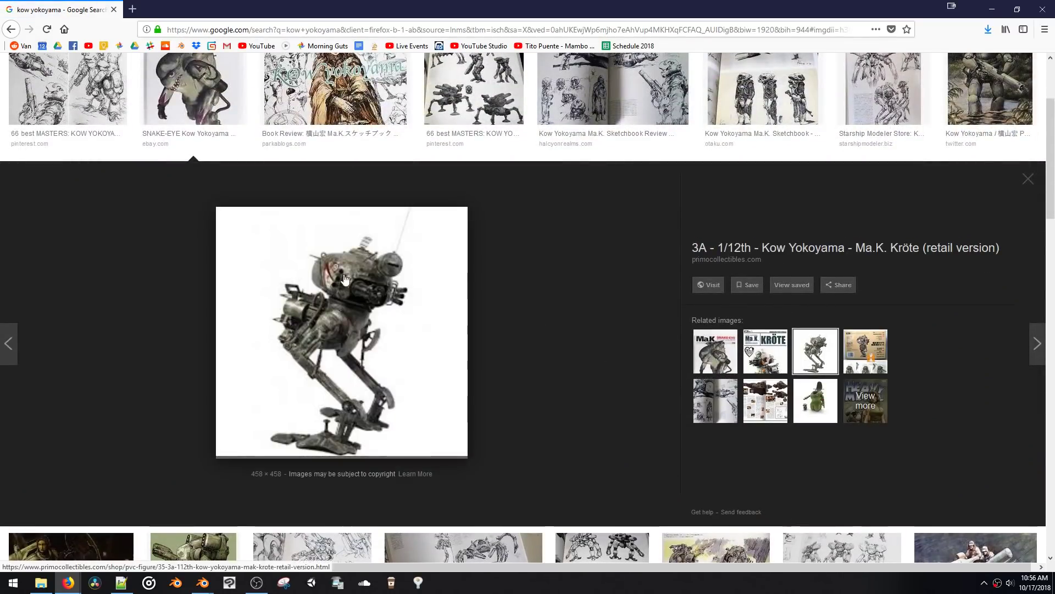
{"action": "left_click", "coordinate": [815, 400]}
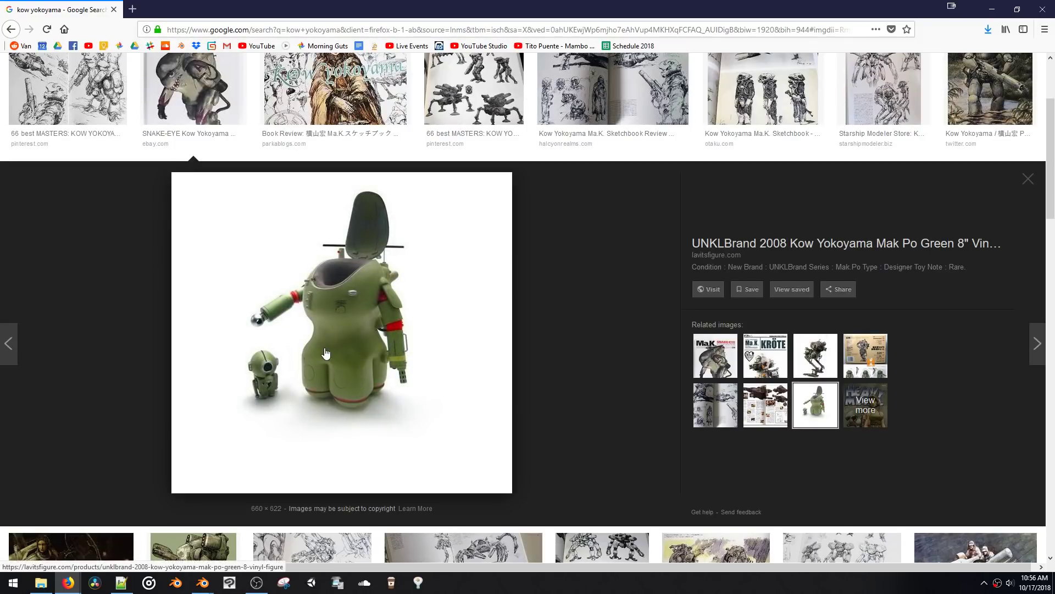
Step: Look through the mecha model kit image and its related pictures, from the green armored suit to the gatling-gun close-up
{"action": "scroll", "coordinate": [326, 357], "scroll_direction": "down", "scroll_amount": 8}
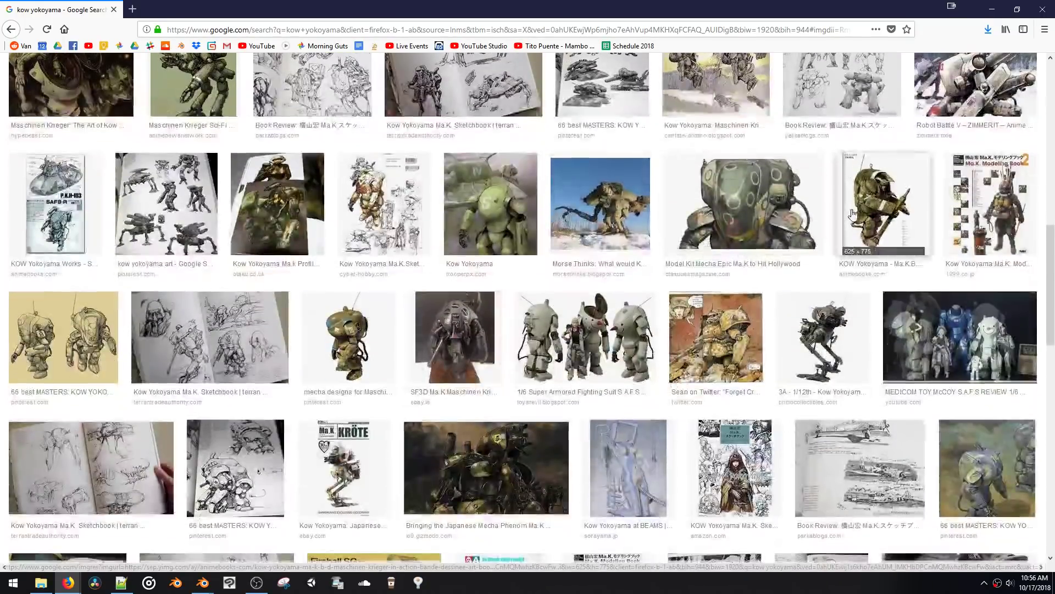
{"action": "left_click", "coordinate": [771, 222]}
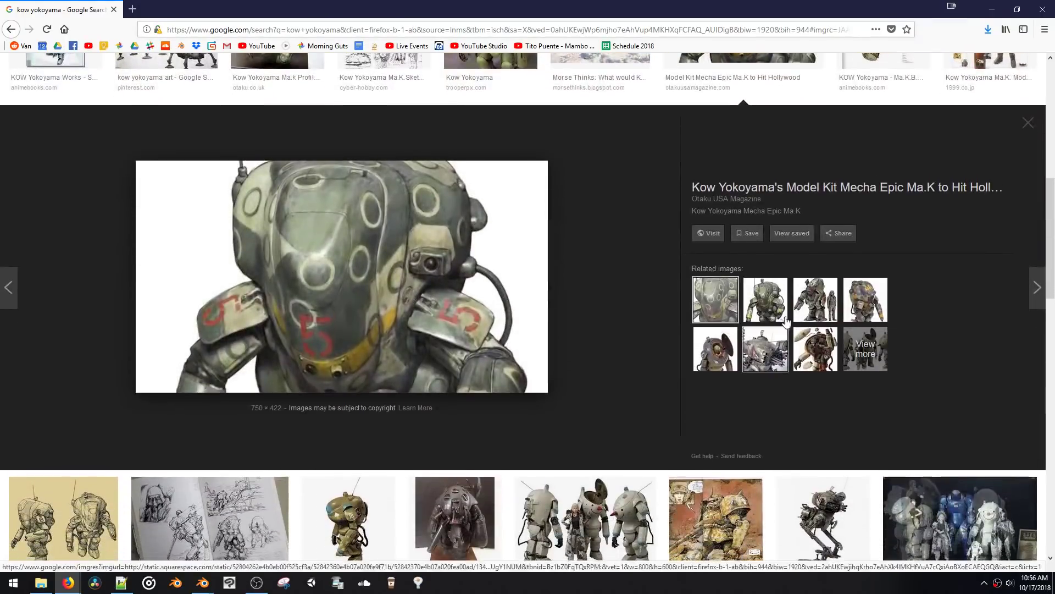
{"action": "left_click", "coordinate": [780, 309]}
{"action": "left_click", "coordinate": [816, 307]}
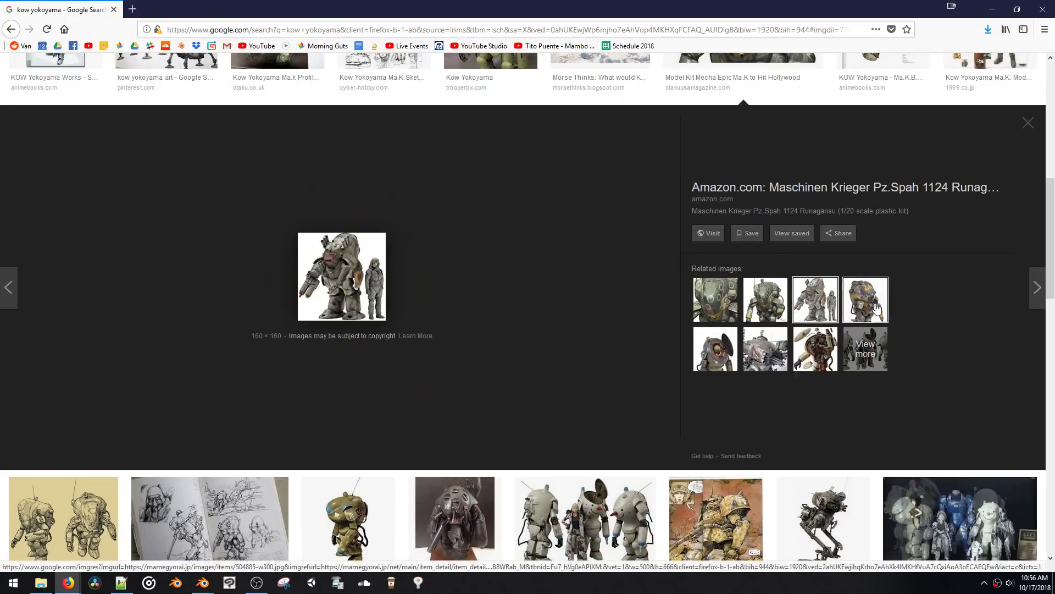
{"action": "left_click", "coordinate": [863, 307]}
{"action": "left_click", "coordinate": [818, 344]}
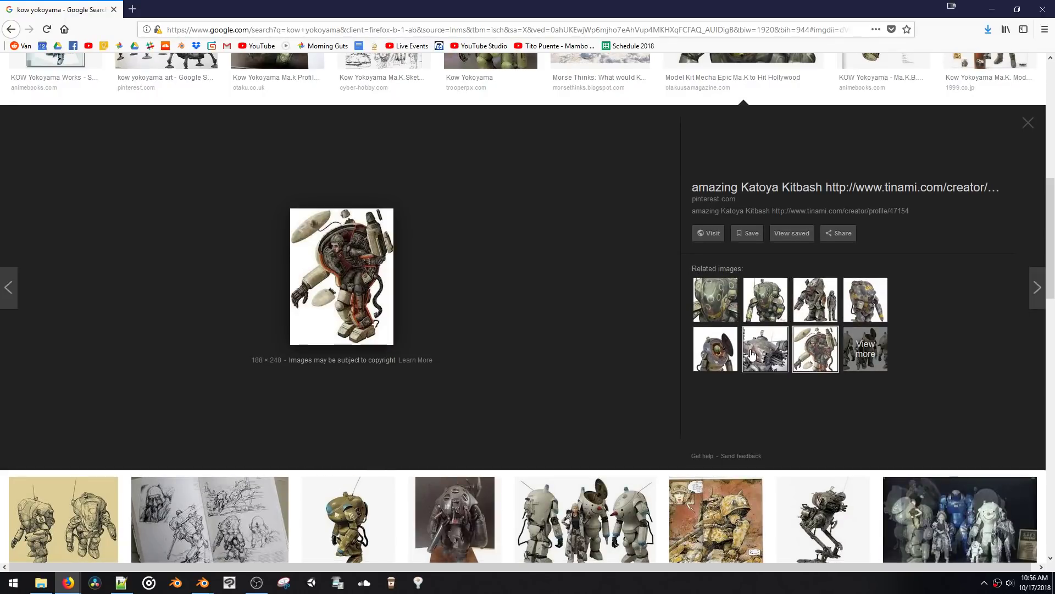
{"action": "left_click", "coordinate": [766, 346]}
Step: View the olive walking Maschinen Krieger mecha with blue visor among the Kow Yokoyama image results
{"action": "scroll", "coordinate": [709, 354], "scroll_direction": "down", "scroll_amount": 3}
{"action": "scroll", "coordinate": [710, 355], "scroll_direction": "down", "scroll_amount": 1}
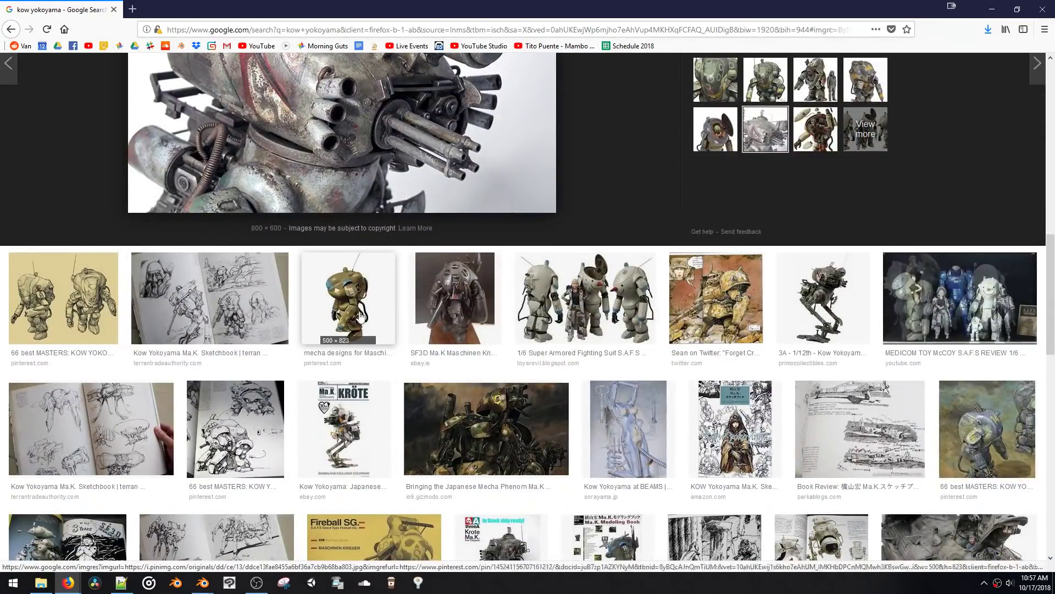
{"action": "left_click", "coordinate": [379, 319]}
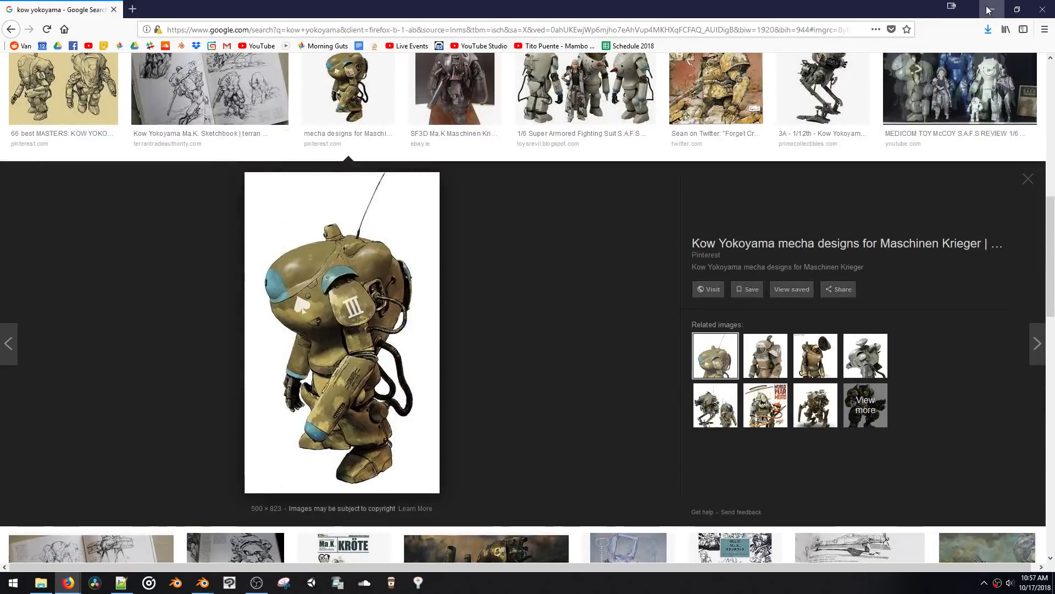
{"action": "left_click", "coordinate": [815, 355]}
{"action": "left_click", "coordinate": [721, 360]}
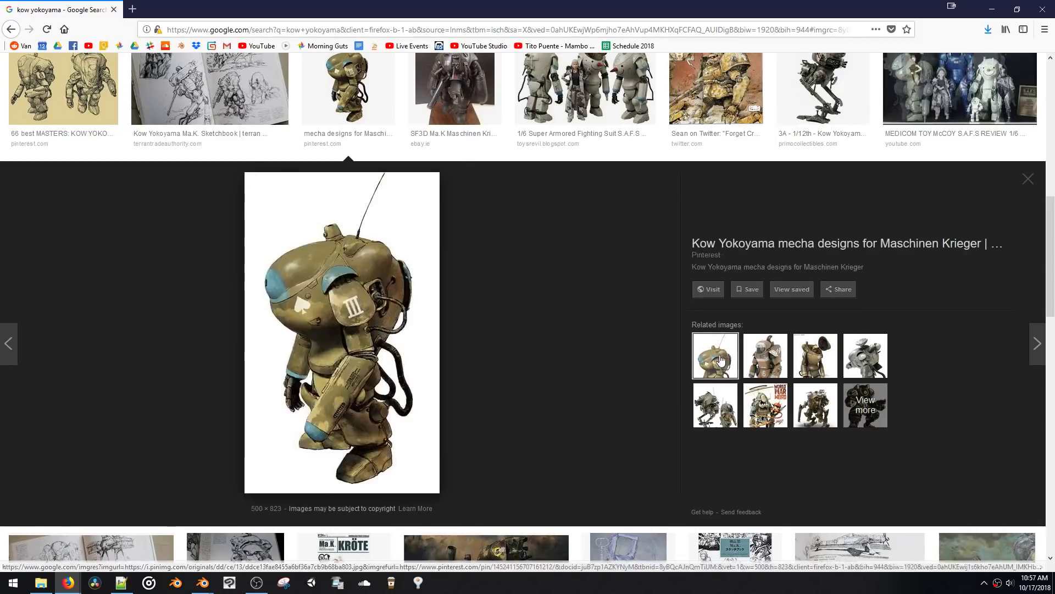
Step: Switch back to Blender and duplicate the leg's long thick capsule, placing the copy beside the bracket under the engine
{"action": "key", "text": "alt+Tab"}
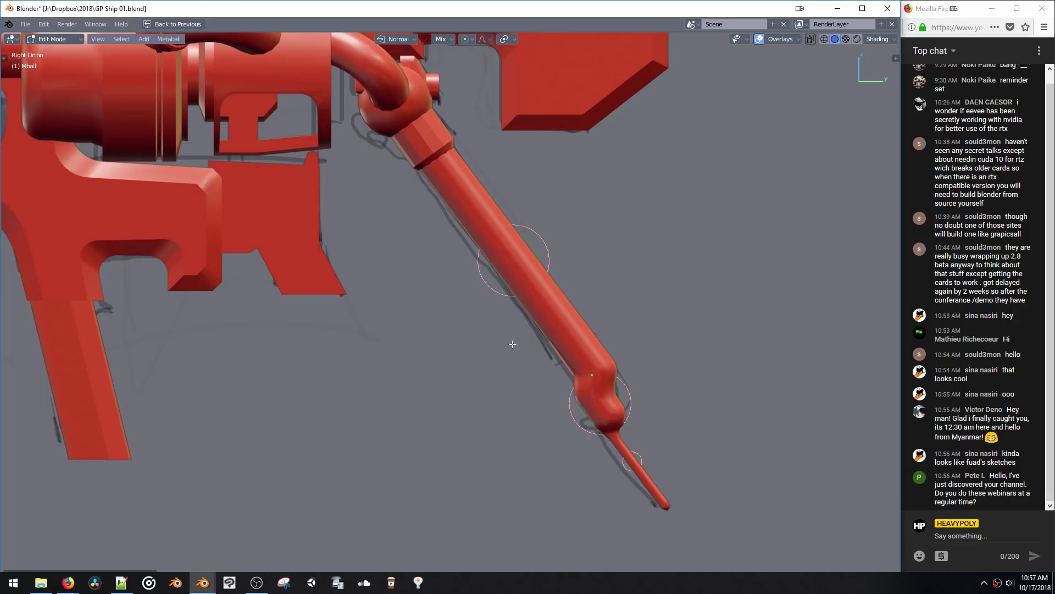
{"action": "scroll", "coordinate": [525, 330], "scroll_direction": "up", "scroll_amount": 2, "text": "ctrl"}
{"action": "scroll", "coordinate": [554, 358], "scroll_direction": "down", "scroll_amount": 2}
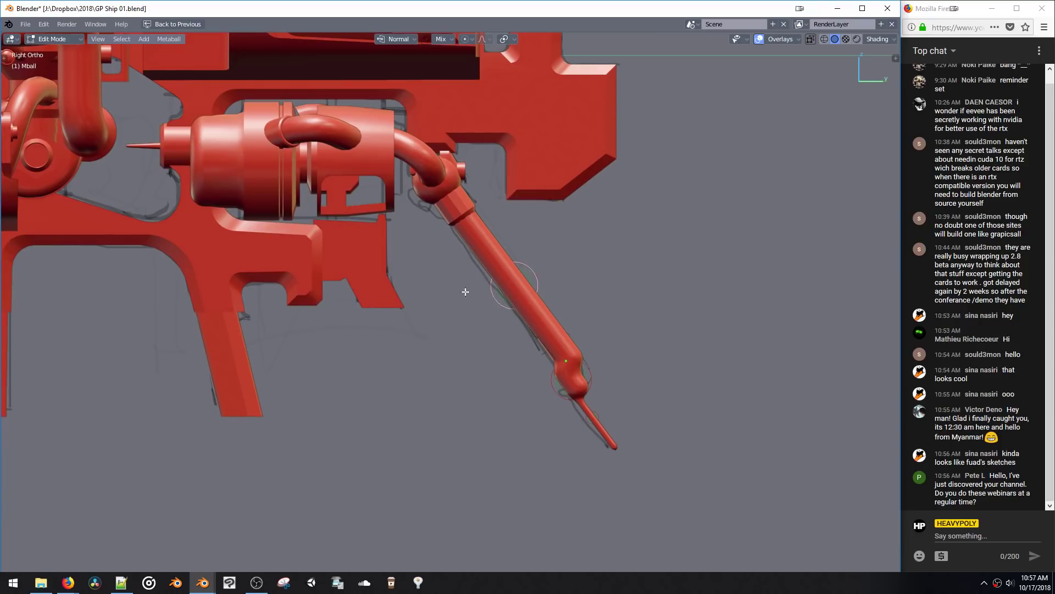
{"action": "scroll", "coordinate": [564, 304], "scroll_direction": "up", "scroll_amount": 4, "text": "ctrl"}
{"action": "key", "text": "shift+d"}
{"action": "left_click", "coordinate": [504, 342]}
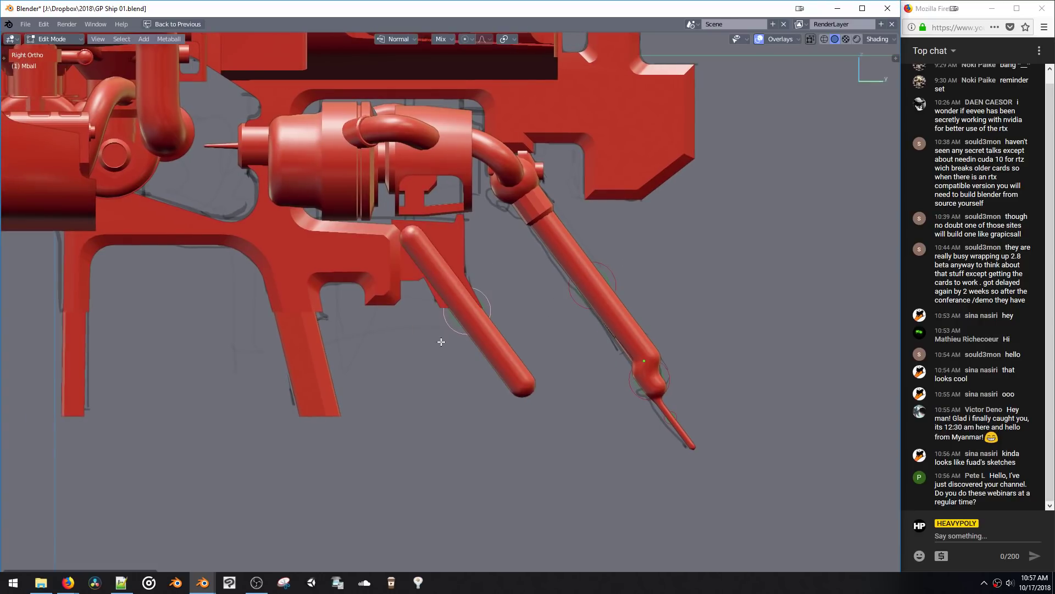
Step: Thin and shorten the copied capsule into a small diagonal rod and set it against the bracket's lower corner
{"action": "key", "text": "s"}
{"action": "left_click", "coordinate": [462, 379]}
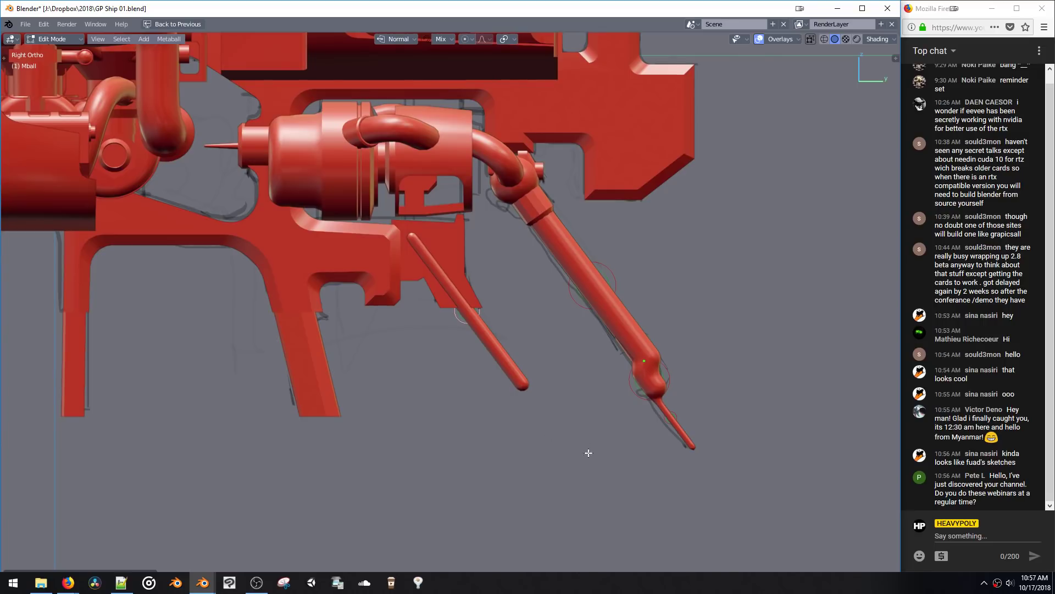
{"action": "key", "text": "s"}
{"action": "left_click", "coordinate": [518, 370]}
{"action": "key", "text": "g"}
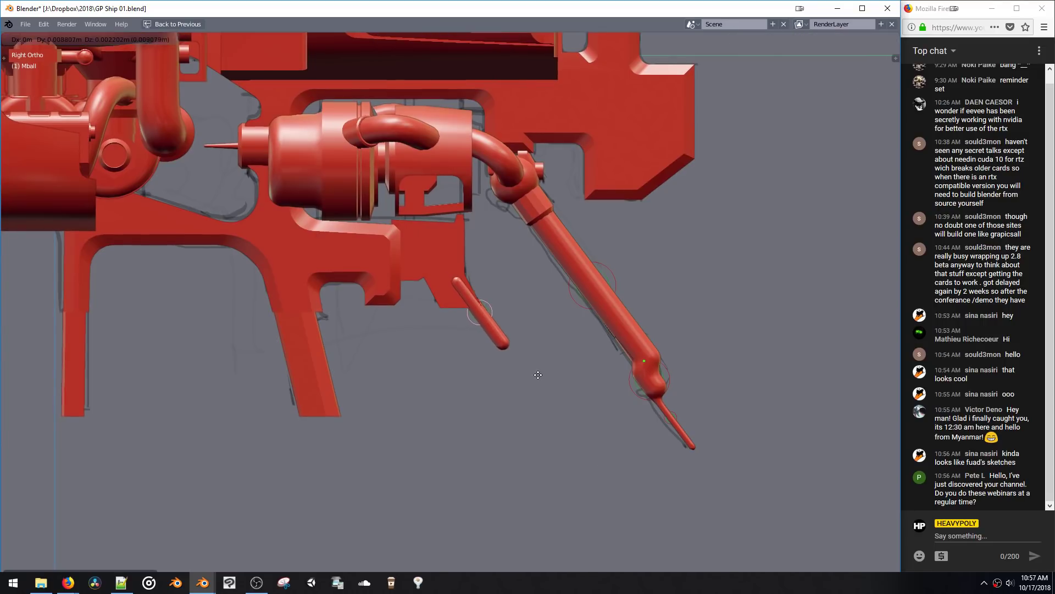
{"action": "left_click", "coordinate": [537, 368]}
Step: Duplicate the small rod above itself, turn the copy upright, thicken it, and shorten it by a factor of 0.167
{"action": "scroll", "coordinate": [537, 367], "scroll_direction": "down", "scroll_amount": 4}
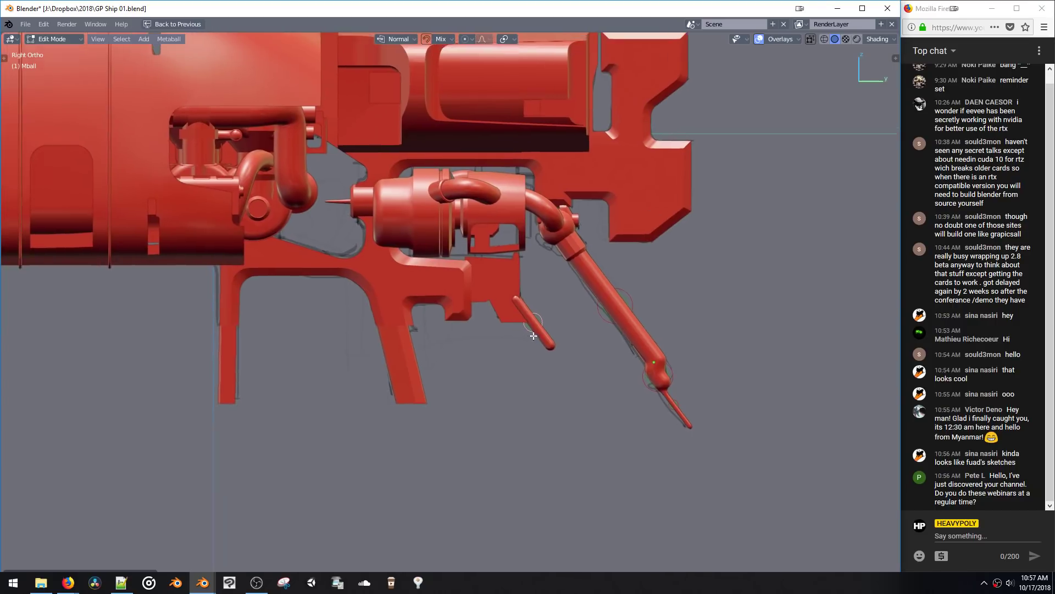
{"action": "middle_click_drag", "start_coordinate": [534, 336], "coordinate": [553, 337], "text": "shift"}
{"action": "key", "text": "shift+d"}
{"action": "left_click", "coordinate": [540, 315]}
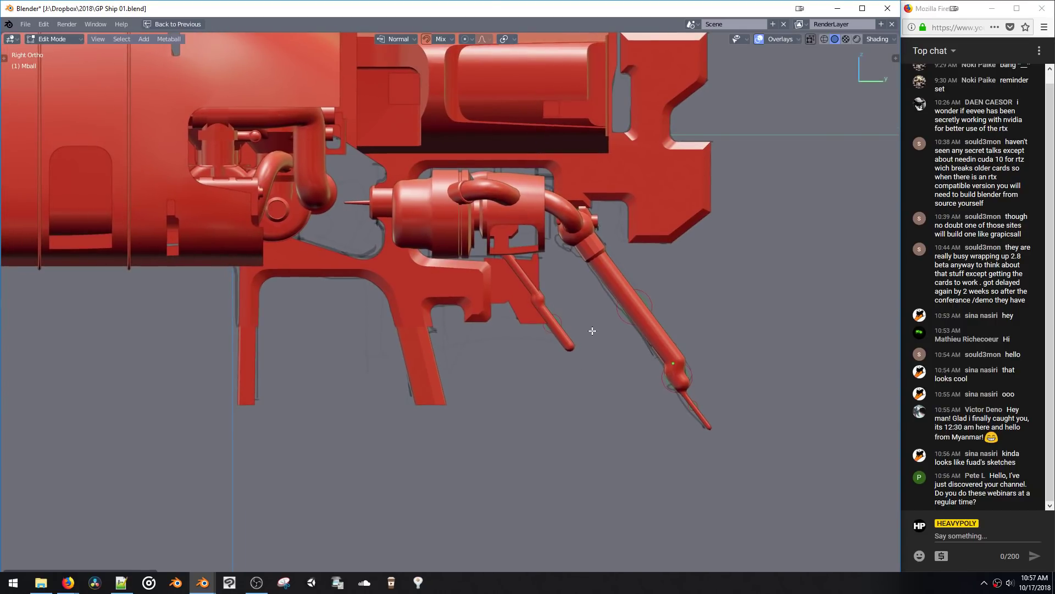
{"action": "key", "text": "s"}
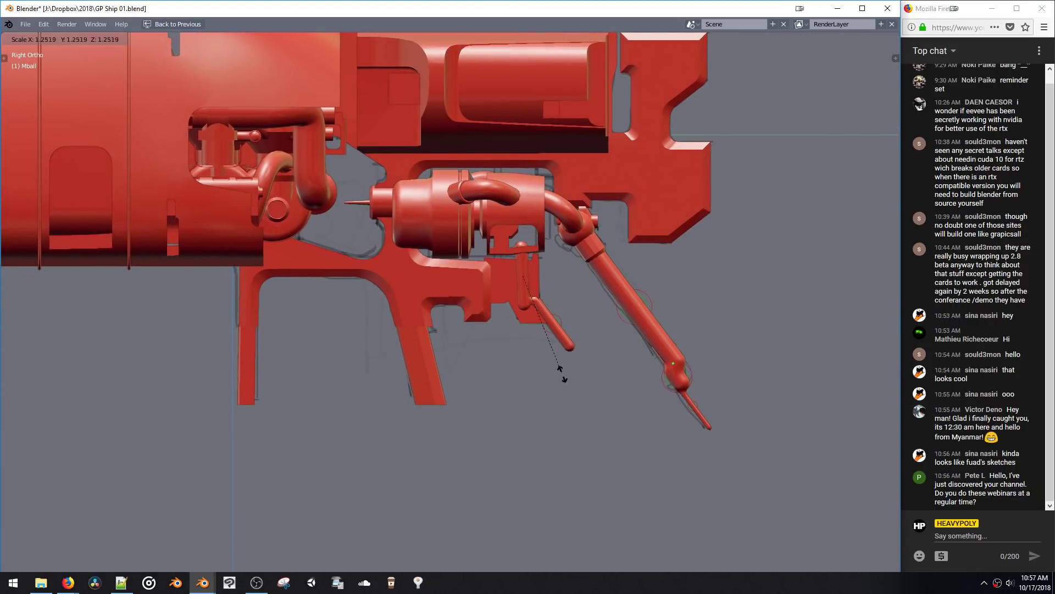
{"action": "left_click", "coordinate": [650, 512]}
{"action": "key", "text": "s"}
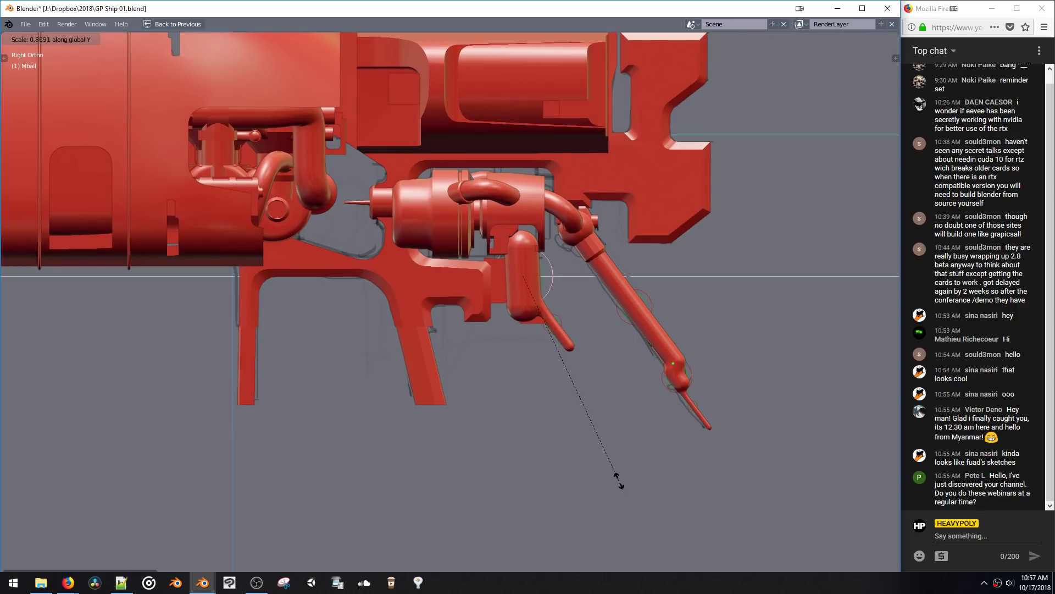
{"action": "left_click", "coordinate": [590, 378]}
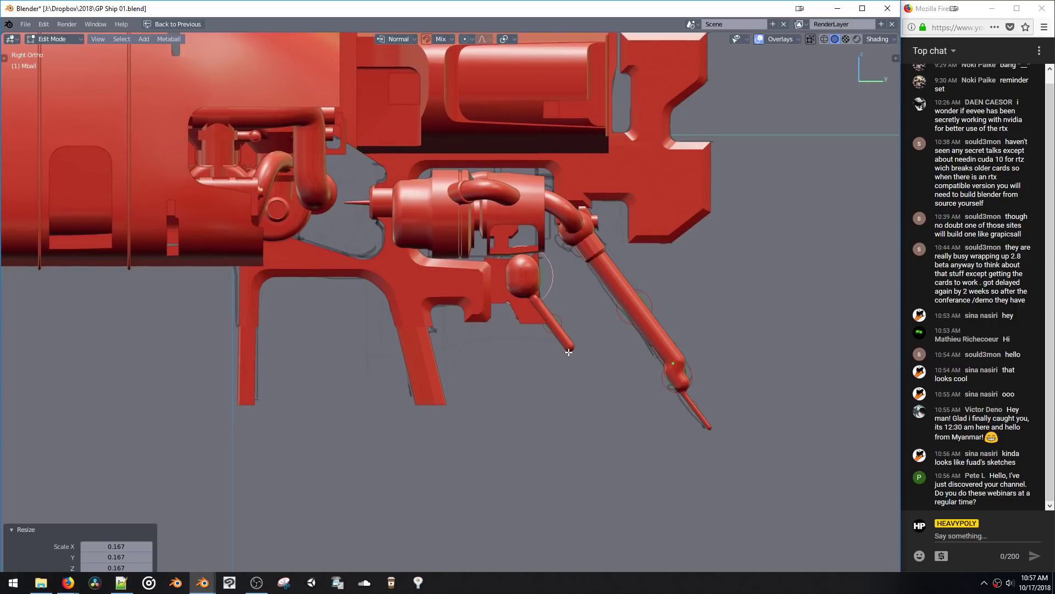
Step: Slim the upright capsule and move it onto the upper end of the small diagonal rod
{"action": "key", "text": "s"}
{"action": "left_click", "coordinate": [607, 438]}
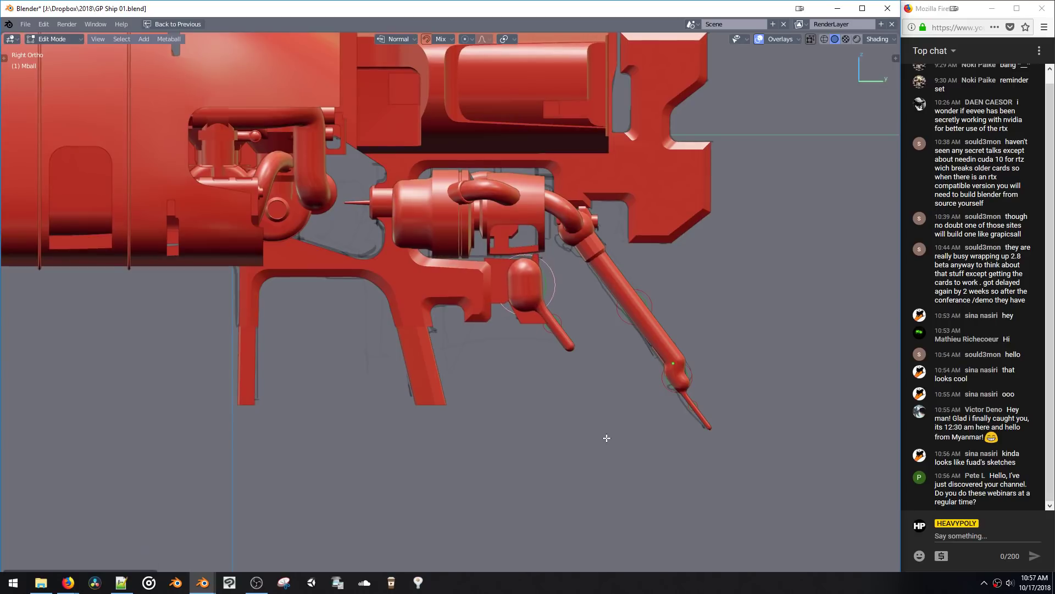
{"action": "key", "text": "s"}
{"action": "left_click", "coordinate": [608, 438]}
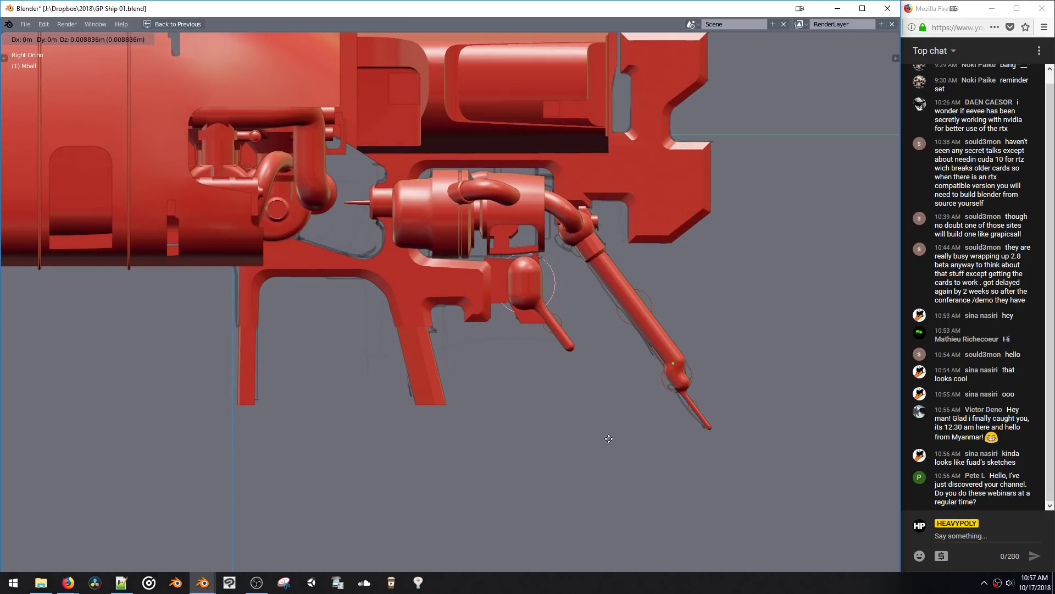
{"action": "key", "text": "s"}
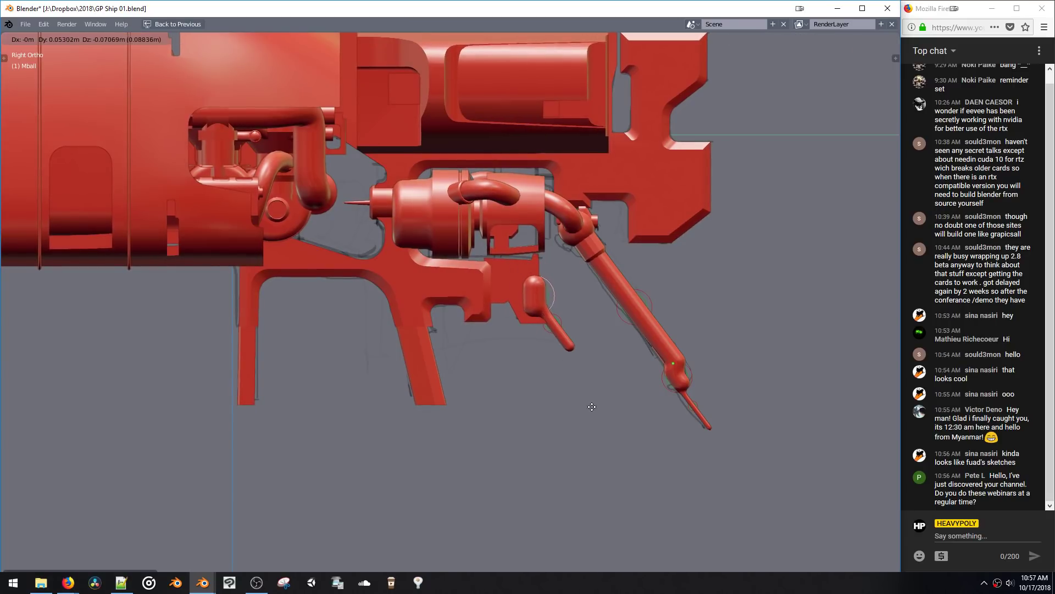
{"action": "left_click", "coordinate": [592, 399]}
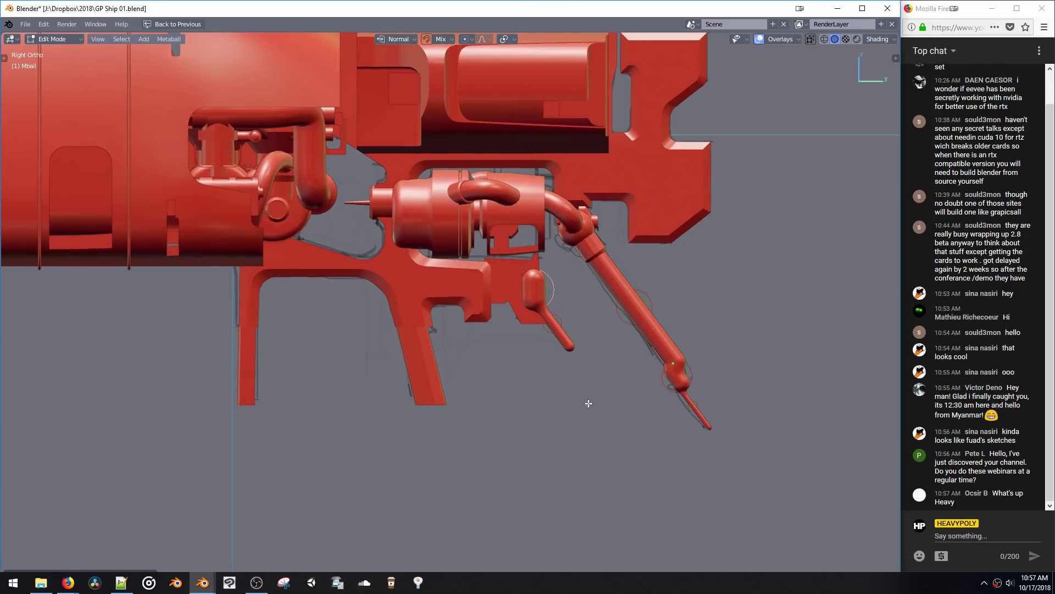
Step: Duplicate the small diagonal rod and place the copy on the inner side of the upright capsule to form a branch
{"action": "left_click", "coordinate": [558, 326]}
{"action": "key", "text": "shift+d"}
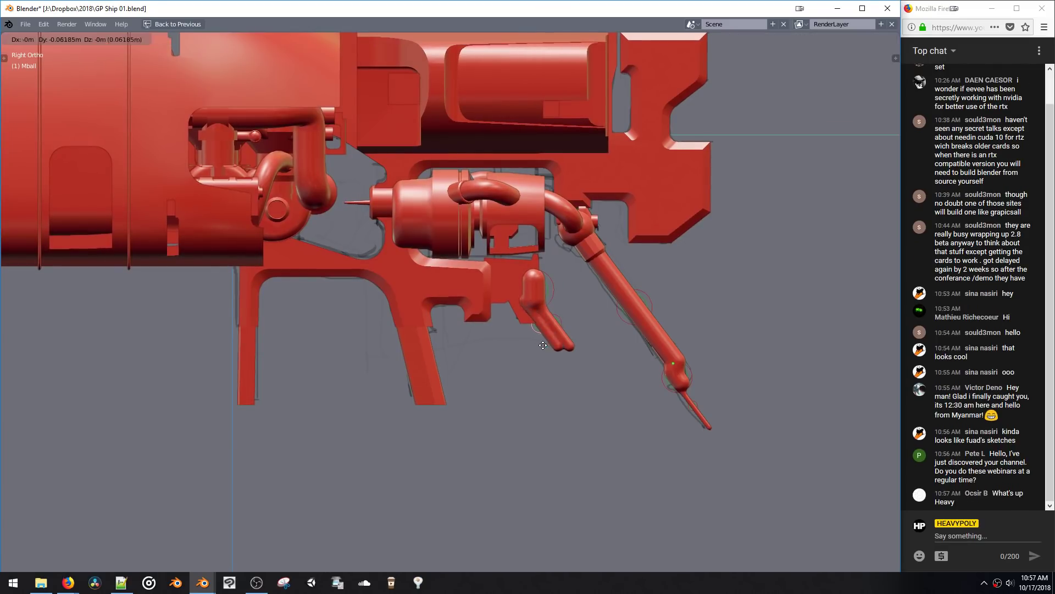
{"action": "left_click", "coordinate": [530, 336]}
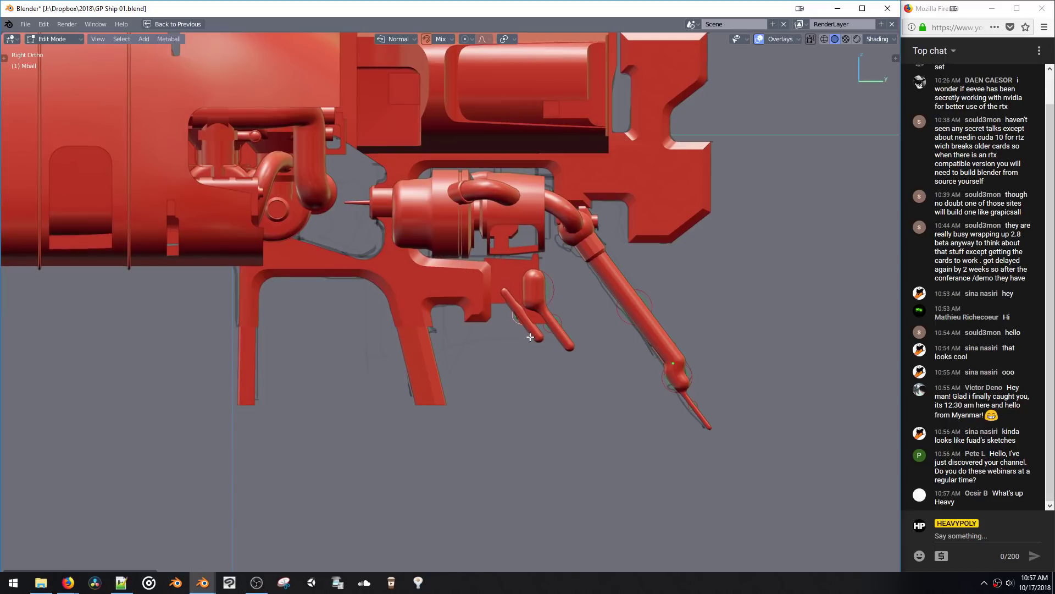
{"action": "key", "text": "shift+d"}
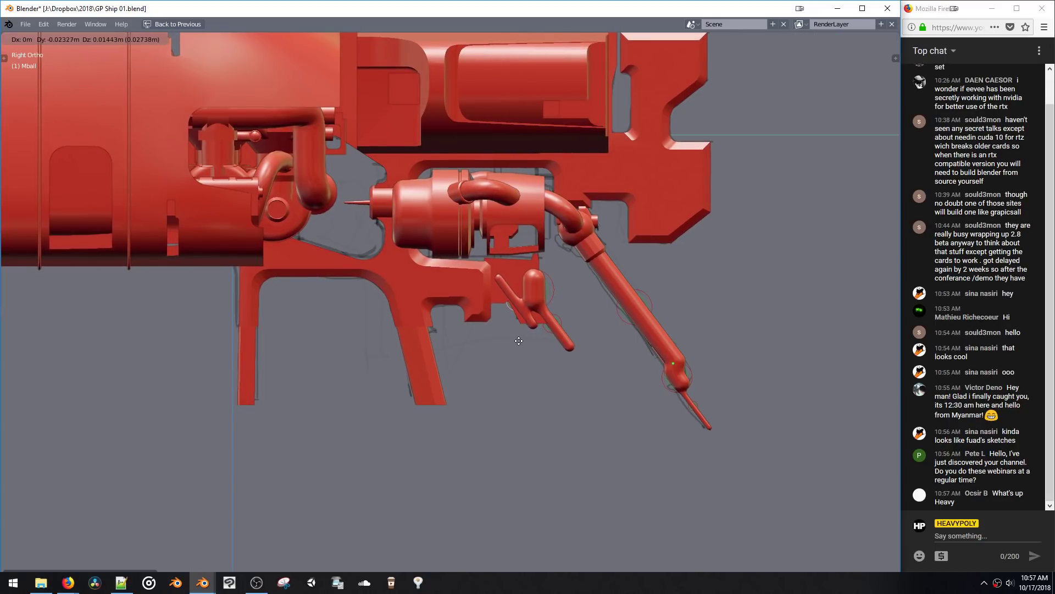
{"action": "left_click", "coordinate": [525, 343]}
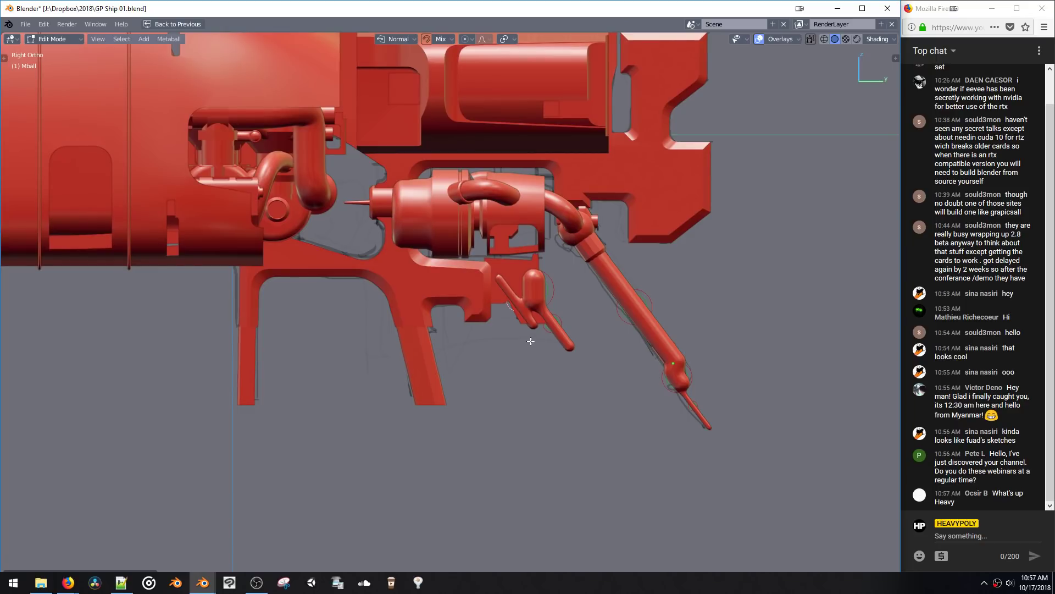
{"action": "key", "text": "shift+d"}
{"action": "left_click", "coordinate": [538, 349]}
{"action": "middle_click_drag", "start_coordinate": [537, 334], "coordinate": [529, 330], "text": "shift"}
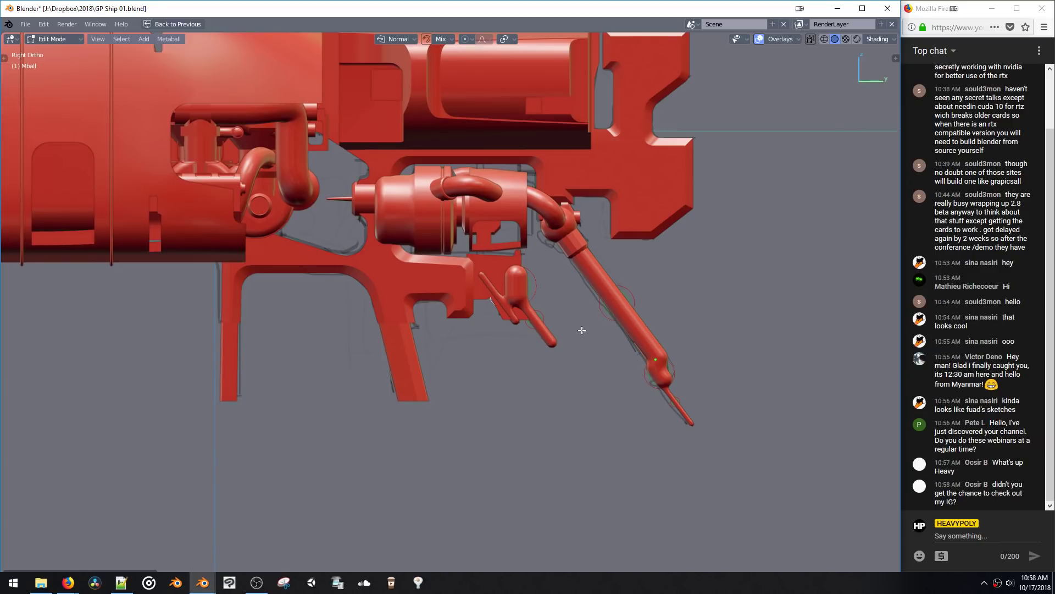
Step: Duplicate the small rod into the gap ahead of the engine, rotate it about -53° to horizontal, and fit it into the engine's tip
{"action": "left_click", "coordinate": [613, 298]}
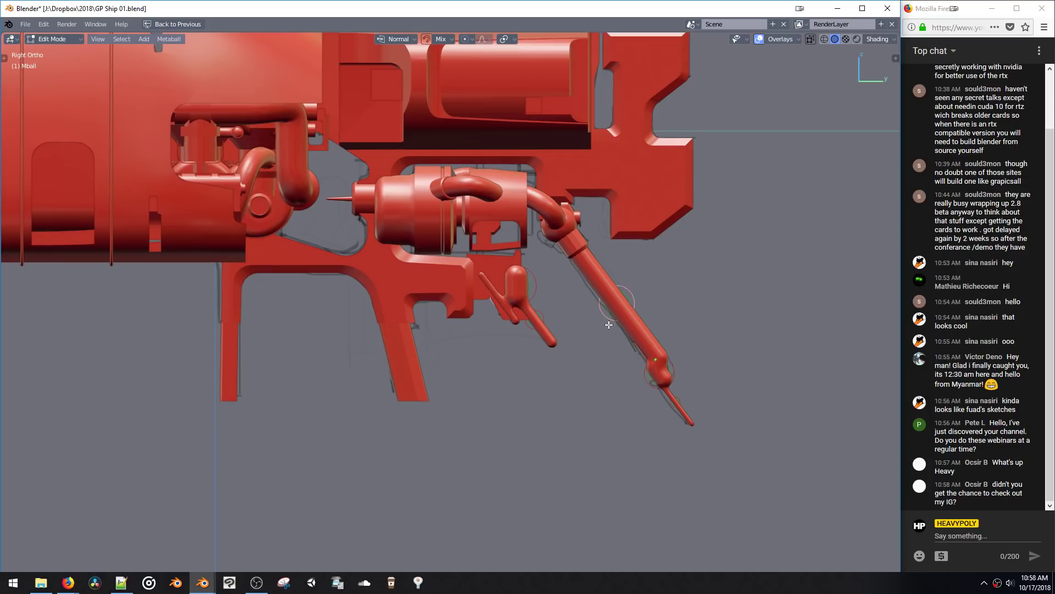
{"action": "left_click", "coordinate": [608, 317]}
{"action": "middle_click_drag", "start_coordinate": [478, 331], "coordinate": [503, 336], "text": "shift"}
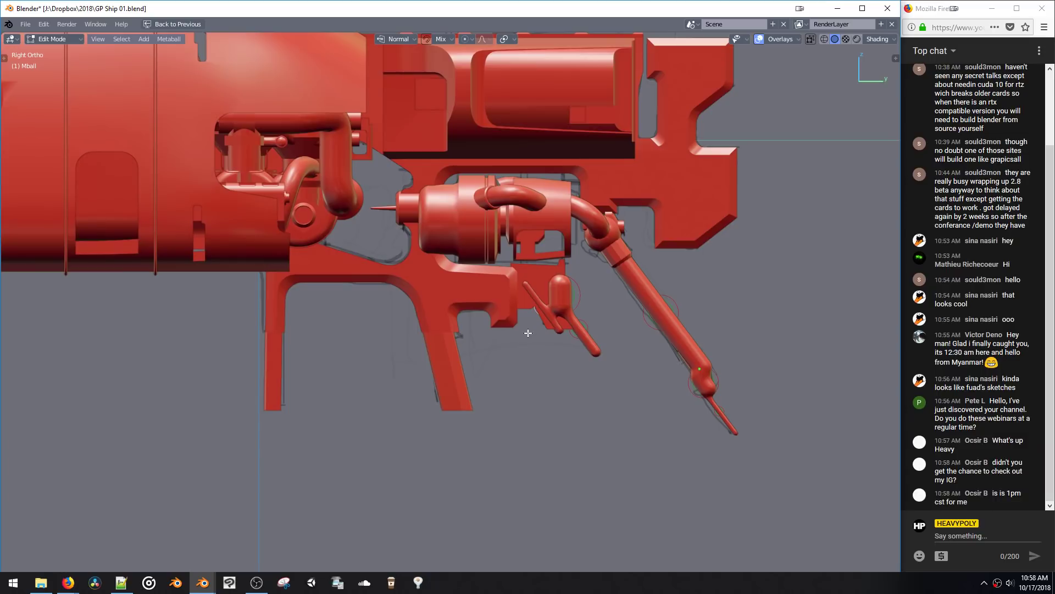
{"action": "key", "text": "shift+d"}
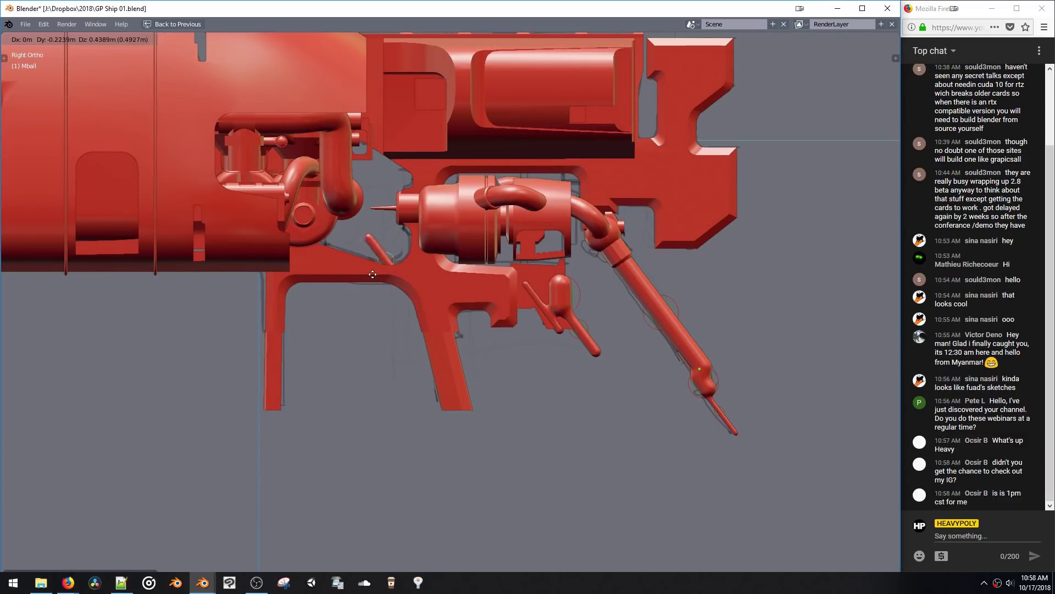
{"action": "left_click", "coordinate": [357, 238]}
{"action": "key", "text": "r"}
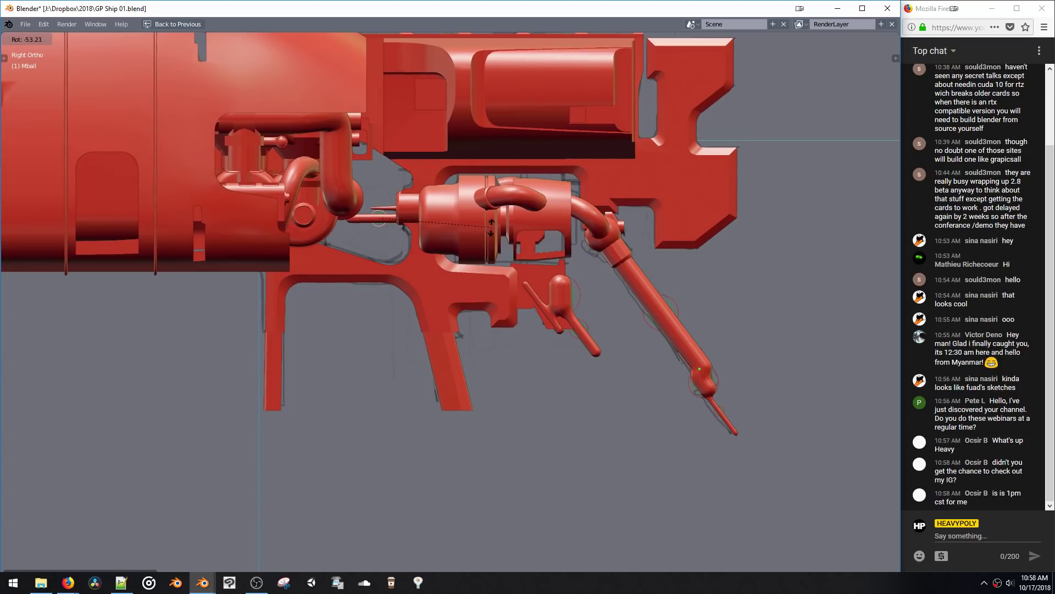
{"action": "left_click", "coordinate": [486, 225]}
{"action": "key", "text": "g"}
{"action": "left_click", "coordinate": [425, 237]}
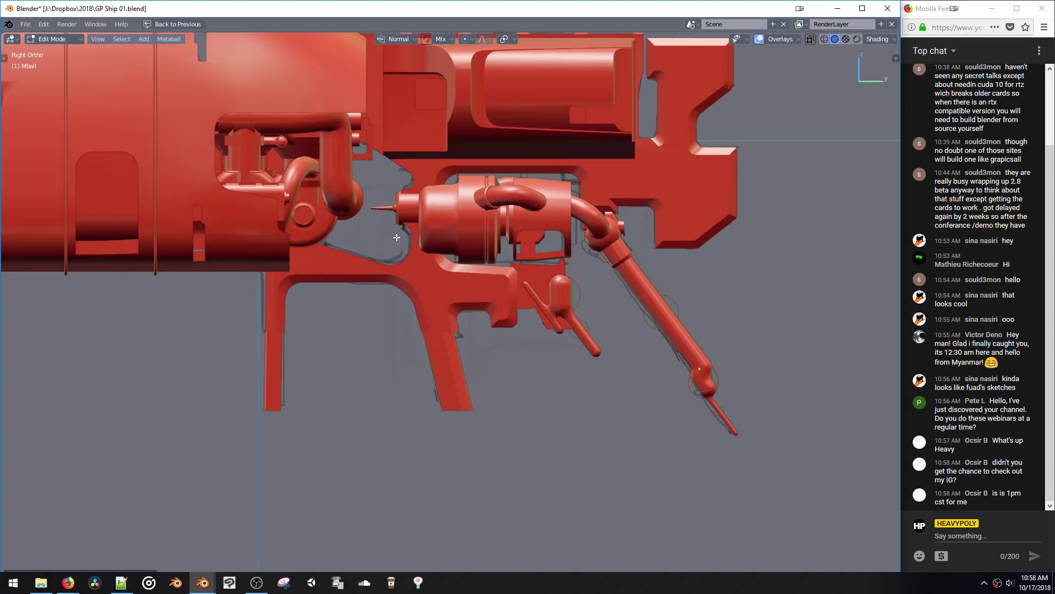
Step: Duplicate the horizontal rod and place the copy as a peg through the joint at the top of the diagonal leg
{"action": "key", "text": "shift+d"}
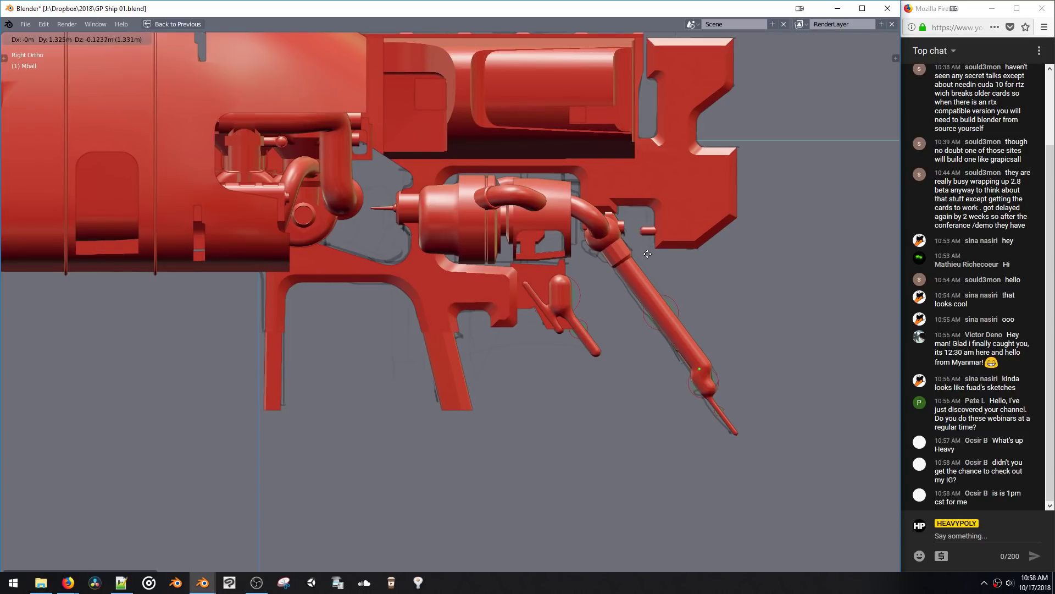
{"action": "left_click", "coordinate": [624, 287]}
{"action": "scroll", "coordinate": [557, 236], "scroll_direction": "down", "scroll_amount": 3}
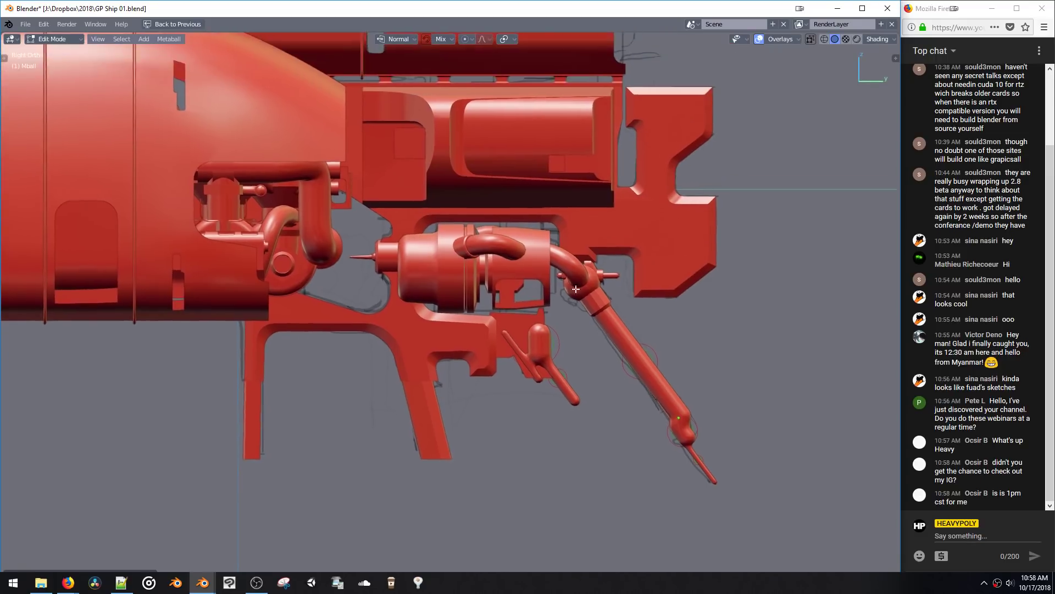
Step: Duplicate the small horizontal peg up to the upper hull's tapered tip, scale the copy down, and seat it as a thin antenna
{"action": "key", "text": "shift+d"}
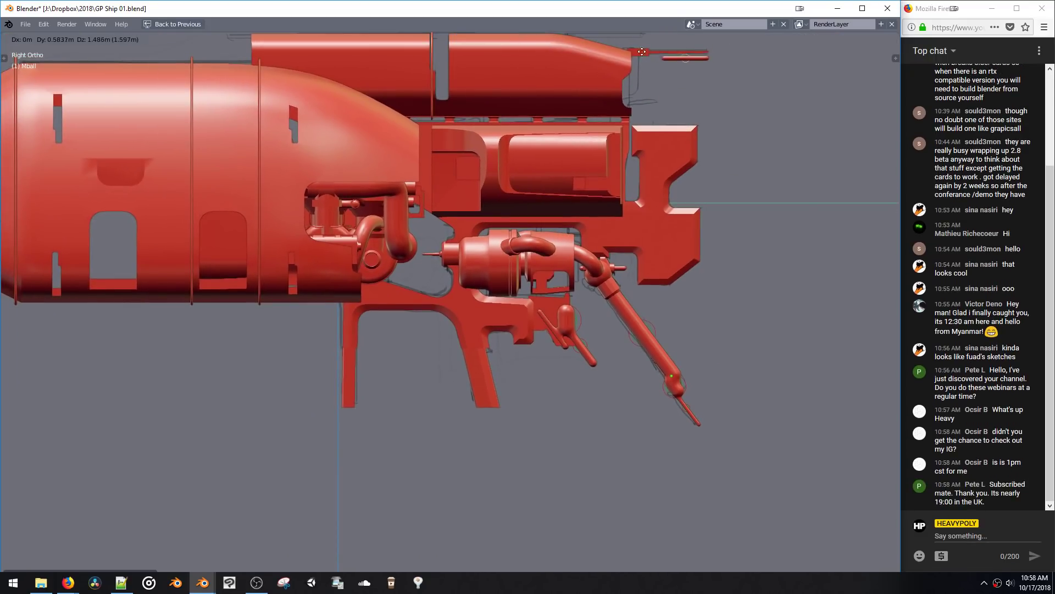
{"action": "left_click", "coordinate": [566, 267]}
{"action": "middle_click_drag", "start_coordinate": [698, 205], "coordinate": [642, 277], "text": "shift"}
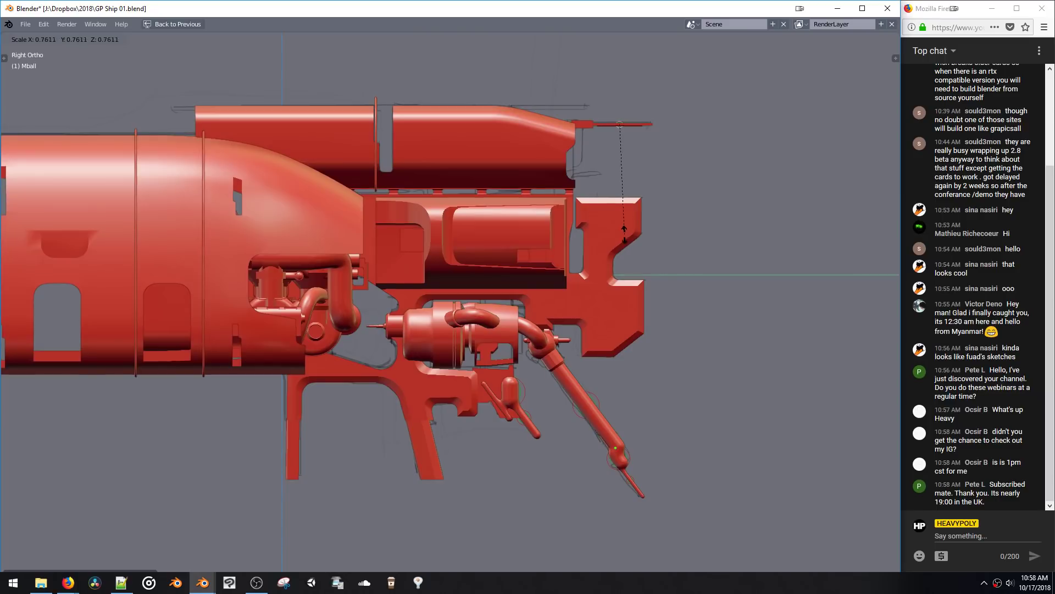
{"action": "left_click", "coordinate": [634, 249]}
{"action": "key", "text": "g"}
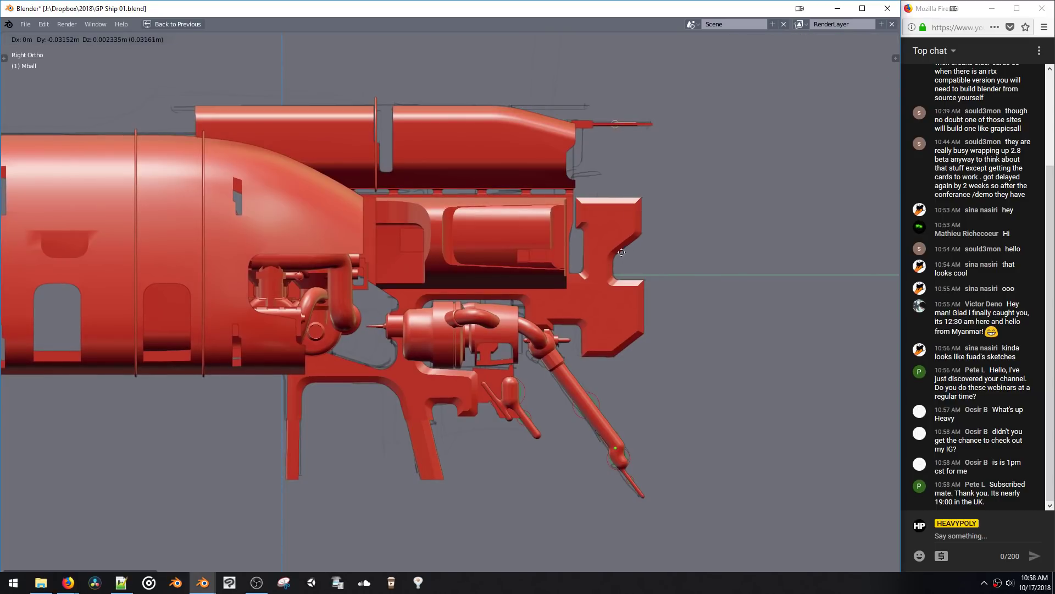
{"action": "left_click", "coordinate": [618, 255]}
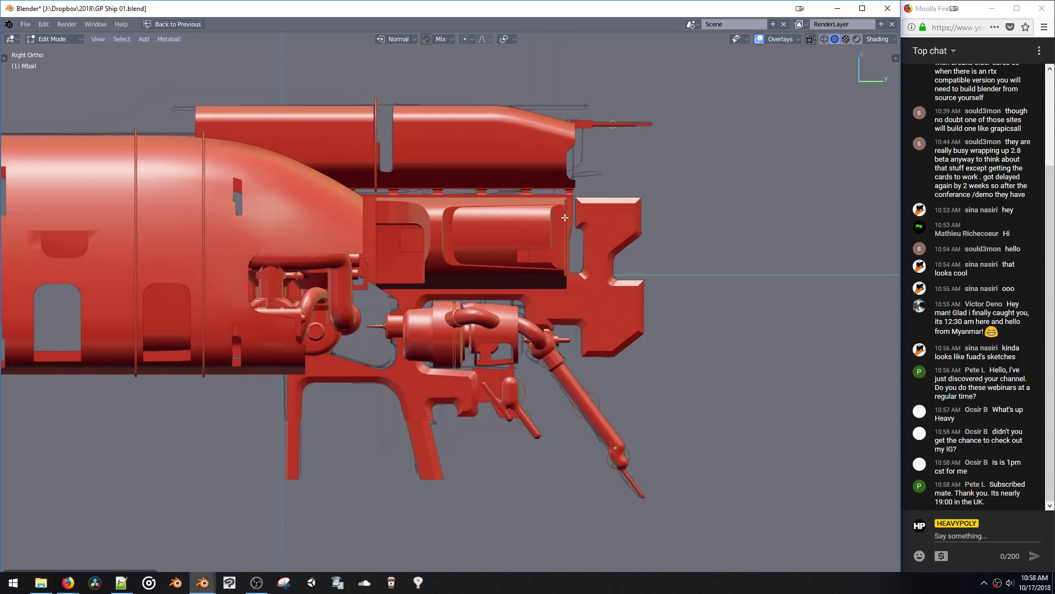
Step: Duplicate the antenna rod onto the upper corner of the notched end plate, and place another copy -0.587 m along Z on its lower corner
{"action": "middle_click_drag", "start_coordinate": [578, 237], "coordinate": [584, 261], "text": "shift"}
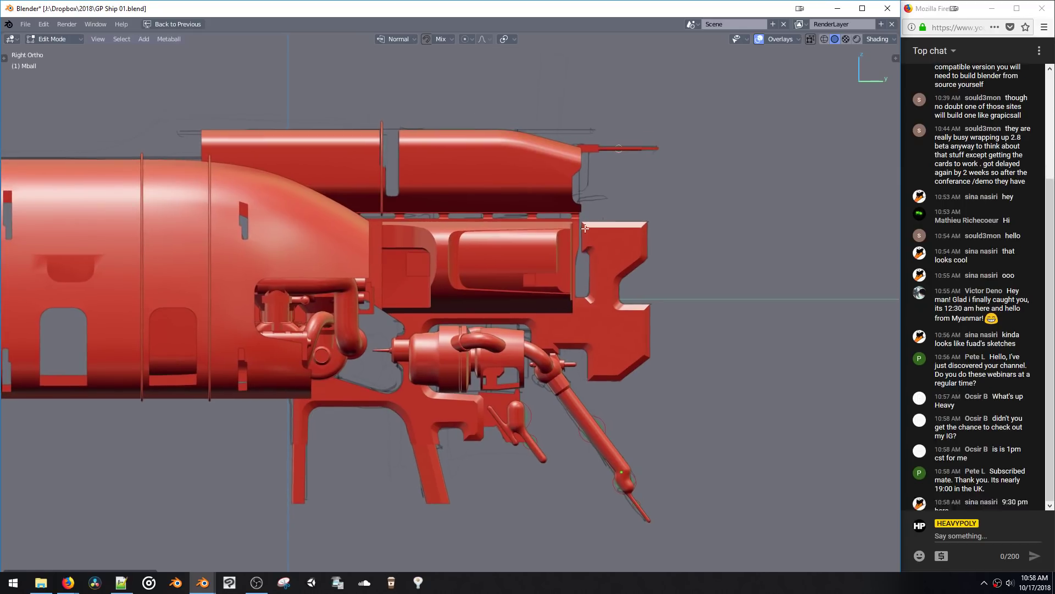
{"action": "key", "text": "g"}
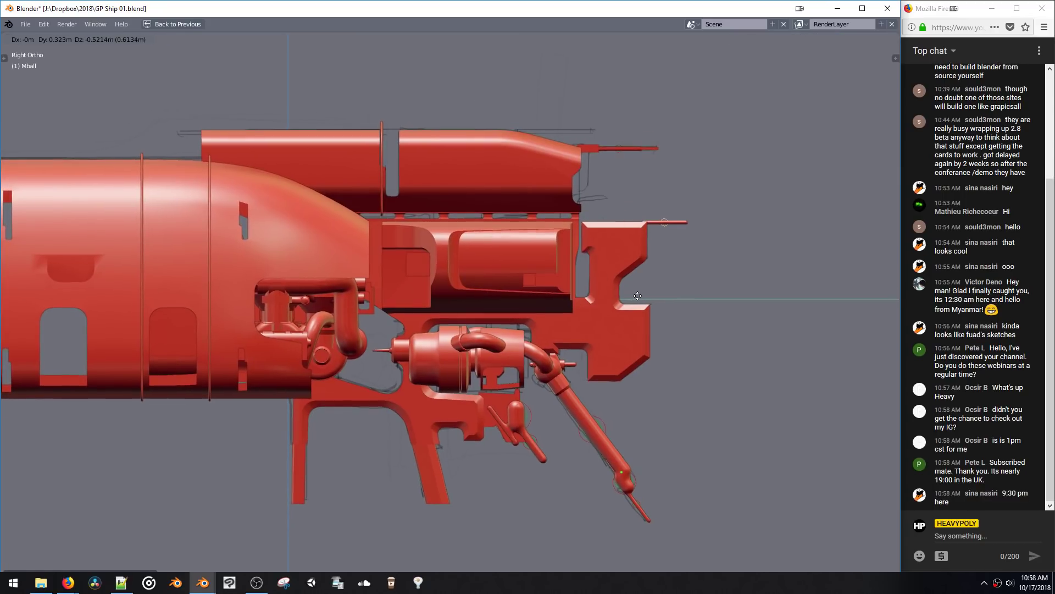
{"action": "left_click", "coordinate": [631, 293]}
{"action": "key", "text": "shift+d"}
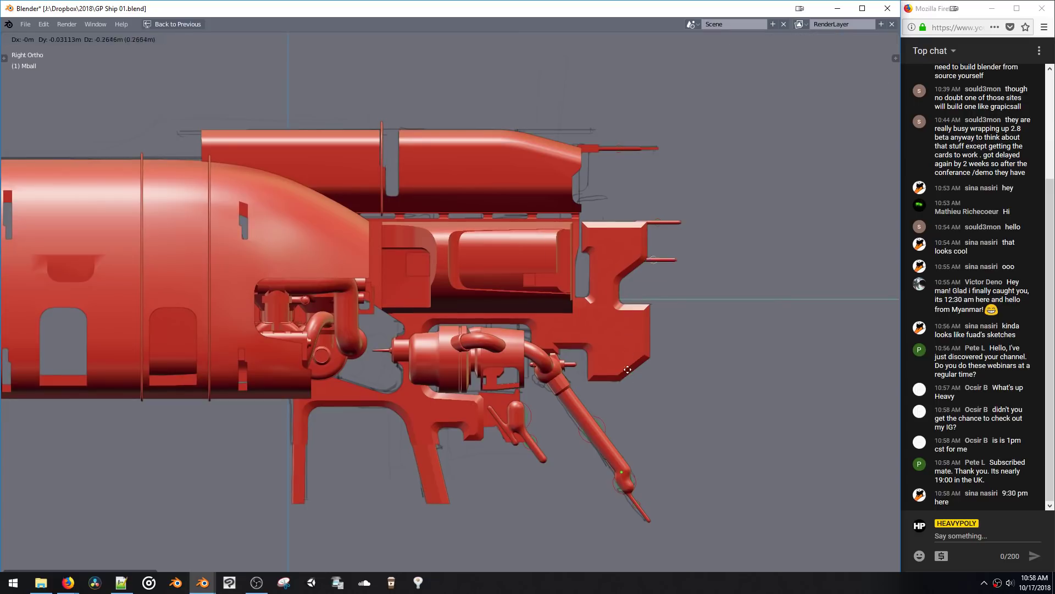
{"action": "key", "text": "z"}
{"action": "left_click", "coordinate": [628, 403]}
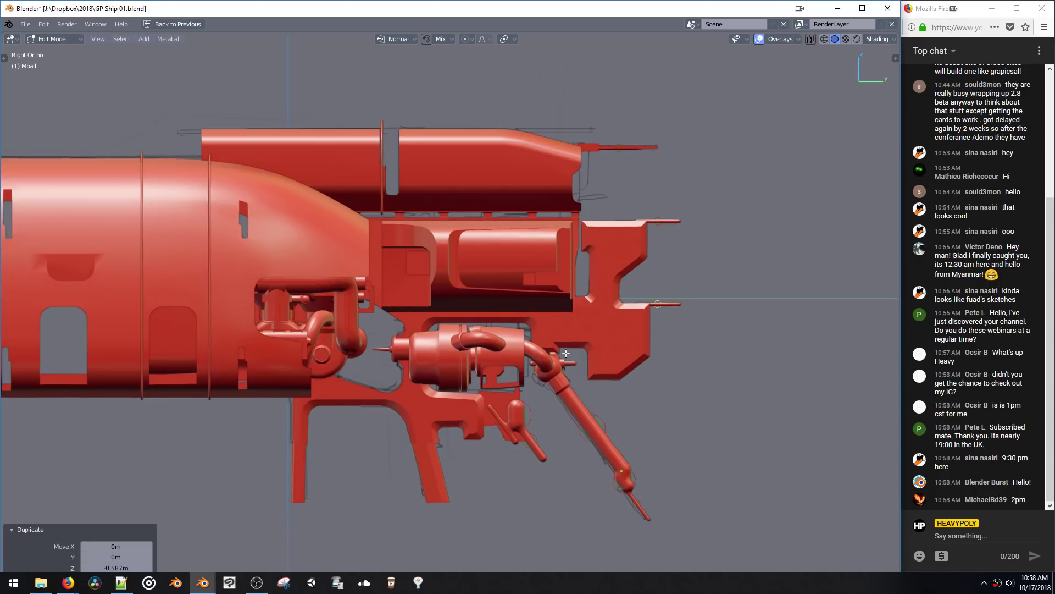
{"action": "middle_click_drag", "start_coordinate": [569, 367], "coordinate": [604, 335], "text": "shift"}
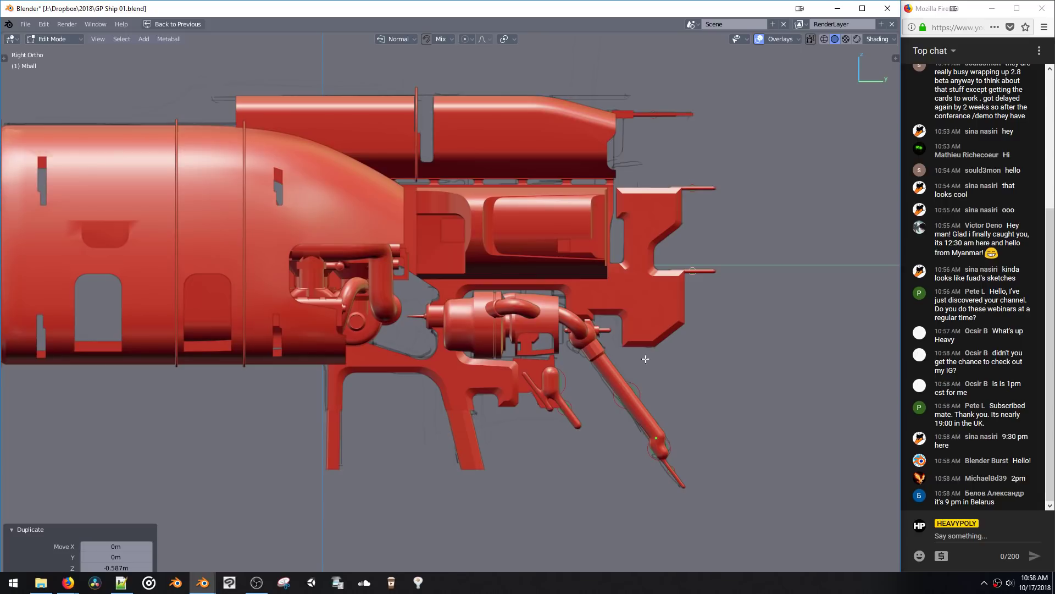
Step: Slide the end plate's lower rod inward along Y and stretch it along Y by 1.563 and again by 1.622
{"action": "middle_click_drag", "start_coordinate": [646, 359], "coordinate": [636, 334], "text": "shift"}
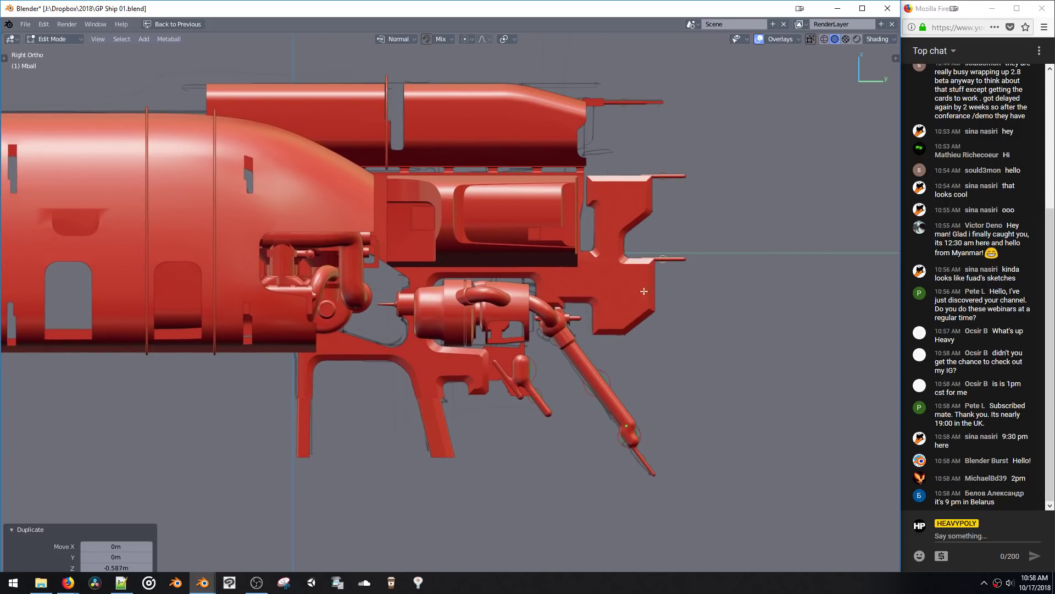
{"action": "key", "text": "g"}
{"action": "key", "text": "y"}
{"action": "left_click", "coordinate": [662, 297]}
{"action": "key", "text": "s"}
{"action": "key", "text": "y"}
{"action": "left_click", "coordinate": [709, 293]}
{"action": "key", "text": "s"}
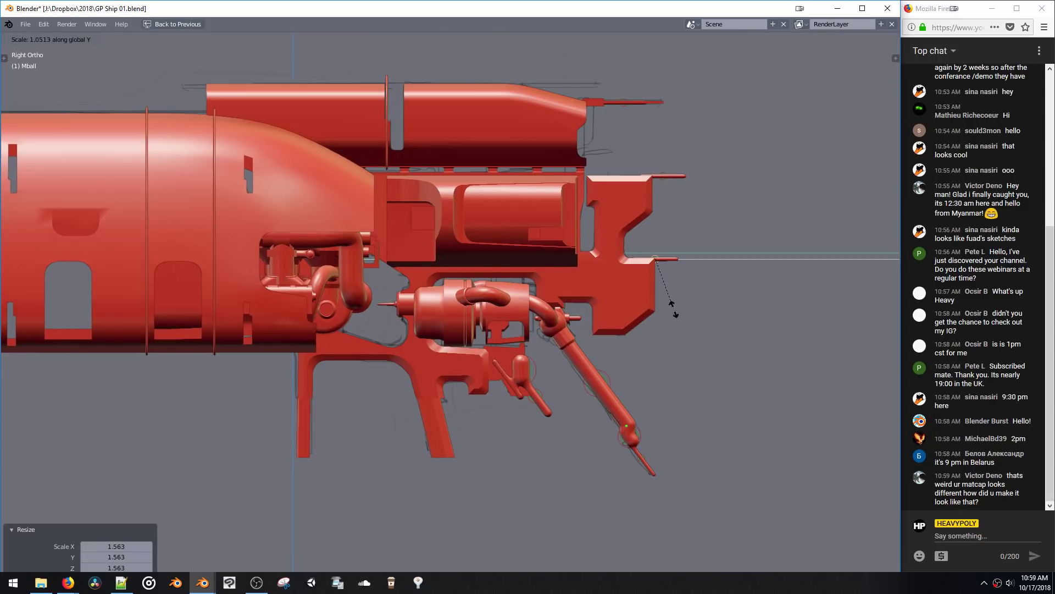
{"action": "key", "text": "y"}
{"action": "key", "text": "y"}
{"action": "left_click", "coordinate": [698, 323]}
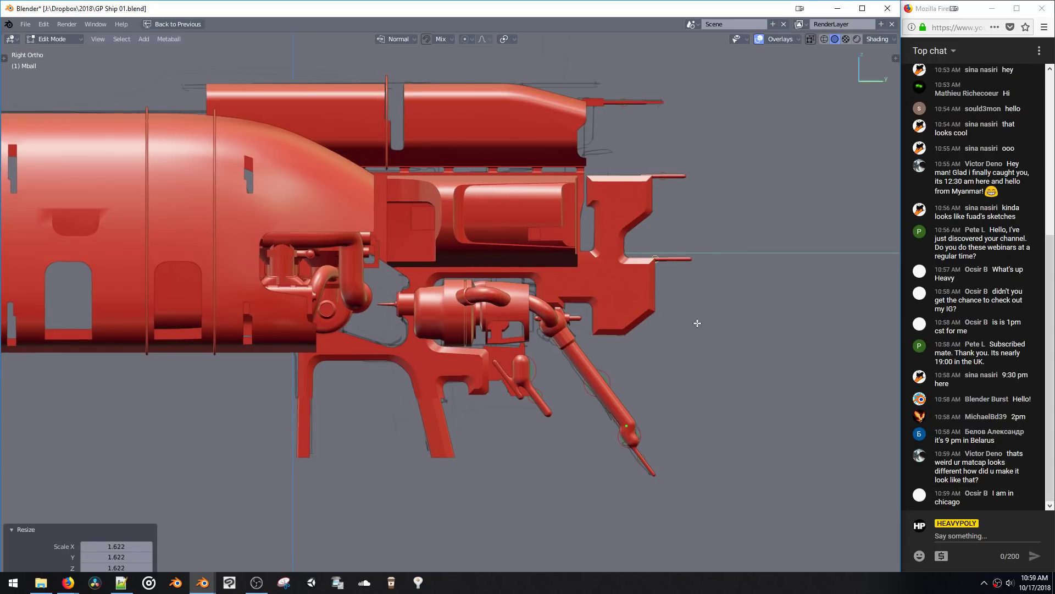
Step: Rescale the end plate's upper rod along Y and move it -0.136 m along Y into the plate
{"action": "left_click", "coordinate": [665, 180]}
{"action": "key", "text": "s"}
{"action": "key", "text": "y"}
{"action": "key", "text": "y"}
{"action": "left_click", "coordinate": [737, 287]}
{"action": "key", "text": "g"}
{"action": "key", "text": "y"}
{"action": "left_click", "coordinate": [680, 272]}
{"action": "key", "text": "s"}
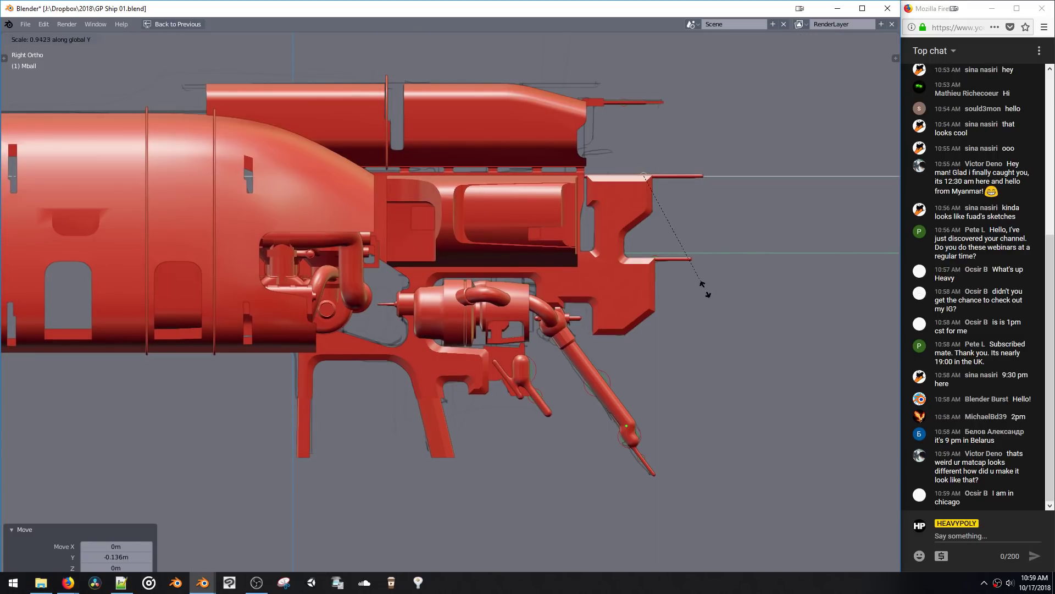
{"action": "left_click", "coordinate": [641, 236]}
Step: Adjust the antenna at the upper hull's tapered tip and duplicate it onto the hull's top edge above the slope
{"action": "left_click", "coordinate": [605, 125]}
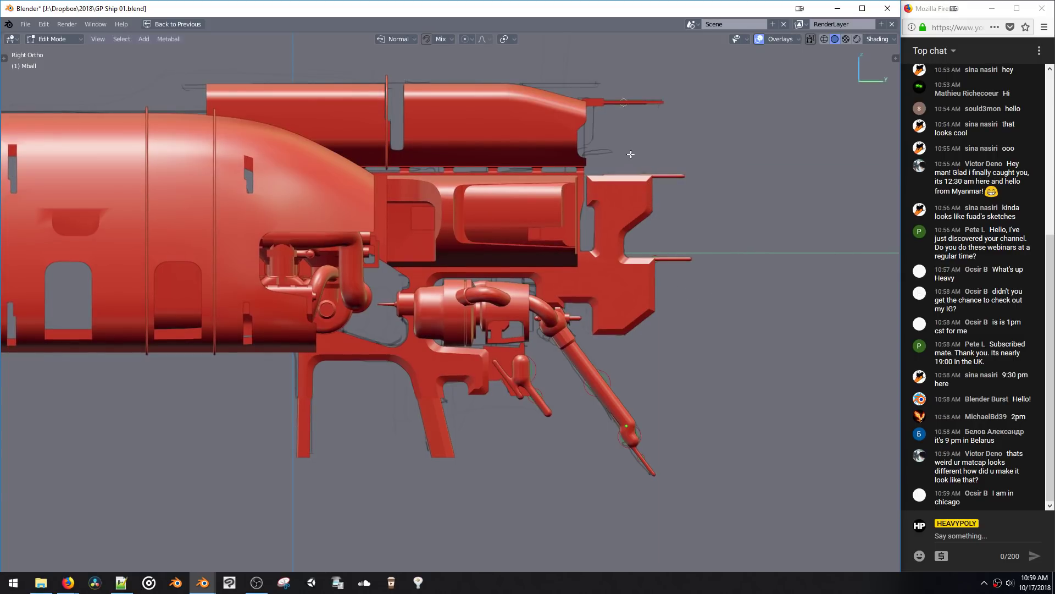
{"action": "key", "text": "g"}
{"action": "left_click", "coordinate": [645, 167]}
{"action": "key", "text": "shift+d"}
{"action": "left_click", "coordinate": [506, 165]}
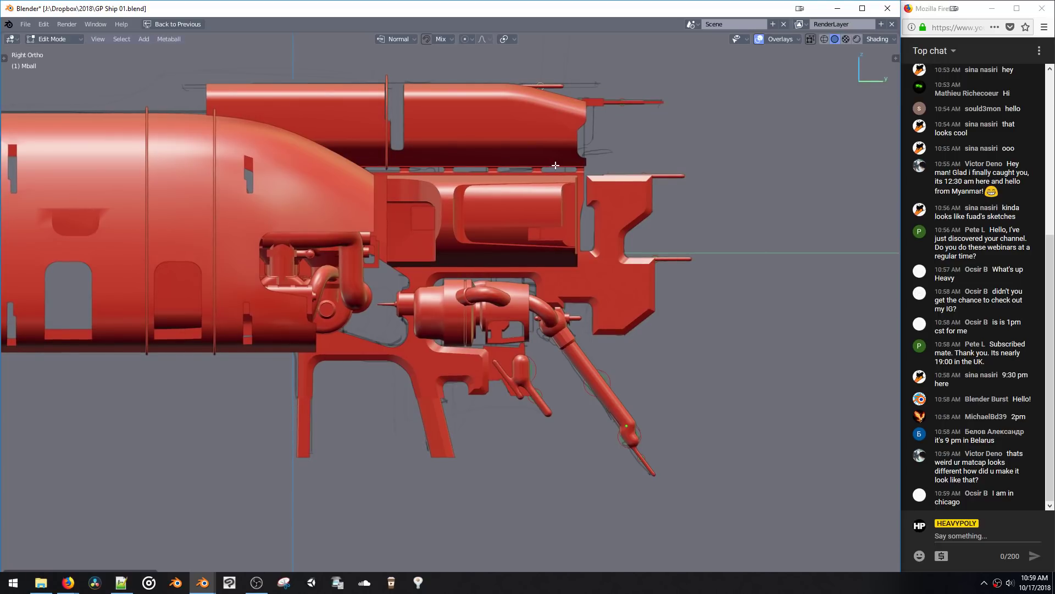
Step: Lengthen the rod on the hull's top edge by a factor of 2.739, thin it by 0.624, and reposition it along Y
{"action": "key", "text": "s"}
{"action": "left_click", "coordinate": [689, 246]}
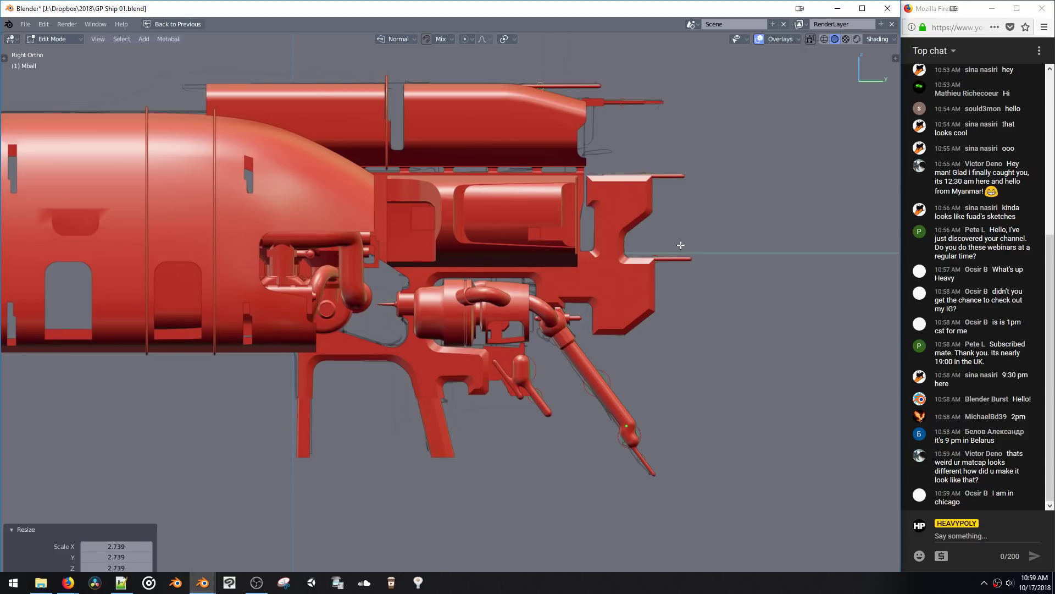
{"action": "key", "text": "s"}
{"action": "left_click", "coordinate": [662, 220]}
{"action": "key", "text": "g"}
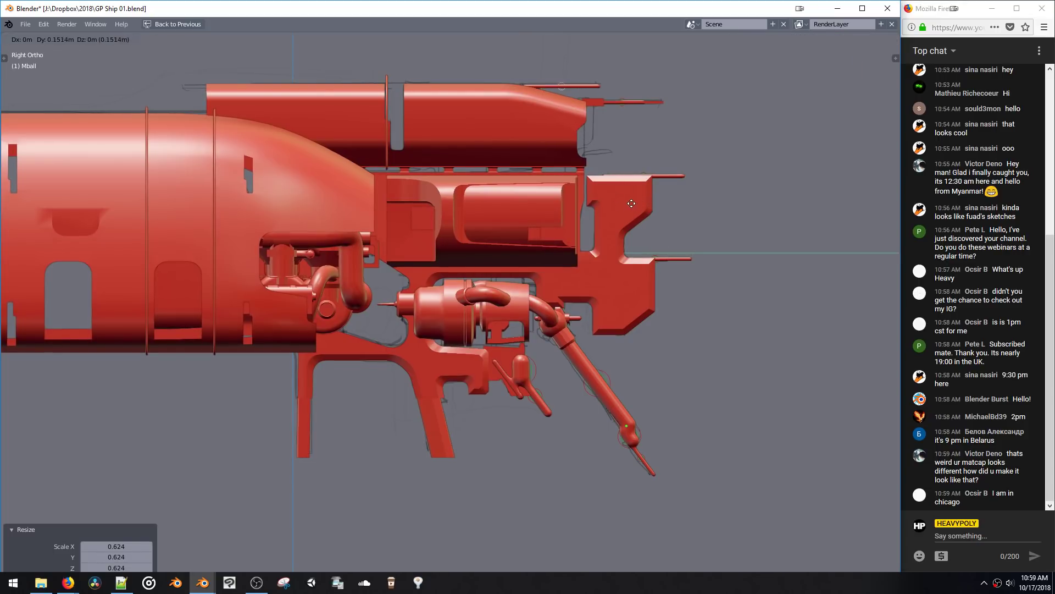
{"action": "left_click", "coordinate": [606, 194]}
Step: Duplicate the top-edge rod -2.45 m along Y to the opposite end of the upper hull
{"action": "middle_click_drag", "start_coordinate": [334, 160], "coordinate": [477, 165], "text": "shift"}
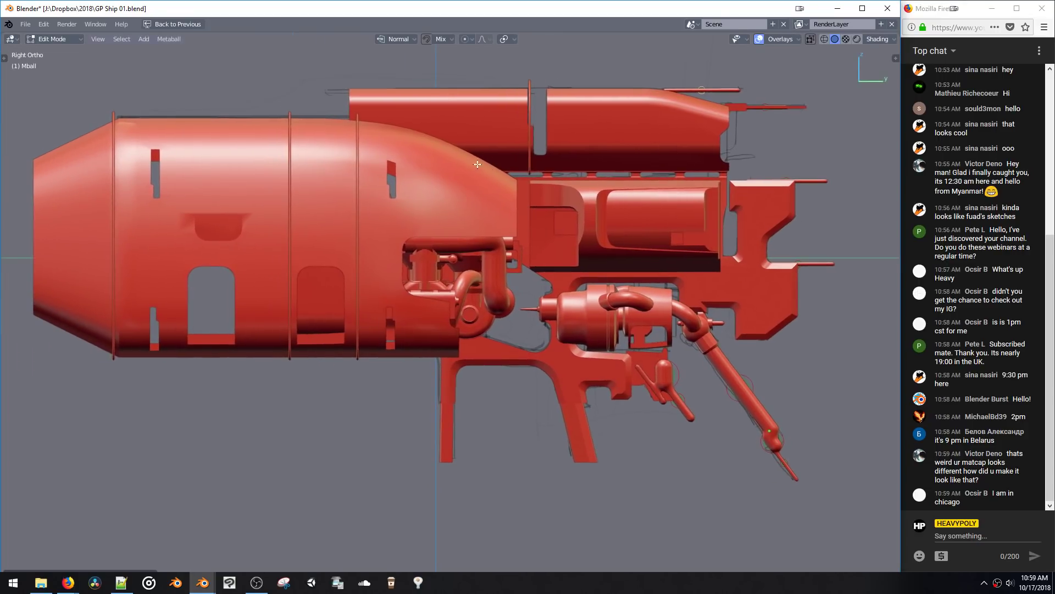
{"action": "key", "text": "shift+d"}
{"action": "key", "text": "y"}
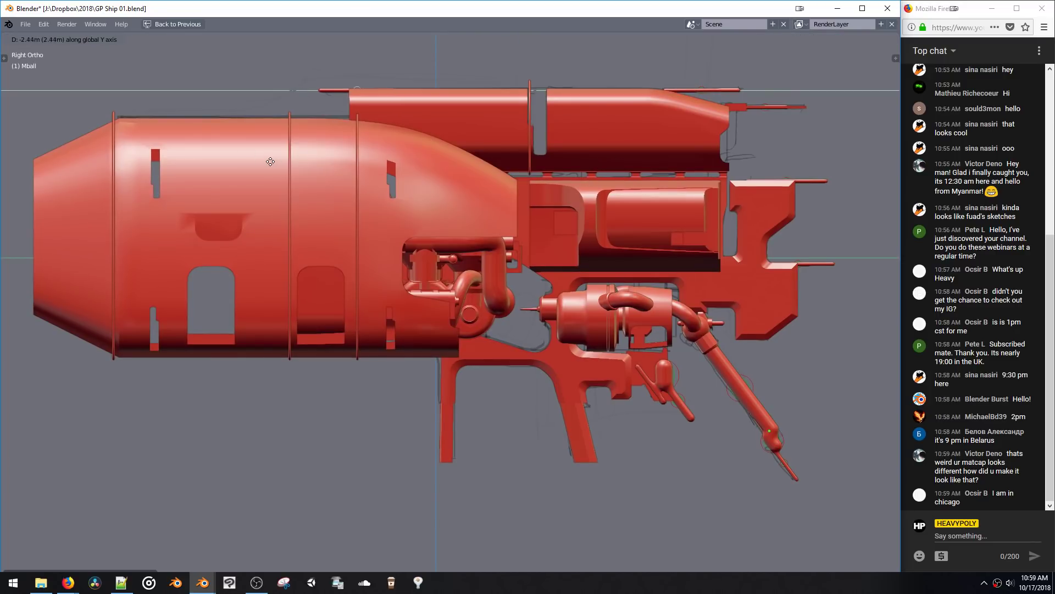
{"action": "left_click", "coordinate": [310, 200]}
Step: Duplicate the top-edge rod and place the copy horizontally between the two landing legs
{"action": "scroll", "coordinate": [309, 200], "scroll_direction": "down", "scroll_amount": 1}
{"action": "scroll", "coordinate": [392, 233], "scroll_direction": "up", "scroll_amount": 3}
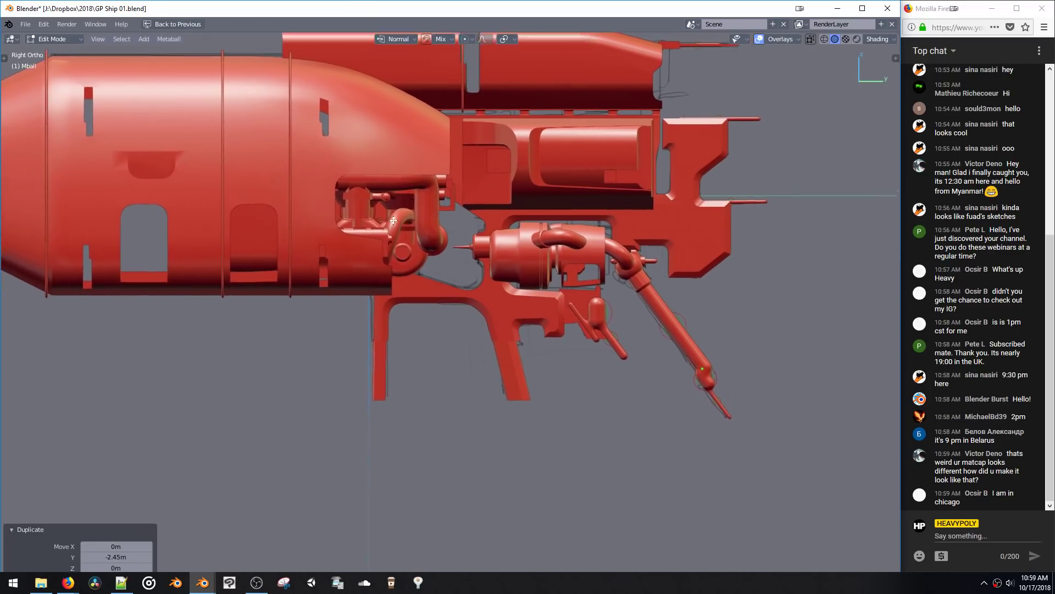
{"action": "scroll", "coordinate": [392, 233], "scroll_direction": "down", "scroll_amount": 1}
{"action": "middle_click_drag", "start_coordinate": [433, 236], "coordinate": [493, 283], "text": "shift"}
{"action": "key", "text": "shift+d"}
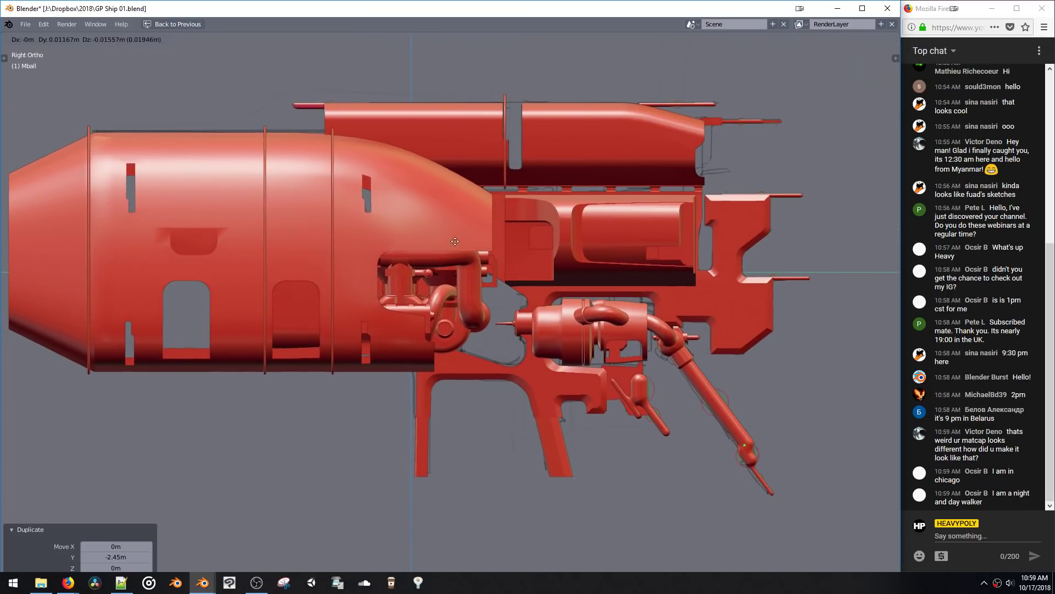
{"action": "left_click", "coordinate": [548, 475]}
{"action": "middle_click_drag", "start_coordinate": [497, 418], "coordinate": [496, 364], "text": "shift"}
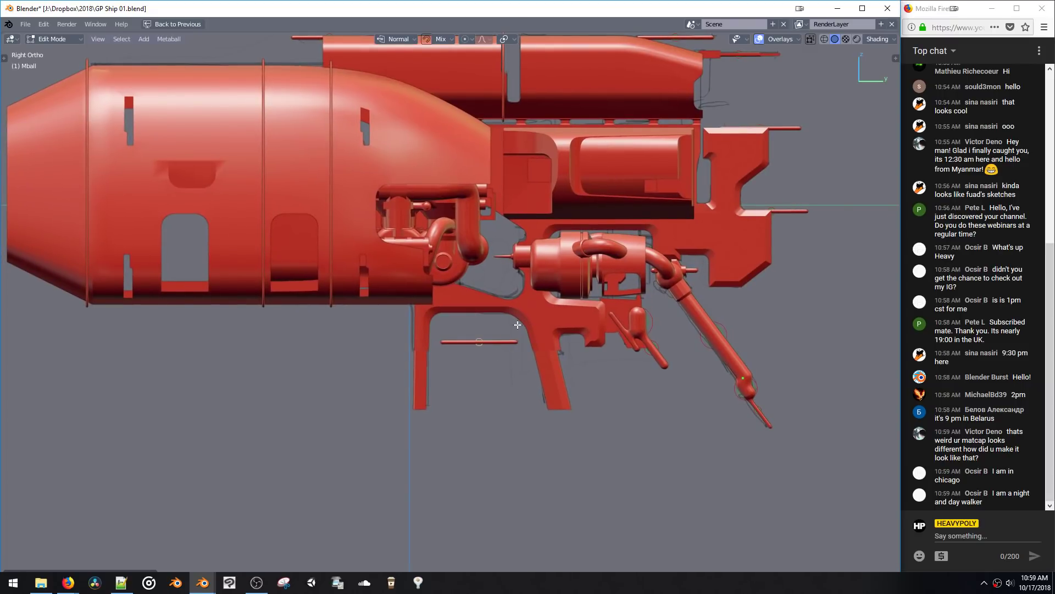
Step: Try the olive-green matcap and the glossy light-grey matcap on the ship
{"action": "left_click", "coordinate": [877, 39]}
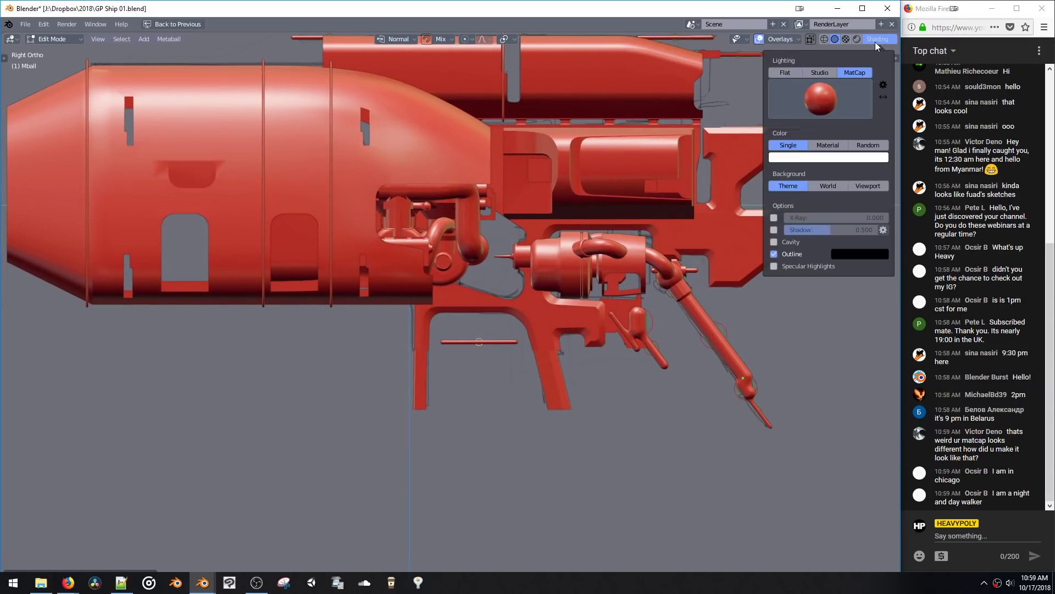
{"action": "left_click", "coordinate": [823, 105]}
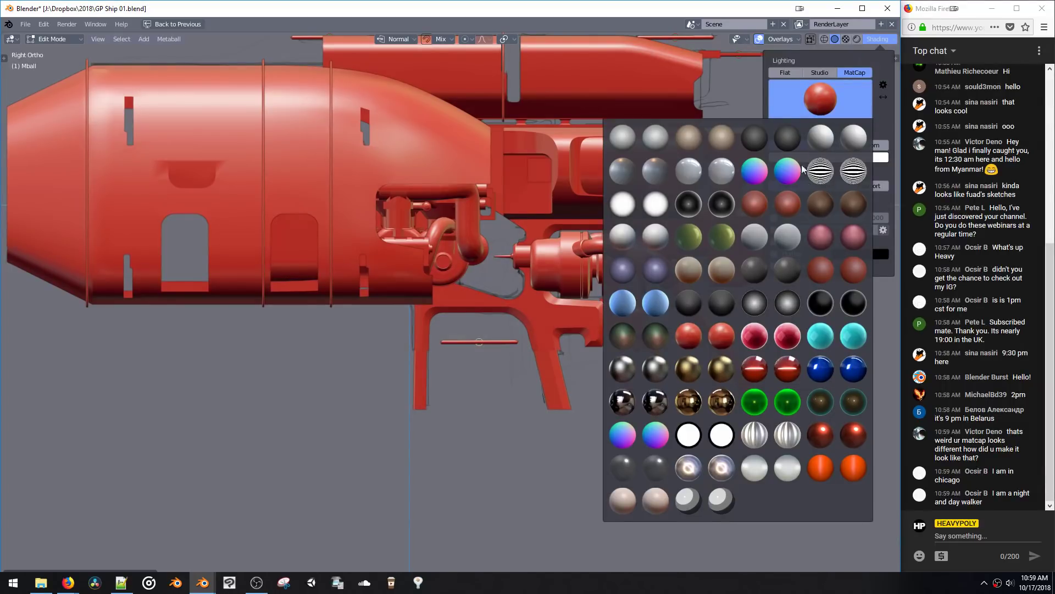
{"action": "left_click", "coordinate": [721, 236]}
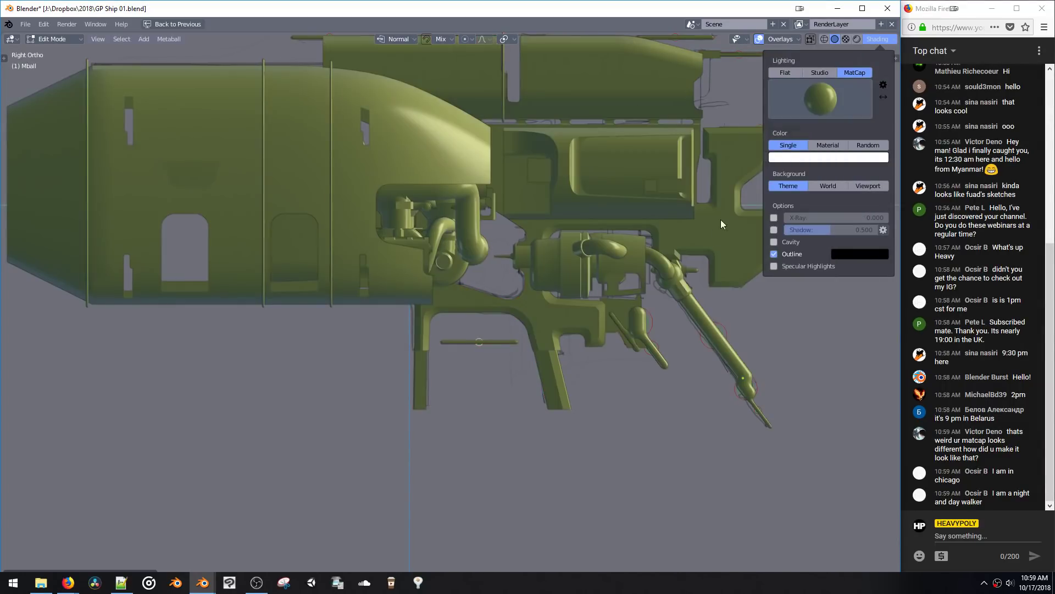
{"action": "left_click", "coordinate": [822, 99]}
{"action": "left_click", "coordinate": [757, 171]}
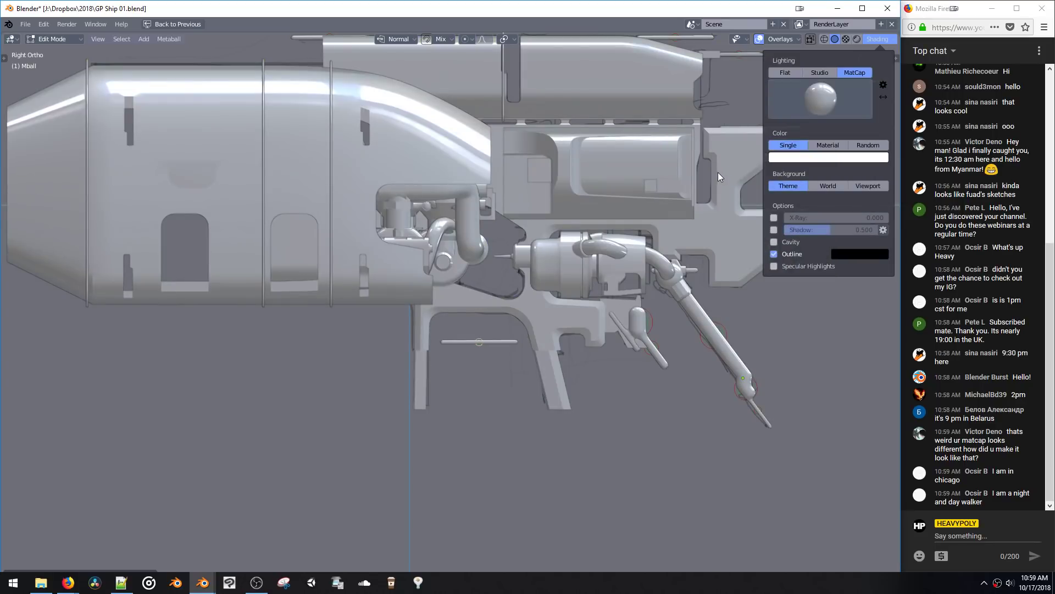
{"action": "mouse_move", "coordinate": [718, 173]}
{"action": "middle_mouse_down"}
{"action": "mouse_move", "coordinate": [549, 209]}
{"action": "mouse_move", "coordinate": [621, 160]}
{"action": "mouse_move", "coordinate": [681, 142]}
{"action": "middle_mouse_up"}
{"action": "scroll", "coordinate": [561, 175], "scroll_direction": "down", "scroll_amount": 5}
Step: Try the glossy dark-red matcap and the matte dark-grey matcap, checking each from a new angle
{"action": "left_click", "coordinate": [877, 41]}
{"action": "left_click", "coordinate": [821, 99]}
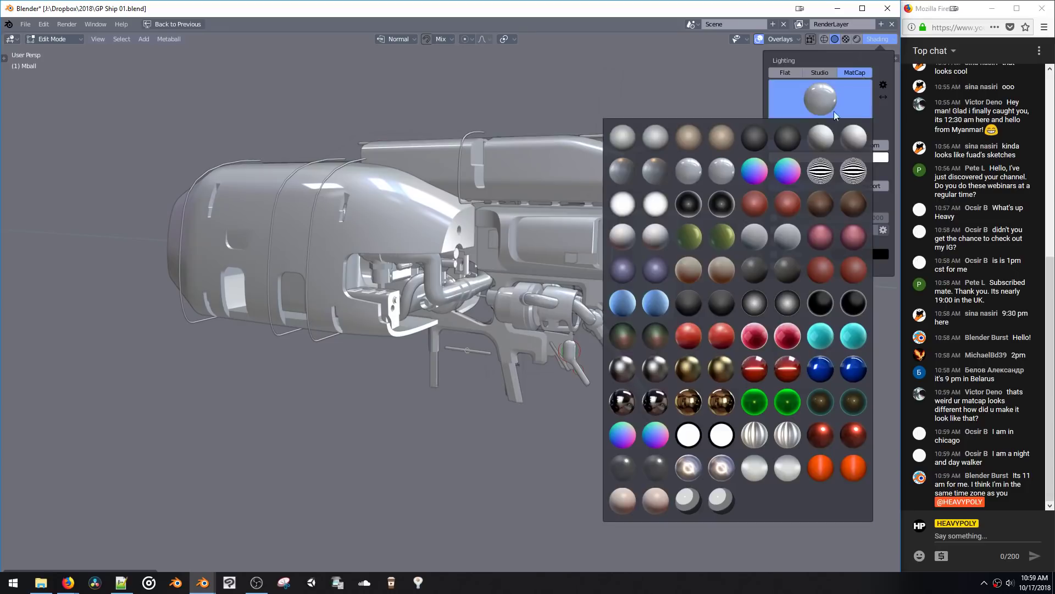
{"action": "left_click", "coordinate": [825, 435]}
{"action": "middle_click_drag", "start_coordinate": [577, 275], "coordinate": [757, 215]}
{"action": "left_click", "coordinate": [878, 39]}
{"action": "left_click", "coordinate": [814, 109]}
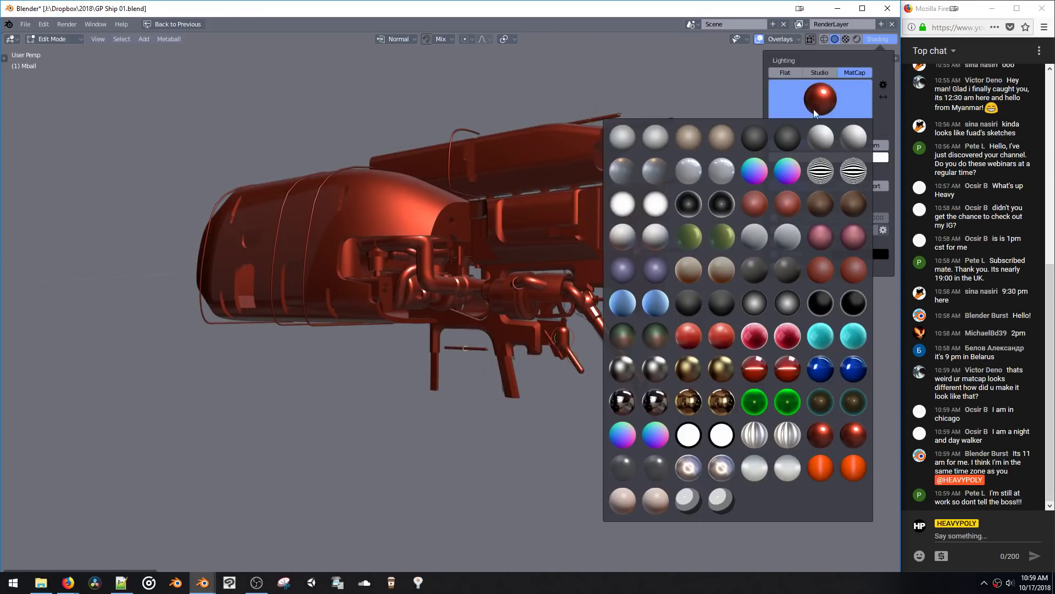
{"action": "left_click", "coordinate": [782, 137]}
{"action": "mouse_move", "coordinate": [731, 132]}
{"action": "middle_mouse_down"}
{"action": "mouse_move", "coordinate": [671, 187]}
{"action": "mouse_move", "coordinate": [688, 170]}
{"action": "middle_mouse_up"}
Step: Set the viewport shading color to Random so each part of the ship is tinted differently
{"action": "left_click", "coordinate": [878, 39]}
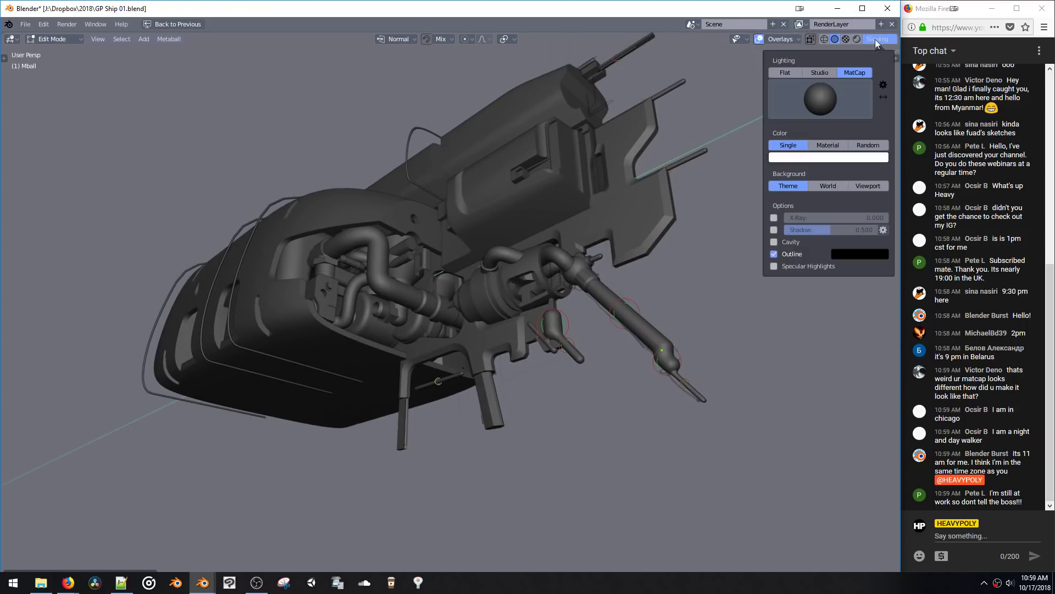
{"action": "left_click", "coordinate": [827, 144]}
{"action": "left_click", "coordinate": [852, 144]}
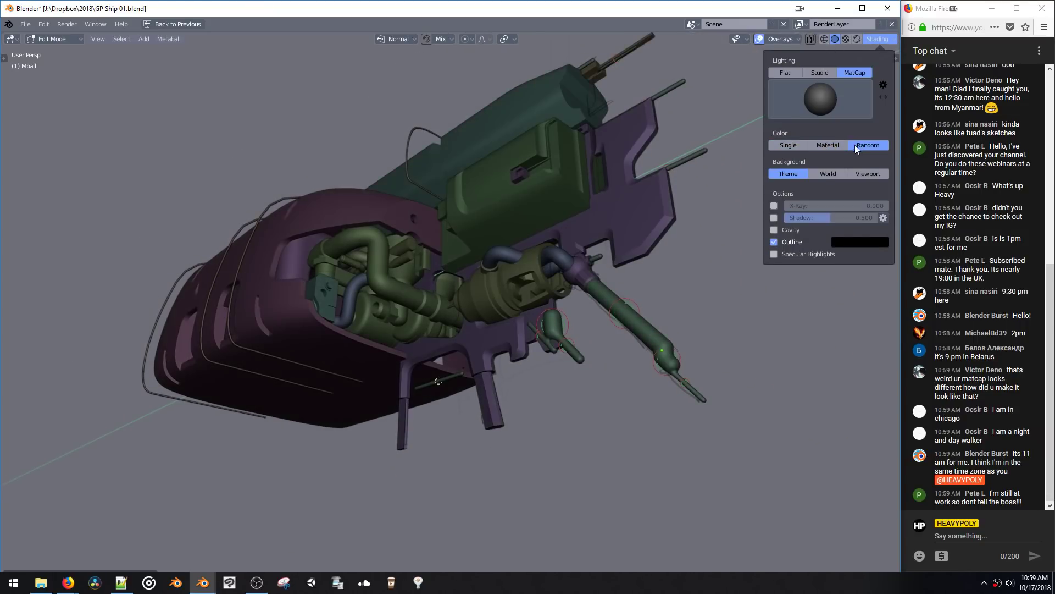
Step: Try the glossy light-grey matcap and the black-and-white zebra-stripe matcap with the random part colors
{"action": "left_click", "coordinate": [821, 104]}
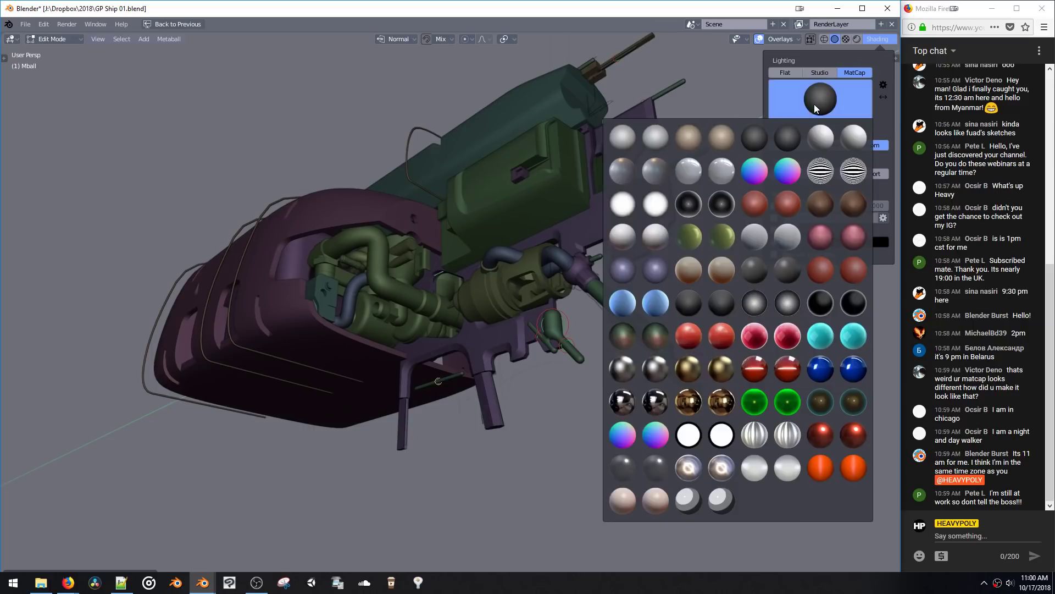
{"action": "left_click", "coordinate": [718, 151]}
{"action": "middle_click_drag", "start_coordinate": [695, 174], "coordinate": [560, 248]}
{"action": "left_click", "coordinate": [878, 40]}
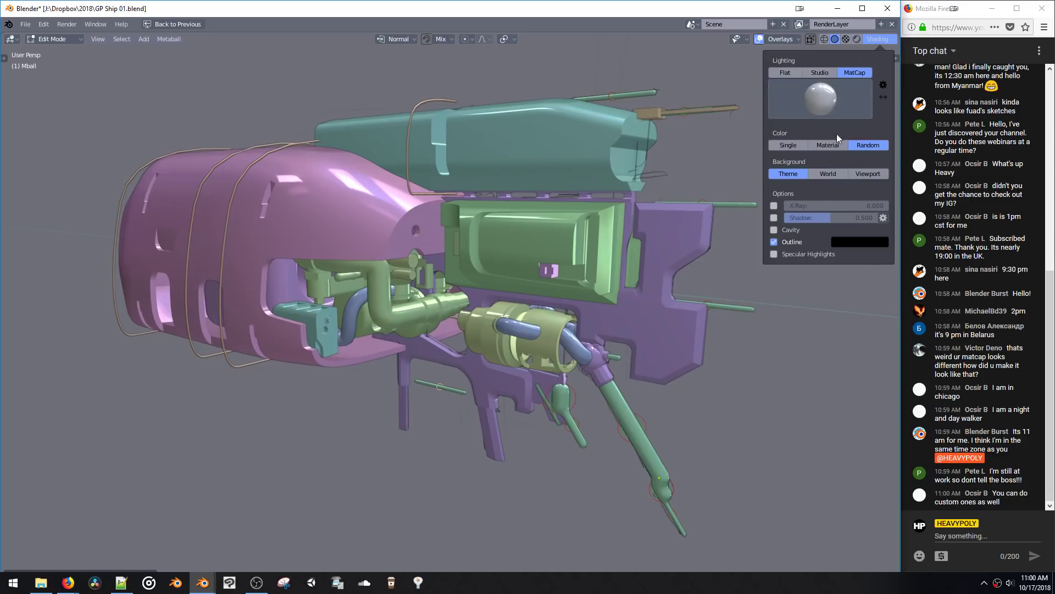
{"action": "left_click", "coordinate": [822, 102]}
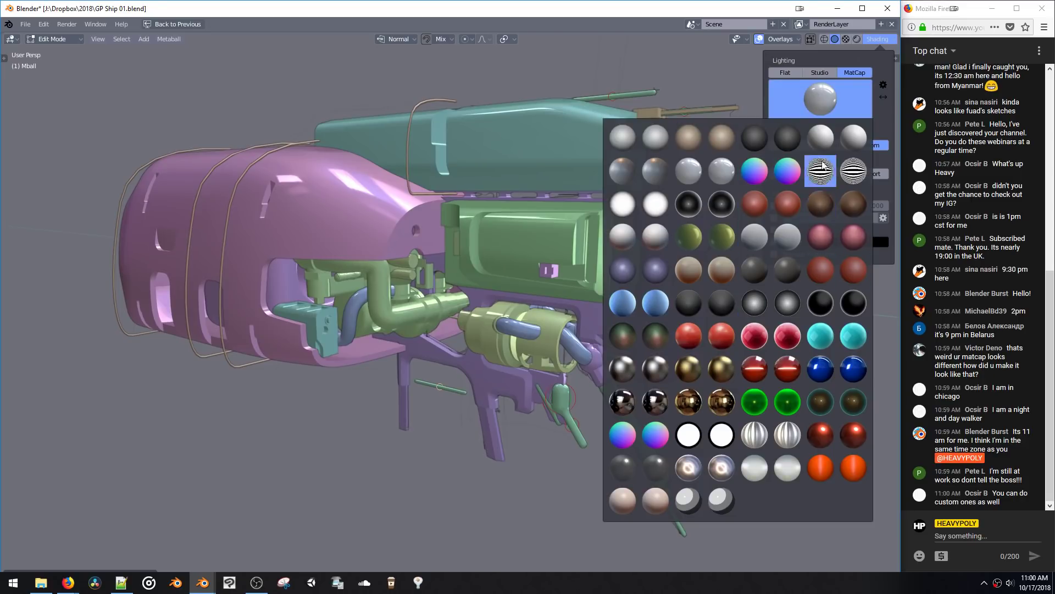
{"action": "left_click", "coordinate": [820, 171]}
Step: Try the matte red matcap and the glossy red matcap on the ship, checking it from a new angle
{"action": "left_click", "coordinate": [838, 104]}
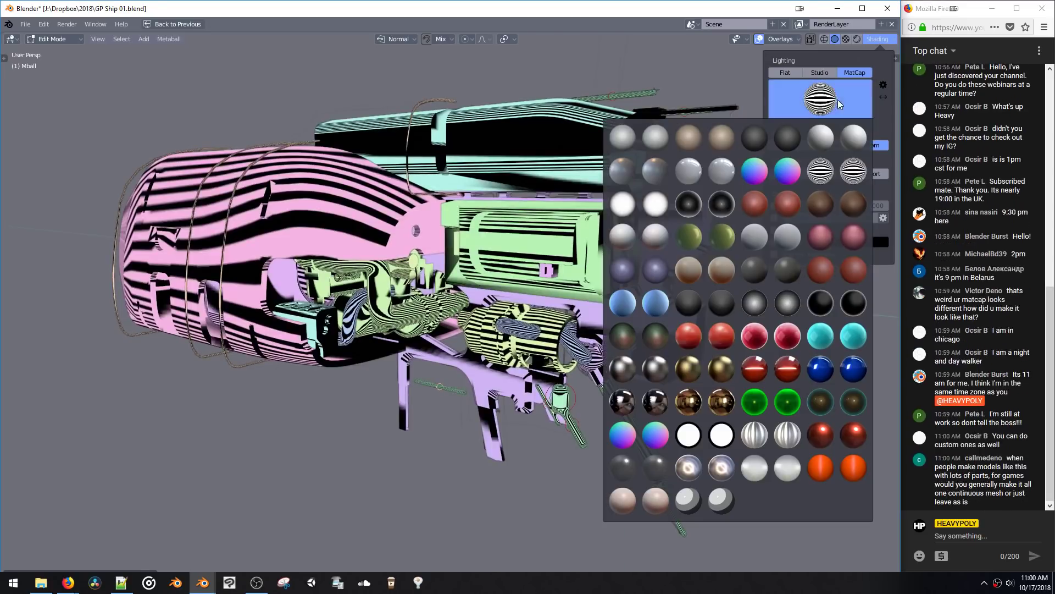
{"action": "left_click", "coordinate": [821, 270]}
{"action": "left_click_drag", "start_coordinate": [858, 70], "coordinate": [867, 49]}
{"action": "left_click", "coordinate": [820, 99]}
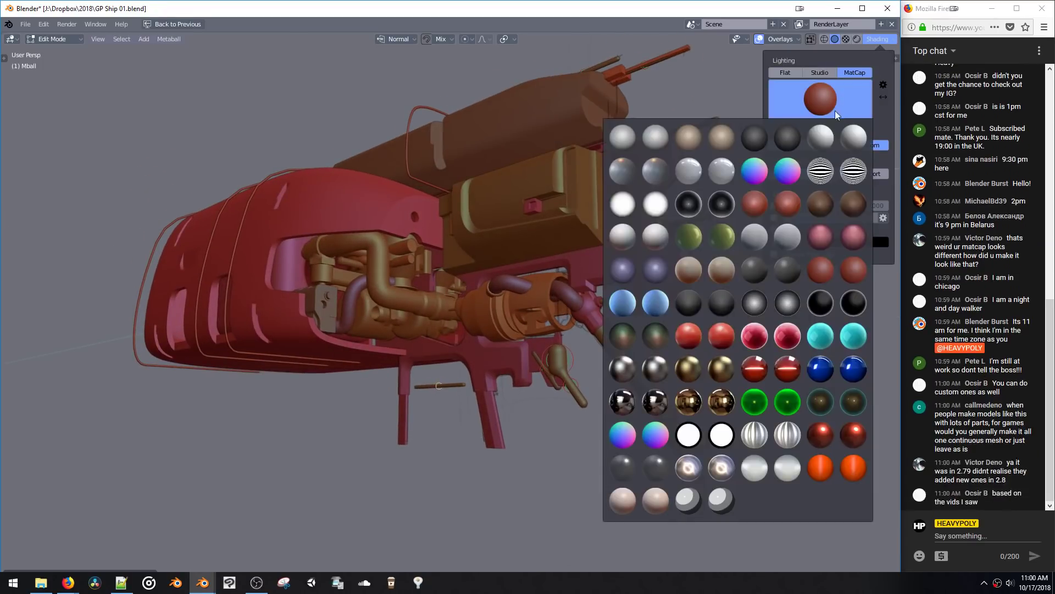
{"action": "left_click", "coordinate": [724, 338]}
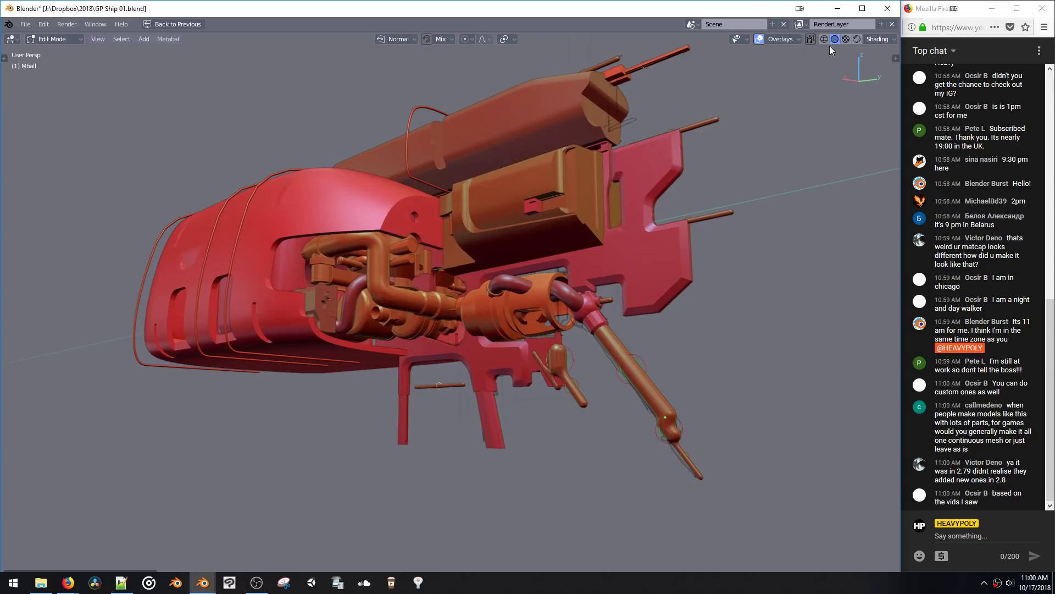
{"action": "middle_click_drag", "start_coordinate": [608, 184], "coordinate": [658, 151]}
Step: Try the black rim-lit matcap and the dark grey matcap with a soft central highlight on the ship
{"action": "left_click", "coordinate": [880, 40]}
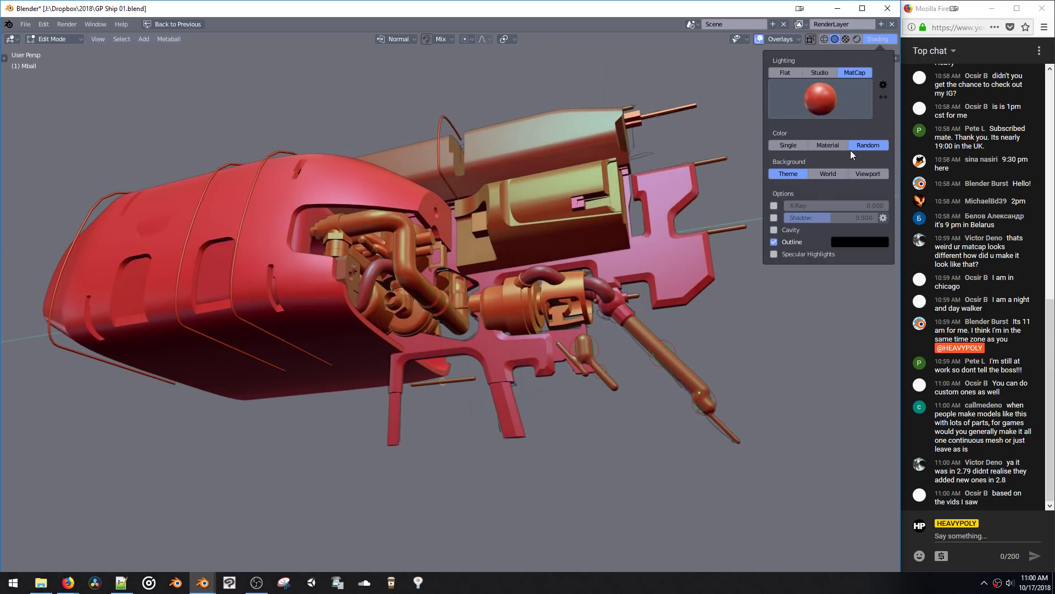
{"action": "left_click", "coordinate": [815, 99]}
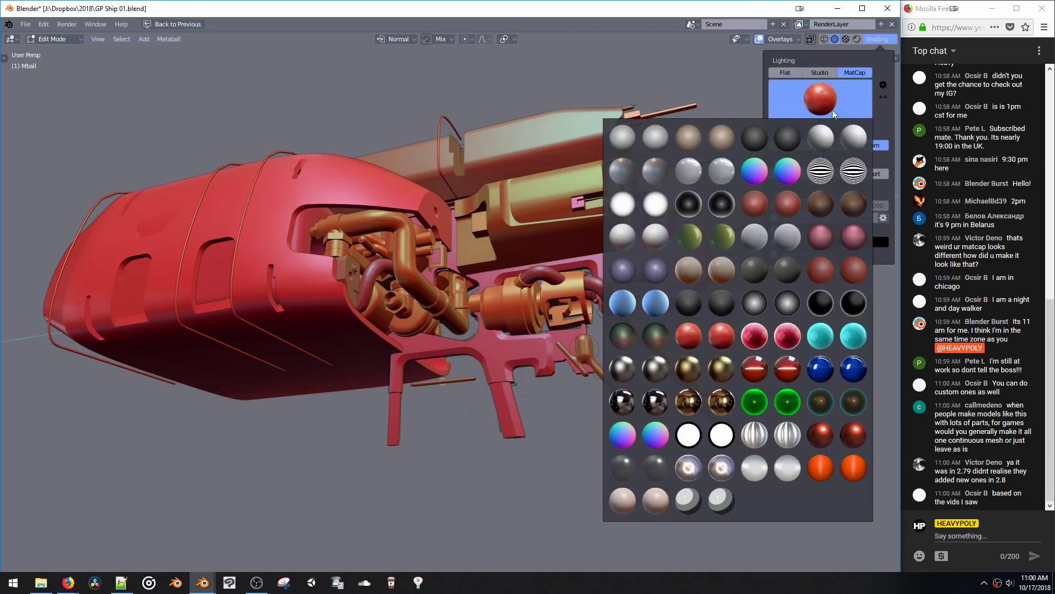
{"action": "left_click", "coordinate": [850, 305]}
{"action": "left_click", "coordinate": [817, 94]}
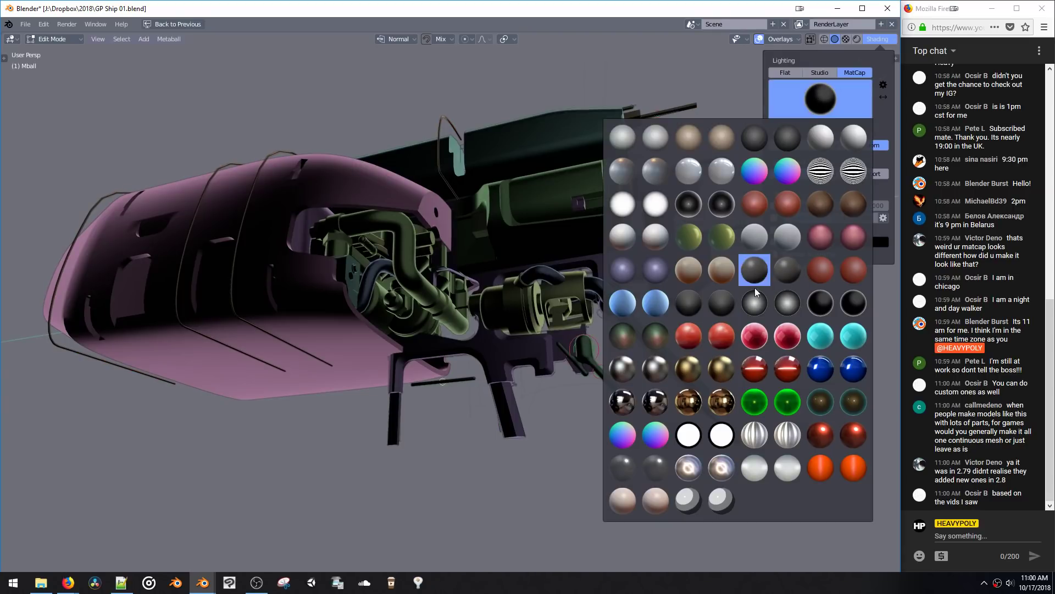
{"action": "left_click", "coordinate": [770, 267]}
Step: Try the flat white matcap with a black outline and the striped silver matcap, checking each from a new angle
{"action": "left_click", "coordinate": [833, 116]}
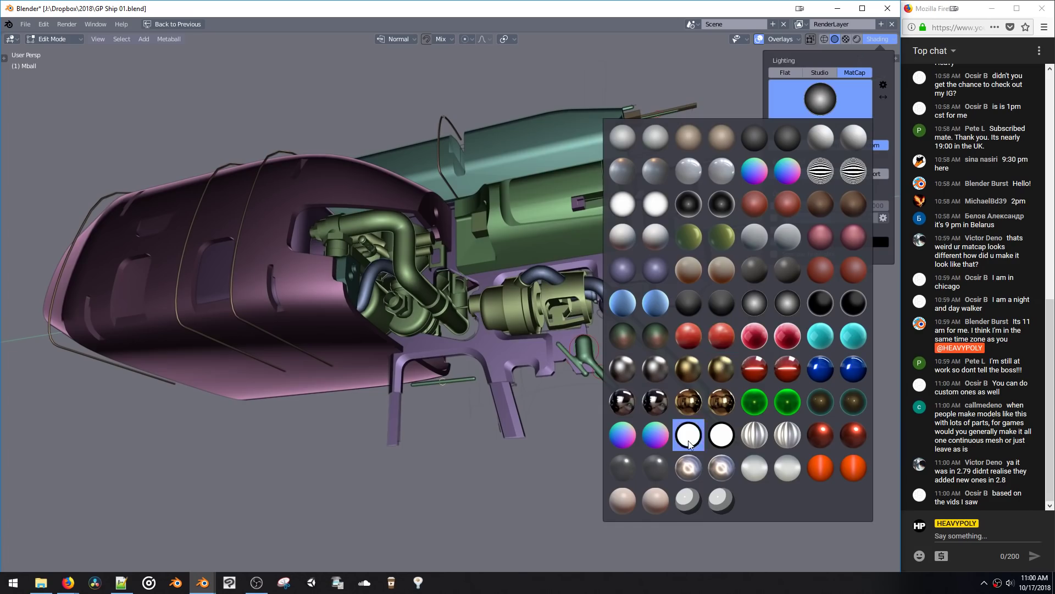
{"action": "left_click", "coordinate": [656, 402]}
{"action": "mouse_move", "coordinate": [549, 308]}
{"action": "middle_mouse_down"}
{"action": "mouse_move", "coordinate": [589, 317]}
{"action": "mouse_move", "coordinate": [610, 233]}
{"action": "middle_mouse_up"}
{"action": "left_click", "coordinate": [869, 41]}
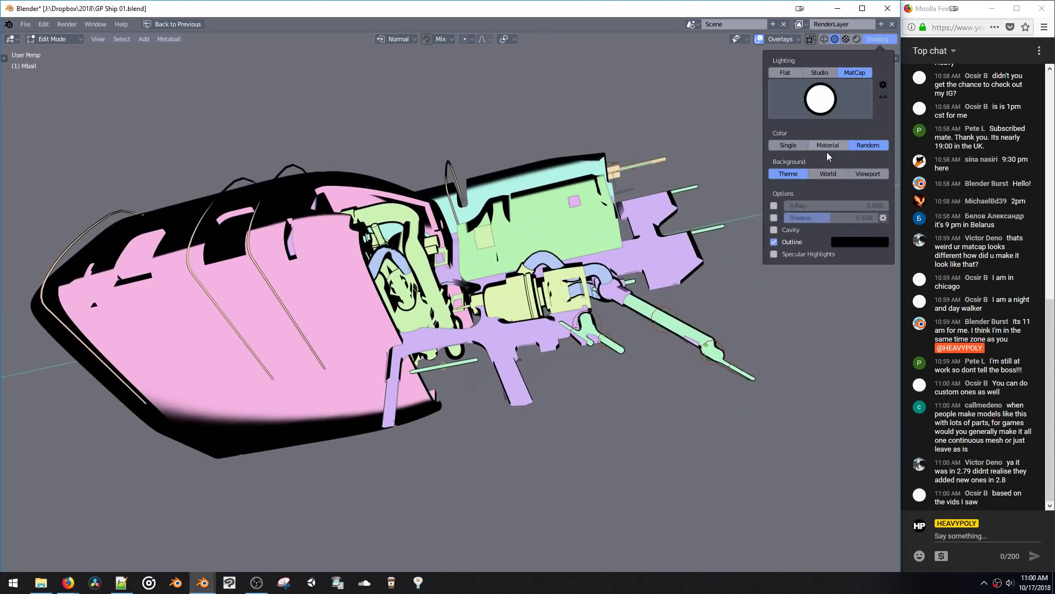
{"action": "left_click", "coordinate": [822, 102]}
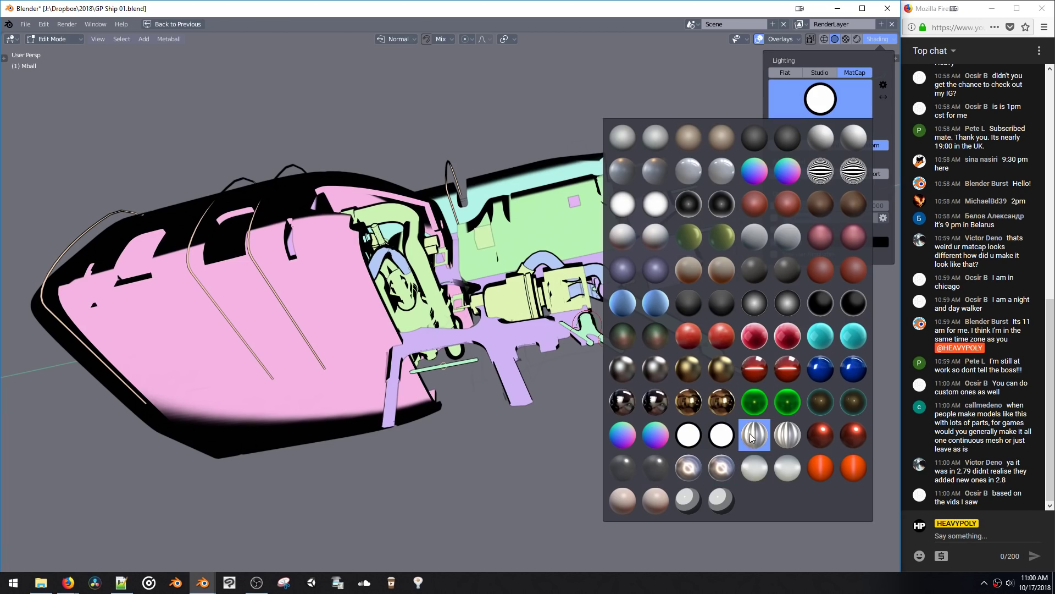
{"action": "left_click", "coordinate": [768, 440]}
{"action": "mouse_move", "coordinate": [687, 363]}
{"action": "middle_mouse_down"}
{"action": "mouse_move", "coordinate": [637, 344]}
{"action": "mouse_move", "coordinate": [703, 139]}
{"action": "mouse_move", "coordinate": [681, 181]}
{"action": "middle_mouse_up"}
Step: Try the light-grey toon-shaded matcap on the ship and check it from the side
{"action": "left_click", "coordinate": [877, 39]}
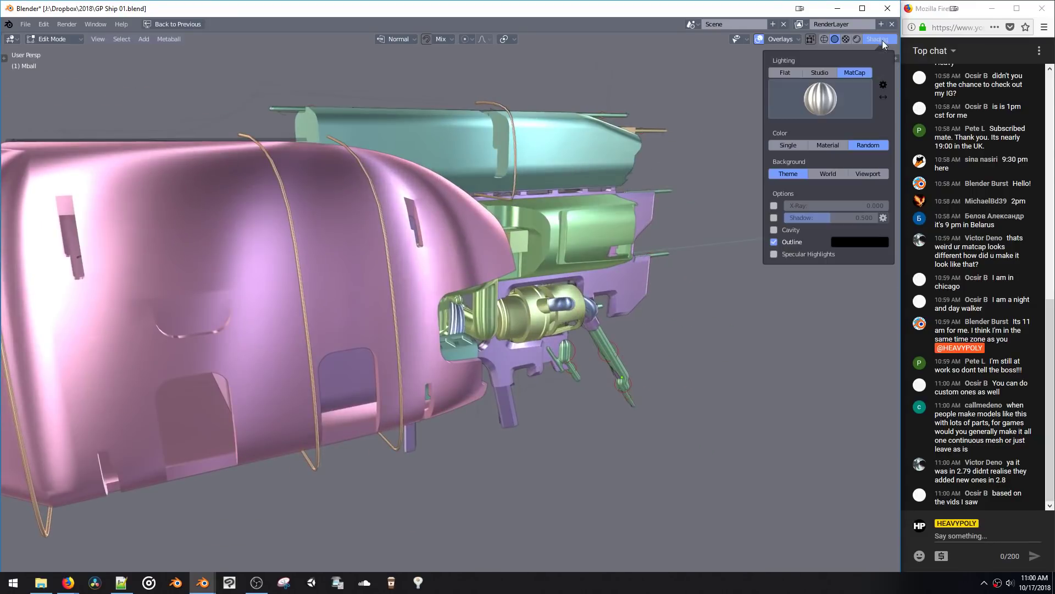
{"action": "left_click", "coordinate": [812, 107]}
{"action": "left_click", "coordinate": [688, 501]}
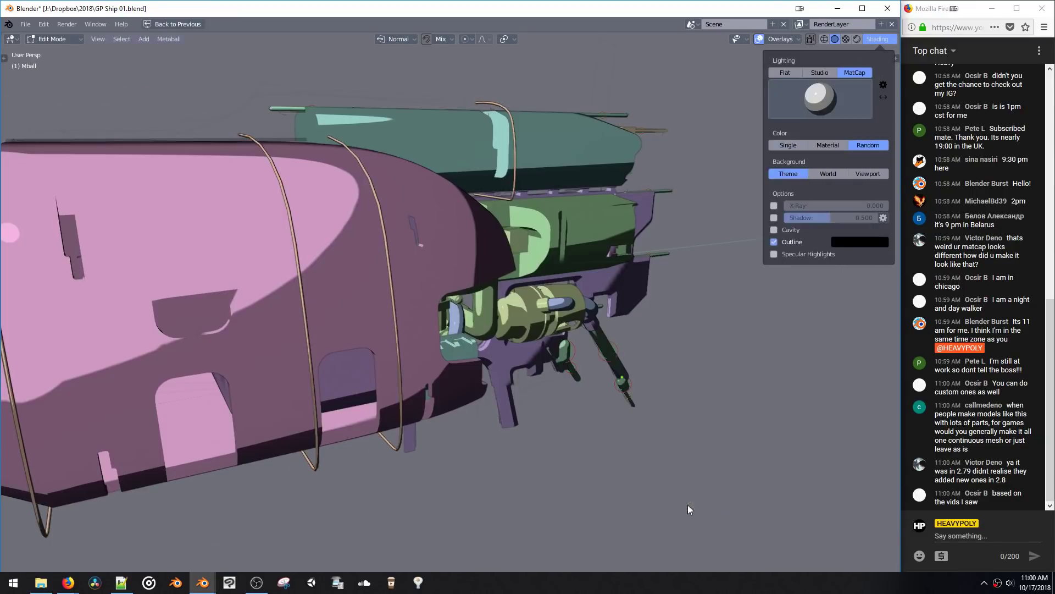
{"action": "mouse_move", "coordinate": [627, 506]}
{"action": "middle_mouse_down"}
{"action": "mouse_move", "coordinate": [456, 274]}
{"action": "mouse_move", "coordinate": [466, 387]}
{"action": "mouse_move", "coordinate": [494, 368]}
{"action": "mouse_move", "coordinate": [536, 364]}
{"action": "mouse_move", "coordinate": [754, 186]}
{"action": "middle_mouse_up"}
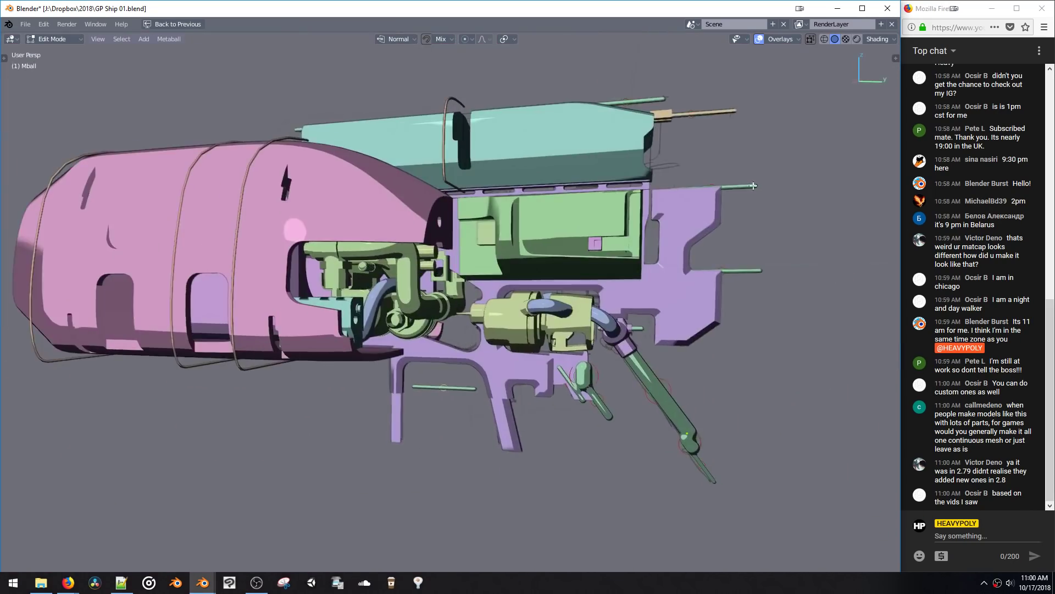
Step: Apply the bright orange matcap to the ship and check it from a new angle
{"action": "left_click", "coordinate": [878, 40]}
{"action": "left_click", "coordinate": [821, 105]}
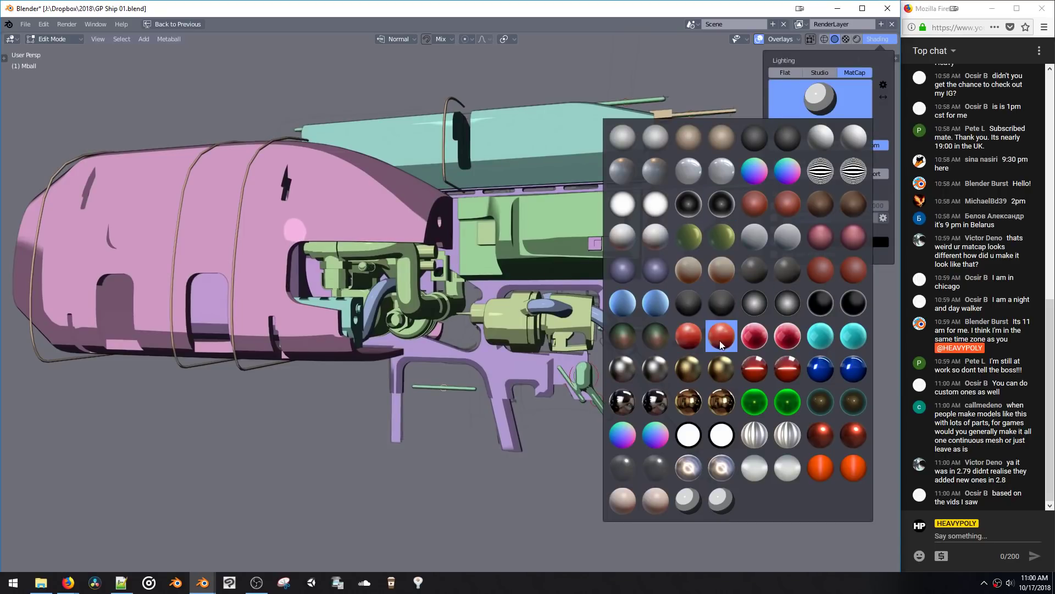
{"action": "left_click", "coordinate": [813, 466]}
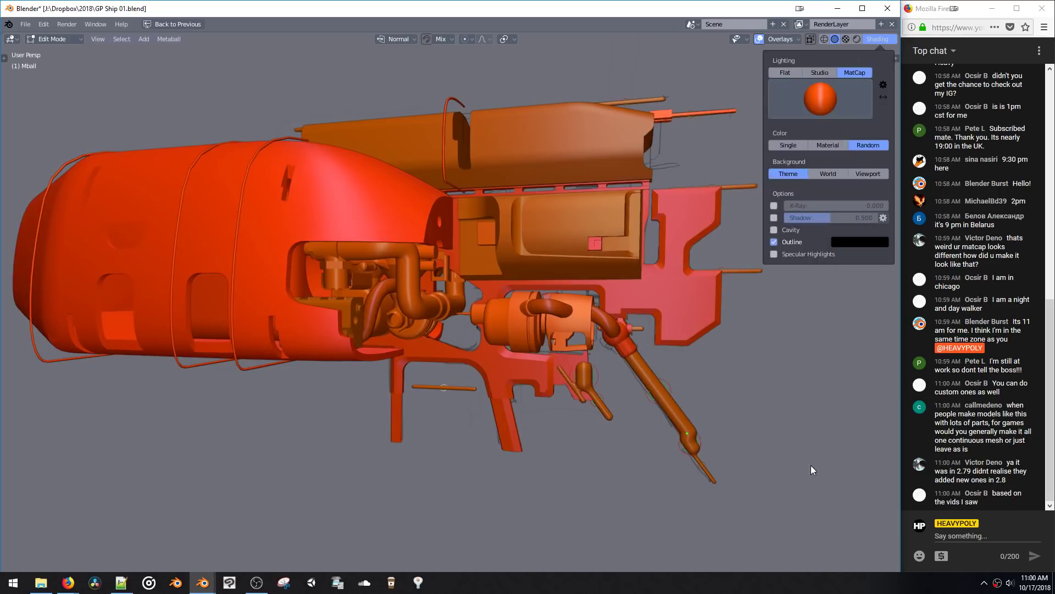
{"action": "middle_click_drag", "start_coordinate": [810, 465], "coordinate": [795, 142]}
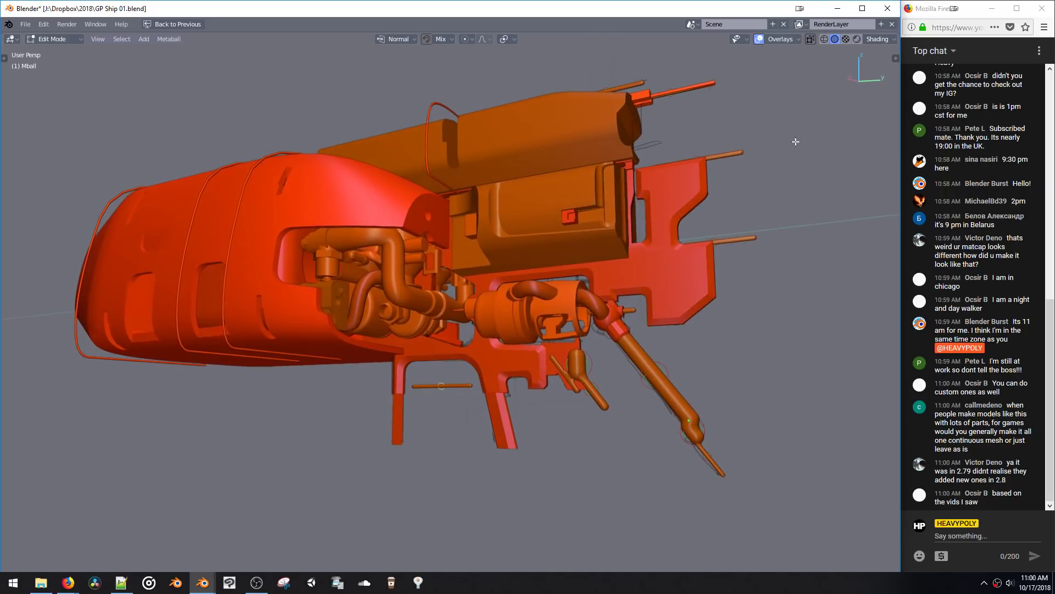
Step: Set the viewport background to World and the shading color to Single
{"action": "left_click", "coordinate": [880, 40]}
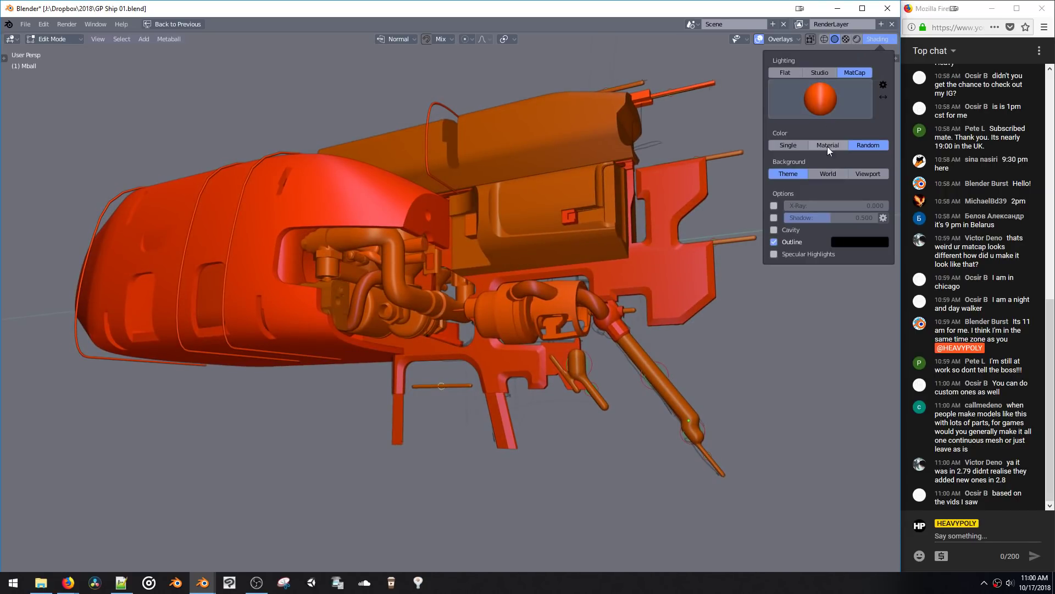
{"action": "left_click", "coordinate": [823, 173]}
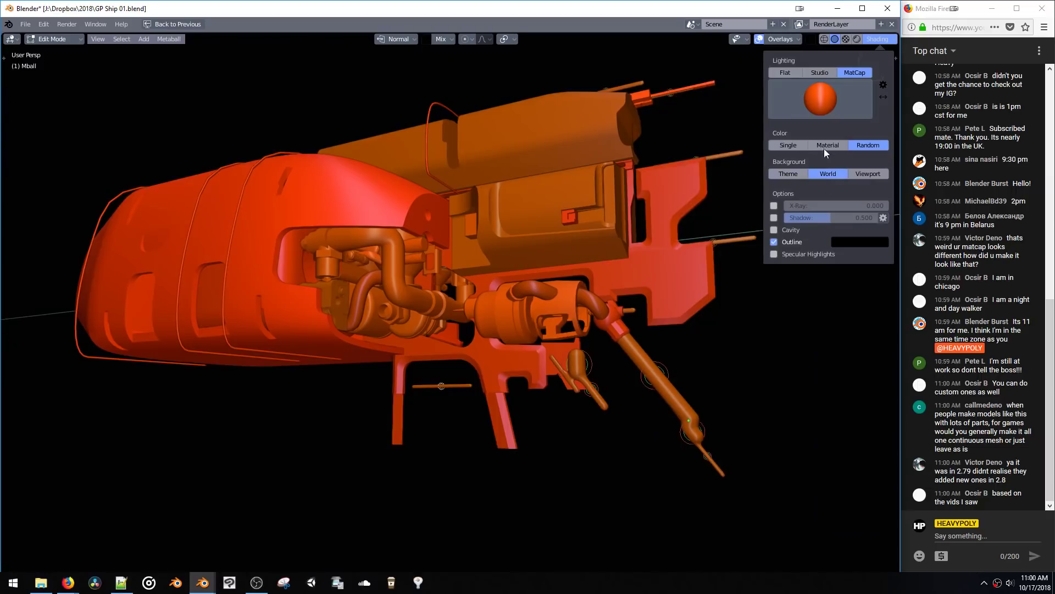
{"action": "left_click", "coordinate": [823, 147]}
{"action": "left_click", "coordinate": [791, 146]}
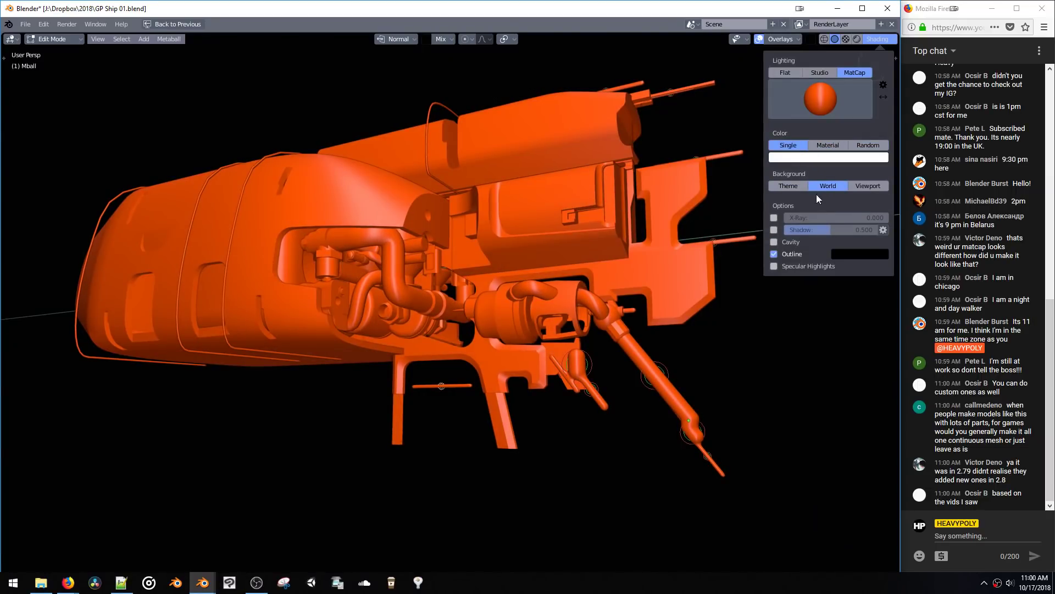
{"action": "left_click", "coordinate": [828, 157]}
{"action": "left_click_drag", "start_coordinate": [848, 183], "coordinate": [807, 249]}
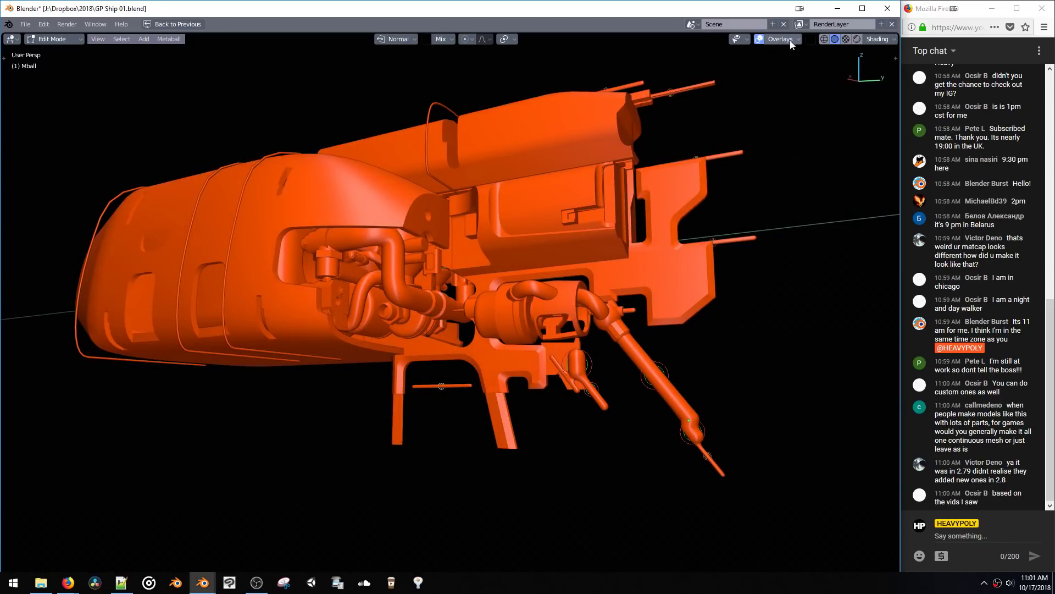
Step: Try the Shadow and X-Ray shading options, switching each one back off
{"action": "left_click", "coordinate": [878, 40]}
{"action": "left_click", "coordinate": [774, 229]}
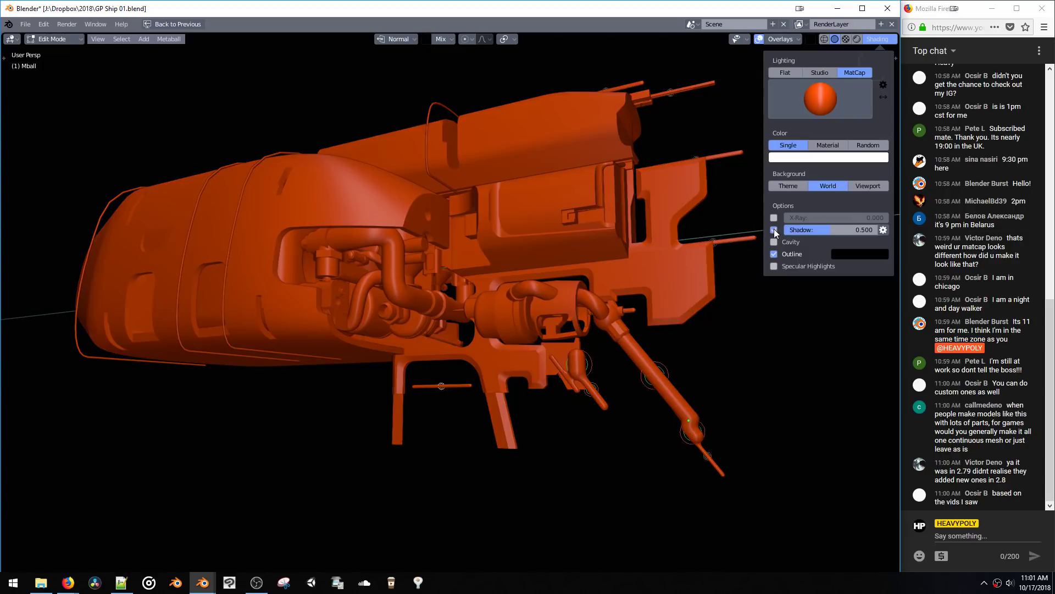
{"action": "left_click", "coordinate": [774, 229]}
{"action": "left_click", "coordinate": [773, 219]}
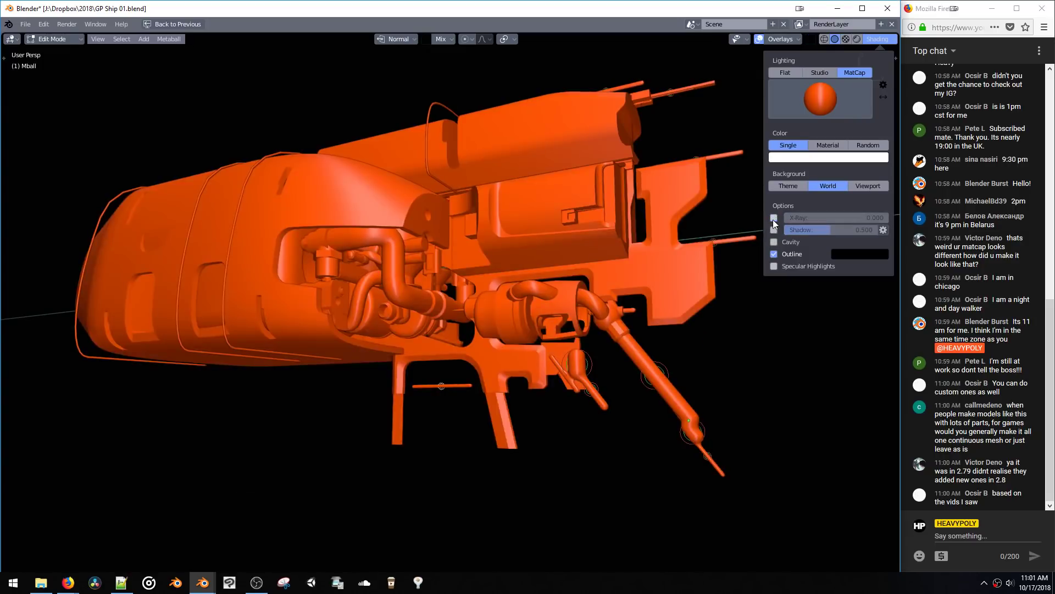
{"action": "left_click", "coordinate": [773, 218]}
Step: Enable Cavity shading, adjust its Ridge strength and check the effect from below the ship
{"action": "left_click", "coordinate": [774, 243]}
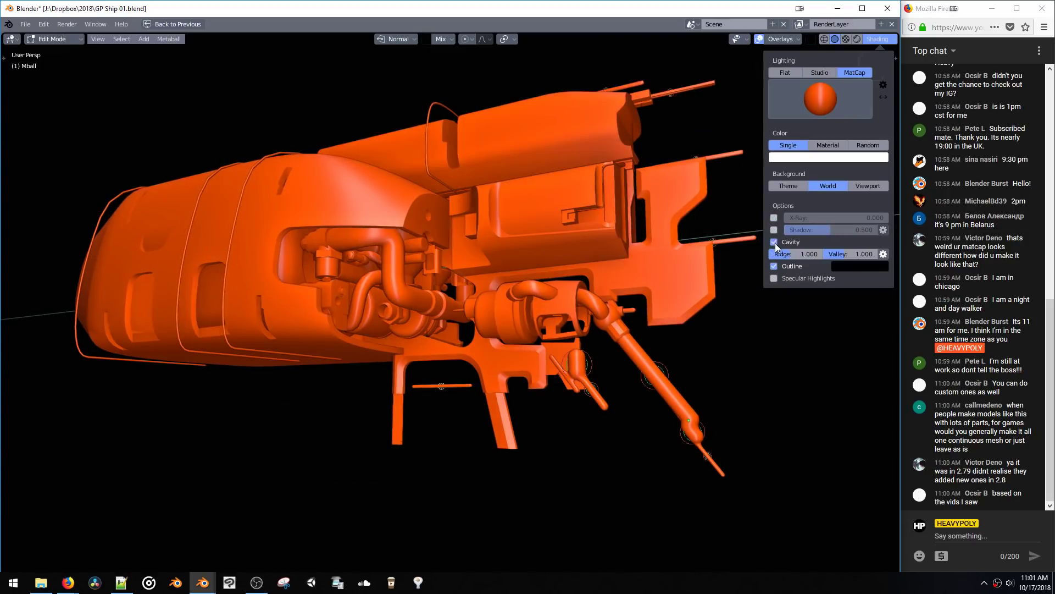
{"action": "left_click", "coordinate": [775, 243]}
{"action": "left_click", "coordinate": [775, 242]}
{"action": "mouse_move", "coordinate": [806, 254]}
{"action": "left_mouse_down"}
{"action": "mouse_move", "coordinate": [816, 256]}
{"action": "mouse_move", "coordinate": [749, 261]}
{"action": "mouse_move", "coordinate": [883, 247]}
{"action": "mouse_move", "coordinate": [843, 250]}
{"action": "left_mouse_up"}
{"action": "mouse_move", "coordinate": [560, 201]}
{"action": "middle_mouse_down"}
{"action": "mouse_move", "coordinate": [495, 203]}
{"action": "mouse_move", "coordinate": [560, 201]}
{"action": "mouse_move", "coordinate": [625, 150]}
{"action": "mouse_move", "coordinate": [671, 207]}
{"action": "mouse_move", "coordinate": [627, 217]}
{"action": "mouse_move", "coordinate": [608, 188]}
{"action": "middle_mouse_up"}
{"action": "middle_click_drag", "start_coordinate": [604, 224], "coordinate": [453, 289]}
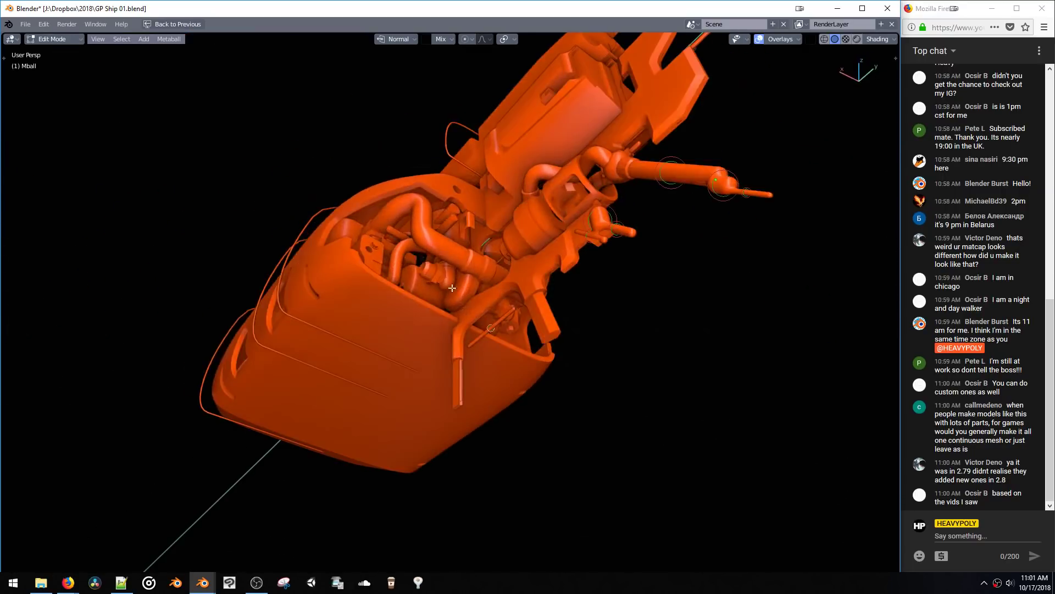
Step: Add a new cube below the hull's rear edge, beside the front leg, and resize it
{"action": "key", "text": "space"}
{"action": "left_click", "coordinate": [401, 344]}
{"action": "left_click", "coordinate": [405, 329]}
{"action": "middle_click_drag", "start_coordinate": [409, 325], "coordinate": [338, 353]}
{"action": "key", "text": "shift+a"}
{"action": "mouse_move", "coordinate": [436, 263]}
{"action": "left_click", "coordinate": [487, 271]}
{"action": "key", "text": "s"}
{"action": "left_click", "coordinate": [534, 411]}
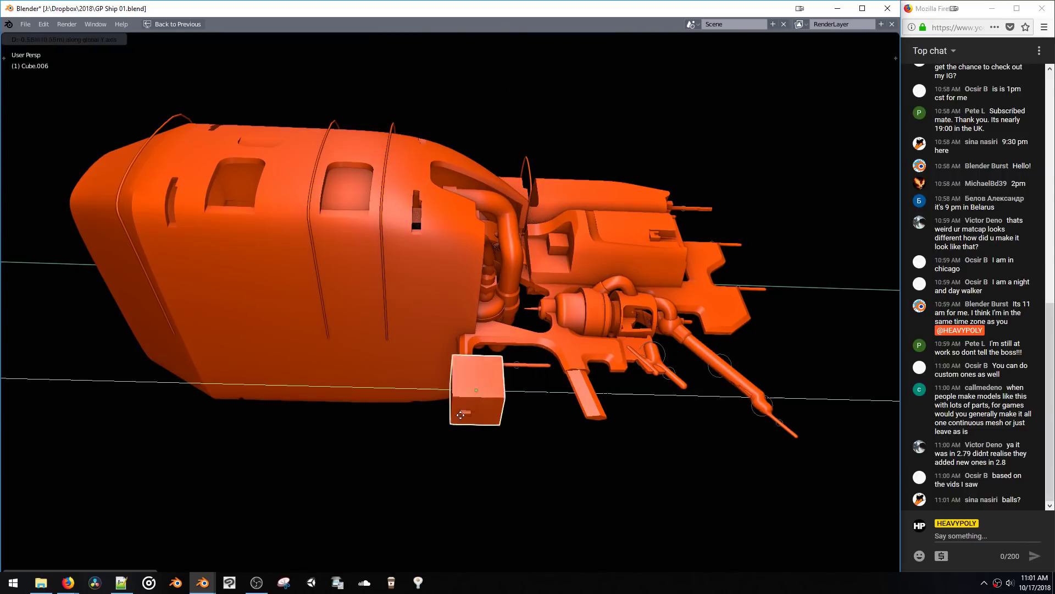
Step: Move the cube vertically so it sits in the hull's lower rear edge around the leg mount
{"action": "key", "text": "z"}
{"action": "left_click", "coordinate": [457, 374]}
{"action": "key", "text": "z"}
{"action": "left_click", "coordinate": [460, 428]}
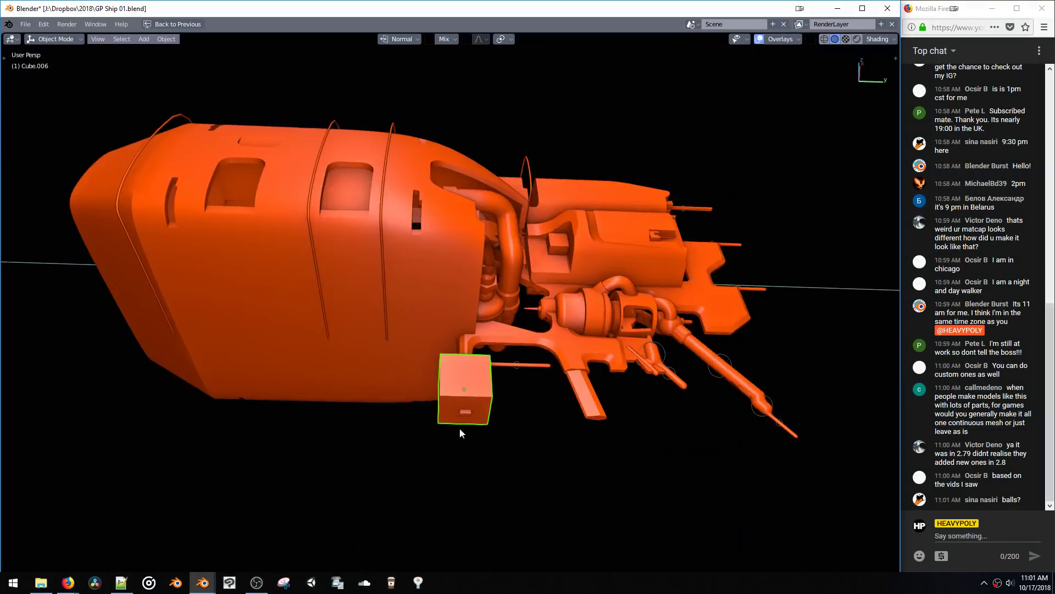
{"action": "key", "text": "g"}
{"action": "key", "text": "z"}
{"action": "left_click", "coordinate": [461, 374]}
{"action": "mouse_move", "coordinate": [461, 374]}
{"action": "middle_mouse_down"}
{"action": "mouse_move", "coordinate": [492, 374]}
{"action": "mouse_move", "coordinate": [460, 326]}
{"action": "mouse_move", "coordinate": [489, 353]}
{"action": "middle_mouse_up"}
Step: Select the cube's whole mesh and narrow it along X by a factor of 0.464
{"action": "key", "text": "Tab"}
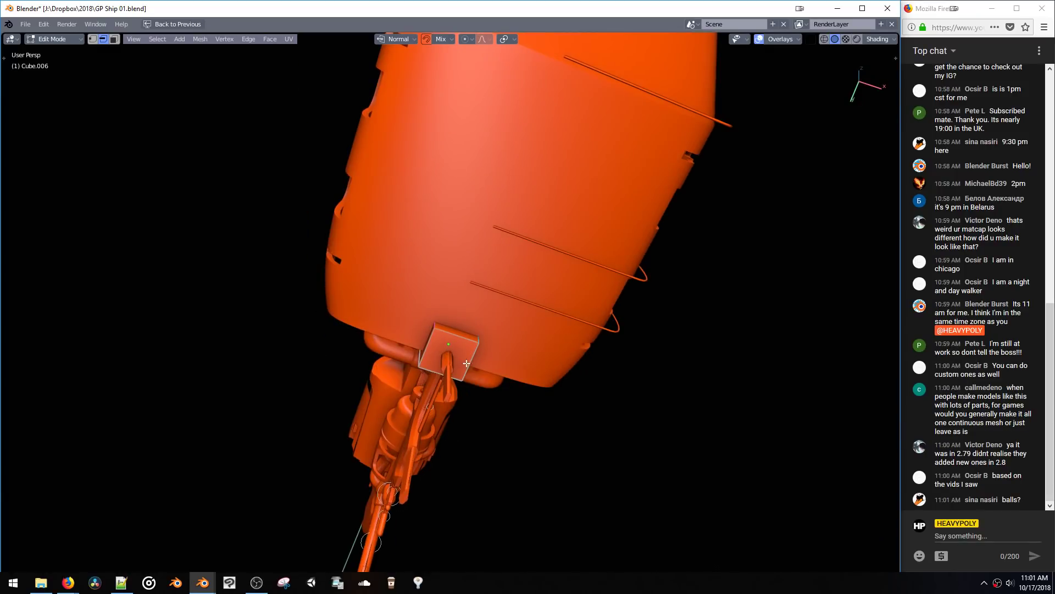
{"action": "key", "text": "ctrl+l"}
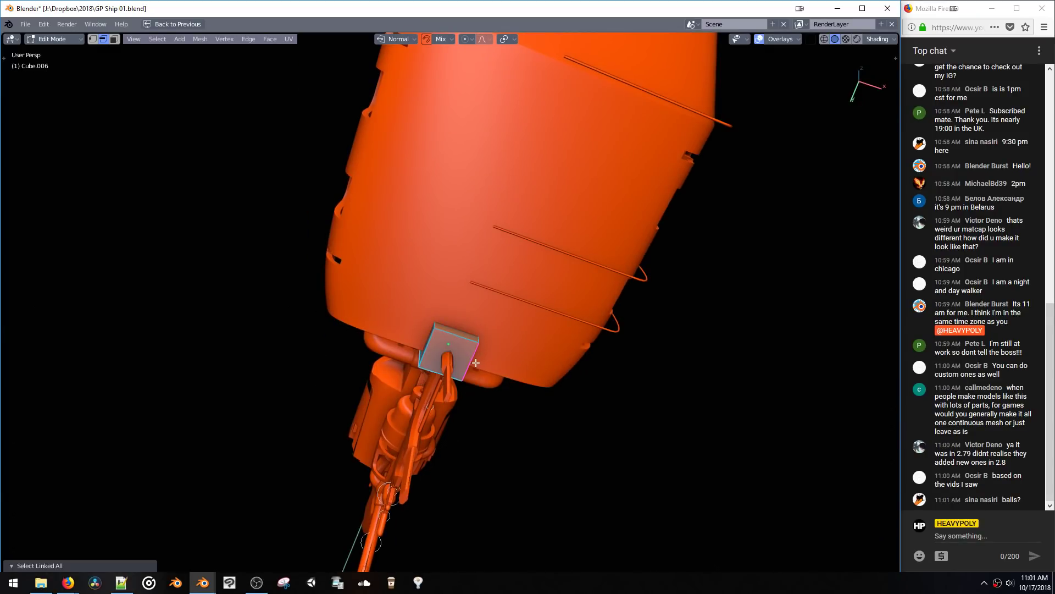
{"action": "middle_click_drag", "start_coordinate": [484, 367], "coordinate": [484, 369]}
{"action": "key", "text": "s"}
{"action": "key", "text": "x"}
{"action": "left_click", "coordinate": [471, 365]}
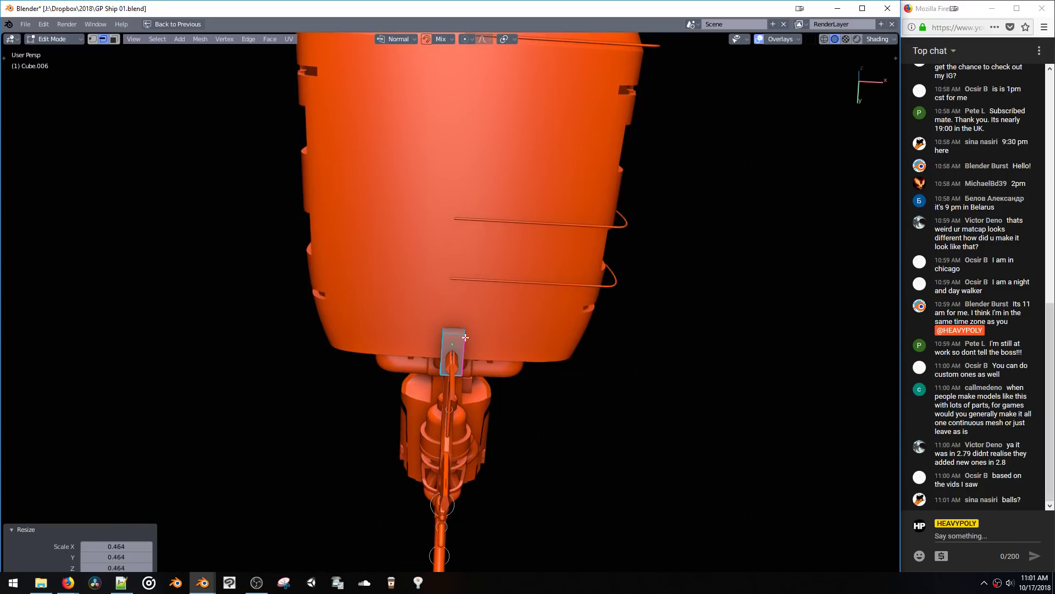
Step: Bevel the cube's forward end edges inside the hull with an offset of about 0.15
{"action": "left_click", "coordinate": [443, 329]}
{"action": "middle_click_drag", "start_coordinate": [471, 331], "coordinate": [521, 446]}
{"action": "scroll", "coordinate": [423, 347], "scroll_direction": "up", "scroll_amount": 5}
{"action": "key", "text": "ctrl+b"}
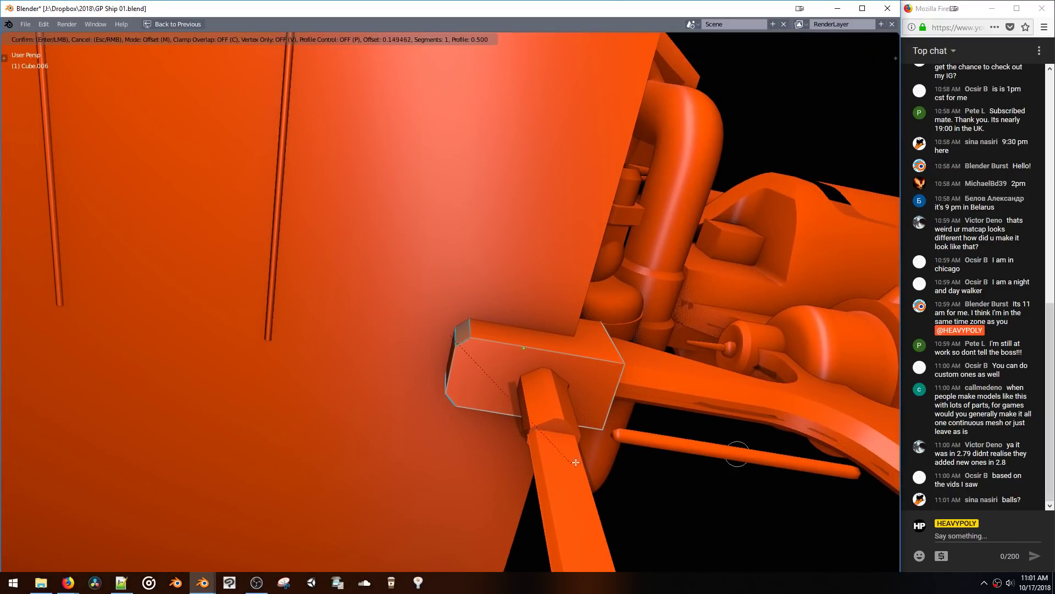
{"action": "left_click", "coordinate": [571, 456]}
{"action": "key", "text": "Tab"}
{"action": "left_click", "coordinate": [565, 446]}
Step: Cut the beveled cube out of the hull with a Live Subtract boolean
{"action": "middle_click_drag", "start_coordinate": [565, 447], "coordinate": [504, 383]}
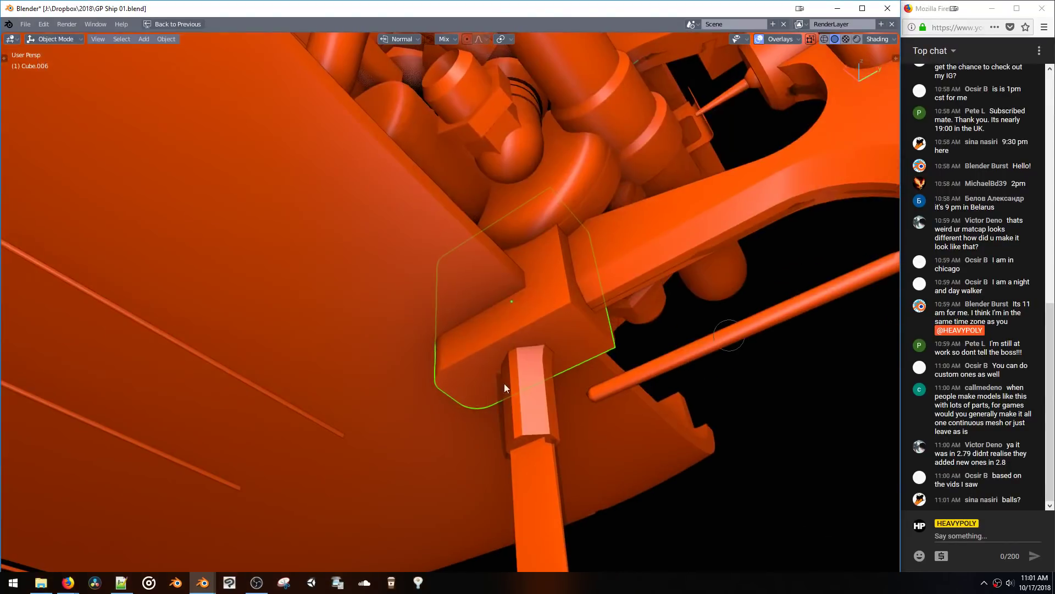
{"action": "left_click", "coordinate": [409, 272], "text": "shift"}
{"action": "key", "text": "ctrl+shift+b"}
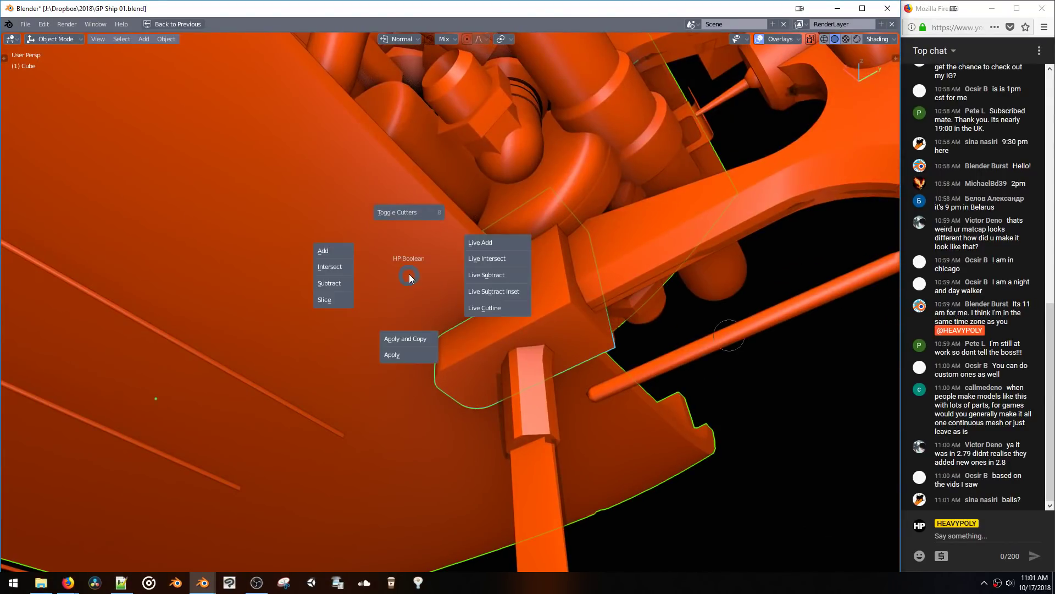
{"action": "left_click", "coordinate": [478, 279]}
{"action": "mouse_move", "coordinate": [490, 283]}
{"action": "middle_mouse_down"}
{"action": "mouse_move", "coordinate": [467, 249]}
{"action": "mouse_move", "coordinate": [444, 279]}
{"action": "mouse_move", "coordinate": [501, 316]}
{"action": "mouse_move", "coordinate": [583, 264]}
{"action": "mouse_move", "coordinate": [593, 383]}
{"action": "mouse_move", "coordinate": [516, 420]}
{"action": "mouse_move", "coordinate": [482, 302]}
{"action": "mouse_move", "coordinate": [517, 305]}
{"action": "mouse_move", "coordinate": [492, 302]}
{"action": "middle_mouse_up"}
Step: Reposition the boolean cutter at the leg mount and shift its geometry -0.213 m along Y
{"action": "left_click", "coordinate": [444, 281]}
{"action": "key", "text": "g"}
{"action": "left_click", "coordinate": [537, 317]}
{"action": "key", "text": "Tab"}
{"action": "key", "text": "g"}
{"action": "key", "text": "y"}
{"action": "left_click", "coordinate": [490, 336]}
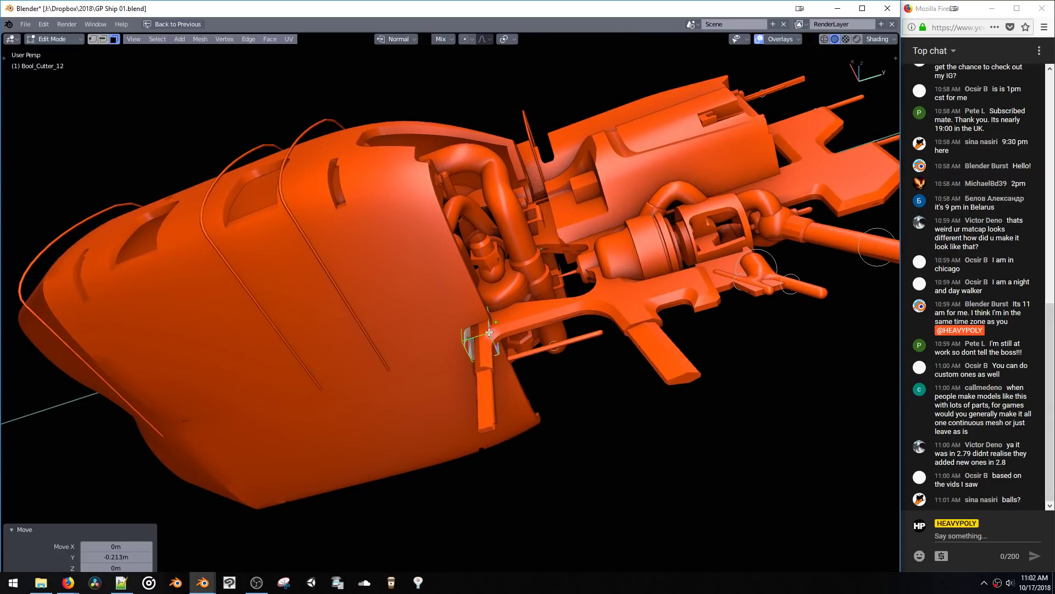
{"action": "key", "text": "alt+s"}
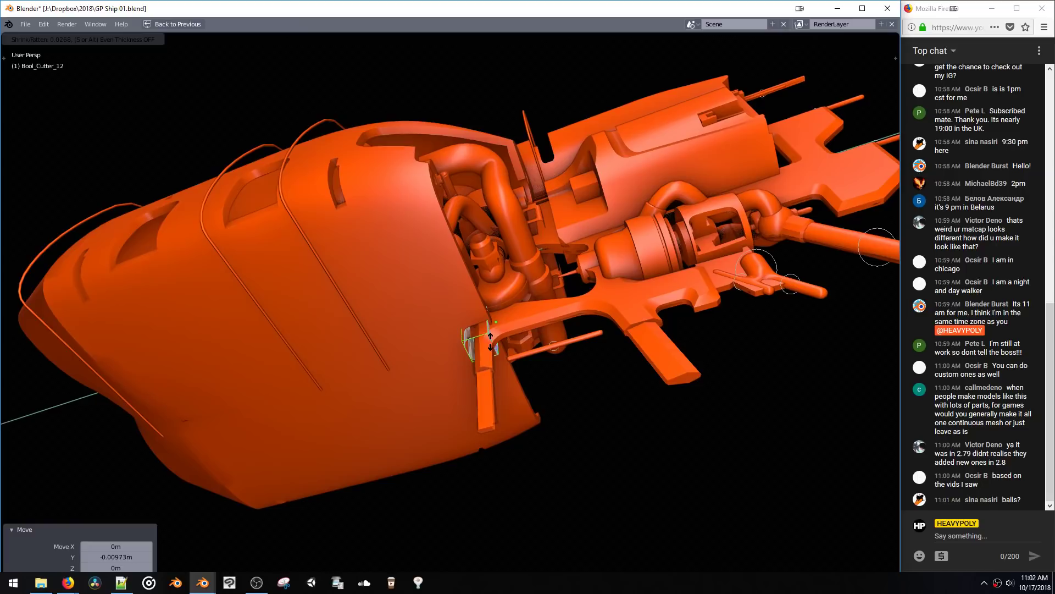
{"action": "key", "text": "Escape"}
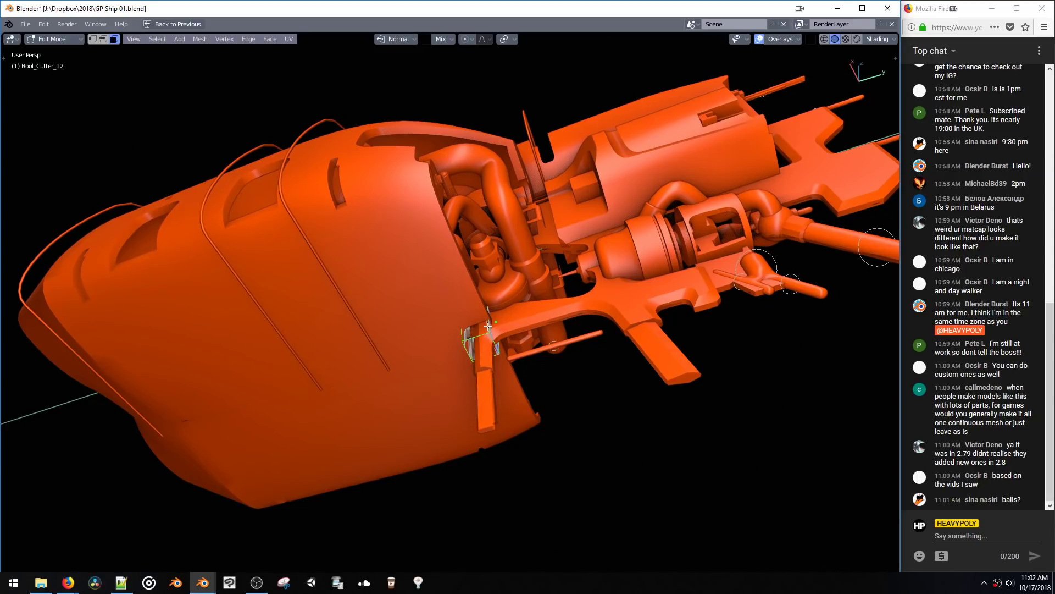
{"action": "middle_click_drag", "start_coordinate": [492, 341], "coordinate": [421, 301]}
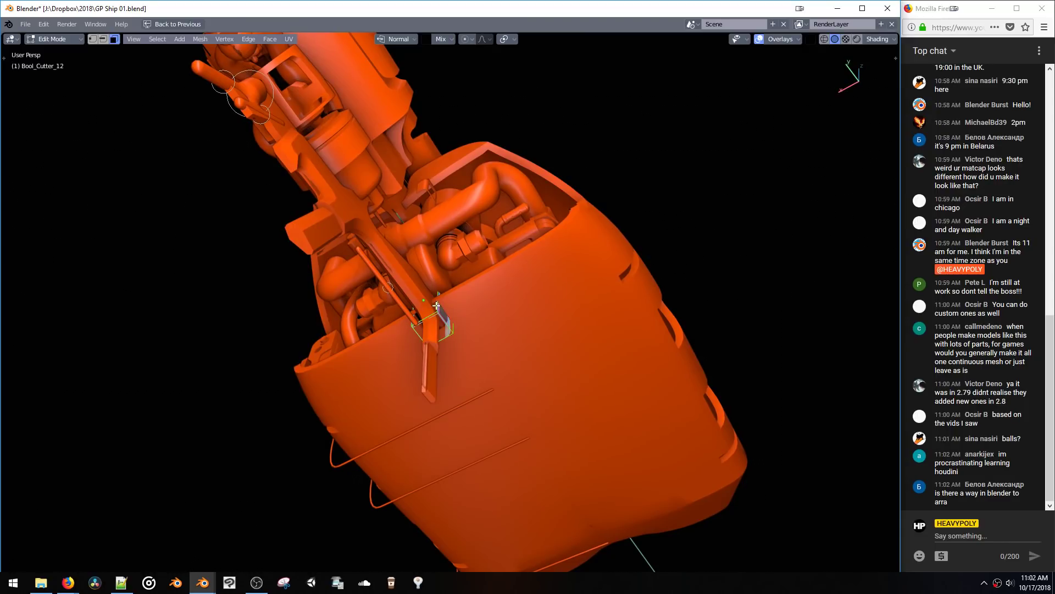
Step: Extend the boolean cutter's side faces outward on both sides of the leg mount
{"action": "middle_click_drag", "start_coordinate": [419, 325], "coordinate": [475, 309]}
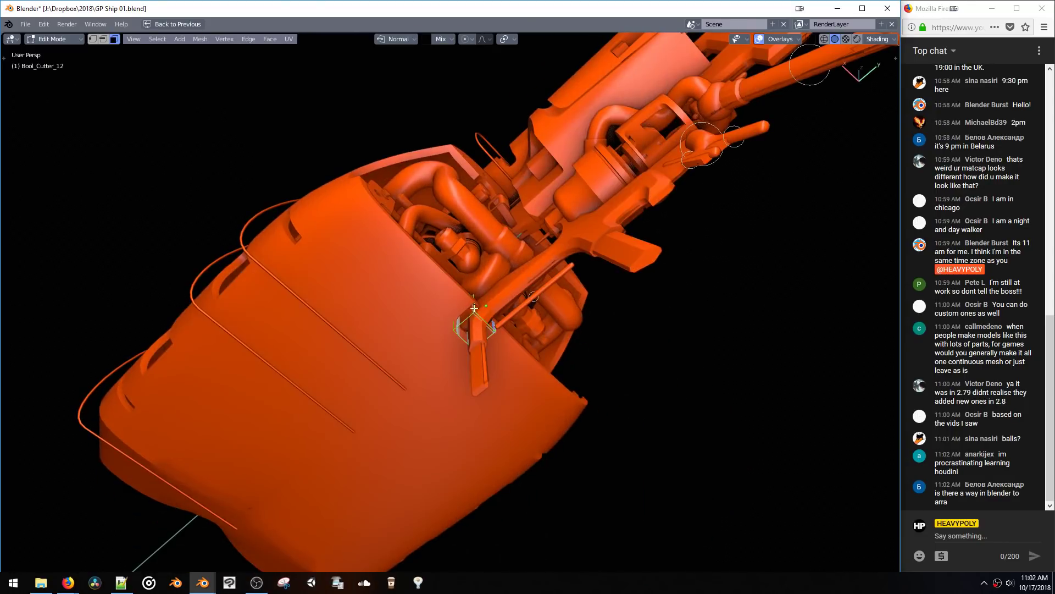
{"action": "key", "text": "alt+s"}
{"action": "left_click", "coordinate": [496, 341]}
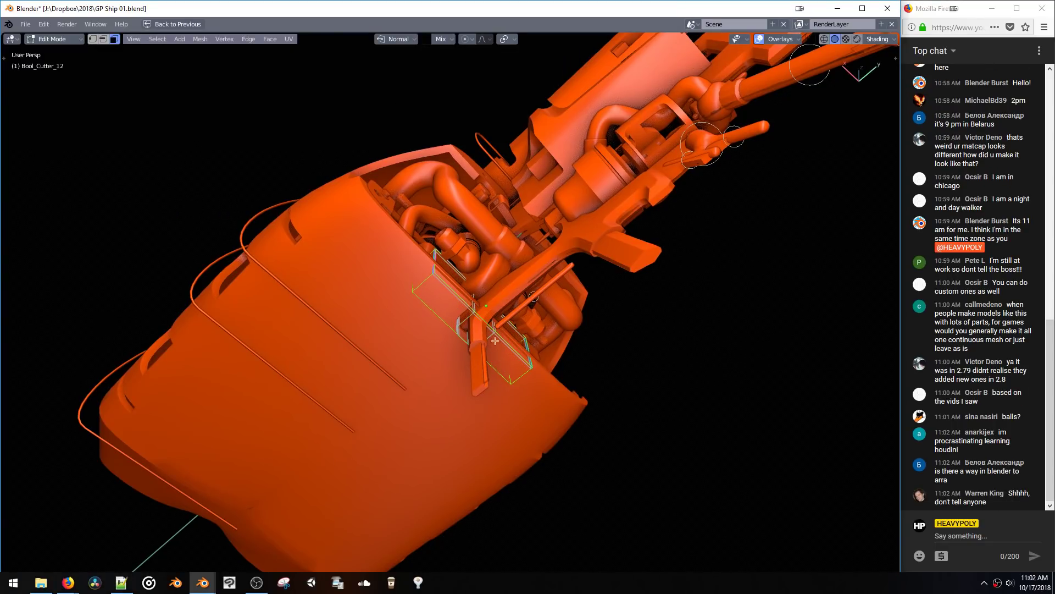
Step: Select the long faces of the cutter's side extensions and shift them along Y at the hull's front edge
{"action": "left_click", "coordinate": [453, 280]}
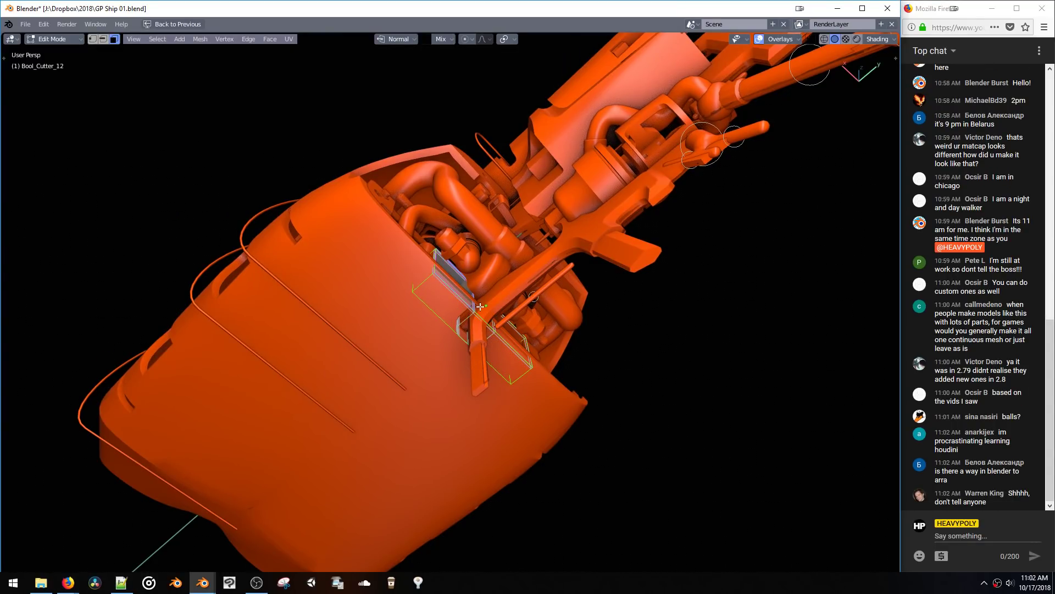
{"action": "key", "text": "g"}
{"action": "key", "text": "y"}
{"action": "mouse_move", "coordinate": [515, 341]}
{"action": "middle_mouse_down"}
{"action": "mouse_move", "coordinate": [544, 322]}
{"action": "mouse_move", "coordinate": [517, 355]}
{"action": "mouse_move", "coordinate": [508, 329]}
{"action": "middle_mouse_up"}
{"action": "left_click", "coordinate": [551, 316]}
Step: Bevel the edges at the outer ends of the widened cutter and return to Object Mode
{"action": "key", "text": "2"}
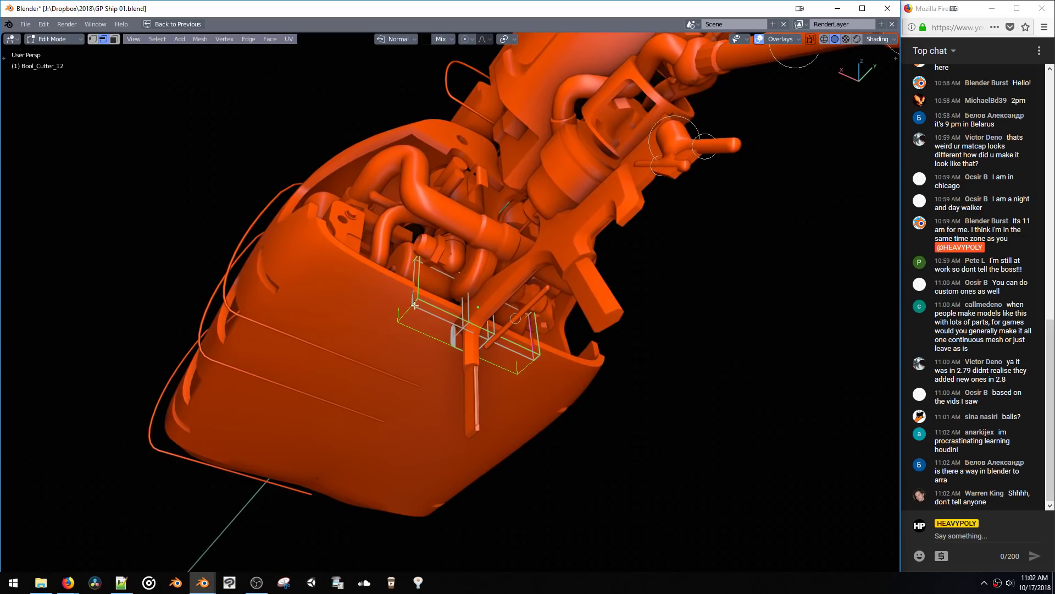
{"action": "middle_click_drag", "start_coordinate": [500, 390], "coordinate": [501, 292]}
{"action": "scroll", "coordinate": [469, 266], "scroll_direction": "up", "scroll_amount": 6}
{"action": "middle_click_drag", "start_coordinate": [612, 278], "coordinate": [609, 291]}
{"action": "key", "text": "ctrl+b"}
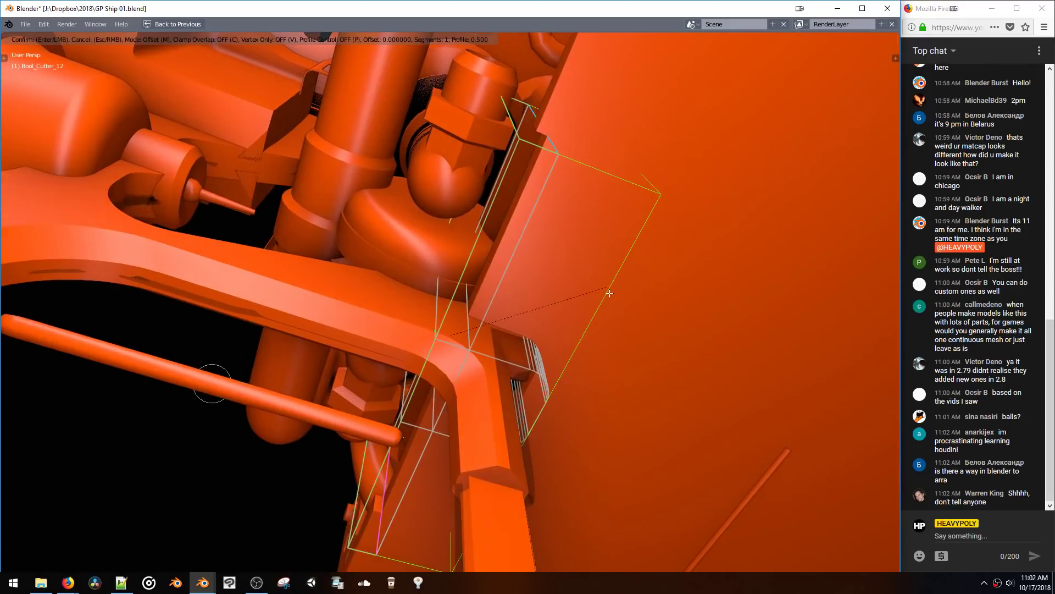
{"action": "scroll", "coordinate": [682, 317], "scroll_direction": "up", "scroll_amount": 6}
{"action": "left_click", "coordinate": [681, 314]}
{"action": "middle_click_drag", "start_coordinate": [676, 308], "coordinate": [554, 330]}
{"action": "key", "text": "Tab"}
{"action": "left_click", "coordinate": [714, 369]}
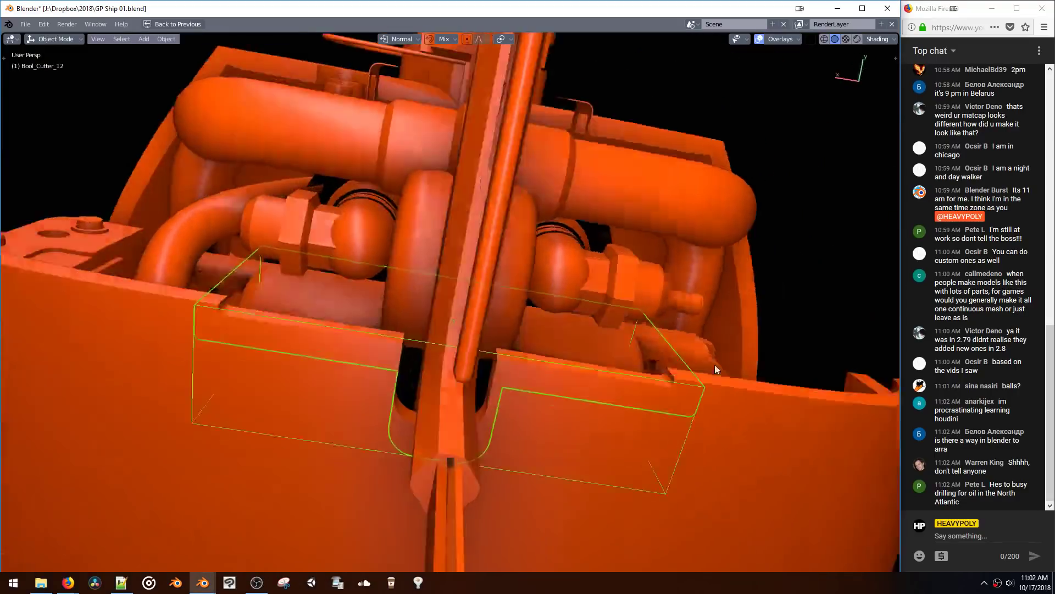
{"action": "key", "text": "Tab"}
{"action": "left_click", "coordinate": [673, 344]}
{"action": "middle_click_drag", "start_coordinate": [674, 345], "coordinate": [527, 362]}
{"action": "right_click", "coordinate": [536, 325]}
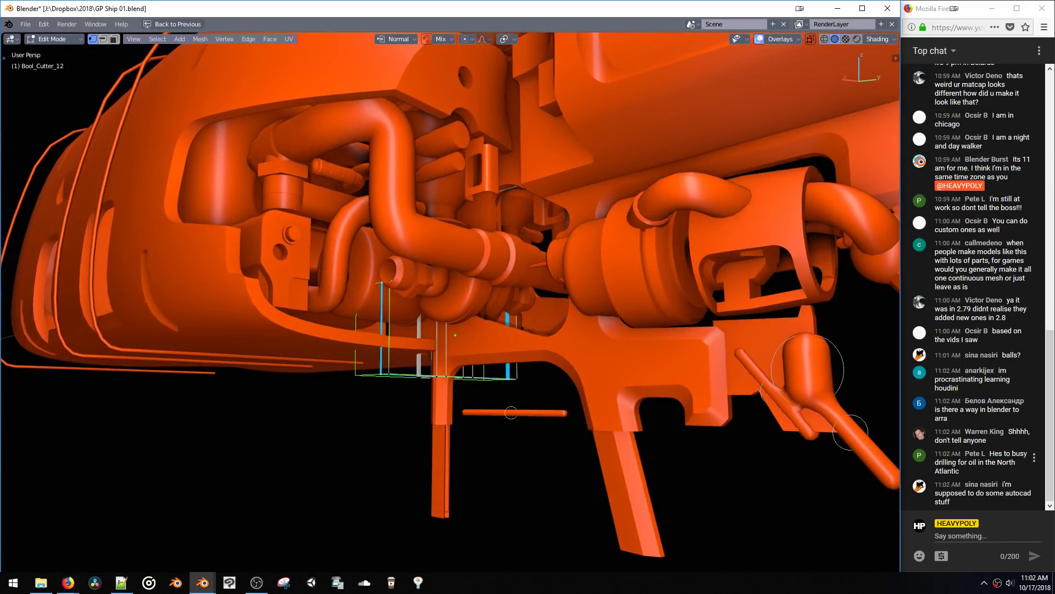
{"action": "middle_click_drag", "start_coordinate": [527, 341], "coordinate": [534, 223]}
{"action": "key", "text": "Tab"}
Step: Duplicate the notch cutter and move the copy -2.38 m along Y to the far end of the hull
{"action": "middle_click_drag", "start_coordinate": [542, 266], "coordinate": [493, 245]}
{"action": "scroll", "coordinate": [518, 388], "scroll_direction": "down", "scroll_amount": 3}
{"action": "key", "text": "shift+d"}
{"action": "key", "text": "y"}
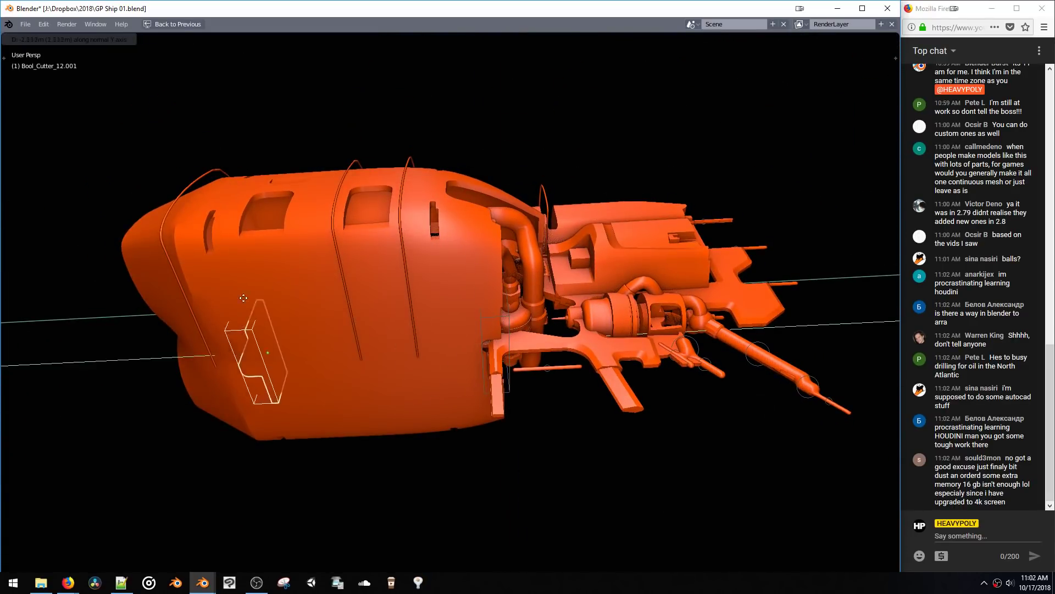
{"action": "left_click", "coordinate": [212, 302]}
{"action": "middle_click_drag", "start_coordinate": [212, 303], "coordinate": [408, 296]}
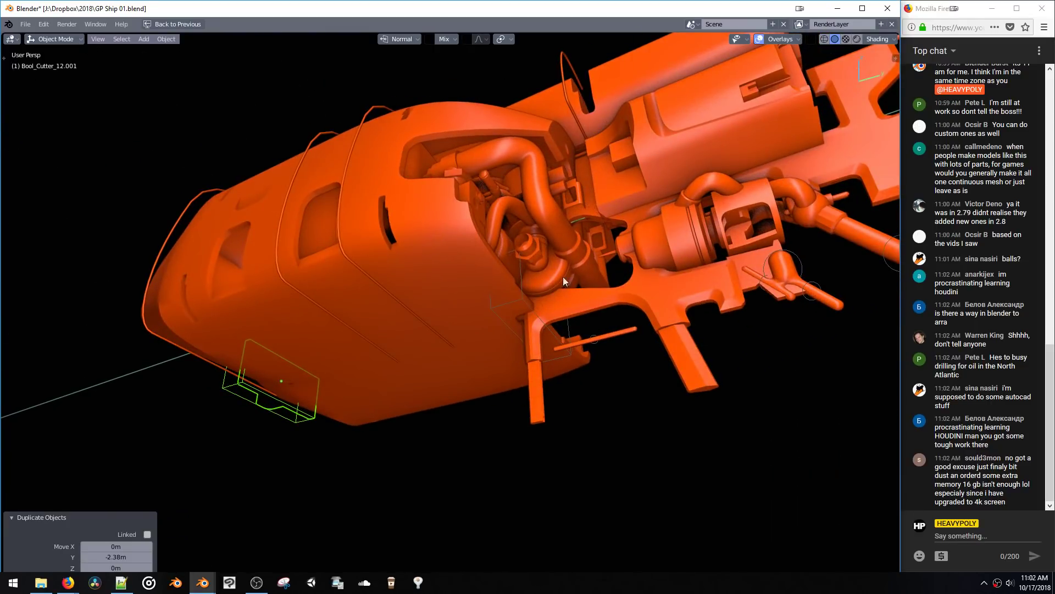
Step: Restore the multi-editor layout, enlarge the properties editor and show the duplicated cutter's modifiers
{"action": "key", "text": "ctrl+space"}
{"action": "left_click", "coordinate": [691, 219]}
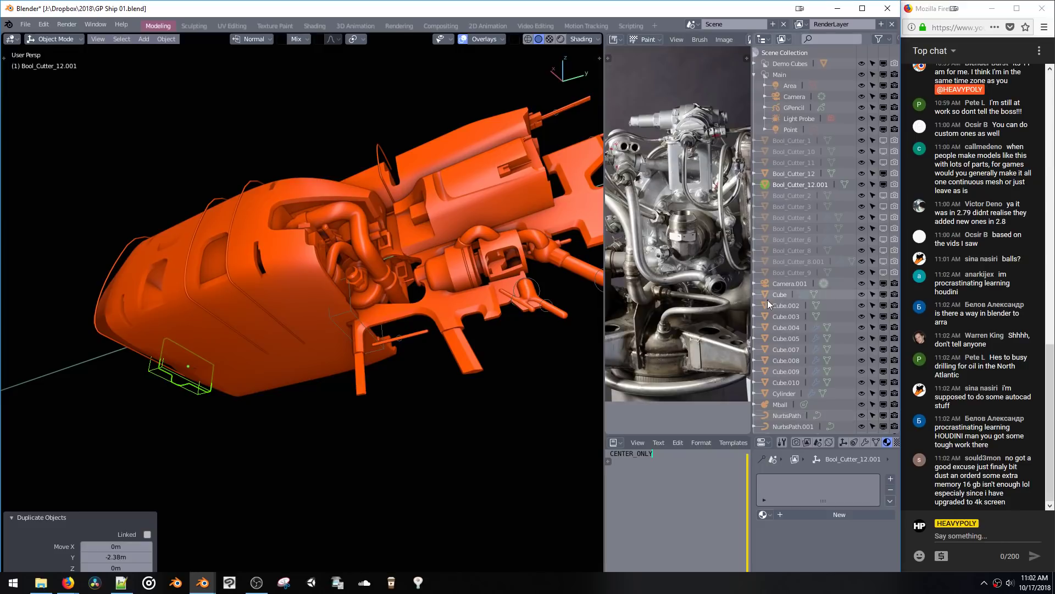
{"action": "middle_click_drag", "start_coordinate": [831, 323], "coordinate": [824, 189]}
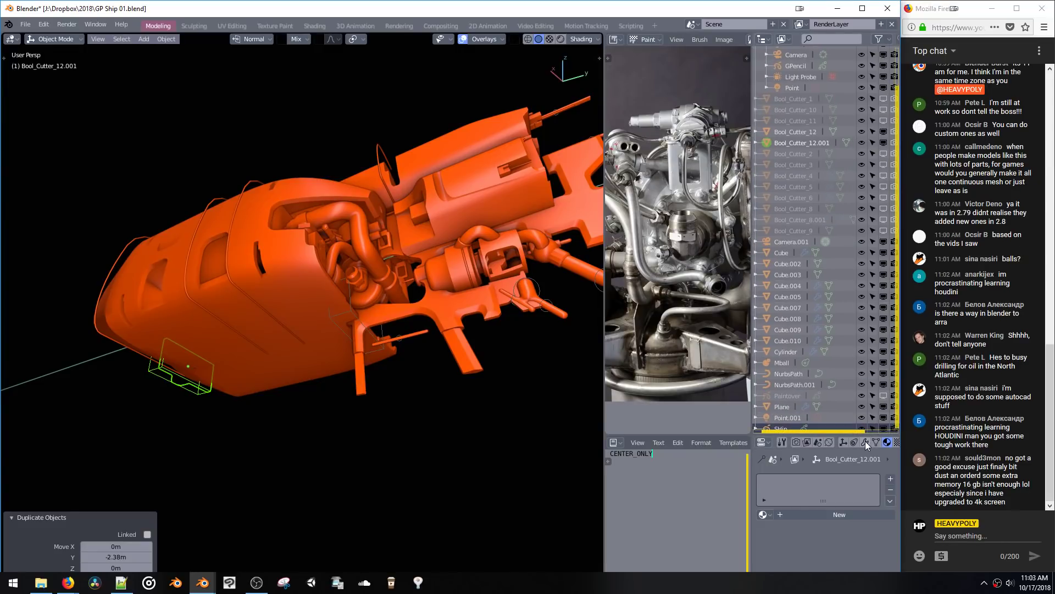
{"action": "left_click_drag", "start_coordinate": [849, 433], "coordinate": [836, 229]}
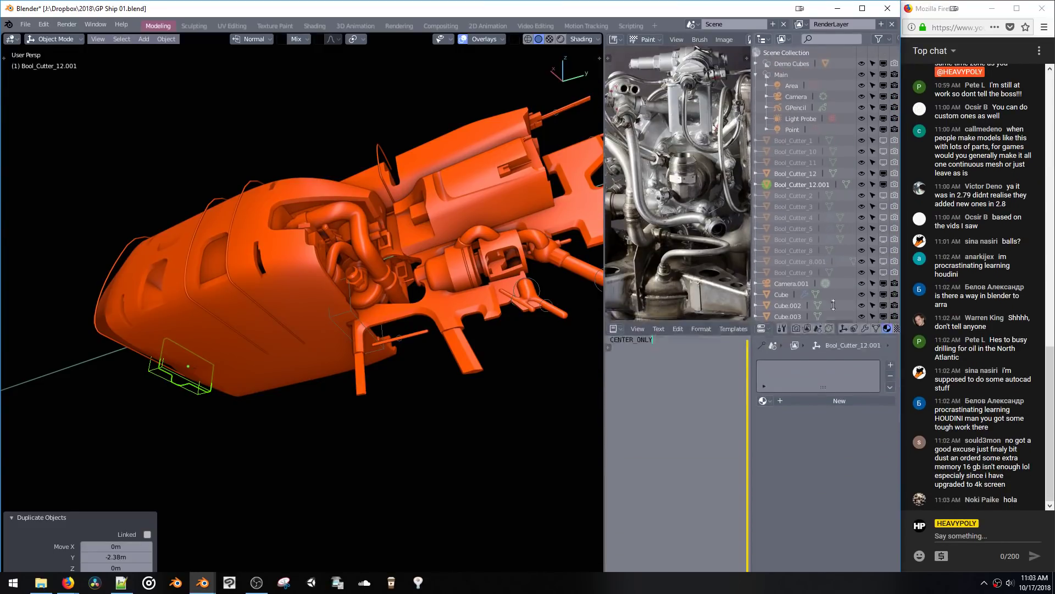
{"action": "left_click", "coordinate": [865, 234]}
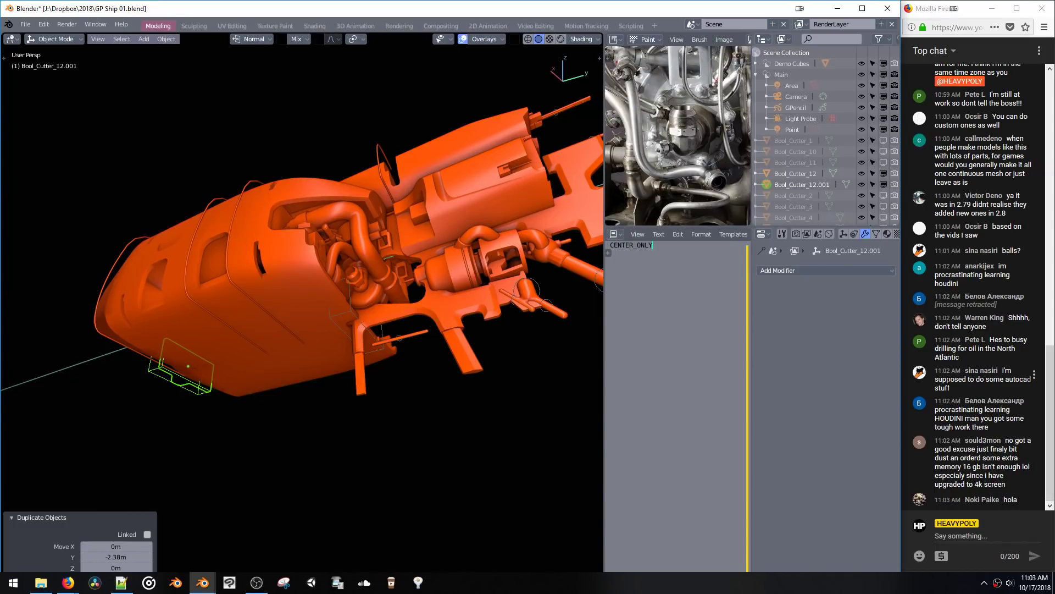
{"action": "left_click", "coordinate": [955, 379]}
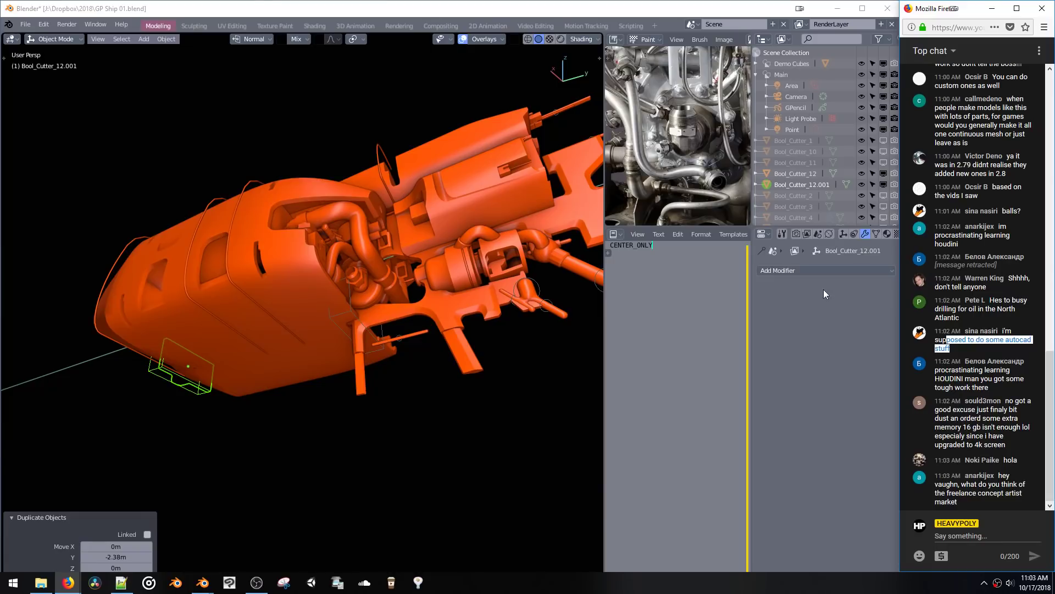
Step: Select the main hull and move its Mirror modifier above the Subdivision Surface modifier
{"action": "left_click", "coordinate": [252, 353]}
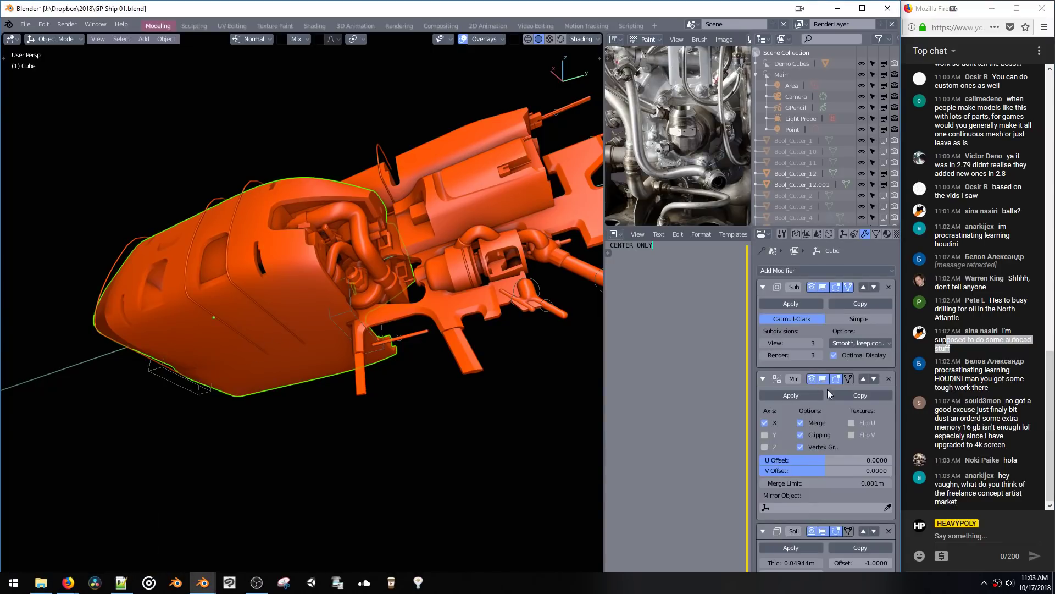
{"action": "scroll", "coordinate": [828, 394], "scroll_direction": "down", "scroll_amount": 3}
{"action": "middle_click_drag", "start_coordinate": [489, 345], "coordinate": [550, 330]}
{"action": "middle_click_drag", "start_coordinate": [819, 333], "coordinate": [808, 388]}
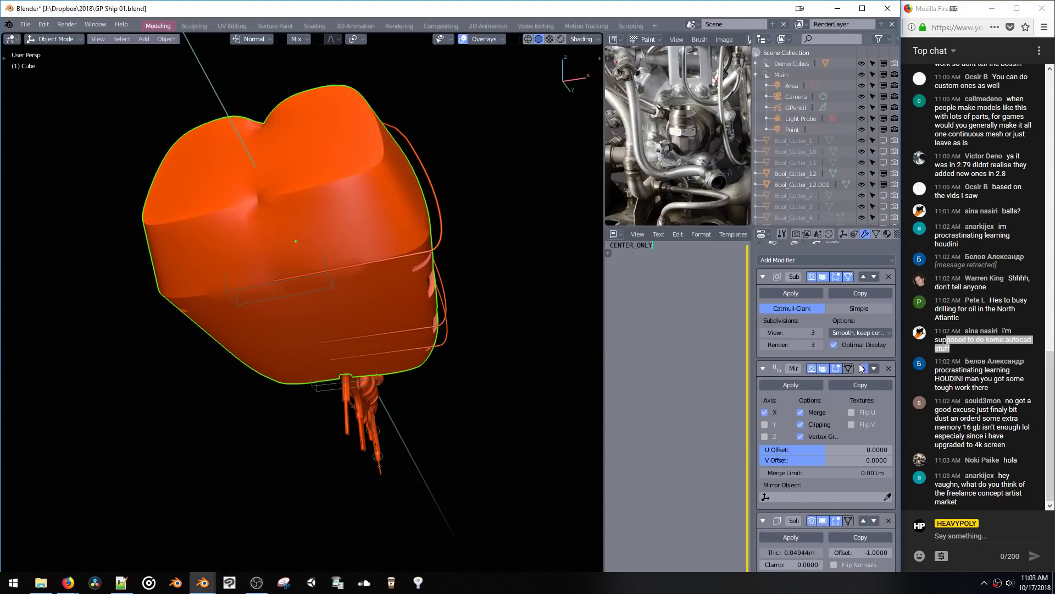
{"action": "left_click", "coordinate": [863, 368]}
{"action": "middle_click_drag", "start_coordinate": [474, 283], "coordinate": [372, 266]}
{"action": "middle_click_drag", "start_coordinate": [411, 288], "coordinate": [423, 290]}
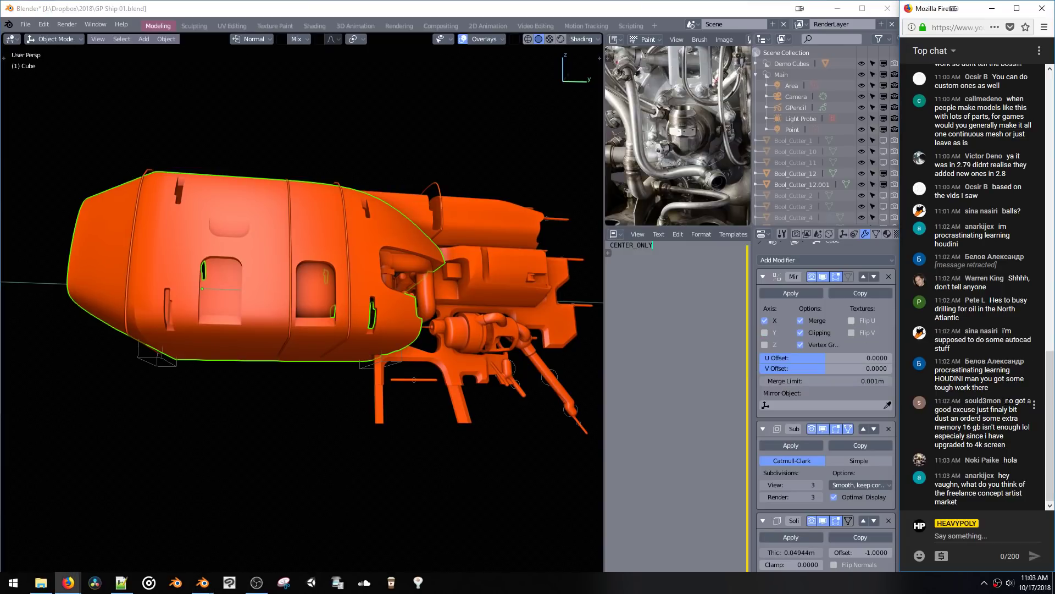
Step: Switch to the Firefox live chat and read the messages about memory upgrades and building game models as one continuous mesh
{"action": "mouse_move", "coordinate": [1006, 401]}
{"action": "left_mouse_down"}
{"action": "mouse_move", "coordinate": [1020, 441]}
{"action": "mouse_move", "coordinate": [1001, 407]}
{"action": "left_mouse_up"}
{"action": "left_click", "coordinate": [1017, 442]}
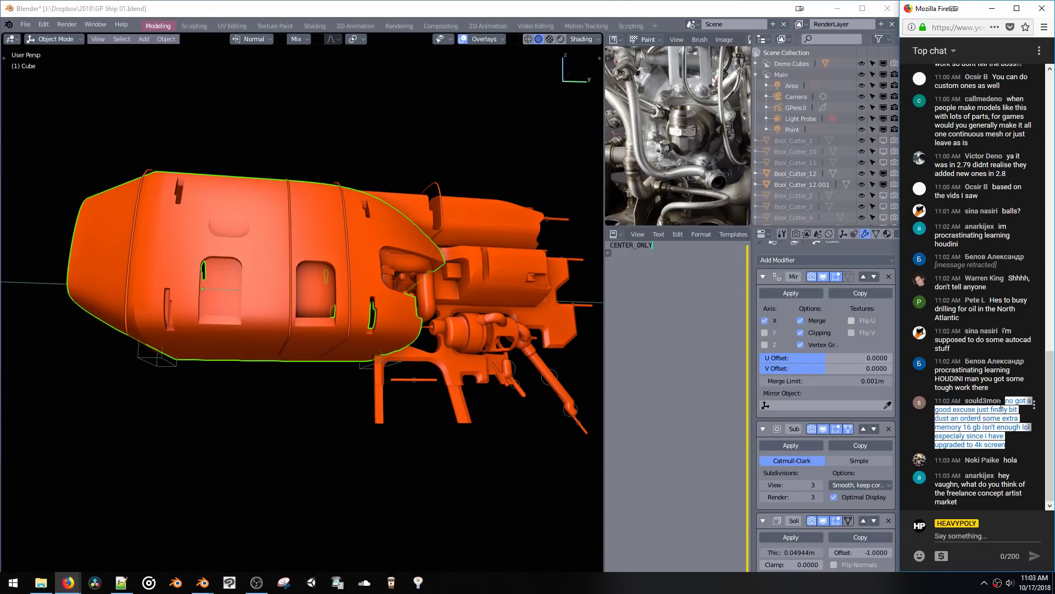
{"action": "left_click", "coordinate": [984, 388]}
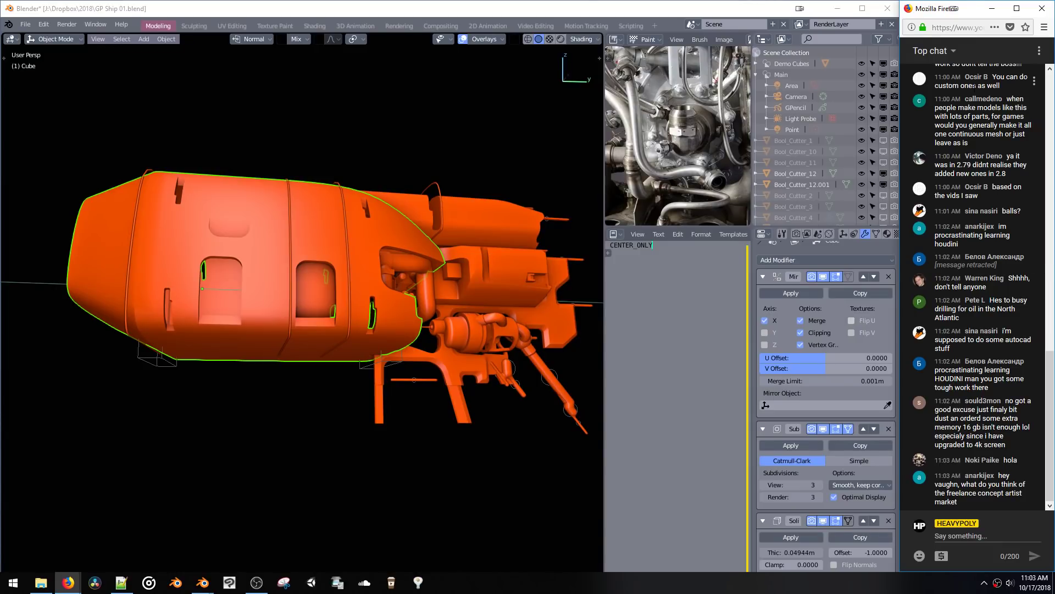
{"action": "left_click_drag", "start_coordinate": [957, 108], "coordinate": [997, 136]}
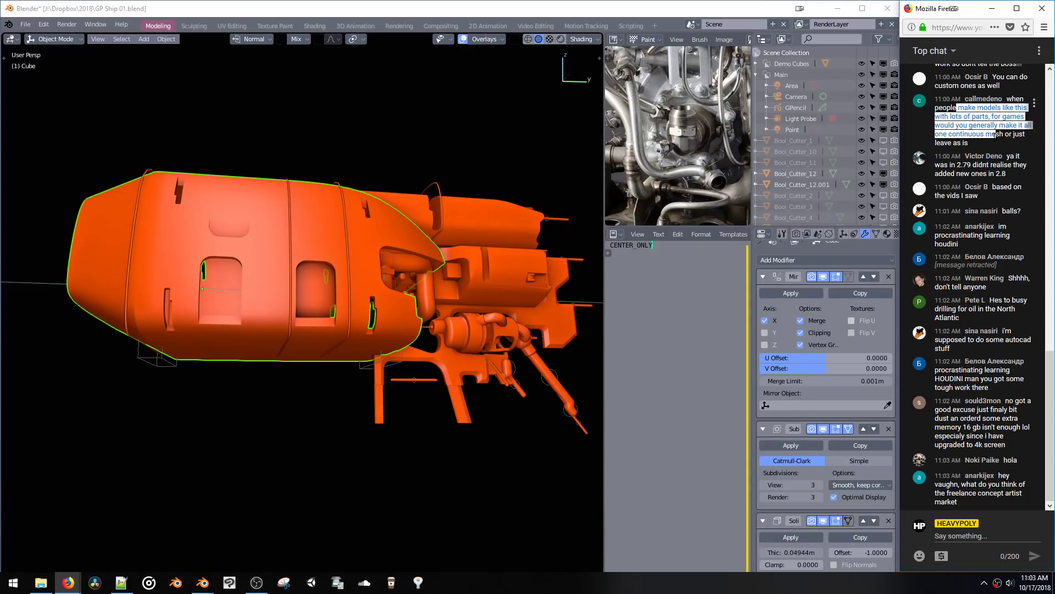
{"action": "left_click", "coordinate": [988, 143]}
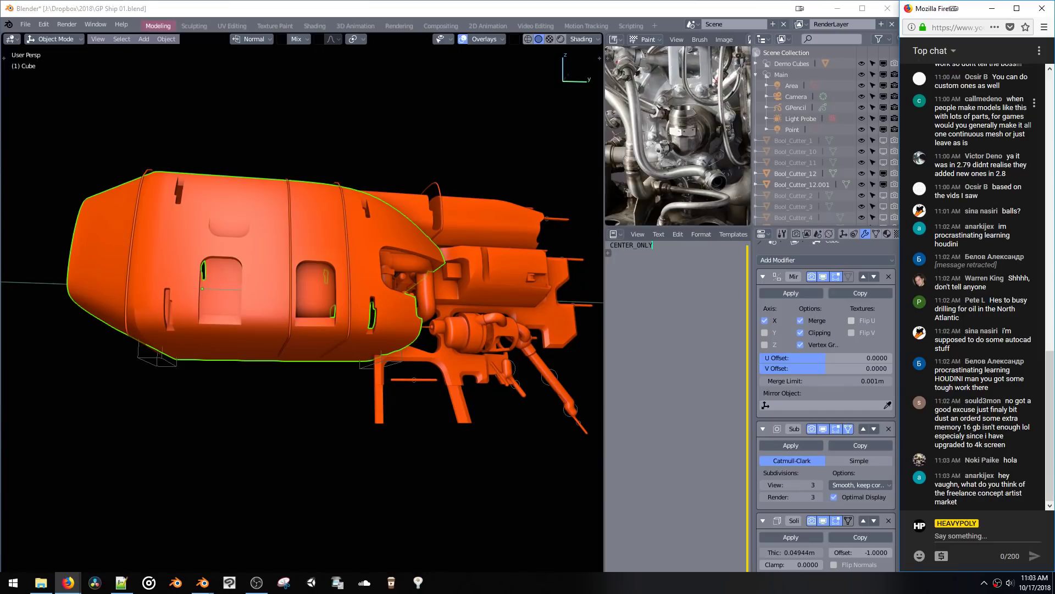
Step: Examine the modifier stacks of the lower frame, the upper body section and the main hull
{"action": "left_click", "coordinate": [465, 297]}
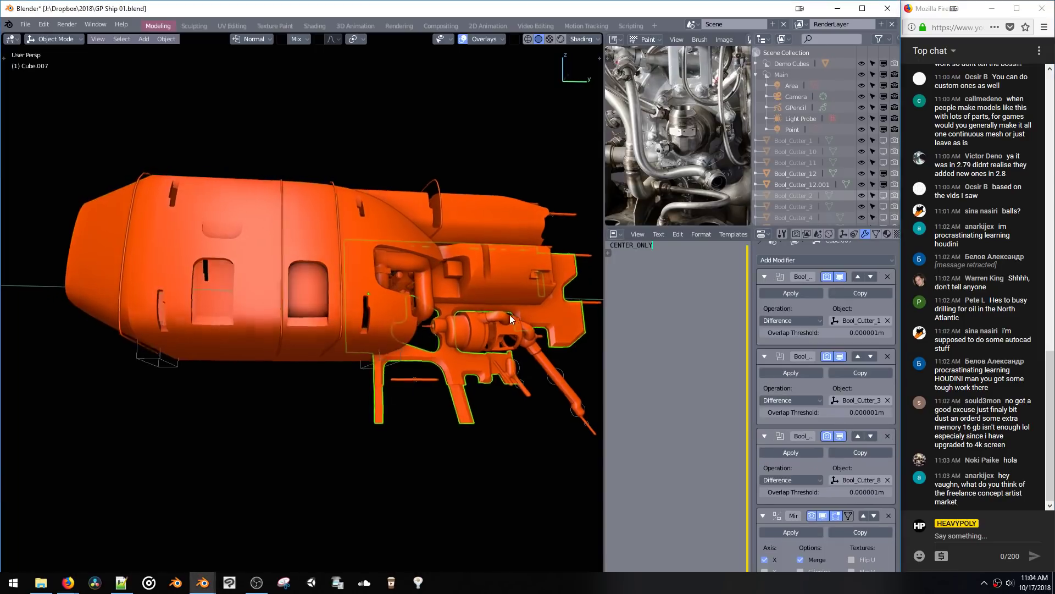
{"action": "middle_click_drag", "start_coordinate": [510, 315], "coordinate": [385, 248]}
{"action": "left_click", "coordinate": [367, 203]}
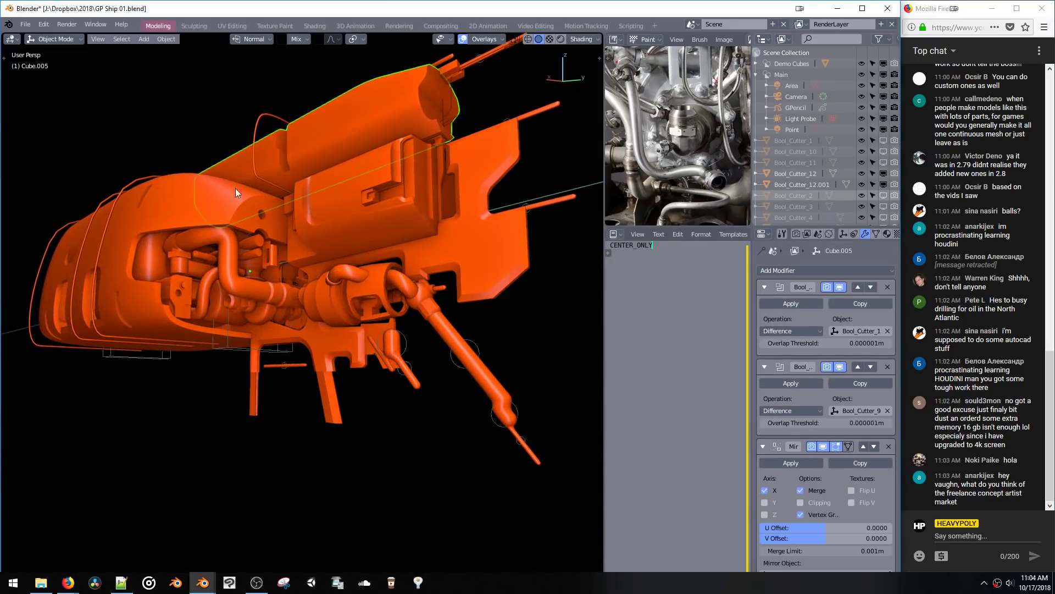
{"action": "left_click", "coordinate": [141, 236]}
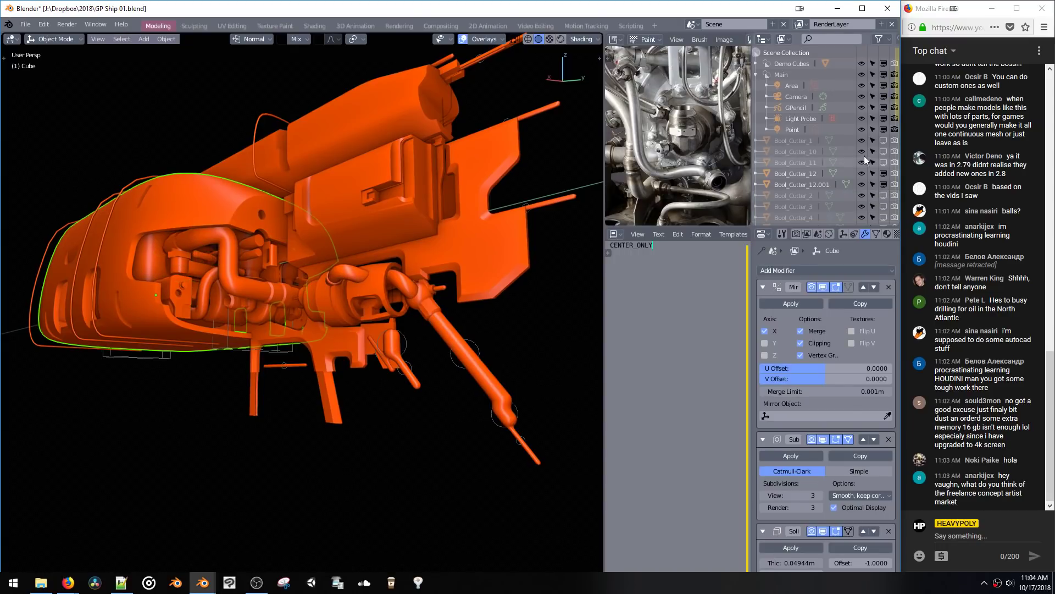
Step: Read back through the live chat history in Firefox, including the question about the freelance concept artist market
{"action": "middle_click", "coordinate": [986, 149]}
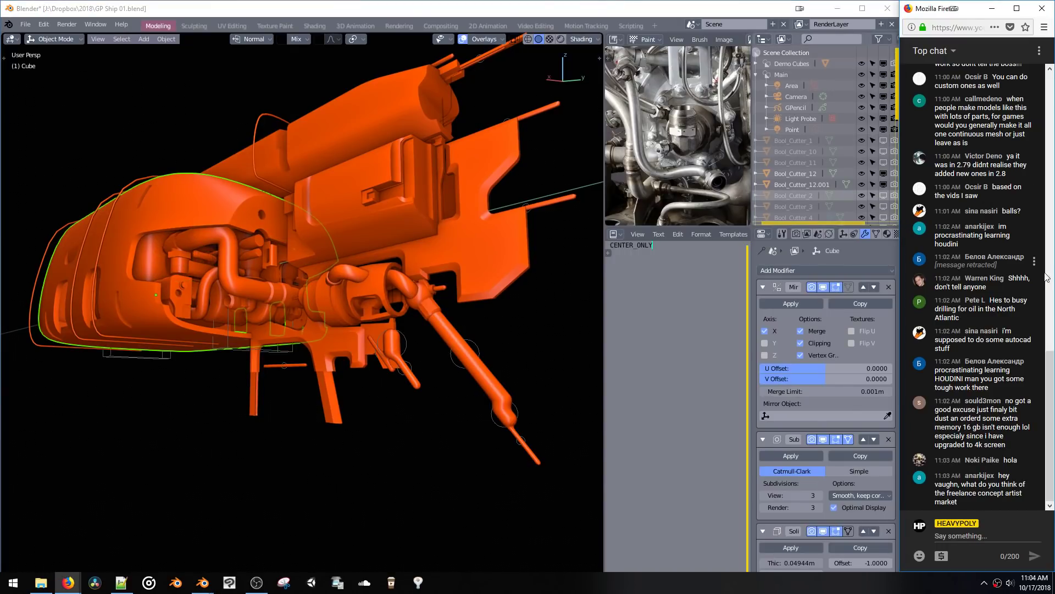
{"action": "scroll", "coordinate": [1046, 308], "scroll_direction": "up", "scroll_amount": 5}
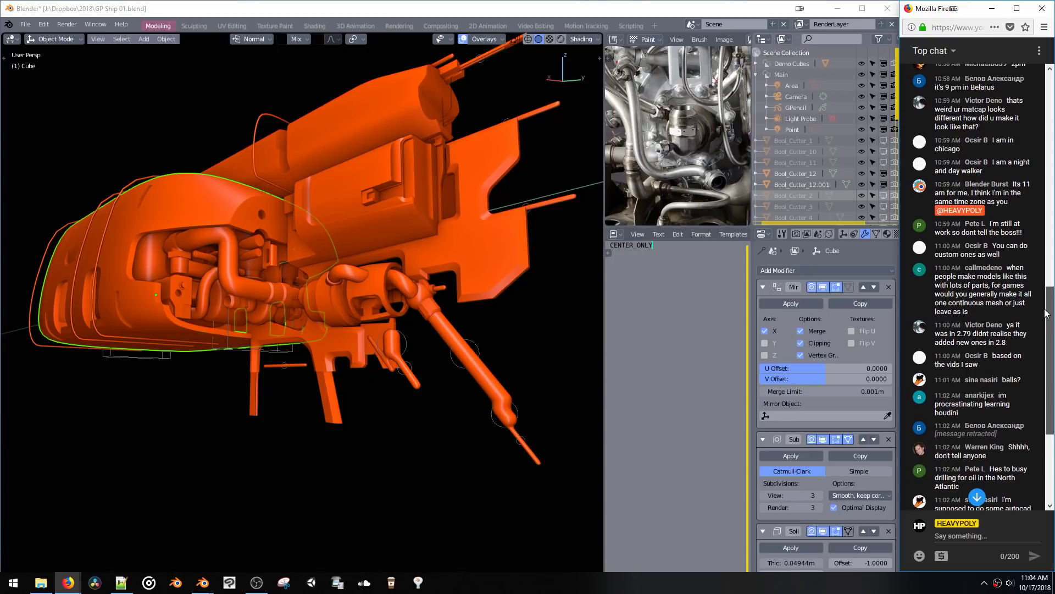
{"action": "scroll", "coordinate": [1046, 313], "scroll_direction": "up", "scroll_amount": 1}
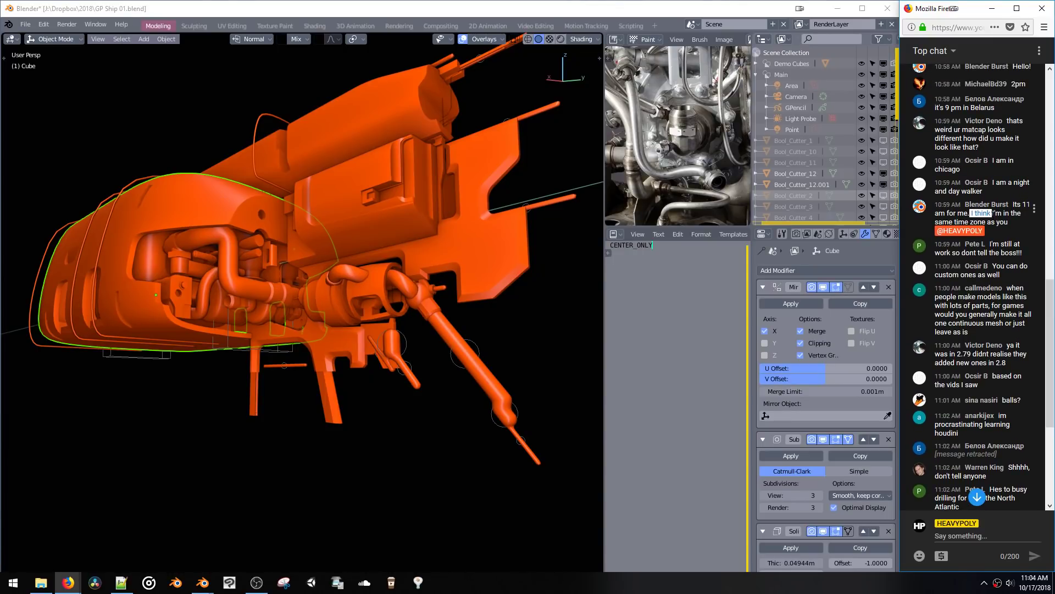
{"action": "left_click_drag", "start_coordinate": [993, 213], "coordinate": [1013, 205]}
{"action": "left_click", "coordinate": [1009, 221]}
{"action": "left_click", "coordinate": [1023, 237]}
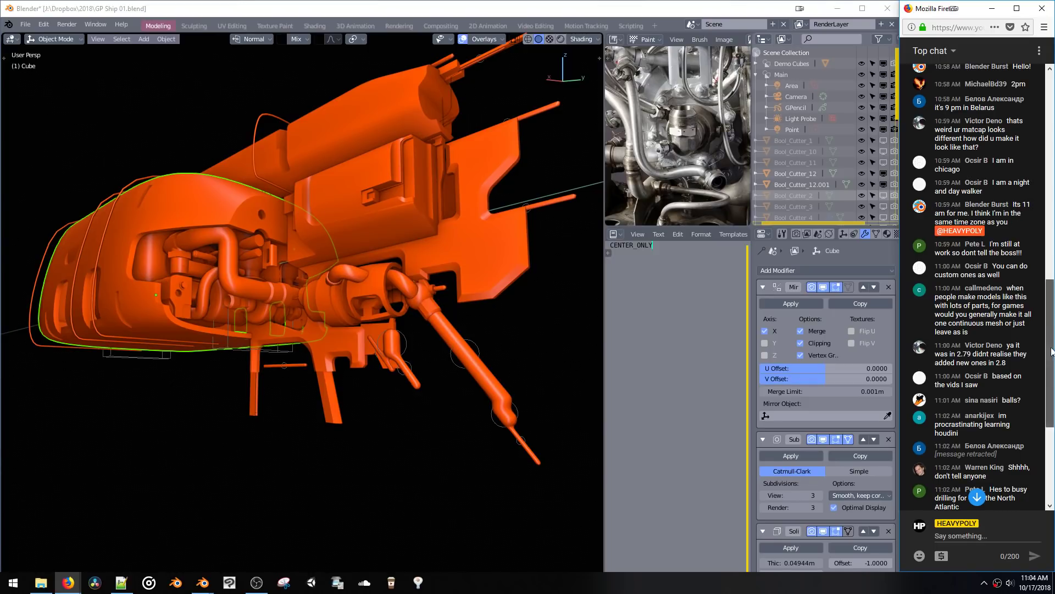
{"action": "scroll", "coordinate": [1050, 318], "scroll_direction": "up", "scroll_amount": 5}
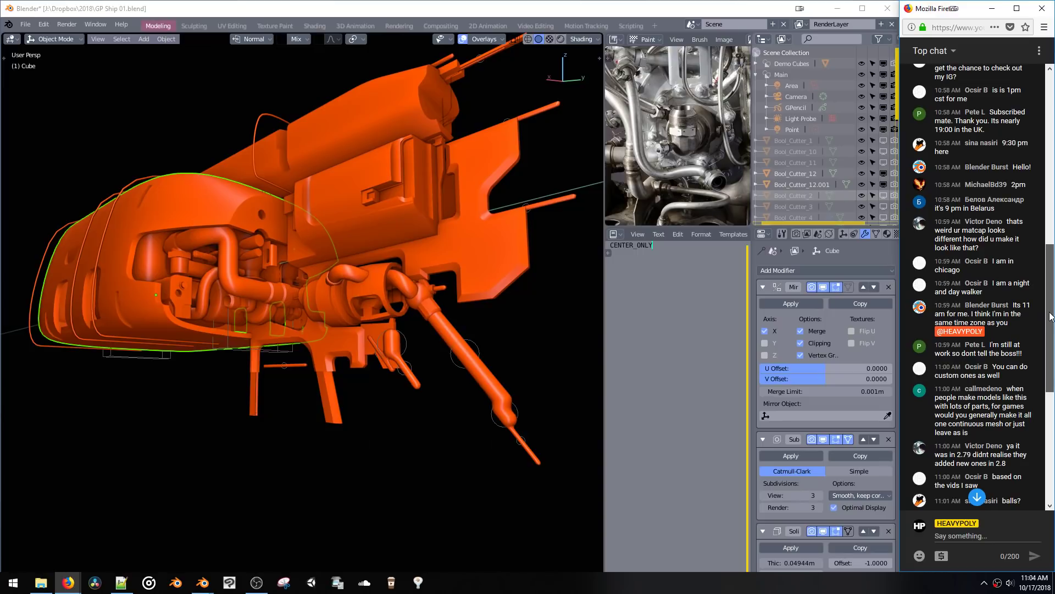
{"action": "left_click_drag", "start_coordinate": [1050, 318], "coordinate": [1051, 154]}
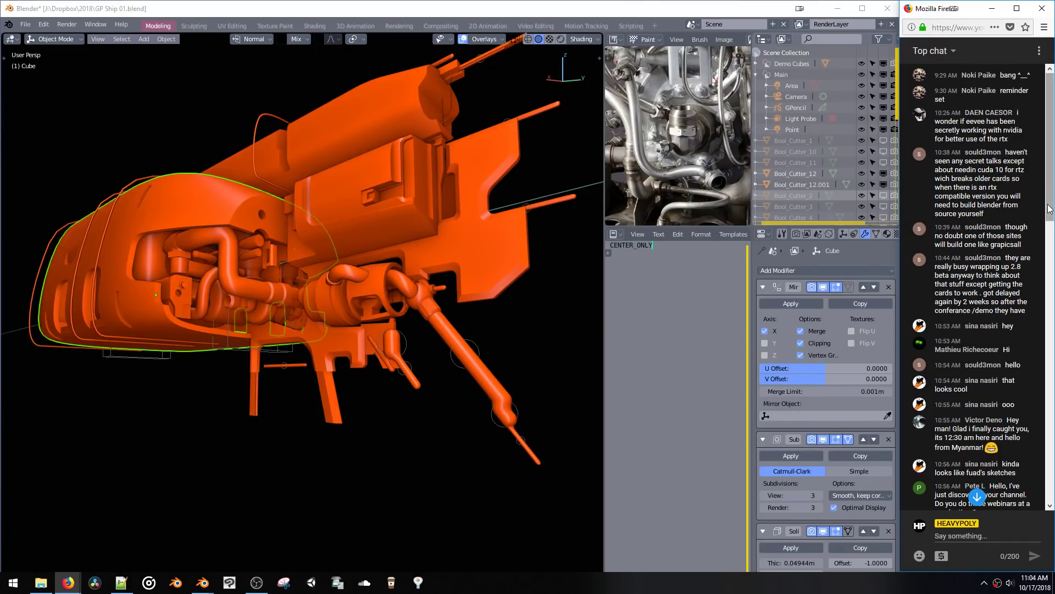
{"action": "left_click_drag", "start_coordinate": [1051, 196], "coordinate": [1007, 482]}
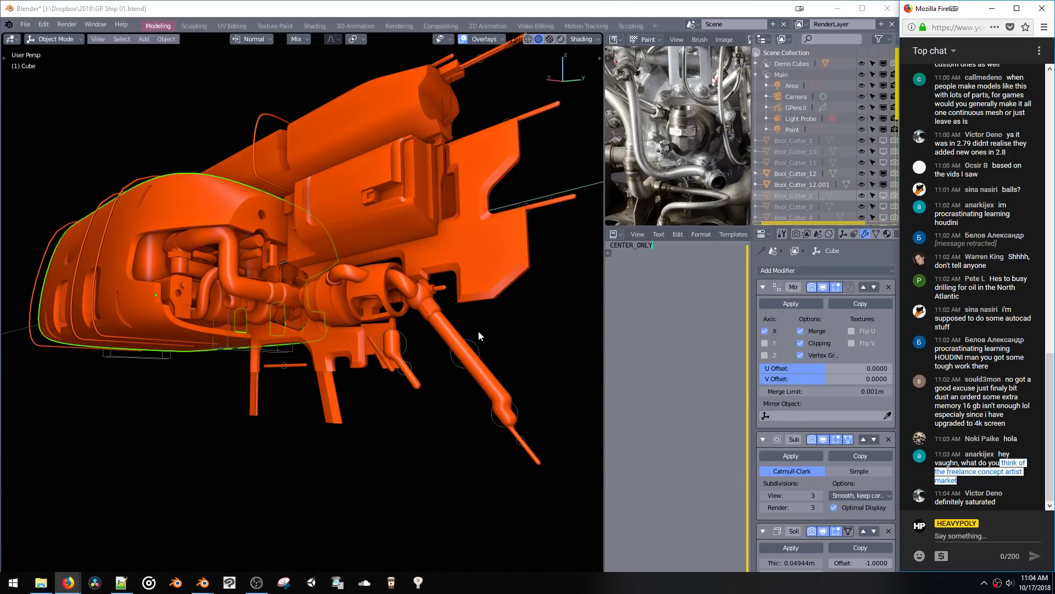
{"action": "left_click", "coordinate": [427, 343]}
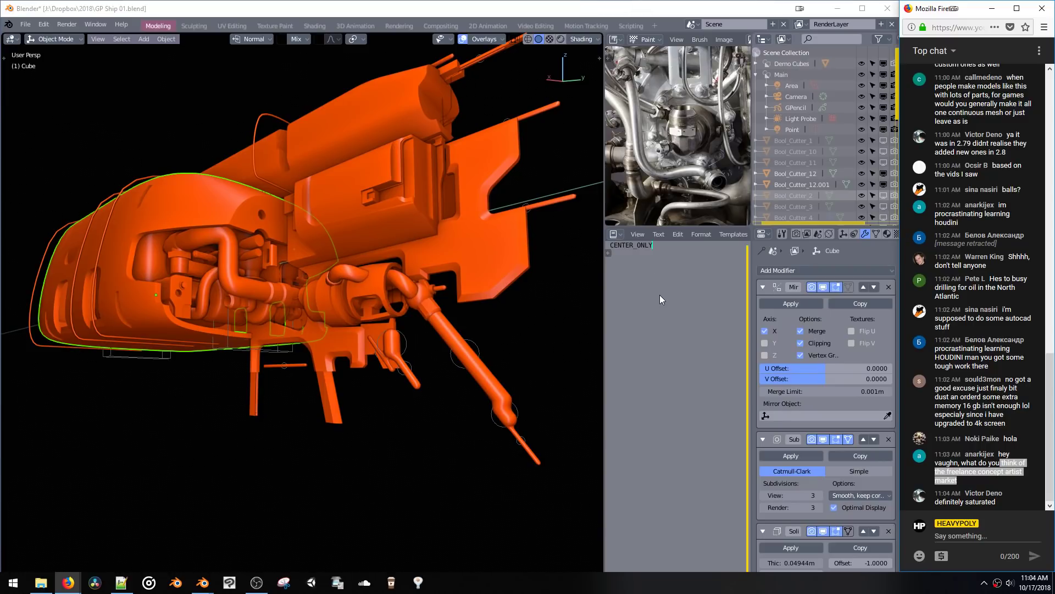
{"action": "left_click", "coordinate": [972, 463]}
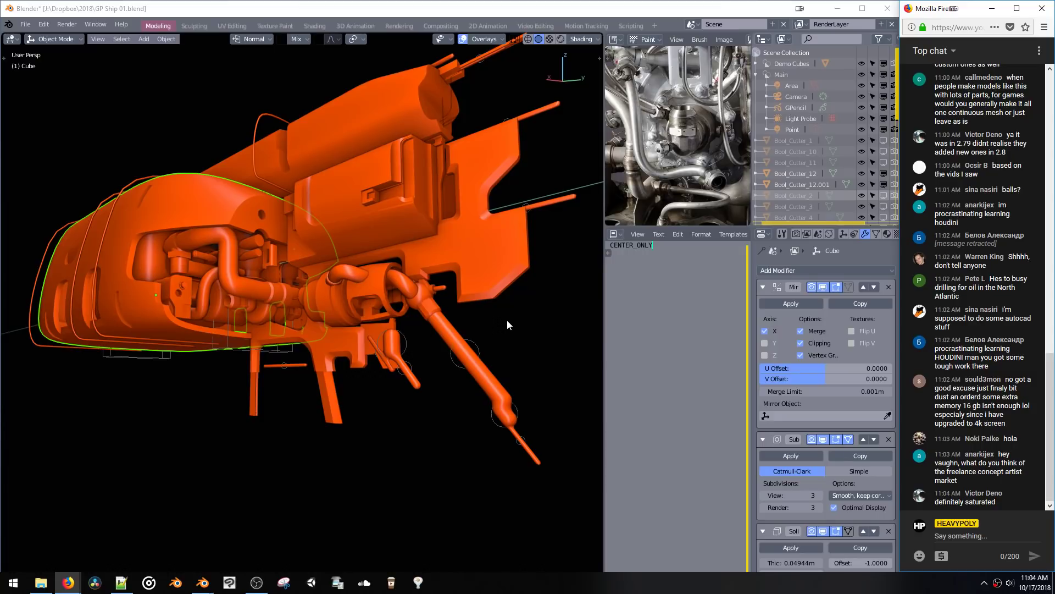
{"action": "scroll", "coordinate": [529, 341], "scroll_direction": "down", "scroll_amount": 3}
{"action": "scroll", "coordinate": [475, 374], "scroll_direction": "up", "scroll_amount": 4}
{"action": "mouse_move", "coordinate": [475, 374]}
{"action": "middle_mouse_down"}
{"action": "mouse_move", "coordinate": [446, 345]}
{"action": "mouse_move", "coordinate": [480, 347]}
{"action": "mouse_move", "coordinate": [467, 379]}
{"action": "mouse_move", "coordinate": [489, 377]}
{"action": "middle_mouse_up"}
{"action": "scroll", "coordinate": [482, 361], "scroll_direction": "down", "scroll_amount": 2}
{"action": "scroll", "coordinate": [481, 362], "scroll_direction": "up", "scroll_amount": 2}
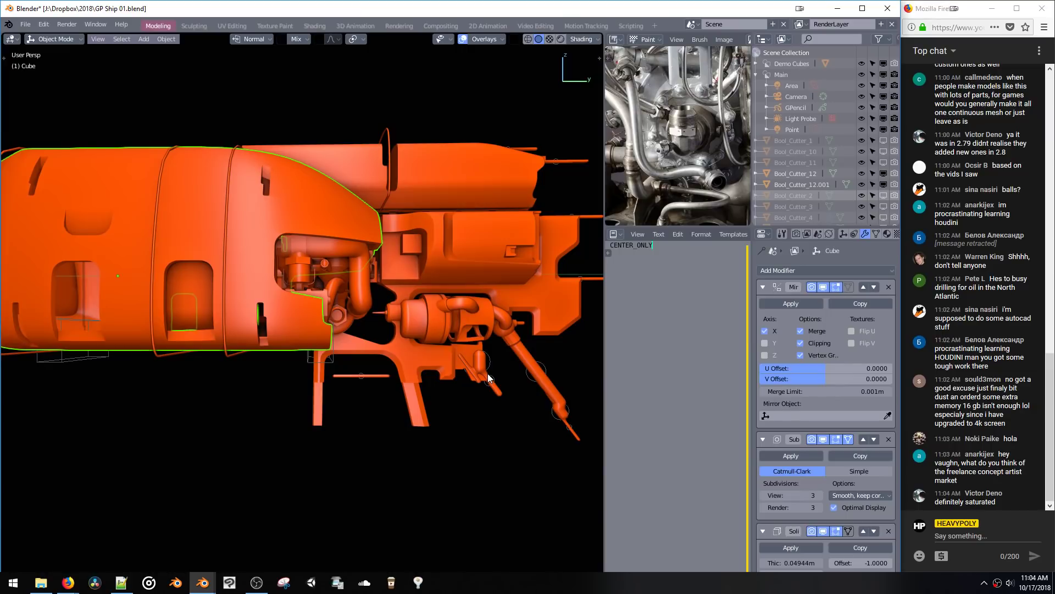
{"action": "mouse_move", "coordinate": [489, 377]}
{"action": "middle_mouse_down"}
{"action": "mouse_move", "coordinate": [473, 374]}
{"action": "mouse_move", "coordinate": [482, 365]}
{"action": "middle_mouse_up"}
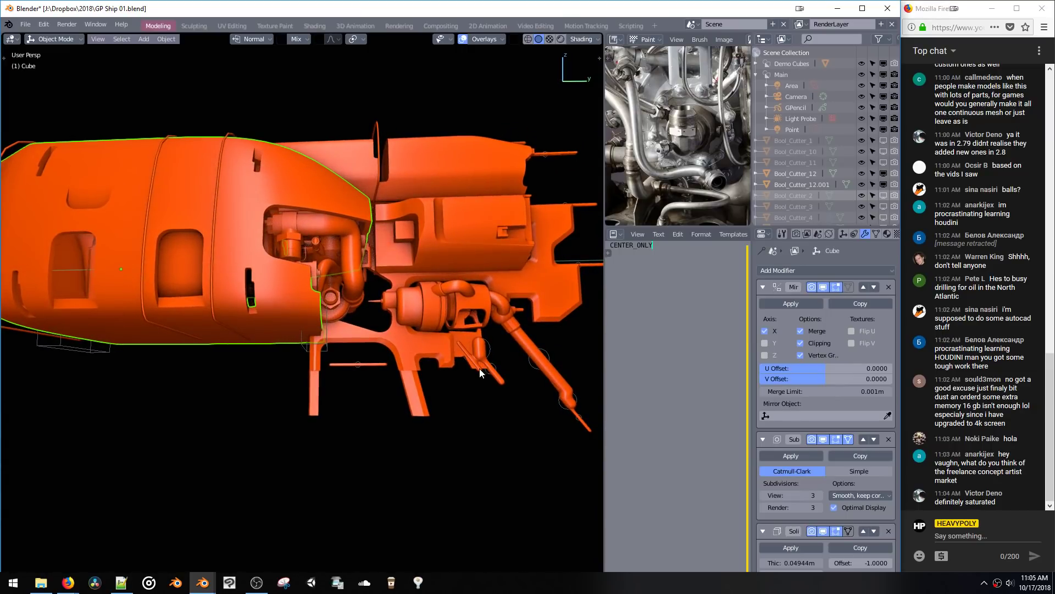
Step: Select the metaball object beneath the rear of the ship and enter Edit Mode
{"action": "left_click", "coordinate": [329, 350]}
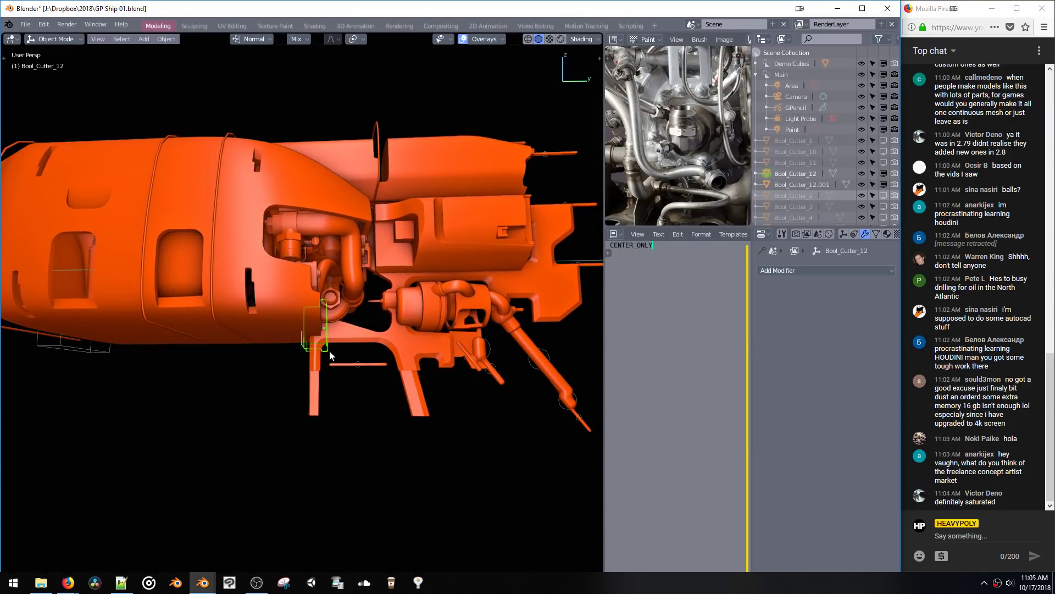
{"action": "middle_click_drag", "start_coordinate": [328, 351], "coordinate": [439, 303]}
{"action": "scroll", "coordinate": [440, 304], "scroll_direction": "up", "scroll_amount": 2}
{"action": "left_click", "coordinate": [377, 310]}
{"action": "key", "text": "space"}
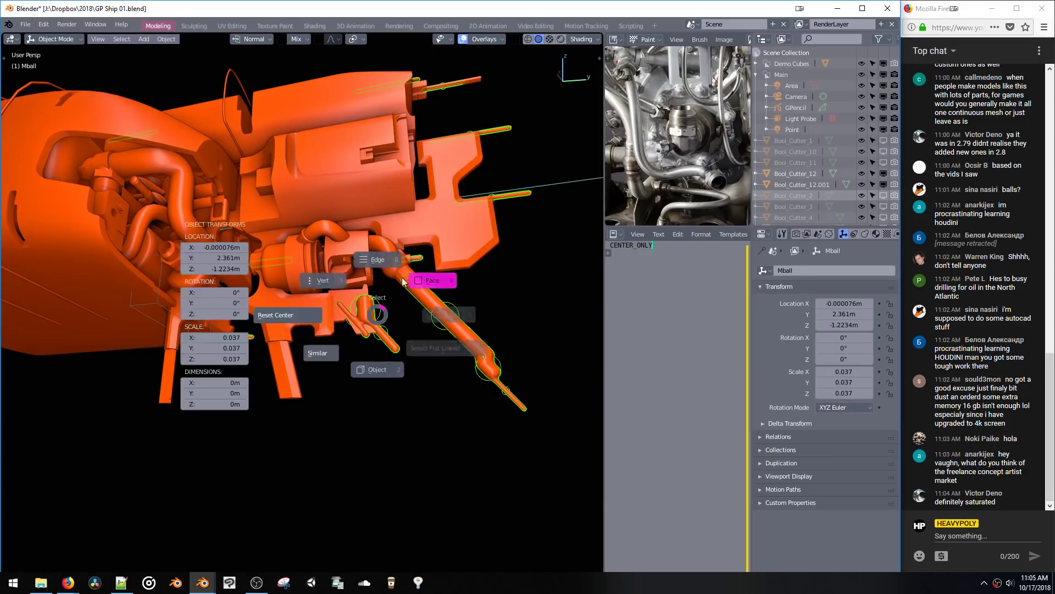
{"action": "key", "text": "space"}
{"action": "key", "text": "space"}
{"action": "left_click", "coordinate": [378, 305]}
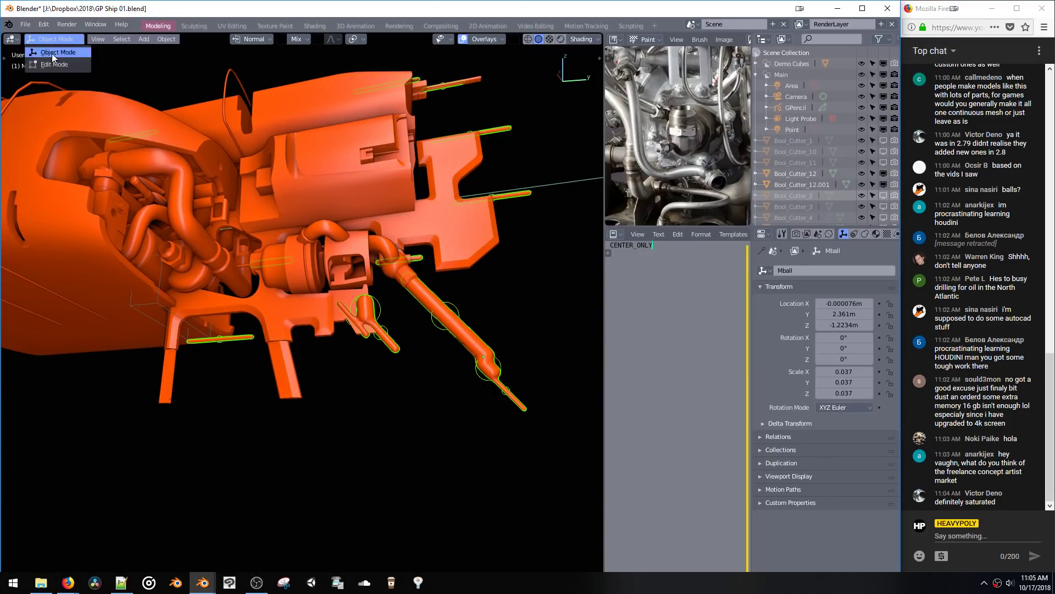
{"action": "left_click", "coordinate": [55, 65]}
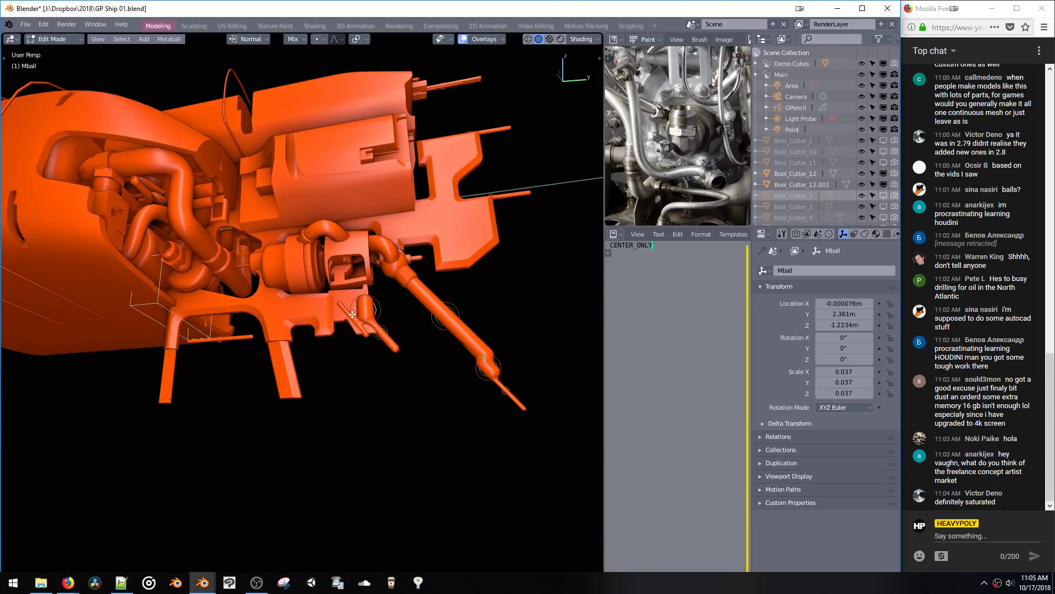
Step: In the right side view, duplicate the small upright metaball capsule onto the lower edge of the rear frame plate
{"action": "key", "text": "KP_3"}
{"action": "scroll", "coordinate": [377, 302], "scroll_direction": "up", "scroll_amount": 4}
{"action": "key", "text": "g"}
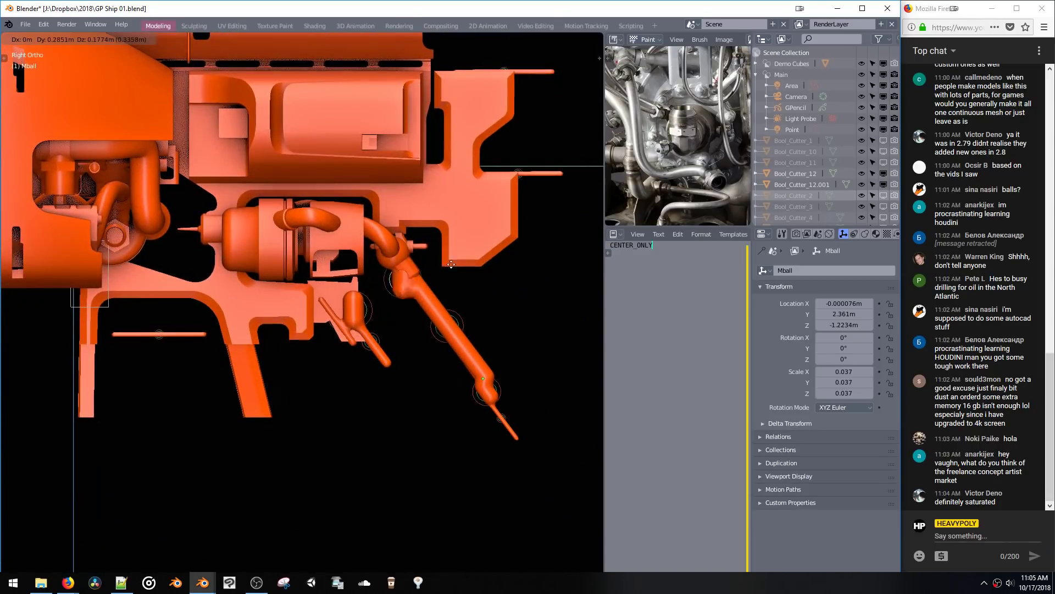
{"action": "left_click", "coordinate": [485, 245]}
{"action": "key", "text": "g"}
{"action": "left_click", "coordinate": [484, 256]}
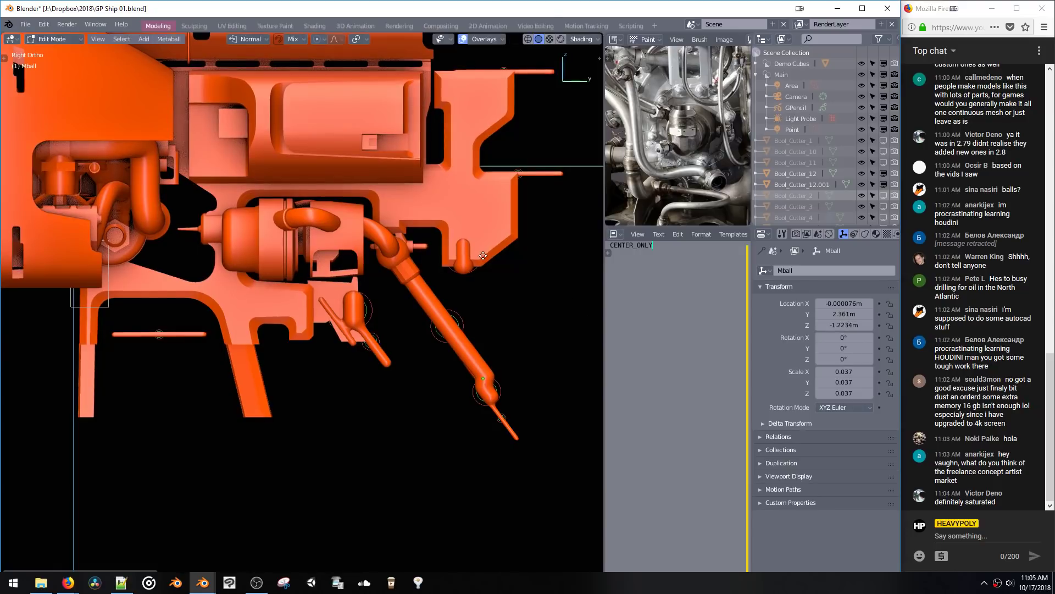
{"action": "key", "text": "g"}
{"action": "left_click", "coordinate": [481, 257]}
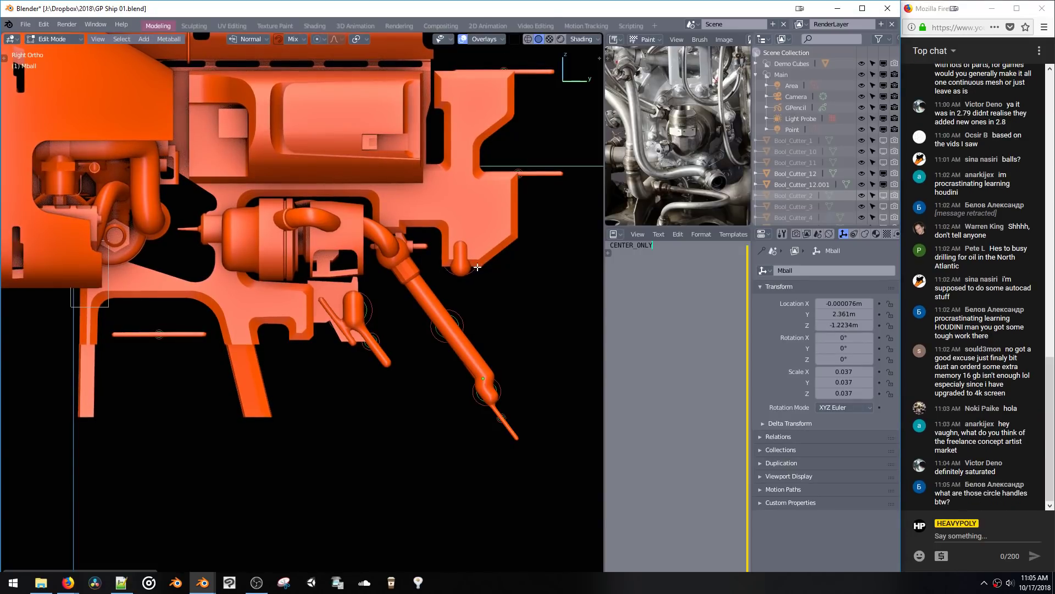
Step: Scale the new upright capsule by about 3.094 and reposition it along the rear plate's lower edge
{"action": "key", "text": "s"}
{"action": "left_click", "coordinate": [483, 299]}
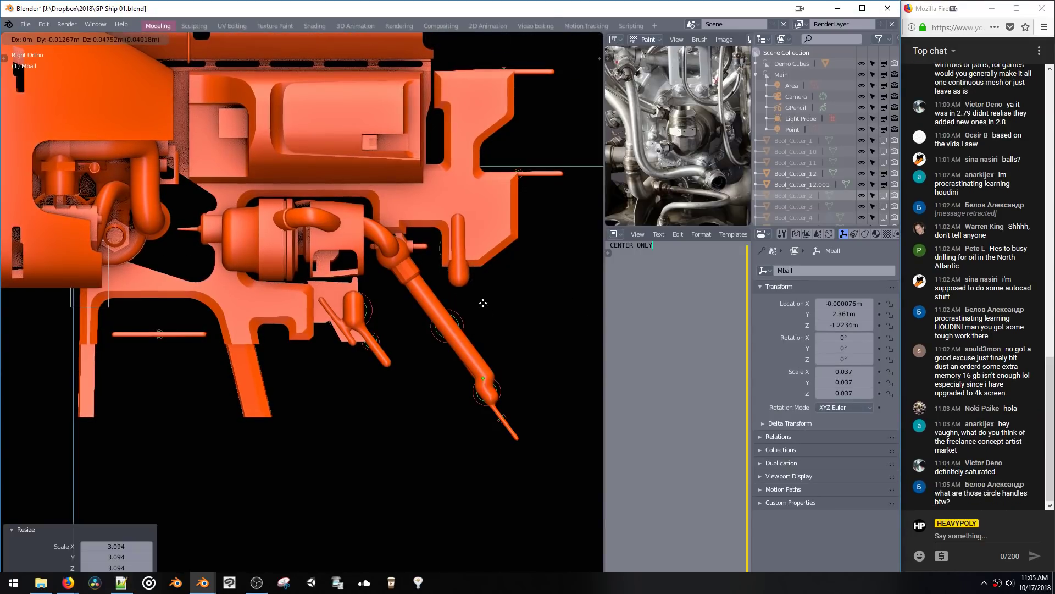
{"action": "key", "text": "g"}
{"action": "left_click", "coordinate": [484, 294]}
{"action": "middle_click_drag", "start_coordinate": [471, 275], "coordinate": [496, 287], "text": "shift"}
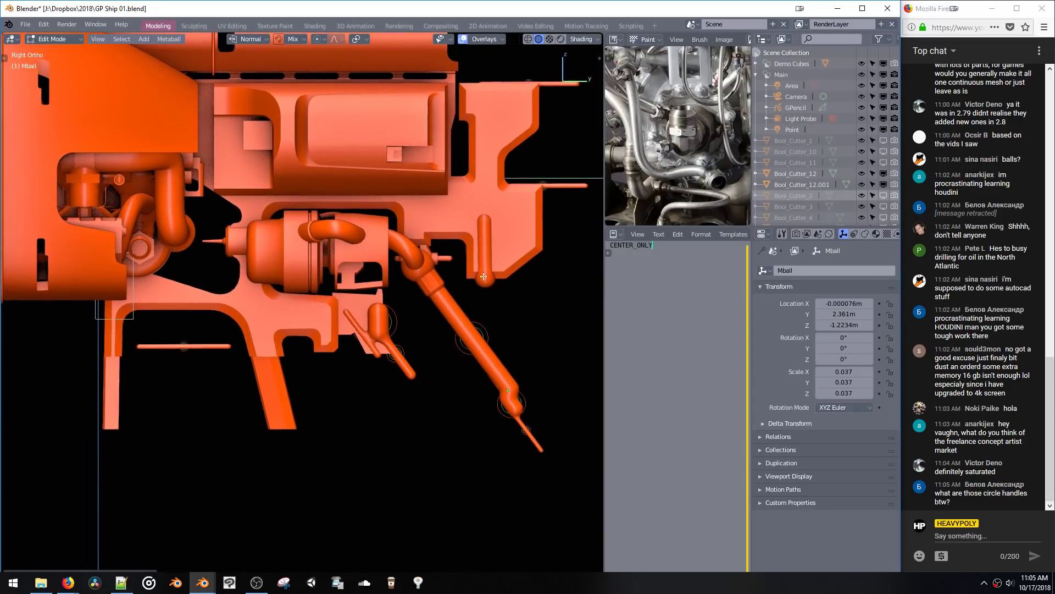
Step: Duplicate the upright capsule toward the engine and rotate the copy by 90 degrees
{"action": "key", "text": "shift+d"}
{"action": "left_click", "coordinate": [447, 260]}
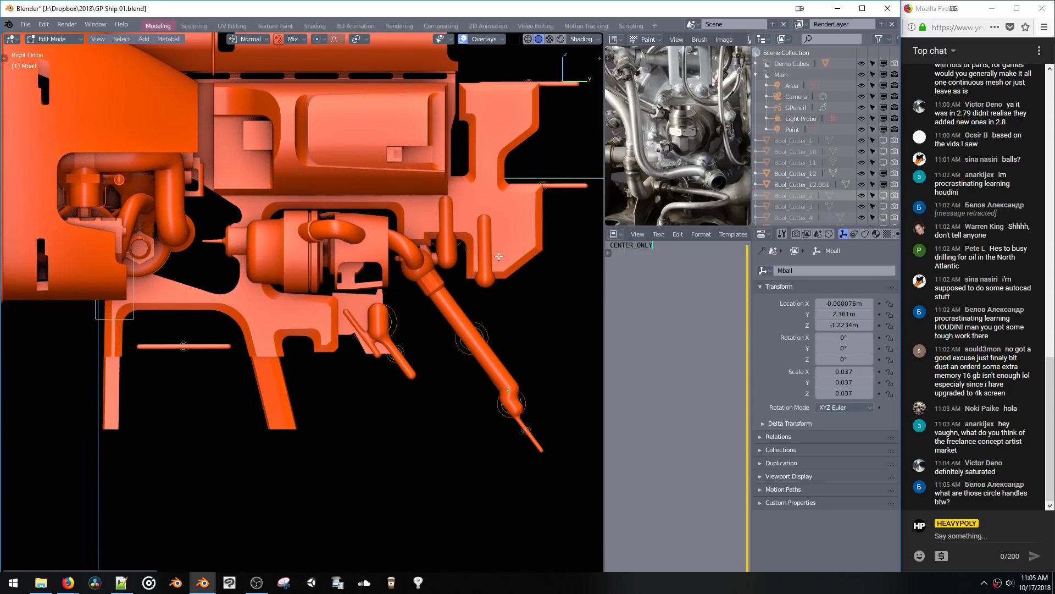
{"action": "key", "text": "r"}
{"action": "left_click", "coordinate": [546, 308]}
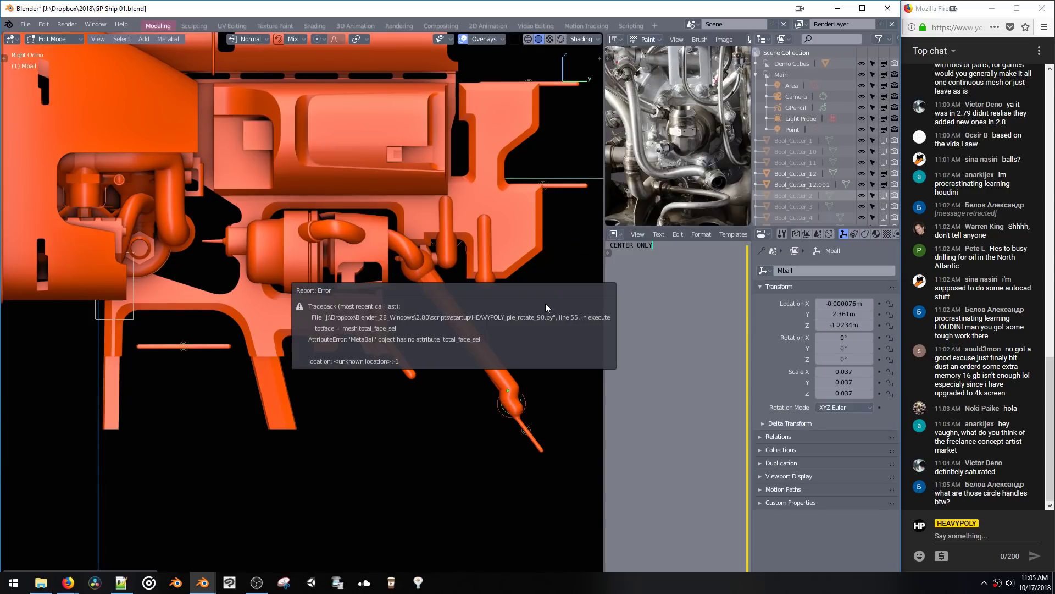
{"action": "type", "text": "r90"}
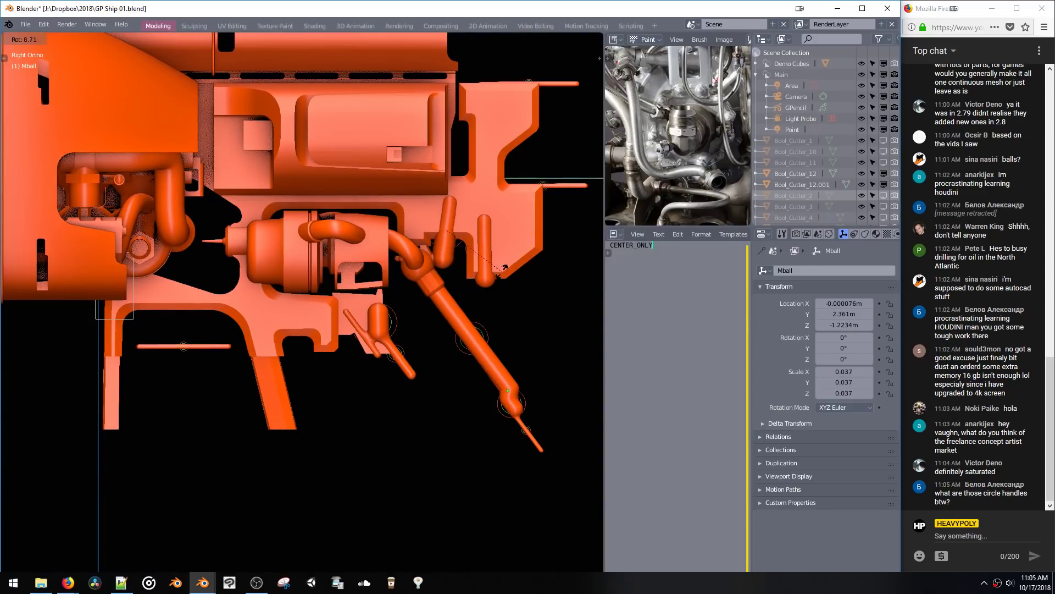
{"action": "key", "text": "Return"}
Step: Join the horizontal capsule to the upright one's upper end, enlarge it about 1.8 times and shift it 0.0538 m along Y
{"action": "key", "text": "g"}
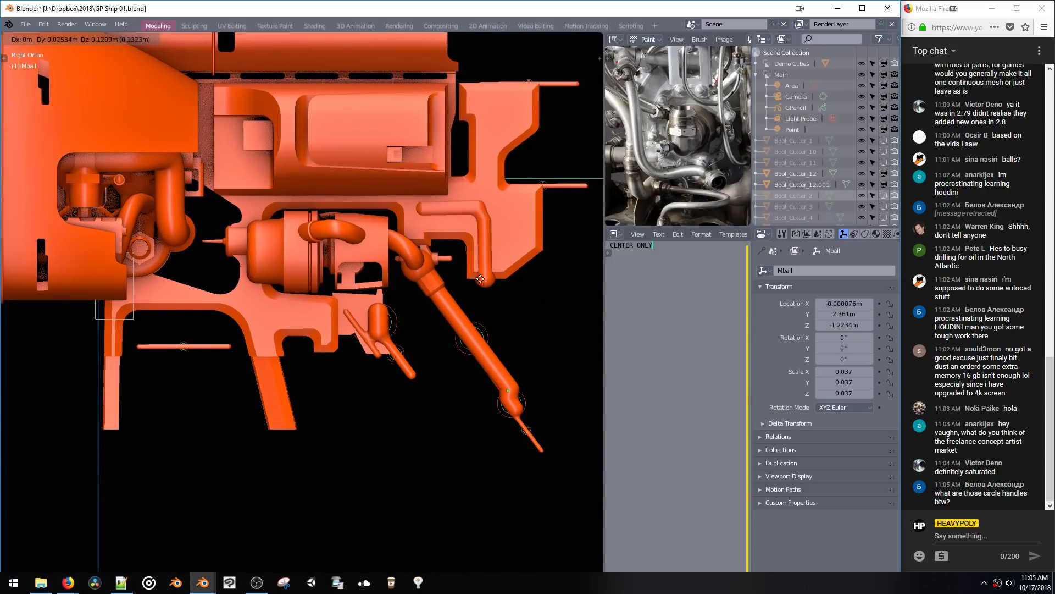
{"action": "left_click", "coordinate": [530, 315]}
{"action": "key", "text": "s"}
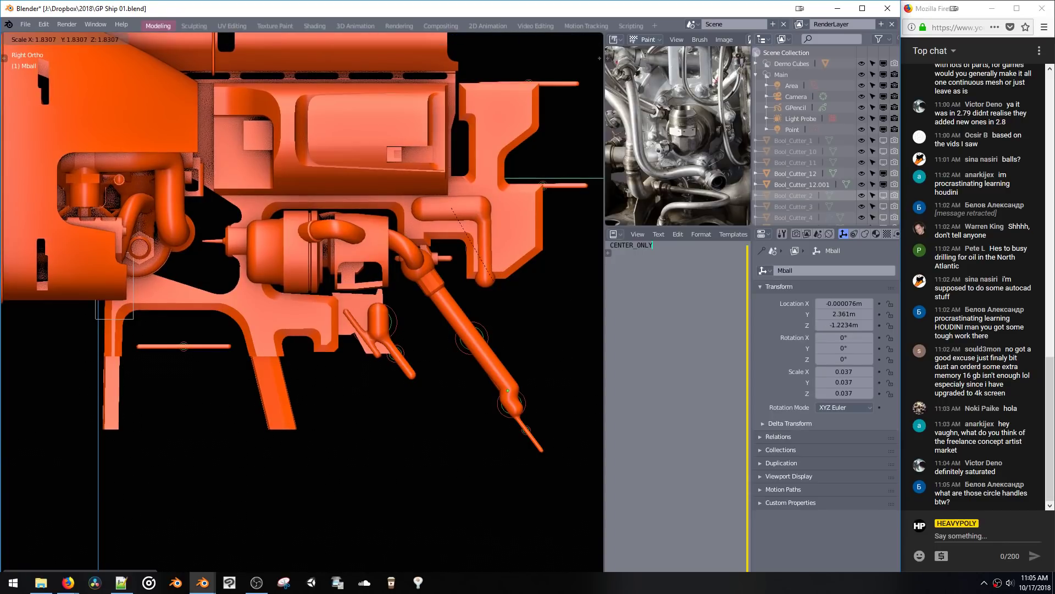
{"action": "left_click", "coordinate": [491, 279]}
{"action": "middle_click_drag", "start_coordinate": [490, 279], "coordinate": [465, 309]}
{"action": "scroll", "coordinate": [424, 269], "scroll_direction": "up", "scroll_amount": 8}
{"action": "scroll", "coordinate": [483, 424], "scroll_direction": "down", "scroll_amount": 6}
{"action": "key", "text": "g"}
{"action": "key", "text": "x"}
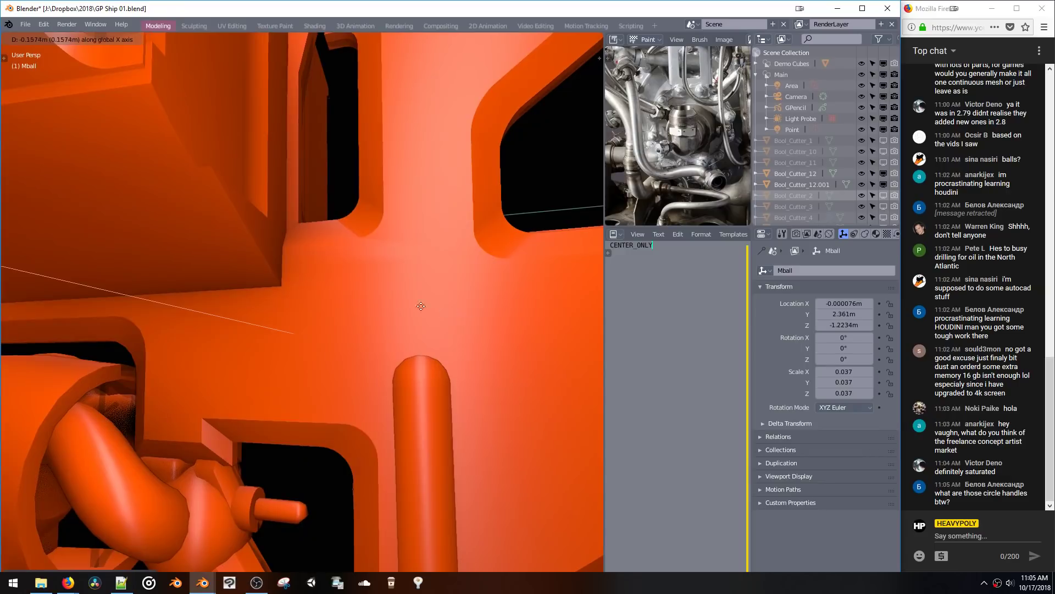
{"action": "key", "text": "y"}
{"action": "left_click", "coordinate": [453, 302]}
{"action": "scroll", "coordinate": [448, 275], "scroll_direction": "down", "scroll_amount": 5}
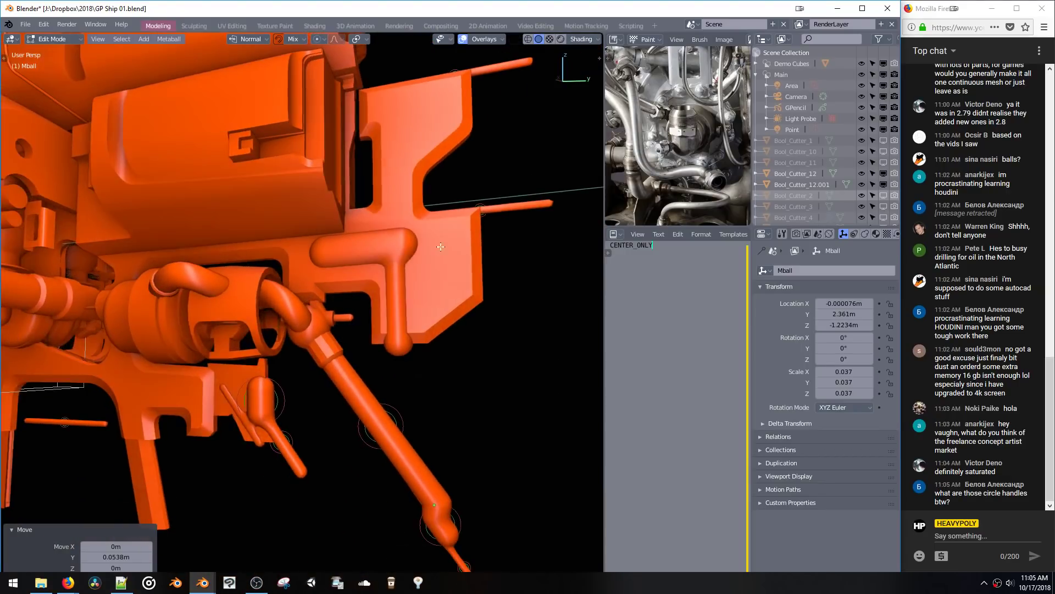
Step: Duplicate the horizontal capsule 0.332 m along Y and lower the copy along Z to the middle of the upright capsule
{"action": "key", "text": "shift+d"}
{"action": "key", "text": "y"}
{"action": "left_click", "coordinate": [497, 246]}
{"action": "key", "text": "g"}
{"action": "key", "text": "z"}
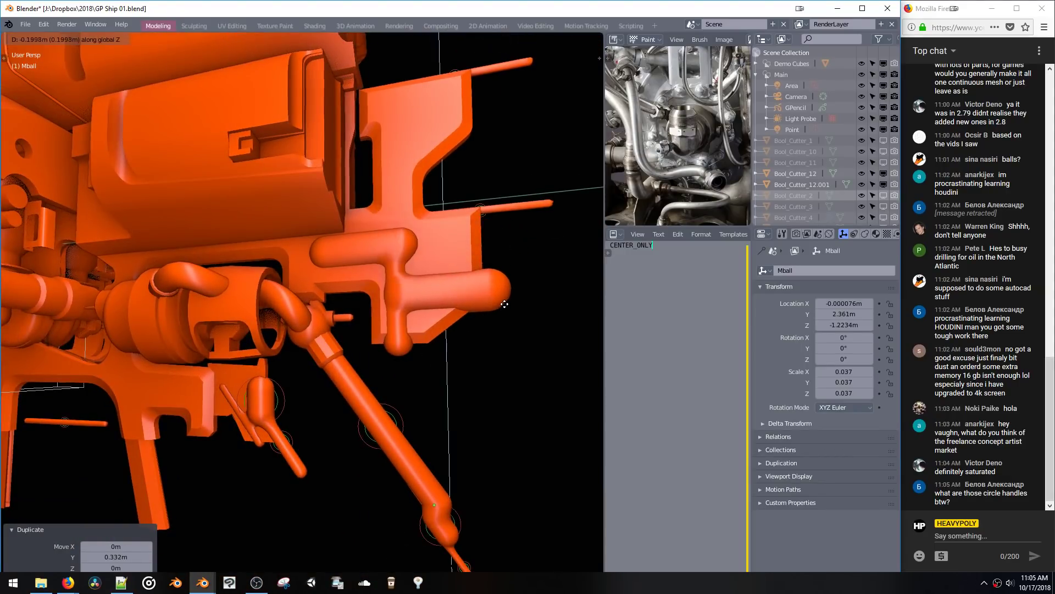
{"action": "left_click", "coordinate": [496, 313]}
Step: Shrink the lower horizontal capsule, move it -0.108 m along Y and raise it 0.0622 m along Z
{"action": "key", "text": "s"}
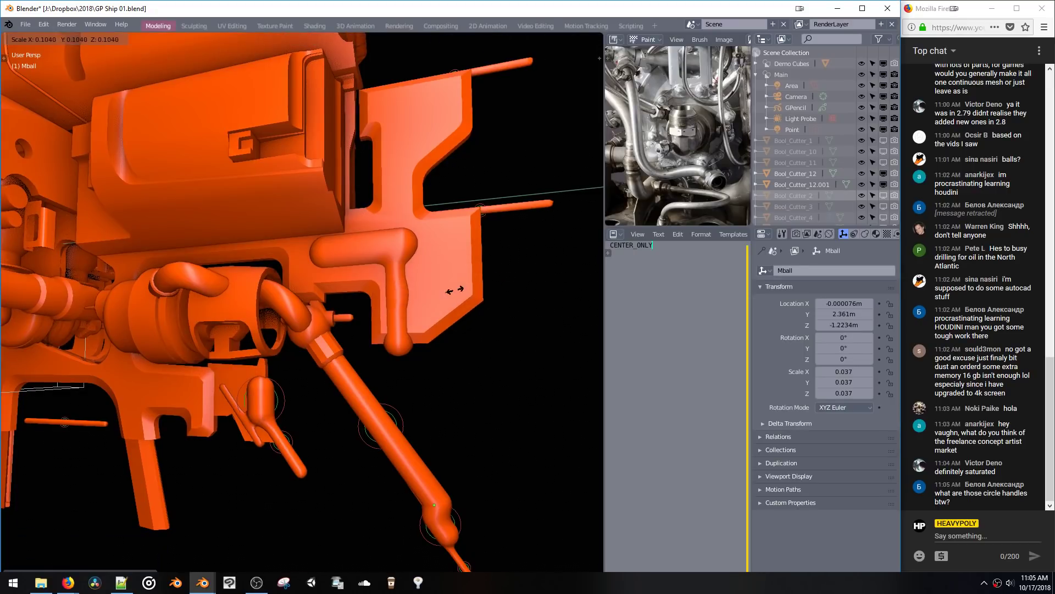
{"action": "left_click", "coordinate": [472, 303]}
{"action": "key", "text": "g"}
{"action": "key", "text": "y"}
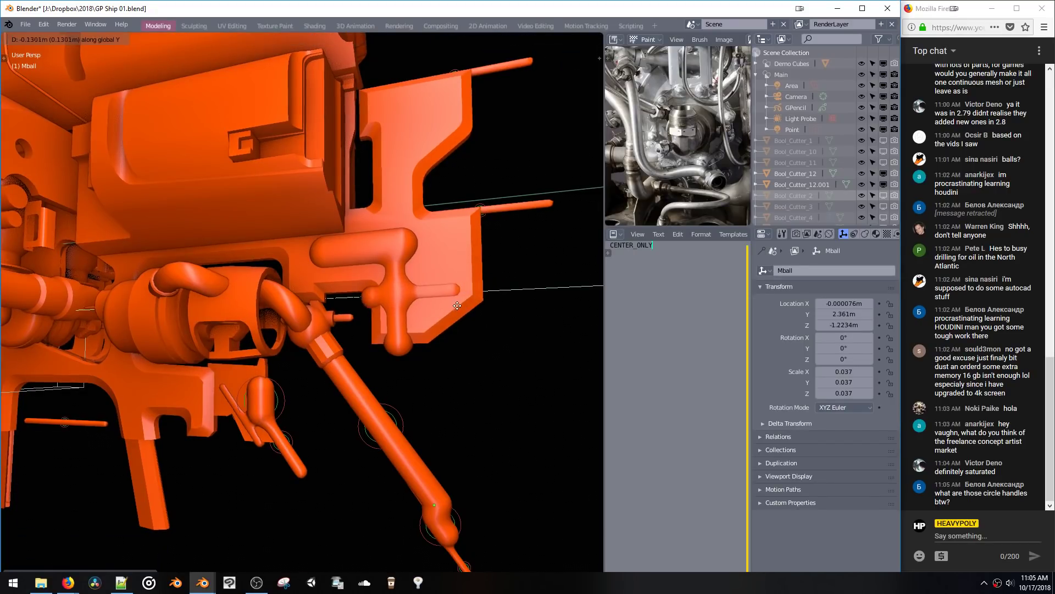
{"action": "left_click", "coordinate": [461, 306]}
{"action": "scroll", "coordinate": [418, 308], "scroll_direction": "down", "scroll_amount": 8}
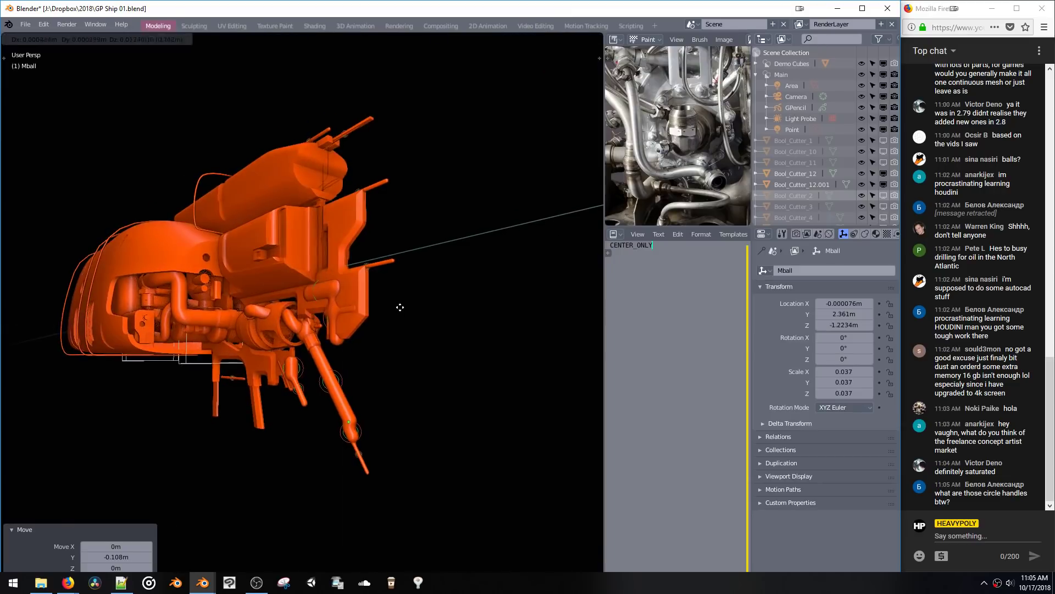
{"action": "key", "text": "g"}
{"action": "key", "text": "z"}
{"action": "left_click", "coordinate": [400, 304]}
Step: Duplicate a horizontal capsule 0.837 m up along Z onto the upper rear prong and adjust its position along Y
{"action": "scroll", "coordinate": [395, 291], "scroll_direction": "up", "scroll_amount": 5}
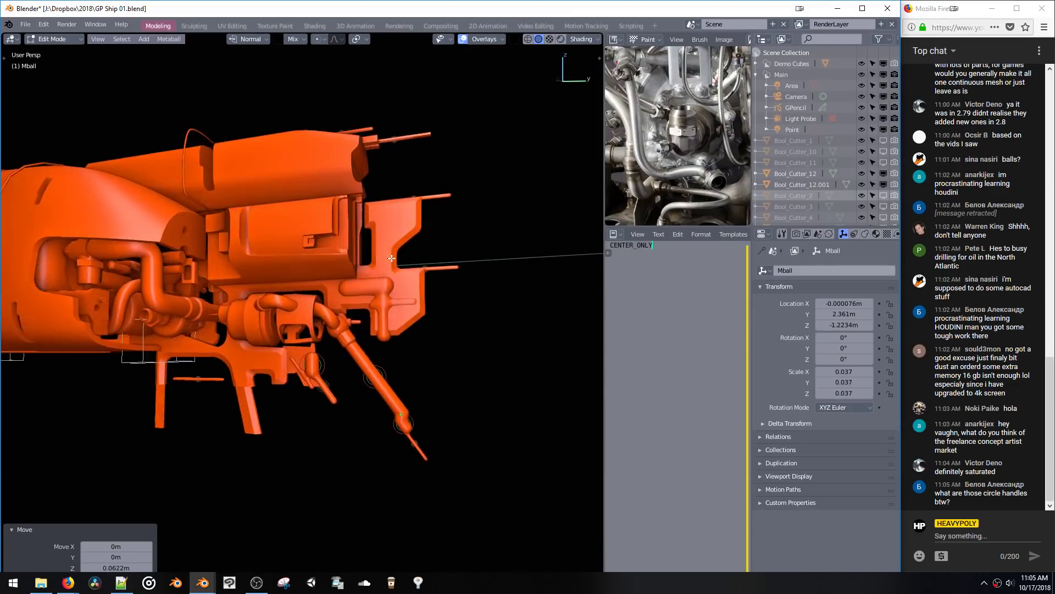
{"action": "key", "text": "g"}
{"action": "key", "text": "z"}
{"action": "left_click", "coordinate": [401, 200]}
{"action": "middle_click_drag", "start_coordinate": [400, 201], "coordinate": [413, 232]}
{"action": "scroll", "coordinate": [425, 228], "scroll_direction": "up", "scroll_amount": 2}
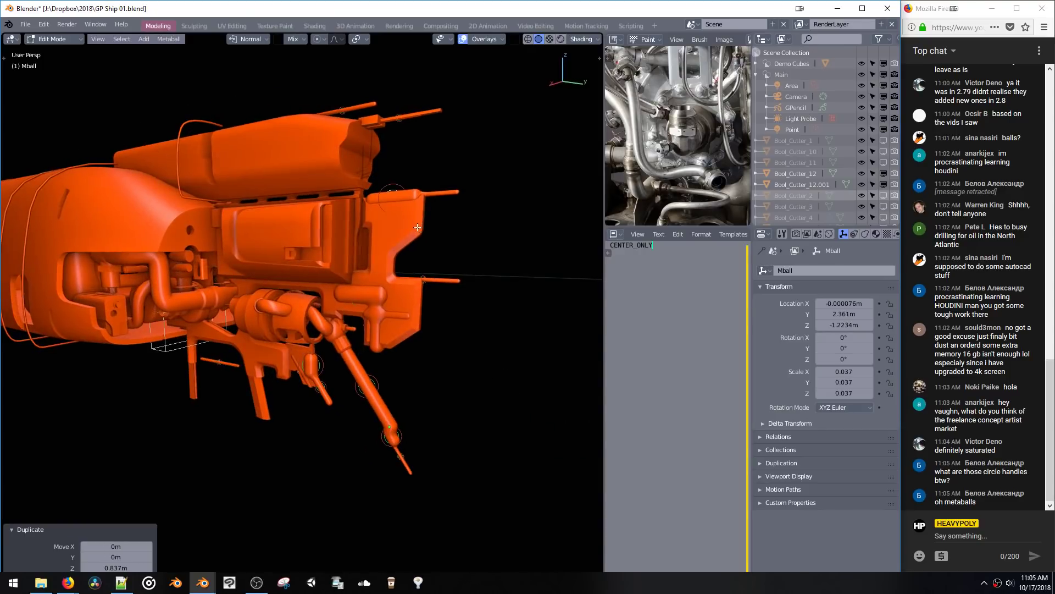
{"action": "key", "text": "g"}
{"action": "key", "text": "y"}
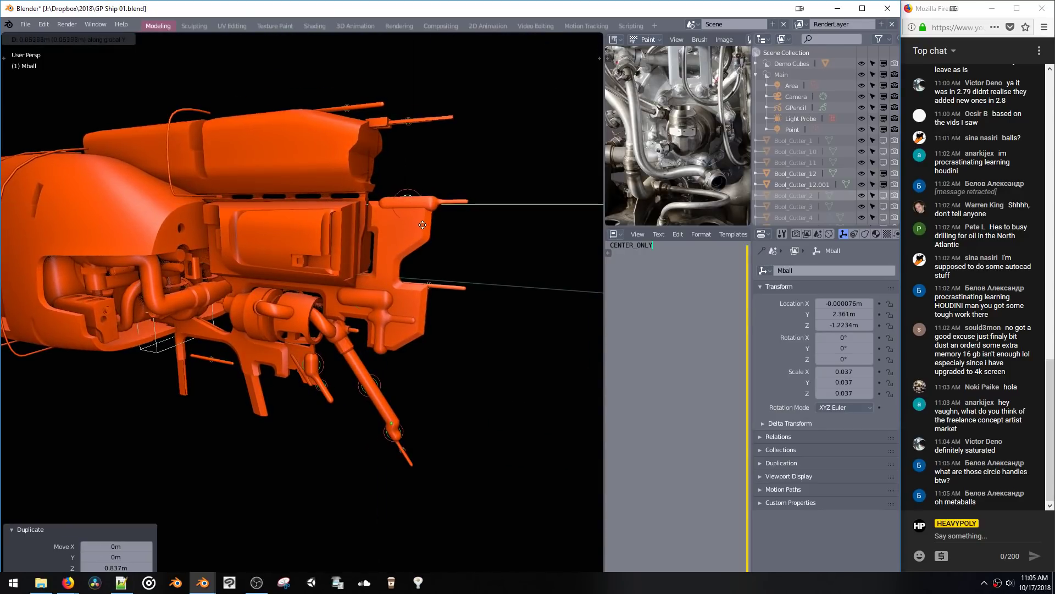
{"action": "left_click", "coordinate": [414, 223]}
Step: Duplicate the upper prong's capsule -0.187 m along Z
{"action": "key", "text": "shift+d"}
{"action": "key", "text": "z"}
{"action": "left_click", "coordinate": [422, 242]}
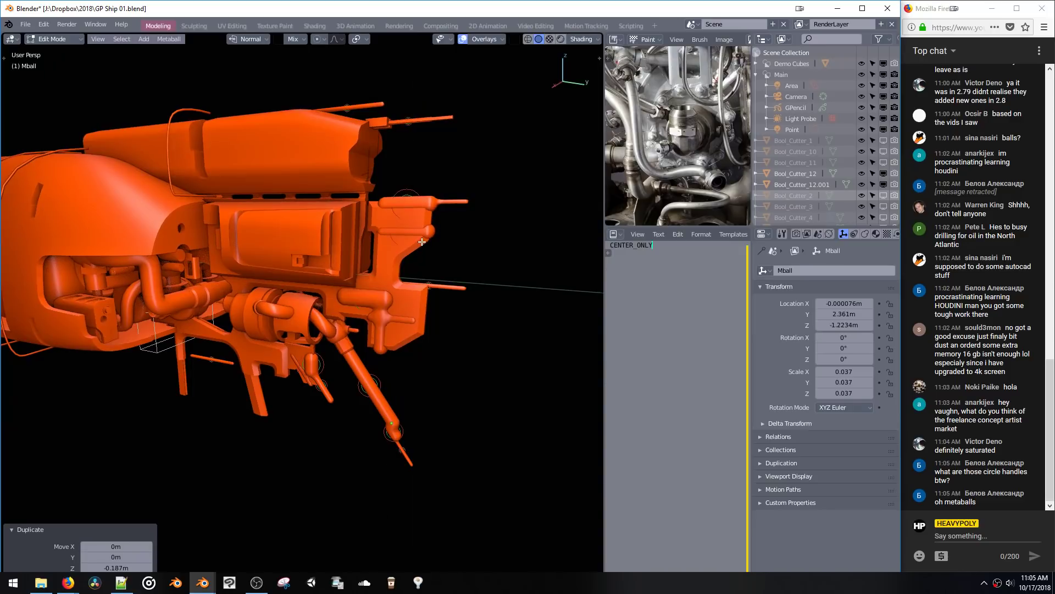
Step: Duplicate the second prong capsule 0.277 m along Y and shrink the copy, finishing with a scale of 0.568
{"action": "key", "text": "shift+d"}
{"action": "key", "text": "y"}
{"action": "left_click", "coordinate": [462, 245]}
{"action": "key", "text": "s"}
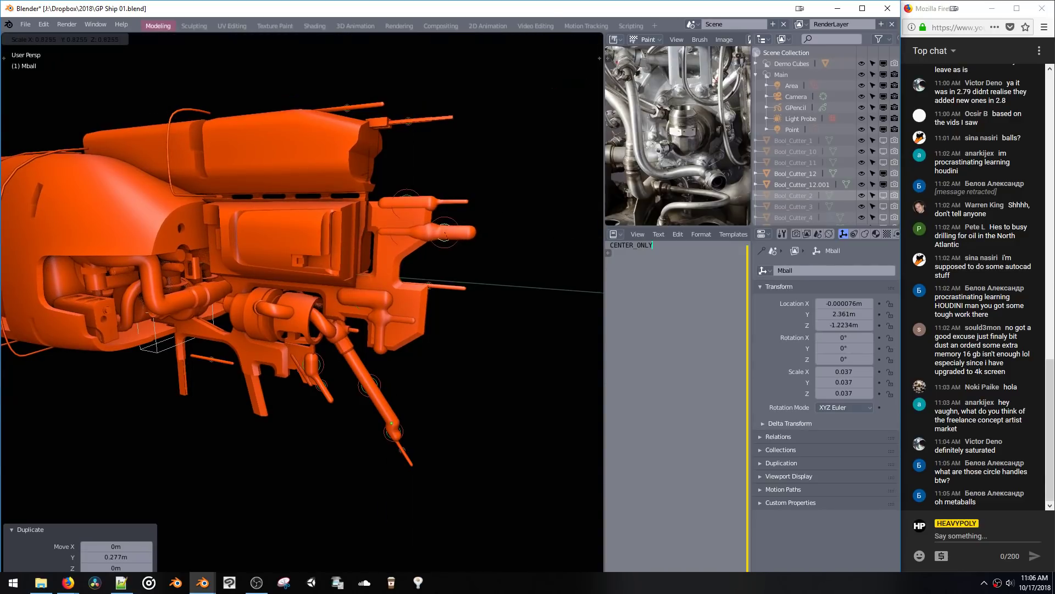
{"action": "left_click", "coordinate": [460, 258]}
{"action": "scroll", "coordinate": [459, 236], "scroll_direction": "up", "scroll_amount": 1}
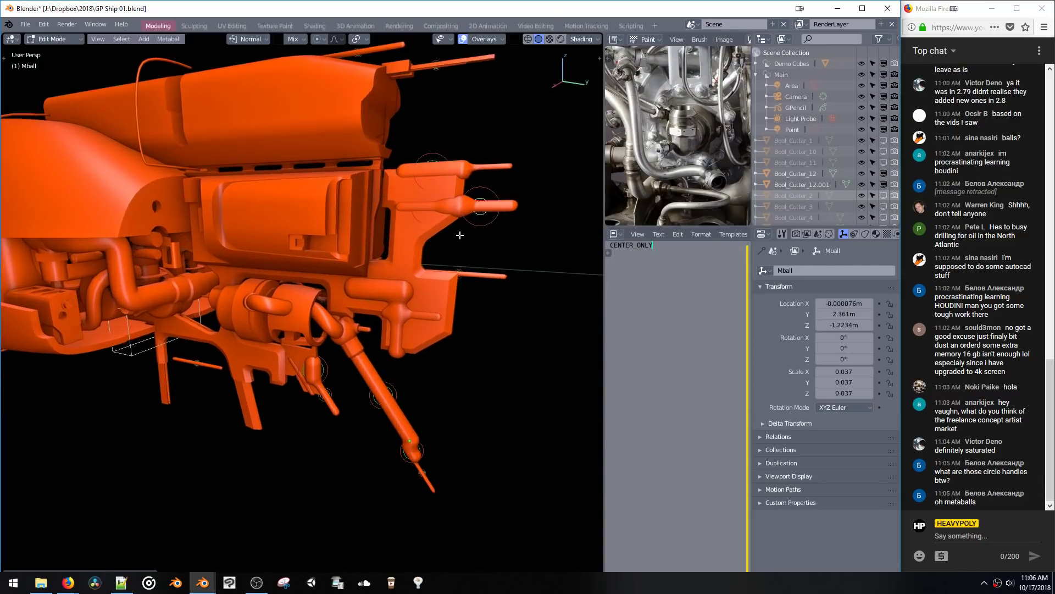
{"action": "middle_click_drag", "start_coordinate": [459, 233], "coordinate": [410, 255]}
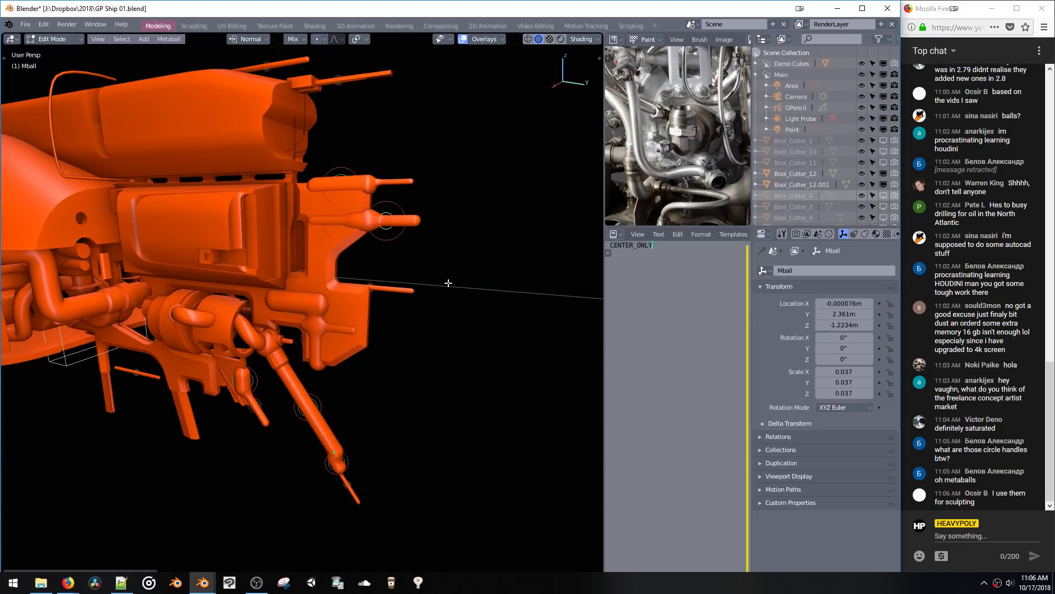
{"action": "key", "text": "s"}
{"action": "key", "text": "y"}
{"action": "left_click", "coordinate": [400, 255]}
{"action": "middle_click_drag", "start_coordinate": [401, 252], "coordinate": [427, 243]}
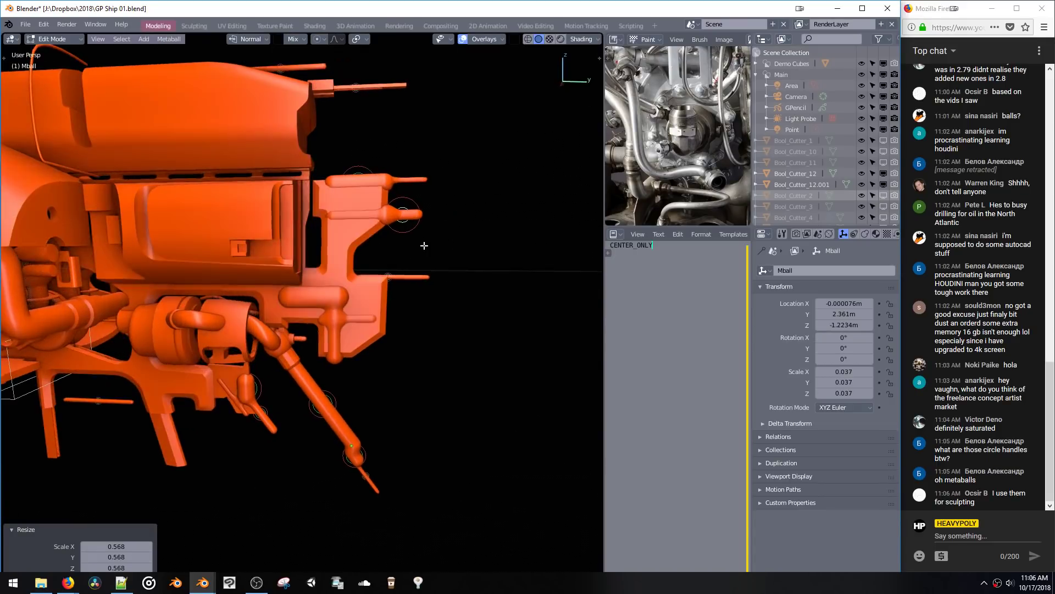
Step: Move the shrunken rear capsule 0.0579 m outward along Y
{"action": "key", "text": "g"}
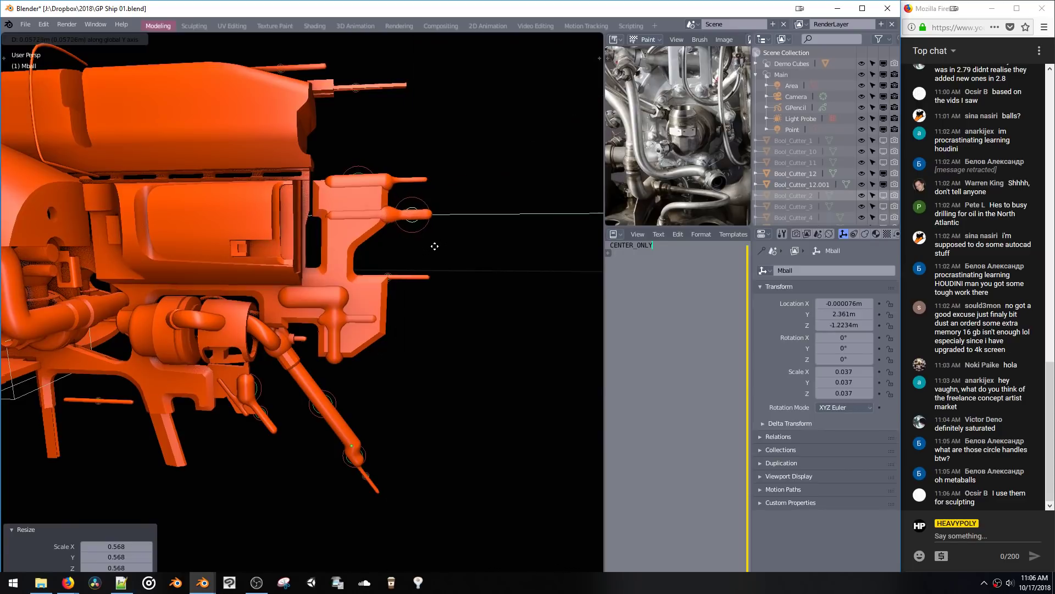
{"action": "left_click", "coordinate": [434, 245]}
{"action": "key", "text": "s"}
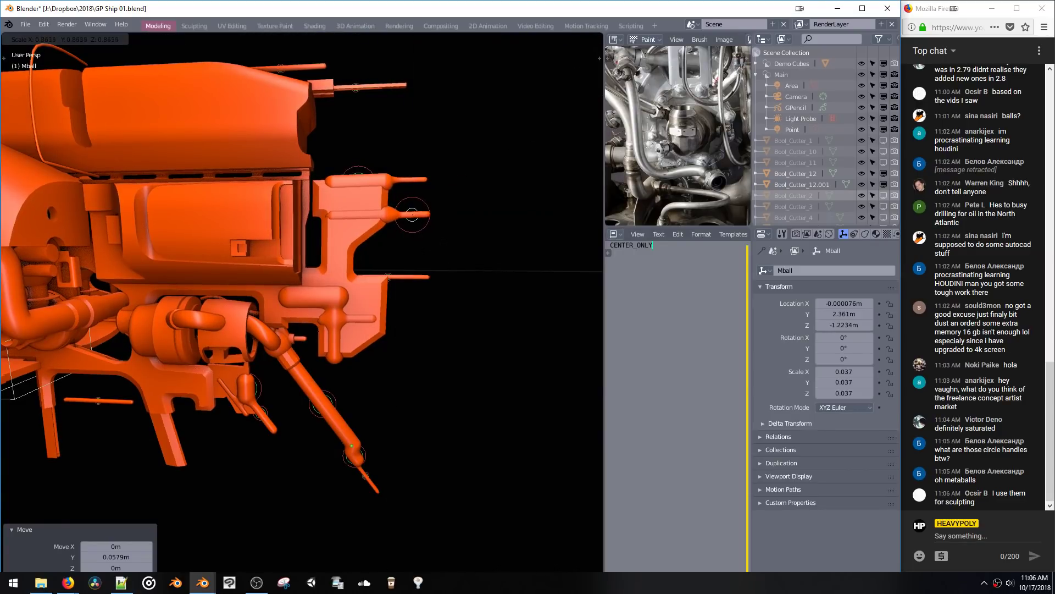
{"action": "right_click", "coordinate": [436, 248]}
Step: Scale the rear capsule down to a thinner rod and nudge it 0.00339 m along Y
{"action": "middle_click_drag", "start_coordinate": [436, 247], "coordinate": [441, 281]}
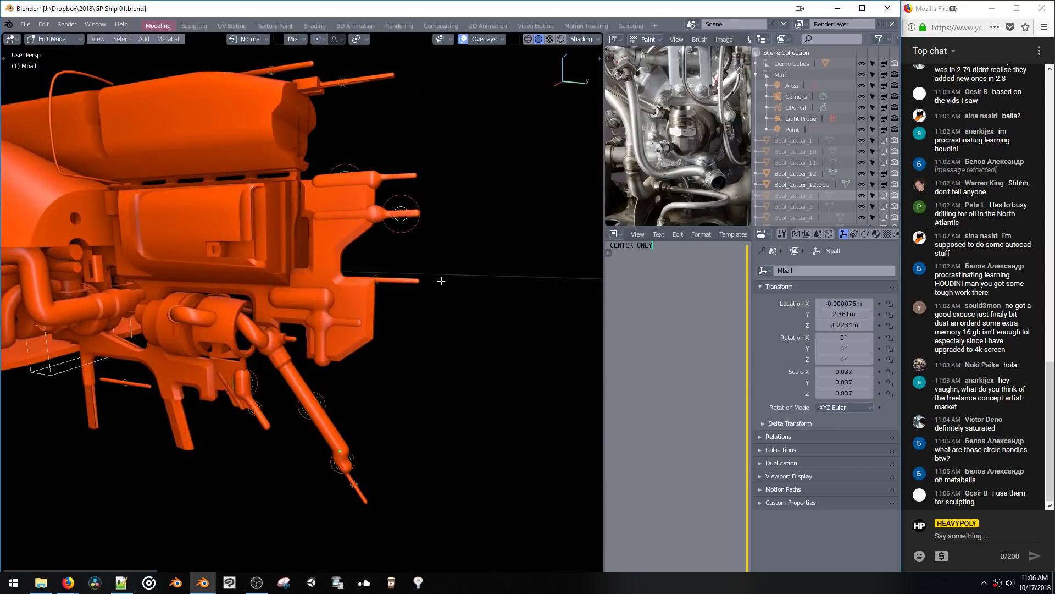
{"action": "key", "text": "s"}
{"action": "left_click", "coordinate": [450, 295]}
{"action": "key", "text": "g"}
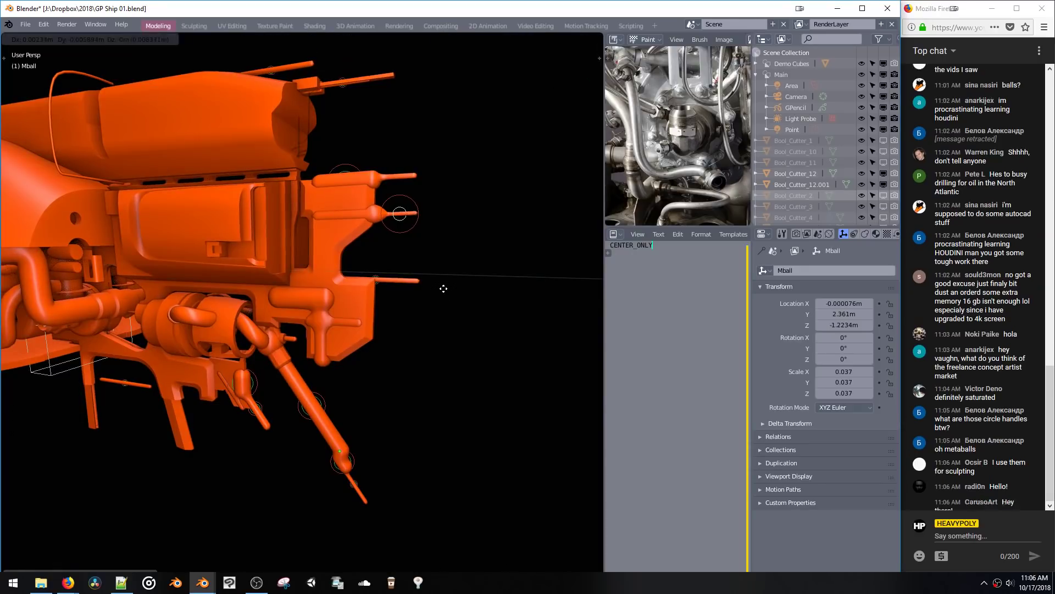
{"action": "key", "text": "y"}
{"action": "left_click", "coordinate": [447, 288]}
Step: Scale the thin rod by 1.823 and move it 0.132 m outward along Y
{"action": "key", "text": "s"}
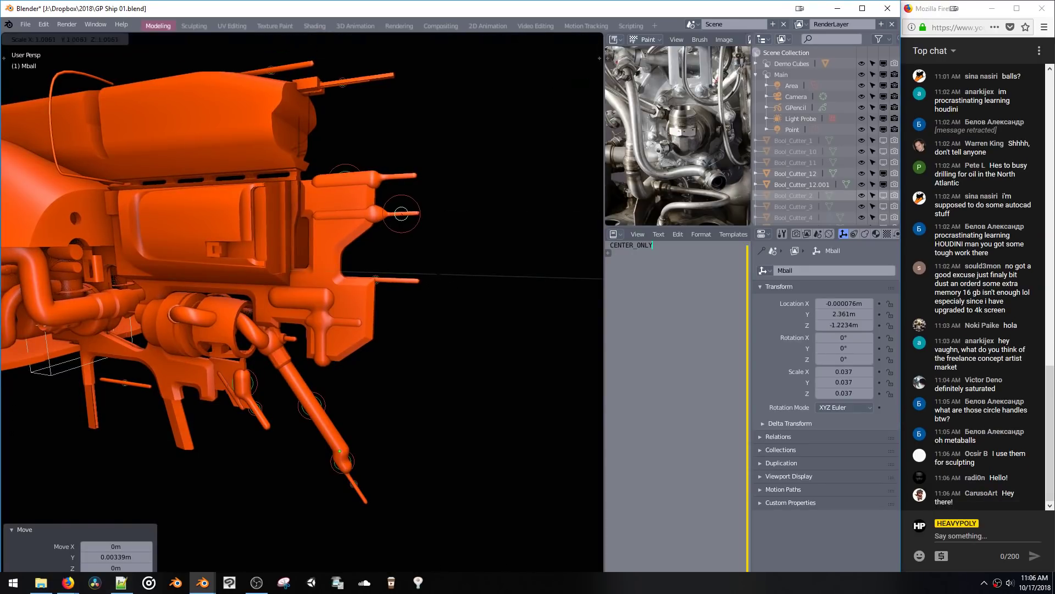
{"action": "left_click", "coordinate": [513, 301]}
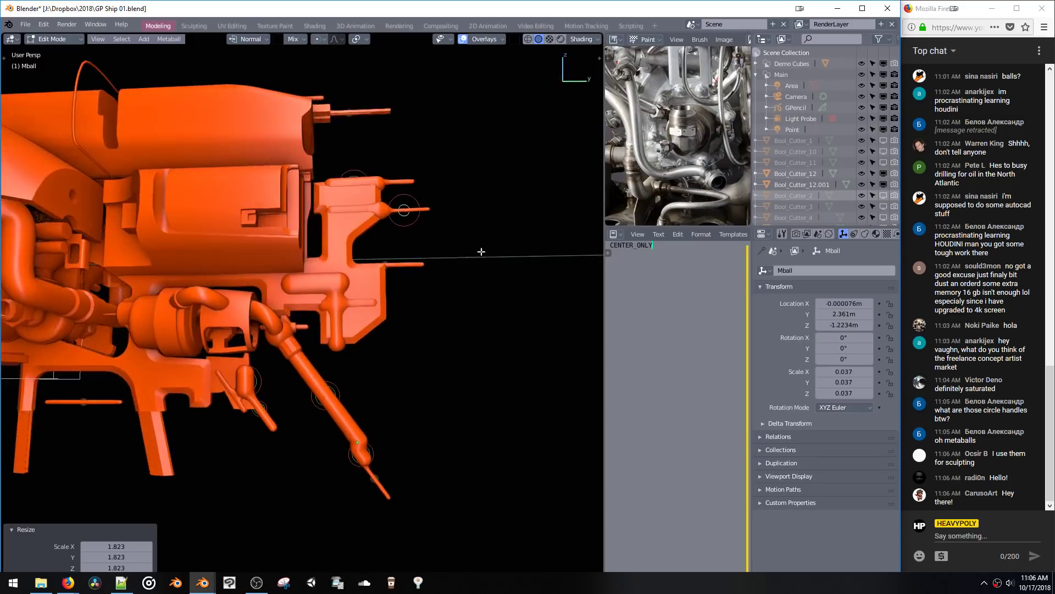
{"action": "key", "text": "KP_Decimal"}
{"action": "middle_click_drag", "start_coordinate": [469, 228], "coordinate": [412, 341]}
{"action": "key", "text": "g"}
{"action": "key", "text": "y"}
{"action": "left_click", "coordinate": [528, 341]}
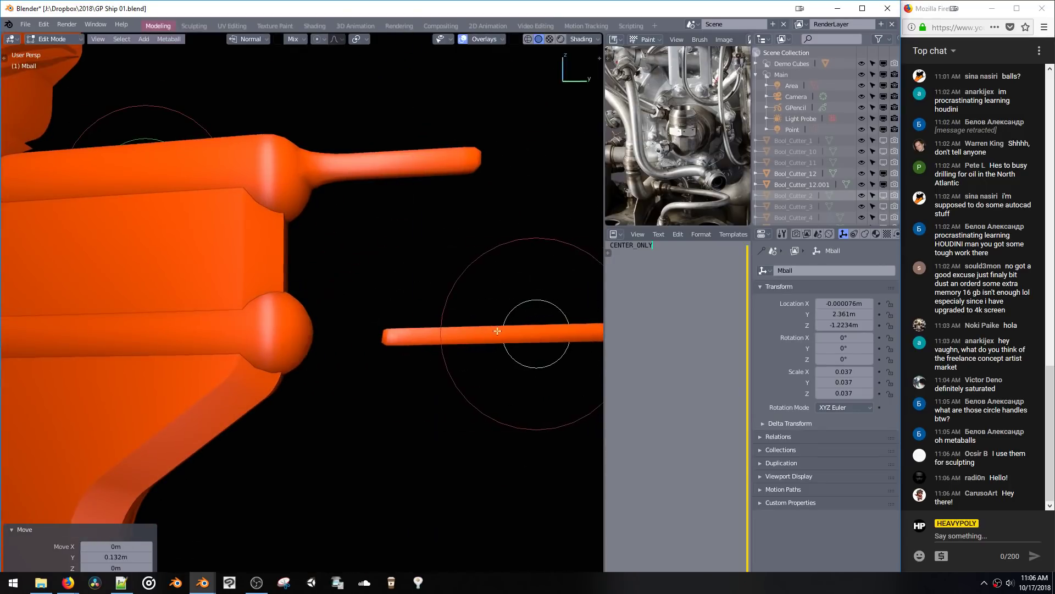
Step: Move the detached thin rod inward along Y by 0.142 m and another 0.0665 m, seating it in the second prong capsule
{"action": "middle_click_drag", "start_coordinate": [528, 341], "coordinate": [406, 333]}
{"action": "key", "text": "g"}
{"action": "key", "text": "y"}
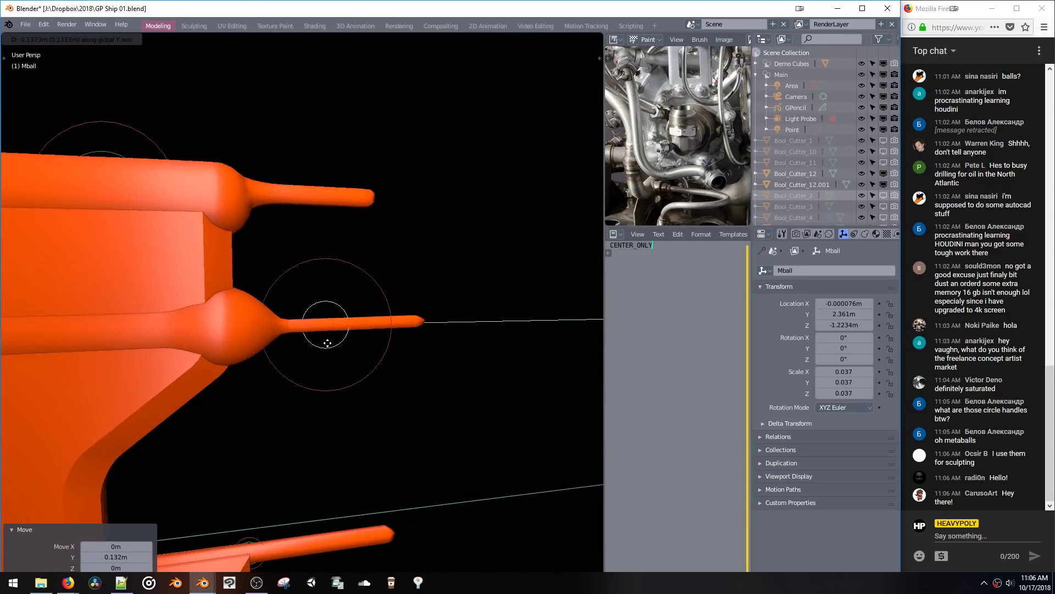
{"action": "left_click", "coordinate": [311, 339]}
{"action": "scroll", "coordinate": [313, 337], "scroll_direction": "up", "scroll_amount": 3}
{"action": "key", "text": "g"}
{"action": "key", "text": "y"}
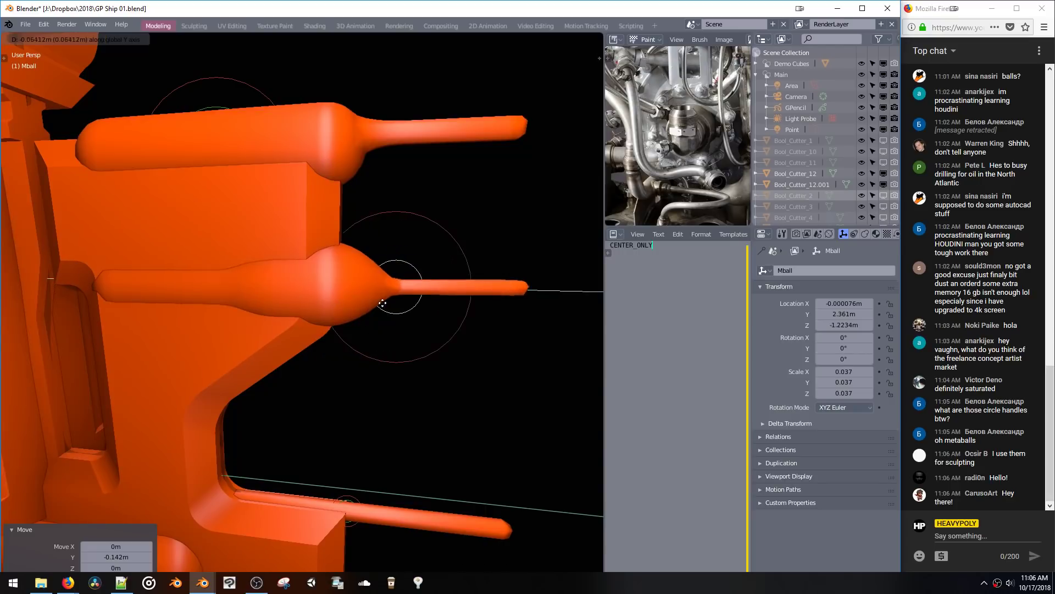
{"action": "left_click", "coordinate": [467, 296]}
{"action": "middle_click_drag", "start_coordinate": [467, 296], "coordinate": [419, 289], "text": "shift"}
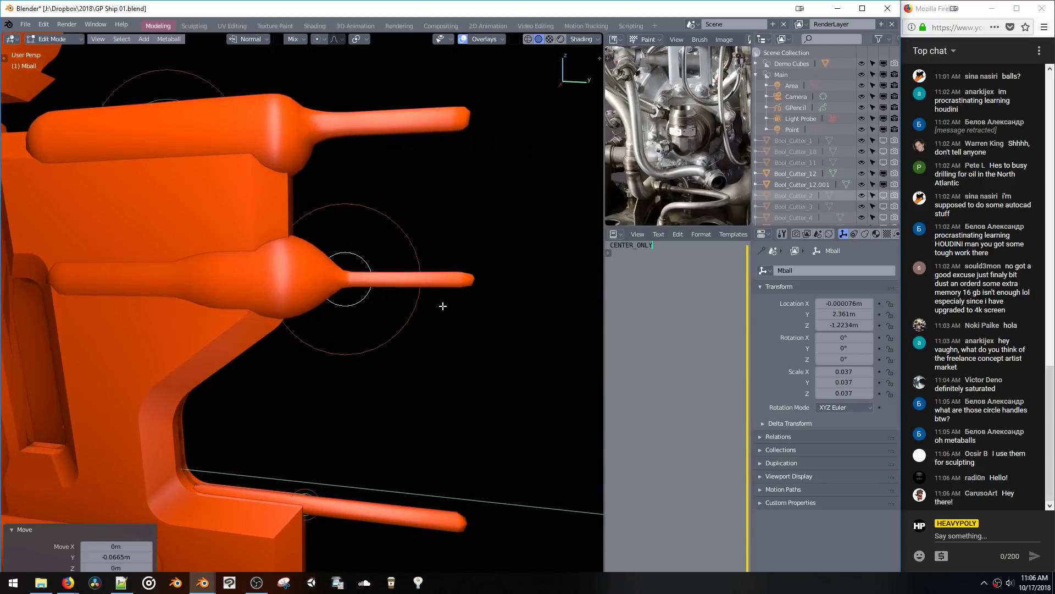
Step: Scale the middle thin rod by 1.545 and move it 0.0979 m outward along Y
{"action": "key", "text": "s"}
{"action": "key", "text": "y"}
{"action": "key", "text": "y"}
{"action": "left_click", "coordinate": [457, 310]}
{"action": "key", "text": "g"}
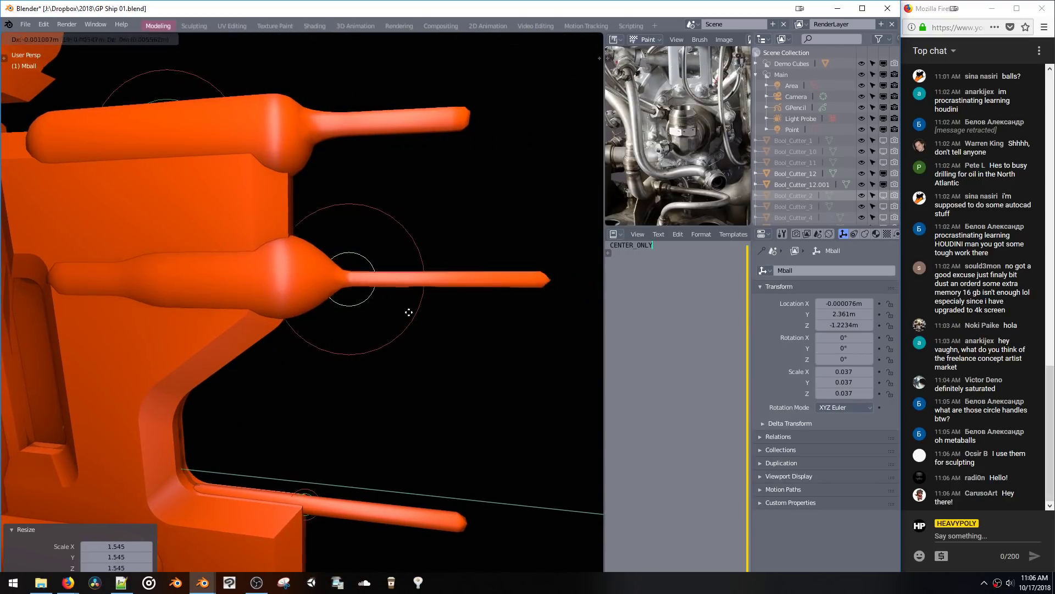
{"action": "key", "text": "y"}
{"action": "left_click", "coordinate": [467, 320]}
{"action": "middle_click_drag", "start_coordinate": [467, 320], "coordinate": [466, 424], "text": "ctrl"}
{"action": "middle_click_drag", "start_coordinate": [415, 345], "coordinate": [396, 304], "text": "shift"}
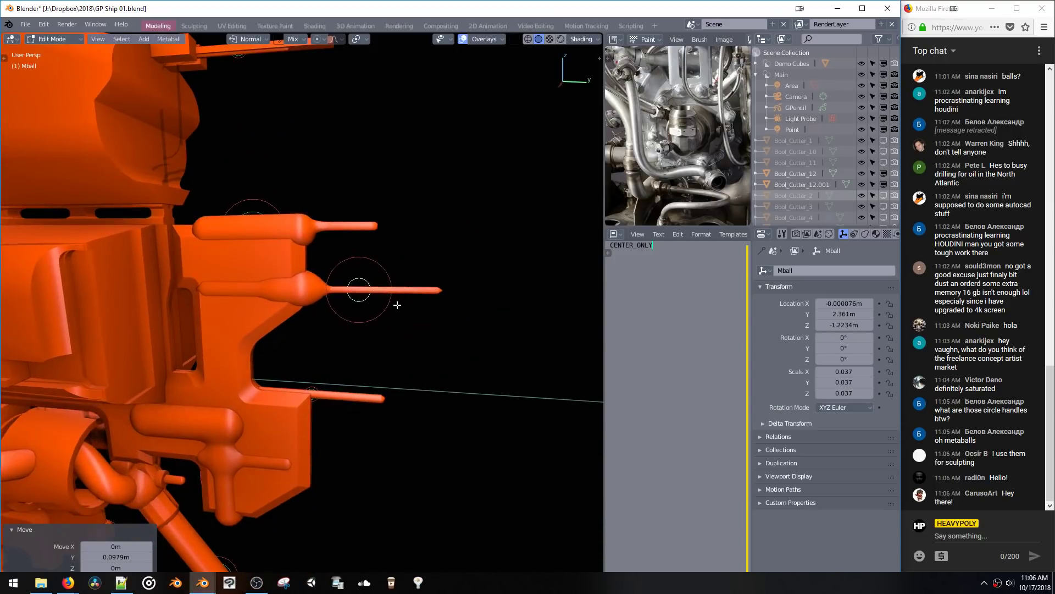
Step: Duplicate the middle rod 0.0724 m downward along Z and lower the copy another 0.0294 m
{"action": "key", "text": "shift+d"}
{"action": "key", "text": "z"}
{"action": "left_click", "coordinate": [400, 347]}
{"action": "key", "text": "g"}
{"action": "key", "text": "z"}
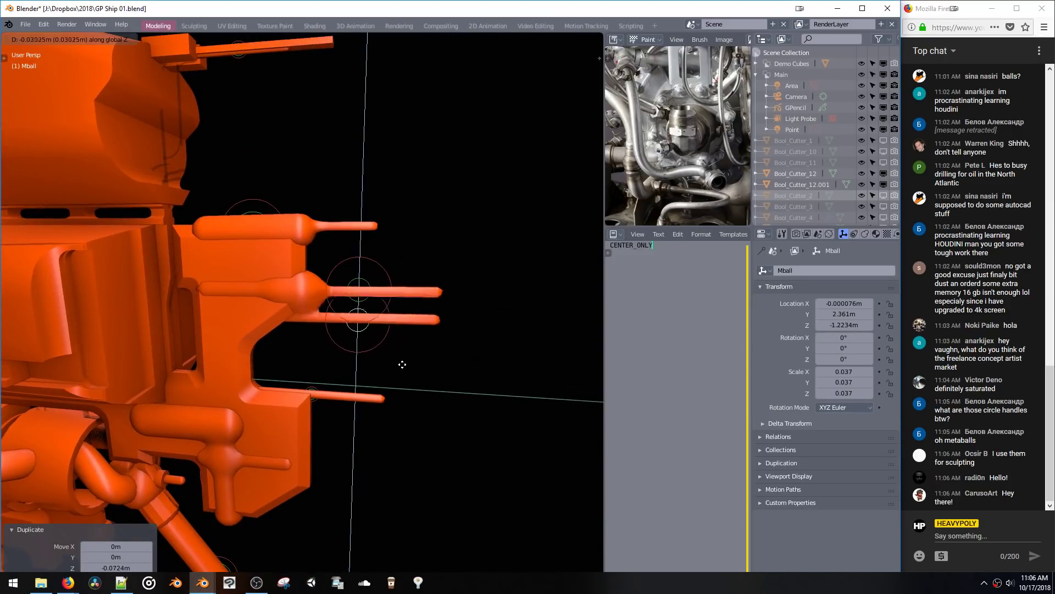
{"action": "left_click", "coordinate": [402, 356]}
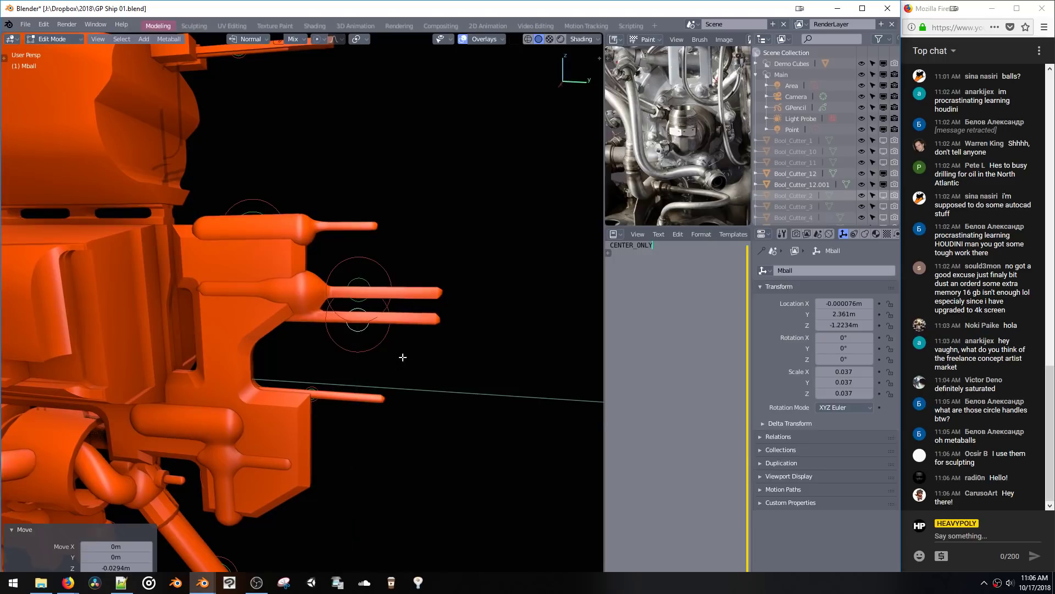
Step: Adjust the lower rod's height along Z and move it 0.169 m inward along Y beneath the second prong
{"action": "middle_click_drag", "start_coordinate": [401, 356], "coordinate": [387, 301]}
{"action": "key", "text": "g"}
{"action": "key", "text": "z"}
{"action": "left_click", "coordinate": [349, 343]}
{"action": "key", "text": "g"}
{"action": "key", "text": "y"}
{"action": "left_click", "coordinate": [349, 334]}
{"action": "scroll", "coordinate": [407, 274], "scroll_direction": "up", "scroll_amount": 2}
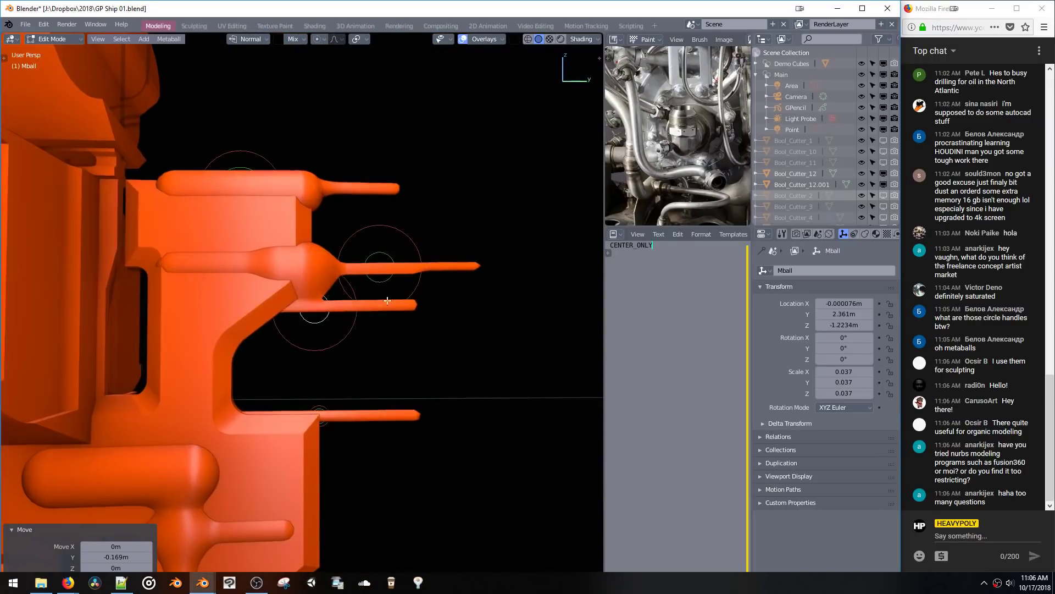
Step: Duplicate the lower rod 0.23 m upward along Z as a thinner rod below the top prong, and save the file
{"action": "key", "text": "g"}
{"action": "key", "text": "z"}
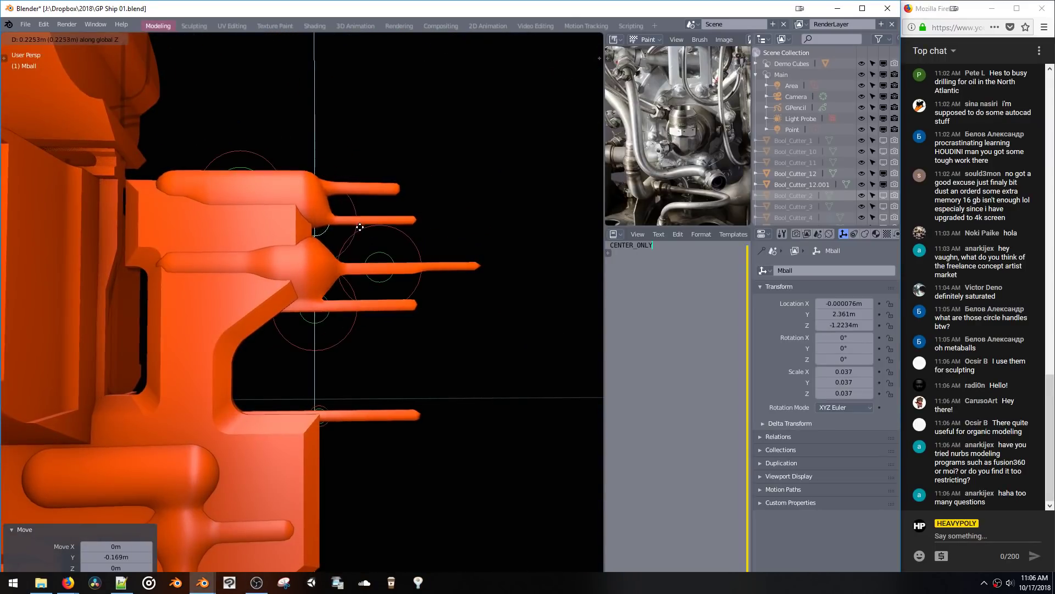
{"action": "left_click", "coordinate": [385, 270]}
{"action": "key", "text": "s"}
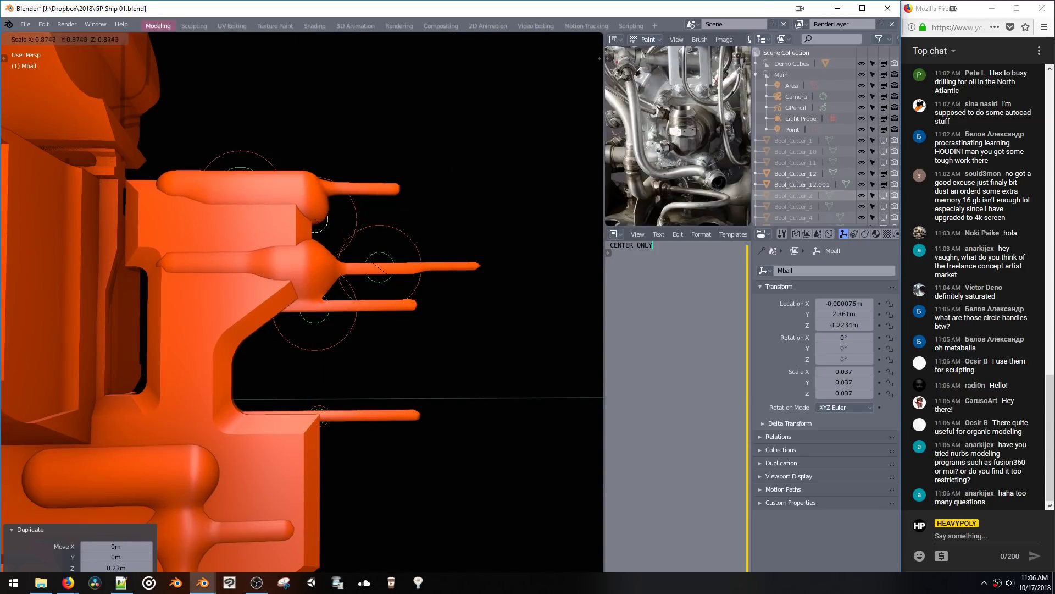
{"action": "left_click", "coordinate": [410, 299]}
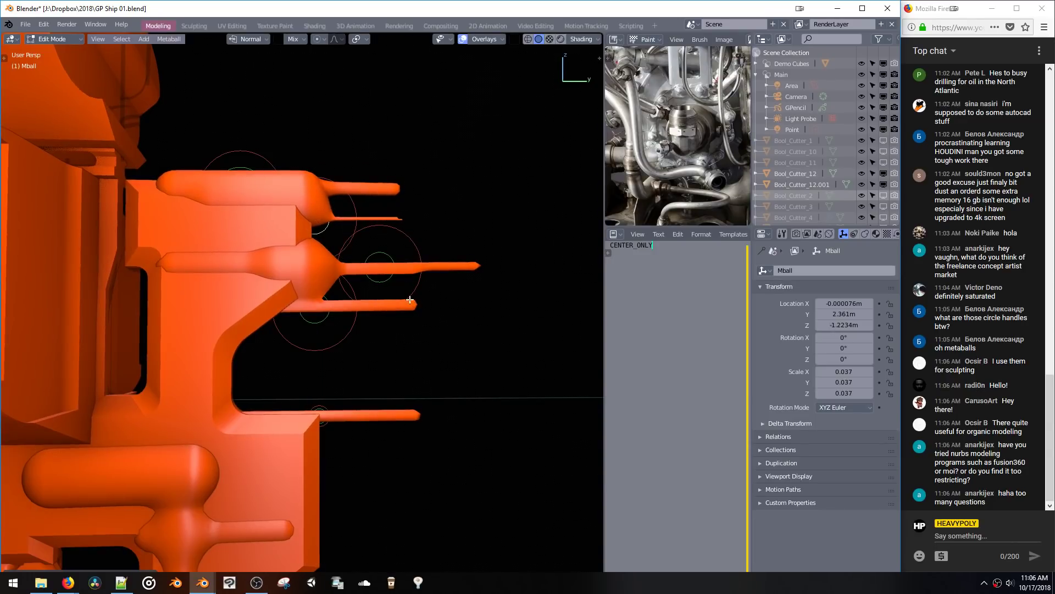
{"action": "middle_click_drag", "start_coordinate": [404, 258], "coordinate": [313, 225]}
{"action": "key", "text": "ctrl+s"}
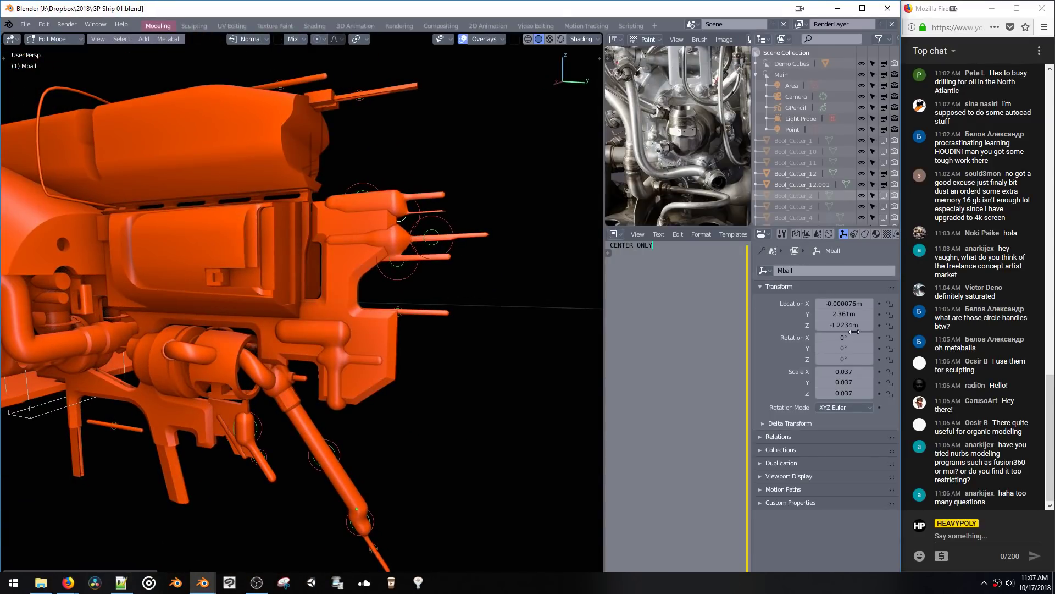
Step: Set the metaball stiffness of the new upper rod to 0.630 and of the middle rod to 0.638
{"action": "left_click", "coordinate": [864, 233]}
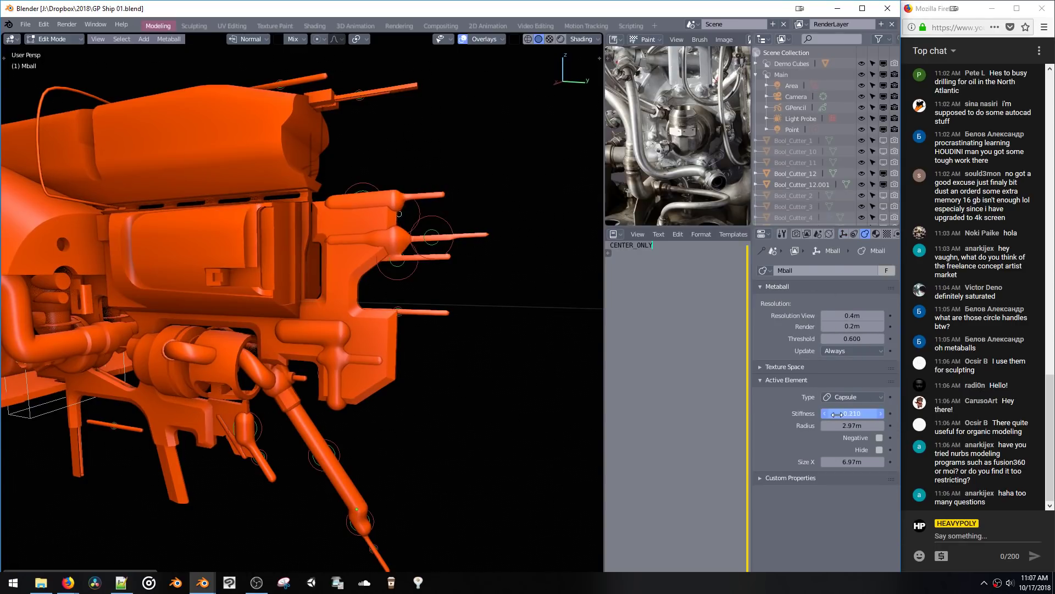
{"action": "left_click_drag", "start_coordinate": [836, 414], "coordinate": [814, 412]}
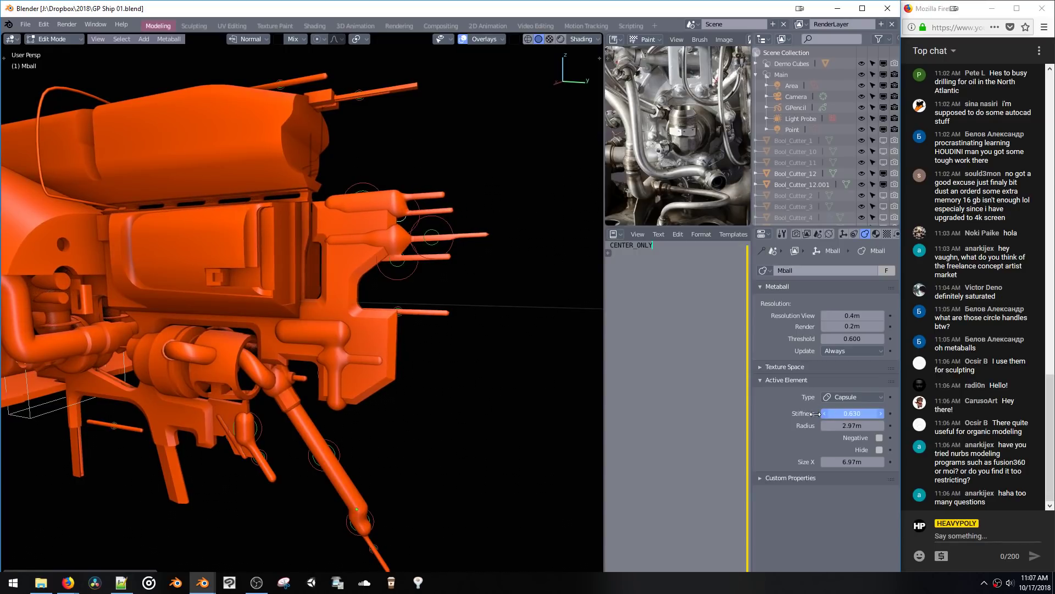
{"action": "left_click_drag", "start_coordinate": [815, 414], "coordinate": [815, 414]}
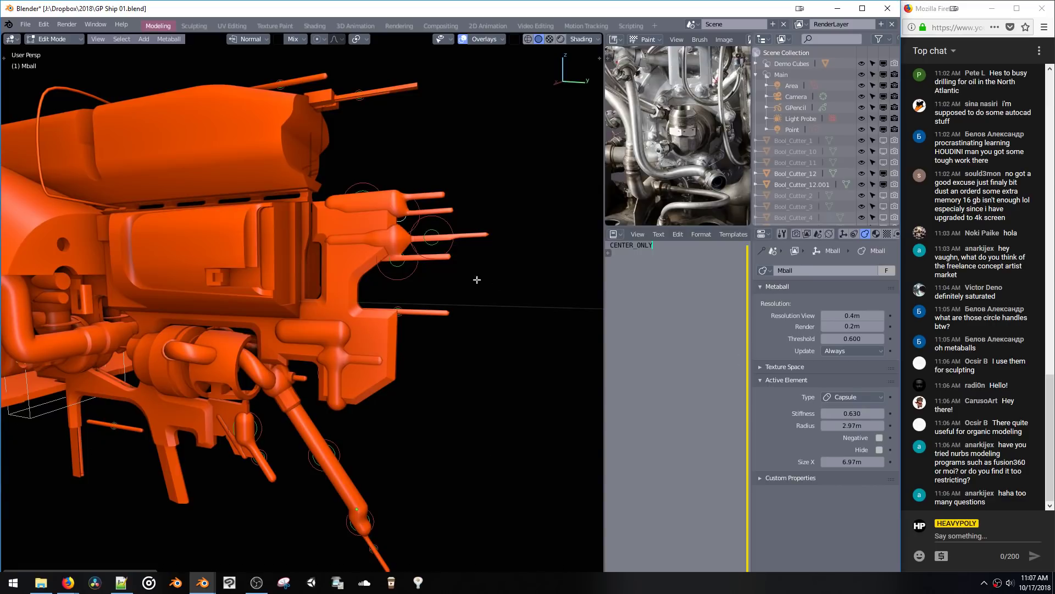
{"action": "left_click_drag", "start_coordinate": [451, 234], "coordinate": [436, 235]}
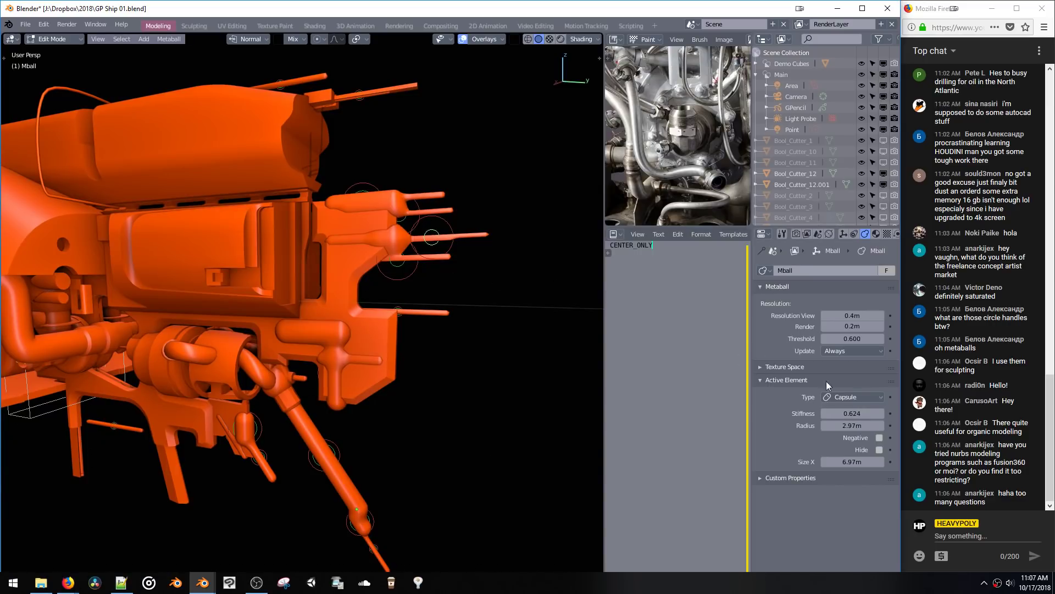
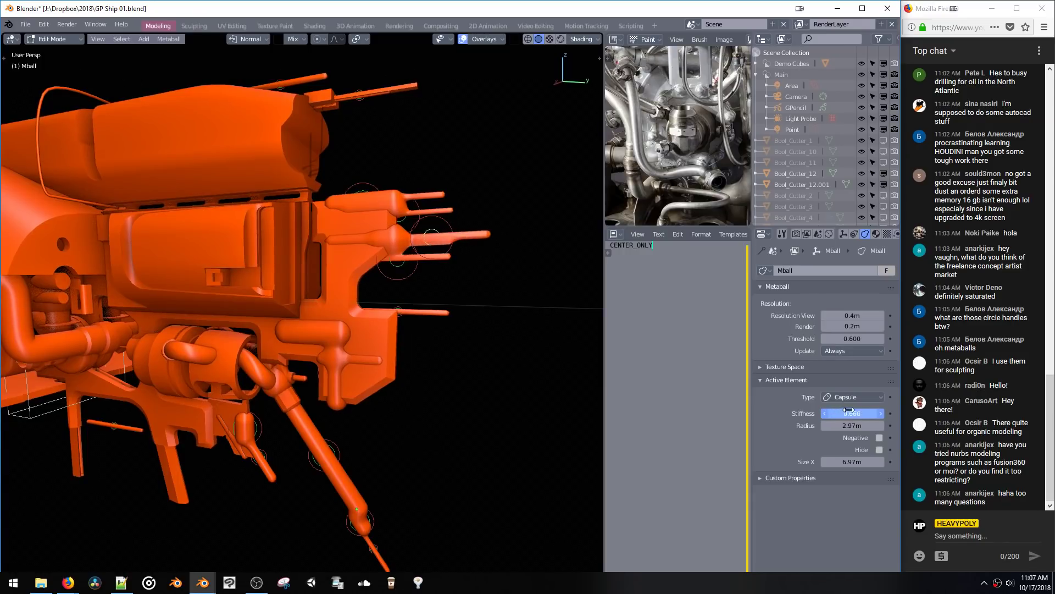
{"action": "left_click_drag", "start_coordinate": [835, 408], "coordinate": [837, 408]}
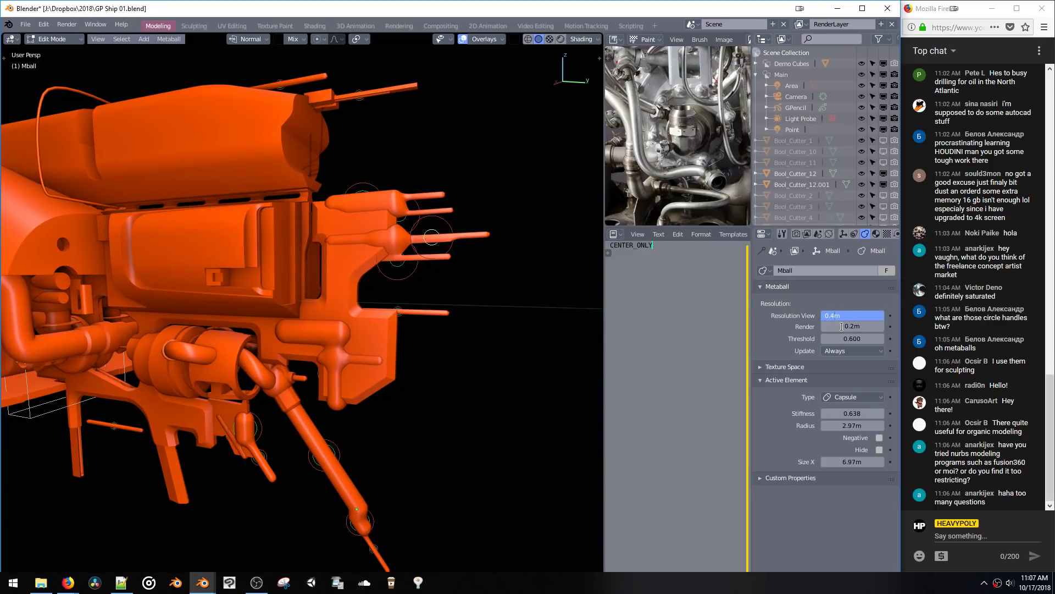
Step: Set the metaball's viewport resolution to 0.2 m and inspect the rear rods up close
{"action": "type", "text": "0.2"}
{"action": "key", "text": "Return"}
{"action": "middle_click_drag", "start_coordinate": [514, 283], "coordinate": [429, 241]}
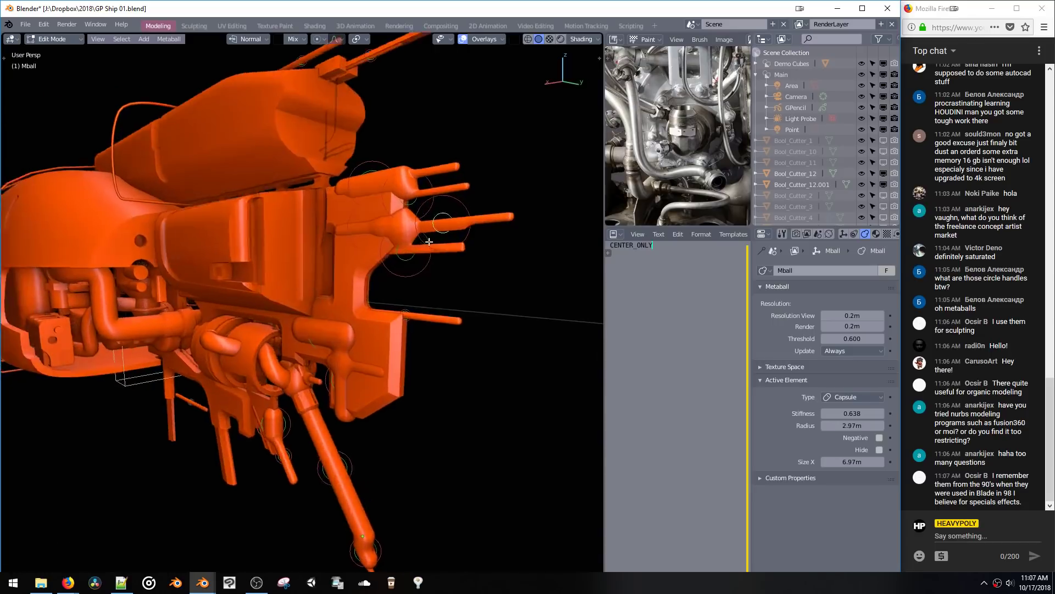
{"action": "scroll", "coordinate": [429, 241], "scroll_direction": "up", "scroll_amount": 6}
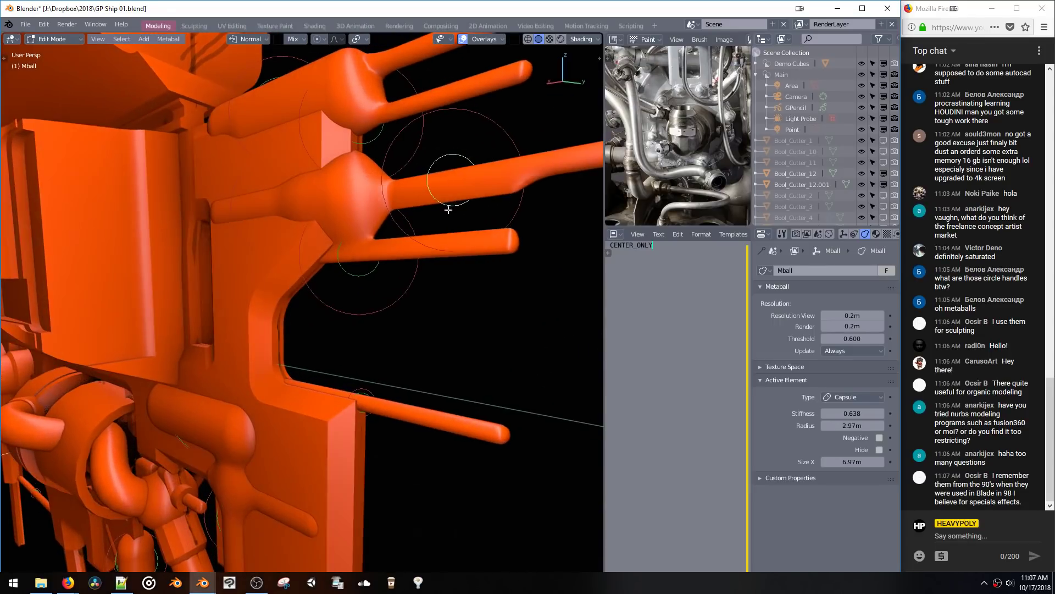
{"action": "key", "text": "g"}
{"action": "key", "text": "z"}
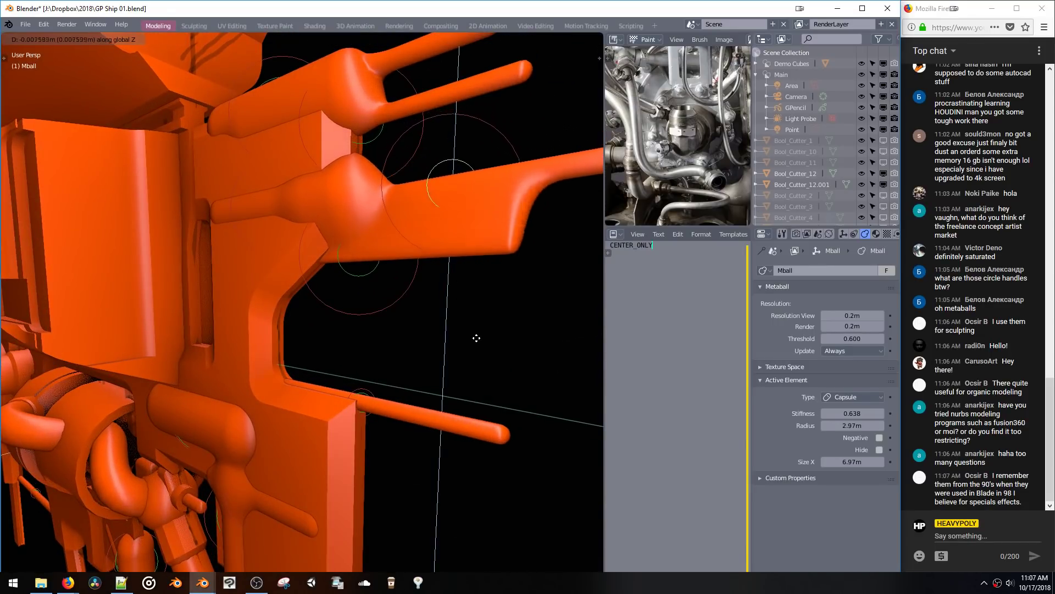
{"action": "right_click", "coordinate": [476, 337]}
Step: Thin the long middle rod slightly, bringing its stiffness down to 0.608
{"action": "scroll", "coordinate": [509, 245], "scroll_direction": "down", "scroll_amount": 4}
{"action": "middle_click_drag", "start_coordinate": [446, 279], "coordinate": [502, 329]}
{"action": "scroll", "coordinate": [472, 263], "scroll_direction": "down", "scroll_amount": 3}
{"action": "key", "text": "s"}
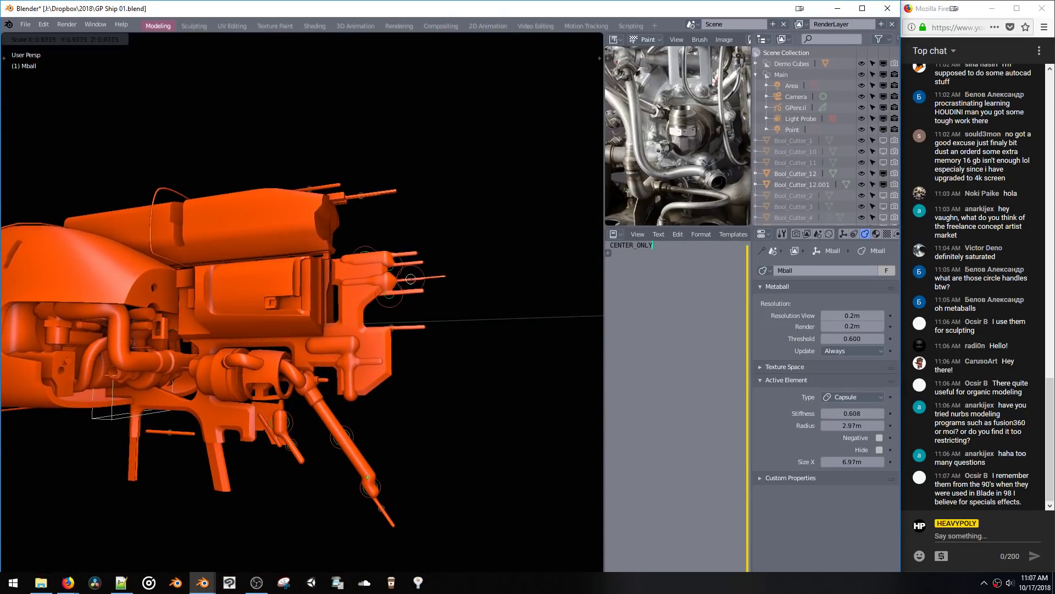
{"action": "left_click", "coordinate": [505, 355]}
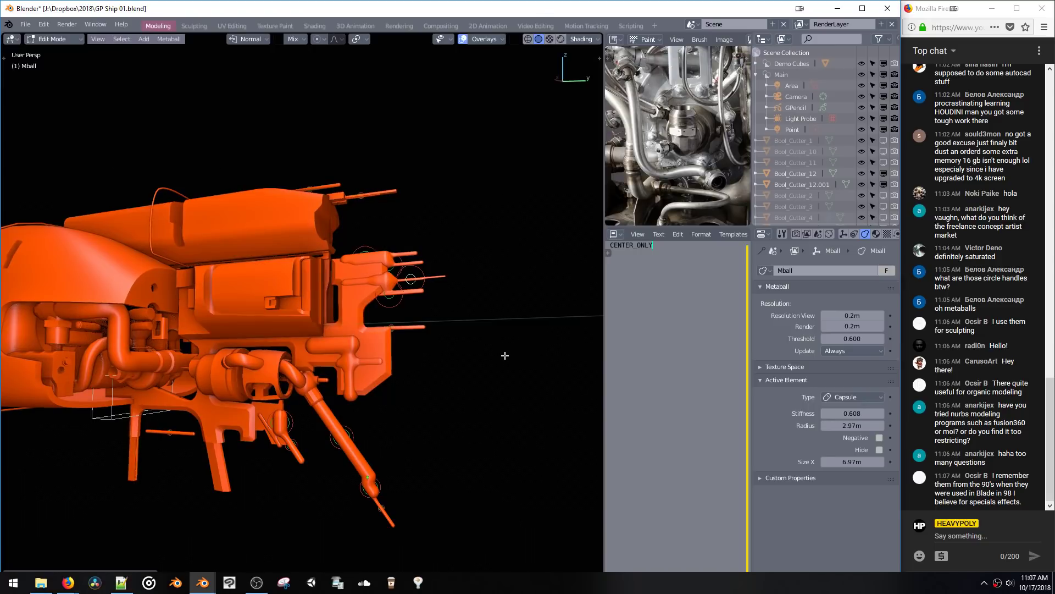
Step: Scale down the lower rod beneath the second prong to thin it
{"action": "key", "text": "s"}
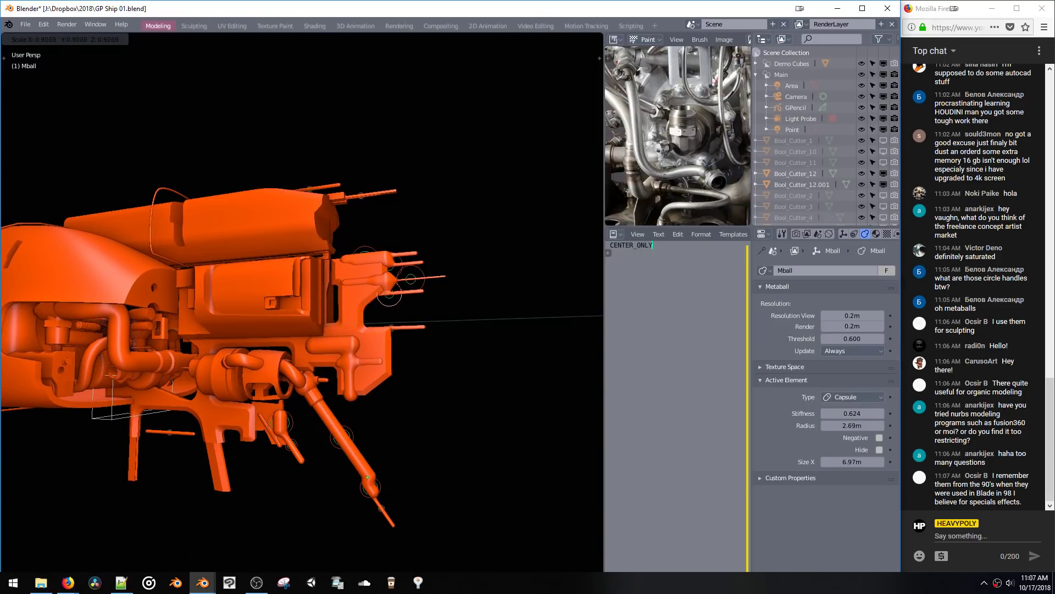
{"action": "left_click", "coordinate": [399, 295]}
{"action": "key", "text": "s"}
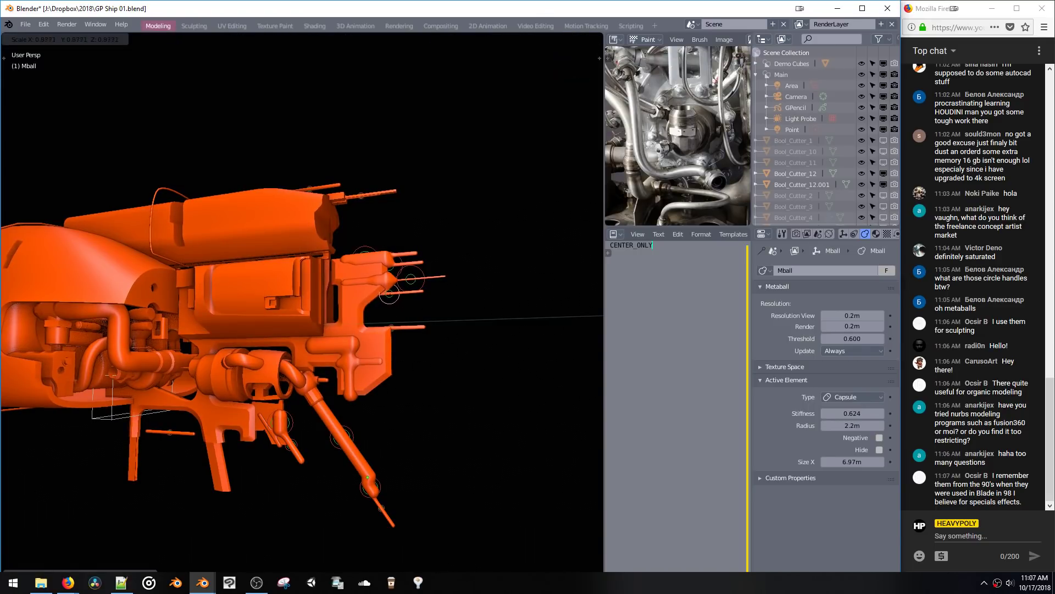
{"action": "key", "text": "Escape"}
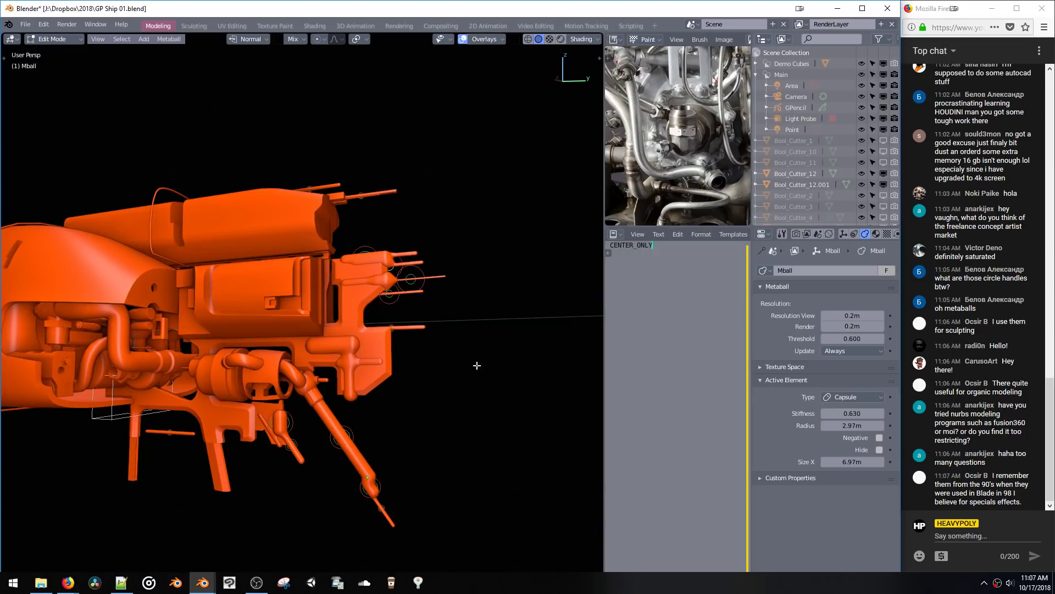
Step: Fine-tune the thickness of the rod below the top prong to stiffness 0.615 and radius 2.9 m
{"action": "key", "text": "s"}
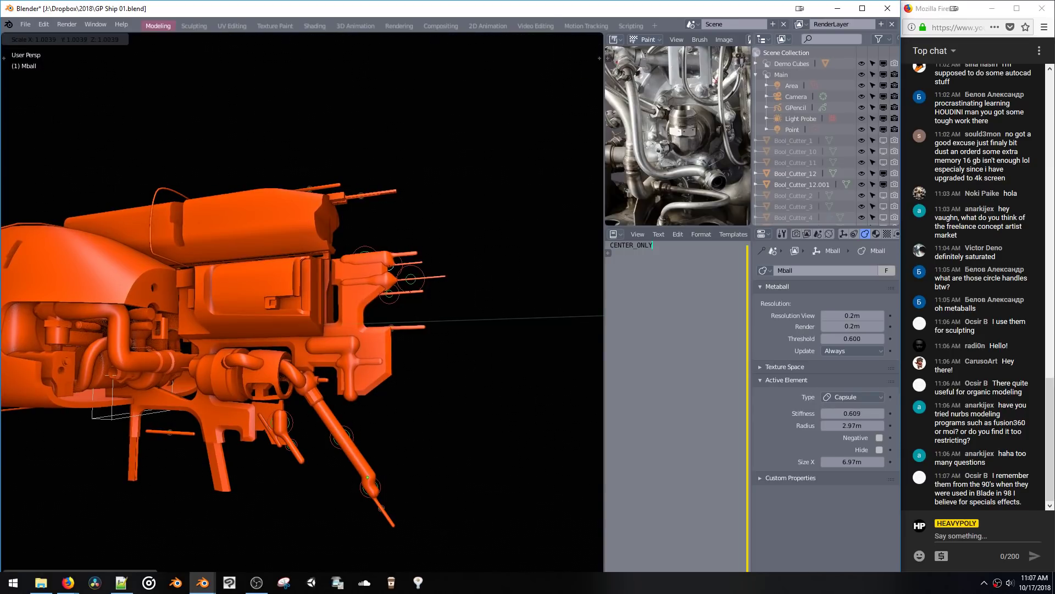
{"action": "left_click", "coordinate": [362, 246]}
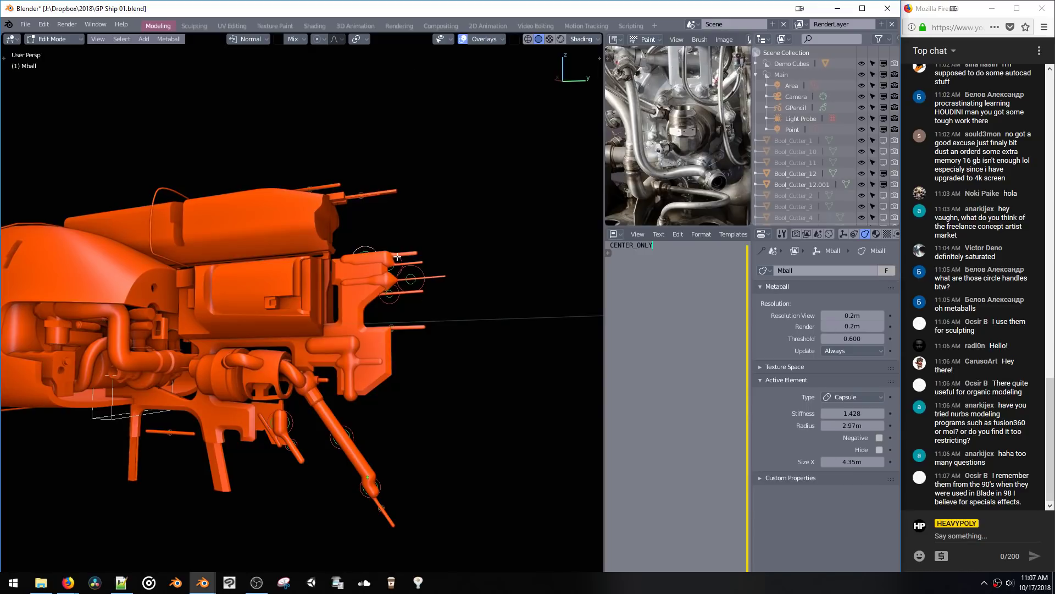
{"action": "key", "text": "s"}
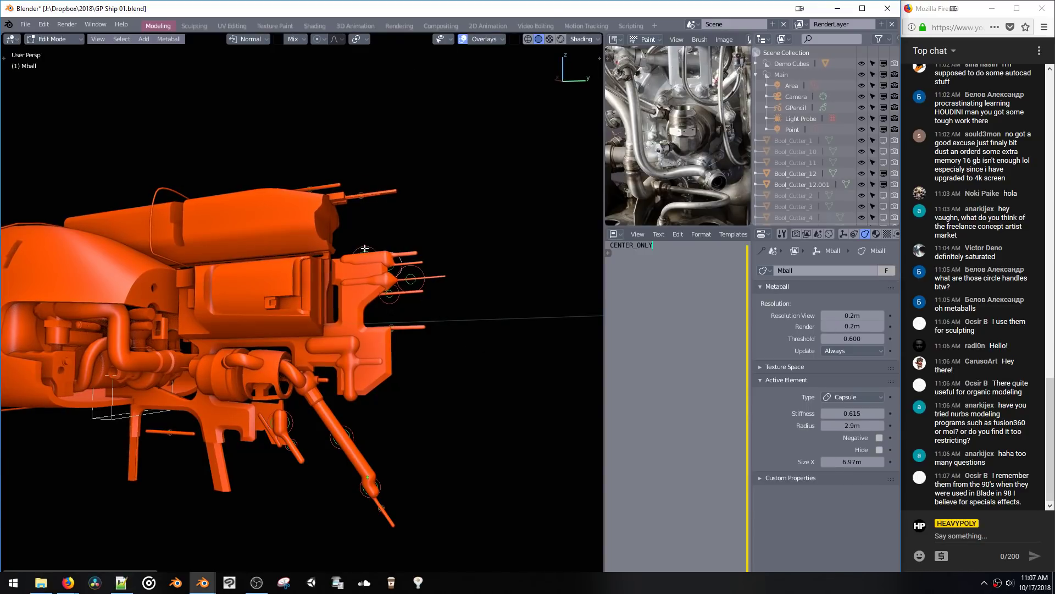
{"action": "left_click", "coordinate": [392, 284]}
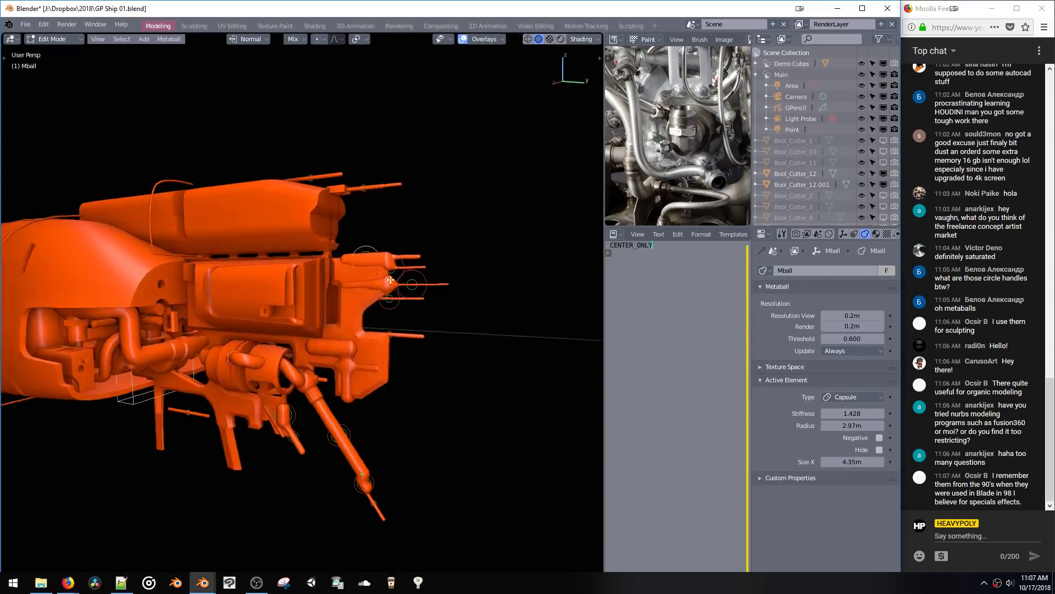
Step: Thin the topmost prong rod by reducing its stiffness to about 0.66
{"action": "middle_click_drag", "start_coordinate": [392, 284], "coordinate": [404, 257]}
{"action": "scroll", "coordinate": [404, 277], "scroll_direction": "up", "scroll_amount": 8}
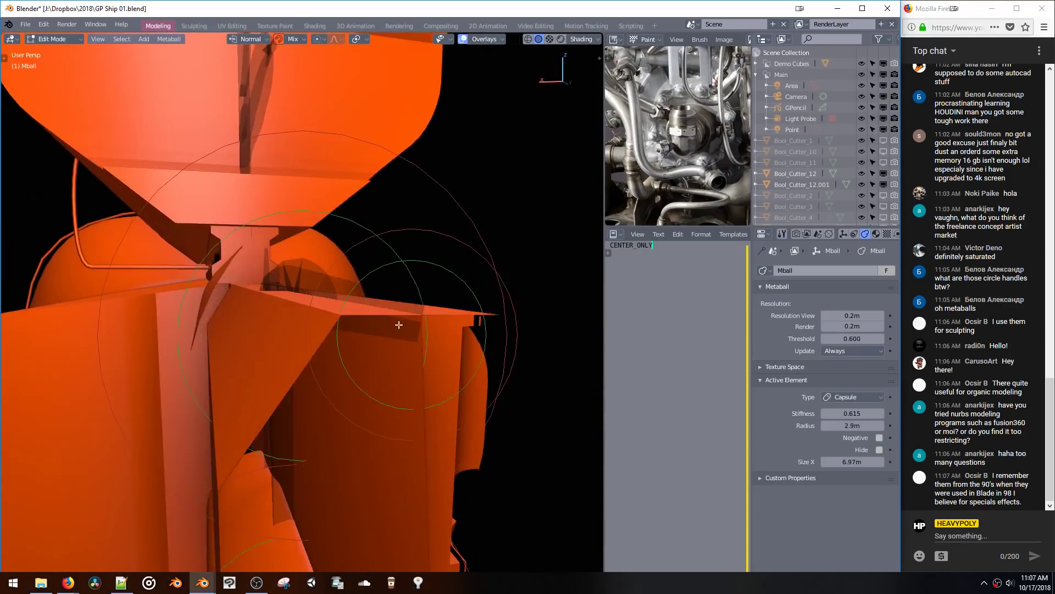
{"action": "middle_click_drag", "start_coordinate": [398, 325], "coordinate": [426, 301]}
{"action": "scroll", "coordinate": [429, 283], "scroll_direction": "down", "scroll_amount": 6}
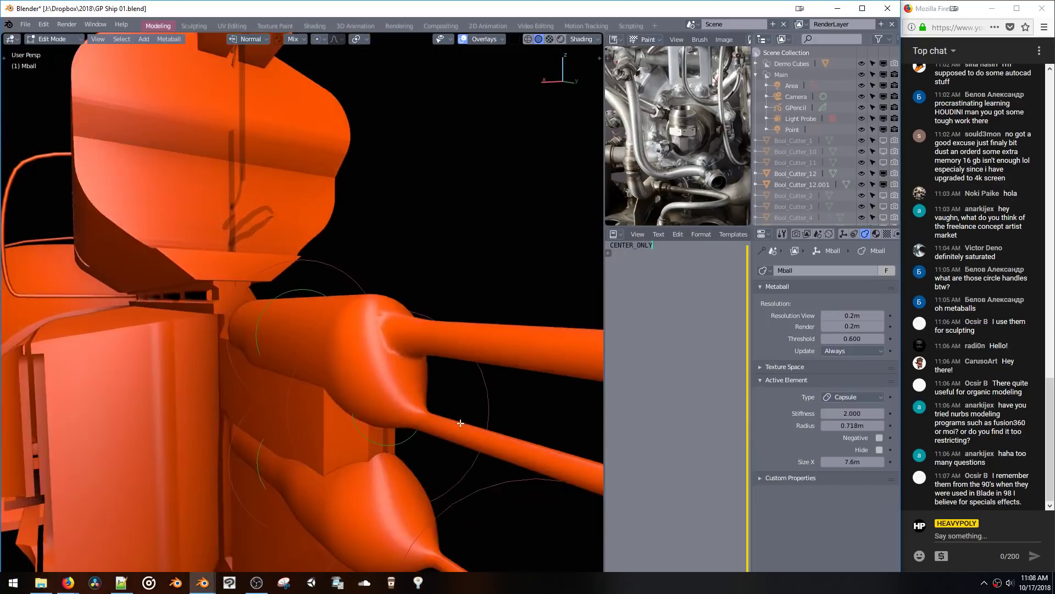
{"action": "key", "text": "alt+s"}
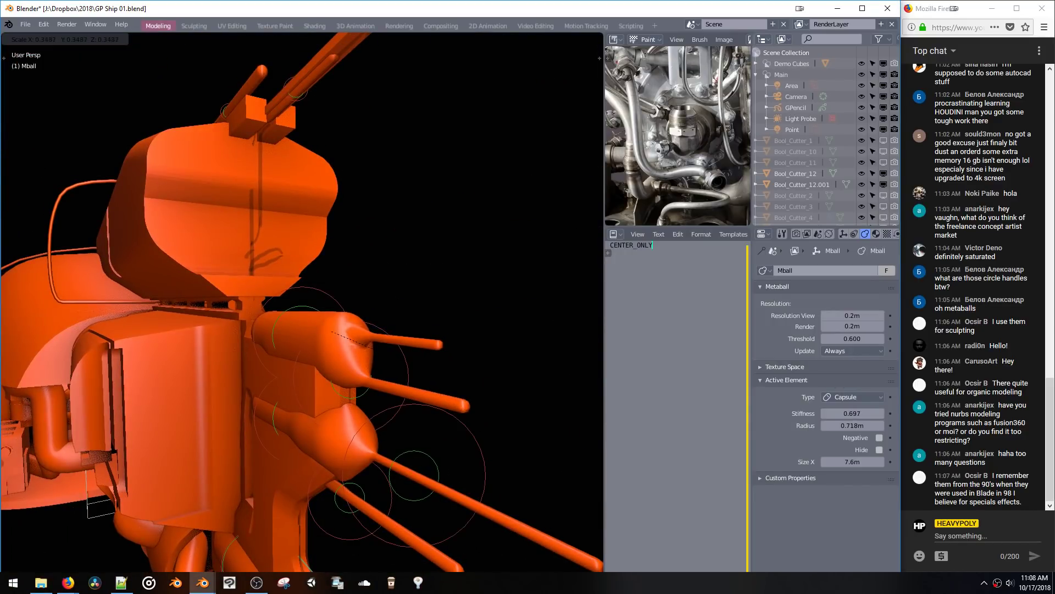
{"action": "left_click", "coordinate": [348, 338]}
{"action": "middle_click_drag", "start_coordinate": [348, 338], "coordinate": [493, 339]}
{"action": "key", "text": "alt+s"}
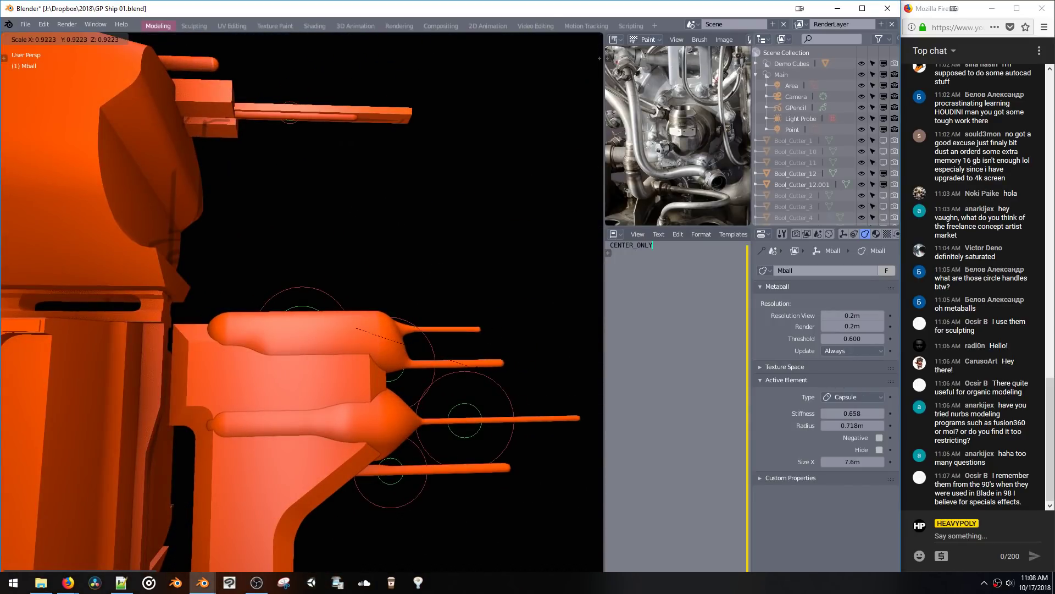
{"action": "left_click", "coordinate": [474, 365]}
Step: Return to Object Mode and select the long barrel on the upper hull's rear mount
{"action": "middle_click_drag", "start_coordinate": [474, 365], "coordinate": [345, 241]}
{"action": "left_click", "coordinate": [333, 223]}
{"action": "key", "text": "space"}
{"action": "left_click", "coordinate": [402, 247]}
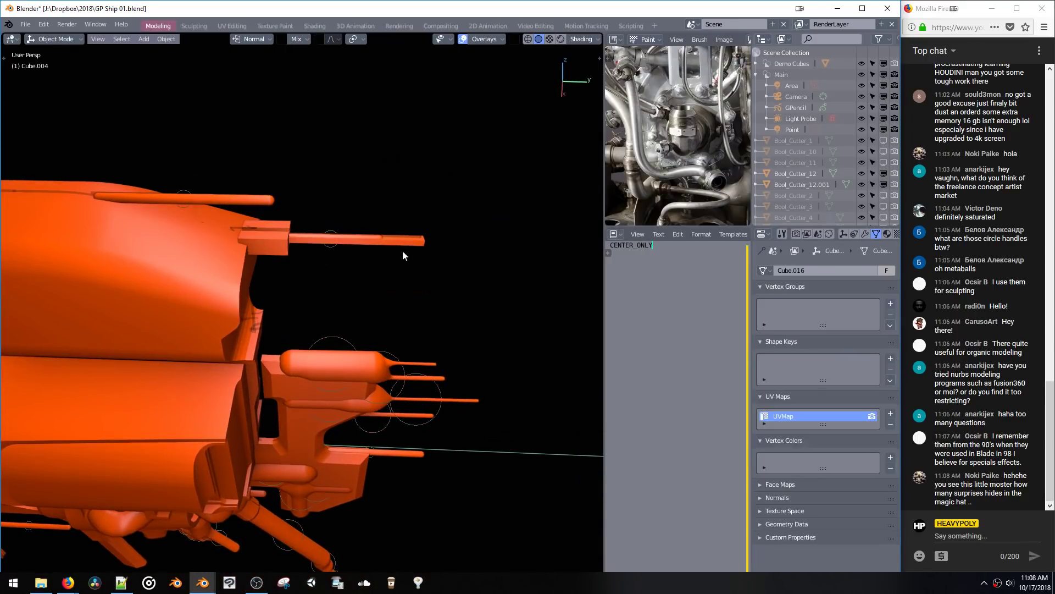
Step: Edit the rear mount mesh and remove the thin square barrel geometry, leaving only the mount block
{"action": "key", "text": "space"}
{"action": "key", "text": "ctrl+l"}
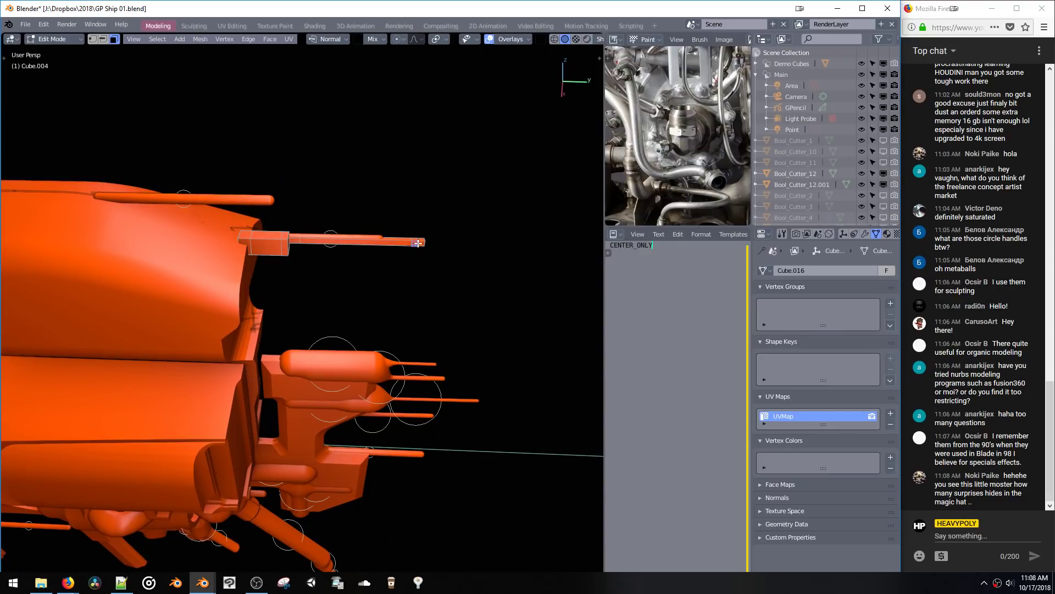
{"action": "middle_click_drag", "start_coordinate": [427, 241], "coordinate": [411, 233]}
{"action": "left_click_drag", "start_coordinate": [407, 228], "coordinate": [442, 263]}
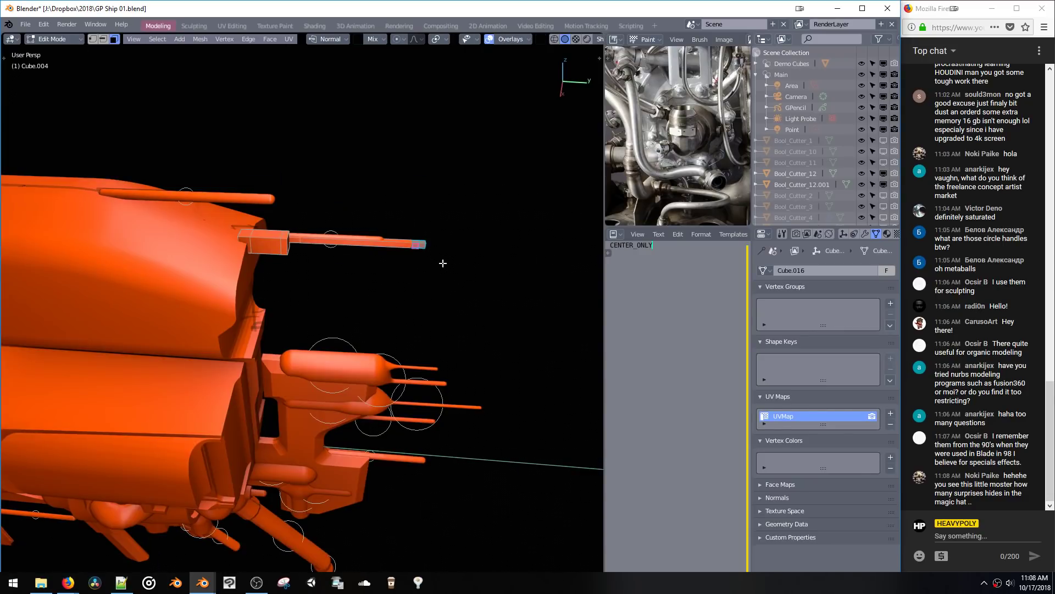
{"action": "middle_click_drag", "start_coordinate": [502, 264], "coordinate": [334, 231]}
{"action": "key", "text": "ctrl+l"}
{"action": "scroll", "coordinate": [333, 230], "scroll_direction": "up", "scroll_amount": 8}
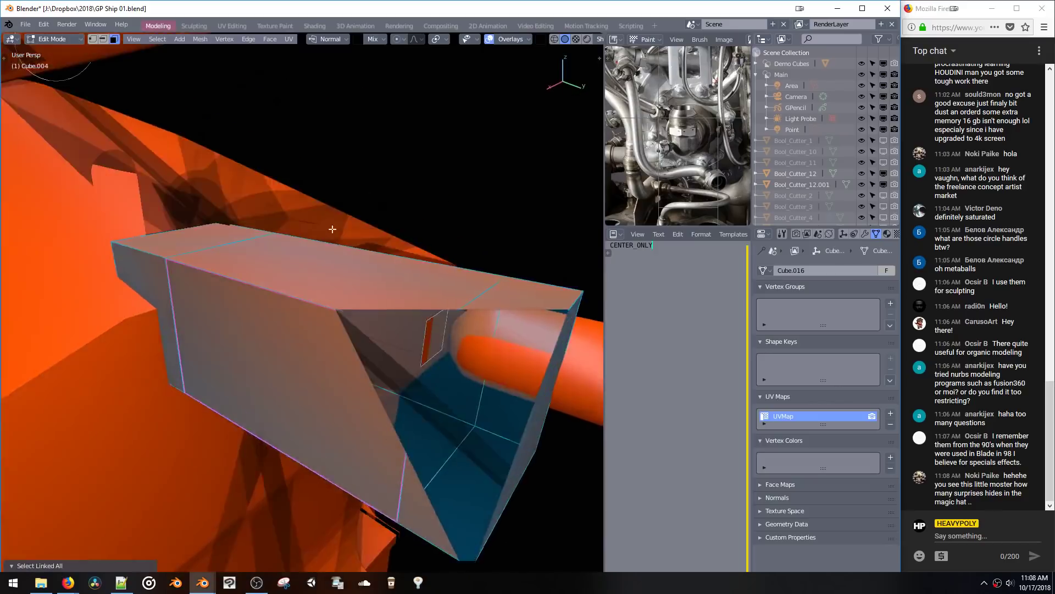
Step: Remove the two edge loops around the mount block and return to Object Mode
{"action": "scroll", "coordinate": [333, 230], "scroll_direction": "down", "scroll_amount": 6}
{"action": "middle_click_drag", "start_coordinate": [341, 306], "coordinate": [316, 325]}
{"action": "left_click", "coordinate": [295, 368], "text": "ctrl"}
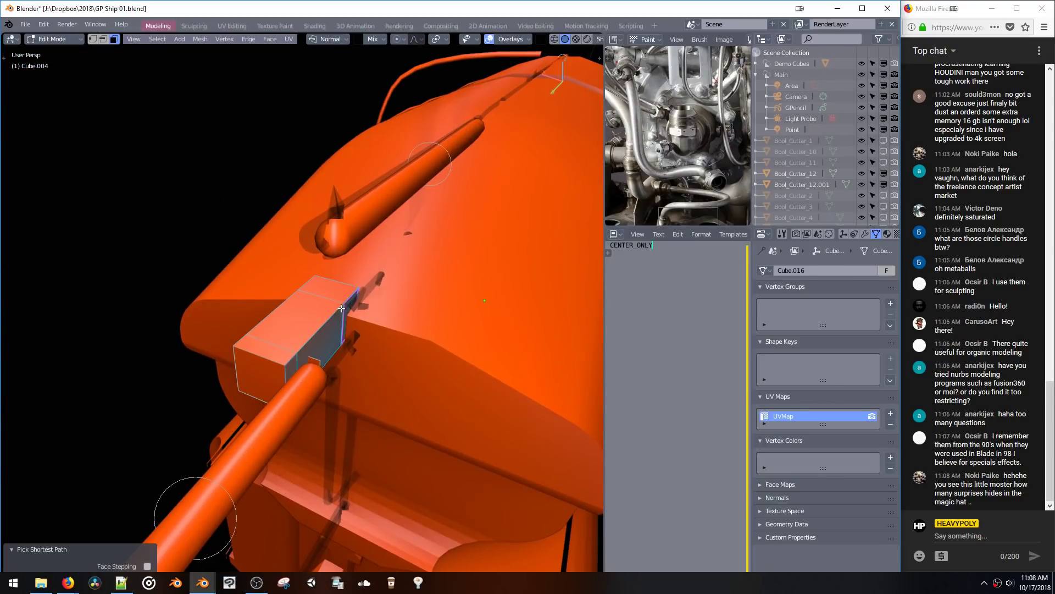
{"action": "middle_click_drag", "start_coordinate": [295, 369], "coordinate": [391, 323]}
{"action": "left_click", "coordinate": [302, 336]}
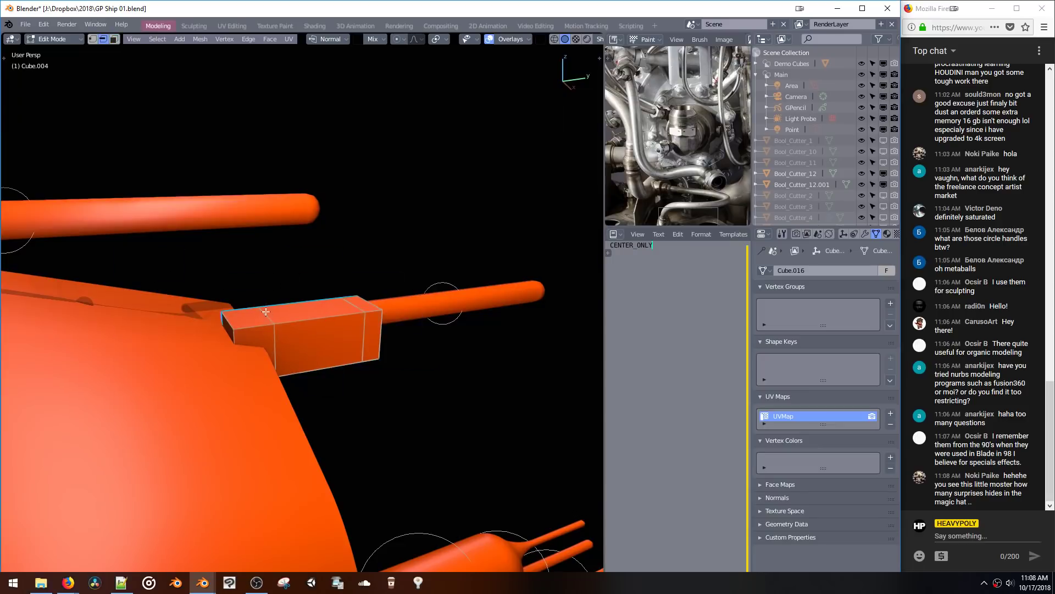
{"action": "key", "text": "space"}
{"action": "middle_click_drag", "start_coordinate": [263, 326], "coordinate": [271, 358]}
{"action": "double_click", "coordinate": [282, 343]}
{"action": "key", "text": "x"}
{"action": "double_click", "coordinate": [363, 331]}
{"action": "key", "text": "x"}
{"action": "middle_click_drag", "start_coordinate": [320, 333], "coordinate": [348, 467]}
{"action": "key", "text": "Tab"}
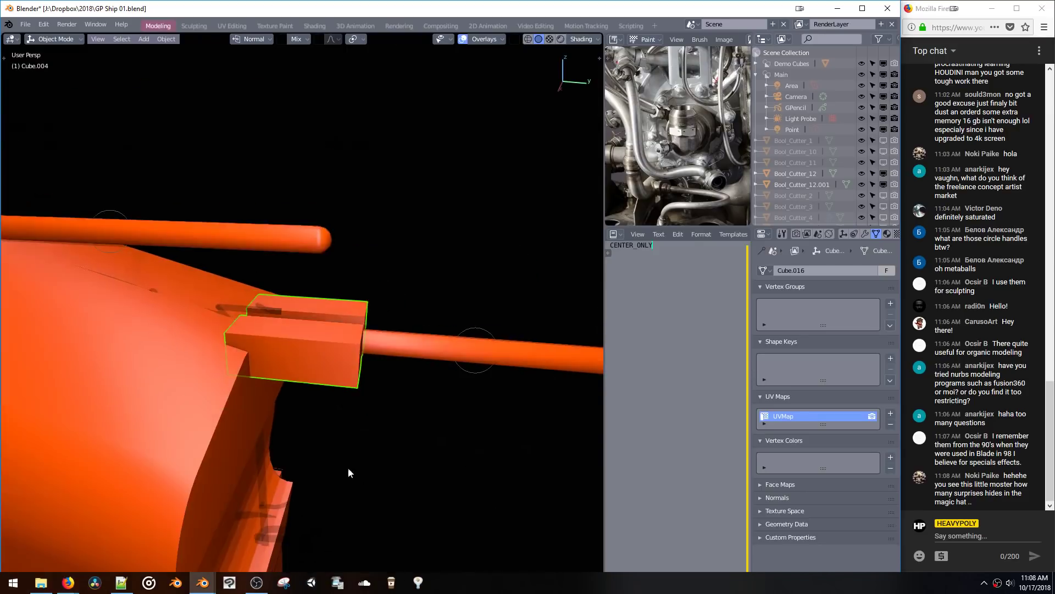
Step: Cut the mount block out of the upper hull with a live Boolean
{"action": "left_click", "coordinate": [187, 397], "text": "shift"}
{"action": "key", "text": "ctrl+shift+b"}
{"action": "left_click", "coordinate": [261, 398]}
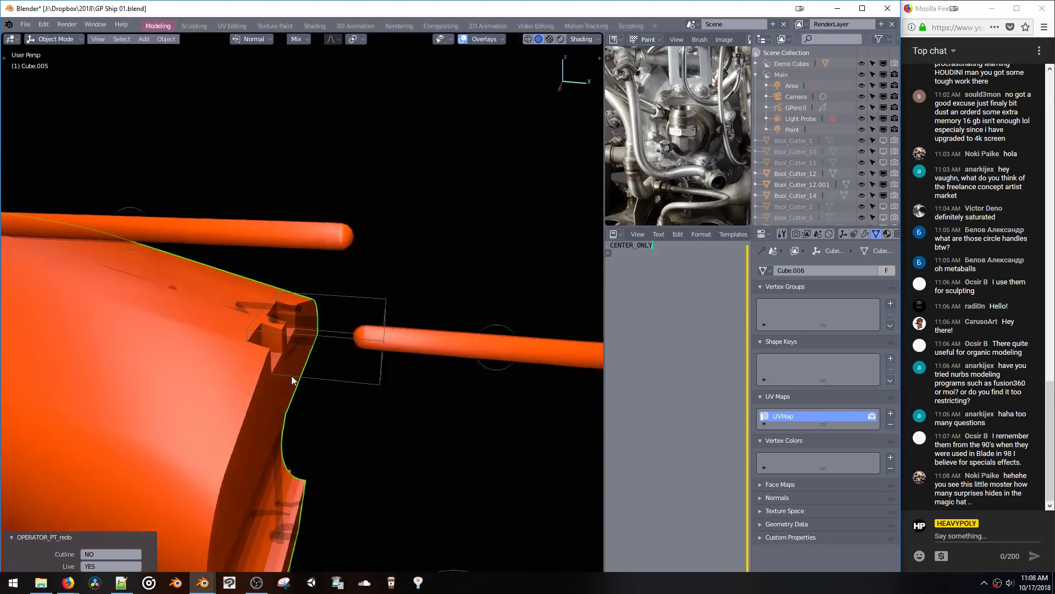
Step: Round the Boolean cutter's inner vertical edges with a multi-segment bevel to soften the recess corners
{"action": "middle_click_drag", "start_coordinate": [291, 373], "coordinate": [348, 365]}
{"action": "left_click", "coordinate": [349, 385]}
{"action": "key", "text": "ctrl+Tab"}
{"action": "left_click", "coordinate": [276, 327]}
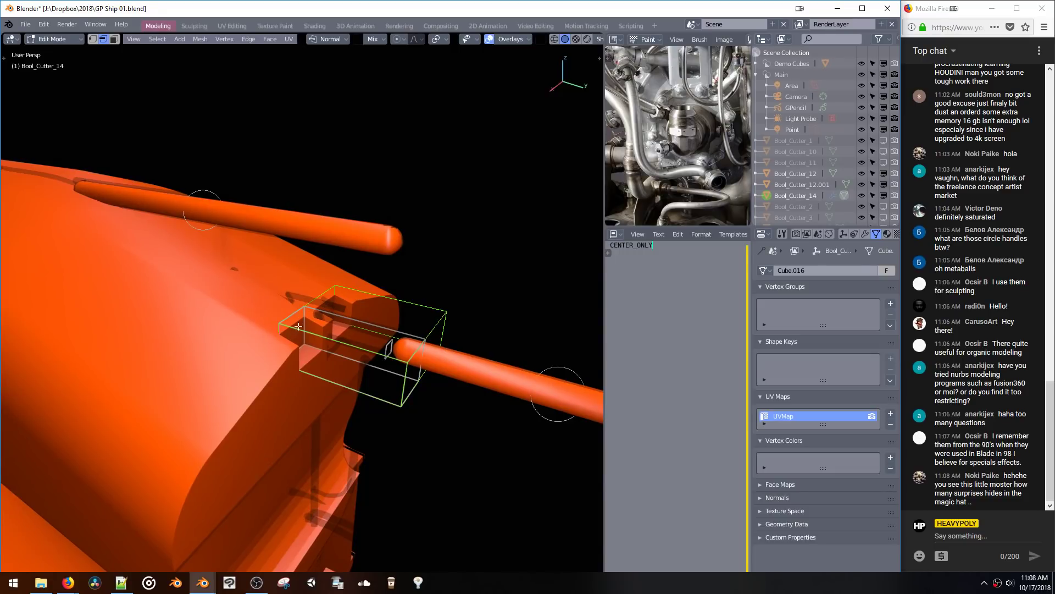
{"action": "middle_click_drag", "start_coordinate": [298, 326], "coordinate": [330, 407]}
{"action": "key", "text": "ctrl+b"}
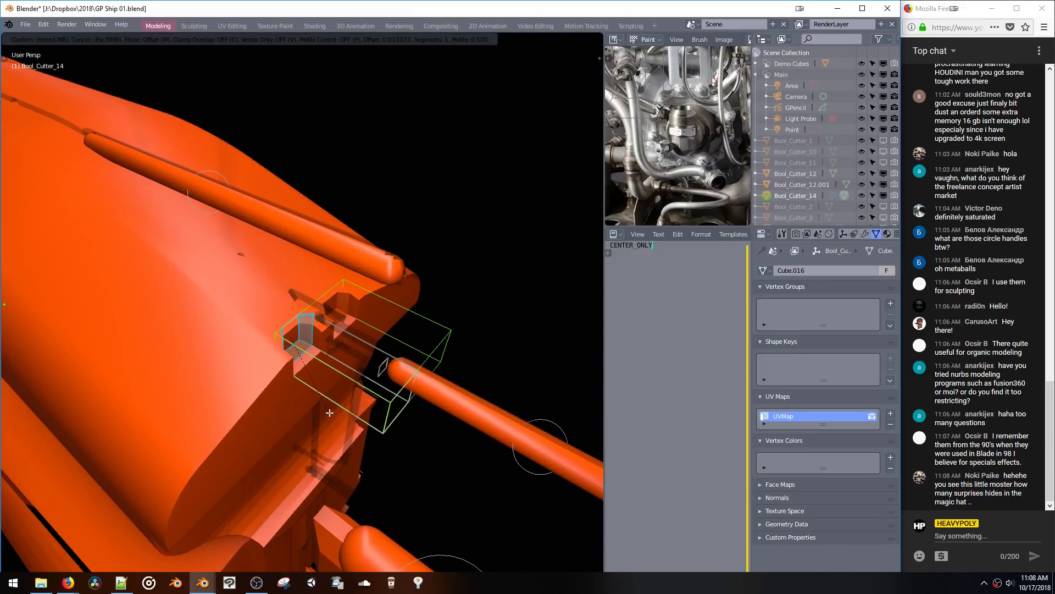
{"action": "scroll", "coordinate": [328, 413], "scroll_direction": "up", "scroll_amount": 3}
{"action": "left_click", "coordinate": [330, 415]}
{"action": "key", "text": "ctrl+l"}
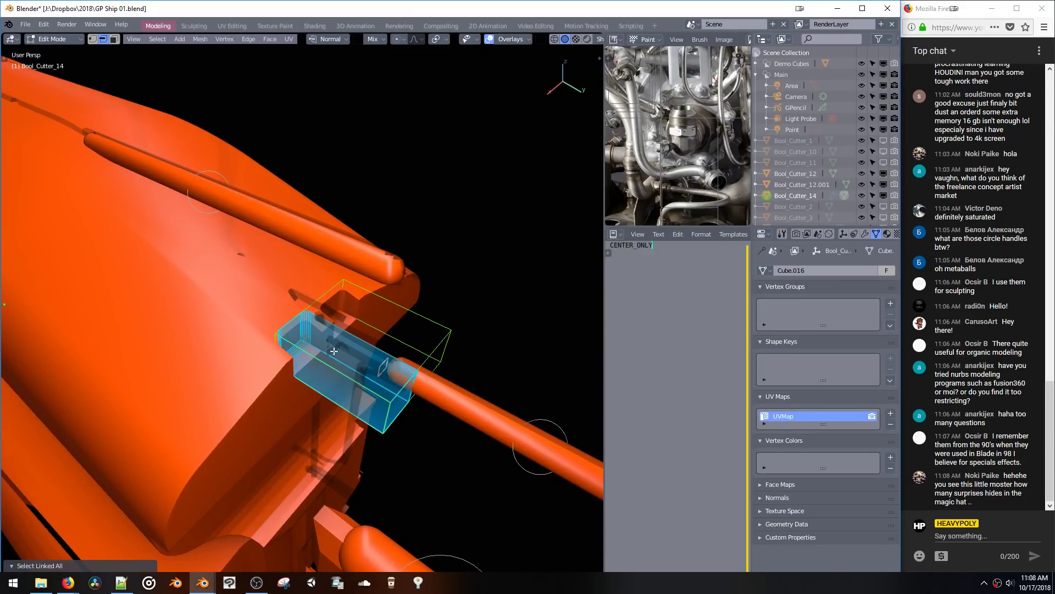
{"action": "middle_click_drag", "start_coordinate": [335, 351], "coordinate": [354, 365]}
{"action": "key", "text": "Tab"}
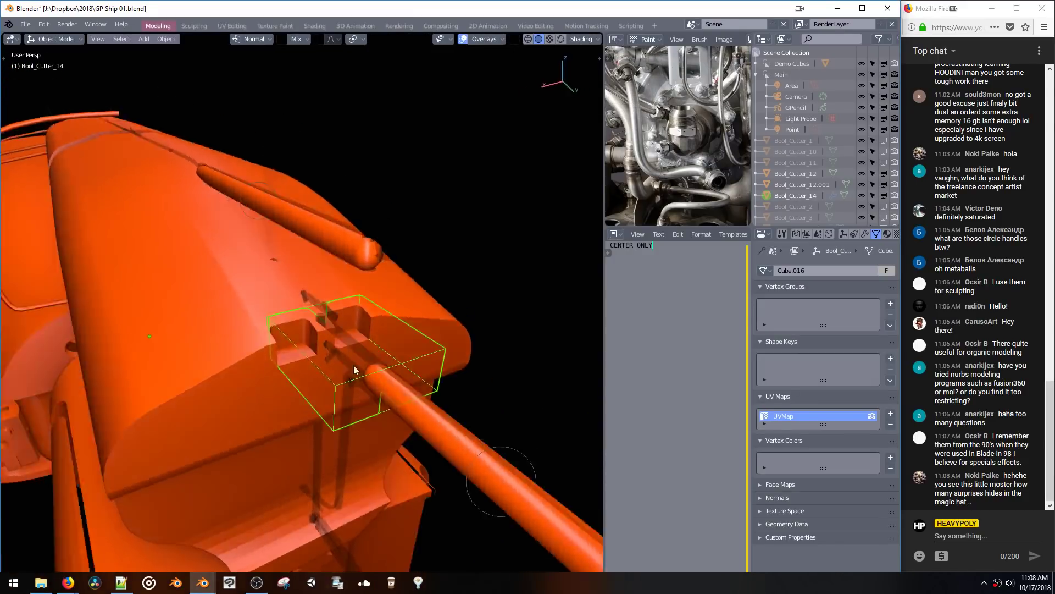
Step: Select the metaball rods behind the upper hull and enter Edit Mode
{"action": "left_click", "coordinate": [444, 424]}
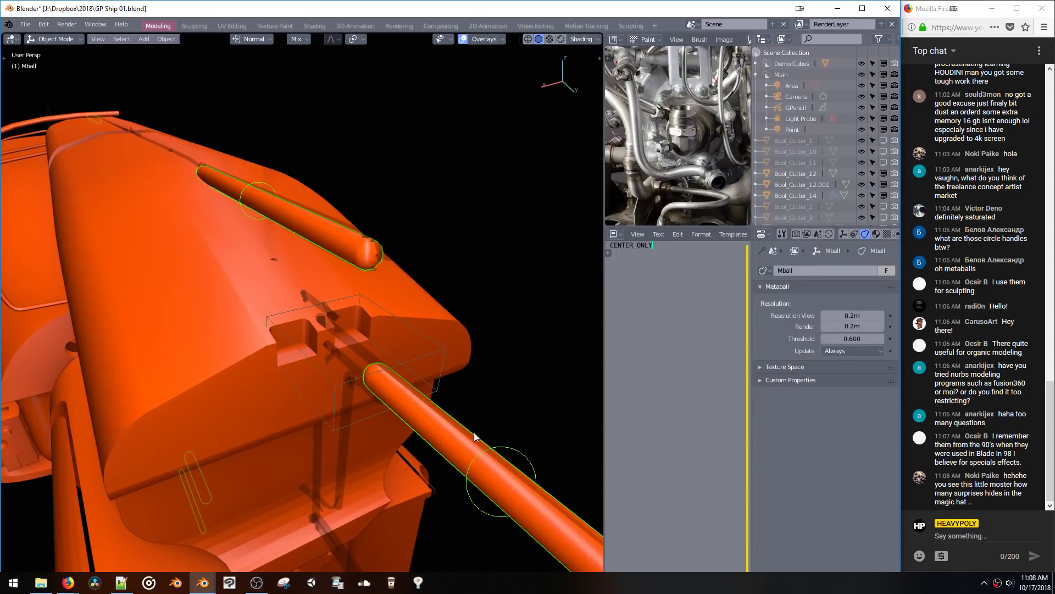
{"action": "left_click", "coordinate": [54, 38]}
{"action": "left_click", "coordinate": [54, 66]}
{"action": "middle_click_drag", "start_coordinate": [220, 193], "coordinate": [437, 380]}
{"action": "scroll", "coordinate": [408, 362], "scroll_direction": "down", "scroll_amount": 3}
{"action": "key", "text": "space"}
{"action": "left_click", "coordinate": [395, 381]}
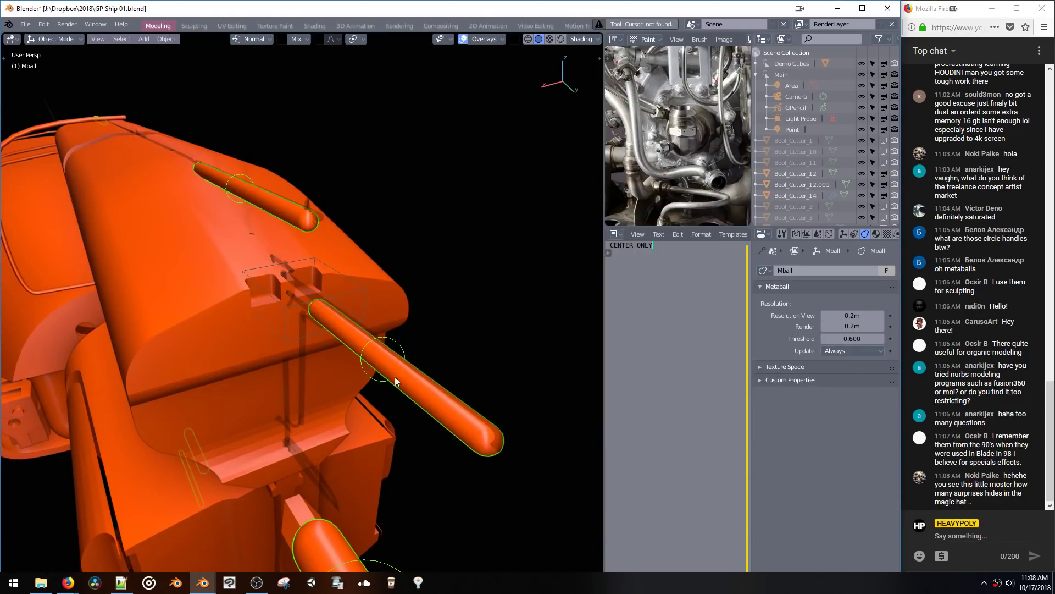
{"action": "left_click", "coordinate": [54, 40]}
{"action": "left_click", "coordinate": [58, 67]}
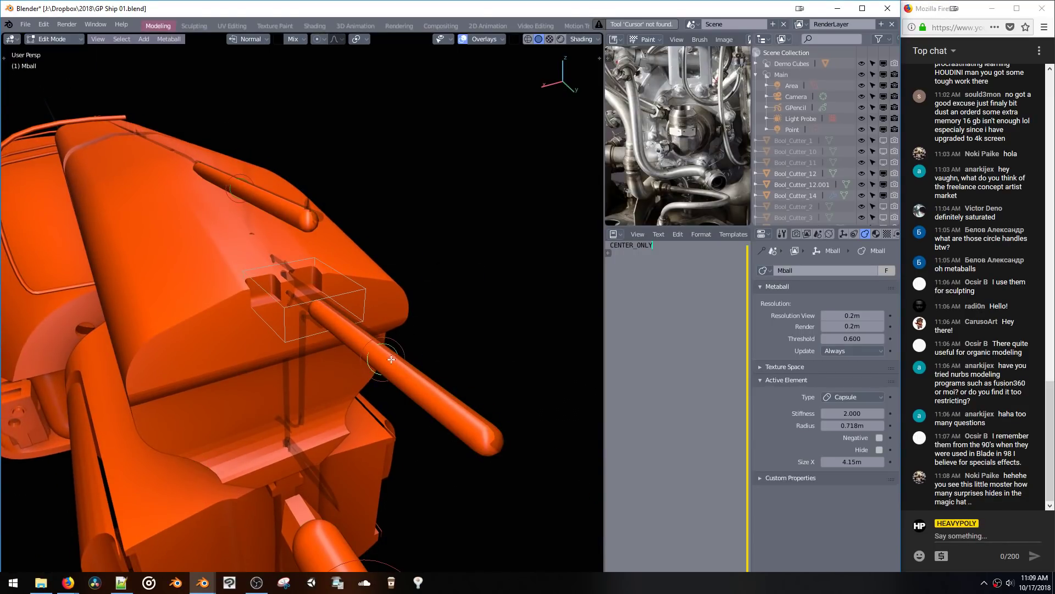
Step: Duplicate the long metaball rod and scale the copy to 0.272 as a short capsule
{"action": "key", "text": "shift+d"}
{"action": "left_click", "coordinate": [324, 370]}
{"action": "middle_click_drag", "start_coordinate": [330, 371], "coordinate": [458, 392]}
{"action": "key", "text": "s"}
{"action": "middle_click_drag", "start_coordinate": [456, 391], "coordinate": [440, 377]}
{"action": "left_click", "coordinate": [422, 359]}
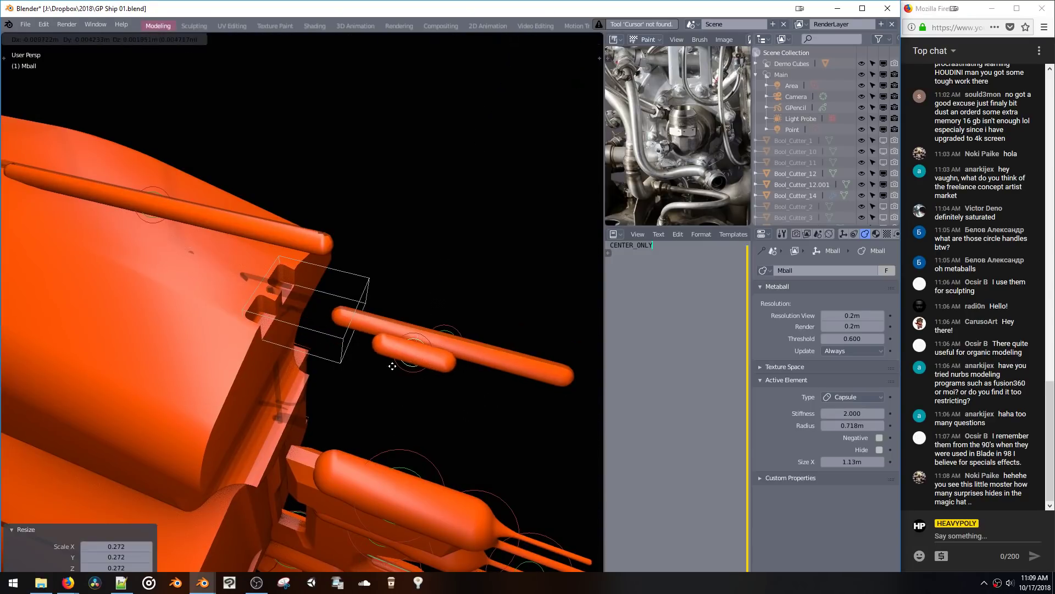
Step: Move the short capsule along Y and Z to align it with one of the hull recesses
{"action": "key", "text": "g"}
{"action": "key", "text": "y"}
{"action": "left_click", "coordinate": [282, 348]}
{"action": "key", "text": "g"}
{"action": "key", "text": "z"}
{"action": "left_click", "coordinate": [283, 352]}
{"action": "middle_click_drag", "start_coordinate": [282, 352], "coordinate": [226, 321]}
{"action": "key", "text": "g"}
{"action": "key", "text": "z"}
{"action": "left_click", "coordinate": [226, 322]}
Step: Thicken the short capsule to stiffness 7.839 and slide it along Y into the recess
{"action": "key", "text": "s"}
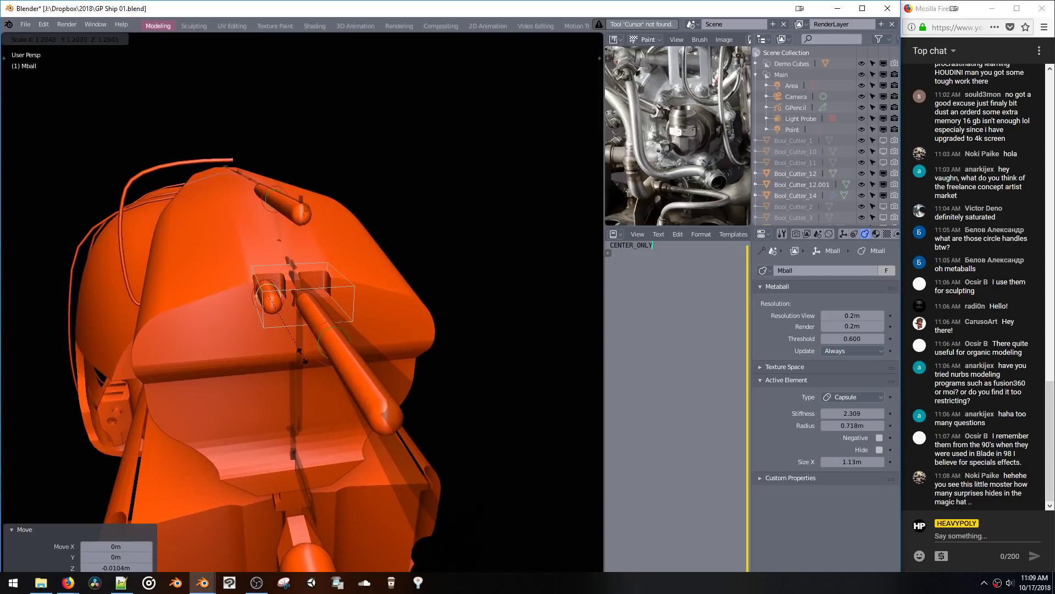
{"action": "left_click", "coordinate": [352, 422]}
{"action": "middle_click_drag", "start_coordinate": [352, 422], "coordinate": [370, 365]}
{"action": "key", "text": "g"}
{"action": "left_click", "coordinate": [275, 362]}
{"action": "key", "text": "g"}
{"action": "key", "text": "y"}
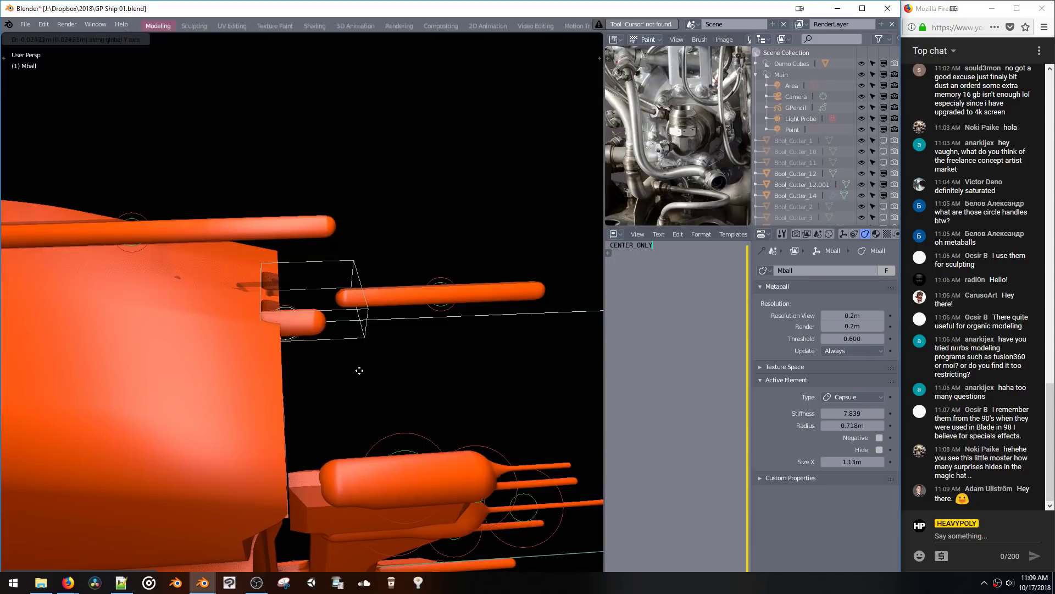
{"action": "left_click", "coordinate": [336, 350]}
Step: Duplicate the capsule rearward along Y, shift the copy inward along X, and save the file
{"action": "key", "text": "shift+d"}
{"action": "key", "text": "y"}
{"action": "left_click", "coordinate": [447, 349]}
{"action": "middle_click_drag", "start_coordinate": [448, 348], "coordinate": [151, 260]}
{"action": "key", "text": "g"}
{"action": "key", "text": "x"}
{"action": "left_click", "coordinate": [391, 362]}
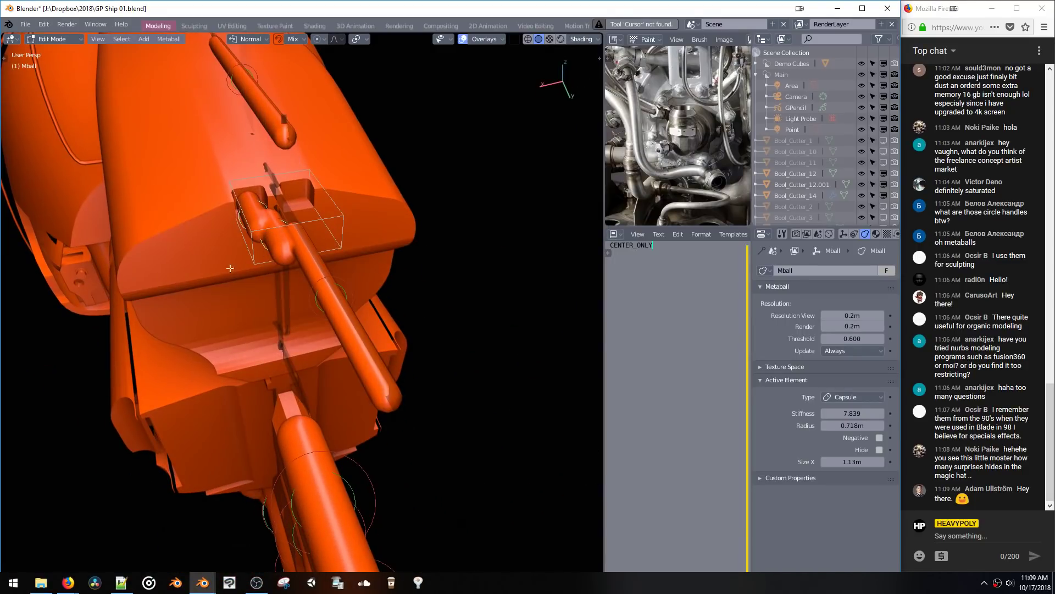
{"action": "key", "text": "ctrl+s"}
Step: Try to mirror the metaball capsules across X with the Symmetry command
{"action": "left_click", "coordinate": [232, 250]}
{"action": "middle_click_drag", "start_coordinate": [232, 250], "coordinate": [222, 262]}
{"action": "key", "text": "alt+x"}
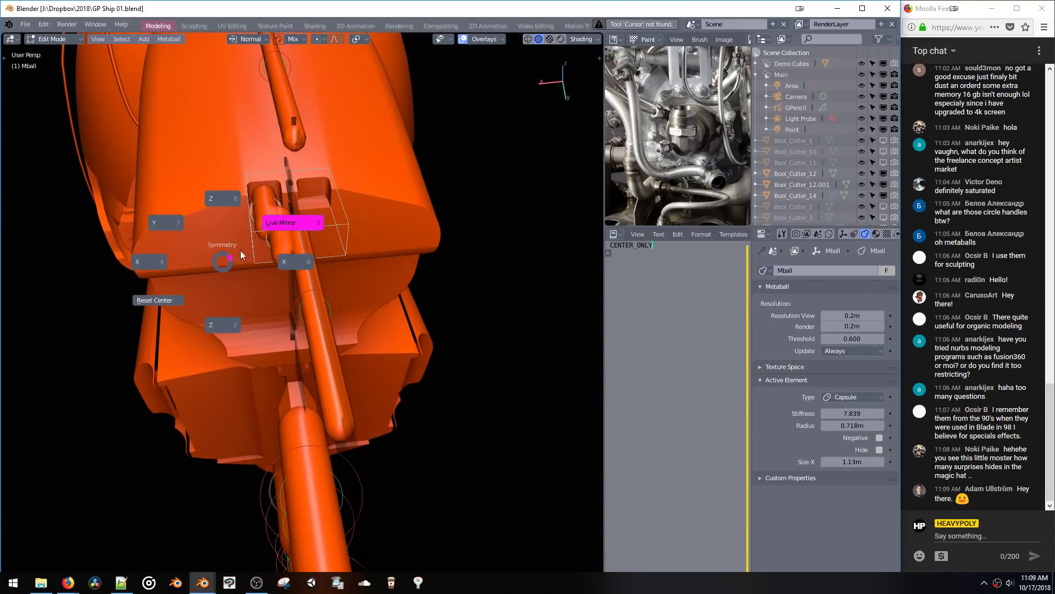
{"action": "left_click", "coordinate": [281, 262]}
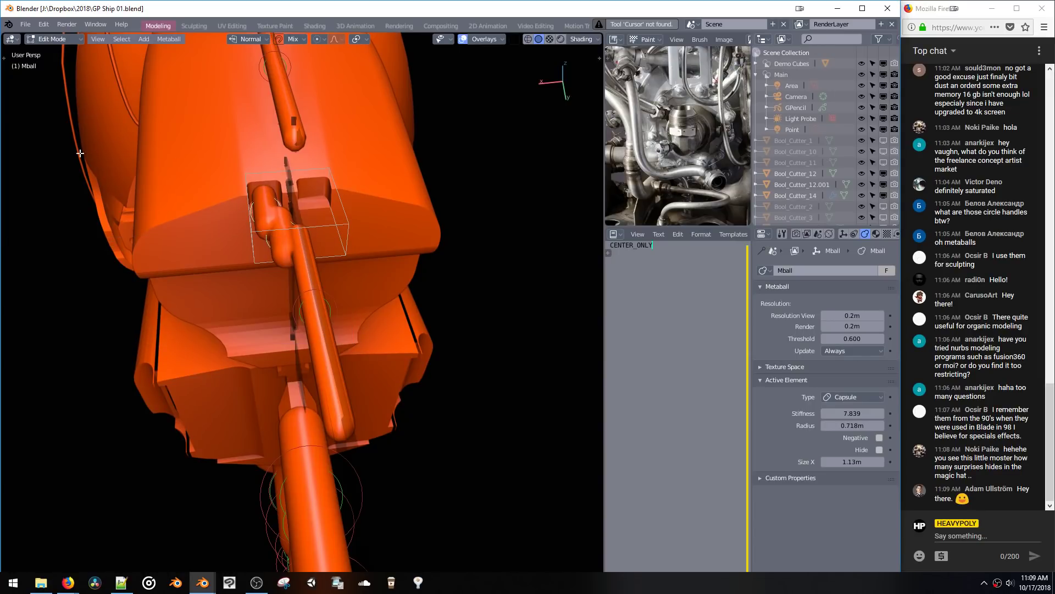
Step: Search the commands for symmetry and check the metaball's object and constraint properties for a mirror option
{"action": "key", "text": "F3"}
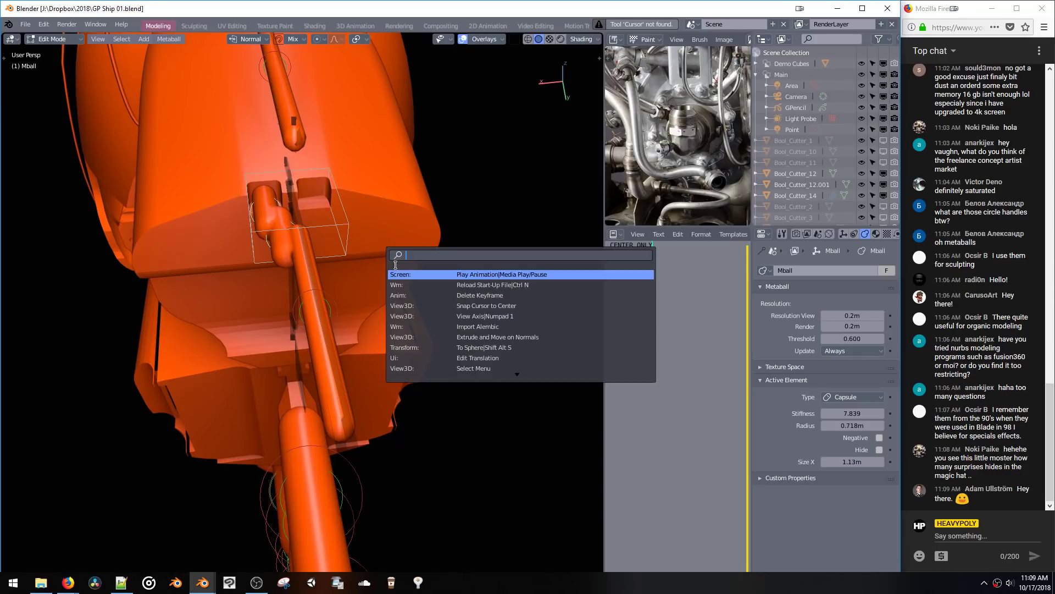
{"action": "type", "text": "symmet"}
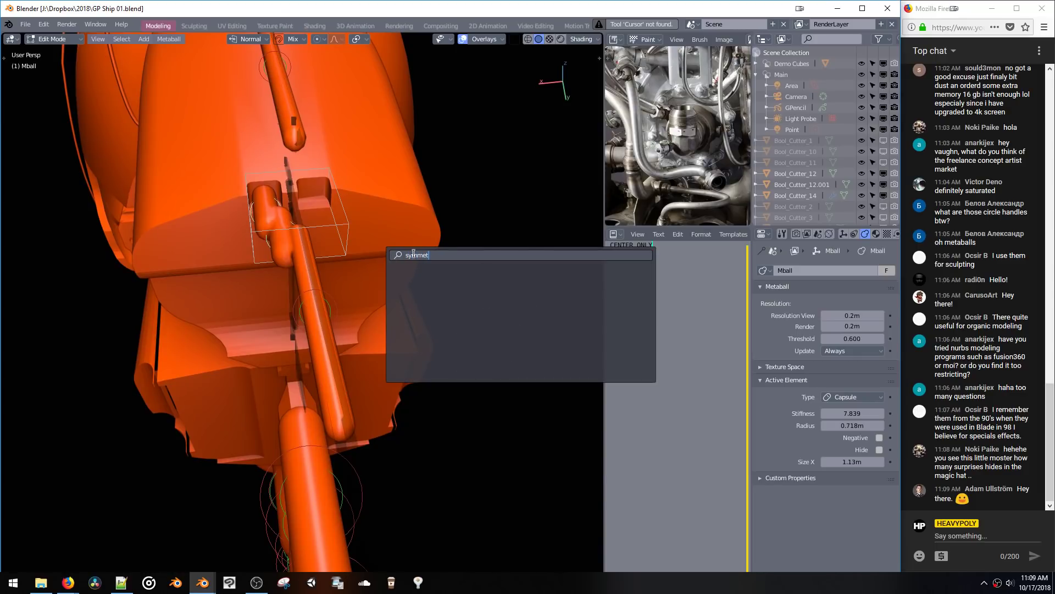
{"action": "key", "text": "BackSpace"}
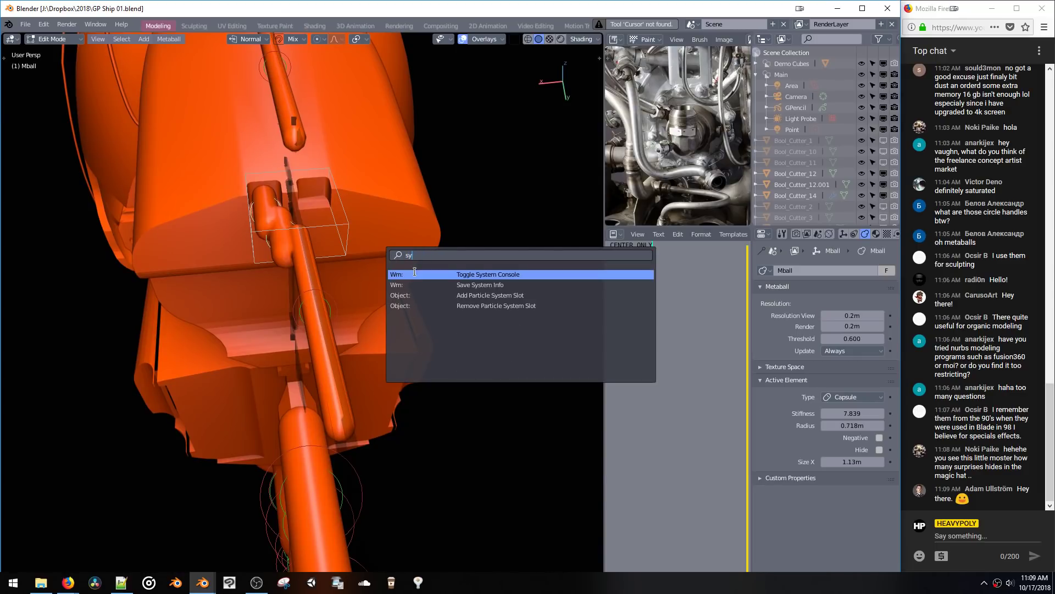
{"action": "key", "text": "BackSpace"}
{"action": "key", "text": "BackSpace"}
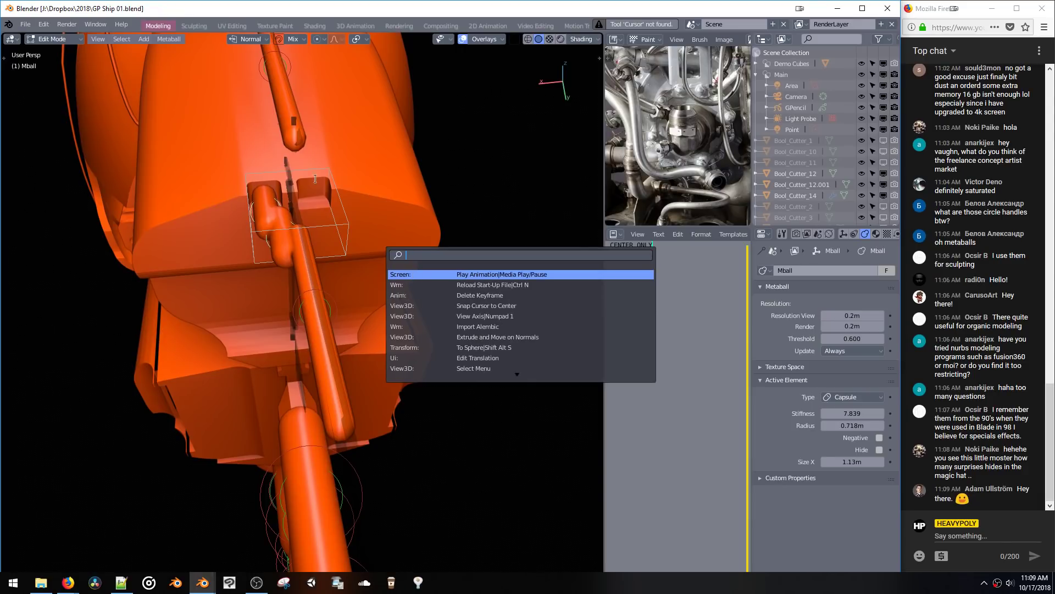
{"action": "key", "text": "Escape"}
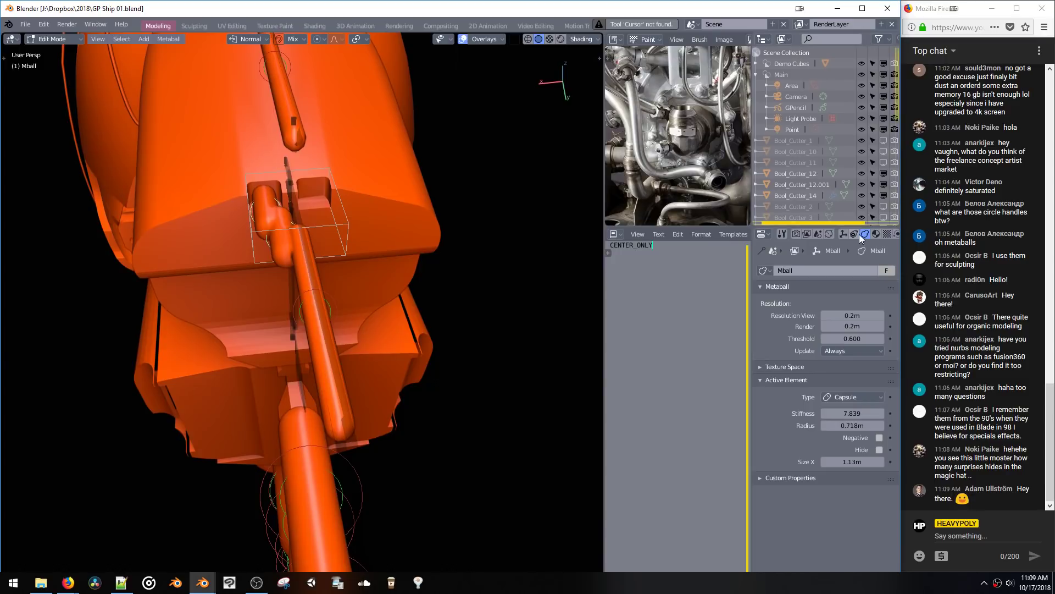
{"action": "left_click", "coordinate": [845, 234]}
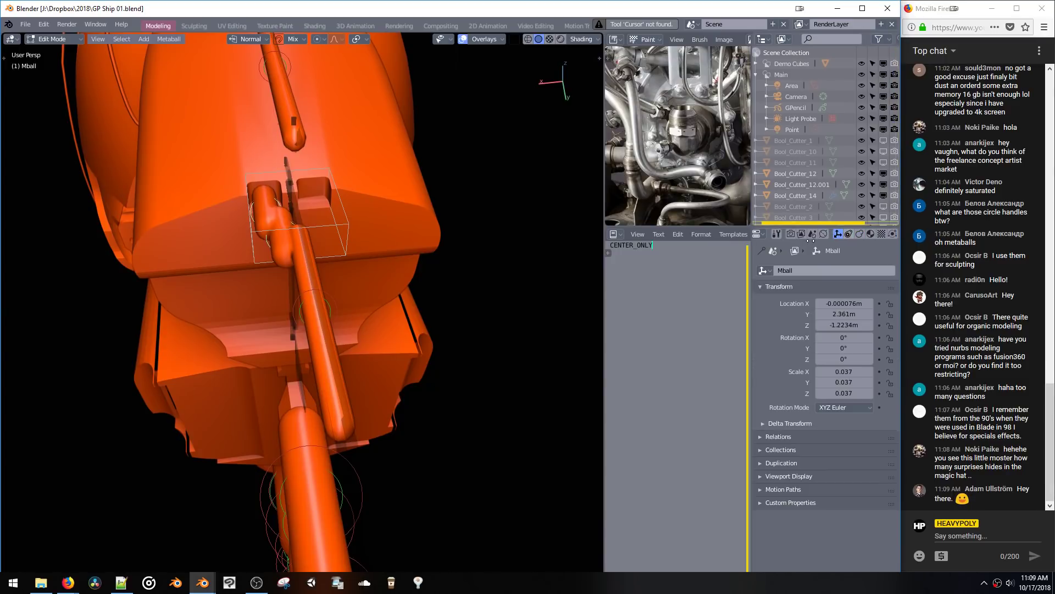
{"action": "middle_click_drag", "start_coordinate": [811, 240], "coordinate": [849, 226]}
{"action": "left_click", "coordinate": [852, 235]}
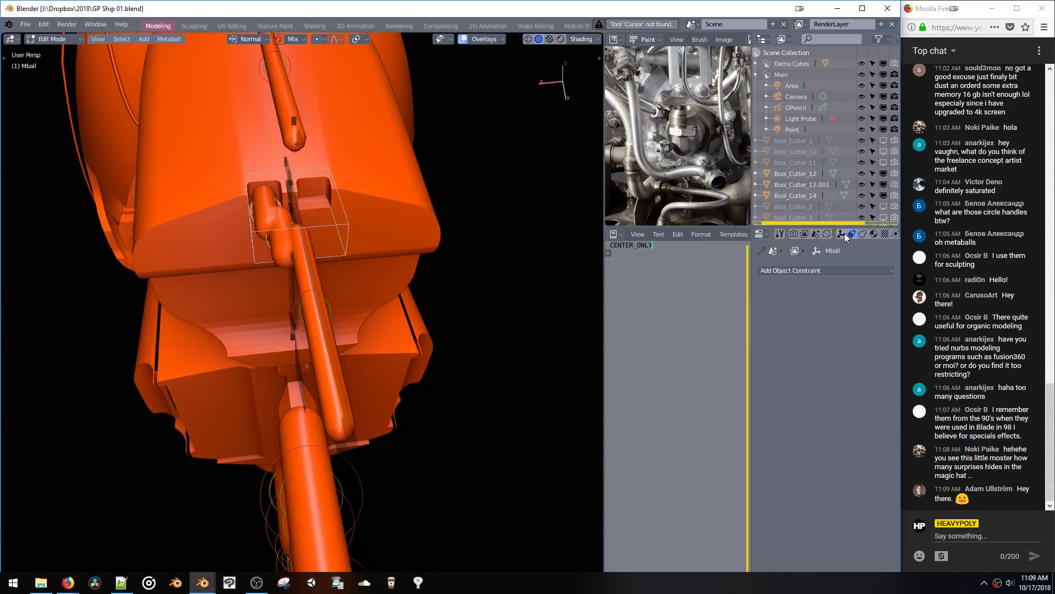
Step: Copy the outer capsule across the centre line to the opposite side along the normal Y axis
{"action": "middle_click_drag", "start_coordinate": [436, 261], "coordinate": [276, 228]}
{"action": "scroll", "coordinate": [275, 238], "scroll_direction": "up", "scroll_amount": 4}
{"action": "key", "text": "g"}
{"action": "key", "text": "y"}
{"action": "key", "text": "y"}
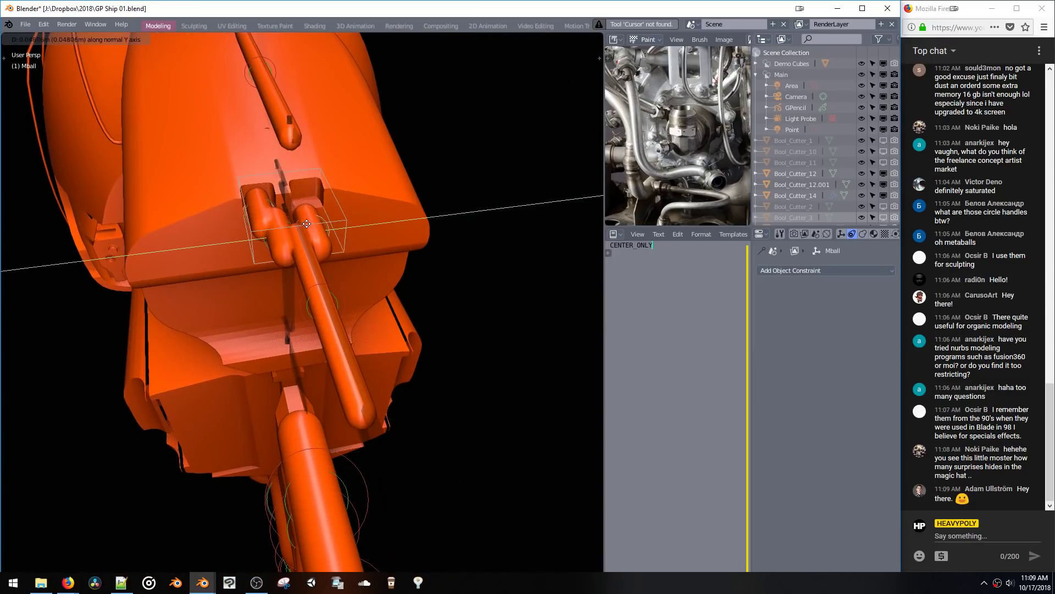
{"action": "left_click", "coordinate": [302, 225]}
Step: Duplicate the capsule inside the recess across to the opposite recess and align the copy along X
{"action": "key", "text": "shift+d"}
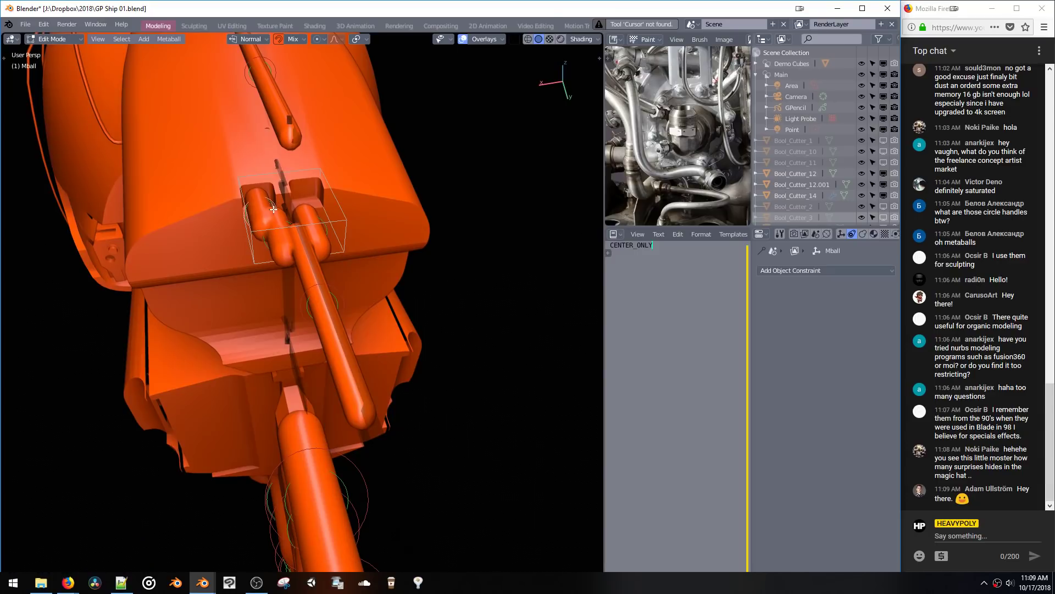
{"action": "key", "text": "y"}
{"action": "key", "text": "y"}
{"action": "left_click", "coordinate": [302, 206]}
{"action": "middle_click_drag", "start_coordinate": [300, 208], "coordinate": [328, 233]}
{"action": "key", "text": "g"}
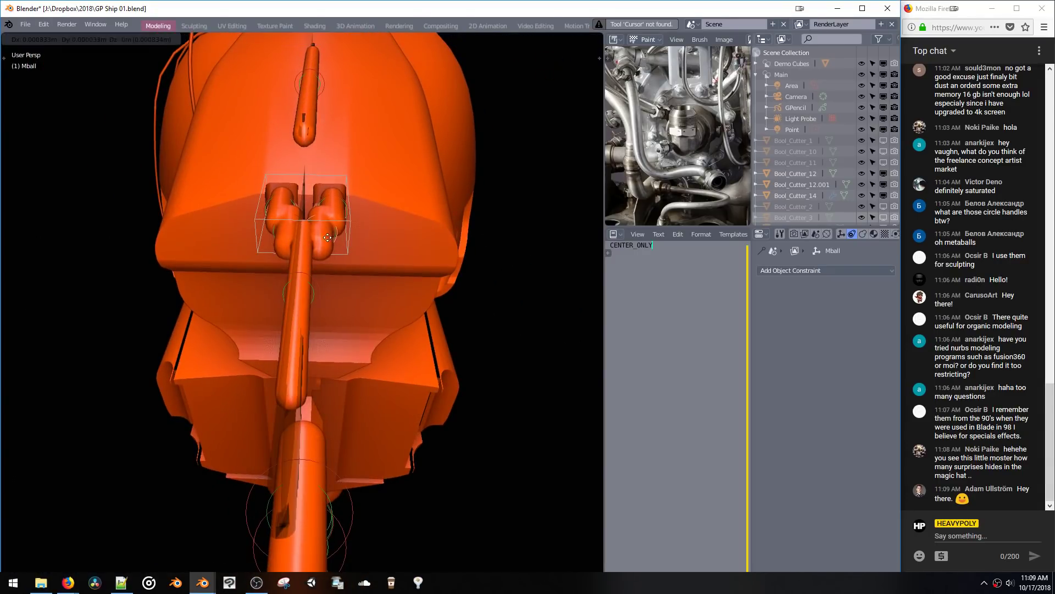
{"action": "key", "text": "x"}
{"action": "left_click", "coordinate": [344, 238]}
Step: Duplicate a short capsule toward the centre and rotate the copy 90 degrees as a crossbar
{"action": "middle_click_drag", "start_coordinate": [344, 238], "coordinate": [299, 257]}
{"action": "key", "text": "x"}
{"action": "left_click", "coordinate": [265, 233]}
{"action": "type", "text": "r90"}
{"action": "key", "text": "Return"}
Step: Centre the crossbar between the two capsule arms along X and Y and scale it down slightly
{"action": "key", "text": "g"}
{"action": "key", "text": "x"}
{"action": "left_click", "coordinate": [283, 264]}
{"action": "key", "text": "g"}
{"action": "key", "text": "x"}
{"action": "left_click", "coordinate": [284, 265]}
{"action": "key", "text": "g"}
{"action": "key", "text": "y"}
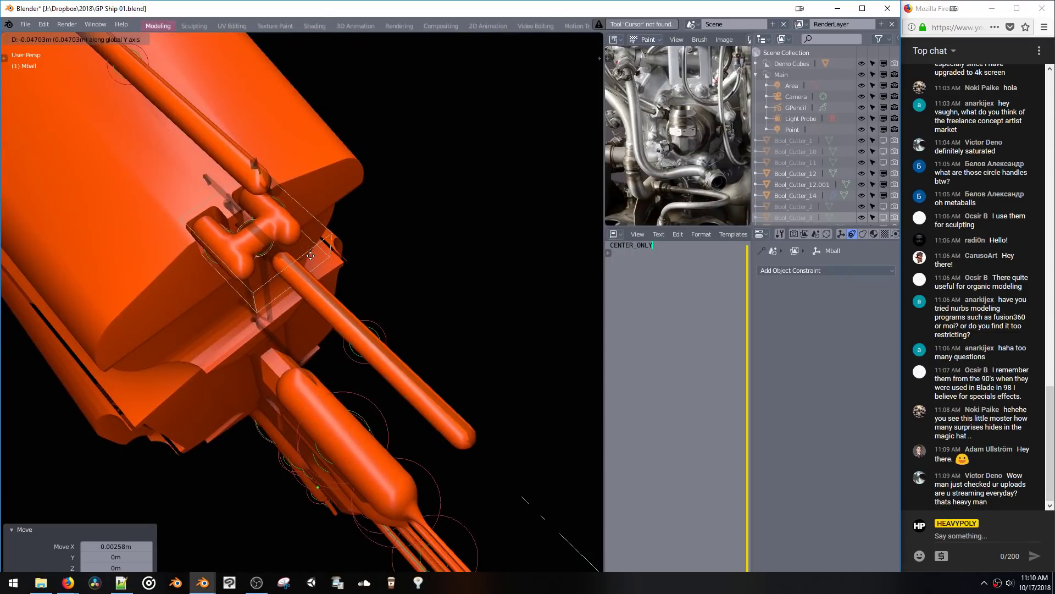
{"action": "left_click", "coordinate": [297, 254]}
{"action": "key", "text": "s"}
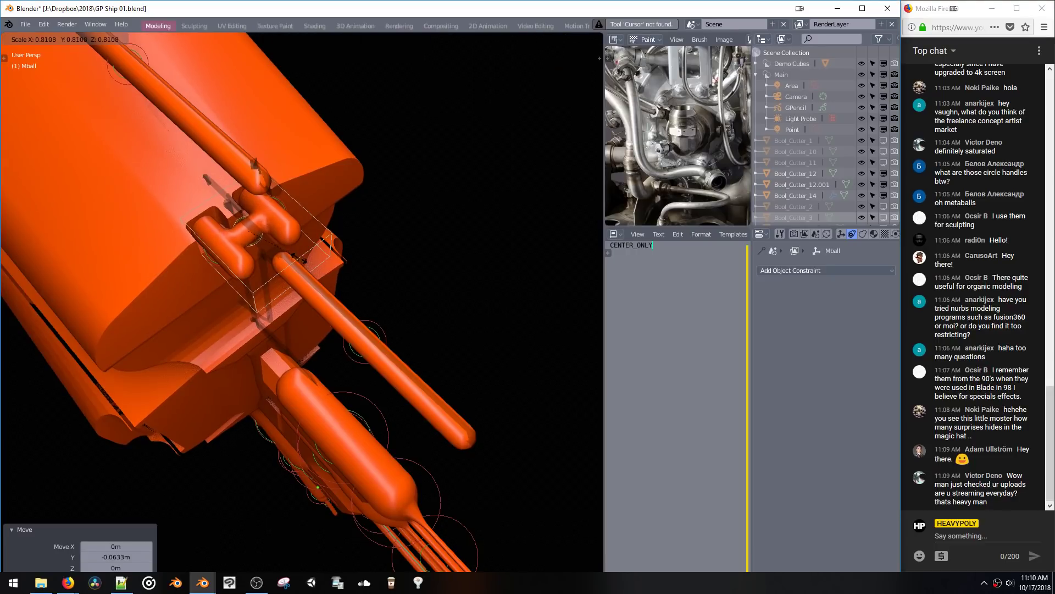
{"action": "left_click", "coordinate": [301, 261]}
Step: Move the long rod 0.0324 m along X, scale it down to thin it, and slide it along Y into the capsule joint
{"action": "left_click", "coordinate": [374, 339]}
{"action": "key", "text": "g"}
{"action": "key", "text": "x"}
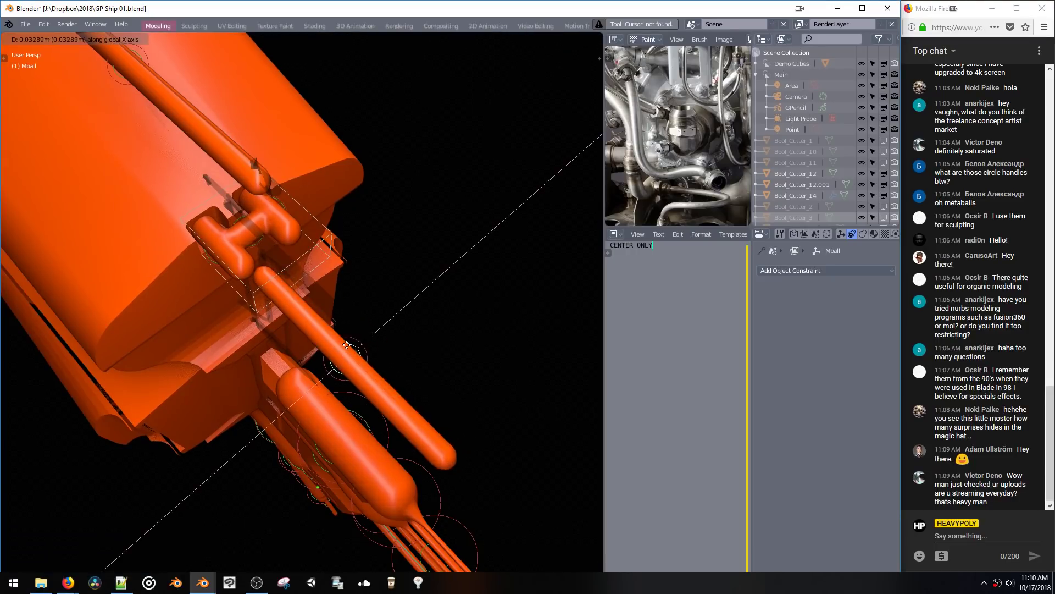
{"action": "left_click", "coordinate": [344, 345]}
{"action": "key", "text": "s"}
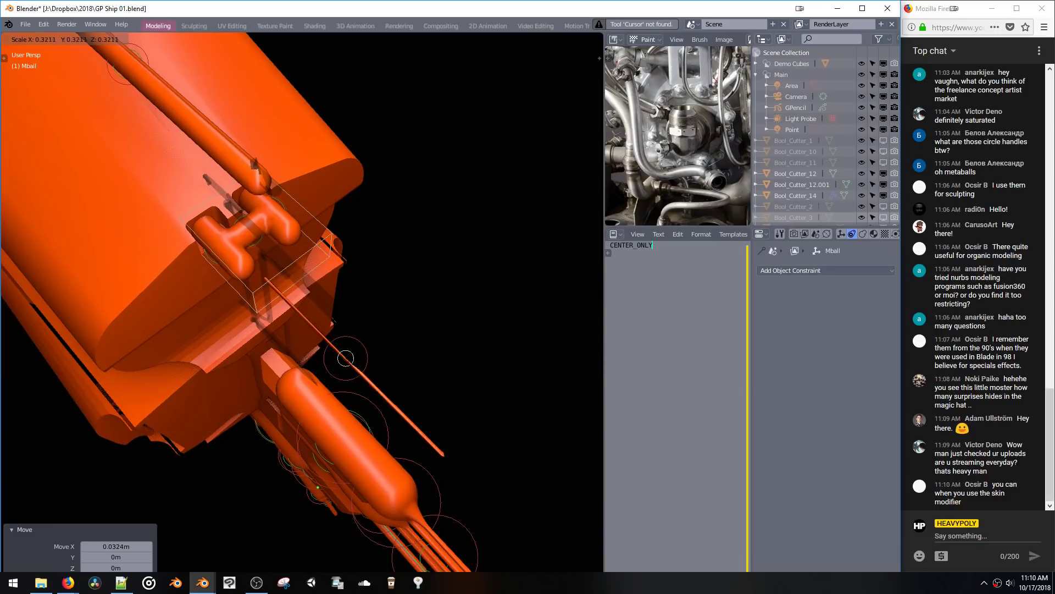
{"action": "left_click", "coordinate": [367, 384]}
{"action": "key", "text": "g"}
{"action": "key", "text": "y"}
{"action": "left_click", "coordinate": [355, 376]}
Step: Duplicate the thin rod along Y and slide the copy -0.0323 m along Y
{"action": "middle_click_drag", "start_coordinate": [354, 376], "coordinate": [328, 299]}
{"action": "key", "text": "shift+d"}
{"action": "key", "text": "y"}
{"action": "left_click", "coordinate": [349, 295]}
{"action": "middle_click_drag", "start_coordinate": [315, 311], "coordinate": [349, 283]}
{"action": "key", "text": "g"}
{"action": "key", "text": "y"}
{"action": "left_click", "coordinate": [355, 292]}
Step: Duplicate the rod -0.0265 m along Y, lower the copy along Z, and shift it -0.0628 m along X
{"action": "key", "text": "shift+d"}
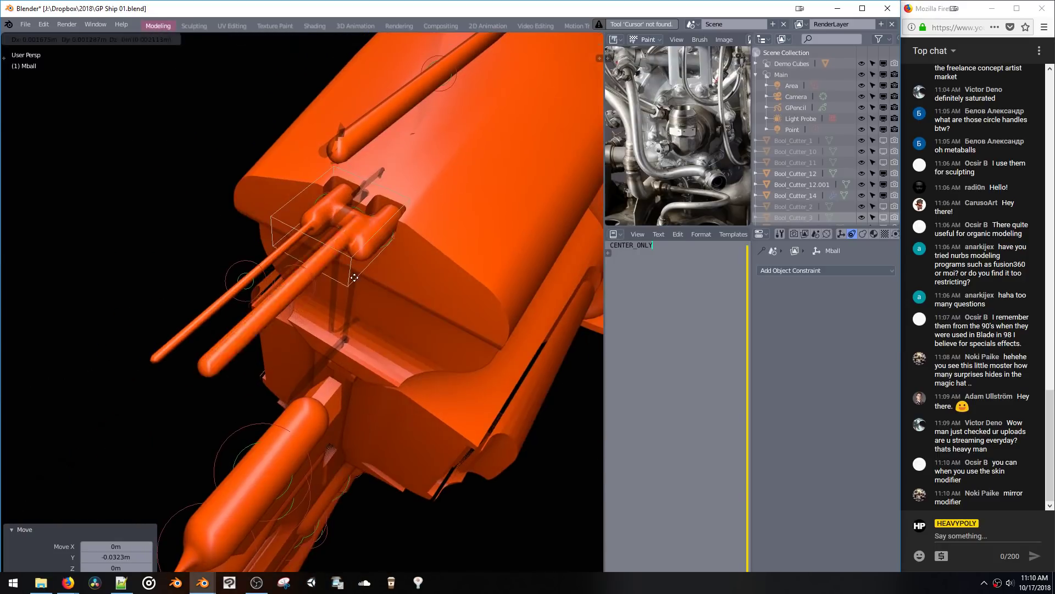
{"action": "key", "text": "y"}
{"action": "left_click", "coordinate": [346, 278]}
{"action": "key", "text": "g"}
{"action": "key", "text": "z"}
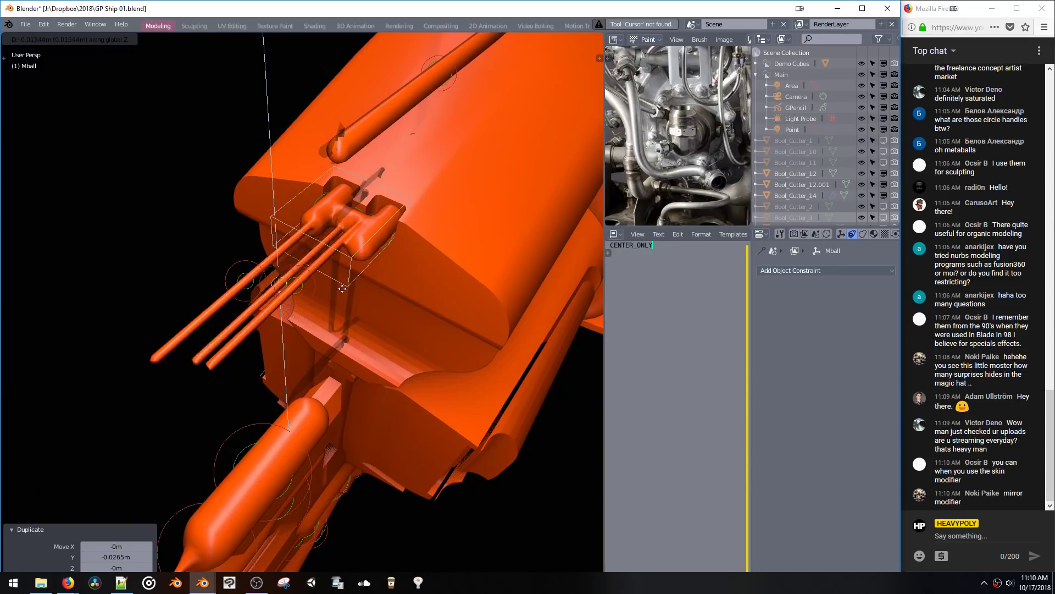
{"action": "left_click", "coordinate": [347, 281]}
{"action": "key", "text": "g"}
{"action": "middle_click_drag", "start_coordinate": [347, 282], "coordinate": [368, 338]}
{"action": "key", "text": "x"}
{"action": "left_click", "coordinate": [370, 272]}
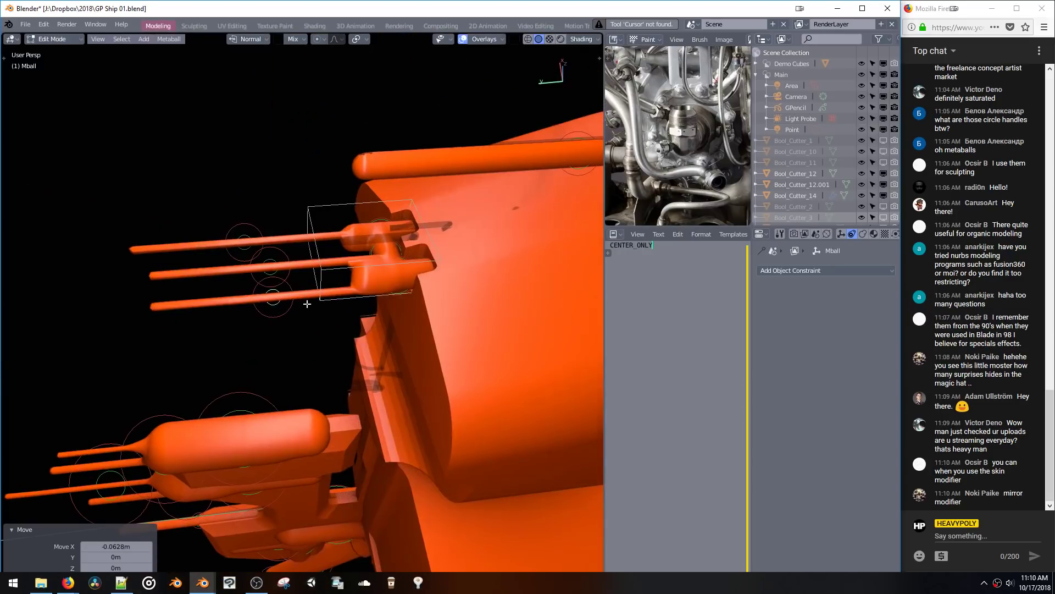
Step: Scale down the lowest rod and set the metaball's view resolution to 0.1 m
{"action": "key", "text": "s"}
{"action": "key", "text": "Escape"}
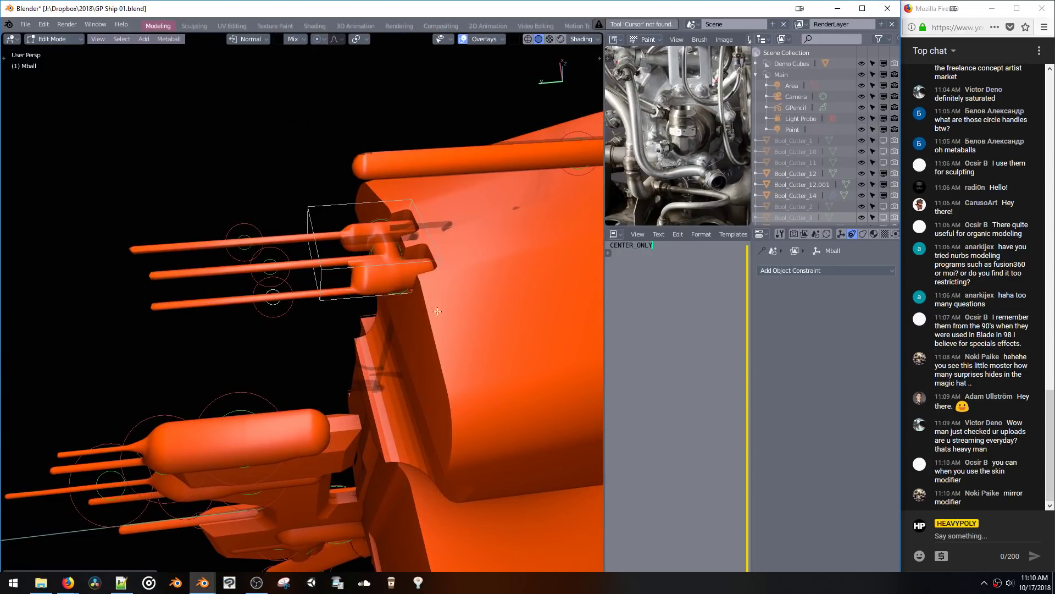
{"action": "key", "text": "s"}
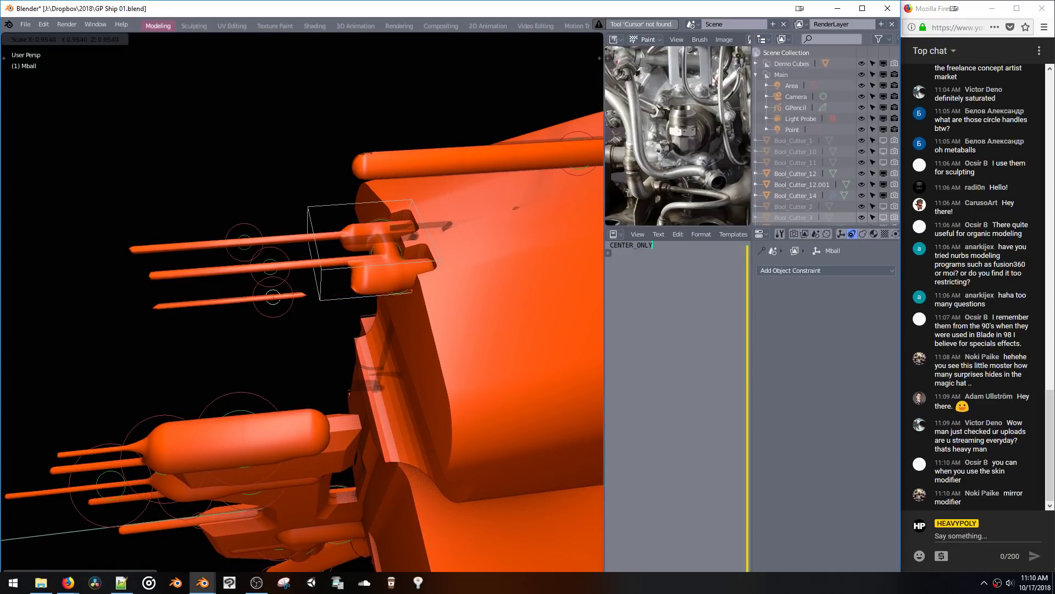
{"action": "left_click", "coordinate": [311, 328]}
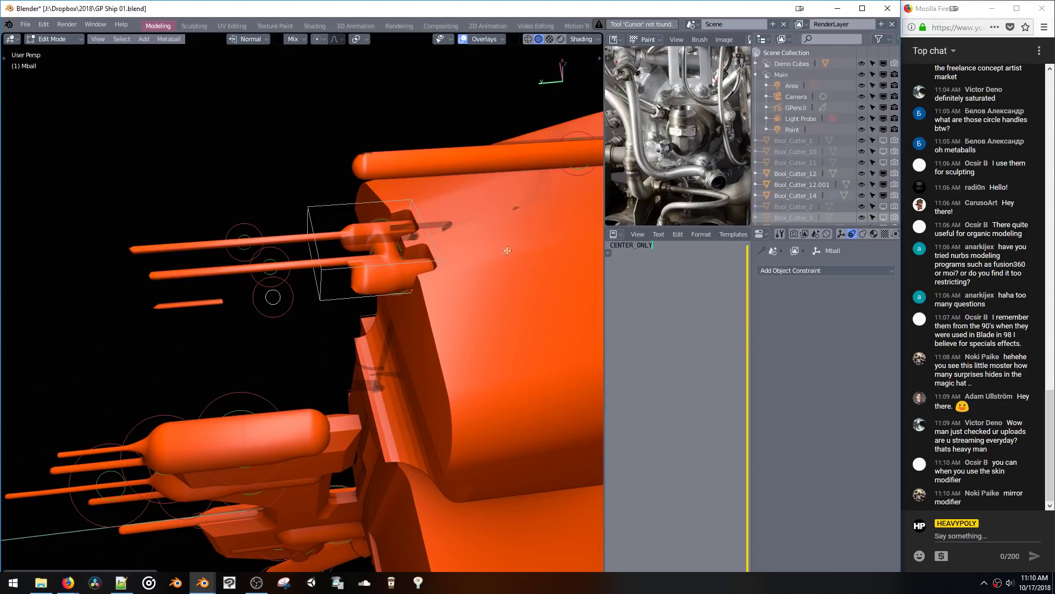
{"action": "left_click", "coordinate": [863, 234]}
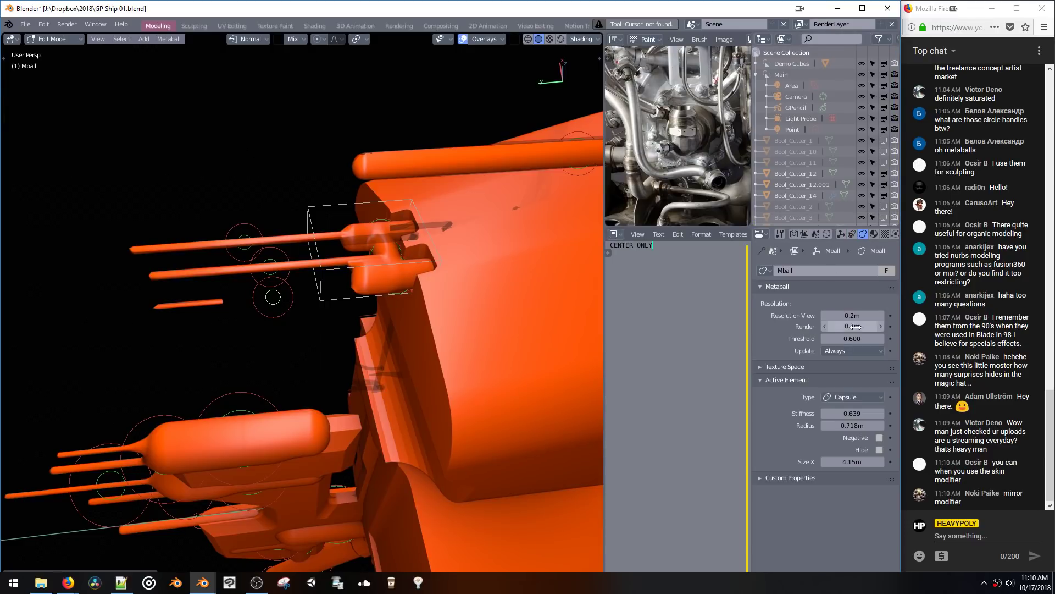
{"action": "left_click_drag", "start_coordinate": [850, 316], "coordinate": [851, 317]}
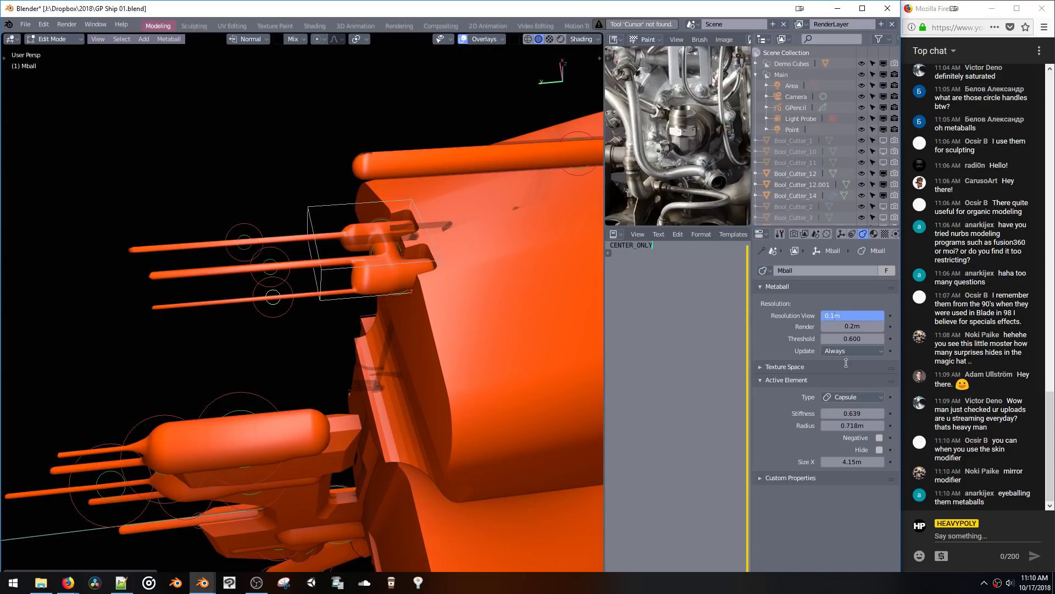
{"action": "key", "text": "Return"}
Step: Adjust the lowest rod's thickness until its stiffness is about 0.613
{"action": "middle_click_drag", "start_coordinate": [478, 276], "coordinate": [352, 285]}
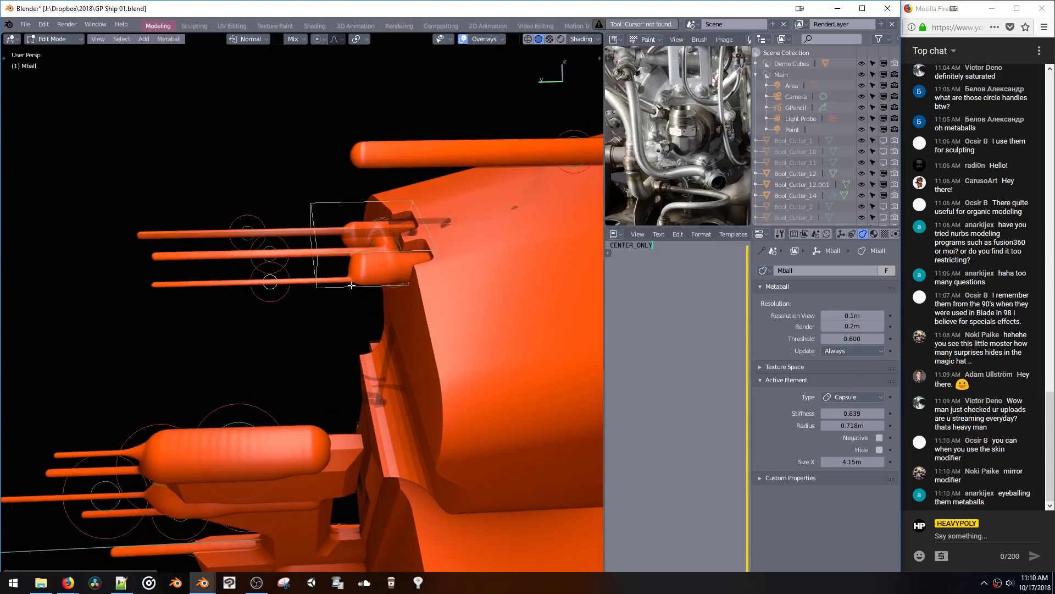
{"action": "key", "text": "alt+s"}
{"action": "left_click", "coordinate": [301, 345]}
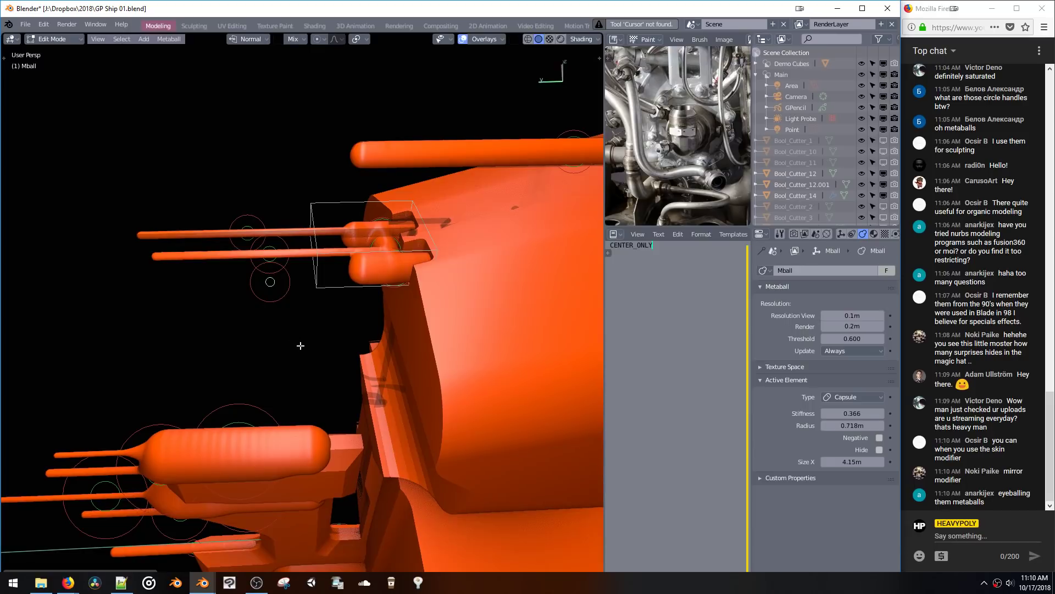
{"action": "key", "text": "alt+s"}
{"action": "left_click", "coordinate": [300, 341]}
{"action": "key", "text": "alt+s"}
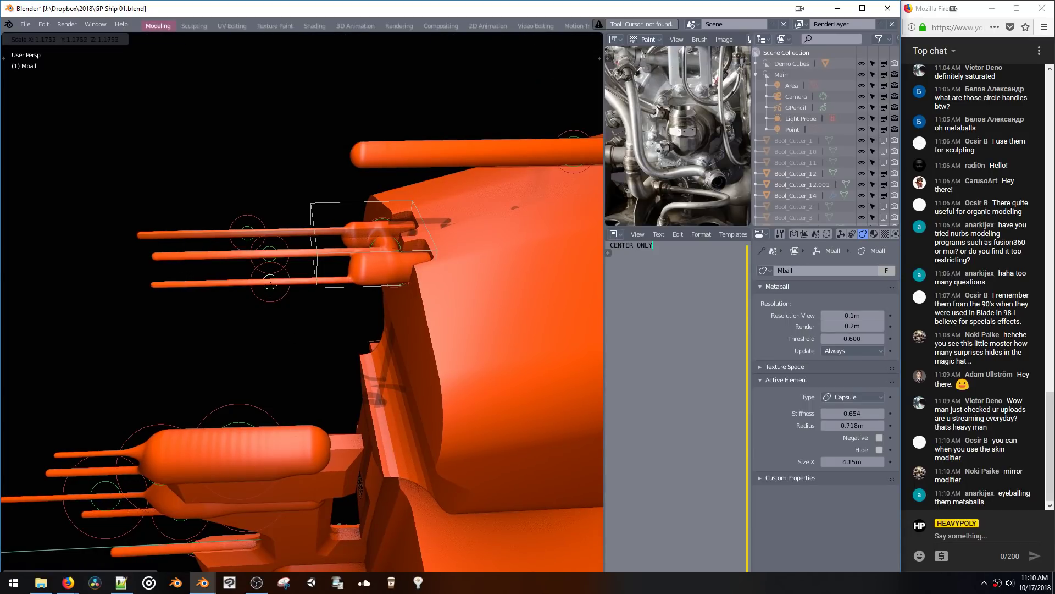
{"action": "left_click", "coordinate": [309, 355]}
{"action": "mouse_move", "coordinate": [309, 351]}
{"action": "middle_mouse_down"}
{"action": "mouse_move", "coordinate": [369, 269]}
{"action": "mouse_move", "coordinate": [422, 283]}
{"action": "mouse_move", "coordinate": [405, 351]}
{"action": "mouse_move", "coordinate": [308, 364]}
{"action": "middle_mouse_up"}
{"action": "key", "text": "alt+s"}
{"action": "left_click", "coordinate": [317, 338]}
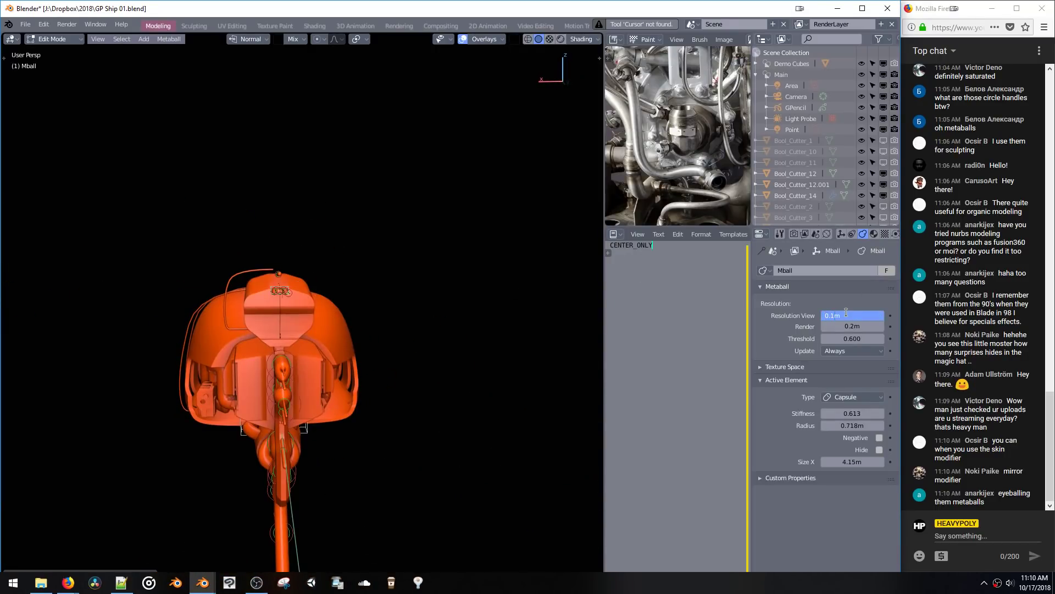
Step: Set the metaball's view resolution to 0.2 m and scale the lowest rod up to a stiffness of about 0.657
{"action": "middle_click_drag", "start_coordinate": [468, 298], "coordinate": [387, 380]}
{"action": "key", "text": "KP_Decimal"}
{"action": "key", "text": "s"}
{"action": "left_click", "coordinate": [378, 376]}
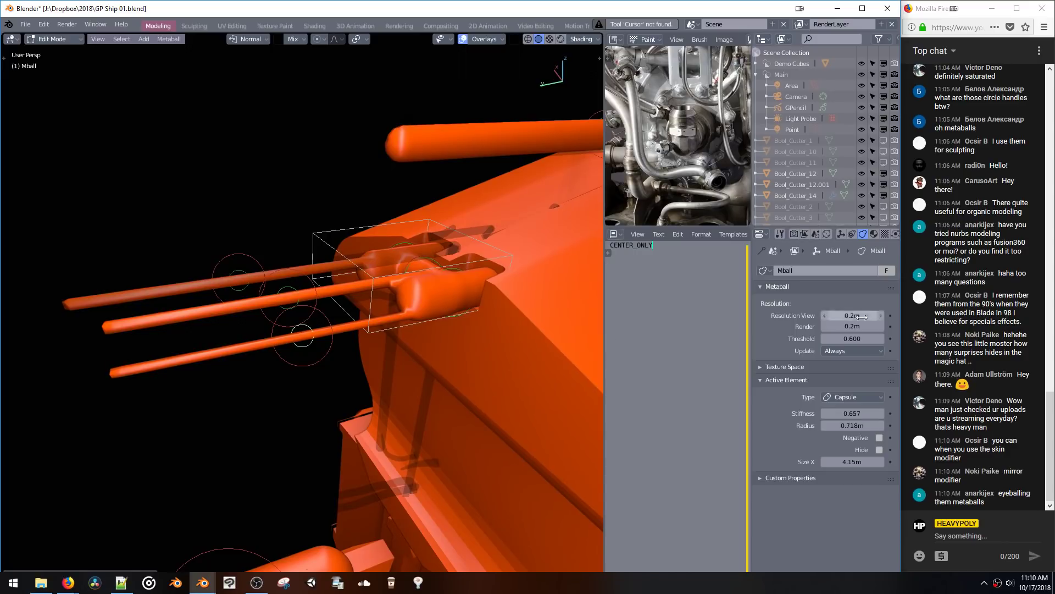
Step: Try the Fast metaball update mode while moving the lowest rod, and switch the update mode to Half
{"action": "left_click", "coordinate": [846, 350]}
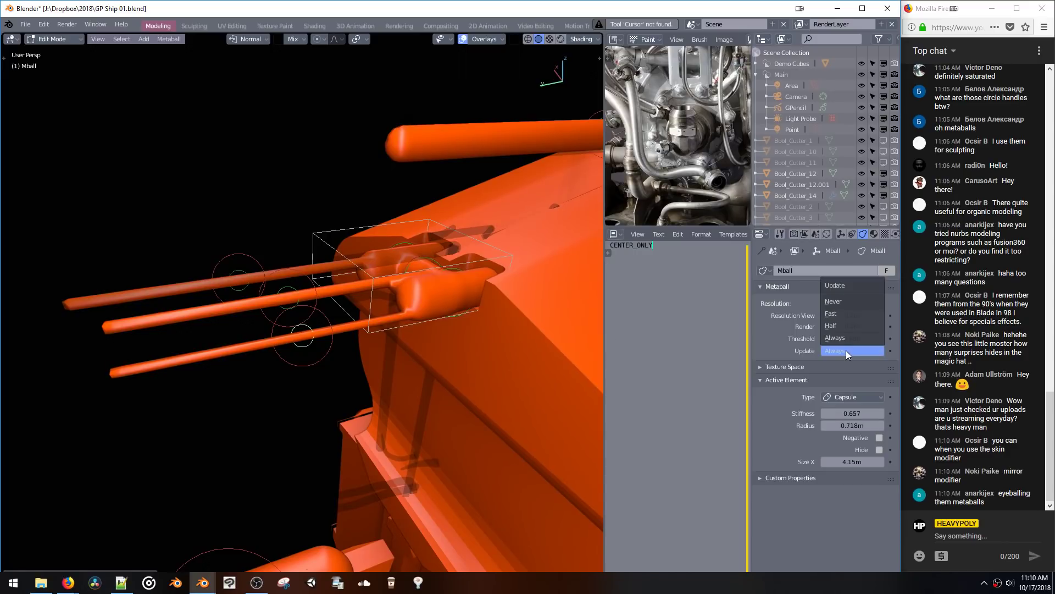
{"action": "left_click", "coordinate": [839, 313]}
{"action": "key", "text": "g"}
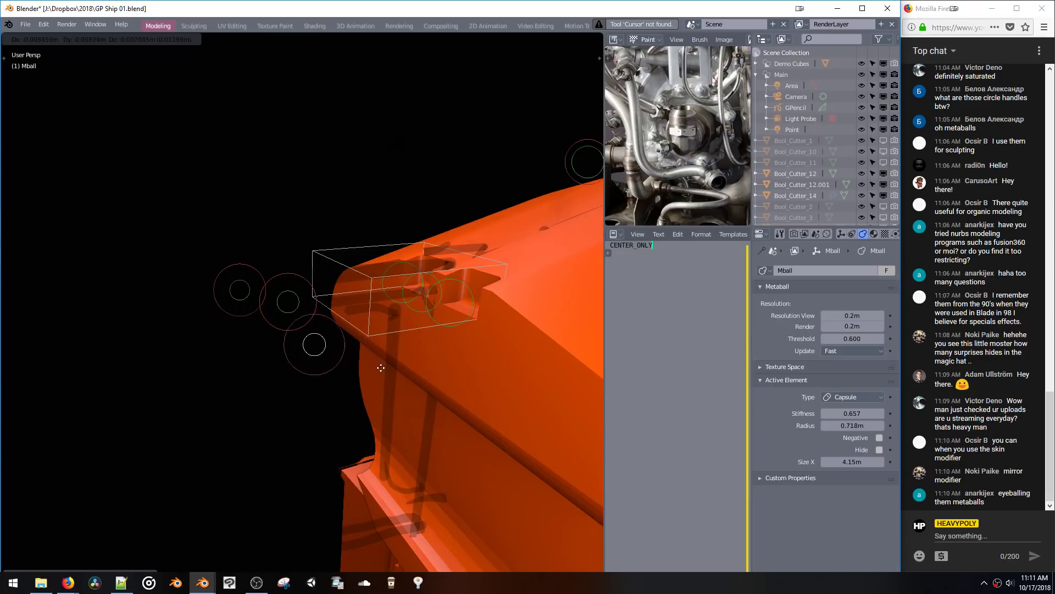
{"action": "left_click", "coordinate": [369, 358]}
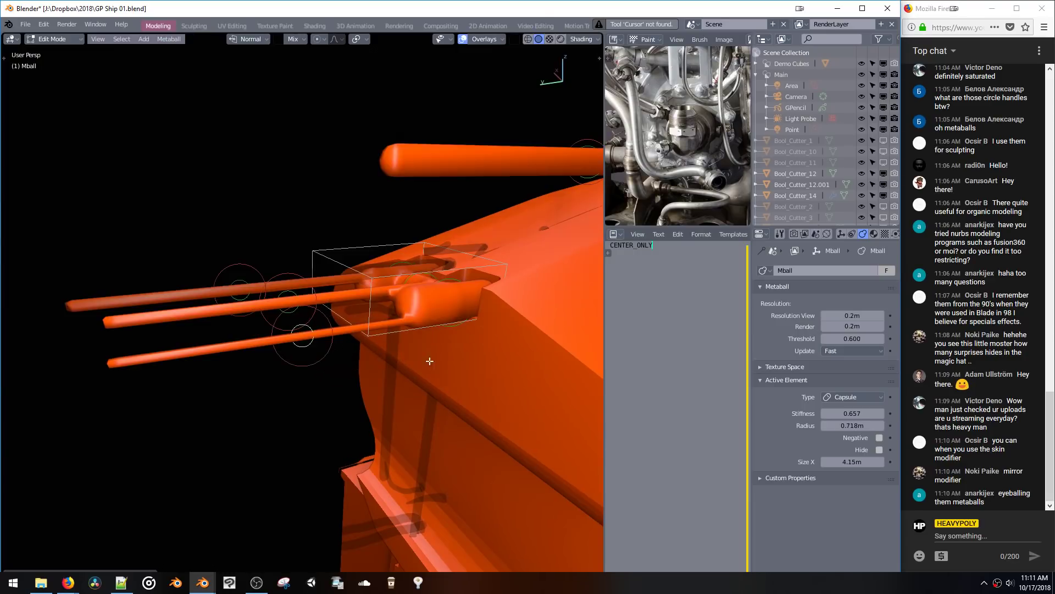
{"action": "left_click", "coordinate": [873, 352]}
{"action": "left_click", "coordinate": [855, 325]}
Step: Reposition the lowest rod freely and slide it -0.0262 m along Y
{"action": "middle_click_drag", "start_coordinate": [378, 409], "coordinate": [406, 388]}
{"action": "key", "text": "g"}
{"action": "left_click", "coordinate": [394, 407]}
{"action": "key", "text": "g"}
{"action": "key", "text": "y"}
{"action": "left_click", "coordinate": [356, 385]}
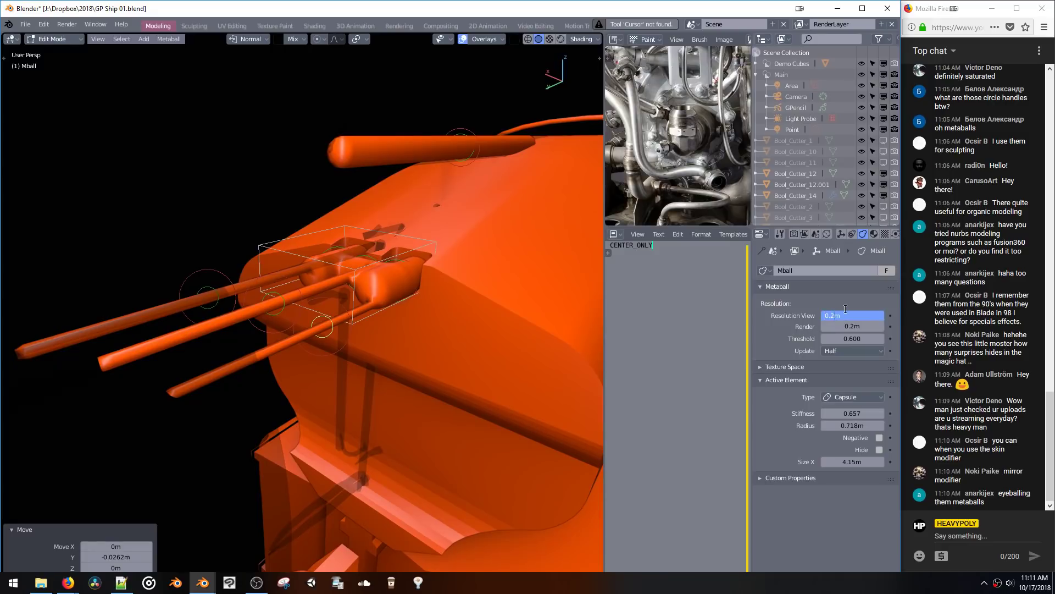
Step: Set the metaball's view resolution to 0.1 m and move the lowest rod into line with its capsule
{"action": "middle_click_drag", "start_coordinate": [264, 363], "coordinate": [313, 367]}
{"action": "key", "text": "g"}
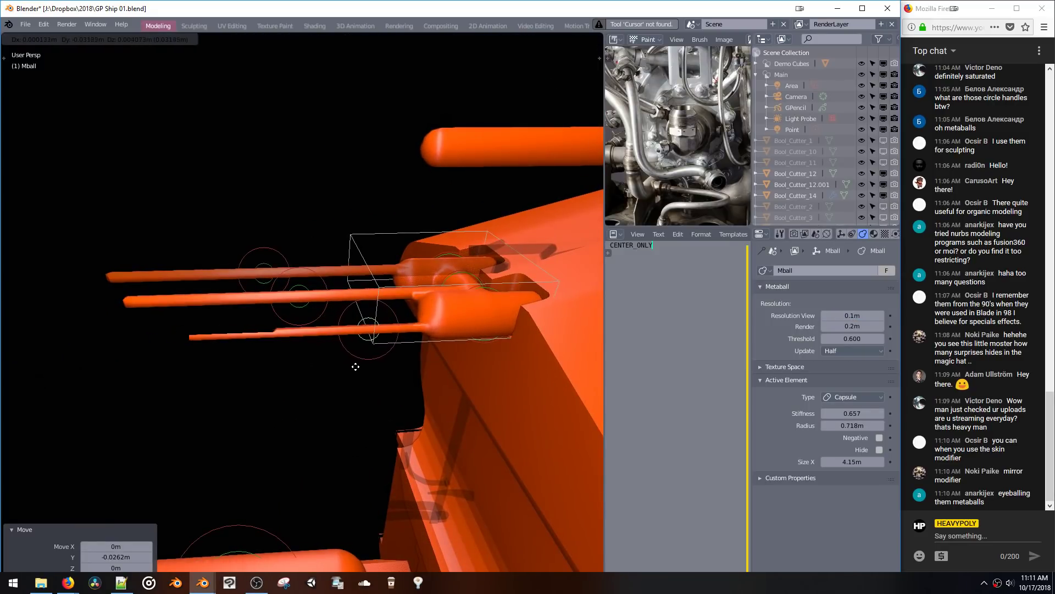
{"action": "left_click", "coordinate": [358, 368]}
{"action": "middle_click_drag", "start_coordinate": [341, 351], "coordinate": [392, 336]}
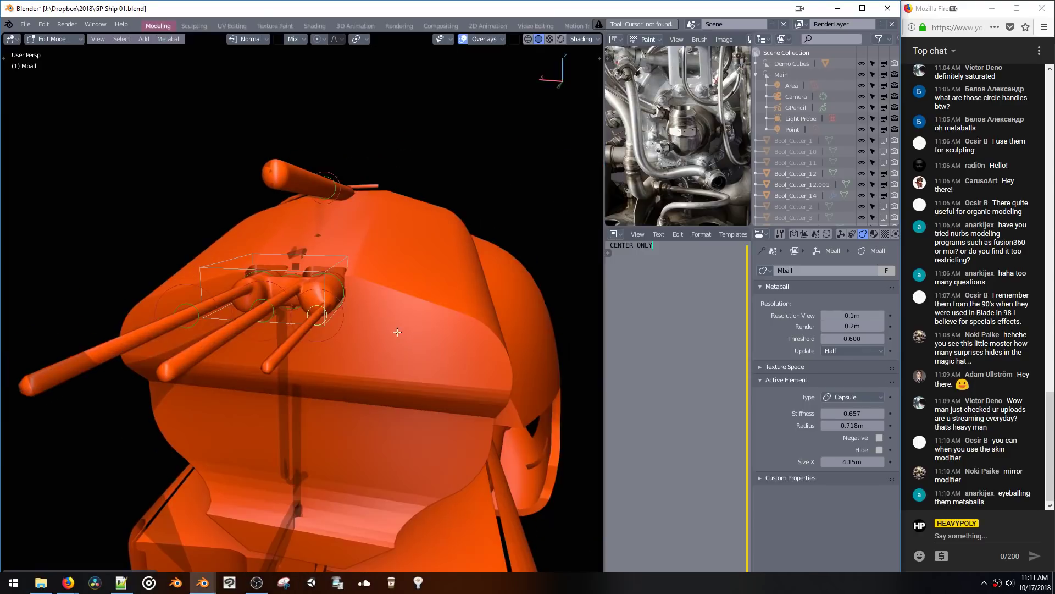
{"action": "key", "text": "g"}
{"action": "left_click", "coordinate": [364, 341]}
Step: Duplicate a rod -0.0408 m along Z, scale the copy up to thicken it, and reposition it beneath the others
{"action": "middle_click_drag", "start_coordinate": [297, 356], "coordinate": [221, 343]}
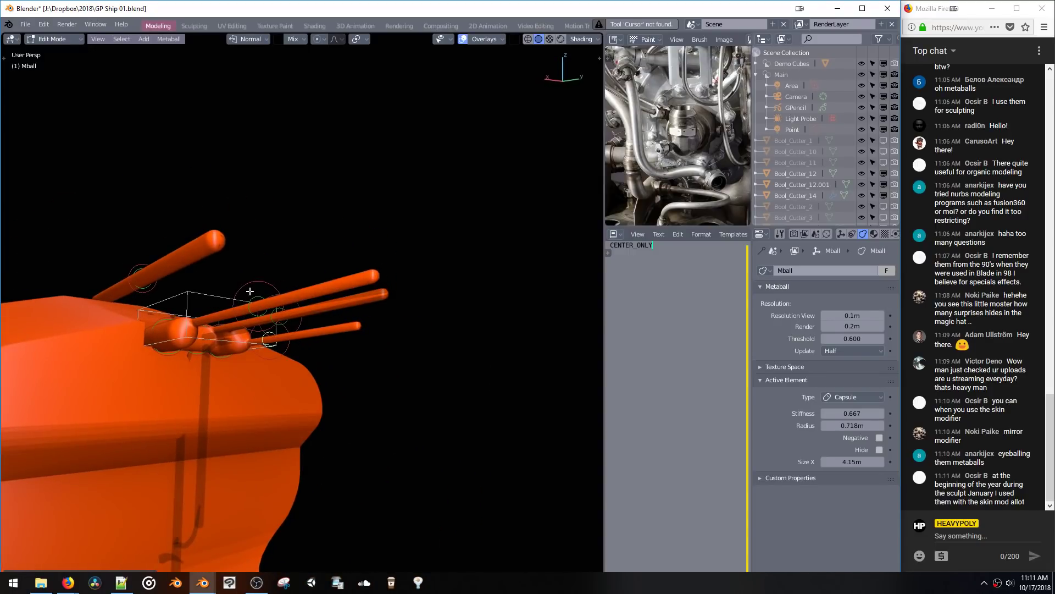
{"action": "left_click_drag", "start_coordinate": [250, 290], "coordinate": [257, 306]}
{"action": "key", "text": "g"}
{"action": "key", "text": "z"}
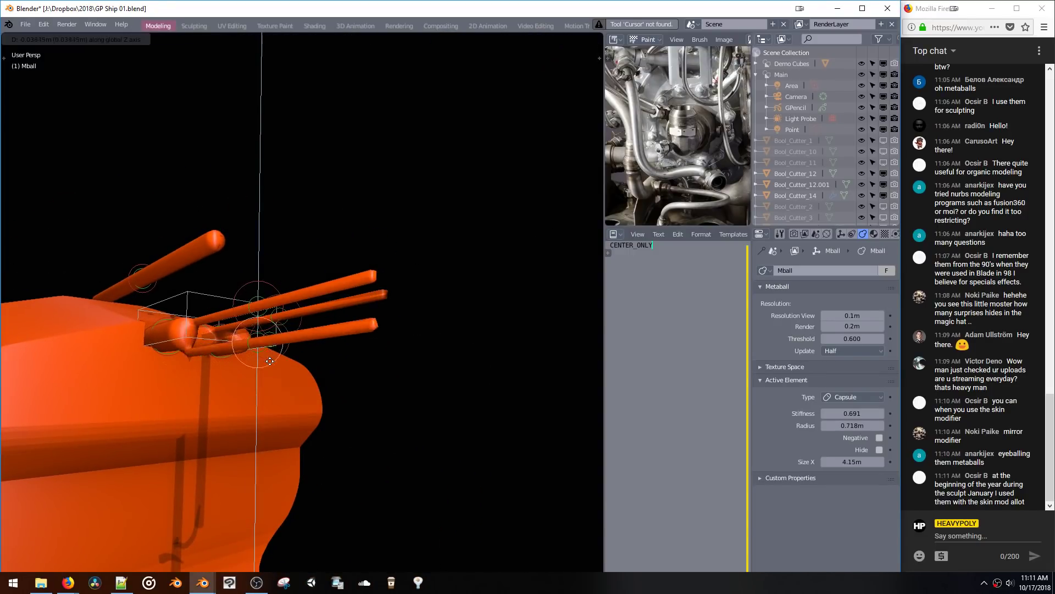
{"action": "left_click", "coordinate": [276, 365]}
{"action": "key", "text": "s"}
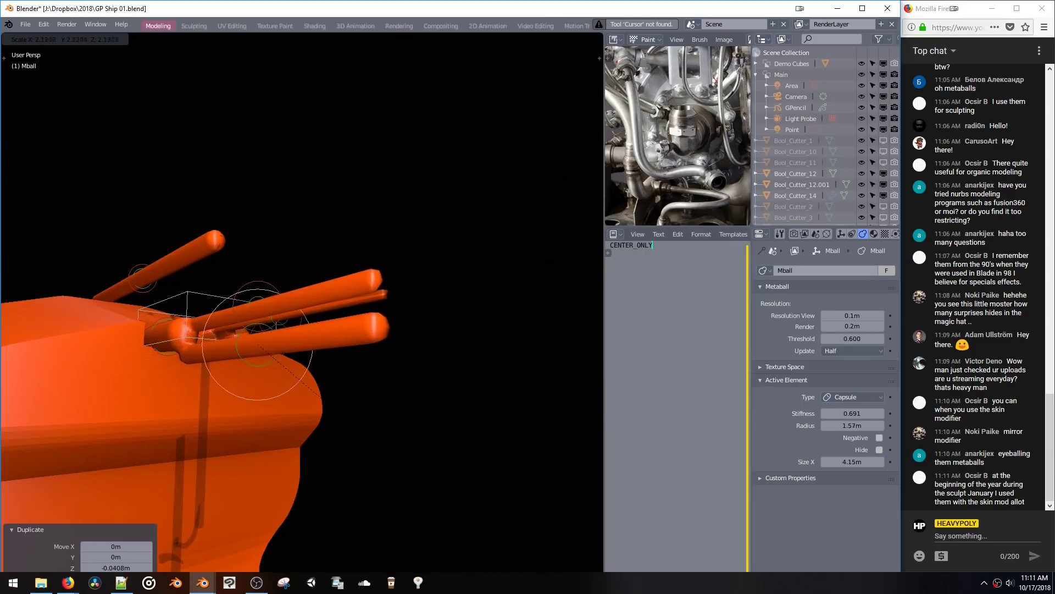
{"action": "left_click", "coordinate": [303, 388]}
{"action": "mouse_move", "coordinate": [299, 383]}
{"action": "middle_mouse_down"}
{"action": "mouse_move", "coordinate": [281, 370]}
{"action": "mouse_move", "coordinate": [289, 383]}
{"action": "middle_mouse_up"}
{"action": "key", "text": "g"}
{"action": "middle_click_drag", "start_coordinate": [289, 383], "coordinate": [146, 389]}
{"action": "left_click", "coordinate": [271, 370]}
Step: Duplicate the outer capsule 0.0419 m along Y and move the copy -0.0495 m along Z
{"action": "left_click", "coordinate": [142, 354]}
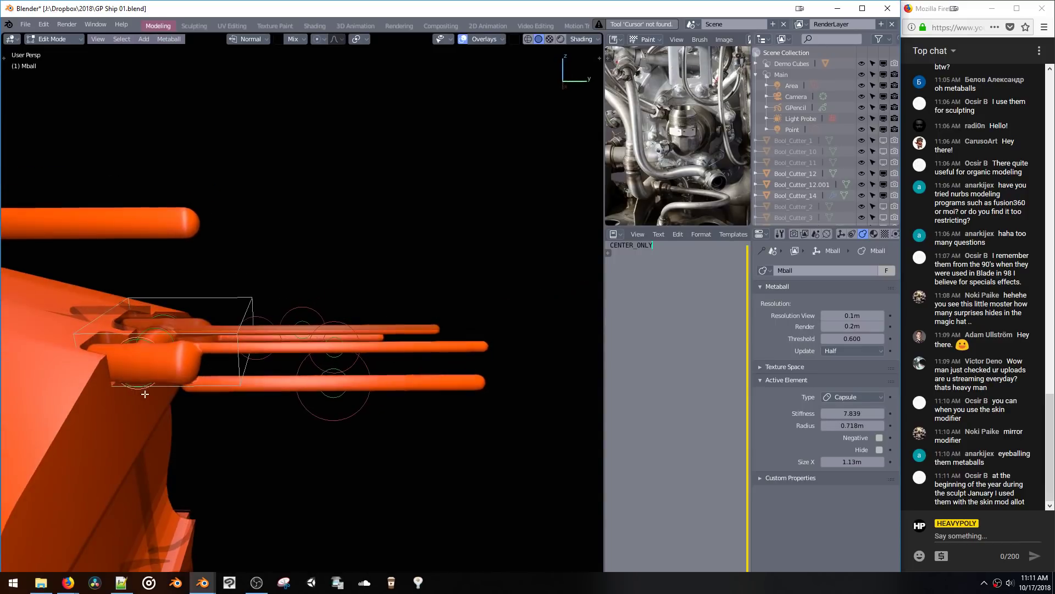
{"action": "key", "text": "g"}
{"action": "key", "text": "y"}
{"action": "key", "text": "z"}
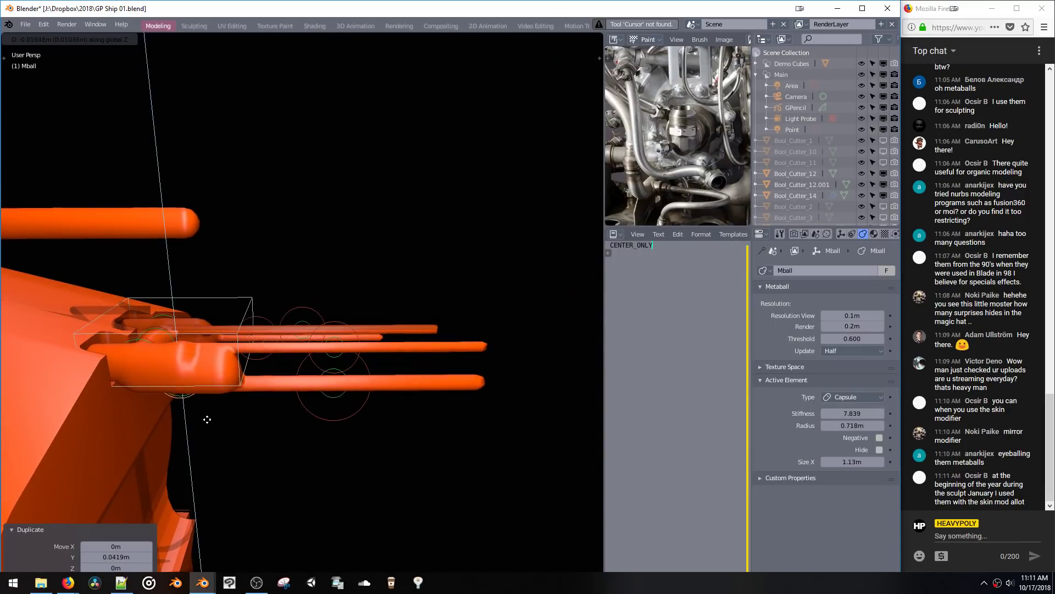
{"action": "left_click", "coordinate": [226, 446]}
Step: Rotate the capsule copy 90 degrees about X and move it -0.0157 m along Y
{"action": "key", "text": "r"}
{"action": "key", "text": "x"}
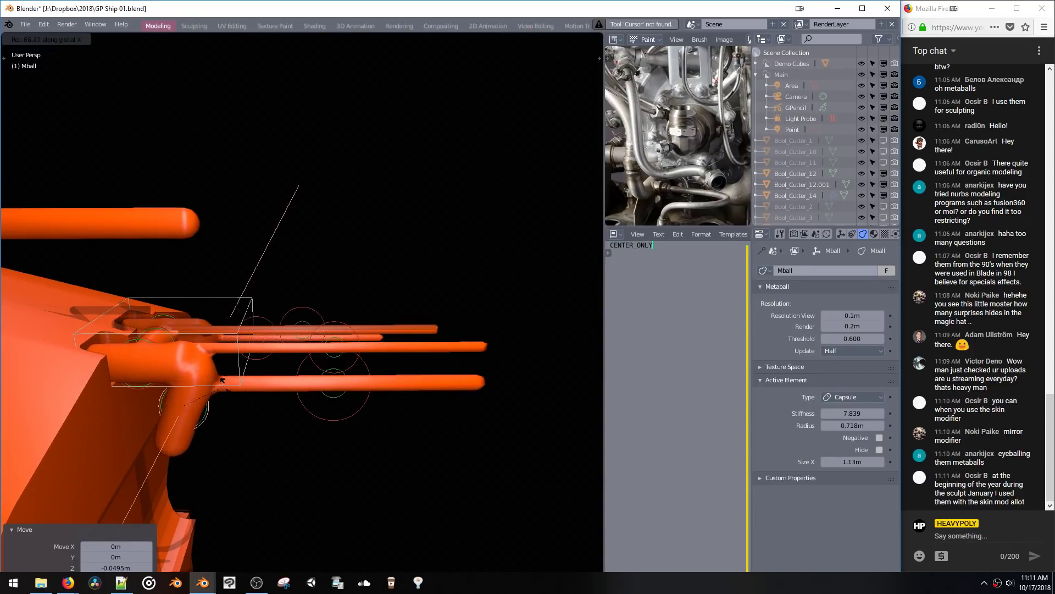
{"action": "type", "text": "90"}
{"action": "key", "text": "Return"}
{"action": "key", "text": "g"}
{"action": "key", "text": "y"}
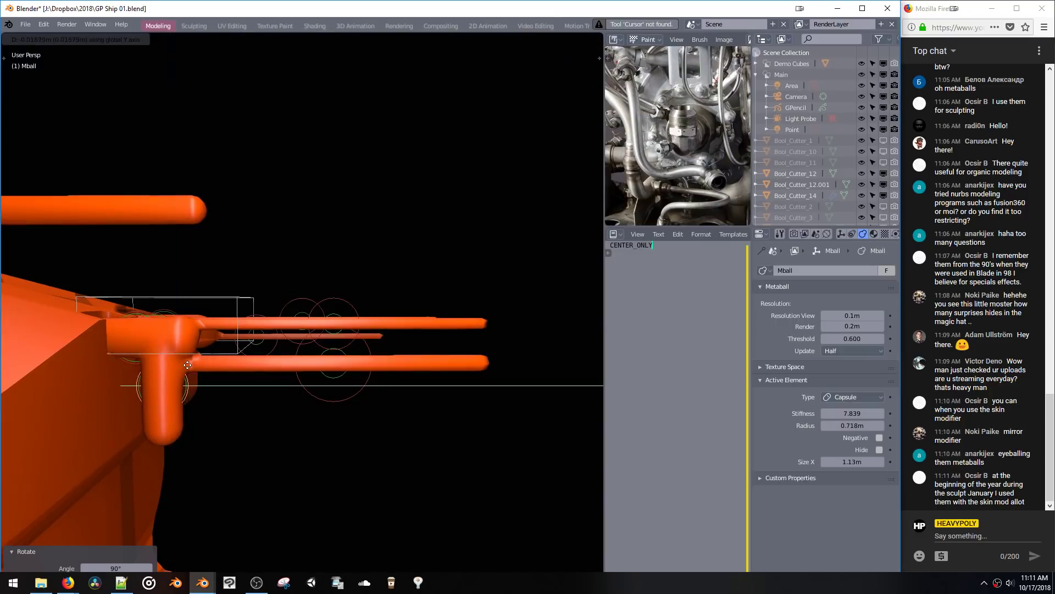
{"action": "left_click", "coordinate": [166, 367]}
Step: Tilt the capsule copy about the Y axis and reposition it at the base of the thick lower rod
{"action": "middle_click_drag", "start_coordinate": [166, 366], "coordinate": [305, 407]}
{"action": "key", "text": "alt+z"}
{"action": "key", "text": "r"}
{"action": "key", "text": "y"}
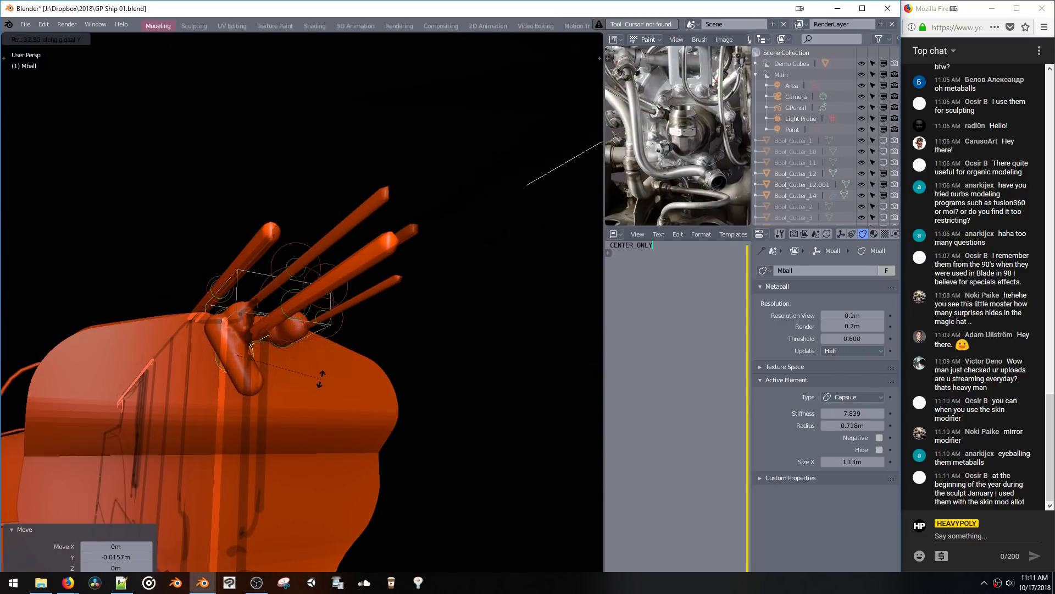
{"action": "left_click", "coordinate": [320, 355]}
{"action": "mouse_move", "coordinate": [320, 356]}
{"action": "middle_mouse_down"}
{"action": "mouse_move", "coordinate": [250, 355]}
{"action": "mouse_move", "coordinate": [389, 341]}
{"action": "mouse_move", "coordinate": [327, 359]}
{"action": "middle_mouse_up"}
{"action": "key", "text": "g"}
{"action": "left_click", "coordinate": [302, 346]}
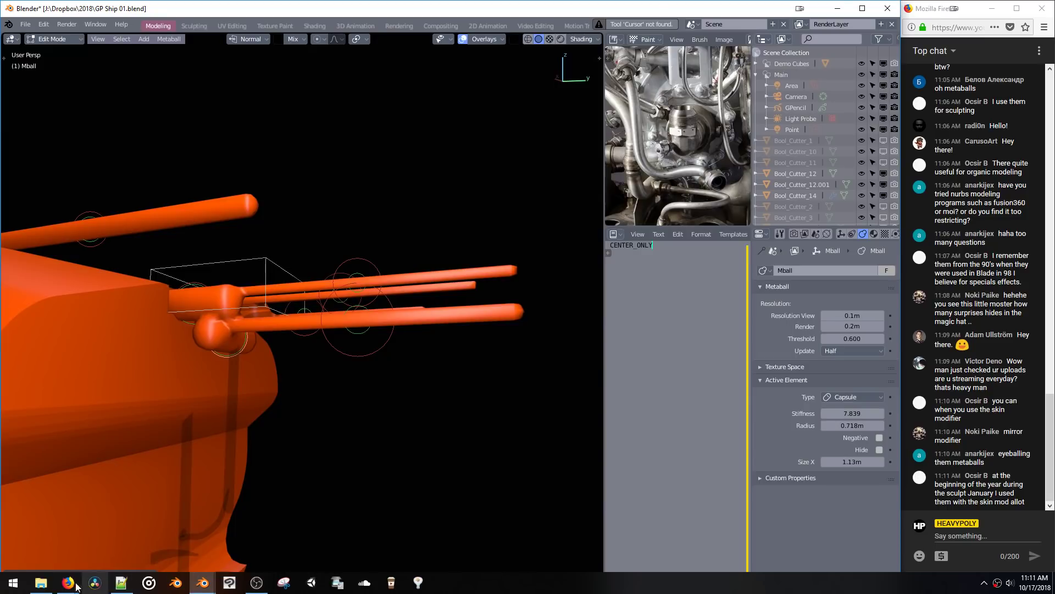
Step: Switch to Firefox and look through the "kow yokoyama" image results for mech design references
{"action": "mouse_move", "coordinate": [68, 583]}
{"action": "left_click", "coordinate": [222, 531]}
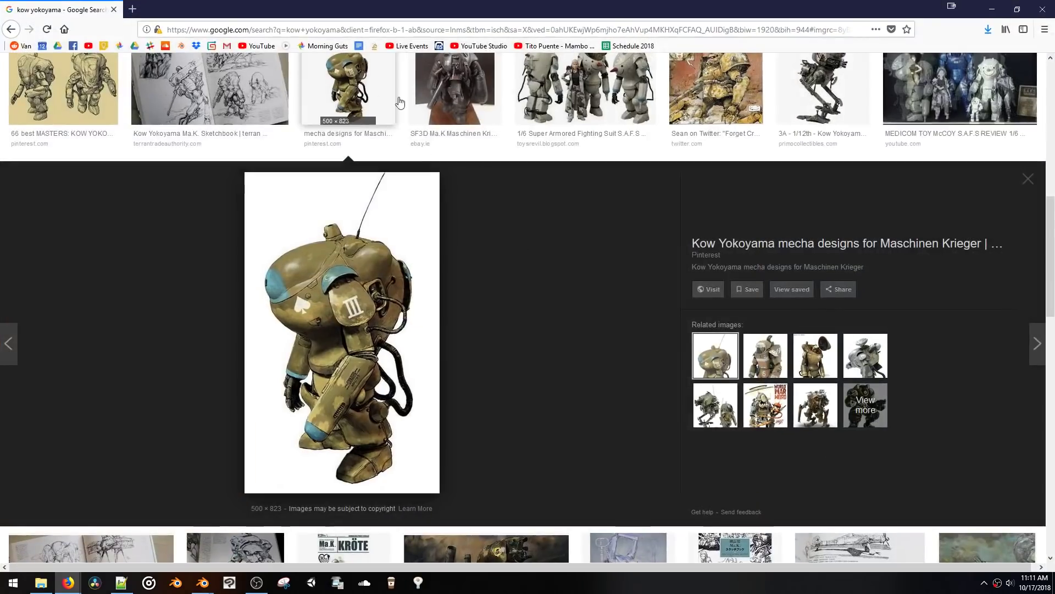
{"action": "scroll", "coordinate": [443, 208], "scroll_direction": "up", "scroll_amount": 5}
{"action": "scroll", "coordinate": [448, 213], "scroll_direction": "up", "scroll_amount": 5}
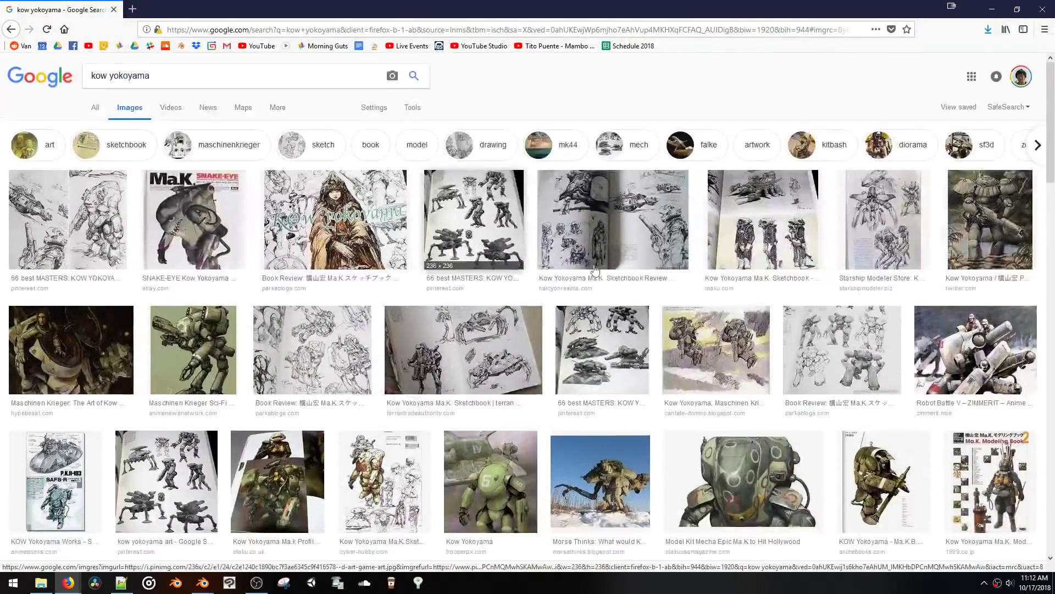
{"action": "left_click", "coordinate": [569, 329]}
{"action": "scroll", "coordinate": [565, 329], "scroll_direction": "up", "scroll_amount": 5}
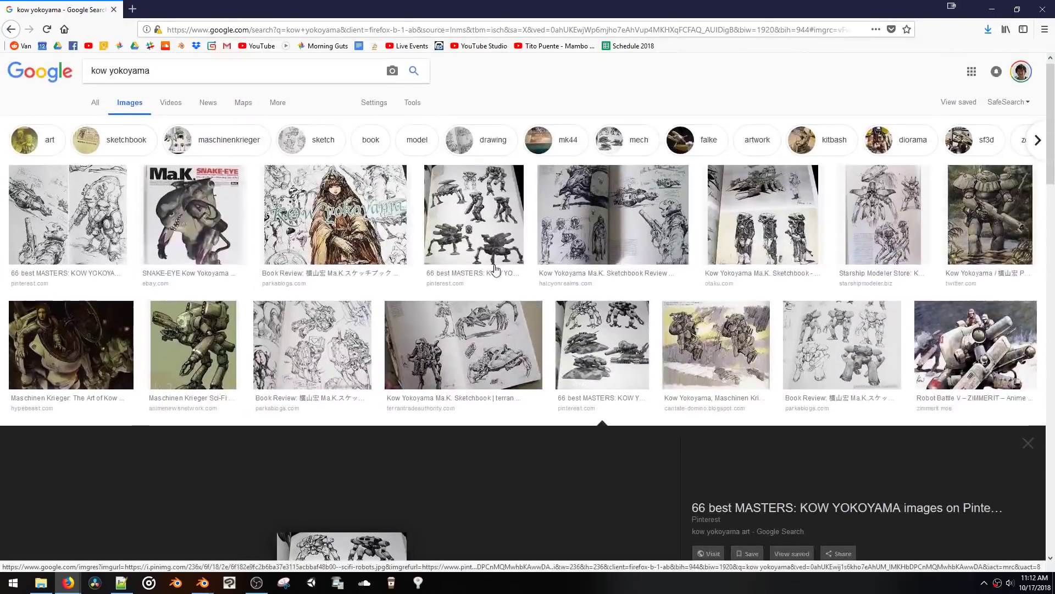
{"action": "left_click", "coordinate": [272, 79]}
{"action": "key", "text": "ctrl+a"}
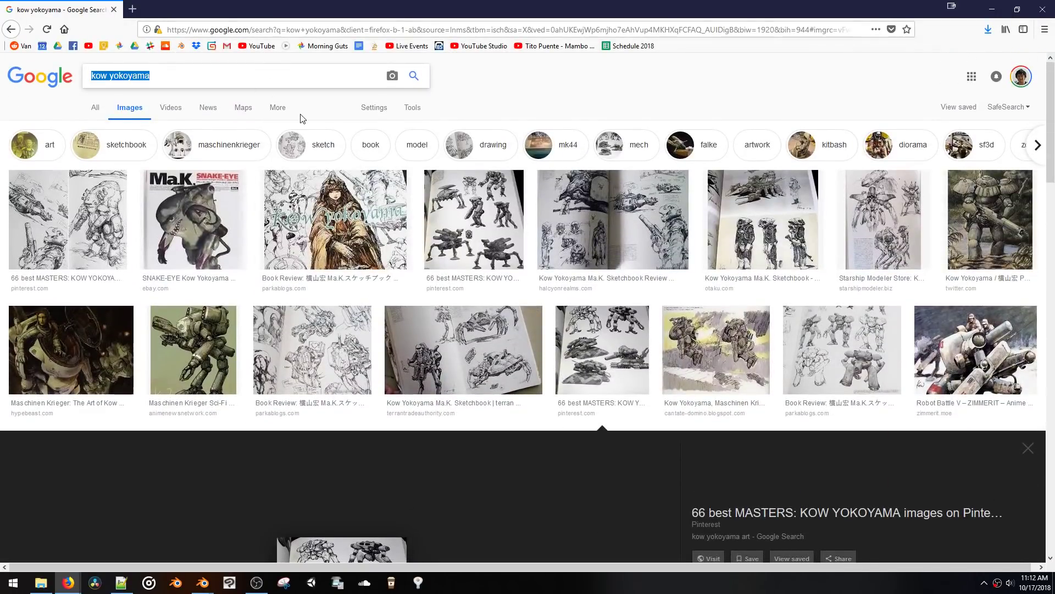
{"action": "type", "text": "jan"}
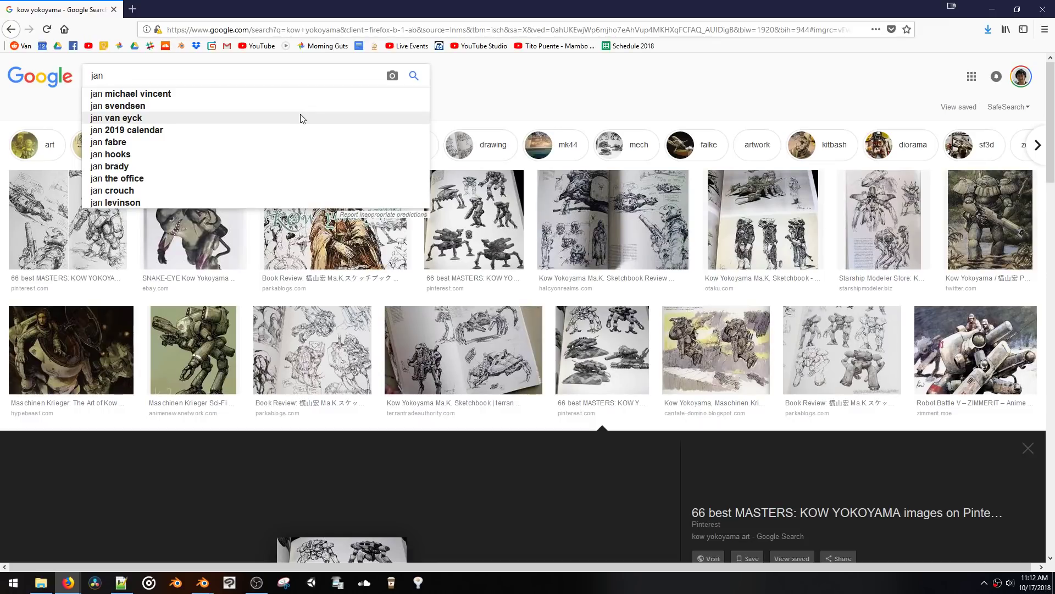
{"action": "type", "text": " buragay"}
{"action": "key", "text": "Return"}
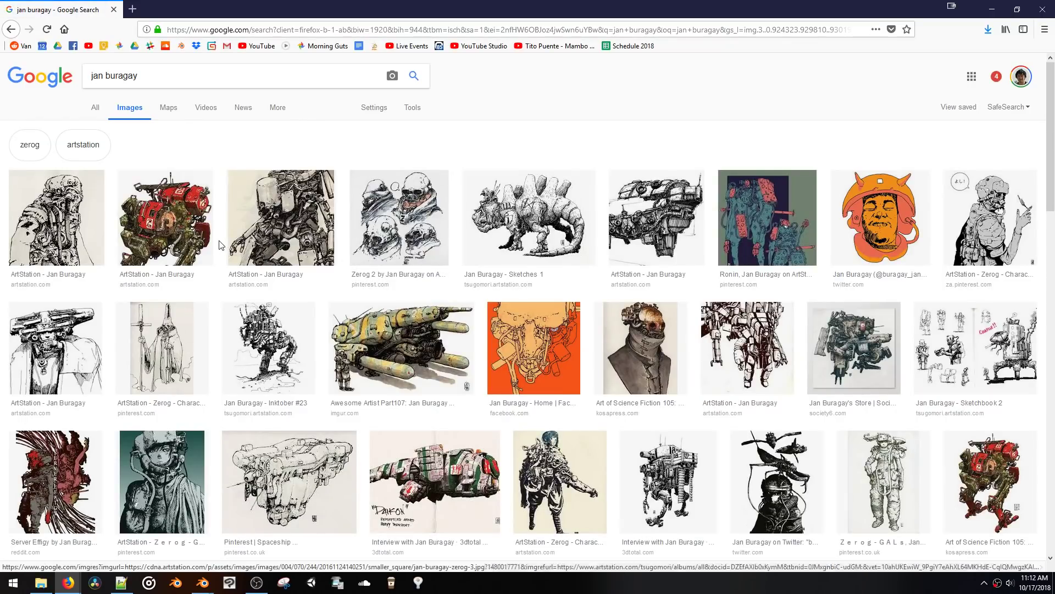
Step: Preview the red and green walker mech artwork, followed by its related images of the patchwork ships and the rusty floating vehicle
{"action": "left_click", "coordinate": [167, 220]}
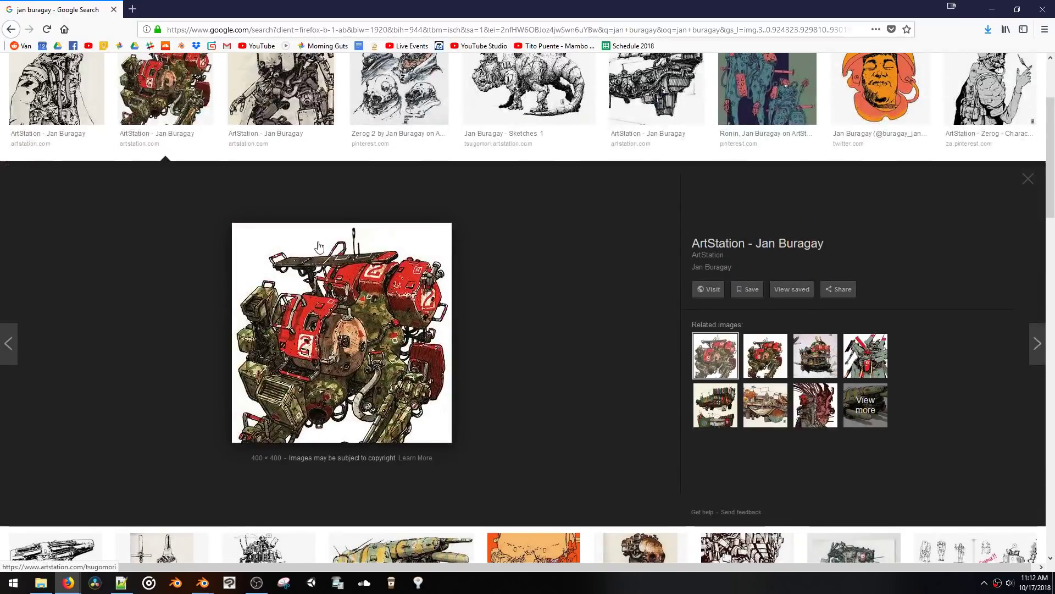
{"action": "scroll", "coordinate": [684, 214], "scroll_direction": "down", "scroll_amount": 3}
{"action": "left_click", "coordinate": [764, 192]}
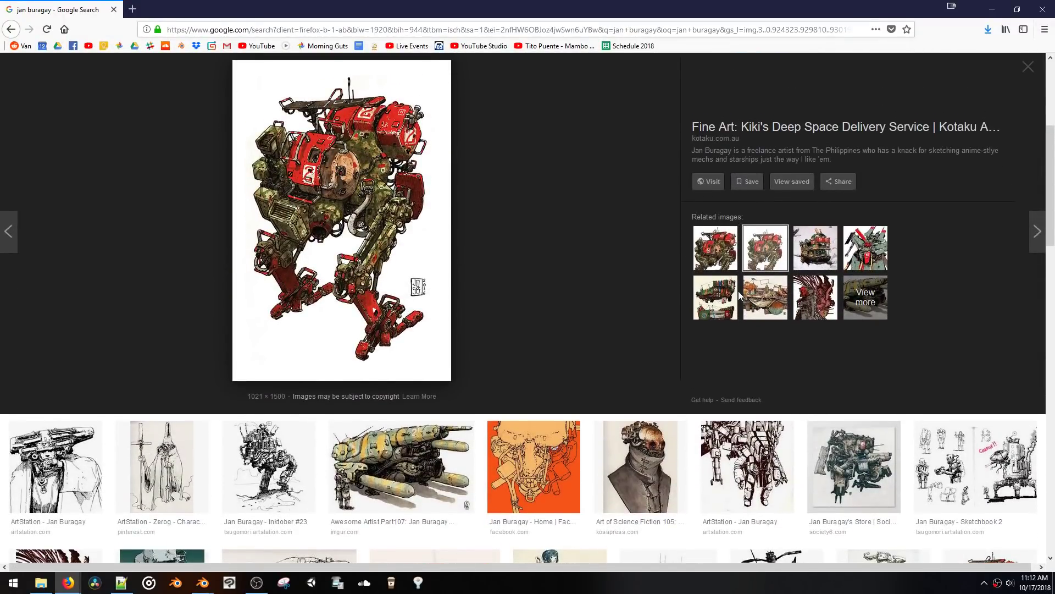
{"action": "left_click", "coordinate": [726, 297]}
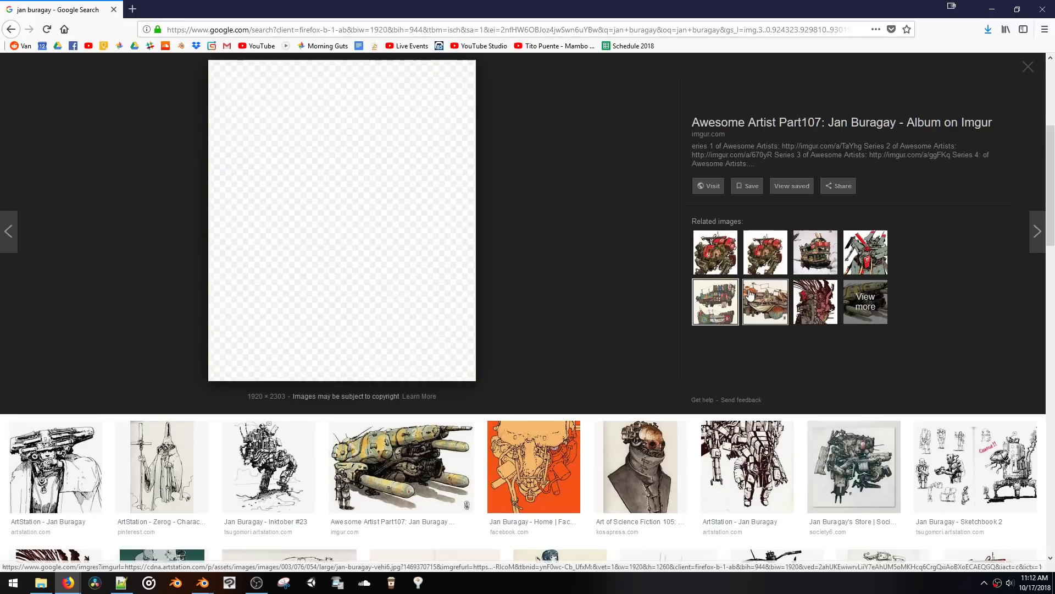
{"action": "left_click", "coordinate": [753, 296]}
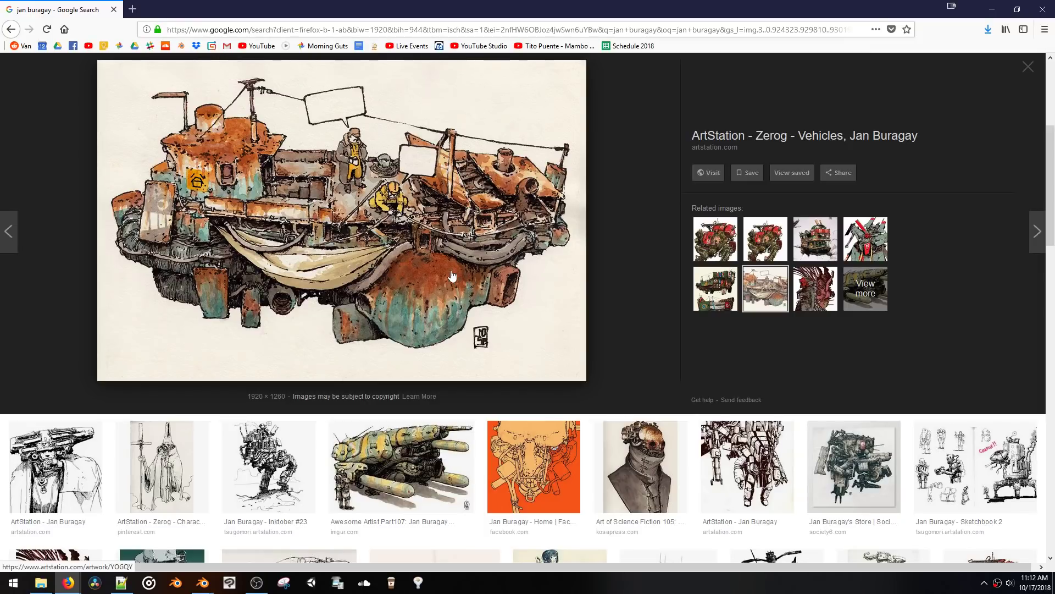
Step: Preview the yellow and green striped ship artwork and compare its related vehicle illustrations, ending on the rusty floating vehicle
{"action": "left_click", "coordinate": [418, 442]}
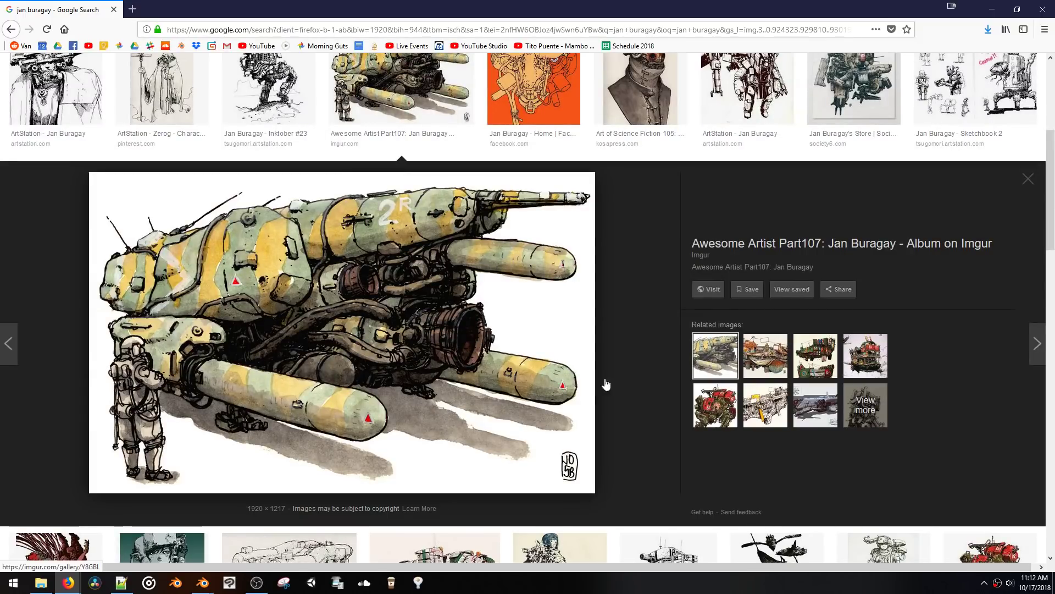
{"action": "left_click", "coordinate": [763, 368]}
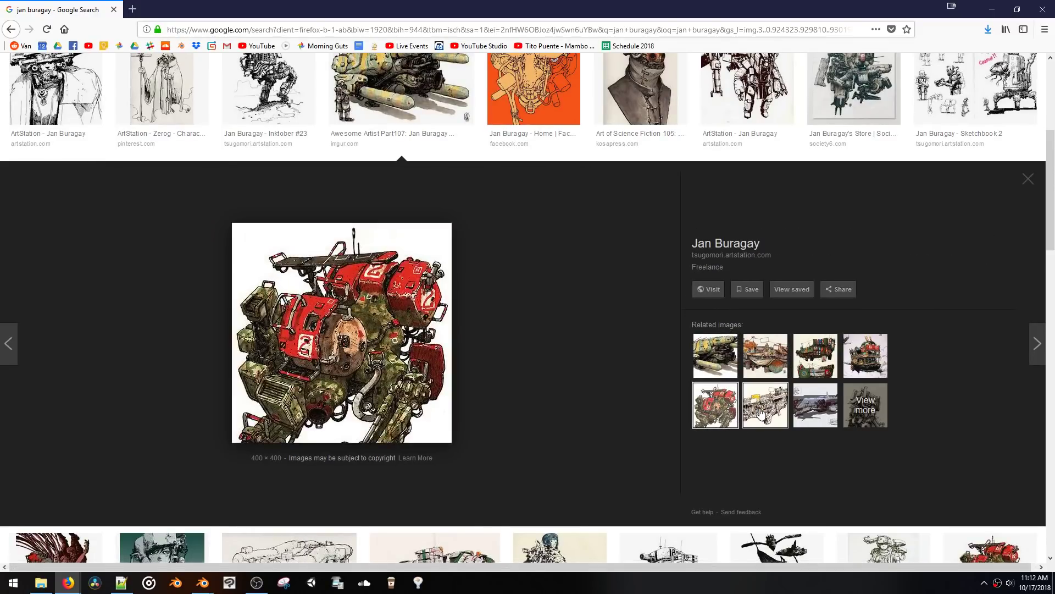
{"action": "mouse_move", "coordinate": [778, 407]}
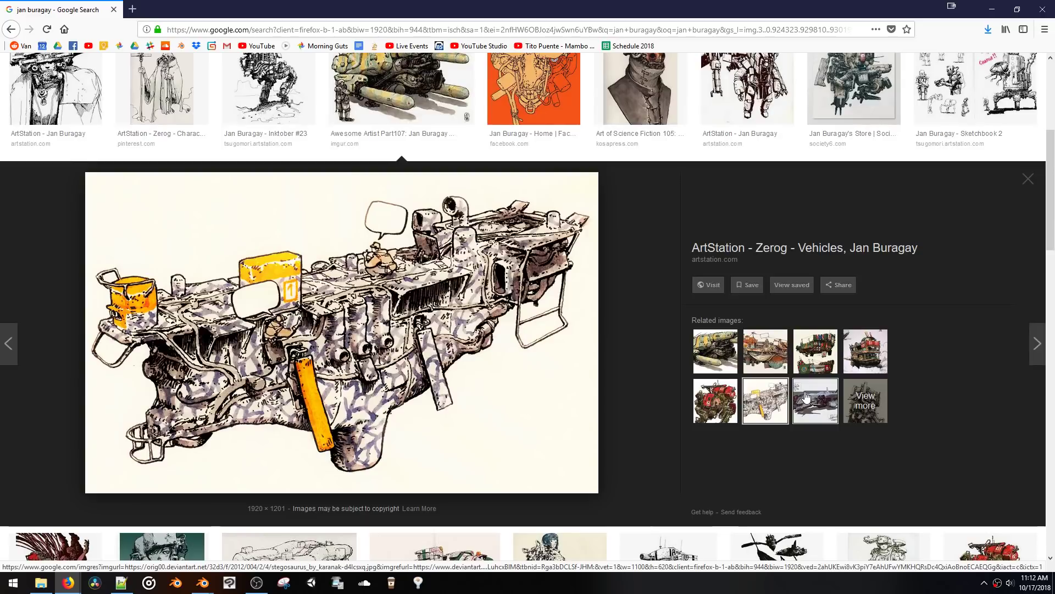
{"action": "scroll", "coordinate": [806, 396], "scroll_direction": "down", "scroll_amount": 2}
{"action": "scroll", "coordinate": [805, 397], "scroll_direction": "down", "scroll_amount": 1}
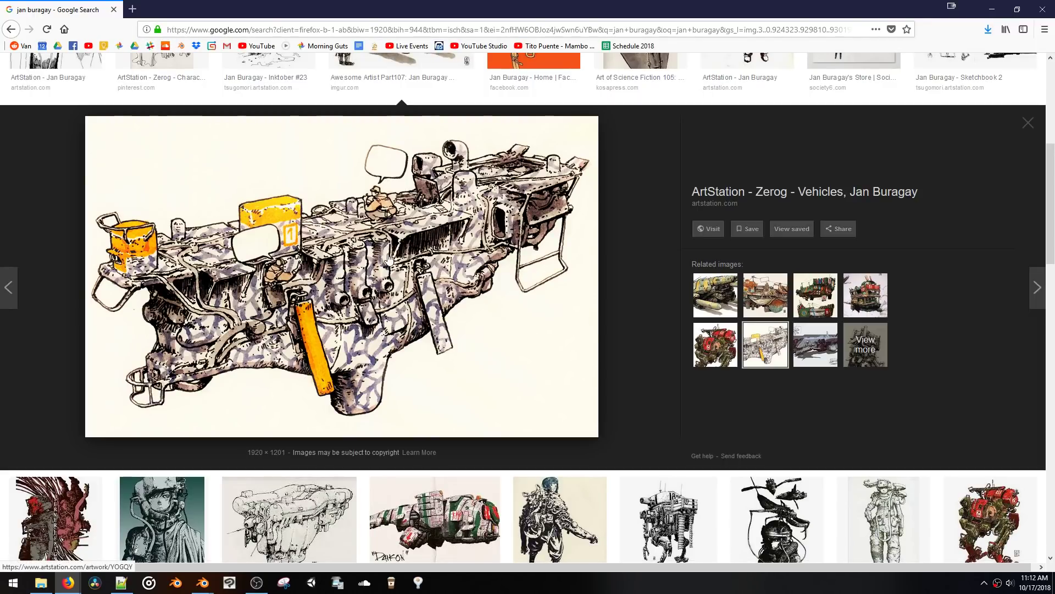
{"action": "left_click", "coordinate": [868, 301]}
{"action": "left_click", "coordinate": [821, 301]}
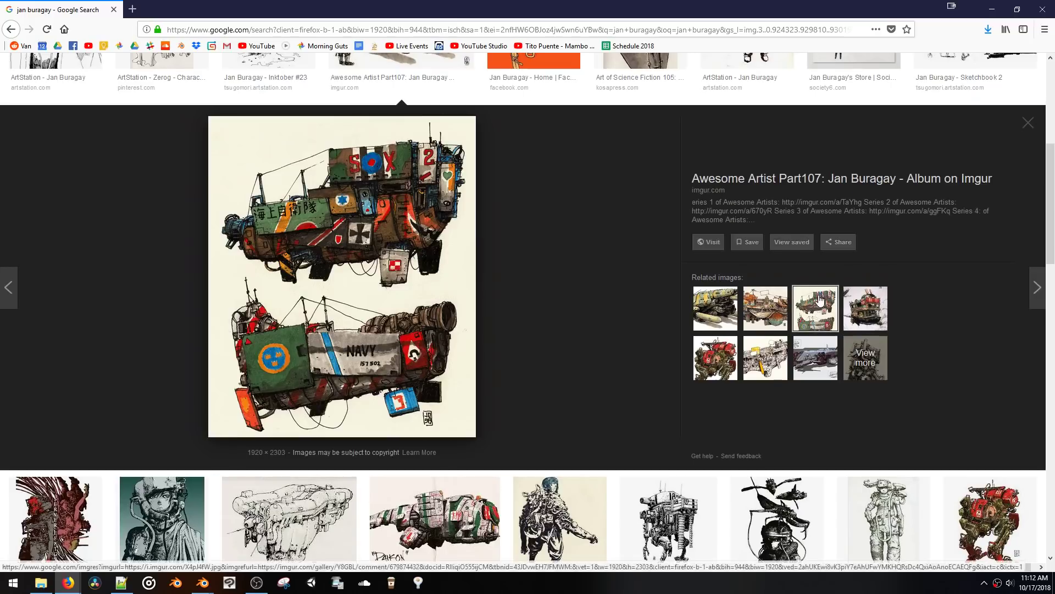
{"action": "left_click", "coordinate": [777, 298]}
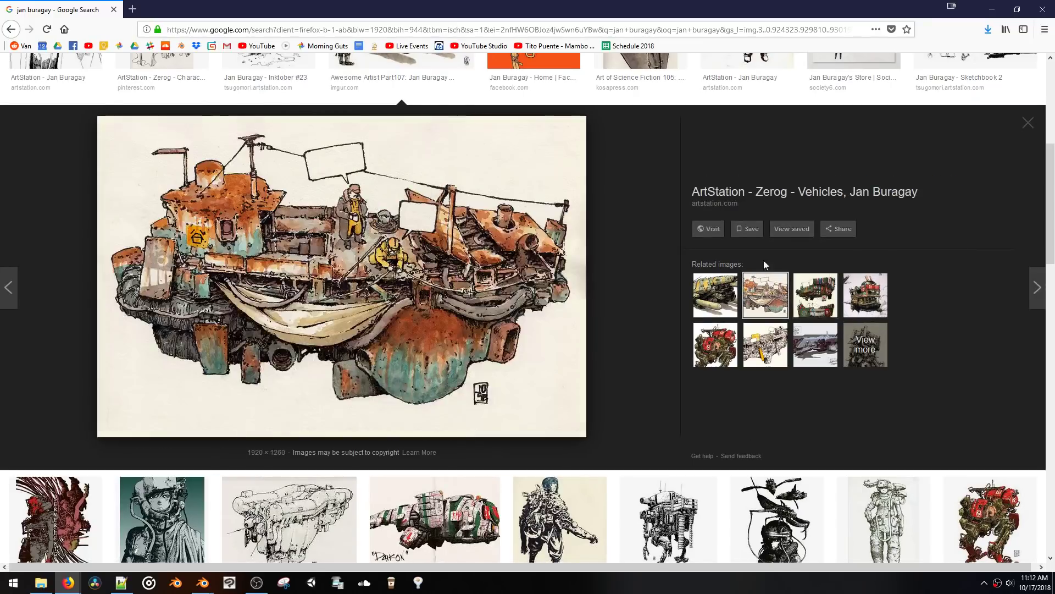
Step: Switch back to Blender and read the earlier messages in the live chat
{"action": "left_click", "coordinate": [992, 10]}
{"action": "scroll", "coordinate": [521, 377], "scroll_direction": "down", "scroll_amount": 2}
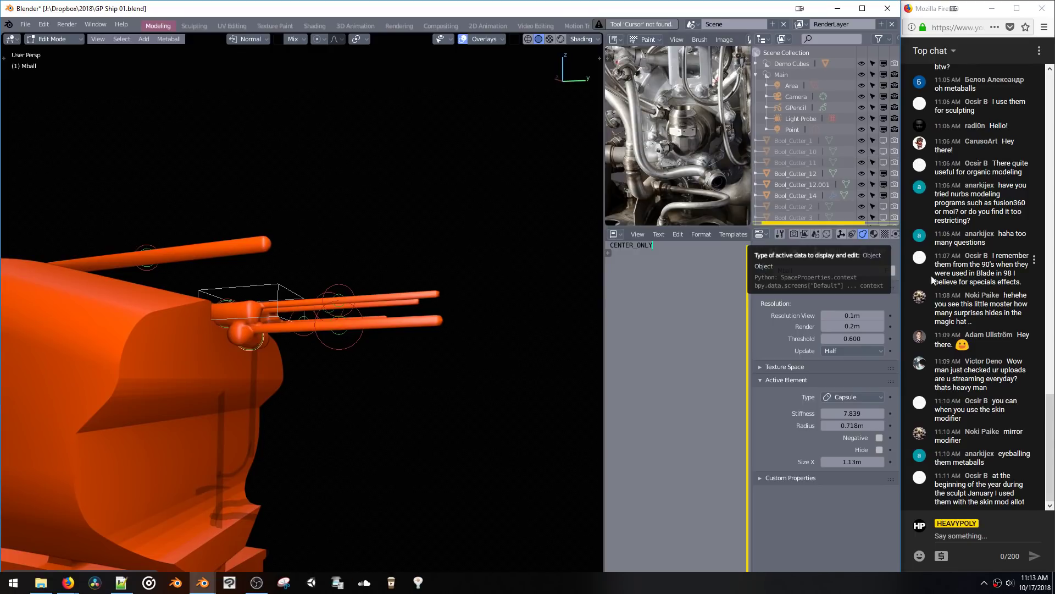
{"action": "scroll", "coordinate": [979, 286], "scroll_direction": "up", "scroll_amount": 5}
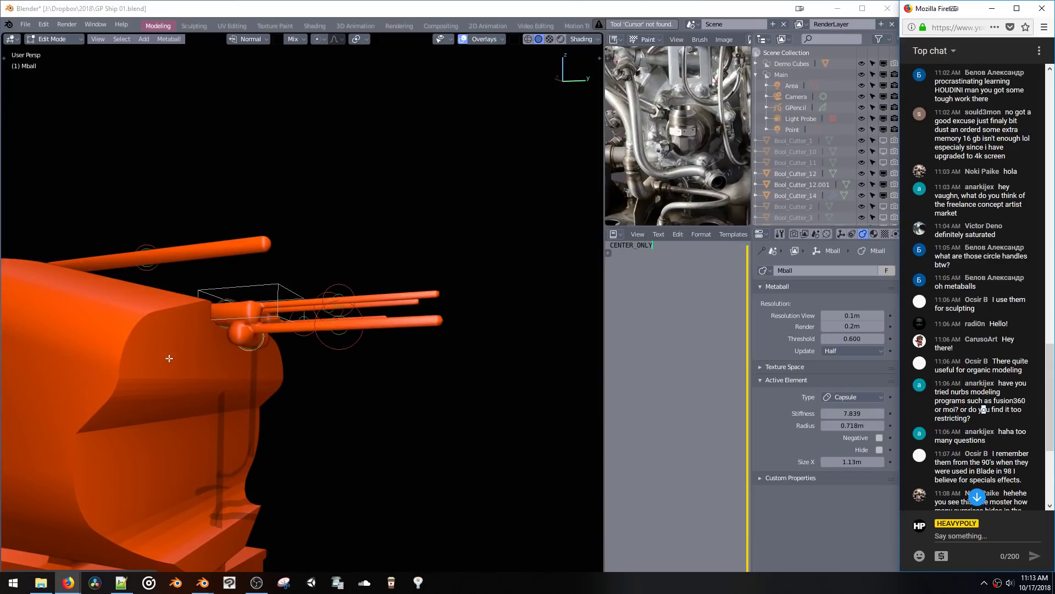
Step: Duplicate a thin capsule from the upper barrel group, place the copy below it and thicken it to stiffness 3.6 and radius 1.12 m
{"action": "middle_click_drag", "start_coordinate": [318, 418], "coordinate": [308, 371]}
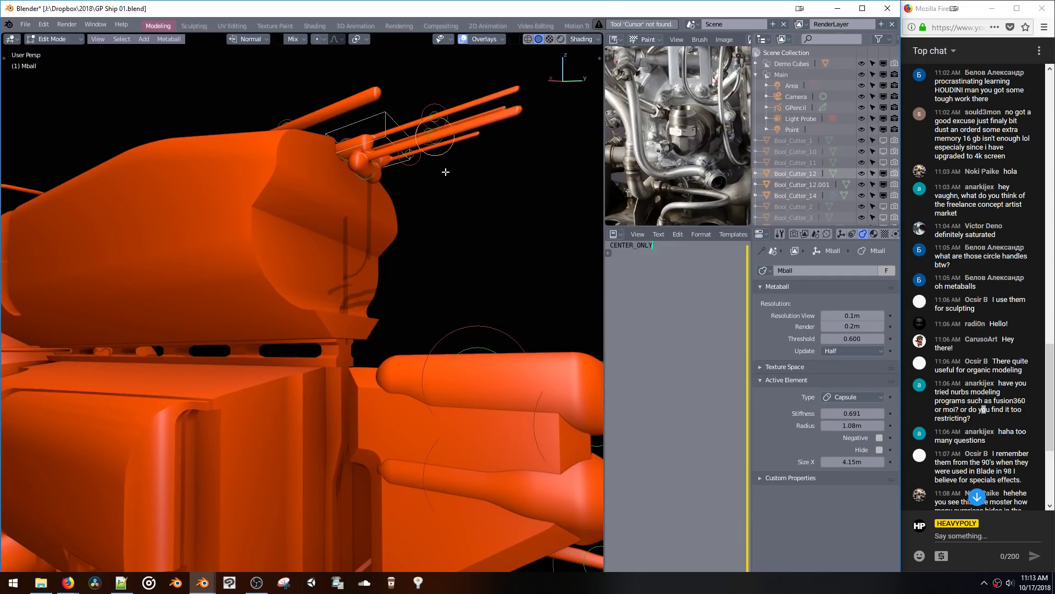
{"action": "key", "text": "s"}
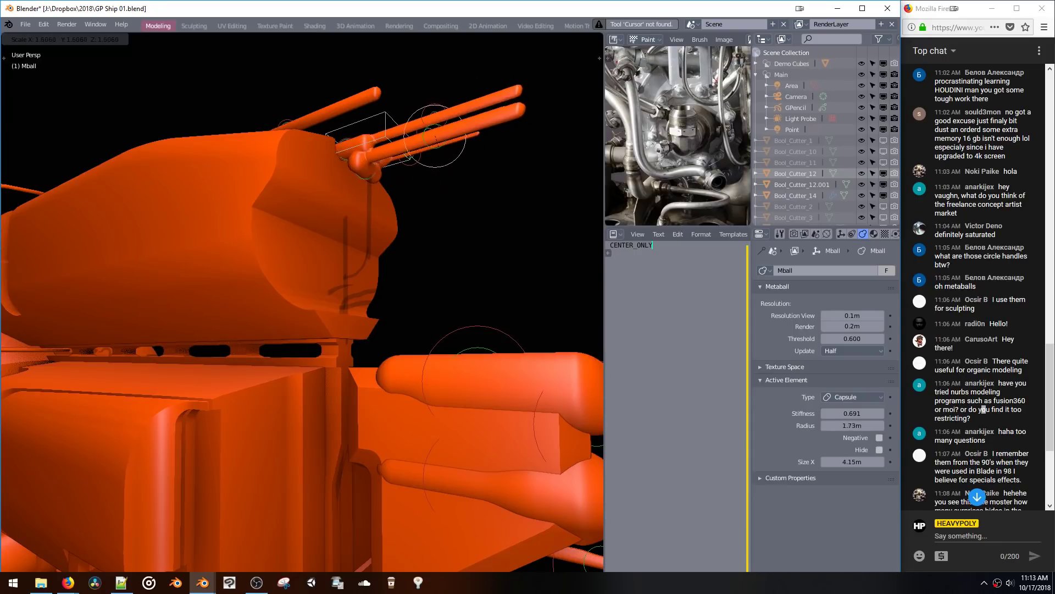
{"action": "key", "text": "Escape"}
{"action": "key", "text": "shift+d"}
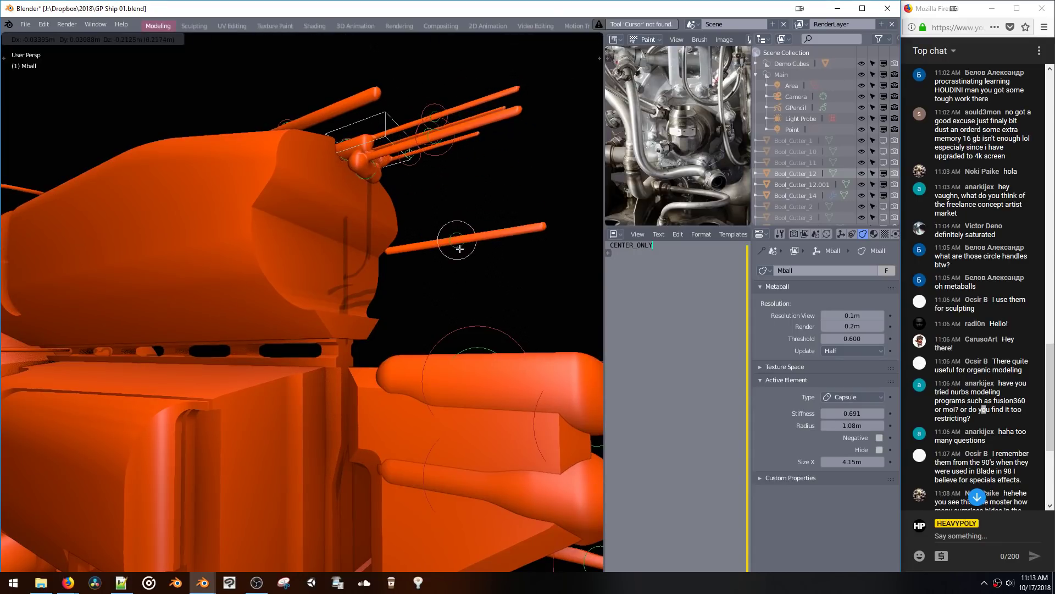
{"action": "left_click", "coordinate": [460, 250]}
{"action": "key", "text": "s"}
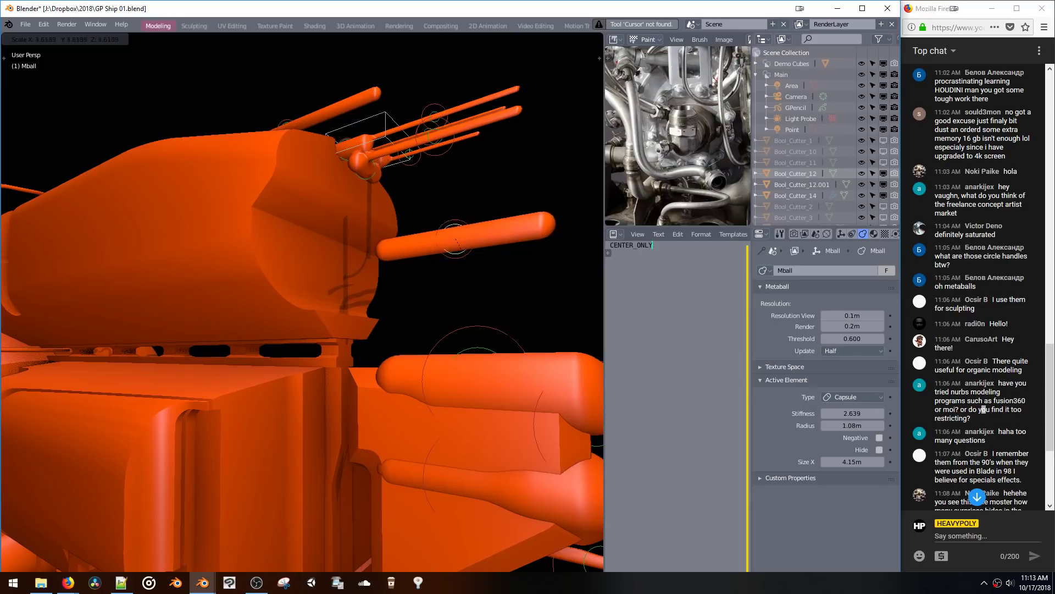
{"action": "left_click", "coordinate": [462, 249]}
{"action": "key", "text": "s"}
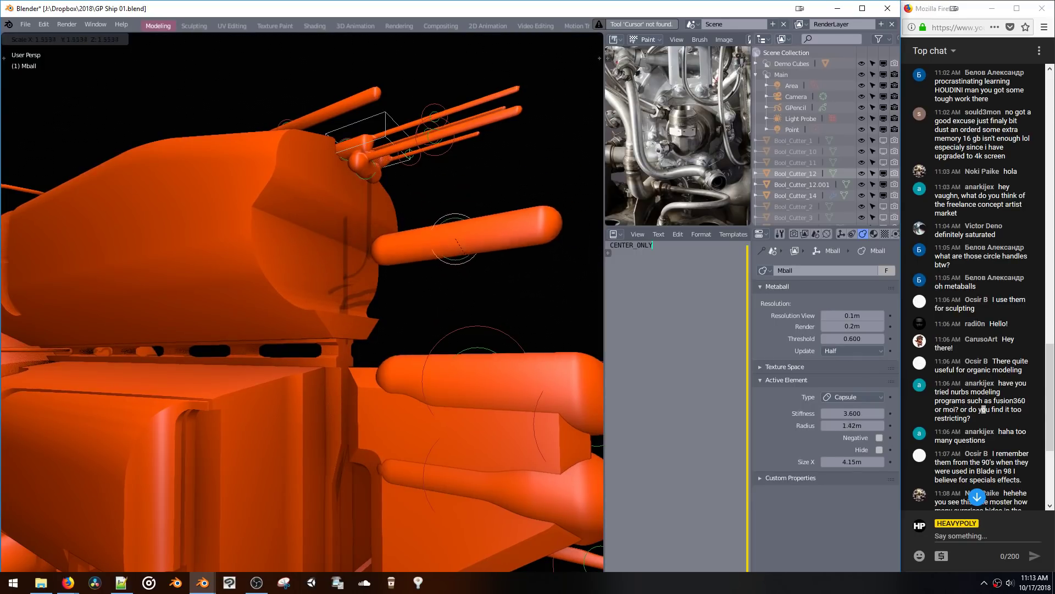
{"action": "left_click", "coordinate": [466, 254]}
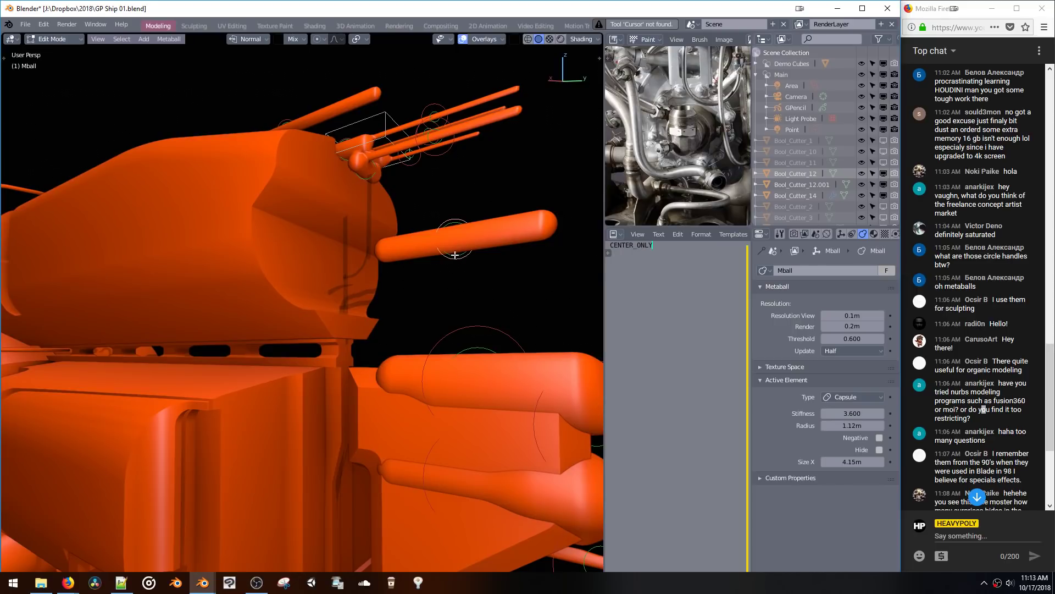
Step: Scale the stiffness of the thick capsule on top of the rear block until it shrinks to a slim form
{"action": "key", "text": "s"}
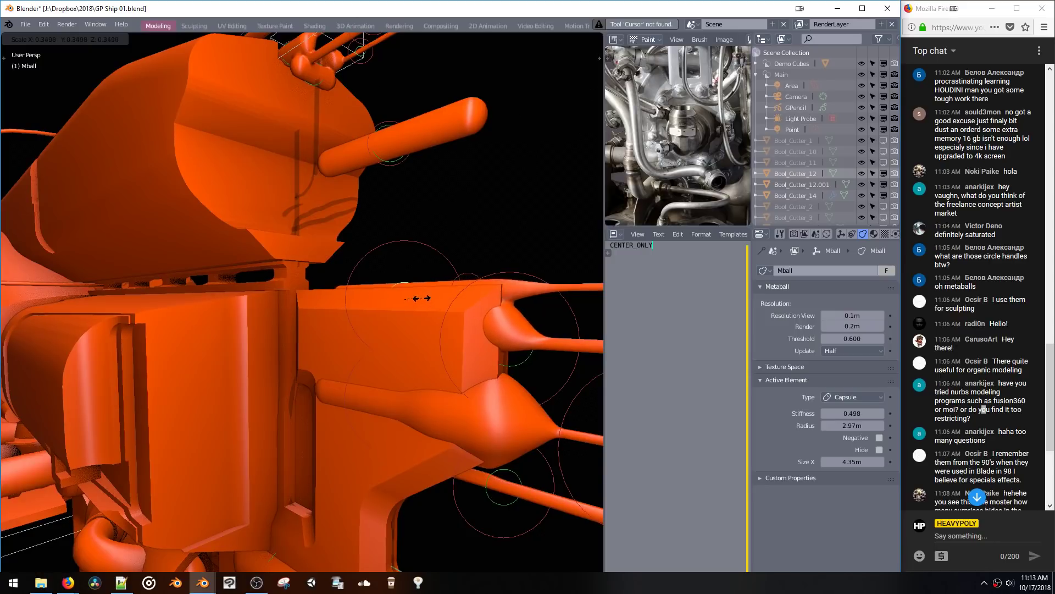
{"action": "left_click", "coordinate": [510, 310]}
{"action": "middle_click_drag", "start_coordinate": [523, 328], "coordinate": [368, 275]}
{"action": "key", "text": "s"}
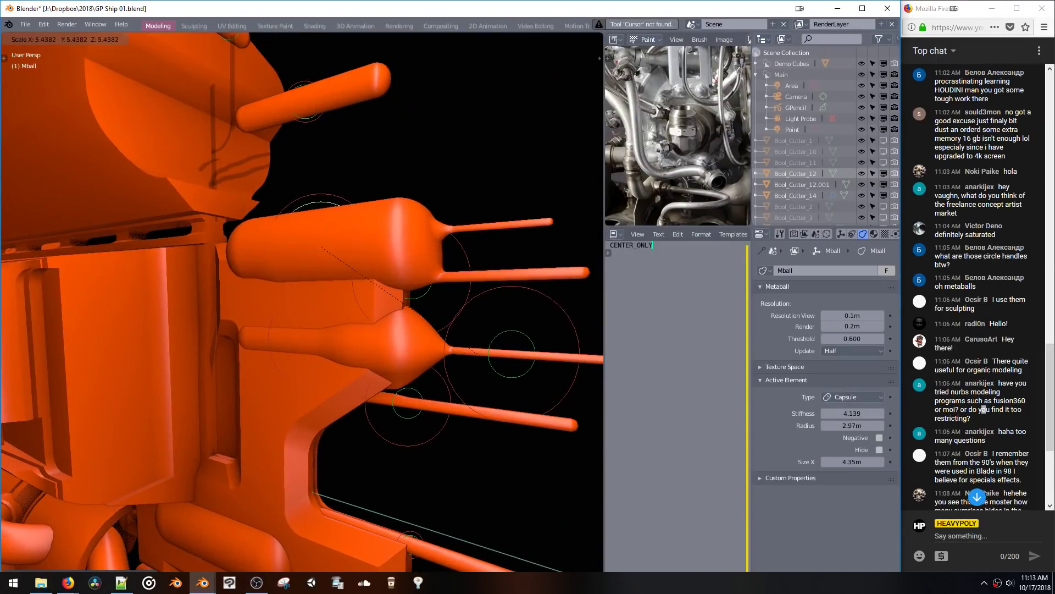
{"action": "left_click", "coordinate": [453, 242]}
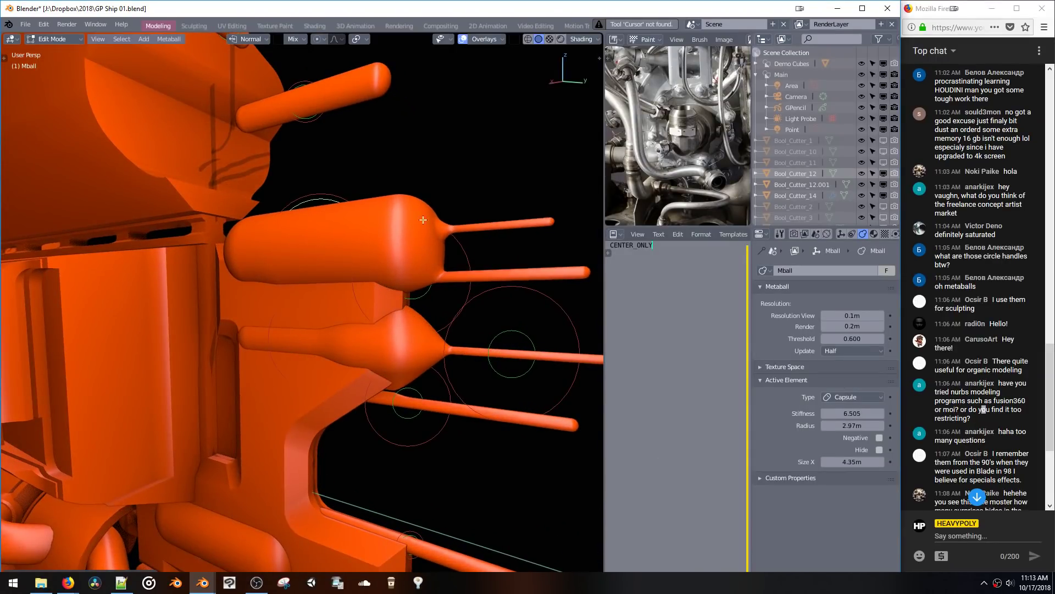
{"action": "key", "text": "s"}
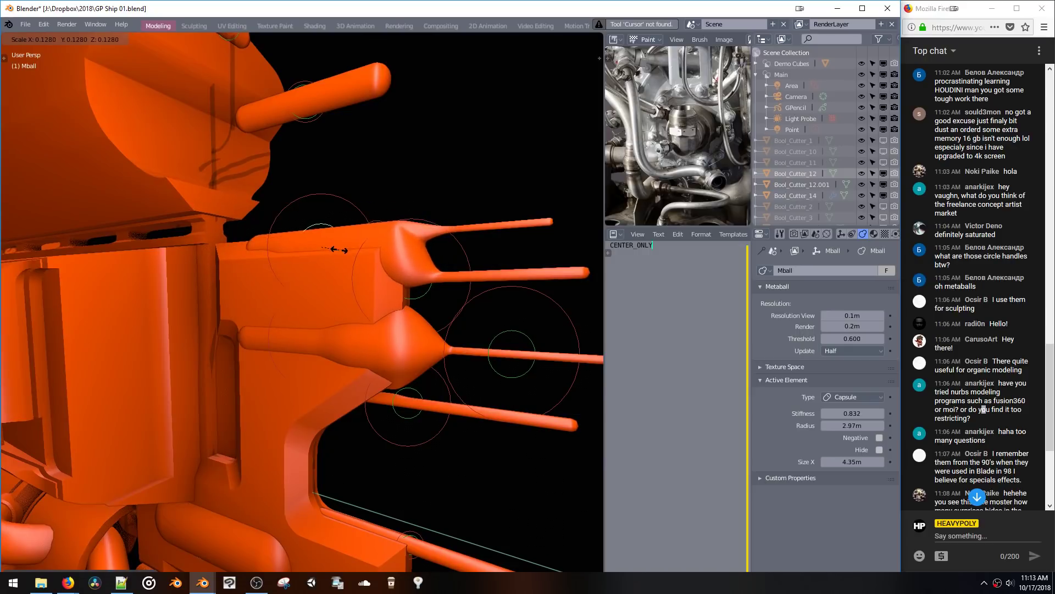
{"action": "left_click", "coordinate": [344, 258]}
Step: Fine-tune the stiffness of the long middle antenna capsule and of the 2.16 m radius capsule below it, both to about 0.62
{"action": "middle_click_drag", "start_coordinate": [414, 266], "coordinate": [435, 297]}
{"action": "key", "text": "s"}
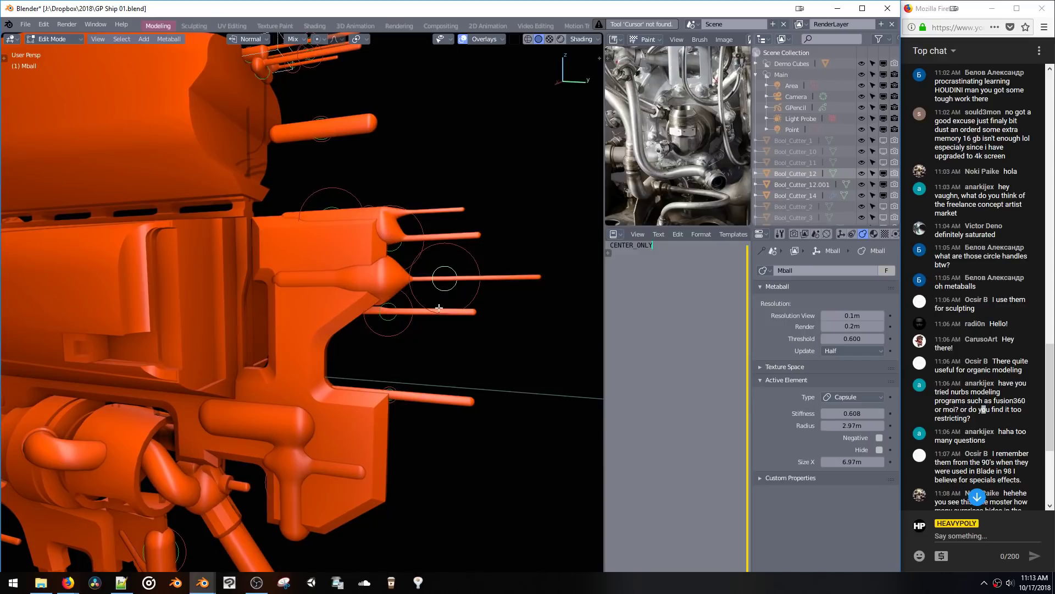
{"action": "left_click", "coordinate": [407, 278]}
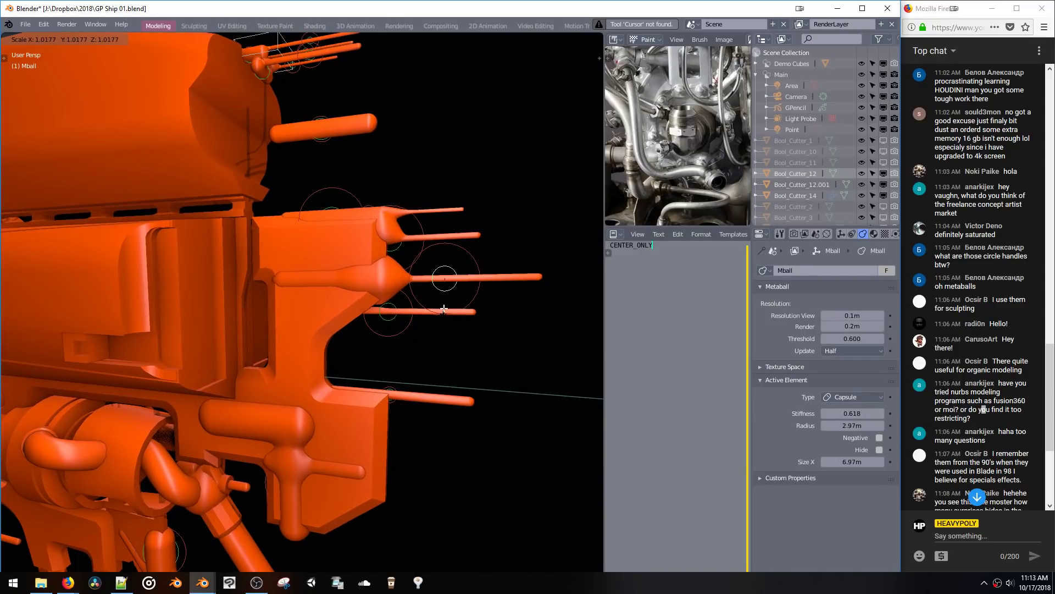
{"action": "middle_click_drag", "start_coordinate": [417, 282], "coordinate": [387, 294]}
{"action": "key", "text": "s"}
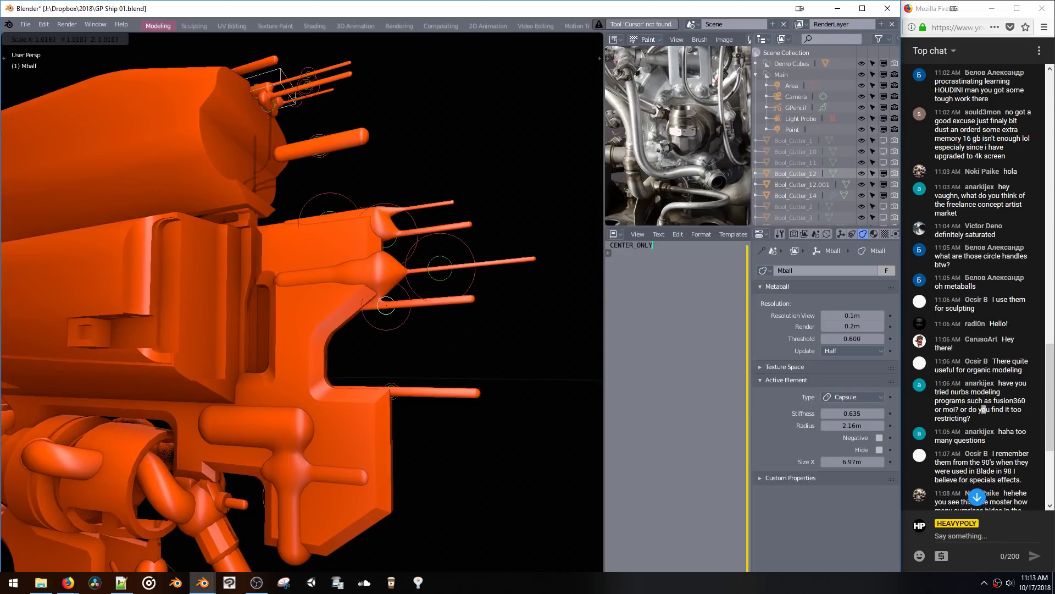
{"action": "left_click", "coordinate": [416, 329]}
Step: Move the 2.16 m radius antenna capsule along the Z axis by about 0.001 m
{"action": "middle_click_drag", "start_coordinate": [416, 328], "coordinate": [399, 255]}
{"action": "key", "text": "g"}
{"action": "key", "text": "z"}
{"action": "left_click", "coordinate": [407, 305]}
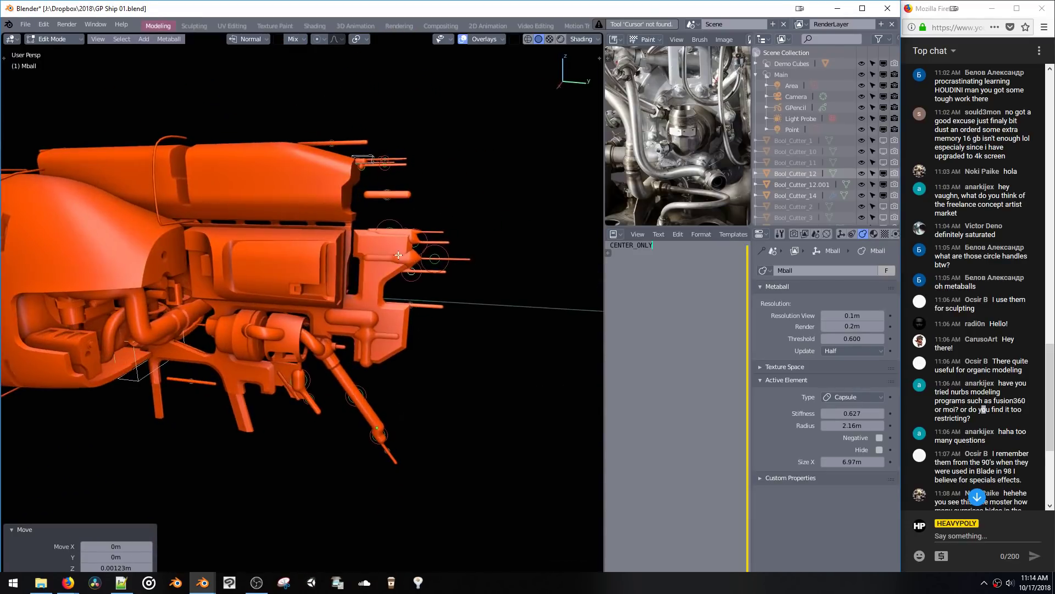
Step: Delete the thick duplicated capsule floating between the upper hull and the rear block
{"action": "key", "text": "x"}
{"action": "left_click", "coordinate": [389, 200]}
{"action": "middle_click_drag", "start_coordinate": [388, 200], "coordinate": [370, 204]}
{"action": "left_click", "coordinate": [369, 204]}
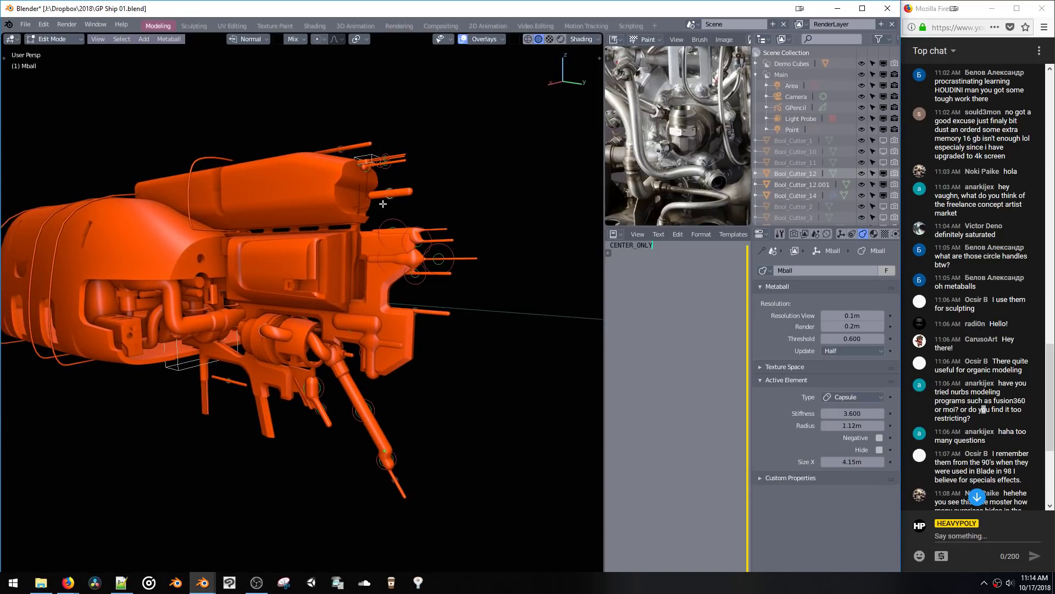
{"action": "key", "text": "x"}
{"action": "left_click", "coordinate": [379, 204]}
{"action": "middle_click_drag", "start_coordinate": [379, 204], "coordinate": [364, 186]}
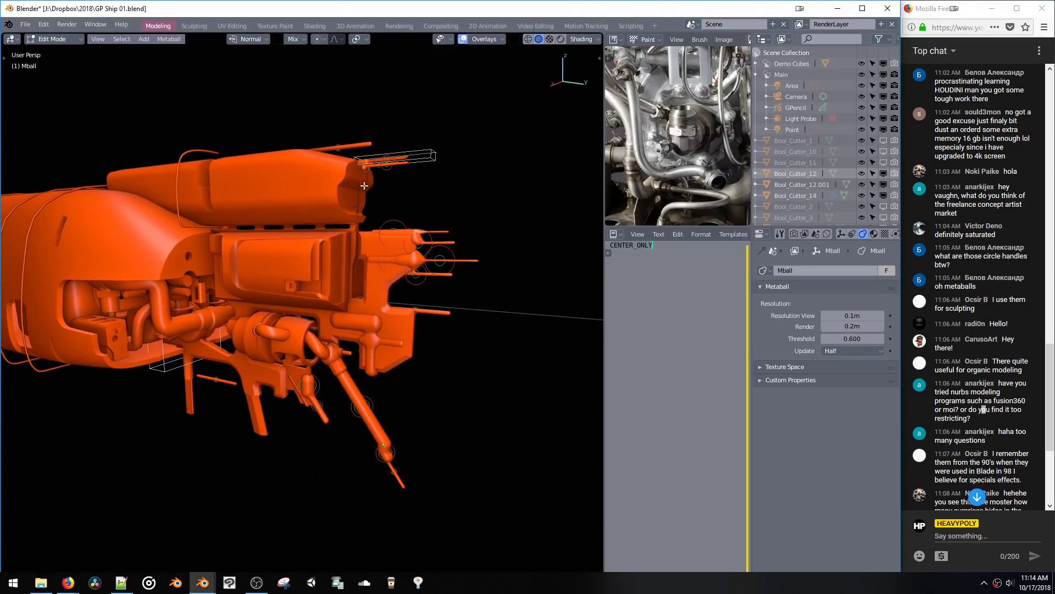
Step: Leave metaball editing and turn off viewport display of Bool_Cutter_14, Bool_Cutter_12.001 and Bool_Cutter_12
{"action": "key", "text": "space"}
{"action": "left_click", "coordinate": [424, 161]}
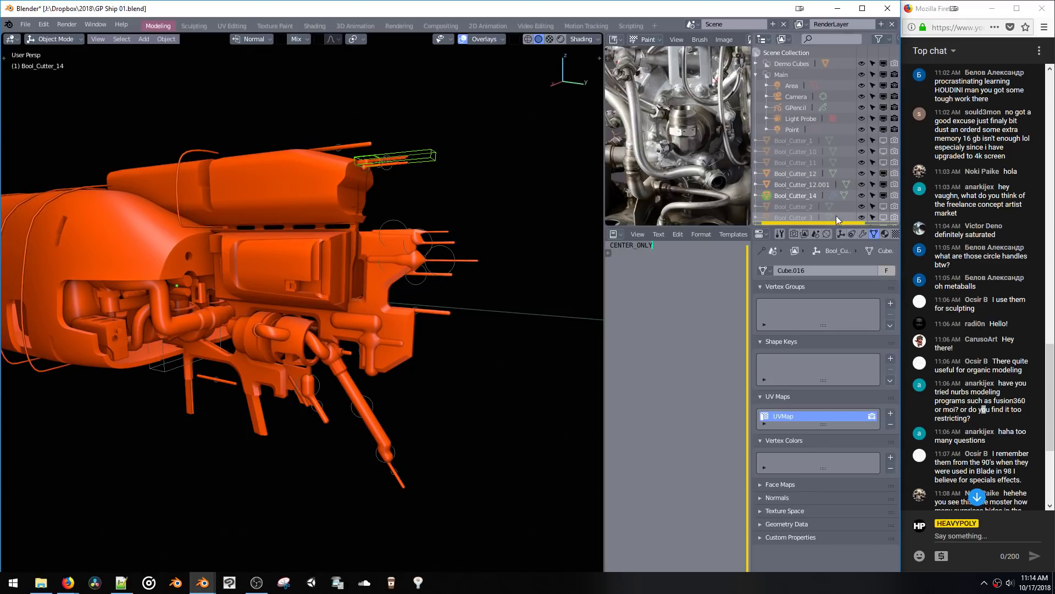
{"action": "scroll", "coordinate": [879, 195], "scroll_direction": "down", "scroll_amount": 1}
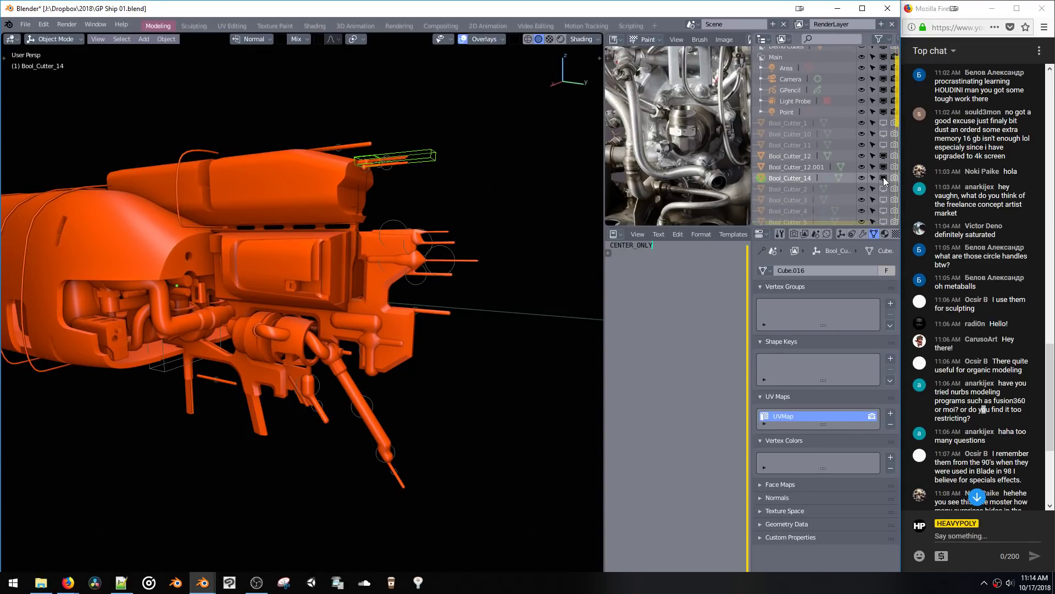
{"action": "left_click", "coordinate": [883, 178]}
{"action": "left_click", "coordinate": [884, 167]}
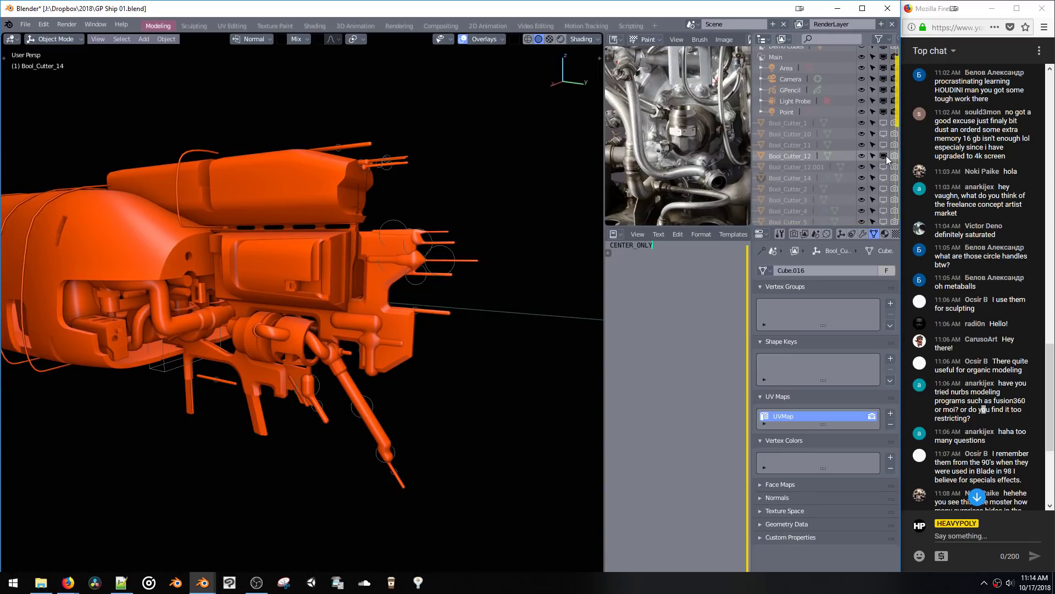
{"action": "left_click", "coordinate": [884, 156]}
{"action": "left_click", "coordinate": [885, 156]}
{"action": "left_click", "coordinate": [883, 156]}
Step: Isolate the side box Cube.009, look through the outliner's visibility states, and reveal all objects again
{"action": "middle_click_drag", "start_coordinate": [363, 248], "coordinate": [369, 187]}
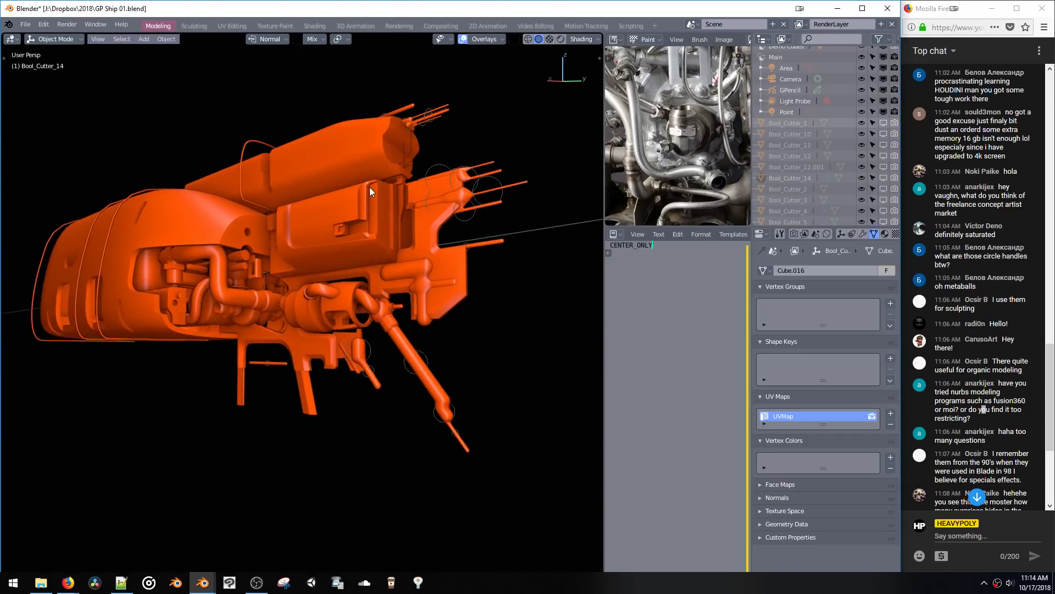
{"action": "left_click", "coordinate": [374, 223]}
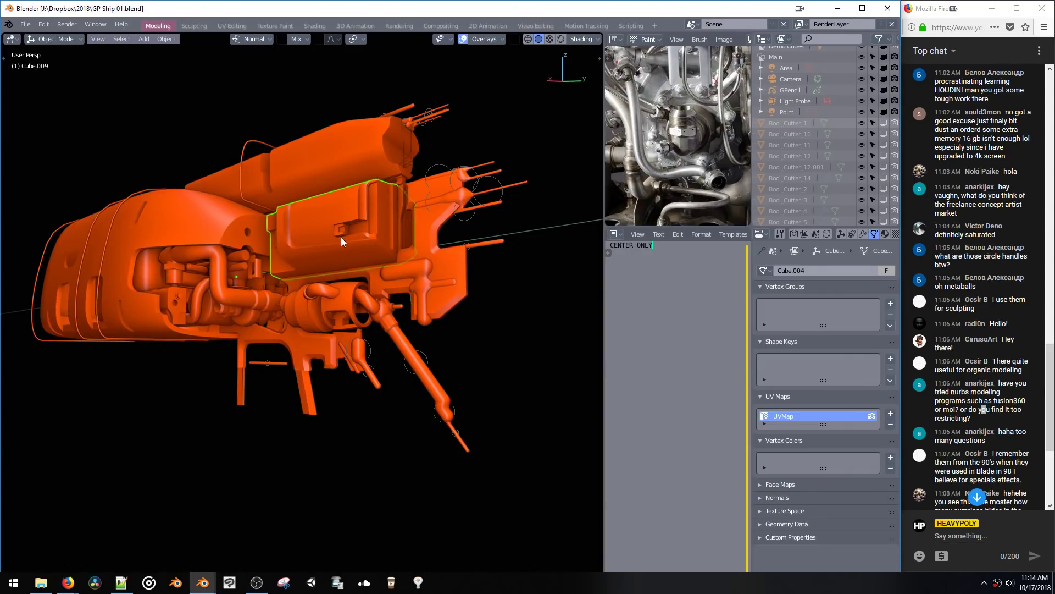
{"action": "key", "text": "shift+h"}
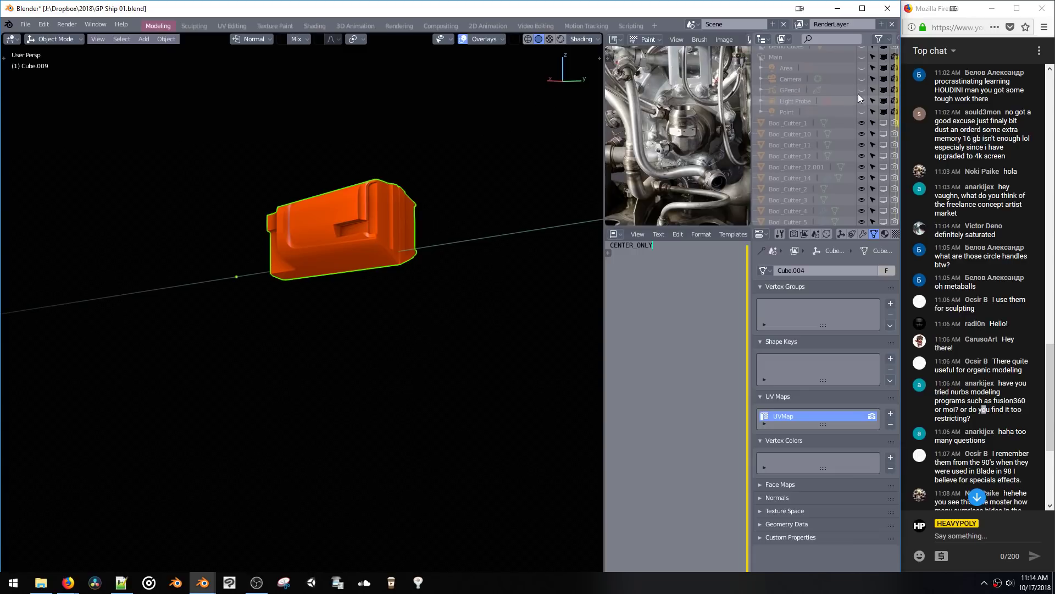
{"action": "scroll", "coordinate": [859, 94], "scroll_direction": "up", "scroll_amount": 2}
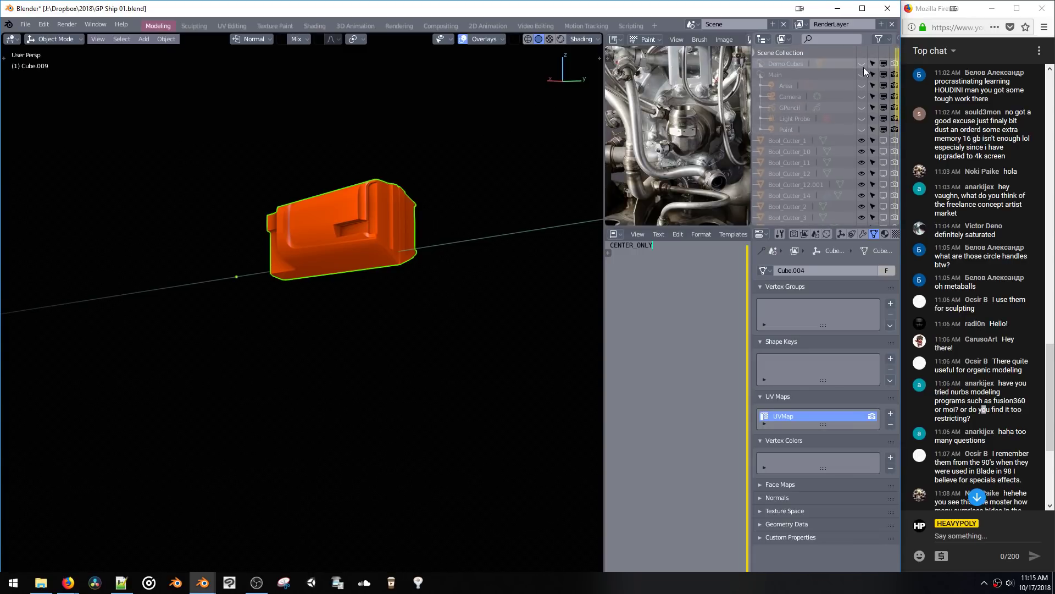
{"action": "scroll", "coordinate": [866, 165], "scroll_direction": "down", "scroll_amount": 6}
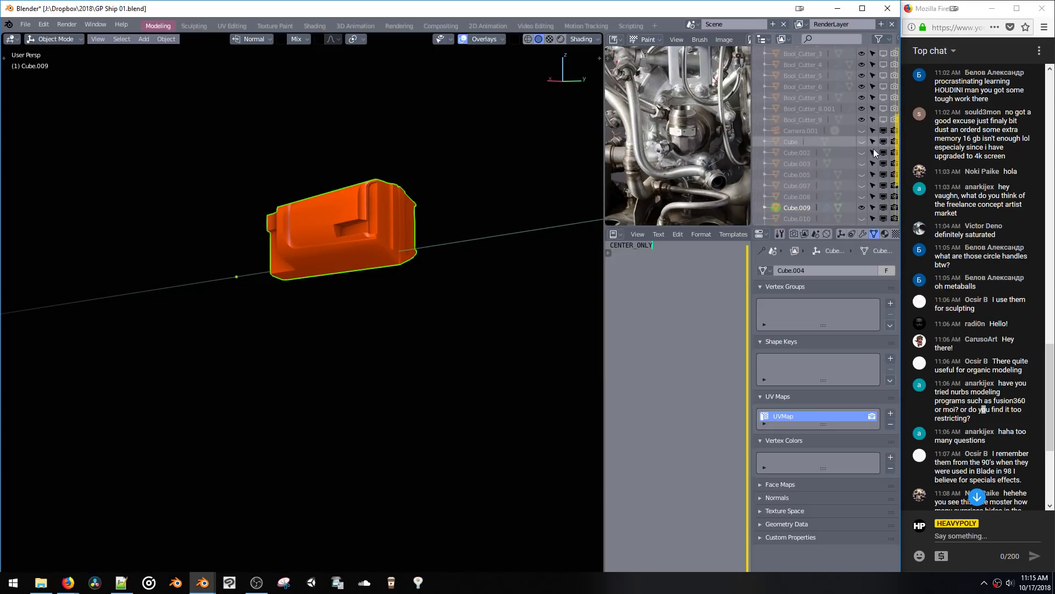
{"action": "scroll", "coordinate": [873, 149], "scroll_direction": "down", "scroll_amount": 1}
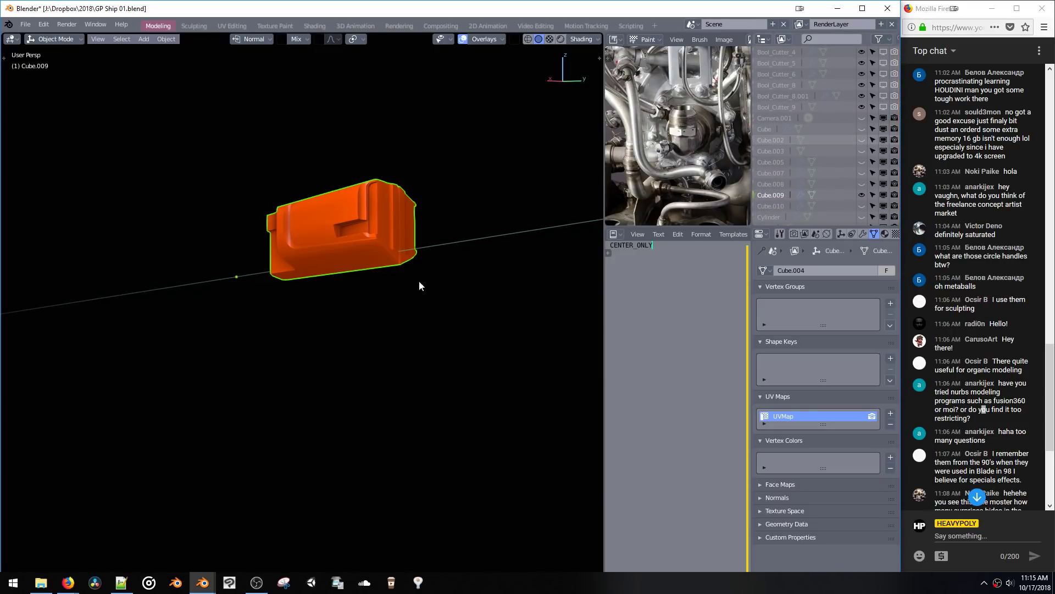
{"action": "key", "text": "alt+h"}
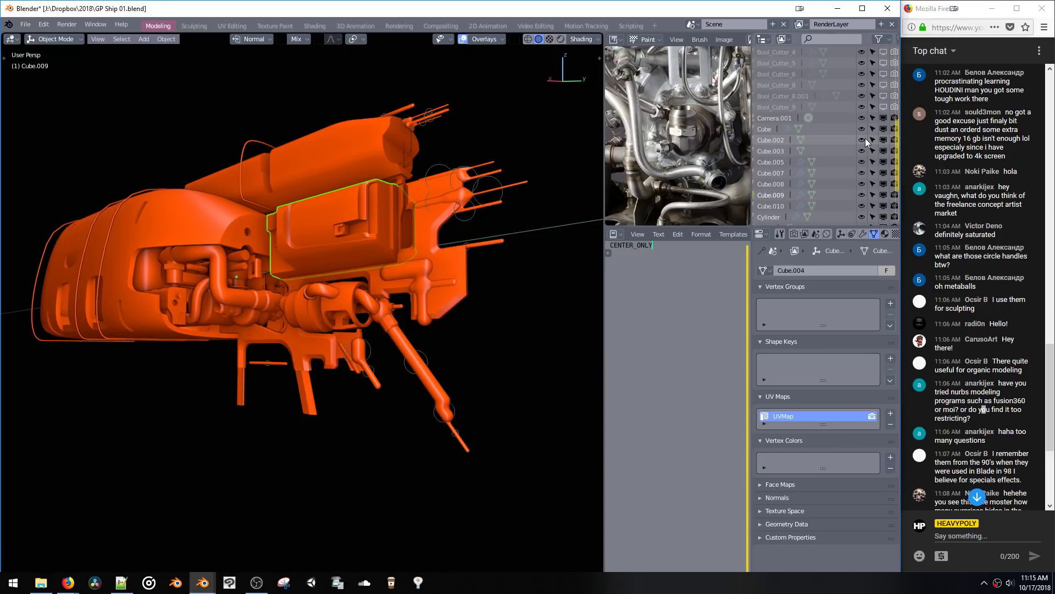
Step: Isolate the side box once more, examine the boolean cutters' display states in the outliner, and restore the full ship
{"action": "scroll", "coordinate": [858, 146], "scroll_direction": "up", "scroll_amount": 5}
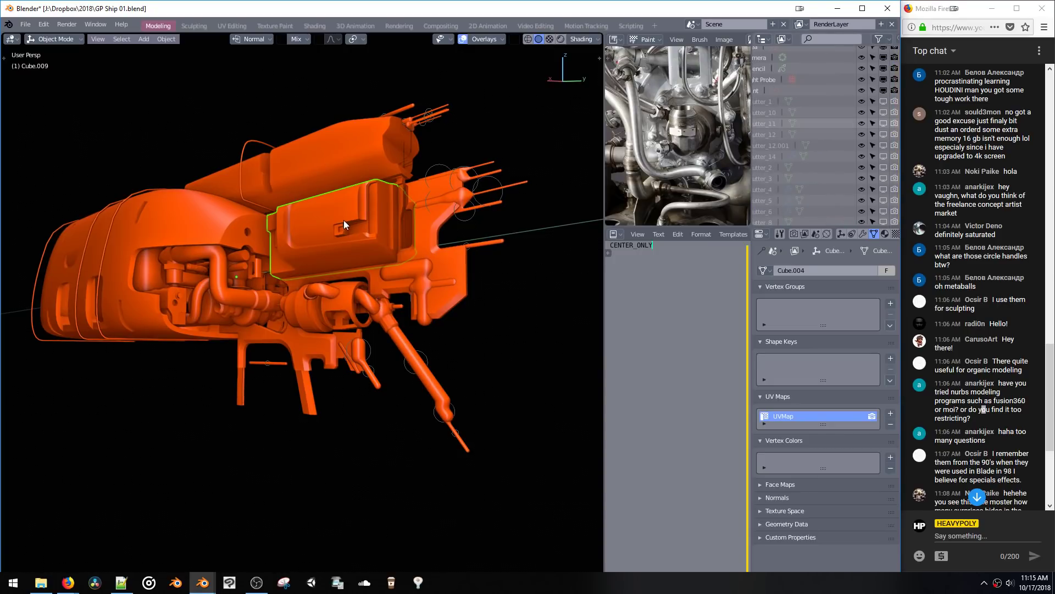
{"action": "key", "text": "shift+h"}
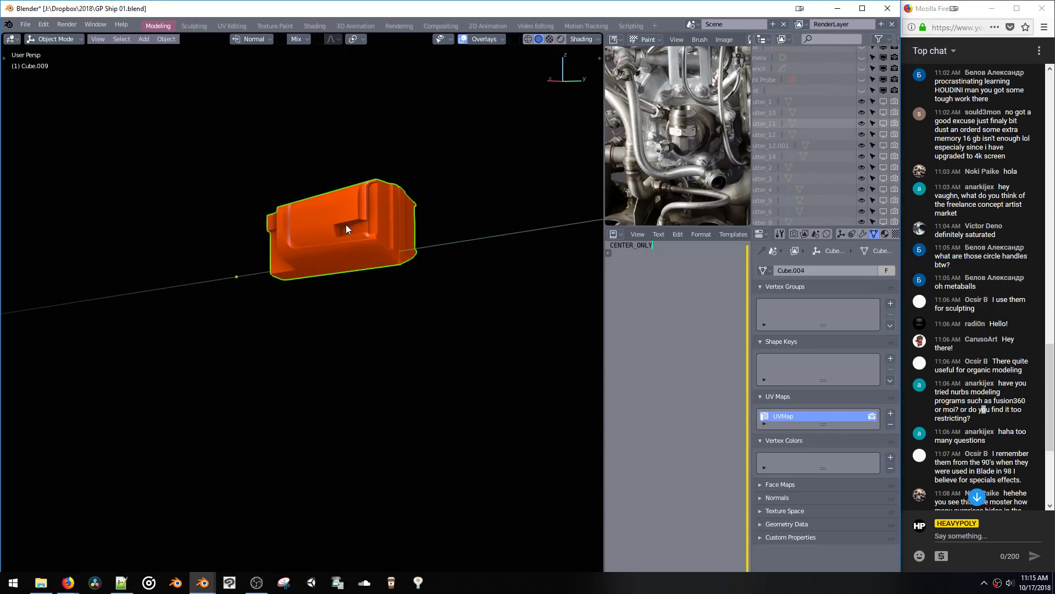
{"action": "middle_click_drag", "start_coordinate": [809, 166], "coordinate": [863, 145]}
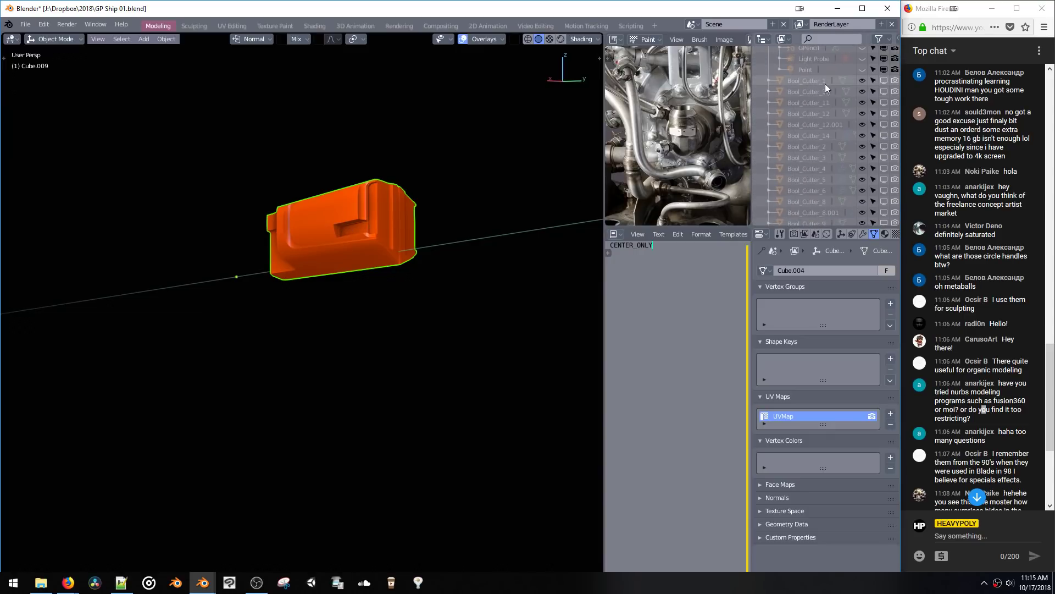
{"action": "middle_click_drag", "start_coordinate": [867, 203], "coordinate": [872, 151]}
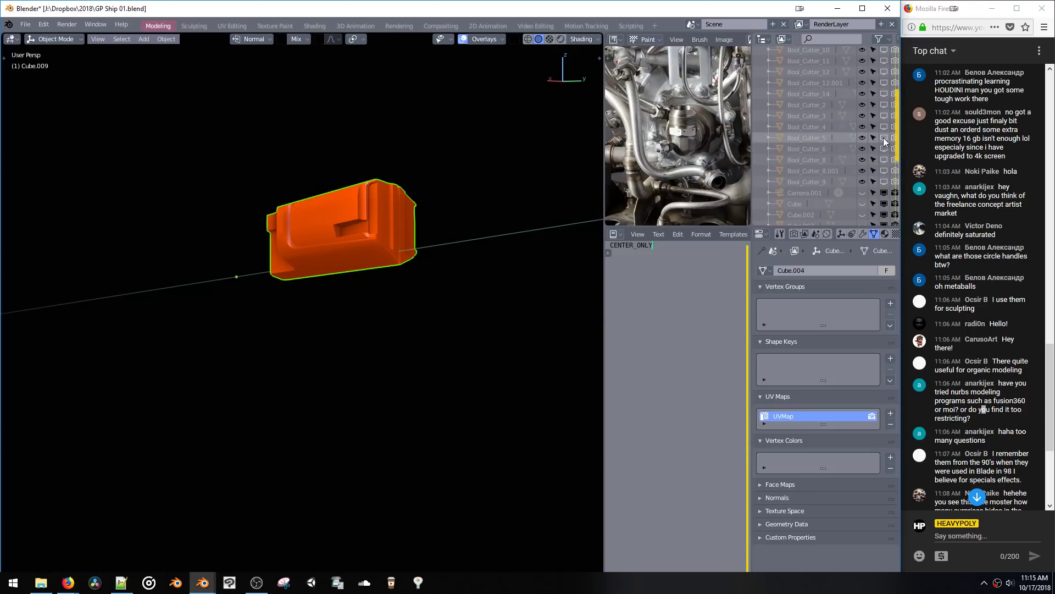
{"action": "scroll", "coordinate": [865, 104], "scroll_direction": "up", "scroll_amount": 4}
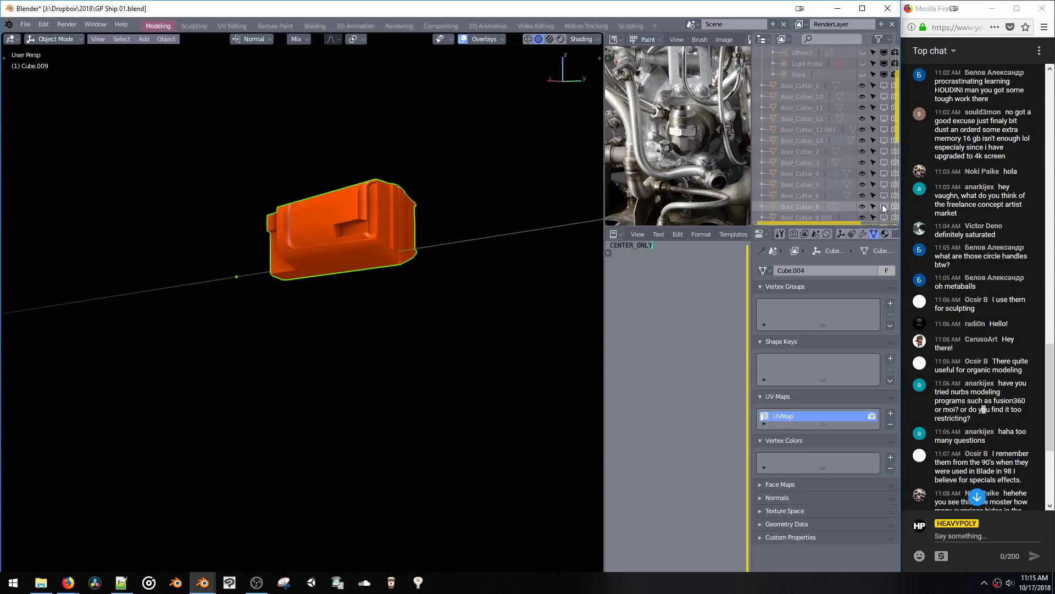
{"action": "key", "text": "KP_Divide"}
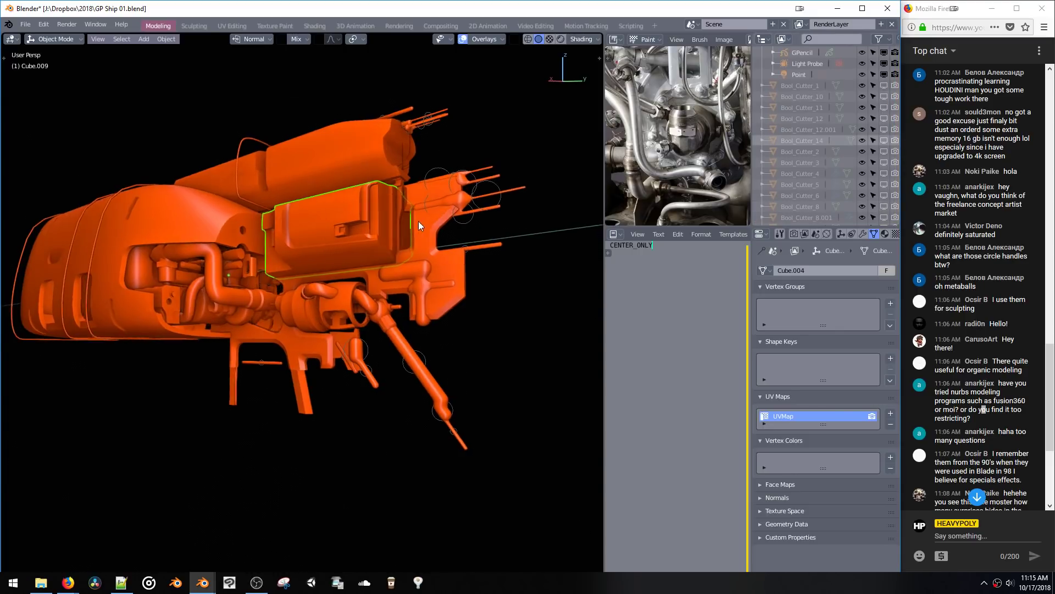
Step: Select the rear frame Cube.007, try local view on it, and toggle the boolean cutters' display on and off
{"action": "middle_click_drag", "start_coordinate": [424, 219], "coordinate": [434, 180]}
{"action": "left_click", "coordinate": [429, 233]}
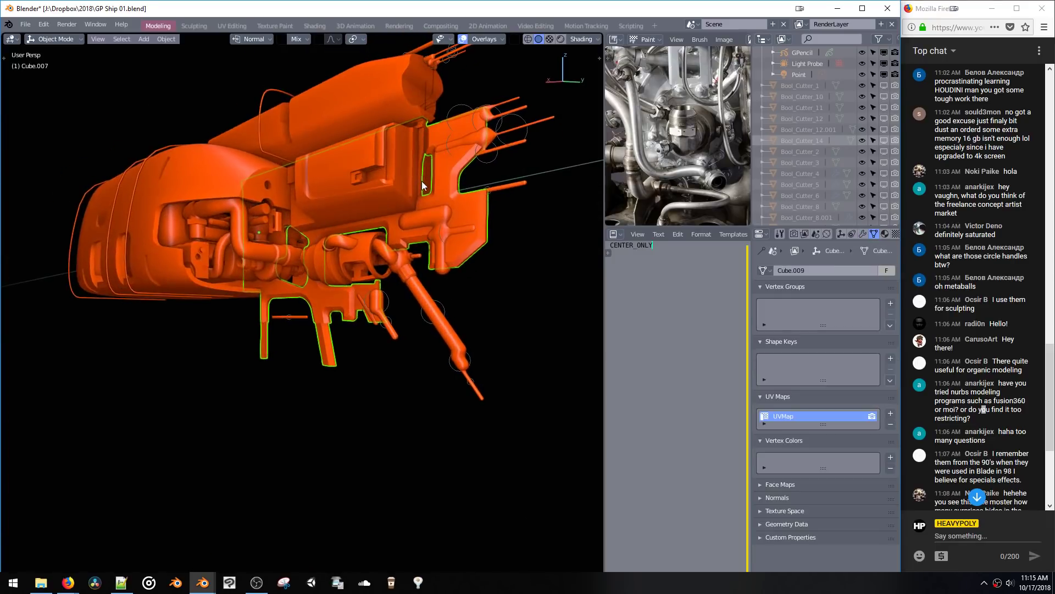
{"action": "key", "text": "KP_Divide"}
{"action": "key", "text": "KP_Divide"}
{"action": "key", "text": "ctrl+b"}
{"action": "key", "text": "ctrl+b"}
{"action": "key", "text": "ctrl+b"}
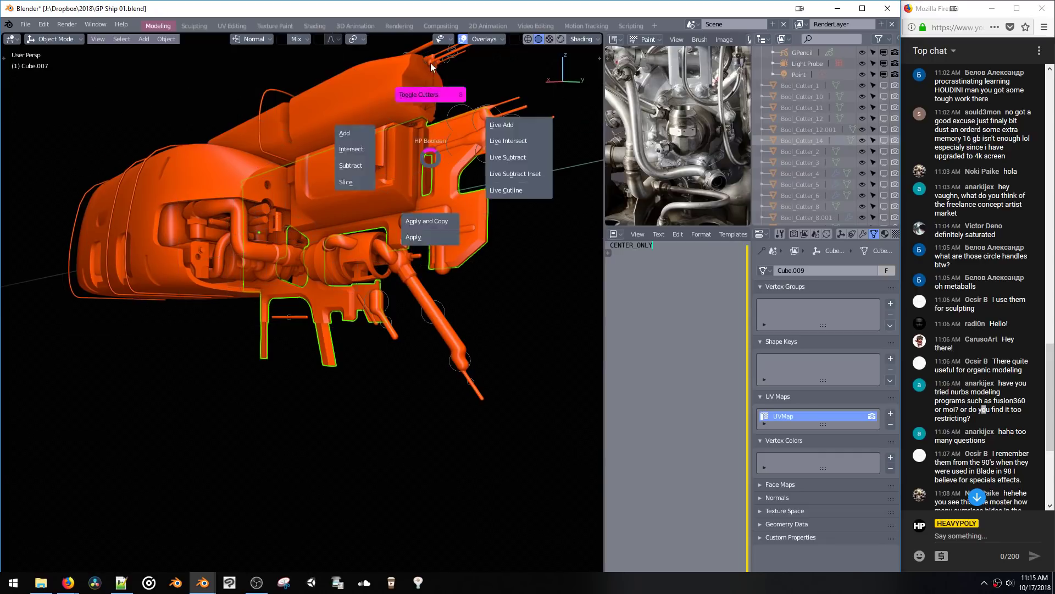
{"action": "key", "text": "ctrl+b"}
{"action": "key", "text": "ctrl+b"}
{"action": "key", "text": "ctrl+b"}
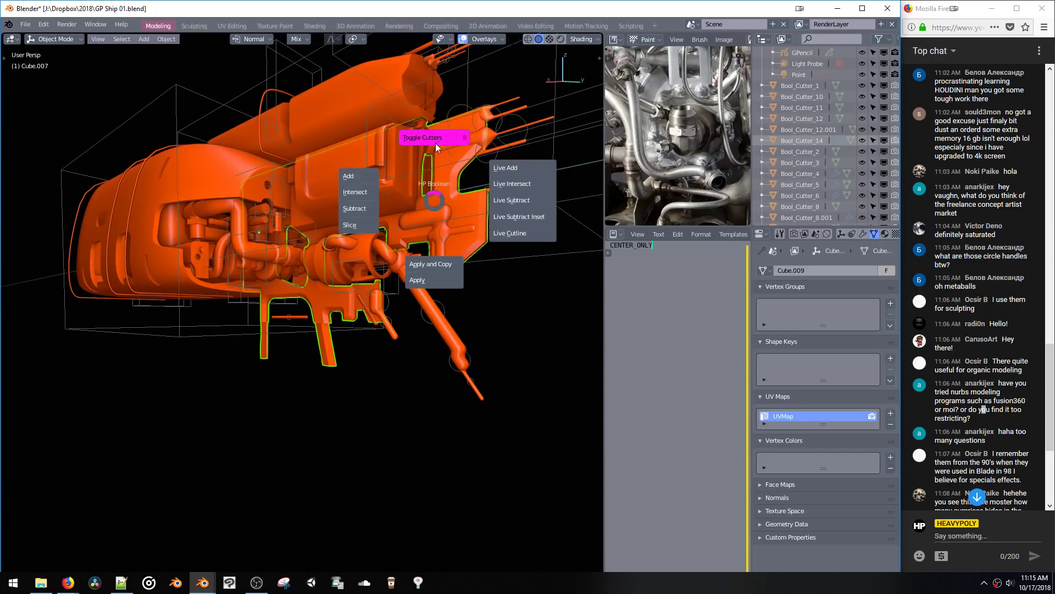
{"action": "left_click", "coordinate": [434, 140]}
Step: Show all boolean cutters around the ship with HP Boolean's Toggle Cutters and hide them again
{"action": "middle_click_drag", "start_coordinate": [434, 143], "coordinate": [441, 179]}
{"action": "key", "text": "ctrl+b"}
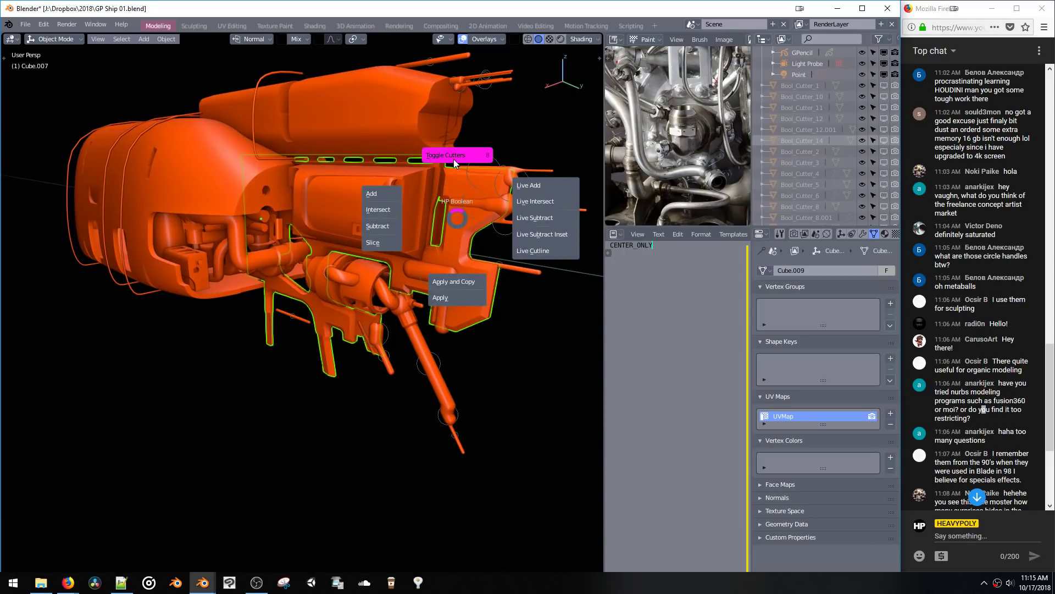
{"action": "left_click", "coordinate": [454, 160]}
{"action": "middle_click_drag", "start_coordinate": [407, 160], "coordinate": [460, 216]}
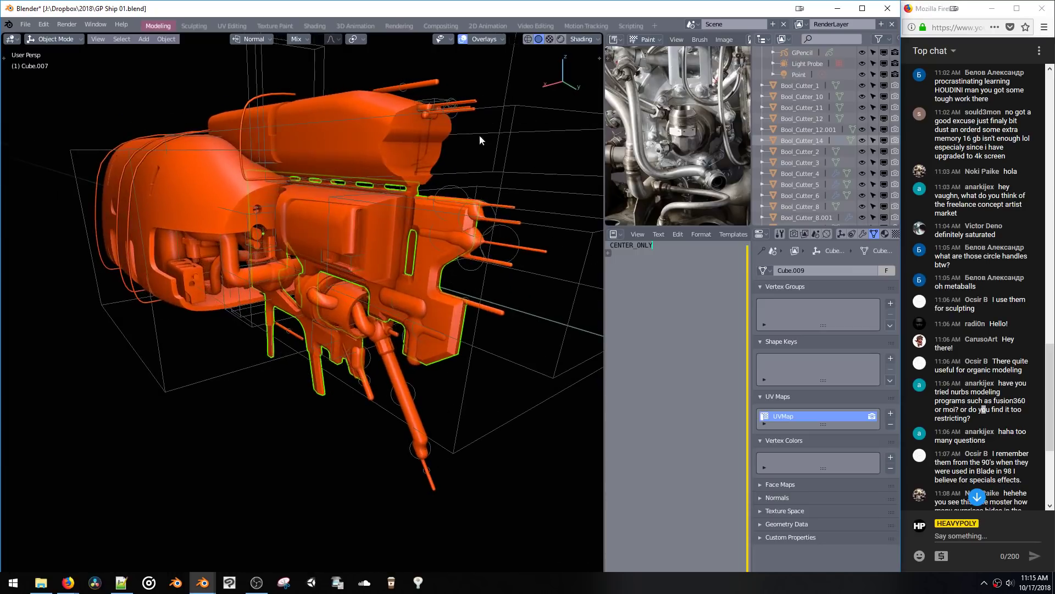
{"action": "key", "text": "ctrl+b"}
{"action": "left_click", "coordinate": [458, 159]}
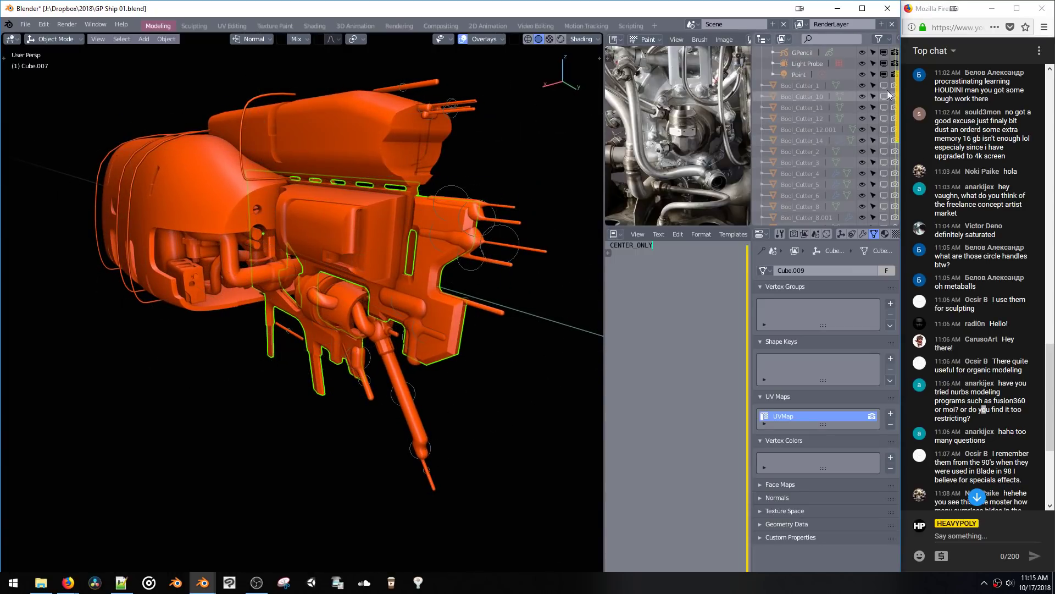
Step: Switch to the live chat in Firefox and read the newest viewer messages about metaballs and the skin modifier
{"action": "scroll", "coordinate": [885, 164], "scroll_direction": "down", "scroll_amount": 5}
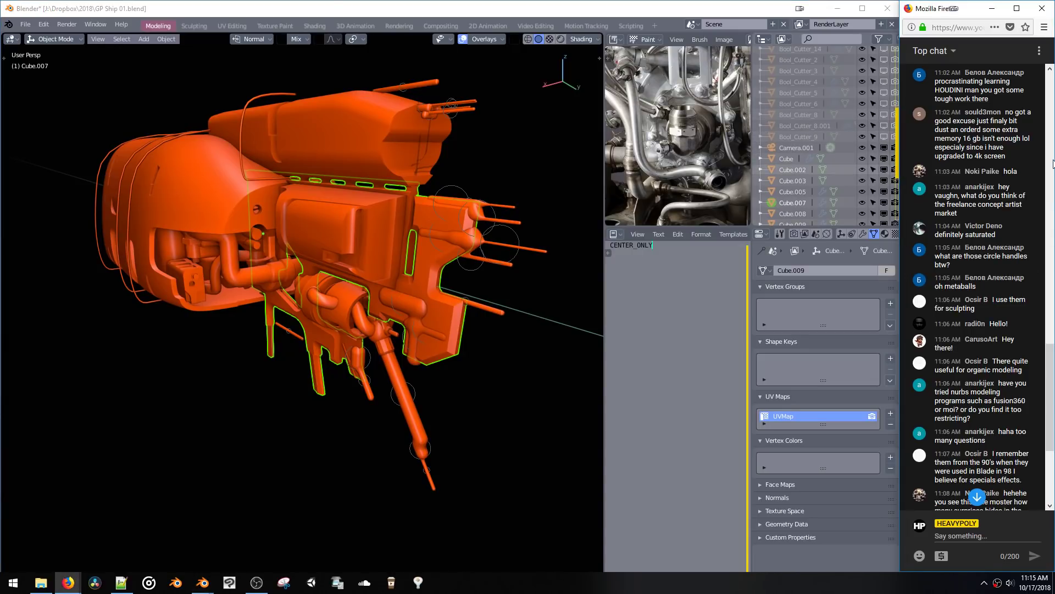
{"action": "scroll", "coordinate": [1051, 431], "scroll_direction": "down", "scroll_amount": 3}
{"action": "scroll", "coordinate": [1050, 430], "scroll_direction": "down", "scroll_amount": 5}
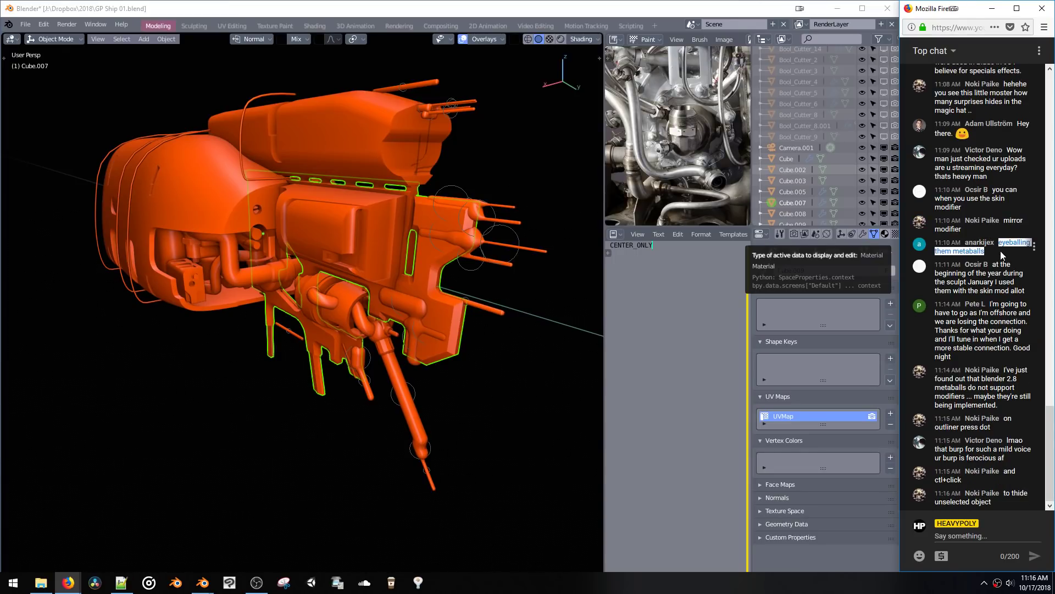
{"action": "left_click_drag", "start_coordinate": [991, 266], "coordinate": [1011, 321]}
{"action": "left_click", "coordinate": [1010, 322]}
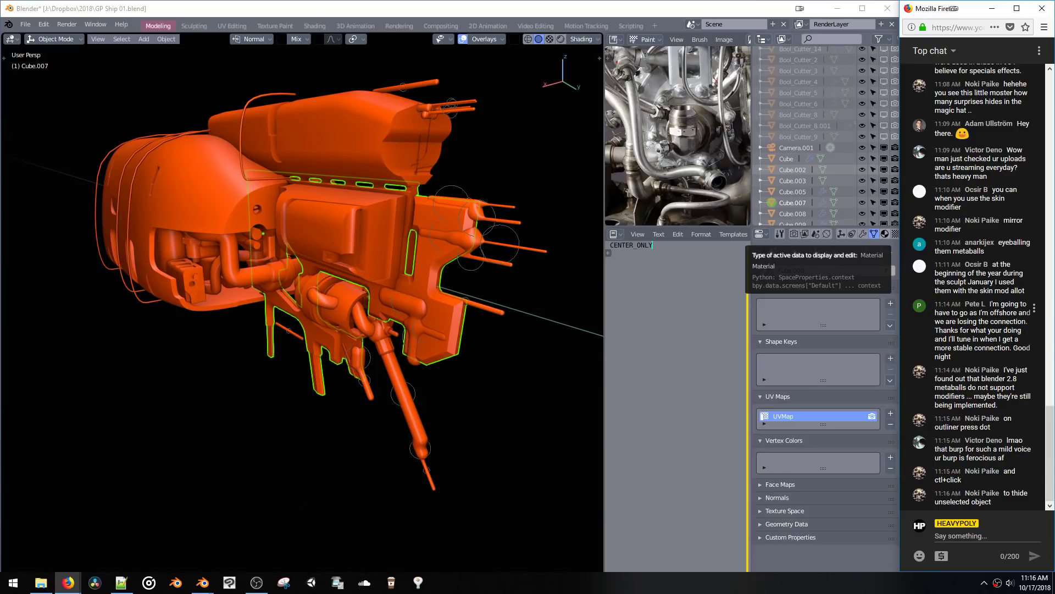
Step: Back in Blender, view the rear frame's modifiers, then check the metaball's object, constraint, material, physics and metaball settings for modifier options
{"action": "left_click", "coordinate": [862, 233]}
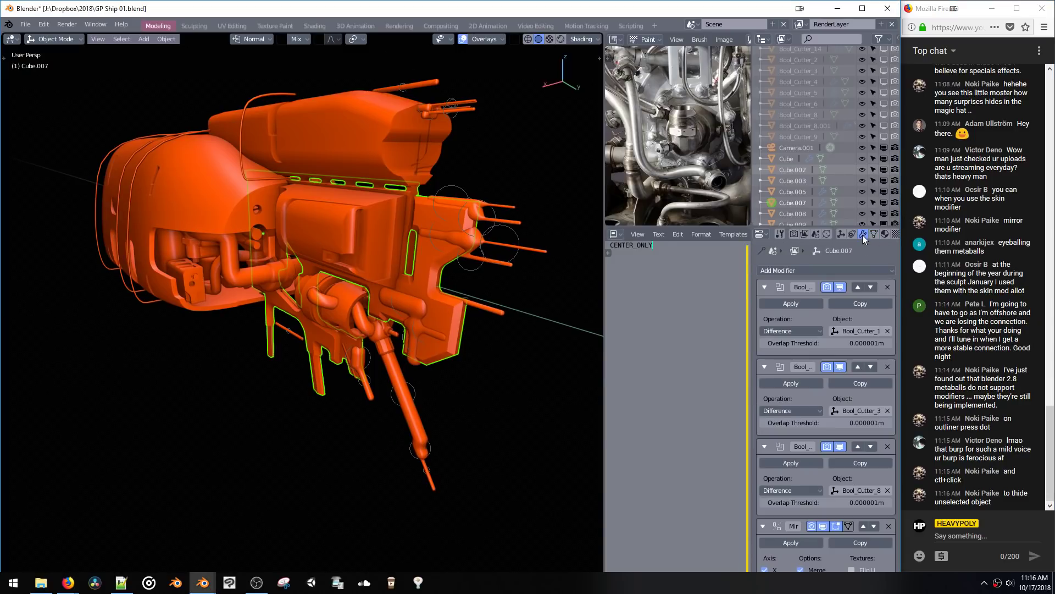
{"action": "left_click", "coordinate": [495, 214]}
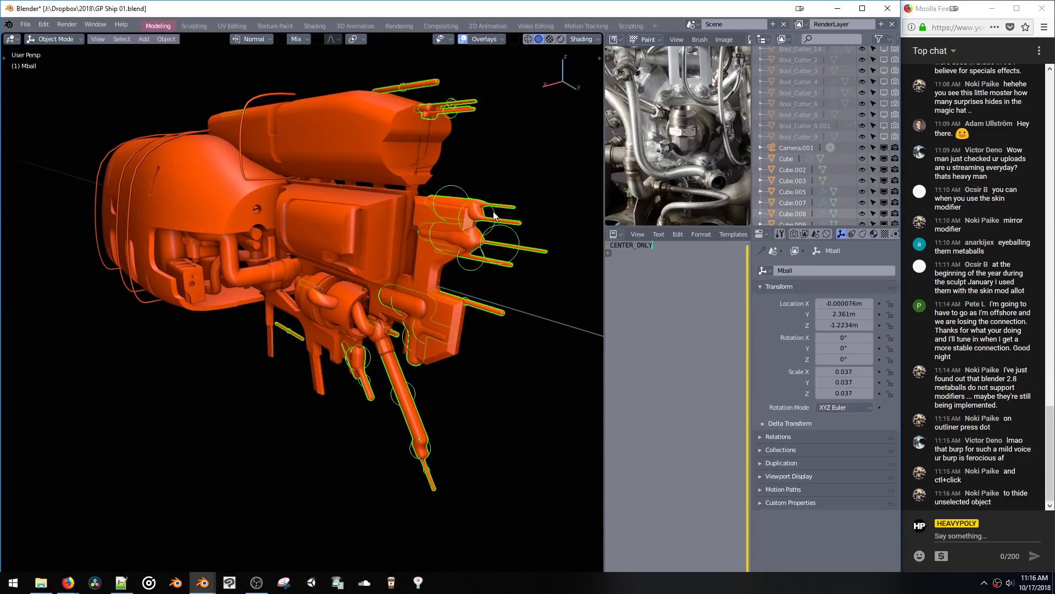
{"action": "left_click", "coordinate": [850, 235]}
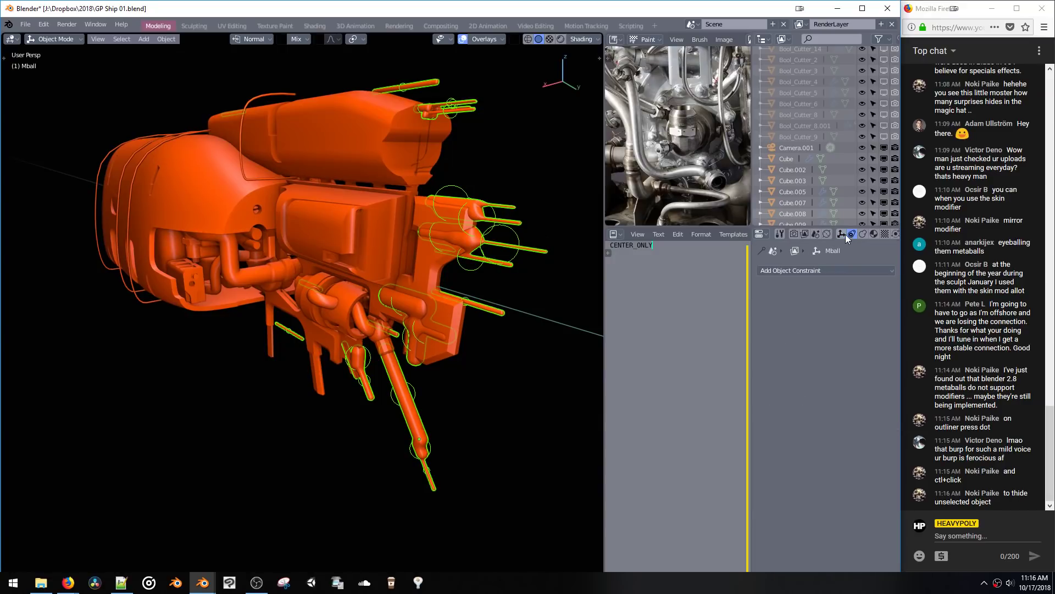
{"action": "left_click", "coordinate": [862, 234]}
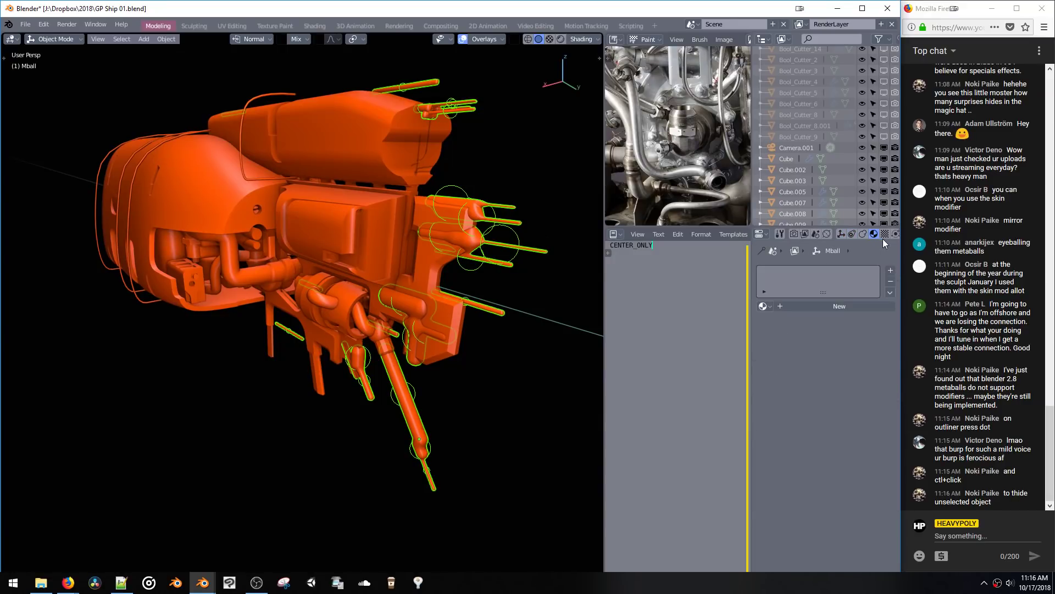
{"action": "left_click", "coordinate": [884, 235]}
{"action": "left_click", "coordinate": [895, 234]}
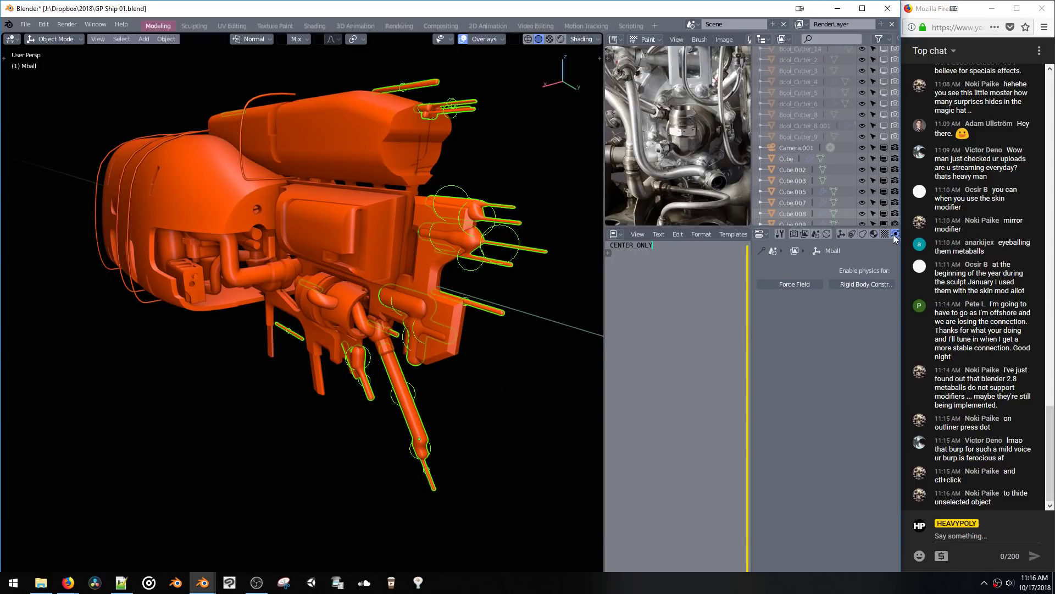
{"action": "left_click", "coordinate": [842, 234]}
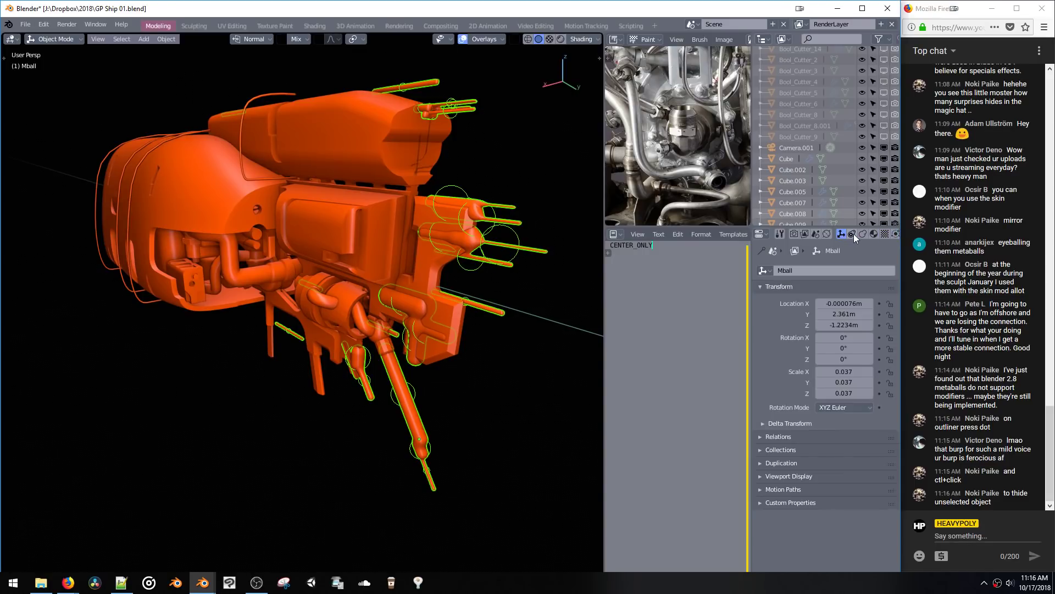
{"action": "left_click", "coordinate": [853, 233]}
{"action": "left_click", "coordinate": [863, 233]}
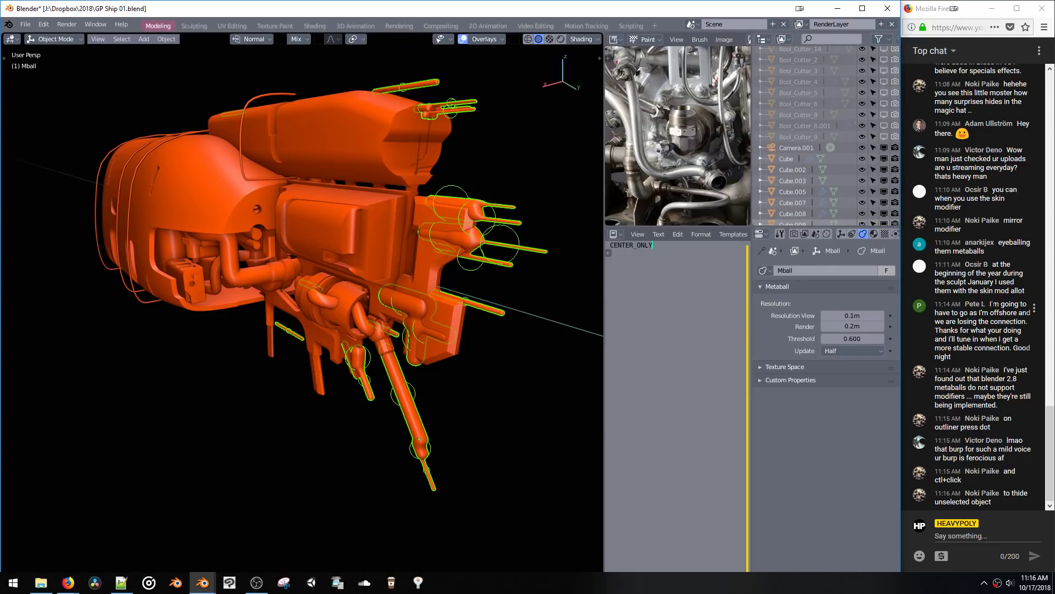
Step: Read the chat messages on using metaballs with the skin modifier and on metaball modifier support in Blender 2.8
{"action": "mouse_move", "coordinate": [991, 303]}
{"action": "left_mouse_down"}
{"action": "mouse_move", "coordinate": [985, 339]}
{"action": "mouse_move", "coordinate": [1017, 330]}
{"action": "mouse_move", "coordinate": [1002, 321]}
{"action": "left_mouse_up"}
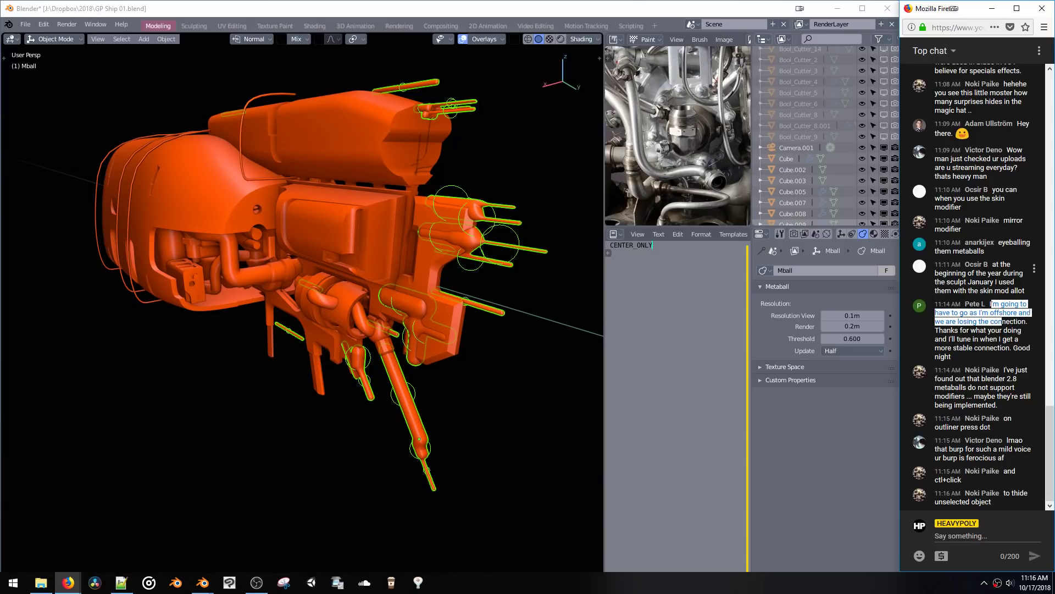
{"action": "left_click", "coordinate": [993, 264]}
{"action": "left_click_drag", "start_coordinate": [993, 265], "coordinate": [1004, 346]}
{"action": "left_click", "coordinate": [995, 312]}
{"action": "left_click_drag", "start_coordinate": [946, 321], "coordinate": [970, 347]}
{"action": "left_click", "coordinate": [961, 354]}
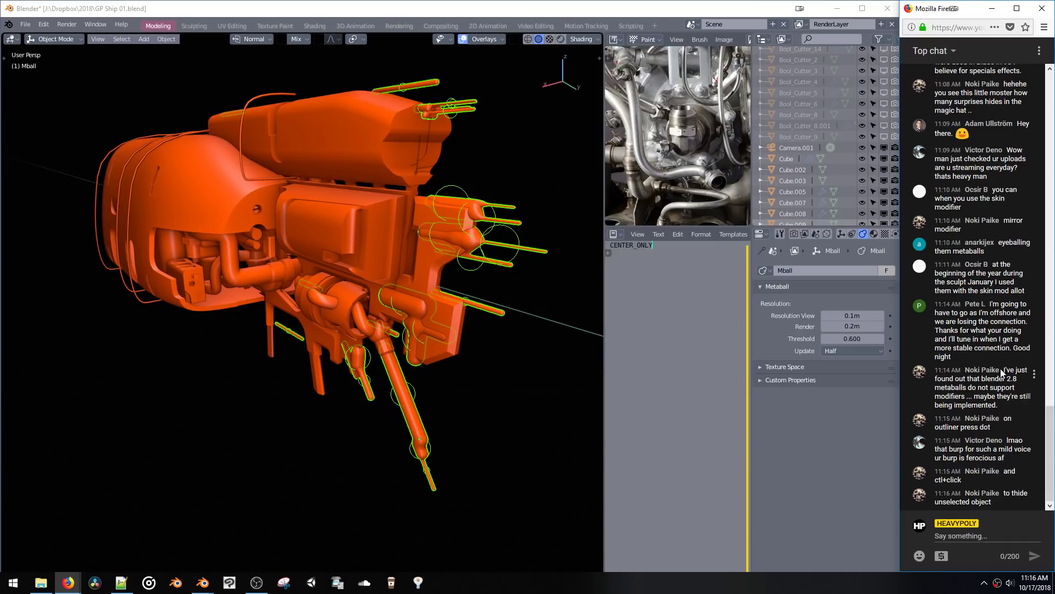
{"action": "left_click_drag", "start_coordinate": [1002, 372], "coordinate": [1011, 409]}
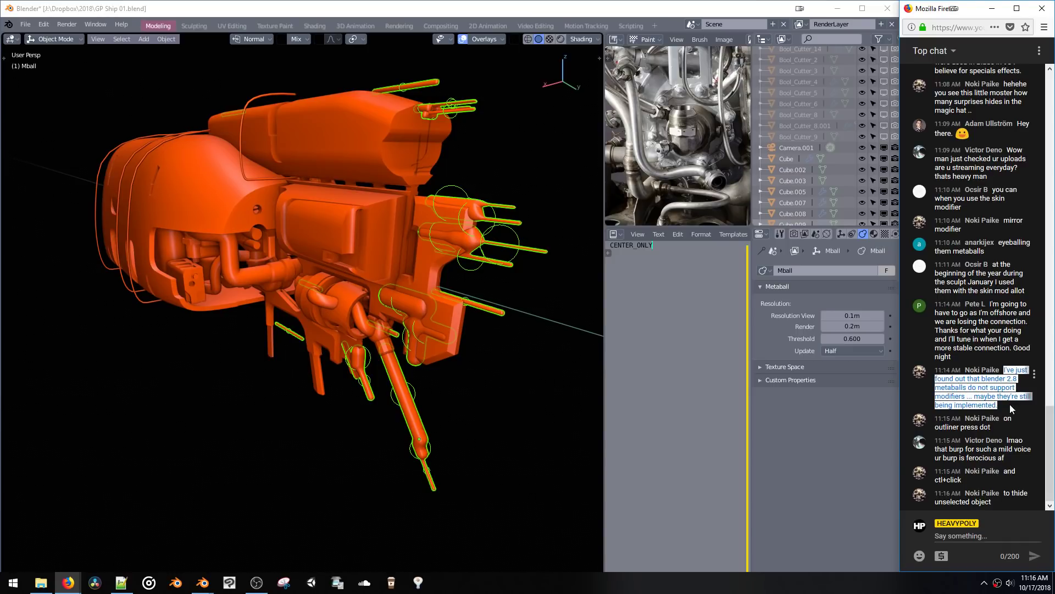
Step: Read the latest chat messages about isolating an object by hiding the unselected ones from the outliner
{"action": "left_click", "coordinate": [1009, 407]}
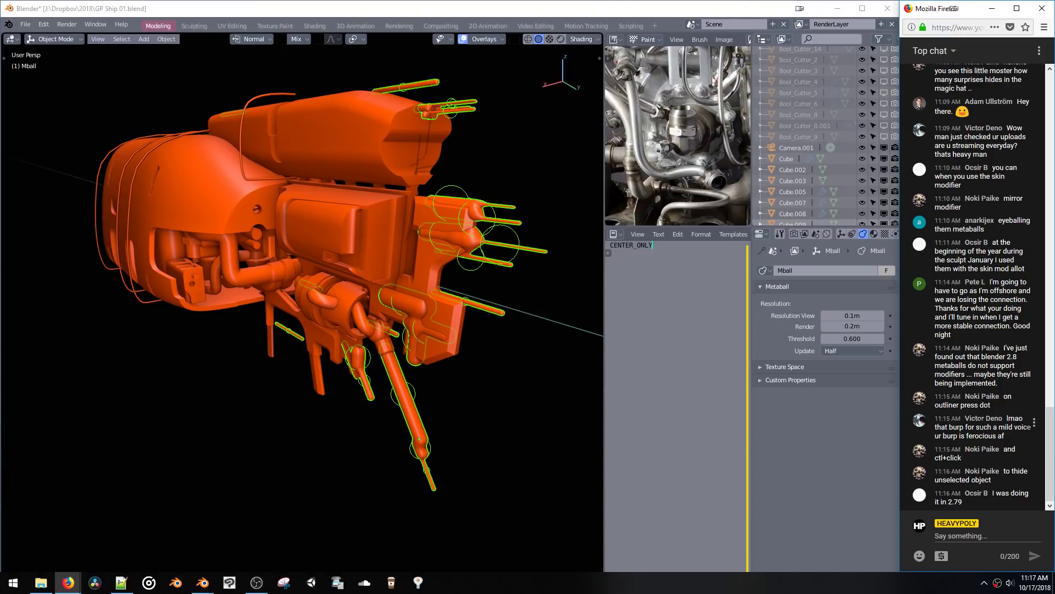
{"action": "left_click_drag", "start_coordinate": [976, 427], "coordinate": [975, 435]}
{"action": "left_click", "coordinate": [976, 436]}
{"action": "triple_click", "coordinate": [975, 435]}
{"action": "left_click", "coordinate": [991, 443]}
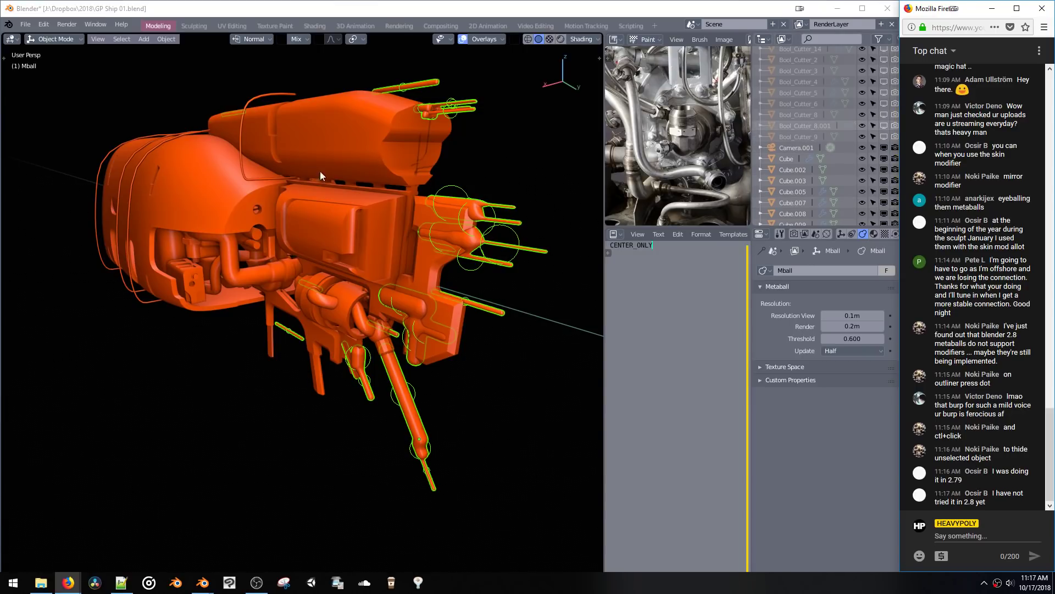
Step: Switch to Blender and save the GP Ship 01 file
{"action": "key", "text": "ctrl+s"}
{"action": "key", "text": "Escape"}
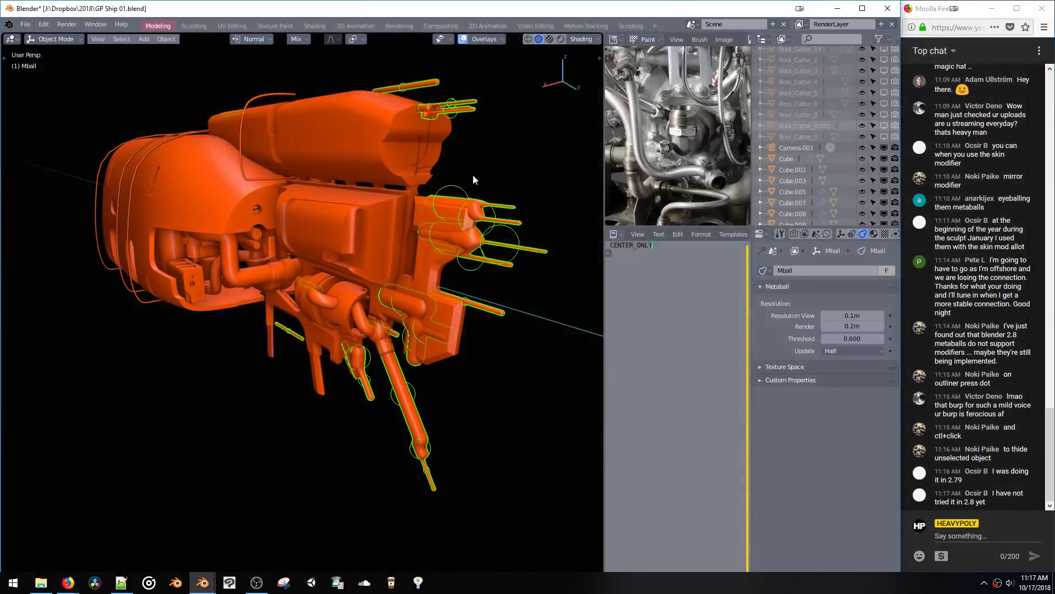
{"action": "key", "text": "ctrl+s"}
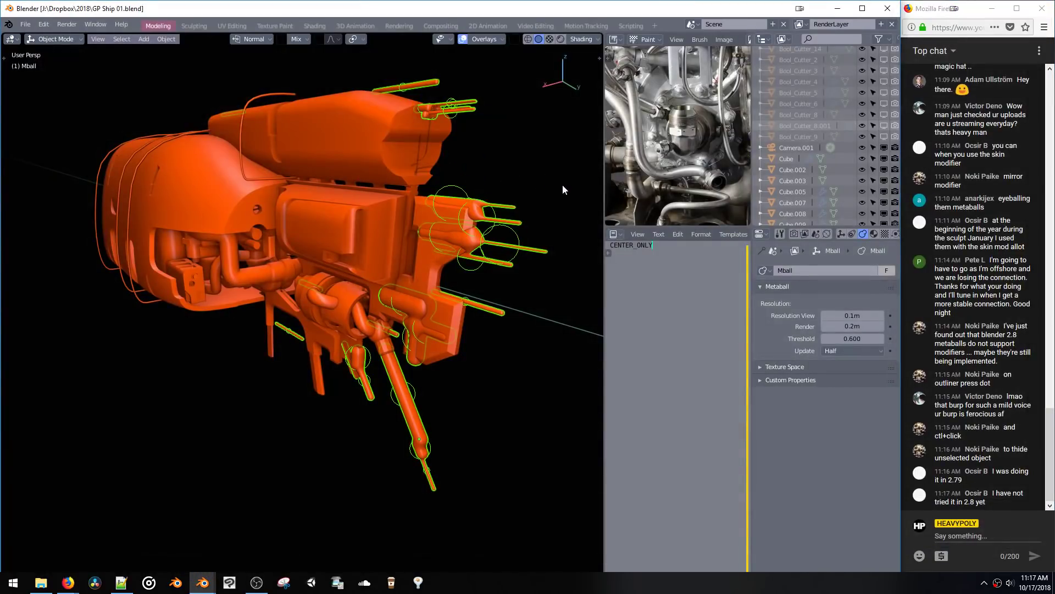
Step: Try isolating Camera.001 through its outliner visibility, frame it in the viewport, and undo the isolation
{"action": "left_click", "coordinate": [862, 148], "text": "ctrl"}
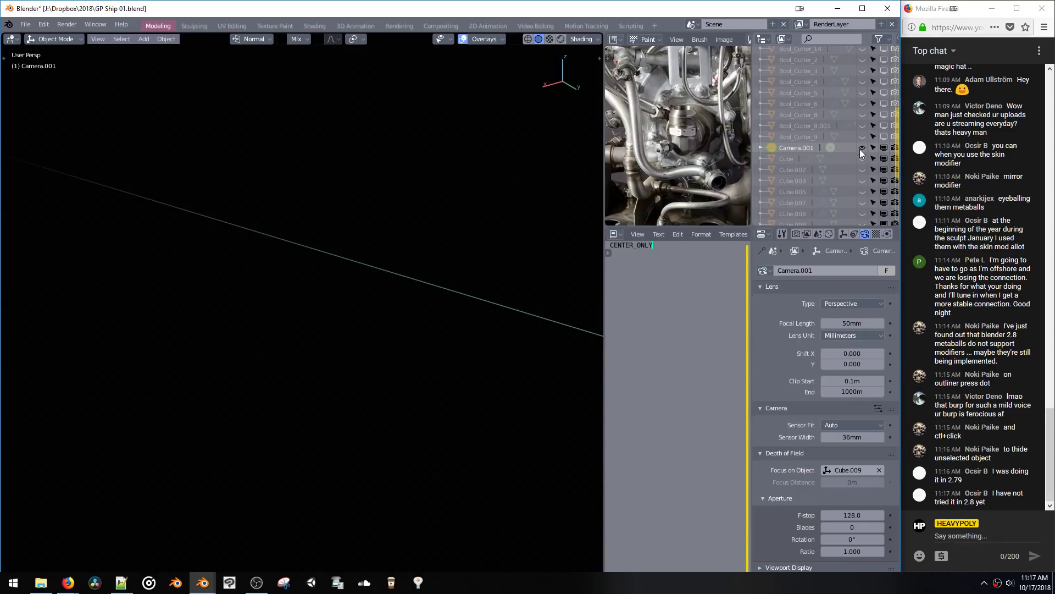
{"action": "key", "text": "KP_Decimal"}
{"action": "middle_click_drag", "start_coordinate": [421, 207], "coordinate": [396, 199]}
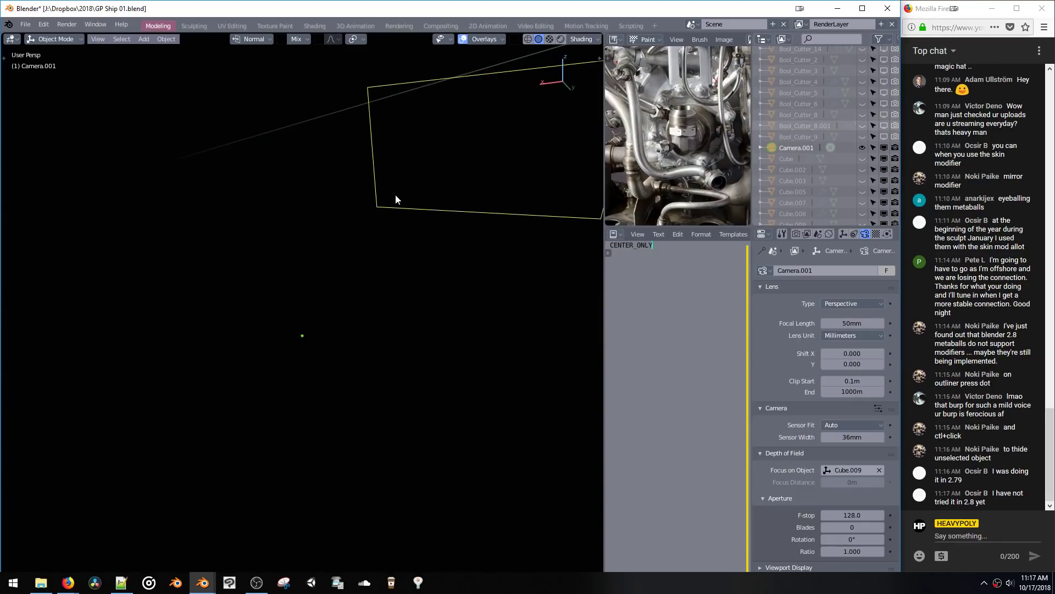
{"action": "key", "text": "ctrl+z"}
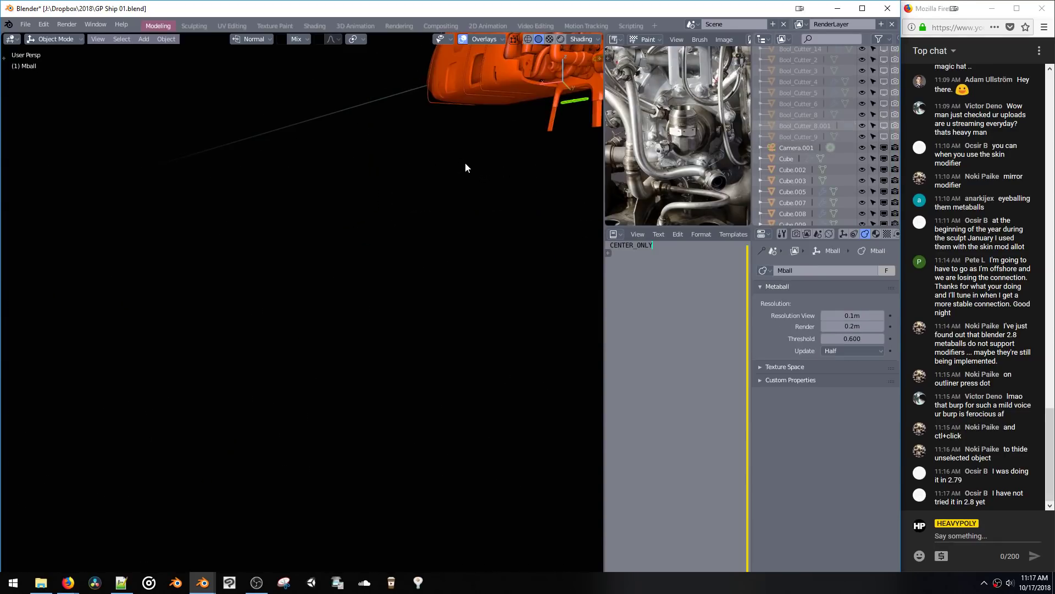
Step: Isolate the ship's front hull, Cube, through its outliner visibility, examine it, and reveal all objects again
{"action": "left_click", "coordinate": [500, 91]}
{"action": "scroll", "coordinate": [787, 140], "scroll_direction": "down", "scroll_amount": 2}
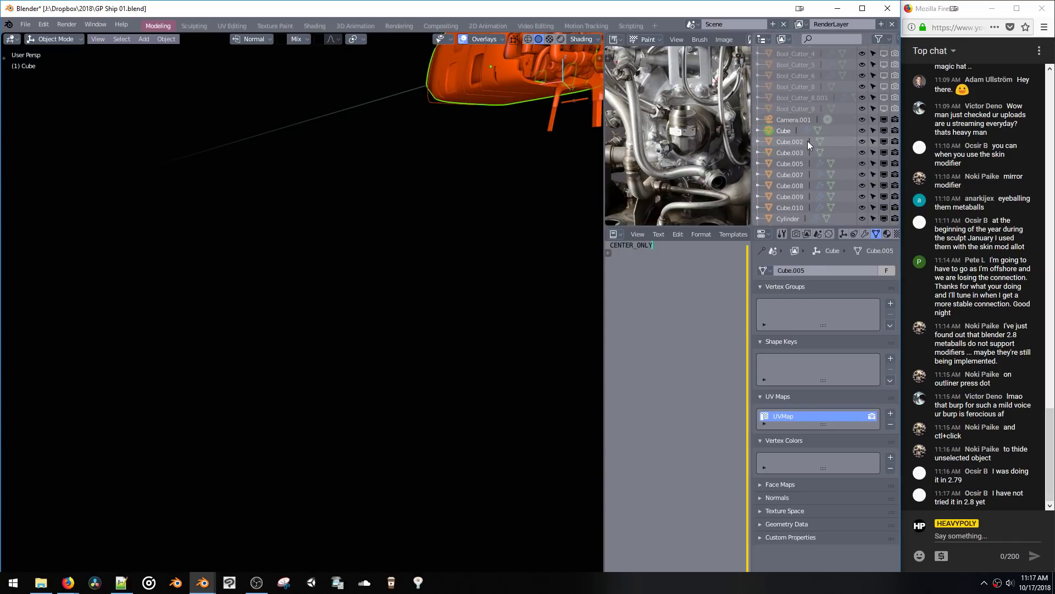
{"action": "left_click", "coordinate": [862, 130], "text": "ctrl"}
{"action": "key", "text": "KP_Decimal"}
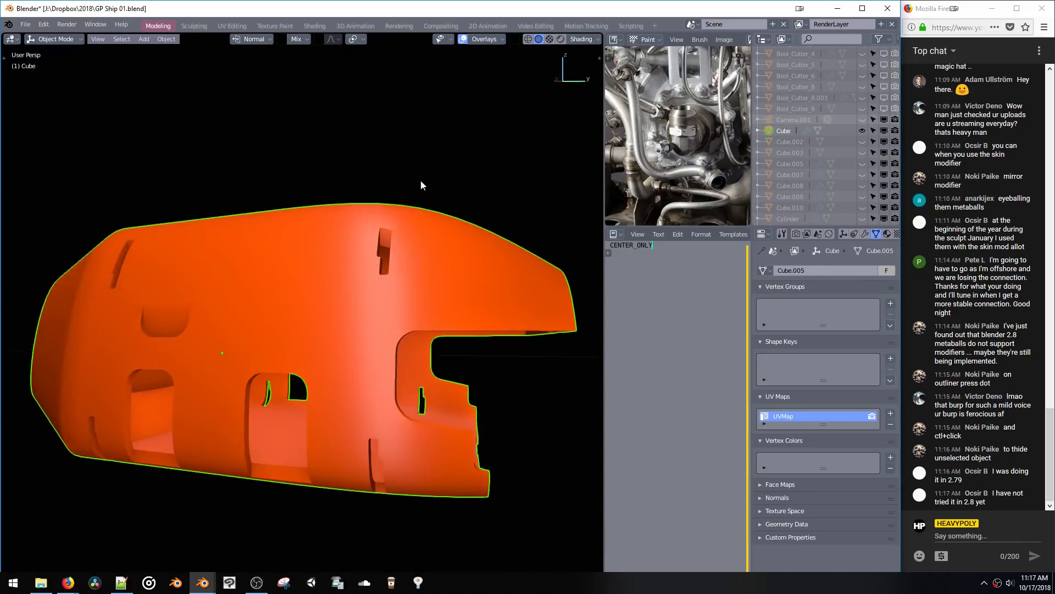
{"action": "scroll", "coordinate": [421, 180], "scroll_direction": "down", "scroll_amount": 4}
{"action": "middle_click_drag", "start_coordinate": [429, 255], "coordinate": [435, 286]}
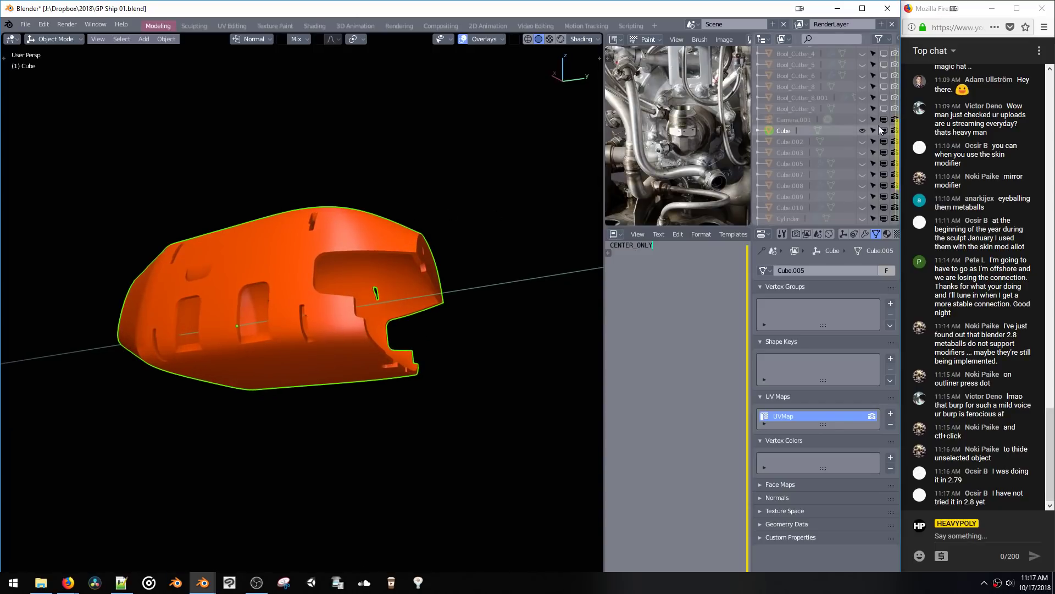
{"action": "left_click", "coordinate": [862, 131], "text": "ctrl"}
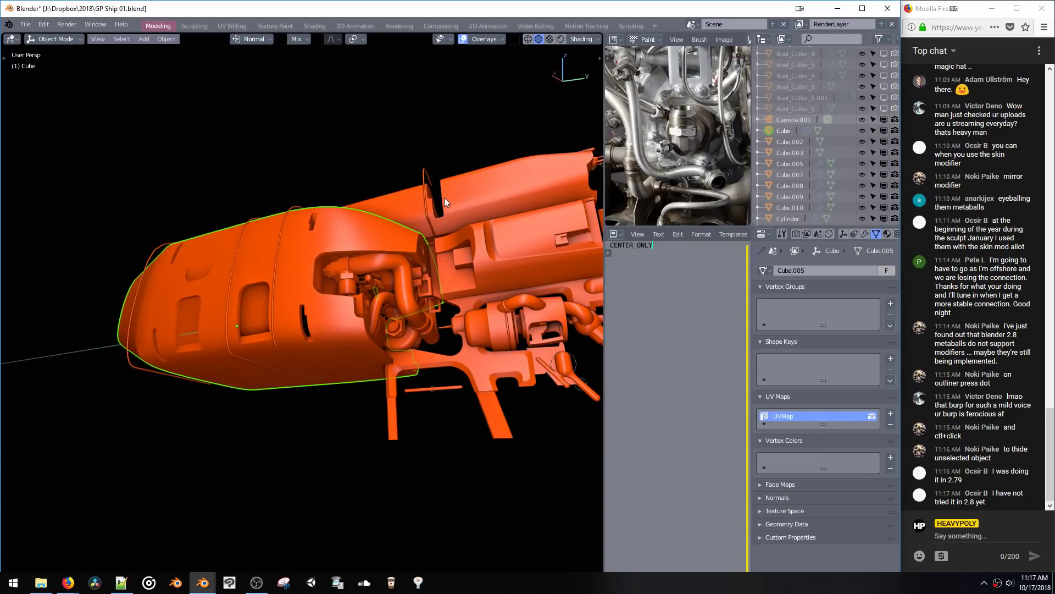
Step: Isolate the small block Cube.002 through its outliner visibility and bring the rest of the ship back
{"action": "left_click", "coordinate": [862, 141], "text": "ctrl"}
{"action": "left_click", "coordinate": [861, 141], "text": "ctrl"}
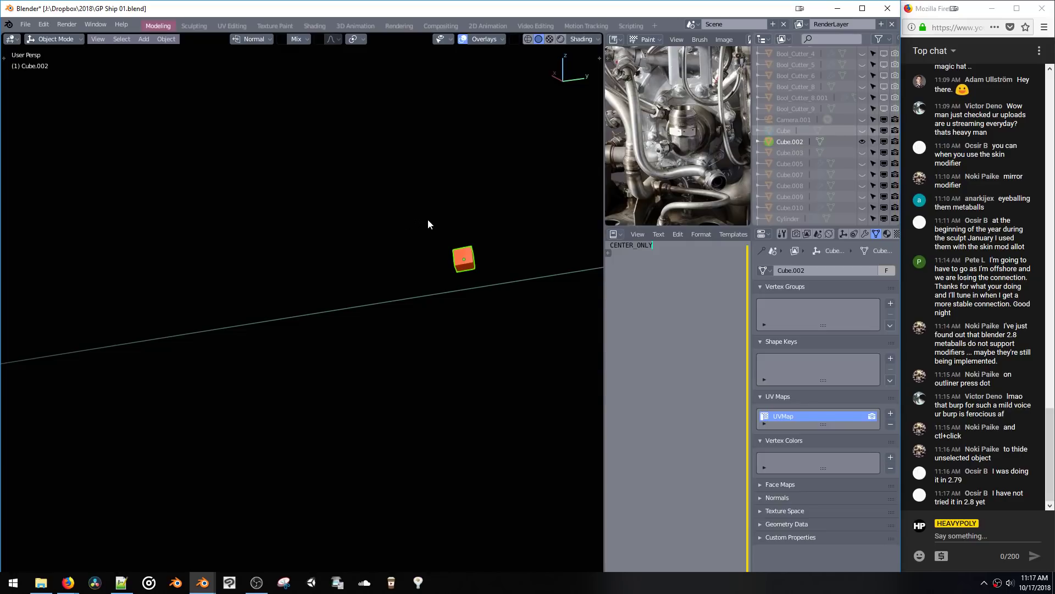
{"action": "middle_click_drag", "start_coordinate": [559, 197], "coordinate": [429, 193]}
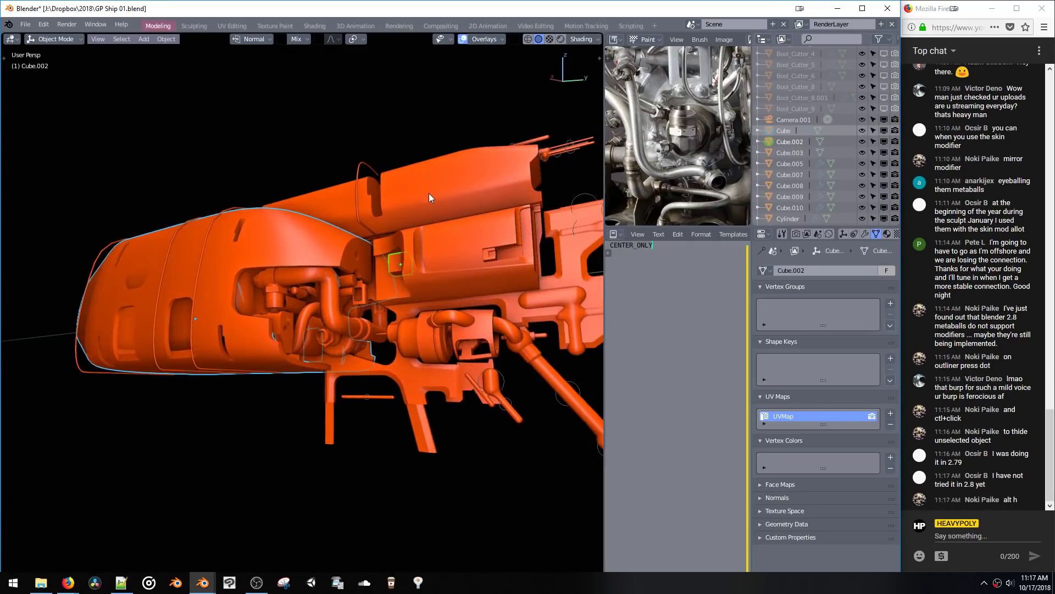
Step: Hide everything except the long upper hull, then everything except the side box below it, unhiding all objects after each
{"action": "left_click", "coordinate": [433, 199]}
{"action": "key", "text": "shift+h"}
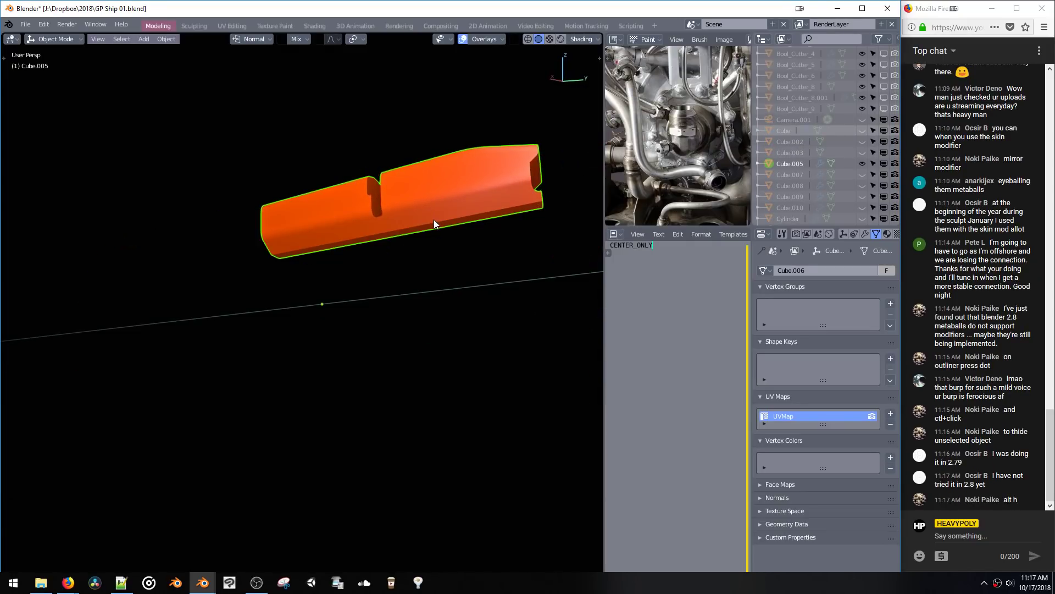
{"action": "key", "text": "alt+h"}
{"action": "left_click", "coordinate": [452, 268]}
{"action": "key", "text": "shift+h"}
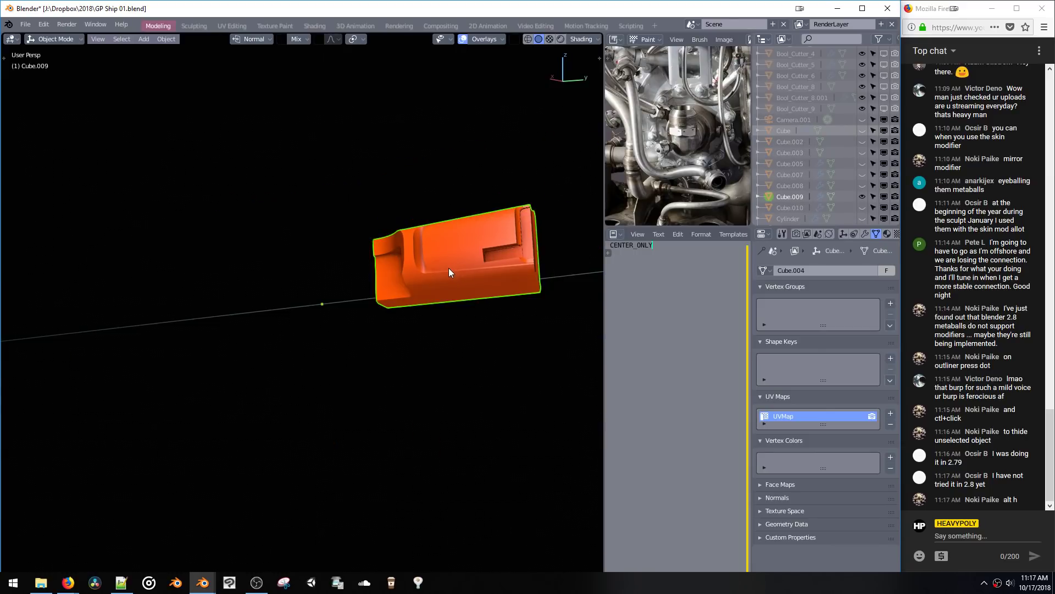
{"action": "key", "text": "alt+h"}
Step: Hide everything except the engine cylinder and its pipes, and unhide the whole ship again
{"action": "middle_click_drag", "start_coordinate": [459, 255], "coordinate": [443, 249]}
{"action": "left_click", "coordinate": [434, 248]}
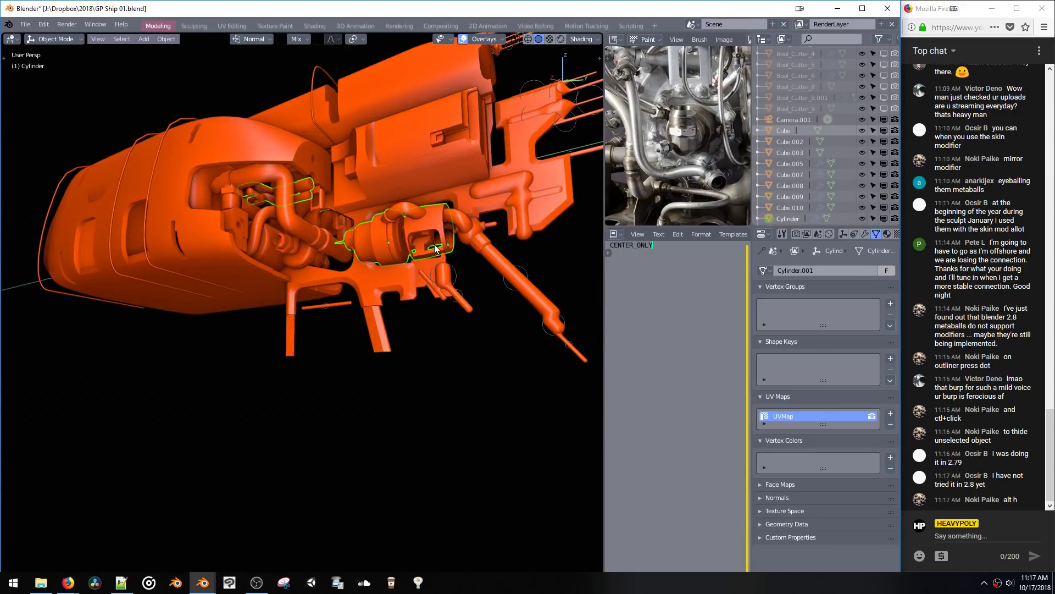
{"action": "key", "text": "shift+h"}
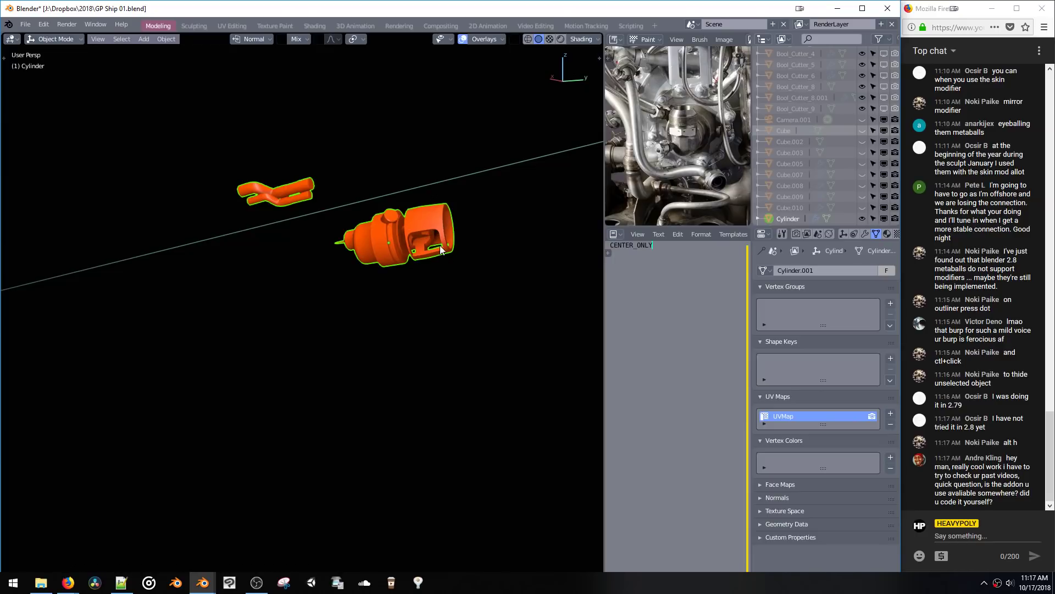
{"action": "key", "text": "alt+h"}
{"action": "middle_click_drag", "start_coordinate": [441, 250], "coordinate": [449, 209]}
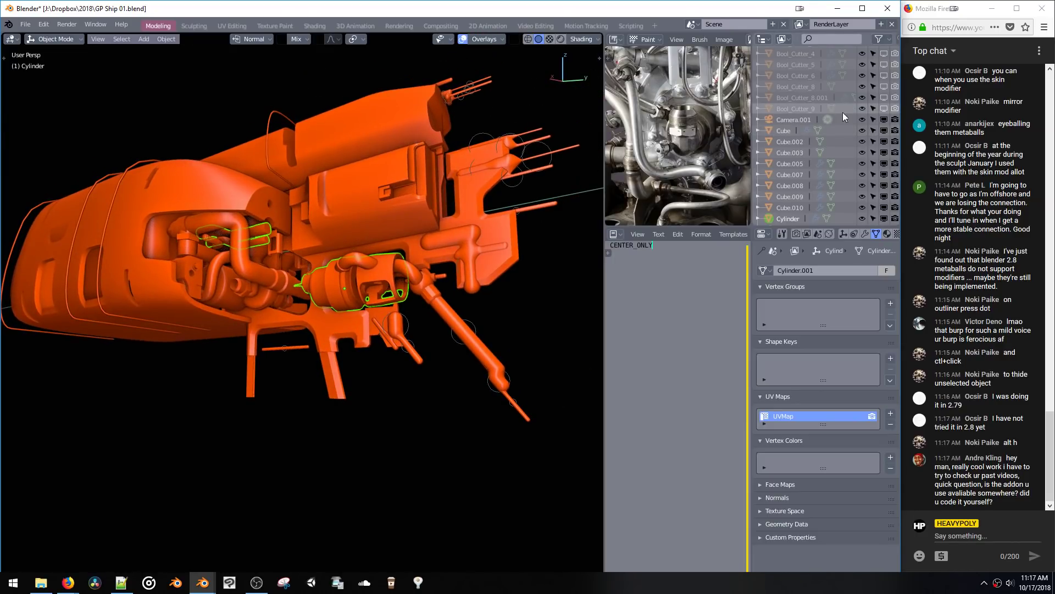
{"action": "scroll", "coordinate": [881, 88], "scroll_direction": "up", "scroll_amount": 5}
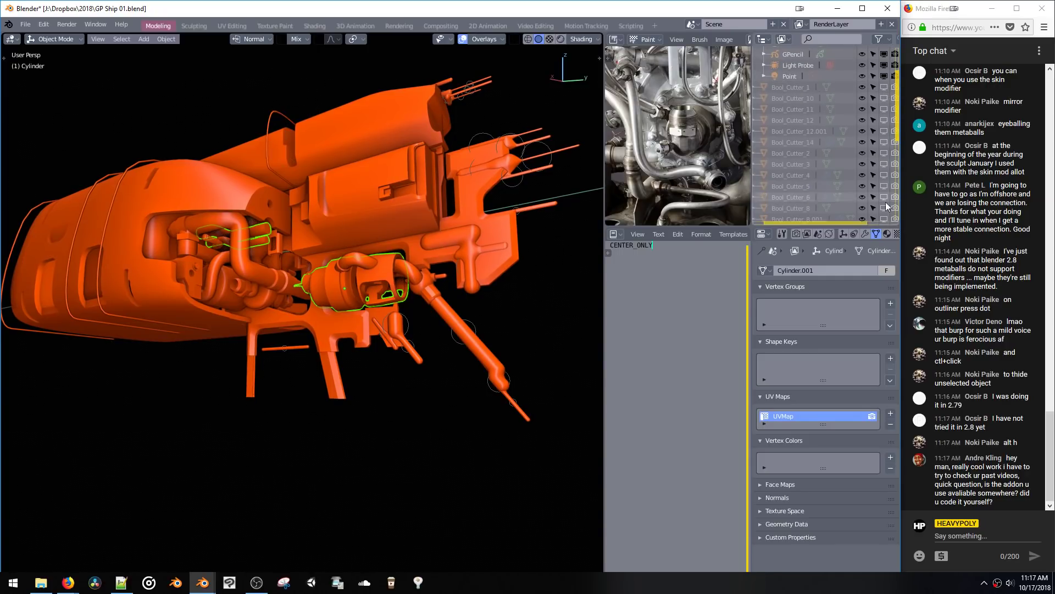
{"action": "scroll", "coordinate": [883, 152], "scroll_direction": "down", "scroll_amount": 2}
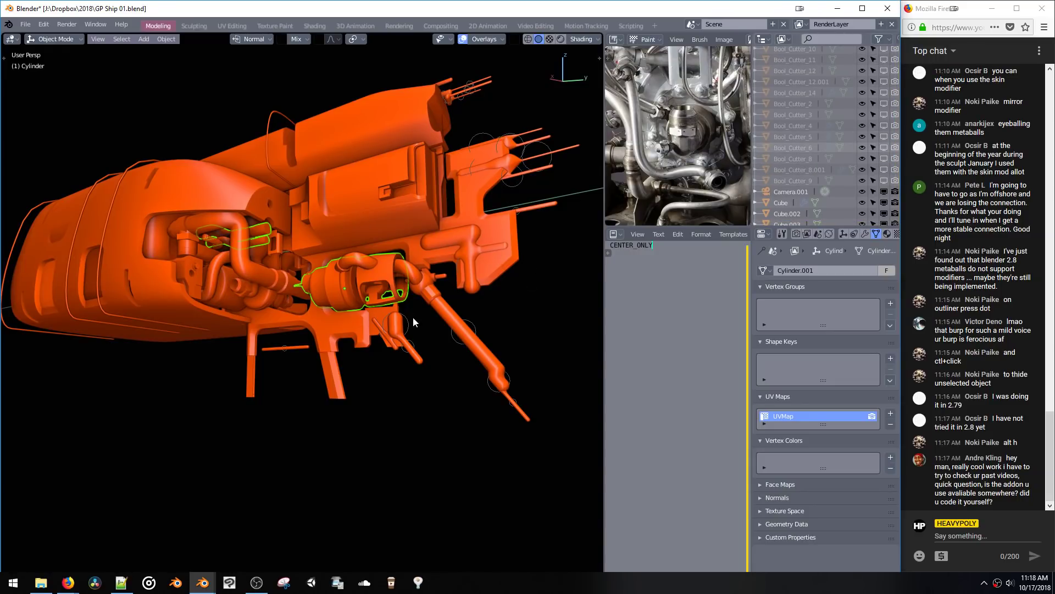
{"action": "mouse_move", "coordinate": [414, 317]}
{"action": "middle_mouse_down"}
{"action": "mouse_move", "coordinate": [396, 308]}
{"action": "mouse_move", "coordinate": [404, 315]}
{"action": "mouse_move", "coordinate": [424, 296]}
{"action": "mouse_move", "coordinate": [409, 307]}
{"action": "mouse_move", "coordinate": [420, 306]}
{"action": "middle_mouse_up"}
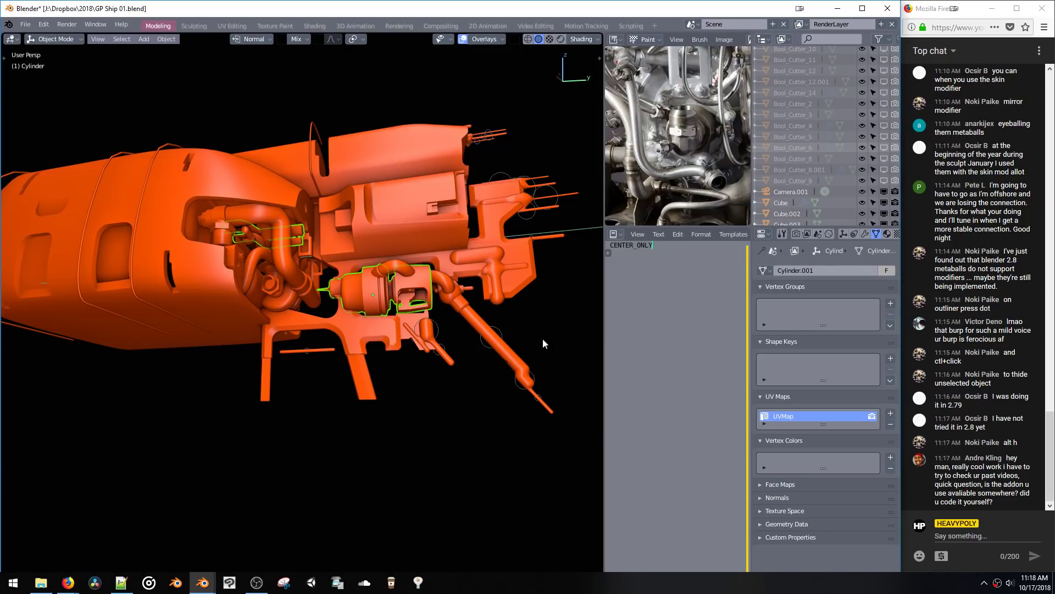
{"action": "middle_click_drag", "start_coordinate": [465, 258], "coordinate": [442, 296]}
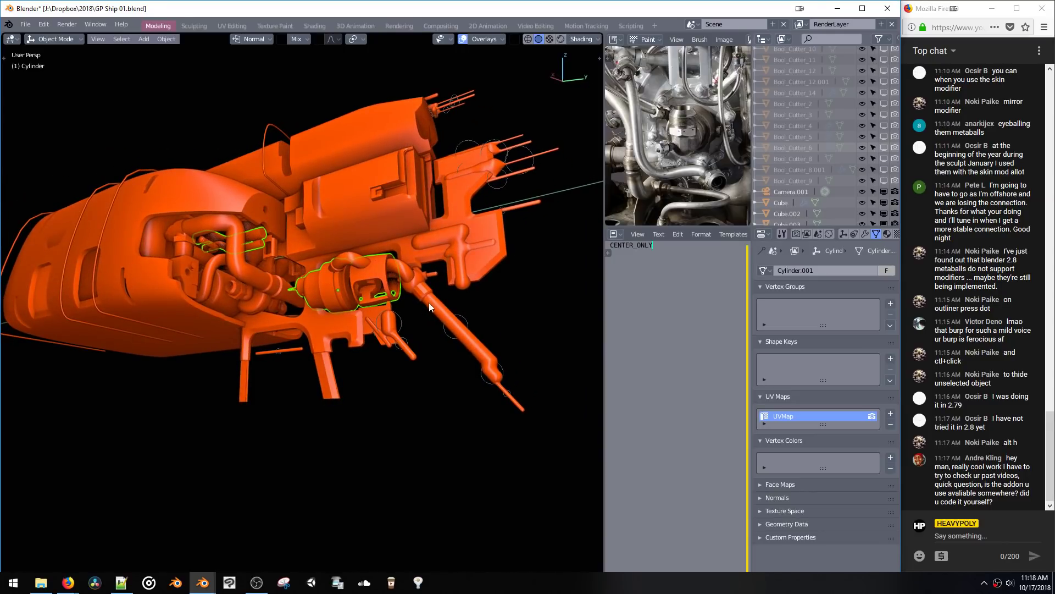
Step: Apply Shade Smooth to the joint piece at the top of the long arm and open its mesh for editing
{"action": "left_click", "coordinate": [421, 303]}
{"action": "key", "text": "z"}
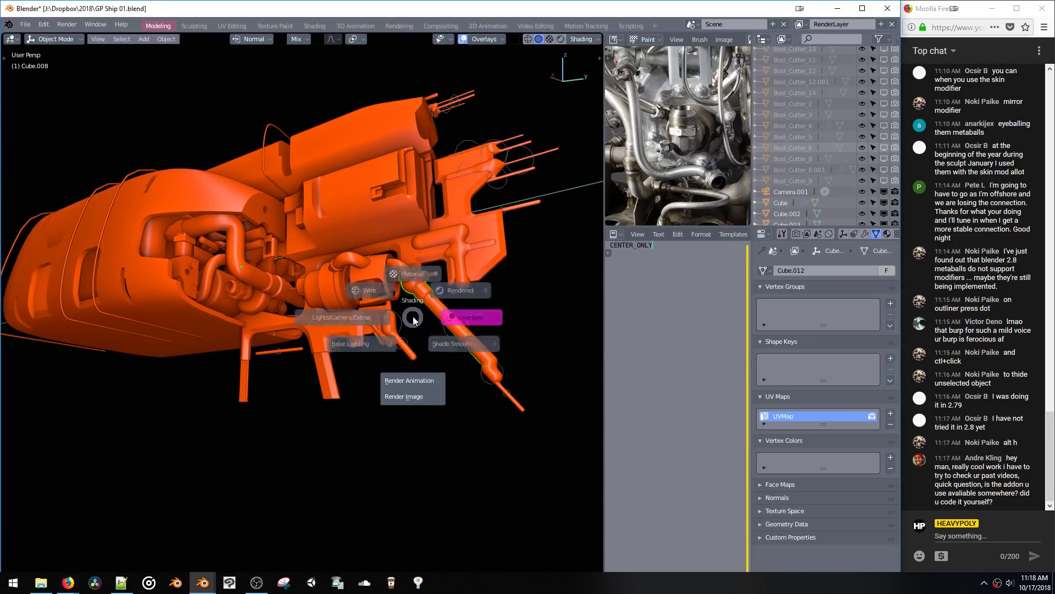
{"action": "left_click", "coordinate": [465, 359]}
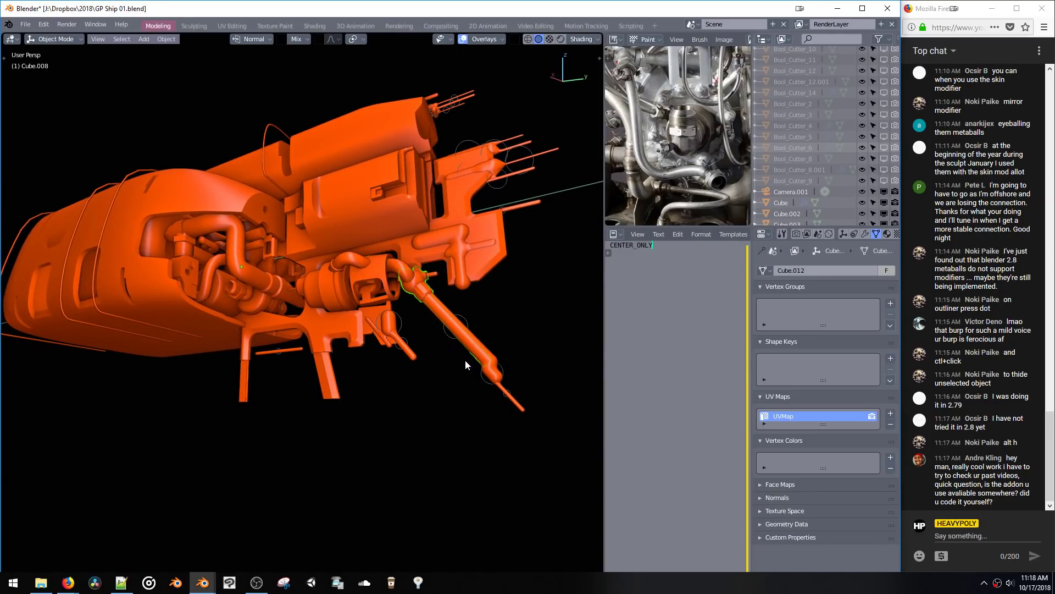
{"action": "key", "text": "Tab"}
{"action": "left_click", "coordinate": [420, 298]}
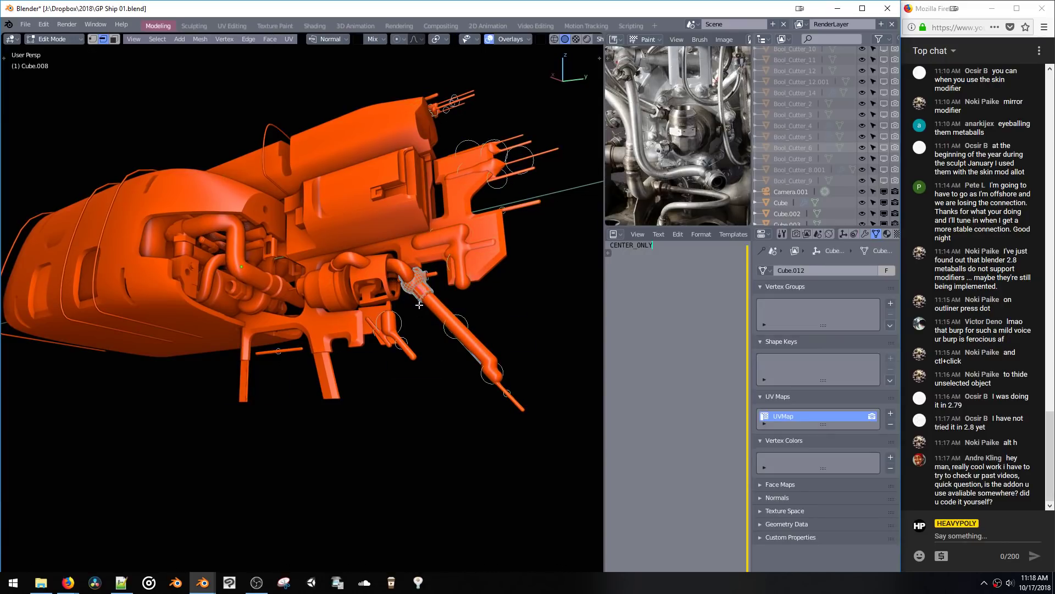
{"action": "key", "text": "KP_Decimal"}
{"action": "middle_click_drag", "start_coordinate": [416, 276], "coordinate": [388, 275], "text": "ctrl"}
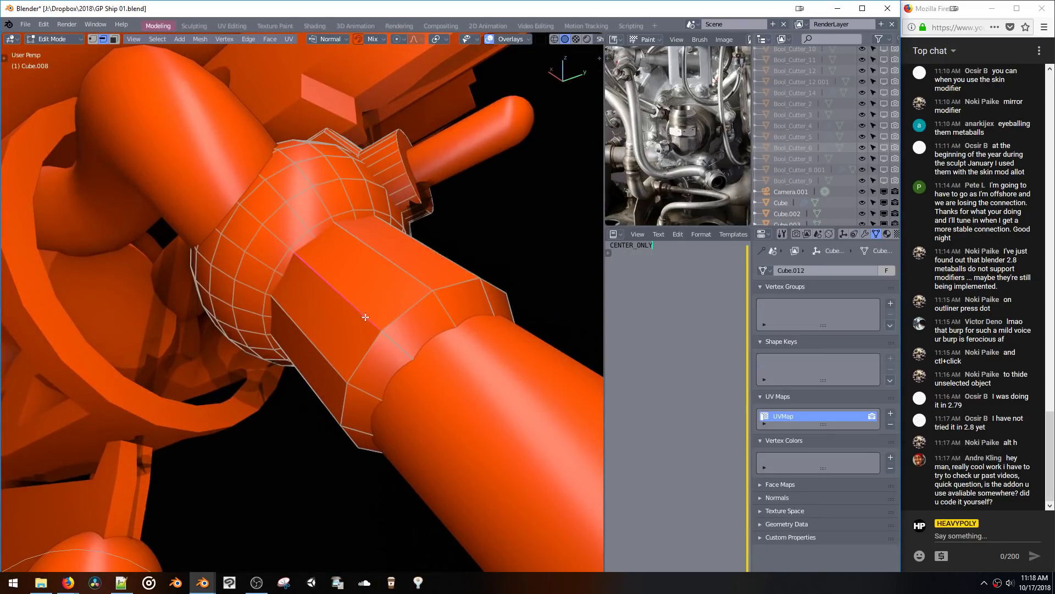
Step: Examine the faceted collar of the arm joint in Edit Mode and Object Mode
{"action": "mouse_move", "coordinate": [365, 317]}
{"action": "middle_mouse_down"}
{"action": "mouse_move", "coordinate": [420, 295]}
{"action": "mouse_move", "coordinate": [404, 296]}
{"action": "mouse_move", "coordinate": [445, 316]}
{"action": "mouse_move", "coordinate": [413, 367]}
{"action": "mouse_move", "coordinate": [335, 298]}
{"action": "middle_mouse_up"}
{"action": "key", "text": "alt+z"}
{"action": "key", "text": "alt+z"}
{"action": "key", "text": "Tab"}
{"action": "key", "text": "alt+z"}
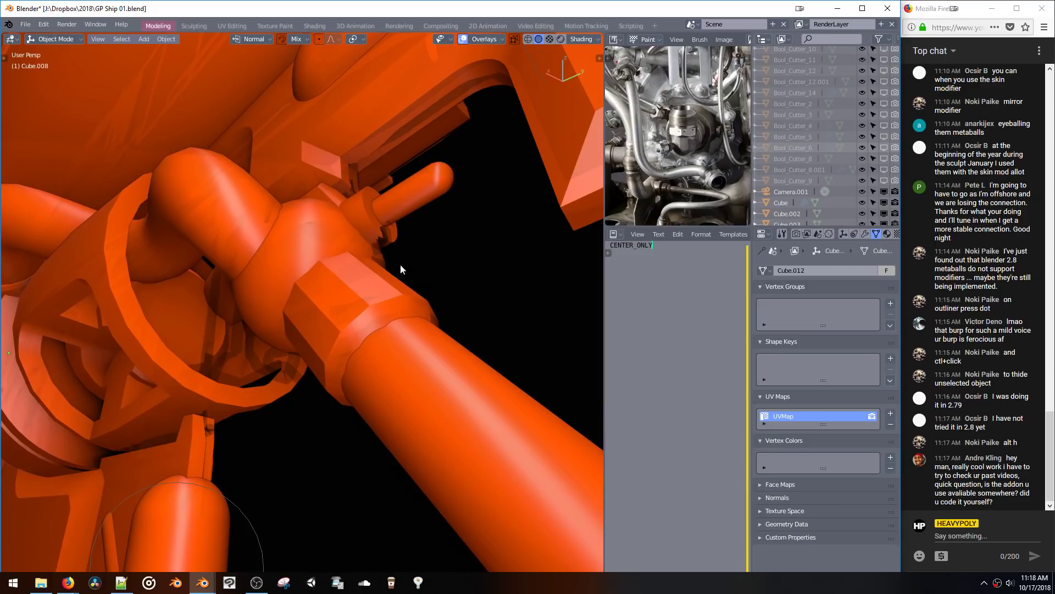
Step: Try subdividing the arm joint's collar with one cut and an adjusted smoothness, and undo the subdivision
{"action": "key", "text": "Tab"}
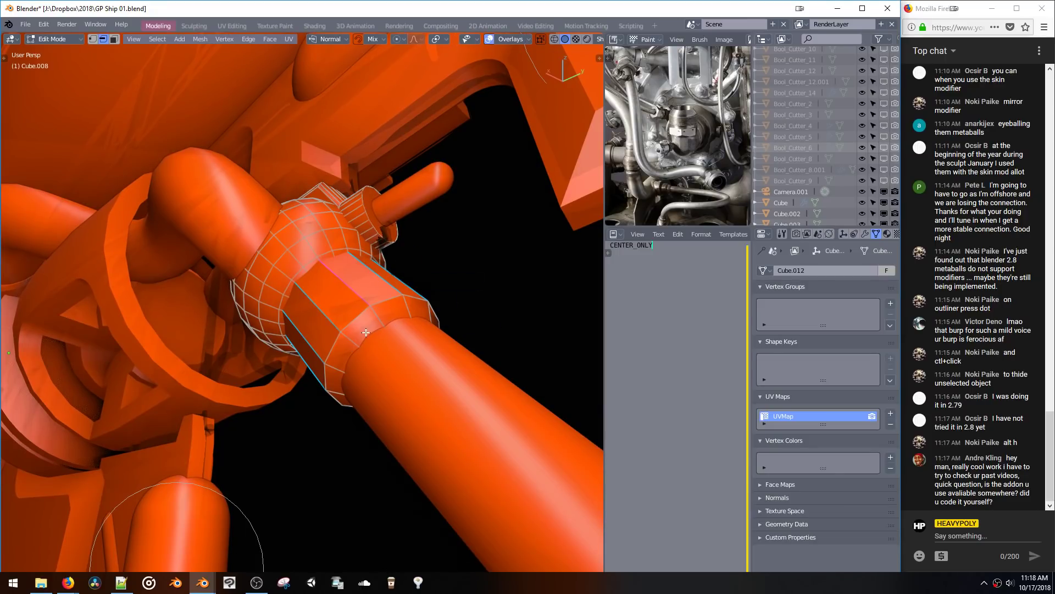
{"action": "double_click", "coordinate": [359, 310]}
{"action": "right_click", "coordinate": [357, 313]}
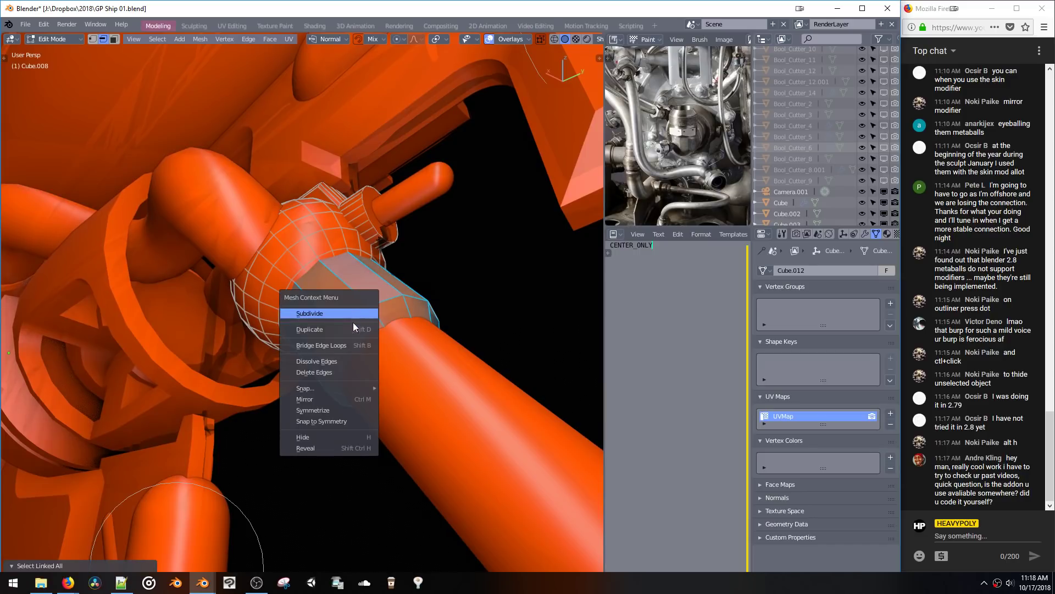
{"action": "left_click", "coordinate": [349, 315]}
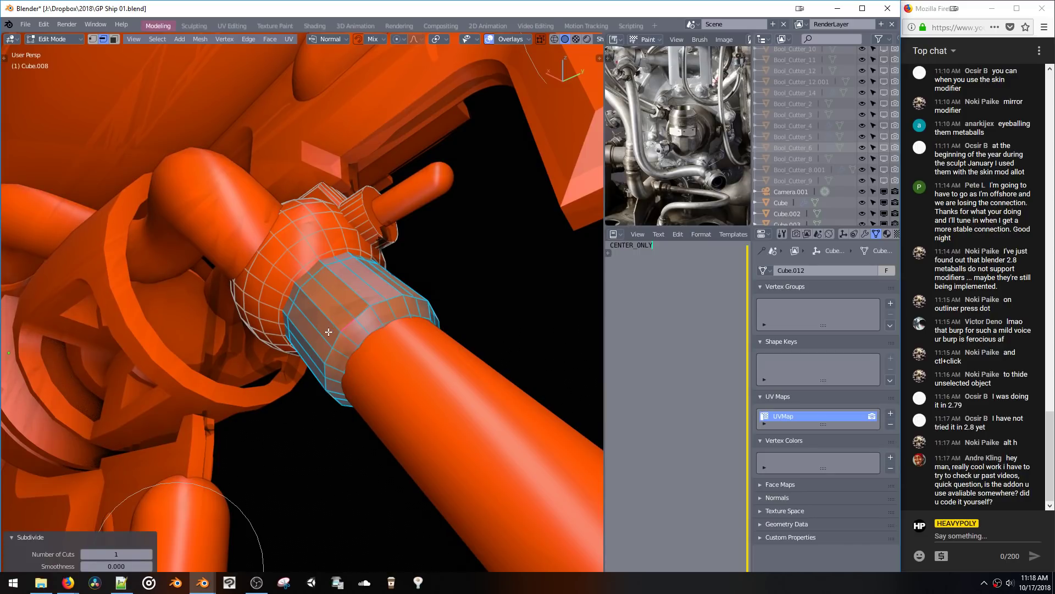
{"action": "left_click_drag", "start_coordinate": [117, 566], "coordinate": [407, 557]}
{"action": "key", "text": "ctrl+z"}
{"action": "key", "text": "ctrl+z"}
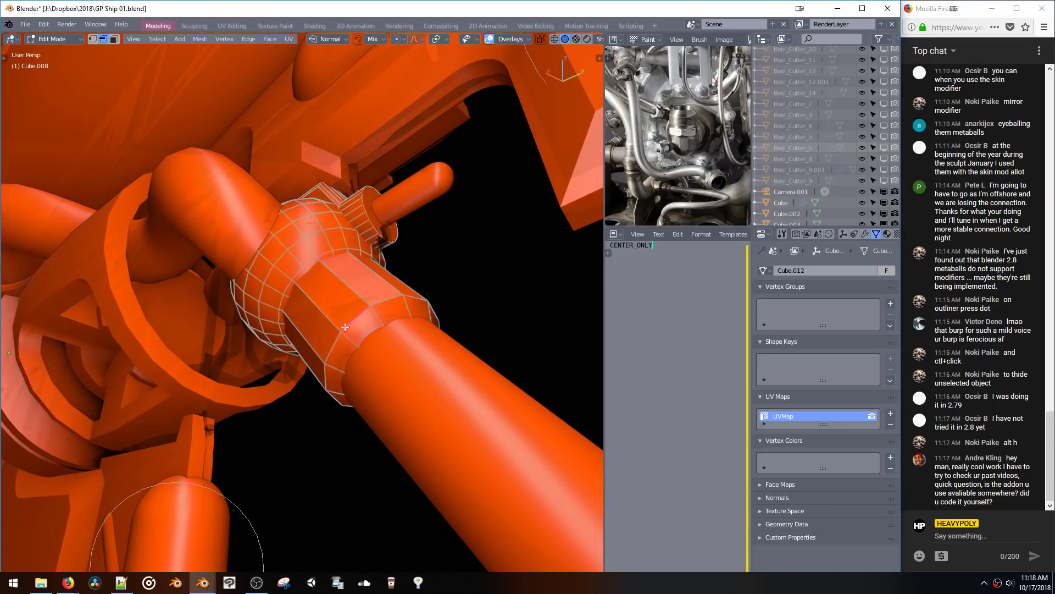
Step: Select the collar's lengthwise edges and round the collar with Subdivide Cylinder
{"action": "middle_click_drag", "start_coordinate": [343, 329], "coordinate": [312, 351]}
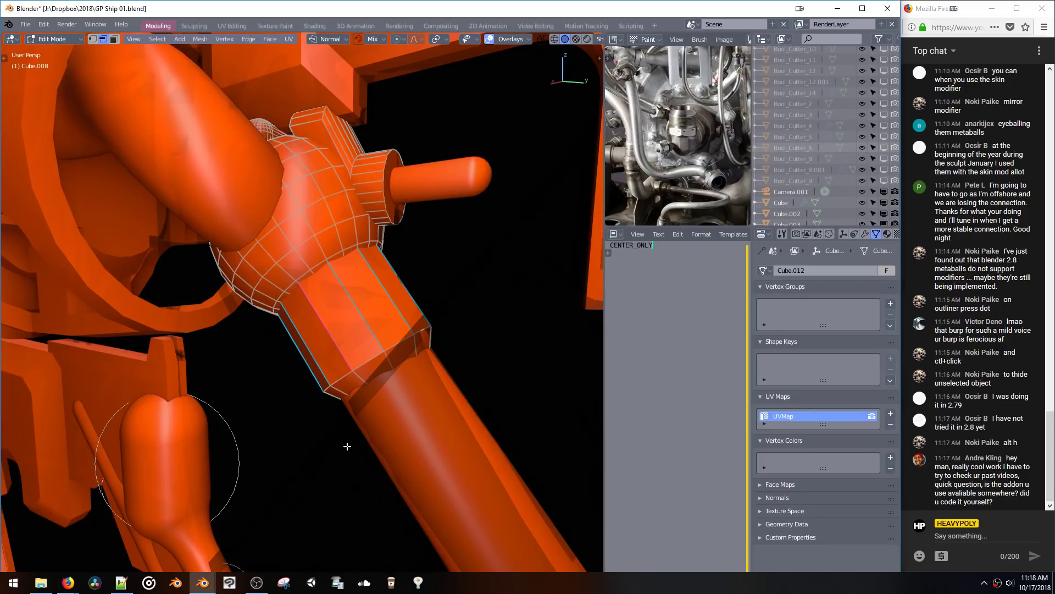
{"action": "key", "text": "w"}
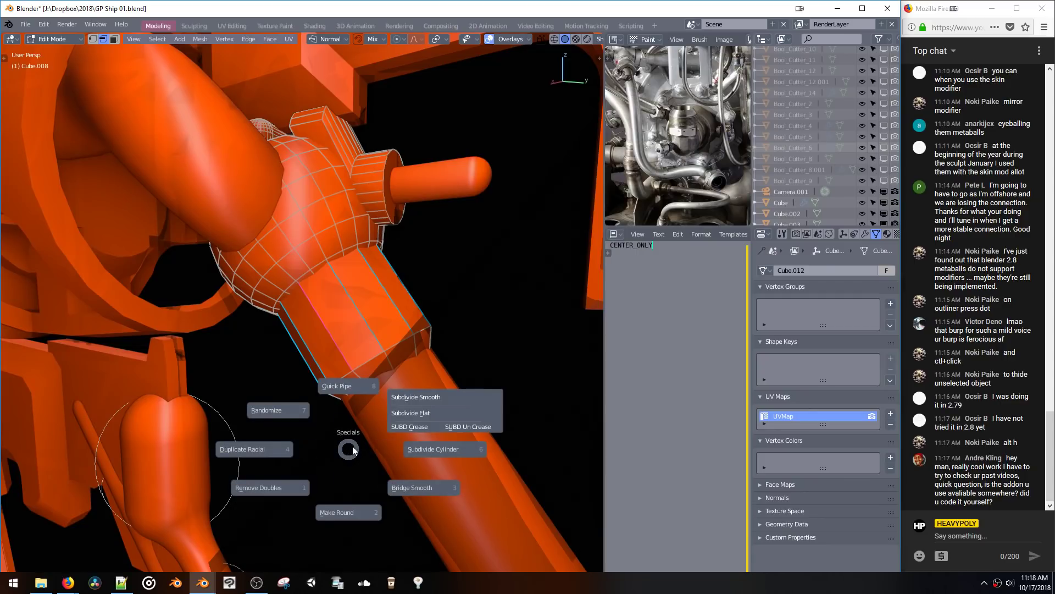
{"action": "left_click", "coordinate": [441, 449]}
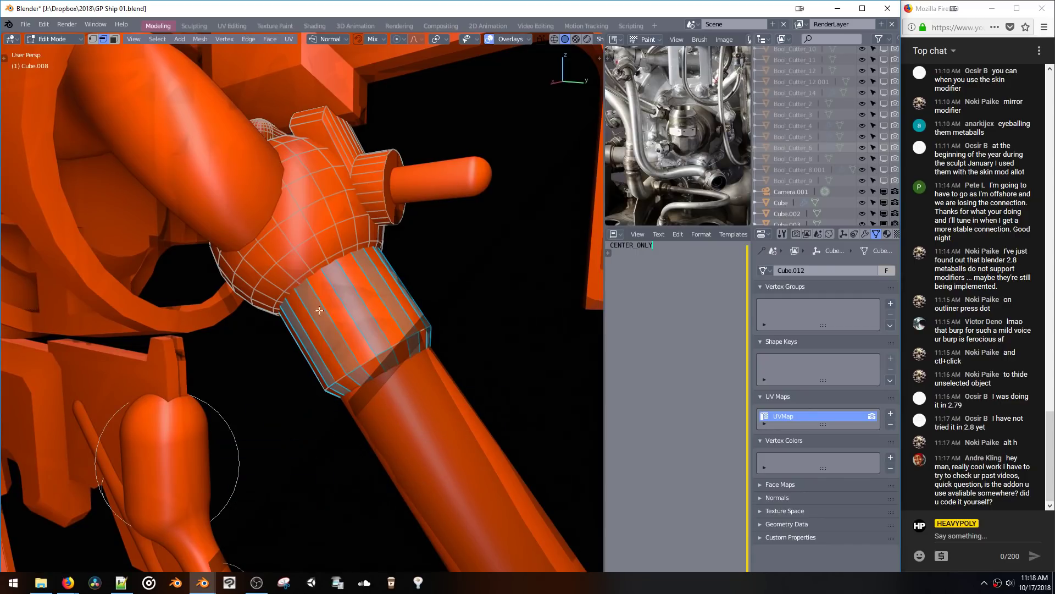
Step: Scale the subdivided collar section and move it 0.0644 m in X and -0.0787 m in Y along the arm
{"action": "middle_click_drag", "start_coordinate": [440, 448], "coordinate": [432, 331]}
{"action": "key", "text": "s"}
{"action": "left_click", "coordinate": [427, 353]}
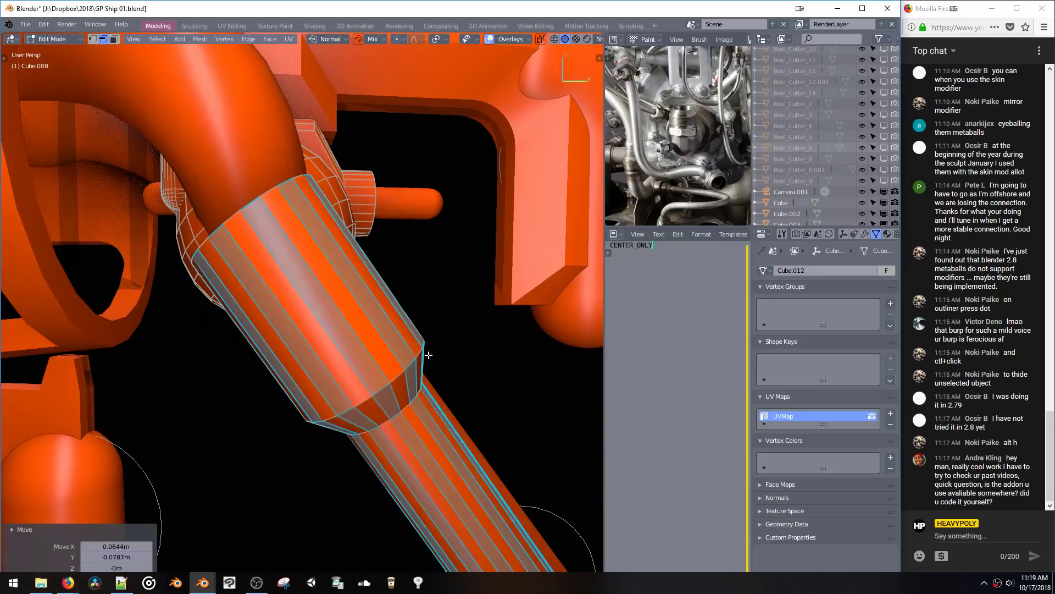
Step: Undo the last edits to the arm joint's collar and return to Object Mode
{"action": "key", "text": "ctrl+z"}
{"action": "middle_click_drag", "start_coordinate": [453, 449], "coordinate": [386, 283], "text": "shift"}
{"action": "key", "text": "ctrl+z"}
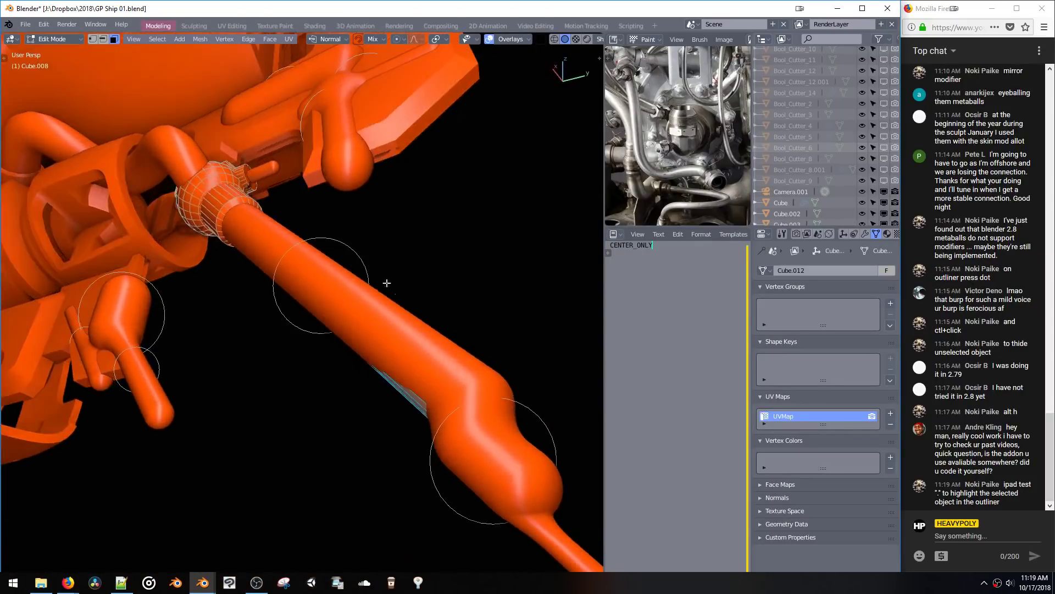
{"action": "left_click_drag", "start_coordinate": [384, 290], "coordinate": [509, 454]}
{"action": "key", "text": "Tab"}
{"action": "middle_click_drag", "start_coordinate": [343, 276], "coordinate": [420, 361]}
{"action": "scroll", "coordinate": [421, 361], "scroll_direction": "down", "scroll_amount": 3}
{"action": "middle_click_drag", "start_coordinate": [405, 415], "coordinate": [396, 349]}
Step: Add a mesh cylinder with 32 vertices, 1 m radius and 2 m depth, and move it 1.14 m along Y
{"action": "key", "text": "shift+a"}
{"action": "mouse_move", "coordinate": [389, 346]}
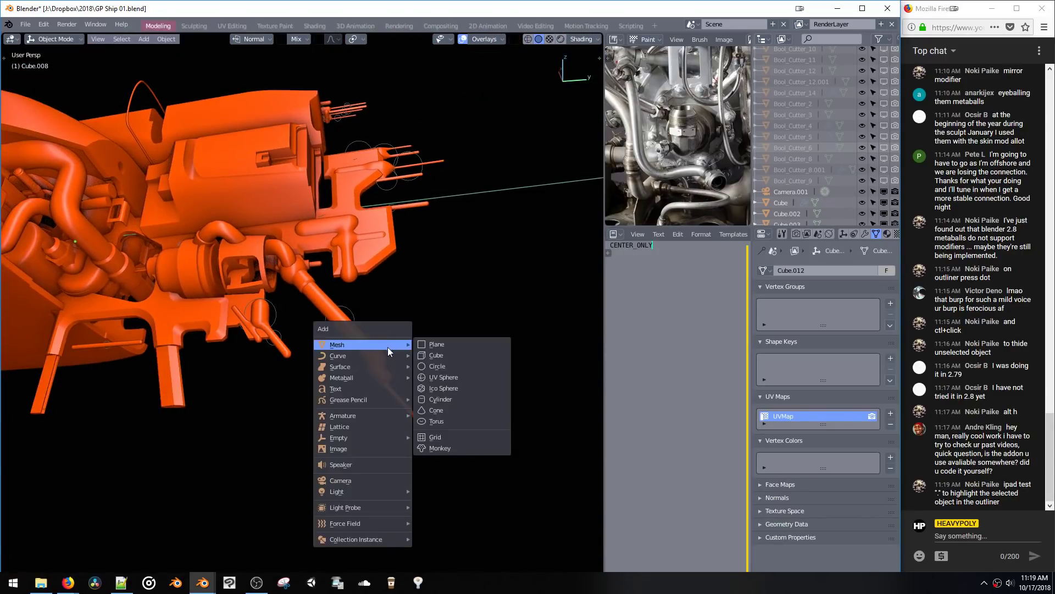
{"action": "left_click", "coordinate": [444, 400]}
{"action": "key", "text": "g"}
{"action": "key", "text": "y"}
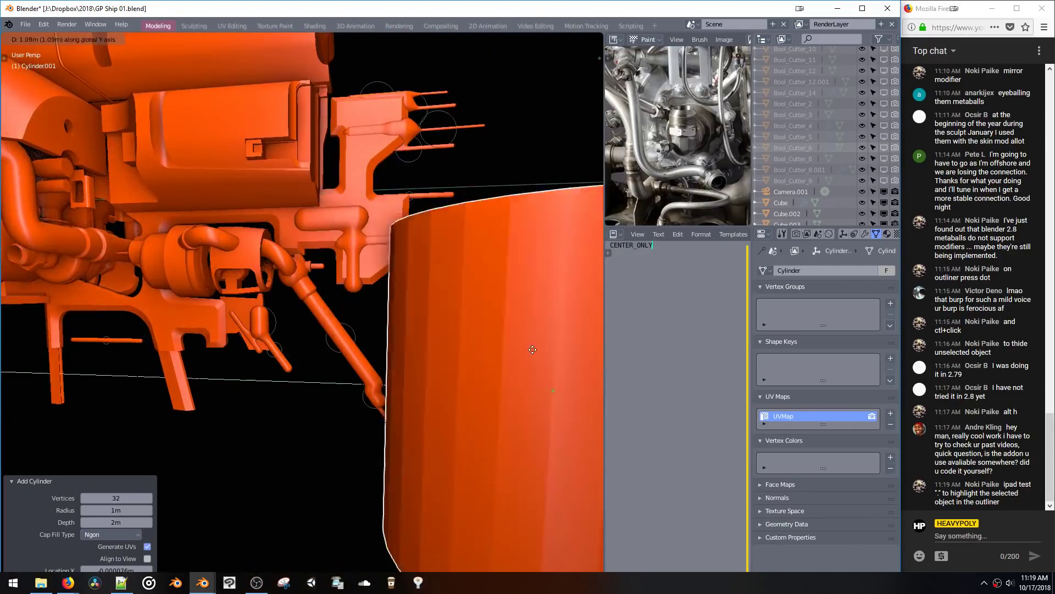
{"action": "left_click", "coordinate": [399, 328]}
{"action": "scroll", "coordinate": [399, 329], "scroll_direction": "down", "scroll_amount": 3}
{"action": "middle_click_drag", "start_coordinate": [334, 290], "coordinate": [413, 337]}
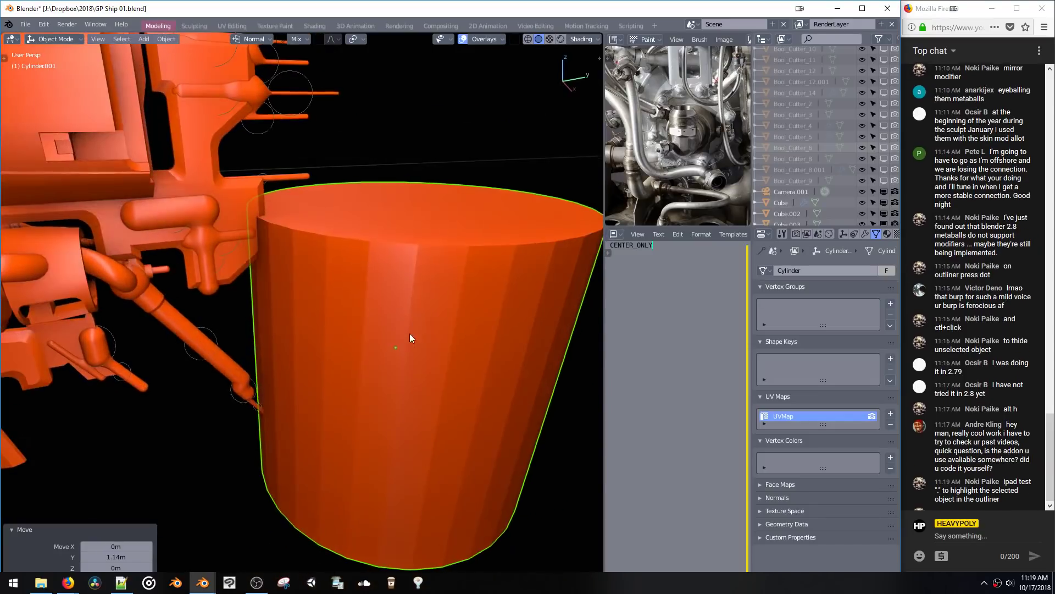
Step: Move the new cylinder another 0.647 m along Y, clear of the ship
{"action": "scroll", "coordinate": [412, 337], "scroll_direction": "up", "scroll_amount": 2}
{"action": "key", "text": "Tab"}
{"action": "key", "text": "Tab"}
{"action": "key", "text": "g"}
{"action": "key", "text": "y"}
{"action": "left_click", "coordinate": [467, 313]}
{"action": "middle_click_drag", "start_coordinate": [467, 313], "coordinate": [355, 305], "text": "shift"}
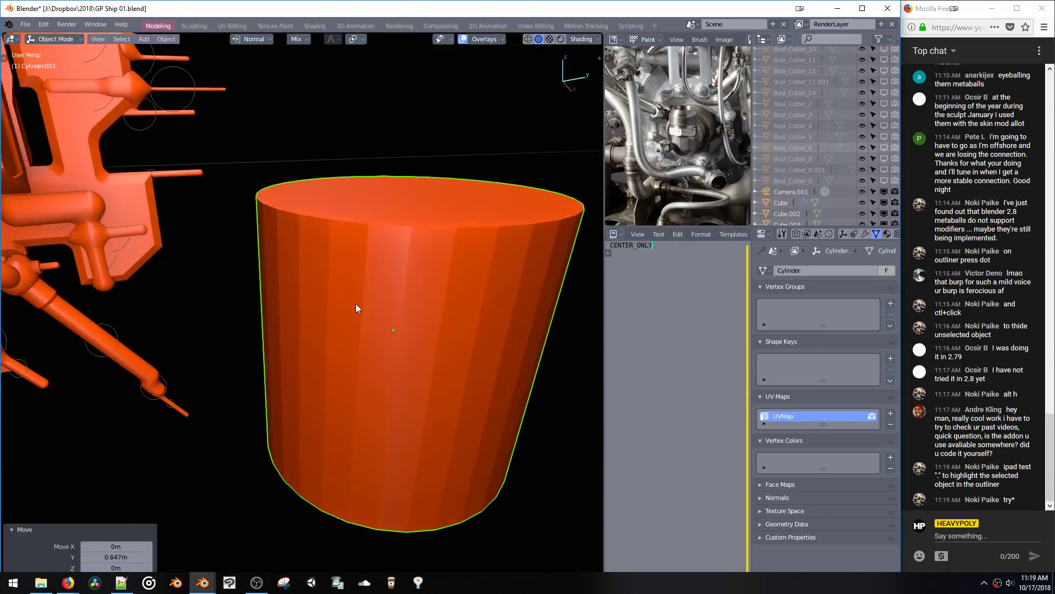
Step: Bevel all lengthwise edges of the cylinder in Percent mode with amount 25 and one segment
{"action": "key", "text": "Tab"}
{"action": "key", "text": "alt+a"}
{"action": "key", "text": "ctrl+r"}
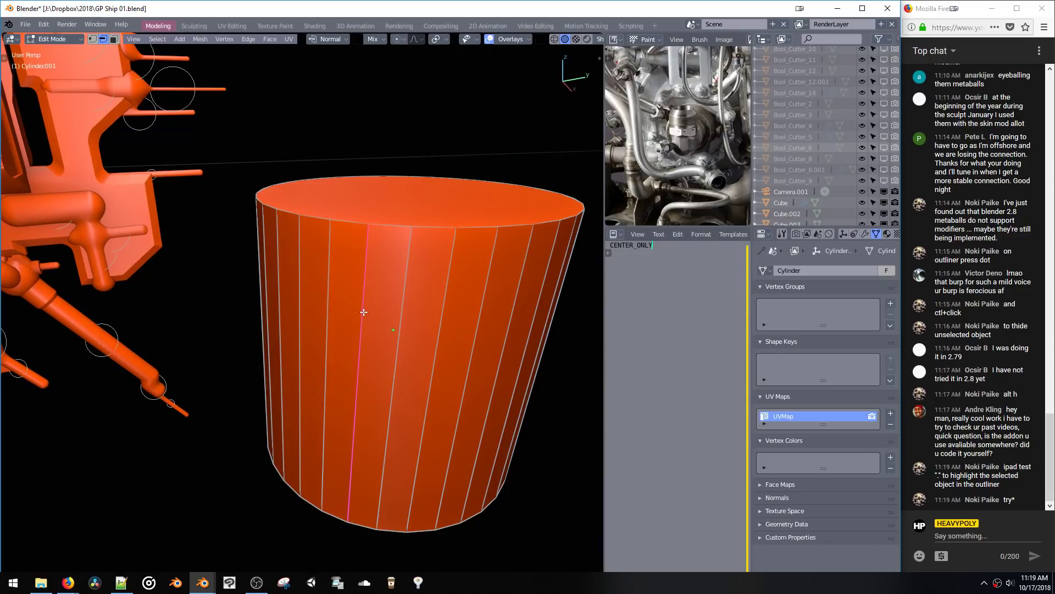
{"action": "scroll", "coordinate": [370, 352], "scroll_direction": "down", "scroll_amount": 3}
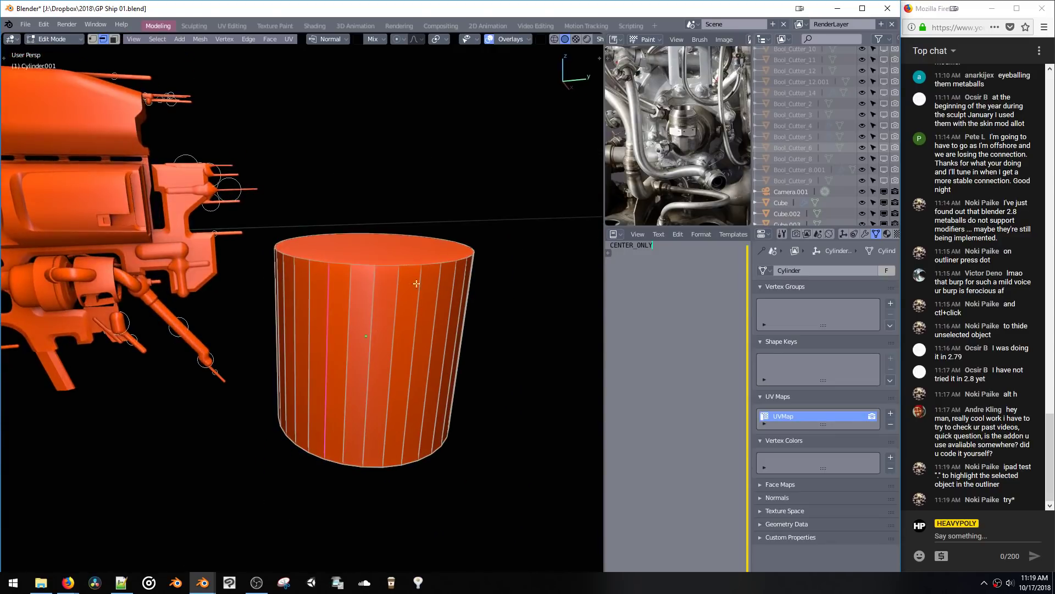
{"action": "left_click", "coordinate": [330, 382]}
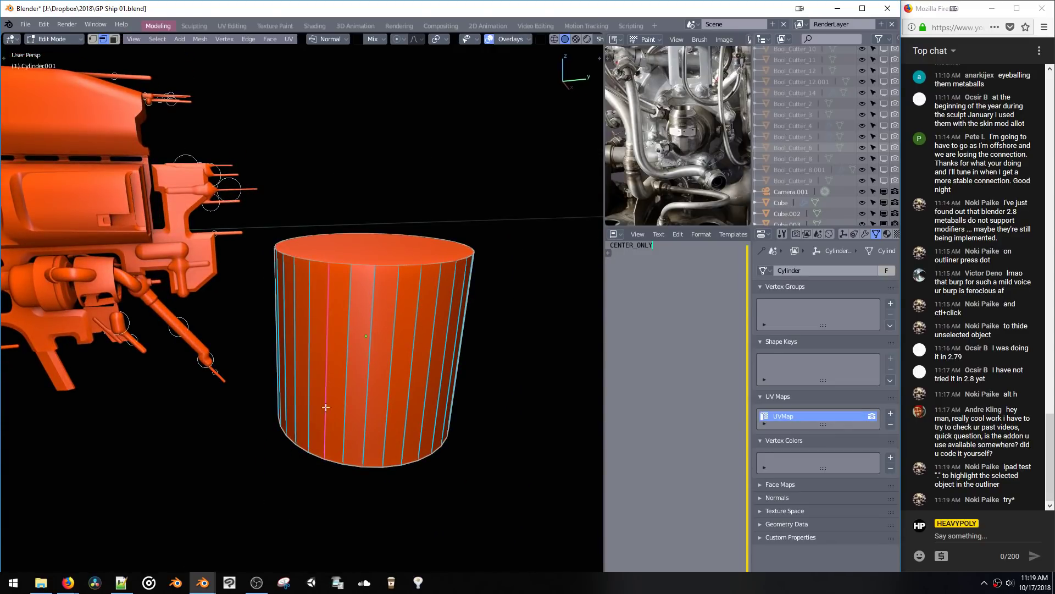
{"action": "middle_click_drag", "start_coordinate": [289, 377], "coordinate": [423, 324]}
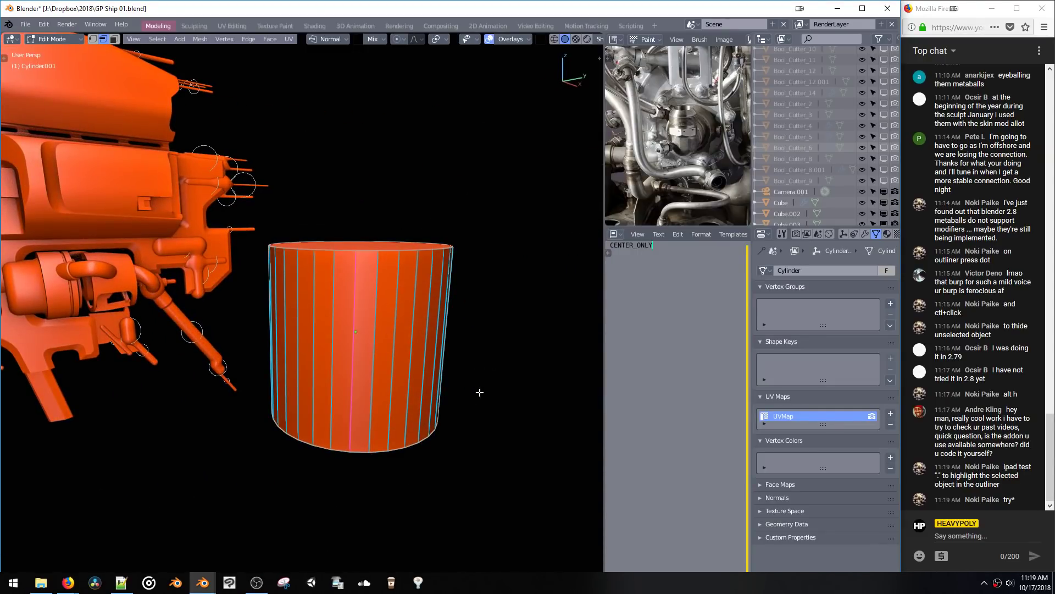
{"action": "key", "text": "ctrl+b"}
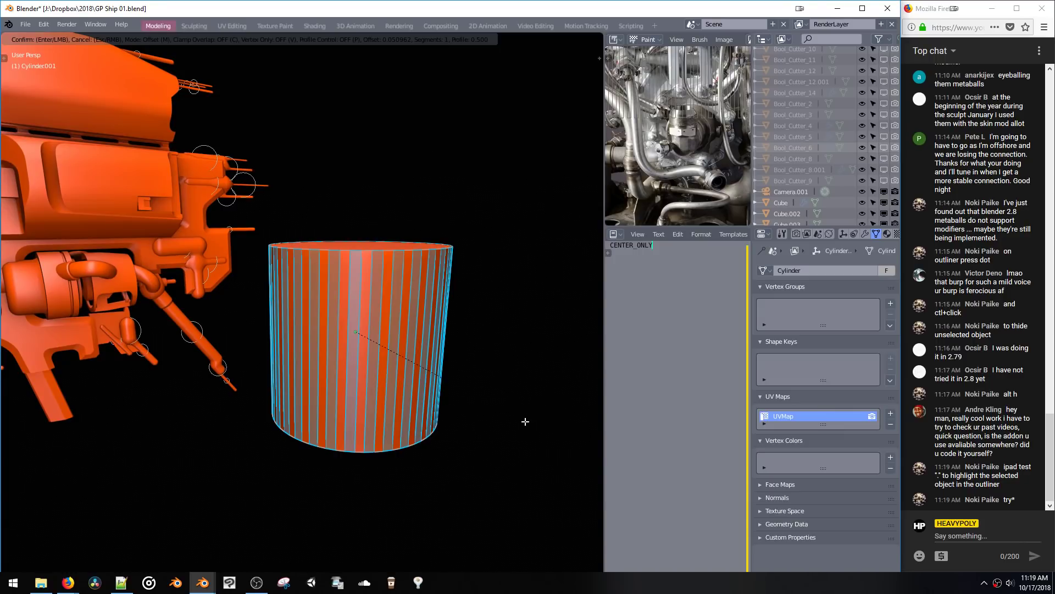
{"action": "key", "text": "m"}
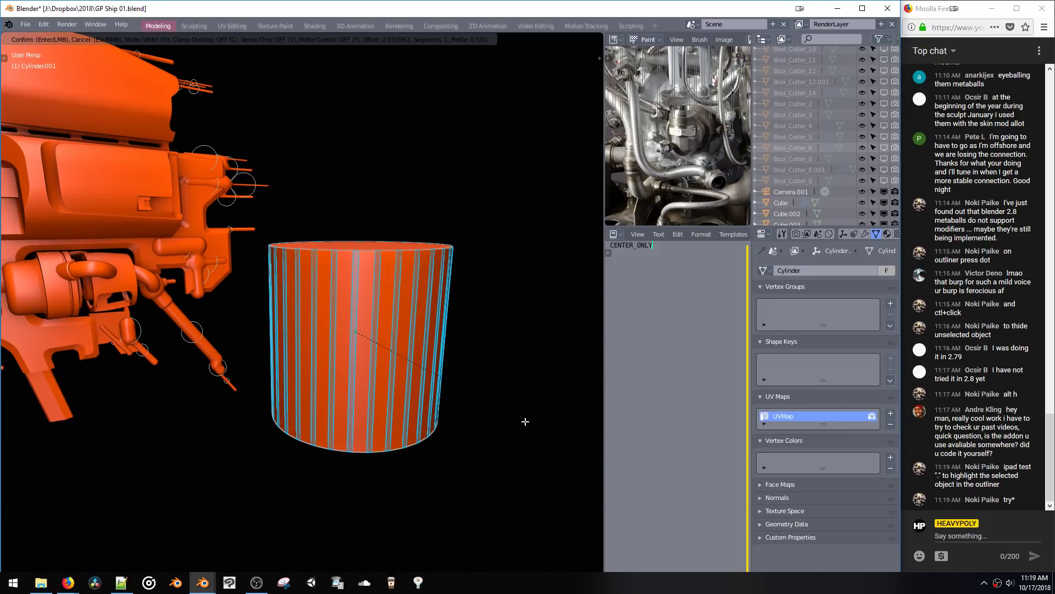
{"action": "key", "text": "m"}
{"action": "key", "text": "m"}
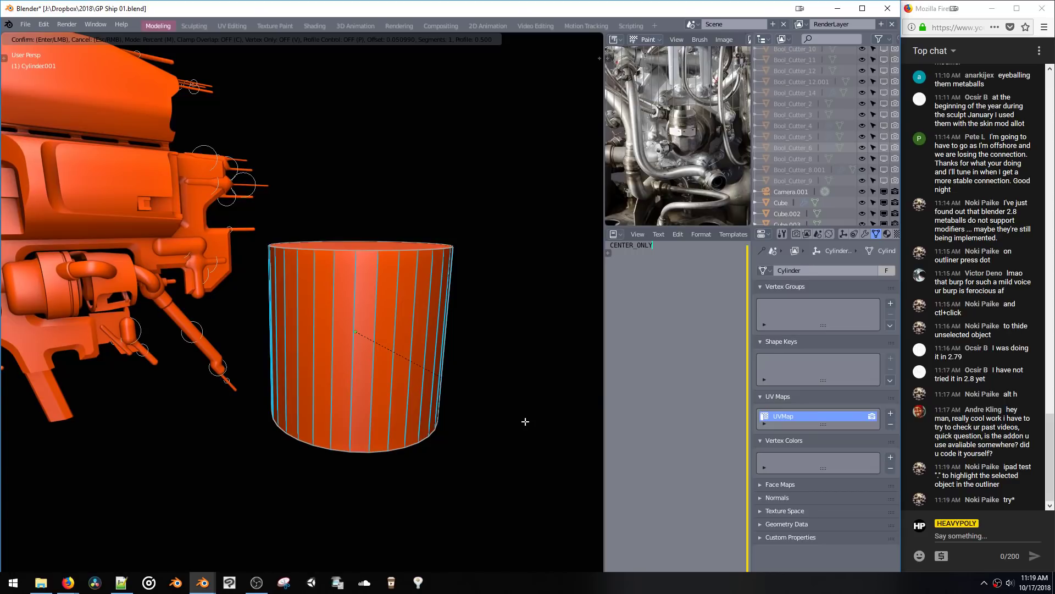
{"action": "type", "text": "25"}
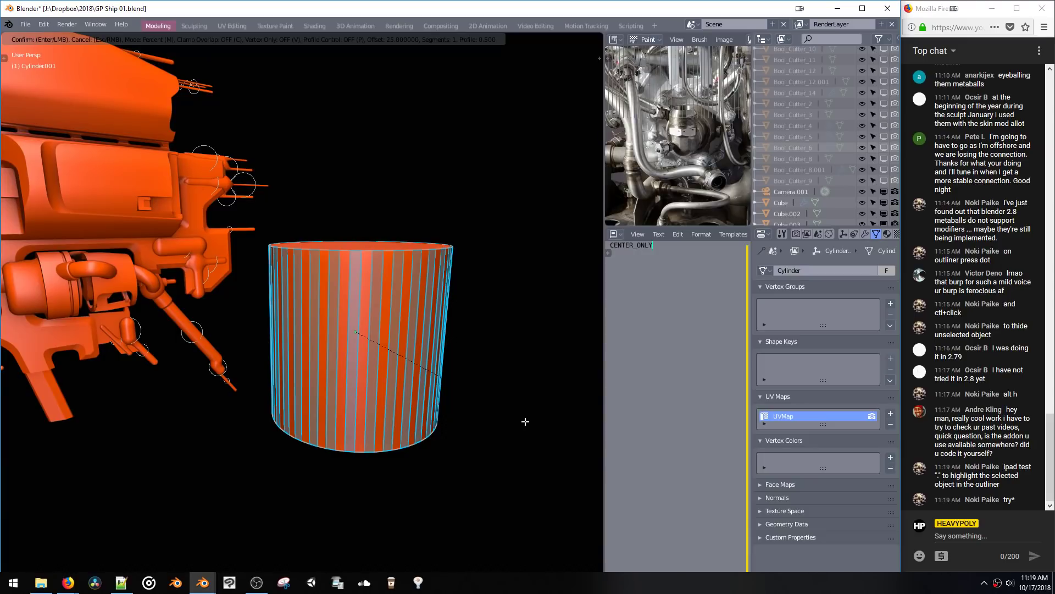
{"action": "key", "text": "Return"}
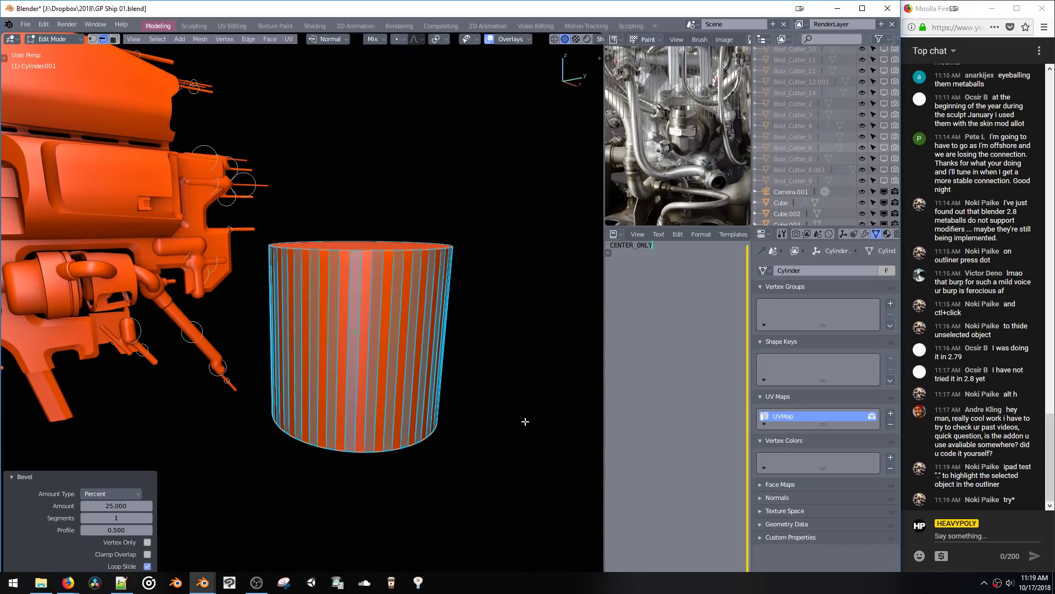
Step: Select the beveled cylinder's lengthwise edges as a ring and apply Subdivide Cylinder to them
{"action": "key", "text": "a"}
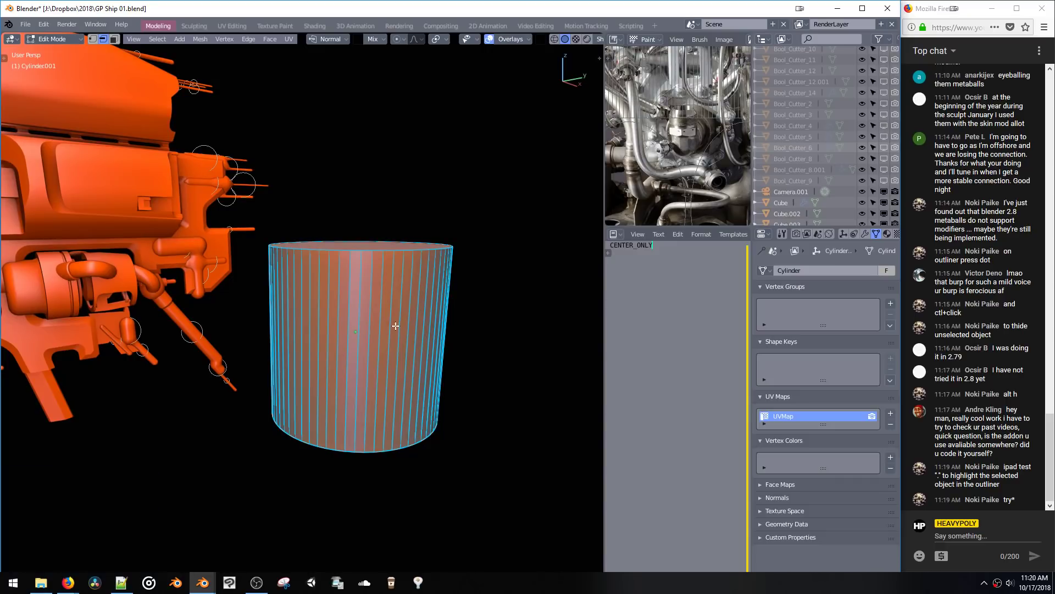
{"action": "key", "text": "alt+a"}
{"action": "middle_click_drag", "start_coordinate": [420, 365], "coordinate": [379, 413]}
{"action": "key", "text": "q"}
{"action": "left_click", "coordinate": [433, 367]}
{"action": "left_click", "coordinate": [375, 346], "text": "ctrl+alt"}
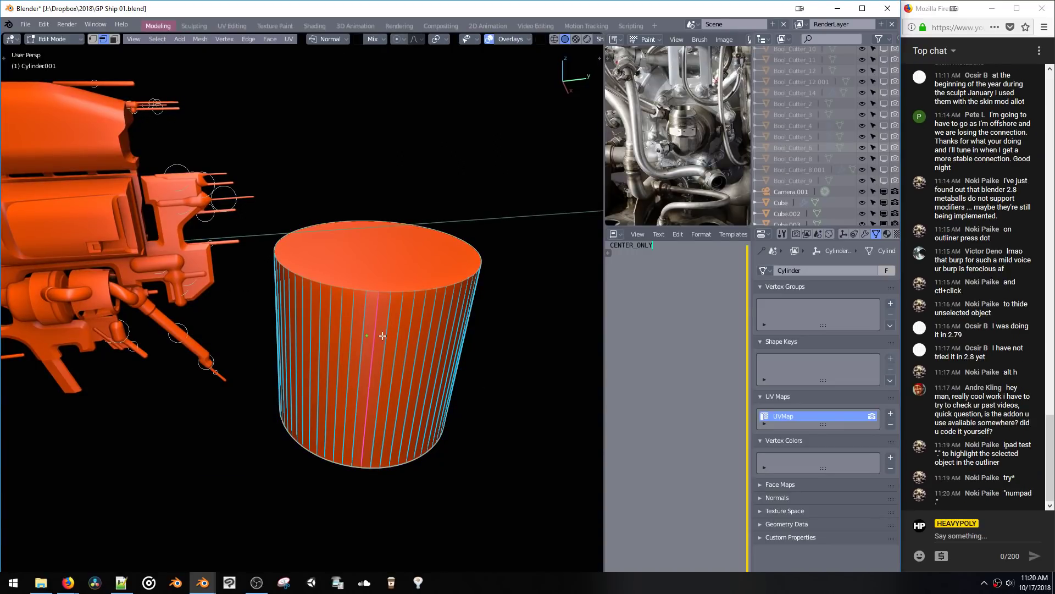
{"action": "key", "text": "w"}
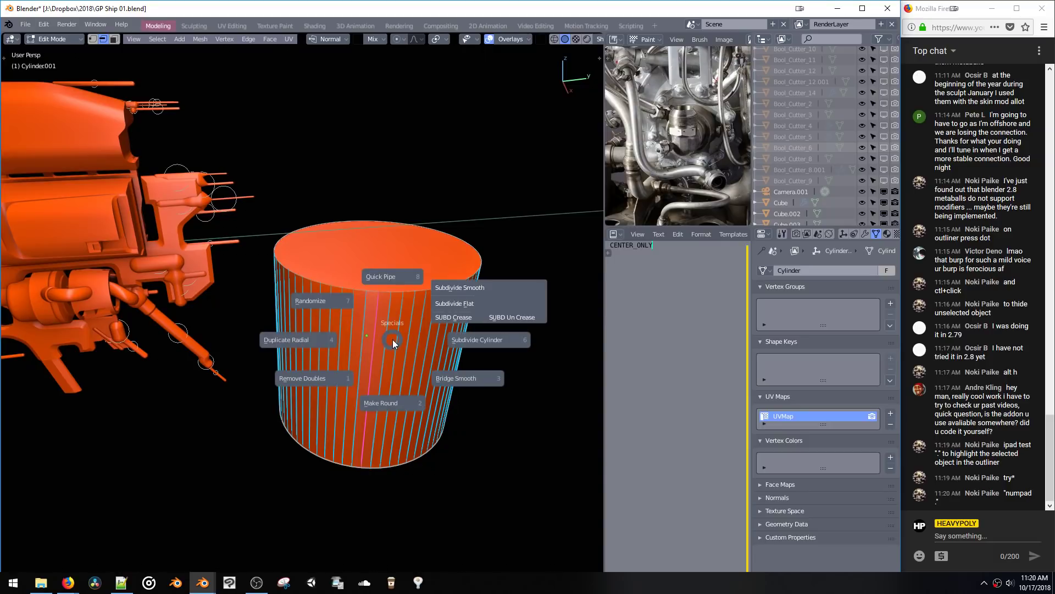
{"action": "left_click", "coordinate": [474, 341]}
{"action": "middle_click_drag", "start_coordinate": [476, 344], "coordinate": [393, 243]}
Step: Return to Object Mode and delete the test cylinder beside the ship
{"action": "key", "text": "space"}
{"action": "left_click", "coordinate": [373, 281]}
{"action": "middle_click_drag", "start_coordinate": [373, 282], "coordinate": [388, 302]}
{"action": "key", "text": "Delete"}
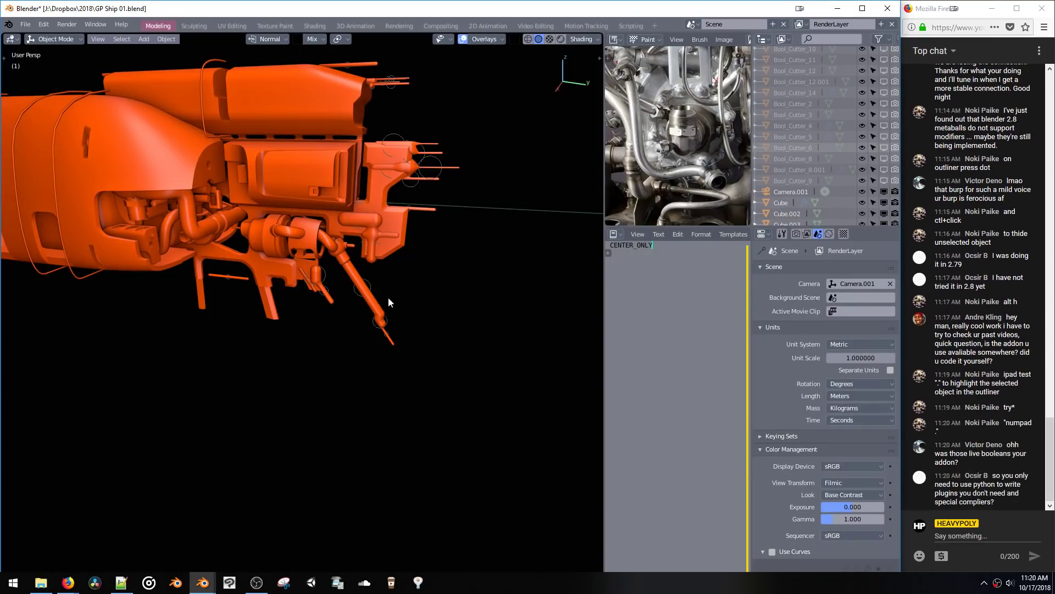
Step: Try locating selected ship parts in the Outliner, including the upper hull, the side panel block and the pipe bay plane
{"action": "left_click", "coordinate": [308, 166]}
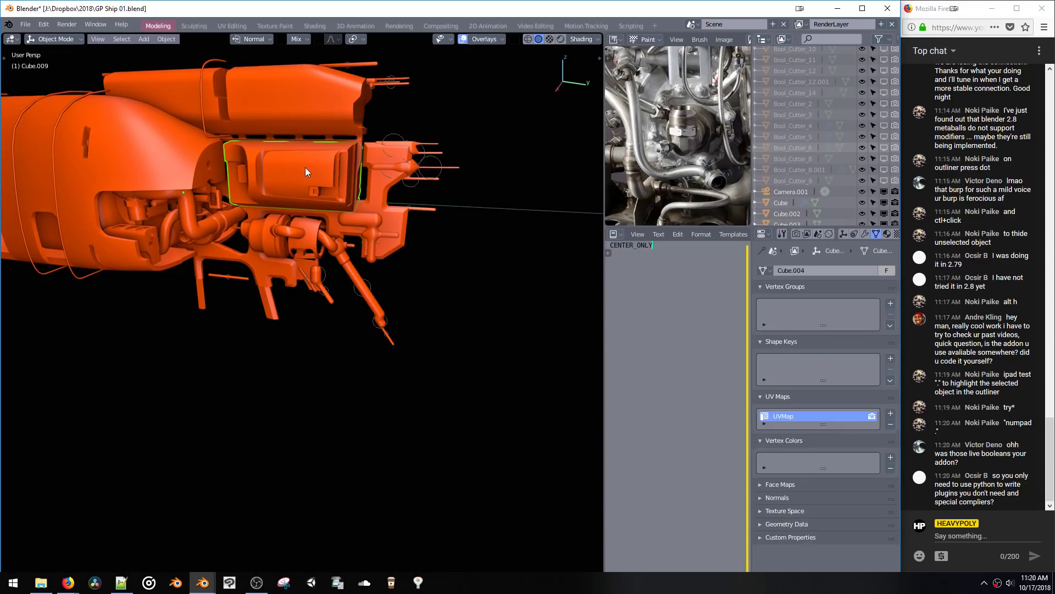
{"action": "scroll", "coordinate": [797, 157], "scroll_direction": "up", "scroll_amount": 1}
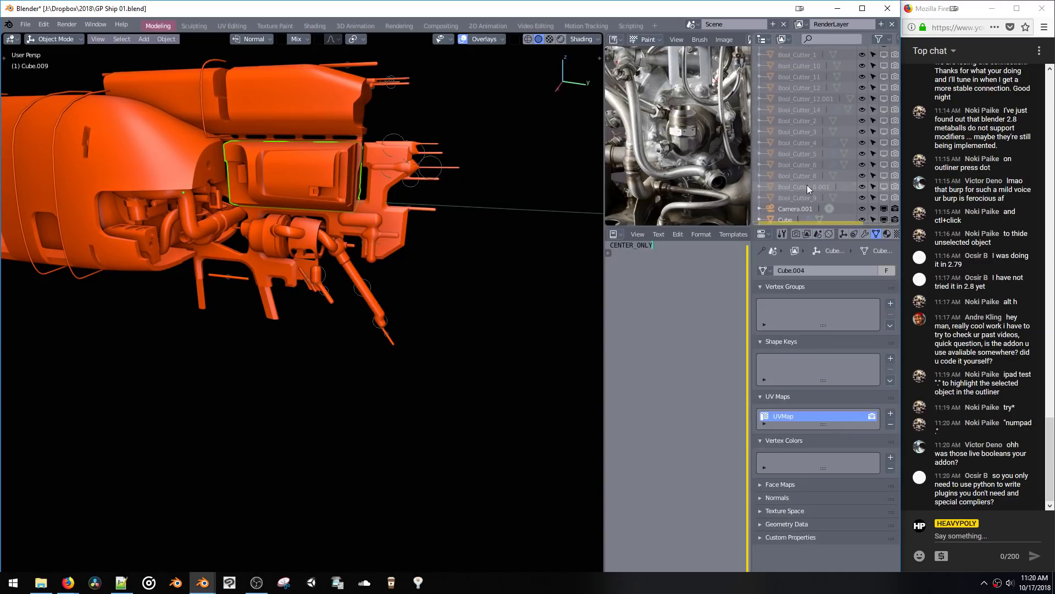
{"action": "left_click", "coordinate": [308, 107]}
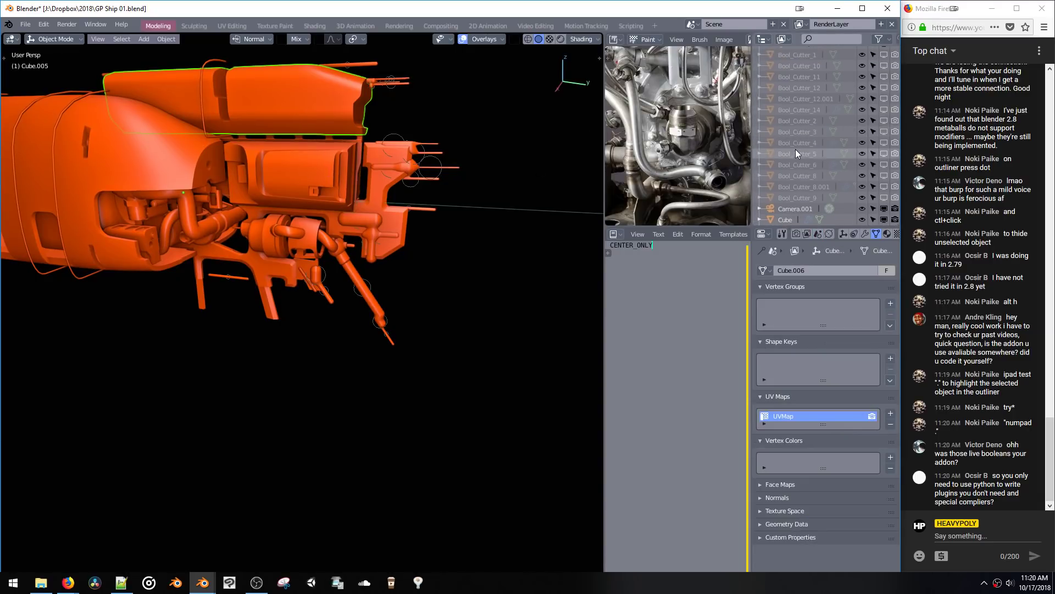
{"action": "key", "text": "KP_Decimal"}
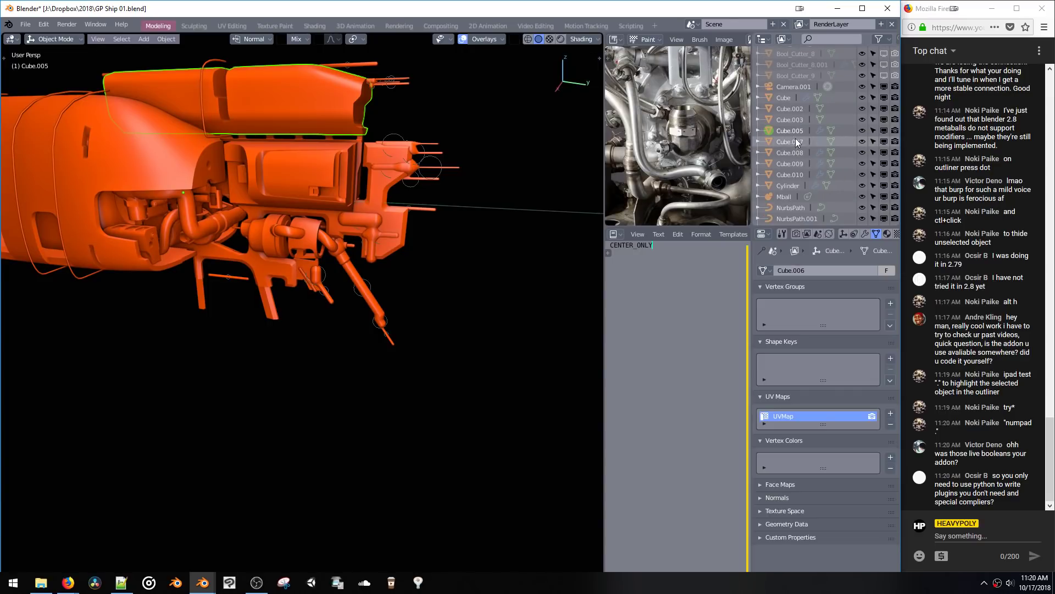
{"action": "left_click", "coordinate": [791, 163]}
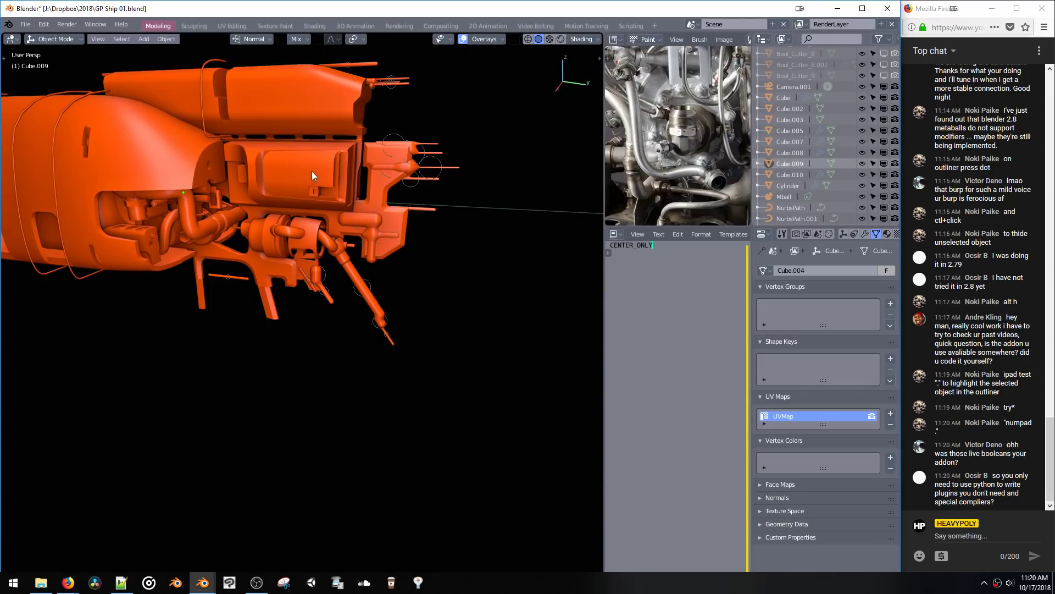
{"action": "scroll", "coordinate": [808, 165], "scroll_direction": "down", "scroll_amount": 2}
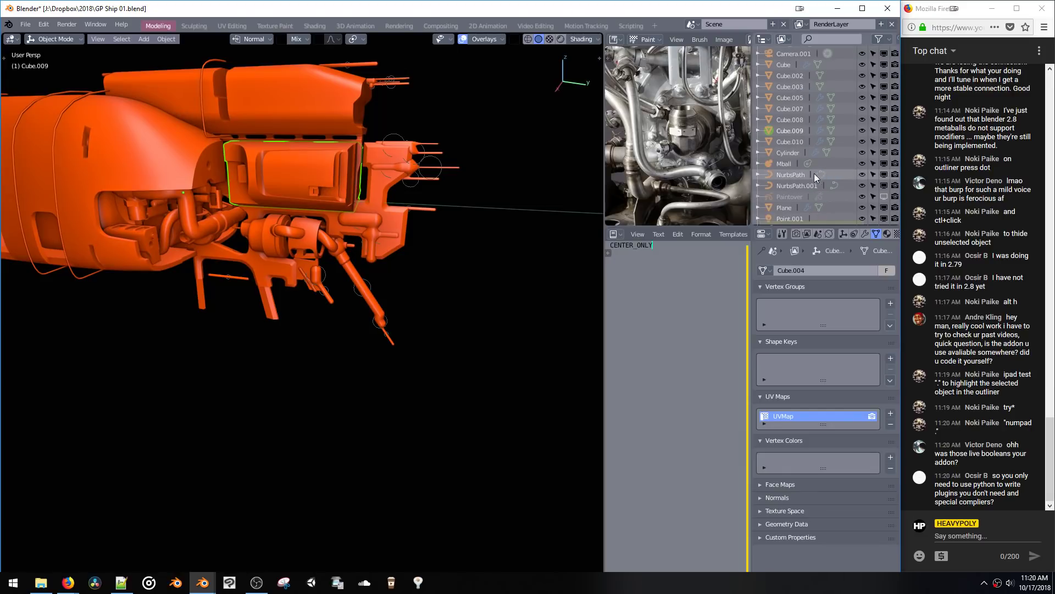
{"action": "left_click", "coordinate": [138, 199]}
{"action": "scroll", "coordinate": [804, 141], "scroll_direction": "down", "scroll_amount": 1}
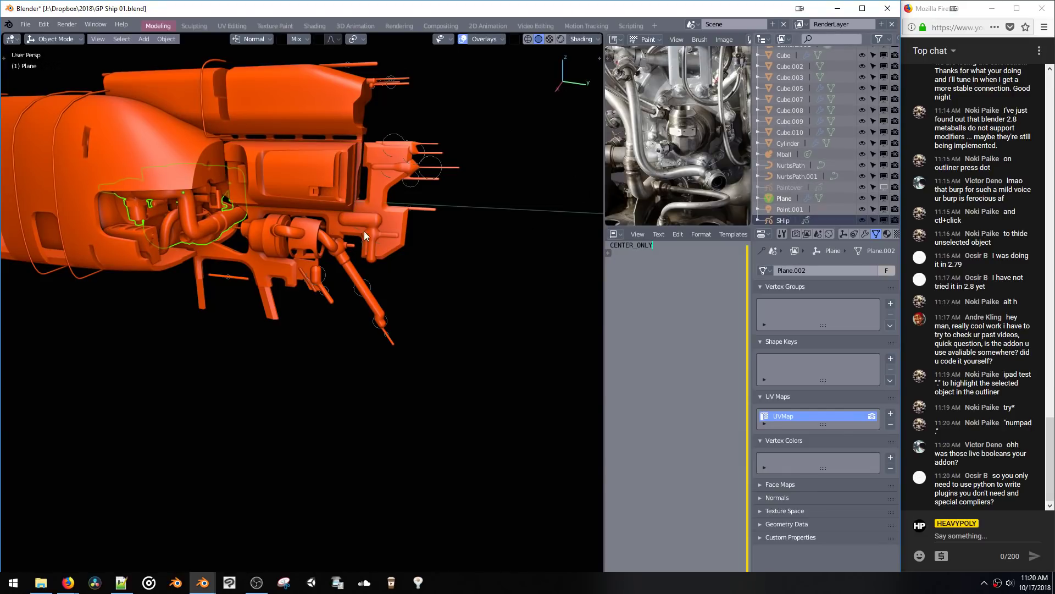
Step: Show the boolean cutters around the ship with Toggle Cutters from the HP Boolean options
{"action": "middle_click_drag", "start_coordinate": [363, 231], "coordinate": [432, 218], "text": "shift"}
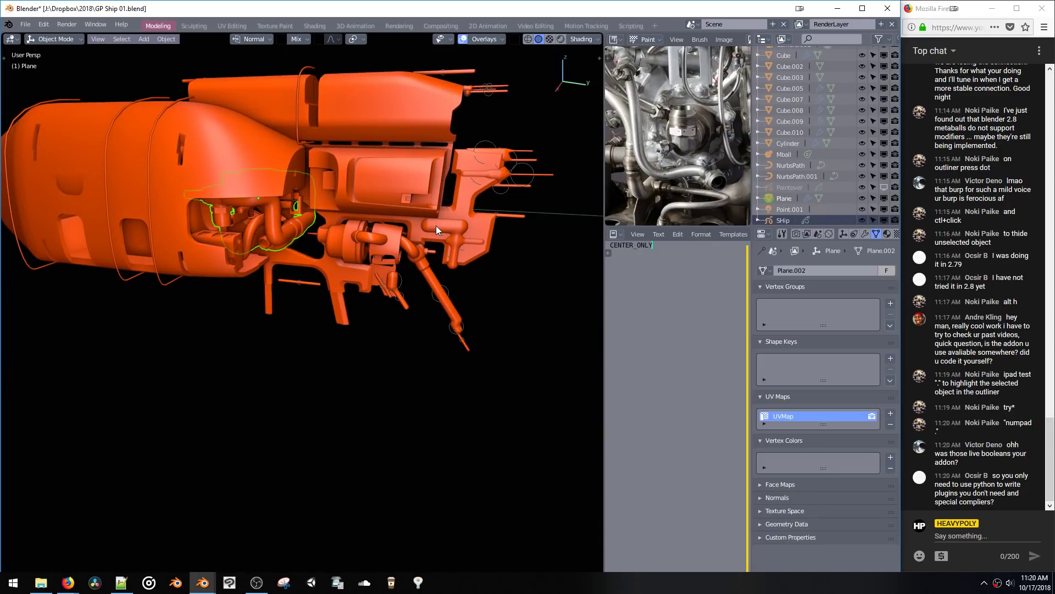
{"action": "key", "text": "ctrl+shift+b"}
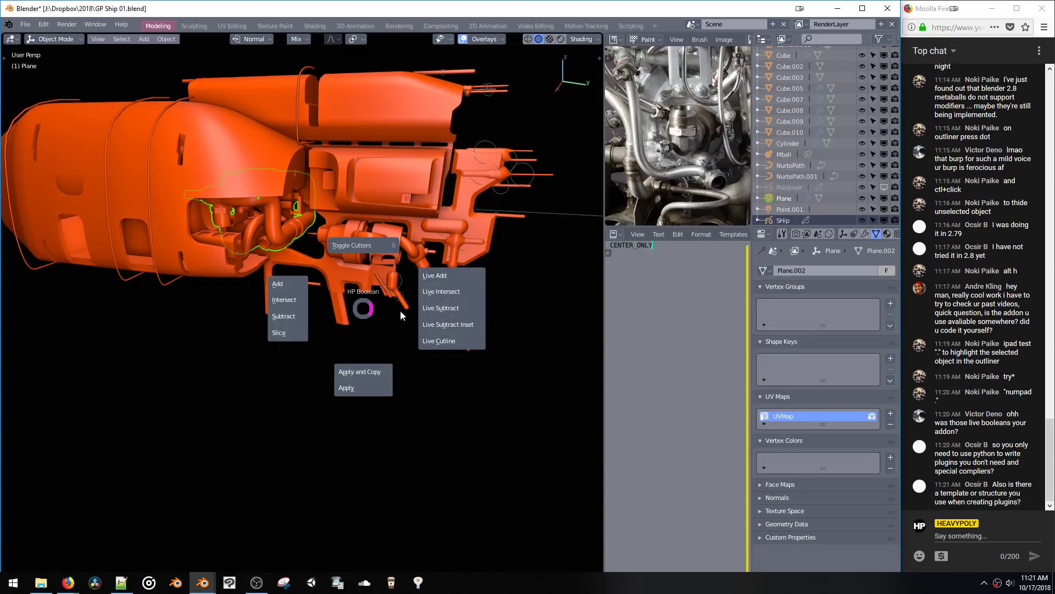
{"action": "key", "text": "Escape"}
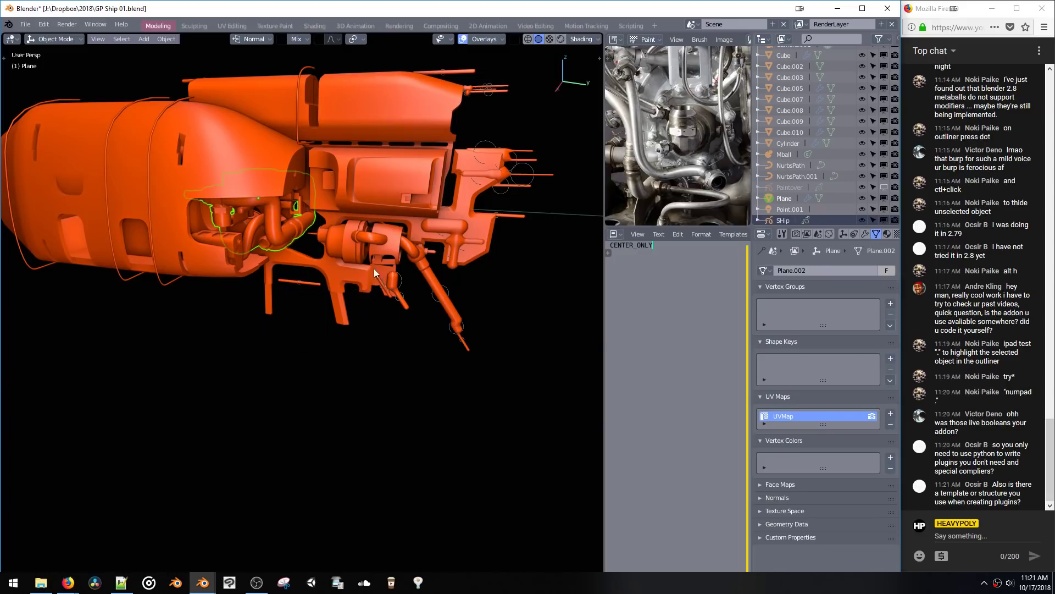
{"action": "middle_click_drag", "start_coordinate": [384, 231], "coordinate": [385, 261]}
{"action": "key", "text": "shift+b"}
{"action": "left_click", "coordinate": [383, 181]}
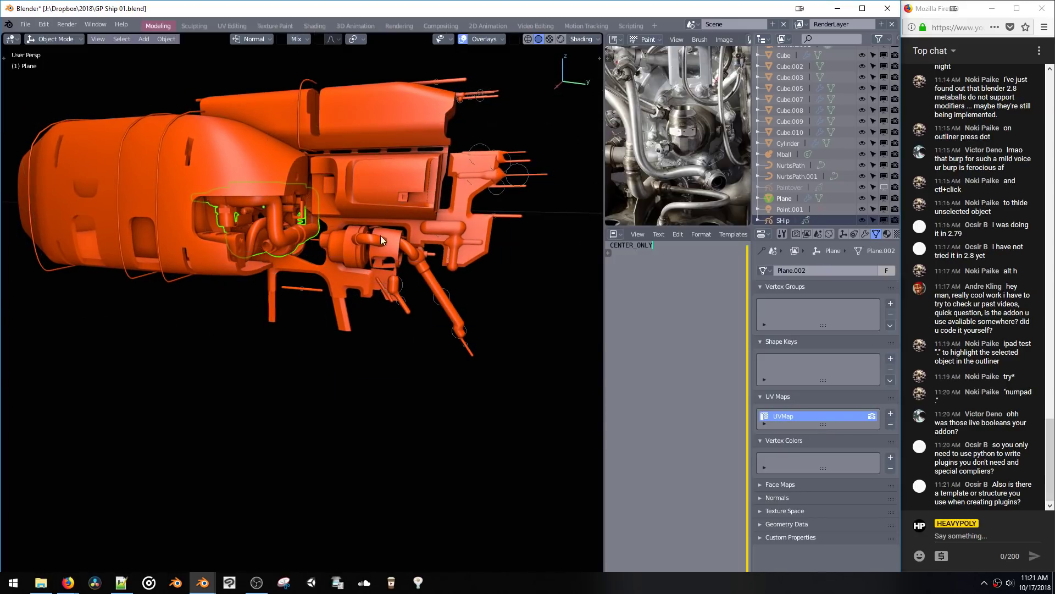
{"action": "key", "text": "shift+b"}
{"action": "left_click", "coordinate": [378, 220]}
{"action": "key", "text": "shift+b"}
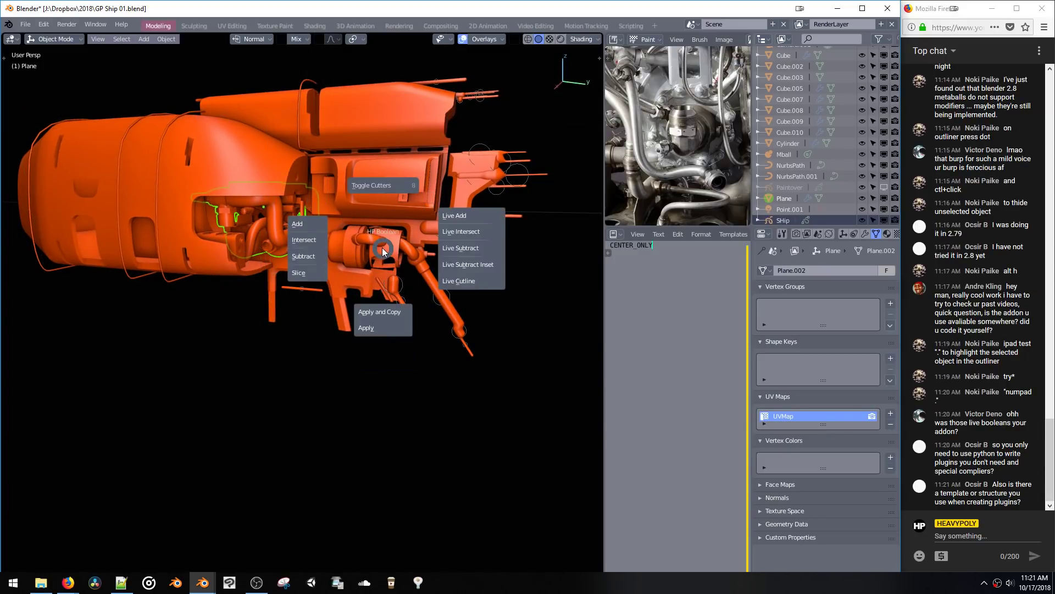
{"action": "key", "text": "8"}
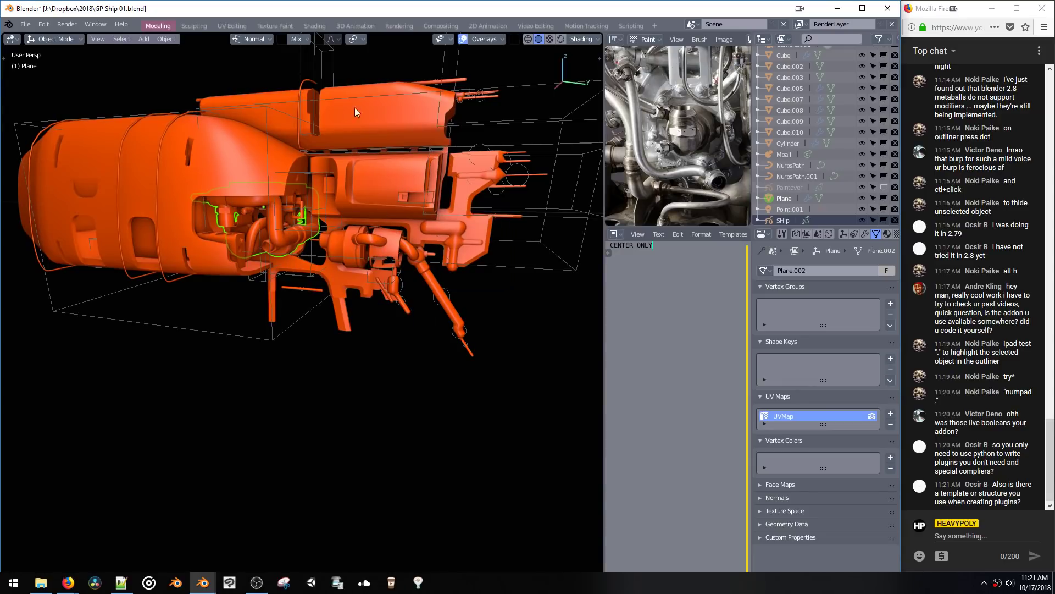
Step: Examine the modifiers of the narrow cutter Bool_Cutter_1 and the boolean stack of the upper hull piece Cube.005
{"action": "left_click", "coordinate": [316, 80]}
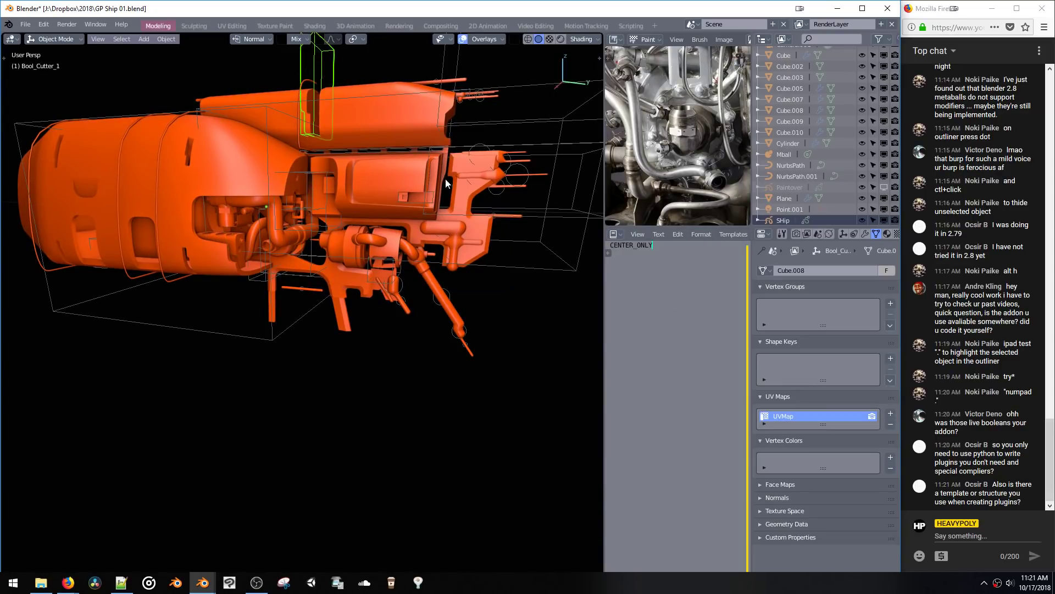
{"action": "middle_click_drag", "start_coordinate": [446, 179], "coordinate": [457, 216]}
{"action": "middle_click_drag", "start_coordinate": [384, 260], "coordinate": [414, 248]}
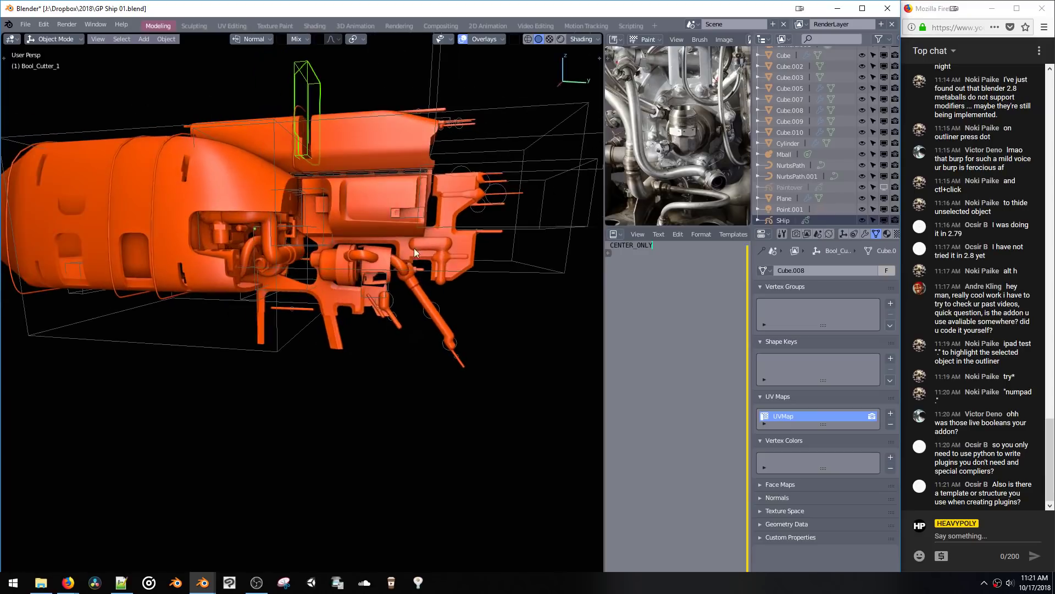
{"action": "key", "text": "b"}
{"action": "left_click", "coordinate": [864, 234]}
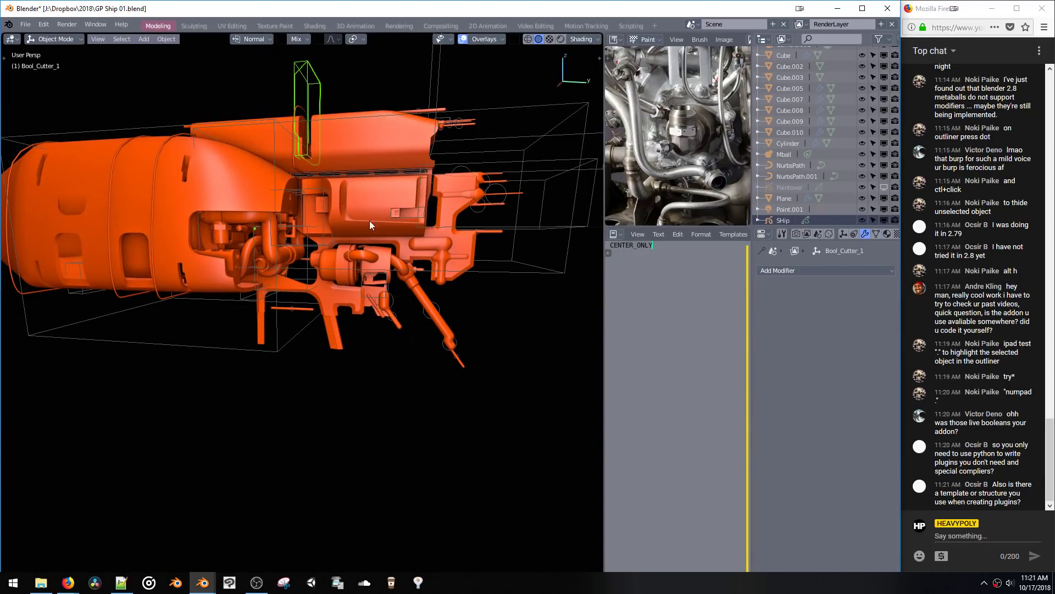
{"action": "left_click", "coordinate": [338, 220]}
{"action": "scroll", "coordinate": [829, 411], "scroll_direction": "down", "scroll_amount": 2}
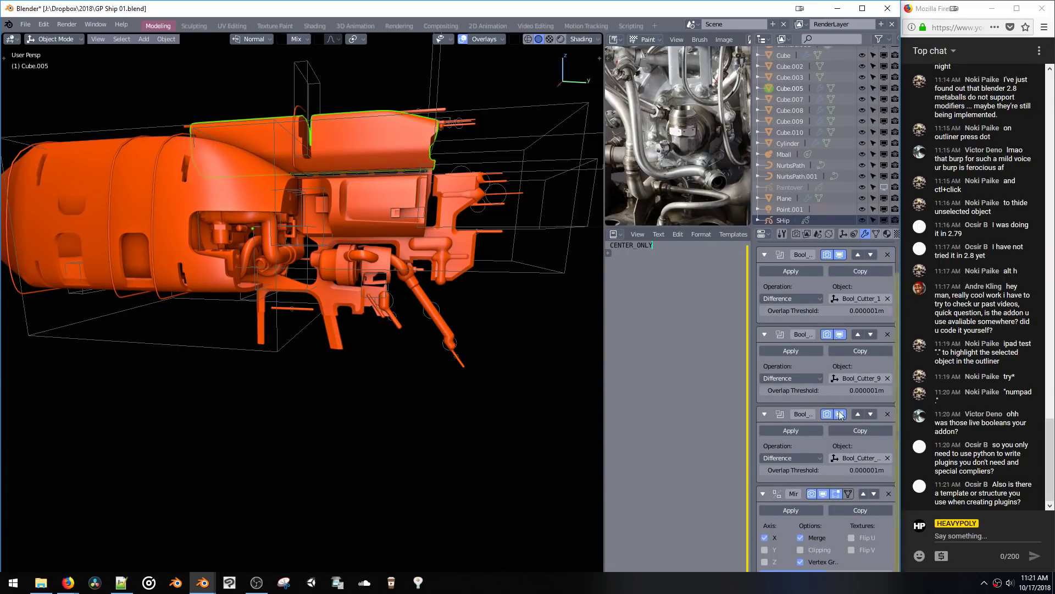
Step: Examine the material of the lower frame part Cube.007 beneath the ship
{"action": "scroll", "coordinate": [804, 378], "scroll_direction": "up", "scroll_amount": 2}
{"action": "scroll", "coordinate": [804, 378], "scroll_direction": "up", "scroll_amount": 1}
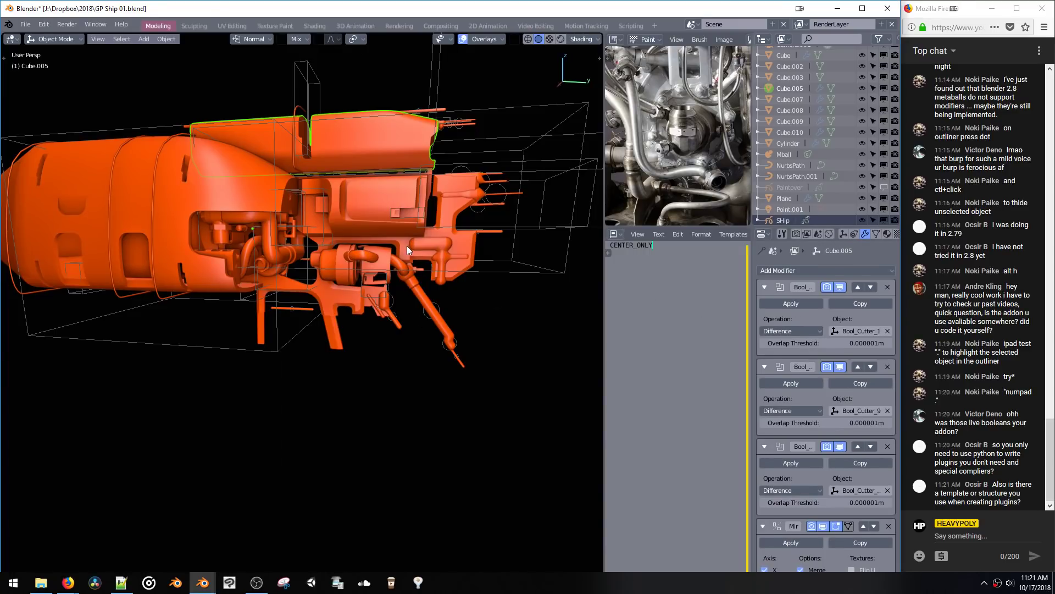
{"action": "left_click", "coordinate": [886, 234]}
{"action": "left_click", "coordinate": [365, 314]}
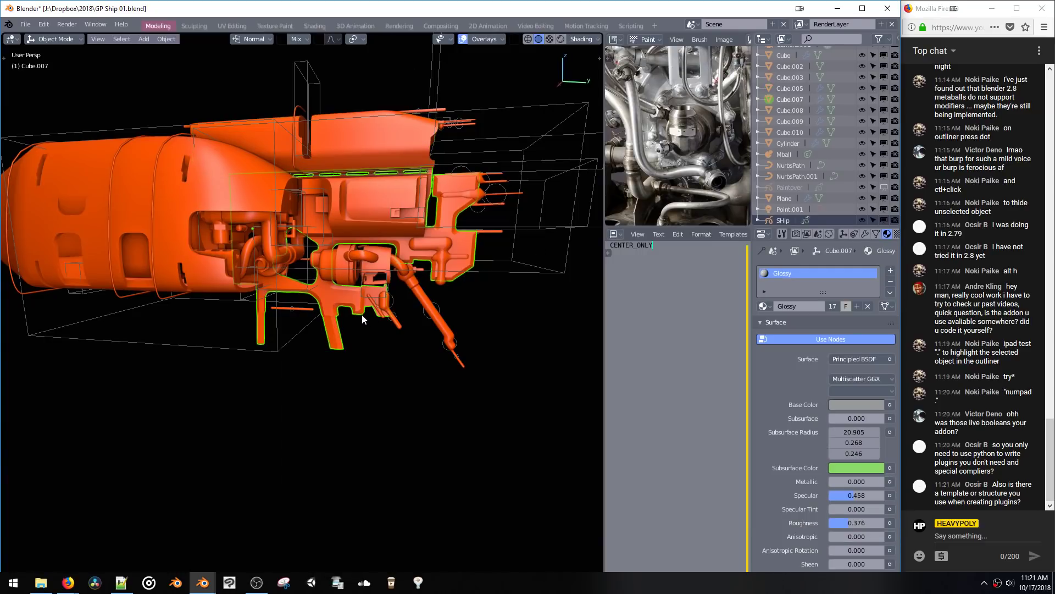
{"action": "middle_click_drag", "start_coordinate": [365, 314], "coordinate": [405, 338]}
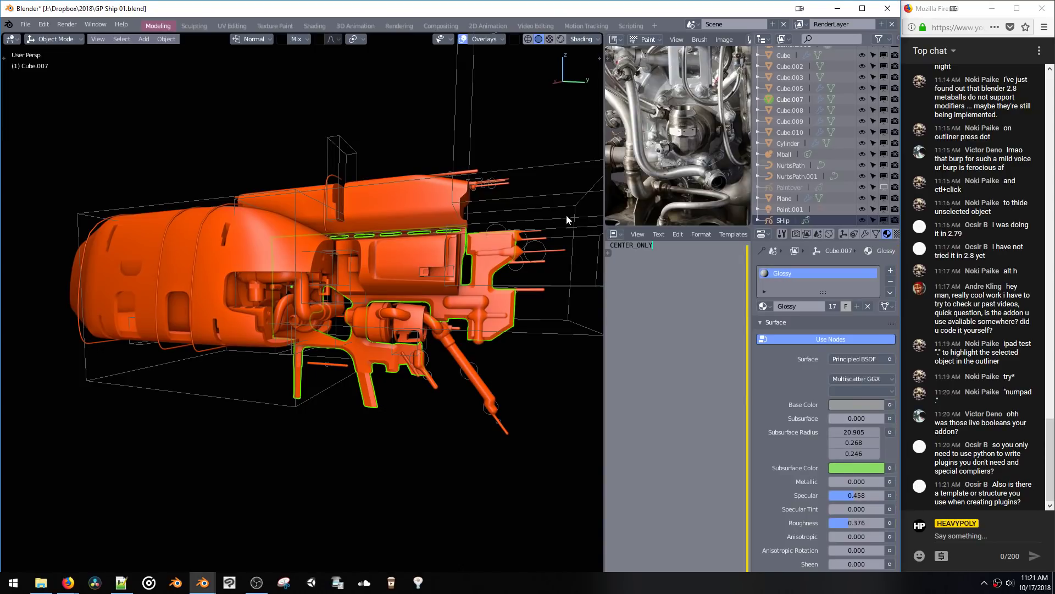
Step: Look through the HEAVYPOLY_HOTKEYS_CHEATSHEET and Text blocks in the Scripting workspace and return to the Modeling workspace
{"action": "left_click", "coordinate": [629, 26]}
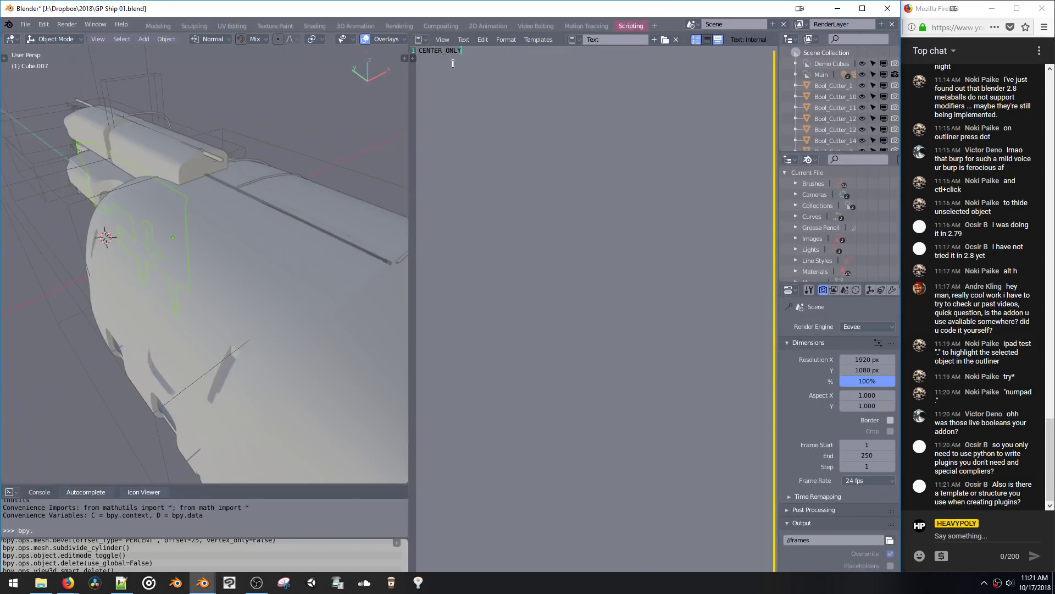
{"action": "left_click_drag", "start_coordinate": [453, 64], "coordinate": [364, 39]}
{"action": "left_click", "coordinate": [573, 39]}
{"action": "left_click", "coordinate": [582, 73]}
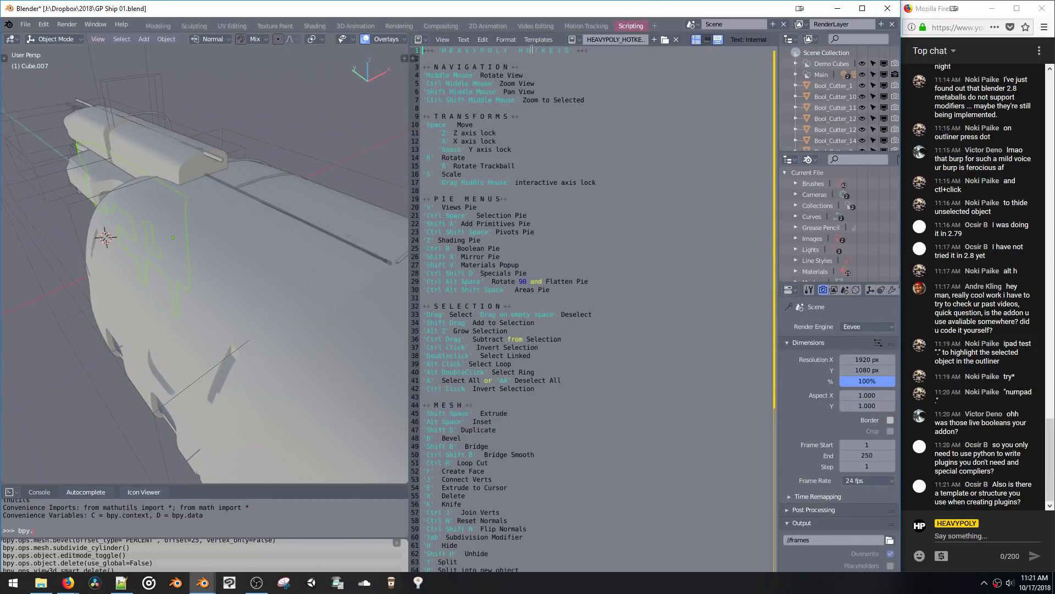
{"action": "scroll", "coordinate": [476, 169], "scroll_direction": "down", "scroll_amount": 1}
{"action": "left_click", "coordinate": [573, 39]}
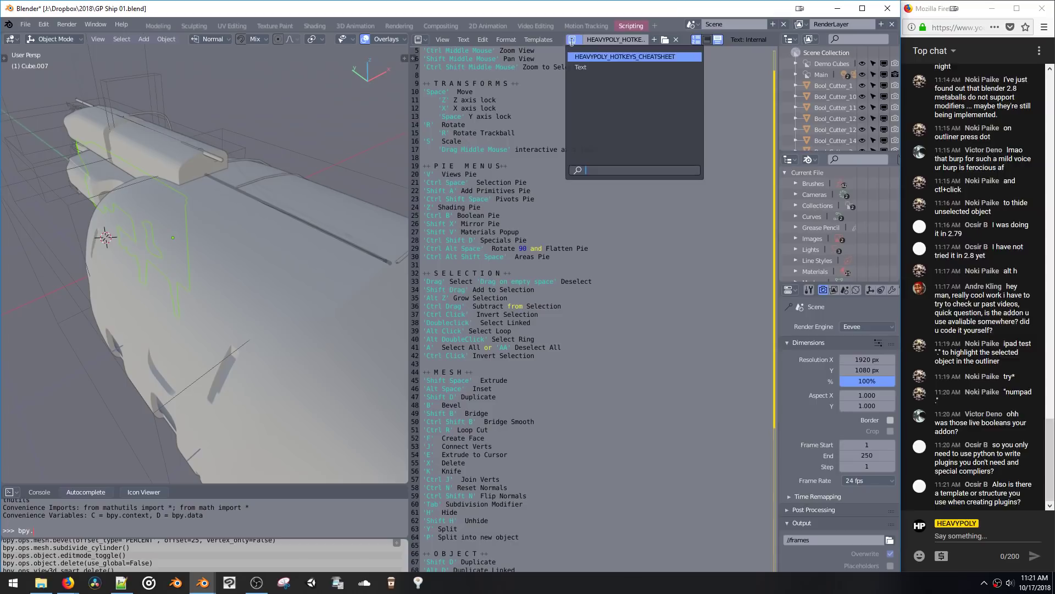
{"action": "left_click", "coordinate": [584, 66]}
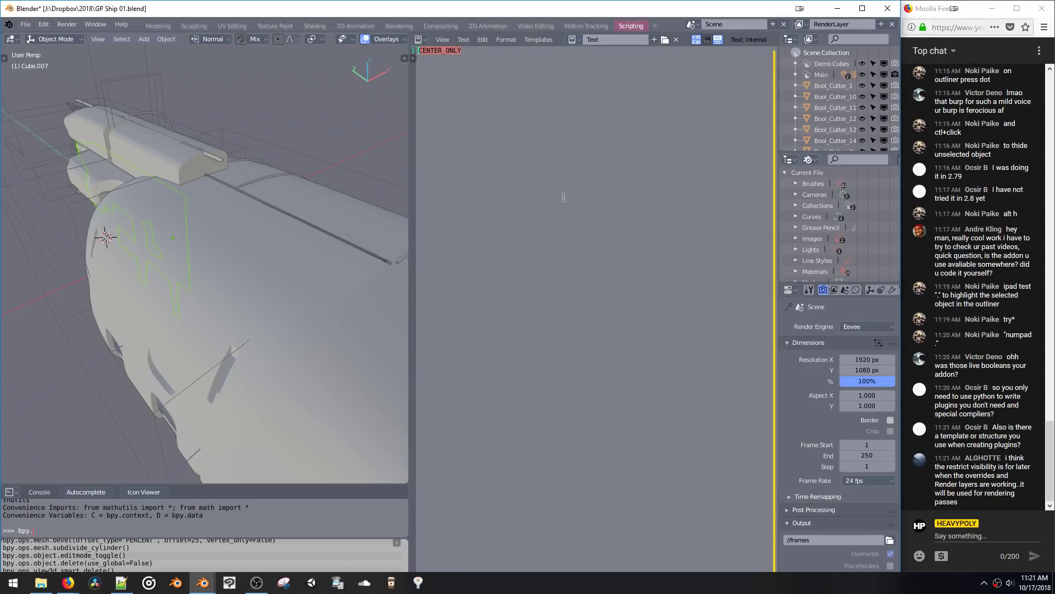
{"action": "left_click", "coordinate": [572, 39]}
{"action": "left_click", "coordinate": [156, 26]}
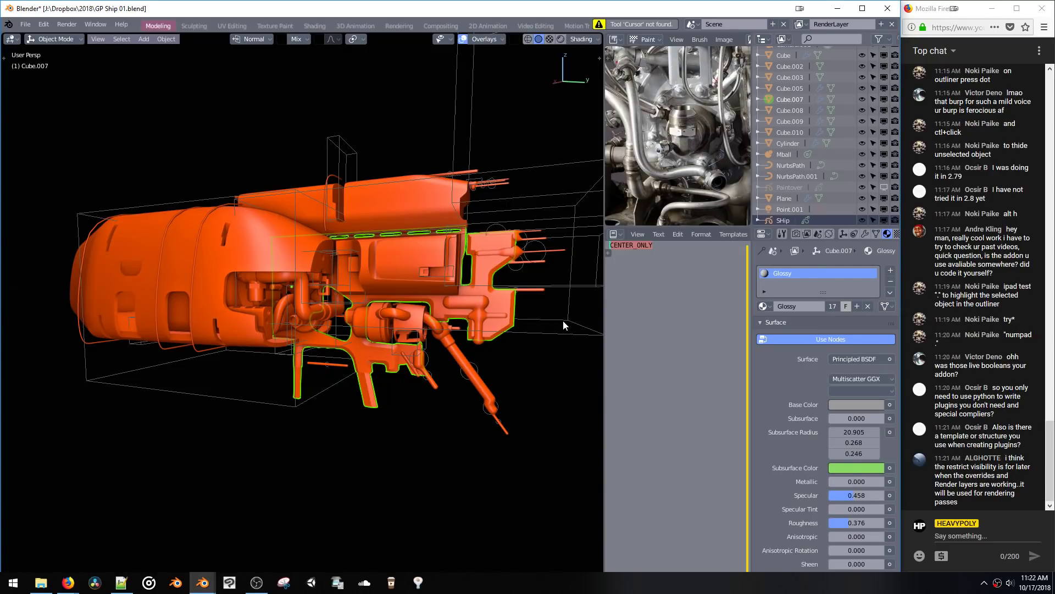
Step: Hide the boolean cutters around the ship and enter Edit Mode on the Mball metaball object
{"action": "key", "text": "shift+h"}
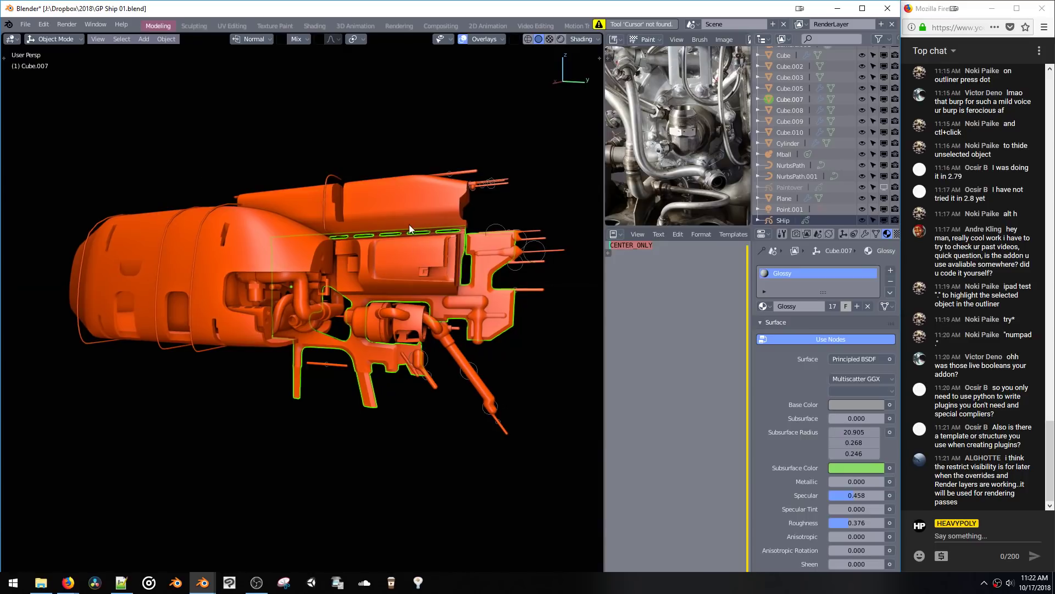
{"action": "middle_click_drag", "start_coordinate": [409, 224], "coordinate": [483, 253]}
{"action": "left_click", "coordinate": [510, 234]}
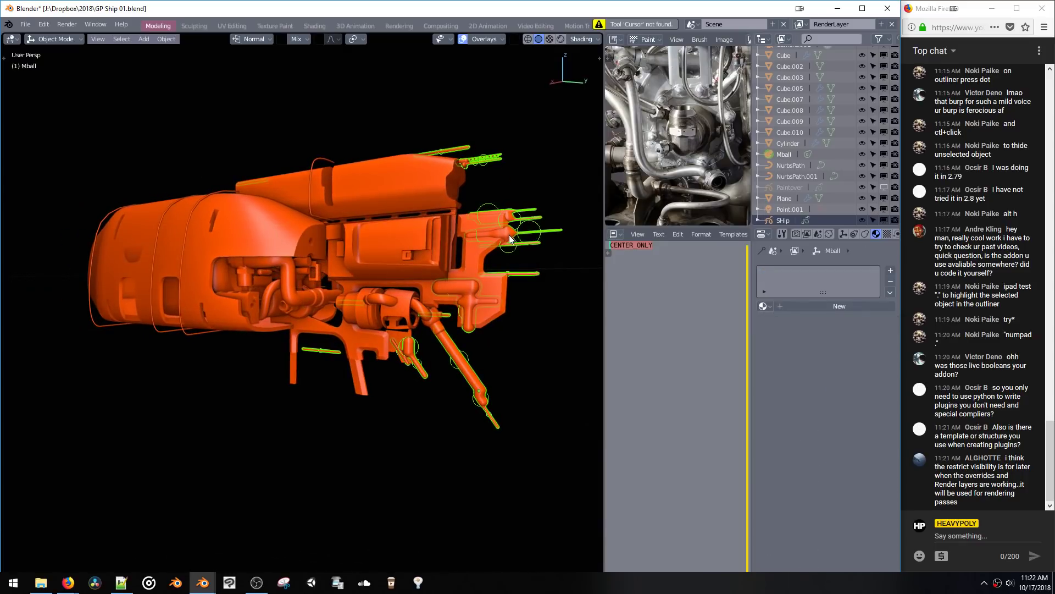
{"action": "right_click", "coordinate": [509, 235]}
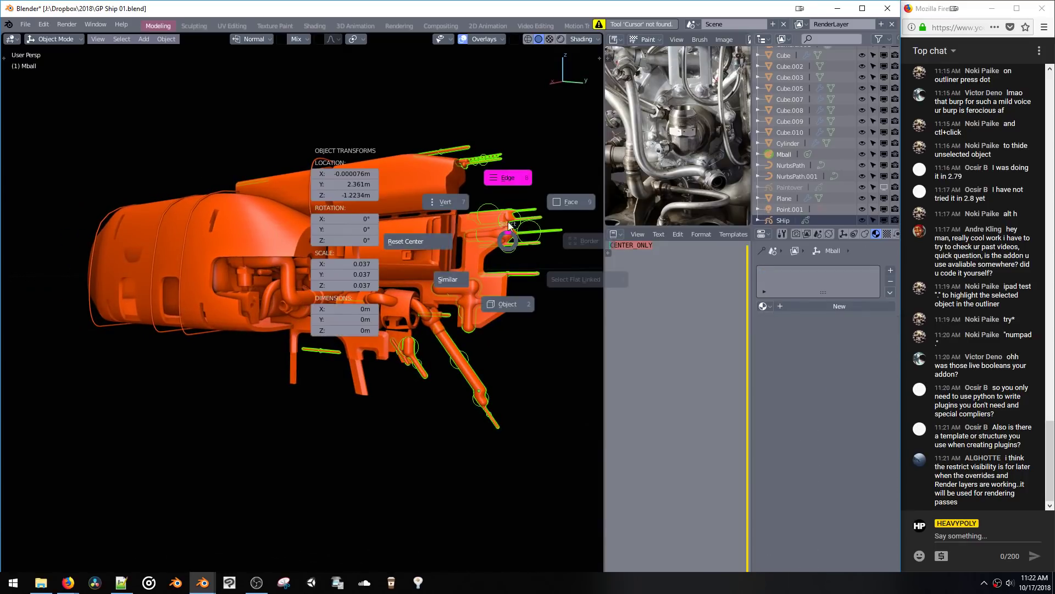
{"action": "left_click", "coordinate": [51, 38]}
{"action": "left_click", "coordinate": [55, 64]}
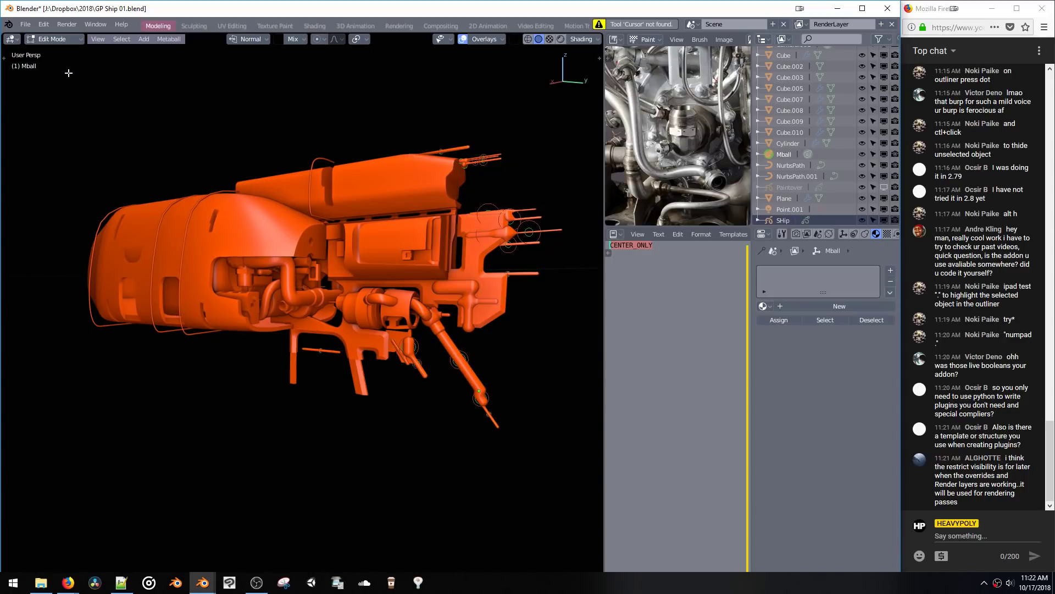
Step: Duplicate a metaball rod from the ship's tail and move the copy into the notch of the side panel block
{"action": "left_click", "coordinate": [488, 214]}
{"action": "middle_click_drag", "start_coordinate": [477, 231], "coordinate": [457, 234]}
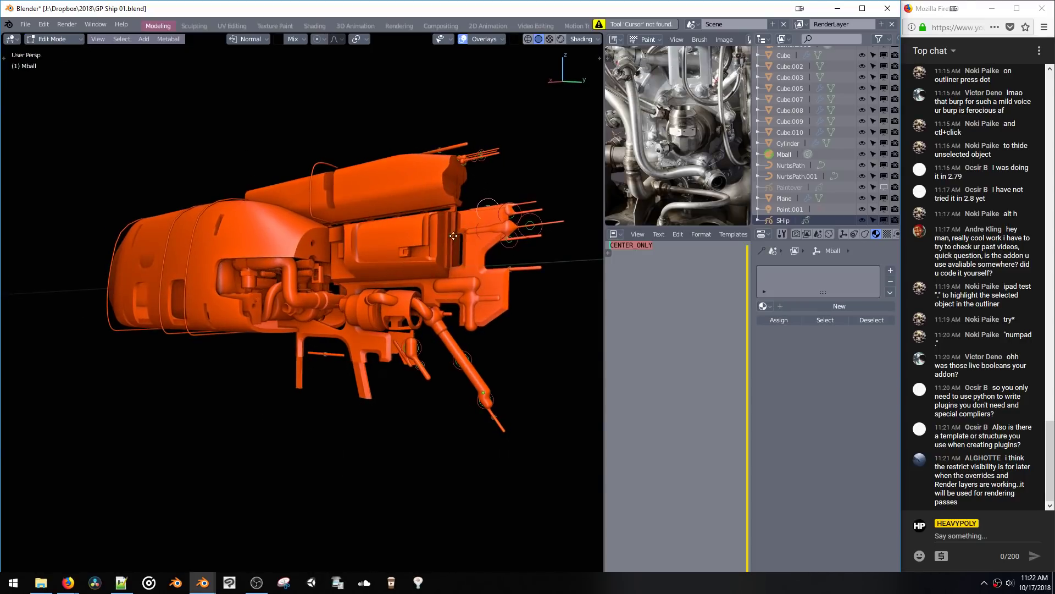
{"action": "key", "text": "shift+d"}
{"action": "left_click", "coordinate": [390, 278]}
{"action": "middle_click_drag", "start_coordinate": [390, 278], "coordinate": [399, 345]}
{"action": "key", "text": "g"}
{"action": "left_click", "coordinate": [433, 280]}
{"action": "key", "text": "KP_Decimal"}
{"action": "key", "text": "g"}
{"action": "left_click", "coordinate": [418, 335]}
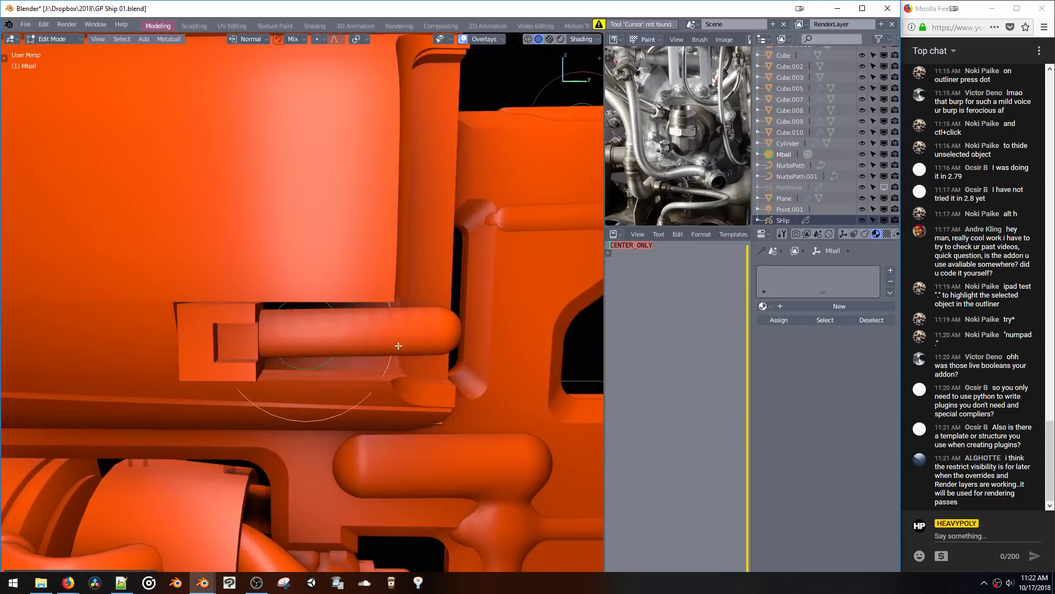
Step: Duplicate the notch rod about 0.042 m lower and scale both down into thin parallel rods, the lower one thinner
{"action": "key", "text": "shift+d"}
{"action": "left_click", "coordinate": [373, 387]}
{"action": "key", "text": "s"}
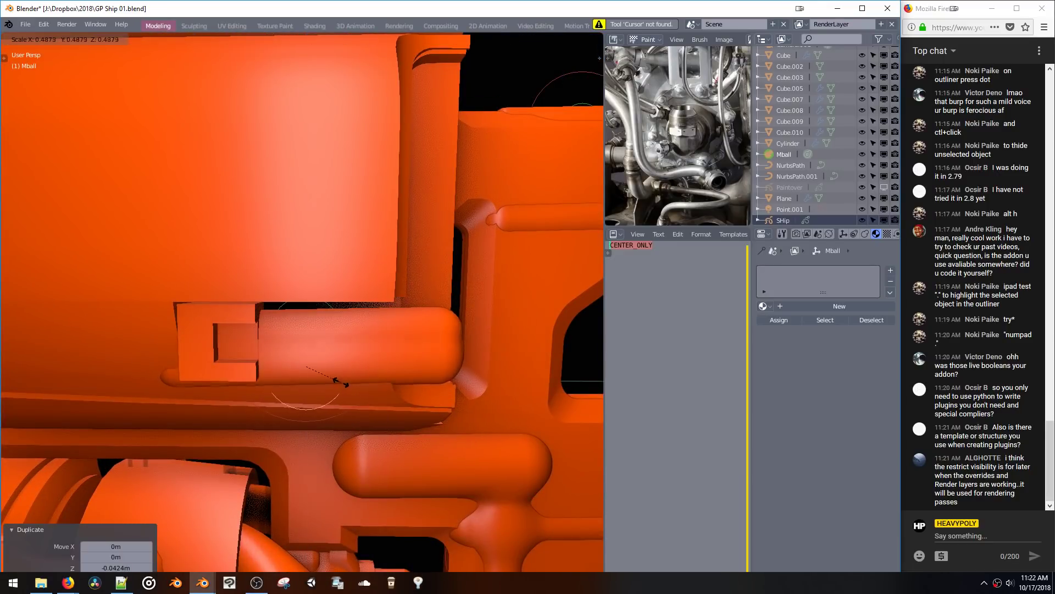
{"action": "left_click", "coordinate": [329, 372]}
{"action": "left_click", "coordinate": [342, 412]}
{"action": "key", "text": "s"}
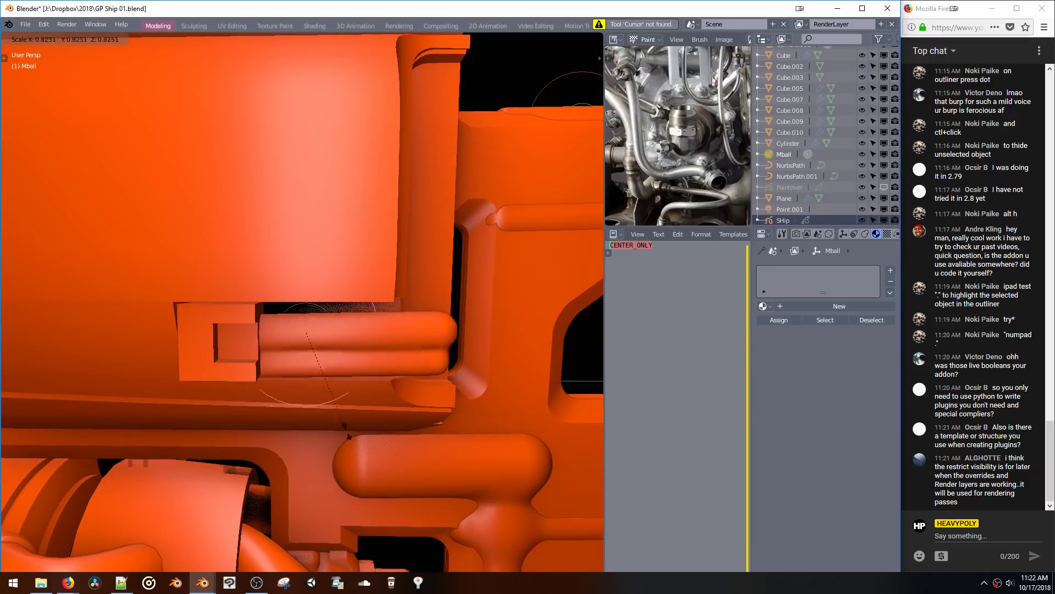
{"action": "left_click", "coordinate": [326, 381]}
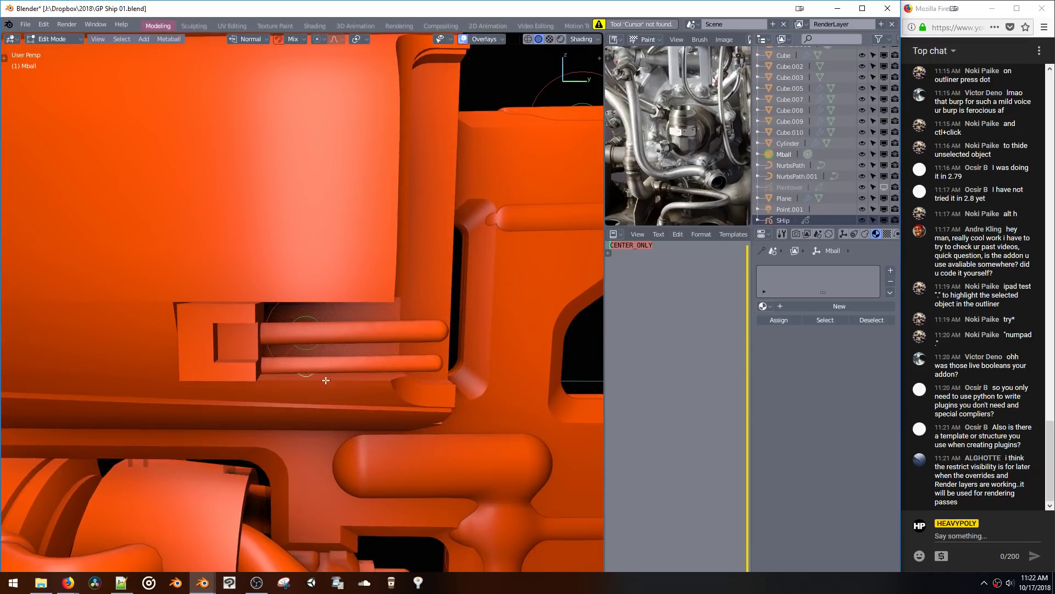
{"action": "key", "text": "s"}
{"action": "left_click", "coordinate": [339, 415]}
Step: Add another metaball element at the base of the two notch rods and shorten it along their length
{"action": "middle_click_drag", "start_coordinate": [339, 414], "coordinate": [313, 356]}
{"action": "key", "text": "g"}
{"action": "left_click", "coordinate": [302, 372]}
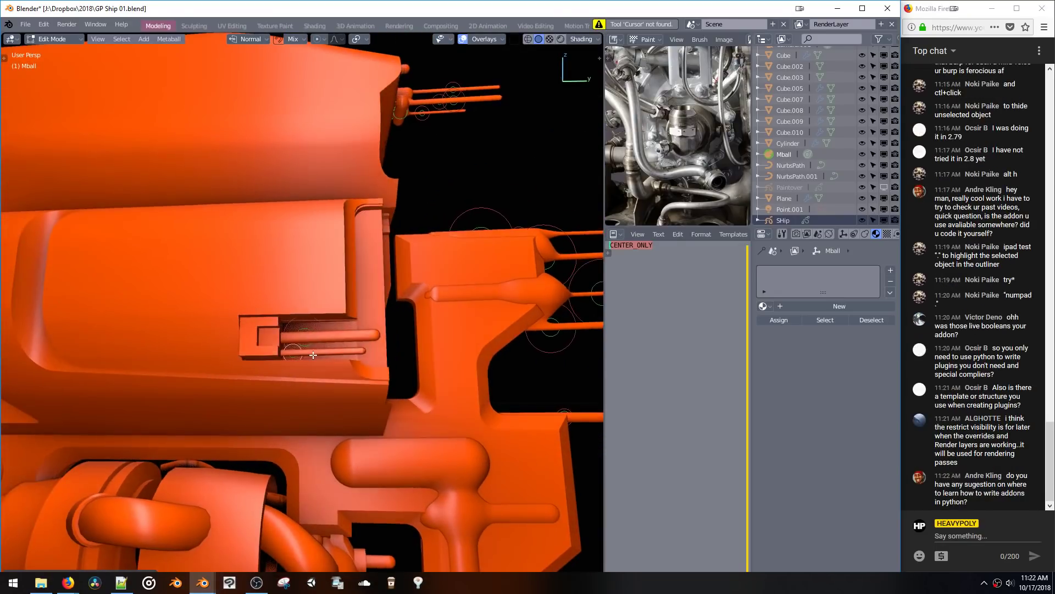
{"action": "key", "text": "s"}
{"action": "left_click", "coordinate": [340, 355]}
{"action": "key", "text": "s"}
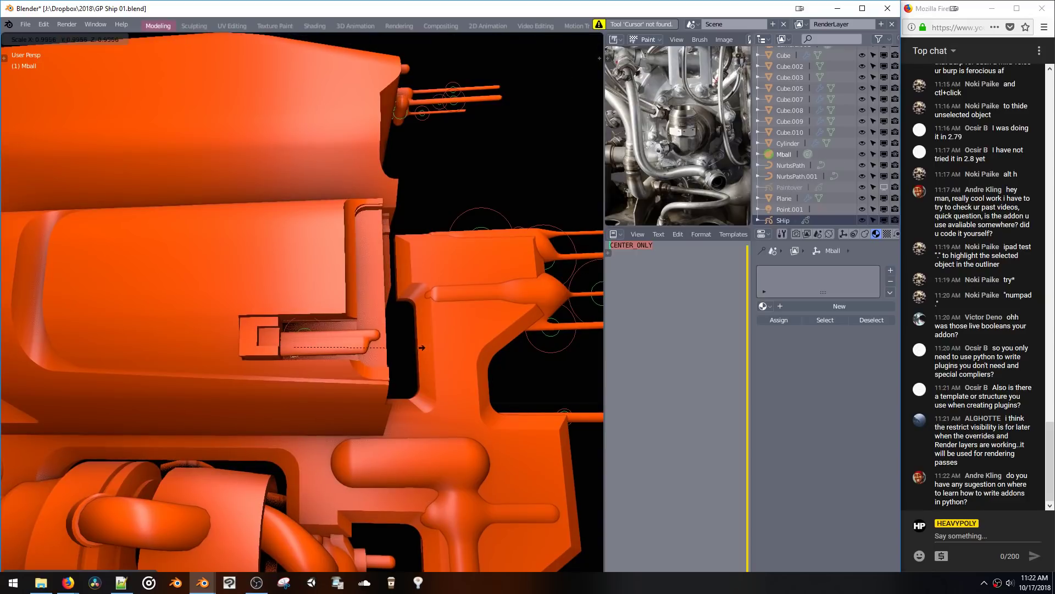
{"action": "key", "text": "y"}
{"action": "left_click", "coordinate": [404, 355]}
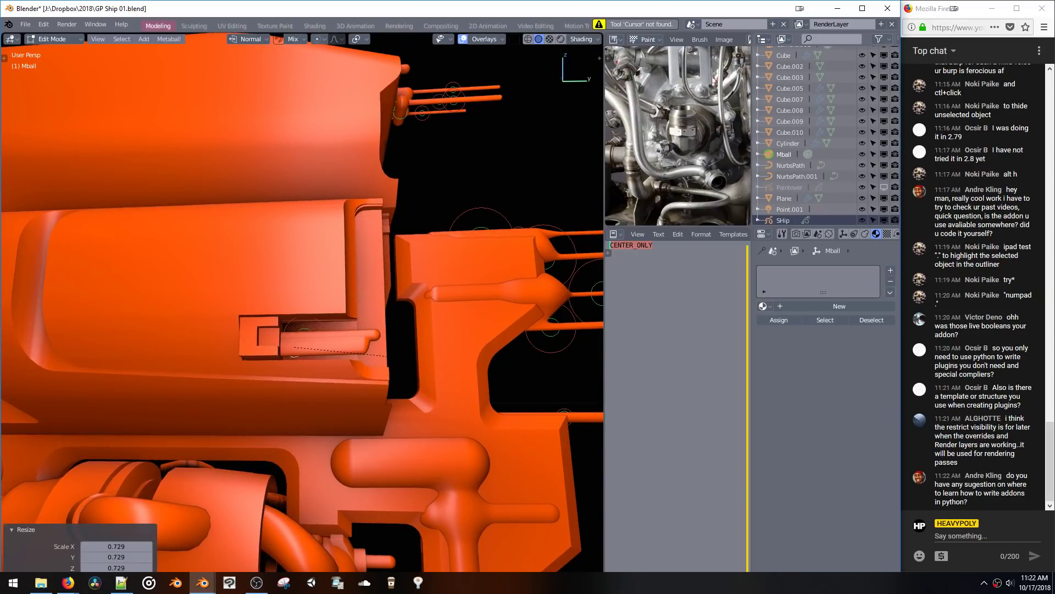
{"action": "key", "text": "alt+s"}
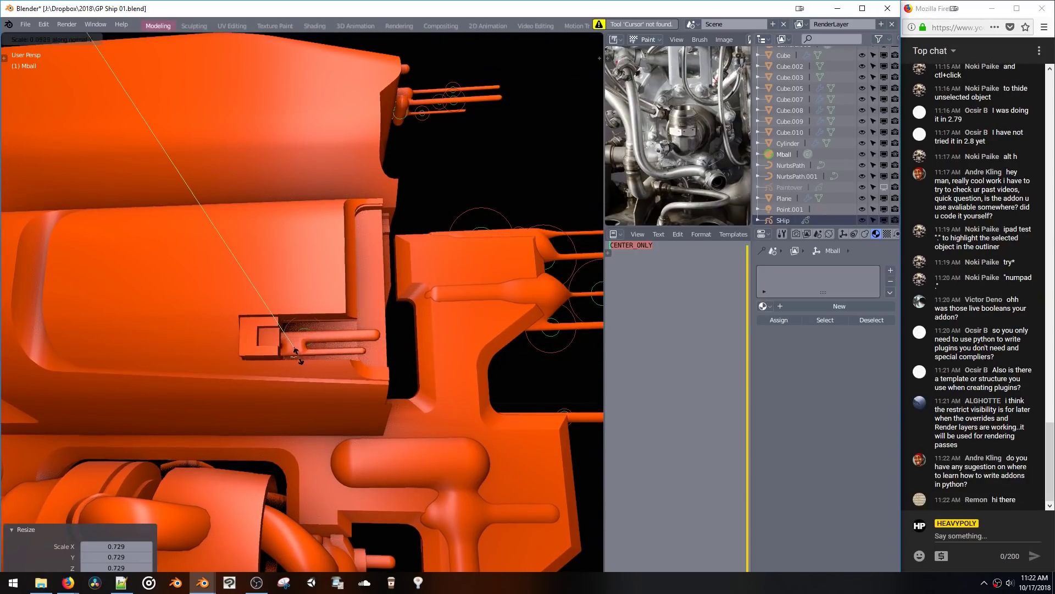
{"action": "left_click", "coordinate": [305, 358]}
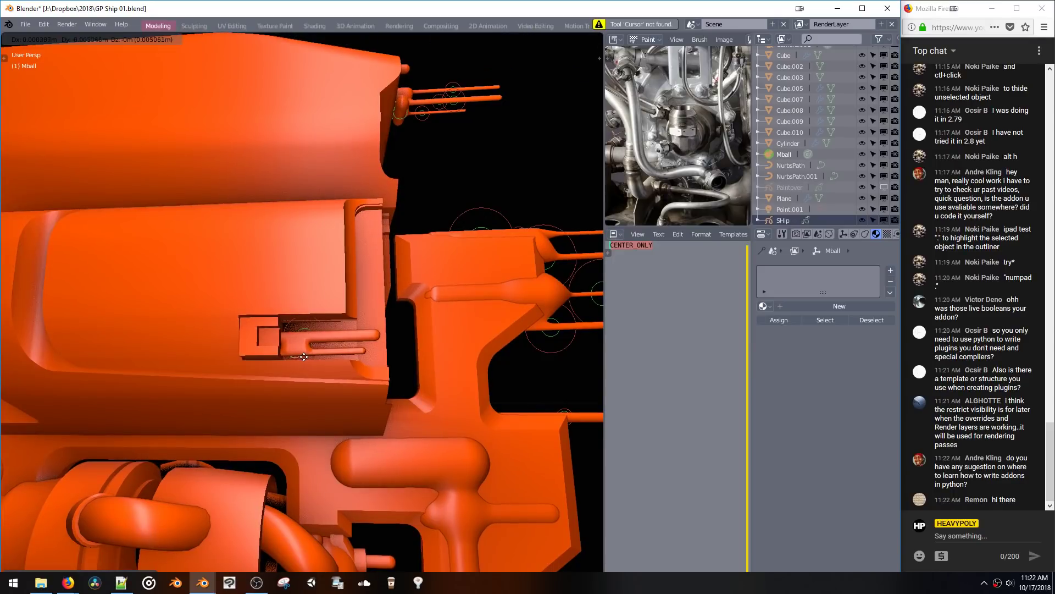
Step: Scale the short joining element along its normal Z axis and position metaballs at the base of the notch rods
{"action": "middle_click_drag", "start_coordinate": [306, 358], "coordinate": [307, 418]}
{"action": "key", "text": "s"}
{"action": "key", "text": "z"}
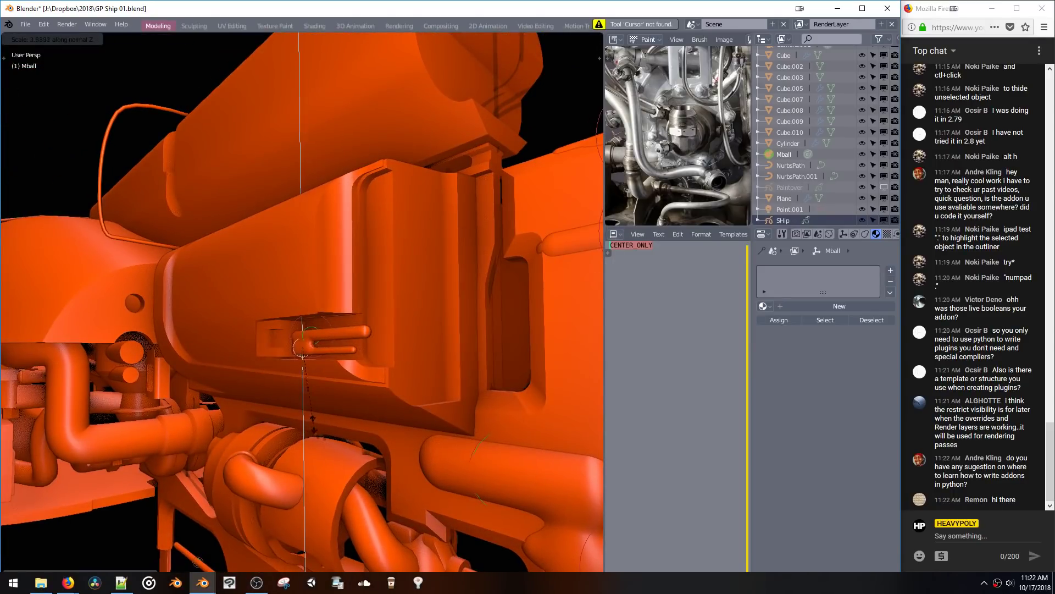
{"action": "left_click", "coordinate": [308, 404]}
{"action": "key", "text": "g"}
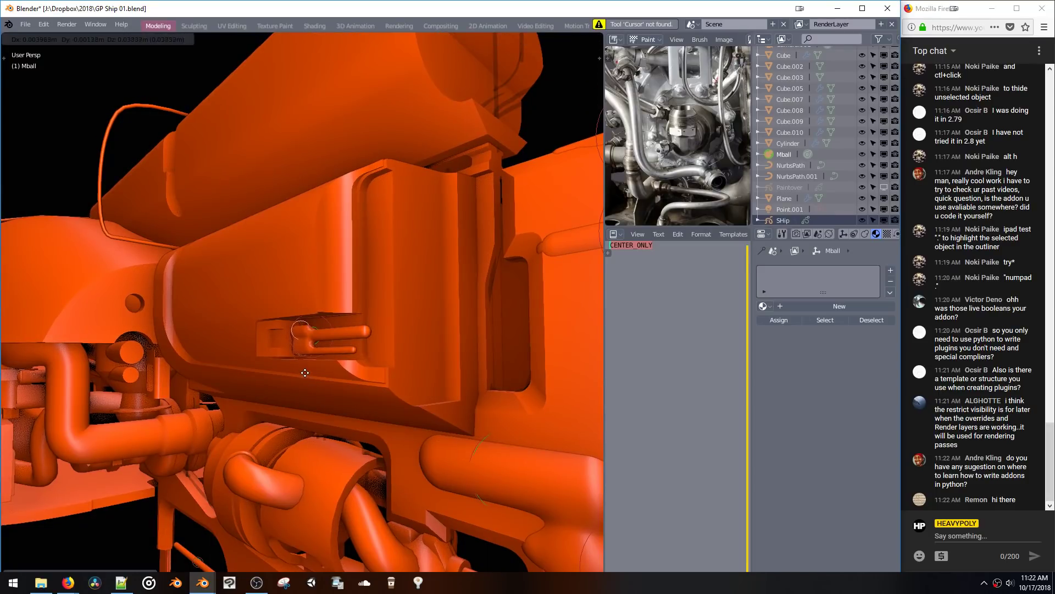
{"action": "middle_click_drag", "start_coordinate": [302, 369], "coordinate": [240, 376]}
{"action": "left_click", "coordinate": [282, 376]}
{"action": "key", "text": "g"}
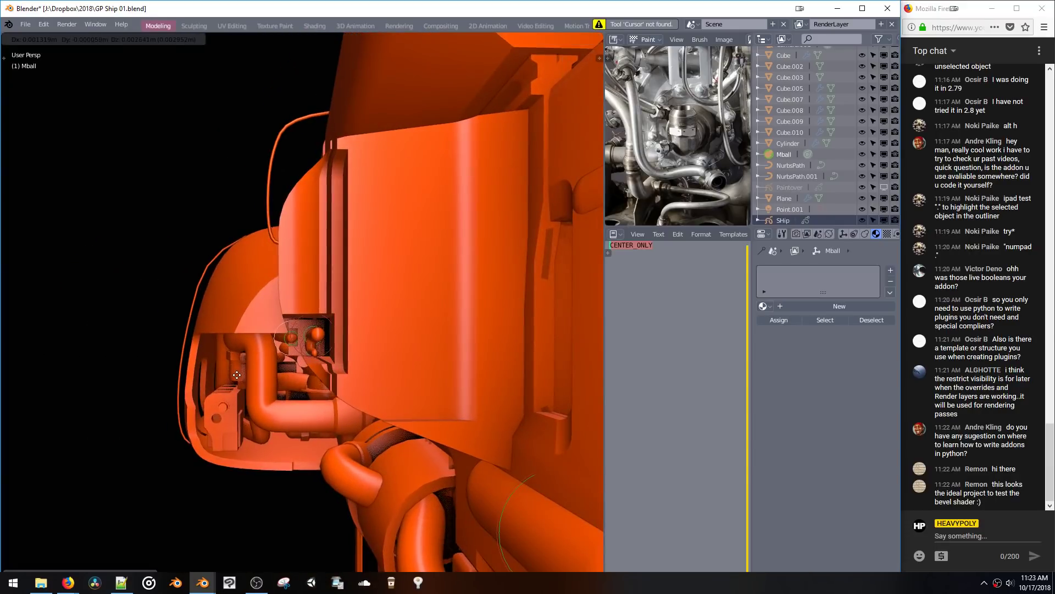
{"action": "left_click", "coordinate": [237, 375]}
Step: Stretch the small metaball in the notch block along global Y, shift it along X and return to Object Mode
{"action": "key", "text": "KP_Decimal"}
{"action": "key", "text": "s"}
{"action": "key", "text": "y"}
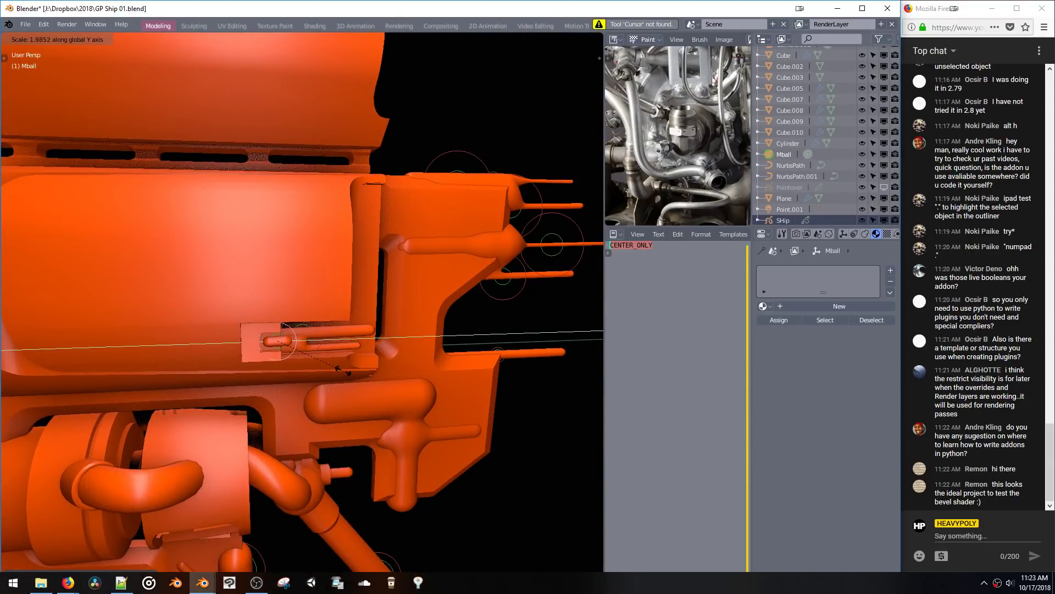
{"action": "left_click", "coordinate": [349, 368]}
{"action": "mouse_move", "coordinate": [348, 365]}
{"action": "middle_mouse_down"}
{"action": "mouse_move", "coordinate": [272, 353]}
{"action": "mouse_move", "coordinate": [245, 325]}
{"action": "mouse_move", "coordinate": [269, 297]}
{"action": "mouse_move", "coordinate": [322, 343]}
{"action": "mouse_move", "coordinate": [310, 324]}
{"action": "mouse_move", "coordinate": [324, 316]}
{"action": "mouse_move", "coordinate": [329, 329]}
{"action": "mouse_move", "coordinate": [385, 259]}
{"action": "mouse_move", "coordinate": [346, 275]}
{"action": "mouse_move", "coordinate": [328, 269]}
{"action": "middle_mouse_up"}
{"action": "key", "text": "g"}
{"action": "key", "text": "x"}
{"action": "left_click", "coordinate": [271, 353]}
{"action": "key", "text": "ctrl+Tab"}
{"action": "left_click", "coordinate": [347, 255]}
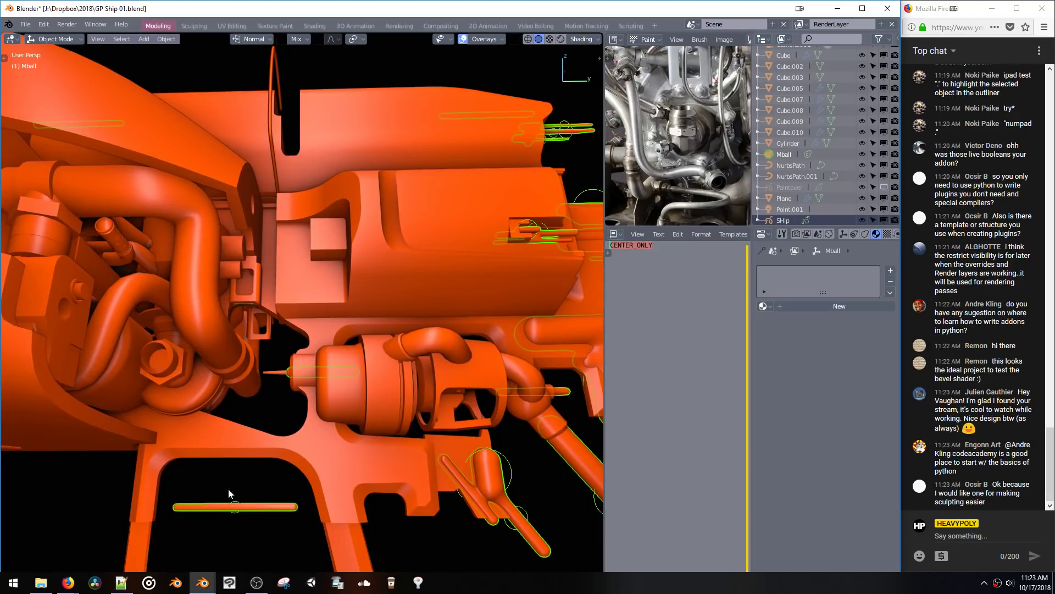
Step: Edit Mball again and place a copy of the rod between the landing legs higher up, beside the round engine
{"action": "left_click", "coordinate": [68, 39]}
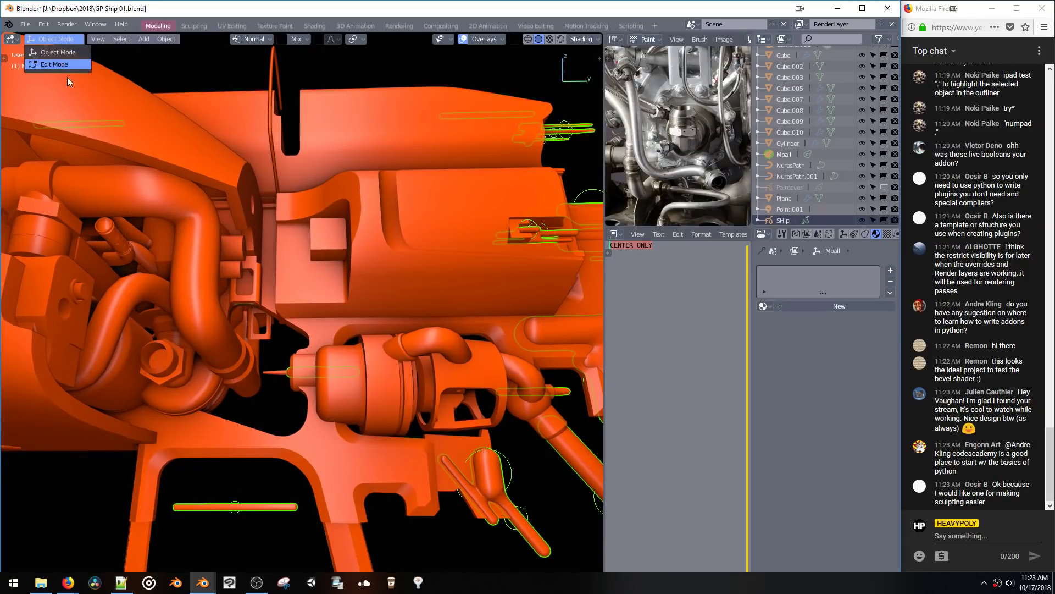
{"action": "left_click", "coordinate": [55, 64]}
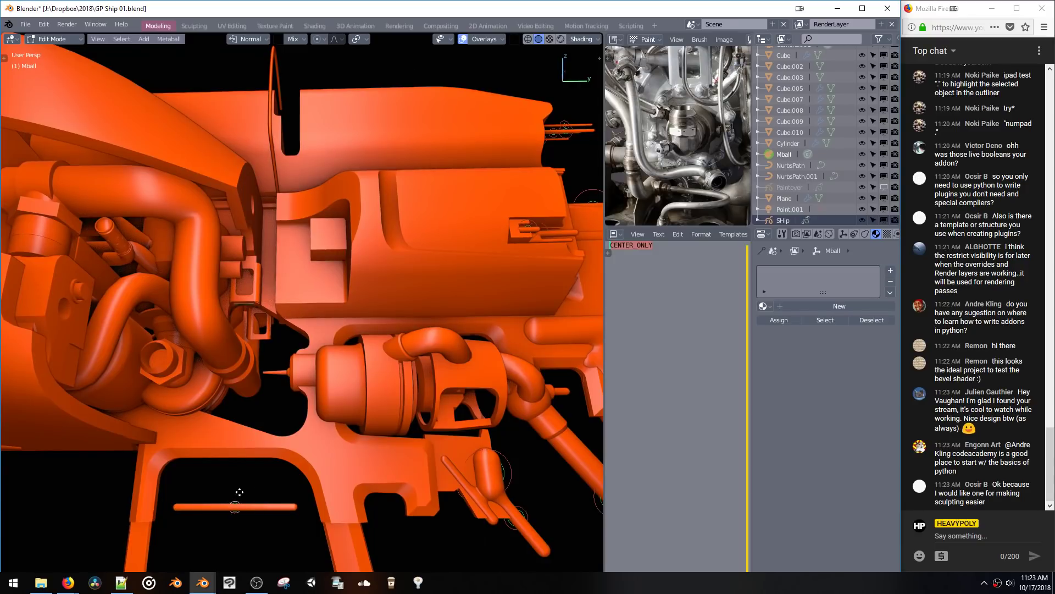
{"action": "key", "text": "alt+z"}
{"action": "middle_click_drag", "start_coordinate": [240, 492], "coordinate": [297, 391]}
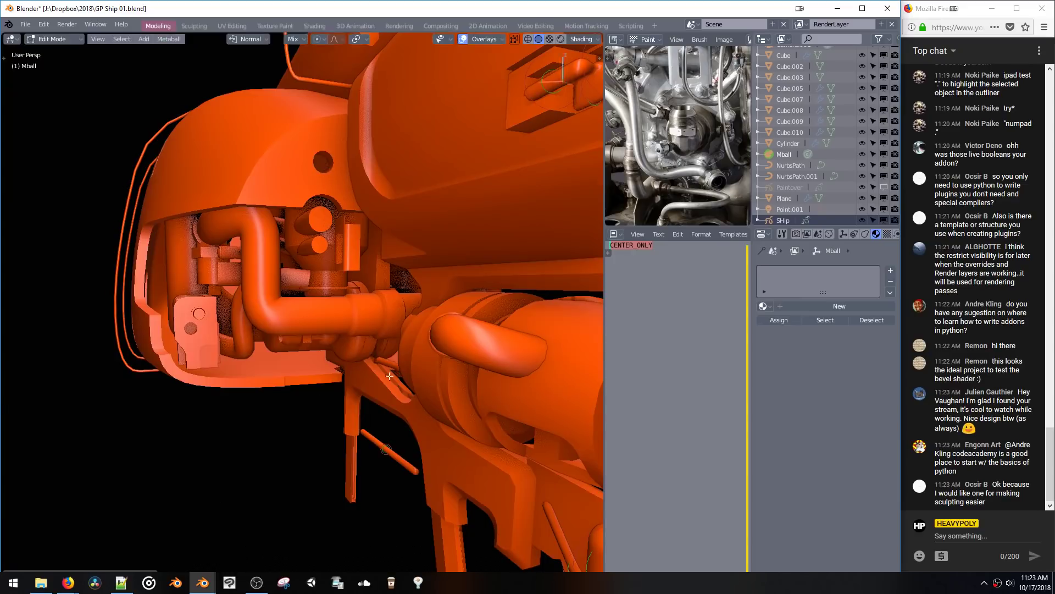
{"action": "key", "text": "alt+z"}
{"action": "middle_click_drag", "start_coordinate": [390, 376], "coordinate": [382, 368]}
{"action": "scroll", "coordinate": [325, 383], "scroll_direction": "up", "scroll_amount": 1}
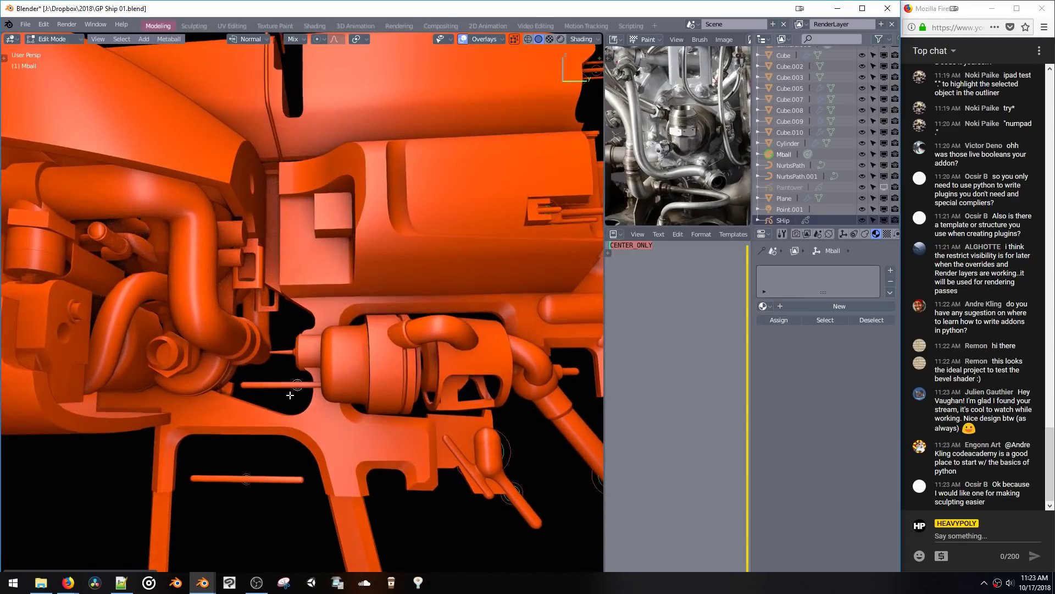
Step: Move the copied rod about -0.153 m along Y and -0.094 m along Z onto the lower frame
{"action": "key", "text": "g"}
{"action": "key", "text": "y"}
{"action": "left_click", "coordinate": [272, 405]}
{"action": "key", "text": "g"}
{"action": "key", "text": "z"}
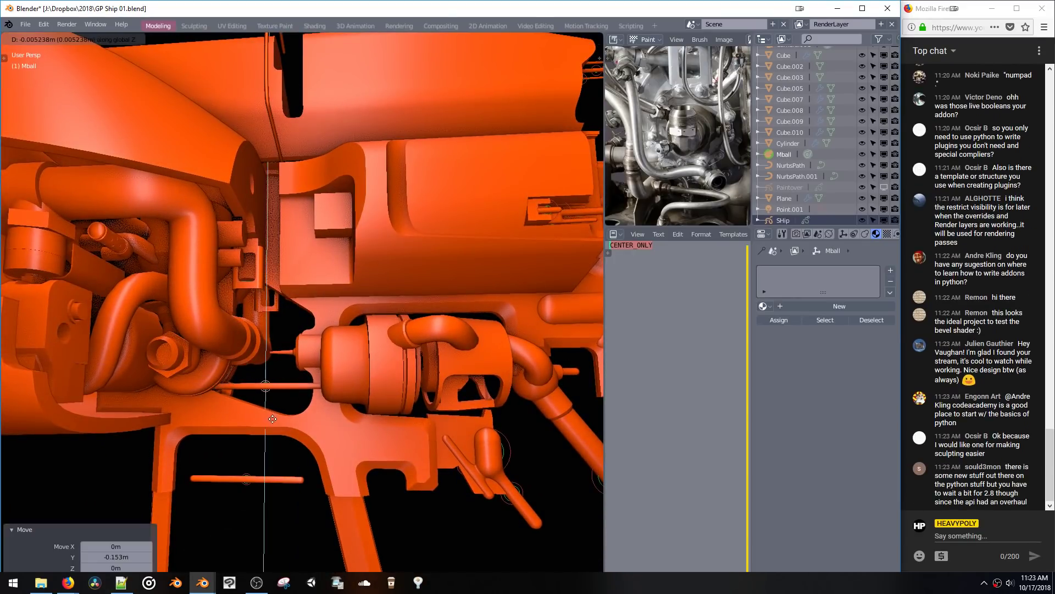
{"action": "left_click", "coordinate": [313, 424]}
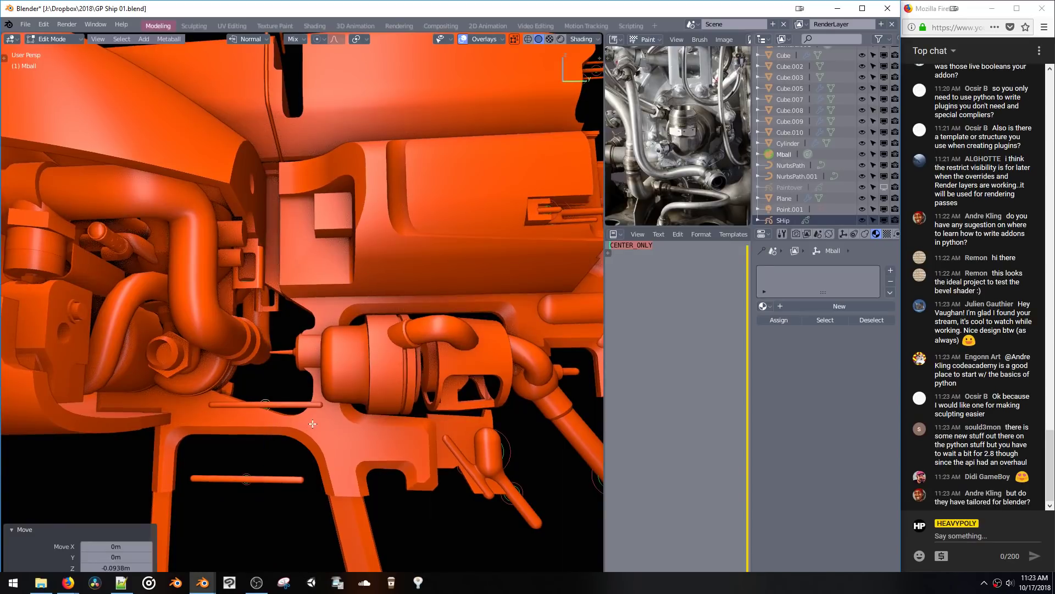
Step: Stretch the rod copy on the lower frame lengthwise by a factor of 2.771
{"action": "key", "text": "s"}
{"action": "key", "text": "y"}
{"action": "key", "text": "y"}
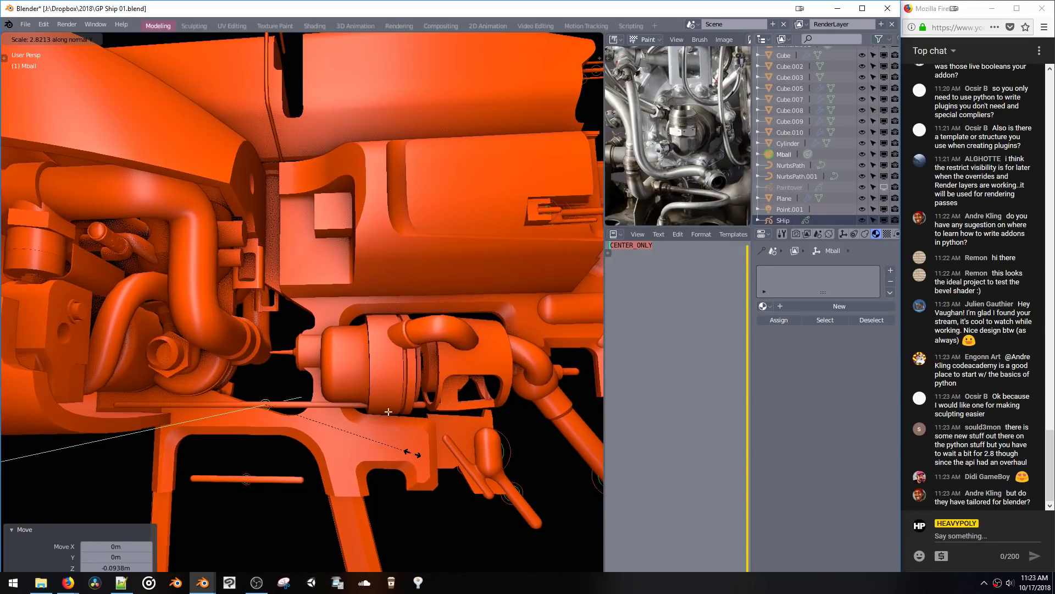
{"action": "left_click", "coordinate": [389, 418]}
Step: Raise the stretched rod copy 0.409 m along Z, with a further nudge of 0.00891 m along Z
{"action": "scroll", "coordinate": [389, 467], "scroll_direction": "down", "scroll_amount": 3}
{"action": "middle_click_drag", "start_coordinate": [388, 467], "coordinate": [381, 438]}
{"action": "key", "text": "g"}
{"action": "key", "text": "z"}
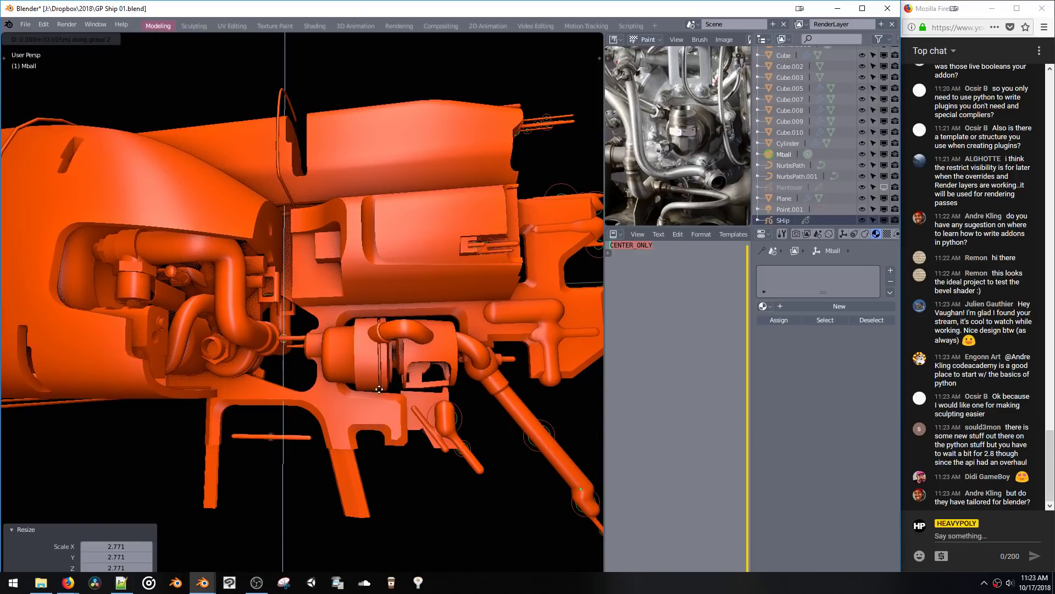
{"action": "left_click", "coordinate": [381, 380]}
{"action": "scroll", "coordinate": [381, 381], "scroll_direction": "down", "scroll_amount": 2}
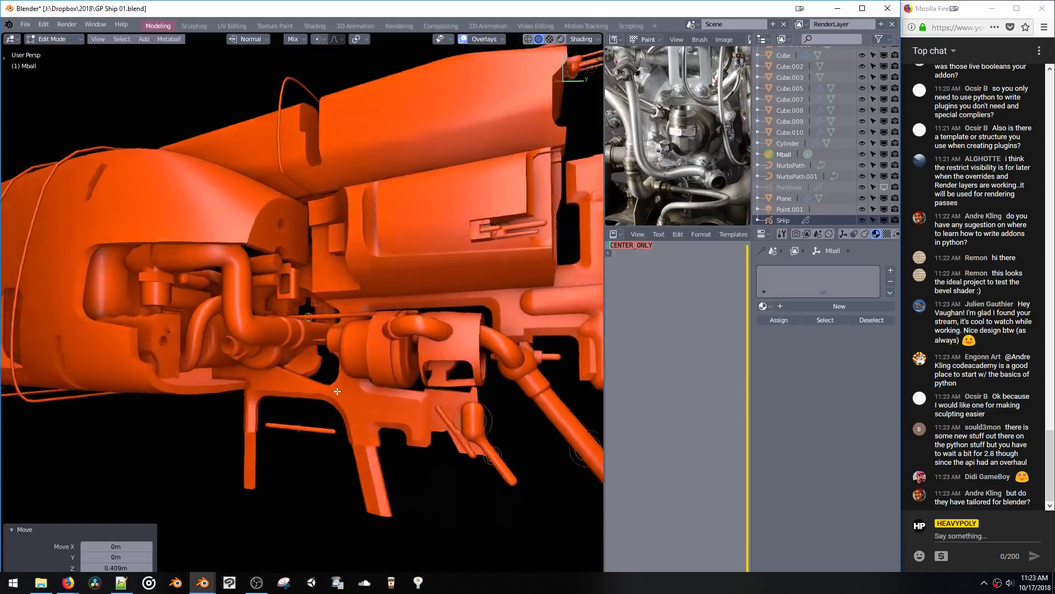
{"action": "middle_click_drag", "start_coordinate": [380, 381], "coordinate": [341, 370]}
{"action": "scroll", "coordinate": [341, 383], "scroll_direction": "up", "scroll_amount": 2}
{"action": "key", "text": "g"}
{"action": "key", "text": "z"}
{"action": "left_click", "coordinate": [345, 375]}
Step: Delete the stretched rod copy from the Mball object
{"action": "key", "text": "x"}
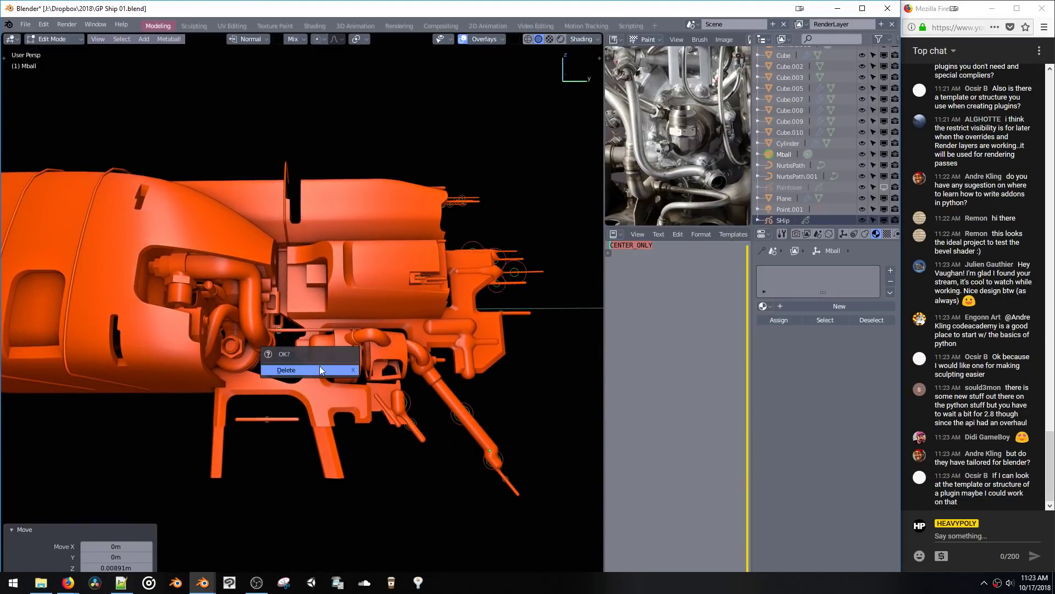
{"action": "left_click", "coordinate": [317, 370]}
{"action": "scroll", "coordinate": [308, 330], "scroll_direction": "up", "scroll_amount": 5}
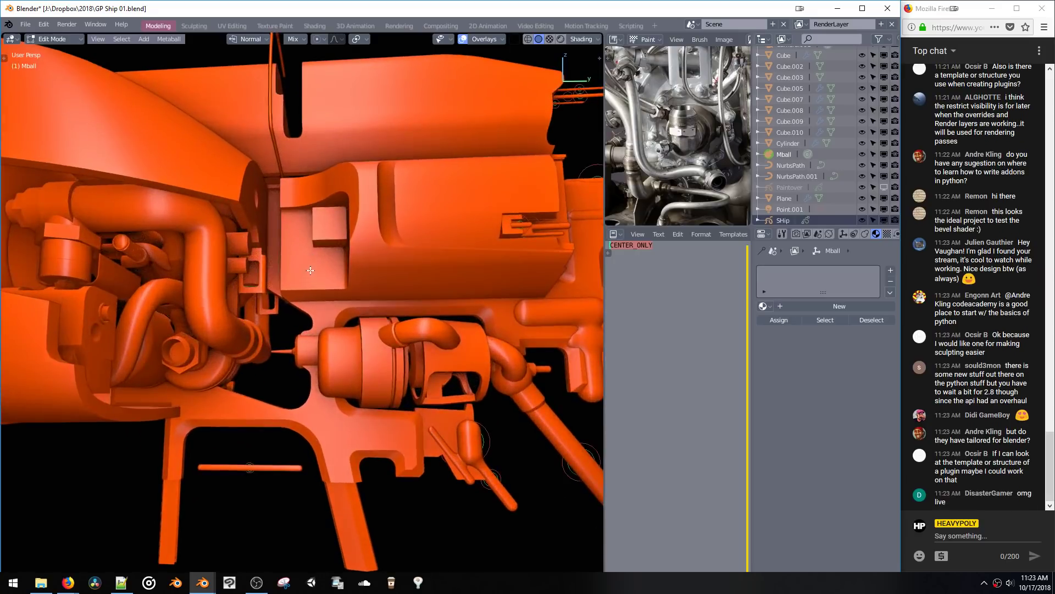
{"action": "middle_click_drag", "start_coordinate": [311, 270], "coordinate": [293, 275]}
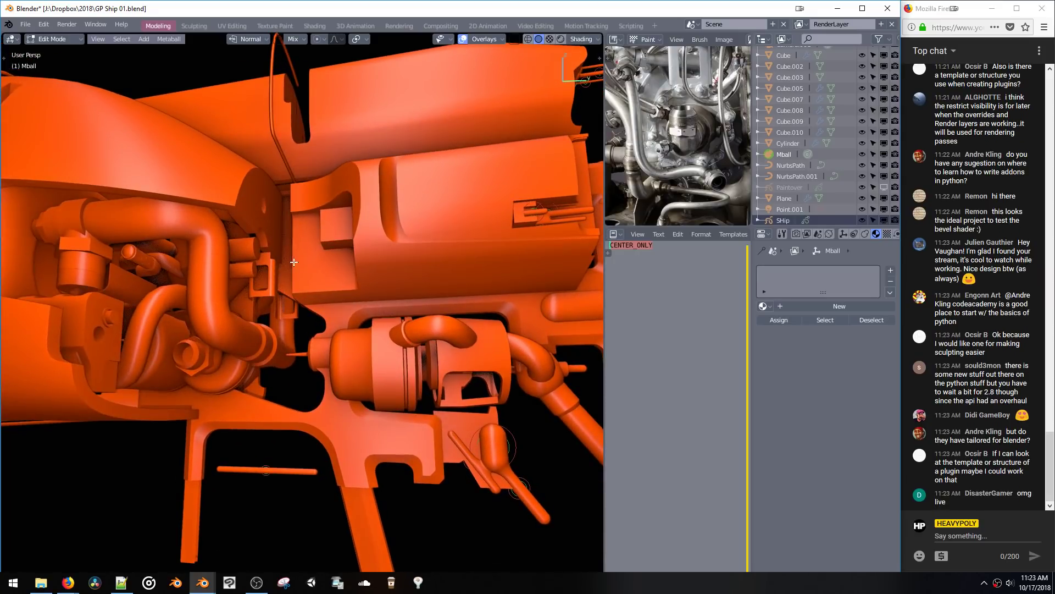
Step: Edit the Cylinder object and duplicate the end loops of its two small pipes onto the recessed block
{"action": "key", "text": "Tab"}
{"action": "left_click", "coordinate": [256, 249]}
{"action": "key", "text": "Tab"}
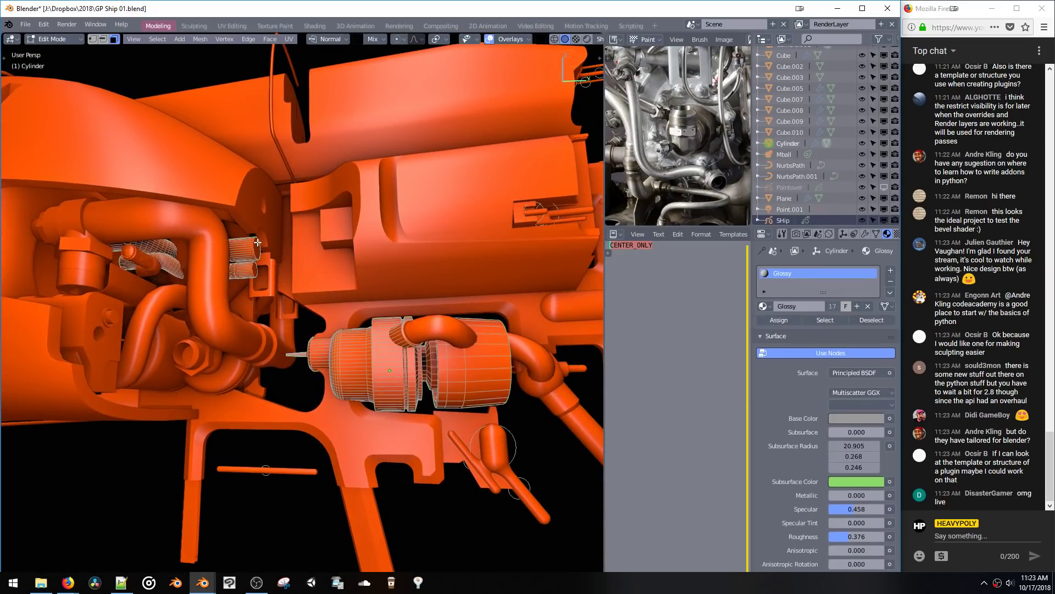
{"action": "key", "text": "shift+d"}
{"action": "left_click", "coordinate": [321, 286]}
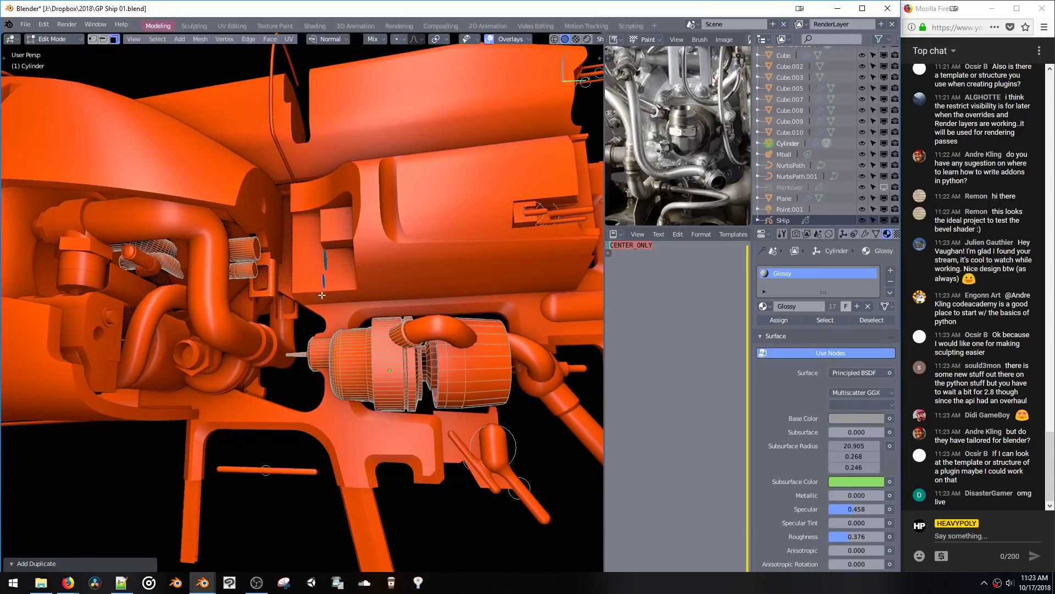
Step: Move the duplicated pipe ends along X into the block recess and form them into short stubs
{"action": "middle_click_drag", "start_coordinate": [321, 286], "coordinate": [359, 263]}
{"action": "key", "text": "g"}
{"action": "key", "text": "x"}
{"action": "left_click", "coordinate": [317, 291]}
{"action": "key", "text": "alt+s"}
{"action": "left_click", "coordinate": [345, 328]}
Step: Try to bridge the upper pipe's open end to its matching stub with a curved section
{"action": "key", "text": "ctrl+e"}
{"action": "left_click", "coordinate": [248, 273]}
{"action": "left_click", "coordinate": [249, 258]}
{"action": "key", "text": "ctrl+e"}
{"action": "left_click", "coordinate": [288, 281]}
{"action": "left_click", "coordinate": [409, 264]}
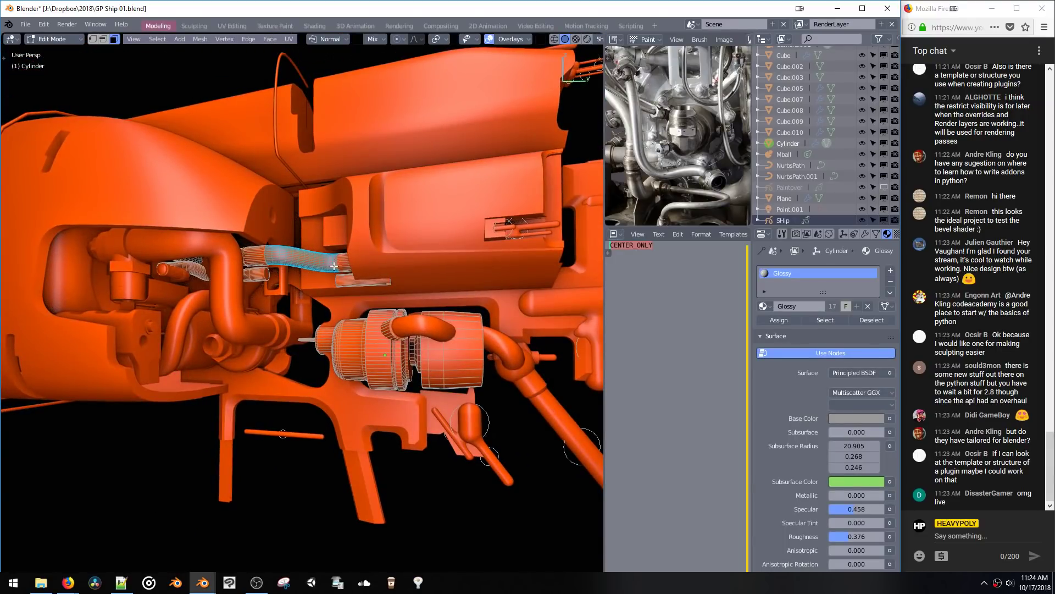
Step: Select both linked pipe stubs in the block recess and move them 0.00843 m along Z
{"action": "left_click", "coordinate": [343, 265]}
{"action": "key", "text": "ctrl+l"}
{"action": "key", "text": "g"}
{"action": "key", "text": "z"}
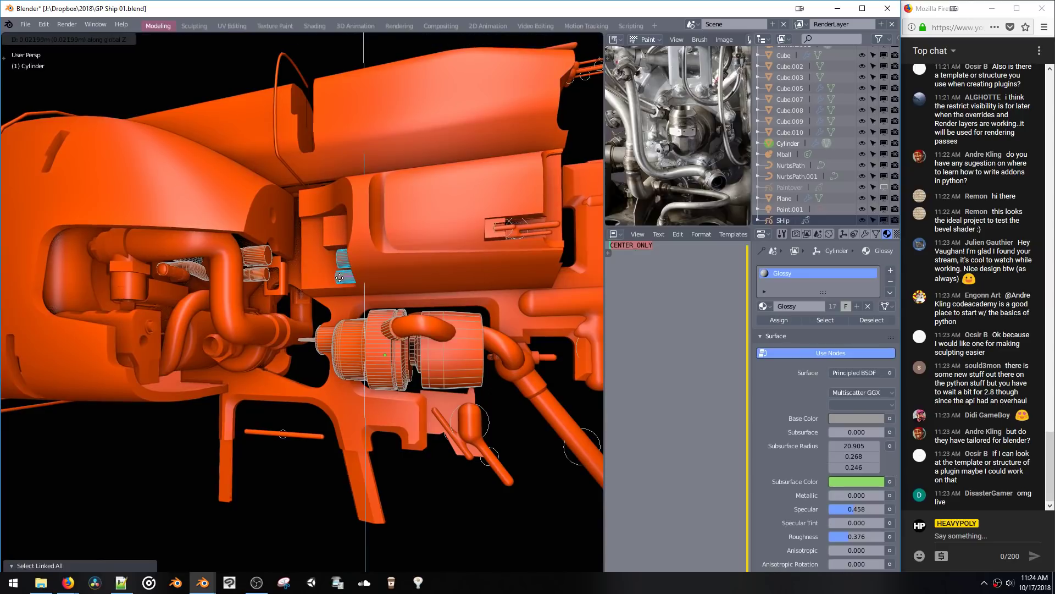
{"action": "left_click", "coordinate": [336, 266]}
{"action": "middle_click_drag", "start_coordinate": [336, 266], "coordinate": [368, 270]}
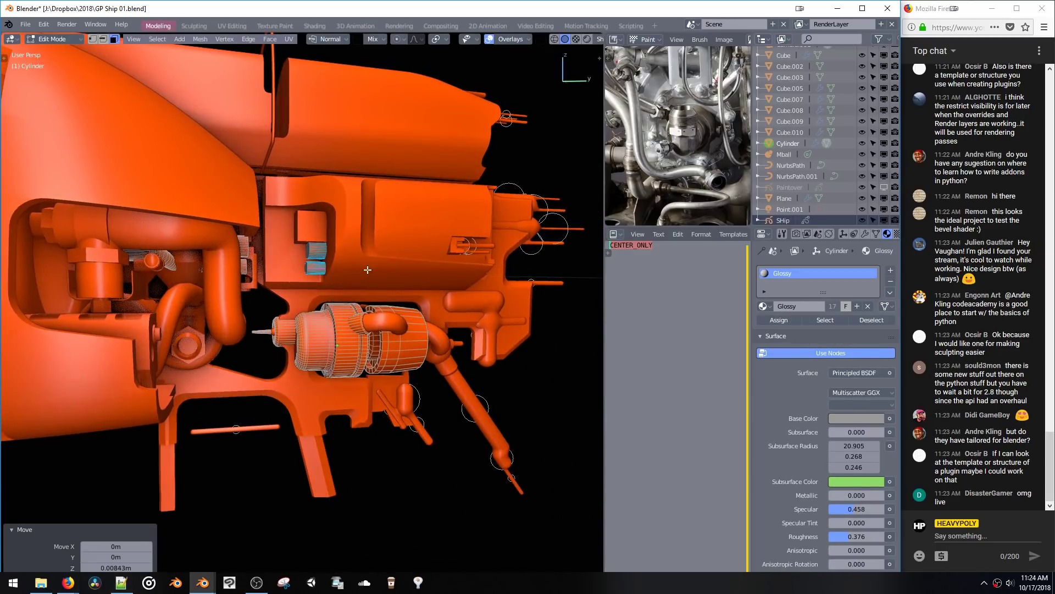
{"action": "middle_click_drag", "start_coordinate": [298, 248], "coordinate": [391, 252]}
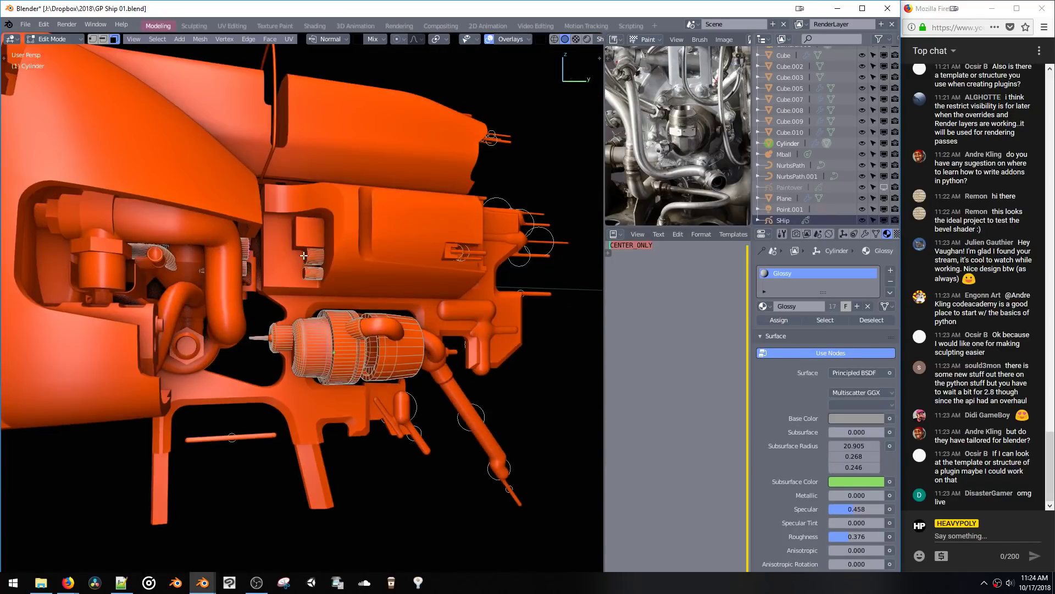
Step: Select the linked upper stub and shift it along X against the block
{"action": "key", "text": "l"}
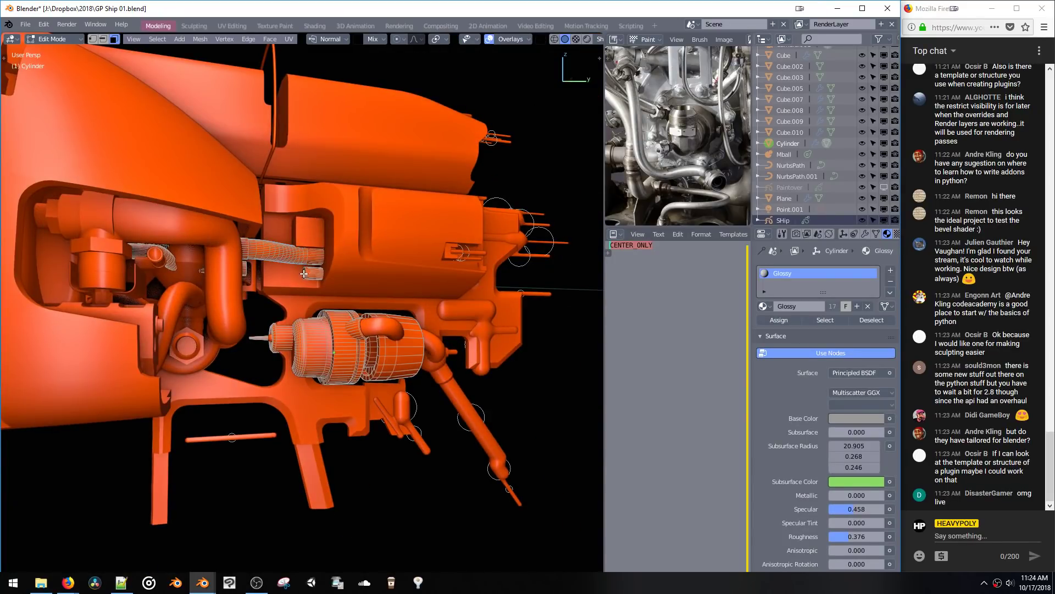
{"action": "middle_click_drag", "start_coordinate": [291, 267], "coordinate": [325, 260]}
{"action": "key", "text": "g"}
{"action": "key", "text": "x"}
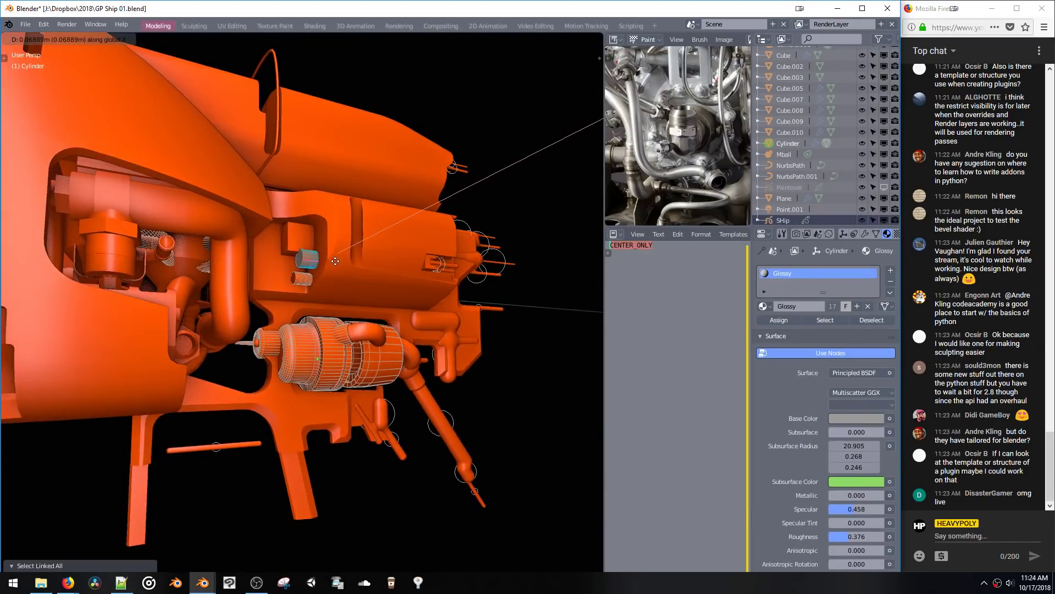
{"action": "left_click", "coordinate": [304, 278]}
{"action": "middle_click_drag", "start_coordinate": [304, 278], "coordinate": [296, 280]}
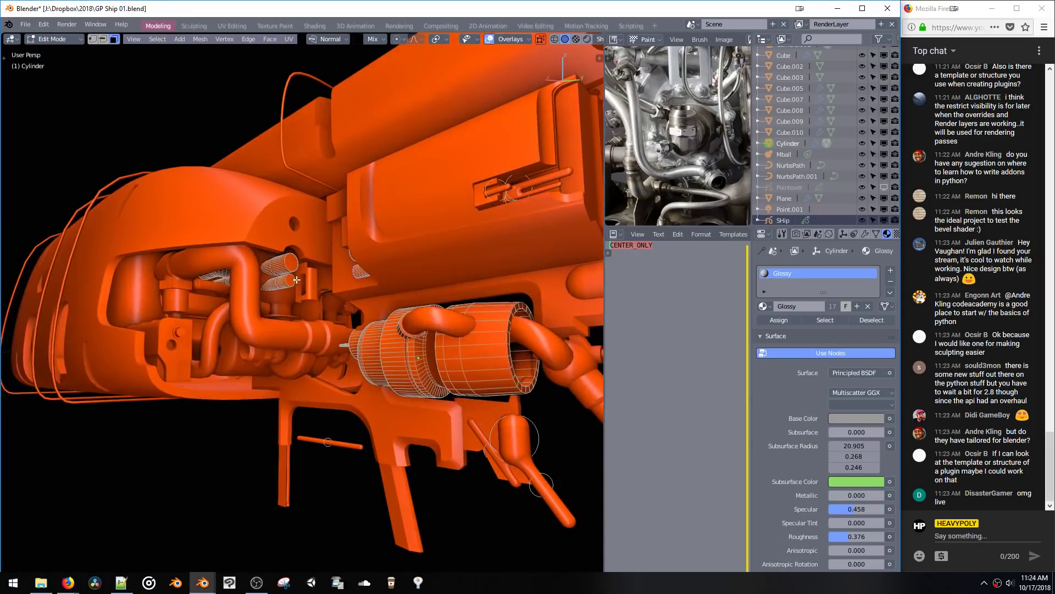
Step: Bridge the edge loops between the small pipes' open ends and their stubs on the block
{"action": "key", "text": "shift+b"}
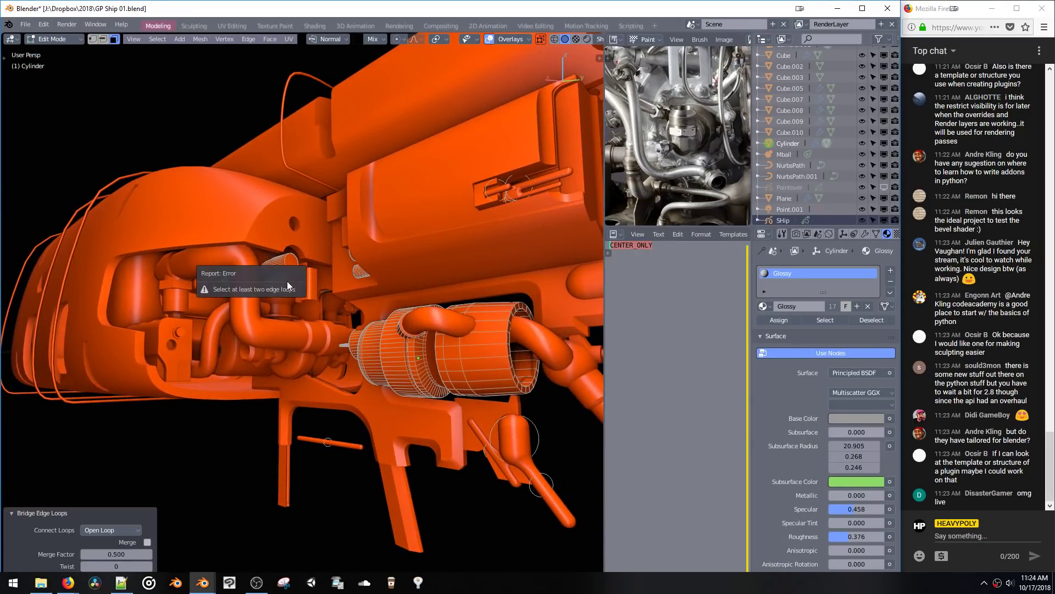
{"action": "left_click", "coordinate": [290, 281], "text": "shift"}
{"action": "key", "text": "shift+b"}
{"action": "key", "text": "alt+a"}
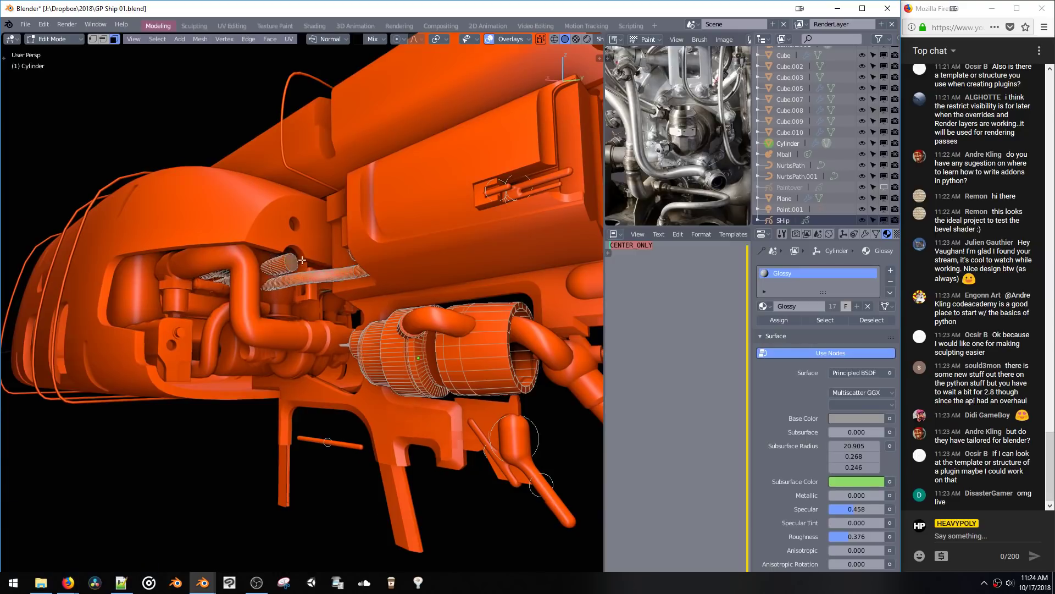
{"action": "mouse_move", "coordinate": [292, 268]}
{"action": "middle_mouse_down"}
{"action": "mouse_move", "coordinate": [303, 255]}
{"action": "mouse_move", "coordinate": [291, 272]}
{"action": "middle_mouse_up"}
{"action": "key", "text": "ctrl+z"}
Step: Box-select the bridged pipes together with the round engine geometry, using X-ray to reach hidden faces
{"action": "left_click_drag", "start_coordinate": [270, 285], "coordinate": [657, 497]}
{"action": "left_click_drag", "start_coordinate": [254, 253], "coordinate": [600, 449]}
{"action": "left_click_drag", "start_coordinate": [86, 133], "coordinate": [591, 332], "text": "shift"}
{"action": "middle_click_drag", "start_coordinate": [288, 196], "coordinate": [294, 221], "text": "shift"}
{"action": "key", "text": "alt+z"}
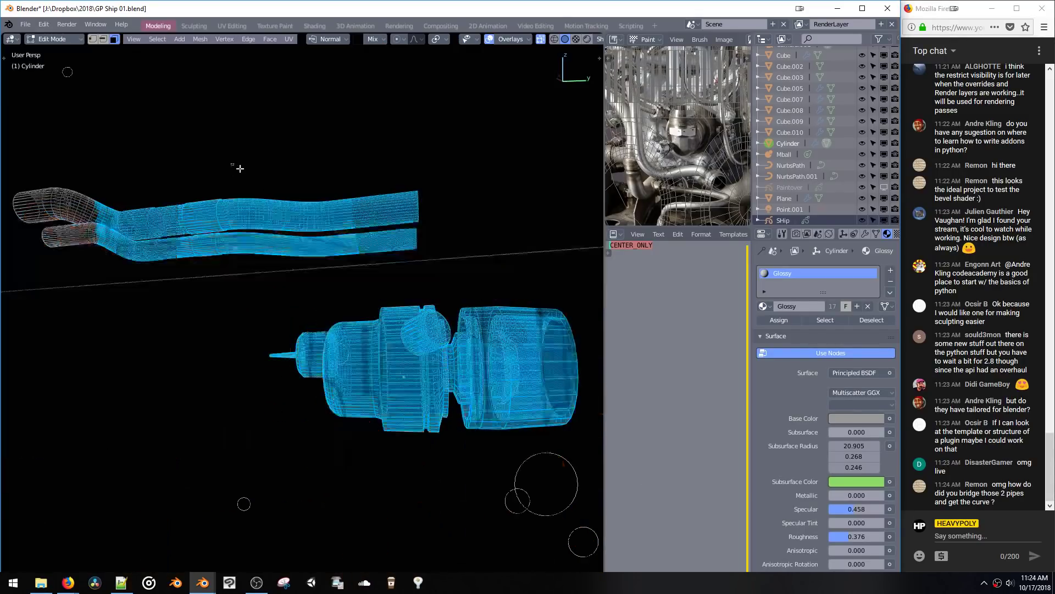
{"action": "left_click_drag", "start_coordinate": [234, 164], "coordinate": [450, 287]}
{"action": "key", "text": "alt+z"}
{"action": "middle_click_drag", "start_coordinate": [449, 286], "coordinate": [378, 154]}
Step: Box-select the block-side ends of both pipes repeatedly, toggling X-ray around each selection
{"action": "key", "text": "alt+z"}
{"action": "left_click_drag", "start_coordinate": [389, 154], "coordinate": [493, 262]}
{"action": "key", "text": "alt+z"}
{"action": "key", "text": "alt+z"}
{"action": "left_click_drag", "start_coordinate": [364, 134], "coordinate": [476, 238]}
{"action": "key", "text": "alt+z"}
{"action": "key", "text": "alt+z"}
{"action": "left_click_drag", "start_coordinate": [398, 155], "coordinate": [470, 248]}
{"action": "key", "text": "alt+z"}
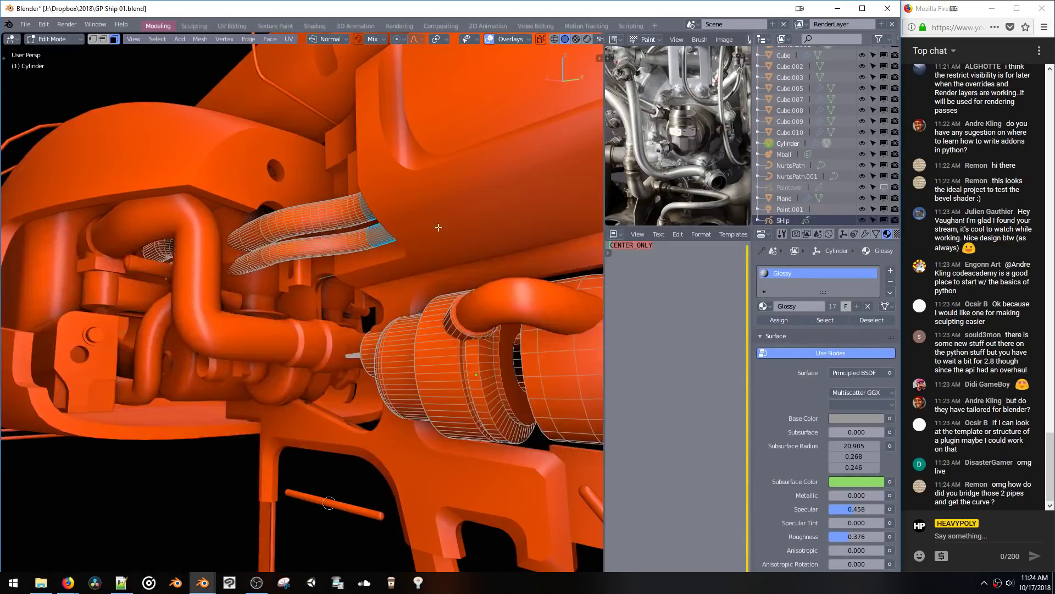
Step: Box-select the pipe sections just before the block and clear the selection
{"action": "key", "text": "alt+z"}
{"action": "left_click_drag", "start_coordinate": [393, 267], "coordinate": [332, 181]}
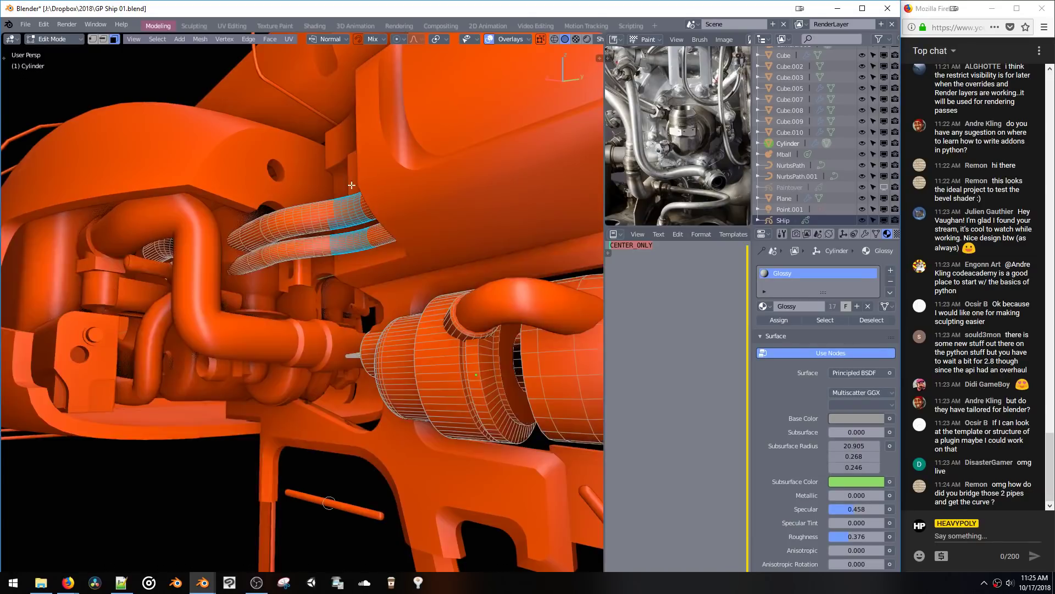
{"action": "middle_click_drag", "start_coordinate": [333, 221], "coordinate": [387, 231]}
{"action": "middle_click_drag", "start_coordinate": [363, 168], "coordinate": [317, 295]}
{"action": "scroll", "coordinate": [357, 213], "scroll_direction": "up", "scroll_amount": 3}
{"action": "key", "text": "a"}
{"action": "key", "text": "a"}
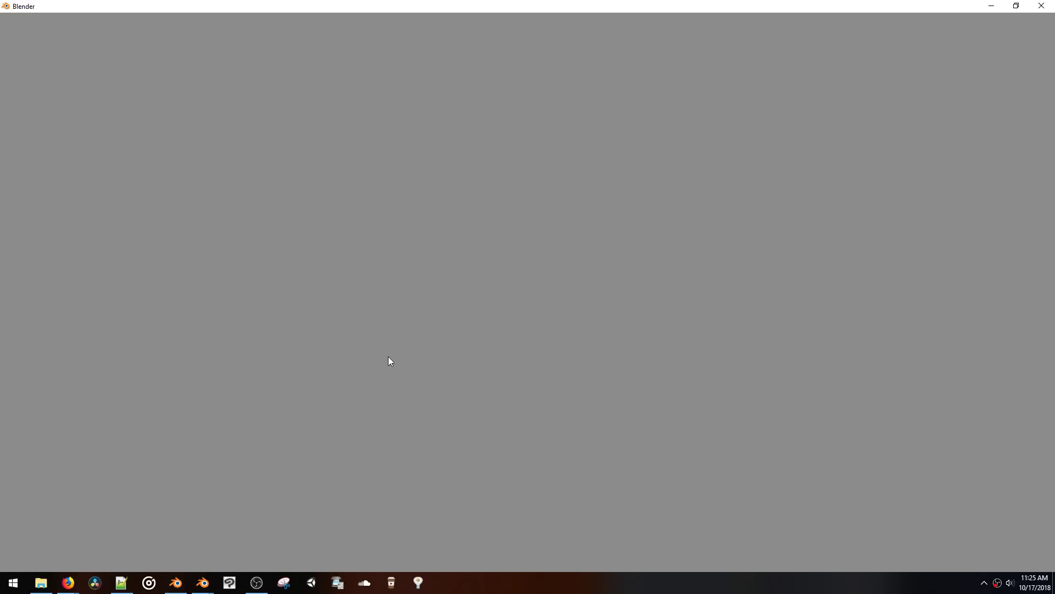
Step: Switch to the Blender 2.79 window, put the rounded cube in Edit Mode and box-select its mesh
{"action": "key", "text": "ctrl+space"}
{"action": "key", "text": "ctrl+space"}
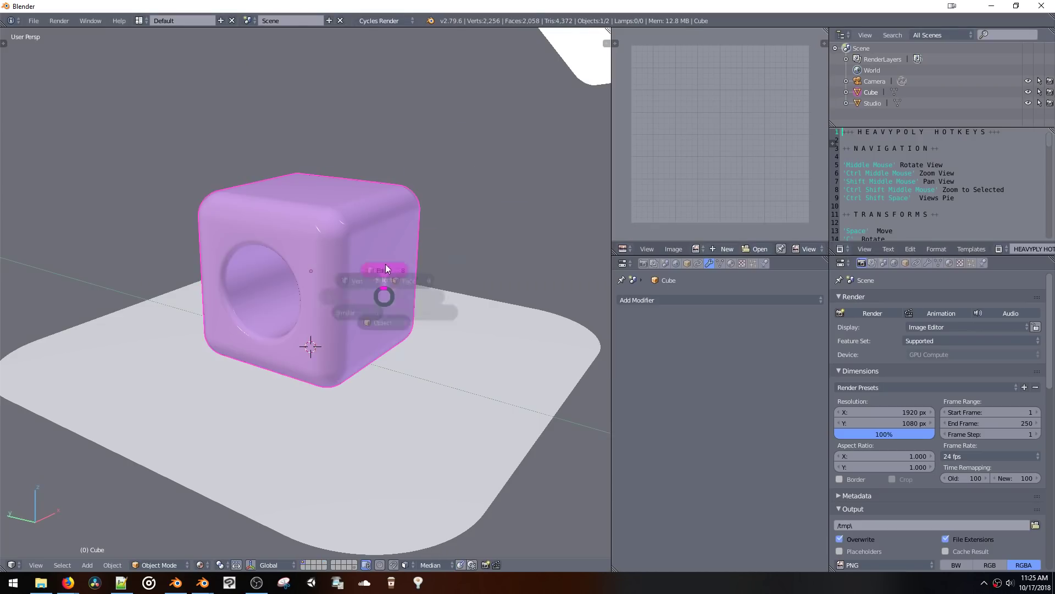
{"action": "middle_click_drag", "start_coordinate": [373, 257], "coordinate": [421, 260]}
{"action": "left_click_drag", "start_coordinate": [106, 111], "coordinate": [512, 356]}
{"action": "middle_click", "coordinate": [424, 288], "text": "ctrl+shift"}
{"action": "middle_click_drag", "start_coordinate": [424, 287], "coordinate": [390, 269]}
{"action": "scroll", "coordinate": [382, 263], "scroll_direction": "down", "scroll_amount": 3}
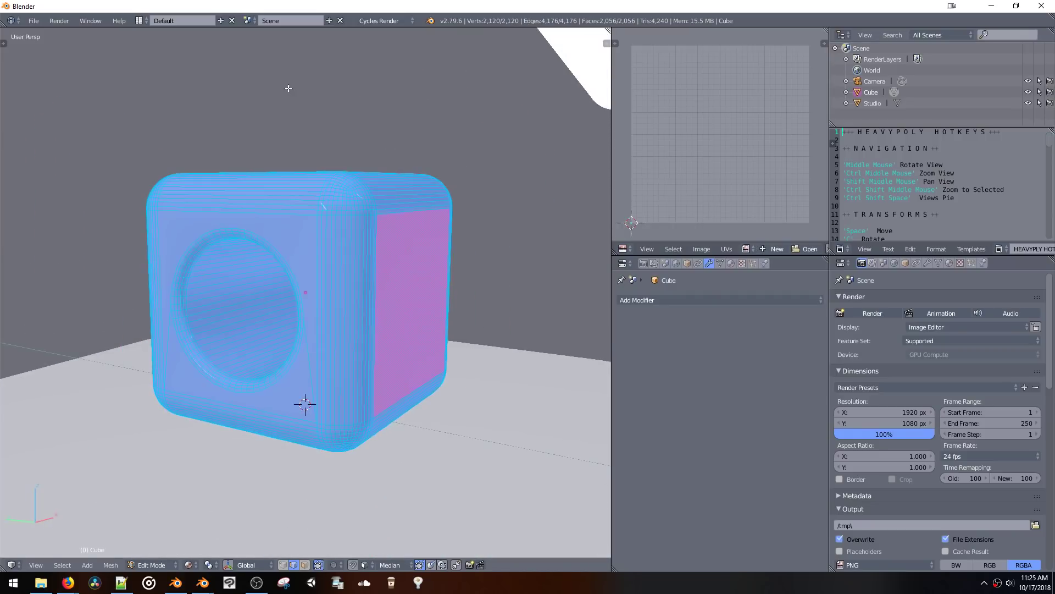
Step: Clear the cube's selection and draw box selections in empty space to examine the see-through display
{"action": "left_click", "coordinate": [333, 133]}
{"action": "middle_click_drag", "start_coordinate": [342, 113], "coordinate": [351, 81]}
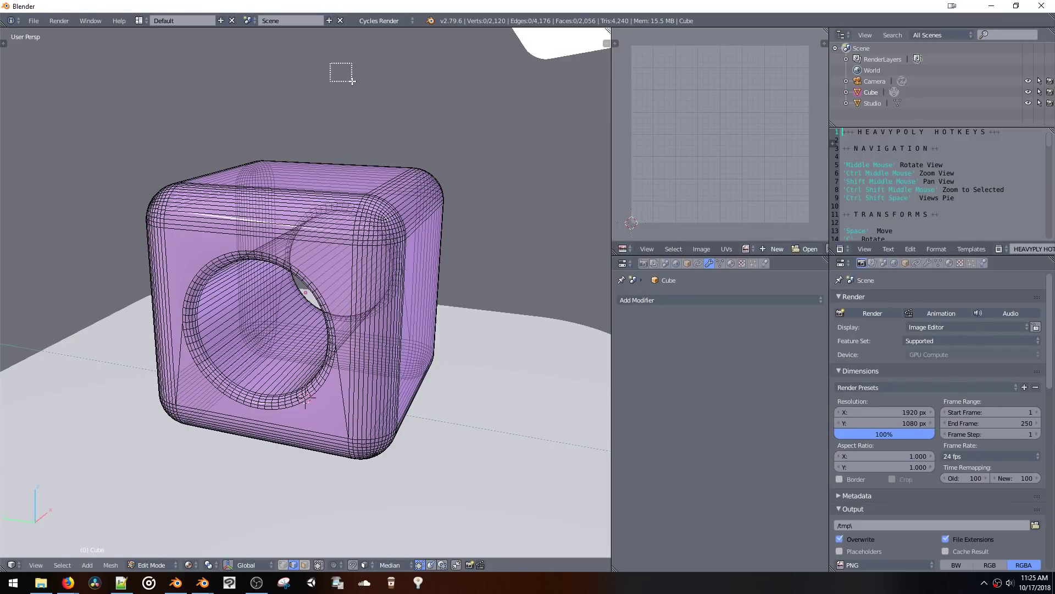
{"action": "middle_click_drag", "start_coordinate": [353, 81], "coordinate": [422, 122]}
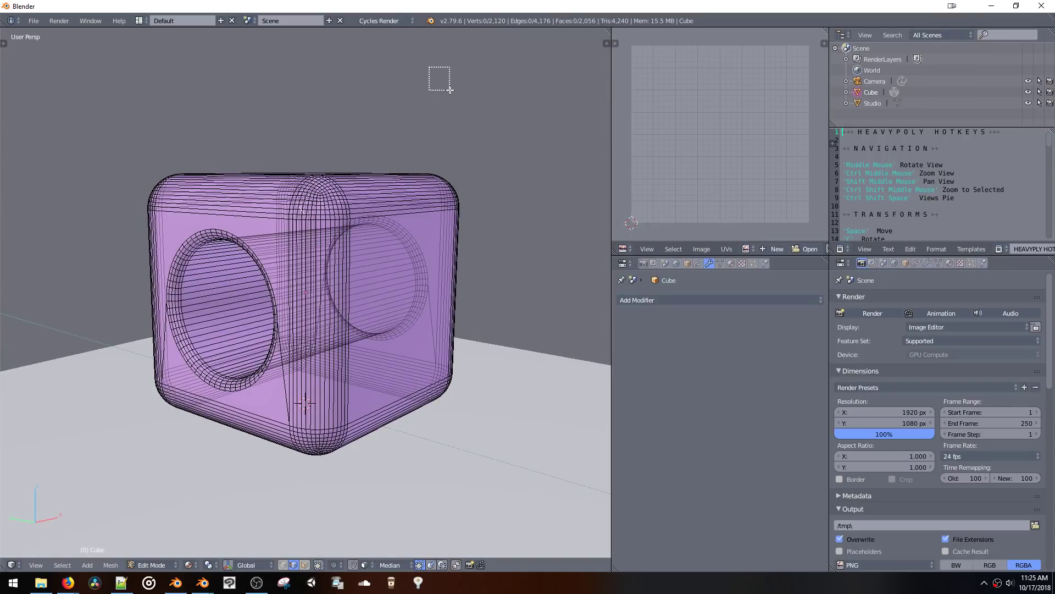
{"action": "left_click_drag", "start_coordinate": [449, 95], "coordinate": [443, 99]}
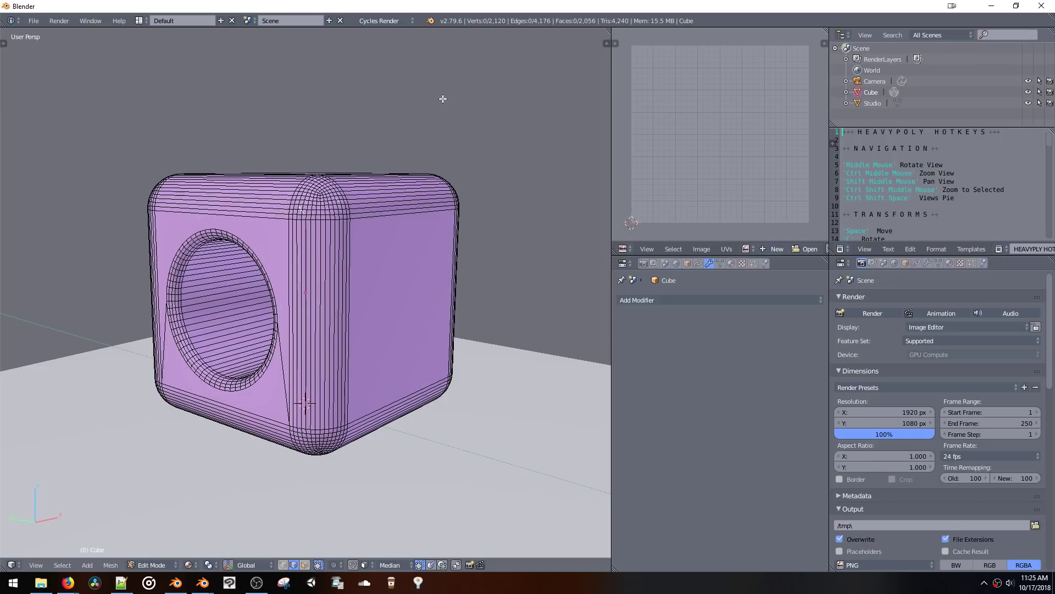
Step: Switch back to the GP Ship 01.blend window and return the Cylinder object to Object Mode
{"action": "mouse_move", "coordinate": [203, 582]}
{"action": "left_click", "coordinate": [149, 530]}
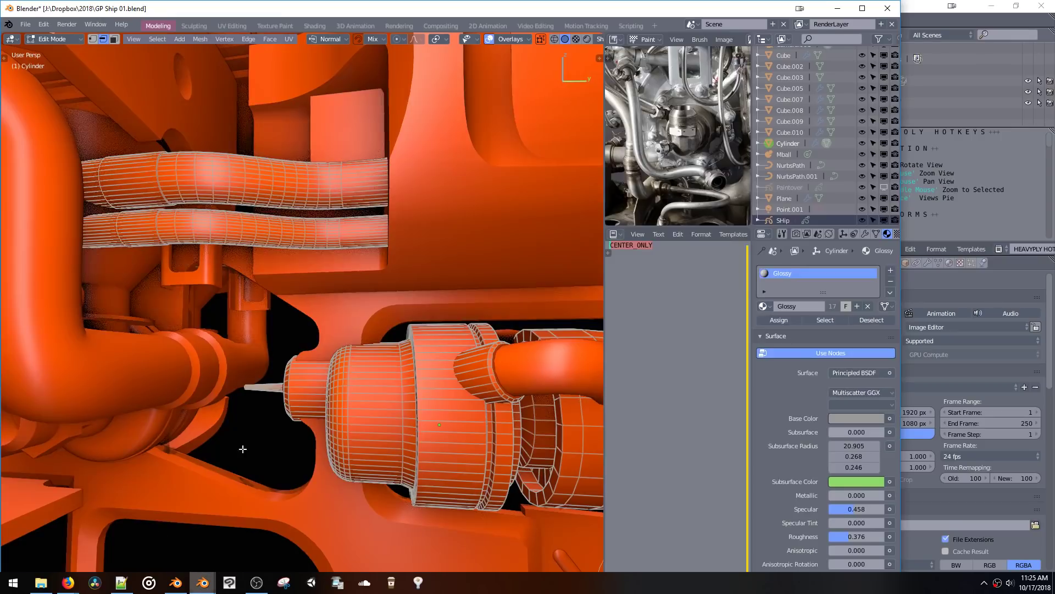
{"action": "key", "text": "Tab"}
{"action": "middle_click_drag", "start_coordinate": [407, 261], "coordinate": [391, 468]}
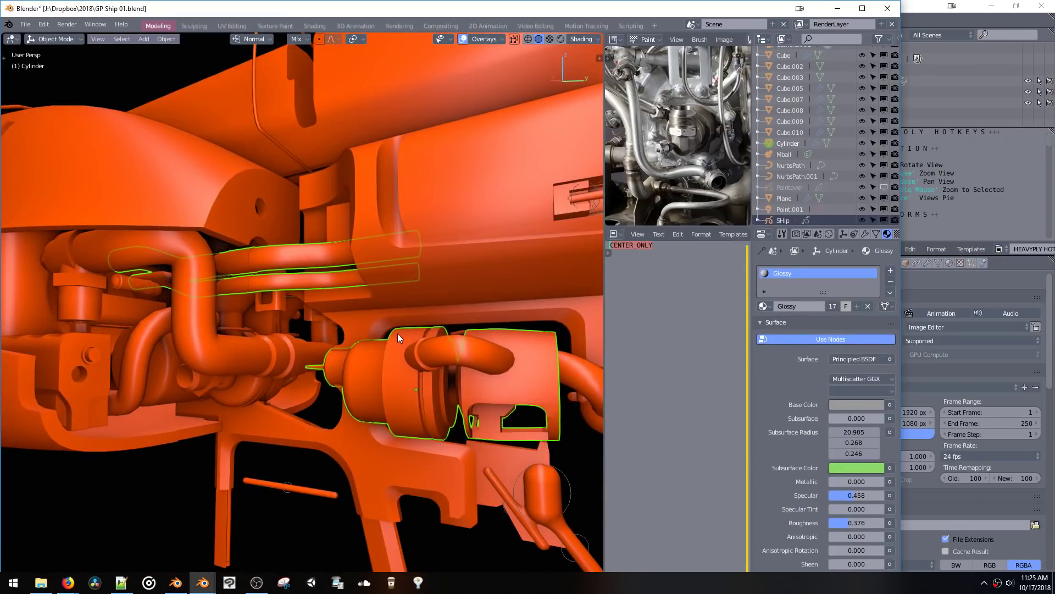
Step: Change the viewport shading to wireframe and examine the ship's pipes and engine from several angles
{"action": "key", "text": "z"}
{"action": "left_click", "coordinate": [354, 295]}
{"action": "left_click", "coordinate": [354, 295]}
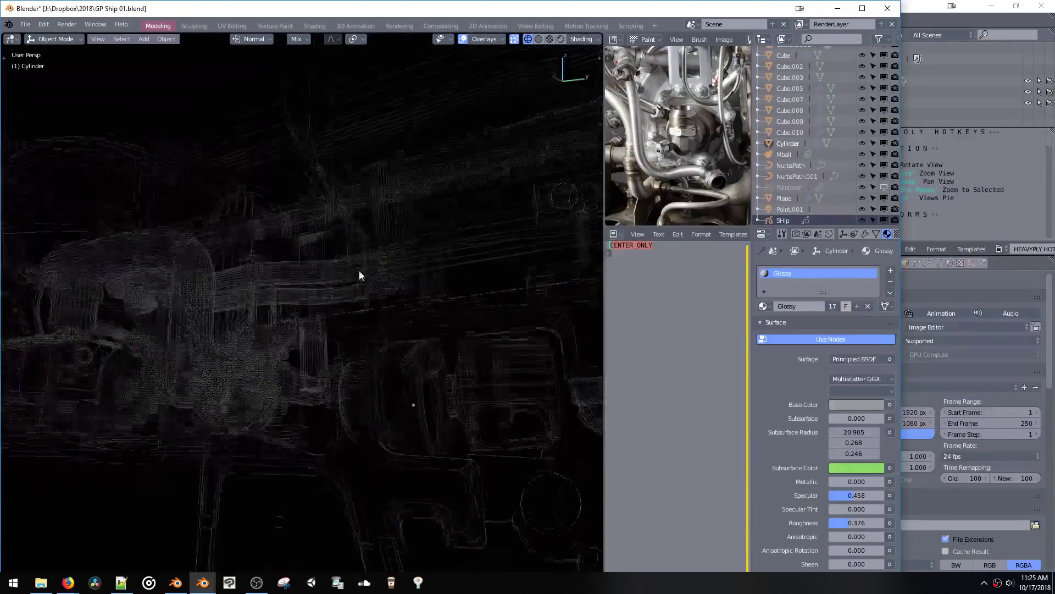
{"action": "middle_click_drag", "start_coordinate": [359, 275], "coordinate": [388, 422]}
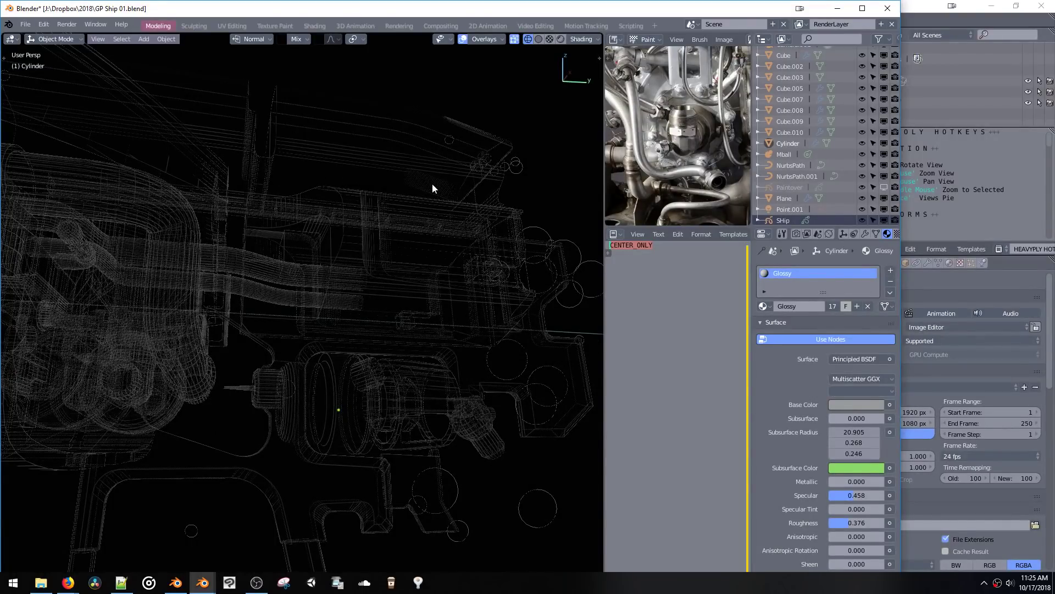
{"action": "middle_click_drag", "start_coordinate": [417, 188], "coordinate": [421, 116]}
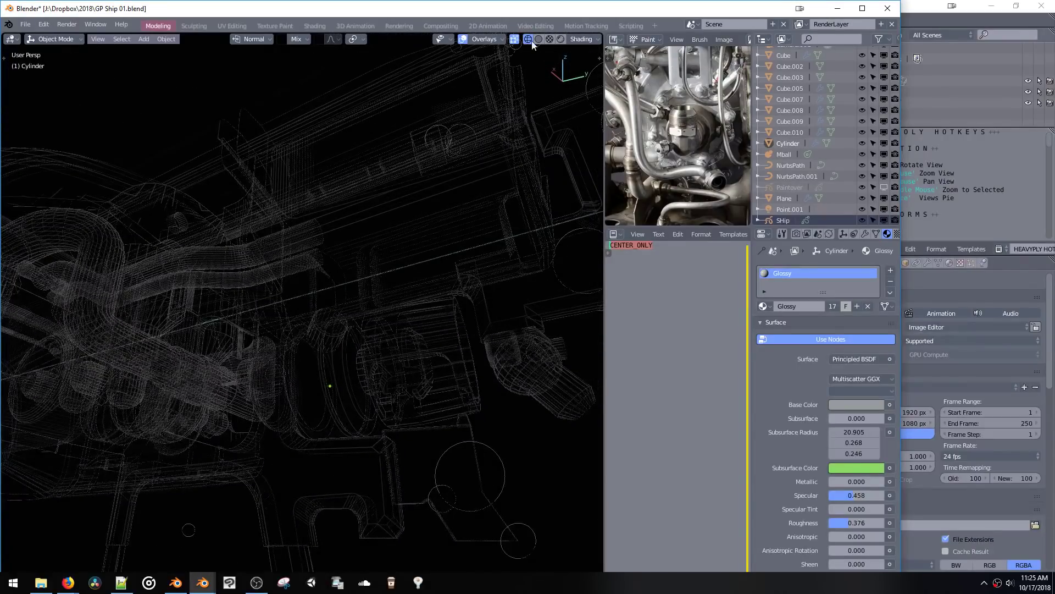
Step: Increase the wire density in the viewport overlays and set the X-Ray shading value to 1.000
{"action": "left_click", "coordinate": [492, 39]}
{"action": "left_click_drag", "start_coordinate": [486, 229], "coordinate": [579, 231]}
{"action": "left_click", "coordinate": [577, 39]}
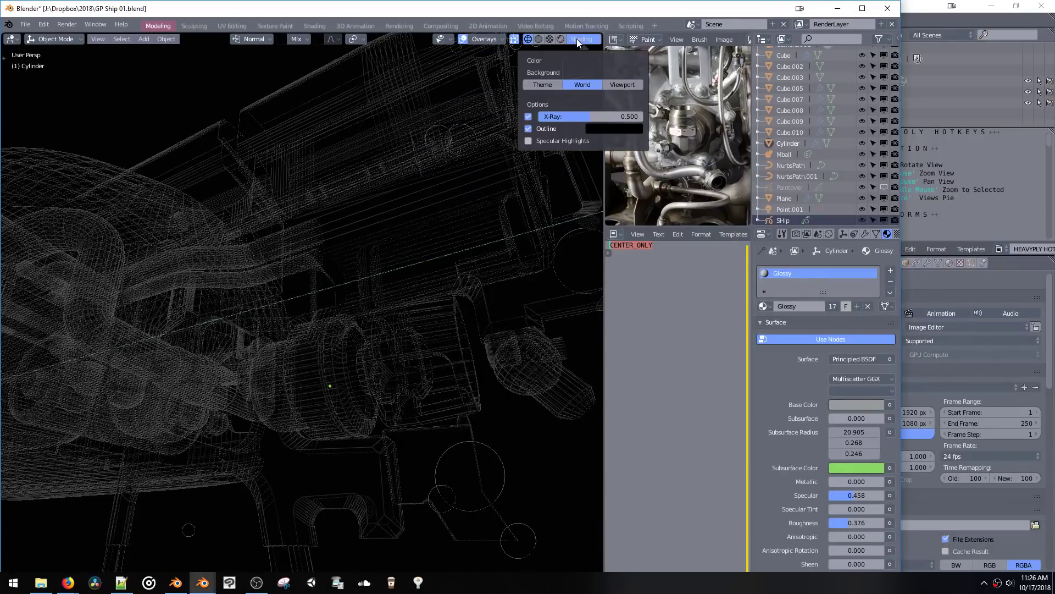
{"action": "mouse_move", "coordinate": [570, 121]}
{"action": "left_mouse_down"}
{"action": "mouse_move", "coordinate": [623, 122]}
{"action": "mouse_move", "coordinate": [480, 111]}
{"action": "mouse_move", "coordinate": [663, 136]}
{"action": "left_mouse_up"}
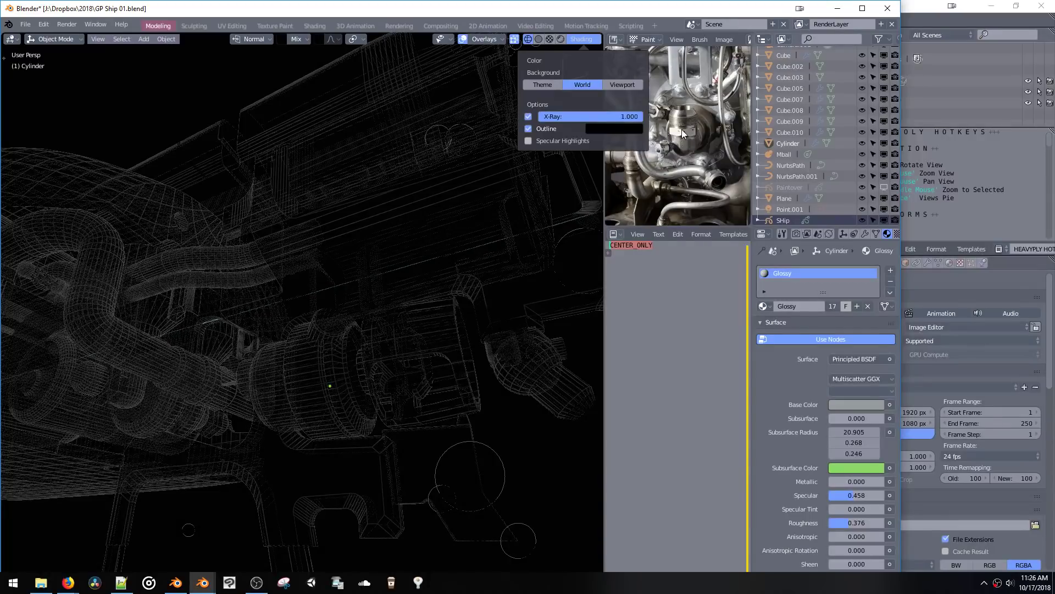
{"action": "mouse_move", "coordinate": [387, 217]}
{"action": "middle_mouse_down"}
{"action": "mouse_move", "coordinate": [389, 284]}
{"action": "mouse_move", "coordinate": [368, 222]}
{"action": "middle_mouse_up"}
{"action": "middle_click_drag", "start_coordinate": [348, 183], "coordinate": [314, 209]}
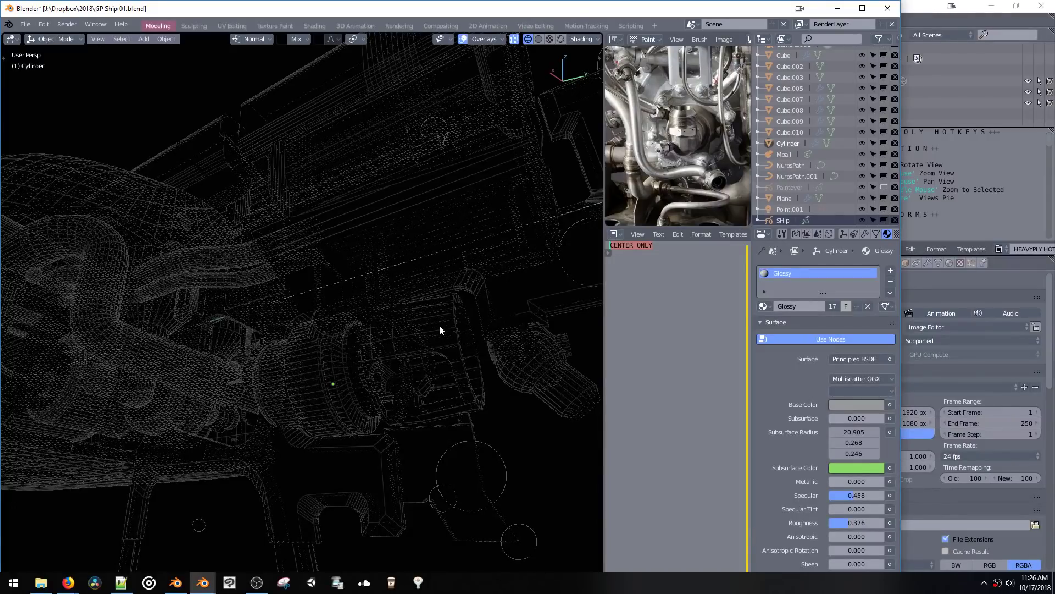
{"action": "middle_click_drag", "start_coordinate": [532, 362], "coordinate": [421, 265]}
{"action": "middle_click_drag", "start_coordinate": [386, 302], "coordinate": [423, 251]}
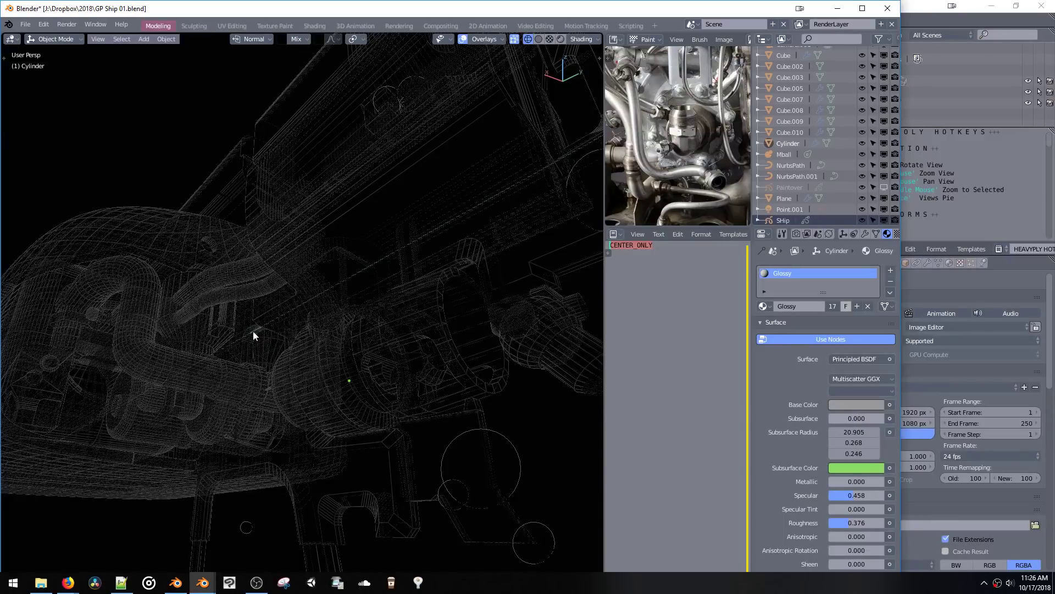
Step: Lower the X-Ray shading value and examine the ship's wireframe around the pipes and engine
{"action": "middle_click_drag", "start_coordinate": [323, 290], "coordinate": [315, 256]}
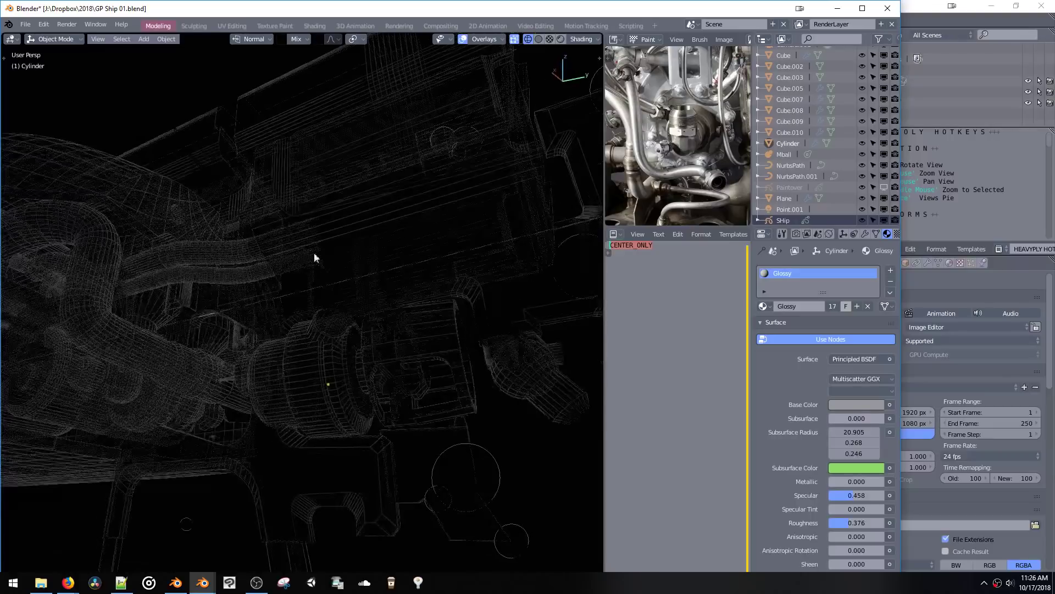
{"action": "left_click", "coordinate": [575, 39]}
{"action": "left_click_drag", "start_coordinate": [583, 115], "coordinate": [423, 121]}
{"action": "mouse_move", "coordinate": [358, 249]}
{"action": "middle_mouse_down"}
{"action": "mouse_move", "coordinate": [290, 235]}
{"action": "mouse_move", "coordinate": [385, 216]}
{"action": "mouse_move", "coordinate": [364, 246]}
{"action": "middle_mouse_up"}
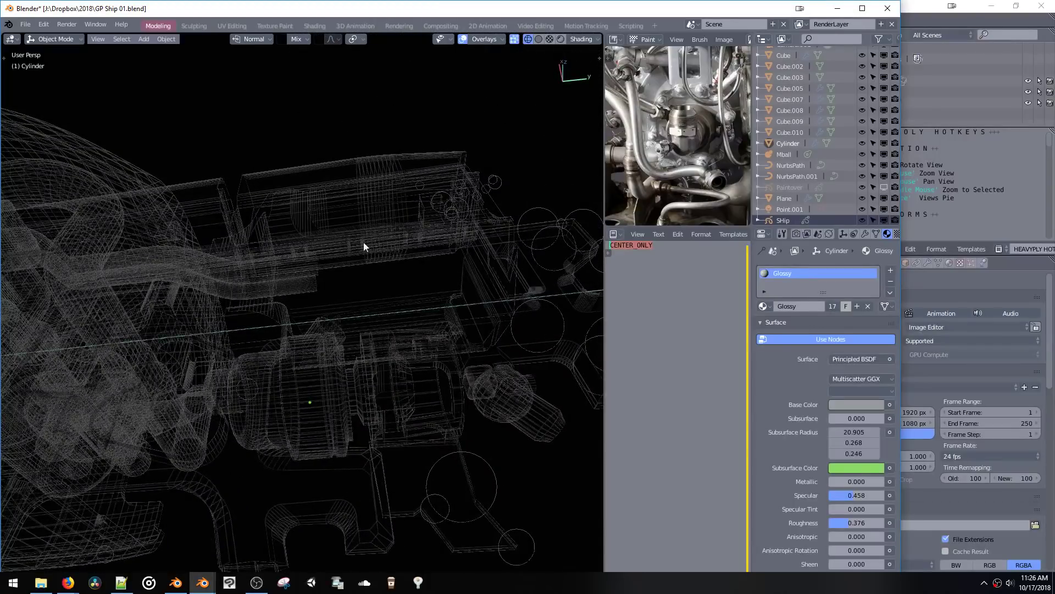
{"action": "middle_click_drag", "start_coordinate": [327, 301], "coordinate": [298, 310]}
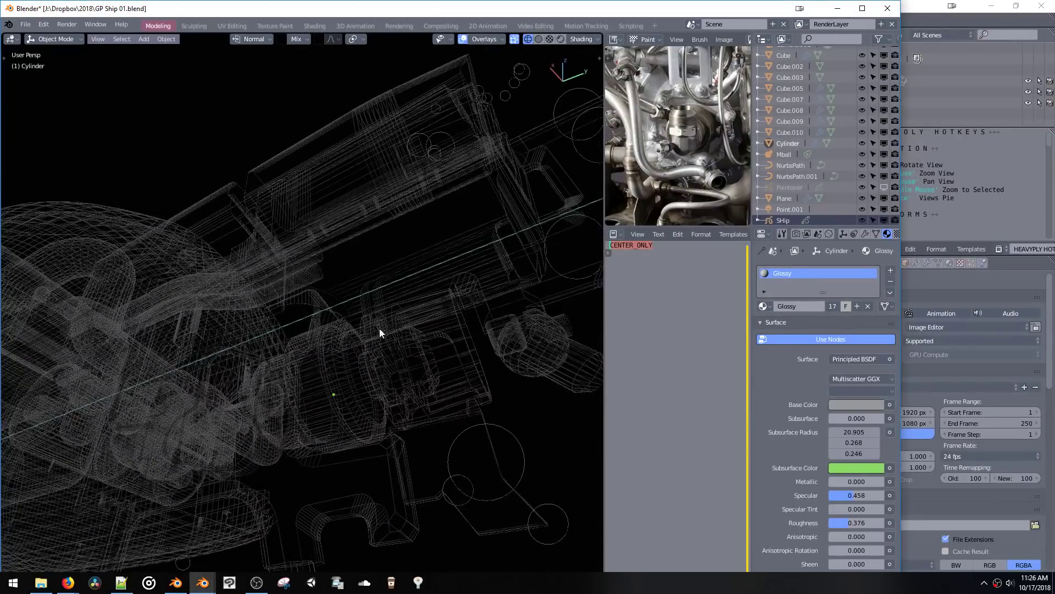
{"action": "middle_click_drag", "start_coordinate": [380, 329], "coordinate": [402, 331]}
Step: Open the Cylinder object in Edit Mode, select the engine's main body as linked geometry, and clear the selection
{"action": "left_click", "coordinate": [401, 331]}
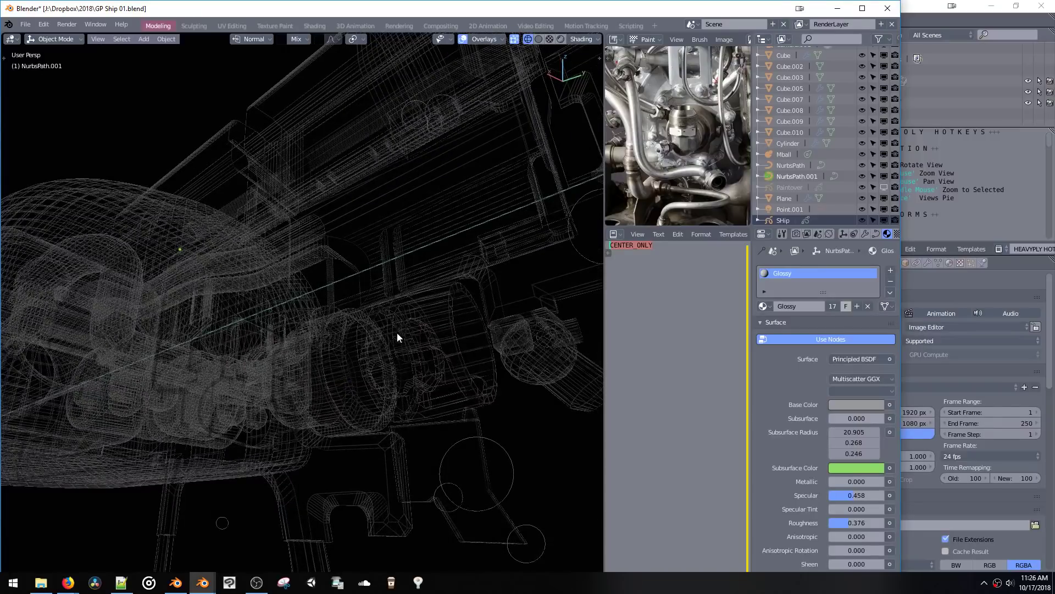
{"action": "left_click", "coordinate": [397, 332]}
{"action": "key", "text": "1"}
{"action": "scroll", "coordinate": [412, 312], "scroll_direction": "up", "scroll_amount": 4}
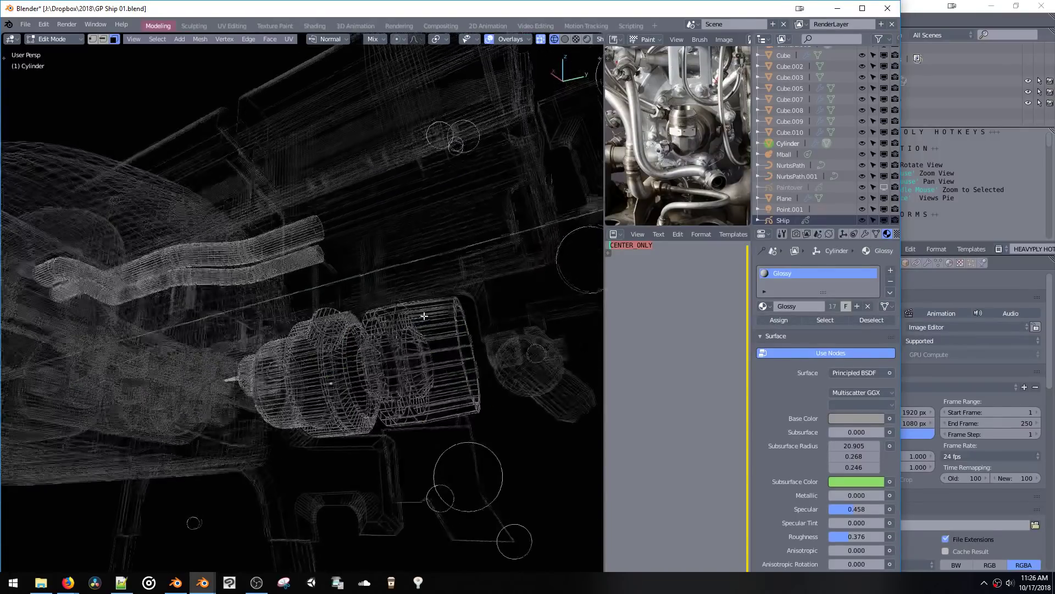
{"action": "double_click", "coordinate": [320, 327]}
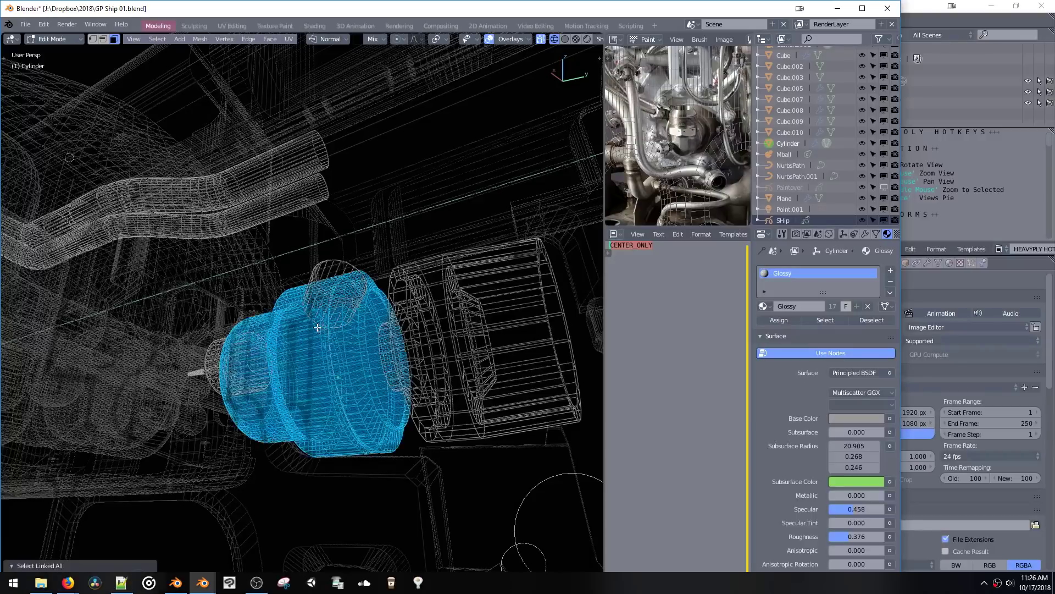
{"action": "middle_click_drag", "start_coordinate": [318, 330], "coordinate": [332, 339]}
{"action": "left_click_drag", "start_coordinate": [325, 230], "coordinate": [341, 252]}
{"action": "middle_click_drag", "start_coordinate": [340, 251], "coordinate": [287, 270]}
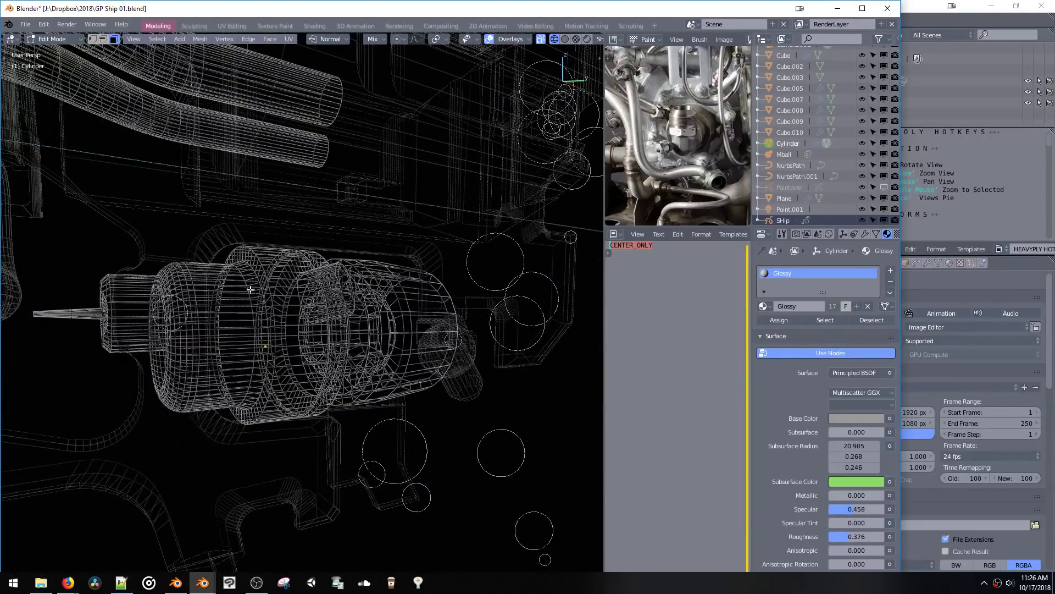
{"action": "middle_click_drag", "start_coordinate": [340, 300], "coordinate": [269, 294]}
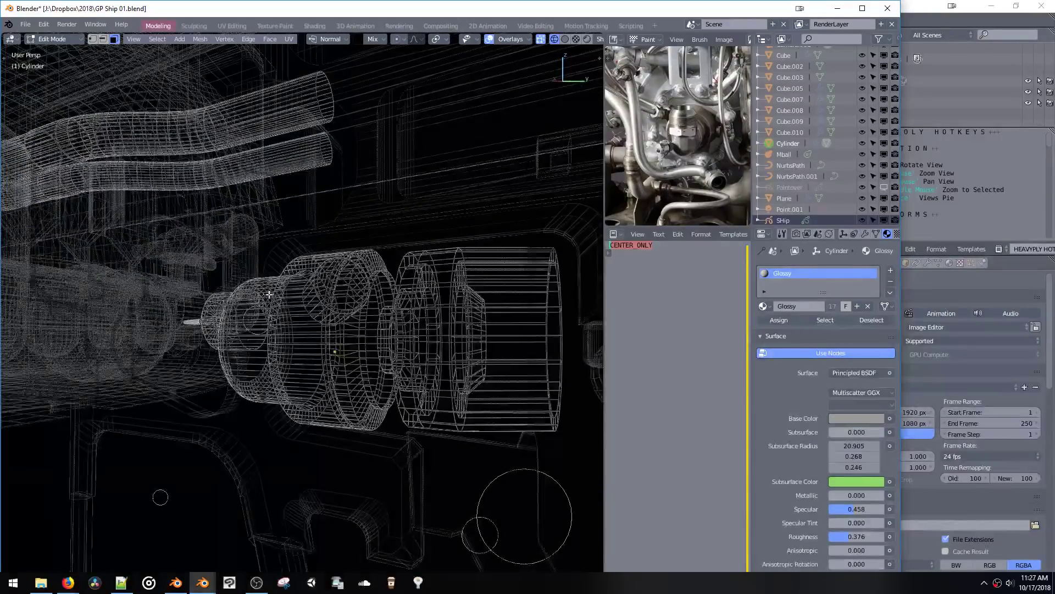
Step: Return the viewport from wireframe to shaded surfaces and examine the engine and surrounding pipes
{"action": "key", "text": "z"}
{"action": "left_click", "coordinate": [263, 231]}
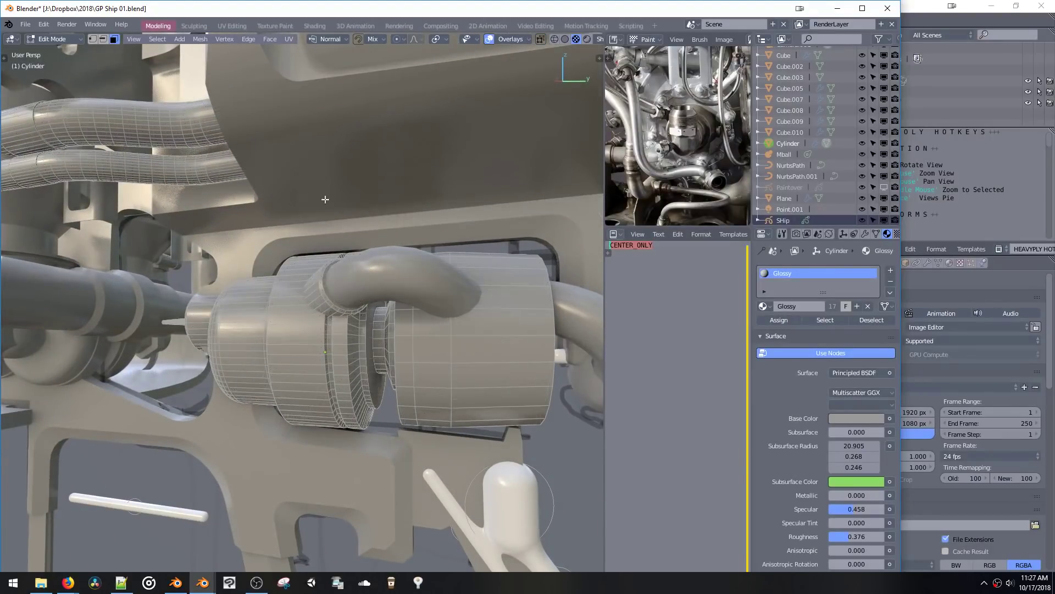
{"action": "scroll", "coordinate": [363, 209], "scroll_direction": "up", "scroll_amount": 3}
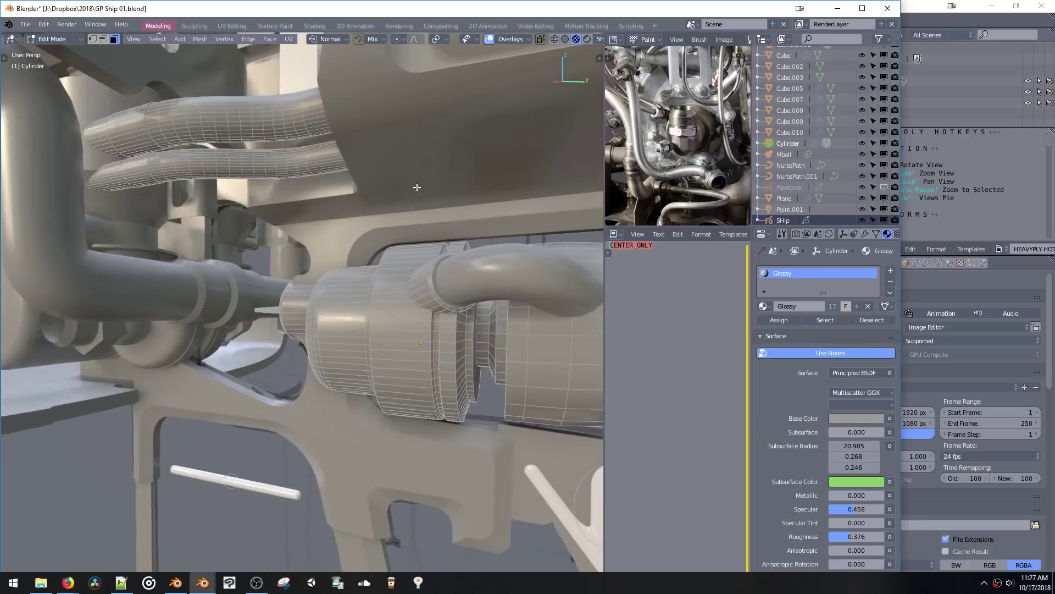
{"action": "middle_click_drag", "start_coordinate": [417, 187], "coordinate": [397, 211]}
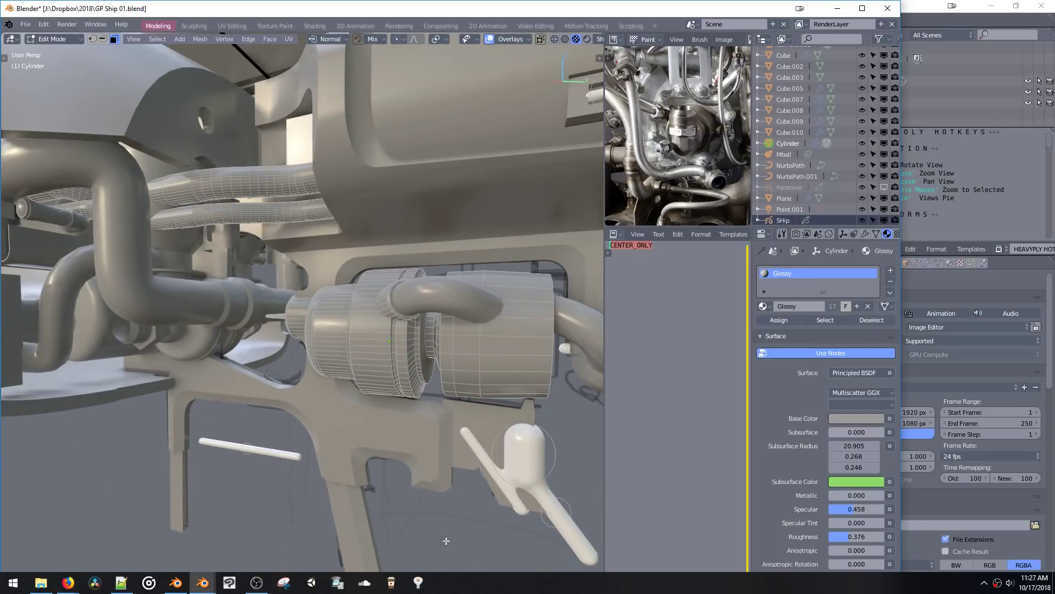
Step: Quit the other Blender window containing the cube without saving its changes
{"action": "key", "text": "ctrl+q"}
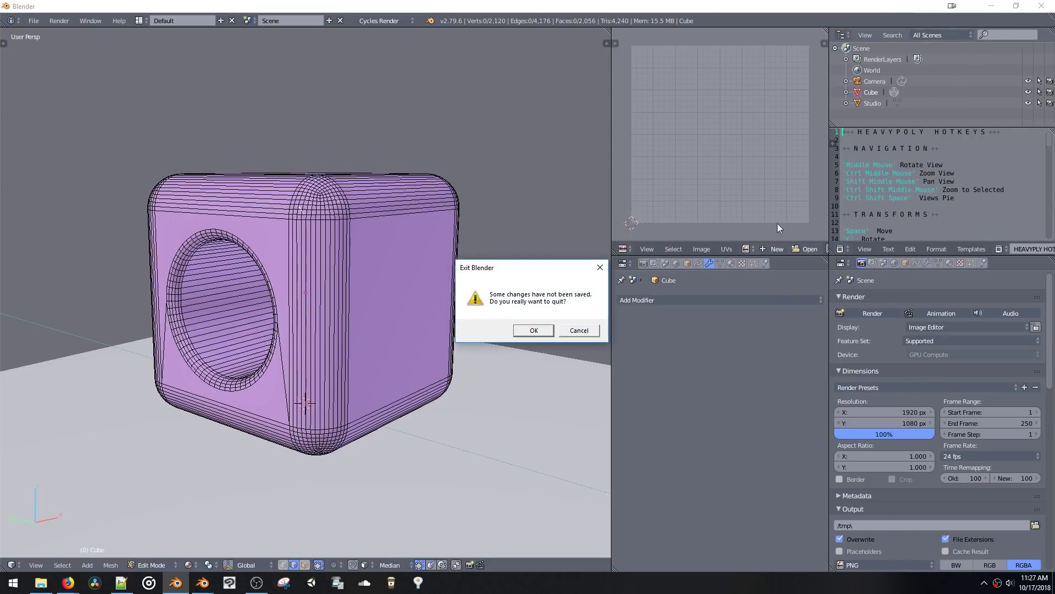
{"action": "left_click", "coordinate": [538, 333]}
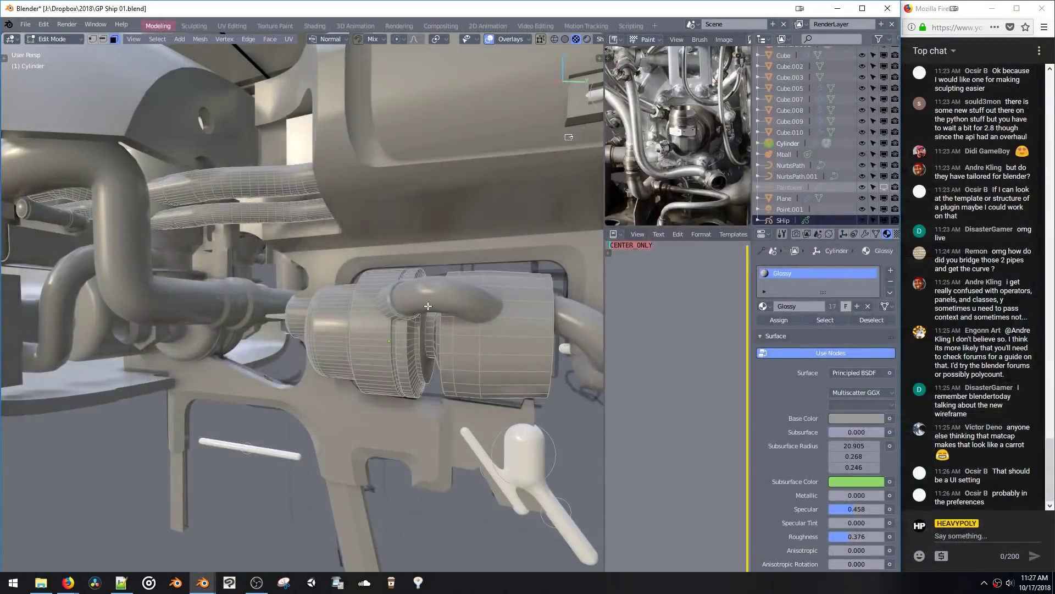
Step: Compare the ship in wireframe and solid shading by toggling between them, finishing on the solid orange matcap display
{"action": "scroll", "coordinate": [362, 350], "scroll_direction": "down", "scroll_amount": 5}
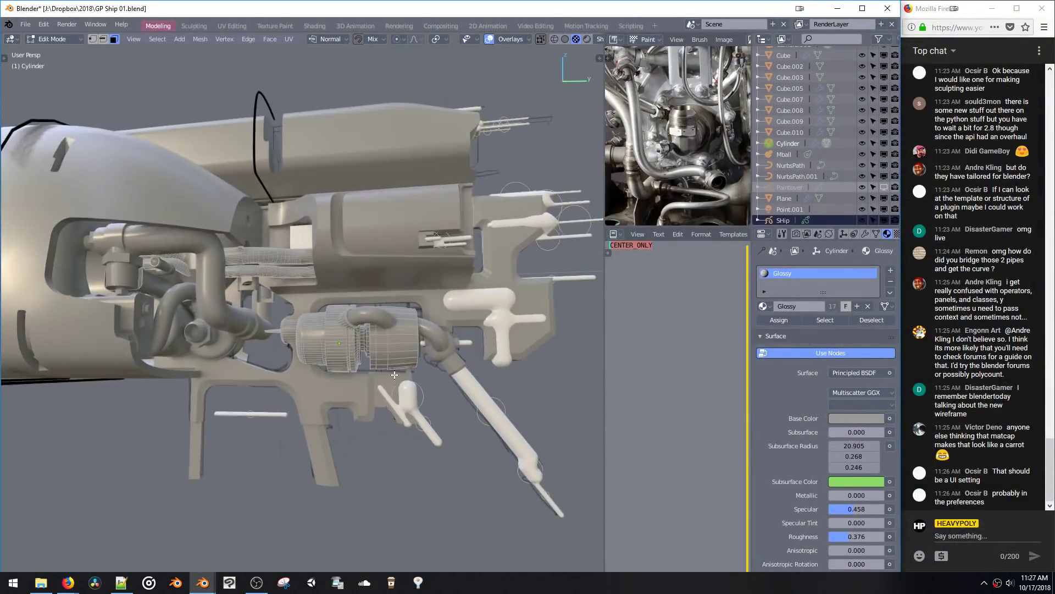
{"action": "key", "text": "z"}
{"action": "left_click", "coordinate": [381, 246]}
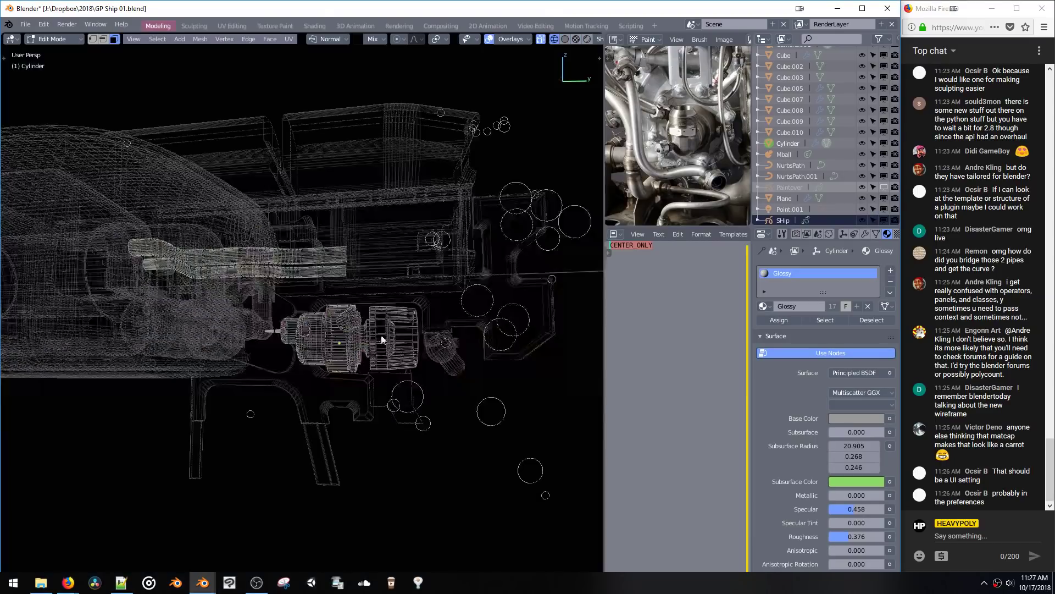
{"action": "key", "text": "shift+z"}
{"action": "key", "text": "shift+z"}
{"action": "key", "text": "shift+z"}
{"action": "key", "text": "shift+z"}
{"action": "key", "text": "shift+z"}
{"action": "middle_click_drag", "start_coordinate": [310, 290], "coordinate": [459, 192]}
{"action": "key", "text": "space"}
{"action": "left_click", "coordinate": [343, 352]}
{"action": "key", "text": "Tab"}
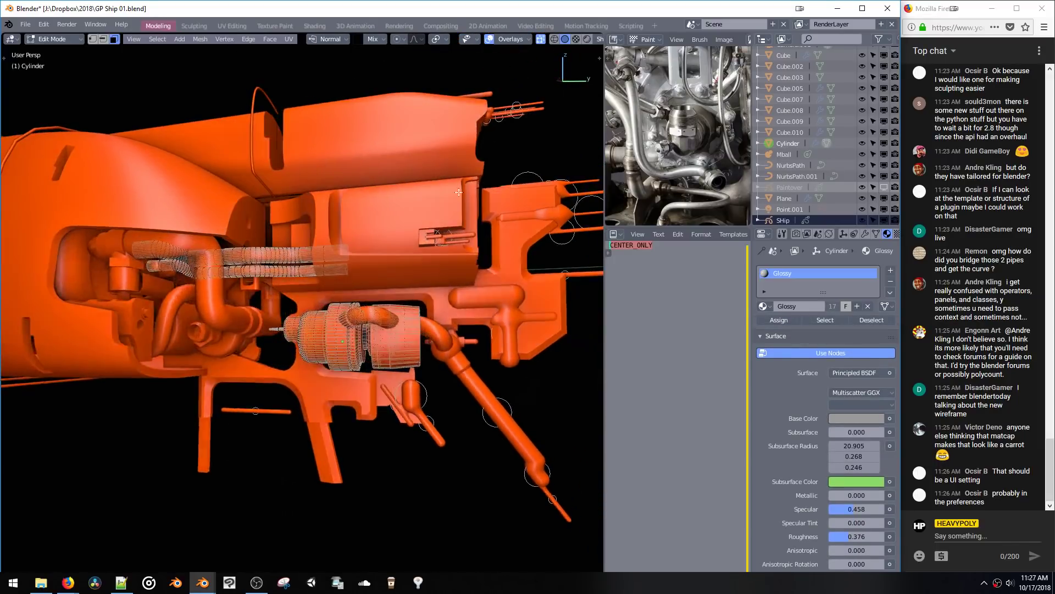
Step: Toggle the Wireframe geometry overlay on and off over the solid ship, leaving it disabled
{"action": "left_click", "coordinate": [517, 43]}
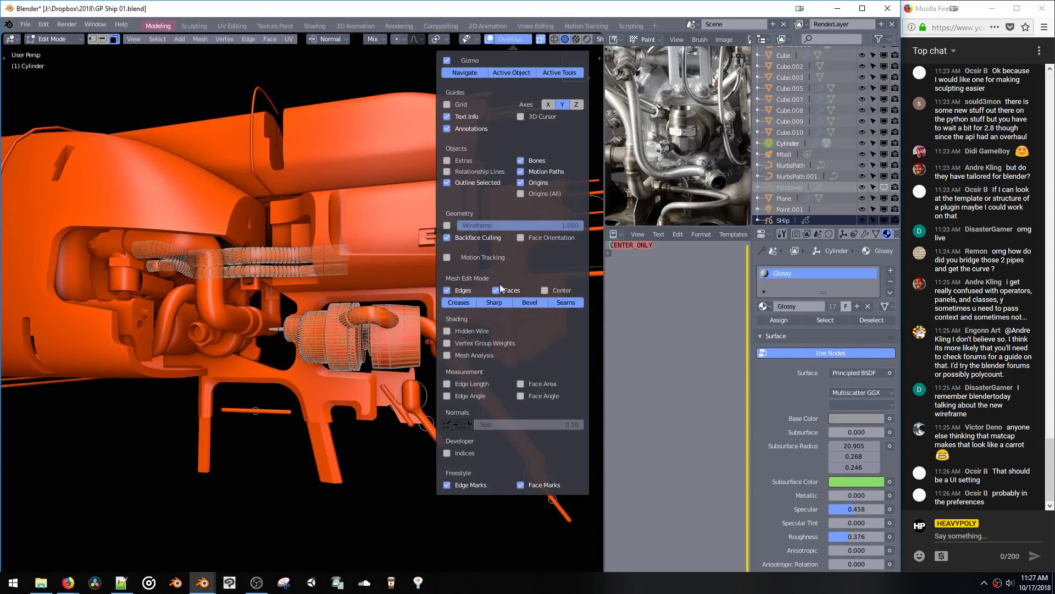
{"action": "left_click", "coordinate": [447, 226]}
{"action": "left_click", "coordinate": [448, 226]}
{"action": "left_click", "coordinate": [448, 226]}
{"action": "left_click", "coordinate": [447, 225]}
{"action": "left_click", "coordinate": [447, 225]}
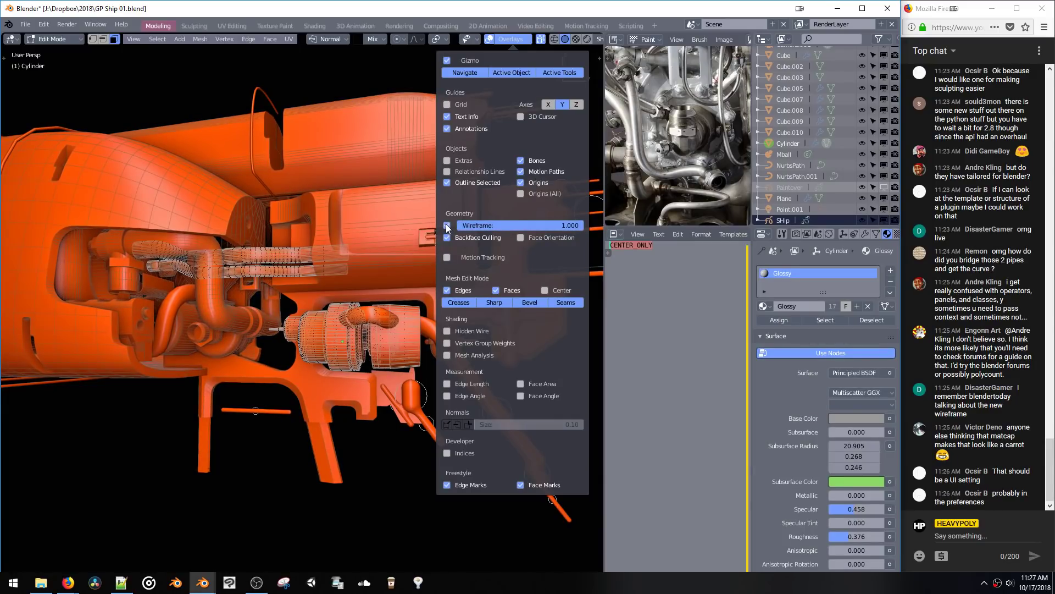
{"action": "left_click", "coordinate": [447, 226]}
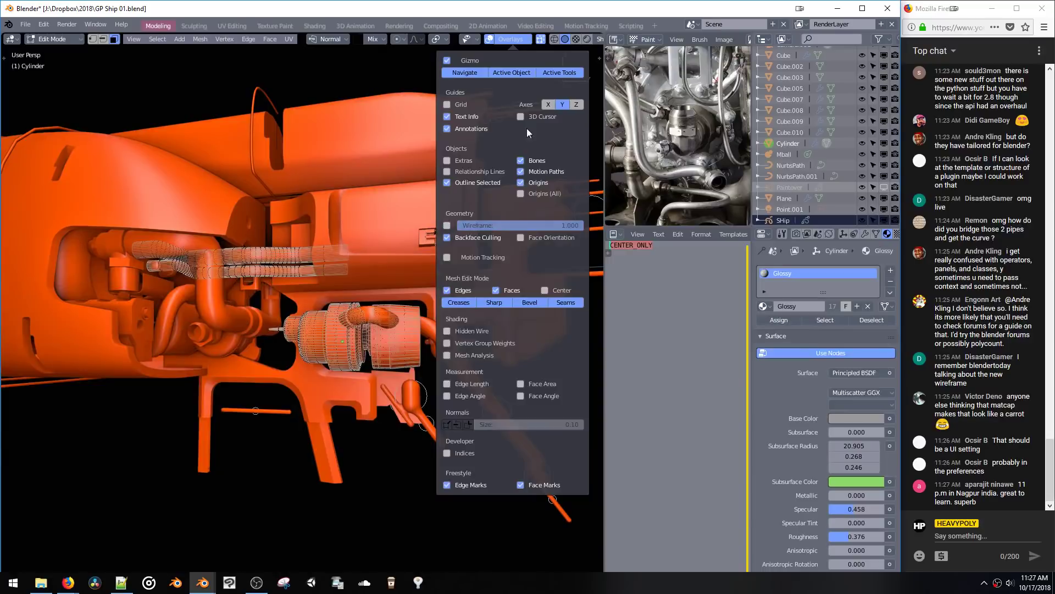
Step: Set the X-Ray value to 1.000 in the solid shading options and turn X-Ray off
{"action": "mouse_move", "coordinate": [601, 35]}
{"action": "left_mouse_down"}
{"action": "mouse_move", "coordinate": [586, 44]}
{"action": "mouse_move", "coordinate": [599, 43]}
{"action": "left_mouse_up"}
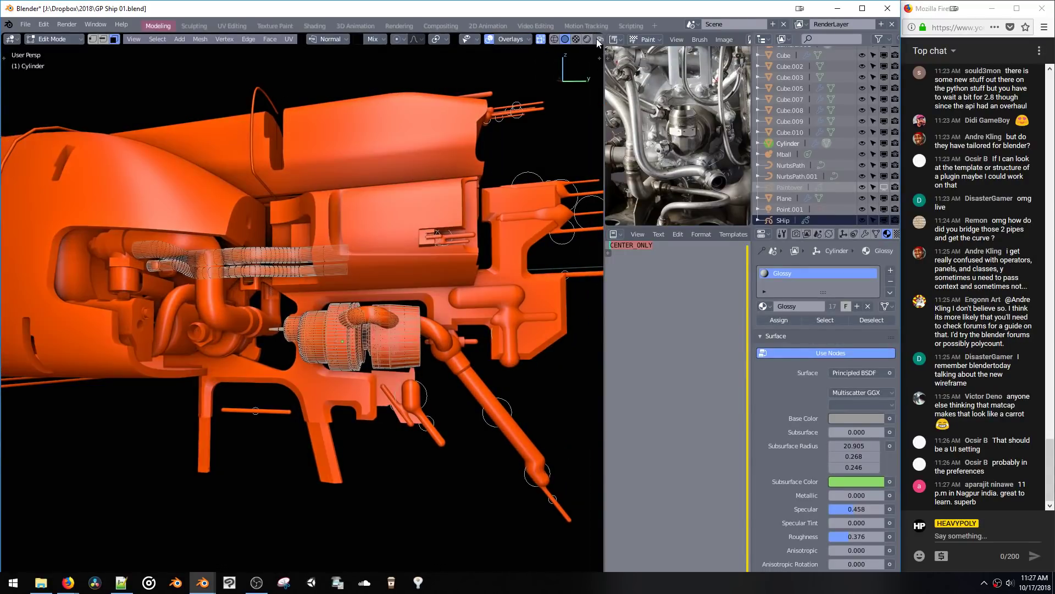
{"action": "scroll", "coordinate": [549, 39], "scroll_direction": "down", "scroll_amount": 2}
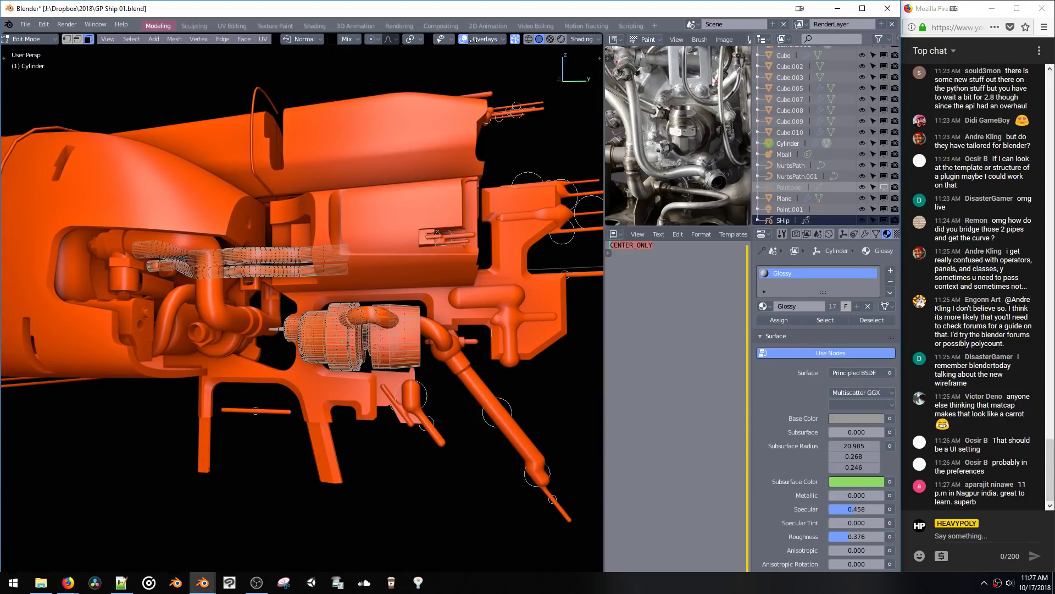
{"action": "left_click", "coordinate": [579, 42]}
{"action": "mouse_move", "coordinate": [572, 219]}
{"action": "left_mouse_down"}
{"action": "mouse_move", "coordinate": [445, 210]}
{"action": "mouse_move", "coordinate": [628, 223]}
{"action": "left_mouse_up"}
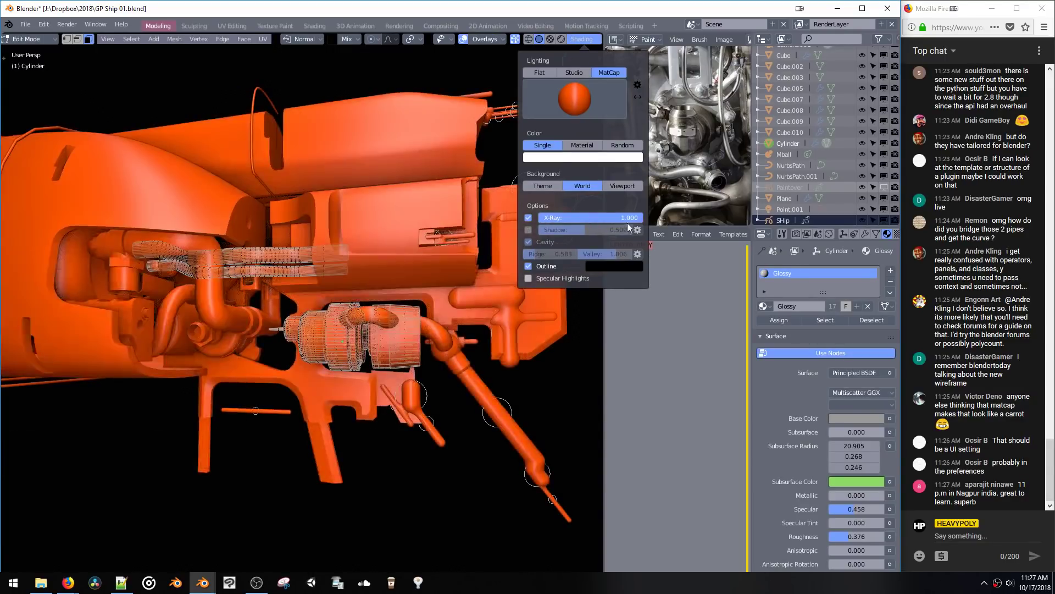
{"action": "left_click", "coordinate": [528, 218]}
{"action": "left_click", "coordinate": [528, 218]}
{"action": "left_click", "coordinate": [528, 218]}
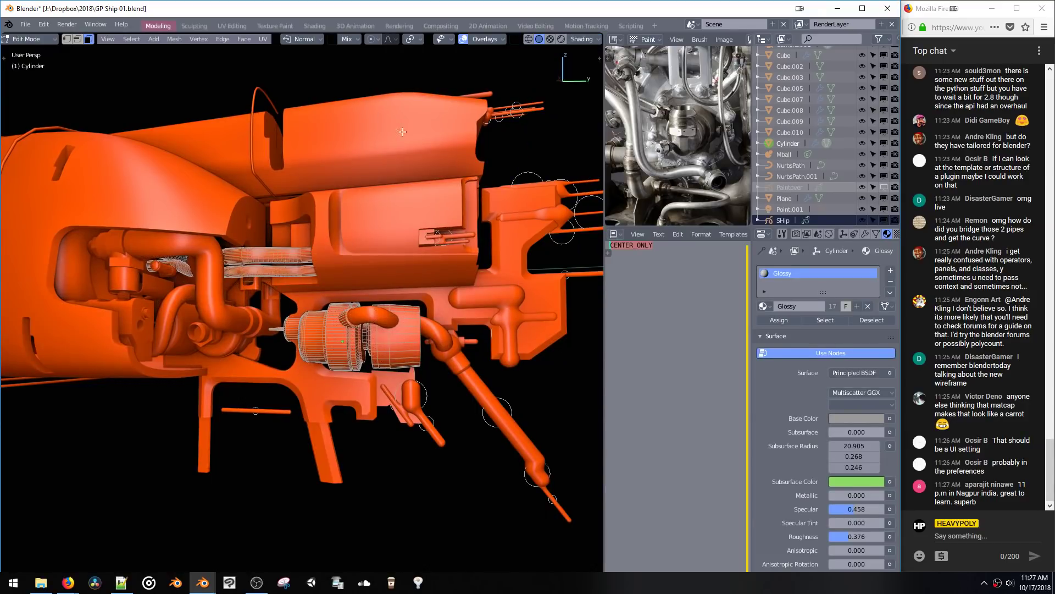
Step: Edit Cube.002 by scaling the block in the recess above the pipes to 0.374 along Z and raising it 0.0731 m
{"action": "middle_click_drag", "start_coordinate": [322, 279], "coordinate": [317, 259]}
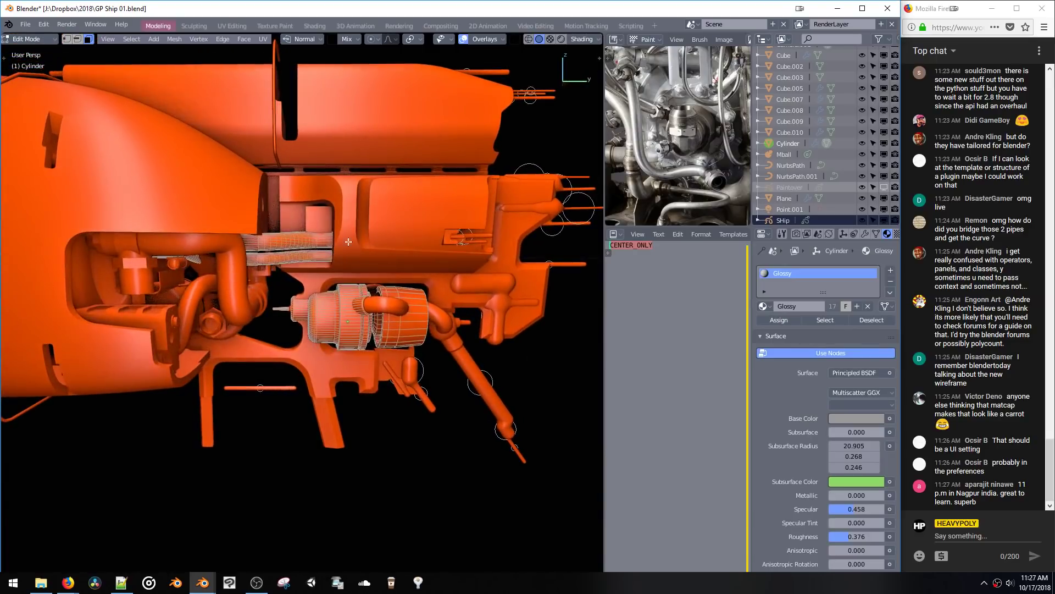
{"action": "key", "text": "Tab"}
{"action": "left_click", "coordinate": [312, 237]}
{"action": "key", "text": "Tab"}
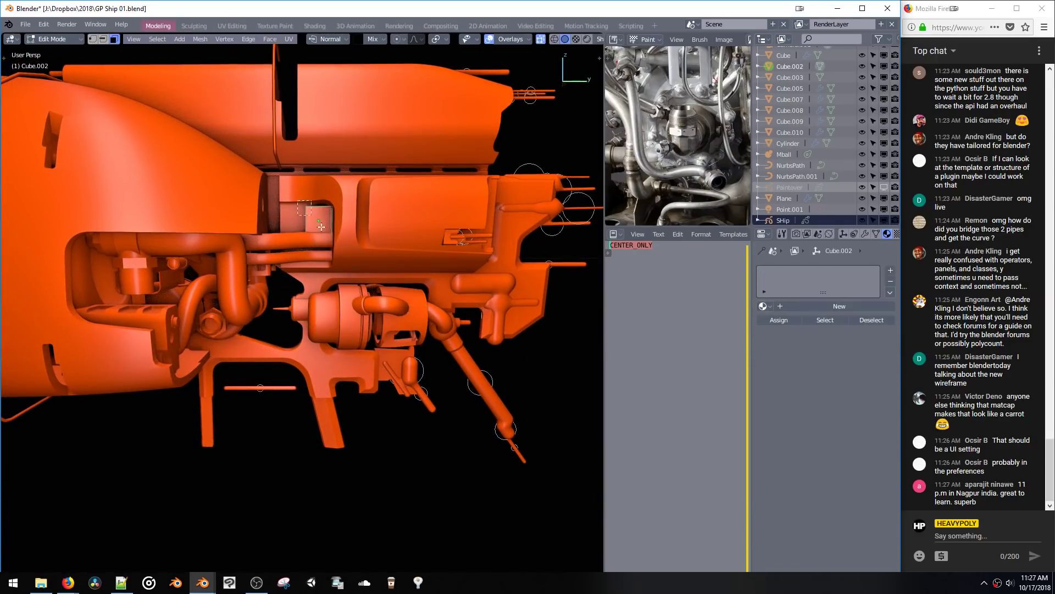
{"action": "key", "text": "s"}
{"action": "key", "text": "z"}
{"action": "left_click", "coordinate": [326, 256]}
{"action": "key", "text": "g"}
{"action": "key", "text": "z"}
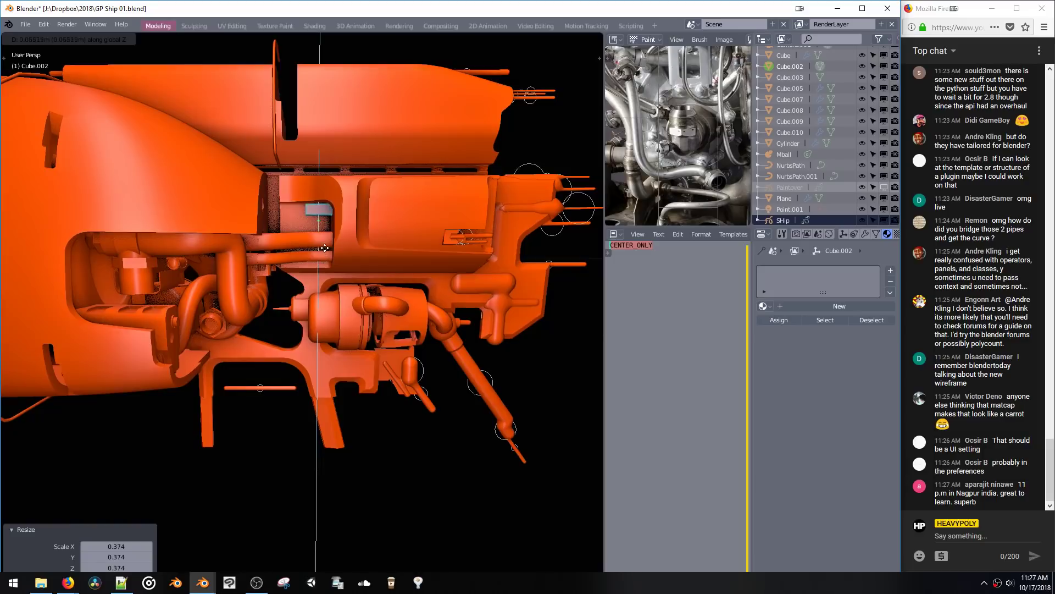
{"action": "left_click", "coordinate": [324, 246]}
Step: Reposition the block within the recess and move its bottom face down along Z towards the upper pipe
{"action": "scroll", "coordinate": [320, 244], "scroll_direction": "up", "scroll_amount": 10}
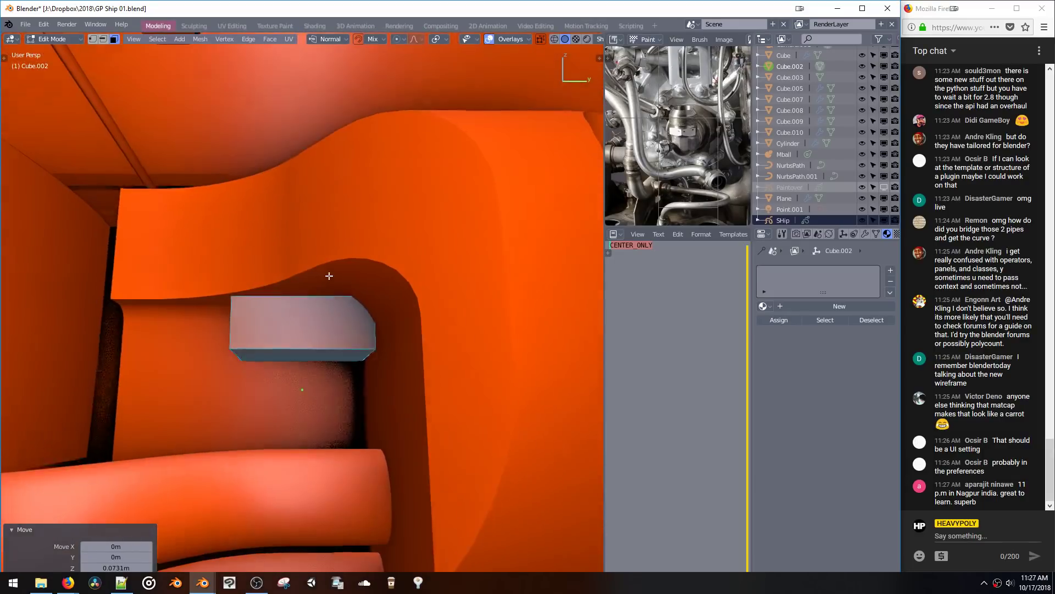
{"action": "key", "text": "g"}
{"action": "left_click", "coordinate": [343, 275]}
{"action": "key", "text": "space"}
{"action": "left_click", "coordinate": [358, 286]}
{"action": "left_click", "coordinate": [323, 350]}
{"action": "key", "text": "g"}
{"action": "key", "text": "z"}
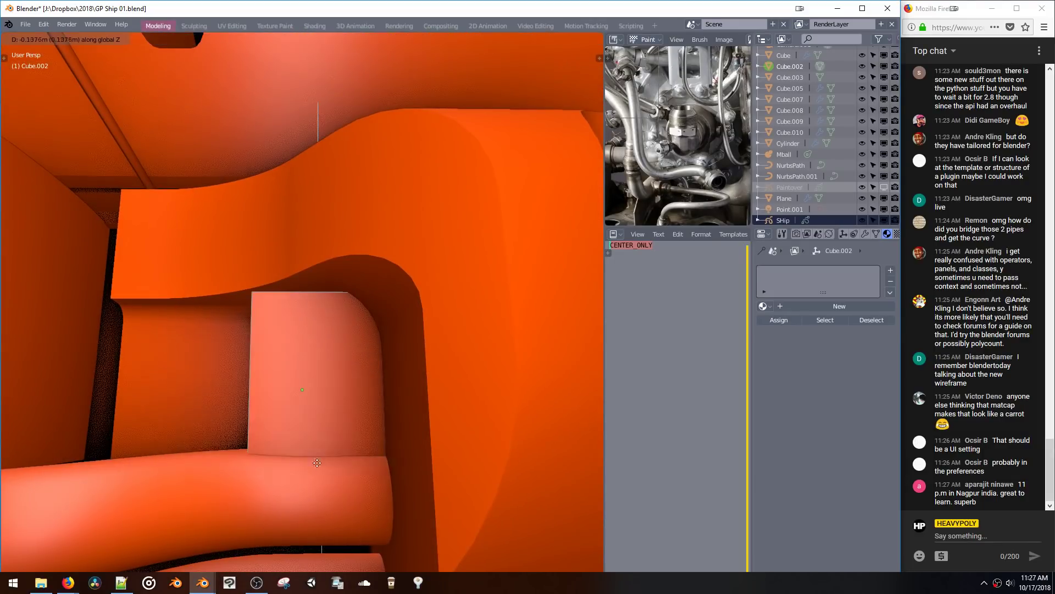
{"action": "left_click", "coordinate": [310, 426]}
Step: Duplicate a face of the block, scale it down, shift it along Y, and thicken it into a small linked box
{"action": "middle_click_drag", "start_coordinate": [310, 425], "coordinate": [305, 402]}
{"action": "key", "text": "shift+d"}
{"action": "right_click", "coordinate": [302, 384]}
{"action": "key", "text": "s"}
{"action": "left_click", "coordinate": [308, 409]}
{"action": "key", "text": "g"}
{"action": "key", "text": "y"}
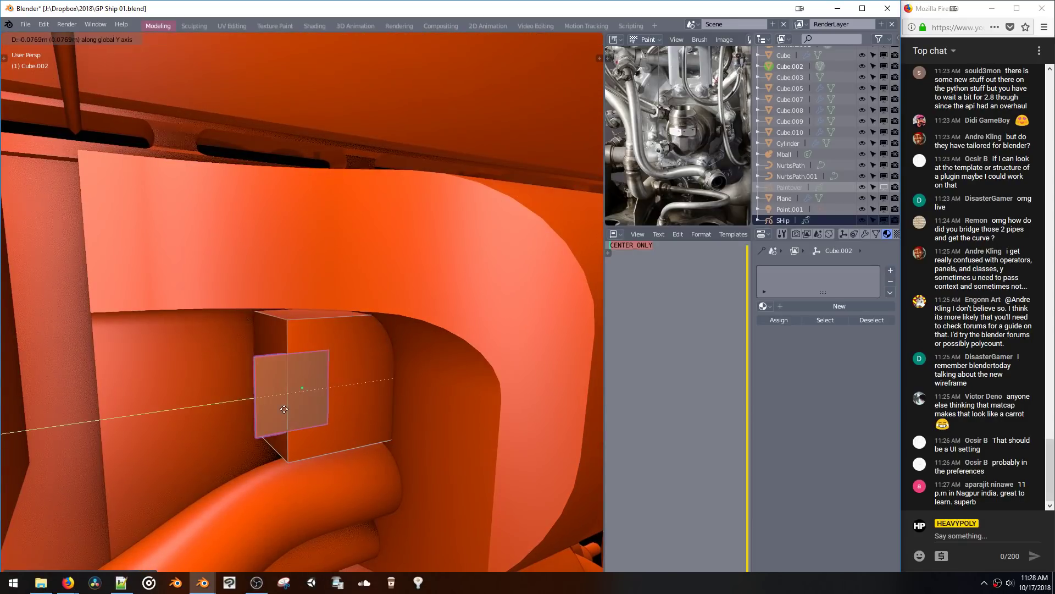
{"action": "left_click", "coordinate": [294, 428]}
{"action": "key", "text": "alt+s"}
{"action": "left_click", "coordinate": [302, 430]}
{"action": "key", "text": "ctrl+l"}
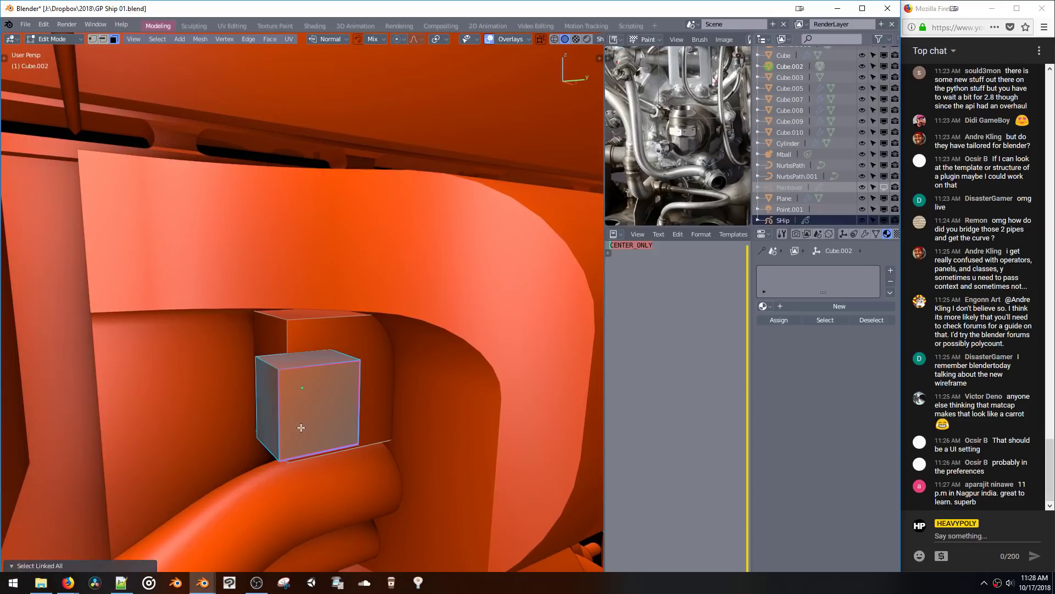
Step: Slide the small box along X until it forms a thin raised panel on the block's side
{"action": "middle_click_drag", "start_coordinate": [301, 419], "coordinate": [343, 401]}
{"action": "key", "text": "g"}
{"action": "key", "text": "x"}
{"action": "left_click", "coordinate": [317, 423]}
{"action": "key", "text": "g"}
{"action": "key", "text": "x"}
{"action": "left_click", "coordinate": [321, 422]}
{"action": "key", "text": "g"}
{"action": "key", "text": "x"}
{"action": "left_click", "coordinate": [325, 422]}
{"action": "key", "text": "g"}
{"action": "key", "text": "y"}
{"action": "key", "text": "x"}
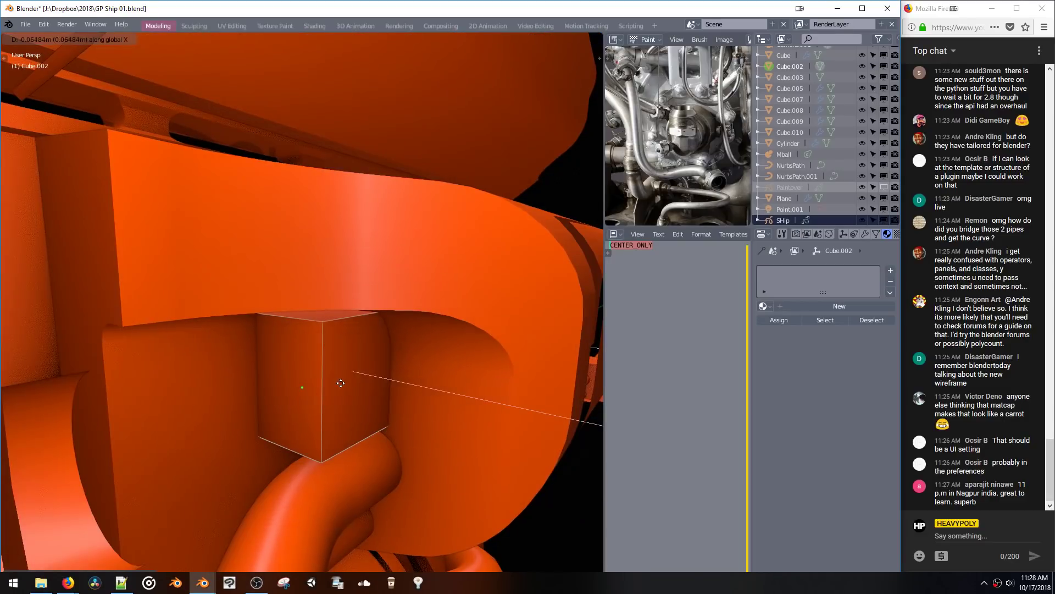
{"action": "left_click", "coordinate": [347, 384]}
Step: Adjust the panel's height on the block along Z, finishing with a move of -0.0121 m
{"action": "key", "text": "g"}
{"action": "key", "text": "z"}
{"action": "left_click", "coordinate": [352, 383]}
{"action": "key", "text": "g"}
{"action": "key", "text": "z"}
{"action": "left_click", "coordinate": [354, 396]}
Step: Select the panel's four corner edges and bevel them by 0.016 with 8 segments
{"action": "key", "text": "space"}
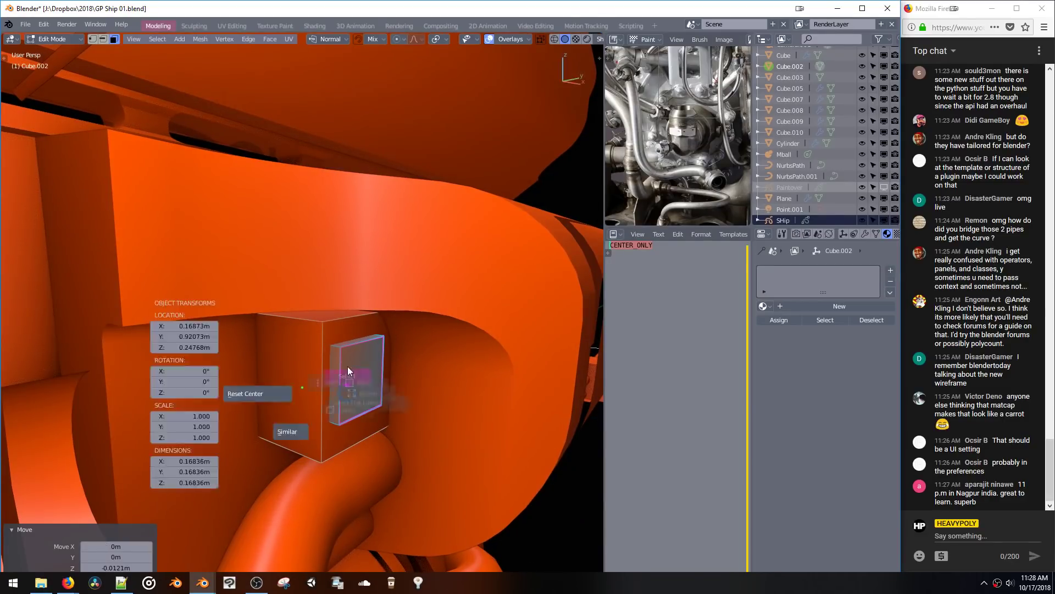
{"action": "left_click", "coordinate": [335, 346], "text": "ctrl+alt"}
{"action": "key", "text": "ctrl+b"}
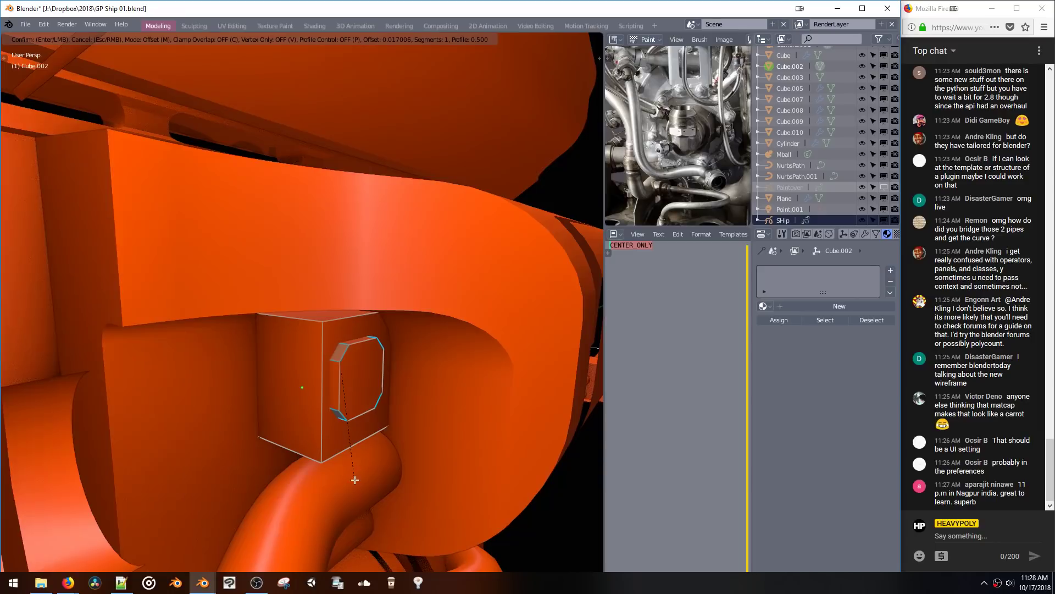
{"action": "scroll", "coordinate": [365, 539], "scroll_direction": "up", "scroll_amount": 2}
{"action": "left_click", "coordinate": [367, 541]}
Step: Merge the rounded panel into the block with a boolean Add
{"action": "key", "text": "ctrl+b"}
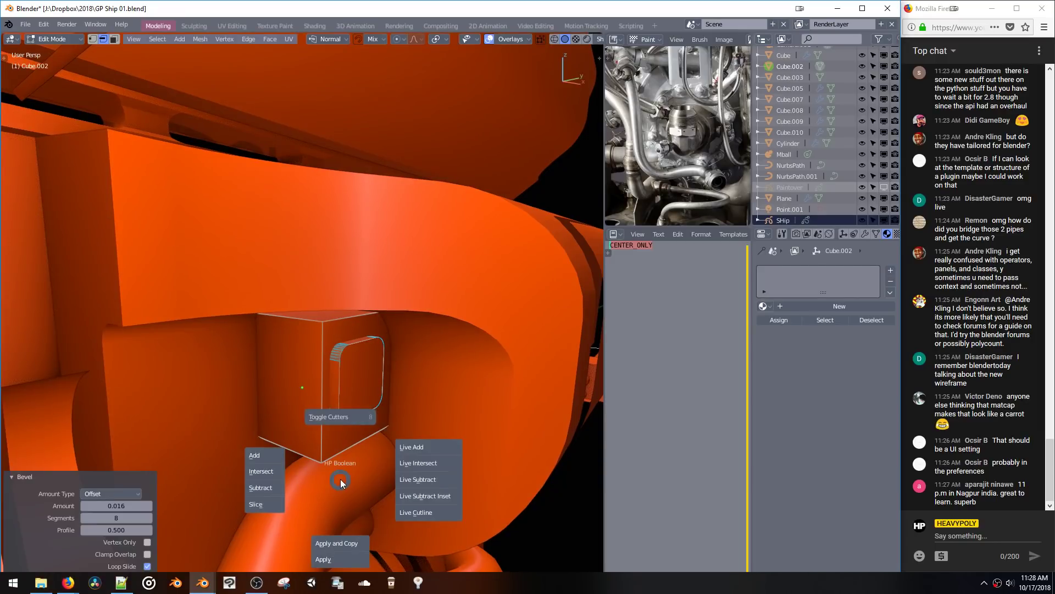
{"action": "left_click", "coordinate": [273, 462]}
{"action": "key", "text": "space"}
{"action": "key", "text": "space"}
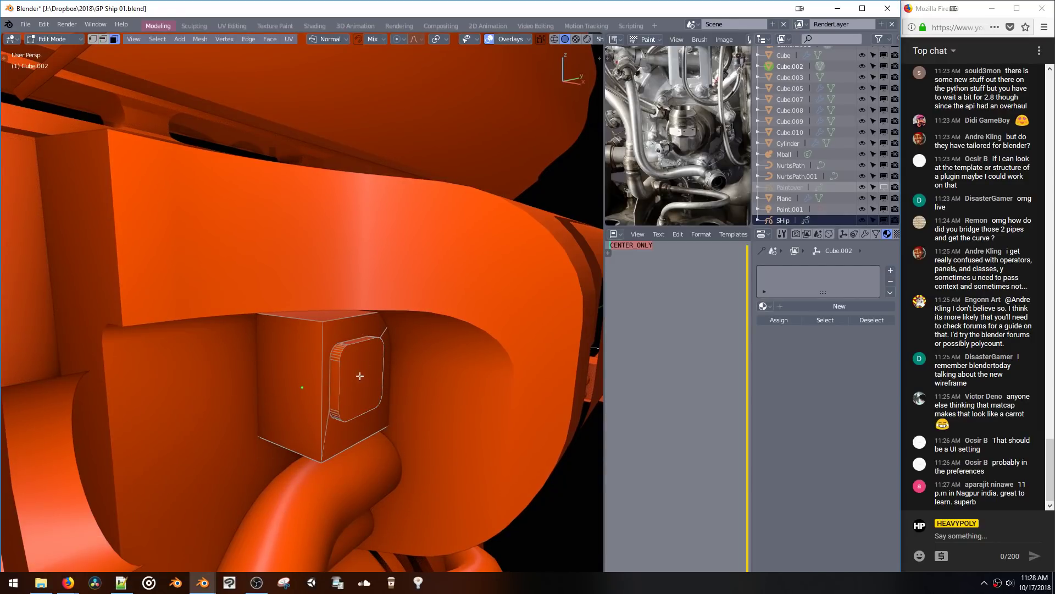
Step: Bevel the edge loop where the rounded panel meets the block's side
{"action": "left_click", "coordinate": [359, 386]}
{"action": "scroll", "coordinate": [358, 389], "scroll_direction": "up", "scroll_amount": 1, "text": "ctrl+shift"}
{"action": "key", "text": "space"}
{"action": "left_click", "coordinate": [358, 397]}
{"action": "key", "text": "ctrl+b"}
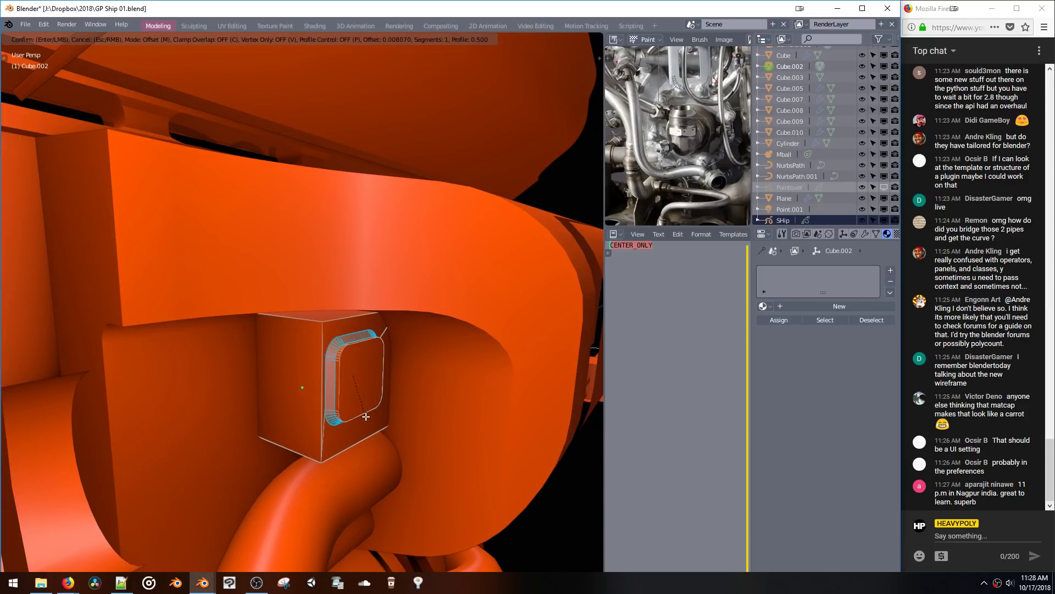
{"action": "left_click", "coordinate": [379, 444]}
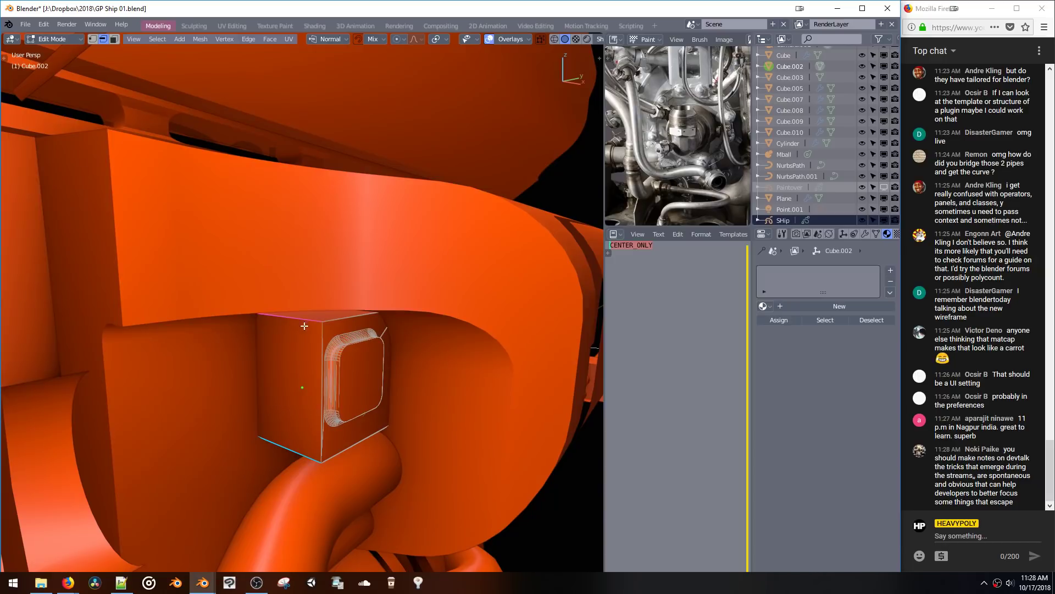
Step: Round the block's upper and lower edges with a multi-segment bevel
{"action": "key", "text": "ctrl+b"}
{"action": "scroll", "coordinate": [357, 515], "scroll_direction": "up", "scroll_amount": 5}
{"action": "left_click", "coordinate": [357, 515]}
{"action": "middle_click_drag", "start_coordinate": [372, 549], "coordinate": [292, 392]}
Step: Scale down the face on the block's plain side and narrow it along X into a tall strip
{"action": "key", "text": "space"}
{"action": "left_click", "coordinate": [333, 381]}
{"action": "left_click", "coordinate": [284, 395]}
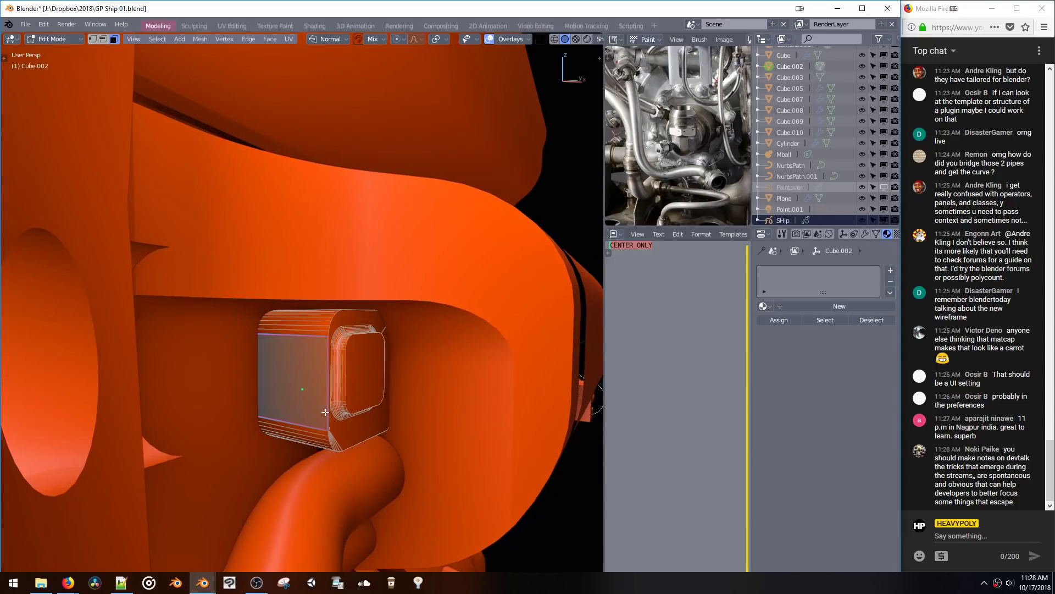
{"action": "key", "text": "s"}
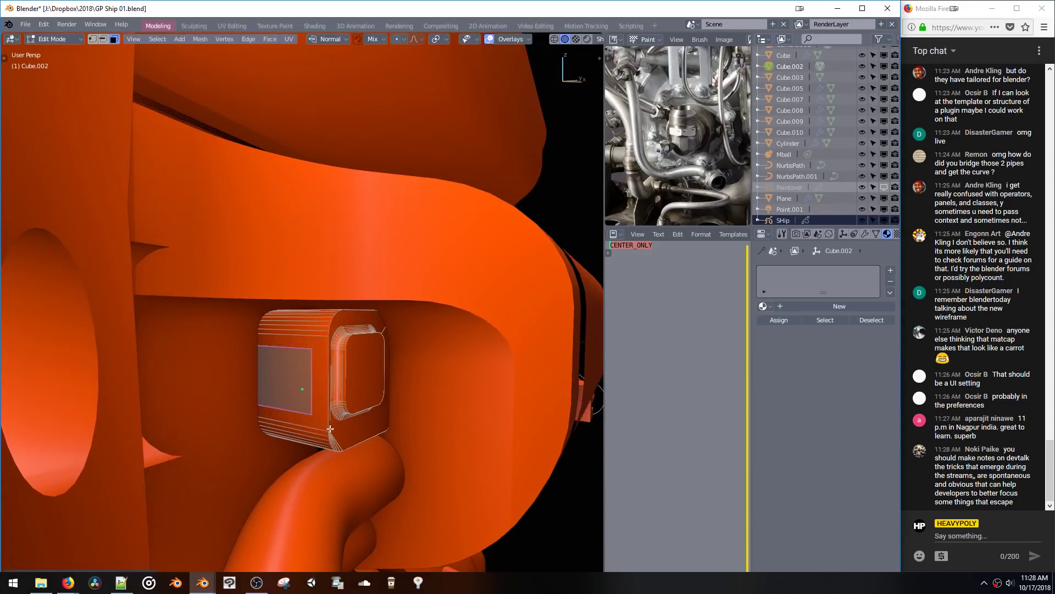
{"action": "key", "text": "x"}
{"action": "left_click", "coordinate": [290, 398]}
Step: Move the strip along Y and extrude it into a thin raised plate on the block's side
{"action": "mouse_move", "coordinate": [290, 399]}
{"action": "middle_mouse_down"}
{"action": "mouse_move", "coordinate": [292, 408]}
{"action": "mouse_move", "coordinate": [271, 395]}
{"action": "middle_mouse_up"}
{"action": "key", "text": "g"}
{"action": "key", "text": "y"}
{"action": "left_click", "coordinate": [278, 408]}
{"action": "key", "text": "e"}
{"action": "left_click", "coordinate": [284, 400]}
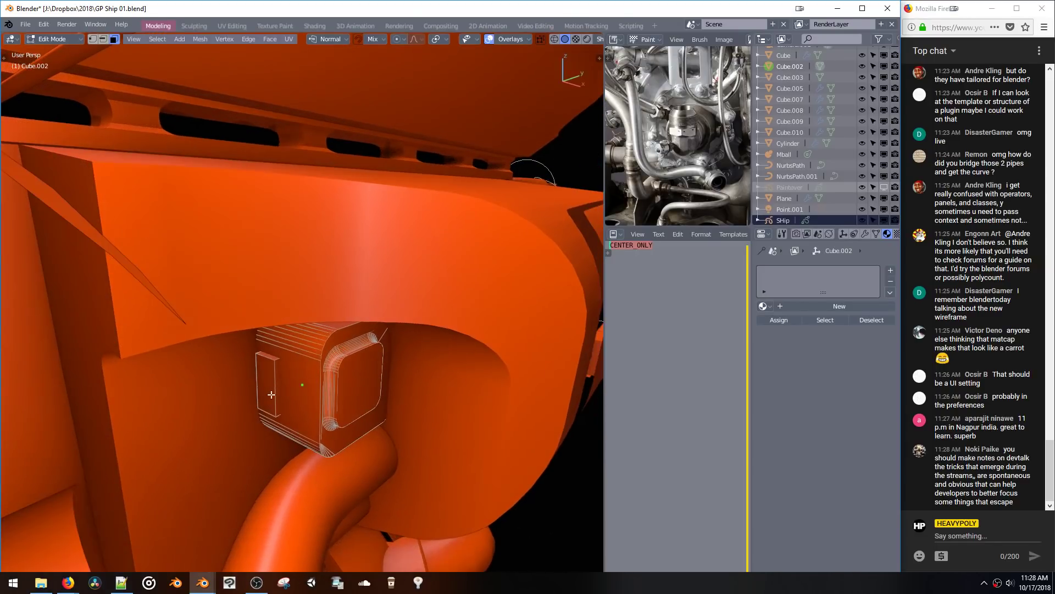
Step: Add a small six-sided bolt head on the plate and move it up along Z by 0.0226 m
{"action": "key", "text": "shift+a"}
{"action": "left_click", "coordinate": [205, 278]}
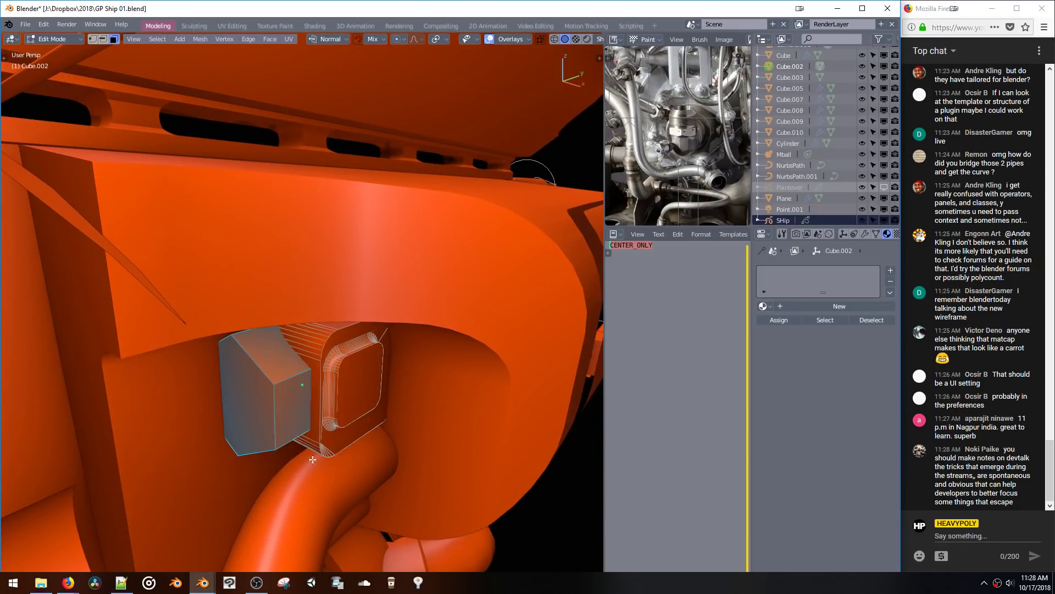
{"action": "key", "text": "g"}
{"action": "key", "text": "z"}
{"action": "left_click", "coordinate": [269, 391]}
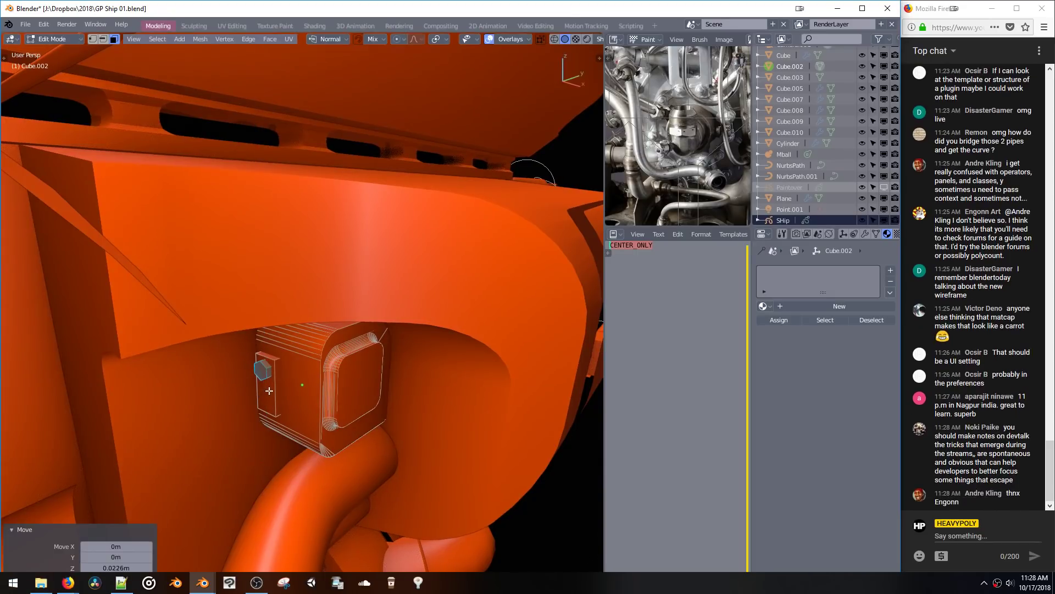
Step: Duplicate the hexagonal bolt twice down the plate along Z, offsetting the first copy by -0.0314 m
{"action": "key", "text": "shift+d"}
{"action": "key", "text": "z"}
{"action": "left_click", "coordinate": [271, 418]}
{"action": "key", "text": "shift+d"}
{"action": "key", "text": "z"}
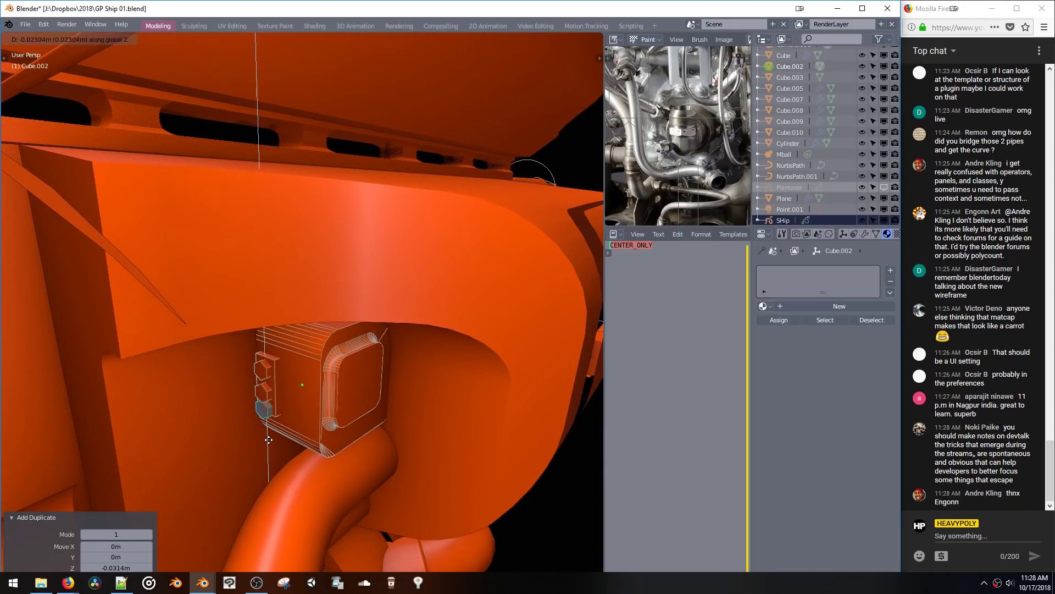
{"action": "left_click", "coordinate": [268, 444]}
Step: Select all three hexagonal bolts and move them up along Z to center the row on the plate
{"action": "middle_click_drag", "start_coordinate": [267, 414], "coordinate": [263, 383]}
{"action": "left_click", "coordinate": [261, 380], "text": "shift"}
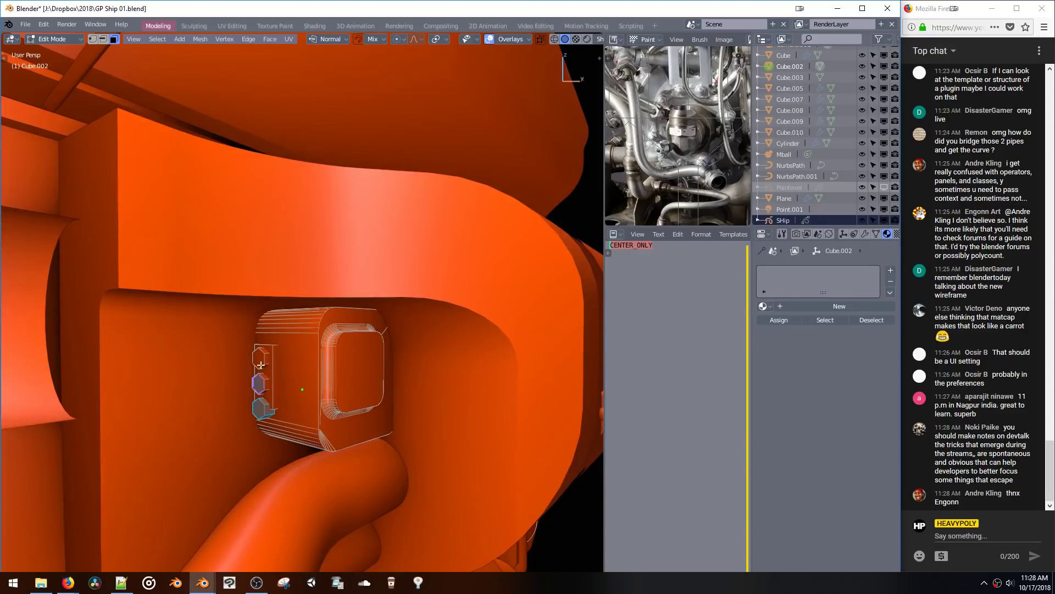
{"action": "left_click", "coordinate": [258, 357], "text": "shift"}
{"action": "key", "text": "ctrl+l"}
{"action": "key", "text": "g"}
{"action": "key", "text": "z"}
{"action": "left_click", "coordinate": [257, 351]}
Step: Stretch the plate behind the bolts along Z by about 1.46
{"action": "left_click", "coordinate": [274, 406], "text": "shift"}
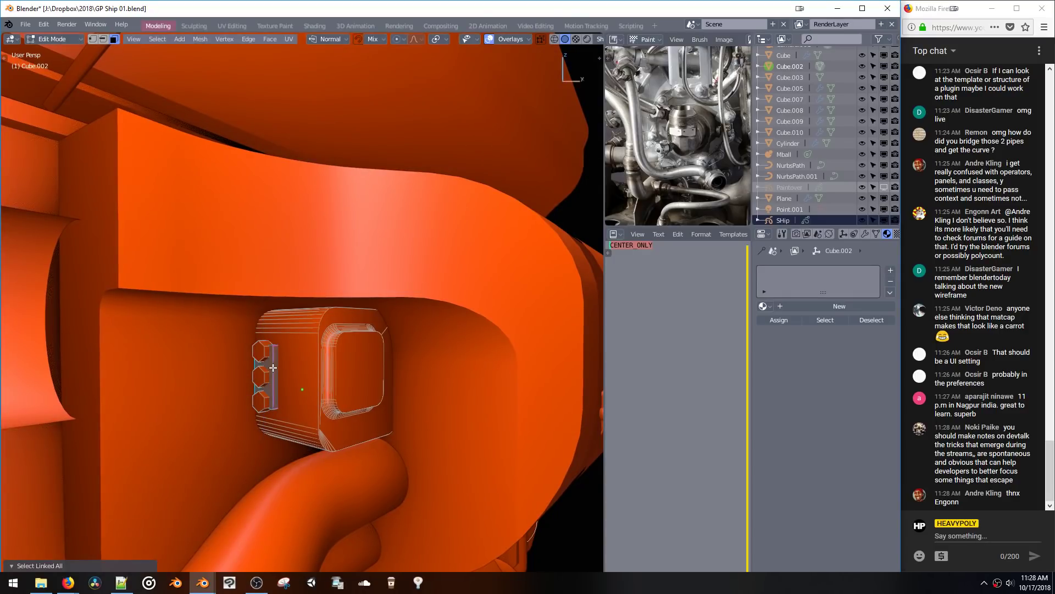
{"action": "key", "text": "s"}
{"action": "key", "text": "z"}
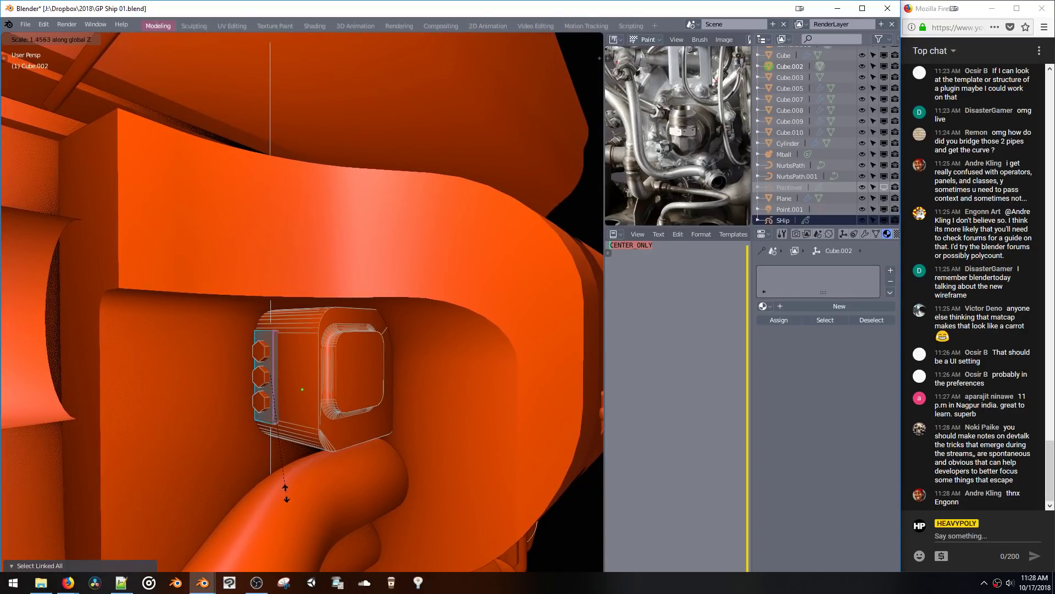
{"action": "left_click", "coordinate": [285, 493]}
Step: Bevel the upper and lower end edges of the bolt plate
{"action": "middle_click_drag", "start_coordinate": [292, 422], "coordinate": [266, 332]}
{"action": "key", "text": "ctrl+b"}
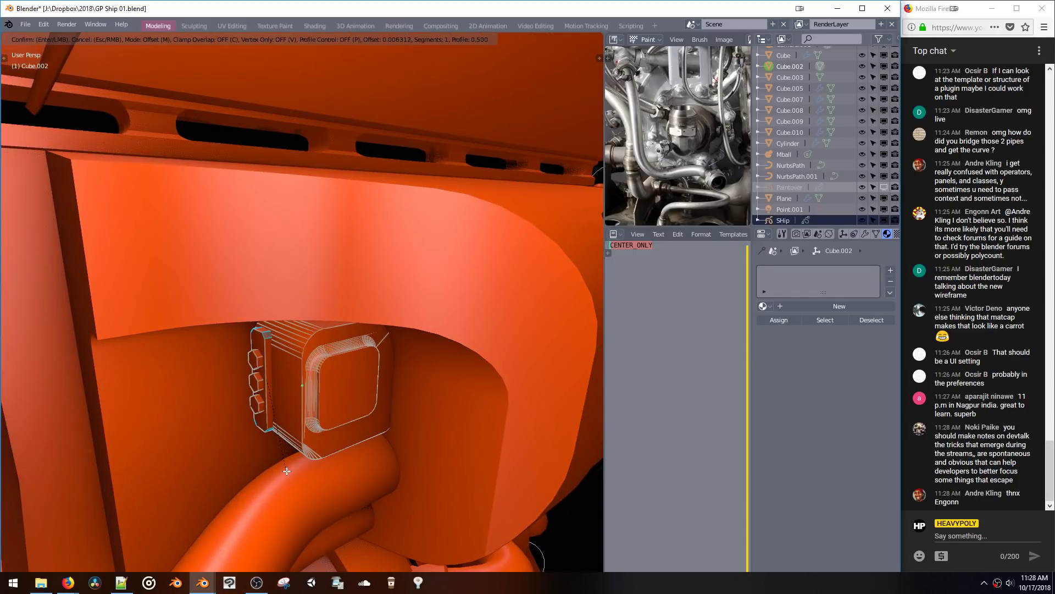
{"action": "left_click", "coordinate": [294, 492]}
Step: Add a cylinder on the top hexagonal bolt's face and scale it down to a small round cap
{"action": "left_click", "coordinate": [255, 363]}
{"action": "key", "text": "3"}
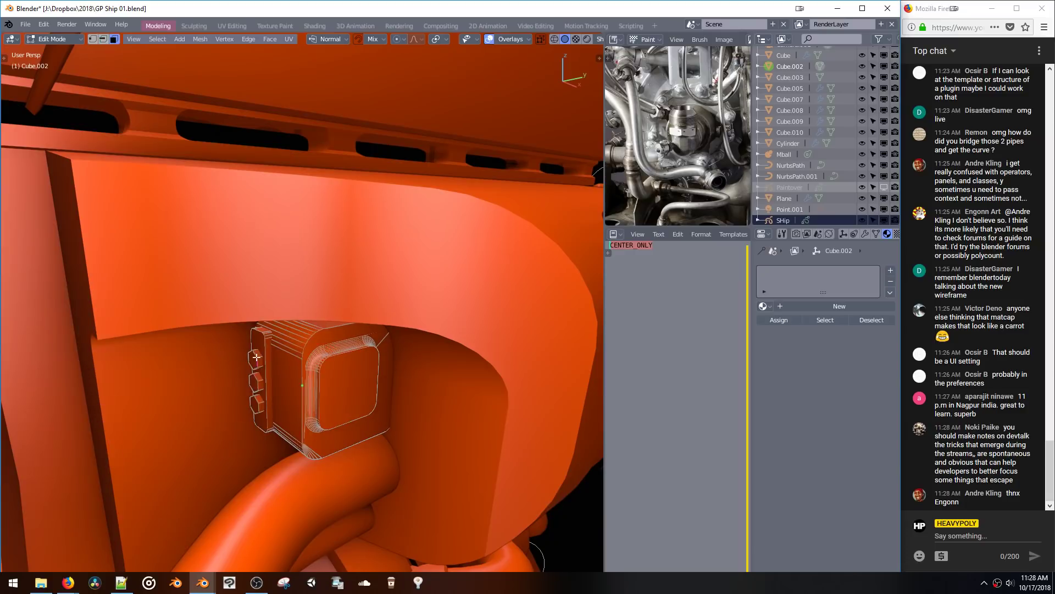
{"action": "left_click", "coordinate": [253, 363]}
{"action": "key", "text": "shift+a"}
{"action": "left_click", "coordinate": [216, 291]}
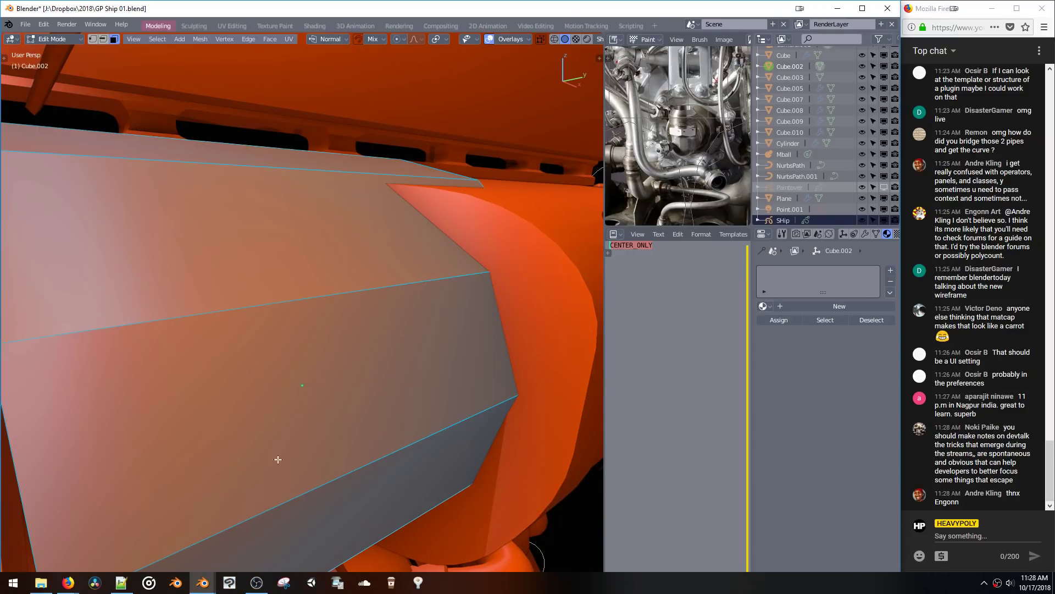
{"action": "key", "text": "s"}
{"action": "left_click", "coordinate": [251, 362]}
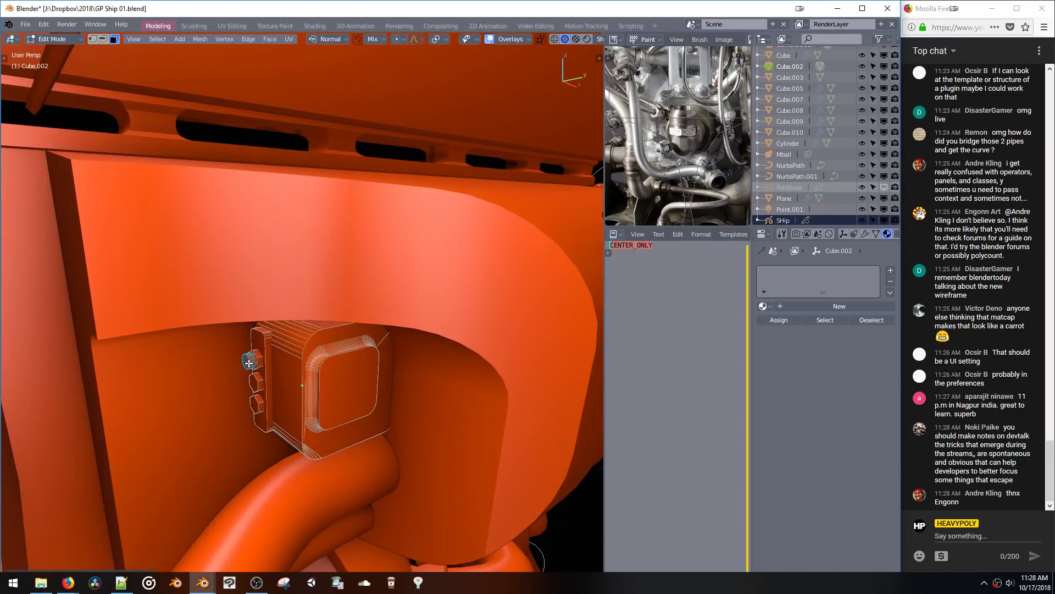
{"action": "middle_click_drag", "start_coordinate": [251, 362], "coordinate": [254, 385]}
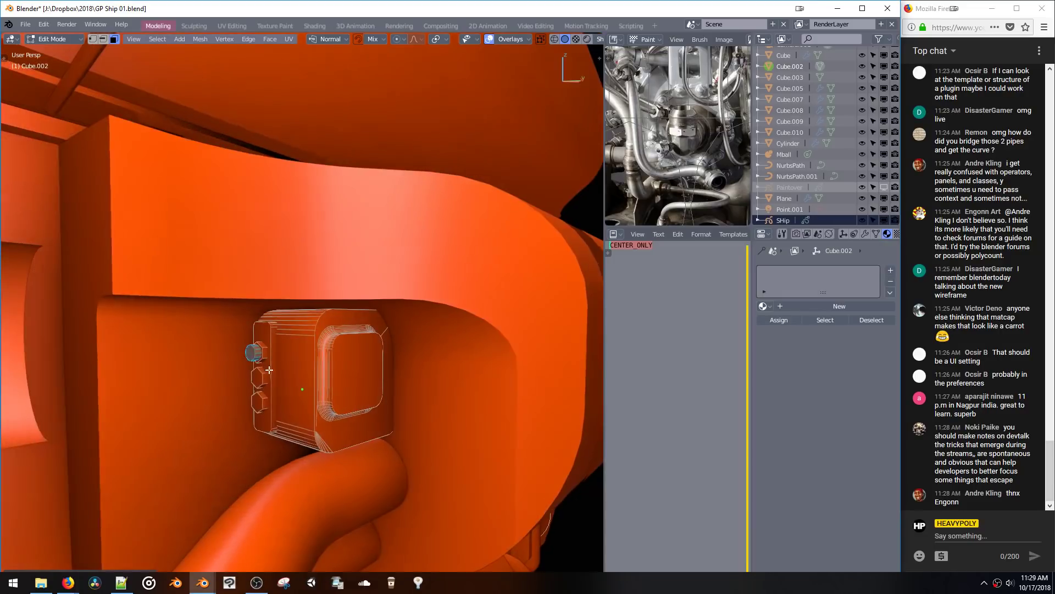
Step: Duplicate the round cap onto the other two bolts along Z, with offsets of -0.0317 m and about -0.0308 m
{"action": "key", "text": "g"}
{"action": "key", "text": "z"}
{"action": "left_click", "coordinate": [261, 392]}
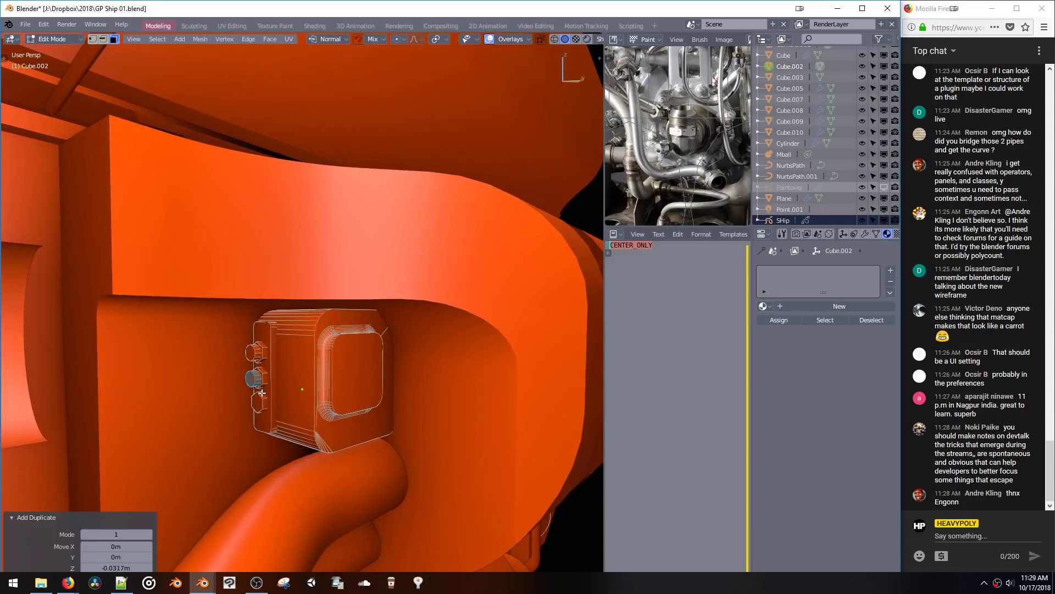
{"action": "key", "text": "shift+d"}
{"action": "key", "text": "z"}
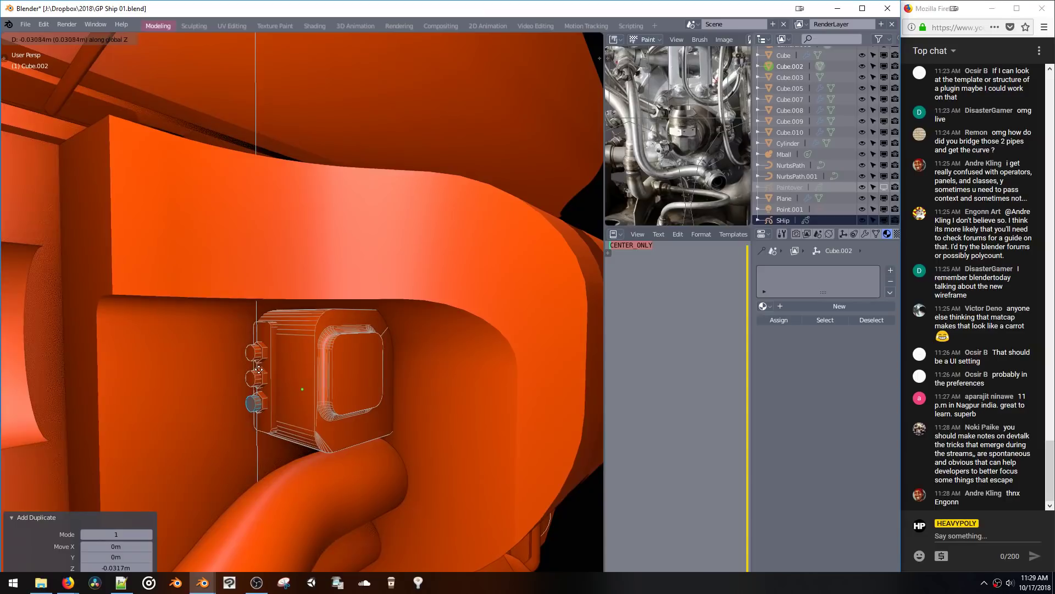
{"action": "left_click", "coordinate": [259, 369]}
Step: Inspect the detailed block in Object Mode and read the latest live chat messages in Firefox
{"action": "key", "text": "Tab"}
{"action": "middle_click_drag", "start_coordinate": [283, 391], "coordinate": [293, 345]}
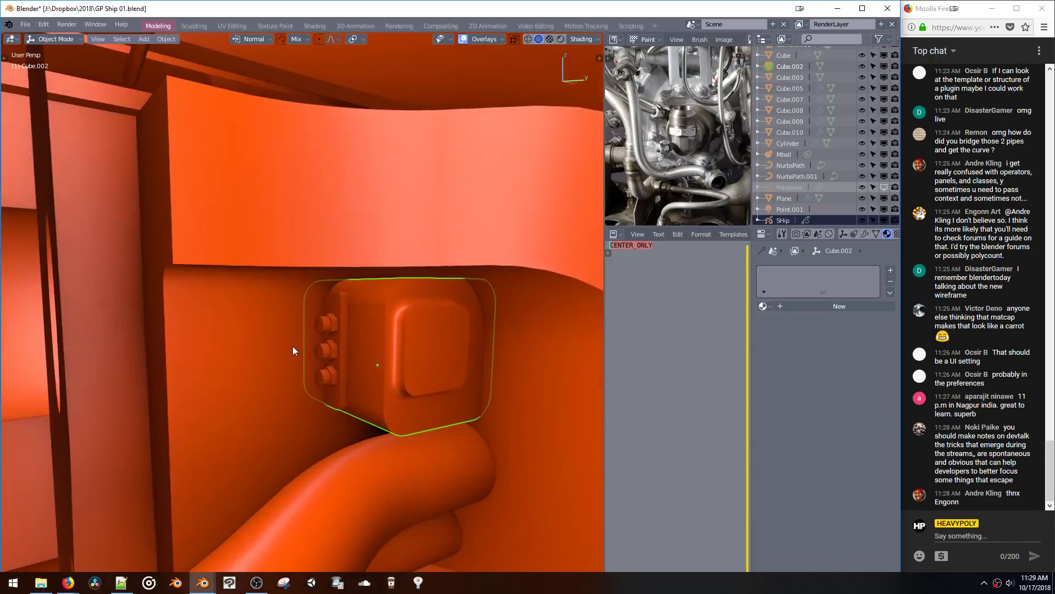
{"action": "key", "text": "Tab"}
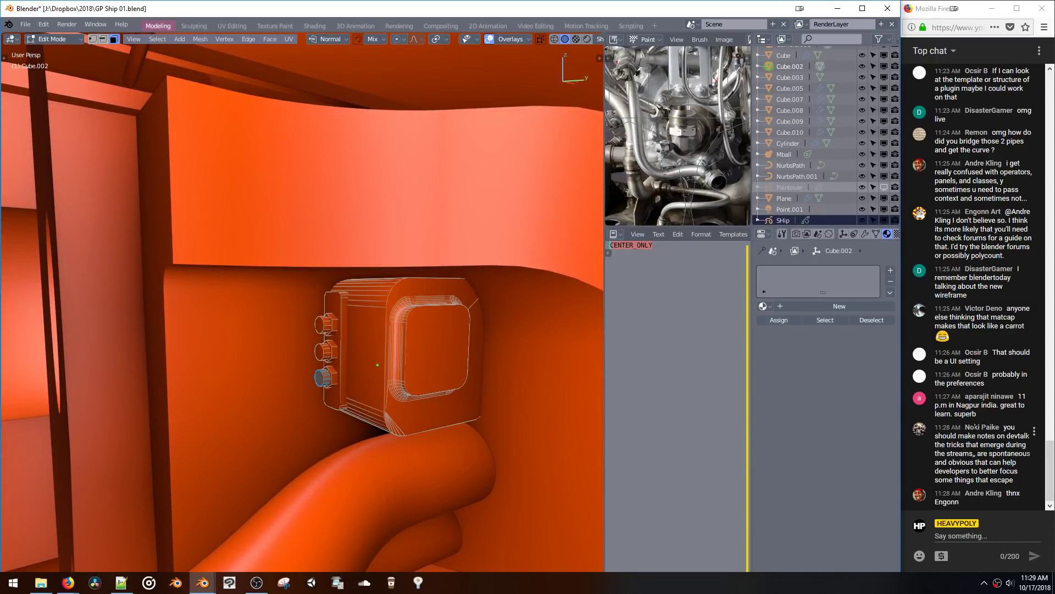
{"action": "left_click", "coordinate": [952, 435]}
{"action": "left_click", "coordinate": [989, 471]}
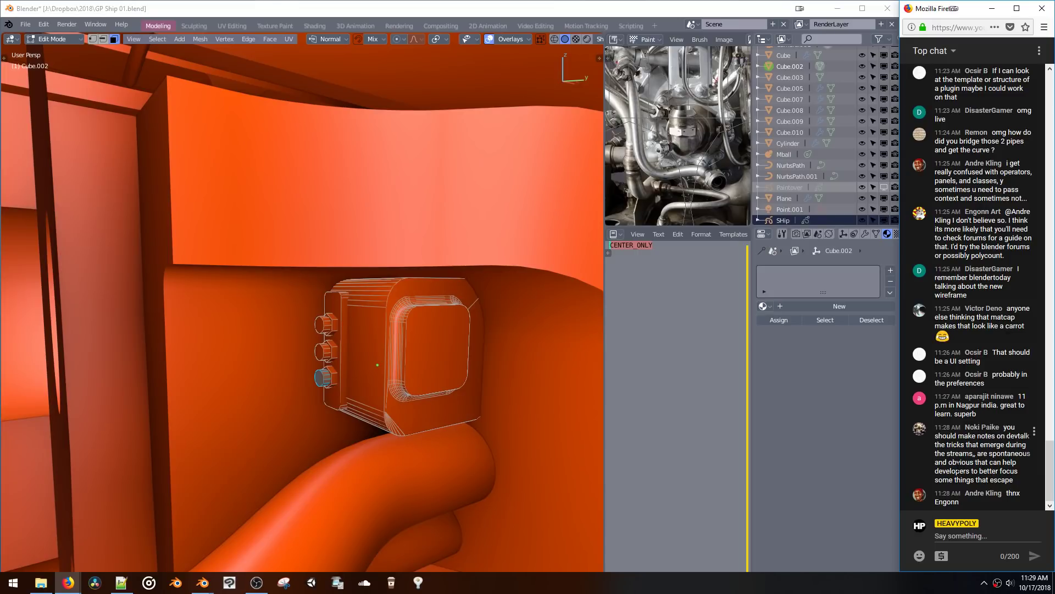
Step: Select all three round caps and nudge them along Z by 0.000324 m
{"action": "left_click", "coordinate": [319, 327]}
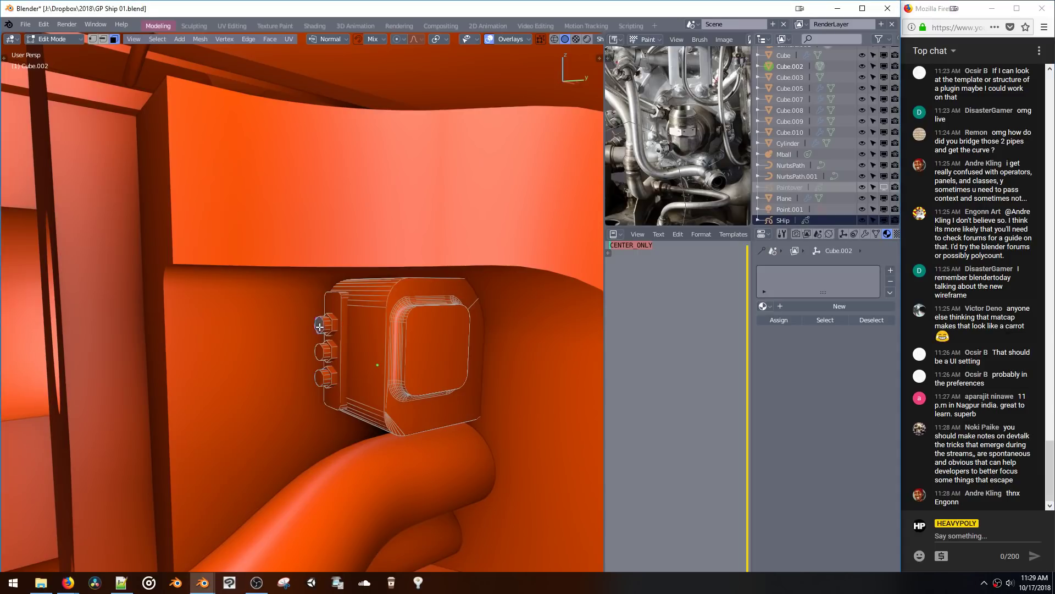
{"action": "left_click", "coordinate": [319, 374], "text": "shift"}
{"action": "key", "text": "ctrl+l"}
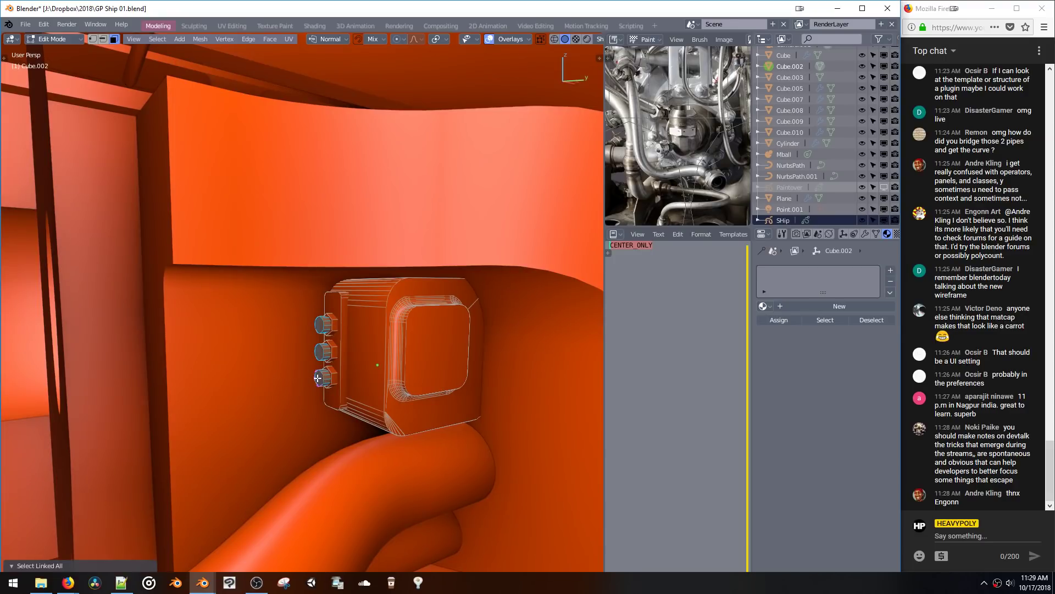
{"action": "key", "text": "g"}
{"action": "key", "text": "z"}
{"action": "left_click", "coordinate": [317, 380]}
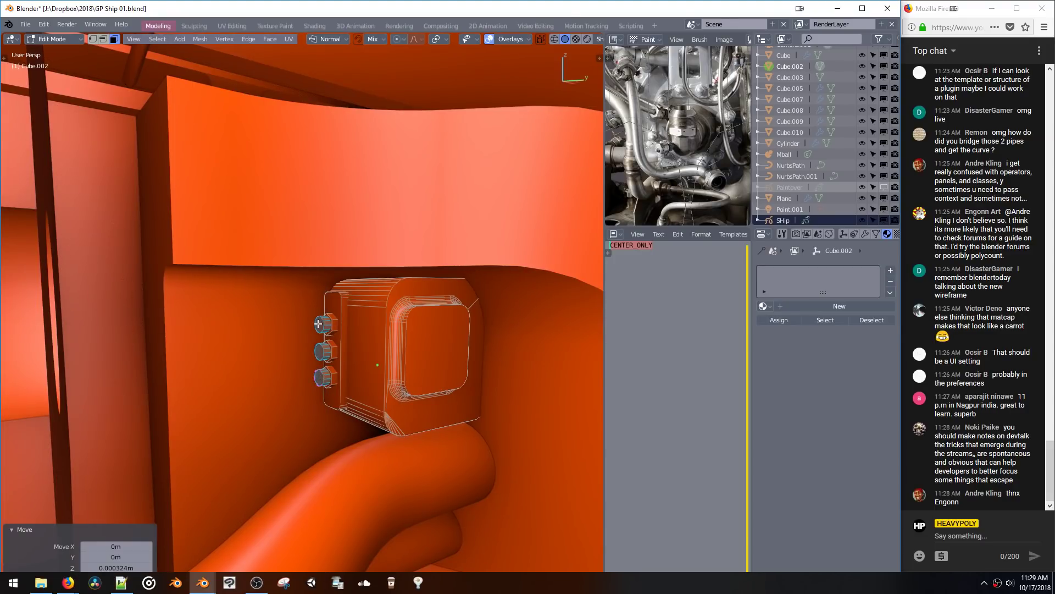
Step: Select the end faces of the three round caps and move them along Y by 0.00232 m
{"action": "left_click", "coordinate": [318, 360]}
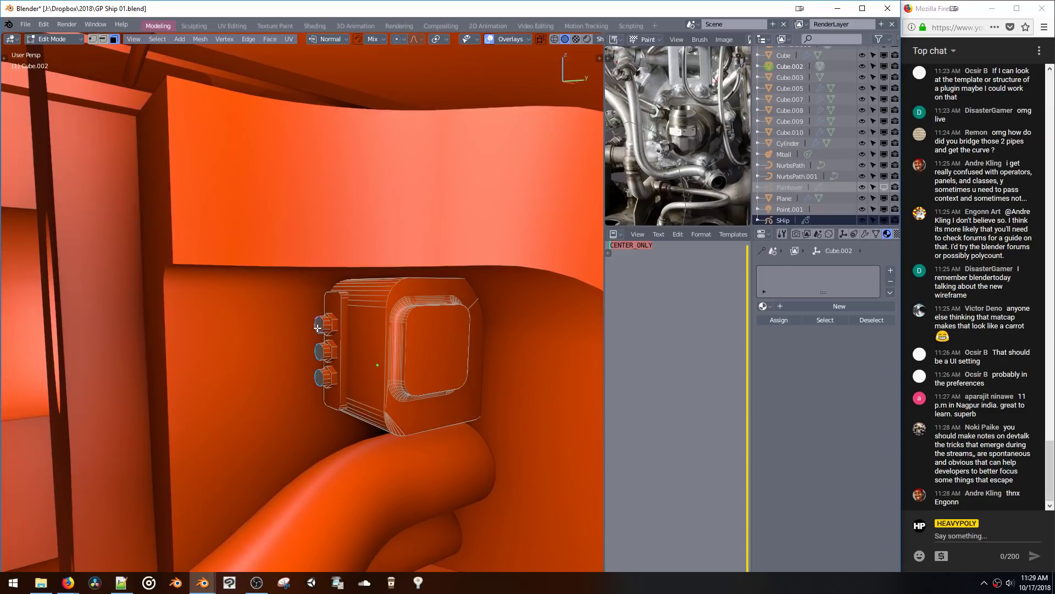
{"action": "middle_click_drag", "start_coordinate": [318, 329], "coordinate": [305, 336]}
{"action": "key", "text": "g"}
{"action": "key", "text": "x"}
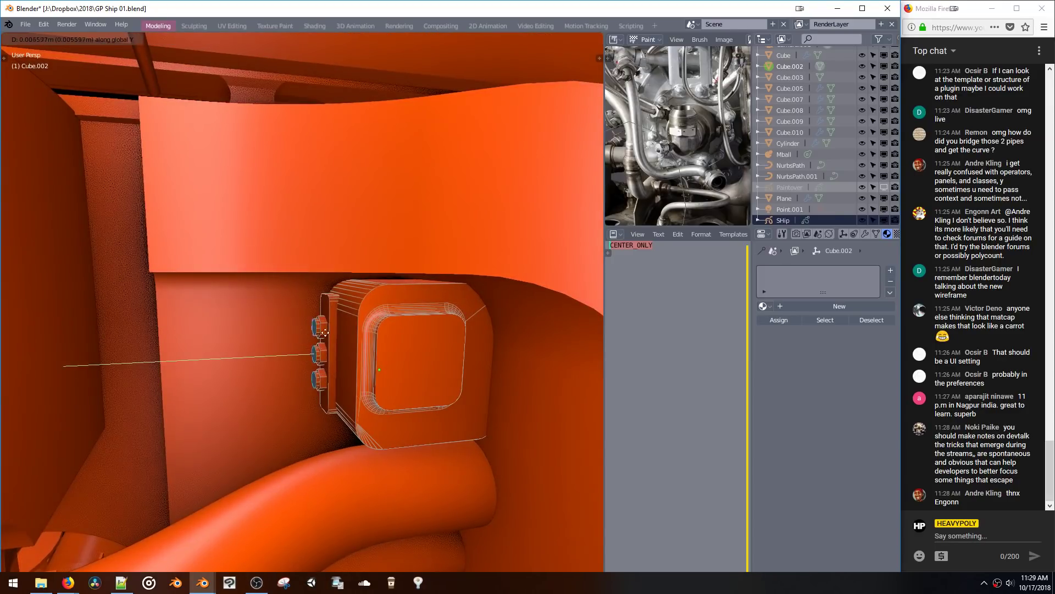
{"action": "left_click", "coordinate": [296, 337]}
{"action": "middle_click_drag", "start_coordinate": [294, 337], "coordinate": [341, 363]}
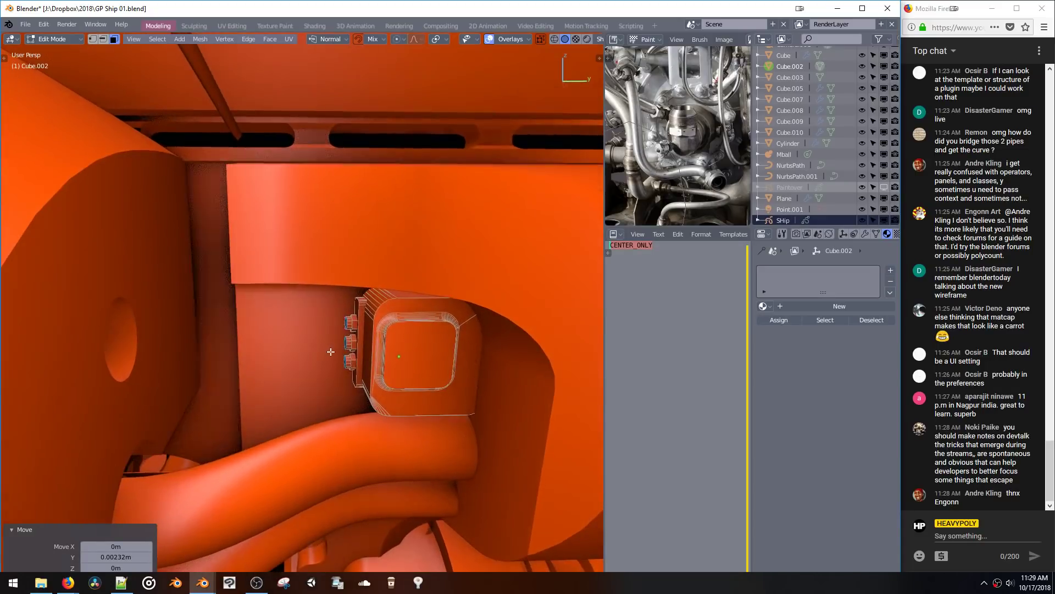
Step: Place a rotated copy of the three cap faces diagonally on the wall beside the block and extrude them into discs
{"action": "key", "text": "g"}
{"action": "left_click", "coordinate": [275, 367]}
{"action": "middle_click_drag", "start_coordinate": [276, 367], "coordinate": [304, 373]}
{"action": "key", "text": "r"}
{"action": "left_click", "coordinate": [338, 347]}
{"action": "key", "text": "g"}
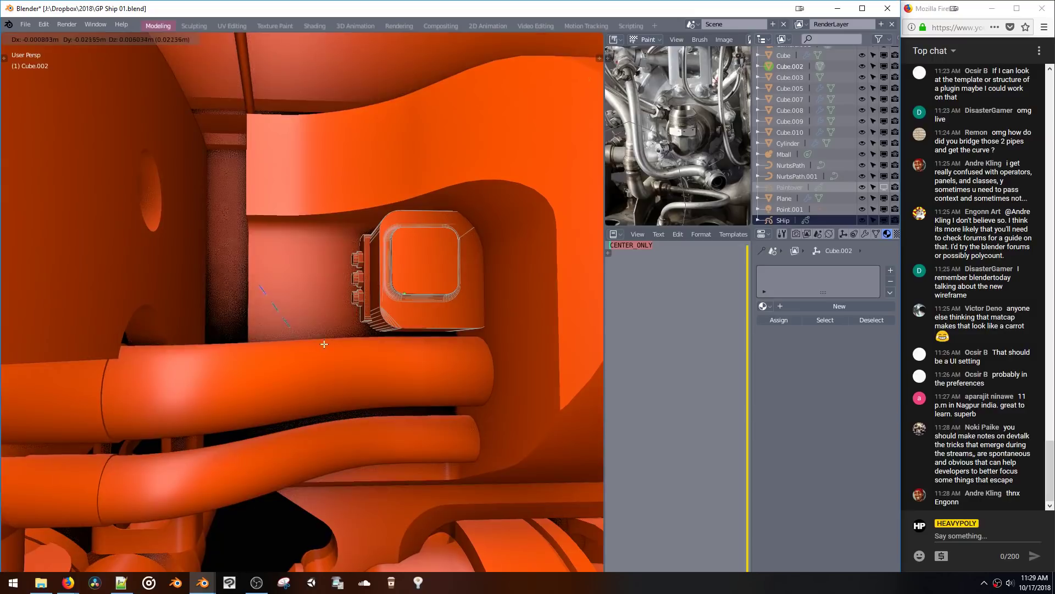
{"action": "left_click", "coordinate": [322, 345]}
{"action": "key", "text": "e"}
{"action": "right_click", "coordinate": [321, 346]}
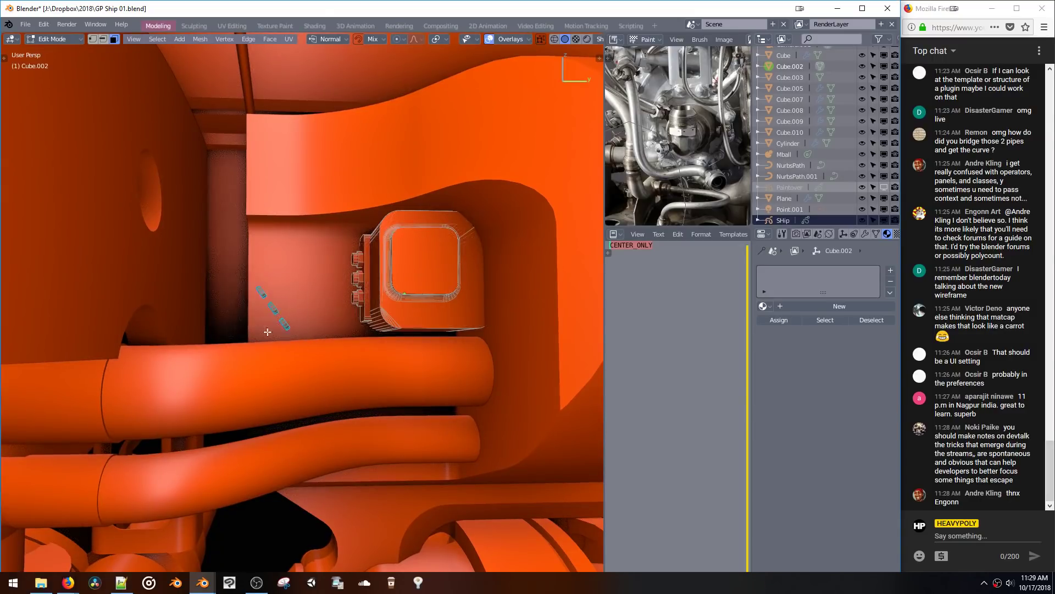
Step: Place a copy of the diagonal disc row farther along Y, rotate it, and shift it along Y by 0.0315 m
{"action": "middle_click_drag", "start_coordinate": [230, 267], "coordinate": [313, 398]}
{"action": "key", "text": "g"}
{"action": "key", "text": "y"}
{"action": "left_click", "coordinate": [270, 366]}
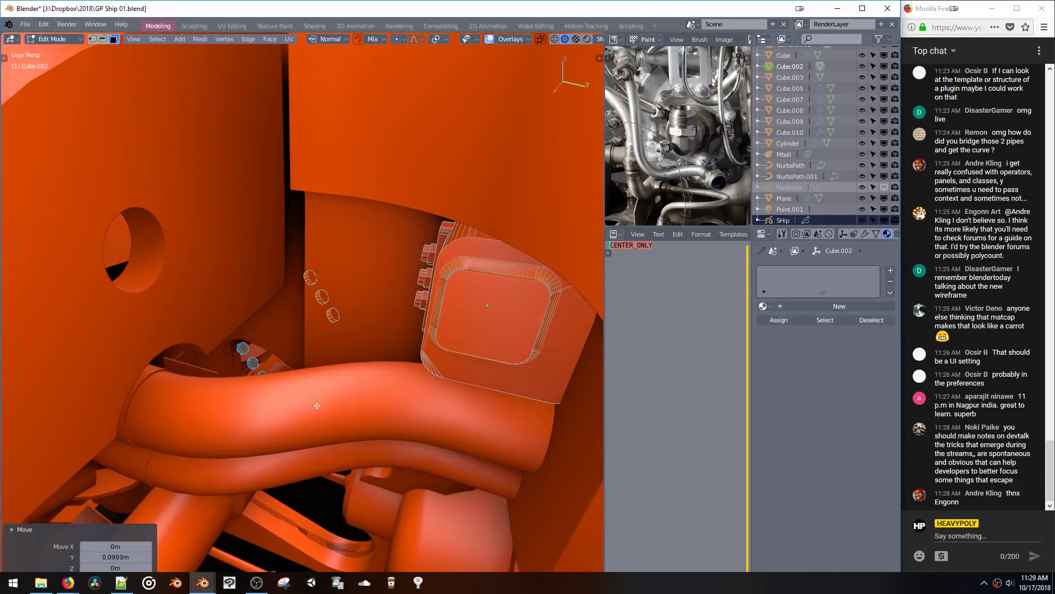
{"action": "left_click", "coordinate": [353, 339]}
{"action": "key", "text": "g"}
{"action": "key", "text": "y"}
{"action": "left_click", "coordinate": [337, 342]}
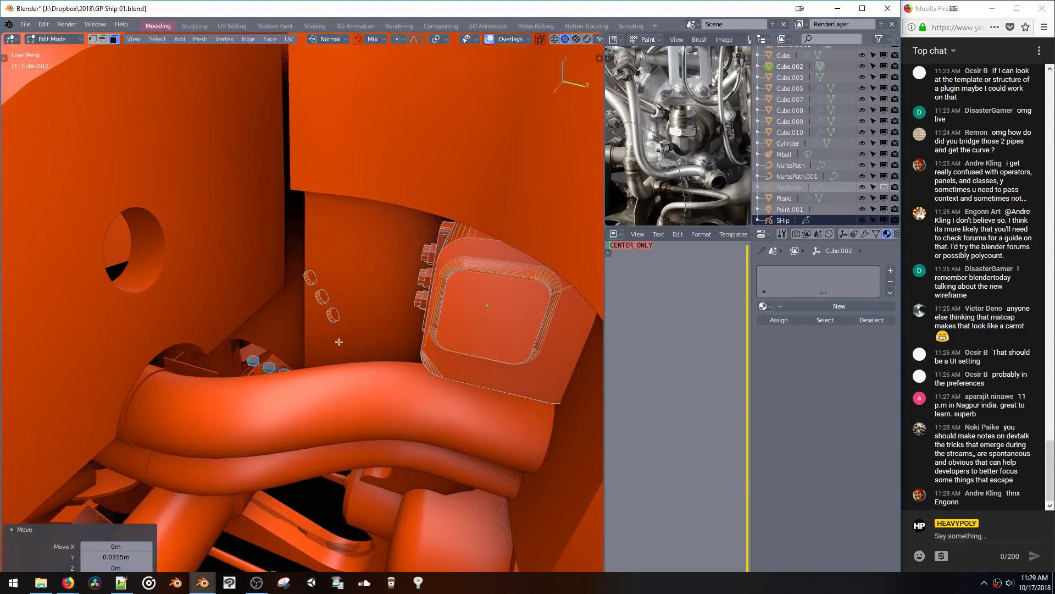
Step: Lower the copied discs along Z and move them along Y by -0.0533 m to the arched bracket below the pipes
{"action": "middle_click_drag", "start_coordinate": [338, 342], "coordinate": [302, 362]}
{"action": "key", "text": "g"}
{"action": "key", "text": "z"}
{"action": "left_click", "coordinate": [370, 352]}
{"action": "key", "text": "g"}
{"action": "key", "text": "y"}
{"action": "left_click", "coordinate": [304, 359]}
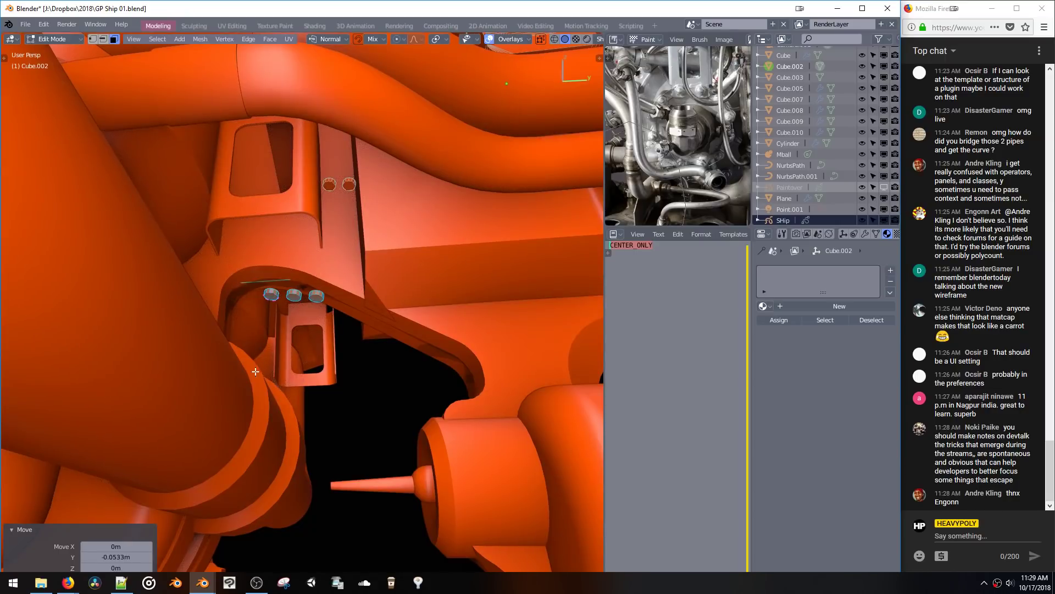
Step: Rotate the copied discs into an upright row and move them along Y by -0.0641 m
{"action": "key", "text": "r"}
{"action": "key", "text": "x"}
{"action": "right_click", "coordinate": [218, 294]}
{"action": "key", "text": "g"}
{"action": "key", "text": "y"}
{"action": "left_click", "coordinate": [245, 303]}
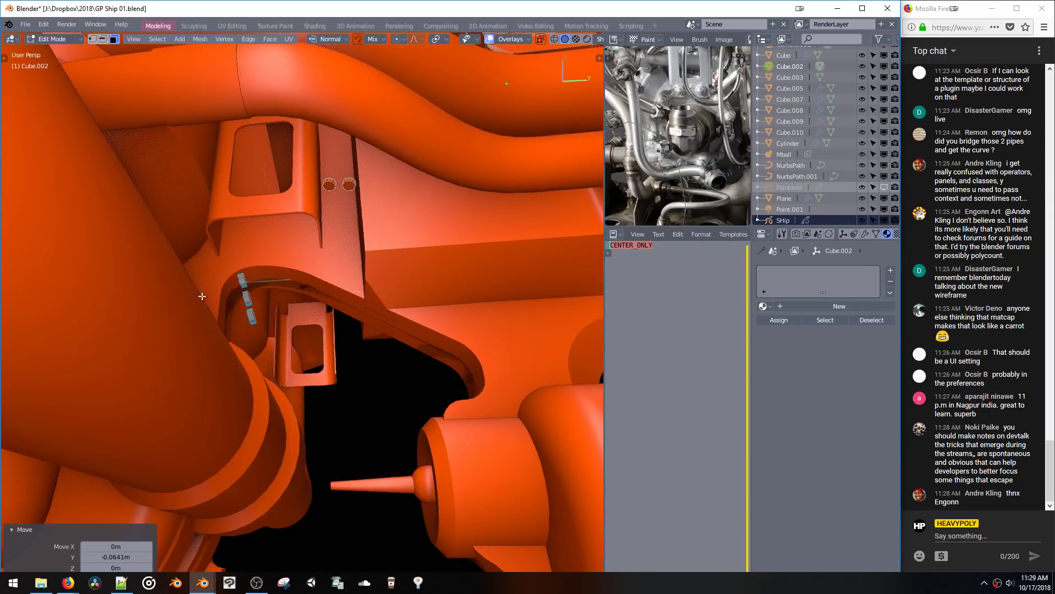
Step: Raise the upright disc row along Z and adjust it along Y against the bracket beneath the pipe
{"action": "middle_click_drag", "start_coordinate": [245, 302], "coordinate": [254, 297]}
{"action": "key", "text": "g"}
{"action": "key", "text": "z"}
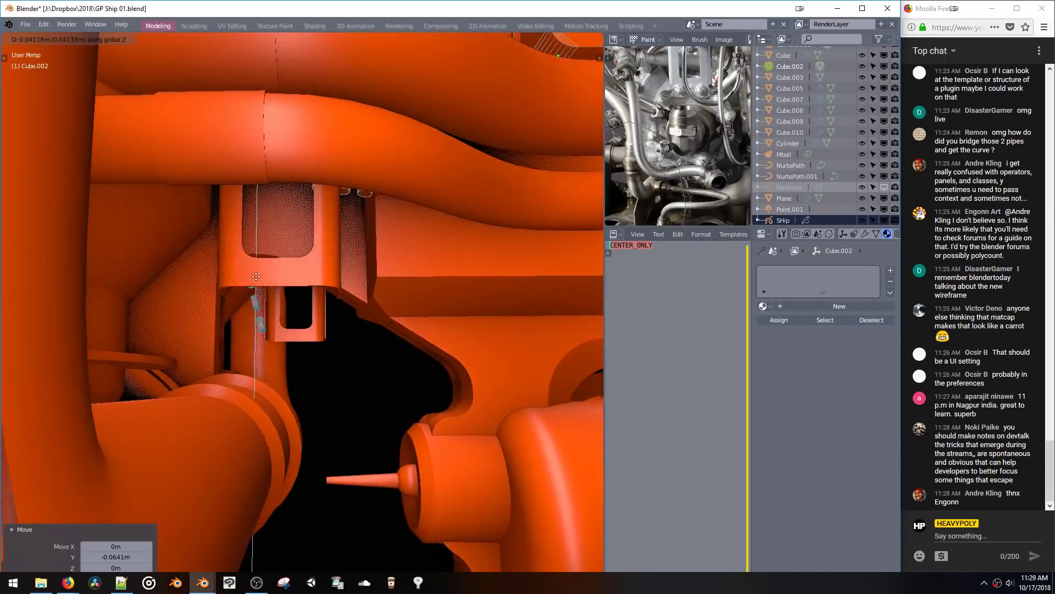
{"action": "left_click", "coordinate": [285, 230]}
{"action": "key", "text": "g"}
{"action": "key", "text": "y"}
{"action": "left_click", "coordinate": [287, 227]}
Step: Bridge the facing discs of the upper row and the upright row beneath the large pipe to form three short curved tubes
{"action": "middle_click_drag", "start_coordinate": [287, 227], "coordinate": [226, 235]}
{"action": "left_click", "coordinate": [242, 206]}
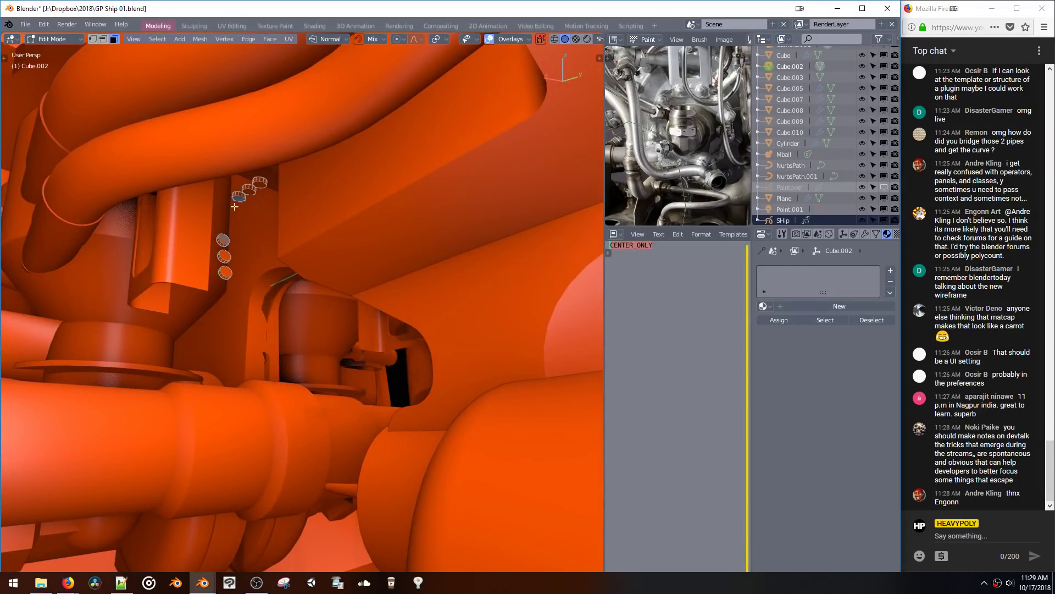
{"action": "key", "text": "l"}
{"action": "left_click", "coordinate": [250, 193], "text": "shift"}
{"action": "key", "text": "shift+b"}
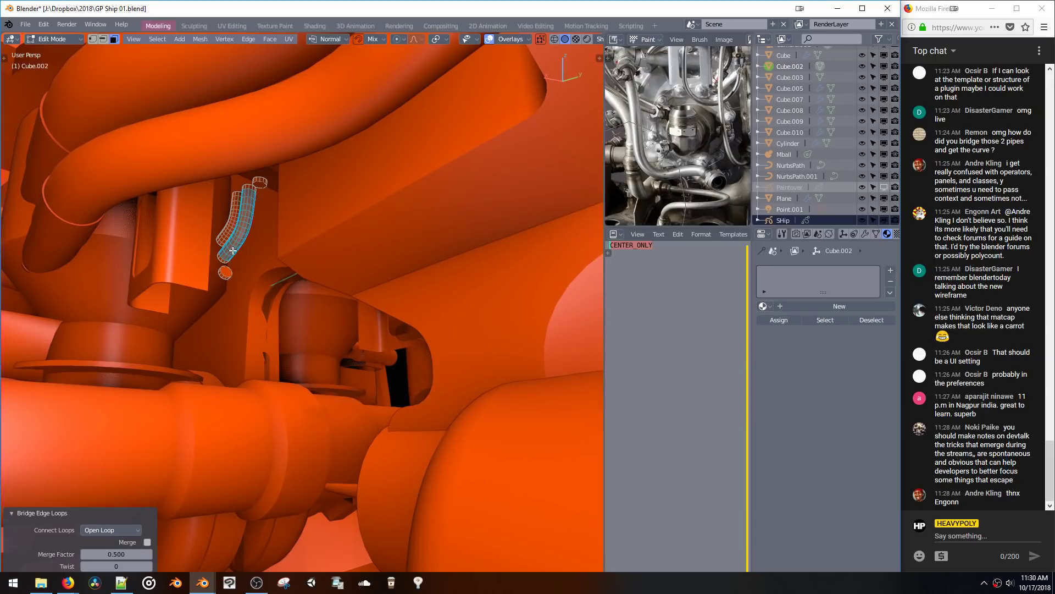
{"action": "left_click", "coordinate": [225, 273]}
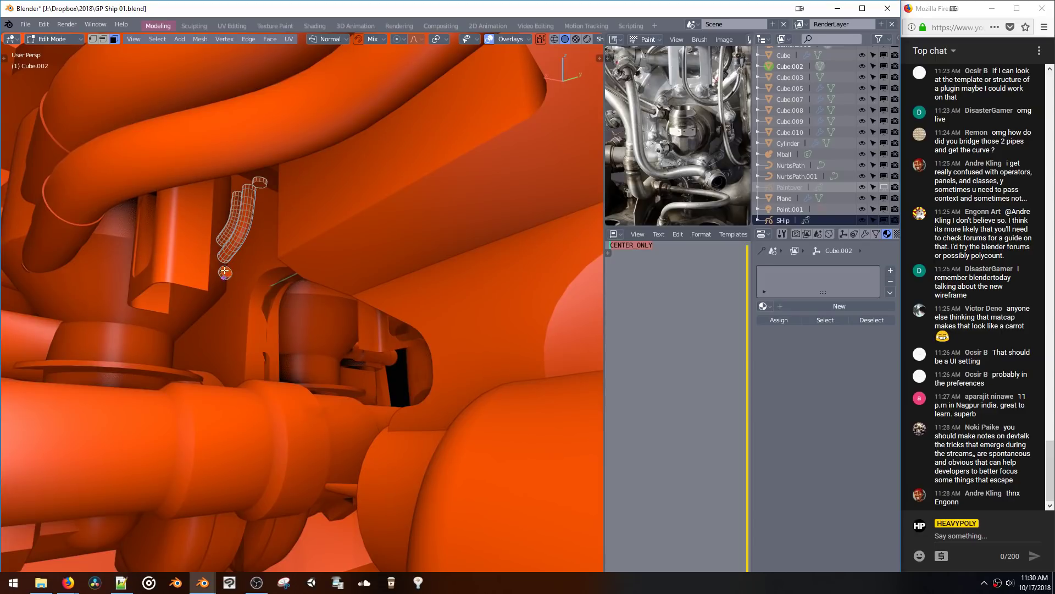
{"action": "left_click", "coordinate": [259, 183], "text": "shift"}
{"action": "key", "text": "shift+b"}
Step: Bridge the three tube ends behind the large pipe to the matching diagonal discs on the wall with curved tubes
{"action": "middle_click_drag", "start_coordinate": [259, 184], "coordinate": [369, 231]}
{"action": "left_click", "coordinate": [287, 320]}
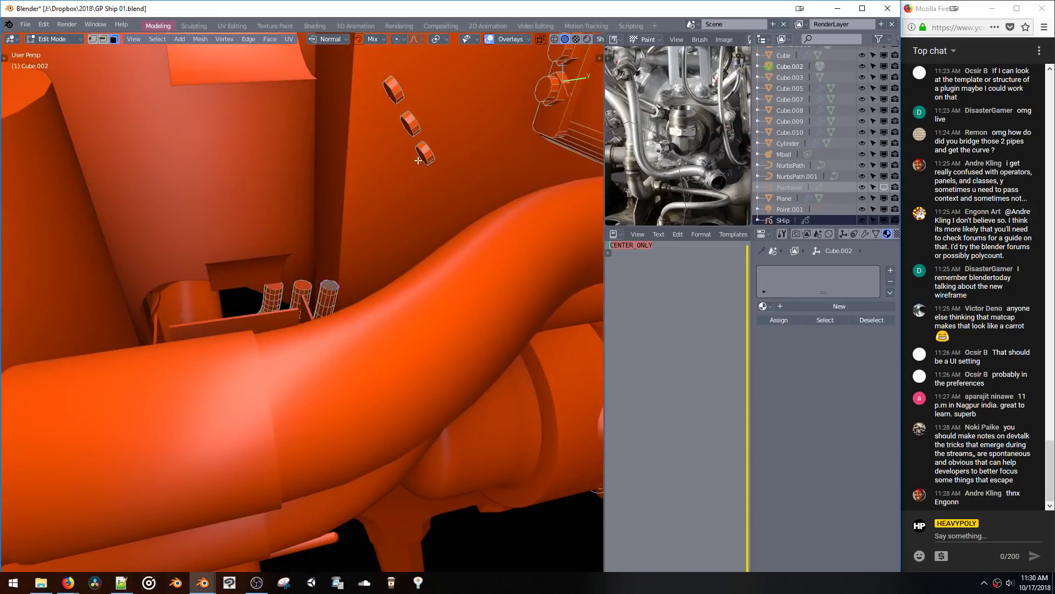
{"action": "key", "text": "shift+b"}
{"action": "left_click", "coordinate": [410, 127]}
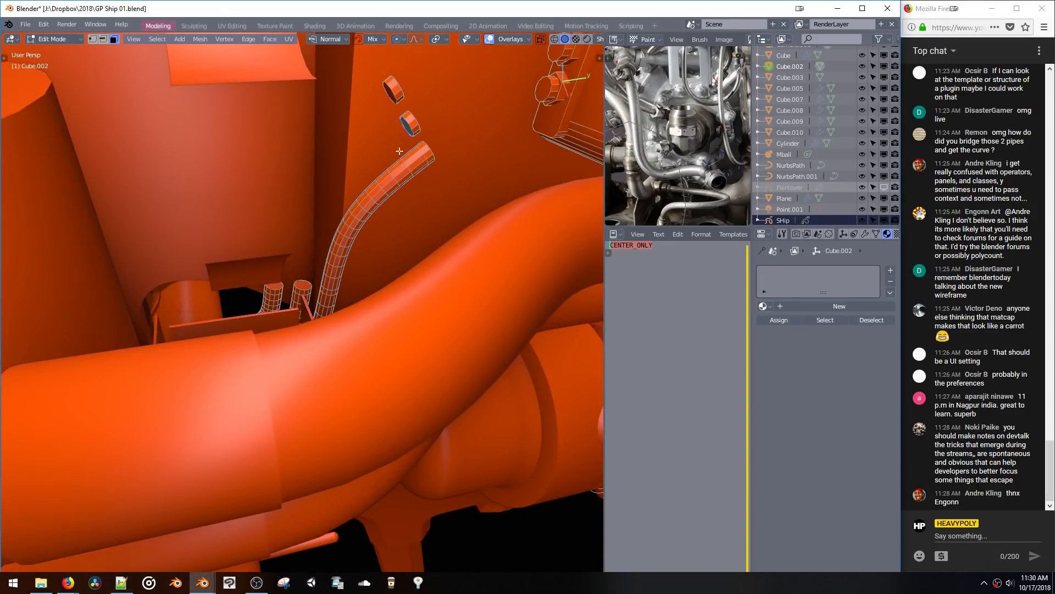
{"action": "left_click", "coordinate": [304, 279], "text": "shift"}
{"action": "key", "text": "shift+b"}
{"action": "left_click", "coordinate": [278, 279]}
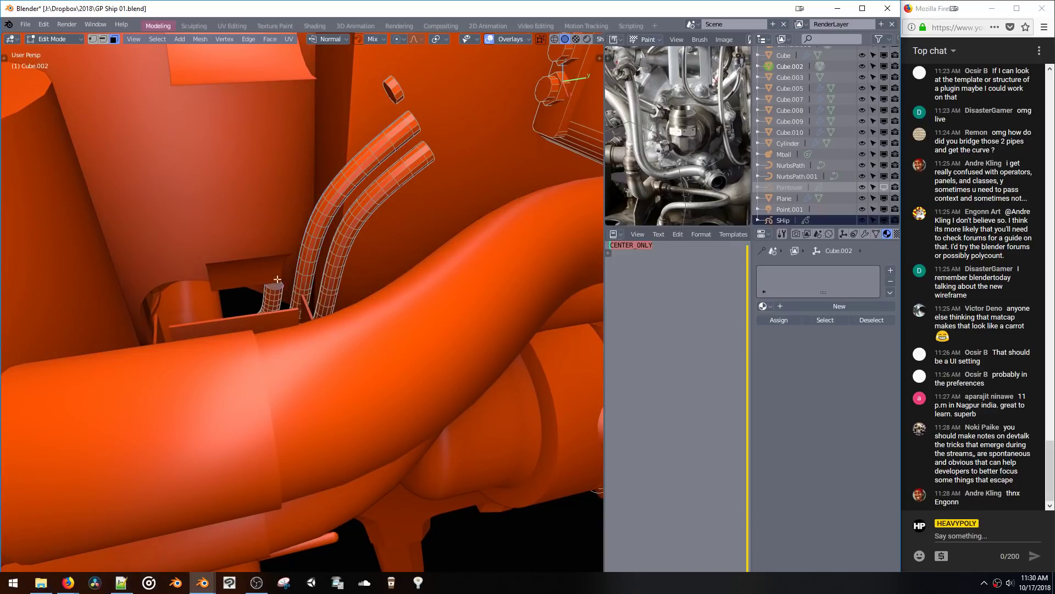
{"action": "left_click", "coordinate": [386, 91], "text": "shift"}
{"action": "key", "text": "shift+b"}
Step: Bridge the three open tube ends to the round bolt heads on the side panel bracket so the tubes connect
{"action": "middle_click_drag", "start_coordinate": [386, 91], "coordinate": [353, 158]}
{"action": "middle_click_drag", "start_coordinate": [325, 156], "coordinate": [447, 58]}
{"action": "key", "text": "alt+a"}
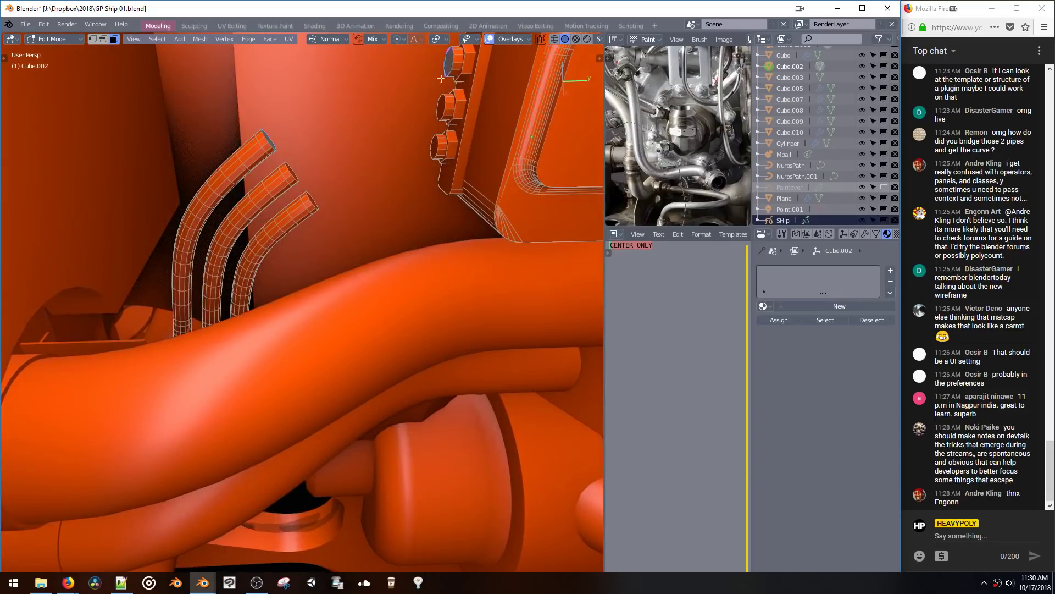
{"action": "key", "text": "shift+b"}
{"action": "left_click", "coordinate": [442, 107]}
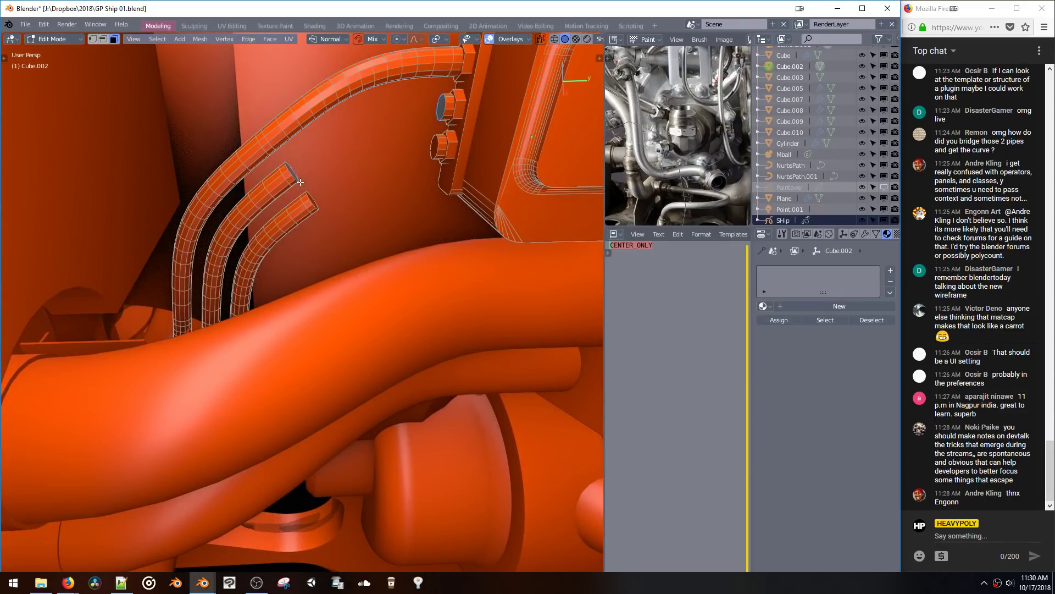
{"action": "key", "text": "shift+b"}
{"action": "key", "text": "alt+a"}
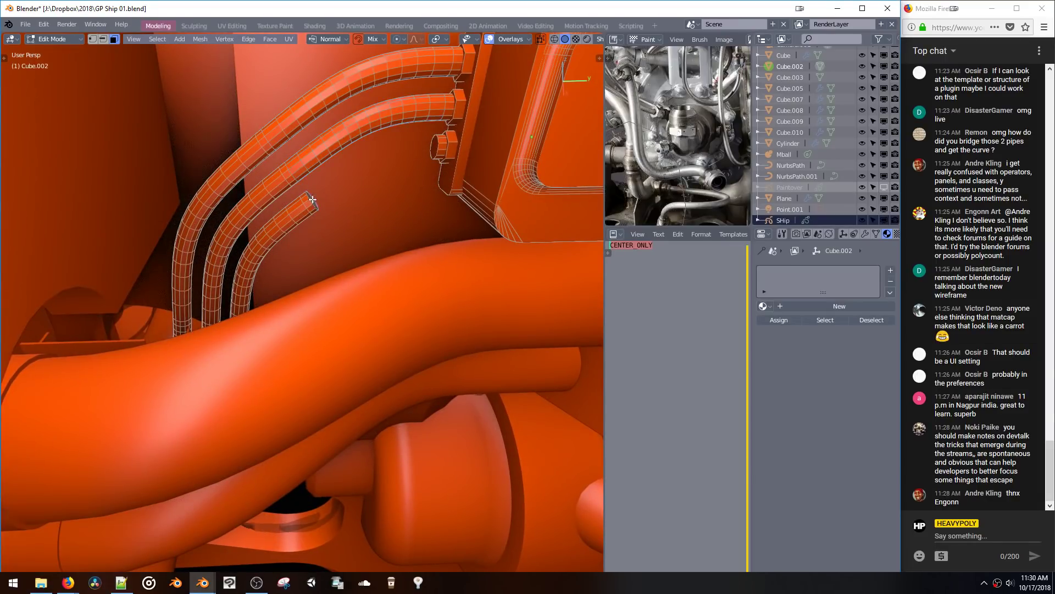
{"action": "left_click", "coordinate": [431, 149], "text": "shift"}
{"action": "key", "text": "shift+b"}
Step: Delete the stray thin rod floating between the two lower struts from the metaball object
{"action": "scroll", "coordinate": [431, 149], "scroll_direction": "down", "scroll_amount": 4}
{"action": "middle_click_drag", "start_coordinate": [384, 253], "coordinate": [271, 299]}
{"action": "scroll", "coordinate": [296, 308], "scroll_direction": "down", "scroll_amount": 4}
{"action": "key", "text": "space"}
{"action": "left_click", "coordinate": [318, 327]}
{"action": "middle_click_drag", "start_coordinate": [318, 327], "coordinate": [273, 361]}
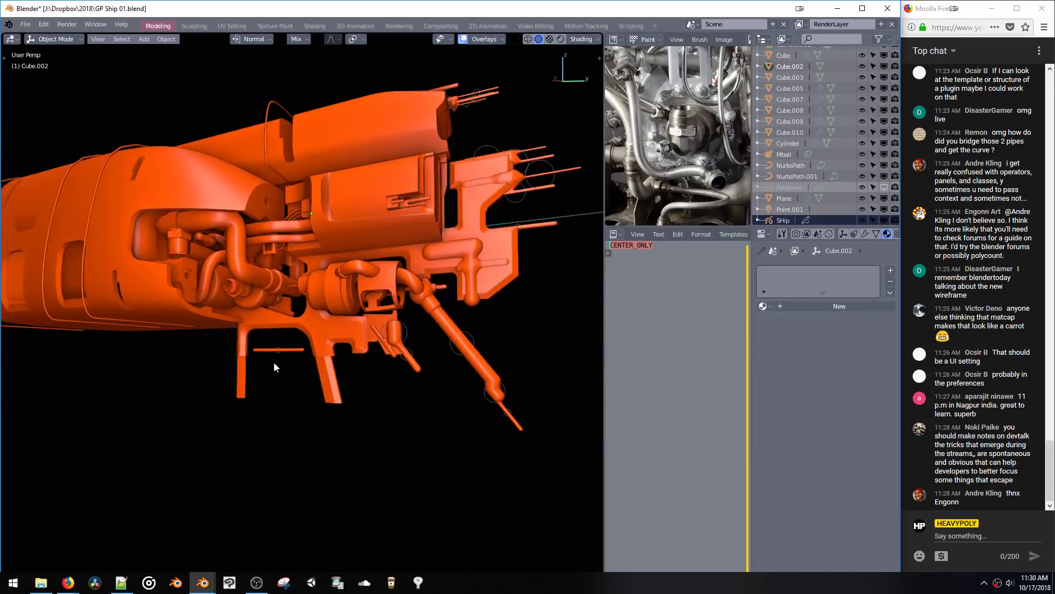
{"action": "left_click", "coordinate": [277, 352]}
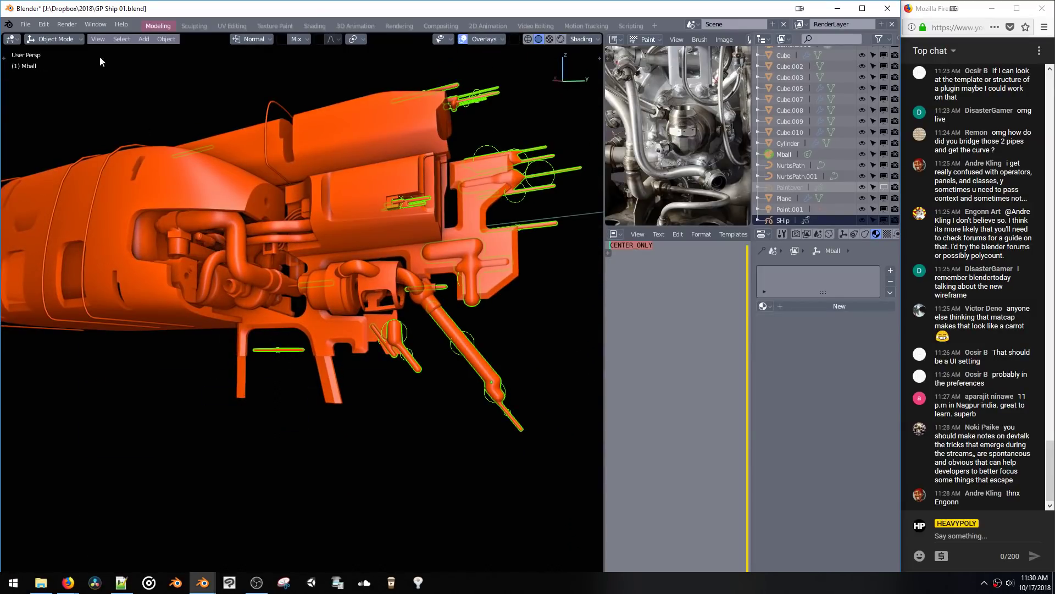
{"action": "key", "text": "Return"}
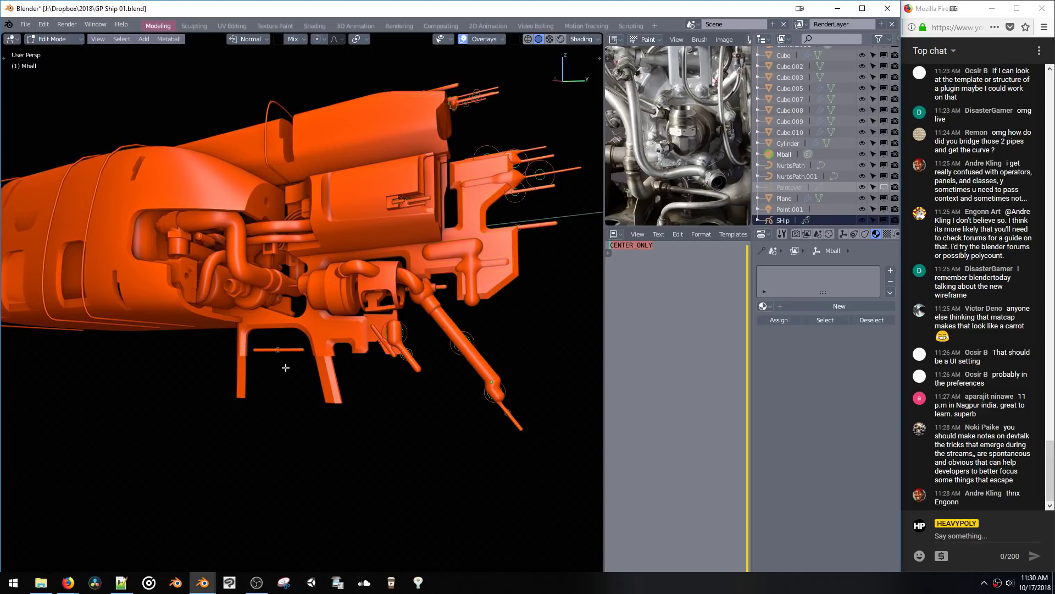
{"action": "key", "text": "x"}
{"action": "left_click", "coordinate": [272, 370]}
Step: Leave metaball editing and add a cube mesh to the scene as a cutter for the upper pod
{"action": "middle_click_drag", "start_coordinate": [301, 264], "coordinate": [322, 288]}
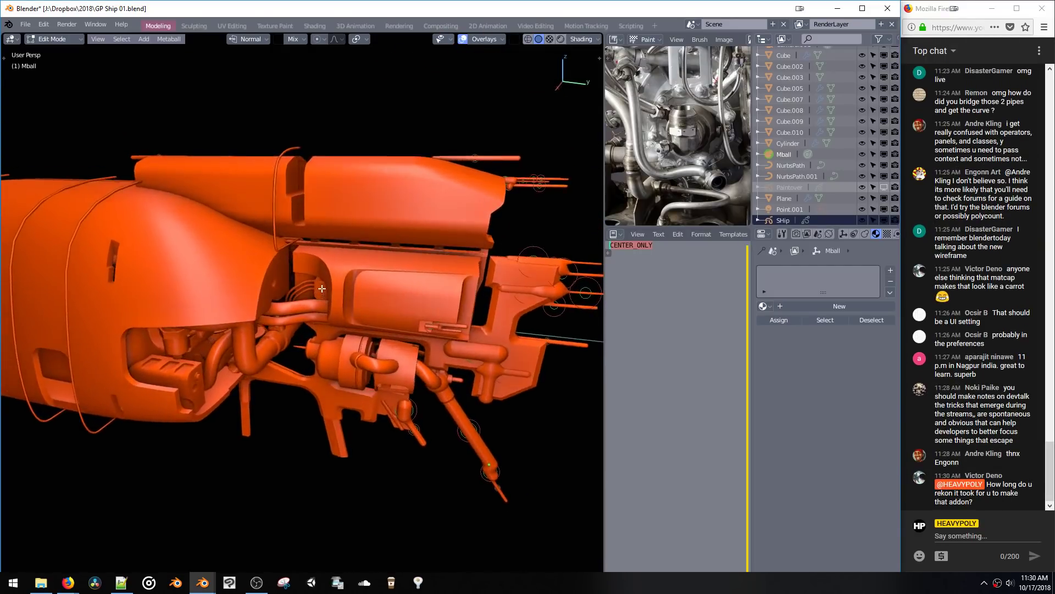
{"action": "middle_click_drag", "start_coordinate": [294, 240], "coordinate": [315, 204]}
{"action": "key", "text": "Tab"}
{"action": "left_click", "coordinate": [291, 186]}
{"action": "key", "text": "shift+a"}
{"action": "mouse_move", "coordinate": [312, 213]}
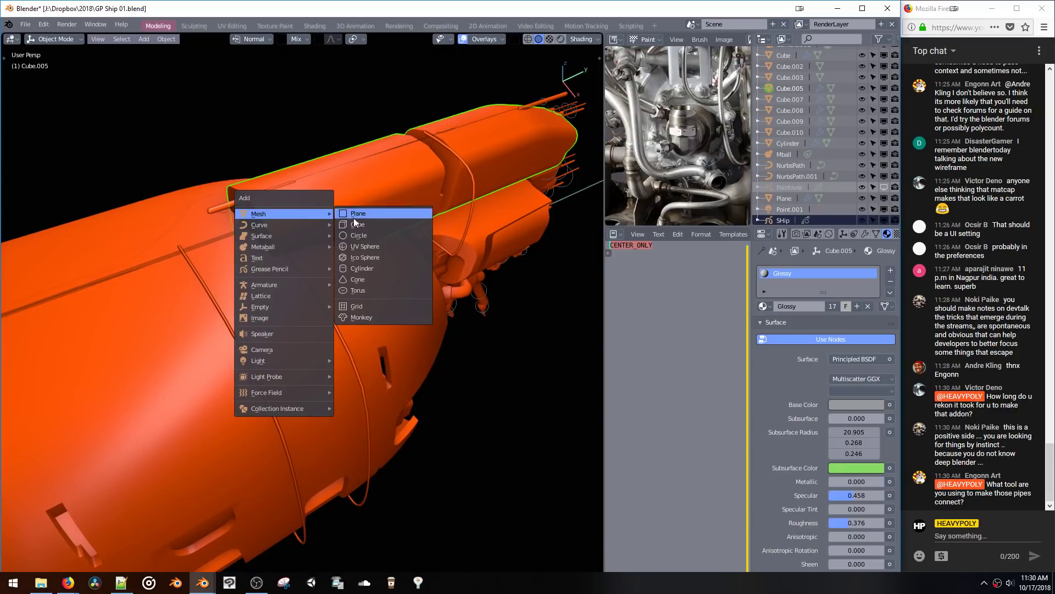
{"action": "left_click", "coordinate": [354, 217]}
Step: Position the cube over the main hull and raise it along Z by 0.963 m
{"action": "middle_click_drag", "start_coordinate": [335, 274], "coordinate": [415, 253]}
{"action": "key", "text": "g"}
{"action": "key", "text": "z"}
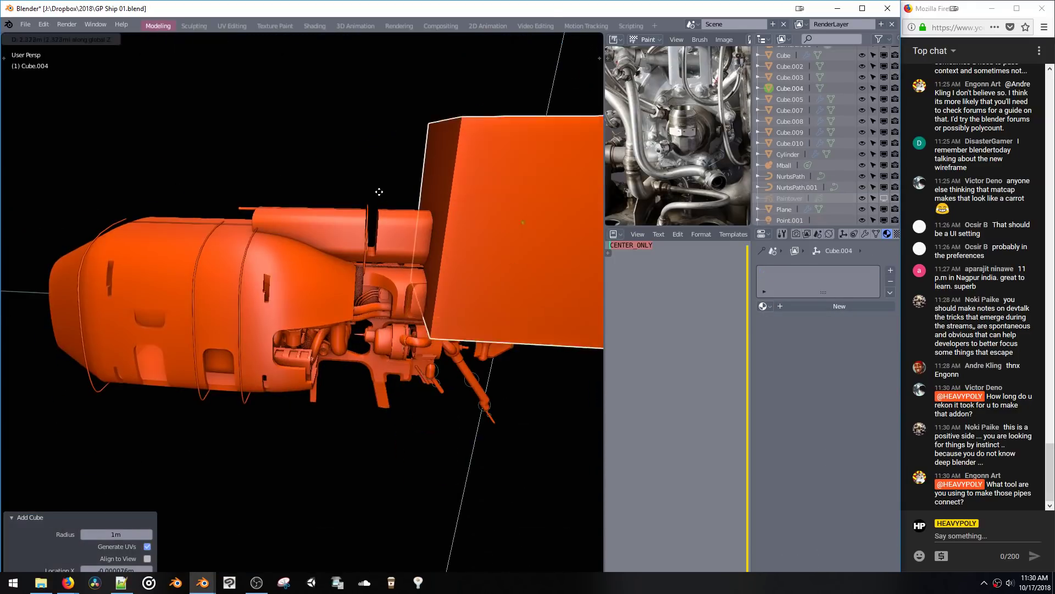
{"action": "left_click", "coordinate": [417, 250]}
{"action": "key", "text": "g"}
{"action": "key", "text": "z"}
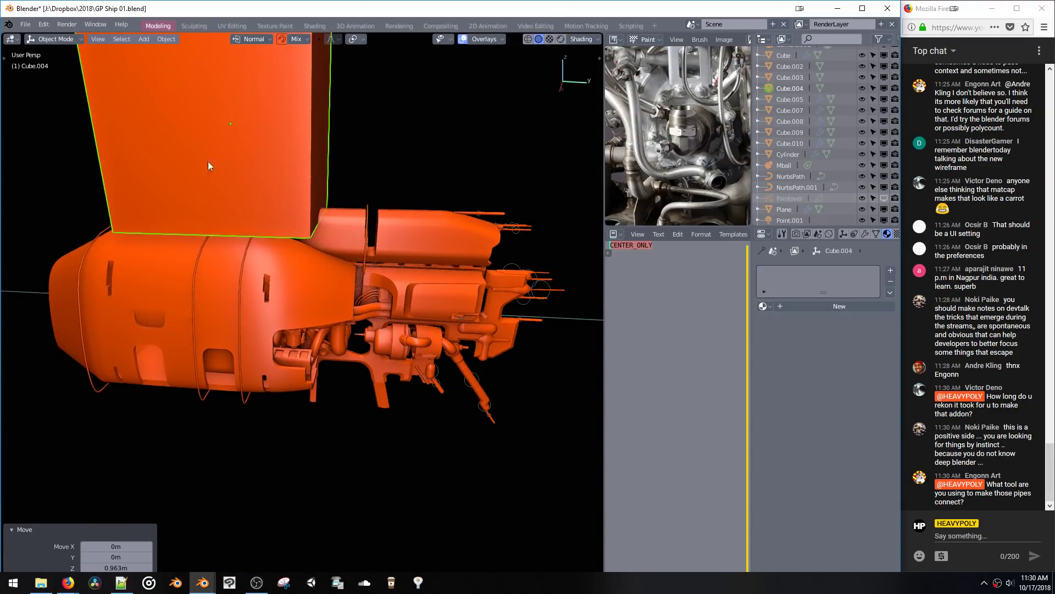
{"action": "left_click", "coordinate": [228, 160]}
Step: Start editing the cube and select its bottom edge on the side facing the rear engine section
{"action": "middle_click_drag", "start_coordinate": [308, 208], "coordinate": [329, 220]}
{"action": "key", "text": "Tab"}
{"action": "left_click", "coordinate": [288, 199]}
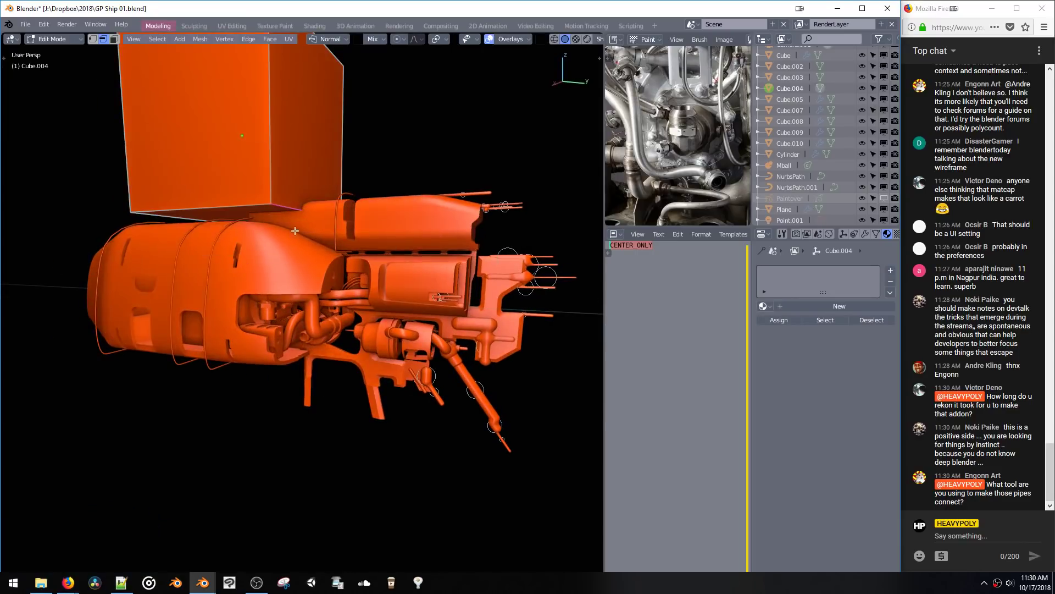
Step: Try a multi-segment bevel on the cube's bottom rear edge, then undo it
{"action": "key", "text": "ctrl+b"}
{"action": "scroll", "coordinate": [305, 276], "scroll_direction": "up", "scroll_amount": 9}
{"action": "left_click", "coordinate": [305, 276]}
{"action": "middle_click_drag", "start_coordinate": [305, 276], "coordinate": [314, 252]}
{"action": "key", "text": "ctrl+z"}
Step: Chamfer the cube's bottom rear edge with a single-segment bevel and move the rear face along Y by 1.53 m
{"action": "key", "text": "ctrl+b"}
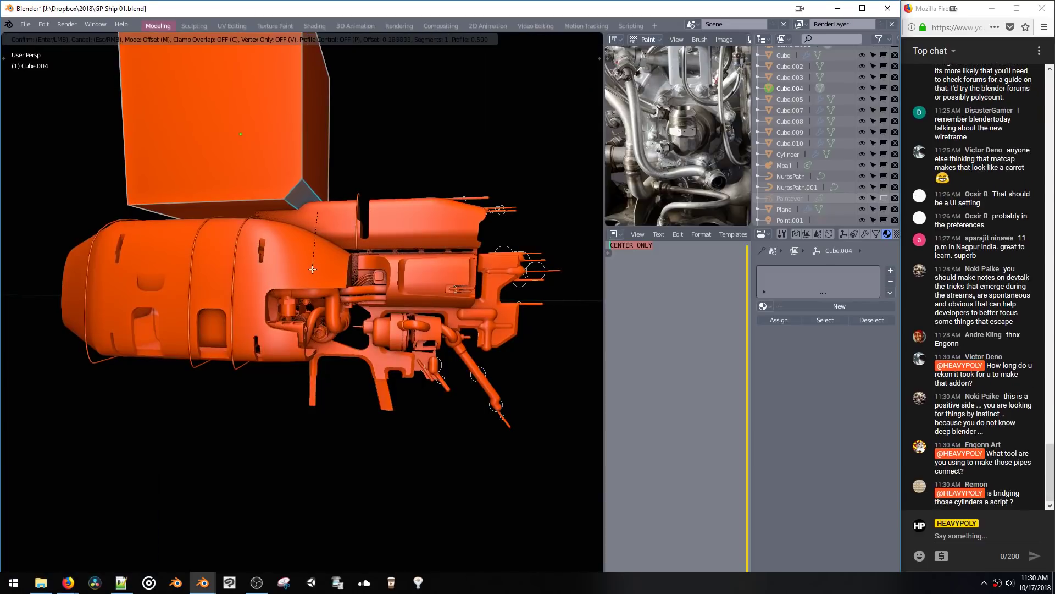
{"action": "left_click", "coordinate": [312, 269]}
{"action": "key", "text": "g"}
{"action": "key", "text": "y"}
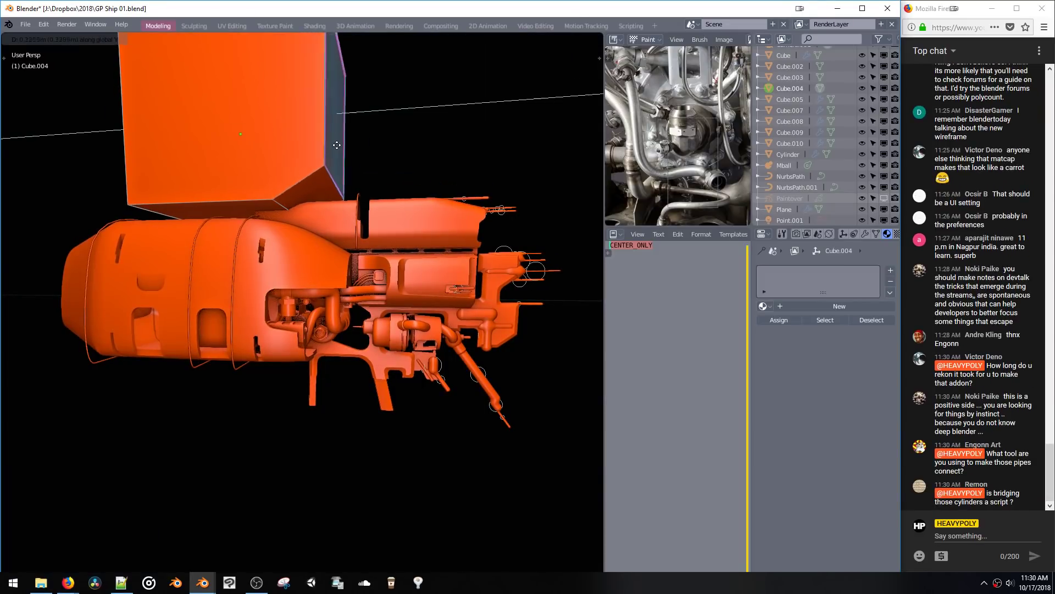
{"action": "left_click", "coordinate": [271, 224]}
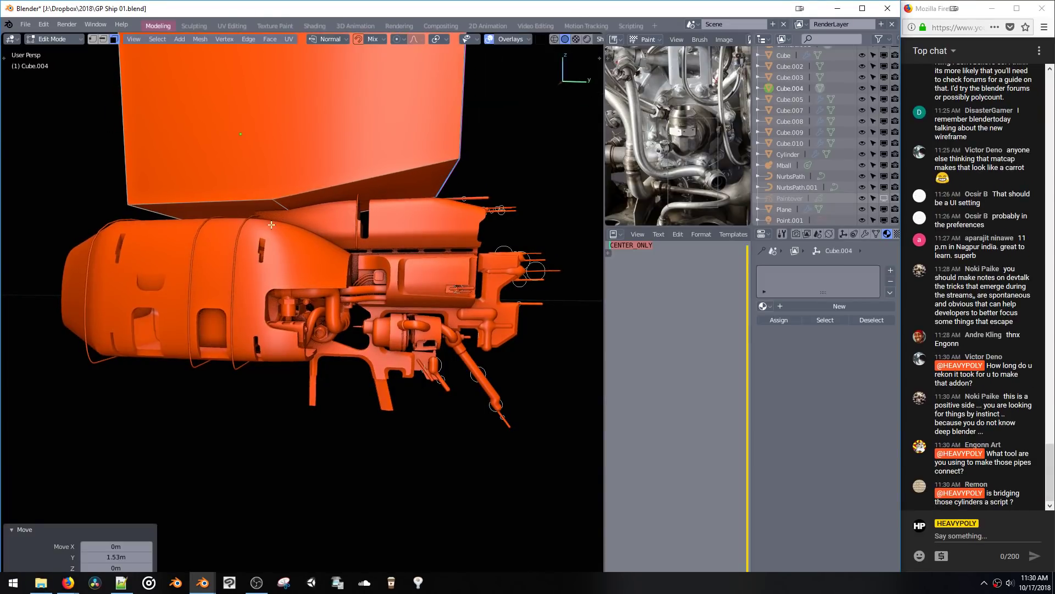
Step: Shift the cube's sloped bottom face forward along Y and bevel its front crease by 0.080 with 6 segments
{"action": "key", "text": "g"}
{"action": "key", "text": "y"}
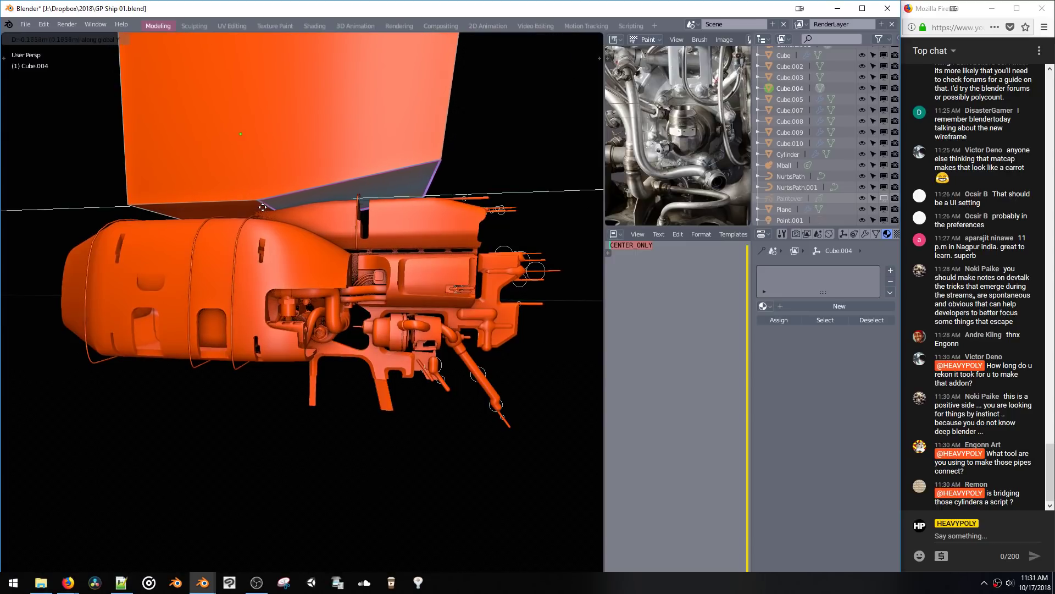
{"action": "left_click", "coordinate": [264, 209]}
{"action": "key", "text": "ctrl+b"}
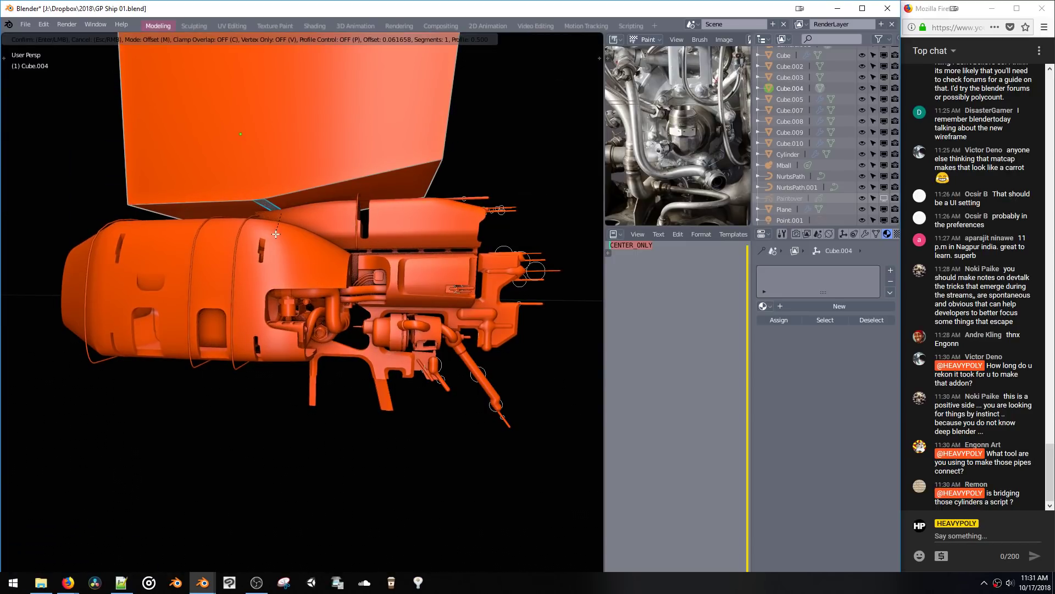
{"action": "scroll", "coordinate": [287, 270], "scroll_direction": "up", "scroll_amount": 3}
{"action": "left_click", "coordinate": [287, 270]}
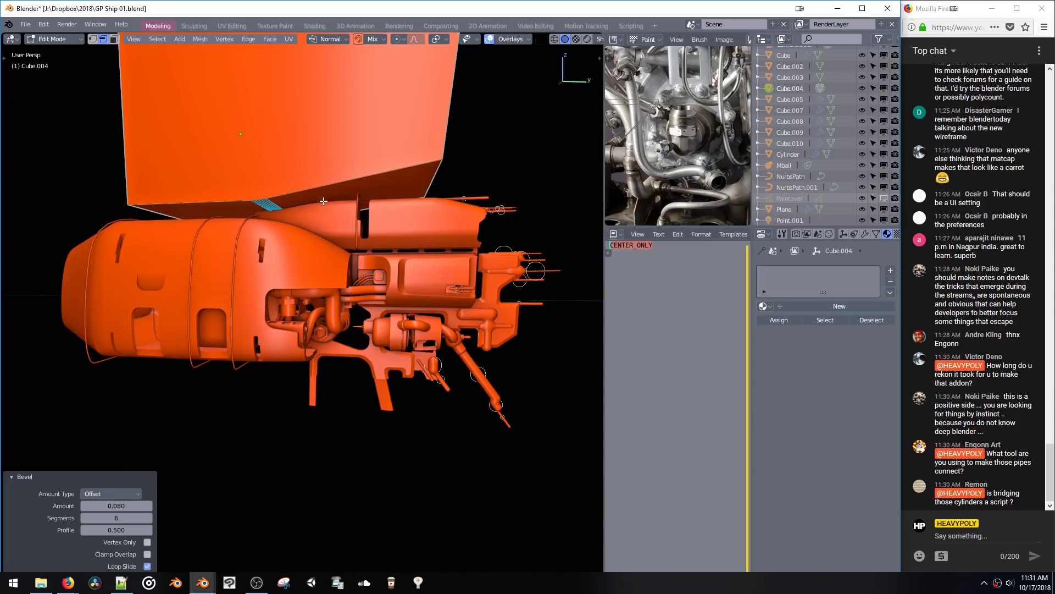
Step: Try subtracting the shaped cube from the upper pod with a Boolean, inspect the cut mesh, and undo it
{"action": "key", "text": "Tab"}
{"action": "left_click", "coordinate": [326, 244], "text": "shift"}
{"action": "key", "text": "ctrl+b"}
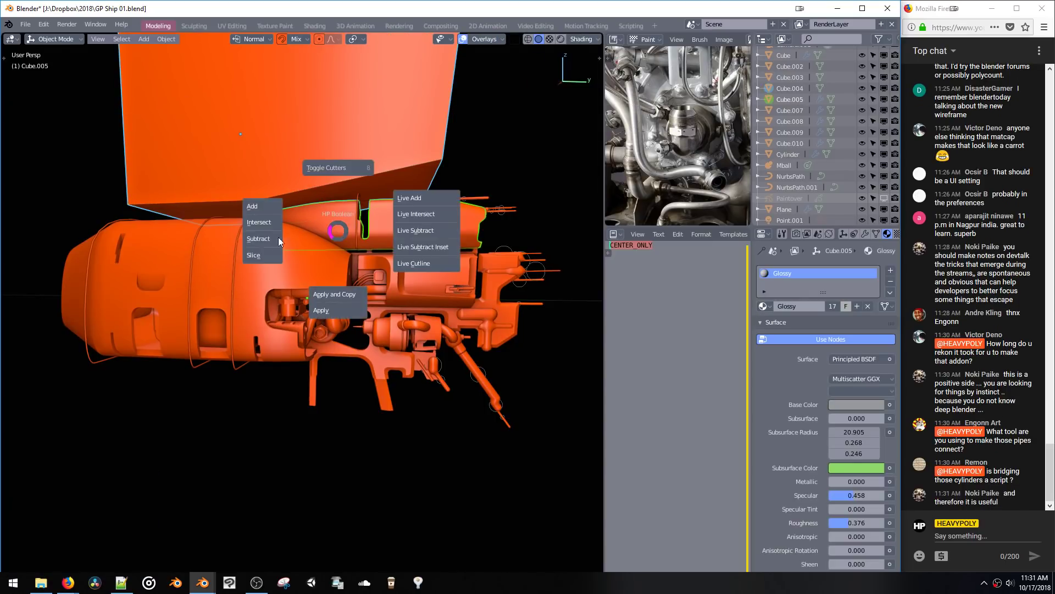
{"action": "left_click", "coordinate": [278, 237]}
{"action": "mouse_move", "coordinate": [290, 247]}
{"action": "middle_mouse_down"}
{"action": "mouse_move", "coordinate": [389, 255]}
{"action": "mouse_move", "coordinate": [407, 285]}
{"action": "mouse_move", "coordinate": [288, 250]}
{"action": "mouse_move", "coordinate": [486, 255]}
{"action": "mouse_move", "coordinate": [343, 273]}
{"action": "mouse_move", "coordinate": [310, 250]}
{"action": "mouse_move", "coordinate": [277, 253]}
{"action": "mouse_move", "coordinate": [259, 222]}
{"action": "mouse_move", "coordinate": [286, 244]}
{"action": "middle_mouse_up"}
{"action": "left_click", "coordinate": [310, 250]}
{"action": "key", "text": "Tab"}
{"action": "scroll", "coordinate": [258, 223], "scroll_direction": "up", "scroll_amount": 3}
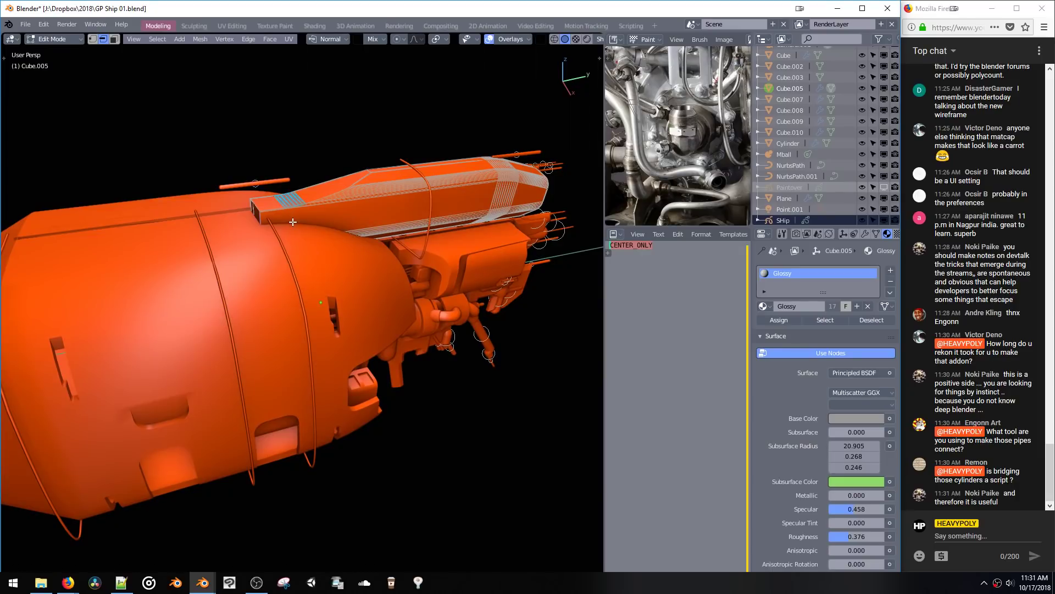
{"action": "key", "text": "Tab"}
{"action": "key", "text": "ctrl+z"}
{"action": "middle_click_drag", "start_coordinate": [293, 222], "coordinate": [266, 174]}
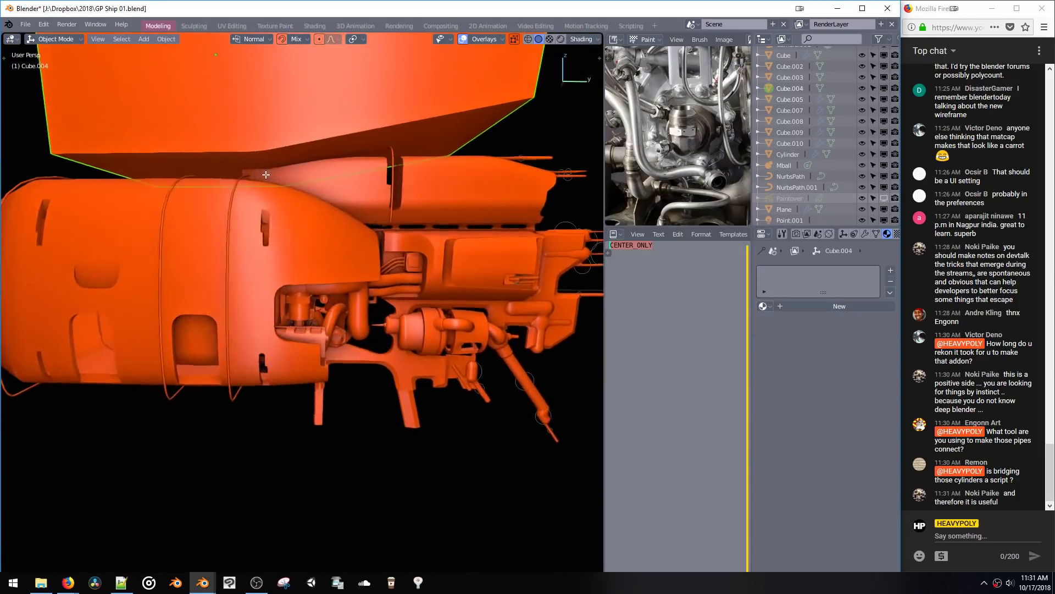
{"action": "key", "text": "g"}
{"action": "key", "text": "z"}
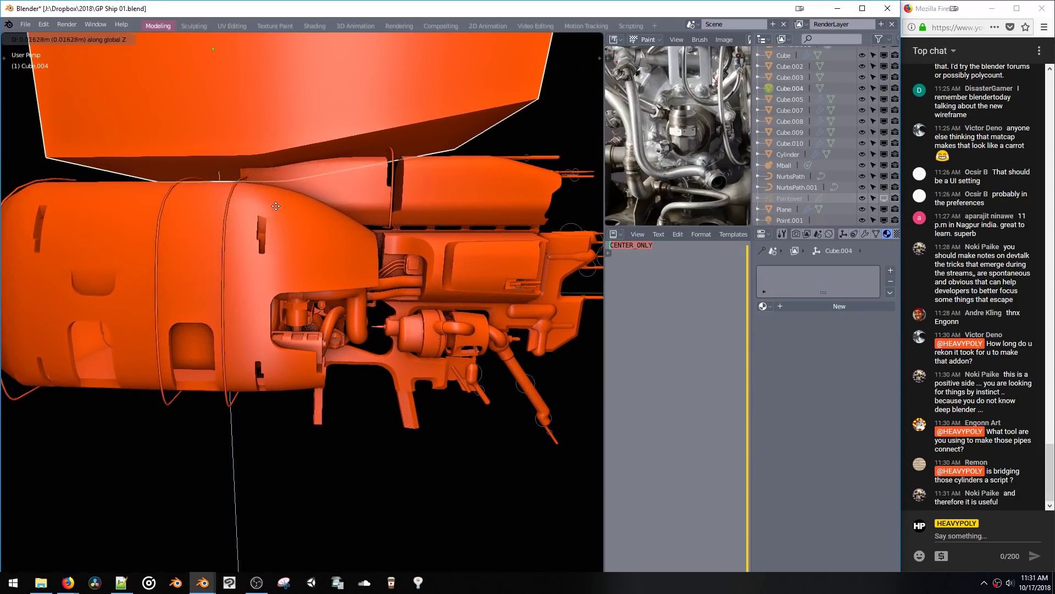
{"action": "right_click", "coordinate": [276, 206]}
{"action": "left_click", "coordinate": [275, 187]}
{"action": "key", "text": "Tab"}
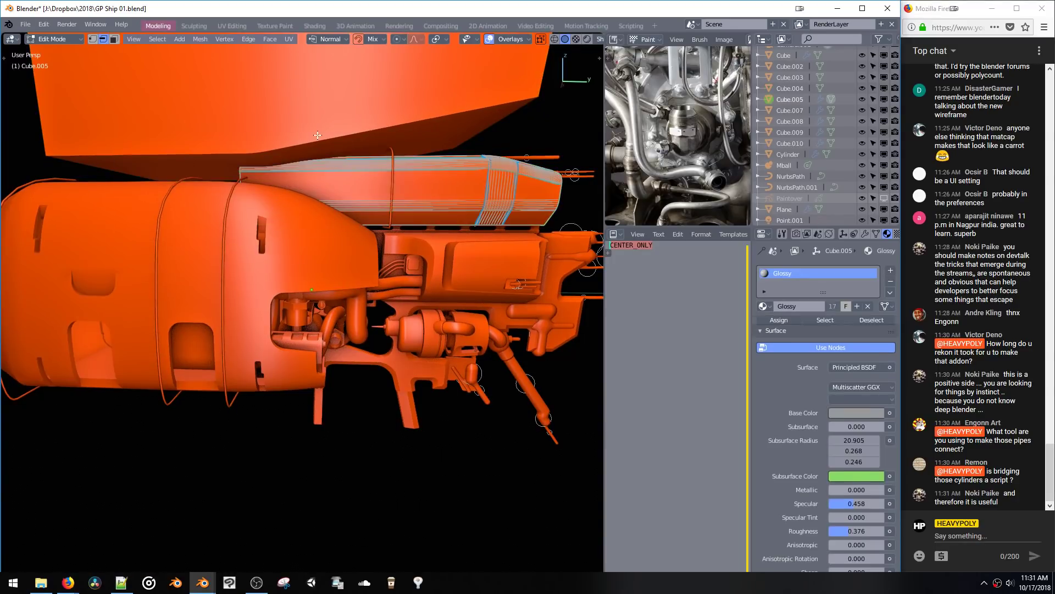
{"action": "middle_click_drag", "start_coordinate": [317, 135], "coordinate": [293, 151]}
{"action": "key", "text": "Tab"}
{"action": "key", "text": "space"}
{"action": "left_click", "coordinate": [380, 172]}
{"action": "key", "text": "space"}
{"action": "left_click", "coordinate": [286, 150]}
{"action": "key", "text": "space"}
{"action": "left_click", "coordinate": [294, 163]}
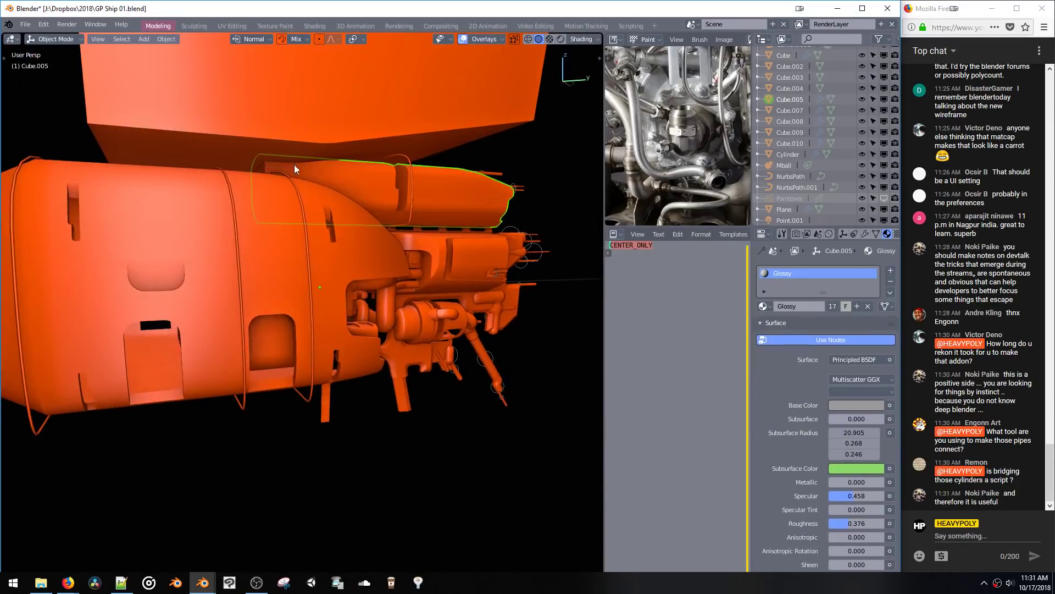
Step: Adjust the shaped cube along Z and apply it to the upper pod as a Live Subtract Boolean cutter
{"action": "left_click", "coordinate": [272, 140]}
{"action": "key", "text": "g"}
{"action": "key", "text": "z"}
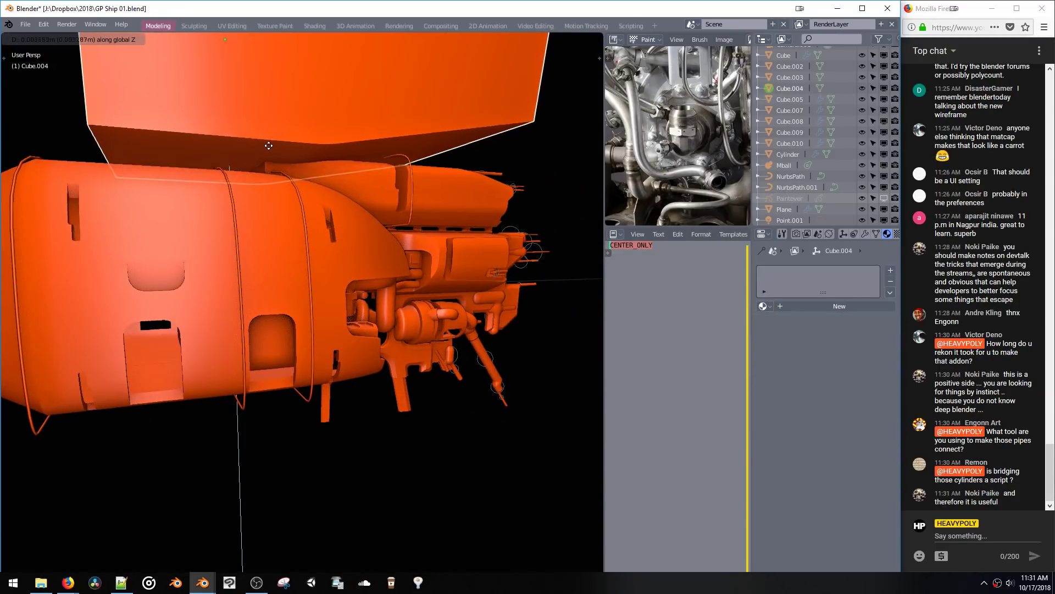
{"action": "left_click", "coordinate": [333, 184]}
{"action": "left_click", "coordinate": [349, 183], "text": "shift"}
{"action": "key", "text": "ctrl+b"}
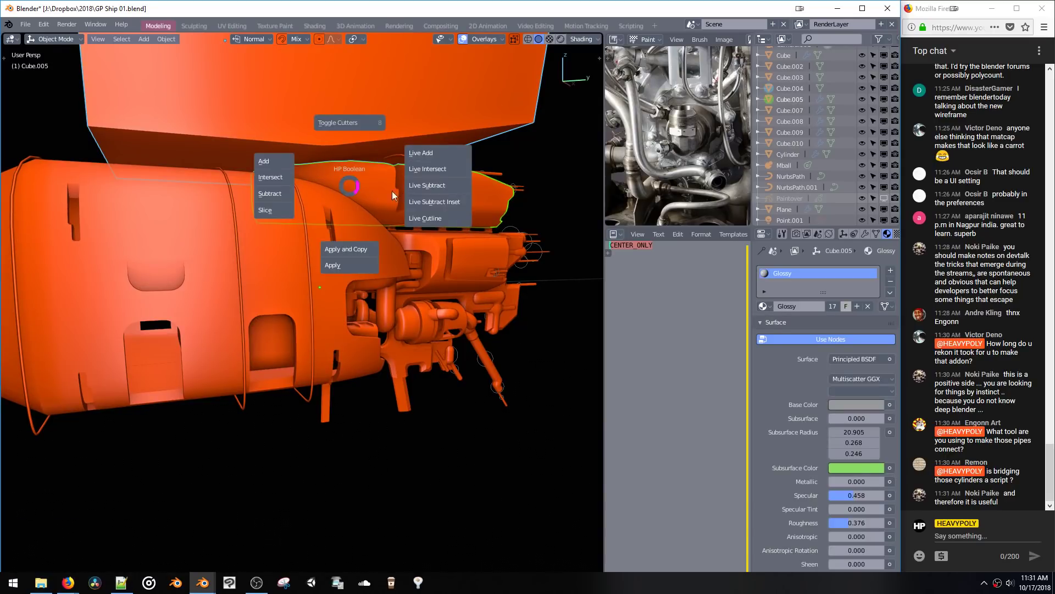
{"action": "left_click", "coordinate": [415, 184]}
{"action": "middle_click_drag", "start_coordinate": [415, 184], "coordinate": [395, 213]}
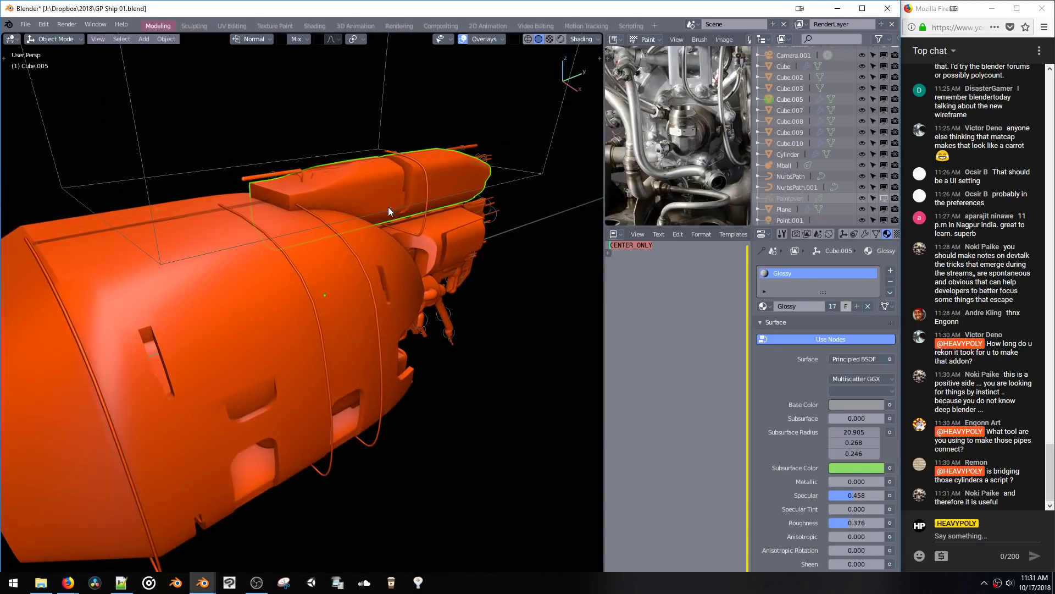
Step: Lower the Boolean cutter along Z by 0.108 m so it cuts deeper into the upper pod
{"action": "left_click", "coordinate": [388, 208]}
{"action": "key", "text": "g"}
{"action": "key", "text": "z"}
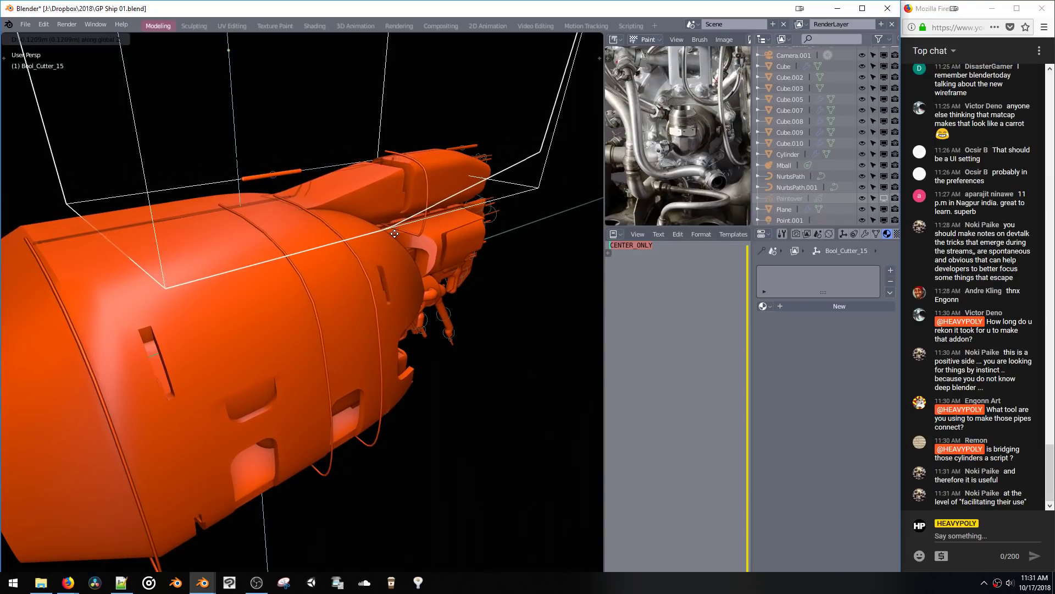
{"action": "left_click", "coordinate": [392, 218]}
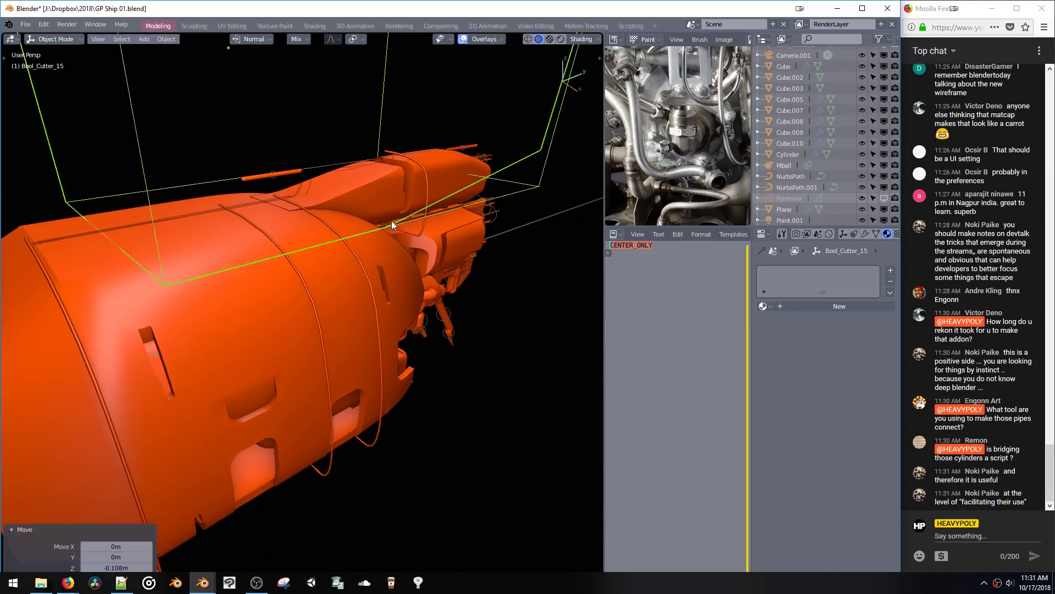
{"action": "middle_click_drag", "start_coordinate": [394, 229], "coordinate": [325, 235]}
{"action": "scroll", "coordinate": [324, 240], "scroll_direction": "up", "scroll_amount": 5}
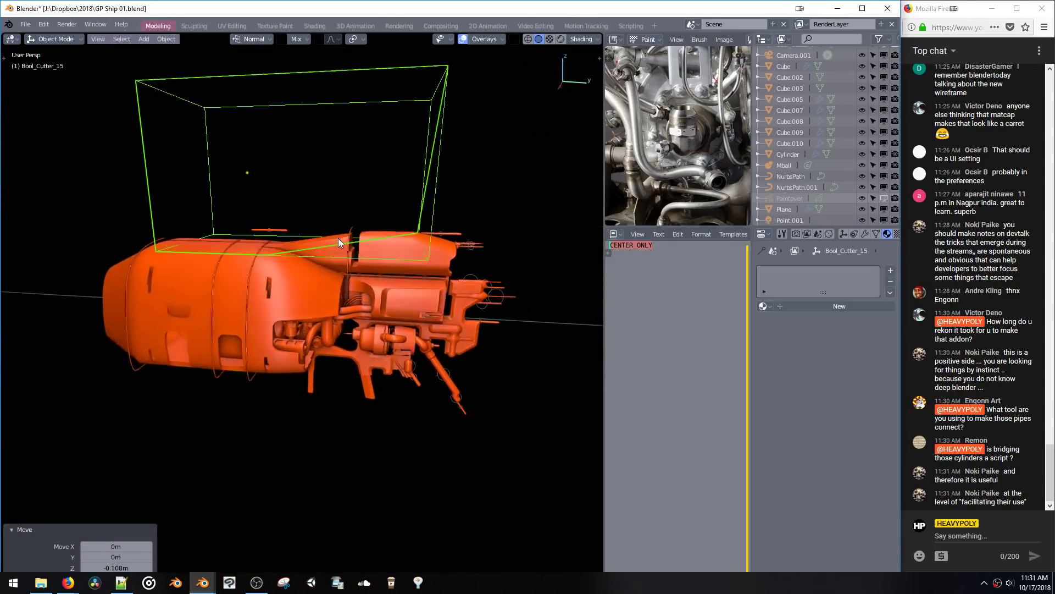
Step: Move the Boolean cutter along Z and open the upper pod in Edit Mode
{"action": "key", "text": "g"}
{"action": "key", "text": "z"}
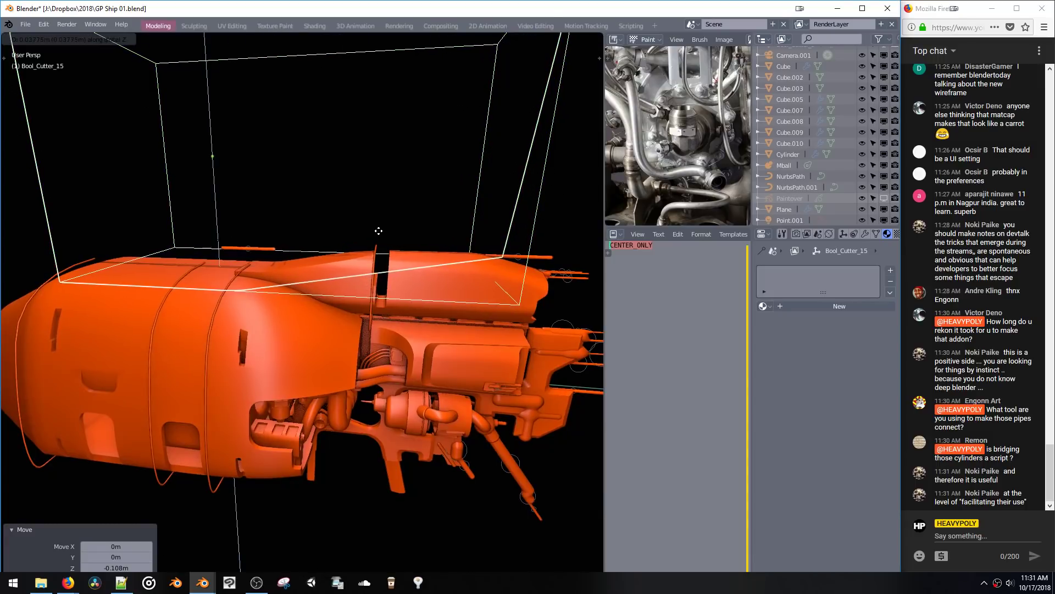
{"action": "left_click", "coordinate": [327, 290]}
{"action": "left_click", "coordinate": [351, 310]}
{"action": "key", "text": "Tab"}
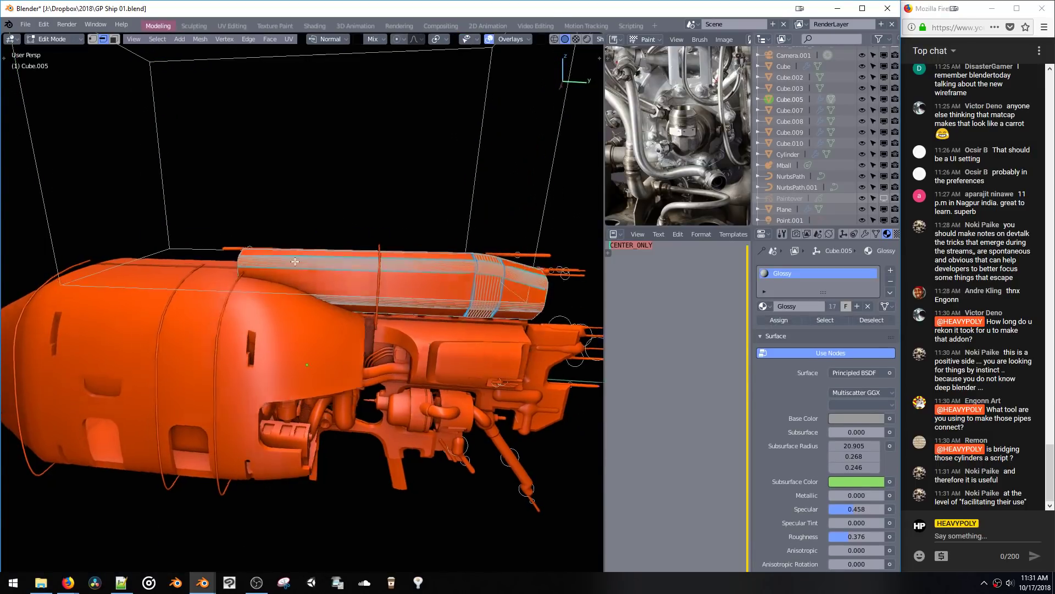
Step: Try beveling the border edges of the upper pod's front end face
{"action": "middle_click_drag", "start_coordinate": [250, 262], "coordinate": [309, 294]}
{"action": "scroll", "coordinate": [328, 291], "scroll_direction": "up", "scroll_amount": 6}
{"action": "key", "text": "space"}
{"action": "left_click", "coordinate": [307, 262]}
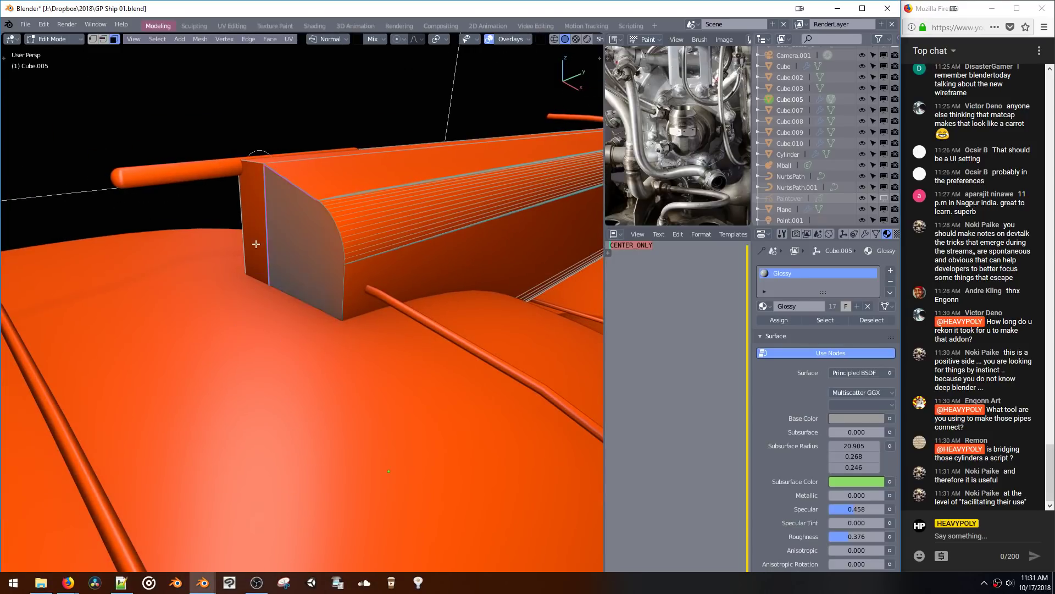
{"action": "key", "text": "2"}
{"action": "key", "text": "ctrl+b"}
{"action": "scroll", "coordinate": [330, 385], "scroll_direction": "up", "scroll_amount": 12}
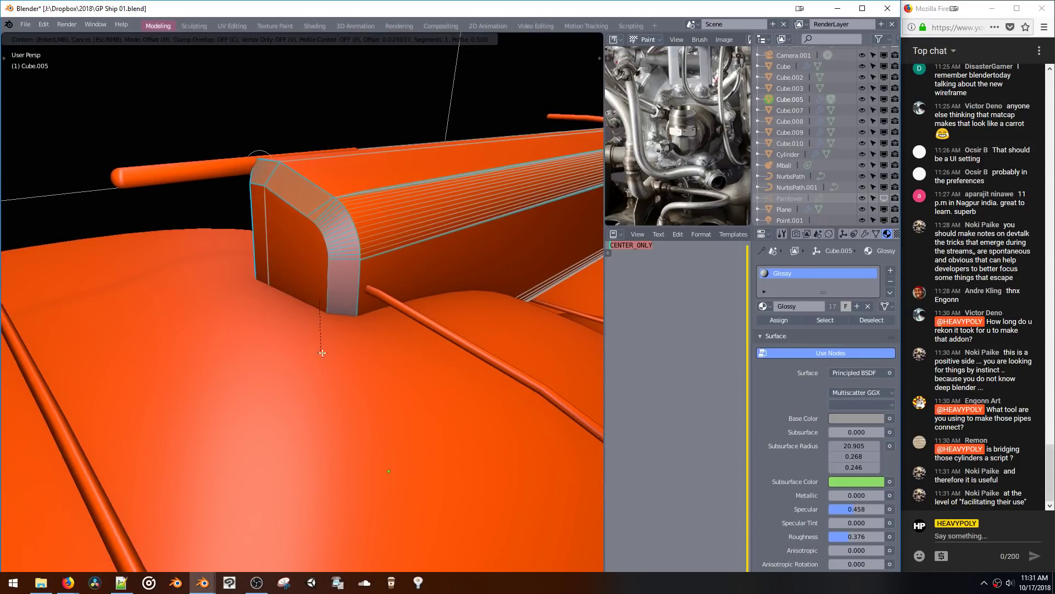
{"action": "left_click", "coordinate": [383, 471]}
Step: Test box-selecting the edges of the upper pod's front end with X-ray switched on and off
{"action": "middle_click_drag", "start_coordinate": [383, 471], "coordinate": [215, 260]}
{"action": "key", "text": "alt+z"}
{"action": "key", "text": "alt+z"}
{"action": "key", "text": "alt+z"}
{"action": "key", "text": "alt+z"}
{"action": "key", "text": "alt+z"}
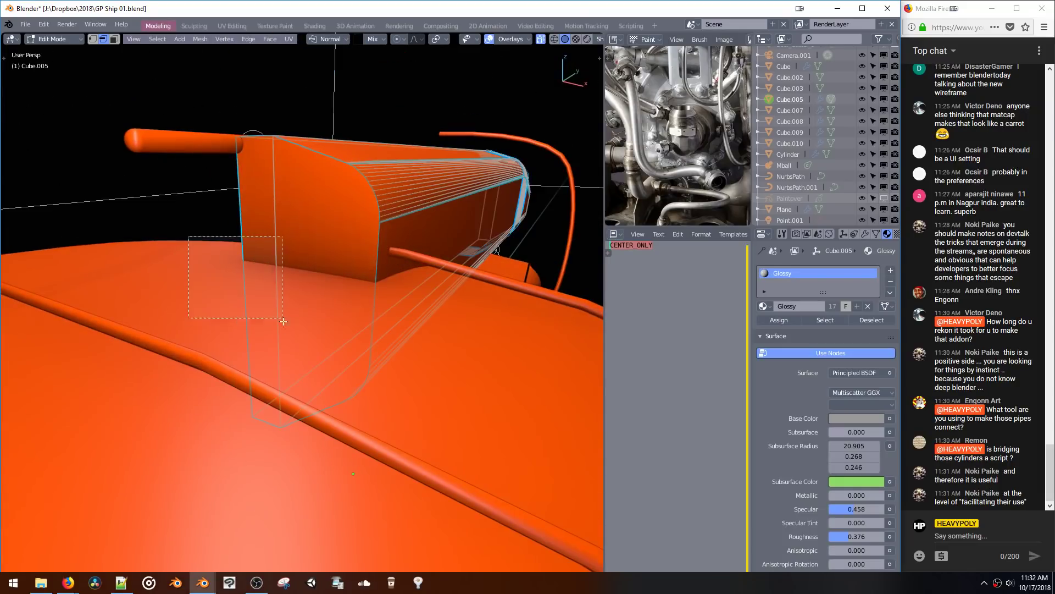
{"action": "key", "text": "alt+z"}
{"action": "left_click_drag", "start_coordinate": [271, 322], "coordinate": [271, 323]}
{"action": "key", "text": "alt+z"}
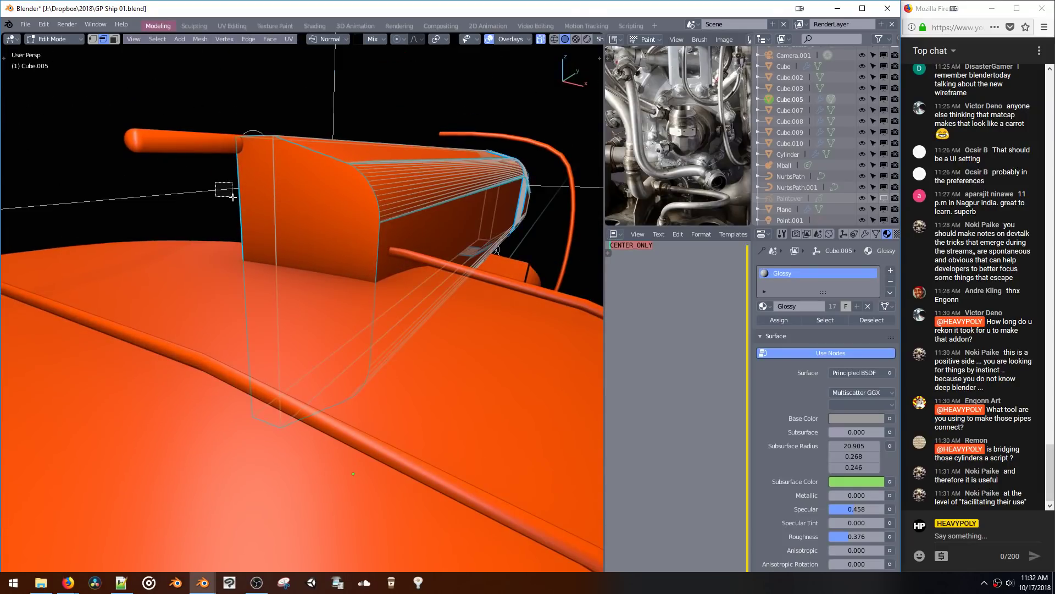
{"action": "left_click_drag", "start_coordinate": [233, 197], "coordinate": [247, 199]}
{"action": "key", "text": "alt+z"}
{"action": "left_click_drag", "start_coordinate": [205, 160], "coordinate": [271, 380]}
{"action": "left_click_drag", "start_coordinate": [260, 453], "coordinate": [260, 452]}
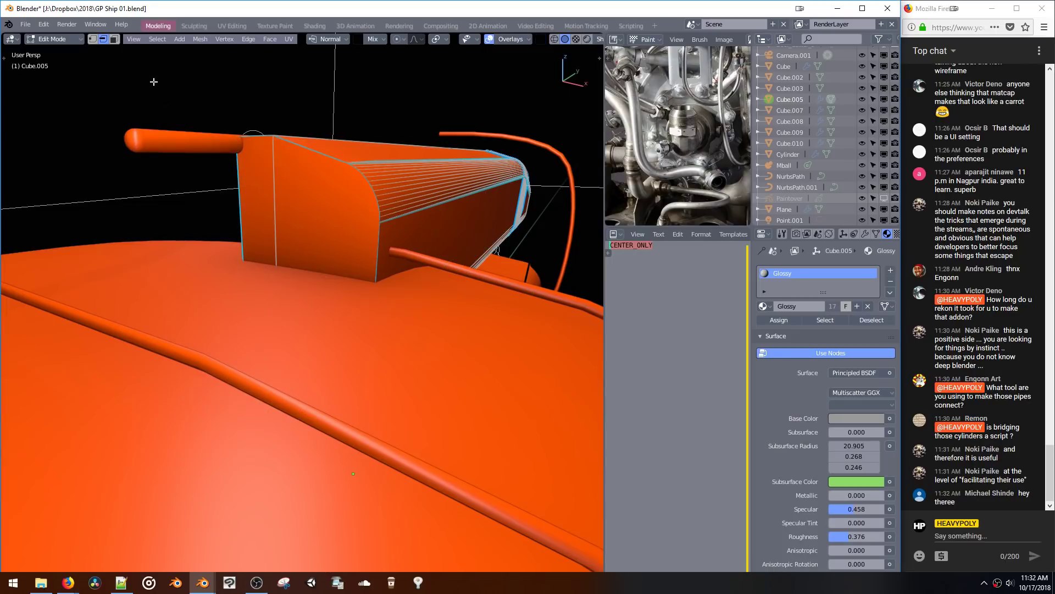
{"action": "left_click_drag", "start_coordinate": [177, 116], "coordinate": [254, 420]}
{"action": "left_click_drag", "start_coordinate": [257, 458], "coordinate": [256, 457]}
Step: Bevel the border edges of the upper pod's front end by 0.068 with 12 segments and return to Object Mode
{"action": "middle_click_drag", "start_coordinate": [249, 267], "coordinate": [365, 282]}
{"action": "key", "text": "ctrl+b"}
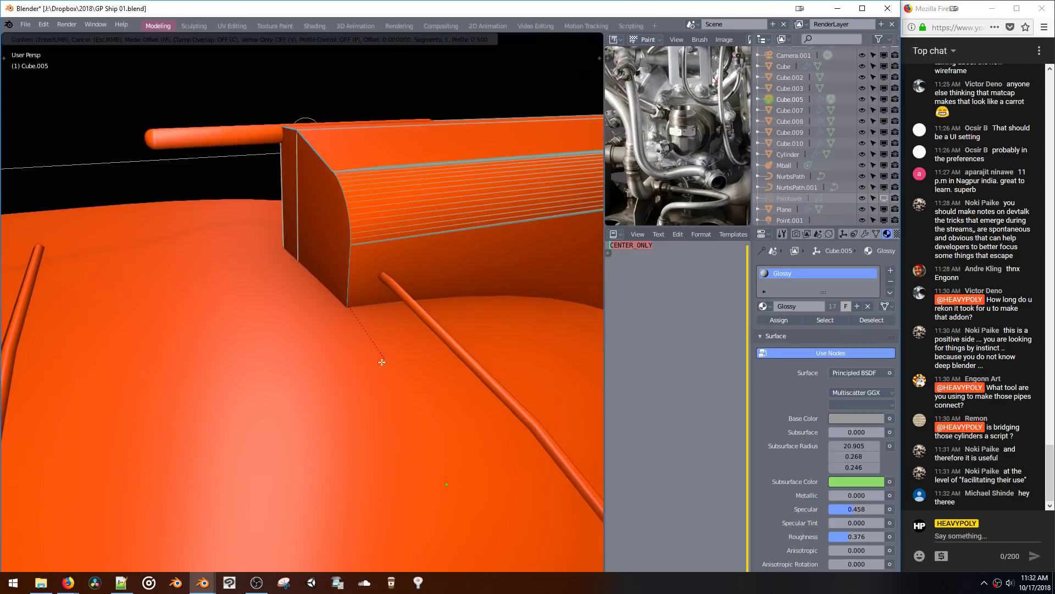
{"action": "scroll", "coordinate": [285, 498], "scroll_direction": "up", "scroll_amount": 8}
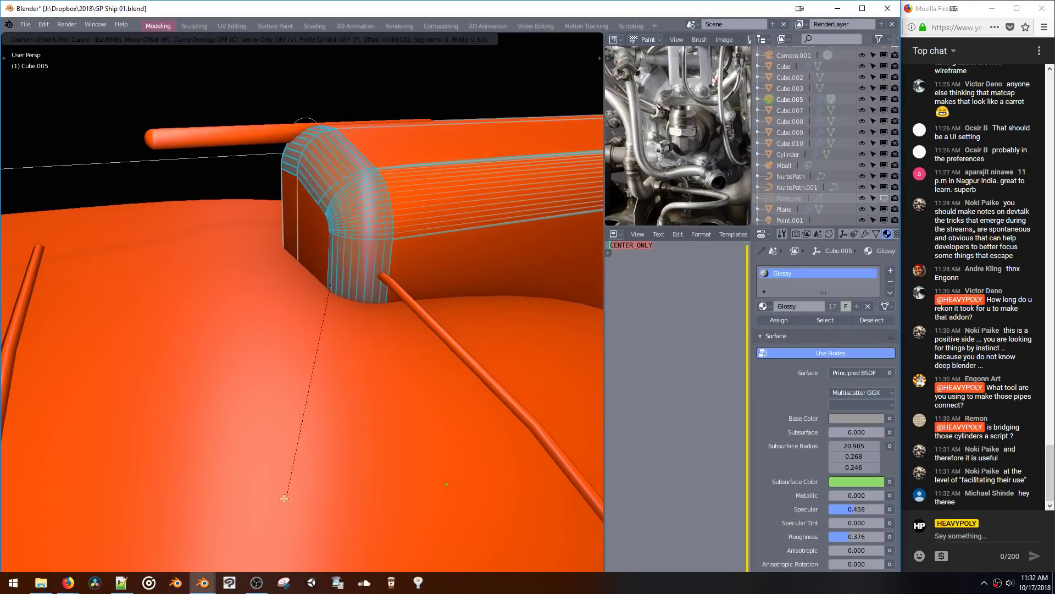
{"action": "scroll", "coordinate": [186, 490], "scroll_direction": "down", "scroll_amount": 1}
{"action": "left_click", "coordinate": [186, 490]}
{"action": "middle_click_drag", "start_coordinate": [319, 294], "coordinate": [336, 280]}
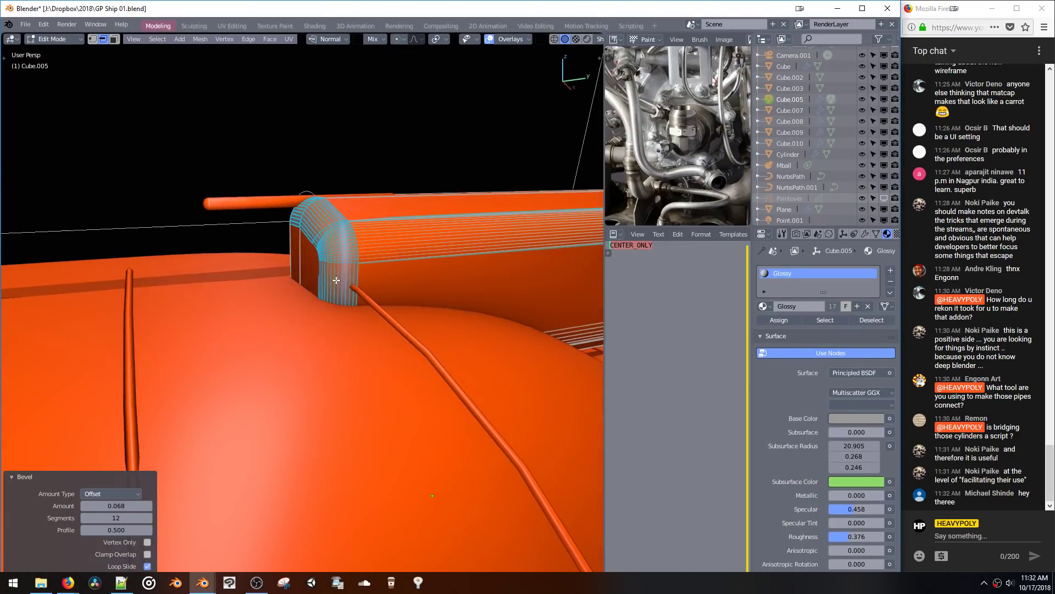
{"action": "key", "text": "Tab"}
{"action": "left_click", "coordinate": [340, 328]}
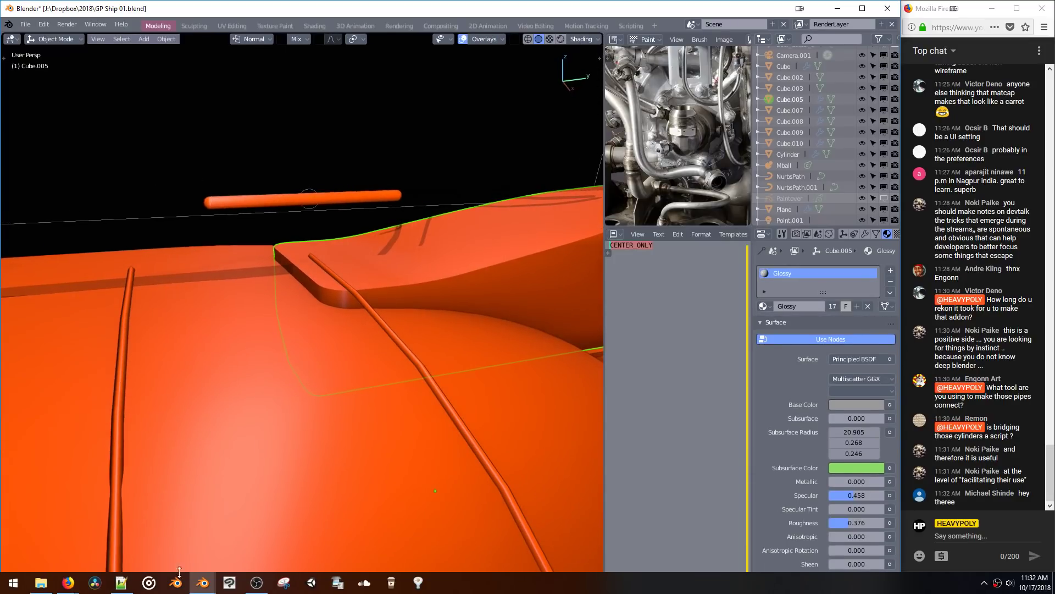
Step: Switch to the Blender 2.79 window and box-select the whole rounded cube in edge selection mode
{"action": "left_click", "coordinate": [204, 523]}
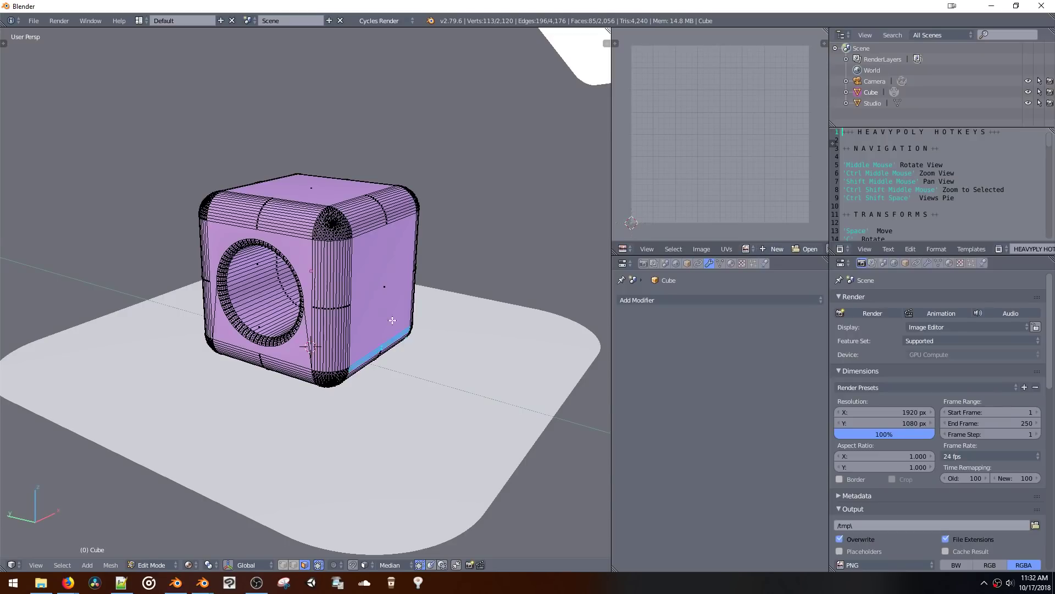
{"action": "key", "text": "ctrl+space"}
{"action": "left_click_drag", "start_coordinate": [435, 358], "coordinate": [291, 243]}
{"action": "left_click_drag", "start_coordinate": [415, 378], "coordinate": [178, 163]}
{"action": "left_click_drag", "start_coordinate": [328, 255], "coordinate": [160, 143]}
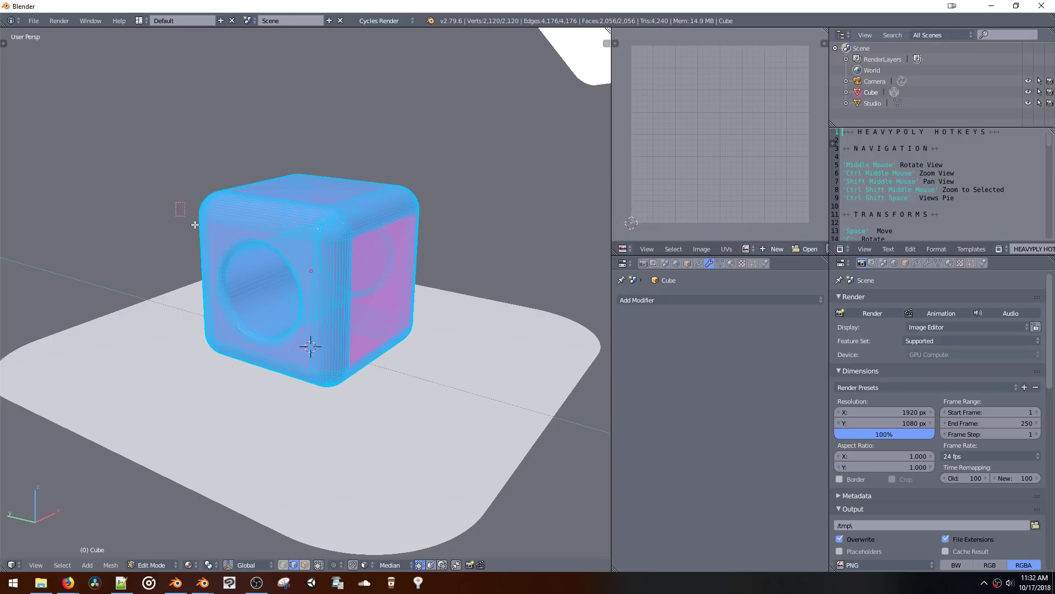
Step: Deselect edges on the rounded cube's bevels, its front face and around its round hole
{"action": "right_click", "coordinate": [212, 272], "text": "alt+shift"}
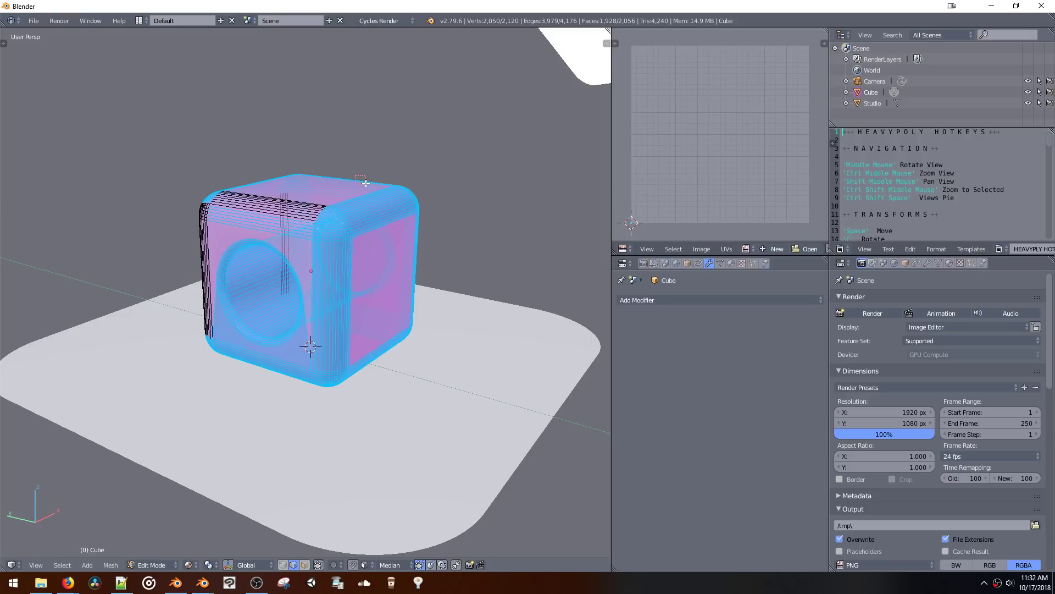
{"action": "middle_click_drag", "start_coordinate": [370, 192], "coordinate": [263, 243]}
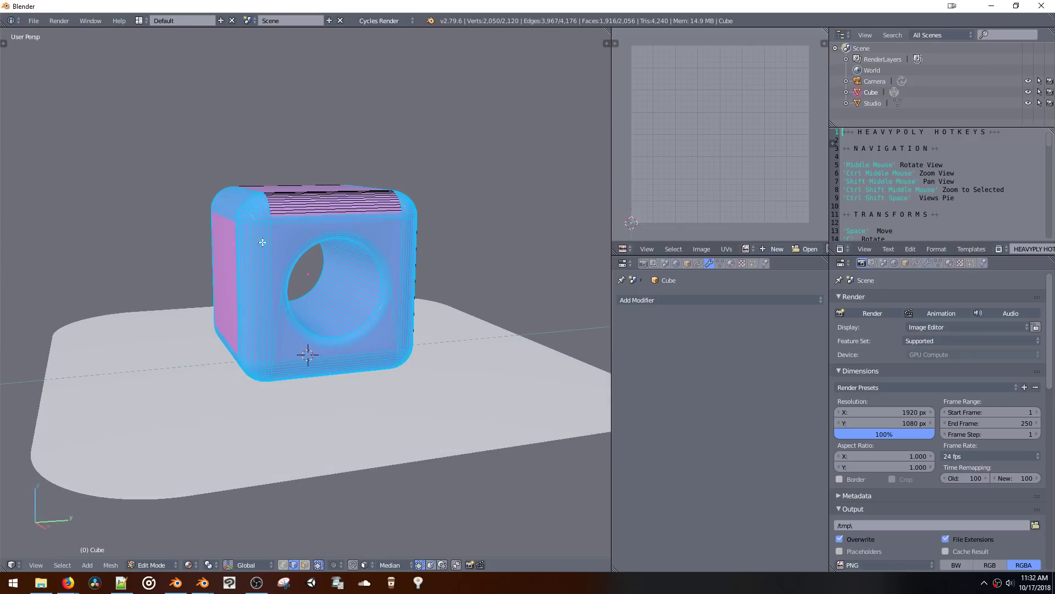
{"action": "right_click", "coordinate": [334, 223], "text": "alt+shift"}
{"action": "right_click", "coordinate": [332, 224], "text": "alt+shift"}
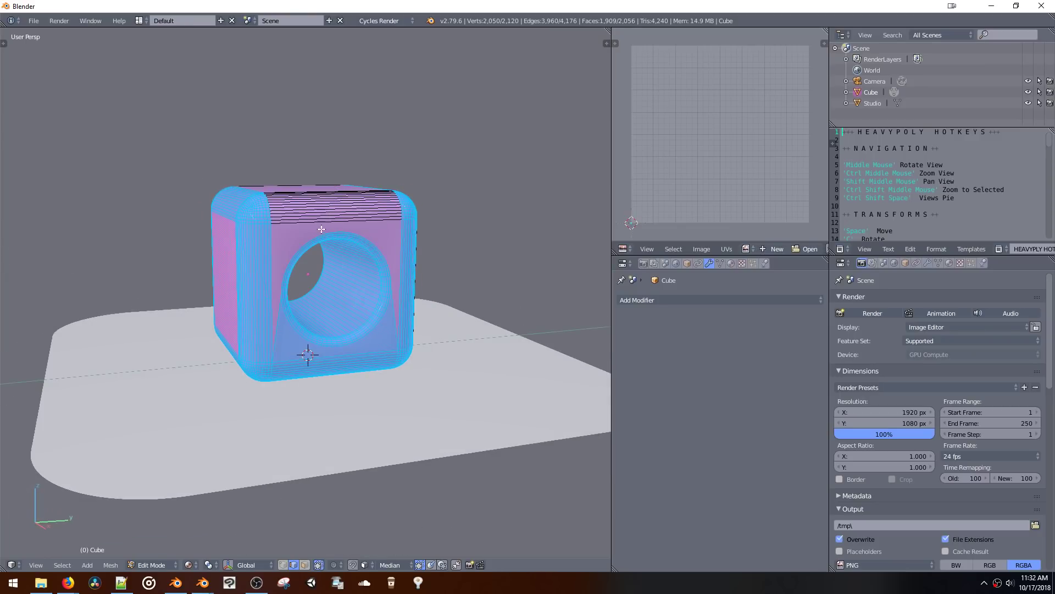
{"action": "left_click_drag", "start_coordinate": [323, 228], "coordinate": [396, 287], "text": "ctrl"}
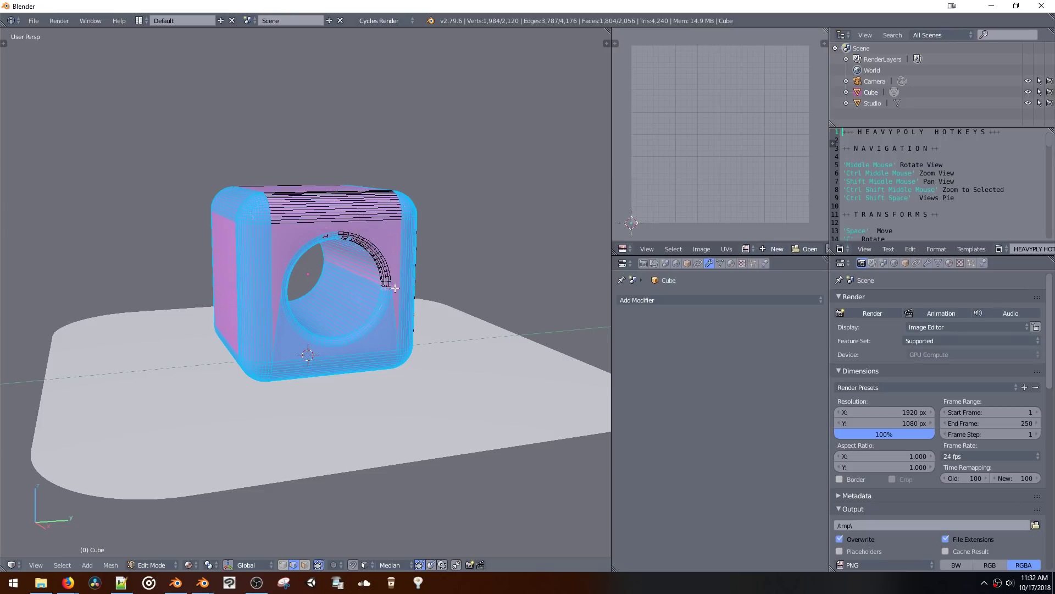
{"action": "left_click_drag", "start_coordinate": [366, 245], "coordinate": [372, 254], "text": "ctrl"}
{"action": "left_click_drag", "start_coordinate": [395, 314], "coordinate": [359, 268], "text": "ctrl"}
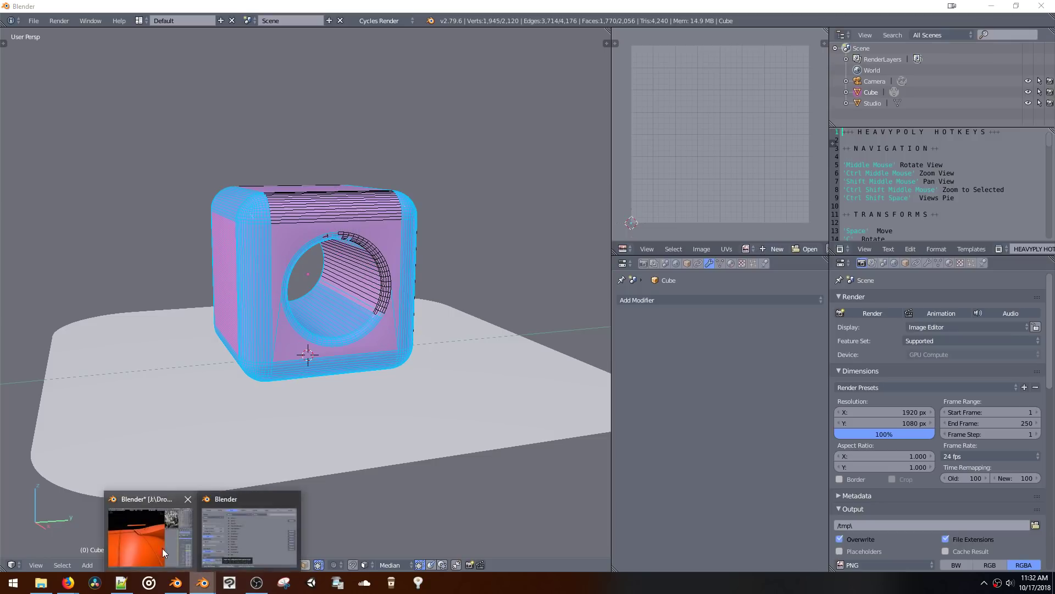
Step: Switch back to the ship file and box-deselect the lower bevel edges of the upper pod's front end in X-ray
{"action": "left_click", "coordinate": [162, 549]}
{"action": "middle_click_drag", "start_coordinate": [369, 240], "coordinate": [291, 224]}
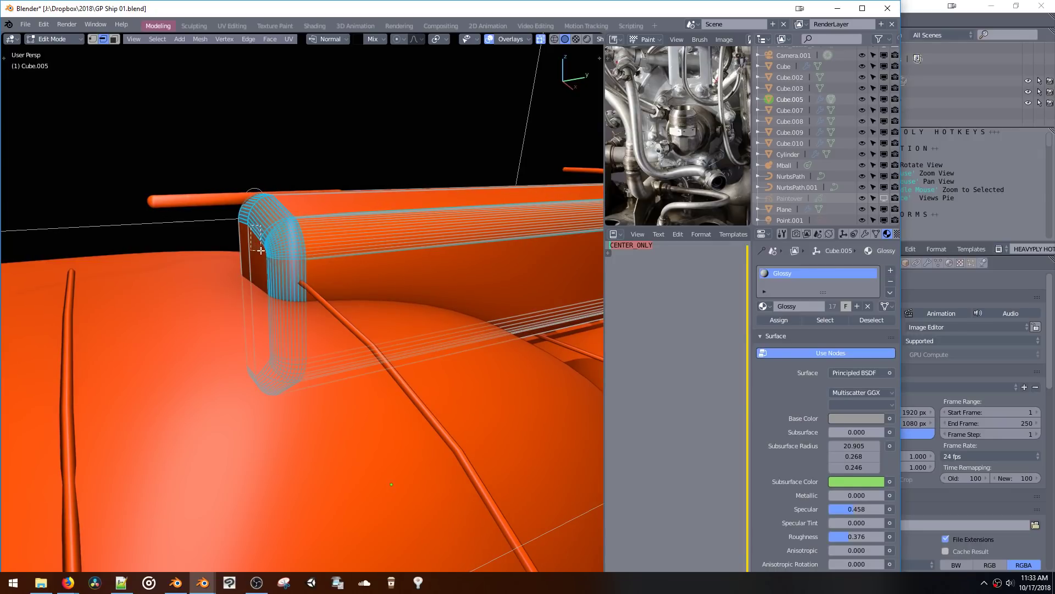
{"action": "mouse_move", "coordinate": [242, 268]}
{"action": "left_mouse_down", "text": "ctrl"}
{"action": "mouse_move", "coordinate": [321, 342]}
{"action": "mouse_move", "coordinate": [329, 366]}
{"action": "mouse_move", "coordinate": [337, 357]}
{"action": "left_mouse_up", "text": "ctrl"}
{"action": "middle_click_drag", "start_coordinate": [316, 336], "coordinate": [221, 223]}
{"action": "scroll", "coordinate": [302, 206], "scroll_direction": "up", "scroll_amount": 3}
{"action": "left_click_drag", "start_coordinate": [312, 297], "coordinate": [311, 297]}
{"action": "key", "text": "alt+z"}
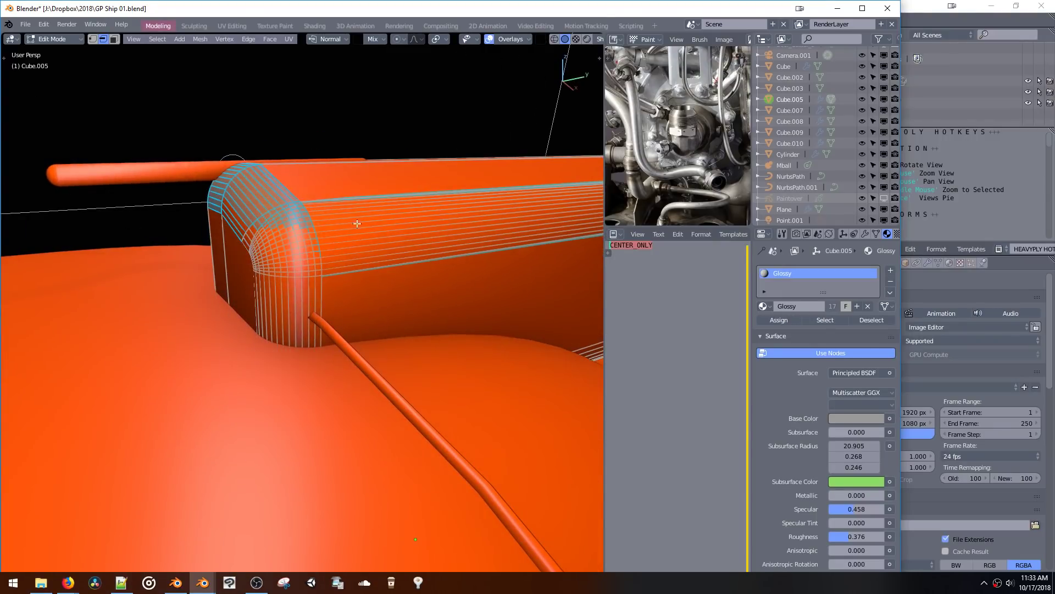
Step: Box-deselect more of the pod's front bevel edges from above and leave Edit Mode
{"action": "middle_click_drag", "start_coordinate": [209, 160], "coordinate": [180, 163]}
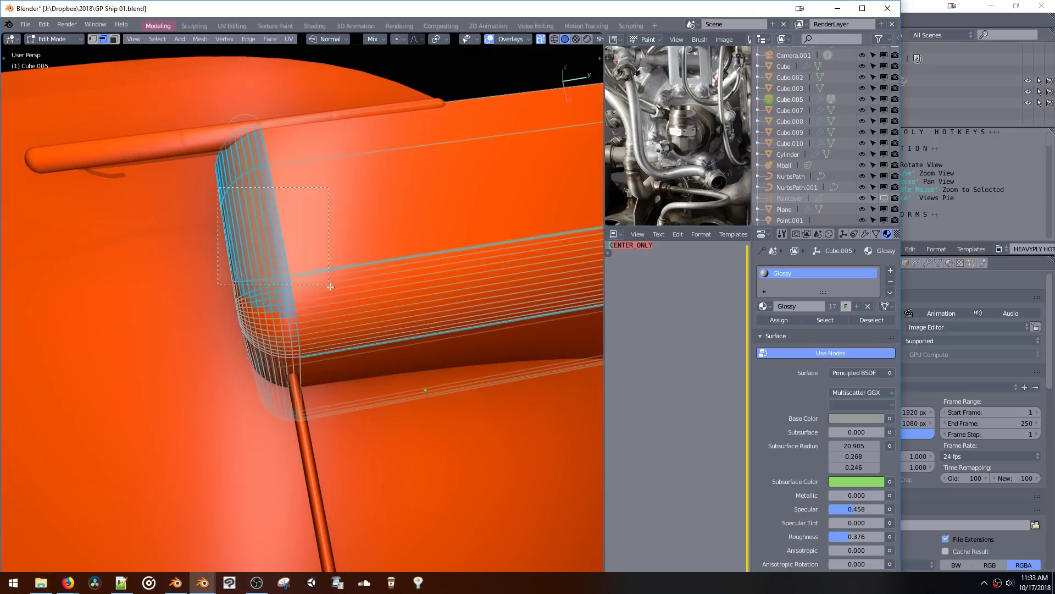
{"action": "left_click_drag", "start_coordinate": [185, 170], "coordinate": [347, 296], "text": "ctrl"}
{"action": "middle_click_drag", "start_coordinate": [284, 256], "coordinate": [251, 240]}
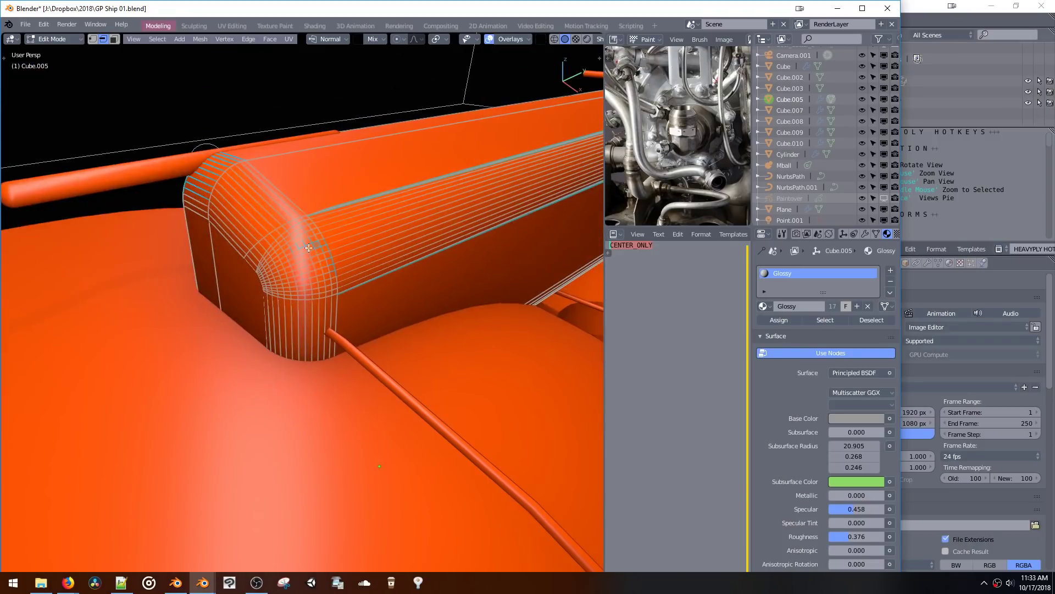
{"action": "left_click_drag", "start_coordinate": [263, 222], "coordinate": [263, 221], "text": "ctrl"}
{"action": "middle_click_drag", "start_coordinate": [263, 222], "coordinate": [336, 319]}
{"action": "key", "text": "Tab"}
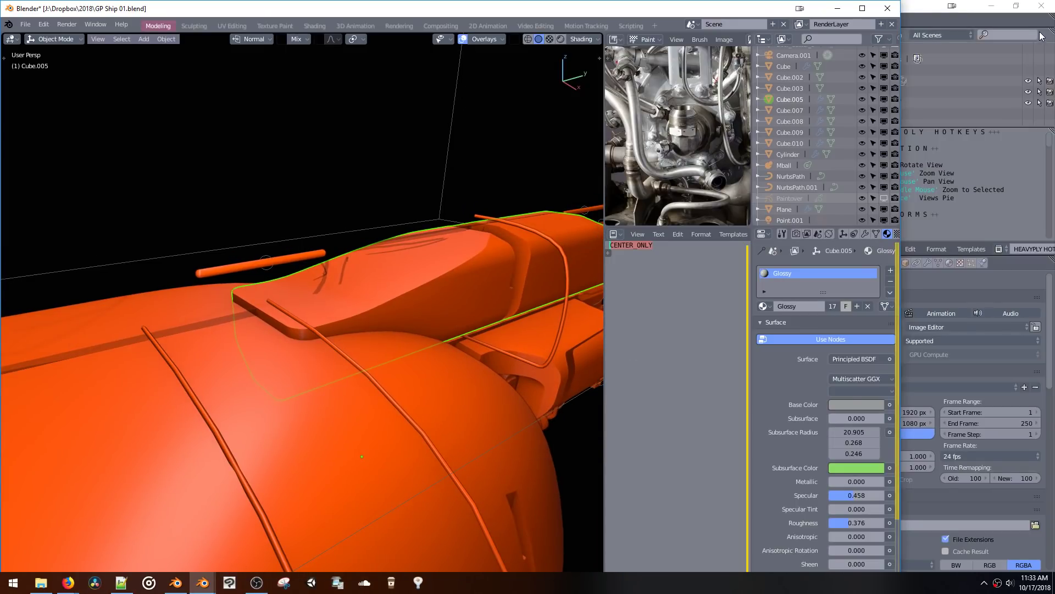
Step: Close the Blender 2.79 window and open the ship's main hull in Edit Mode with face selection
{"action": "left_click", "coordinate": [1041, 6]}
{"action": "left_click", "coordinate": [534, 333]}
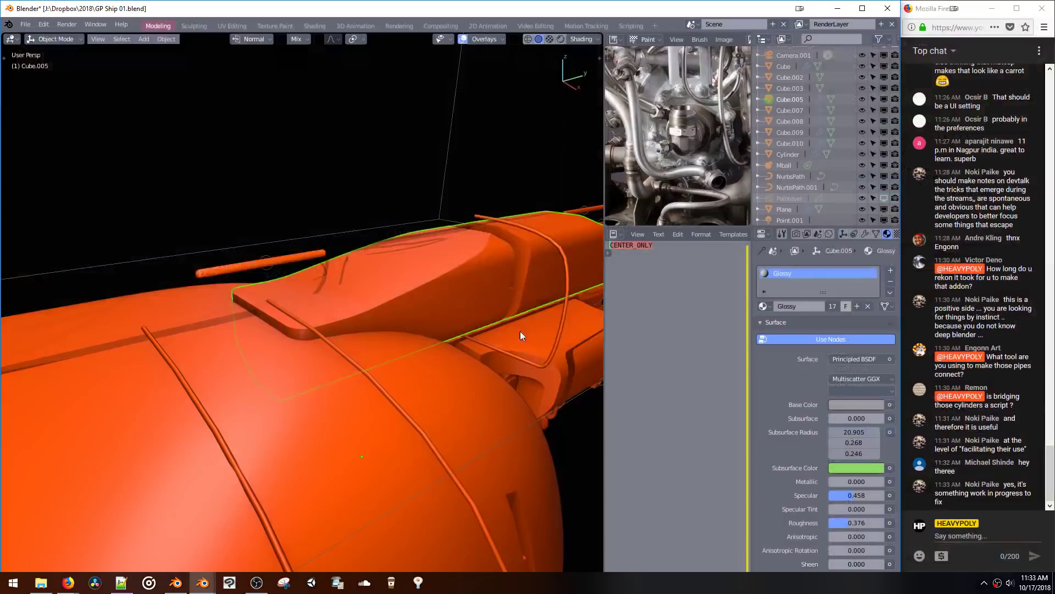
{"action": "left_click", "coordinate": [333, 364]}
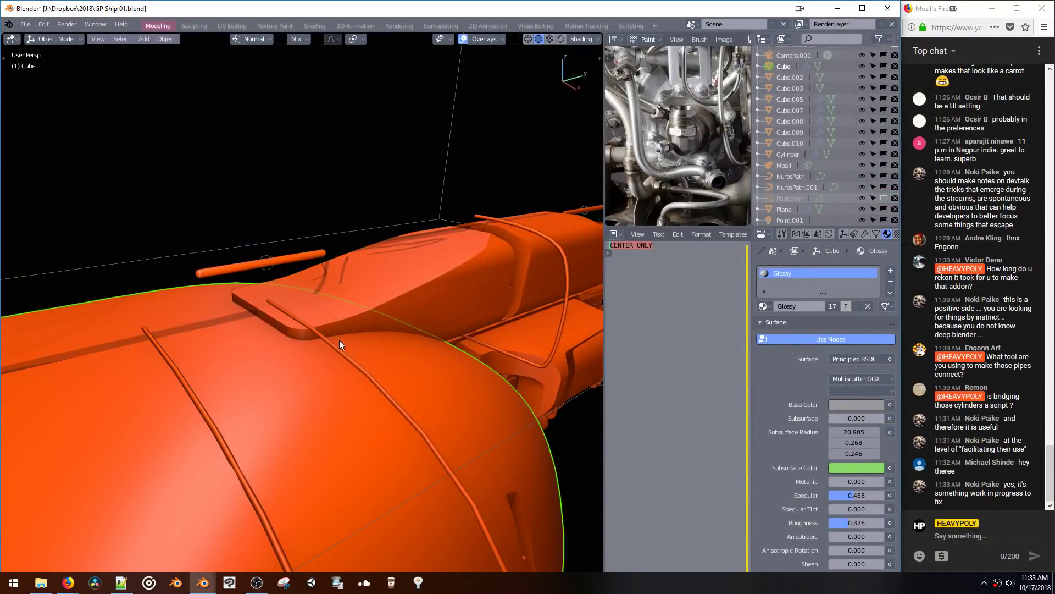
{"action": "middle_click_drag", "start_coordinate": [339, 340], "coordinate": [346, 365], "text": "ctrl"}
{"action": "middle_click_drag", "start_coordinate": [351, 387], "coordinate": [328, 347]}
{"action": "key", "text": "1"}
{"action": "left_click", "coordinate": [406, 259]}
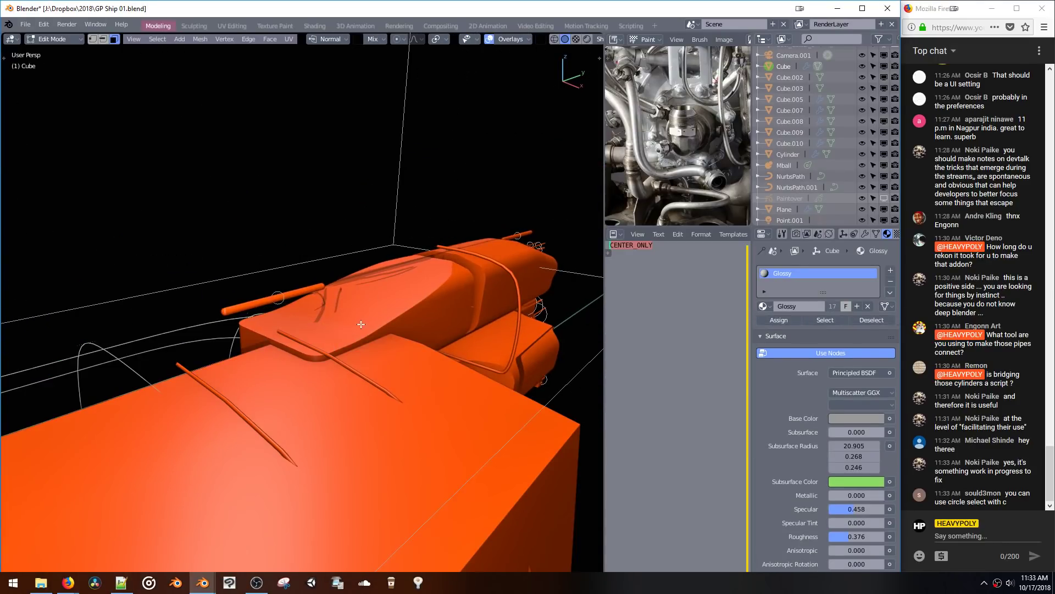
Step: Open the upper pod's mesh for editing and select all of its linked geometry
{"action": "key", "text": "space"}
{"action": "left_click", "coordinate": [344, 371]}
{"action": "left_click", "coordinate": [333, 338]}
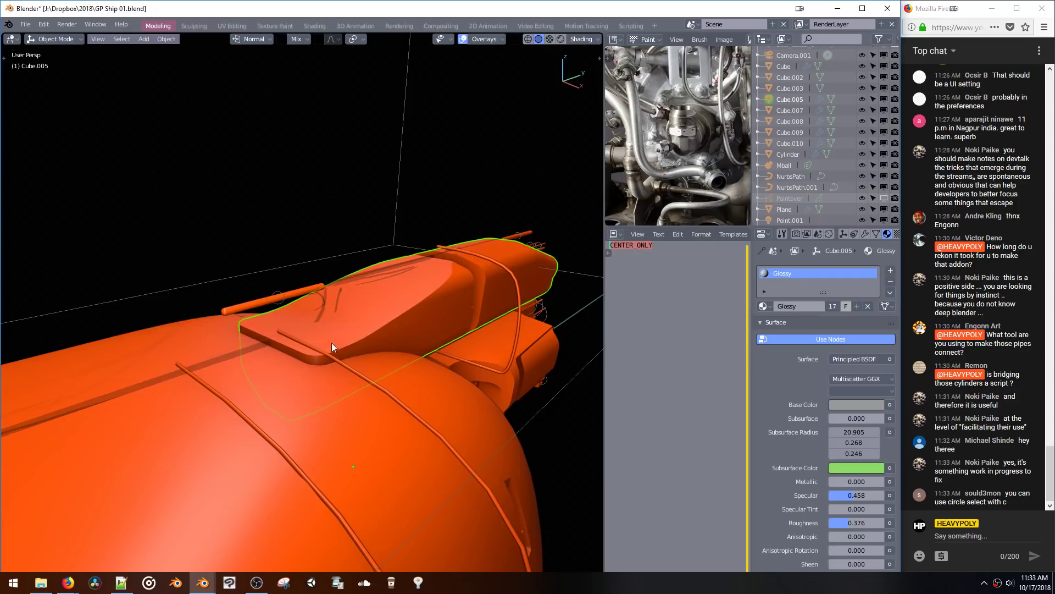
{"action": "key", "text": "Tab"}
{"action": "middle_click_drag", "start_coordinate": [328, 304], "coordinate": [318, 324]}
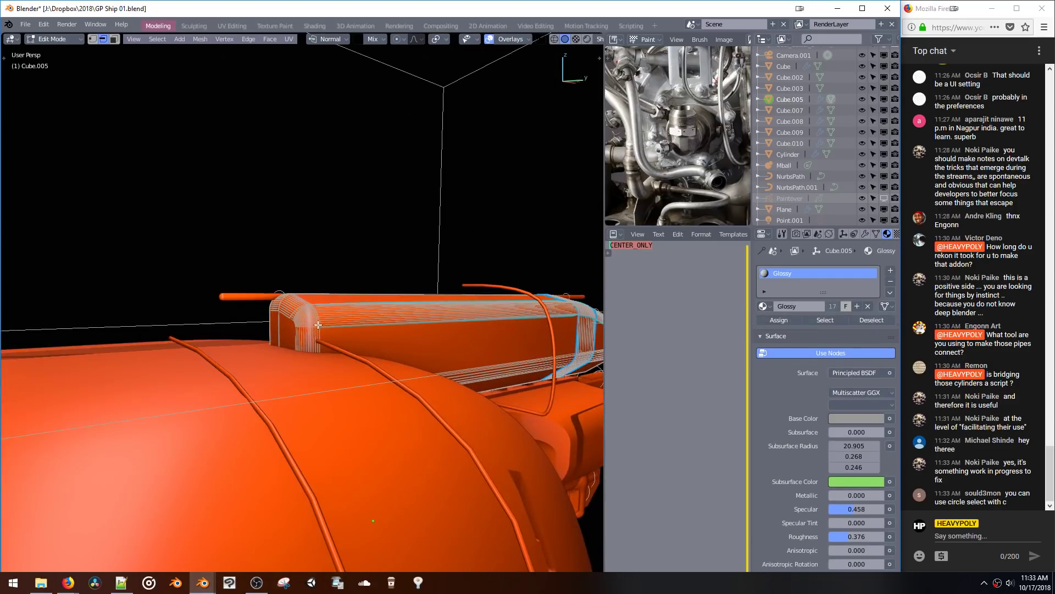
{"action": "key", "text": "ctrl+l"}
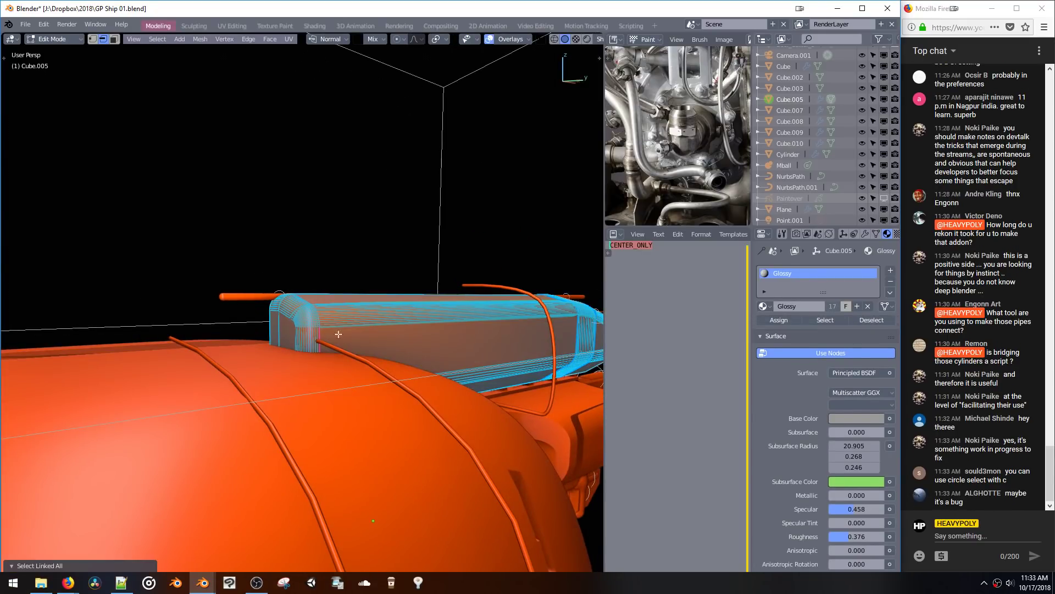
Step: Bevel the upper pod's corner edges around its middle and rear end, and finish editing the mesh
{"action": "scroll", "coordinate": [297, 274], "scroll_direction": "up", "scroll_amount": 10}
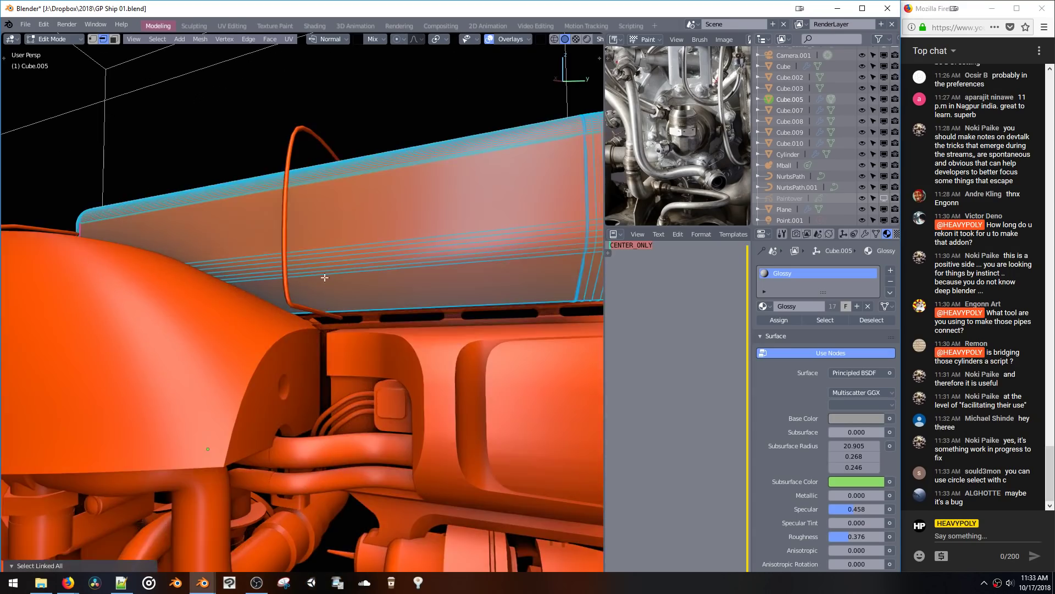
{"action": "middle_click_drag", "start_coordinate": [325, 278], "coordinate": [267, 294]}
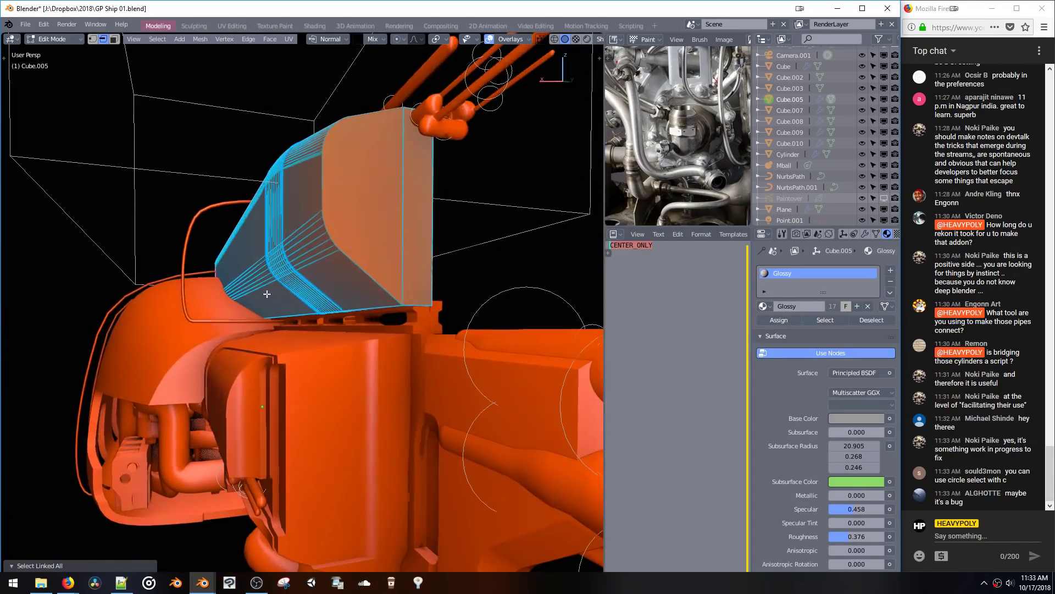
{"action": "middle_click_drag", "start_coordinate": [288, 204], "coordinate": [317, 324]}
{"action": "key", "text": "ctrl+b"}
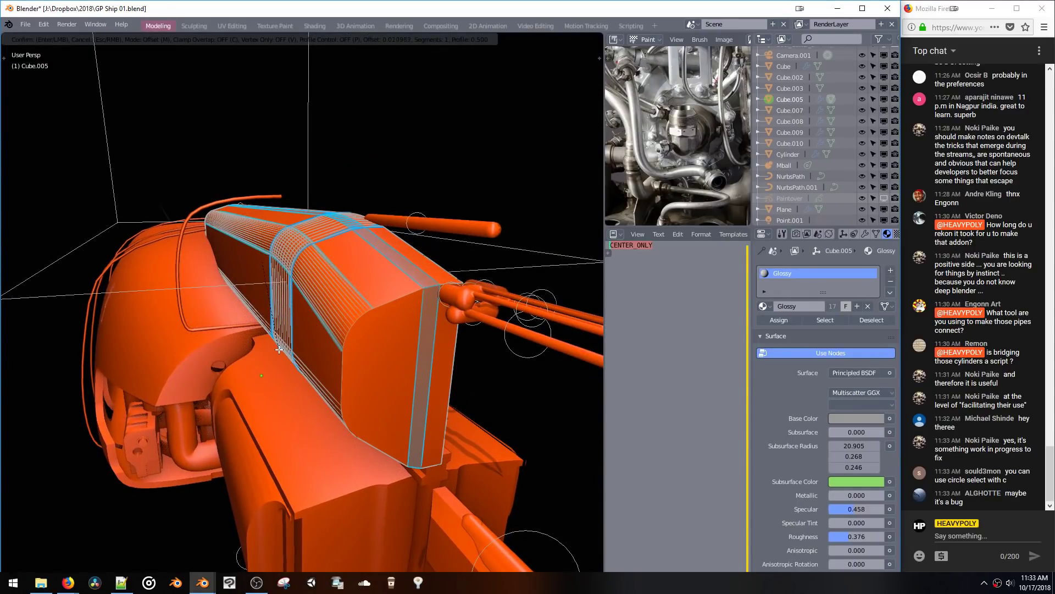
{"action": "scroll", "coordinate": [287, 387], "scroll_direction": "up", "scroll_amount": 1}
{"action": "left_click", "coordinate": [286, 386]}
{"action": "middle_click_drag", "start_coordinate": [299, 365], "coordinate": [370, 327]}
{"action": "key", "text": "Tab"}
{"action": "left_click", "coordinate": [326, 356]}
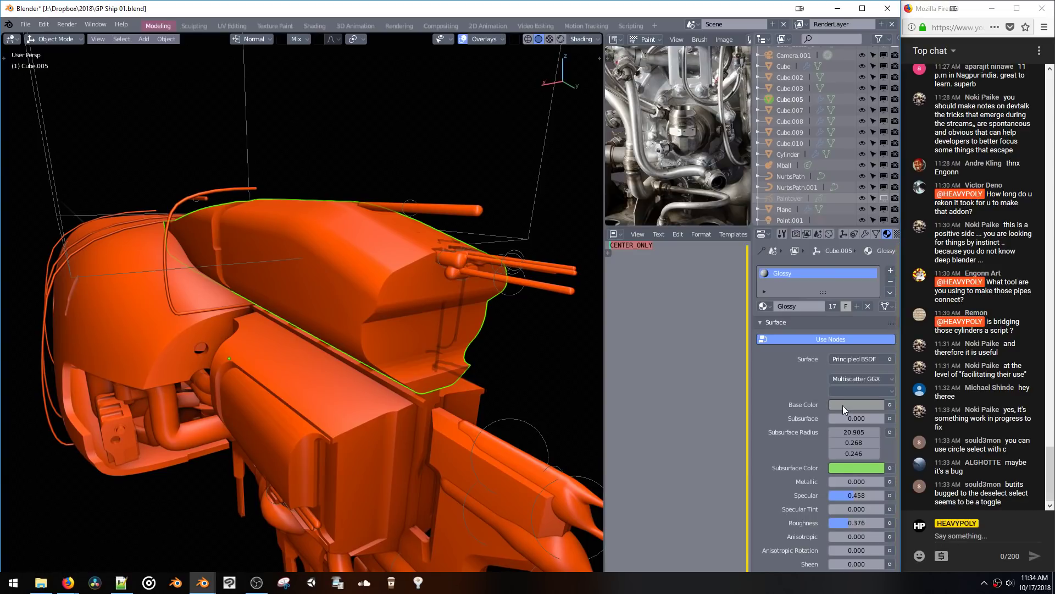
Step: Select the boolean cutter at the upper pod's rear and move it -0.116 m along Y
{"action": "scroll", "coordinate": [367, 240], "scroll_direction": "up", "scroll_amount": 5}
{"action": "middle_click_drag", "start_coordinate": [371, 219], "coordinate": [417, 239]}
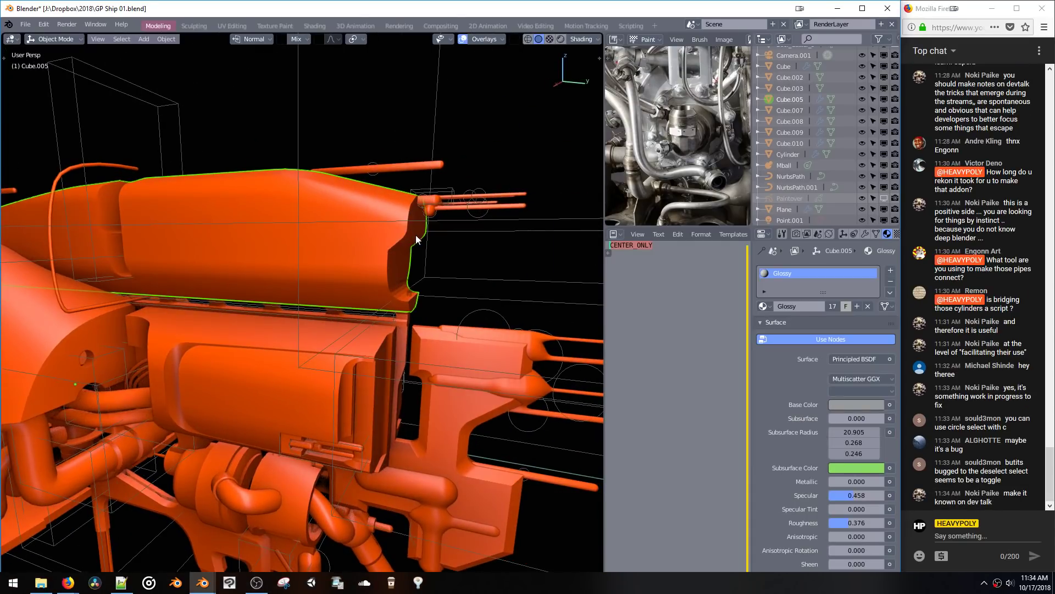
{"action": "left_click", "coordinate": [302, 245]}
{"action": "key", "text": "g"}
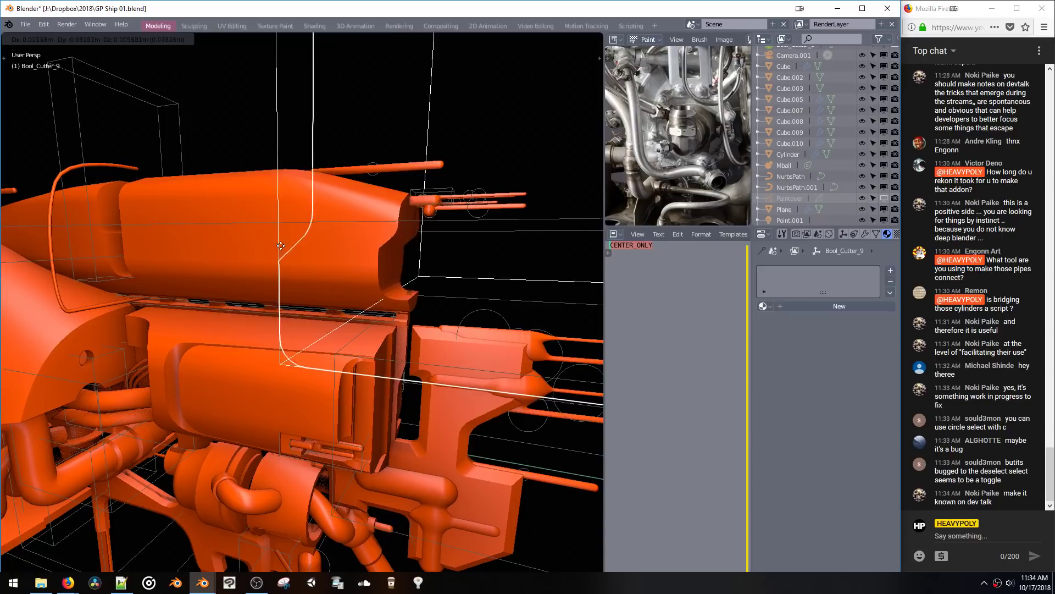
{"action": "key", "text": "y"}
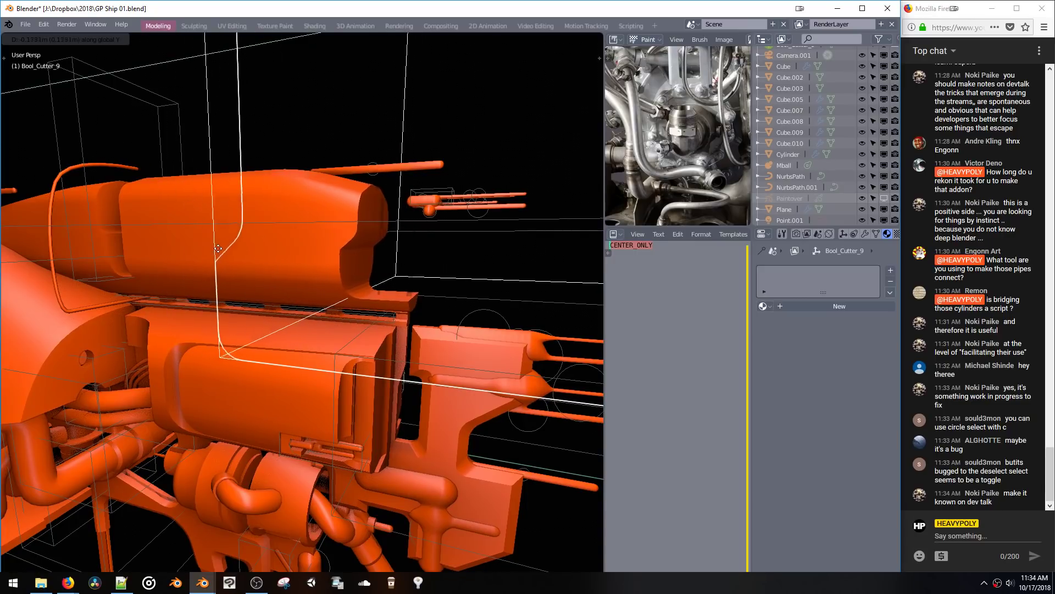
{"action": "left_click", "coordinate": [236, 254]}
{"action": "middle_click_drag", "start_coordinate": [236, 254], "coordinate": [309, 248]}
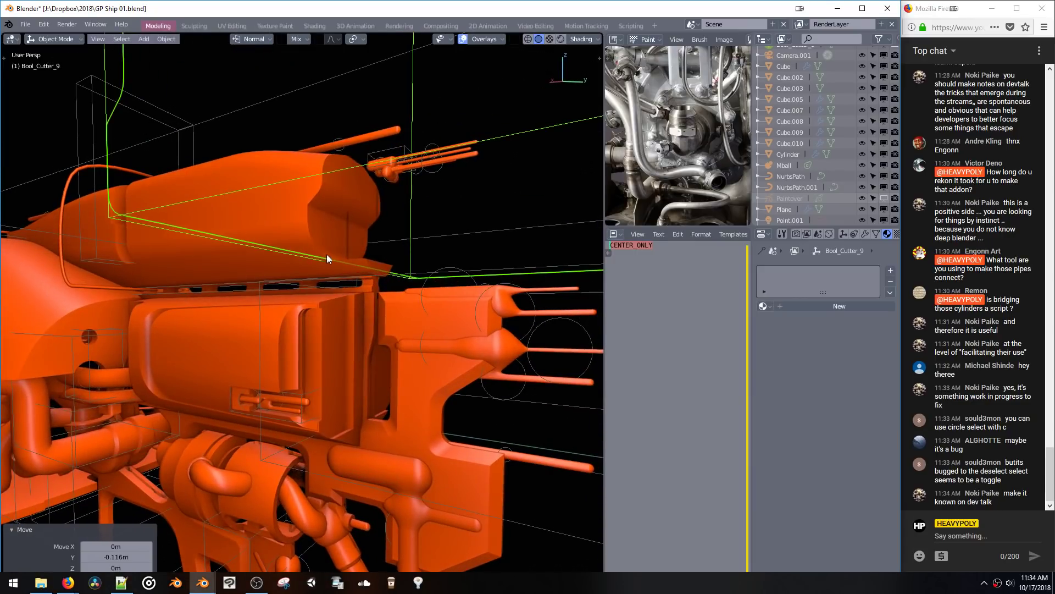
Step: Edit the boolean cutter's mesh and adjust its selected geometry along Z behind the upper pod
{"action": "key", "text": "Tab"}
{"action": "scroll", "coordinate": [385, 267], "scroll_direction": "up", "scroll_amount": 3}
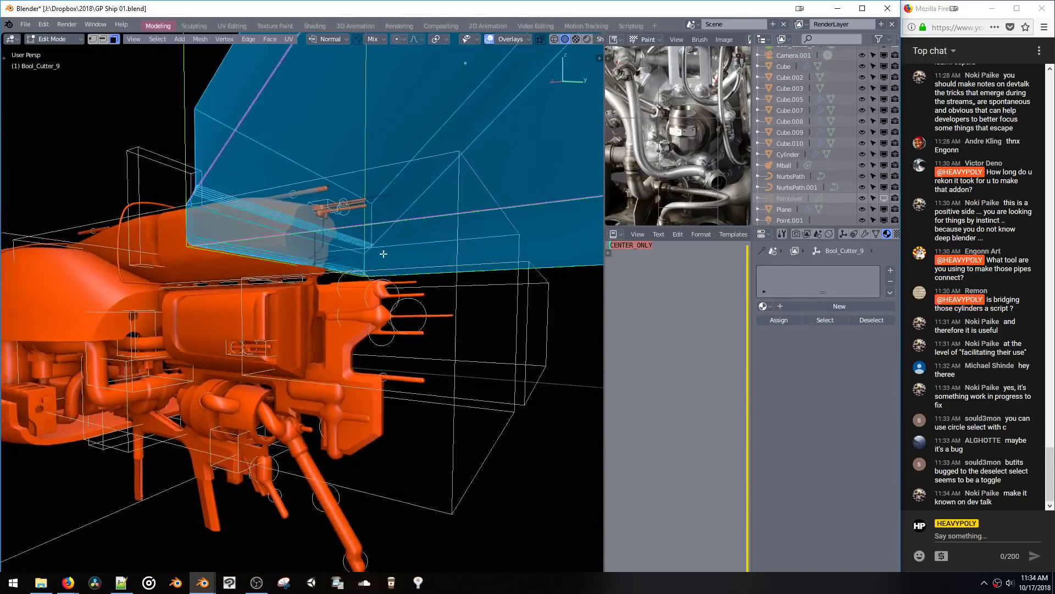
{"action": "mouse_move", "coordinate": [420, 268]}
{"action": "middle_mouse_down"}
{"action": "mouse_move", "coordinate": [426, 250]}
{"action": "mouse_move", "coordinate": [415, 248]}
{"action": "mouse_move", "coordinate": [419, 264]}
{"action": "middle_mouse_up"}
{"action": "key", "text": "g"}
{"action": "key", "text": "z"}
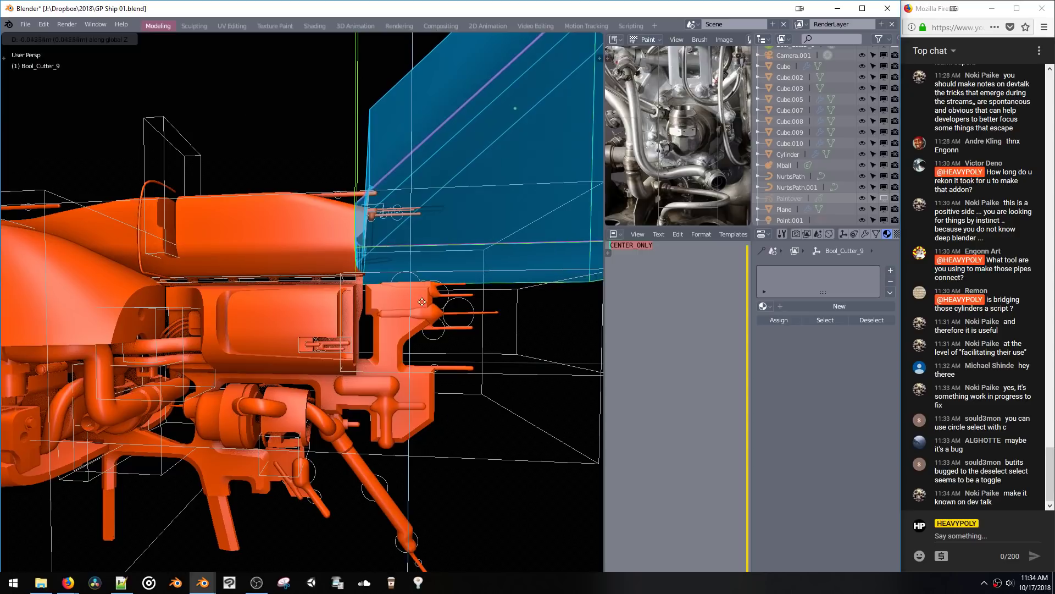
{"action": "left_click", "coordinate": [422, 319]}
{"action": "middle_click_drag", "start_coordinate": [421, 319], "coordinate": [444, 308]}
{"action": "key", "text": "g"}
{"action": "key", "text": "z"}
{"action": "left_click", "coordinate": [418, 286]}
{"action": "key", "text": "Tab"}
Step: Bevel the boolean cutter's lower edge behind the pod and return to object mode
{"action": "key", "text": "space"}
{"action": "left_click", "coordinate": [447, 244]}
{"action": "middle_click_drag", "start_coordinate": [446, 269], "coordinate": [328, 309]}
{"action": "left_click", "coordinate": [429, 272]}
{"action": "key", "text": "ctrl+b"}
{"action": "left_click", "coordinate": [411, 309]}
{"action": "key", "text": "Tab"}
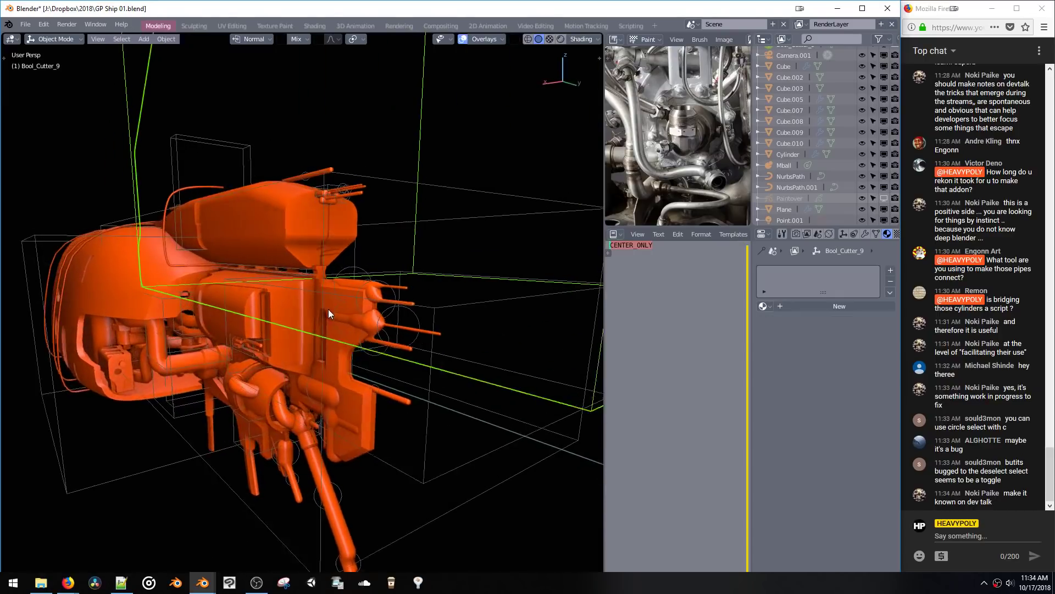
Step: Raise the boolean cutter along Z by 0.321 m and by another 0.0832 m
{"action": "key", "text": "g"}
{"action": "key", "text": "z"}
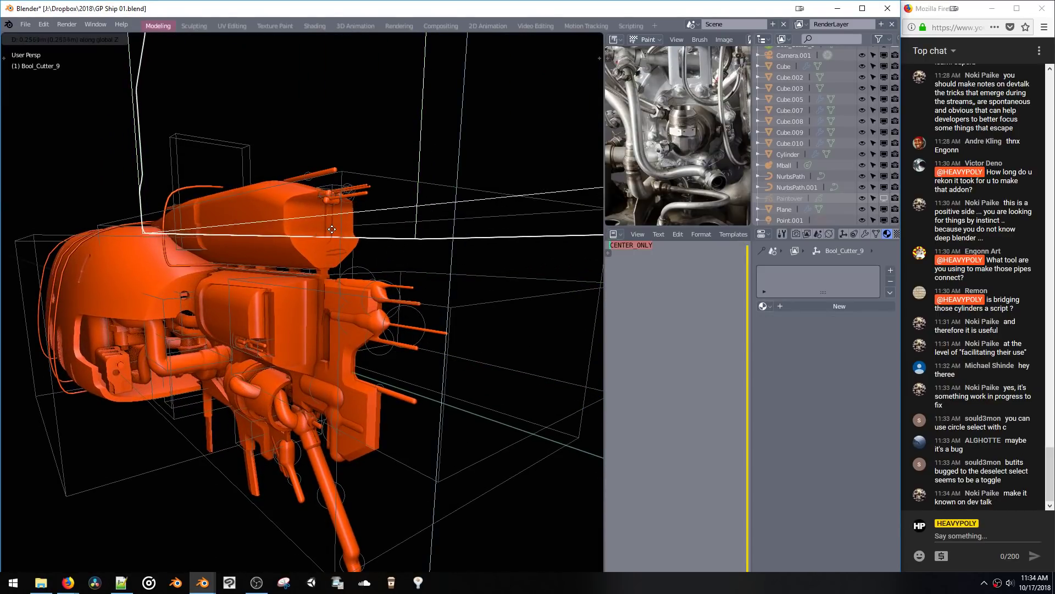
{"action": "left_click", "coordinate": [333, 216]}
{"action": "scroll", "coordinate": [335, 211], "scroll_direction": "up", "scroll_amount": 3}
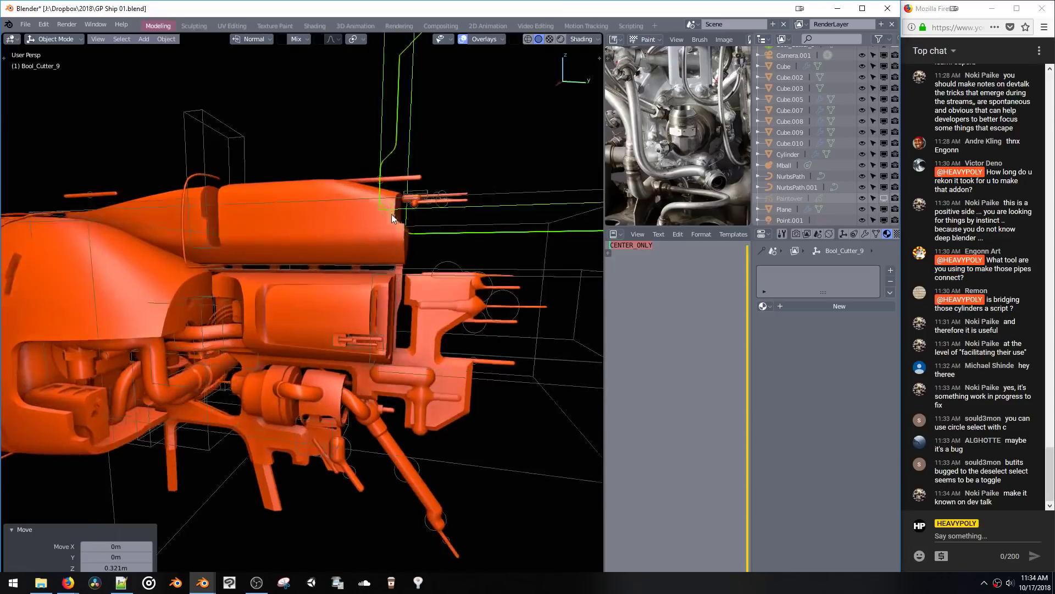
{"action": "key", "text": "g"}
{"action": "key", "text": "z"}
{"action": "left_click", "coordinate": [380, 201]}
Step: Lower the boolean cutter 0.385 m along Z and shift it slightly rearward along Y
{"action": "middle_click_drag", "start_coordinate": [386, 206], "coordinate": [335, 242]}
{"action": "key", "text": "g"}
{"action": "key", "text": "z"}
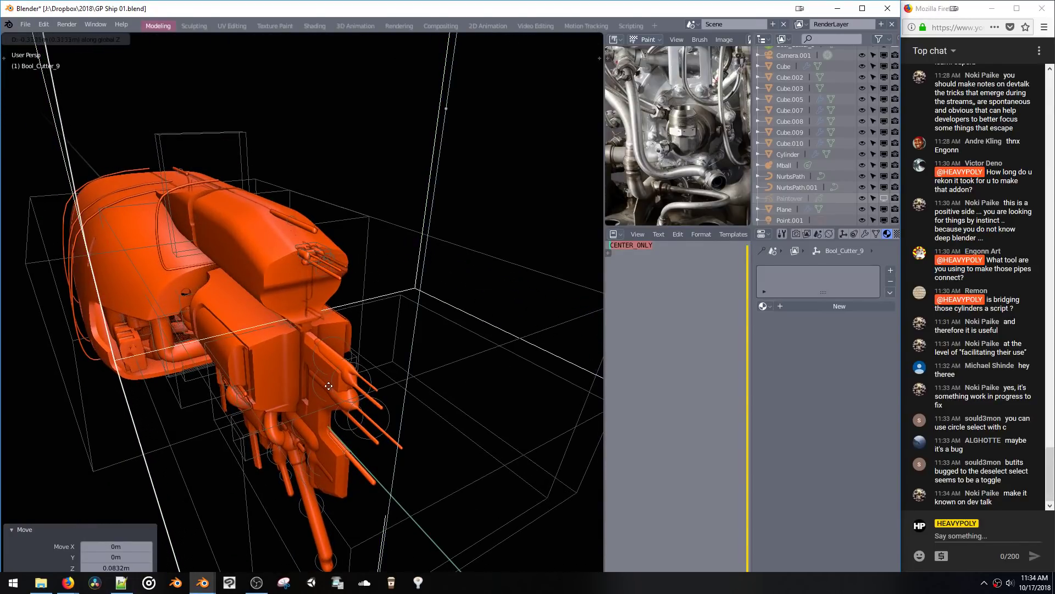
{"action": "left_click", "coordinate": [332, 411]}
{"action": "middle_click_drag", "start_coordinate": [332, 411], "coordinate": [407, 358]}
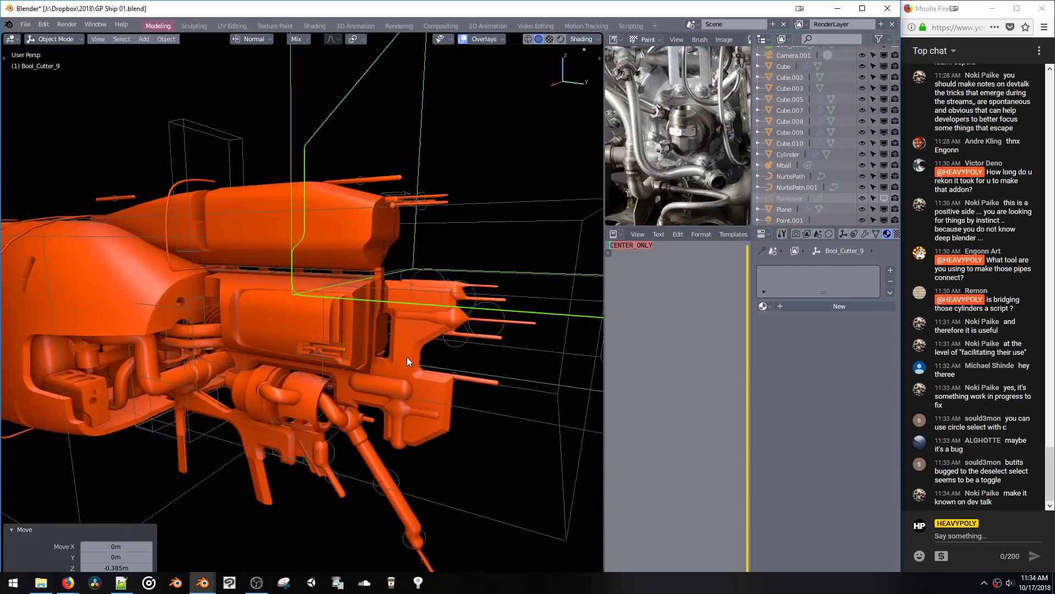
{"action": "key", "text": "g"}
{"action": "key", "text": "y"}
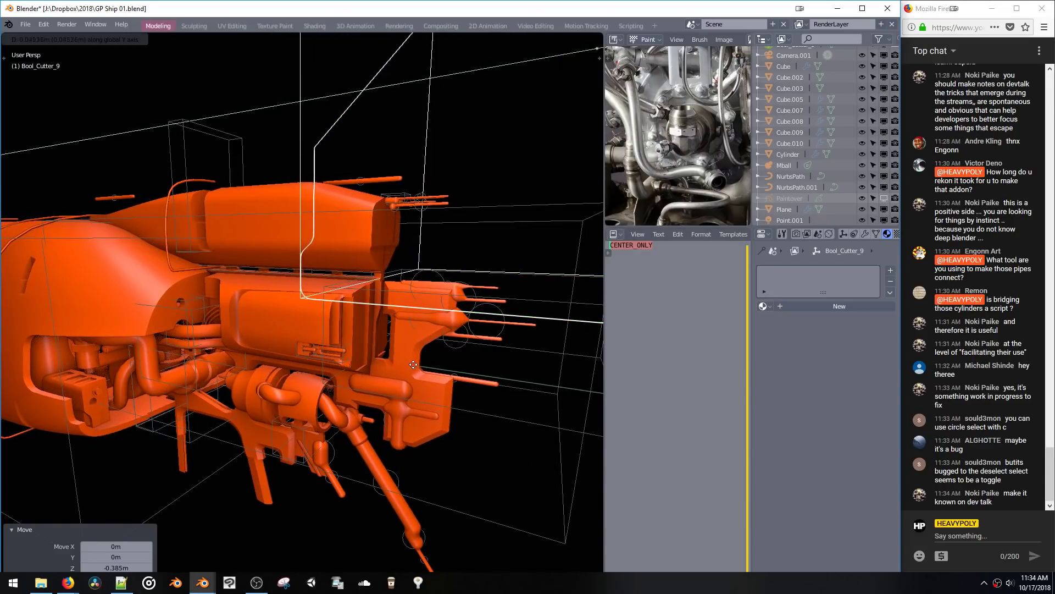
{"action": "left_click", "coordinate": [431, 366]}
Step: Isolate one slanted face of the cutter's beveled edge by deleting all its other geometry
{"action": "key", "text": "Tab"}
{"action": "middle_click_drag", "start_coordinate": [423, 315], "coordinate": [439, 258]}
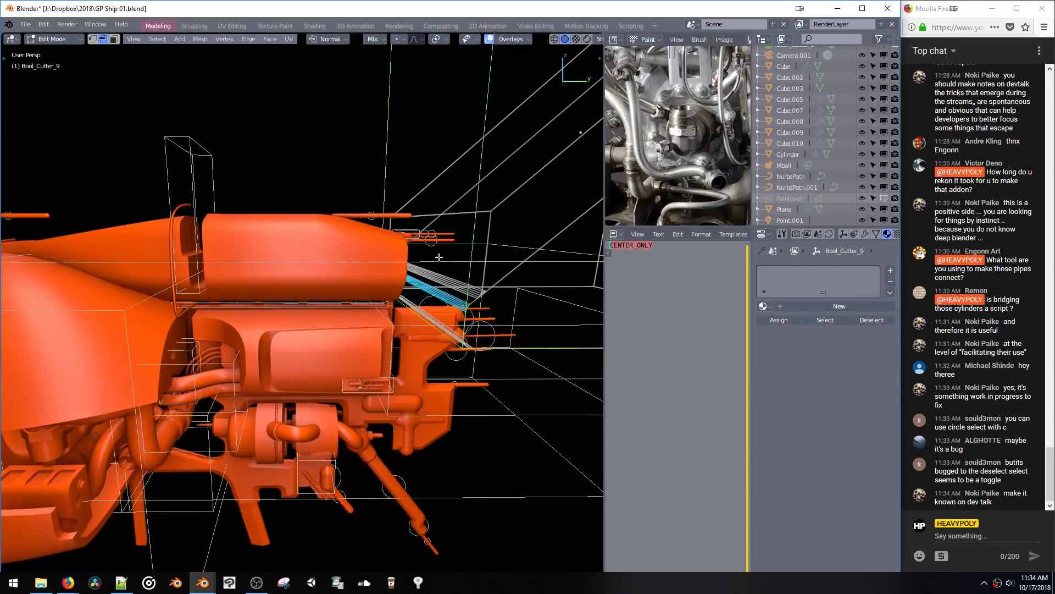
{"action": "key", "text": "space"}
{"action": "left_click", "coordinate": [483, 276]}
{"action": "left_click", "coordinate": [435, 304]}
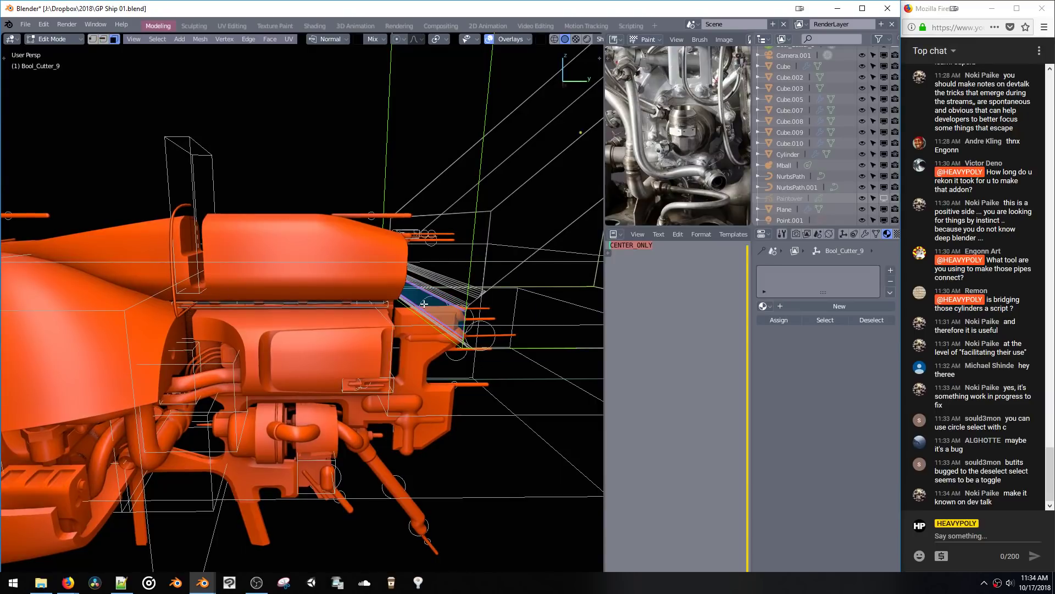
{"action": "middle_click_drag", "start_coordinate": [435, 303], "coordinate": [404, 300]}
{"action": "key", "text": "e"}
{"action": "left_click", "coordinate": [396, 301]}
{"action": "key", "text": "ctrl+i"}
{"action": "key", "text": "x"}
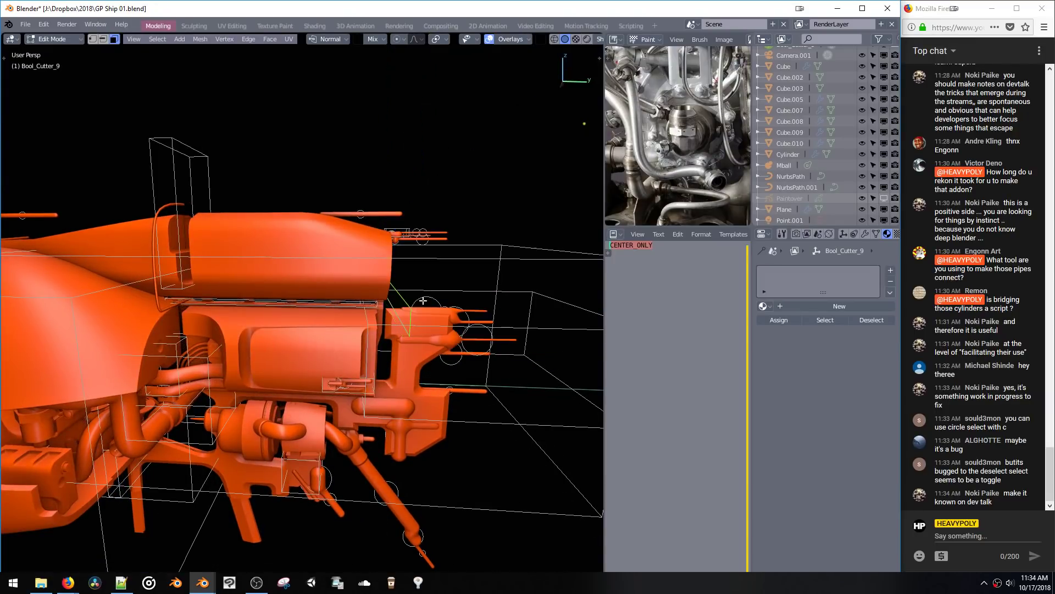
Step: Extend the isolated face's upper edge 0.303 m along Z and shift the linked cutter geometry -0.0962 m along Y
{"action": "key", "text": "space"}
{"action": "left_click", "coordinate": [397, 289]}
{"action": "key", "text": "g"}
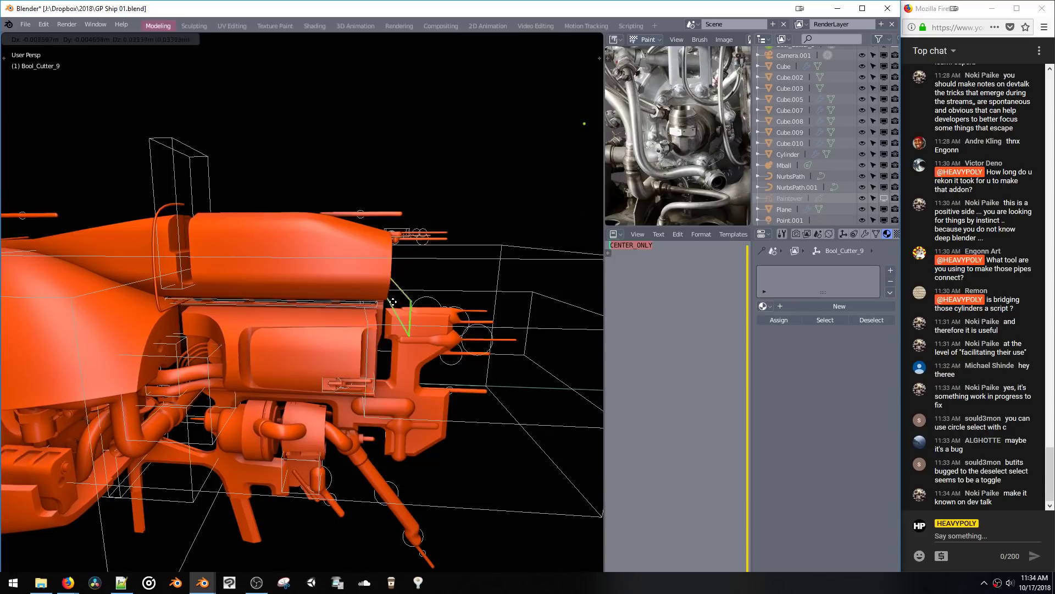
{"action": "left_click", "coordinate": [391, 303]}
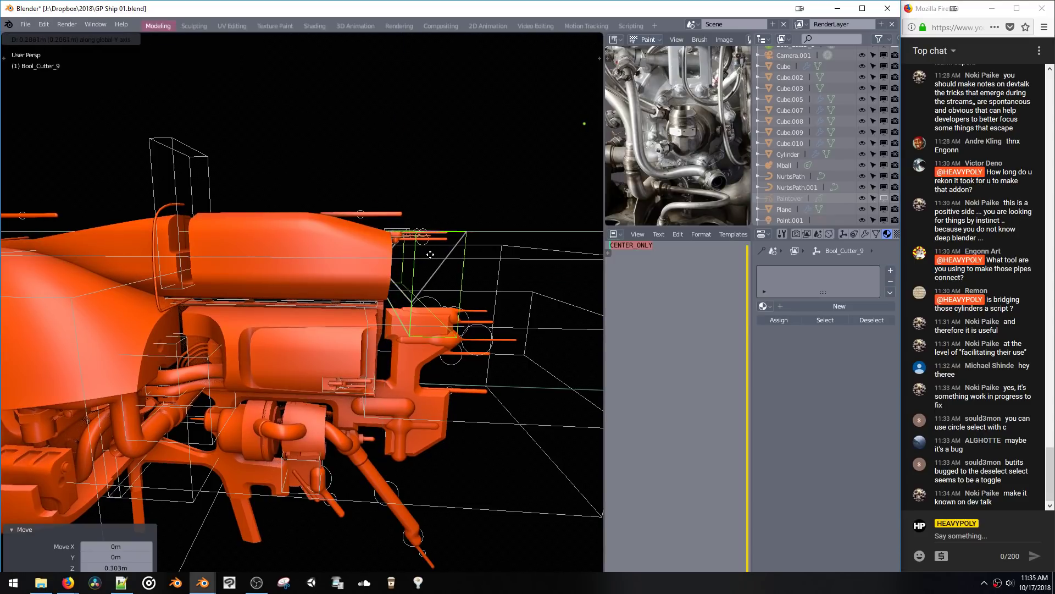
{"action": "key", "text": "ctrl+l"}
{"action": "key", "text": "g"}
{"action": "key", "text": "y"}
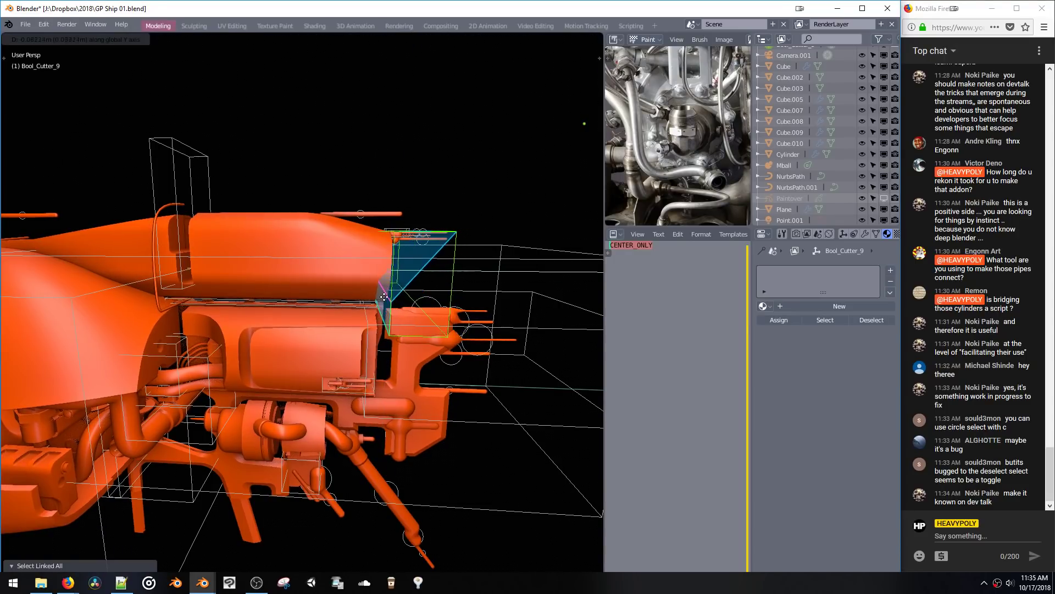
{"action": "left_click", "coordinate": [384, 297]}
Step: Lower the cutter's bottom edge and bevel its middle edge with an amount of 0.072 and 7 segments
{"action": "middle_click_drag", "start_coordinate": [383, 296], "coordinate": [366, 293]}
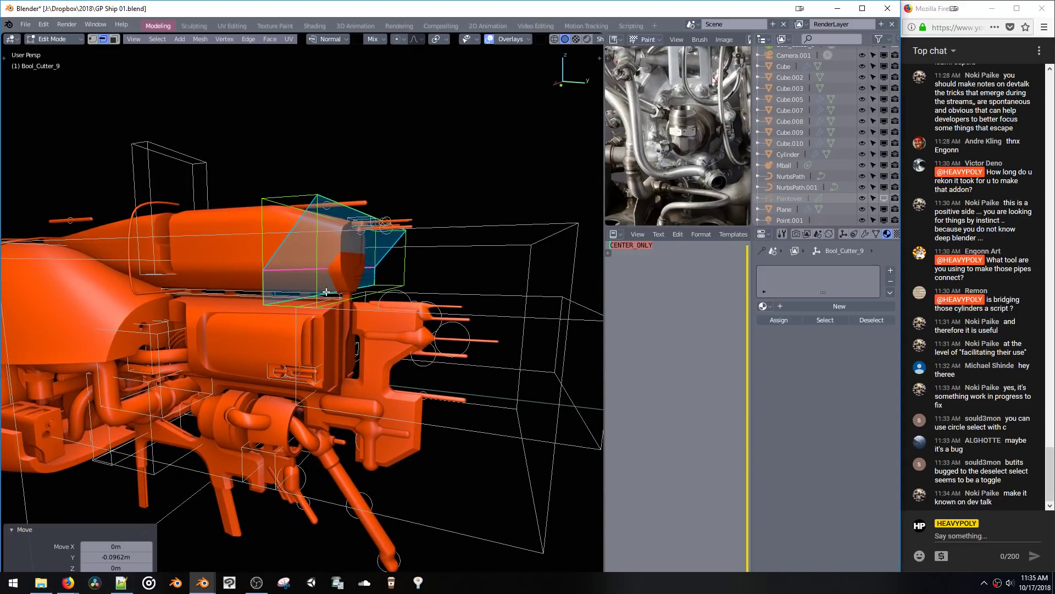
{"action": "key", "text": "g"}
{"action": "left_click", "coordinate": [324, 314]}
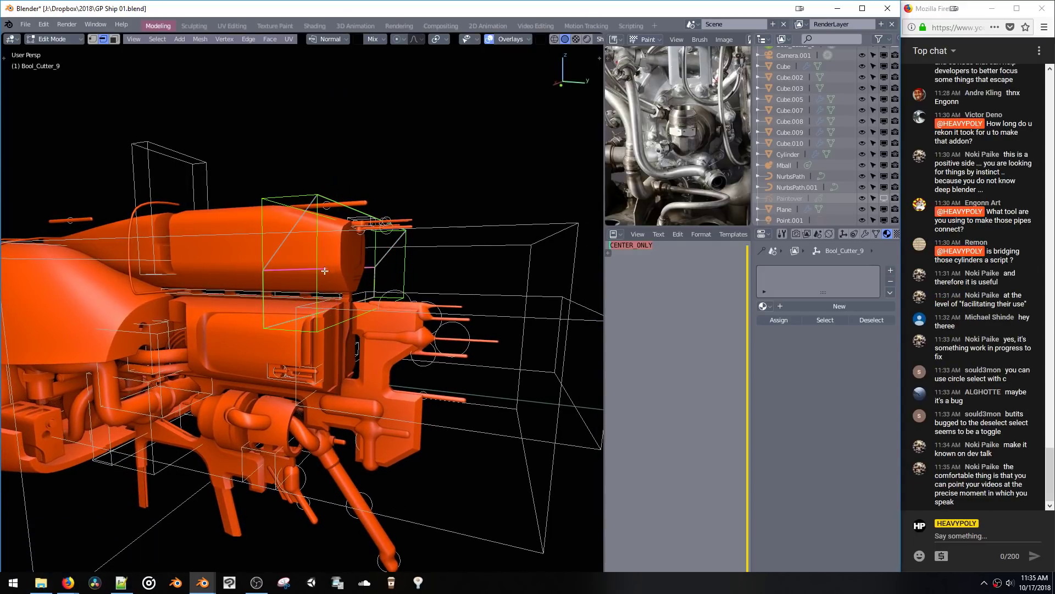
{"action": "key", "text": "ctrl+b"}
{"action": "left_click", "coordinate": [334, 361]}
{"action": "middle_click_drag", "start_coordinate": [335, 361], "coordinate": [365, 304]}
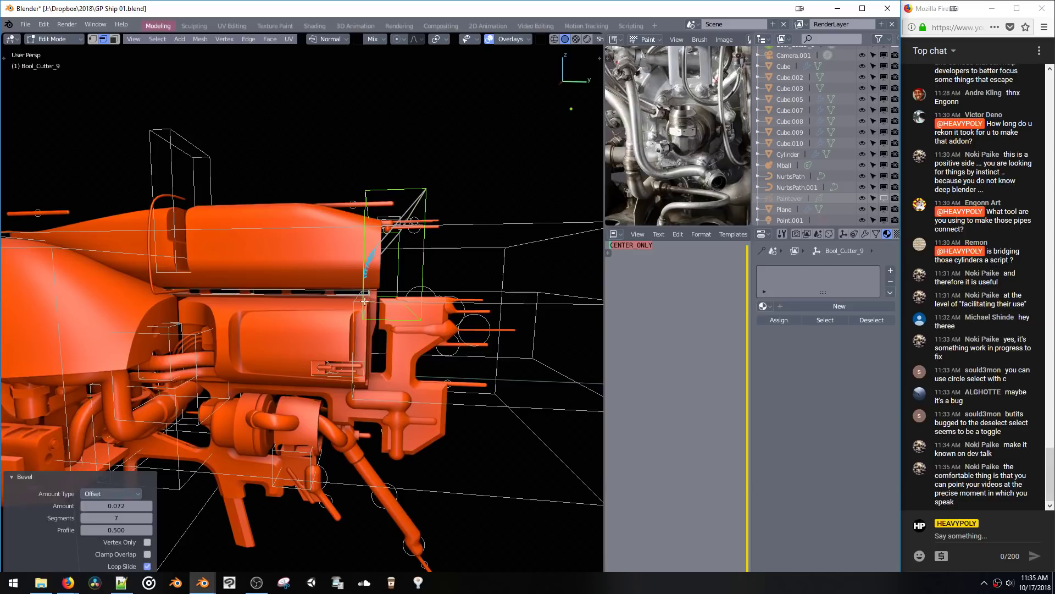
Step: Select the cutter's linked faces and thicken them outward past the pod's rear end
{"action": "key", "text": "ctrl+l"}
{"action": "middle_click_drag", "start_coordinate": [375, 258], "coordinate": [389, 271]}
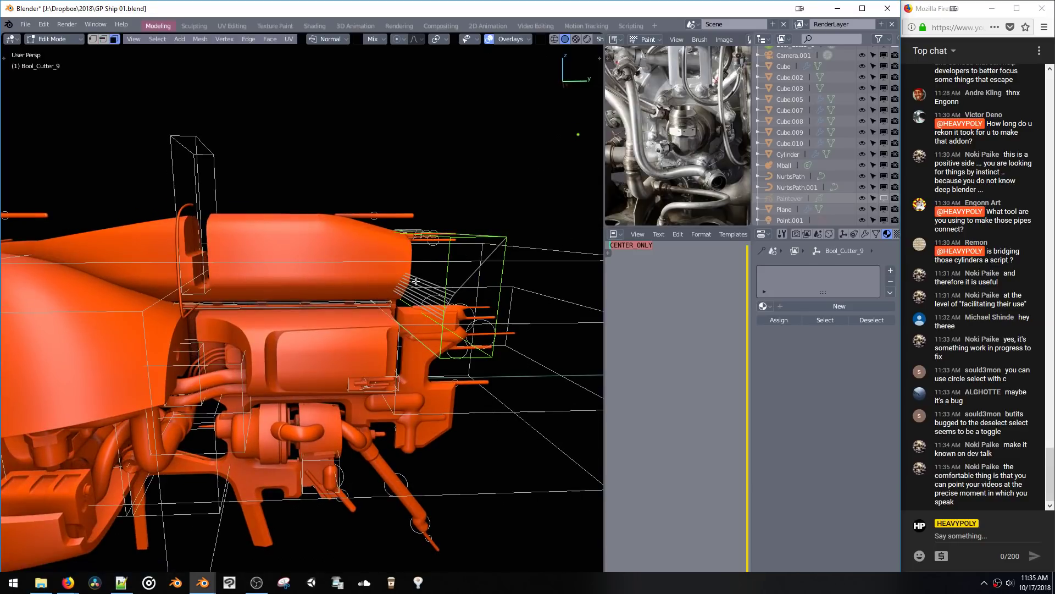
{"action": "double_click", "coordinate": [412, 287]}
{"action": "key", "text": "alt+s"}
{"action": "left_click", "coordinate": [407, 283]}
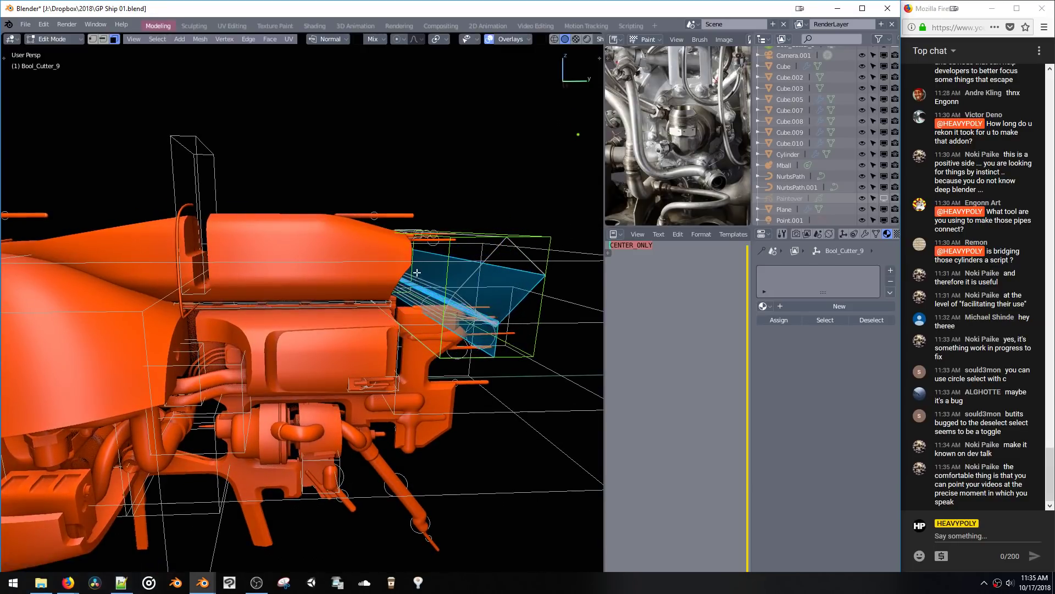
{"action": "middle_click_drag", "start_coordinate": [406, 284], "coordinate": [325, 183]}
{"action": "scroll", "coordinate": [383, 273], "scroll_direction": "up", "scroll_amount": 4}
{"action": "key", "text": "alt+s"}
{"action": "left_click", "coordinate": [411, 302]}
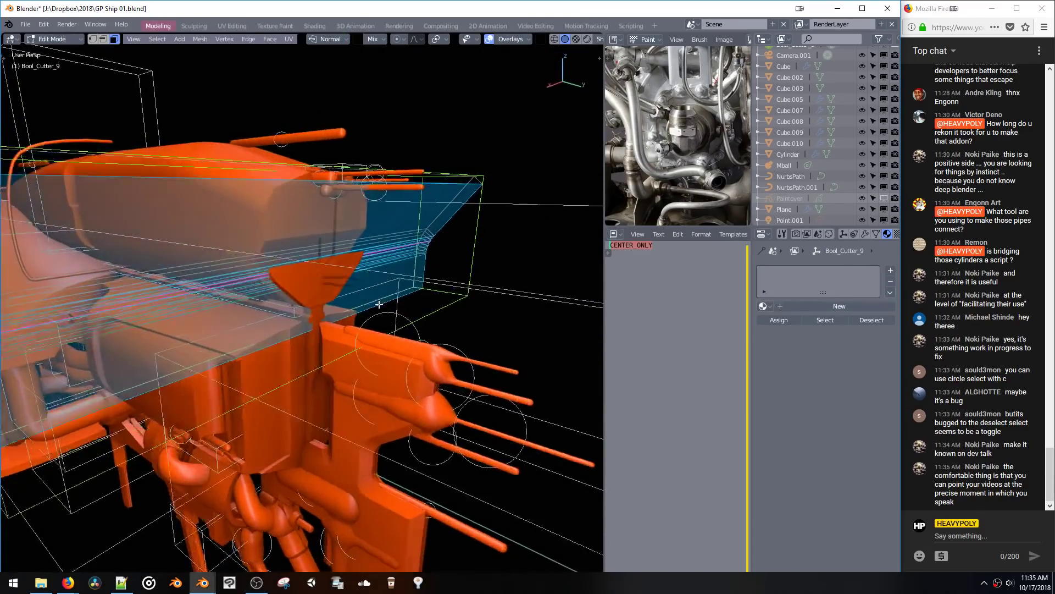
Step: Slide the thickened cutter geometry along Y against the upper pod's rear end
{"action": "scroll", "coordinate": [385, 253], "scroll_direction": "up", "scroll_amount": 4}
{"action": "mouse_move", "coordinate": [384, 252]}
{"action": "middle_mouse_down"}
{"action": "mouse_move", "coordinate": [401, 254]}
{"action": "mouse_move", "coordinate": [433, 297]}
{"action": "mouse_move", "coordinate": [385, 269]}
{"action": "middle_mouse_up"}
{"action": "key", "text": "g"}
{"action": "key", "text": "y"}
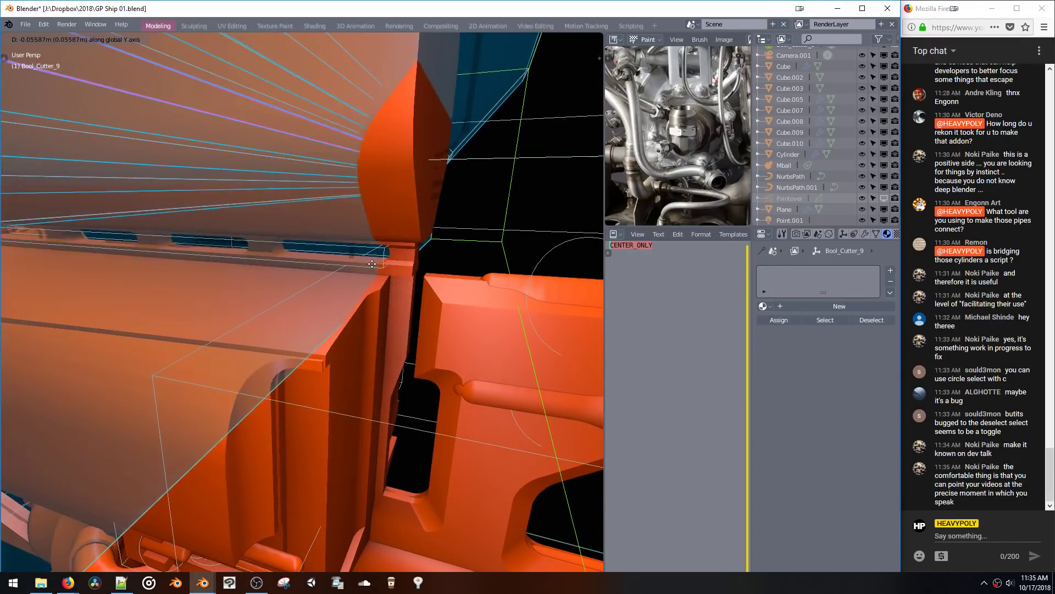
{"action": "left_click", "coordinate": [405, 275]}
{"action": "middle_click_drag", "start_coordinate": [405, 275], "coordinate": [415, 300]}
{"action": "scroll", "coordinate": [416, 300], "scroll_direction": "down", "scroll_amount": 8}
{"action": "middle_click_drag", "start_coordinate": [401, 386], "coordinate": [362, 335]}
Step: Readjust the cutter's geometry along Y so that it trims less off the pod's rear
{"action": "key", "text": "Tab"}
{"action": "key", "text": "Tab"}
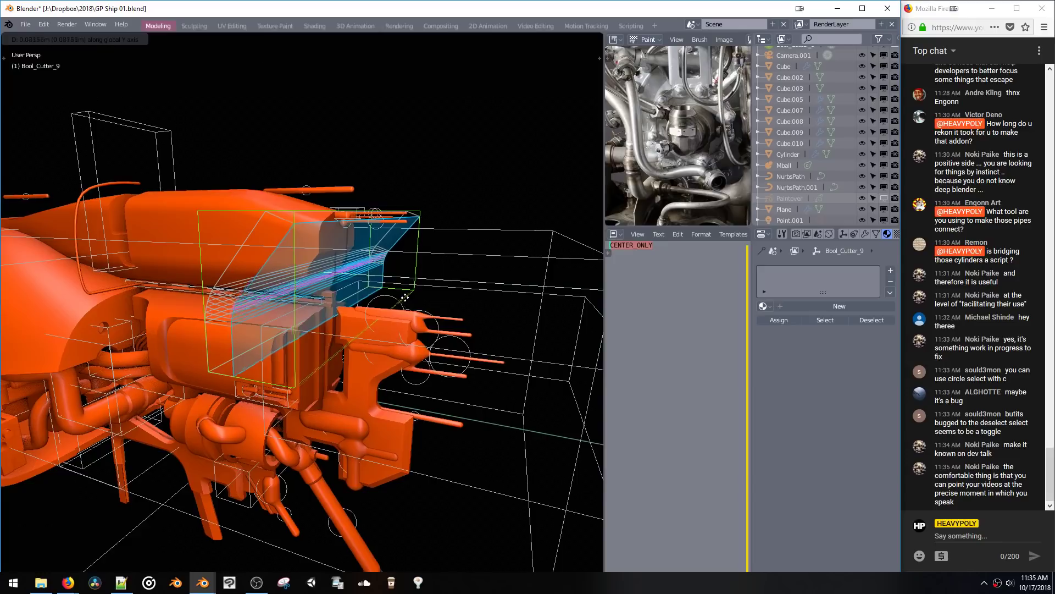
{"action": "middle_click_drag", "start_coordinate": [420, 285], "coordinate": [283, 226]}
{"action": "key", "text": "space"}
{"action": "key", "text": "g"}
{"action": "key", "text": "y"}
{"action": "left_click", "coordinate": [440, 276]}
Step: Refine the height of the cutter's selected geometry along Z at the pod's underside
{"action": "key", "text": "space"}
{"action": "left_click", "coordinate": [411, 309]}
{"action": "key", "text": "g"}
{"action": "key", "text": "z"}
{"action": "left_click", "coordinate": [418, 278]}
{"action": "key", "text": "g"}
{"action": "key", "text": "z"}
{"action": "left_click", "coordinate": [372, 278]}
Step: Add a cube, raise it along Z behind the upper pod and scale it down to a small block
{"action": "key", "text": "shift+a"}
{"action": "mouse_move", "coordinate": [295, 229]}
{"action": "left_click", "coordinate": [336, 242]}
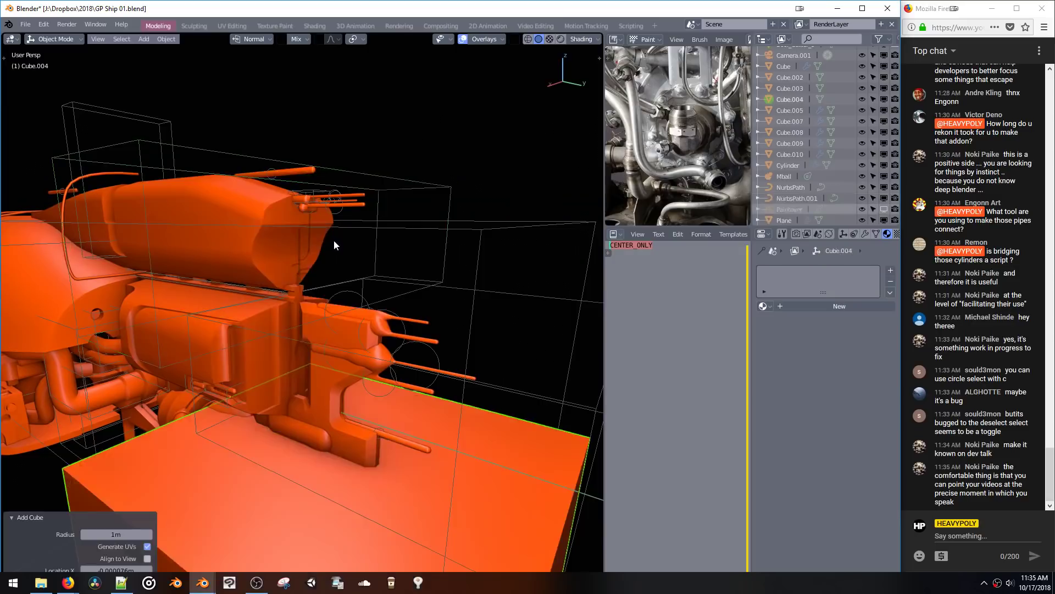
{"action": "key", "text": "g"}
{"action": "key", "text": "z"}
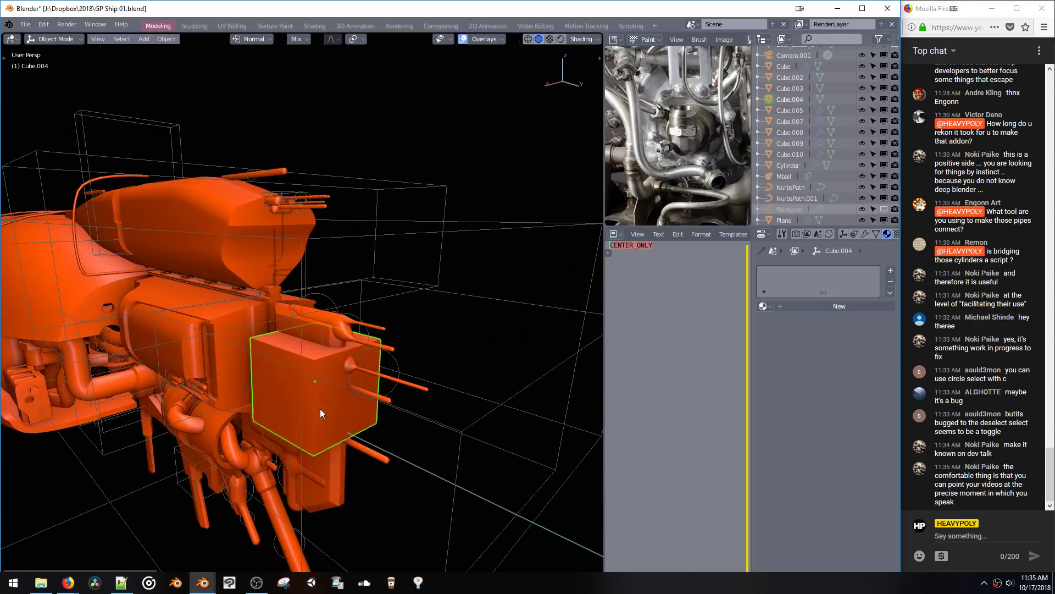
{"action": "left_click", "coordinate": [319, 268]}
{"action": "key", "text": "s"}
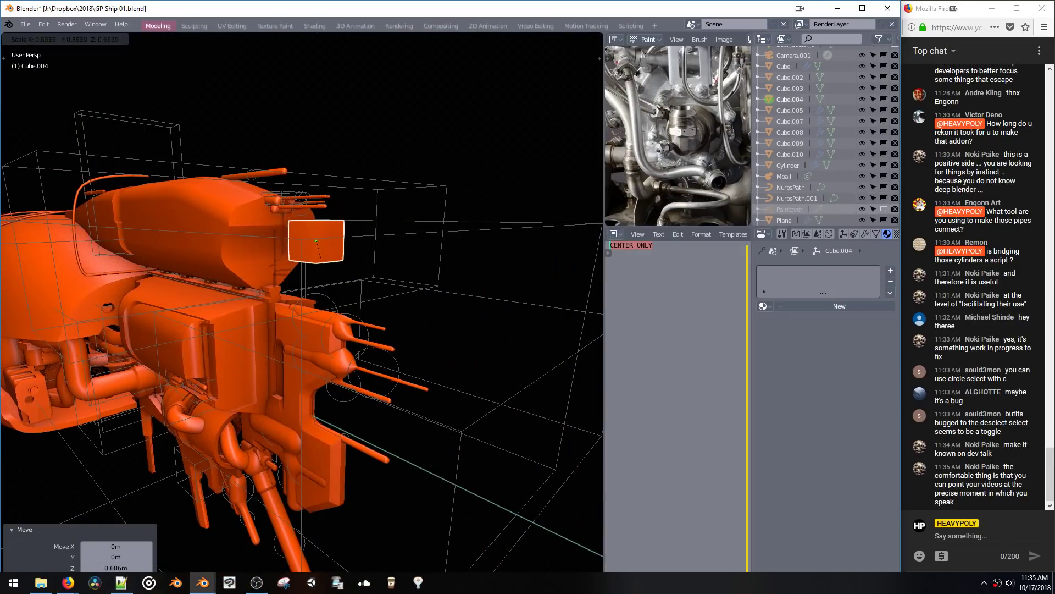
{"action": "left_click", "coordinate": [318, 256]}
Step: Position the small cube against the upper pod's rear end, just below the thin barrels
{"action": "middle_click_drag", "start_coordinate": [317, 264], "coordinate": [342, 282]}
{"action": "key", "text": "g"}
{"action": "key", "text": "y"}
{"action": "left_click", "coordinate": [326, 289]}
{"action": "key", "text": "ctrl+b"}
{"action": "left_click", "coordinate": [343, 286]}
{"action": "key", "text": "space"}
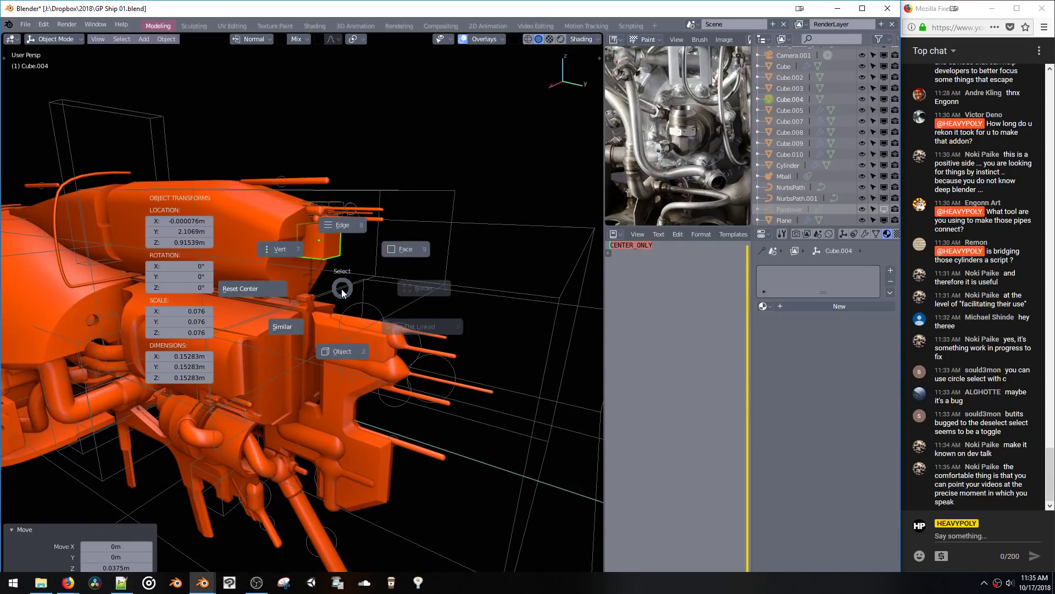
{"action": "left_click", "coordinate": [343, 289]}
{"action": "key", "text": "space"}
{"action": "left_click", "coordinate": [344, 292]}
{"action": "key", "text": "space"}
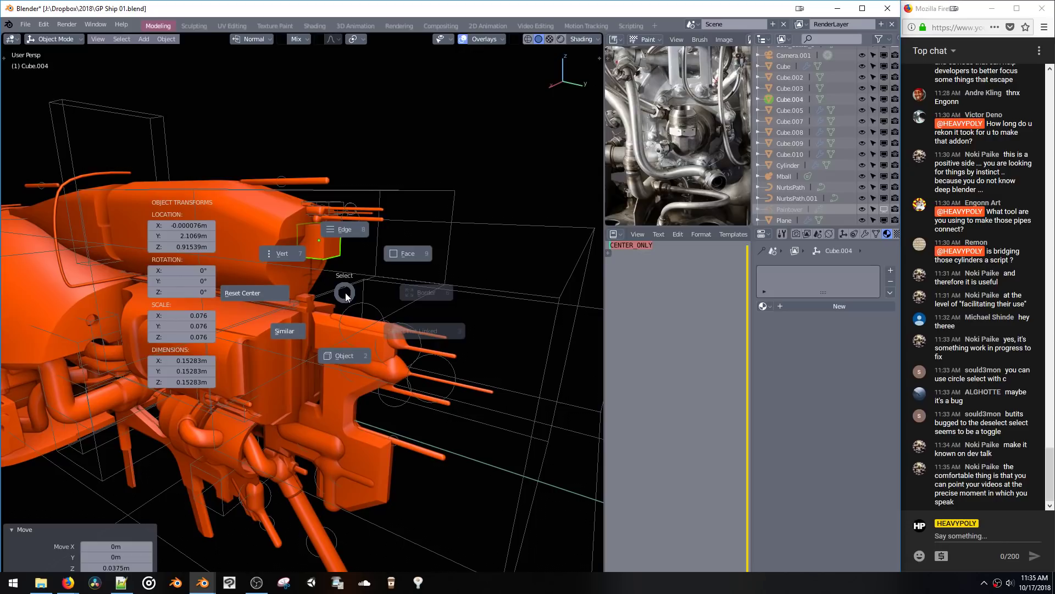
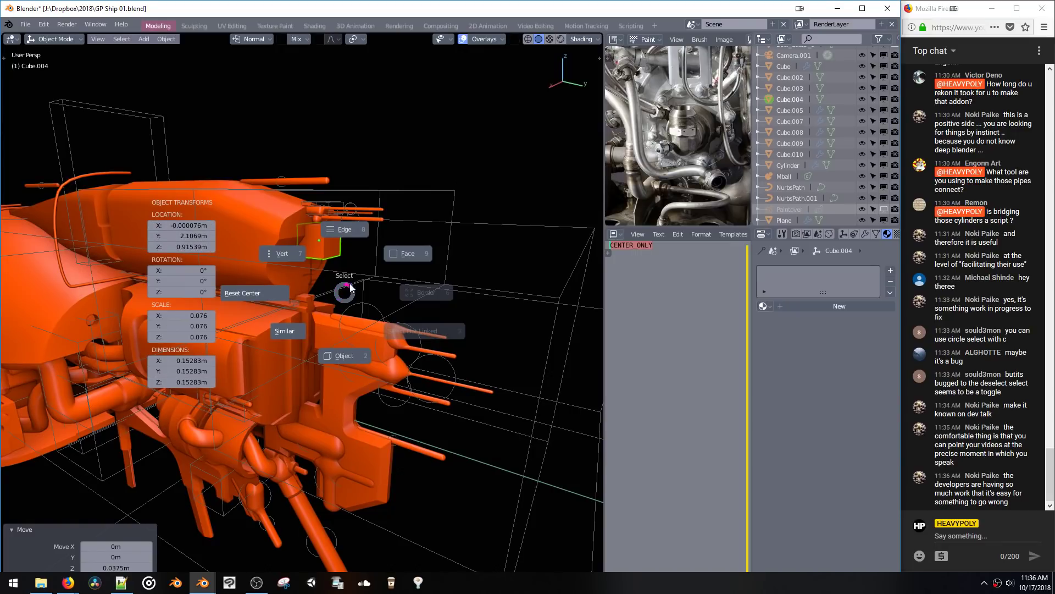
Step: Extend the cube's rear face about 0.149 m along Y to lengthen the block
{"action": "key", "text": "Tab"}
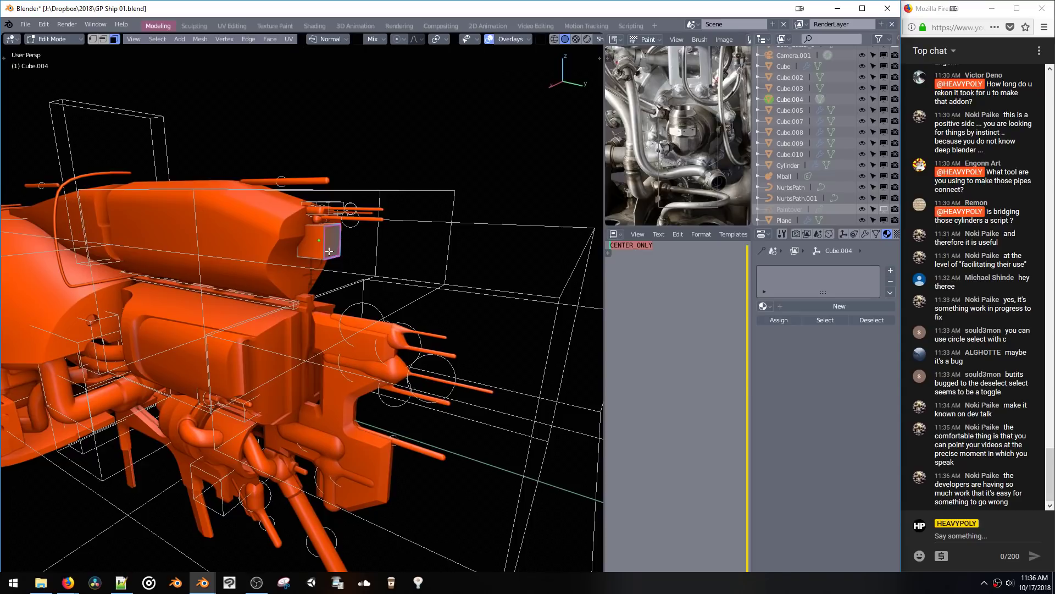
{"action": "key", "text": "g"}
{"action": "key", "text": "y"}
{"action": "left_click", "coordinate": [352, 258]}
{"action": "scroll", "coordinate": [336, 245], "scroll_direction": "up", "scroll_amount": 6}
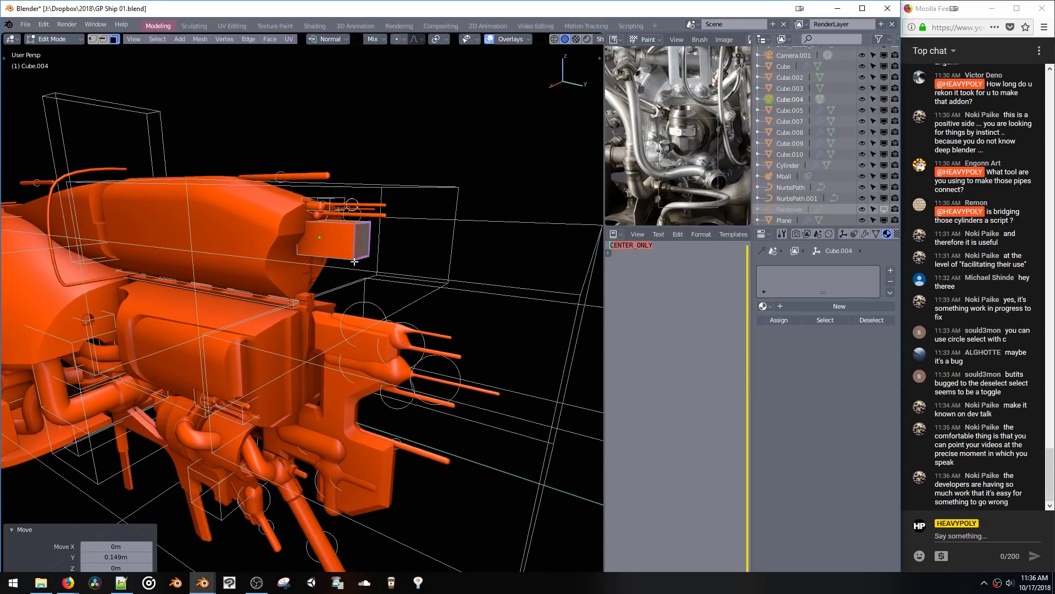
{"action": "scroll", "coordinate": [335, 245], "scroll_direction": "down", "scroll_amount": 8}
{"action": "key", "text": "Tab"}
{"action": "scroll", "coordinate": [352, 329], "scroll_direction": "up", "scroll_amount": 2}
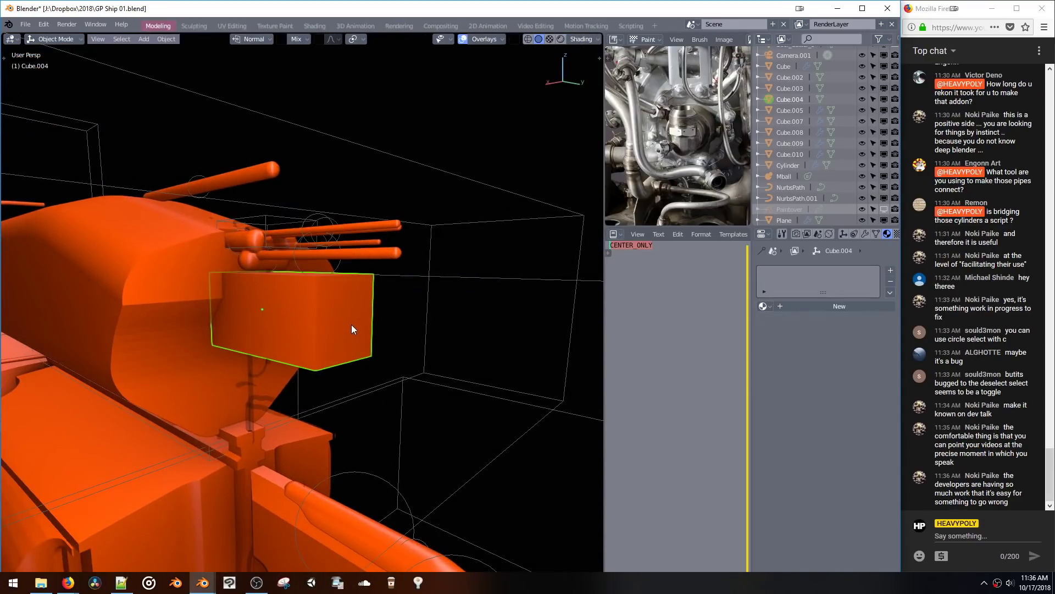
Step: Reset the block's center to the world origin with its scale normalized to 1.000
{"action": "key", "text": "space"}
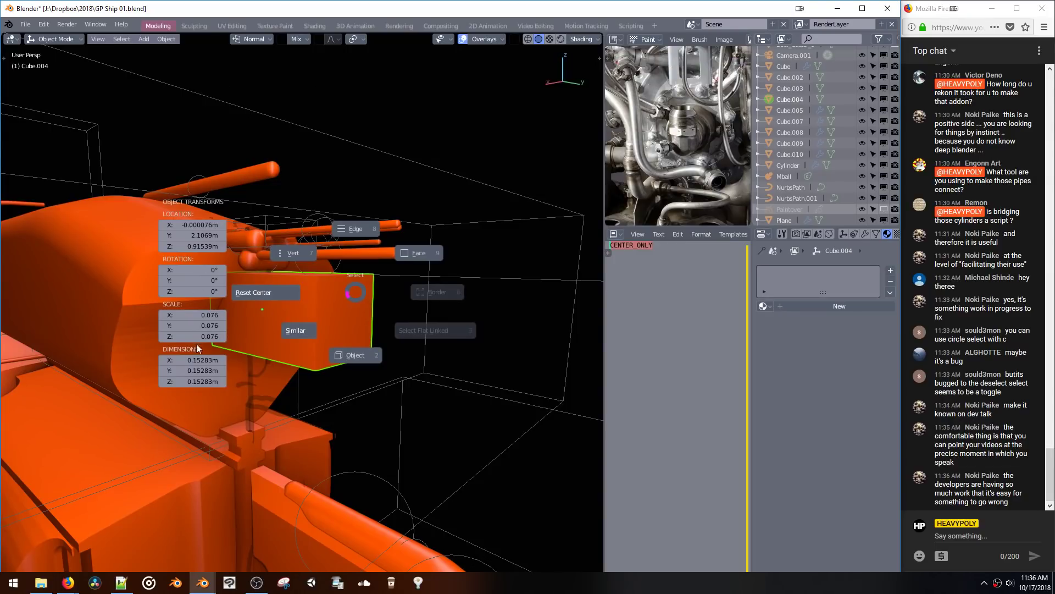
{"action": "left_click", "coordinate": [257, 294]}
{"action": "key", "text": "space"}
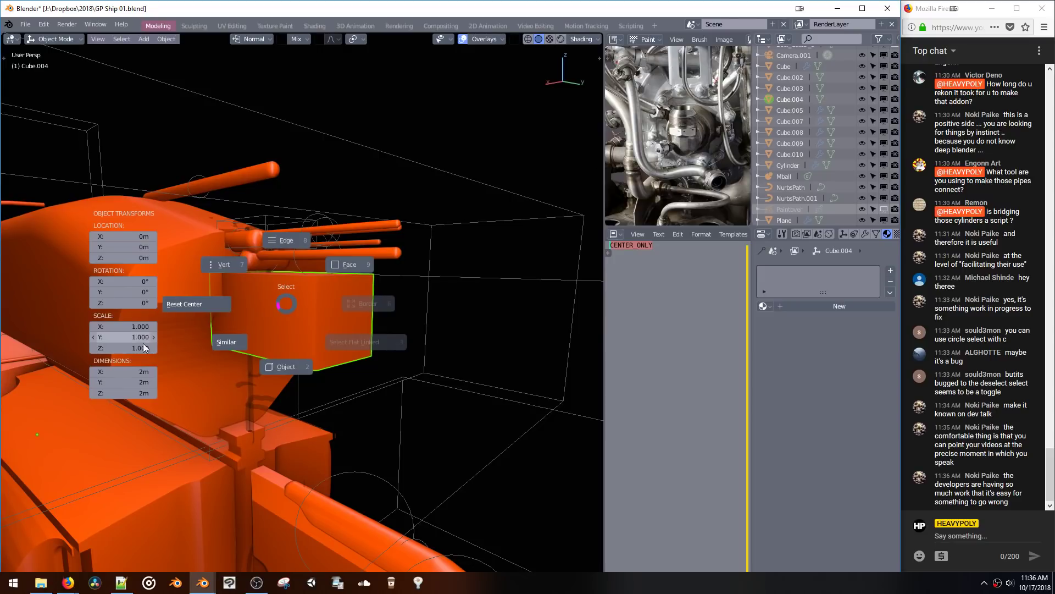
{"action": "left_click", "coordinate": [287, 309]}
{"action": "key", "text": "space"}
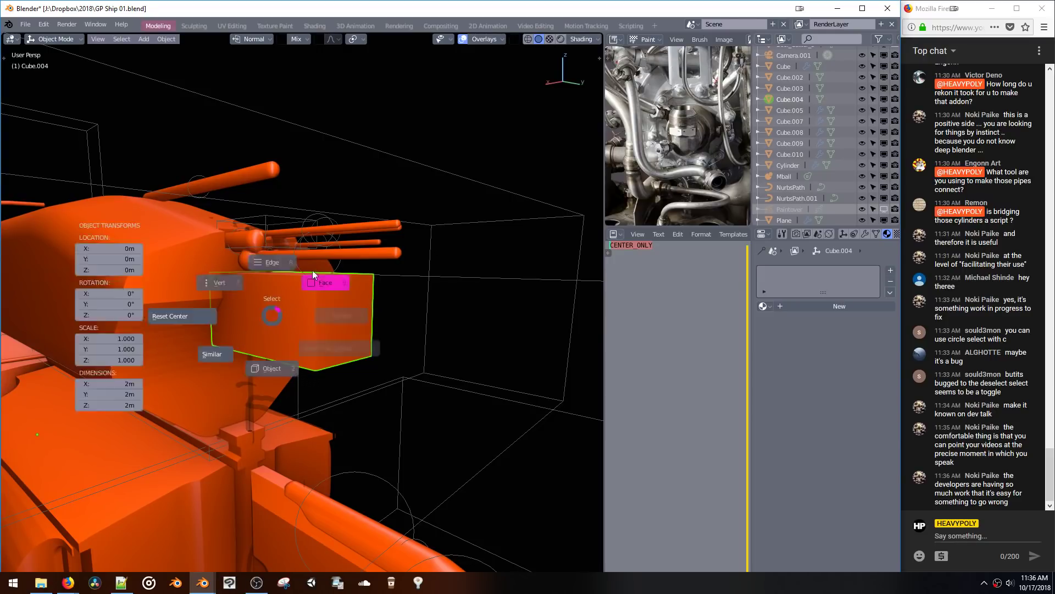
Step: Select all linked faces of the block and narrow it along X by a factor of about 0.334
{"action": "left_click", "coordinate": [327, 282]}
{"action": "key", "text": "shift+KP_7"}
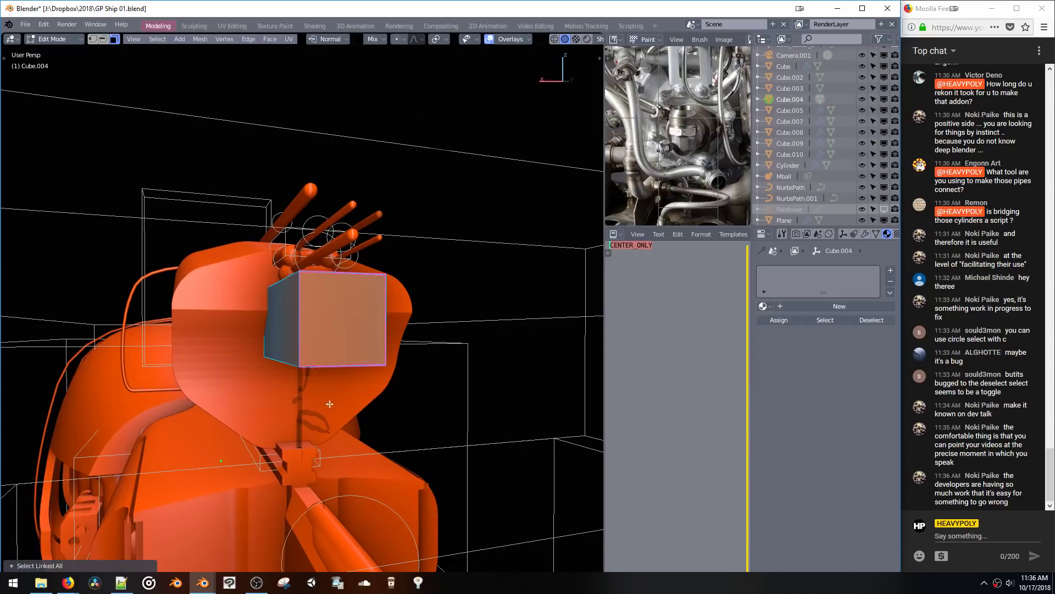
{"action": "key", "text": "KP_Decimal"}
{"action": "key", "text": "s"}
{"action": "key", "text": "x"}
{"action": "left_click", "coordinate": [361, 332]}
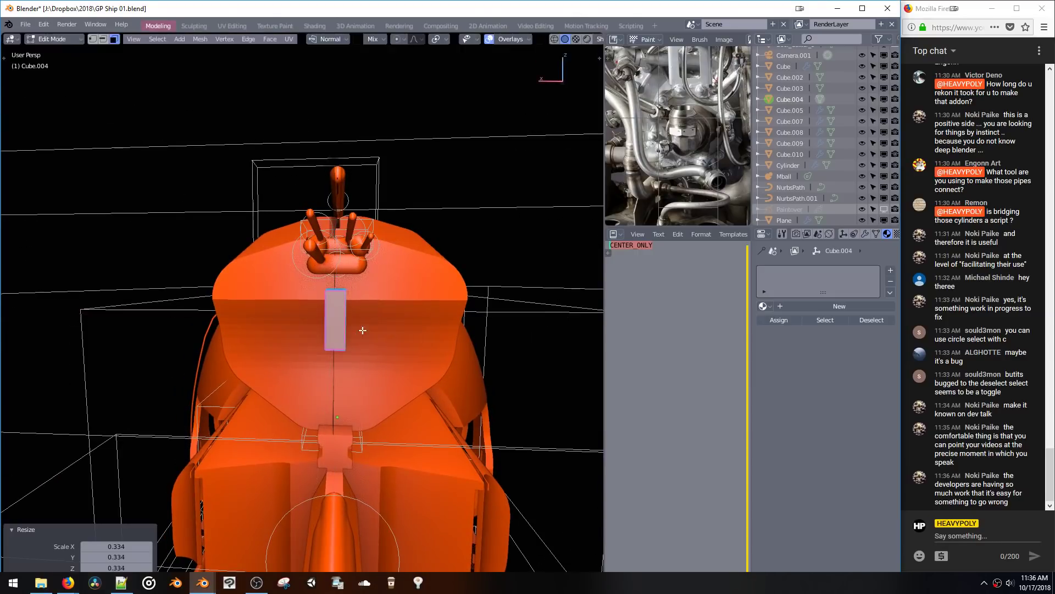
Step: Adjust the narrowed block's height and move it about 0.126 m forward along Y into the pod's rear
{"action": "key", "text": "g"}
{"action": "key", "text": "z"}
{"action": "left_click", "coordinate": [365, 311]}
{"action": "middle_click_drag", "start_coordinate": [365, 311], "coordinate": [424, 299]}
{"action": "key", "text": "g"}
{"action": "key", "text": "z"}
{"action": "left_click", "coordinate": [344, 318]}
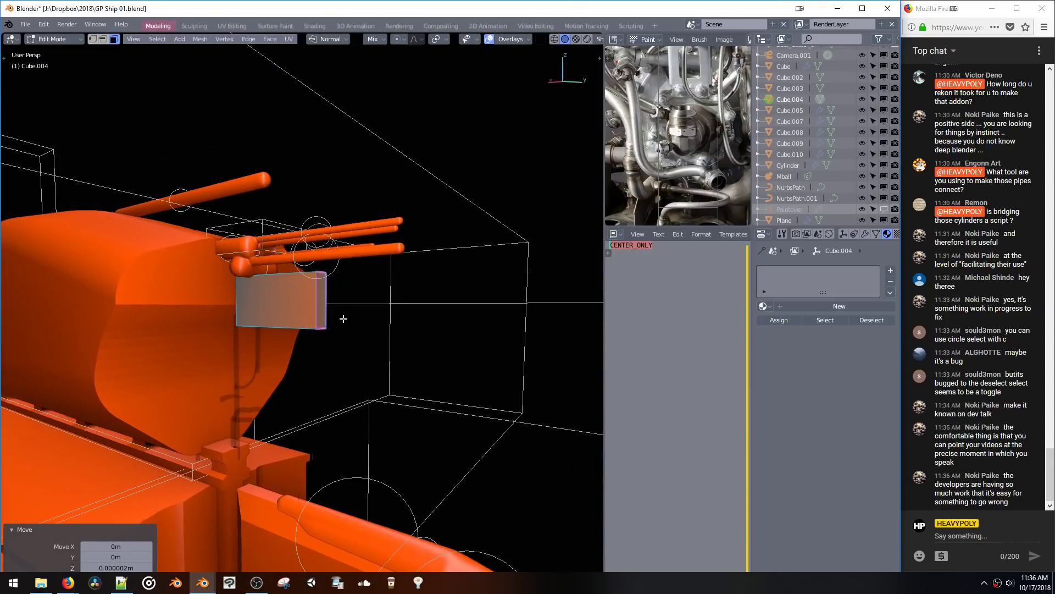
{"action": "middle_click_drag", "start_coordinate": [344, 318], "coordinate": [330, 320]}
{"action": "key", "text": "g"}
{"action": "left_click", "coordinate": [297, 312]}
{"action": "middle_click_drag", "start_coordinate": [264, 306], "coordinate": [252, 334]}
Step: Bevel the block's lower rear edge with a single segment to form a slanted chamfer
{"action": "key", "text": "space"}
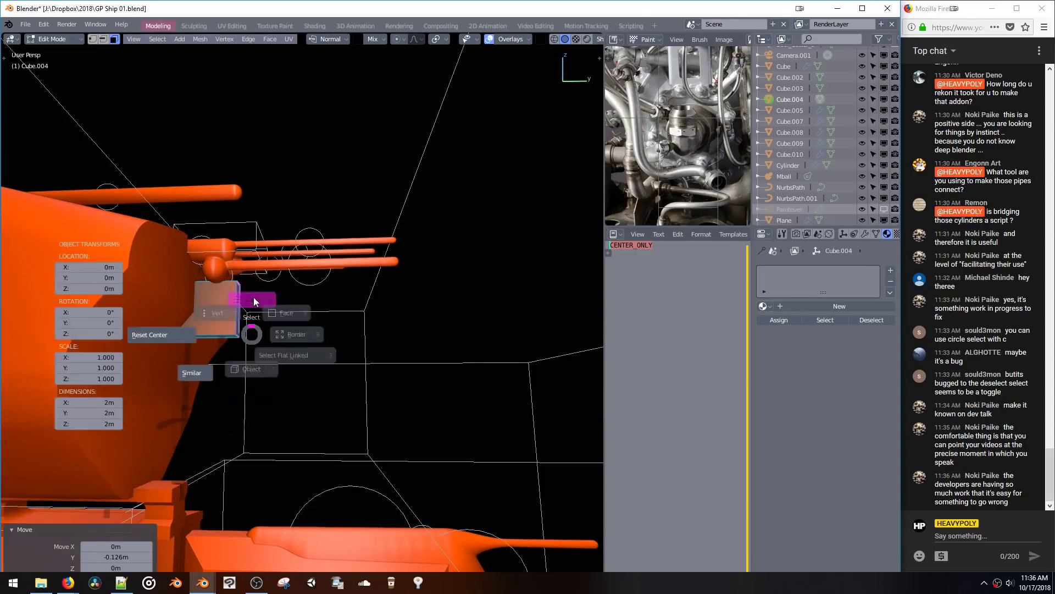
{"action": "left_click", "coordinate": [254, 302]}
{"action": "key", "text": "ctrl+b"}
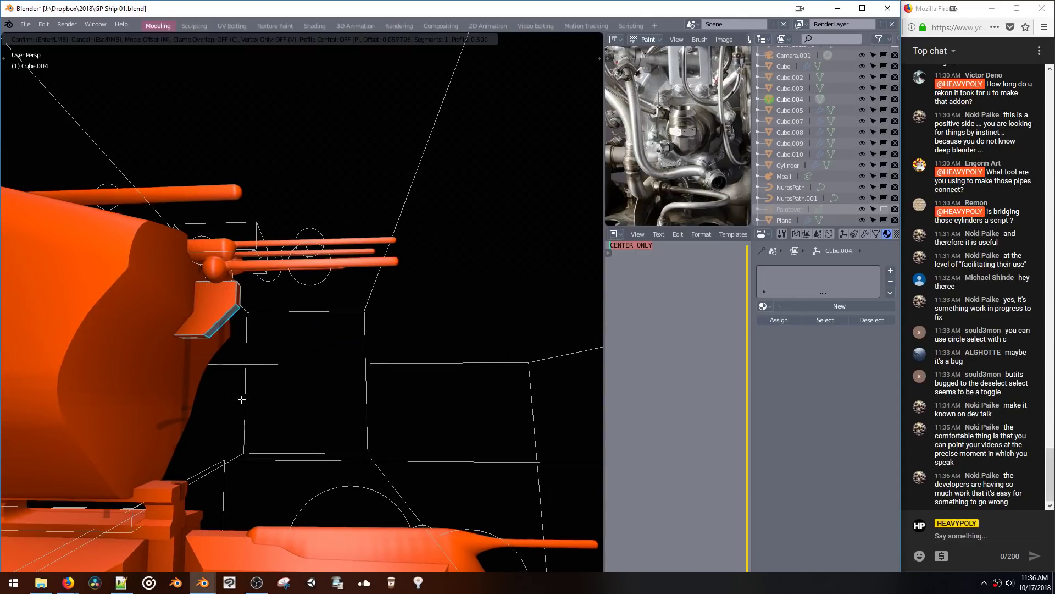
{"action": "left_click", "coordinate": [242, 399]}
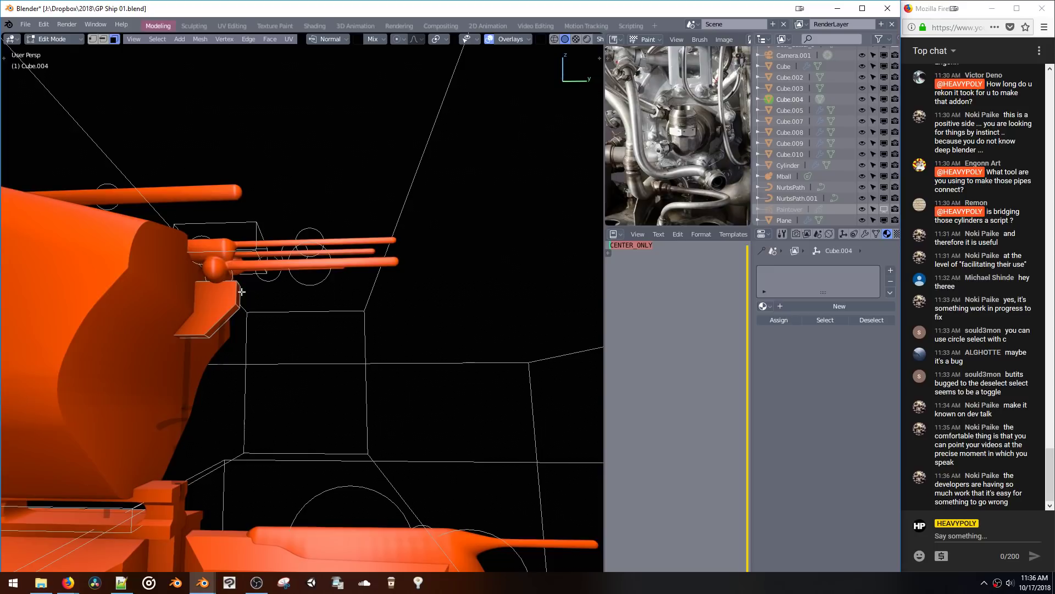
Step: Push the block's rear end face outward and scale its upper faces along X
{"action": "middle_click_drag", "start_coordinate": [241, 291], "coordinate": [249, 315]}
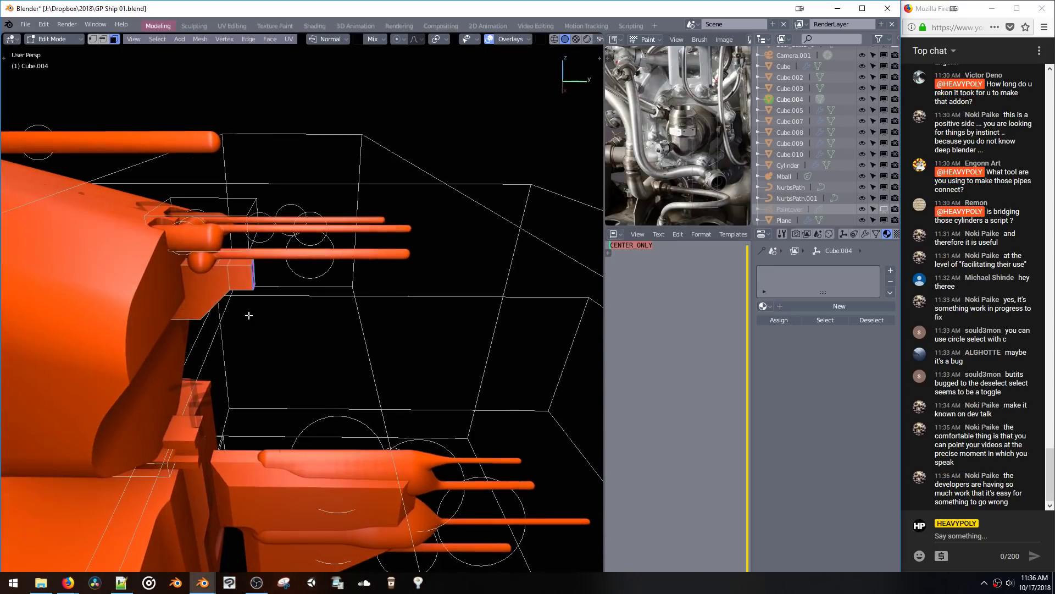
{"action": "key", "text": "alt+s"}
{"action": "middle_click_drag", "start_coordinate": [227, 271], "coordinate": [330, 280]}
{"action": "right_click", "coordinate": [228, 283]}
{"action": "key", "text": "s"}
{"action": "key", "text": "x"}
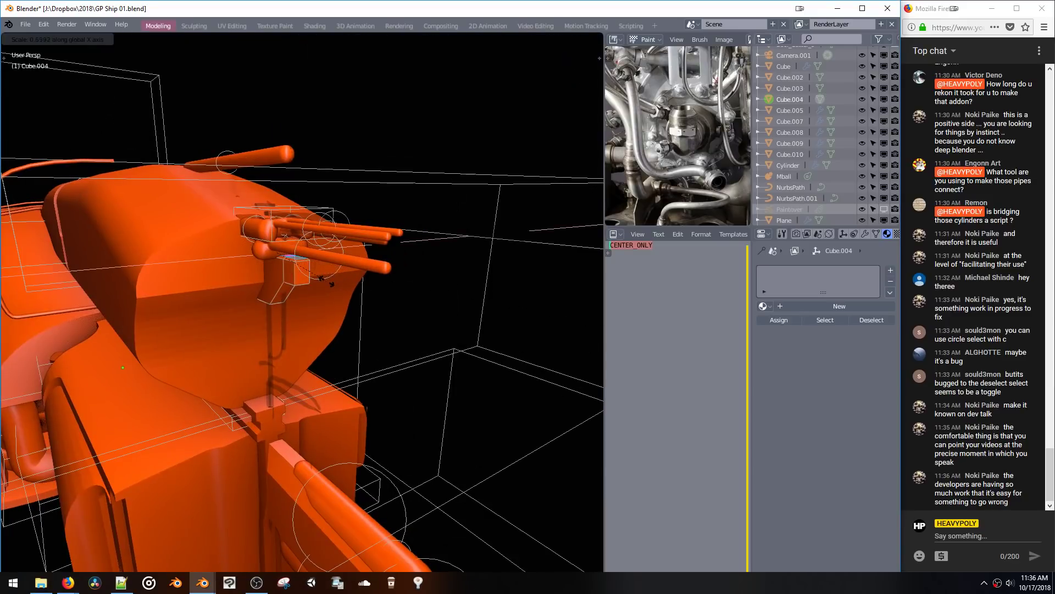
{"action": "left_click", "coordinate": [330, 283]}
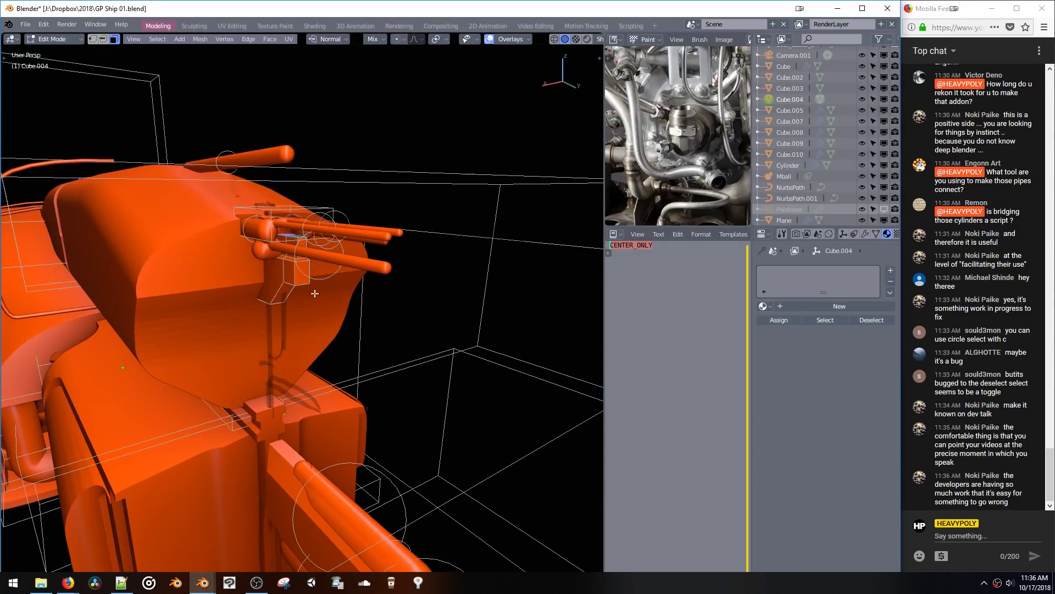
{"action": "right_click", "coordinate": [331, 334]}
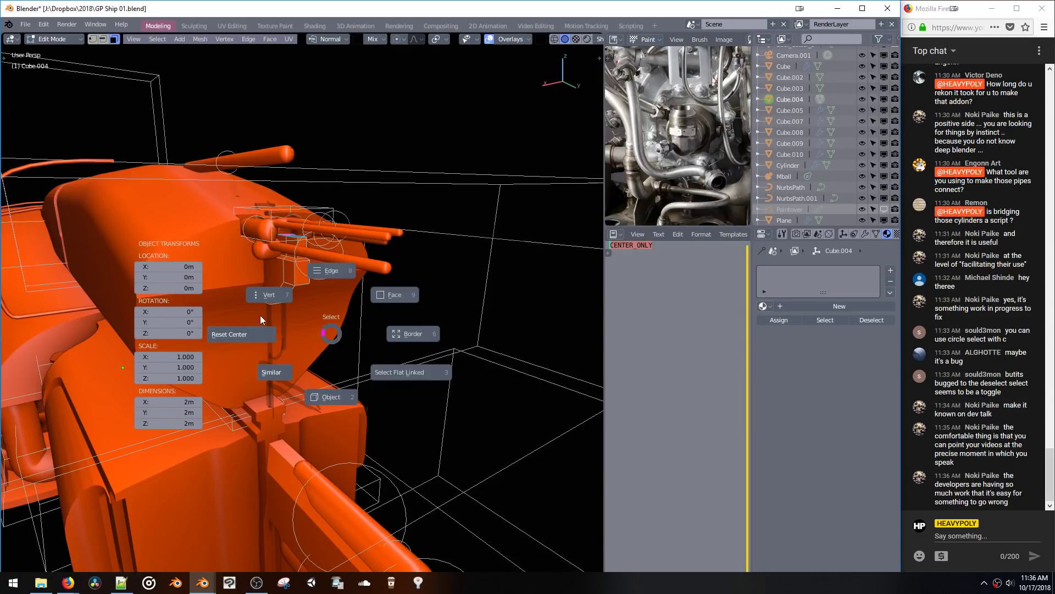
Step: Adjust the heights of the block's faces along Z to fit under the barrels and finish editing its mesh
{"action": "middle_click_drag", "start_coordinate": [305, 333], "coordinate": [305, 447]}
{"action": "key", "text": "g"}
{"action": "key", "text": "z"}
{"action": "left_click", "coordinate": [290, 316]}
{"action": "key", "text": "q"}
{"action": "left_click", "coordinate": [317, 282]}
{"action": "key", "text": "g"}
{"action": "key", "text": "z"}
{"action": "left_click", "coordinate": [308, 316]}
{"action": "key", "text": "g"}
{"action": "key", "text": "z"}
{"action": "left_click", "coordinate": [289, 337]}
{"action": "key", "text": "Tab"}
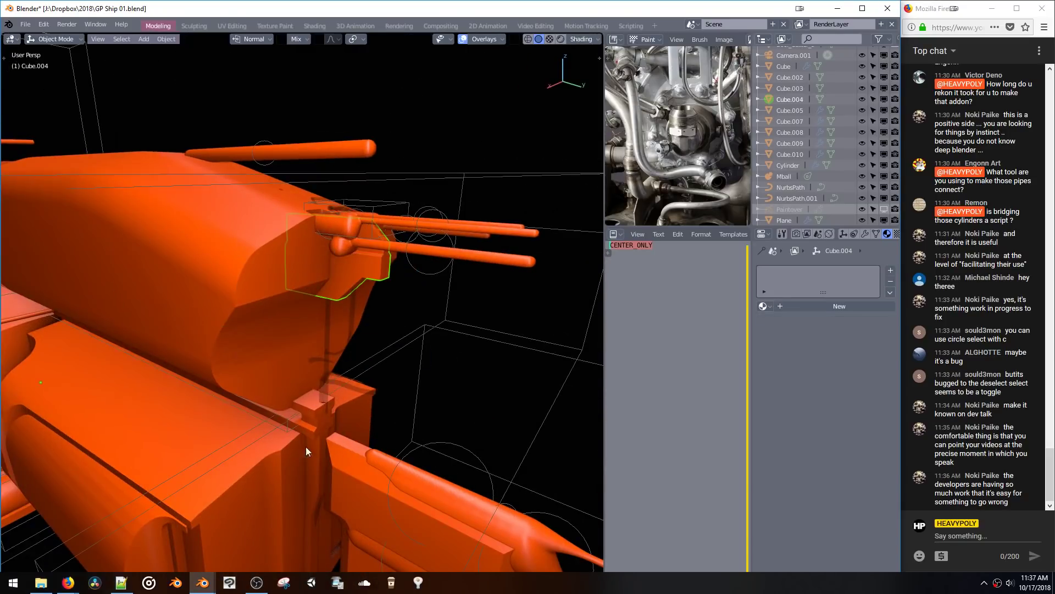
Step: Select the flat linked faces at the upper rear end of the central spine and thicken them outward
{"action": "left_click", "coordinate": [319, 410]}
{"action": "key", "text": "Tab"}
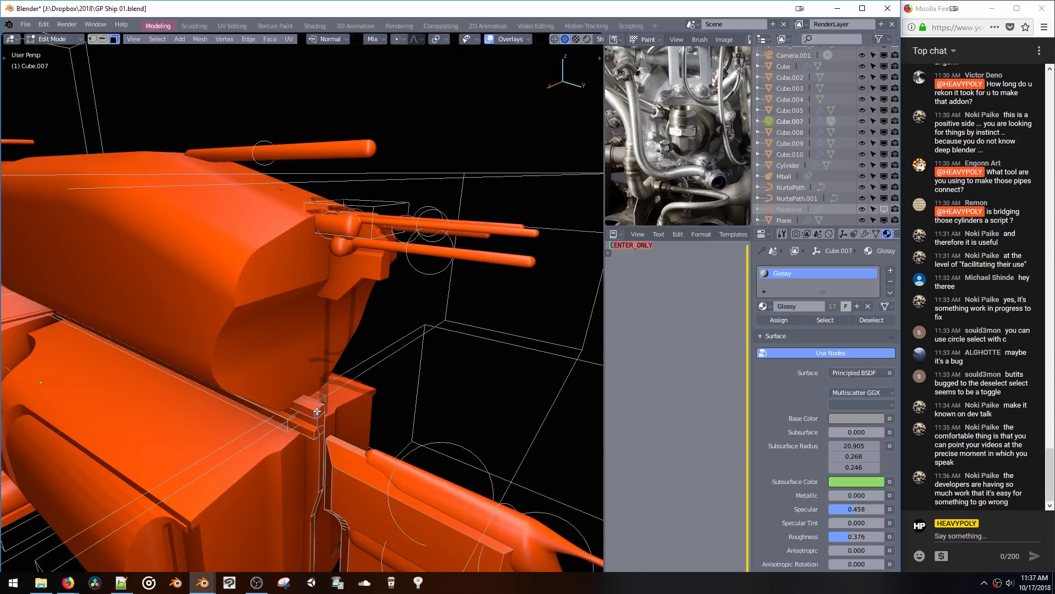
{"action": "middle_click_drag", "start_coordinate": [316, 435], "coordinate": [296, 348]}
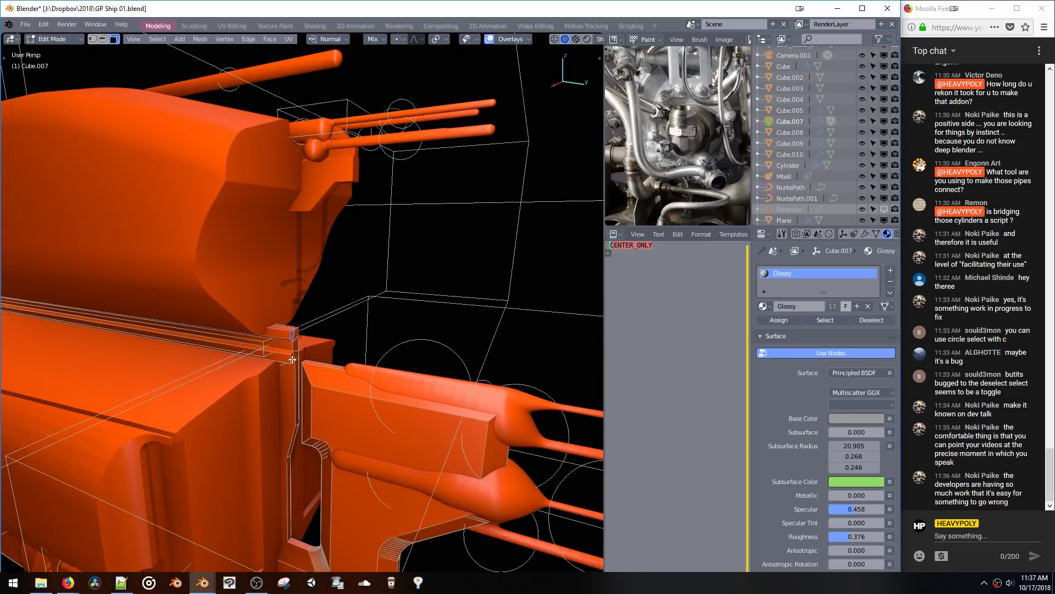
{"action": "left_click", "coordinate": [293, 359], "text": "ctrl"}
{"action": "key", "text": "space"}
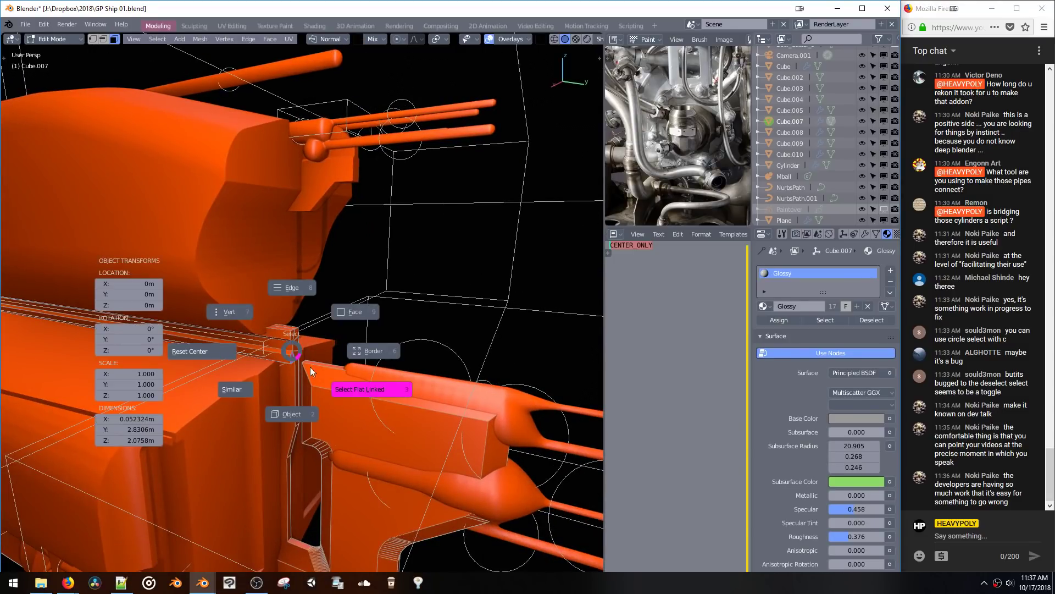
{"action": "left_click", "coordinate": [310, 367]}
{"action": "key", "text": "alt+s"}
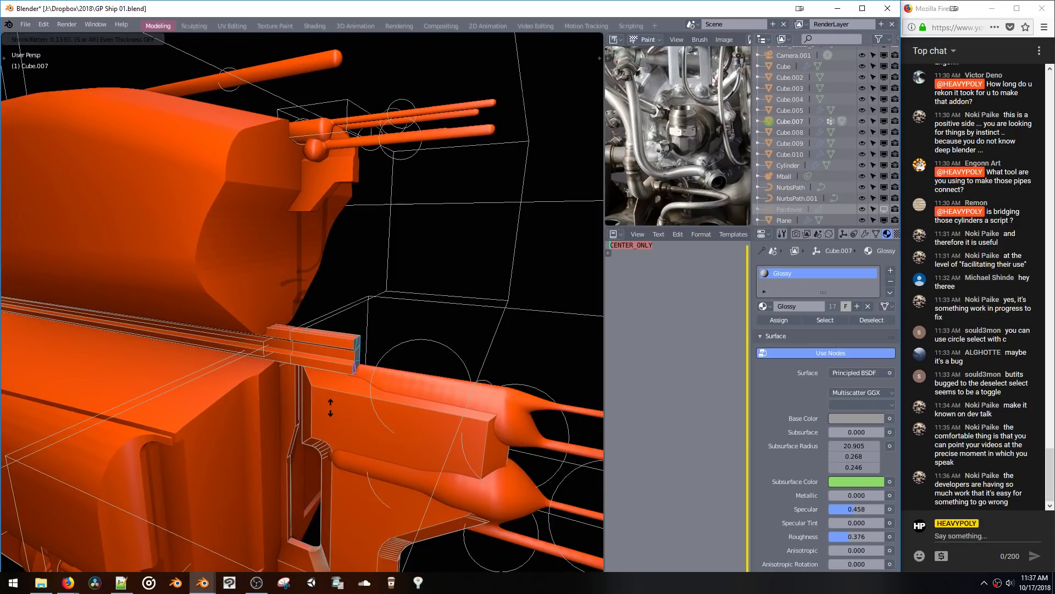
{"action": "left_click", "coordinate": [331, 407]}
Step: Move the spine's extended end further back along Y over the rear barrels and finish editing
{"action": "middle_click_drag", "start_coordinate": [330, 408], "coordinate": [407, 446]}
{"action": "key", "text": "g"}
{"action": "key", "text": "y"}
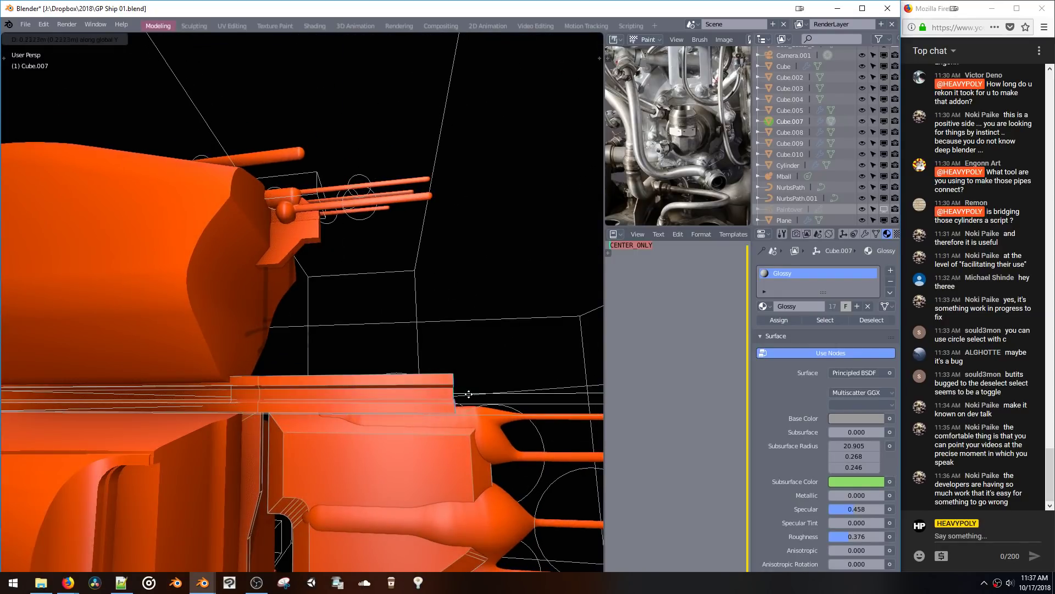
{"action": "left_click", "coordinate": [469, 393]}
{"action": "middle_click_drag", "start_coordinate": [469, 394], "coordinate": [307, 445]}
{"action": "scroll", "coordinate": [252, 263], "scroll_direction": "up", "scroll_amount": 5}
{"action": "key", "text": "space"}
{"action": "left_click", "coordinate": [327, 401]}
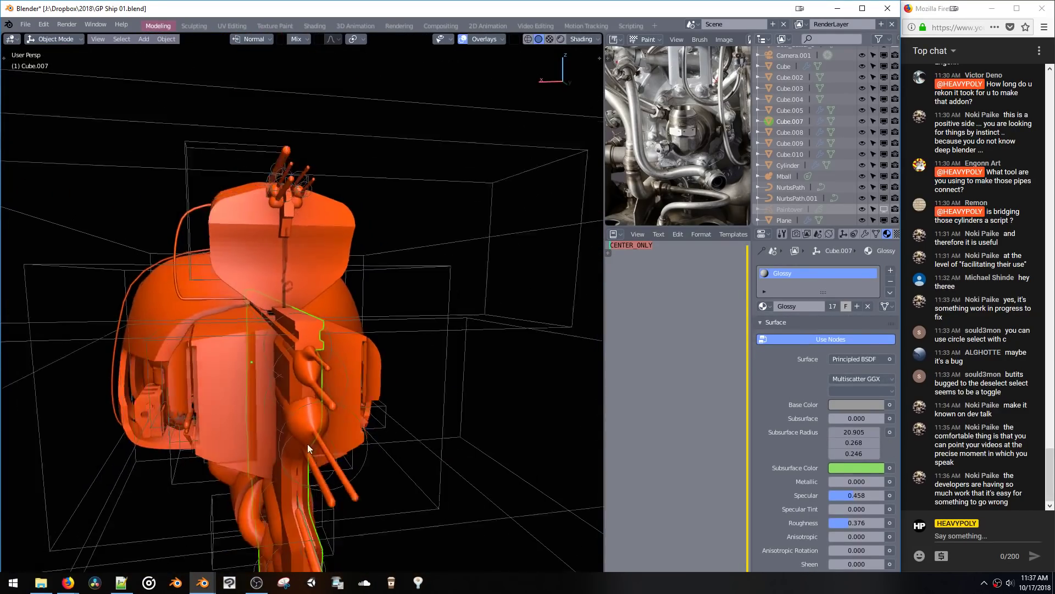
Step: Duplicate the geometry of the spine's rear extension and reposition the copy along Y
{"action": "key", "text": "space"}
{"action": "left_click", "coordinate": [332, 374]}
{"action": "middle_click_drag", "start_coordinate": [331, 373], "coordinate": [314, 363]}
{"action": "key", "text": "shift+d"}
{"action": "left_click", "coordinate": [301, 350]}
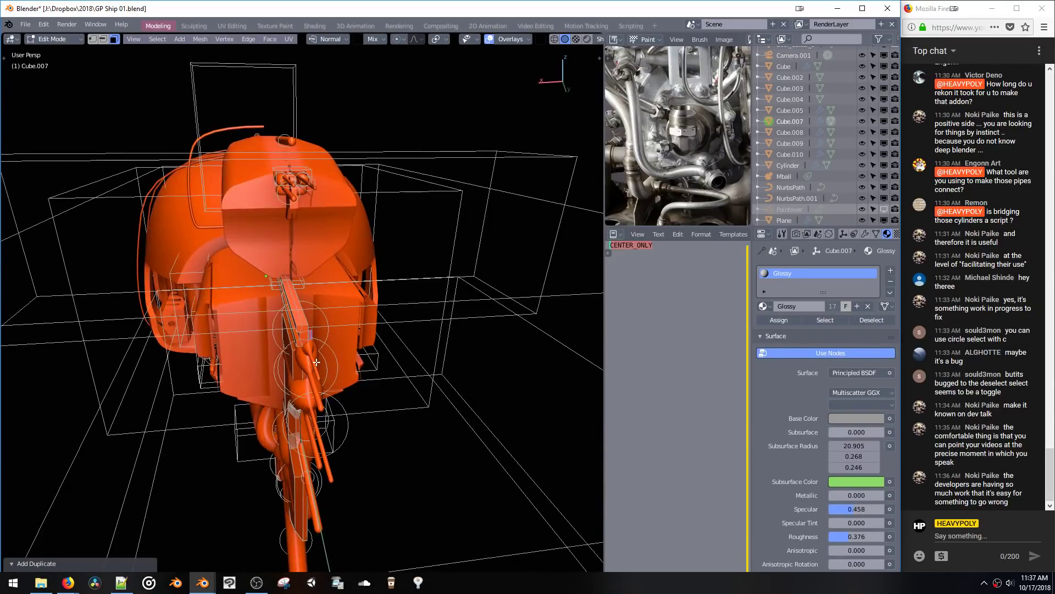
{"action": "key", "text": "g"}
{"action": "key", "text": "y"}
{"action": "left_click", "coordinate": [319, 367]}
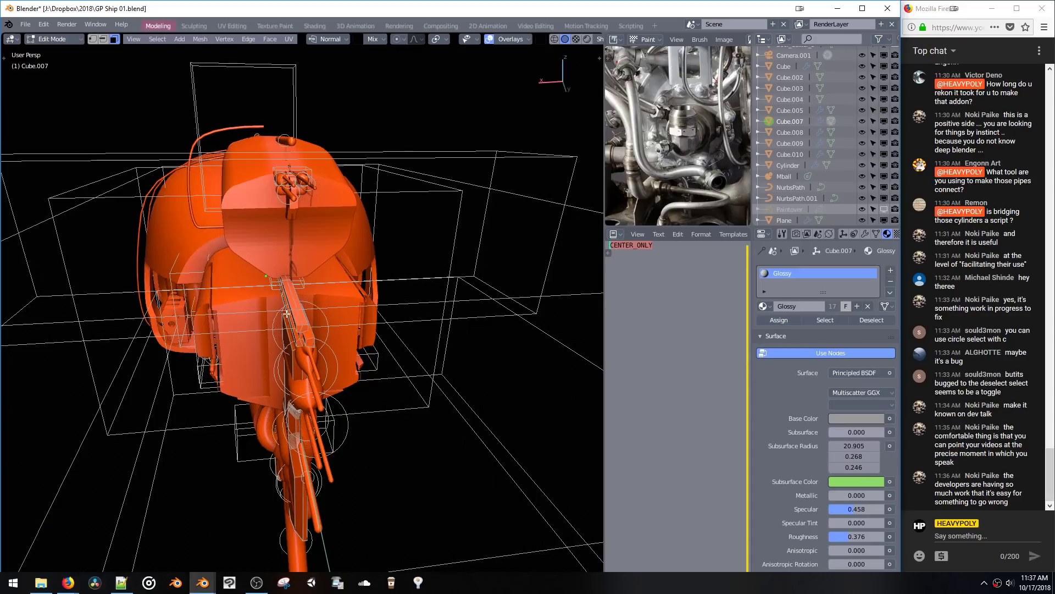
Step: Try a Live Subtract boolean on the spine with the duplicated geometry as cutter
{"action": "middle_click_drag", "start_coordinate": [291, 316], "coordinate": [289, 336]}
{"action": "key", "text": "ctrl+shift+b"}
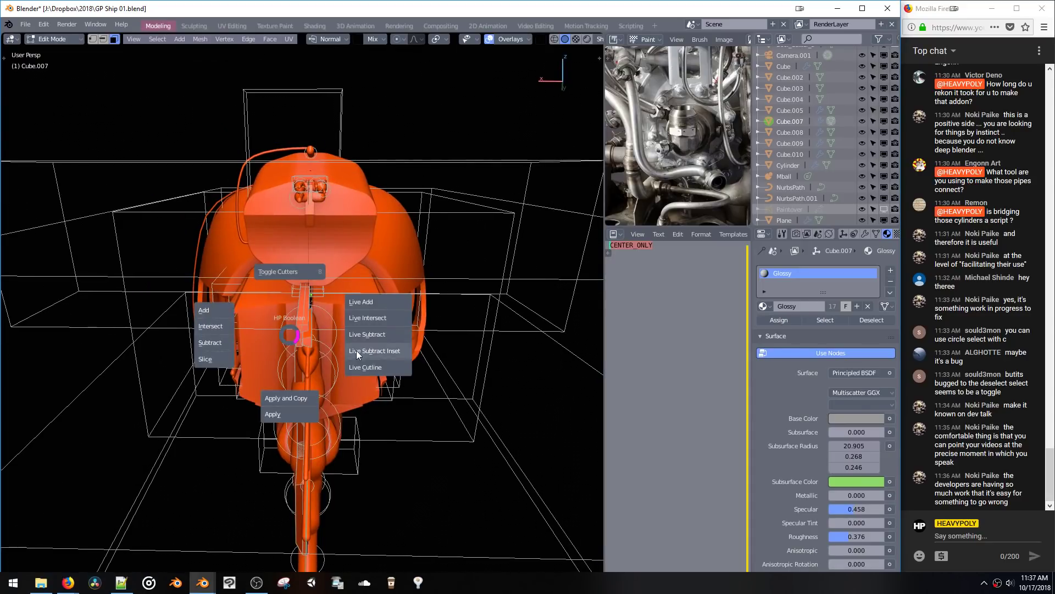
{"action": "left_click", "coordinate": [357, 337]}
{"action": "middle_click_drag", "start_coordinate": [354, 335], "coordinate": [348, 376]}
{"action": "left_click", "coordinate": [309, 341]}
{"action": "key", "text": "KP_Decimal"}
{"action": "key", "text": "Tab"}
{"action": "key", "text": "ctrl+l"}
{"action": "key", "text": "Tab"}
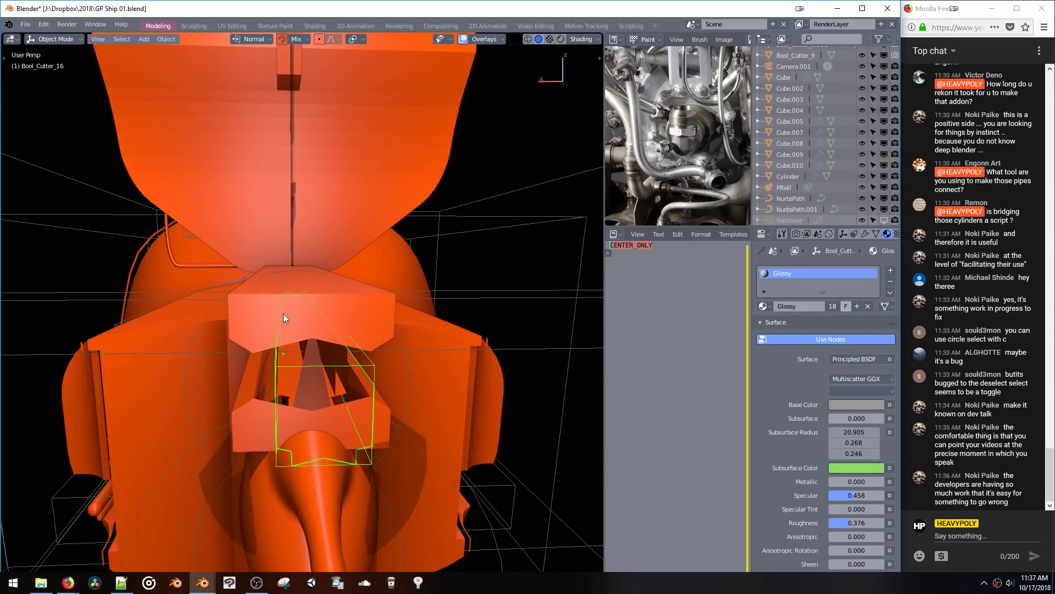
{"action": "key", "text": "ctrl+z"}
Step: Subtract the duplicated geometry from the spine extension with a non-live boolean
{"action": "key", "text": "space"}
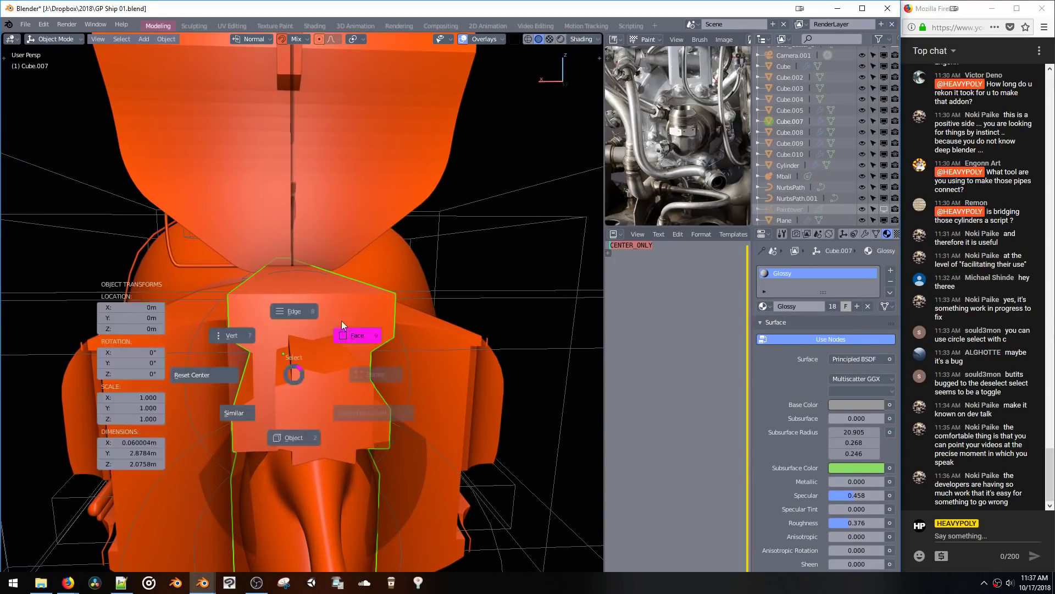
{"action": "left_click", "coordinate": [343, 324]}
{"action": "key", "text": "ctrl+b"}
{"action": "left_click", "coordinate": [226, 405]}
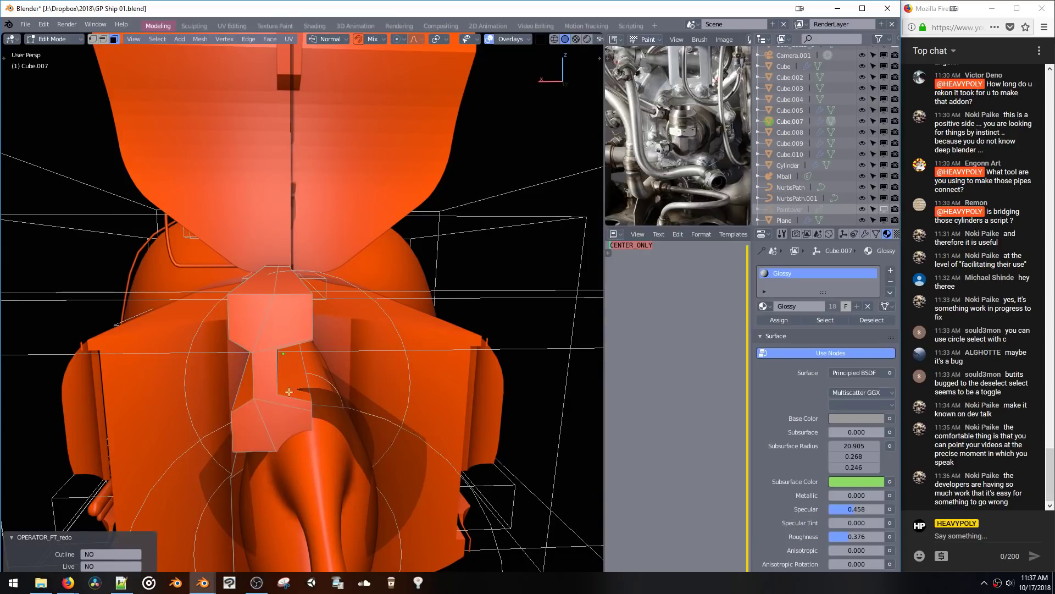
Step: Move the selected rear end section of the spine -0.454 m along Y, back toward the upper pod
{"action": "middle_click_drag", "start_coordinate": [225, 405], "coordinate": [297, 344]}
{"action": "key", "text": "Tab"}
{"action": "key", "text": "Tab"}
{"action": "key", "text": "g"}
{"action": "key", "text": "y"}
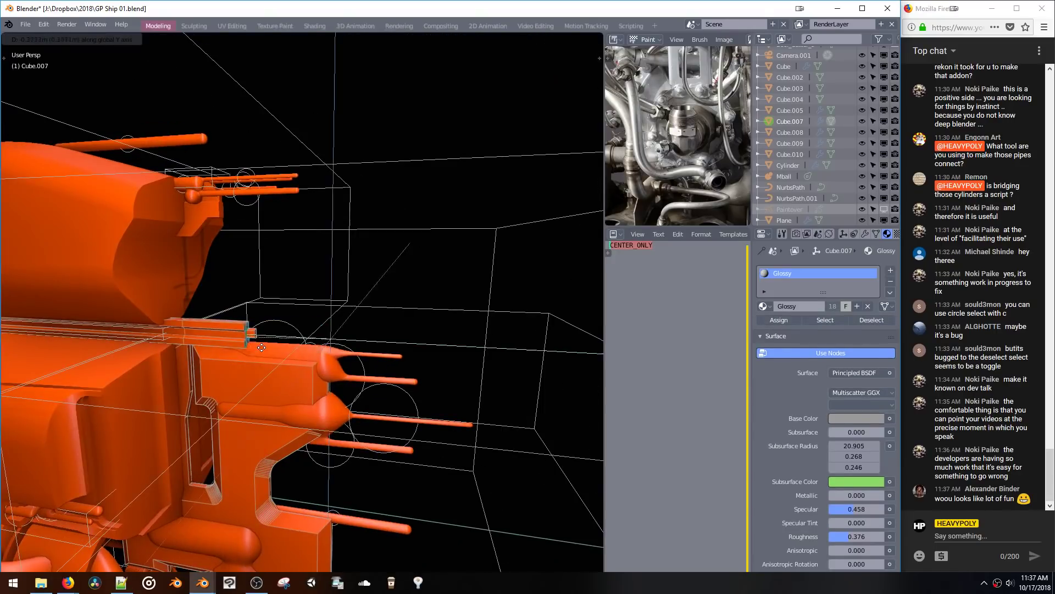
{"action": "left_click", "coordinate": [221, 348]}
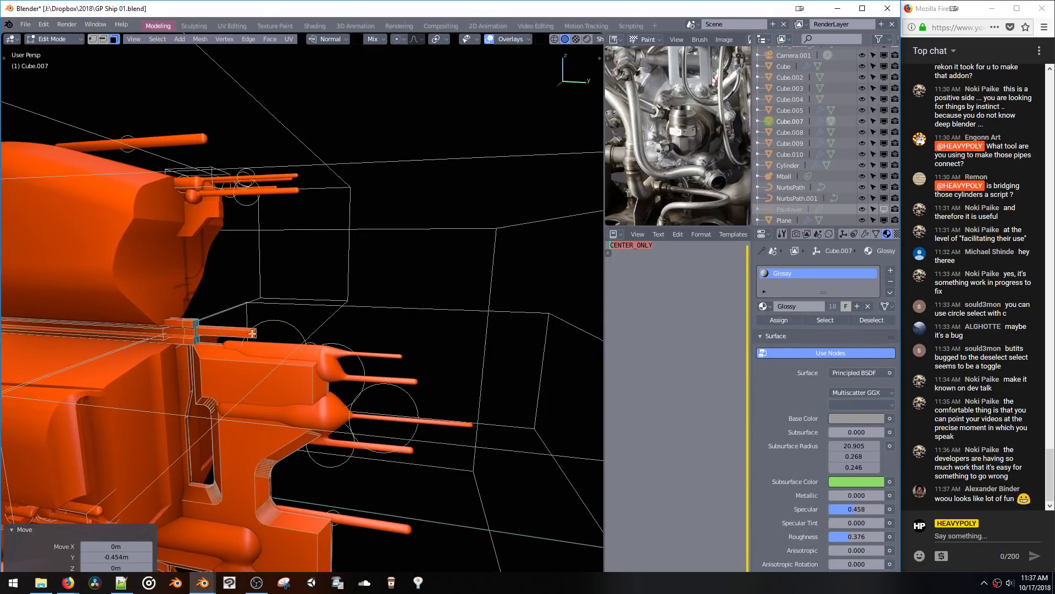
{"action": "key", "text": "Tab"}
{"action": "middle_click_drag", "start_coordinate": [256, 345], "coordinate": [357, 324]}
{"action": "key", "text": "Tab"}
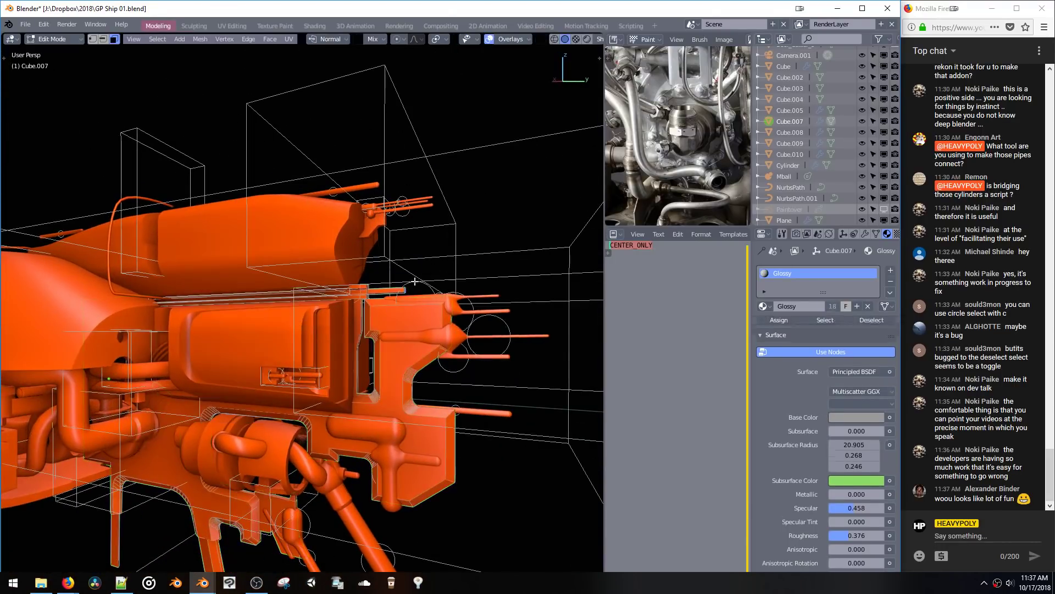
Step: Remove the leftover thin bar protruding behind the spine's rear end
{"action": "middle_click_drag", "start_coordinate": [415, 282], "coordinate": [278, 326]}
{"action": "scroll", "coordinate": [277, 305], "scroll_direction": "up", "scroll_amount": 4}
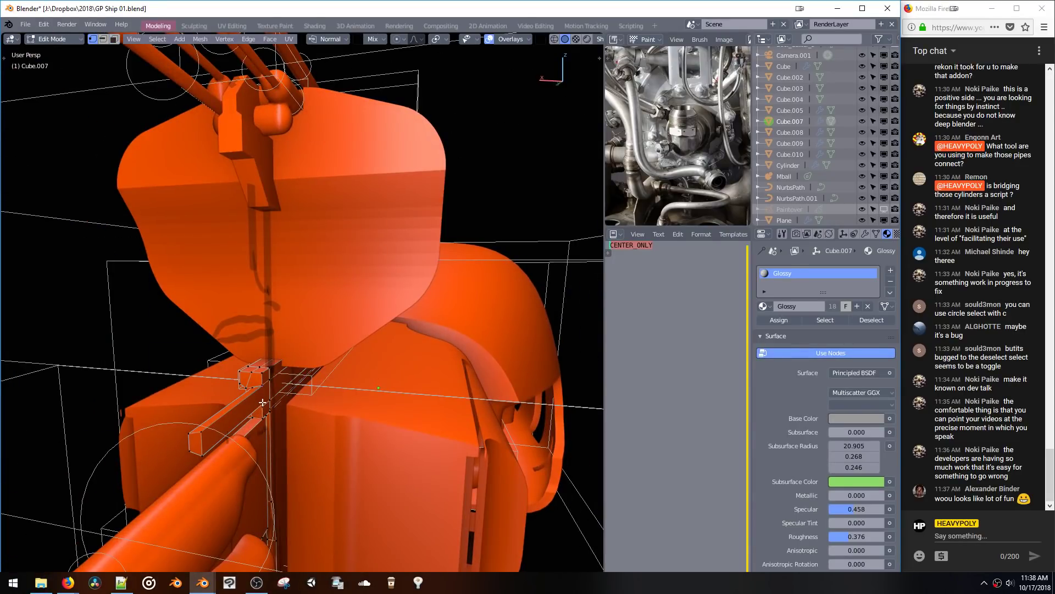
{"action": "key", "text": "2"}
{"action": "key", "text": "alt+z"}
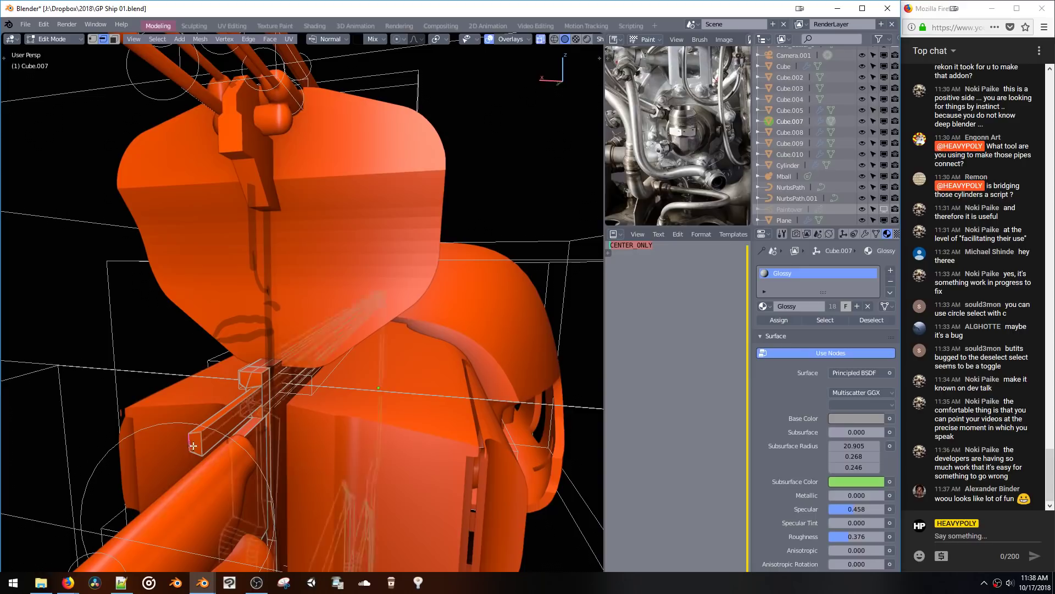
{"action": "key", "text": "3"}
{"action": "left_click", "coordinate": [196, 444]}
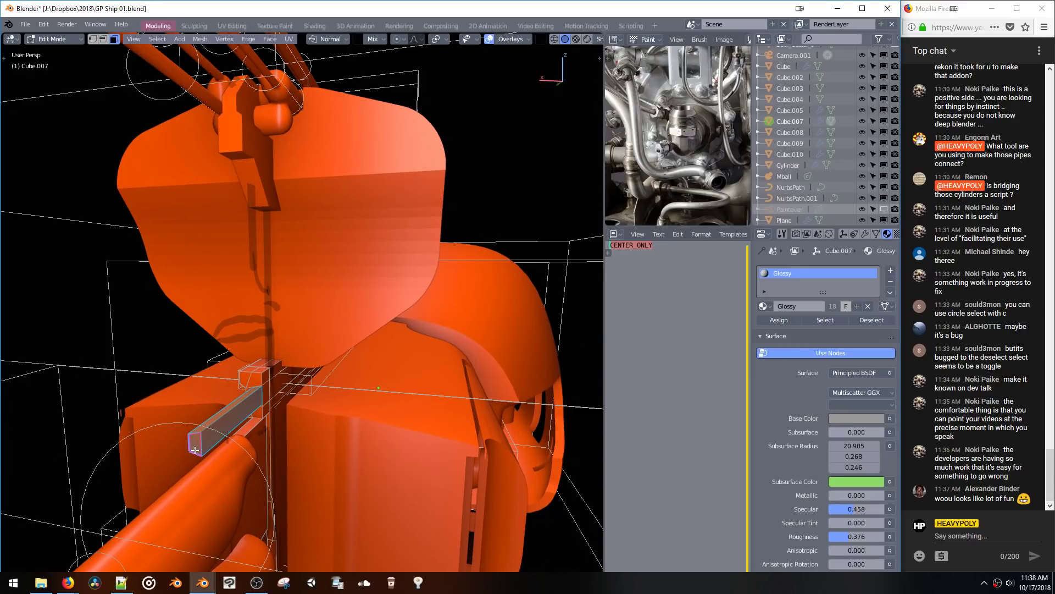
{"action": "middle_click_drag", "start_coordinate": [235, 409], "coordinate": [261, 401]}
Step: Move the linked geometry of the long spine strip -0.0892 m along Y and return to object mode
{"action": "key", "text": "ctrl+Tab"}
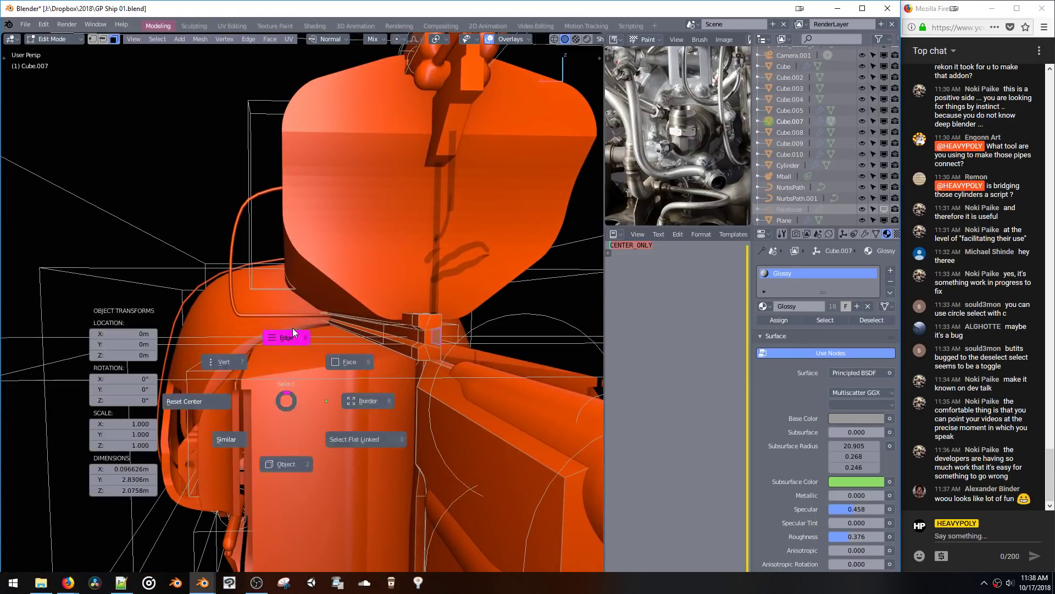
{"action": "left_click", "coordinate": [299, 369]}
{"action": "middle_click_drag", "start_coordinate": [299, 369], "coordinate": [445, 361]}
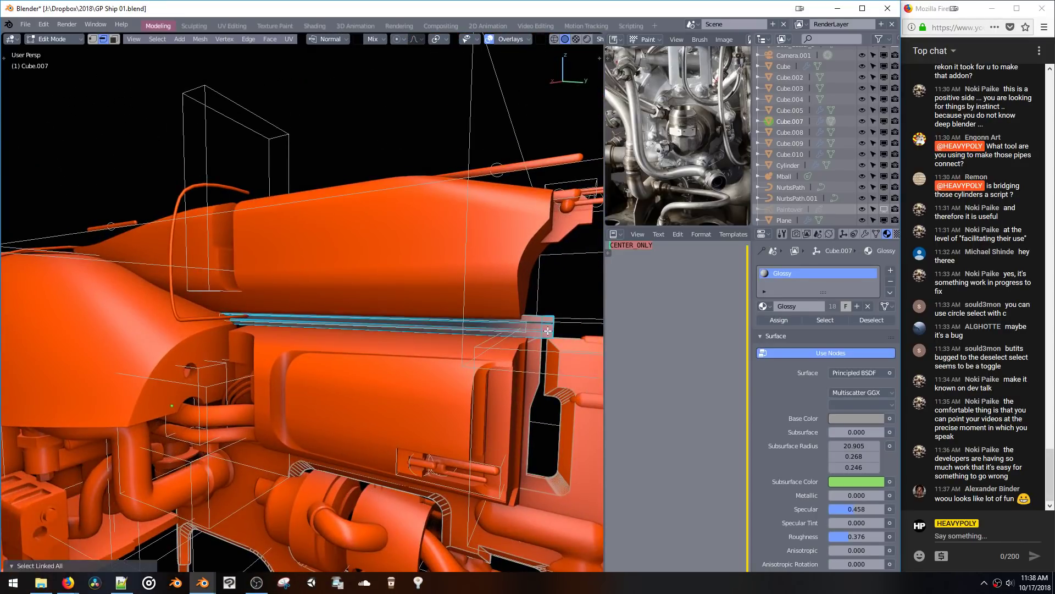
{"action": "middle_click_drag", "start_coordinate": [549, 334], "coordinate": [529, 327]}
{"action": "key", "text": "g"}
{"action": "key", "text": "y"}
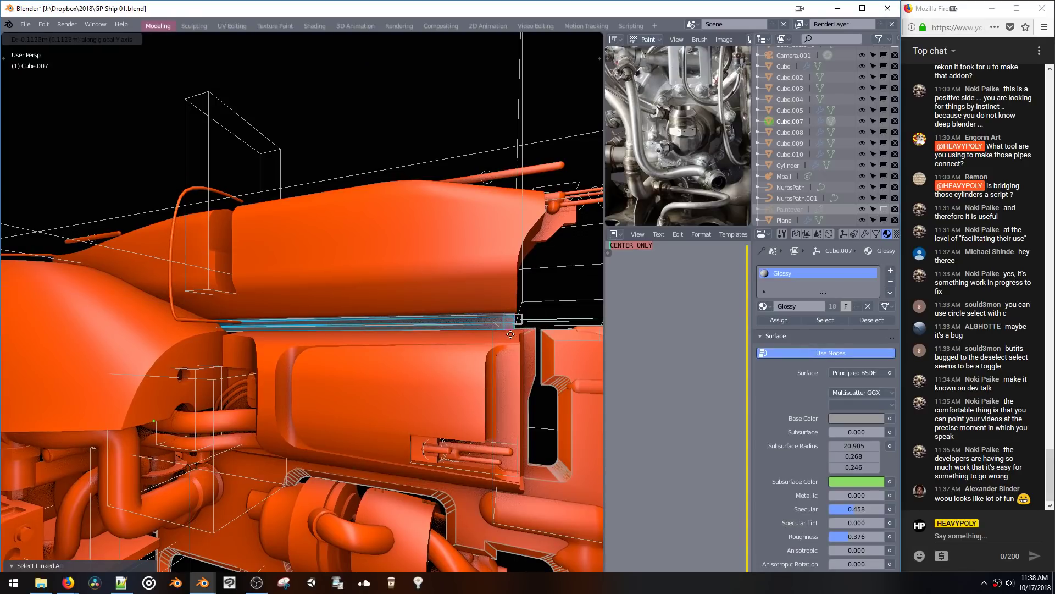
{"action": "left_click", "coordinate": [558, 343]}
{"action": "key", "text": "space"}
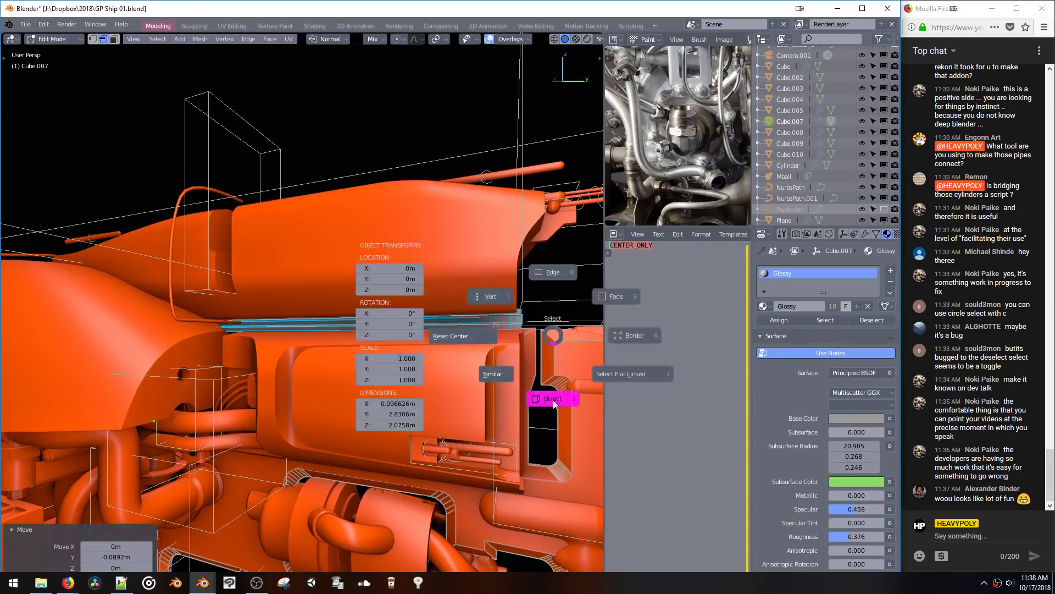
{"action": "left_click", "coordinate": [554, 397]}
Step: Scale the geometry of Bool_Cutter_8, the row of slot cutters along the spine strip
{"action": "middle_click_drag", "start_coordinate": [549, 379], "coordinate": [534, 340]}
{"action": "left_click", "coordinate": [513, 333]}
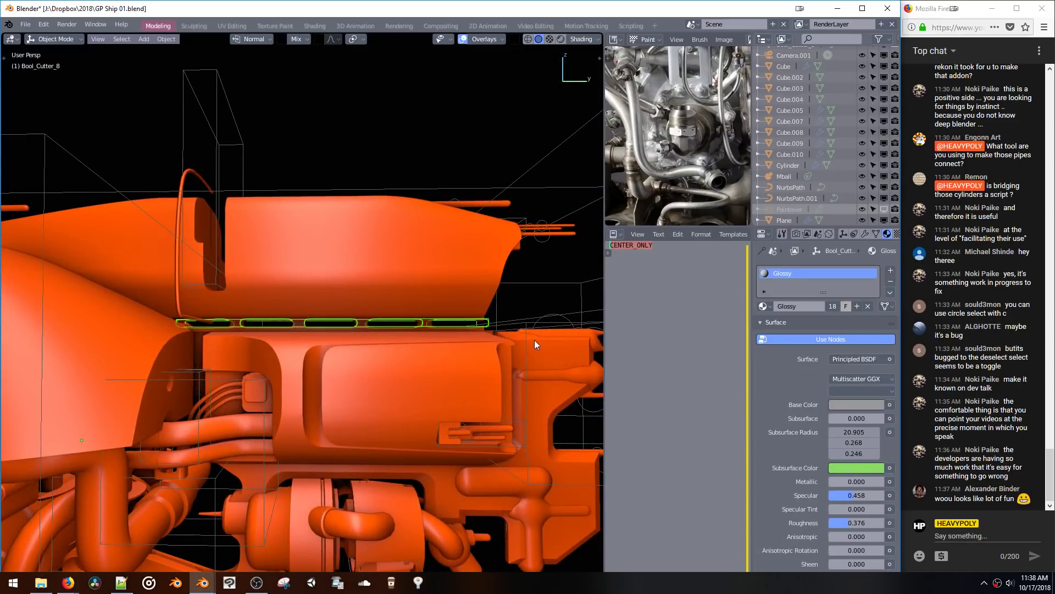
{"action": "key", "text": "space"}
{"action": "left_click", "coordinate": [455, 352]}
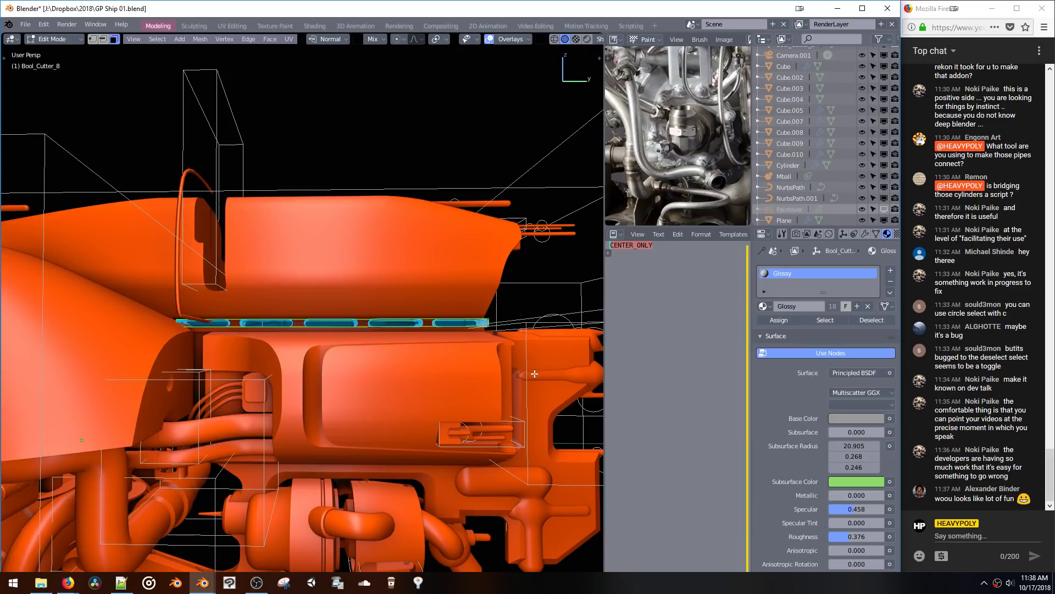
{"action": "key", "text": "s"}
{"action": "left_click", "coordinate": [517, 367]}
{"action": "middle_click_drag", "start_coordinate": [516, 367], "coordinate": [522, 334]}
Step: Push the spine's rear end outward with Shrink/Fatten and raise it along Z against the upper pod's rear face
{"action": "key", "text": "Tab"}
{"action": "left_click", "coordinate": [522, 325]}
{"action": "key", "text": "Tab"}
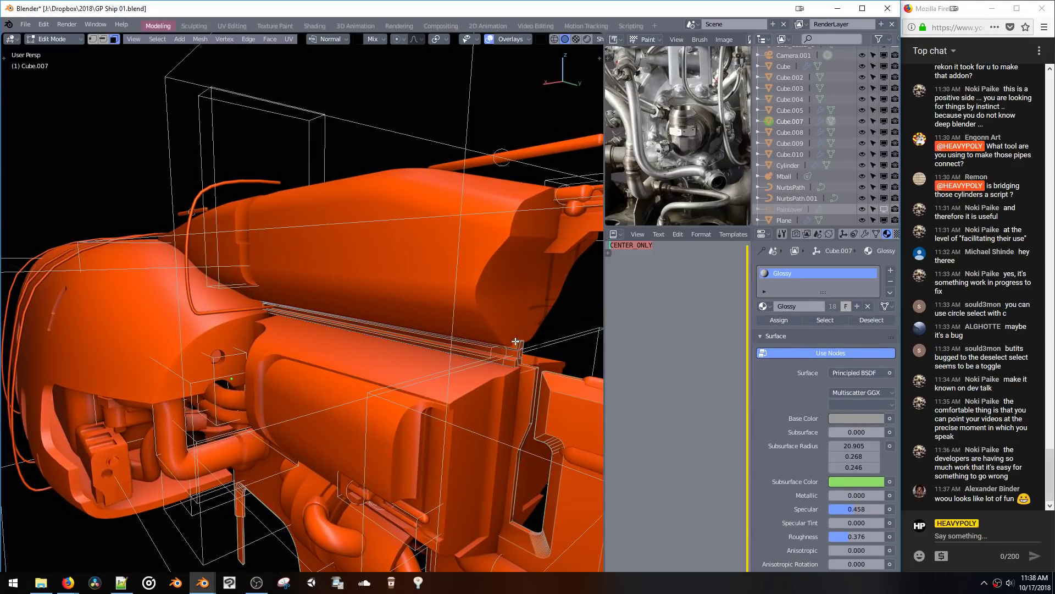
{"action": "key", "text": "alt+s"}
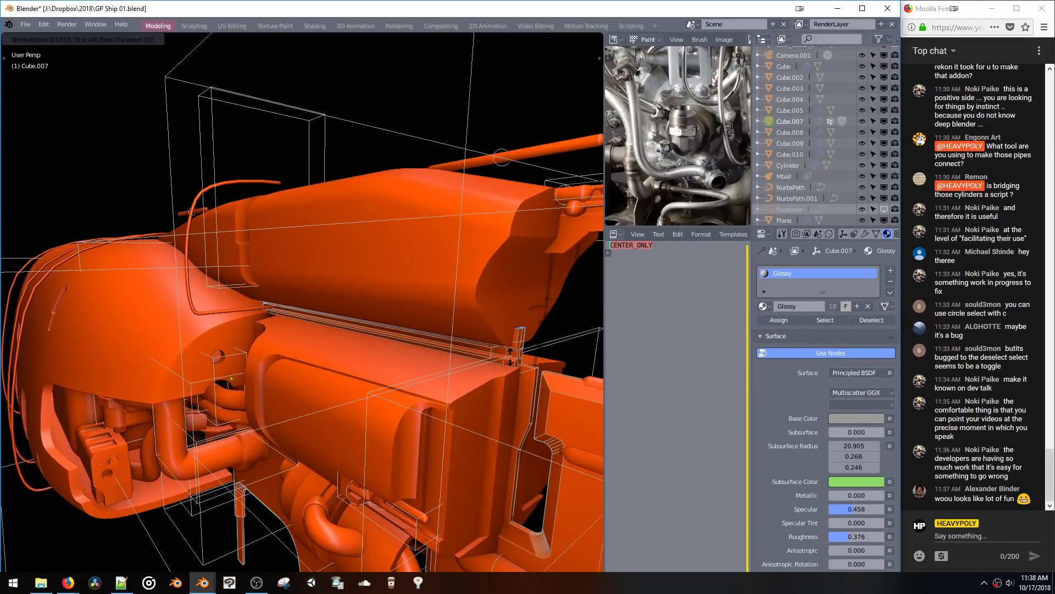
{"action": "left_click", "coordinate": [508, 365]}
{"action": "middle_click_drag", "start_coordinate": [509, 363], "coordinate": [502, 353]}
{"action": "key", "text": "g"}
{"action": "key", "text": "z"}
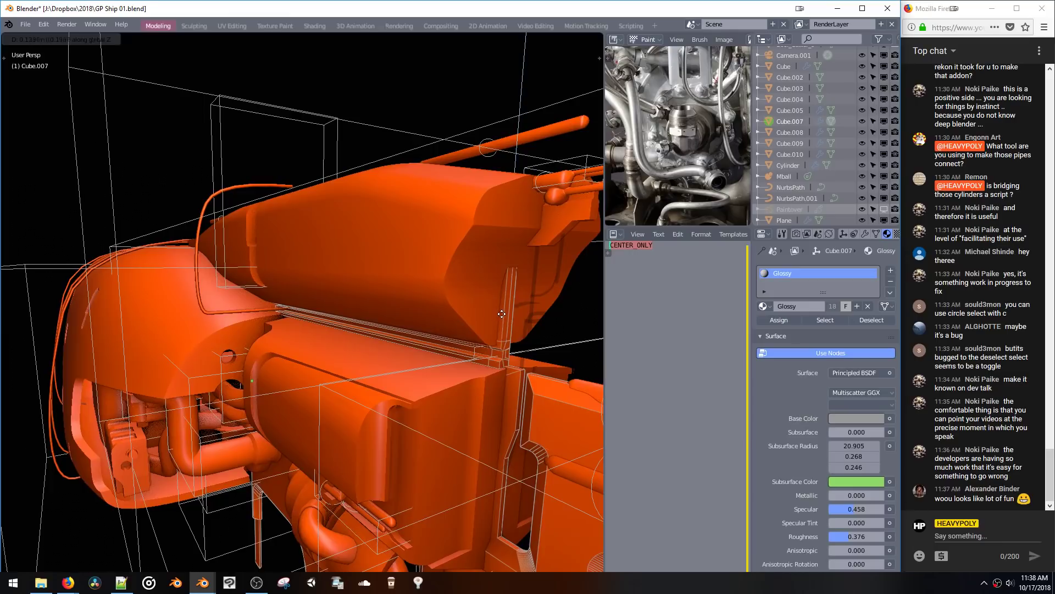
{"action": "left_click", "coordinate": [502, 314]}
Step: Adjust the rear face of the spine's upright with Shrink/Fatten
{"action": "key", "text": "Tab"}
{"action": "middle_click_drag", "start_coordinate": [502, 314], "coordinate": [427, 342]}
{"action": "key", "text": "Tab"}
{"action": "left_click", "coordinate": [394, 310]}
{"action": "middle_click_drag", "start_coordinate": [394, 310], "coordinate": [422, 334]}
{"action": "key", "text": "alt+s"}
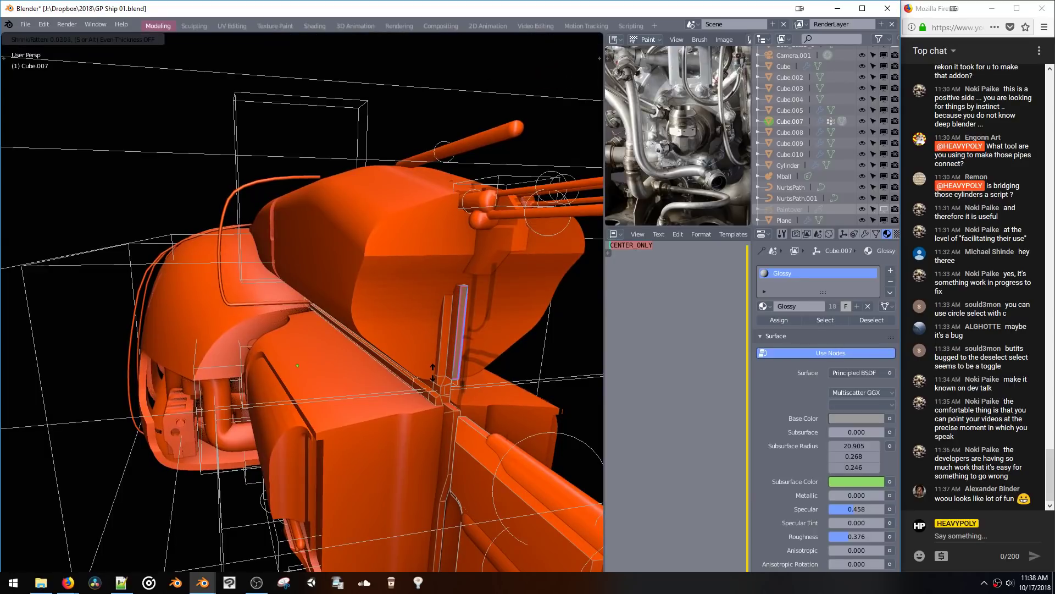
{"action": "left_click", "coordinate": [433, 372]}
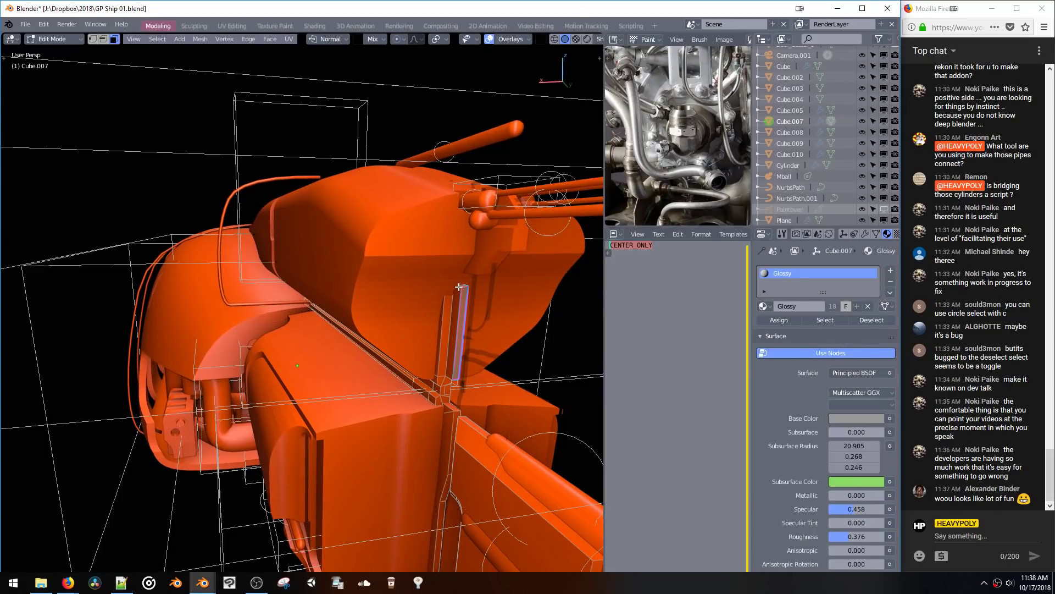
Step: Raise part of the spine's upright along Z behind the upper pod and return to object mode
{"action": "key", "text": "space"}
{"action": "left_click", "coordinate": [499, 325]}
{"action": "key", "text": "g"}
{"action": "key", "text": "z"}
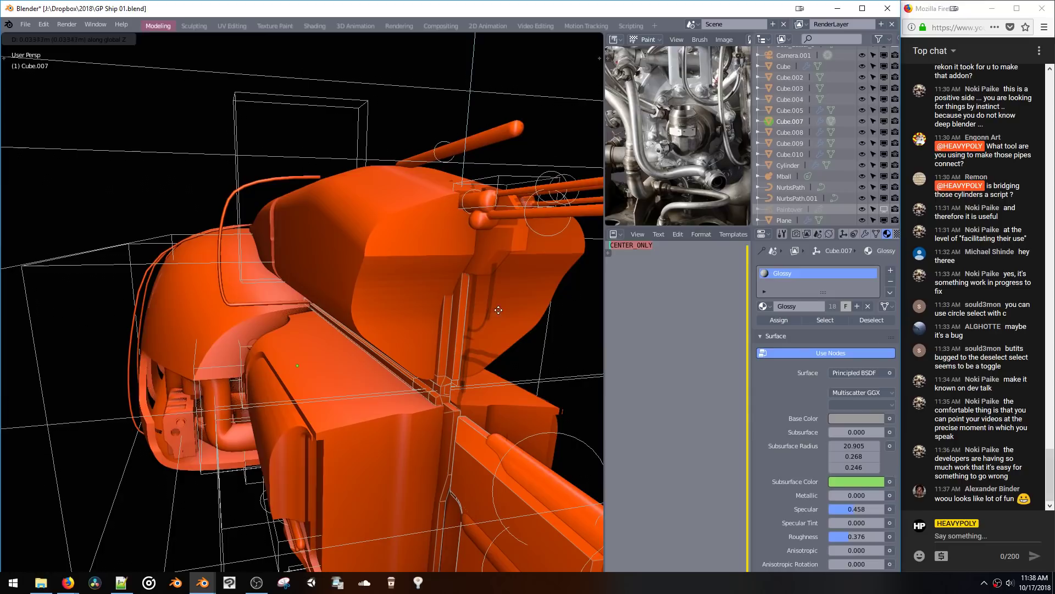
{"action": "left_click", "coordinate": [498, 305]}
{"action": "left_click", "coordinate": [463, 299]}
{"action": "middle_click_drag", "start_coordinate": [463, 299], "coordinate": [498, 287]}
{"action": "key", "text": "space"}
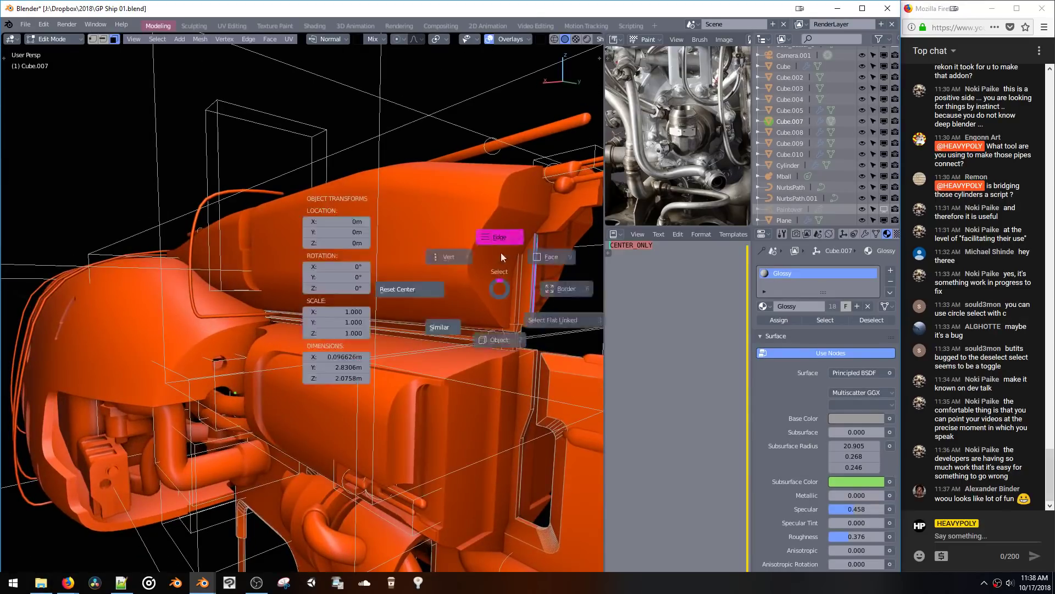
{"action": "left_click", "coordinate": [500, 249]}
{"action": "middle_click_drag", "start_coordinate": [502, 248], "coordinate": [492, 270]}
{"action": "key", "text": "space"}
{"action": "left_click", "coordinate": [489, 321]}
Step: Select the large box cutter Bool_Cutter_15 above the ship and hide it in the viewport
{"action": "middle_click_drag", "start_coordinate": [489, 320], "coordinate": [439, 346]}
{"action": "key", "text": "shift+b"}
{"action": "left_click", "coordinate": [451, 272]}
{"action": "middle_click_drag", "start_coordinate": [452, 273], "coordinate": [356, 255]}
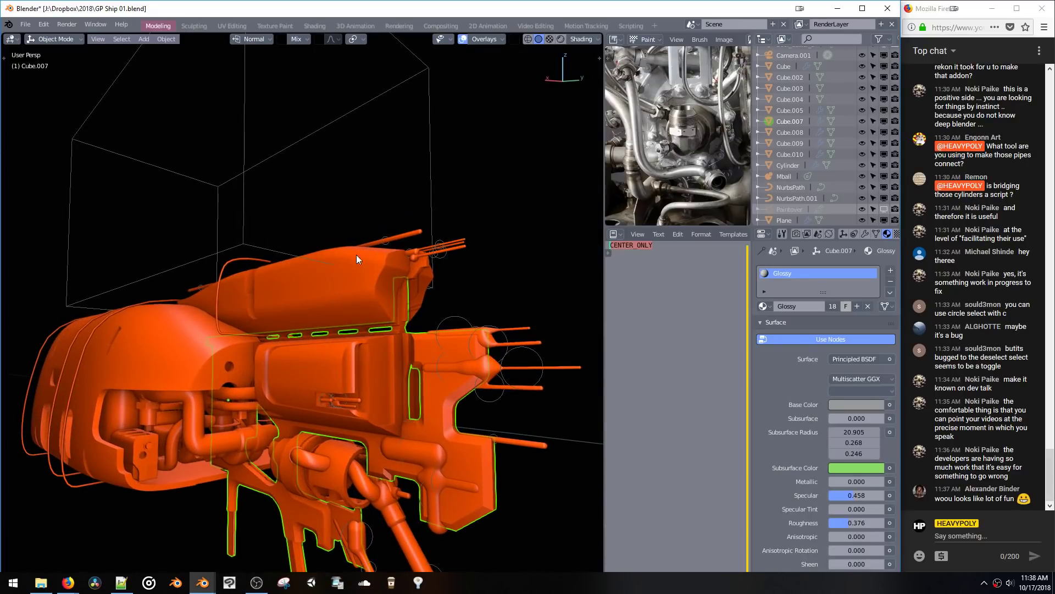
{"action": "left_click", "coordinate": [258, 245]}
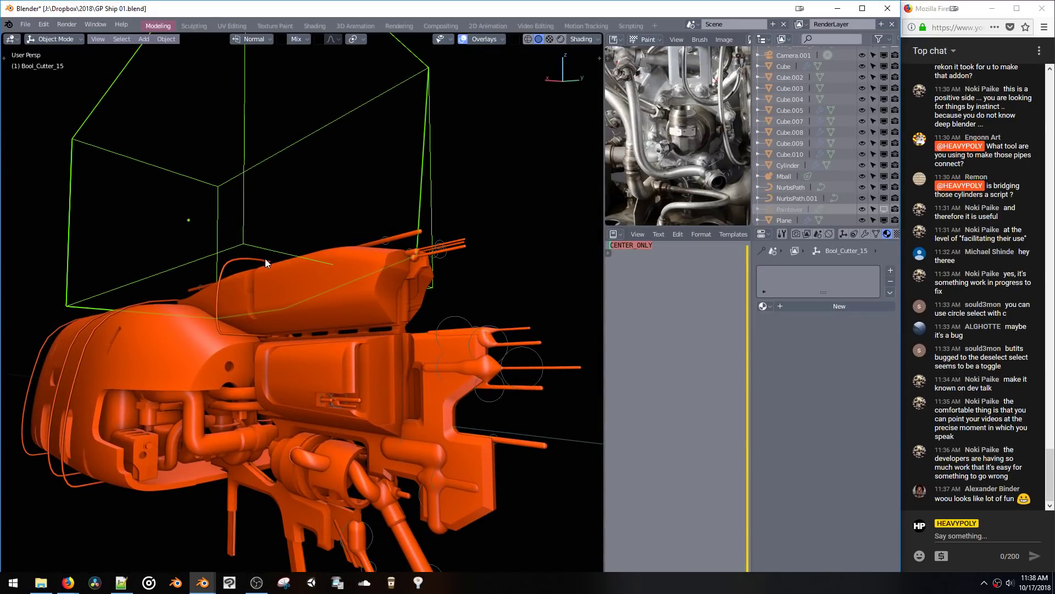
{"action": "scroll", "coordinate": [854, 201], "scroll_direction": "up", "scroll_amount": 8}
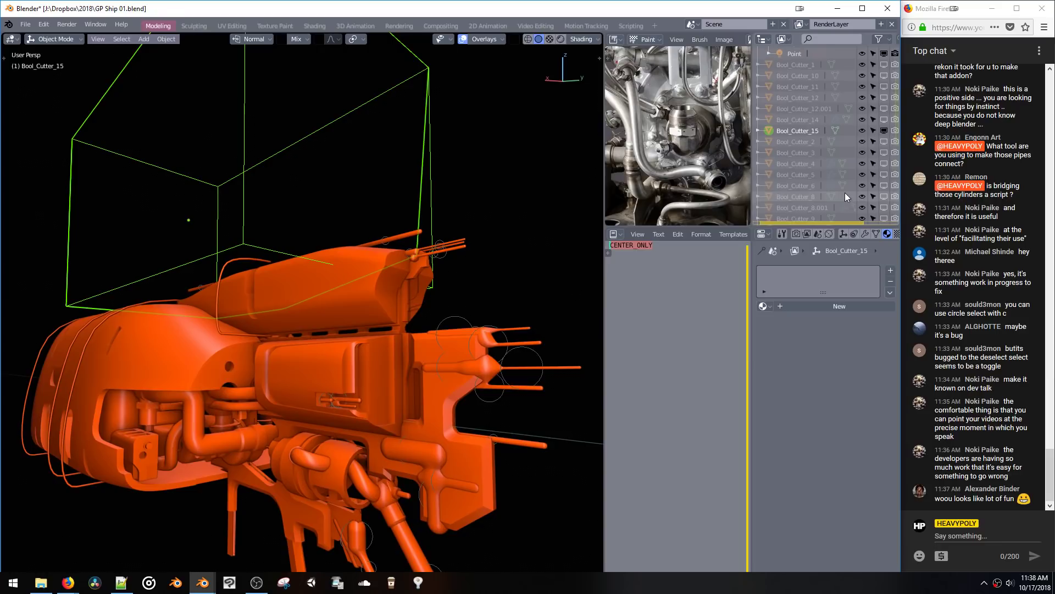
{"action": "left_click", "coordinate": [884, 131]}
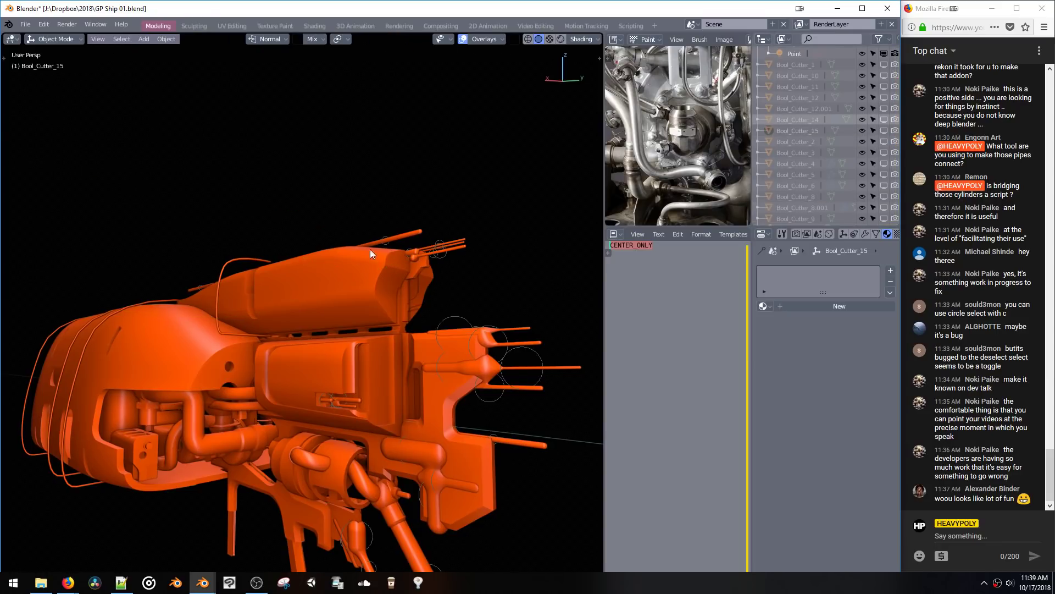
Step: Try dark red and bright red MatCaps on the ship, settling on the olive green one
{"action": "middle_click_drag", "start_coordinate": [371, 249], "coordinate": [437, 170]}
{"action": "scroll", "coordinate": [423, 183], "scroll_direction": "up", "scroll_amount": 2}
{"action": "left_click", "coordinate": [582, 40]}
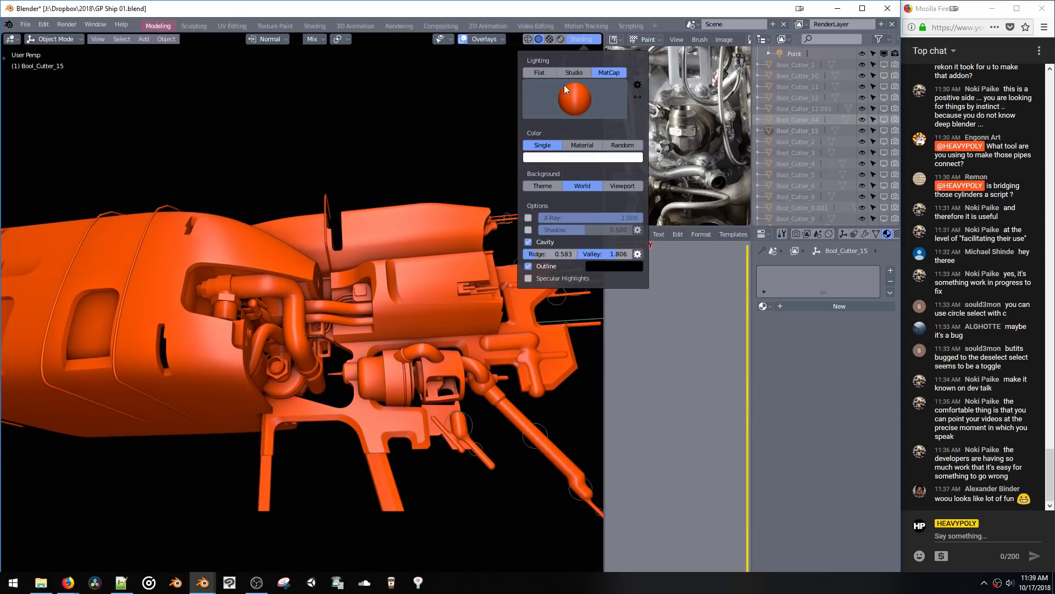
{"action": "left_click", "coordinate": [567, 107]}
{"action": "left_click", "coordinate": [682, 203]}
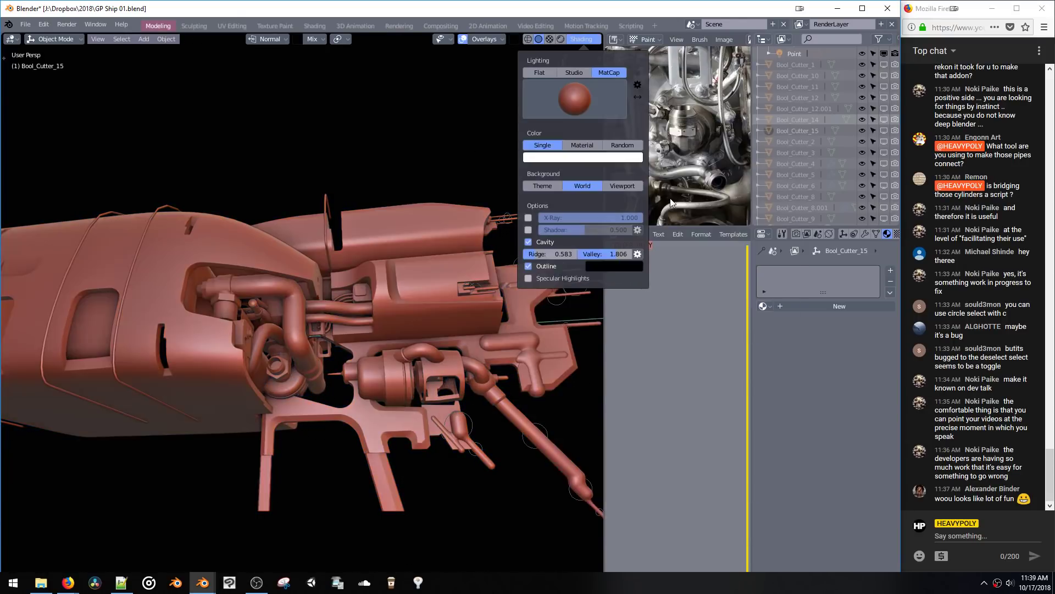
{"action": "left_click", "coordinate": [590, 101]}
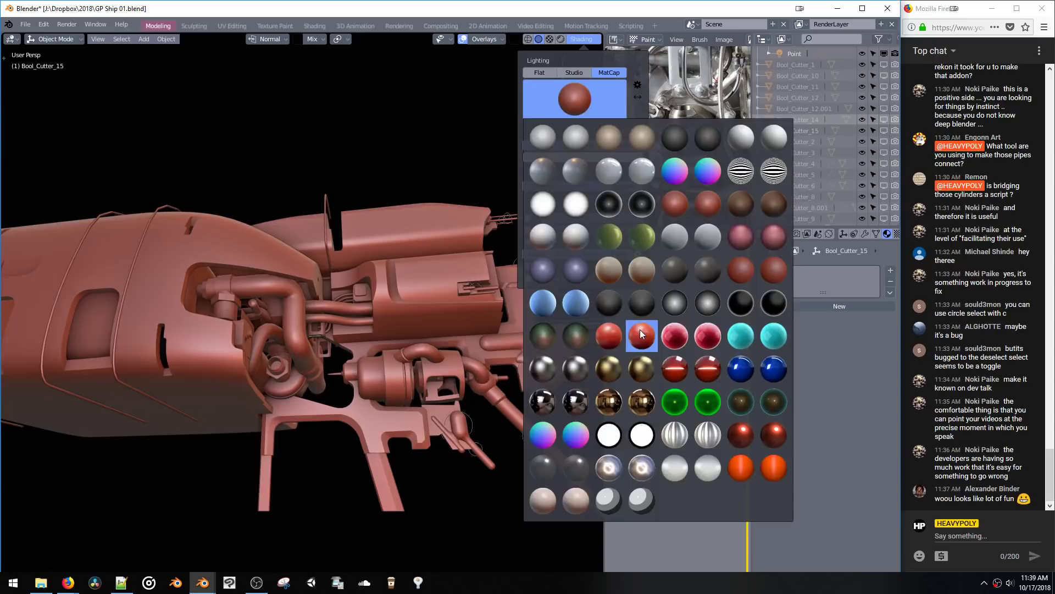
{"action": "left_click", "coordinate": [641, 334]}
{"action": "left_click", "coordinate": [589, 106]}
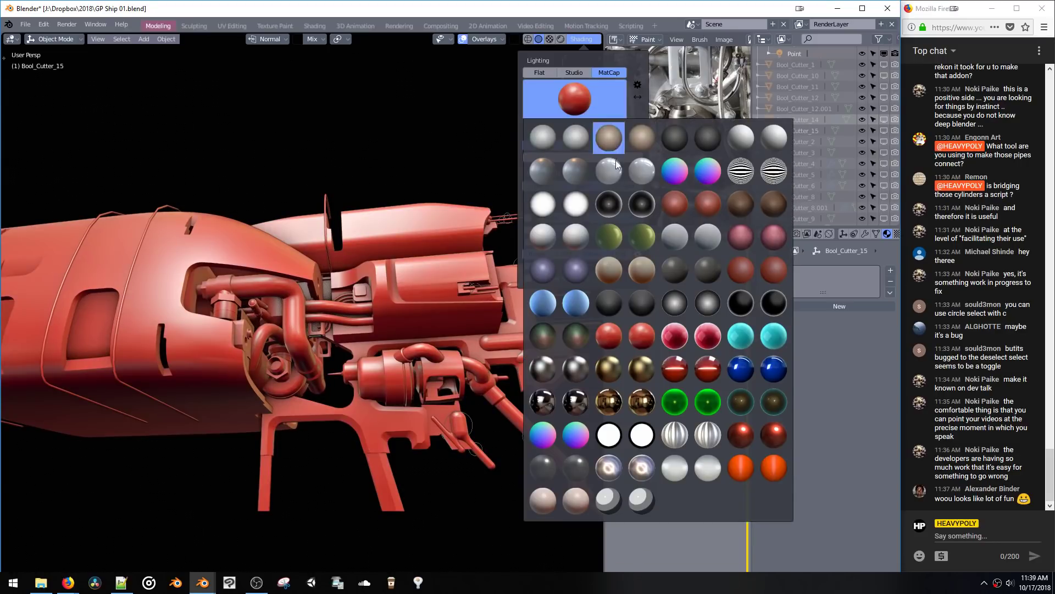
{"action": "left_click", "coordinate": [609, 237]}
Step: Edit the upper pod's mesh and add a single loop cut just ahead of its rear bend
{"action": "middle_click_drag", "start_coordinate": [448, 302], "coordinate": [384, 273]}
{"action": "left_click", "coordinate": [379, 201]}
{"action": "key", "text": "Tab"}
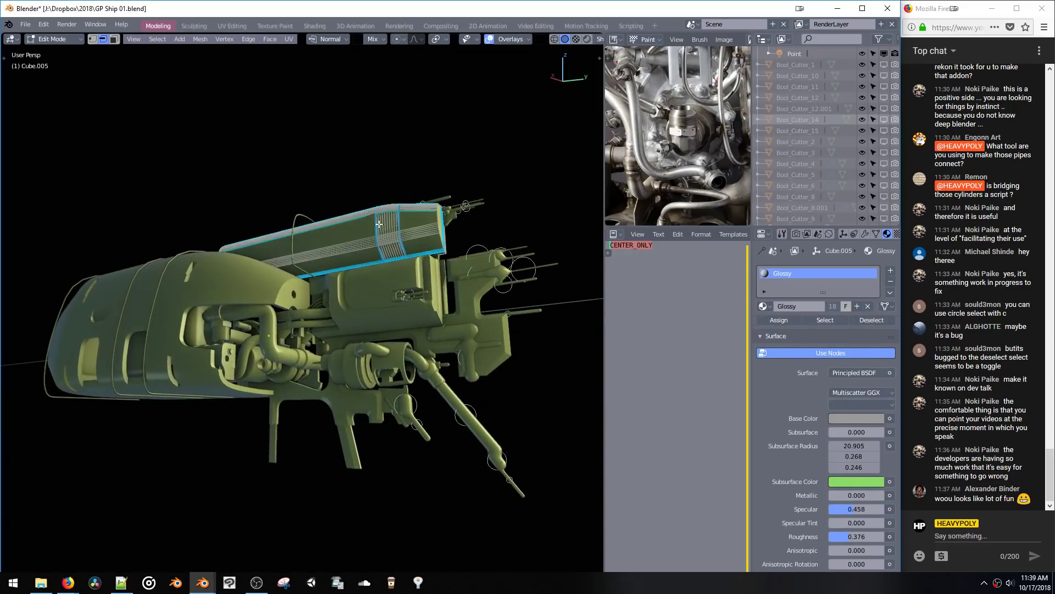
{"action": "middle_click_drag", "start_coordinate": [379, 202], "coordinate": [377, 268]}
{"action": "left_click", "coordinate": [361, 241]}
{"action": "left_click", "coordinate": [379, 247]}
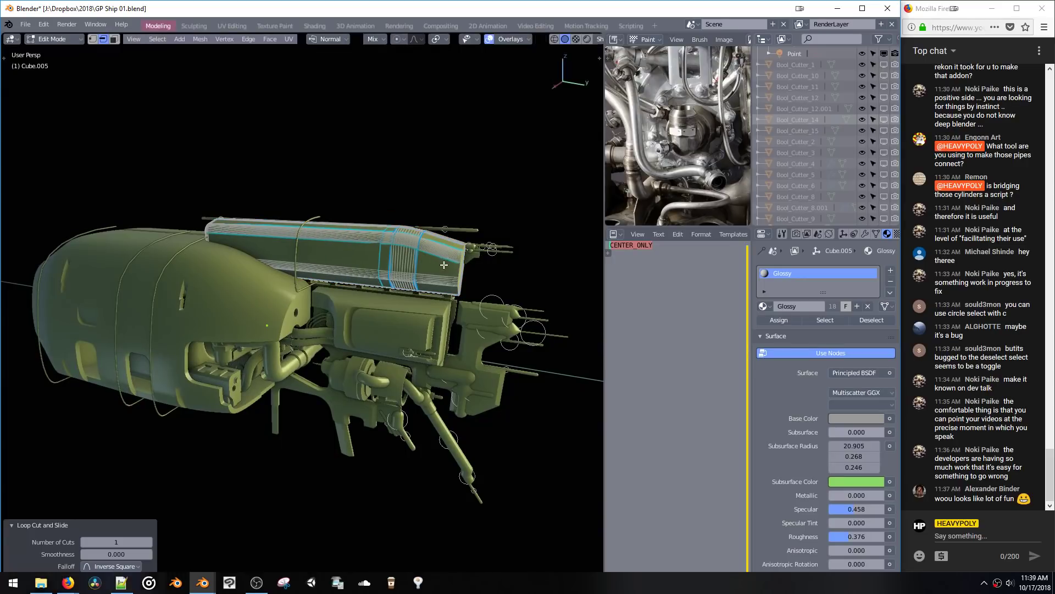
Step: Try to bevel the new loop ahead of the upper pod's rear bend into a narrow band
{"action": "key", "text": "KP_Decimal"}
{"action": "key", "text": "ctrl+b"}
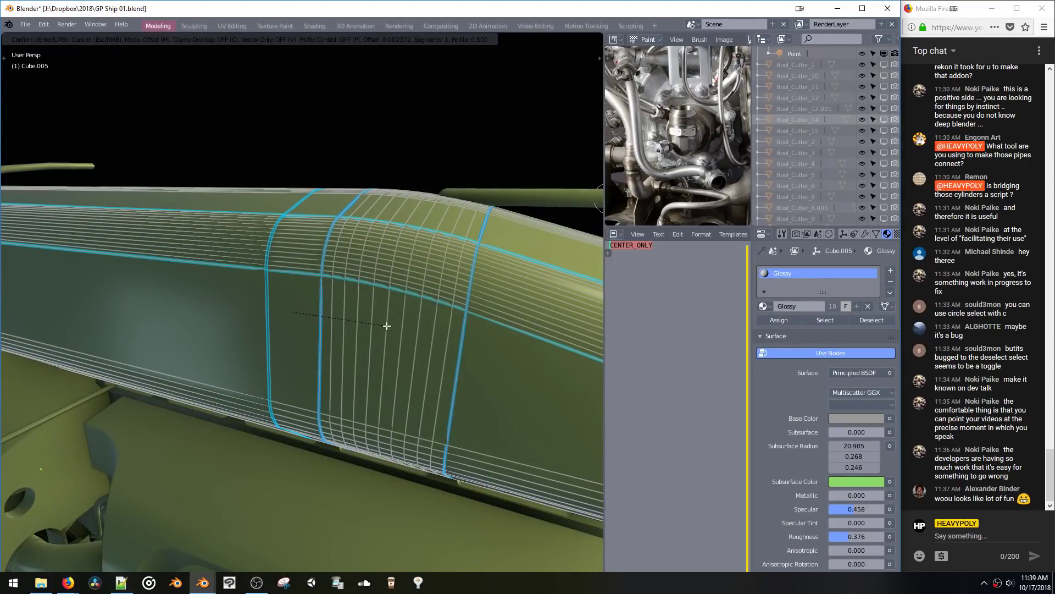
{"action": "left_click", "coordinate": [386, 325]}
Step: Add another single loop cut farther forward on the upper pod, beside the curved pipe
{"action": "middle_click_drag", "start_coordinate": [293, 274], "coordinate": [222, 273]}
{"action": "key", "text": "g"}
{"action": "key", "text": "g"}
{"action": "left_click", "coordinate": [280, 300]}
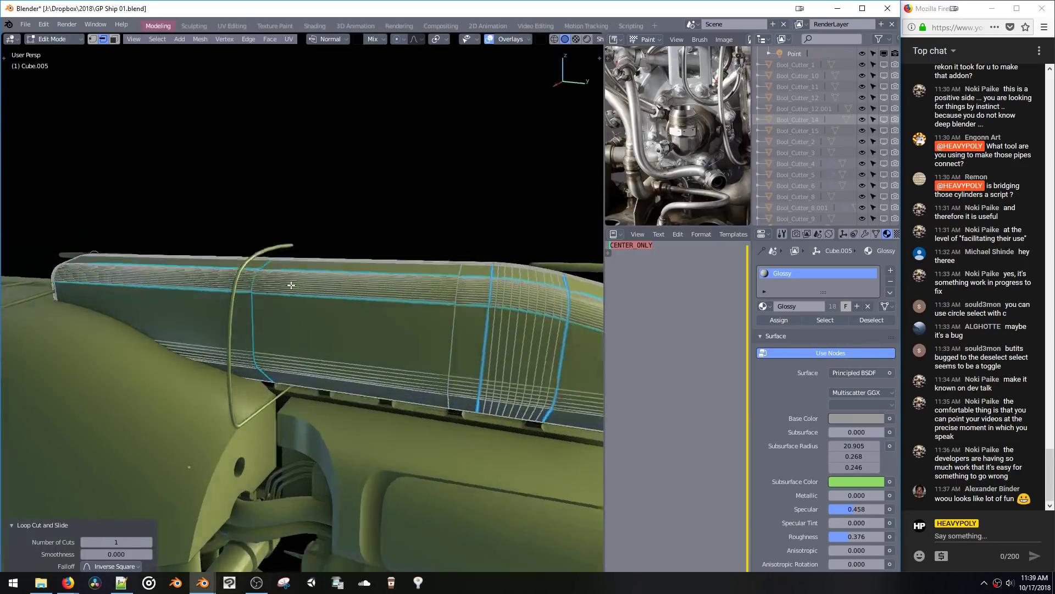
{"action": "middle_click_drag", "start_coordinate": [280, 300], "coordinate": [380, 308]}
Step: Bevel the two single loops on the upper pod into narrow bands and shrink them along their normals
{"action": "key", "text": "ctrl+r"}
{"action": "mouse_move", "coordinate": [412, 376]}
{"action": "middle_mouse_down"}
{"action": "mouse_move", "coordinate": [406, 403]}
{"action": "mouse_move", "coordinate": [455, 440]}
{"action": "mouse_move", "coordinate": [399, 391]}
{"action": "middle_mouse_up"}
{"action": "scroll", "coordinate": [399, 391], "scroll_direction": "up", "scroll_amount": 5}
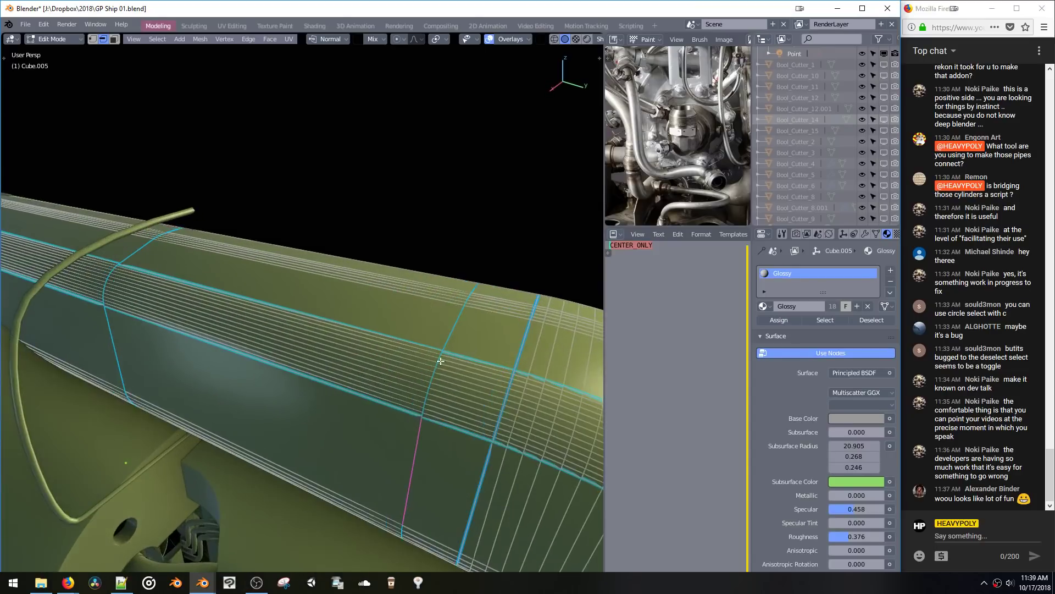
{"action": "scroll", "coordinate": [306, 346], "scroll_direction": "up", "scroll_amount": 4}
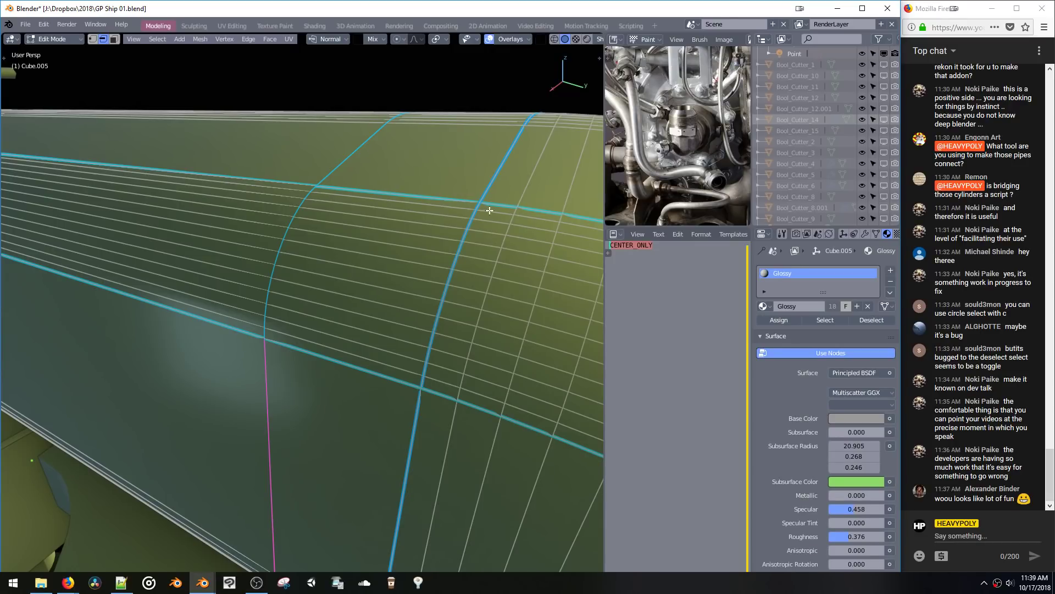
{"action": "middle_click_drag", "start_coordinate": [265, 346], "coordinate": [386, 409]}
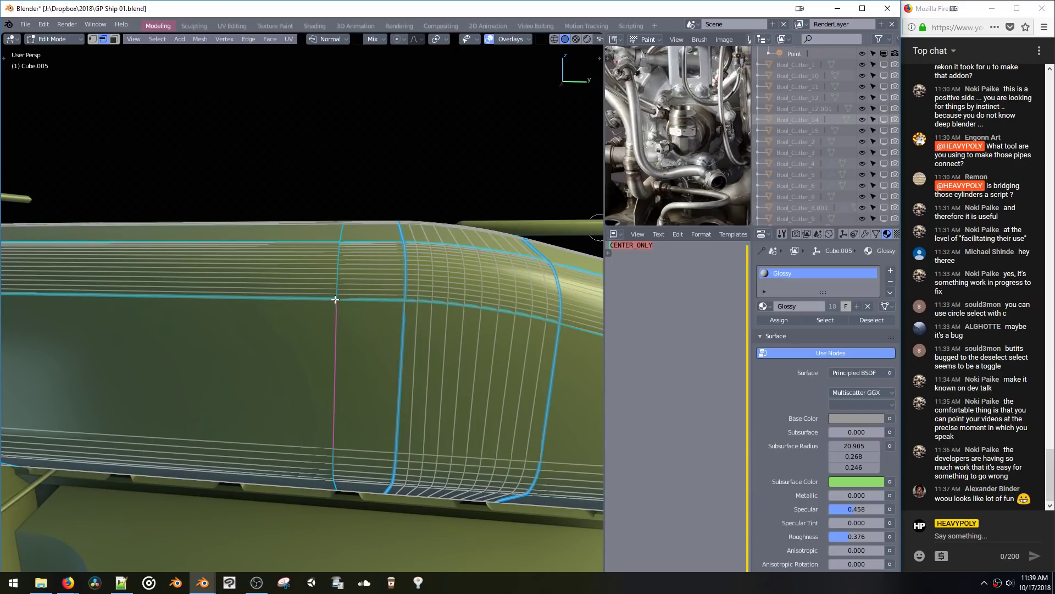
{"action": "key", "text": "ctrl+b"}
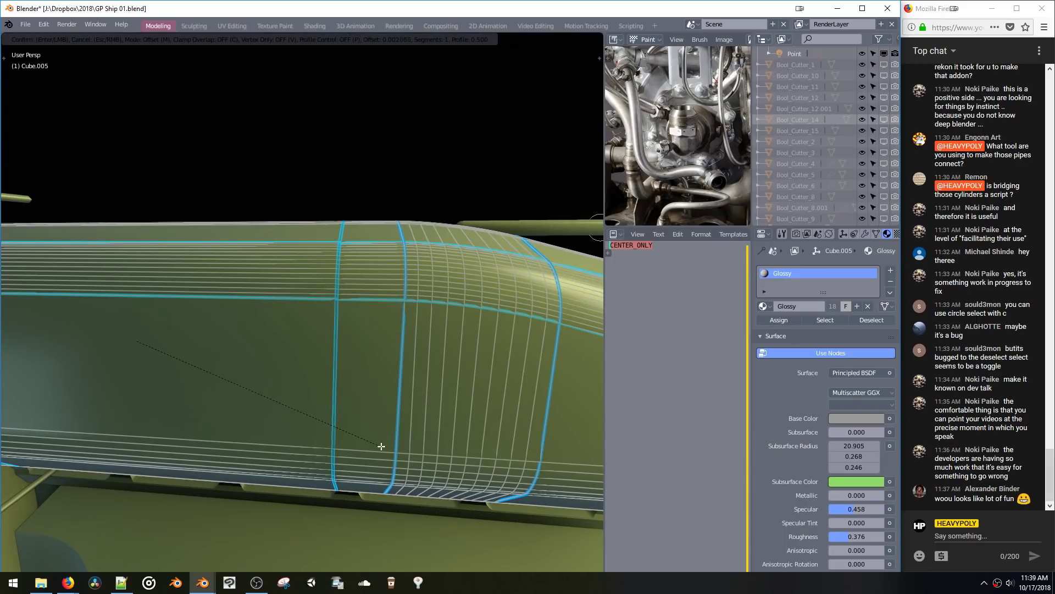
{"action": "left_click", "coordinate": [382, 446]}
{"action": "key", "text": "alt+s"}
{"action": "left_click", "coordinate": [378, 445]}
{"action": "key", "text": "space"}
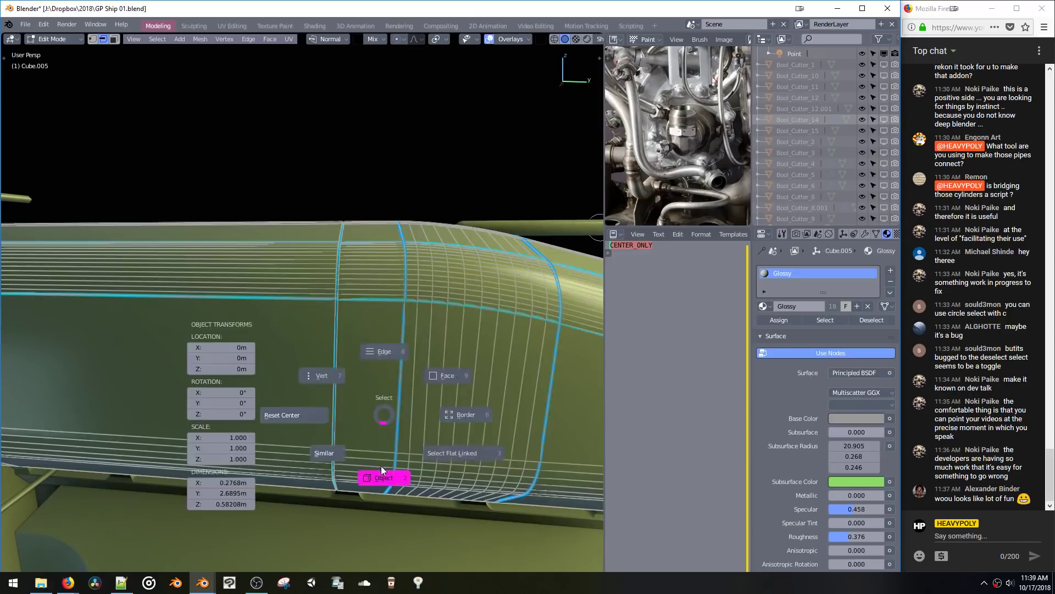
{"action": "left_click", "coordinate": [381, 470]}
Step: Add another loop cut on the upper pod behind the curved pipe, bevel it by 0.001, and shrink it along its normals
{"action": "middle_click_drag", "start_coordinate": [380, 465], "coordinate": [385, 371]}
{"action": "key", "text": "Tab"}
{"action": "key", "text": "ctrl+r"}
{"action": "left_click", "coordinate": [349, 325]}
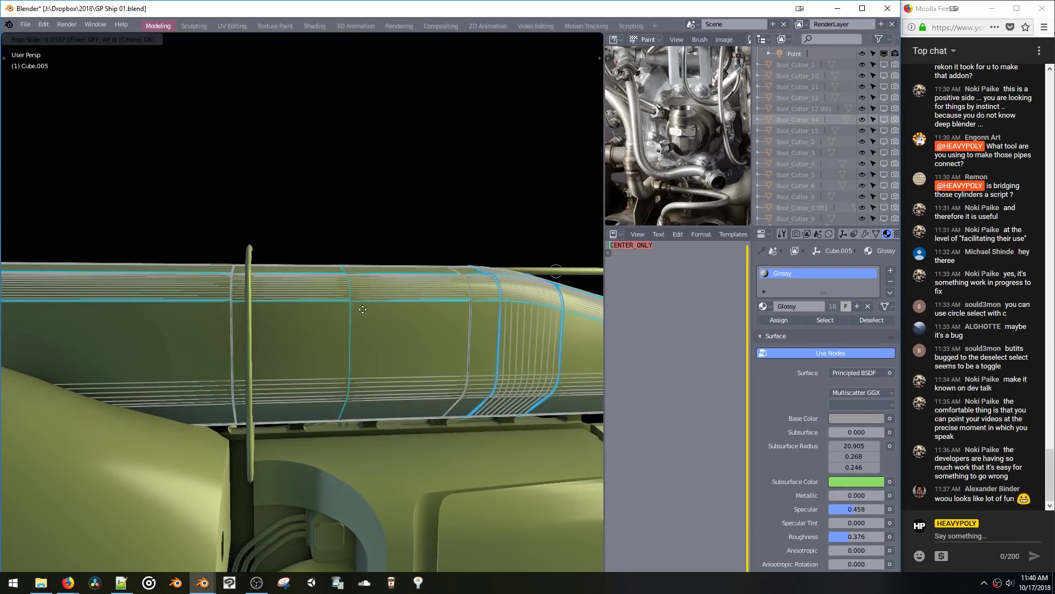
{"action": "left_click", "coordinate": [356, 344]}
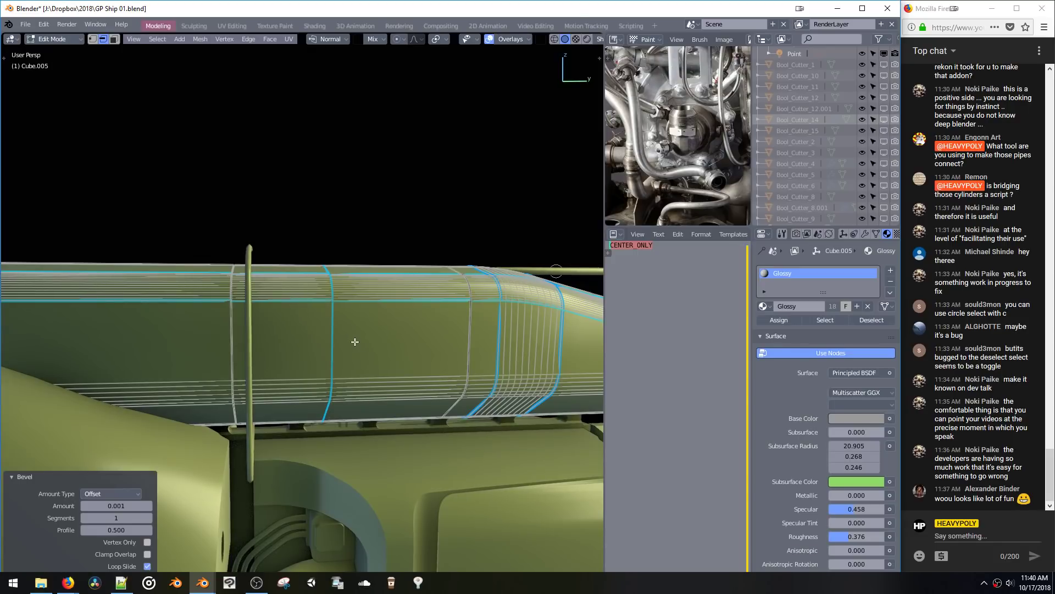
{"action": "middle_click_drag", "start_coordinate": [354, 341], "coordinate": [358, 435]}
{"action": "scroll", "coordinate": [365, 346], "scroll_direction": "up", "scroll_amount": 4}
{"action": "key", "text": "alt+s"}
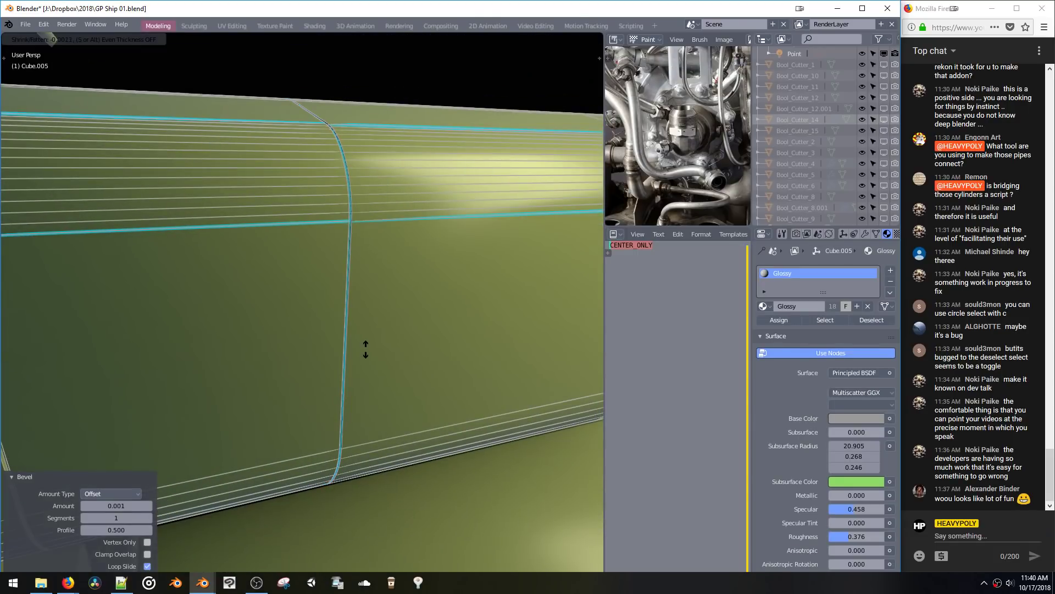
{"action": "left_click", "coordinate": [365, 349]}
{"action": "key", "text": "Tab"}
Step: Add a 32-vertex cylinder, scale it down to about 0.19 m, and raise it 0.254 m beside the curved pipe
{"action": "mouse_move", "coordinate": [365, 349]}
{"action": "middle_mouse_down"}
{"action": "mouse_move", "coordinate": [367, 381]}
{"action": "mouse_move", "coordinate": [351, 357]}
{"action": "mouse_move", "coordinate": [344, 455]}
{"action": "mouse_move", "coordinate": [362, 344]}
{"action": "mouse_move", "coordinate": [337, 314]}
{"action": "mouse_move", "coordinate": [357, 352]}
{"action": "middle_mouse_up"}
{"action": "middle_click_drag", "start_coordinate": [413, 356], "coordinate": [367, 345]}
{"action": "key", "text": "shift+a"}
{"action": "mouse_move", "coordinate": [369, 351]}
{"action": "left_click", "coordinate": [405, 399]}
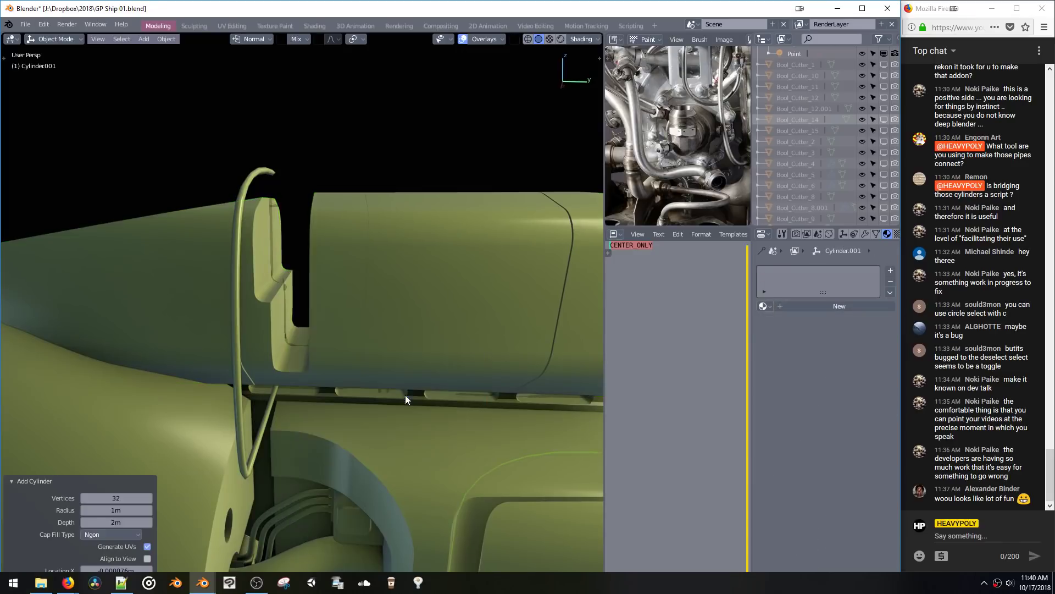
{"action": "middle_click_drag", "start_coordinate": [404, 394], "coordinate": [327, 342]}
{"action": "scroll", "coordinate": [351, 400], "scroll_direction": "down", "scroll_amount": 6}
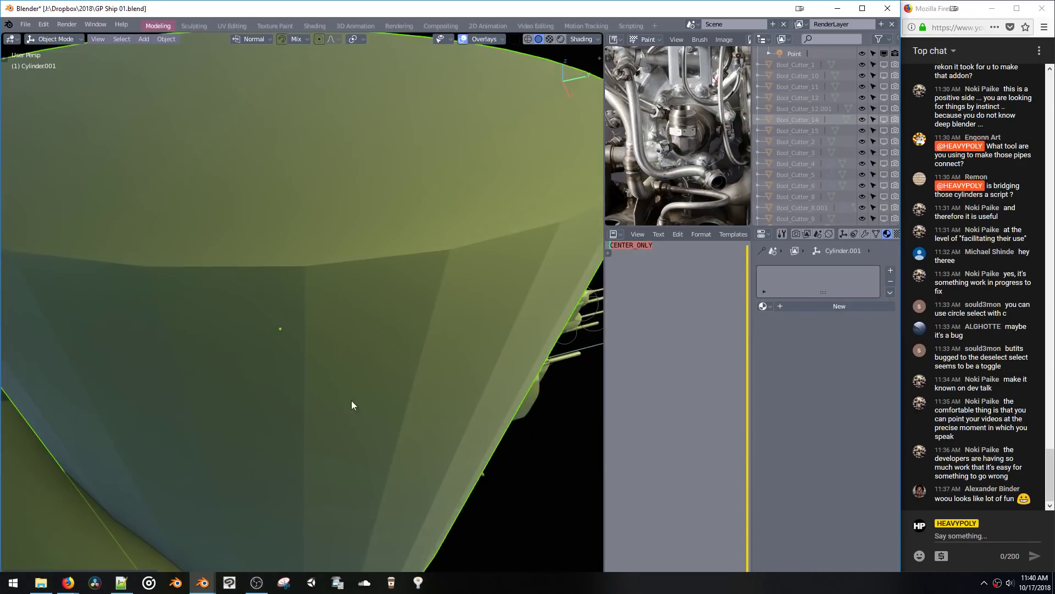
{"action": "key", "text": "s"}
{"action": "left_click", "coordinate": [301, 340]}
{"action": "key", "text": "g"}
{"action": "key", "text": "z"}
{"action": "left_click", "coordinate": [302, 303]}
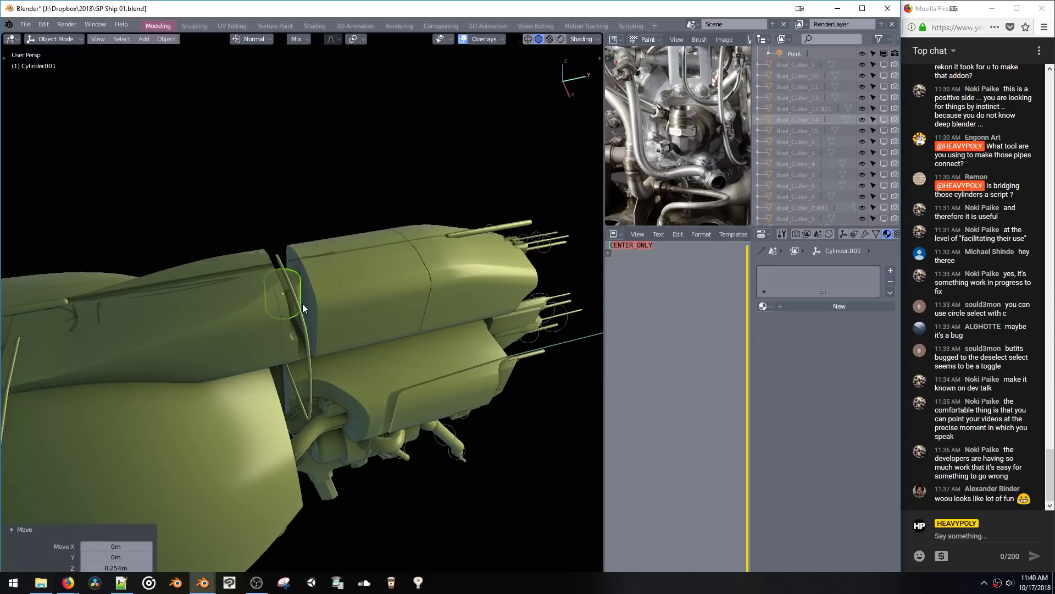
Step: Reset the small cylinder's center and rotate it about the X axis so it lies lengthwise
{"action": "mouse_move", "coordinate": [306, 306]}
{"action": "middle_mouse_down"}
{"action": "mouse_move", "coordinate": [290, 293]}
{"action": "mouse_move", "coordinate": [299, 309]}
{"action": "middle_mouse_up"}
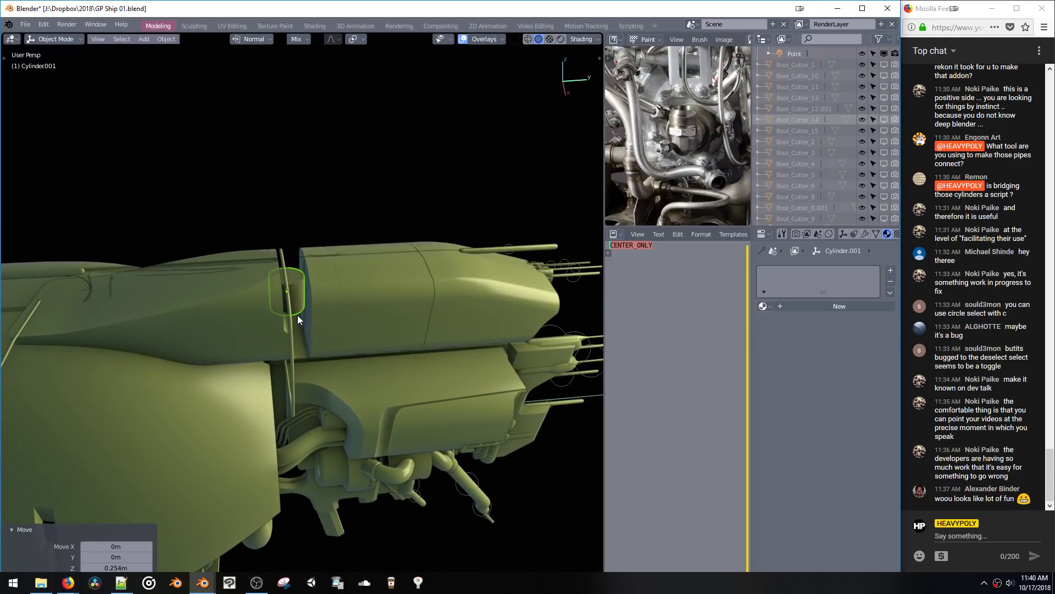
{"action": "right_click", "coordinate": [298, 315]}
{"action": "right_click", "coordinate": [297, 318]}
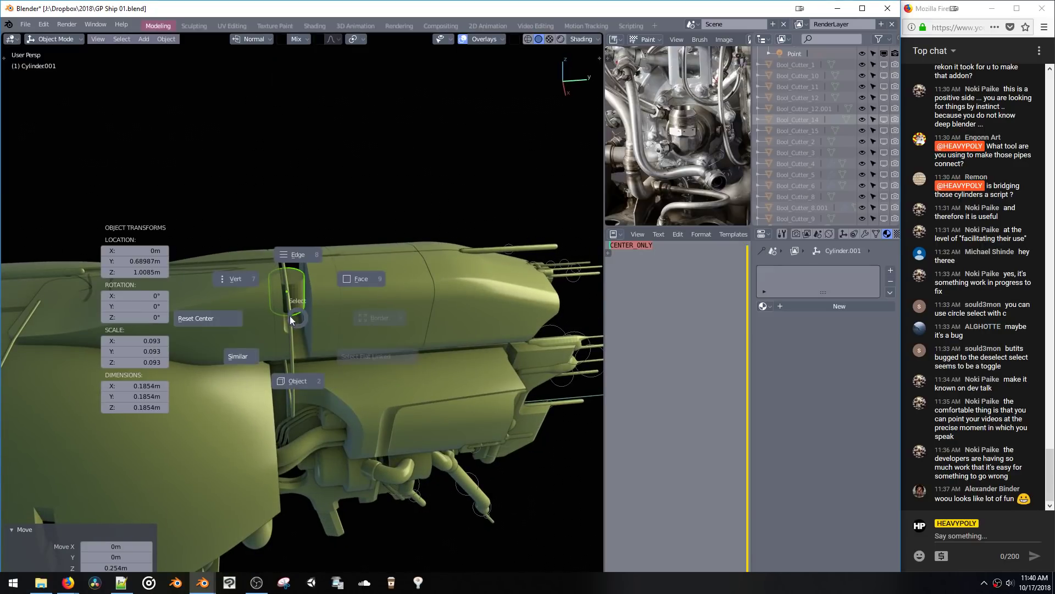
{"action": "left_click", "coordinate": [190, 317]}
{"action": "scroll", "coordinate": [307, 301], "scroll_direction": "up", "scroll_amount": 2}
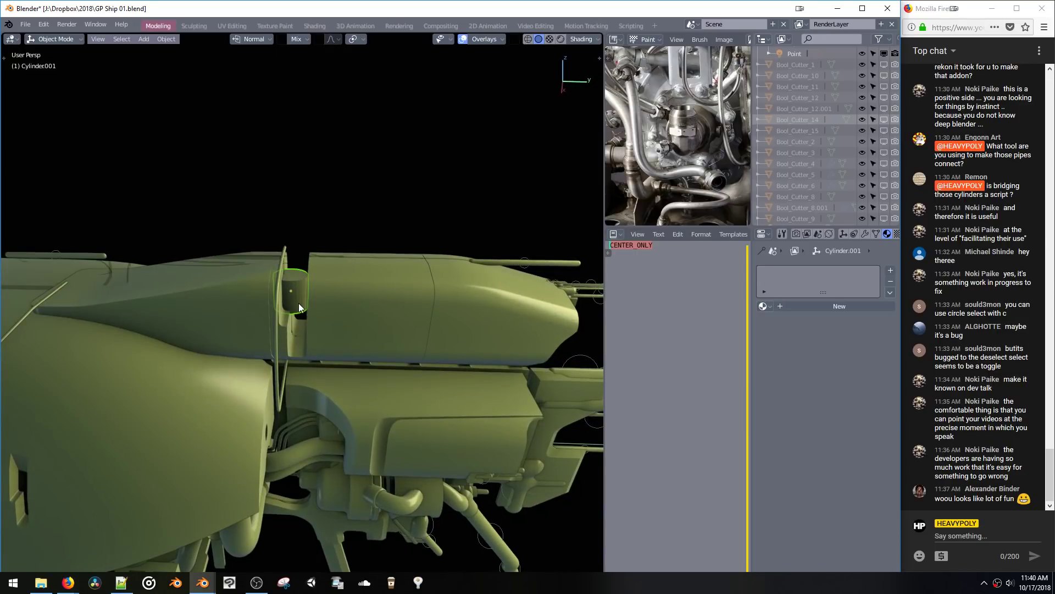
{"action": "middle_click_drag", "start_coordinate": [299, 307], "coordinate": [308, 299]}
{"action": "key", "text": "r"}
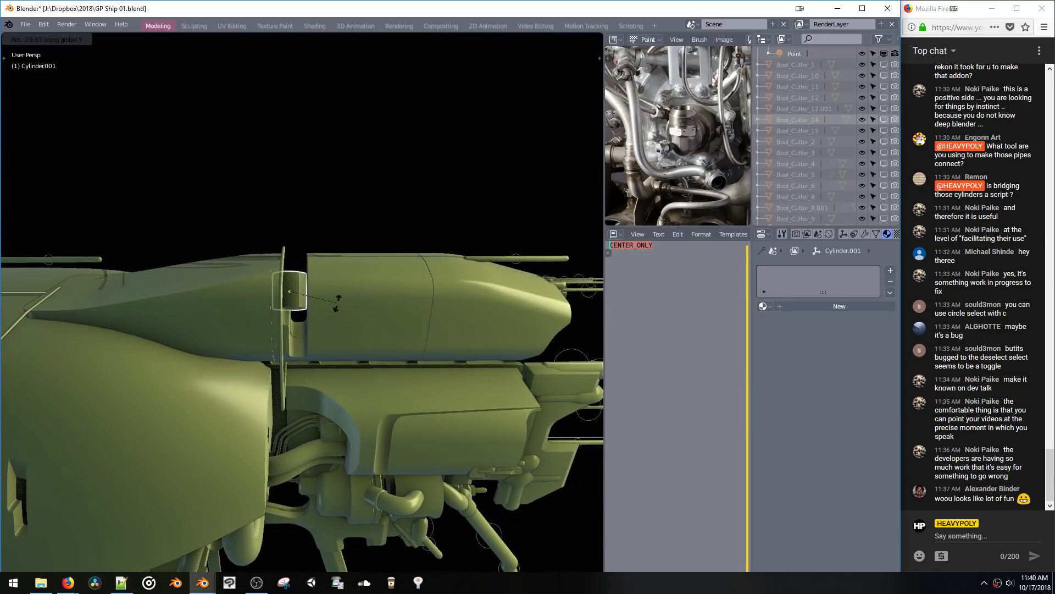
{"action": "key", "text": "x"}
{"action": "left_click", "coordinate": [288, 328]}
Step: Shift the cylinder along X and Z to fill the lower part of the gap ahead of the upper pod
{"action": "mouse_move", "coordinate": [288, 328]}
{"action": "middle_mouse_down"}
{"action": "mouse_move", "coordinate": [328, 334]}
{"action": "mouse_move", "coordinate": [291, 310]}
{"action": "mouse_move", "coordinate": [274, 353]}
{"action": "mouse_move", "coordinate": [314, 245]}
{"action": "mouse_move", "coordinate": [305, 299]}
{"action": "mouse_move", "coordinate": [311, 289]}
{"action": "mouse_move", "coordinate": [329, 320]}
{"action": "middle_mouse_up"}
{"action": "key", "text": "g"}
{"action": "key", "text": "x"}
{"action": "left_click", "coordinate": [329, 347]}
{"action": "key", "text": "g"}
{"action": "key", "text": "z"}
{"action": "left_click", "coordinate": [282, 342]}
{"action": "key", "text": "g"}
{"action": "key", "text": "x"}
{"action": "left_click", "coordinate": [274, 354]}
{"action": "key", "text": "z"}
{"action": "left_click", "coordinate": [350, 334]}
Step: Duplicate the cylinder inside its mesh, resize the copy, and place it directly above the original in the gap
{"action": "key", "text": "Tab"}
{"action": "key", "text": "shift+d"}
{"action": "left_click", "coordinate": [297, 281]}
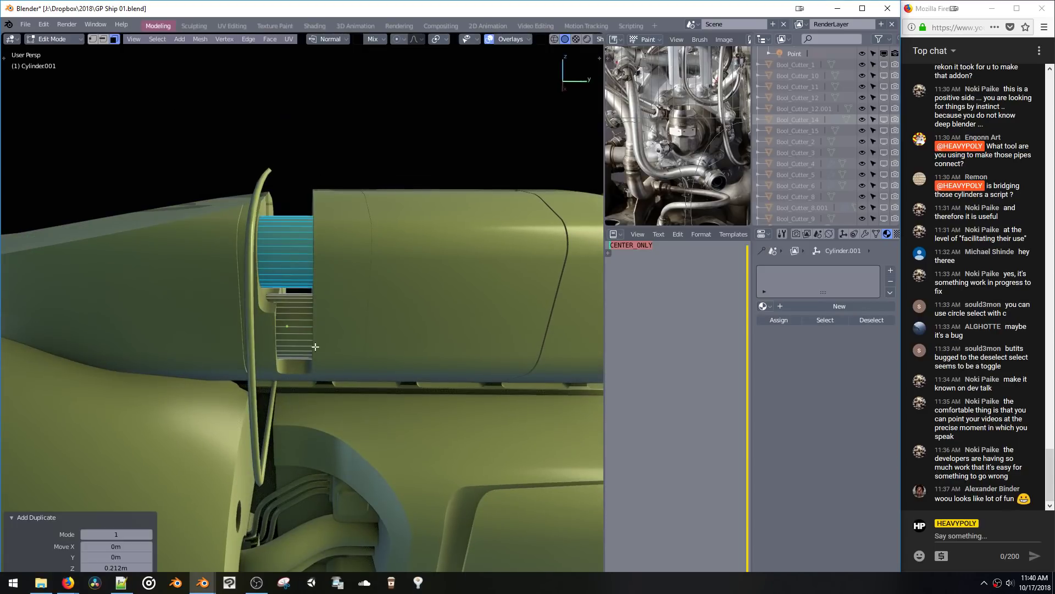
{"action": "key", "text": "s"}
{"action": "key", "text": "g"}
{"action": "key", "text": "z"}
{"action": "left_click", "coordinate": [349, 291]}
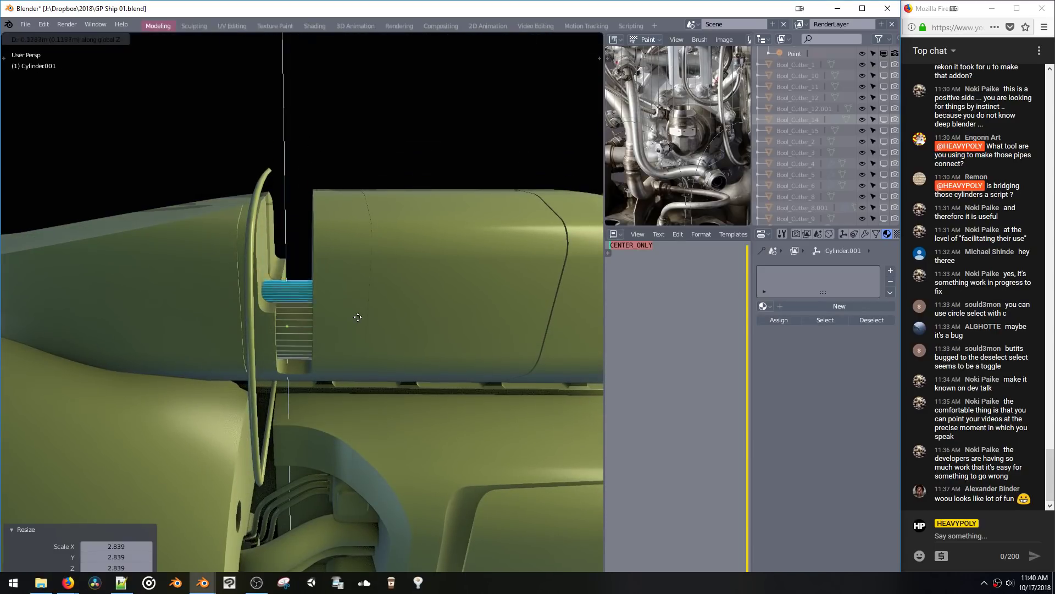
{"action": "key", "text": "g"}
{"action": "key", "text": "z"}
{"action": "left_click", "coordinate": [348, 294]}
Step: Mirror the two stacked cylinders across X and display the mirrored half in edit mode and on the cage
{"action": "middle_click_drag", "start_coordinate": [337, 287], "coordinate": [335, 283]}
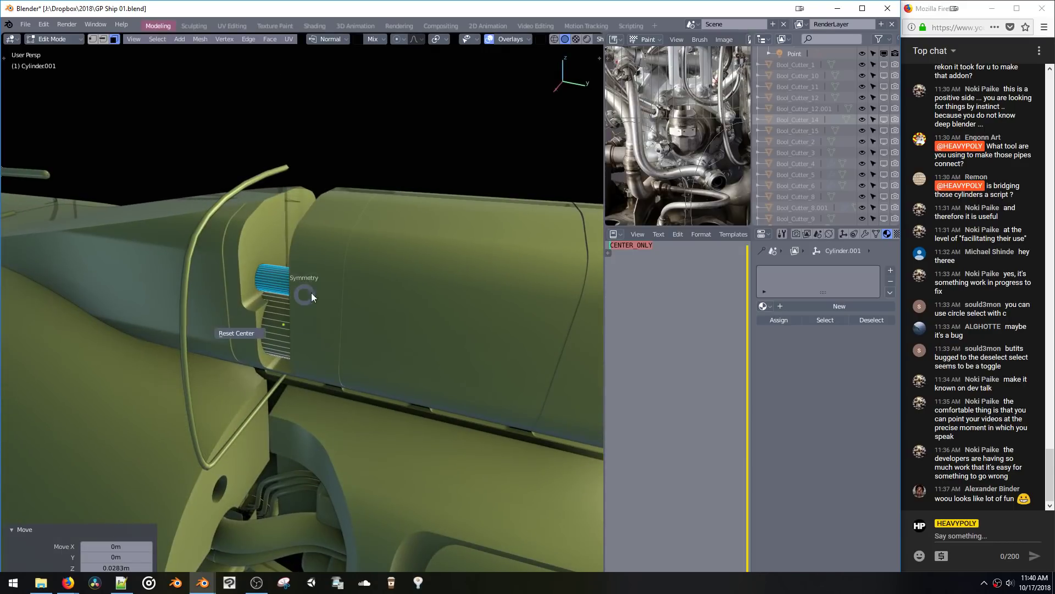
{"action": "middle_click_drag", "start_coordinate": [359, 247], "coordinate": [340, 329]}
{"action": "key", "text": "Tab"}
{"action": "right_click", "coordinate": [345, 328]}
{"action": "key", "text": "Escape"}
{"action": "key", "text": "Tab"}
{"action": "key", "text": "Tab"}
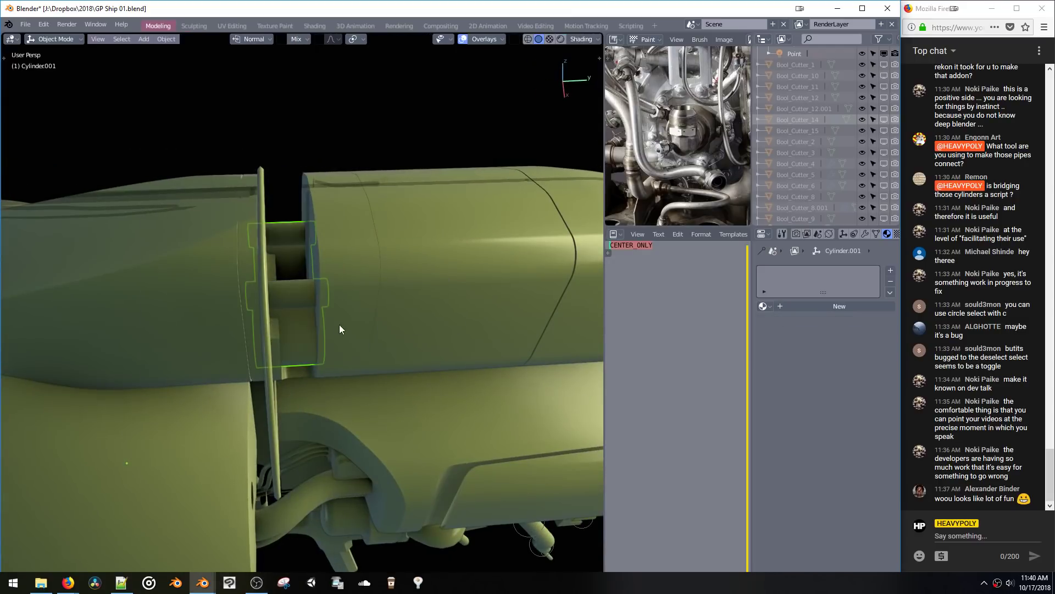
{"action": "key", "text": "Tab"}
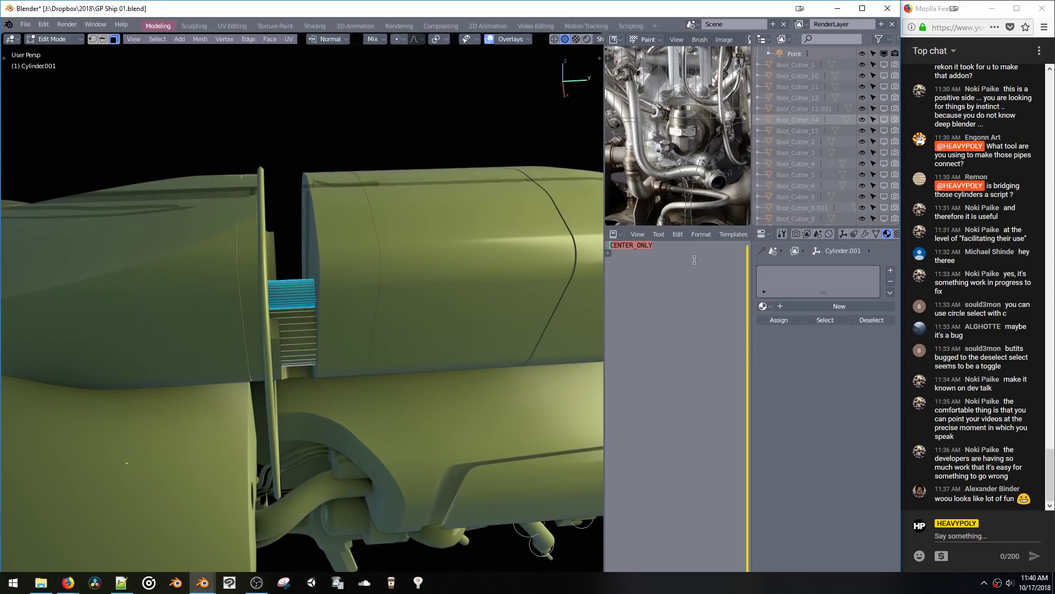
{"action": "left_click", "coordinate": [864, 234]}
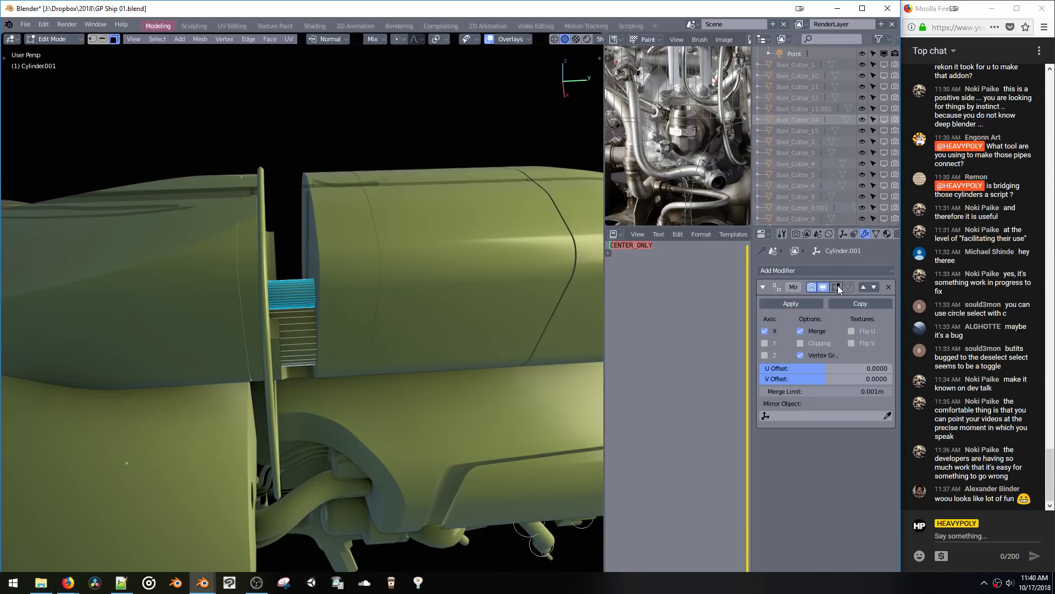
{"action": "left_click", "coordinate": [849, 287]}
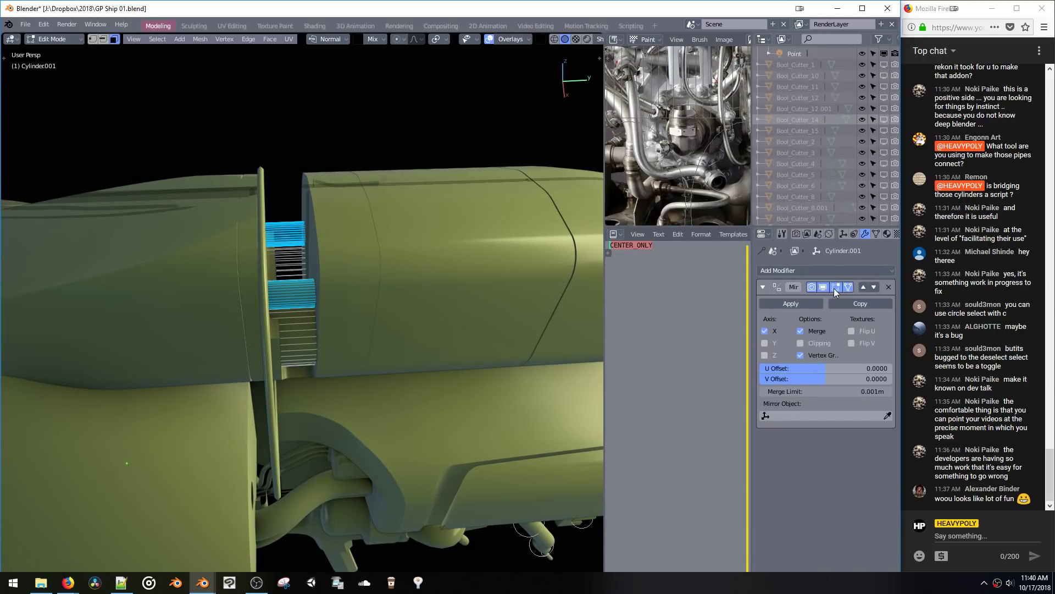
Step: Examine how the mirrored cylinders sit in the gap from both sides of the ship
{"action": "middle_click_drag", "start_coordinate": [417, 216], "coordinate": [353, 235]}
{"action": "key", "text": "Tab"}
{"action": "key", "text": "ctrl+a"}
{"action": "left_click", "coordinate": [376, 277]}
{"action": "key", "text": "Tab"}
{"action": "key", "text": "l"}
{"action": "middle_click_drag", "start_coordinate": [305, 303], "coordinate": [445, 262]}
{"action": "key", "text": "space"}
{"action": "left_click", "coordinate": [398, 360]}
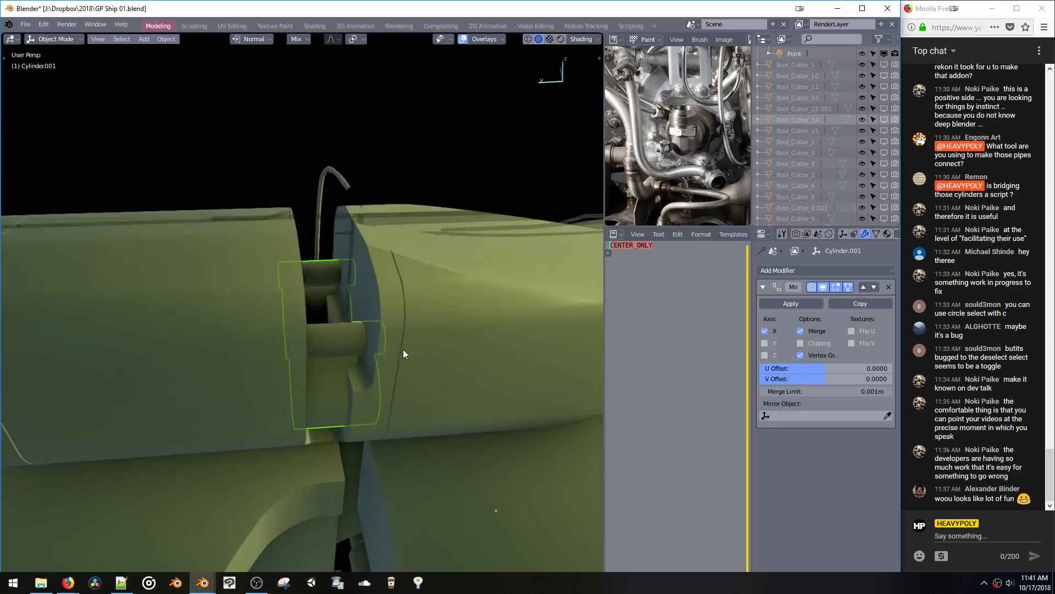
{"action": "middle_click_drag", "start_coordinate": [405, 354], "coordinate": [343, 338]}
{"action": "key", "text": "space"}
{"action": "left_click", "coordinate": [324, 341]}
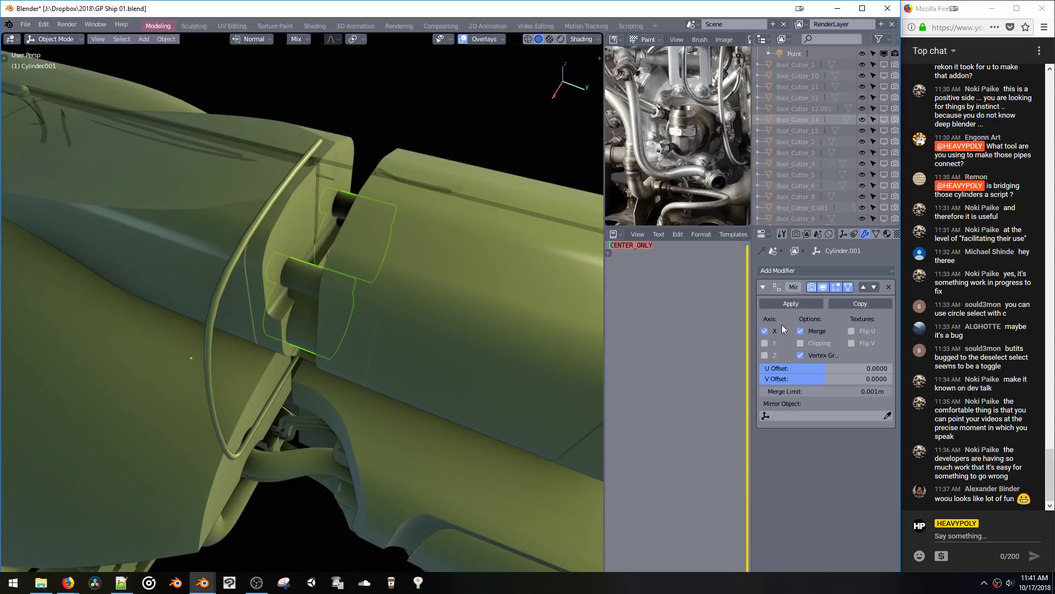
{"action": "middle_click_drag", "start_coordinate": [377, 252], "coordinate": [375, 225]}
{"action": "key", "text": "space"}
{"action": "left_click", "coordinate": [386, 222]}
Step: Duplicate the upper small cylinder, lower the copy to the gap ahead of the engine housing, and scale it by about 2.12
{"action": "double_click", "coordinate": [329, 251]}
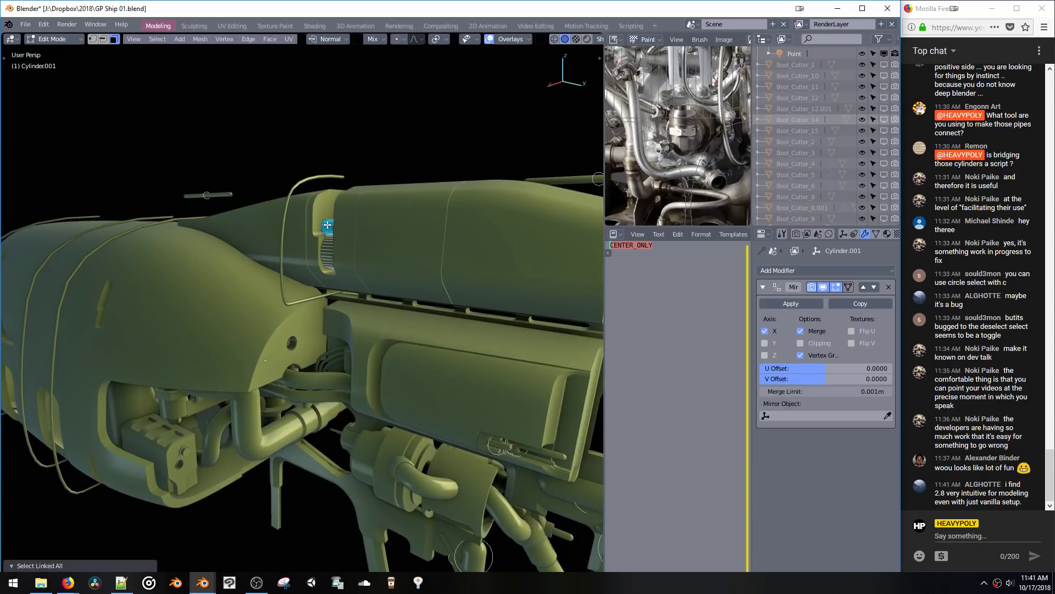
{"action": "key", "text": "shift+d"}
{"action": "key", "text": "z"}
{"action": "left_click", "coordinate": [339, 360]}
{"action": "middle_click_drag", "start_coordinate": [338, 360], "coordinate": [398, 336]}
{"action": "key", "text": "s"}
{"action": "left_click", "coordinate": [385, 341]}
{"action": "key", "text": "g"}
{"action": "key", "text": "z"}
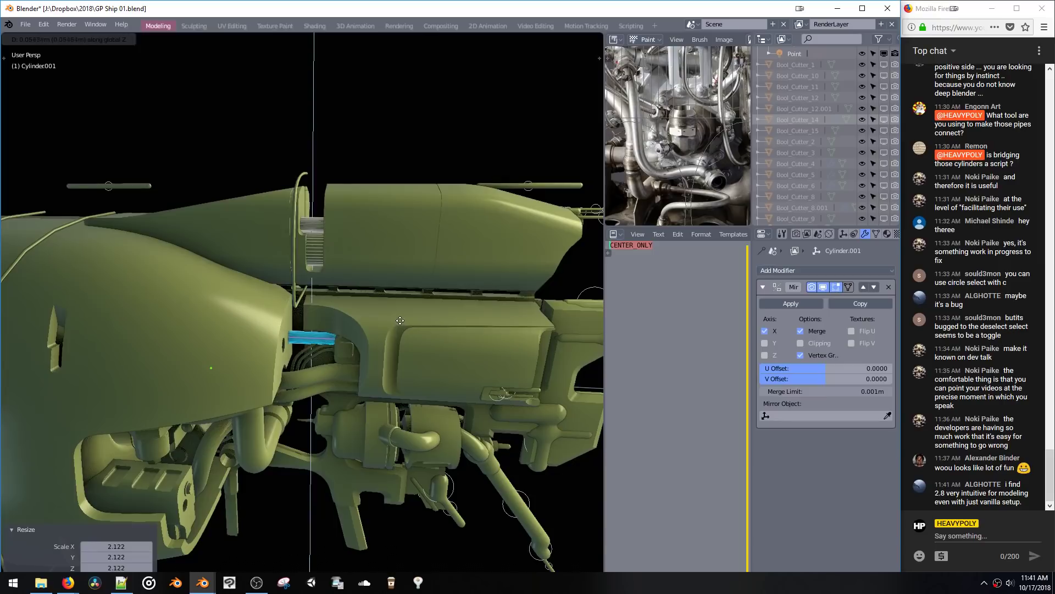
{"action": "left_click", "coordinate": [399, 322]}
Step: Fine-tune the lower cylinder's position above the thin cables, shifting it about -0.016 m in Z and -0.029 m in Y
{"action": "key", "text": "KP_Decimal"}
{"action": "key", "text": "g"}
{"action": "key", "text": "z"}
{"action": "left_click", "coordinate": [382, 312]}
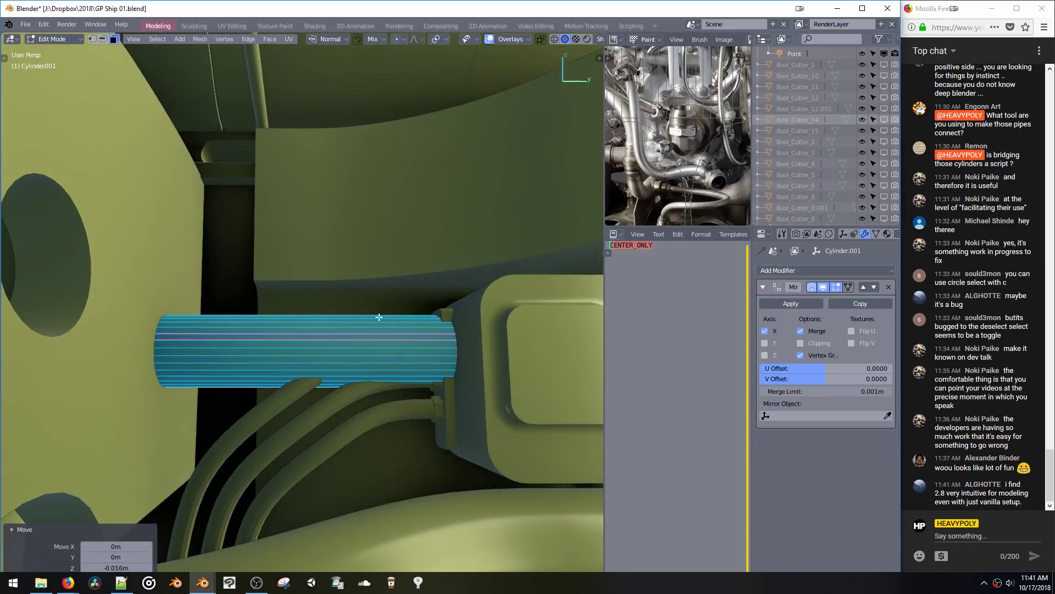
{"action": "middle_click_drag", "start_coordinate": [382, 316], "coordinate": [385, 347]}
{"action": "key", "text": "g"}
{"action": "key", "text": "y"}
{"action": "left_click", "coordinate": [371, 373]}
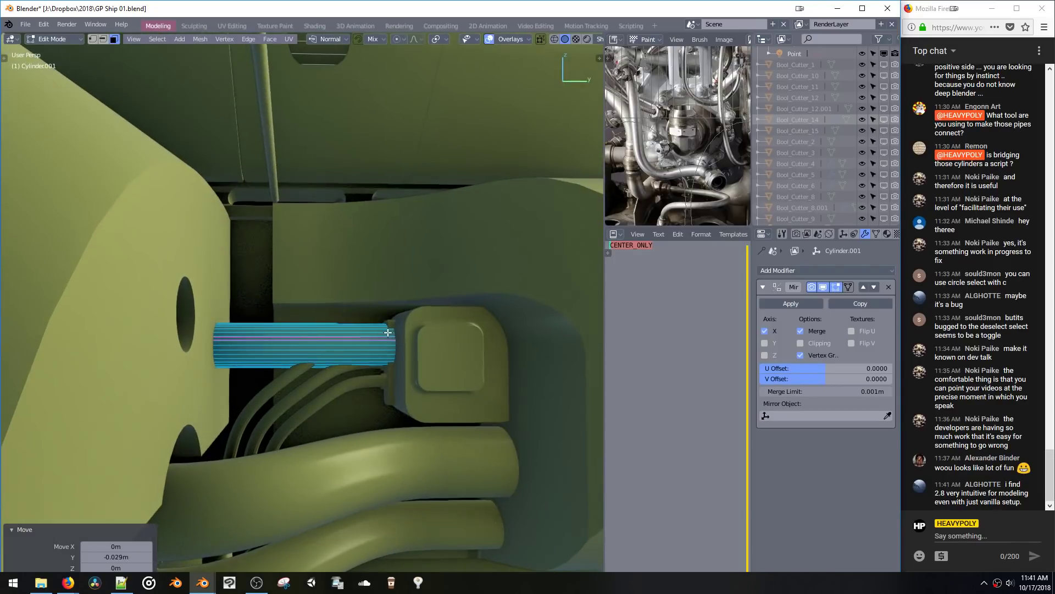
{"action": "key", "text": "g"}
{"action": "key", "text": "z"}
{"action": "left_click", "coordinate": [390, 337]}
{"action": "scroll", "coordinate": [385, 361], "scroll_direction": "down", "scroll_amount": 1}
{"action": "key", "text": "Tab"}
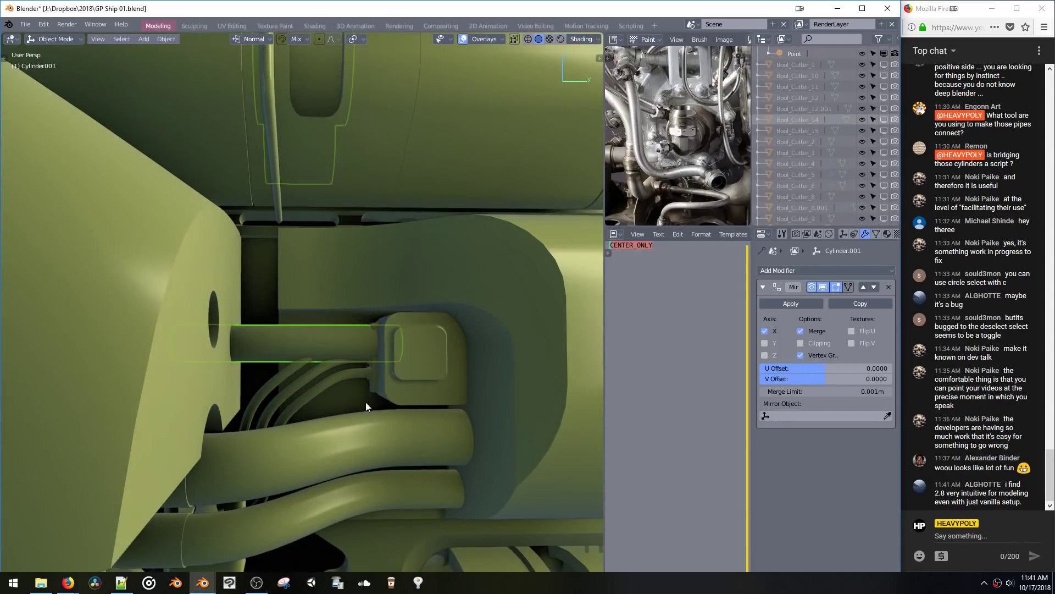
Step: Shrink the connector box together with its thin cables and move it just below the new cylinder
{"action": "left_click", "coordinate": [368, 381]}
{"action": "key", "text": "Tab"}
{"action": "middle_click_drag", "start_coordinate": [367, 350], "coordinate": [381, 315]}
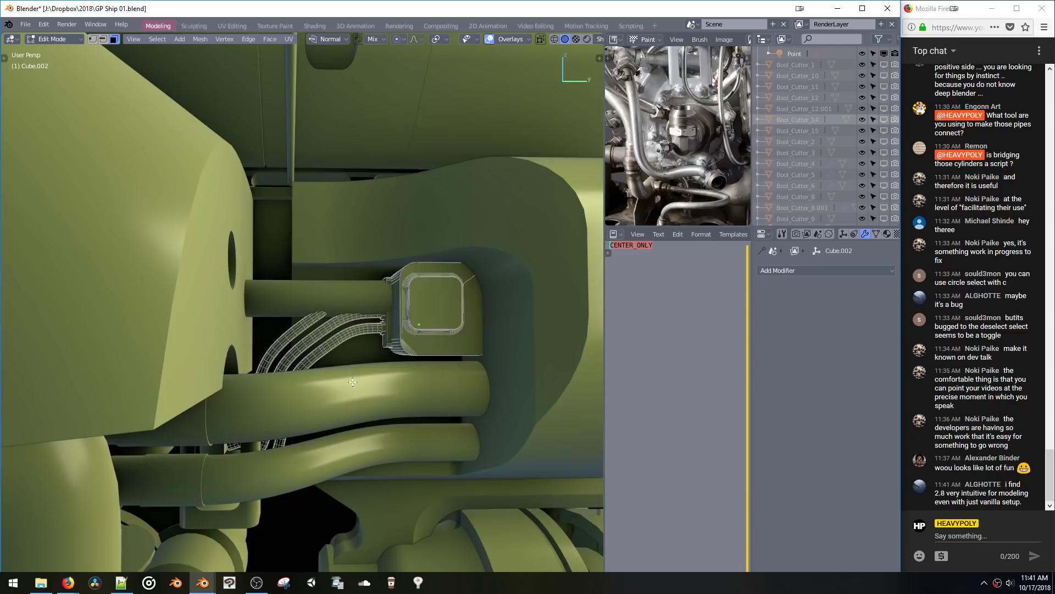
{"action": "key", "text": "a"}
{"action": "scroll", "coordinate": [374, 363], "scroll_direction": "down", "scroll_amount": 5}
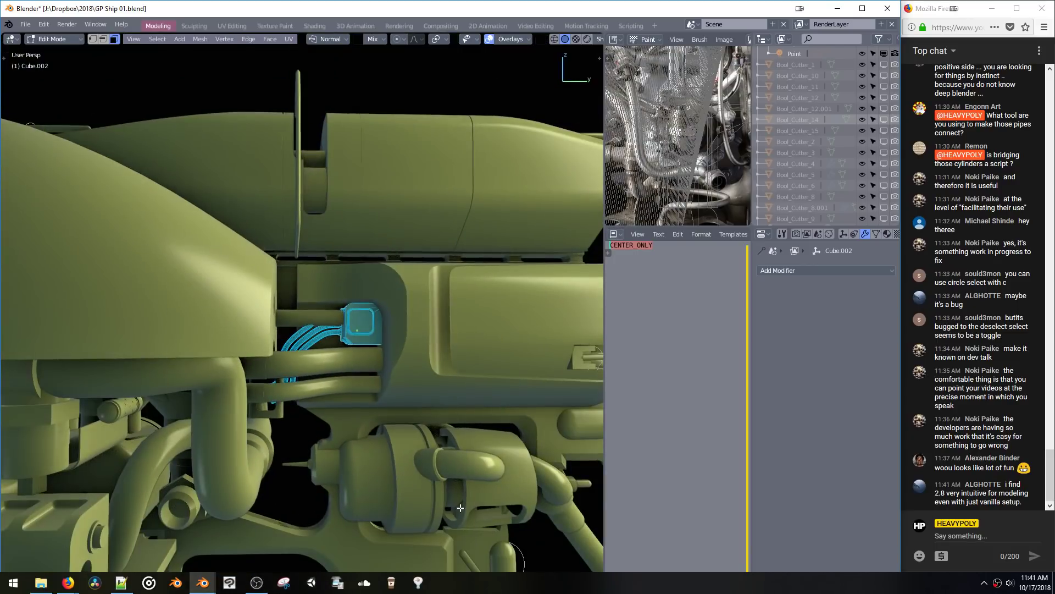
{"action": "key", "text": "g"}
{"action": "left_click", "coordinate": [414, 390]}
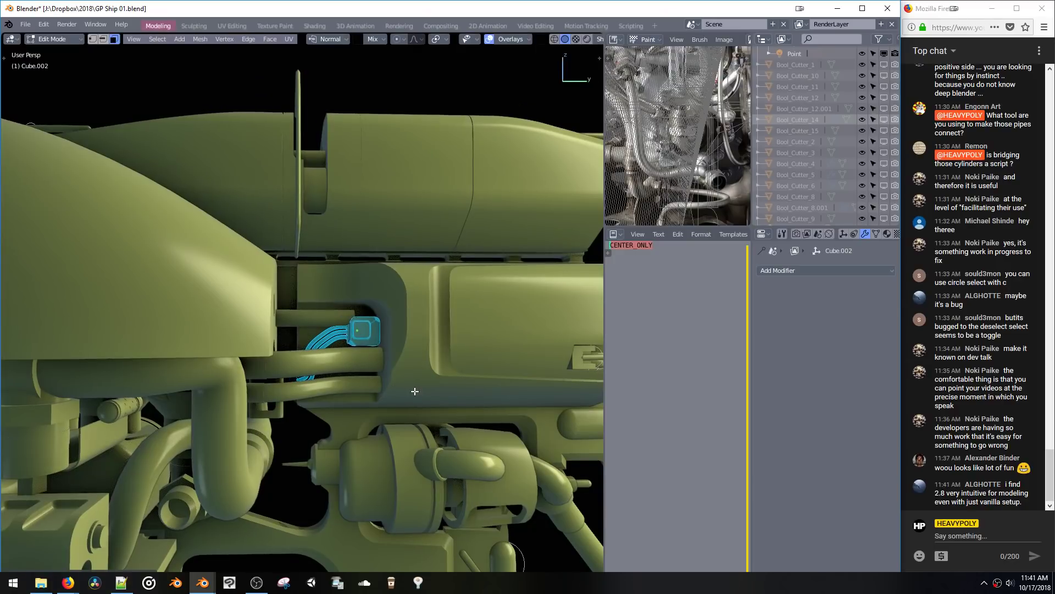
{"action": "key", "text": "g"}
{"action": "left_click", "coordinate": [412, 388]}
{"action": "middle_click_drag", "start_coordinate": [385, 361], "coordinate": [385, 330]}
{"action": "key", "text": "Tab"}
Step: Lengthen the lower cylinder by moving its rear end 0.137 m along Y into the engine housing
{"action": "left_click", "coordinate": [339, 311]}
{"action": "key", "text": "Tab"}
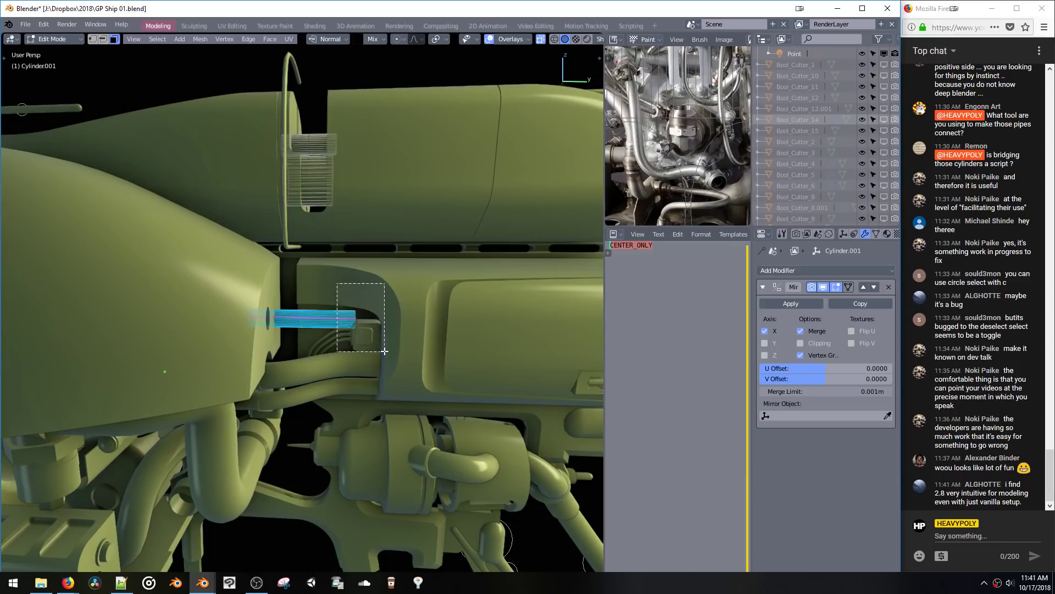
{"action": "key", "text": "g"}
{"action": "key", "text": "y"}
{"action": "left_click", "coordinate": [422, 339]}
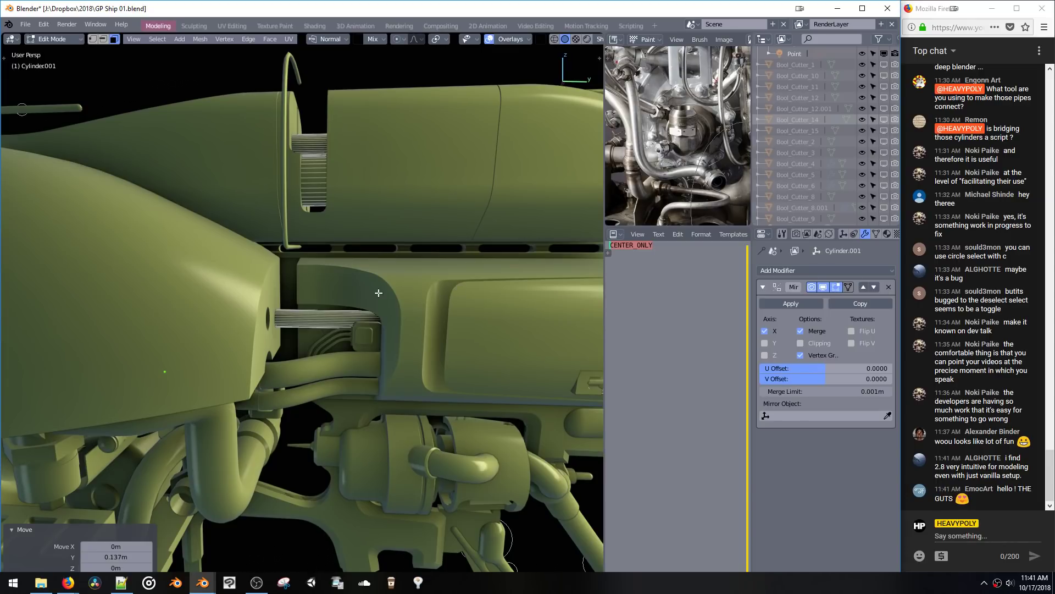
Step: Reposition the connecting cylinder ahead of the engine housing, moving it about 0.016 m in Z and 0.0088 m in Y
{"action": "key", "text": "ctrl+l"}
{"action": "key", "text": "g"}
{"action": "key", "text": "z"}
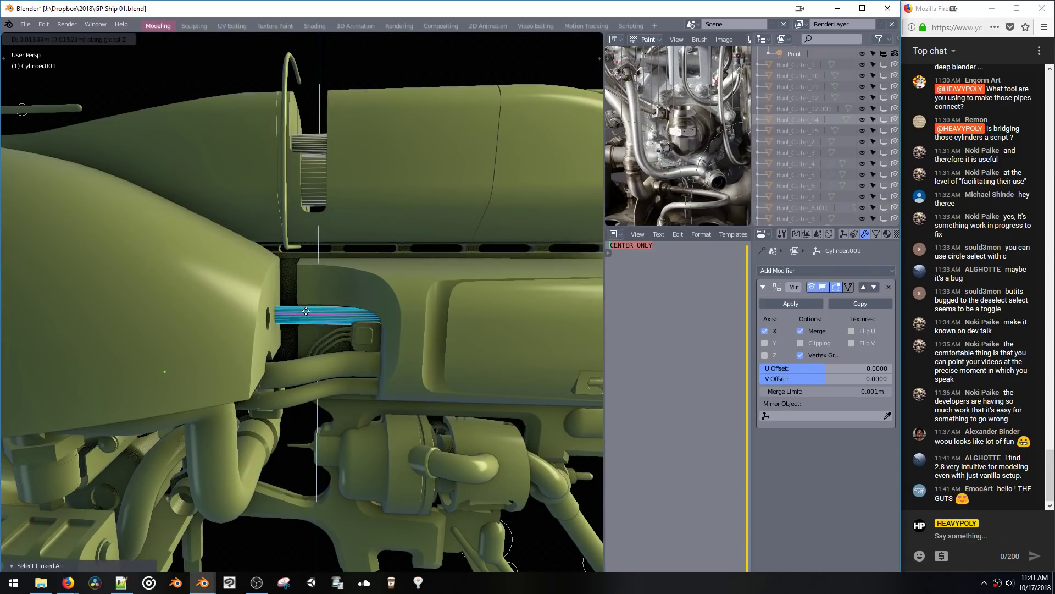
{"action": "left_click", "coordinate": [306, 311]}
{"action": "middle_click_drag", "start_coordinate": [367, 299], "coordinate": [351, 280]}
{"action": "key", "text": "g"}
{"action": "key", "text": "y"}
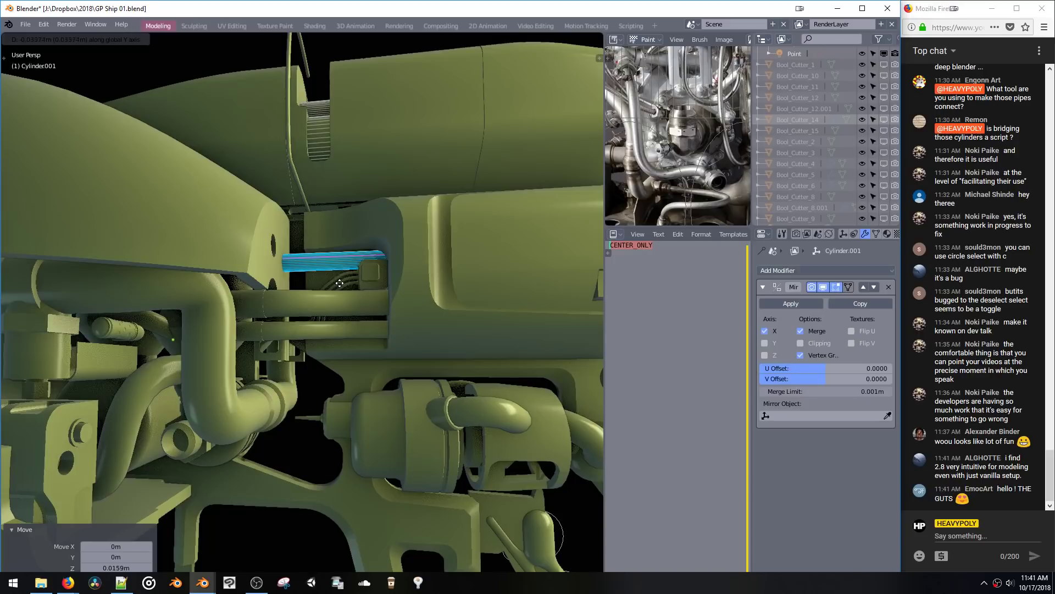
{"action": "left_click", "coordinate": [349, 284]}
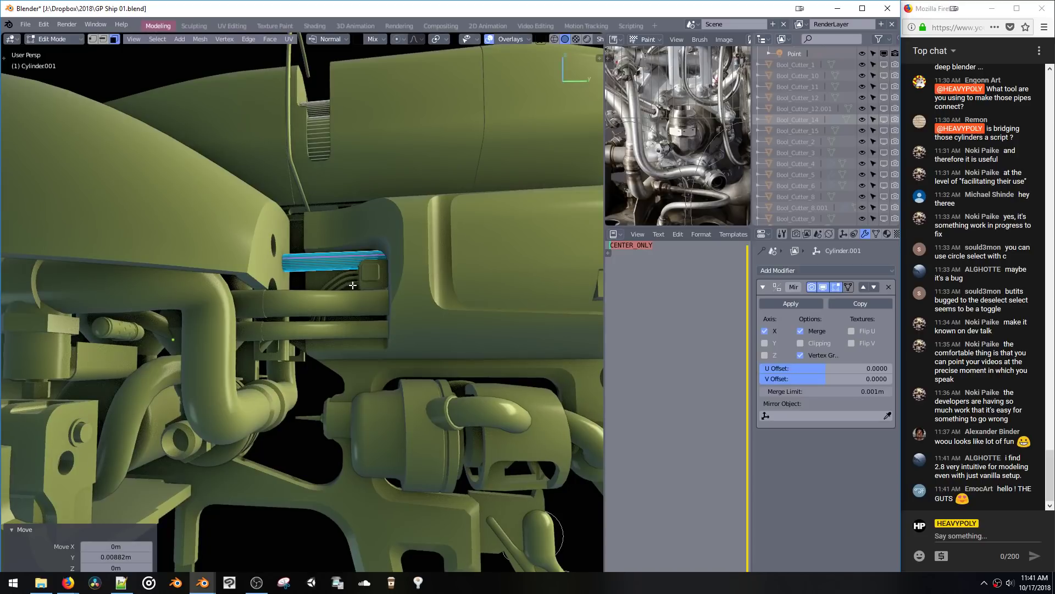
Step: Highlight the chat question about bridging cylinders, and duplicate the connecting cylinder into the empty space below the engine
{"action": "left_click", "coordinate": [994, 137]}
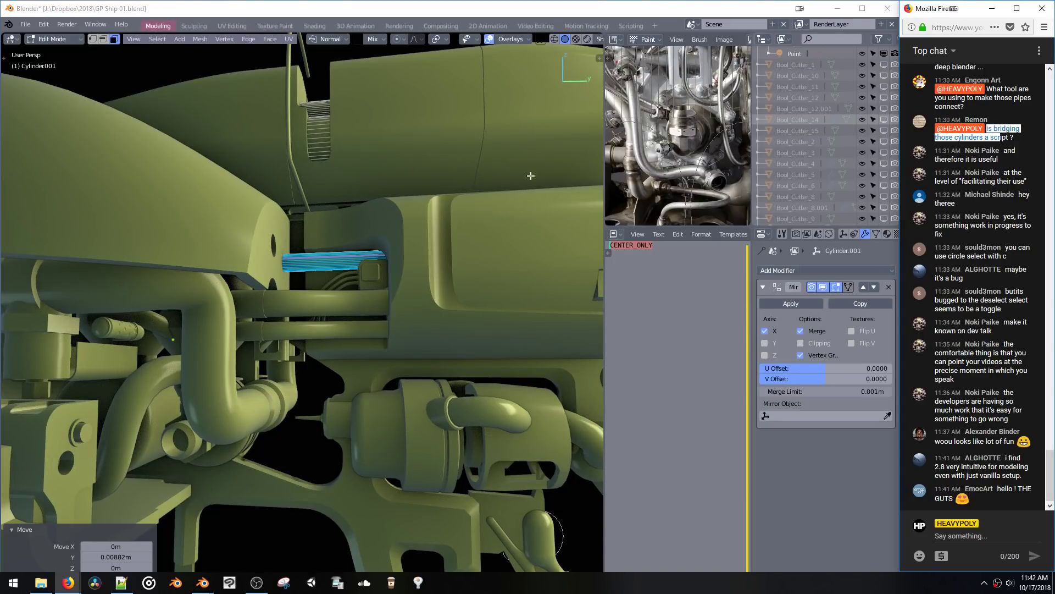
{"action": "left_click", "coordinate": [373, 297]}
{"action": "double_click", "coordinate": [347, 264]}
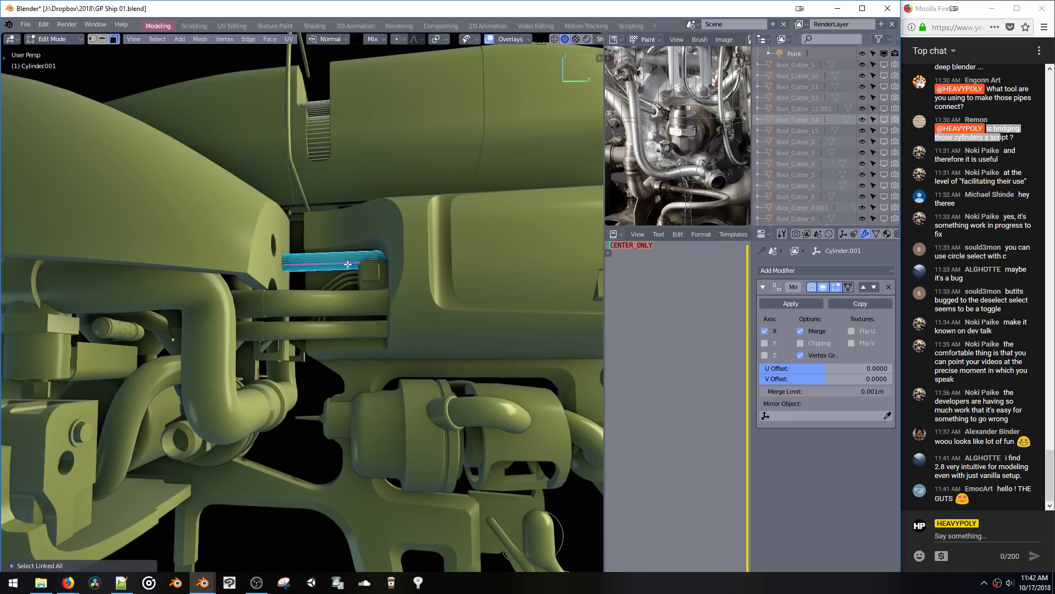
{"action": "middle_click_drag", "start_coordinate": [349, 275], "coordinate": [367, 308]}
{"action": "scroll", "coordinate": [368, 314], "scroll_direction": "down", "scroll_amount": 3}
{"action": "key", "text": "shift+d"}
{"action": "left_click", "coordinate": [531, 473]}
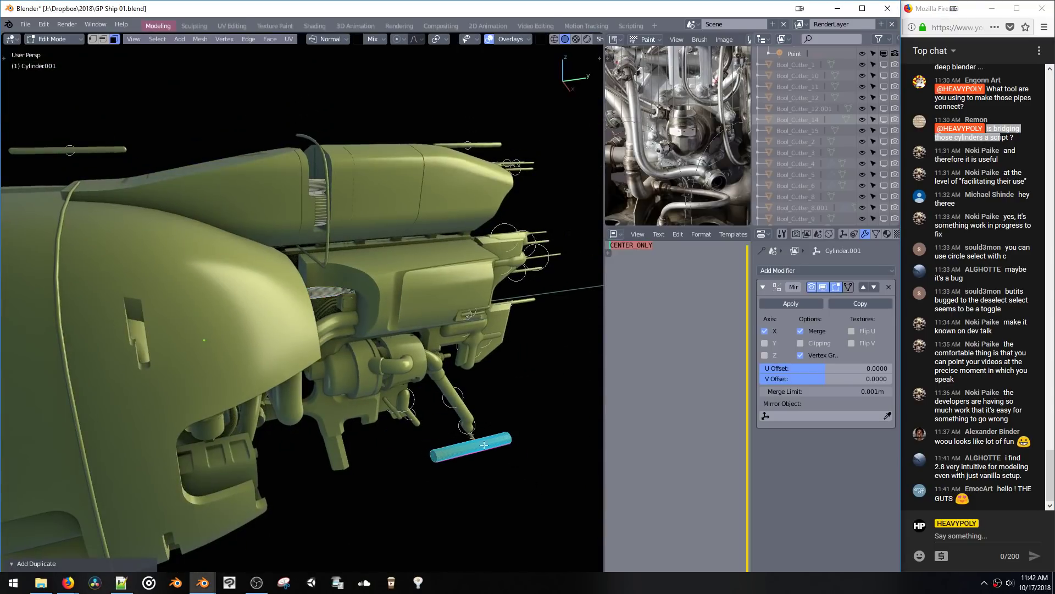
Step: Duplicate the loose cylinder along Y, and place the copy slightly higher so the two ends are offset
{"action": "middle_click_drag", "start_coordinate": [420, 451], "coordinate": [385, 367], "text": "shift"}
{"action": "key", "text": "shift+d"}
{"action": "key", "text": "y"}
{"action": "left_click", "coordinate": [487, 363]}
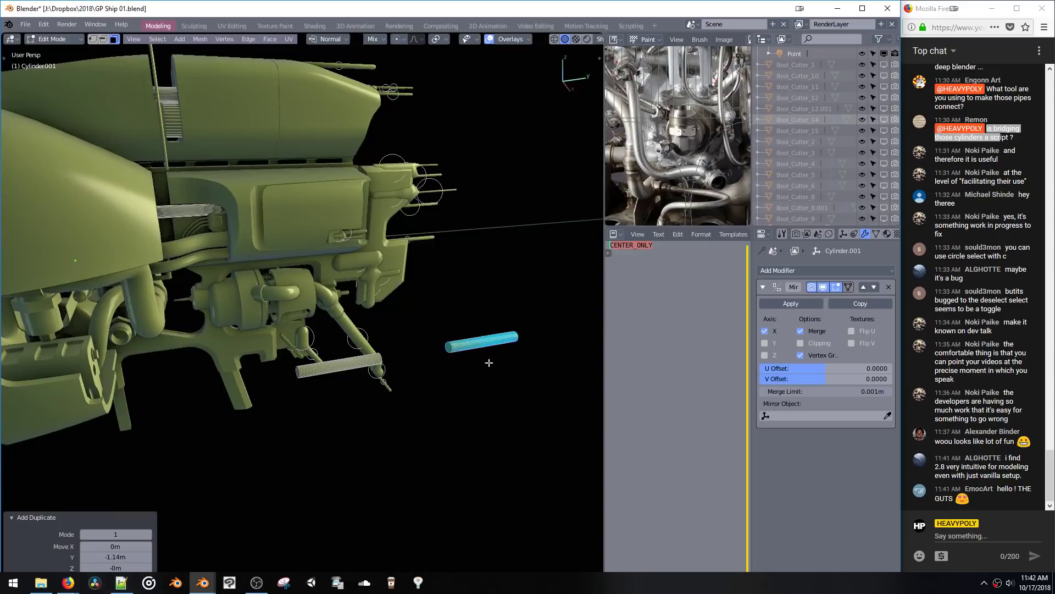
{"action": "middle_click_drag", "start_coordinate": [487, 363], "coordinate": [435, 331]}
{"action": "key", "text": "g"}
{"action": "left_click", "coordinate": [360, 312]}
{"action": "key", "text": "g"}
{"action": "left_click", "coordinate": [409, 356]}
Step: Select the facing end caps of the two loose cylinders and join them with Bridge Edge Loops
{"action": "left_click", "coordinate": [338, 391]}
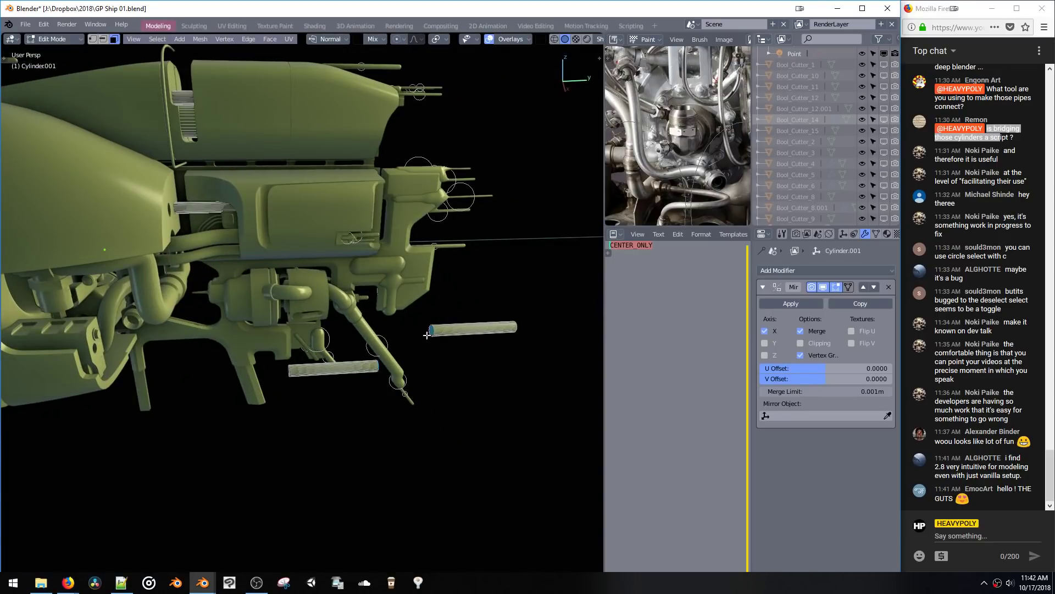
{"action": "key", "text": "shift+b"}
{"action": "scroll", "coordinate": [426, 368], "scroll_direction": "up", "scroll_amount": 6}
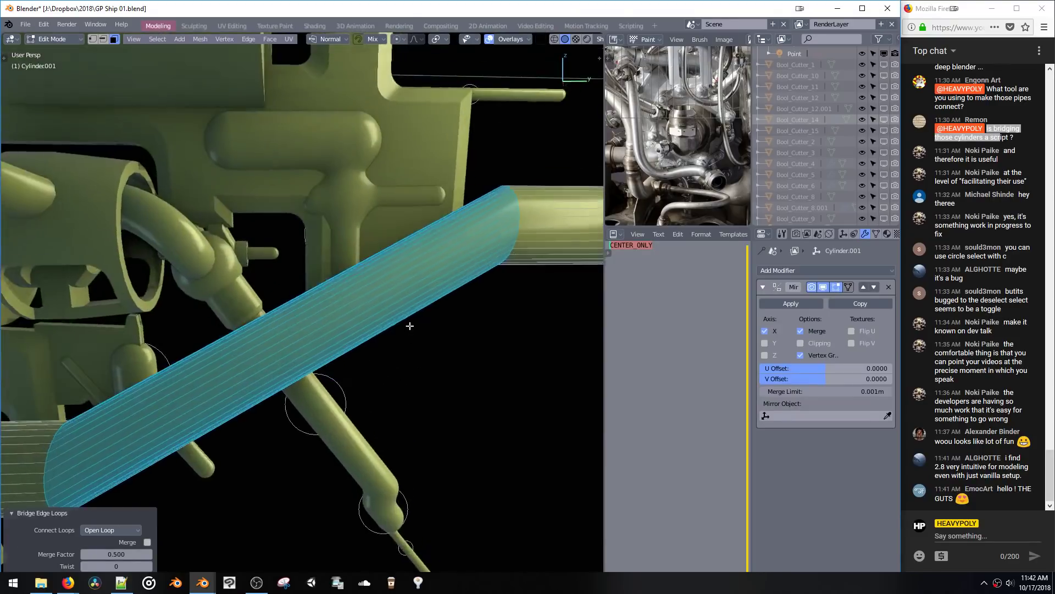
{"action": "scroll", "coordinate": [399, 395], "scroll_direction": "down", "scroll_amount": 2}
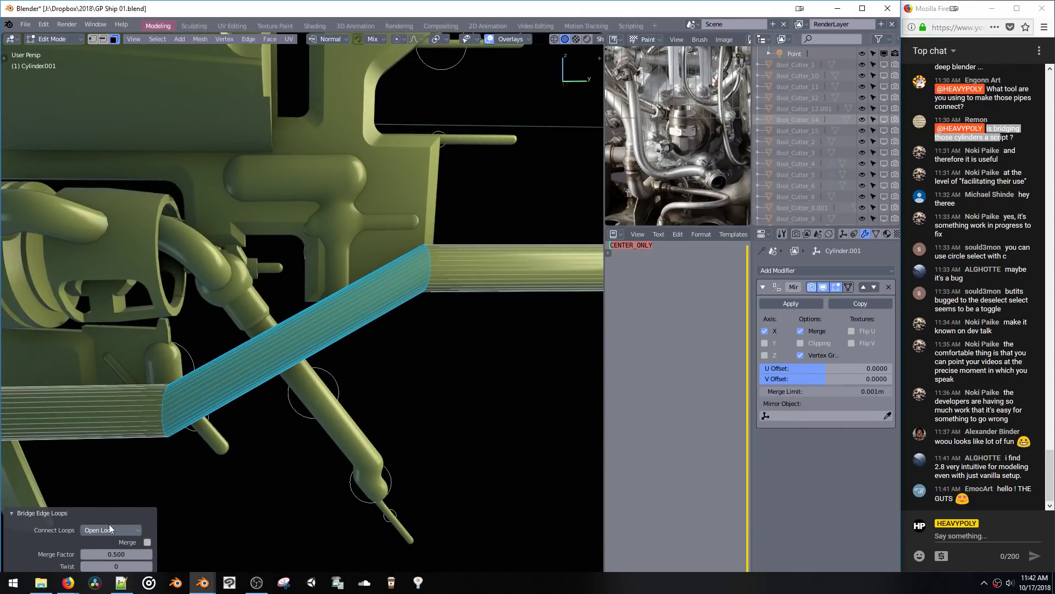
Step: Raise the bridge's Number of Cuts beyond 13 with Blend Path interpolation to form a smooth S-shaped pipe bend
{"action": "key", "text": "F9"}
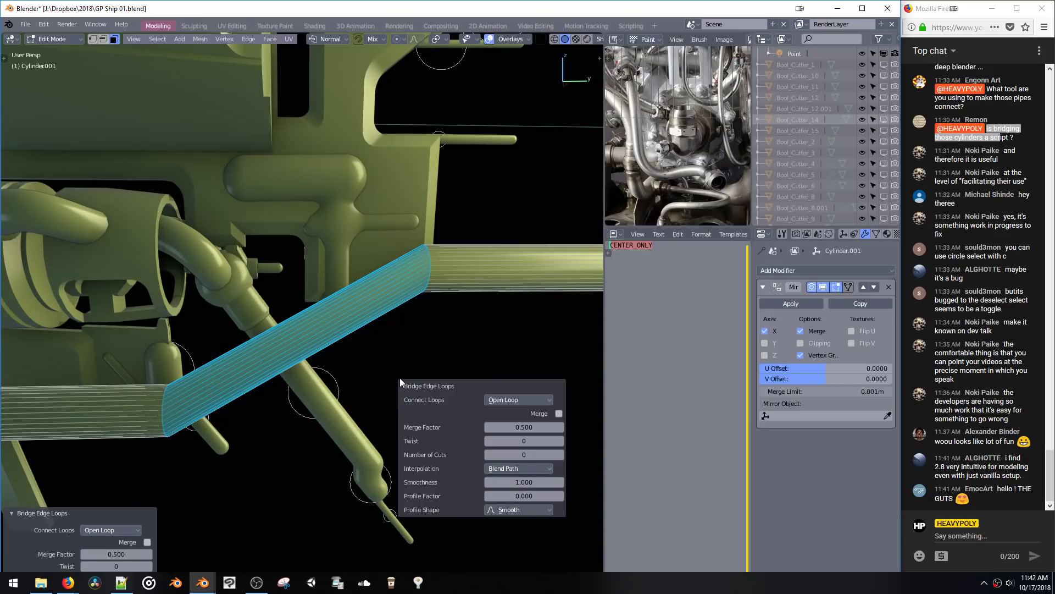
{"action": "key", "text": "F9"}
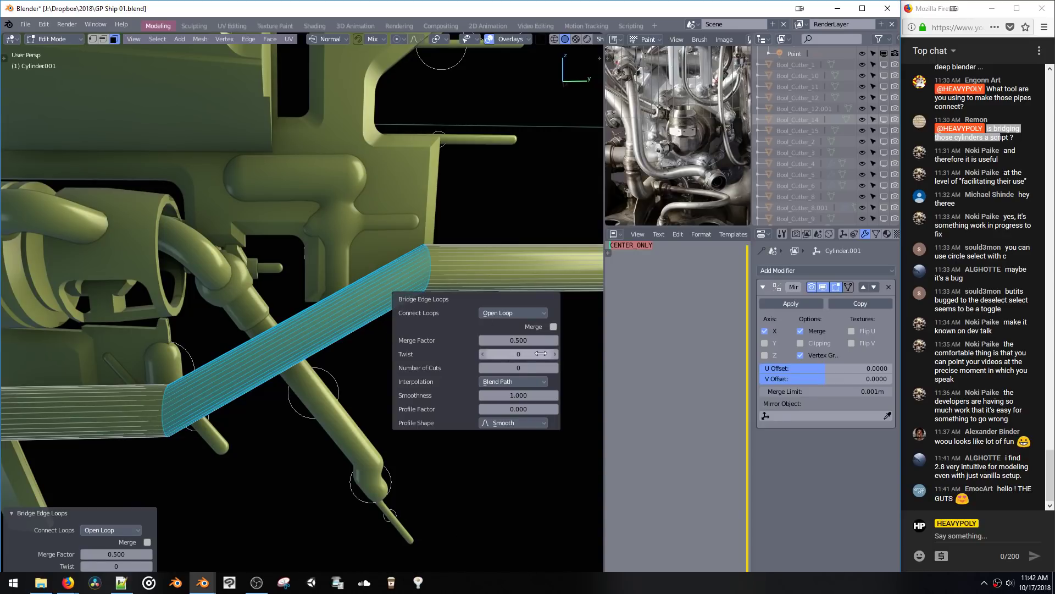
{"action": "left_click", "coordinate": [554, 367]}
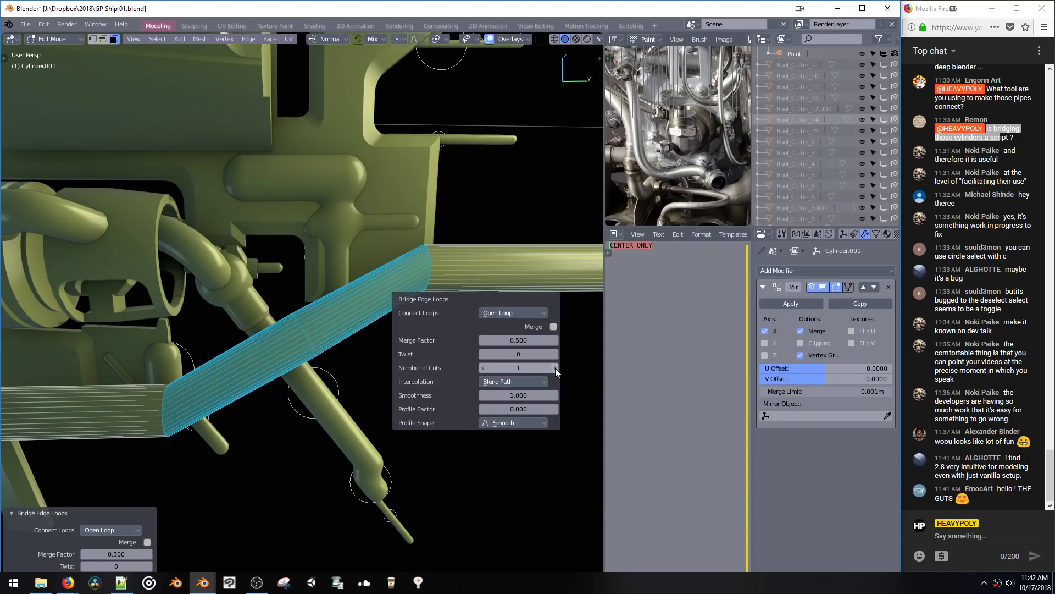
{"action": "left_click", "coordinate": [555, 367]}
{"action": "left_click", "coordinate": [555, 367]}
{"action": "left_click", "coordinate": [554, 367]}
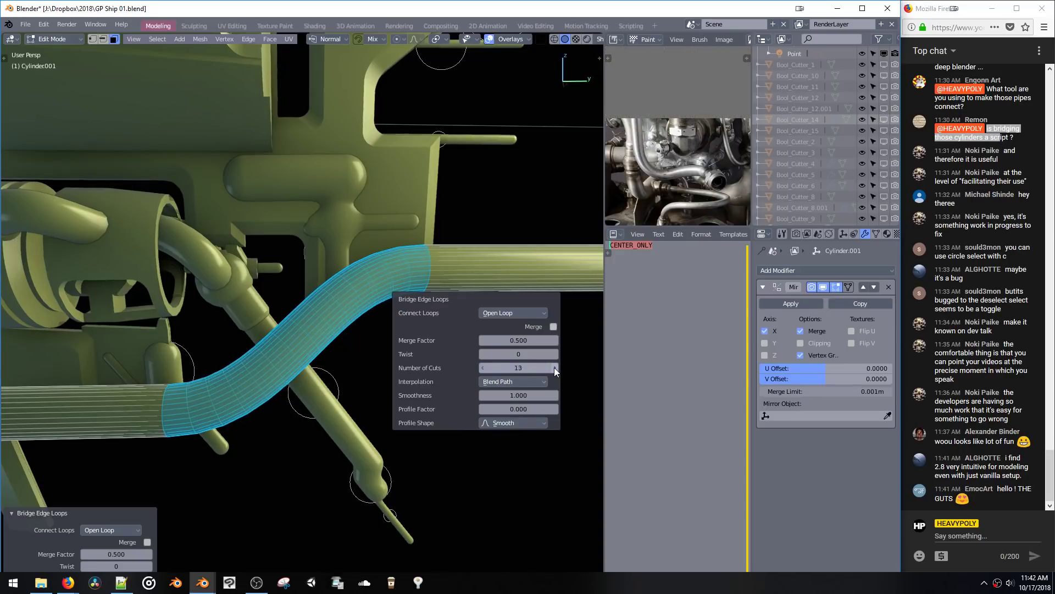
{"action": "left_click", "coordinate": [555, 367]}
{"action": "left_click", "coordinate": [555, 368]}
{"action": "left_click", "coordinate": [556, 368]}
{"action": "left_click", "coordinate": [555, 368]}
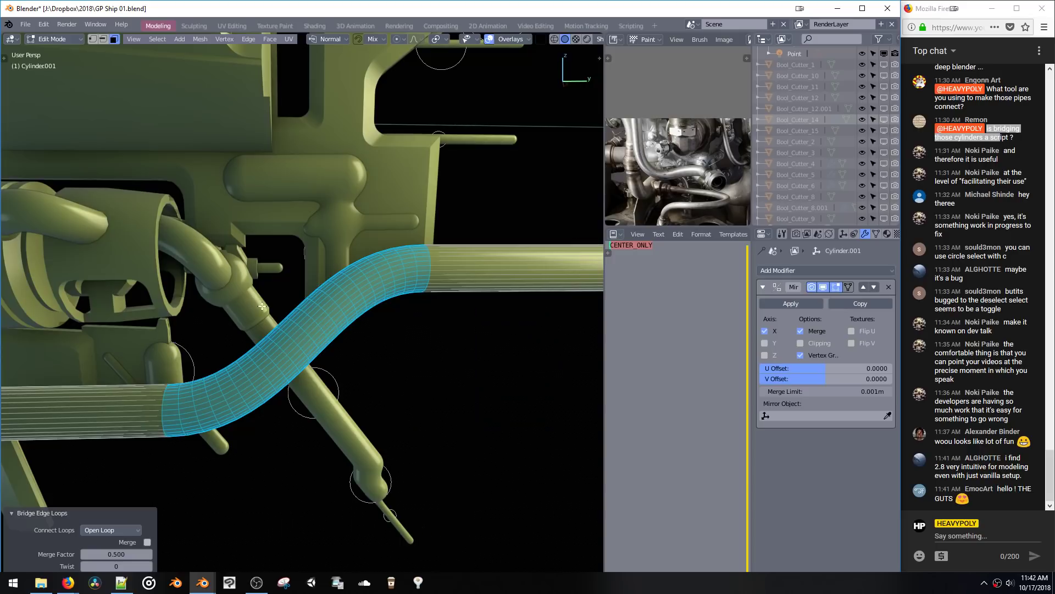
Step: Select both straight sections of the curved pipe and duplicate them below it
{"action": "middle_click_drag", "start_coordinate": [330, 250], "coordinate": [351, 252]}
{"action": "double_click", "coordinate": [475, 266]}
{"action": "double_click", "coordinate": [151, 393], "text": "shift"}
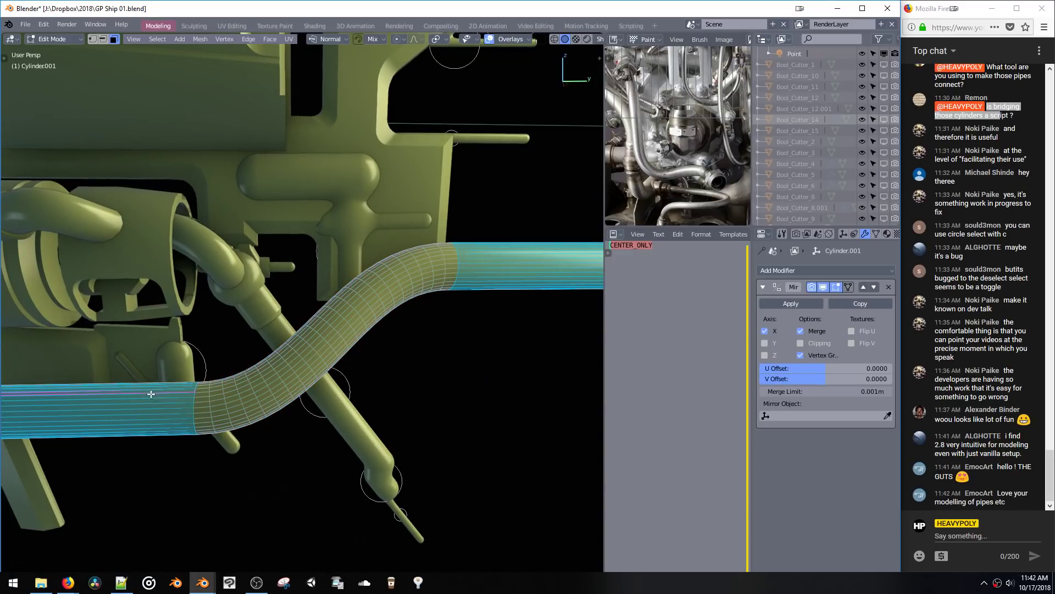
{"action": "middle_click_drag", "start_coordinate": [150, 393], "coordinate": [286, 384]}
{"action": "key", "text": "shift+d"}
{"action": "left_click", "coordinate": [408, 496]}
{"action": "middle_click_drag", "start_coordinate": [408, 484], "coordinate": [264, 407]}
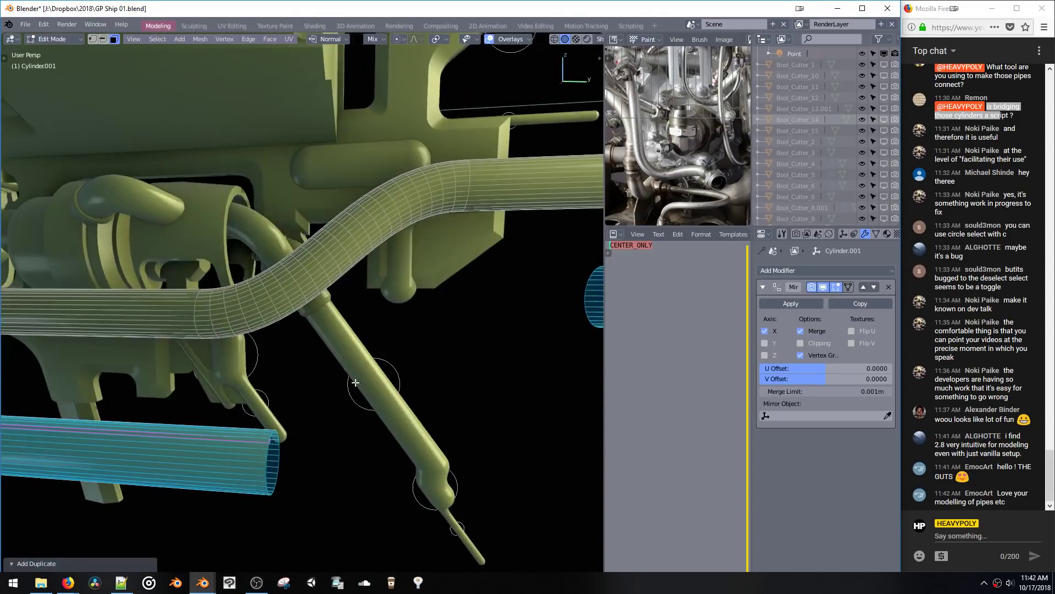
Step: Bridge the facing open edge loops of the duplicated sections, setting the Number of Cuts to 16
{"action": "left_click_drag", "start_coordinate": [246, 411], "coordinate": [334, 545]}
{"action": "middle_click_drag", "start_coordinate": [333, 545], "coordinate": [460, 436]}
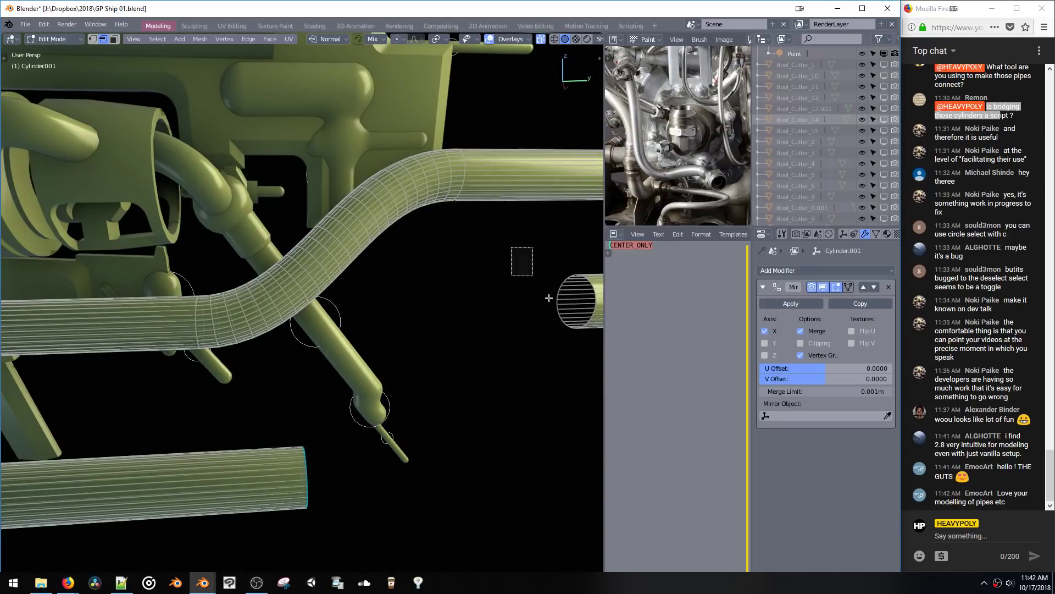
{"action": "key", "text": "ctrl+e"}
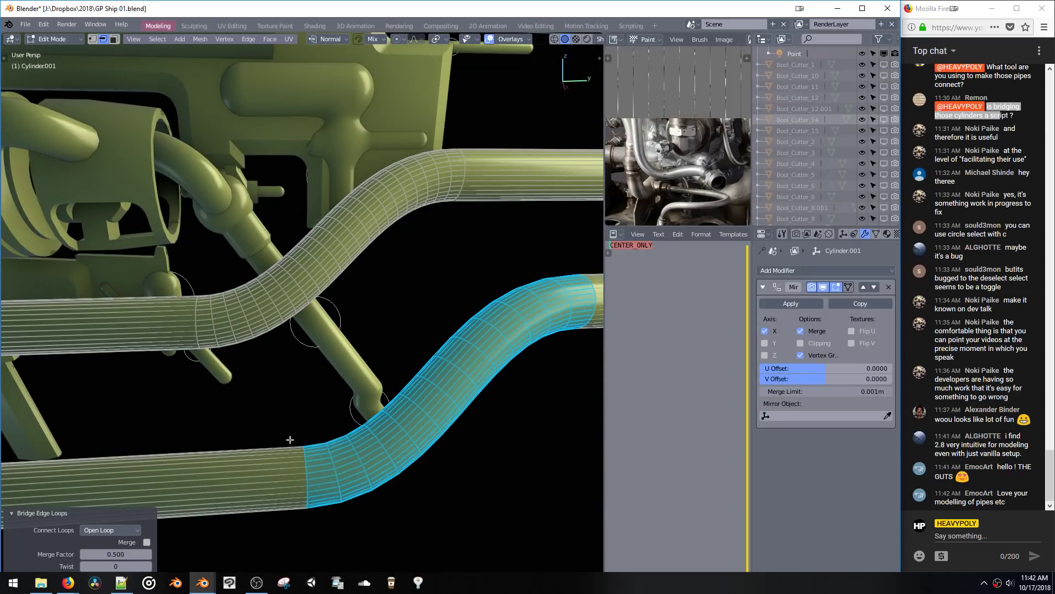
{"action": "key", "text": "F9"}
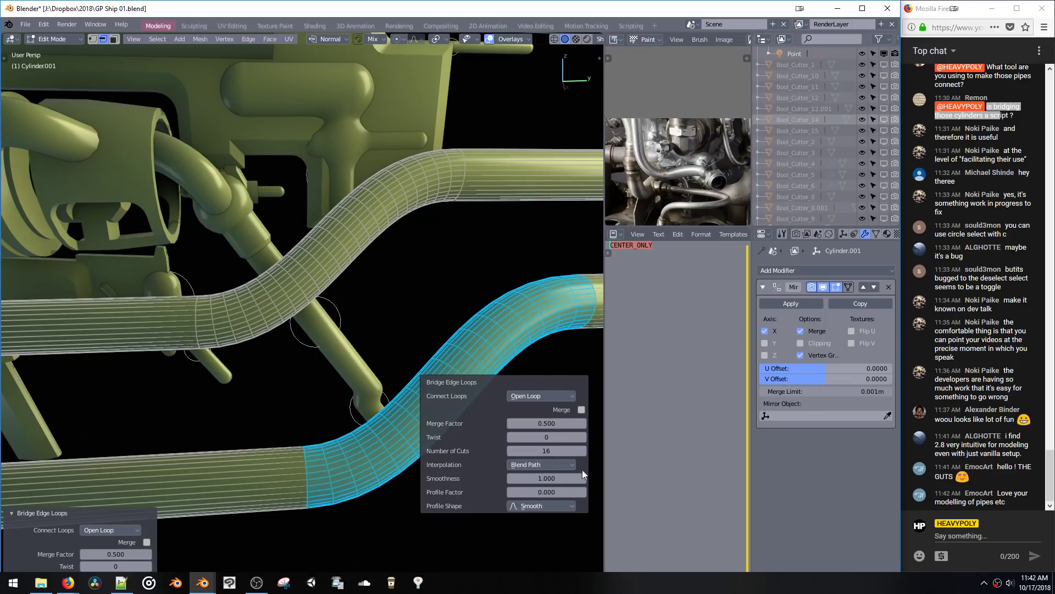
{"action": "middle_click_drag", "start_coordinate": [508, 339], "coordinate": [391, 292]}
Step: Clear away the second curved pipe, and duplicate the first pipe's two straight sections below it again
{"action": "key", "text": "ctrl+l"}
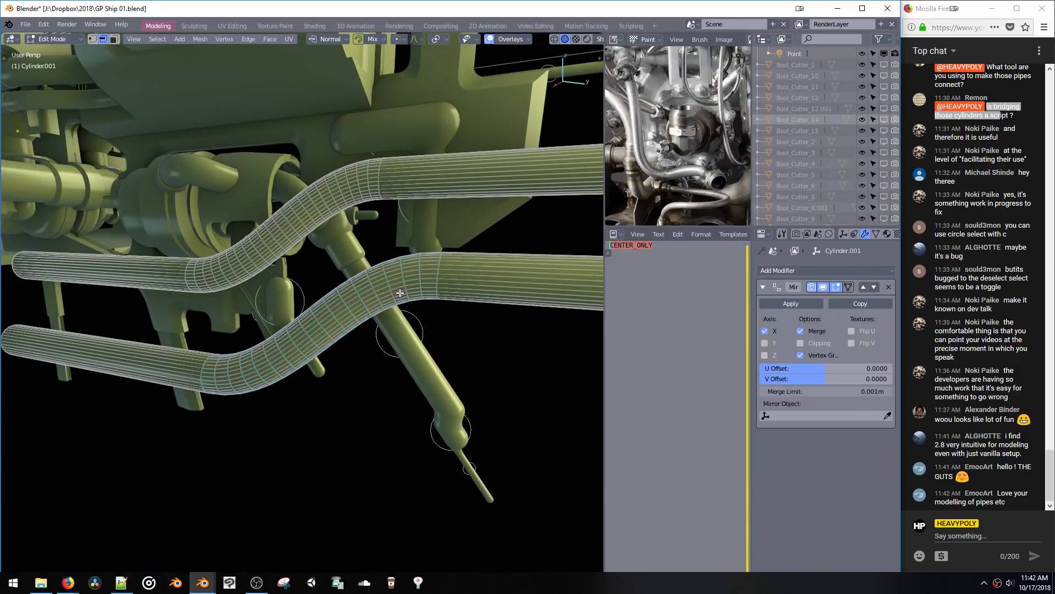
{"action": "key", "text": "h"}
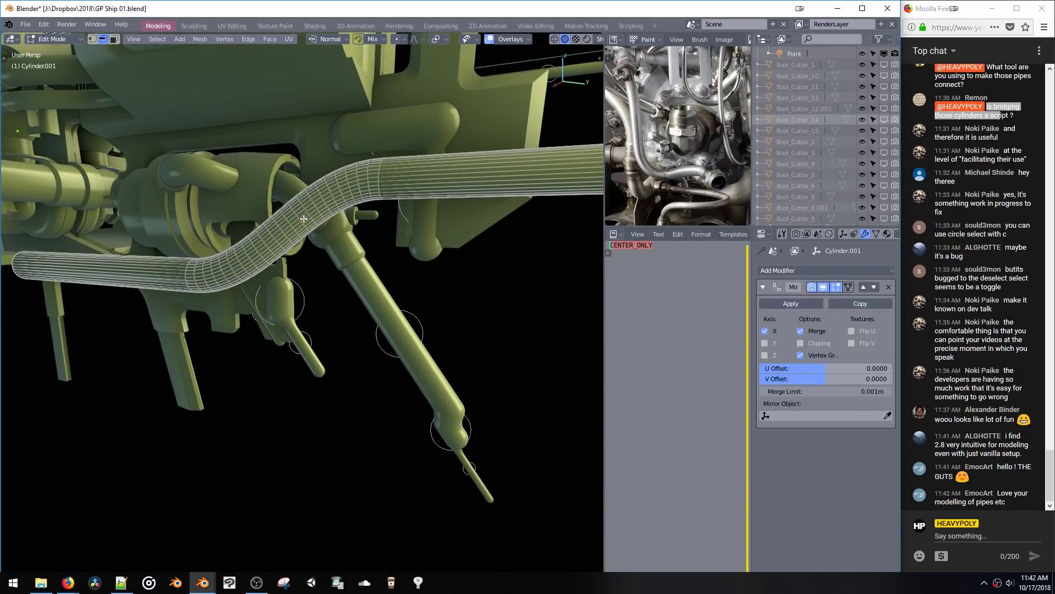
{"action": "key", "text": "ctrl+l"}
{"action": "key", "text": "space"}
{"action": "left_click", "coordinate": [399, 161]}
{"action": "double_click", "coordinate": [399, 186]}
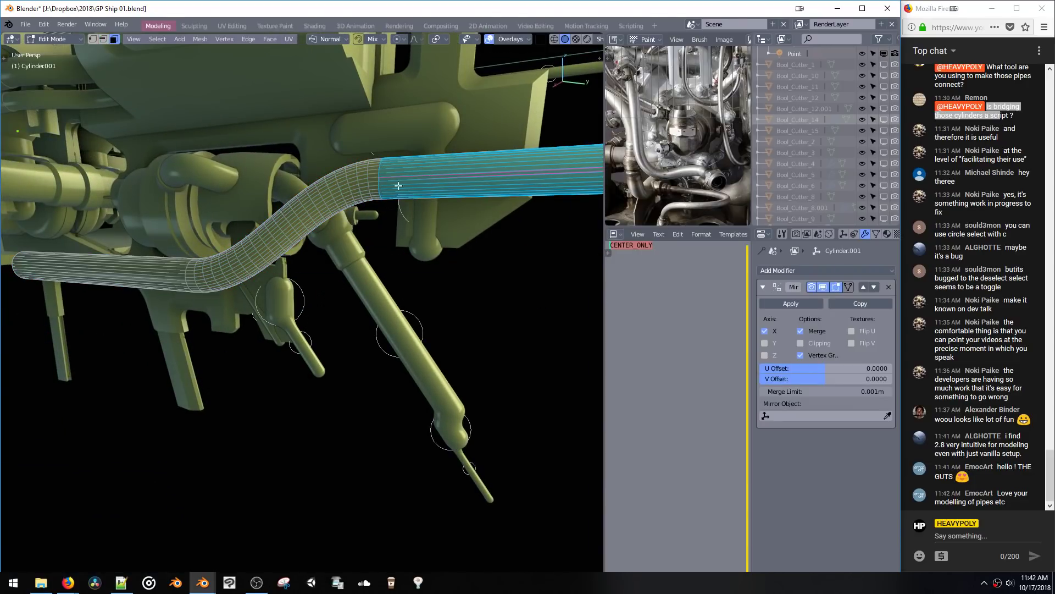
{"action": "double_click", "coordinate": [138, 267], "text": "shift"}
{"action": "middle_click_drag", "start_coordinate": [269, 277], "coordinate": [306, 283]}
{"action": "key", "text": "shift+d"}
{"action": "left_click", "coordinate": [438, 466]}
Step: Select the facing open edge loops of the two duplicated sections and bridge them with a straight segment
{"action": "key", "text": "space"}
{"action": "left_click_drag", "start_coordinate": [444, 300], "coordinate": [508, 396]}
{"action": "middle_click_drag", "start_coordinate": [508, 396], "coordinate": [443, 386]}
{"action": "left_click_drag", "start_coordinate": [252, 434], "coordinate": [345, 530], "text": "shift"}
{"action": "middle_click_drag", "start_coordinate": [346, 445], "coordinate": [327, 415]}
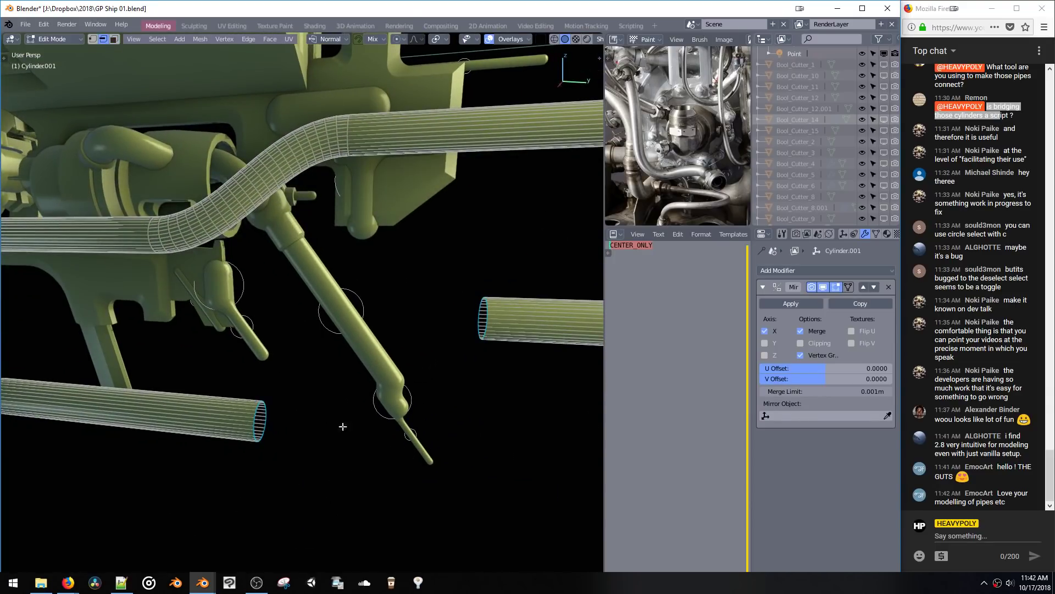
{"action": "middle_click_drag", "start_coordinate": [462, 429], "coordinate": [372, 390]}
{"action": "key", "text": "shift+b"}
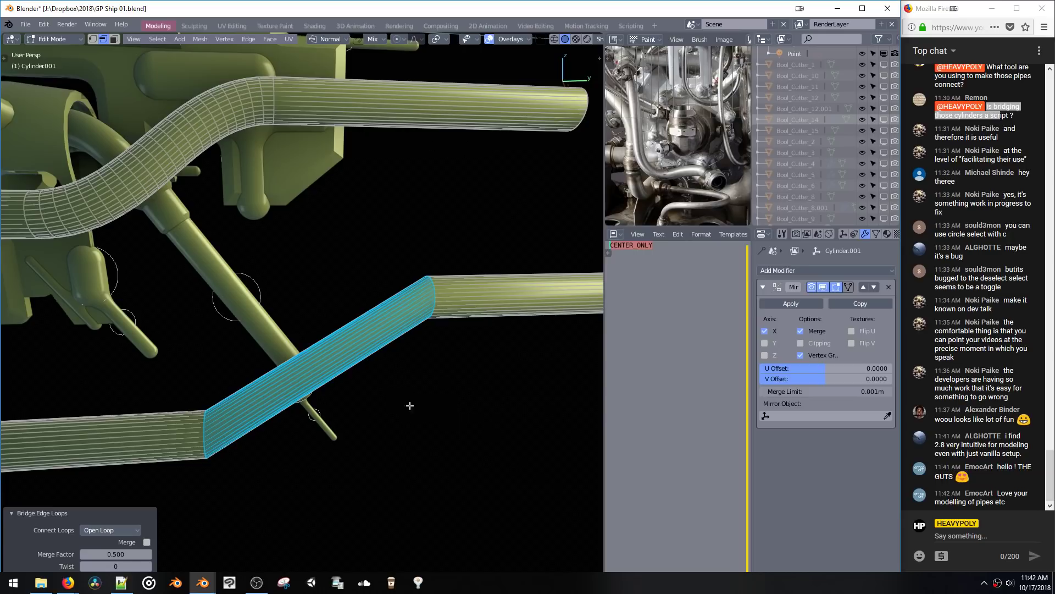
{"action": "key", "text": "s"}
{"action": "left_click", "coordinate": [349, 391]}
{"action": "key", "text": "ctrl+z"}
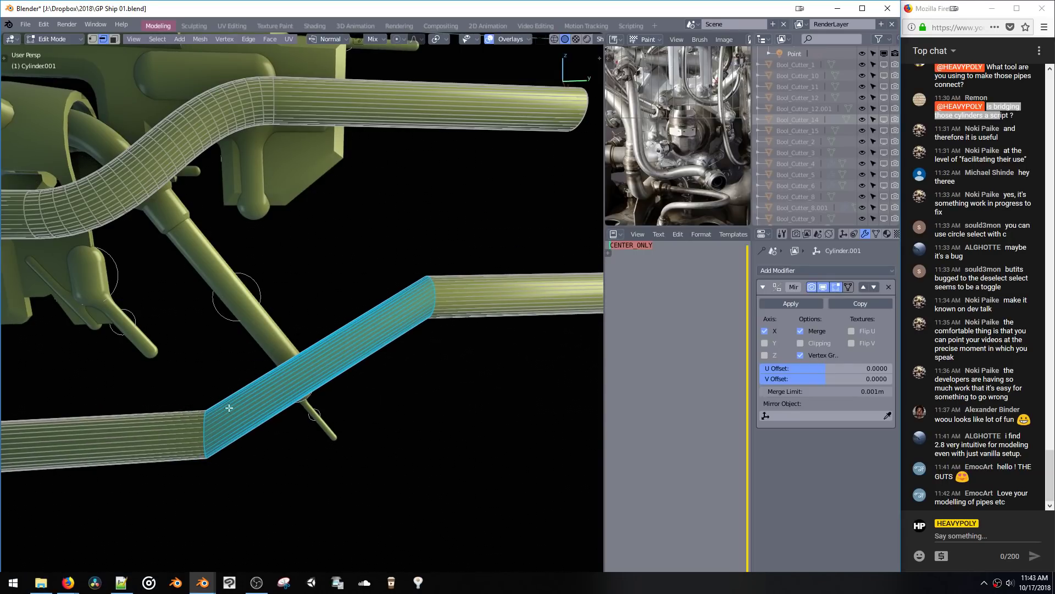
Step: Round off the upper pipe's end cap with a bevel of 0.273 and 12 segments
{"action": "middle_click_drag", "start_coordinate": [426, 349], "coordinate": [309, 337]}
{"action": "key", "text": "space"}
{"action": "middle_click_drag", "start_coordinate": [407, 206], "coordinate": [377, 229]}
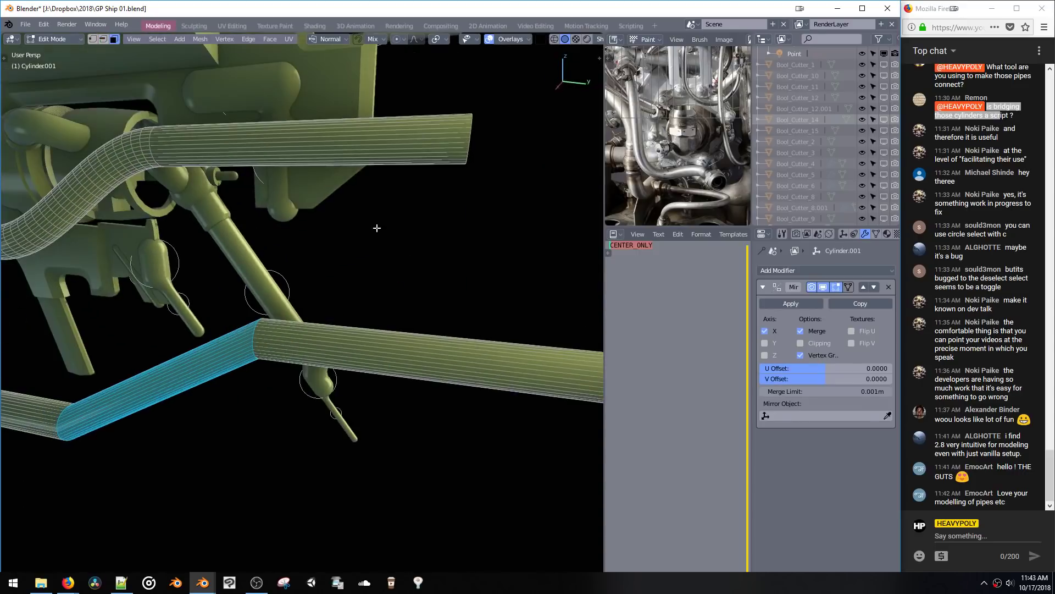
{"action": "middle_click_drag", "start_coordinate": [474, 137], "coordinate": [426, 285]}
{"action": "left_click", "coordinate": [449, 157]}
{"action": "key", "text": "ctrl+b"}
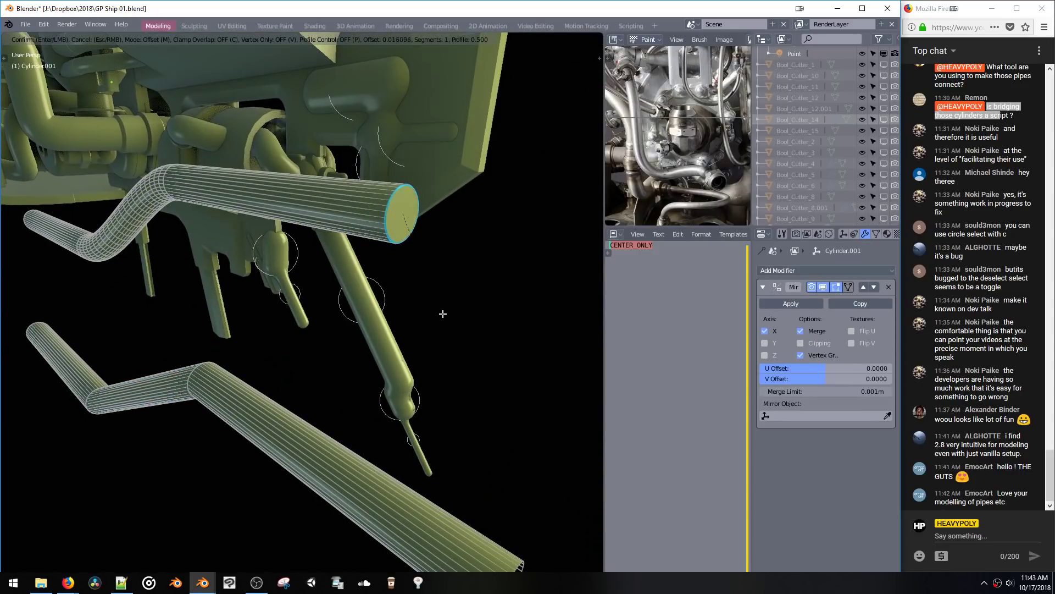
{"action": "scroll", "coordinate": [62, 422], "scroll_direction": "up", "scroll_amount": 8}
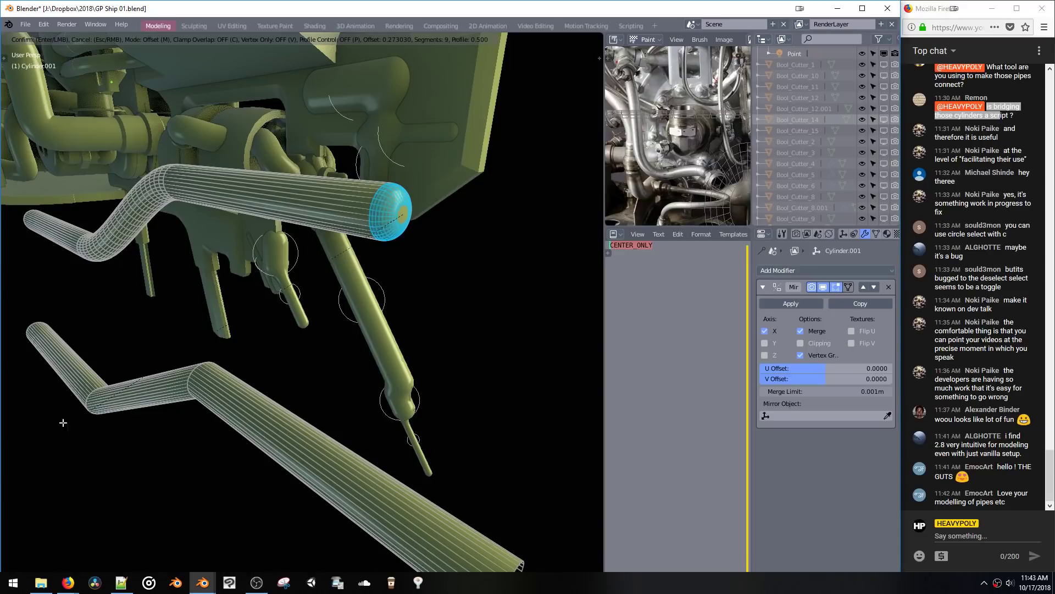
{"action": "scroll", "coordinate": [91, 441], "scroll_direction": "up", "scroll_amount": 2}
{"action": "left_click", "coordinate": [194, 402]}
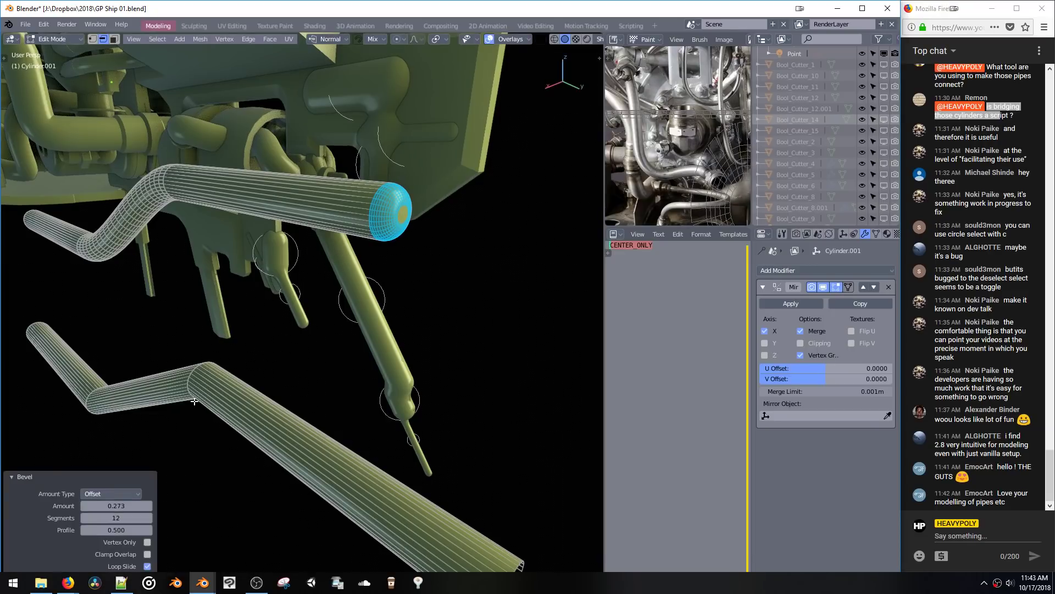
Step: Delete the straight bridging segment between the two lower pipe sections
{"action": "middle_click_drag", "start_coordinate": [290, 270], "coordinate": [411, 205]}
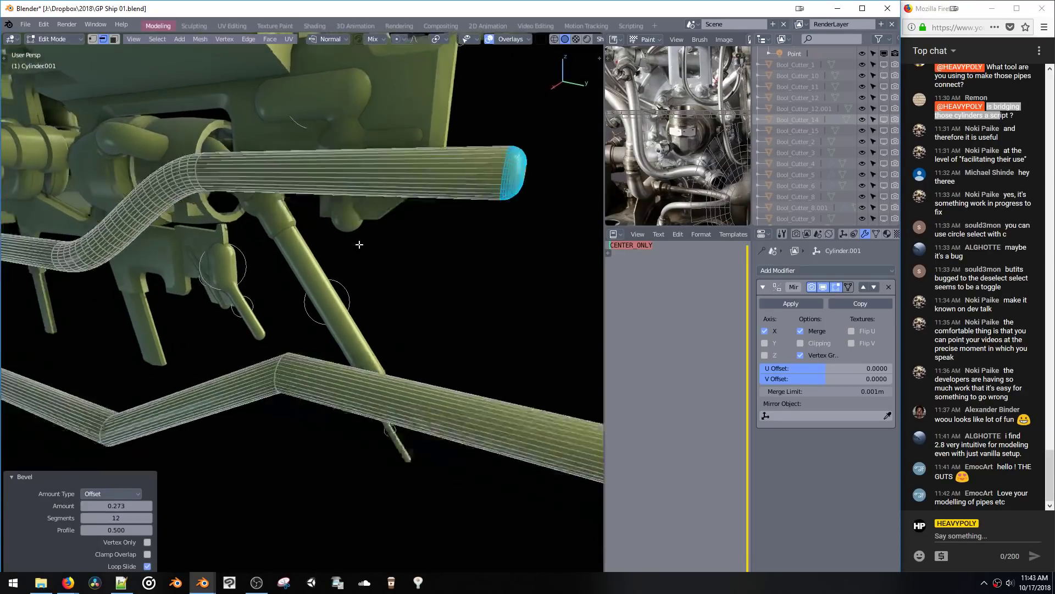
{"action": "middle_click_drag", "start_coordinate": [349, 235], "coordinate": [282, 330]}
{"action": "double_click", "coordinate": [280, 365]}
{"action": "key", "text": "x"}
{"action": "left_click", "coordinate": [333, 275]}
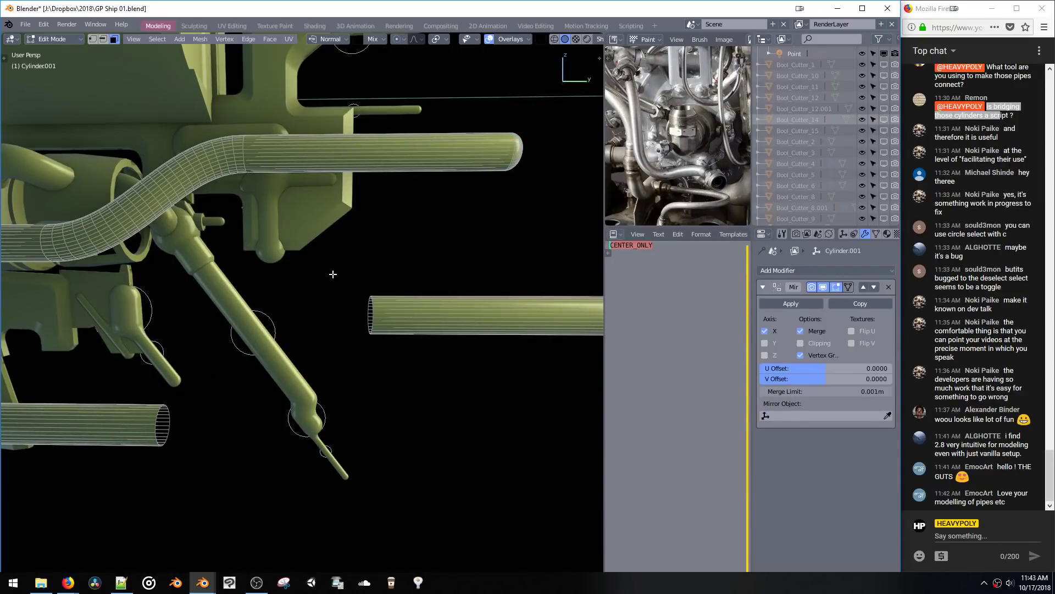
Step: Select the facing open edge loops of the two lower pipe sections and bridge them with a straight segment
{"action": "key", "text": "2"}
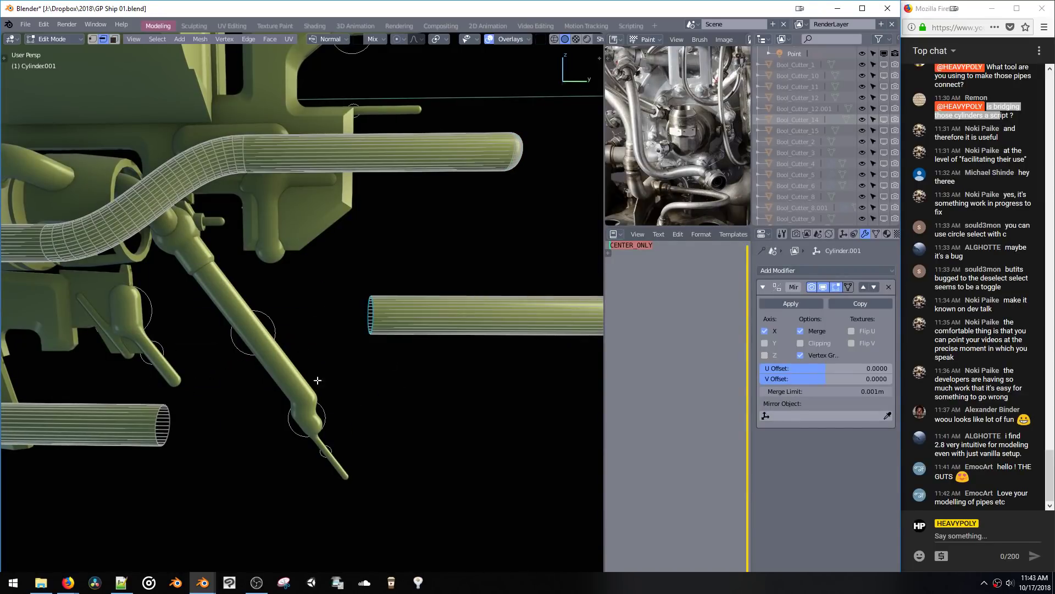
{"action": "left_click", "coordinate": [168, 421], "text": "alt+shift"}
{"action": "key", "text": "ctrl+e"}
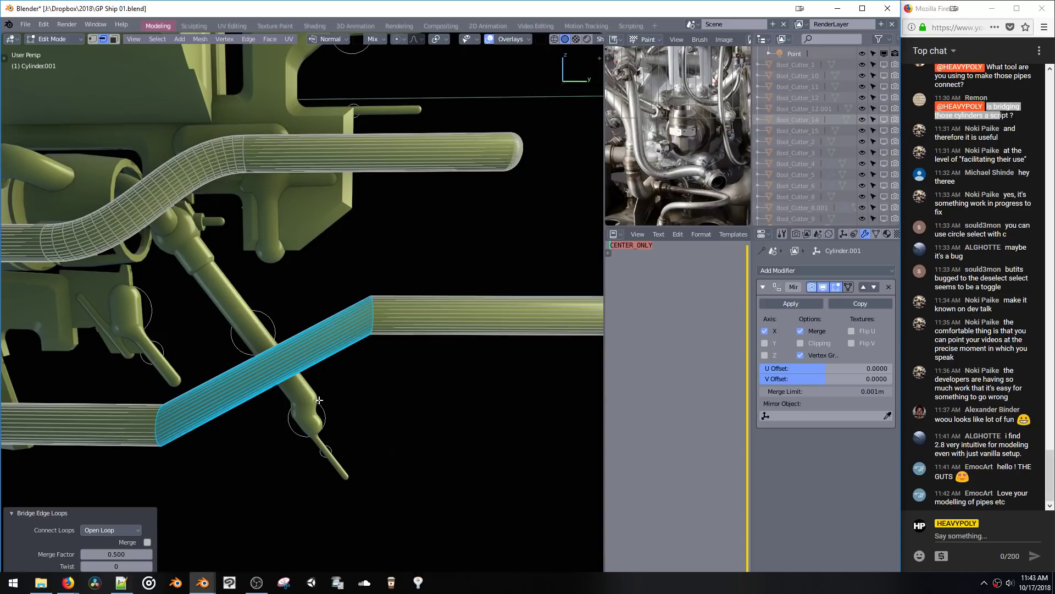
{"action": "key", "text": "g"}
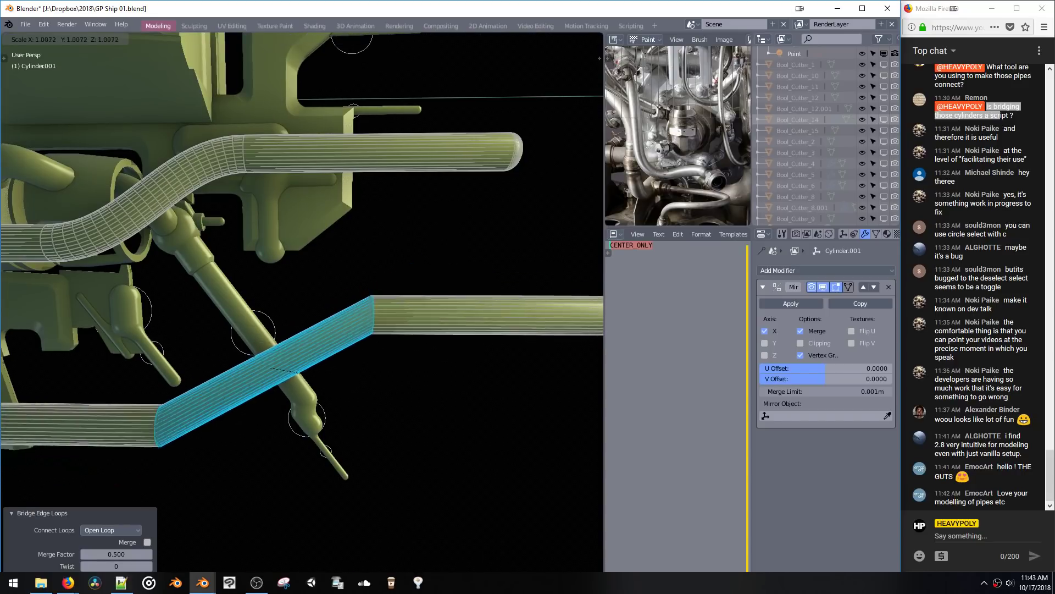
{"action": "key", "text": "Escape"}
{"action": "middle_click_drag", "start_coordinate": [273, 354], "coordinate": [388, 339]}
Step: Clear the selection, select the whole lower pipe, and hide it
{"action": "key", "text": "alt+a"}
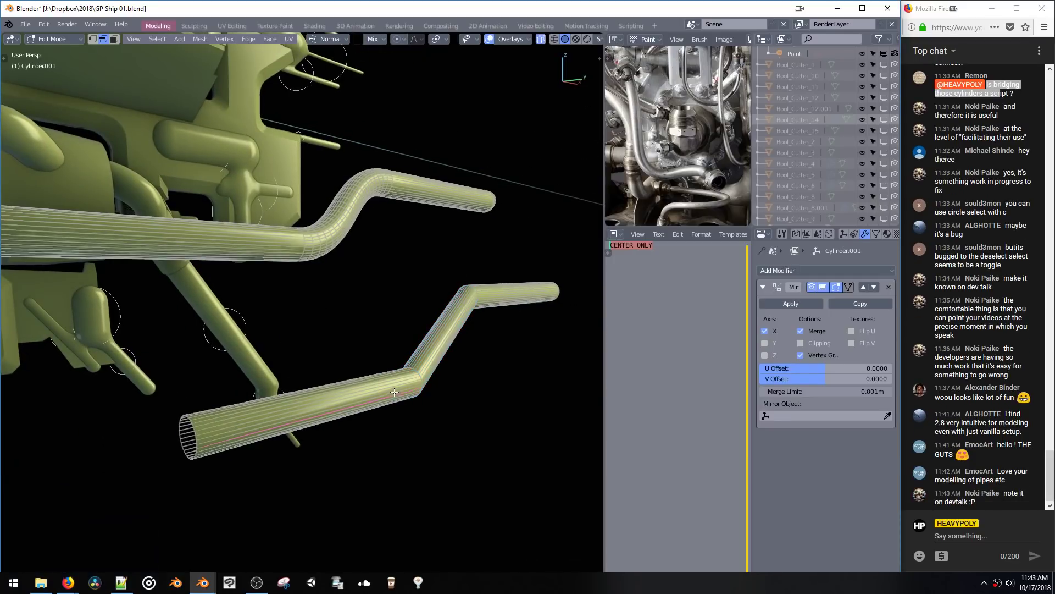
{"action": "key", "text": "l"}
{"action": "key", "text": "h"}
{"action": "middle_click_drag", "start_coordinate": [396, 397], "coordinate": [273, 366]}
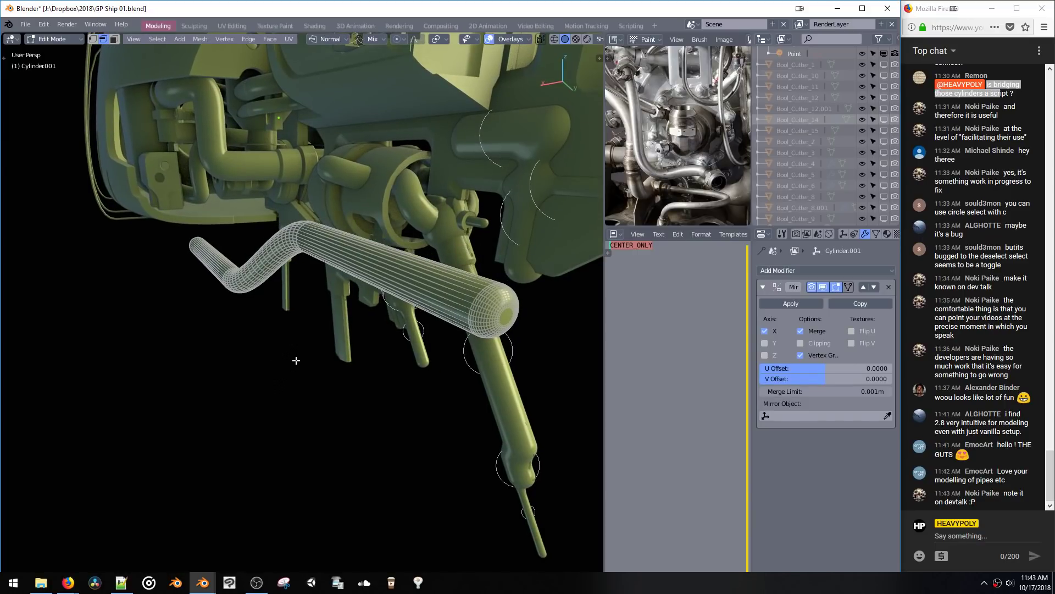
{"action": "mouse_move", "coordinate": [385, 292]}
{"action": "middle_mouse_down"}
{"action": "mouse_move", "coordinate": [365, 290]}
{"action": "mouse_move", "coordinate": [407, 280]}
{"action": "mouse_move", "coordinate": [426, 297]}
{"action": "mouse_move", "coordinate": [494, 292]}
{"action": "mouse_move", "coordinate": [376, 296]}
{"action": "middle_mouse_up"}
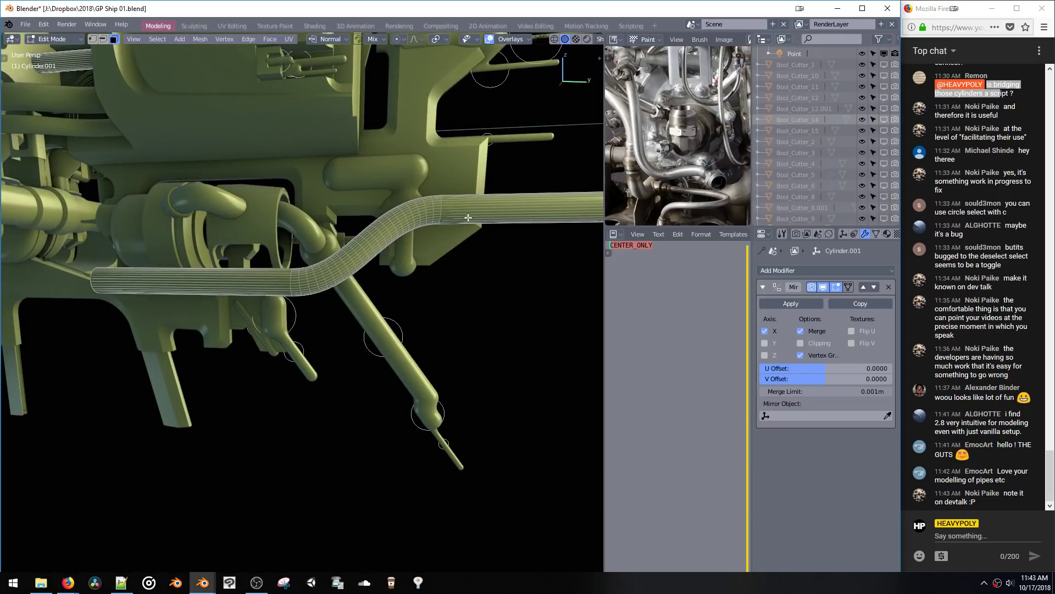
{"action": "key", "text": "l"}
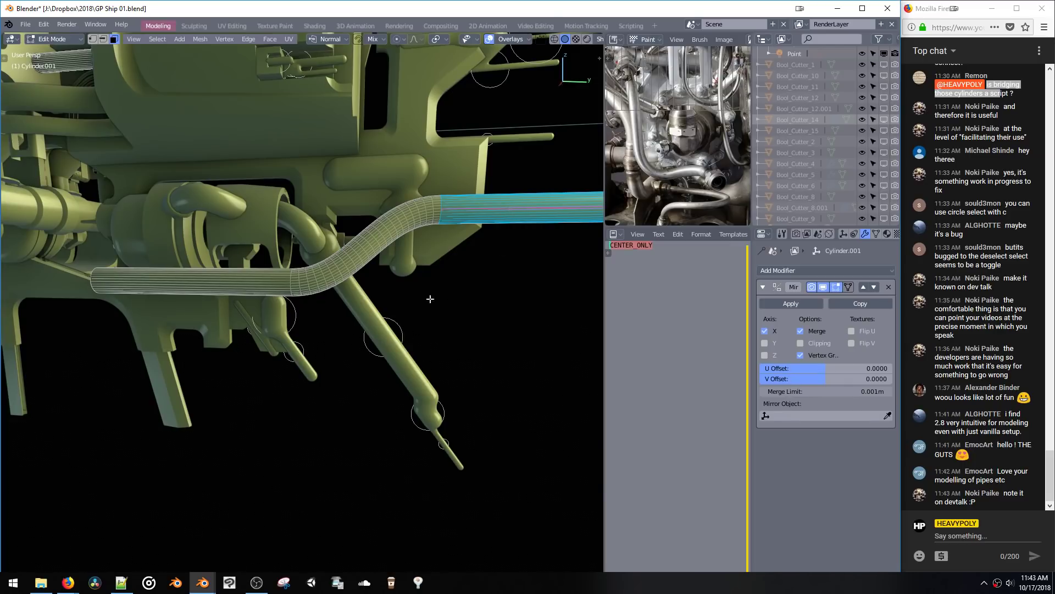
{"action": "middle_click_drag", "start_coordinate": [430, 298], "coordinate": [509, 265]}
{"action": "scroll", "coordinate": [509, 264], "scroll_direction": "up", "scroll_amount": 2}
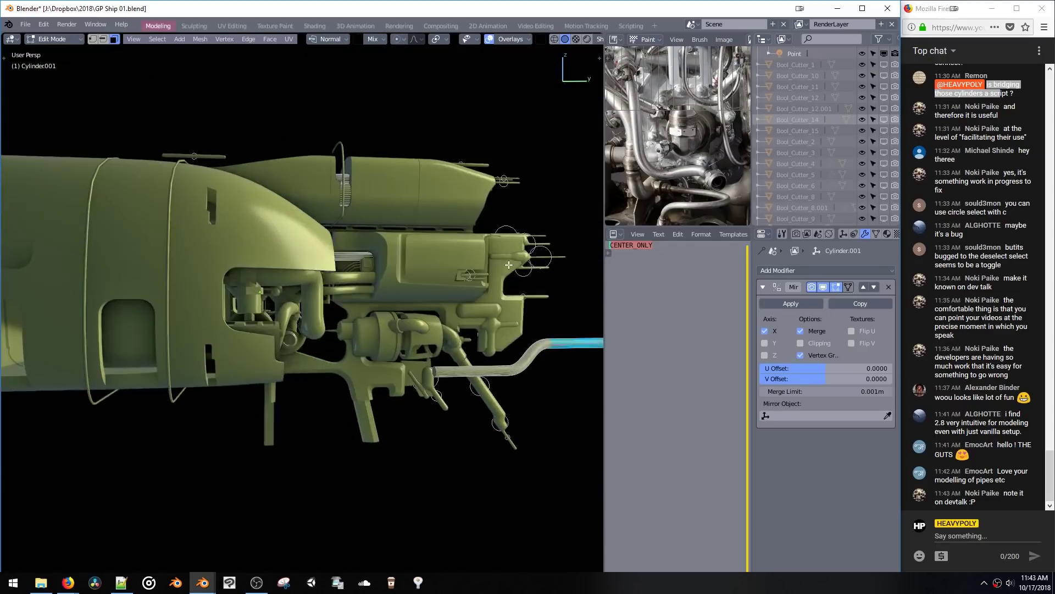
{"action": "key", "text": "Tab"}
{"action": "middle_click_drag", "start_coordinate": [434, 338], "coordinate": [311, 307]}
{"action": "left_click", "coordinate": [275, 346]}
{"action": "key", "text": "ctrl+Tab"}
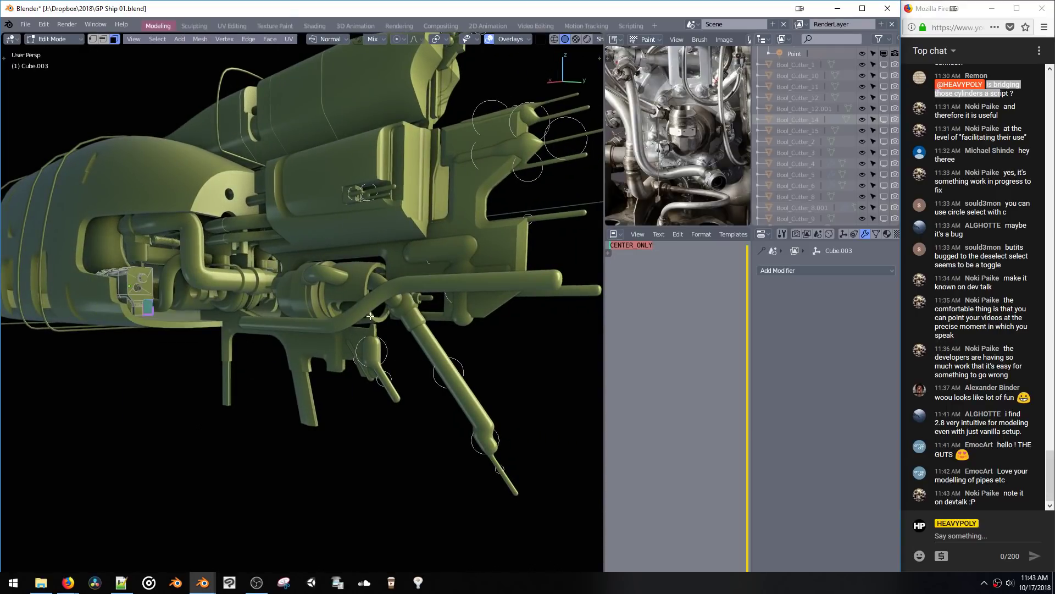
{"action": "left_click", "coordinate": [365, 312]}
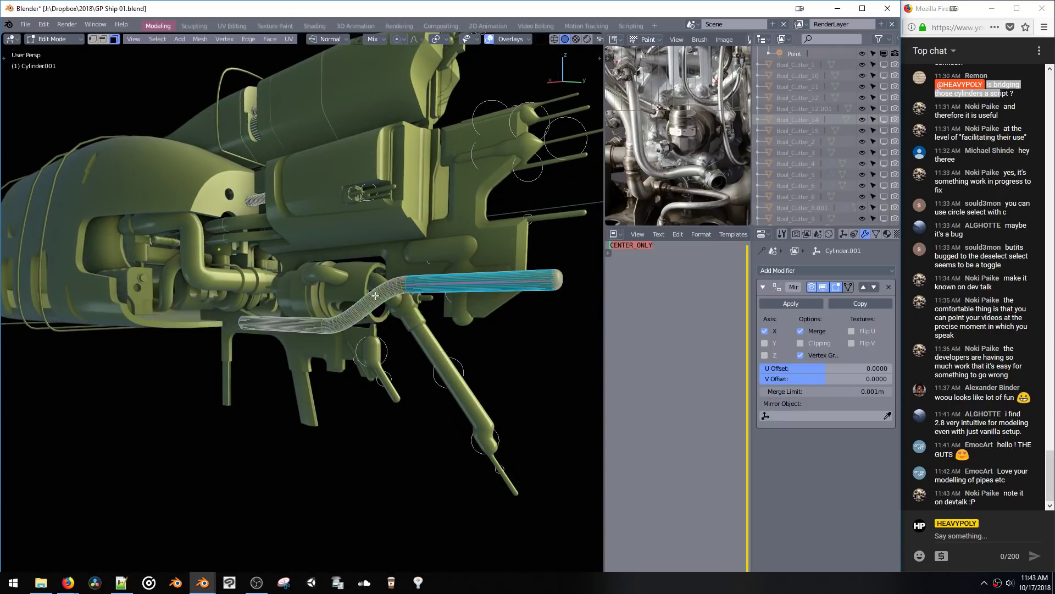
Step: Select the faces of the pipe's curved bend, growing the selection along its full length
{"action": "left_click", "coordinate": [363, 308], "text": "alt"}
{"action": "key", "text": "ctrl+KP_Add"}
{"action": "key", "text": "ctrl+KP_Add"}
{"action": "key", "text": "ctrl+KP_Add"}
{"action": "key", "text": "ctrl+KP_Add"}
{"action": "key", "text": "ctrl+KP_Add"}
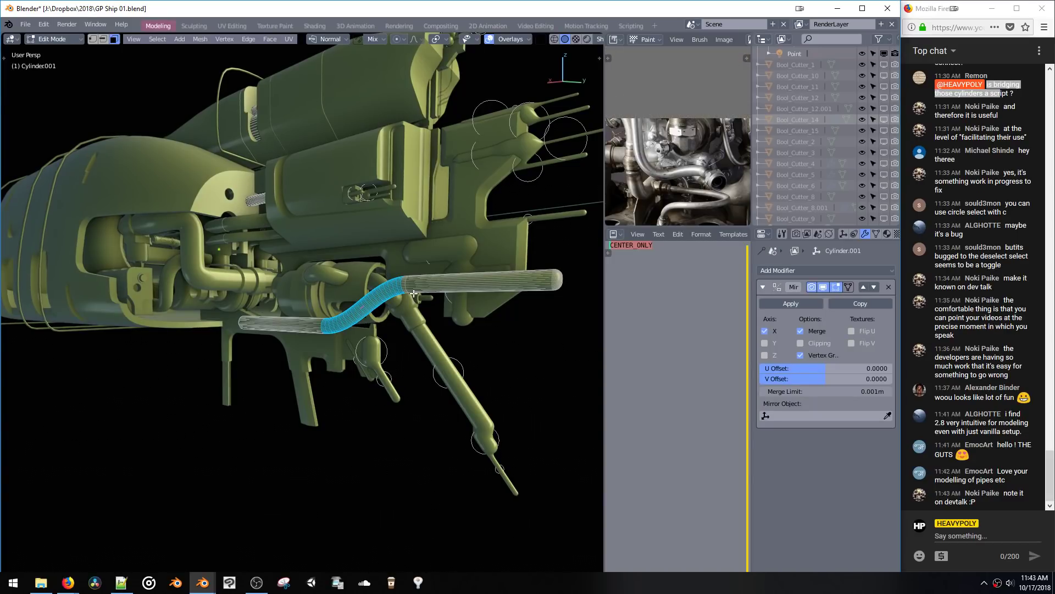
{"action": "middle_click_drag", "start_coordinate": [471, 273], "coordinate": [392, 292], "text": "shift"}
{"action": "scroll", "coordinate": [392, 291], "scroll_direction": "up", "scroll_amount": 3}
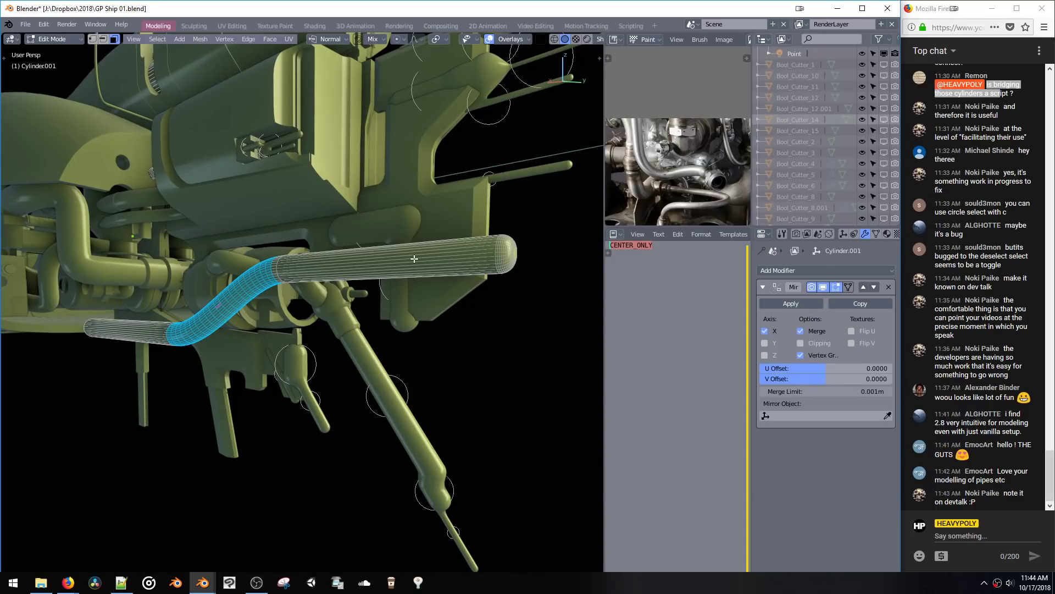
Step: Try a loop cut across the pipe's straight outer section, and undo it
{"action": "key", "text": "ctrl+r"}
{"action": "left_click", "coordinate": [371, 279]}
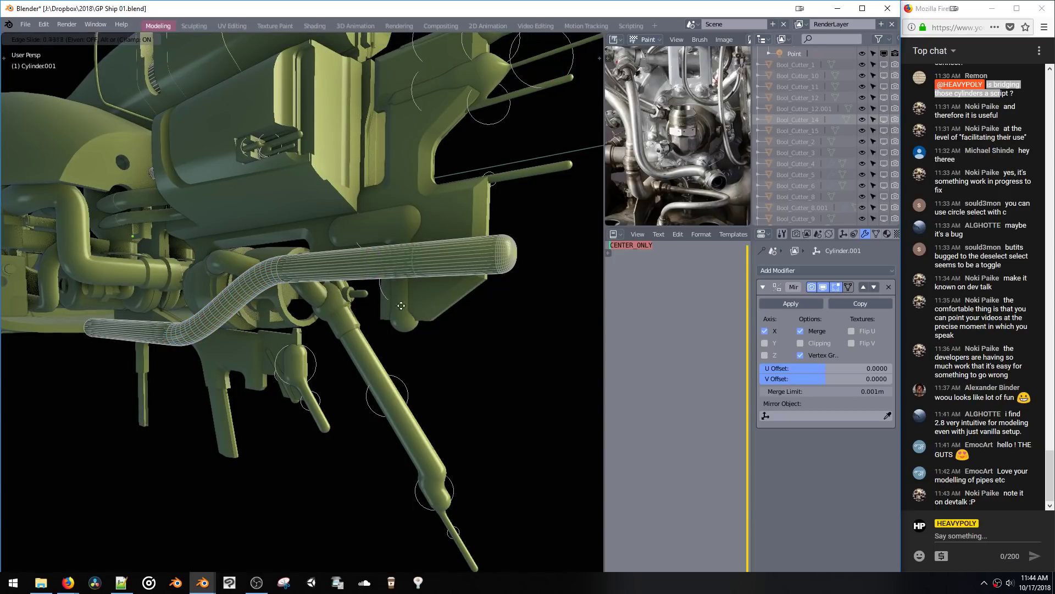
{"action": "left_click", "coordinate": [384, 281]}
{"action": "key", "text": "ctrl+z"}
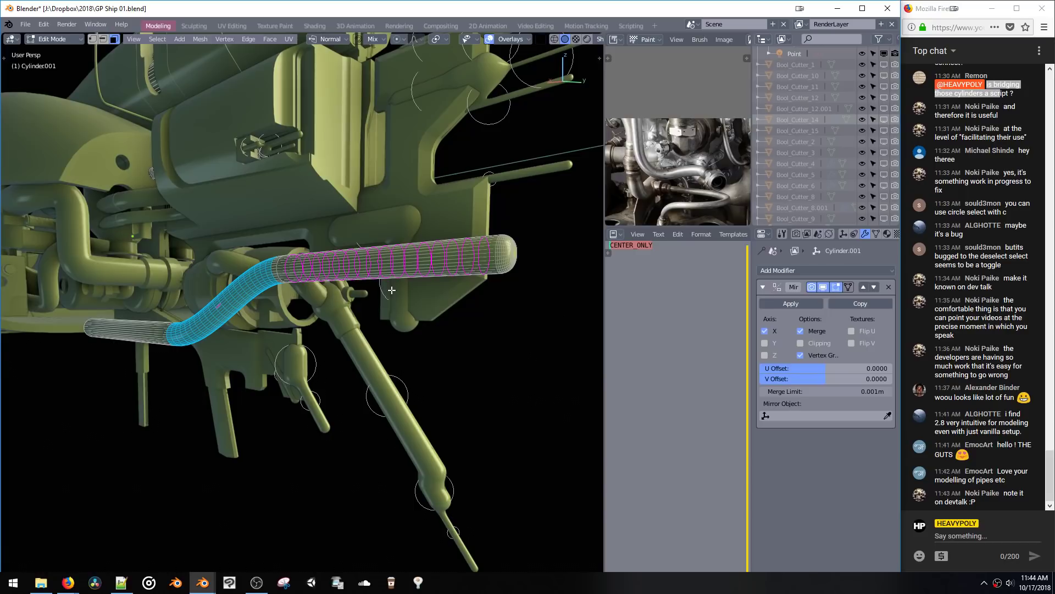
Step: Try cutting 14 edge loops across the pipe's straight outer section, and undo the cuts
{"action": "scroll", "coordinate": [390, 290], "scroll_direction": "up", "scroll_amount": 10}
{"action": "left_click", "coordinate": [391, 293]}
{"action": "middle_click_drag", "start_coordinate": [393, 293], "coordinate": [355, 265]}
{"action": "key", "text": "ctrl+r"}
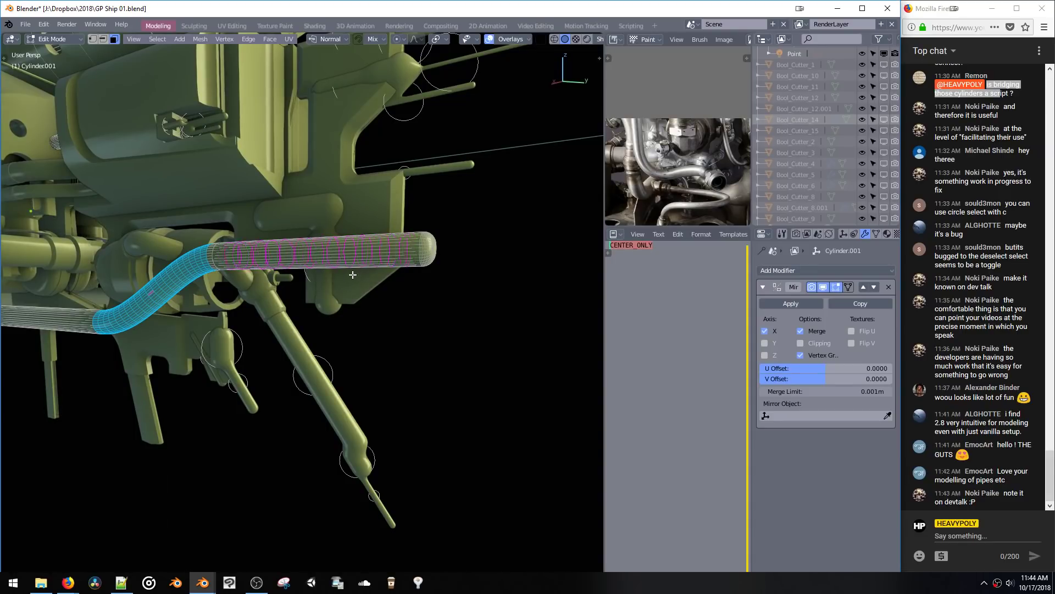
{"action": "left_click", "coordinate": [362, 269]}
{"action": "left_click", "coordinate": [361, 270]}
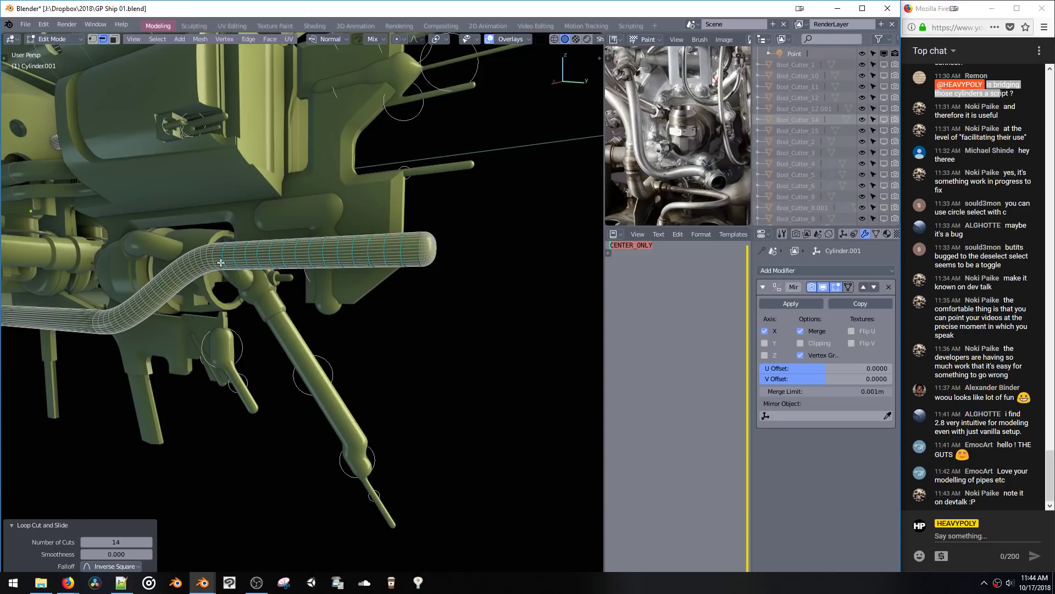
{"action": "key", "text": "ctrl+z"}
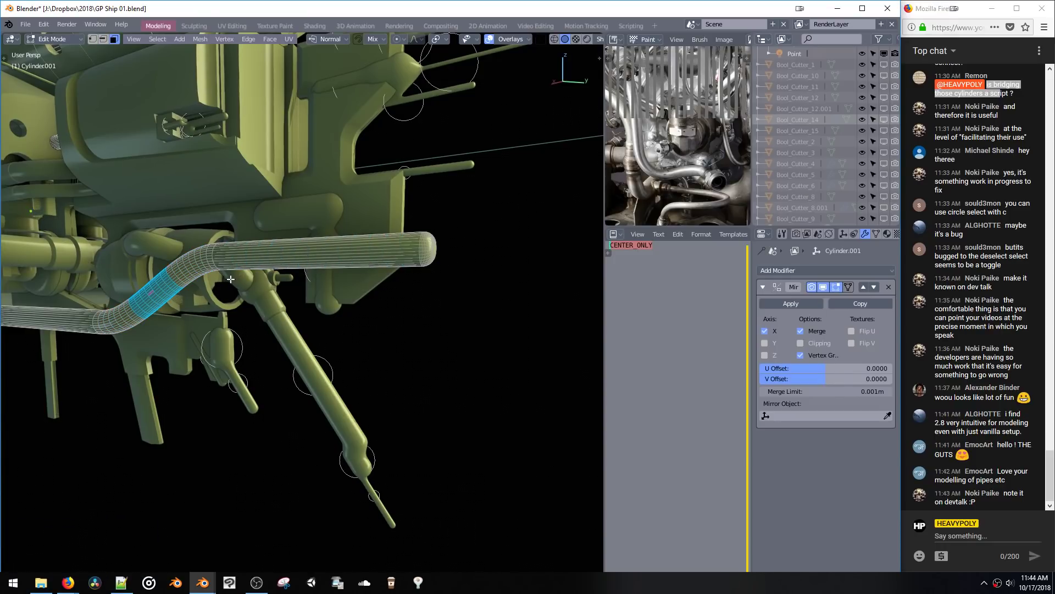
Step: Try deleting the entire connected pipe, and undo the deletion
{"action": "middle_click_drag", "start_coordinate": [233, 279], "coordinate": [252, 312]}
{"action": "key", "text": "l"}
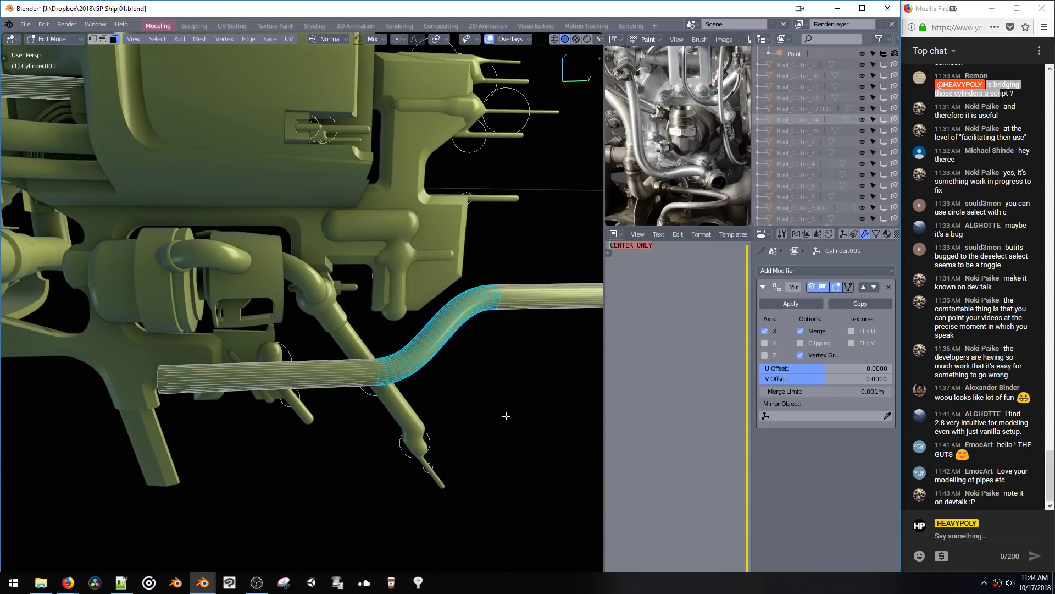
{"action": "key", "text": "x"}
{"action": "key", "text": "ctrl+z"}
{"action": "key", "text": "ctrl+z"}
{"action": "middle_click_drag", "start_coordinate": [468, 381], "coordinate": [441, 380]}
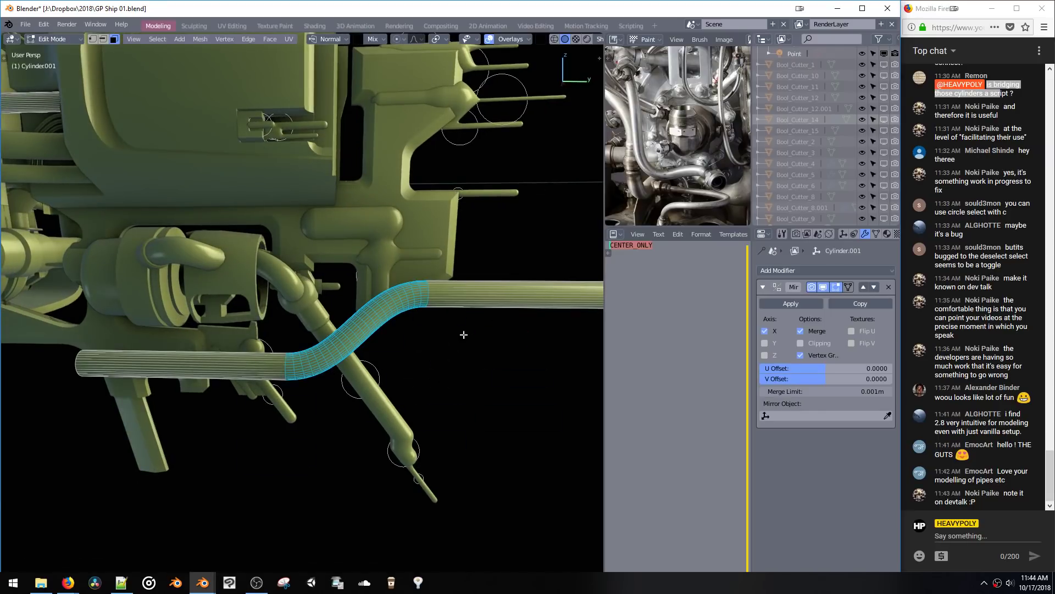
{"action": "key", "text": "space"}
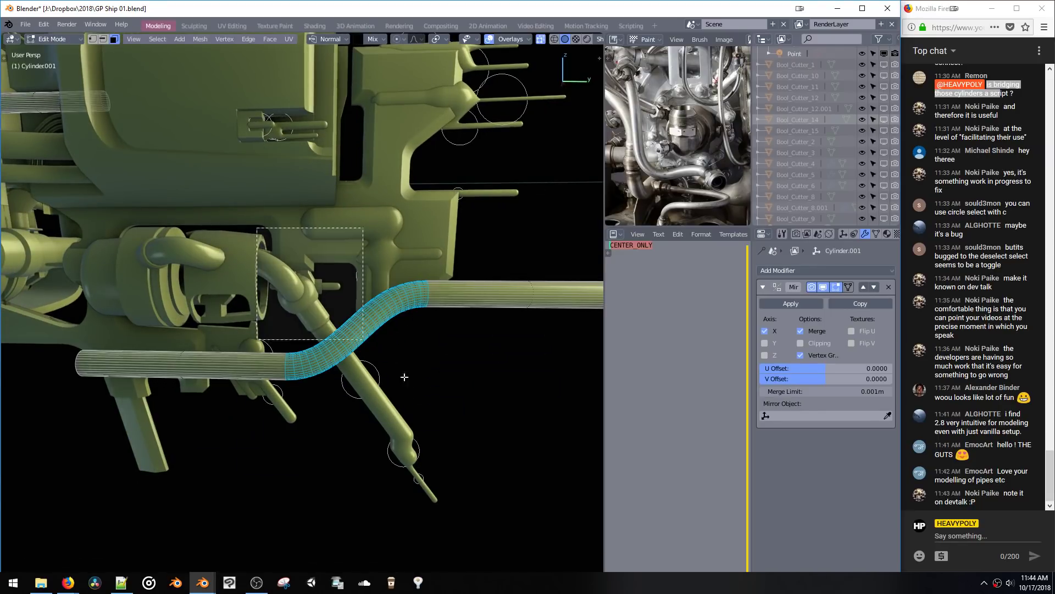
{"action": "key", "text": "l"}
{"action": "key", "text": "x"}
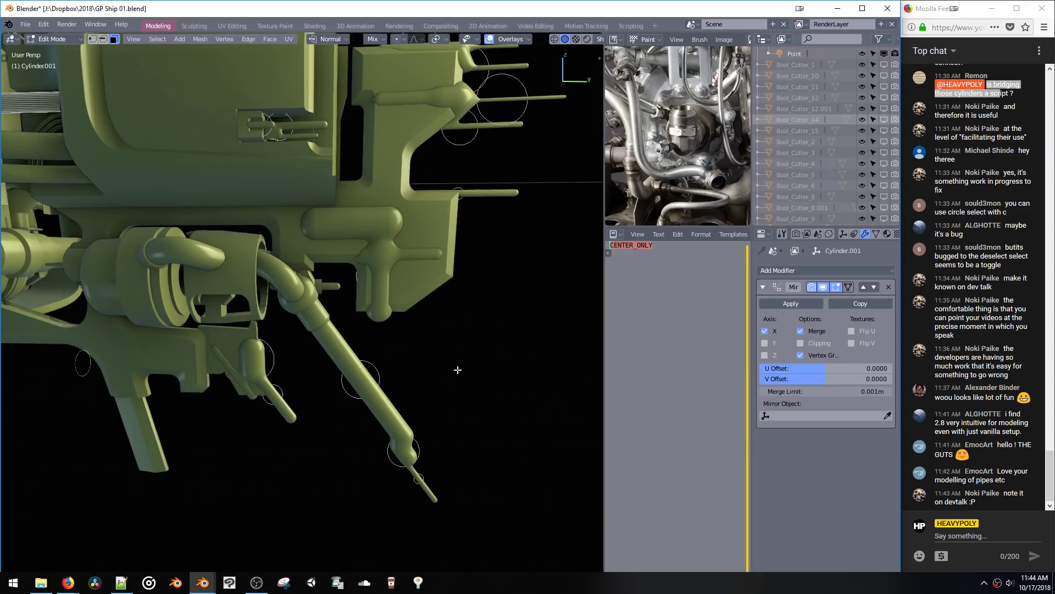
{"action": "key", "text": "ctrl+z"}
{"action": "key", "text": "ctrl+z"}
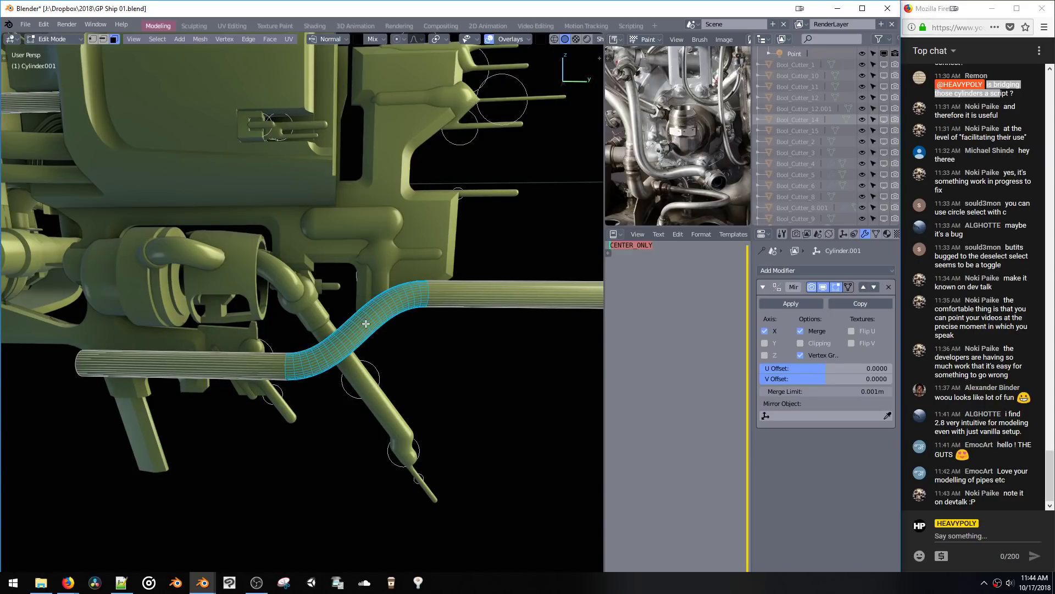
Step: Try deleting the pipe's bend with repeated box selections, and undo the deletions
{"action": "left_click_drag", "start_coordinate": [276, 253], "coordinate": [454, 405]}
{"action": "key", "text": "x"}
{"action": "left_click_drag", "start_coordinate": [347, 307], "coordinate": [417, 383]}
{"action": "key", "text": "x"}
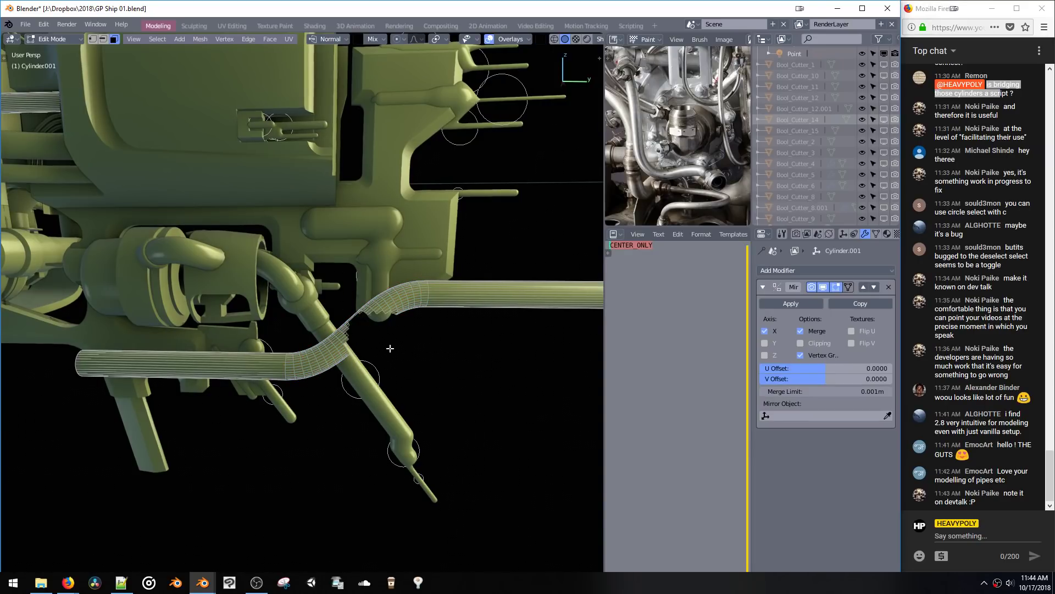
{"action": "left_click_drag", "start_coordinate": [360, 327], "coordinate": [413, 374]}
{"action": "key", "text": "x"}
{"action": "left_click_drag", "start_coordinate": [329, 255], "coordinate": [447, 365]}
{"action": "key", "text": "x"}
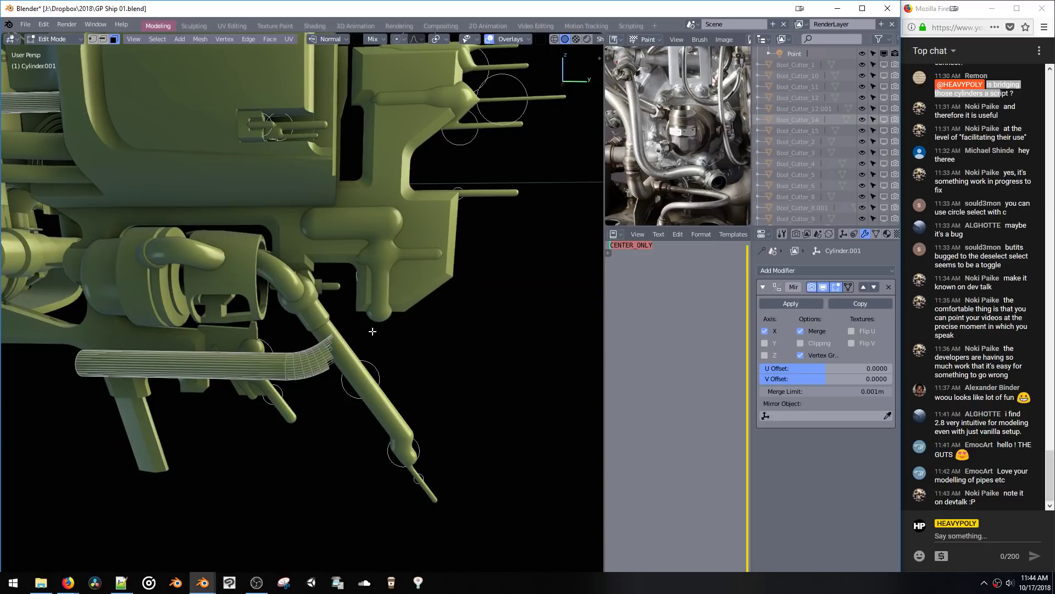
{"action": "key", "text": "ctrl+z"}
{"action": "middle_click_drag", "start_coordinate": [413, 330], "coordinate": [364, 213]}
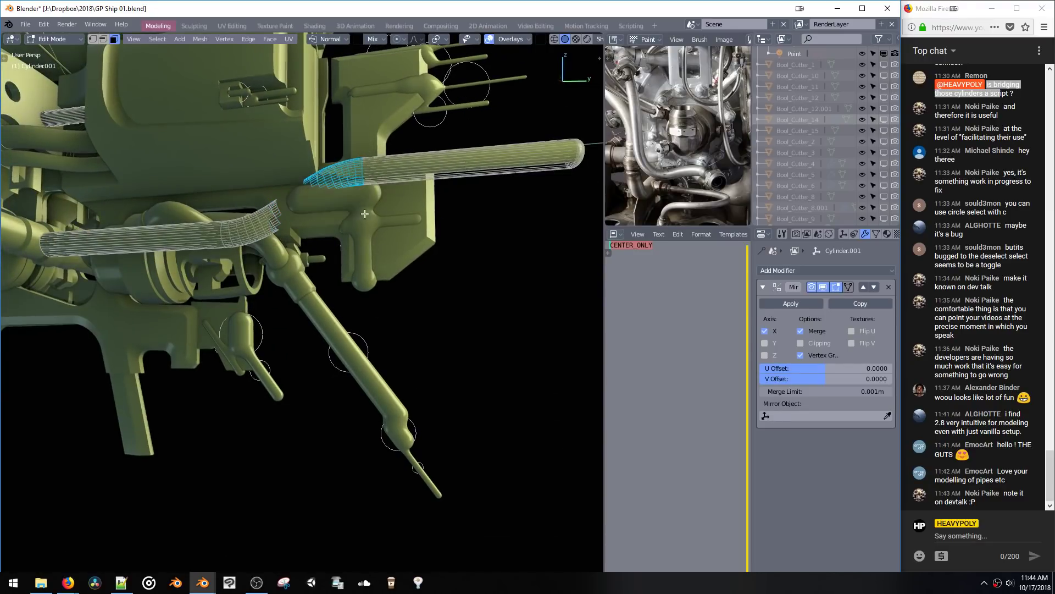
{"action": "key", "text": "ctrl+z"}
{"action": "key", "text": "ctrl+z"}
{"action": "key", "text": "ctrl+z"}
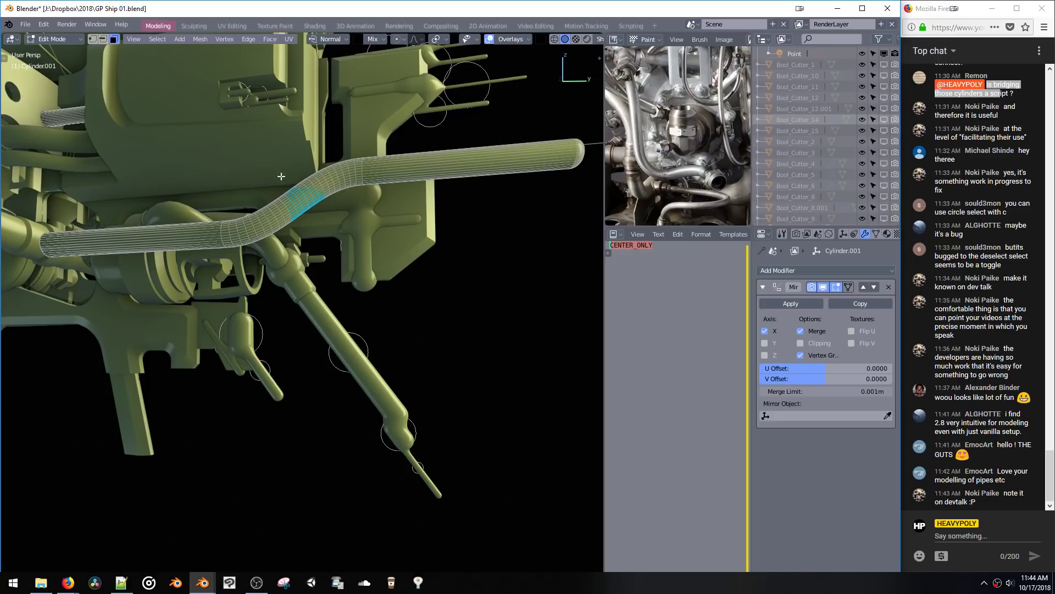
Step: Select the middle of the pipe's bend, grow the selection over the whole curved part, and delete it
{"action": "left_click_drag", "start_coordinate": [267, 174], "coordinate": [329, 232]}
{"action": "scroll", "coordinate": [329, 232], "scroll_direction": "up", "scroll_amount": 4}
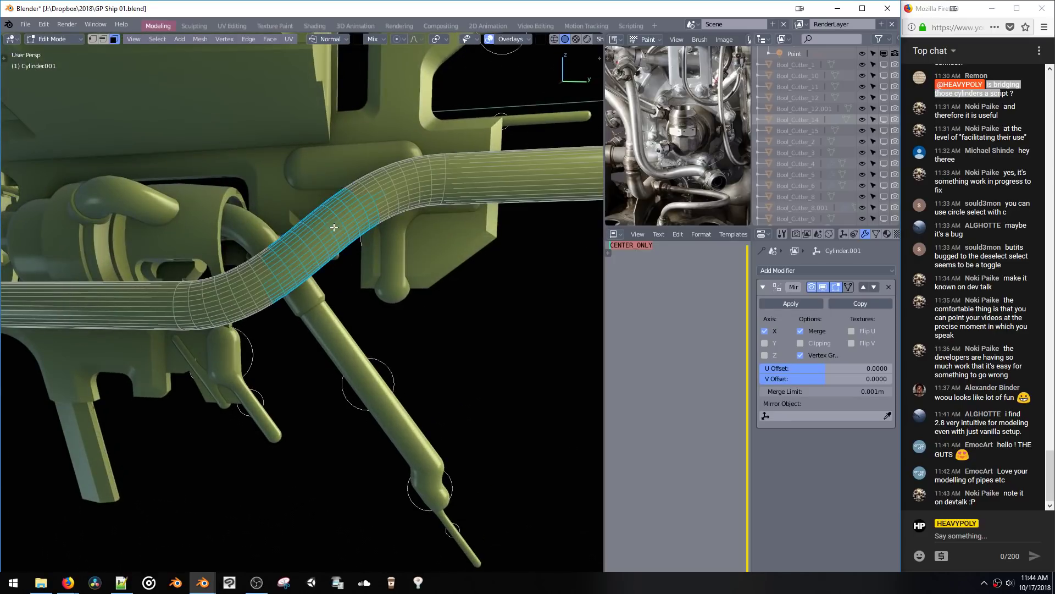
{"action": "key", "text": "KP_Decimal"}
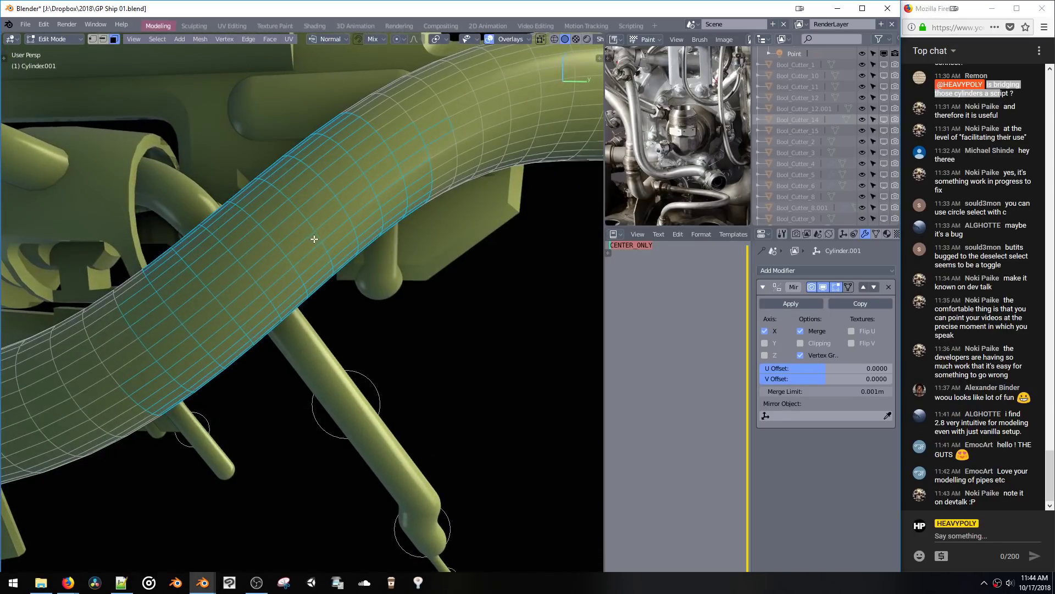
{"action": "key", "text": "space"}
{"action": "left_click", "coordinate": [351, 174]}
{"action": "key", "text": "space"}
{"action": "left_click", "coordinate": [294, 161]}
{"action": "key", "text": "space"}
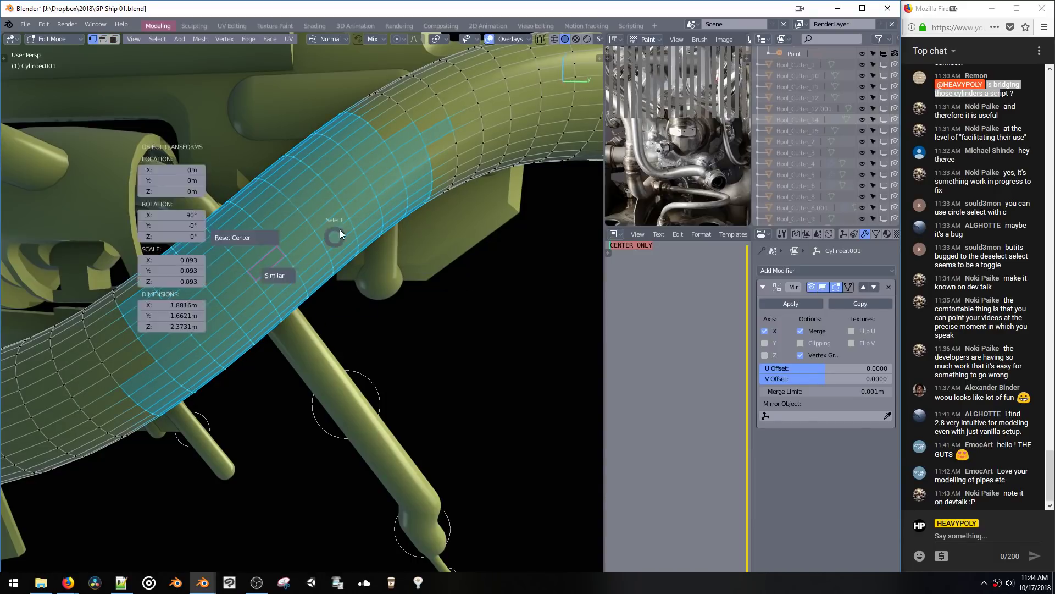
{"action": "left_click", "coordinate": [399, 183]}
{"action": "scroll", "coordinate": [352, 308], "scroll_direction": "down", "scroll_amount": 10}
{"action": "key", "text": "ctrl+KP_Add"}
{"action": "key", "text": "ctrl+KP_Add"}
{"action": "key", "text": "ctrl+KP_Add"}
{"action": "key", "text": "ctrl+KP_Add"}
{"action": "key", "text": "ctrl+KP_Add"}
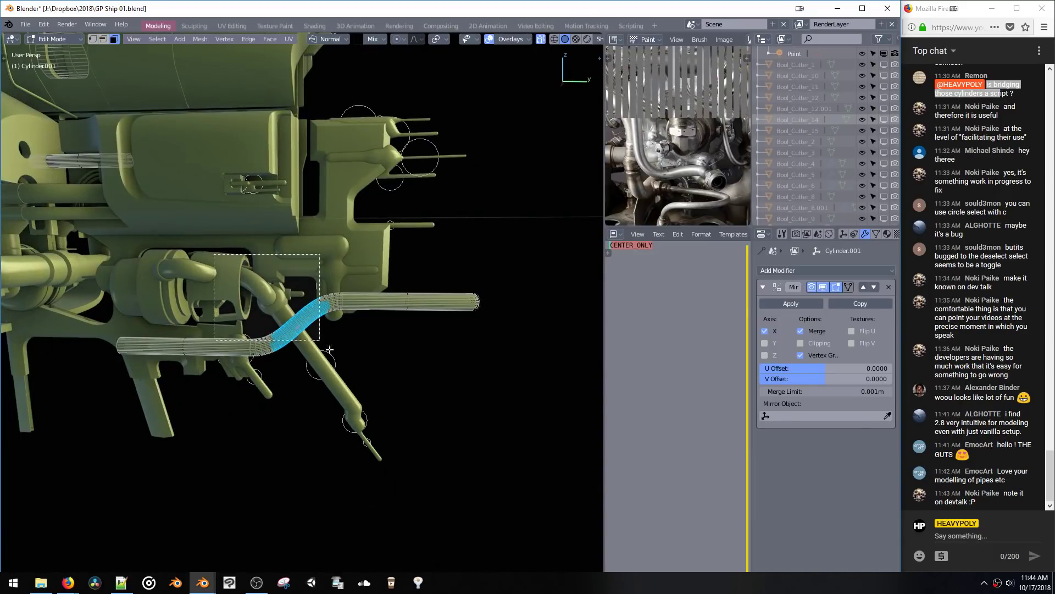
{"action": "key", "text": "x"}
Step: Bridge the open edge loops of the two straight pipe sections with a straight diagonal segment
{"action": "middle_click_drag", "start_coordinate": [348, 389], "coordinate": [355, 322]}
{"action": "key", "text": "ctrl+e"}
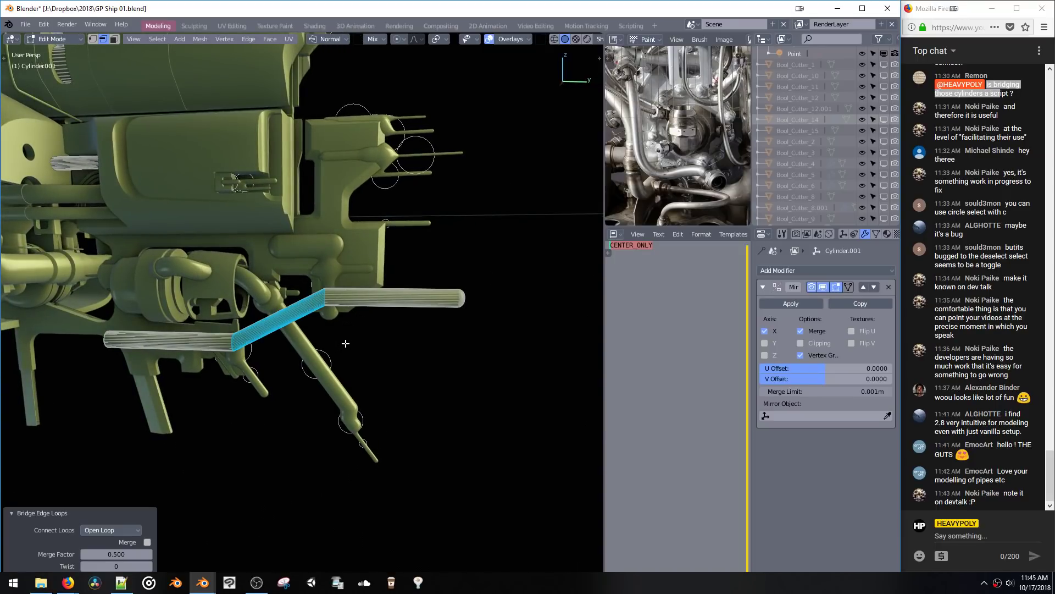
{"action": "scroll", "coordinate": [345, 341], "scroll_direction": "up", "scroll_amount": 2}
{"action": "scroll", "coordinate": [344, 341], "scroll_direction": "down", "scroll_amount": 2}
{"action": "scroll", "coordinate": [341, 347], "scroll_direction": "up", "scroll_amount": 3}
{"action": "scroll", "coordinate": [342, 347], "scroll_direction": "down", "scroll_amount": 3}
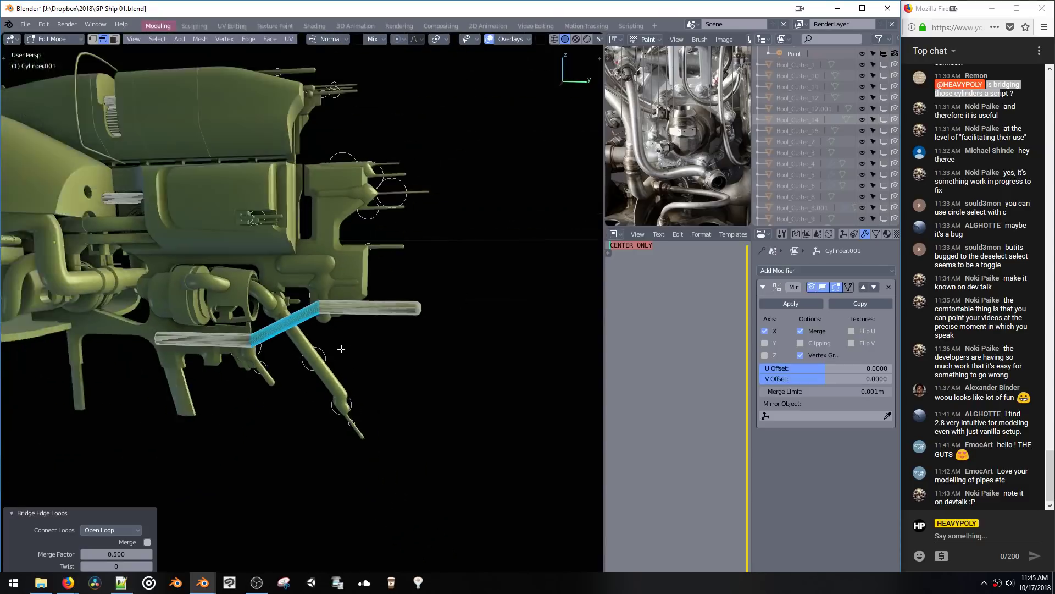
{"action": "scroll", "coordinate": [341, 348], "scroll_direction": "up", "scroll_amount": 3}
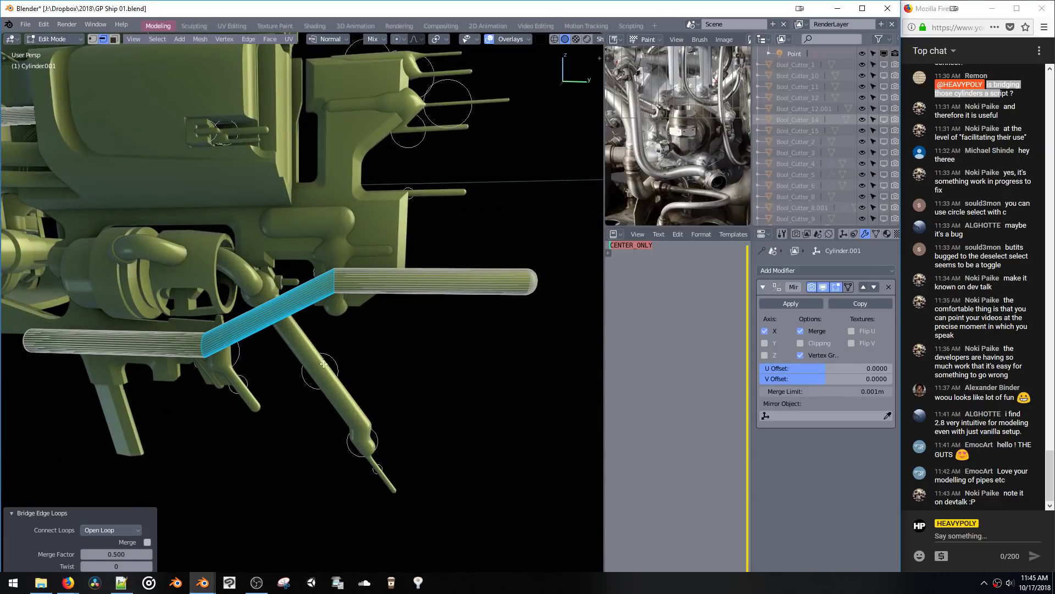
Step: Try a single loop cut across the middle of the pipe's straight outer section, and undo it
{"action": "key", "text": "ctrl+r"}
{"action": "left_click", "coordinate": [427, 301]}
{"action": "left_click", "coordinate": [431, 319]}
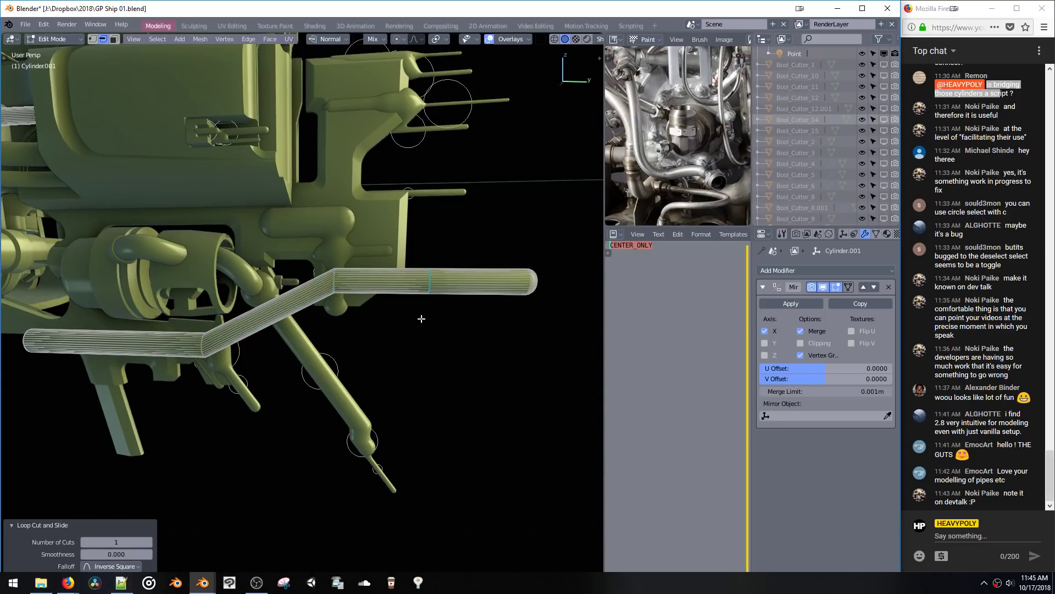
{"action": "key", "text": "ctrl+z"}
{"action": "key", "text": "ctrl+r"}
{"action": "scroll", "coordinate": [429, 298], "scroll_direction": "up", "scroll_amount": 7}
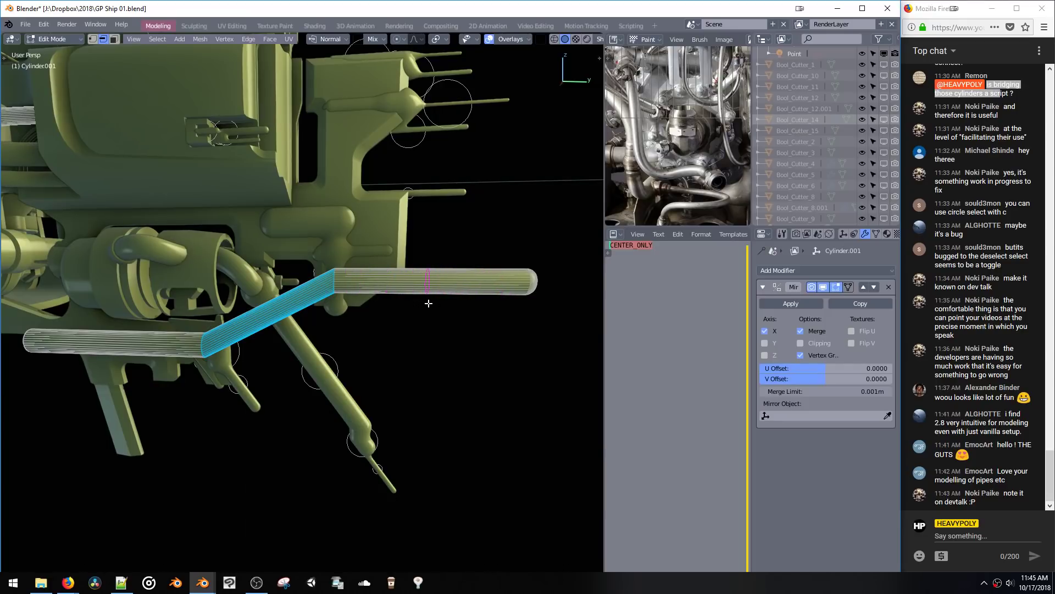
{"action": "key", "text": "Escape"}
{"action": "middle_click_drag", "start_coordinate": [442, 279], "coordinate": [400, 276], "text": "shift"}
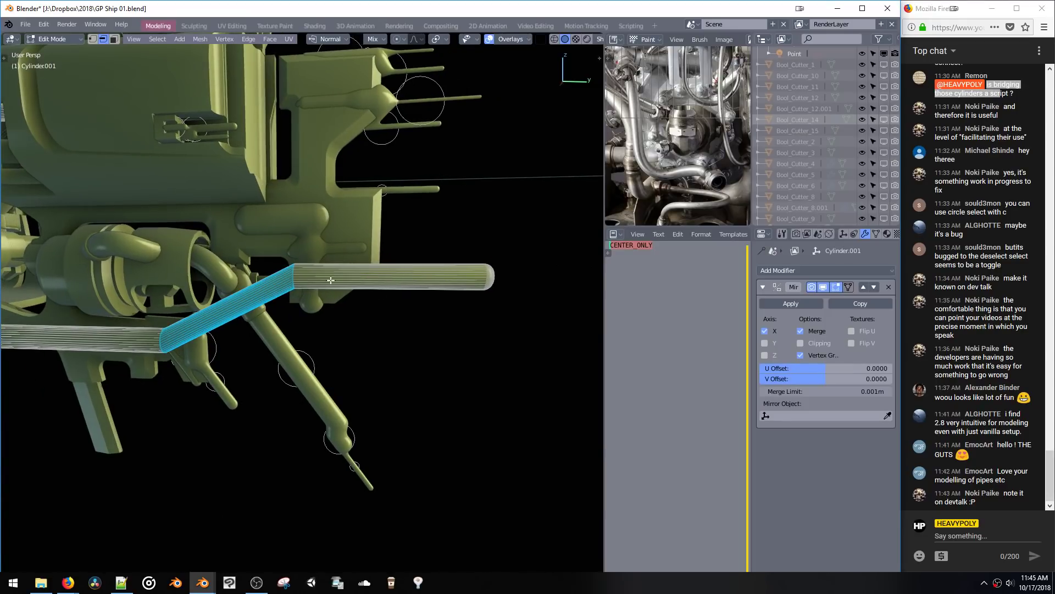
Step: Try beveling the edge loop where the diagonal segment meets the pipe's outer straight section, and undo it
{"action": "left_click", "coordinate": [293, 275], "text": "alt"}
{"action": "key", "text": "ctrl+b"}
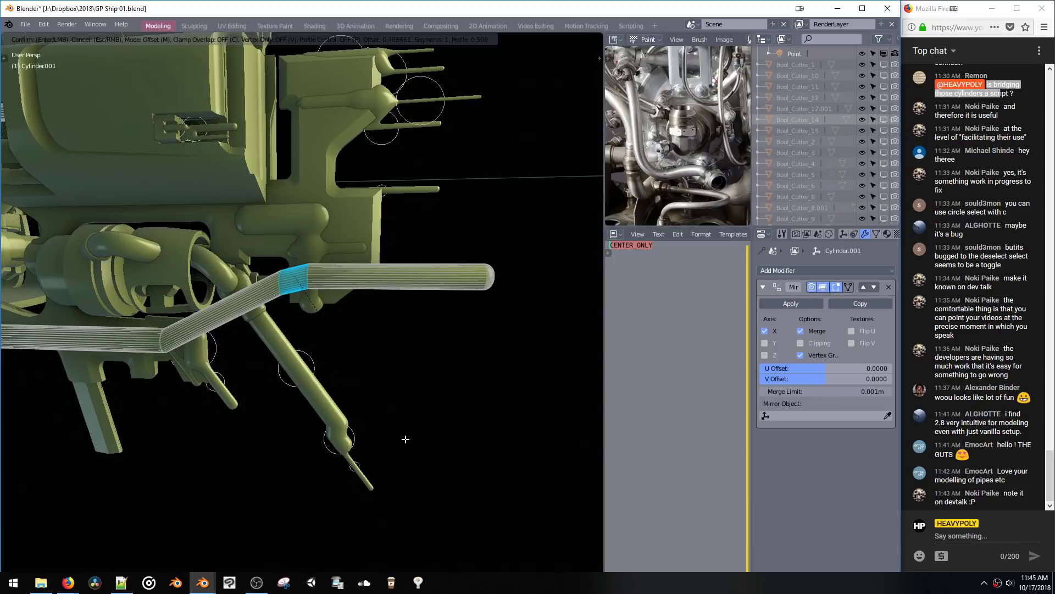
{"action": "scroll", "coordinate": [572, 539], "scroll_direction": "up", "scroll_amount": 6}
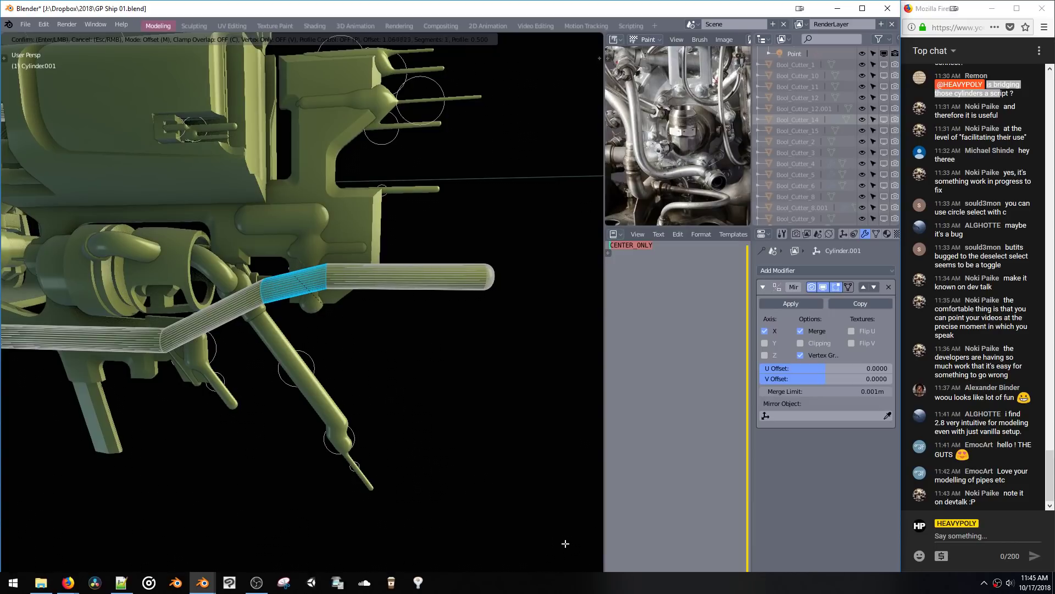
{"action": "left_click", "coordinate": [433, 382]}
{"action": "key", "text": "ctrl+z"}
Step: Select all linked faces of the demonstration pipe in face mode and hide it
{"action": "middle_click_drag", "start_coordinate": [235, 293], "coordinate": [278, 306], "text": "shift"}
{"action": "left_click_drag", "start_coordinate": [257, 216], "coordinate": [446, 403]}
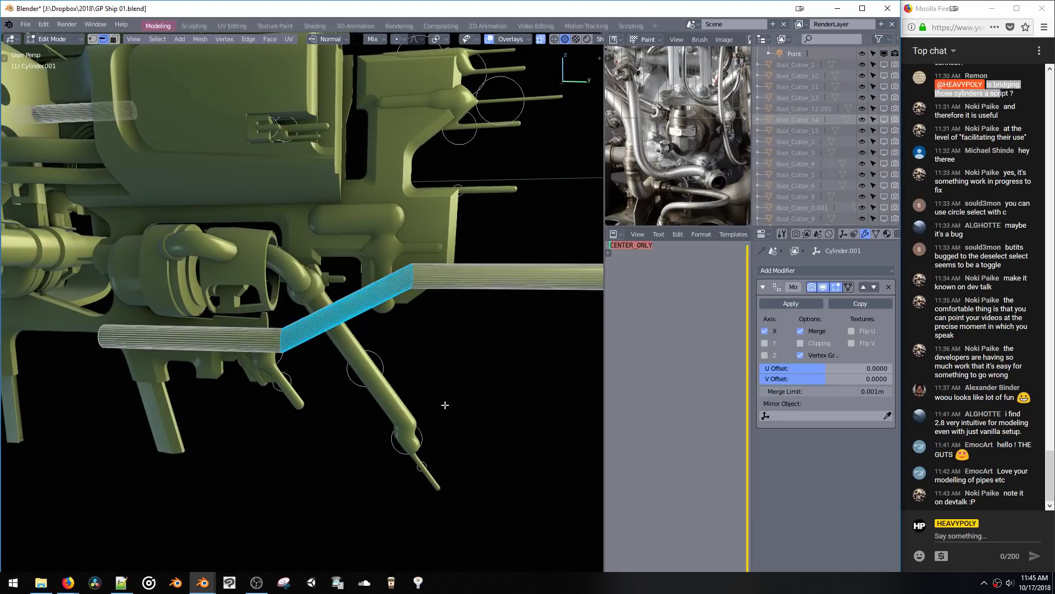
{"action": "key", "text": "3"}
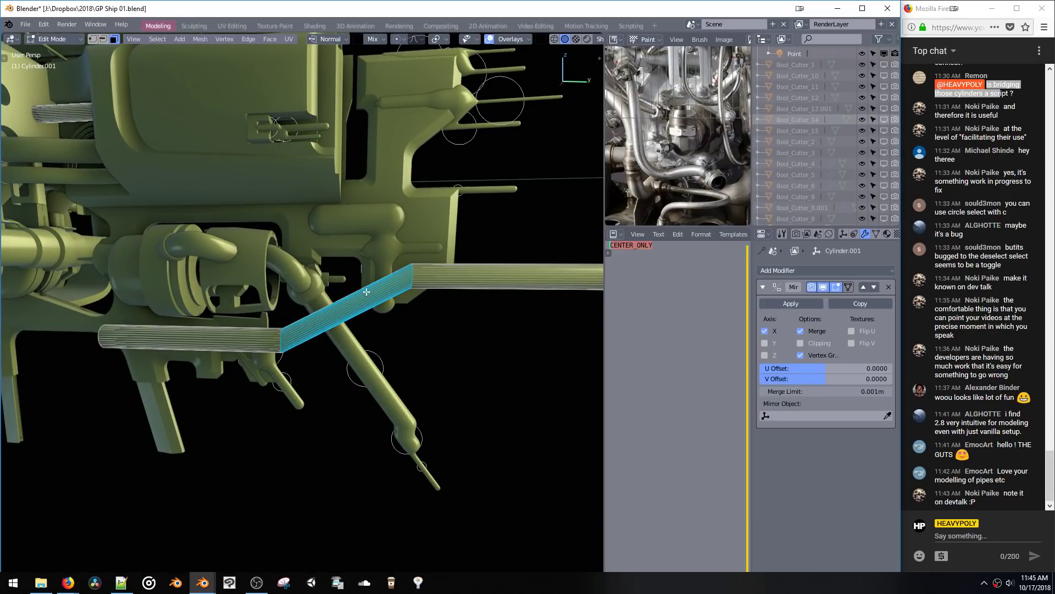
{"action": "key", "text": "ctrl+l"}
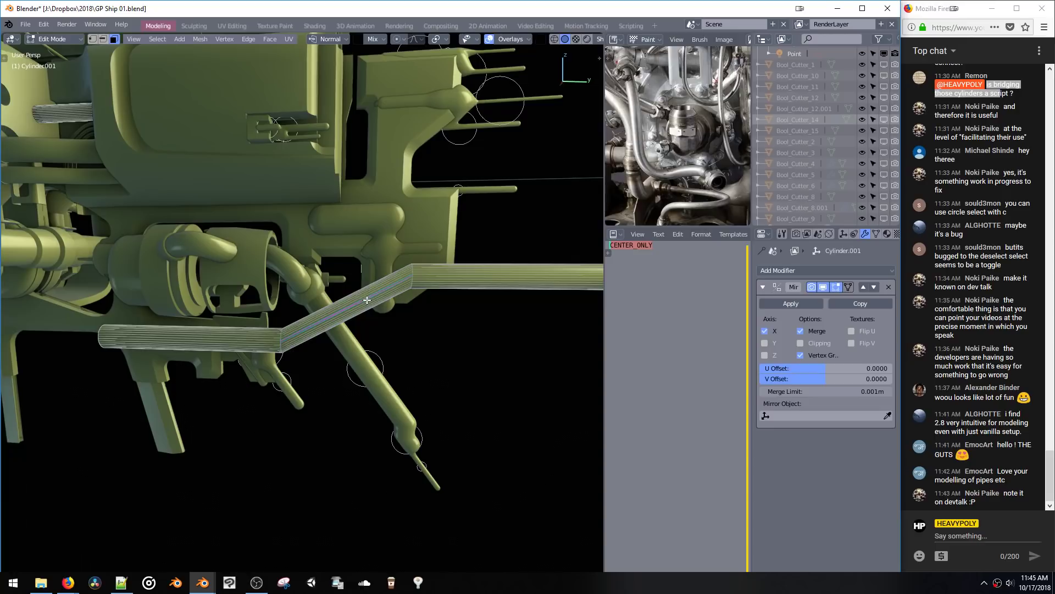
{"action": "key", "text": "h"}
{"action": "middle_click_drag", "start_coordinate": [364, 300], "coordinate": [368, 264]}
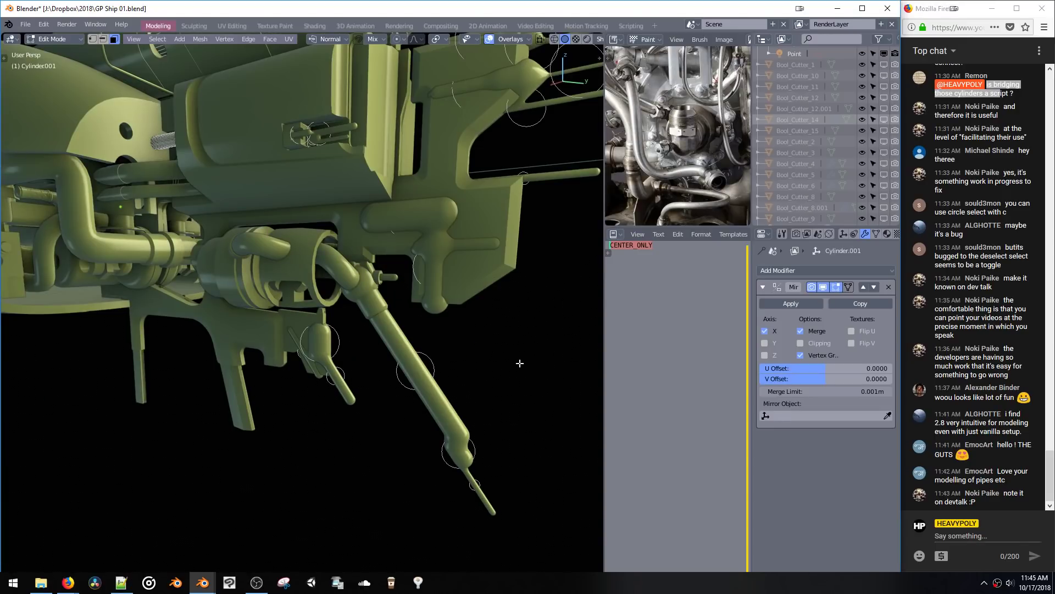
{"action": "middle_click_drag", "start_coordinate": [520, 363], "coordinate": [341, 297]}
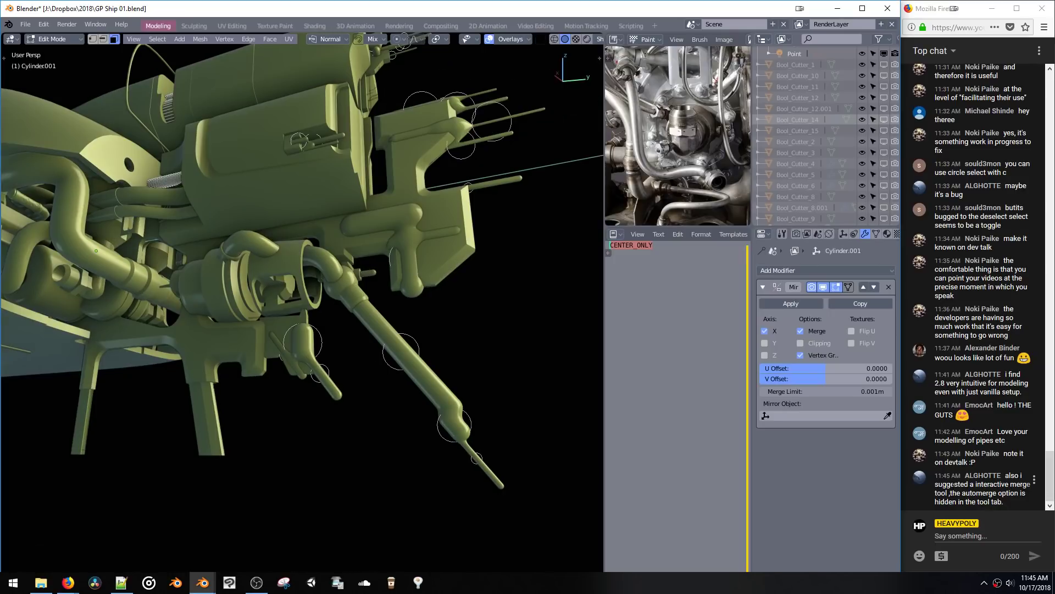
{"action": "left_click_drag", "start_coordinate": [951, 484], "coordinate": [977, 502]}
{"action": "left_click", "coordinate": [972, 500]}
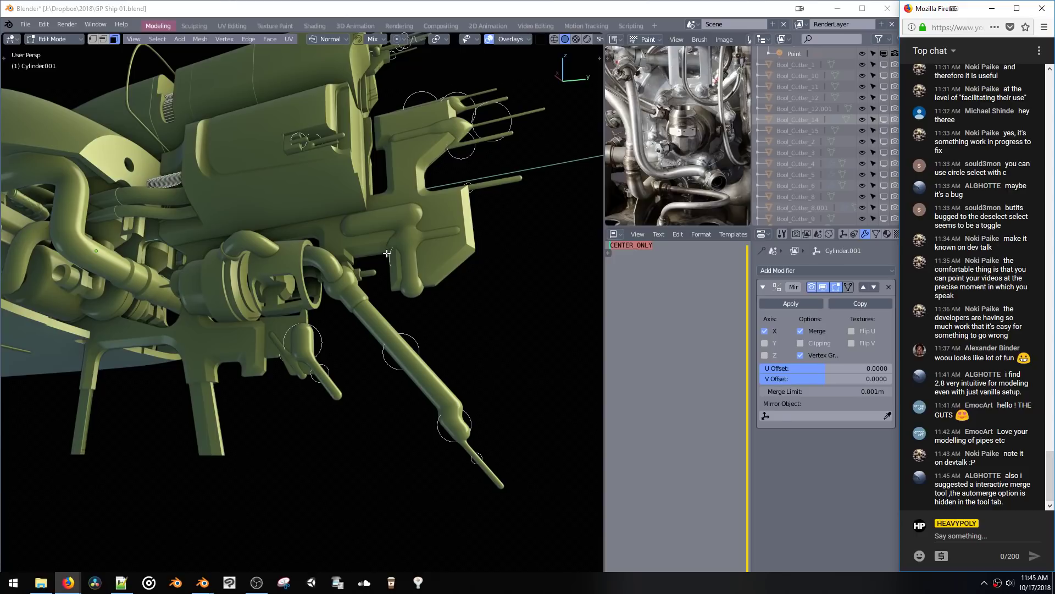
Step: Return from the pipe mesh to the Mball metaball object and enter its Edit Mode
{"action": "middle_click_drag", "start_coordinate": [413, 312], "coordinate": [384, 299]}
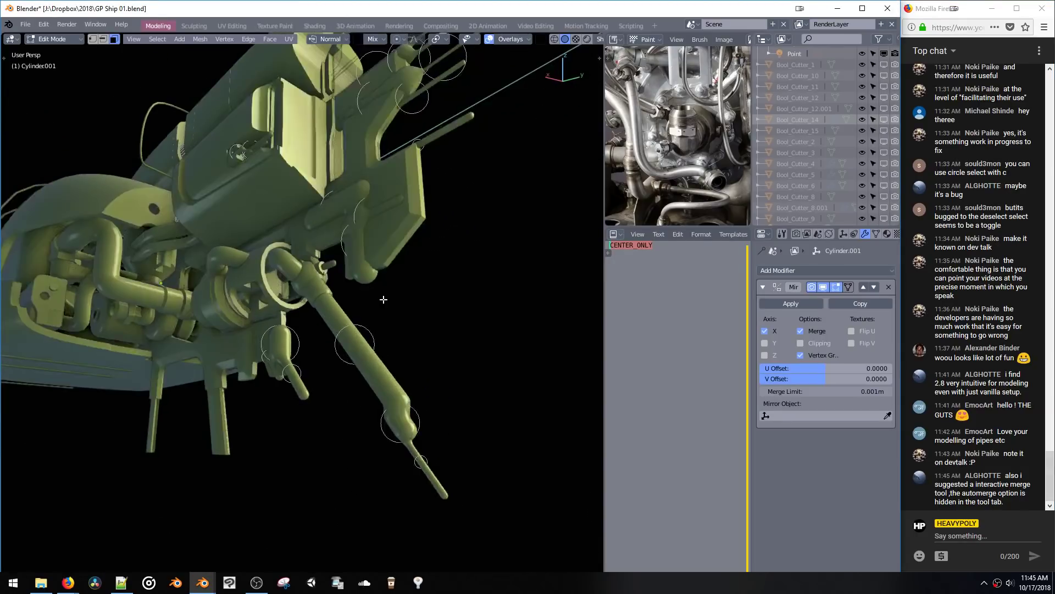
{"action": "key", "text": "ctrl+z"}
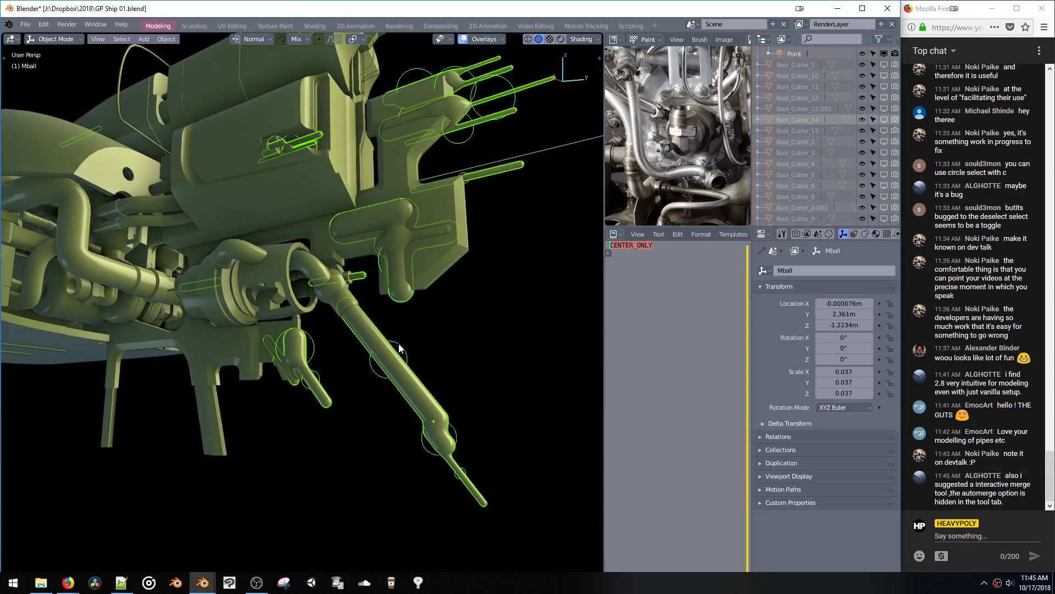
{"action": "key", "text": "ctrl+Tab"}
{"action": "left_click", "coordinate": [46, 40]}
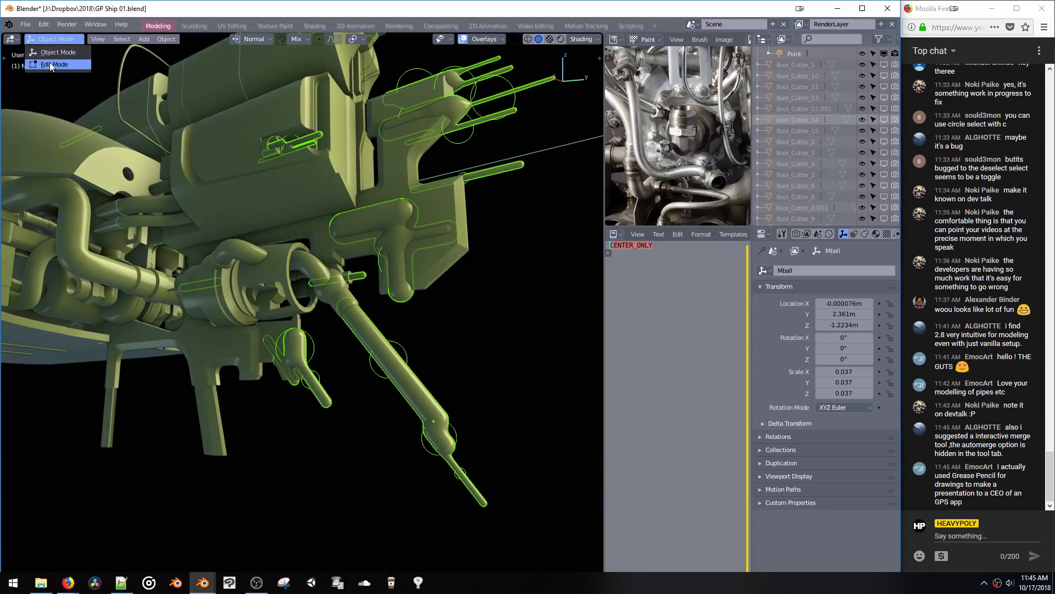
{"action": "left_click", "coordinate": [50, 64]}
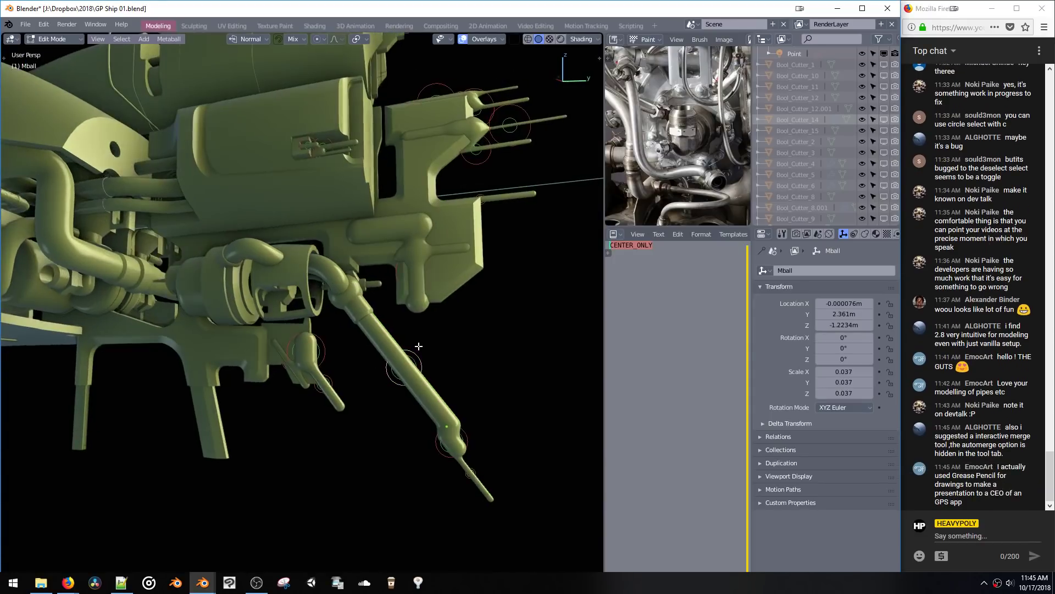
Step: Duplicate the long diagonal metaball arm and offset the copy about 0.301 m along Z
{"action": "key", "text": "g"}
{"action": "key", "text": "z"}
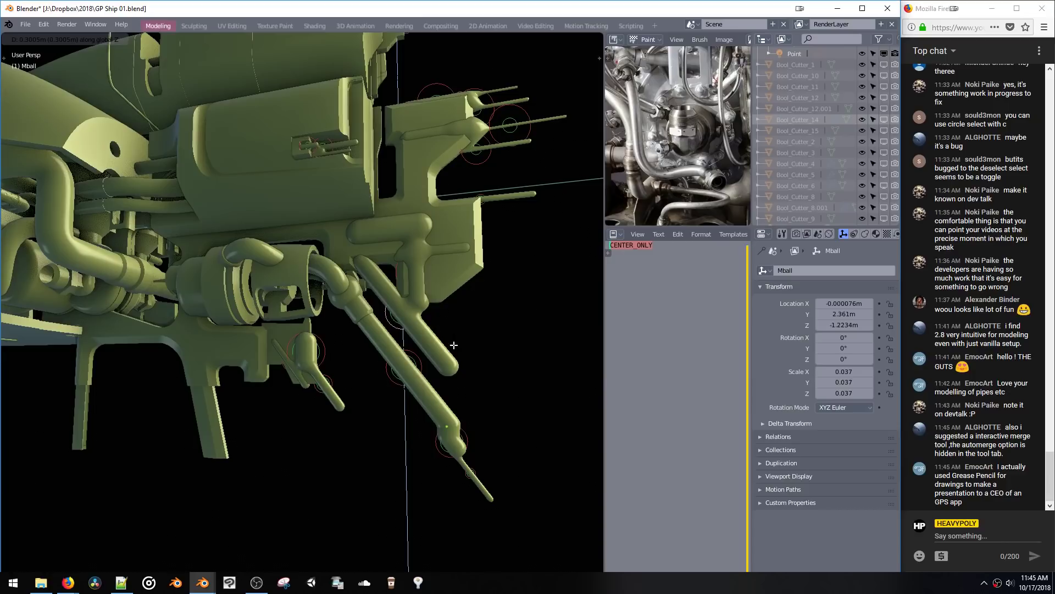
{"action": "left_click", "coordinate": [454, 345]}
Step: In the right side view, scale the copied arm to about 0.41 and move it toward the vertical metaball pipe at the rear
{"action": "key", "text": "KP_3"}
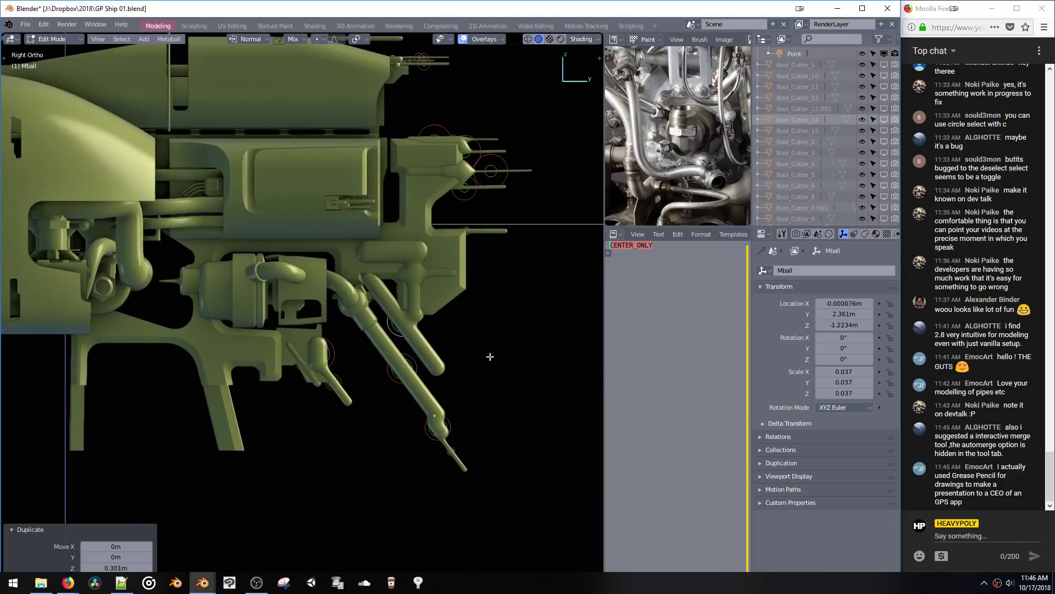
{"action": "key", "text": "g"}
{"action": "left_click", "coordinate": [458, 385]}
{"action": "key", "text": "s"}
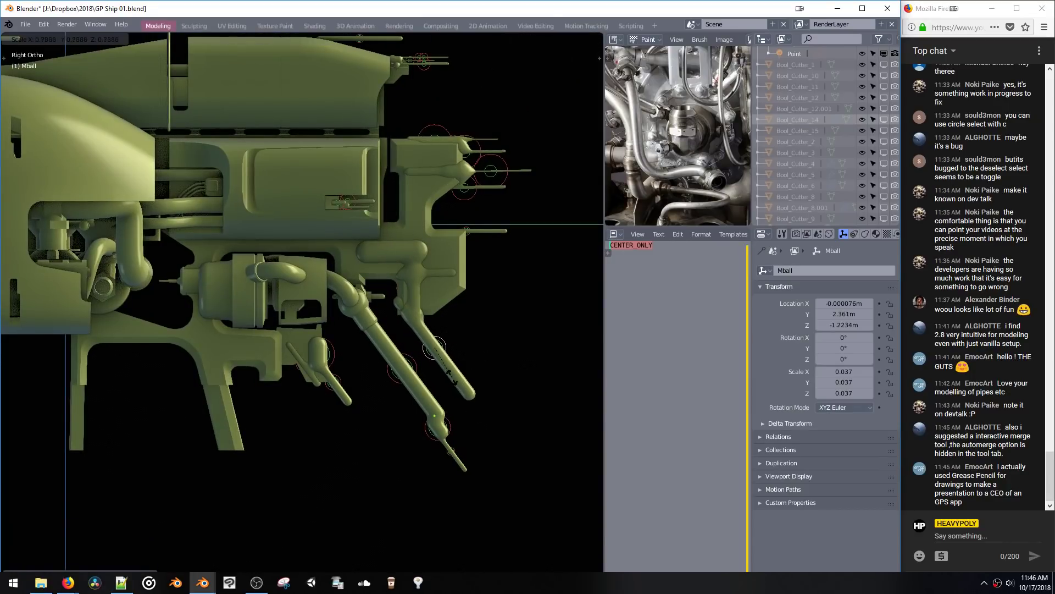
{"action": "left_click", "coordinate": [451, 370]}
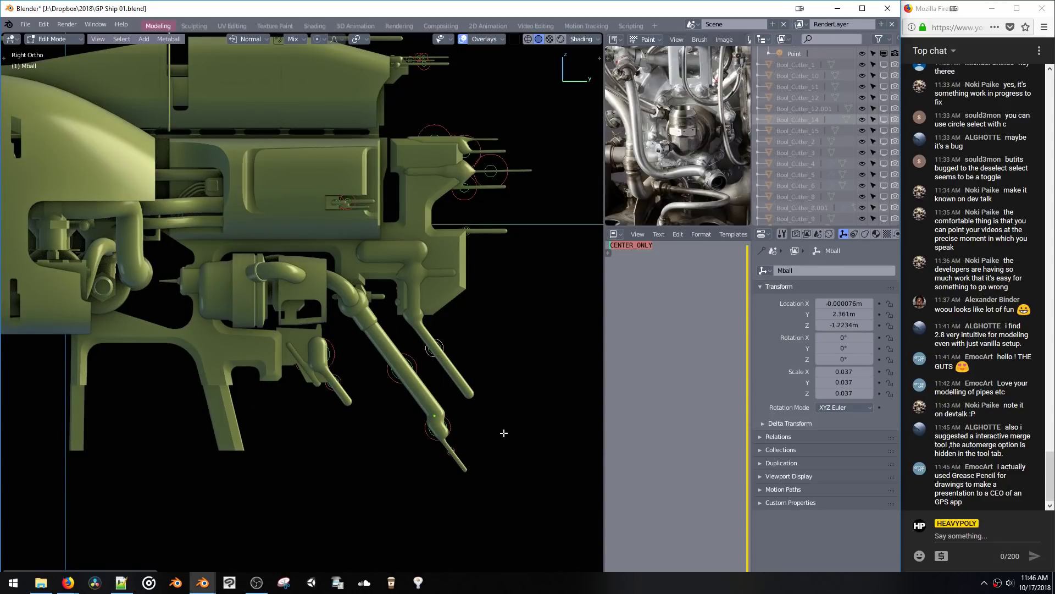
{"action": "key", "text": "g"}
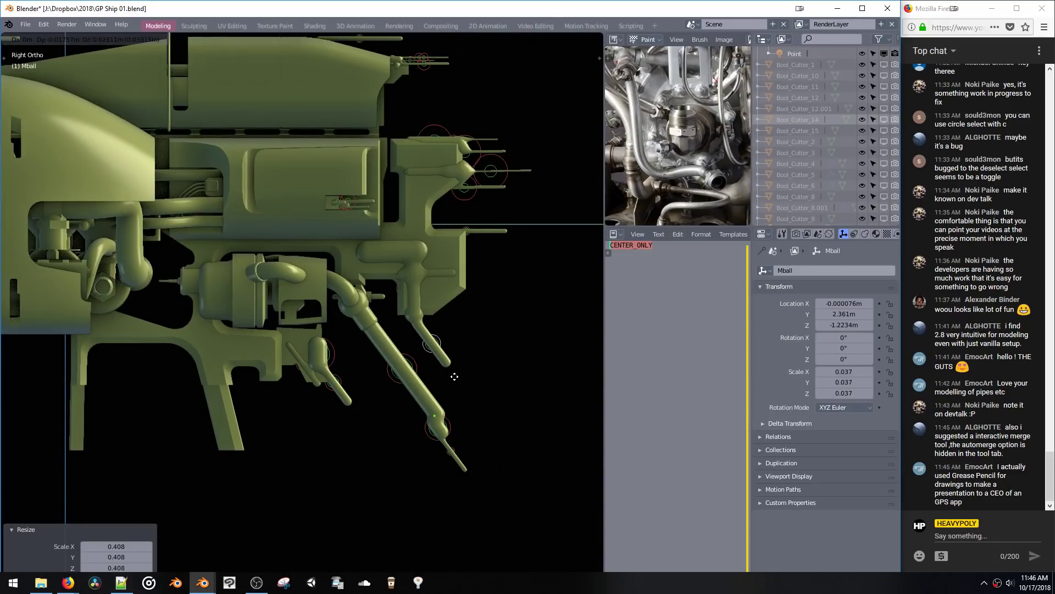
{"action": "left_click", "coordinate": [436, 351]}
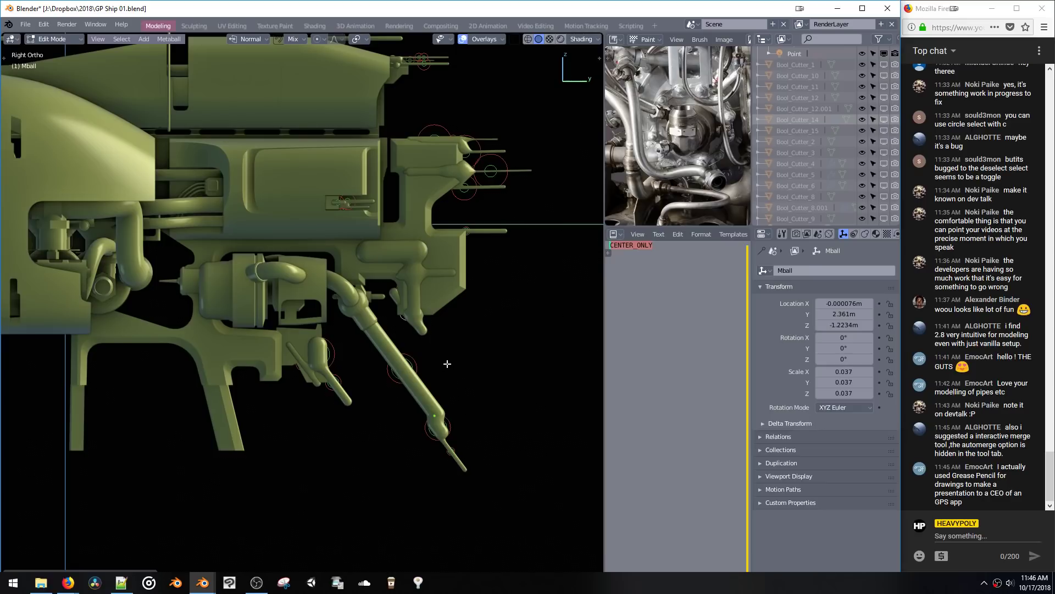
Step: Rescale the small copied arm repeatedly to give it the proportions of a slim rod
{"action": "key", "text": "s"}
{"action": "left_click", "coordinate": [477, 400]}
{"action": "key", "text": "s"}
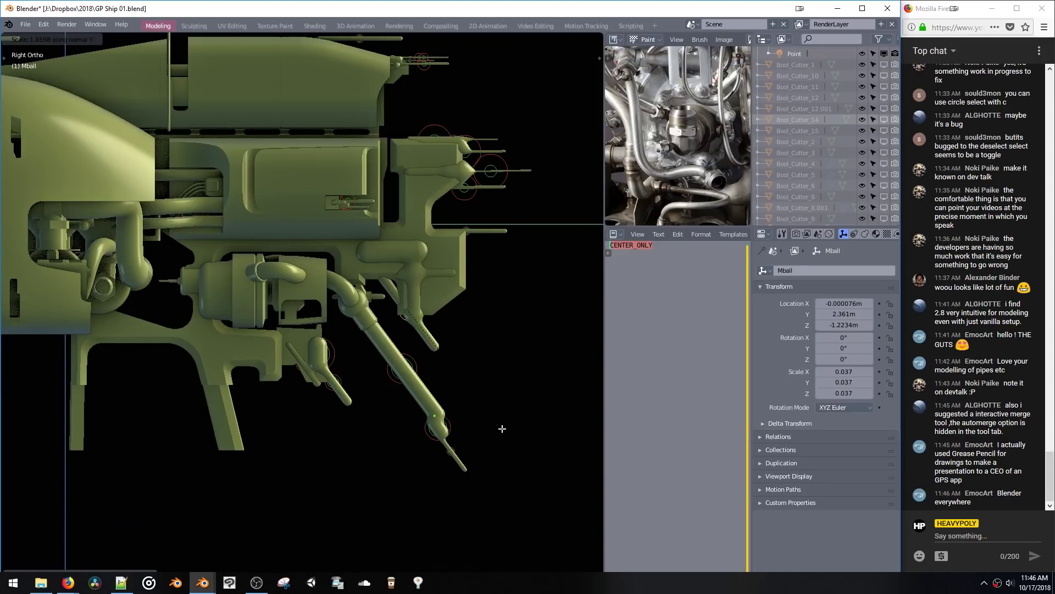
{"action": "left_click", "coordinate": [489, 412]}
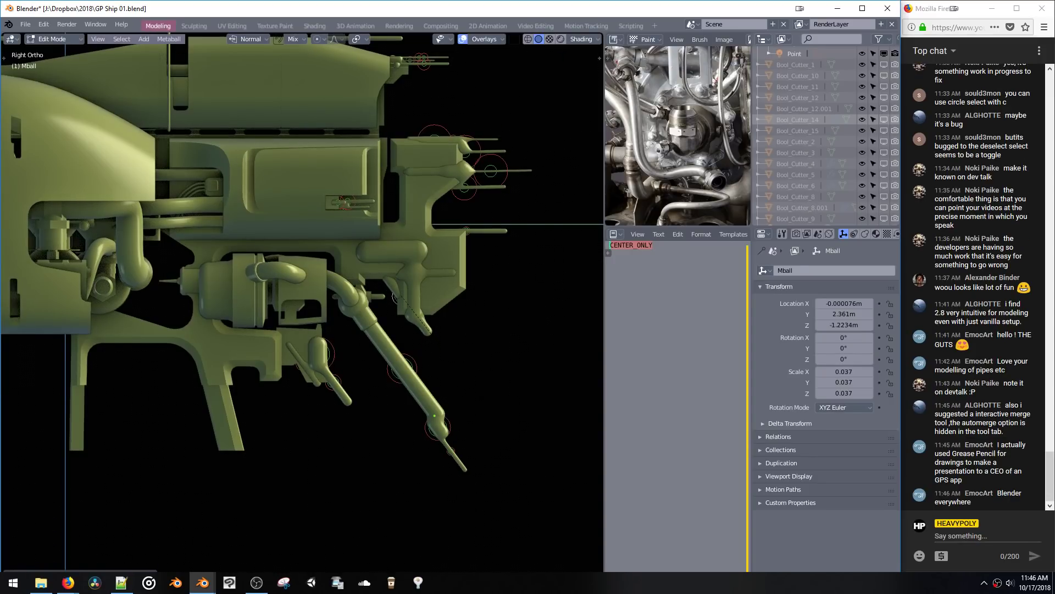
{"action": "key", "text": "s"}
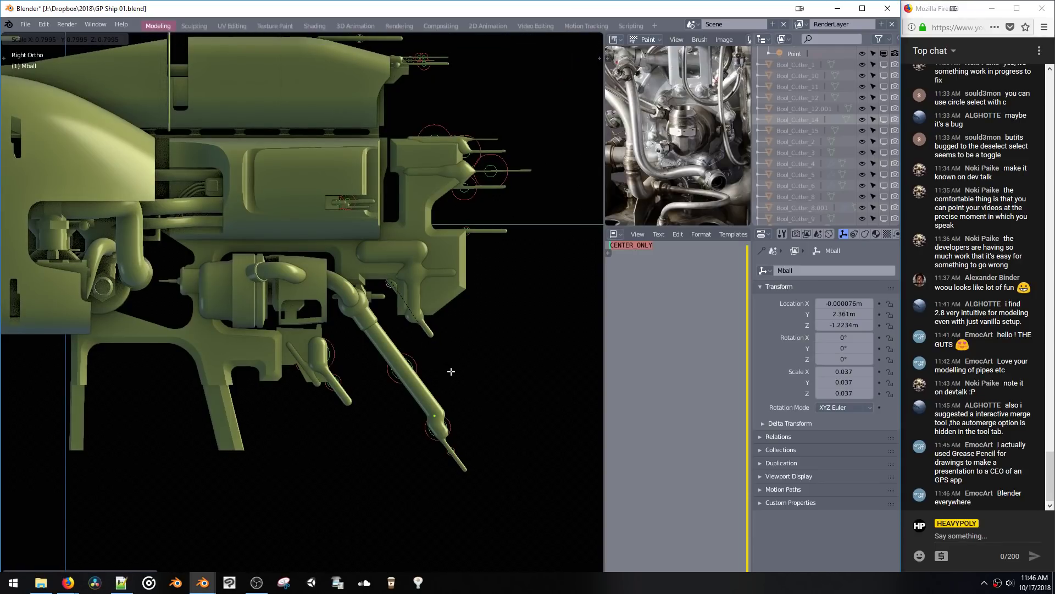
Step: Rotate the slim rod upright and position it so it extends below the vertical metaball pipe
{"action": "key", "text": "r"}
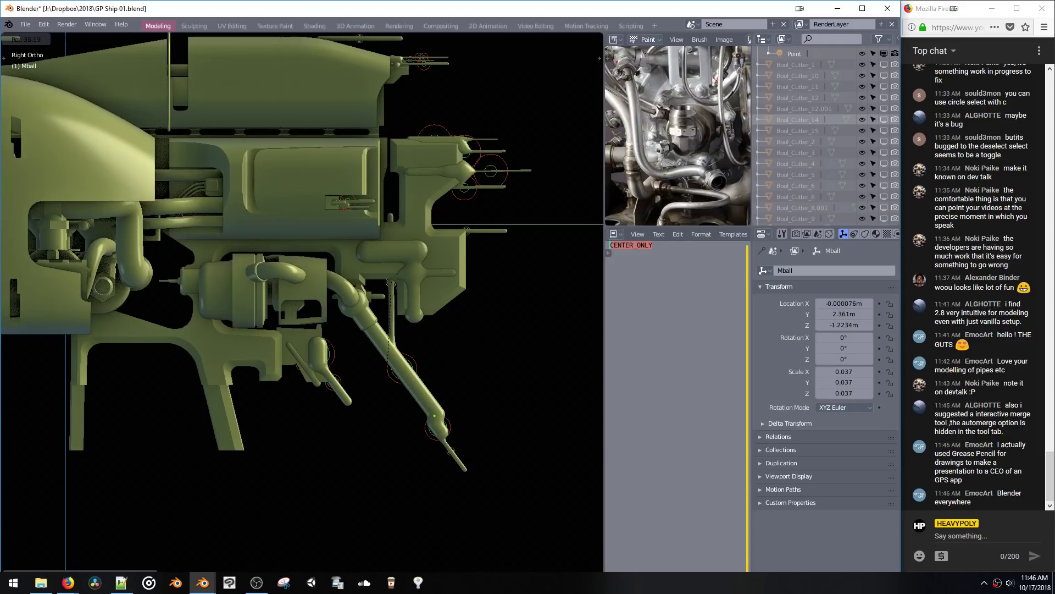
{"action": "key", "text": "g"}
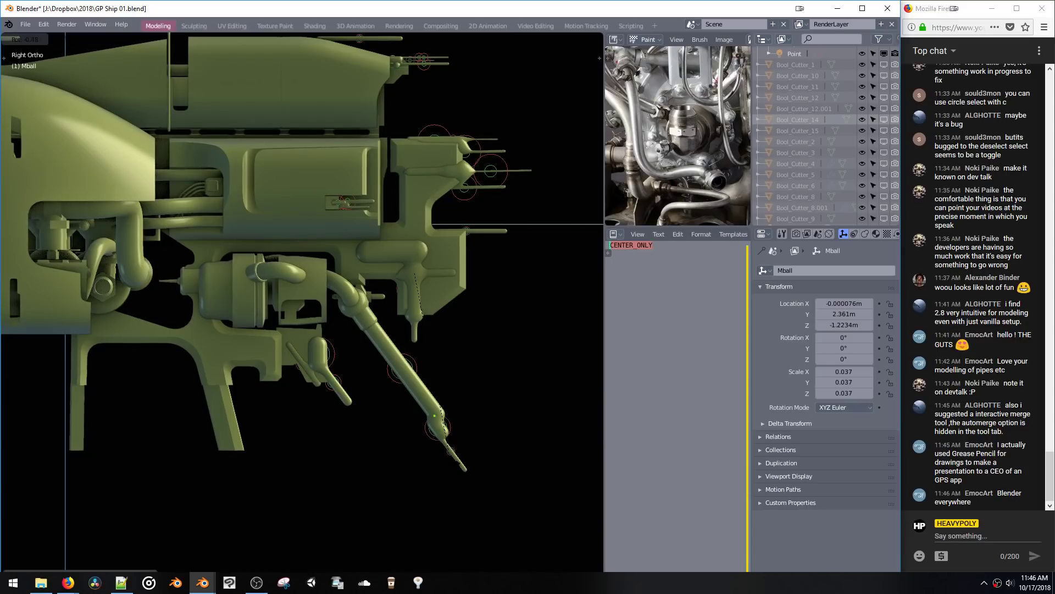
{"action": "left_click", "coordinate": [449, 465]}
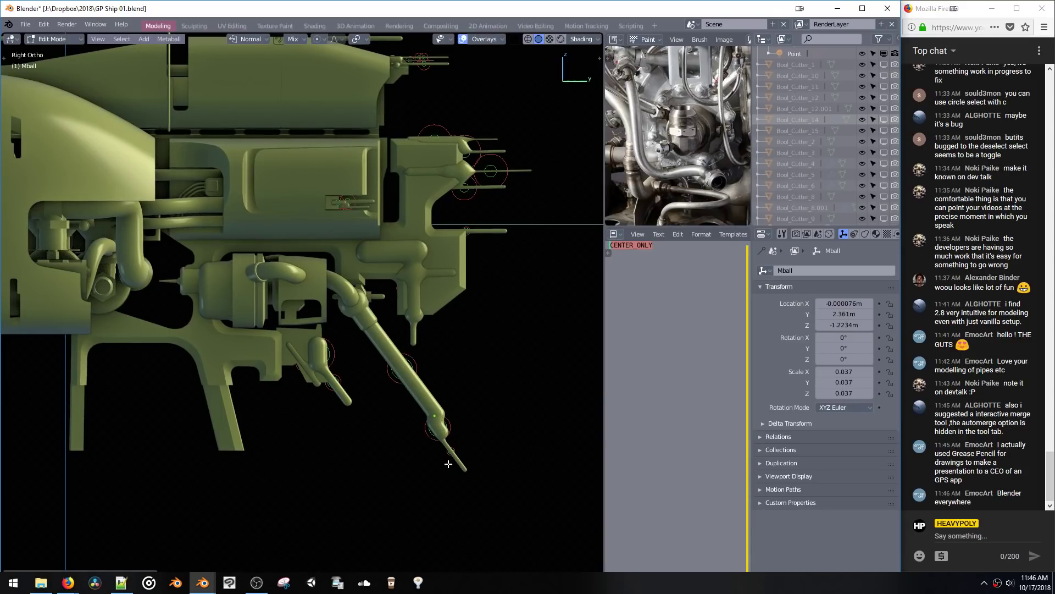
Step: Raise the slim upright rod about 0.021 m along Z and scale it down
{"action": "scroll", "coordinate": [449, 464], "scroll_direction": "down", "scroll_amount": 1}
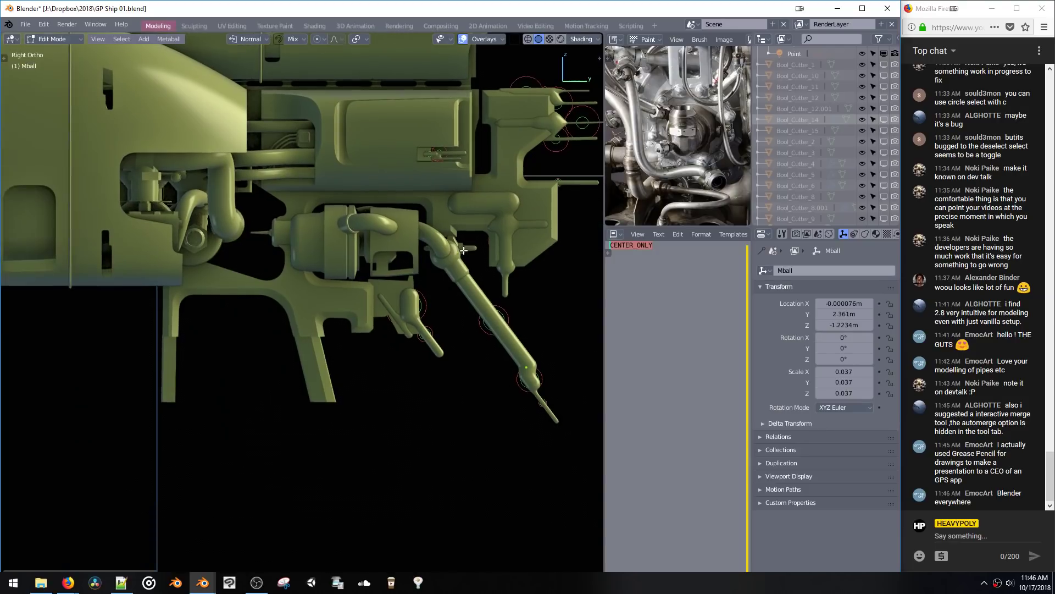
{"action": "middle_click_drag", "start_coordinate": [485, 351], "coordinate": [467, 371], "text": "shift"}
{"action": "key", "text": "g"}
{"action": "key", "text": "z"}
{"action": "left_click", "coordinate": [468, 370]}
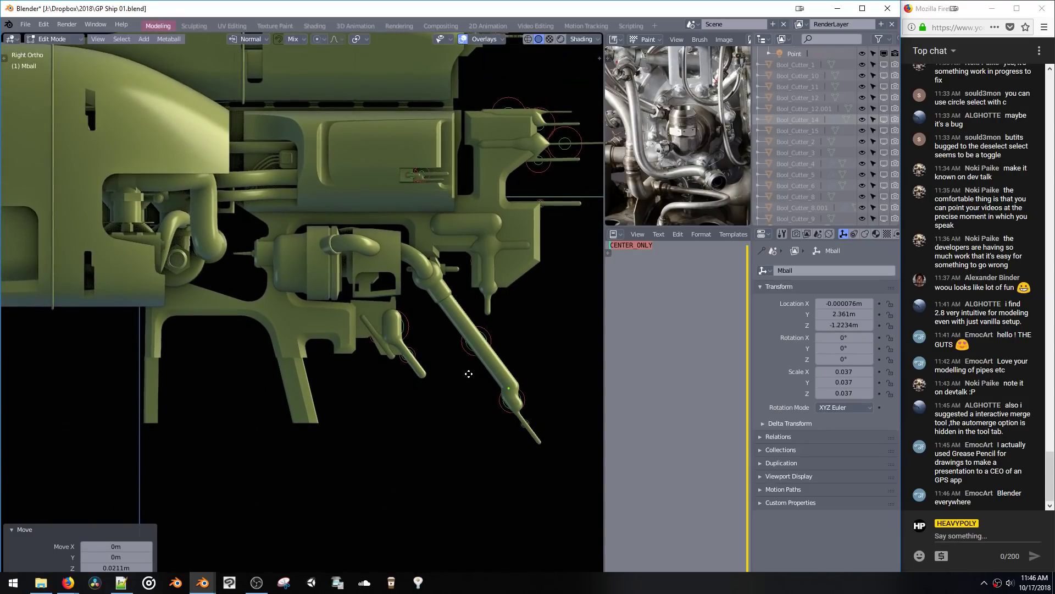
{"action": "key", "text": "s"}
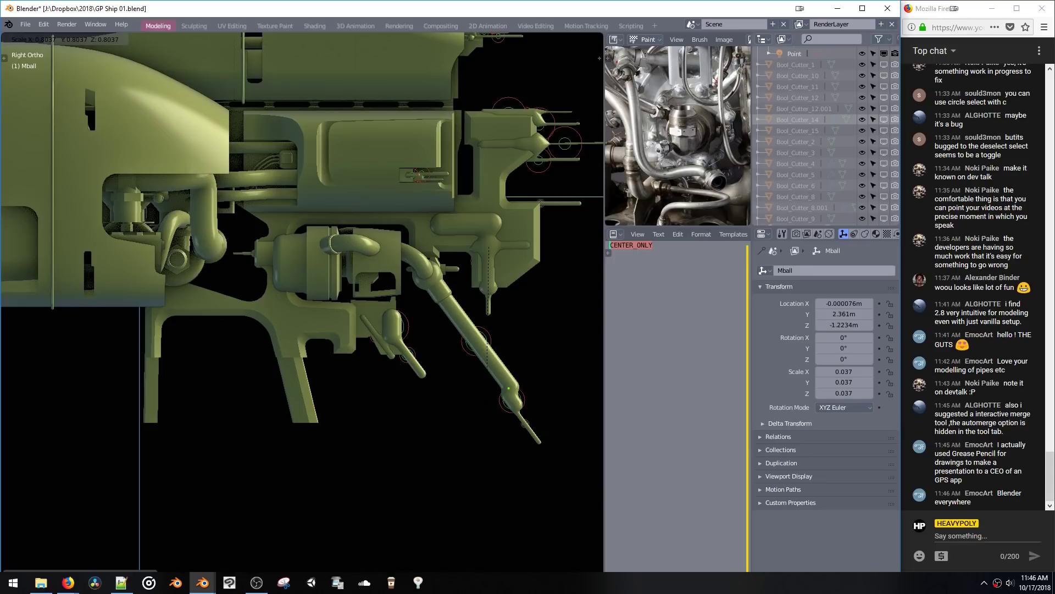
{"action": "left_click", "coordinate": [381, 303]}
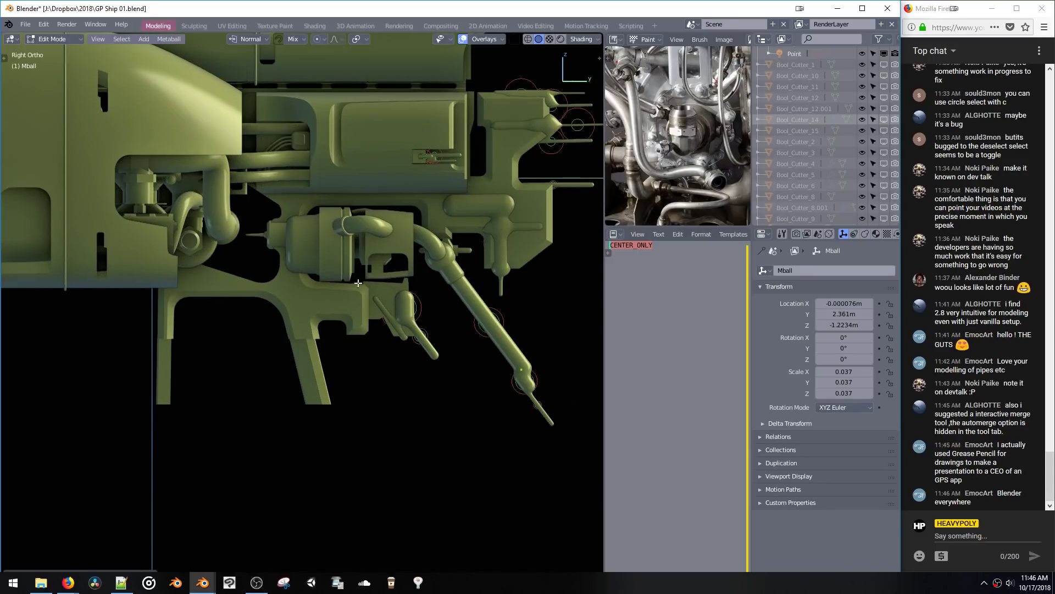
Step: Duplicate the slim upright rod, place the copy under the short angled pipe behind the rear leg, and adjust its height along Z
{"action": "middle_click_drag", "start_coordinate": [382, 303], "coordinate": [405, 341], "text": "shift"}
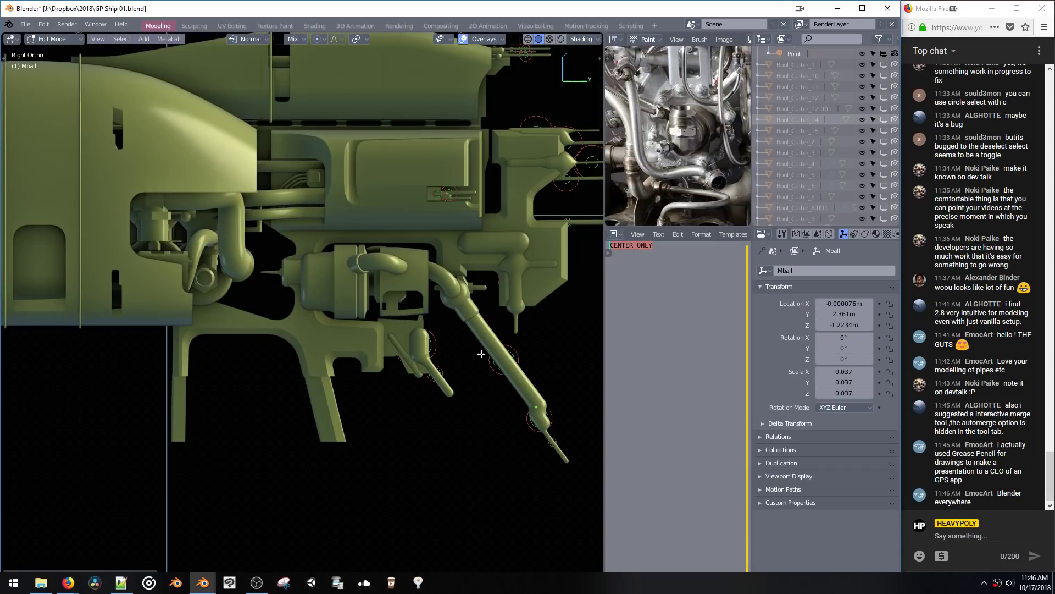
{"action": "key", "text": "shift+d"}
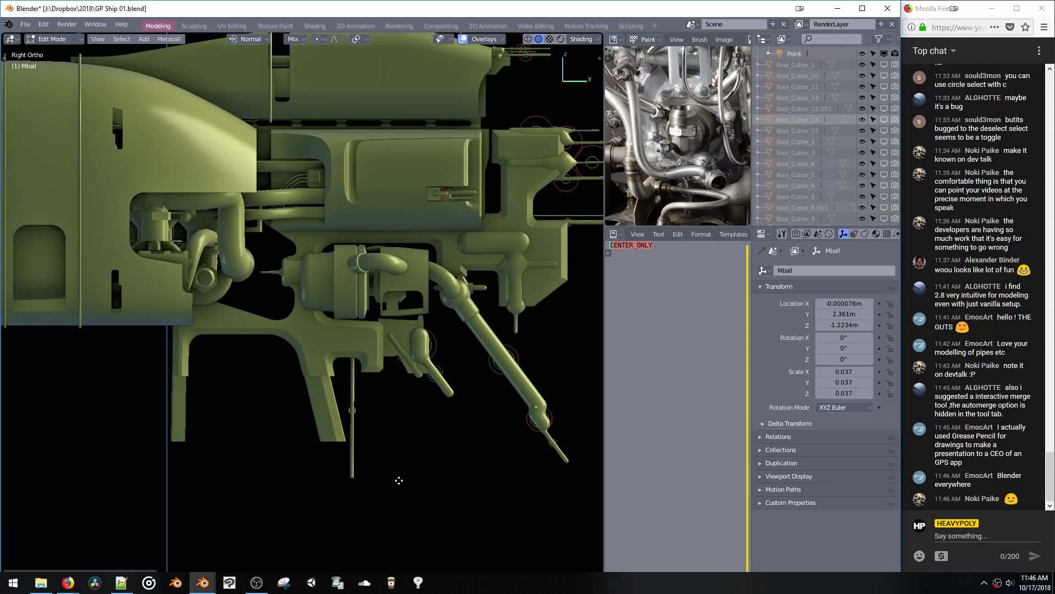
{"action": "left_click", "coordinate": [454, 457]}
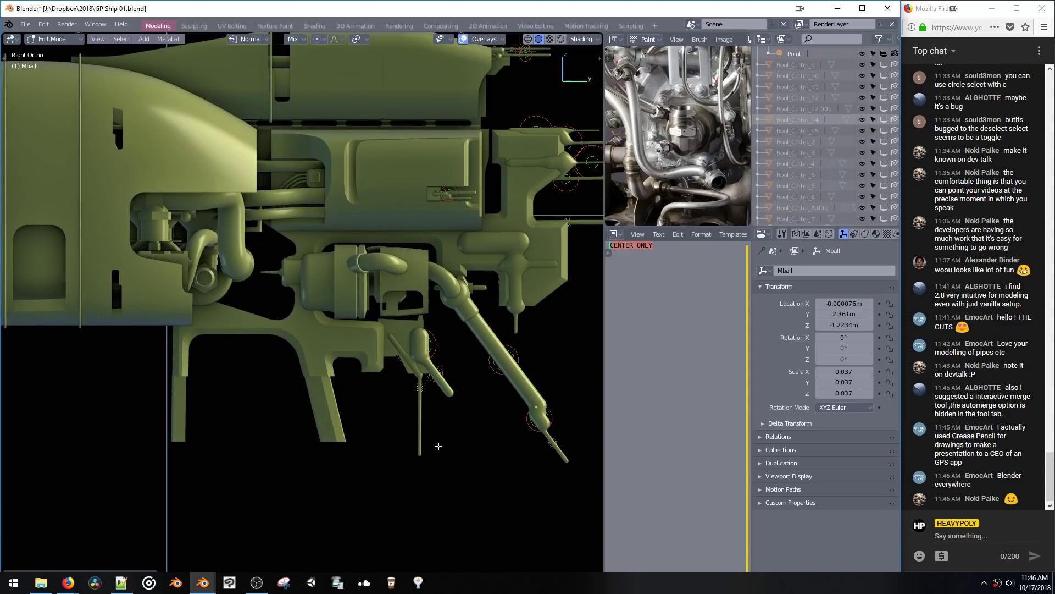
{"action": "key", "text": "g"}
{"action": "key", "text": "z"}
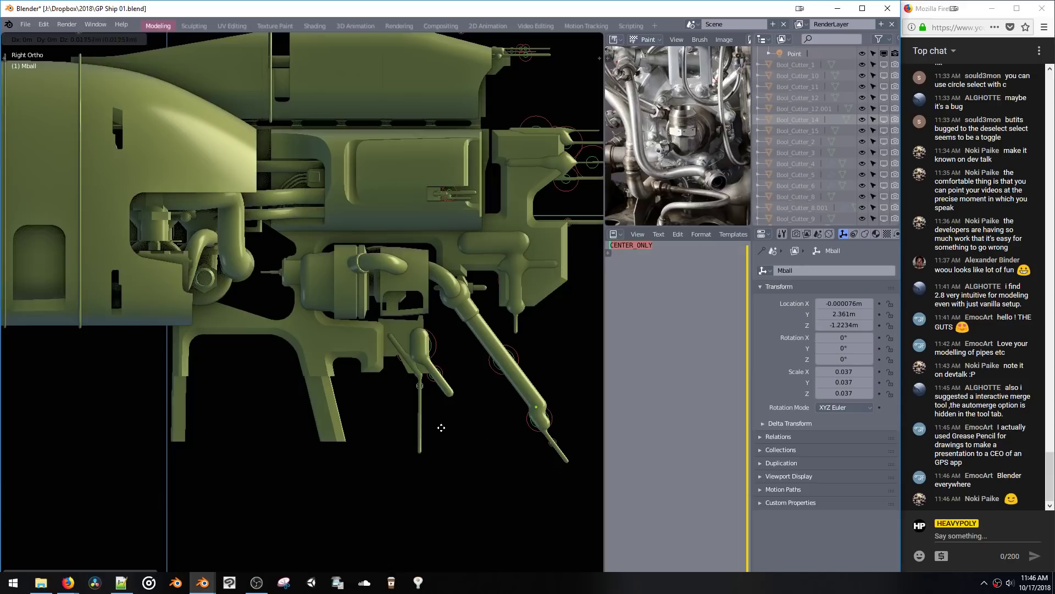
Step: Rotate the copied rod to run parallel to the short angled pipe and fine-tune its position just beside the pipe
{"action": "key", "text": "r"}
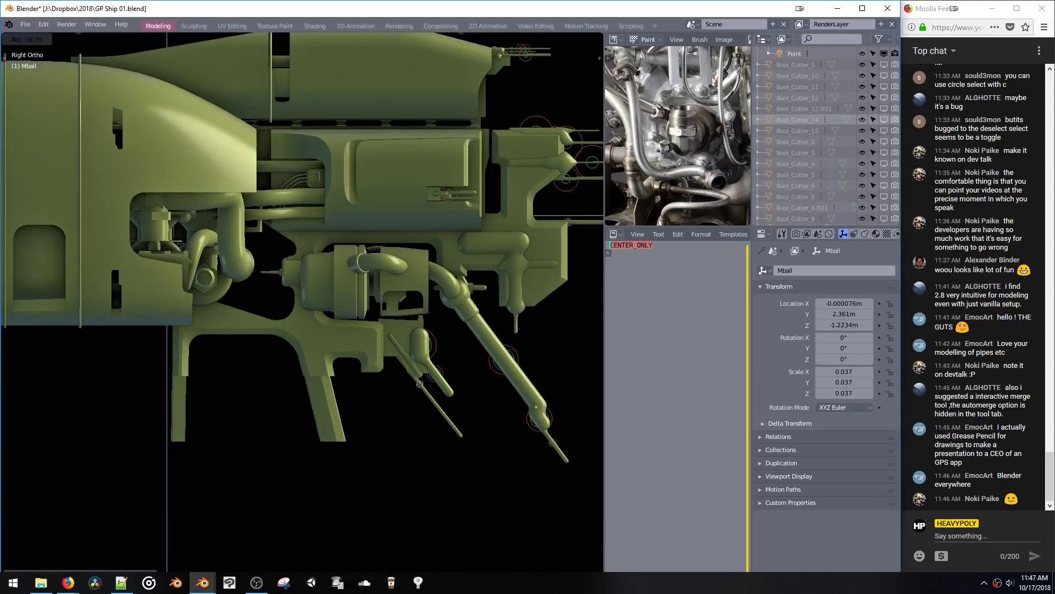
{"action": "key", "text": "Return"}
{"action": "key", "text": "g"}
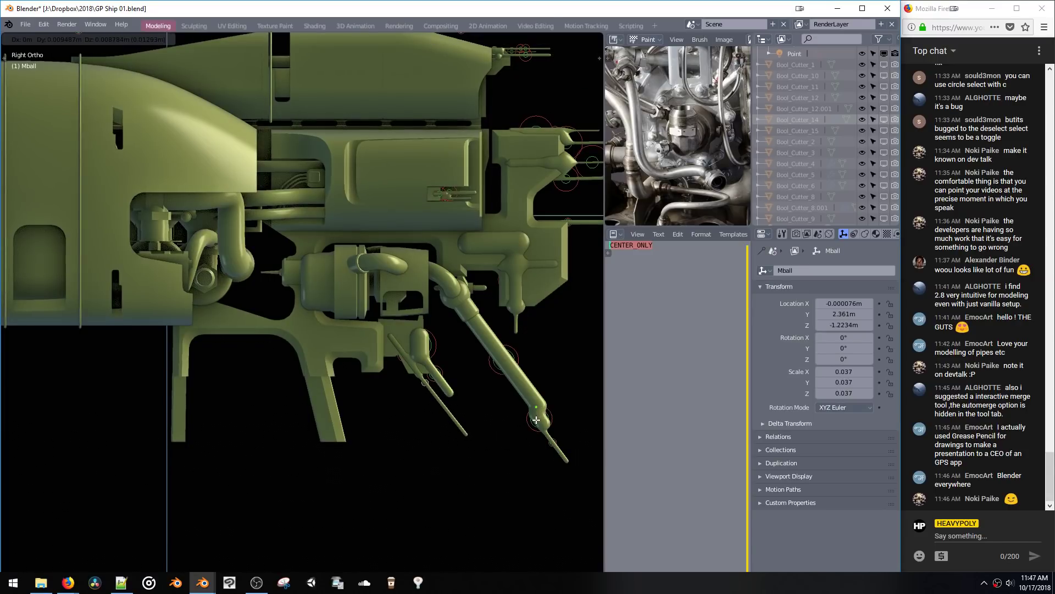
{"action": "left_click", "coordinate": [528, 432]}
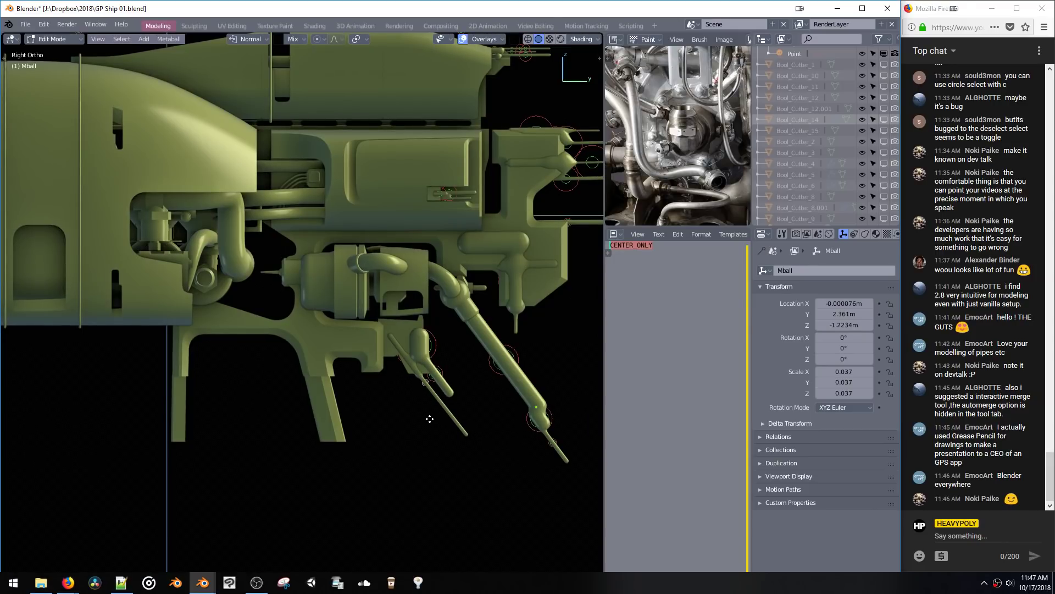
{"action": "key", "text": "g"}
{"action": "left_click", "coordinate": [448, 428]}
{"action": "key", "text": "g"}
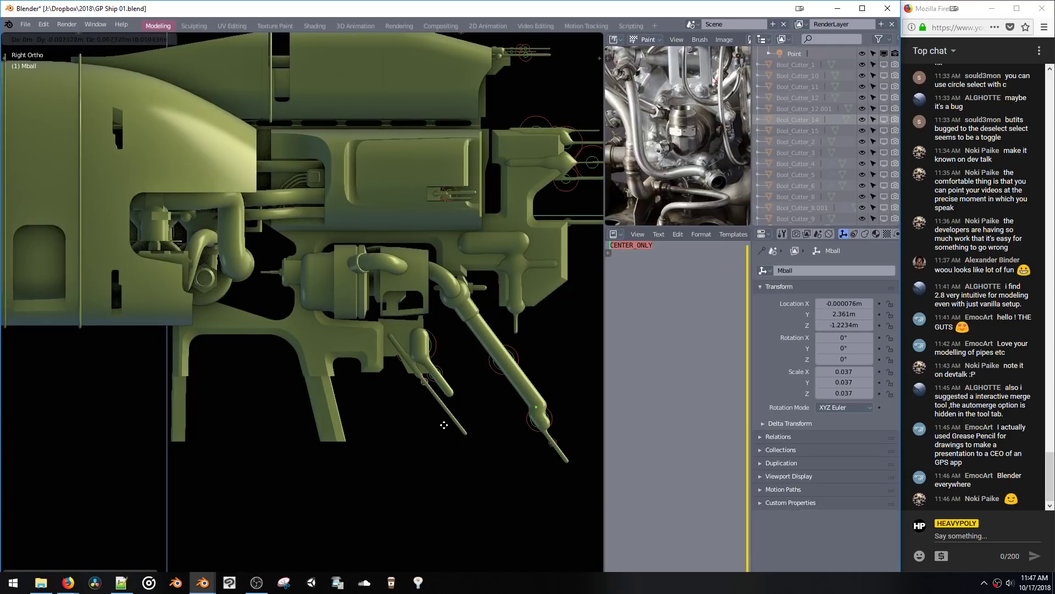
{"action": "left_click", "coordinate": [439, 422]}
Step: Duplicate the tilted rod, place the copy in front of the round engine housing, and rotate it horizontal
{"action": "middle_click_drag", "start_coordinate": [415, 404], "coordinate": [450, 377], "text": "shift"}
{"action": "middle_click_drag", "start_coordinate": [364, 353], "coordinate": [416, 396], "text": "shift"}
{"action": "key", "text": "g"}
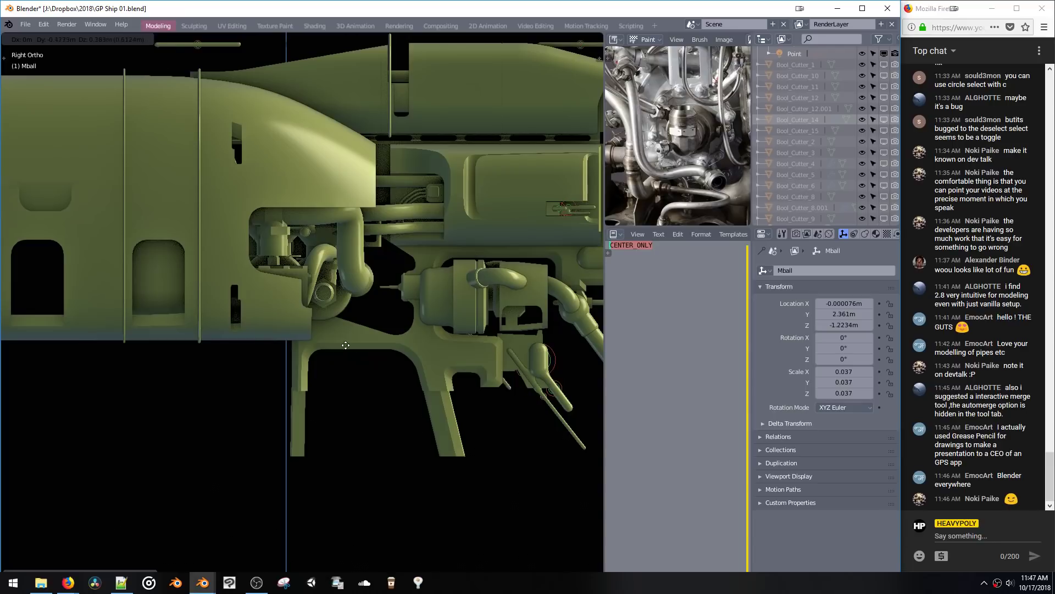
{"action": "left_click", "coordinate": [374, 393]}
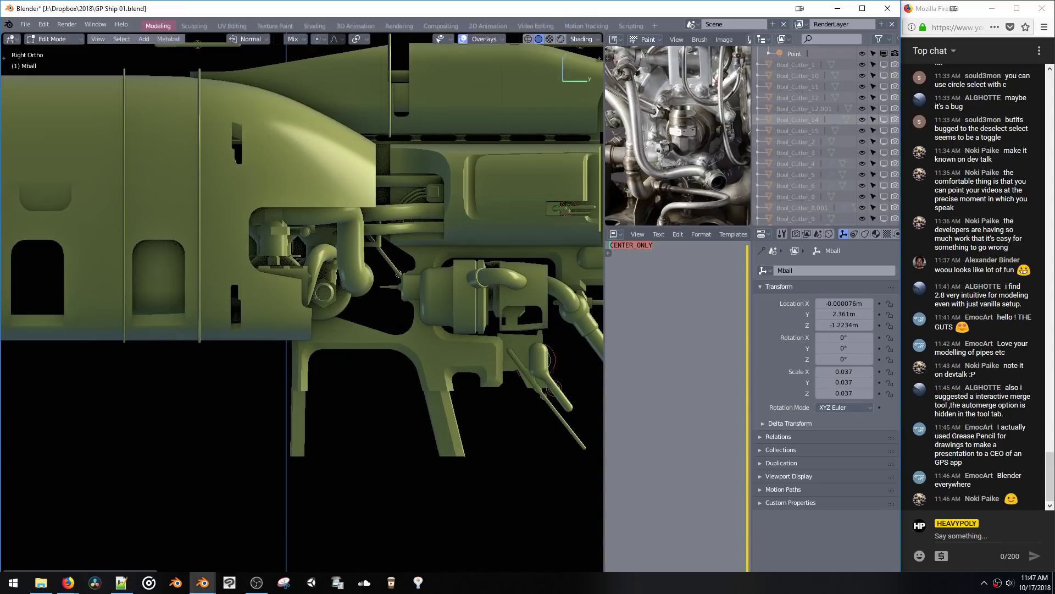
{"action": "key", "text": "r"}
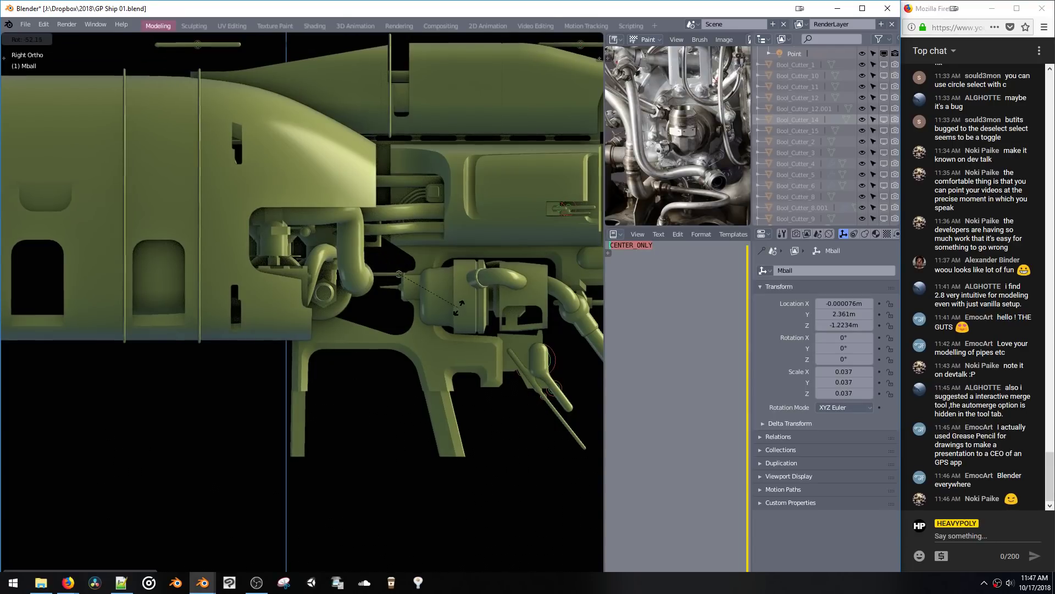
{"action": "left_click", "coordinate": [461, 304]}
Step: Shift the horizontal rod along Z and X, then move it -0.467 m along Y into the pipework behind the hull opening
{"action": "middle_click_drag", "start_coordinate": [460, 304], "coordinate": [286, 269]}
{"action": "key", "text": "g"}
{"action": "key", "text": "z"}
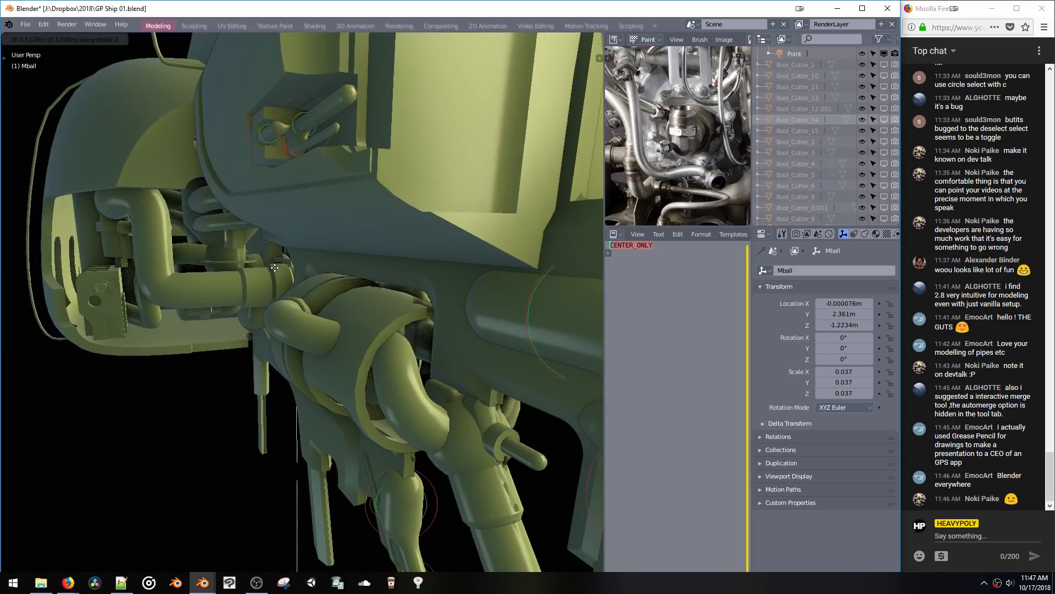
{"action": "left_click", "coordinate": [274, 268]}
{"action": "key", "text": "g"}
{"action": "key", "text": "x"}
{"action": "left_click", "coordinate": [212, 268]}
{"action": "middle_click_drag", "start_coordinate": [213, 268], "coordinate": [266, 278]}
{"action": "key", "text": "g"}
{"action": "key", "text": "y"}
{"action": "left_click", "coordinate": [263, 276]}
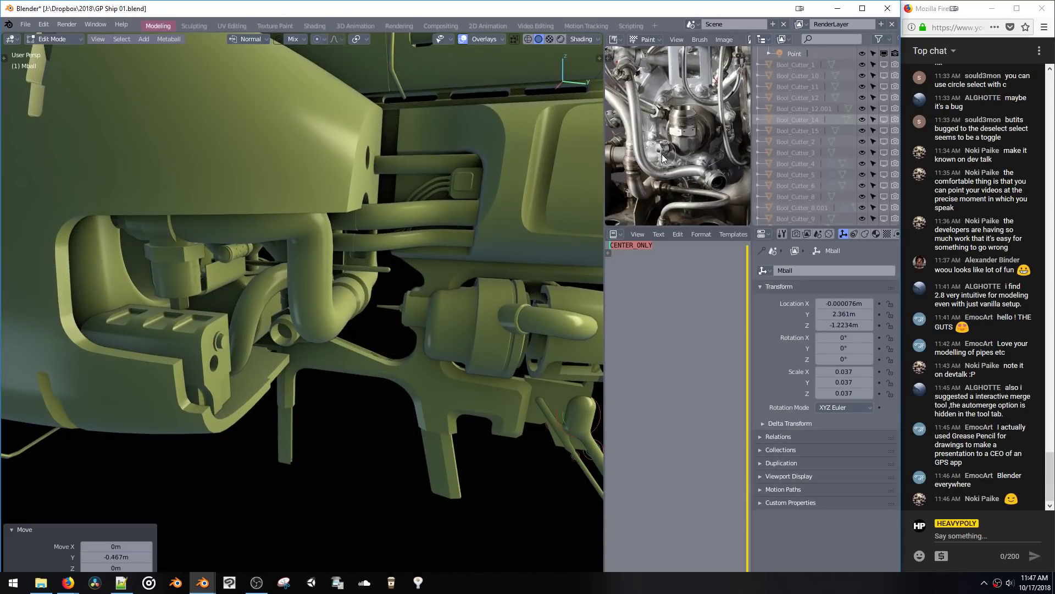
Step: Enlarge the reference image area and frame the whole rocket engine photo
{"action": "scroll", "coordinate": [663, 159], "scroll_direction": "down", "scroll_amount": 5}
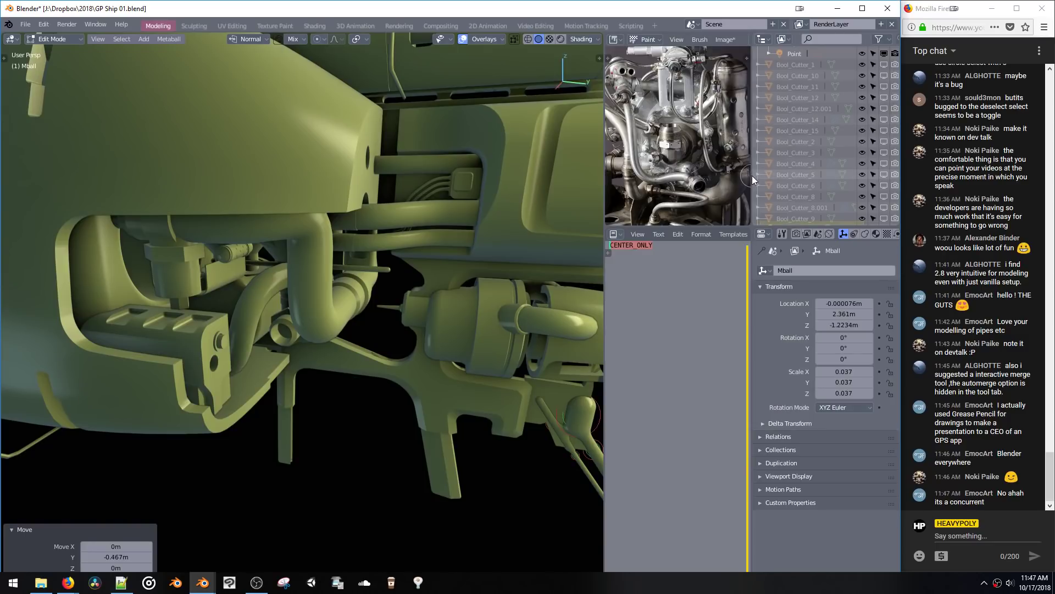
{"action": "left_click_drag", "start_coordinate": [752, 176], "coordinate": [886, 207]}
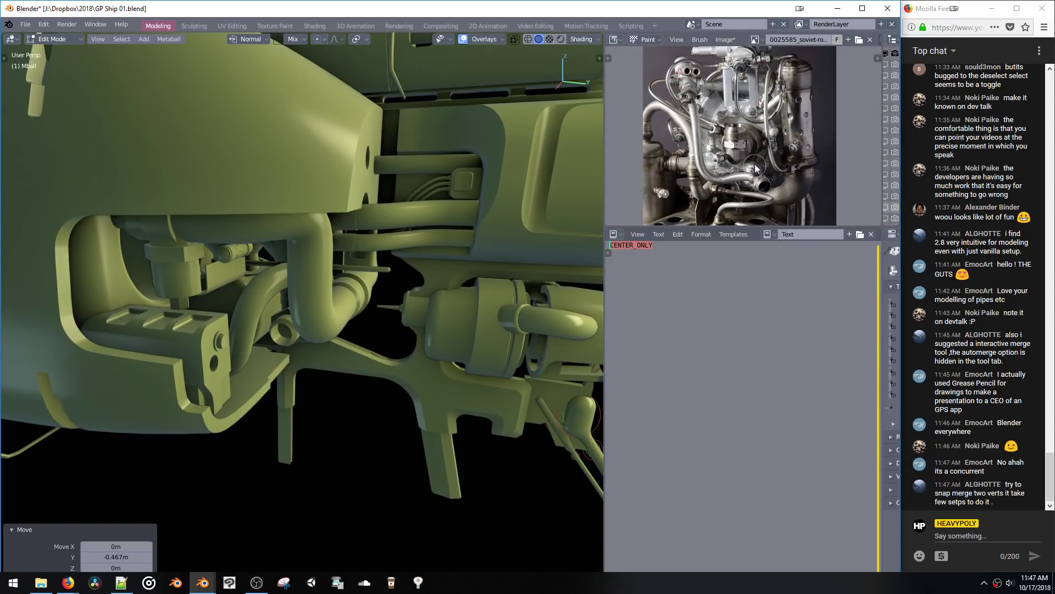
{"action": "left_click_drag", "start_coordinate": [736, 227], "coordinate": [737, 571]}
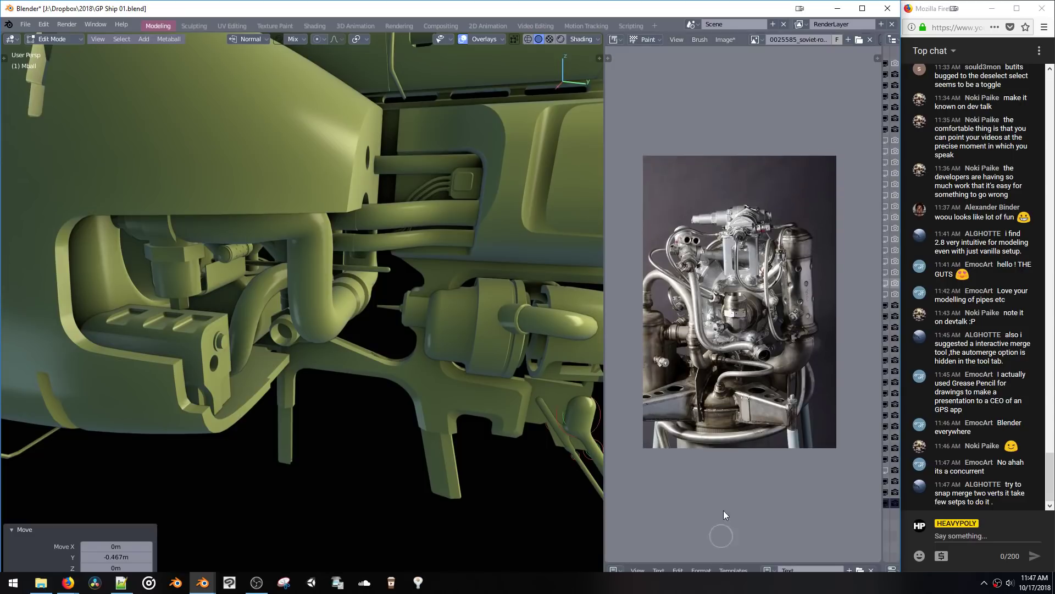
{"action": "scroll", "coordinate": [735, 338], "scroll_direction": "up", "scroll_amount": 3}
{"action": "mouse_move", "coordinate": [734, 334]}
{"action": "middle_mouse_down"}
{"action": "mouse_move", "coordinate": [745, 330]}
{"action": "mouse_move", "coordinate": [735, 330]}
{"action": "middle_mouse_up"}
Step: Leave metaball editing and add a new plane mesh below the ship's rear
{"action": "middle_click_drag", "start_coordinate": [479, 346], "coordinate": [397, 350]}
{"action": "key", "text": "ctrl+Tab"}
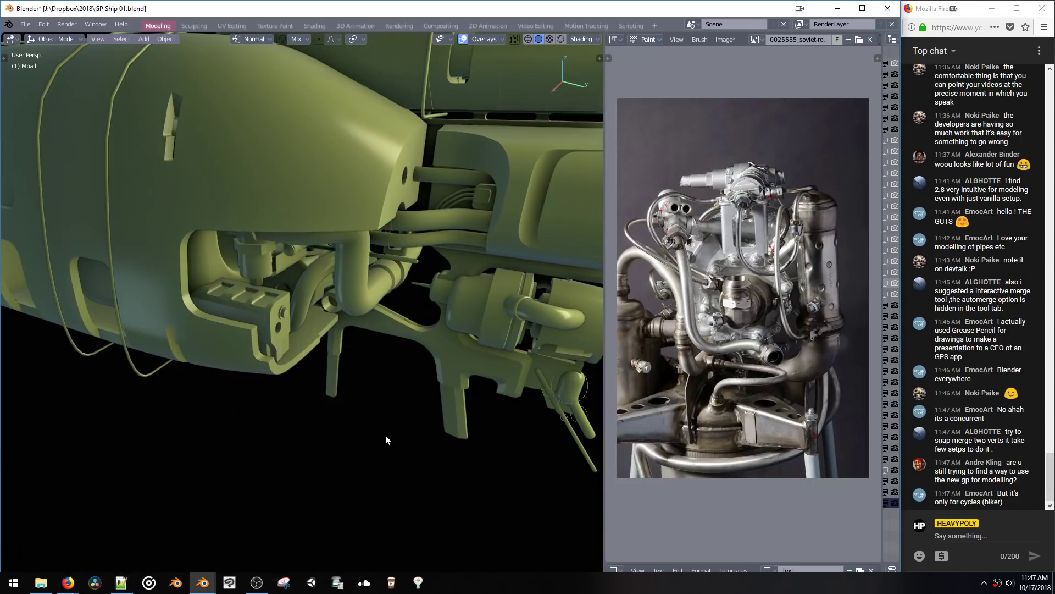
{"action": "key", "text": "shift+a"}
{"action": "mouse_move", "coordinate": [381, 429]}
{"action": "left_click", "coordinate": [423, 430]}
Step: Shape the plane into a trapezoid by narrowing one edge, and shift that edge along Y
{"action": "middle_click_drag", "start_coordinate": [390, 399], "coordinate": [394, 368]}
{"action": "middle_click_drag", "start_coordinate": [469, 393], "coordinate": [365, 403]}
{"action": "key", "text": "s"}
{"action": "left_click", "coordinate": [315, 361]}
{"action": "key", "text": "g"}
{"action": "left_click", "coordinate": [388, 442]}
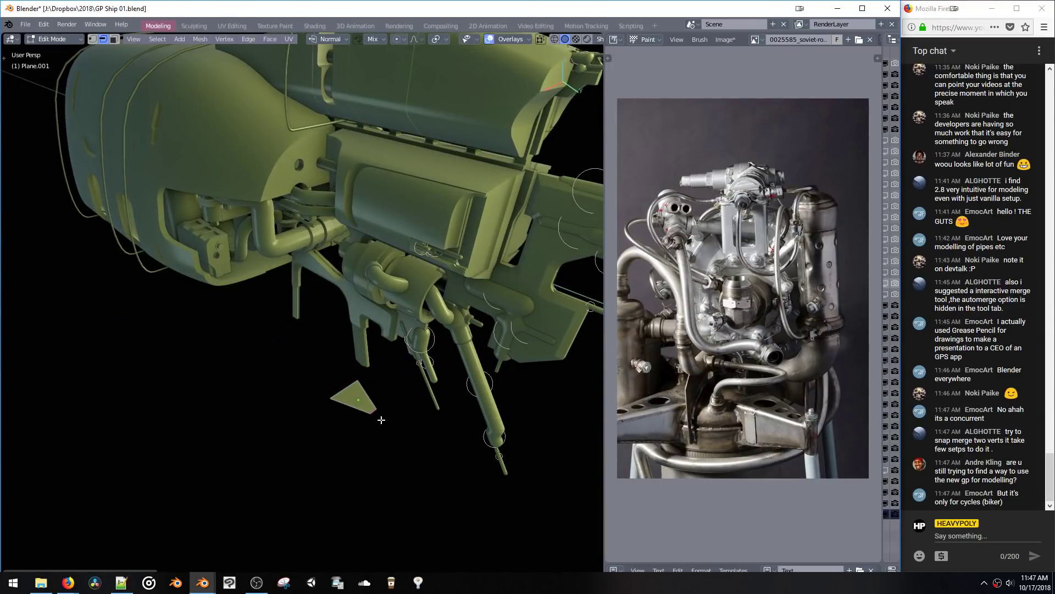
{"action": "key", "text": "g"}
{"action": "key", "text": "y"}
{"action": "left_click", "coordinate": [389, 426]}
Step: Try to extrude the whole trapezoid into a block about 0.12 m thick
{"action": "key", "text": "ctrl+l"}
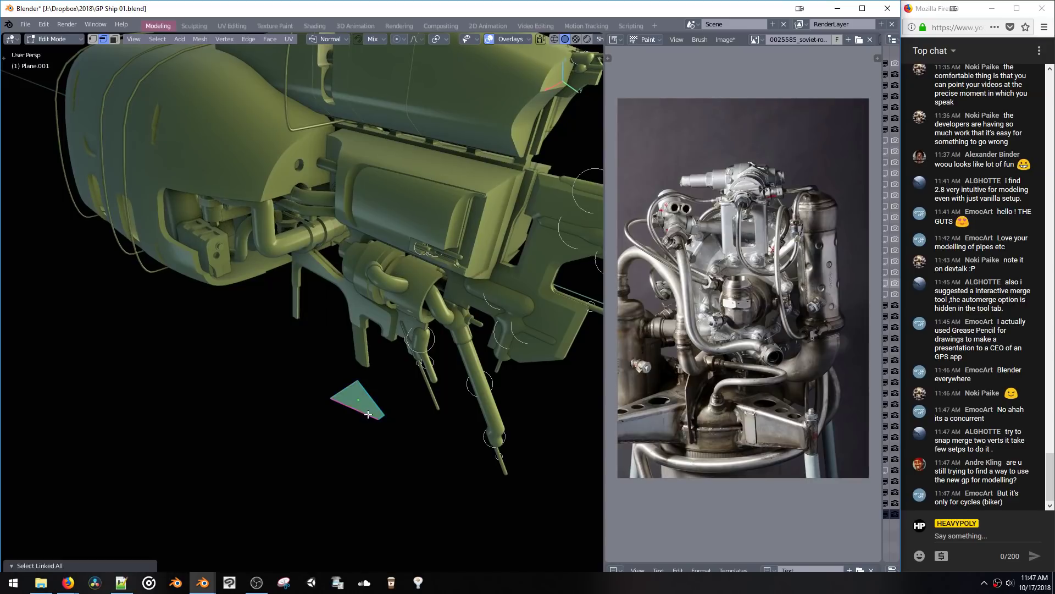
{"action": "key", "text": "KP_Decimal"}
{"action": "middle_click_drag", "start_coordinate": [367, 411], "coordinate": [383, 428]}
{"action": "key", "text": "alt+s"}
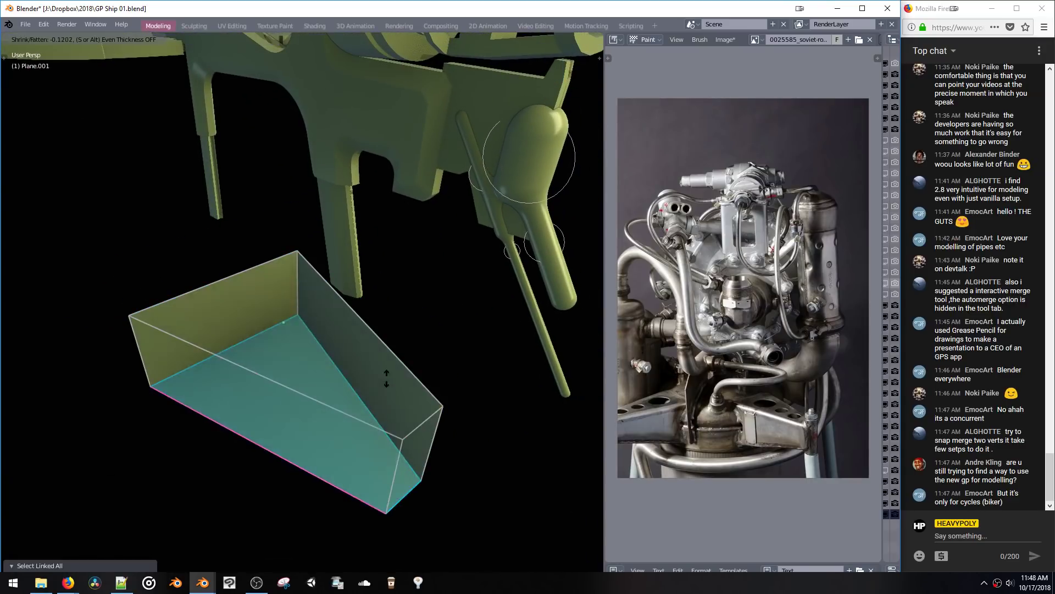
{"action": "left_click", "coordinate": [383, 367]}
{"action": "middle_click_drag", "start_coordinate": [370, 368], "coordinate": [443, 329]}
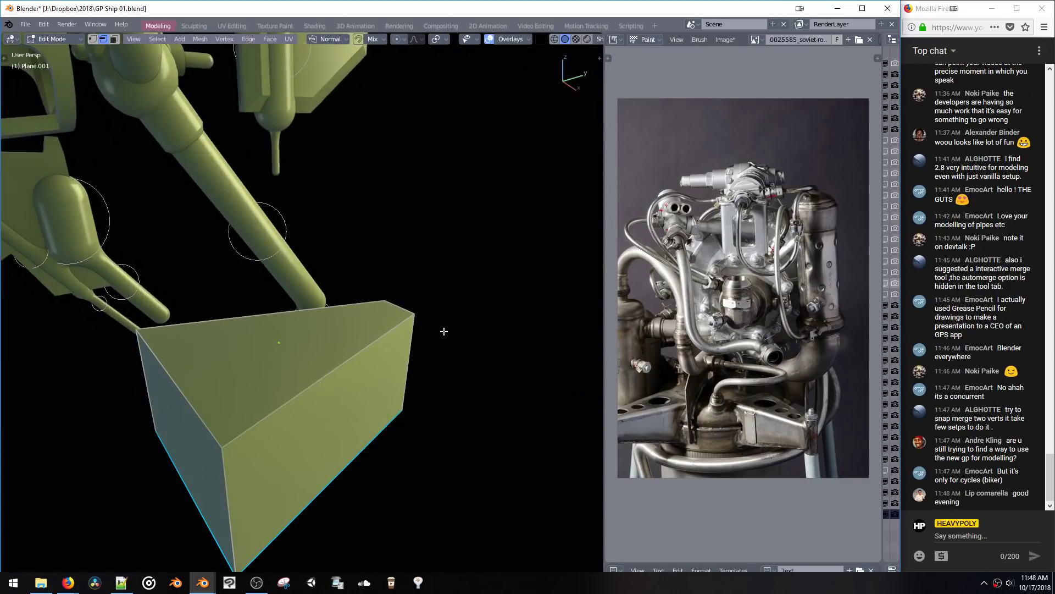
{"action": "key", "text": "ctrl+z"}
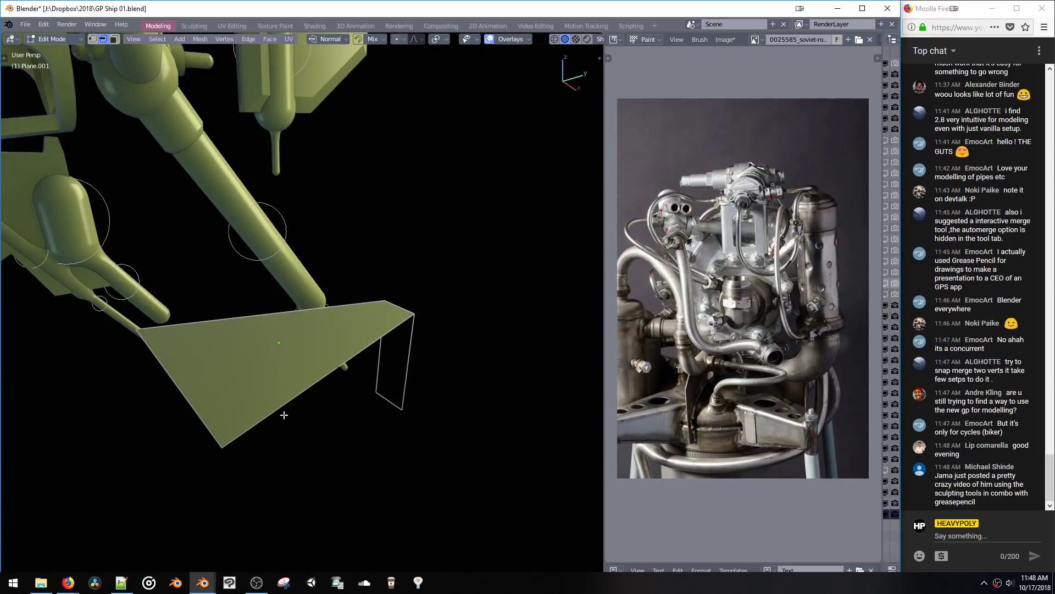
Step: Extrude the flat trapezoid into a solid block
{"action": "key", "text": "3"}
{"action": "key", "text": "ctrl+space"}
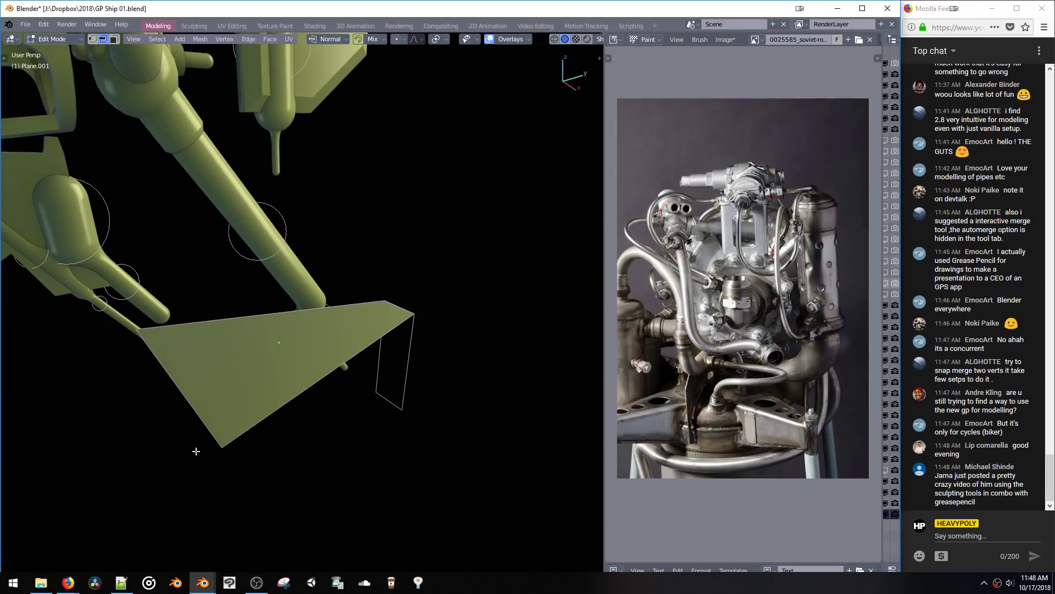
{"action": "key", "text": "ctrl+z"}
{"action": "key", "text": "space"}
{"action": "left_click", "coordinate": [196, 439]}
{"action": "key", "text": "x"}
{"action": "mouse_move", "coordinate": [190, 445]}
{"action": "middle_mouse_down"}
{"action": "mouse_move", "coordinate": [276, 413]}
{"action": "mouse_move", "coordinate": [258, 379]}
{"action": "middle_mouse_up"}
Step: Add a 24-sided cylinder on the block's top face and scale it down to about 0.23
{"action": "left_click", "coordinate": [251, 349]}
{"action": "key", "text": "shift+a"}
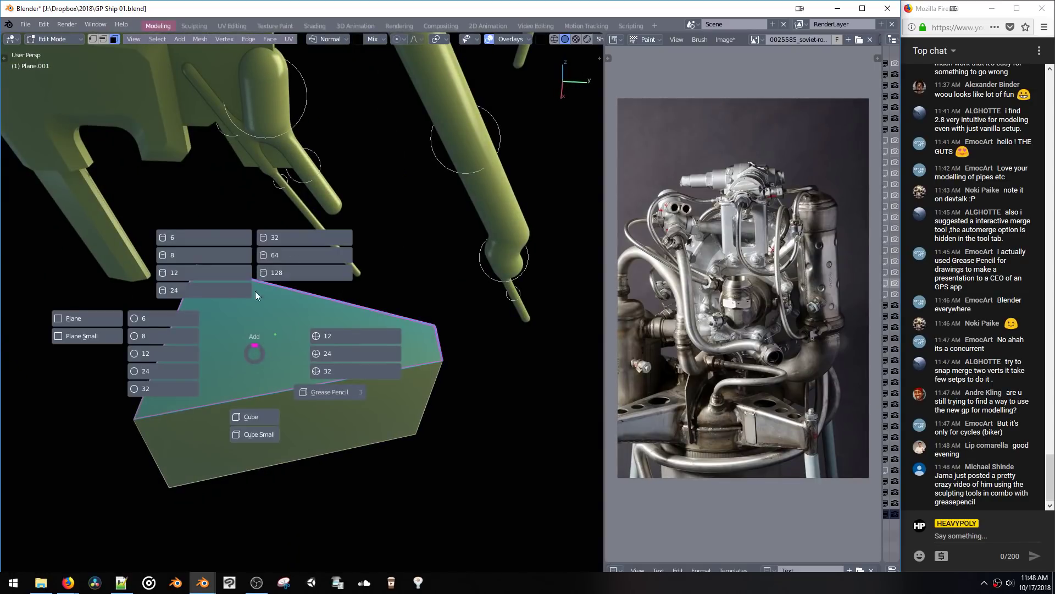
{"action": "left_click", "coordinate": [185, 287]}
{"action": "key", "text": "s"}
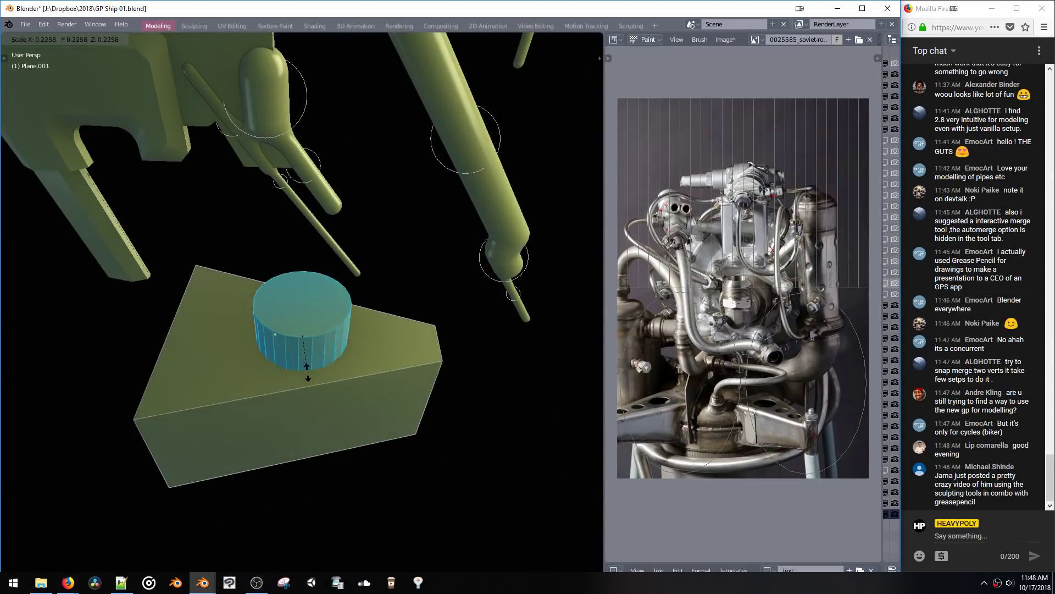
{"action": "left_click", "coordinate": [311, 366]}
Step: In the top view, move the cylinder along Y toward the block's wide end and enlarge it
{"action": "key", "text": "KP_7"}
{"action": "key", "text": "g"}
{"action": "key", "text": "y"}
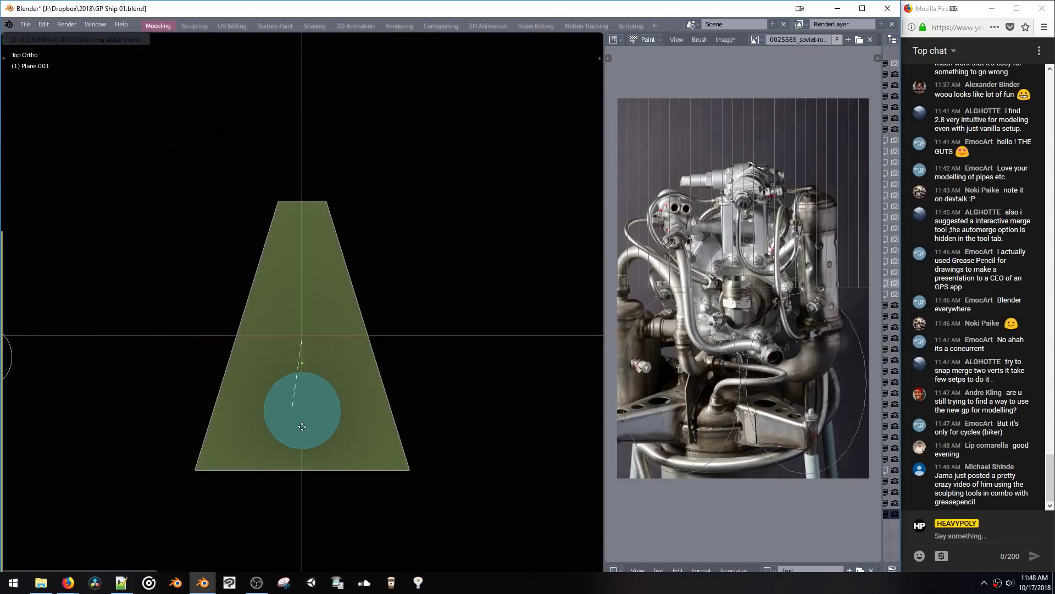
{"action": "left_click", "coordinate": [349, 447]}
{"action": "key", "text": "s"}
{"action": "left_click", "coordinate": [378, 461]}
Step: Shrink the cylinder to fit within the block's wide end and shift it -0.0192 m along Y
{"action": "key", "text": "g"}
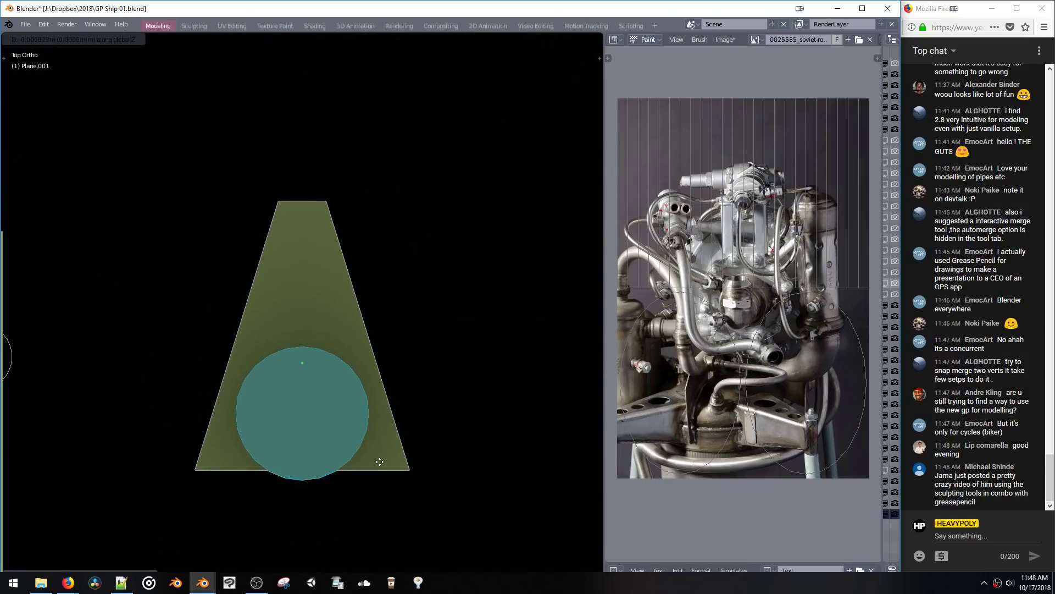
{"action": "key", "text": "y"}
{"action": "left_click", "coordinate": [376, 449]}
{"action": "key", "text": "s"}
{"action": "left_click", "coordinate": [366, 441]}
{"action": "key", "text": "g"}
{"action": "key", "text": "y"}
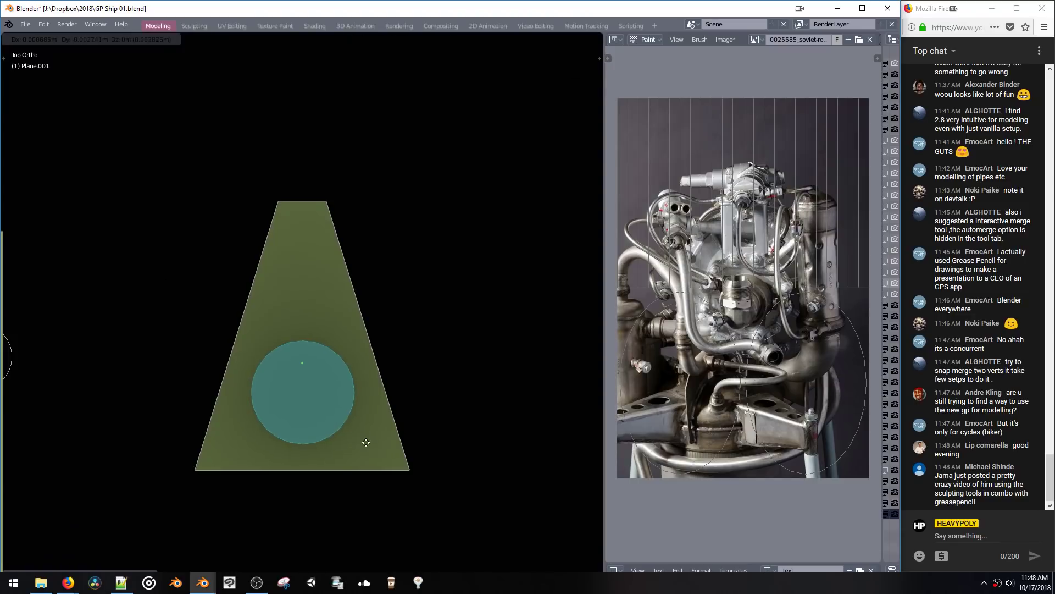
{"action": "left_click", "coordinate": [363, 454]}
Step: Duplicate the cylinder along Y, scale the copy down, and shift it -0.0144 m along Y to sit next to the large one
{"action": "key", "text": "shift+d"}
{"action": "key", "text": "y"}
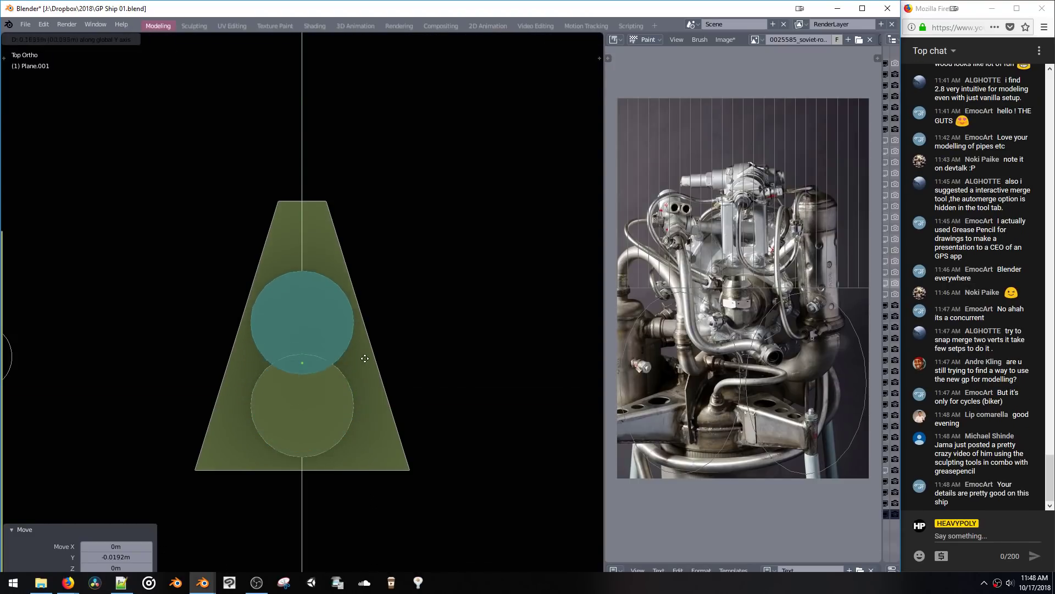
{"action": "left_click", "coordinate": [361, 332]}
{"action": "key", "text": "s"}
{"action": "left_click", "coordinate": [359, 408]}
{"action": "key", "text": "g"}
{"action": "key", "text": "y"}
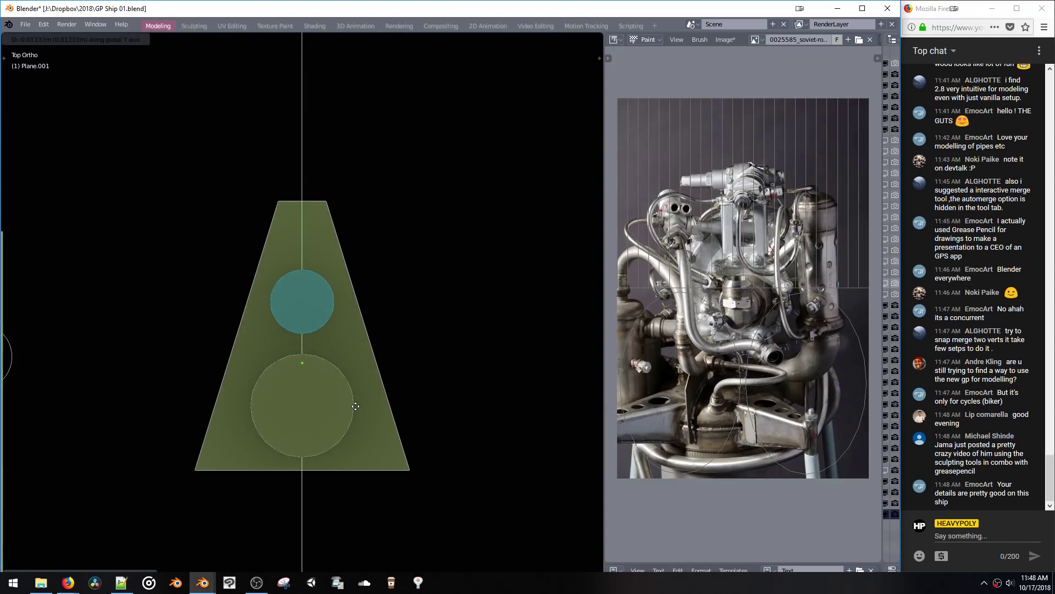
{"action": "left_click", "coordinate": [356, 409]}
Step: Duplicate the small cylinder along Y toward the block's narrow end
{"action": "key", "text": "shift+d"}
{"action": "key", "text": "y"}
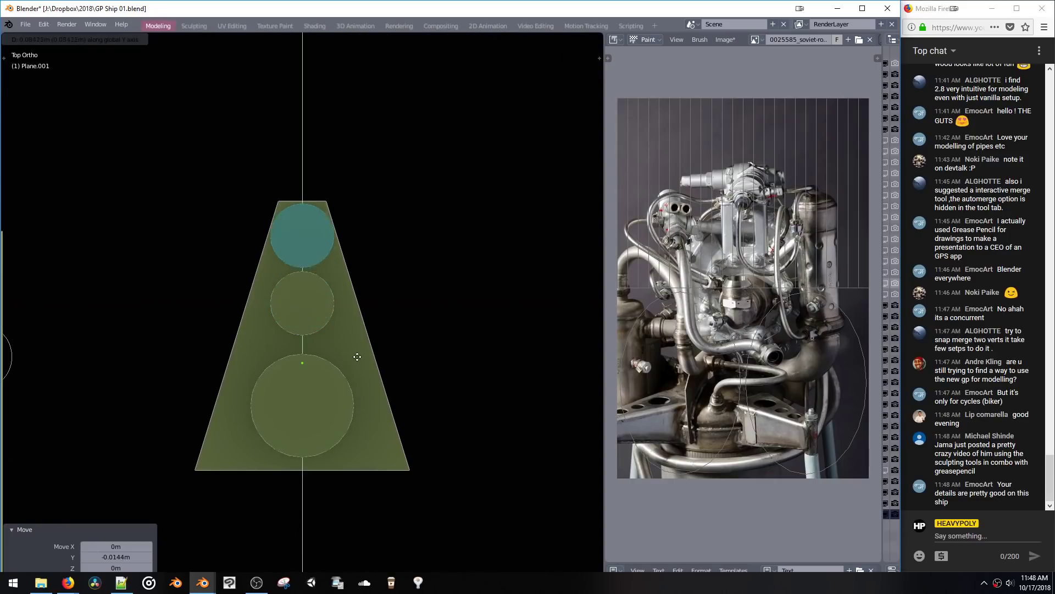
{"action": "left_click", "coordinate": [355, 345]}
Step: Extend the block by moving its narrow end face 0.0435 m along Y
{"action": "middle_click_drag", "start_coordinate": [358, 351], "coordinate": [386, 404]}
{"action": "key", "text": "ctrl+Tab"}
{"action": "left_click", "coordinate": [361, 431]}
{"action": "left_click", "coordinate": [363, 485]}
{"action": "key", "text": "g"}
{"action": "key", "text": "y"}
{"action": "left_click", "coordinate": [412, 524]}
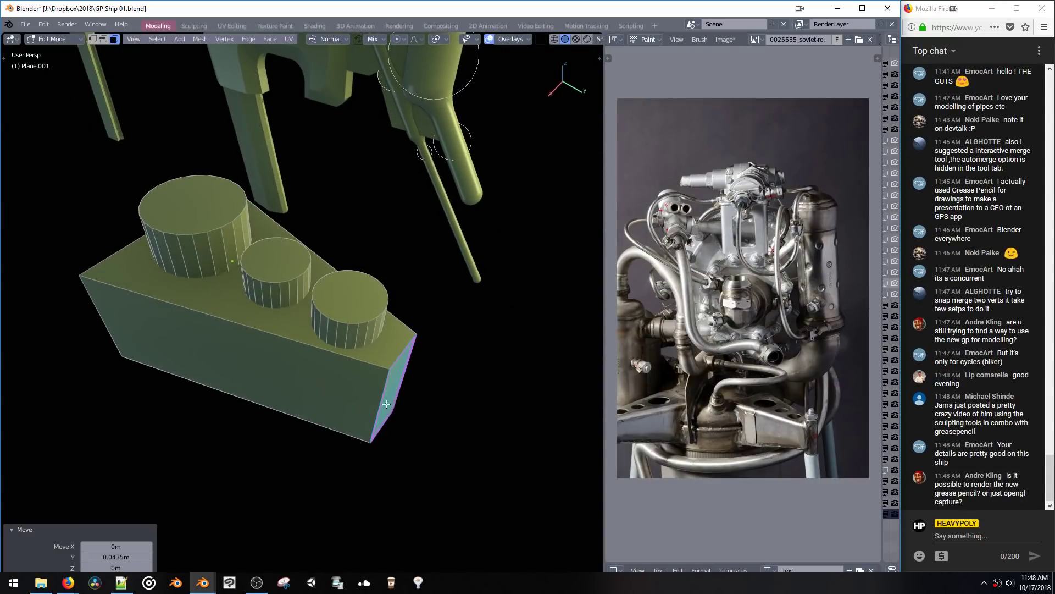
Step: Duplicate the small end cylinder along Y so the copy sits at the block's narrow end face
{"action": "key", "text": "l"}
{"action": "key", "text": "shift+d"}
{"action": "key", "text": "y"}
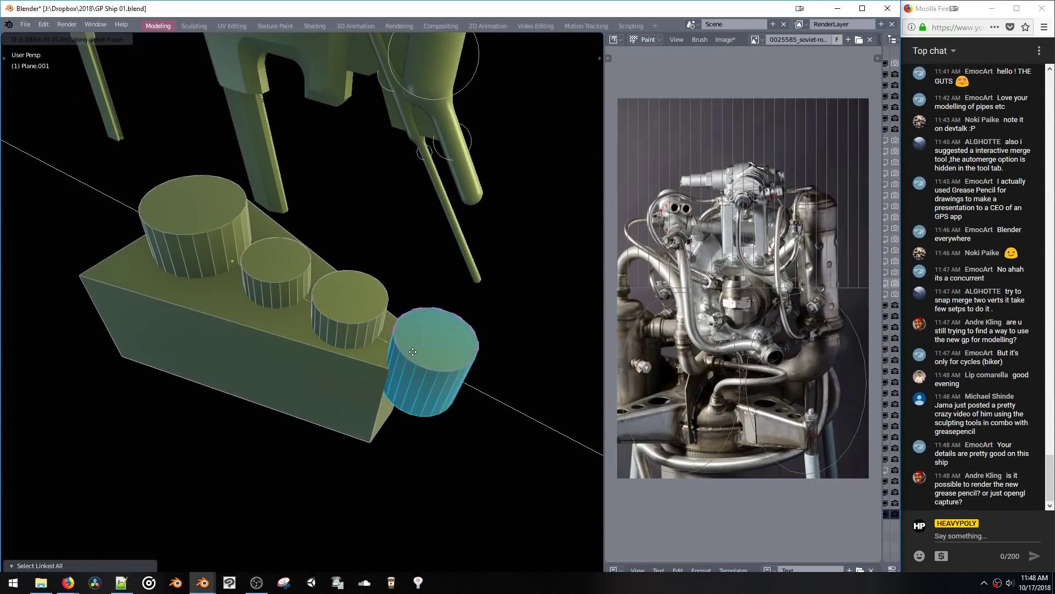
{"action": "left_click", "coordinate": [406, 352]}
Step: Extrude the bottom face of the end cylinder downward to just past the block's underside
{"action": "middle_click_drag", "start_coordinate": [407, 352], "coordinate": [425, 330]}
{"action": "left_click", "coordinate": [422, 320]}
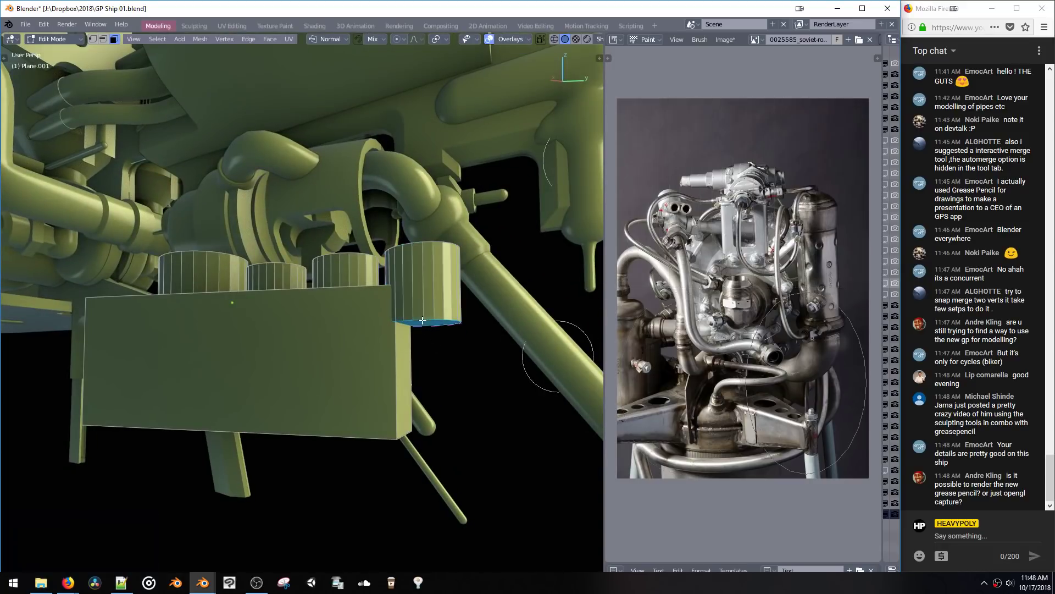
{"action": "key", "text": "e"}
{"action": "left_click", "coordinate": [409, 452]}
Step: Add a 6-sided cylinder on top of the end cylinder and scale it down to form a hexagonal nut
{"action": "middle_click_drag", "start_coordinate": [419, 372], "coordinate": [428, 363]}
{"action": "key", "text": "shift+a"}
{"action": "left_click", "coordinate": [364, 268]}
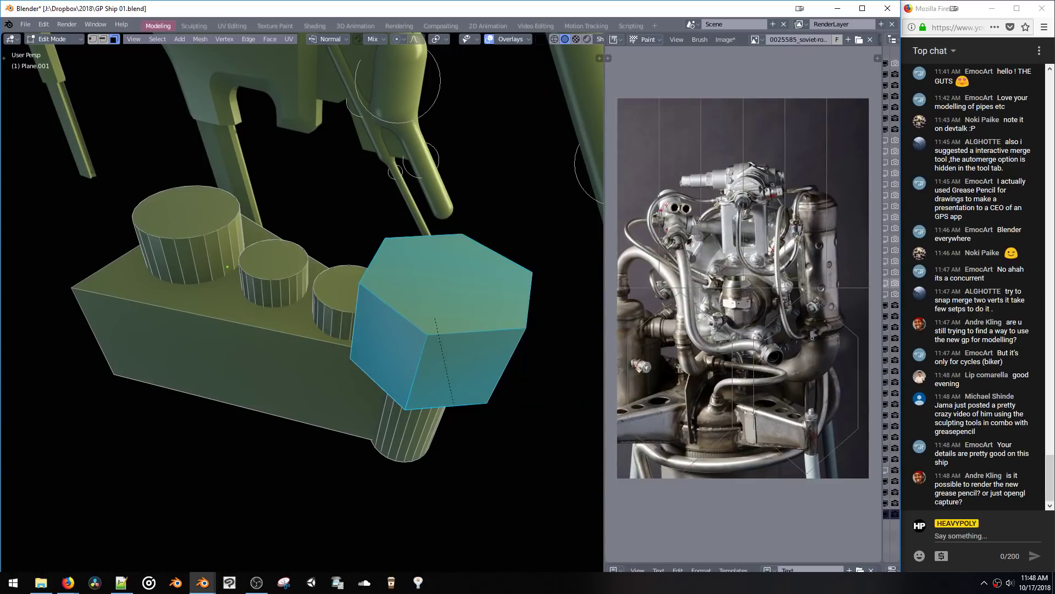
{"action": "key", "text": "s"}
{"action": "left_click", "coordinate": [449, 379]}
Step: Add a 24-sided cylinder on top of the hexagonal nut and scale it to a small cap narrower than the nut
{"action": "key", "text": "shift+a"}
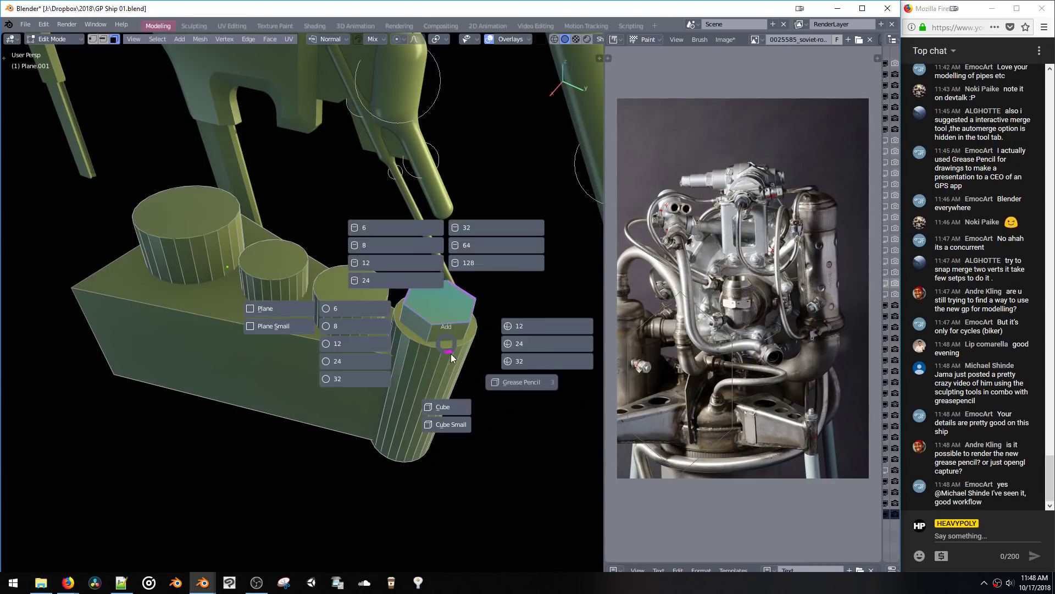
{"action": "left_click", "coordinate": [371, 275]}
{"action": "key", "text": "s"}
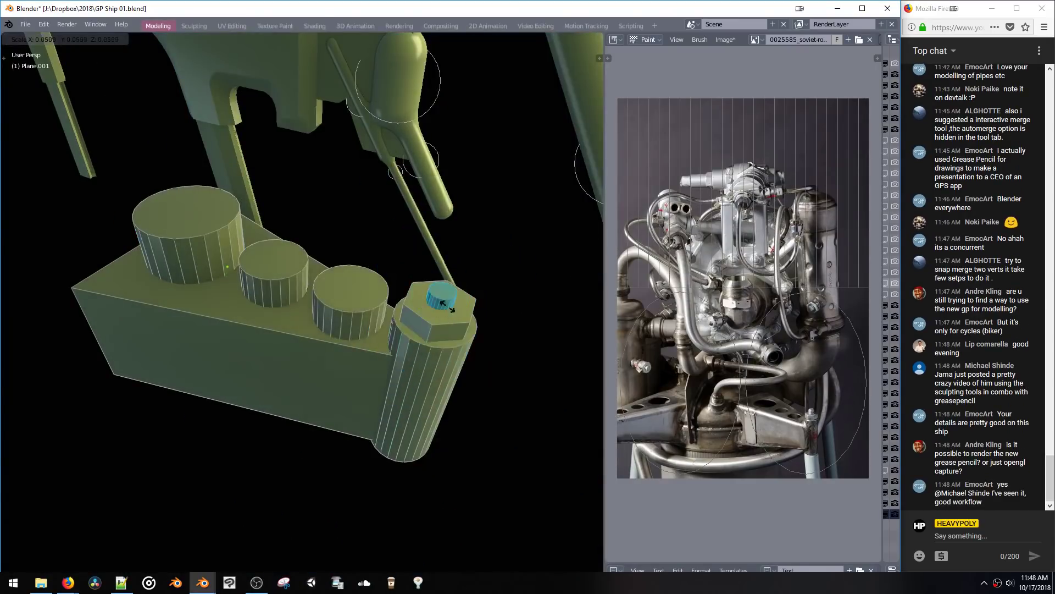
{"action": "left_click", "coordinate": [444, 305]}
{"action": "key", "text": "s"}
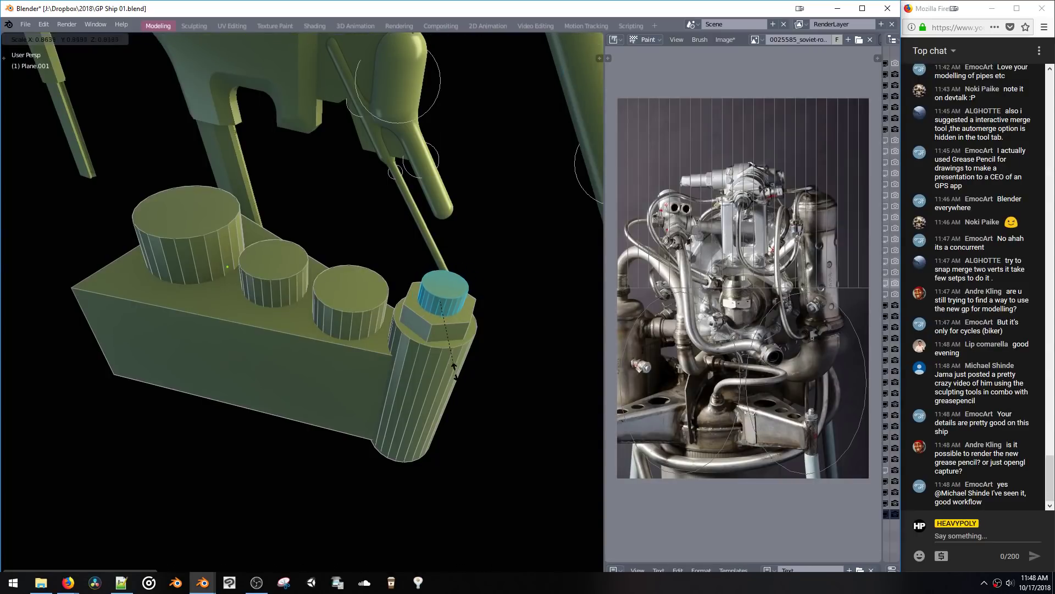
{"action": "left_click", "coordinate": [453, 364]}
Step: Subtract the three round cylinders on the block's top from the block with a boolean to cut round holes
{"action": "double_click", "coordinate": [372, 305]}
{"action": "double_click", "coordinate": [272, 260], "text": "shift"}
{"action": "double_click", "coordinate": [187, 221], "text": "shift"}
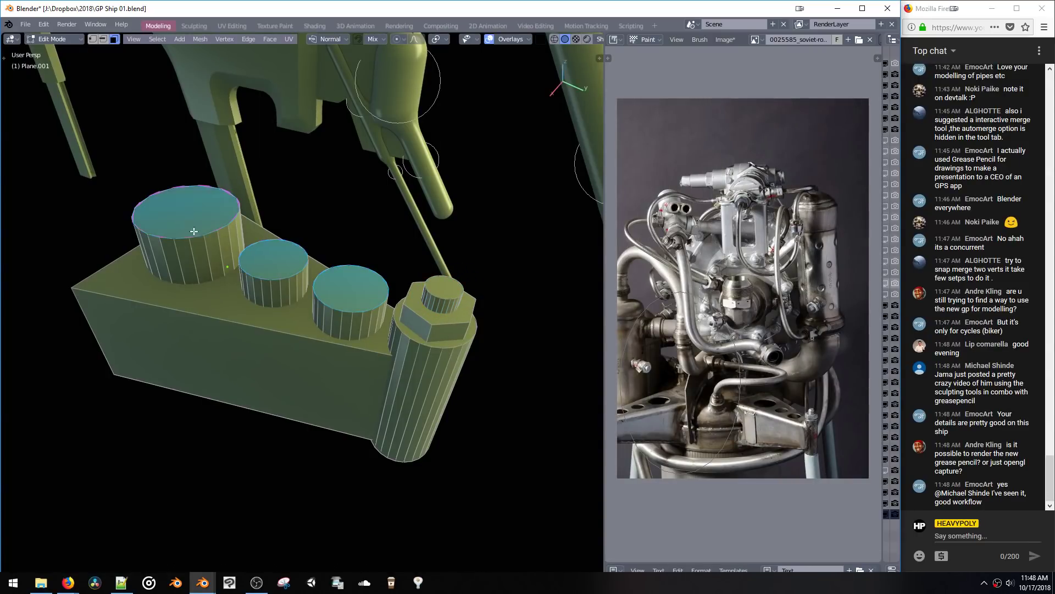
{"action": "key", "text": "ctrl+b"}
{"action": "left_click", "coordinate": [133, 250]}
Step: Select the floors of the three holes, grow the selection to their walls and delete these faces
{"action": "middle_click_drag", "start_coordinate": [132, 250], "coordinate": [267, 301]}
{"action": "left_click", "coordinate": [269, 303]}
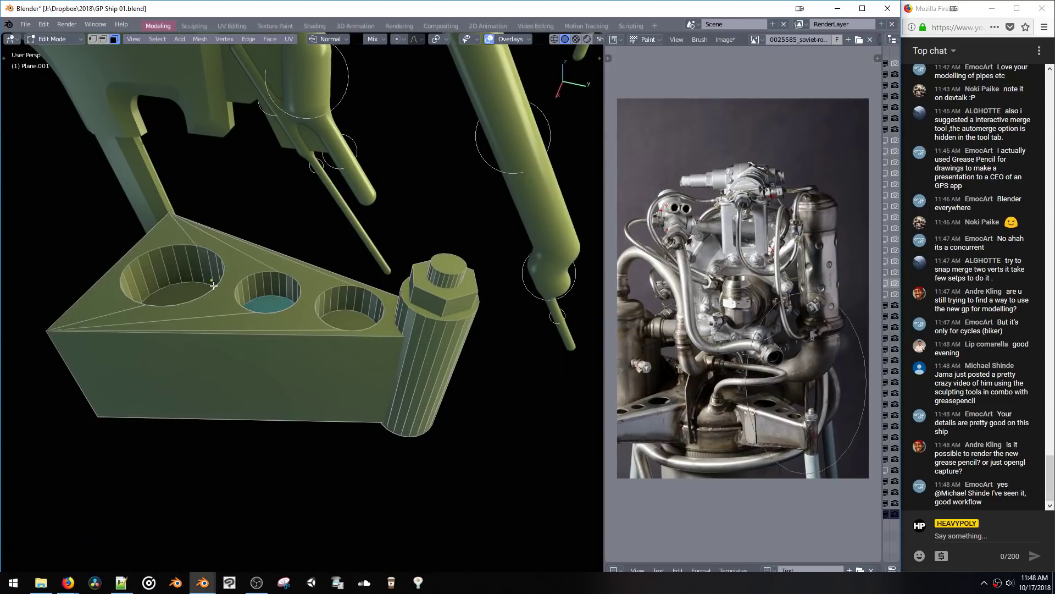
{"action": "left_click", "coordinate": [179, 287], "text": "shift"}
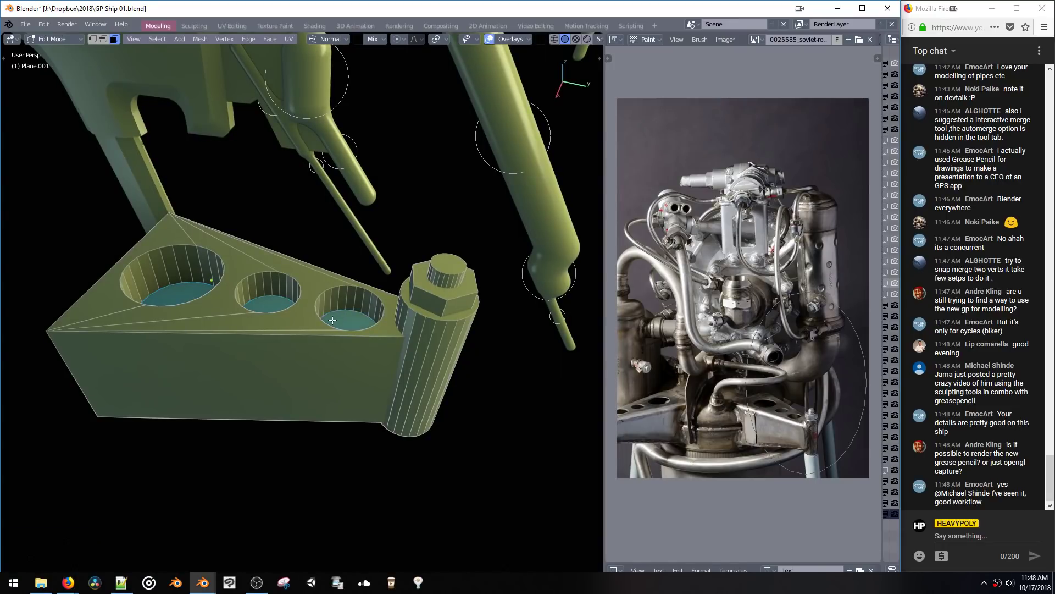
{"action": "key", "text": "ctrl+KP_Add"}
{"action": "key", "text": "x"}
Step: Select the whole block shell, extrude it in place and offset it along its normals to give the walls thickness
{"action": "middle_click_drag", "start_coordinate": [301, 346], "coordinate": [342, 384]}
{"action": "key", "text": "ctrl+l"}
{"action": "middle_click_drag", "start_coordinate": [275, 382], "coordinate": [327, 440]}
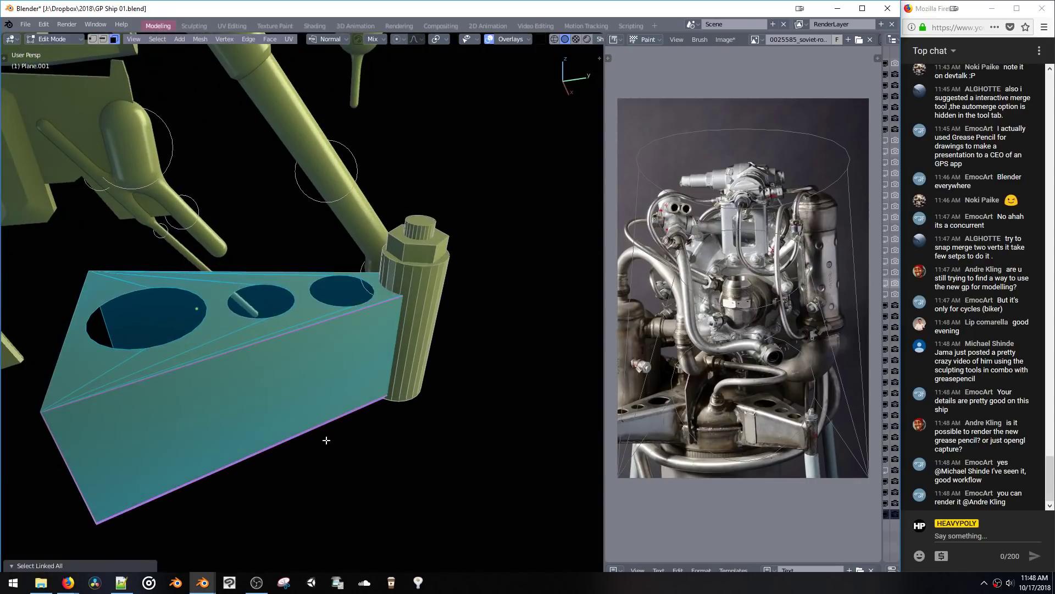
{"action": "key", "text": "e"}
{"action": "right_click", "coordinate": [324, 441]}
{"action": "key", "text": "alt+s"}
{"action": "left_click", "coordinate": [382, 361]}
Step: Select the end cylinder with its nut and cap and lower them 0.0105 m along Z
{"action": "middle_click_drag", "start_coordinate": [383, 361], "coordinate": [375, 213]}
{"action": "key", "text": "alt+a"}
{"action": "left_click", "coordinate": [423, 373]}
{"action": "key", "text": "ctrl+l"}
{"action": "left_click_drag", "start_coordinate": [375, 213], "coordinate": [444, 282]}
{"action": "key", "text": "g"}
{"action": "key", "text": "z"}
{"action": "left_click", "coordinate": [445, 322]}
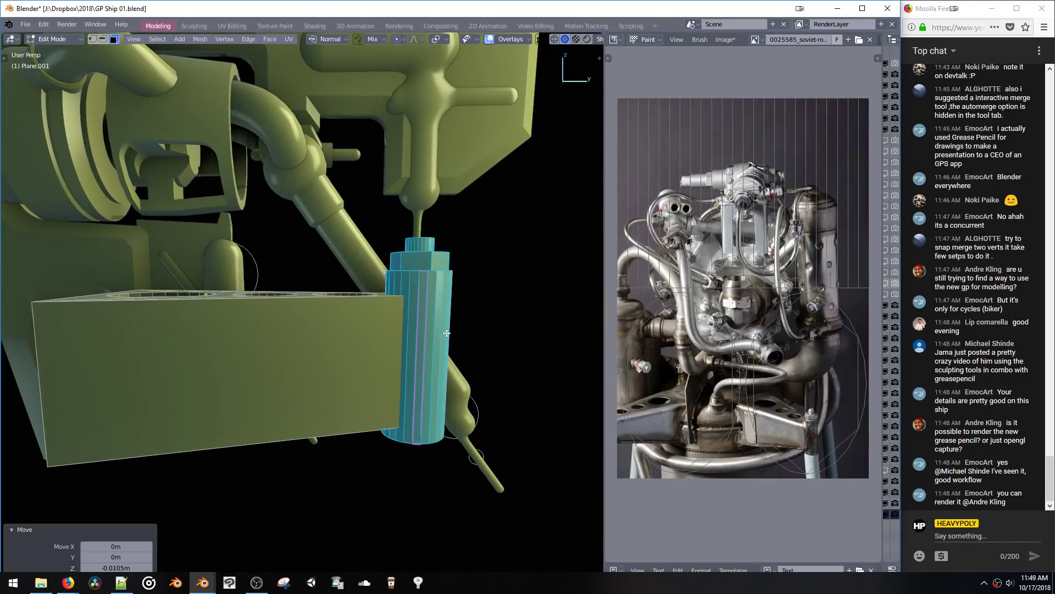
Step: Fine-tune the height of the end cylinder, nut and cap along Z against the block
{"action": "middle_click_drag", "start_coordinate": [446, 322], "coordinate": [434, 365]}
{"action": "key", "text": "g"}
{"action": "key", "text": "z"}
{"action": "left_click", "coordinate": [437, 339]}
Step: Try to union the end cylinder assembly with the block using a boolean
{"action": "left_click", "coordinate": [437, 339]}
{"action": "key", "text": "ctrl+b"}
{"action": "left_click", "coordinate": [358, 340]}
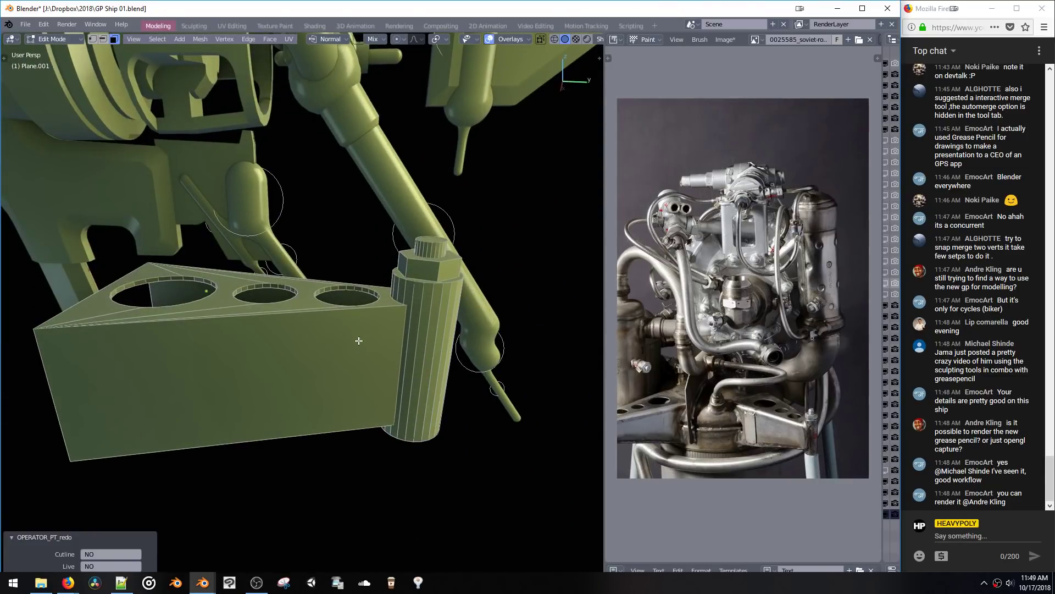
Step: Try to select the seam edges where the block's narrow end meets the end cylinder, on the top, side and underside
{"action": "key", "text": "2"}
{"action": "left_click", "coordinate": [404, 327], "text": "alt"}
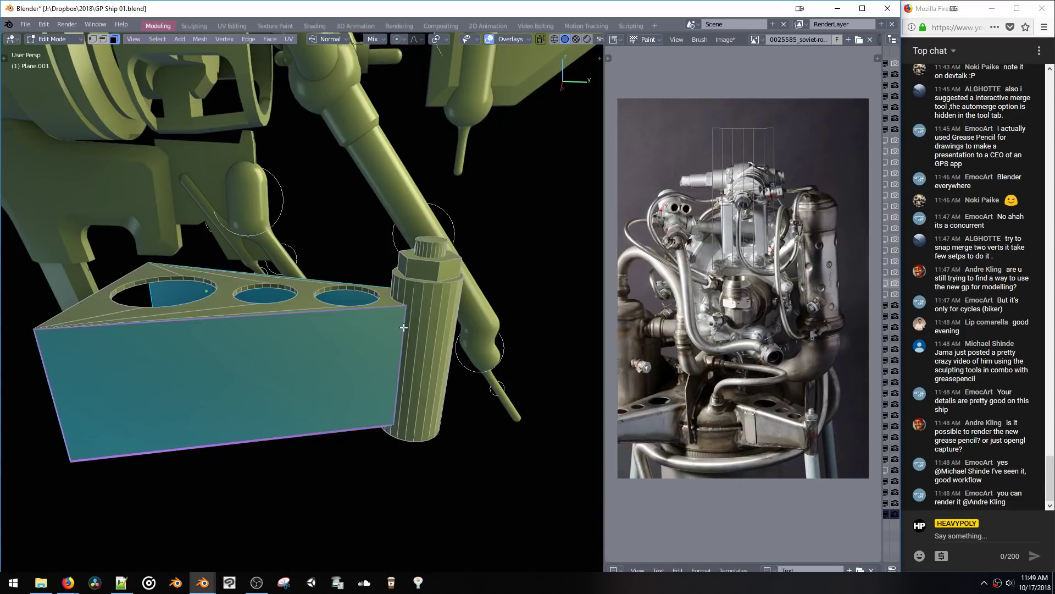
{"action": "left_click", "coordinate": [404, 318], "text": "alt"}
{"action": "left_click", "coordinate": [400, 306], "text": "alt"}
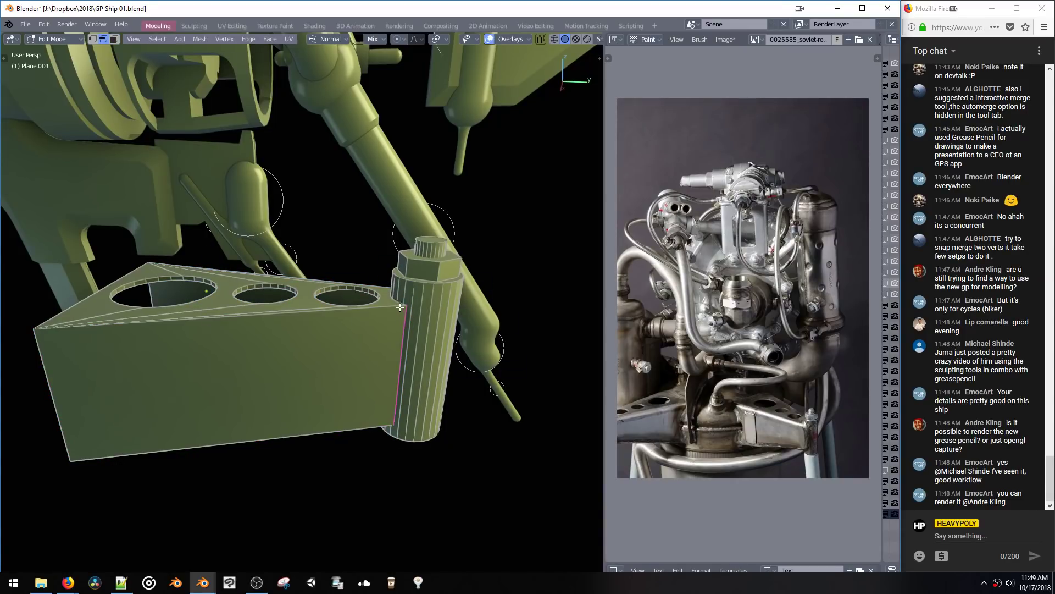
{"action": "middle_click_drag", "start_coordinate": [378, 312], "coordinate": [318, 290]}
{"action": "scroll", "coordinate": [379, 308], "scroll_direction": "up", "scroll_amount": 6}
{"action": "scroll", "coordinate": [346, 297], "scroll_direction": "down", "scroll_amount": 3}
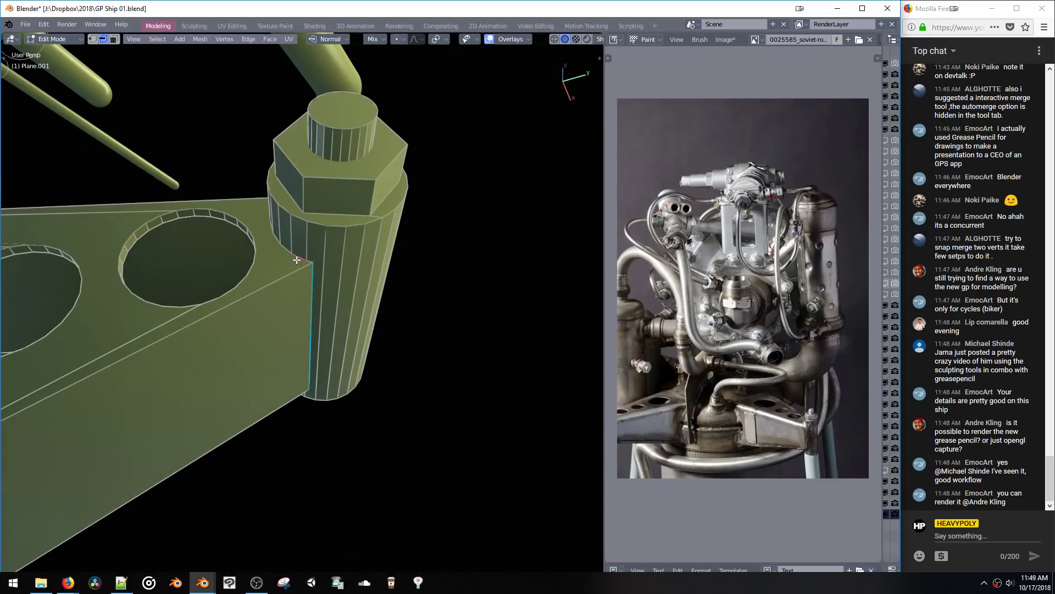
{"action": "left_click", "coordinate": [311, 294]}
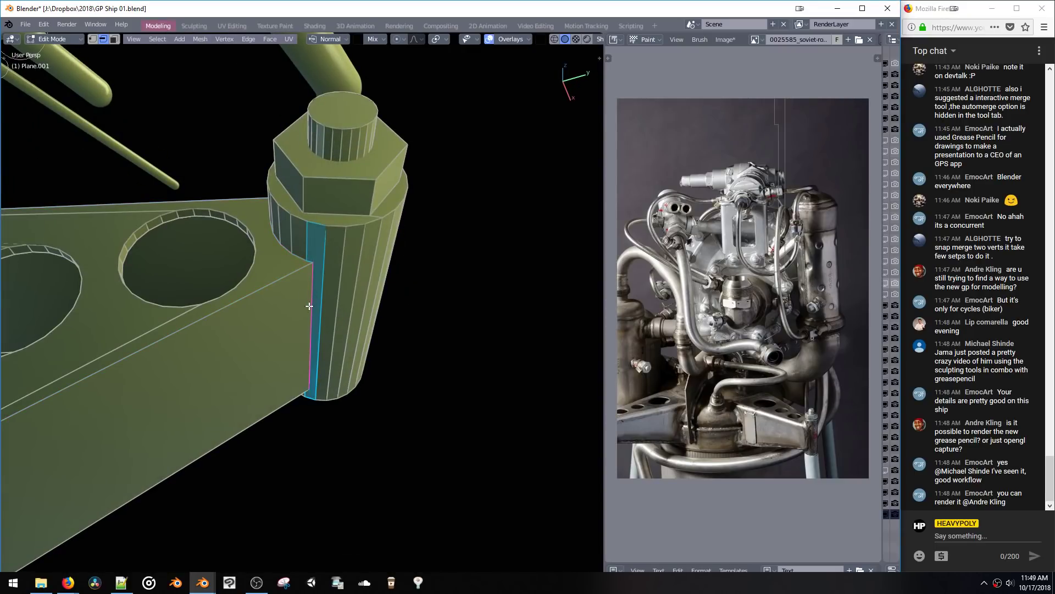
{"action": "middle_click_drag", "start_coordinate": [311, 295], "coordinate": [292, 371]}
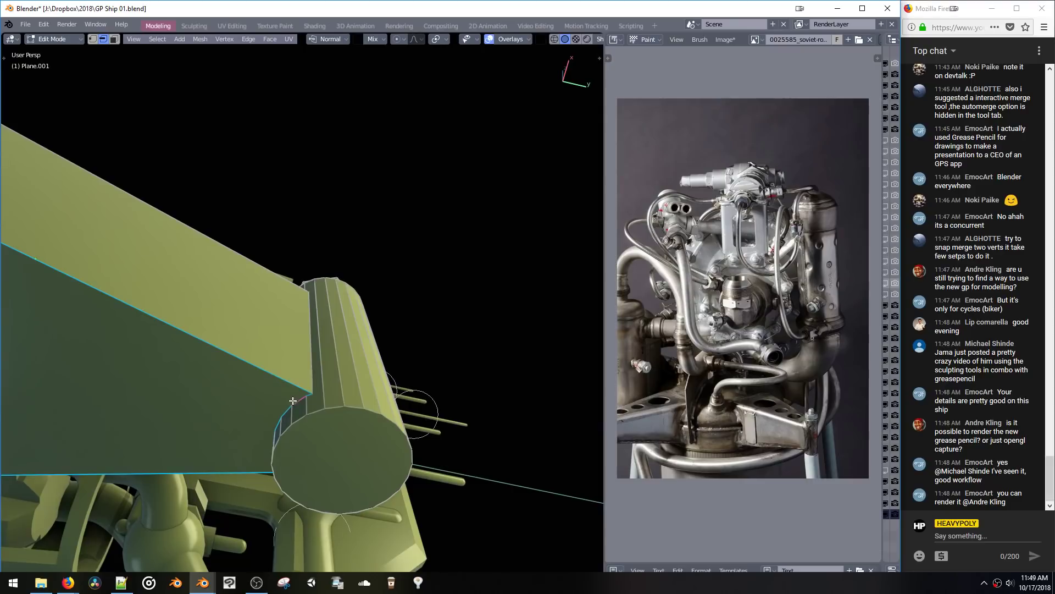
{"action": "middle_click_drag", "start_coordinate": [284, 414], "coordinate": [310, 383]}
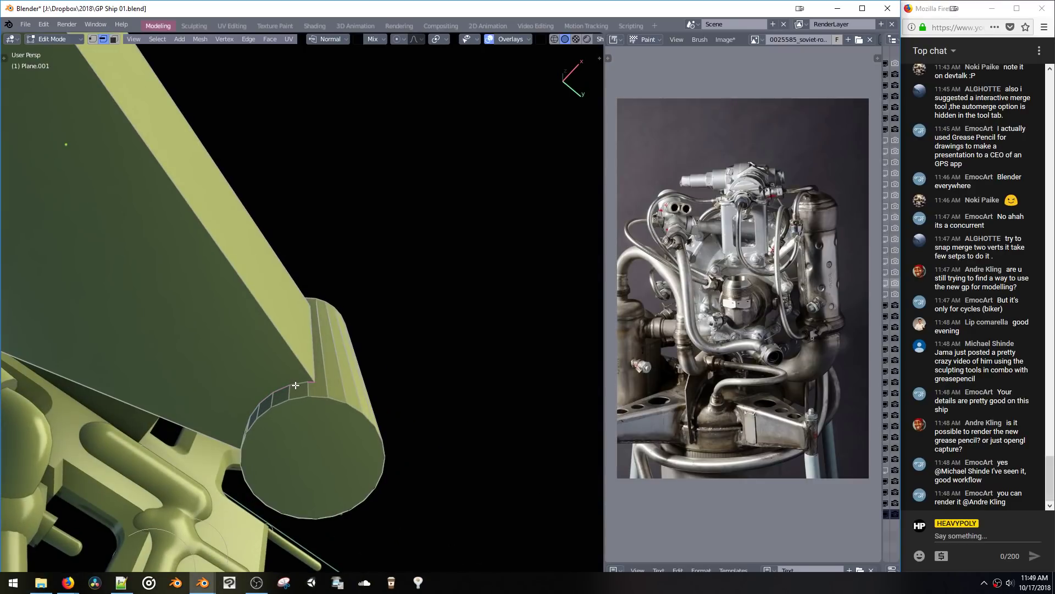
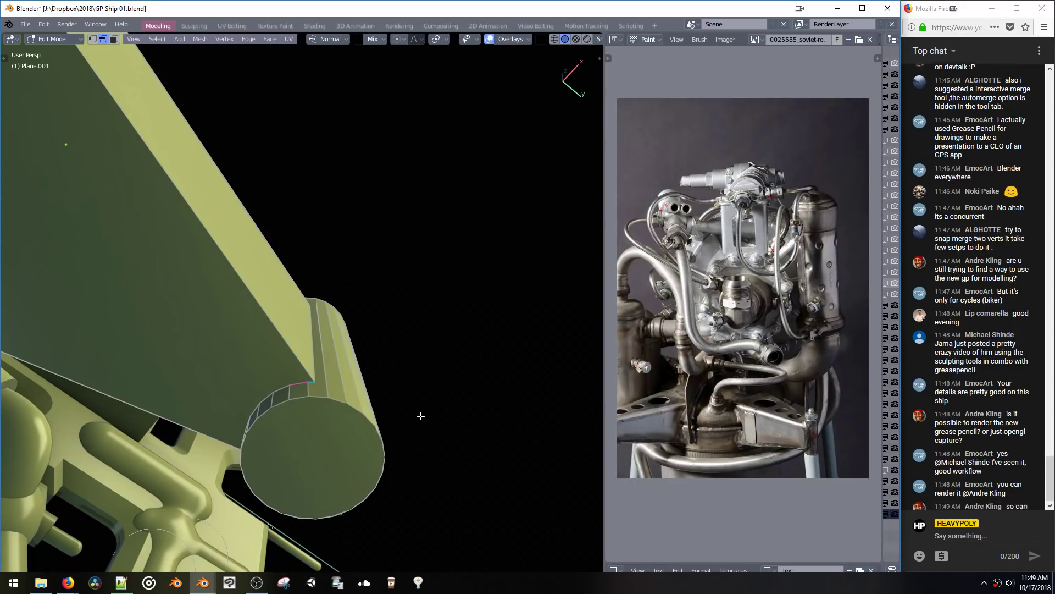
Step: Select the geometry linked to the seam to check how the block and end cylinder are connected
{"action": "key", "text": "ctrl+l"}
{"action": "middle_click_drag", "start_coordinate": [469, 385], "coordinate": [452, 408]}
{"action": "middle_click_drag", "start_coordinate": [464, 367], "coordinate": [375, 345]}
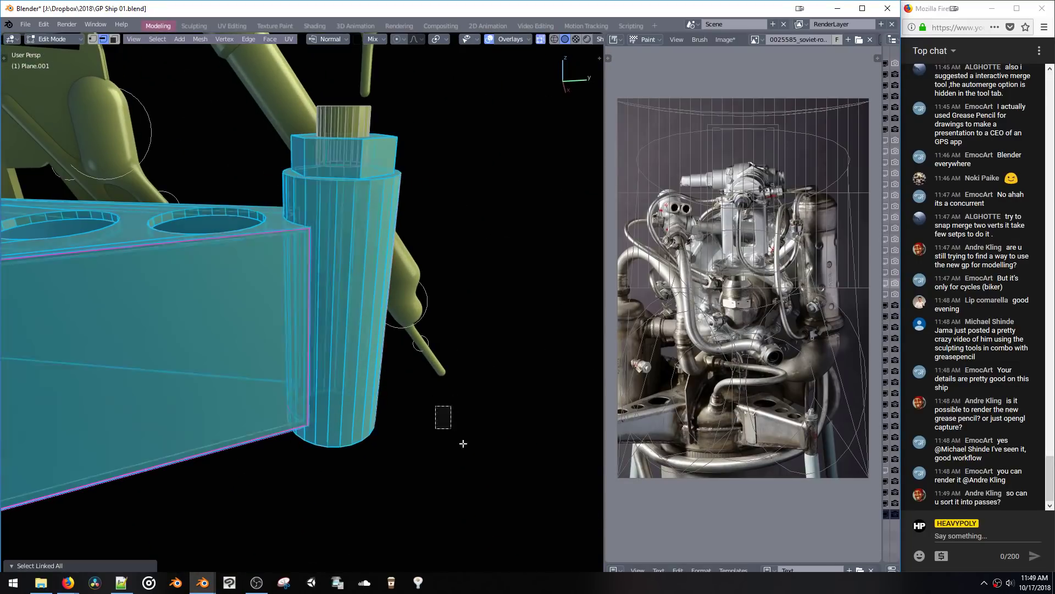
{"action": "key", "text": "alt+a"}
{"action": "middle_click_drag", "start_coordinate": [462, 440], "coordinate": [434, 418]}
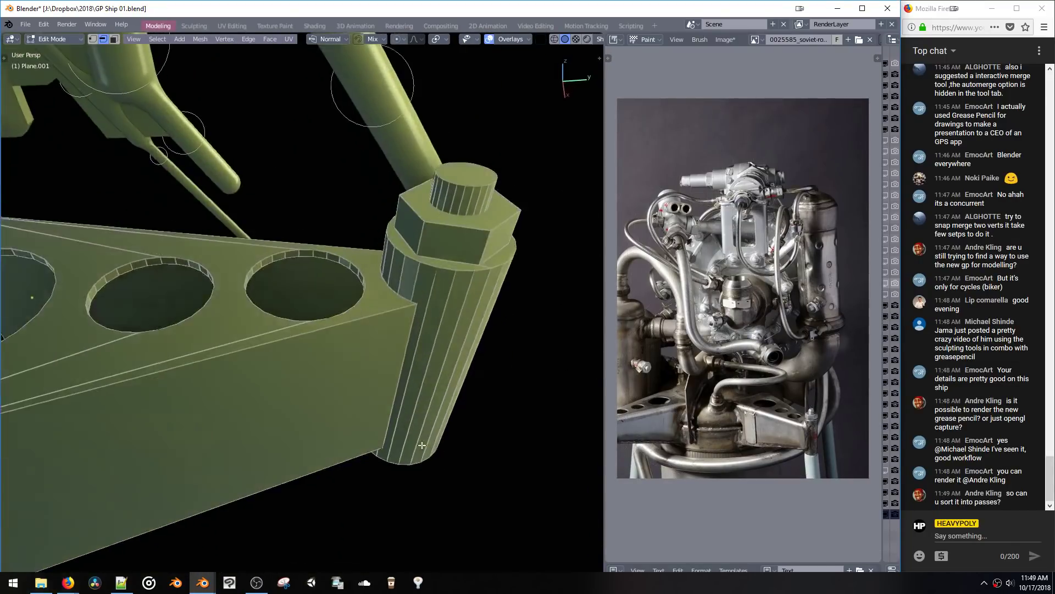
{"action": "key", "text": "ctrl+l"}
{"action": "key", "text": "alt+a"}
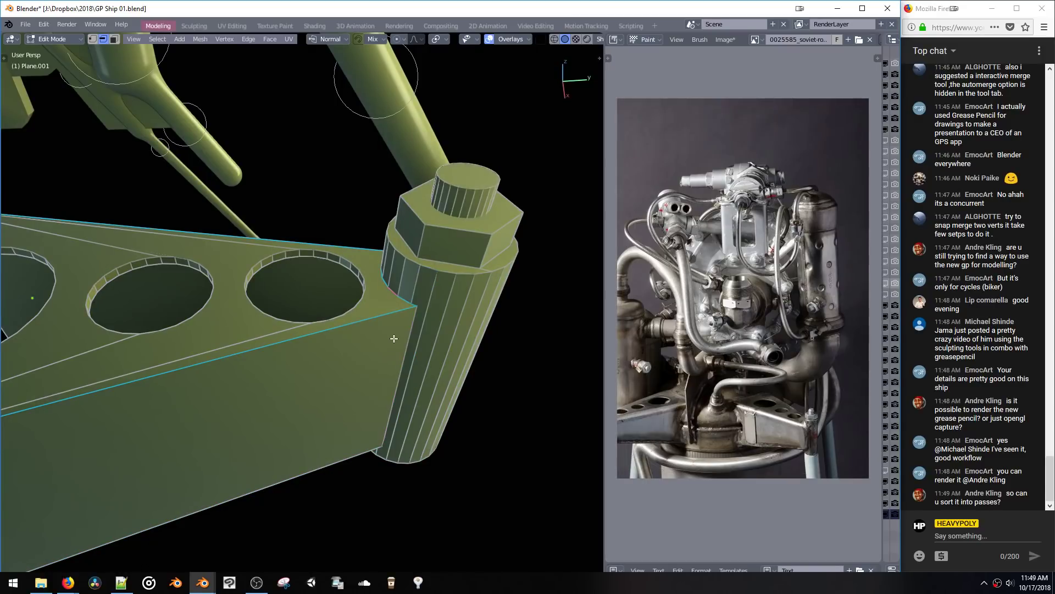
Step: Select only the end cylinder with its nut and cap in face mode and save the file
{"action": "key", "text": "ctrl+l"}
{"action": "key", "text": "3"}
{"action": "key", "text": "alt+a"}
{"action": "key", "text": "3"}
{"action": "key", "text": "l"}
{"action": "middle_click_drag", "start_coordinate": [398, 340], "coordinate": [379, 309]}
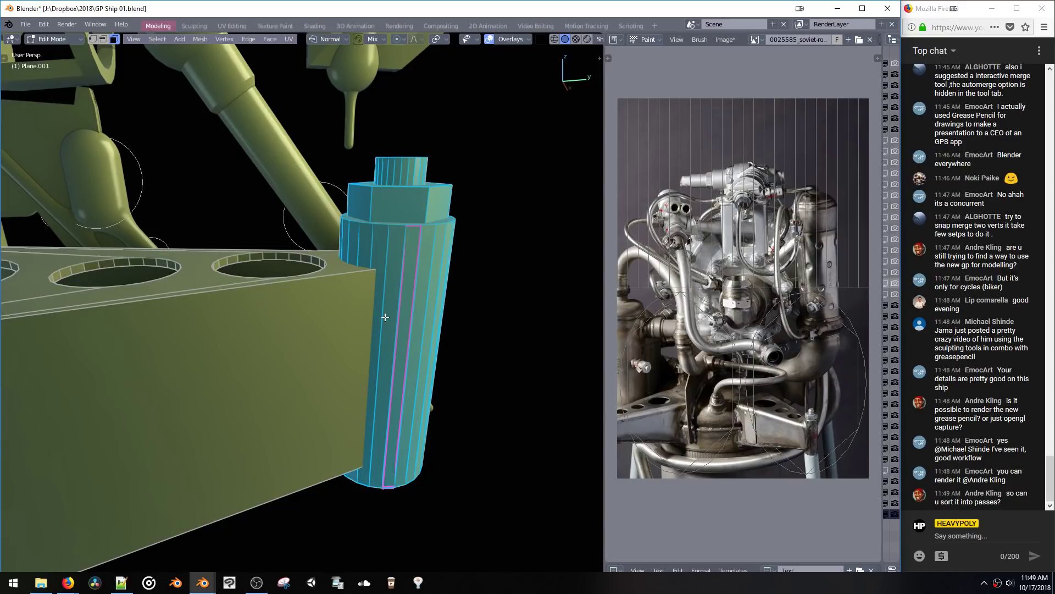
{"action": "key", "text": "ctrl+s"}
{"action": "left_click", "coordinate": [416, 297]}
Step: Union the selected end cylinder, nut and cap with the block using the boolean Add operation
{"action": "key", "text": "shift+b"}
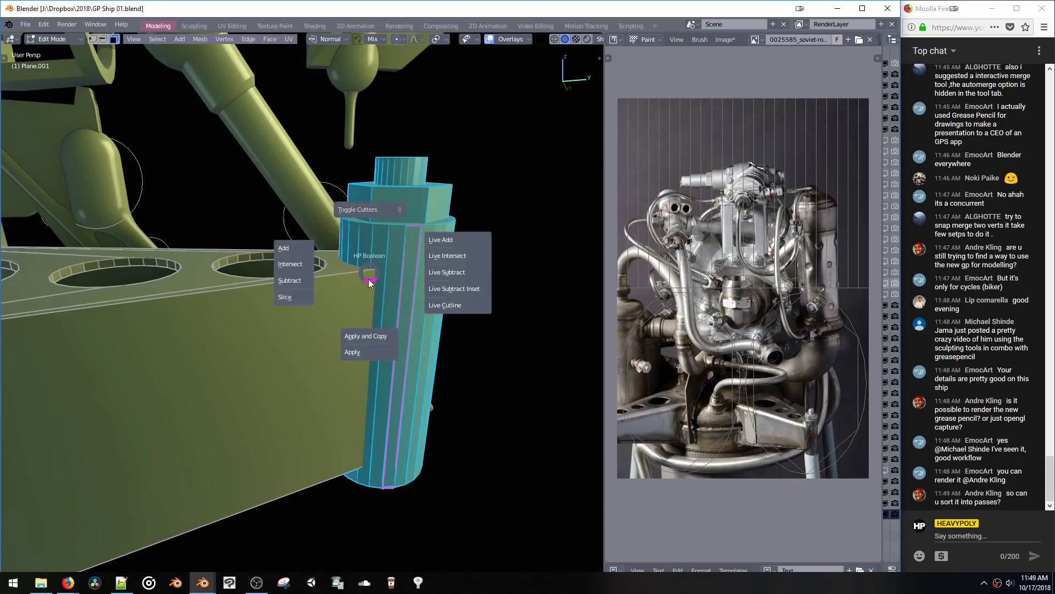
{"action": "left_click", "coordinate": [293, 244]}
{"action": "key", "text": "shift+b"}
{"action": "left_click", "coordinate": [288, 281]}
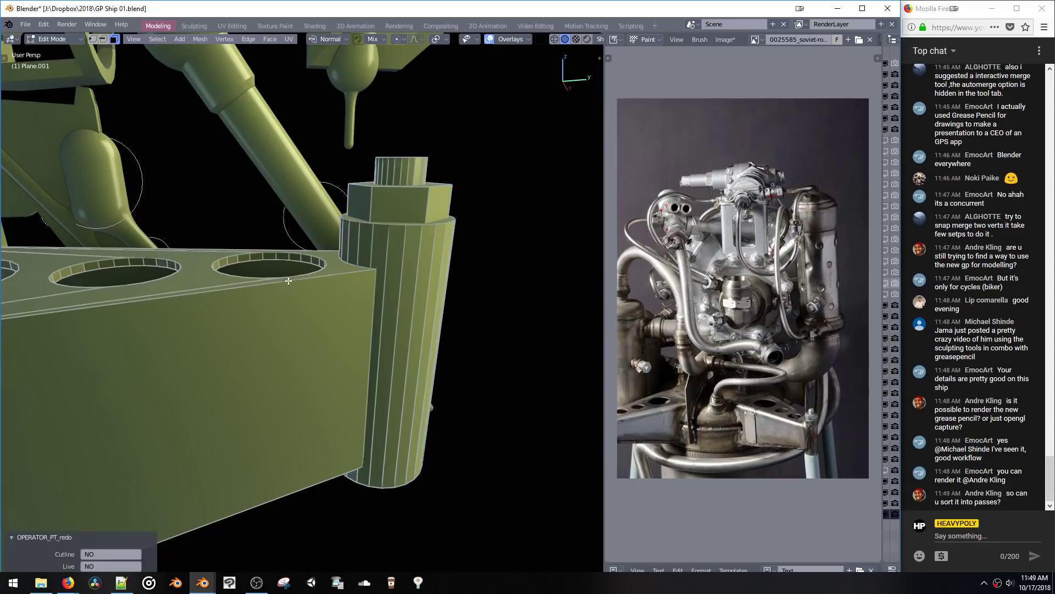
Step: Select the seam edges between the block's narrow end and the end cylinder around the top, sides and underside
{"action": "left_click", "coordinate": [378, 306]}
{"action": "key", "text": "space"}
{"action": "middle_click_drag", "start_coordinate": [374, 308], "coordinate": [258, 243]}
{"action": "left_click", "coordinate": [378, 266]}
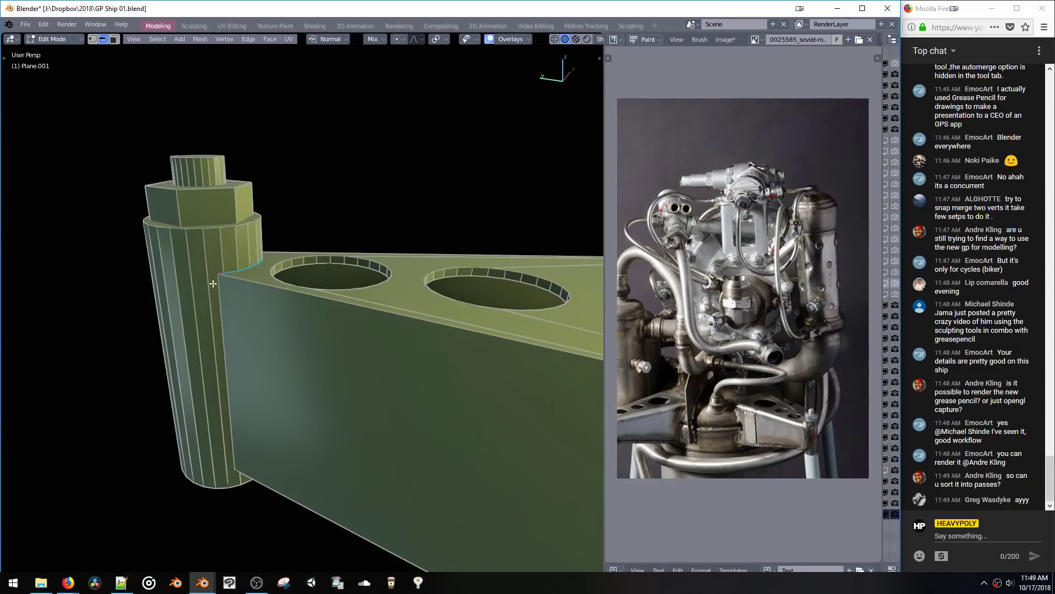
{"action": "middle_click_drag", "start_coordinate": [237, 371], "coordinate": [228, 273]}
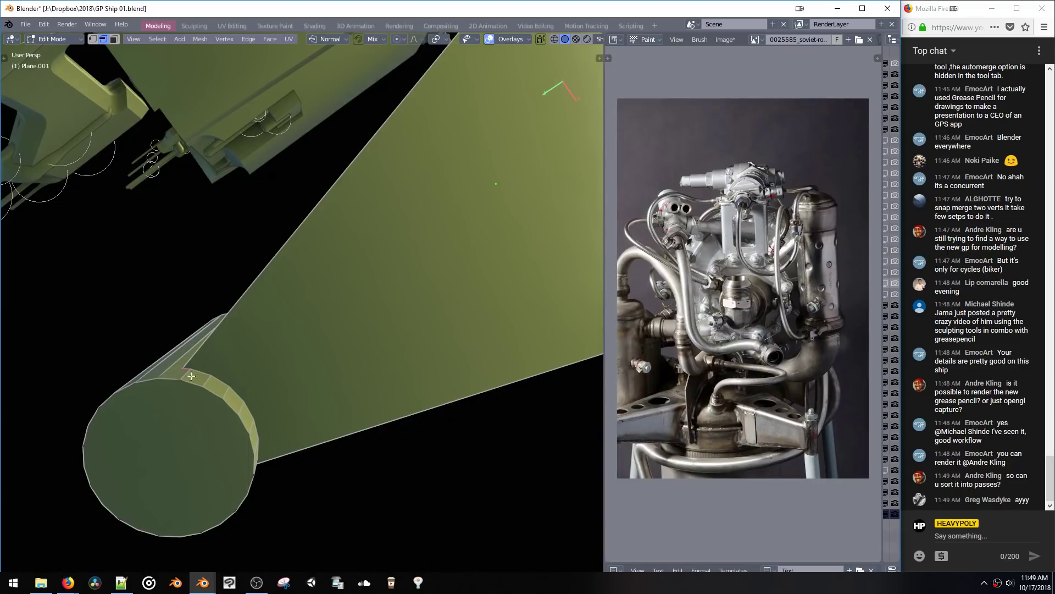
{"action": "middle_click_drag", "start_coordinate": [244, 407], "coordinate": [394, 458]}
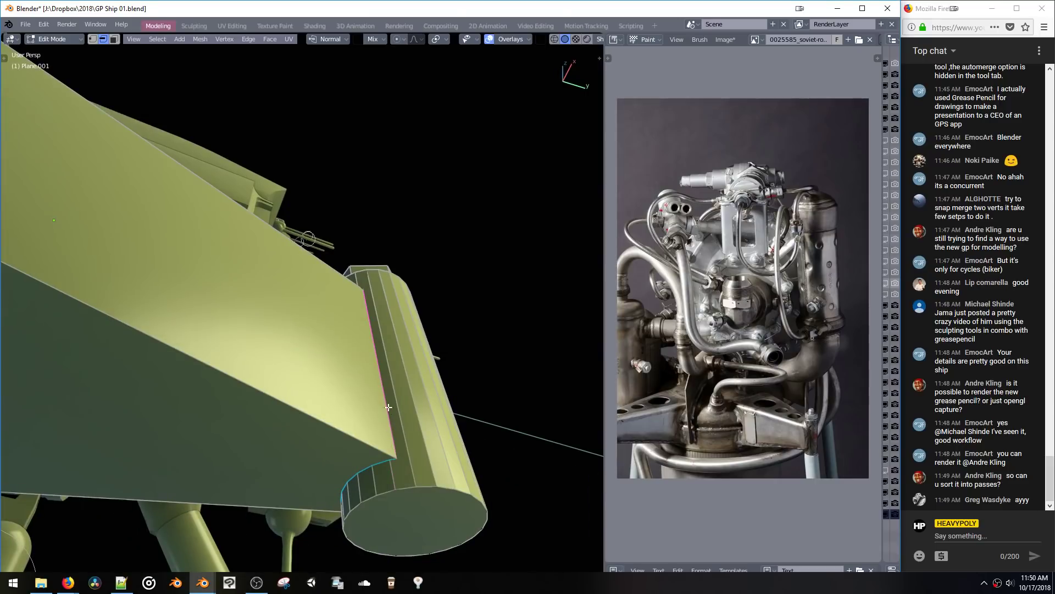
{"action": "middle_click_drag", "start_coordinate": [389, 407], "coordinate": [411, 279]}
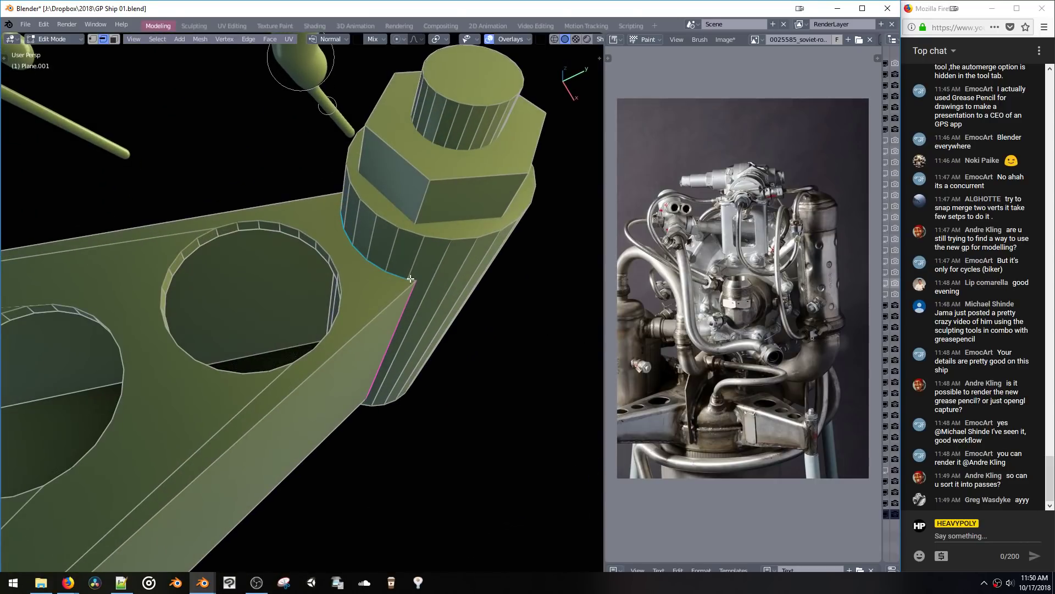
Step: Try a wide bevel on the seam edges between the block and the end cylinder
{"action": "key", "text": "ctrl+b"}
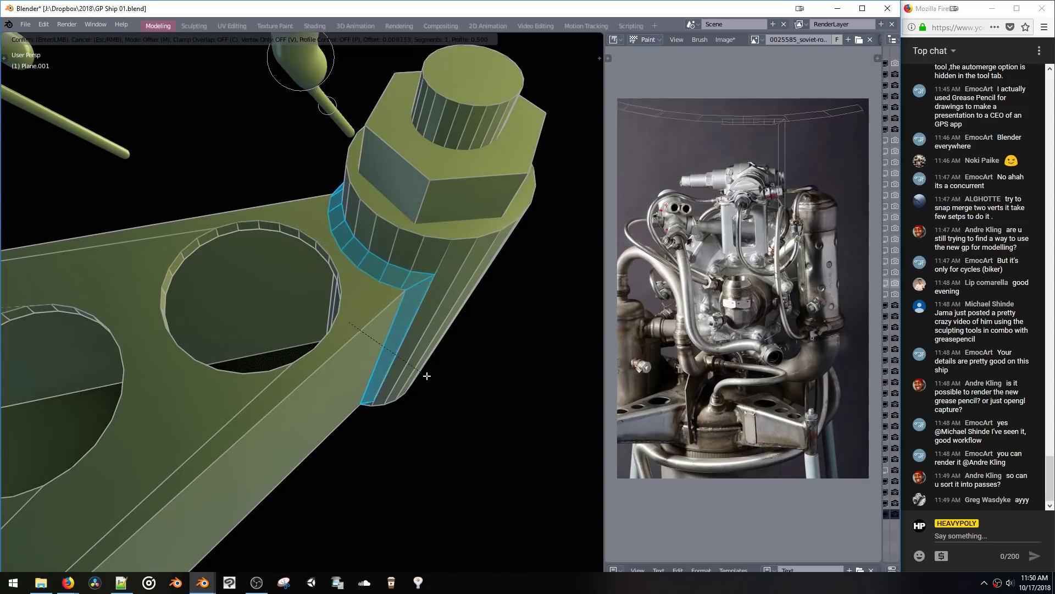
{"action": "left_click", "coordinate": [451, 433]}
{"action": "middle_click_drag", "start_coordinate": [450, 433], "coordinate": [423, 319]}
{"action": "middle_click_drag", "start_coordinate": [423, 313], "coordinate": [430, 341]}
Step: Bevel the seam edges between the block and the end cylinder with a narrow single-segment bevel
{"action": "key", "text": "ctrl+b"}
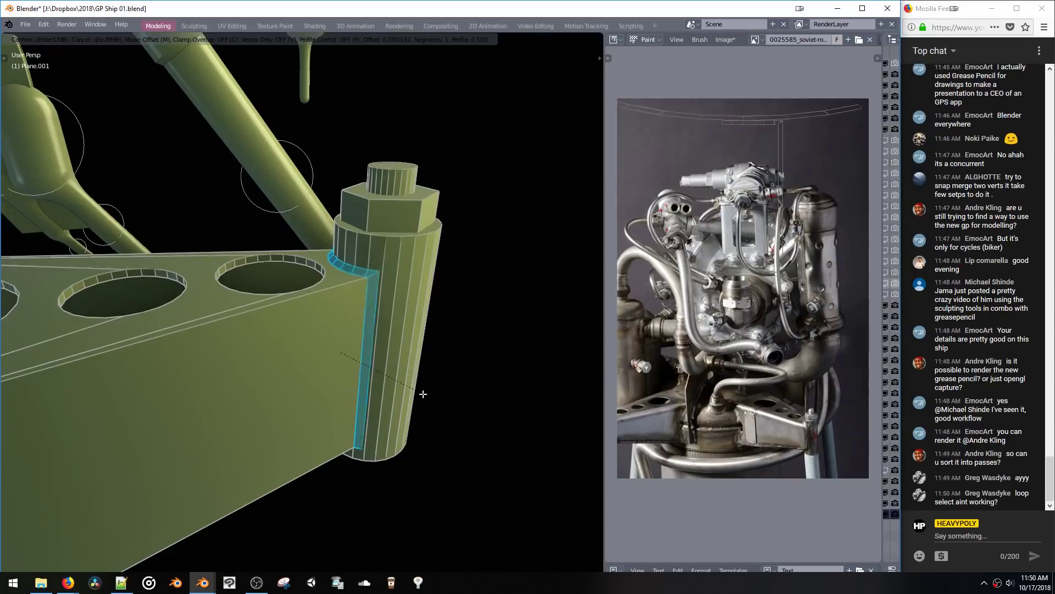
{"action": "left_click", "coordinate": [432, 430]}
{"action": "scroll", "coordinate": [423, 353], "scroll_direction": "down", "scroll_amount": 3}
{"action": "middle_click_drag", "start_coordinate": [423, 354], "coordinate": [374, 399]}
Step: Return to Object Mode and change the block's shading to review it beside the ship
{"action": "key", "text": "Tab"}
{"action": "scroll", "coordinate": [379, 398], "scroll_direction": "down", "scroll_amount": 2}
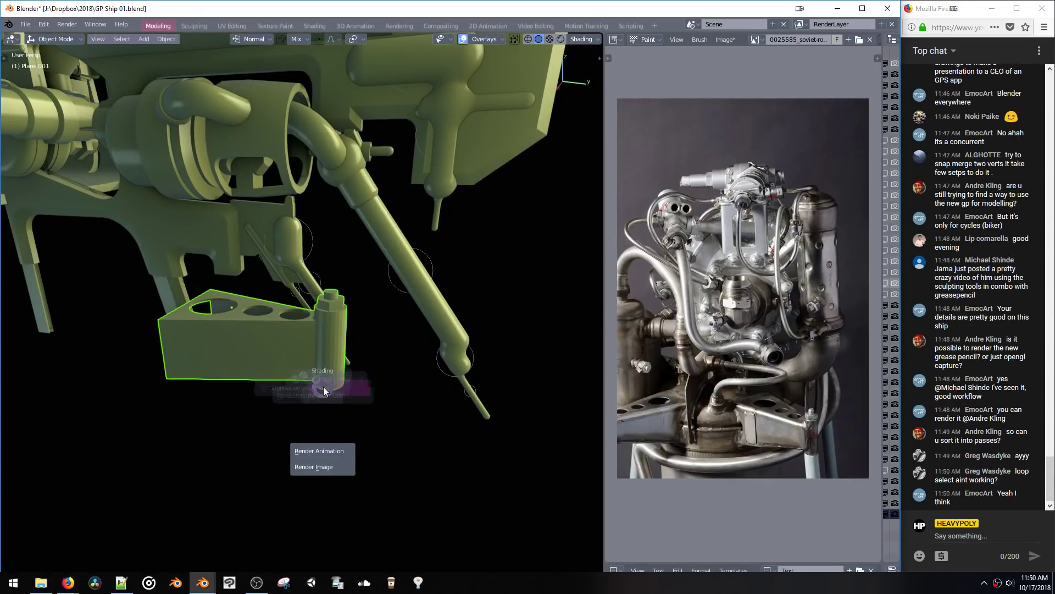
{"action": "left_click", "coordinate": [383, 436]}
{"action": "mouse_move", "coordinate": [384, 437]}
{"action": "middle_mouse_down"}
{"action": "mouse_move", "coordinate": [378, 377]}
{"action": "mouse_move", "coordinate": [385, 413]}
{"action": "mouse_move", "coordinate": [419, 384]}
{"action": "mouse_move", "coordinate": [371, 297]}
{"action": "middle_mouse_up"}
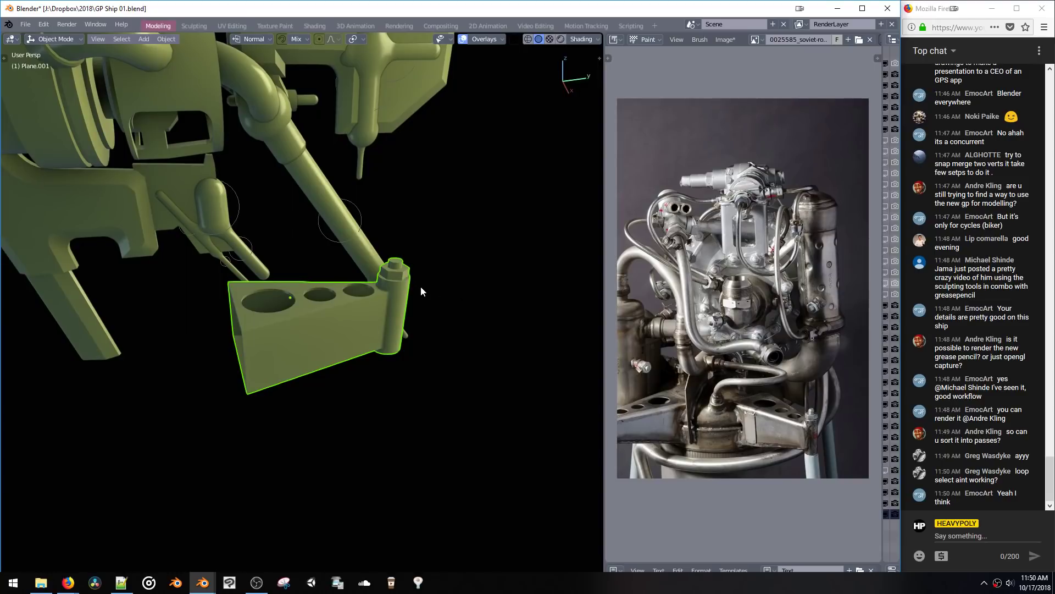
Step: Scale the hexagonal nut on the end cylinder to about 0.49 along Z and raise it 0.0118 m
{"action": "key", "text": "ctrl+Tab"}
{"action": "left_click", "coordinate": [430, 235]}
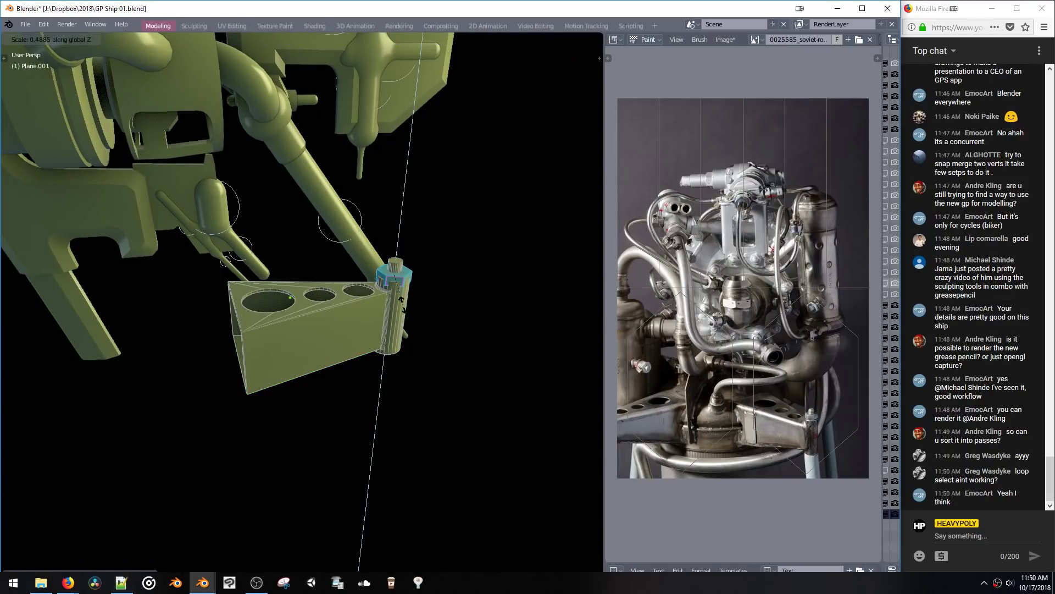
{"action": "left_click", "coordinate": [401, 299]}
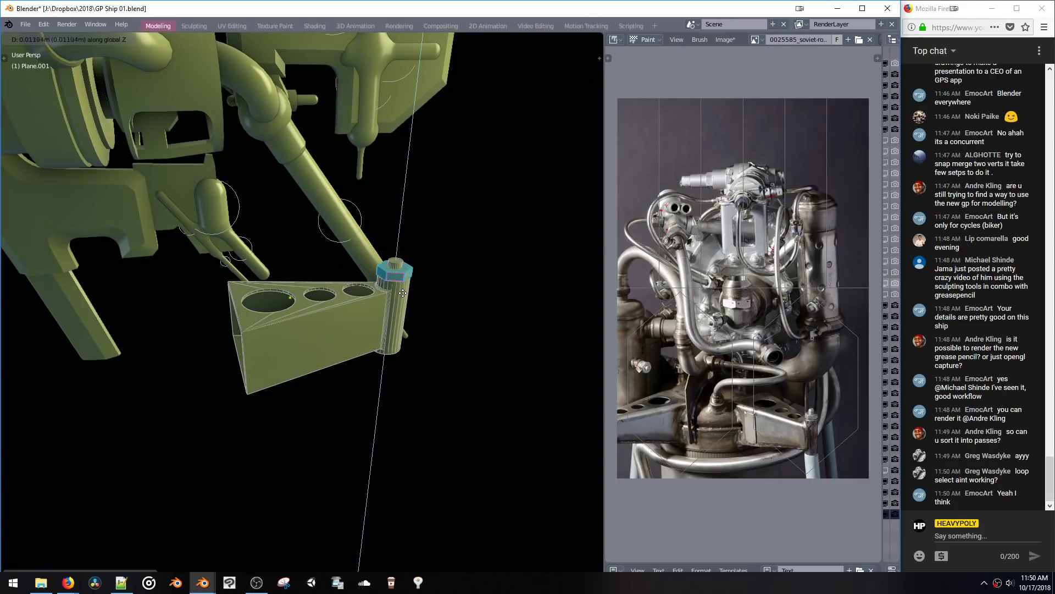
{"action": "left_click", "coordinate": [403, 293]}
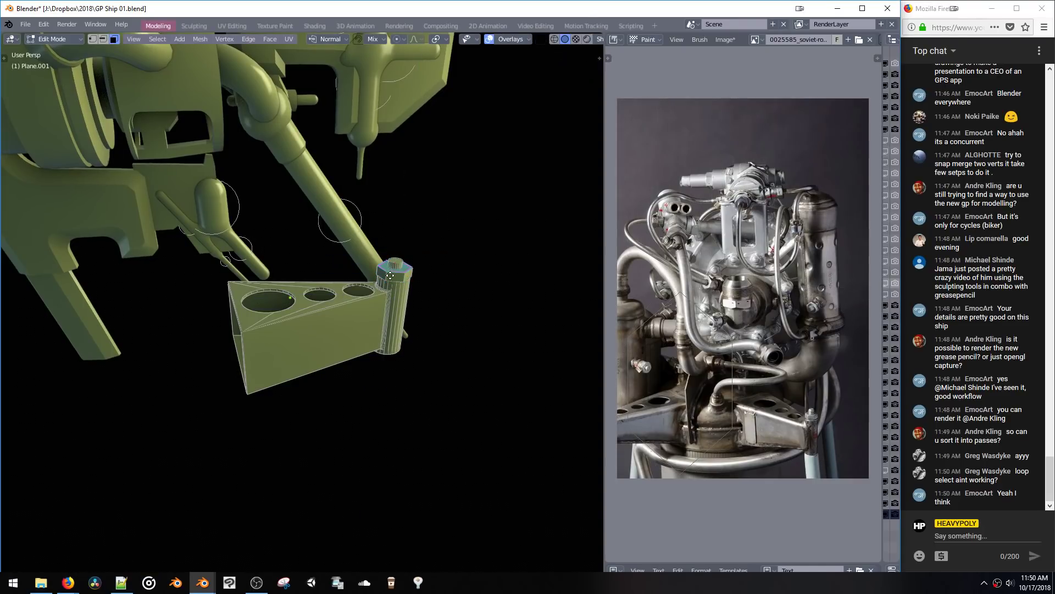
Step: Raise the small cap cylinder above the hexagonal nut by 0.0156 m along Z
{"action": "key", "text": "g"}
{"action": "key", "text": "z"}
{"action": "left_click", "coordinate": [391, 276]}
{"action": "key", "text": "g"}
{"action": "key", "text": "z"}
{"action": "left_click", "coordinate": [413, 296]}
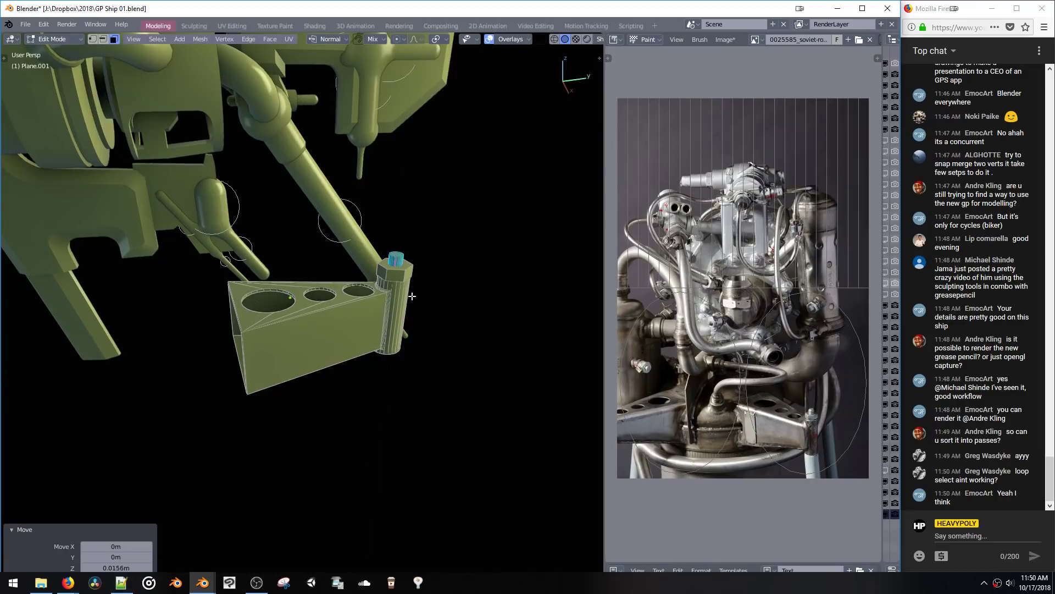
{"action": "left_click", "coordinate": [408, 293]}
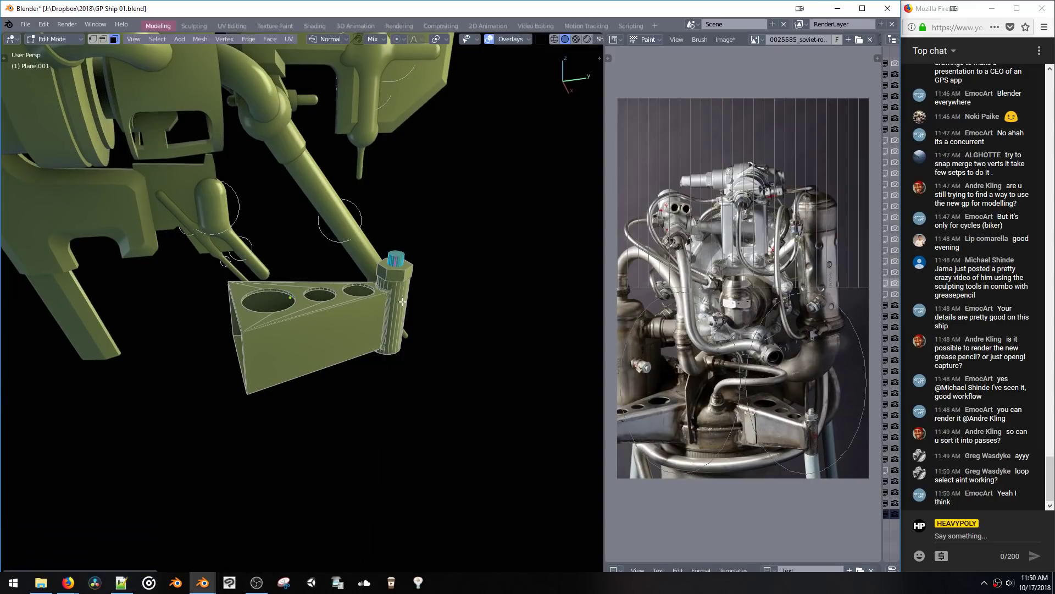
{"action": "middle_click_drag", "start_coordinate": [403, 301], "coordinate": [359, 278]}
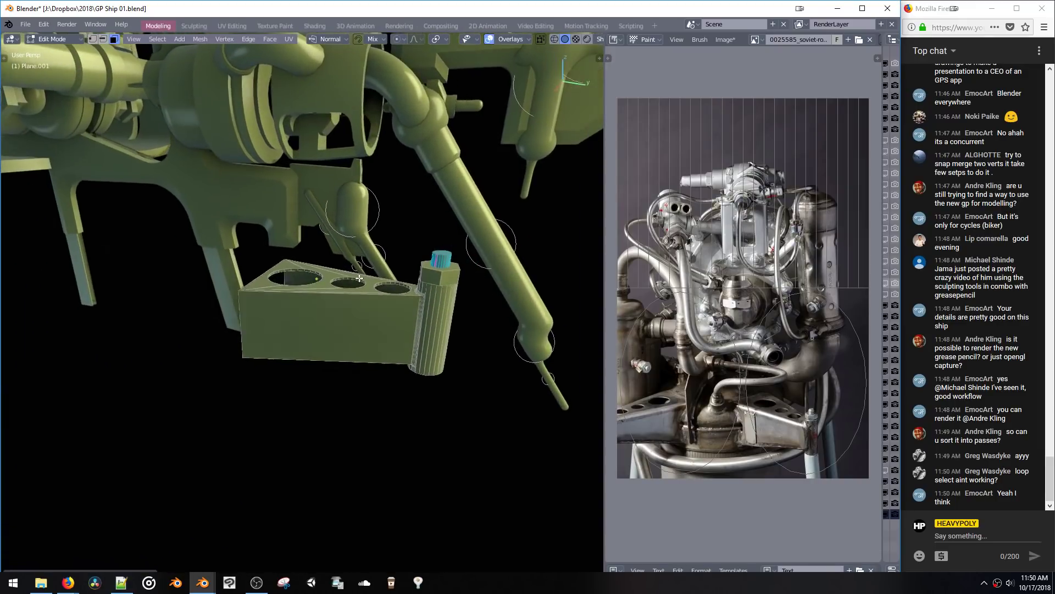
{"action": "middle_click_drag", "start_coordinate": [379, 335], "coordinate": [403, 233]}
{"action": "key", "text": "space"}
{"action": "left_click", "coordinate": [417, 269]}
{"action": "left_click", "coordinate": [410, 291]}
{"action": "scroll", "coordinate": [405, 335], "scroll_direction": "up", "scroll_amount": 4}
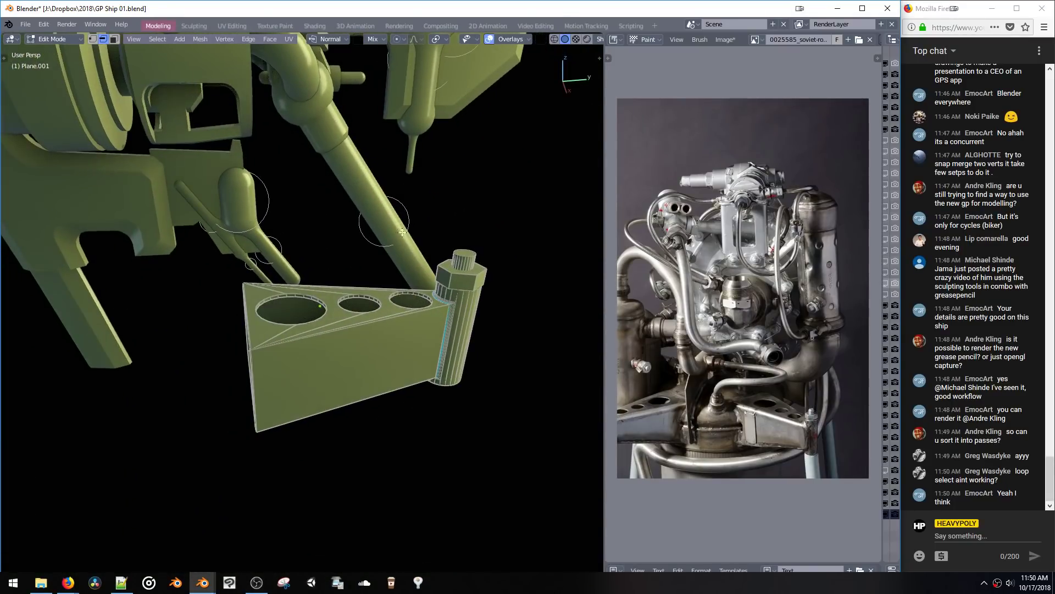
Step: Select the whole bracket mesh and move it off the ship's rear into the open engine bay in the hull
{"action": "left_click_drag", "start_coordinate": [232, 233], "coordinate": [579, 505]}
{"action": "key", "text": "alt+a"}
{"action": "left_click_drag", "start_coordinate": [158, 191], "coordinate": [553, 508]}
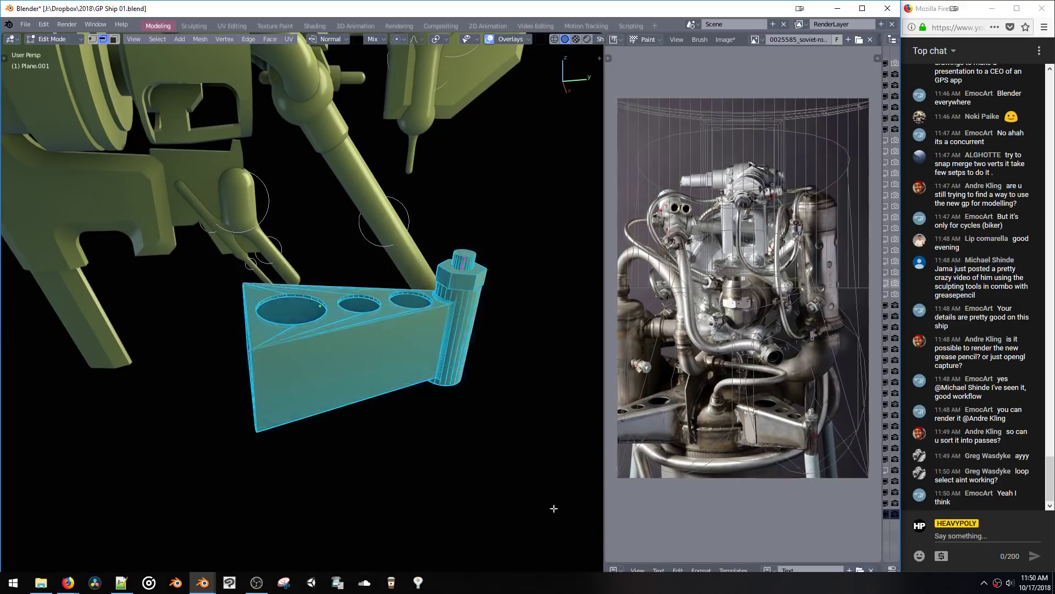
{"action": "scroll", "coordinate": [440, 301], "scroll_direction": "down", "scroll_amount": 5}
{"action": "middle_click_drag", "start_coordinate": [476, 468], "coordinate": [332, 375]}
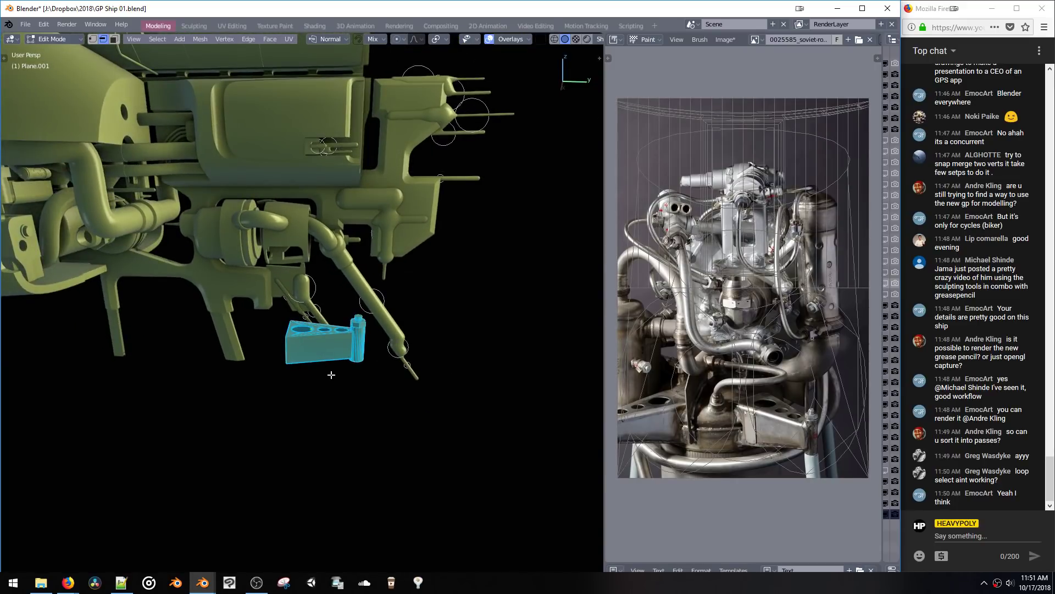
{"action": "left_click", "coordinate": [302, 328]}
{"action": "scroll", "coordinate": [302, 328], "scroll_direction": "up", "scroll_amount": 3}
{"action": "middle_click_drag", "start_coordinate": [302, 329], "coordinate": [272, 294]}
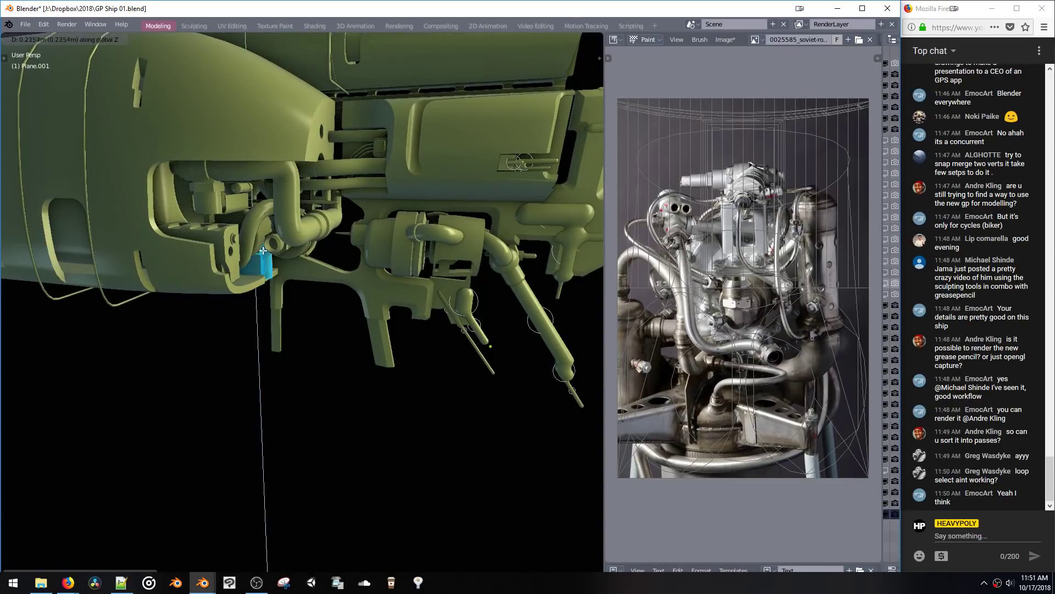
{"action": "left_click", "coordinate": [262, 250]}
{"action": "key", "text": "g"}
{"action": "middle_click_drag", "start_coordinate": [263, 251], "coordinate": [200, 372]}
{"action": "left_click", "coordinate": [269, 308]}
Step: Adjust the bracket's height along Z so that it sits at the floor of the engine bay
{"action": "key", "text": "KP_Decimal"}
{"action": "key", "text": "g"}
{"action": "key", "text": "z"}
{"action": "left_click", "coordinate": [285, 266]}
{"action": "key", "text": "g"}
{"action": "key", "text": "z"}
{"action": "left_click", "coordinate": [284, 267]}
{"action": "left_click", "coordinate": [206, 322]}
{"action": "scroll", "coordinate": [200, 372], "scroll_direction": "up", "scroll_amount": 3}
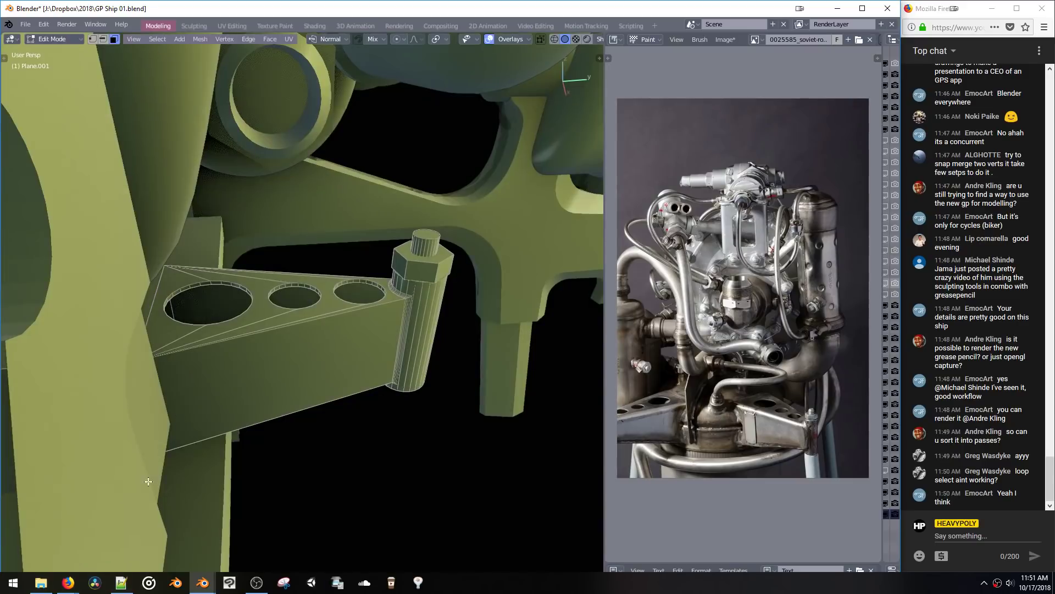
Step: Shift the whole bracket inward along X, away from the bay's side block with the round holes
{"action": "middle_click_drag", "start_coordinate": [269, 369], "coordinate": [260, 473]}
{"action": "middle_click_drag", "start_coordinate": [263, 391], "coordinate": [215, 355]}
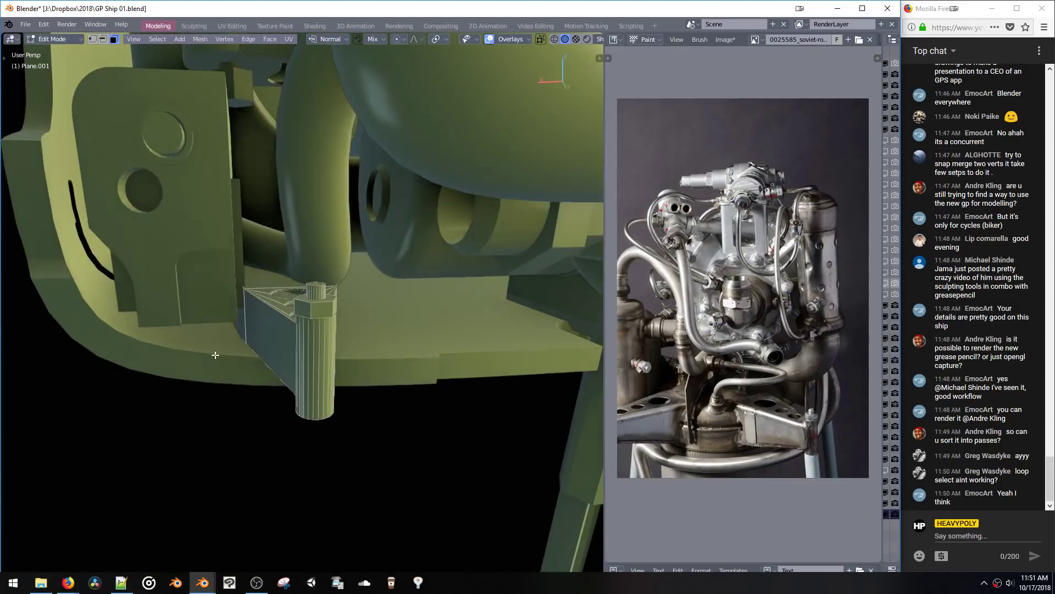
{"action": "key", "text": "a"}
{"action": "key", "text": "g"}
{"action": "key", "text": "x"}
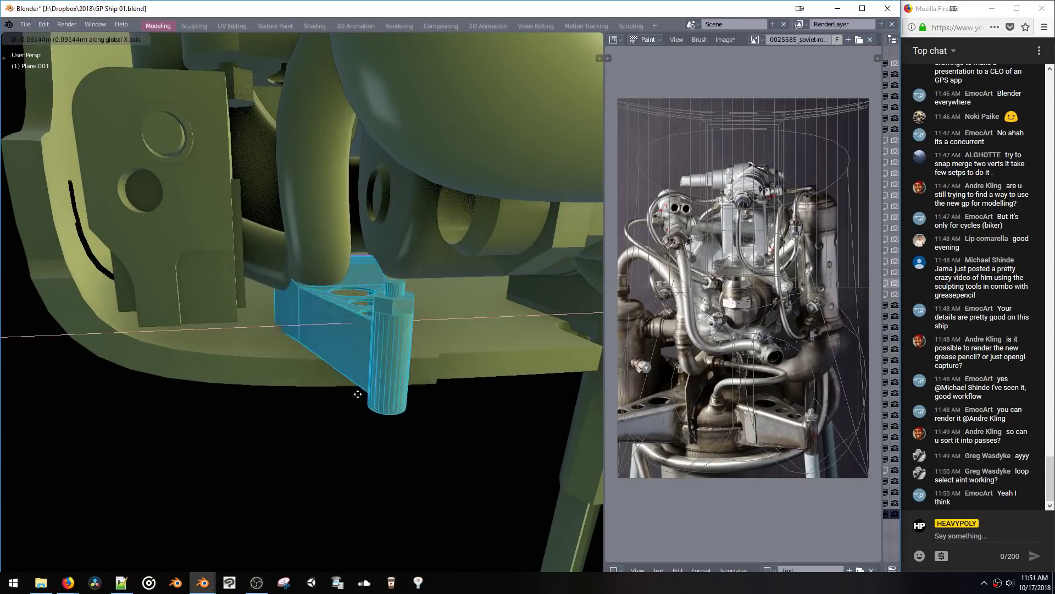
{"action": "left_click", "coordinate": [323, 391]}
{"action": "middle_click_drag", "start_coordinate": [323, 391], "coordinate": [369, 381]}
{"action": "key", "text": "alt+a"}
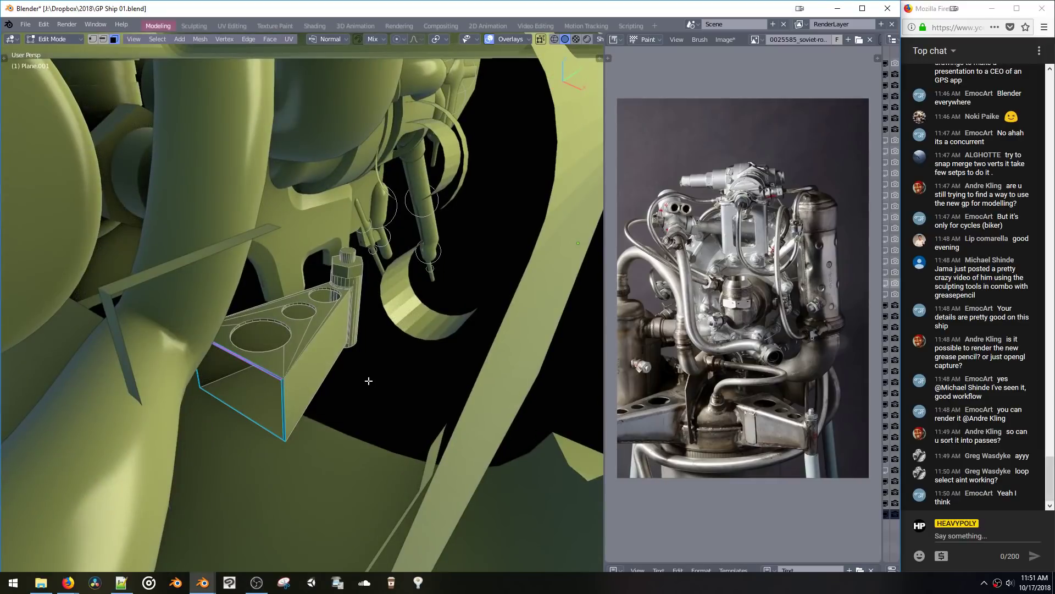
Step: Move the bracket -0.159 m along X and 0.0187 m along Y to seat it on the bay's lower lip
{"action": "middle_click_drag", "start_coordinate": [311, 341], "coordinate": [314, 355]}
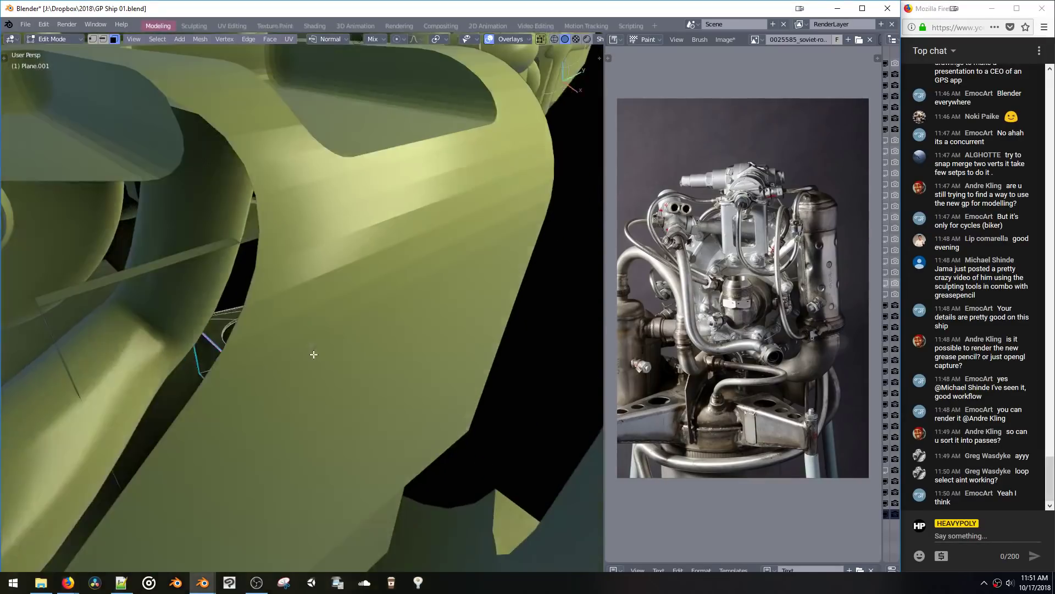
{"action": "left_click", "coordinate": [262, 431]}
{"action": "middle_click_drag", "start_coordinate": [262, 431], "coordinate": [190, 261]}
{"action": "key", "text": "a"}
{"action": "key", "text": "g"}
{"action": "middle_click_drag", "start_coordinate": [387, 438], "coordinate": [362, 320]}
{"action": "left_click", "coordinate": [331, 391]}
{"action": "key", "text": "g"}
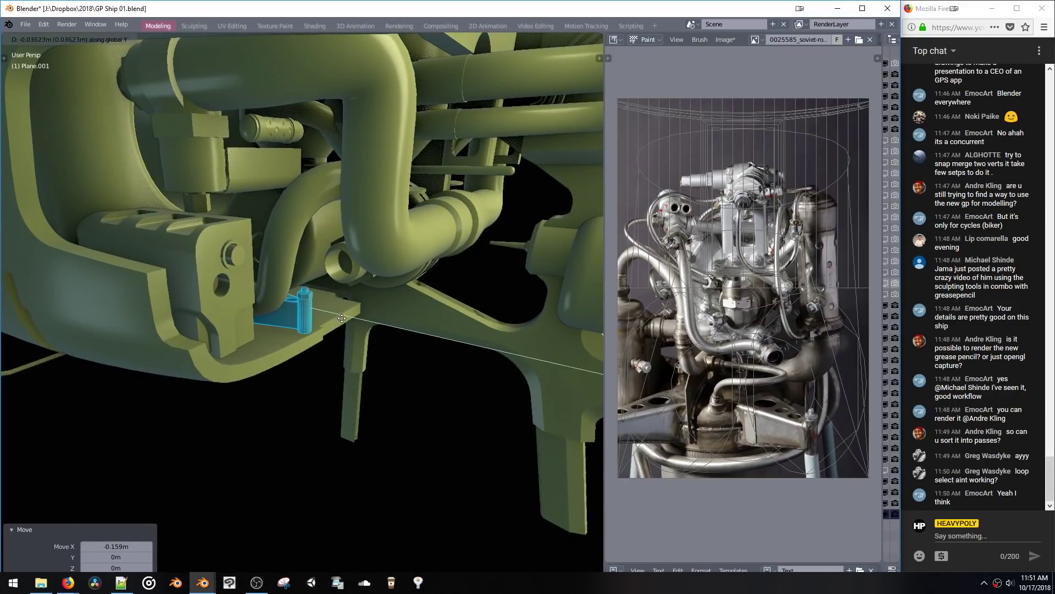
{"action": "middle_click_drag", "start_coordinate": [339, 317], "coordinate": [315, 275]}
{"action": "left_click", "coordinate": [347, 310]}
Step: Extrude the lower face ring of the bracket's end cylinder outward to form a wider collar
{"action": "key", "text": "space"}
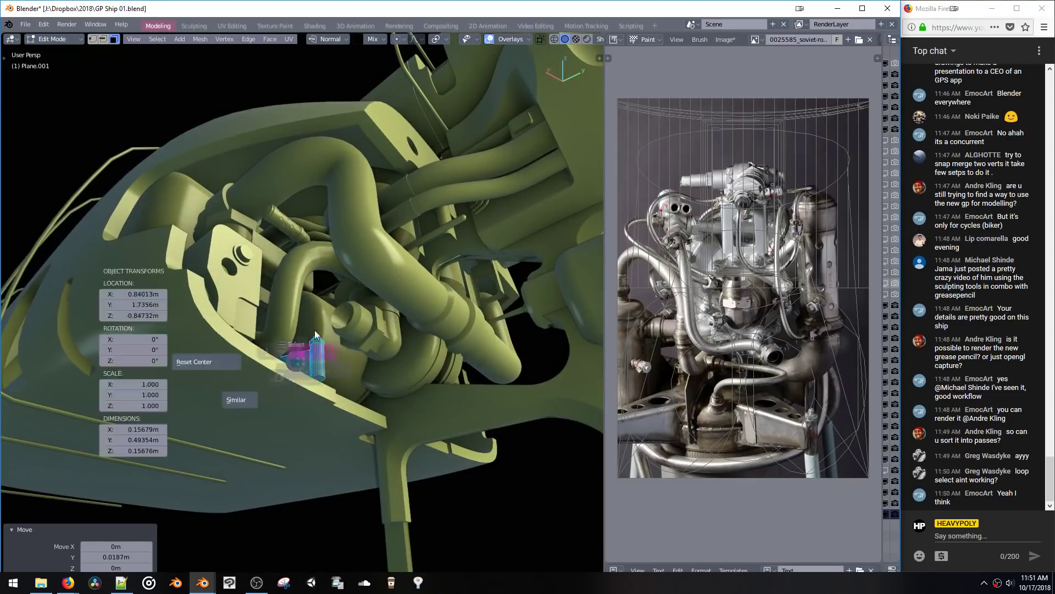
{"action": "left_click", "coordinate": [319, 376]}
{"action": "middle_click_drag", "start_coordinate": [319, 376], "coordinate": [311, 418]}
{"action": "key", "text": "alt+s"}
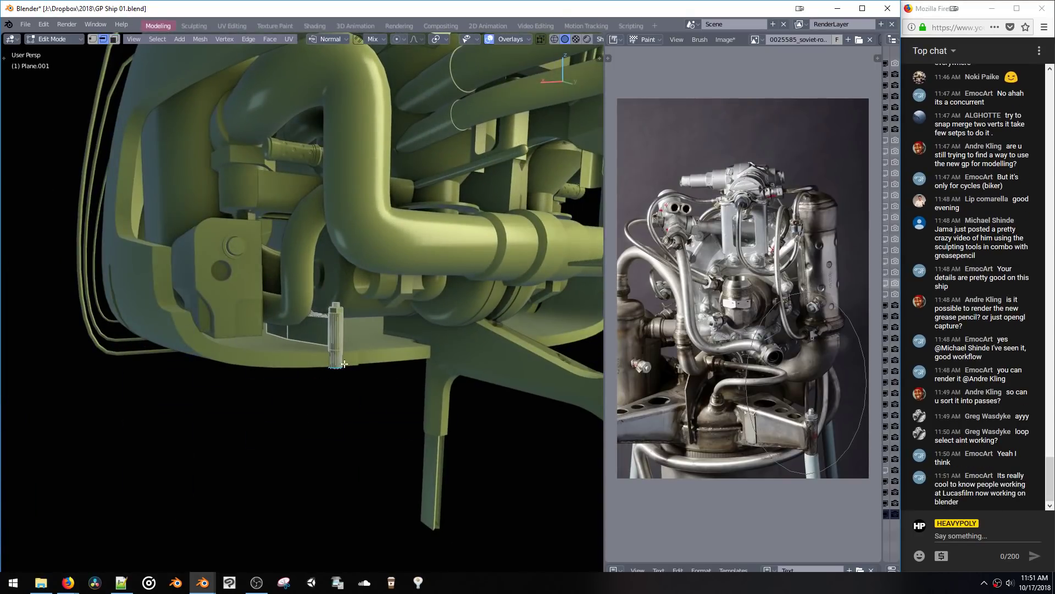
{"action": "key", "text": "KP_Decimal"}
{"action": "key", "text": "3"}
{"action": "left_click", "coordinate": [313, 242], "text": "alt"}
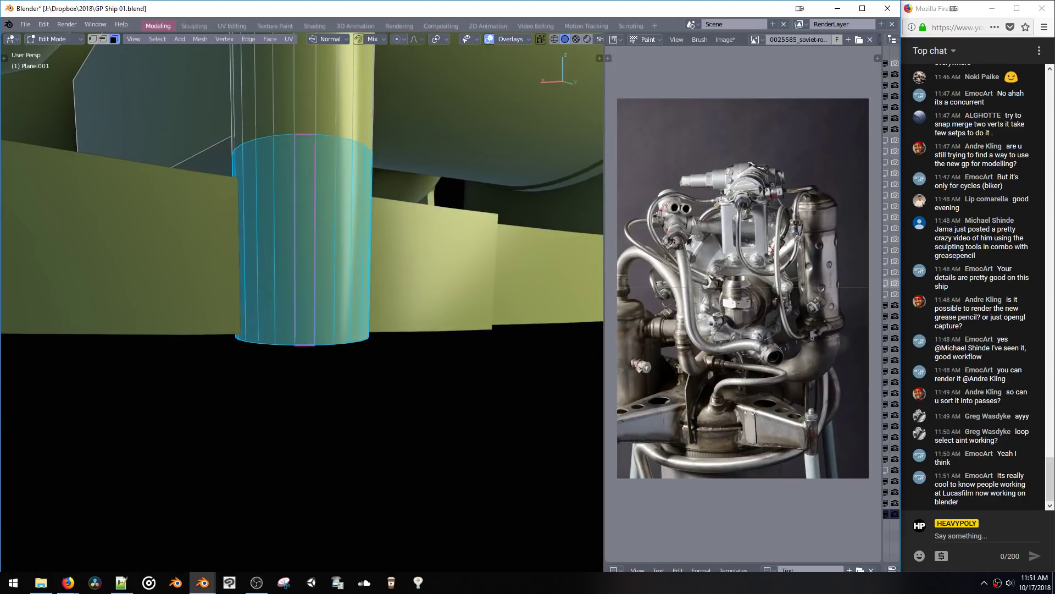
{"action": "middle_click_drag", "start_coordinate": [332, 299], "coordinate": [358, 314]}
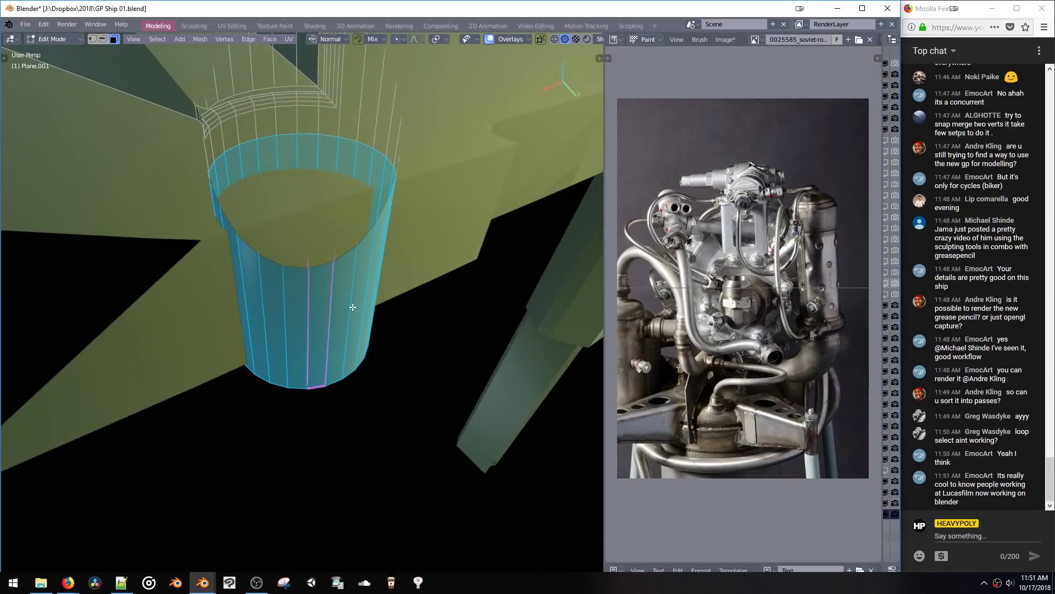
{"action": "key", "text": "e"}
{"action": "left_click", "coordinate": [356, 288]}
Step: Return to Object Mode and examine the collared bracket against the surrounding engine bay
{"action": "key", "text": "space"}
{"action": "left_click", "coordinate": [359, 408]}
{"action": "scroll", "coordinate": [384, 419], "scroll_direction": "down", "scroll_amount": 9}
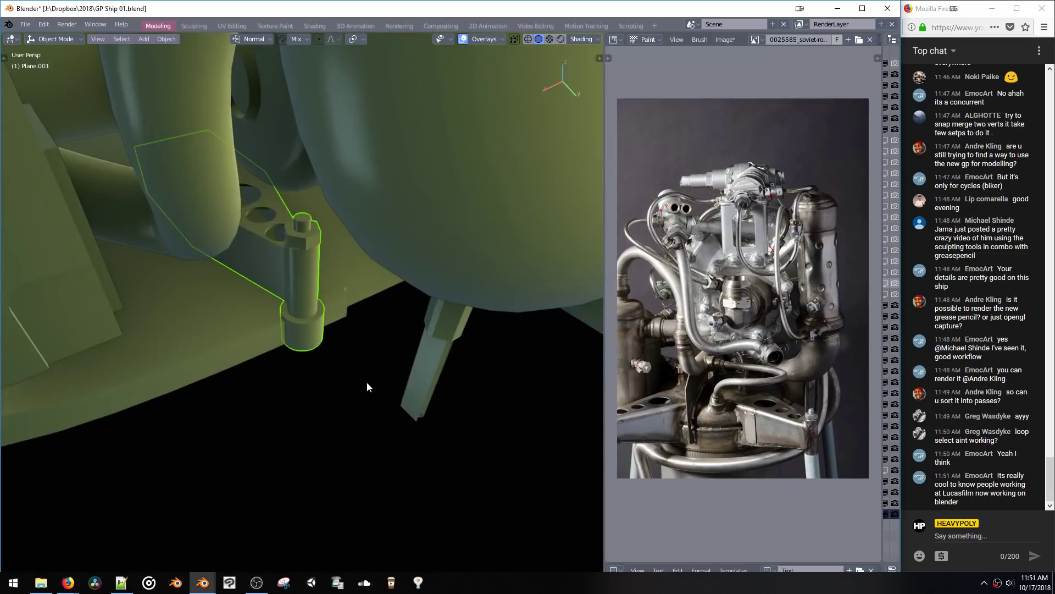
{"action": "middle_click_drag", "start_coordinate": [367, 381], "coordinate": [360, 406]}
{"action": "scroll", "coordinate": [342, 337], "scroll_direction": "up", "scroll_amount": 4}
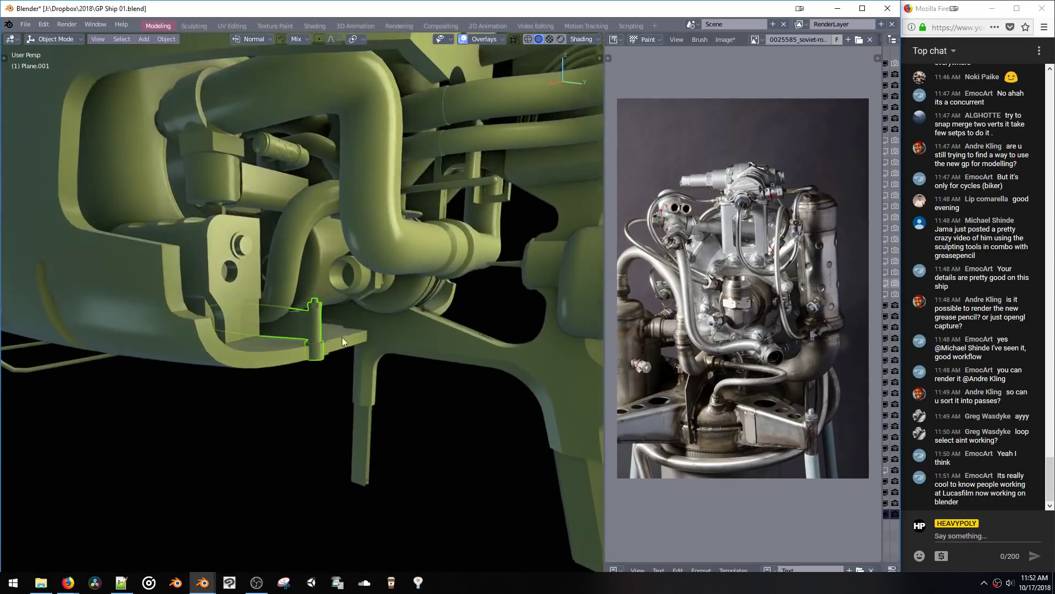
{"action": "middle_click_drag", "start_coordinate": [342, 338], "coordinate": [322, 367]}
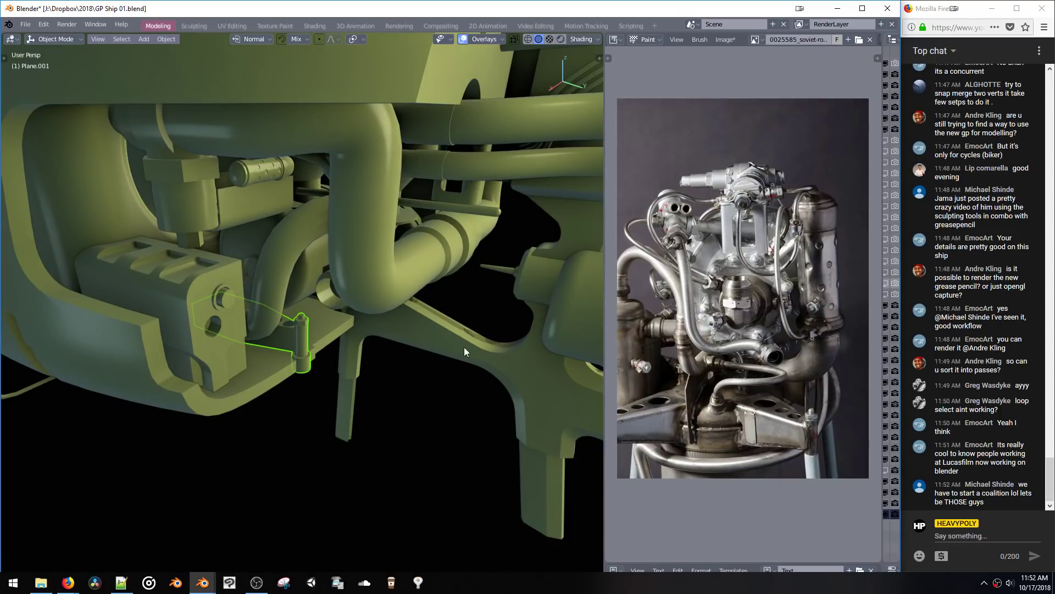
{"action": "middle_click_drag", "start_coordinate": [339, 306], "coordinate": [329, 264]}
Step: Duplicate the whole bracket sideways along X in Edit Mode and scale the copy to 0.867
{"action": "key", "text": "Tab"}
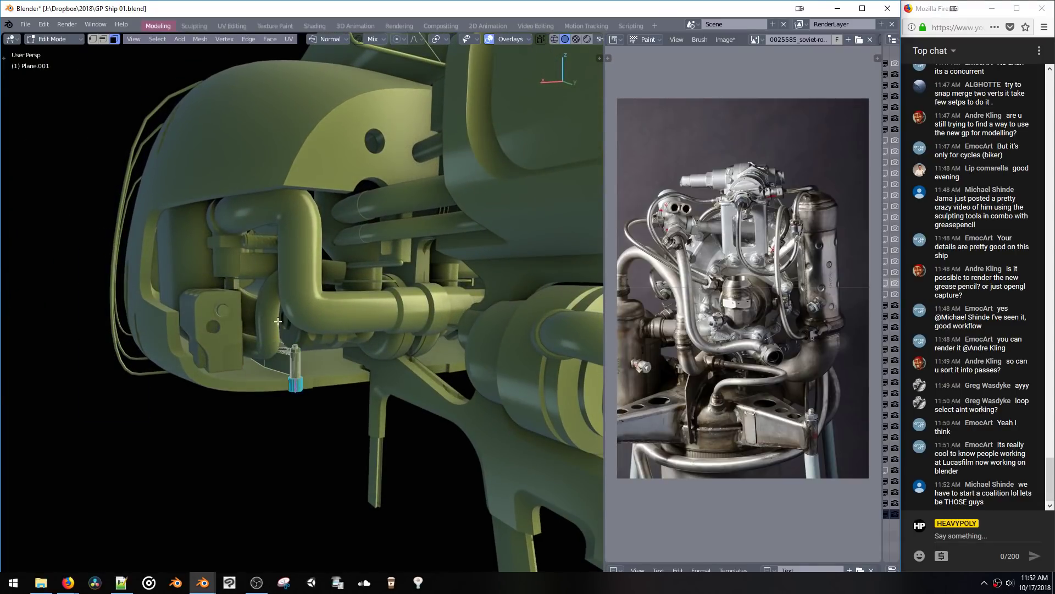
{"action": "key", "text": "a"}
{"action": "middle_click_drag", "start_coordinate": [389, 314], "coordinate": [349, 315]}
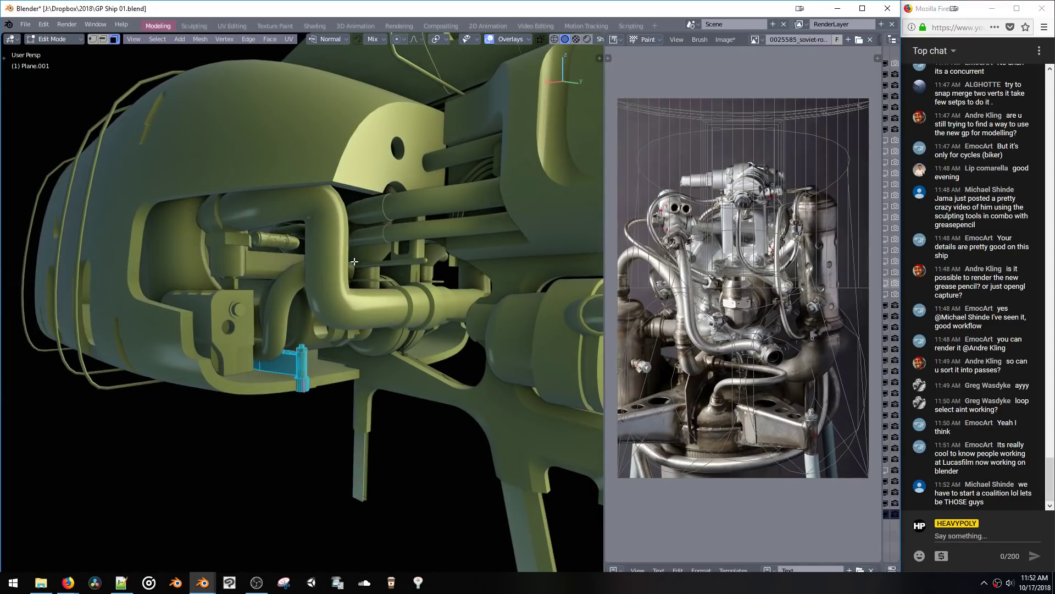
{"action": "middle_click_drag", "start_coordinate": [349, 249], "coordinate": [258, 335]}
{"action": "key", "text": "g"}
{"action": "key", "text": "x"}
{"action": "key", "text": "x"}
{"action": "left_click", "coordinate": [379, 262]}
{"action": "left_click", "coordinate": [342, 303]}
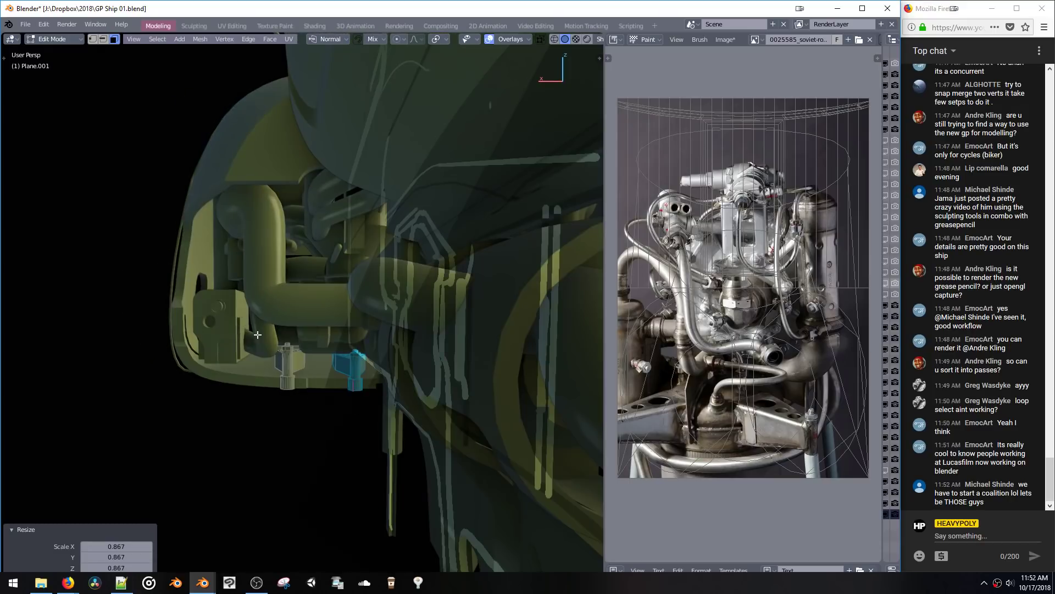
Step: Delete the larger original bracket and duplicate the scaled one into its place, leaving a pair on the bay's lip
{"action": "left_click_drag", "start_coordinate": [316, 414], "coordinate": [318, 415]}
{"action": "key", "text": "x"}
{"action": "left_click_drag", "start_coordinate": [309, 335], "coordinate": [376, 399]}
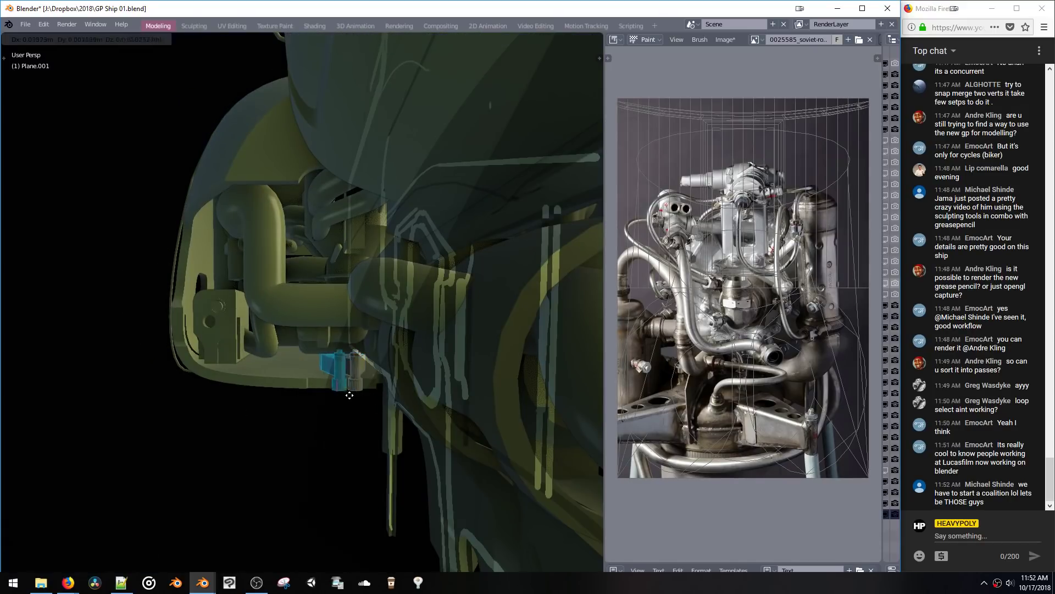
{"action": "left_click", "coordinate": [295, 388]}
{"action": "key", "text": "alt+z"}
{"action": "middle_click_drag", "start_coordinate": [295, 387], "coordinate": [328, 365]}
{"action": "key", "text": "alt+z"}
{"action": "left_click", "coordinate": [307, 388]}
{"action": "key", "text": "alt+z"}
Step: Try a single loop cut on the inner wall of the bracket nearest the strut
{"action": "left_click", "coordinate": [328, 365]}
{"action": "left_click", "coordinate": [327, 367]}
{"action": "left_click", "coordinate": [325, 365]}
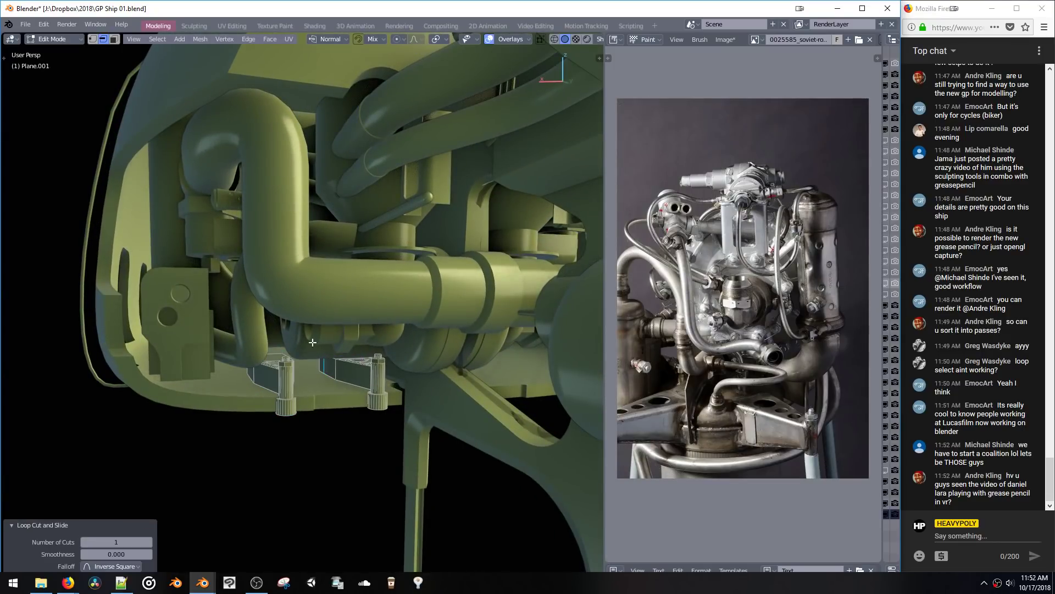
{"action": "key", "text": "ctrl+z"}
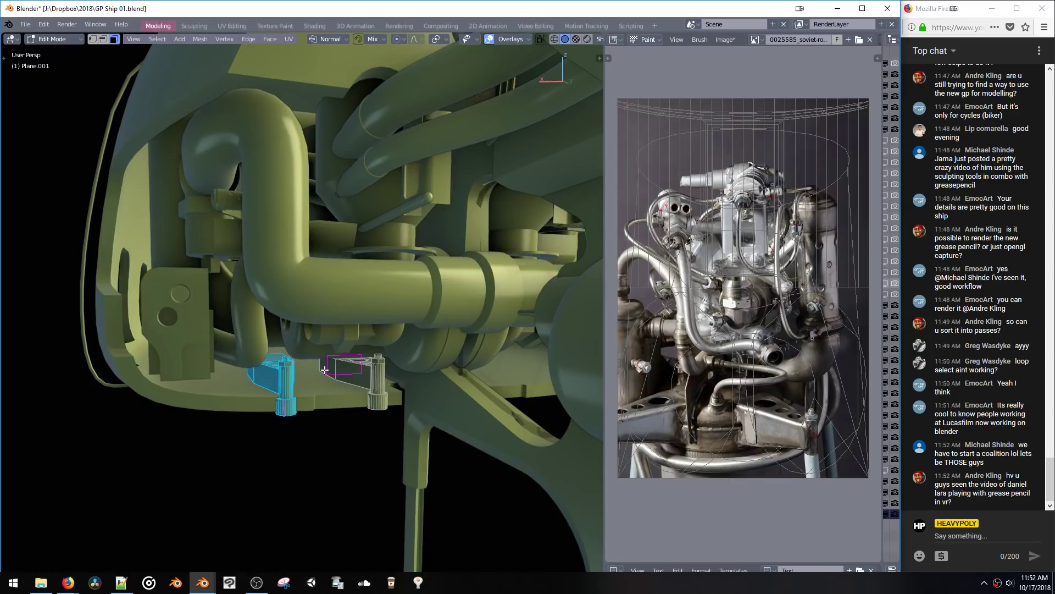
Step: Add a single loop cut near the brackets' rear ends and bridge their facing side walls into one connected piece
{"action": "left_click", "coordinate": [325, 370]}
{"action": "scroll", "coordinate": [325, 369], "scroll_direction": "up", "scroll_amount": 5}
{"action": "middle_click_drag", "start_coordinate": [320, 431], "coordinate": [419, 451]}
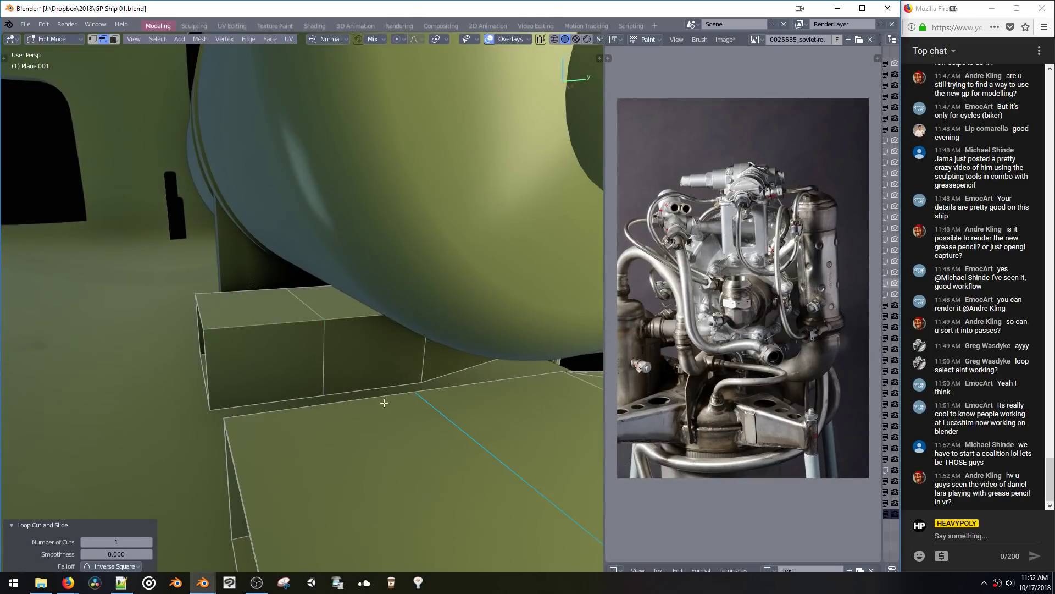
{"action": "key", "text": "ctrl+Tab"}
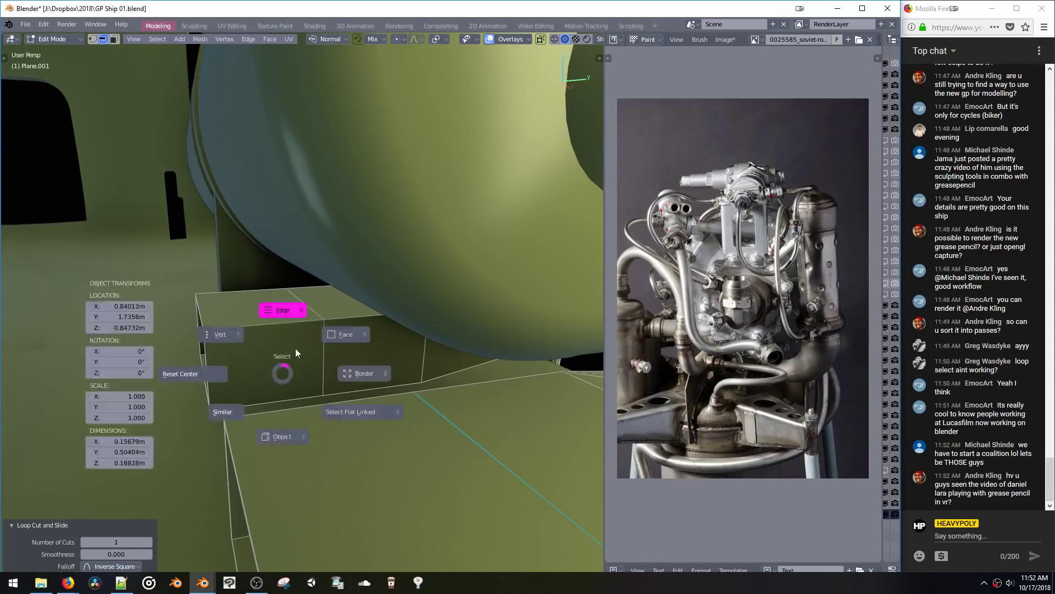
{"action": "left_click", "coordinate": [307, 360]}
{"action": "middle_click_drag", "start_coordinate": [306, 360], "coordinate": [447, 373]}
{"action": "key", "text": "ctrl+e"}
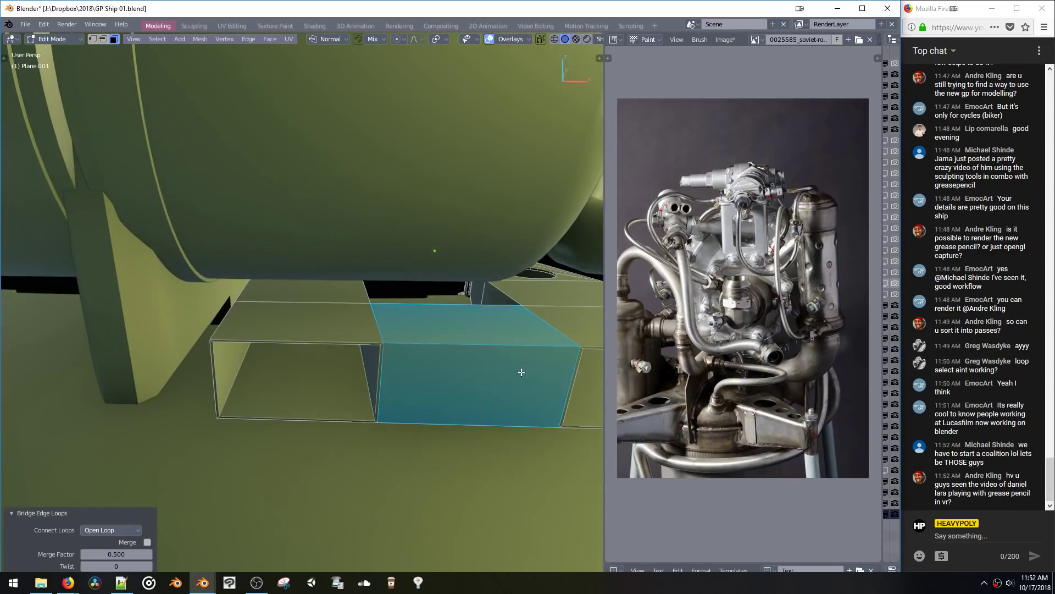
Step: Bevel the inner corners where the bridge meets the two brackets with a single segment and leave Edit Mode
{"action": "mouse_move", "coordinate": [523, 370]}
{"action": "middle_mouse_down"}
{"action": "mouse_move", "coordinate": [205, 314]}
{"action": "mouse_move", "coordinate": [246, 312]}
{"action": "mouse_move", "coordinate": [268, 317]}
{"action": "mouse_move", "coordinate": [172, 332]}
{"action": "mouse_move", "coordinate": [228, 372]}
{"action": "middle_mouse_up"}
{"action": "key", "text": "alt+z"}
{"action": "key", "text": "alt+z"}
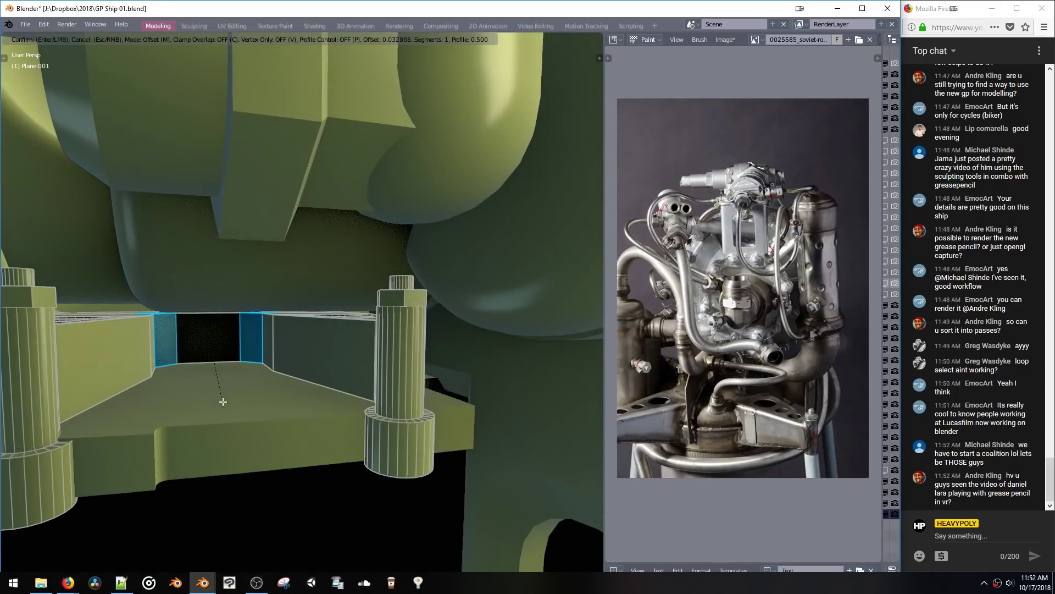
{"action": "scroll", "coordinate": [224, 458], "scroll_direction": "up", "scroll_amount": 1}
{"action": "left_click", "coordinate": [223, 458]}
{"action": "middle_click_drag", "start_coordinate": [224, 458], "coordinate": [289, 358]}
{"action": "scroll", "coordinate": [281, 381], "scroll_direction": "down", "scroll_amount": 2}
{"action": "key", "text": "Tab"}
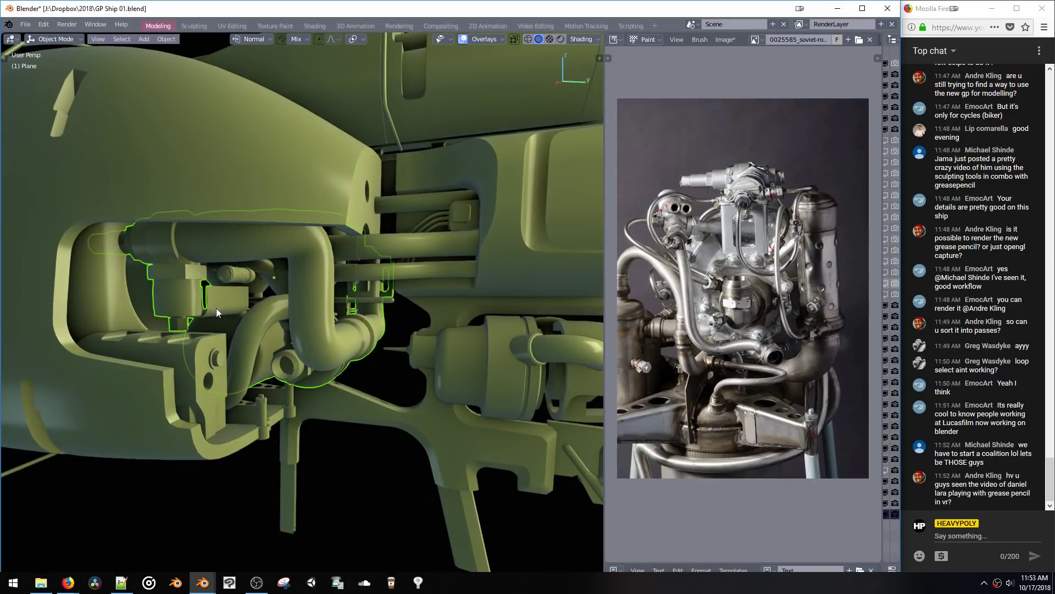
{"action": "middle_click_drag", "start_coordinate": [216, 308], "coordinate": [199, 308]}
{"action": "key", "text": "shift+a"}
{"action": "left_click", "coordinate": [239, 314]}
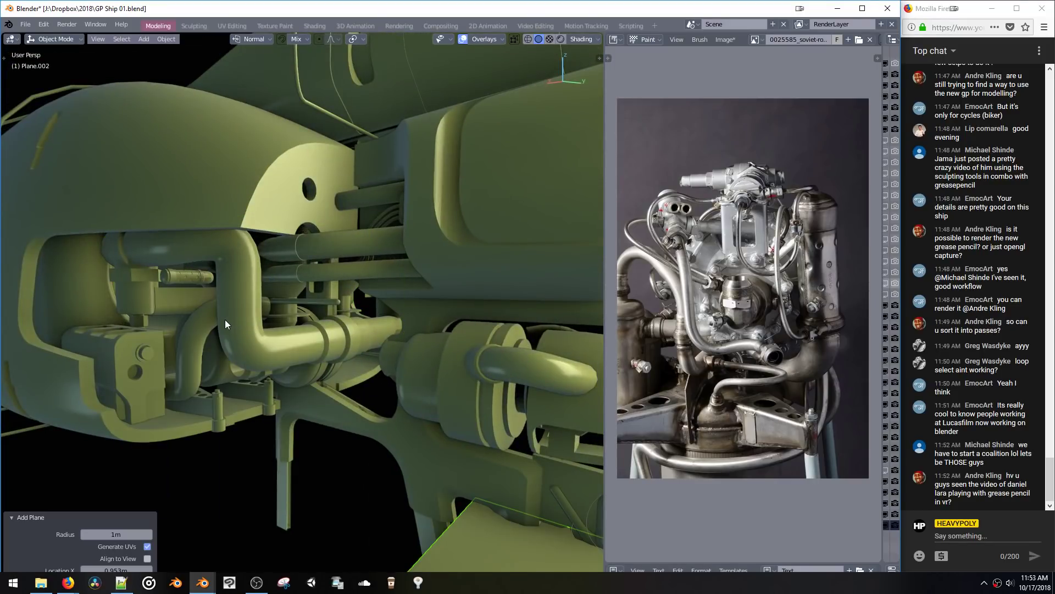
{"action": "key", "text": "Delete"}
Step: Add a small cube on the flat plate below the perforated cylinder and adjust its height along Z
{"action": "left_click", "coordinate": [170, 297]}
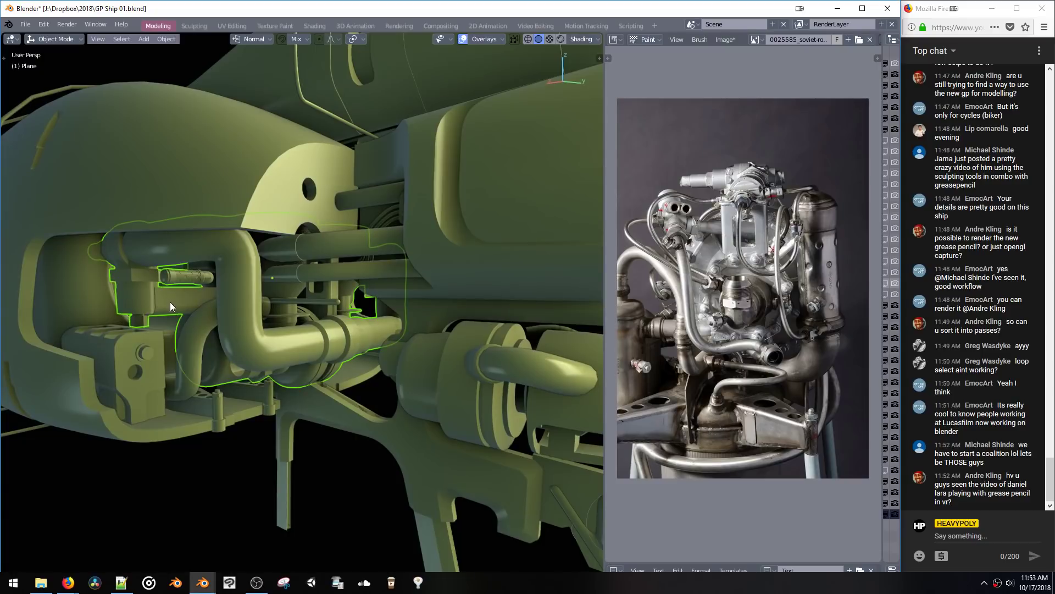
{"action": "key", "text": "shift+a"}
{"action": "left_click", "coordinate": [307, 316]}
{"action": "key", "text": "s"}
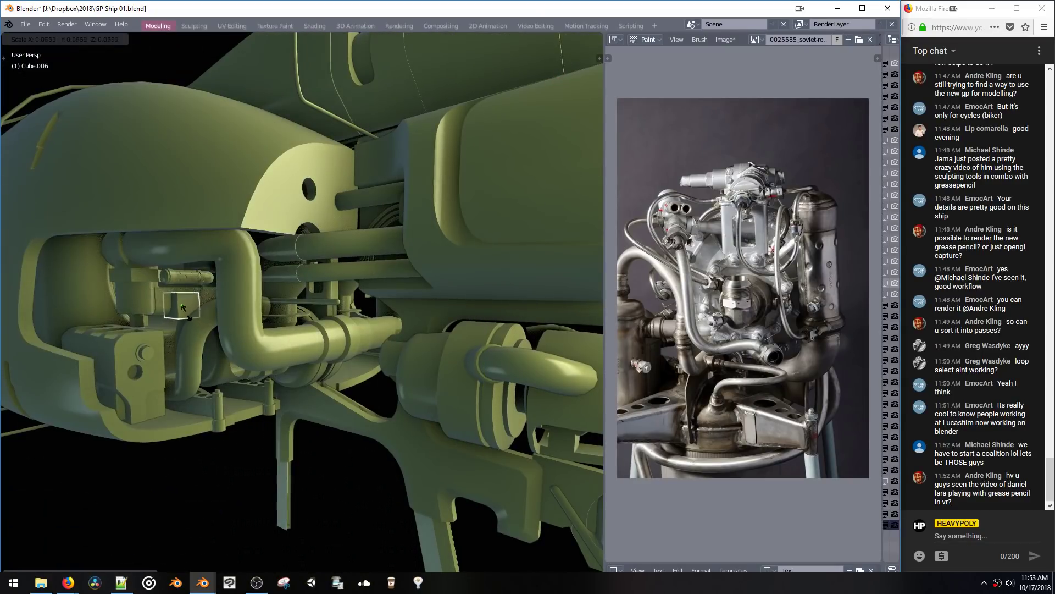
{"action": "left_click", "coordinate": [187, 314]}
{"action": "key", "text": "KP_Decimal"}
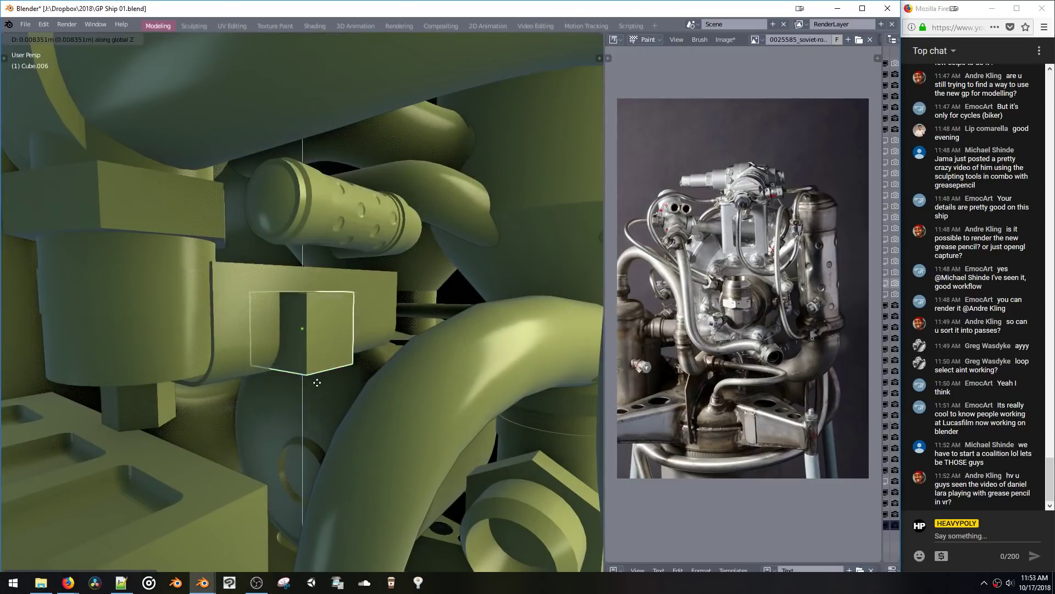
{"action": "left_click", "coordinate": [314, 377]}
Step: Round the end corners of the flat plate below the perforated cylinder with a multi-segment bevel
{"action": "left_click", "coordinate": [243, 332]}
{"action": "key", "text": "Tab"}
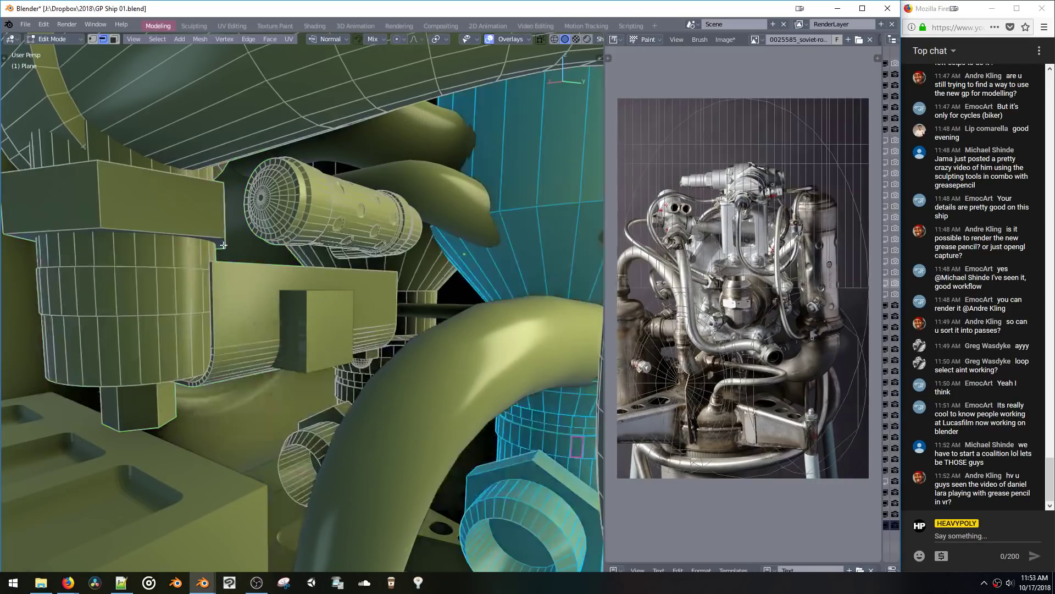
{"action": "middle_click_drag", "start_coordinate": [243, 332], "coordinate": [414, 276]}
{"action": "left_click", "coordinate": [239, 278]}
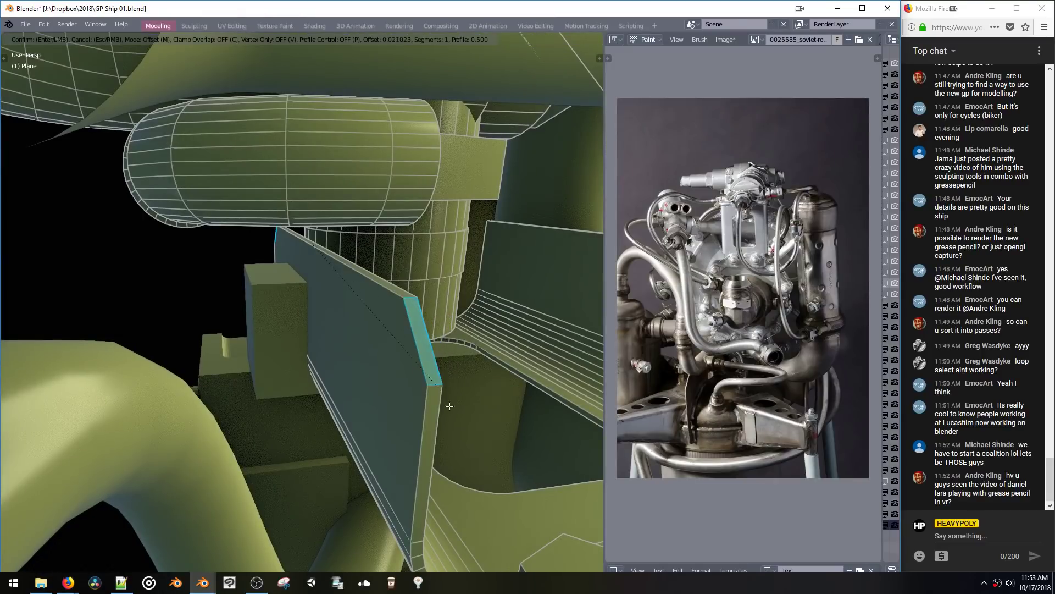
{"action": "scroll", "coordinate": [461, 490], "scroll_direction": "up", "scroll_amount": 10}
{"action": "left_click", "coordinate": [461, 491]}
{"action": "key", "text": "Tab"}
Step: Stretch the cube into a long panel by moving its side face -0.124 m along X
{"action": "middle_click_drag", "start_coordinate": [260, 308], "coordinate": [308, 330]}
{"action": "left_click", "coordinate": [319, 355]}
{"action": "key", "text": "g"}
{"action": "key", "text": "g"}
{"action": "key", "text": "x"}
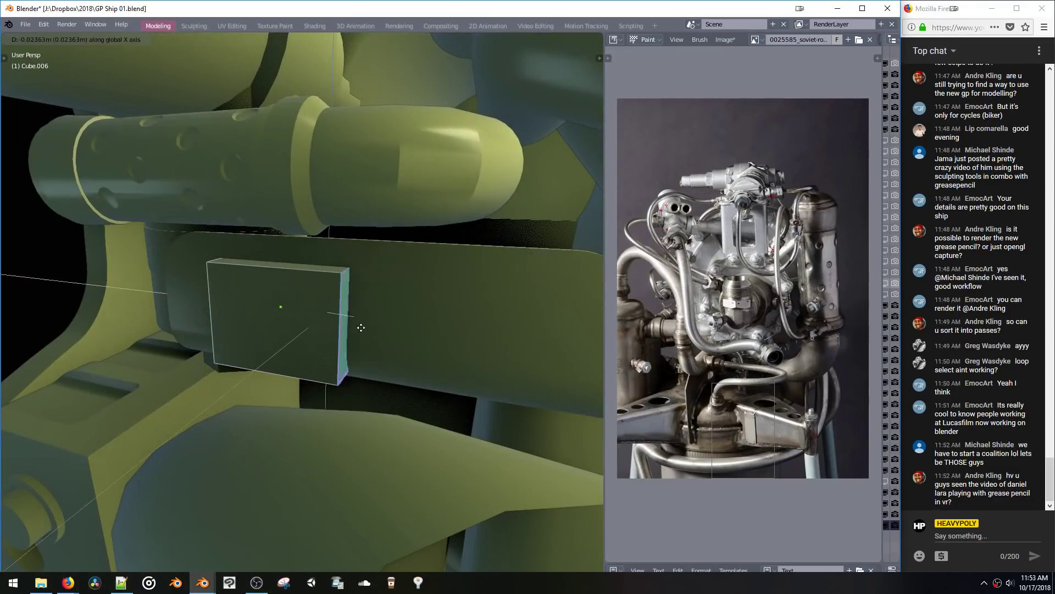
{"action": "left_click", "coordinate": [400, 332]}
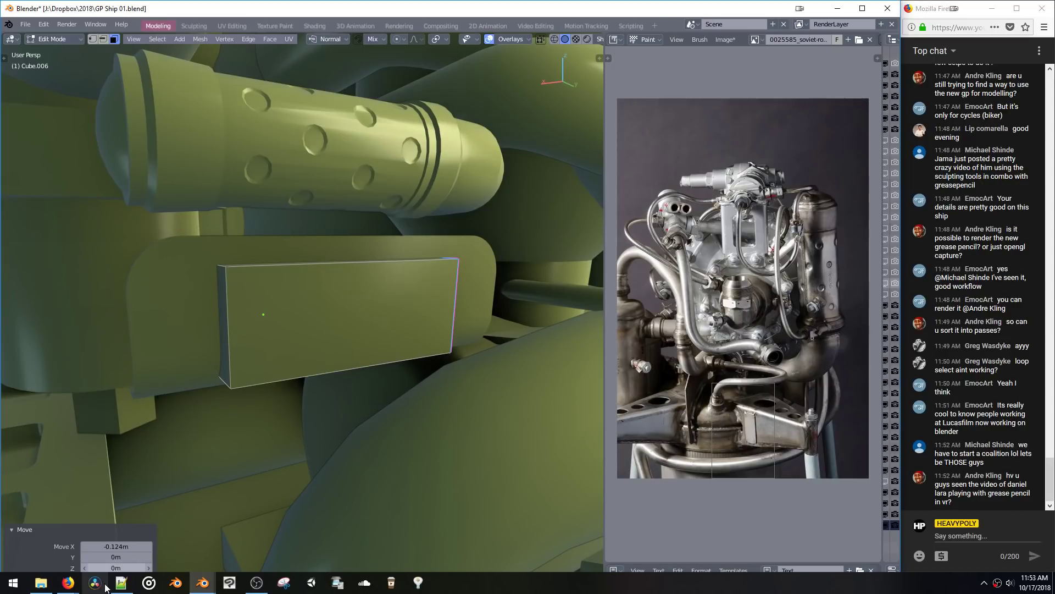
Step: Switch to Firefox and begin entering a new web search with "dan"
{"action": "mouse_move", "coordinate": [70, 584]}
{"action": "left_click", "coordinate": [219, 514]}
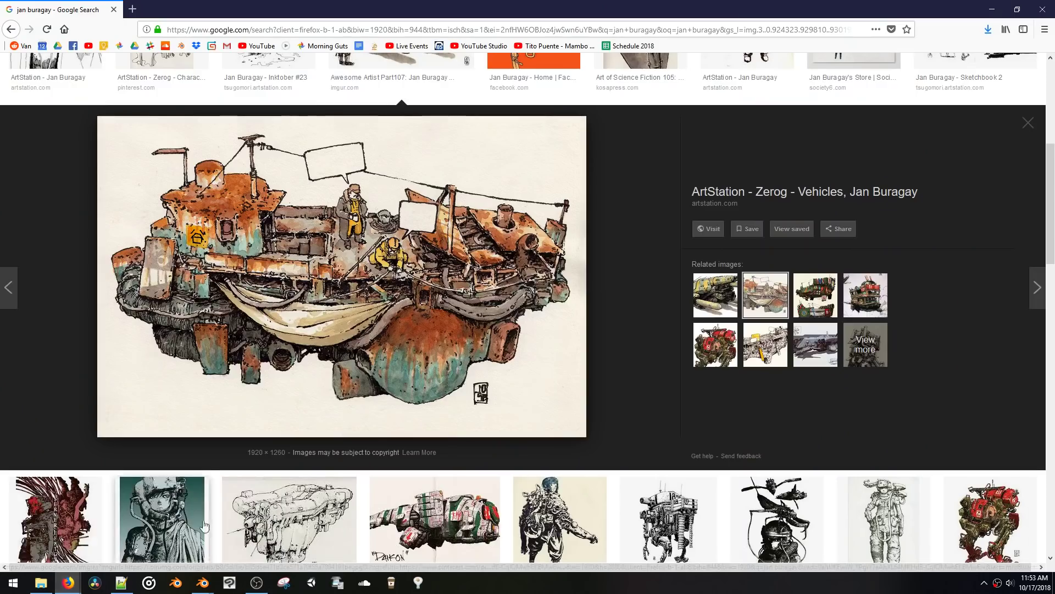
{"action": "left_click", "coordinate": [313, 24]}
{"action": "type", "text": "dan"}
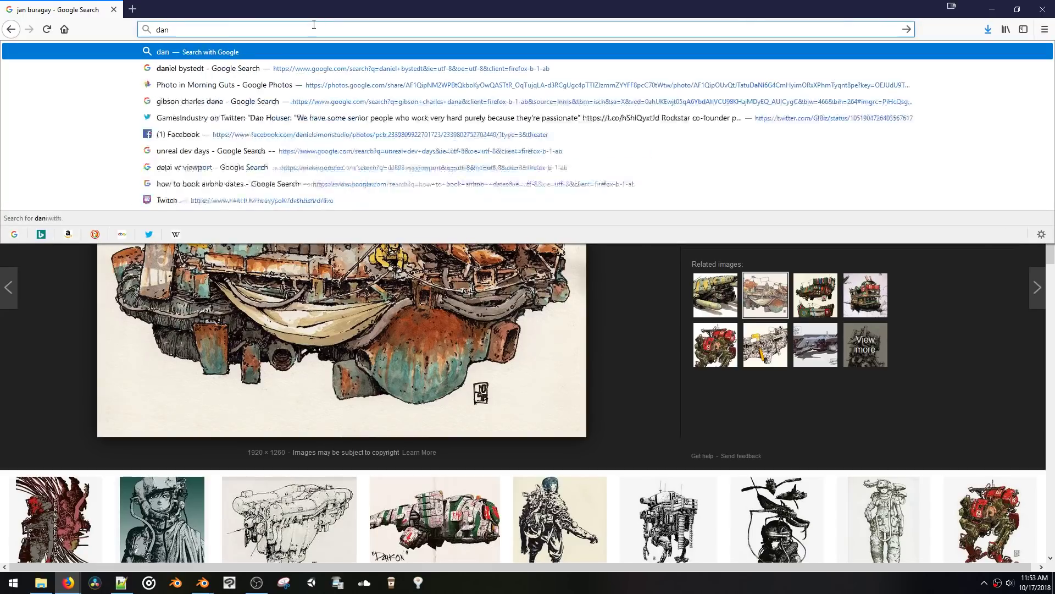
Step: Search the web for the artist's VR work and watch the GreasePencil VR demo video full screen
{"action": "type", "text": "iel lara vr"}
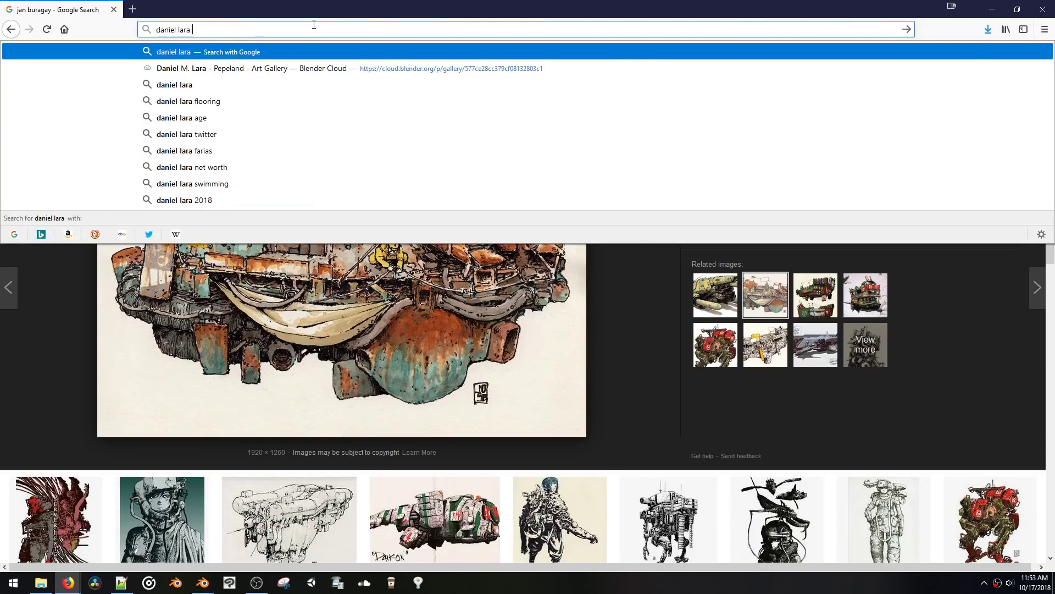
{"action": "key", "text": "Return"}
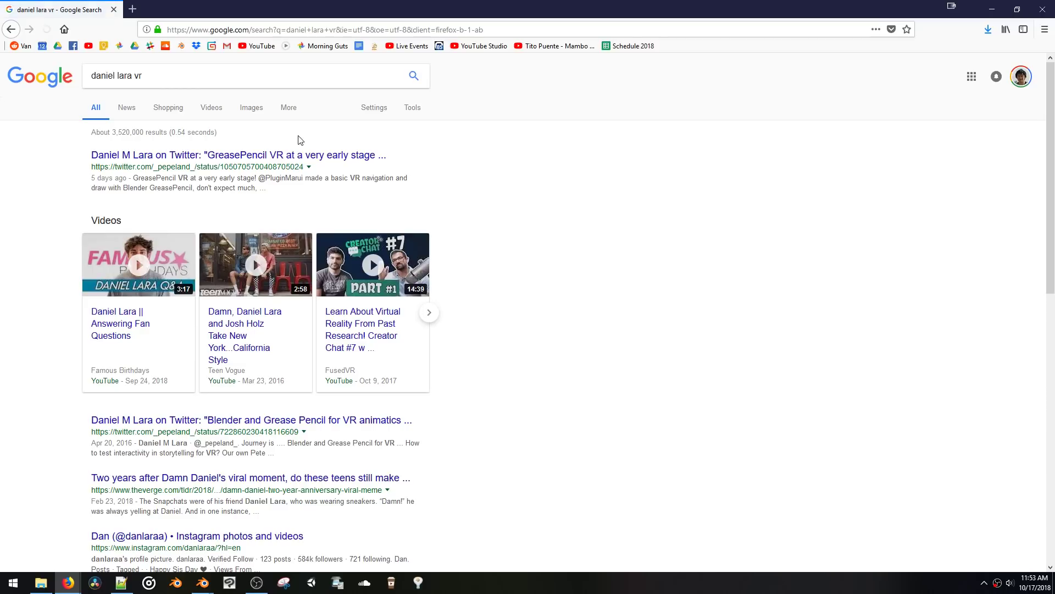
{"action": "left_click", "coordinate": [288, 154]}
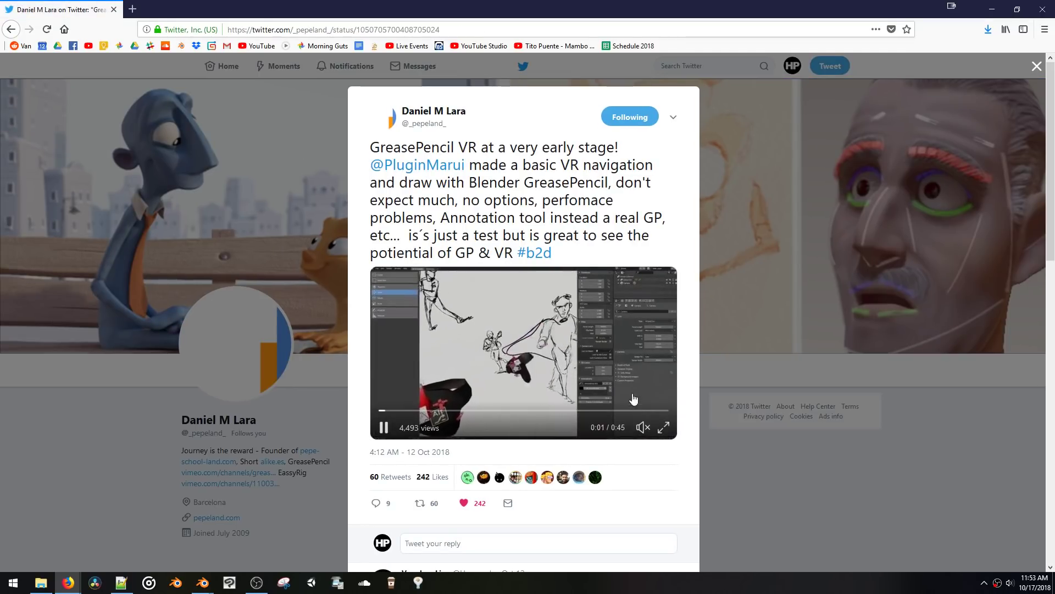
{"action": "left_click", "coordinate": [665, 429]}
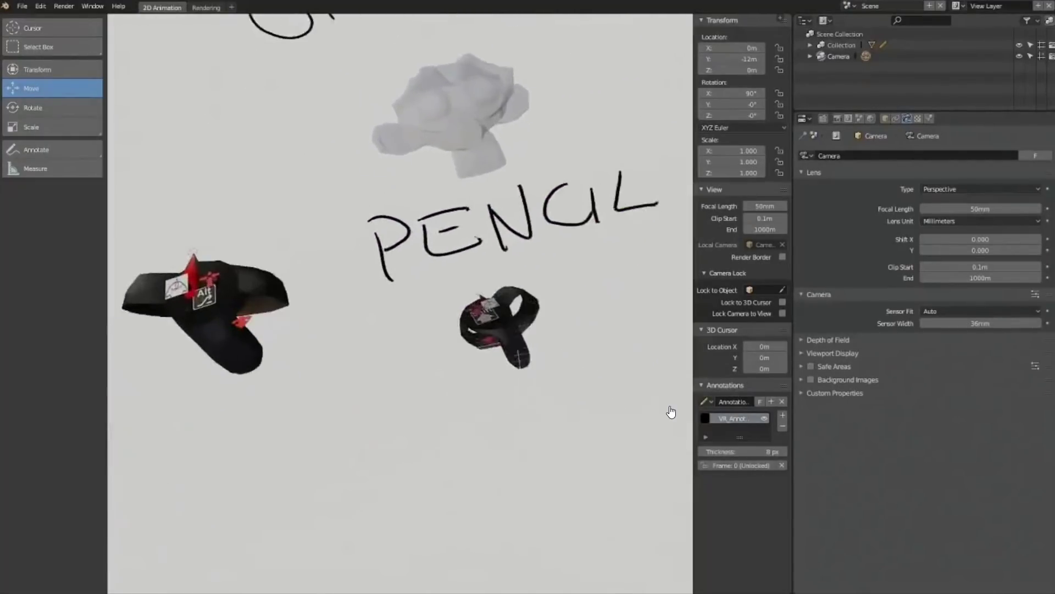
{"action": "key", "text": "Escape"}
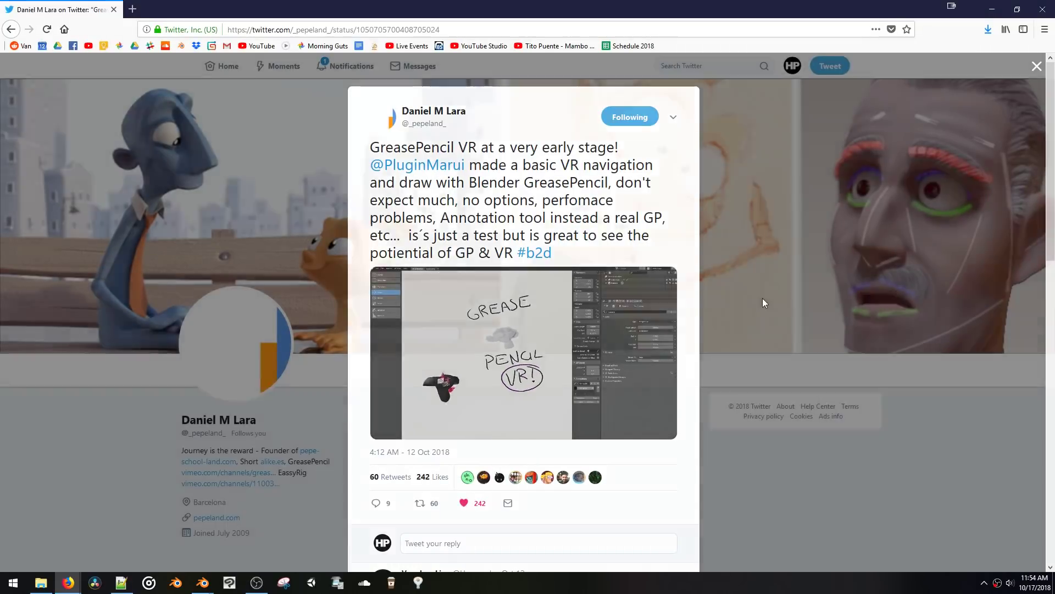
Step: Skim the artist's Twitter profile for Grease Pencil posts and return to the ship scene in Blender
{"action": "left_click", "coordinate": [763, 298]}
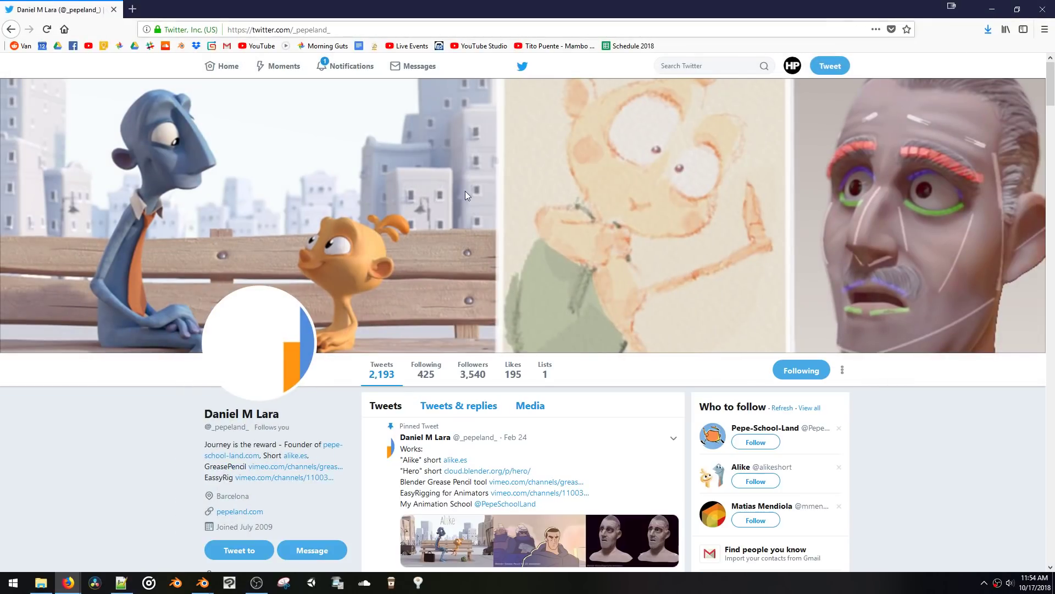
{"action": "scroll", "coordinate": [470, 189], "scroll_direction": "down", "scroll_amount": 5}
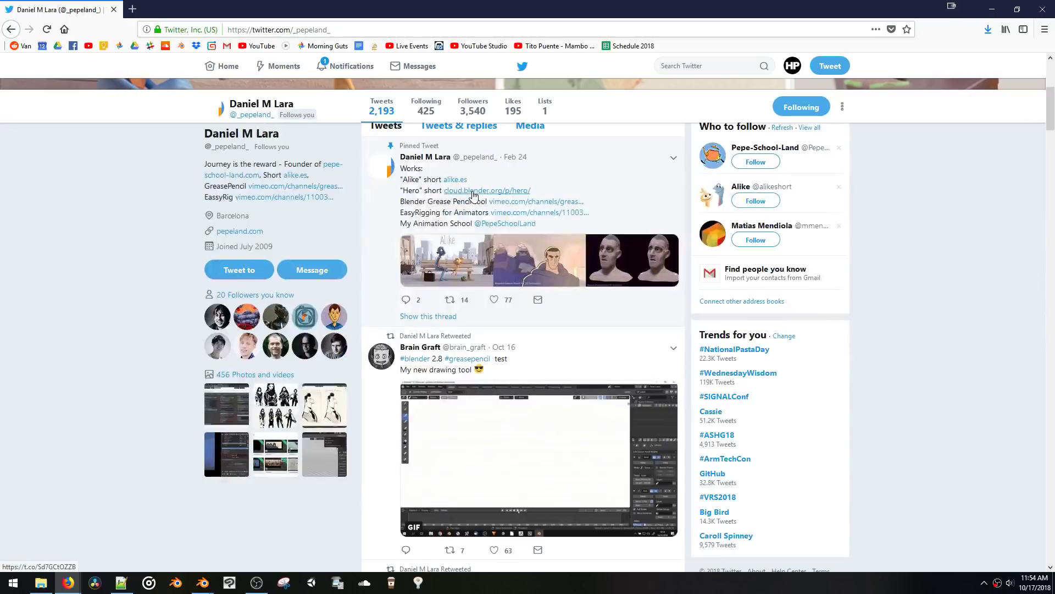
{"action": "scroll", "coordinate": [489, 358], "scroll_direction": "down", "scroll_amount": 2}
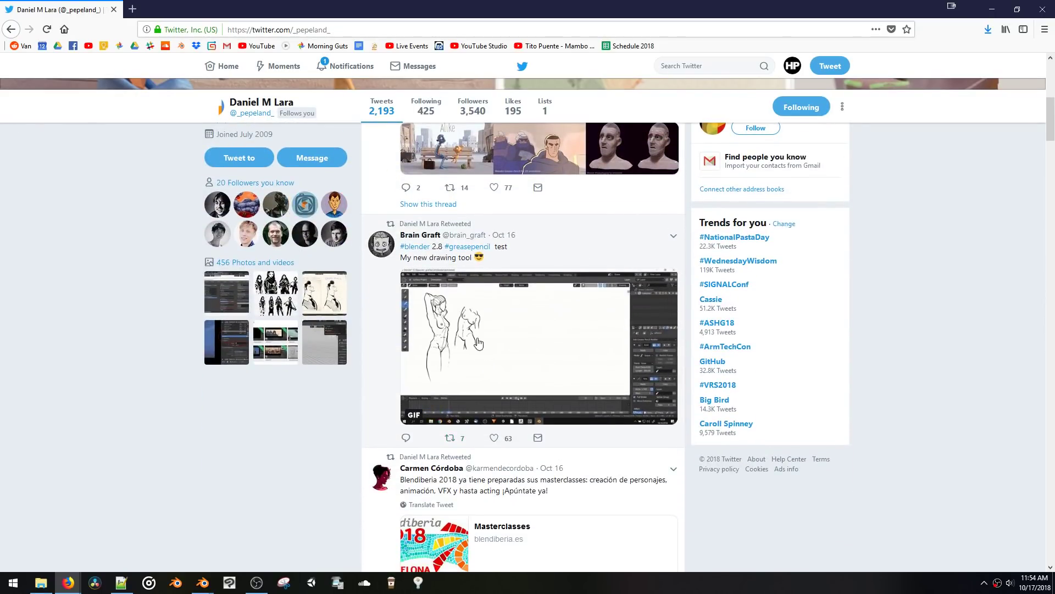
{"action": "scroll", "coordinate": [527, 307], "scroll_direction": "up", "scroll_amount": 2}
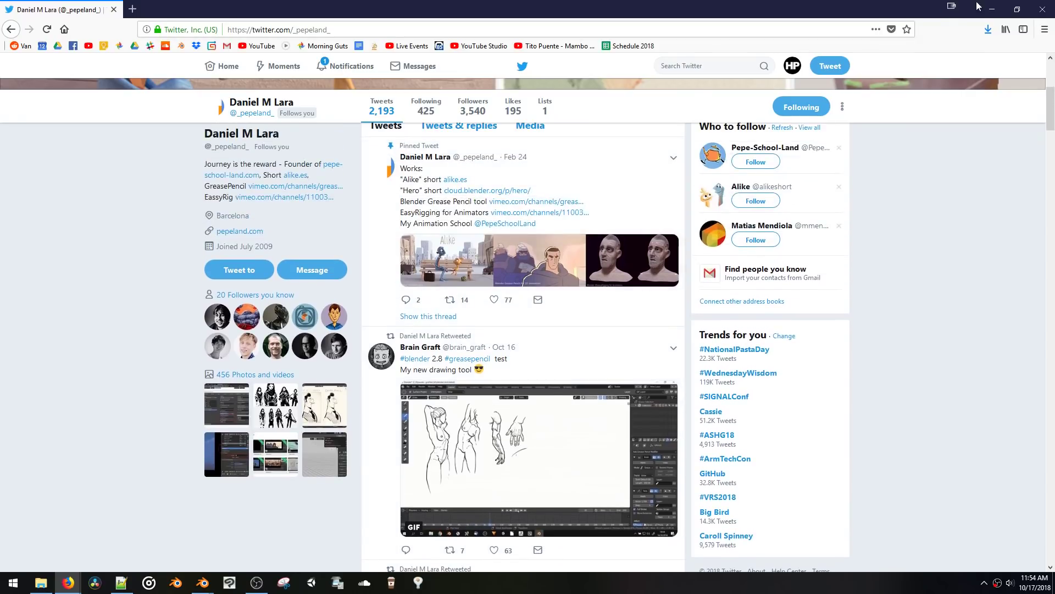
{"action": "left_click", "coordinate": [992, 10]}
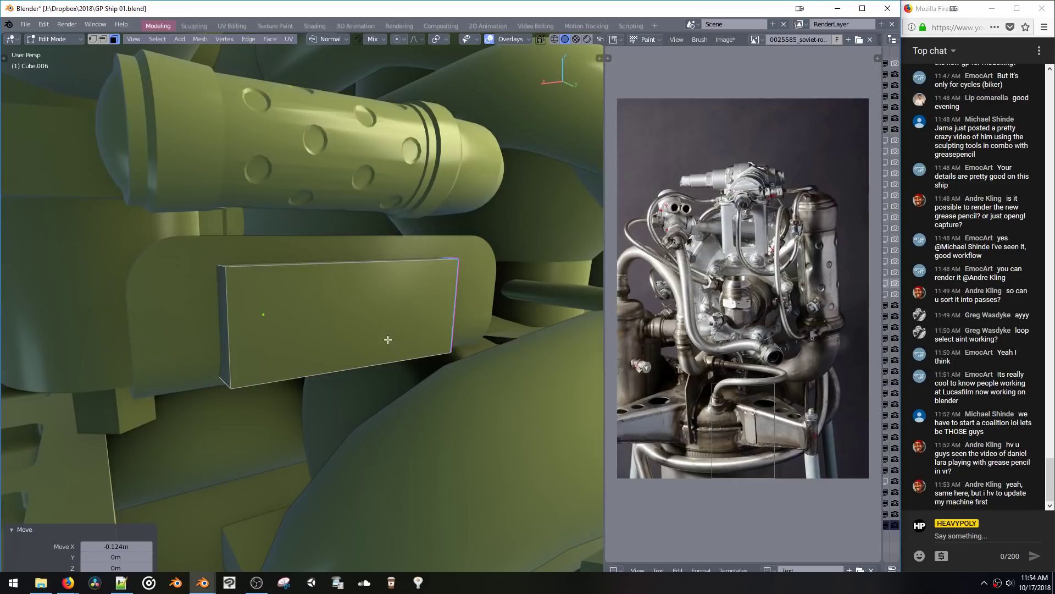
Step: Bevel the corner edges of the small box on the bracket plate with 14 segments and an offset of about 0.256
{"action": "middle_click_drag", "start_coordinate": [388, 339], "coordinate": [307, 275]}
{"action": "key", "text": "2"}
{"action": "key", "text": "ctrl+b"}
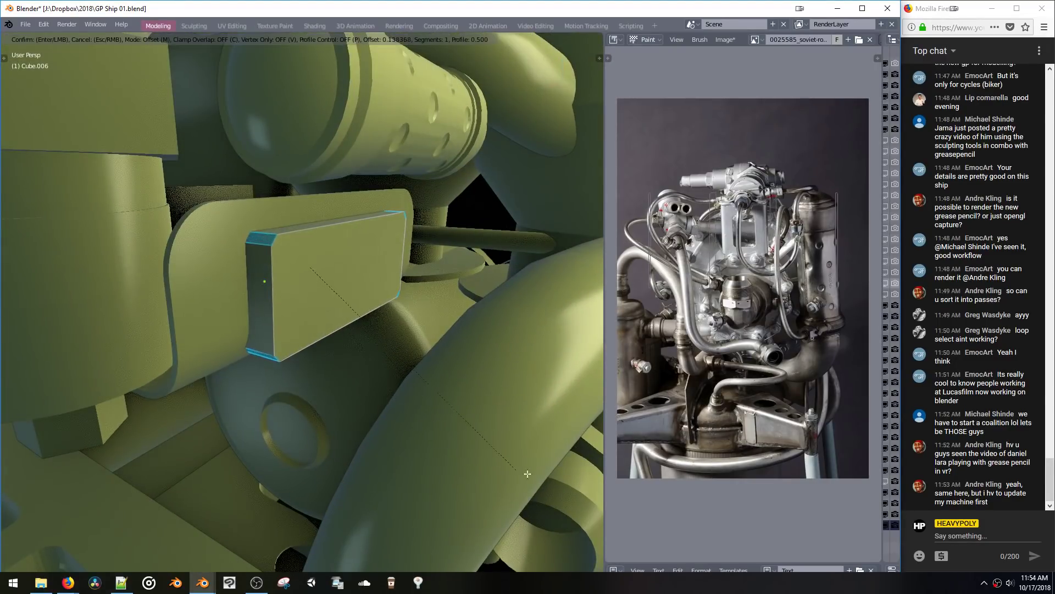
{"action": "scroll", "coordinate": [528, 474], "scroll_direction": "up", "scroll_amount": 13}
{"action": "left_click", "coordinate": [799, 531]}
{"action": "middle_click_drag", "start_coordinate": [370, 303], "coordinate": [347, 295]}
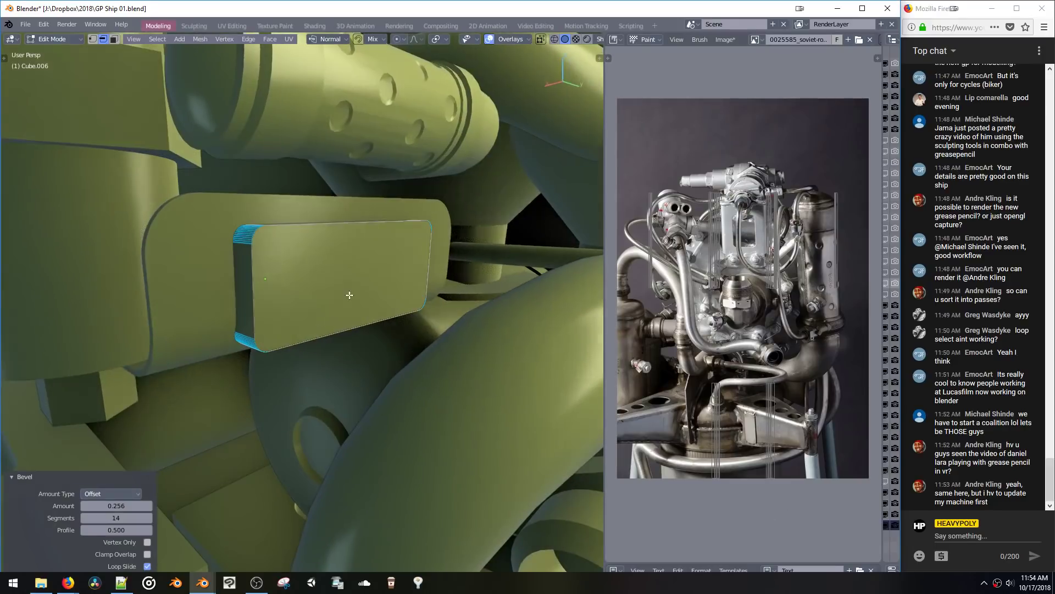
Step: Cut the rounded box out of the plate behind it with a Live Subtract boolean
{"action": "key", "text": "Tab"}
{"action": "left_click", "coordinate": [207, 292], "text": "shift"}
{"action": "left_click", "coordinate": [207, 293], "text": "shift"}
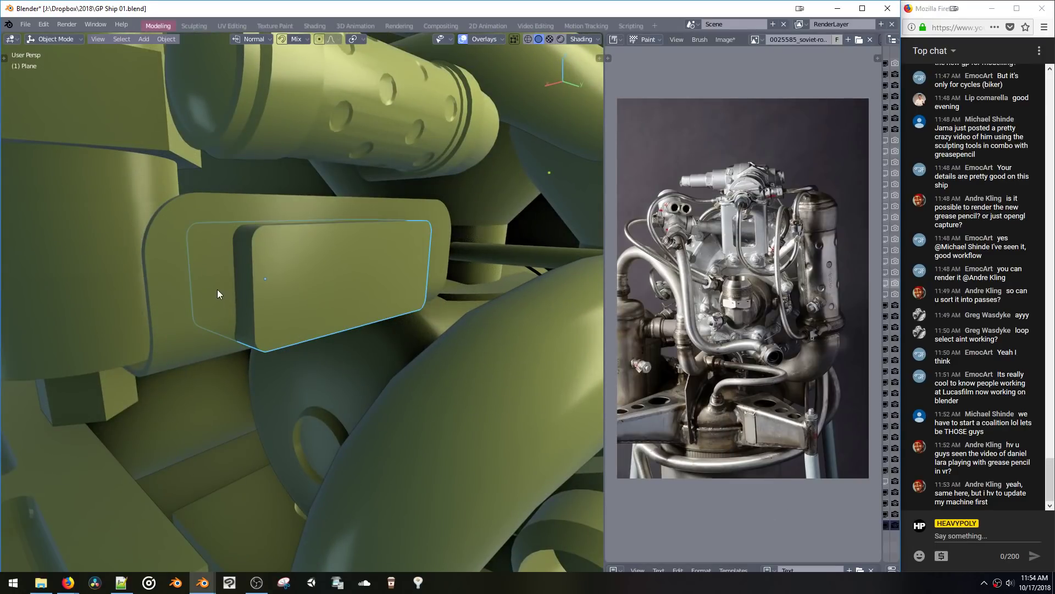
{"action": "left_click", "coordinate": [217, 289], "text": "shift"}
{"action": "key", "text": "shift+b"}
{"action": "left_click", "coordinate": [292, 289]}
{"action": "middle_click_drag", "start_coordinate": [290, 296], "coordinate": [308, 329]}
Step: Extend the boolean cutter through the plate's lower edge by moving its bottom about 0.04 m down along Z
{"action": "left_click", "coordinate": [268, 331]}
{"action": "key", "text": "Tab"}
{"action": "left_click", "coordinate": [401, 324], "text": "alt"}
{"action": "key", "text": "g"}
{"action": "key", "text": "z"}
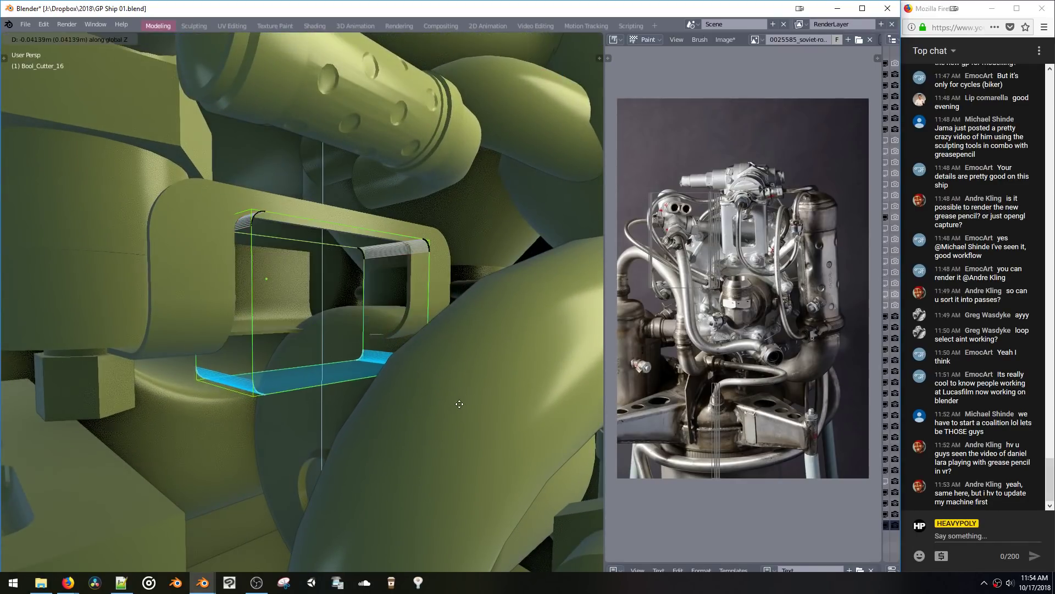
{"action": "left_click", "coordinate": [458, 407]}
{"action": "middle_click_drag", "start_coordinate": [386, 313], "coordinate": [349, 292]}
{"action": "key", "text": "Tab"}
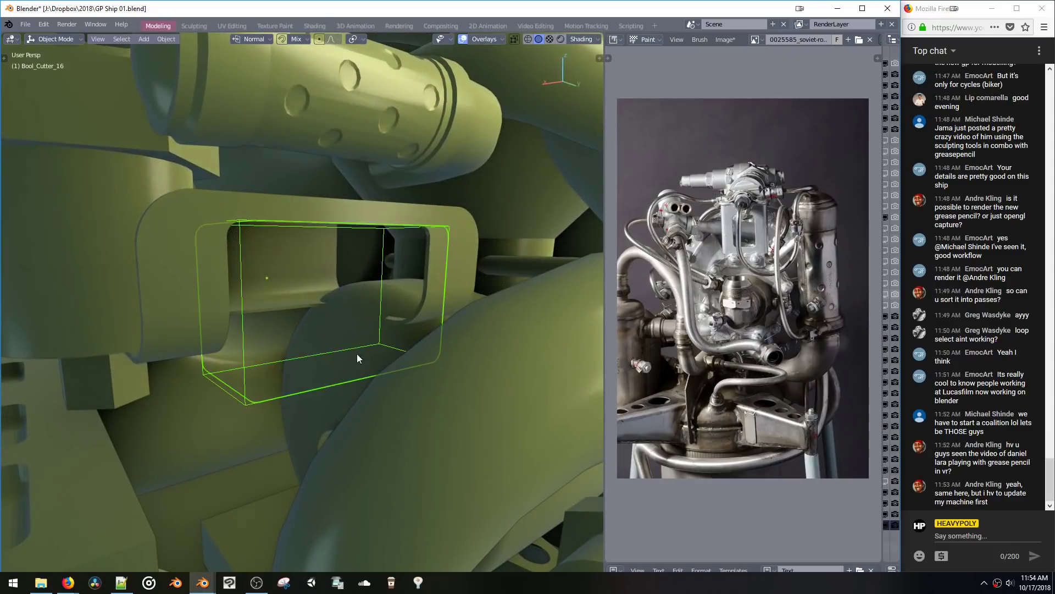
{"action": "middle_click_drag", "start_coordinate": [357, 354], "coordinate": [352, 340]}
{"action": "key", "text": "shift+b"}
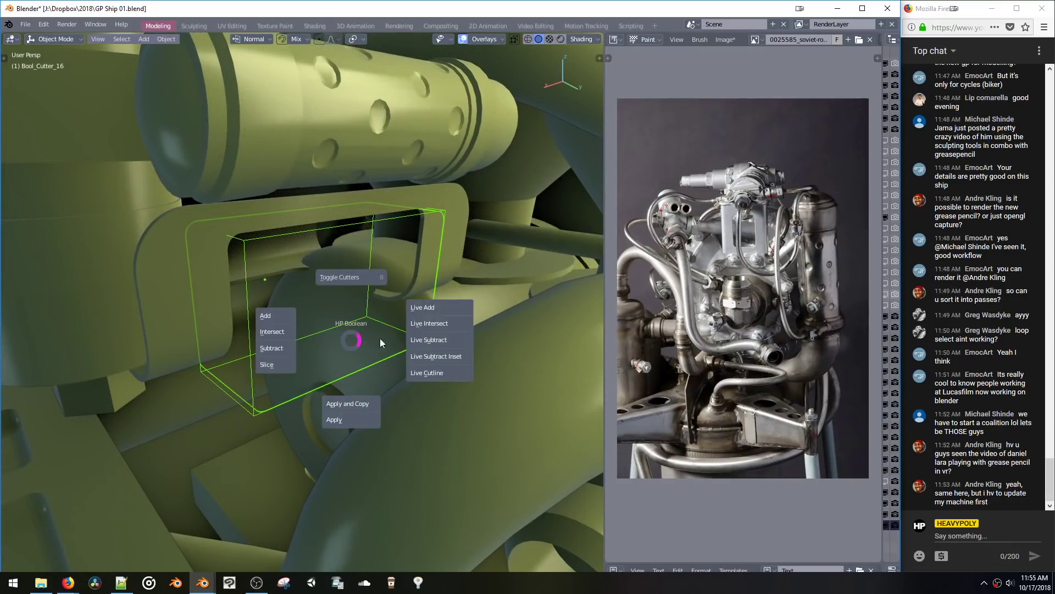
{"action": "left_click", "coordinate": [358, 339]}
Step: Select the vertices at one end of the cutter in Edit mode and adjust that end along the X axis
{"action": "mouse_move", "coordinate": [359, 339]}
{"action": "middle_mouse_down"}
{"action": "mouse_move", "coordinate": [335, 329]}
{"action": "mouse_move", "coordinate": [344, 332]}
{"action": "middle_mouse_up"}
{"action": "key", "text": "space"}
{"action": "left_click", "coordinate": [283, 294]}
{"action": "left_click_drag", "start_coordinate": [137, 189], "coordinate": [286, 413]}
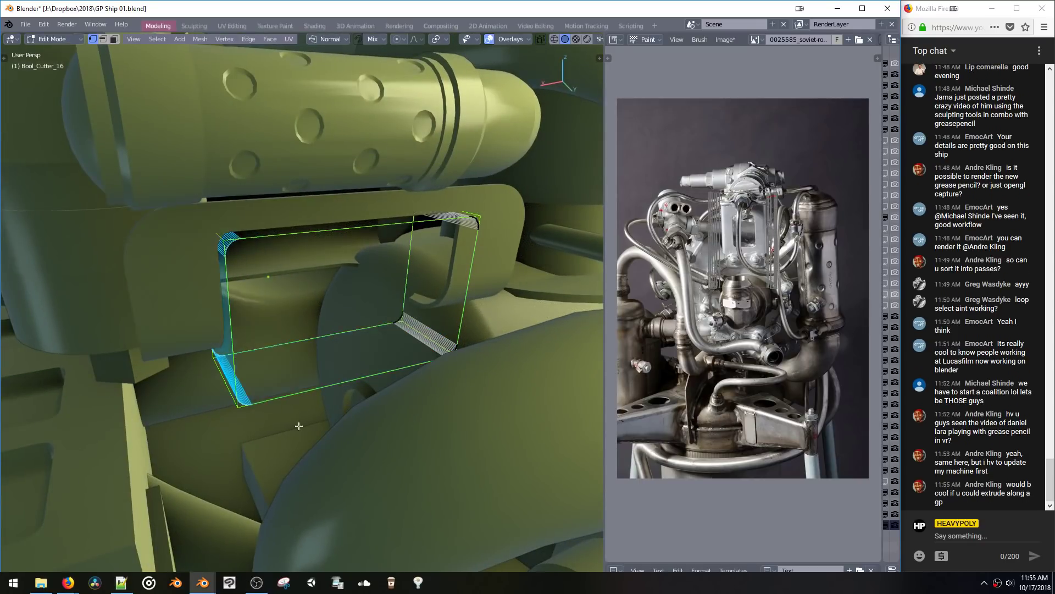
{"action": "key", "text": "g"}
{"action": "key", "text": "x"}
{"action": "left_click", "coordinate": [238, 402]}
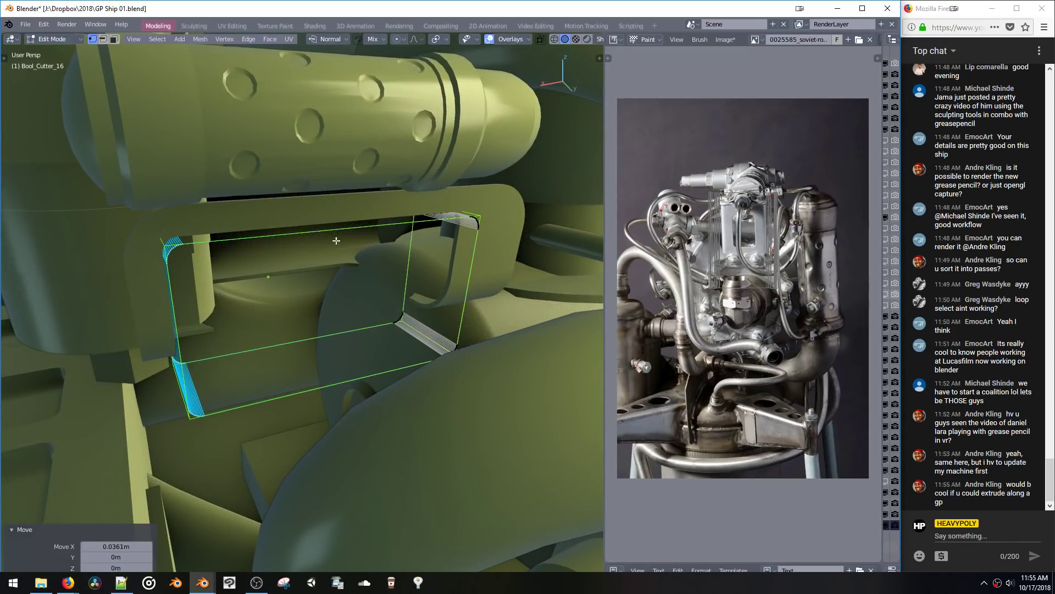
{"action": "key", "text": "g"}
{"action": "key", "text": "x"}
{"action": "left_click", "coordinate": [310, 280]}
Step: Move the cutter's opposite end inward about 0.016 m along X, fine-tune the first end and return to Object mode
{"action": "left_click_drag", "start_coordinate": [355, 198], "coordinate": [506, 384]}
{"action": "key", "text": "g"}
{"action": "key", "text": "x"}
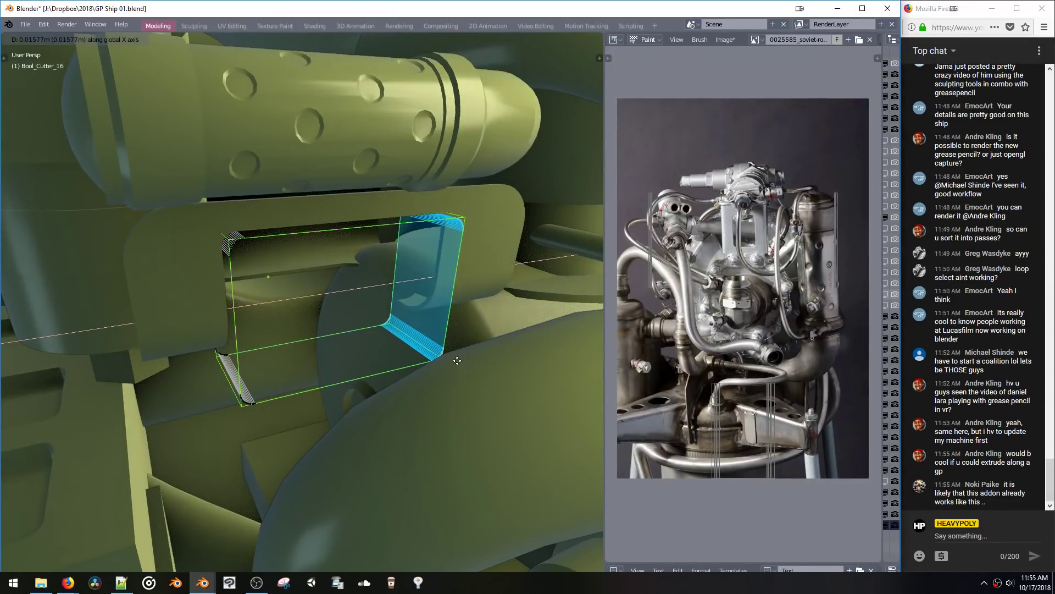
{"action": "left_click", "coordinate": [450, 355]}
{"action": "left_click_drag", "start_coordinate": [160, 202], "coordinate": [250, 404]}
{"action": "key", "text": "g"}
{"action": "key", "text": "x"}
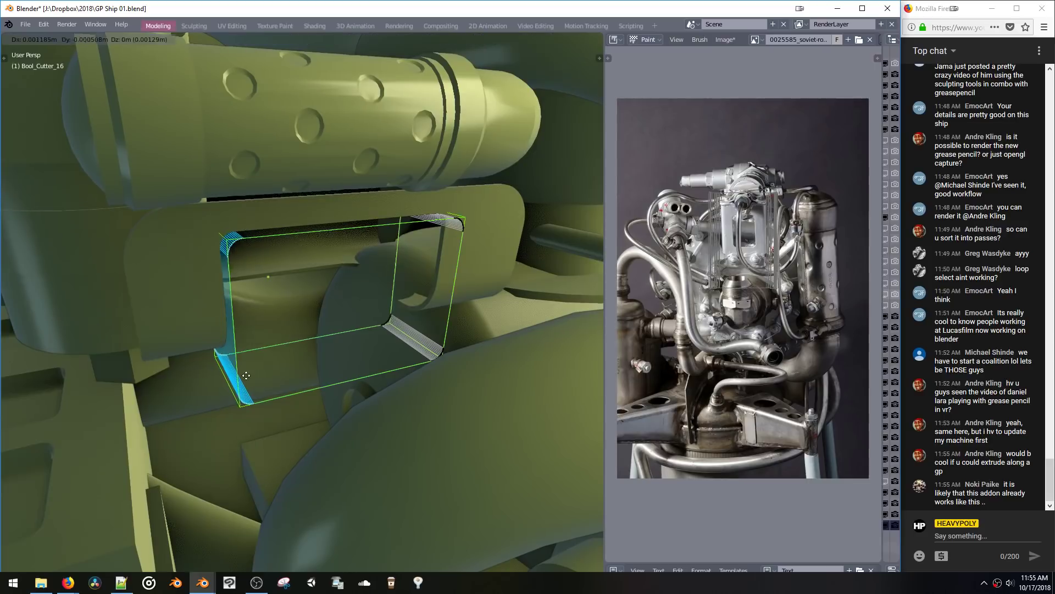
{"action": "left_click", "coordinate": [245, 359]}
{"action": "middle_click_drag", "start_coordinate": [245, 359], "coordinate": [278, 323]}
{"action": "key", "text": "space"}
{"action": "left_click", "coordinate": [283, 370]}
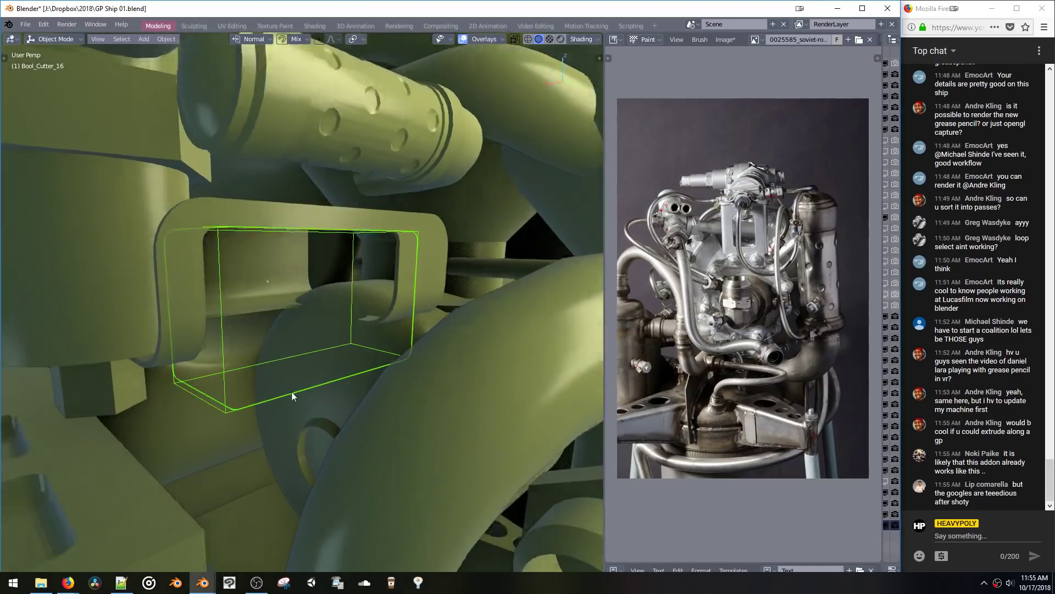
{"action": "scroll", "coordinate": [292, 392], "scroll_direction": "down", "scroll_amount": 5}
{"action": "key", "text": "a"}
{"action": "key", "text": "a"}
{"action": "left_click", "coordinate": [281, 362]}
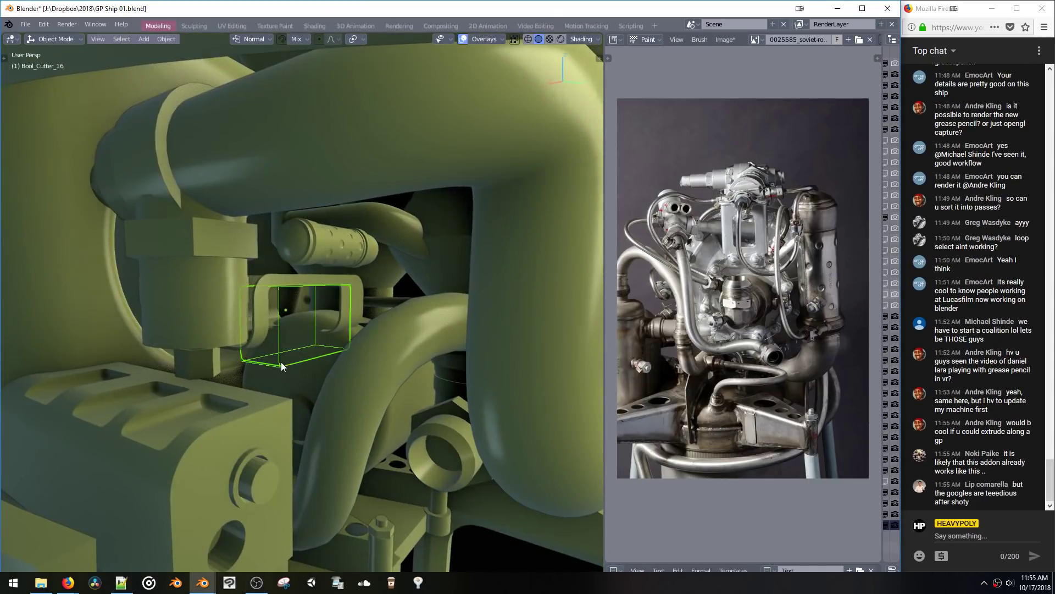
{"action": "scroll", "coordinate": [310, 403], "scroll_direction": "down", "scroll_amount": 5}
{"action": "middle_click_drag", "start_coordinate": [315, 405], "coordinate": [309, 381]}
Step: Raise the cutter's lower edges about 0.1 m along Z to reduce the opening to a thin horizontal slot
{"action": "key", "text": "space"}
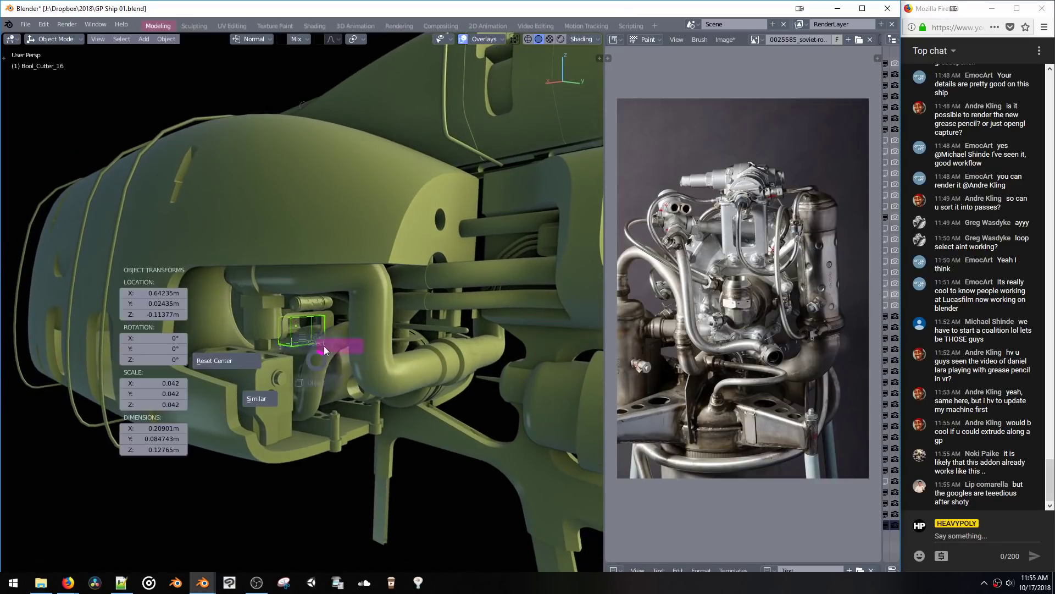
{"action": "left_click", "coordinate": [324, 346]}
{"action": "middle_click_drag", "start_coordinate": [324, 345], "coordinate": [306, 353]}
{"action": "scroll", "coordinate": [306, 354], "scroll_direction": "up", "scroll_amount": 5}
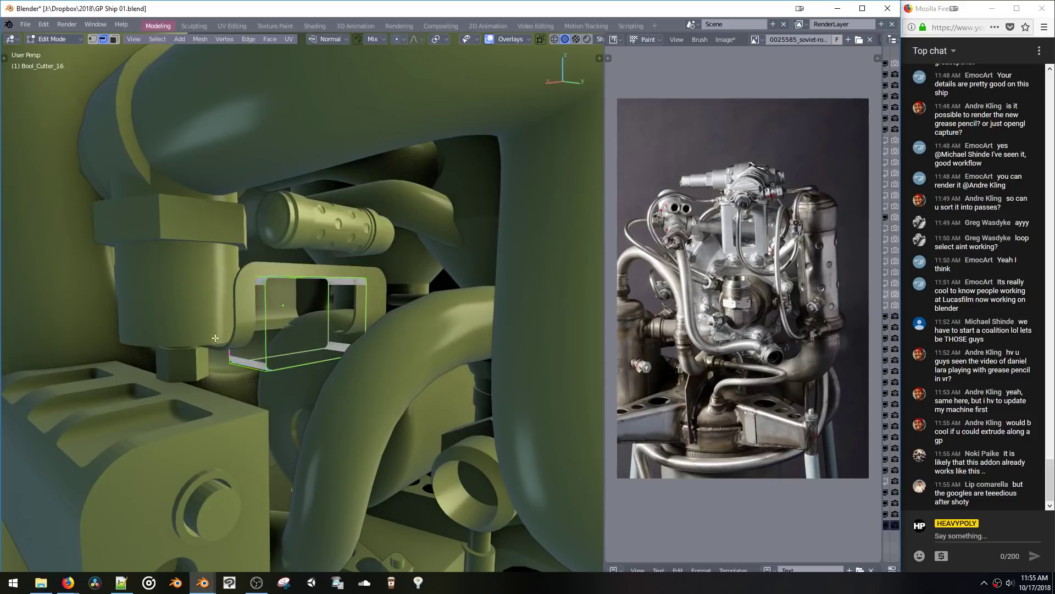
{"action": "left_click", "coordinate": [343, 378]}
{"action": "key", "text": "g"}
{"action": "key", "text": "z"}
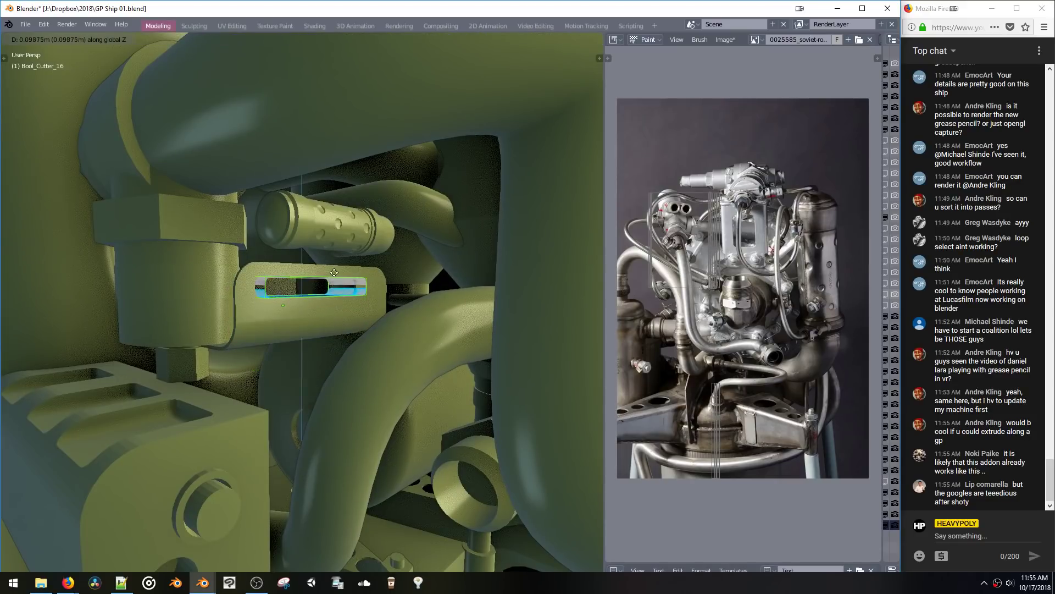
{"action": "left_click", "coordinate": [330, 257]}
{"action": "key", "text": "g"}
{"action": "key", "text": "z"}
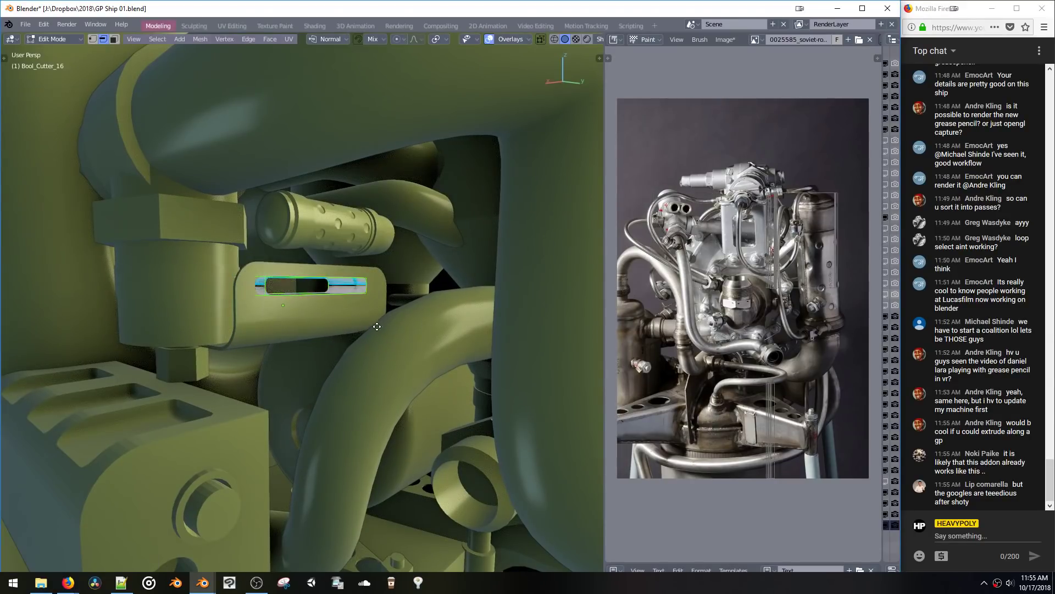
{"action": "right_click", "coordinate": [367, 324]}
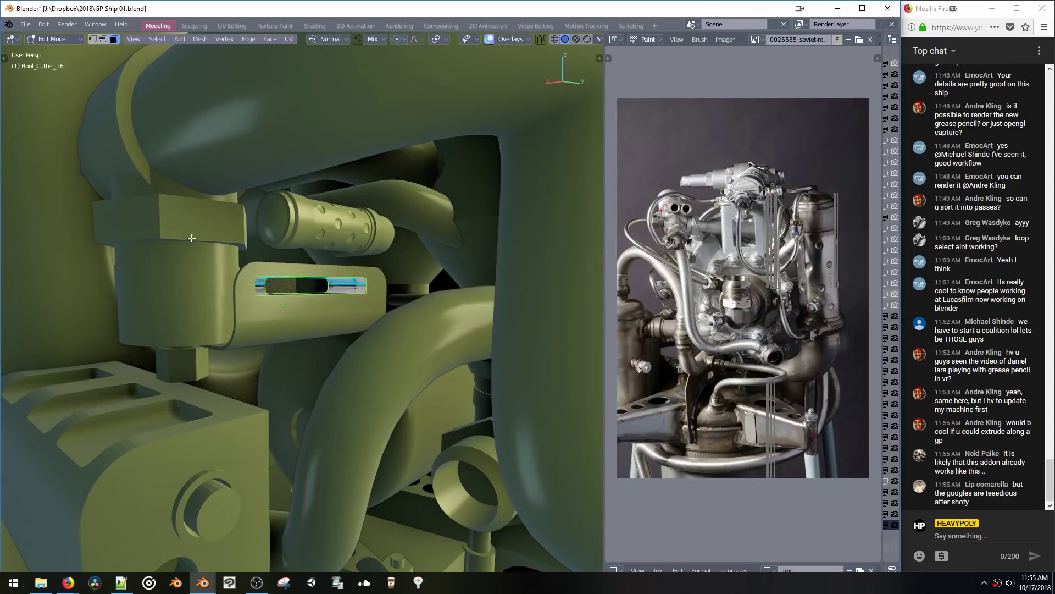
Step: Place a copy of the slot cutter about 0.032 m lower along Z for a second parallel slot
{"action": "key", "text": "g"}
{"action": "key", "text": "z"}
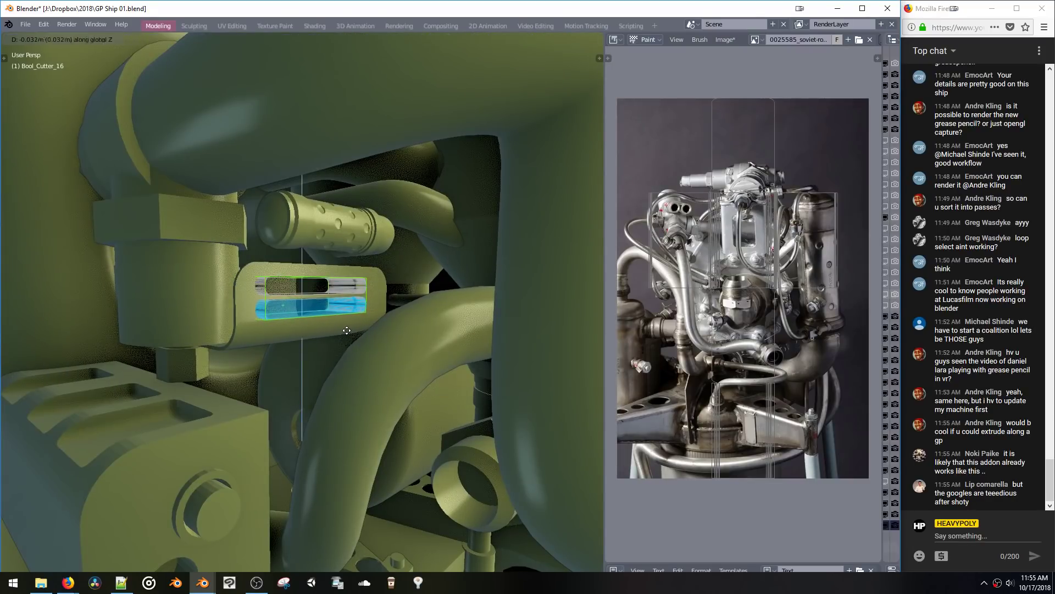
{"action": "left_click", "coordinate": [344, 335]}
{"action": "middle_click_drag", "start_coordinate": [344, 335], "coordinate": [385, 313]}
Step: Shorten both slot cutters by moving their far ends about 0.175 m along X toward the near ends
{"action": "key", "text": "g"}
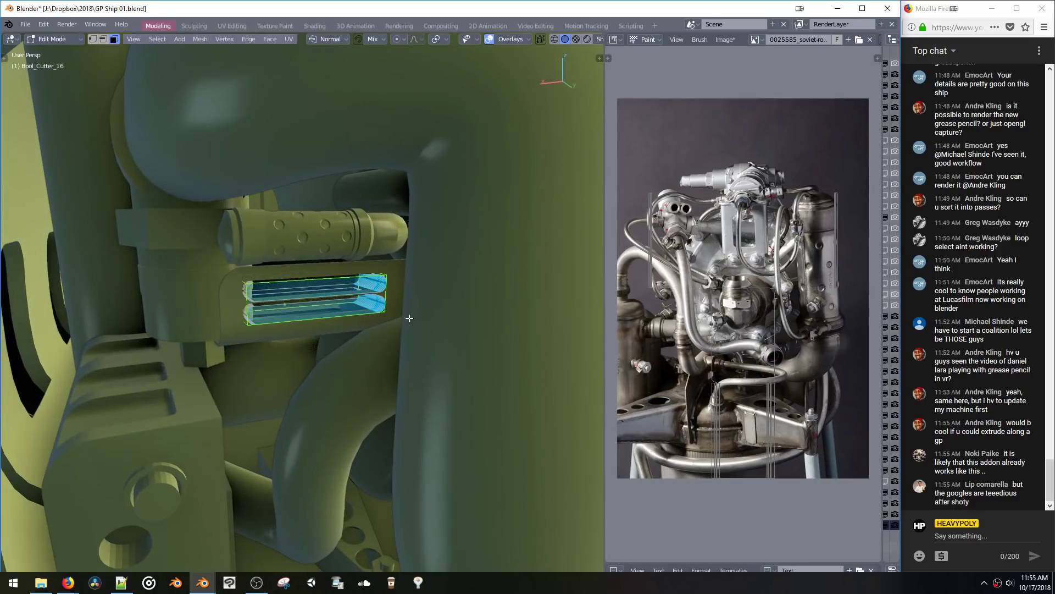
{"action": "key", "text": "x"}
{"action": "left_click", "coordinate": [385, 312]}
{"action": "key", "text": "space"}
{"action": "left_click_drag", "start_coordinate": [286, 236], "coordinate": [447, 350]}
{"action": "key", "text": "g"}
{"action": "key", "text": "x"}
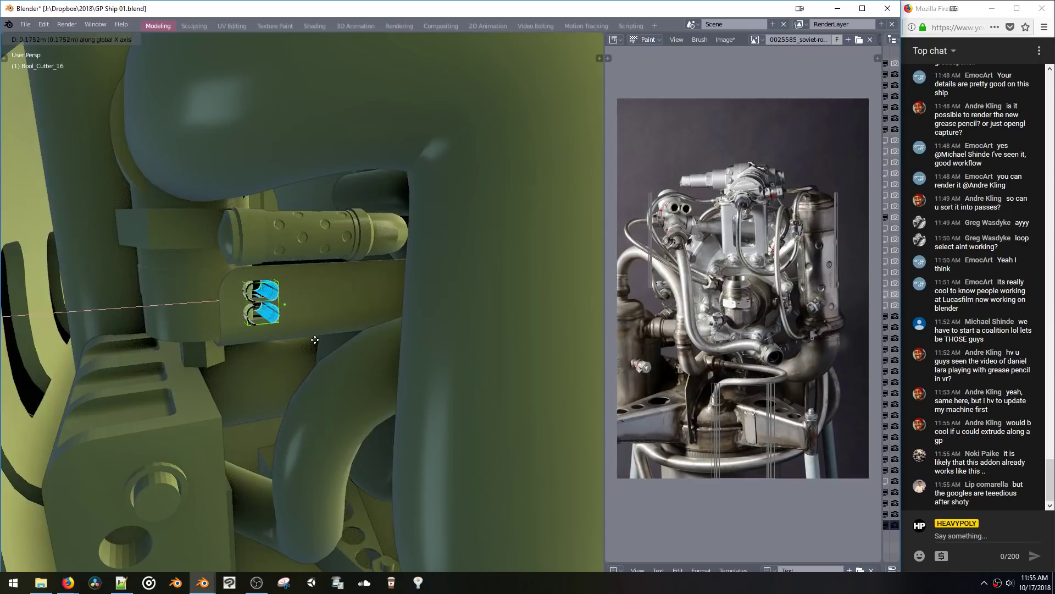
{"action": "left_click", "coordinate": [315, 339]}
{"action": "left_click_drag", "start_coordinate": [179, 247], "coordinate": [238, 306]}
{"action": "key", "text": "g"}
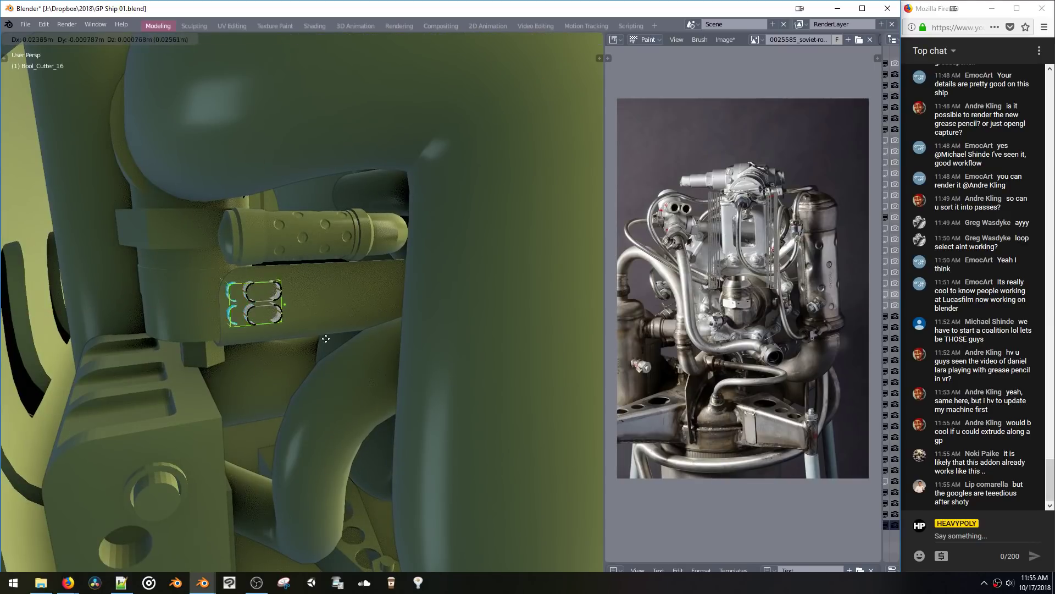
{"action": "left_click", "coordinate": [326, 339]}
Step: Duplicate the pair of short slot cutters repeatedly along X to fill the plate with two rows of openings
{"action": "left_click_drag", "start_coordinate": [145, 238], "coordinate": [340, 363]}
{"action": "key", "text": "g"}
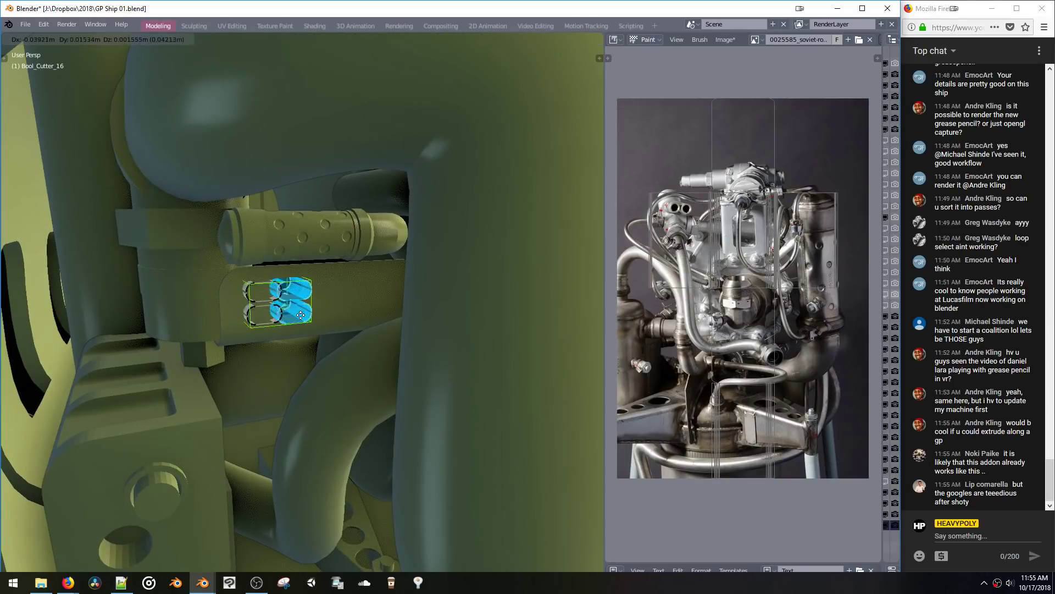
{"action": "left_click", "coordinate": [301, 315]}
{"action": "key", "text": "shift+d"}
{"action": "key", "text": "x"}
{"action": "left_click", "coordinate": [297, 321]}
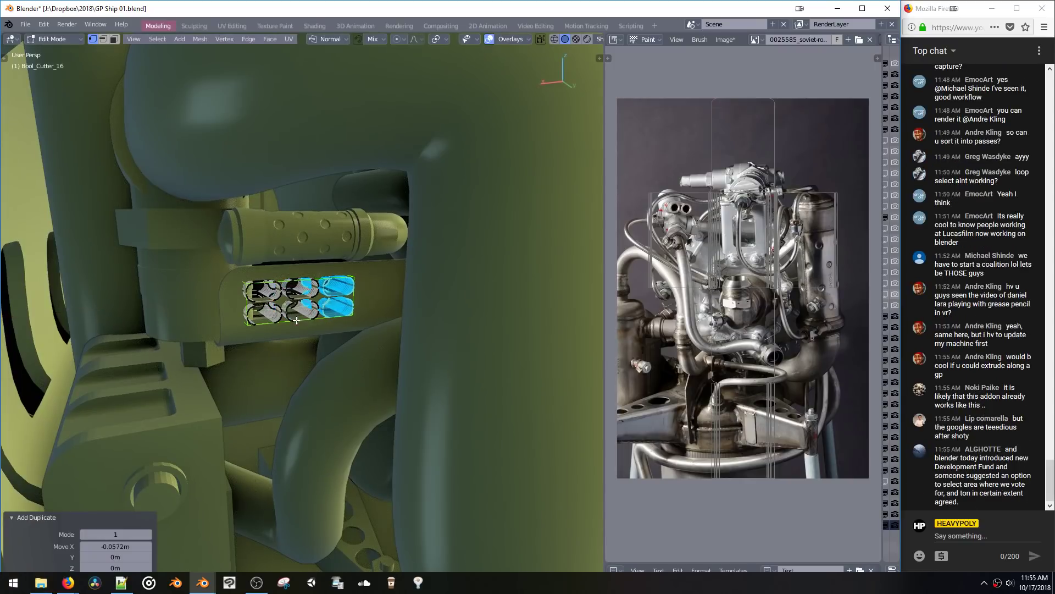
{"action": "key", "text": "shift+r"}
{"action": "key", "text": "Tab"}
Step: Move the whole grid of slot cutters up 0.00647 m along Z
{"action": "middle_click_drag", "start_coordinate": [297, 320], "coordinate": [338, 343]}
{"action": "key", "text": "g"}
{"action": "key", "text": "z"}
{"action": "left_click", "coordinate": [344, 349]}
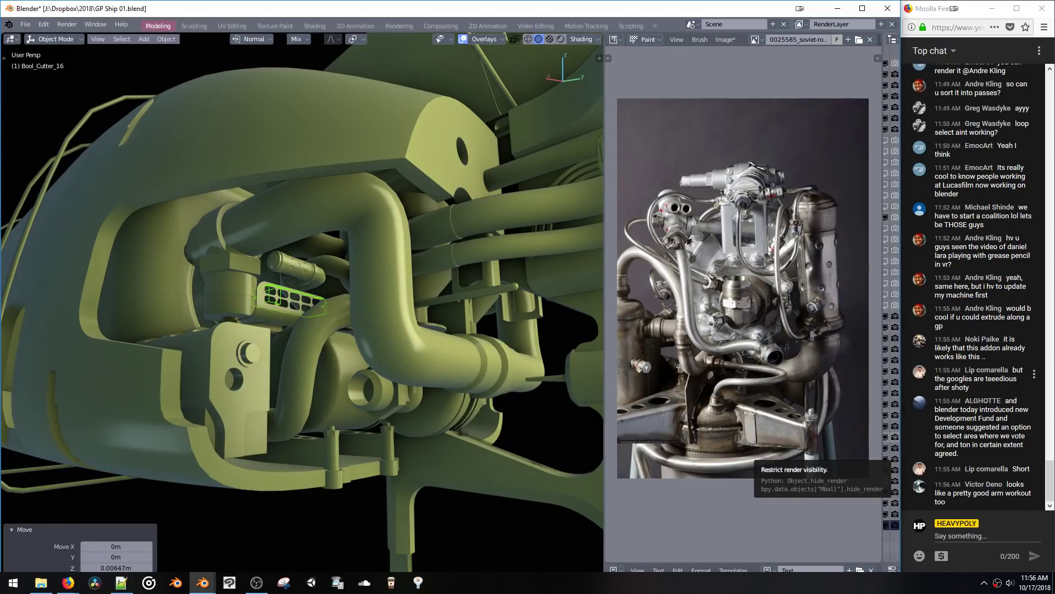
{"action": "left_click", "coordinate": [984, 348]}
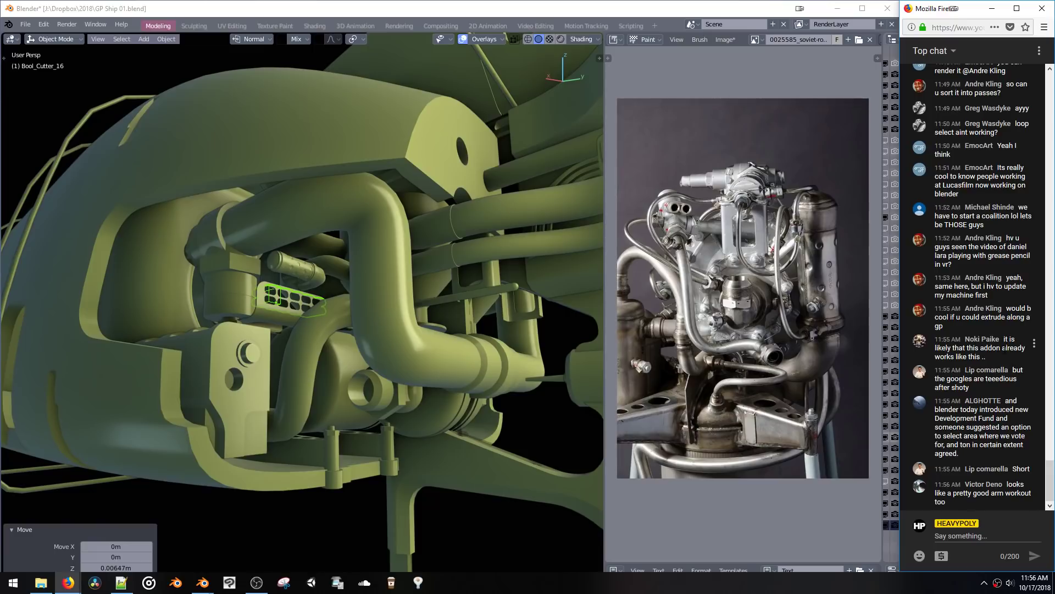
Step: Read the recent messages in the live chat beside the modelling view
{"action": "left_click_drag", "start_coordinate": [1010, 347], "coordinate": [1013, 354]}
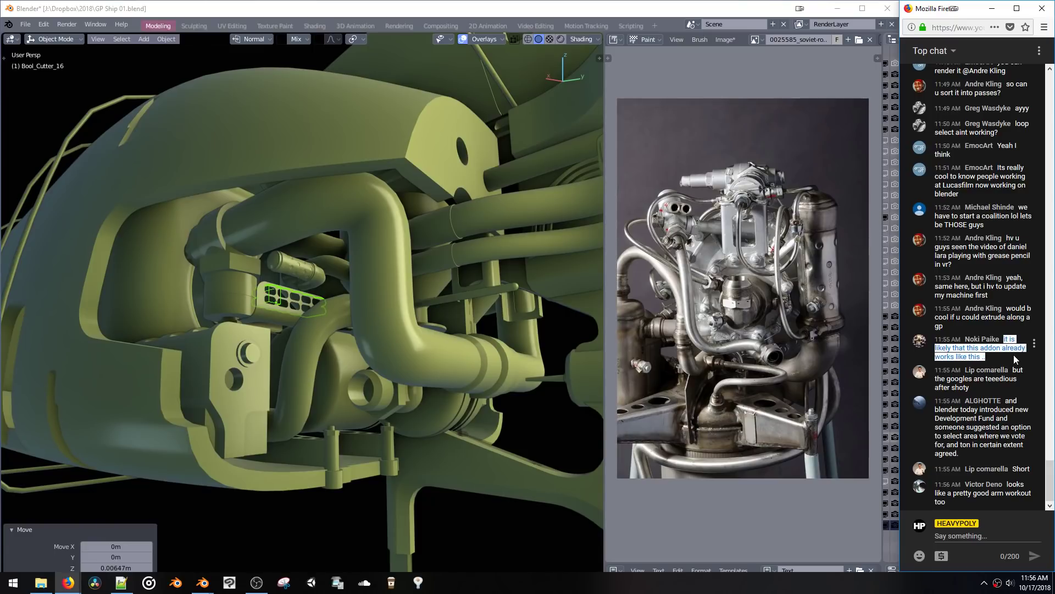
{"action": "left_click", "coordinate": [1014, 359]}
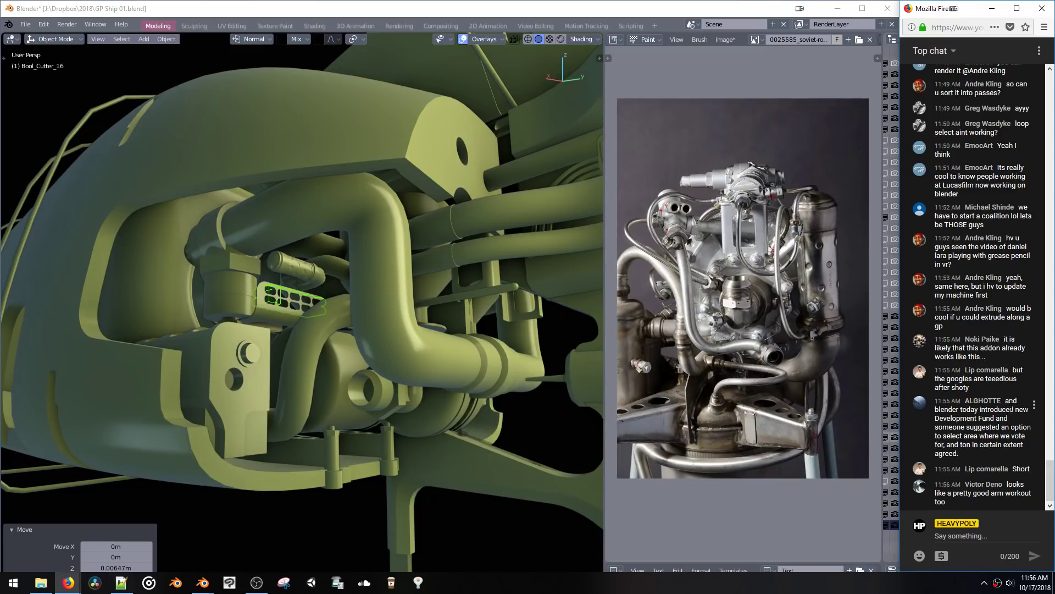
{"action": "left_click_drag", "start_coordinate": [1010, 409], "coordinate": [1018, 435]}
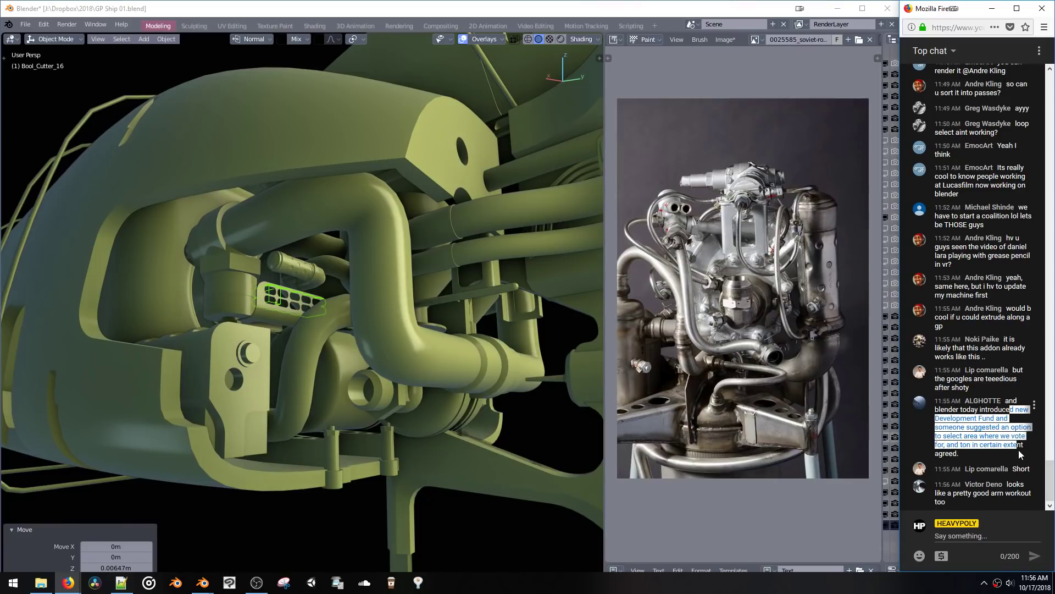
{"action": "left_click_drag", "start_coordinate": [1018, 454], "coordinate": [1011, 421]}
{"action": "left_click", "coordinate": [995, 435]}
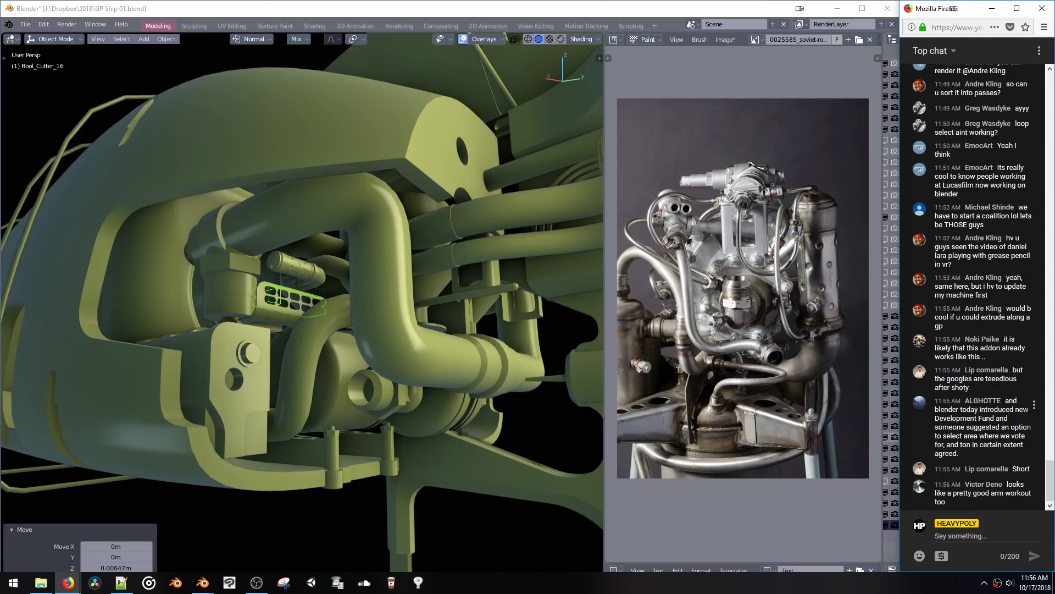
{"action": "left_click_drag", "start_coordinate": [991, 445], "coordinate": [960, 423]}
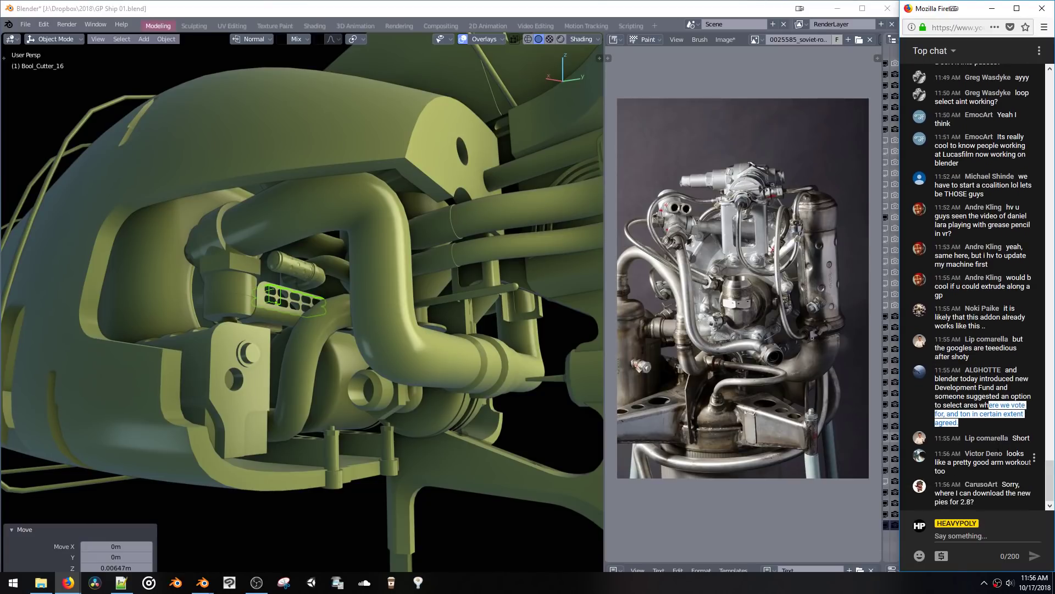
{"action": "left_click", "coordinate": [994, 423]}
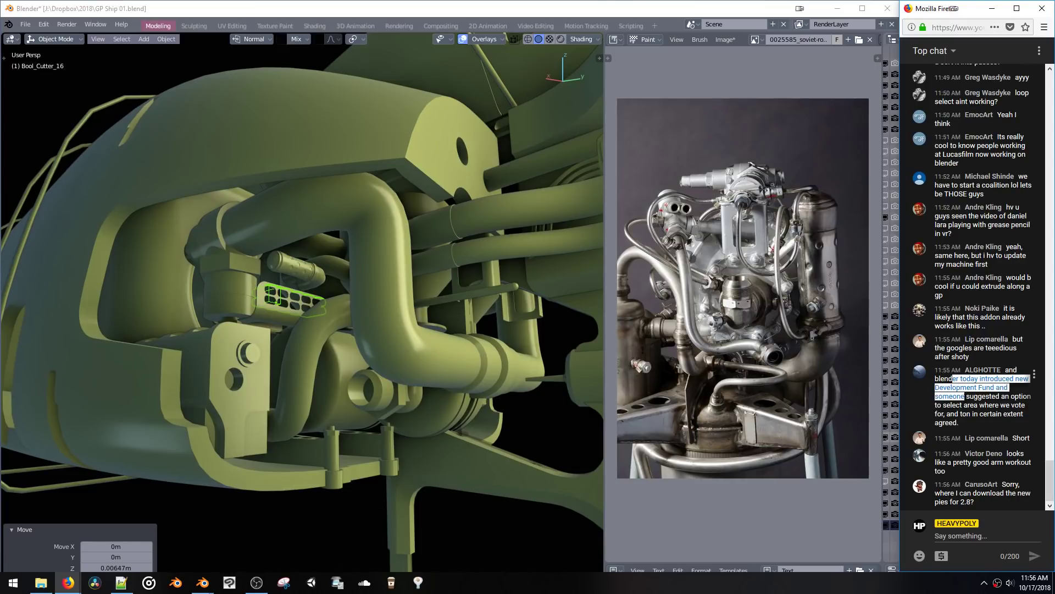
{"action": "left_click", "coordinate": [984, 387]}
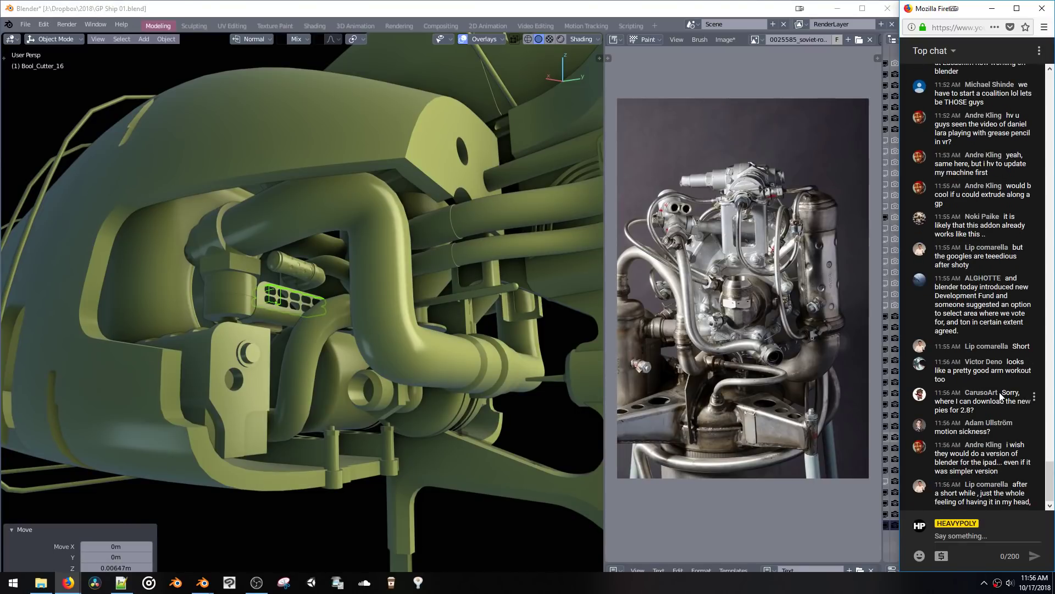
{"action": "left_click_drag", "start_coordinate": [1000, 394], "coordinate": [1007, 402]}
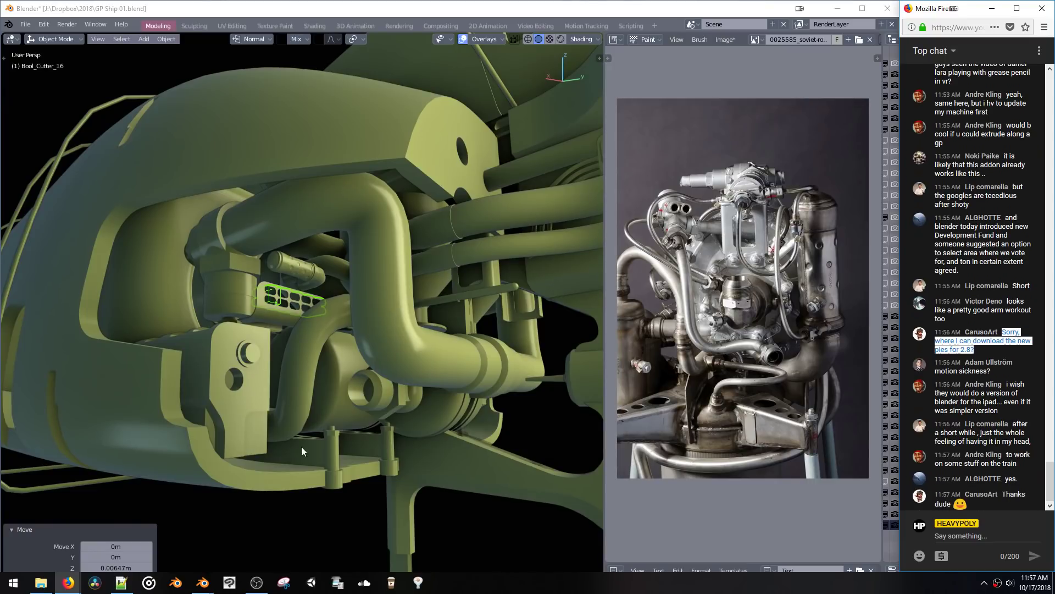
Step: Select the grid of slot cutters, shrink it and reposition it along Z within the bracket plate
{"action": "left_click", "coordinate": [319, 513]}
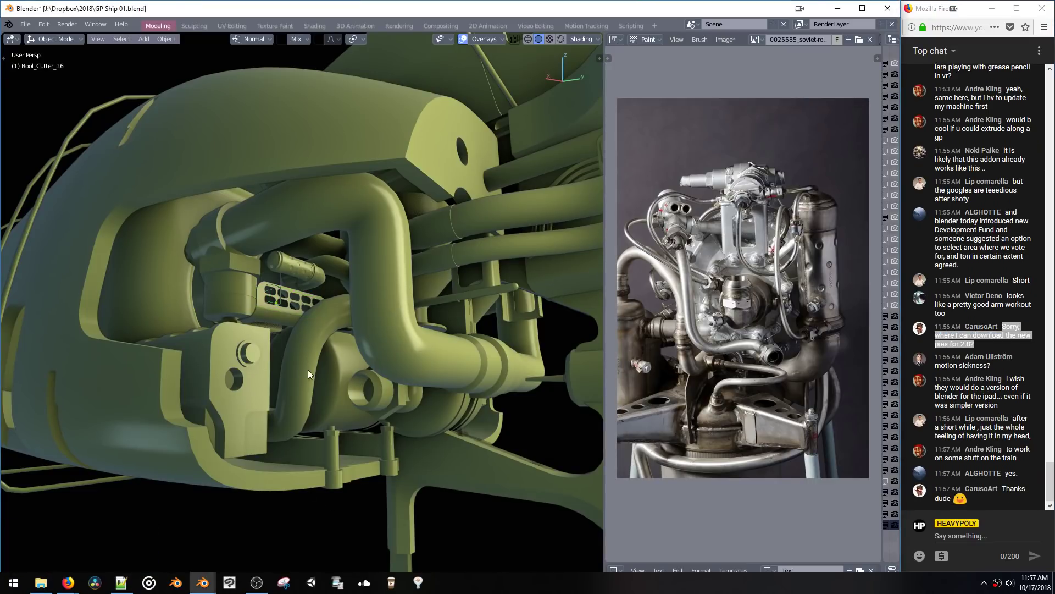
{"action": "left_click", "coordinate": [276, 306]}
{"action": "mouse_move", "coordinate": [277, 308]}
{"action": "middle_mouse_down"}
{"action": "mouse_move", "coordinate": [298, 335]}
{"action": "mouse_move", "coordinate": [315, 328]}
{"action": "mouse_move", "coordinate": [285, 325]}
{"action": "middle_mouse_up"}
{"action": "key", "text": "g"}
{"action": "key", "text": "z"}
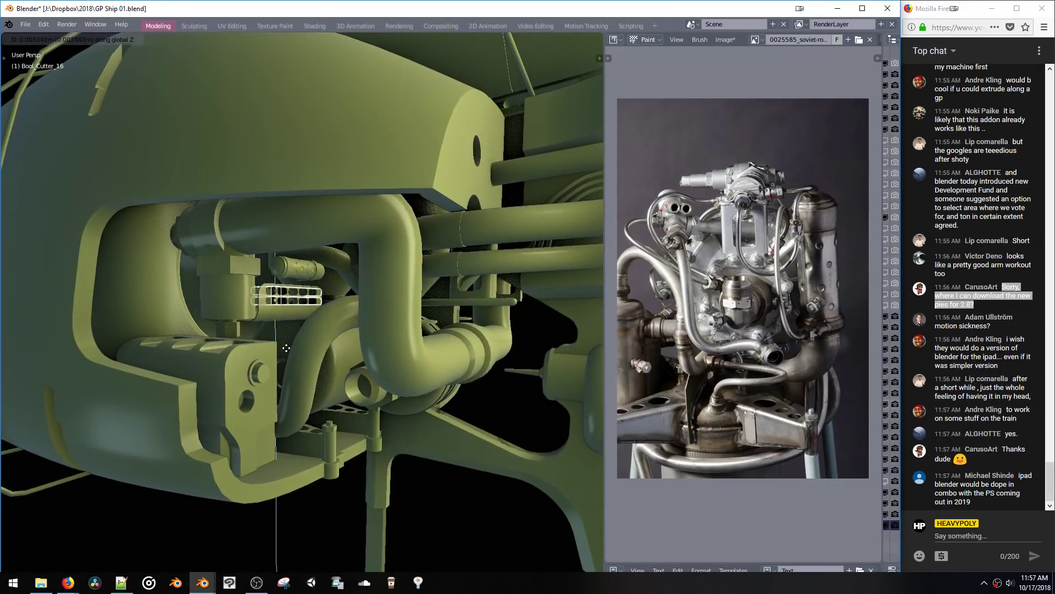
{"action": "left_click", "coordinate": [287, 341]}
{"action": "key", "text": "g"}
{"action": "left_click", "coordinate": [293, 341]}
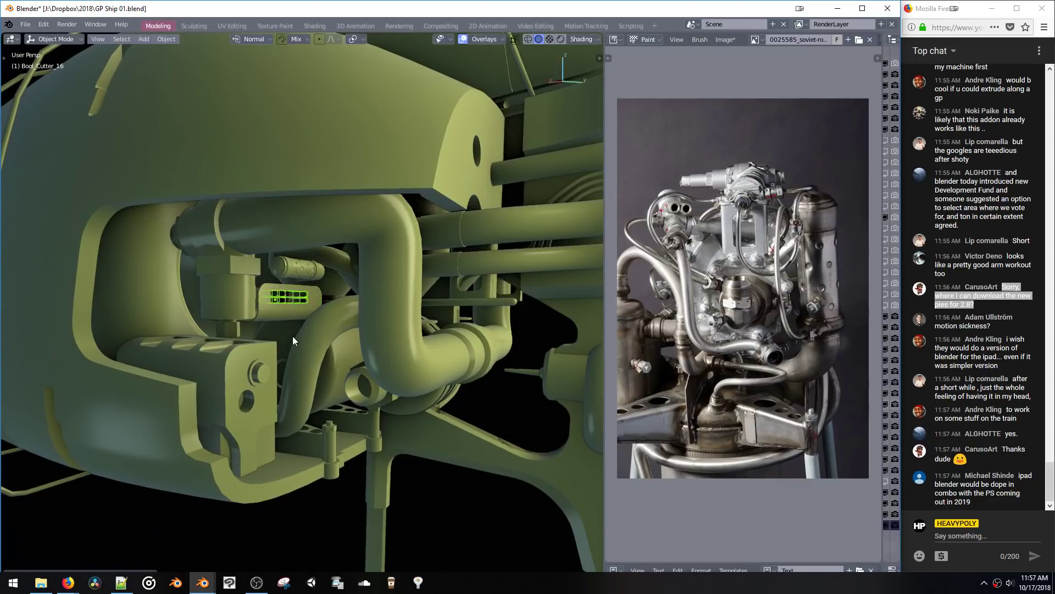
{"action": "key", "text": "g"}
{"action": "key", "text": "z"}
{"action": "left_click", "coordinate": [293, 341]}
Step: Rescale the slot cutter grid and move it down 0.00737 m along Z
{"action": "middle_click_drag", "start_coordinate": [293, 341], "coordinate": [390, 309]}
{"action": "key", "text": "s"}
{"action": "key", "text": "g"}
{"action": "key", "text": "z"}
{"action": "left_click", "coordinate": [278, 348]}
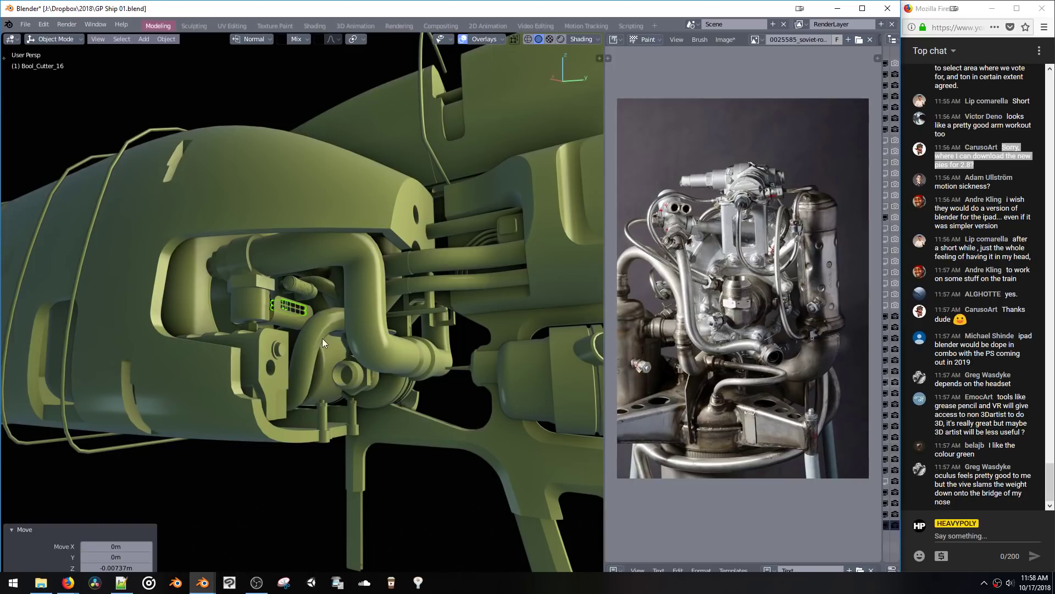
Step: Lower the slot cutter grid about 0.011 m along Z and enlarge it slightly to fill the plate better
{"action": "middle_click_drag", "start_coordinate": [308, 390], "coordinate": [334, 386]}
{"action": "key", "text": "KP_Decimal"}
{"action": "key", "text": "g"}
{"action": "key", "text": "z"}
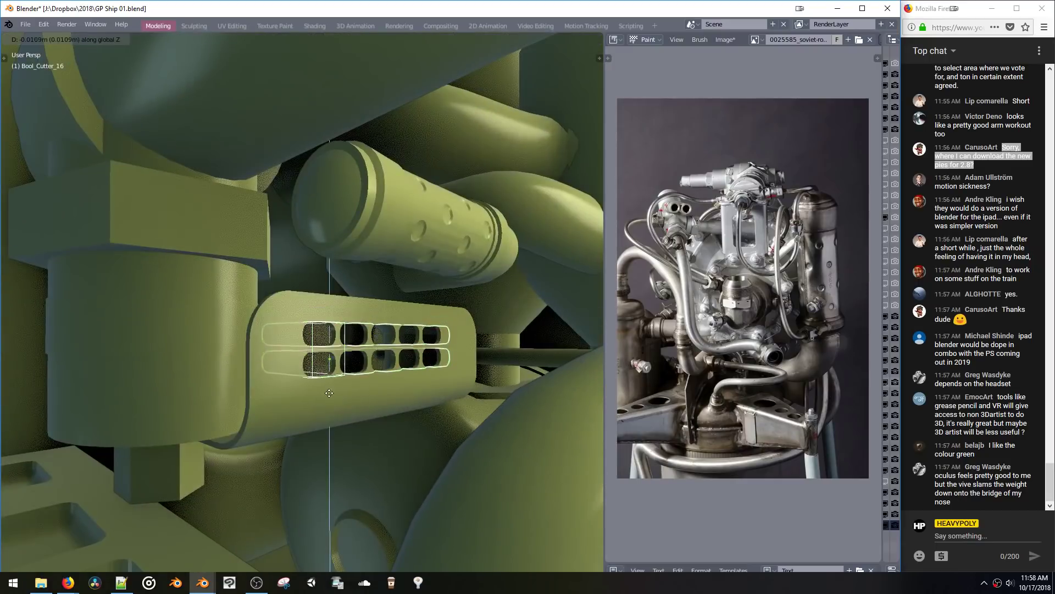
{"action": "left_click", "coordinate": [334, 404]}
{"action": "key", "text": "s"}
{"action": "key", "text": "Escape"}
Step: Fine-tune the slot cutter grid's height on the plate, ending with a move of -0.00297 m along Z
{"action": "key", "text": "g"}
{"action": "key", "text": "z"}
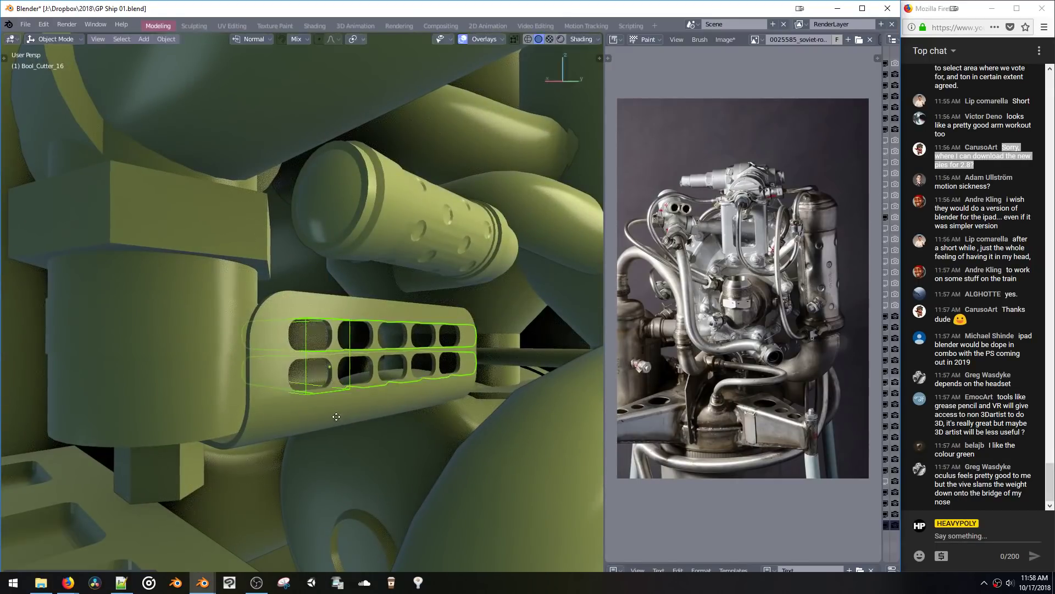
{"action": "left_click", "coordinate": [340, 406]}
{"action": "key", "text": "g"}
{"action": "key", "text": "z"}
{"action": "left_click", "coordinate": [338, 409]}
{"action": "middle_click_drag", "start_coordinate": [338, 407], "coordinate": [367, 318]}
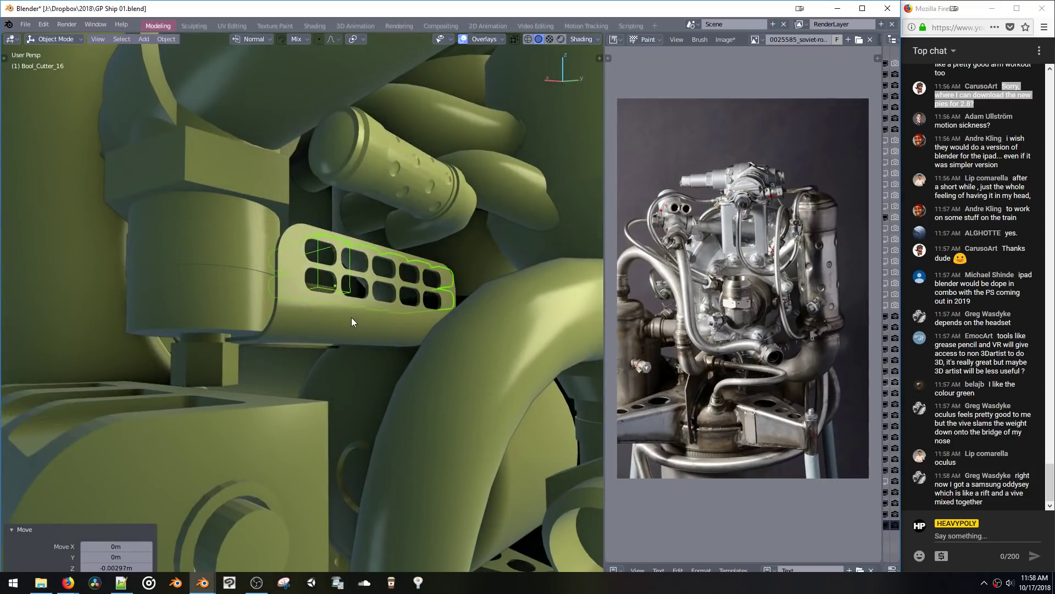
{"action": "scroll", "coordinate": [328, 313], "scroll_direction": "down", "scroll_amount": 2}
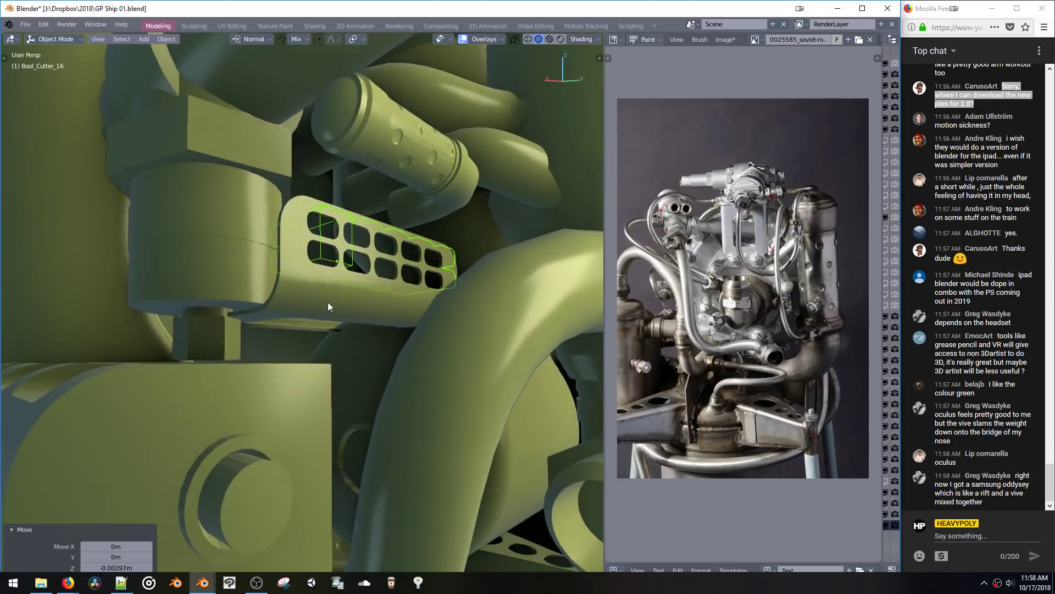
{"action": "scroll", "coordinate": [329, 336], "scroll_direction": "down", "scroll_amount": 2}
{"action": "scroll", "coordinate": [335, 379], "scroll_direction": "down", "scroll_amount": 3}
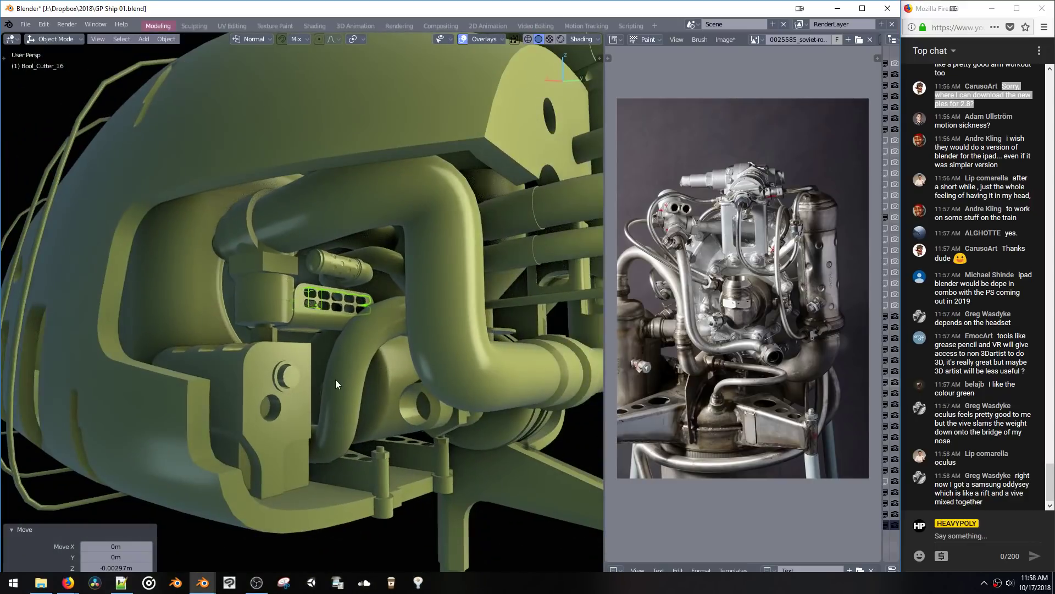
Step: Add a NURBS path curve to the scene as the base for a new pipe
{"action": "middle_click_drag", "start_coordinate": [335, 379], "coordinate": [357, 391]}
{"action": "key", "text": "shift+a"}
{"action": "mouse_move", "coordinate": [354, 390]}
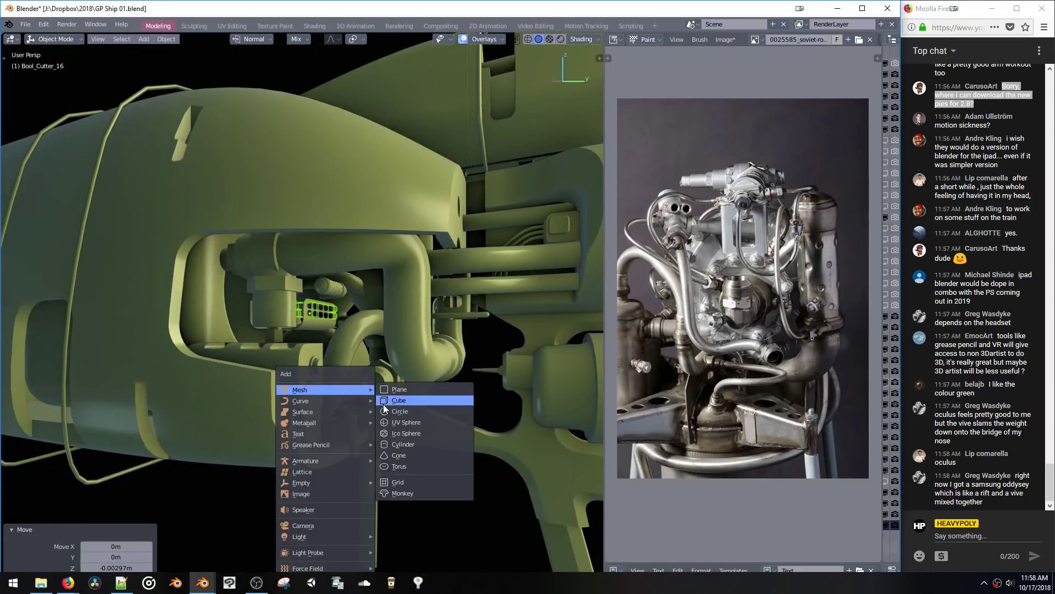
{"action": "mouse_move", "coordinate": [326, 400]}
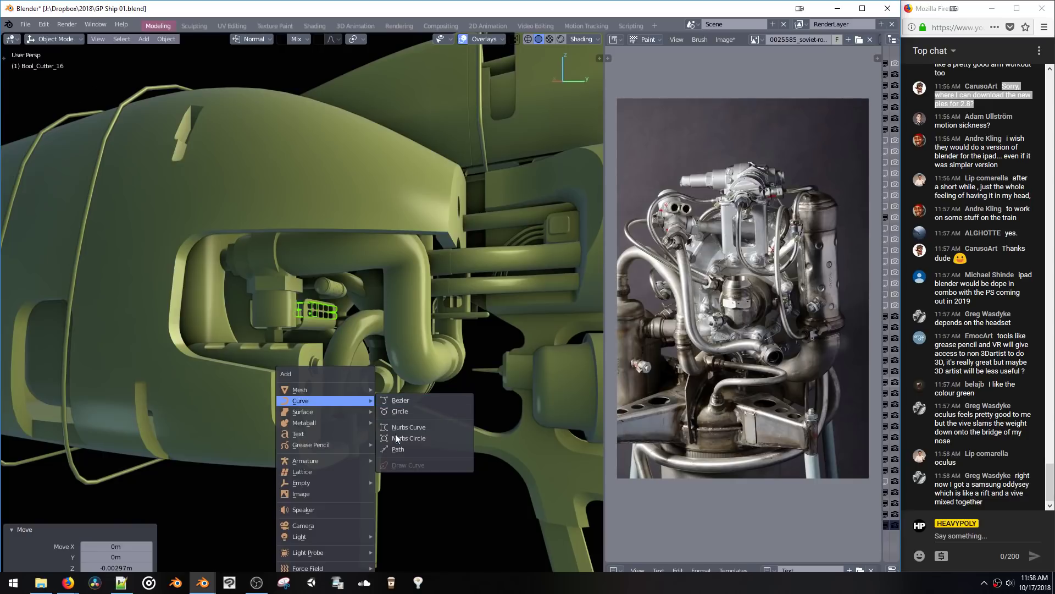
{"action": "left_click", "coordinate": [397, 448]}
{"action": "scroll", "coordinate": [374, 384], "scroll_direction": "down", "scroll_amount": 3}
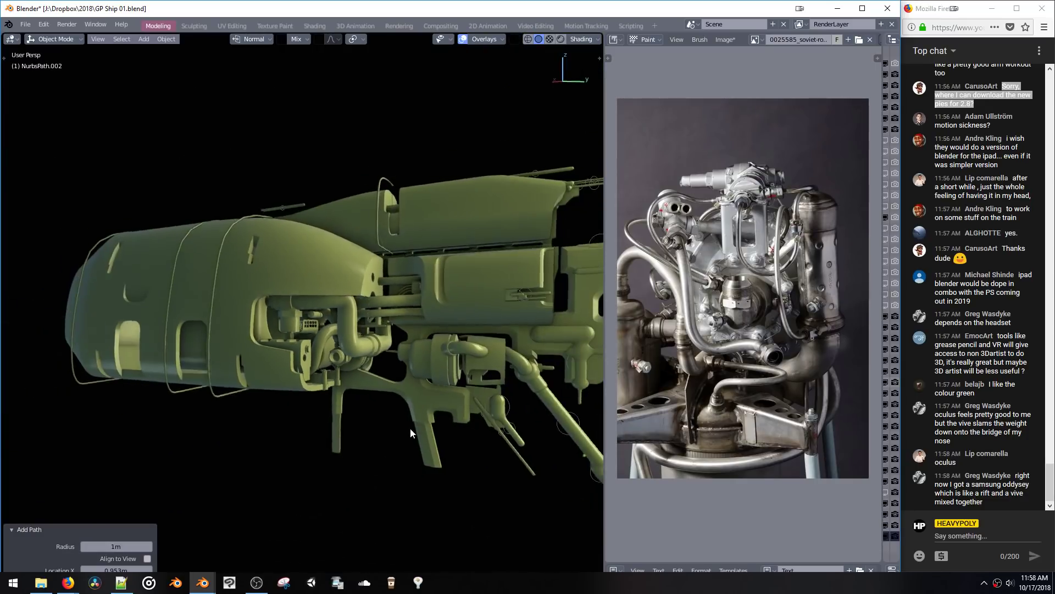
Step: Switch the viewport shading to LookDev
{"action": "key", "text": "z"}
{"action": "left_click", "coordinate": [422, 385]}
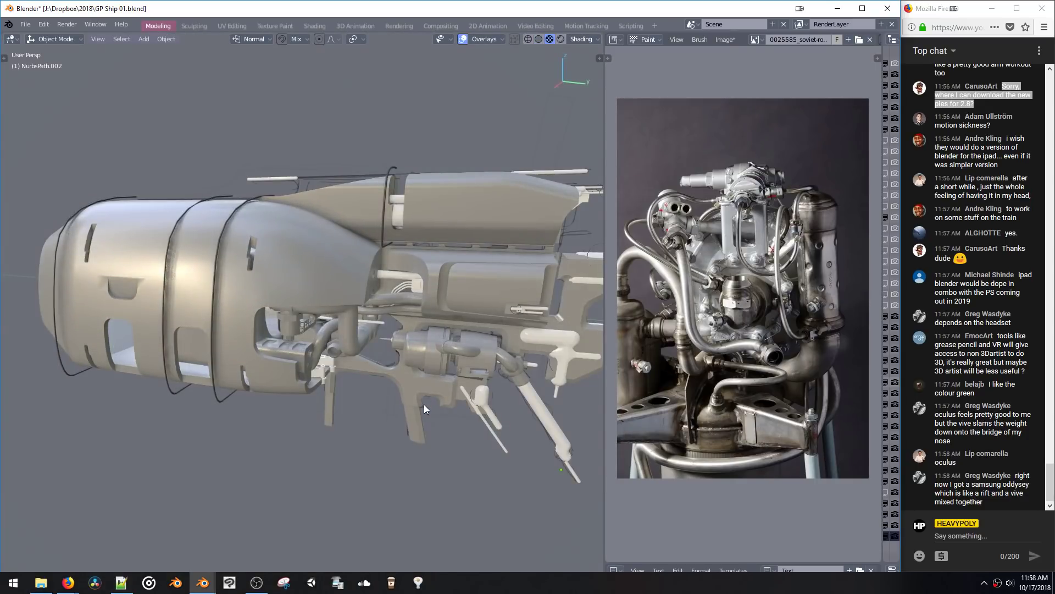
{"action": "key", "text": "z"}
{"action": "left_click", "coordinate": [492, 414]}
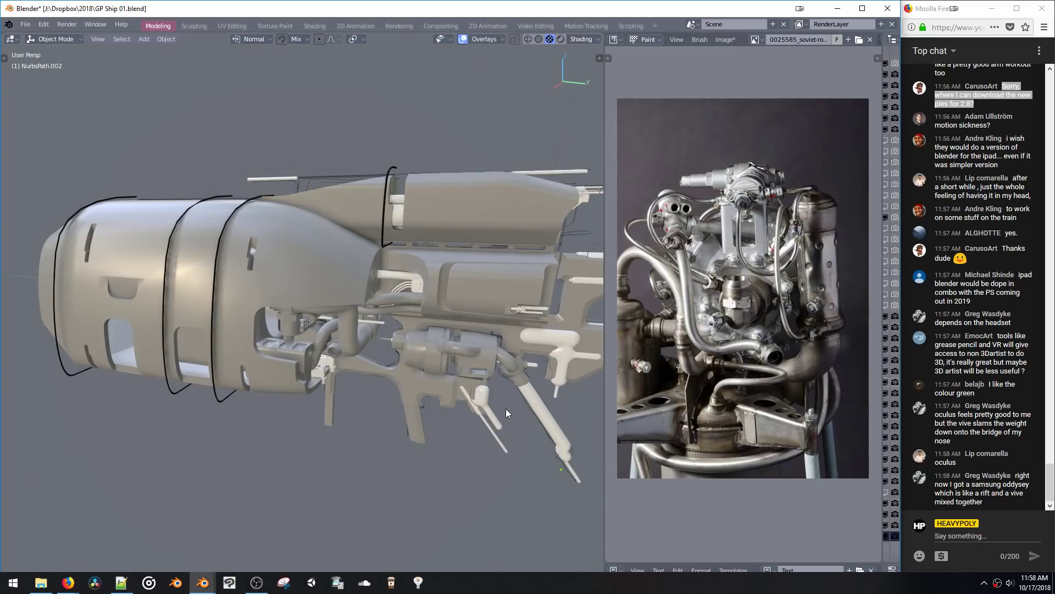
{"action": "key", "text": "z"}
{"action": "left_click", "coordinate": [403, 450]}
Step: Enter Edit Mode on the new path and rotate all its points by 90°
{"action": "middle_click_drag", "start_coordinate": [409, 395], "coordinate": [343, 356], "text": "shift"}
{"action": "key", "text": "Tab"}
{"action": "scroll", "coordinate": [395, 455], "scroll_direction": "down", "scroll_amount": 3}
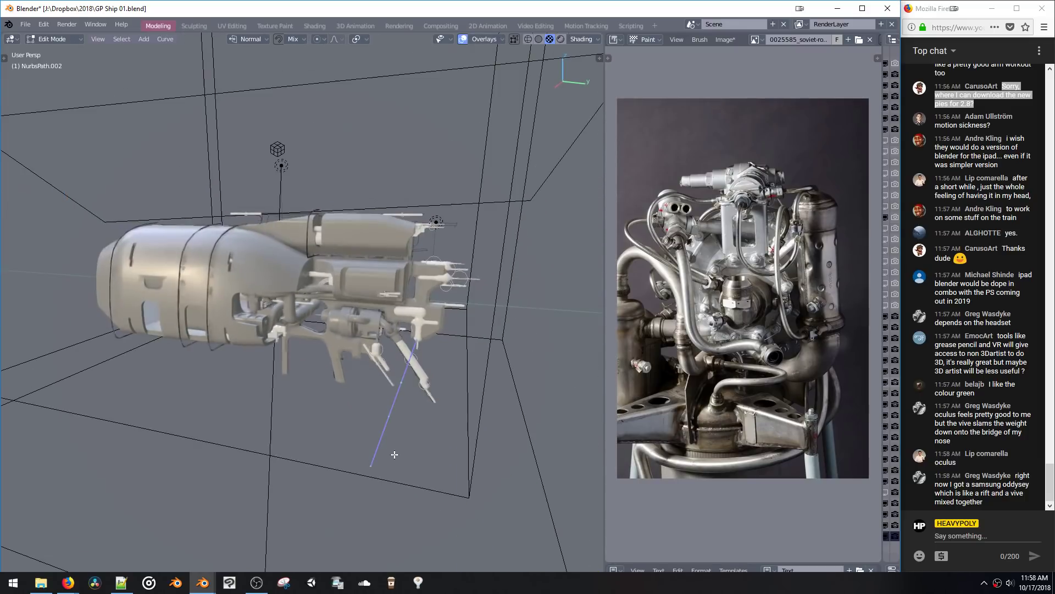
{"action": "type", "text": "r90"}
{"action": "key", "text": "Return"}
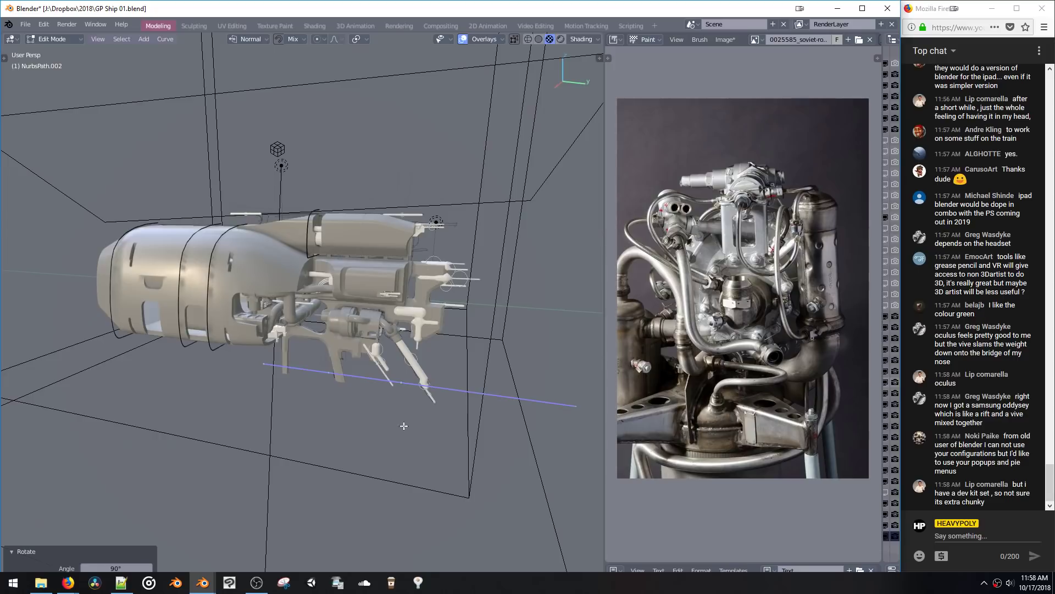
Step: Scale down the path and move it so its end reaches into the engine bay opening
{"action": "key", "text": "s"}
{"action": "left_click", "coordinate": [278, 329]}
{"action": "middle_click_drag", "start_coordinate": [278, 329], "coordinate": [357, 335]}
{"action": "scroll", "coordinate": [286, 291], "scroll_direction": "up", "scroll_amount": 6}
{"action": "scroll", "coordinate": [286, 291], "scroll_direction": "down", "scroll_amount": 4}
{"action": "scroll", "coordinate": [357, 335], "scroll_direction": "up", "scroll_amount": 3}
{"action": "key", "text": "g"}
{"action": "left_click", "coordinate": [192, 363]}
{"action": "key", "text": "g"}
{"action": "left_click", "coordinate": [171, 374]}
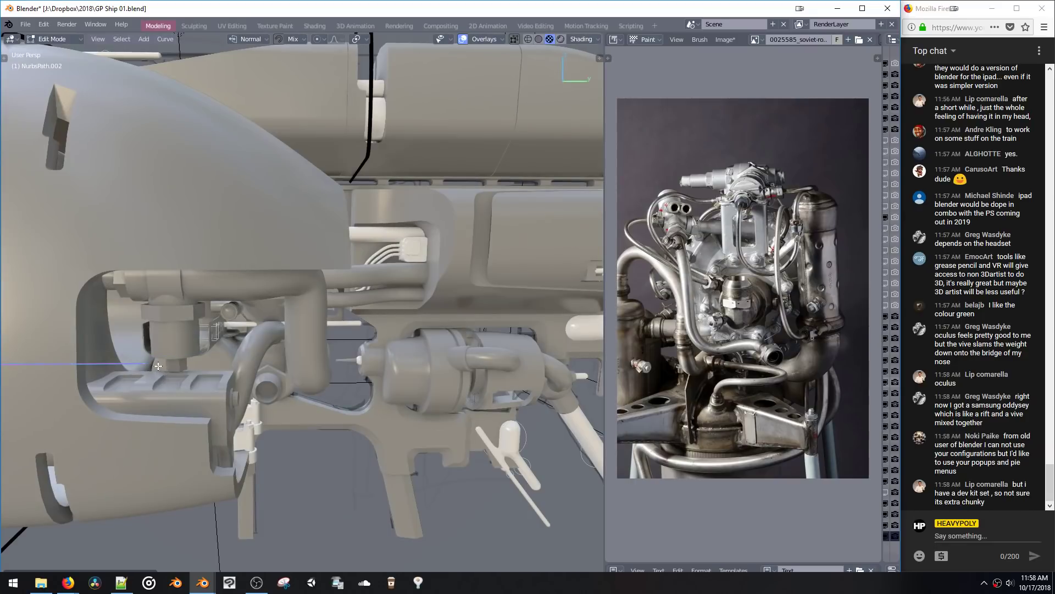
Step: Extrude a new point from the path's end and shift it deeper into the engine bay
{"action": "middle_click_drag", "start_coordinate": [171, 375], "coordinate": [182, 366]}
{"action": "key", "text": "e"}
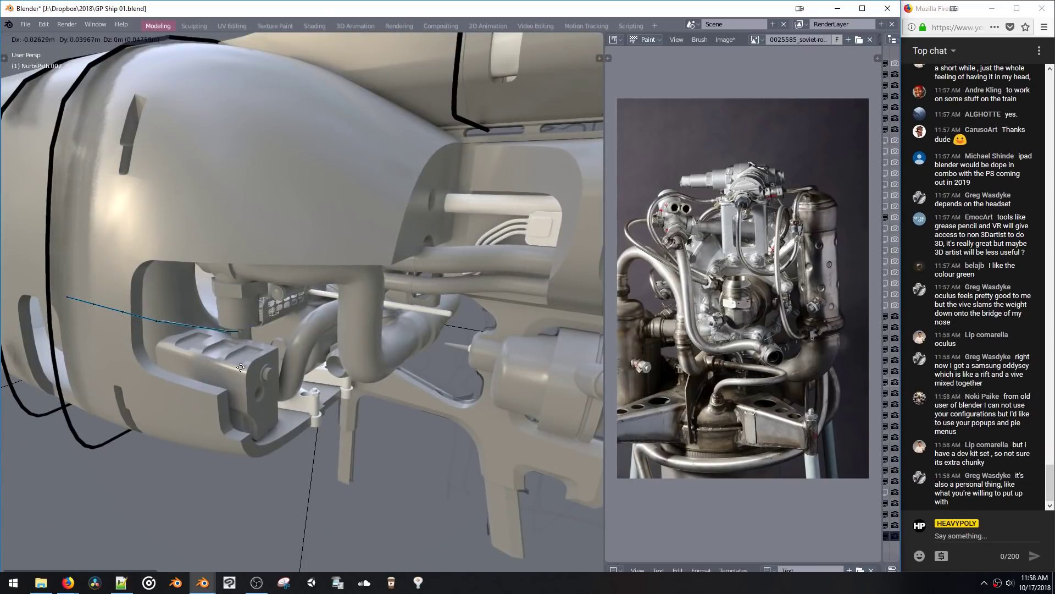
{"action": "left_click", "coordinate": [259, 364]}
{"action": "middle_click_drag", "start_coordinate": [258, 364], "coordinate": [199, 355]}
{"action": "key", "text": "g"}
{"action": "left_click", "coordinate": [284, 358]}
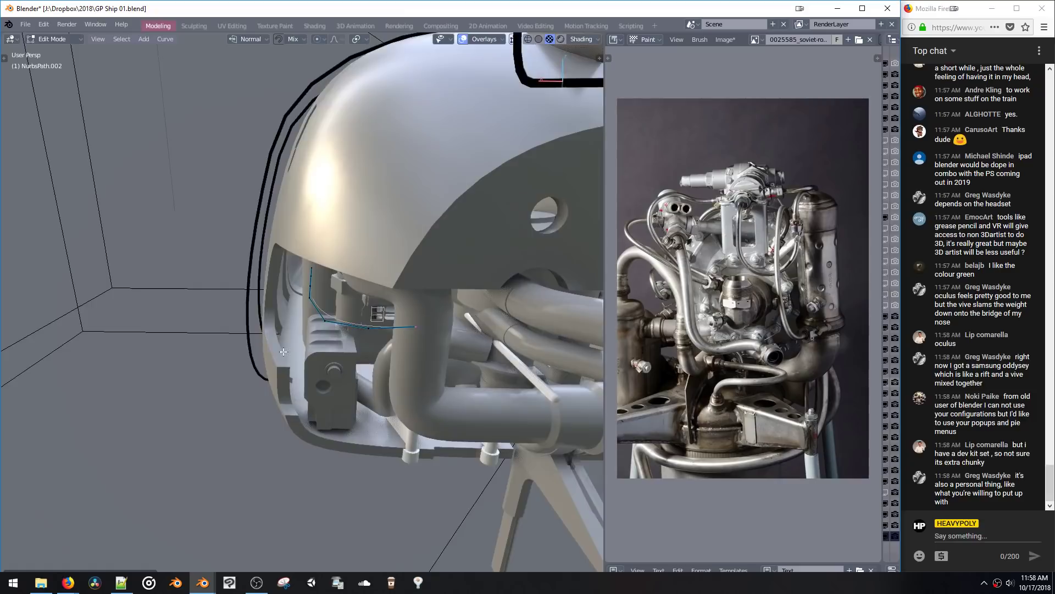
Step: Extrude further points to bend the path back around the cylinder behind the slotted bracket
{"action": "middle_click_drag", "start_coordinate": [284, 357], "coordinate": [220, 351]}
{"action": "key", "text": "g"}
{"action": "left_click", "coordinate": [398, 333]}
{"action": "key", "text": "e"}
{"action": "left_click", "coordinate": [420, 338]}
{"action": "key", "text": "g"}
{"action": "left_click", "coordinate": [339, 351]}
{"action": "key", "text": "e"}
{"action": "left_click", "coordinate": [201, 349]}
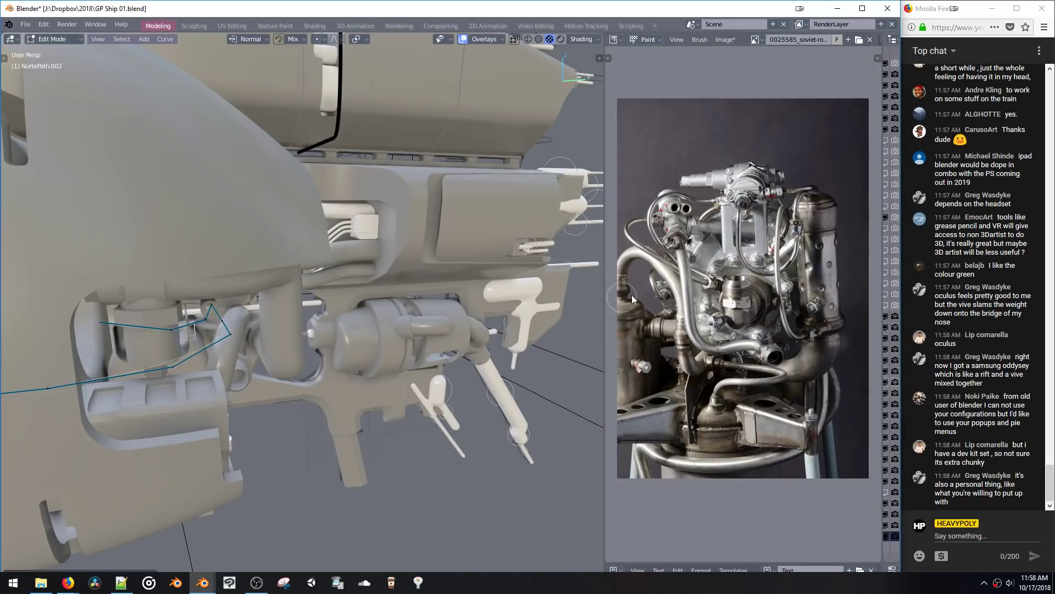
Step: Replace the reference image with the curve's data properties and set its Fill Mode to Full
{"action": "key", "text": "ctrl+Tab"}
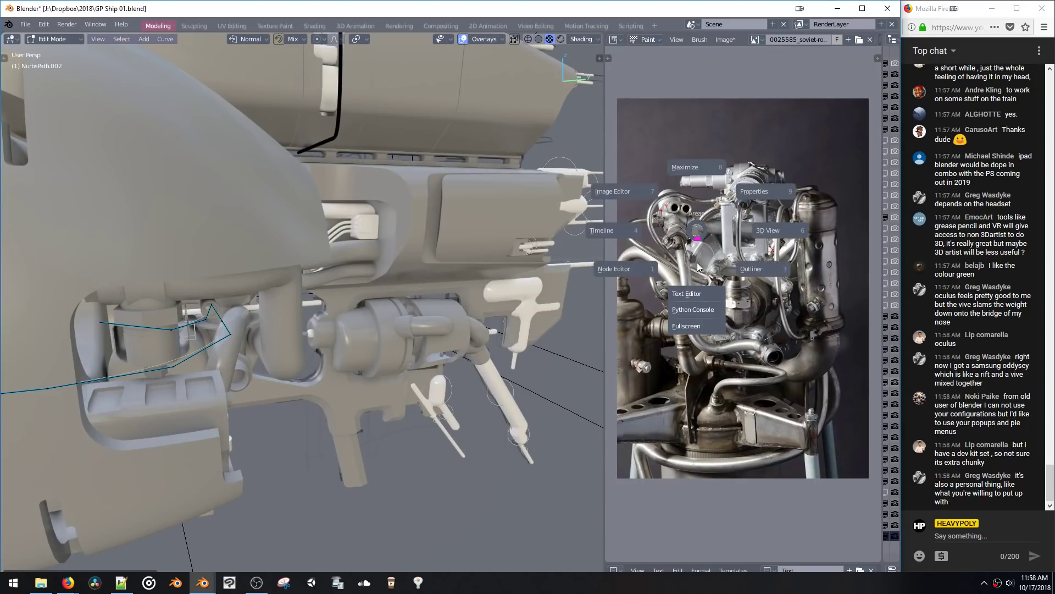
{"action": "left_click", "coordinate": [738, 203]}
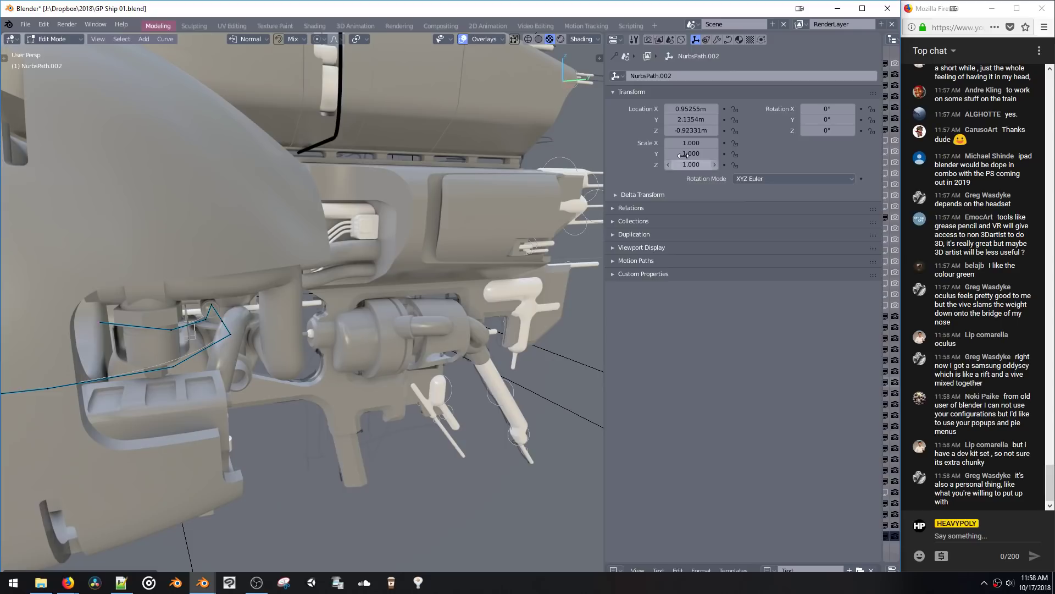
{"action": "left_click", "coordinate": [728, 39]}
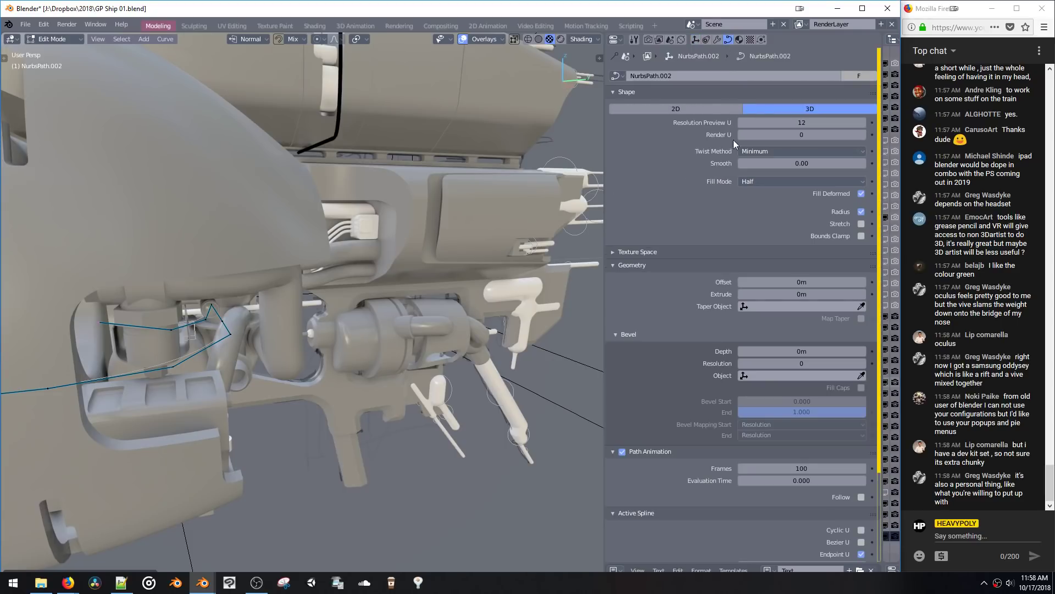
{"action": "left_click", "coordinate": [757, 180]}
{"action": "left_click", "coordinate": [748, 181]}
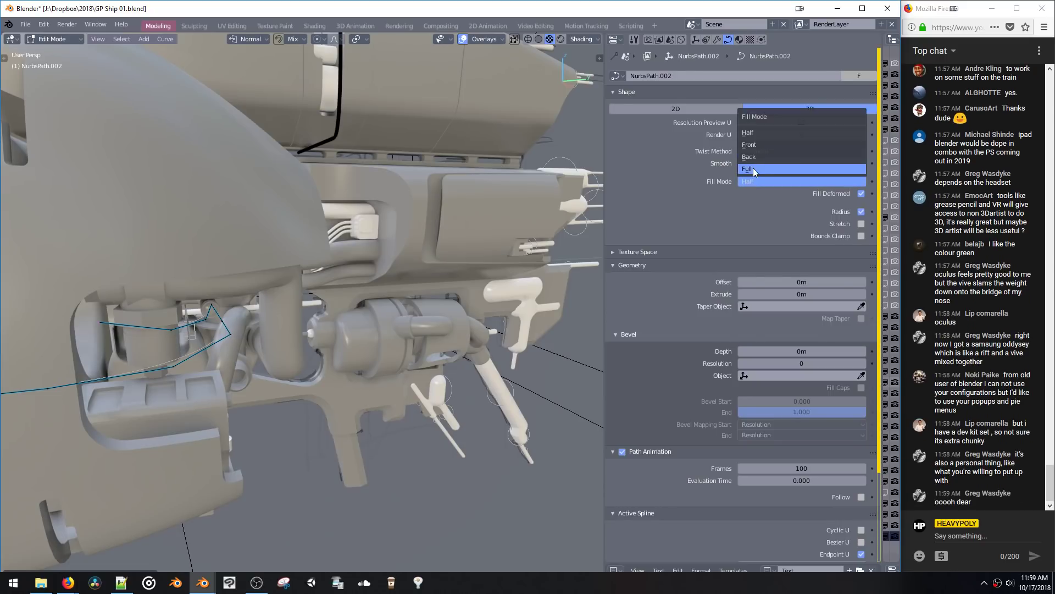
{"action": "left_click", "coordinate": [754, 168]}
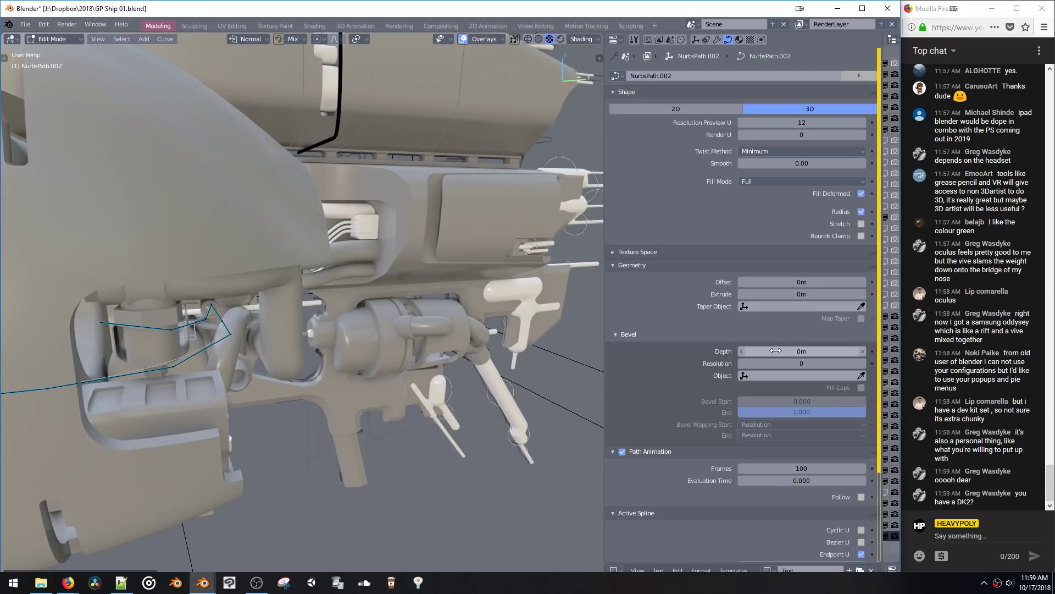
Step: Give the path a bevel depth of 0.0568 m and reposition its selected end points in the engine bay
{"action": "left_click_drag", "start_coordinate": [774, 353], "coordinate": [636, 311]}
{"action": "middle_click_drag", "start_coordinate": [118, 325], "coordinate": [257, 327]}
{"action": "key", "text": "g"}
{"action": "left_click", "coordinate": [266, 348]}
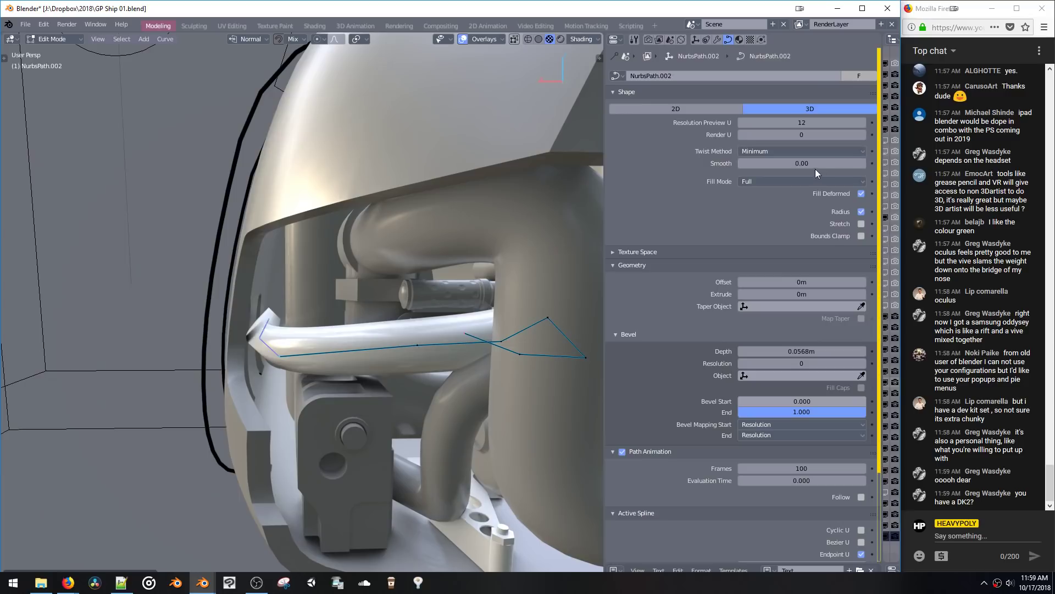
Step: Raise the pipe's bevel resolution to 3 for a rounder cross-section
{"action": "left_click", "coordinate": [862, 363]}
{"action": "left_click", "coordinate": [862, 363]}
{"action": "left_click", "coordinate": [863, 364]}
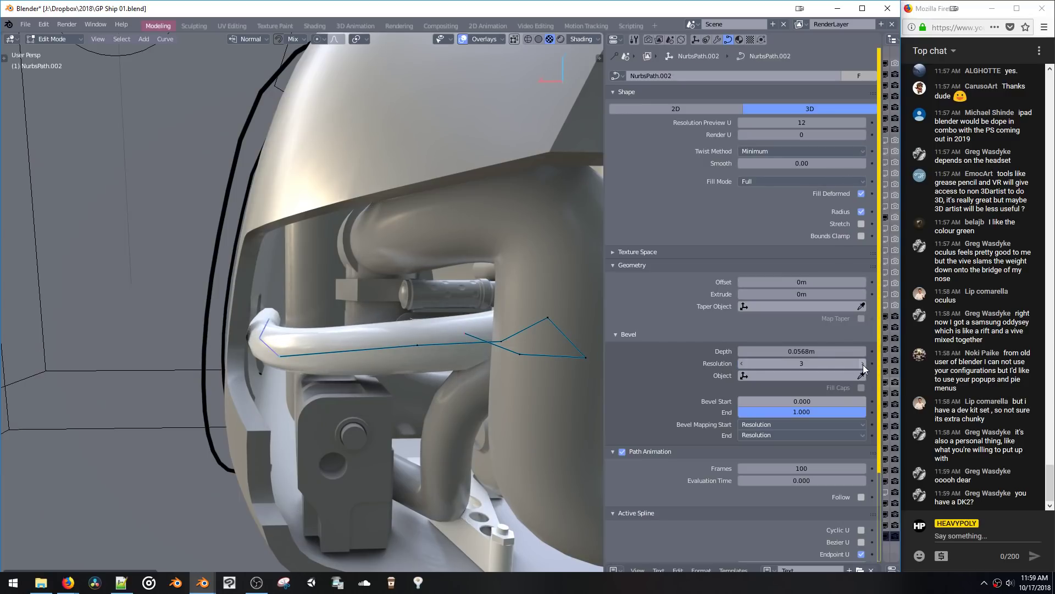
Step: Raise the pipe's bevel resolution to 6 for a smoother round section
{"action": "left_click", "coordinate": [864, 365]}
{"action": "left_click", "coordinate": [863, 365]}
{"action": "left_click", "coordinate": [864, 365]}
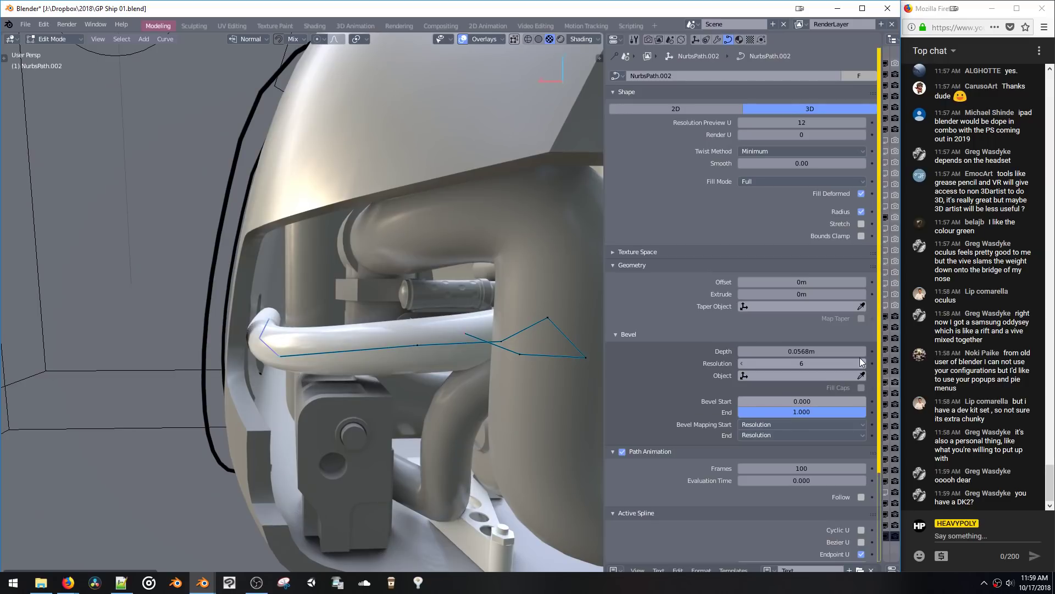
Step: Move a control point on the front stretch of the pipe to reshape its bend above the ribbed block
{"action": "left_click", "coordinate": [410, 354]}
{"action": "key", "text": "g"}
{"action": "left_click", "coordinate": [297, 337]}
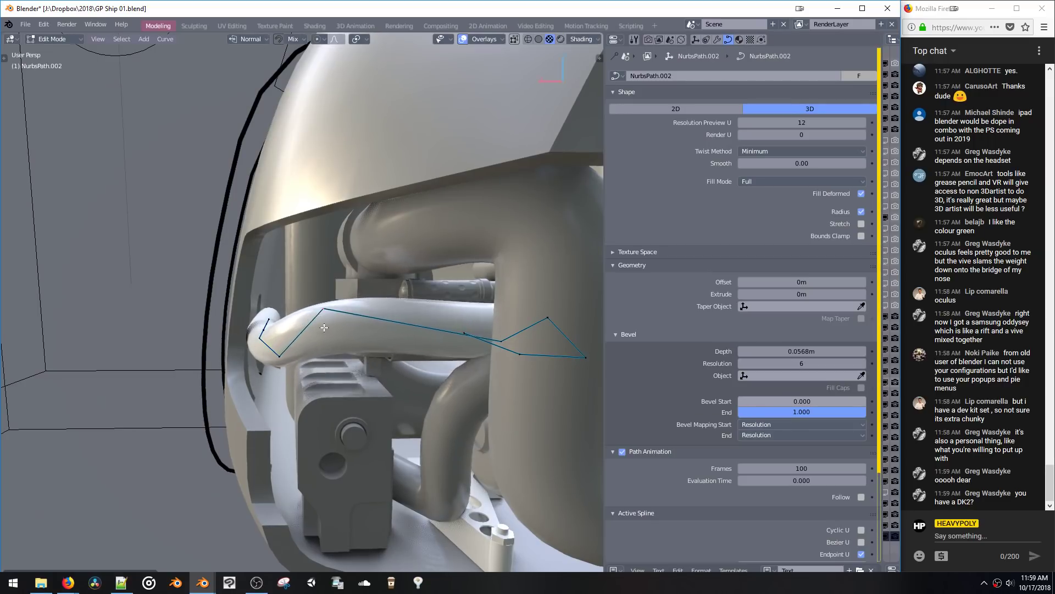
{"action": "middle_click_drag", "start_coordinate": [297, 337], "coordinate": [271, 344]}
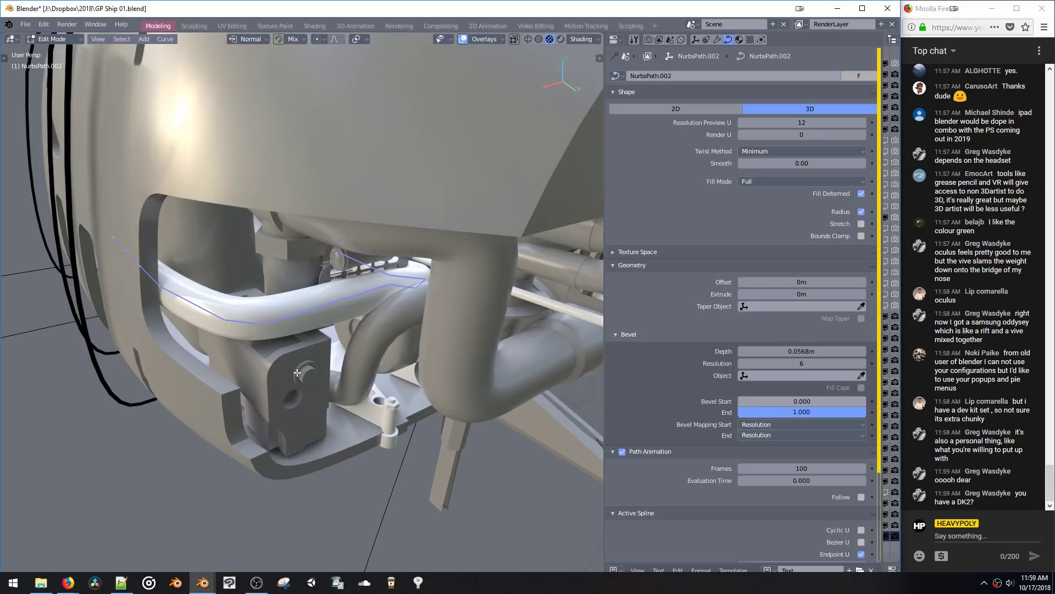
Step: Reduce the radius of the path's points to make the pipe noticeably thinner
{"action": "key", "text": "alt+s"}
{"action": "left_click", "coordinate": [265, 331]}
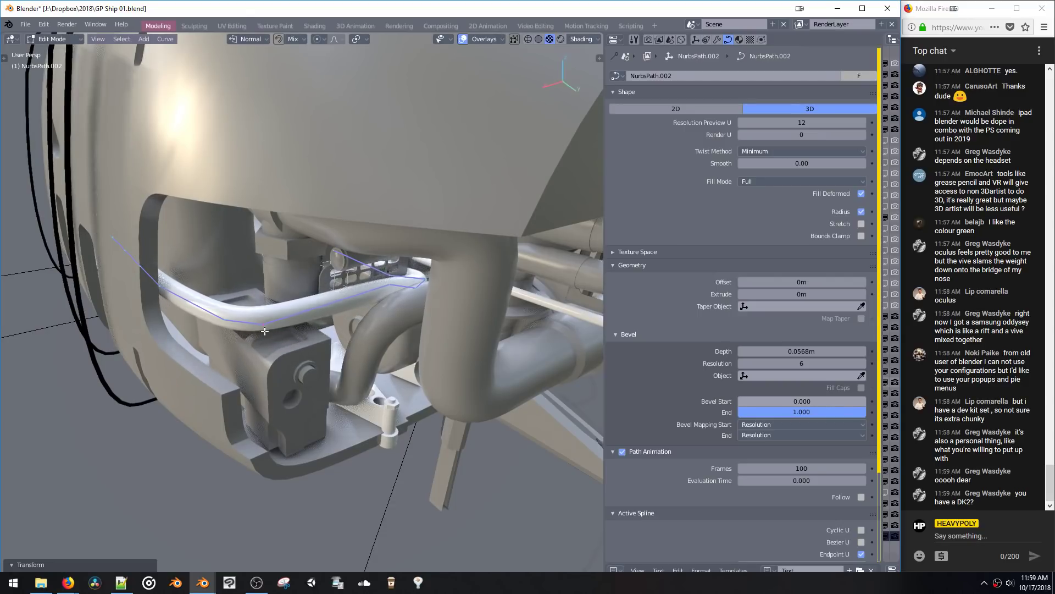
{"action": "key", "text": "alt+s"}
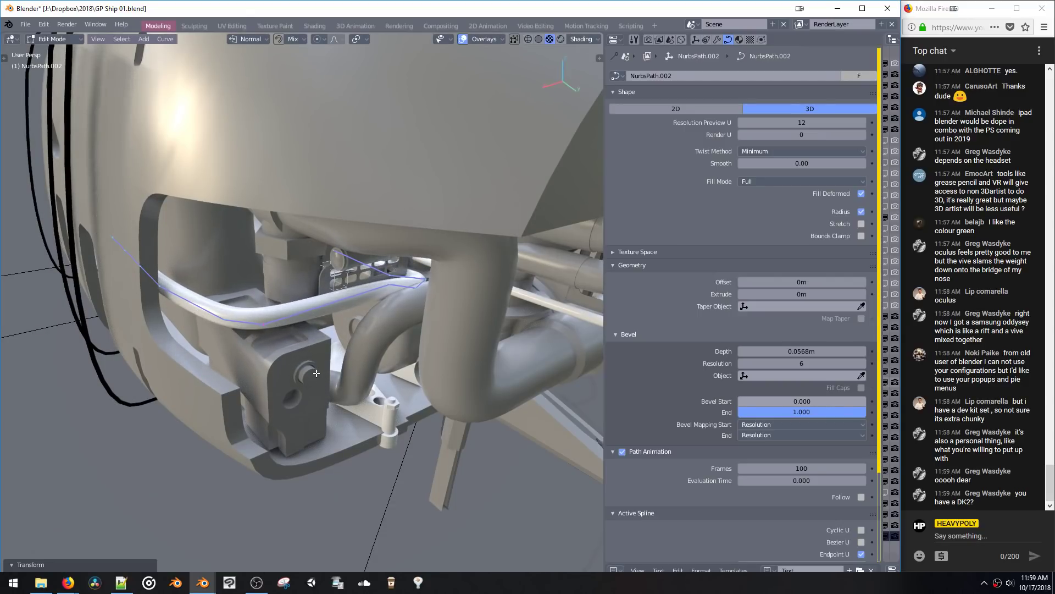
{"action": "left_click", "coordinate": [305, 356]}
Step: Duplicate the pipe path and place the copy just above the original so the two run in parallel
{"action": "middle_click_drag", "start_coordinate": [305, 356], "coordinate": [456, 338]}
{"action": "key", "text": "g"}
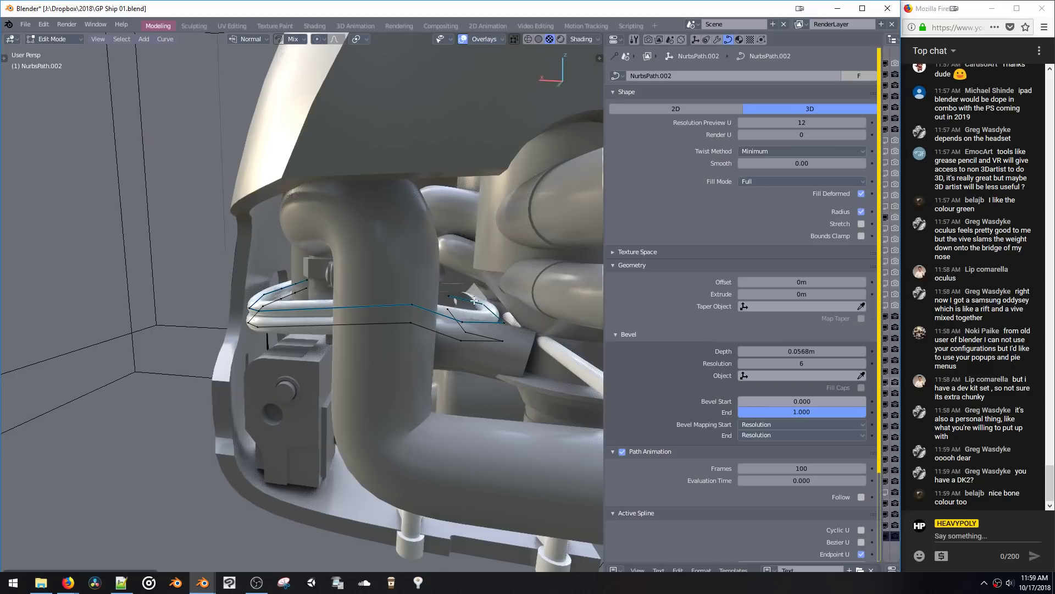
{"action": "left_click", "coordinate": [474, 295]}
{"action": "middle_click_drag", "start_coordinate": [478, 297], "coordinate": [480, 280]}
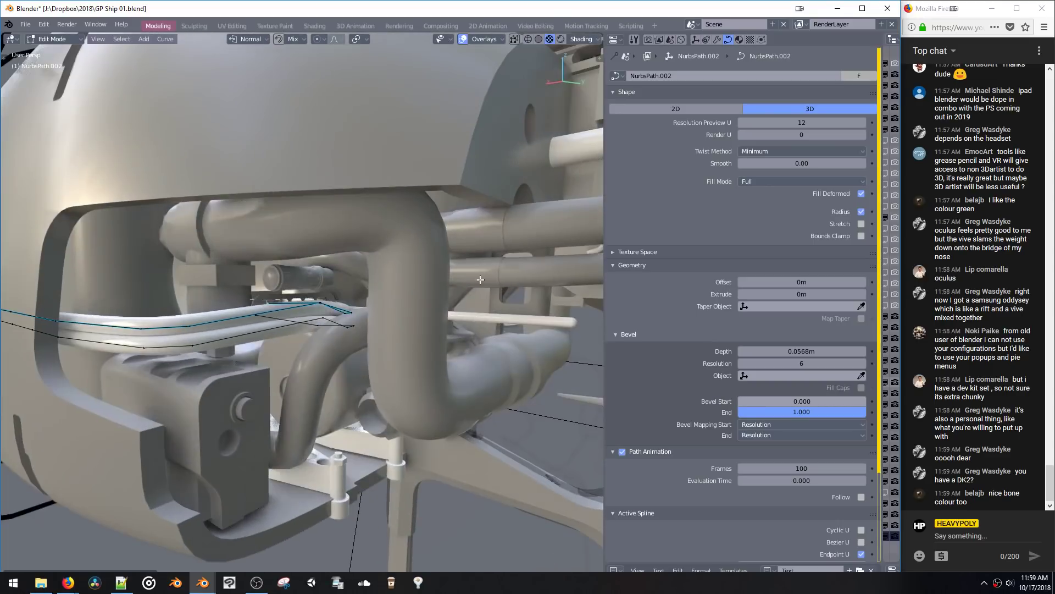
Step: Select both parallel pipes and move them -0.335 m along Z and -0.158 m along Y
{"action": "middle_click_drag", "start_coordinate": [359, 263], "coordinate": [251, 330]}
{"action": "left_click_drag", "start_coordinate": [4, 271], "coordinate": [370, 368]}
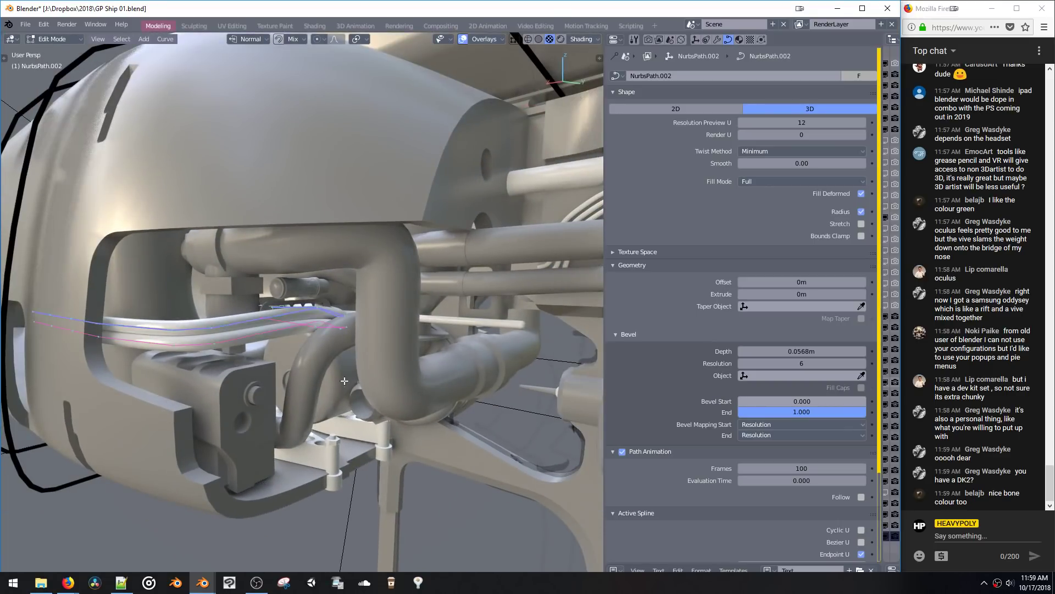
{"action": "key", "text": "g"}
{"action": "key", "text": "z"}
{"action": "left_click", "coordinate": [289, 452]}
{"action": "key", "text": "g"}
{"action": "key", "text": "y"}
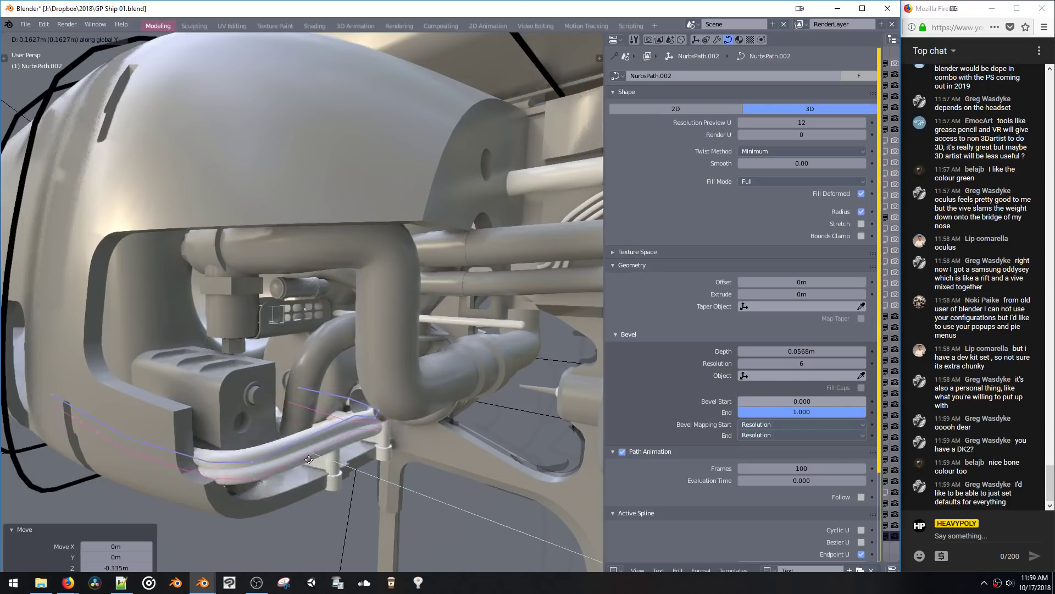
{"action": "left_click", "coordinate": [257, 405]}
Step: Raise both pipes along Z so they sit just above the ribbed block in the engine bay
{"action": "key", "text": "g"}
{"action": "key", "text": "z"}
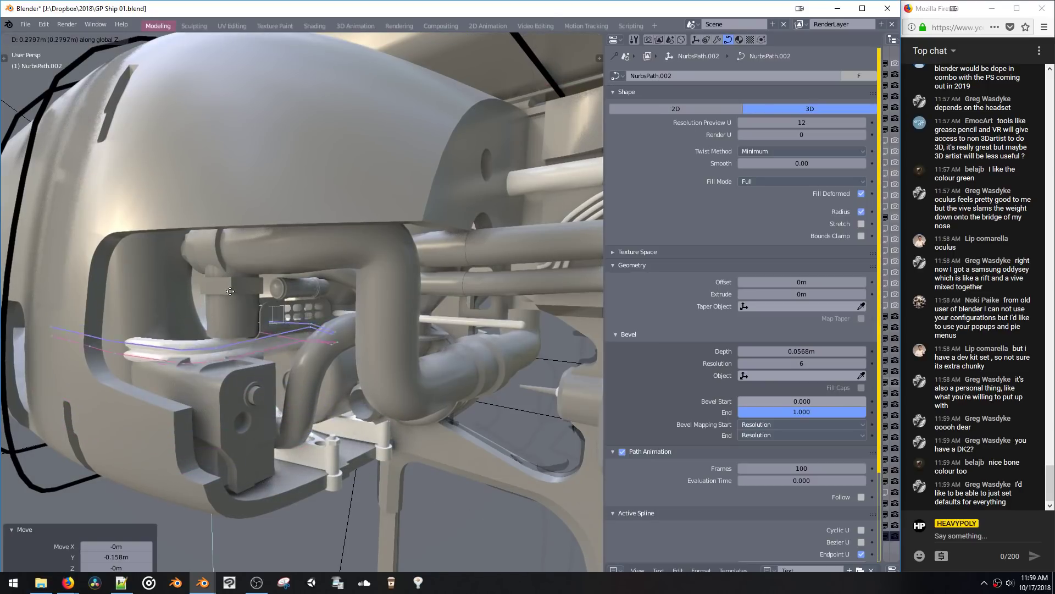
{"action": "left_click", "coordinate": [247, 330]}
{"action": "mouse_move", "coordinate": [247, 330]}
{"action": "middle_mouse_down"}
{"action": "mouse_move", "coordinate": [219, 291]}
{"action": "mouse_move", "coordinate": [161, 267]}
{"action": "mouse_move", "coordinate": [343, 338]}
{"action": "mouse_move", "coordinate": [283, 341]}
{"action": "middle_mouse_up"}
{"action": "key", "text": "g"}
{"action": "right_click", "coordinate": [217, 289]}
Step: Leave Edit Mode and show the whole ship with rendered viewport shading
{"action": "key", "text": "Tab"}
{"action": "scroll", "coordinate": [297, 328], "scroll_direction": "down", "scroll_amount": 6}
{"action": "key", "text": "z"}
{"action": "left_click", "coordinate": [332, 305]}
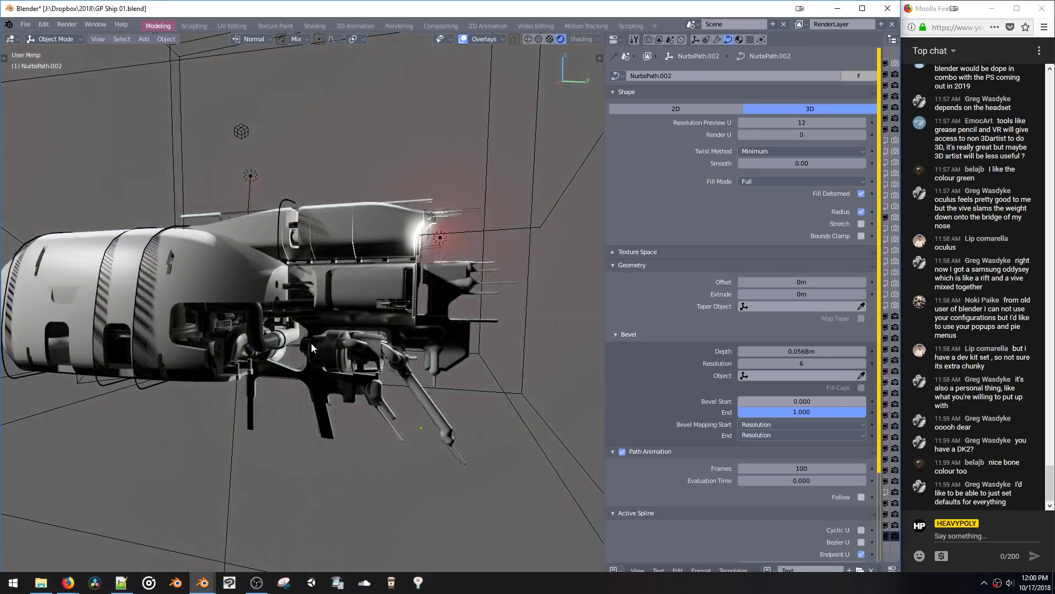
Step: Save the ship file and bring the engine reference image back in place of the curve properties
{"action": "mouse_move", "coordinate": [332, 305]}
{"action": "middle_mouse_down"}
{"action": "mouse_move", "coordinate": [288, 330]}
{"action": "mouse_move", "coordinate": [308, 302]}
{"action": "mouse_move", "coordinate": [275, 335]}
{"action": "mouse_move", "coordinate": [329, 360]}
{"action": "mouse_move", "coordinate": [361, 354]}
{"action": "mouse_move", "coordinate": [314, 349]}
{"action": "middle_mouse_up"}
{"action": "key", "text": "ctrl+s"}
{"action": "key", "text": "ctrl+space"}
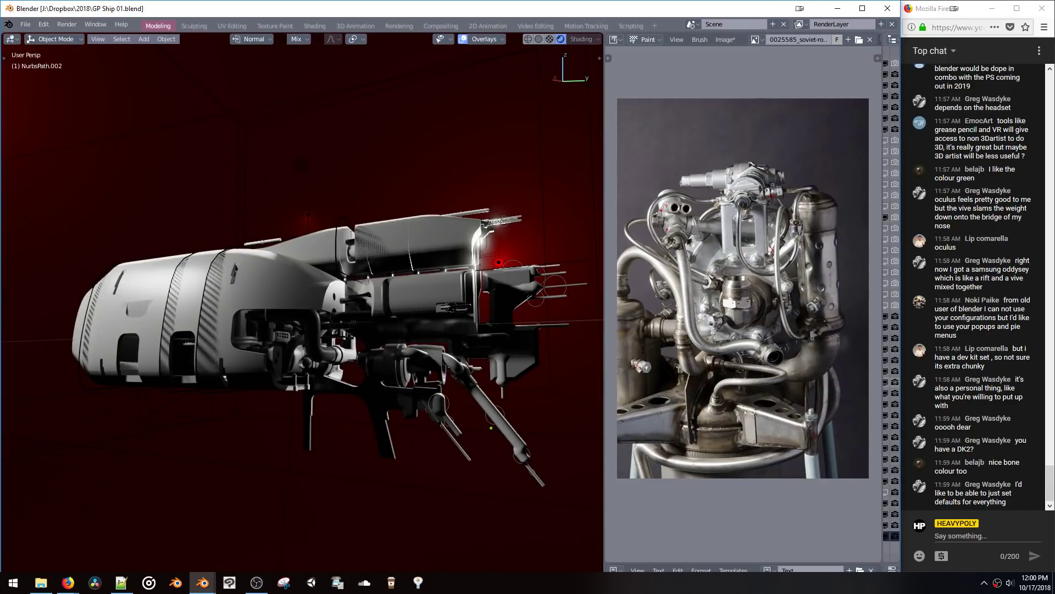
Step: Switch to File Explorer, open the Limbs folder inside Guts, and view bimota016.jpg and bimoto5_zs.jpg
{"action": "left_click", "coordinate": [40, 582]}
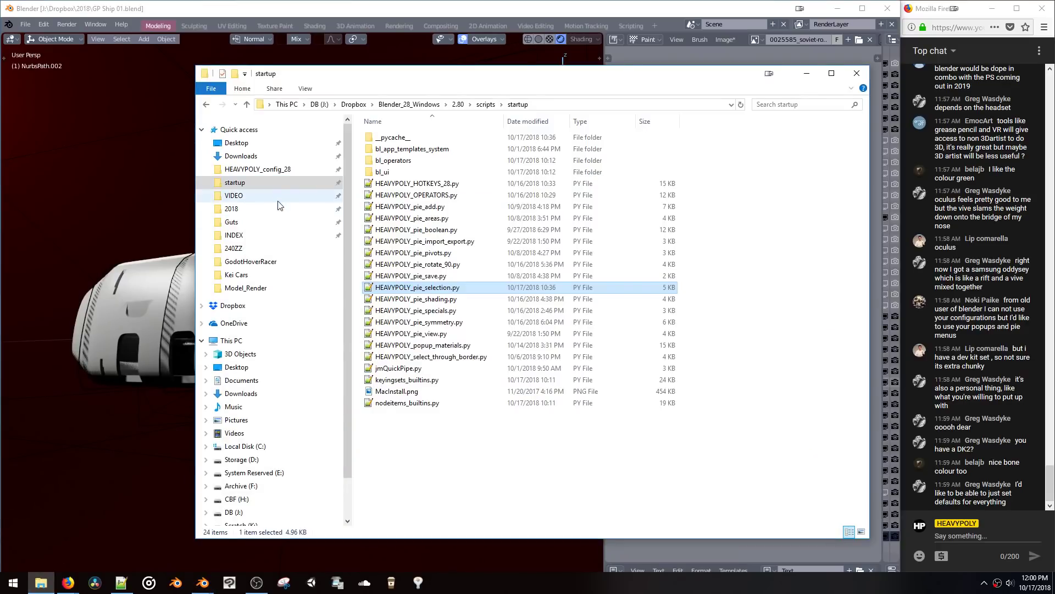
{"action": "left_click", "coordinate": [275, 224]}
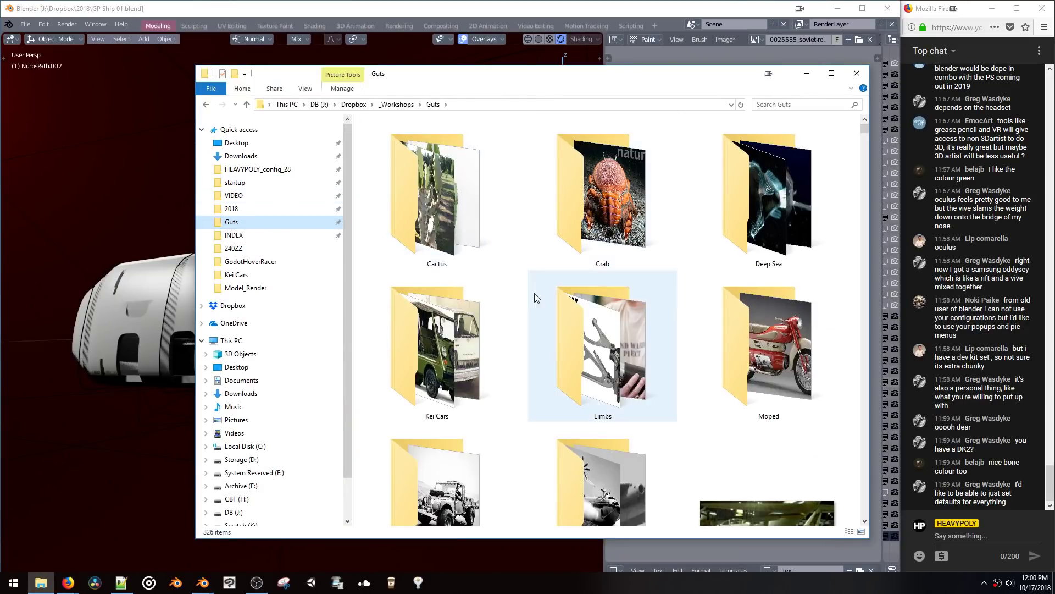
{"action": "double_click", "coordinate": [575, 332]}
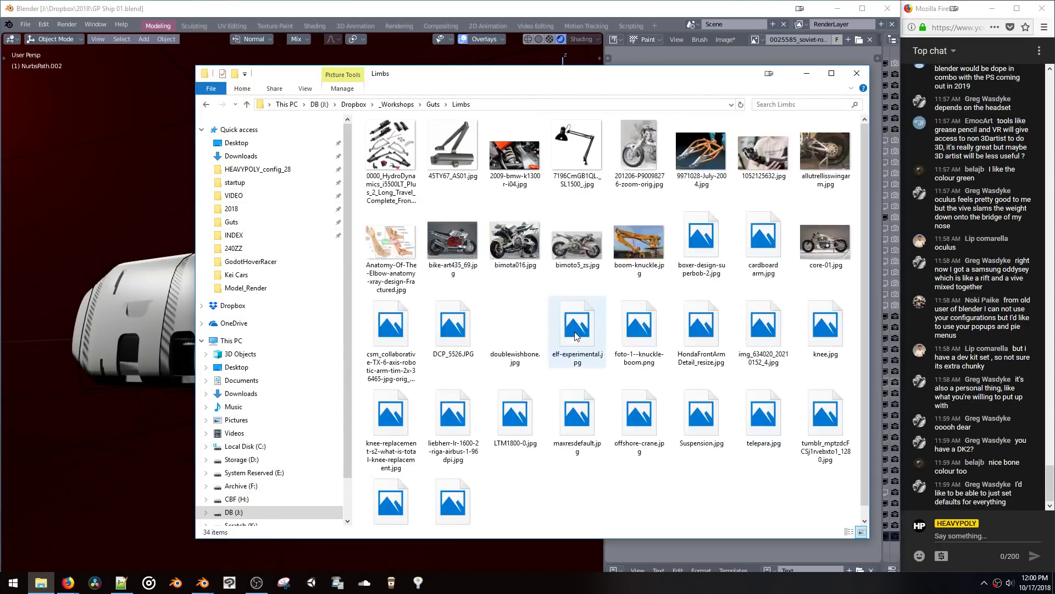
{"action": "left_click", "coordinate": [517, 252]}
{"action": "double_click", "coordinate": [517, 252]}
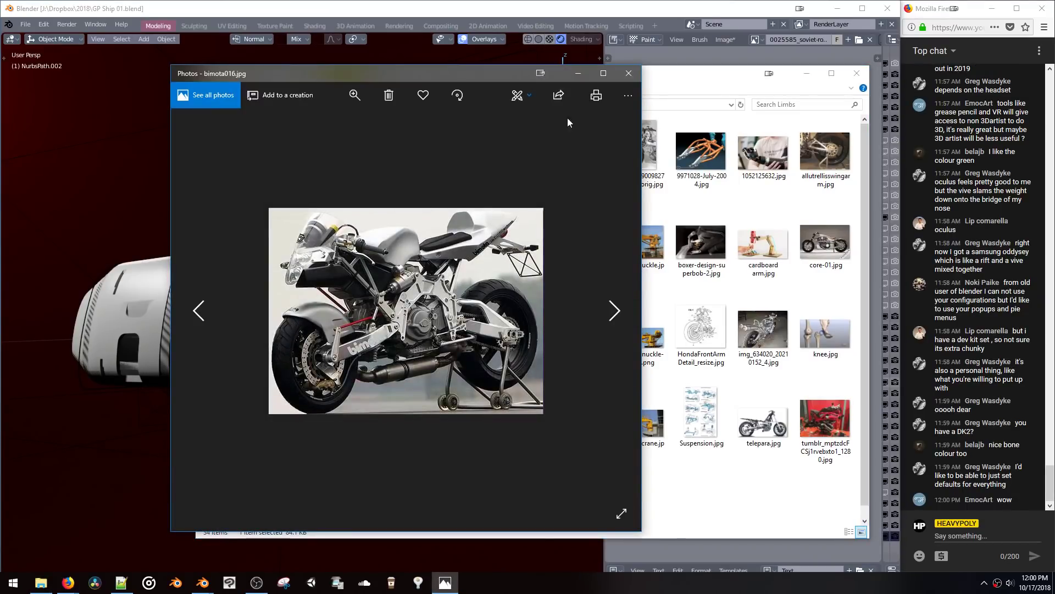
{"action": "left_click", "coordinate": [628, 75]}
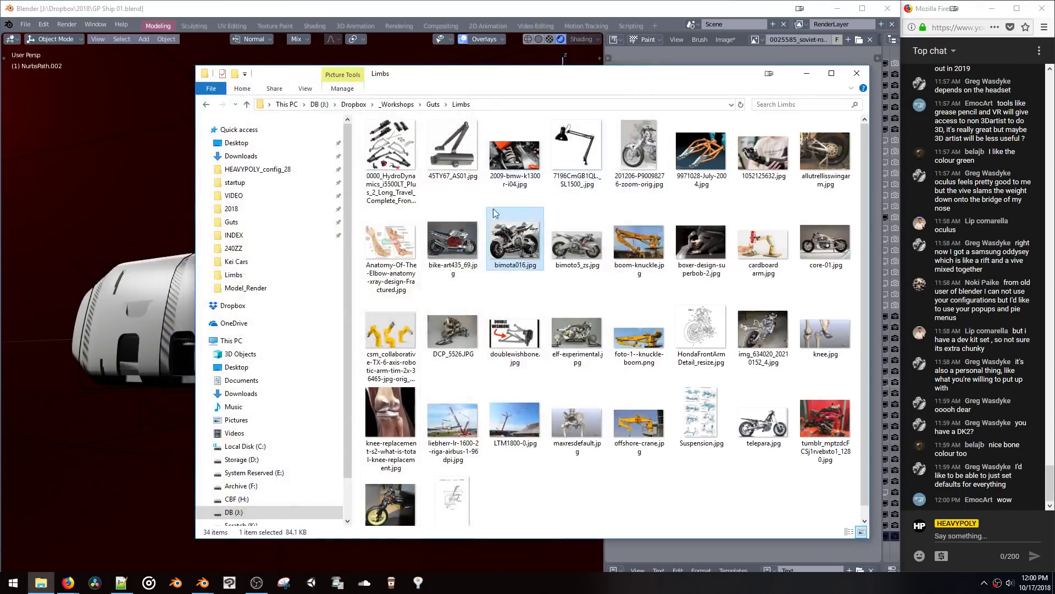
{"action": "double_click", "coordinate": [571, 242]}
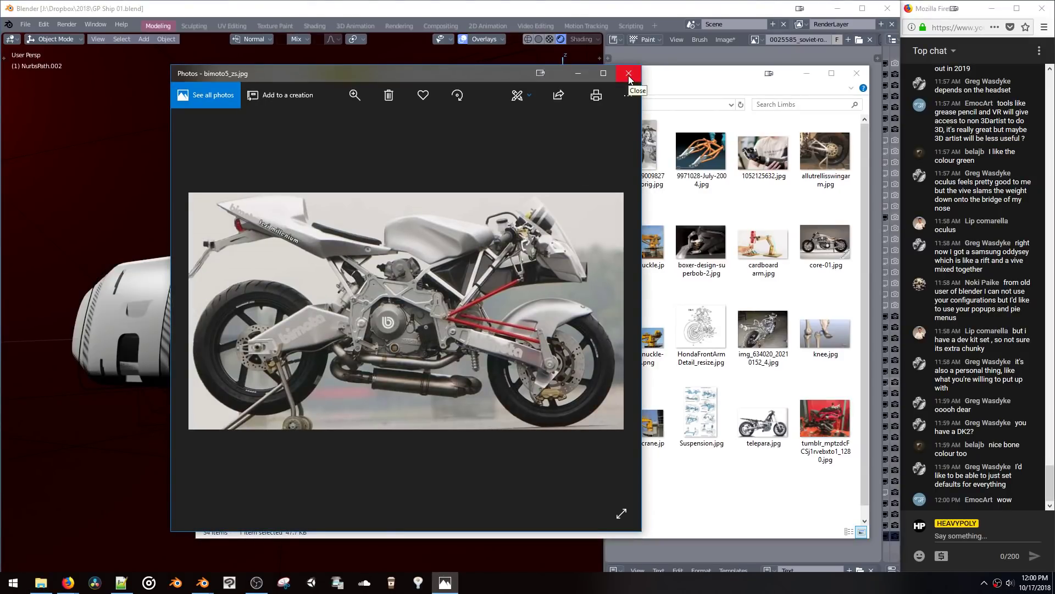
{"action": "left_click", "coordinate": [629, 79]}
Step: Reopen bimoto5_zs.jpg and browse the following Limbs images for mechanical linkage and arm references
{"action": "double_click", "coordinate": [592, 252]}
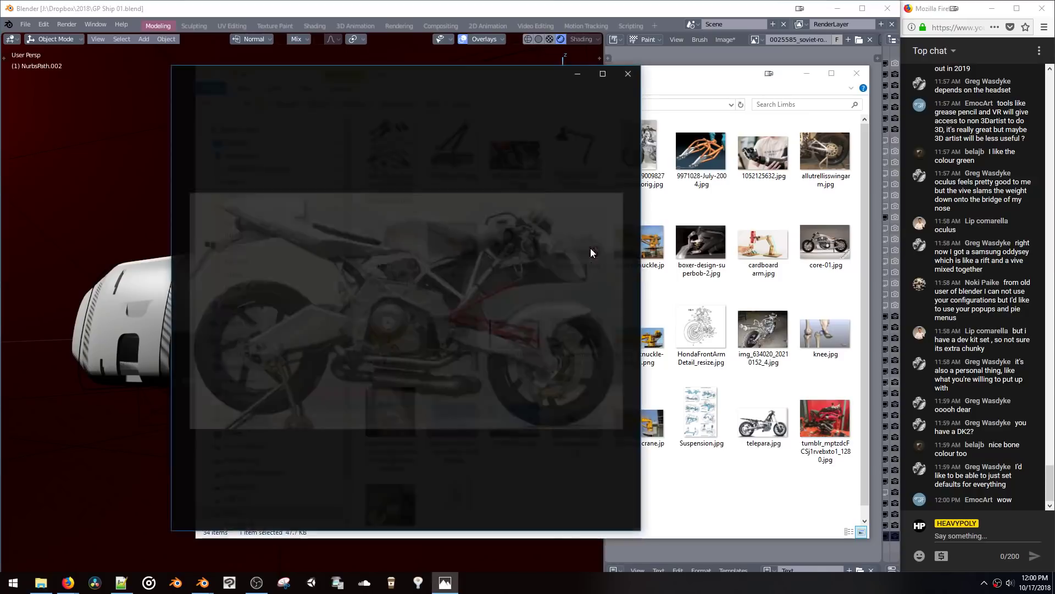
{"action": "left_click", "coordinate": [596, 245]}
{"action": "left_click", "coordinate": [596, 245]}
{"action": "left_click", "coordinate": [596, 246]}
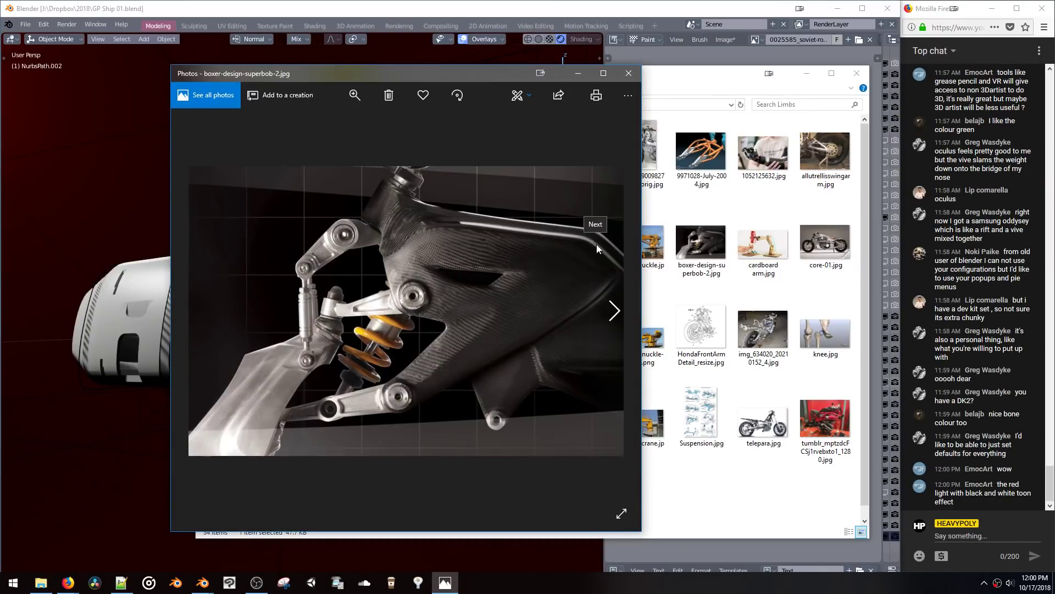
{"action": "left_click", "coordinate": [596, 244]}
{"action": "left_click", "coordinate": [597, 244]}
{"action": "key", "text": "Left"}
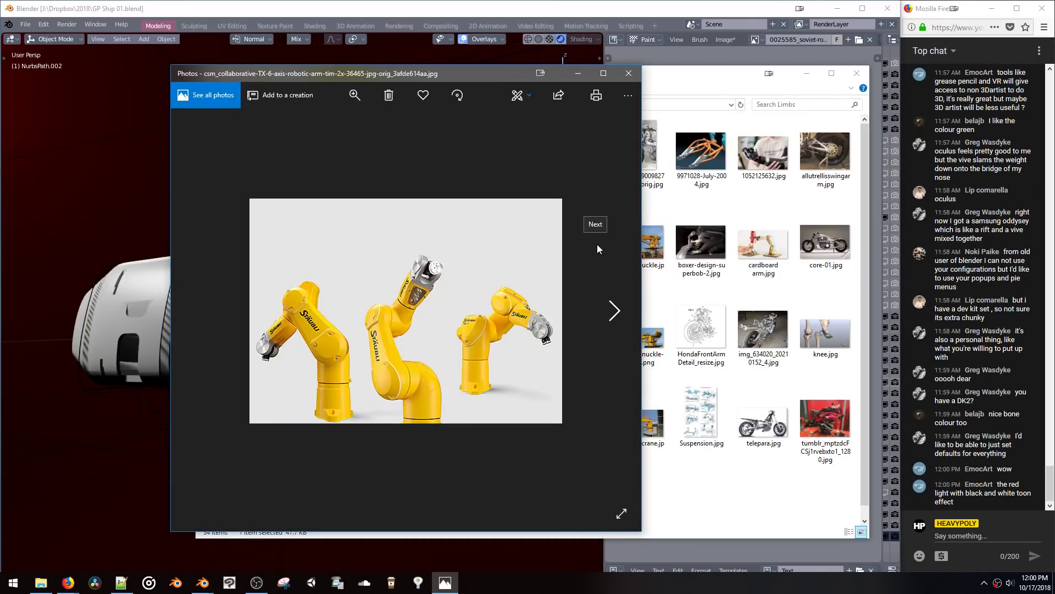
{"action": "left_click", "coordinate": [597, 249]}
{"action": "left_click", "coordinate": [598, 245]}
{"action": "key", "text": "Left"}
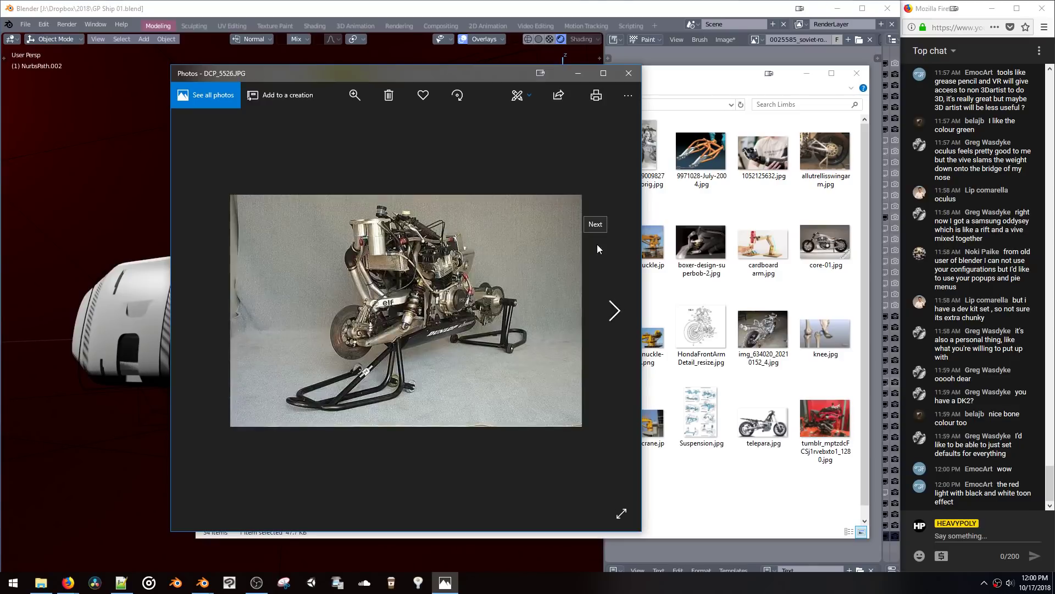
{"action": "left_click", "coordinate": [597, 244]}
{"action": "key", "text": "Left"}
{"action": "left_click", "coordinate": [629, 73]}
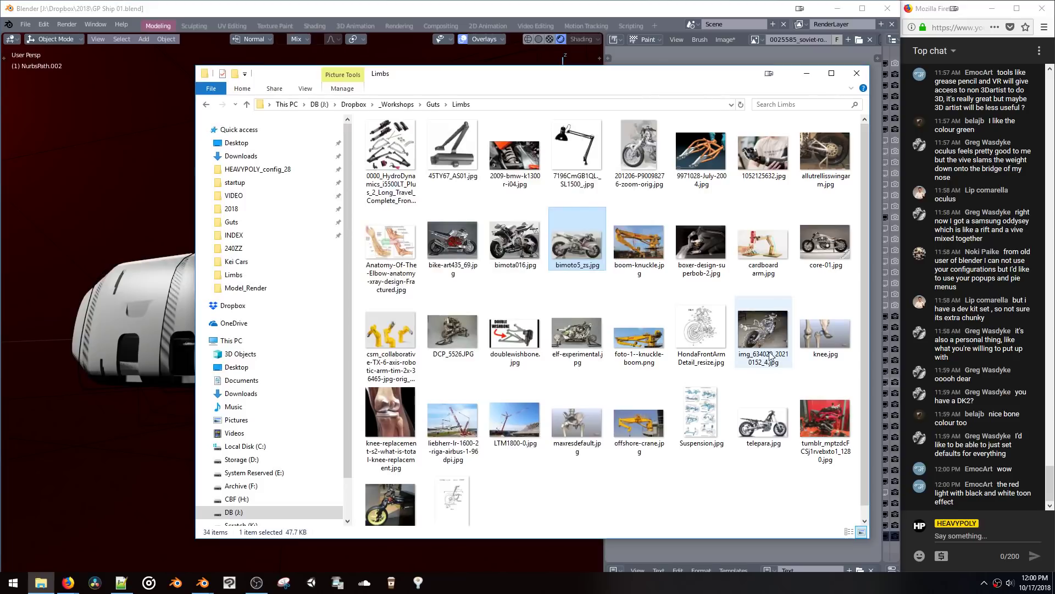
Step: View the motorcycle photos img_634020_20210152_4.jpg and DCP_5526.JPG from the Limbs folder
{"action": "double_click", "coordinate": [764, 330]}
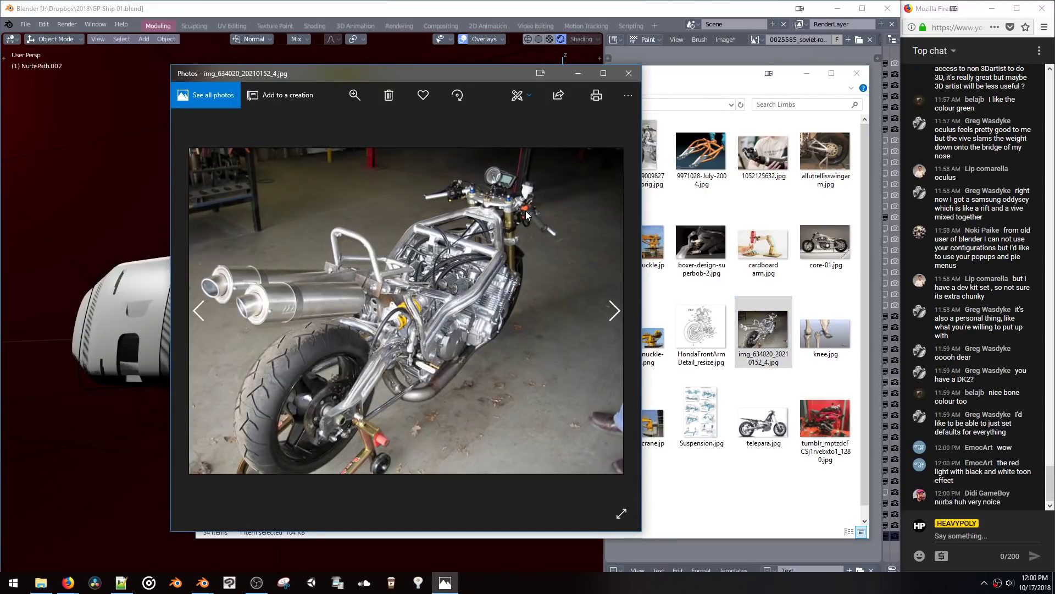
{"action": "left_click", "coordinate": [629, 73]}
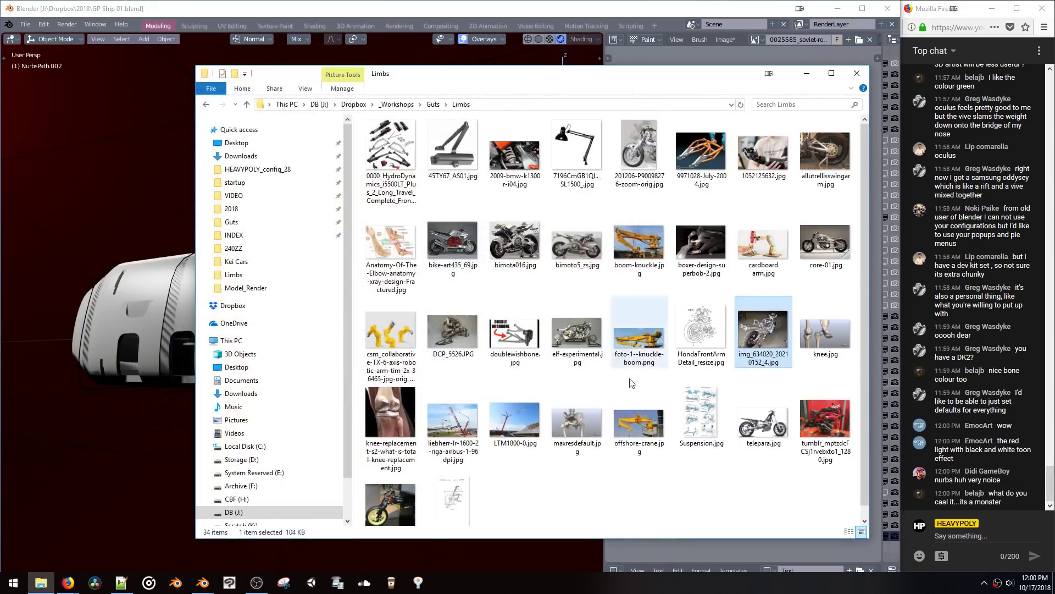
{"action": "double_click", "coordinate": [464, 336]}
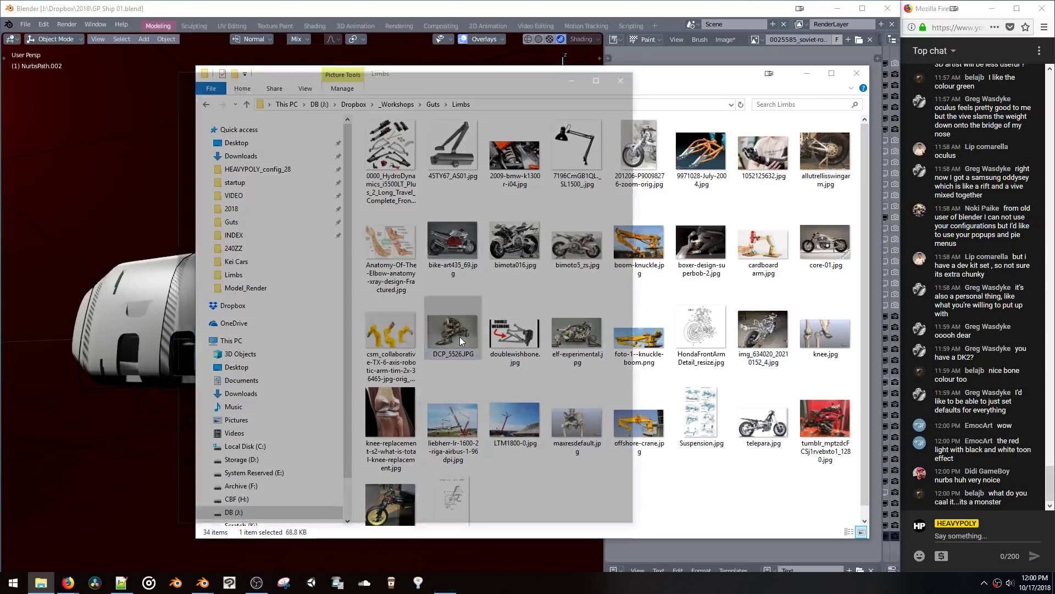
{"action": "left_click", "coordinate": [639, 73]}
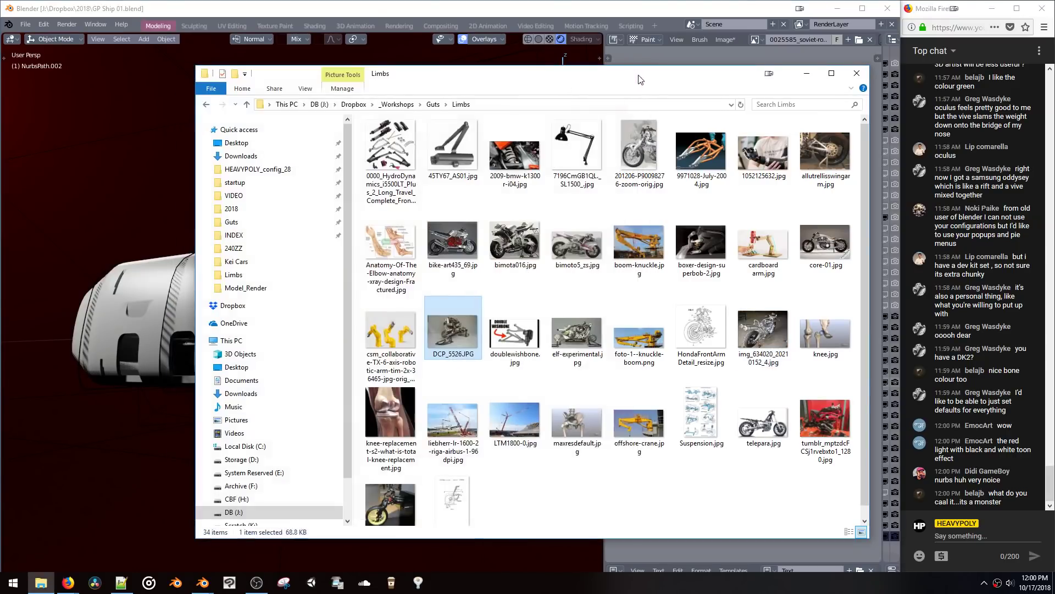
Step: Return to the Guts folder and view the exposed engine photos of the red and orange sports cars
{"action": "scroll", "coordinate": [432, 477], "scroll_direction": "down", "scroll_amount": 1}
{"action": "key", "text": "alt+Left"}
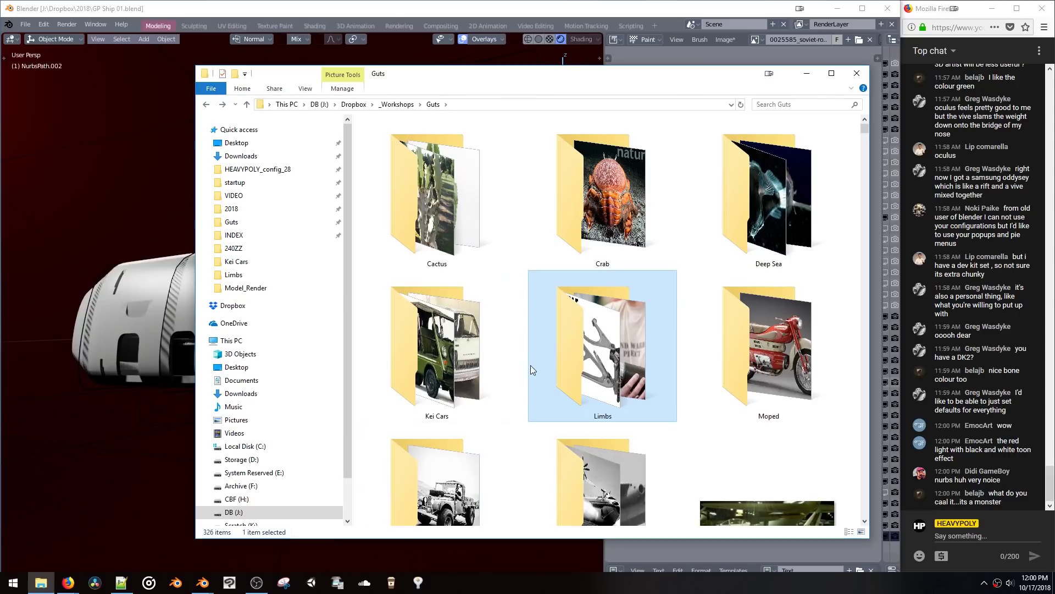
{"action": "scroll", "coordinate": [530, 365], "scroll_direction": "down", "scroll_amount": 5}
{"action": "double_click", "coordinate": [480, 308]}
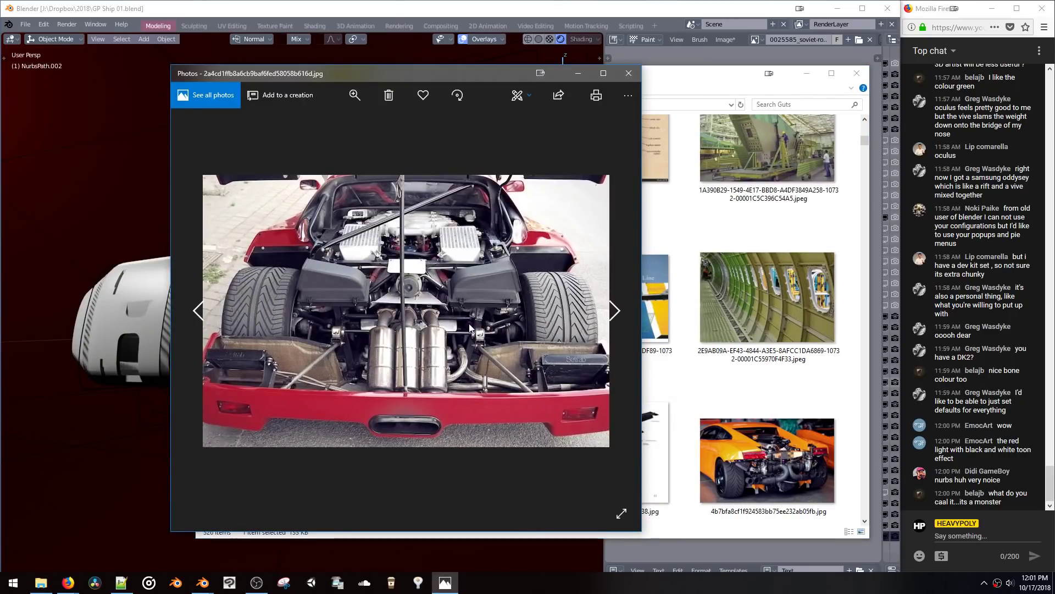
{"action": "left_click", "coordinate": [629, 77]}
{"action": "scroll", "coordinate": [770, 275], "scroll_direction": "down", "scroll_amount": 3}
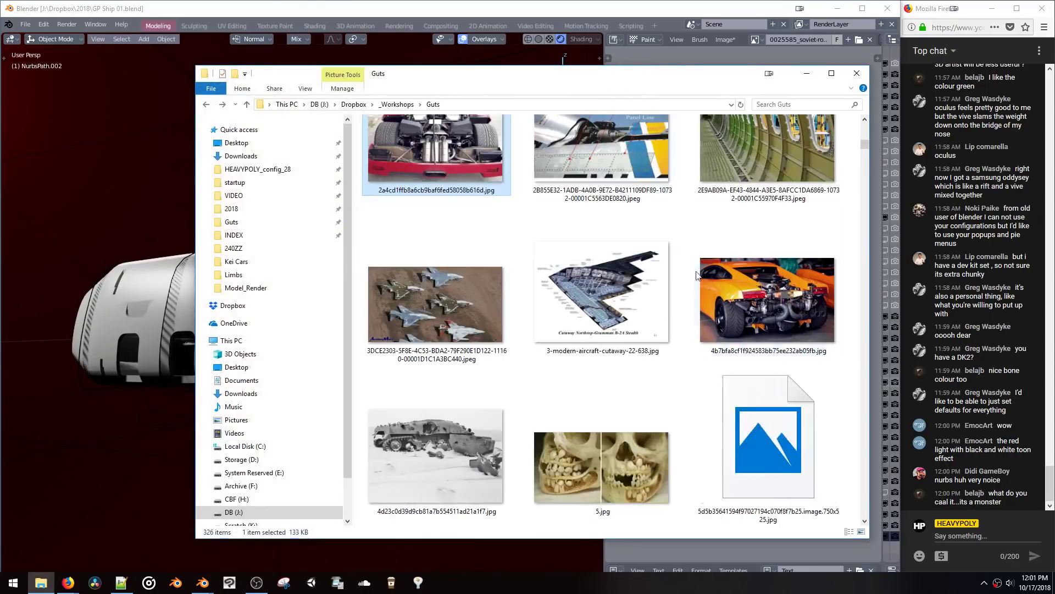
{"action": "double_click", "coordinate": [768, 273]}
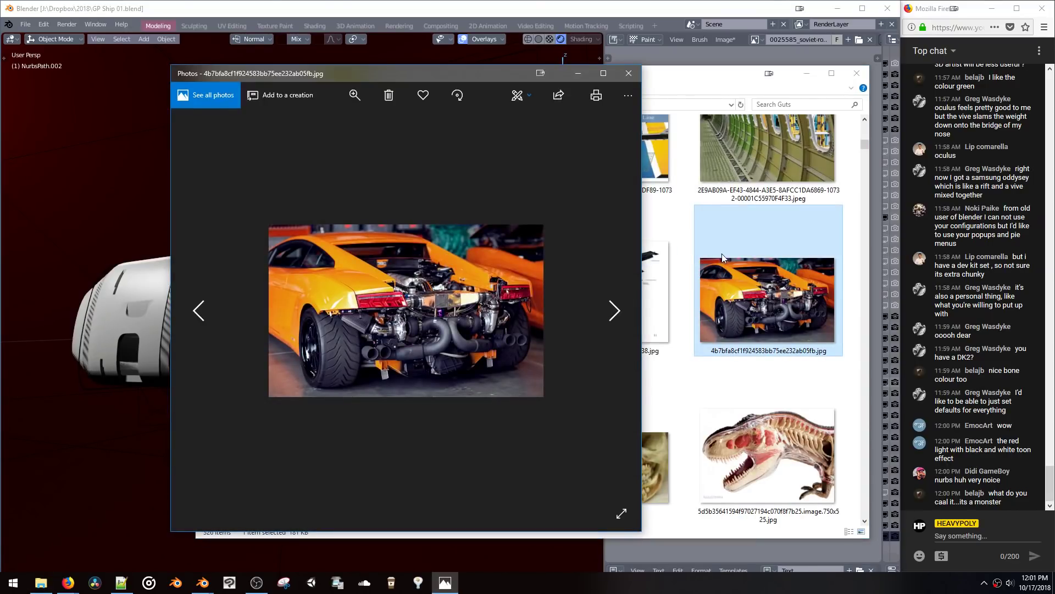
{"action": "left_click", "coordinate": [628, 73]}
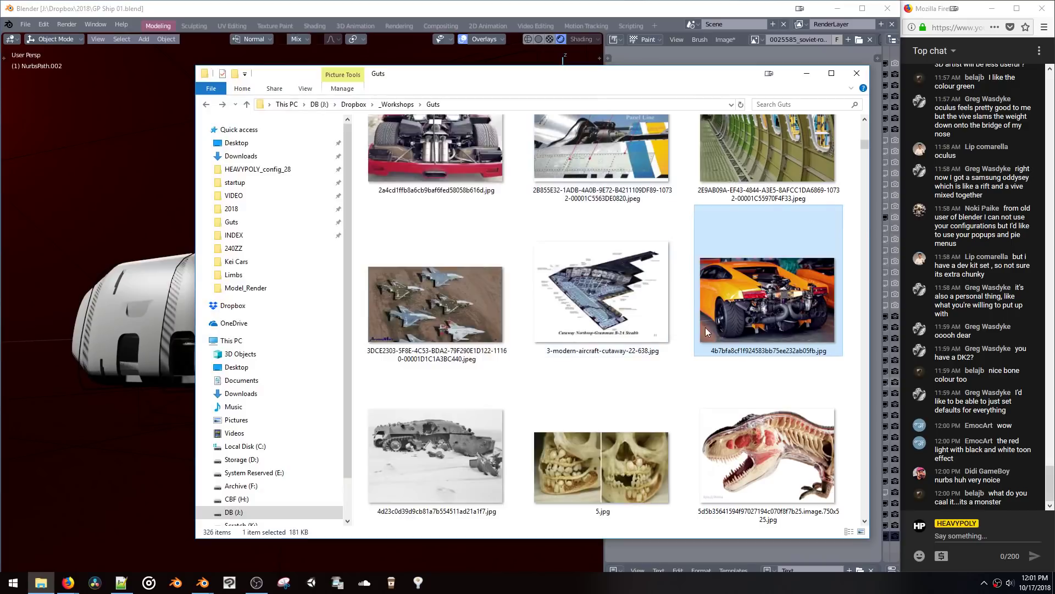
Step: Open the Guts photo of the aircraft fuselage with exposed internals and close the folder window behind it
{"action": "scroll", "coordinate": [705, 327], "scroll_direction": "down", "scroll_amount": 5}
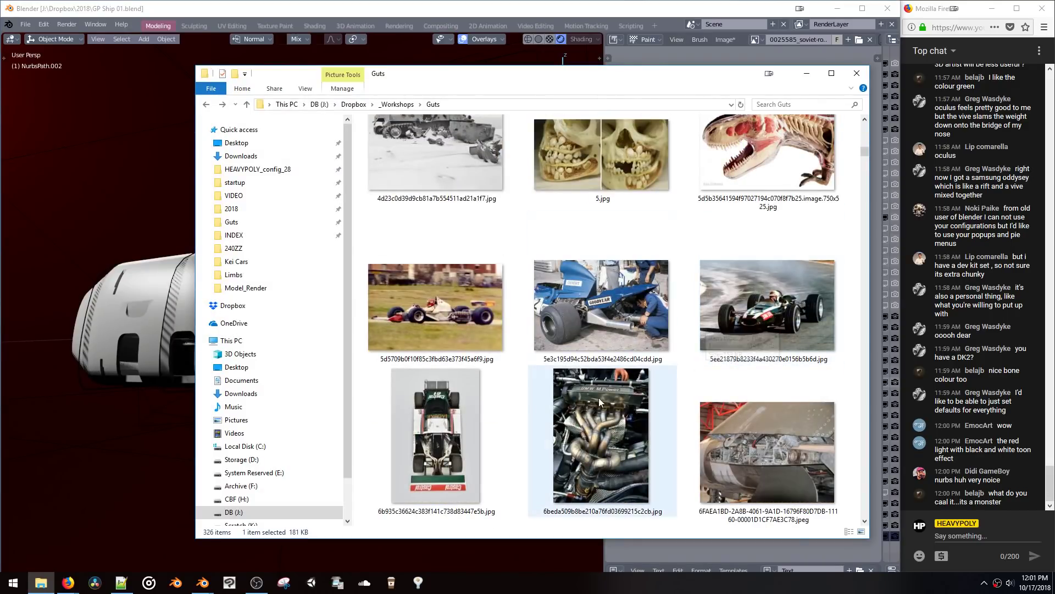
{"action": "left_click", "coordinate": [762, 450]}
{"action": "double_click", "coordinate": [762, 450]}
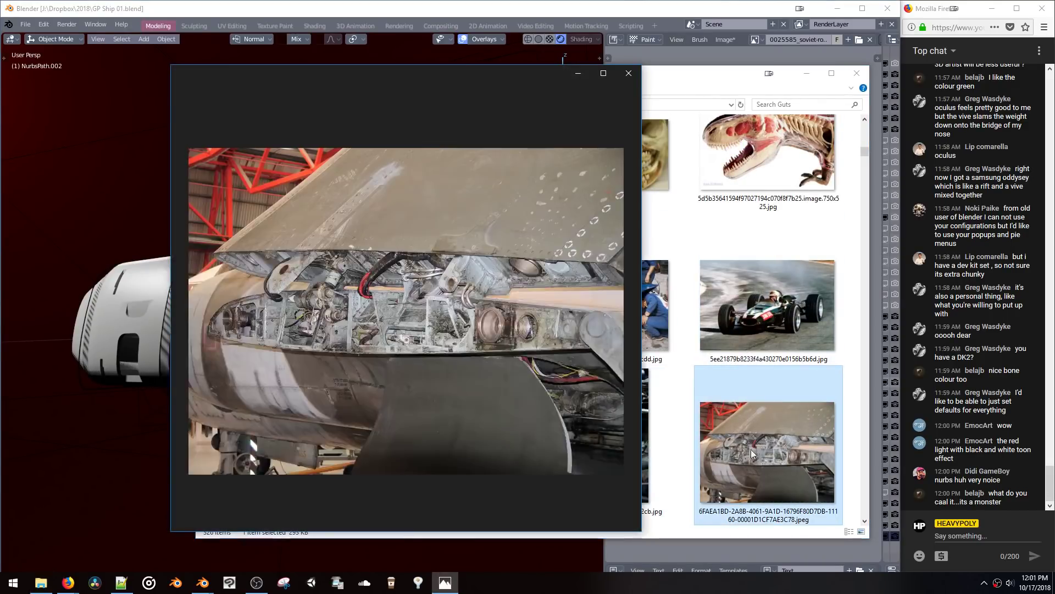
{"action": "left_click", "coordinate": [855, 75]}
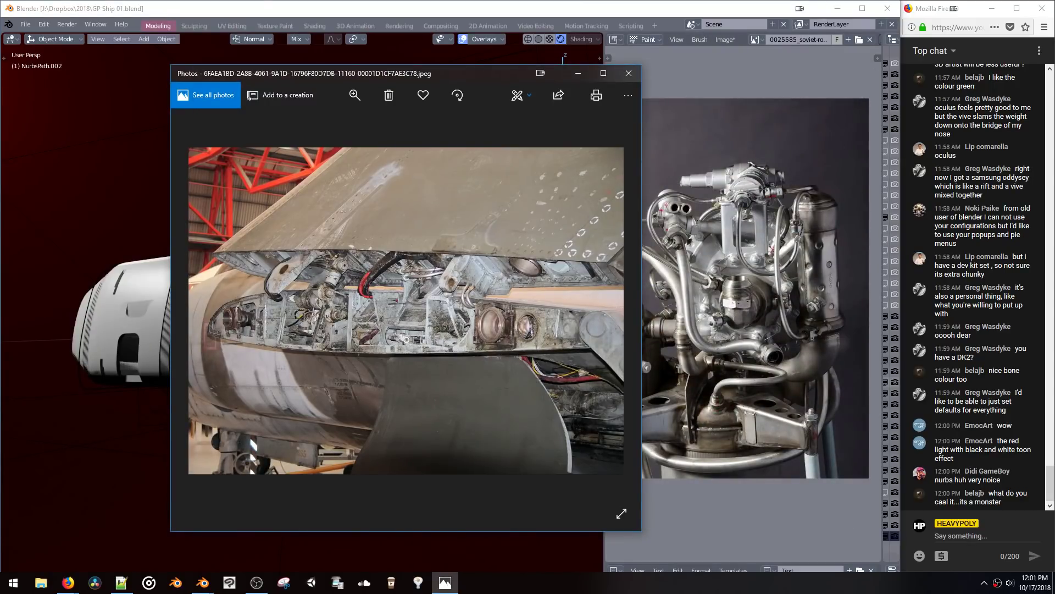
Step: Split the reference image editor into upper and lower views, and open the Guts folder beside them
{"action": "left_click_drag", "start_coordinate": [879, 36], "coordinate": [878, 363]}
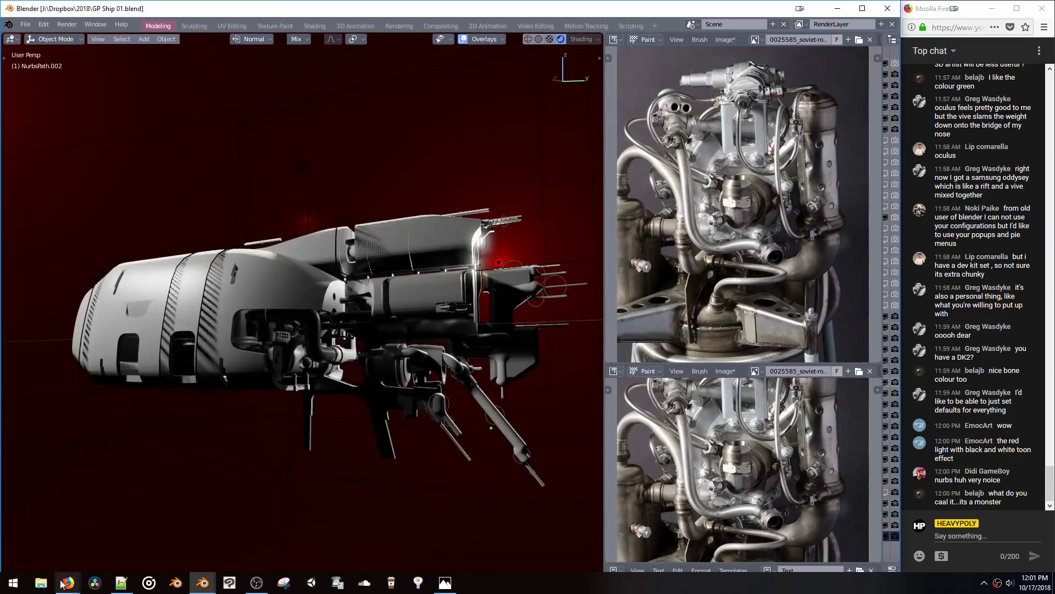
{"action": "left_click", "coordinate": [42, 583]}
{"action": "left_click", "coordinate": [453, 223]}
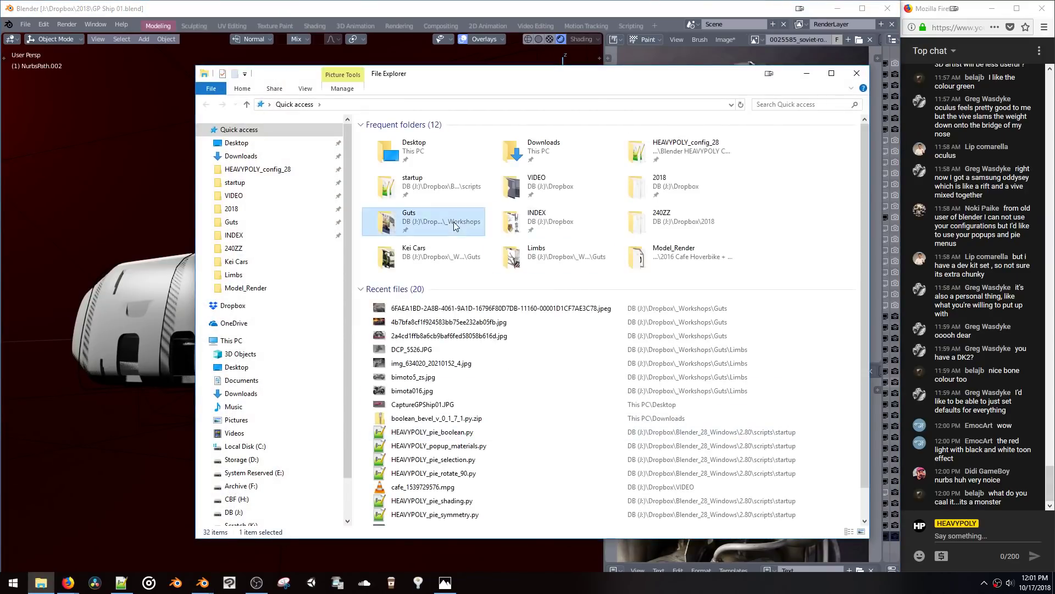
{"action": "double_click", "coordinate": [454, 222]}
{"action": "scroll", "coordinate": [776, 389], "scroll_direction": "down", "scroll_amount": 10}
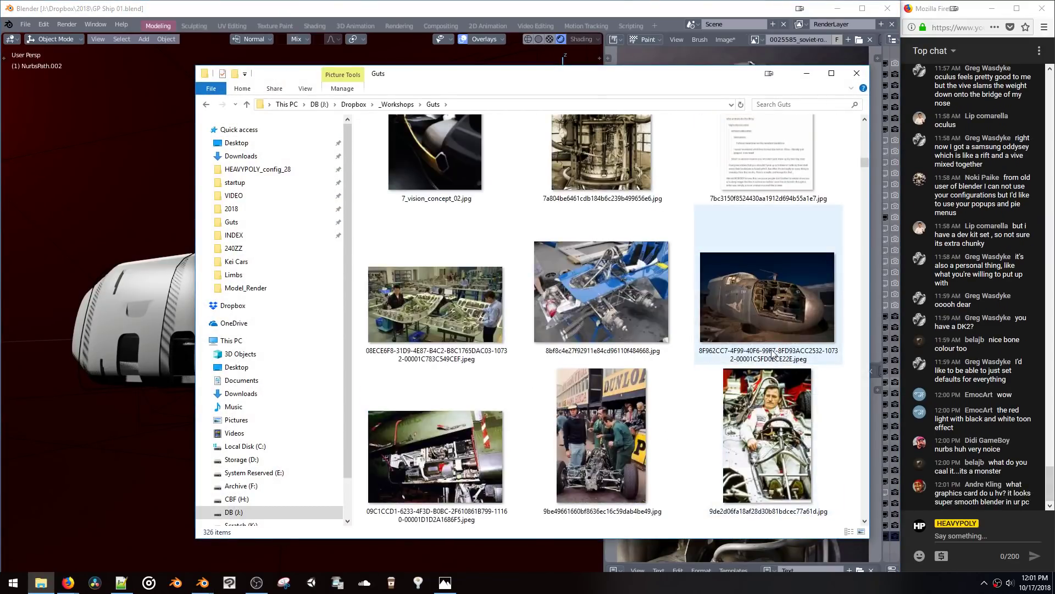
{"action": "left_click_drag", "start_coordinate": [679, 78], "coordinate": [435, 101]}
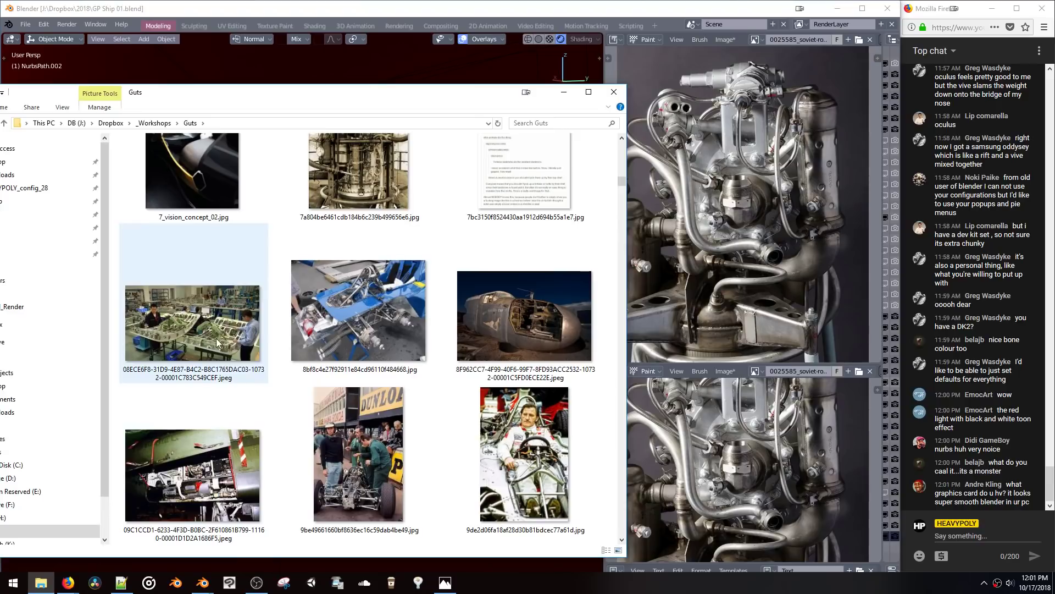
Step: Load the Guts photo of the open aircraft nose, followed by 4350a789cb0b4c1fa5d1c994402c74ef.jpg, into the upper image editor
{"action": "left_click_drag", "start_coordinate": [522, 316], "coordinate": [718, 249]}
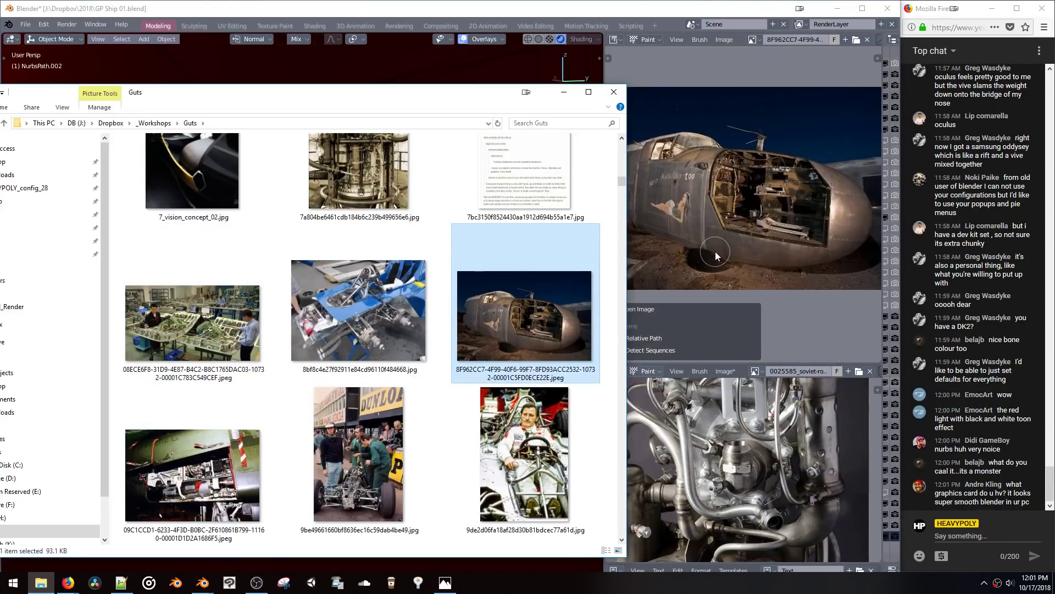
{"action": "scroll", "coordinate": [486, 389], "scroll_direction": "down", "scroll_amount": 5}
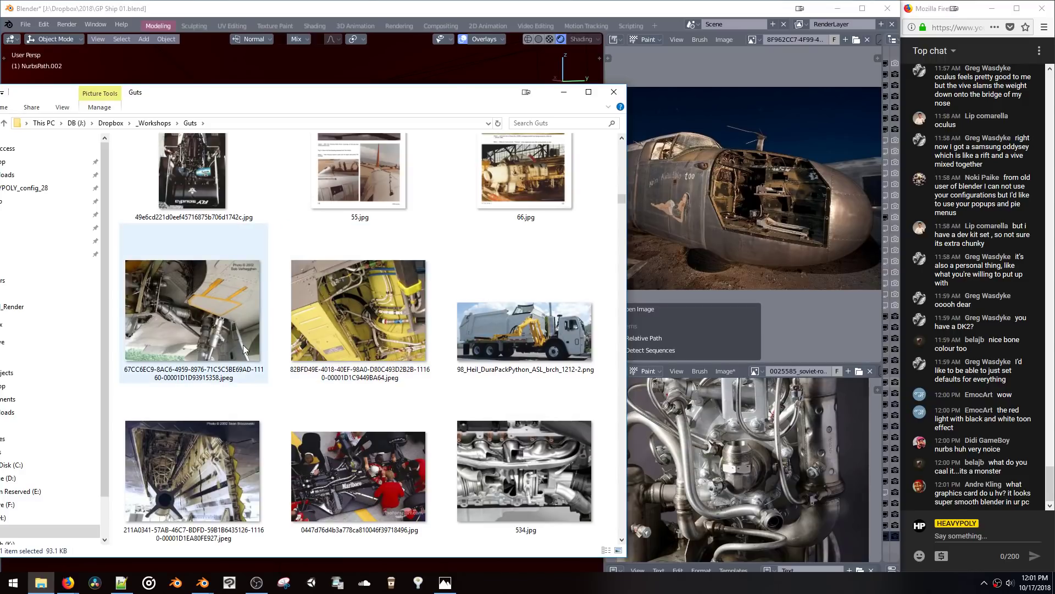
{"action": "scroll", "coordinate": [243, 345], "scroll_direction": "down", "scroll_amount": 2}
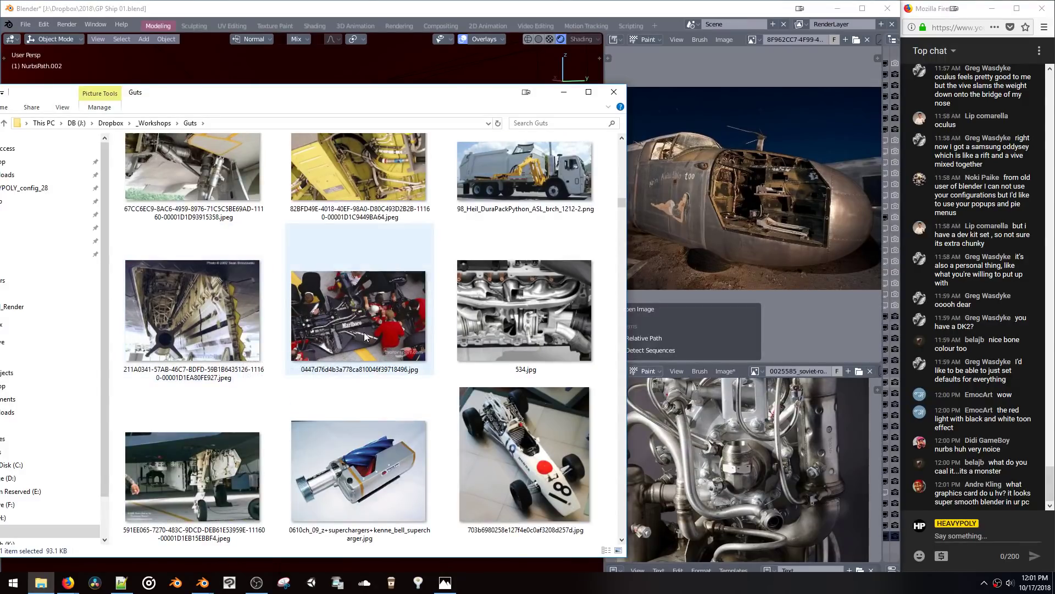
{"action": "scroll", "coordinate": [364, 332], "scroll_direction": "down", "scroll_amount": 8}
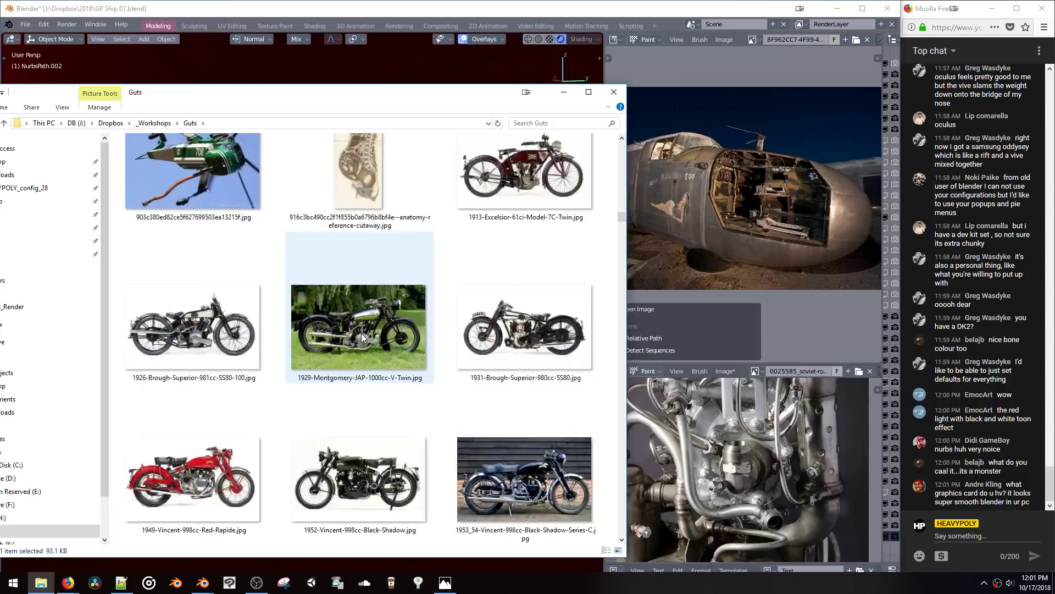
{"action": "scroll", "coordinate": [362, 333], "scroll_direction": "down", "scroll_amount": 10}
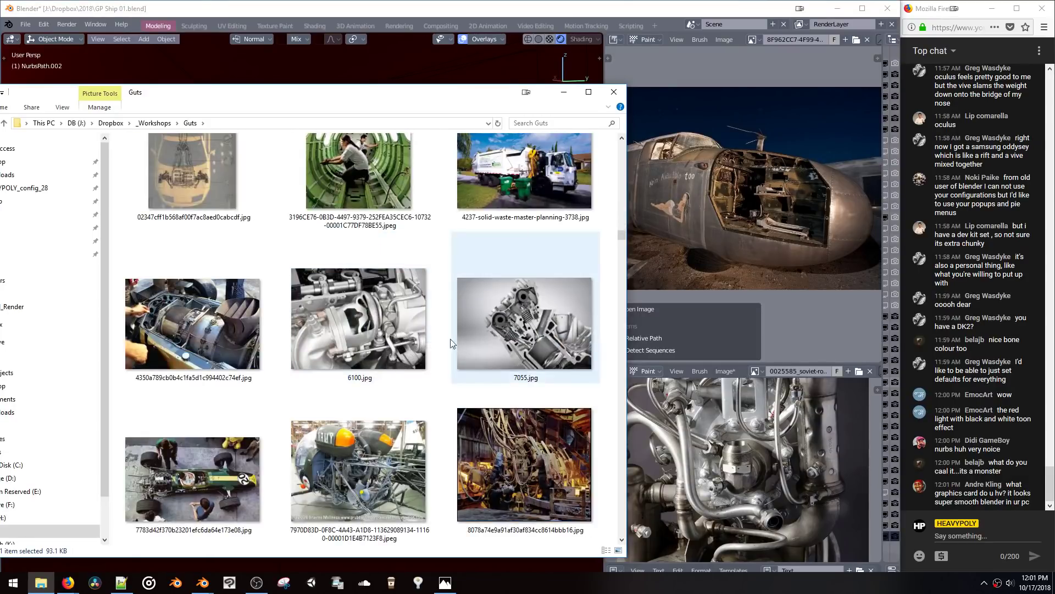
{"action": "left_click_drag", "start_coordinate": [230, 339], "coordinate": [759, 228]}
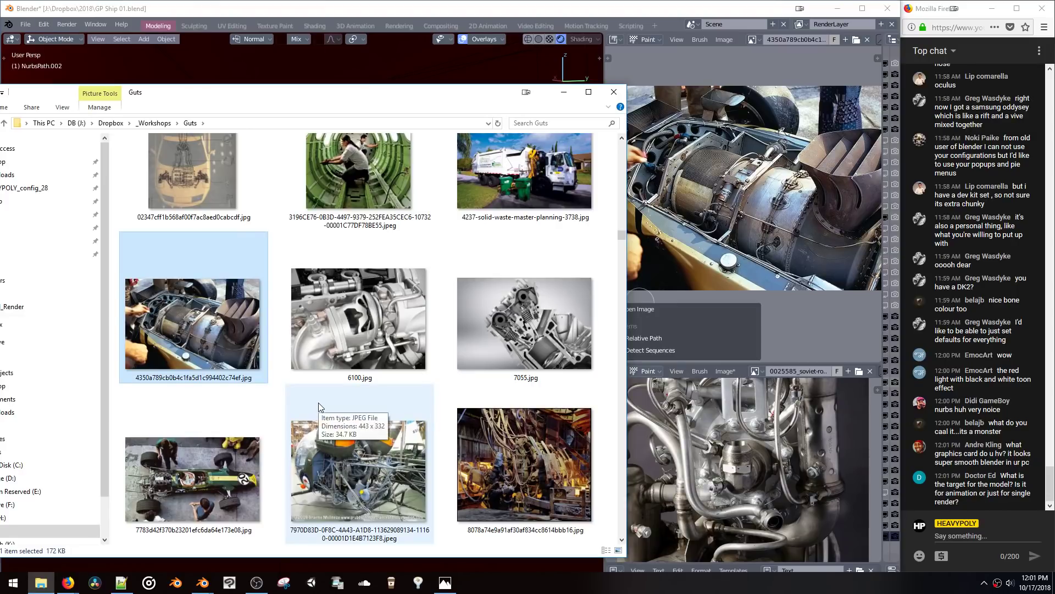
Step: Load 0025591_soviet-rocket-engine_1.jpeg from the Guts folder into the upper image editor and fit it in view
{"action": "scroll", "coordinate": [314, 405], "scroll_direction": "down", "scroll_amount": 5}
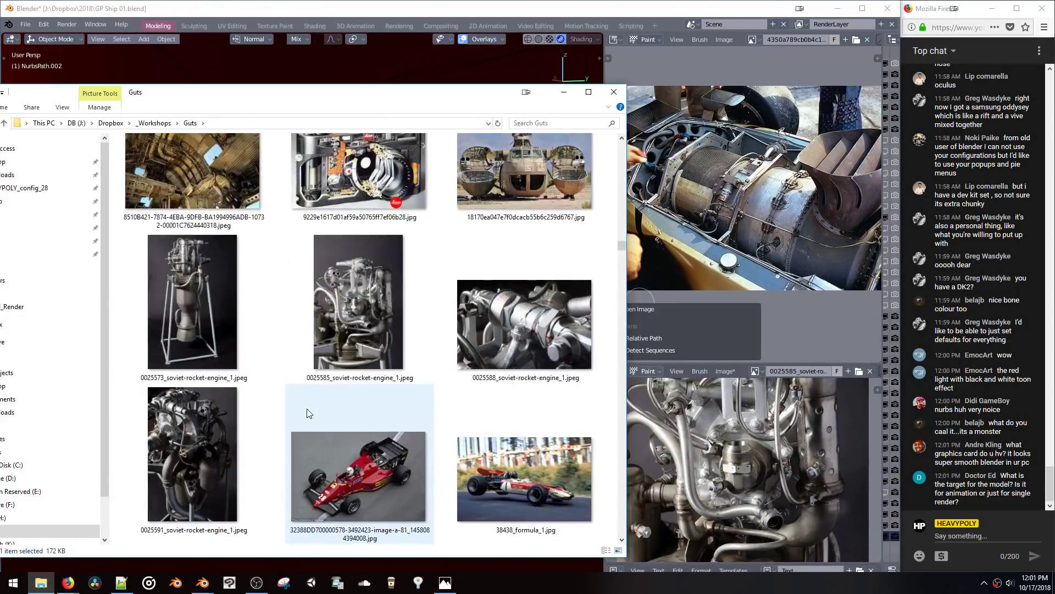
{"action": "scroll", "coordinate": [305, 409], "scroll_direction": "down", "scroll_amount": 4}
{"action": "left_click", "coordinate": [213, 258]}
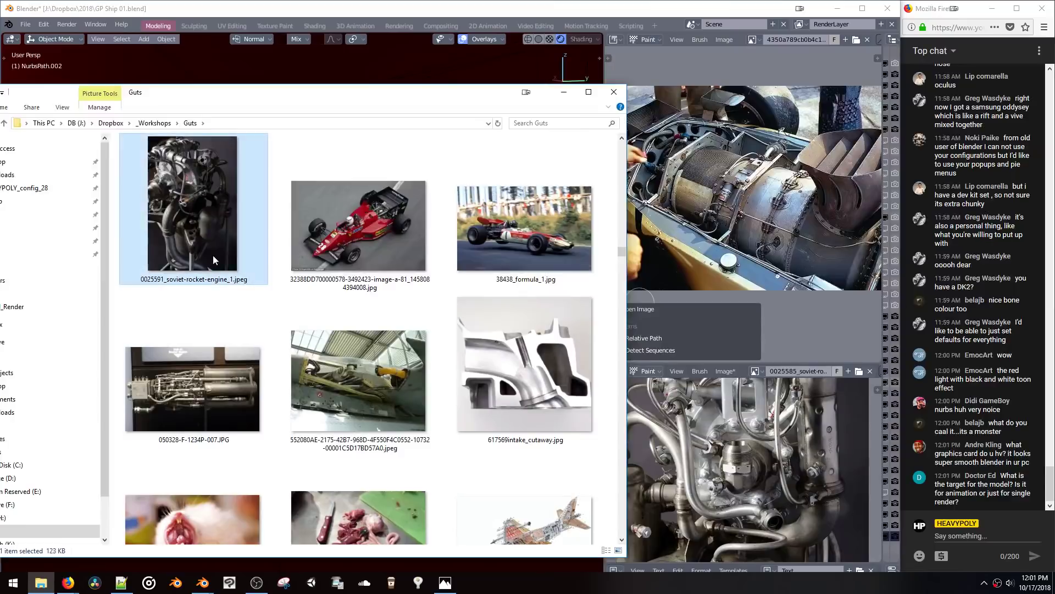
{"action": "left_click_drag", "start_coordinate": [213, 255], "coordinate": [783, 210]}
{"action": "scroll", "coordinate": [774, 225], "scroll_direction": "down", "scroll_amount": 3}
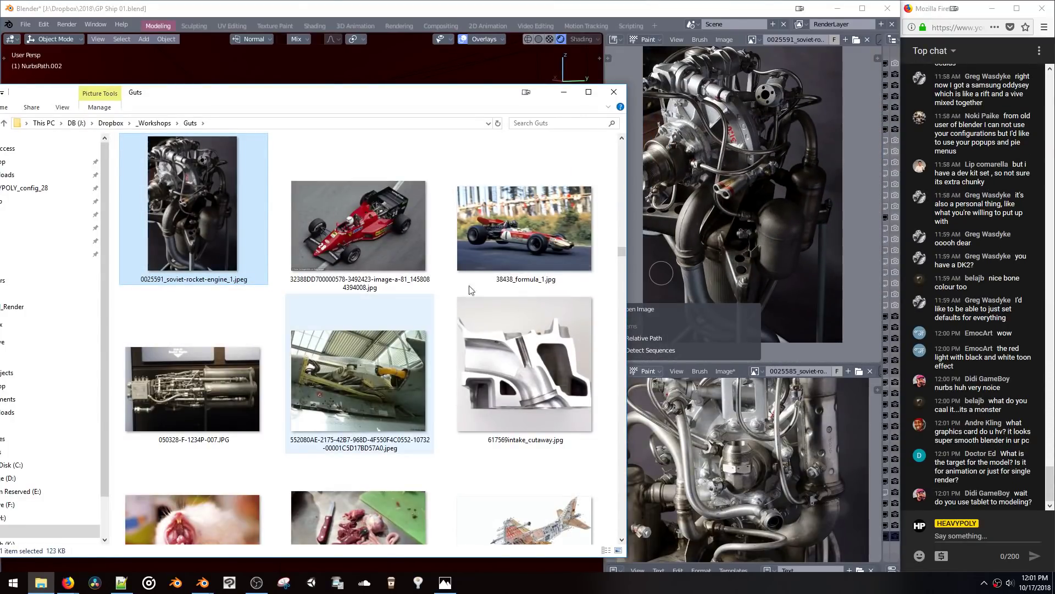
Step: Load the rocket engine photo 6413912.jpg into the lower image editor and collapse the Open Image options covering it
{"action": "scroll", "coordinate": [367, 365], "scroll_direction": "down", "scroll_amount": 3}
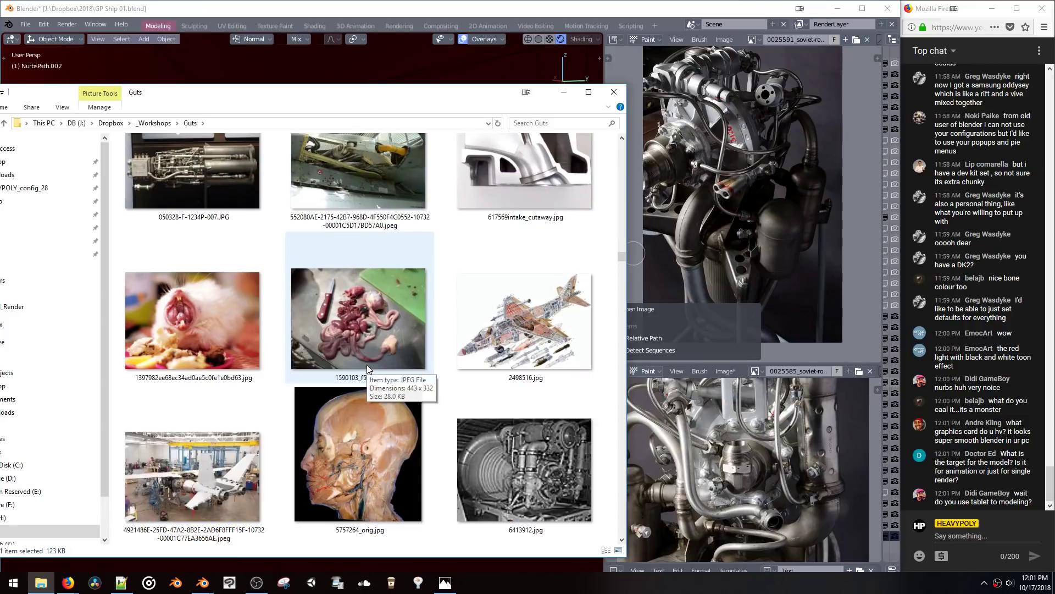
{"action": "scroll", "coordinate": [368, 364], "scroll_direction": "down", "scroll_amount": 2}
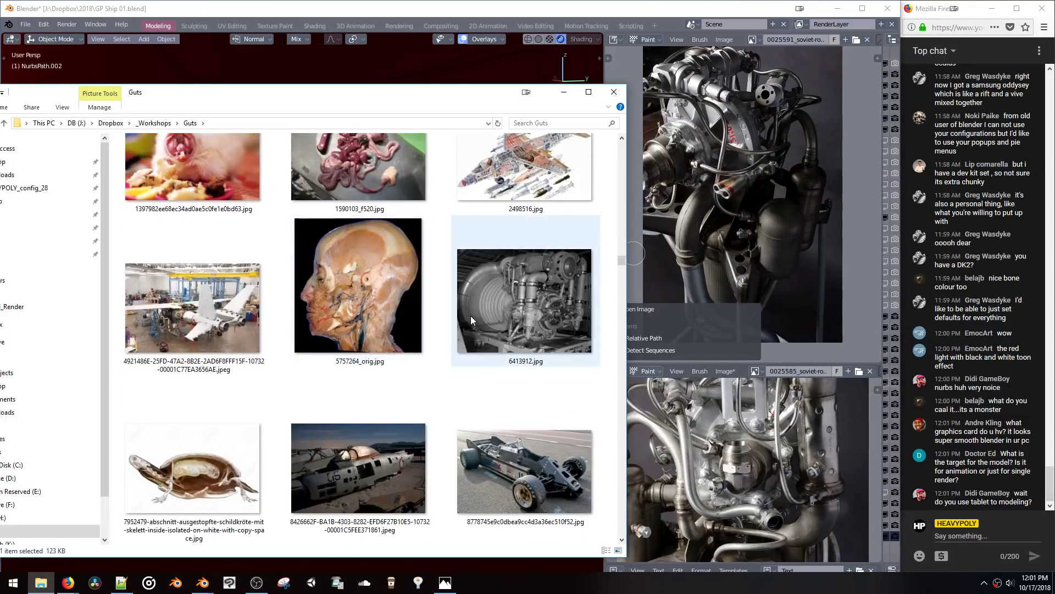
{"action": "left_click_drag", "start_coordinate": [470, 316], "coordinate": [729, 436]}
{"action": "scroll", "coordinate": [731, 442], "scroll_direction": "down", "scroll_amount": 4}
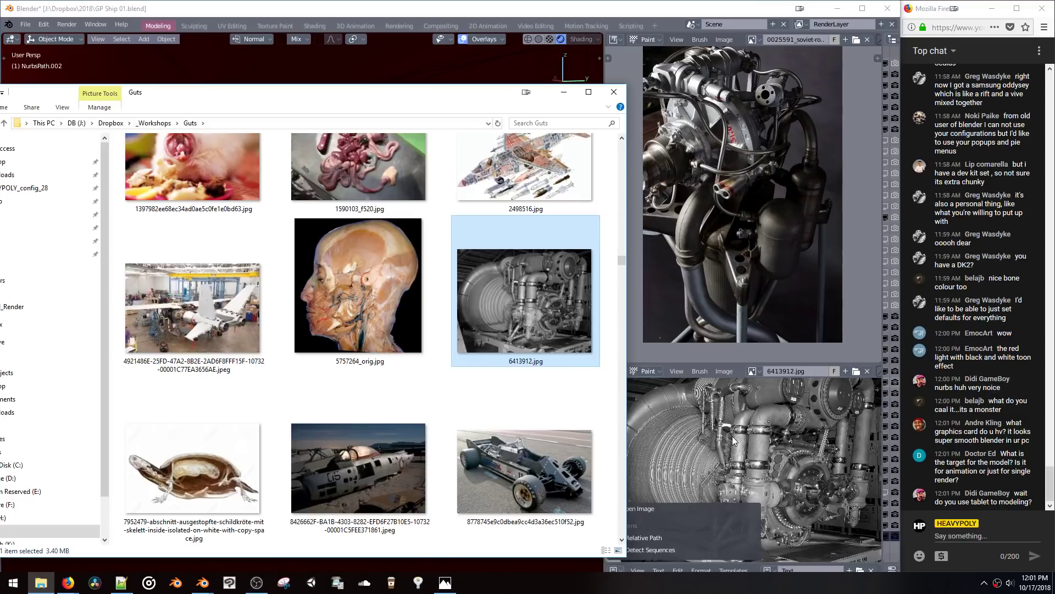
{"action": "middle_click_drag", "start_coordinate": [734, 429], "coordinate": [708, 428]}
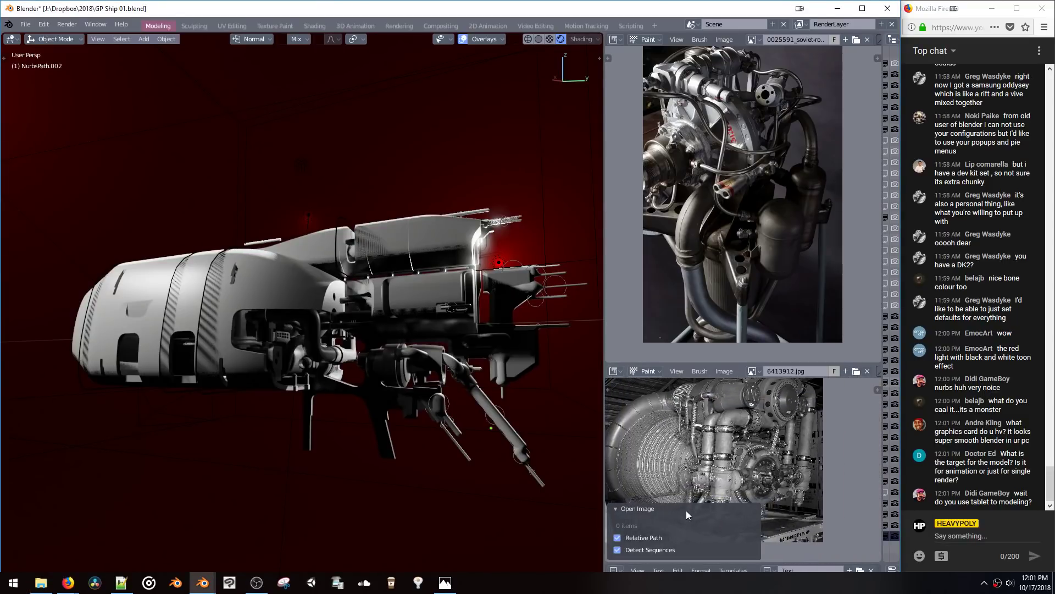
{"action": "left_click", "coordinate": [687, 511]}
{"action": "middle_click_drag", "start_coordinate": [720, 478], "coordinate": [745, 488]}
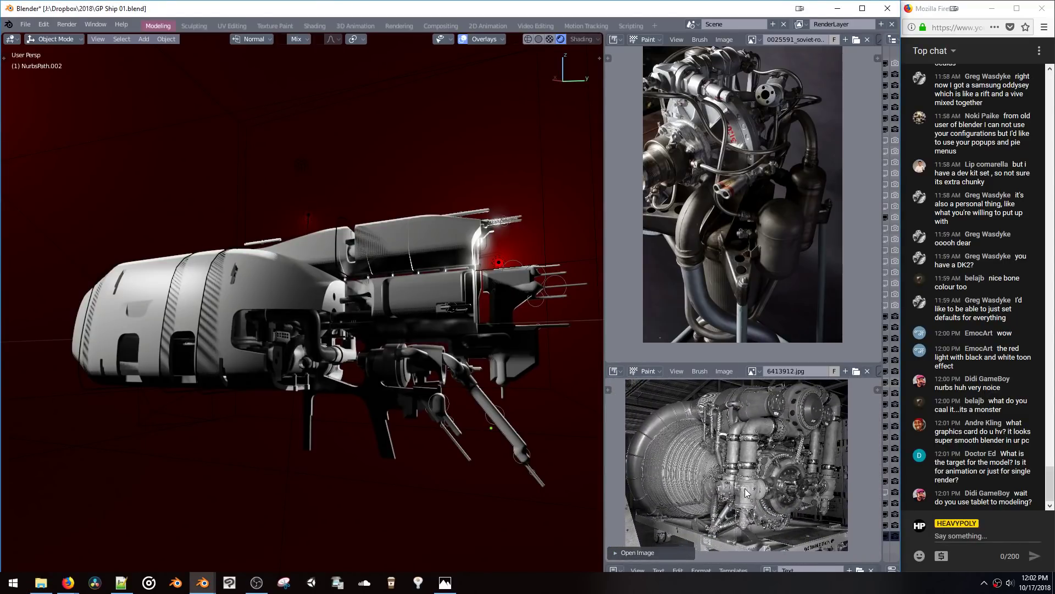
Step: Load the dark Guts photo of the wheeled machine, whose file name starts with 38041895, into the lower image editor and enlarge it
{"action": "left_click", "coordinate": [47, 587]}
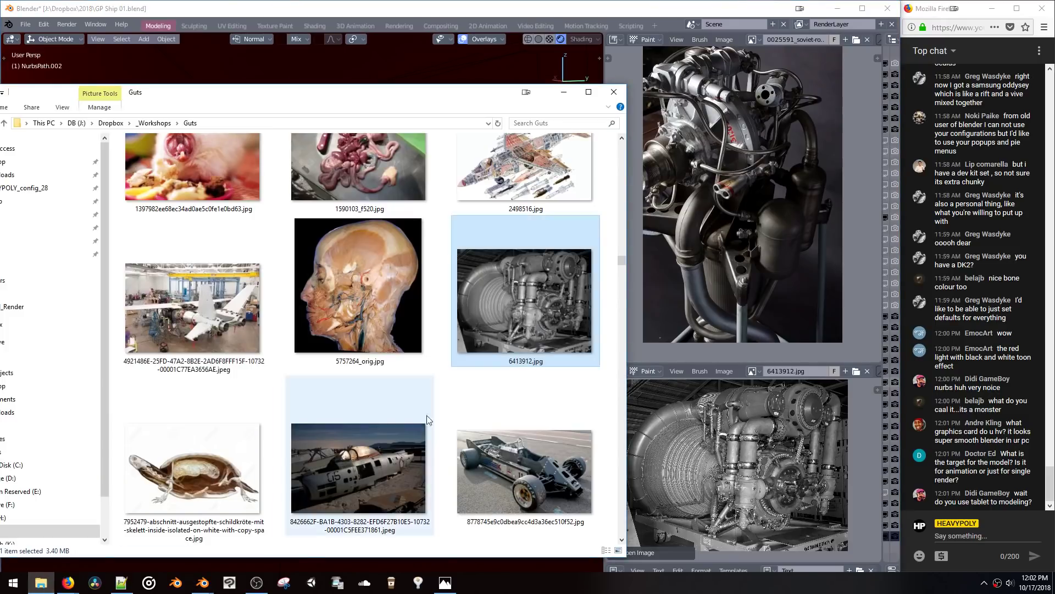
{"action": "scroll", "coordinate": [427, 415], "scroll_direction": "down", "scroll_amount": 5}
{"action": "scroll", "coordinate": [442, 419], "scroll_direction": "down", "scroll_amount": 4}
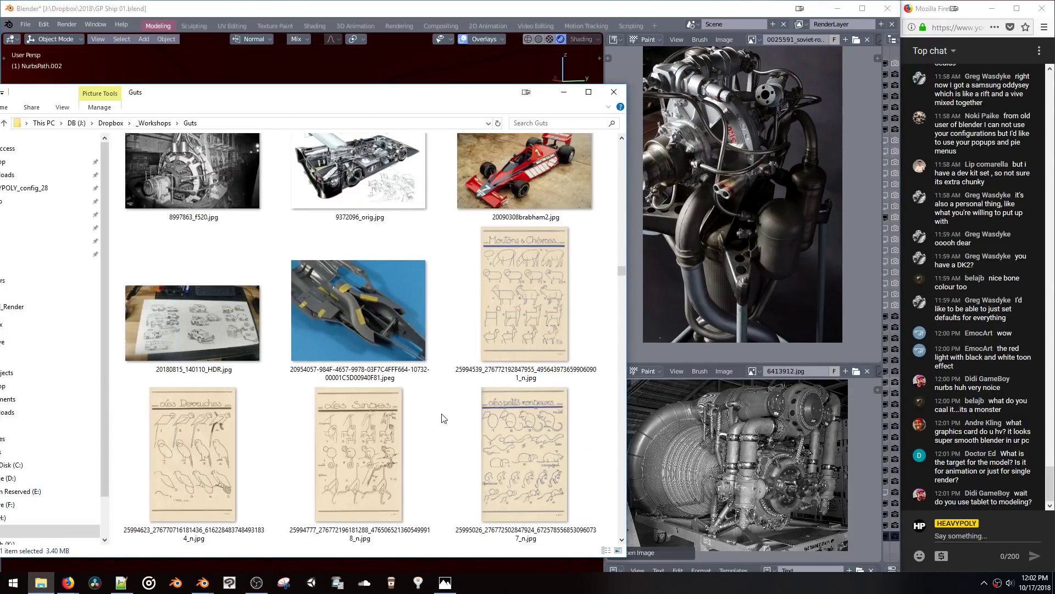
{"action": "scroll", "coordinate": [444, 418], "scroll_direction": "down", "scroll_amount": 10}
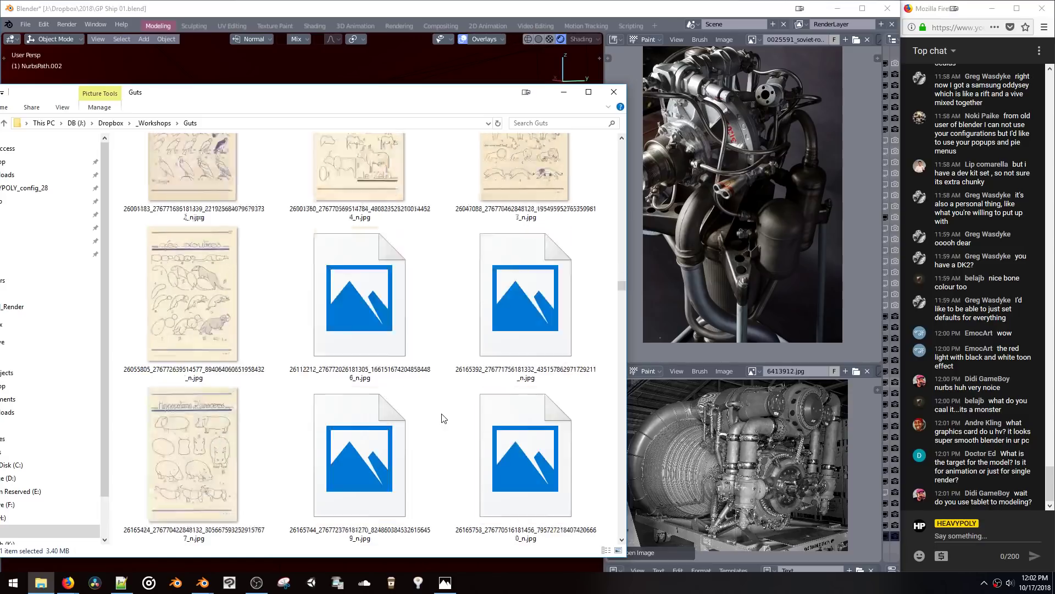
{"action": "scroll", "coordinate": [444, 419], "scroll_direction": "down", "scroll_amount": 8}
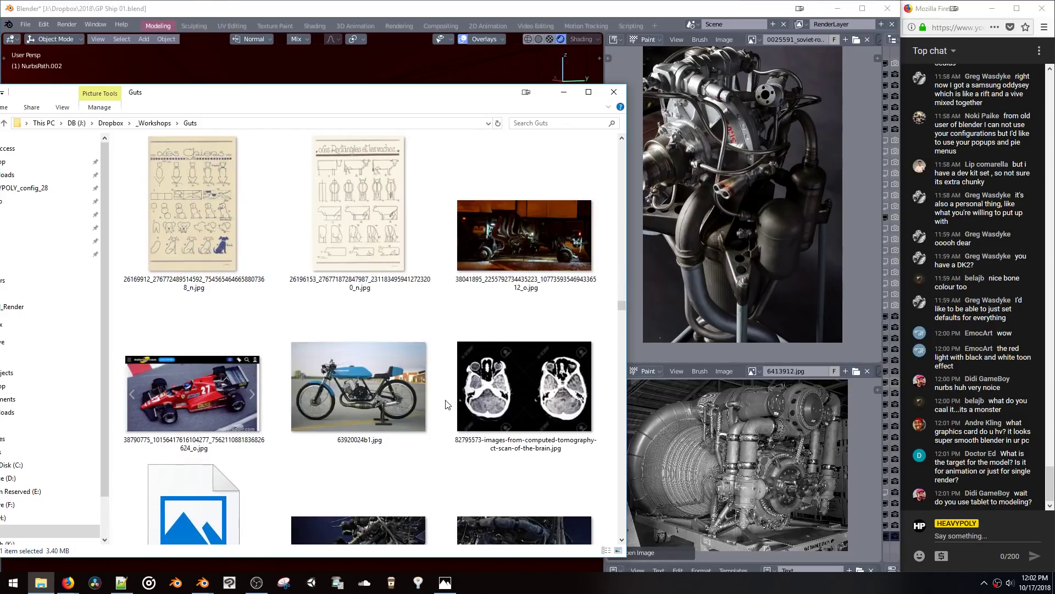
{"action": "left_click", "coordinate": [543, 259]}
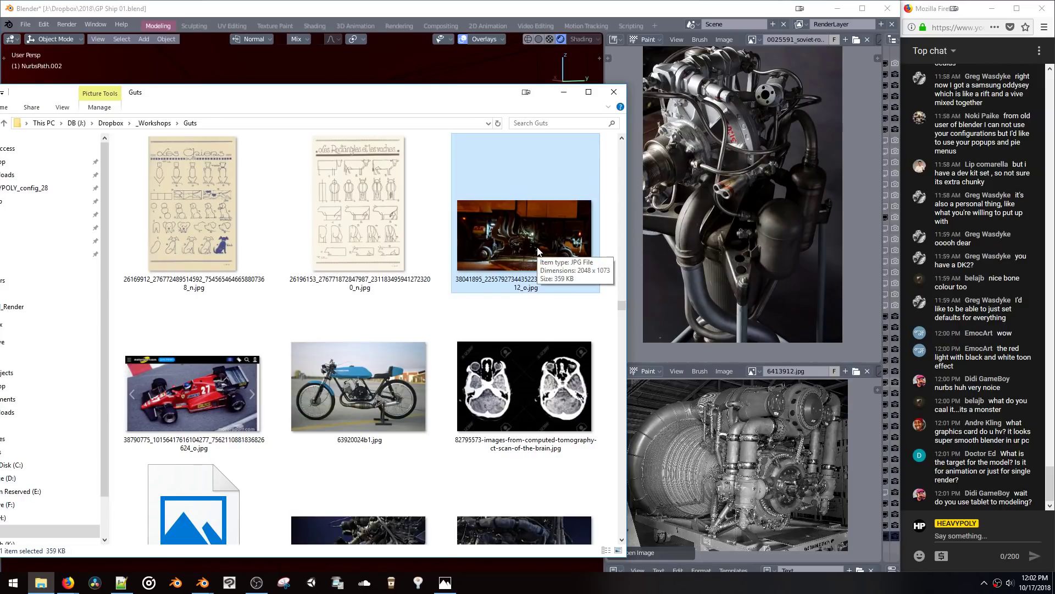
{"action": "left_click_drag", "start_coordinate": [538, 251], "coordinate": [721, 448]}
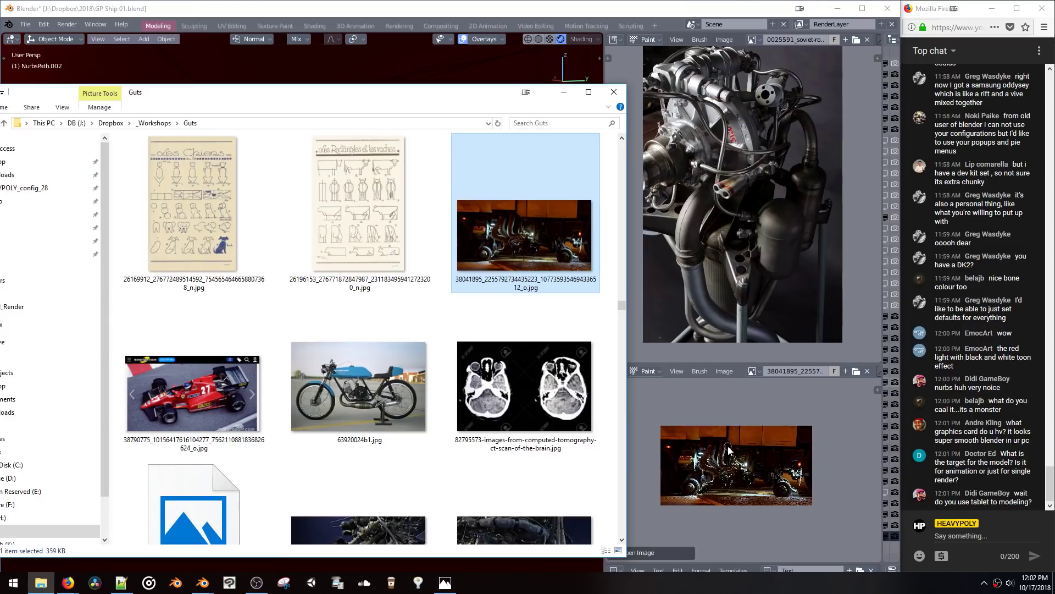
{"action": "scroll", "coordinate": [748, 482], "scroll_direction": "up", "scroll_amount": 3}
{"action": "scroll", "coordinate": [747, 482], "scroll_direction": "down", "scroll_amount": 1}
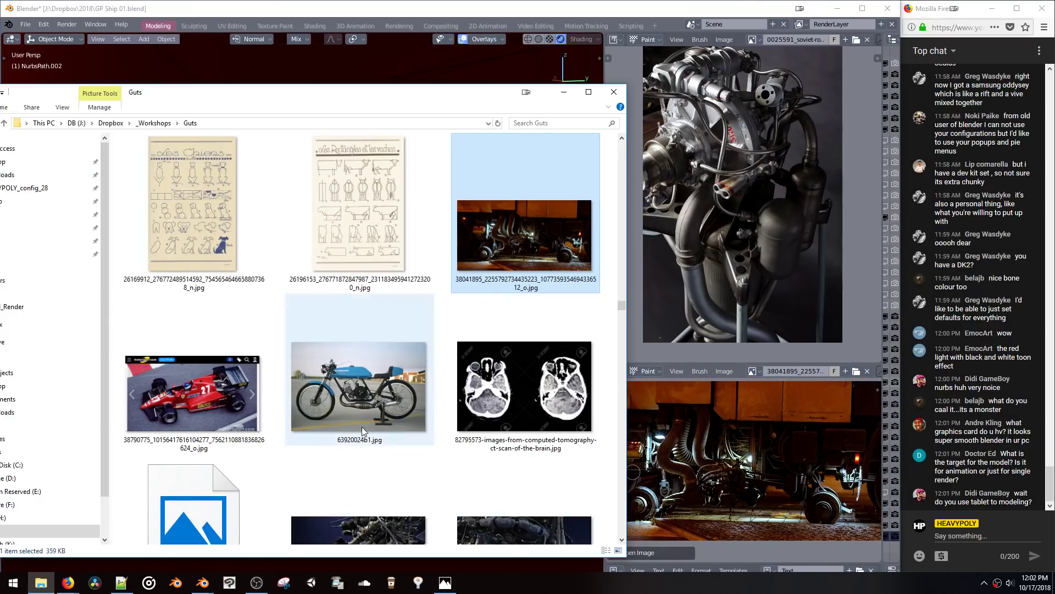
{"action": "scroll", "coordinate": [361, 426], "scroll_direction": "down", "scroll_amount": 4}
{"action": "scroll", "coordinate": [363, 432], "scroll_direction": "down", "scroll_amount": 3}
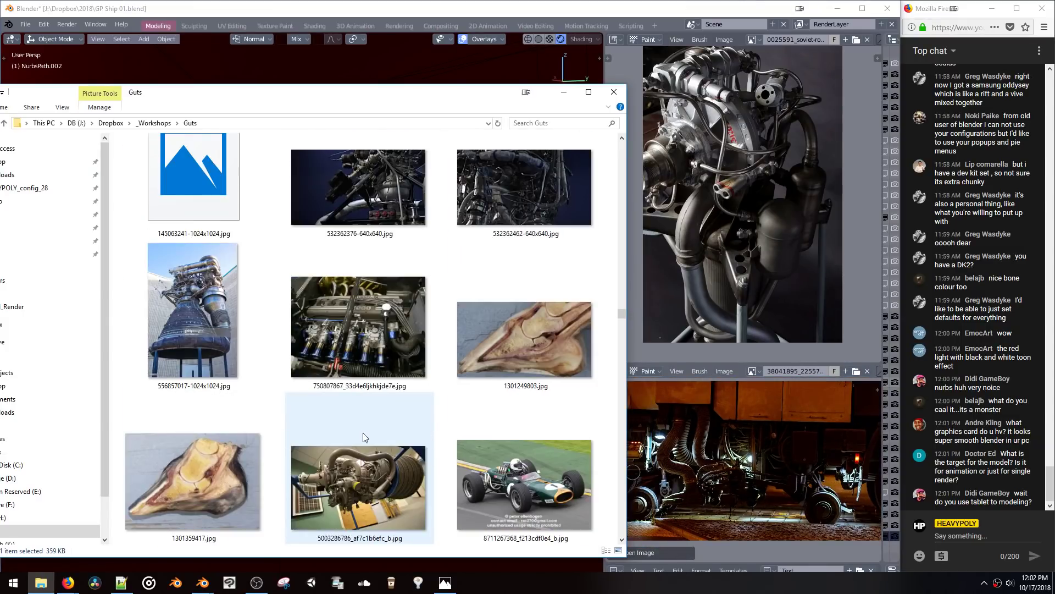
{"action": "left_click", "coordinate": [538, 201]}
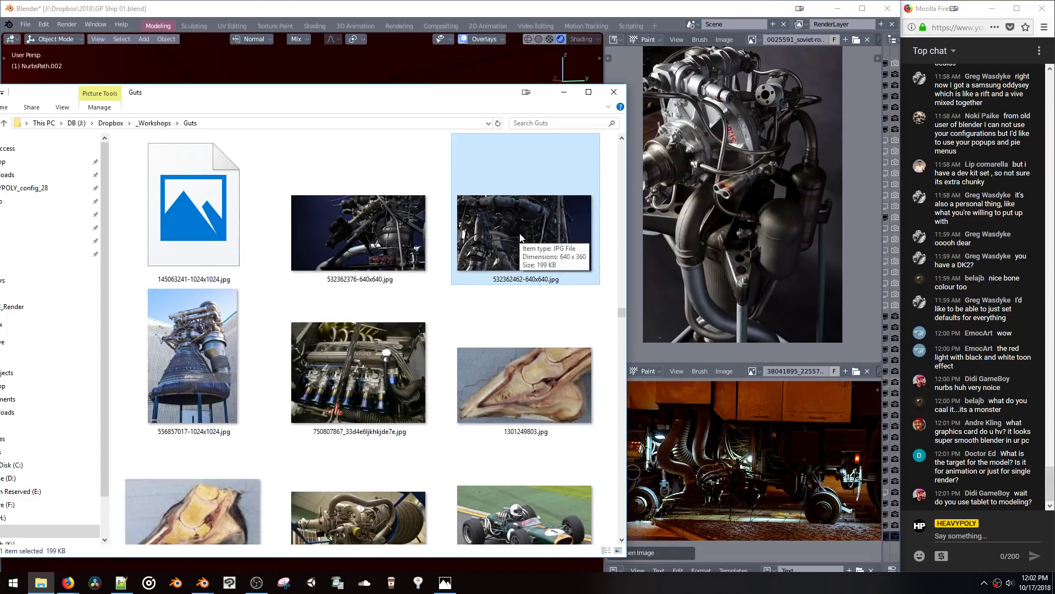
{"action": "left_click", "coordinate": [200, 368]}
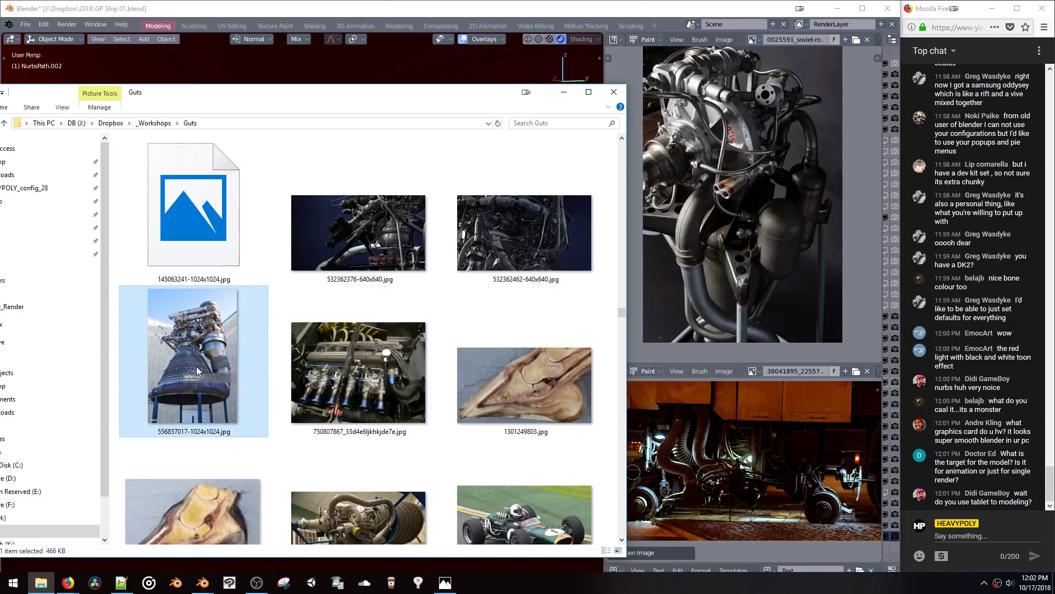
{"action": "left_click", "coordinate": [564, 93]}
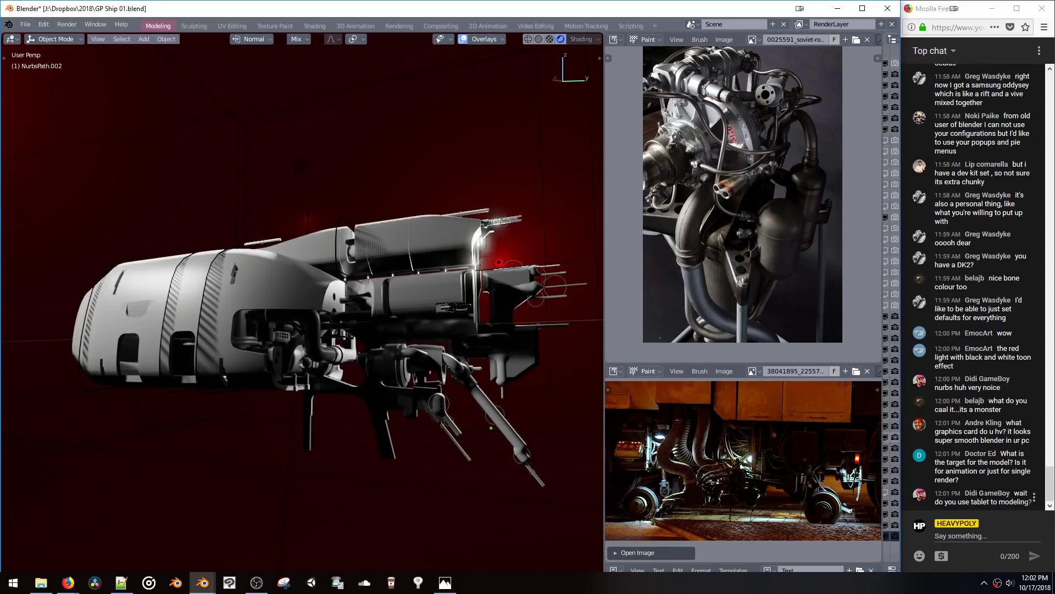
Step: Switch the ship's viewport from rendered to solid shading and change its MatCap to a glossy light grey one
{"action": "middle_click_drag", "start_coordinate": [387, 308], "coordinate": [363, 278]}
{"action": "scroll", "coordinate": [418, 285], "scroll_direction": "up", "scroll_amount": 3}
{"action": "left_click", "coordinate": [351, 273]}
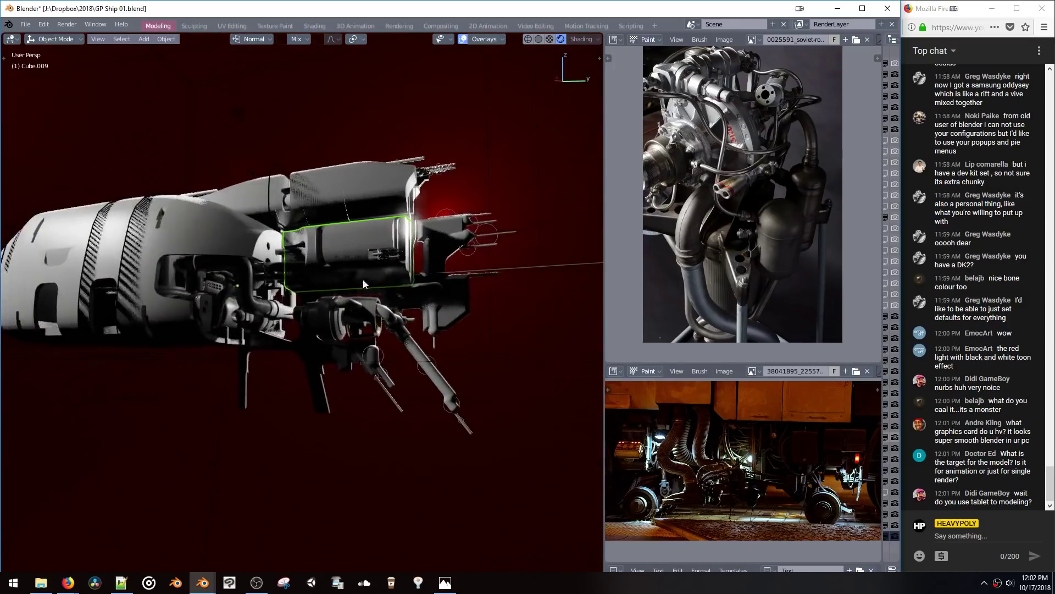
{"action": "left_click", "coordinate": [550, 40]}
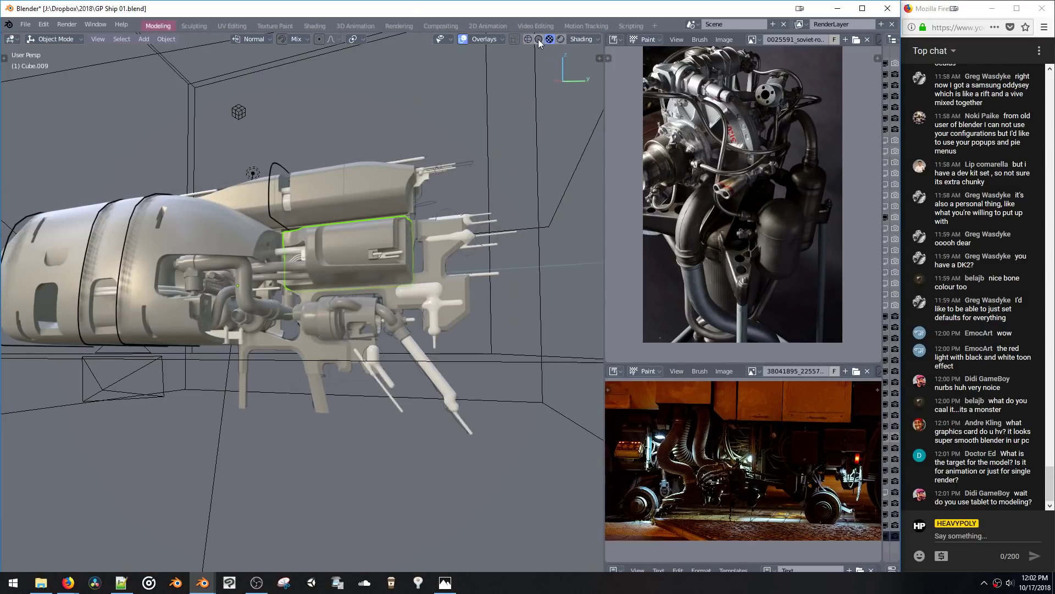
{"action": "left_click", "coordinate": [539, 38]}
{"action": "left_click", "coordinate": [539, 39]}
{"action": "left_click", "coordinate": [540, 39]}
{"action": "left_click", "coordinate": [580, 41]}
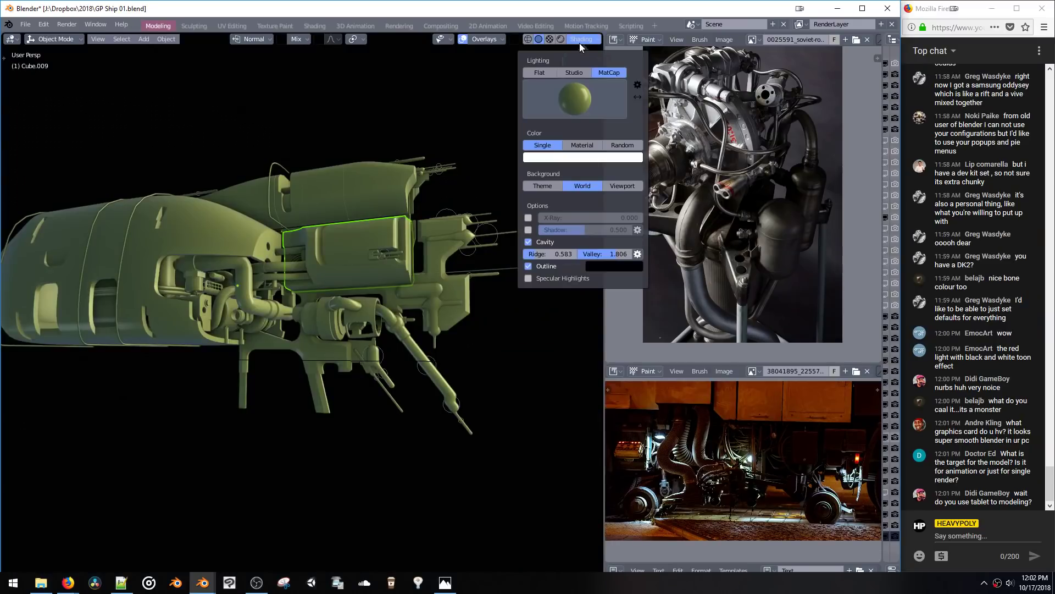
{"action": "left_click", "coordinate": [568, 97]}
{"action": "left_click", "coordinate": [575, 138]}
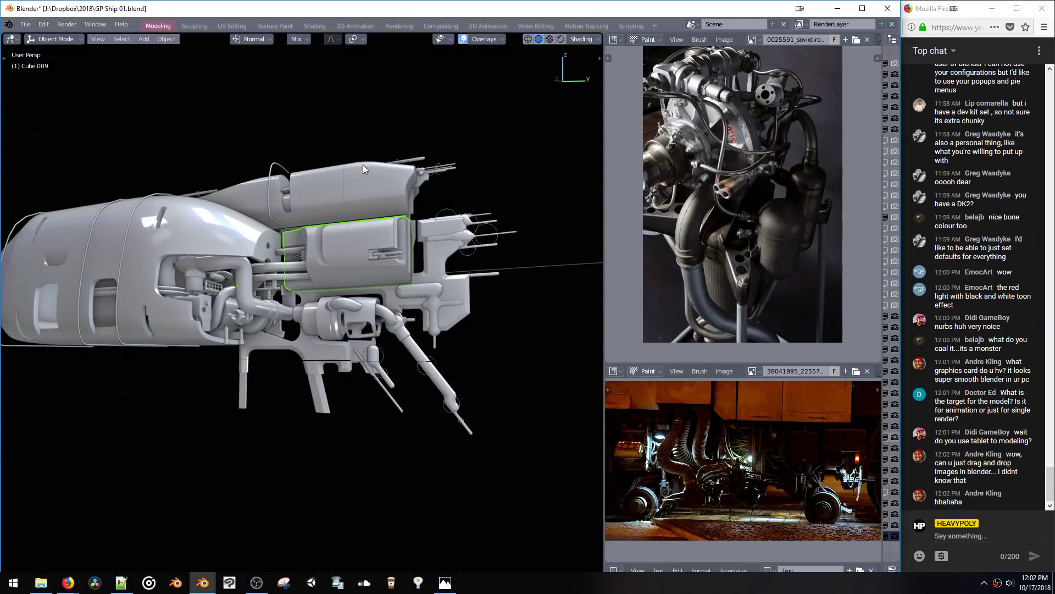
Step: Select the cylindrical engine part beneath the ship's rear body and frame it in the viewport
{"action": "middle_click_drag", "start_coordinate": [366, 384], "coordinate": [363, 344]}
{"action": "left_click", "coordinate": [363, 340]}
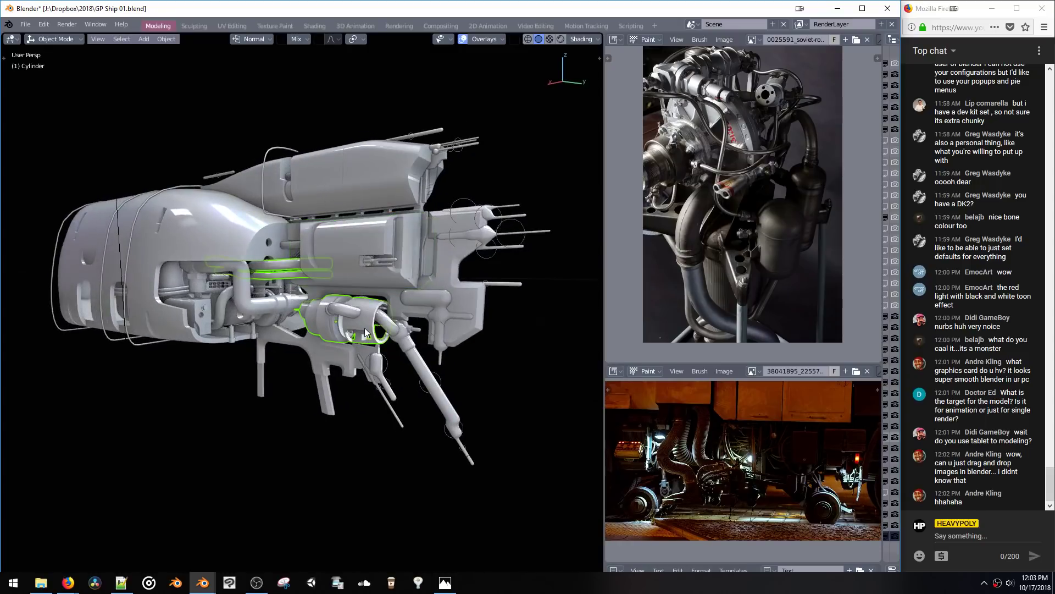
{"action": "key", "text": "KP_Decimal"}
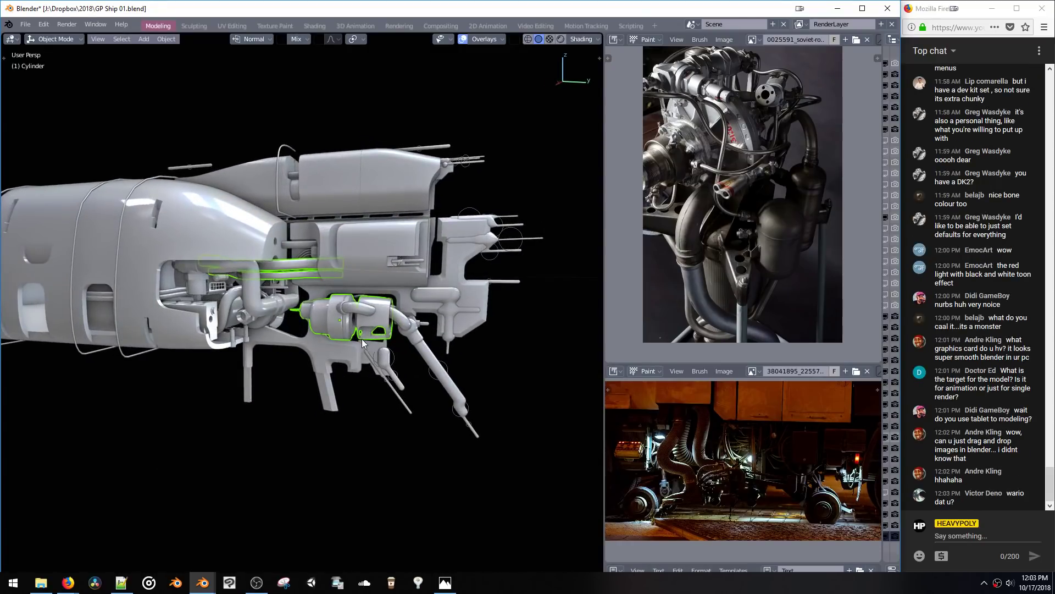
Step: Duplicate the thin hose path in the ship's engine recess and place the copy along the recess's lower edge
{"action": "key", "text": "shift+a"}
{"action": "middle_click_drag", "start_coordinate": [328, 285], "coordinate": [305, 269]}
{"action": "key", "text": "Tab"}
{"action": "key", "text": "Tab"}
{"action": "left_click", "coordinate": [181, 294]}
{"action": "key", "text": "Tab"}
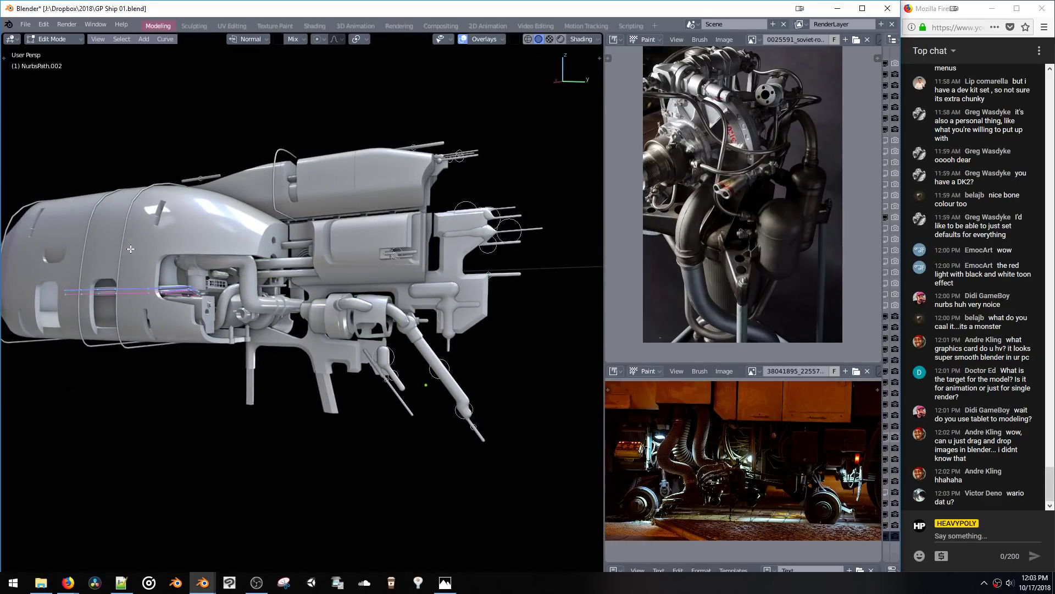
{"action": "middle_click_drag", "start_coordinate": [131, 249], "coordinate": [243, 266], "text": "shift"}
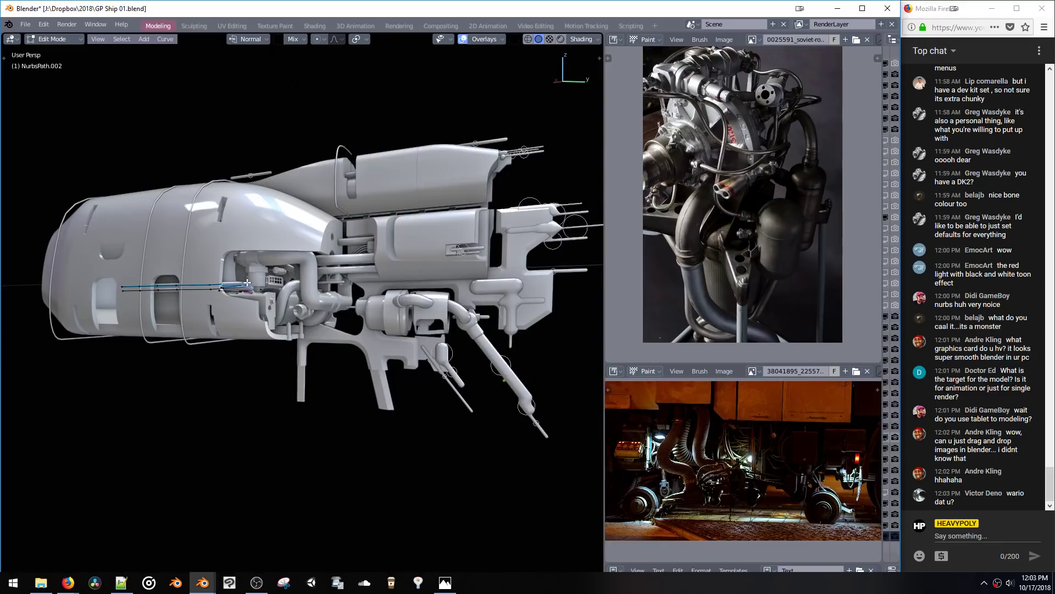
{"action": "key", "text": "shift+d"}
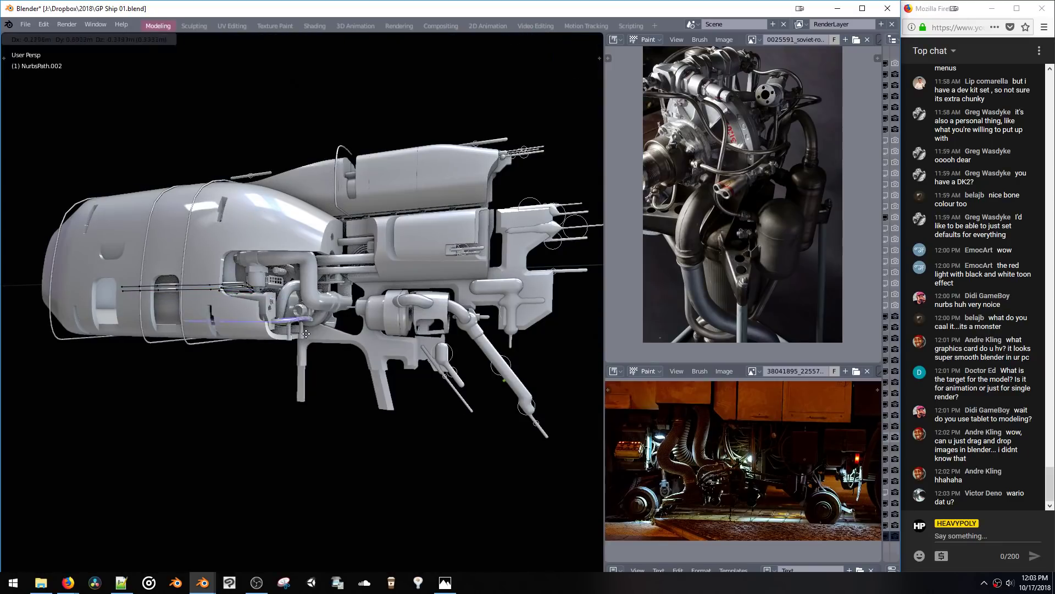
{"action": "left_click", "coordinate": [328, 325]}
Step: Raise the copied path's rear end to the side pod and adjust the bend point beneath it
{"action": "middle_click_drag", "start_coordinate": [329, 325], "coordinate": [328, 308]}
{"action": "key", "text": "g"}
{"action": "left_click", "coordinate": [373, 251]}
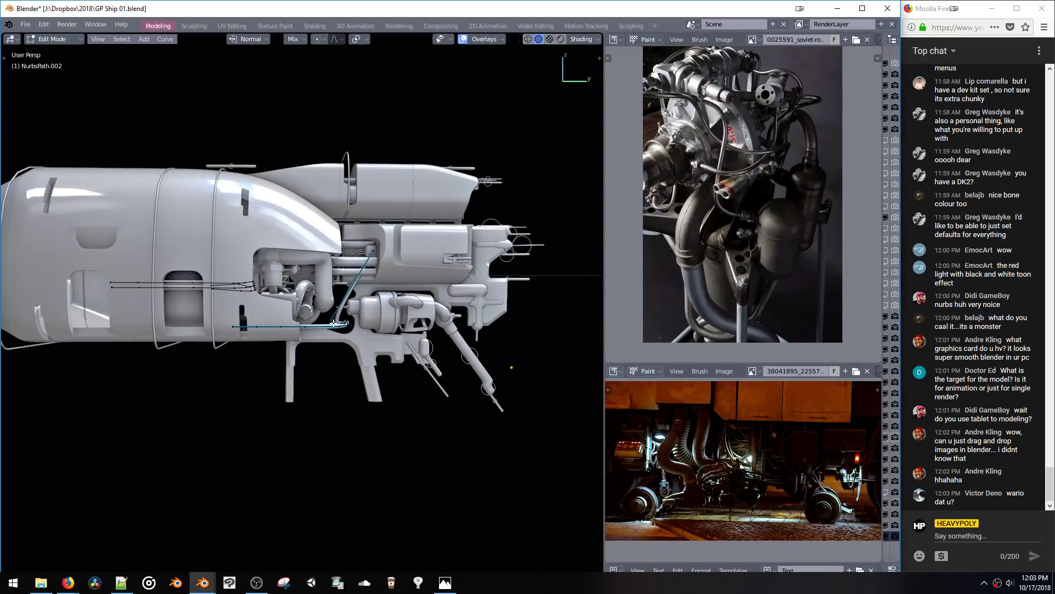
{"action": "left_click", "coordinate": [334, 324]}
{"action": "key", "text": "g"}
{"action": "left_click", "coordinate": [332, 312]}
{"action": "key", "text": "alt+a"}
{"action": "mouse_move", "coordinate": [335, 316]}
{"action": "middle_mouse_down"}
{"action": "mouse_move", "coordinate": [309, 313]}
{"action": "mouse_move", "coordinate": [308, 329]}
{"action": "mouse_move", "coordinate": [306, 304]}
{"action": "middle_mouse_up"}
Step: Thicken the copied path into a heavy pipe and reposition its lower control point within the engine recess
{"action": "key", "text": "l"}
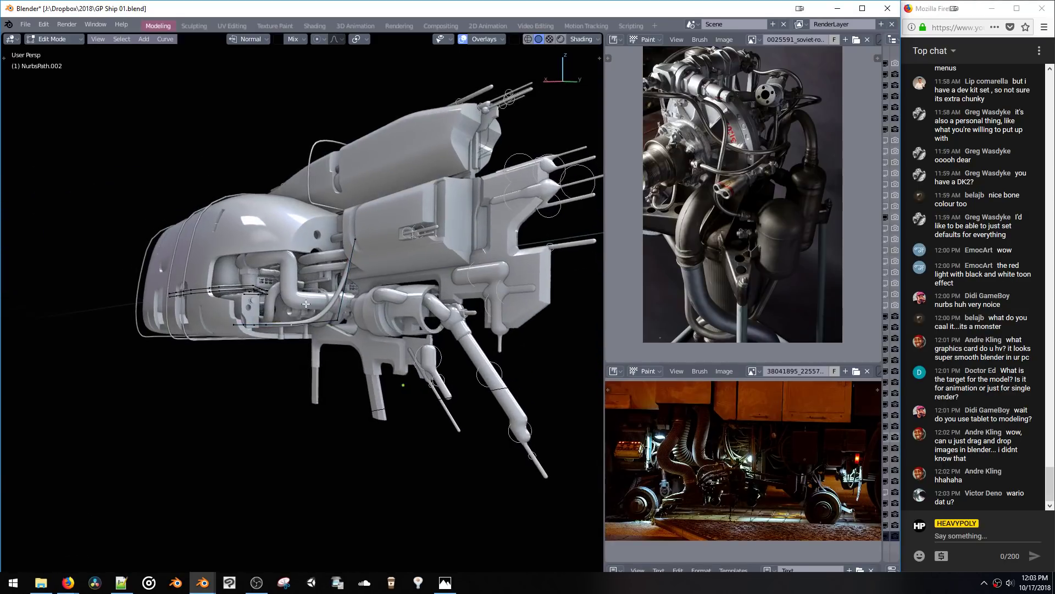
{"action": "key", "text": "alt+s"}
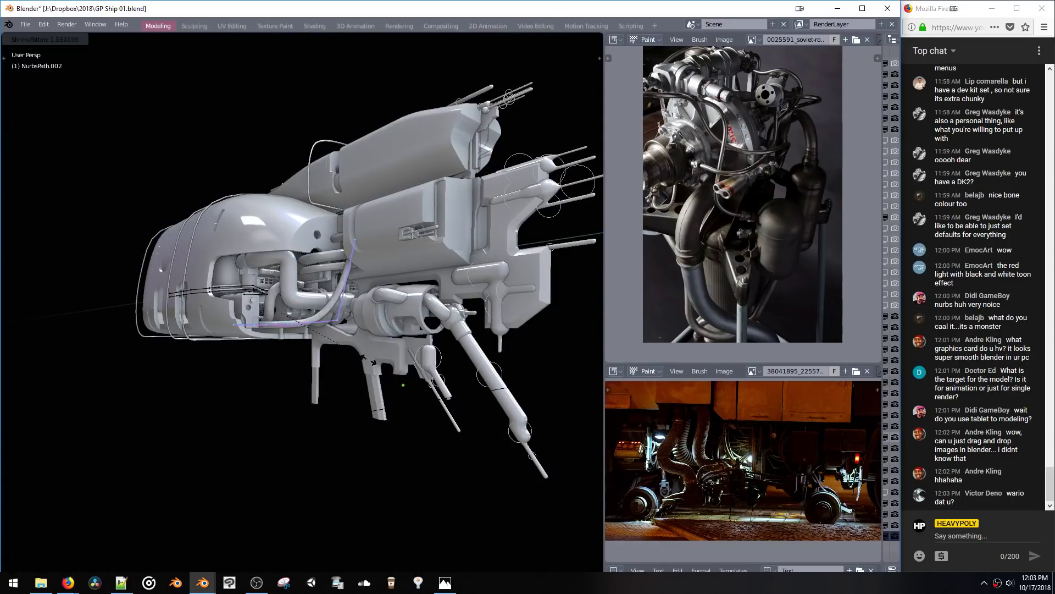
{"action": "left_click", "coordinate": [374, 382]}
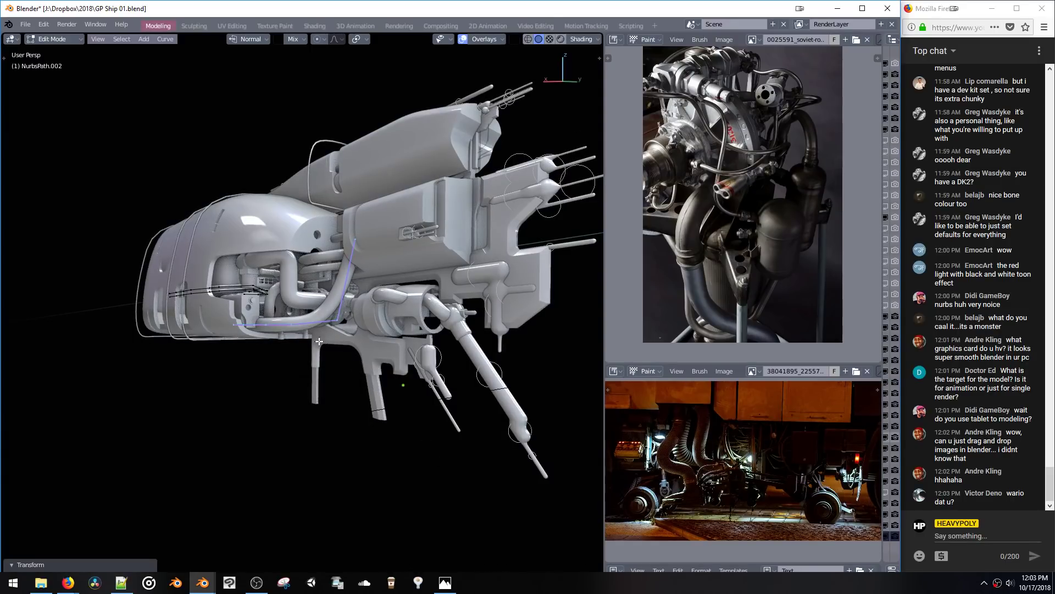
{"action": "middle_click_drag", "start_coordinate": [330, 324], "coordinate": [256, 320]}
{"action": "key", "text": "g"}
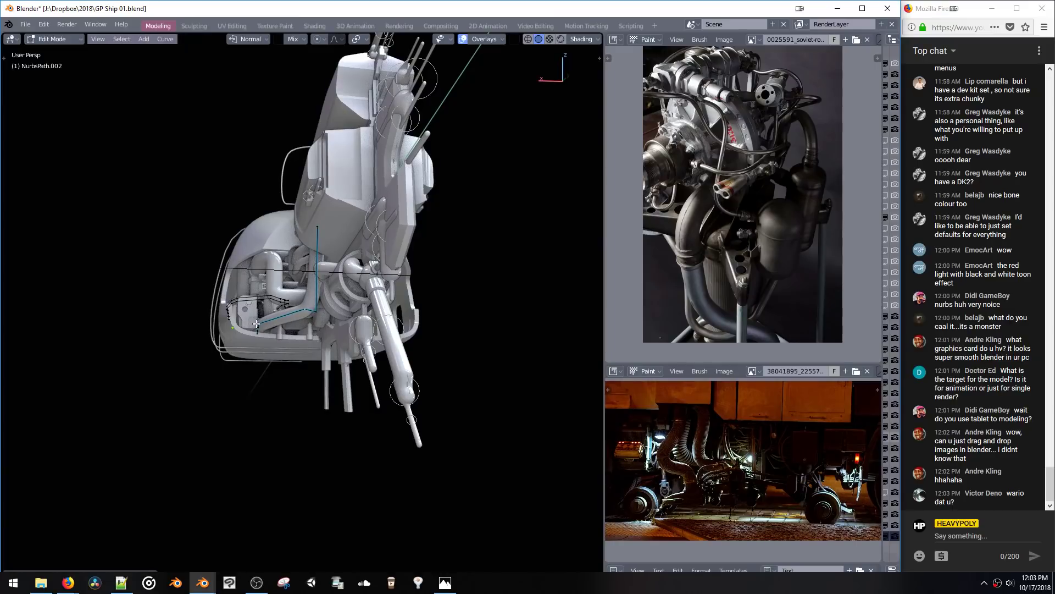
{"action": "left_click", "coordinate": [258, 325]}
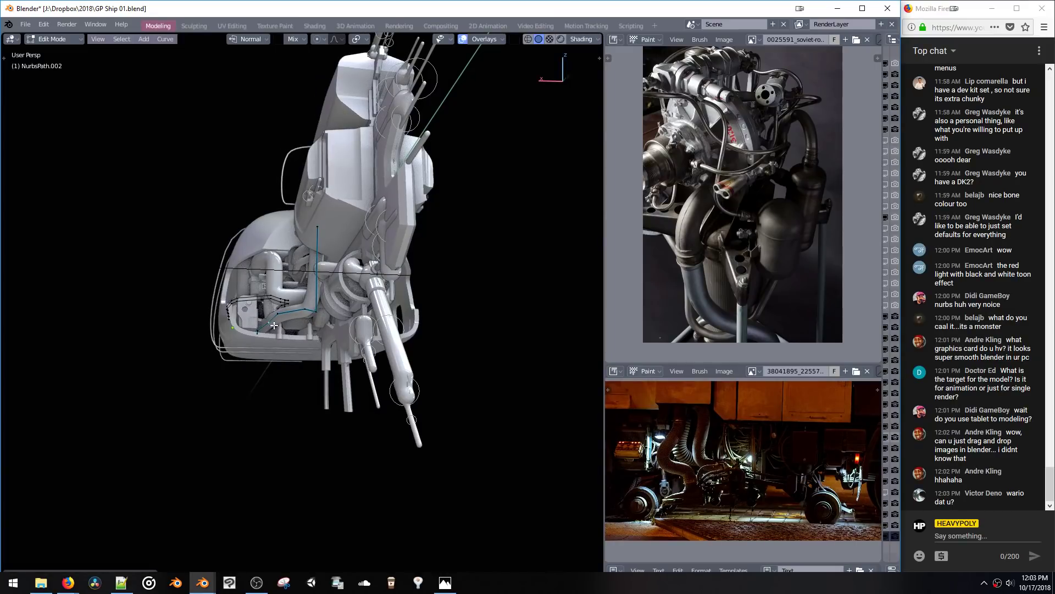
{"action": "middle_click_drag", "start_coordinate": [263, 328], "coordinate": [352, 324]}
Step: Examine the hoses, wheels and undercarriage machinery in the dark photo of the wheeled machine
{"action": "scroll", "coordinate": [698, 467], "scroll_direction": "down", "scroll_amount": 2}
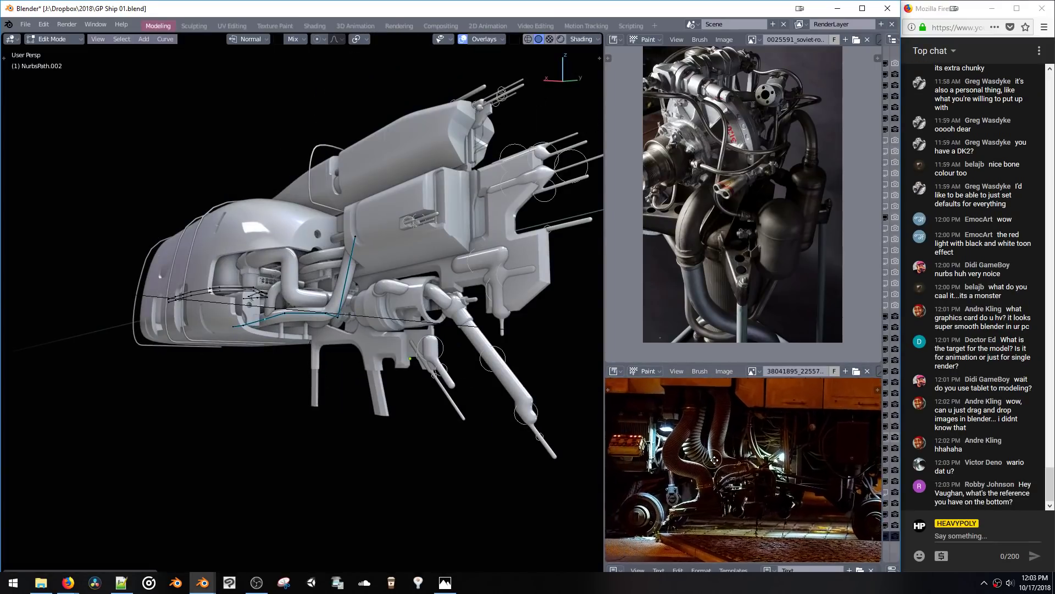
{"action": "scroll", "coordinate": [714, 471], "scroll_direction": "down", "scroll_amount": 1}
{"action": "mouse_move", "coordinate": [715, 472]}
{"action": "middle_mouse_down"}
{"action": "mouse_move", "coordinate": [680, 467]}
{"action": "mouse_move", "coordinate": [714, 474]}
{"action": "mouse_move", "coordinate": [702, 485]}
{"action": "middle_mouse_up"}
{"action": "scroll", "coordinate": [704, 474], "scroll_direction": "down", "scroll_amount": 1}
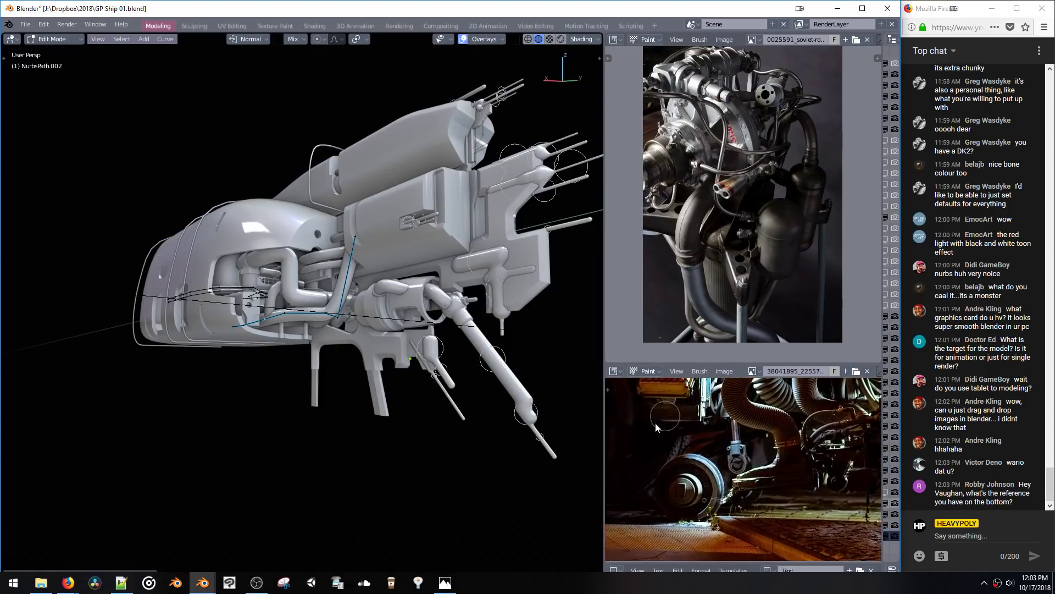
{"action": "middle_click_drag", "start_coordinate": [707, 489], "coordinate": [693, 456]}
{"action": "middle_click_drag", "start_coordinate": [786, 463], "coordinate": [717, 458]}
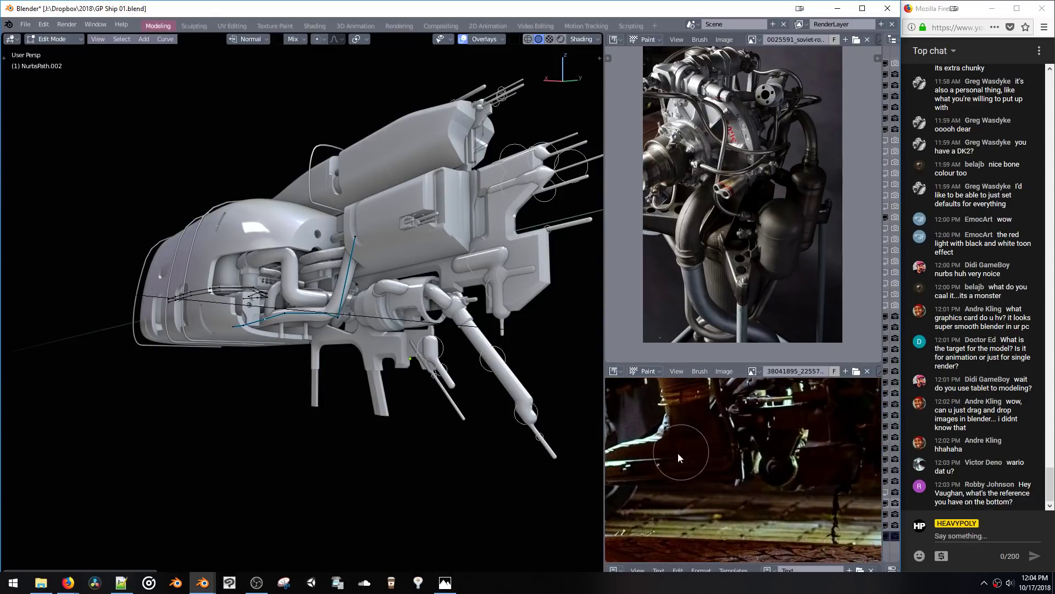
{"action": "scroll", "coordinate": [712, 470], "scroll_direction": "up", "scroll_amount": 3}
{"action": "scroll", "coordinate": [699, 506], "scroll_direction": "down", "scroll_amount": 2}
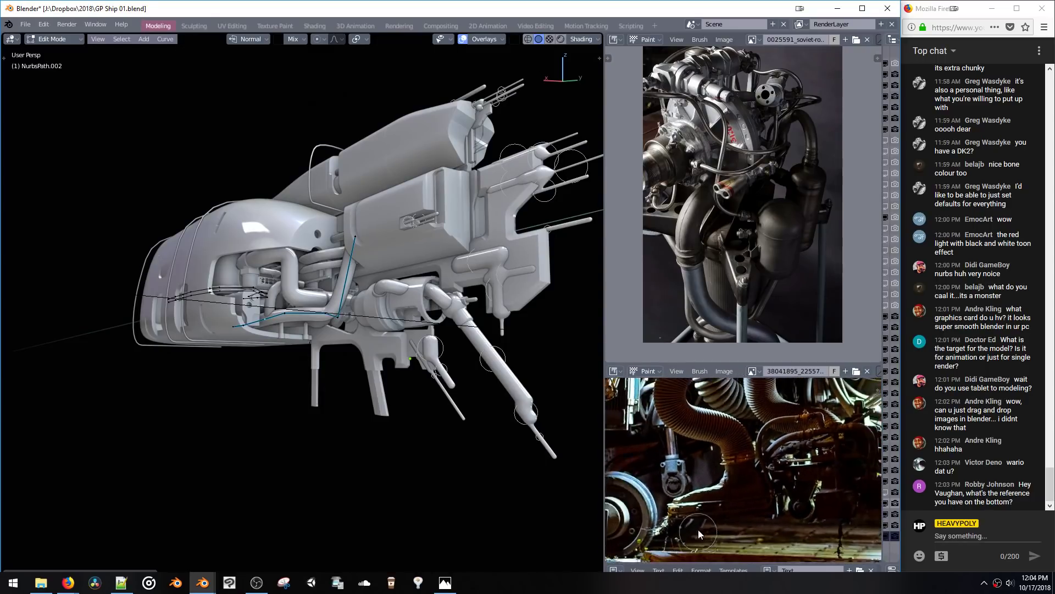
{"action": "middle_click_drag", "start_coordinate": [706, 506], "coordinate": [690, 484]}
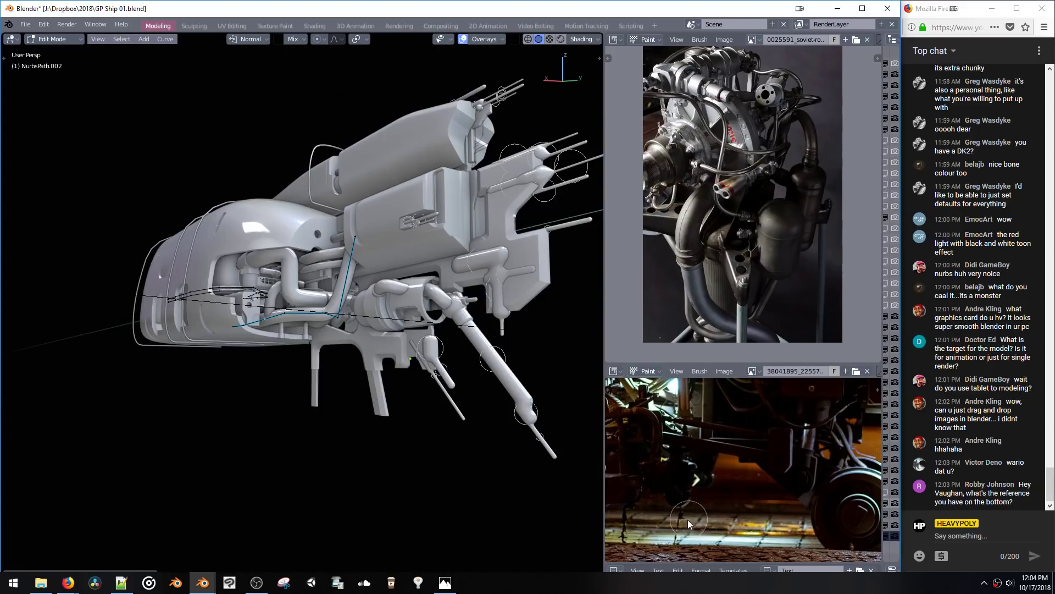
{"action": "key", "text": "Home"}
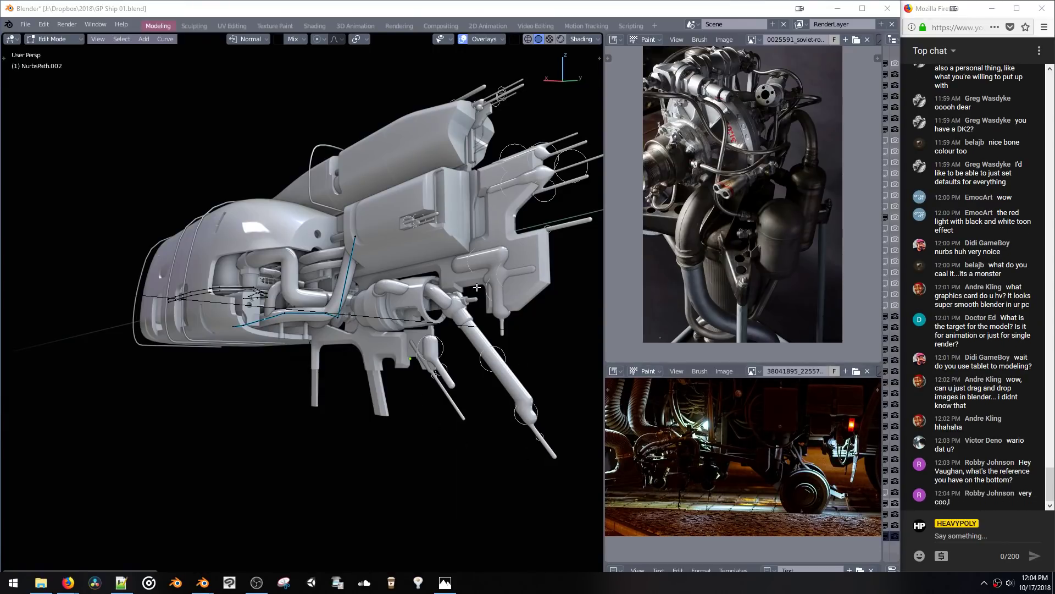
Step: Widen the reference image editors, make the lower one taller, and fit the whole wheeled-machine photo inside it
{"action": "middle_click_drag", "start_coordinate": [491, 326], "coordinate": [528, 319]}
{"action": "scroll", "coordinate": [709, 464], "scroll_direction": "down", "scroll_amount": 1}
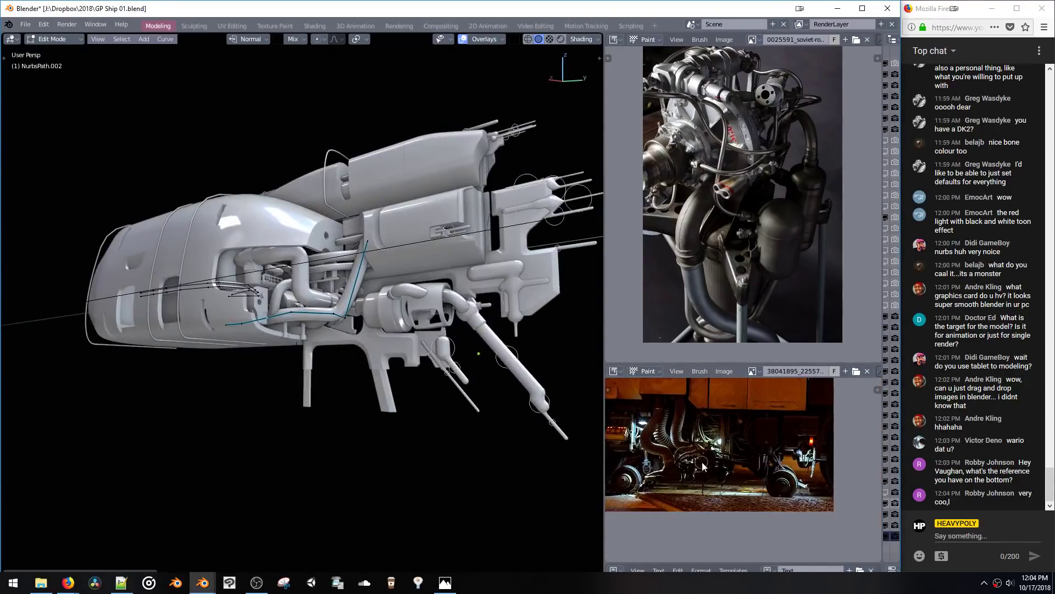
{"action": "middle_click_drag", "start_coordinate": [708, 464], "coordinate": [741, 486]}
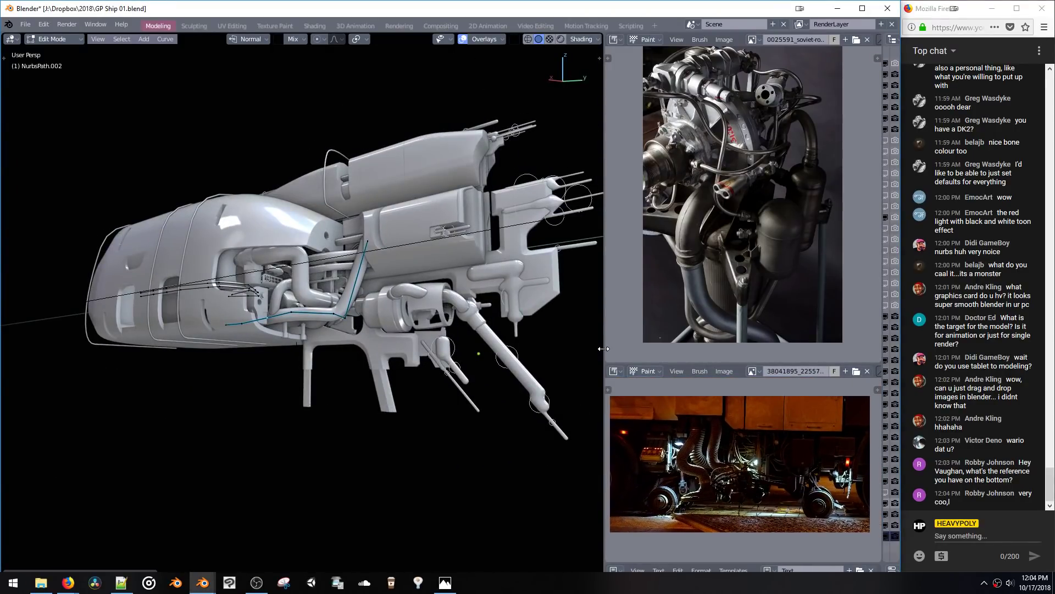
{"action": "left_click_drag", "start_coordinate": [604, 348], "coordinate": [506, 348]}
{"action": "mouse_move", "coordinate": [665, 364]}
{"action": "left_mouse_down"}
{"action": "mouse_move", "coordinate": [666, 299]}
{"action": "mouse_move", "coordinate": [667, 346]}
{"action": "left_mouse_up"}
{"action": "scroll", "coordinate": [723, 445], "scroll_direction": "up", "scroll_amount": 2}
{"action": "scroll", "coordinate": [724, 448], "scroll_direction": "down", "scroll_amount": 1}
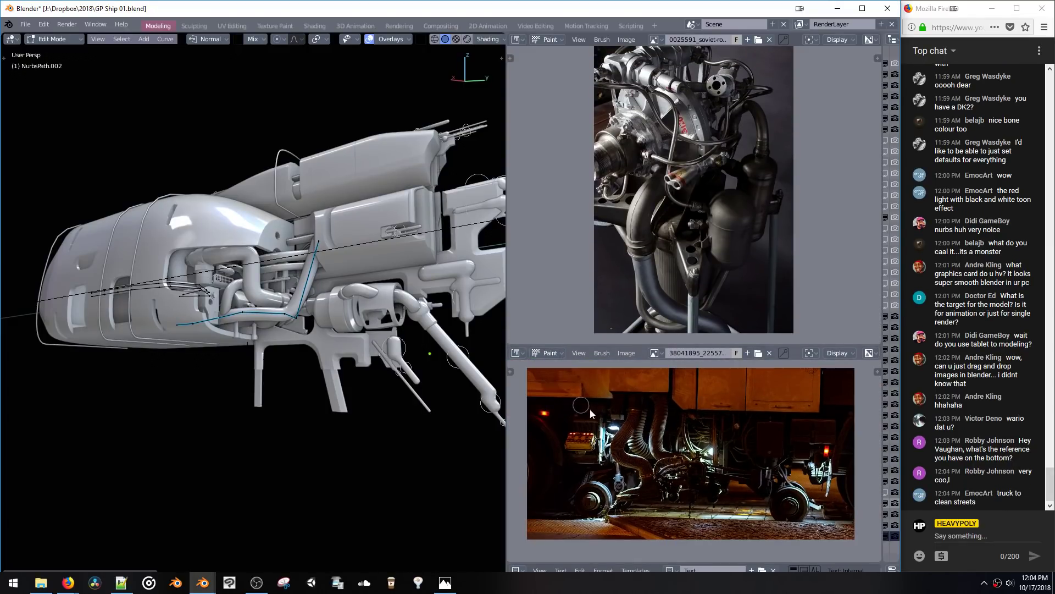
{"action": "scroll", "coordinate": [588, 434], "scroll_direction": "up", "scroll_amount": 1}
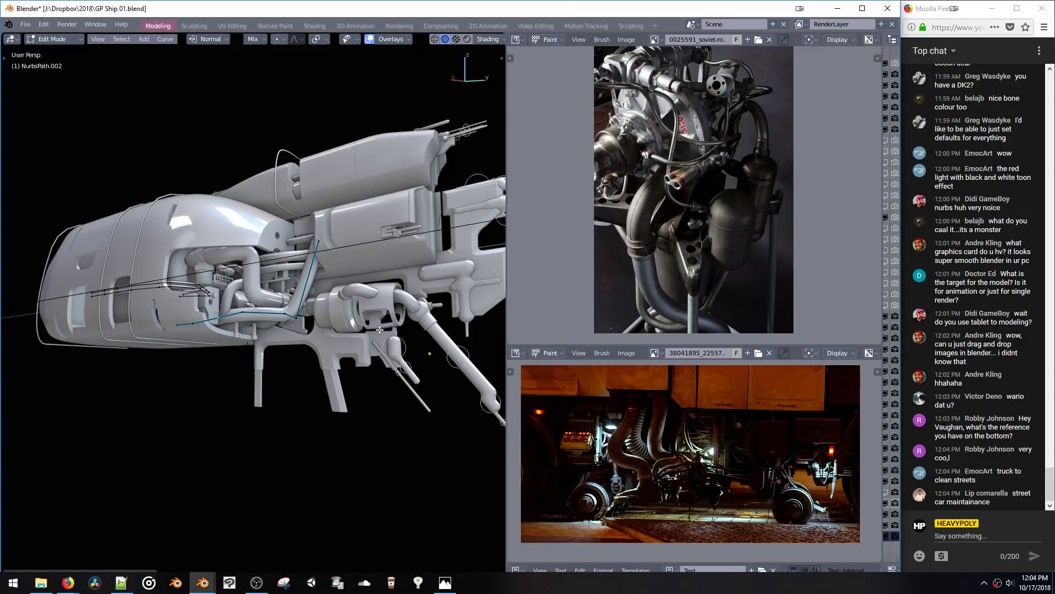
Step: Extrude the pipe's upper end and shift its control points so the pipe curves rearward into the side pod
{"action": "middle_click_drag", "start_coordinate": [348, 308], "coordinate": [379, 322]}
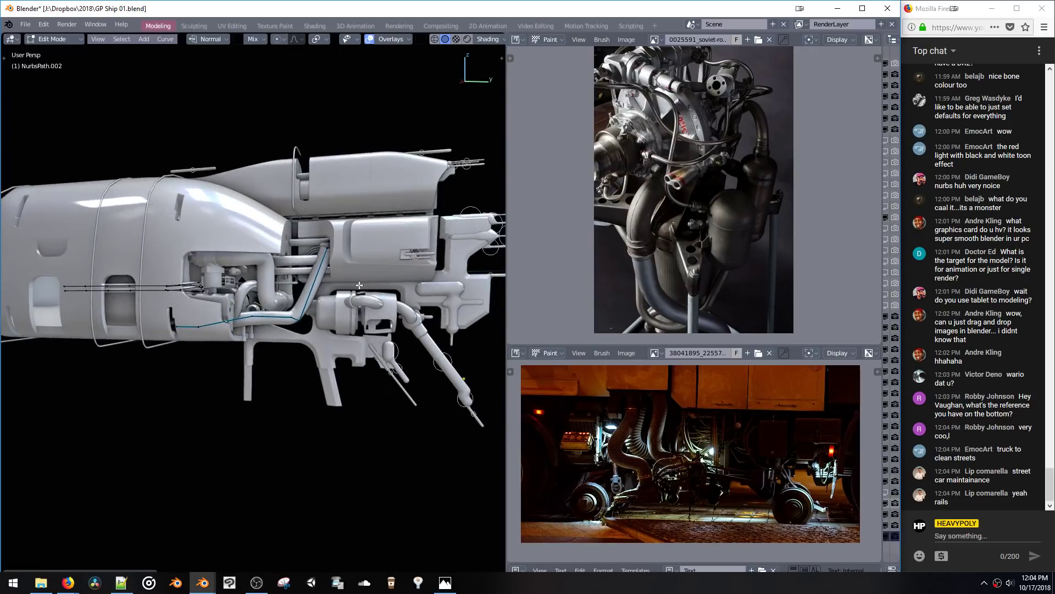
{"action": "middle_click_drag", "start_coordinate": [296, 320], "coordinate": [311, 248]}
{"action": "key", "text": "e"}
{"action": "left_click", "coordinate": [236, 278]}
{"action": "key", "text": "g"}
{"action": "left_click", "coordinate": [304, 280]}
{"action": "key", "text": "g"}
{"action": "left_click", "coordinate": [272, 280]}
{"action": "key", "text": "g"}
{"action": "key", "text": "y"}
{"action": "left_click", "coordinate": [345, 290]}
{"action": "key", "text": "g"}
{"action": "left_click", "coordinate": [372, 297]}
Step: Refine the pipe's upper bend, raising its point about 0.075 m and shifting it about 0.038 m along X
{"action": "key", "text": "g"}
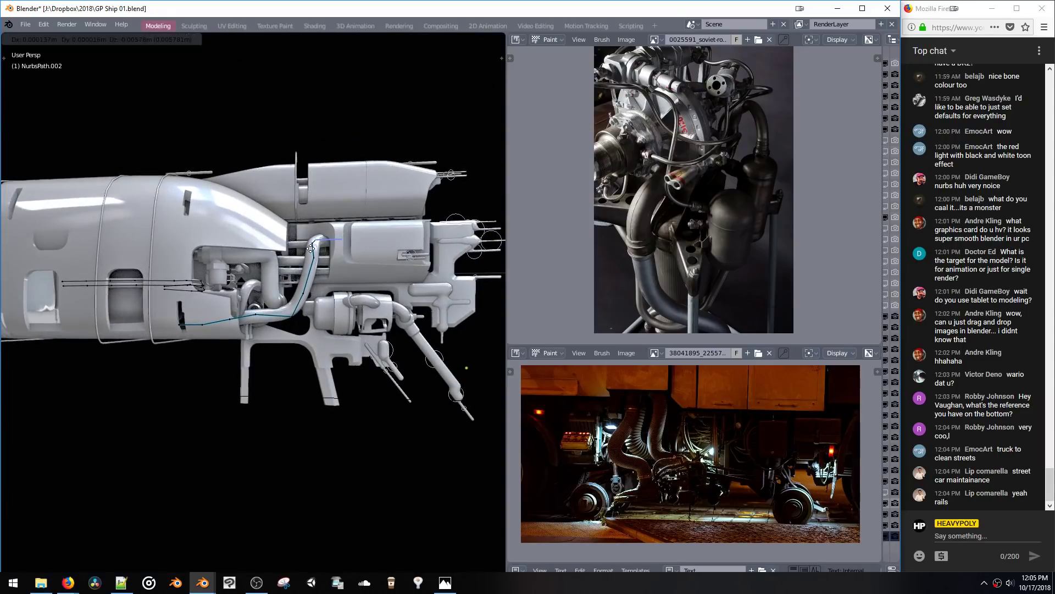
{"action": "left_click", "coordinate": [311, 252]}
{"action": "key", "text": "g"}
{"action": "key", "text": "z"}
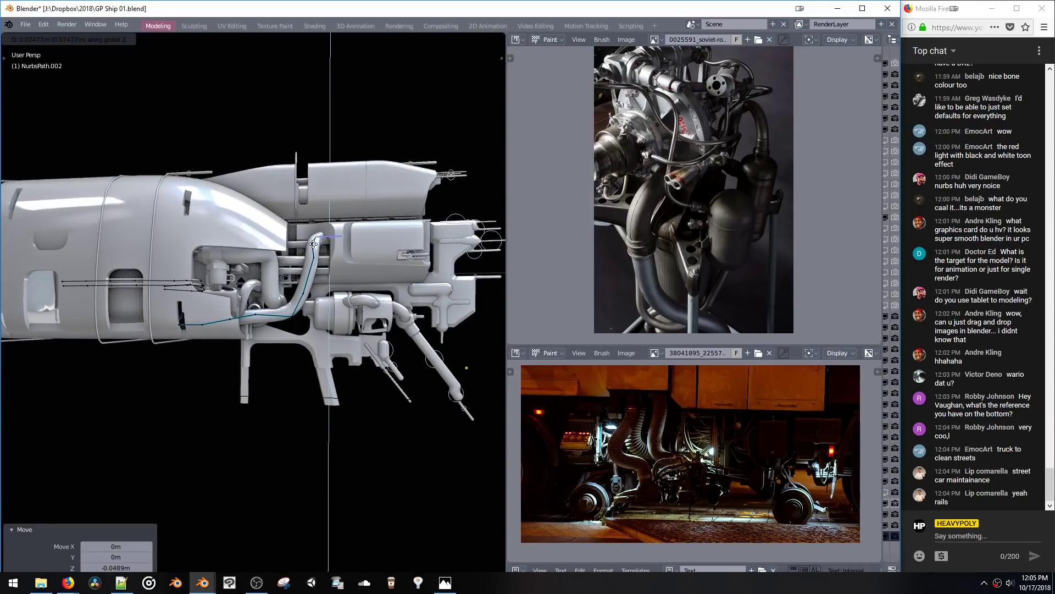
{"action": "left_click", "coordinate": [313, 244]}
{"action": "scroll", "coordinate": [356, 365], "scroll_direction": "up", "scroll_amount": 5}
{"action": "scroll", "coordinate": [356, 364], "scroll_direction": "down", "scroll_amount": 2}
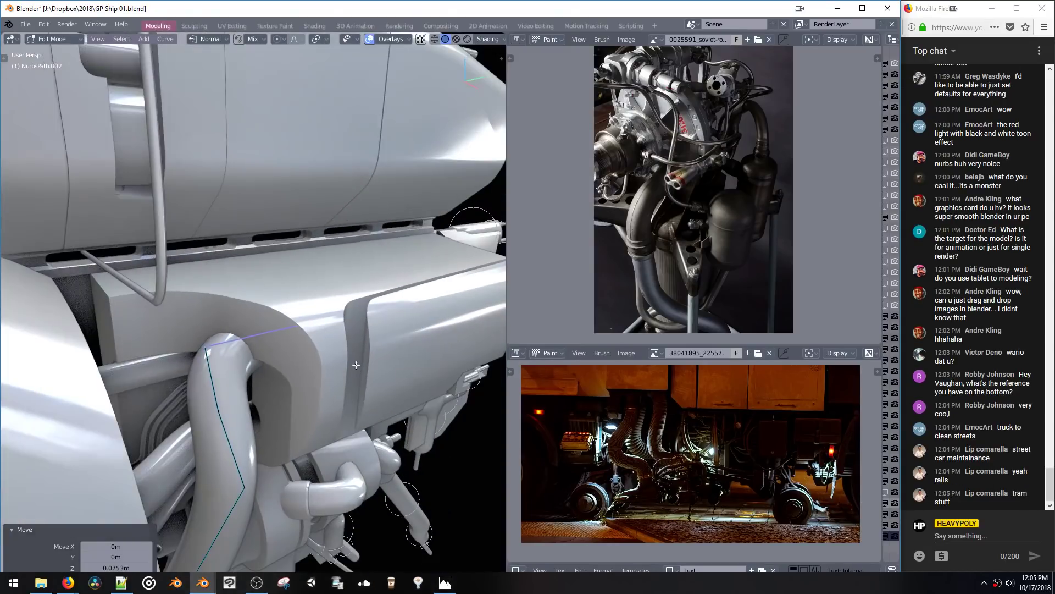
{"action": "key", "text": "g"}
{"action": "key", "text": "x"}
{"action": "left_click", "coordinate": [356, 365]}
{"action": "middle_click_drag", "start_coordinate": [356, 364], "coordinate": [283, 323]}
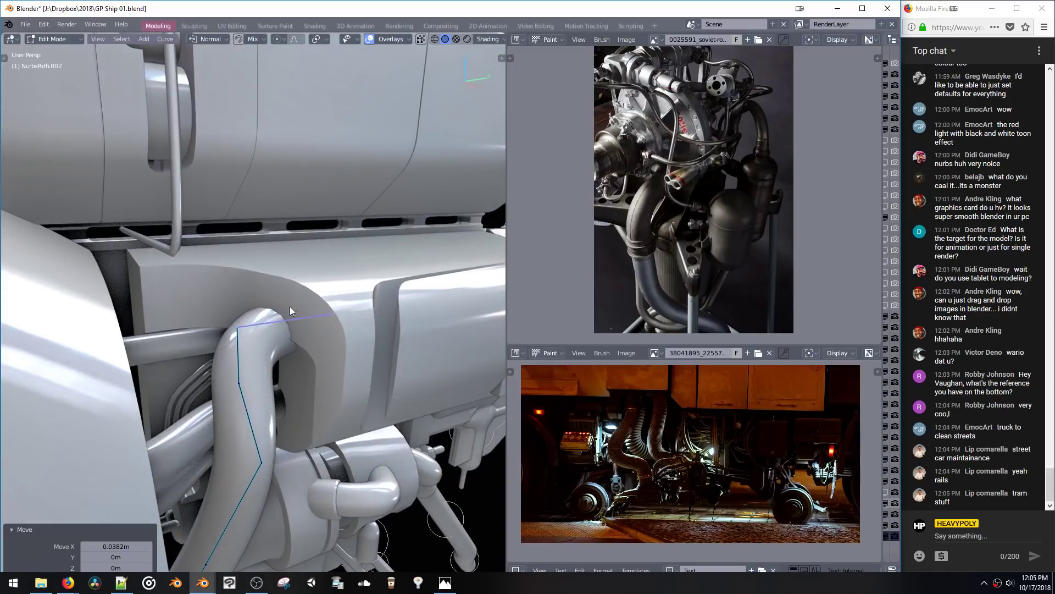
Step: Add a cylinder, lay it along the pod's length, and shrink it into place at the pipe's upper end
{"action": "key", "text": "Tab"}
{"action": "key", "text": "shift+a"}
{"action": "mouse_move", "coordinate": [277, 322]}
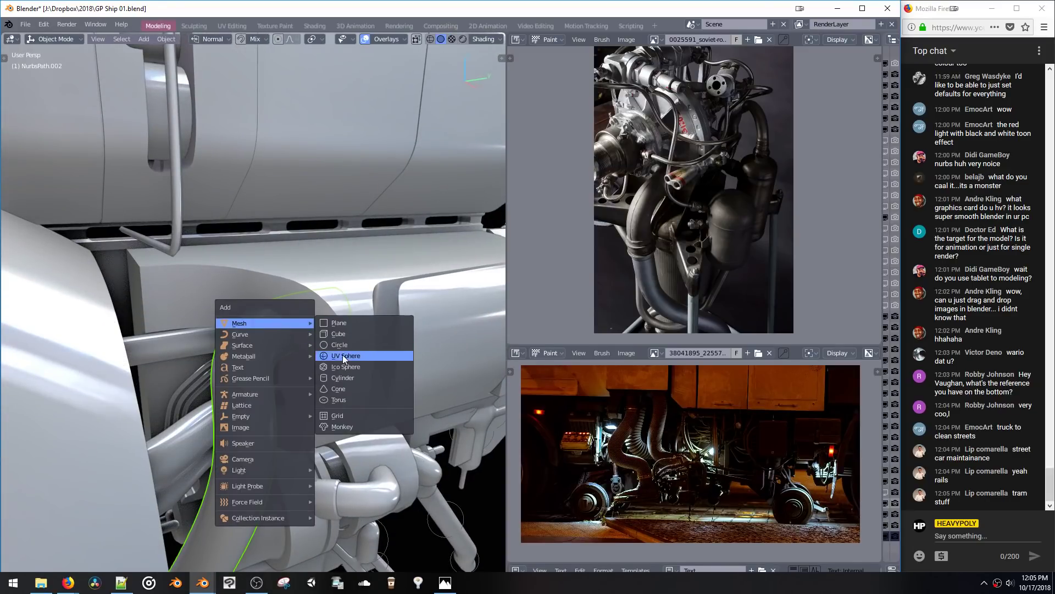
{"action": "left_click", "coordinate": [339, 379]}
{"action": "middle_click_drag", "start_coordinate": [333, 385], "coordinate": [372, 440]}
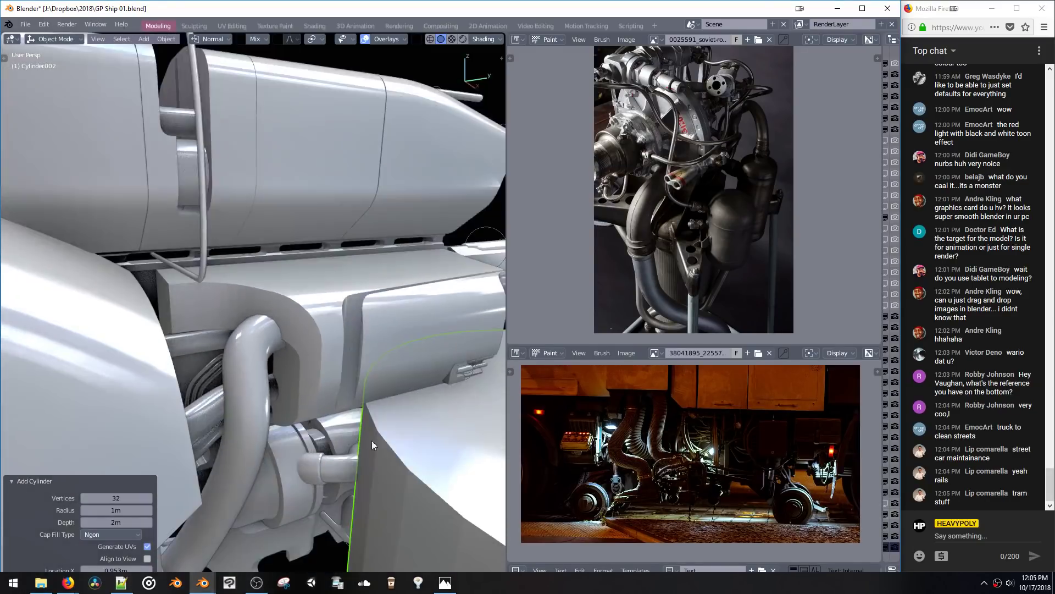
{"action": "key", "text": "alt+r"}
{"action": "left_click", "coordinate": [437, 429]}
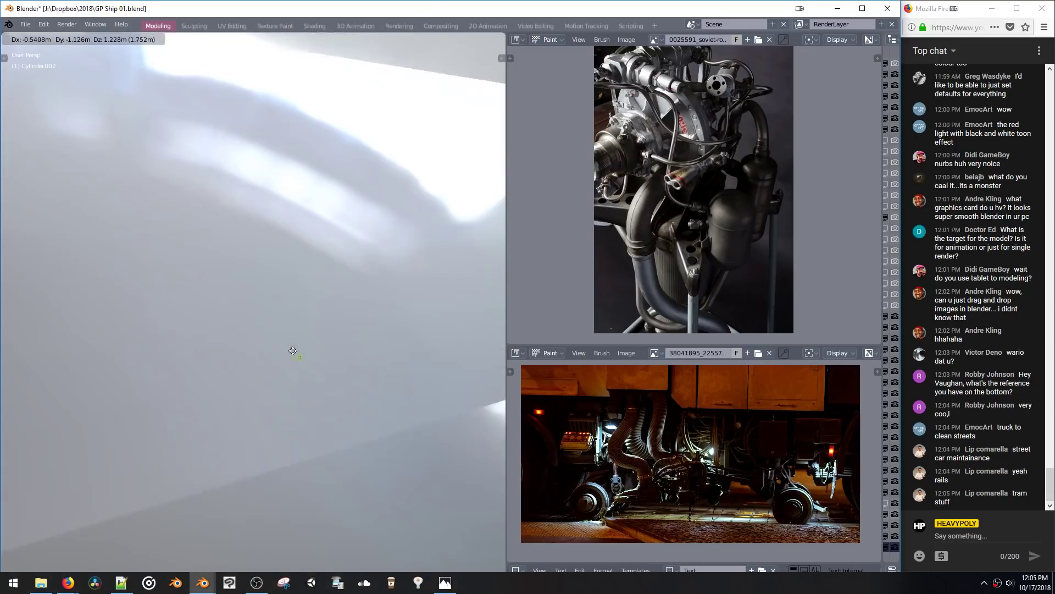
{"action": "key", "text": "s"}
{"action": "left_click", "coordinate": [288, 332]}
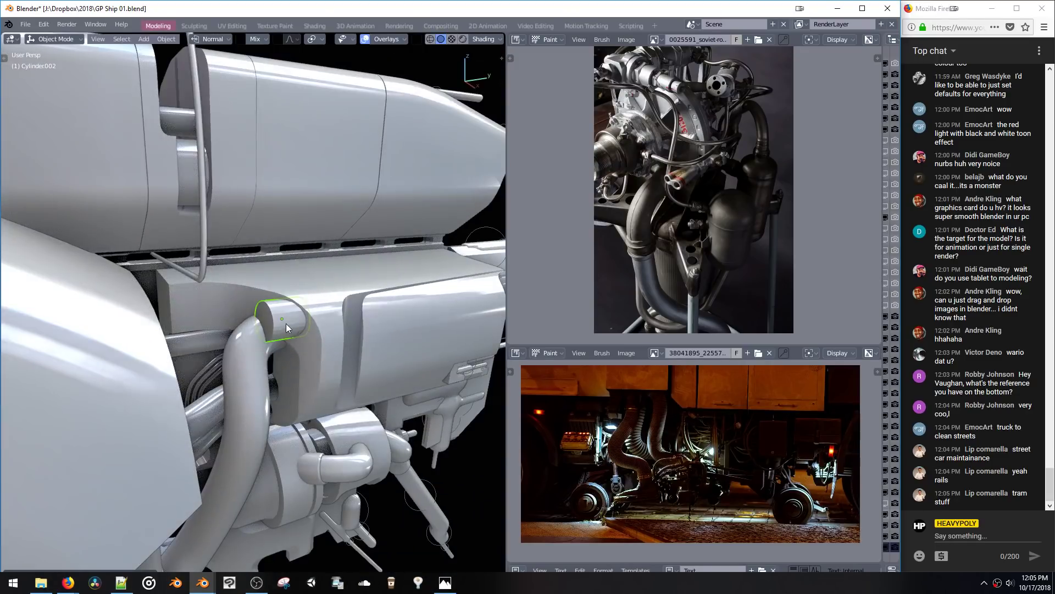
Step: Enlarge the cylinder and adjust its position so it surrounds the pipe's end at the pod's front face
{"action": "key", "text": "g"}
{"action": "key", "text": "z"}
{"action": "left_click", "coordinate": [290, 346]}
{"action": "key", "text": "s"}
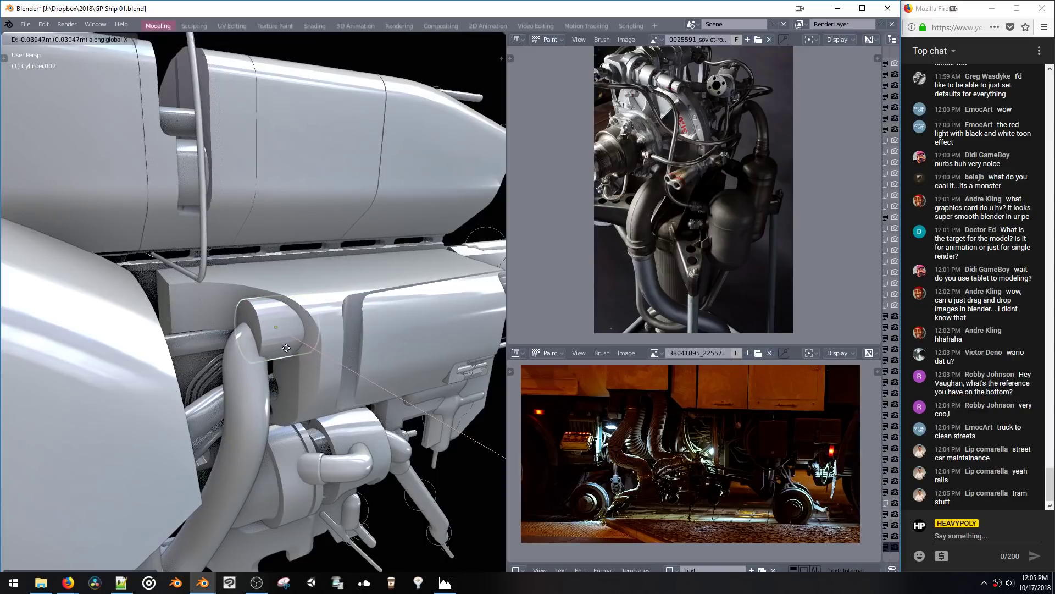
{"action": "left_click", "coordinate": [286, 352]}
{"action": "key", "text": "g"}
{"action": "key", "text": "y"}
{"action": "left_click", "coordinate": [294, 363]}
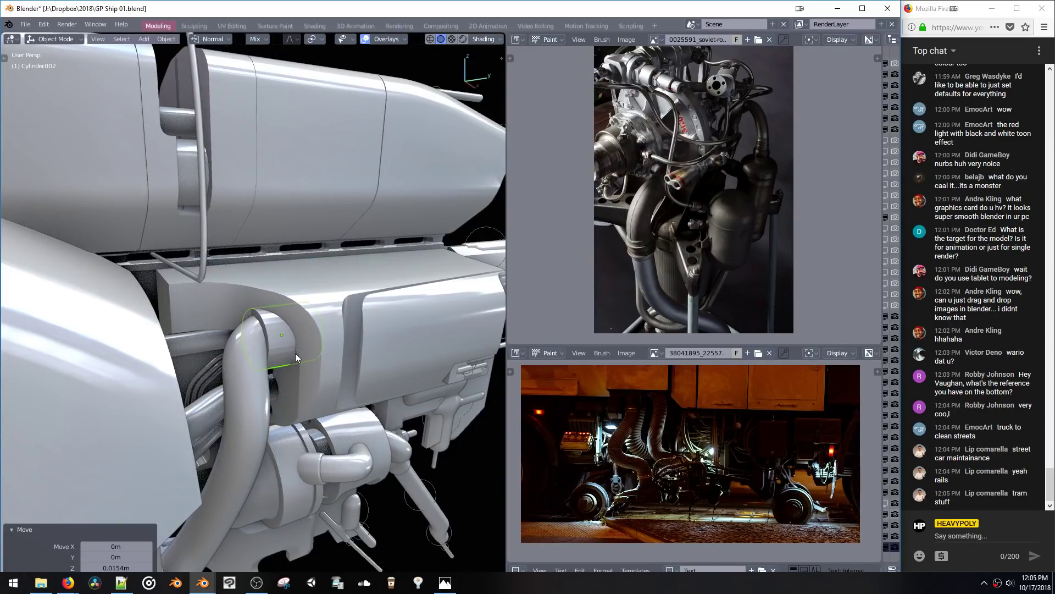
Step: Cut the cylinder out of the side pod with a Boolean operation to form a socket for the pipe
{"action": "left_click", "coordinate": [308, 372], "text": "shift"}
{"action": "key", "text": "shift+b"}
{"action": "left_click", "coordinate": [384, 377]}
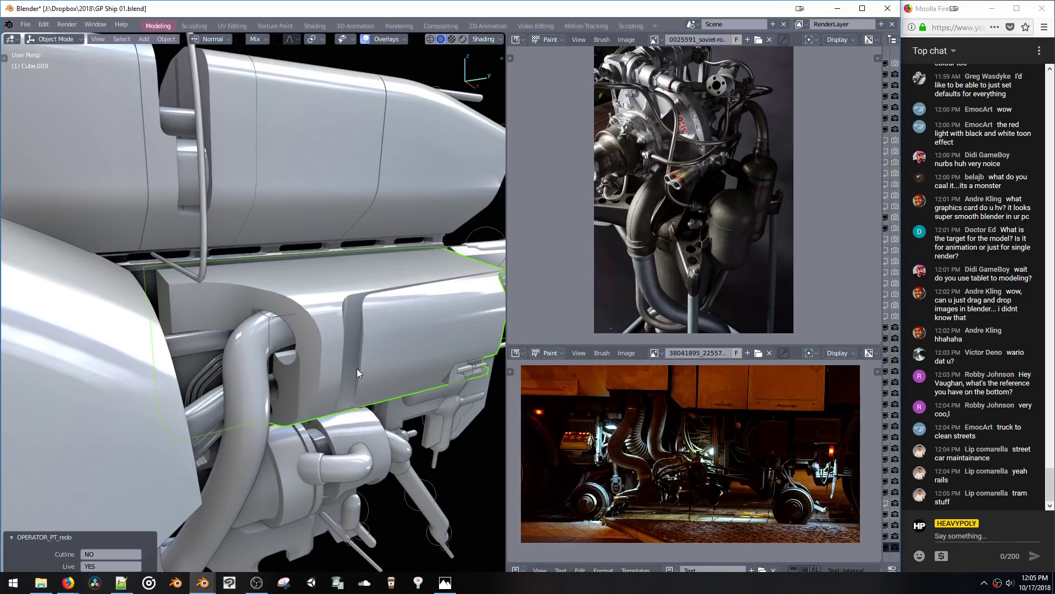
Step: Raise the cylindrical cutter in two moves of about 0.019 m and 0.013 m, and rescale it around the pipe
{"action": "key", "text": "g"}
{"action": "key", "text": "z"}
{"action": "left_click", "coordinate": [270, 340]}
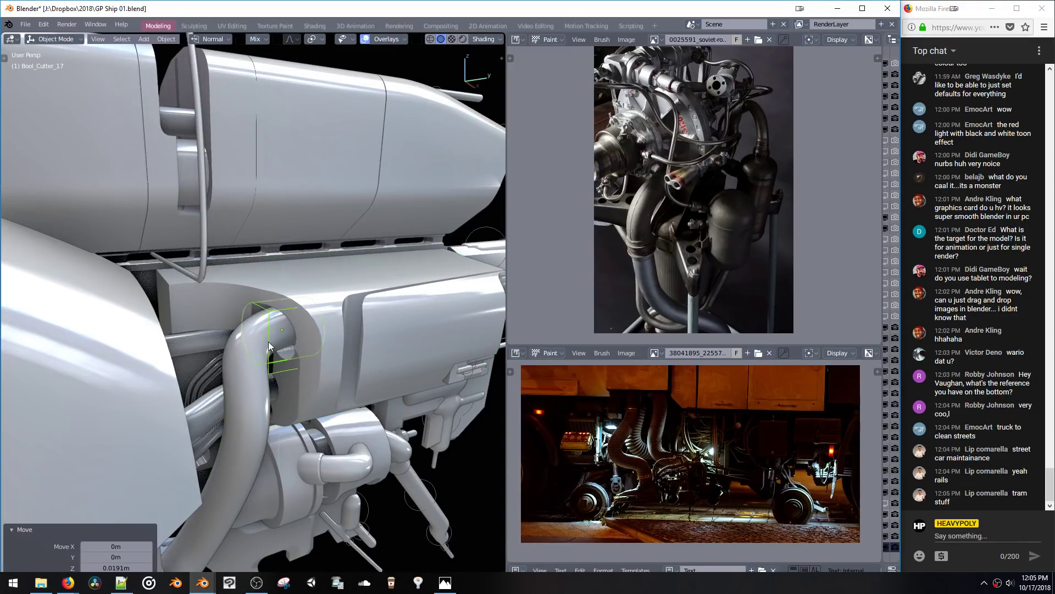
{"action": "middle_click_drag", "start_coordinate": [270, 342], "coordinate": [341, 387]}
{"action": "key", "text": "s"}
{"action": "left_click", "coordinate": [334, 389]}
{"action": "key", "text": "z"}
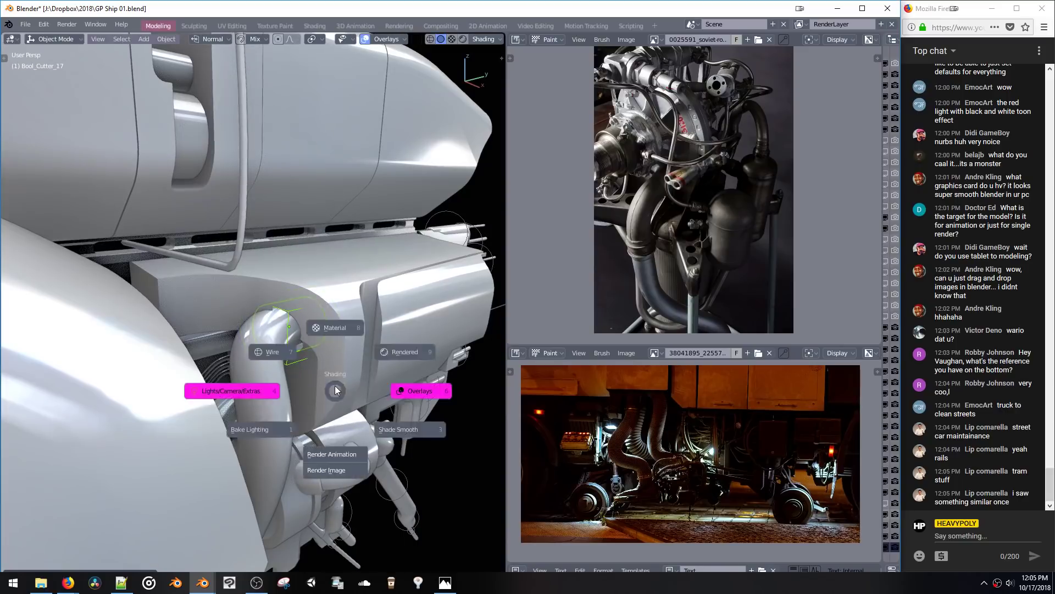
{"action": "key", "text": "g"}
{"action": "left_click", "coordinate": [335, 394]}
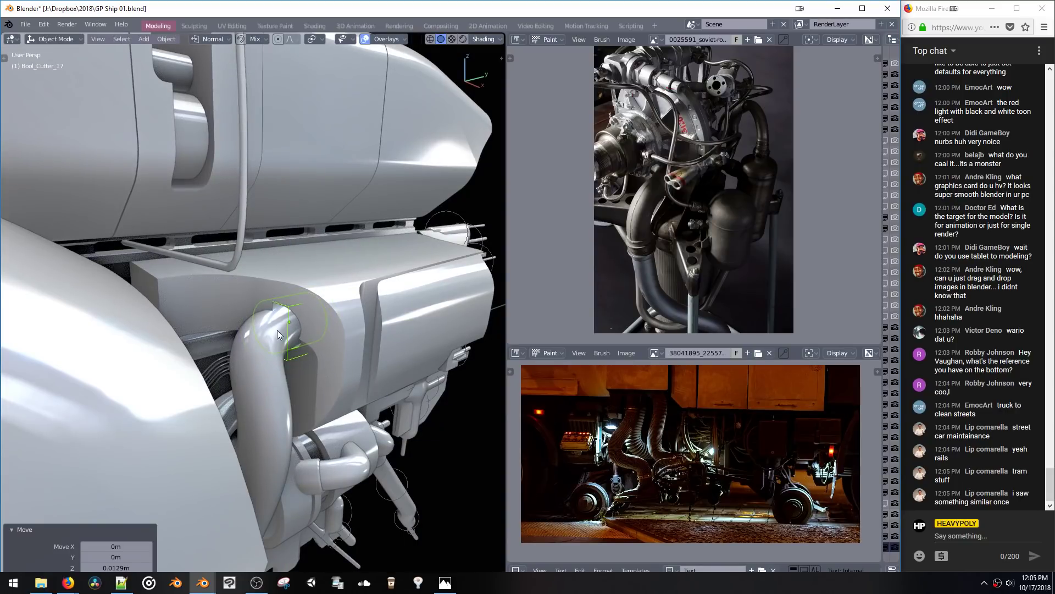
Step: Extend the cutter's front face about 0.167 m forward along Y, past the pod's front edge
{"action": "key", "text": "g"}
{"action": "key", "text": "y"}
{"action": "left_click", "coordinate": [234, 340]}
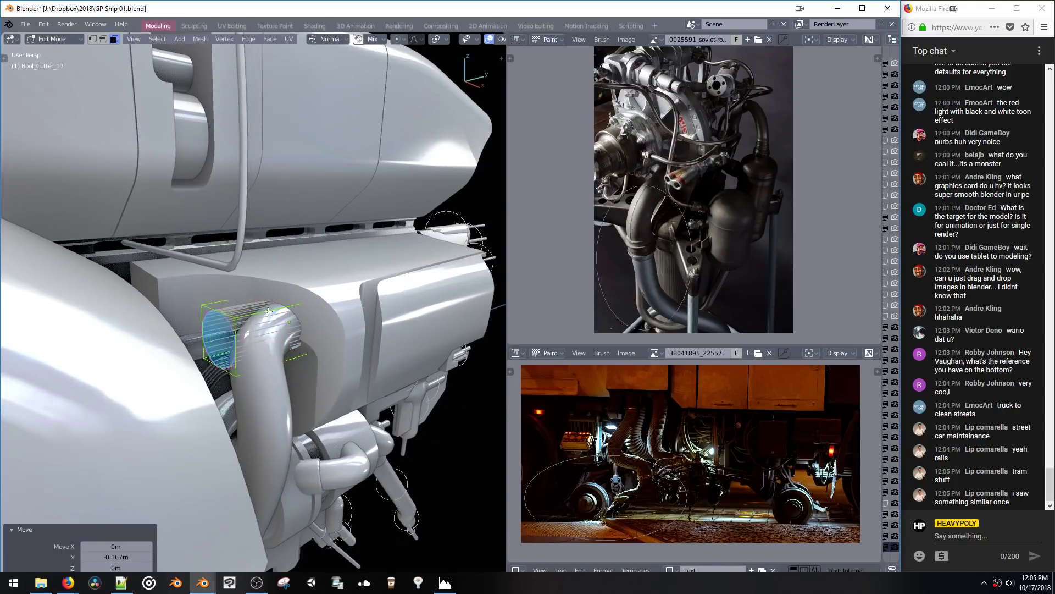
Step: Switch the viewport to wireframe shading to expose the side faces of the cylindrical cutter around the pipe end
{"action": "middle_click_drag", "start_coordinate": [235, 339], "coordinate": [289, 315]}
{"action": "scroll", "coordinate": [253, 269], "scroll_direction": "up", "scroll_amount": 5}
{"action": "key", "text": "space"}
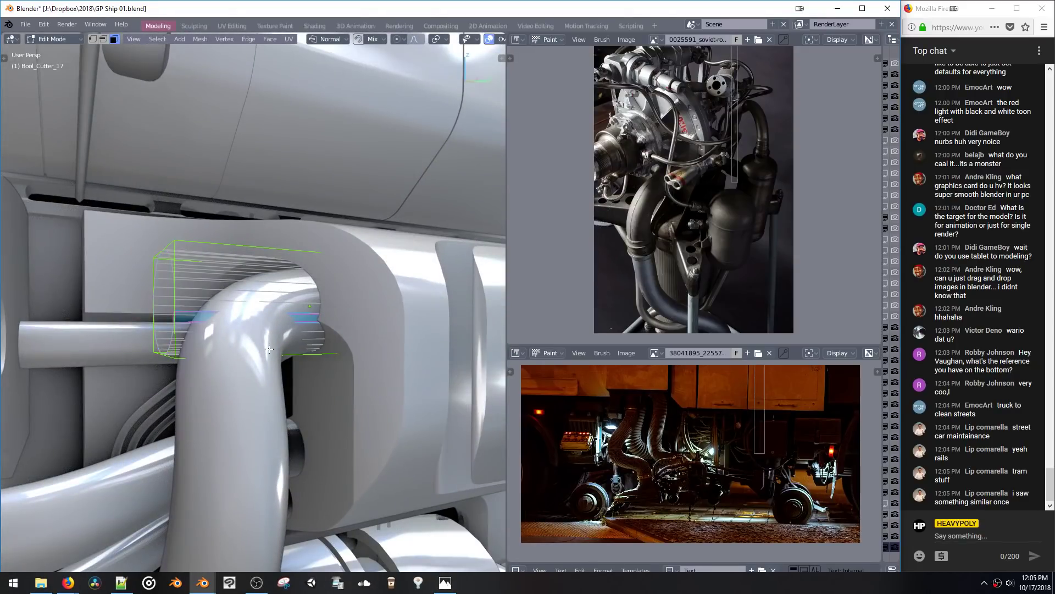
{"action": "mouse_move", "coordinate": [269, 349]}
{"action": "middle_mouse_down"}
{"action": "mouse_move", "coordinate": [366, 348]}
{"action": "mouse_move", "coordinate": [372, 286]}
{"action": "mouse_move", "coordinate": [410, 290]}
{"action": "mouse_move", "coordinate": [347, 307]}
{"action": "mouse_move", "coordinate": [271, 307]}
{"action": "mouse_move", "coordinate": [337, 254]}
{"action": "mouse_move", "coordinate": [345, 320]}
{"action": "middle_mouse_up"}
{"action": "key", "text": "z"}
{"action": "left_click", "coordinate": [154, 306]}
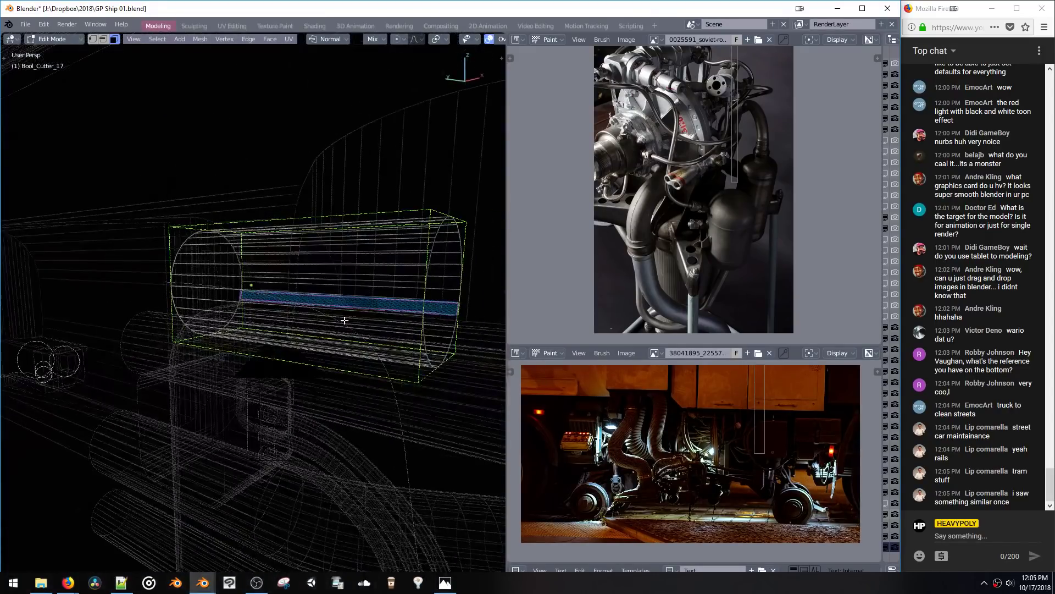
Step: Select the lower half of the cutter's side faces and lower them about 0.157 m along Z to form a slot
{"action": "left_click", "coordinate": [194, 296], "text": "ctrl+shift"}
{"action": "mouse_move", "coordinate": [207, 302]}
{"action": "middle_mouse_down"}
{"action": "mouse_move", "coordinate": [234, 303]}
{"action": "mouse_move", "coordinate": [217, 291]}
{"action": "mouse_move", "coordinate": [191, 298]}
{"action": "middle_mouse_up"}
{"action": "left_click", "coordinate": [222, 305]}
{"action": "key", "text": "ctrl+z"}
{"action": "middle_click_drag", "start_coordinate": [264, 257], "coordinate": [332, 375]}
{"action": "left_click", "coordinate": [356, 347], "text": "ctrl"}
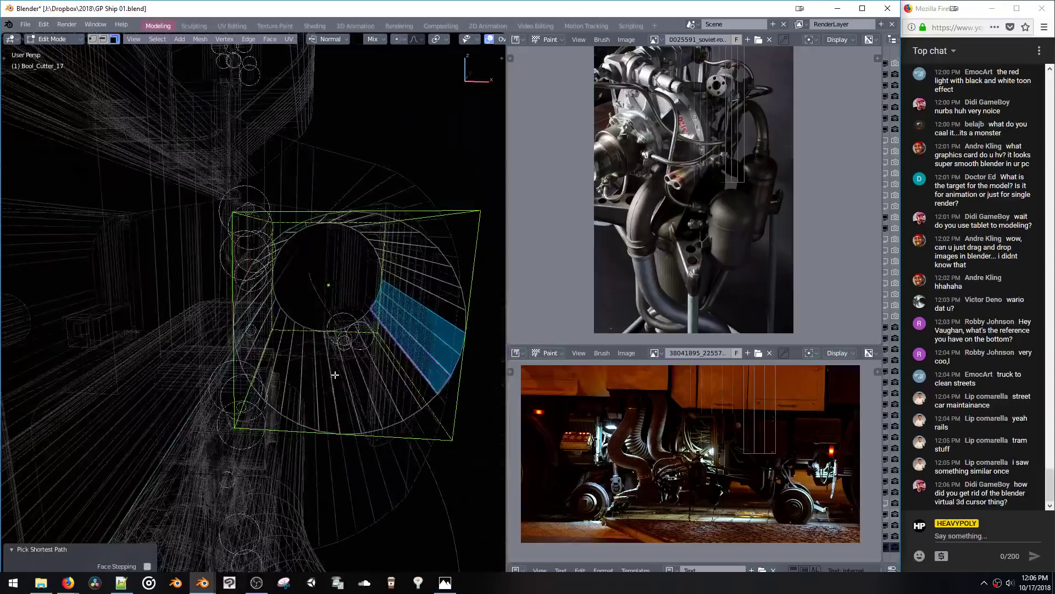
{"action": "left_click", "coordinate": [332, 375], "text": "ctrl"}
{"action": "left_click", "coordinate": [276, 356], "text": "ctrl"}
{"action": "middle_click_drag", "start_coordinate": [276, 356], "coordinate": [242, 304]}
{"action": "left_click", "coordinate": [243, 297], "text": "ctrl"}
{"action": "key", "text": "g"}
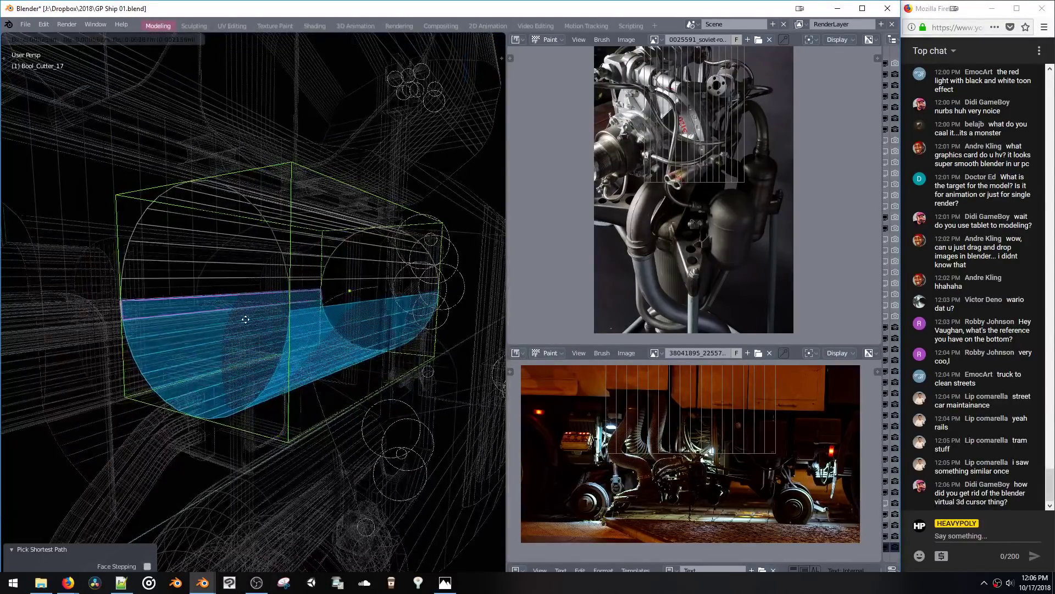
{"action": "key", "text": "z"}
{"action": "left_click", "coordinate": [255, 475]}
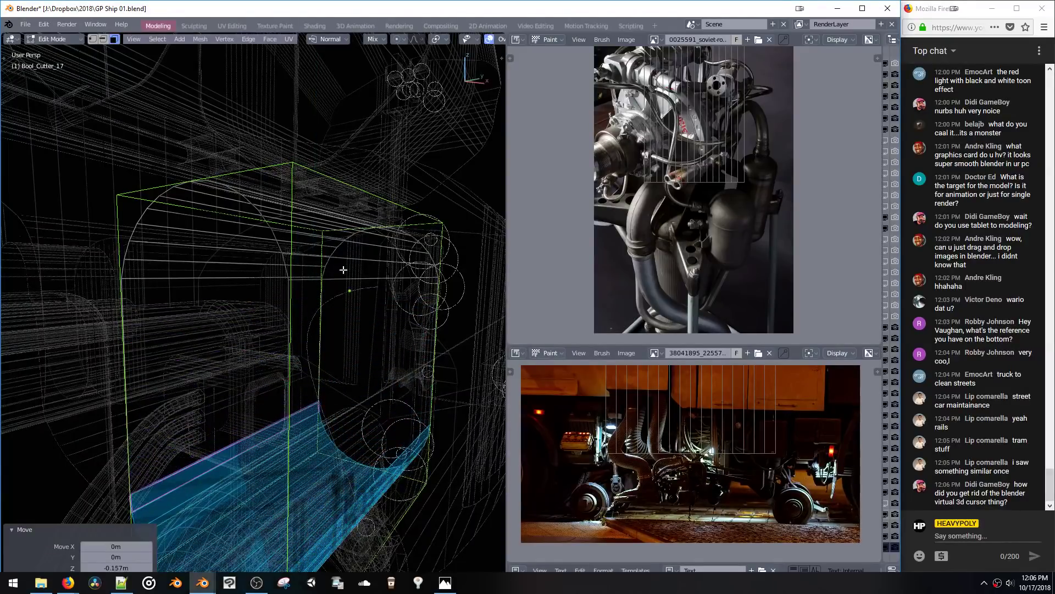
Step: Return to shaded display and lower the slot cutter's bottom faces another 0.104 m along Z
{"action": "key", "text": "Tab"}
{"action": "mouse_move", "coordinate": [343, 270]}
{"action": "middle_mouse_down"}
{"action": "mouse_move", "coordinate": [361, 322]}
{"action": "mouse_move", "coordinate": [316, 334]}
{"action": "middle_mouse_up"}
{"action": "key", "text": "z"}
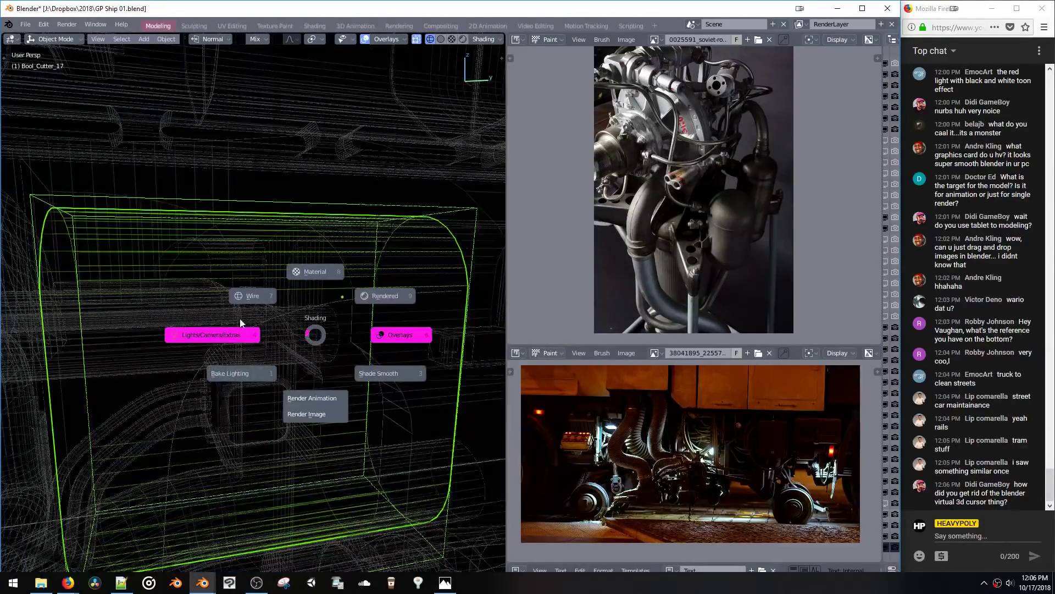
{"action": "left_click", "coordinate": [264, 290]}
{"action": "mouse_move", "coordinate": [263, 290]}
{"action": "middle_mouse_down"}
{"action": "mouse_move", "coordinate": [253, 292]}
{"action": "mouse_move", "coordinate": [302, 302]}
{"action": "mouse_move", "coordinate": [315, 380]}
{"action": "mouse_move", "coordinate": [309, 269]}
{"action": "mouse_move", "coordinate": [295, 289]}
{"action": "mouse_move", "coordinate": [327, 351]}
{"action": "middle_mouse_up"}
{"action": "key", "text": "Tab"}
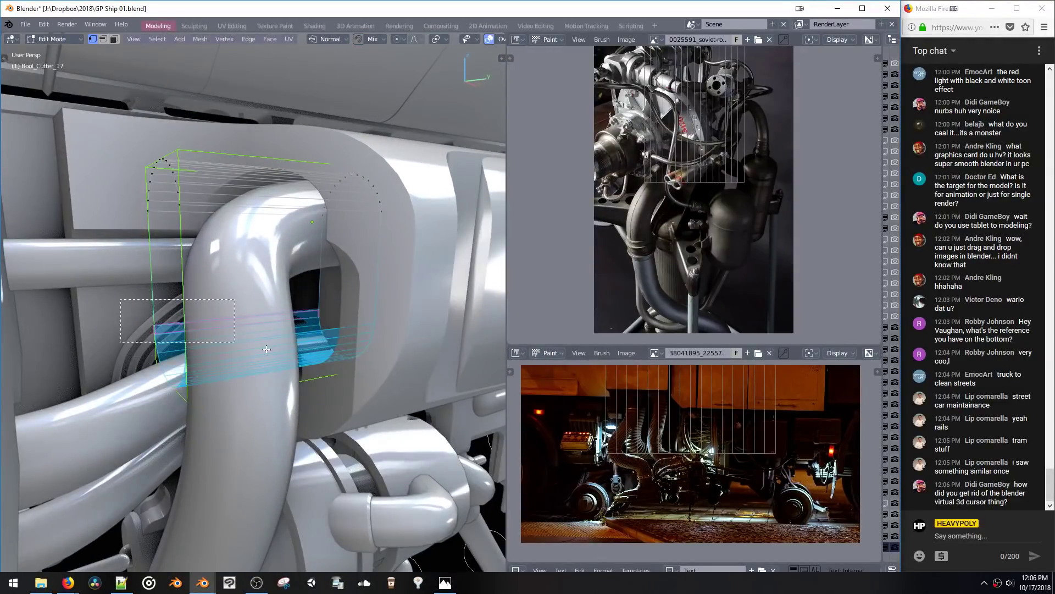
{"action": "key", "text": "g"}
{"action": "key", "text": "z"}
{"action": "left_click", "coordinate": [390, 429]}
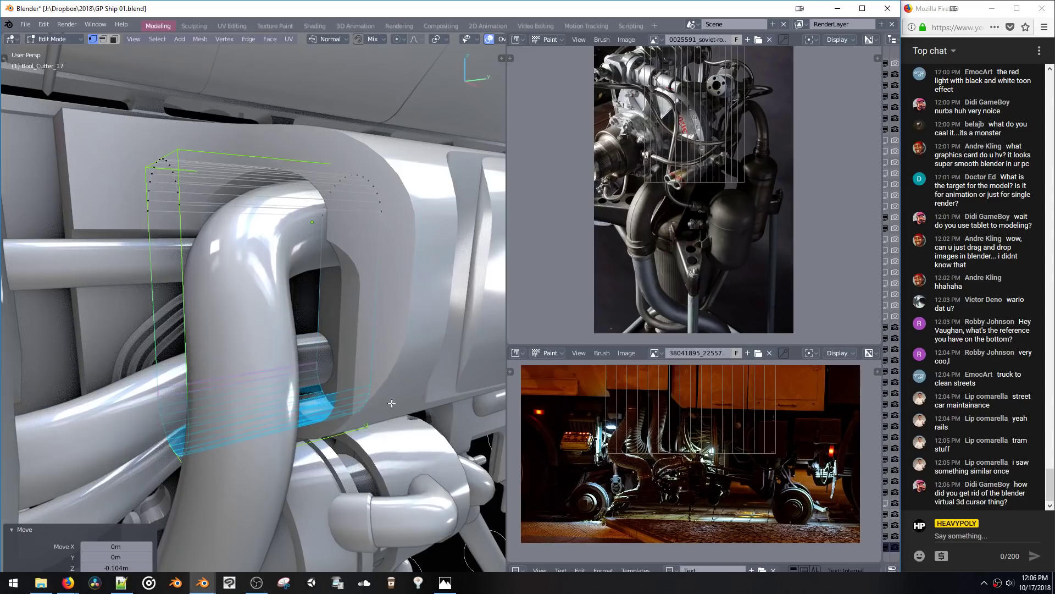
Step: Fine-tune the height of the slot cutter's lower part with two more moves along Z
{"action": "middle_click_drag", "start_coordinate": [390, 428], "coordinate": [303, 318]}
{"action": "key", "text": "g"}
{"action": "key", "text": "z"}
{"action": "left_click", "coordinate": [332, 333]}
{"action": "key", "text": "g"}
{"action": "key", "text": "z"}
{"action": "left_click", "coordinate": [341, 269]}
Step: Select the whole upper horizontal pipe behind the curved pipe and raise it about 0.025 m along Z
{"action": "key", "text": "Tab"}
{"action": "scroll", "coordinate": [341, 304], "scroll_direction": "down", "scroll_amount": 3}
{"action": "left_click", "coordinate": [301, 318]}
{"action": "key", "text": "Tab"}
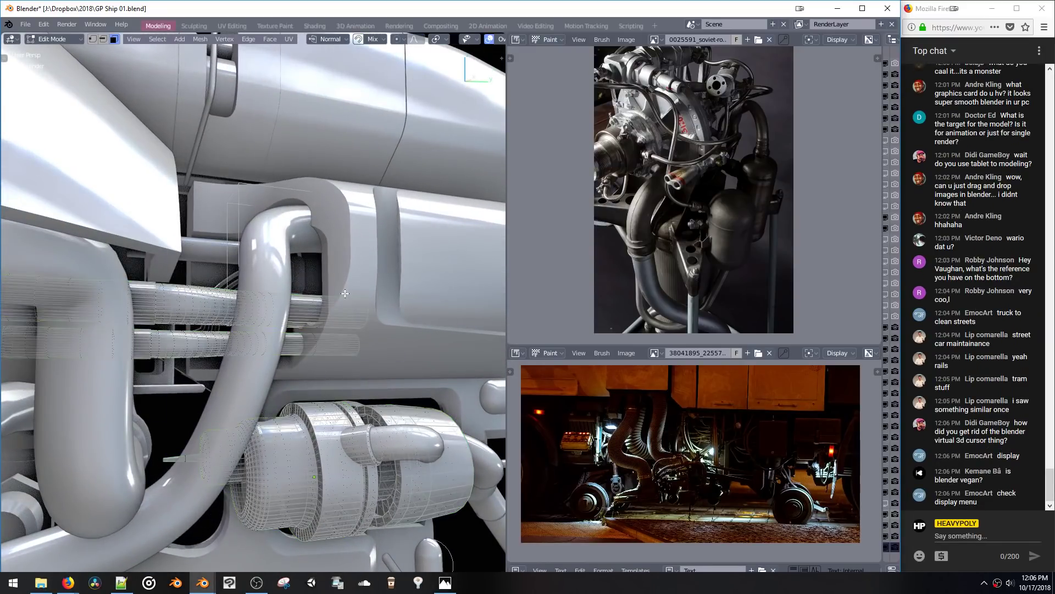
{"action": "key", "text": "l"}
{"action": "key", "text": "g"}
{"action": "key", "text": "z"}
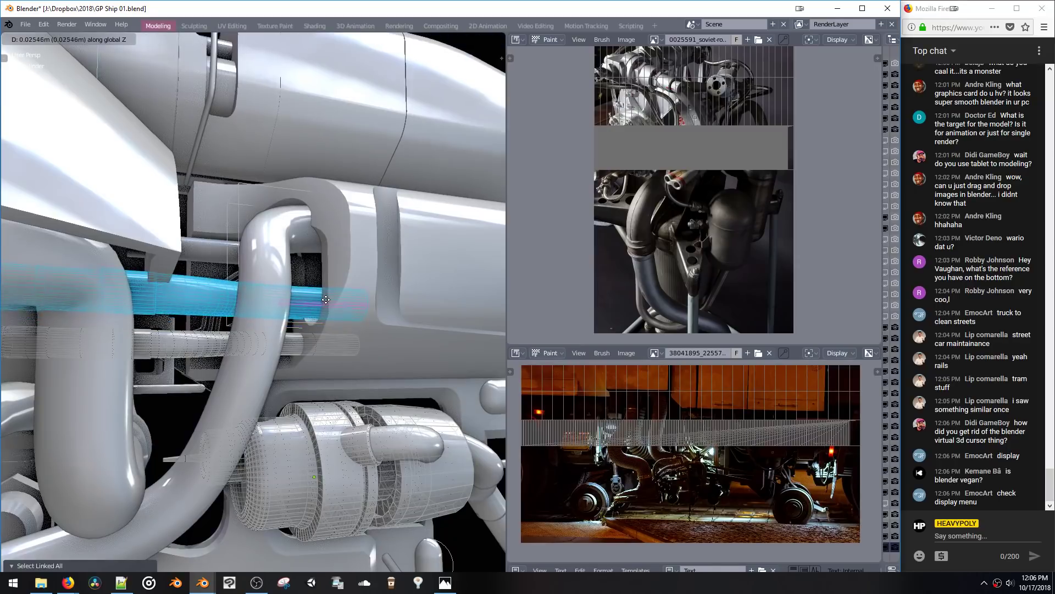
{"action": "left_click", "coordinate": [326, 301]}
Step: Adjust the upper horizontal pipe's height with two more Z moves, the last about 0.007 m downward
{"action": "middle_click_drag", "start_coordinate": [327, 302], "coordinate": [351, 286]}
{"action": "key", "text": "g"}
{"action": "key", "text": "z"}
{"action": "left_click", "coordinate": [250, 311]}
{"action": "key", "text": "g"}
{"action": "key", "text": "z"}
{"action": "left_click", "coordinate": [348, 308]}
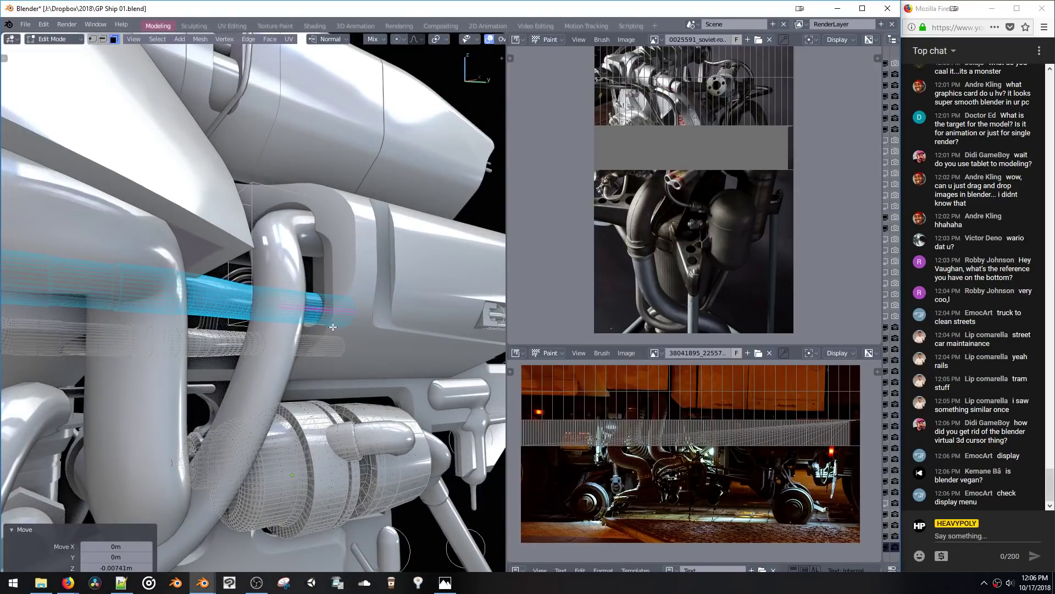
Step: Toggle proportional editing and raise the upper pipe's separate straight section inside the pod opening about 0.009 m along Z
{"action": "key", "text": "o"}
{"action": "middle_click_drag", "start_coordinate": [333, 327], "coordinate": [247, 308]}
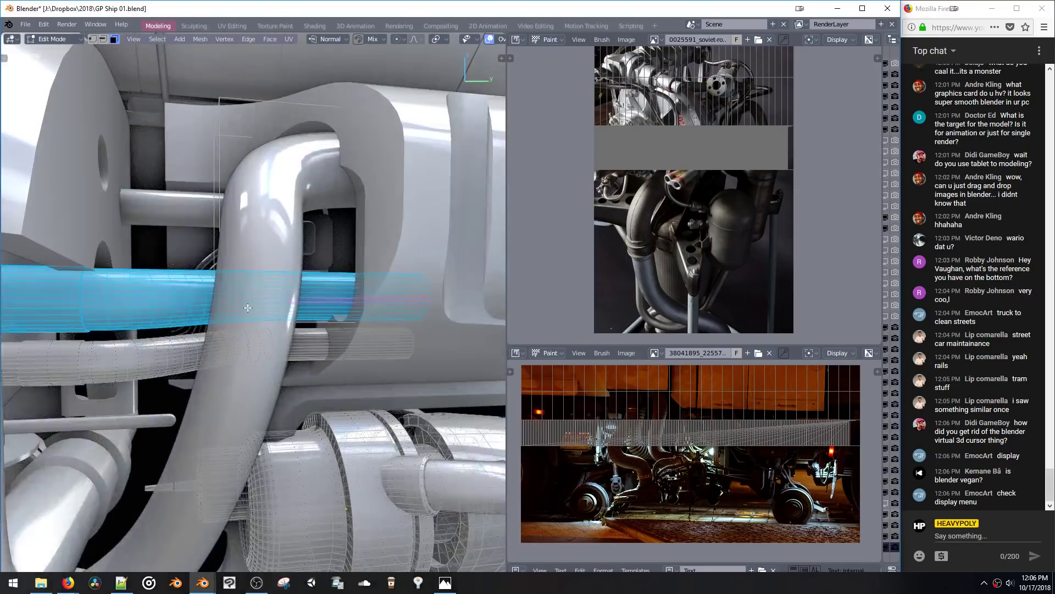
{"action": "key", "text": "alt+a"}
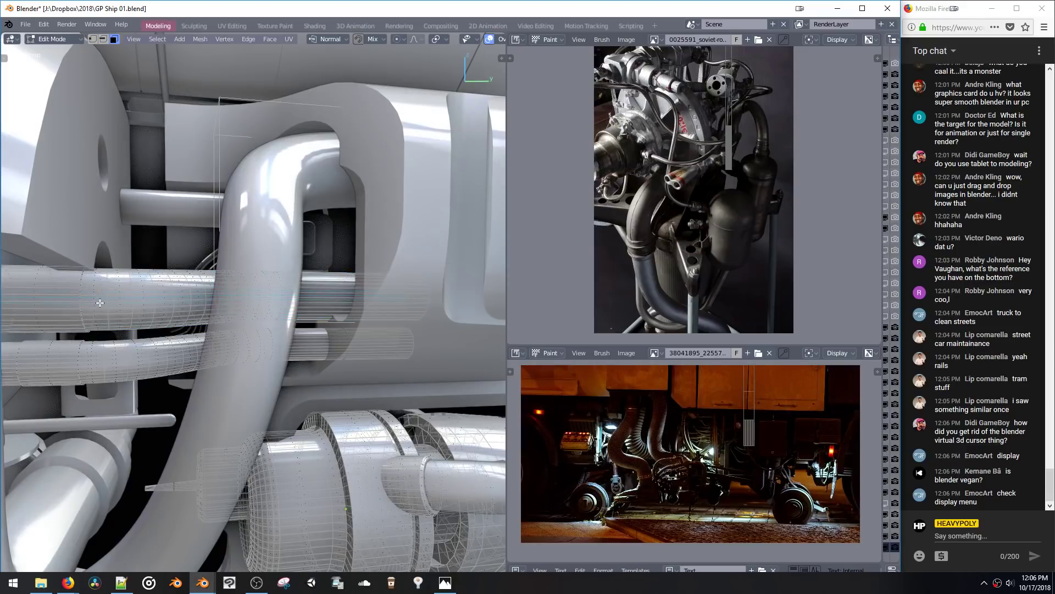
{"action": "mouse_move", "coordinate": [294, 286]}
{"action": "middle_mouse_down"}
{"action": "mouse_move", "coordinate": [265, 290]}
{"action": "mouse_move", "coordinate": [296, 296]}
{"action": "middle_mouse_up"}
{"action": "key", "text": "ctrl+l"}
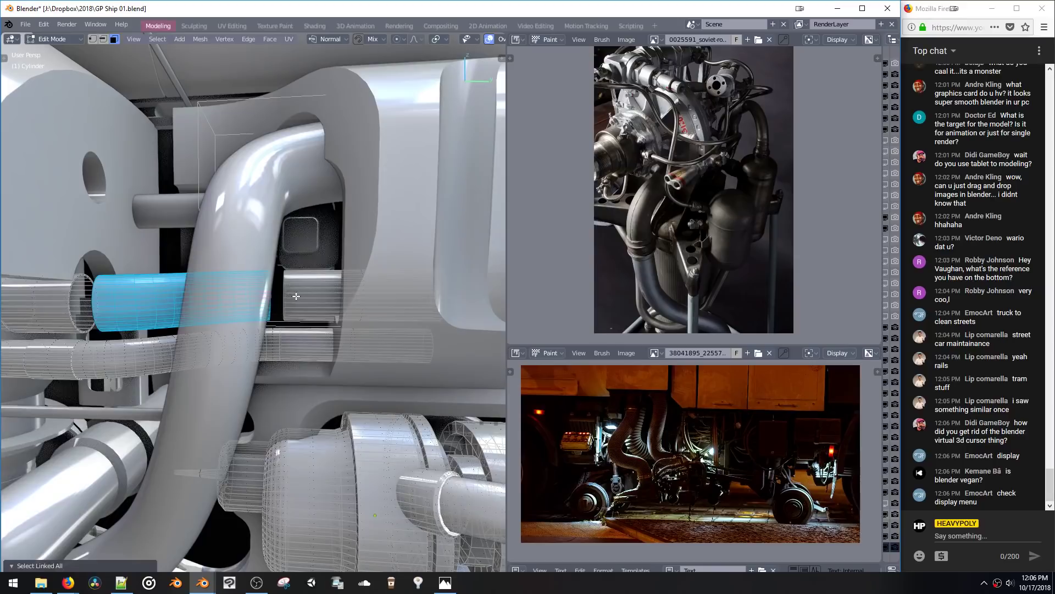
{"action": "middle_click_drag", "start_coordinate": [372, 300], "coordinate": [373, 337]}
{"action": "key", "text": "g"}
{"action": "key", "text": "z"}
{"action": "left_click", "coordinate": [384, 289]}
{"action": "key", "text": "g"}
{"action": "key", "text": "x"}
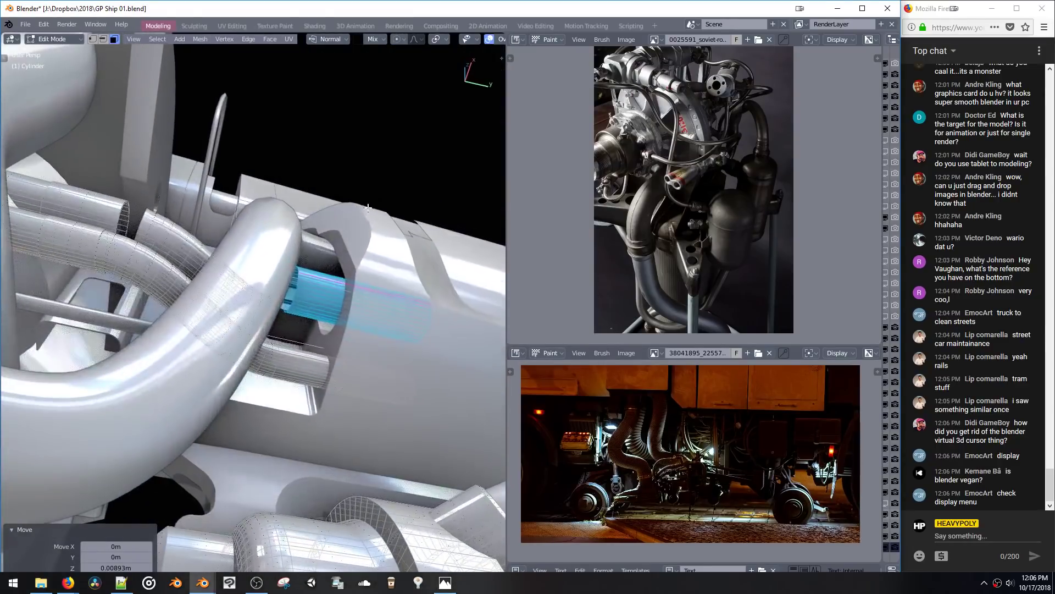
Step: In top view, duplicate pipe edges and move the short pipe segment about -0.010 m in X and -0.074 m in Y
{"action": "middle_click_drag", "start_coordinate": [368, 206], "coordinate": [233, 286]}
{"action": "key", "text": "2"}
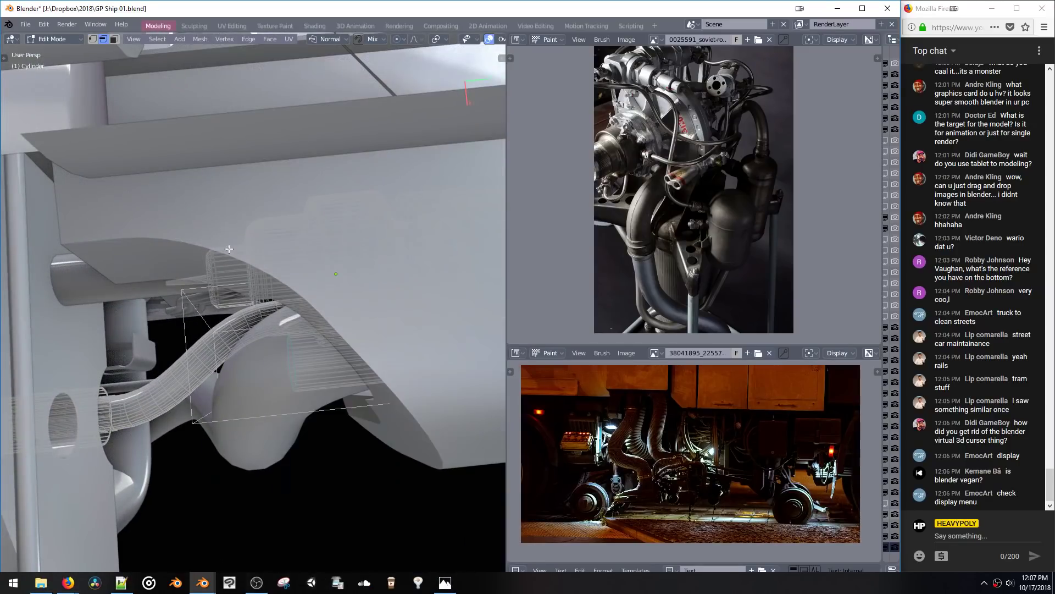
{"action": "key", "text": "KP_7"}
{"action": "left_click", "coordinate": [306, 388]}
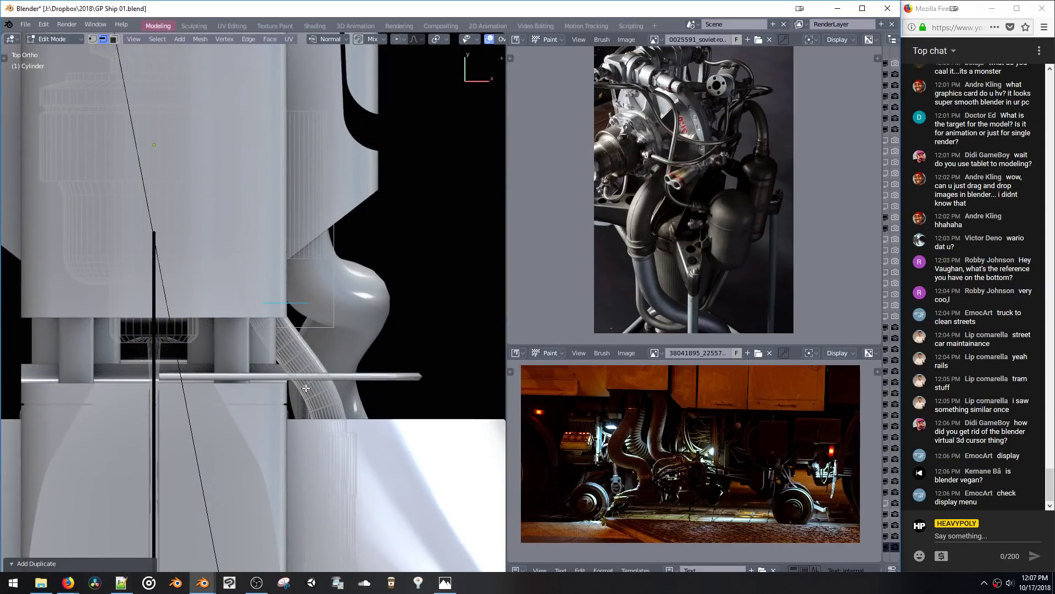
{"action": "key", "text": "alt+s"}
{"action": "left_click", "coordinate": [306, 394]}
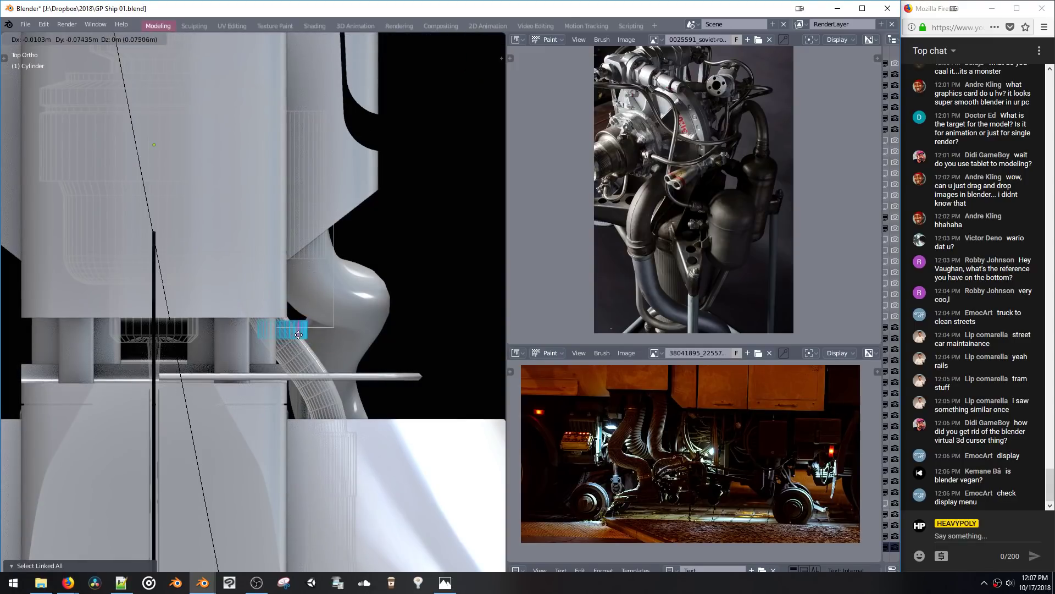
{"action": "left_click", "coordinate": [298, 335]}
Step: Connect the upper pipe's rear and front sections into one continuous curved run leading into the pod opening
{"action": "key", "text": "space"}
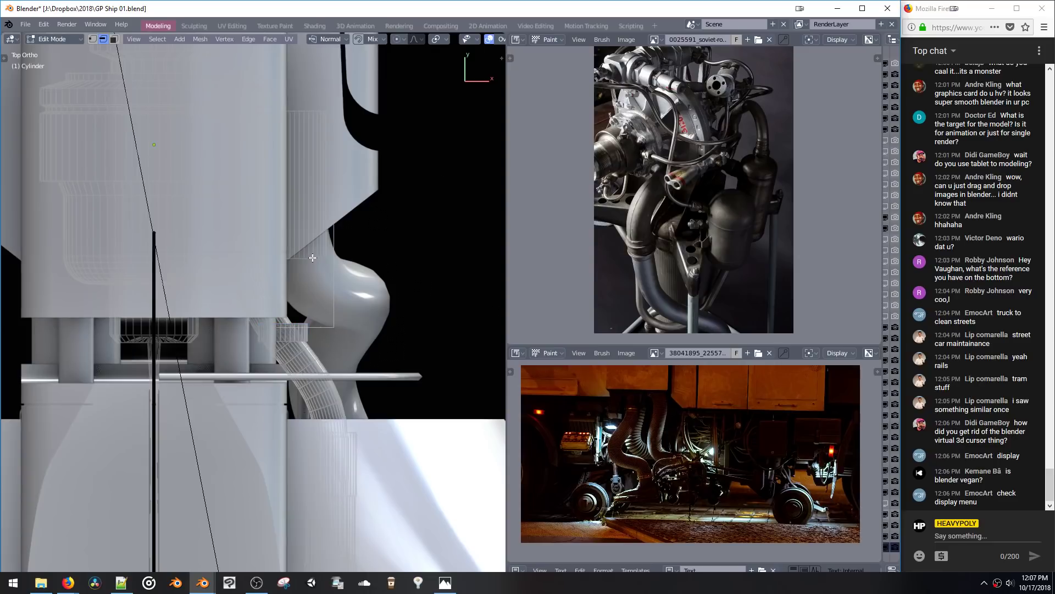
{"action": "middle_click_drag", "start_coordinate": [311, 274], "coordinate": [136, 308]}
{"action": "key", "text": "space"}
{"action": "left_click", "coordinate": [138, 327]}
{"action": "key", "text": "KP_Decimal"}
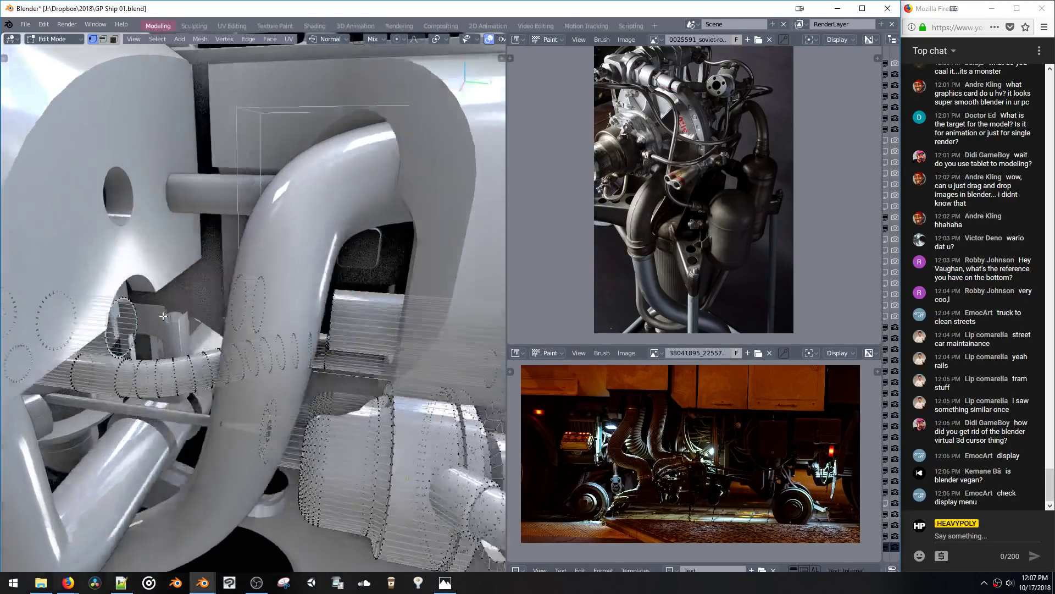
{"action": "key", "text": "3"}
{"action": "middle_click_drag", "start_coordinate": [243, 312], "coordinate": [446, 324]}
{"action": "middle_click_drag", "start_coordinate": [408, 282], "coordinate": [356, 367]}
{"action": "key", "text": "ctrl+e"}
Step: Slide the edge loops along the upper pipe to define a face band near the pod opening
{"action": "key", "text": "g"}
{"action": "key", "text": "g"}
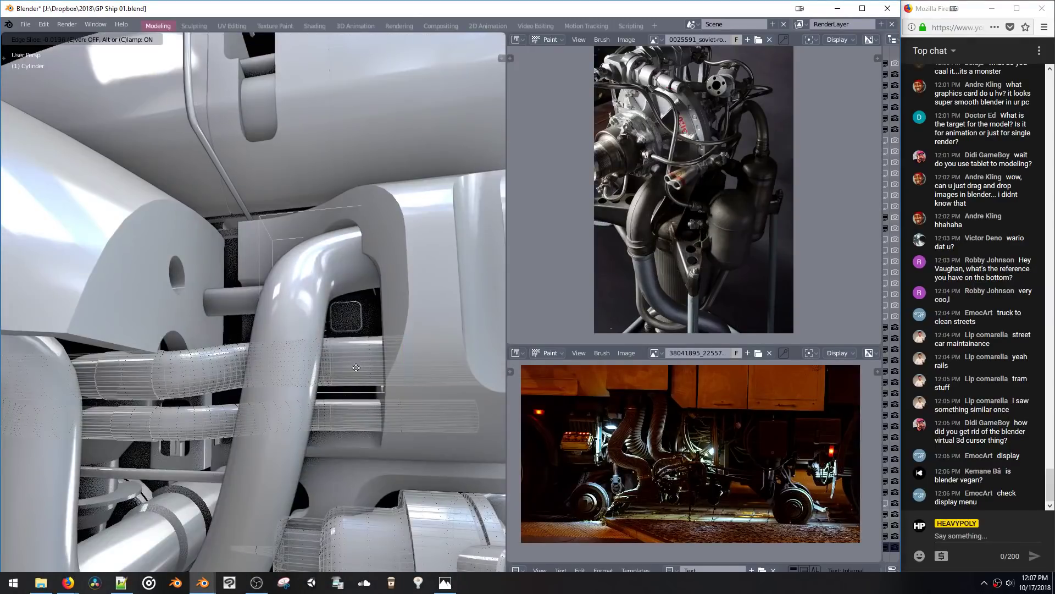
{"action": "left_click", "coordinate": [303, 377]}
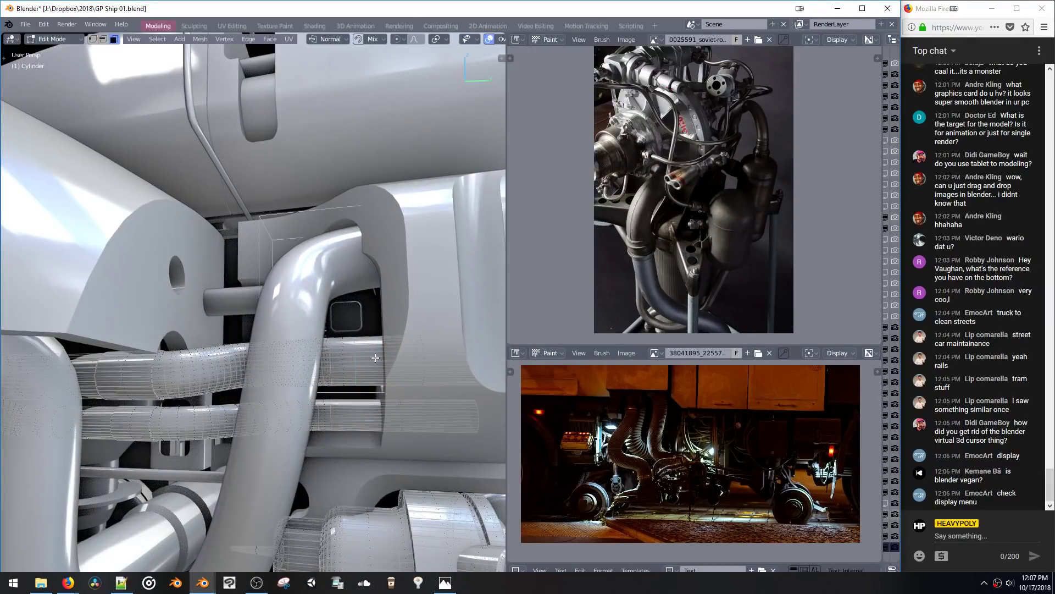
{"action": "key", "text": "g"}
{"action": "key", "text": "g"}
{"action": "left_click", "coordinate": [335, 361]}
{"action": "key", "text": "q"}
{"action": "left_click", "coordinate": [404, 324]}
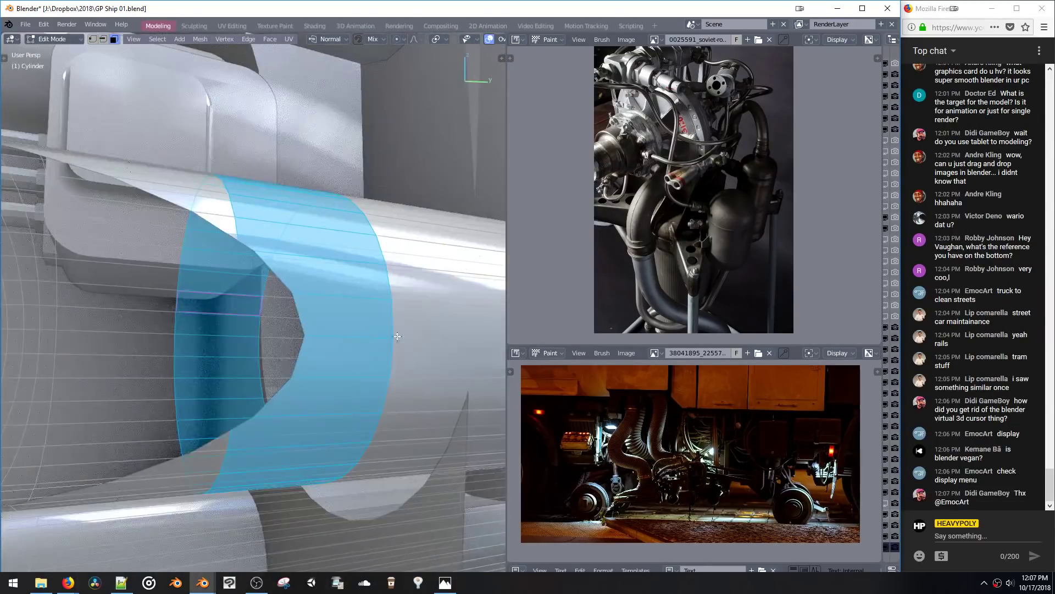
Step: Slide the upper pipe's face band up to the pod wall and fatten it outward into a raised collar
{"action": "middle_click_drag", "start_coordinate": [397, 336], "coordinate": [347, 386]}
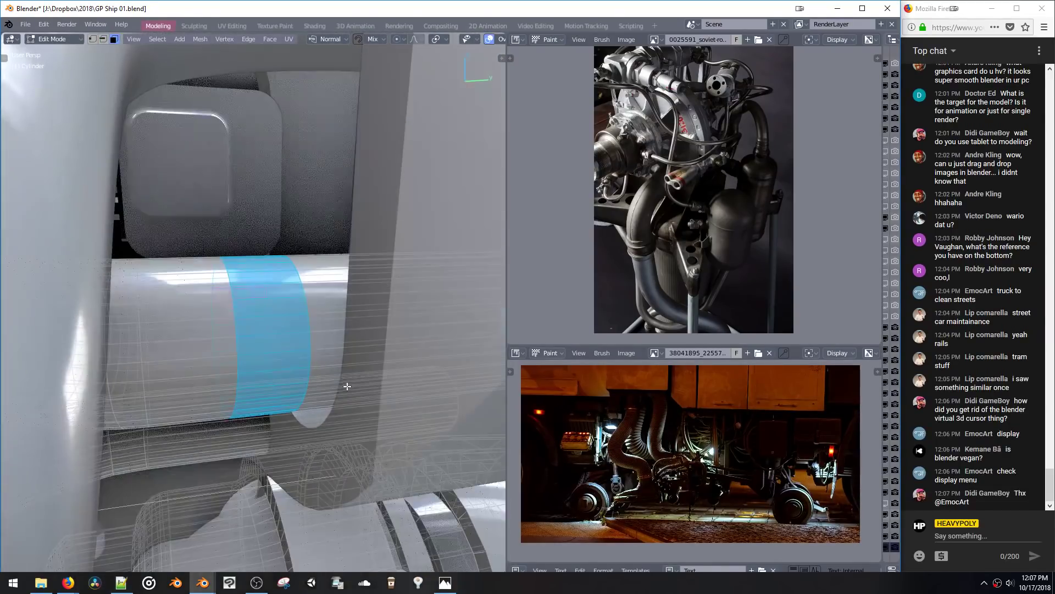
{"action": "key", "text": "g"}
{"action": "key", "text": "g"}
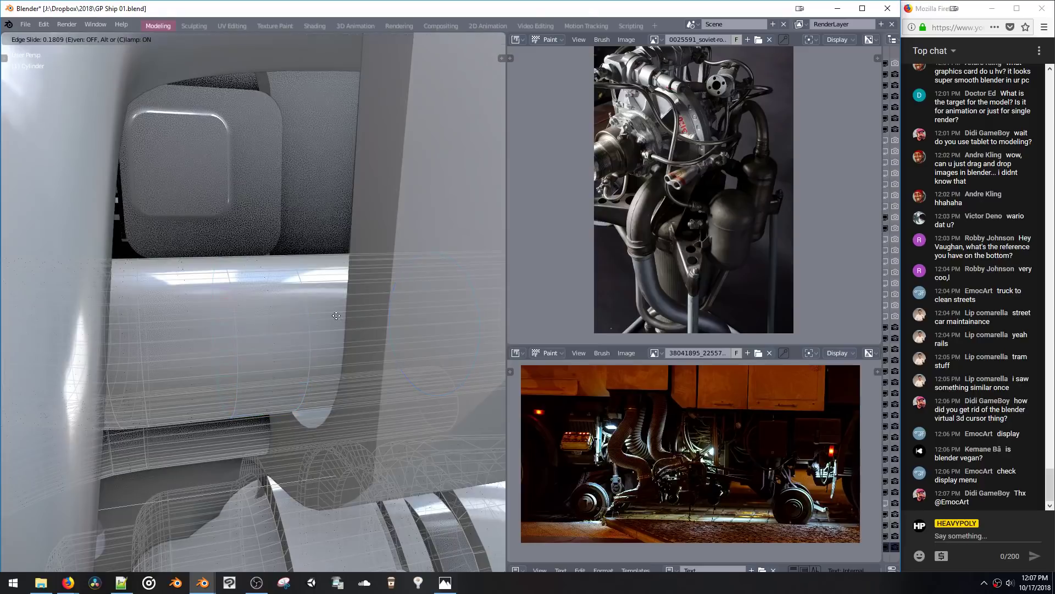
{"action": "left_click", "coordinate": [305, 327]}
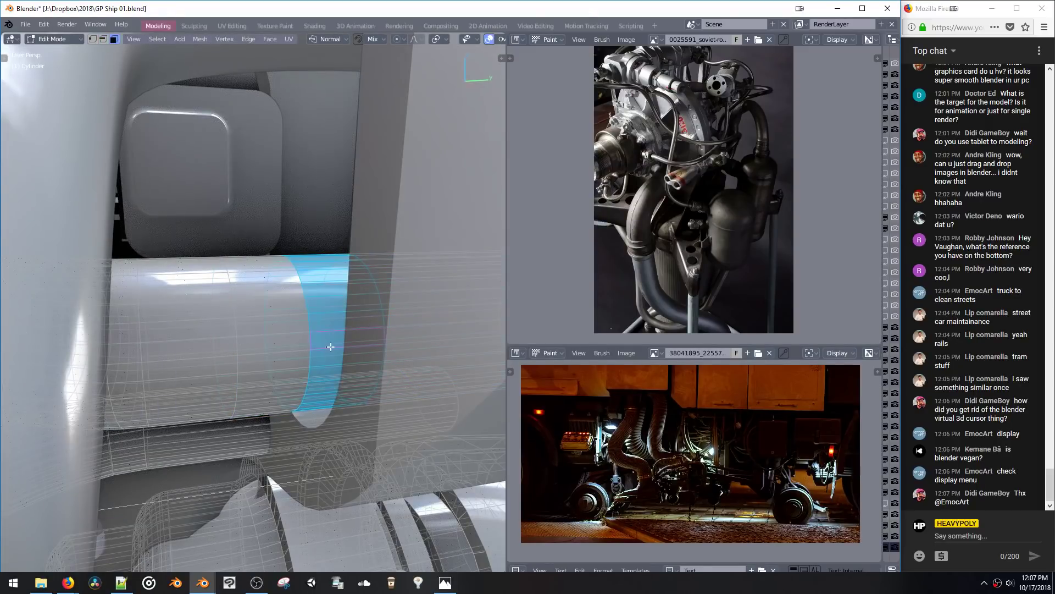
{"action": "key", "text": "alt+s"}
{"action": "left_click", "coordinate": [338, 423]}
Step: Slide a narrow face band to the lower pipe's visible end and fatten it outward into a matching collar
{"action": "middle_click_drag", "start_coordinate": [285, 335], "coordinate": [328, 279]}
{"action": "key", "text": "g"}
{"action": "key", "text": "g"}
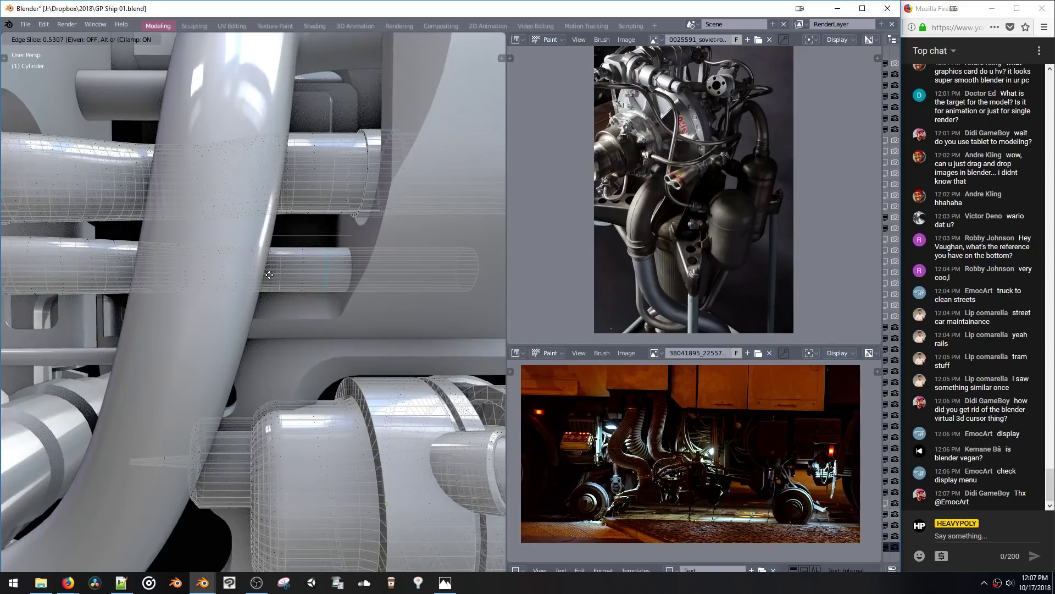
{"action": "left_click", "coordinate": [269, 275]}
{"action": "left_click", "coordinate": [399, 266]}
{"action": "left_click", "coordinate": [346, 278]}
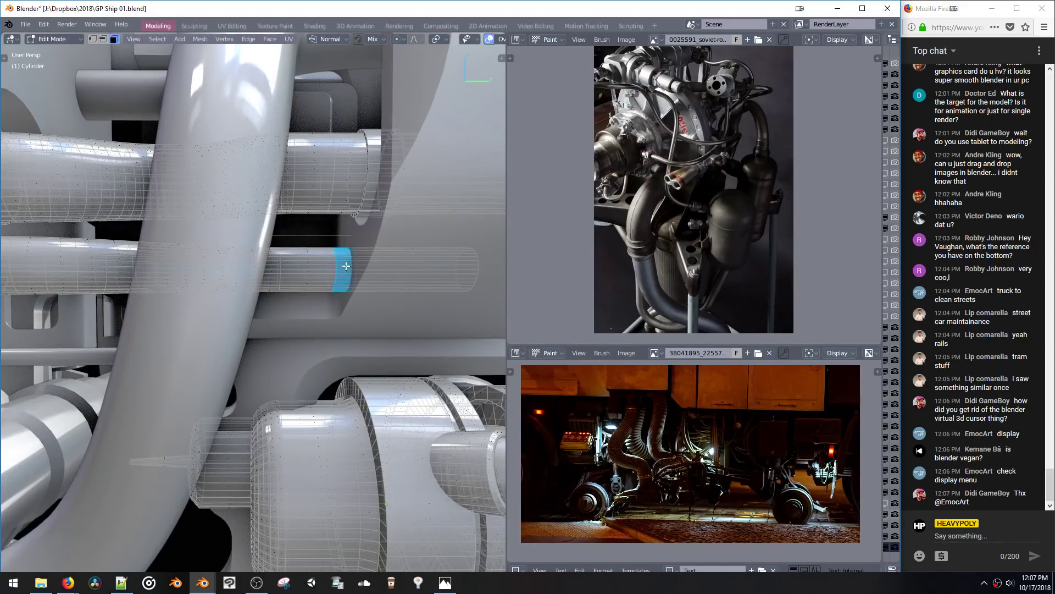
{"action": "left_click", "coordinate": [348, 310]}
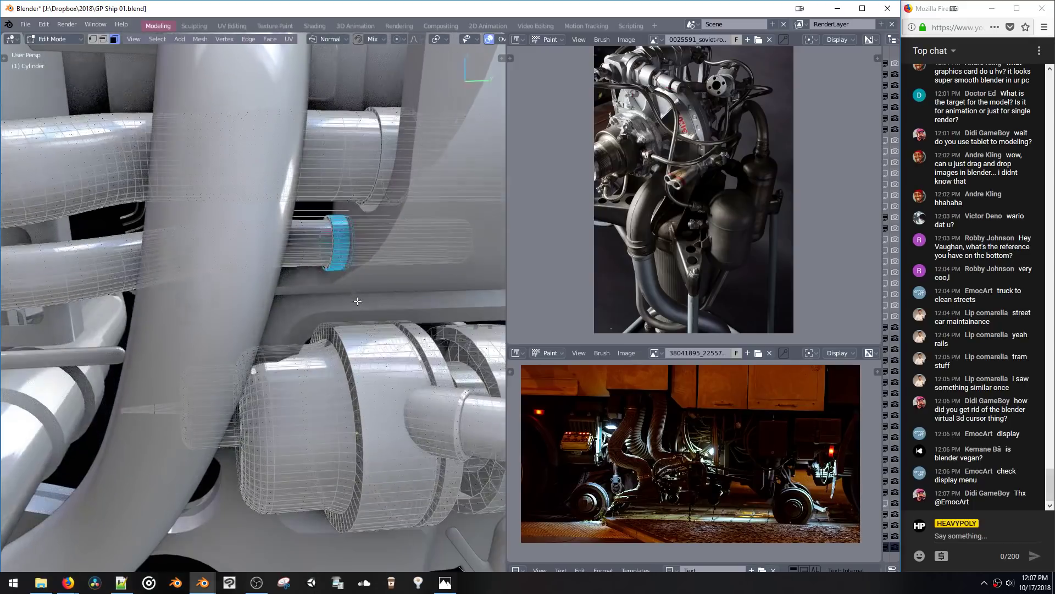
{"action": "key", "text": "Tab"}
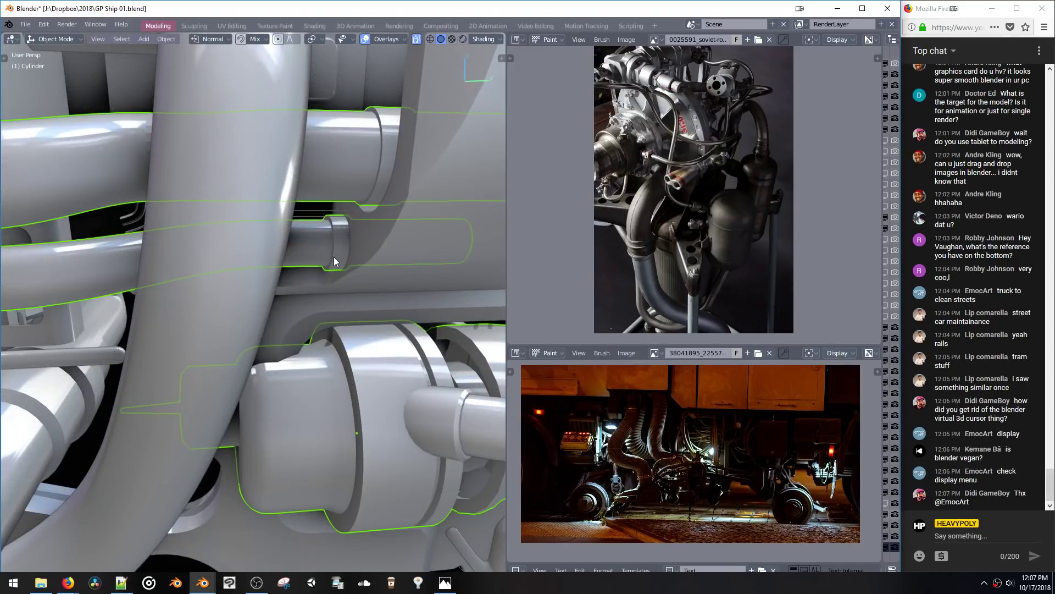
{"action": "middle_click_drag", "start_coordinate": [335, 257], "coordinate": [293, 320]}
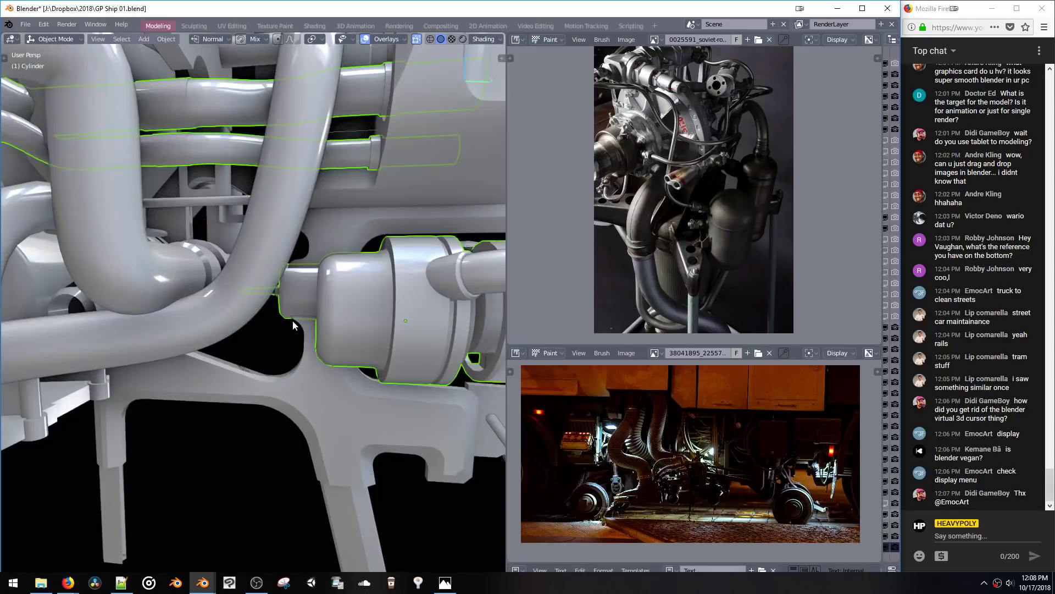
Step: Add a single centred loop cut around the wide band of the drum-shaped cylinder below the pipes
{"action": "key", "text": "Tab"}
{"action": "key", "text": "ctrl+r"}
{"action": "left_click", "coordinate": [407, 301]}
{"action": "right_click", "coordinate": [406, 301]}
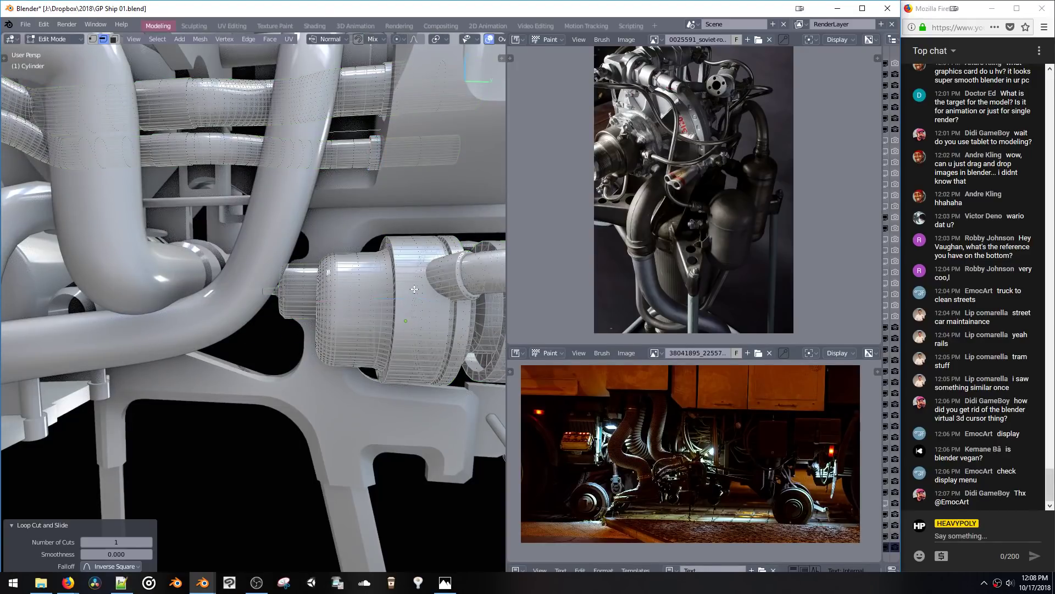
{"action": "key", "text": "3"}
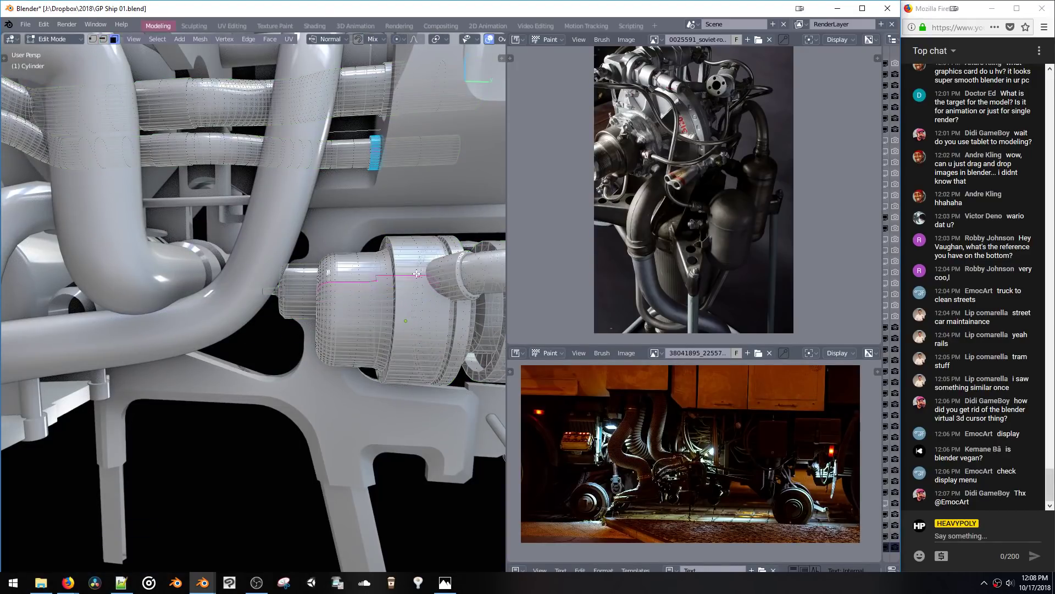
{"action": "left_click", "coordinate": [391, 265]}
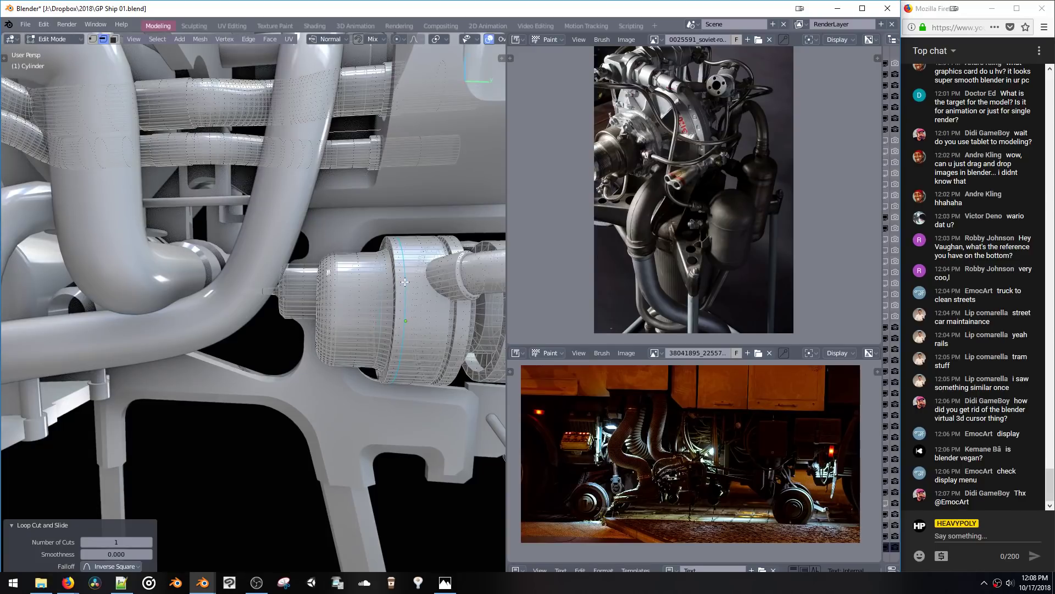
{"action": "middle_click_drag", "start_coordinate": [405, 306], "coordinate": [277, 192]}
{"action": "key", "text": "ctrl+l"}
{"action": "key", "text": "Tab"}
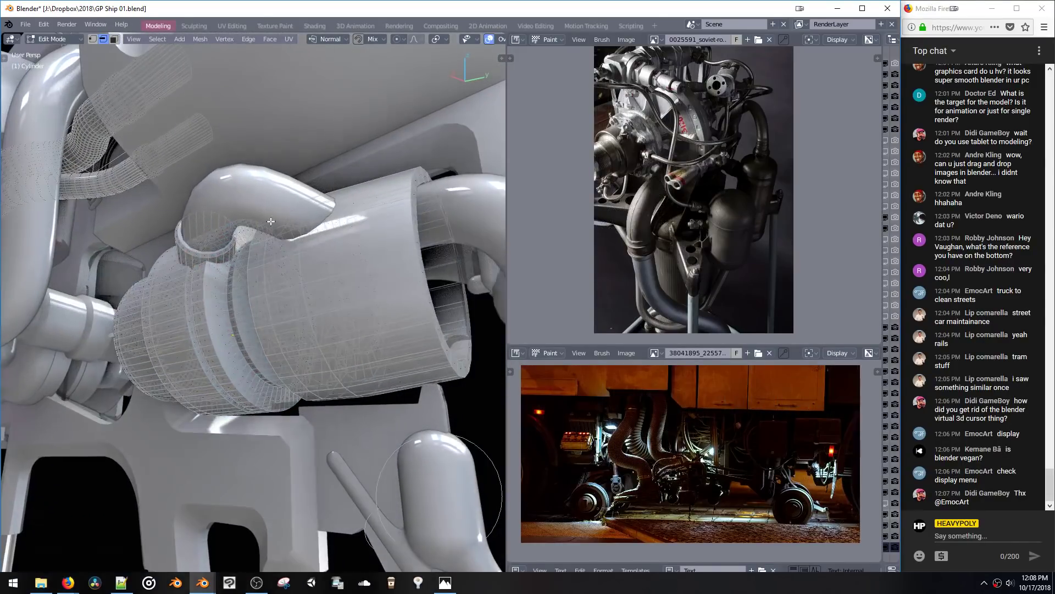
Step: Remove the elbow pipe arching over the drum-shaped cylinder, leaving only its short capped socket stub
{"action": "left_click", "coordinate": [277, 192]}
{"action": "key", "text": "Tab"}
{"action": "middle_click_drag", "start_coordinate": [289, 231], "coordinate": [248, 175]}
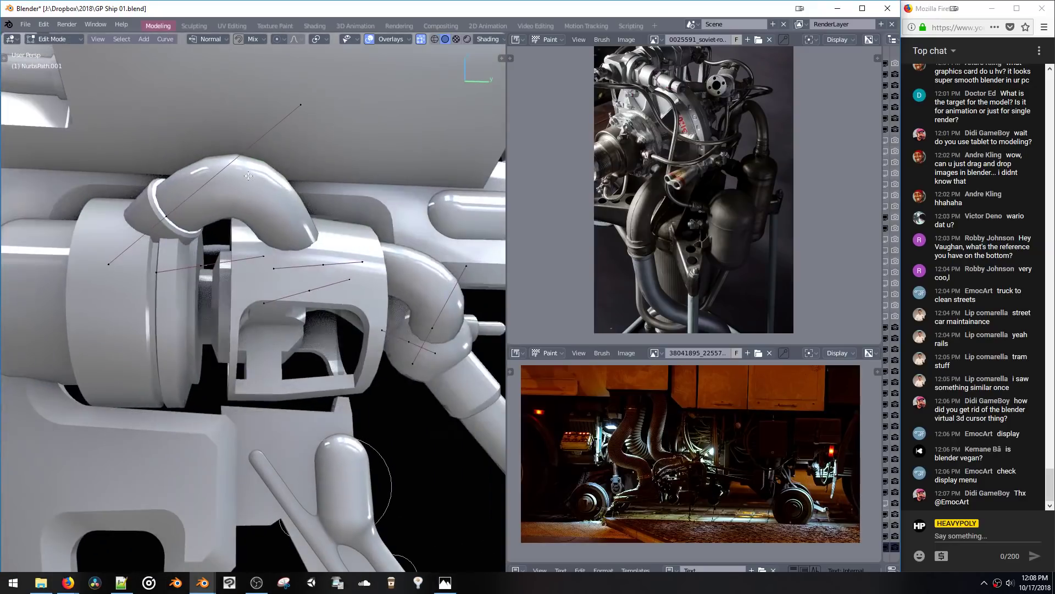
{"action": "middle_click_drag", "start_coordinate": [167, 218], "coordinate": [206, 224]}
{"action": "scroll", "coordinate": [206, 224], "scroll_direction": "down", "scroll_amount": 4}
{"action": "middle_click_drag", "start_coordinate": [314, 255], "coordinate": [139, 156]}
{"action": "key", "text": "space"}
{"action": "left_click", "coordinate": [204, 212]}
{"action": "key", "text": "space"}
{"action": "left_click", "coordinate": [185, 210]}
Step: Select the whole capped socket stub and move it 0.251 m along Y onto the rear drum section
{"action": "double_click", "coordinate": [153, 204]}
{"action": "double_click", "coordinate": [151, 205]}
{"action": "key", "text": "KP_Decimal"}
{"action": "scroll", "coordinate": [268, 430], "scroll_direction": "down", "scroll_amount": 3}
{"action": "middle_click_drag", "start_coordinate": [259, 400], "coordinate": [269, 359]}
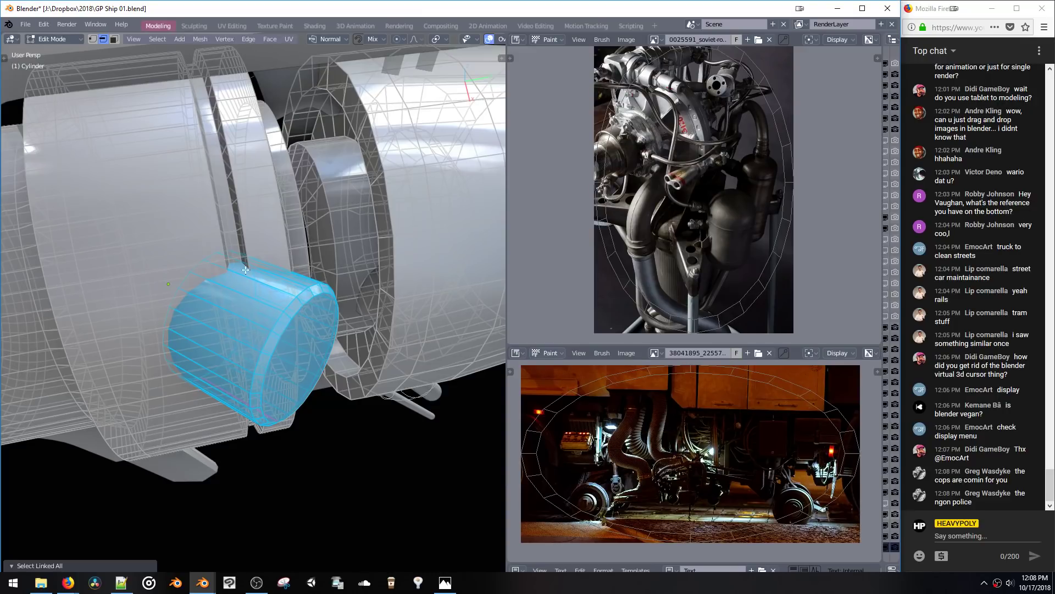
{"action": "middle_click_drag", "start_coordinate": [246, 269], "coordinate": [248, 351]}
{"action": "key", "text": "g"}
{"action": "key", "text": "y"}
{"action": "left_click", "coordinate": [405, 332]}
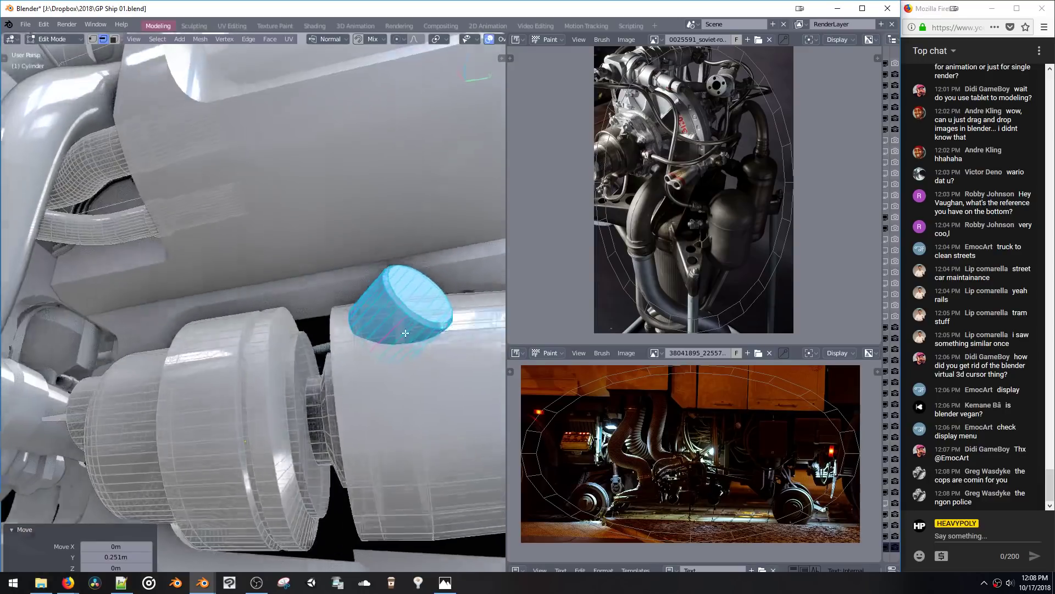
Step: Rotate the capped stub upright and reposition it over the top of the rear drum section
{"action": "key", "text": "r"}
{"action": "middle_click_drag", "start_coordinate": [405, 333], "coordinate": [382, 340]}
{"action": "left_click", "coordinate": [405, 342]}
{"action": "key", "text": "r"}
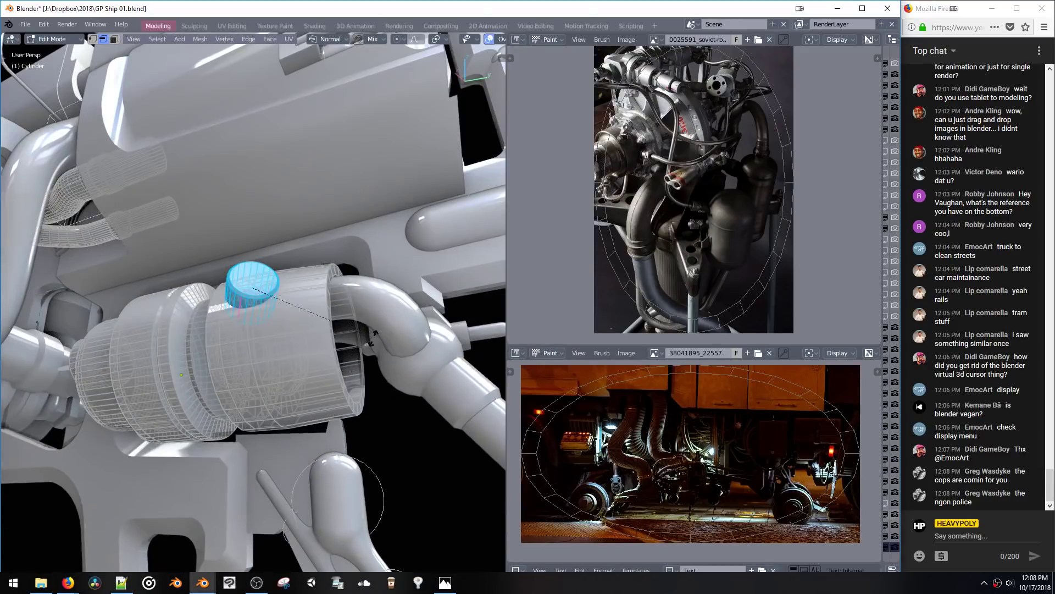
{"action": "key", "text": "r"}
{"action": "key", "text": "g"}
{"action": "left_click", "coordinate": [367, 319]}
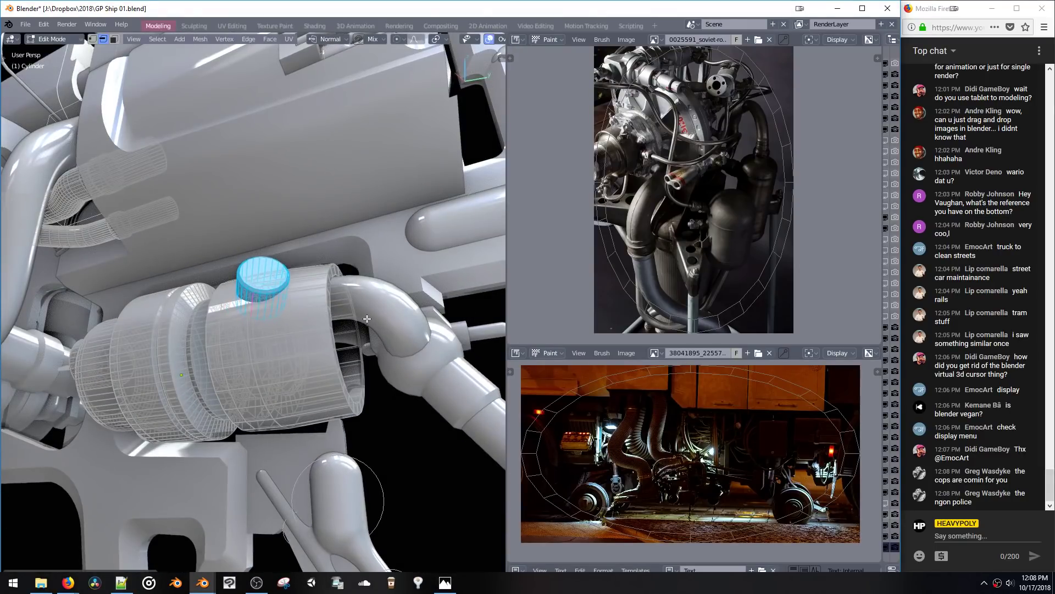
Step: Adjust the capped stub along Z so it sits in the rear drum's curved surface
{"action": "middle_click_drag", "start_coordinate": [293, 284], "coordinate": [291, 337]}
{"action": "key", "text": "g"}
{"action": "key", "text": "z"}
{"action": "left_click", "coordinate": [324, 326]}
{"action": "left_click", "coordinate": [289, 337]}
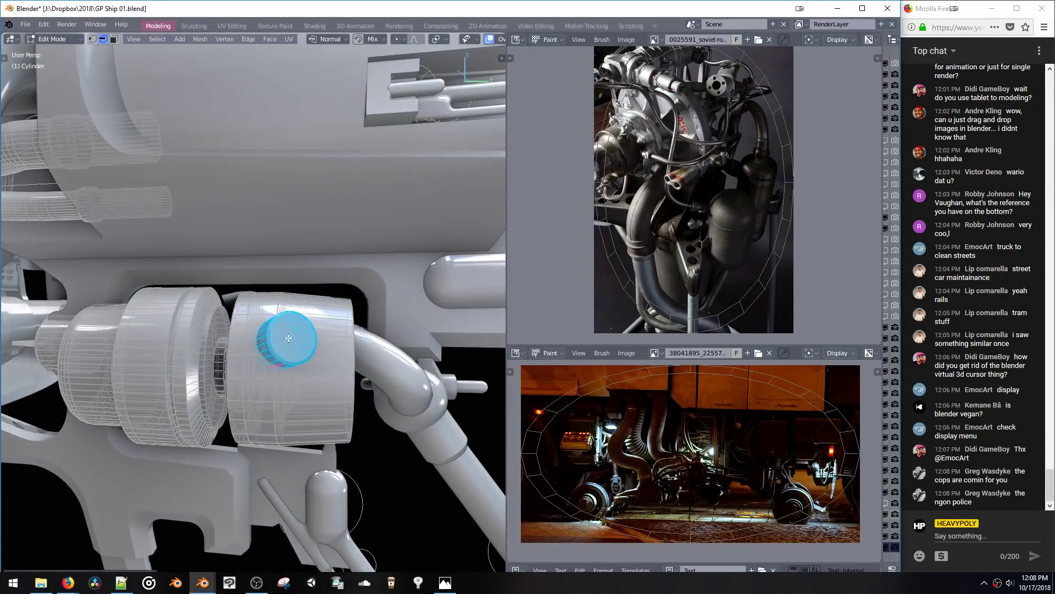
Step: Bevel the edge loop running around the rear drum section beneath the stub
{"action": "left_click", "coordinate": [276, 307], "text": "alt"}
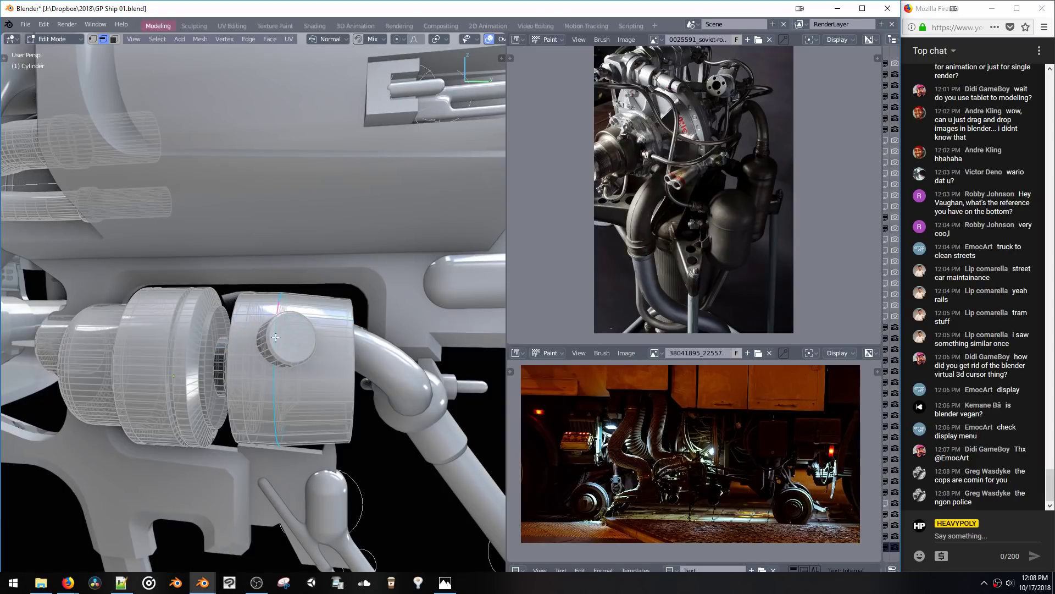
{"action": "key", "text": "ctrl+b"}
{"action": "scroll", "coordinate": [292, 408], "scroll_direction": "up", "scroll_amount": 3}
{"action": "left_click", "coordinate": [292, 408]}
Step: Scale the edge loop at the rear drum's open end to adjust the thickness of its rim
{"action": "middle_click_drag", "start_coordinate": [291, 408], "coordinate": [214, 315]}
{"action": "double_click", "coordinate": [268, 341]}
{"action": "double_click", "coordinate": [261, 339]}
{"action": "double_click", "coordinate": [254, 333]}
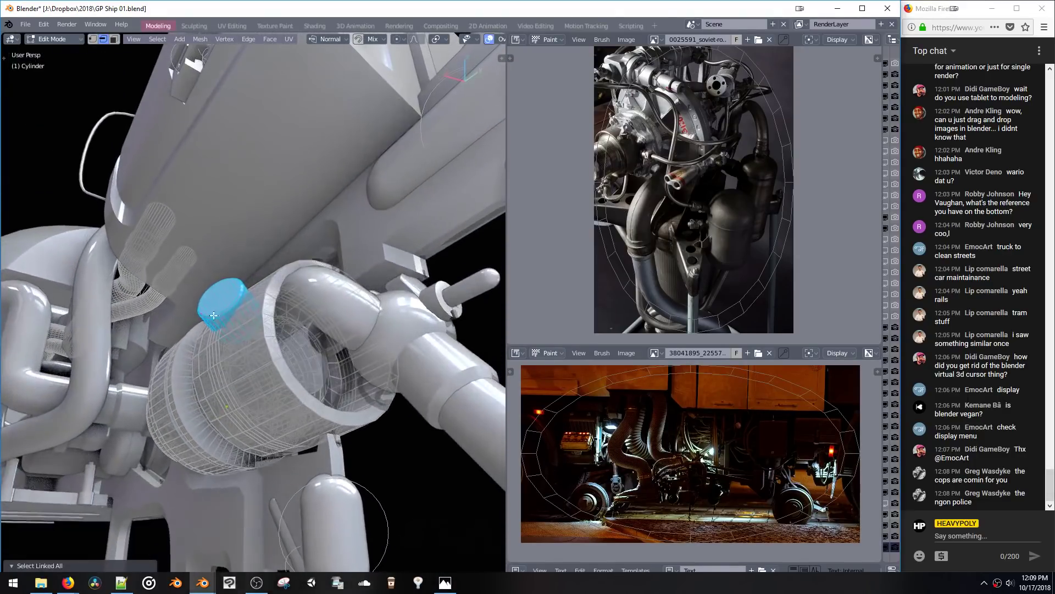
{"action": "middle_click_drag", "start_coordinate": [307, 279], "coordinate": [277, 349]}
{"action": "left_click", "coordinate": [270, 349]}
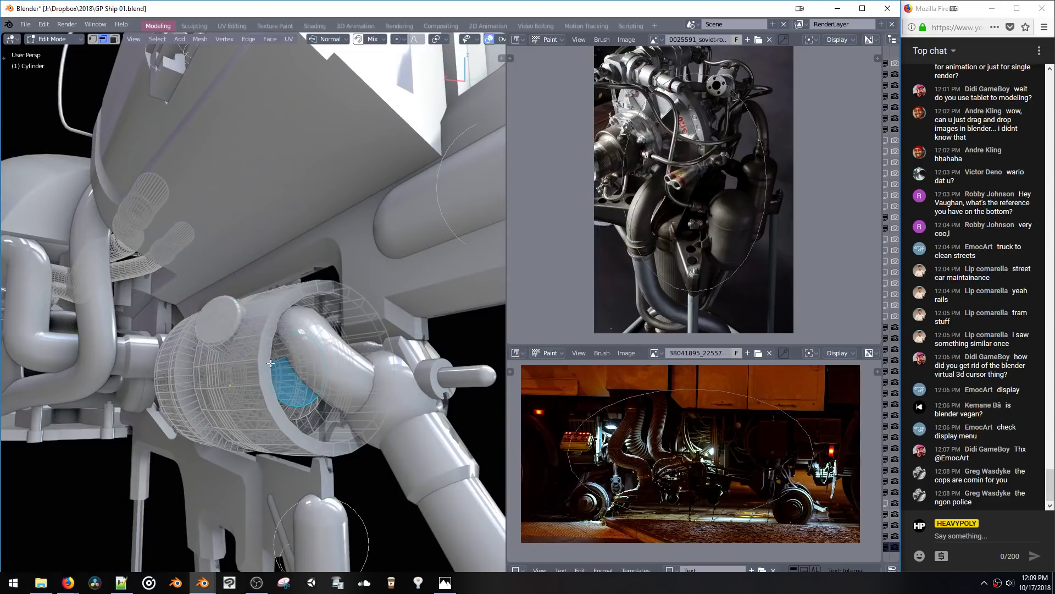
{"action": "key", "text": "s"}
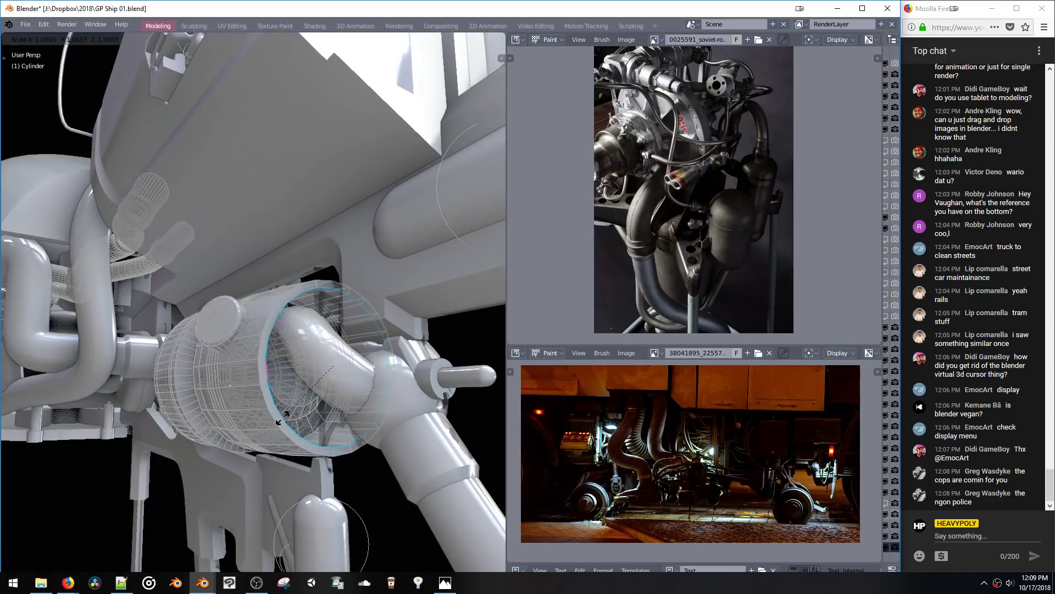
{"action": "left_click", "coordinate": [287, 456]}
{"action": "key", "text": "Tab"}
{"action": "middle_click_drag", "start_coordinate": [287, 456], "coordinate": [328, 371]}
{"action": "key", "text": "Tab"}
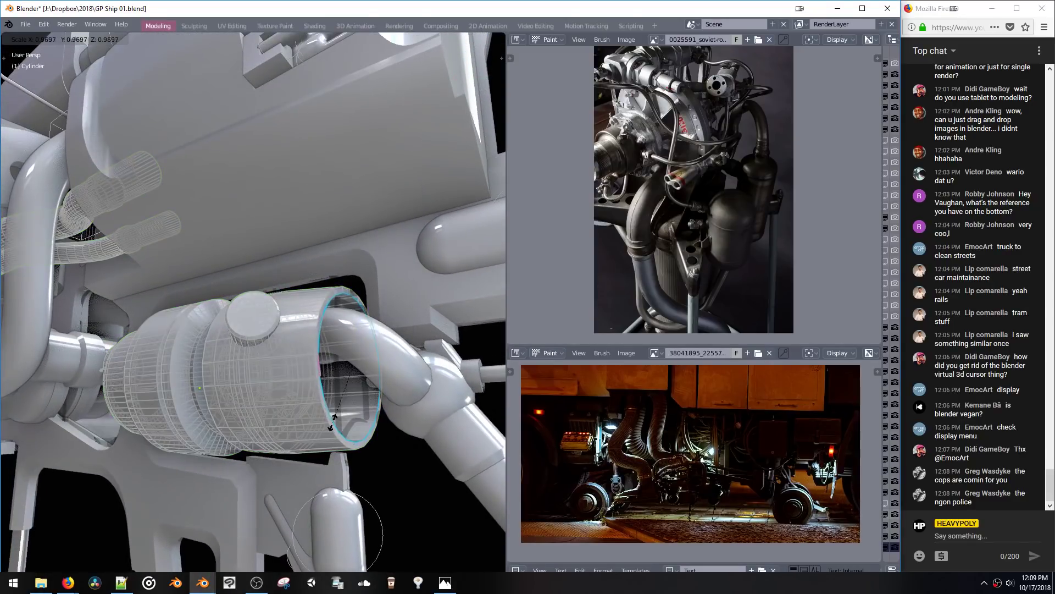
{"action": "key", "text": "Tab"}
Step: Adjust the top face of the support bracket plate along Z so it meets the underside of the rear drum
{"action": "middle_click_drag", "start_coordinate": [333, 488], "coordinate": [321, 416], "text": "shift"}
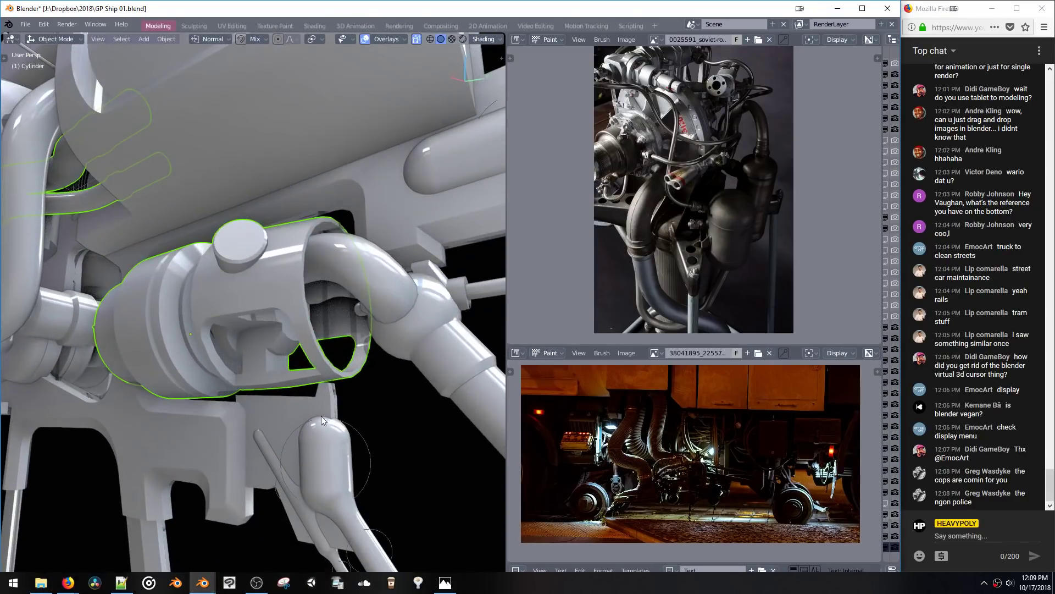
{"action": "left_click", "coordinate": [325, 397]}
{"action": "key", "text": "Tab"}
{"action": "key", "text": "3"}
{"action": "middle_click_drag", "start_coordinate": [362, 346], "coordinate": [266, 294]}
{"action": "left_click", "coordinate": [323, 392]}
{"action": "key", "text": "g"}
{"action": "key", "text": "z"}
{"action": "left_click", "coordinate": [342, 387]}
{"action": "left_click", "coordinate": [330, 414]}
{"action": "key", "text": "ctrl+z"}
{"action": "key", "text": "g"}
{"action": "key", "text": "z"}
{"action": "left_click", "coordinate": [332, 360]}
{"action": "key", "text": "g"}
{"action": "key", "text": "z"}
{"action": "left_click", "coordinate": [295, 332]}
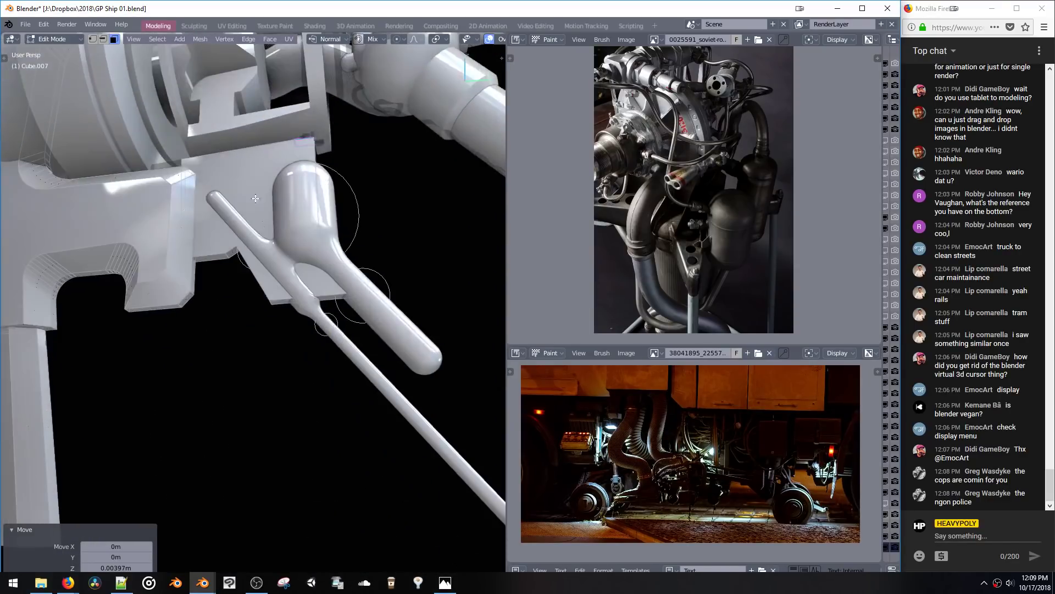
Step: Move the bracket plate's bottom edge 0.0298 m along Y
{"action": "left_click", "coordinate": [267, 291]}
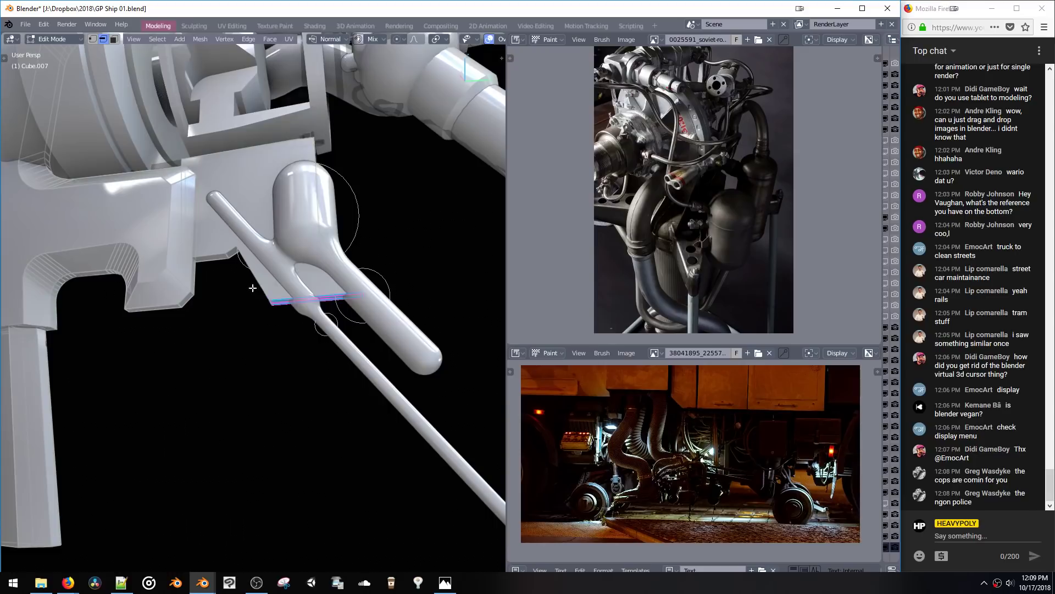
{"action": "mouse_move", "coordinate": [280, 320]}
{"action": "middle_mouse_down"}
{"action": "mouse_move", "coordinate": [288, 333]}
{"action": "mouse_move", "coordinate": [297, 309]}
{"action": "middle_mouse_up"}
{"action": "key", "text": "g"}
{"action": "key", "text": "y"}
{"action": "left_click", "coordinate": [303, 337]}
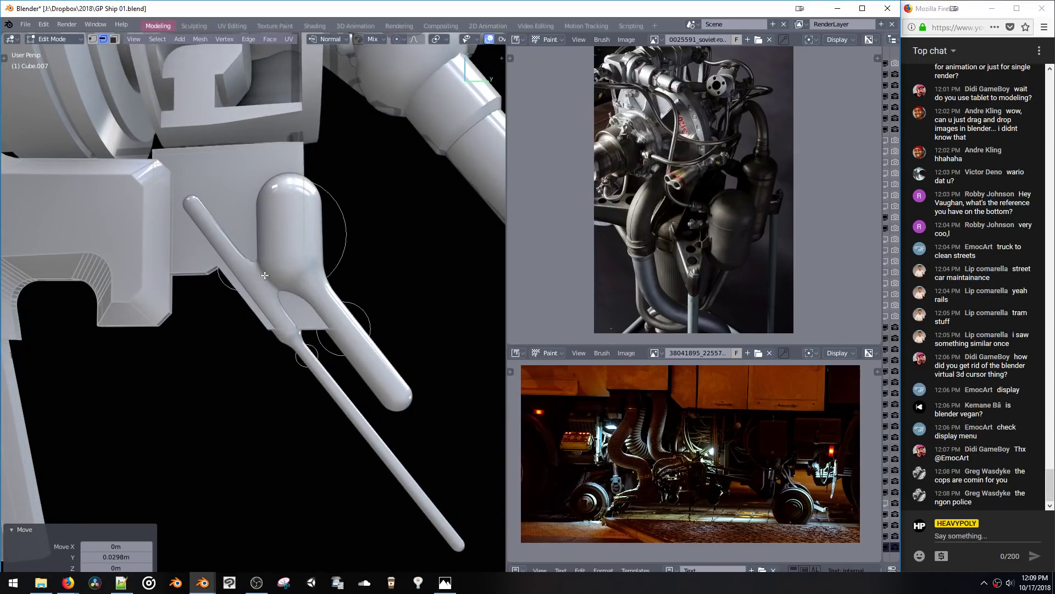
Step: Reposition the bracket plate's lower inner edge along Z and edge-slide it to refine the plate's stepped outline
{"action": "middle_click_drag", "start_coordinate": [265, 275], "coordinate": [248, 235]}
{"action": "key", "text": "g"}
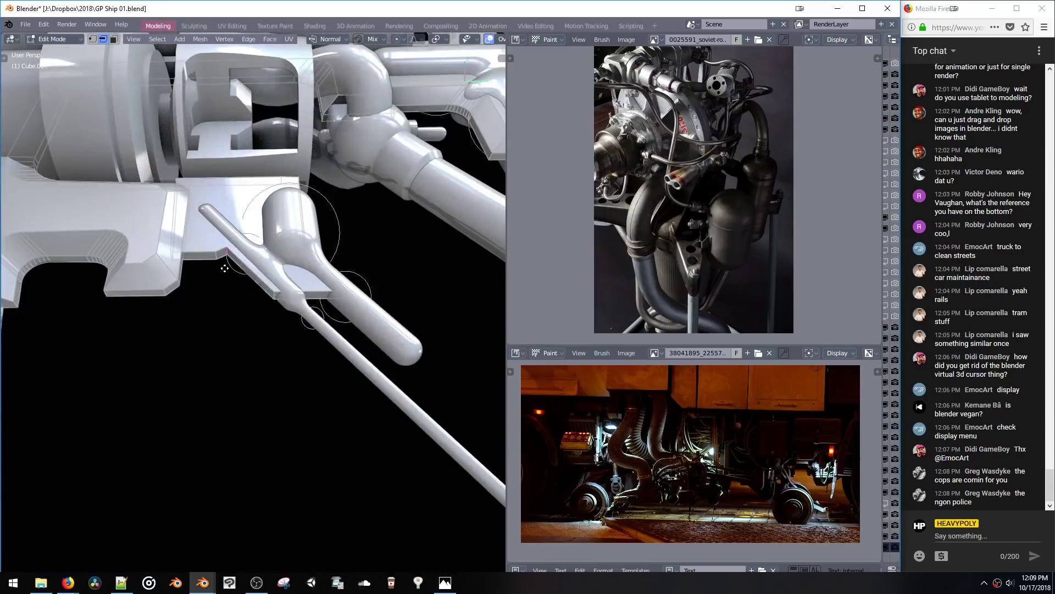
{"action": "key", "text": "z"}
{"action": "left_click", "coordinate": [227, 282]}
{"action": "middle_click_drag", "start_coordinate": [229, 285], "coordinate": [234, 293]}
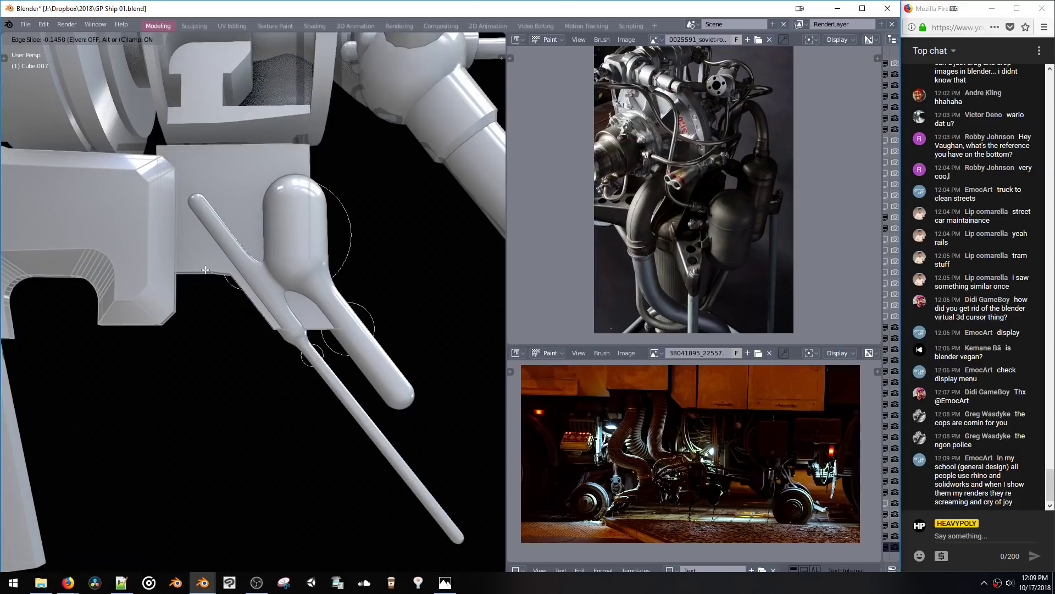
{"action": "left_click", "coordinate": [221, 272]}
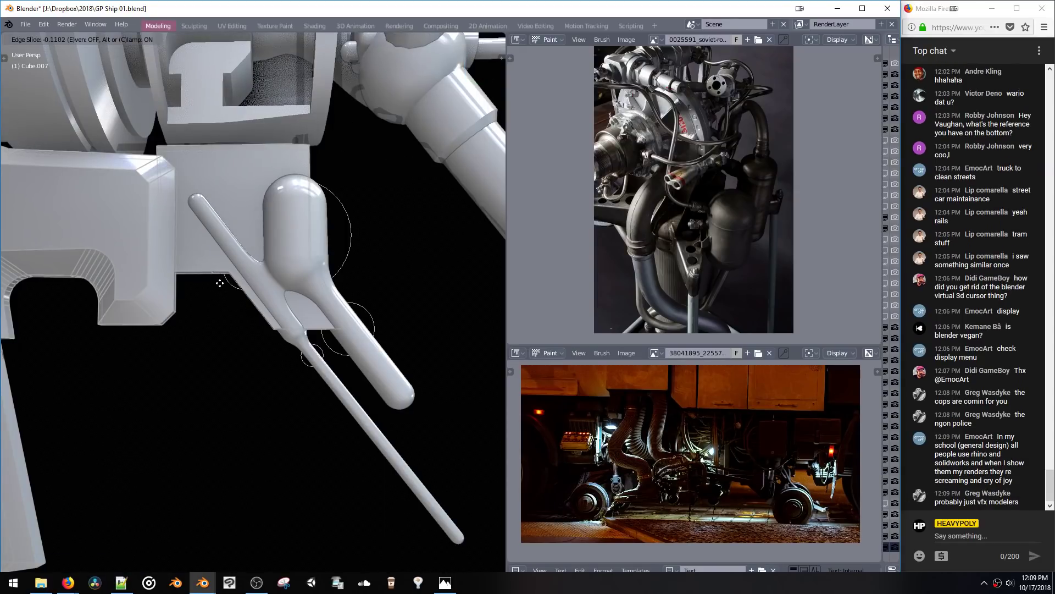
{"action": "left_click", "coordinate": [218, 282]}
{"action": "middle_click_drag", "start_coordinate": [221, 287], "coordinate": [276, 209]}
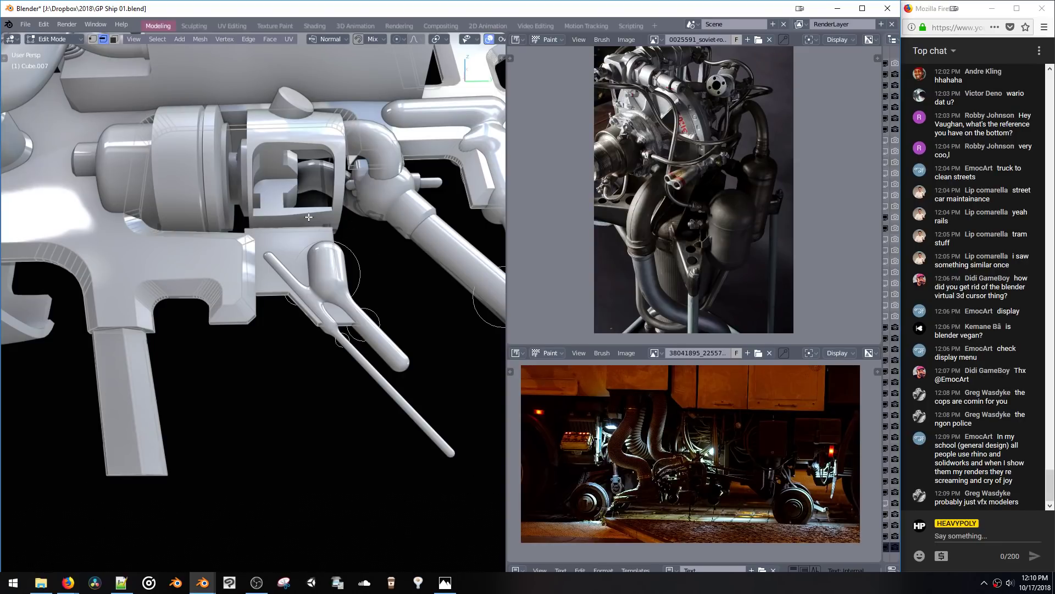
{"action": "middle_click_drag", "start_coordinate": [309, 217], "coordinate": [311, 311]}
{"action": "key", "text": "Tab"}
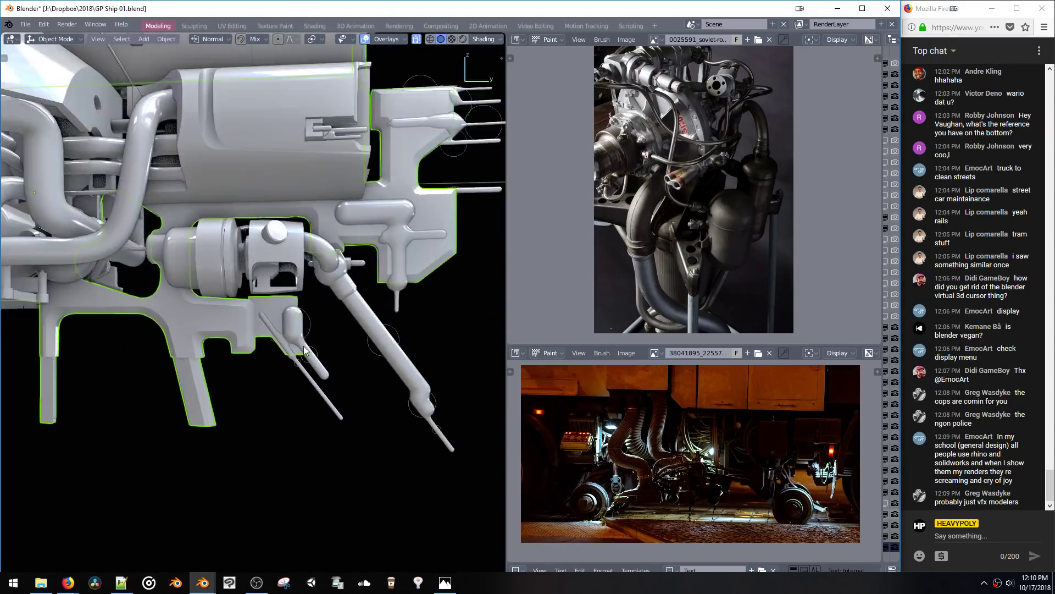
Step: Select the large curved pipe running from the engine bay to the pod and move it -0.0754 m along Y
{"action": "middle_click_drag", "start_coordinate": [305, 350], "coordinate": [325, 274]}
{"action": "scroll", "coordinate": [321, 269], "scroll_direction": "up", "scroll_amount": 5}
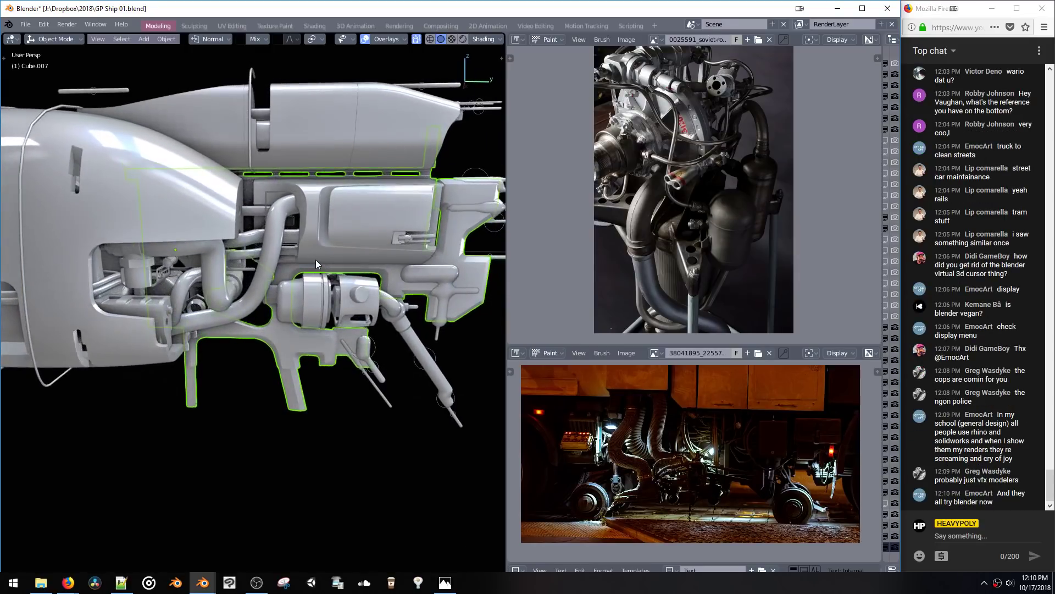
{"action": "scroll", "coordinate": [361, 266], "scroll_direction": "up", "scroll_amount": 2}
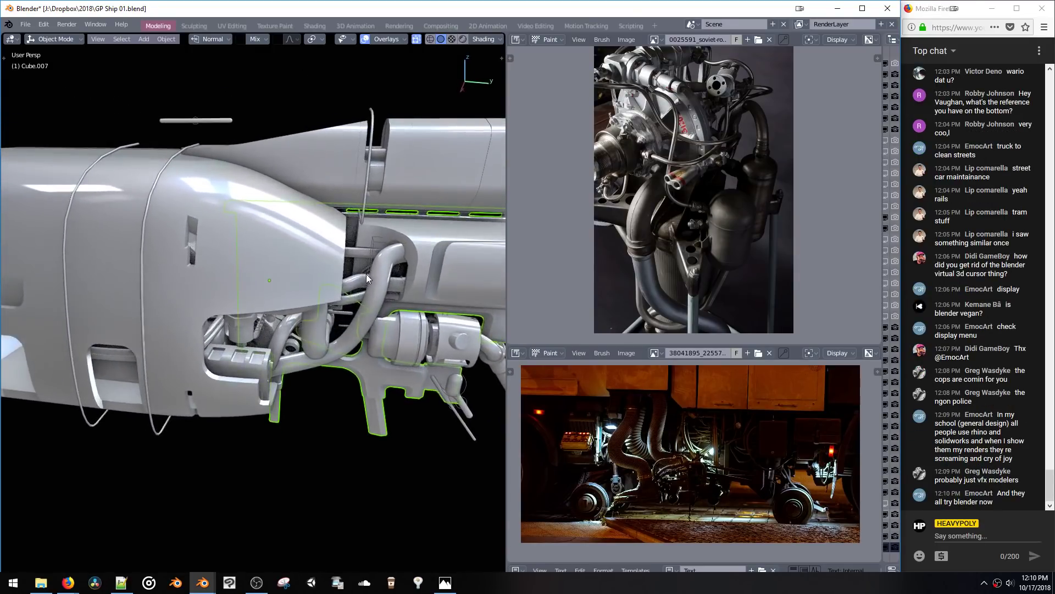
{"action": "left_click", "coordinate": [366, 274], "text": "alt"}
{"action": "left_click", "coordinate": [371, 294]}
{"action": "left_click", "coordinate": [373, 295]}
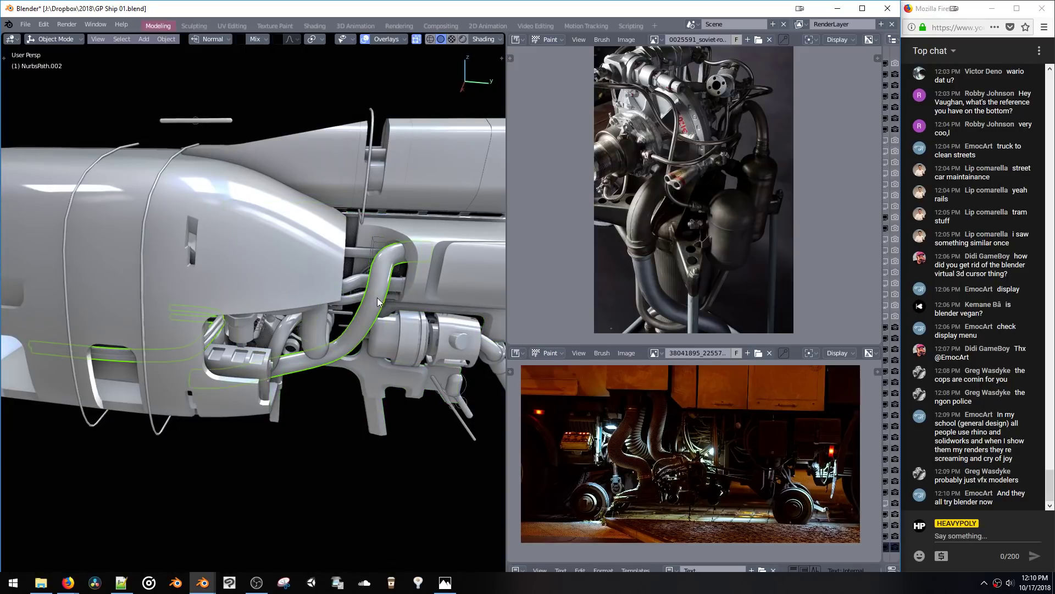
{"action": "key", "text": "g"}
{"action": "key", "text": "y"}
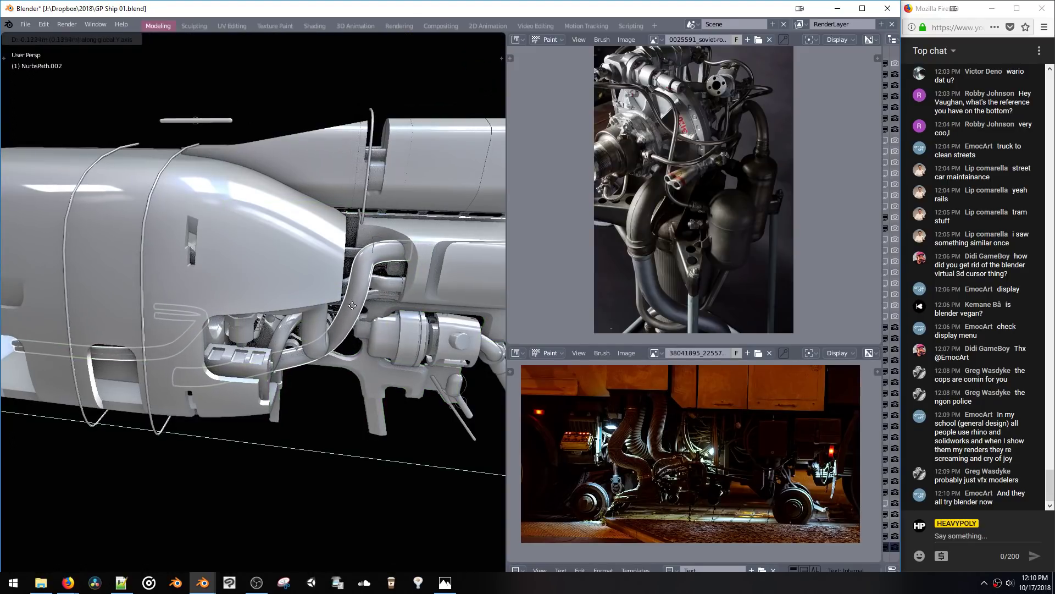
{"action": "left_click", "coordinate": [374, 298]}
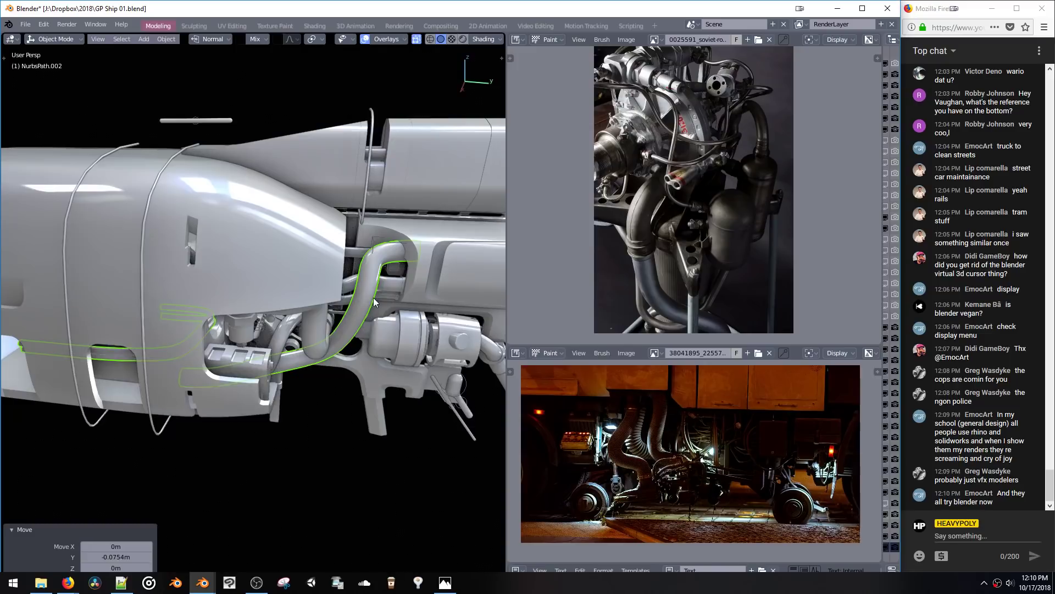
Step: Move the control point at the large pipe's pod end -0.0787 m along Y
{"action": "mouse_move", "coordinate": [374, 298]}
{"action": "middle_mouse_down"}
{"action": "mouse_move", "coordinate": [383, 270]}
{"action": "mouse_move", "coordinate": [363, 286]}
{"action": "middle_mouse_up"}
{"action": "key", "text": "1"}
{"action": "left_click", "coordinate": [349, 266]}
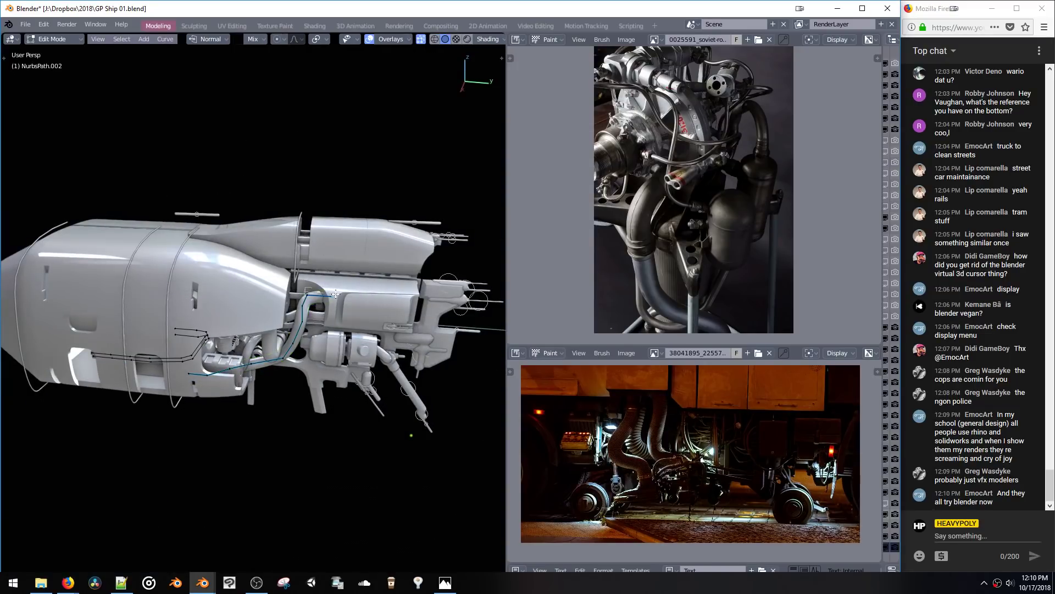
{"action": "key", "text": "g"}
{"action": "key", "text": "y"}
{"action": "left_click", "coordinate": [328, 296]}
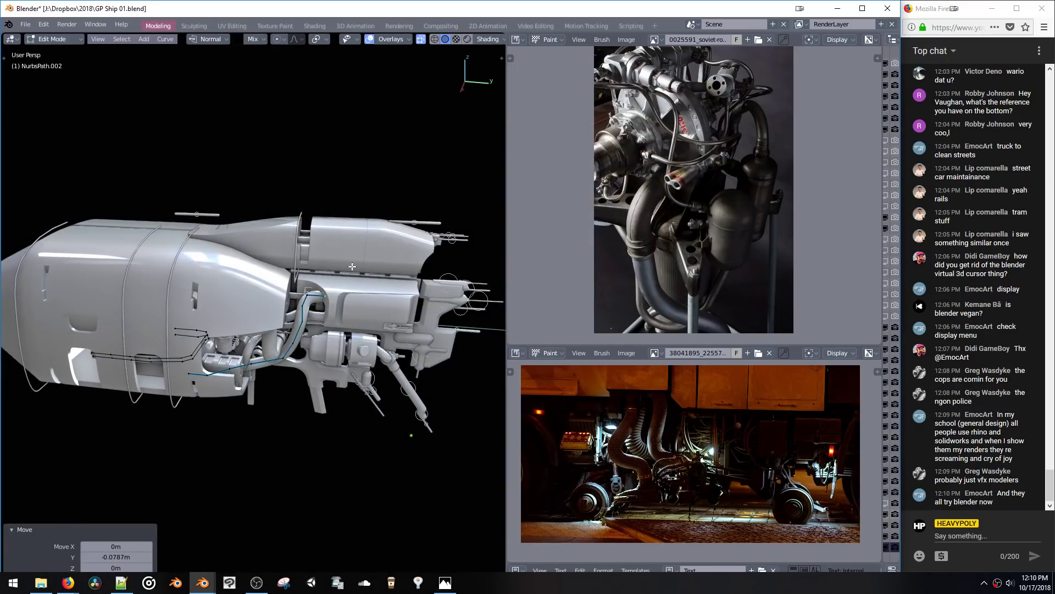
Step: Fine-tune the large pipe's end point along Y so the pipe stops just short of the pod opening's wall
{"action": "scroll", "coordinate": [334, 265], "scroll_direction": "up", "scroll_amount": 6}
{"action": "scroll", "coordinate": [327, 307], "scroll_direction": "down", "scroll_amount": 2}
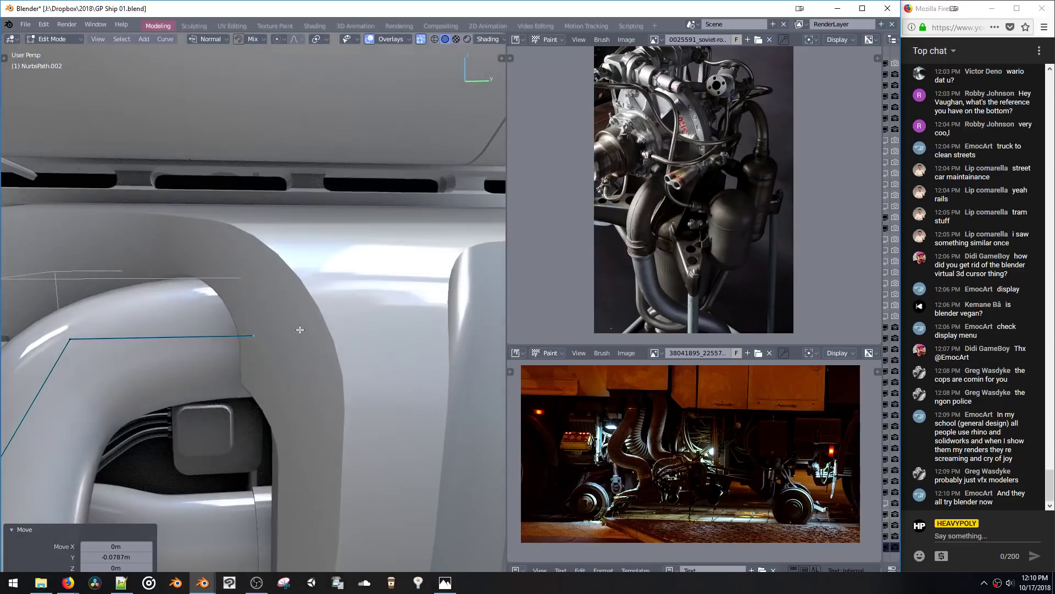
{"action": "key", "text": "g"}
{"action": "key", "text": "y"}
{"action": "key", "text": "x"}
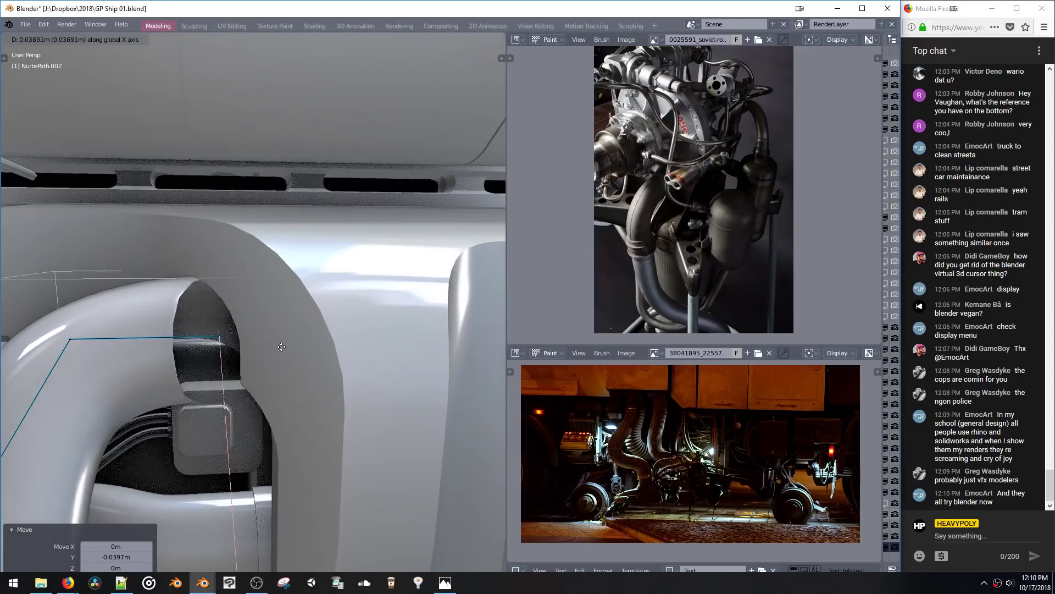
{"action": "left_click", "coordinate": [249, 347]}
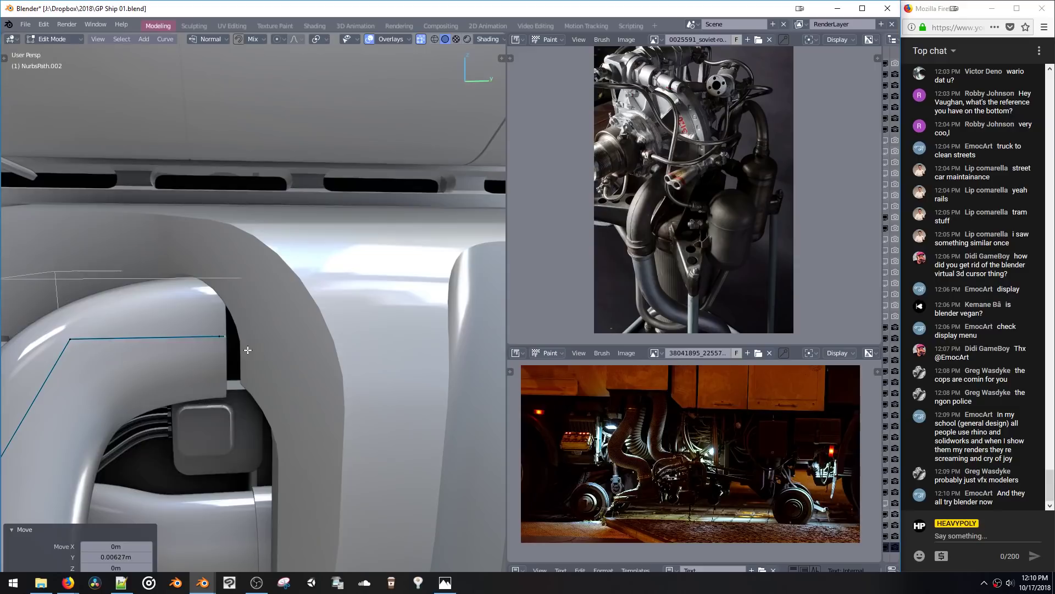
Step: Change the radius at the large pipe's end and extend the end 0.0715 m along Y into the pod wall
{"action": "key", "text": "alt+s"}
{"action": "left_click", "coordinate": [256, 362]}
{"action": "key", "text": "g"}
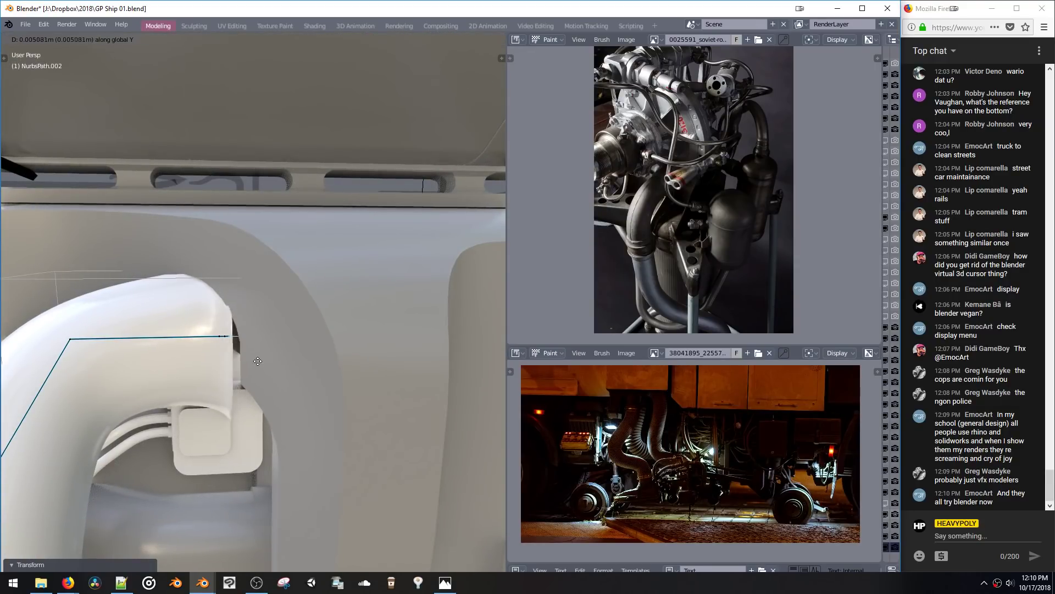
{"action": "left_click", "coordinate": [258, 361]}
{"action": "key", "text": "g"}
{"action": "left_click", "coordinate": [292, 361]}
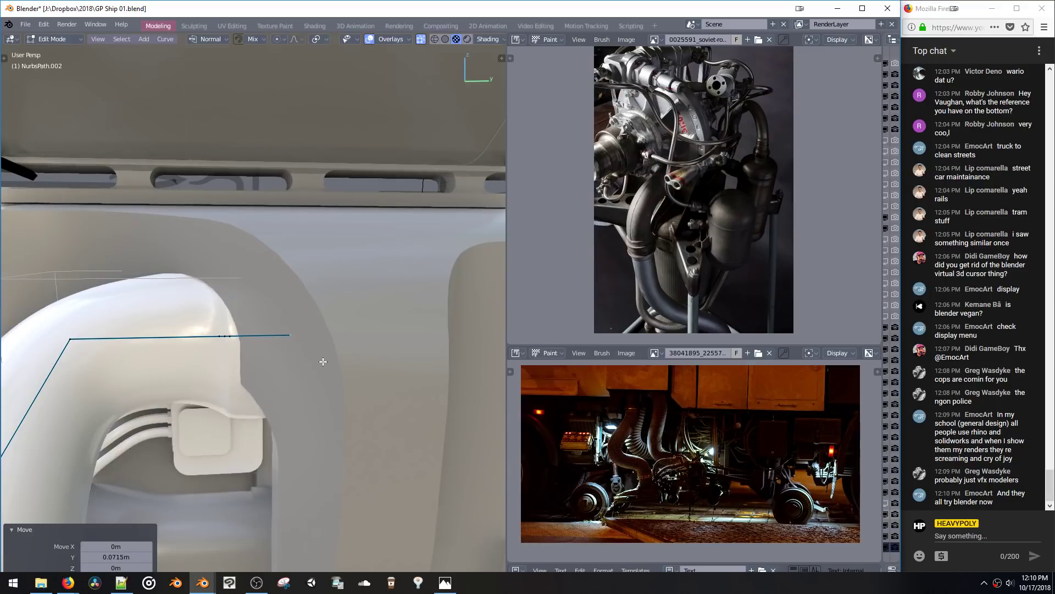
Step: Shift the large pipe's end point along Y and Z to seat it in the pod opening
{"action": "middle_click_drag", "start_coordinate": [320, 361], "coordinate": [292, 337]}
{"action": "key", "text": "g"}
{"action": "key", "text": "y"}
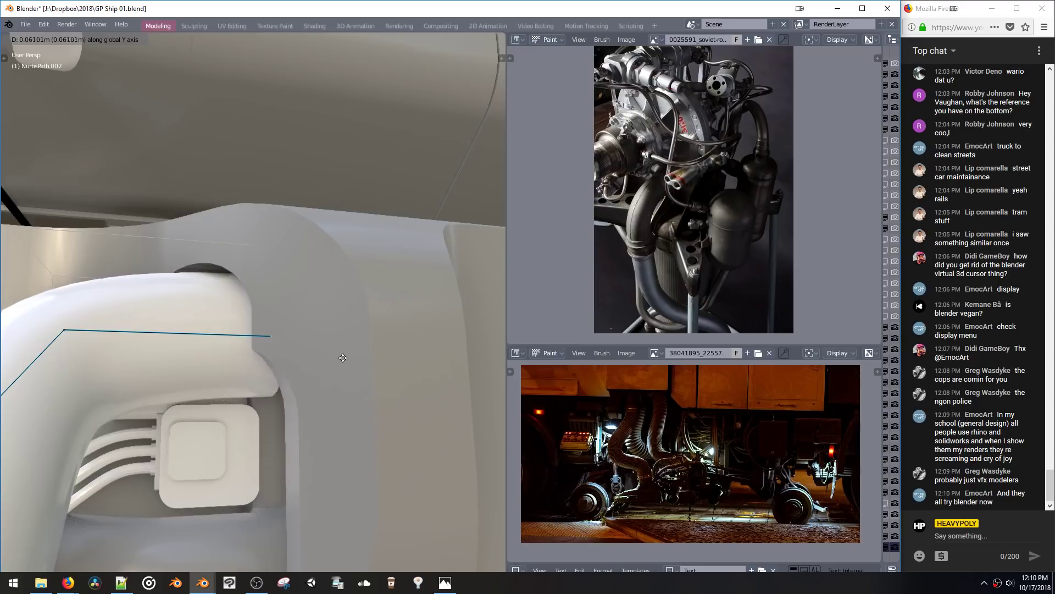
{"action": "left_click", "coordinate": [362, 356]}
{"action": "middle_click_drag", "start_coordinate": [362, 356], "coordinate": [266, 371]}
{"action": "key", "text": "g"}
{"action": "key", "text": "z"}
{"action": "left_click", "coordinate": [278, 359]}
{"action": "key", "text": "Tab"}
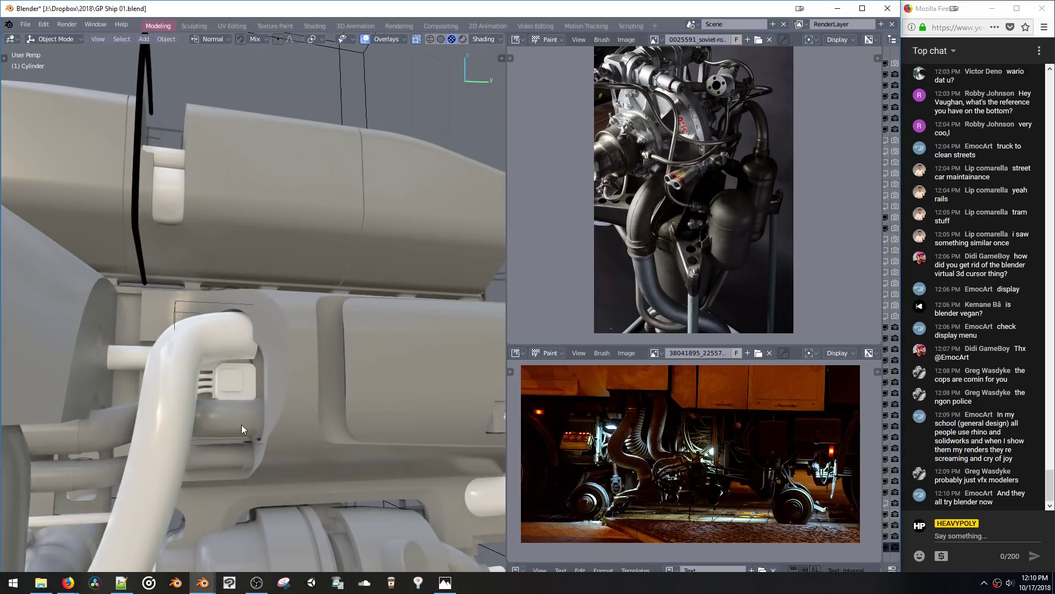
Step: Duplicate the lower pipe's socket collar 0.231 m up along Z and scale the copy by about 1.35 for the large pipe
{"action": "left_click", "coordinate": [245, 424]}
{"action": "key", "text": "Tab"}
{"action": "key", "text": "shift+d"}
{"action": "key", "text": "z"}
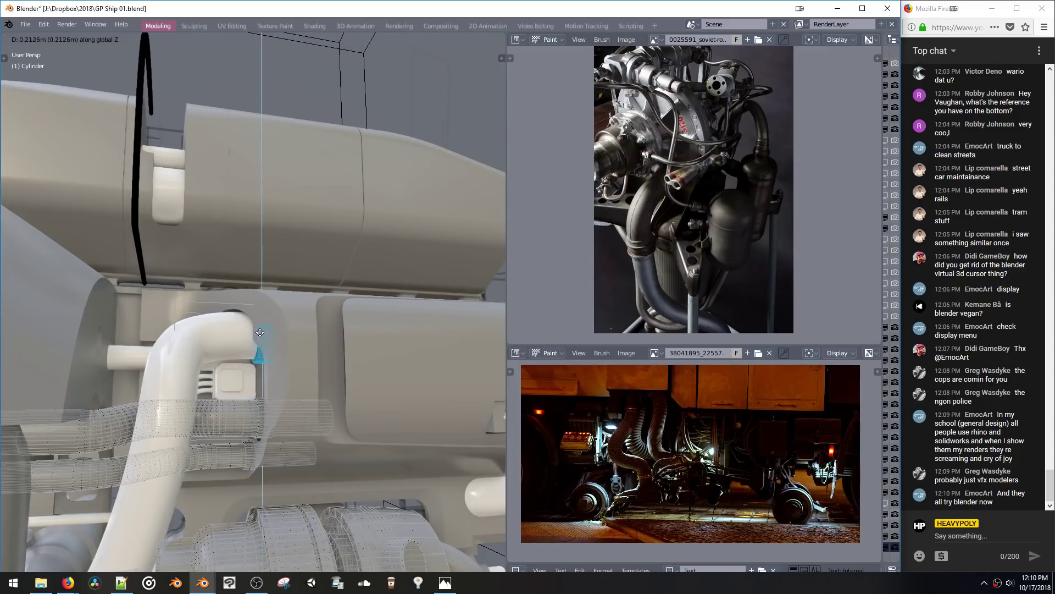
{"action": "left_click", "coordinate": [263, 362]}
{"action": "key", "text": "s"}
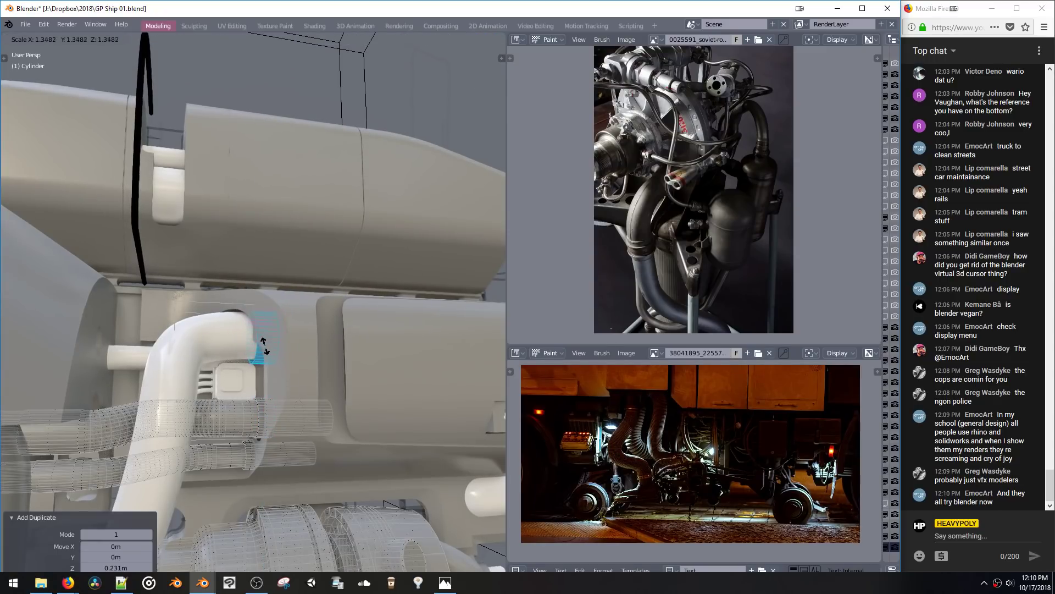
{"action": "left_click", "coordinate": [263, 345]}
Step: Reposition the enlarged collar so it wraps around the large pipe's end at the pod opening
{"action": "key", "text": "KP_Decimal"}
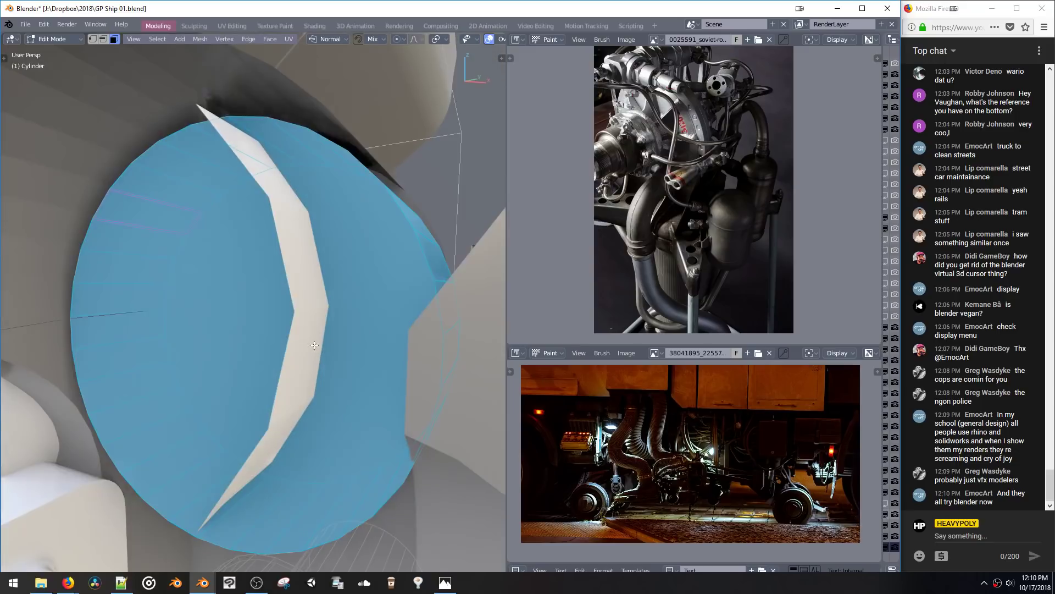
{"action": "middle_click_drag", "start_coordinate": [314, 345], "coordinate": [274, 306]}
{"action": "key", "text": "g"}
{"action": "left_click", "coordinate": [280, 348]}
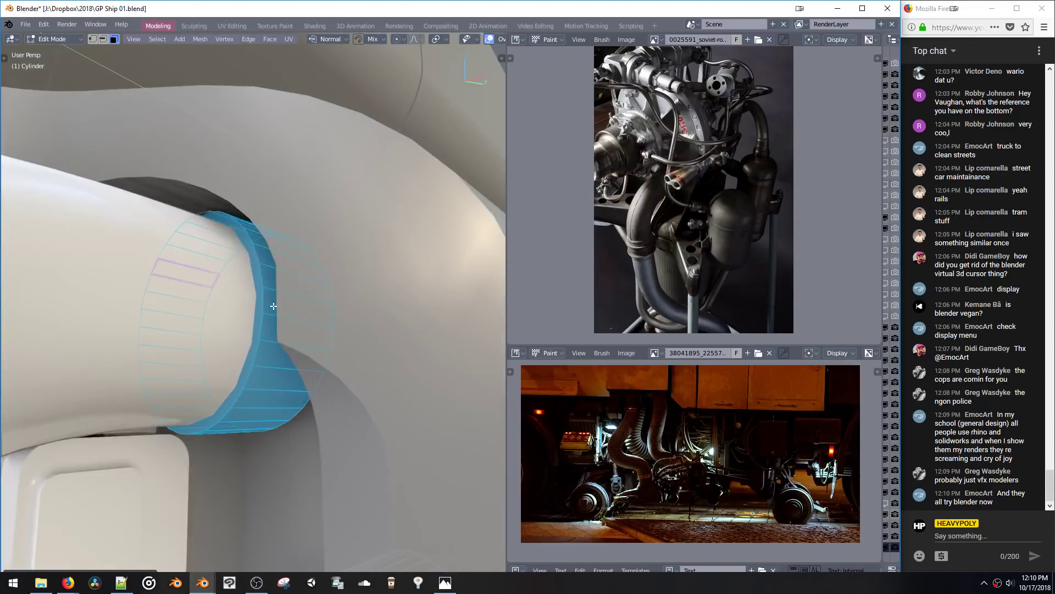
{"action": "scroll", "coordinate": [273, 305], "scroll_direction": "down", "scroll_amount": 5}
{"action": "key", "text": "Tab"}
Step: Shift the large pipe's pod end along X and 0.0223 m along Y to seat it in the collar
{"action": "middle_click_drag", "start_coordinate": [316, 355], "coordinate": [210, 348]}
{"action": "scroll", "coordinate": [228, 338], "scroll_direction": "up", "scroll_amount": 3}
{"action": "left_click", "coordinate": [234, 338]}
{"action": "key", "text": "Tab"}
{"action": "scroll", "coordinate": [237, 341], "scroll_direction": "down", "scroll_amount": 4}
{"action": "key", "text": "g"}
{"action": "key", "text": "x"}
{"action": "left_click", "coordinate": [248, 318]}
{"action": "key", "text": "g"}
{"action": "key", "text": "y"}
{"action": "left_click", "coordinate": [268, 323]}
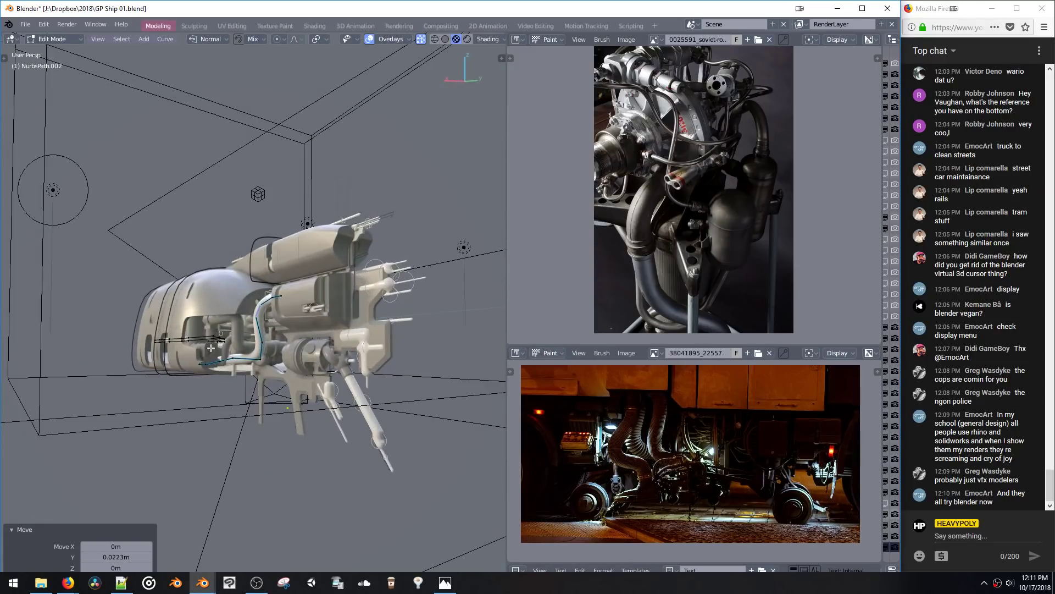
Step: Reposition the large pipe curve's front control points near the hull opening with free moves
{"action": "left_click", "coordinate": [190, 357]}
{"action": "left_click_drag", "start_coordinate": [274, 379], "coordinate": [274, 378]}
{"action": "middle_click_drag", "start_coordinate": [274, 378], "coordinate": [276, 358]}
{"action": "key", "text": "g"}
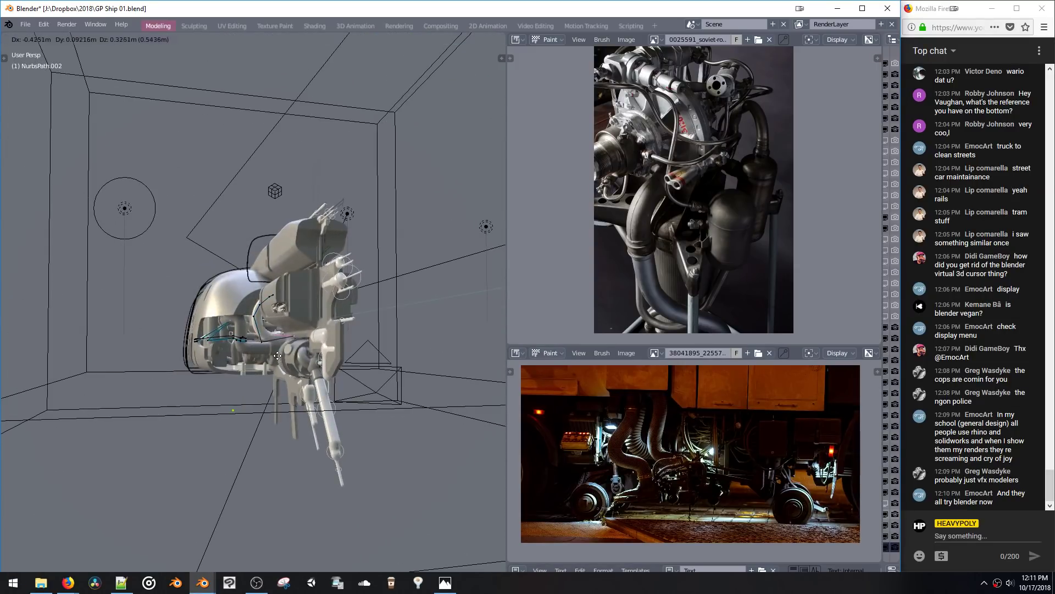
{"action": "left_click", "coordinate": [277, 357]}
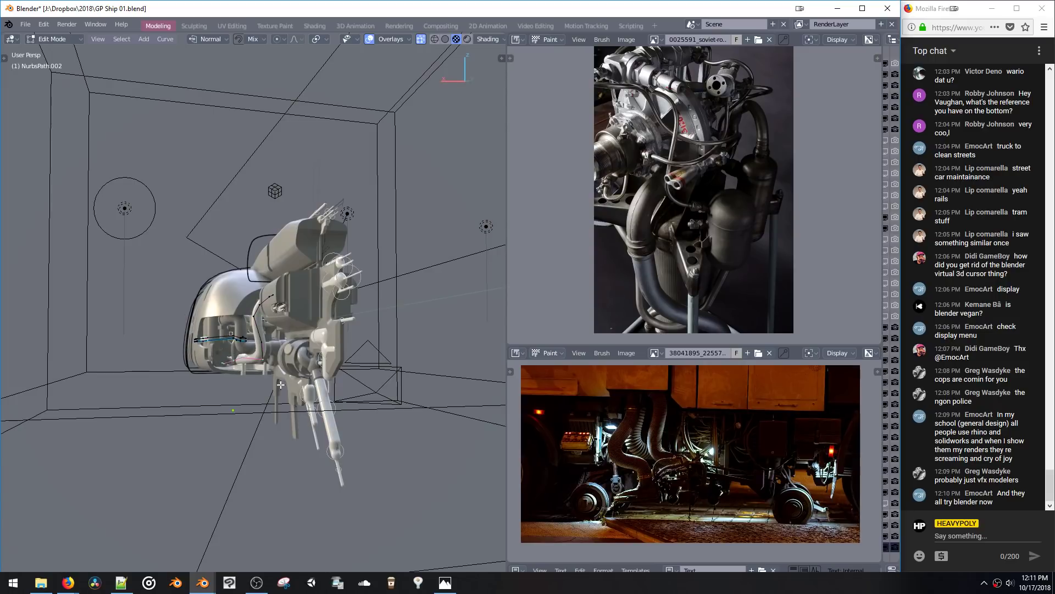
{"action": "key", "text": "g"}
{"action": "left_click", "coordinate": [227, 354]}
{"action": "key", "text": "g"}
{"action": "left_click", "coordinate": [202, 337]}
{"action": "left_click", "coordinate": [210, 339], "text": "ctrl"}
{"action": "key", "text": "a"}
{"action": "left_click", "coordinate": [262, 373], "text": "ctrl"}
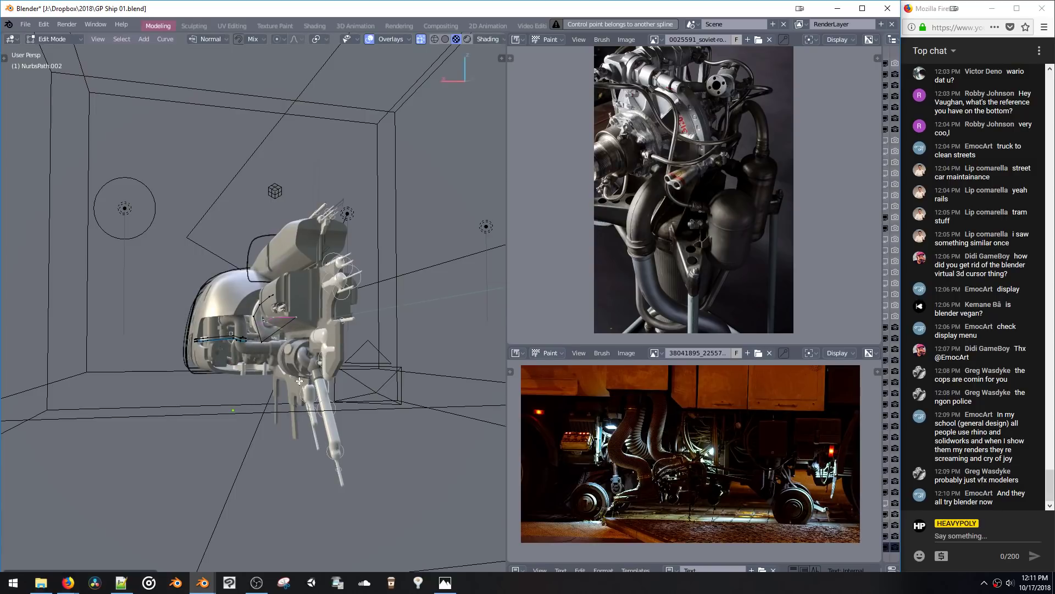
Step: Move the large pipe's control points along Z, reposition them freely, and save the file
{"action": "middle_click_drag", "start_coordinate": [214, 357], "coordinate": [258, 278]}
{"action": "key", "text": "g"}
{"action": "key", "text": "z"}
{"action": "left_click", "coordinate": [284, 377]}
{"action": "key", "text": "g"}
{"action": "left_click", "coordinate": [286, 362]}
{"action": "key", "text": "Tab"}
{"action": "left_click", "coordinate": [287, 381]}
{"action": "key", "text": "ctrl+s"}
Step: Add a cube near the upper pod, move it along X and Z above the ship, and scale it down
{"action": "left_click", "coordinate": [339, 356]}
{"action": "left_click", "coordinate": [235, 288]}
{"action": "key", "text": "Tab"}
{"action": "key", "text": "Tab"}
{"action": "key", "text": "shift+a"}
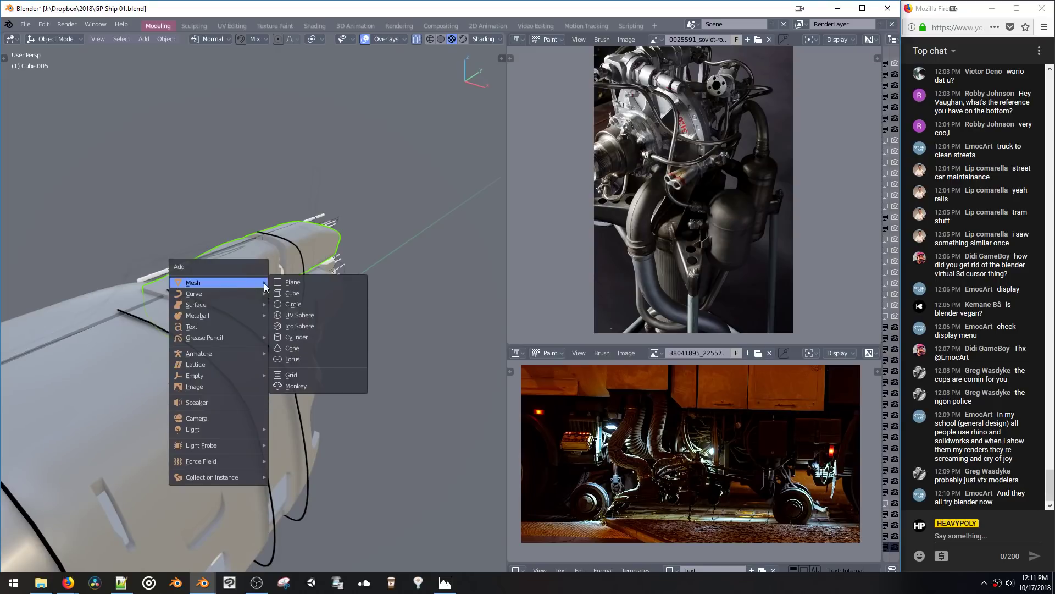
{"action": "left_click", "coordinate": [285, 293]}
{"action": "key", "text": "g"}
{"action": "key", "text": "x"}
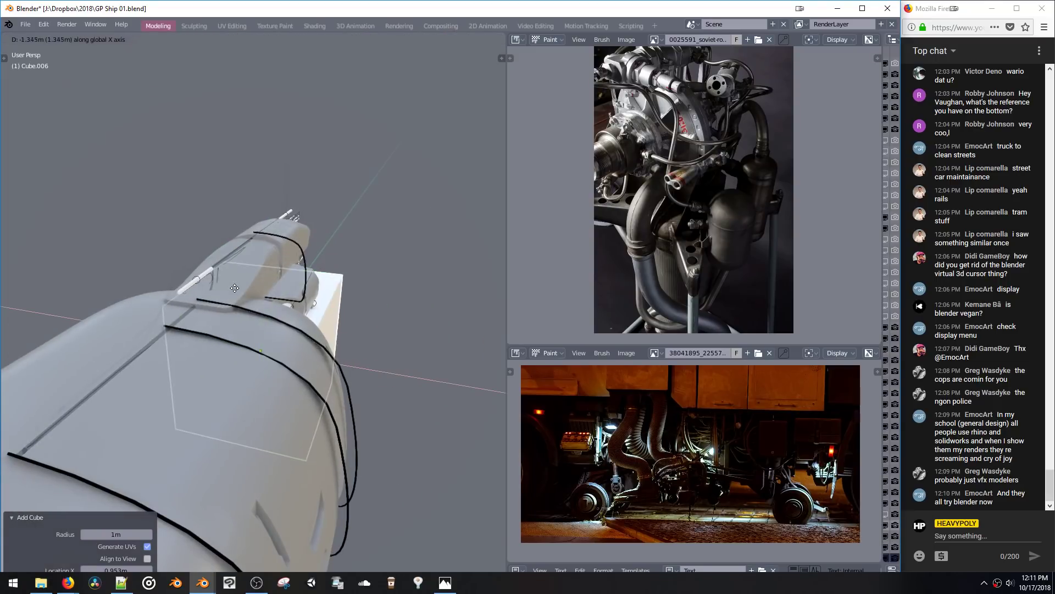
{"action": "key", "text": "z"}
{"action": "left_click", "coordinate": [240, 172]}
{"action": "key", "text": "s"}
{"action": "left_click", "coordinate": [265, 251]}
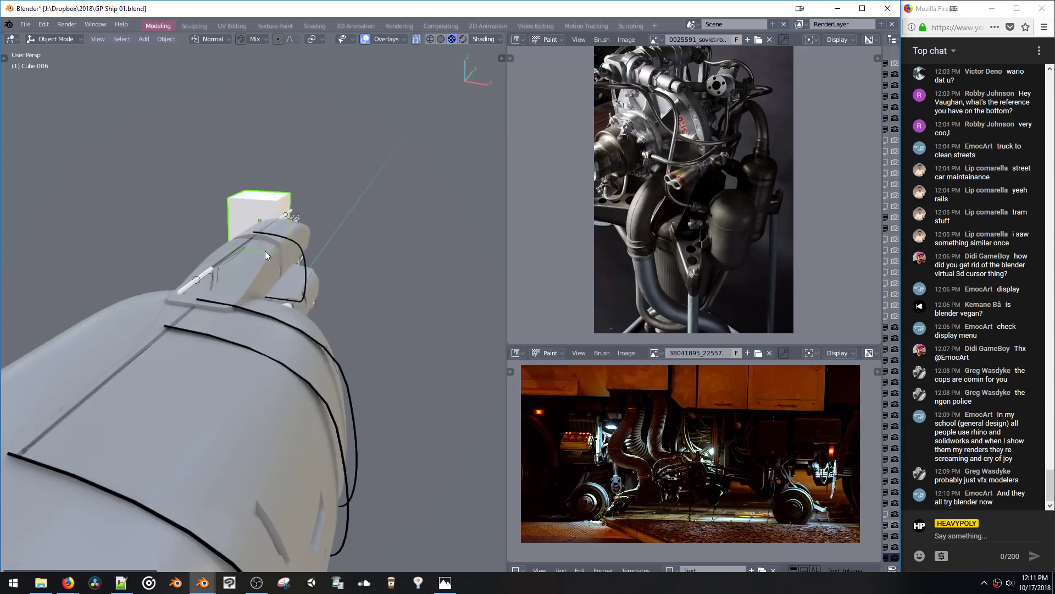
Step: Thin the cube along X into a narrow block and shift it 0.204 m along X
{"action": "key", "text": "s"}
{"action": "key", "text": "x"}
{"action": "left_click", "coordinate": [279, 229]}
{"action": "key", "text": "g"}
{"action": "key", "text": "x"}
{"action": "left_click", "coordinate": [293, 236]}
Step: Slide the block forward along Y onto the front of the dorsal spine and shift it 0.239 m along X
{"action": "middle_click_drag", "start_coordinate": [293, 240], "coordinate": [242, 240]}
{"action": "key", "text": "g"}
{"action": "key", "text": "y"}
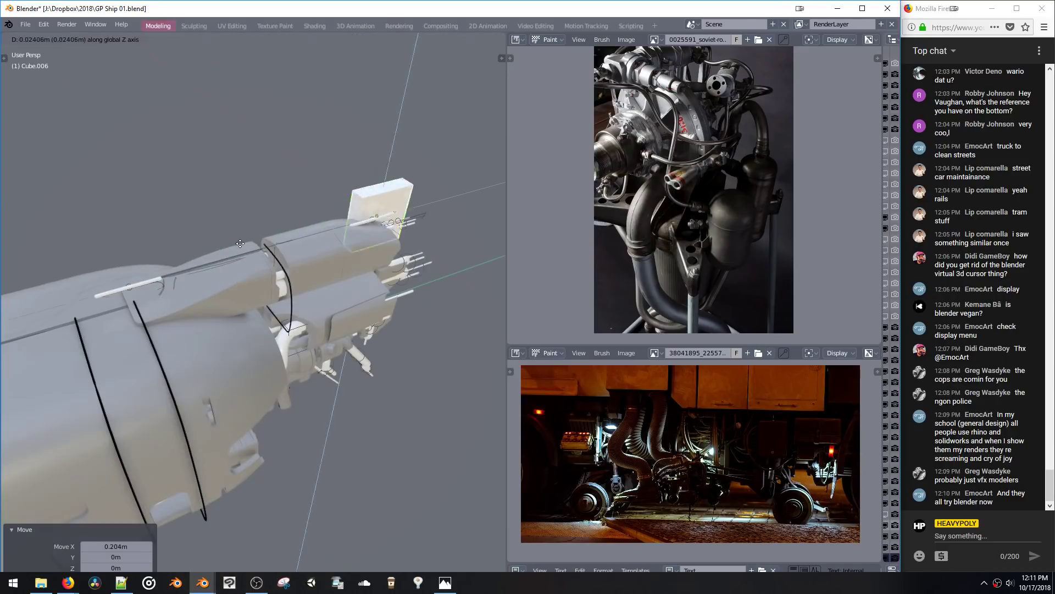
{"action": "left_click", "coordinate": [191, 267]}
{"action": "middle_click_drag", "start_coordinate": [192, 267], "coordinate": [215, 261]}
{"action": "key", "text": "g"}
{"action": "key", "text": "x"}
{"action": "left_click", "coordinate": [223, 272]}
{"action": "right_click", "coordinate": [223, 273]}
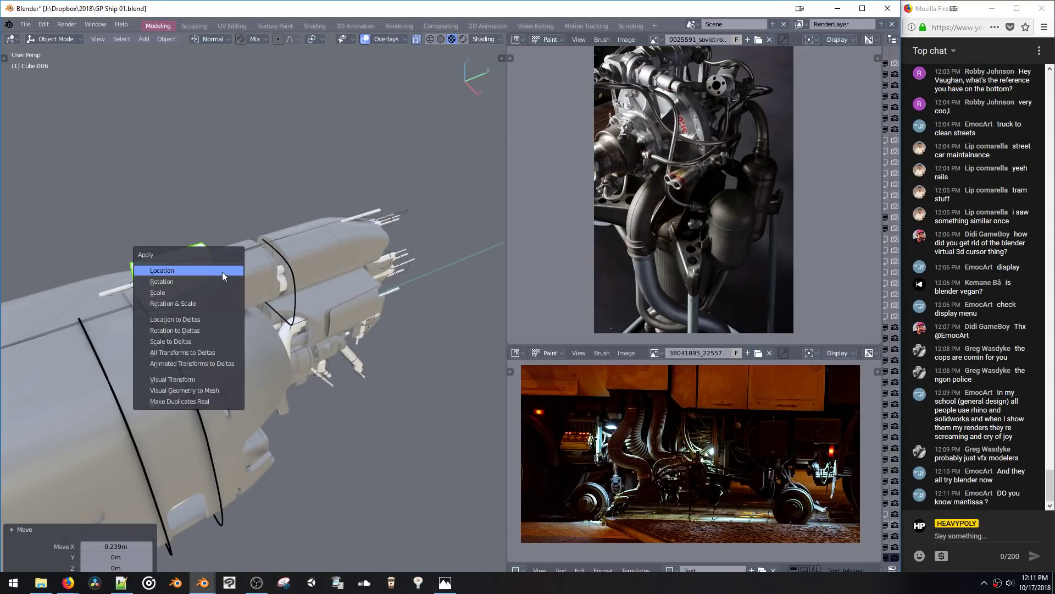
{"action": "key", "text": "Tab"}
{"action": "left_click", "coordinate": [178, 285]}
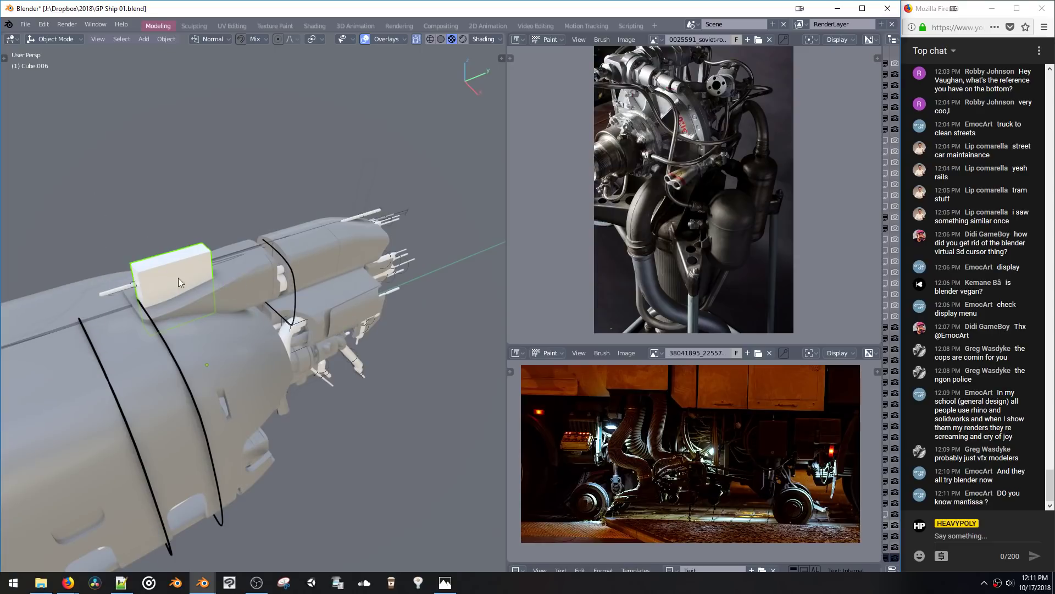
Step: Mirror the block across the ship's centreline and lower its geometry about 0.16 m along Z into the spine
{"action": "key", "text": "space"}
{"action": "middle_click_drag", "start_coordinate": [178, 279], "coordinate": [237, 329]}
{"action": "left_click", "coordinate": [244, 257]}
{"action": "double_click", "coordinate": [195, 285]}
{"action": "key", "text": "shift+x"}
{"action": "left_click", "coordinate": [300, 295]}
{"action": "scroll", "coordinate": [259, 292], "scroll_direction": "up", "scroll_amount": 4}
{"action": "key", "text": "g"}
{"action": "key", "text": "z"}
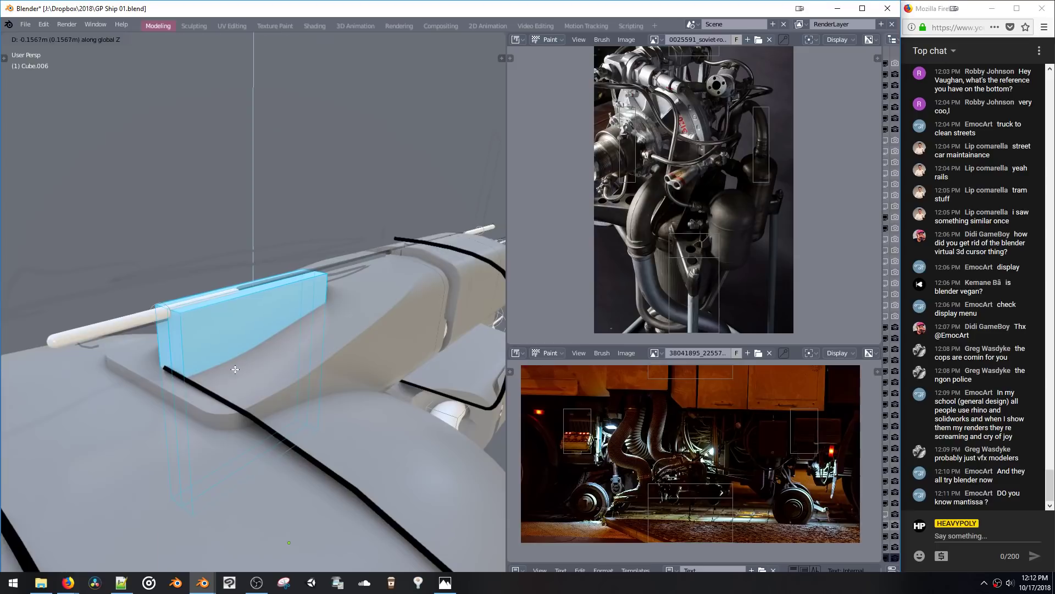
{"action": "left_click", "coordinate": [235, 369]}
Step: Extend the block's rear end vertices 0.417 m along Y towards the upper pod
{"action": "middle_click_drag", "start_coordinate": [234, 369], "coordinate": [206, 324]}
{"action": "left_click", "coordinate": [334, 271]}
{"action": "middle_click_drag", "start_coordinate": [335, 271], "coordinate": [283, 330]}
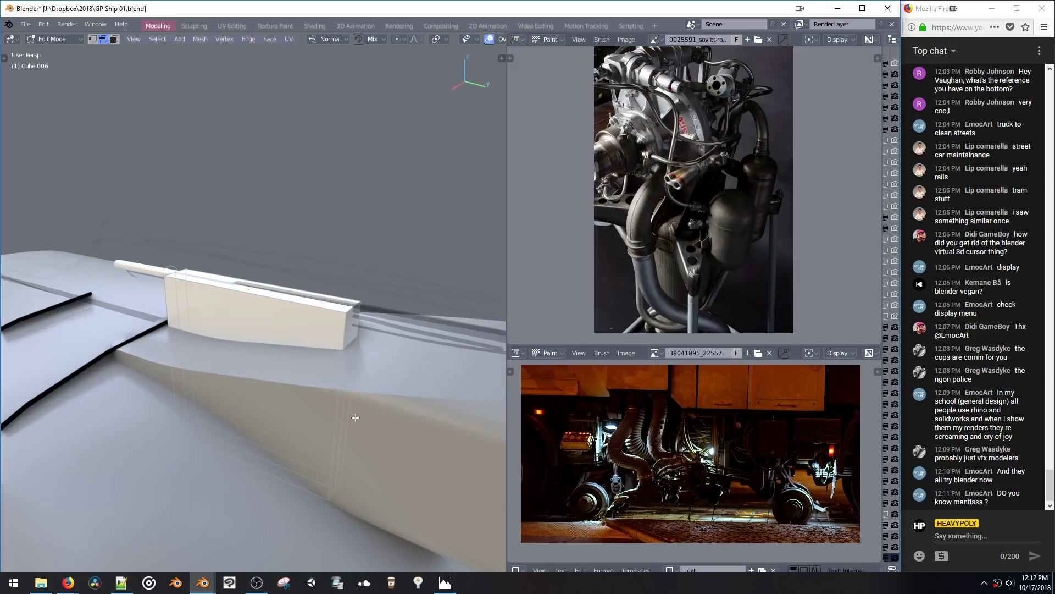
{"action": "middle_click_drag", "start_coordinate": [338, 415], "coordinate": [291, 347]}
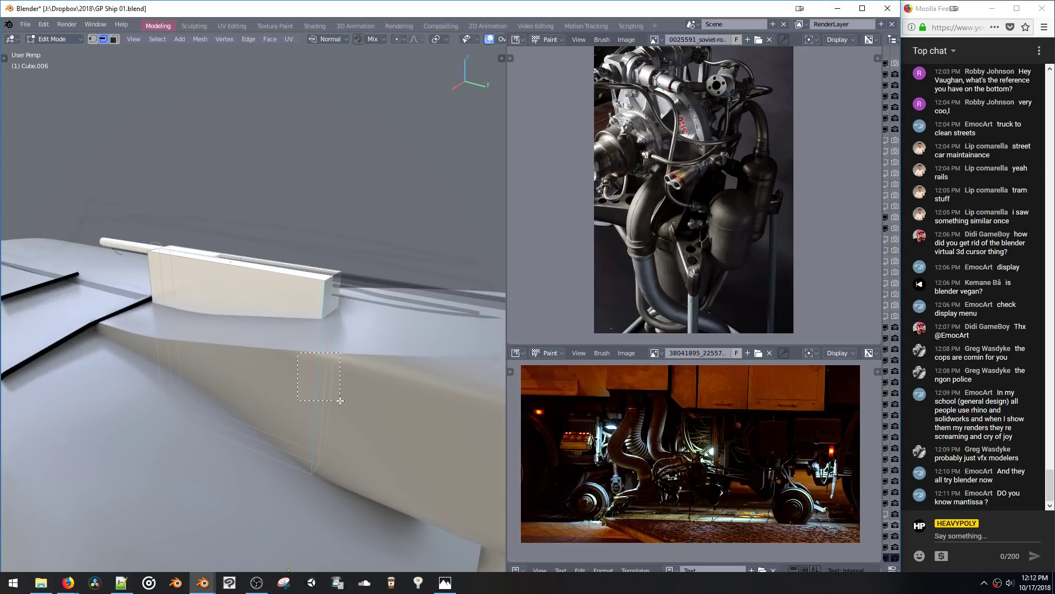
{"action": "double_click", "coordinate": [321, 384]}
{"action": "key", "text": "ctrl+l"}
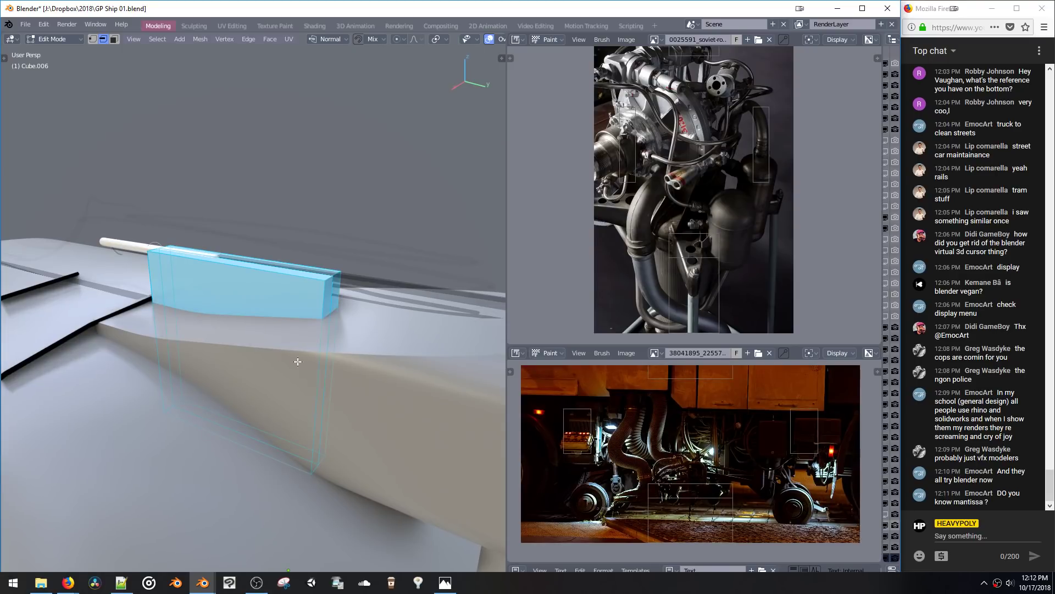
{"action": "left_click", "coordinate": [330, 400]}
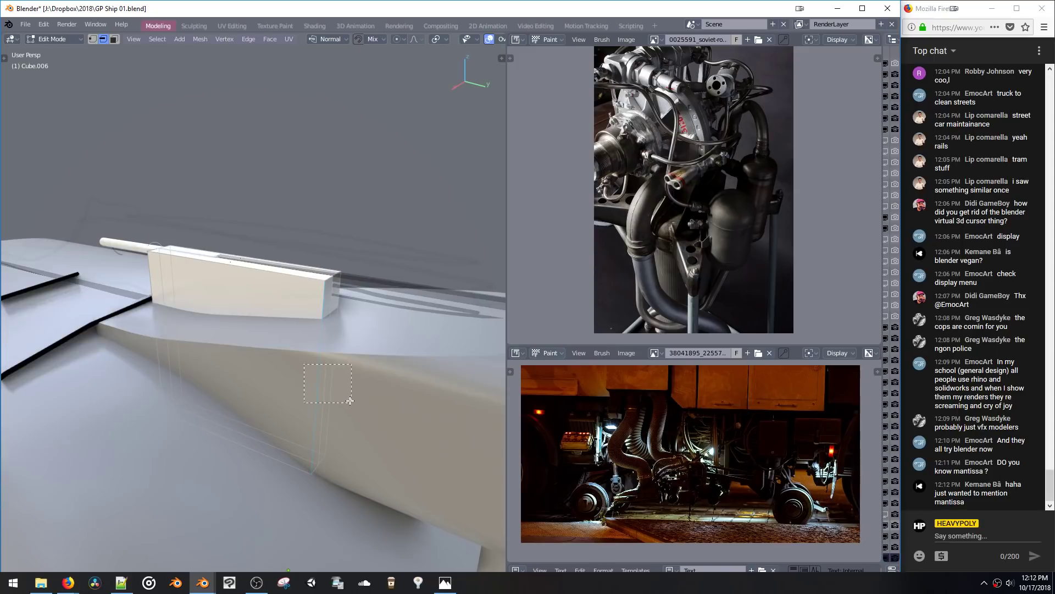
{"action": "middle_click_drag", "start_coordinate": [350, 401], "coordinate": [294, 358]}
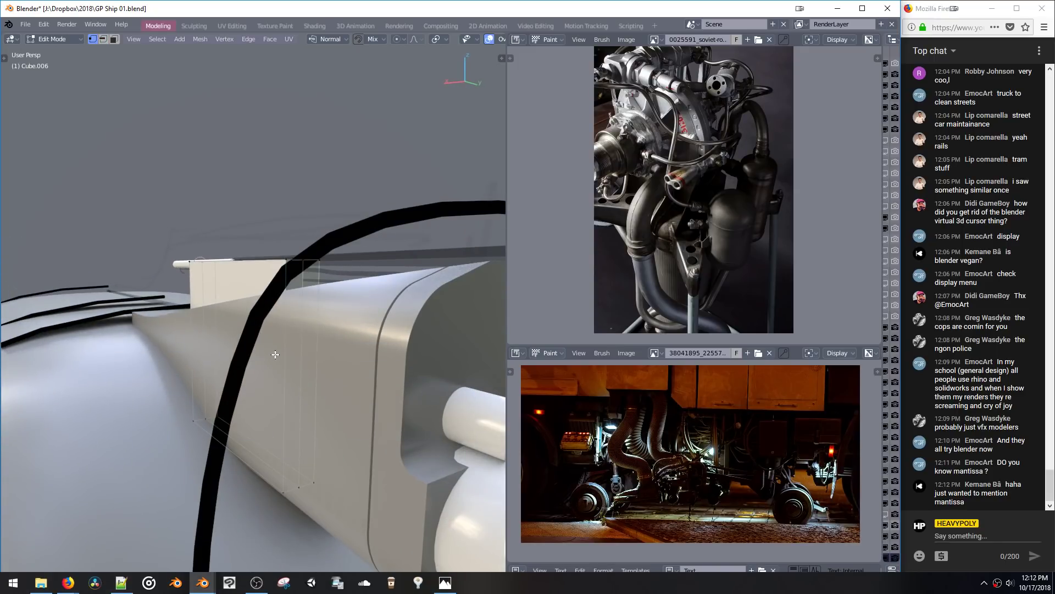
{"action": "left_click_drag", "start_coordinate": [280, 224], "coordinate": [360, 296], "text": "shift"}
{"action": "middle_click_drag", "start_coordinate": [360, 296], "coordinate": [342, 334]}
{"action": "key", "text": "g"}
{"action": "key", "text": "y"}
{"action": "left_click", "coordinate": [490, 395]}
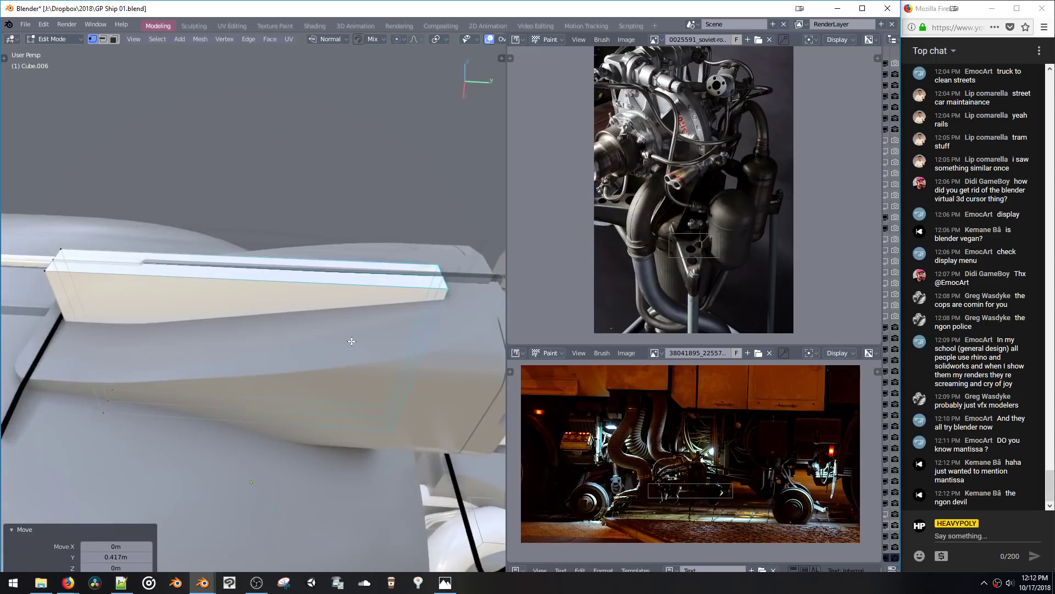
Step: Fine-tune the position of the block's rear end along Y
{"action": "key", "text": "g"}
{"action": "key", "text": "y"}
{"action": "left_click", "coordinate": [396, 352]}
{"action": "middle_click_drag", "start_coordinate": [398, 354], "coordinate": [398, 318], "text": "shift"}
{"action": "key", "text": "g"}
{"action": "key", "text": "y"}
{"action": "left_click", "coordinate": [329, 326]}
Step: Move the block's top face -0.0159 m along Z
{"action": "middle_click_drag", "start_coordinate": [324, 266], "coordinate": [419, 297]}
{"action": "key", "text": "space"}
{"action": "left_click", "coordinate": [407, 246]}
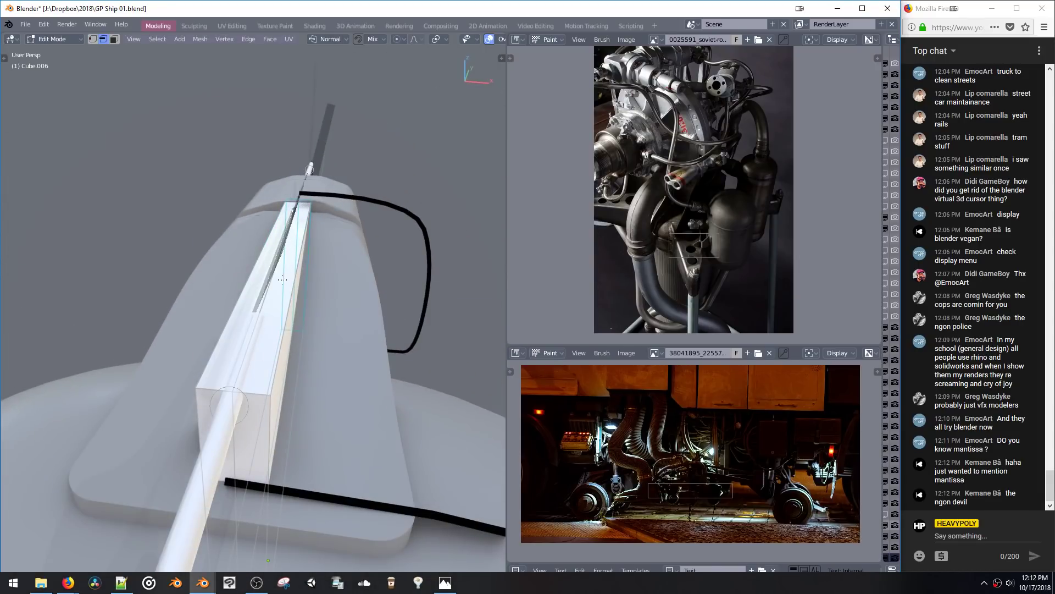
{"action": "left_click", "coordinate": [289, 274]}
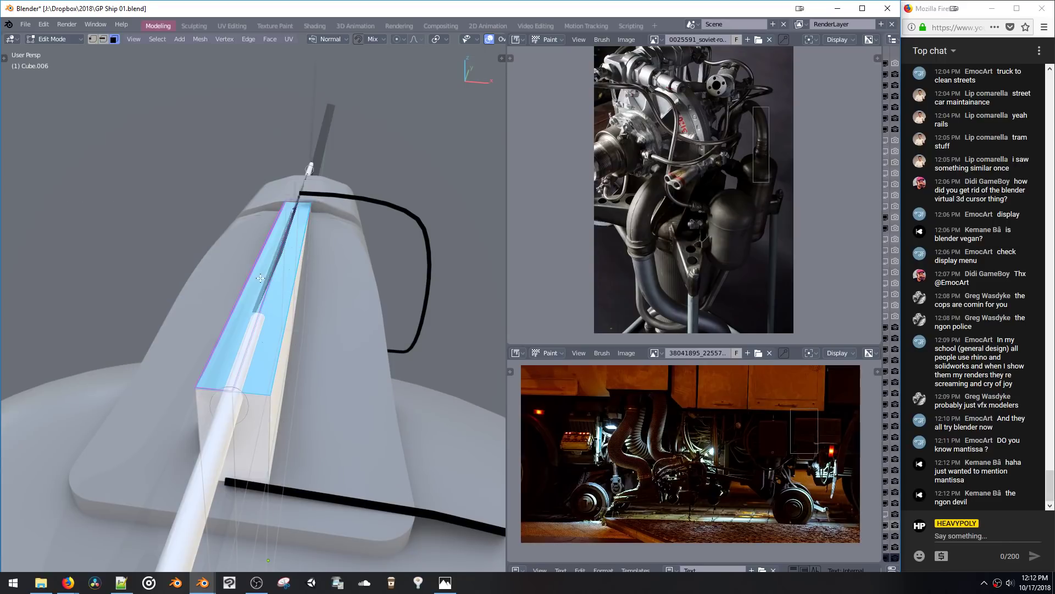
{"action": "key", "text": "g"}
{"action": "key", "text": "z"}
{"action": "left_click", "coordinate": [254, 220]}
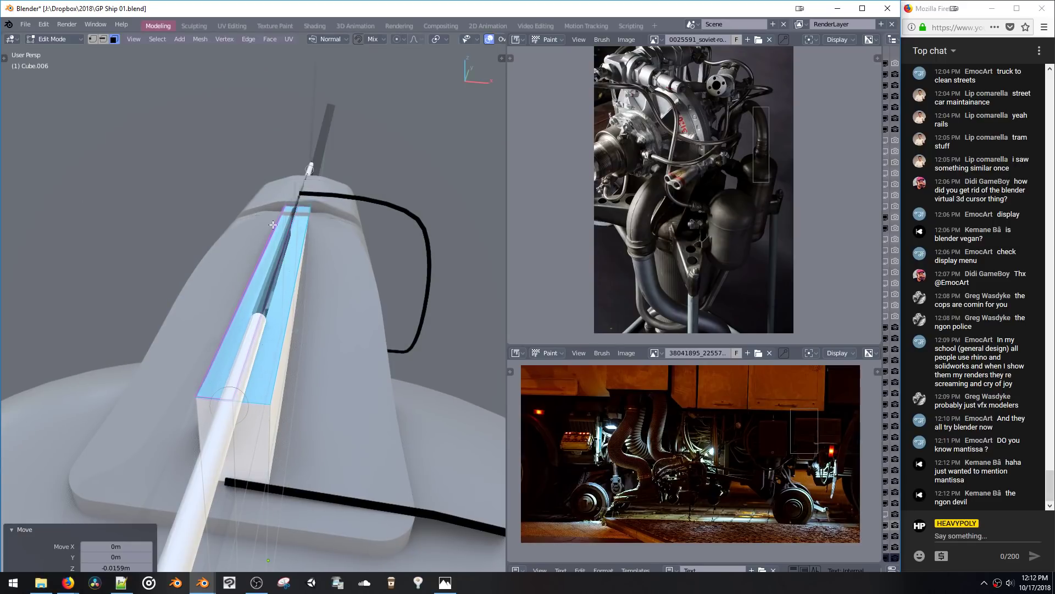
Step: Assign the Glossy material to the dorsal block and finish editing its mesh
{"action": "middle_click_drag", "start_coordinate": [254, 220], "coordinate": [299, 321]}
{"action": "key", "text": "shift+m"}
{"action": "left_click", "coordinate": [258, 355]}
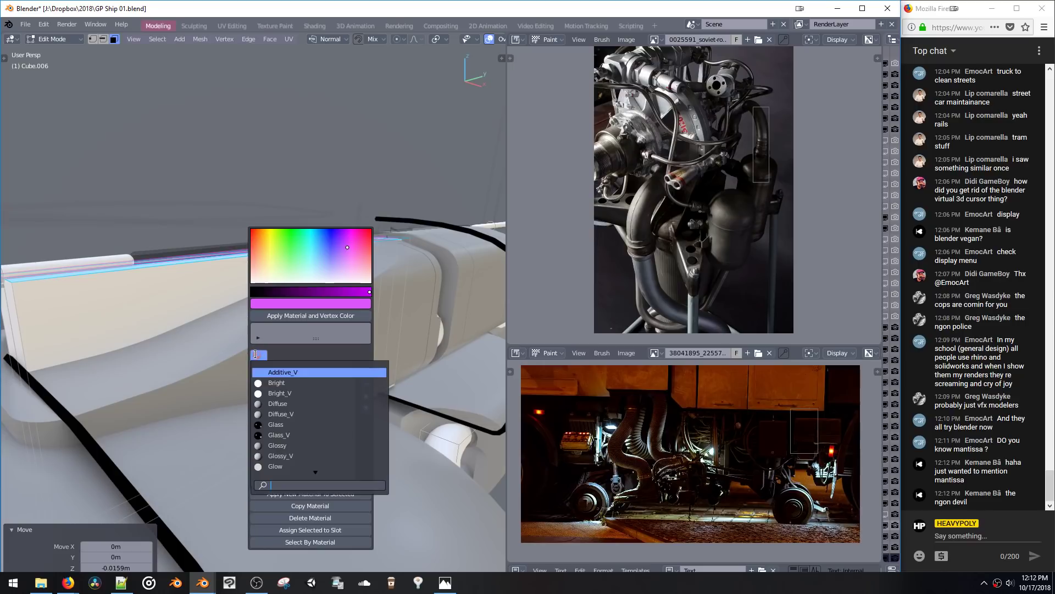
{"action": "type", "text": "gloss"}
{"action": "key", "text": "Return"}
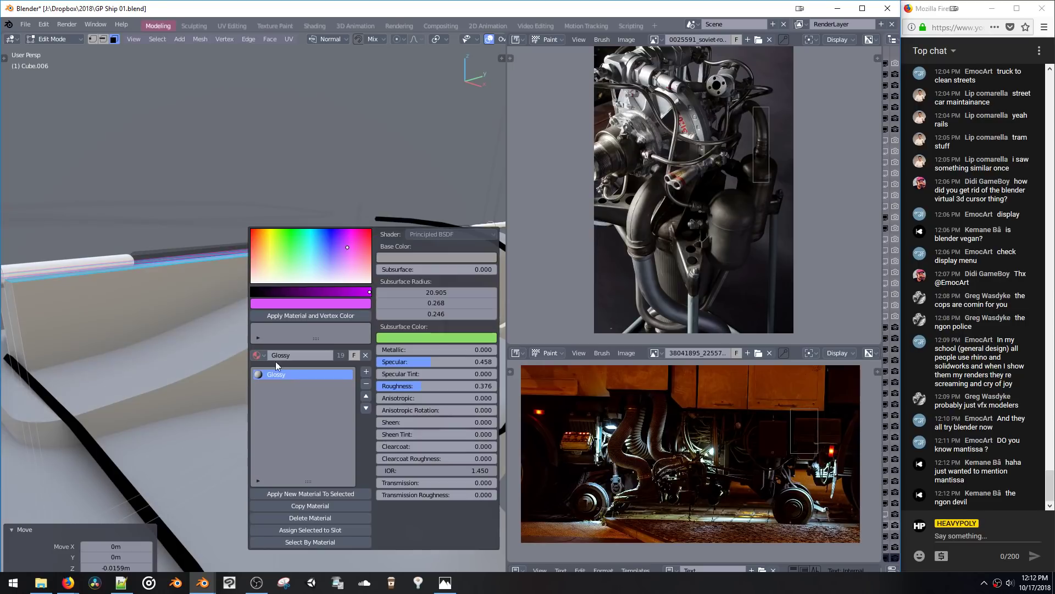
{"action": "middle_click_drag", "start_coordinate": [300, 218], "coordinate": [212, 164]}
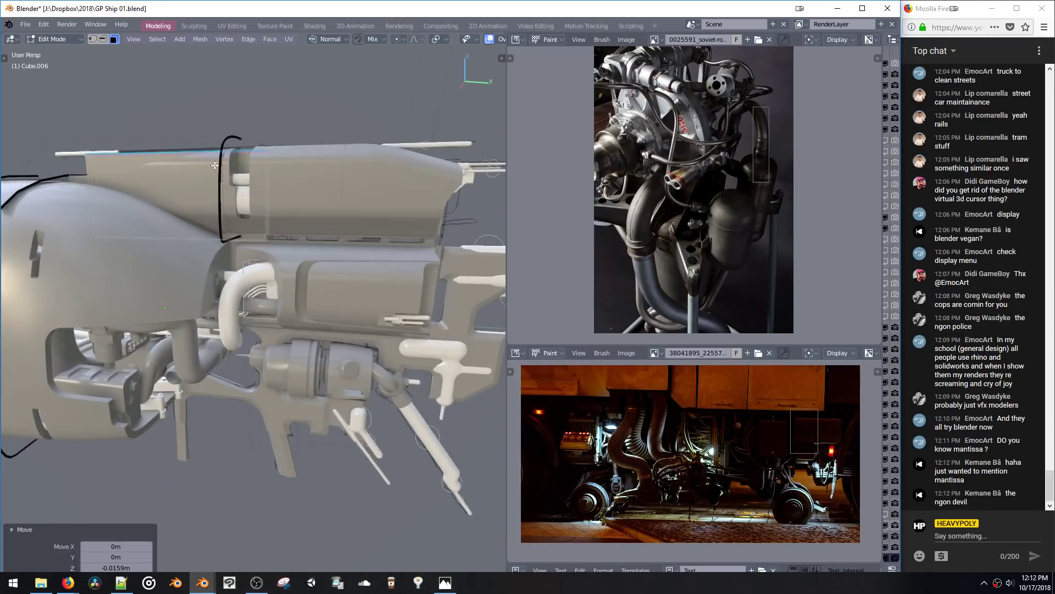
{"action": "key", "text": "Tab"}
Step: Assign the Glossy material to the metaball antenna rods and struts, and clear the selection
{"action": "left_click", "coordinate": [430, 354]}
{"action": "middle_click_drag", "start_coordinate": [430, 354], "coordinate": [331, 356], "text": "shift"}
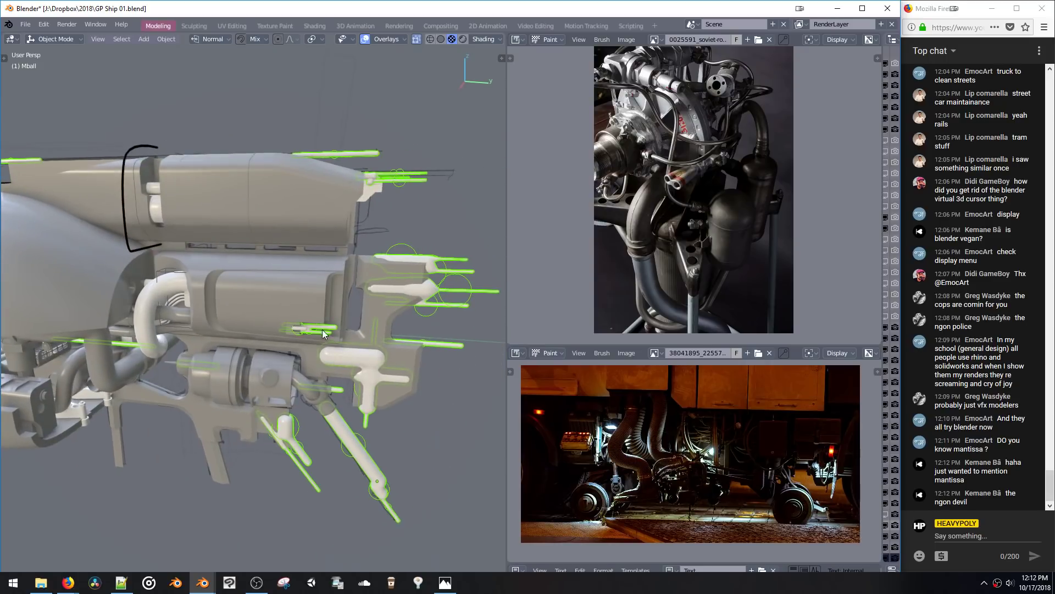
{"action": "key", "text": "shift+v"}
{"action": "left_click", "coordinate": [330, 421]}
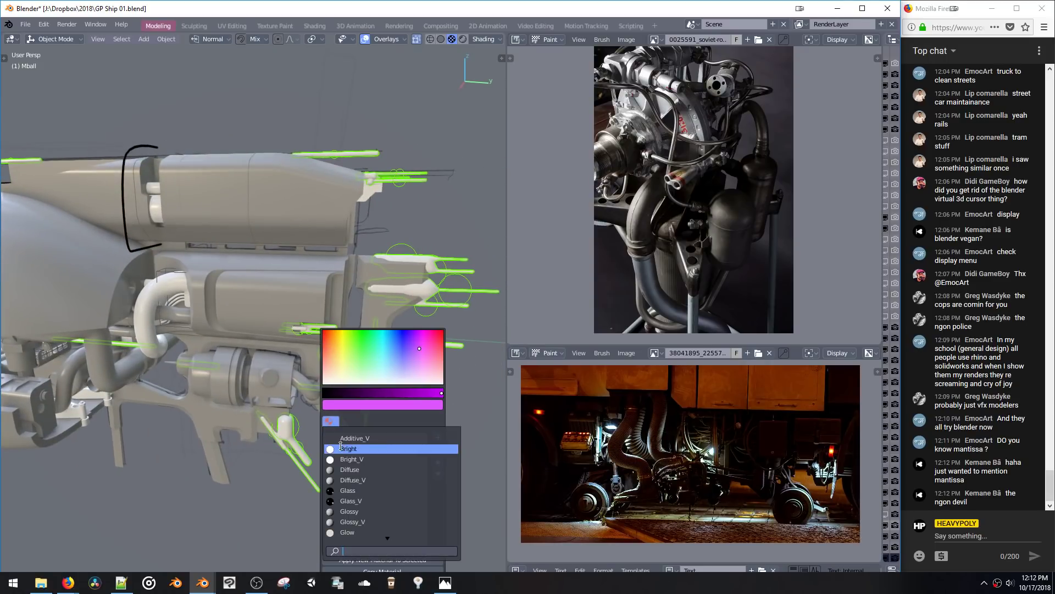
{"action": "type", "text": "gloss"}
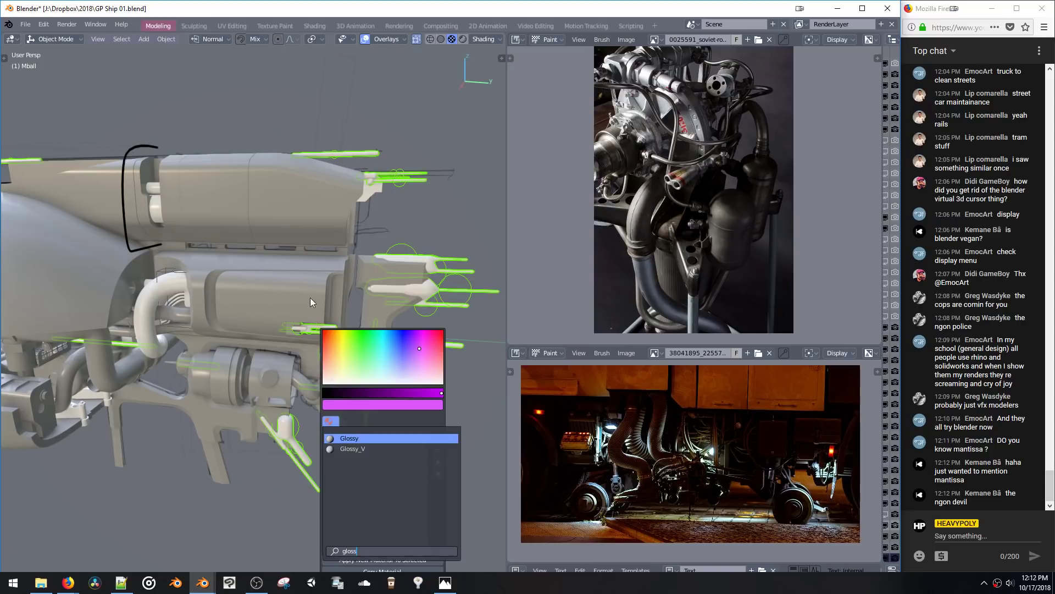
{"action": "key", "text": "Return"}
{"action": "middle_click_drag", "start_coordinate": [312, 235], "coordinate": [305, 295]}
{"action": "key", "text": "a"}
{"action": "key", "text": "a"}
{"action": "scroll", "coordinate": [265, 232], "scroll_direction": "down", "scroll_amount": 3}
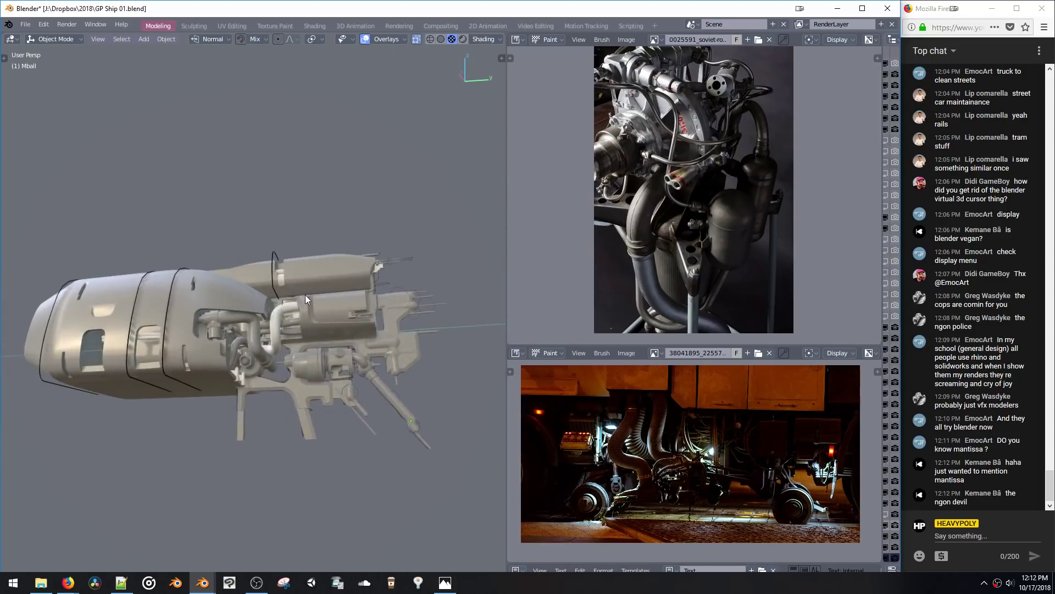
Step: Assign the Glossy material to the large pipe curve
{"action": "left_click", "coordinate": [272, 326]}
{"action": "middle_click_drag", "start_coordinate": [272, 326], "coordinate": [276, 337]}
{"action": "key", "text": "m"}
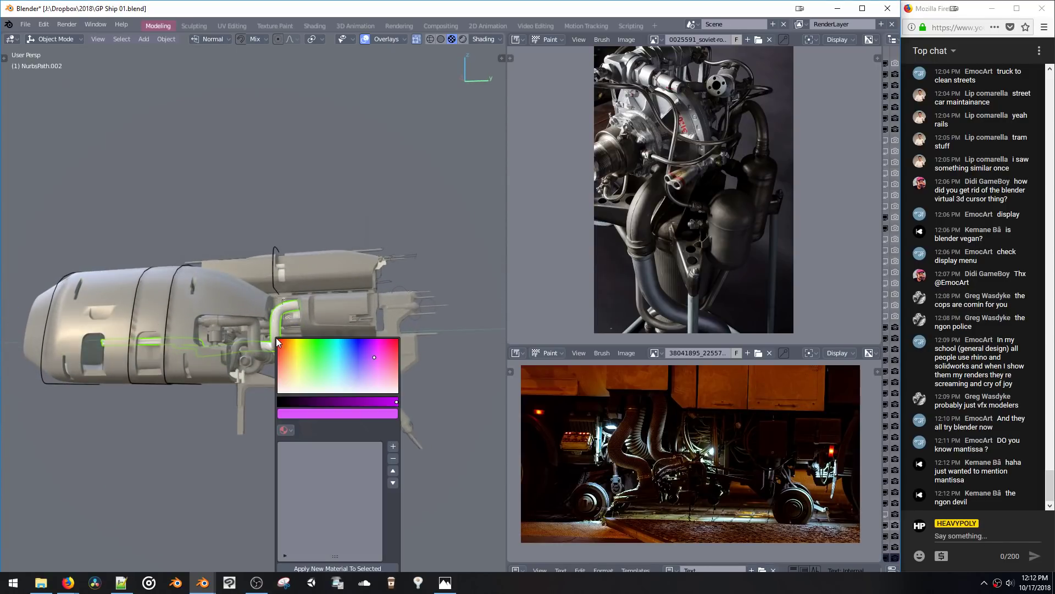
{"action": "left_click", "coordinate": [285, 430]}
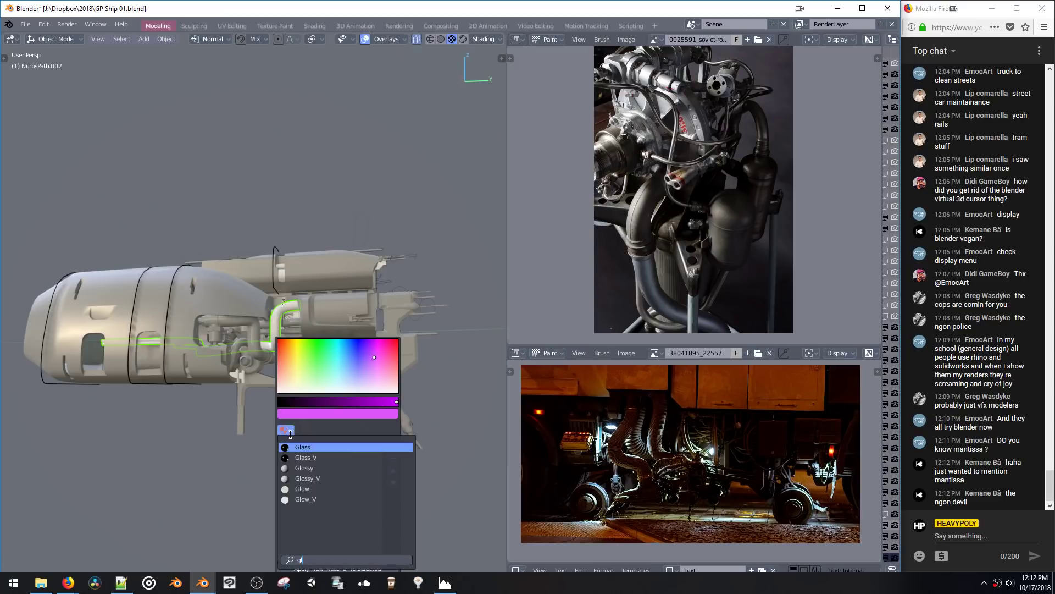
{"action": "left_click", "coordinate": [303, 447]}
{"action": "middle_click_drag", "start_coordinate": [305, 233], "coordinate": [280, 265]}
{"action": "scroll", "coordinate": [292, 275], "scroll_direction": "up", "scroll_amount": 3}
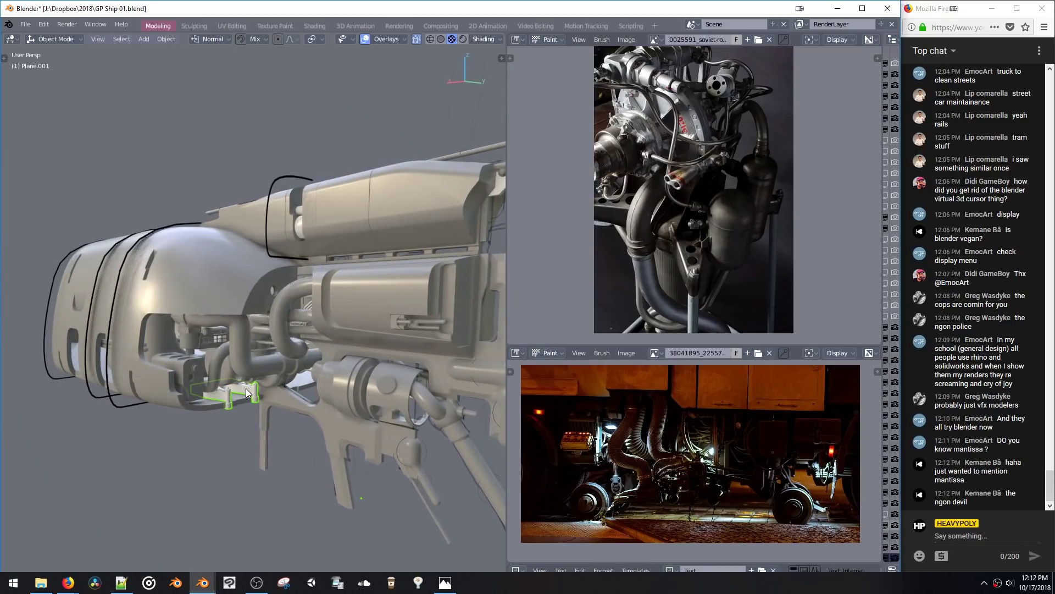
Step: Assign the Glossy material to the small bracket beneath the hull opening
{"action": "key", "text": "shift+v"}
{"action": "left_click", "coordinate": [254, 452]}
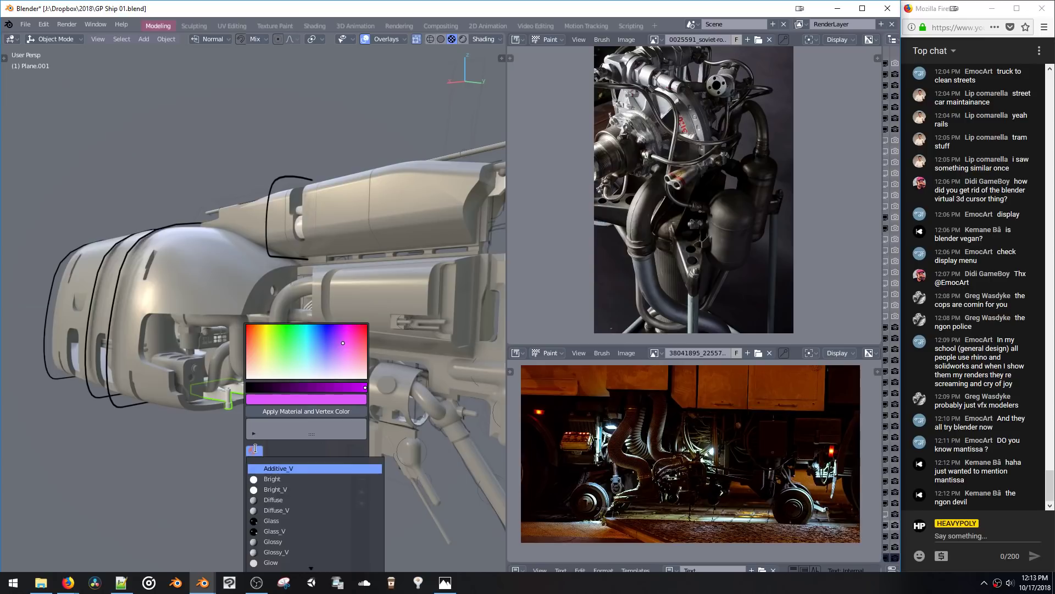
{"action": "type", "text": "pa"}
{"action": "key", "text": "BackSpace"}
{"action": "key", "text": "BackSpace"}
{"action": "key", "text": "BackSpace"}
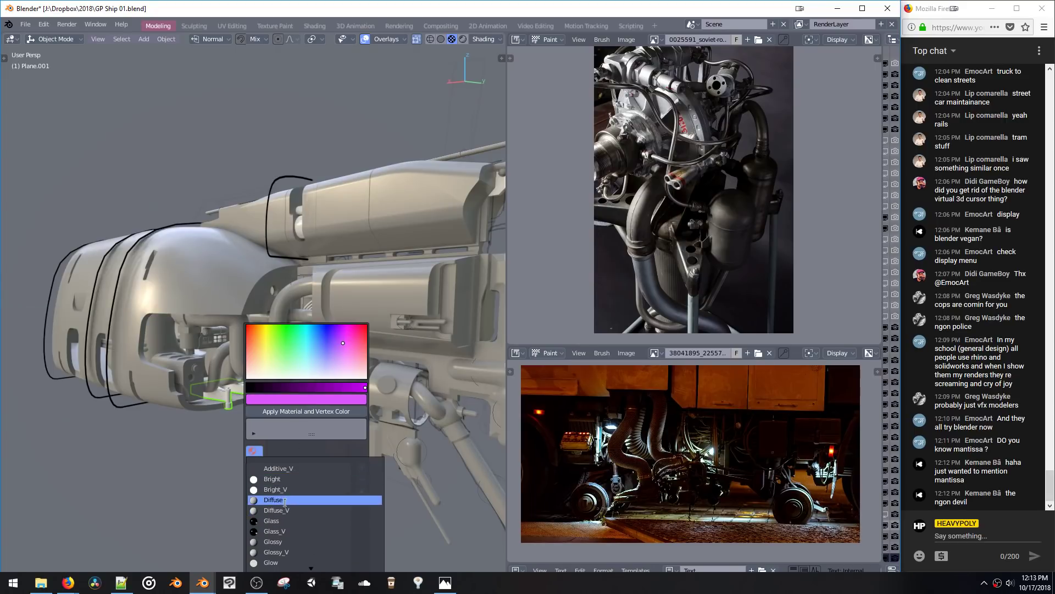
{"action": "left_click", "coordinate": [282, 541]}
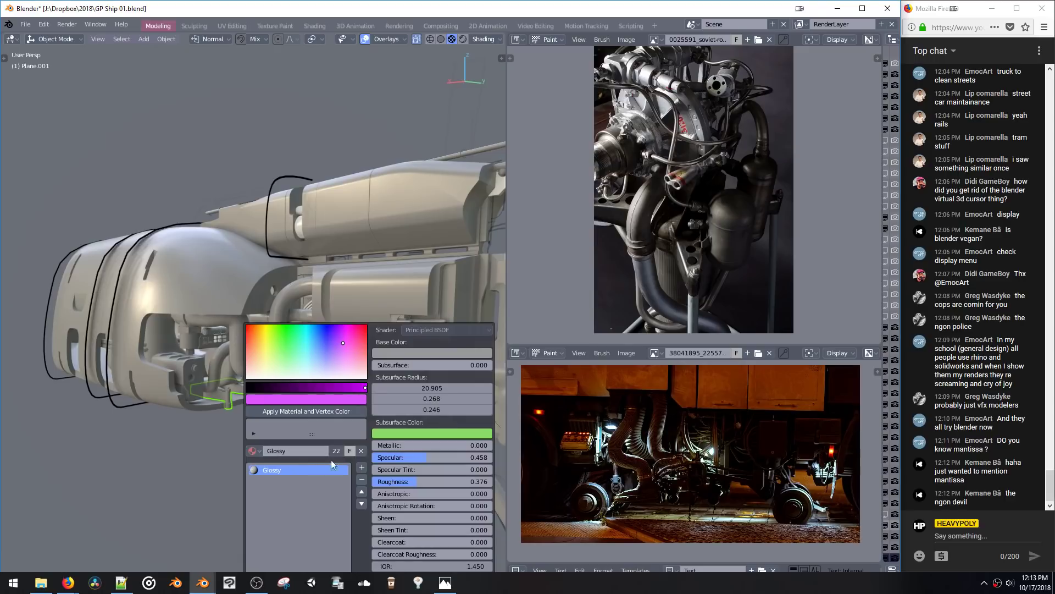
Step: Create a new material named Metal on the small bracket and remove its Glossy slot
{"action": "key", "text": "shift+v"}
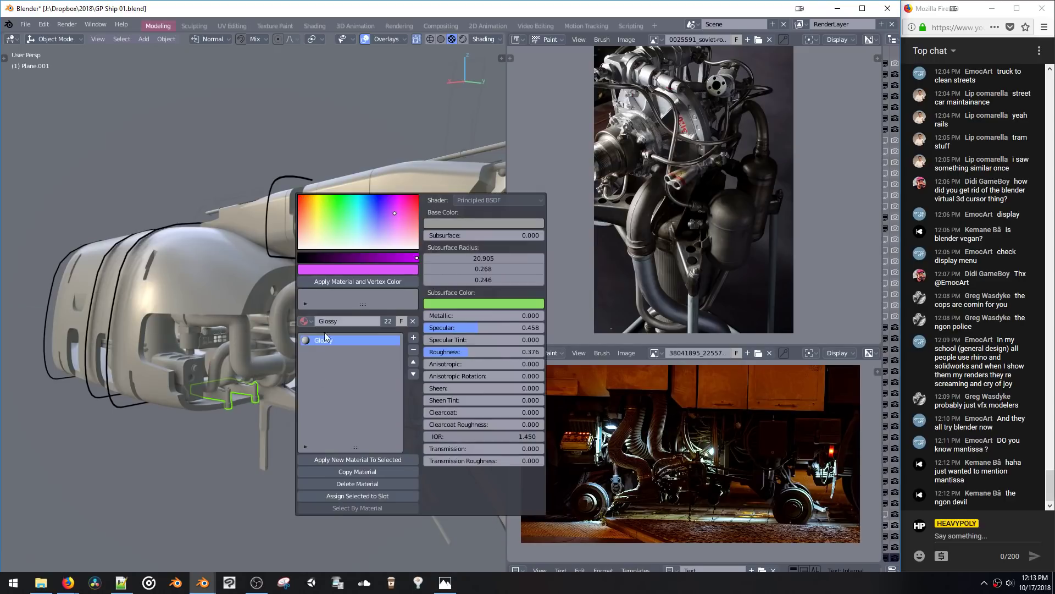
{"action": "left_click", "coordinate": [344, 473]}
{"action": "left_click", "coordinate": [339, 321]}
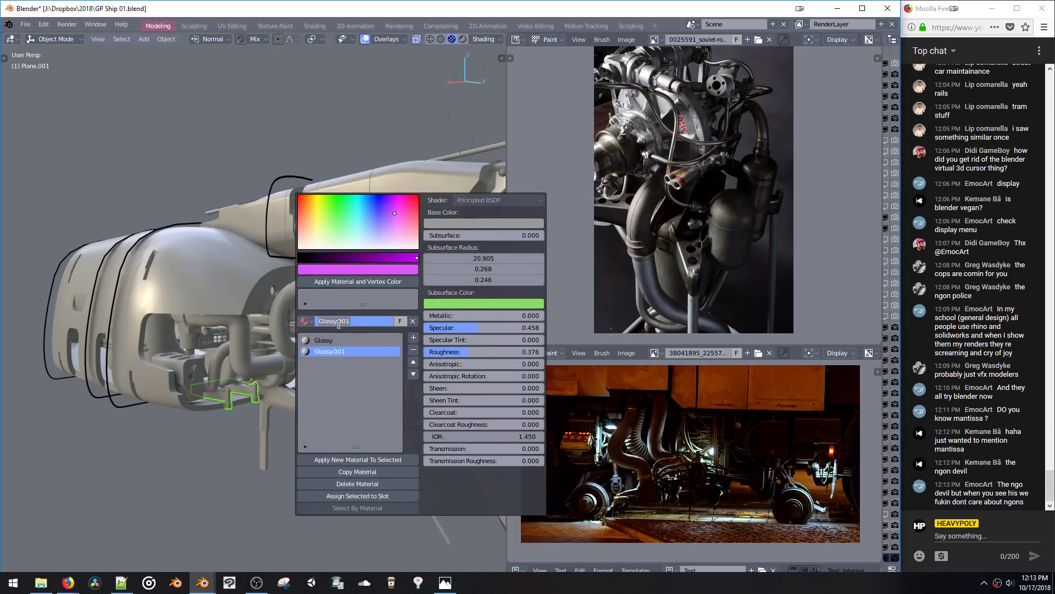
{"action": "type", "text": "Metal"}
{"action": "left_click", "coordinate": [368, 339]}
{"action": "left_click", "coordinate": [413, 349]}
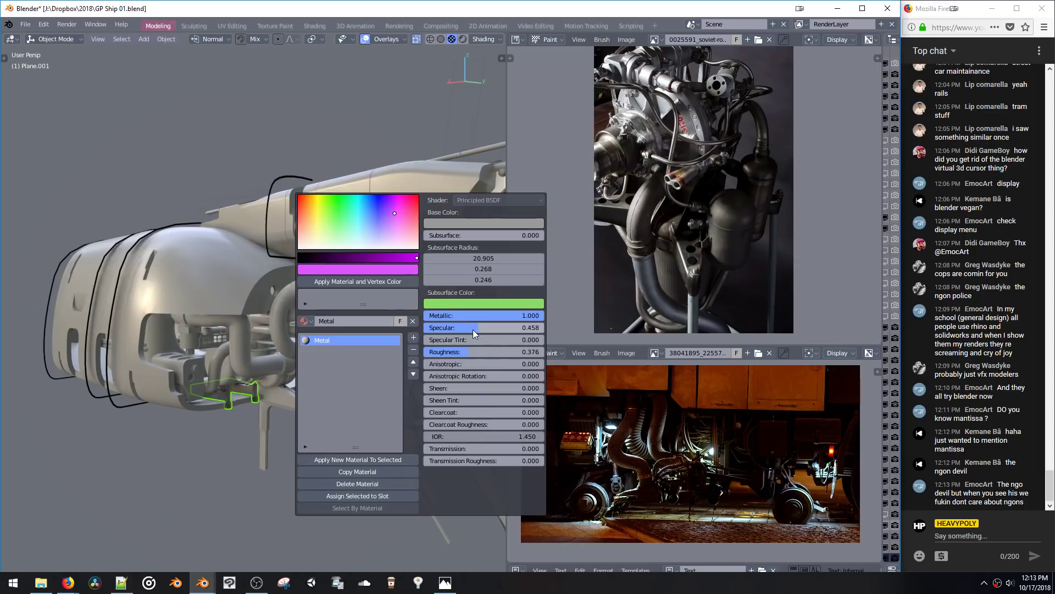
Step: Set the Metal material's Metallic to 1.000, Specular to 0.468 and Roughness to 0.537, and adjust its base color
{"action": "left_click_drag", "start_coordinate": [487, 328], "coordinate": [476, 351]}
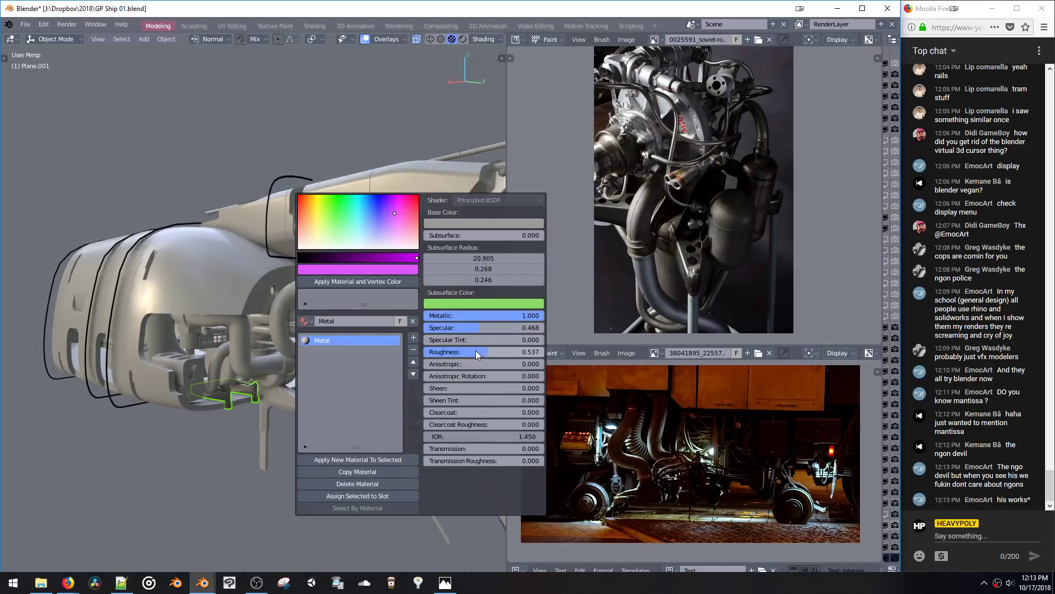
{"action": "left_click", "coordinate": [458, 224]}
{"action": "left_click_drag", "start_coordinate": [486, 142], "coordinate": [497, 138]}
Step: Select the metaball struts, show their Glossy material nodes in place of the truck reference image, and shift the Principled BSDF node clear of its neighbor
{"action": "scroll", "coordinate": [197, 315], "scroll_direction": "up", "scroll_amount": 2}
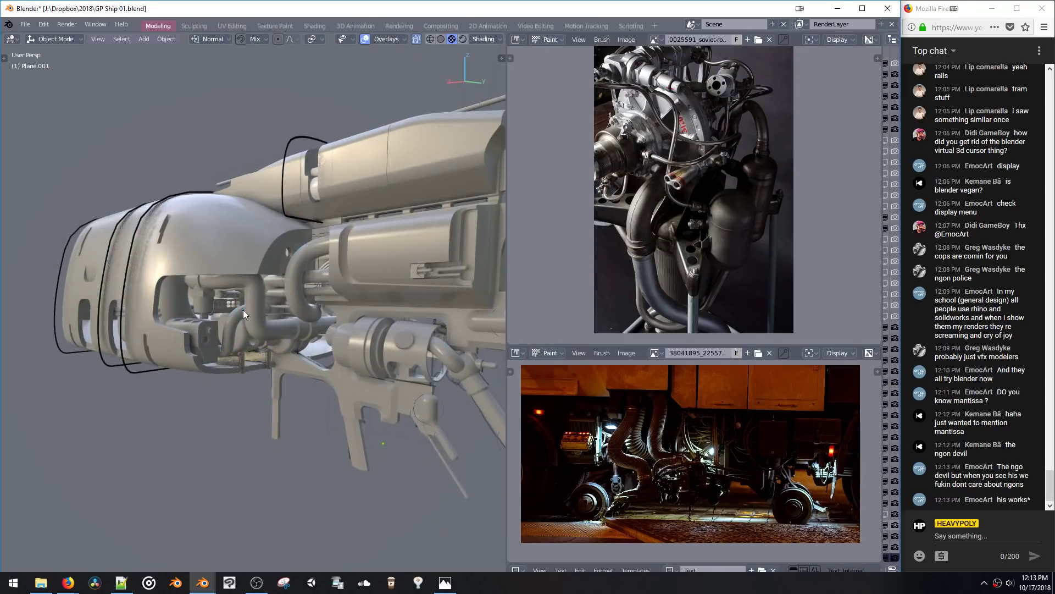
{"action": "middle_click_drag", "start_coordinate": [243, 309], "coordinate": [286, 299]}
{"action": "middle_click_drag", "start_coordinate": [278, 310], "coordinate": [276, 303]}
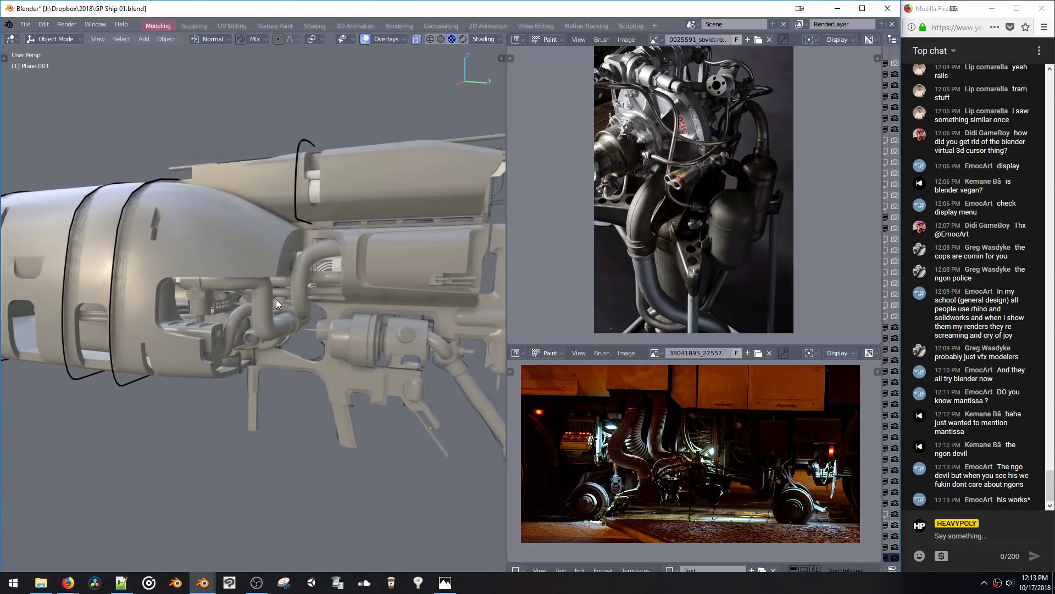
{"action": "key", "text": "shift+v"}
{"action": "middle_click_drag", "start_coordinate": [402, 373], "coordinate": [356, 355], "text": "shift"}
{"action": "left_click", "coordinate": [437, 384]}
{"action": "key", "text": "shift+v"}
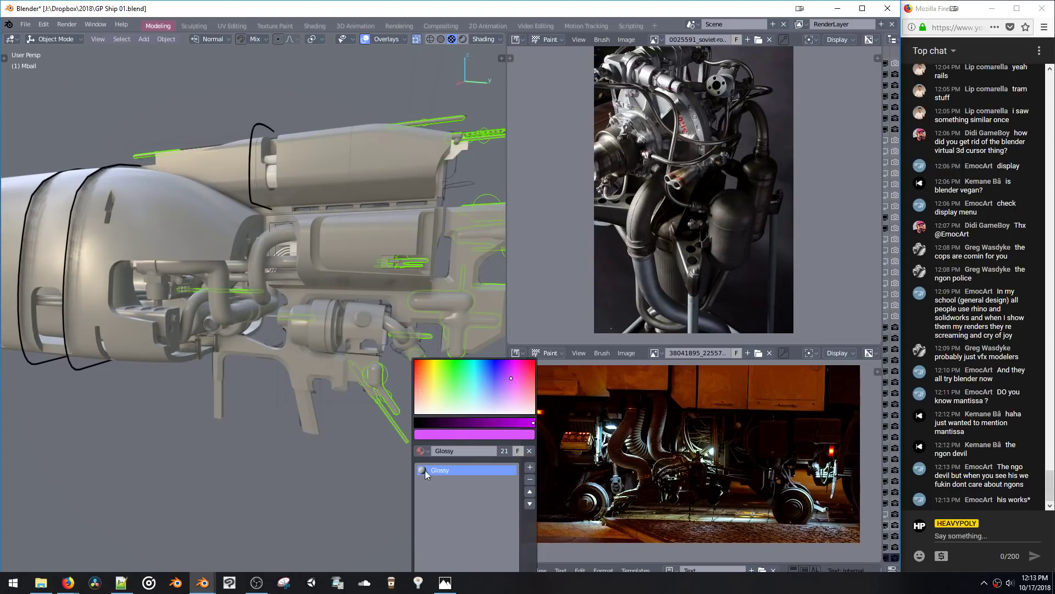
{"action": "key", "text": "shift+v"}
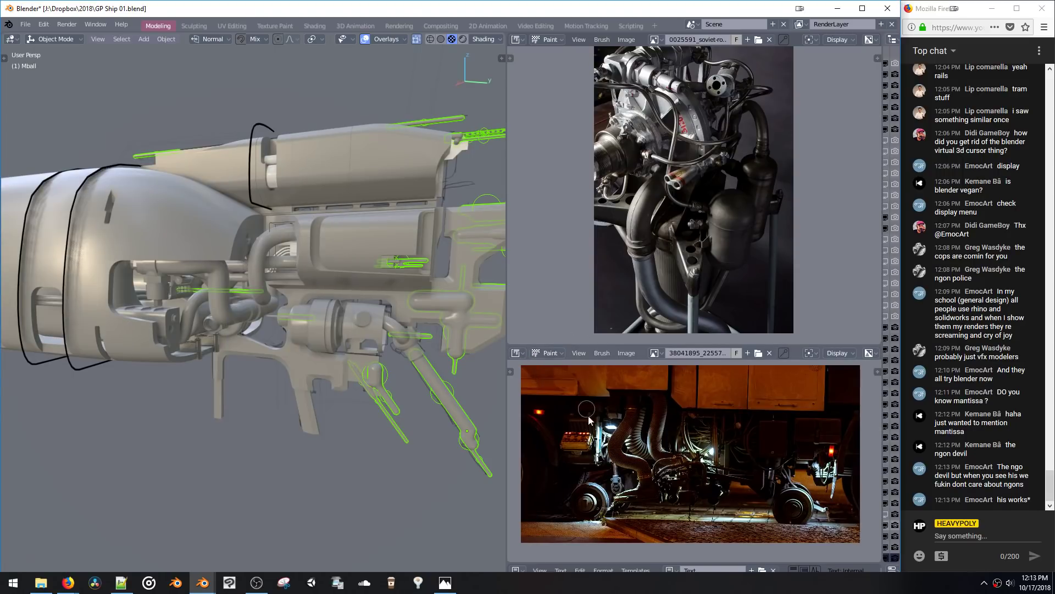
{"action": "key", "text": "ctrl+alt+space"}
{"action": "left_click", "coordinate": [536, 468]}
{"action": "middle_click_drag", "start_coordinate": [665, 409], "coordinate": [658, 459]}
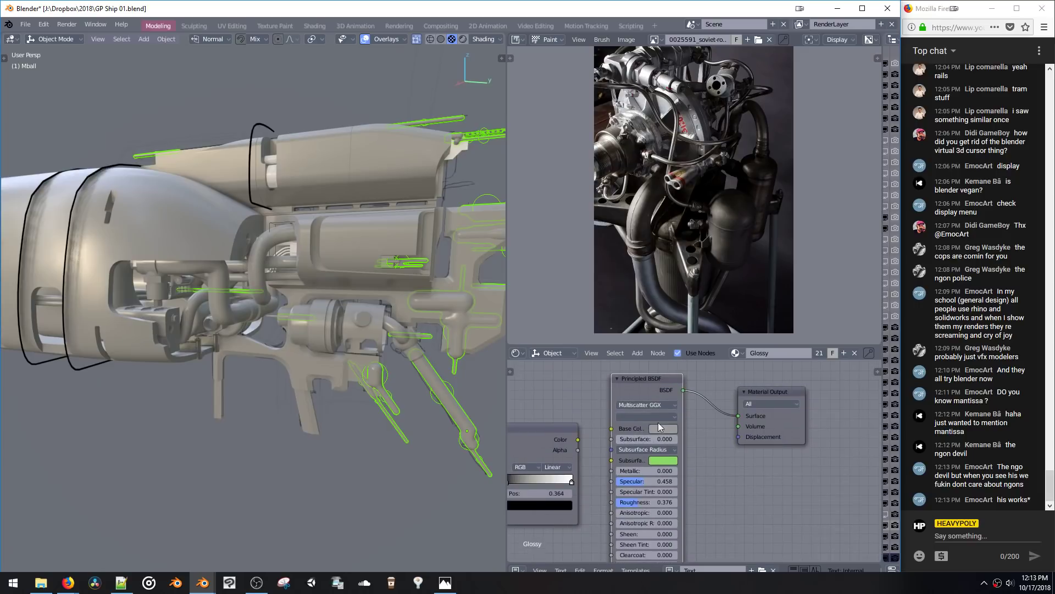
{"action": "left_click_drag", "start_coordinate": [628, 378], "coordinate": [650, 379]}
Step: Set the Glossy material's Metallic to 0.583, Specular to 0.292, Roughness to 0.537 and base color to dark gray, RGB 0.181
{"action": "key", "text": "shift+v"}
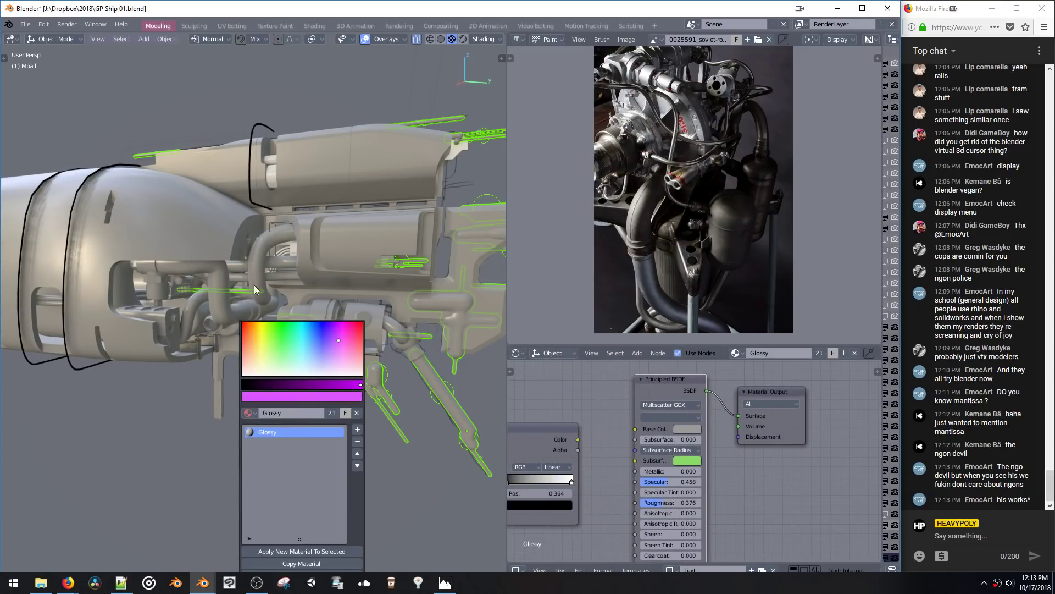
{"action": "left_click", "coordinate": [326, 282]}
{"action": "key", "text": "shift+v"}
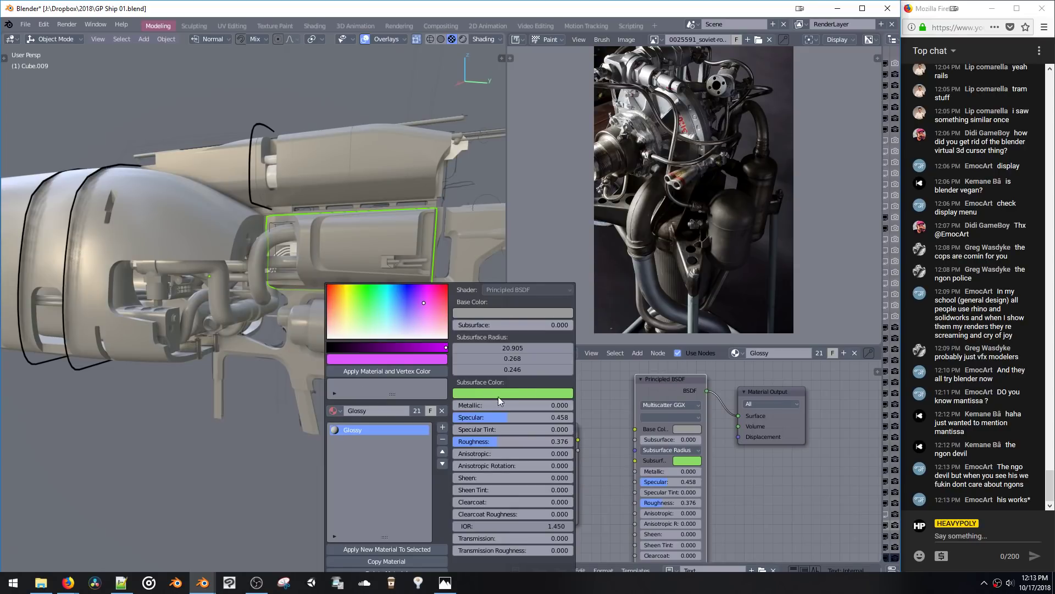
{"action": "mouse_move", "coordinate": [499, 405]}
{"action": "left_mouse_down"}
{"action": "mouse_move", "coordinate": [563, 409]}
{"action": "mouse_move", "coordinate": [486, 419]}
{"action": "left_mouse_up"}
{"action": "left_click_drag", "start_coordinate": [497, 407], "coordinate": [514, 408]}
{"action": "mouse_move", "coordinate": [493, 442]}
{"action": "left_mouse_down"}
{"action": "mouse_move", "coordinate": [468, 447]}
{"action": "mouse_move", "coordinate": [556, 449]}
{"action": "mouse_move", "coordinate": [496, 449]}
{"action": "mouse_move", "coordinate": [524, 453]}
{"action": "mouse_move", "coordinate": [509, 453]}
{"action": "left_mouse_up"}
{"action": "left_click", "coordinate": [498, 313]}
{"action": "left_click_drag", "start_coordinate": [496, 233], "coordinate": [501, 233]}
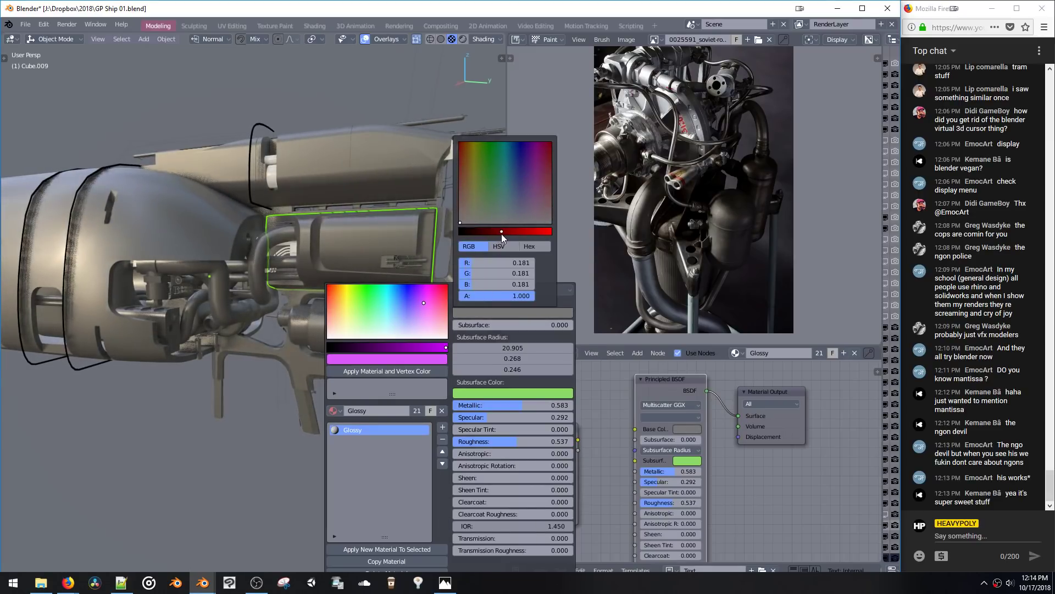
Step: Select all linked faces of the side box and give them a new material named Body
{"action": "middle_click_drag", "start_coordinate": [361, 211], "coordinate": [331, 258]}
{"action": "key", "text": "Tab"}
{"action": "middle_click_drag", "start_coordinate": [355, 214], "coordinate": [343, 280]}
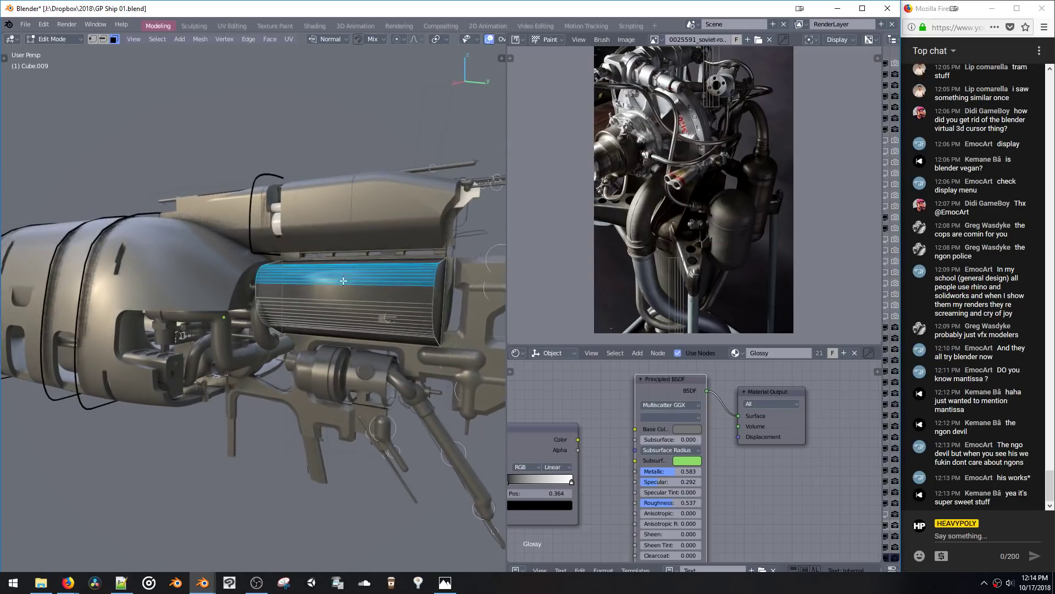
{"action": "key", "text": "ctrl+l"}
{"action": "scroll", "coordinate": [339, 284], "scroll_direction": "up", "scroll_amount": 1}
{"action": "key", "text": "shift+q"}
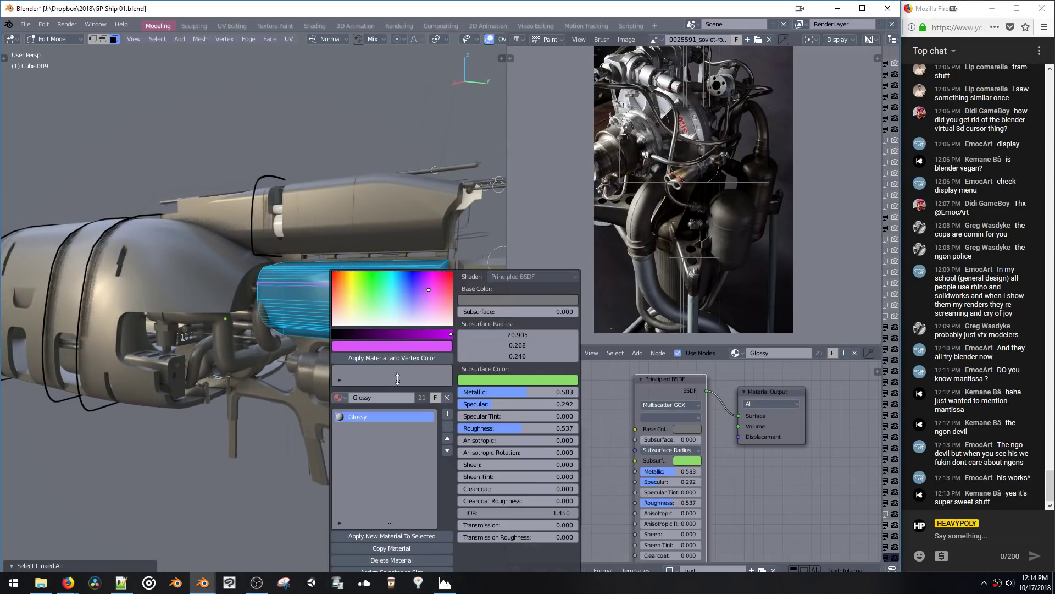
{"action": "left_click", "coordinate": [387, 545]}
{"action": "left_click", "coordinate": [379, 397]}
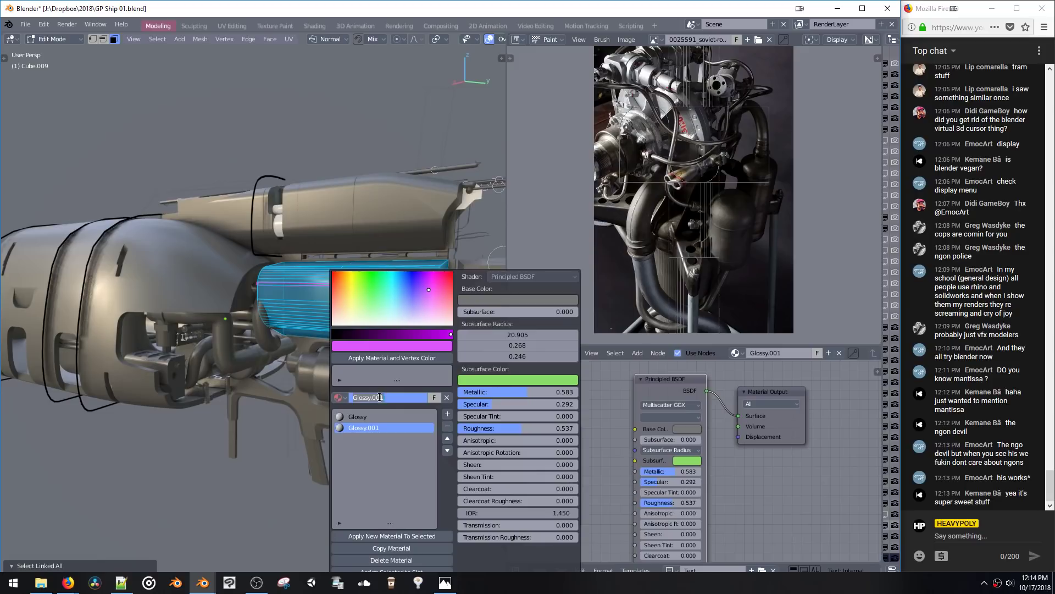
{"action": "type", "text": "Body"}
{"action": "key", "text": "Return"}
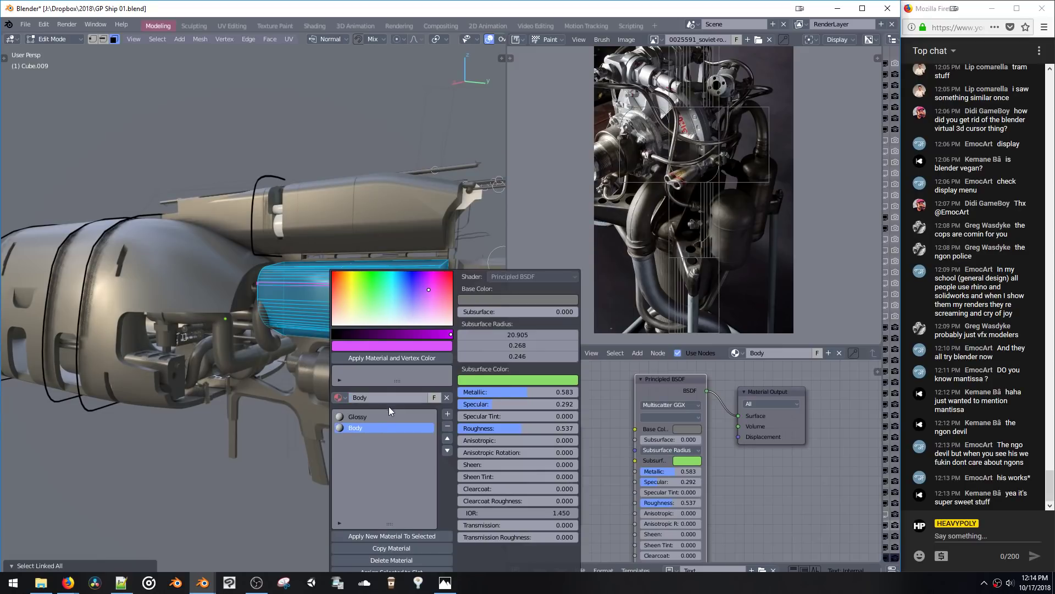
Step: Give the Body material a red base color, Metallic 0.000, Specular 0.354 and Roughness 0.162, and finish editing the box's mesh
{"action": "left_click", "coordinate": [492, 299]}
{"action": "mouse_move", "coordinate": [492, 195]}
{"action": "left_mouse_down"}
{"action": "mouse_move", "coordinate": [476, 156]}
{"action": "mouse_move", "coordinate": [465, 160]}
{"action": "left_mouse_up"}
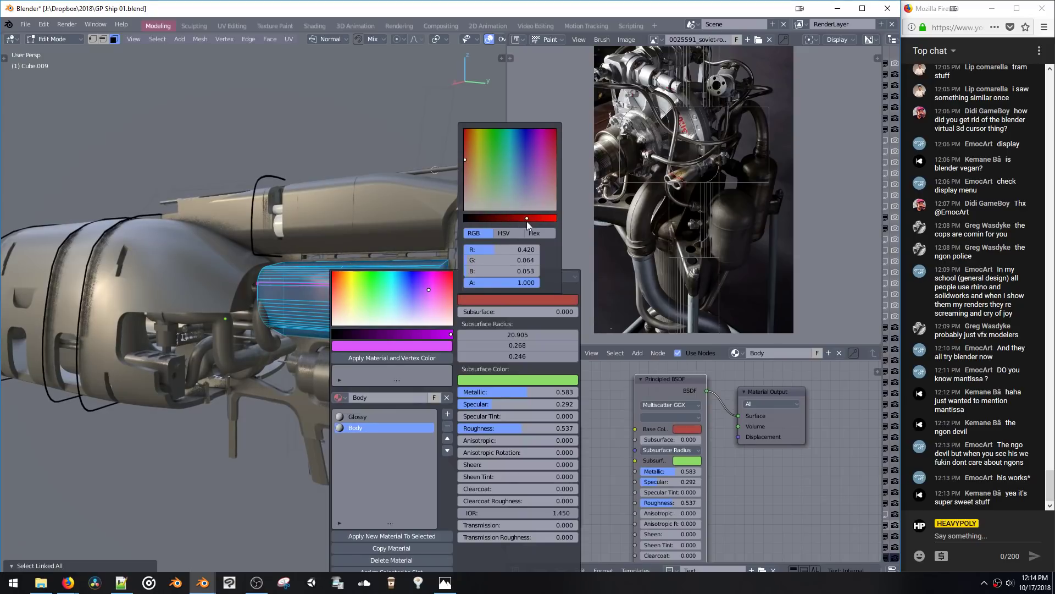
{"action": "left_click_drag", "start_coordinate": [466, 397], "coordinate": [437, 396]}
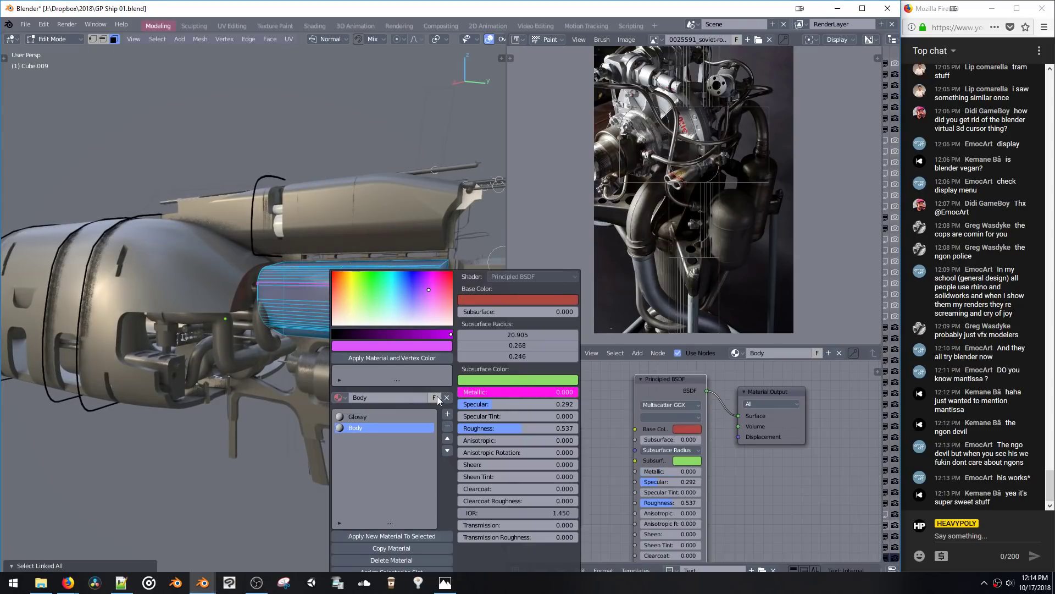
{"action": "left_click_drag", "start_coordinate": [511, 424], "coordinate": [500, 403]}
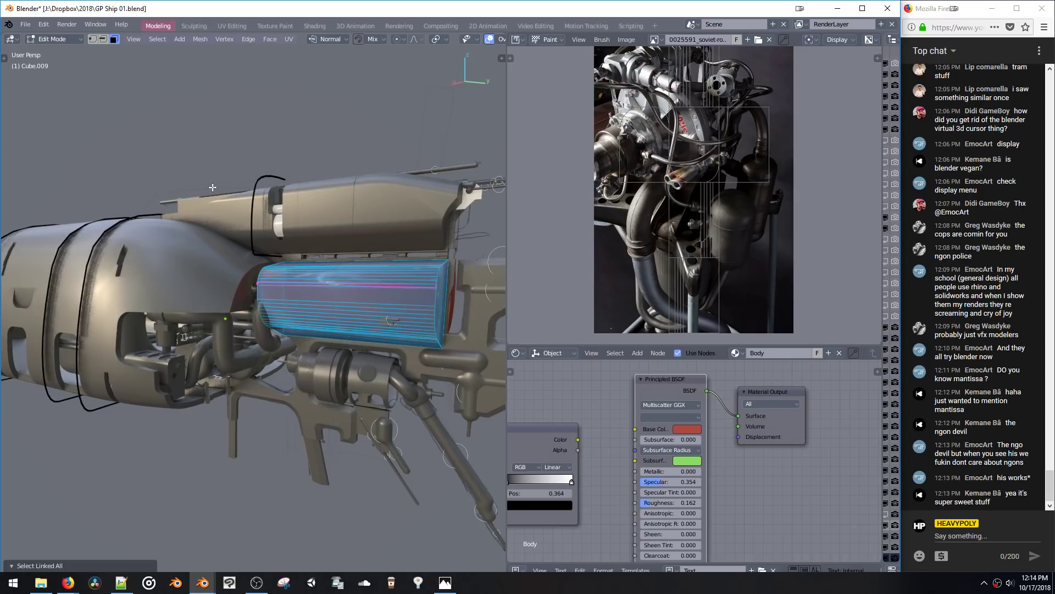
{"action": "key", "text": "Tab"}
Step: Replace the Glossy material on the large rounded hull with the Body material
{"action": "middle_click_drag", "start_coordinate": [271, 275], "coordinate": [249, 259]}
{"action": "left_click", "coordinate": [207, 266]}
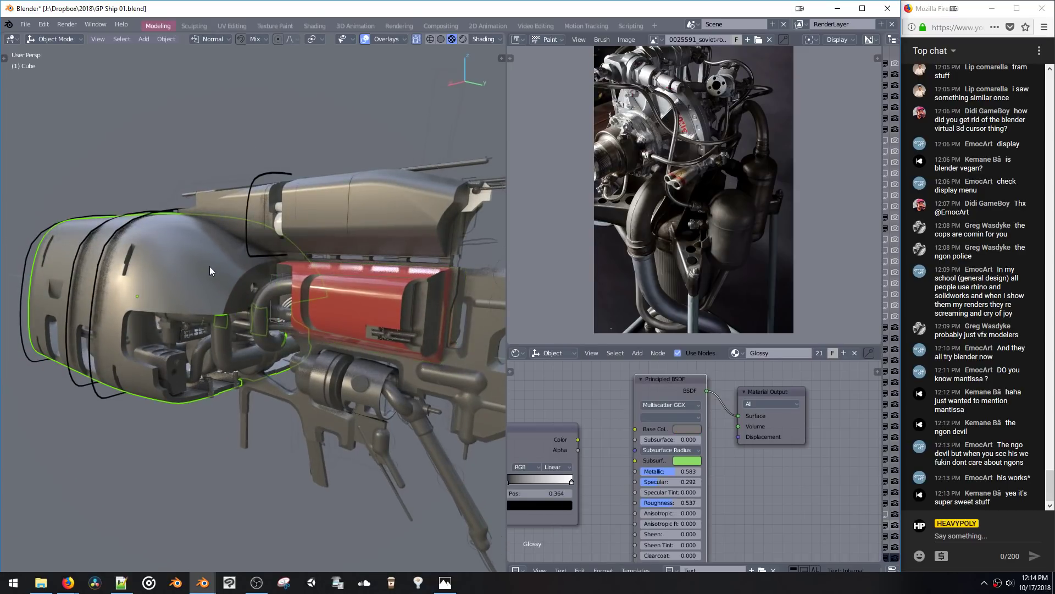
{"action": "key", "text": "shift+q"}
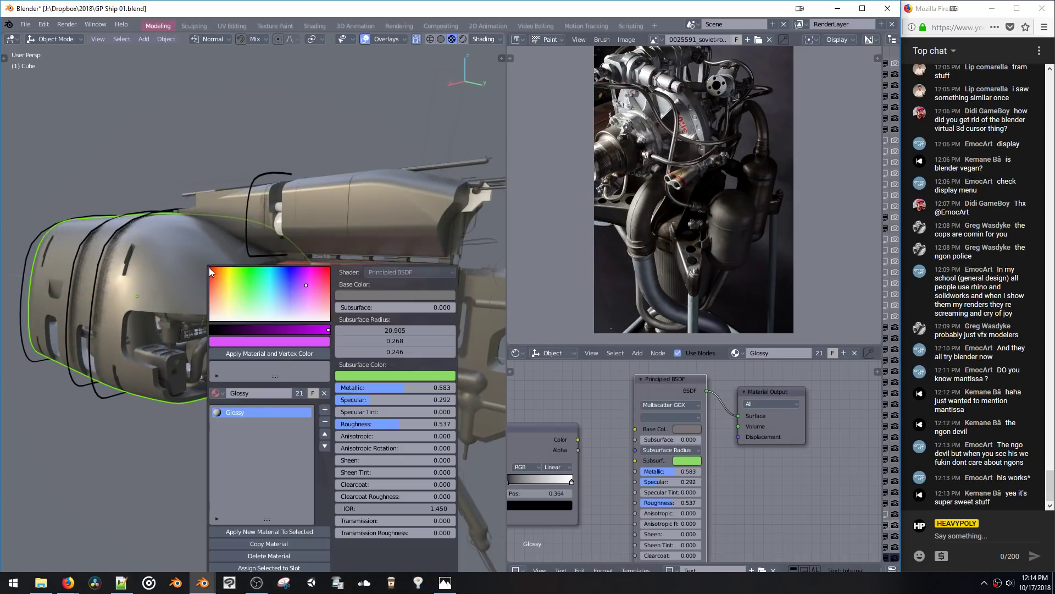
{"action": "left_click", "coordinate": [217, 393]}
{"action": "type", "text": "body"}
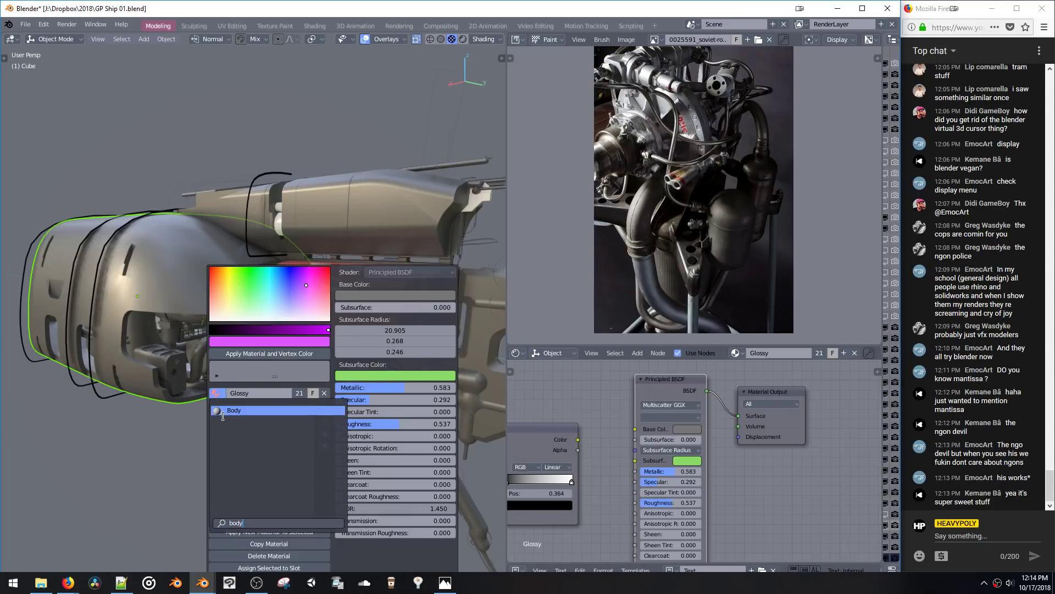
{"action": "left_click", "coordinate": [225, 411]}
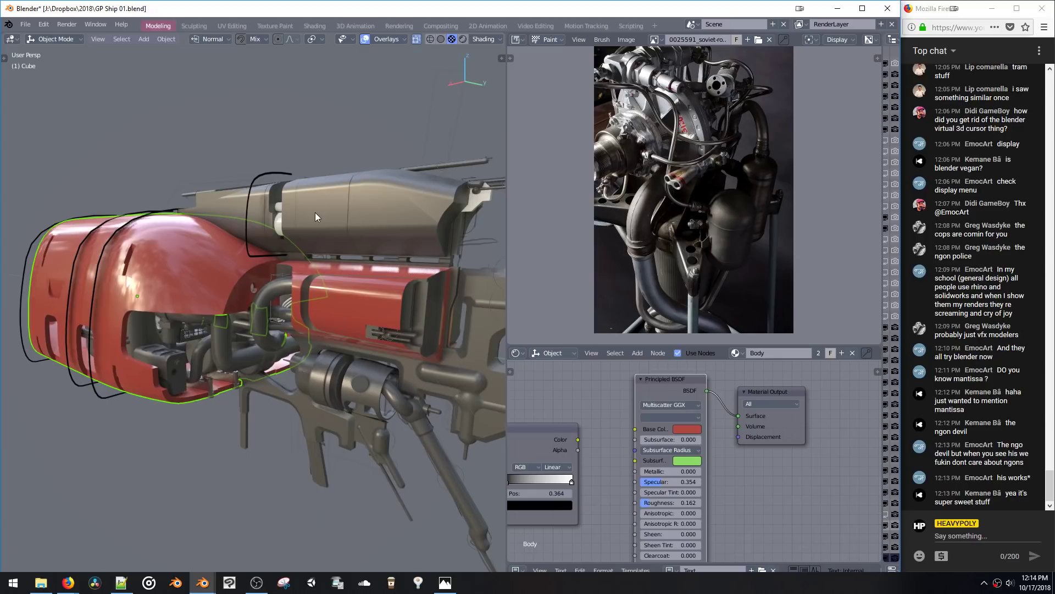
Step: Assign the Body material to the long upper hull section
{"action": "left_click", "coordinate": [315, 217]}
{"action": "key", "text": "shift+q"}
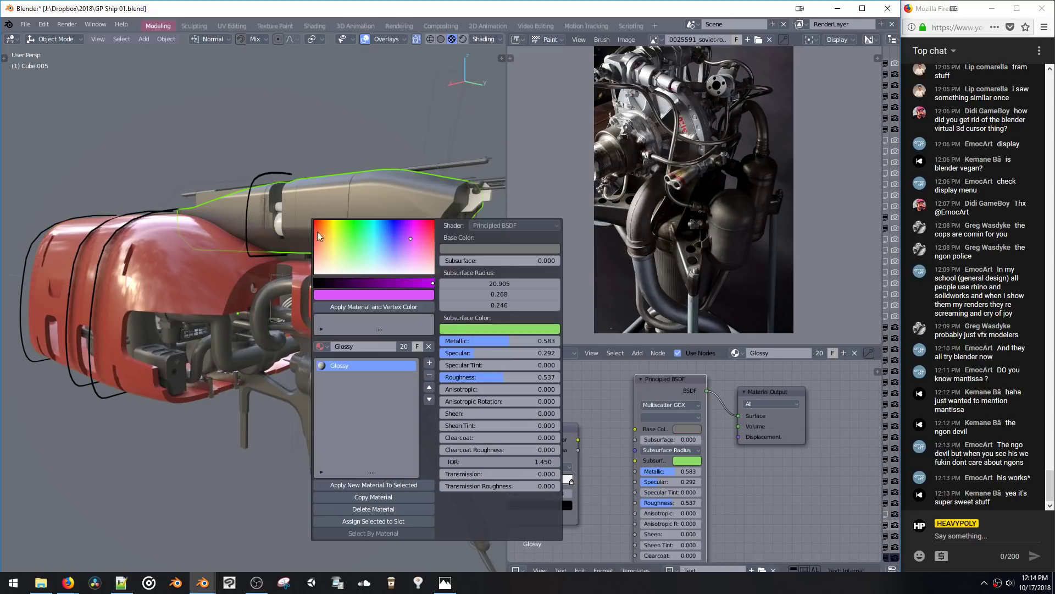
{"action": "left_click", "coordinate": [318, 348]}
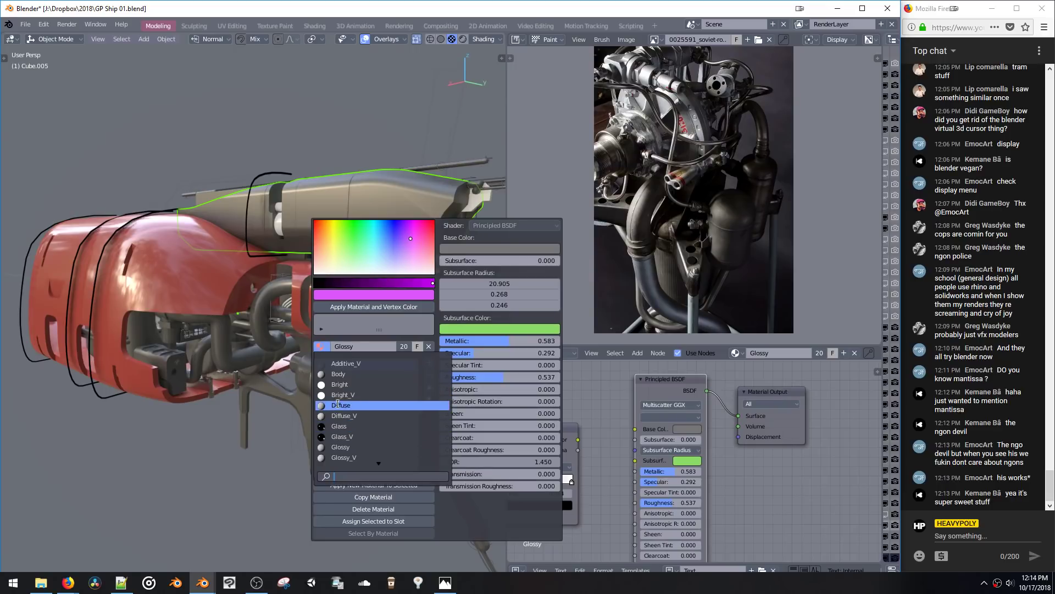
{"action": "left_click", "coordinate": [338, 374]}
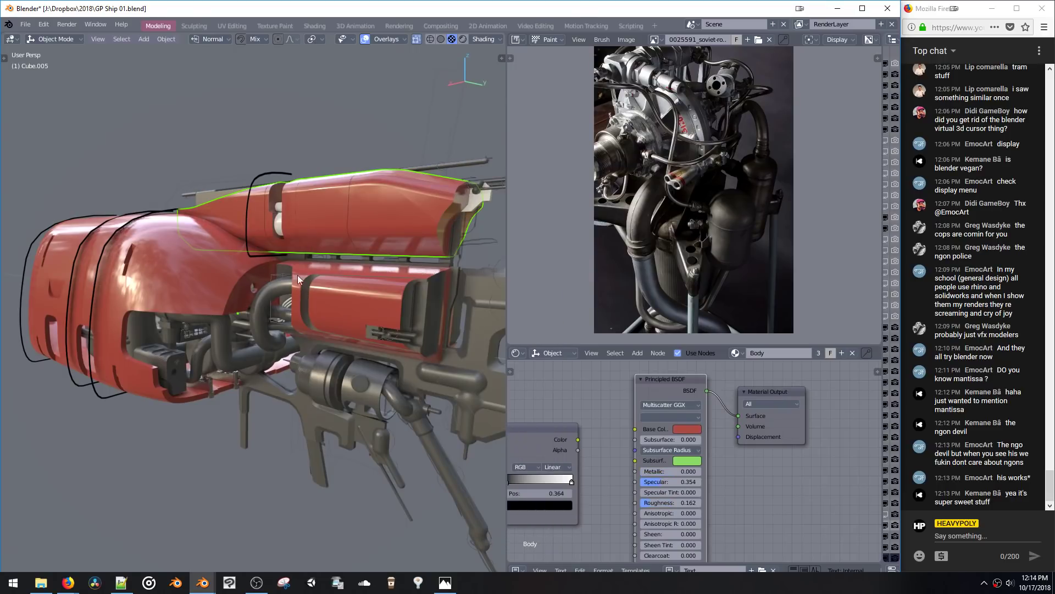
Step: Move the hull-facing end face of the red side box slightly in the negative Y direction and finish editing its mesh
{"action": "middle_click_drag", "start_coordinate": [298, 274], "coordinate": [258, 287]}
{"action": "left_click", "coordinate": [320, 347]}
{"action": "middle_click_drag", "start_coordinate": [247, 337], "coordinate": [327, 260]}
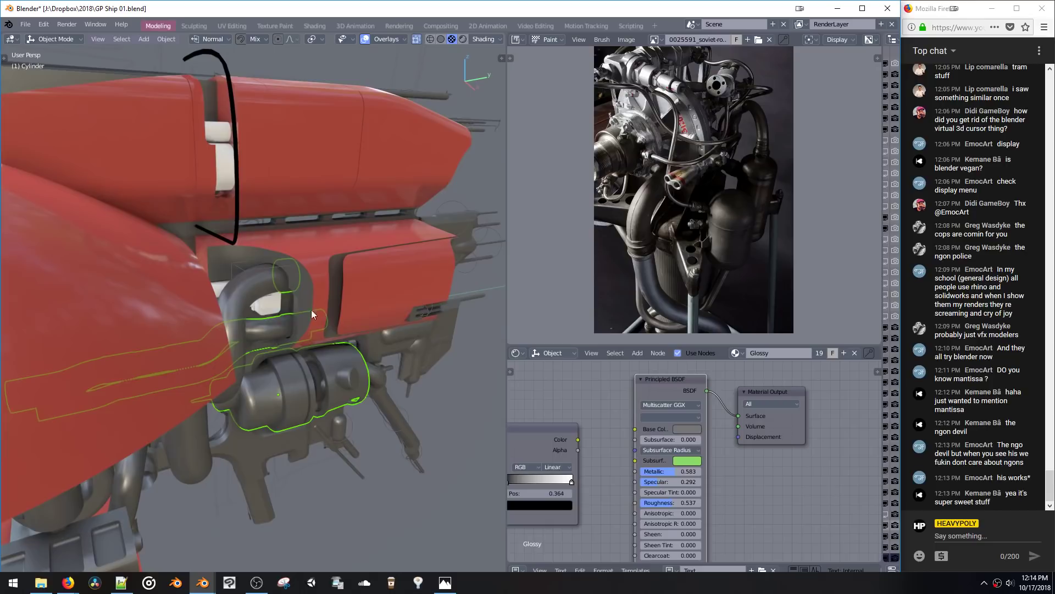
{"action": "left_click", "coordinate": [324, 290]}
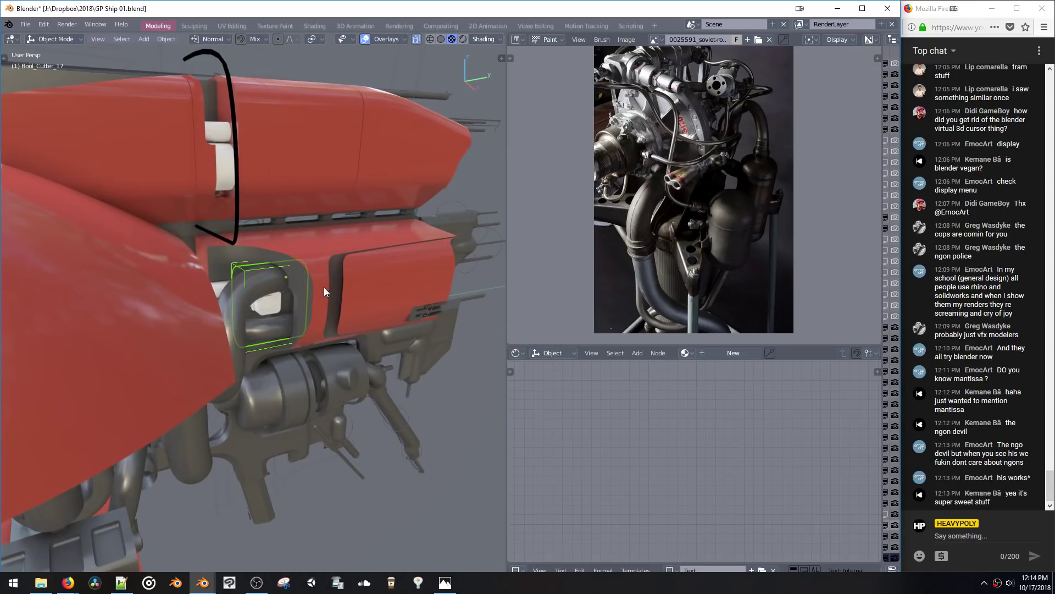
{"action": "left_click", "coordinate": [324, 289]}
{"action": "key", "text": "space"}
{"action": "left_click", "coordinate": [353, 275]}
{"action": "middle_click_drag", "start_coordinate": [353, 275], "coordinate": [266, 290]}
{"action": "key", "text": "g"}
{"action": "key", "text": "y"}
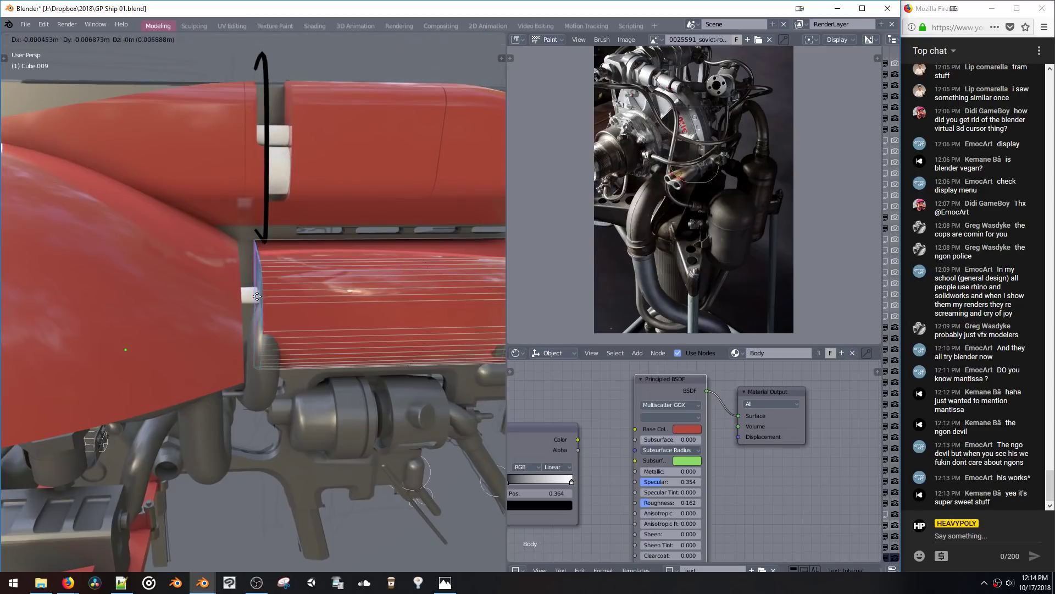
{"action": "left_click", "coordinate": [250, 287]}
{"action": "key", "text": "Tab"}
Step: Examine the Body material's shading settings on the side box
{"action": "mouse_move", "coordinate": [250, 288]}
{"action": "middle_mouse_down"}
{"action": "mouse_move", "coordinate": [246, 309]}
{"action": "mouse_move", "coordinate": [229, 303]}
{"action": "mouse_move", "coordinate": [249, 354]}
{"action": "mouse_move", "coordinate": [249, 321]}
{"action": "mouse_move", "coordinate": [195, 315]}
{"action": "mouse_move", "coordinate": [209, 279]}
{"action": "mouse_move", "coordinate": [262, 262]}
{"action": "mouse_move", "coordinate": [289, 258]}
{"action": "mouse_move", "coordinate": [282, 278]}
{"action": "mouse_move", "coordinate": [311, 263]}
{"action": "mouse_move", "coordinate": [334, 301]}
{"action": "mouse_move", "coordinate": [400, 331]}
{"action": "mouse_move", "coordinate": [281, 327]}
{"action": "mouse_move", "coordinate": [293, 310]}
{"action": "mouse_move", "coordinate": [245, 300]}
{"action": "middle_mouse_up"}
{"action": "key", "text": "shift+q"}
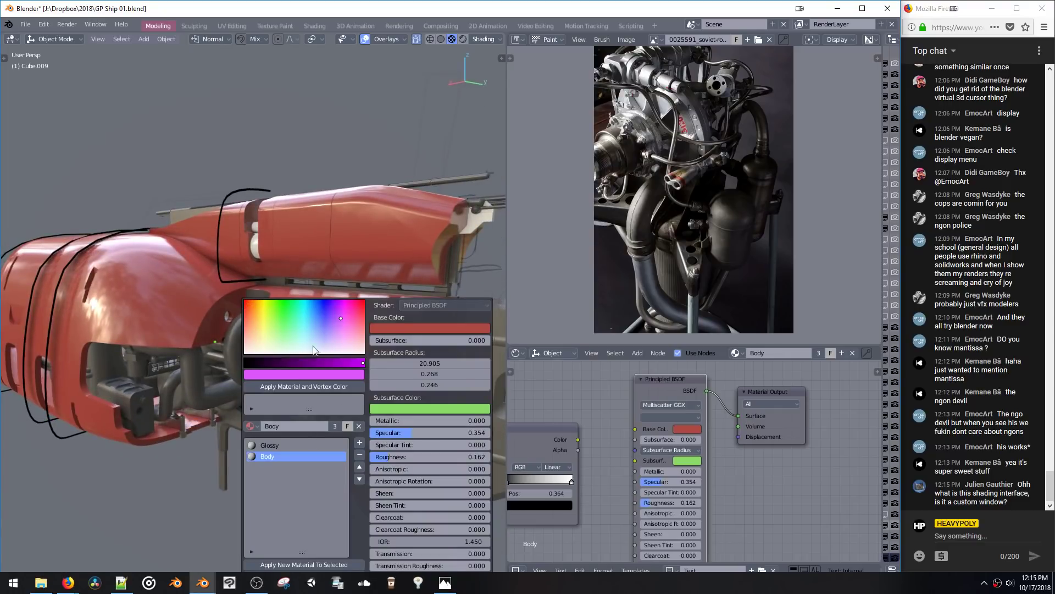
{"action": "key", "text": "shift+q"}
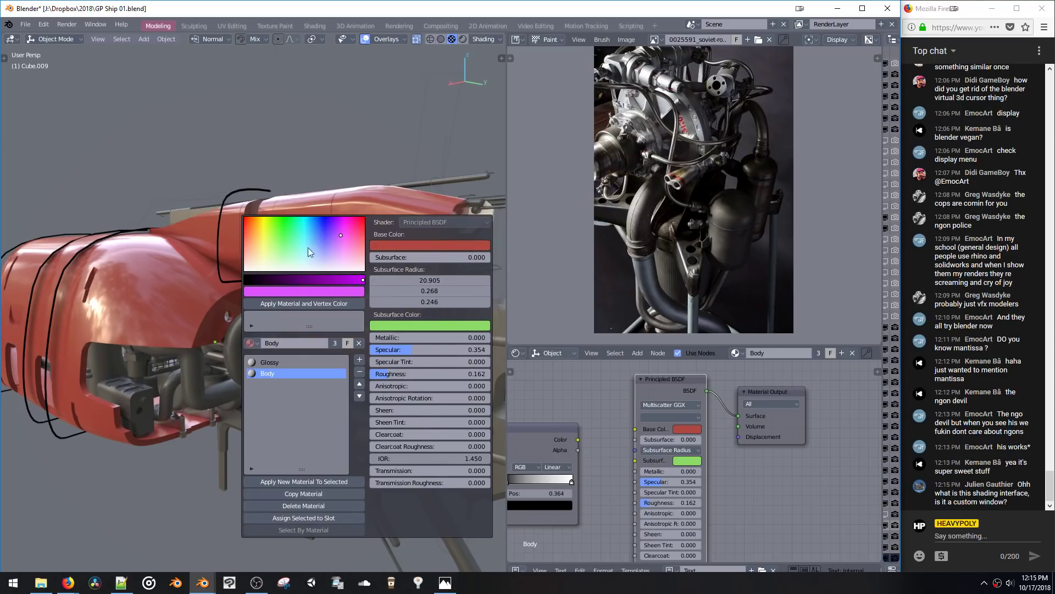
Step: Add a plane beneath the ship as a ground surface and open its mesh for vertex editing
{"action": "middle_click_drag", "start_coordinate": [322, 189], "coordinate": [345, 223]}
{"action": "key", "text": "shift+a"}
{"action": "left_click", "coordinate": [383, 224]}
{"action": "middle_click_drag", "start_coordinate": [379, 297], "coordinate": [377, 332], "text": "shift"}
{"action": "key", "text": "space"}
{"action": "left_click", "coordinate": [293, 251]}
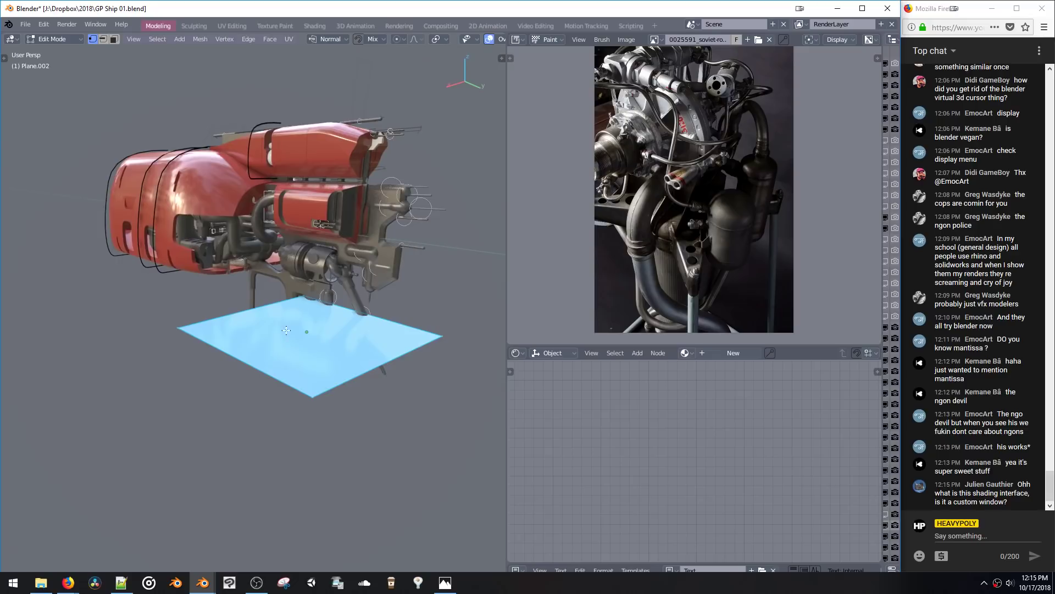
Step: Assign the Diffuse_V material to the plane and move the plane to clear space beneath the ship, away from its legs
{"action": "key", "text": "shift+v"}
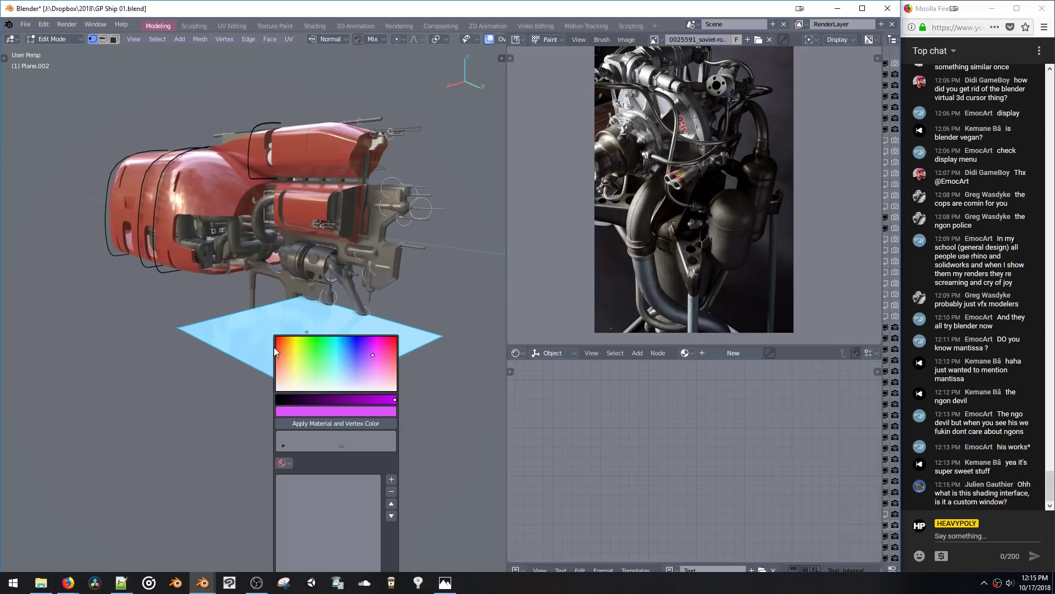
{"action": "left_click", "coordinate": [284, 464]}
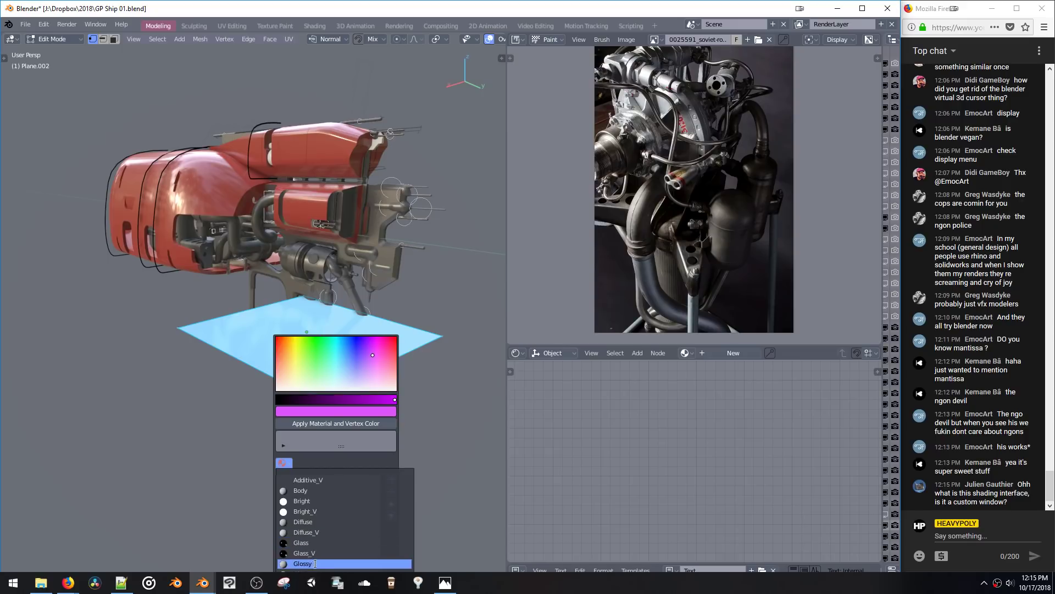
{"action": "left_click", "coordinate": [316, 533]}
{"action": "middle_click_drag", "start_coordinate": [344, 264], "coordinate": [358, 221], "text": "shift"}
{"action": "key", "text": "g"}
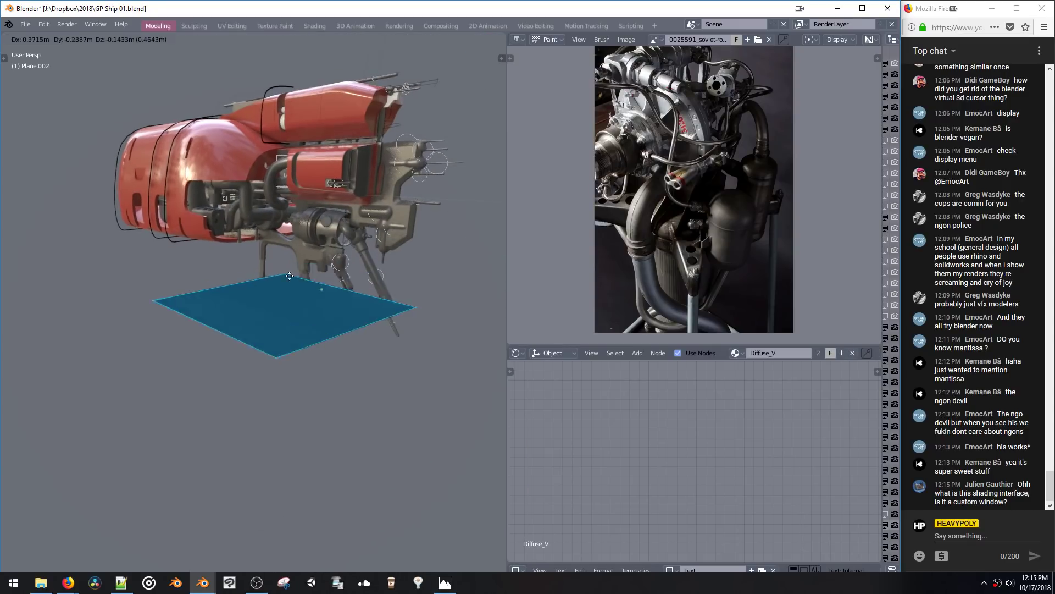
{"action": "left_click", "coordinate": [216, 282]}
Step: Apply a blue vertex colour to the whole plane
{"action": "key", "text": "shift+v"}
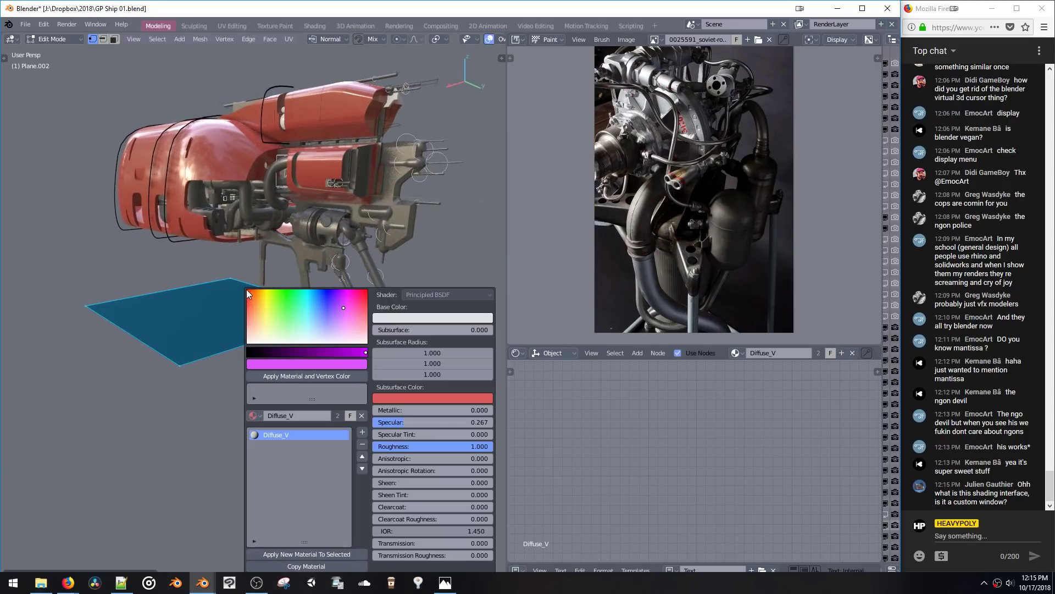
{"action": "left_click", "coordinate": [325, 298]}
{"action": "left_click", "coordinate": [315, 377]}
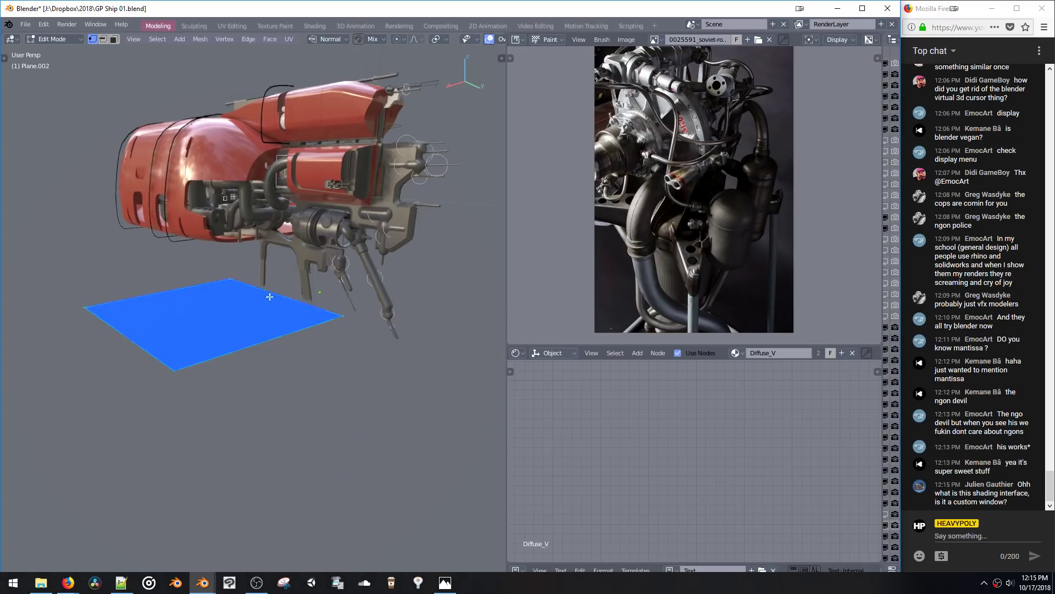
Step: Apply a bright yellow vertex colour to the plane's edge at the positive Y end to make a blue-to-yellow gradient
{"action": "middle_click_drag", "start_coordinate": [270, 297], "coordinate": [350, 274]}
{"action": "left_click_drag", "start_coordinate": [495, 472], "coordinate": [495, 472]}
{"action": "middle_click_drag", "start_coordinate": [496, 472], "coordinate": [418, 385]}
{"action": "key", "text": "shift+c"}
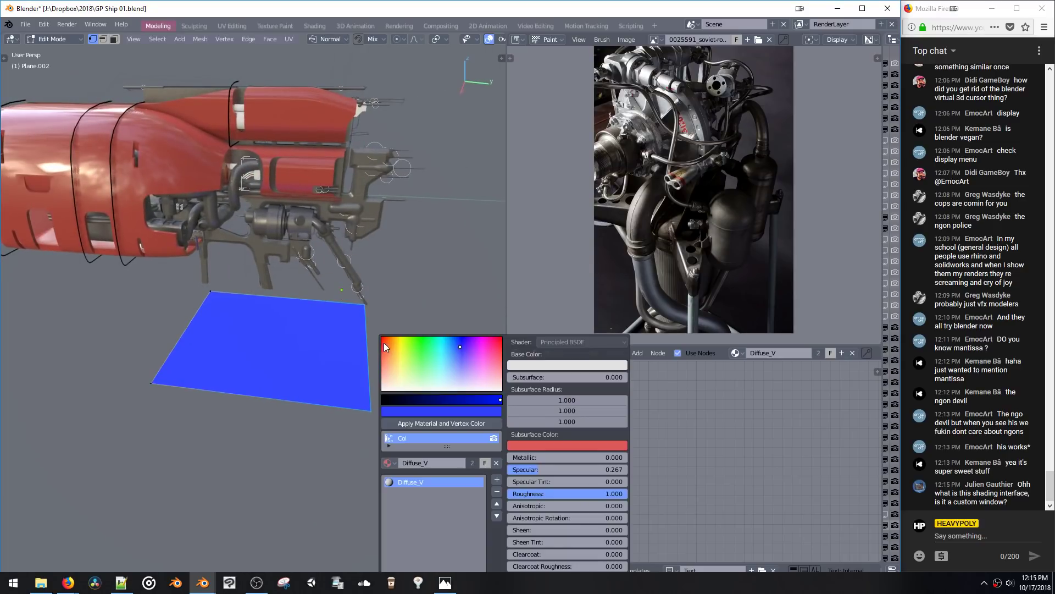
{"action": "left_click", "coordinate": [401, 341]}
{"action": "left_click", "coordinate": [417, 426]}
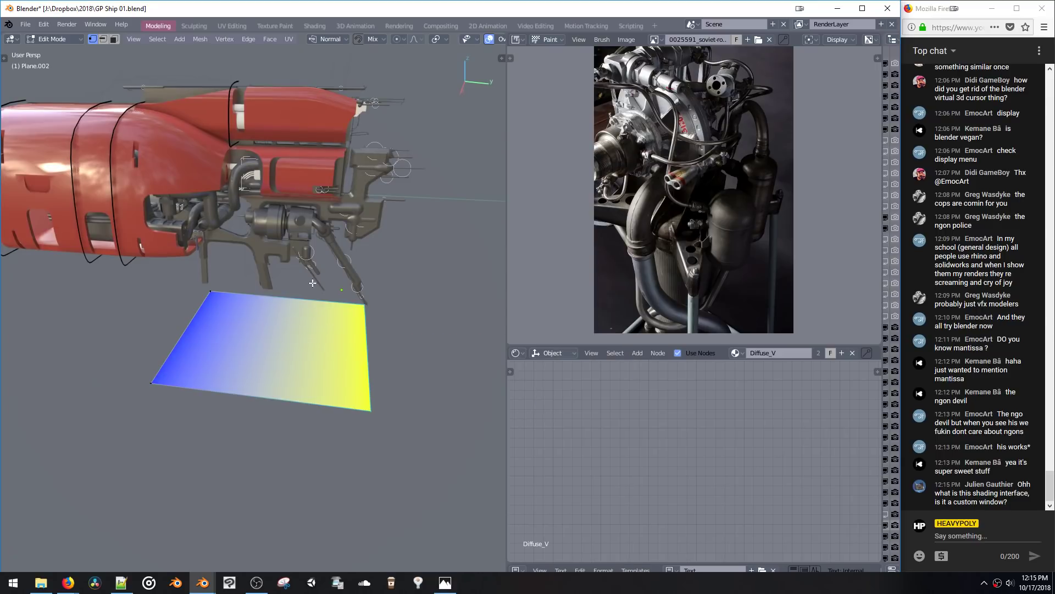
Step: Lengthen the plane by moving its blue end edge 1.52 m in the negative Y direction
{"action": "middle_click_drag", "start_coordinate": [308, 285], "coordinate": [260, 275]}
{"action": "key", "text": "g"}
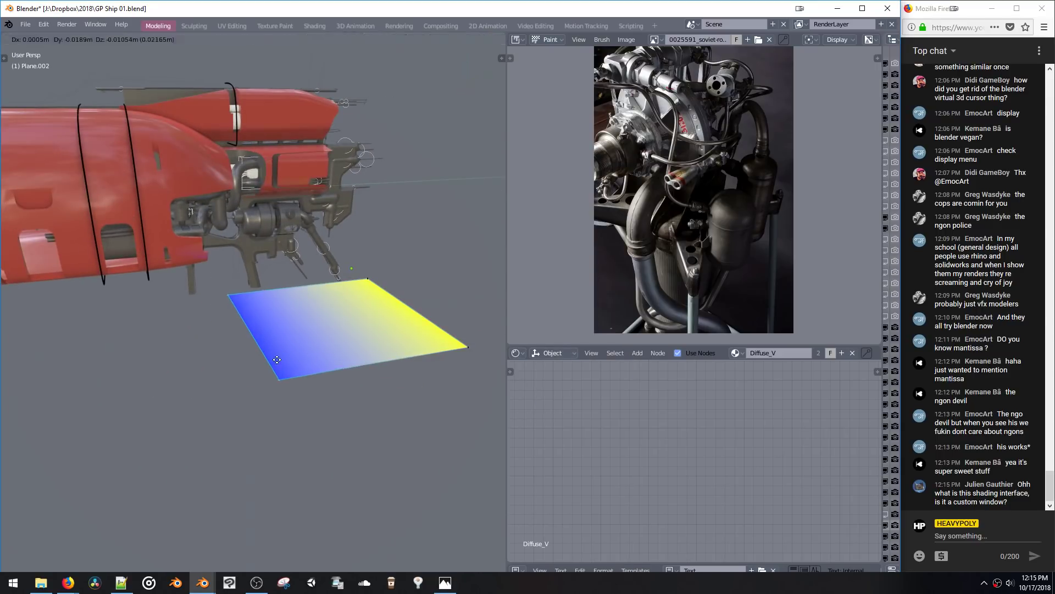
{"action": "left_click", "coordinate": [275, 375]}
{"action": "key", "text": "g"}
{"action": "left_click", "coordinate": [289, 373]}
{"action": "middle_click_drag", "start_coordinate": [337, 376], "coordinate": [330, 360], "text": "shift"}
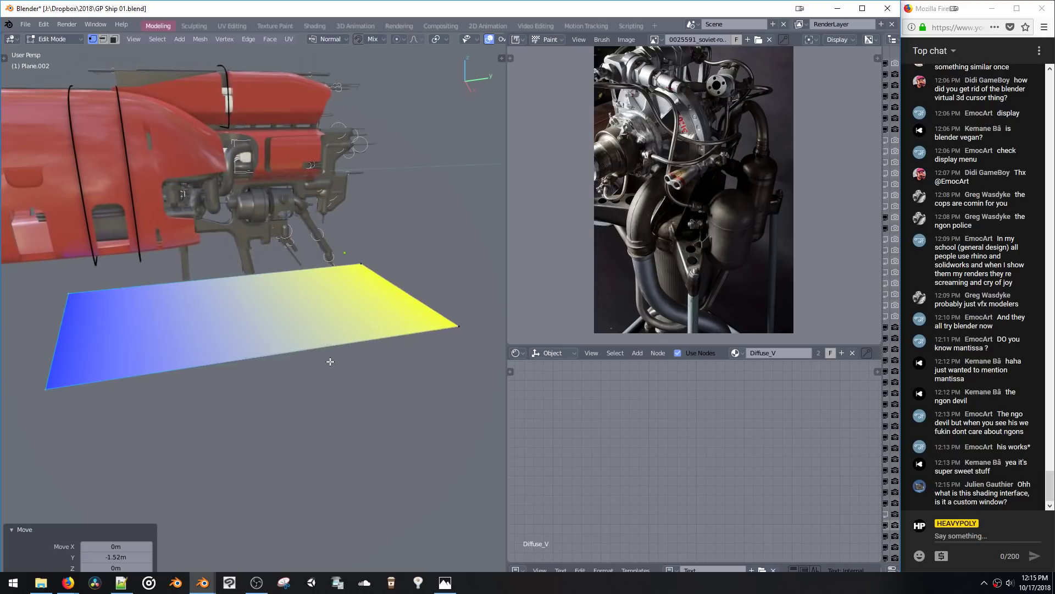
Step: Extrude the plane's long front edge downward into a side wall and colour the new bottom edge a near-black vertex colour
{"action": "key", "text": "e"}
{"action": "left_click", "coordinate": [368, 495]}
{"action": "key", "text": "shift+v"}
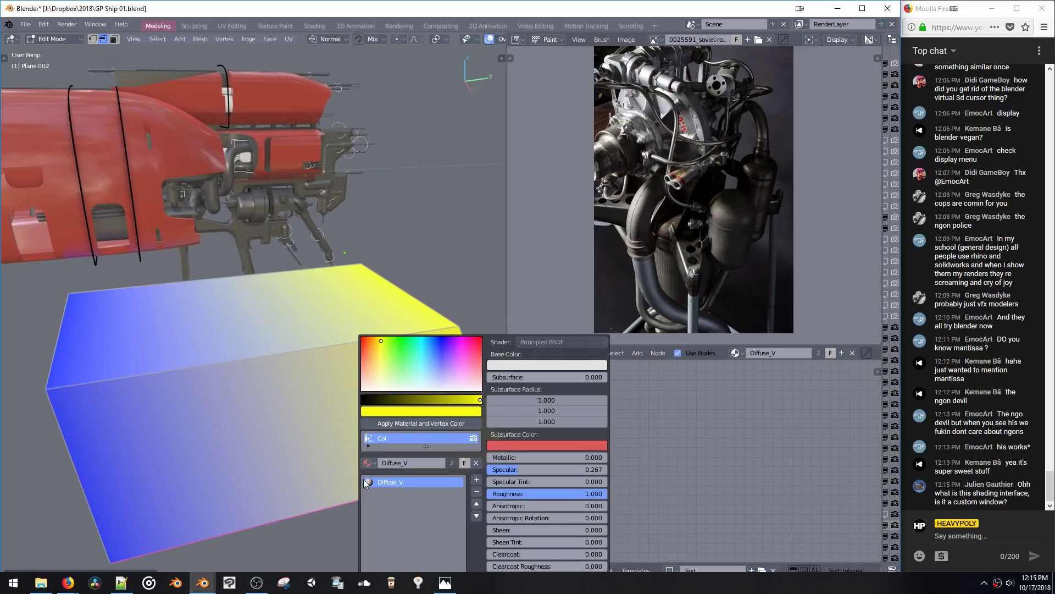
{"action": "left_click_drag", "start_coordinate": [411, 371], "coordinate": [408, 337]}
{"action": "left_click_drag", "start_coordinate": [408, 400], "coordinate": [376, 400]}
{"action": "left_click", "coordinate": [389, 425]}
Step: Extrude the yellow end edges of the plane and its side wall 2.92 m along Y
{"action": "middle_click_drag", "start_coordinate": [389, 425], "coordinate": [308, 363]}
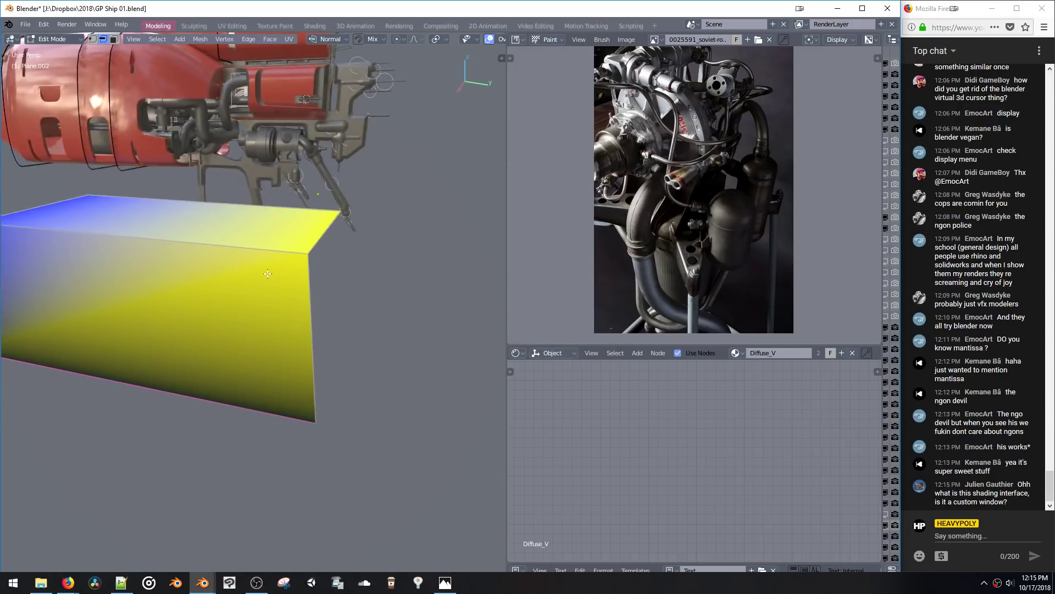
{"action": "scroll", "coordinate": [280, 348], "scroll_direction": "down", "scroll_amount": 4}
{"action": "key", "text": "e"}
{"action": "key", "text": "y"}
{"action": "left_click", "coordinate": [445, 344]}
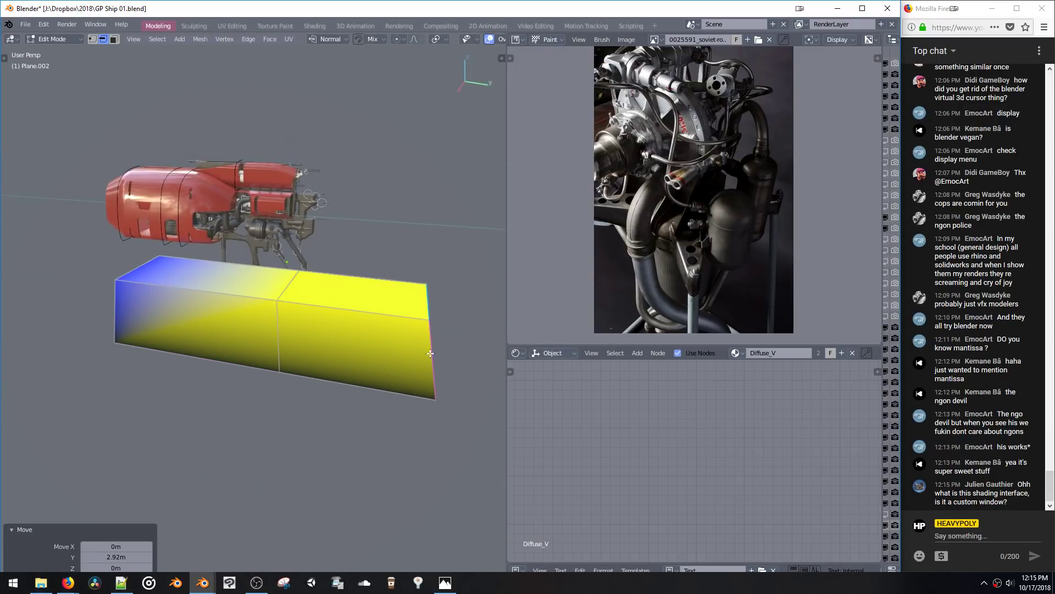
Step: Try to apply a red vertex colour to the extruded end edges, and undo it
{"action": "middle_click_drag", "start_coordinate": [445, 343], "coordinate": [366, 346], "text": "shift"}
{"action": "key", "text": "shift+v"}
{"action": "left_click_drag", "start_coordinate": [420, 358], "coordinate": [470, 331]}
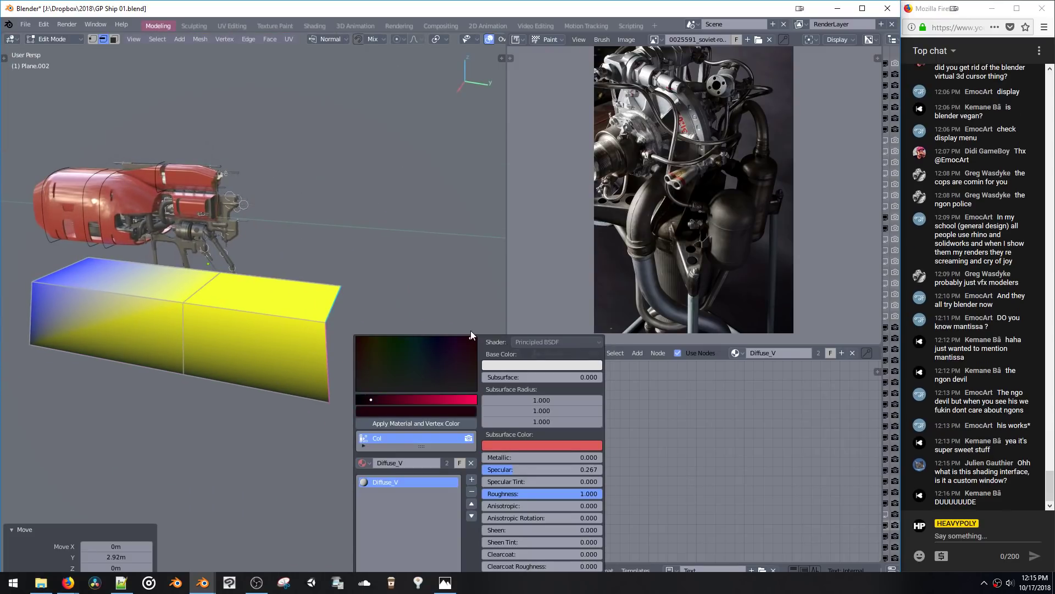
{"action": "left_click", "coordinate": [443, 400]}
{"action": "left_click", "coordinate": [451, 422]}
{"action": "key", "text": "ctrl+z"}
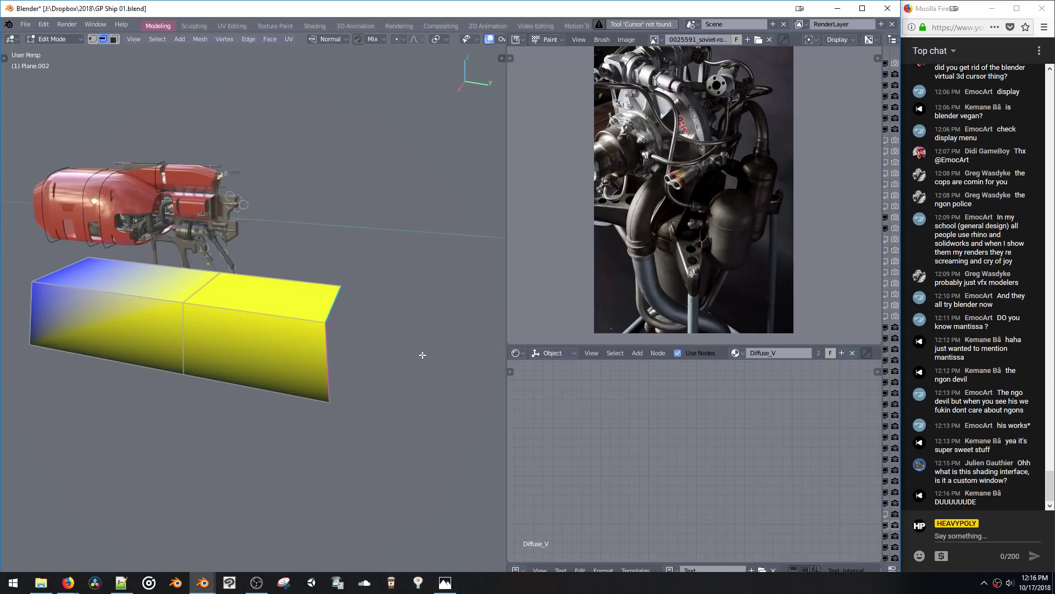
Step: Select all linked faces of the coloured mesh and subdivide them repeatedly into a fine grid
{"action": "key", "text": "3"}
{"action": "middle_click_drag", "start_coordinate": [377, 317], "coordinate": [240, 295], "text": "shift"}
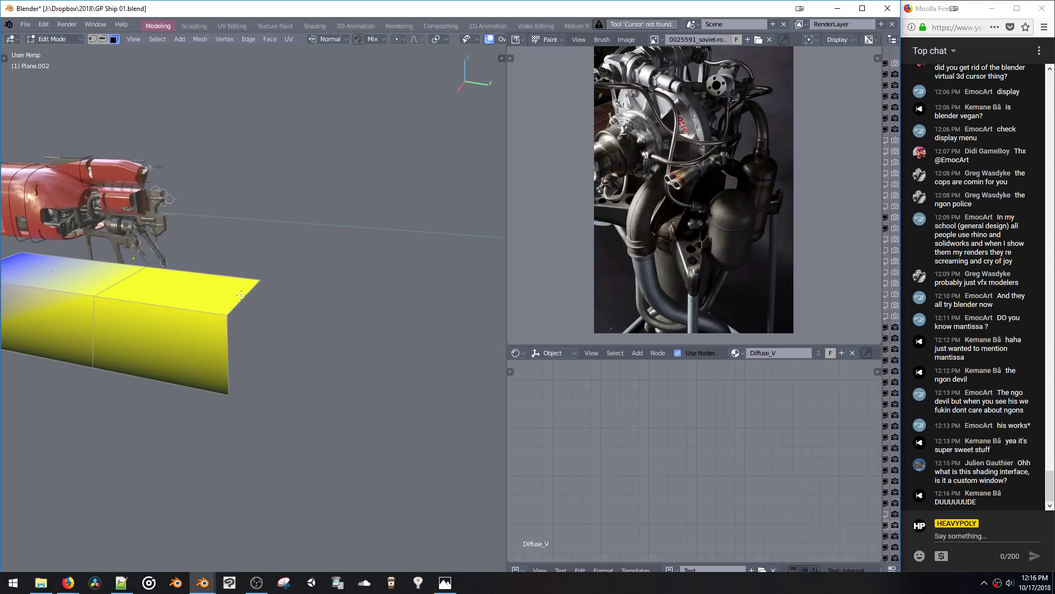
{"action": "left_click", "coordinate": [194, 304]}
{"action": "key", "text": "ctrl+l"}
{"action": "right_click", "coordinate": [199, 306]}
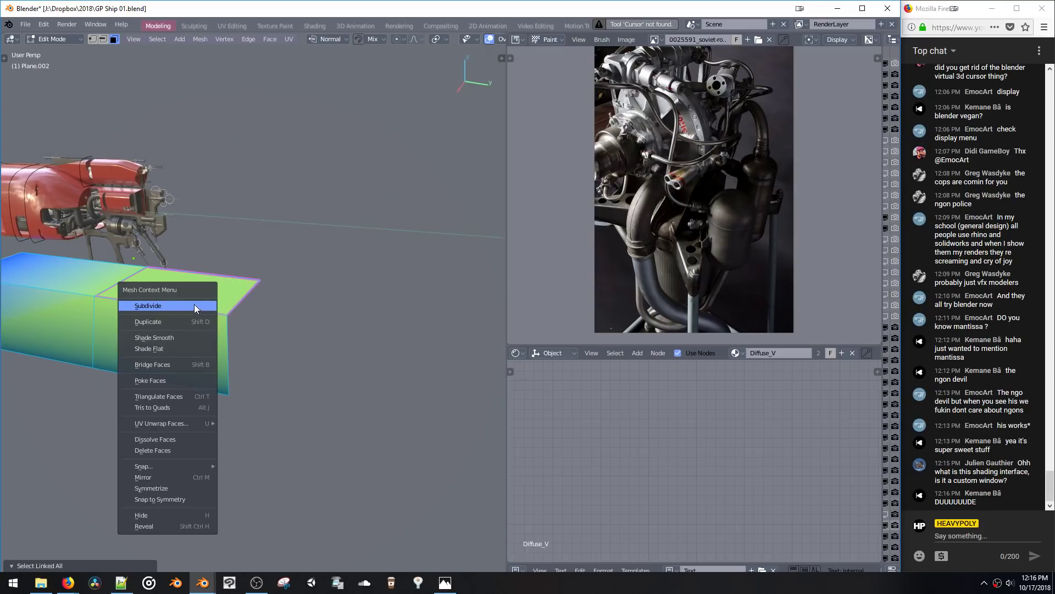
{"action": "left_click", "coordinate": [198, 307]}
{"action": "right_click", "coordinate": [198, 306]}
{"action": "left_click", "coordinate": [199, 306]}
{"action": "right_click", "coordinate": [199, 307]}
{"action": "middle_click_drag", "start_coordinate": [186, 239], "coordinate": [304, 264], "text": "shift"}
Step: Select a rectangular block of faces on the yellow top surface and apply a crimson vertex colour to it
{"action": "left_click", "coordinate": [282, 324]}
{"action": "mouse_move", "coordinate": [283, 324]}
{"action": "middle_mouse_down", "text": "ctrl"}
{"action": "mouse_move", "coordinate": [313, 327]}
{"action": "mouse_move", "coordinate": [294, 341]}
{"action": "middle_mouse_up", "text": "ctrl"}
{"action": "left_click", "coordinate": [292, 331]}
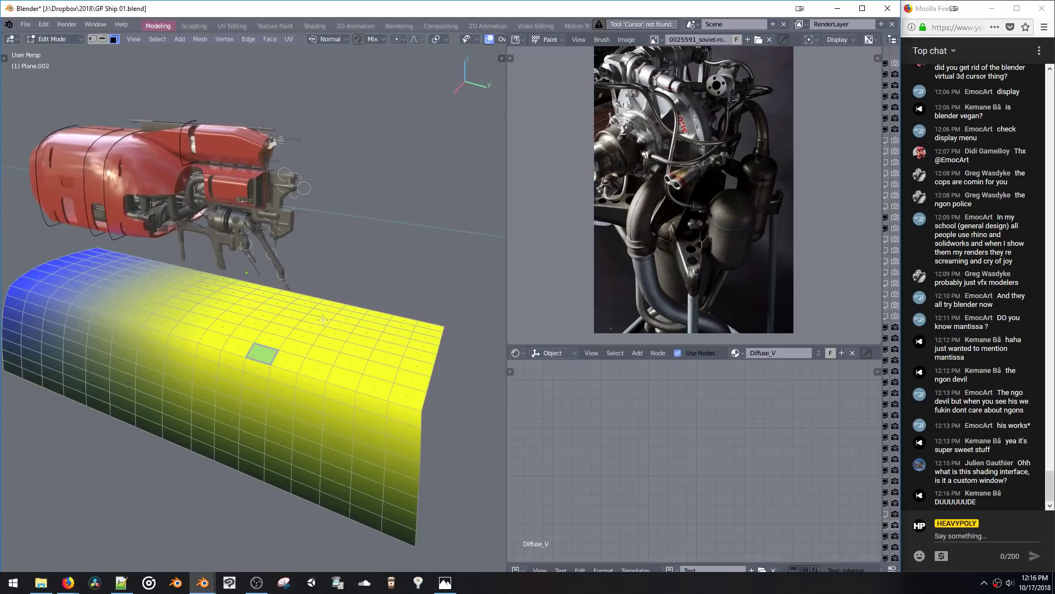
{"action": "left_click", "coordinate": [382, 326], "text": "ctrl"}
{"action": "key", "text": "q"}
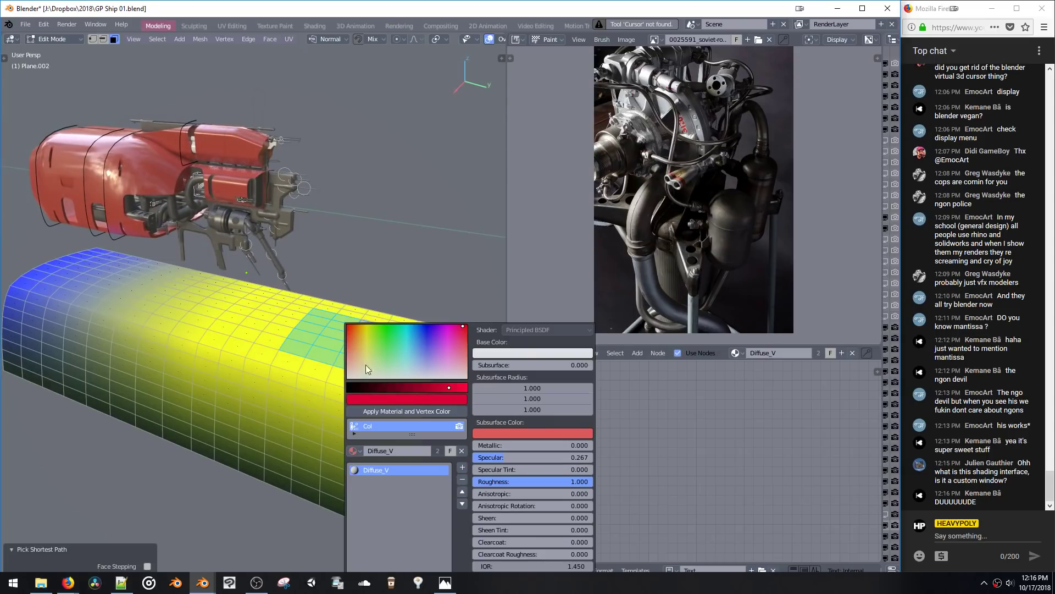
{"action": "left_click", "coordinate": [407, 411]}
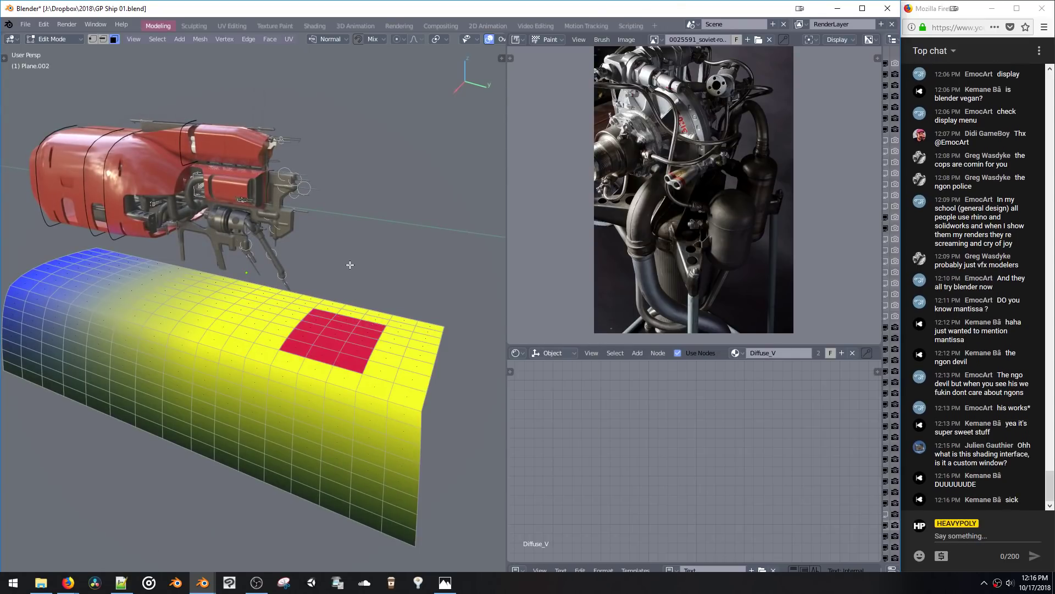
Step: Select a two-column strip of faces down the side near the blue end and apply a near-black vertex colour
{"action": "middle_click_drag", "start_coordinate": [350, 266], "coordinate": [377, 268]}
{"action": "left_click", "coordinate": [169, 340]}
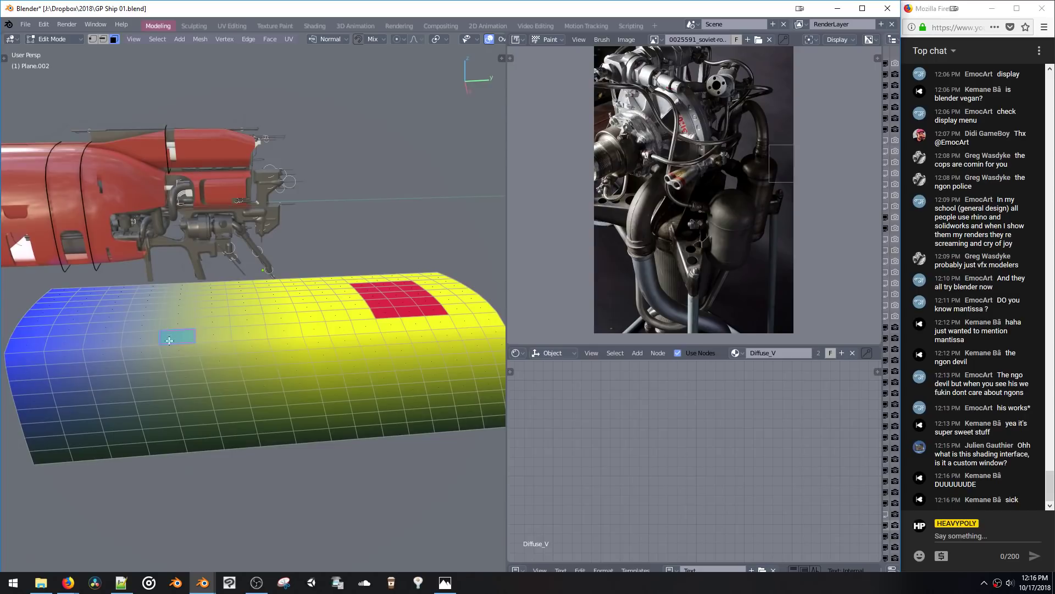
{"action": "left_click", "coordinate": [155, 435], "text": "ctrl"}
{"action": "key", "text": "q"}
{"action": "left_click_drag", "start_coordinate": [186, 387], "coordinate": [177, 403]}
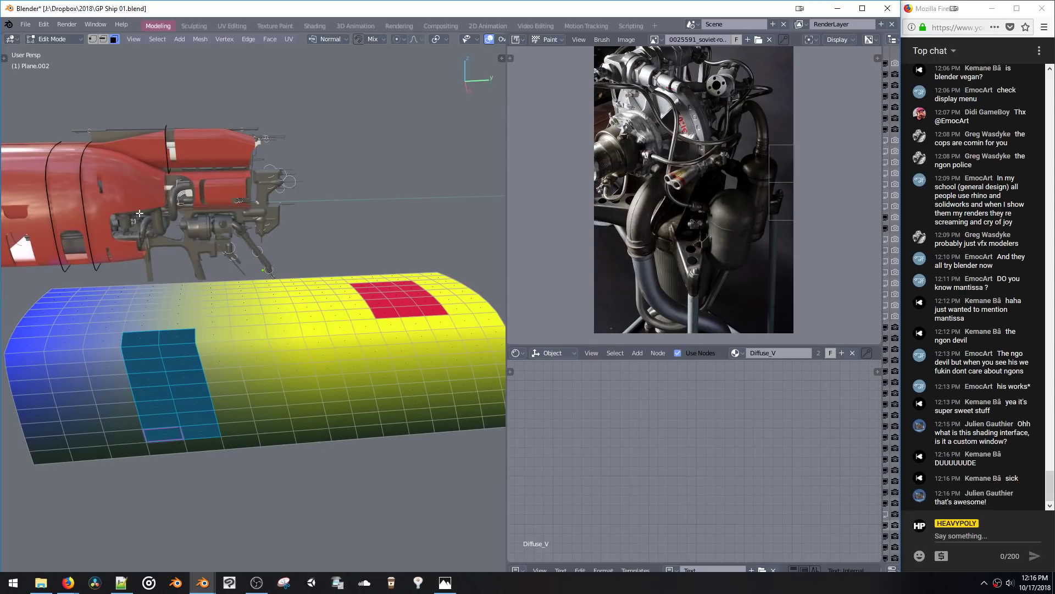
{"action": "left_click_drag", "start_coordinate": [288, 251], "coordinate": [288, 251]}
{"action": "mouse_move", "coordinate": [288, 251]}
{"action": "middle_mouse_down"}
{"action": "mouse_move", "coordinate": [278, 217]}
{"action": "mouse_move", "coordinate": [286, 232]}
{"action": "middle_mouse_up"}
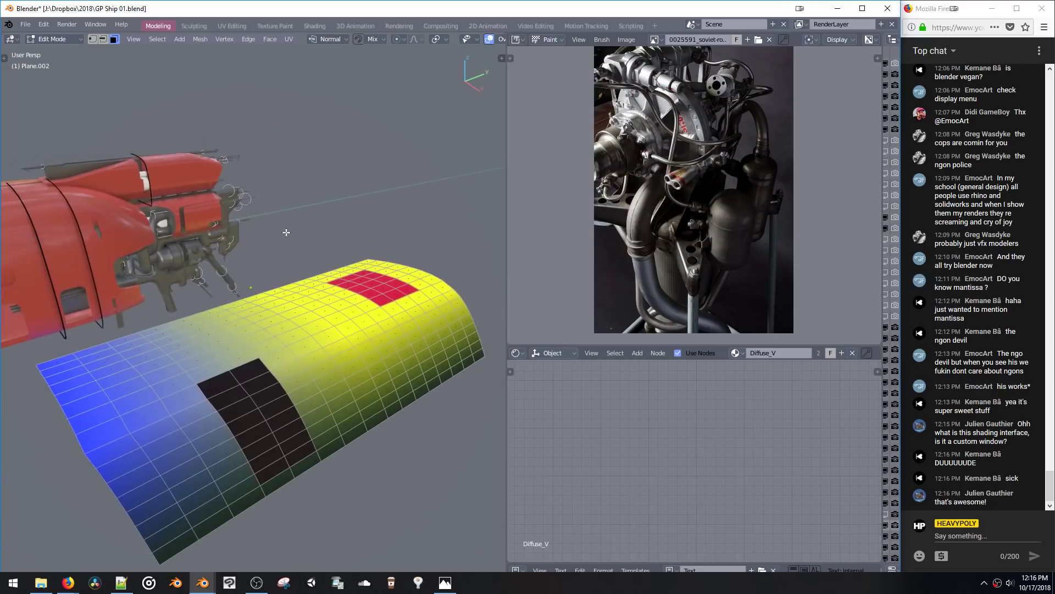
Step: Try the Diffuse_V material with Metallic at 1.000, and return Metallic to 0.000
{"action": "key", "text": "q"}
{"action": "key", "text": "q"}
{"action": "key", "text": "q"}
{"action": "left_click_drag", "start_coordinate": [577, 294], "coordinate": [705, 292]}
{"action": "middle_click_drag", "start_coordinate": [355, 236], "coordinate": [419, 213]}
{"action": "key", "text": "q"}
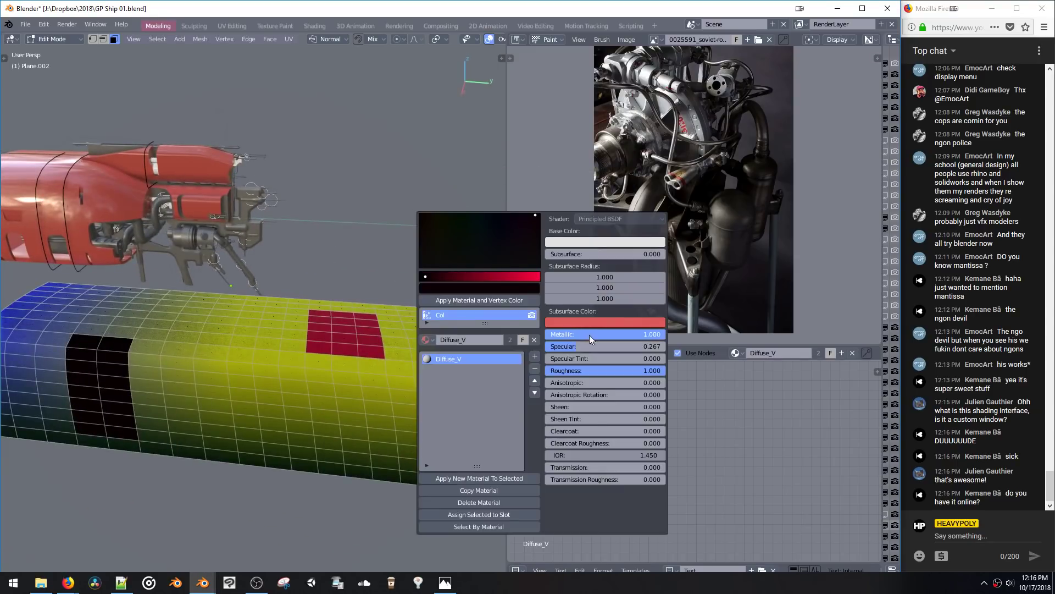
{"action": "left_click_drag", "start_coordinate": [589, 335], "coordinate": [400, 319]}
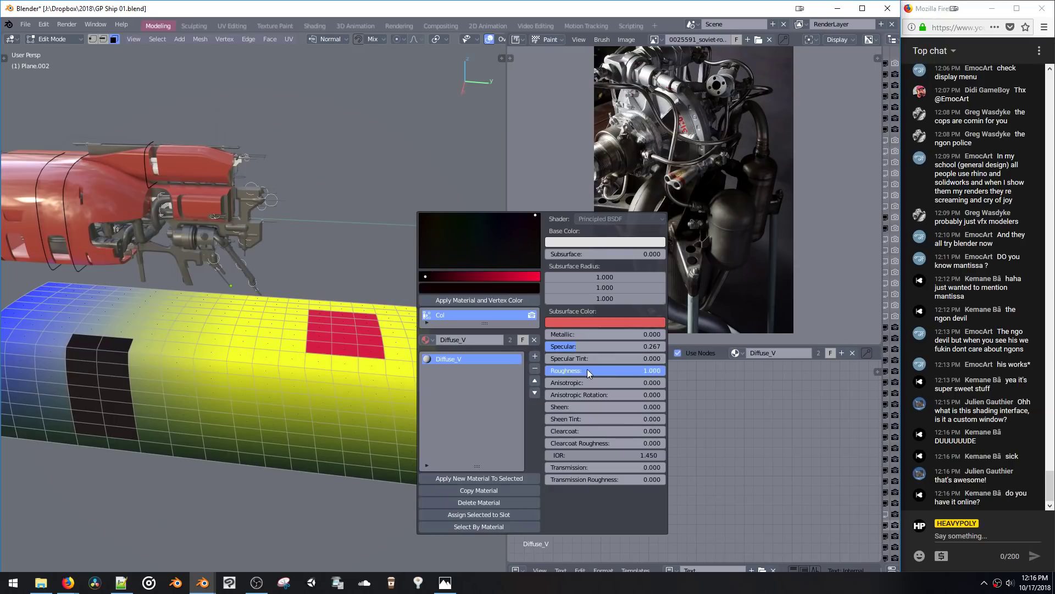
Step: Set the Diffuse_V material's roughness to 0 on the vertex-coloured plane
{"action": "left_click_drag", "start_coordinate": [587, 369], "coordinate": [416, 360]}
{"action": "mouse_move", "coordinate": [417, 361]}
{"action": "middle_mouse_down"}
{"action": "mouse_move", "coordinate": [258, 273]}
{"action": "mouse_move", "coordinate": [394, 305]}
{"action": "middle_mouse_up"}
{"action": "key", "text": "z"}
{"action": "key", "text": "q"}
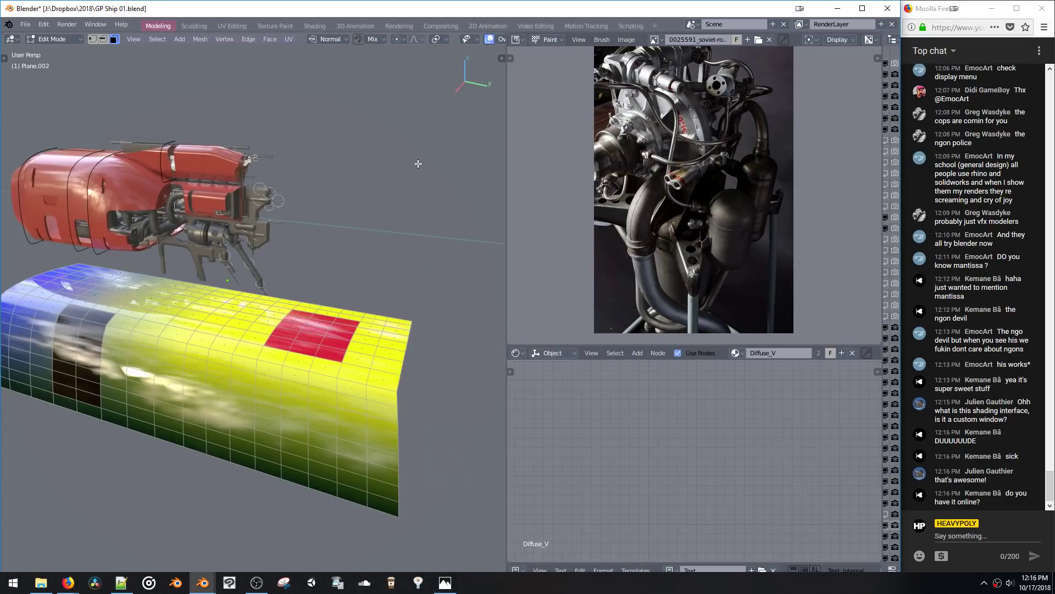
Step: Set the Diffuse_V material's transmission to 1.000 and lower its specular to about 0.158
{"action": "key", "text": "q"}
{"action": "left_click_drag", "start_coordinate": [605, 418], "coordinate": [728, 429]}
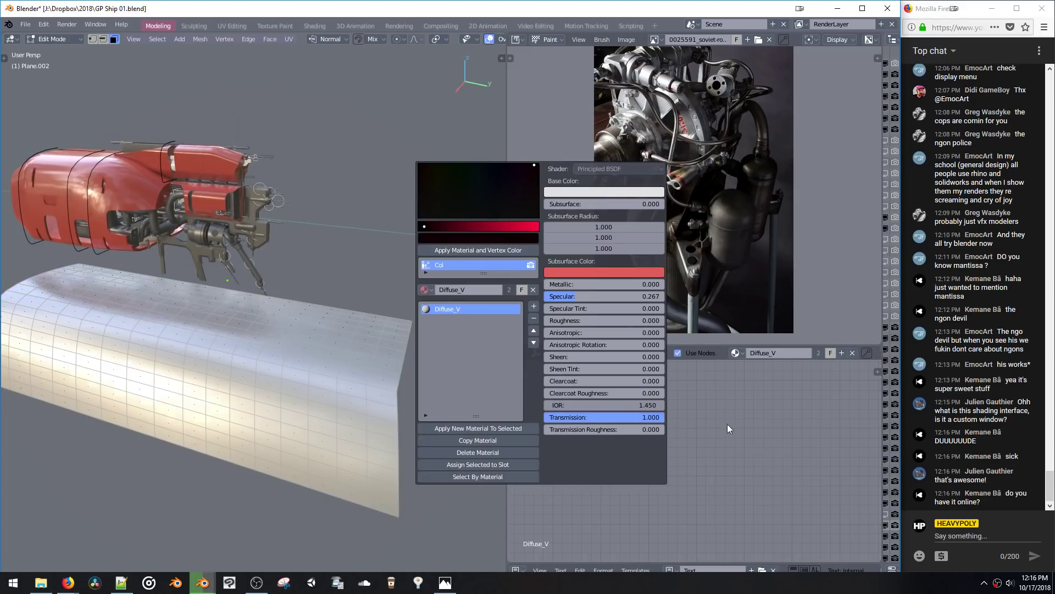
{"action": "left_click_drag", "start_coordinate": [578, 294], "coordinate": [566, 299]}
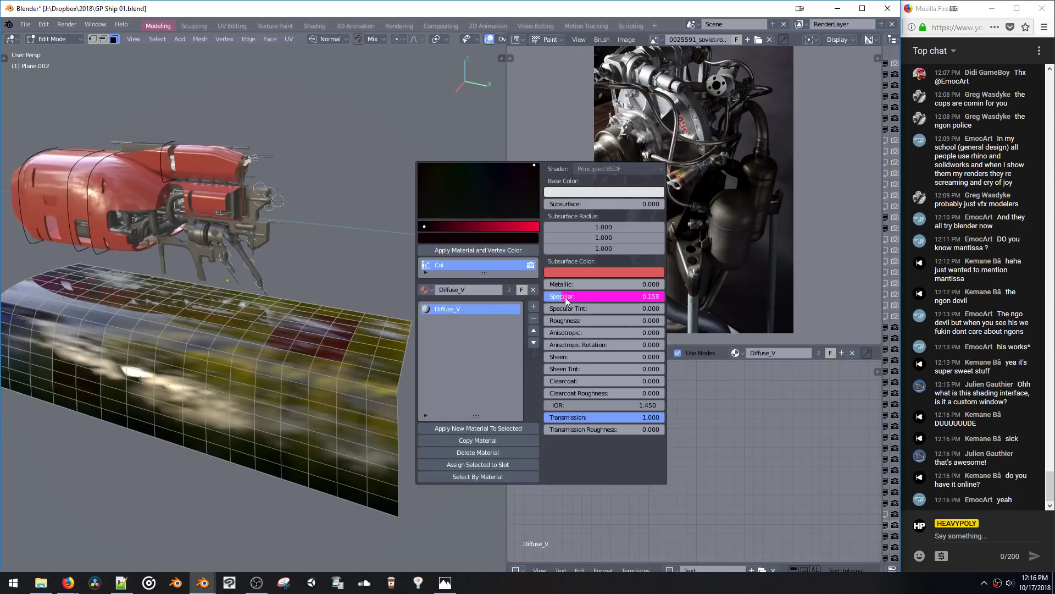
Step: Leave Edit Mode and delete the vertex-coloured plane below the ship
{"action": "middle_click_drag", "start_coordinate": [385, 275], "coordinate": [300, 277]}
{"action": "key", "text": "w"}
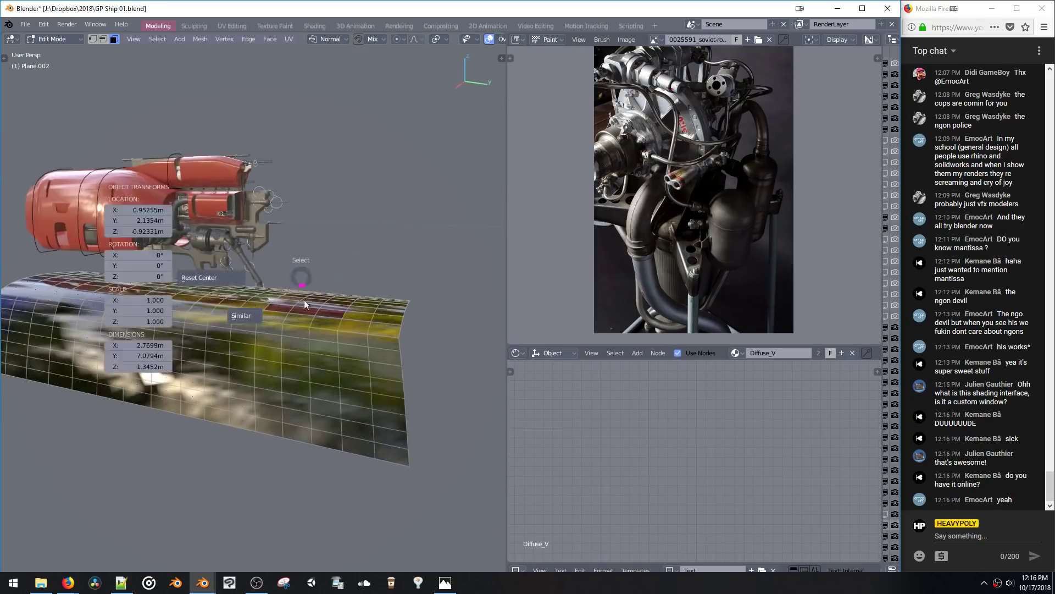
{"action": "key", "text": "Escape"}
{"action": "key", "text": "Tab"}
{"action": "middle_click_drag", "start_coordinate": [302, 335], "coordinate": [352, 289]}
{"action": "middle_click_drag", "start_coordinate": [320, 301], "coordinate": [289, 279]}
{"action": "key", "text": "Delete"}
{"action": "scroll", "coordinate": [296, 283], "scroll_direction": "up", "scroll_amount": 4}
Step: Select the metaball pipes and the lower red panel in turn, and check which interaction modes each object offers
{"action": "left_click", "coordinate": [280, 277]}
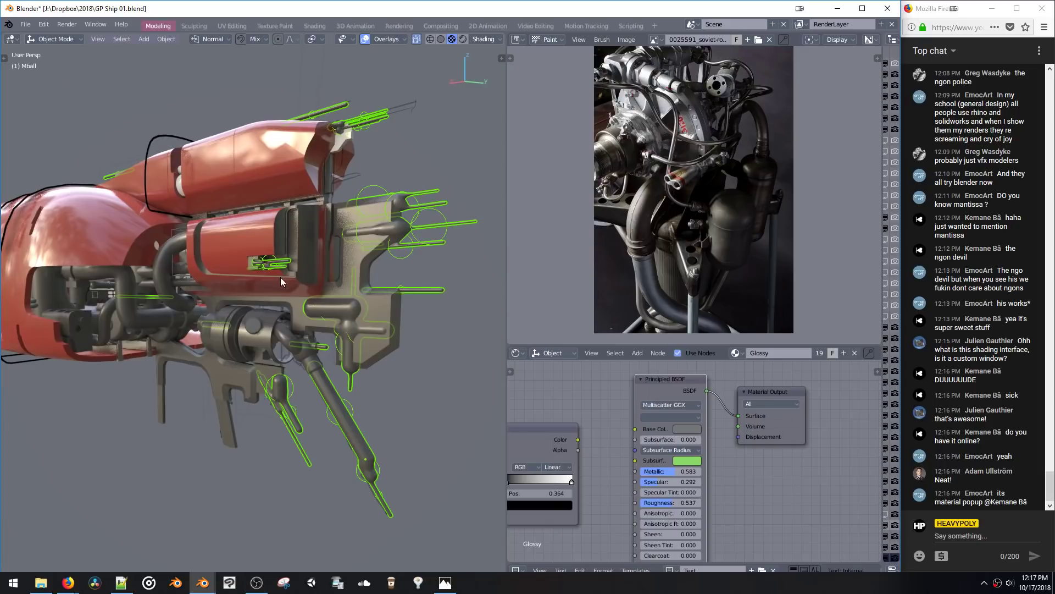
{"action": "middle_click_drag", "start_coordinate": [315, 282], "coordinate": [282, 272]}
{"action": "scroll", "coordinate": [306, 336], "scroll_direction": "up", "scroll_amount": 3}
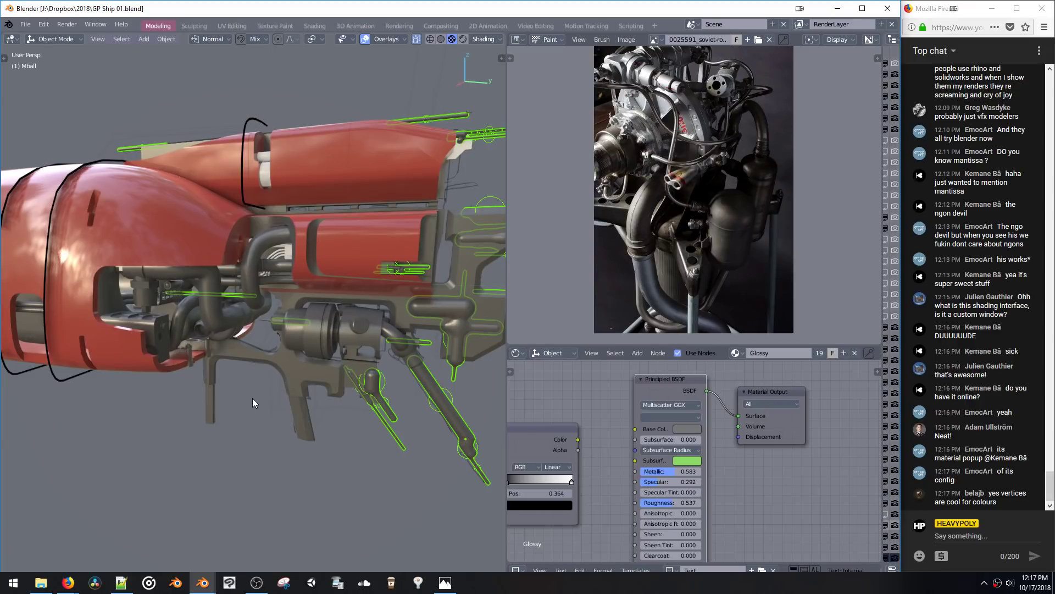
{"action": "middle_click_drag", "start_coordinate": [414, 207], "coordinate": [279, 193]}
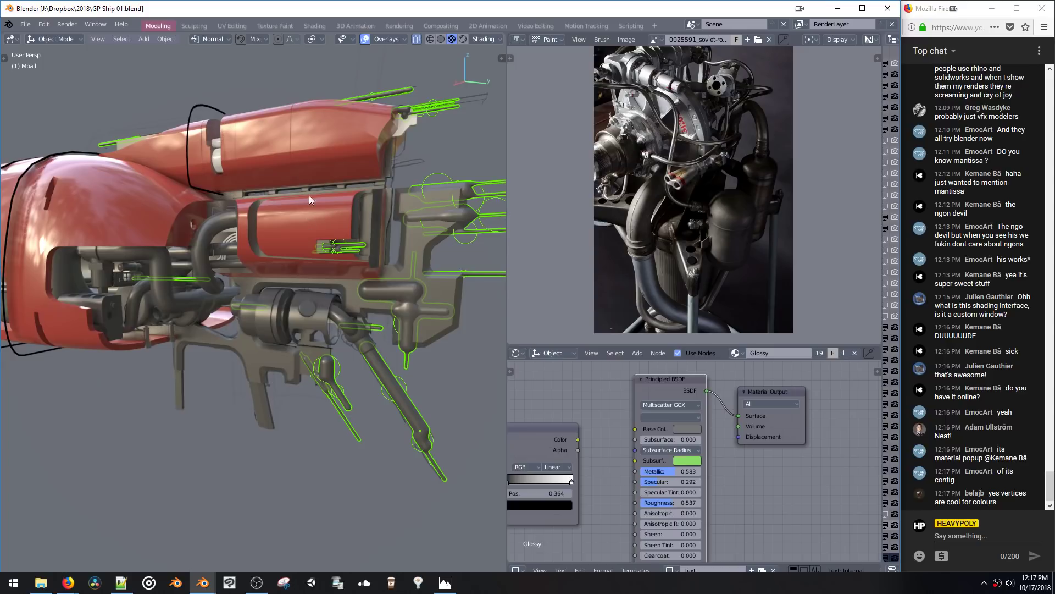
{"action": "left_click", "coordinate": [61, 40]}
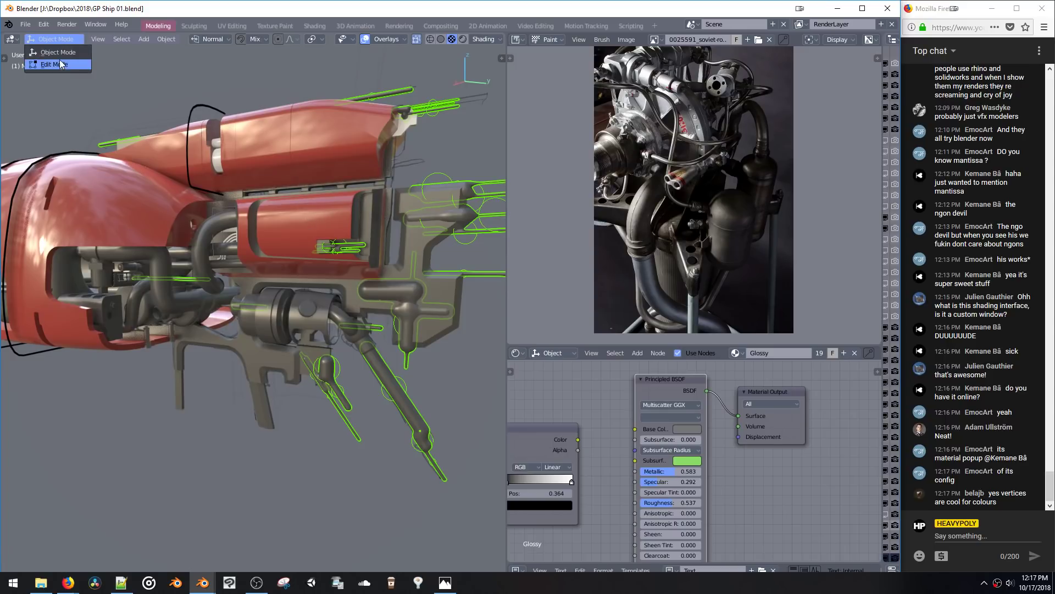
{"action": "left_click", "coordinate": [82, 50]}
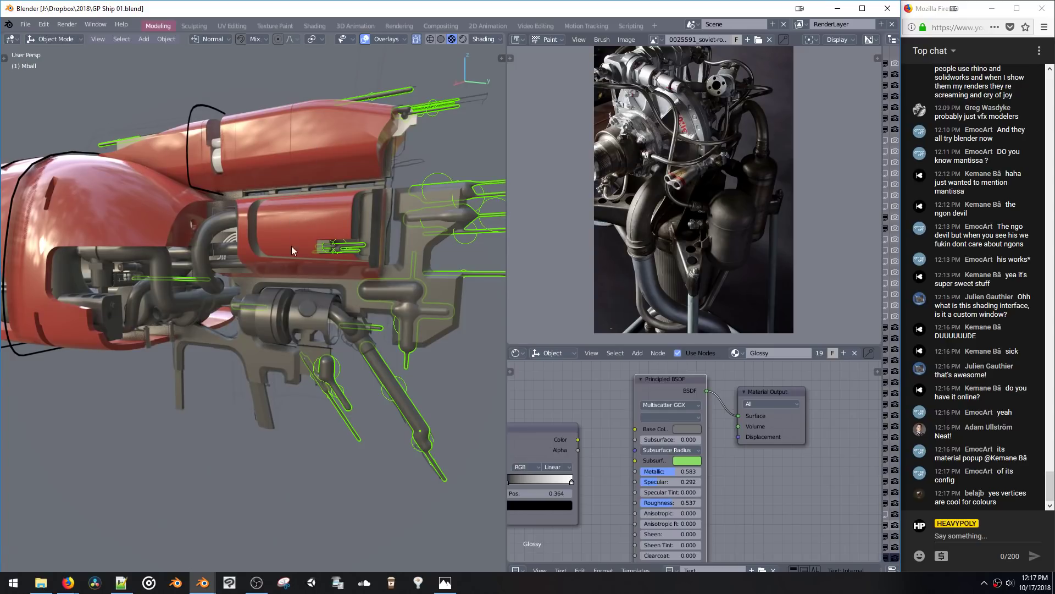
{"action": "left_click", "coordinate": [292, 251]}
{"action": "left_click", "coordinate": [67, 38]}
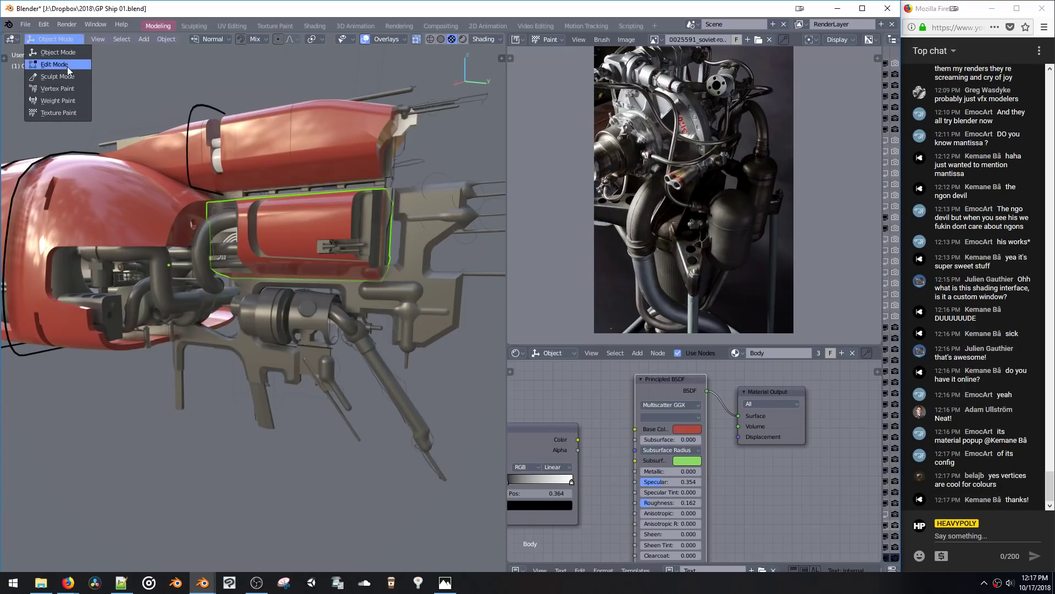
{"action": "left_click", "coordinate": [90, 51]}
Step: Select the upper red hull, switch it to Vertex Paint mode and show the paint tools
{"action": "left_click", "coordinate": [258, 132]}
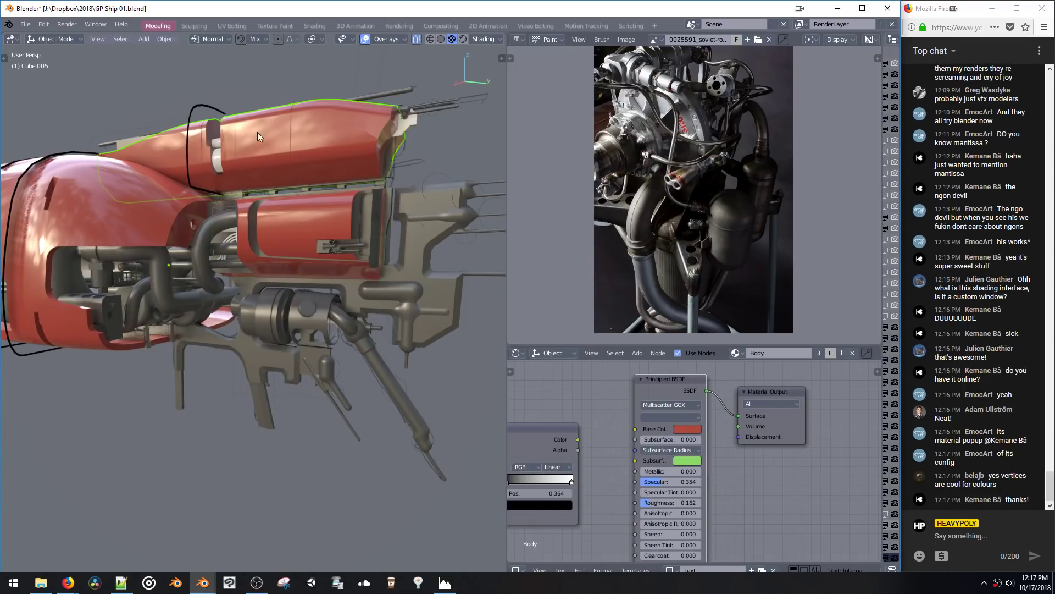
{"action": "left_click", "coordinate": [51, 38]}
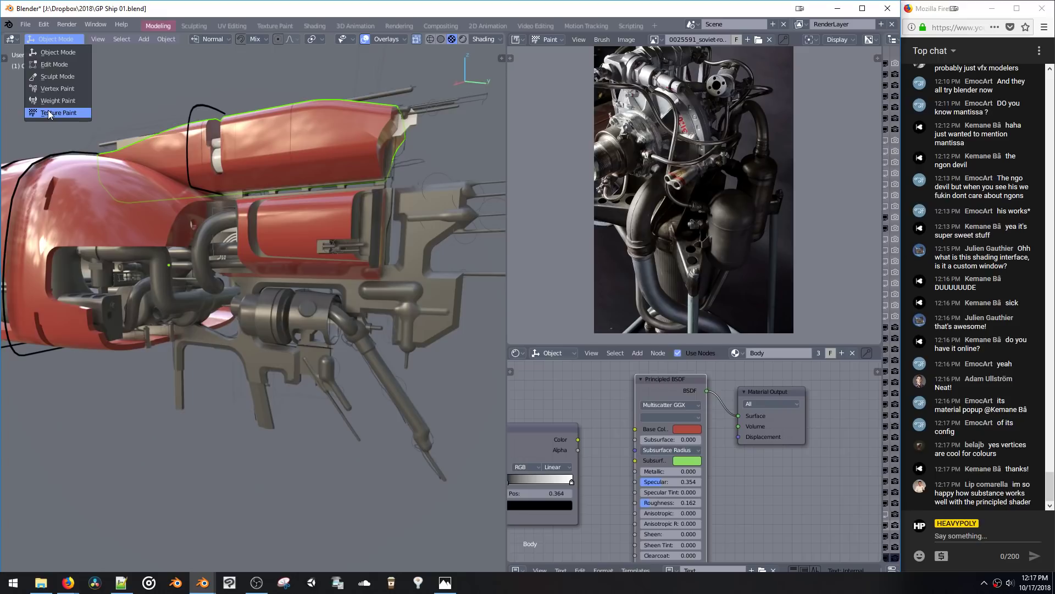
{"action": "left_click", "coordinate": [48, 89]}
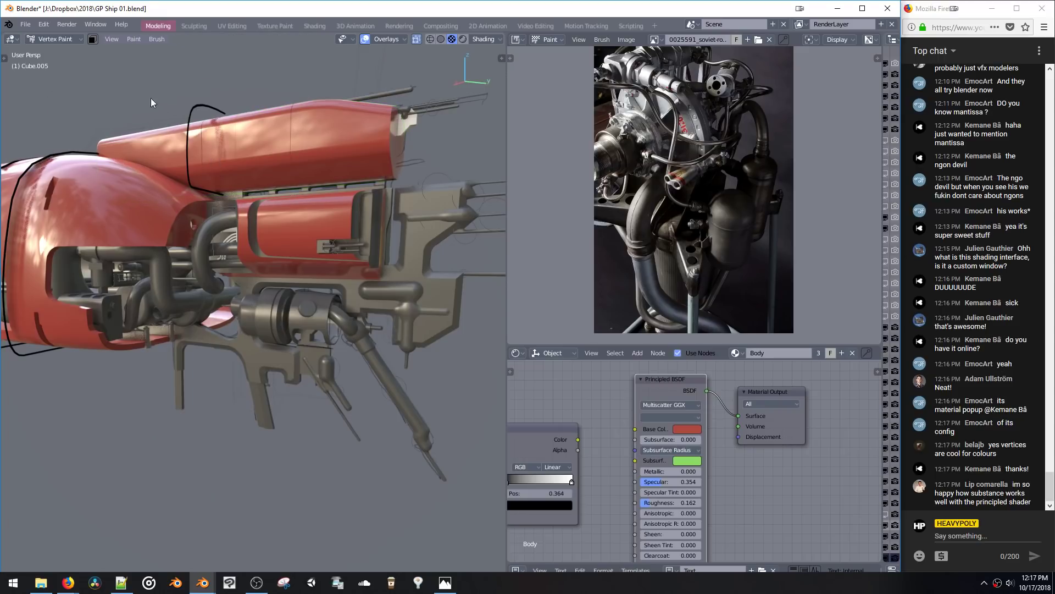
{"action": "key", "text": "t"}
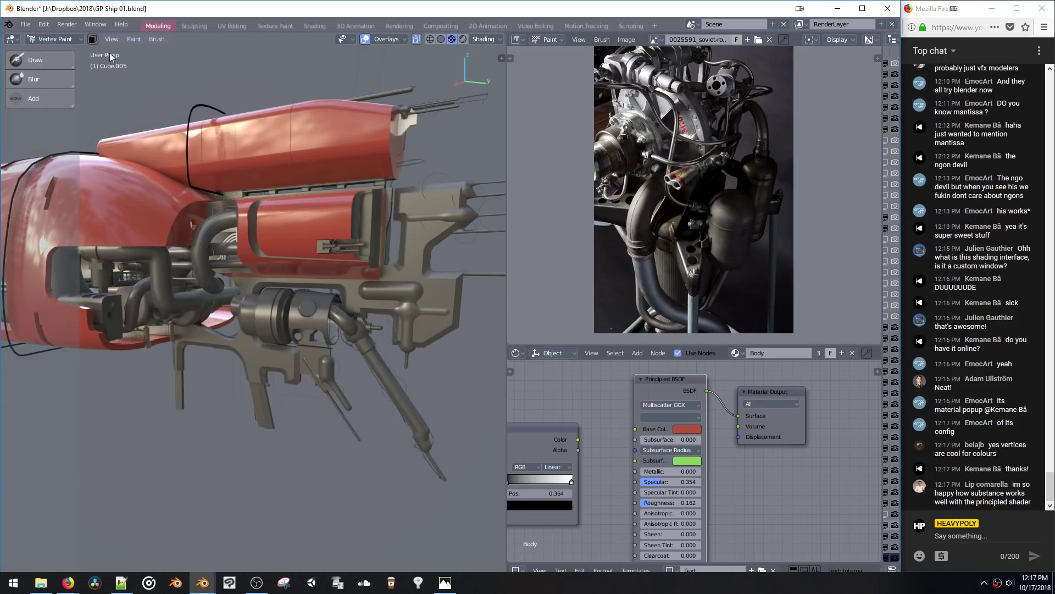
{"action": "key", "text": "n"}
{"action": "key", "text": "n"}
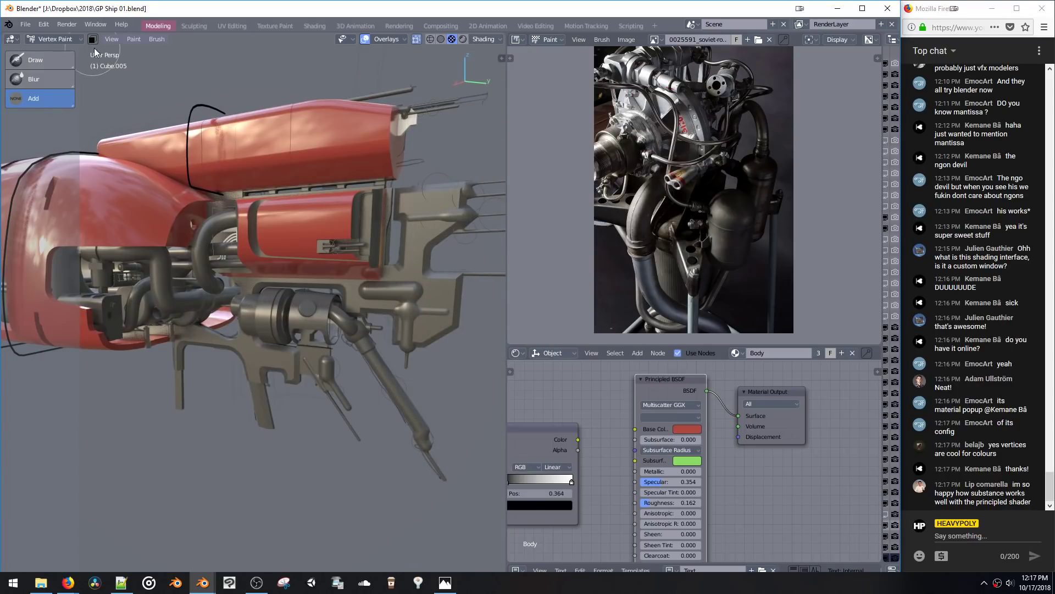
Step: Look through the brush options and turn on face selection masking for vertex painting
{"action": "left_click", "coordinate": [112, 39]}
{"action": "mouse_move", "coordinate": [135, 42]}
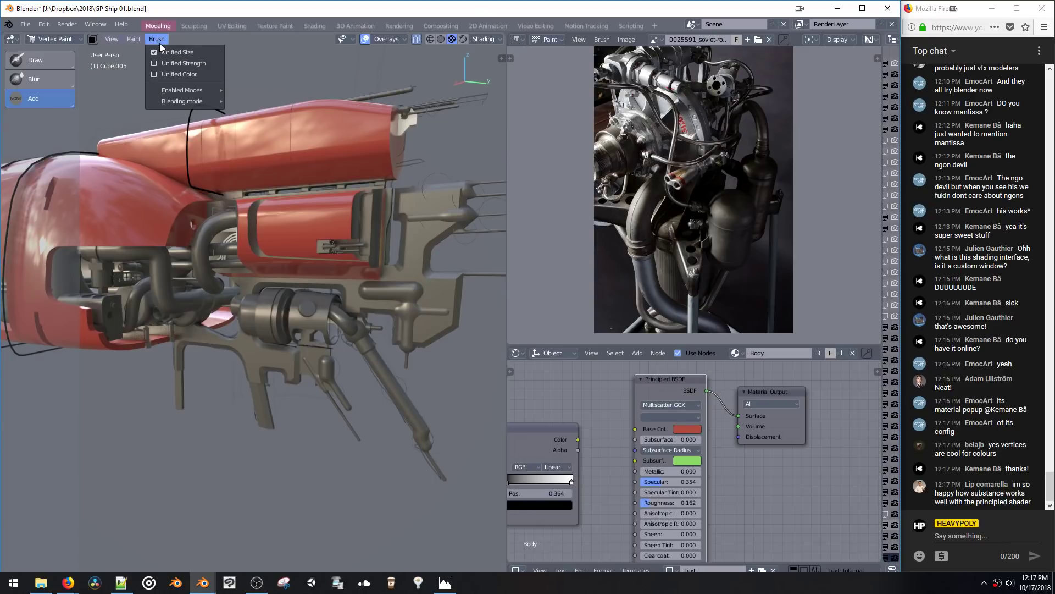
{"action": "mouse_move", "coordinate": [178, 102]}
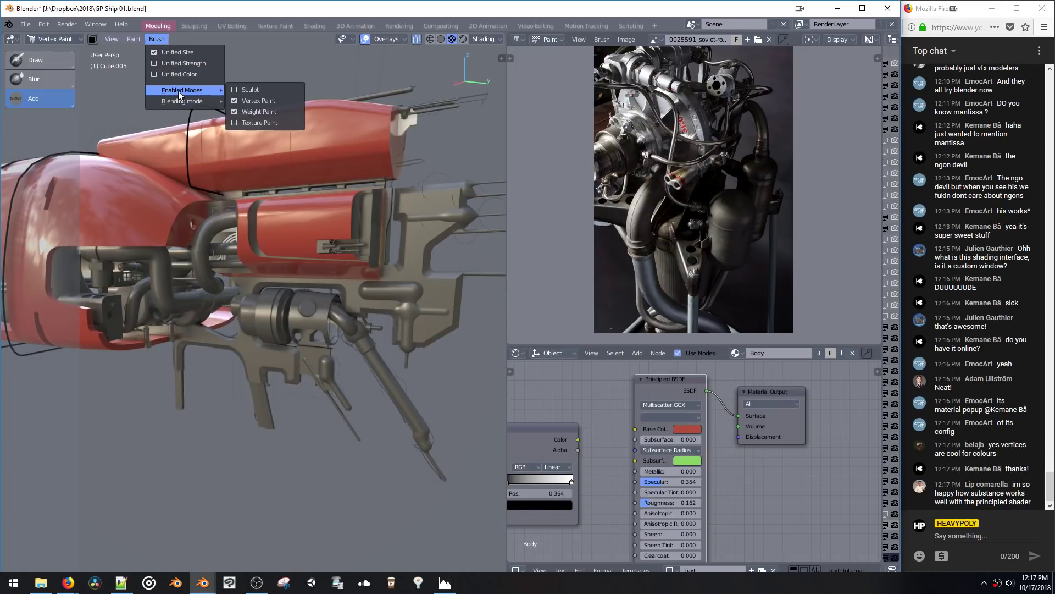
{"action": "left_click", "coordinate": [113, 41]}
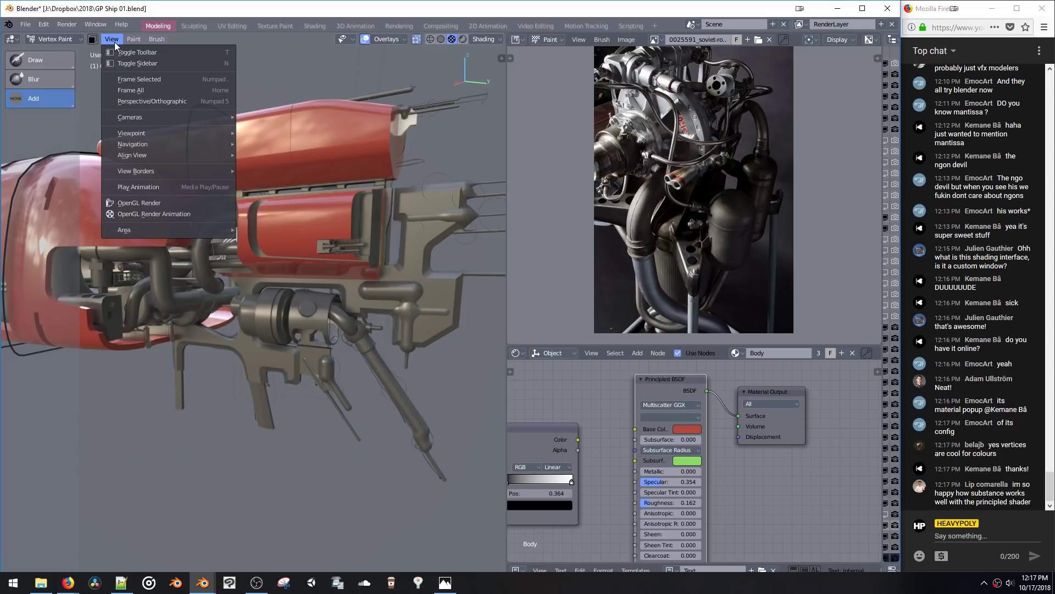
{"action": "left_click", "coordinate": [93, 40]}
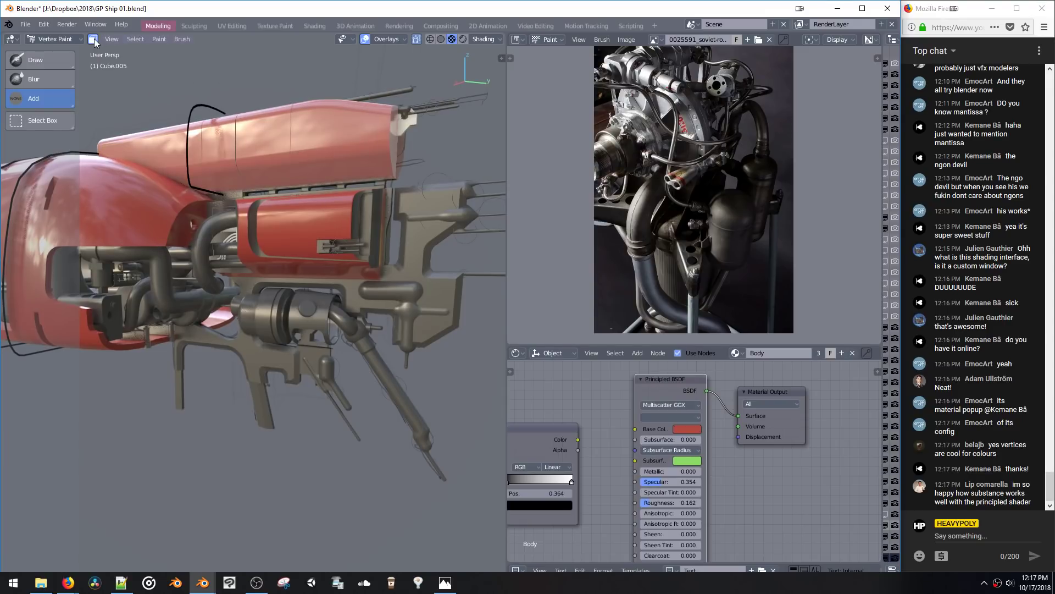
Step: Apply Dirty Vertex Colors to the upper red hull
{"action": "left_click", "coordinate": [159, 42]}
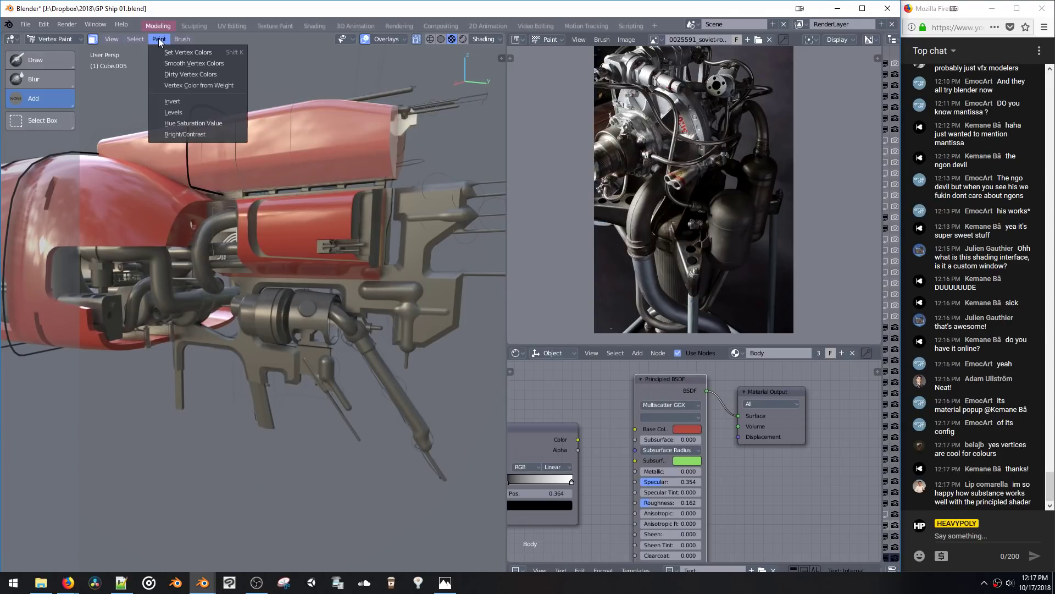
{"action": "mouse_move", "coordinate": [134, 40]}
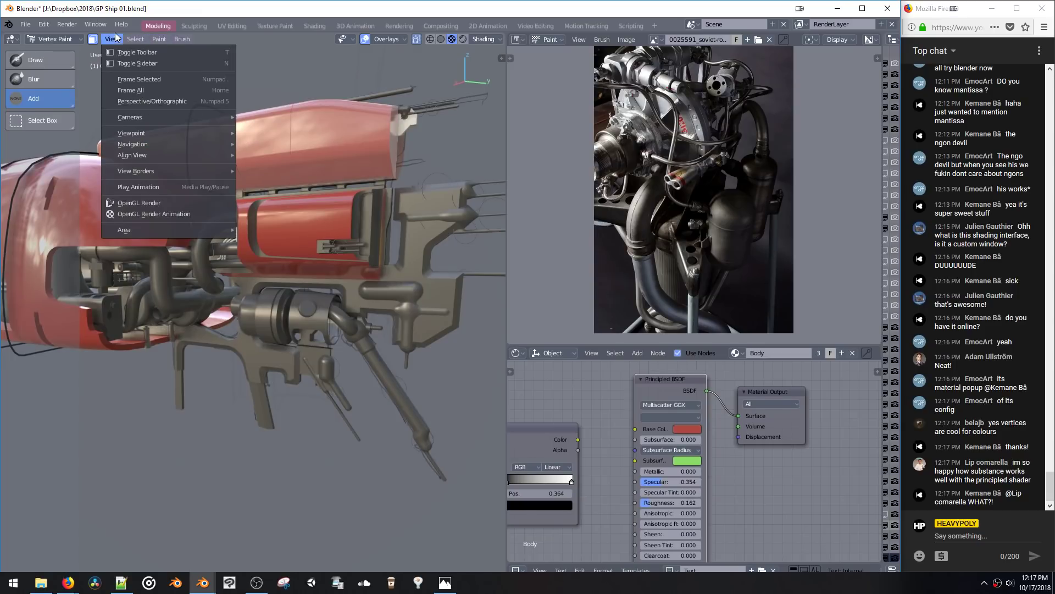
{"action": "left_click", "coordinate": [175, 75]}
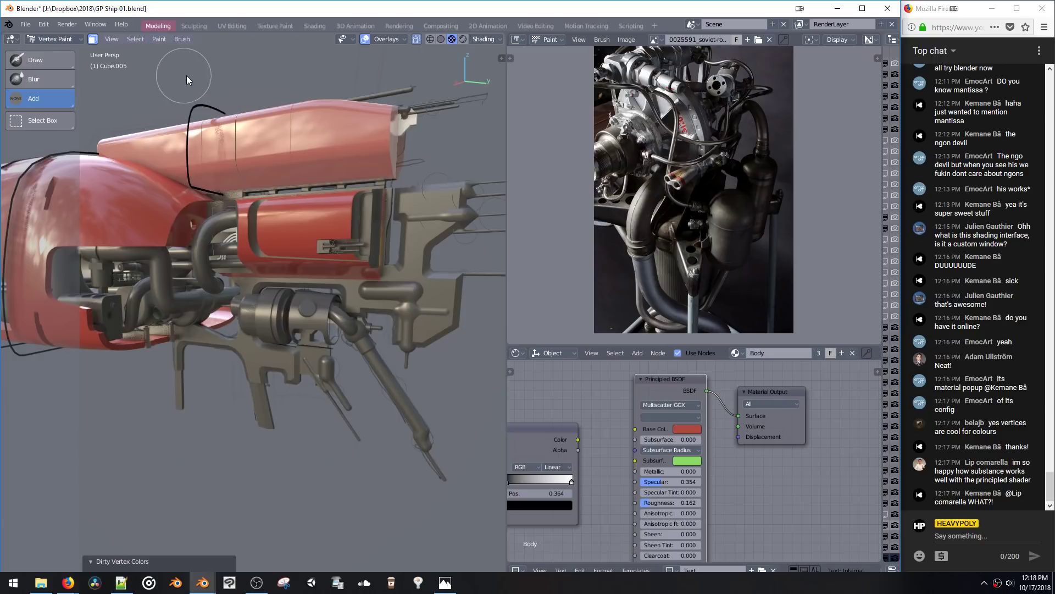
{"action": "middle_click_drag", "start_coordinate": [347, 183], "coordinate": [305, 190]}
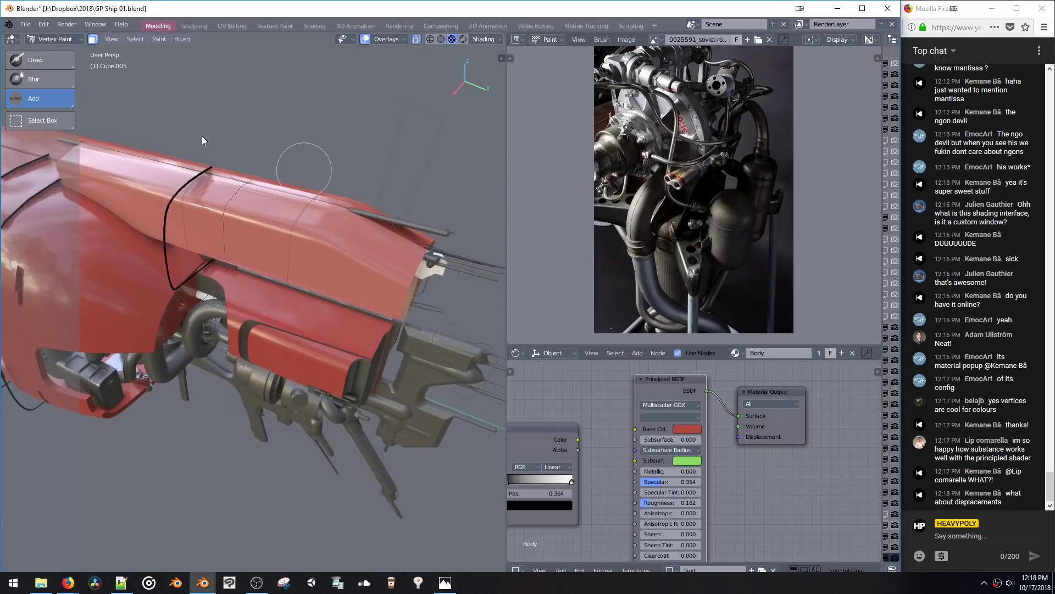
Step: Select a side face of the upper hull in Edit Mode and view it as the paint mask in Vertex Paint mode
{"action": "left_click", "coordinate": [48, 38]}
{"action": "left_click", "coordinate": [51, 54]}
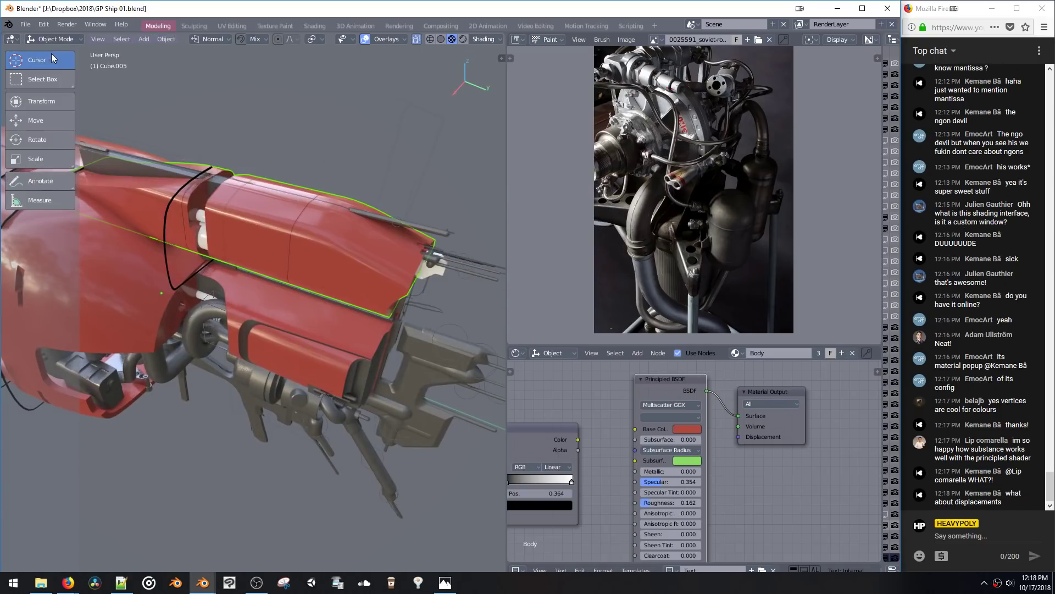
{"action": "middle_click_drag", "start_coordinate": [51, 54], "coordinate": [253, 125]}
{"action": "key", "text": "Tab"}
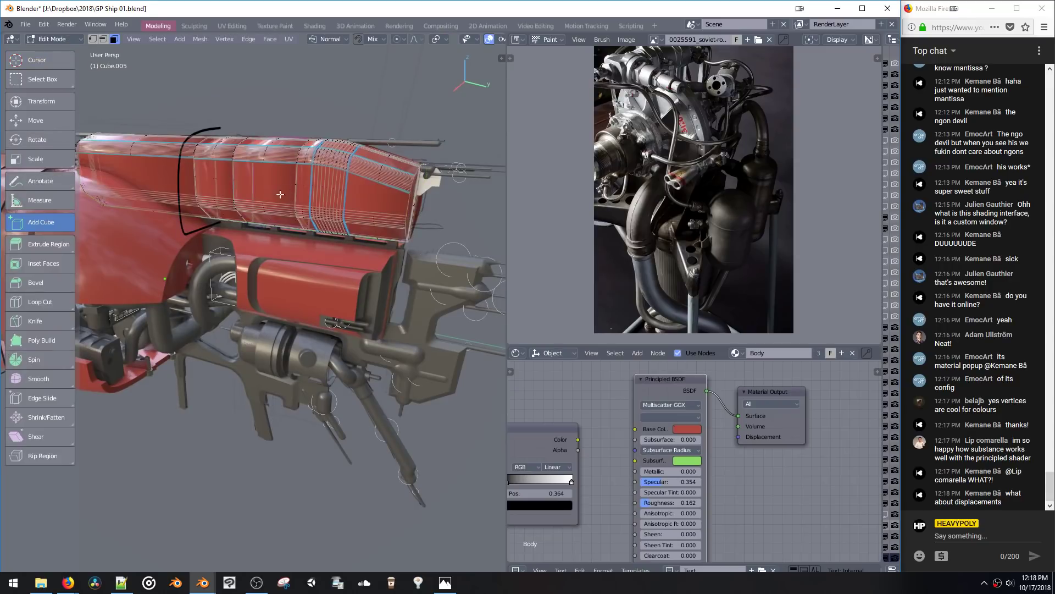
{"action": "middle_click_drag", "start_coordinate": [280, 195], "coordinate": [282, 208]}
{"action": "left_click", "coordinate": [282, 219]}
{"action": "key", "text": "m"}
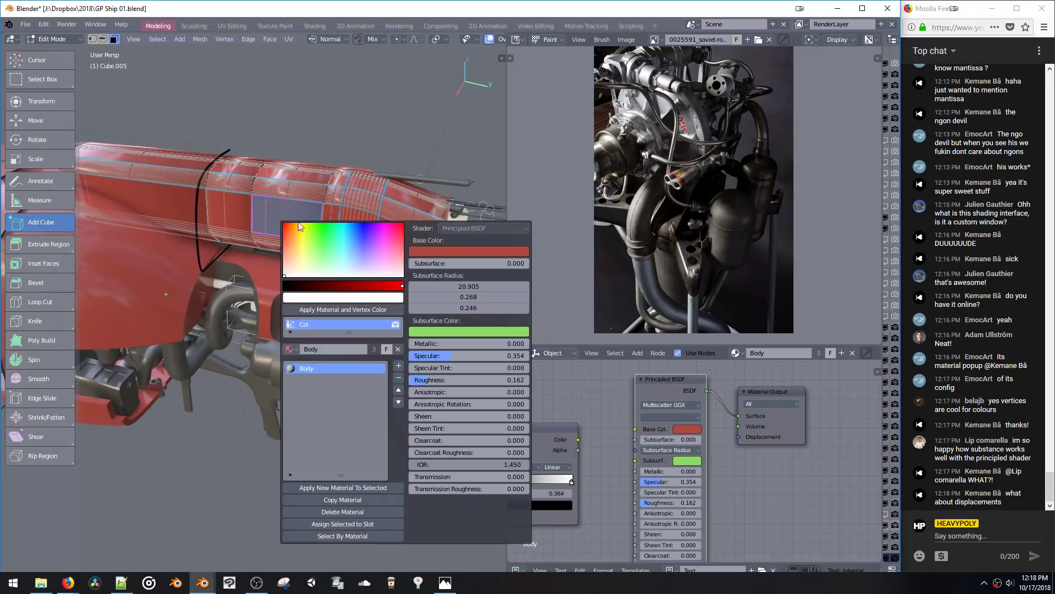
{"action": "left_click", "coordinate": [69, 41]}
{"action": "left_click", "coordinate": [61, 88]}
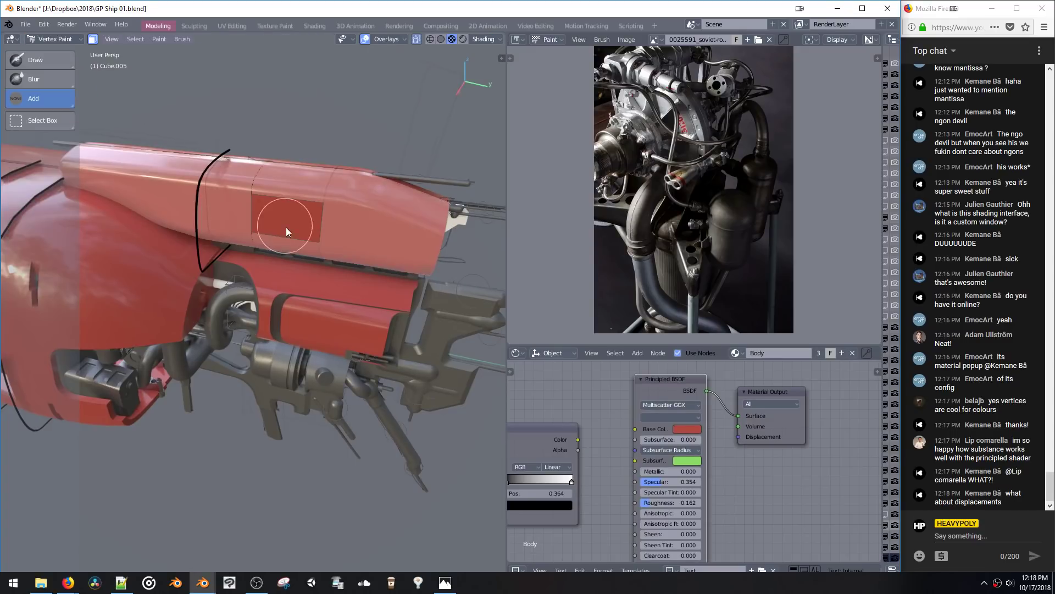
Step: Leave Vertex Paint mode and clear the upper hull's face selection in Edit Mode
{"action": "left_click", "coordinate": [65, 39]}
{"action": "left_click", "coordinate": [65, 52]}
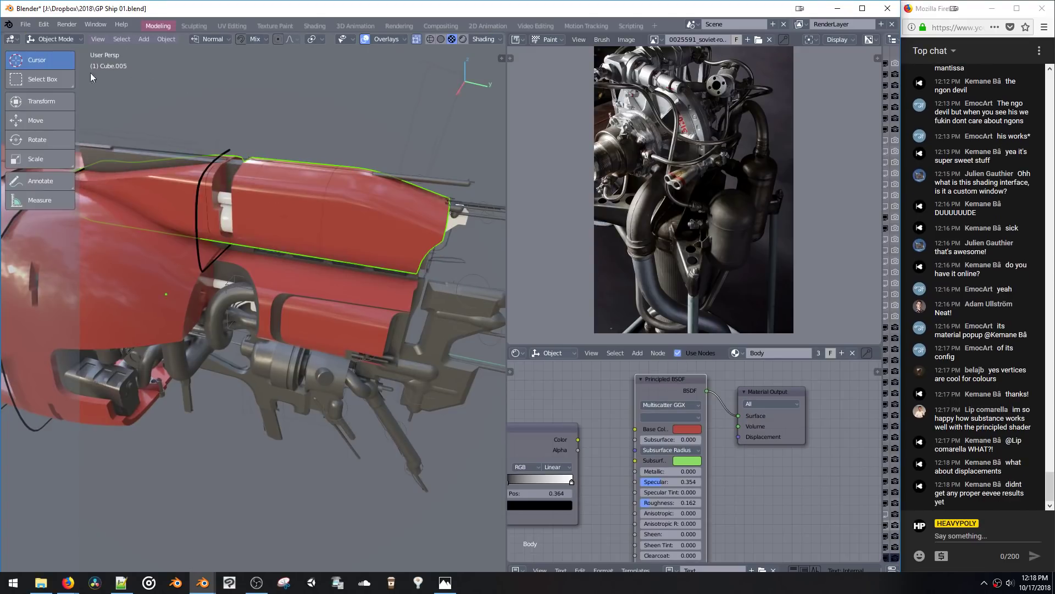
{"action": "key", "text": "Tab"}
{"action": "left_click", "coordinate": [398, 226]}
{"action": "middle_click_drag", "start_coordinate": [397, 227], "coordinate": [404, 202]}
{"action": "key", "text": "shift+v"}
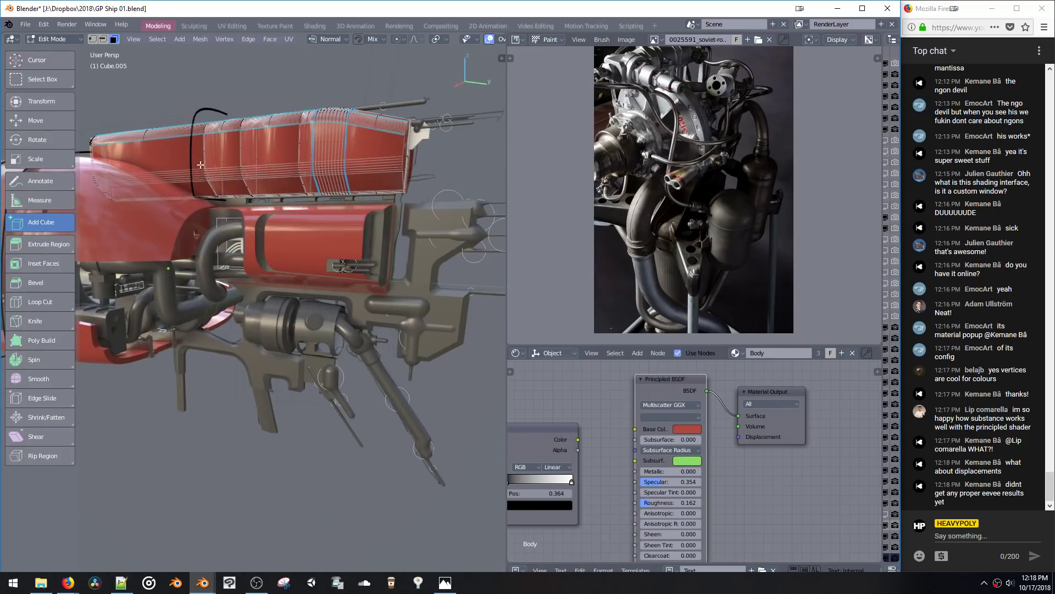
Step: Hide the tool list and return the upper hull to Object Mode
{"action": "middle_click_drag", "start_coordinate": [332, 221], "coordinate": [218, 212]}
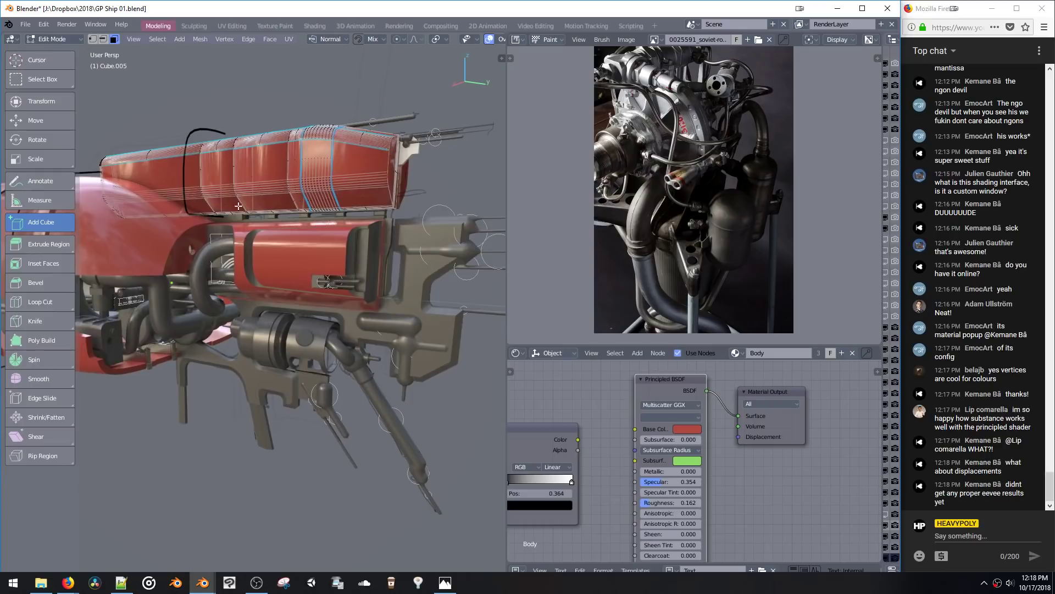
{"action": "middle_click_drag", "start_coordinate": [263, 185], "coordinate": [112, 88]}
{"action": "key", "text": "t"}
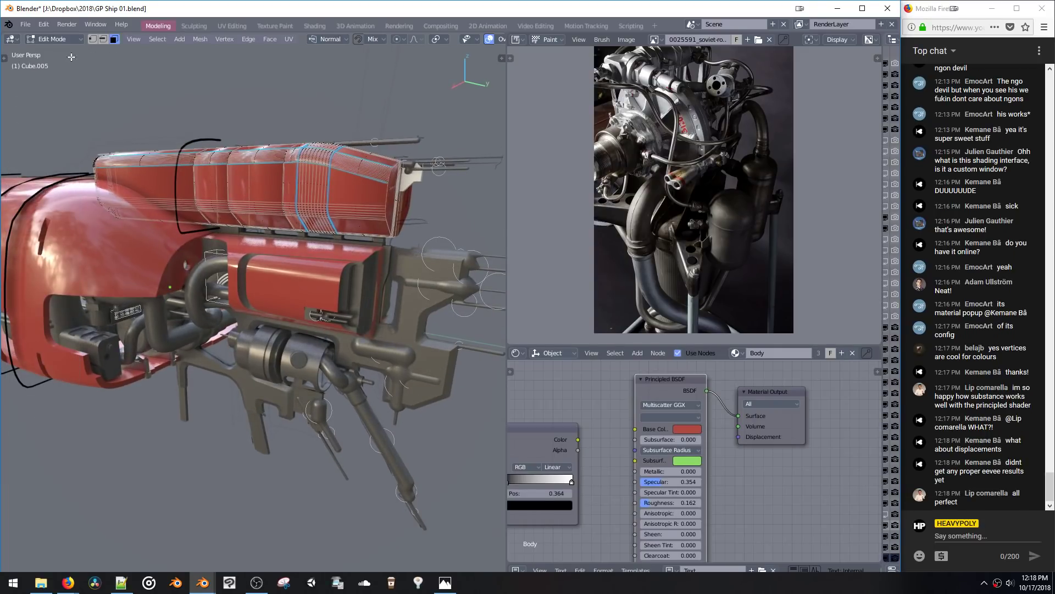
{"action": "key", "text": "Tab"}
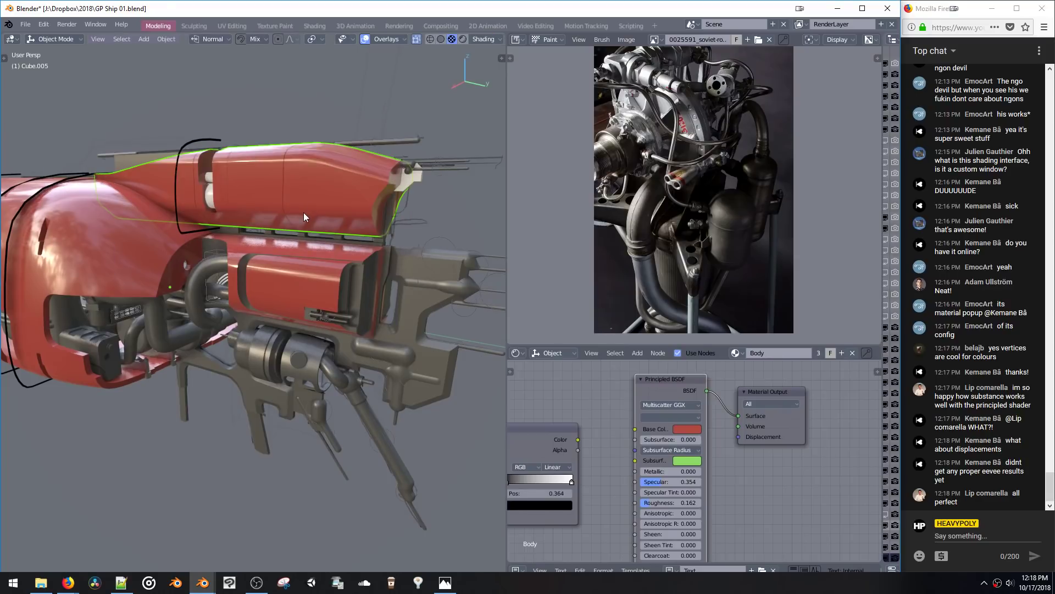
{"action": "middle_click_drag", "start_coordinate": [302, 214], "coordinate": [332, 227]}
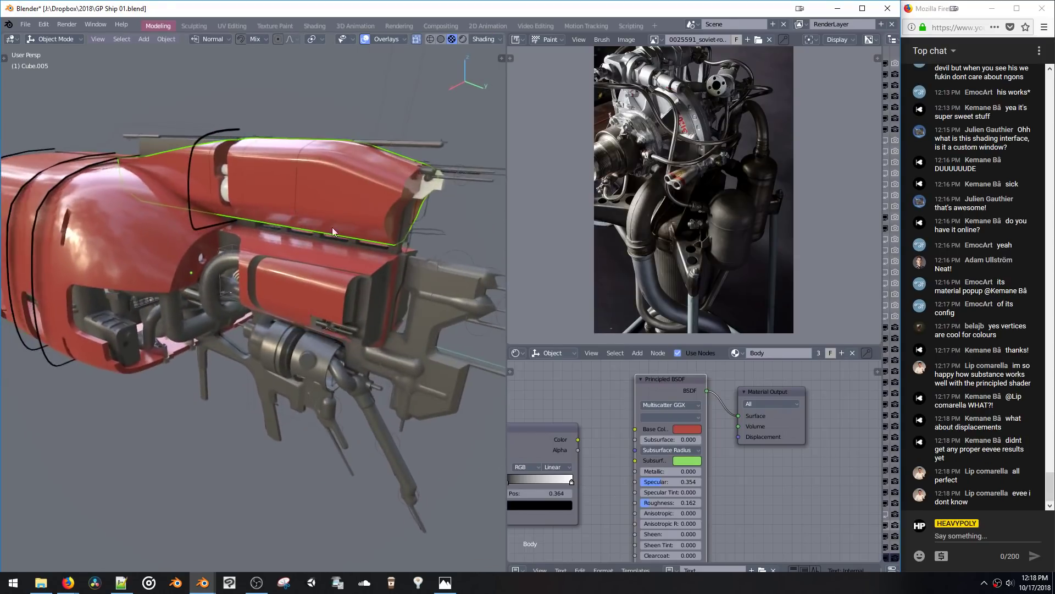
Step: Change the Body material's base color to a dark yellow, about R 0.420, G 0.364, B 0.006
{"action": "left_click", "coordinate": [684, 431]}
{"action": "left_click_drag", "start_coordinate": [722, 347], "coordinate": [690, 289]}
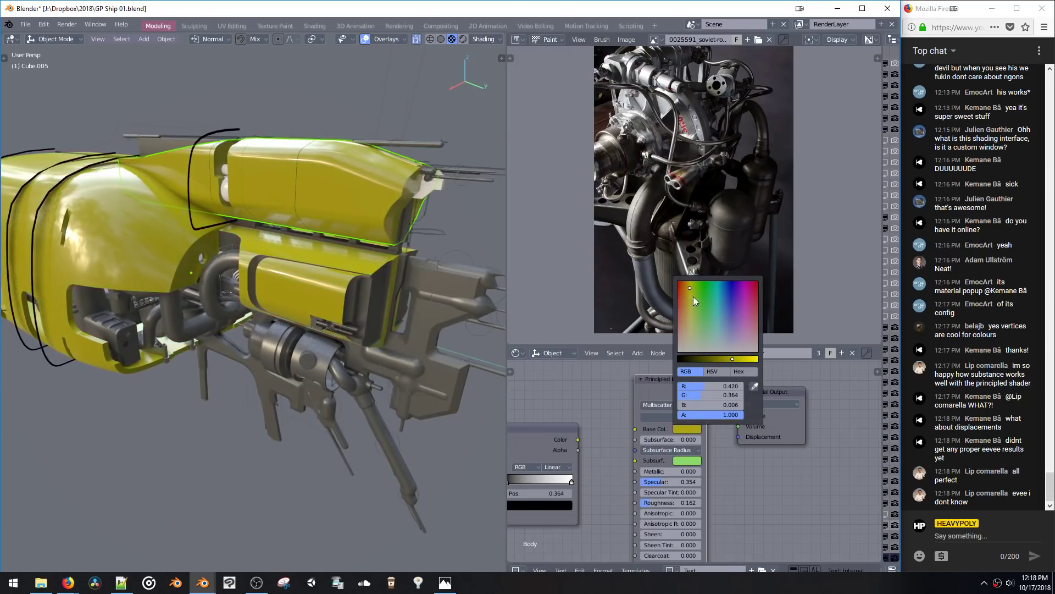
{"action": "mouse_move", "coordinate": [733, 360]}
{"action": "left_mouse_down"}
{"action": "mouse_move", "coordinate": [750, 357]}
{"action": "mouse_move", "coordinate": [709, 357]}
{"action": "mouse_move", "coordinate": [734, 356]}
{"action": "left_mouse_up"}
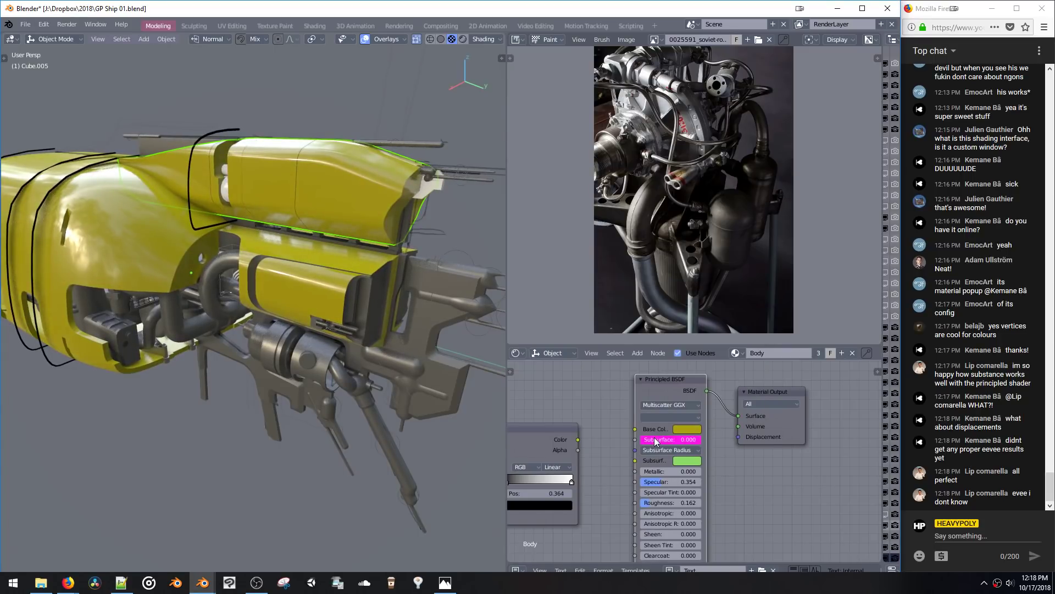
Step: Set the Body material's subsurface to 0.005 and change its base color to teal
{"action": "mouse_move", "coordinate": [655, 441]}
{"action": "left_mouse_down"}
{"action": "mouse_move", "coordinate": [679, 441]}
{"action": "mouse_move", "coordinate": [663, 434]}
{"action": "left_mouse_up"}
{"action": "middle_click_drag", "start_coordinate": [279, 303], "coordinate": [324, 262]}
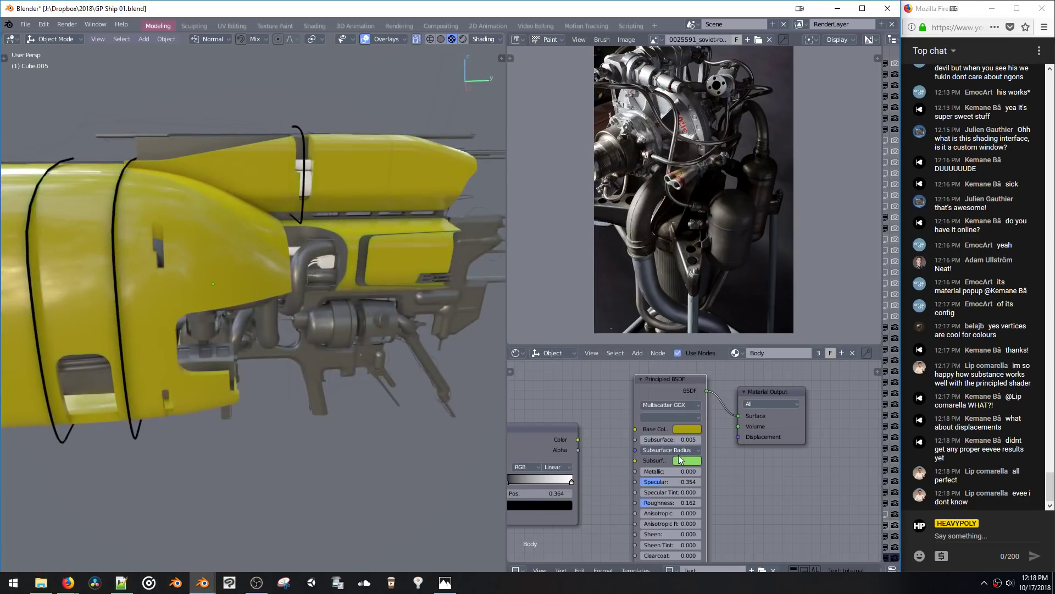
{"action": "left_click", "coordinate": [692, 431]}
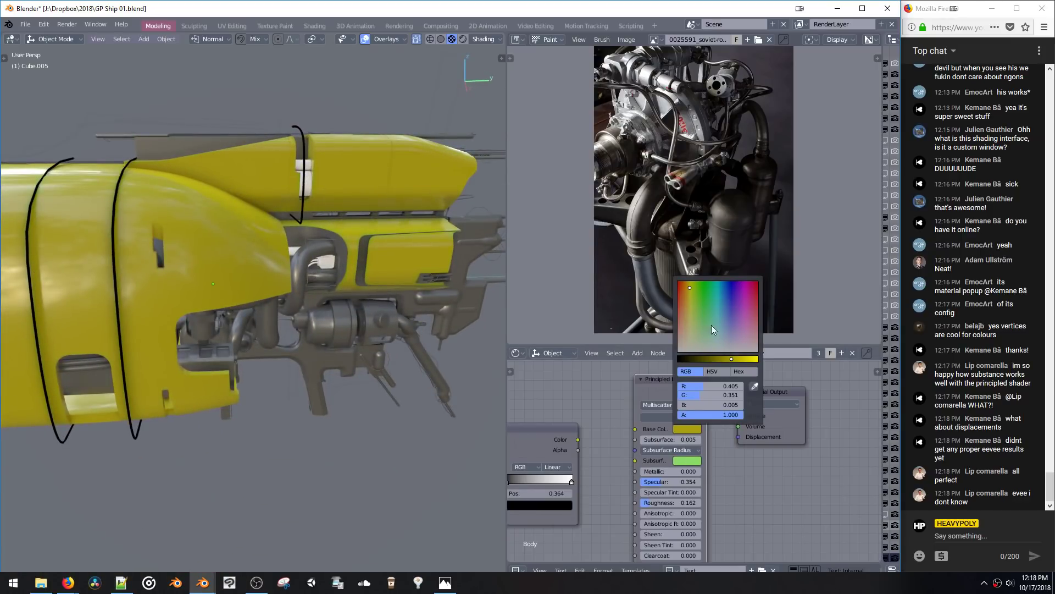
{"action": "left_click_drag", "start_coordinate": [711, 324], "coordinate": [725, 276]}
{"action": "middle_click_drag", "start_coordinate": [329, 267], "coordinate": [255, 232]}
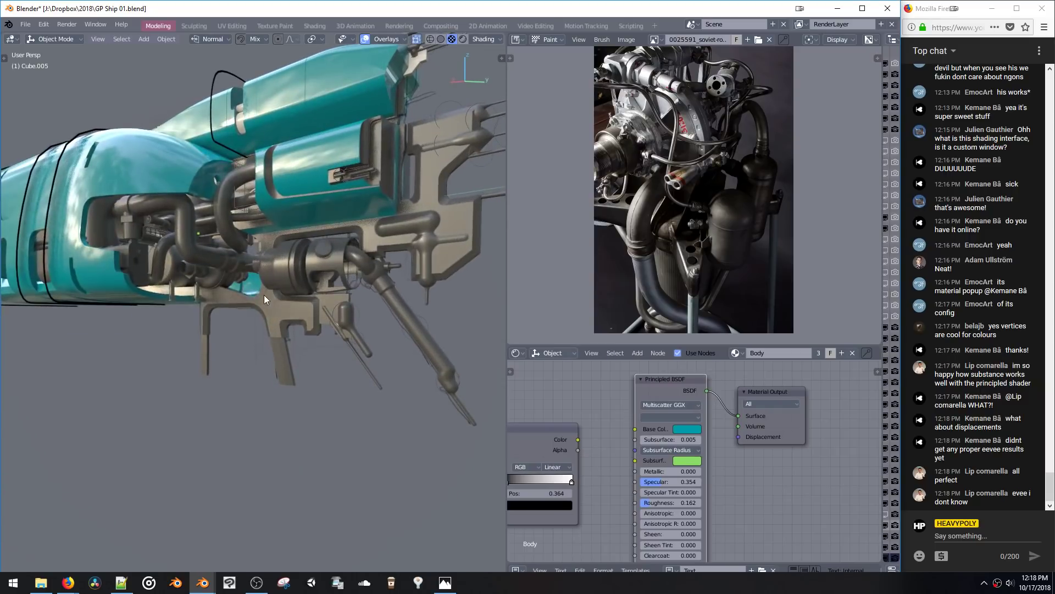
Step: Select one linked box of the hull's boolean cutter in Edit Mode and move it about -0.88 m along Y toward the nose
{"action": "middle_click_drag", "start_coordinate": [263, 294], "coordinate": [303, 240]}
{"action": "left_click", "coordinate": [342, 216]}
{"action": "key", "text": "space"}
{"action": "left_click", "coordinate": [303, 240]}
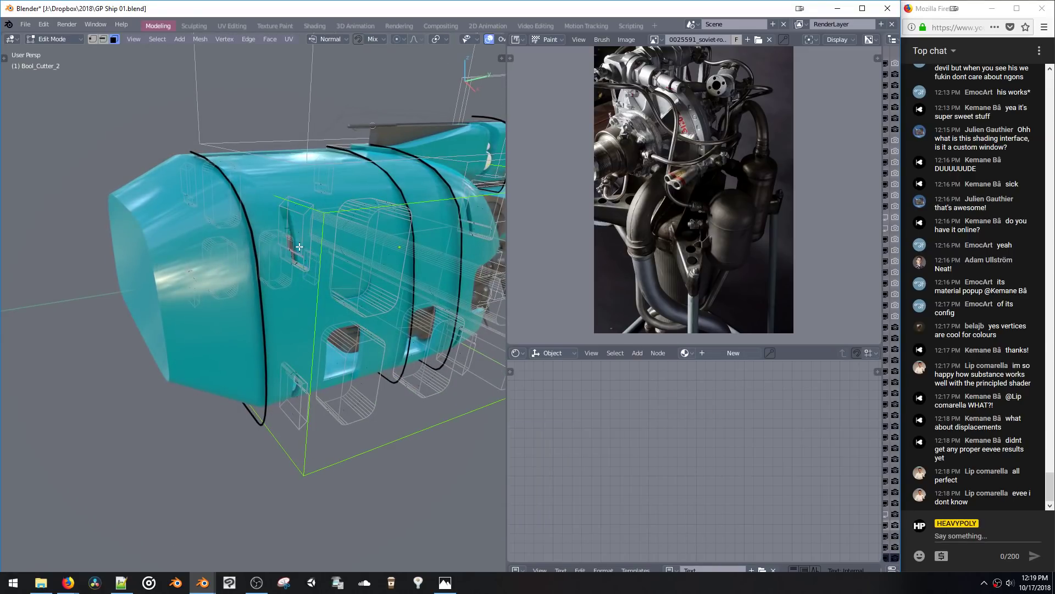
{"action": "key", "text": "ctrl+l"}
{"action": "key", "text": "g"}
{"action": "key", "text": "y"}
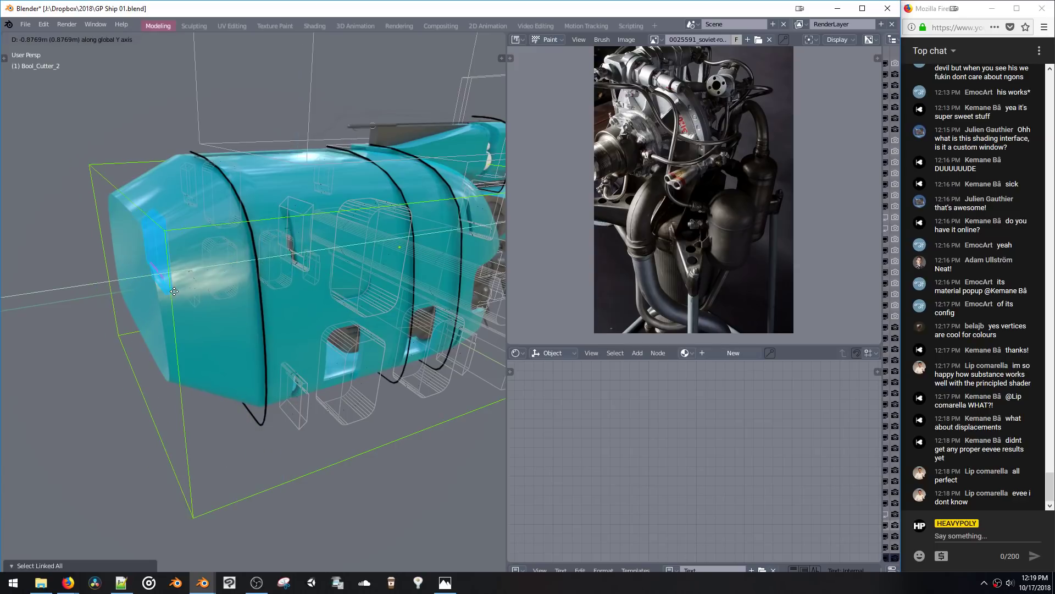
{"action": "left_click", "coordinate": [172, 287]}
Step: Refine the cutter box's position at the nose along Y and shift it sideways along X
{"action": "mouse_move", "coordinate": [172, 287]}
{"action": "middle_mouse_down"}
{"action": "mouse_move", "coordinate": [211, 265]}
{"action": "mouse_move", "coordinate": [235, 282]}
{"action": "mouse_move", "coordinate": [143, 276]}
{"action": "mouse_move", "coordinate": [231, 268]}
{"action": "mouse_move", "coordinate": [171, 268]}
{"action": "middle_mouse_up"}
{"action": "key", "text": "g"}
{"action": "key", "text": "y"}
{"action": "left_click", "coordinate": [176, 271]}
{"action": "key", "text": "g"}
{"action": "key", "text": "y"}
{"action": "left_click", "coordinate": [149, 266]}
{"action": "key", "text": "g"}
{"action": "key", "text": "x"}
{"action": "left_click", "coordinate": [193, 265]}
Step: Rotate the cutter box so that it lines up with the front face of the nose
{"action": "key", "text": "alt+r"}
{"action": "left_click", "coordinate": [245, 265]}
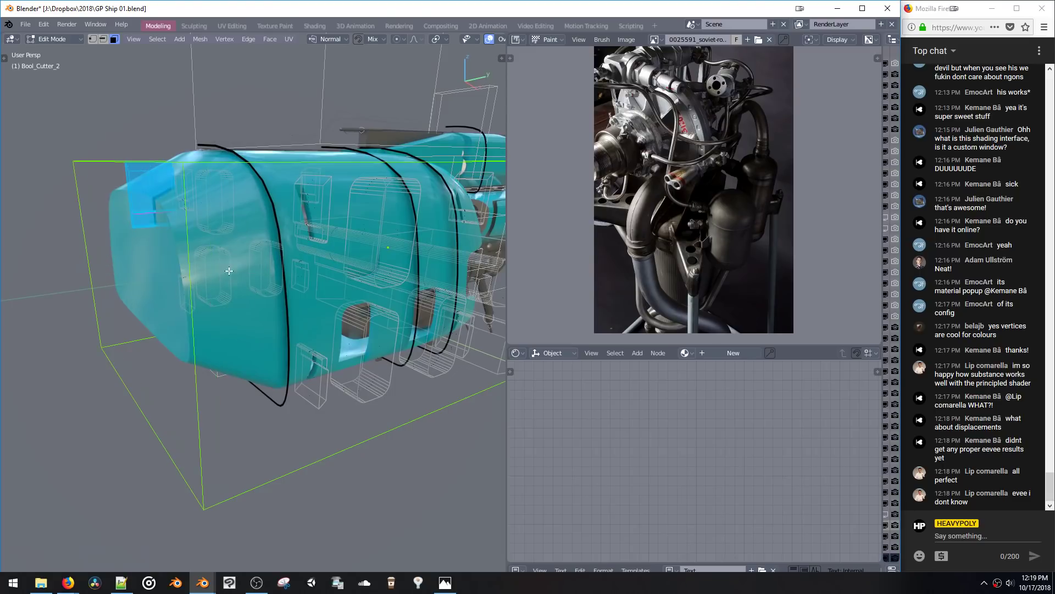
{"action": "key", "text": "alt+r"}
{"action": "left_click", "coordinate": [284, 275]}
{"action": "middle_click_drag", "start_coordinate": [247, 283], "coordinate": [283, 286]}
{"action": "key", "text": "space"}
{"action": "left_click", "coordinate": [285, 353]}
{"action": "middle_click_drag", "start_coordinate": [285, 348], "coordinate": [315, 329]}
Step: Shift the nose cutter box along X by 0.195 m and again by -0.171 m
{"action": "key", "text": "alt+z"}
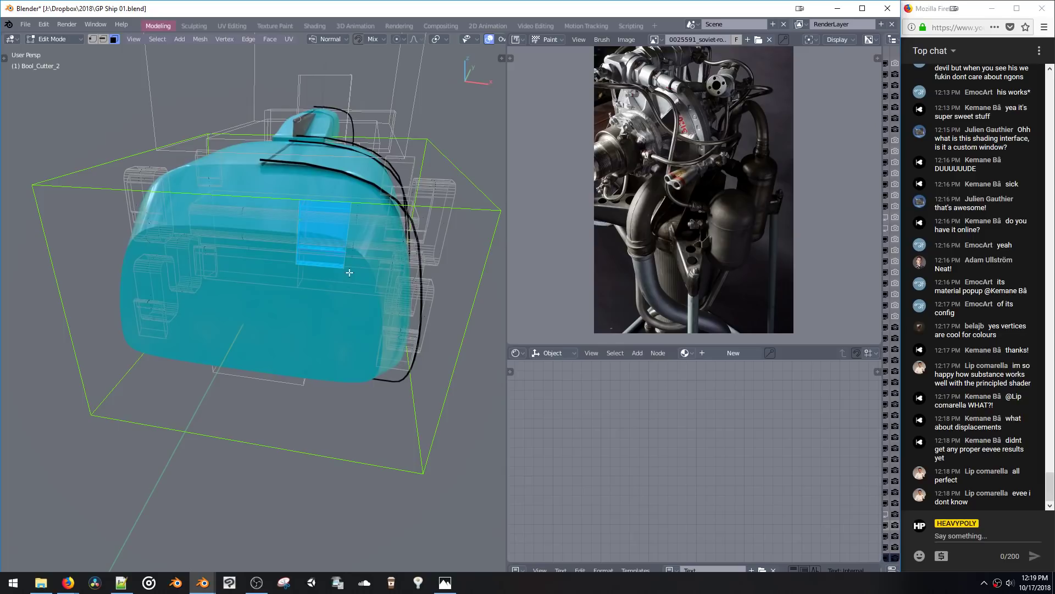
{"action": "key", "text": "g"}
{"action": "key", "text": "x"}
{"action": "left_click", "coordinate": [373, 278]}
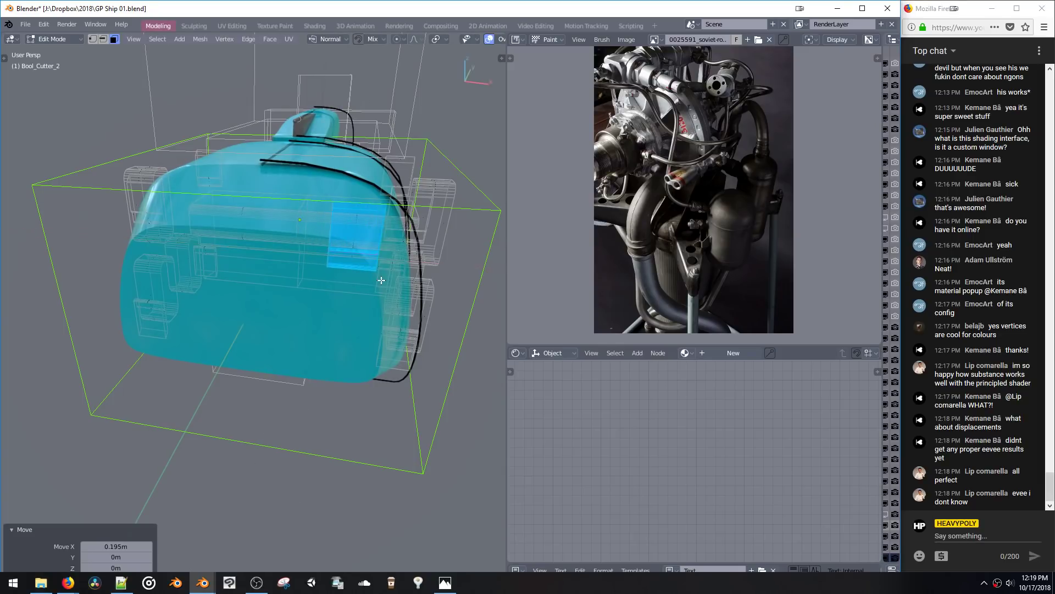
{"action": "key", "text": "alt+z"}
{"action": "middle_click_drag", "start_coordinate": [381, 339], "coordinate": [374, 314]}
{"action": "key", "text": "z"}
{"action": "left_click", "coordinate": [418, 277]}
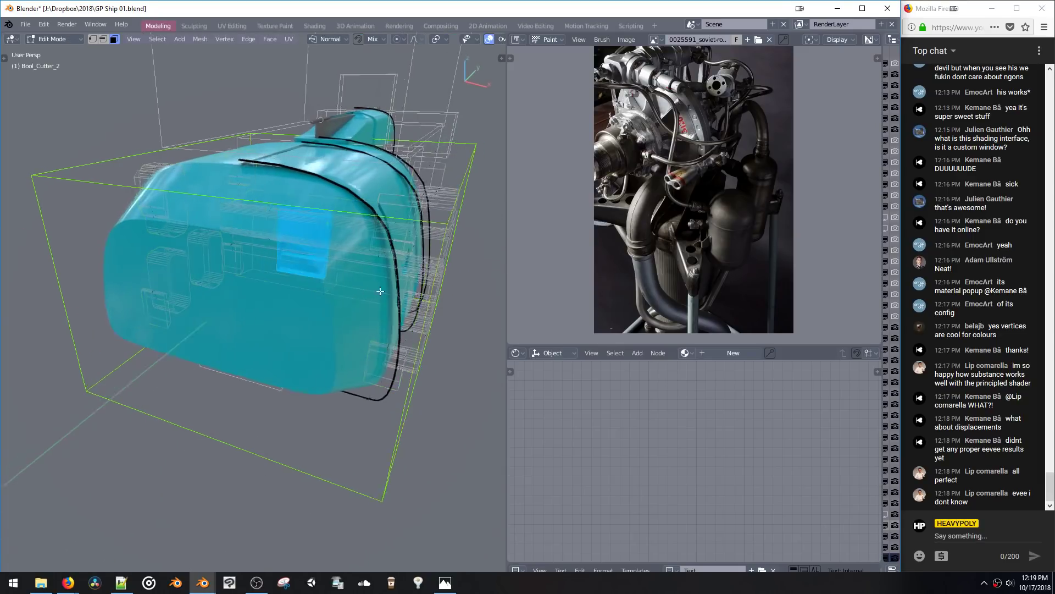
{"action": "key", "text": "g"}
{"action": "key", "text": "x"}
{"action": "left_click", "coordinate": [348, 291]}
Step: Symmetrize the cutter mesh across X and Z to repeat the nose box on the other side and underneath
{"action": "key", "text": "alt+x"}
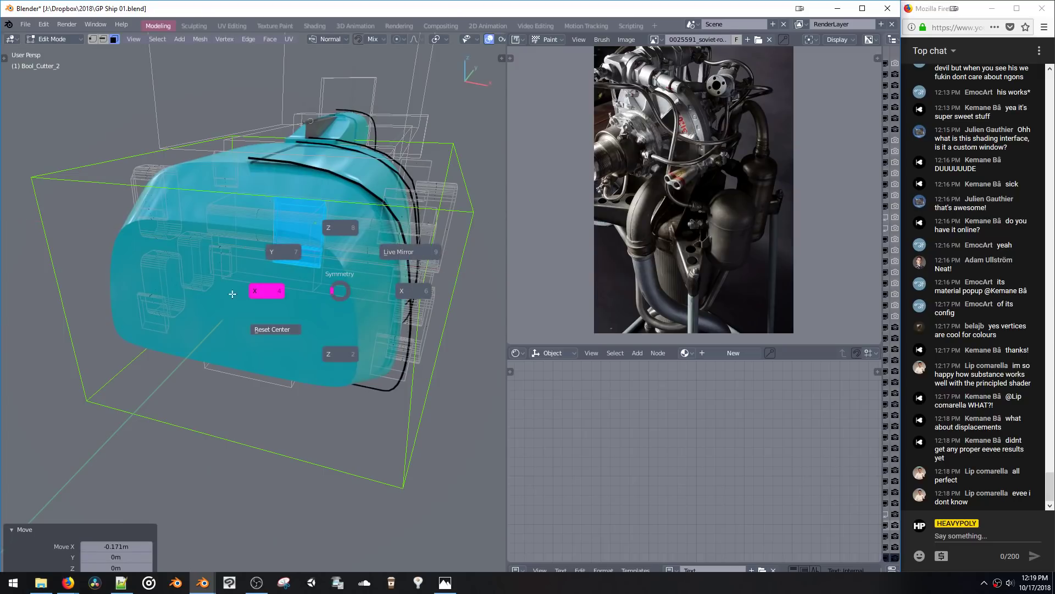
{"action": "left_click", "coordinate": [245, 291]}
{"action": "middle_click_drag", "start_coordinate": [267, 290], "coordinate": [424, 258]}
{"action": "key", "text": "alt+x"}
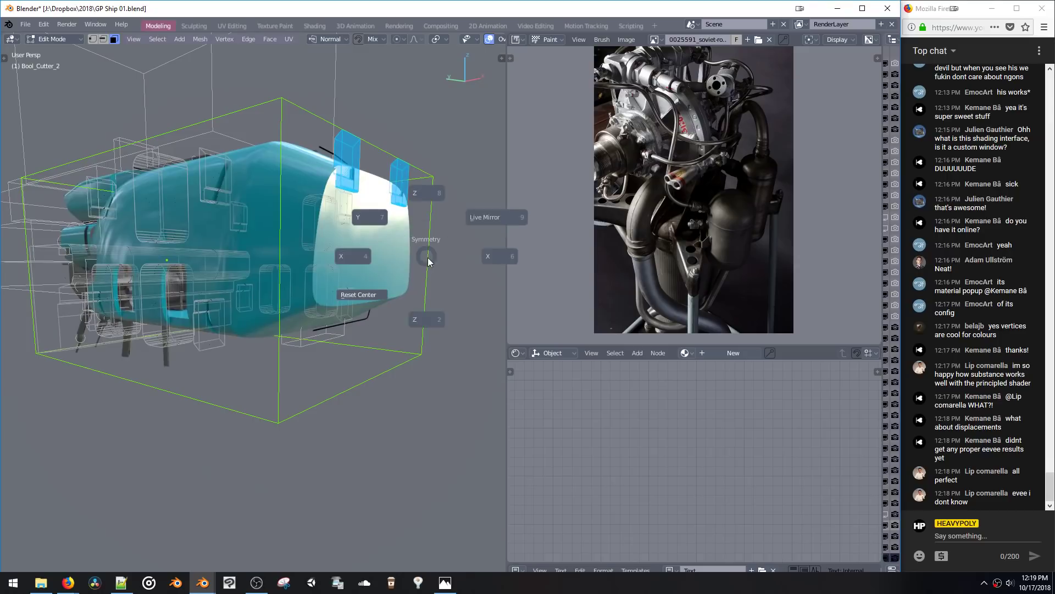
{"action": "left_click", "coordinate": [423, 312]}
Step: Adjust the nose cutter boxes along Z, and shift the lower pair along Z on its own
{"action": "key", "text": "g"}
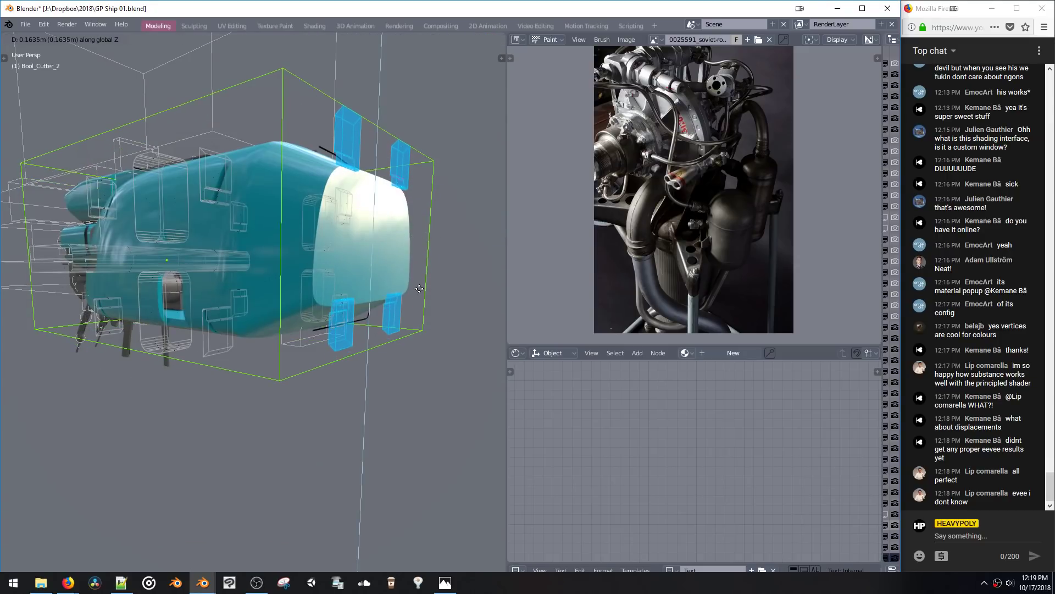
{"action": "key", "text": "z"}
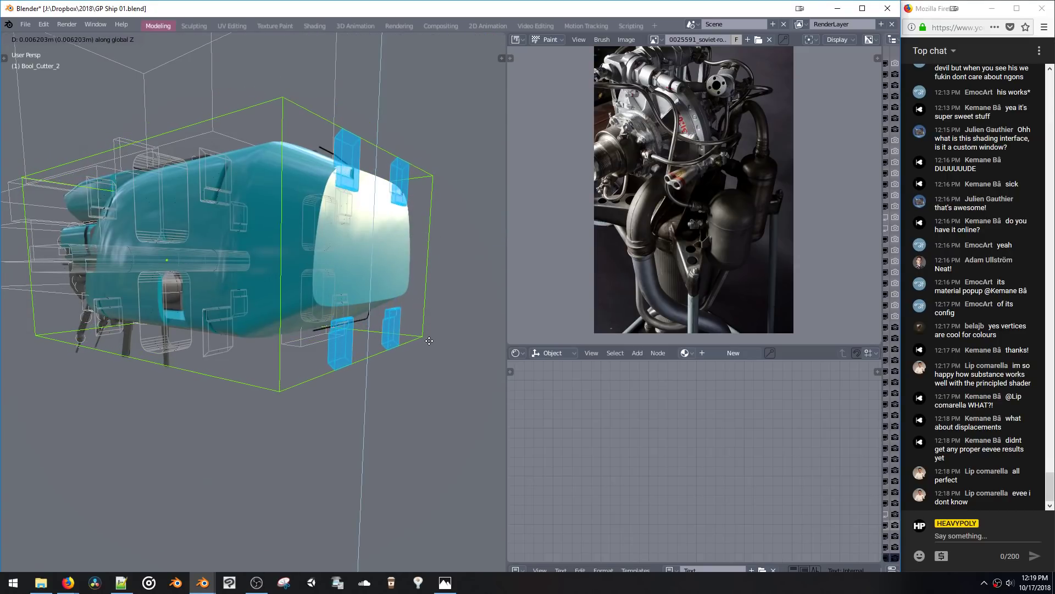
{"action": "left_click", "coordinate": [422, 321]}
{"action": "middle_click_drag", "start_coordinate": [343, 345], "coordinate": [382, 348]}
{"action": "left_click_drag", "start_coordinate": [350, 292], "coordinate": [373, 324]}
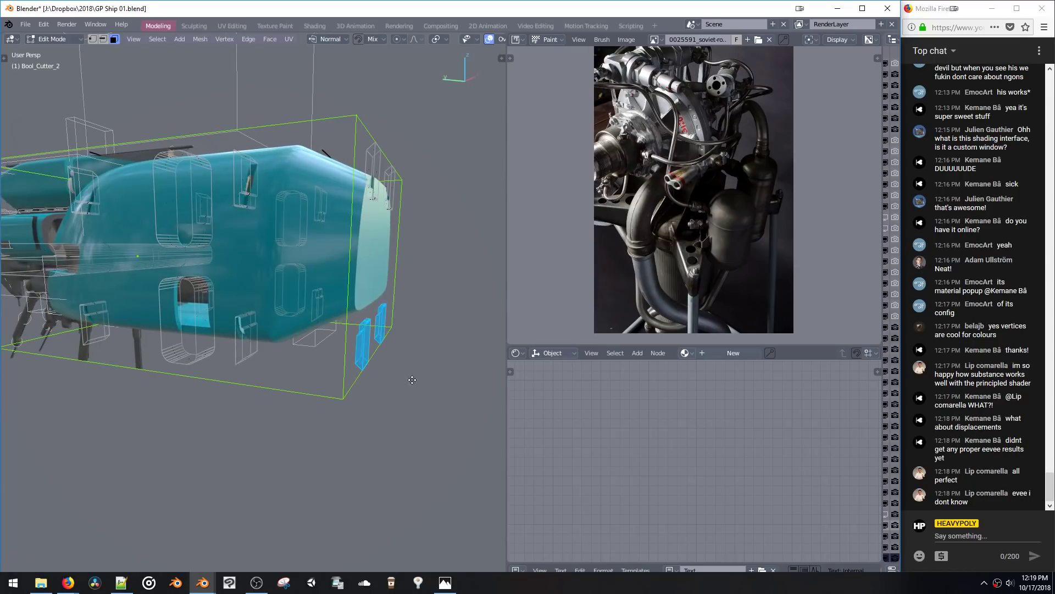
{"action": "key", "text": "g"}
{"action": "key", "text": "z"}
{"action": "left_click", "coordinate": [411, 363]}
Step: Return the boolean cutter to Object Mode and save the file
{"action": "middle_click_drag", "start_coordinate": [411, 362], "coordinate": [234, 299]}
{"action": "key", "text": "ctrl+Tab"}
{"action": "left_click", "coordinate": [345, 390]}
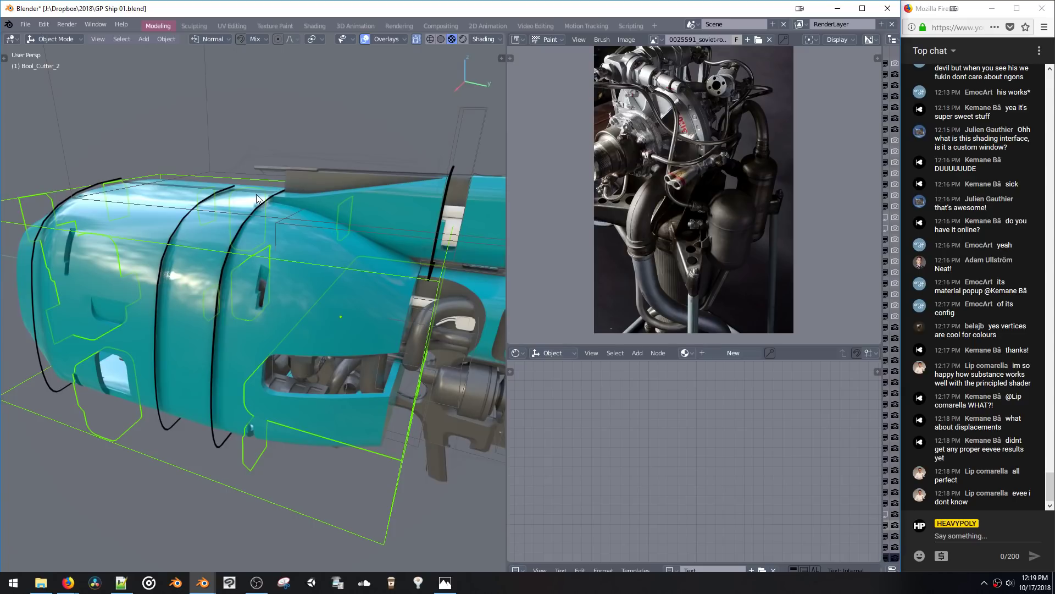
{"action": "middle_click_drag", "start_coordinate": [397, 266], "coordinate": [248, 180]}
{"action": "key", "text": "ctrl+s"}
{"action": "left_click", "coordinate": [353, 191]}
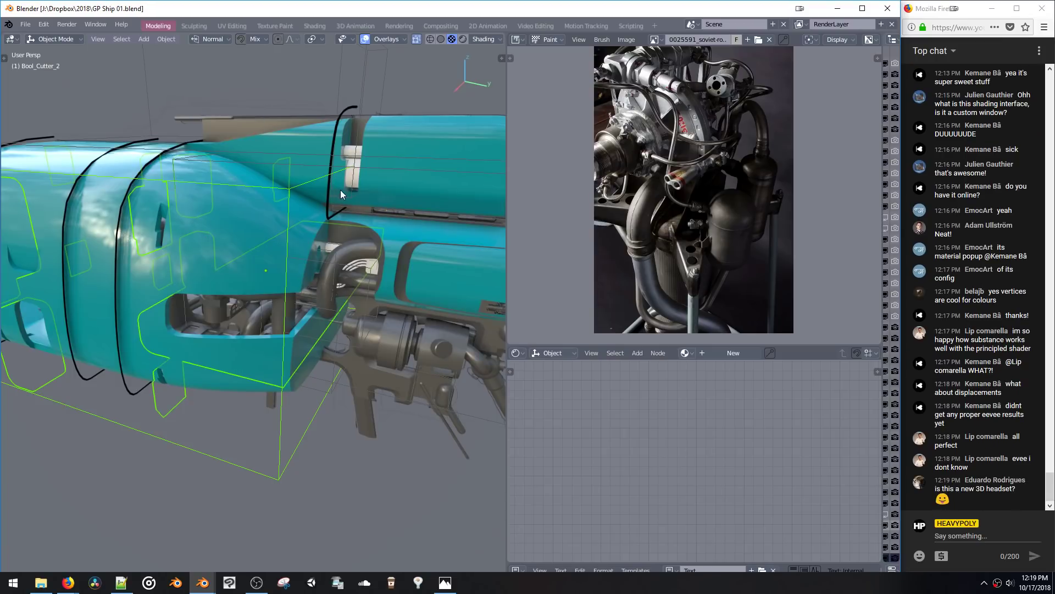
Step: Add a mesh plane and move it -0.995 m along Z to sit below the ship
{"action": "scroll", "coordinate": [338, 229], "scroll_direction": "down", "scroll_amount": 4}
{"action": "middle_click_drag", "start_coordinate": [338, 229], "coordinate": [324, 213]}
{"action": "scroll", "coordinate": [324, 214], "scroll_direction": "up", "scroll_amount": 5}
{"action": "key", "text": "shift+a"}
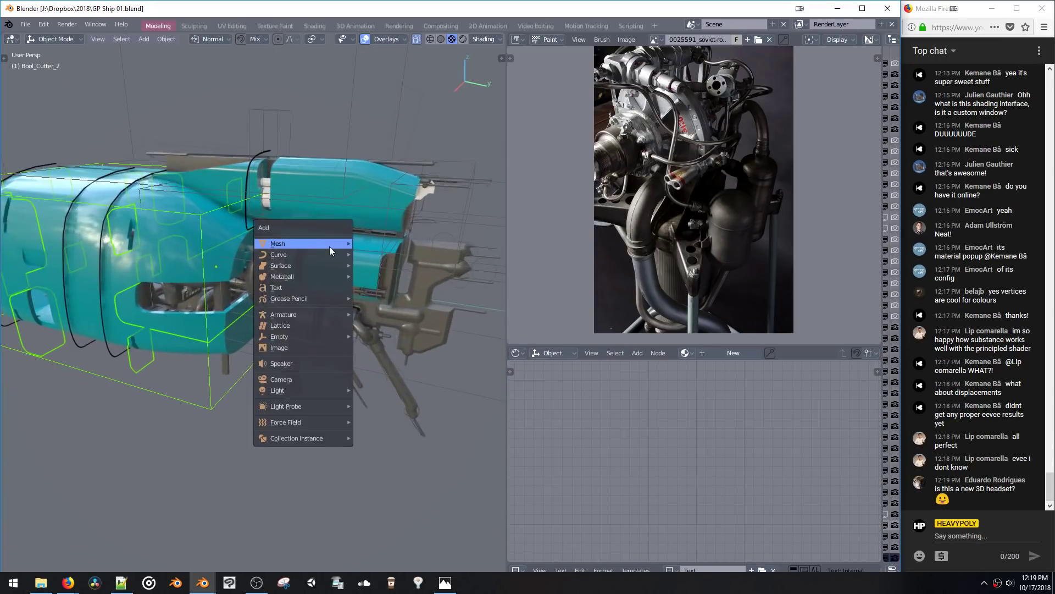
{"action": "mouse_move", "coordinate": [329, 246]}
{"action": "left_click", "coordinate": [380, 246]}
{"action": "key", "text": "g"}
{"action": "key", "text": "z"}
{"action": "left_click", "coordinate": [382, 337]}
Step: Open the plane's modifier properties in place of the node editor and add a Displace modifier
{"action": "middle_click_drag", "start_coordinate": [383, 337], "coordinate": [318, 233], "text": "shift"}
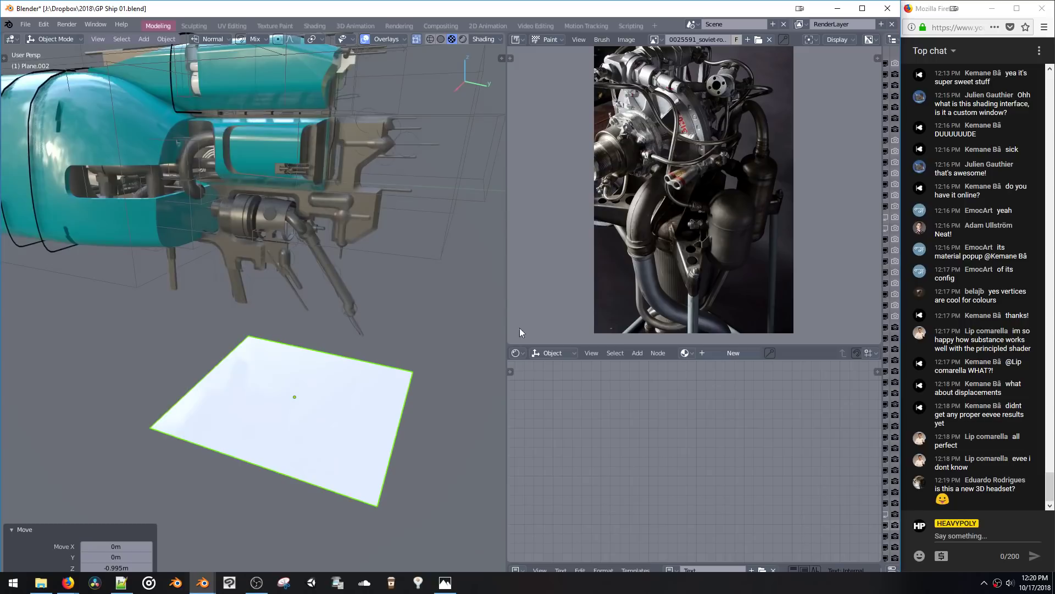
{"action": "key", "text": "ctrl+shift+space"}
{"action": "left_click", "coordinate": [633, 372]}
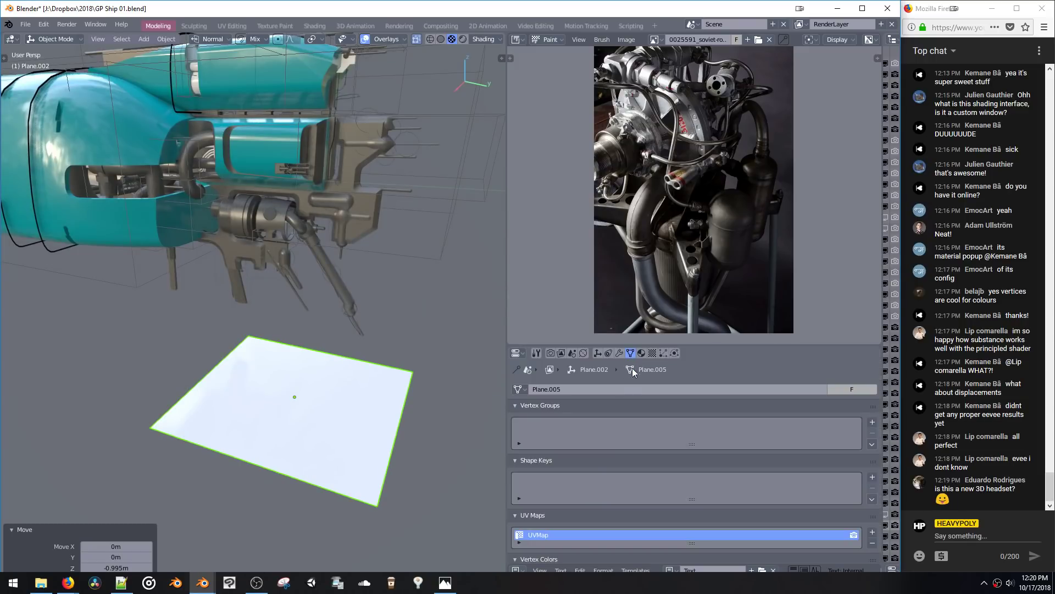
{"action": "left_click", "coordinate": [620, 353]}
{"action": "left_click", "coordinate": [619, 387]}
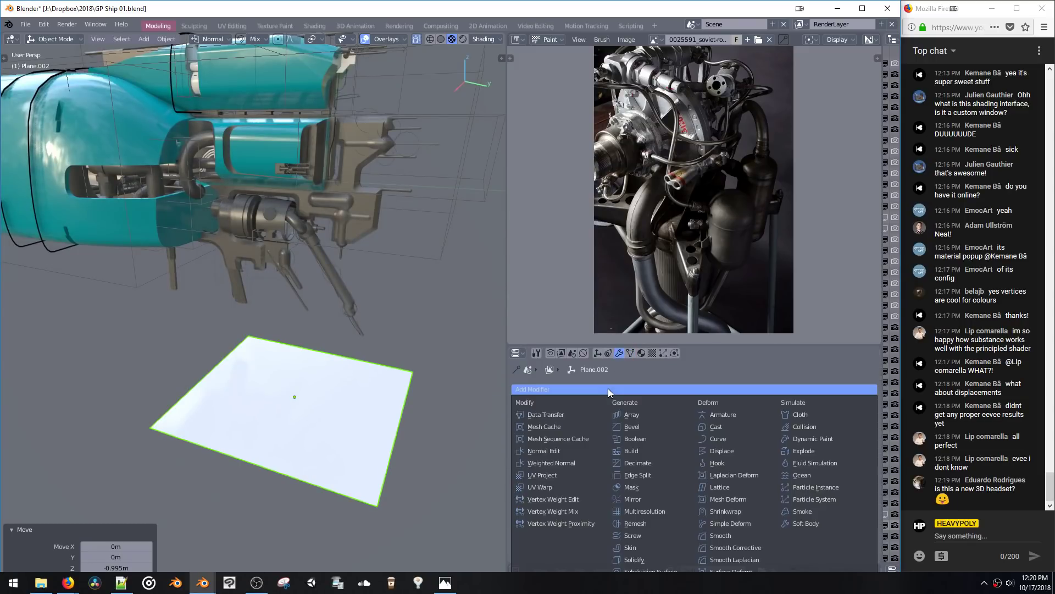
{"action": "left_click", "coordinate": [722, 451]}
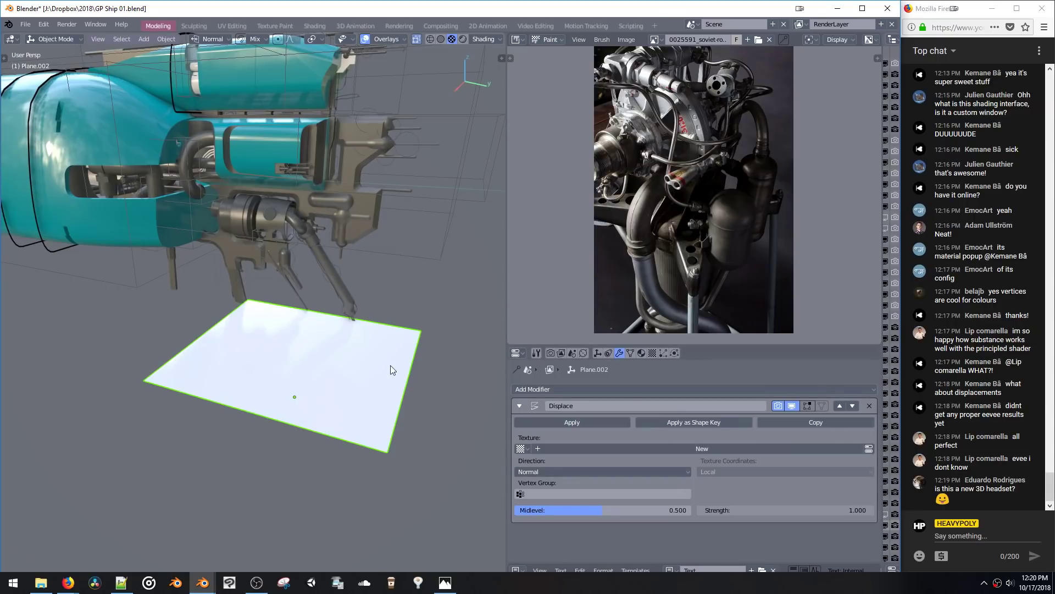
Step: Add a subdivision surface modifier to the plane and place it above the Displace modifier
{"action": "left_click", "coordinate": [614, 389]}
{"action": "left_click", "coordinate": [736, 502]}
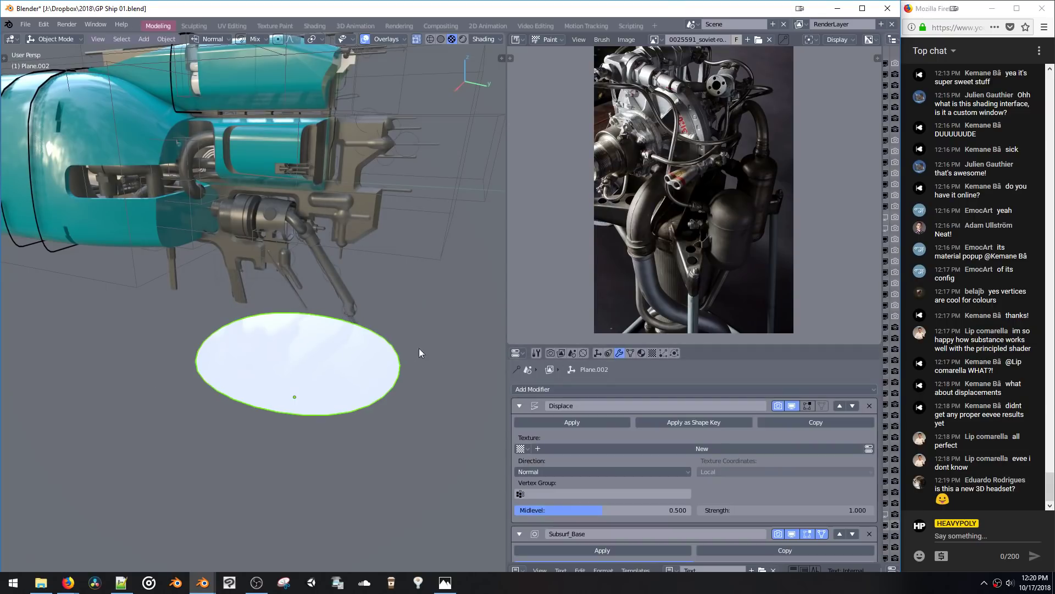
{"action": "left_click", "coordinate": [839, 533]}
{"action": "scroll", "coordinate": [631, 418], "scroll_direction": "down", "scroll_amount": 2}
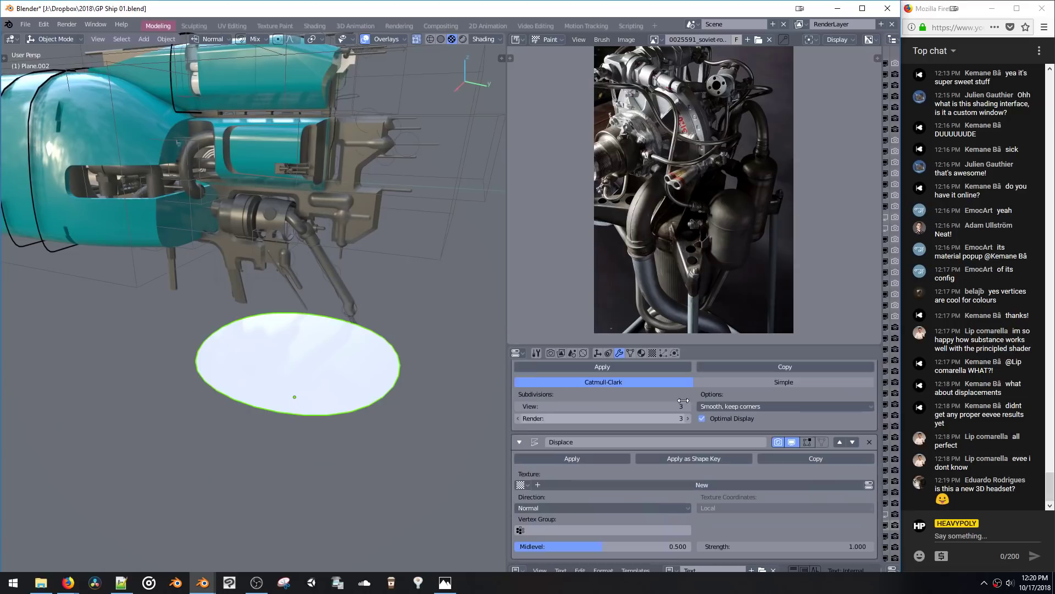
Step: Create a new texture for the Displace modifier, set its type to Marble and its size to 0.19
{"action": "left_click", "coordinate": [712, 482]}
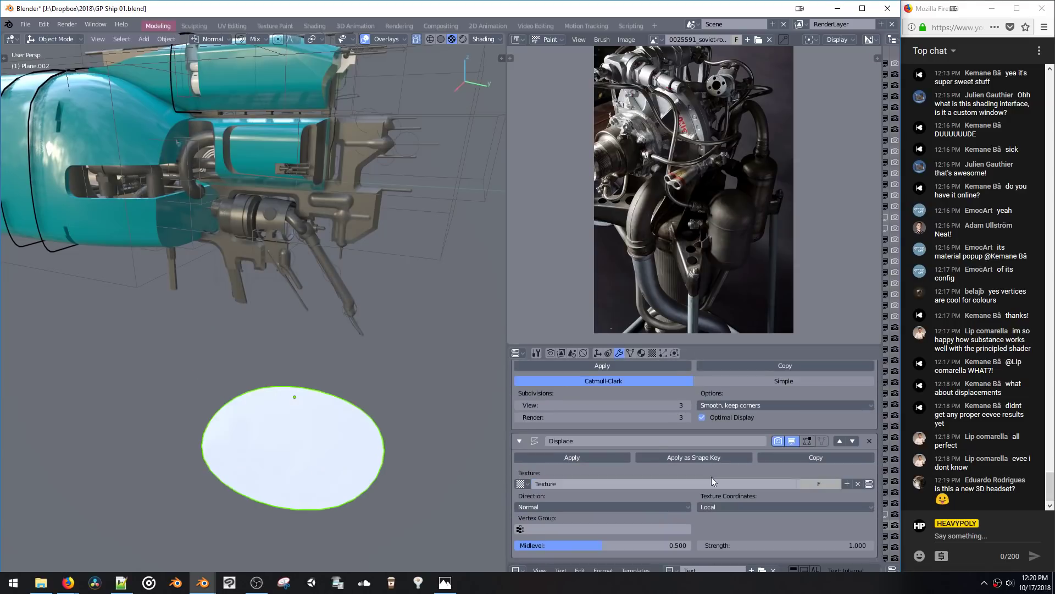
{"action": "left_click", "coordinate": [675, 354]}
{"action": "left_click", "coordinate": [611, 422]}
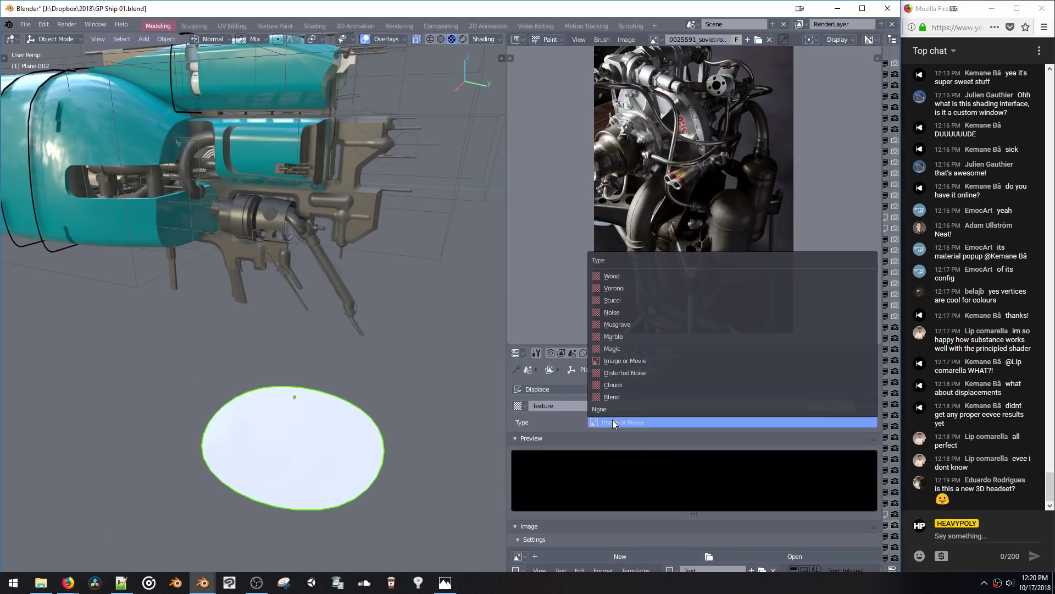
{"action": "left_click", "coordinate": [631, 336]}
{"action": "middle_click_drag", "start_coordinate": [436, 425], "coordinate": [446, 282]}
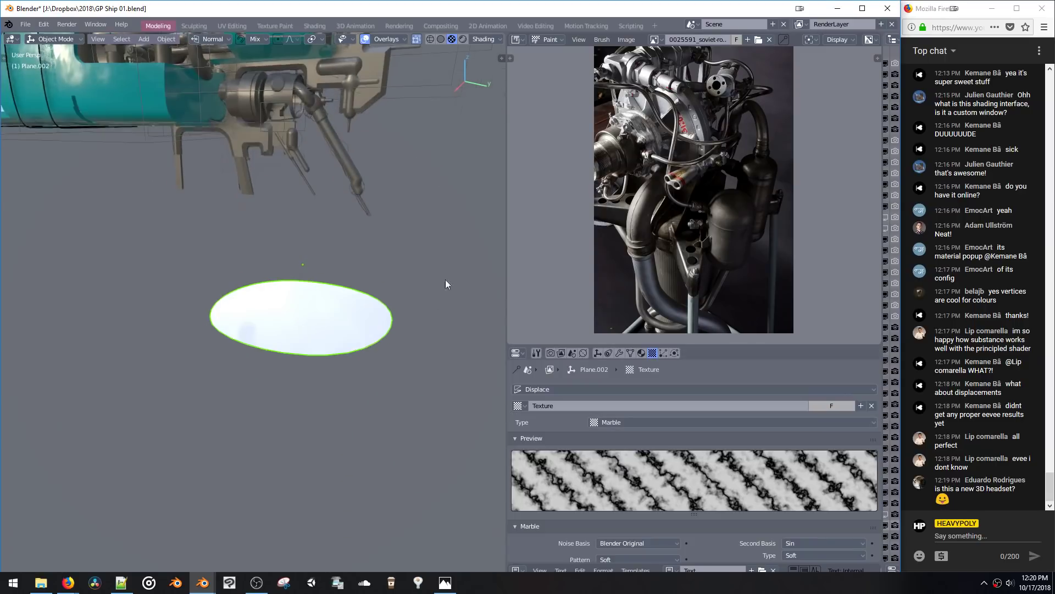
{"action": "scroll", "coordinate": [632, 484], "scroll_direction": "down", "scroll_amount": 4}
{"action": "left_click_drag", "start_coordinate": [635, 489], "coordinate": [607, 490]}
Step: Check the plane's displacement in and out of Edit Mode and scale the plane up
{"action": "key", "text": "1"}
{"action": "left_click", "coordinate": [304, 209]}
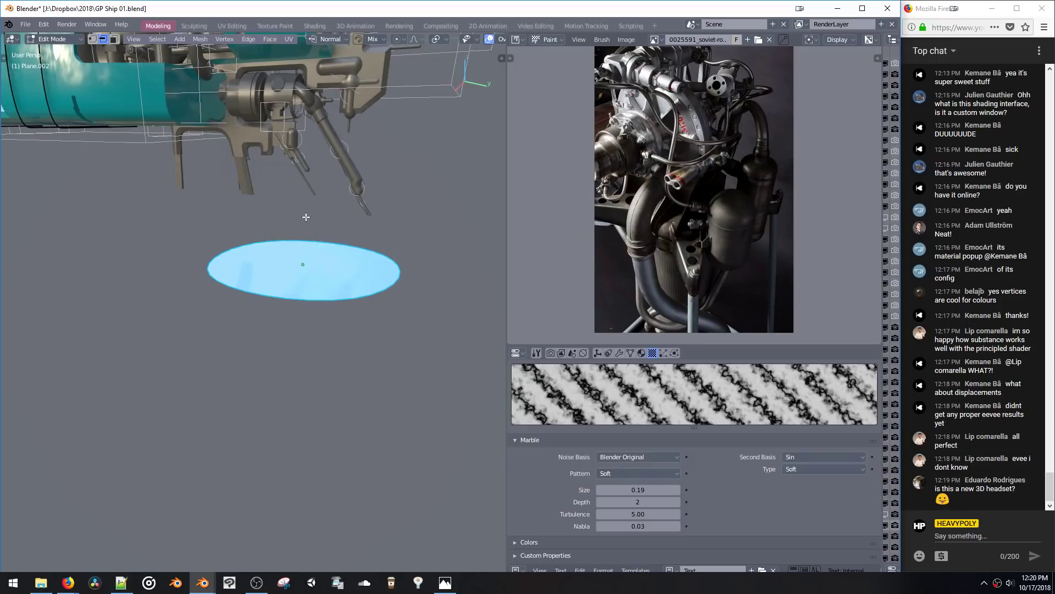
{"action": "key", "text": "space"}
{"action": "left_click", "coordinate": [312, 324]}
{"action": "middle_click_drag", "start_coordinate": [312, 324], "coordinate": [350, 305]}
{"action": "key", "text": "Tab"}
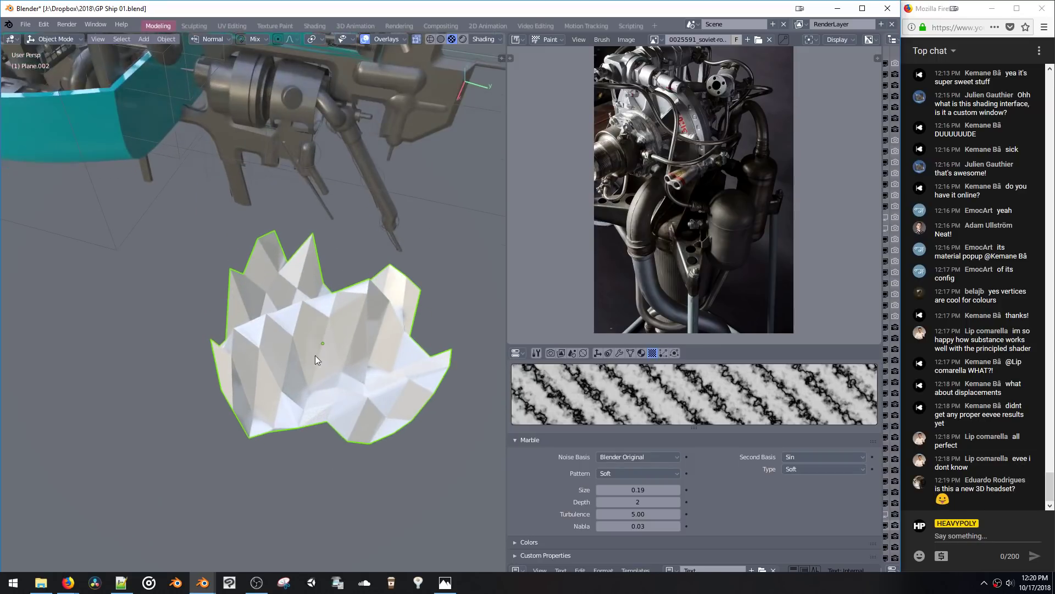
{"action": "key", "text": "s"}
{"action": "left_click", "coordinate": [396, 419]}
Step: Subdivide all of the plane's faces twice more and check the displacement in Object Mode
{"action": "right_click", "coordinate": [381, 400]}
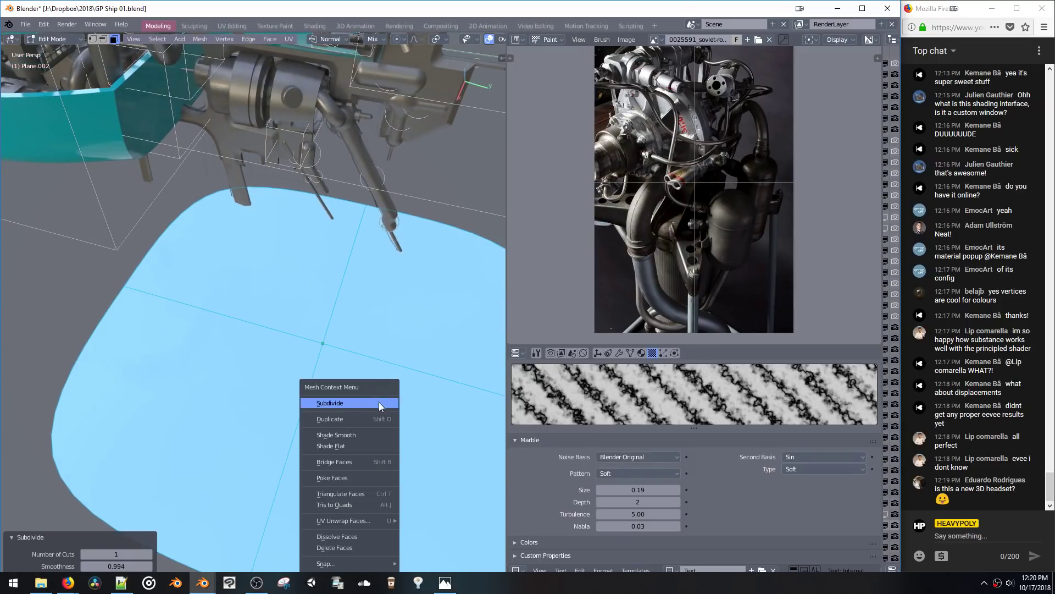
{"action": "left_click", "coordinate": [378, 401]}
{"action": "right_click", "coordinate": [378, 401]}
{"action": "left_click", "coordinate": [378, 402]}
{"action": "key", "text": "Tab"}
{"action": "mouse_move", "coordinate": [397, 351]}
{"action": "middle_mouse_down"}
{"action": "mouse_move", "coordinate": [375, 327]}
{"action": "mouse_move", "coordinate": [366, 345]}
{"action": "mouse_move", "coordinate": [387, 345]}
{"action": "middle_mouse_up"}
{"action": "key", "text": "Tab"}
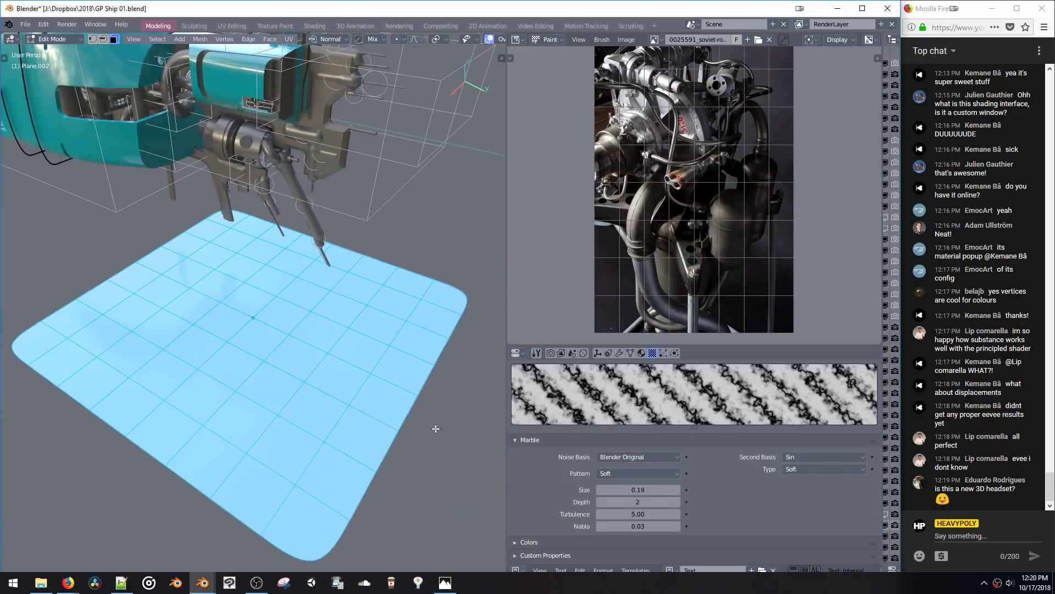
Step: Raise the subdivision modifier's viewport level to 6 and return the plane to Object Mode
{"action": "left_click", "coordinate": [620, 353]}
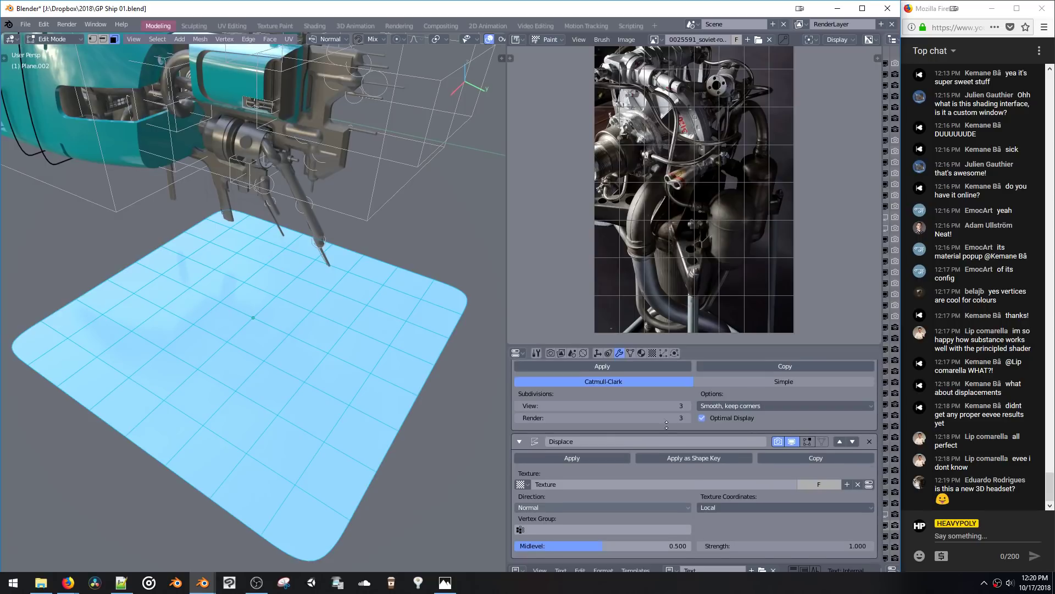
{"action": "scroll", "coordinate": [687, 417], "scroll_direction": "up", "scroll_amount": 1}
{"action": "scroll", "coordinate": [686, 412], "scroll_direction": "up", "scroll_amount": 3, "text": "ctrl"}
{"action": "key", "text": "Tab"}
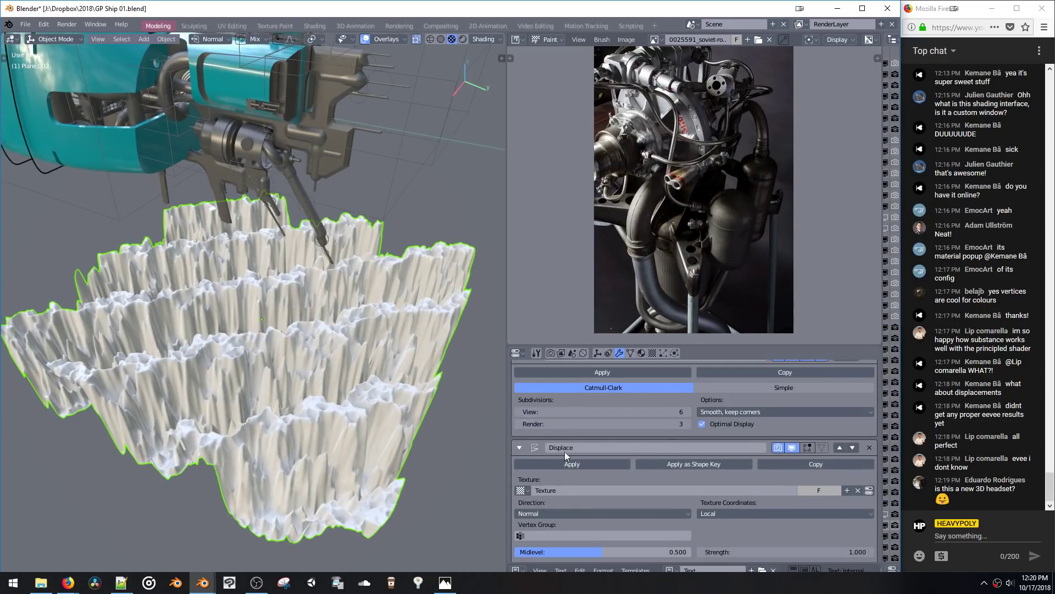
Step: Set the Displace modifier's strength to 0.253 and scale the terrain plane up under the ship, adjusting its position
{"action": "scroll", "coordinate": [584, 495], "scroll_direction": "down", "scroll_amount": 1}
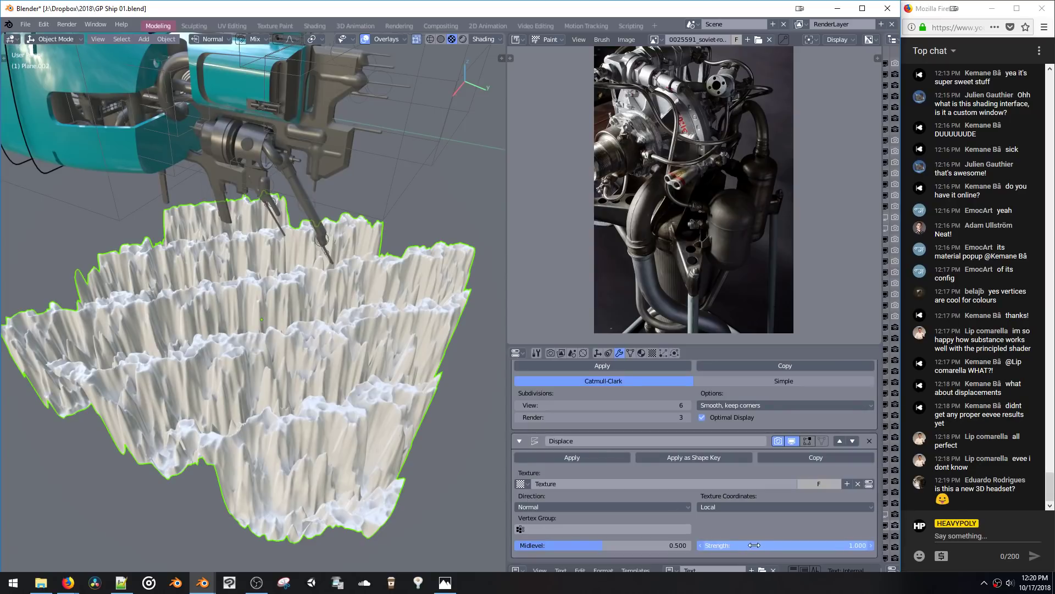
{"action": "left_click_drag", "start_coordinate": [750, 544], "coordinate": [735, 542]}
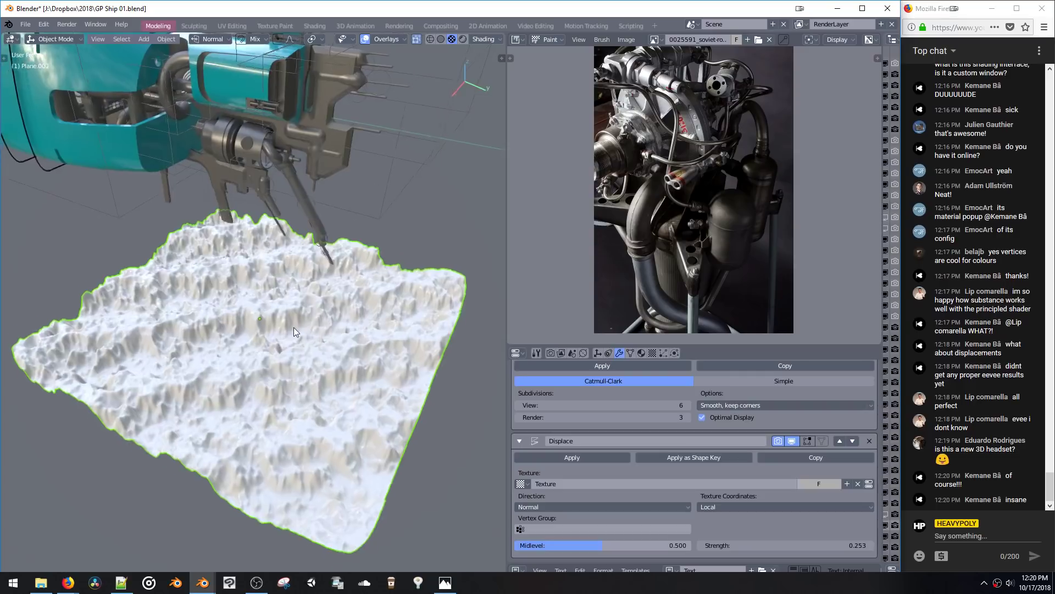
{"action": "middle_click_drag", "start_coordinate": [294, 328], "coordinate": [308, 385]}
{"action": "scroll", "coordinate": [342, 419], "scroll_direction": "up", "scroll_amount": 5}
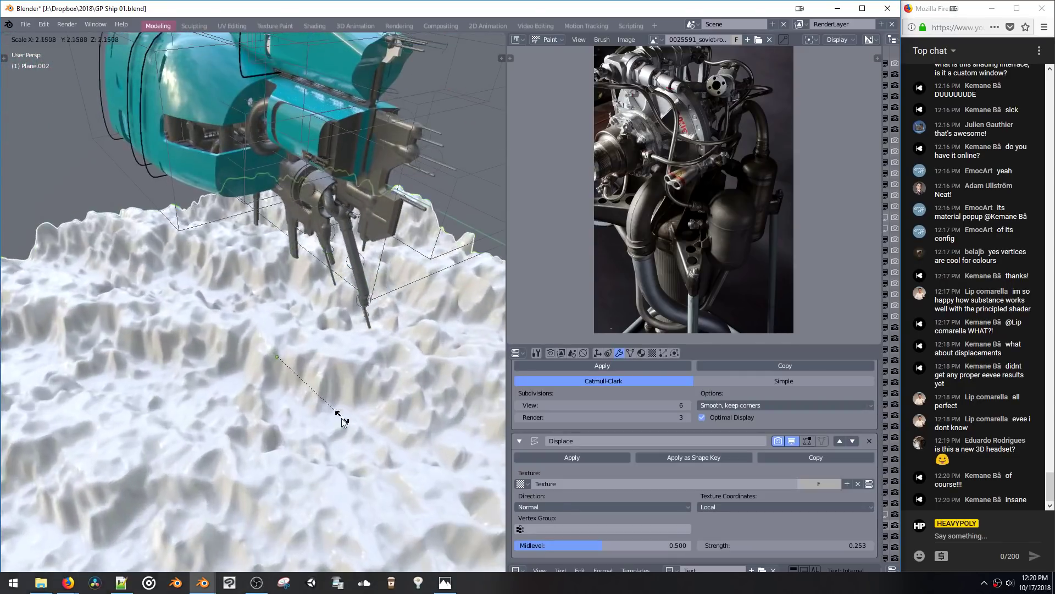
{"action": "key", "text": "g"}
{"action": "left_click", "coordinate": [245, 394]}
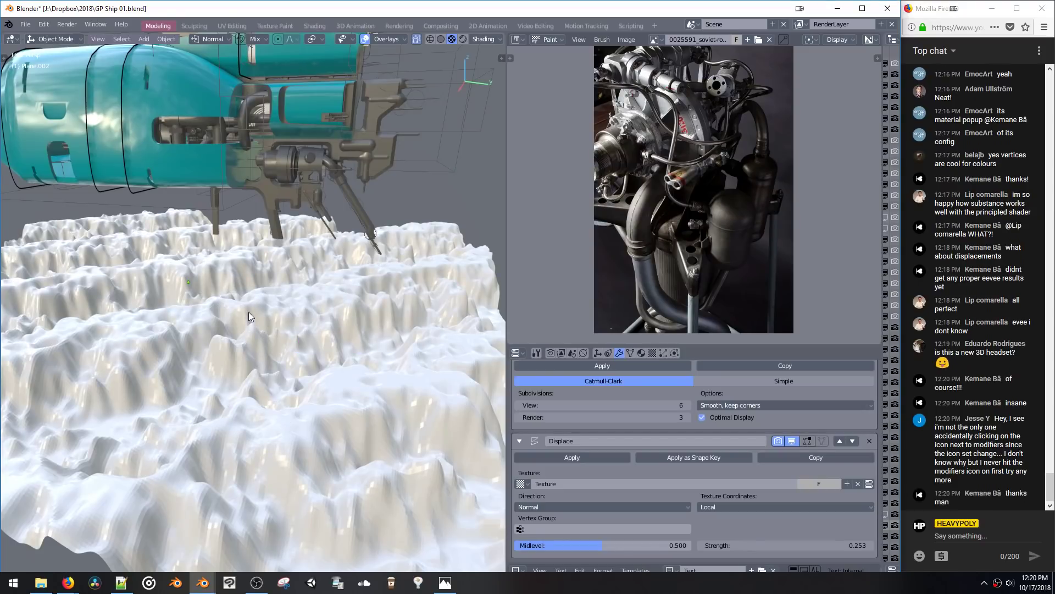
Step: Hide the viewport overlays to view the ship above the terrain, and show them again
{"action": "key", "text": "z"}
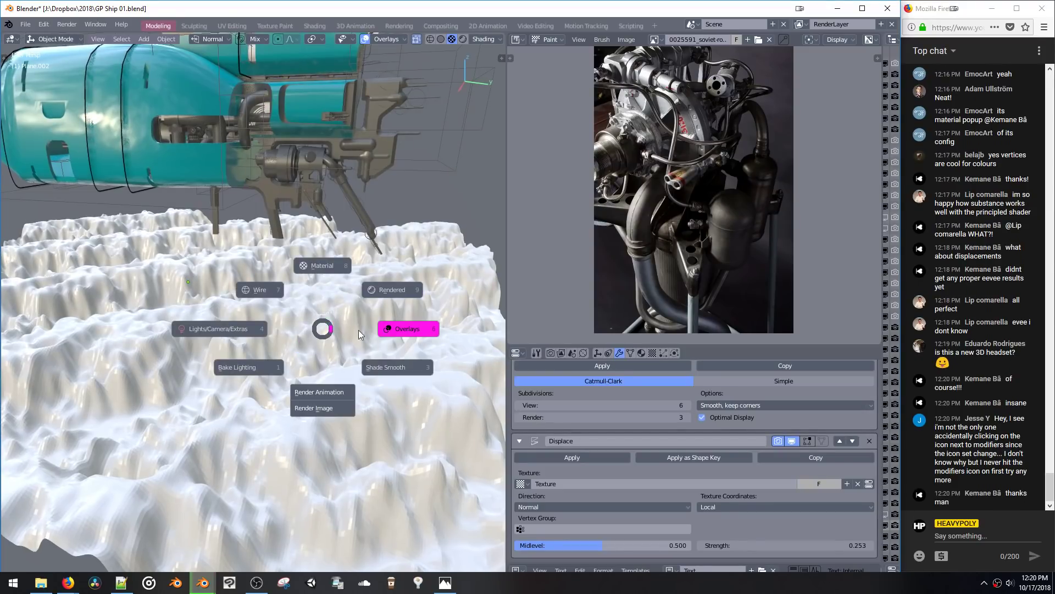
{"action": "left_click", "coordinate": [382, 335]}
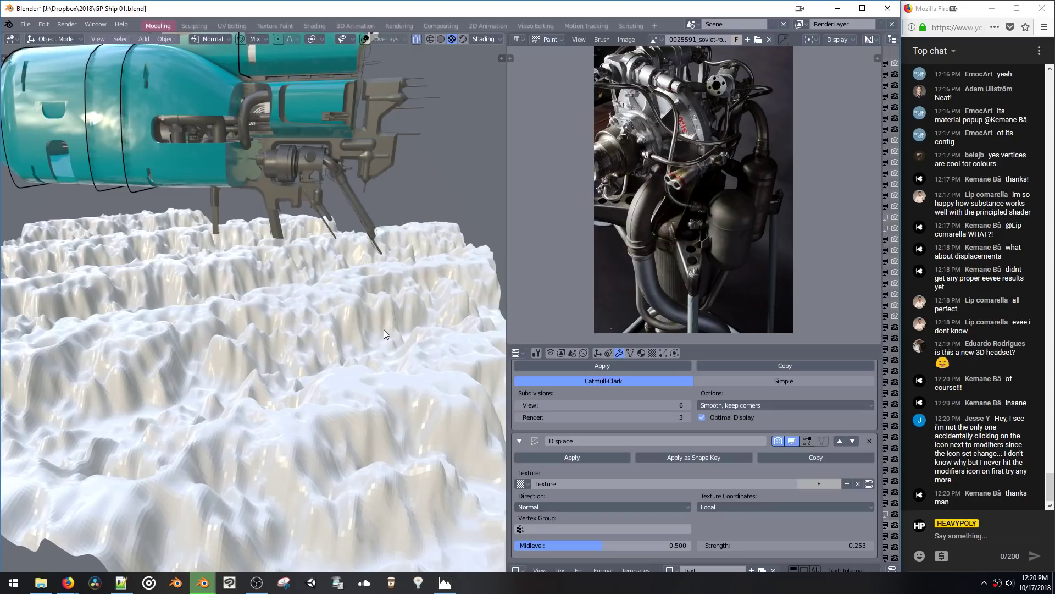
{"action": "key", "text": "shift+alt+z"}
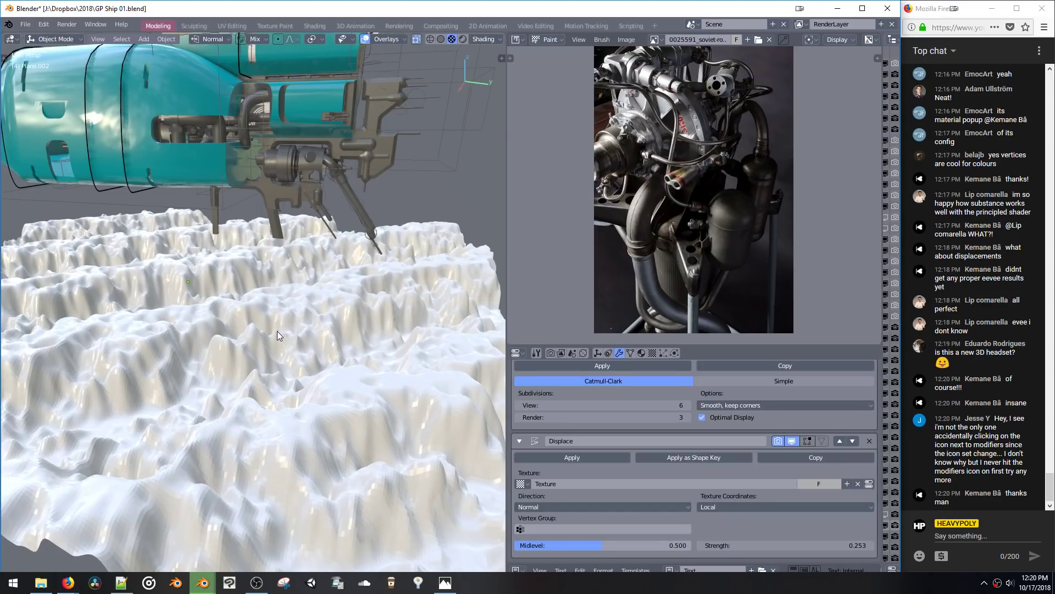
Step: Select the terrain plane and lower it along the global Z axis beneath the ship
{"action": "middle_click_drag", "start_coordinate": [280, 328], "coordinate": [237, 321]}
{"action": "scroll", "coordinate": [267, 438], "scroll_direction": "down", "scroll_amount": 5}
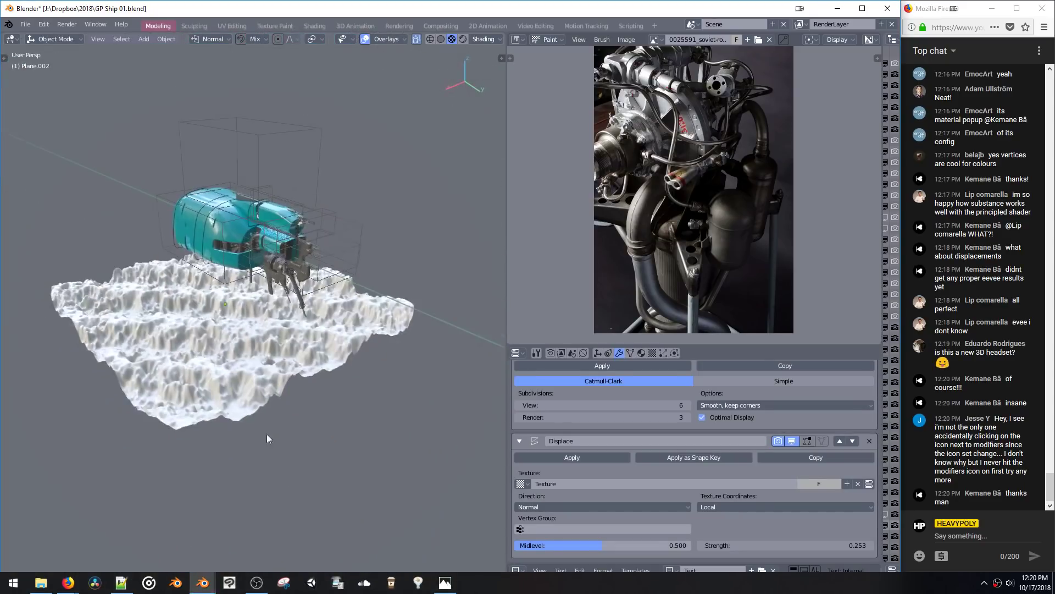
{"action": "left_click", "coordinate": [124, 319]}
{"action": "key", "text": "g"}
{"action": "key", "text": "z"}
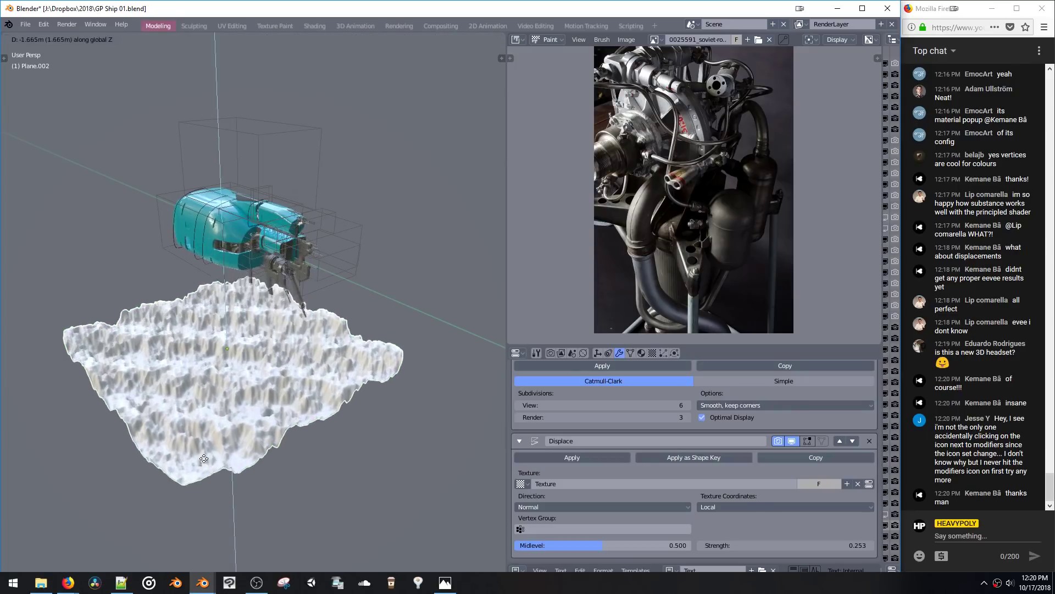
{"action": "left_click", "coordinate": [225, 460]}
Step: Scale the terrain plane up well beyond the ship and lower it 0.919 m along Z
{"action": "key", "text": "s"}
{"action": "left_click", "coordinate": [389, 488]}
{"action": "key", "text": "g"}
{"action": "key", "text": "z"}
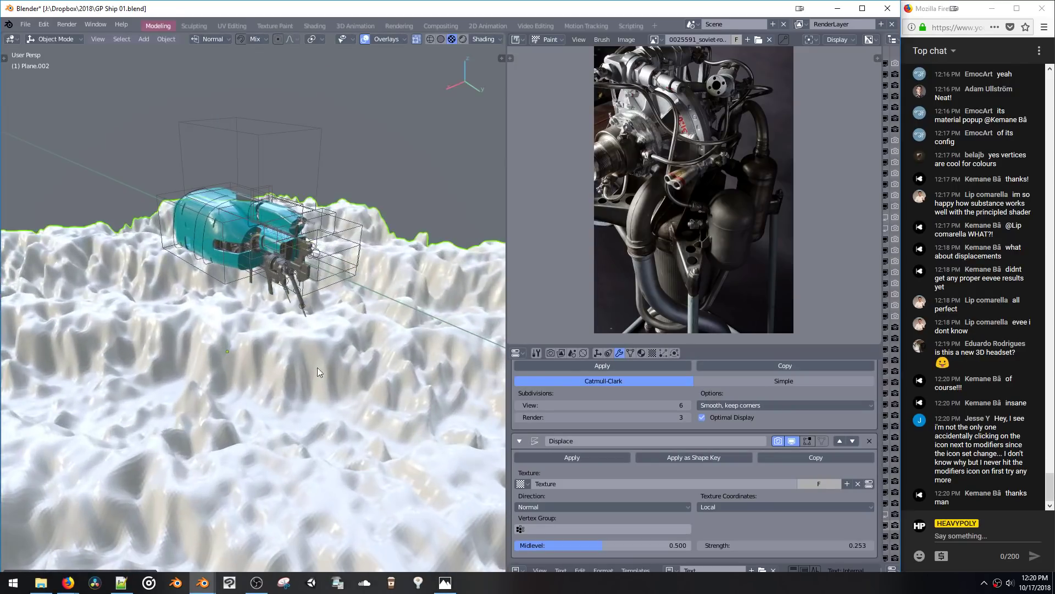
{"action": "left_click", "coordinate": [323, 393]}
Step: Lower the terrain plane another 0.967 m along Z from a side view of the ship
{"action": "key", "text": "z"}
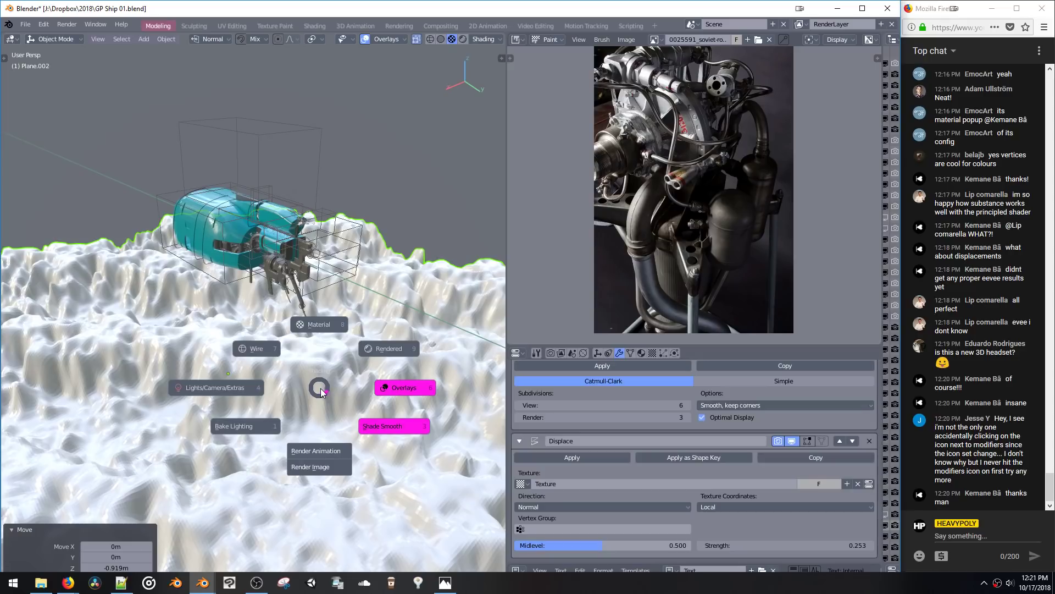
{"action": "mouse_move", "coordinate": [311, 387]}
{"action": "middle_mouse_down"}
{"action": "mouse_move", "coordinate": [348, 384]}
{"action": "mouse_move", "coordinate": [339, 325]}
{"action": "mouse_move", "coordinate": [324, 373]}
{"action": "mouse_move", "coordinate": [347, 351]}
{"action": "middle_mouse_up"}
{"action": "scroll", "coordinate": [324, 373], "scroll_direction": "up", "scroll_amount": 3}
{"action": "key", "text": "g"}
{"action": "key", "text": "z"}
{"action": "left_click", "coordinate": [344, 449]}
Step: Scale the terrain plane up about 2 times and lower it 2.69 m along Z
{"action": "key", "text": "s"}
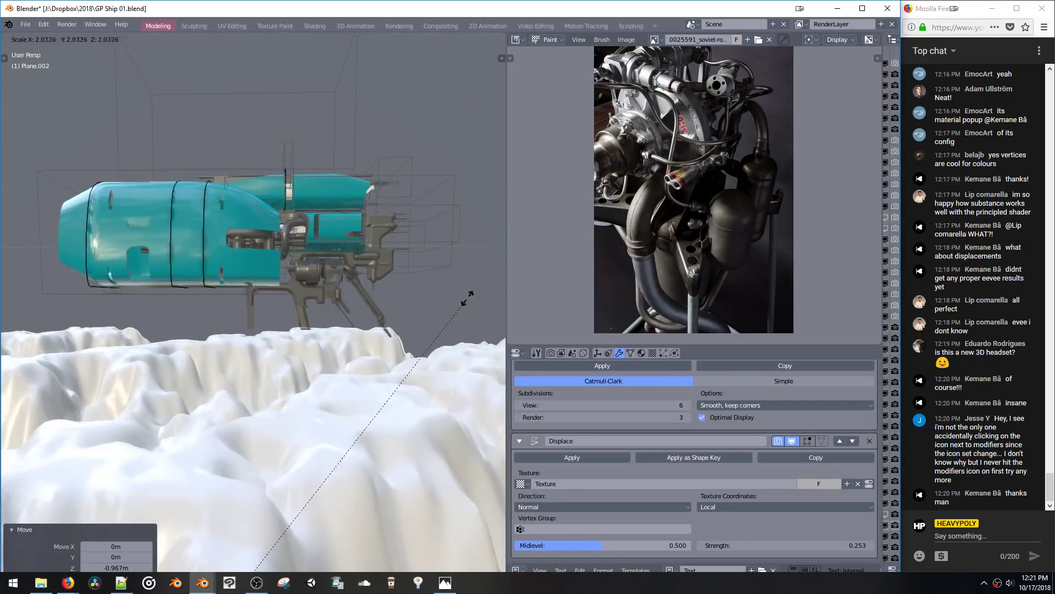
{"action": "key", "text": "Escape"}
{"action": "key", "text": "g"}
{"action": "key", "text": "z"}
{"action": "left_click", "coordinate": [371, 438]}
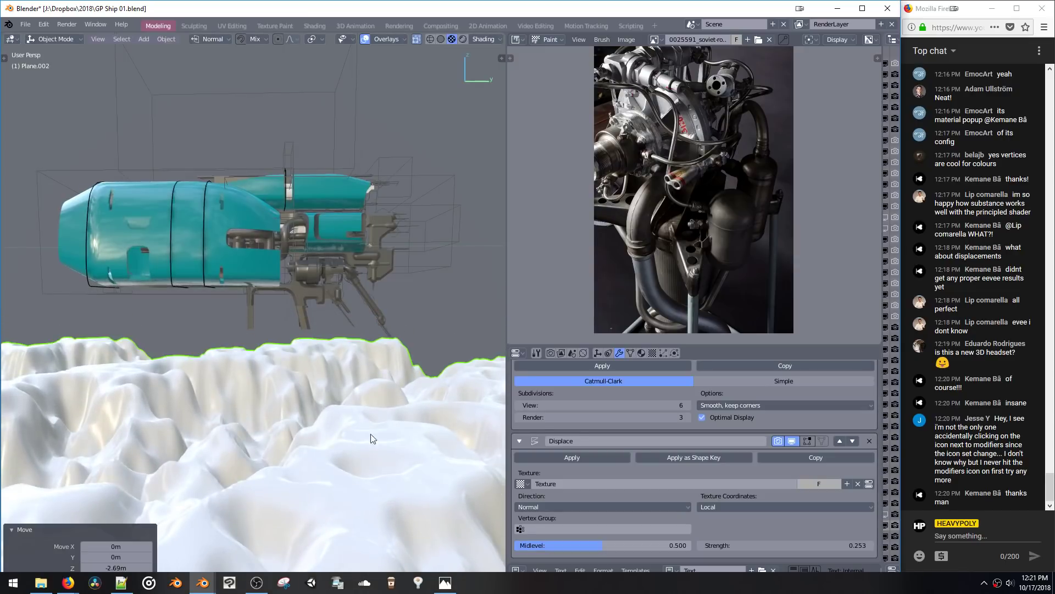
Step: Lower the terrain plane 2.28 m along Z and fine-tune its height against the ship's legs
{"action": "key", "text": "g"}
{"action": "key", "text": "z"}
{"action": "left_click", "coordinate": [367, 414]}
{"action": "scroll", "coordinate": [367, 414], "scroll_direction": "down", "scroll_amount": 3}
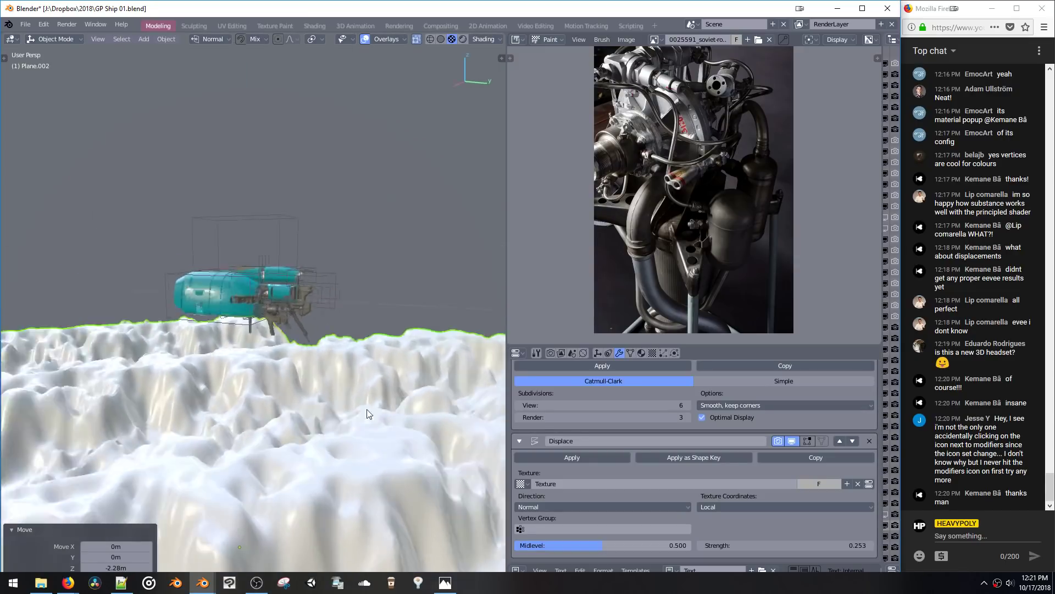
{"action": "key", "text": "g"}
{"action": "key", "text": "z"}
{"action": "left_click", "coordinate": [371, 384]}
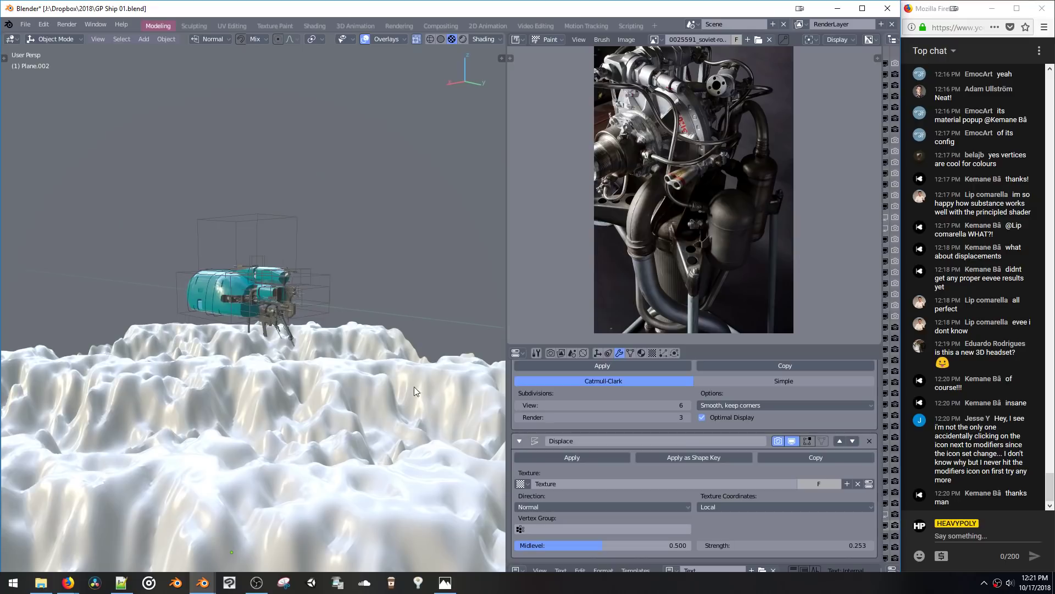
Step: Frame the ship's metaball details in the view and hide the viewport overlays
{"action": "mouse_move", "coordinate": [370, 375]}
{"action": "middle_mouse_down"}
{"action": "mouse_move", "coordinate": [391, 376]}
{"action": "mouse_move", "coordinate": [370, 391]}
{"action": "mouse_move", "coordinate": [406, 401]}
{"action": "mouse_move", "coordinate": [324, 399]}
{"action": "mouse_move", "coordinate": [377, 361]}
{"action": "middle_mouse_up"}
{"action": "left_click", "coordinate": [298, 323]}
{"action": "key", "text": "KP_Decimal"}
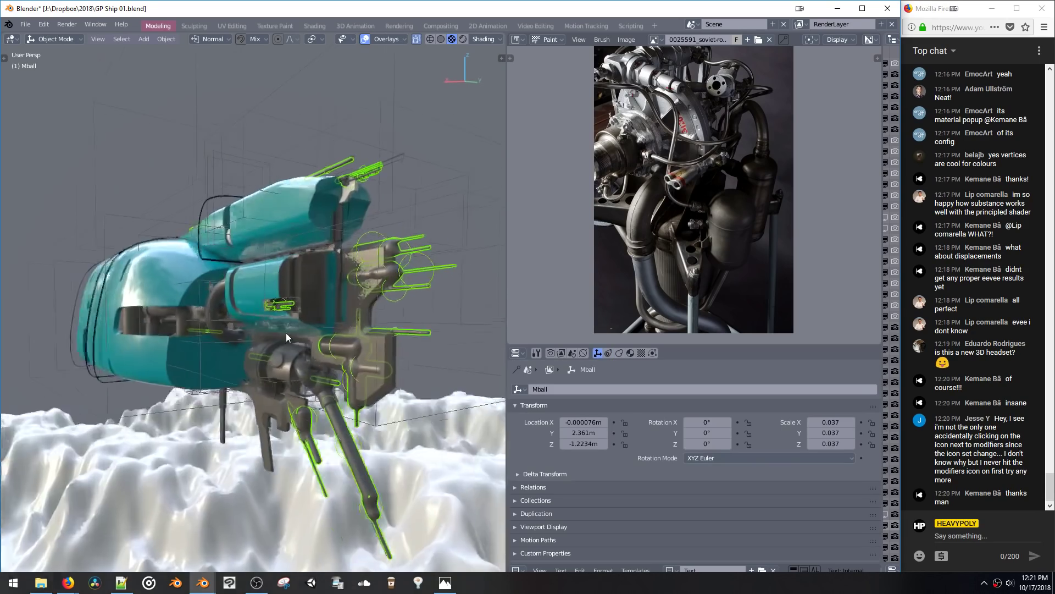
{"action": "mouse_move", "coordinate": [298, 259]}
{"action": "middle_mouse_down"}
{"action": "mouse_move", "coordinate": [250, 285]}
{"action": "mouse_move", "coordinate": [253, 294]}
{"action": "mouse_move", "coordinate": [234, 285]}
{"action": "mouse_move", "coordinate": [316, 382]}
{"action": "mouse_move", "coordinate": [312, 312]}
{"action": "middle_mouse_up"}
{"action": "key", "text": "z"}
{"action": "left_click", "coordinate": [297, 284]}
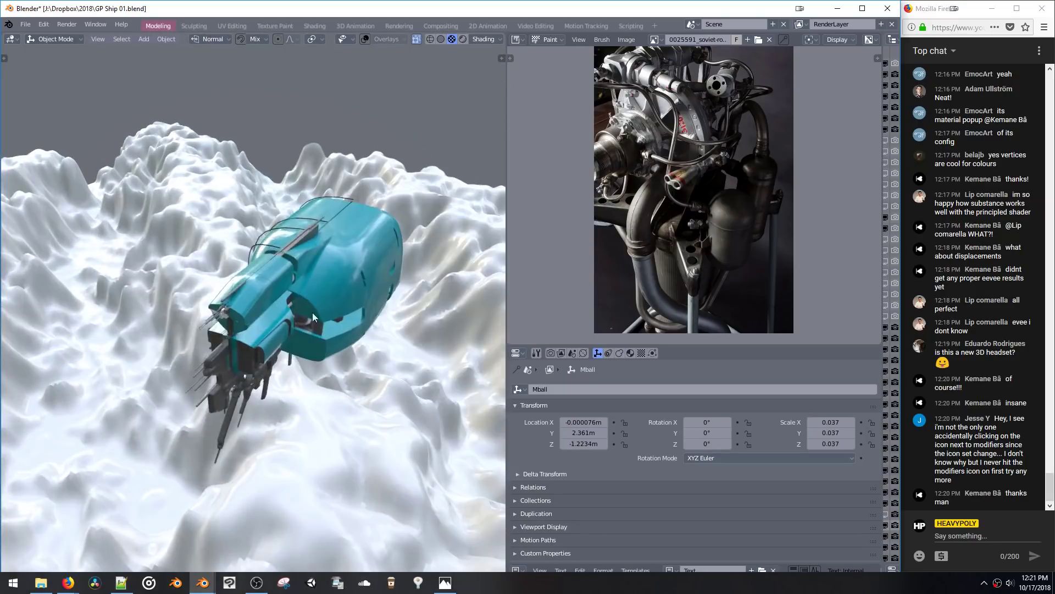
Step: Select the terrain plane and check its base mesh in Edit Mode, returning to Object Mode
{"action": "left_click", "coordinate": [260, 250]}
{"action": "middle_click_drag", "start_coordinate": [260, 250], "coordinate": [285, 280]}
{"action": "key", "text": "q"}
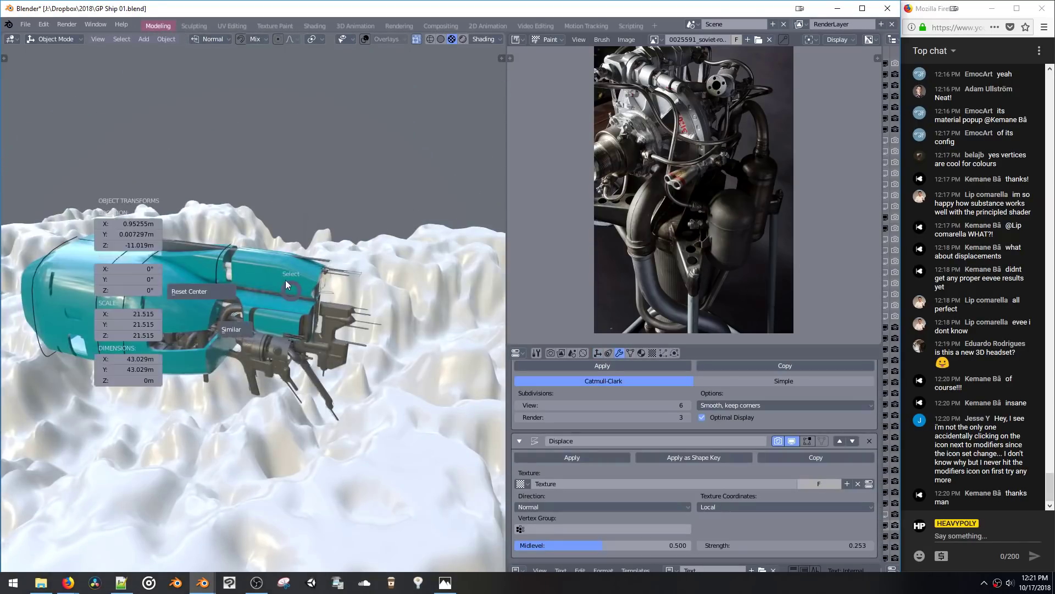
{"action": "left_click", "coordinate": [227, 257]}
{"action": "key", "text": "q"}
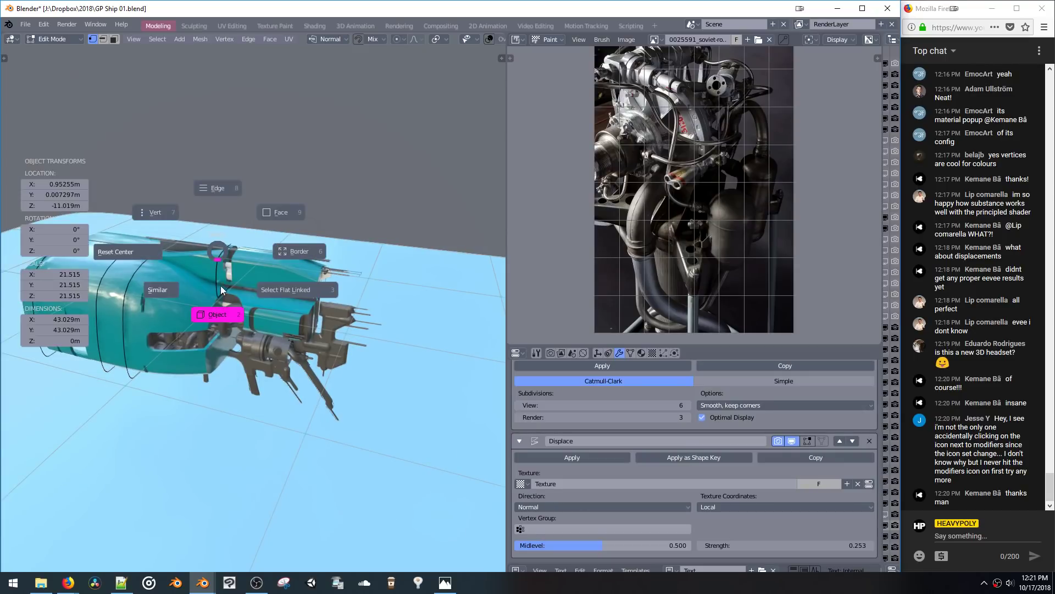
{"action": "left_click", "coordinate": [220, 287]}
{"action": "left_click", "coordinate": [217, 289]}
{"action": "middle_click_drag", "start_coordinate": [220, 294], "coordinate": [336, 241]}
{"action": "left_click", "coordinate": [355, 419]}
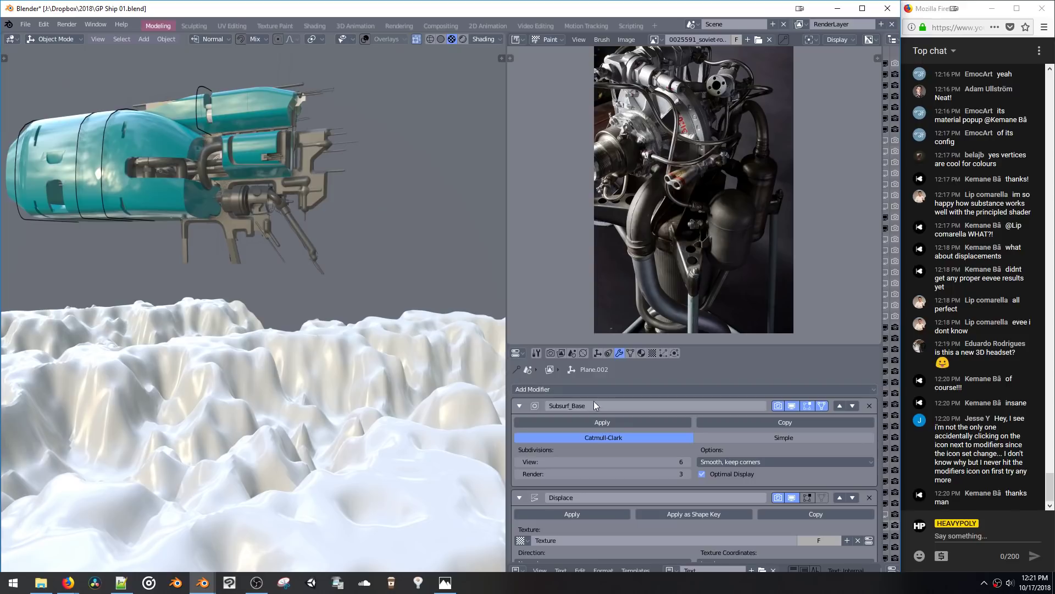
Step: Enlarge the properties area upward and open the list of modifiers available for the terrain plane
{"action": "left_click", "coordinate": [573, 390]}
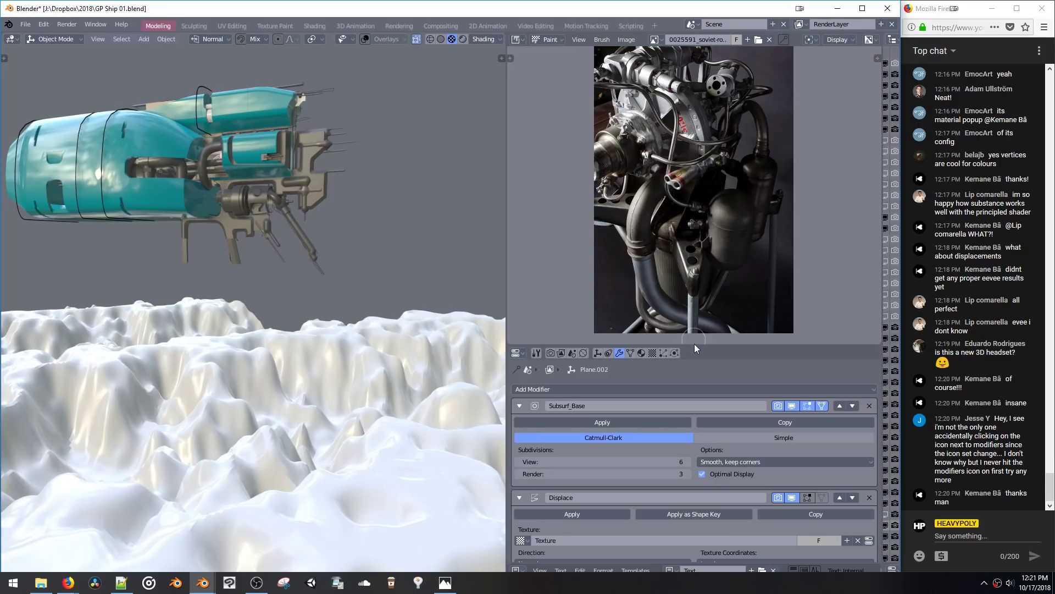
{"action": "left_click_drag", "start_coordinate": [695, 344], "coordinate": [676, 185]}
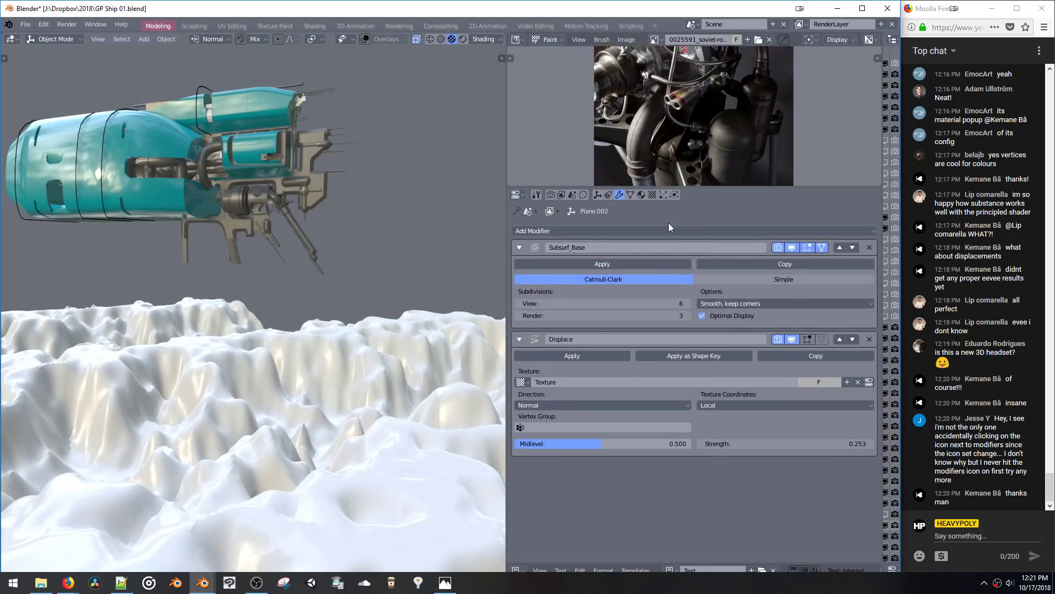
{"action": "left_click", "coordinate": [664, 231]}
{"action": "left_click", "coordinate": [530, 231]}
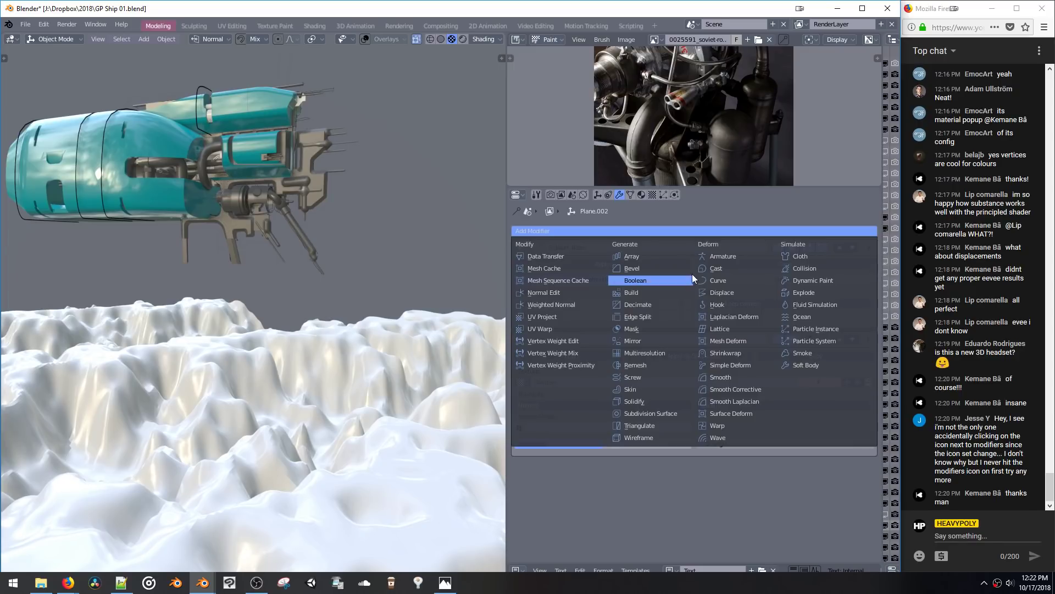
Step: Select the ship's hull, frame the ship above the terrain and save the file
{"action": "middle_click_drag", "start_coordinate": [373, 303], "coordinate": [232, 194]}
{"action": "left_click", "coordinate": [180, 194]}
{"action": "scroll", "coordinate": [187, 194], "scroll_direction": "up", "scroll_amount": 4}
{"action": "scroll", "coordinate": [319, 278], "scroll_direction": "down", "scroll_amount": 2}
{"action": "middle_click_drag", "start_coordinate": [319, 279], "coordinate": [301, 242]}
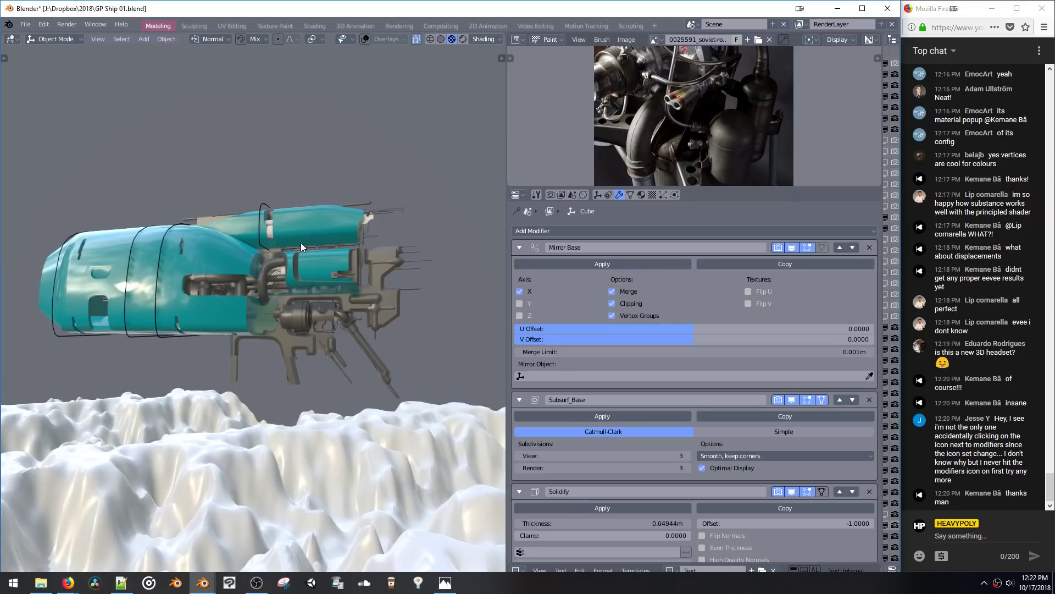
{"action": "key", "text": "ctrl+s"}
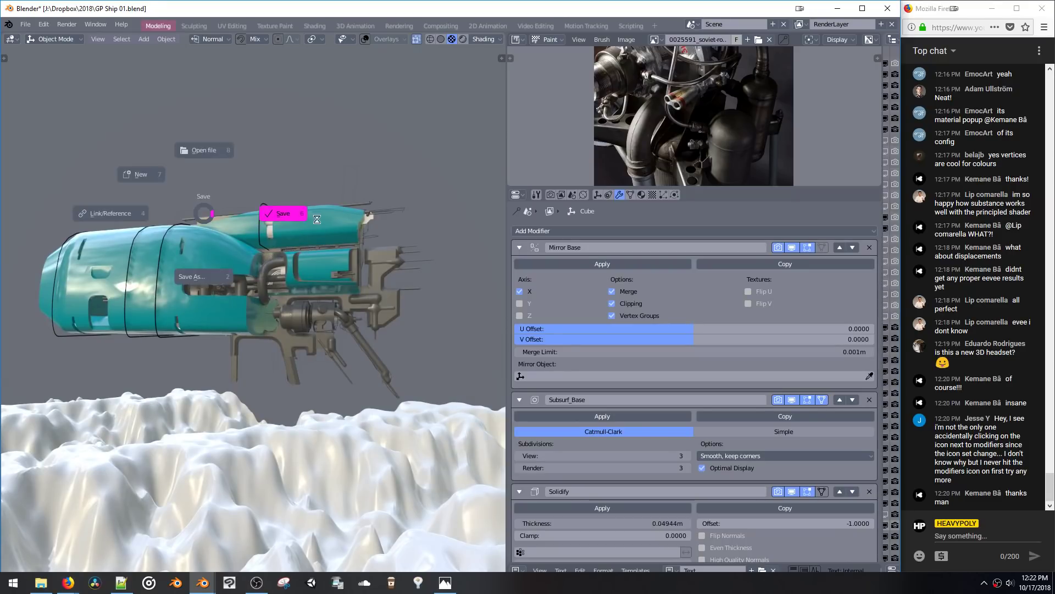
Step: Start opening another Blender file and browse the Dropbox folder and its 2018 subfolder
{"action": "left_click", "coordinate": [25, 24]}
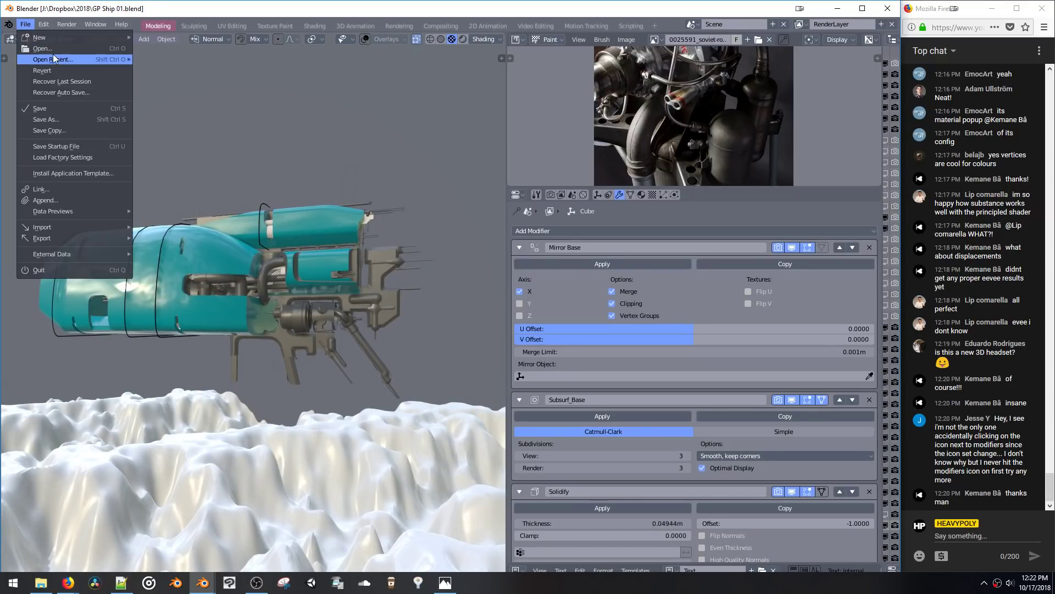
{"action": "mouse_move", "coordinate": [54, 56]}
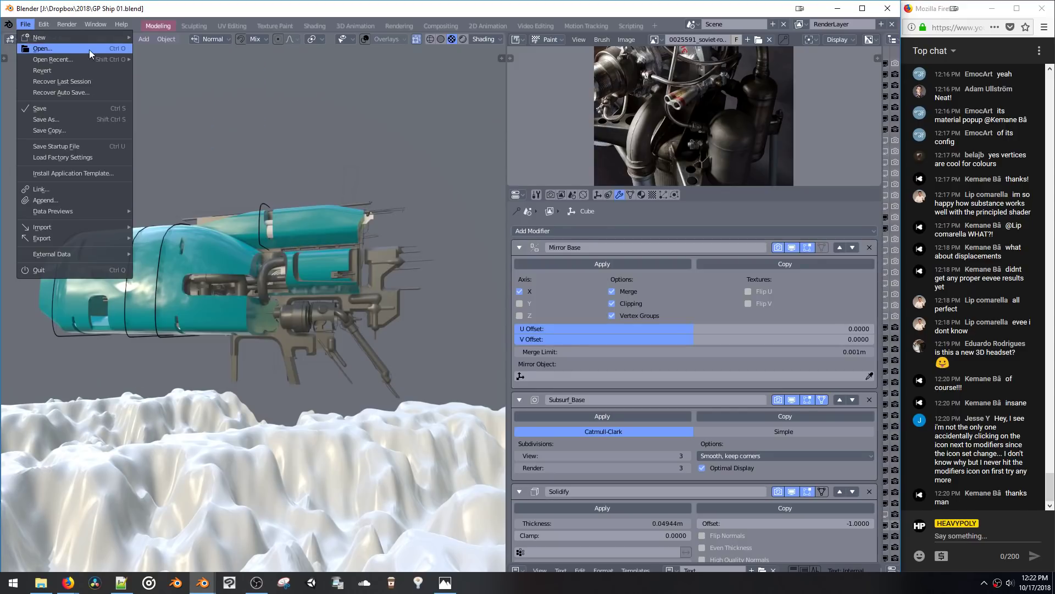
{"action": "left_click", "coordinate": [76, 49]}
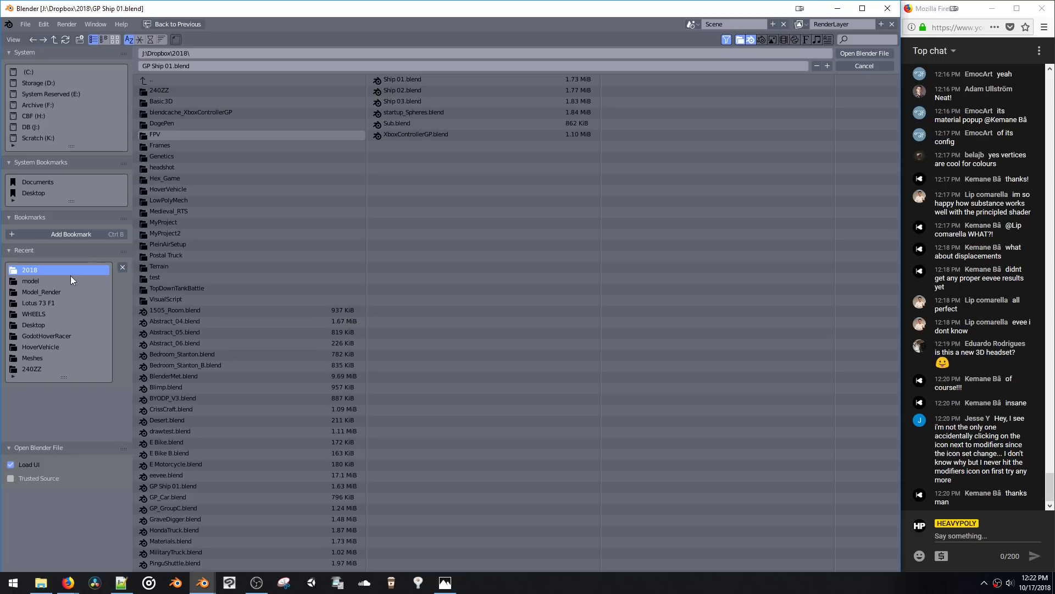
{"action": "left_click", "coordinate": [185, 82]}
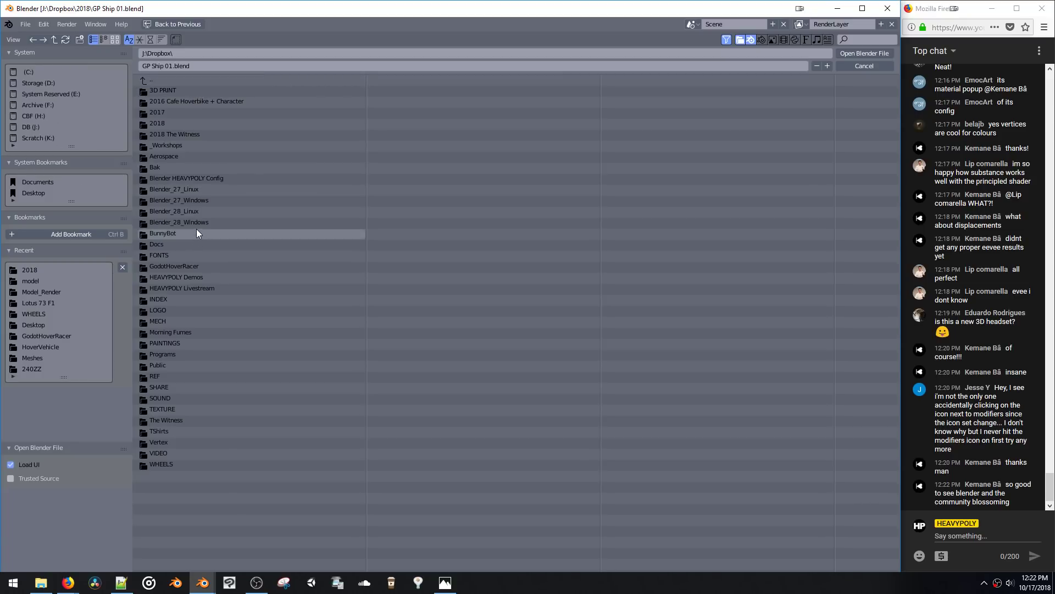
{"action": "left_click", "coordinate": [193, 122]}
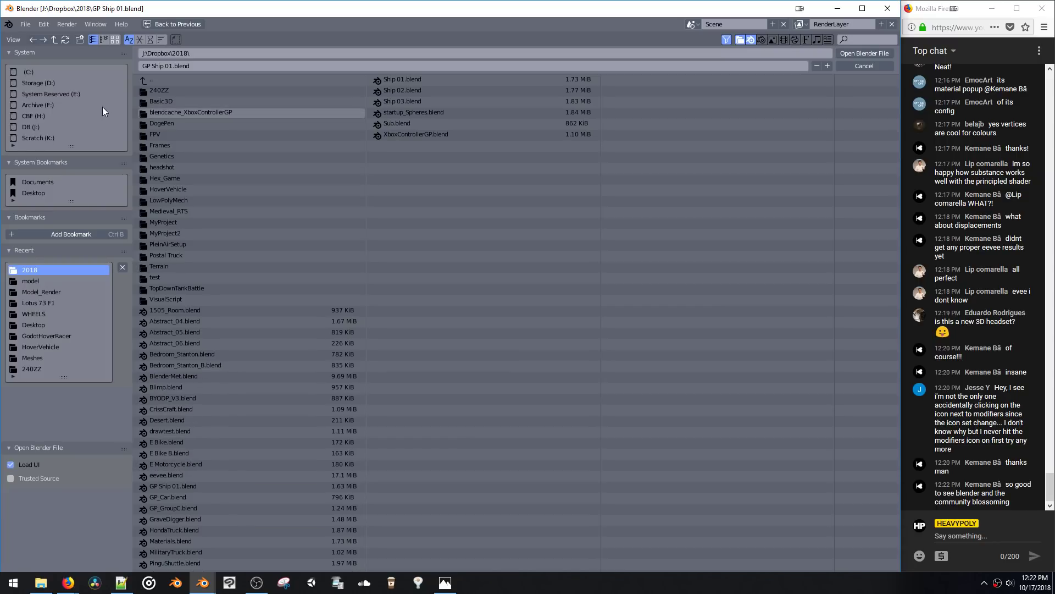
Step: Look through the computer's drives, including C:, F: and H:, for the Blender file to open
{"action": "left_click", "coordinate": [68, 82]}
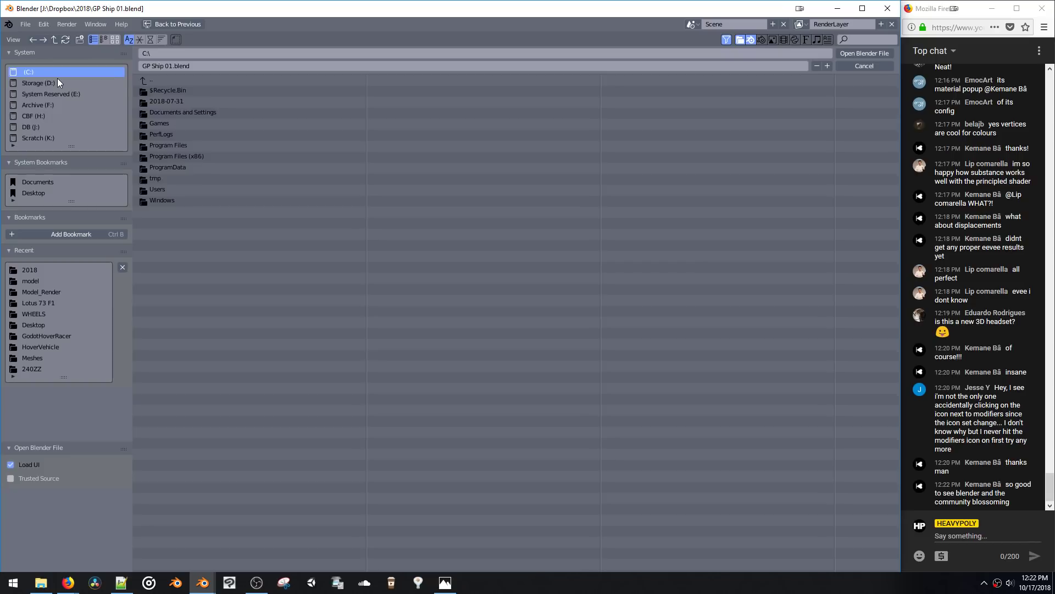
{"action": "left_click", "coordinate": [53, 93]}
{"action": "left_click", "coordinate": [49, 105]}
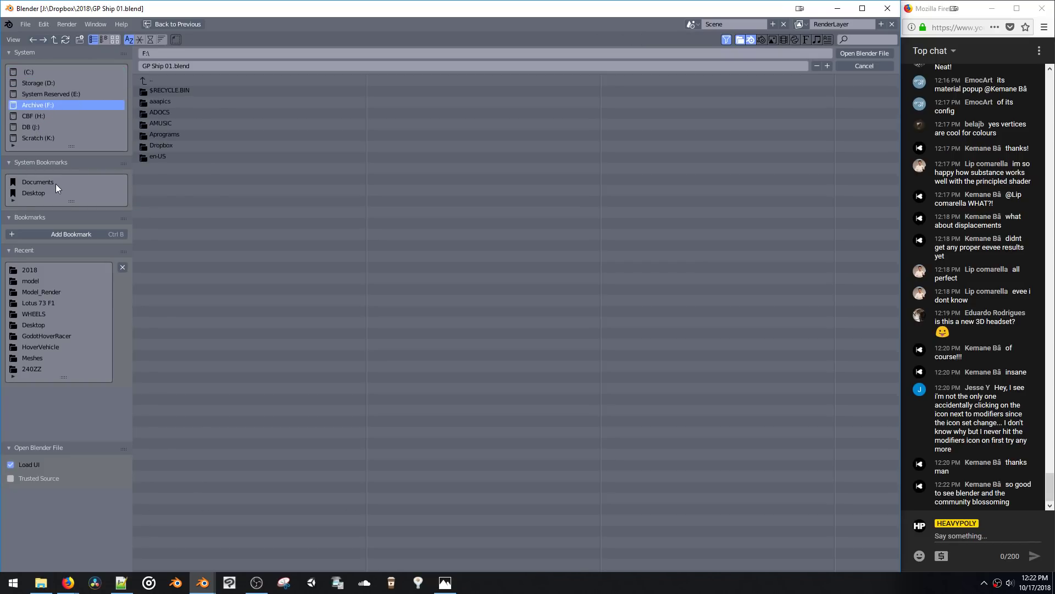
{"action": "left_click", "coordinate": [55, 116]}
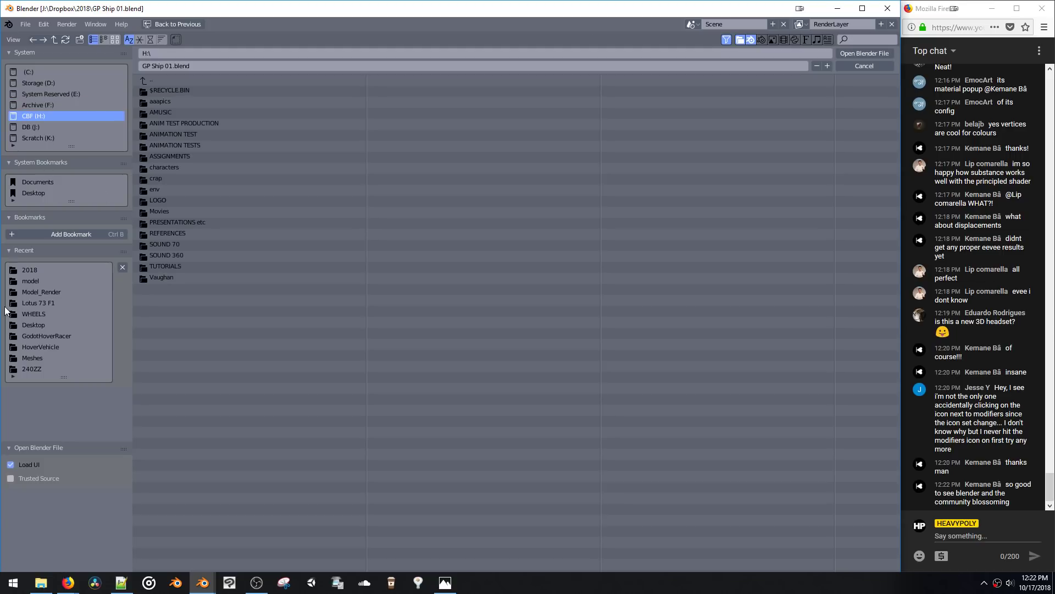
{"action": "left_click", "coordinate": [74, 138]}
Step: Browse to the user's Downloads folder on drive C: and open Stickers_A05.blend
{"action": "left_click", "coordinate": [83, 74]}
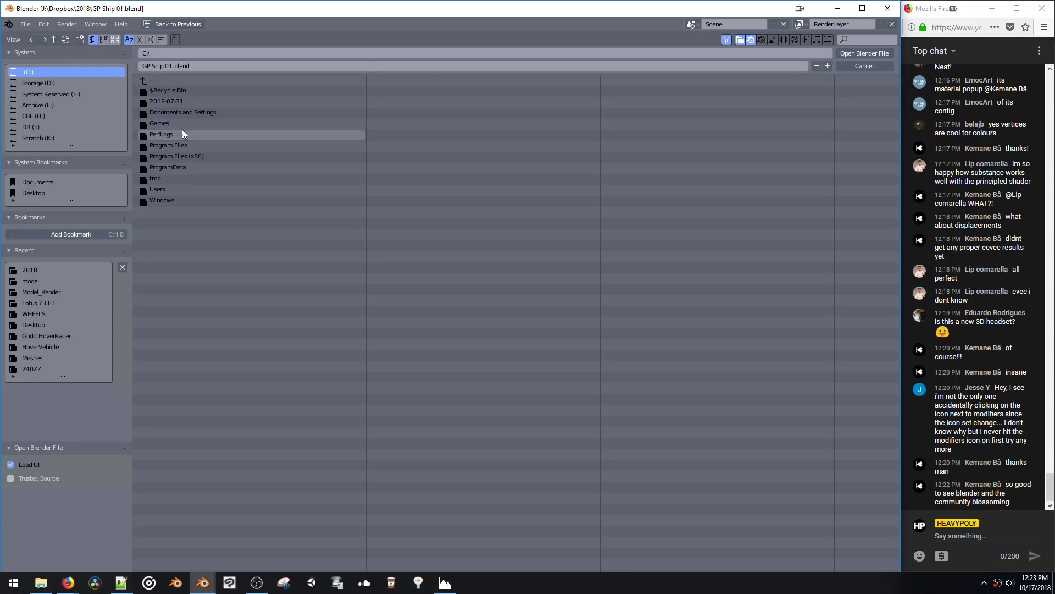
{"action": "left_click", "coordinate": [157, 187]}
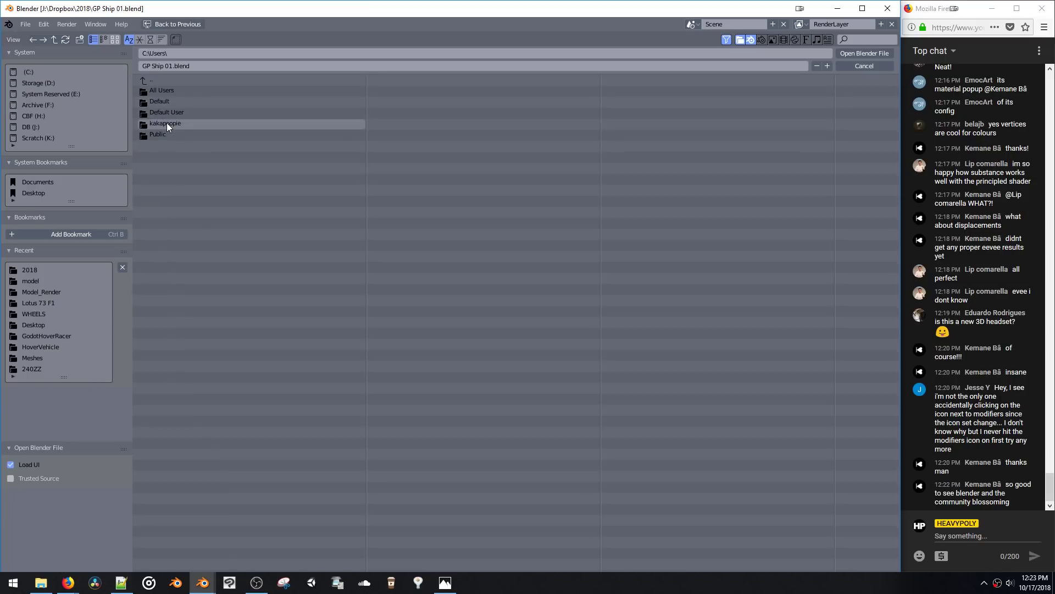
{"action": "left_click", "coordinate": [167, 123]}
{"action": "left_click", "coordinate": [164, 167]}
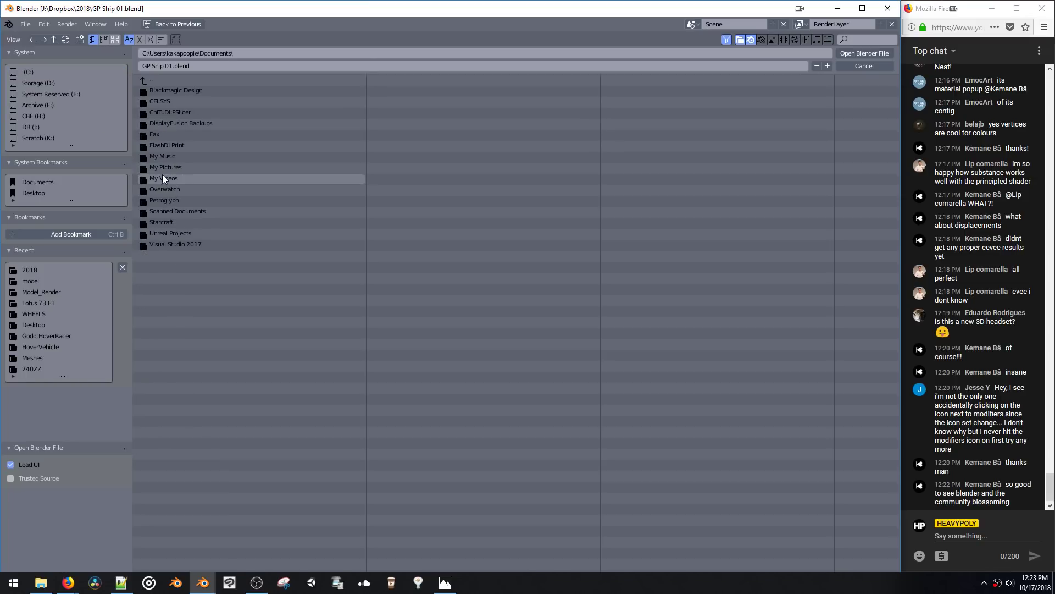
{"action": "key", "text": "BackSpace"}
{"action": "left_click", "coordinate": [159, 177]}
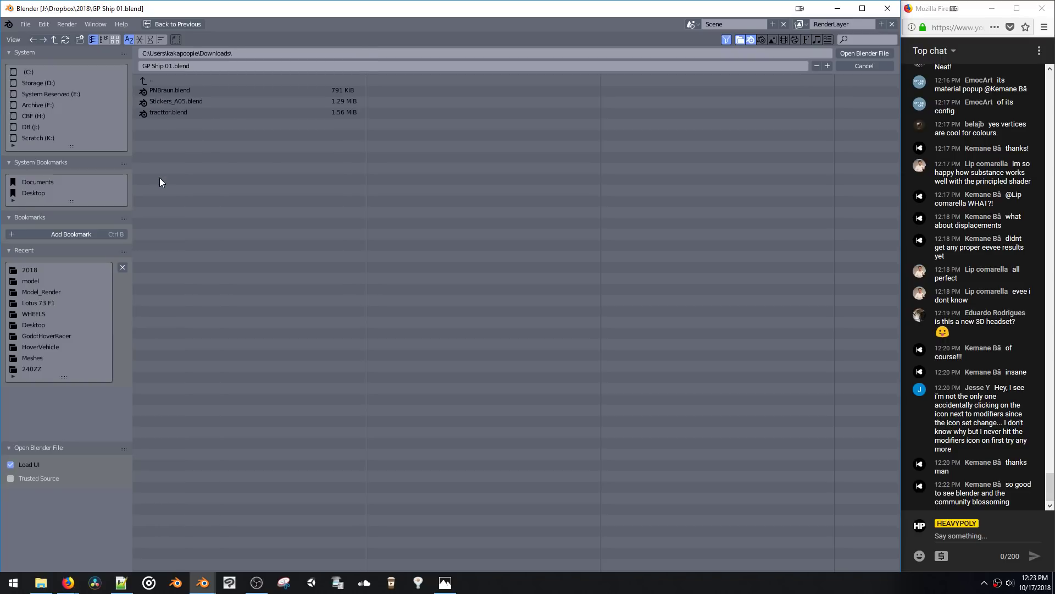
{"action": "double_click", "coordinate": [194, 104]}
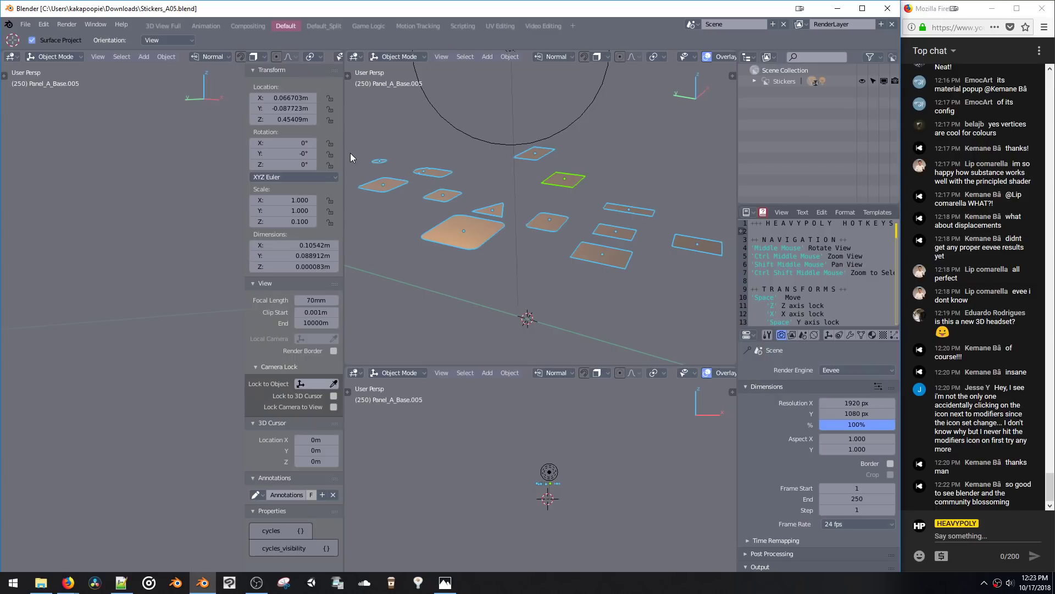
Step: Examine the sticker panels from several angles, trying Material and other viewport shading settings
{"action": "middle_click_drag", "start_coordinate": [470, 256], "coordinate": [464, 272]}
{"action": "key", "text": "z"}
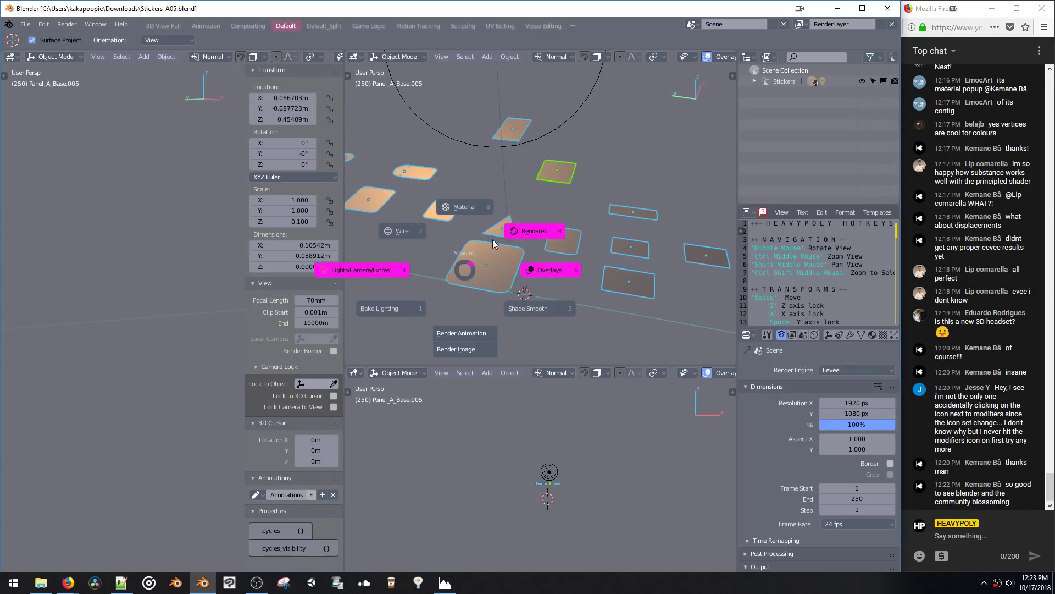
{"action": "left_click", "coordinate": [457, 208]}
{"action": "mouse_move", "coordinate": [460, 229]}
{"action": "middle_mouse_down"}
{"action": "mouse_move", "coordinate": [439, 233]}
{"action": "mouse_move", "coordinate": [444, 214]}
{"action": "mouse_move", "coordinate": [424, 209]}
{"action": "mouse_move", "coordinate": [428, 220]}
{"action": "mouse_move", "coordinate": [407, 167]}
{"action": "mouse_move", "coordinate": [361, 160]}
{"action": "middle_mouse_up"}
{"action": "key", "text": "z"}
{"action": "left_click", "coordinate": [509, 200]}
{"action": "key", "text": "z"}
{"action": "left_click", "coordinate": [445, 160]}
{"action": "left_click", "coordinate": [436, 219]}
Step: Delete the circular light object above the sticker panels
{"action": "left_click_drag", "start_coordinate": [360, 160], "coordinate": [660, 312]}
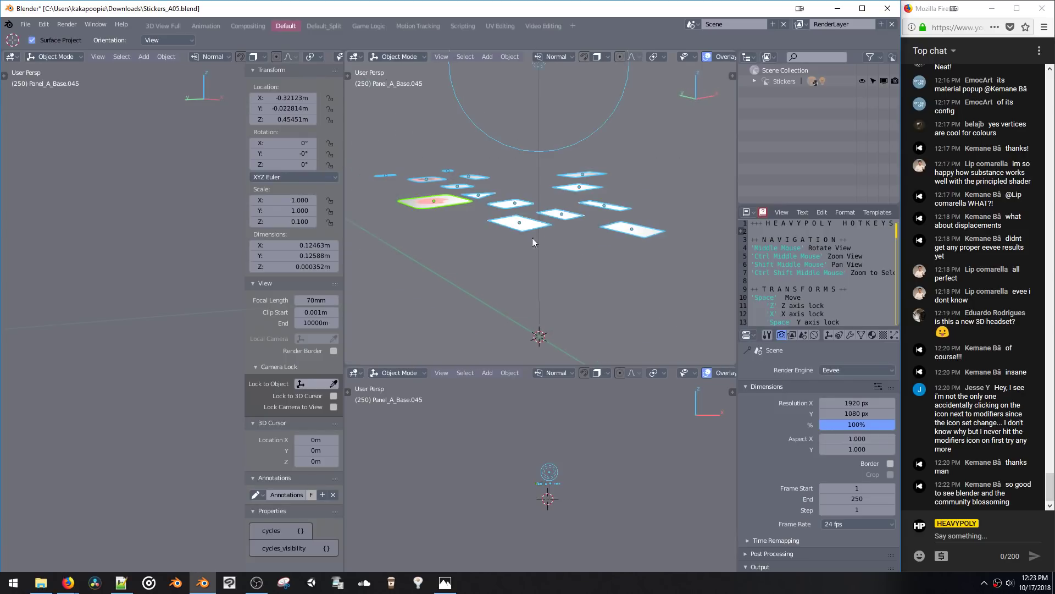
{"action": "middle_click_drag", "start_coordinate": [532, 238], "coordinate": [549, 96]}
{"action": "left_click", "coordinate": [548, 65]}
{"action": "key", "text": "Delete"}
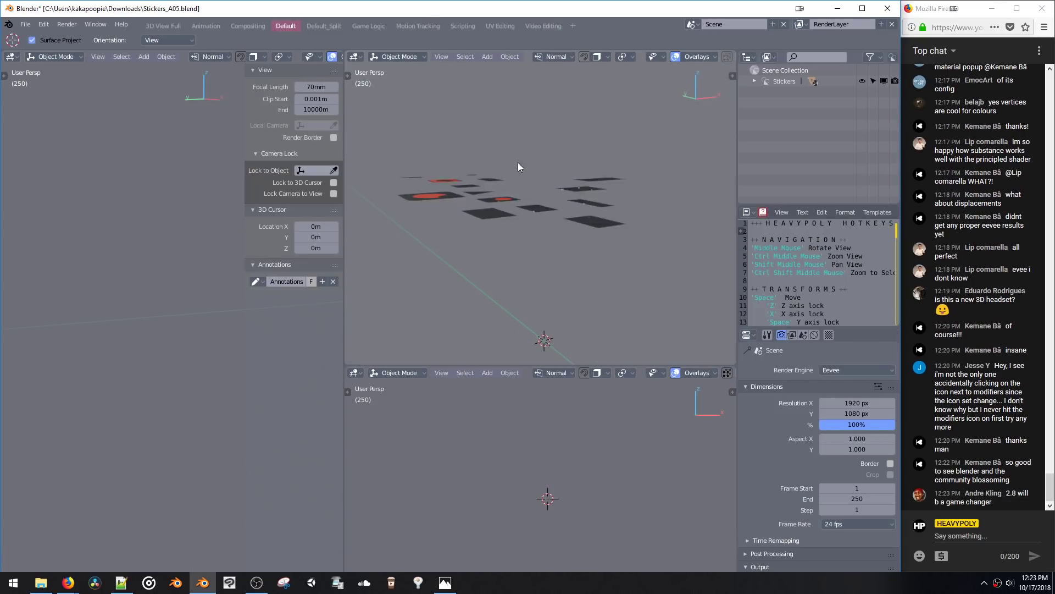
Step: Examine the mesh of the rectangular fan-pattern sticker panel in Edit Mode and return to Object Mode
{"action": "middle_click_drag", "start_coordinate": [518, 163], "coordinate": [467, 168]}
{"action": "left_click_drag", "start_coordinate": [361, 98], "coordinate": [686, 294]}
{"action": "middle_click_drag", "start_coordinate": [619, 282], "coordinate": [598, 289]}
{"action": "scroll", "coordinate": [605, 230], "scroll_direction": "up", "scroll_amount": 2}
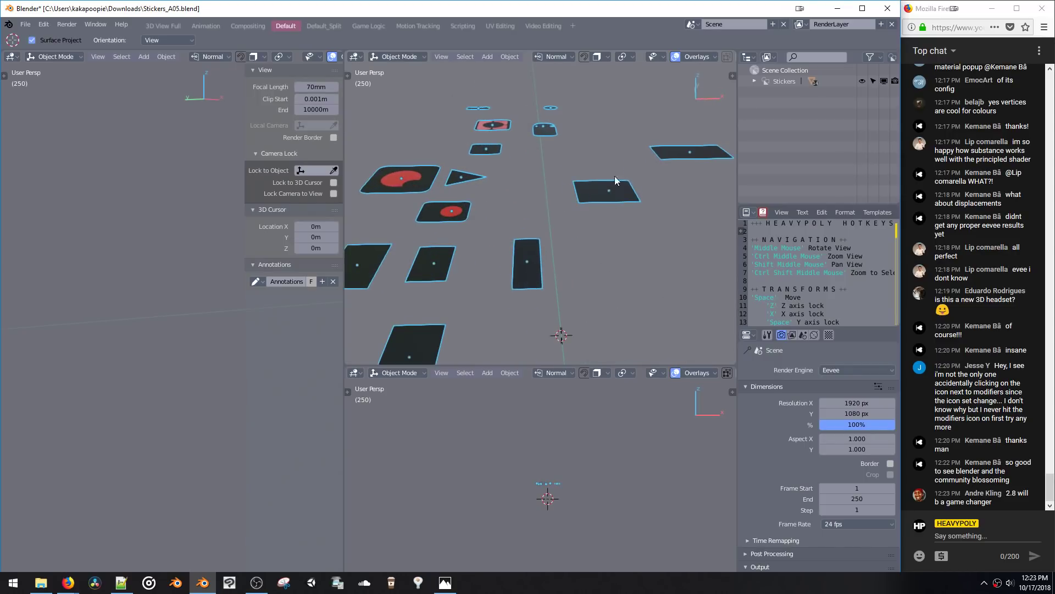
{"action": "left_click", "coordinate": [607, 193]}
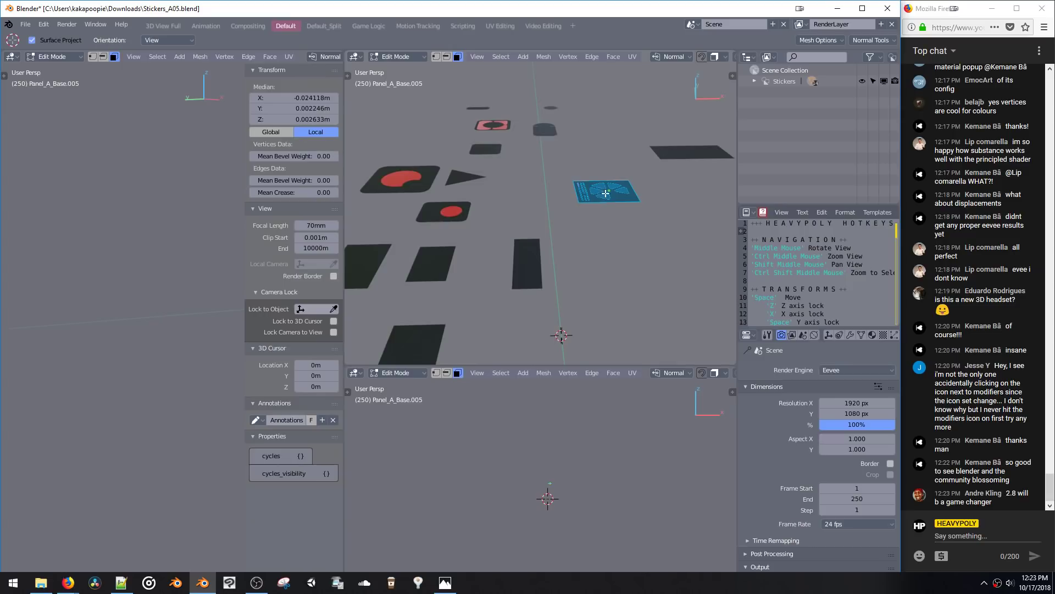
{"action": "middle_click", "coordinate": [585, 258], "text": "ctrl+shift"}
{"action": "left_click", "coordinate": [619, 199]}
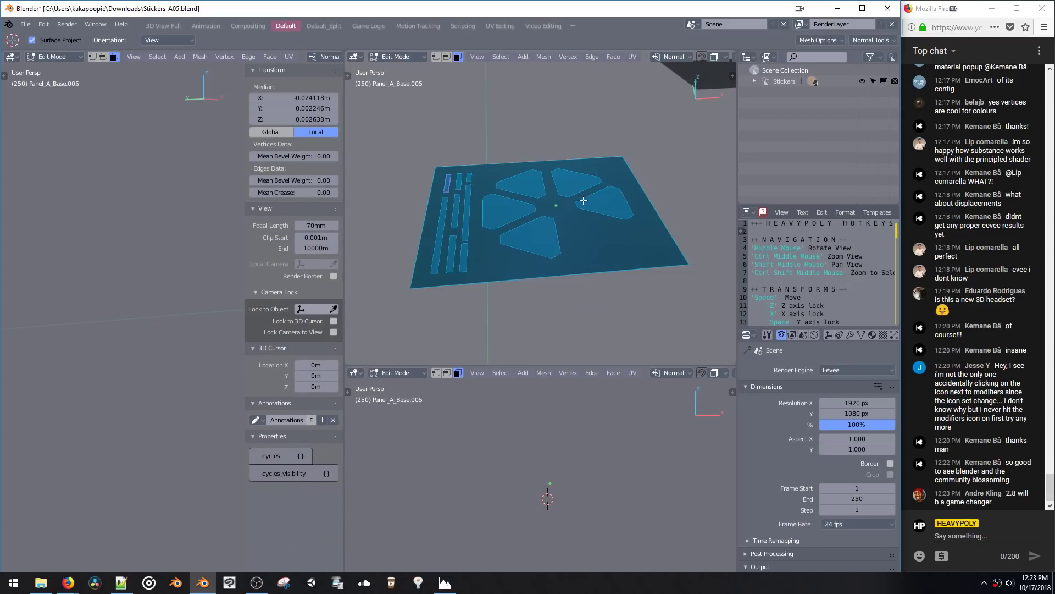
{"action": "key", "text": "a"}
{"action": "left_click", "coordinate": [585, 300]}
Step: Select all the sticker panels and copy them
{"action": "middle_click_drag", "start_coordinate": [584, 299], "coordinate": [577, 241]}
{"action": "left_click_drag", "start_coordinate": [357, 102], "coordinate": [662, 339]}
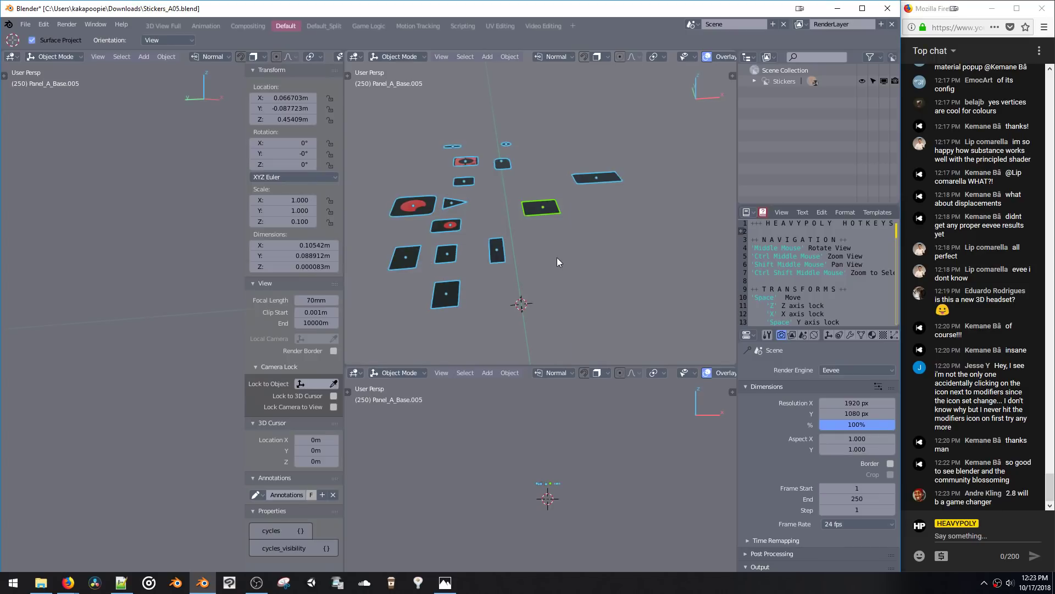
{"action": "key", "text": "ctrl+c"}
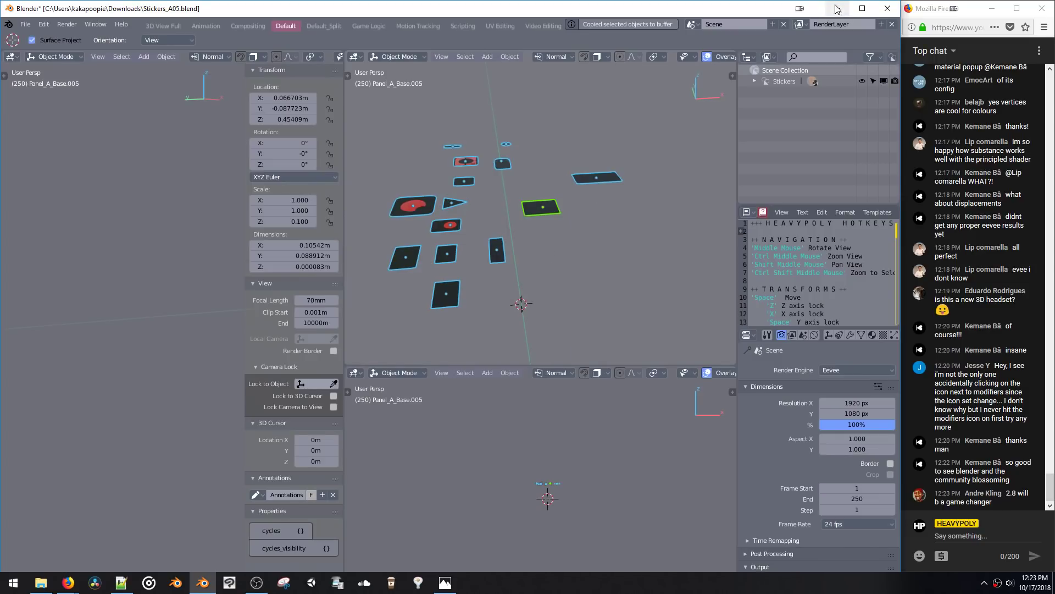
Step: Reopen the recent file GP Ship 01.blend
{"action": "left_click", "coordinate": [24, 25]}
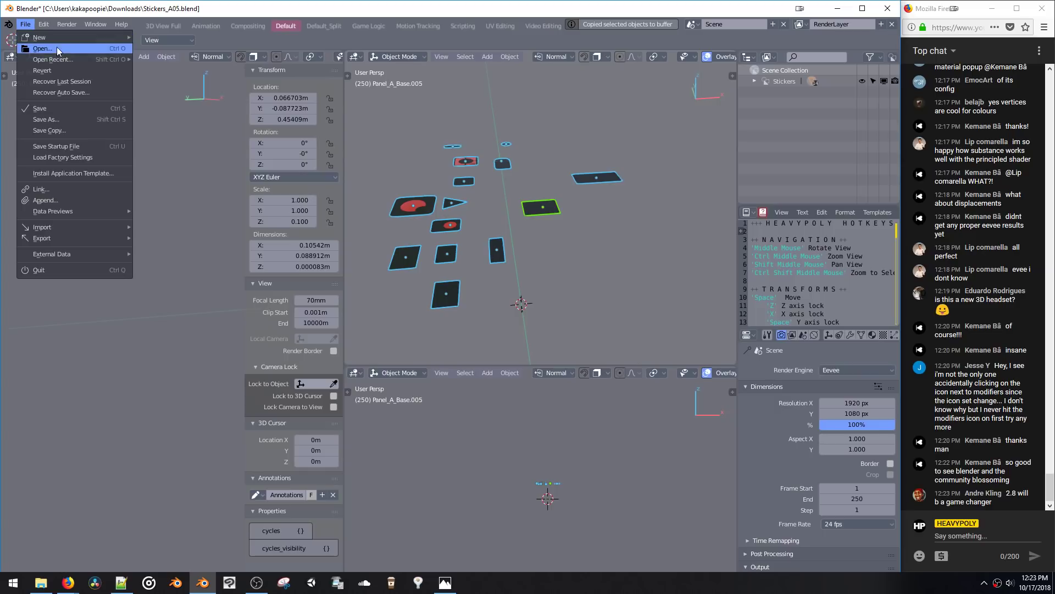
{"action": "mouse_move", "coordinate": [62, 57]}
{"action": "left_click", "coordinate": [154, 71]}
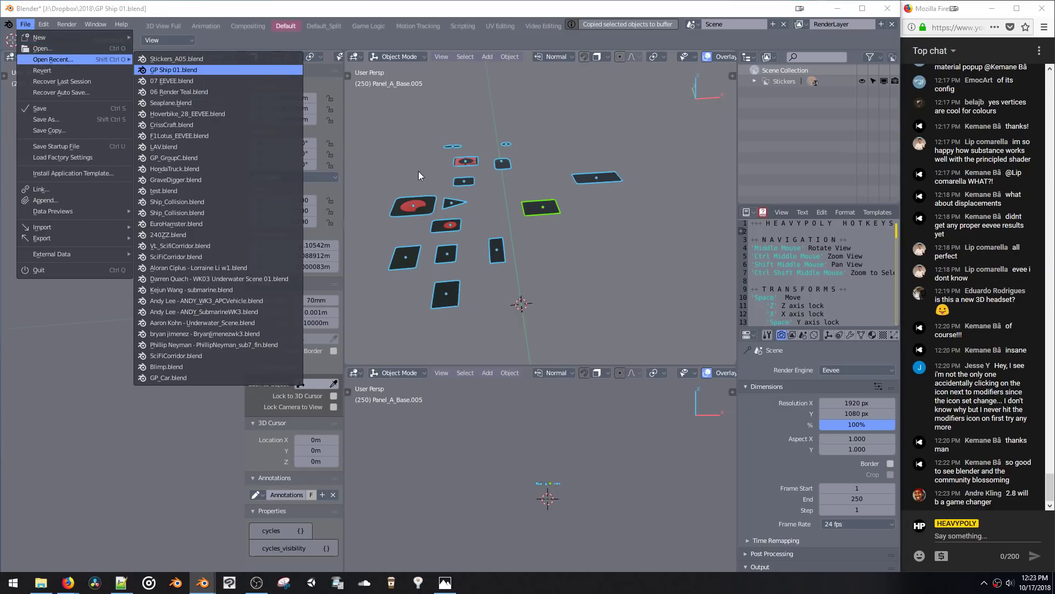
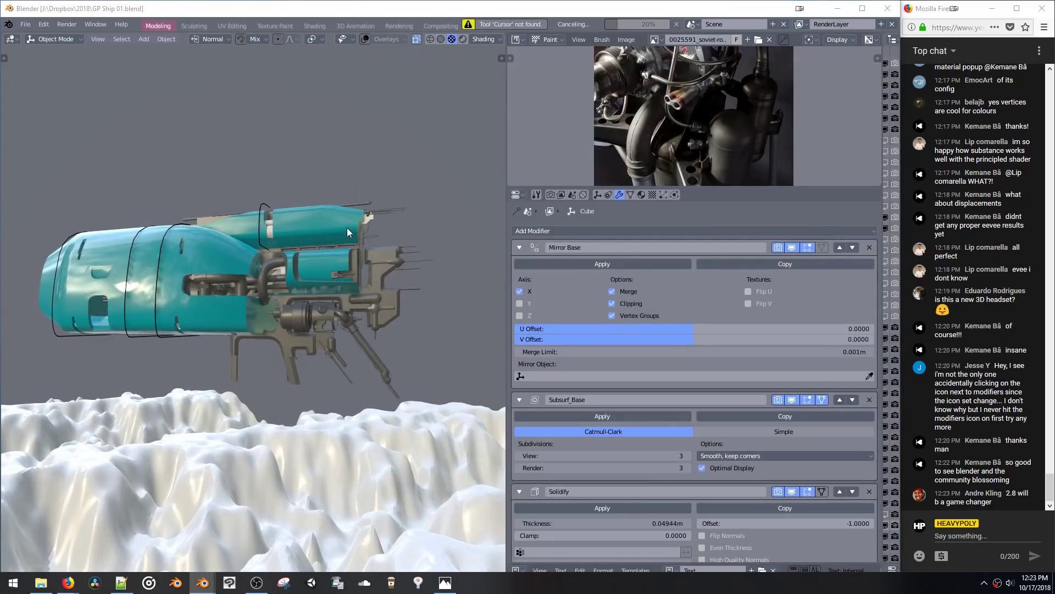
Step: Try moving the ship's main teal hull shell, and undo the move
{"action": "middle_click_drag", "start_coordinate": [347, 212], "coordinate": [337, 258]}
{"action": "key", "text": "g"}
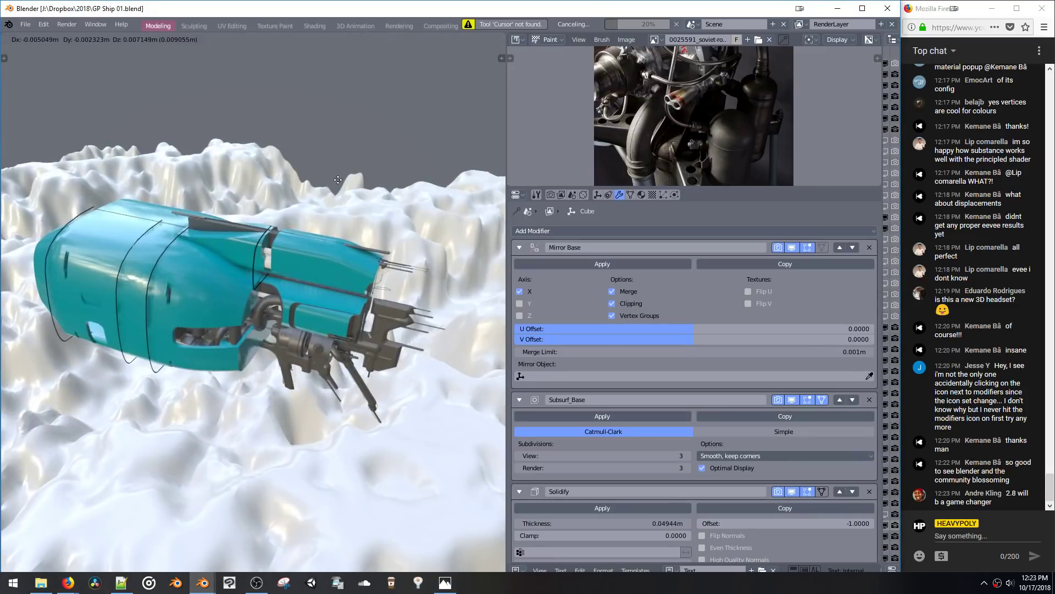
{"action": "left_click", "coordinate": [340, 175]}
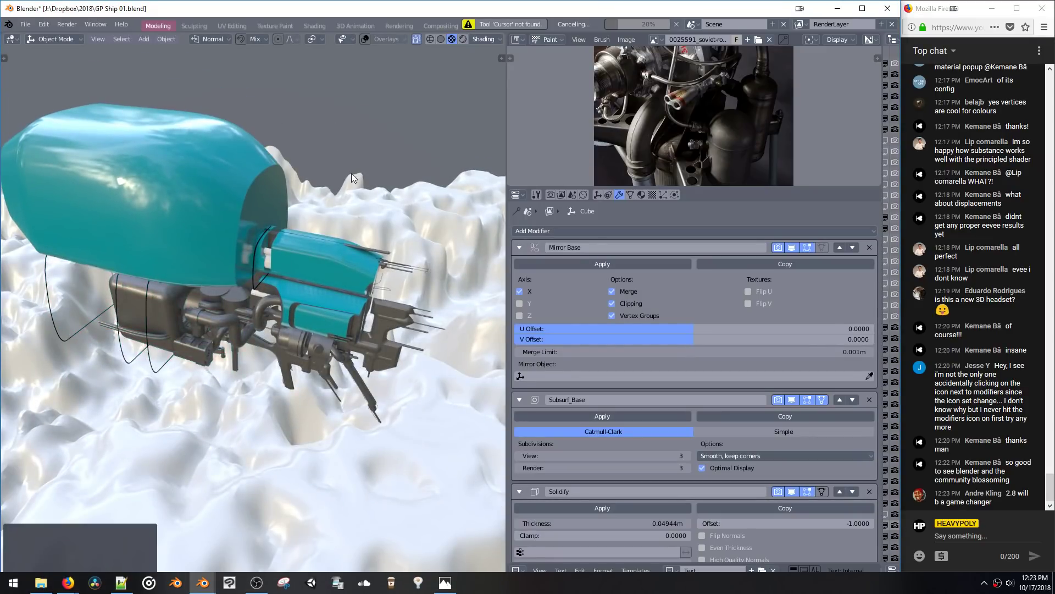
{"action": "key", "text": "ctrl+z"}
Step: Select the ship's rear teal body part and turn on the viewport overlays
{"action": "key", "text": "Tab"}
{"action": "left_click", "coordinate": [316, 249]}
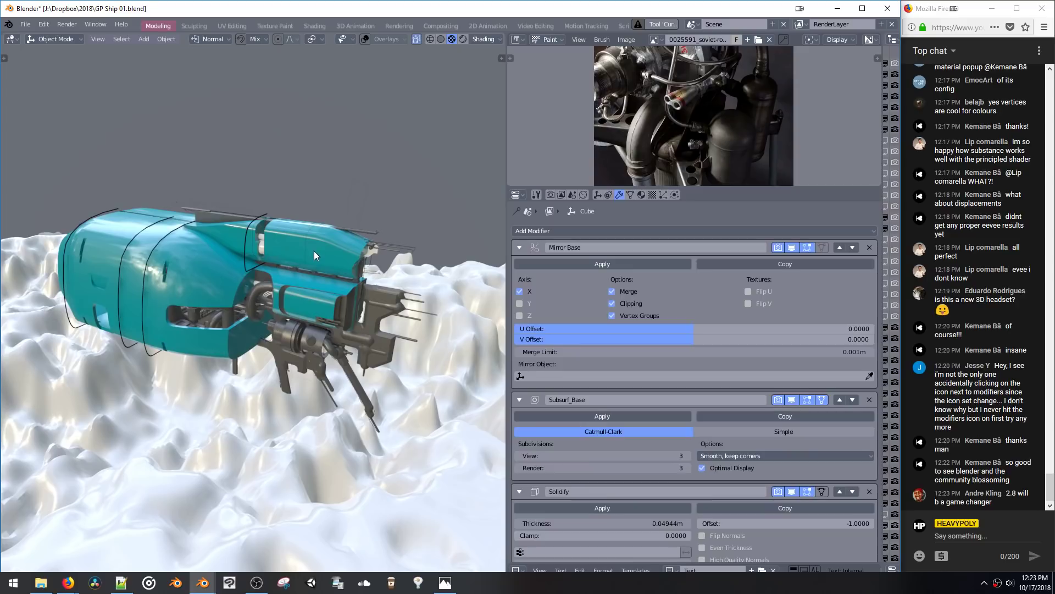
{"action": "left_click", "coordinate": [315, 251]}
{"action": "key", "text": "z"}
{"action": "left_click", "coordinate": [390, 243]}
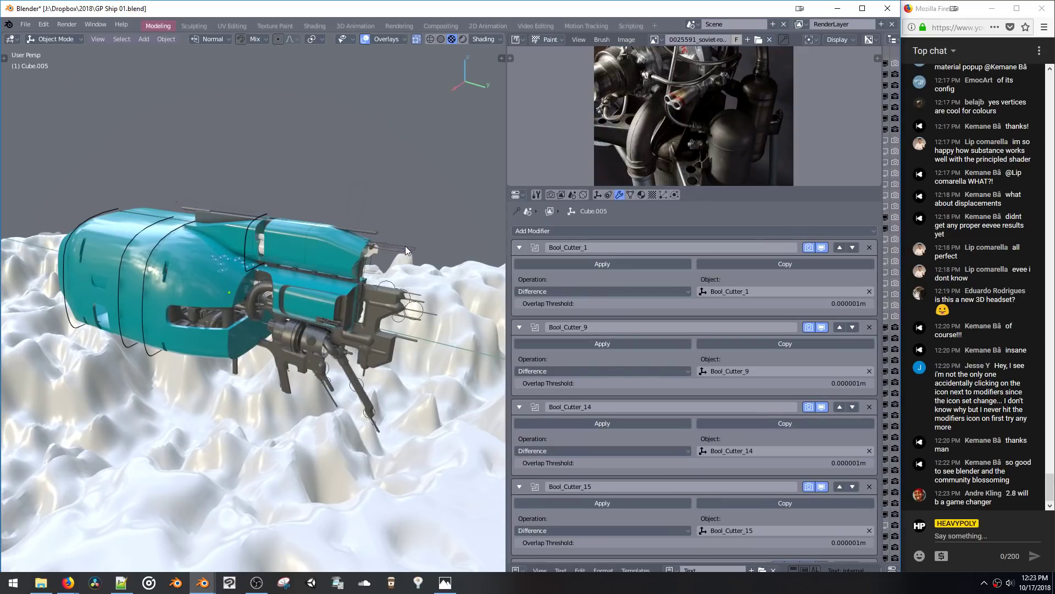
Step: Paste the copied sticker panels, move them vertically along Z and place them beside the hull in the top view
{"action": "key", "text": "g"}
{"action": "key", "text": "z"}
{"action": "left_click", "coordinate": [373, 149]}
{"action": "middle_click_drag", "start_coordinate": [373, 149], "coordinate": [266, 195]}
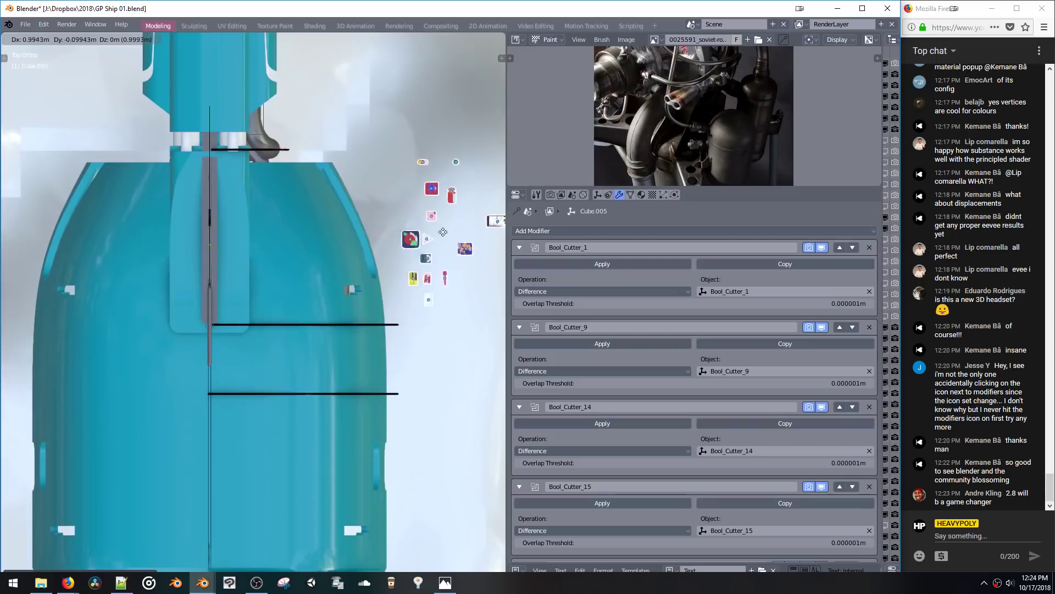
{"action": "middle_click_drag", "start_coordinate": [363, 256], "coordinate": [297, 259], "text": "shift"}
{"action": "left_click", "coordinate": [297, 259]}
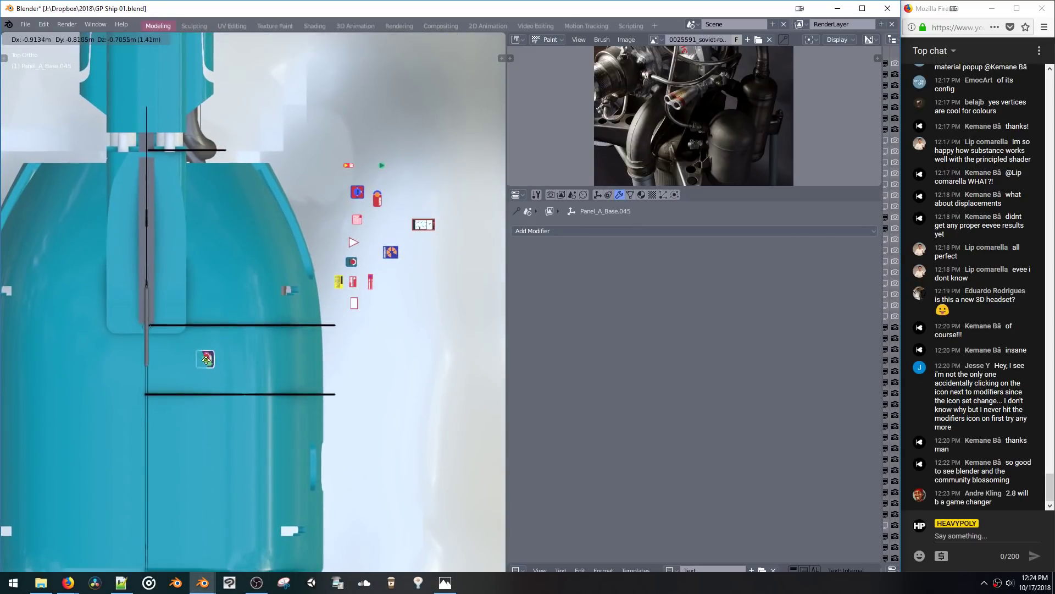
Step: Try snapping the large rounded-square sticker onto the top of the hull, and undo the move
{"action": "middle_click_drag", "start_coordinate": [208, 358], "coordinate": [203, 241]}
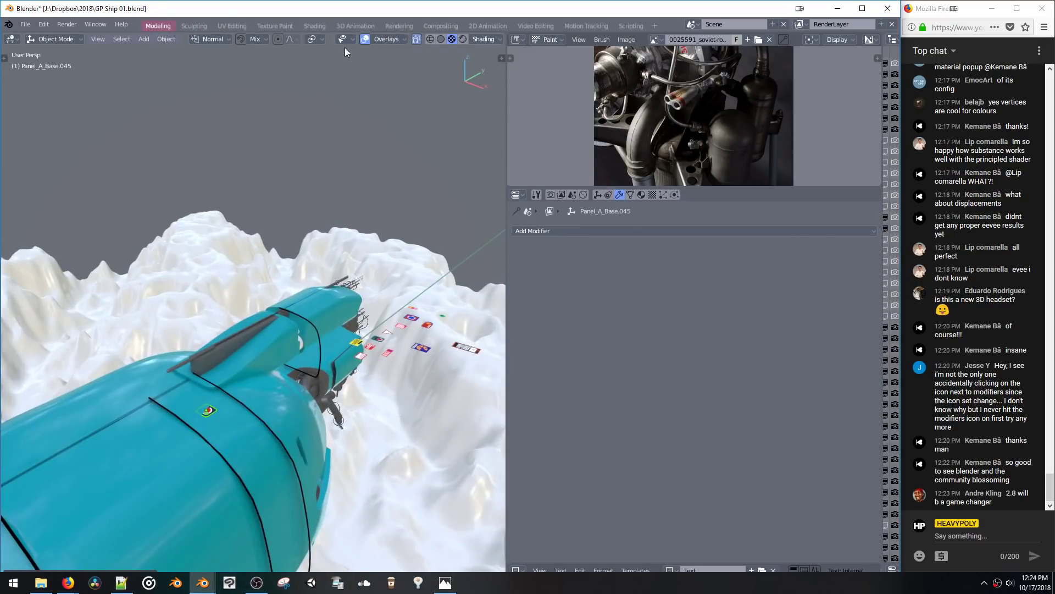
{"action": "middle_click_drag", "start_coordinate": [347, 186], "coordinate": [367, 196]}
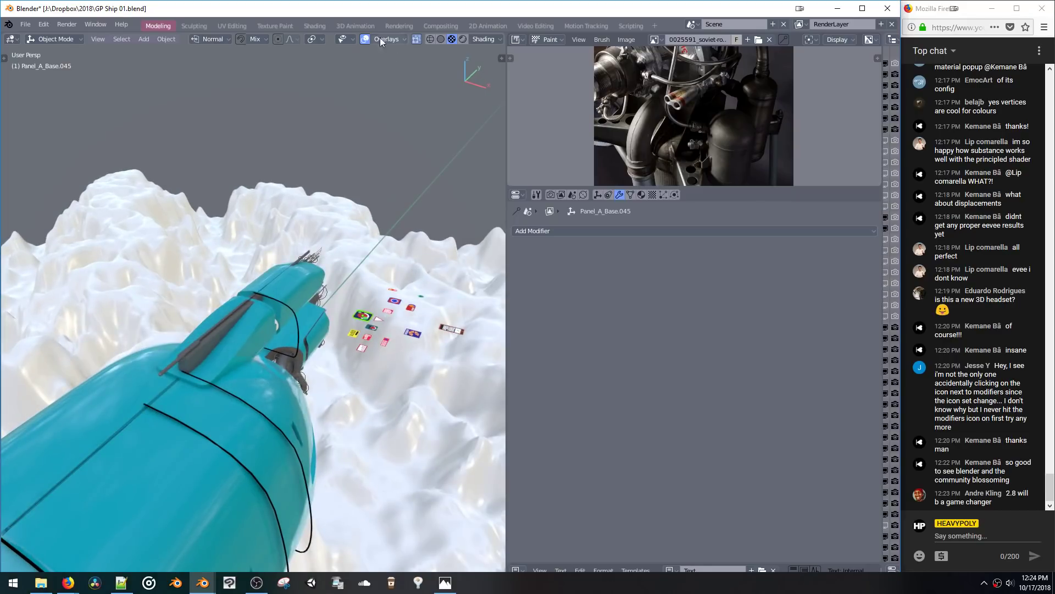
{"action": "left_click", "coordinate": [259, 40]}
Step: Make a linked duplicate of the large rounded-square sticker in the top view and place it on the hull
{"action": "key", "text": "grave"}
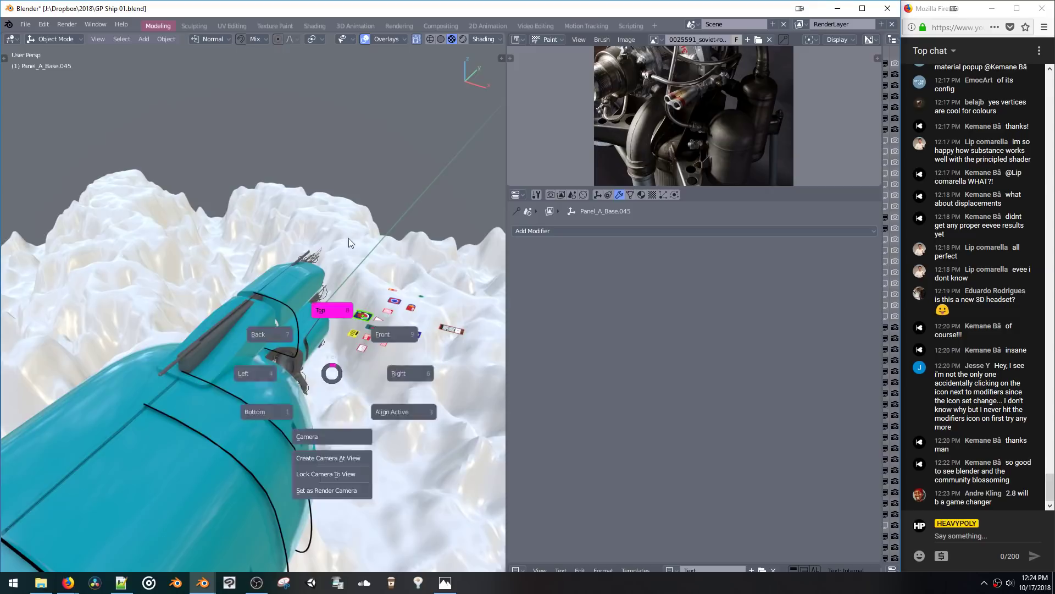
{"action": "key", "text": "alt+d"}
{"action": "left_click", "coordinate": [233, 286]}
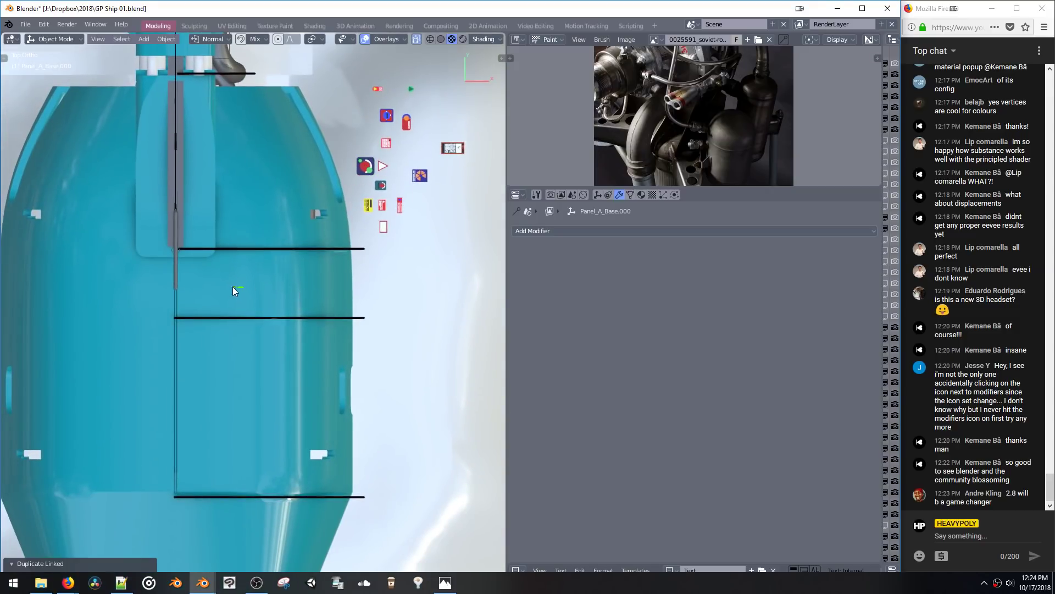
{"action": "key", "text": "g"}
{"action": "left_click", "coordinate": [203, 218]}
Step: Move the duplicated sticker along the ship and snap it onto the side of the rear teal pod
{"action": "middle_click_drag", "start_coordinate": [203, 218], "coordinate": [275, 287]}
{"action": "key", "text": "g"}
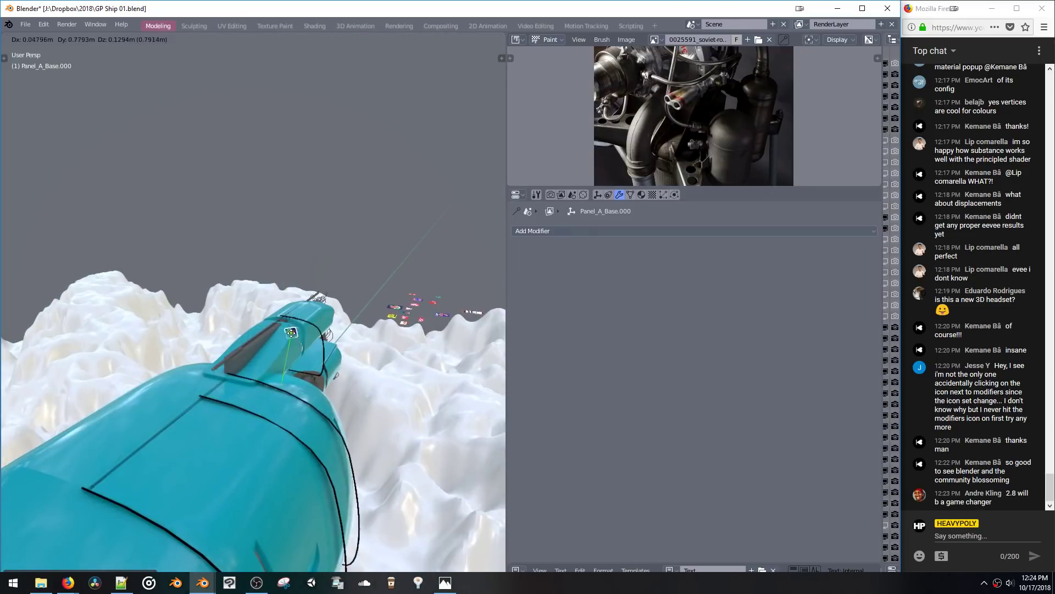
{"action": "left_click", "coordinate": [301, 351]}
{"action": "key", "text": "g"}
{"action": "left_click", "coordinate": [321, 322]}
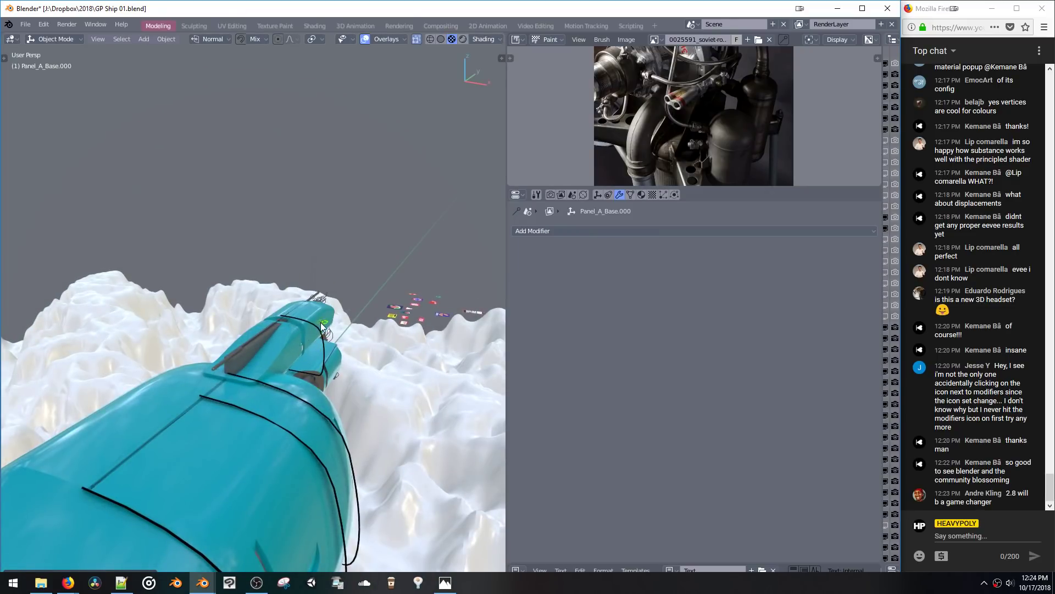
Step: Rotate the mesh of the large rounded-square sticker beside the hull 90° about Y, and rotate it once more to stand upright
{"action": "middle_click_drag", "start_coordinate": [348, 301], "coordinate": [318, 307]}
{"action": "left_click", "coordinate": [314, 315]}
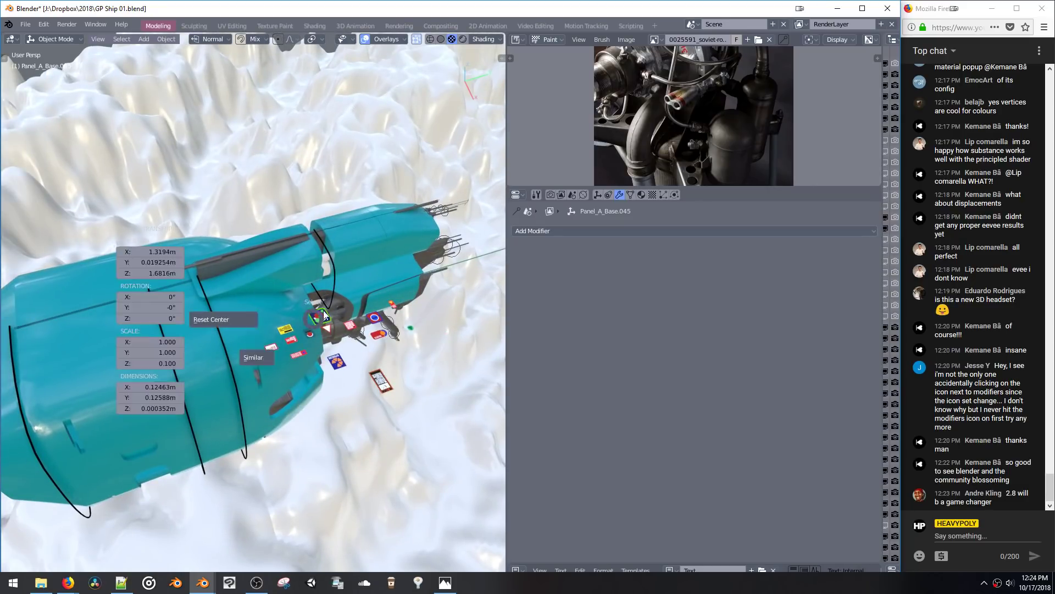
{"action": "key", "text": "Tab"}
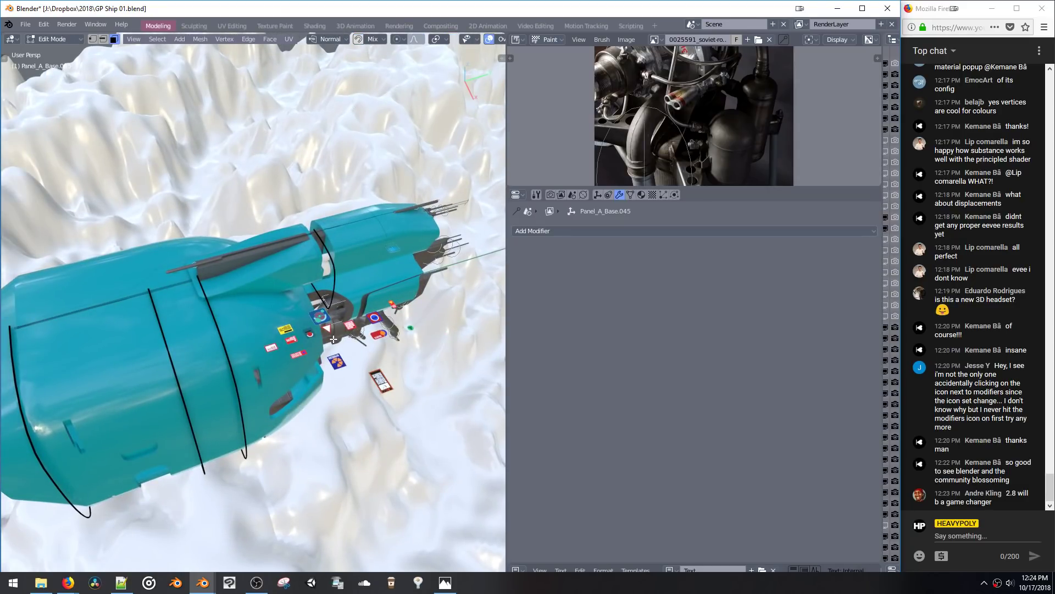
{"action": "key", "text": "r"}
{"action": "key", "text": "y"}
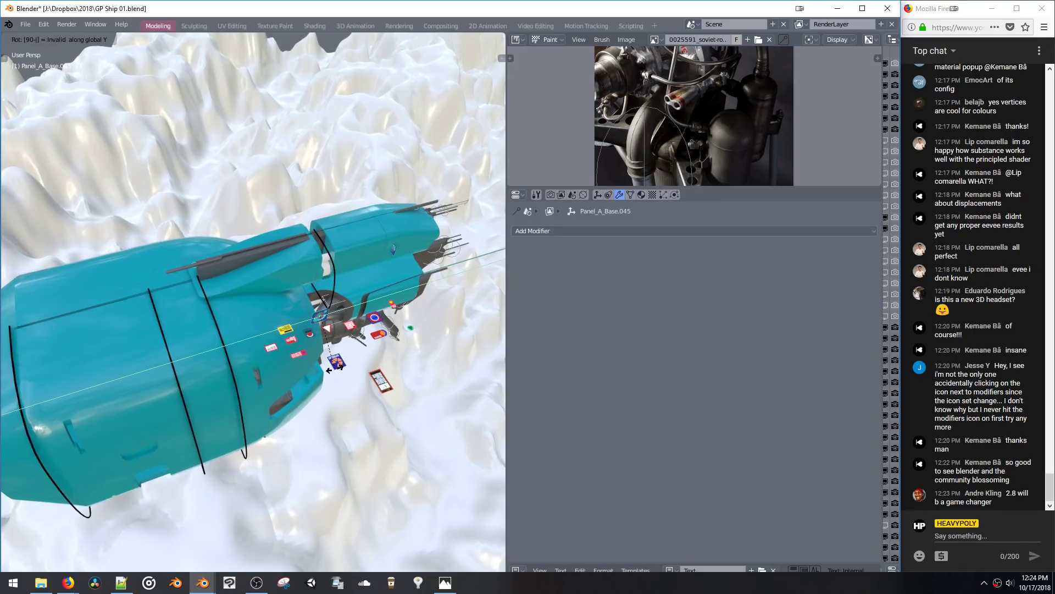
{"action": "key", "text": "Return"}
{"action": "key", "text": "shift+r"}
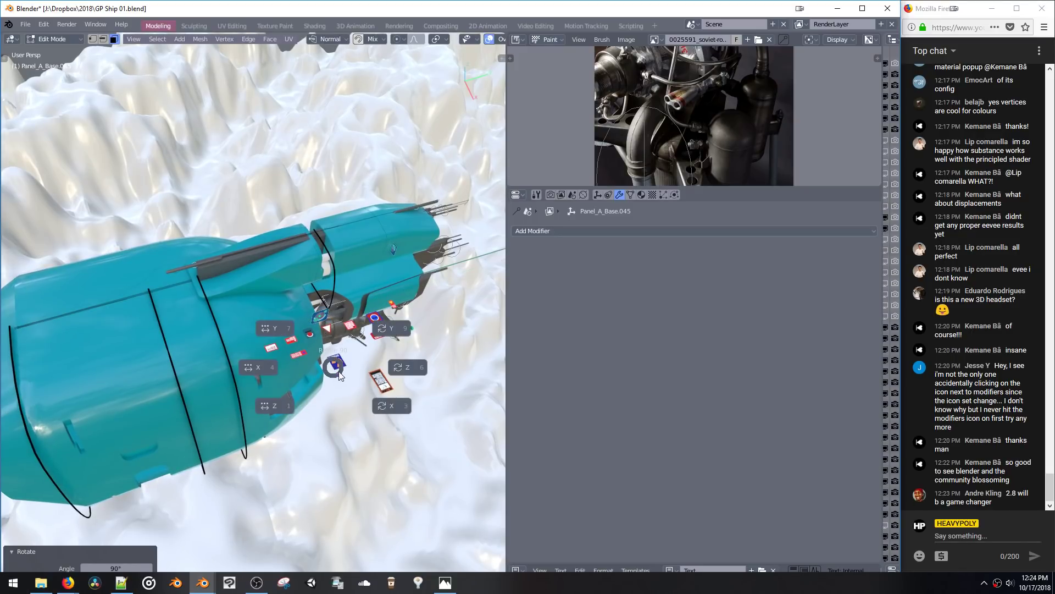
{"action": "left_click", "coordinate": [372, 389]}
Step: Shift the upright sticker's mesh about 0.006 m in the negative Y direction and return to Object Mode
{"action": "key", "text": "g"}
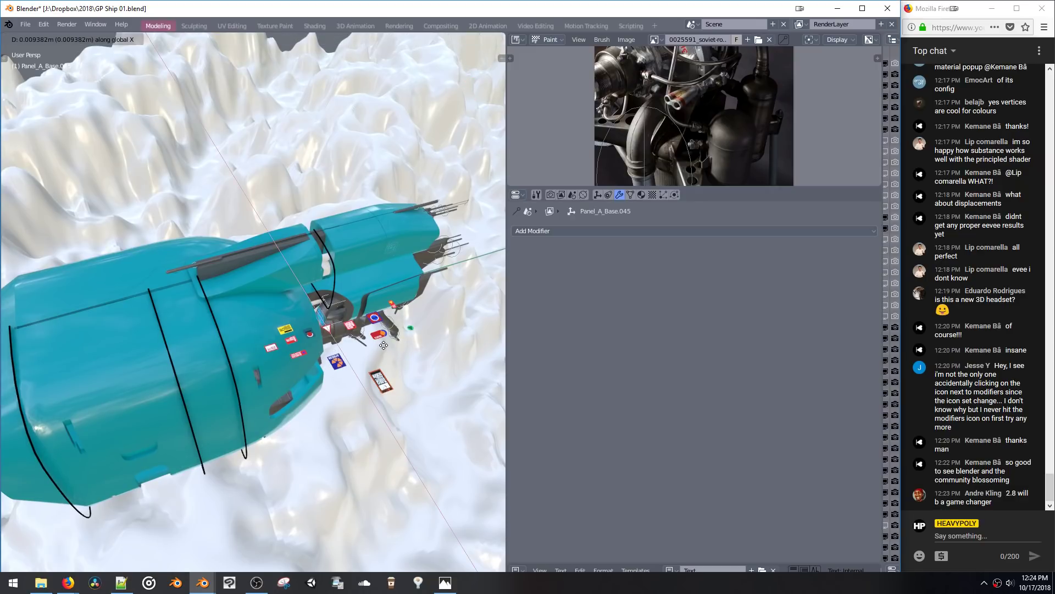
{"action": "key", "text": "y"}
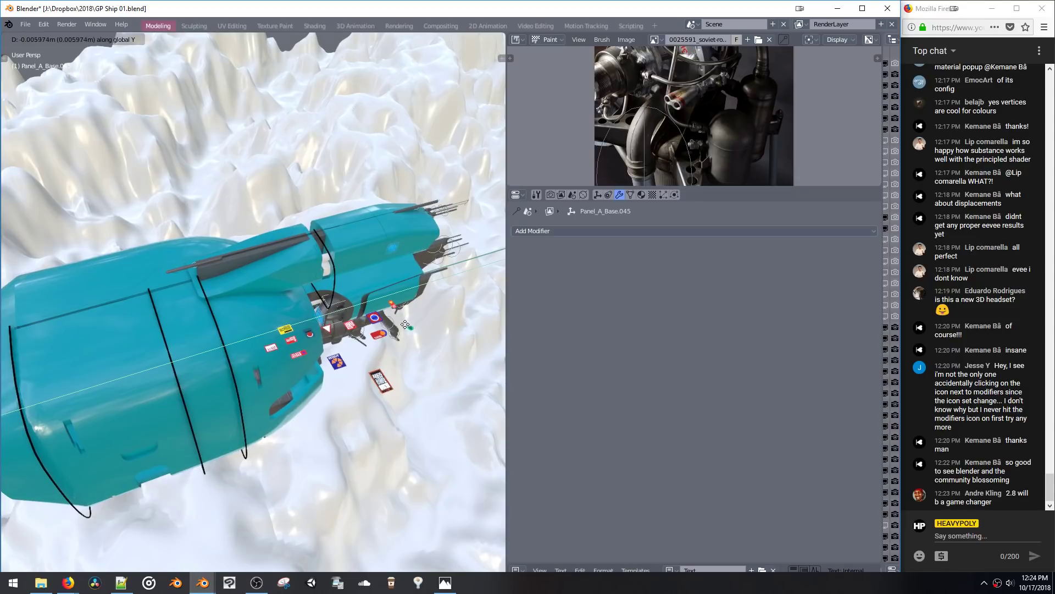
{"action": "left_click", "coordinate": [405, 324]}
{"action": "middle_click_drag", "start_coordinate": [397, 312], "coordinate": [247, 219]}
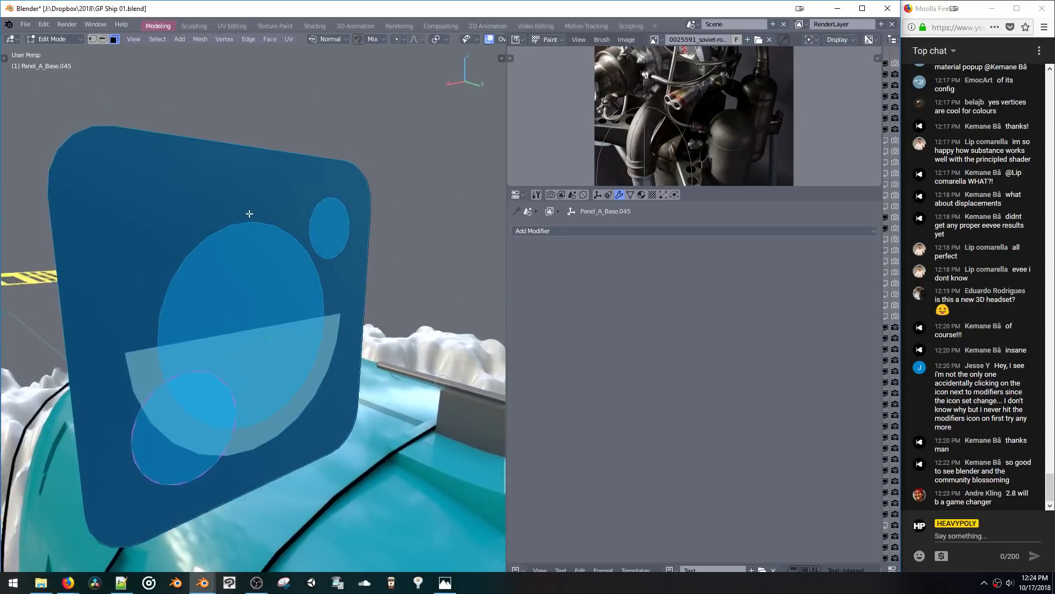
{"action": "key", "text": "Tab"}
Step: Move the upright sticker from beside the hull onto the side of the rear teal pod
{"action": "middle_click_drag", "start_coordinate": [184, 192], "coordinate": [162, 233], "text": "shift"}
{"action": "key", "text": "g"}
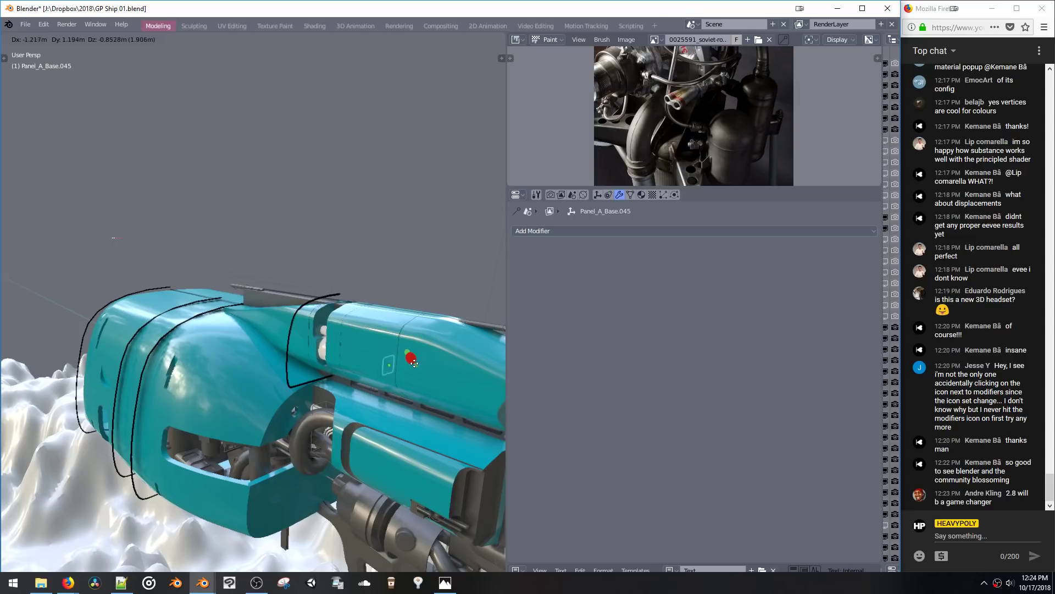
{"action": "left_click", "coordinate": [368, 348]}
{"action": "scroll", "coordinate": [291, 269], "scroll_direction": "up", "scroll_amount": 6}
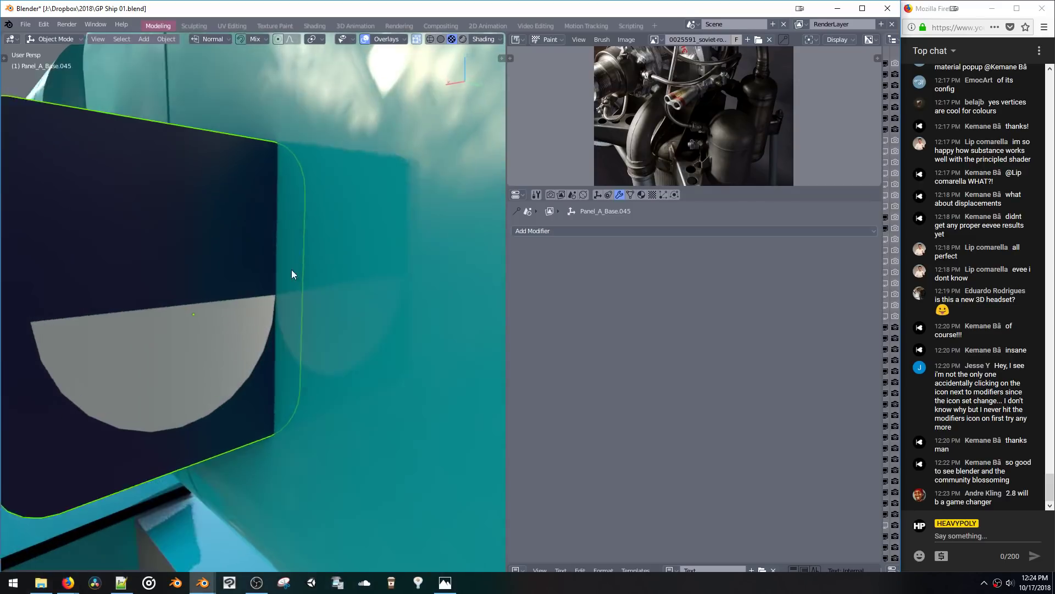
{"action": "scroll", "coordinate": [309, 337], "scroll_direction": "down", "scroll_amount": 5}
{"action": "scroll", "coordinate": [348, 398], "scroll_direction": "down", "scroll_amount": 1}
Step: Move the sticker along Y and X so it stands clear of the pod, next to its linked copy
{"action": "key", "text": "g"}
{"action": "key", "text": "y"}
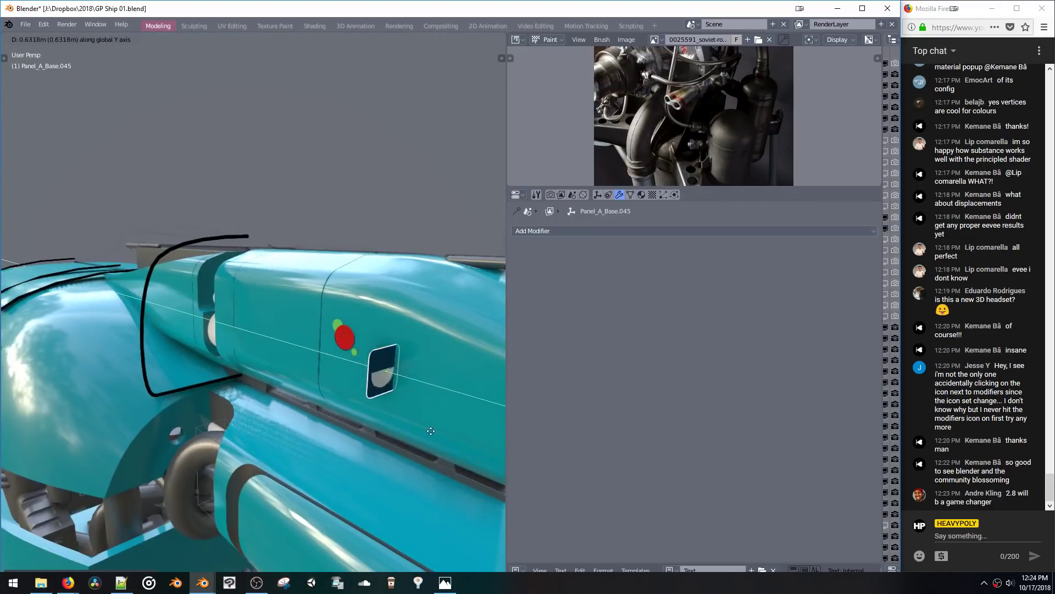
{"action": "left_click", "coordinate": [437, 384]}
{"action": "key", "text": "g"}
{"action": "key", "text": "x"}
{"action": "left_click", "coordinate": [379, 408]}
Step: In Edit Mode, nudge the free-standing sticker's mesh along X and rotate it 180°
{"action": "key", "text": "space"}
{"action": "left_click", "coordinate": [405, 384]}
{"action": "middle_click_drag", "start_coordinate": [366, 396], "coordinate": [356, 407]}
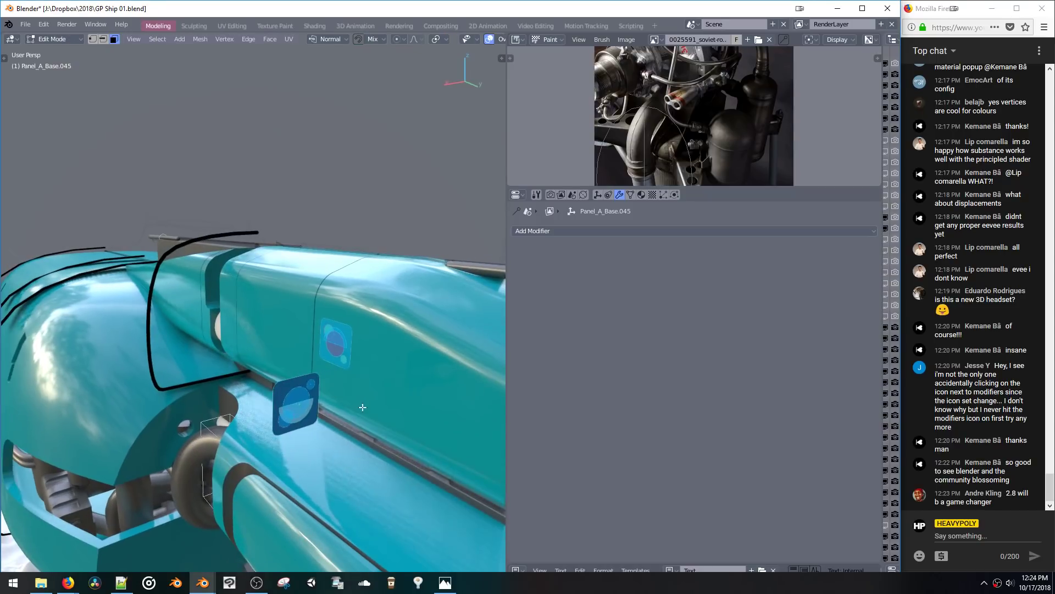
{"action": "key", "text": "g"}
{"action": "key", "text": "x"}
{"action": "left_click", "coordinate": [366, 412]}
{"action": "type", "text": "r180"}
{"action": "key", "text": "Return"}
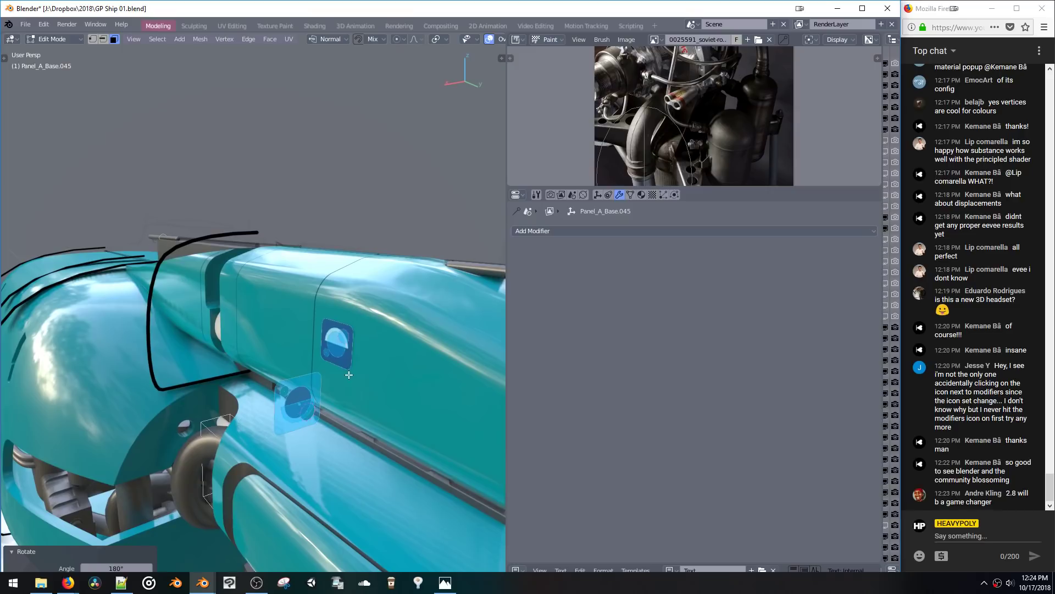
Step: Move the sticker's mesh 0.0018 m along Y and leave Edit Mode
{"action": "key", "text": "g"}
{"action": "key", "text": "y"}
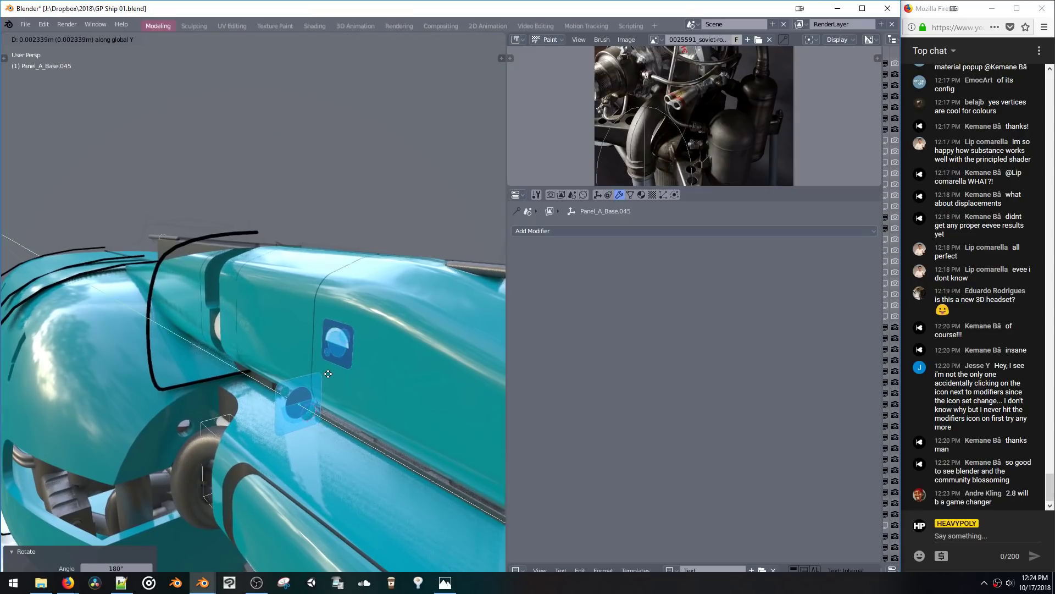
{"action": "left_click", "coordinate": [328, 373]}
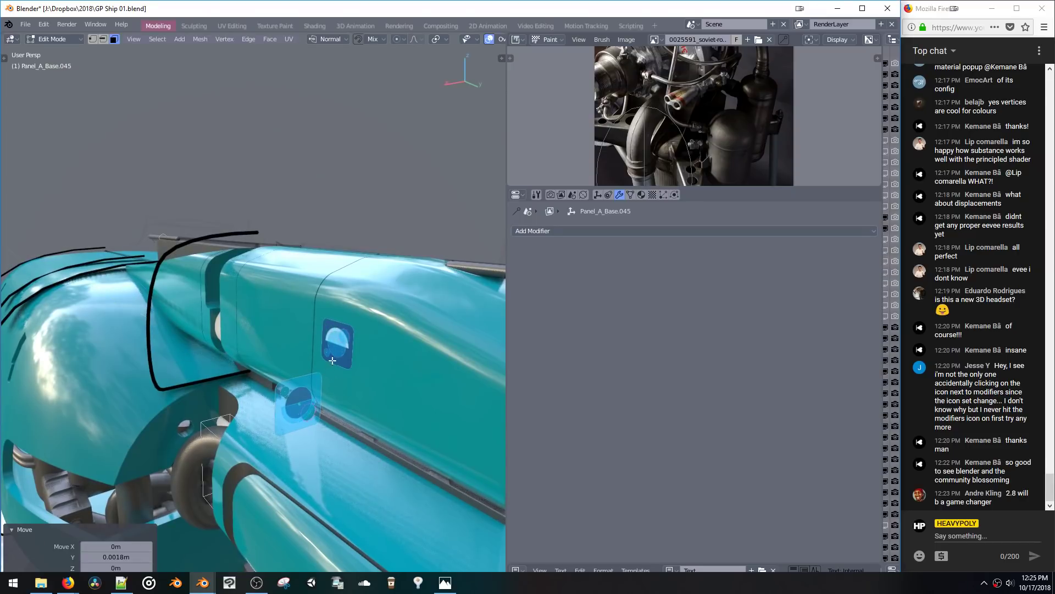
{"action": "left_click", "coordinate": [304, 402]}
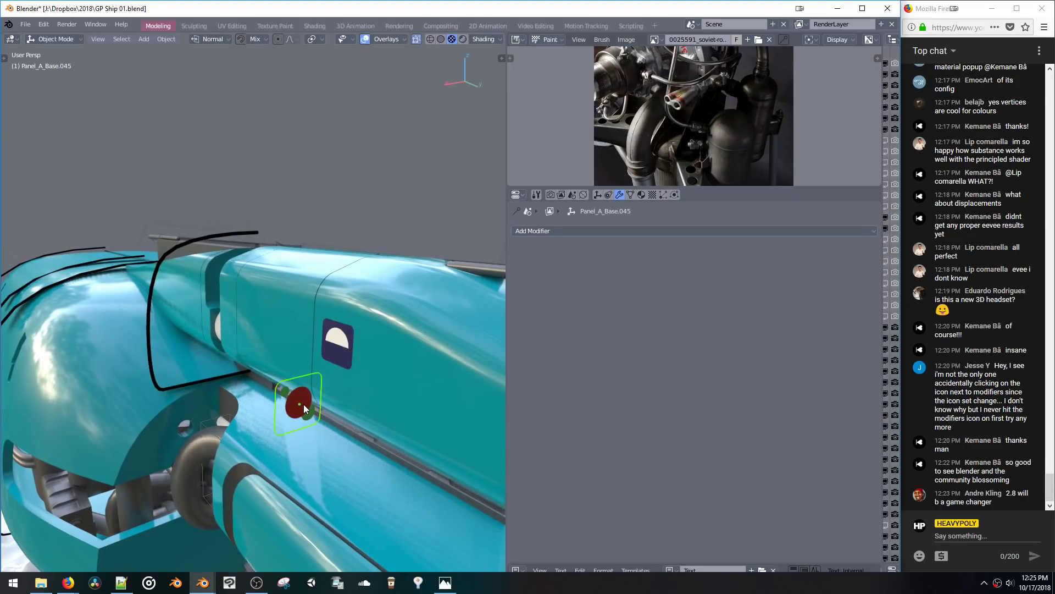
{"action": "middle_click_drag", "start_coordinate": [304, 403], "coordinate": [332, 389]}
Step: Select all vertices of the free-standing sticker's mesh and shift them about 0.0005 m in the negative Y direction
{"action": "key", "text": "space"}
{"action": "left_click", "coordinate": [361, 367]}
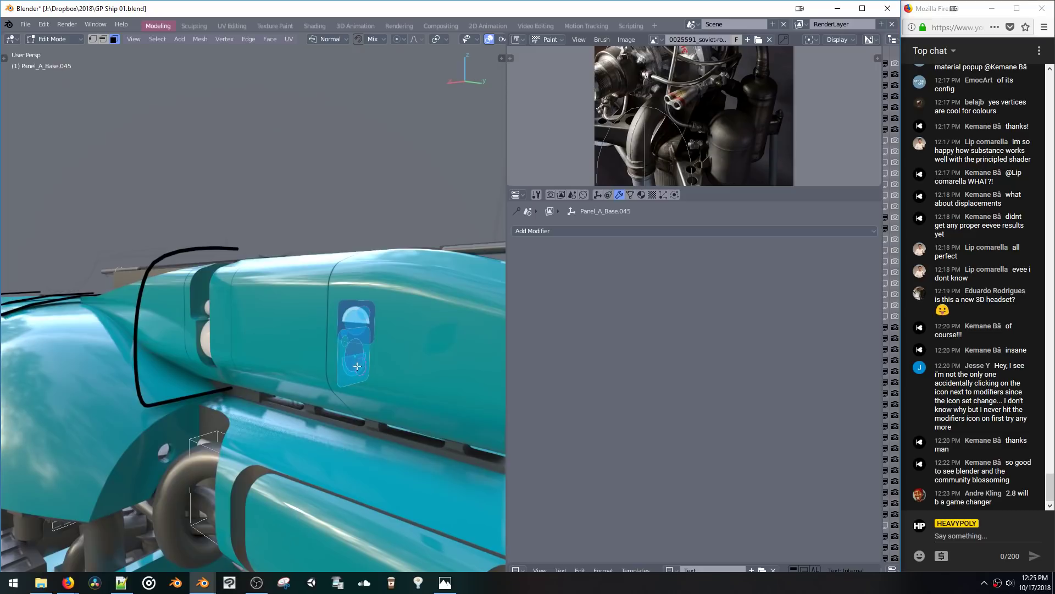
{"action": "left_click", "coordinate": [361, 366]}
{"action": "left_click", "coordinate": [345, 380]}
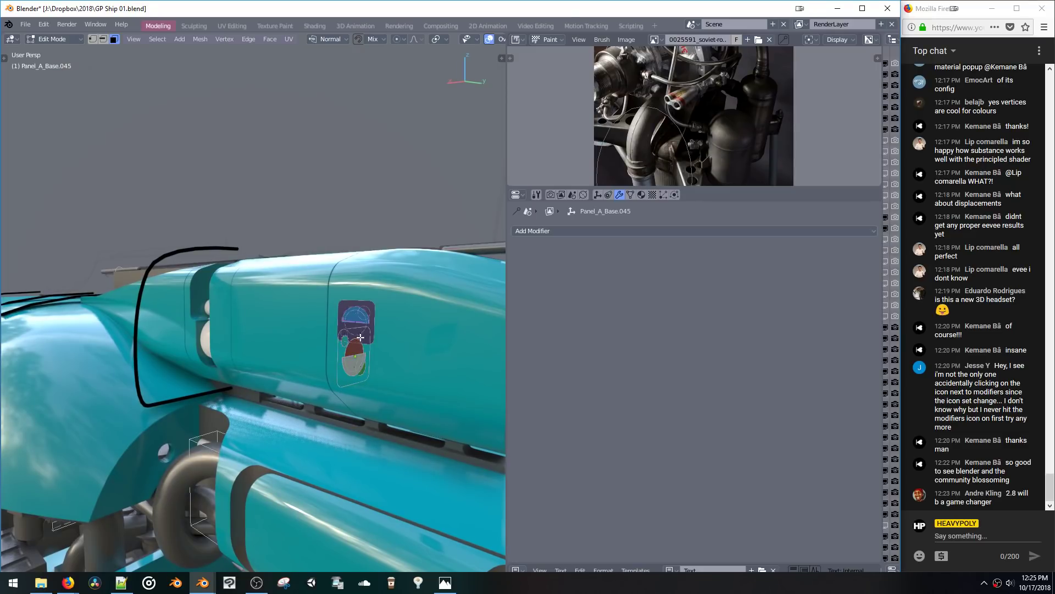
{"action": "middle_click_drag", "start_coordinate": [361, 337], "coordinate": [326, 374]}
{"action": "key", "text": "1"}
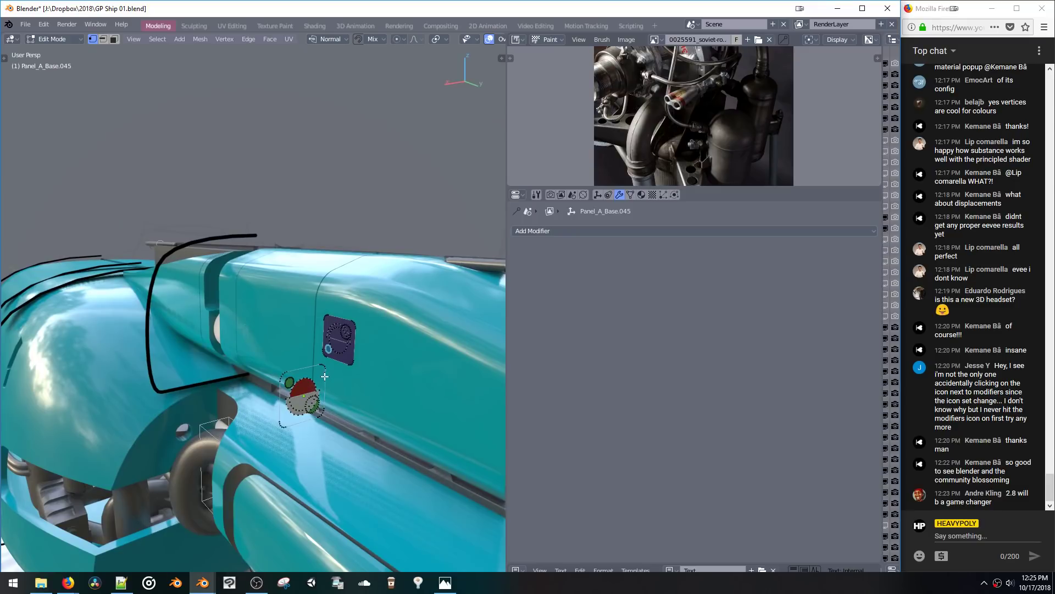
{"action": "key", "text": "a"}
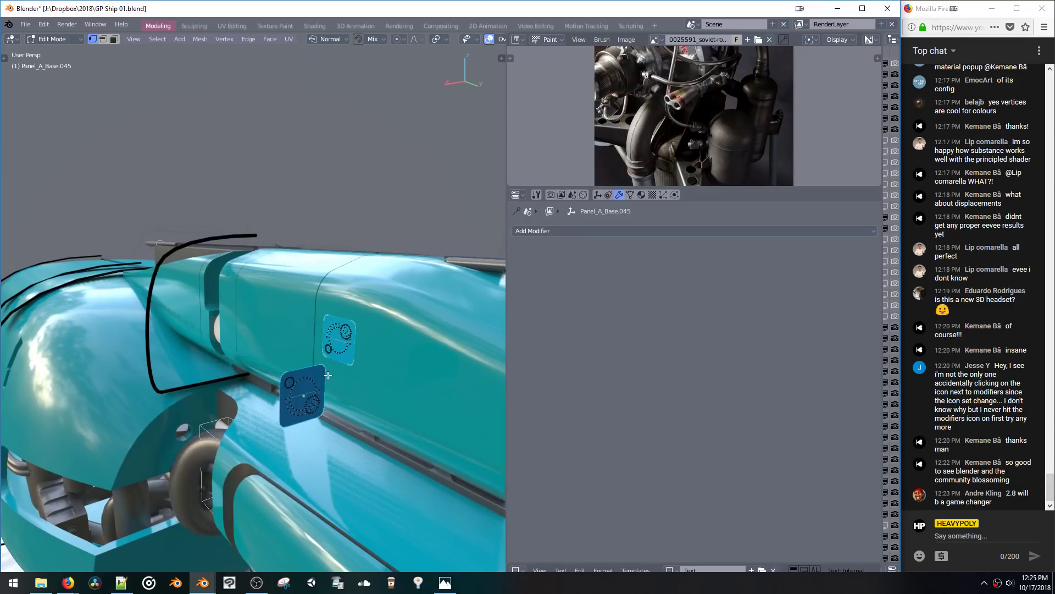
{"action": "scroll", "coordinate": [328, 375], "scroll_direction": "up", "scroll_amount": 5}
{"action": "mouse_move", "coordinate": [332, 365]}
{"action": "middle_mouse_down"}
{"action": "mouse_move", "coordinate": [448, 365]}
{"action": "mouse_move", "coordinate": [321, 368]}
{"action": "mouse_move", "coordinate": [335, 380]}
{"action": "middle_mouse_up"}
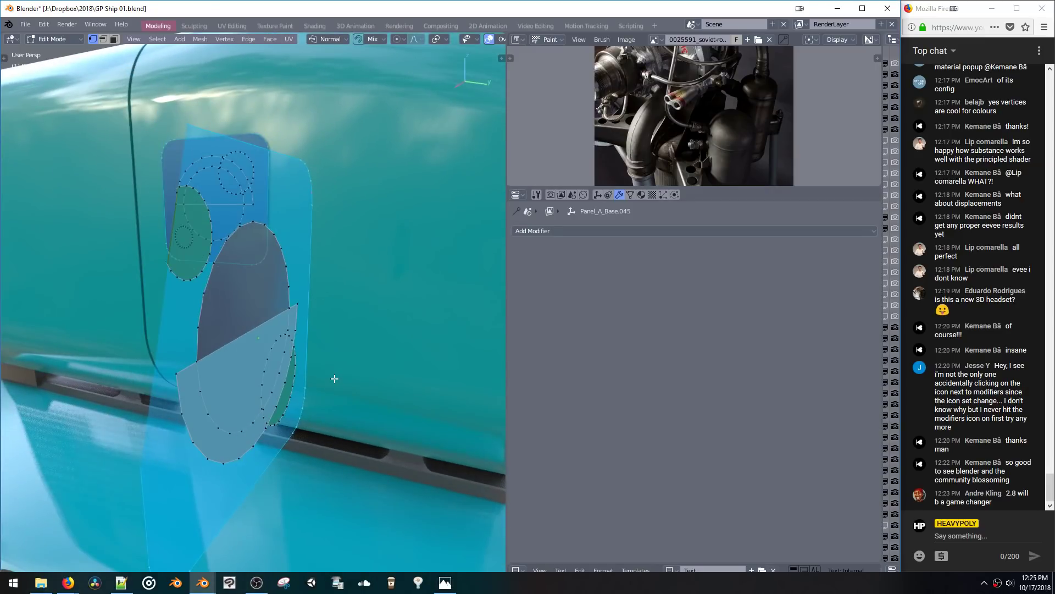
{"action": "key", "text": "alt+z"}
{"action": "key", "text": "g"}
{"action": "key", "text": "y"}
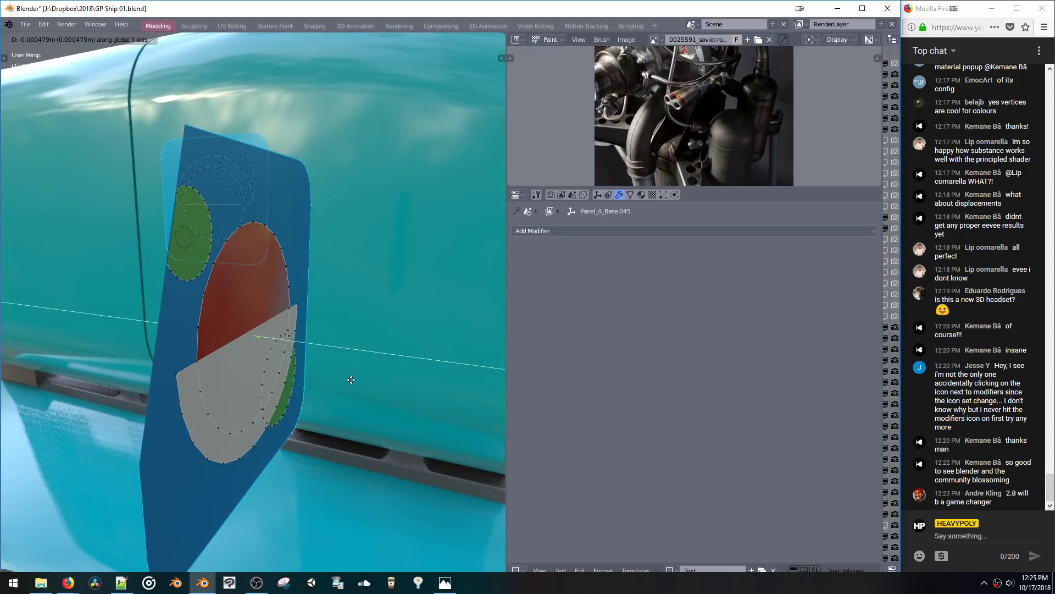
{"action": "left_click", "coordinate": [355, 381]}
Step: Rotate the sticker's whole mesh 180° about the global Z axis
{"action": "middle_click_drag", "start_coordinate": [355, 319], "coordinate": [359, 379]}
{"action": "key", "text": "alt+z"}
{"action": "type", "text": "180"}
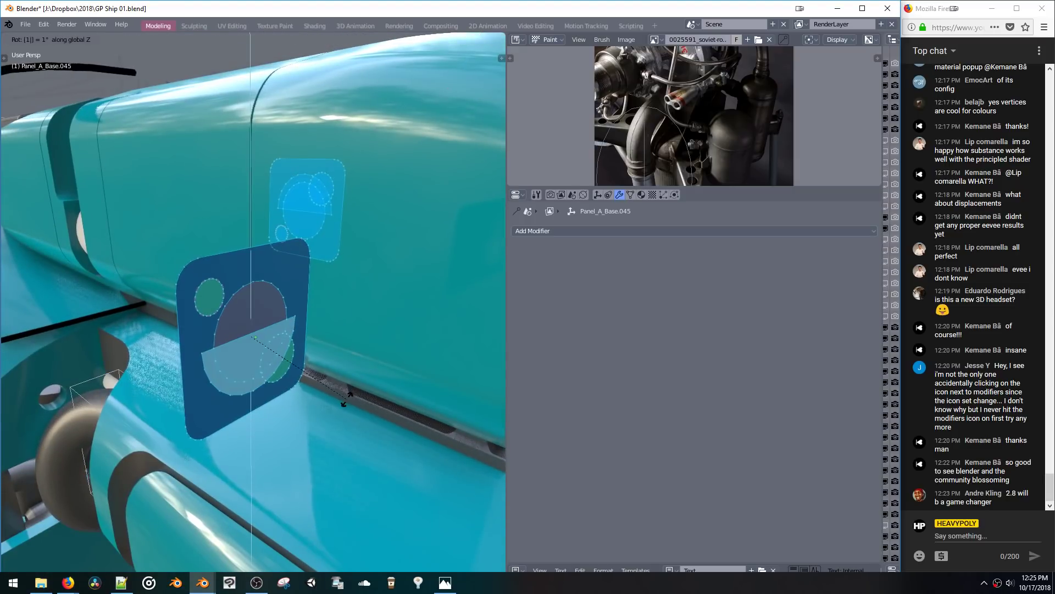
{"action": "key", "text": "Return"}
Step: Offset the sticker's mesh 0.000731 m along Y to lift it from the pod surface
{"action": "middle_click_drag", "start_coordinate": [306, 348], "coordinate": [322, 361]}
{"action": "key", "text": "g"}
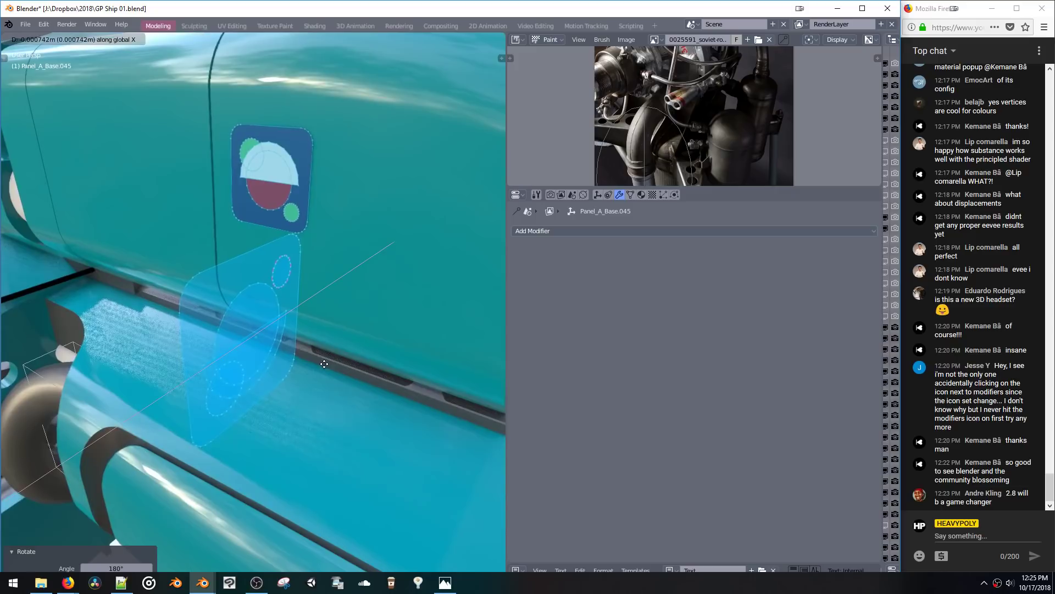
{"action": "key", "text": "y"}
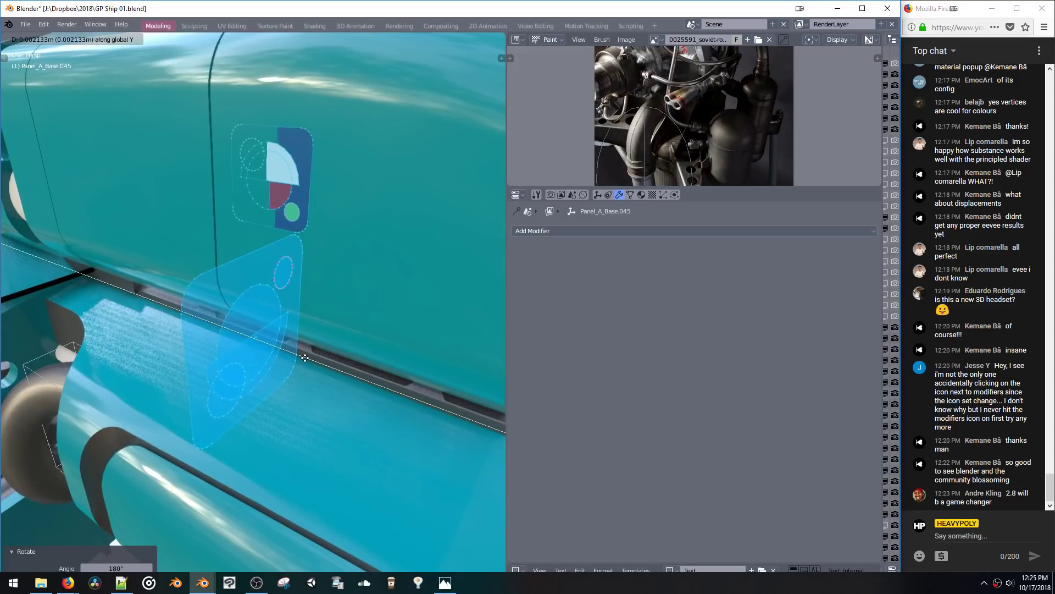
{"action": "left_click", "coordinate": [292, 351]}
{"action": "key", "text": "KP_Decimal"}
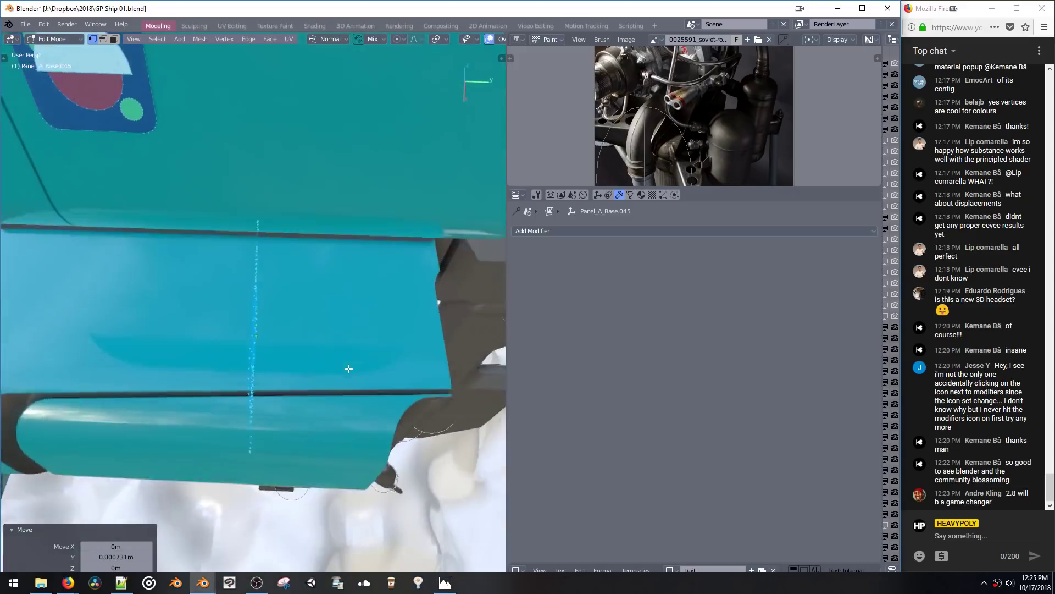
Step: Flatten the sticker's mesh along Y by a factor of 0.529 in the top view, nudge its position and leave Edit Mode
{"action": "key", "text": "KP_7"}
{"action": "key", "text": "s"}
{"action": "key", "text": "y"}
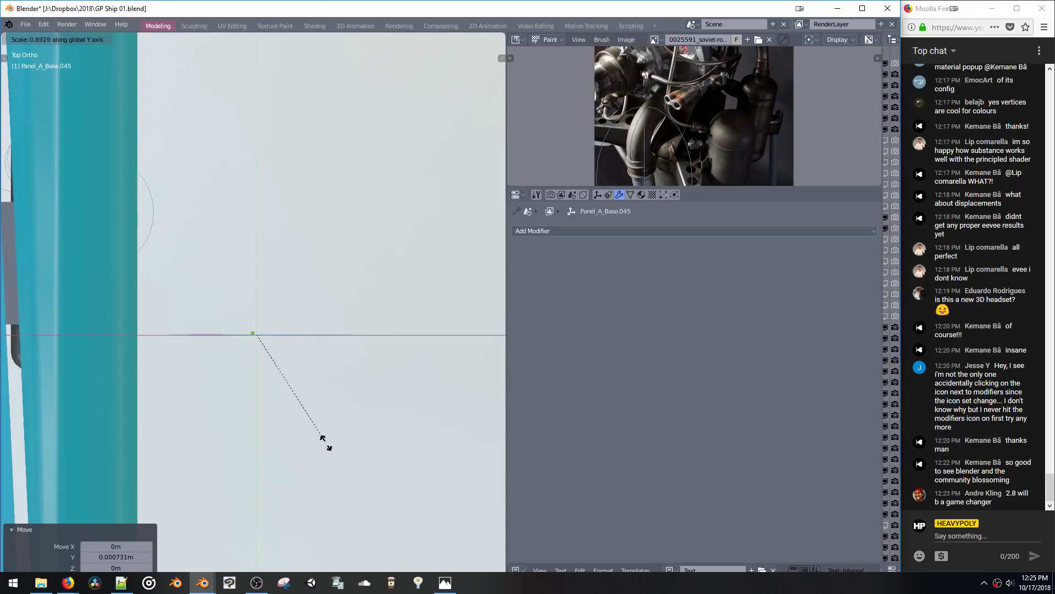
{"action": "left_click", "coordinate": [303, 394]}
{"action": "key", "text": "g"}
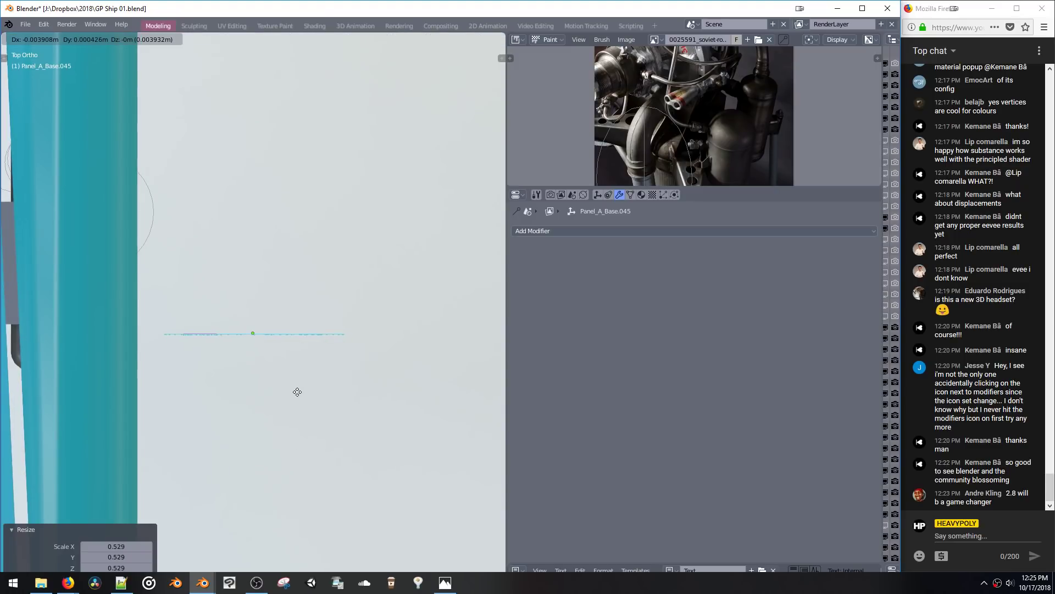
{"action": "left_click", "coordinate": [299, 393]}
{"action": "middle_click_drag", "start_coordinate": [299, 393], "coordinate": [184, 252]}
{"action": "key", "text": "Tab"}
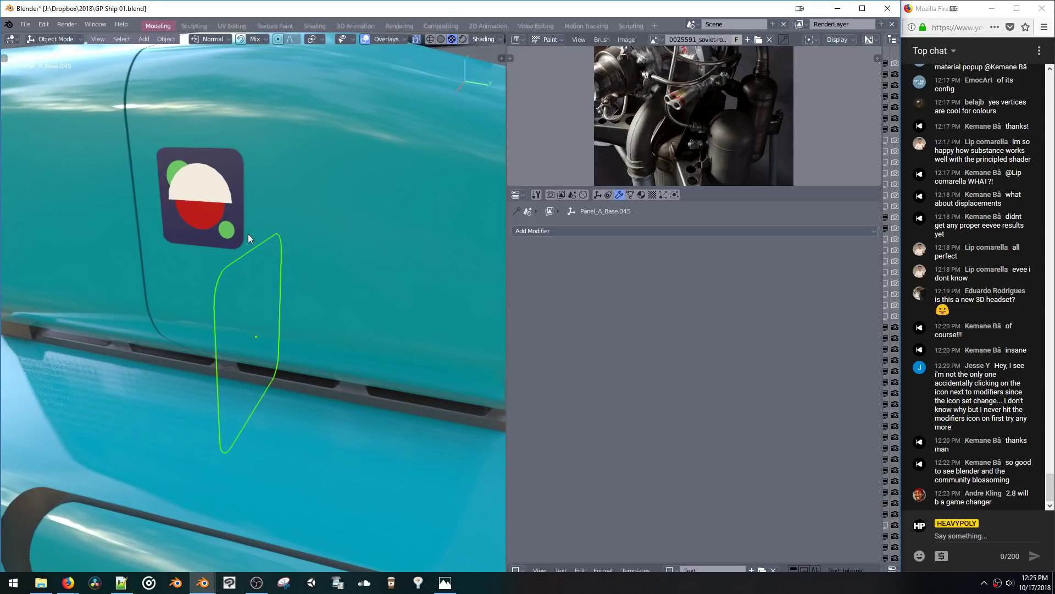
Step: Make a linked duplicate of the sticker on the upper teal pod and snap it onto the lower teal pod
{"action": "mouse_move", "coordinate": [249, 233]}
{"action": "middle_mouse_down"}
{"action": "mouse_move", "coordinate": [249, 302]}
{"action": "mouse_move", "coordinate": [235, 259]}
{"action": "middle_mouse_up"}
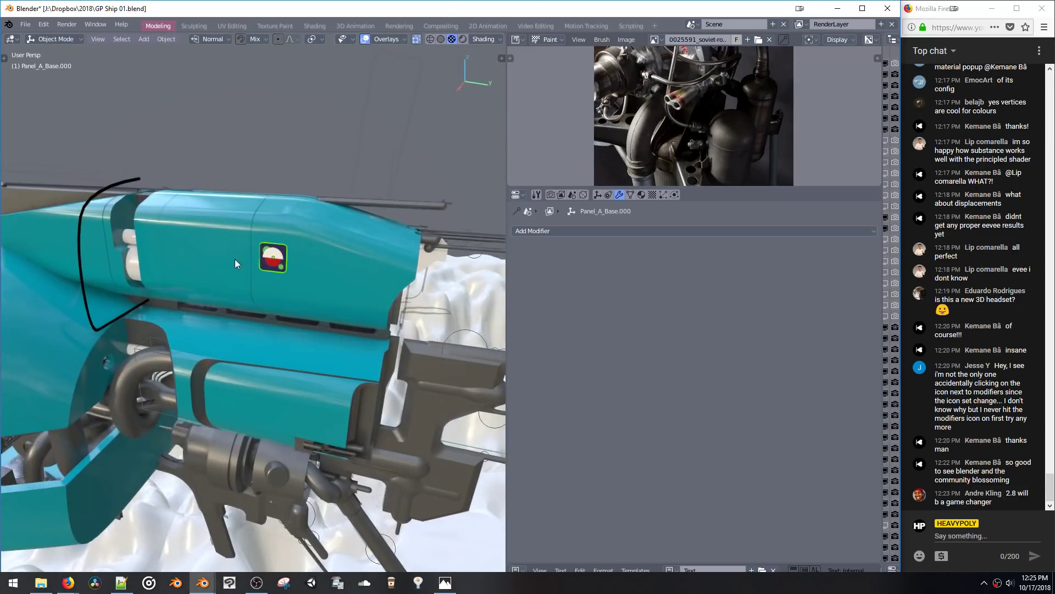
{"action": "key", "text": "shift+d"}
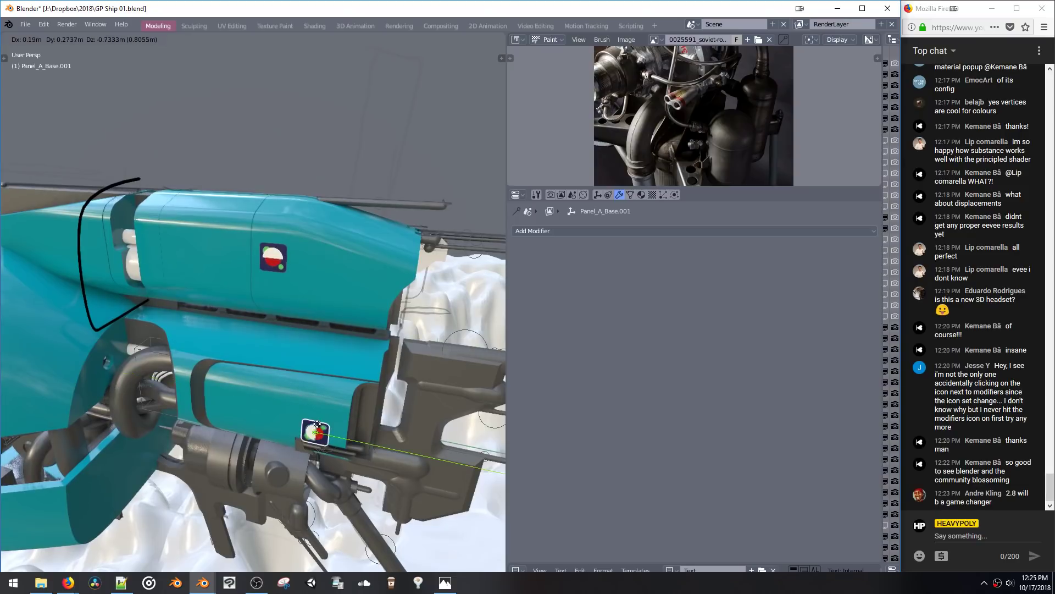
{"action": "left_click", "coordinate": [258, 417]}
{"action": "middle_click_drag", "start_coordinate": [258, 416], "coordinate": [234, 371], "text": "shift"}
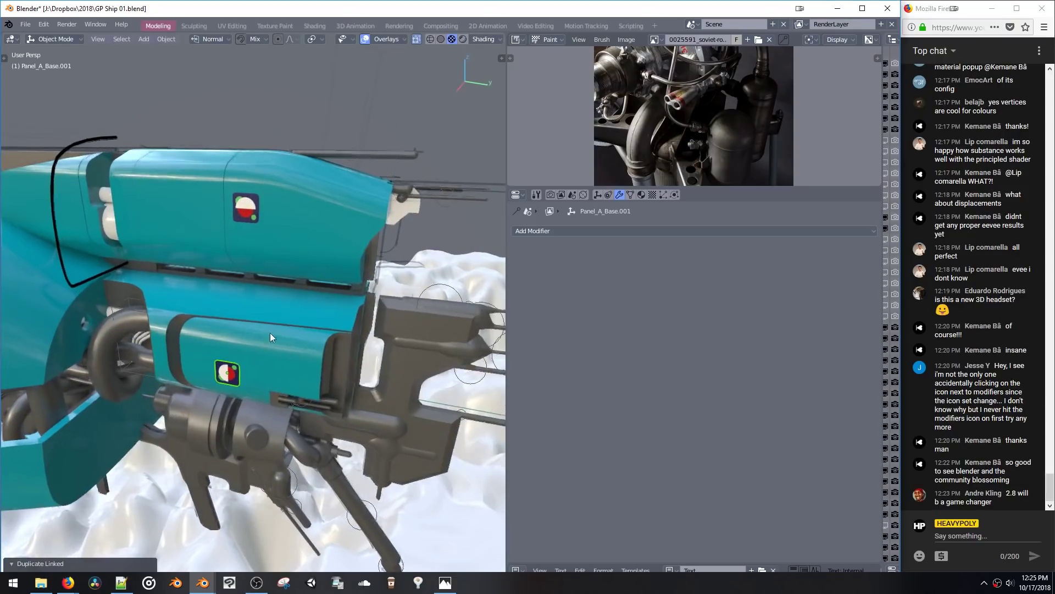
Step: Try to reposition the duplicated sticker from the lower teal pod onto the grey rear frame, freely and constrained along Y
{"action": "key", "text": "g"}
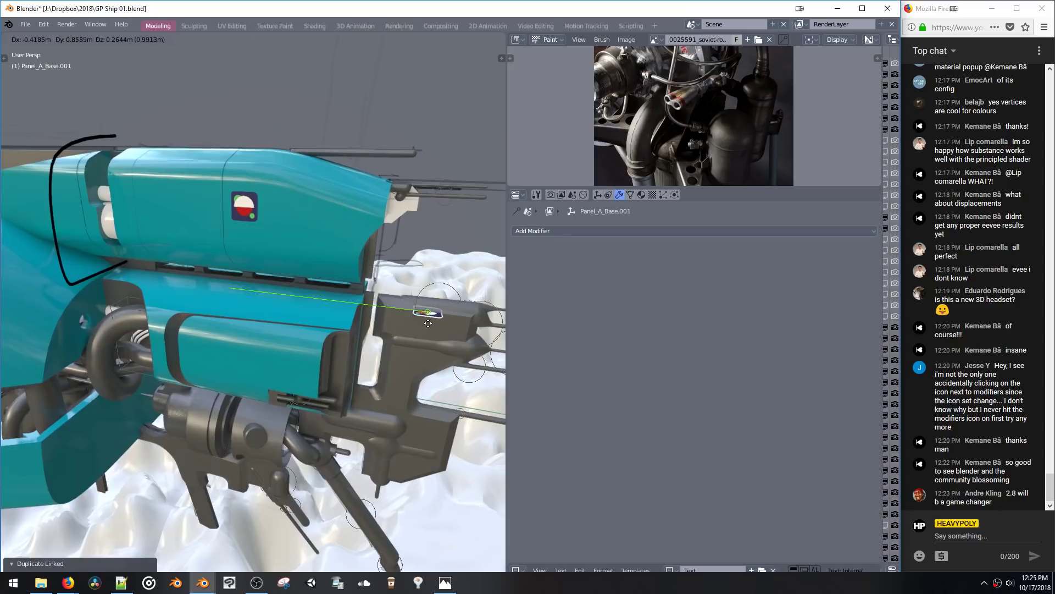
{"action": "left_click", "coordinate": [435, 329]}
{"action": "key", "text": "g"}
{"action": "key", "text": "y"}
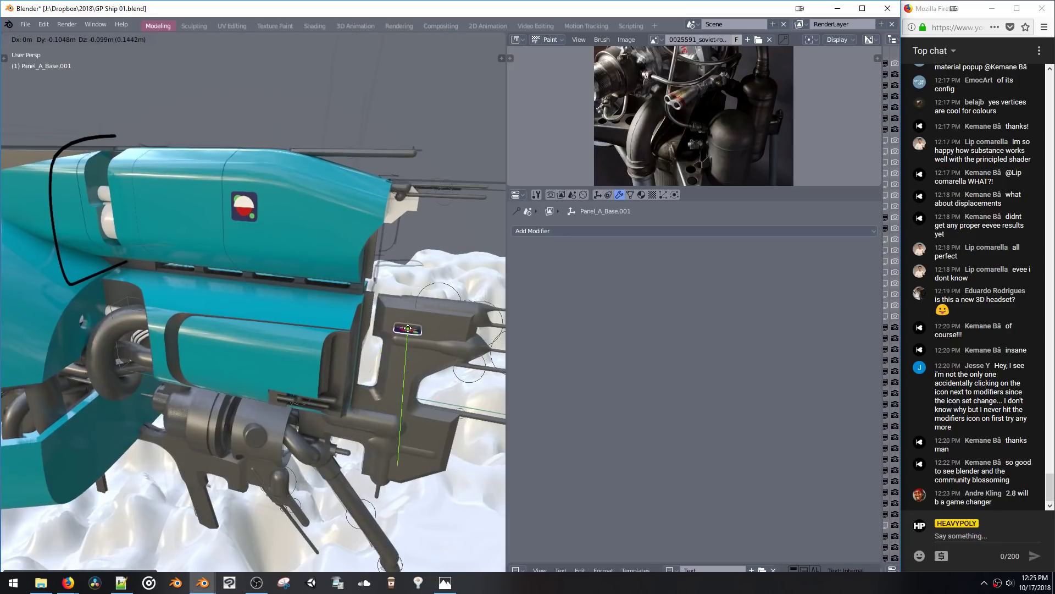
{"action": "left_click", "coordinate": [403, 320]}
{"action": "left_click", "coordinate": [257, 40]}
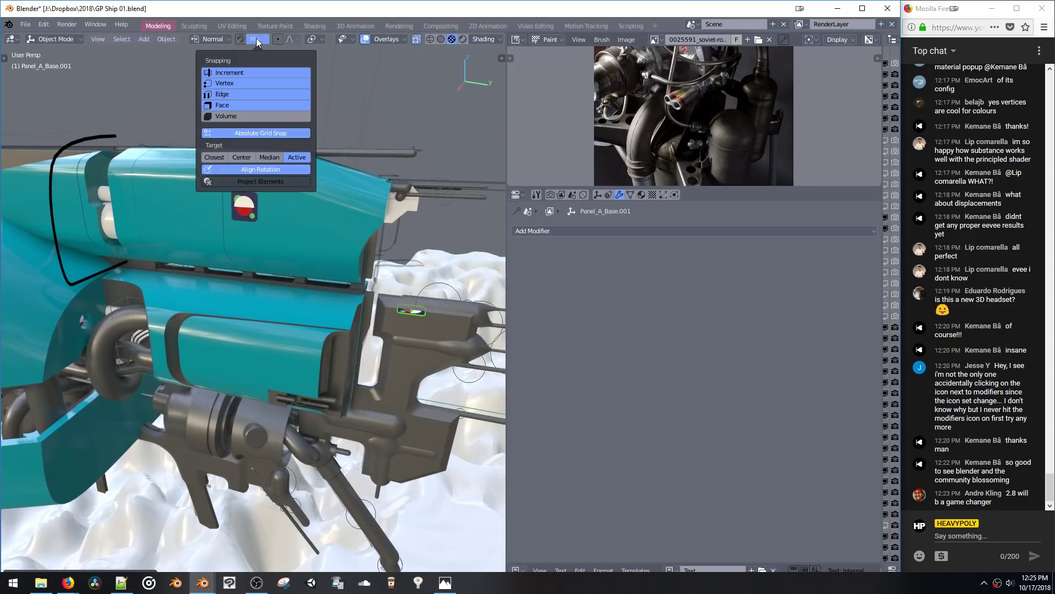
{"action": "key", "text": "g"}
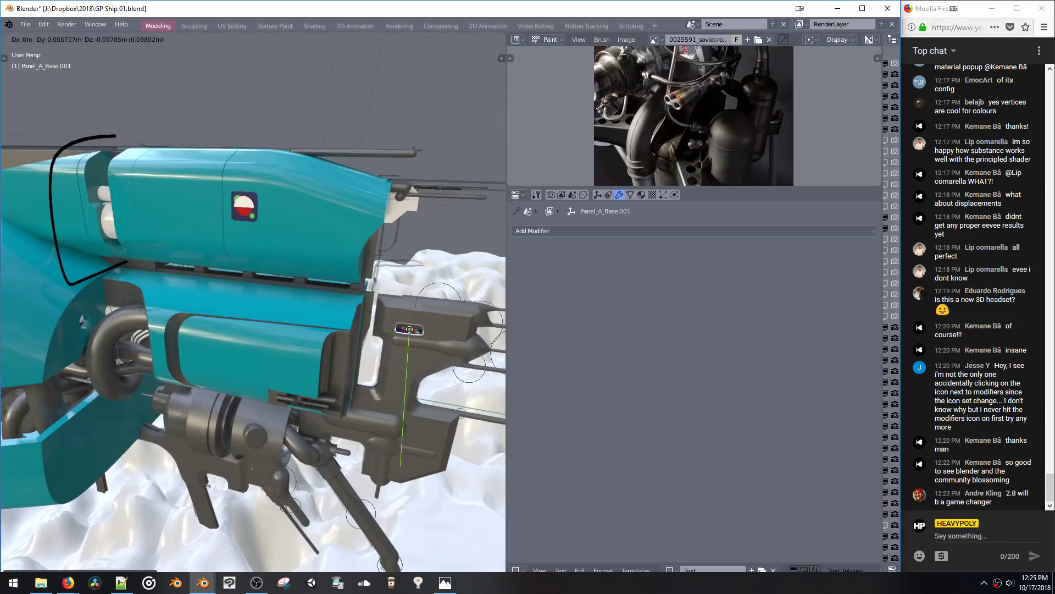
{"action": "left_click", "coordinate": [409, 326]}
Step: Try to snap the duplicated sticker onto the upper teal pod beside the existing one
{"action": "middle_click_drag", "start_coordinate": [401, 312], "coordinate": [329, 295]}
{"action": "key", "text": "g"}
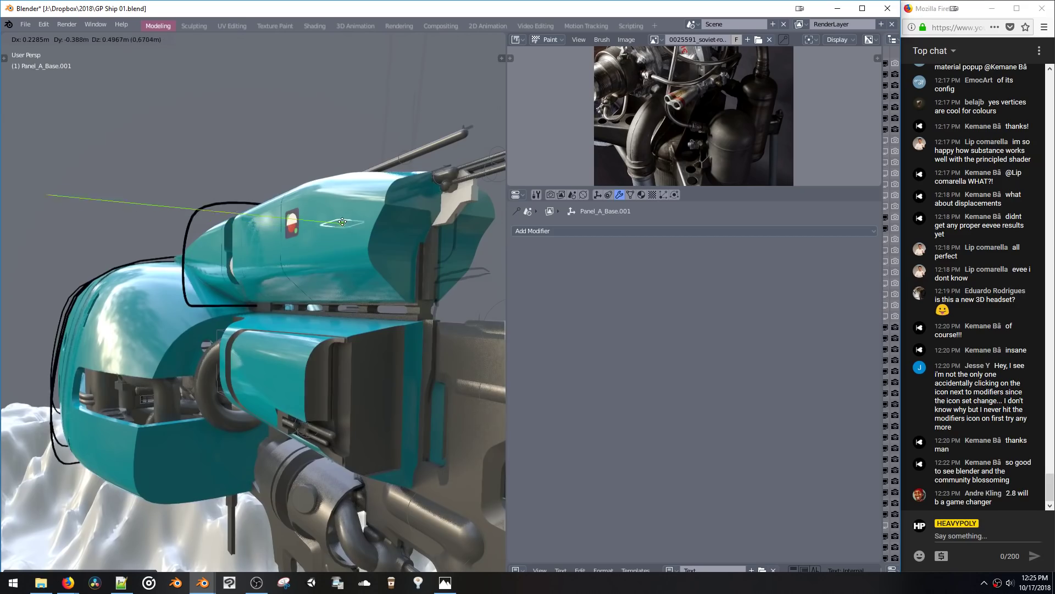
{"action": "left_click", "coordinate": [341, 222]}
{"action": "middle_click_drag", "start_coordinate": [340, 222], "coordinate": [309, 267]}
{"action": "left_click", "coordinate": [311, 321]}
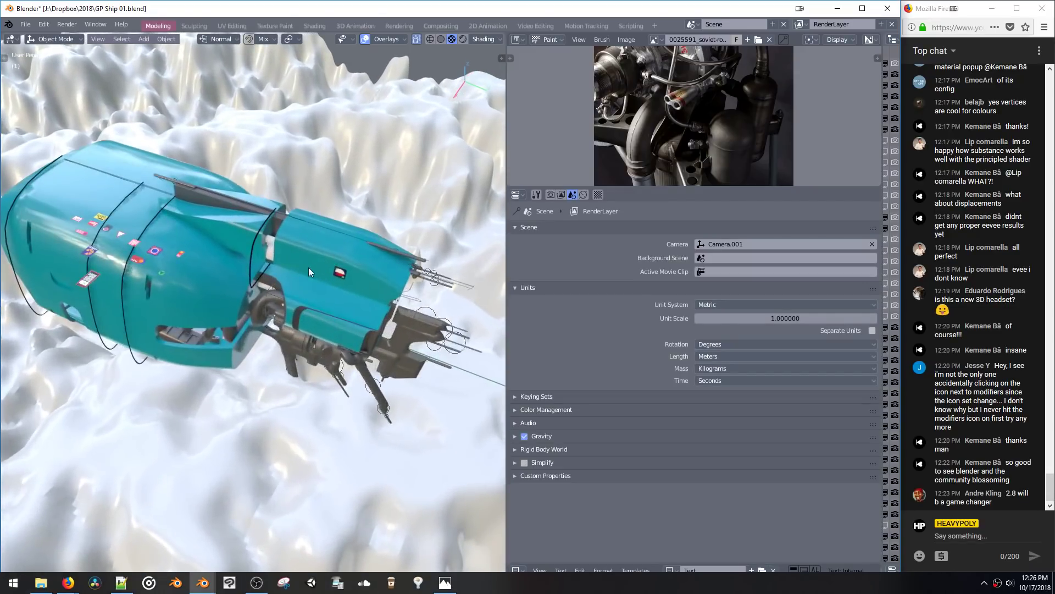
Step: Place a linked duplicate of the upper pod's sticker higher up on the same pod, and delete the duplicate
{"action": "left_click", "coordinate": [339, 277]}
{"action": "key", "text": "shift+d"}
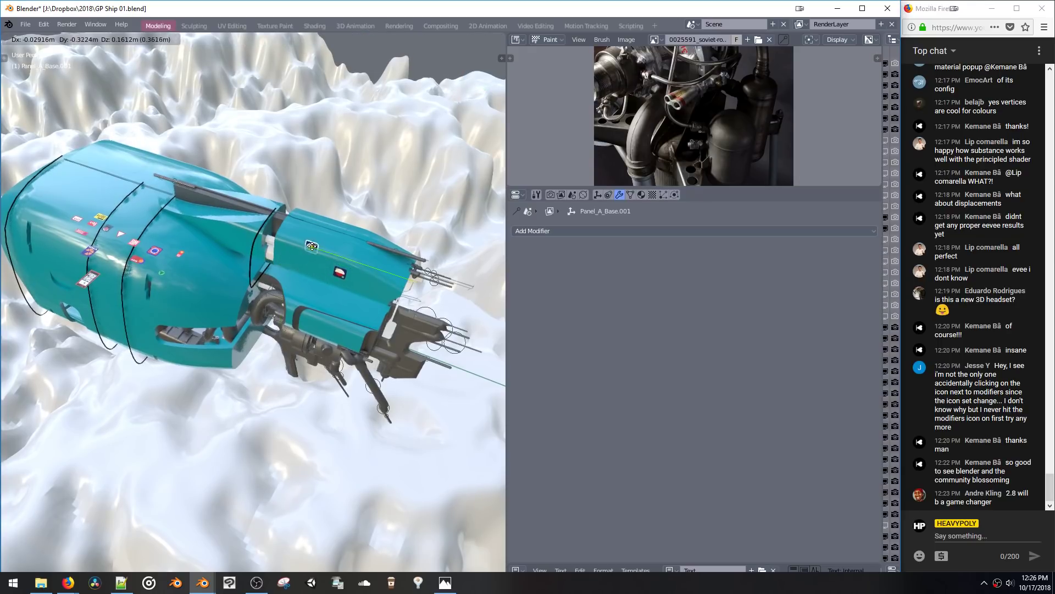
{"action": "left_click", "coordinate": [324, 236]}
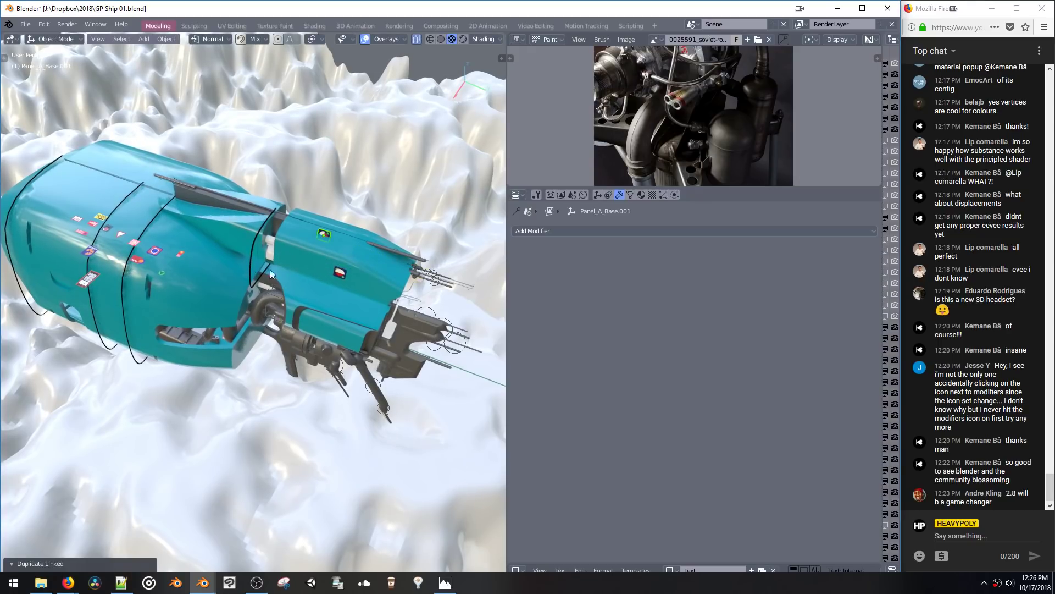
{"action": "key", "text": "Delete"}
Step: Make a linked duplicate of the round-emblem sticker on the main hull and snap it onto the side of the lower teal pod
{"action": "left_click", "coordinate": [156, 255]}
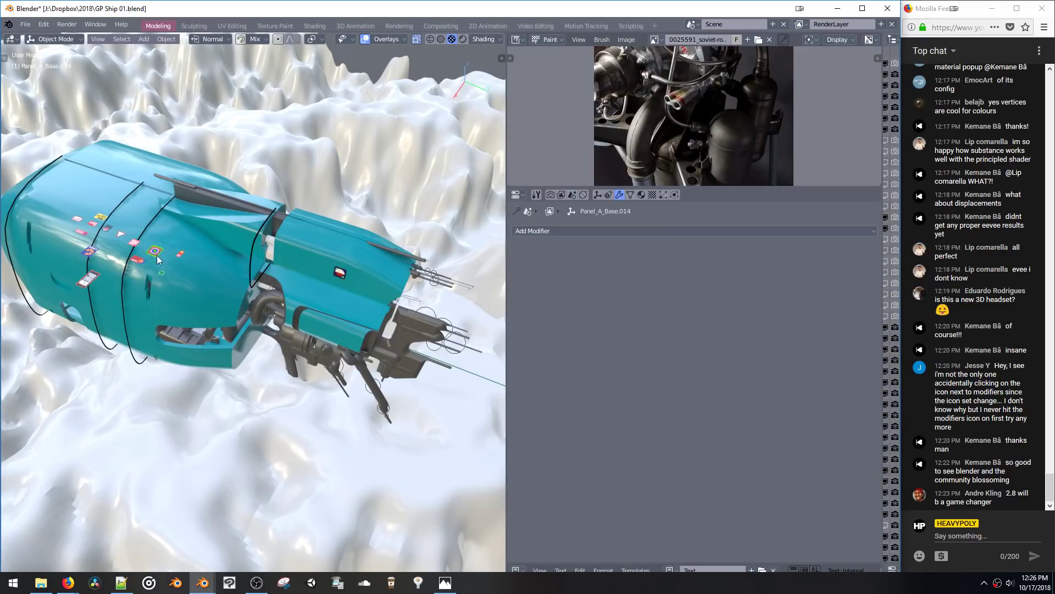
{"action": "key", "text": "alt+d"}
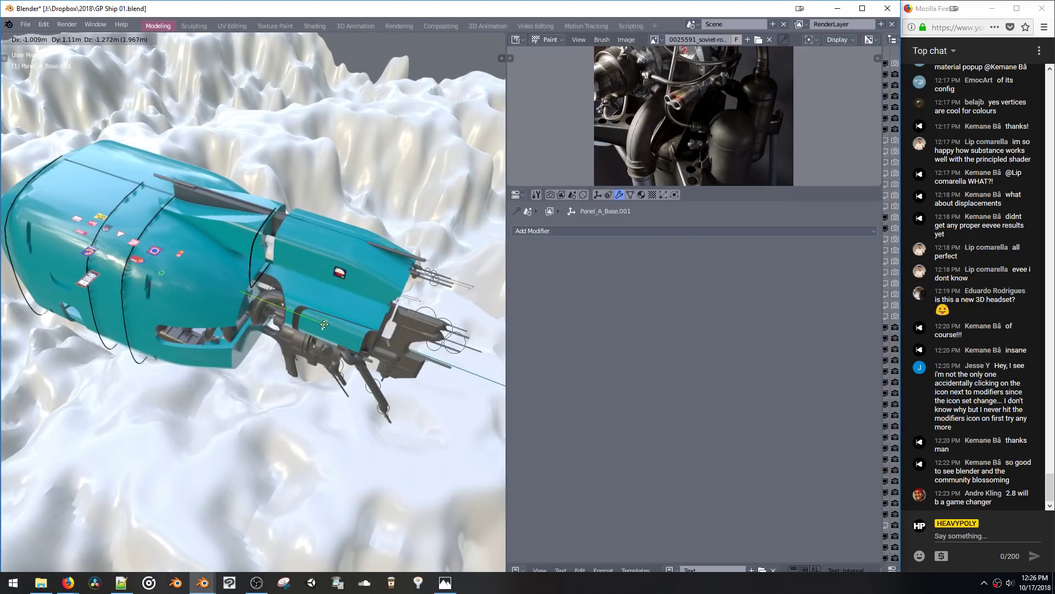
{"action": "left_click", "coordinate": [326, 332]}
{"action": "key", "text": "KP_Decimal"}
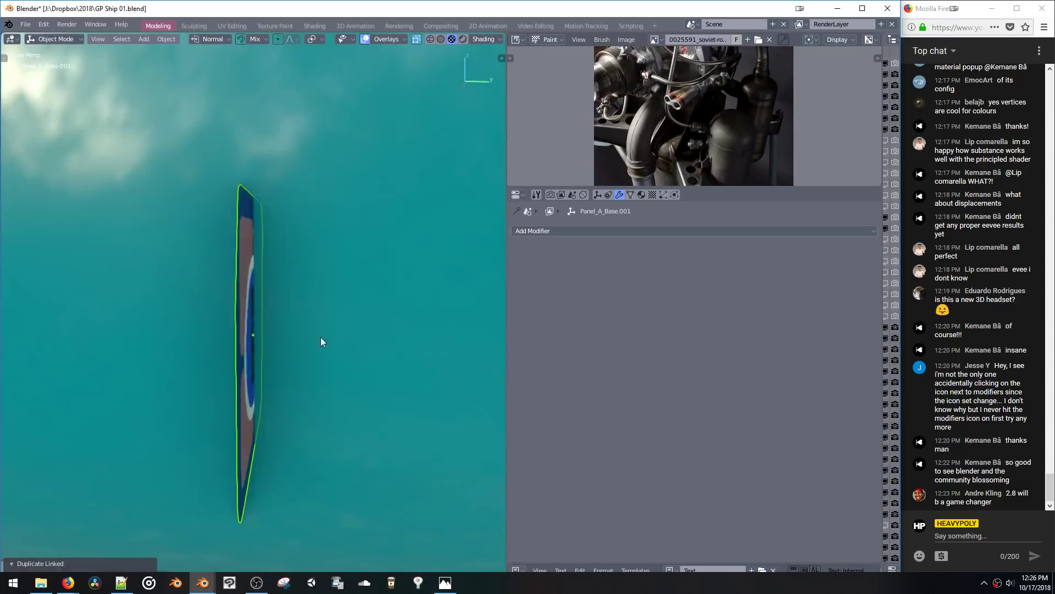
{"action": "scroll", "coordinate": [342, 323], "scroll_direction": "down", "scroll_amount": 5}
{"action": "middle_click_drag", "start_coordinate": [387, 479], "coordinate": [249, 337]}
{"action": "scroll", "coordinate": [249, 337], "scroll_direction": "up", "scroll_amount": 4}
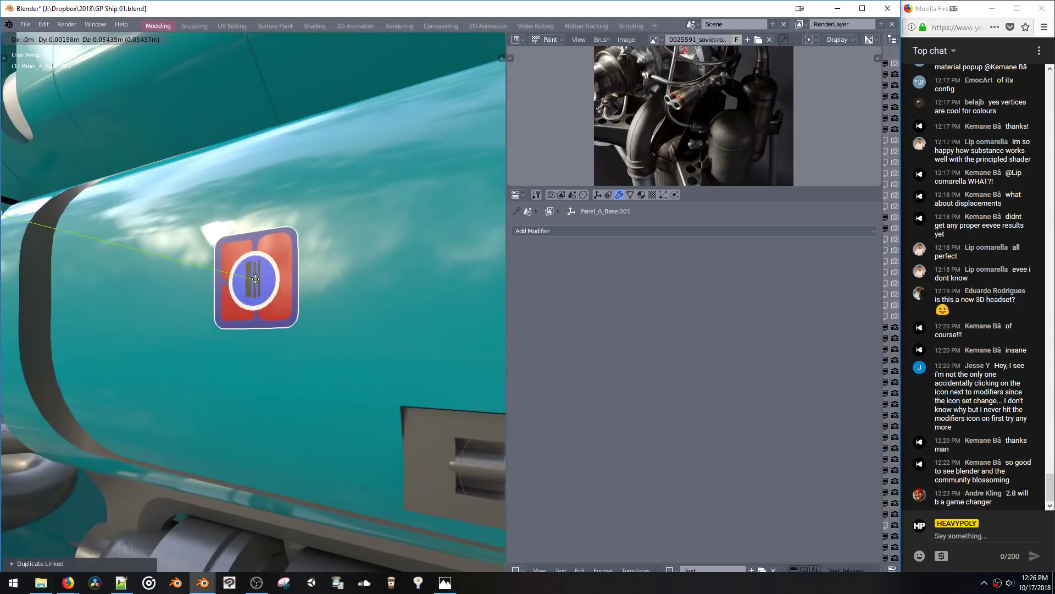
{"action": "scroll", "coordinate": [265, 286], "scroll_direction": "down", "scroll_amount": 8}
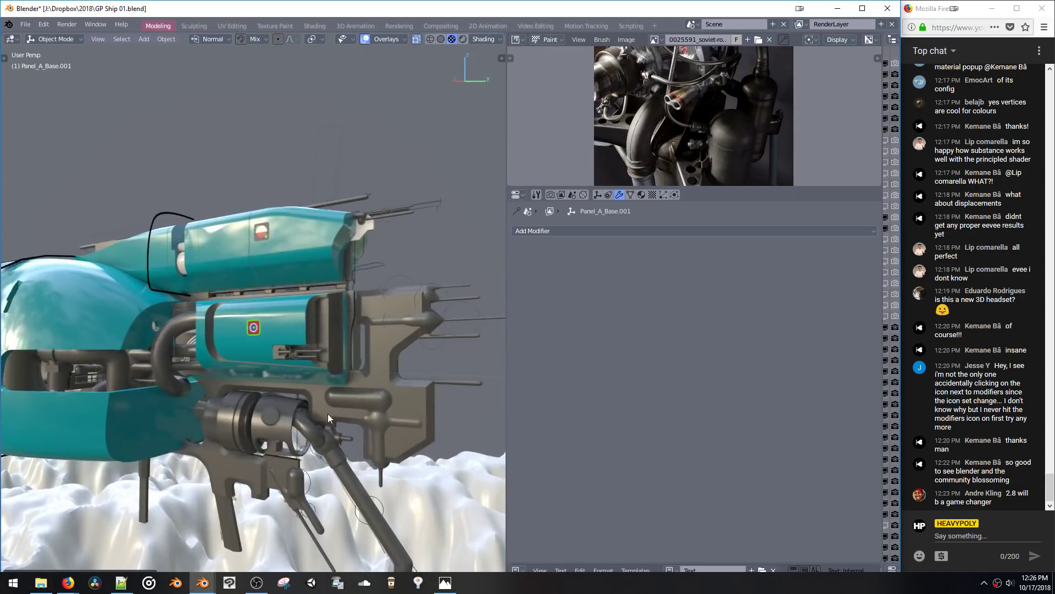
Step: Scale down the round-emblem sticker and move it about 0.32 m along global Y toward the lower pod's rear edge
{"action": "key", "text": "s"}
{"action": "left_click", "coordinate": [308, 387]}
{"action": "key", "text": "g"}
{"action": "key", "text": "y"}
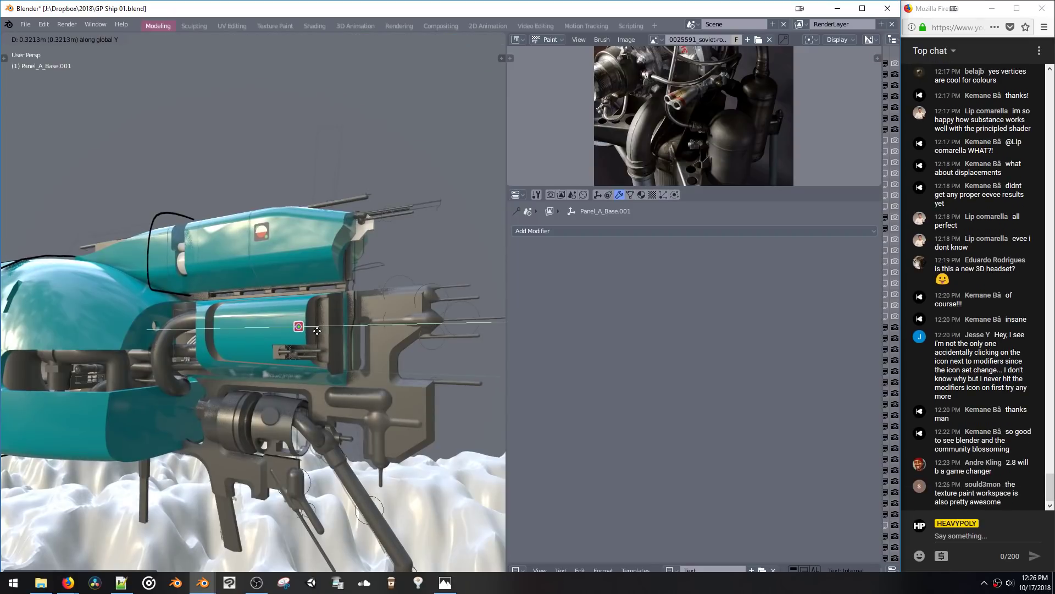
{"action": "left_click", "coordinate": [317, 331]}
Step: Duplicate the small round-emblem sticker and position the copy on the grey rear frame beside its lower pipe
{"action": "middle_click_drag", "start_coordinate": [300, 340], "coordinate": [331, 269]}
{"action": "key", "text": "shift+d"}
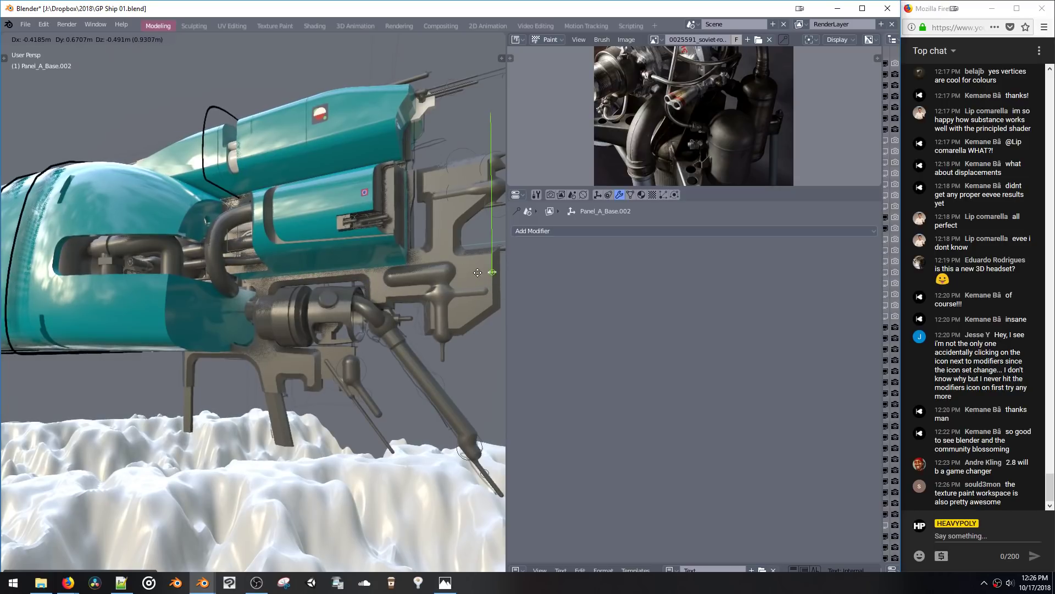
{"action": "left_click", "coordinate": [453, 301]}
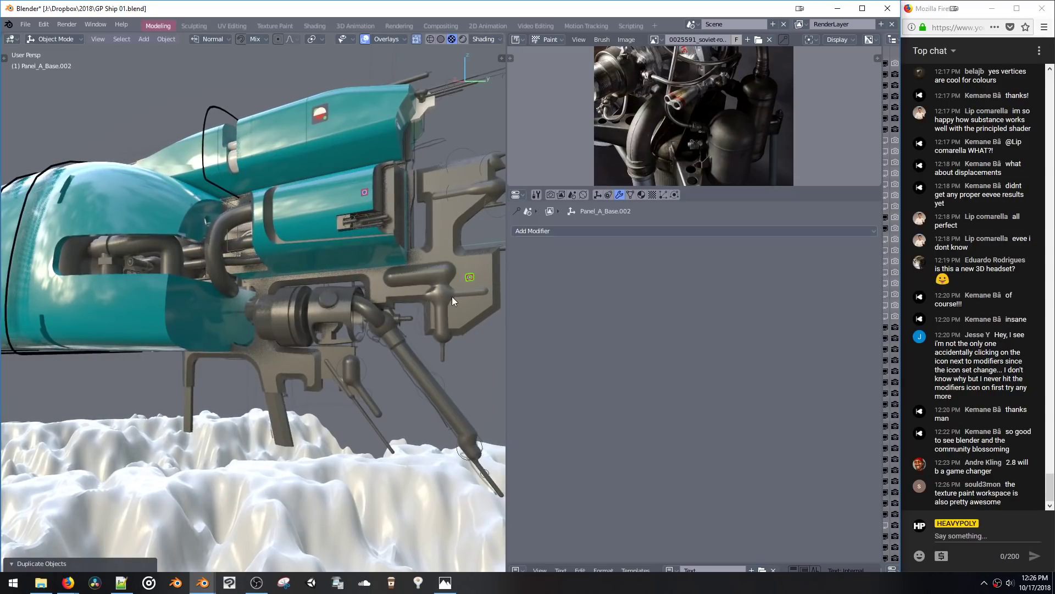
{"action": "key", "text": "g"}
{"action": "left_click", "coordinate": [465, 285]}
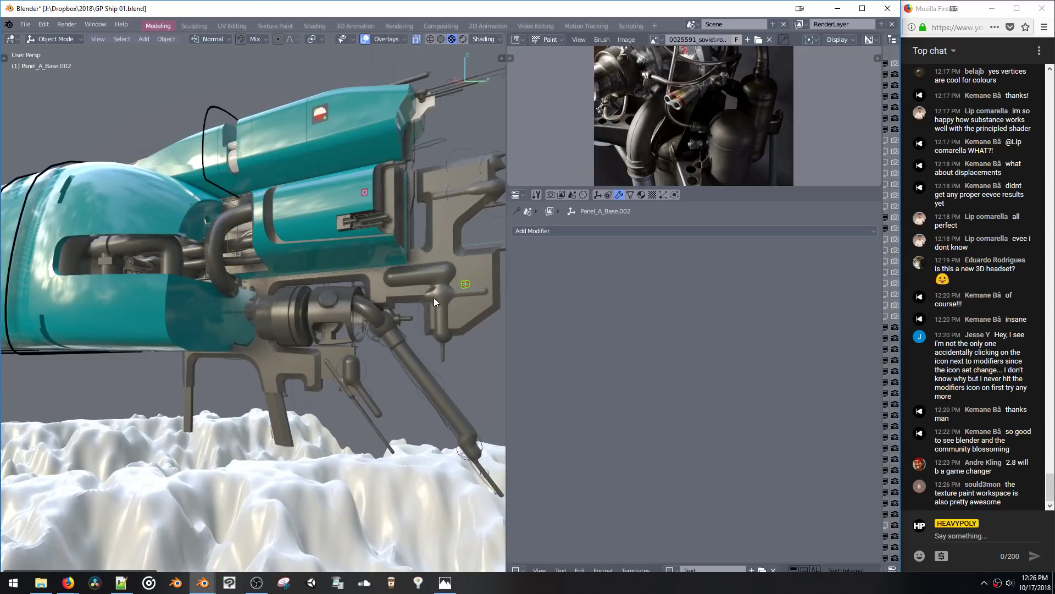
{"action": "middle_click_drag", "start_coordinate": [464, 410], "coordinate": [448, 368]}
{"action": "key", "text": "g"}
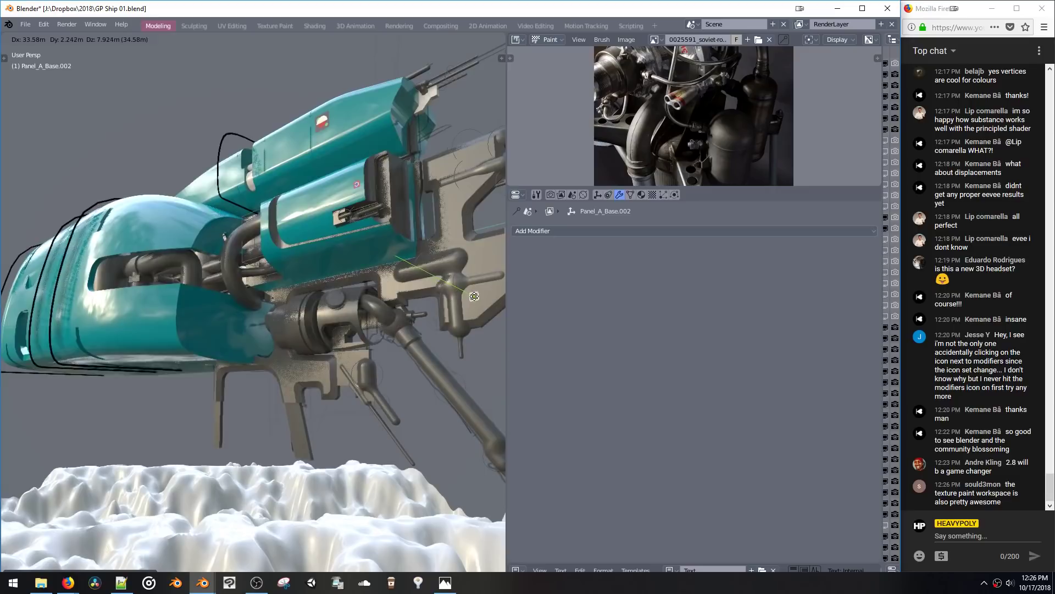
{"action": "left_click", "coordinate": [474, 296]}
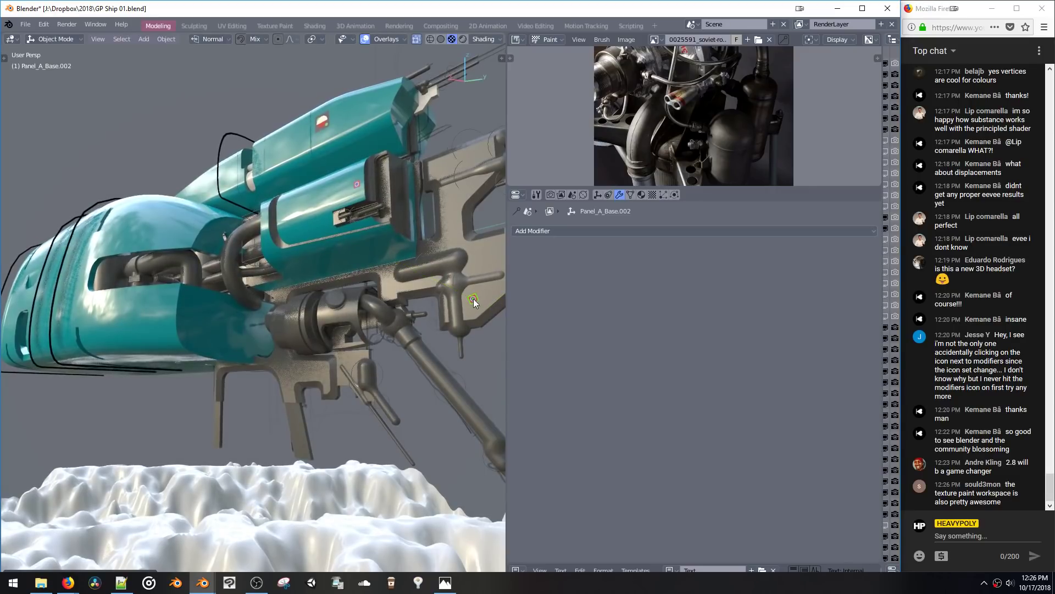
Step: Restrict the snapping elements to Face only
{"action": "left_click", "coordinate": [255, 40]}
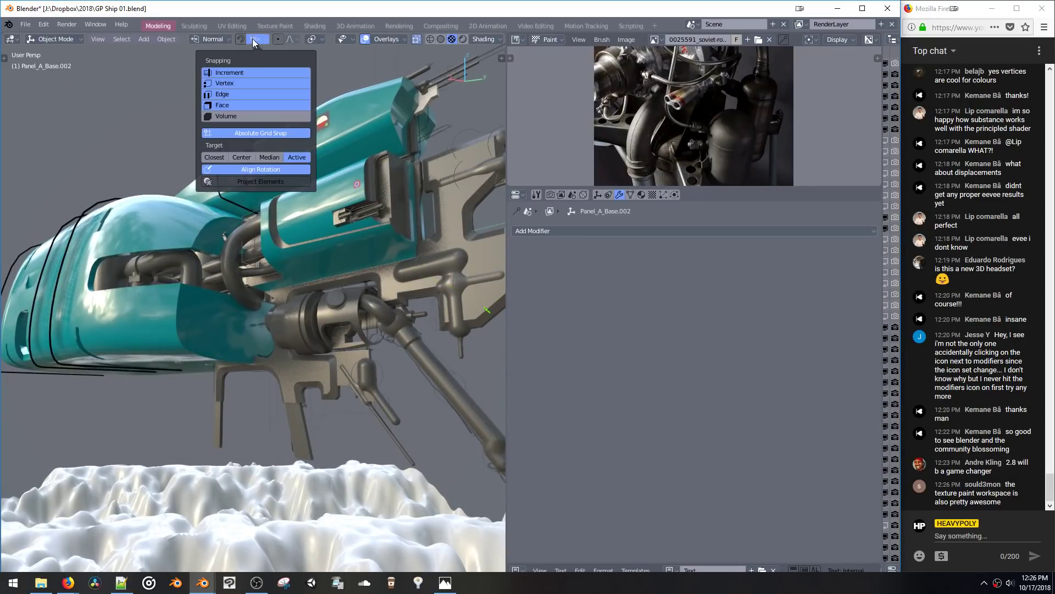
{"action": "left_click", "coordinate": [236, 74]}
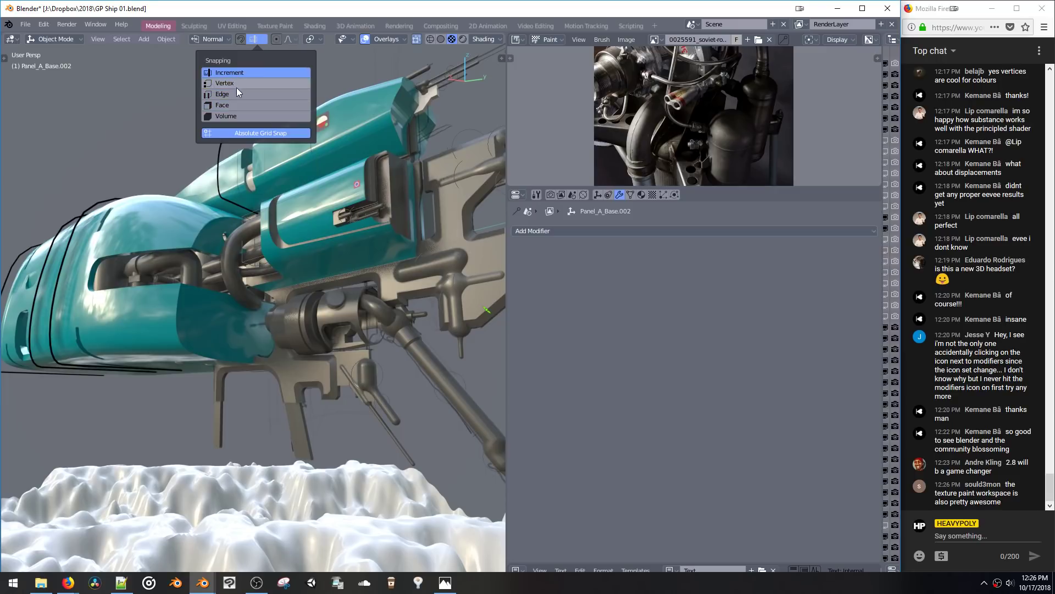
{"action": "left_click", "coordinate": [241, 105]}
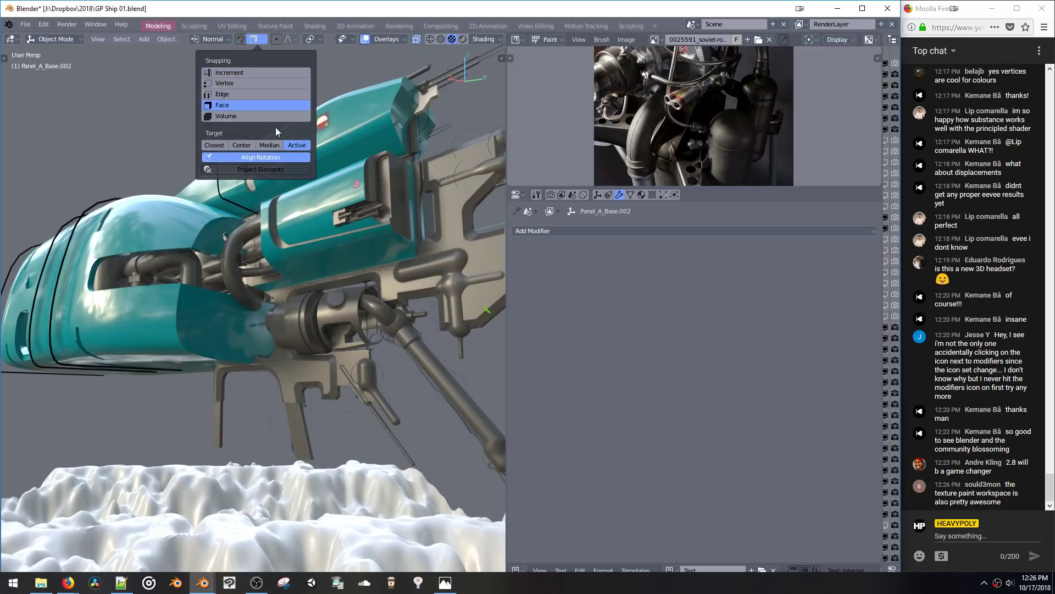
Step: Rotate the sticker on the grey rear frame -15.5° about its own Z axis
{"action": "middle_click_drag", "start_coordinate": [480, 322], "coordinate": [495, 344]}
{"action": "key", "text": "r"}
{"action": "key", "text": "z"}
{"action": "key", "text": "z"}
{"action": "left_click", "coordinate": [491, 356]}
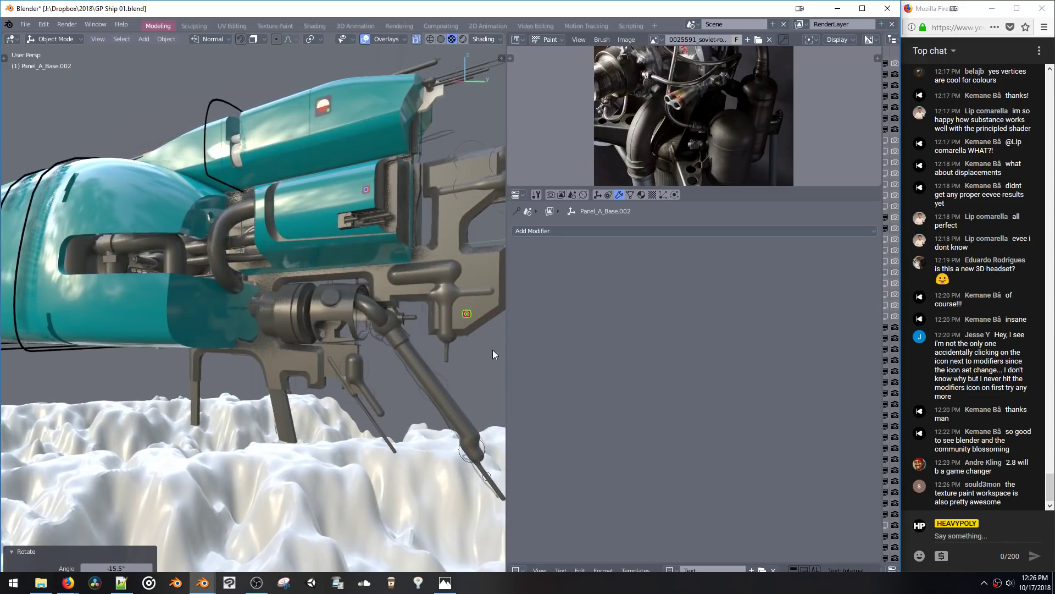
Step: Move the sticker close to the rear frame's lower edge and adjust its rotation about its normal Z axis
{"action": "key", "text": "g"}
{"action": "left_click", "coordinate": [466, 340]}
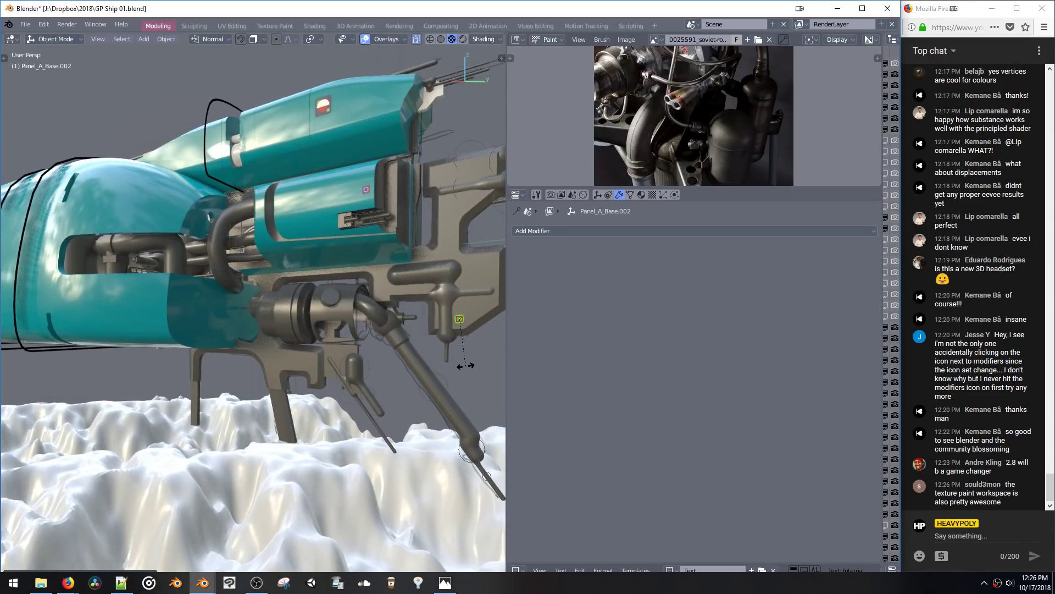
{"action": "key", "text": "z"}
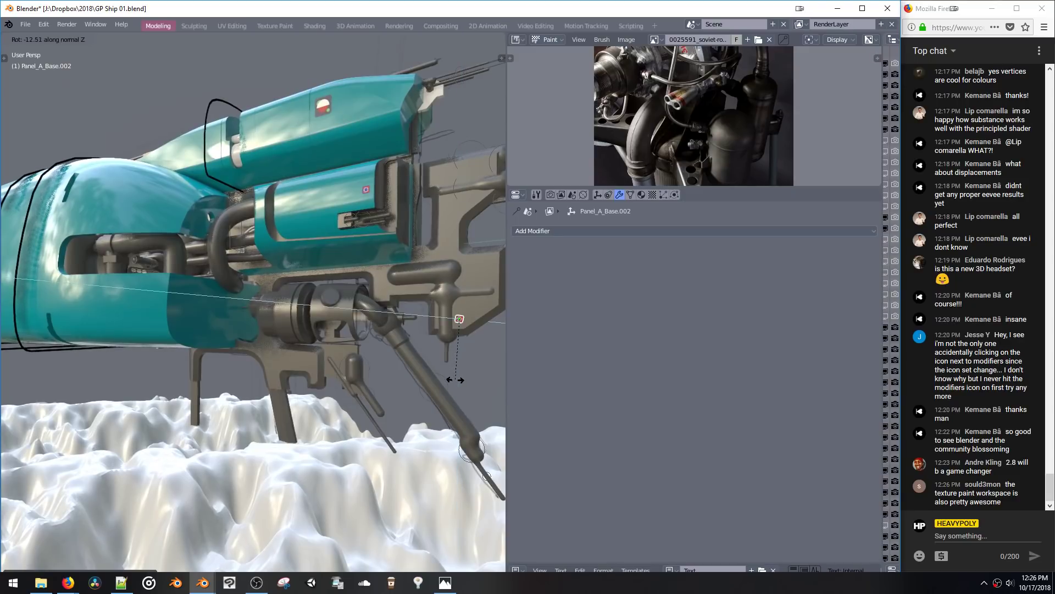
{"action": "key", "text": "z"}
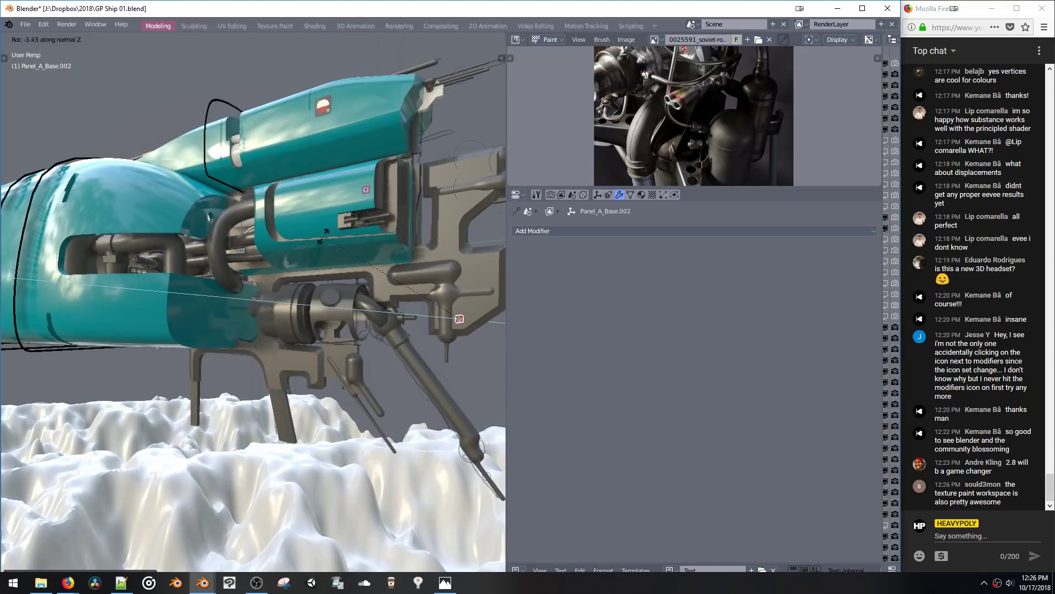
{"action": "scroll", "coordinate": [364, 164], "scroll_direction": "down", "scroll_amount": 8}
{"action": "middle_click_drag", "start_coordinate": [334, 214], "coordinate": [360, 260]}
{"action": "scroll", "coordinate": [360, 255], "scroll_direction": "up", "scroll_amount": 8}
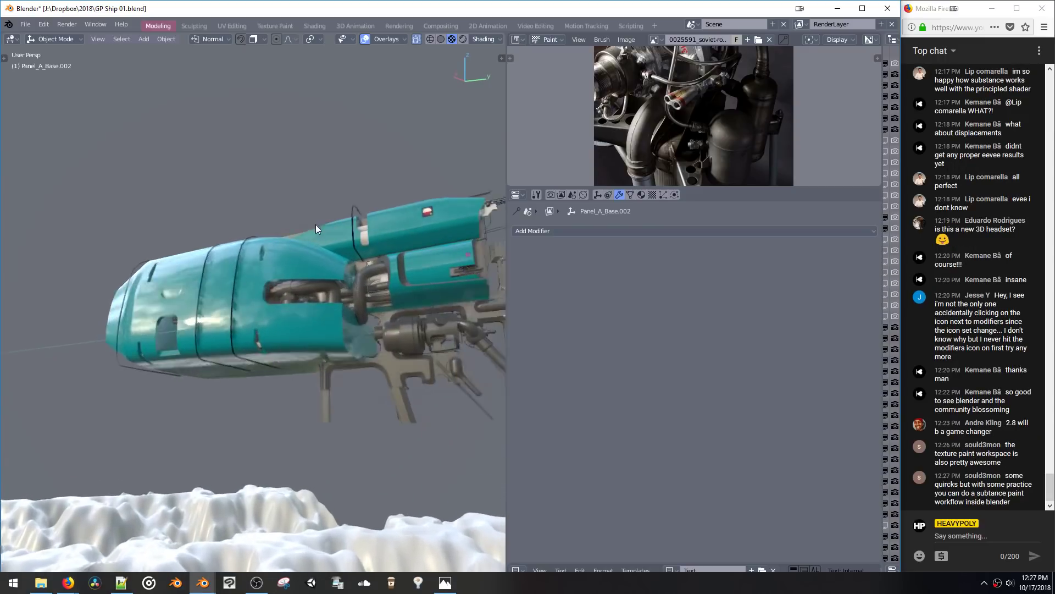
{"action": "middle_click_drag", "start_coordinate": [298, 231], "coordinate": [313, 228]}
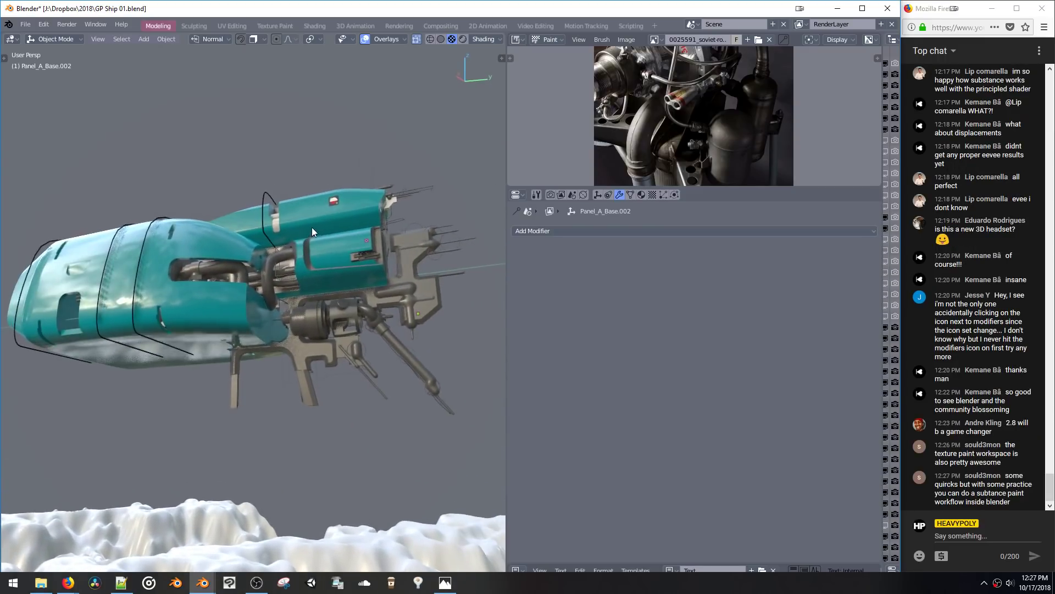
Step: Bevel the edge loop around the main hull's rear end with an offset of about 0.0175 and one segment, and leave Edit Mode
{"action": "left_click", "coordinate": [214, 314]}
{"action": "key", "text": "Tab"}
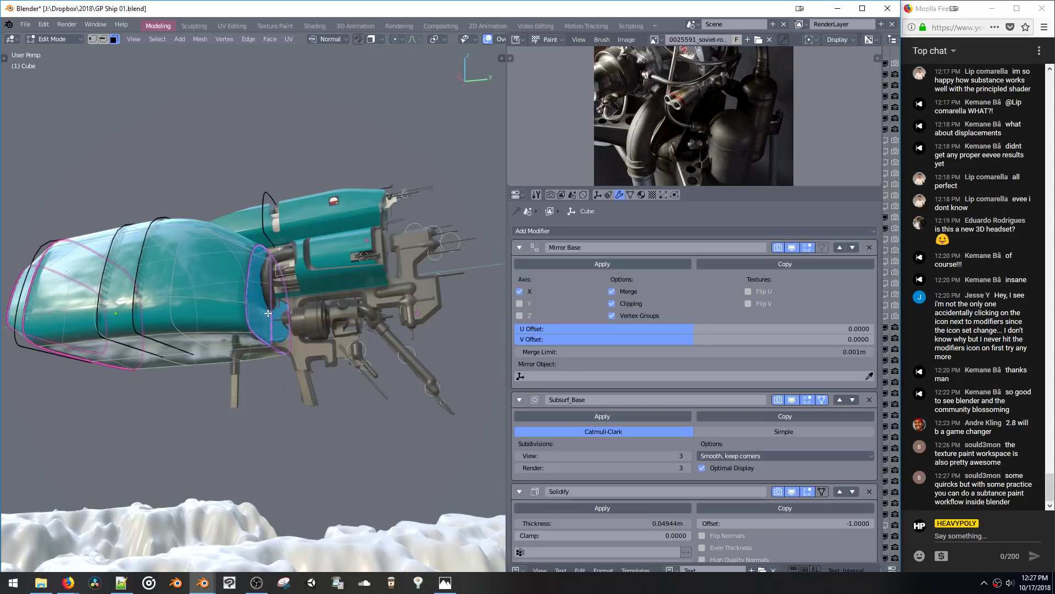
{"action": "middle_click_drag", "start_coordinate": [268, 314], "coordinate": [312, 278]}
{"action": "scroll", "coordinate": [312, 277], "scroll_direction": "up", "scroll_amount": 4}
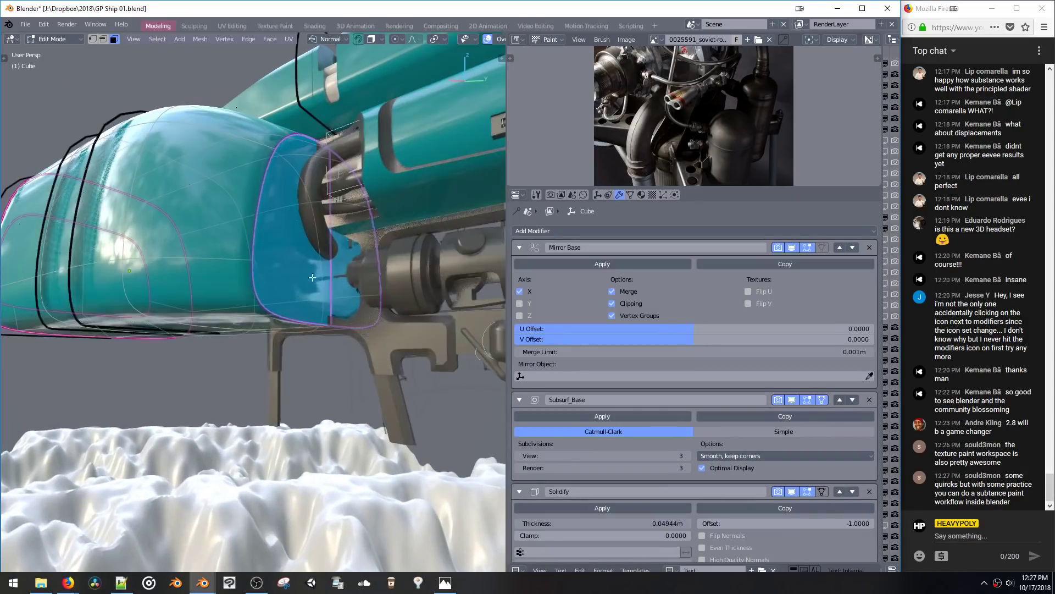
{"action": "key", "text": "ctrl+b"}
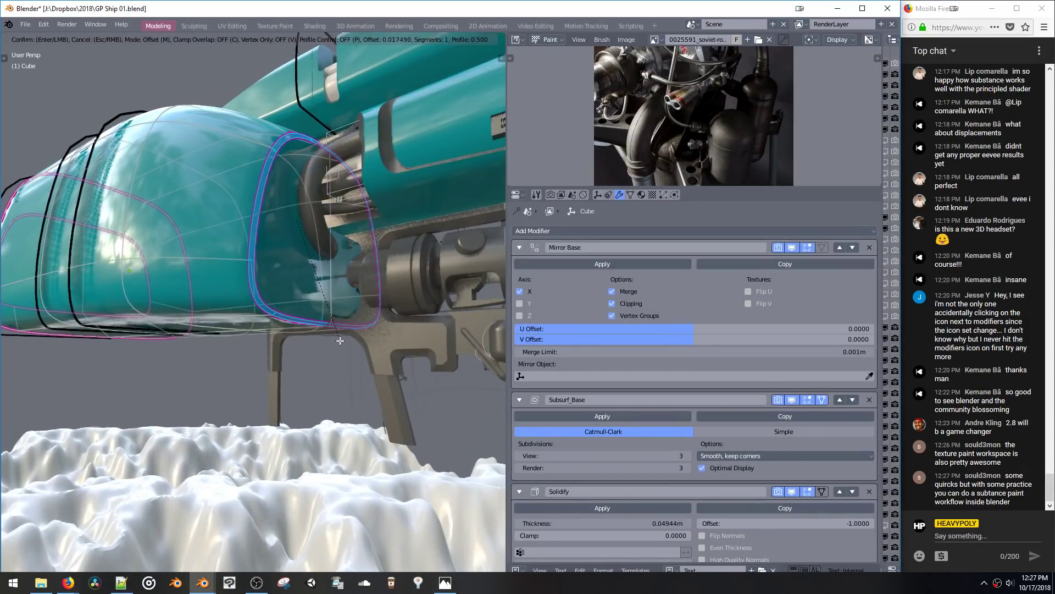
{"action": "left_click", "coordinate": [339, 341]}
{"action": "key", "text": "Tab"}
Step: Bevel the edge loop around the hull behind the nose with an amount of 0.027 and one segment, and leave Edit Mode
{"action": "middle_click_drag", "start_coordinate": [341, 381], "coordinate": [265, 269]}
{"action": "key", "text": "Tab"}
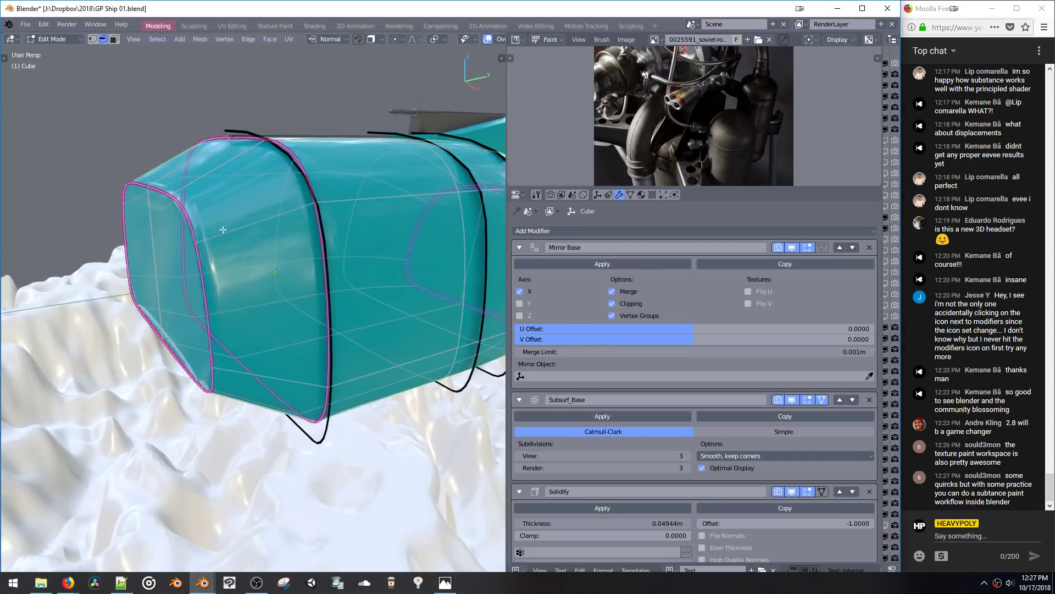
{"action": "left_click", "coordinate": [266, 377]}
{"action": "left_click", "coordinate": [367, 382]}
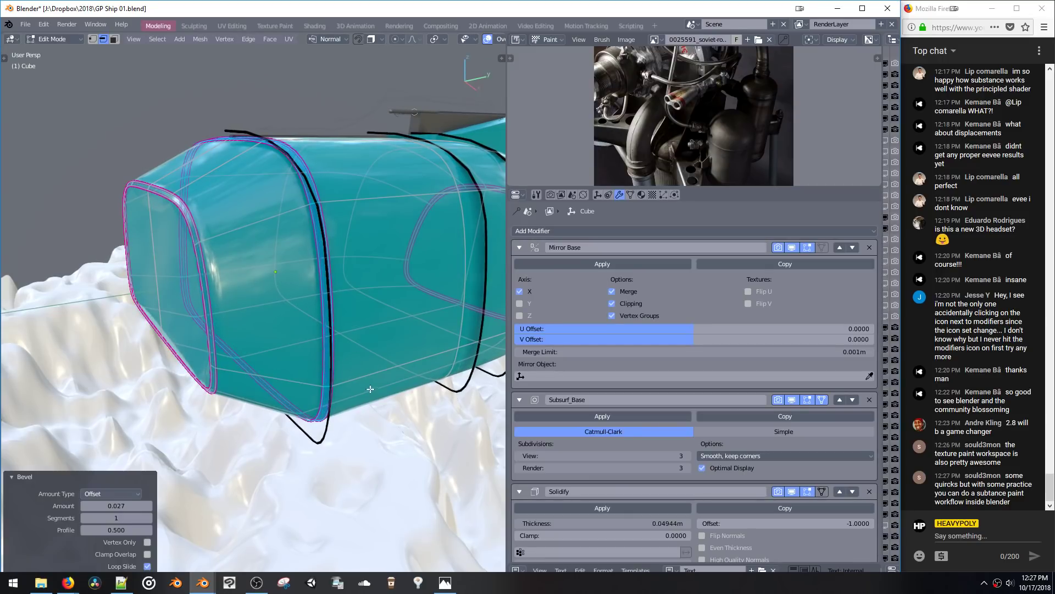
{"action": "key", "text": "ctrl+Tab"}
{"action": "left_click", "coordinate": [373, 369]}
Step: Enter Edit Mode on Bool_Cutter_2 and select the whole upper cutter block at the hull's rear face
{"action": "mouse_move", "coordinate": [338, 319]}
{"action": "middle_mouse_down"}
{"action": "mouse_move", "coordinate": [327, 310]}
{"action": "mouse_move", "coordinate": [331, 255]}
{"action": "mouse_move", "coordinate": [386, 305]}
{"action": "mouse_move", "coordinate": [368, 322]}
{"action": "mouse_move", "coordinate": [367, 227]}
{"action": "middle_mouse_up"}
{"action": "left_click", "coordinate": [289, 174]}
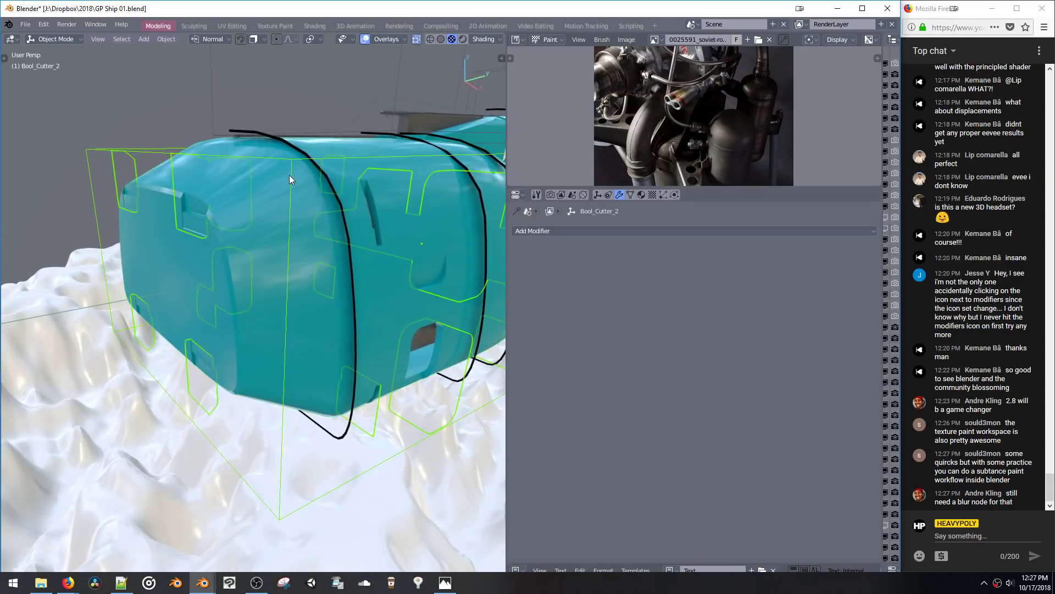
{"action": "key", "text": "space"}
{"action": "left_click", "coordinate": [283, 179]}
{"action": "double_click", "coordinate": [203, 221]}
{"action": "middle_click_drag", "start_coordinate": [203, 222], "coordinate": [269, 242]}
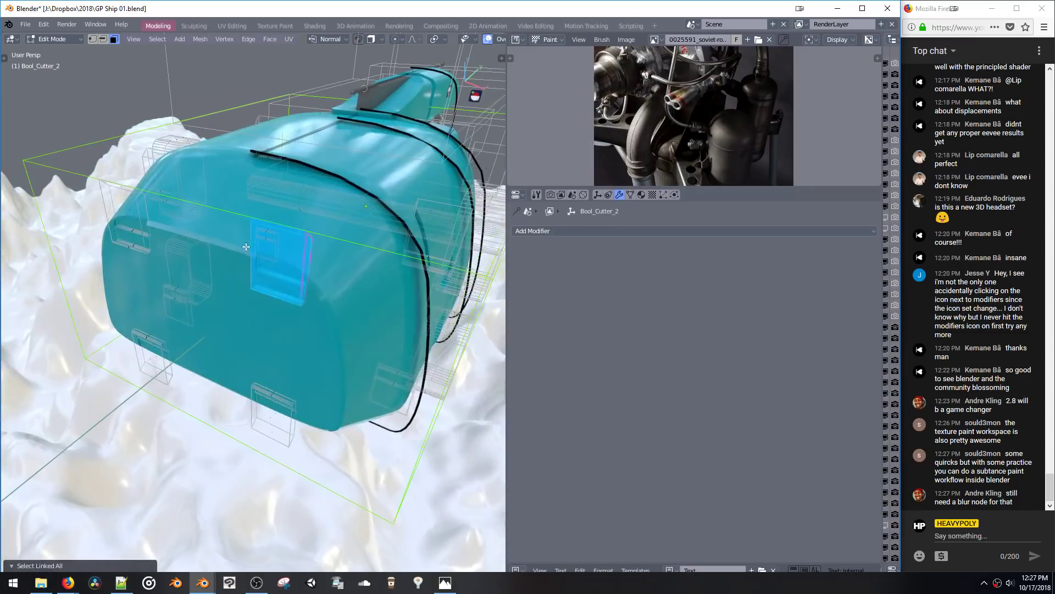
Step: Duplicate the cutter block 0.307 m along X and rotate the copy 90° about Z
{"action": "key", "text": "shift+d"}
{"action": "key", "text": "x"}
{"action": "left_click", "coordinate": [356, 327]}
{"action": "key", "text": "q"}
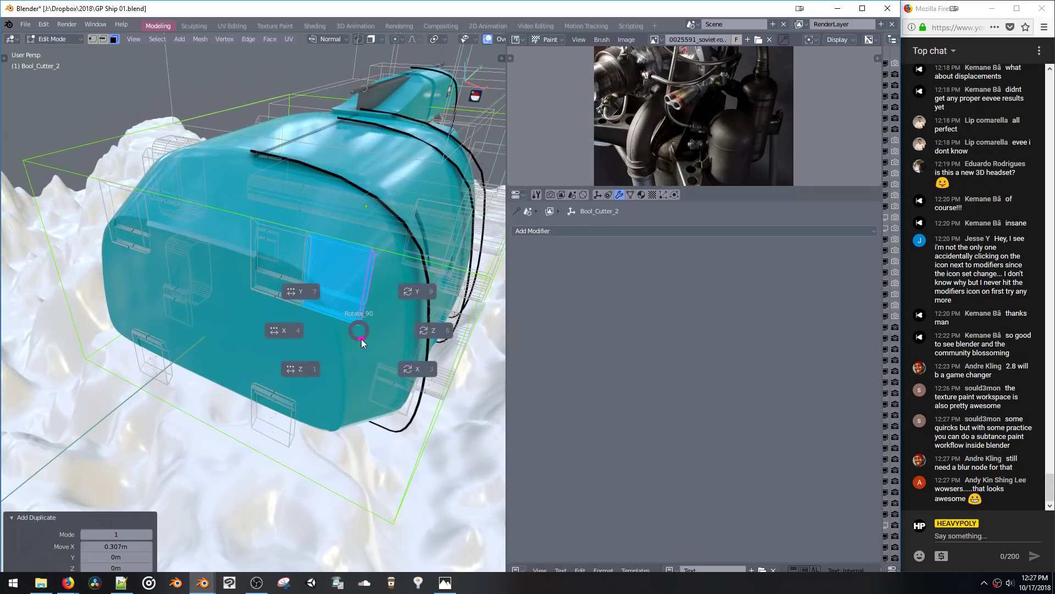
{"action": "left_click", "coordinate": [295, 367]}
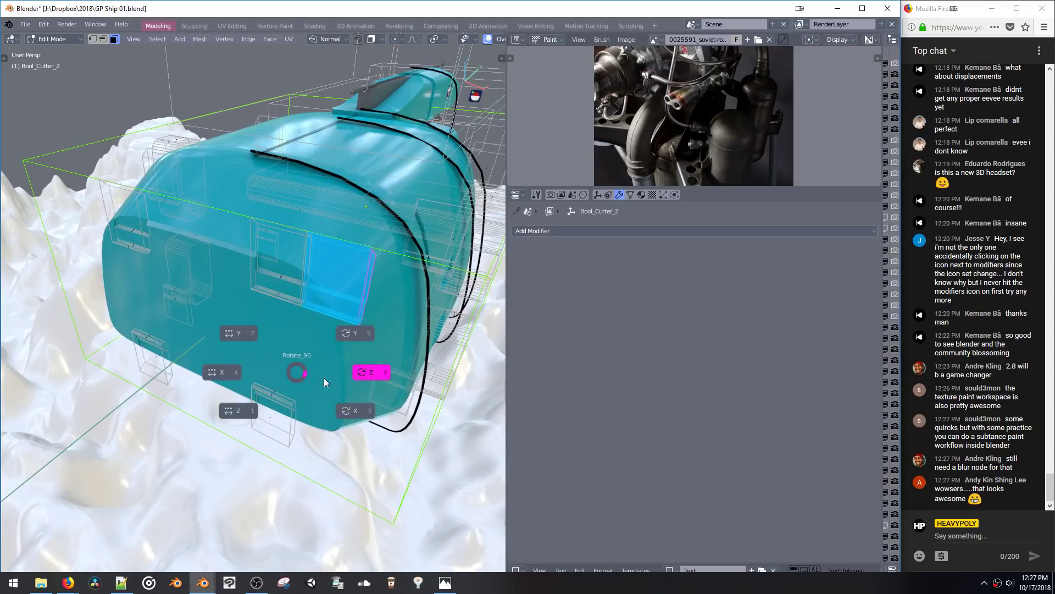
{"action": "left_click", "coordinate": [374, 372]}
Step: Move the duplicated cutter -0.113 m along Z and adjust its rotation beside the hull's rear corner
{"action": "middle_click_drag", "start_coordinate": [374, 372], "coordinate": [388, 299]}
{"action": "key", "text": "Tab"}
{"action": "key", "text": "Tab"}
{"action": "left_click", "coordinate": [382, 320]}
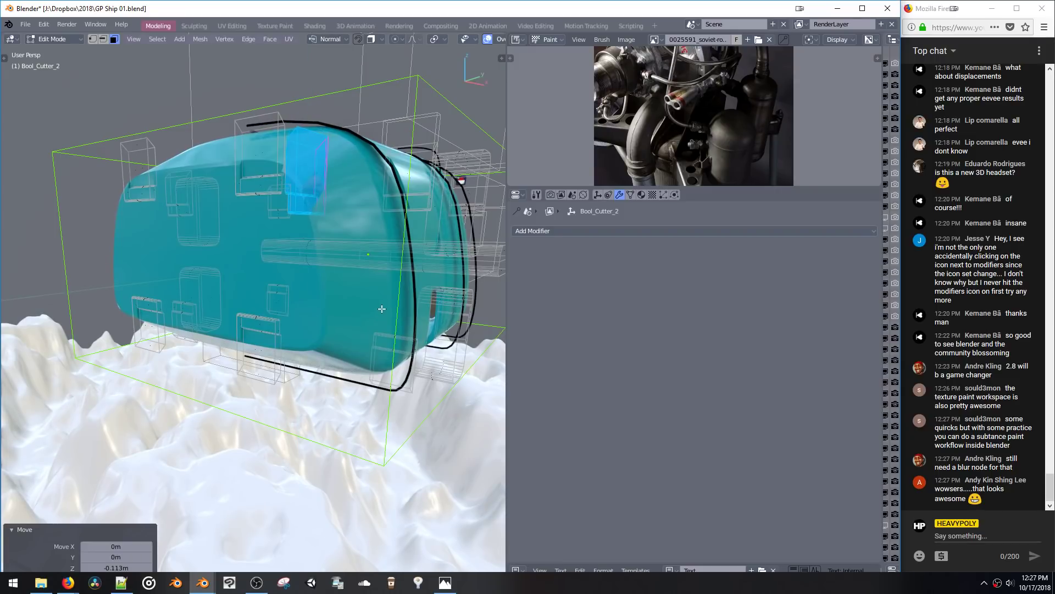
{"action": "key", "text": "alt+r"}
{"action": "left_click", "coordinate": [387, 345]}
{"action": "middle_click_drag", "start_coordinate": [387, 346], "coordinate": [397, 297]}
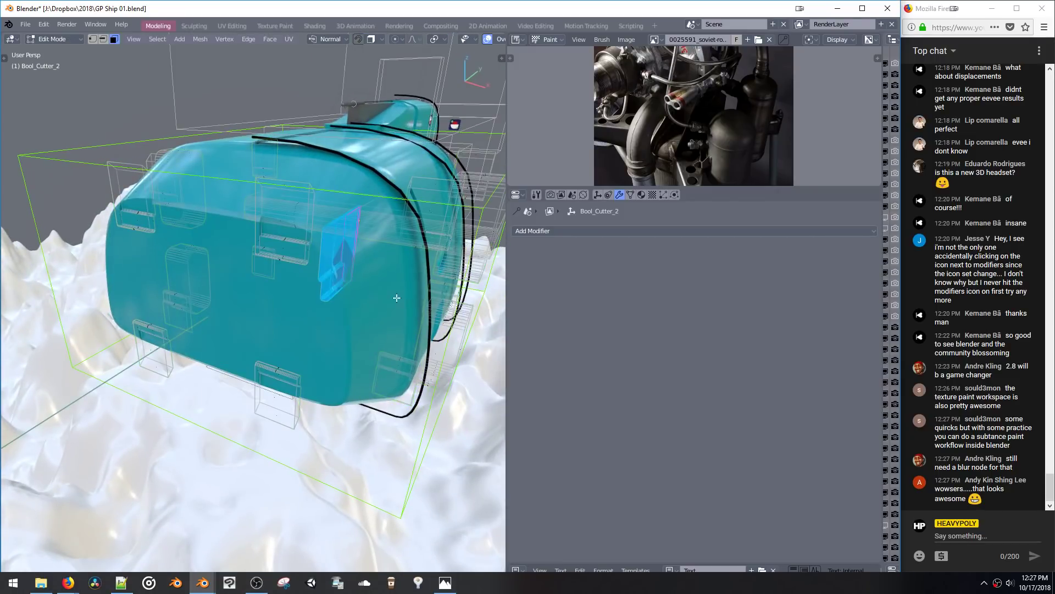
Step: In top view, select the duplicated cutter's outer side and extend it about 0.262 m along X beyond the hull
{"action": "middle_click_drag", "start_coordinate": [345, 262], "coordinate": [407, 251]}
{"action": "scroll", "coordinate": [419, 249], "scroll_direction": "up", "scroll_amount": 4}
{"action": "key", "text": "KP_7"}
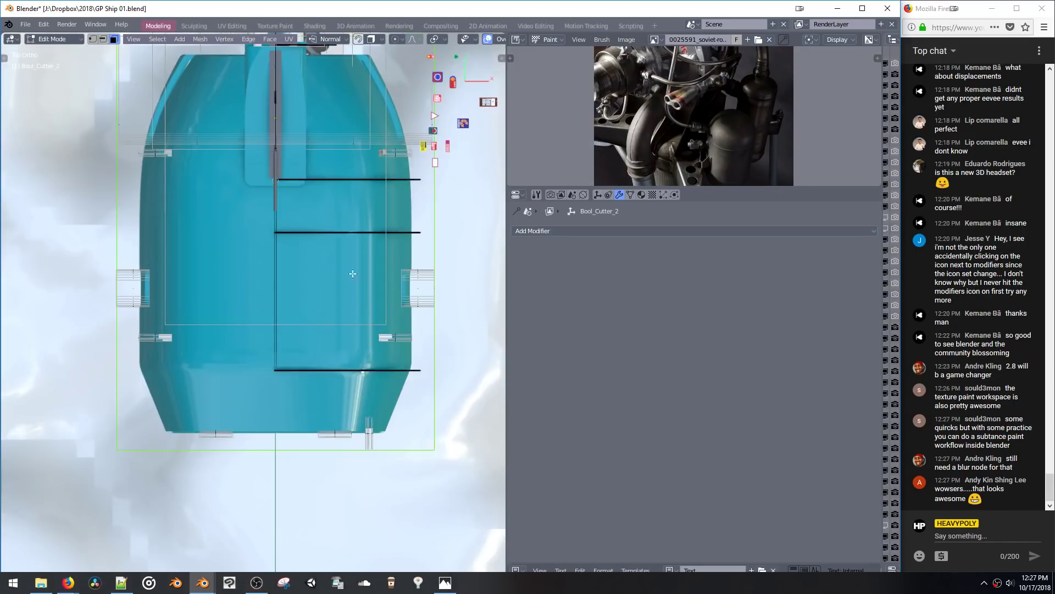
{"action": "middle_click_drag", "start_coordinate": [392, 305], "coordinate": [342, 234], "text": "shift"}
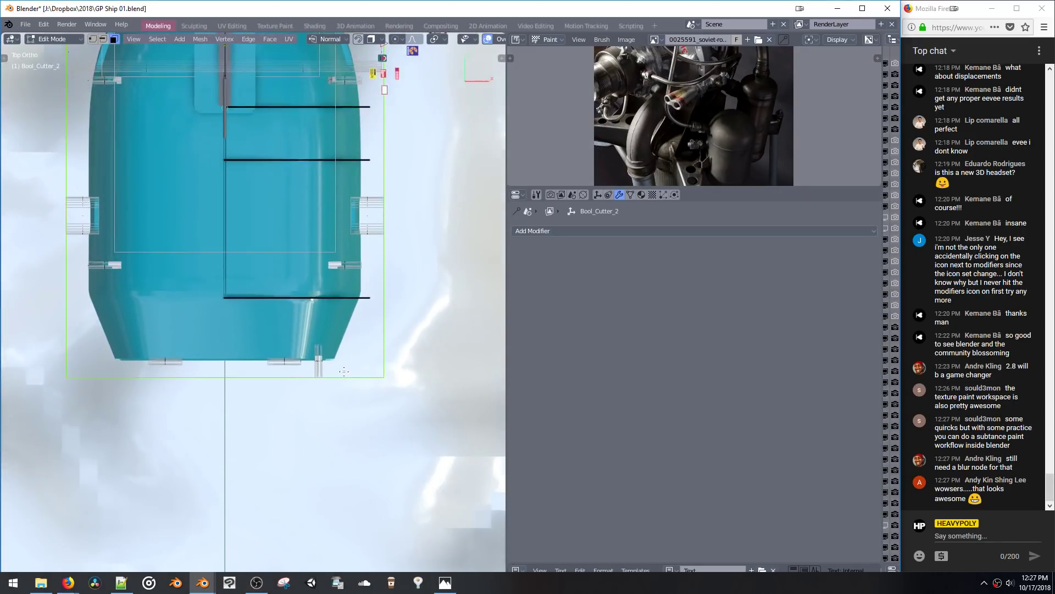
{"action": "scroll", "coordinate": [344, 371], "scroll_direction": "up", "scroll_amount": 5}
{"action": "scroll", "coordinate": [376, 305], "scroll_direction": "down", "scroll_amount": 1}
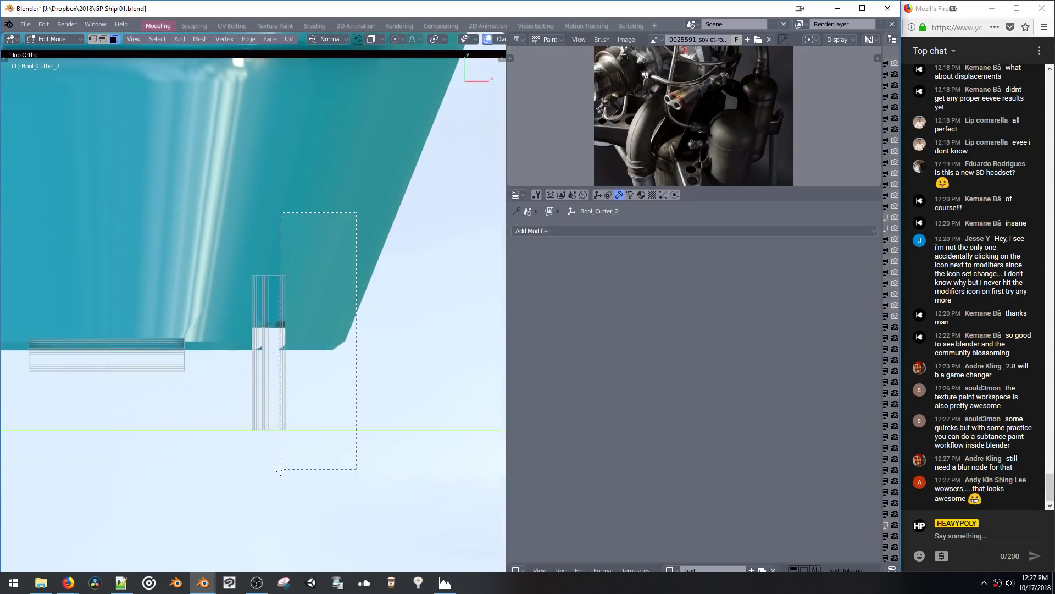
{"action": "key", "text": "x"}
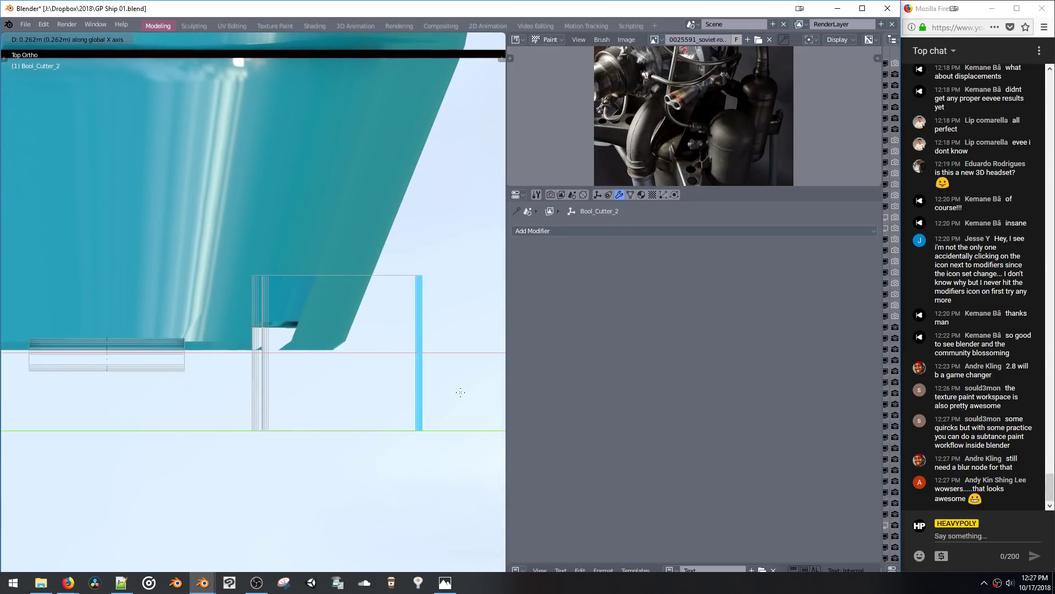
{"action": "left_click", "coordinate": [459, 392]}
Step: Select the whole extended cutter block, nudge it into position against the hull's rear corner, and check the resulting cut
{"action": "key", "text": "space"}
{"action": "middle_click_drag", "start_coordinate": [438, 484], "coordinate": [356, 389]}
{"action": "key", "text": "ctrl+Tab"}
{"action": "left_click", "coordinate": [424, 302]}
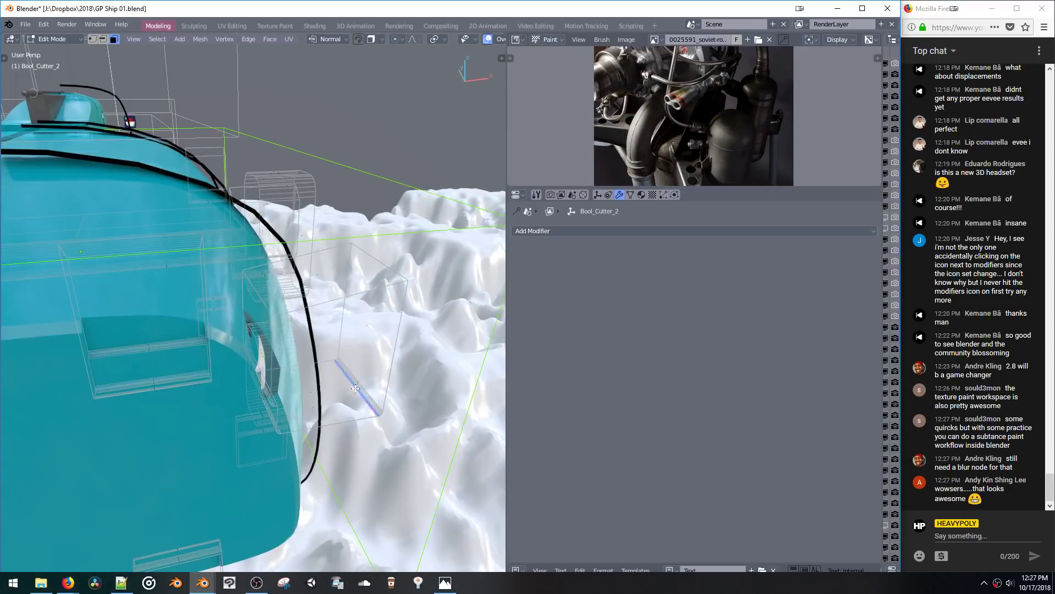
{"action": "key", "text": "ctrl+l"}
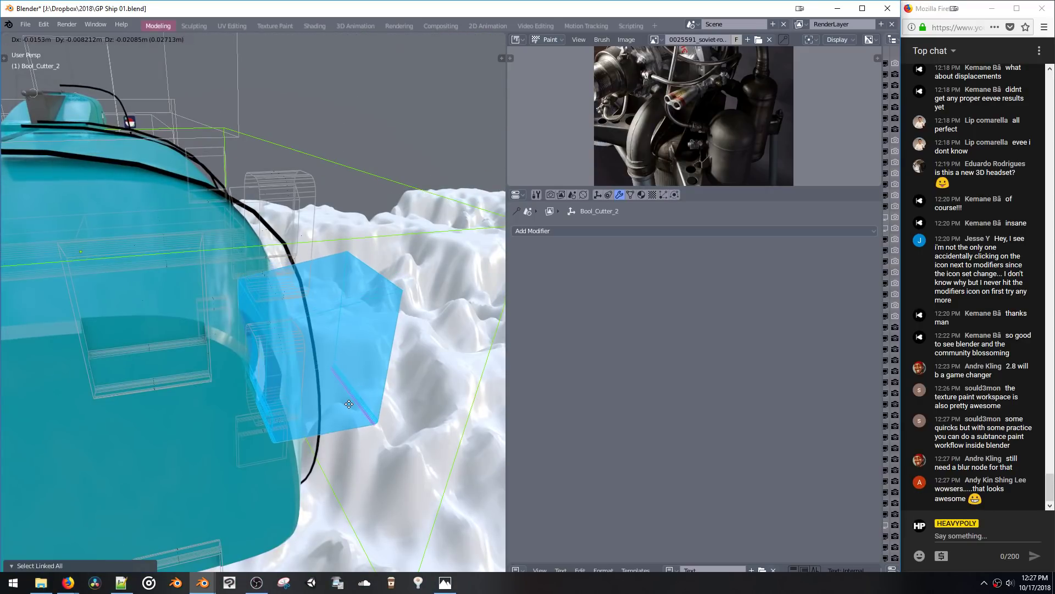
{"action": "left_click", "coordinate": [349, 404]}
{"action": "middle_click_drag", "start_coordinate": [349, 405], "coordinate": [314, 382]}
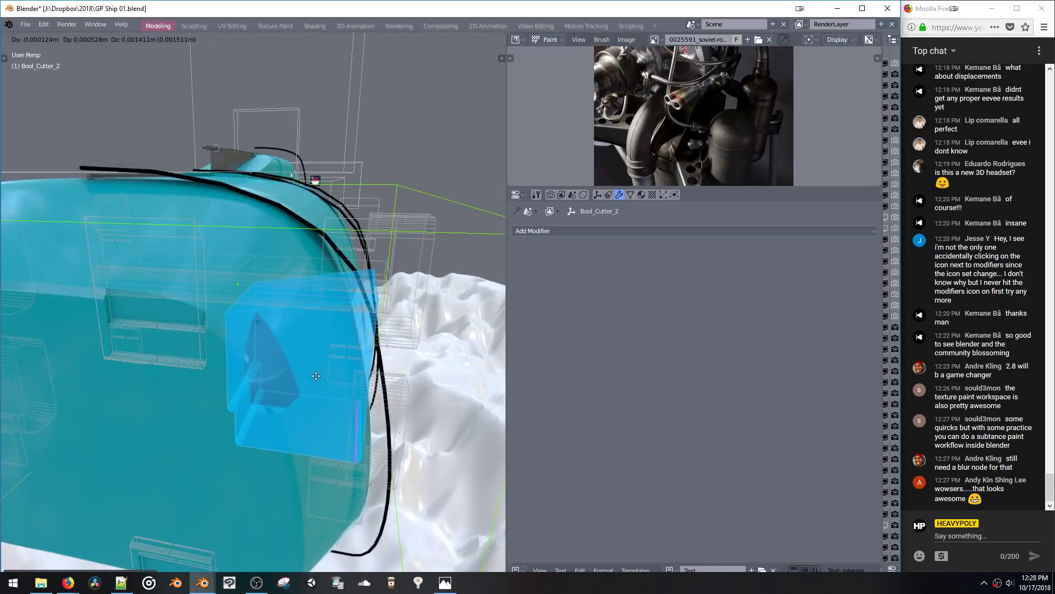
{"action": "left_click", "coordinate": [312, 372]}
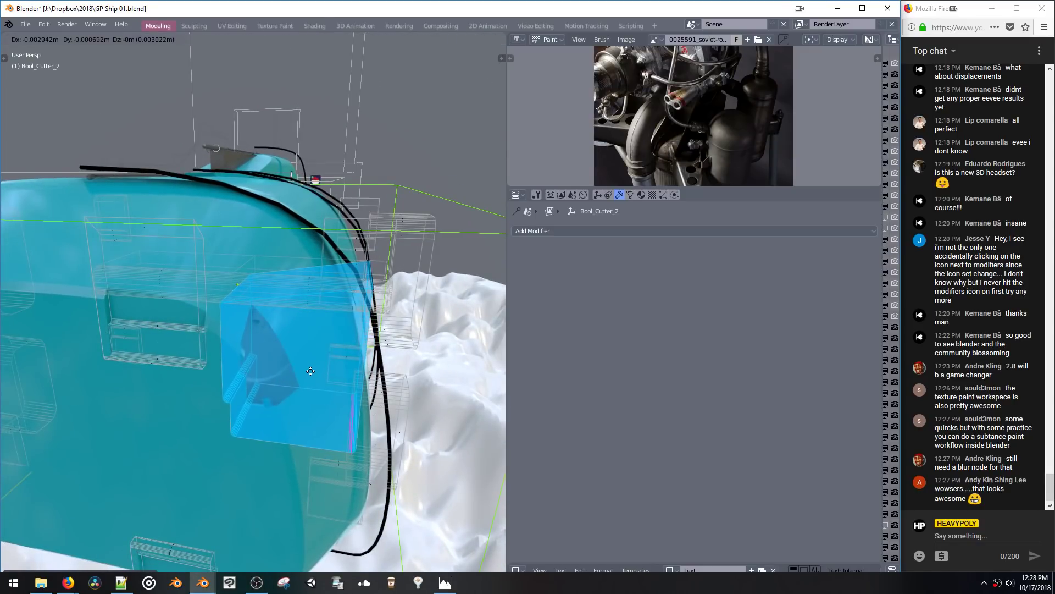
{"action": "middle_click_drag", "start_coordinate": [308, 370], "coordinate": [251, 333]}
{"action": "key", "text": "Tab"}
{"action": "key", "text": "Tab"}
Step: Delete the cutter blocks on the mirrored half of the hull opposite the new corner cutter
{"action": "middle_click_drag", "start_coordinate": [295, 282], "coordinate": [256, 266]}
{"action": "scroll", "coordinate": [298, 267], "scroll_direction": "down", "scroll_amount": 3}
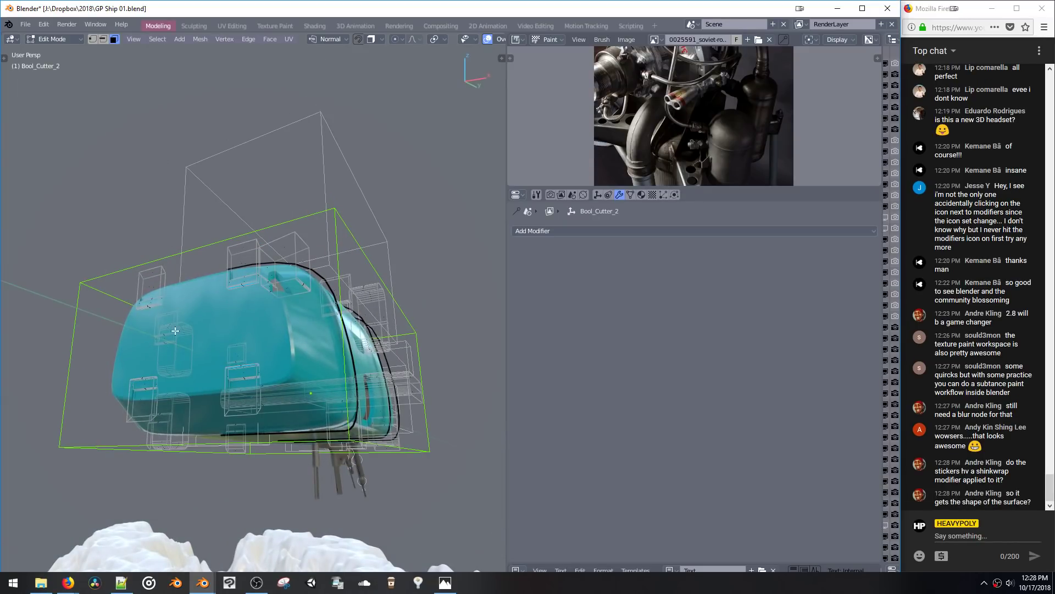
{"action": "middle_click_drag", "start_coordinate": [175, 330], "coordinate": [164, 249]}
{"action": "middle_click_drag", "start_coordinate": [188, 215], "coordinate": [224, 289]}
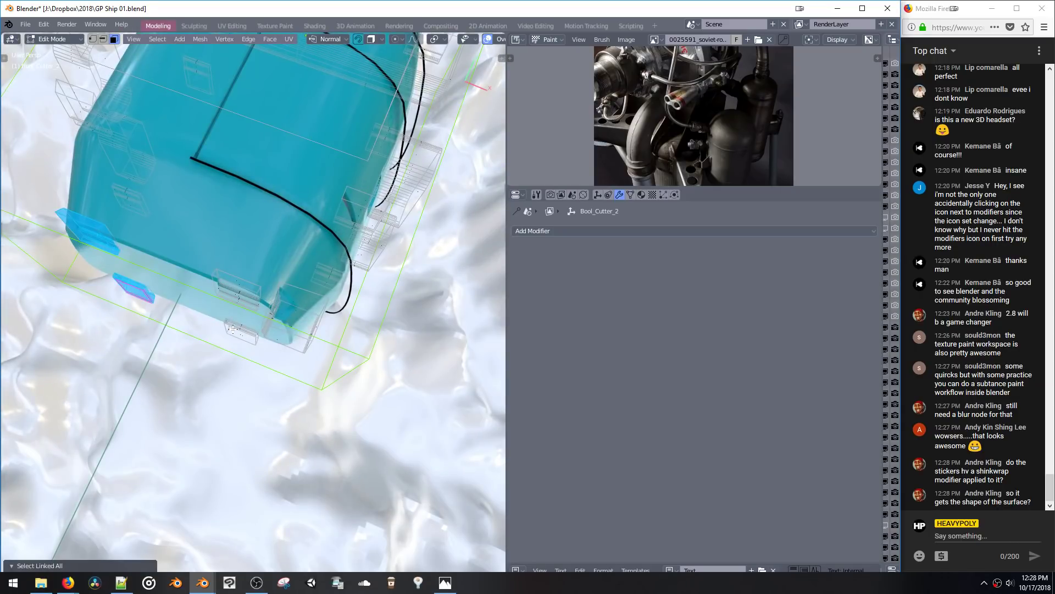
{"action": "double_click", "coordinate": [235, 296], "text": "shift"}
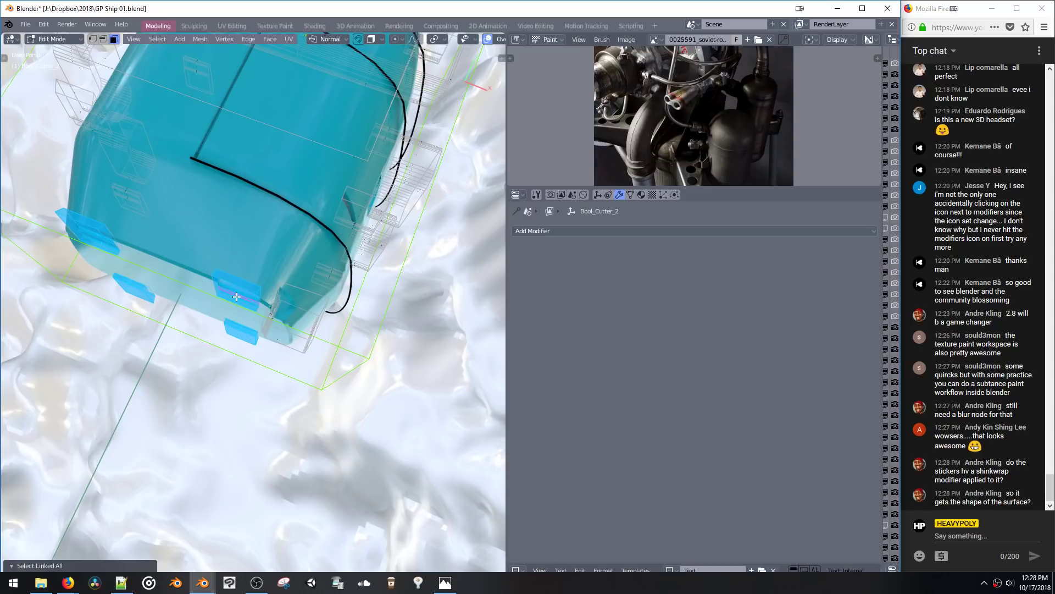
{"action": "middle_click_drag", "start_coordinate": [249, 261], "coordinate": [293, 270]}
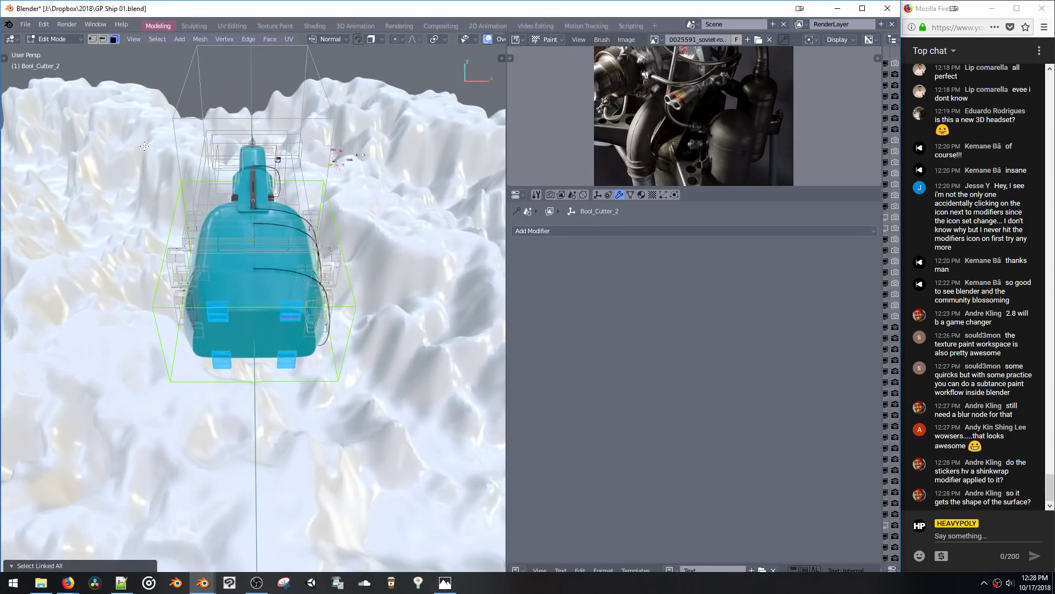
{"action": "left_click_drag", "start_coordinate": [244, 381], "coordinate": [245, 381]}
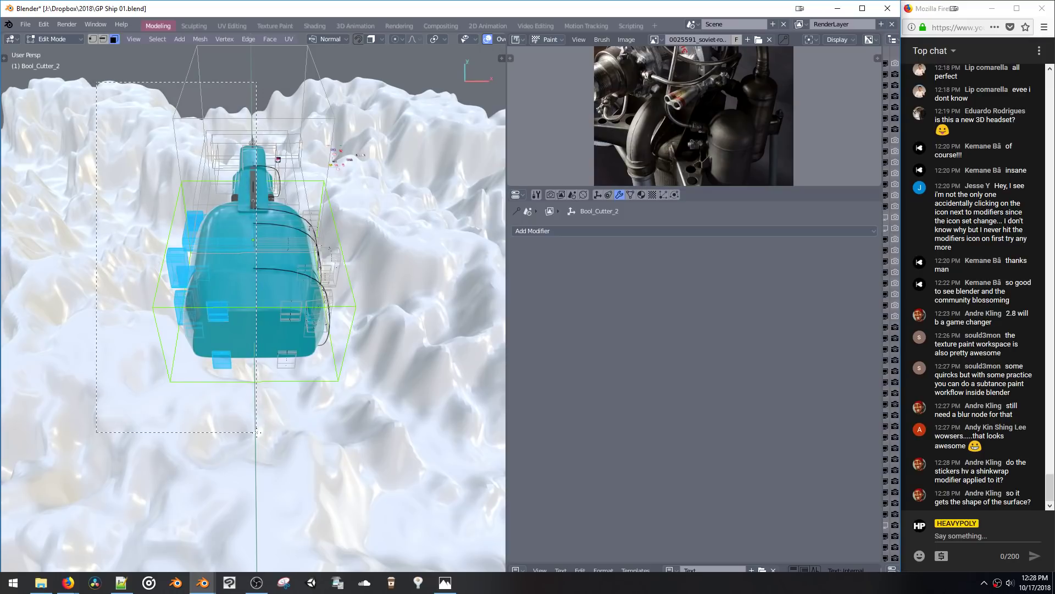
{"action": "middle_click_drag", "start_coordinate": [250, 425], "coordinate": [298, 338]}
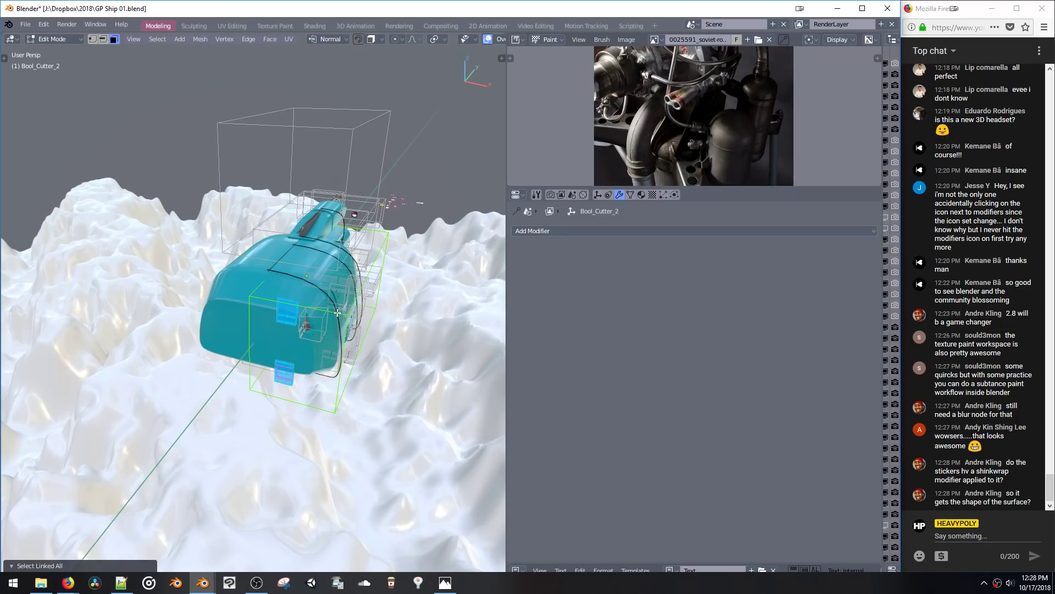
Step: Select the new rear corner cutter and place a duplicate of it below the original, near the hull's underside
{"action": "middle_click_drag", "start_coordinate": [337, 313], "coordinate": [328, 278]}
{"action": "middle_click_drag", "start_coordinate": [304, 318], "coordinate": [309, 318]}
{"action": "left_click", "coordinate": [309, 318]}
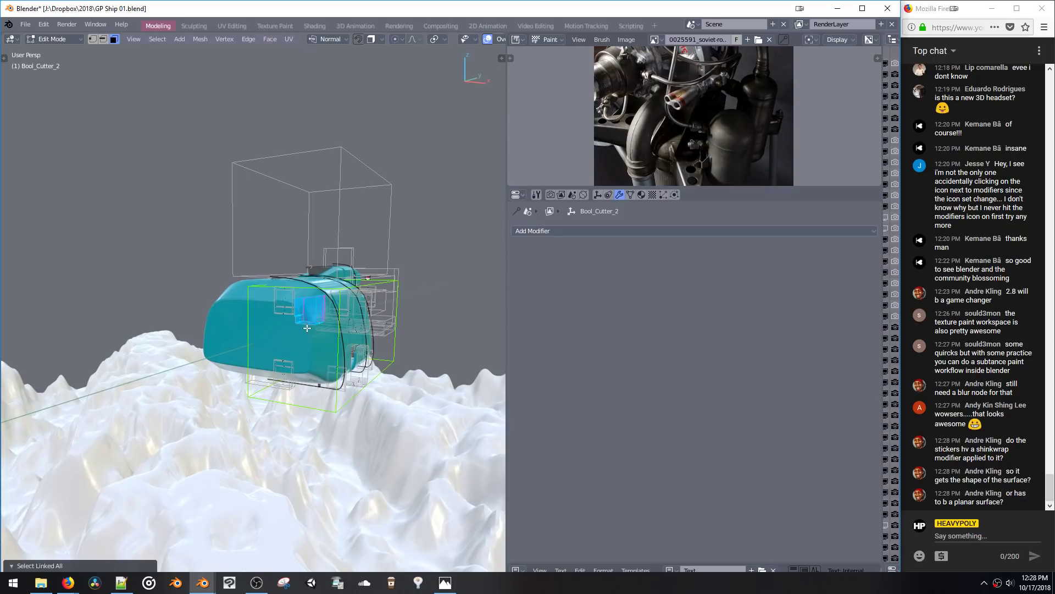
{"action": "left_click", "coordinate": [300, 392]}
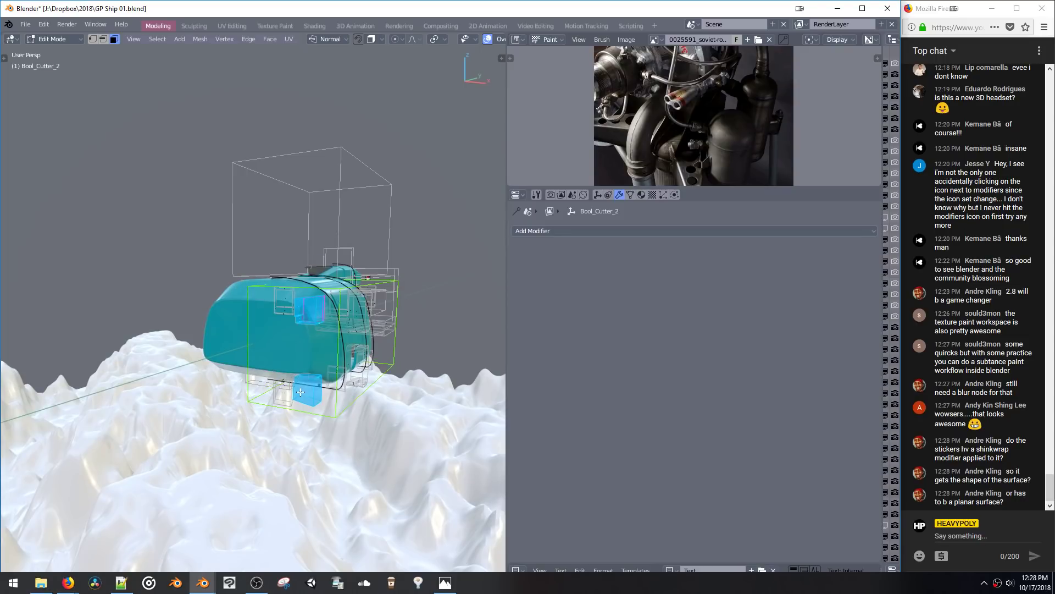
{"action": "left_click", "coordinate": [296, 388]}
Step: In the right side view, extend the engine-bay cutter downward along Z so the opening reaches lower on the hull
{"action": "middle_click_drag", "start_coordinate": [310, 323], "coordinate": [199, 266]}
{"action": "scroll", "coordinate": [283, 314], "scroll_direction": "up", "scroll_amount": 3}
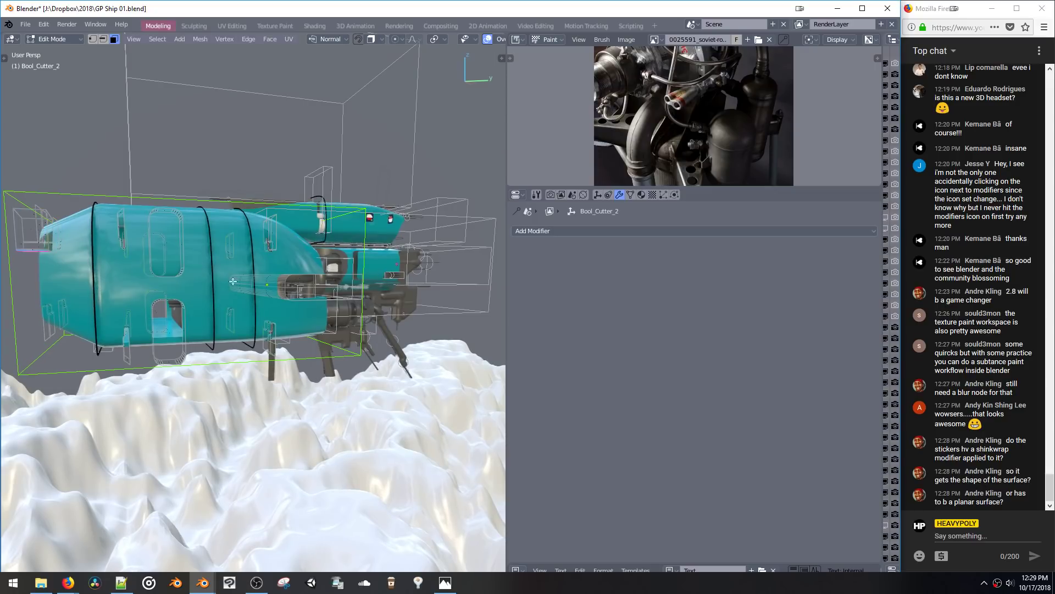
{"action": "middle_click_drag", "start_coordinate": [233, 282], "coordinate": [329, 264]}
{"action": "key", "text": "KP_3"}
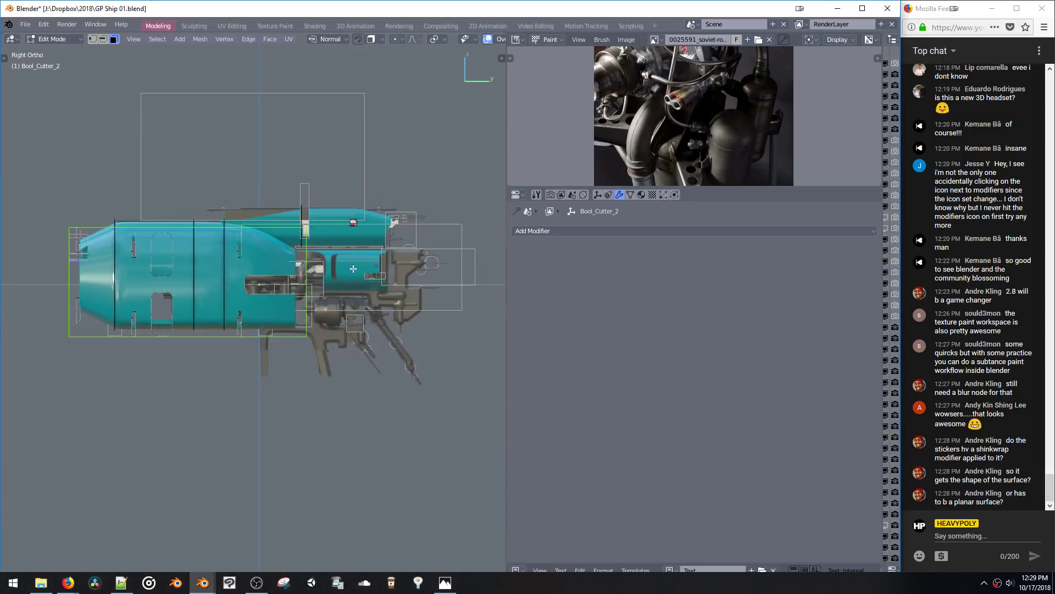
{"action": "scroll", "coordinate": [325, 242], "scroll_direction": "up", "scroll_amount": 4}
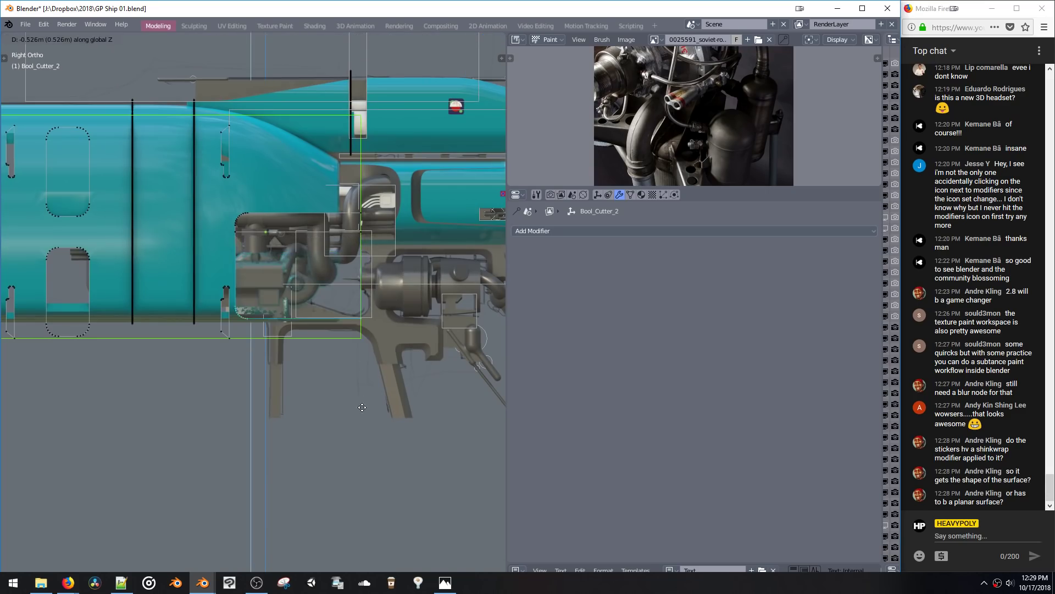
{"action": "left_click", "coordinate": [358, 377]}
Step: Select edges of the box cutter behind the engine bay and bevel them with an amount of 0.117 and one segment
{"action": "middle_click_drag", "start_coordinate": [358, 377], "coordinate": [372, 299]}
{"action": "mouse_move", "coordinate": [317, 332]}
{"action": "middle_mouse_down"}
{"action": "mouse_move", "coordinate": [365, 343]}
{"action": "mouse_move", "coordinate": [322, 349]}
{"action": "middle_mouse_up"}
{"action": "key", "text": "space"}
{"action": "left_click", "coordinate": [318, 361]}
{"action": "left_click_drag", "start_coordinate": [255, 211], "coordinate": [347, 399]}
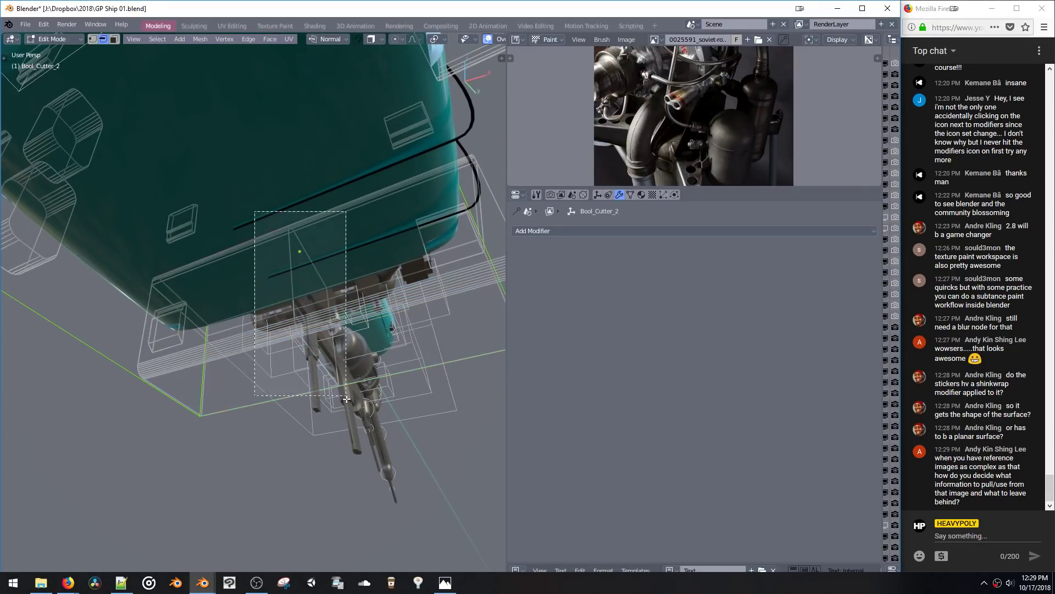
{"action": "middle_click_drag", "start_coordinate": [351, 382], "coordinate": [314, 372]}
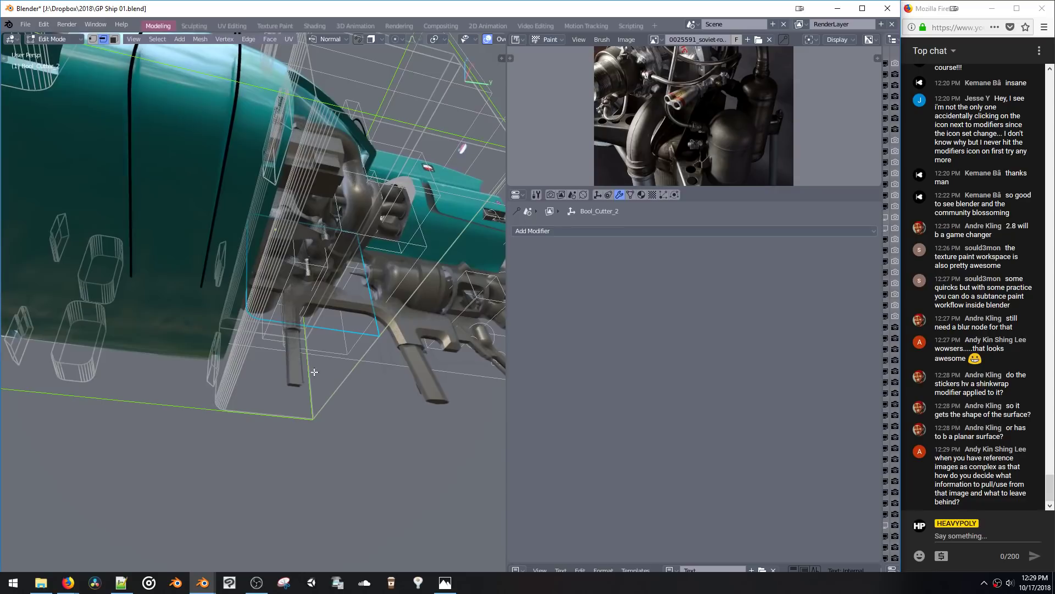
{"action": "left_click", "coordinate": [320, 438]}
{"action": "middle_click_drag", "start_coordinate": [320, 438], "coordinate": [312, 281]}
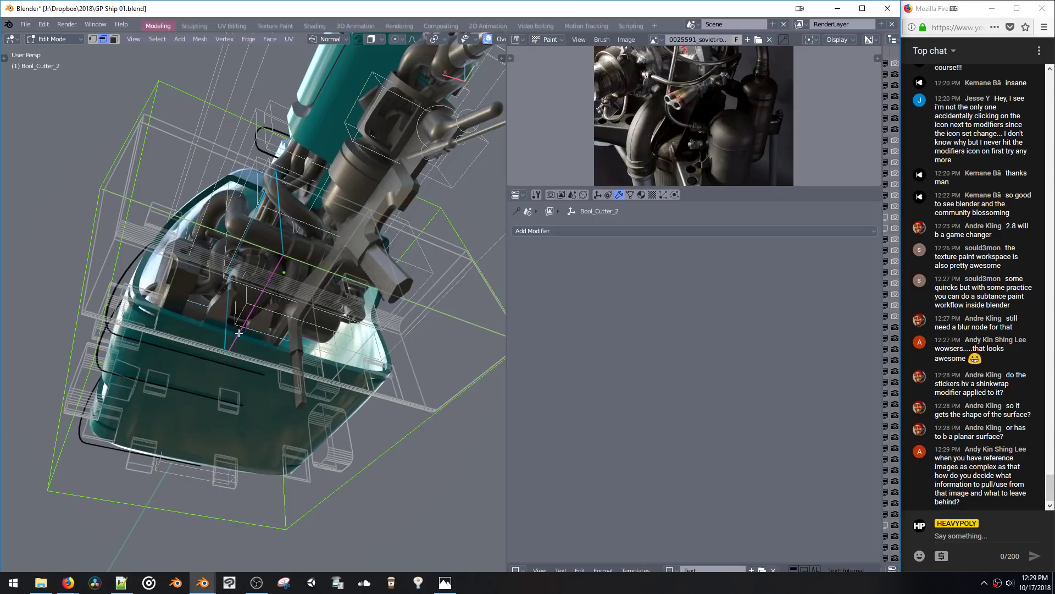
{"action": "middle_click_drag", "start_coordinate": [249, 321], "coordinate": [336, 369]}
{"action": "key", "text": "ctrl+b"}
{"action": "left_click", "coordinate": [264, 397]}
Step: Select the beveled box cutter's faces and shift them along Y by 0.251 m, 0.161 m and -0.0336 m
{"action": "key", "text": "space"}
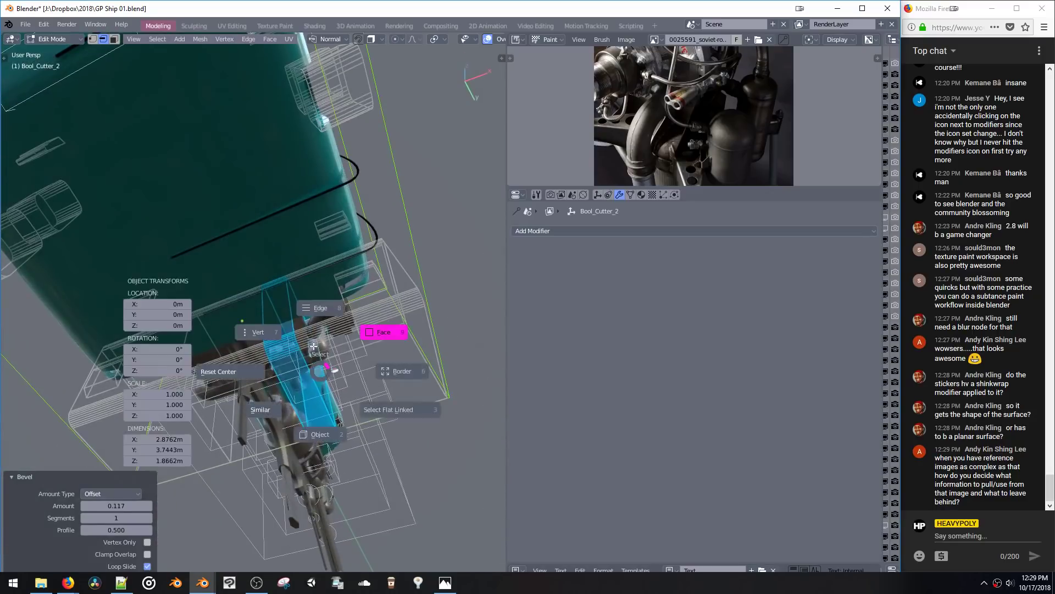
{"action": "left_click", "coordinate": [242, 345]}
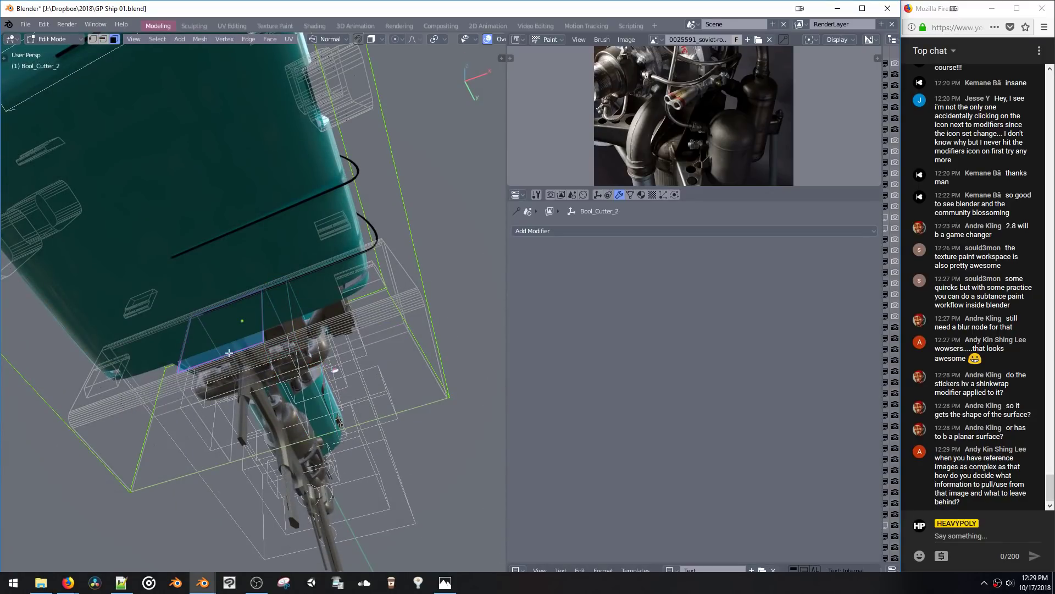
{"action": "middle_click_drag", "start_coordinate": [229, 352], "coordinate": [289, 281]}
{"action": "left_click", "coordinate": [250, 352]}
{"action": "key", "text": "g"}
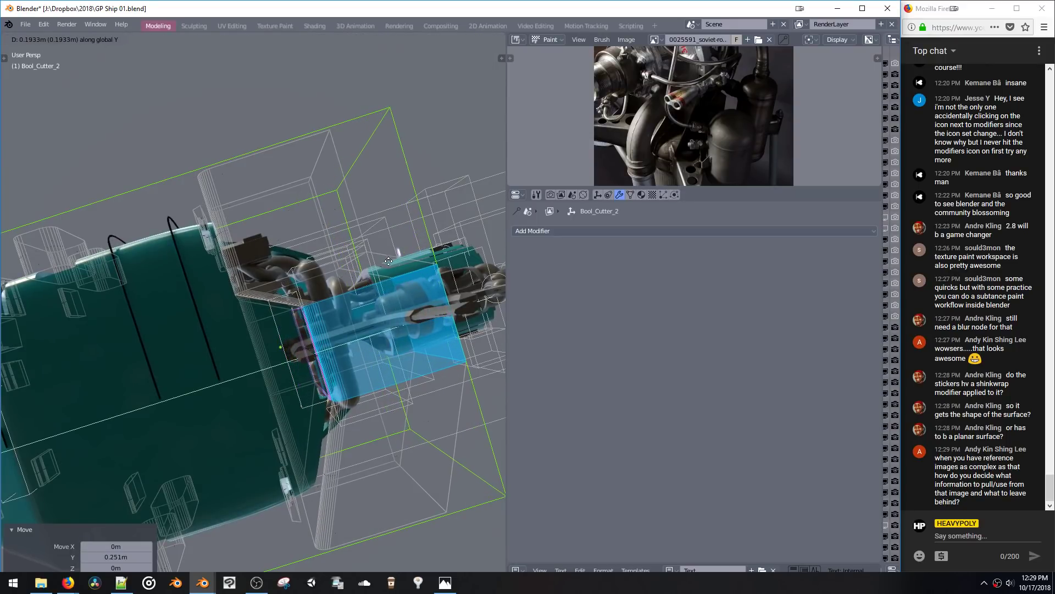
{"action": "left_click", "coordinate": [350, 276]}
{"action": "middle_click_drag", "start_coordinate": [350, 277], "coordinate": [297, 394]}
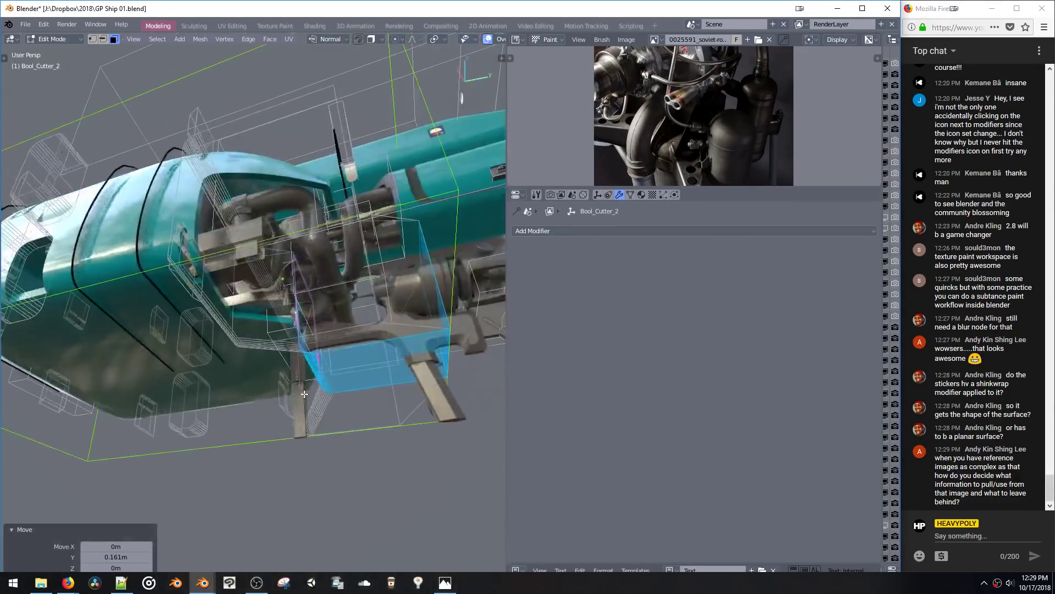
{"action": "key", "text": "g"}
{"action": "key", "text": "y"}
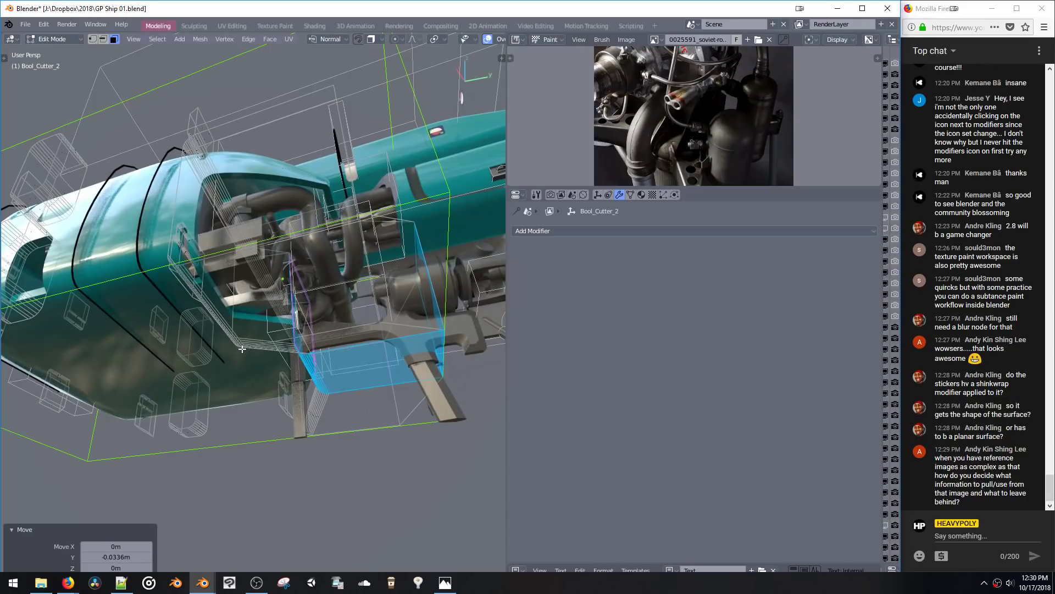
Step: Bevel the lower corner edges of the engine-bay cutter with one segment, and return to Object Mode
{"action": "key", "text": "2"}
{"action": "middle_click_drag", "start_coordinate": [227, 325], "coordinate": [226, 348]}
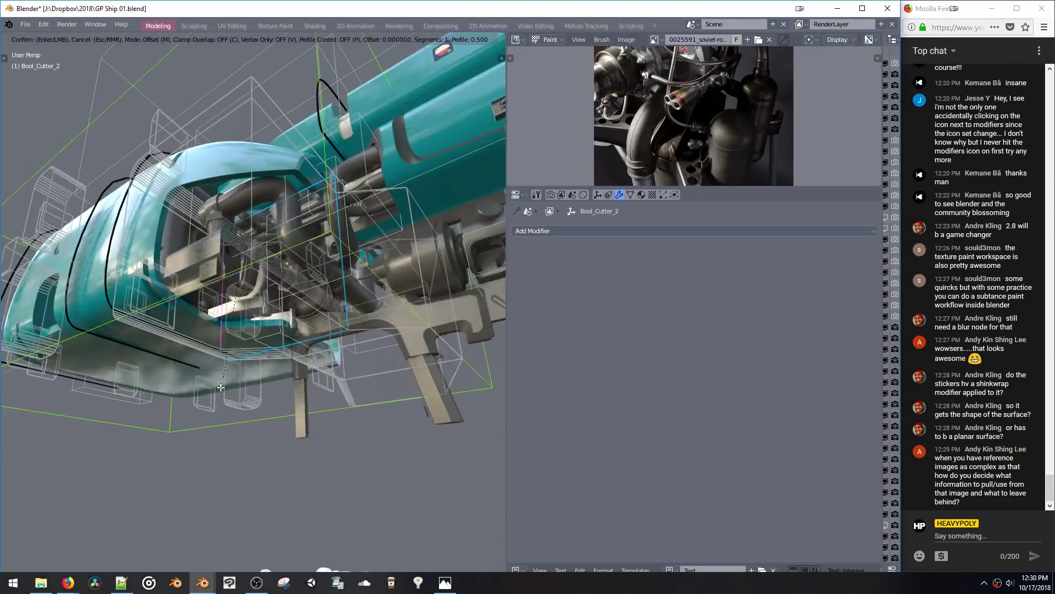
{"action": "left_click", "coordinate": [213, 425]}
{"action": "middle_click_drag", "start_coordinate": [213, 425], "coordinate": [229, 368]}
{"action": "key", "text": "ctrl+Tab"}
{"action": "left_click", "coordinate": [228, 314]}
{"action": "middle_click_drag", "start_coordinate": [228, 313], "coordinate": [215, 309]}
{"action": "key", "text": "ctrl+Tab"}
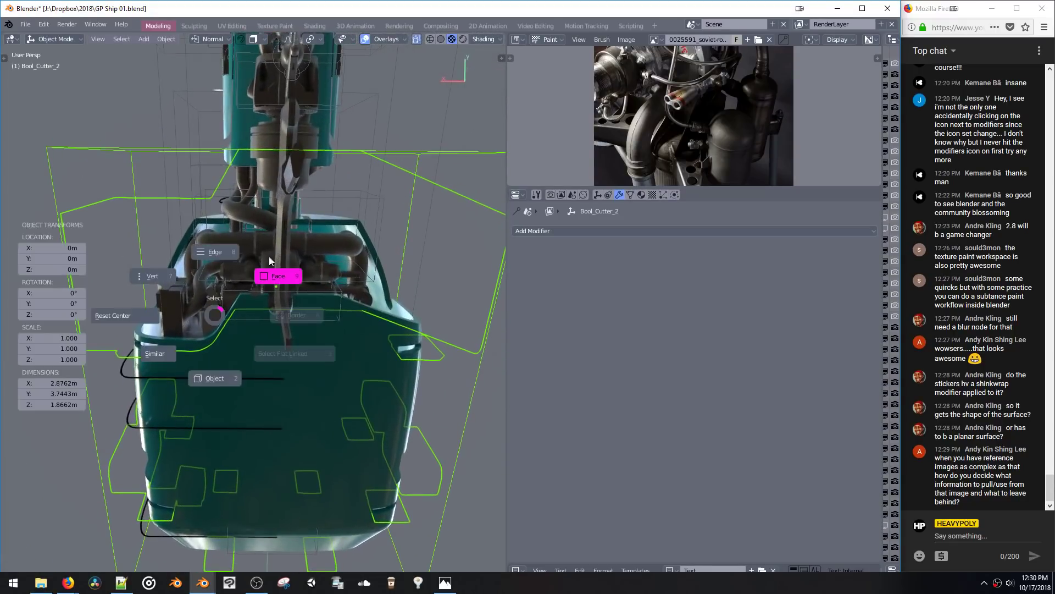
Step: Symmetrize the engine-bay cutter across the X axis in face Edit Mode, and return to Object Mode
{"action": "left_click", "coordinate": [264, 273]}
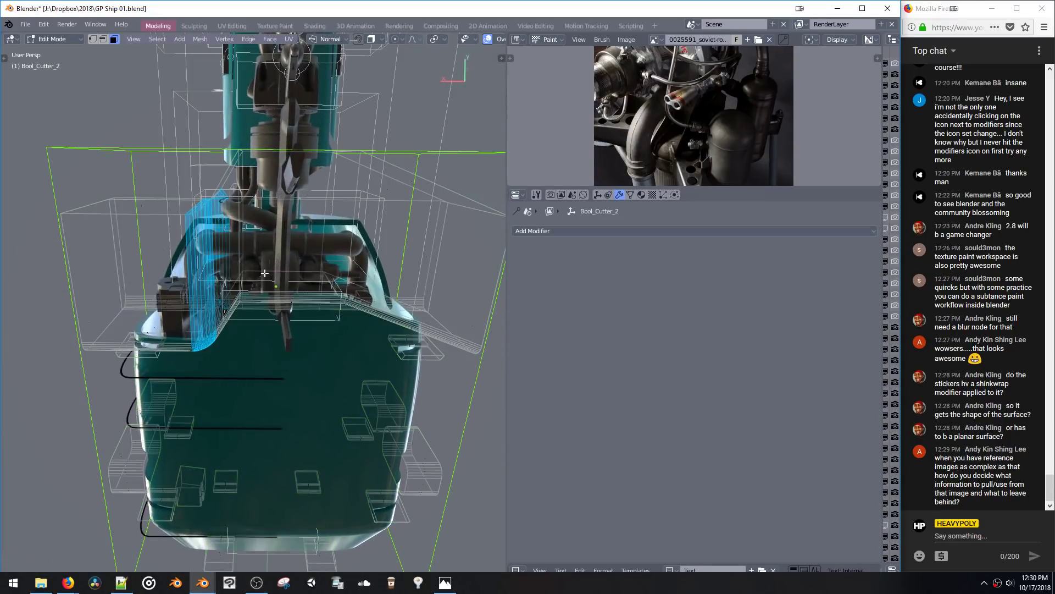
{"action": "left_click", "coordinate": [333, 289]}
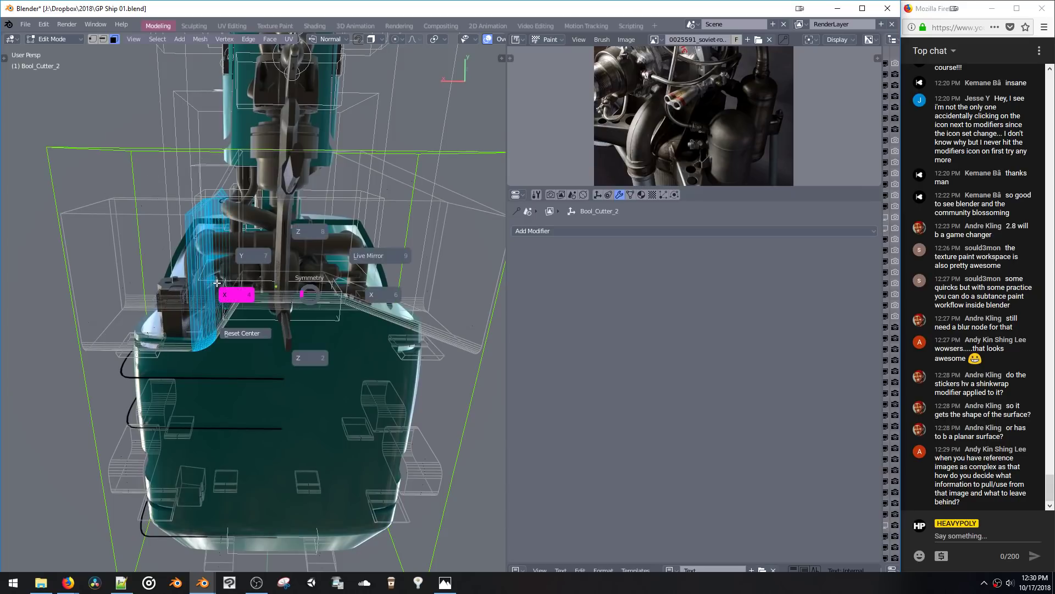
{"action": "left_click", "coordinate": [217, 283]}
{"action": "key", "text": "Tab"}
{"action": "middle_click_drag", "start_coordinate": [265, 237], "coordinate": [279, 261]}
{"action": "scroll", "coordinate": [305, 190], "scroll_direction": "up", "scroll_amount": 5}
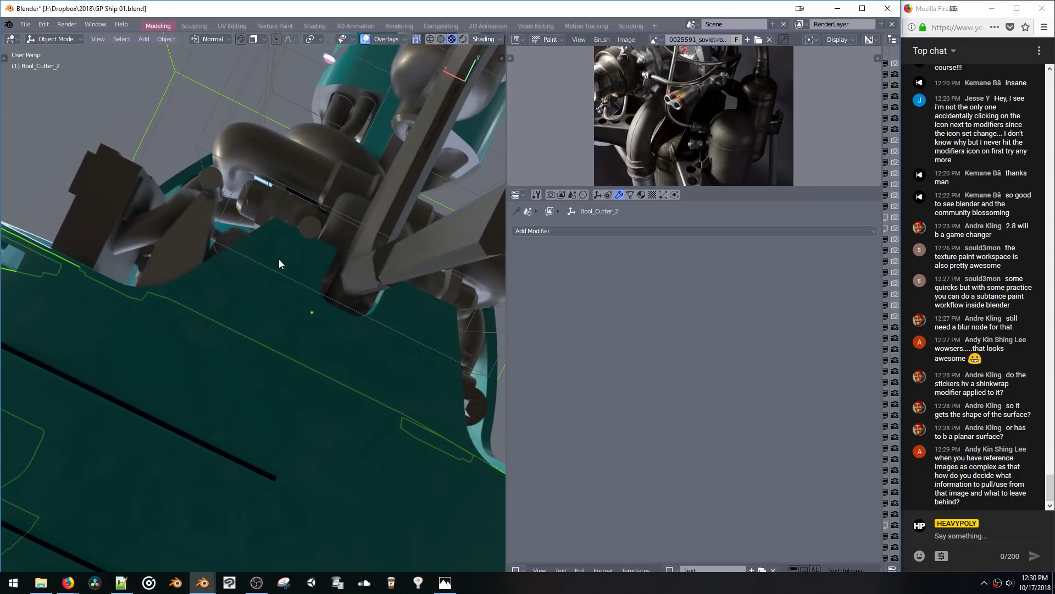
Step: Move the box cutter around the central strut along Y by about -0.1 m, deeper into the hull
{"action": "left_click", "coordinate": [272, 275]}
{"action": "key", "text": "g"}
{"action": "key", "text": "y"}
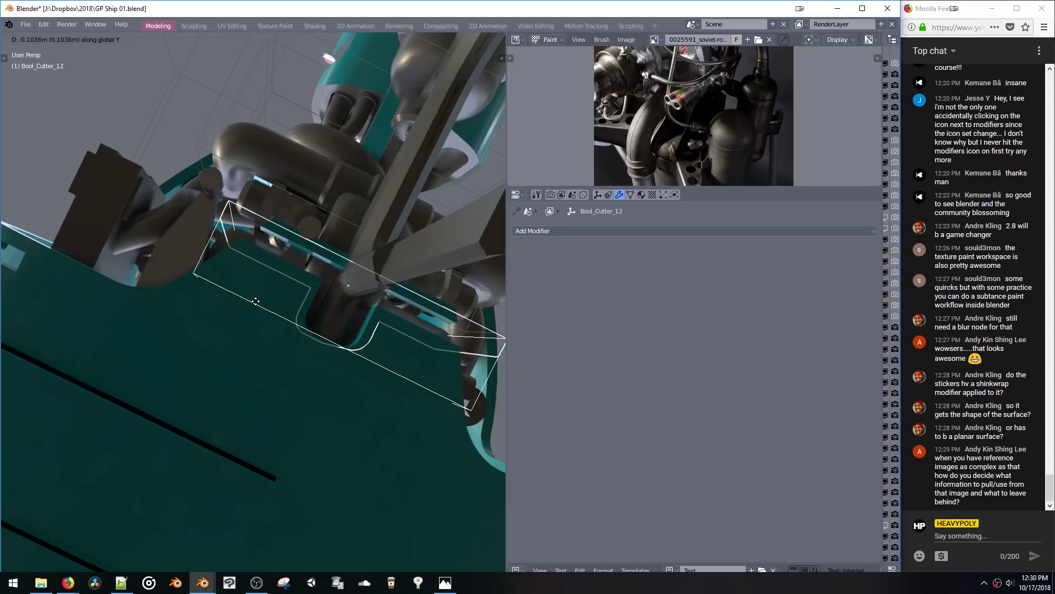
{"action": "left_click", "coordinate": [254, 308]}
{"action": "middle_click_drag", "start_coordinate": [268, 250], "coordinate": [236, 328]}
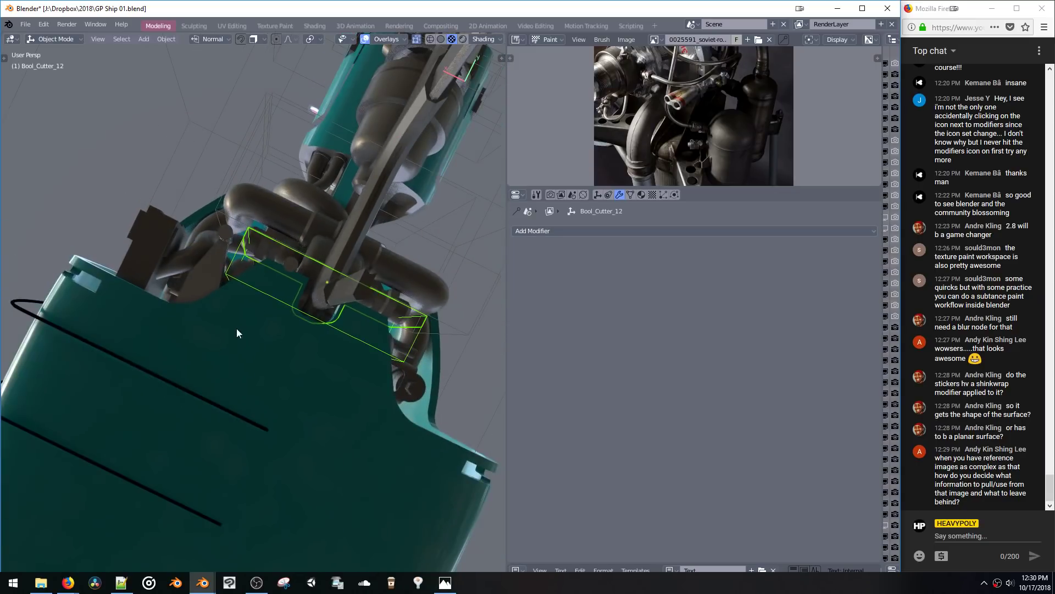
Step: Select all linked geometry of the engine-bay cutter in vertex Edit Mode and move it 0.416 m along X
{"action": "left_click", "coordinate": [162, 290]}
{"action": "left_click", "coordinate": [159, 153]}
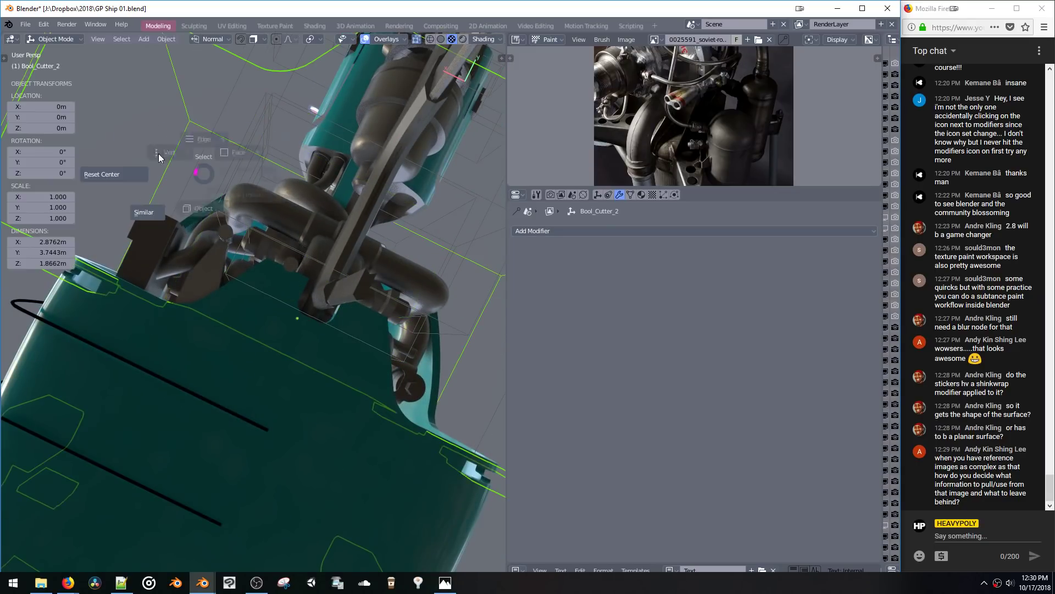
{"action": "key", "text": "Tab"}
{"action": "key", "text": "ctrl+l"}
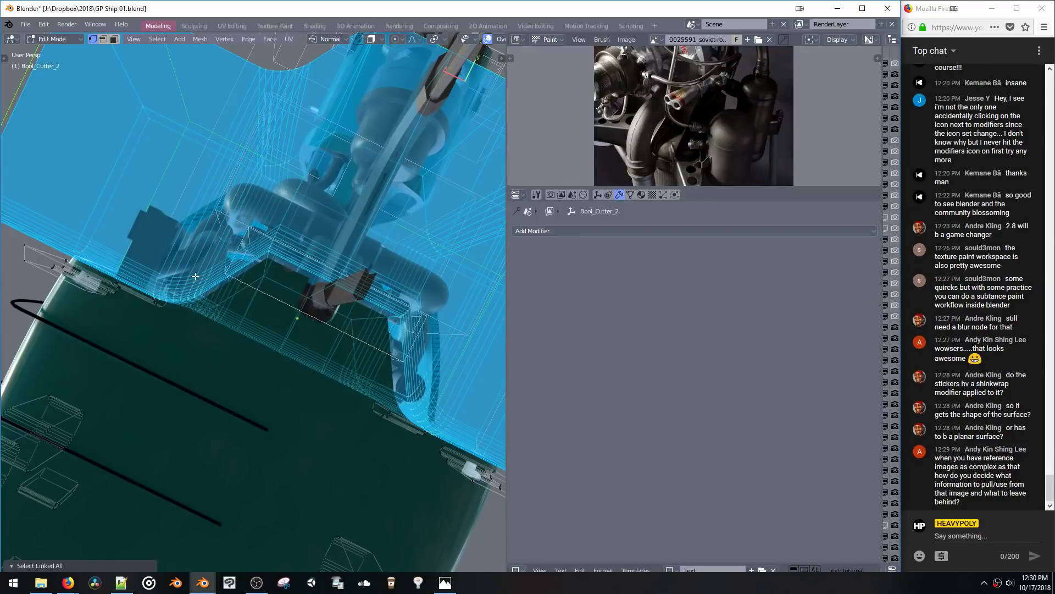
{"action": "key", "text": "g"}
{"action": "key", "text": "x"}
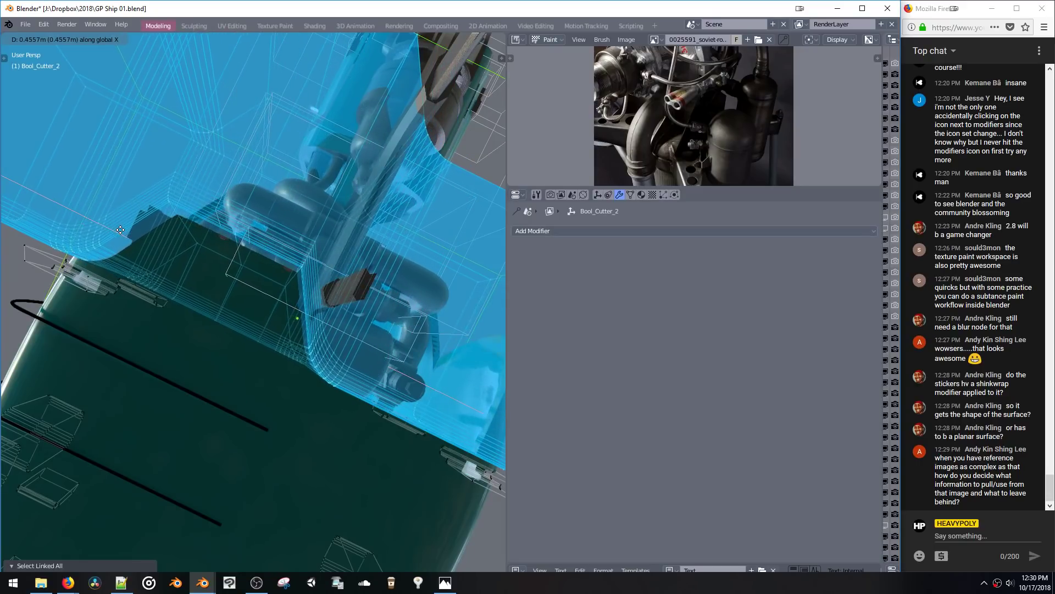
{"action": "left_click", "coordinate": [115, 231]}
Step: Shift the selected engine-bay cutter geometry by -0.088 m along X and 0.0249 m along Y
{"action": "middle_click_drag", "start_coordinate": [115, 231], "coordinate": [180, 308]}
{"action": "key", "text": "g"}
{"action": "key", "text": "x"}
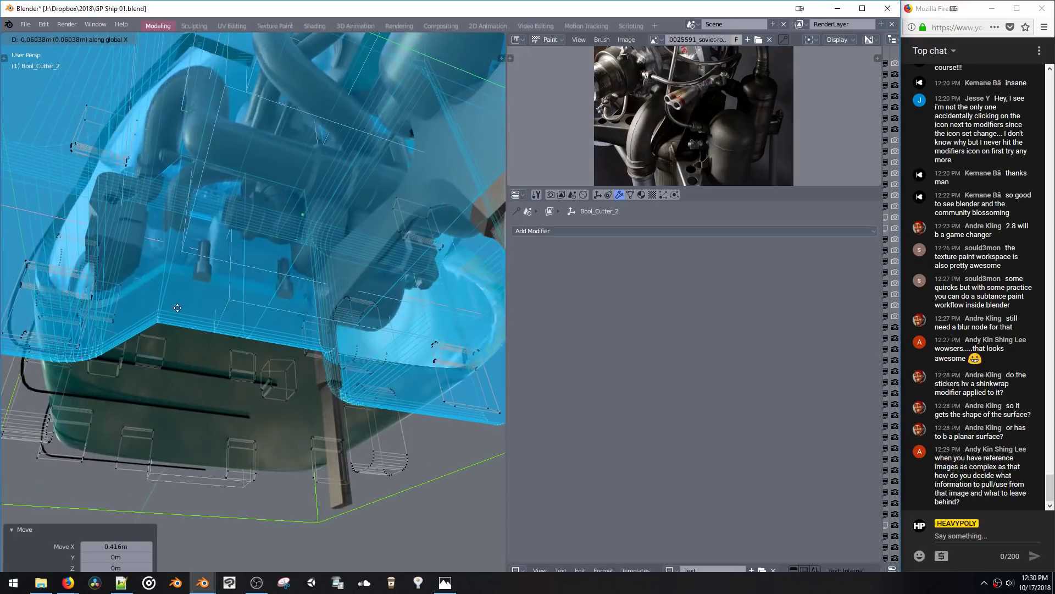
{"action": "left_click", "coordinate": [182, 310]}
{"action": "key", "text": "g"}
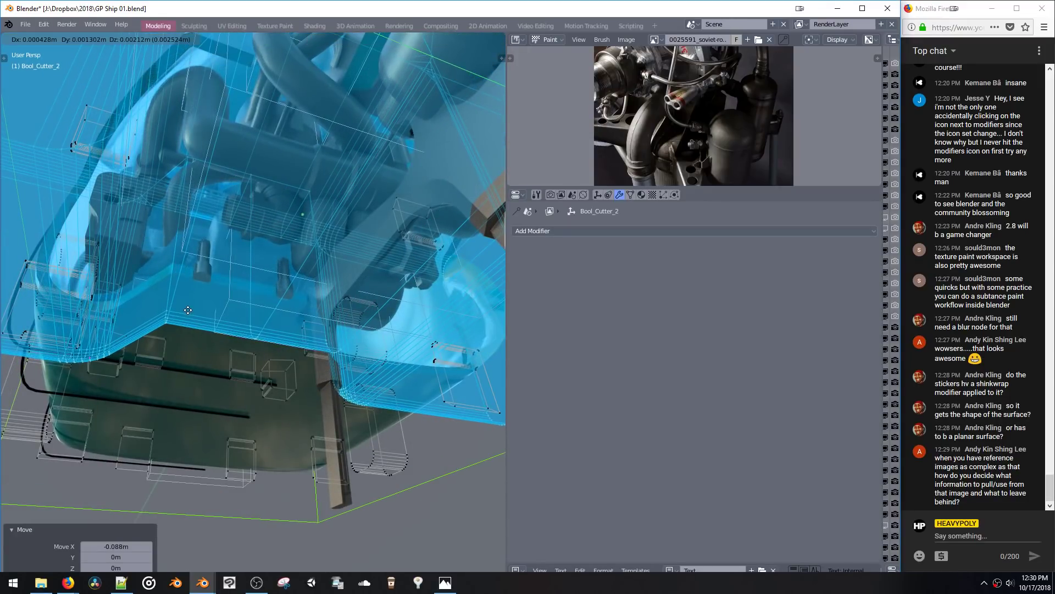
{"action": "key", "text": "y"}
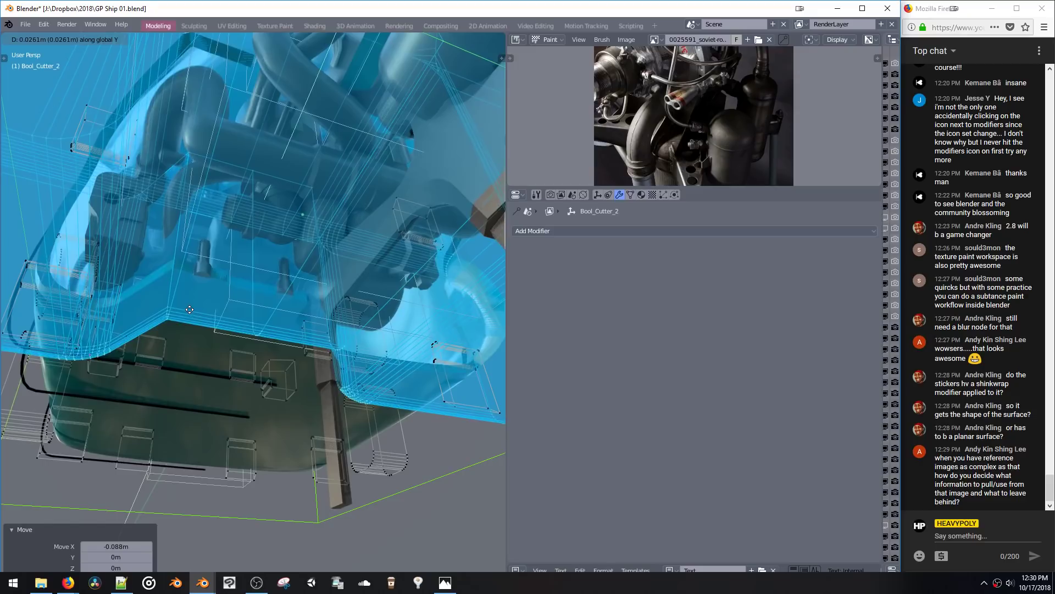
{"action": "left_click", "coordinate": [189, 310]}
Step: Symmetrize the shifted engine-bay cutter across the X axis, and return to Object Mode
{"action": "middle_click_drag", "start_coordinate": [189, 311], "coordinate": [214, 293]}
{"action": "key", "text": "alt+x"}
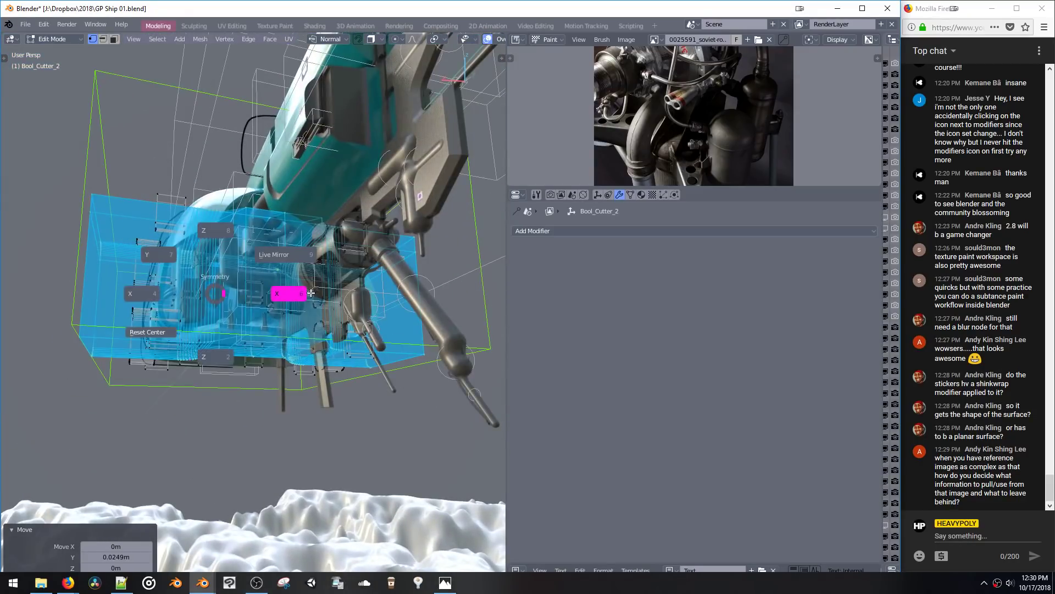
{"action": "left_click", "coordinate": [311, 293]}
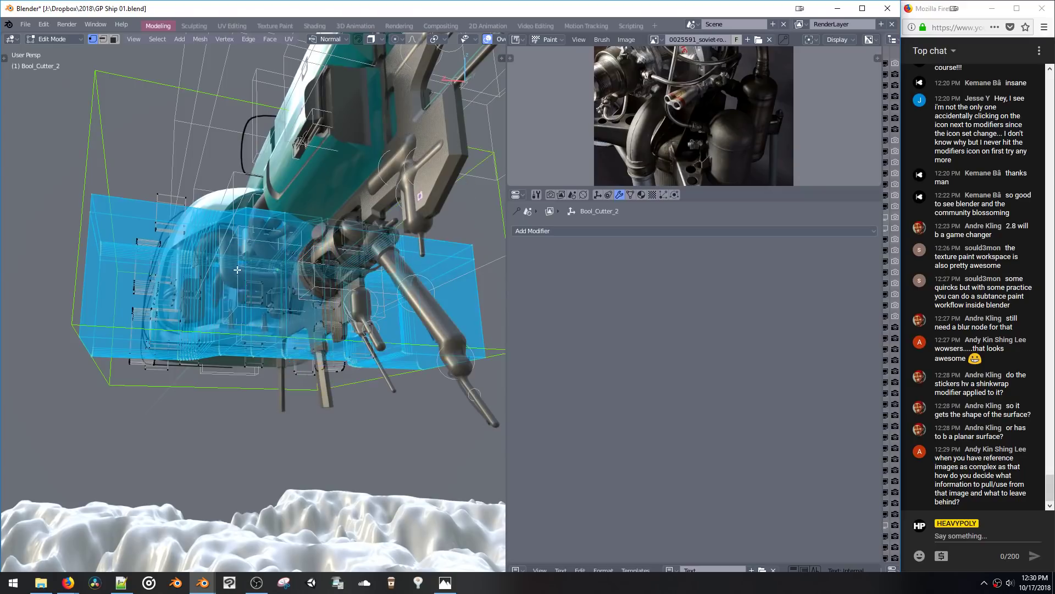
{"action": "middle_click_drag", "start_coordinate": [238, 270], "coordinate": [279, 237]}
{"action": "key", "text": "space"}
{"action": "left_click", "coordinate": [226, 239]}
{"action": "scroll", "coordinate": [233, 225], "scroll_direction": "up", "scroll_amount": 6}
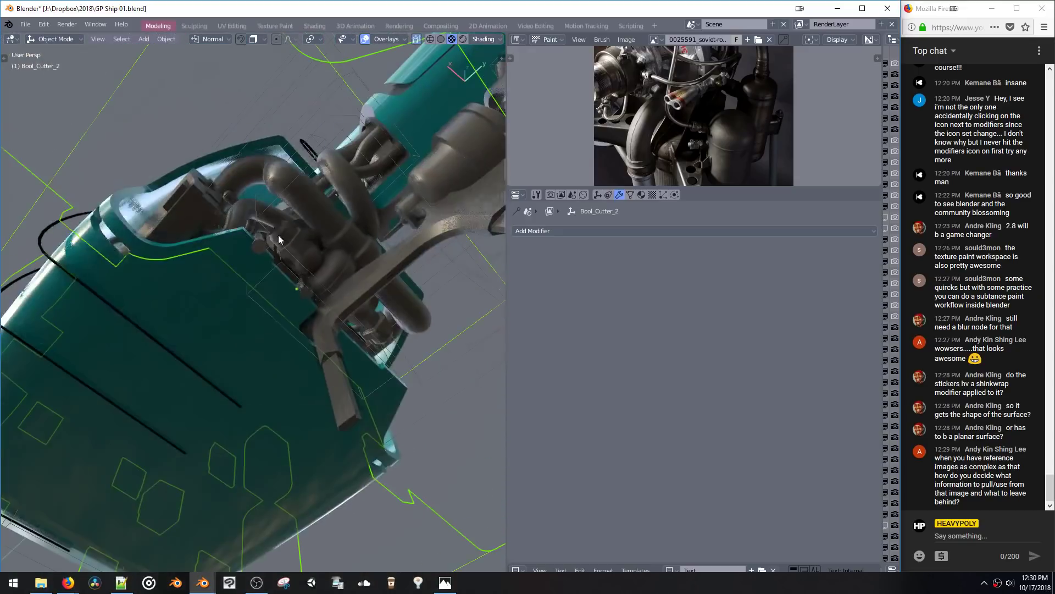
Step: Bevel the engine-bay cutter's inner corner edge loop with three segments and an offset of about 0.046, and return to Object Mode
{"action": "key", "text": "space"}
{"action": "left_click", "coordinate": [263, 175]}
{"action": "mouse_move", "coordinate": [263, 178]}
{"action": "middle_mouse_down"}
{"action": "mouse_move", "coordinate": [252, 165]}
{"action": "mouse_move", "coordinate": [256, 185]}
{"action": "middle_mouse_up"}
{"action": "double_click", "coordinate": [252, 232]}
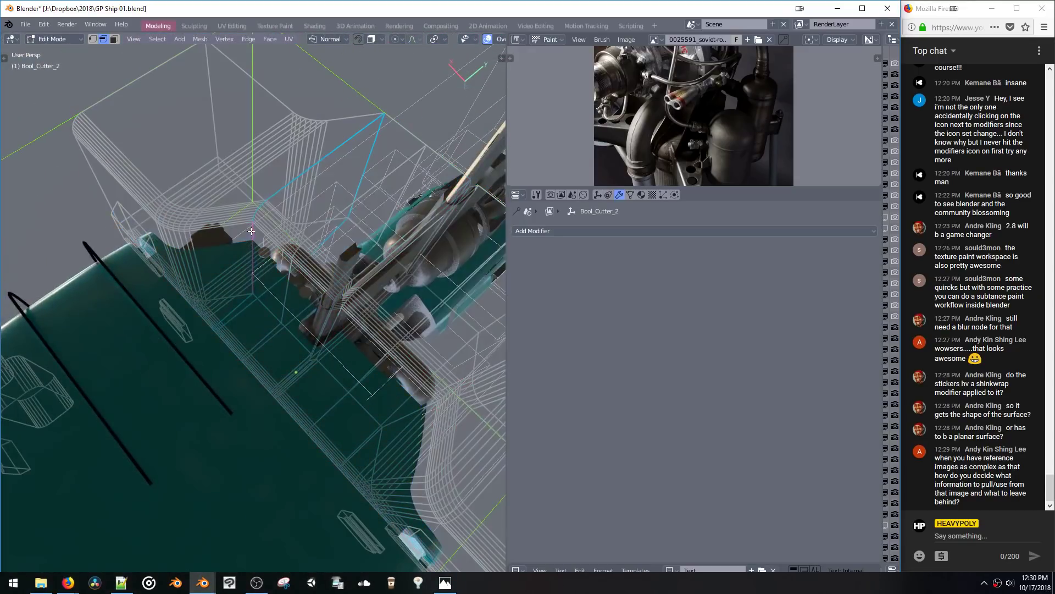
{"action": "key", "text": "ctrl+b"}
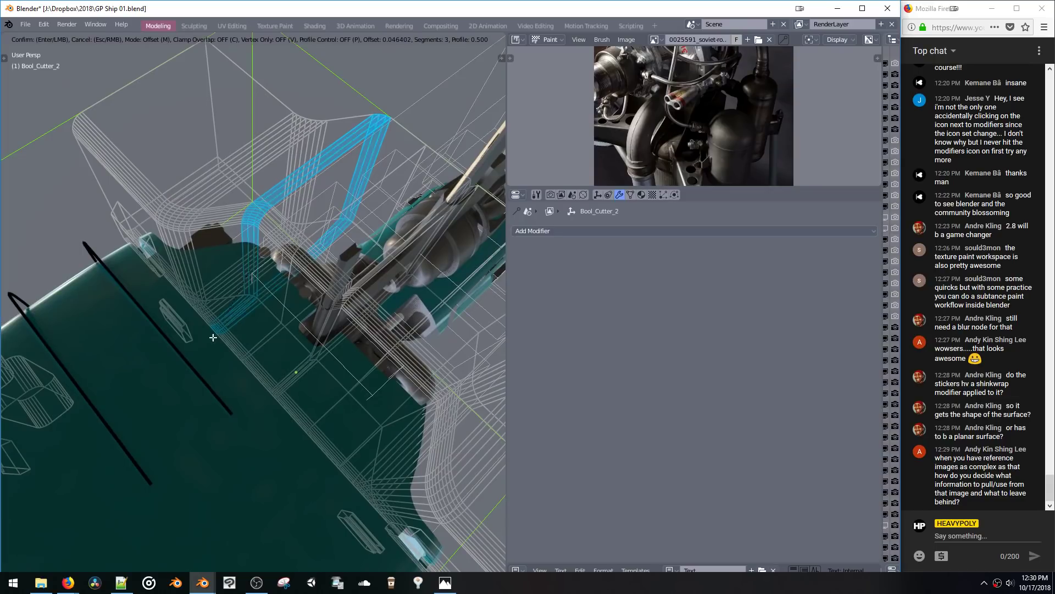
{"action": "left_click", "coordinate": [214, 337]}
{"action": "key", "text": "space"}
{"action": "middle_click_drag", "start_coordinate": [214, 337], "coordinate": [239, 275]}
{"action": "left_click", "coordinate": [229, 349]}
{"action": "scroll", "coordinate": [252, 291], "scroll_direction": "down", "scroll_amount": 4}
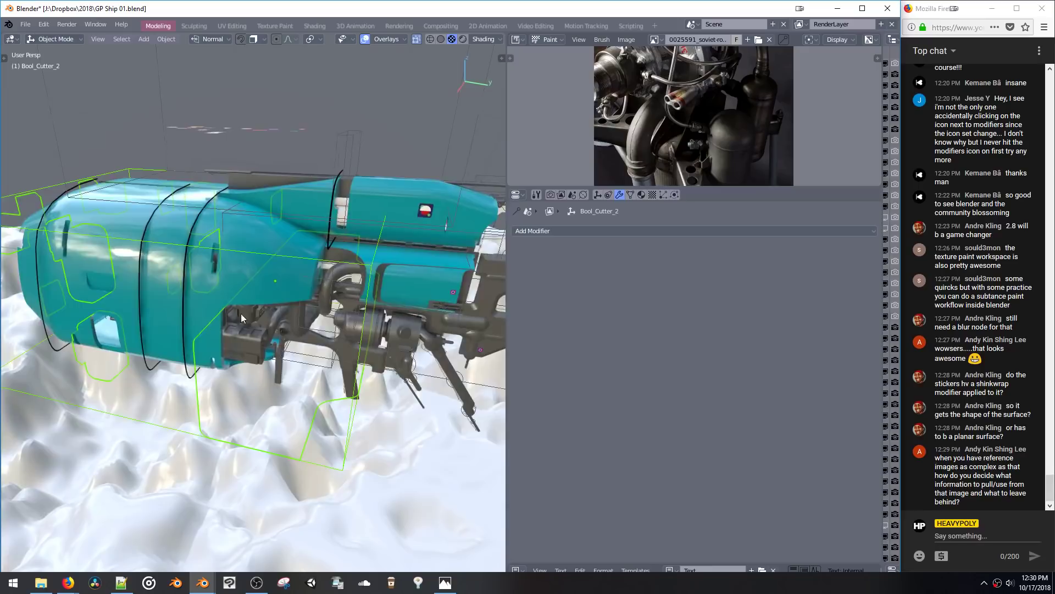
Step: Switch to the live chat in Firefox and read the viewers' latest messages, including the question about using complex reference images
{"action": "middle_click_drag", "start_coordinate": [241, 313], "coordinate": [274, 275]}
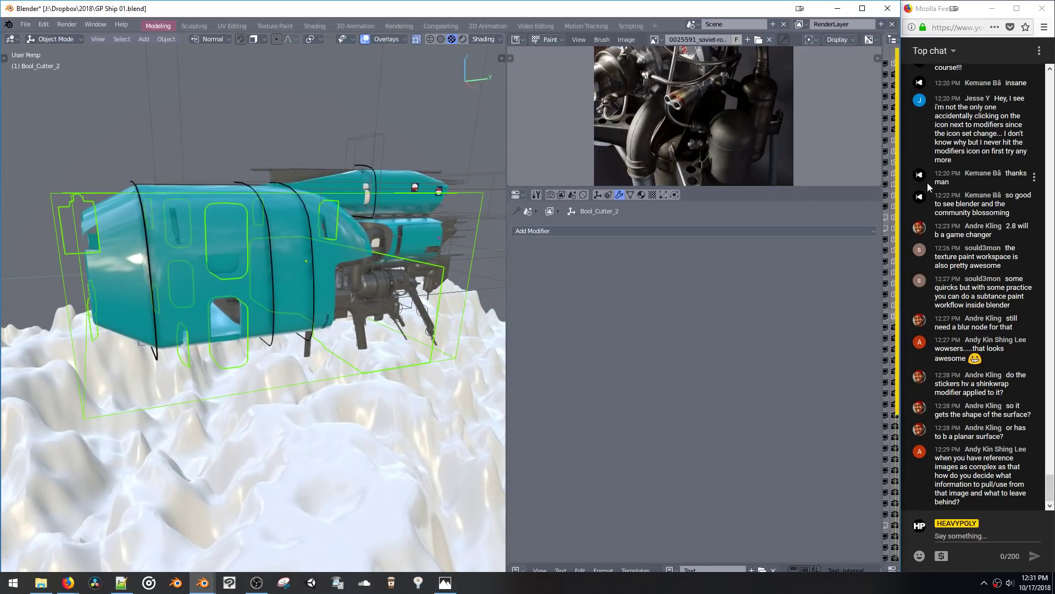
{"action": "left_click", "coordinate": [951, 212]}
{"action": "left_click_drag", "start_coordinate": [957, 225], "coordinate": [982, 293]}
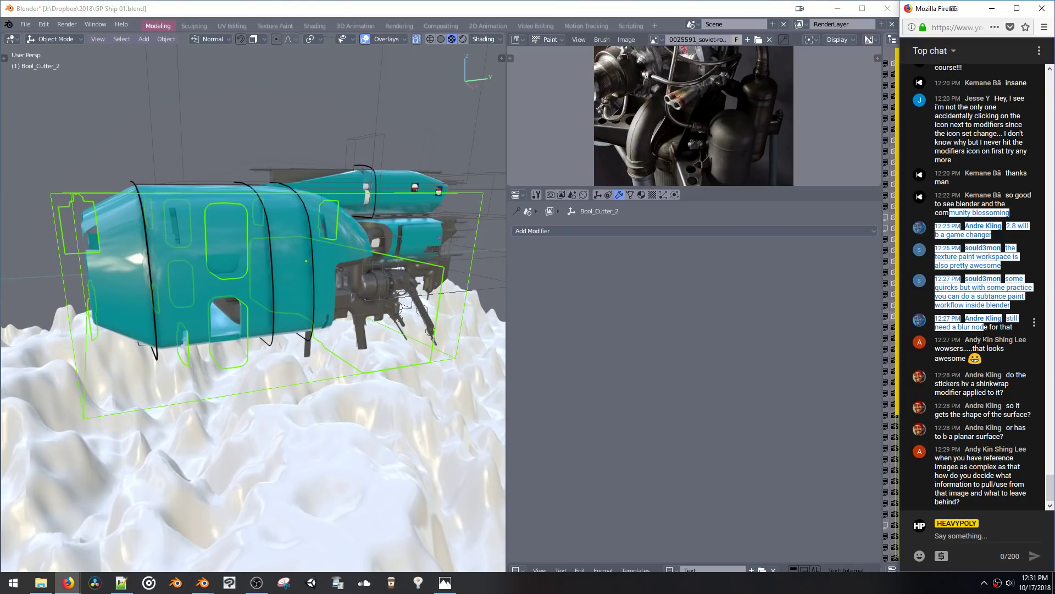
{"action": "left_click_drag", "start_coordinate": [985, 339], "coordinate": [974, 436]}
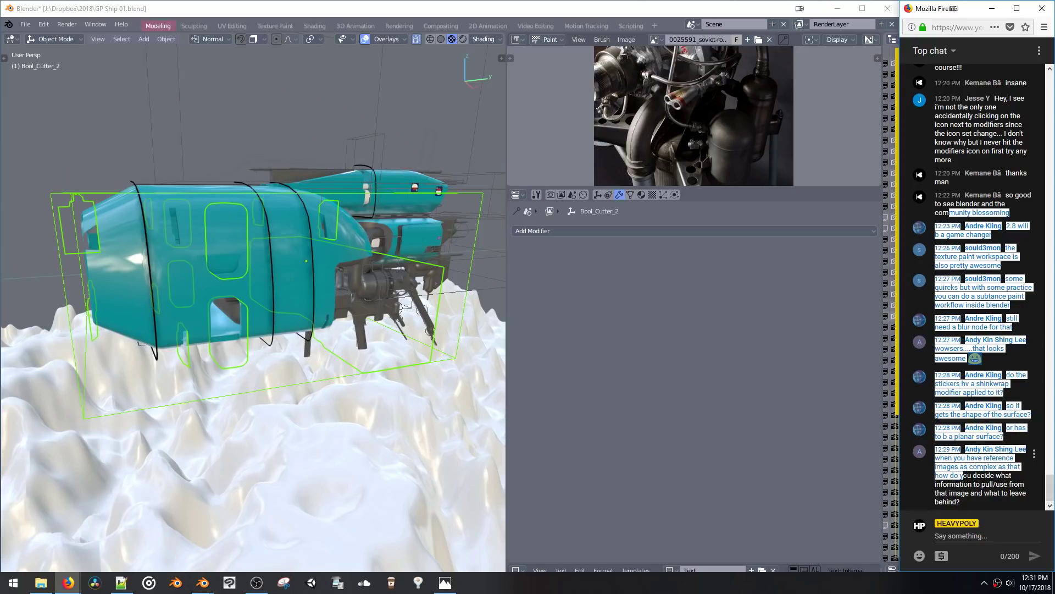
{"action": "left_click", "coordinate": [960, 484]}
{"action": "left_click_drag", "start_coordinate": [960, 484], "coordinate": [969, 383]}
{"action": "left_click", "coordinate": [965, 384]}
{"action": "left_click", "coordinate": [969, 355]}
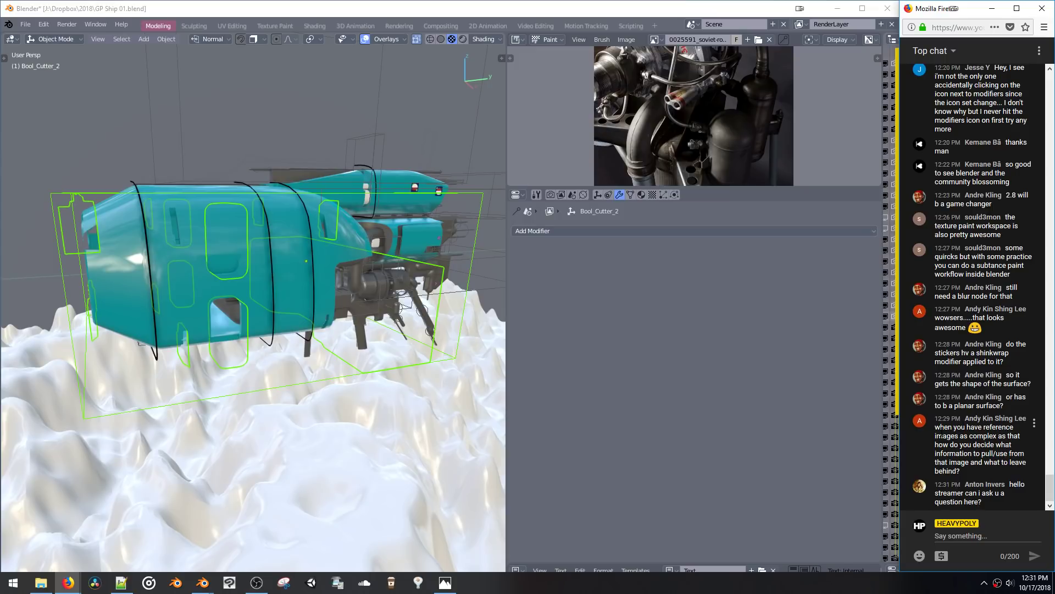
{"action": "left_click_drag", "start_coordinate": [943, 444], "coordinate": [947, 453]}
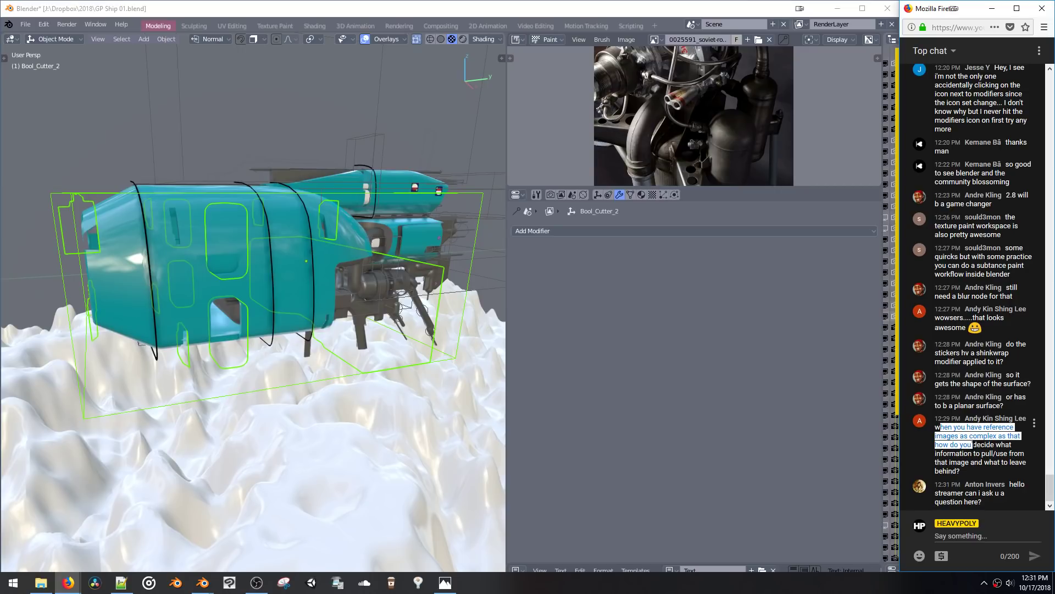
Step: Switch back to Blender, enlarge the engine reference image and compare it with the ship's engine bay up close
{"action": "left_click", "coordinate": [645, 325]}
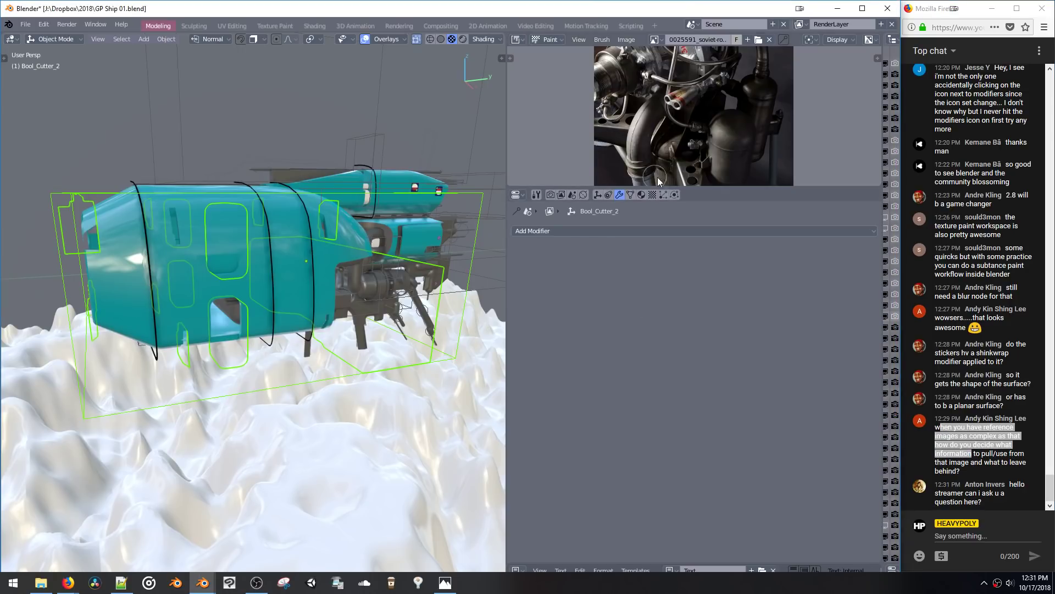
{"action": "left_click_drag", "start_coordinate": [650, 186], "coordinate": [650, 408]}
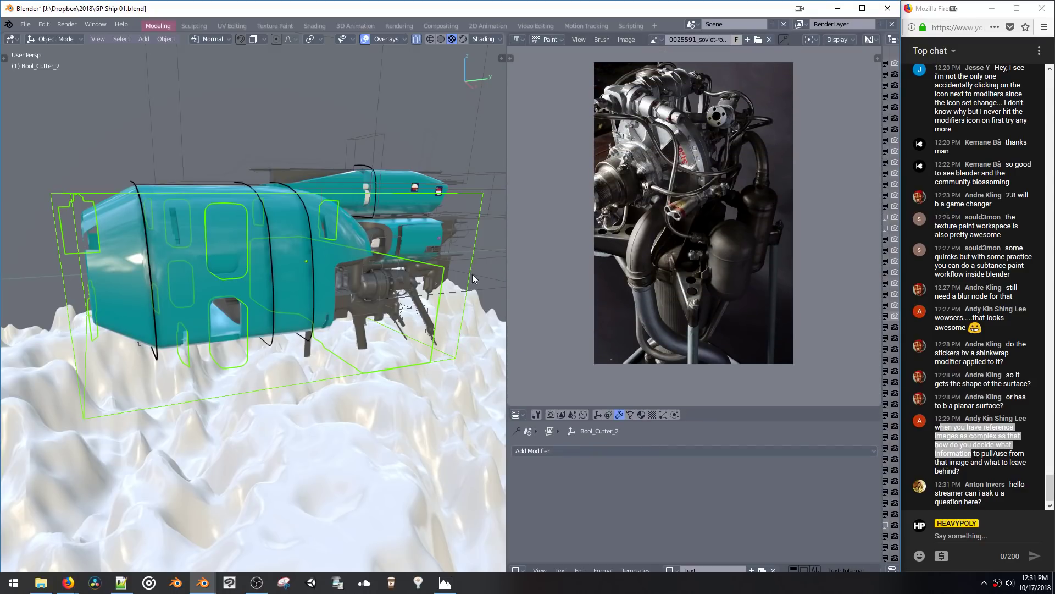
{"action": "middle_click_drag", "start_coordinate": [473, 274], "coordinate": [319, 272]}
{"action": "scroll", "coordinate": [333, 207], "scroll_direction": "up", "scroll_amount": 5}
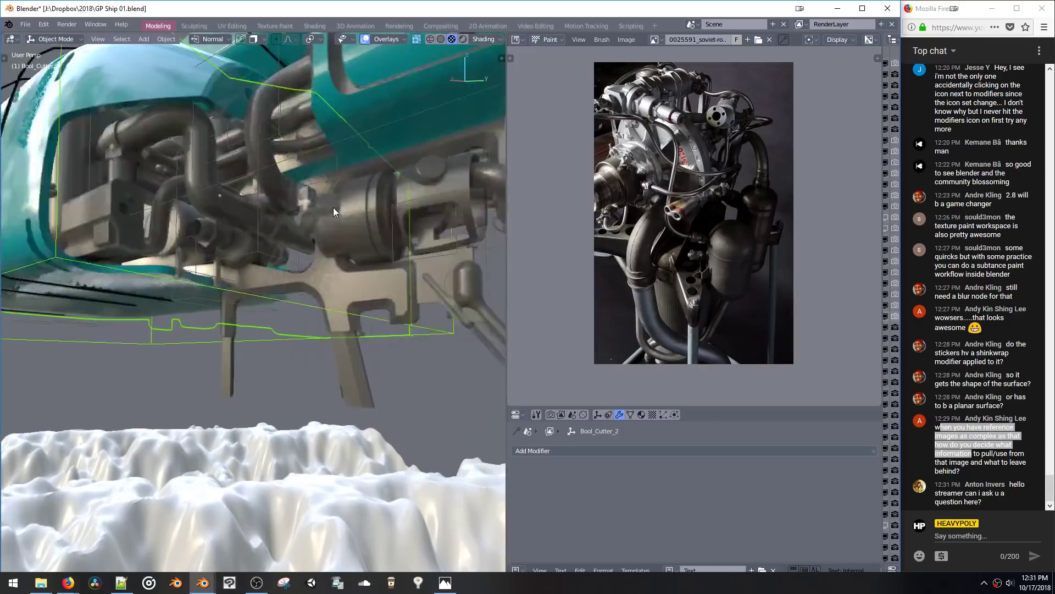
{"action": "scroll", "coordinate": [333, 207], "scroll_direction": "up", "scroll_amount": 2}
Step: Examine the fittings under the engine-bay pipes by selecting the engine mesh's linked parts in Edit Mode
{"action": "left_click", "coordinate": [238, 217]}
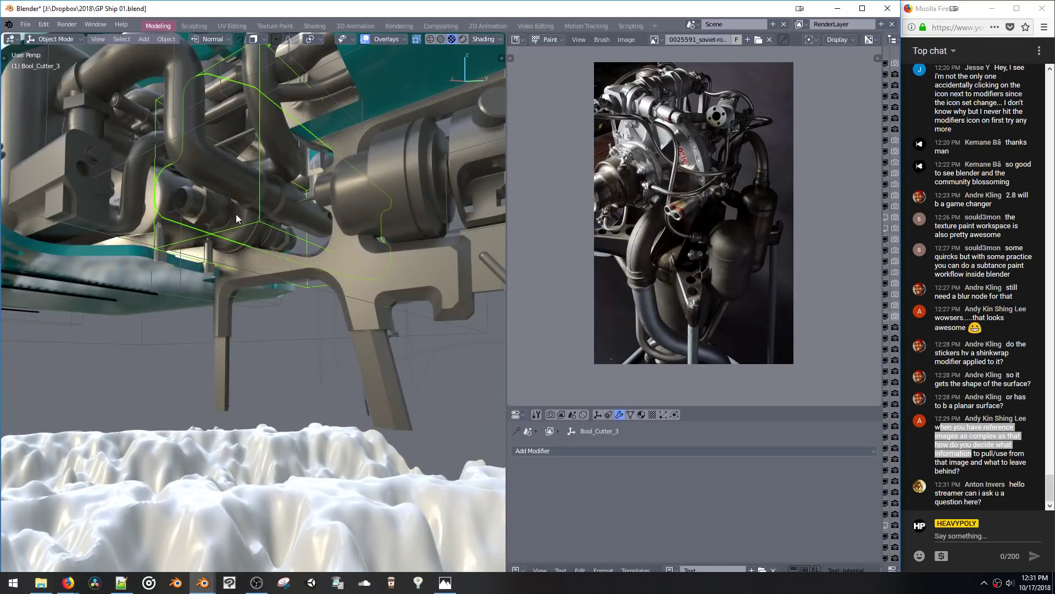
{"action": "left_click", "coordinate": [237, 214]}
{"action": "key", "text": "Tab"}
{"action": "key", "text": "ctrl+l"}
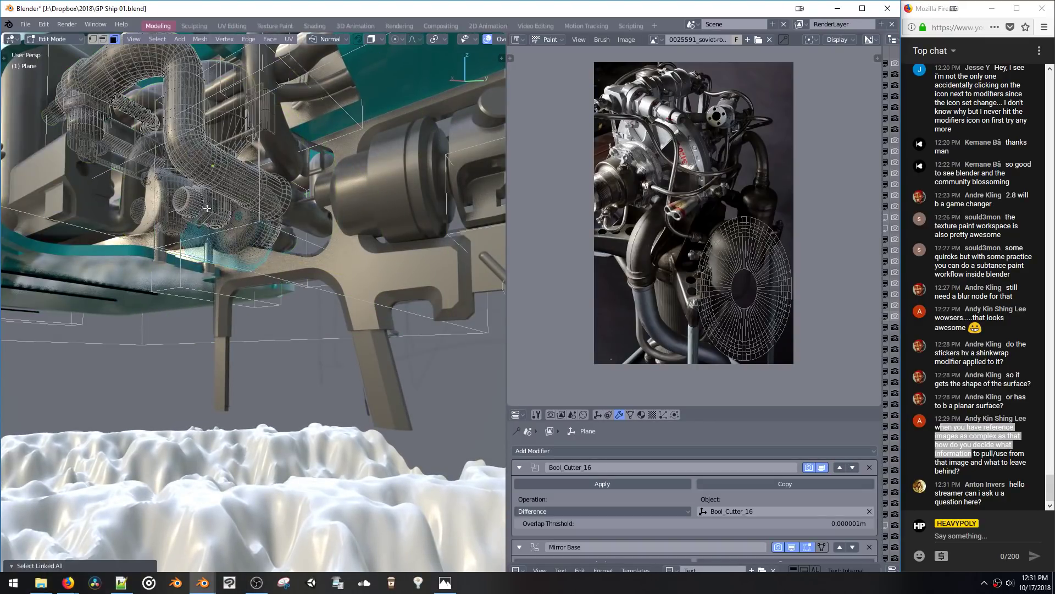
{"action": "double_click", "coordinate": [207, 208]}
{"action": "mouse_move", "coordinate": [207, 210]}
{"action": "middle_mouse_down"}
{"action": "mouse_move", "coordinate": [242, 216]}
{"action": "mouse_move", "coordinate": [255, 261]}
{"action": "middle_mouse_up"}
Step: Set the viewport to solid shading and return to Object Mode to show the engine fittings and pipes
{"action": "key", "text": "z"}
{"action": "left_click", "coordinate": [240, 177]}
{"action": "scroll", "coordinate": [241, 198], "scroll_direction": "up", "scroll_amount": 2}
{"action": "double_click", "coordinate": [222, 230]}
{"action": "key", "text": "Tab"}
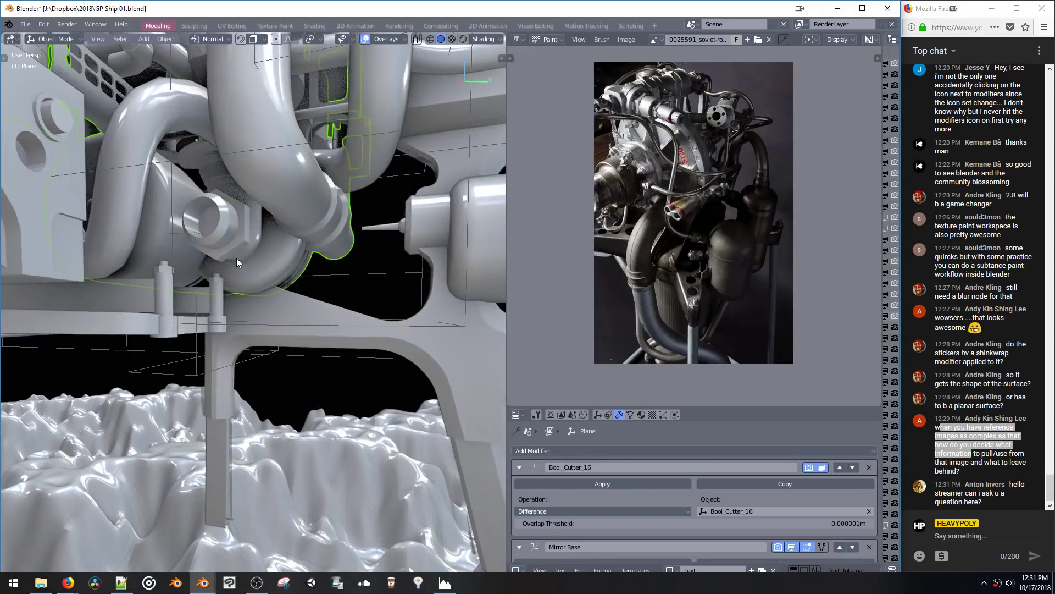
{"action": "scroll", "coordinate": [237, 259], "scroll_direction": "down", "scroll_amount": 5}
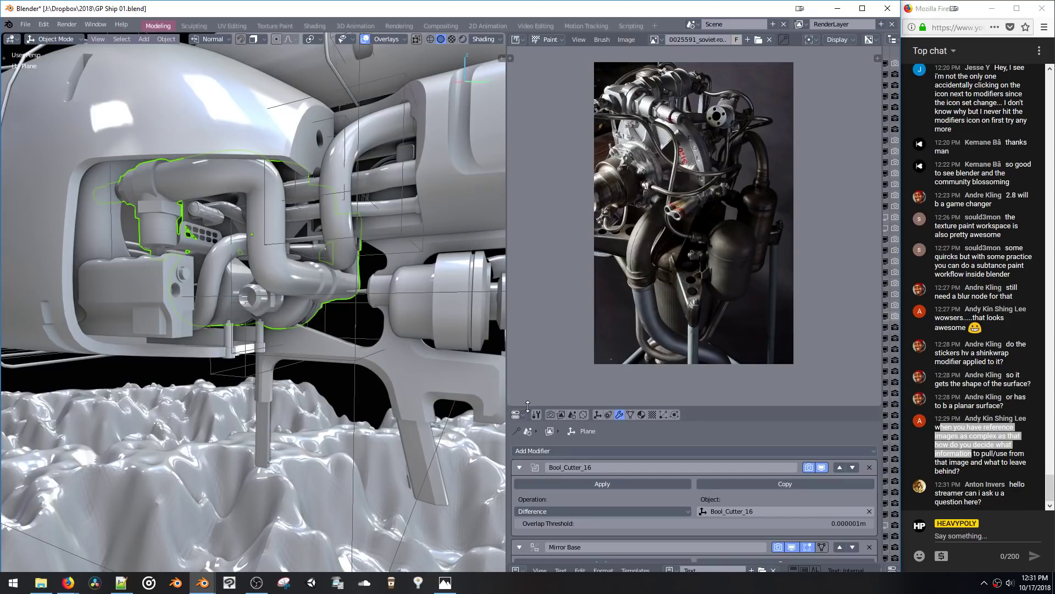
Step: Shrink the engine reference image area and display the undercarriage reference photo in an image editor below it
{"action": "left_click_drag", "start_coordinate": [531, 406], "coordinate": [539, 202]}
{"action": "key", "text": "ctrl+space"}
{"action": "left_click", "coordinate": [552, 352]}
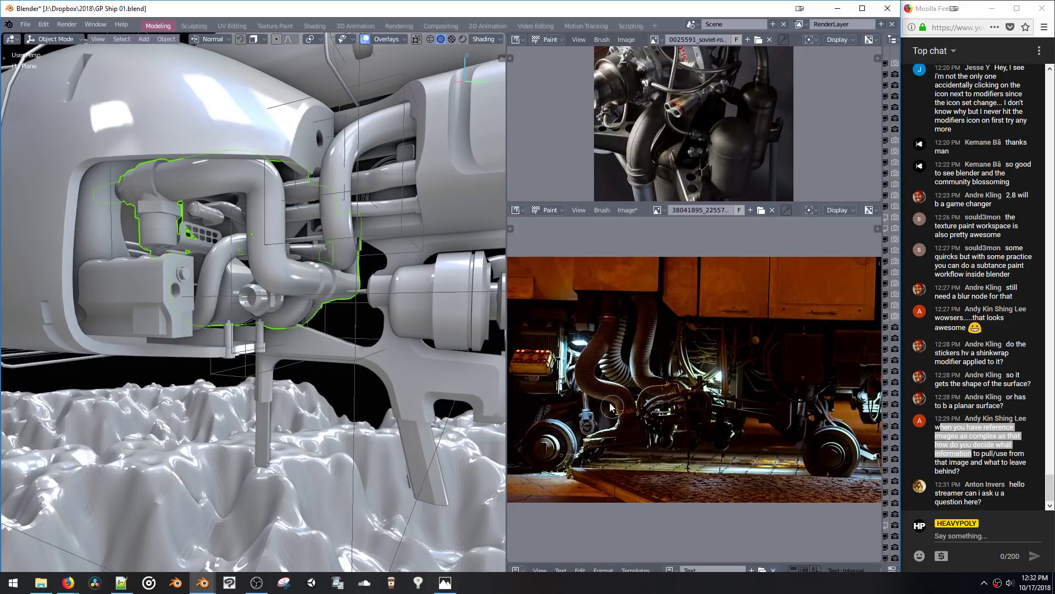
Step: Open the large curved pipe's path in Edit Mode and compare its bends with the ribbed hoses in the undercarriage photo
{"action": "mouse_move", "coordinate": [358, 253]}
{"action": "middle_mouse_down"}
{"action": "mouse_move", "coordinate": [396, 244]}
{"action": "mouse_move", "coordinate": [357, 259]}
{"action": "middle_mouse_up"}
{"action": "left_click", "coordinate": [340, 245]}
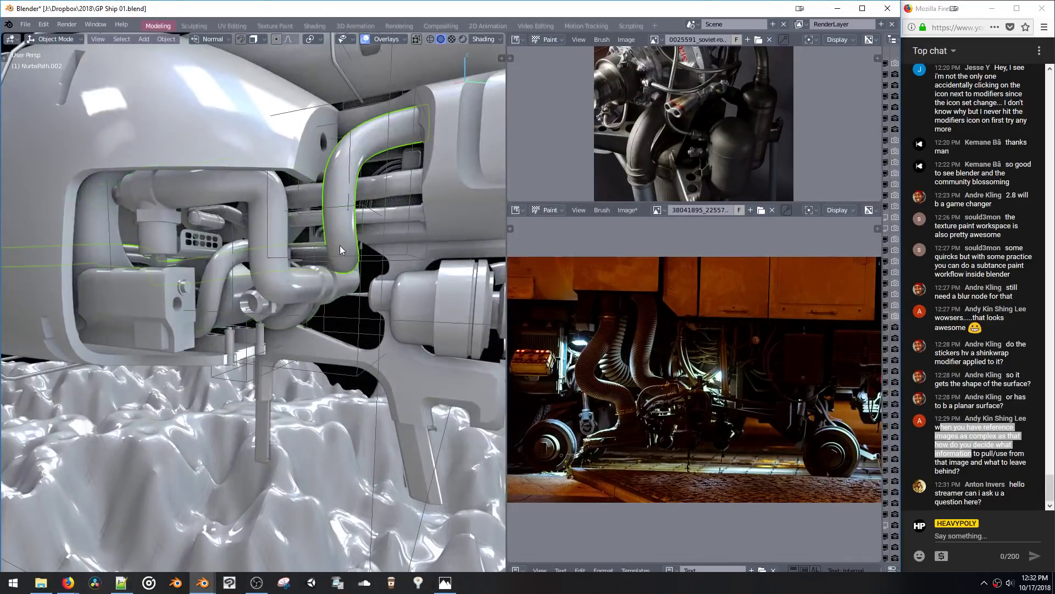
{"action": "key", "text": "Tab"}
{"action": "middle_click_drag", "start_coordinate": [307, 220], "coordinate": [349, 238]}
{"action": "left_click_drag", "start_coordinate": [347, 261], "coordinate": [348, 255]}
{"action": "middle_click_drag", "start_coordinate": [349, 256], "coordinate": [367, 178]}
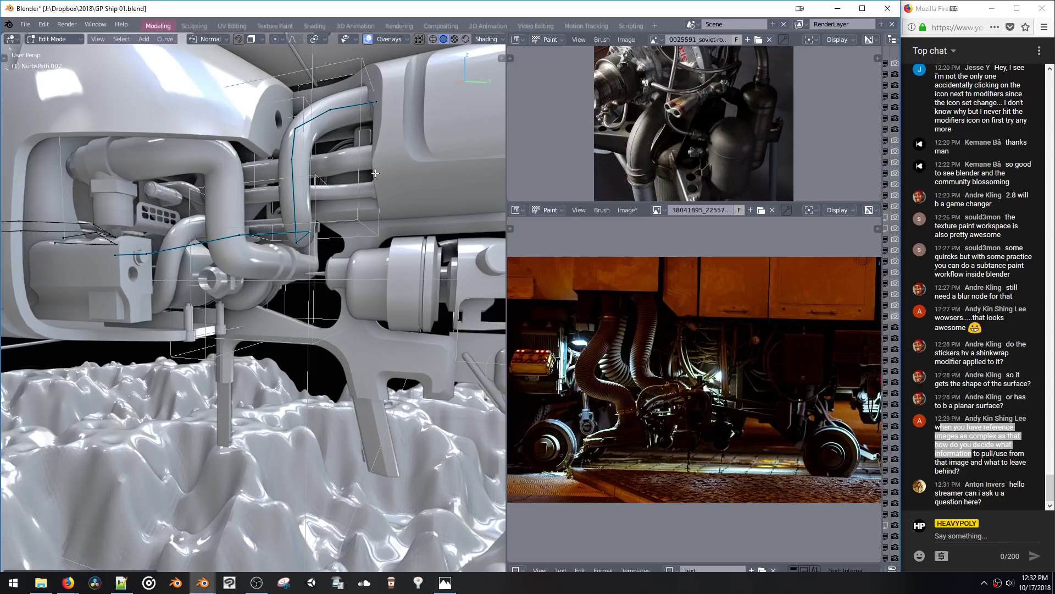
{"action": "middle_click_drag", "start_coordinate": [377, 174], "coordinate": [369, 169]}
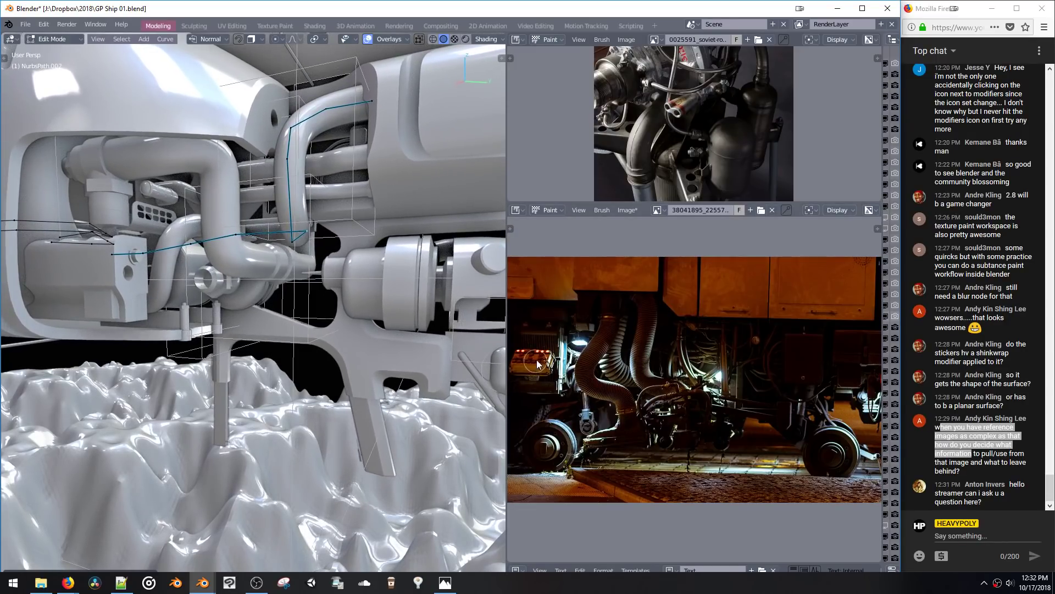
{"action": "scroll", "coordinate": [538, 364], "scroll_direction": "up", "scroll_amount": 5}
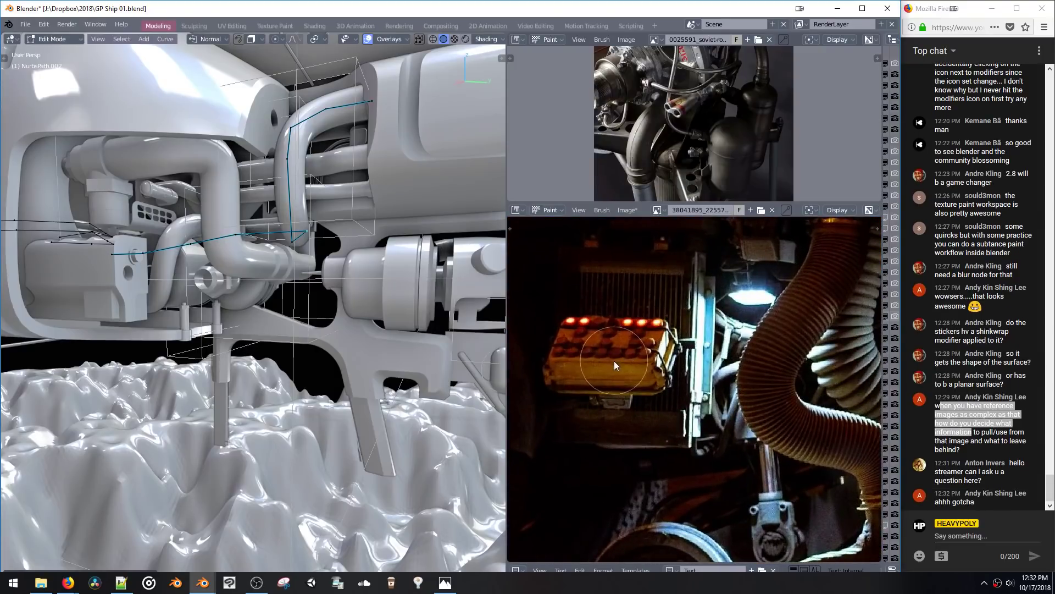
{"action": "middle_click_drag", "start_coordinate": [644, 371], "coordinate": [617, 315]}
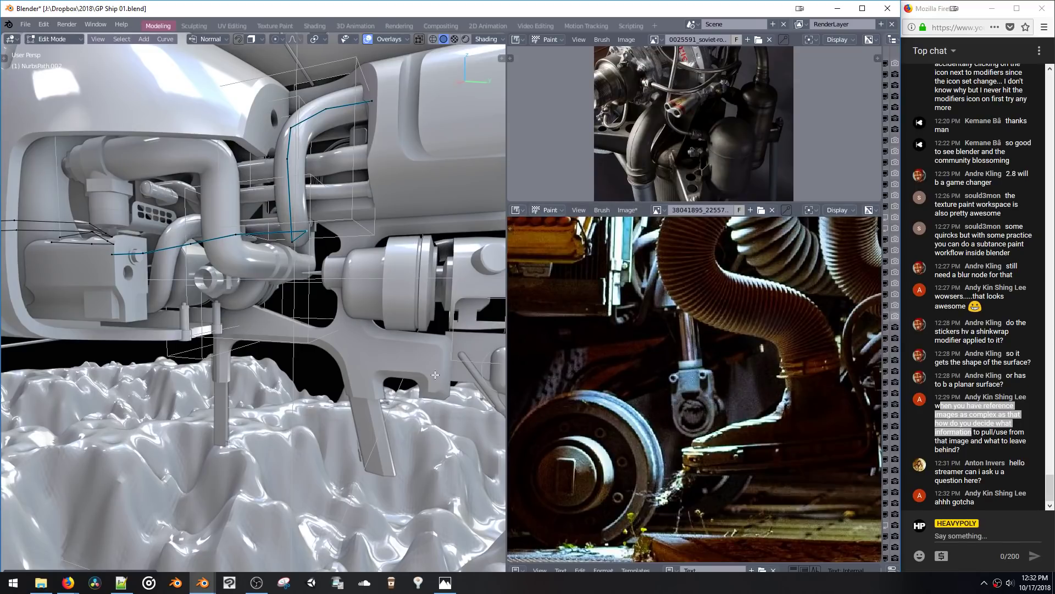
Step: Leave the pipe's Edit Mode, add a cube mesh and scale it down to a small block near the landing gear
{"action": "key", "text": "Tab"}
{"action": "key", "text": "shift+a"}
{"action": "mouse_move", "coordinate": [407, 355]}
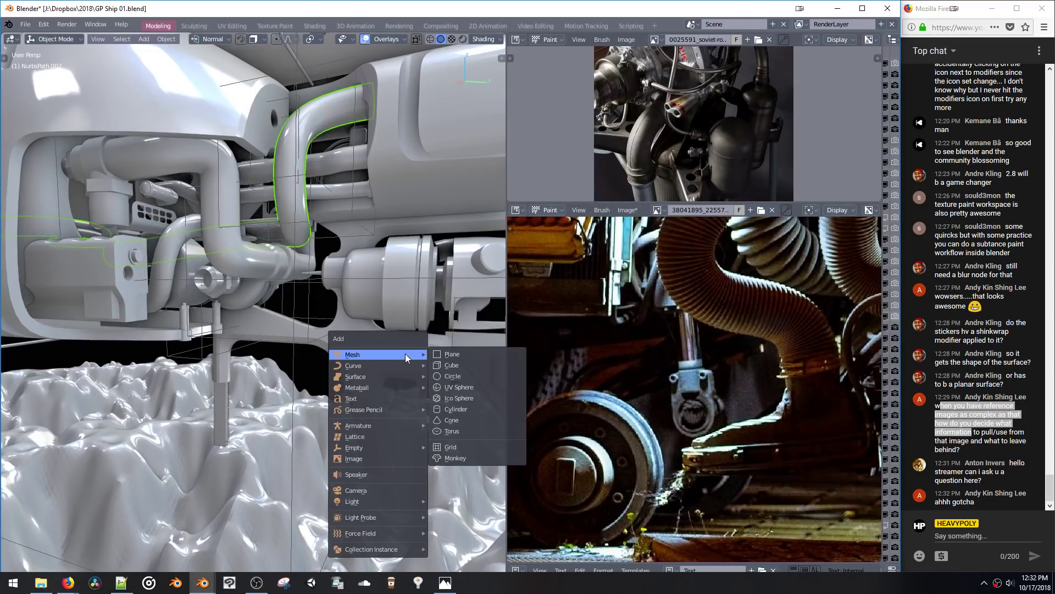
{"action": "left_click", "coordinate": [444, 366]}
{"action": "key", "text": "s"}
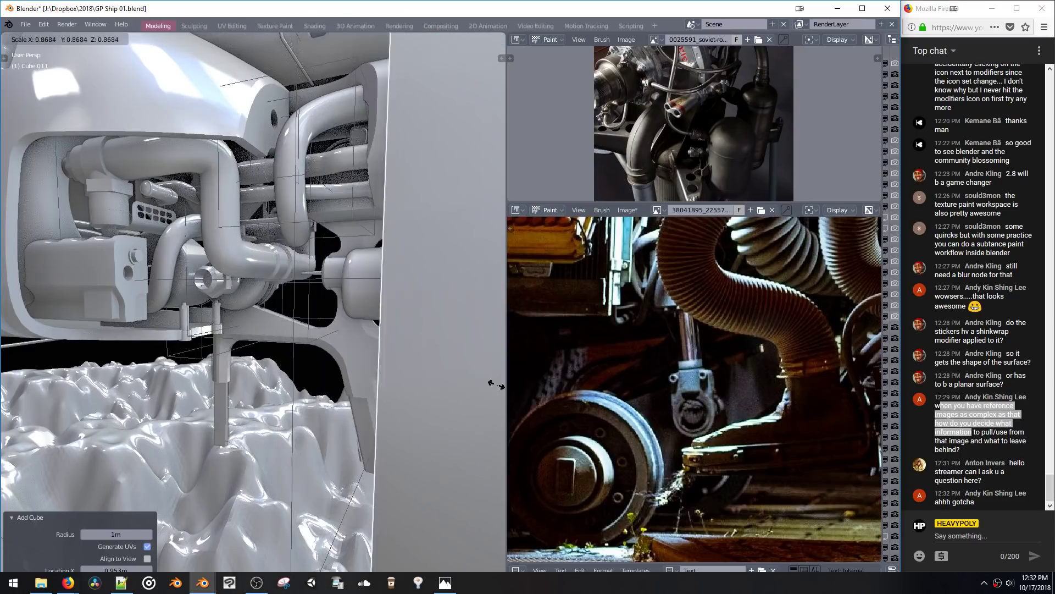
{"action": "left_click", "coordinate": [502, 380]}
{"action": "middle_click_drag", "start_coordinate": [495, 377], "coordinate": [363, 496], "text": "shift"}
{"action": "key", "text": "s"}
{"action": "left_click", "coordinate": [367, 375]}
Step: Move the small cube in front of the engine bay and scale it further to suit the nearby parts
{"action": "key", "text": "g"}
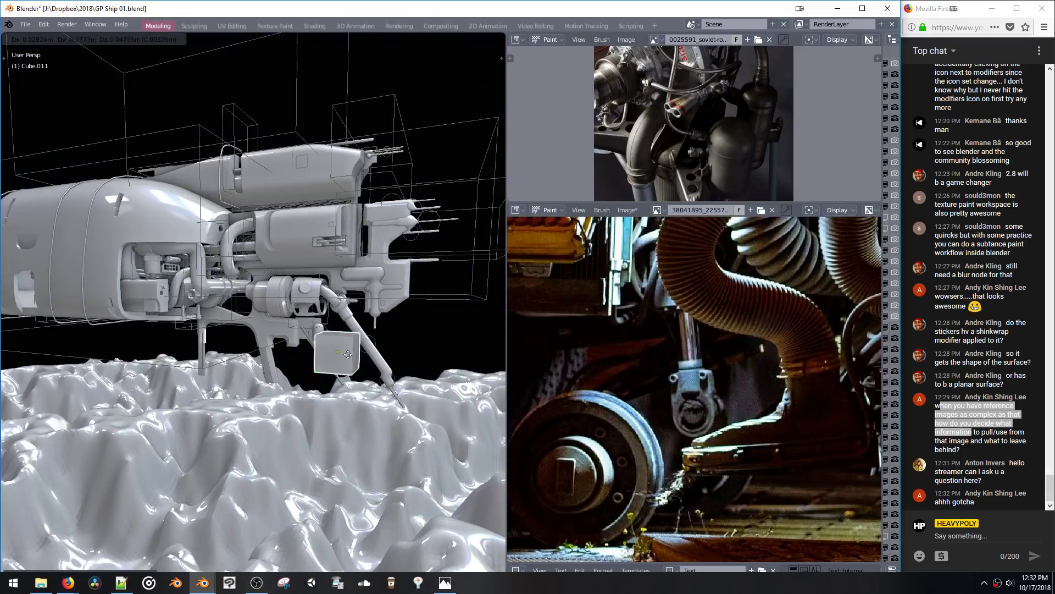
{"action": "left_click", "coordinate": [246, 318]}
{"action": "key", "text": "KP_Decimal"}
{"action": "scroll", "coordinate": [279, 313], "scroll_direction": "down", "scroll_amount": 6}
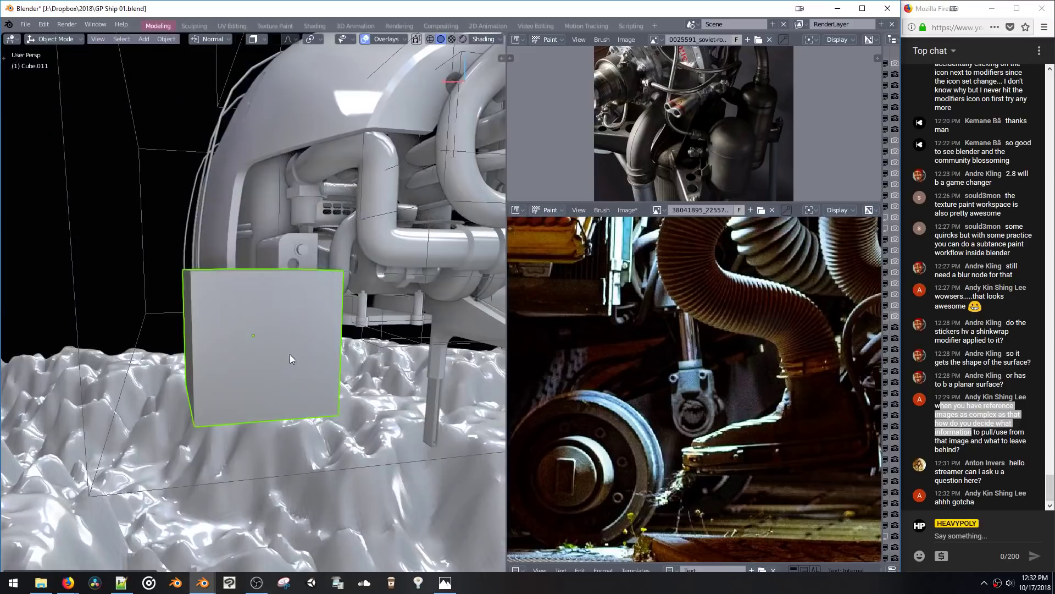
{"action": "key", "text": "s"}
{"action": "left_click", "coordinate": [308, 336]}
{"action": "middle_click_drag", "start_coordinate": [307, 336], "coordinate": [256, 345]}
Step: In Edit Mode, add a 32-sided cylinder on the cube's side face and scale it down to about the cube's width
{"action": "key", "text": "Tab"}
{"action": "left_click", "coordinate": [242, 341]}
{"action": "key", "text": "shift+KP_7"}
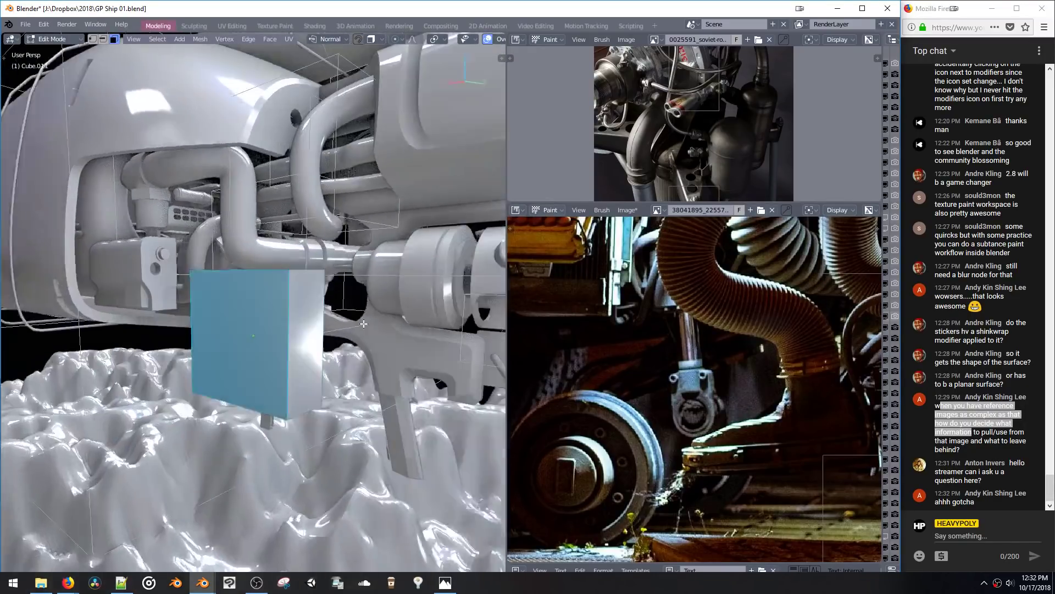
{"action": "key", "text": "shift+a"}
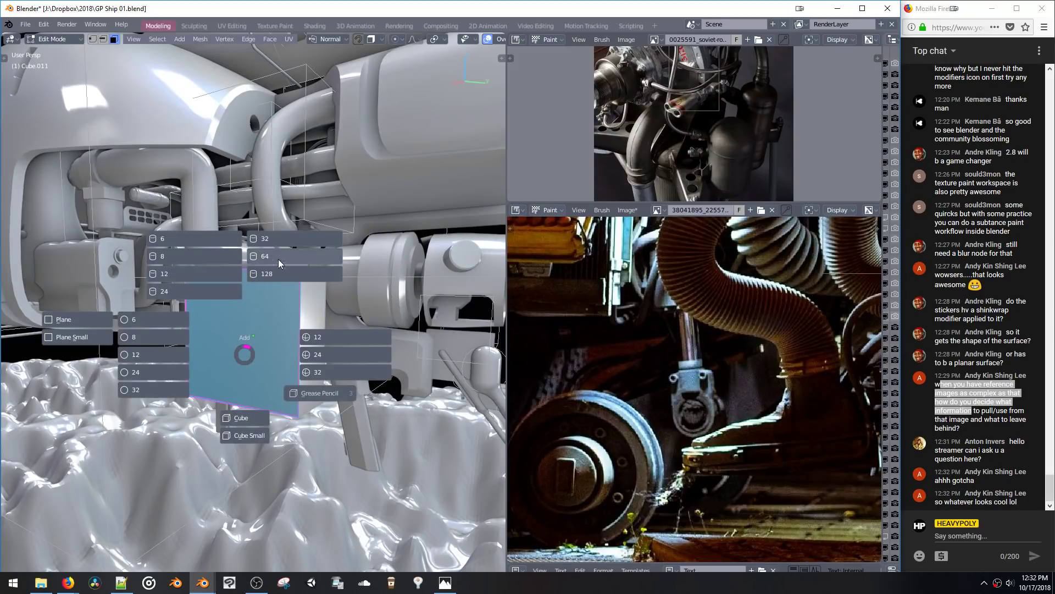
{"action": "left_click", "coordinate": [266, 238]}
{"action": "key", "text": "s"}
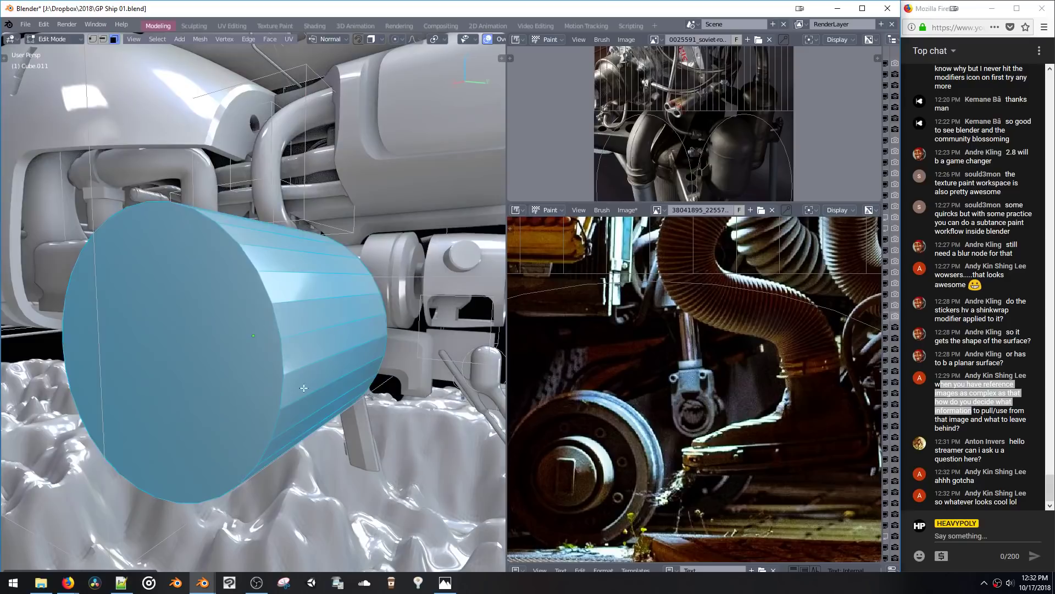
{"action": "left_click", "coordinate": [292, 378]}
Step: Select the whole cube within the mesh and raise it 0.31 m along Z, clear of the cylinder
{"action": "double_click", "coordinate": [292, 391]}
{"action": "key", "text": "g"}
{"action": "key", "text": "z"}
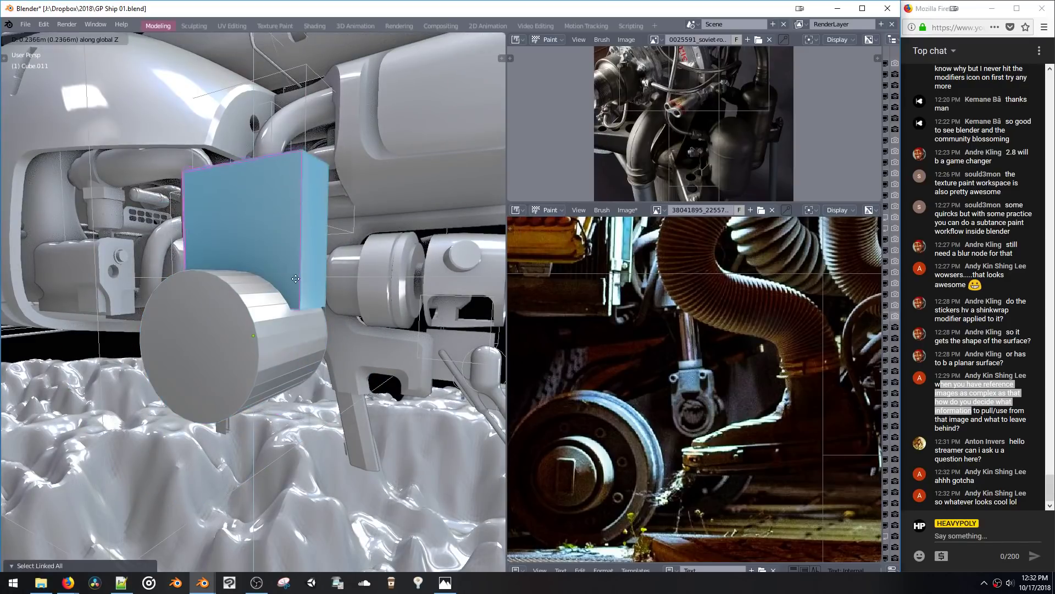
{"action": "left_click", "coordinate": [290, 165]}
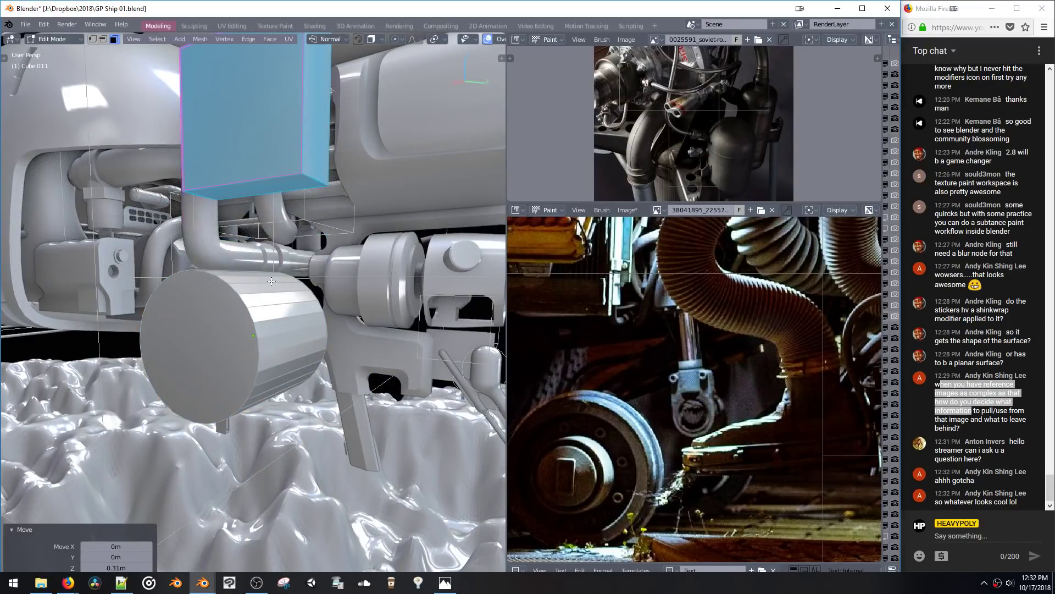
Step: Select the faces on the upper half of the cylinder's side and raise them 0.316 m along Z
{"action": "left_click", "coordinate": [274, 327], "text": "alt"}
{"action": "middle_click_drag", "start_coordinate": [266, 313], "coordinate": [365, 325]}
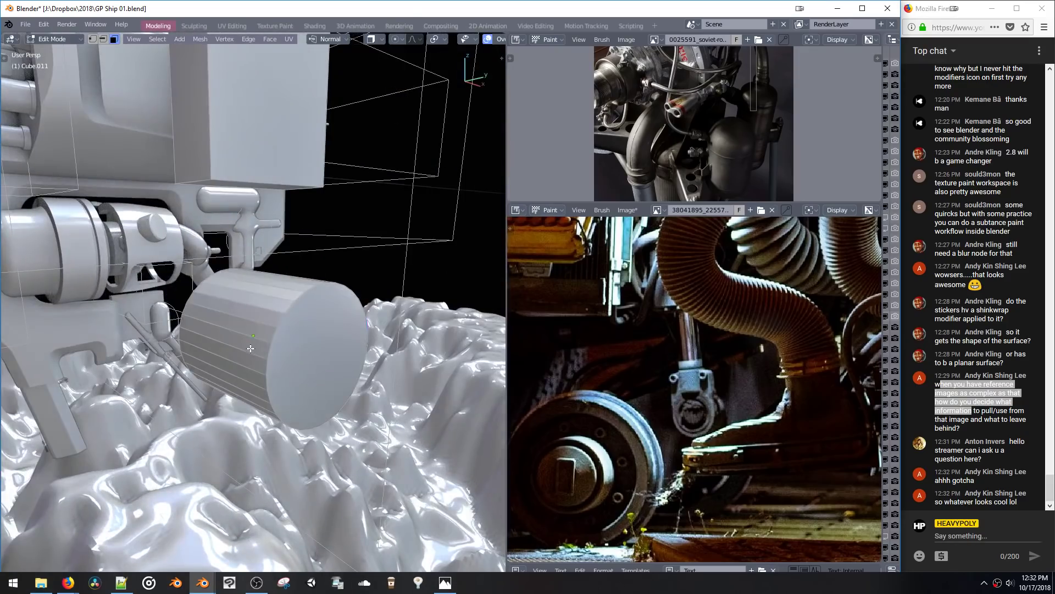
{"action": "left_click", "coordinate": [251, 348], "text": "ctrl"}
{"action": "mouse_move", "coordinate": [253, 344]}
{"action": "middle_mouse_down"}
{"action": "mouse_move", "coordinate": [275, 343]}
{"action": "mouse_move", "coordinate": [237, 329]}
{"action": "mouse_move", "coordinate": [239, 338]}
{"action": "middle_mouse_up"}
{"action": "key", "text": "alt+s"}
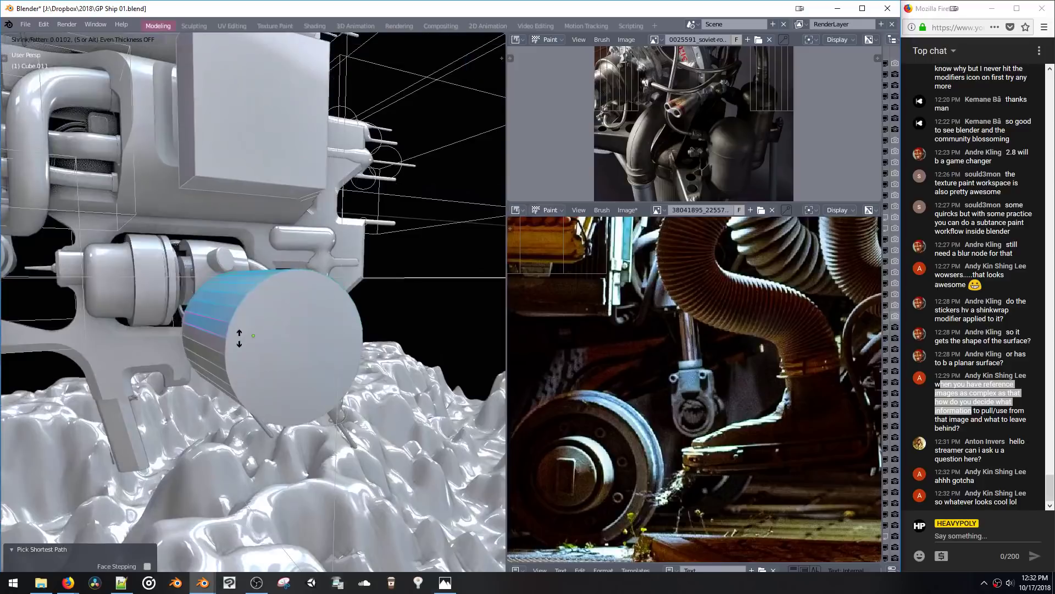
{"action": "right_click", "coordinate": [239, 338]}
{"action": "key", "text": "g"}
{"action": "key", "text": "z"}
{"action": "left_click", "coordinate": [326, 215]}
Step: Flatten the raised curved faces along Z and lower them 0.122 m to give the rounded part a flat top
{"action": "middle_click_drag", "start_coordinate": [325, 220], "coordinate": [314, 351]}
{"action": "key", "text": "alt+r"}
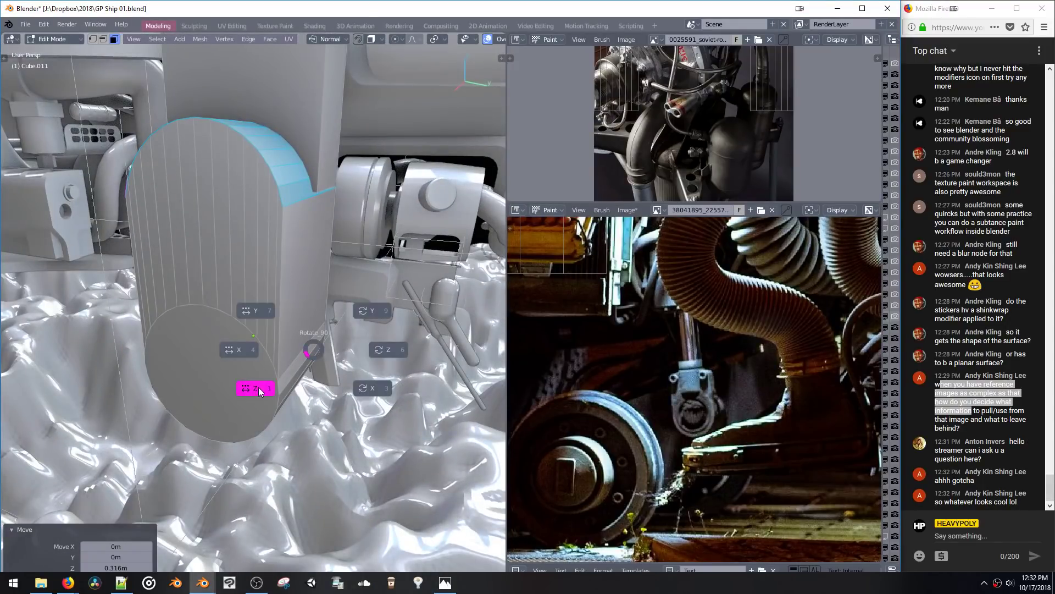
{"action": "left_click", "coordinate": [259, 387]}
{"action": "left_click", "coordinate": [289, 354]}
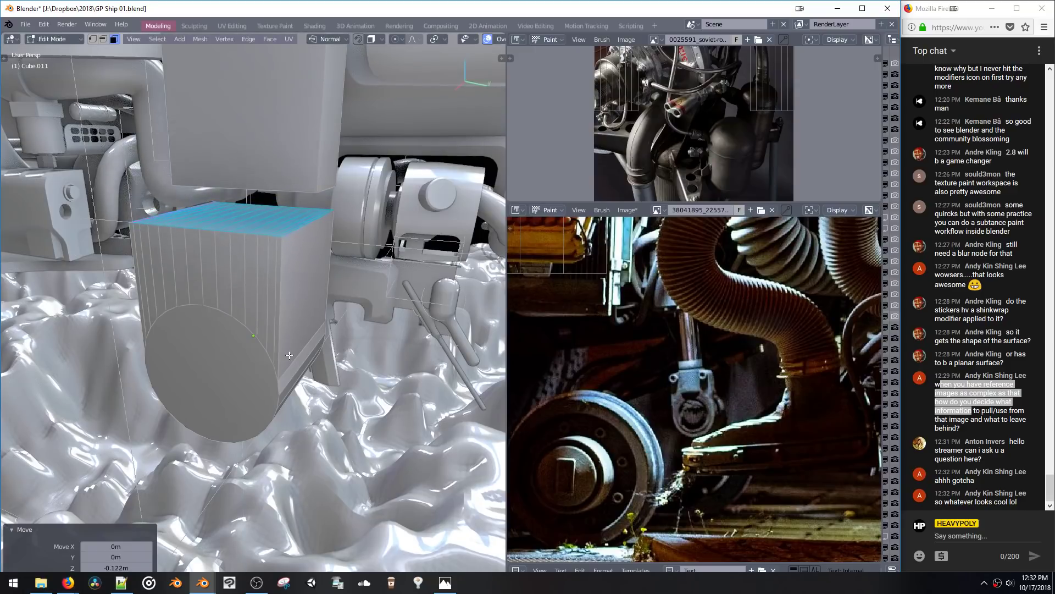
Step: Thin the round-bottomed part into a lug by scaling its thickness to 0.253
{"action": "key", "text": "a"}
{"action": "middle_click_drag", "start_coordinate": [326, 281], "coordinate": [264, 295]}
{"action": "key", "text": "s"}
{"action": "left_click", "coordinate": [267, 305]}
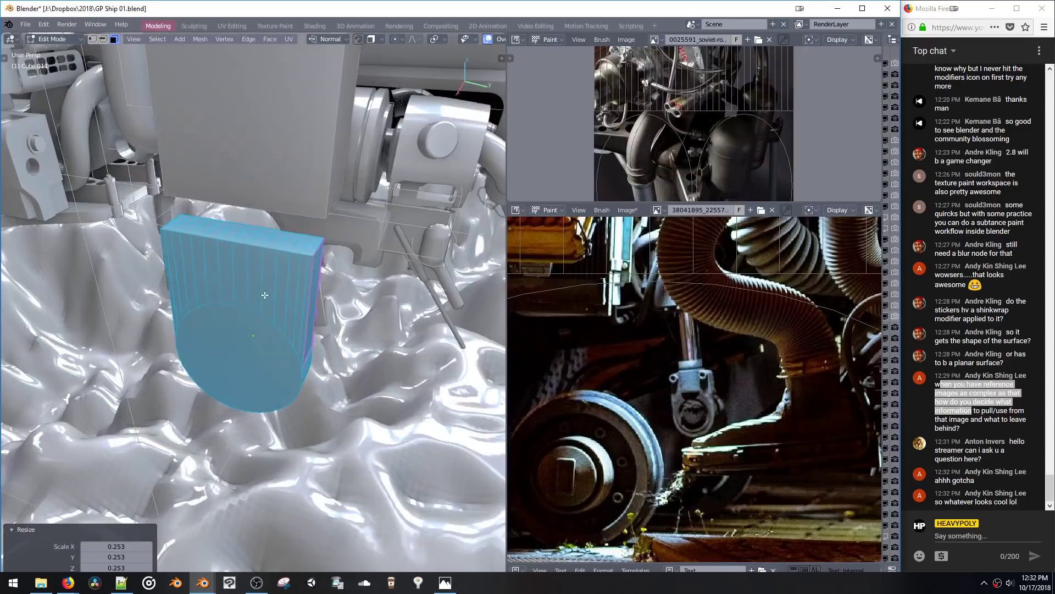
Step: Add a 24-sided cylinder on the lug's flat top and size it slightly narrower than the lug
{"action": "left_click", "coordinate": [242, 237]}
{"action": "key", "text": "shift+a"}
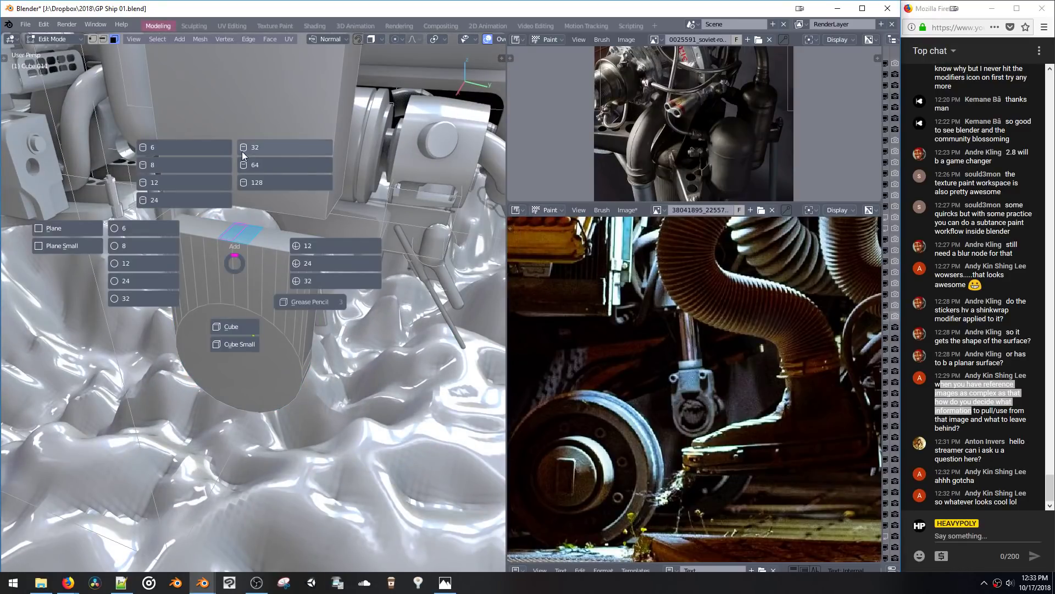
{"action": "left_click", "coordinate": [189, 196]}
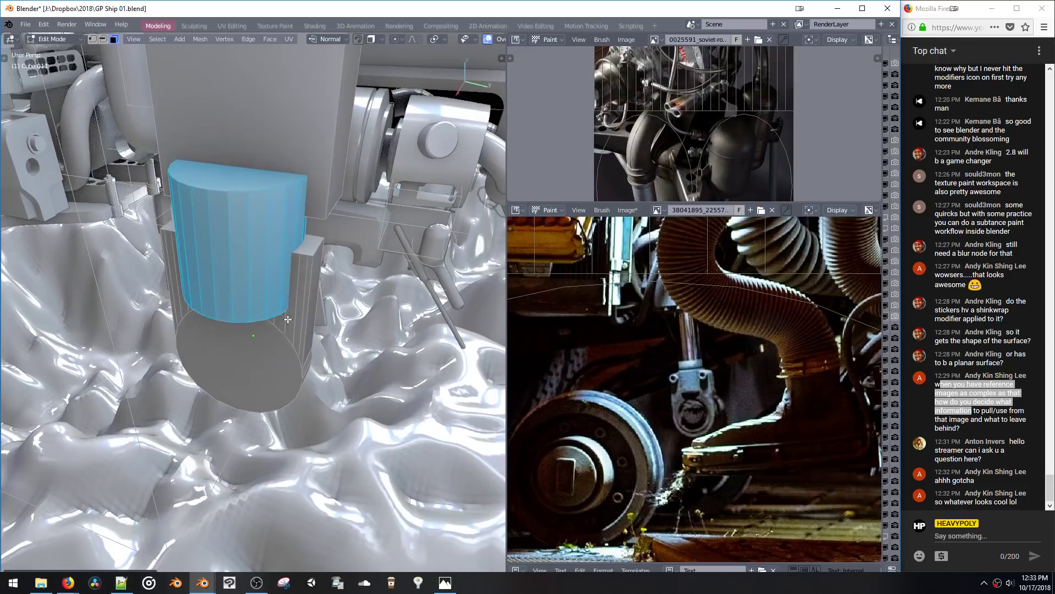
{"action": "middle_click_drag", "start_coordinate": [288, 320], "coordinate": [306, 252]}
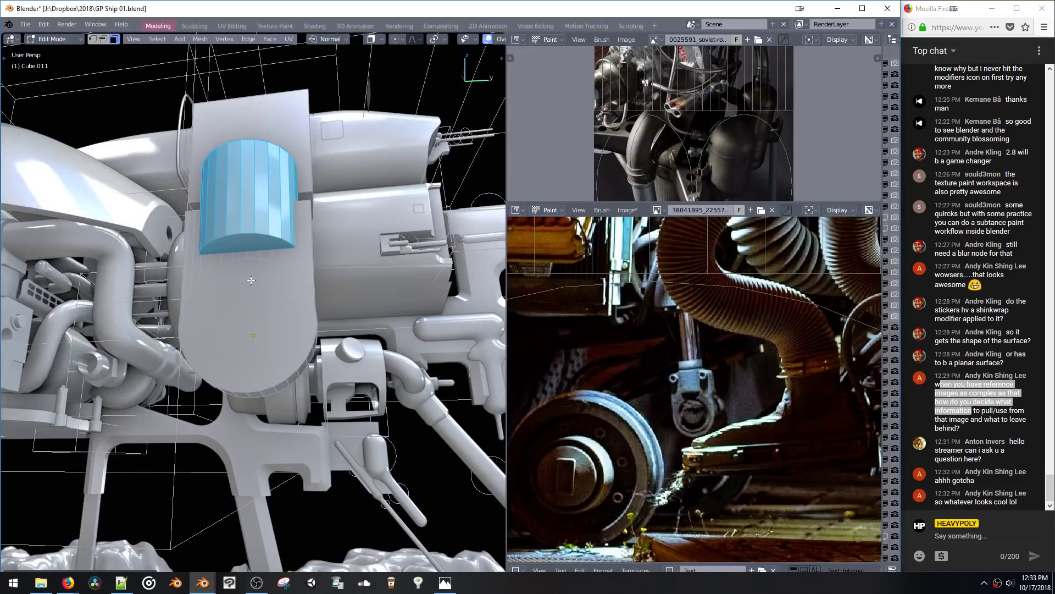
Step: Apply the object's scale and bevel the cylinder's lower rim by 0.016 with 5 segments
{"action": "key", "text": "alt+a"}
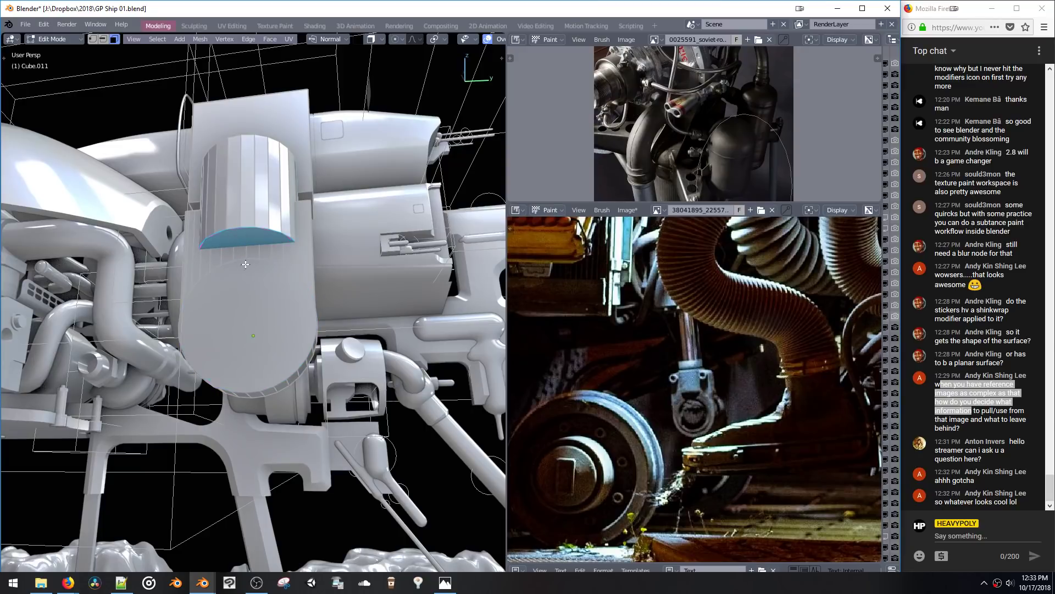
{"action": "key", "text": "ctrl+b"}
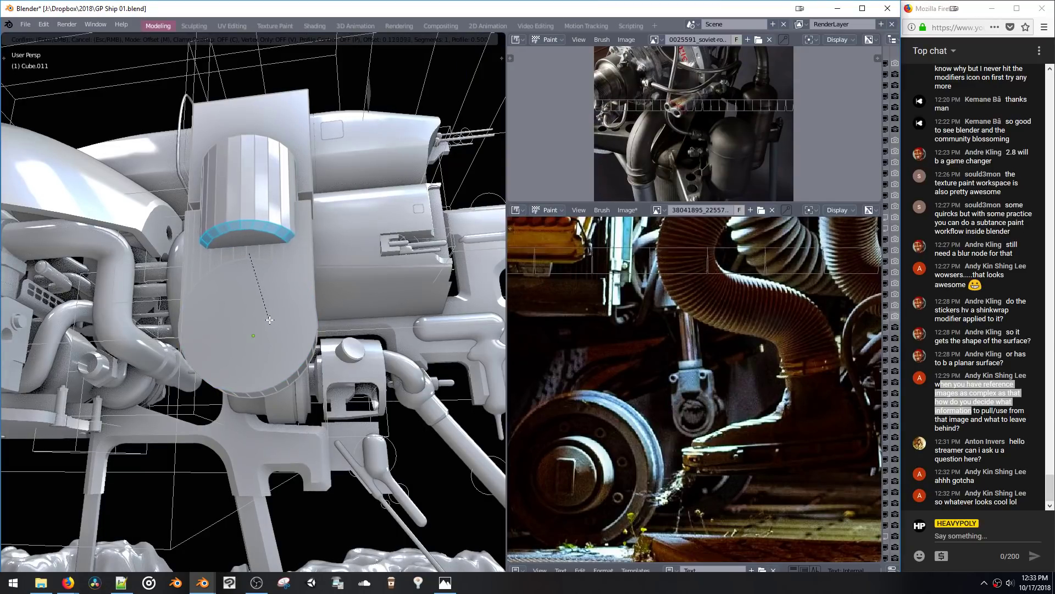
{"action": "left_click", "coordinate": [265, 309]}
{"action": "key", "text": "Tab"}
{"action": "key", "text": "ctrl+a"}
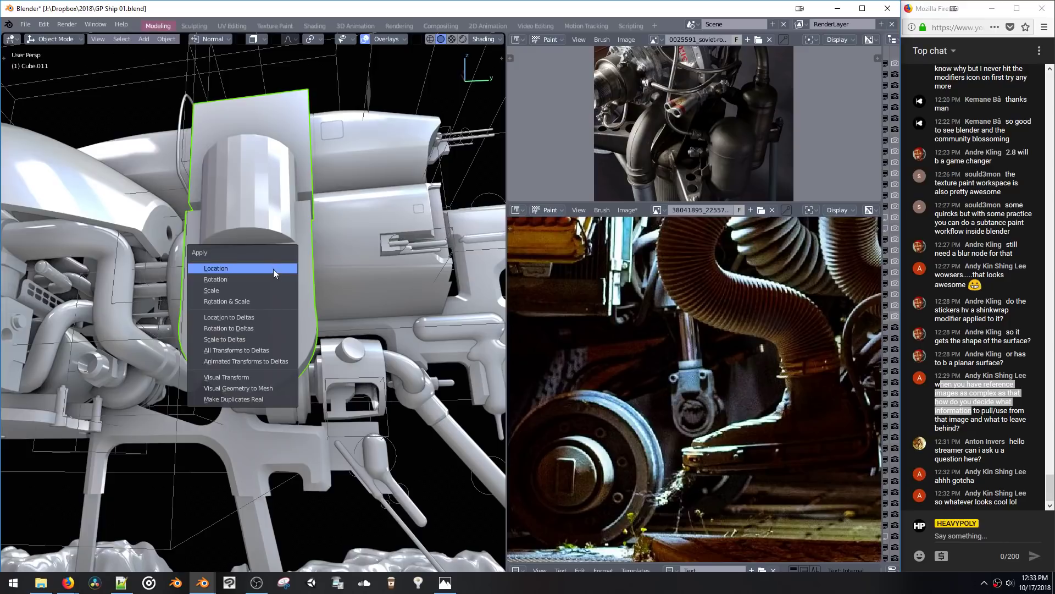
{"action": "left_click", "coordinate": [263, 289]}
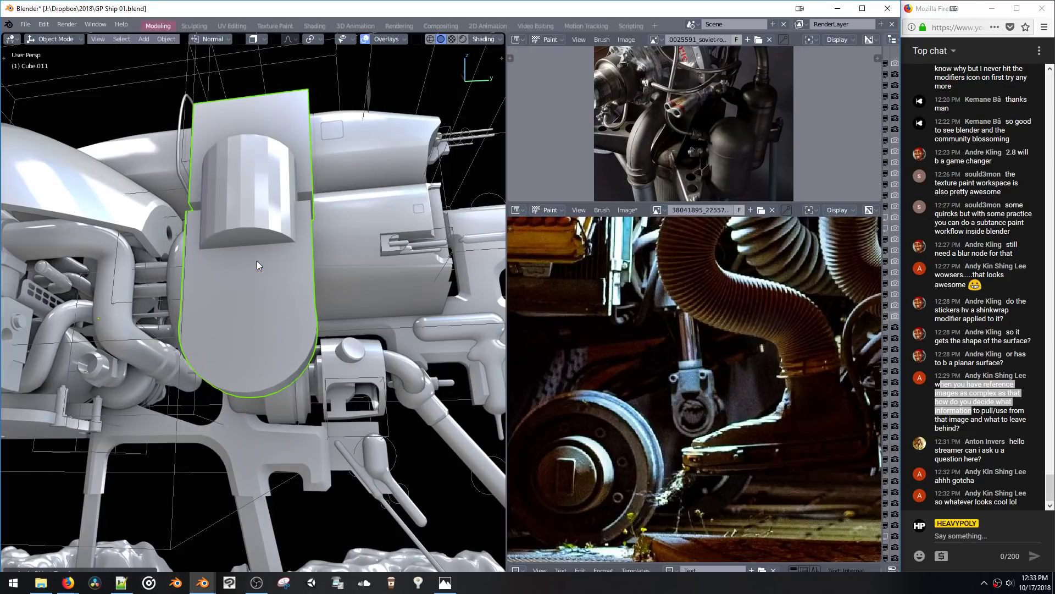
{"action": "key", "text": "Tab"}
{"action": "key", "text": "ctrl+b"}
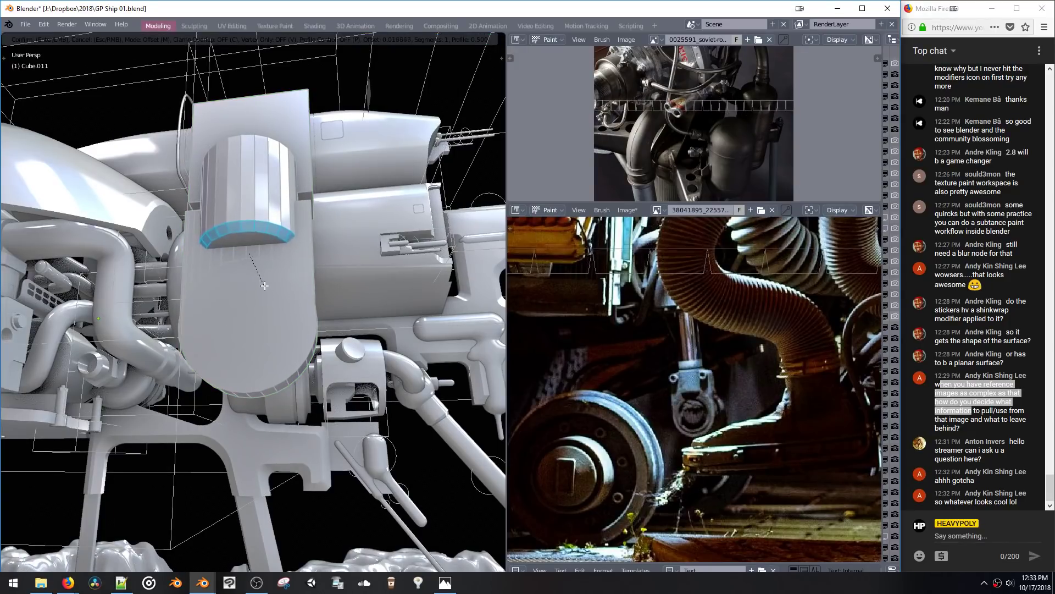
{"action": "scroll", "coordinate": [267, 291], "scroll_direction": "up", "scroll_amount": 4}
{"action": "left_click", "coordinate": [267, 291]}
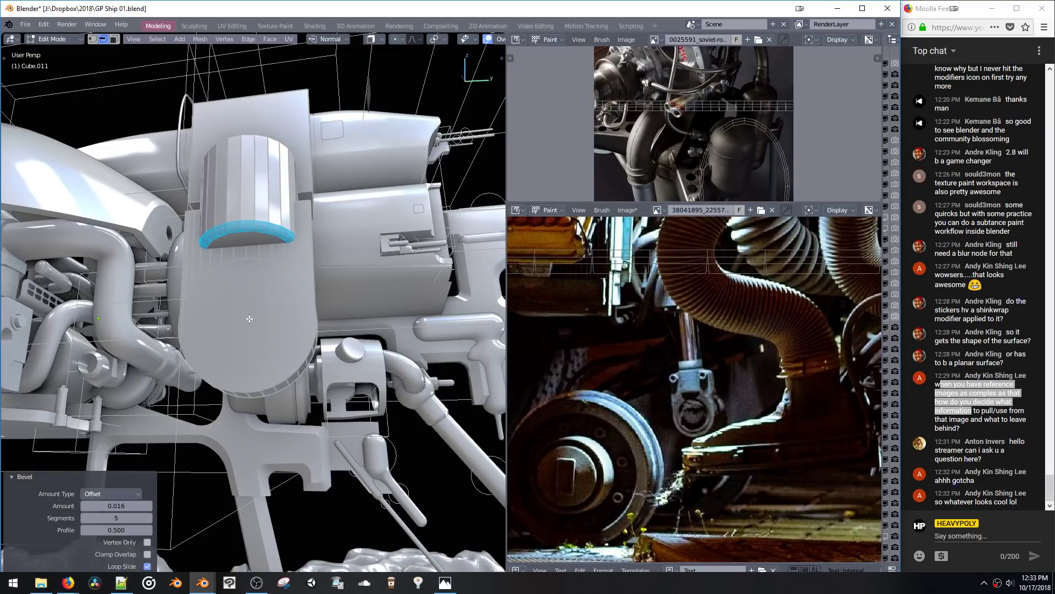
Step: Inset the lug's round side faces twice, first by 0.02374 m, and bridge them into a through-hole
{"action": "left_click", "coordinate": [249, 319]}
{"action": "middle_click_drag", "start_coordinate": [249, 318], "coordinate": [304, 393]}
{"action": "key", "text": "i"}
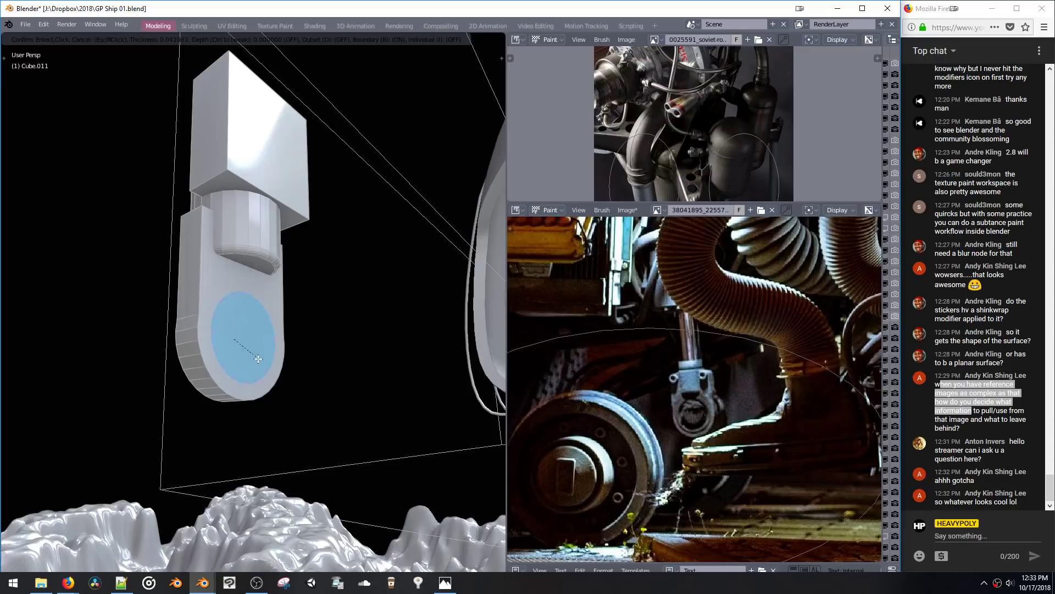
{"action": "left_click", "coordinate": [310, 406]}
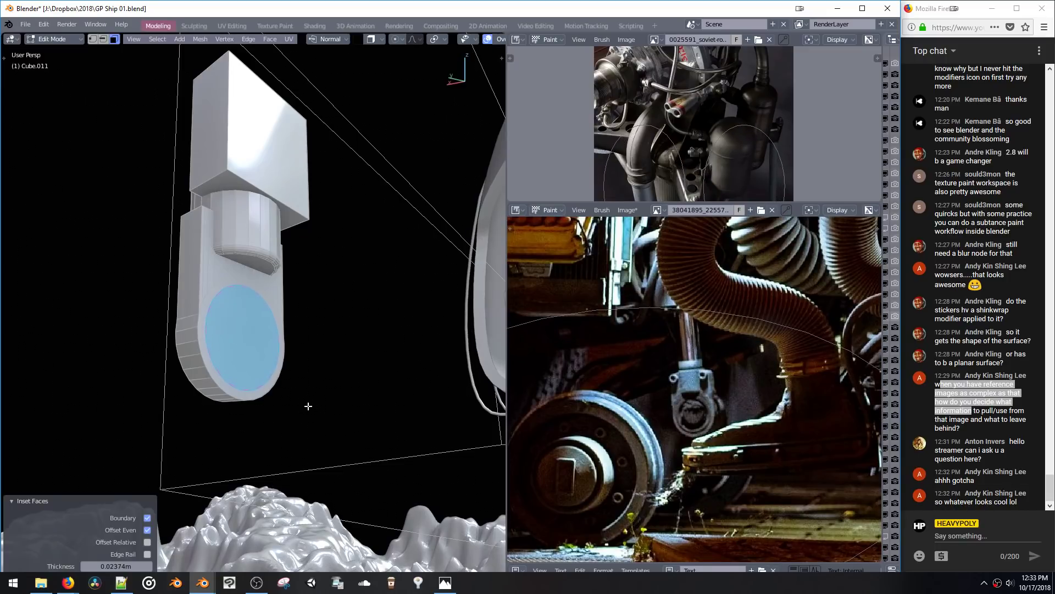
{"action": "key", "text": "i"}
{"action": "left_click", "coordinate": [315, 414]}
{"action": "key", "text": "shift+b"}
{"action": "key", "text": "space"}
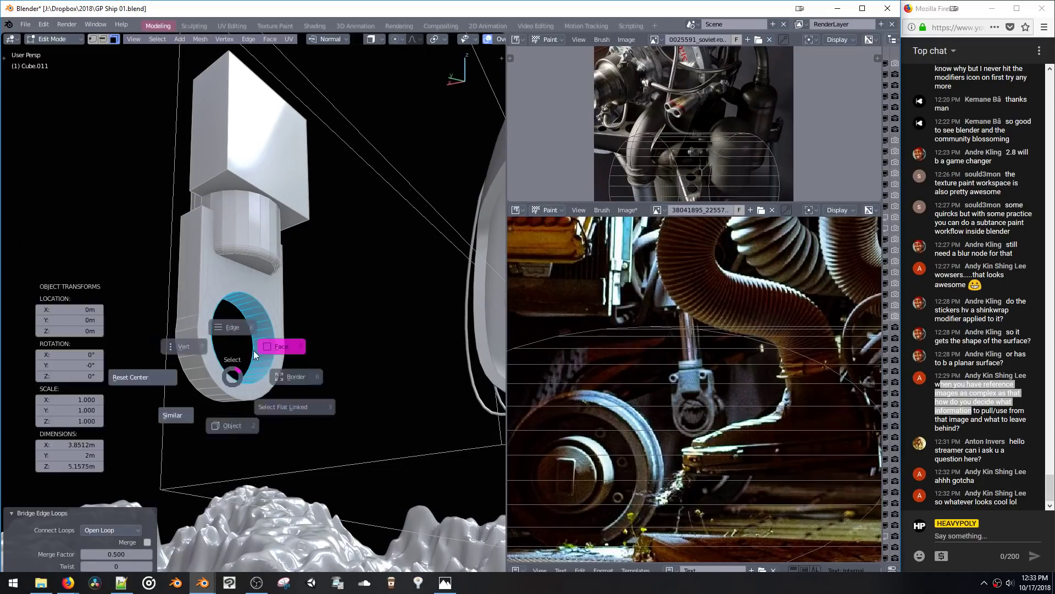
Step: Raise the narrow face ring around the lug's hole outward with Shrink/Fatten to form a raised collar
{"action": "left_click", "coordinate": [274, 345]}
{"action": "key", "text": "KP_3"}
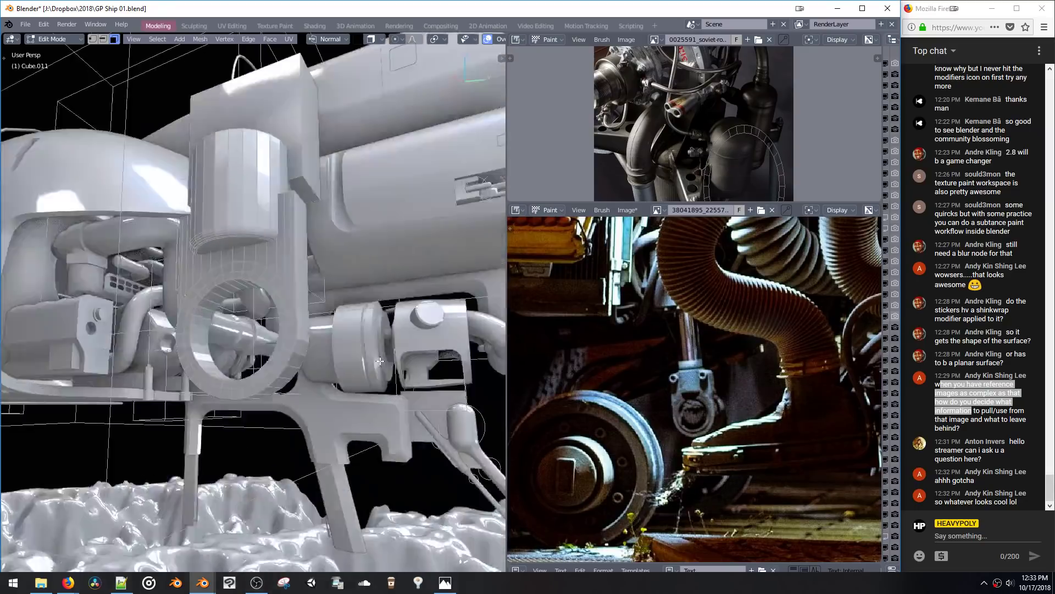
{"action": "middle_click_drag", "start_coordinate": [308, 335], "coordinate": [368, 396]}
{"action": "key", "text": "alt+s"}
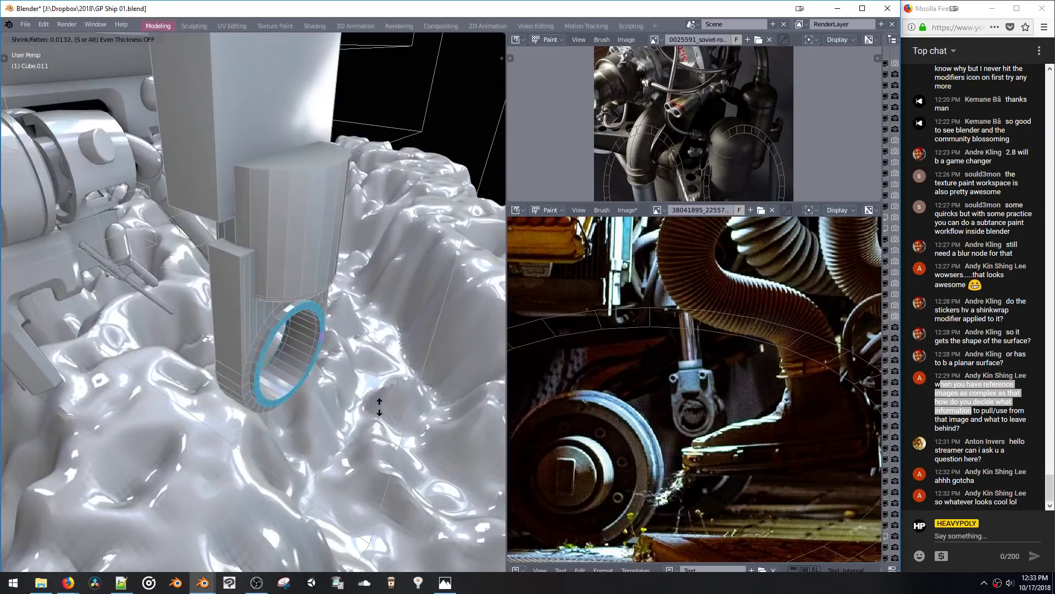
{"action": "left_click", "coordinate": [360, 391]}
Step: Adjust the selected lug edges vertically along Z and return to face selection
{"action": "left_click", "coordinate": [334, 315]}
{"action": "middle_click_drag", "start_coordinate": [334, 315], "coordinate": [243, 320]}
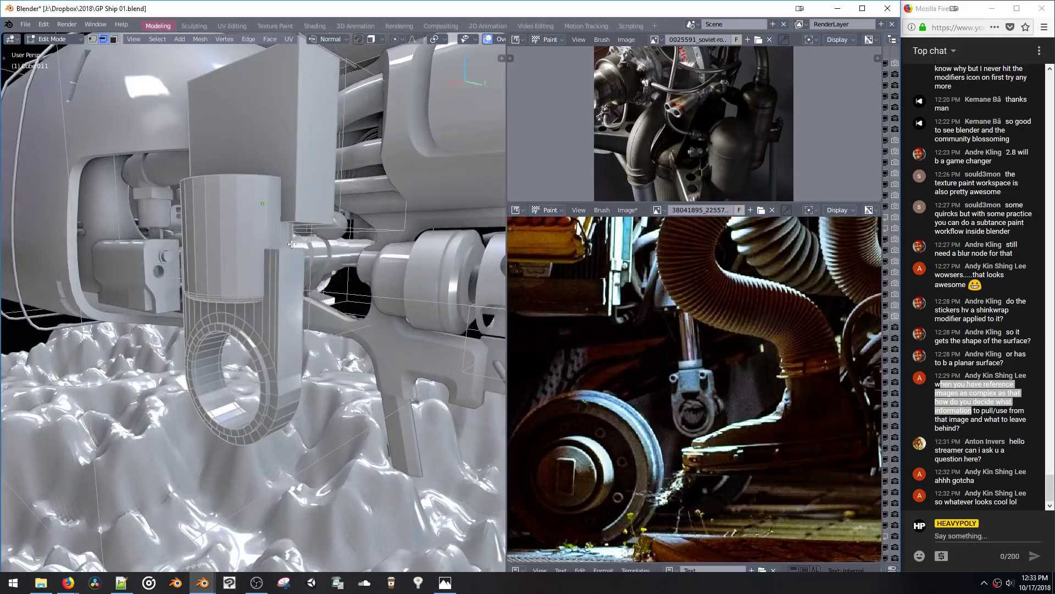
{"action": "middle_click_drag", "start_coordinate": [291, 244], "coordinate": [223, 246]}
{"action": "key", "text": "g"}
{"action": "key", "text": "z"}
{"action": "left_click", "coordinate": [209, 284]}
{"action": "key", "text": "space"}
{"action": "left_click", "coordinate": [275, 207]}
Step: Add a small 24-sided cylinder on the lug's narrow face beside the large cylinder and raise it 0.0952 m along Z
{"action": "middle_click_drag", "start_coordinate": [276, 207], "coordinate": [299, 270]}
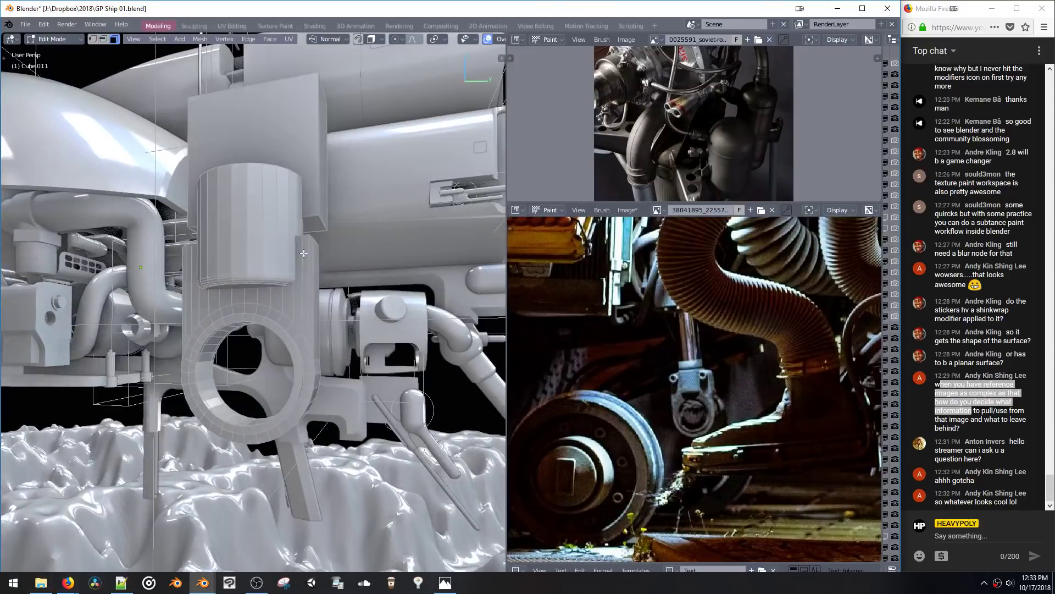
{"action": "key", "text": "shift+a"}
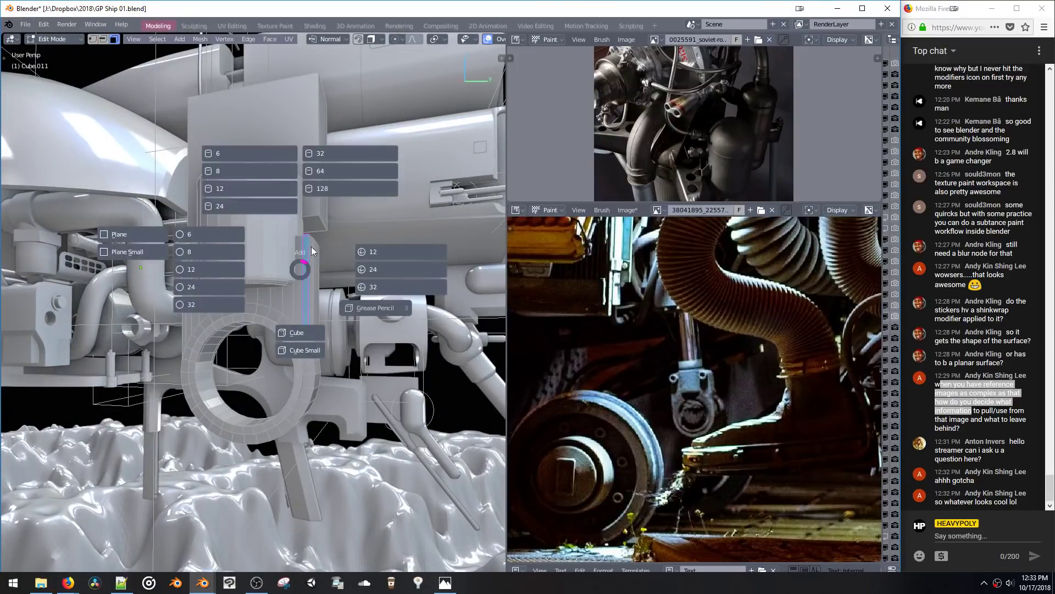
{"action": "left_click", "coordinate": [252, 205]}
{"action": "key", "text": "g"}
{"action": "key", "text": "z"}
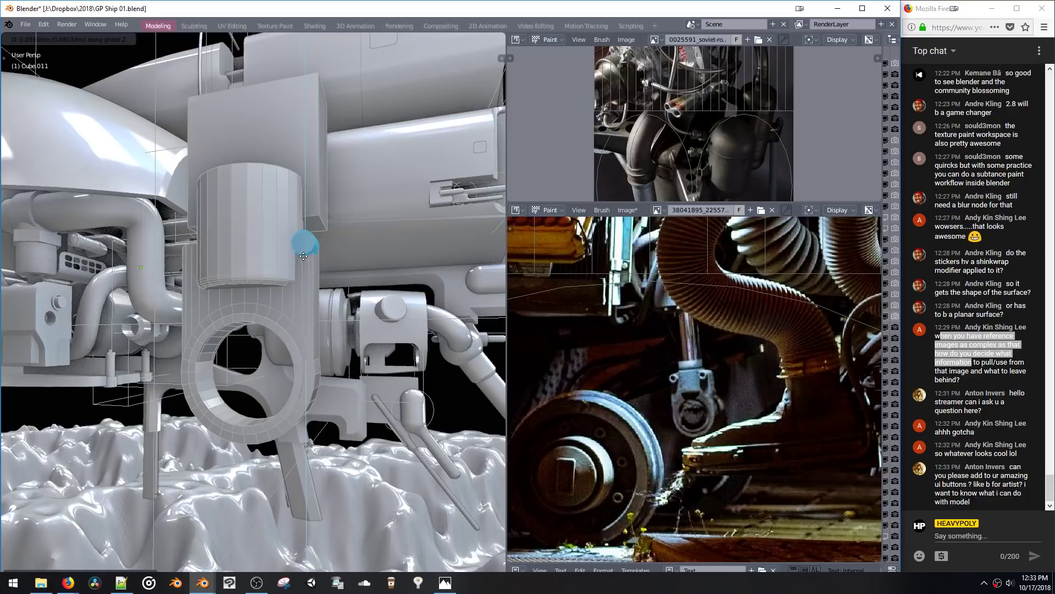
{"action": "left_click", "coordinate": [304, 256]}
Step: Fine-tune the small cylinder's height on the lug by lowering it 0.00232 m along Z
{"action": "mouse_move", "coordinate": [303, 256]}
{"action": "middle_mouse_down"}
{"action": "mouse_move", "coordinate": [280, 248]}
{"action": "mouse_move", "coordinate": [329, 289]}
{"action": "mouse_move", "coordinate": [346, 277]}
{"action": "mouse_move", "coordinate": [317, 270]}
{"action": "middle_mouse_up"}
{"action": "key", "text": "g"}
{"action": "key", "text": "x"}
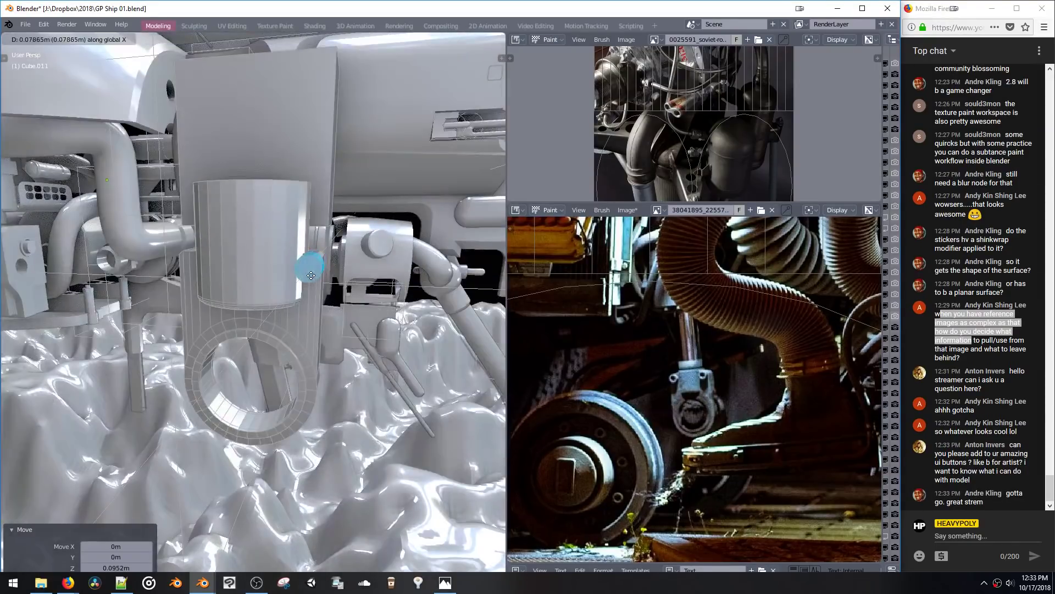
{"action": "key", "text": "z"}
{"action": "left_click", "coordinate": [313, 270]}
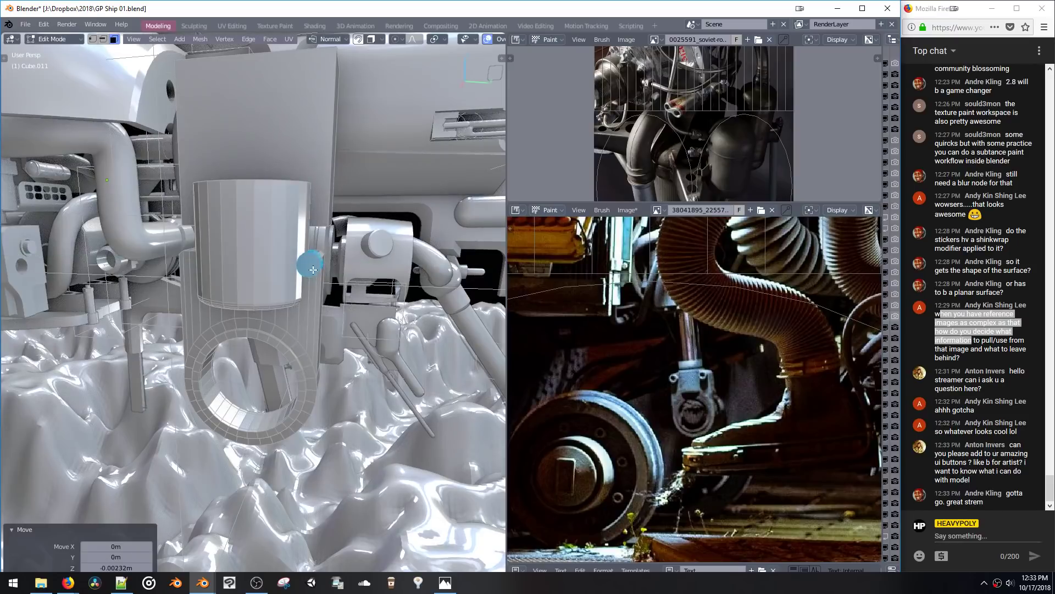
{"action": "middle_click_drag", "start_coordinate": [313, 271], "coordinate": [300, 286]}
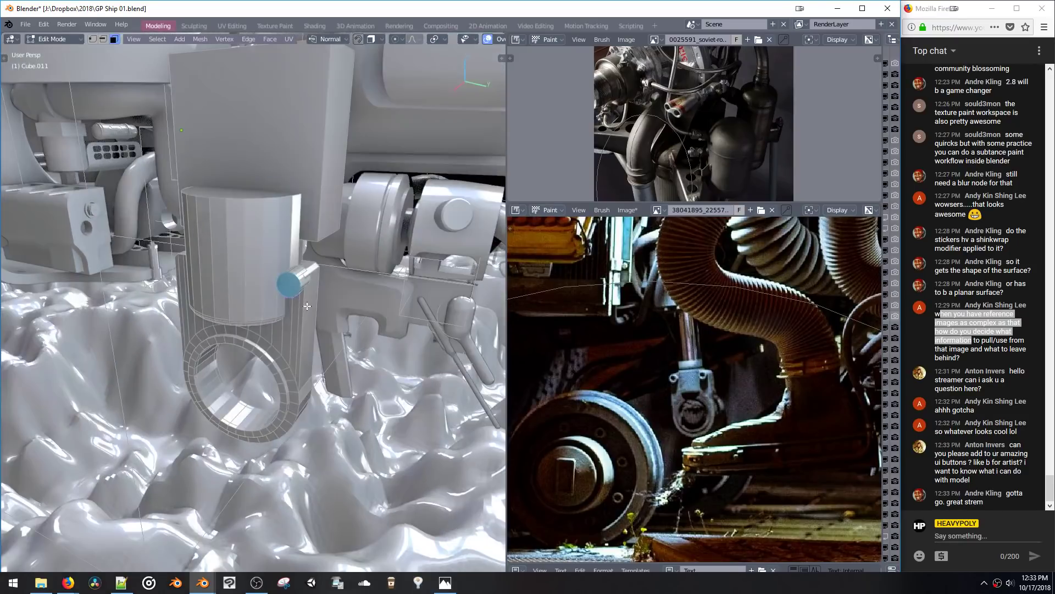
Step: Inset and hollow the small cylinder's end face, and duplicate the cylinder about -0.24 m along Y to the piston's other side
{"action": "key", "text": "i"}
{"action": "left_click", "coordinate": [317, 323]}
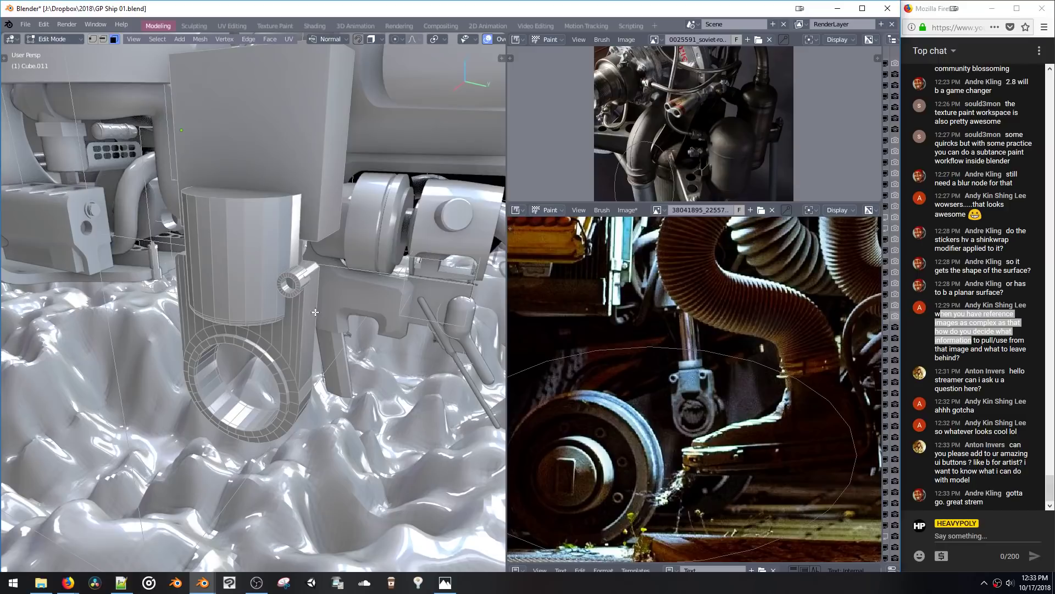
{"action": "key", "text": "ctrl+l"}
{"action": "middle_click_drag", "start_coordinate": [300, 287], "coordinate": [328, 269]}
{"action": "key", "text": "g"}
{"action": "key", "text": "y"}
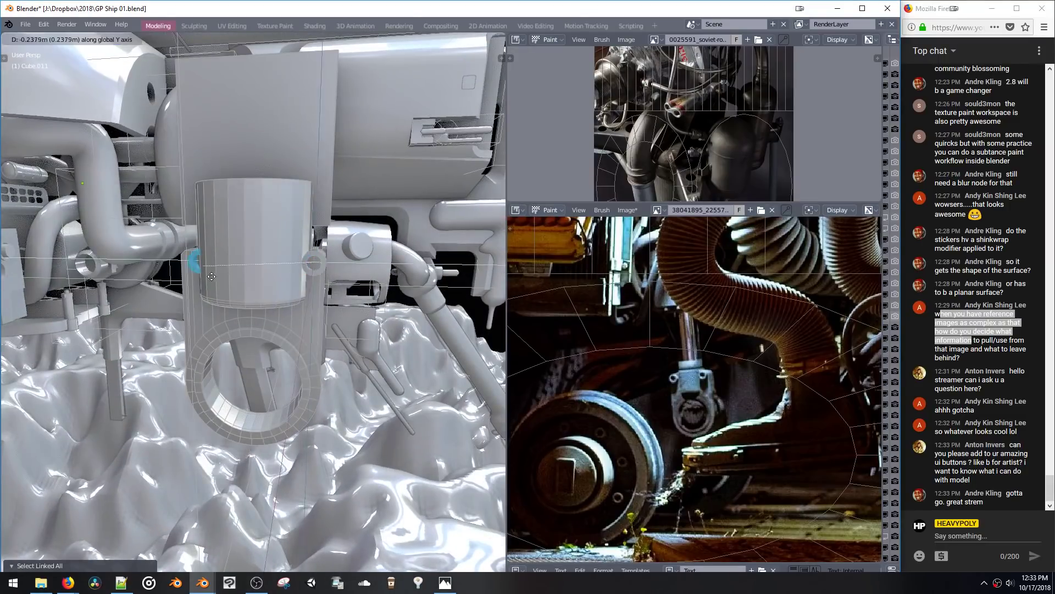
{"action": "left_click", "coordinate": [200, 275]}
Step: Inset the large cylinder's top face by 0.01813 m, extrude it upward as a narrower piston rod, and delete the surrounding block
{"action": "middle_click_drag", "start_coordinate": [199, 276], "coordinate": [318, 249]}
{"action": "key", "text": "i"}
{"action": "left_click", "coordinate": [323, 328]}
{"action": "key", "text": "e"}
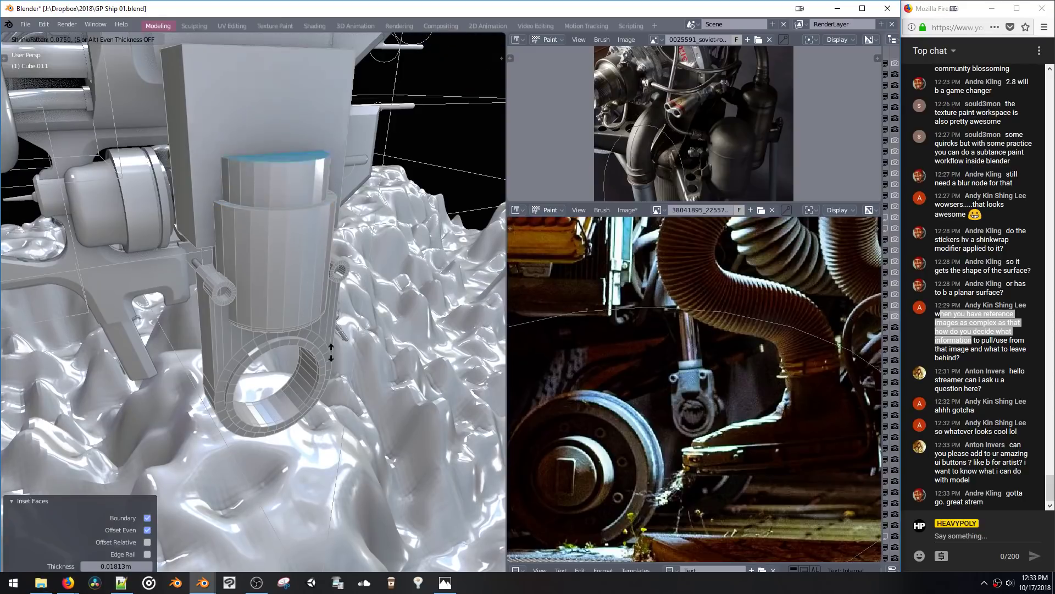
{"action": "left_click", "coordinate": [198, 142]}
{"action": "middle_click_drag", "start_coordinate": [197, 142], "coordinate": [210, 204], "text": "shift"}
{"action": "key", "text": "l"}
{"action": "key", "text": "x"}
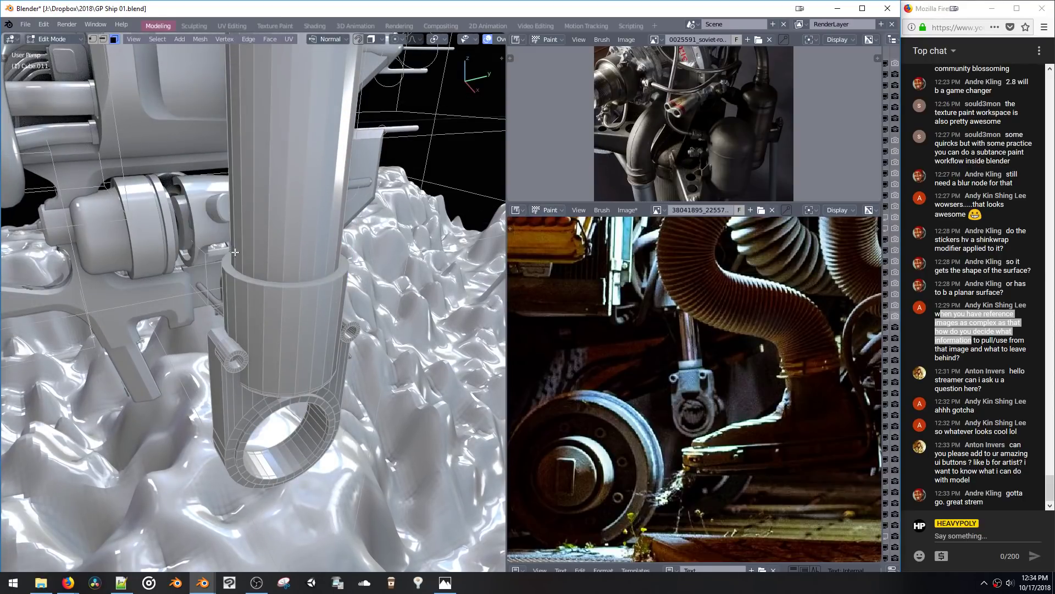
Step: Scale the linked lug mesh up slightly and adjust its height along Z by 0.00481 m and -0.00623 m
{"action": "middle_click_drag", "start_coordinate": [235, 252], "coordinate": [325, 427]}
{"action": "key", "text": "ctrl+l"}
{"action": "key", "text": "g"}
{"action": "key", "text": "z"}
{"action": "left_click", "coordinate": [228, 306]}
{"action": "key", "text": "s"}
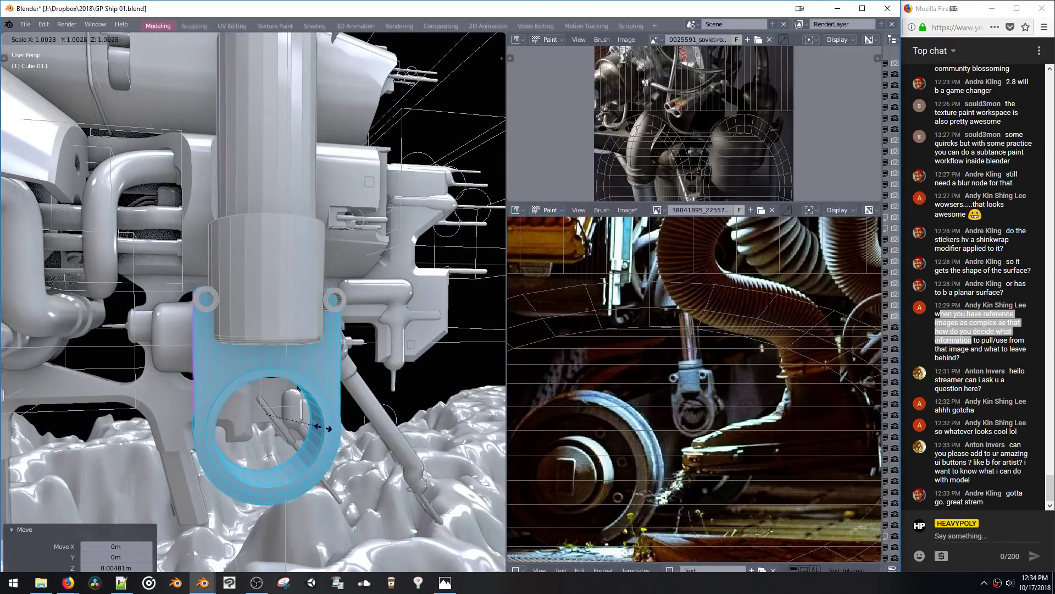
{"action": "key", "text": "g"}
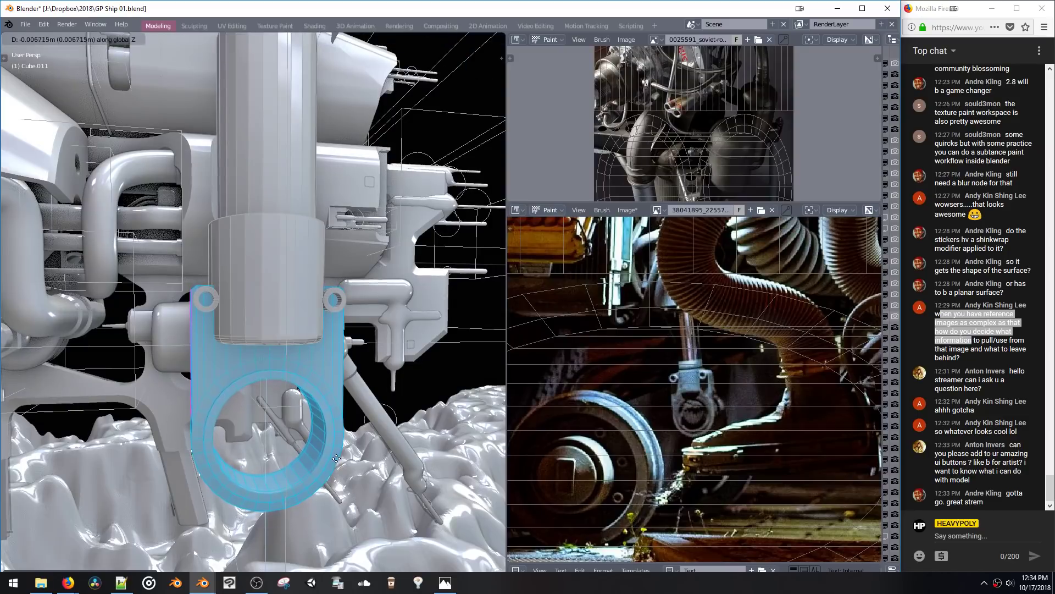
{"action": "left_click", "coordinate": [337, 458]}
Step: Fine-tune the lug's height, raising it 0.00352 m along Z and adjusting it slightly once more
{"action": "middle_click_drag", "start_coordinate": [337, 458], "coordinate": [320, 429]}
{"action": "key", "text": "g"}
{"action": "key", "text": "z"}
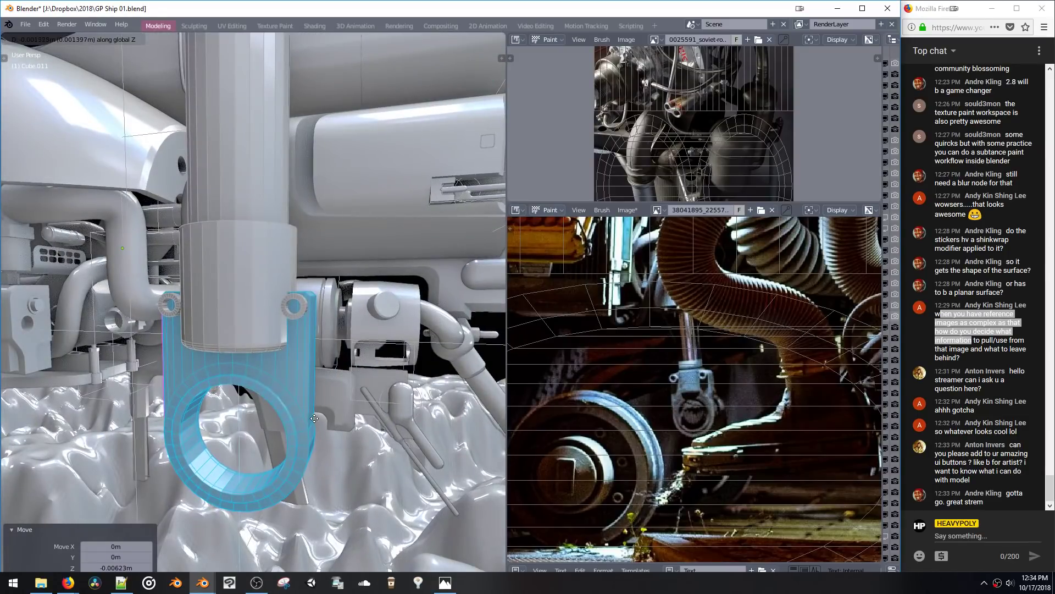
{"action": "left_click", "coordinate": [314, 417]}
{"action": "key", "text": "g"}
{"action": "key", "text": "z"}
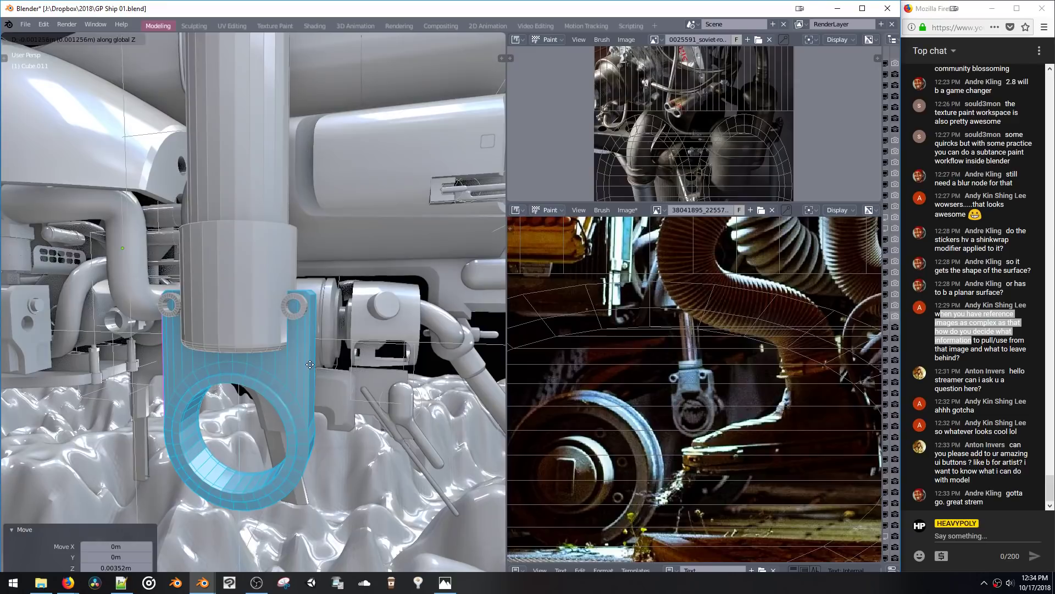
{"action": "left_click", "coordinate": [310, 367]}
Step: Select the complete small ring cylinders on both sides of the piston and focus on them
{"action": "double_click", "coordinate": [289, 314]}
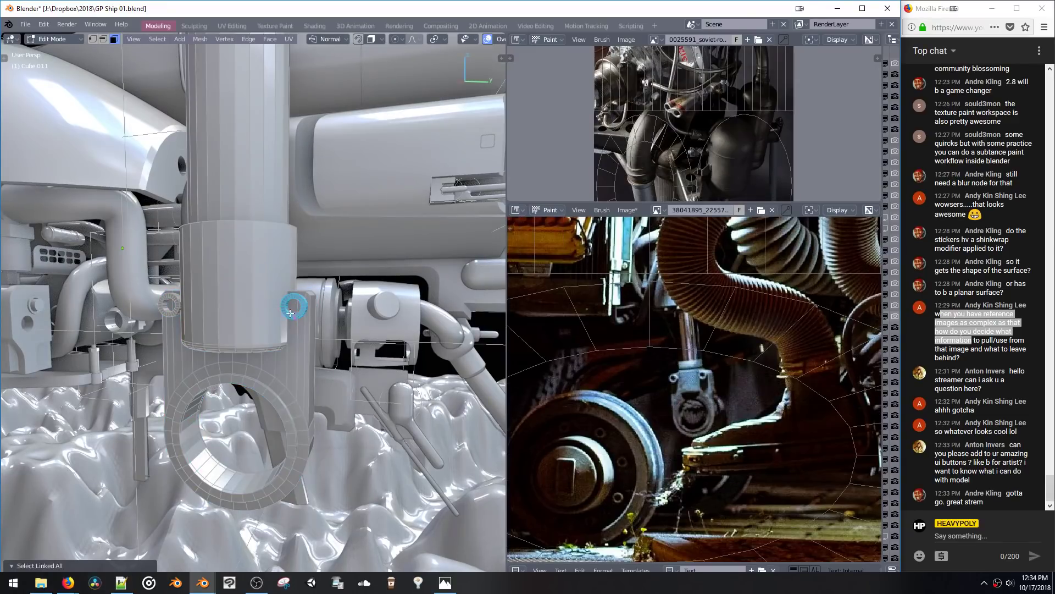
{"action": "left_click", "coordinate": [171, 313], "text": "shift"}
{"action": "key", "text": "ctrl+l"}
{"action": "key", "text": "KP_Decimal"}
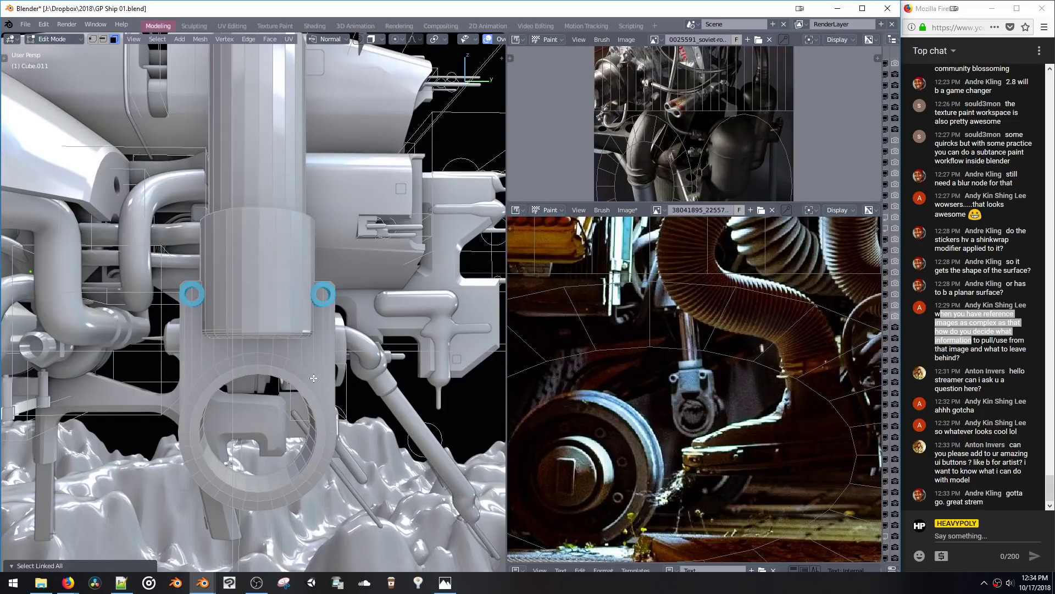
{"action": "middle_click_drag", "start_coordinate": [313, 378], "coordinate": [323, 336]}
Step: Delete the inner wall faces of the lug's hole and fill the hole's open rim with a face
{"action": "left_click", "coordinate": [315, 310], "text": "alt"}
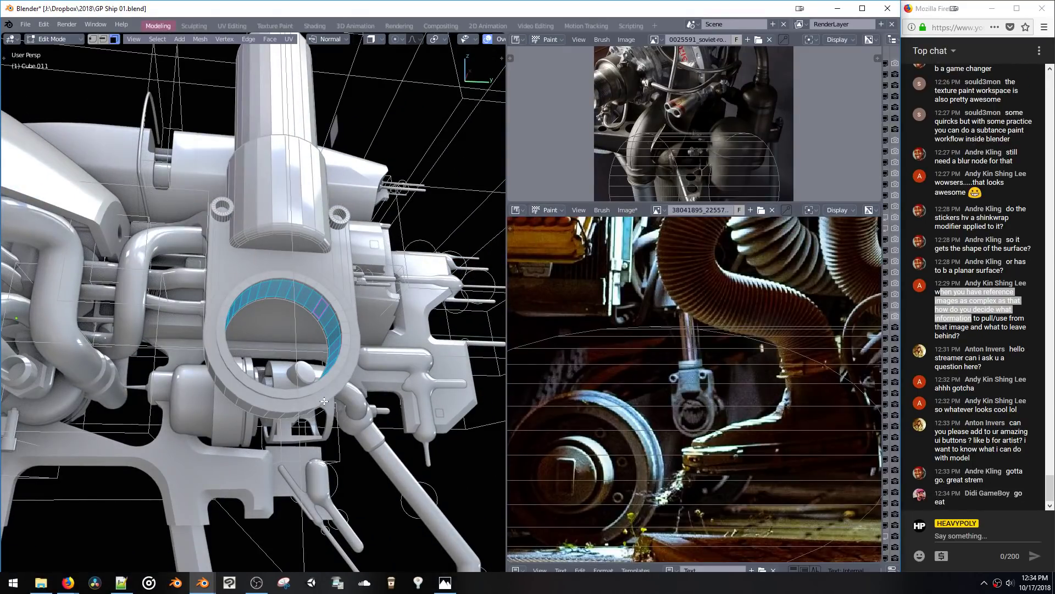
{"action": "key", "text": "x"}
{"action": "key", "text": "space"}
{"action": "double_click", "coordinate": [329, 311]}
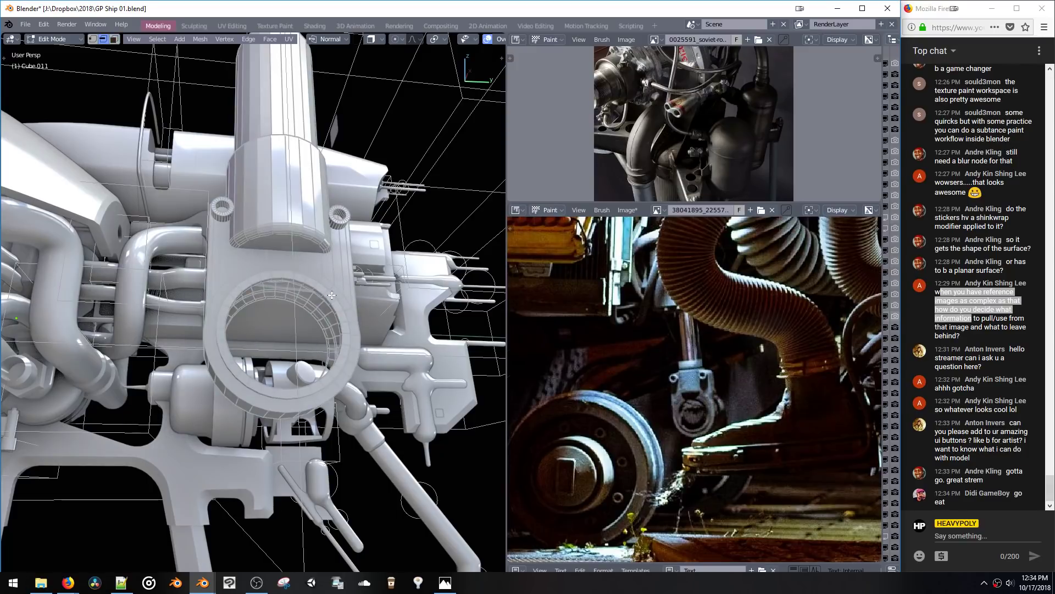
{"action": "double_click", "coordinate": [332, 296]}
{"action": "left_click", "coordinate": [333, 297]}
{"action": "left_click", "coordinate": [333, 297], "text": "alt"}
{"action": "key", "text": "f"}
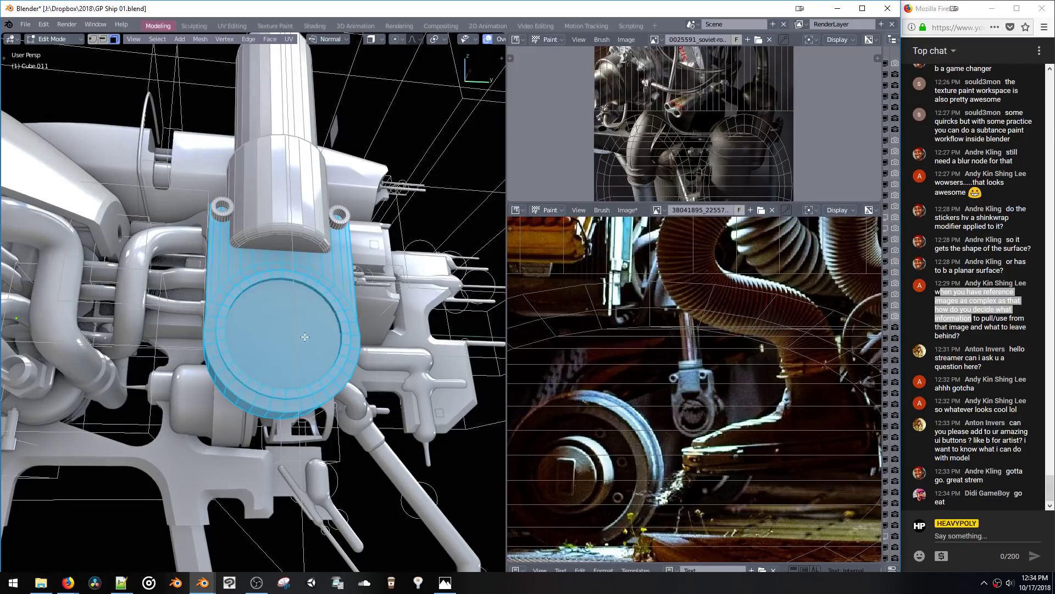
Step: Inset the caps on both sides of the lug, extrude them outward as a pin, and lengthen one end
{"action": "middle_click_drag", "start_coordinate": [333, 296], "coordinate": [190, 355]}
{"action": "left_click", "coordinate": [214, 360], "text": "shift"}
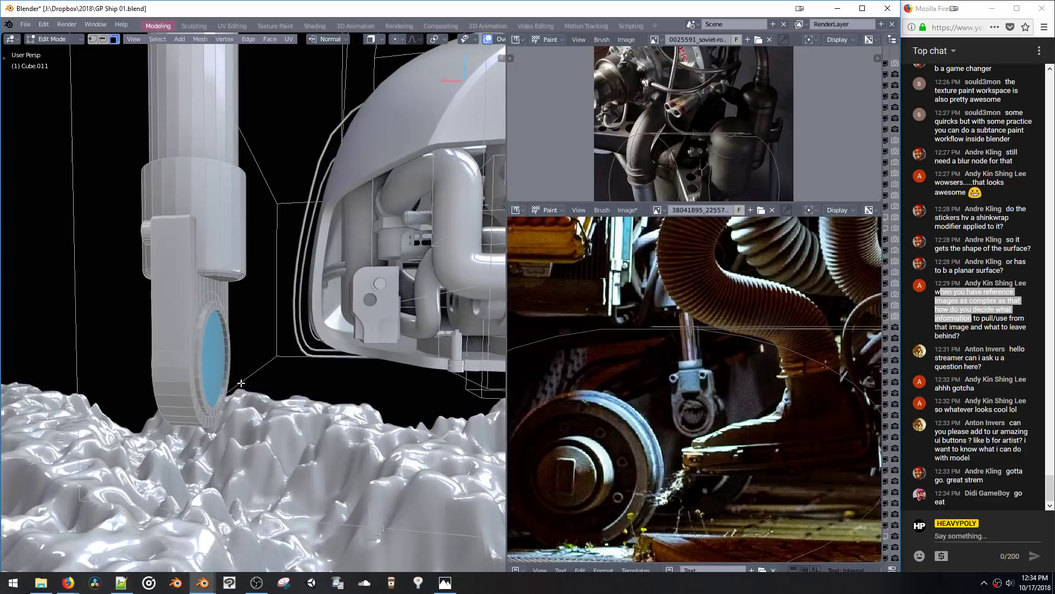
{"action": "key", "text": "i"}
{"action": "left_click", "coordinate": [238, 384]}
{"action": "key", "text": "e"}
{"action": "left_click", "coordinate": [286, 385]}
{"action": "key", "text": "g"}
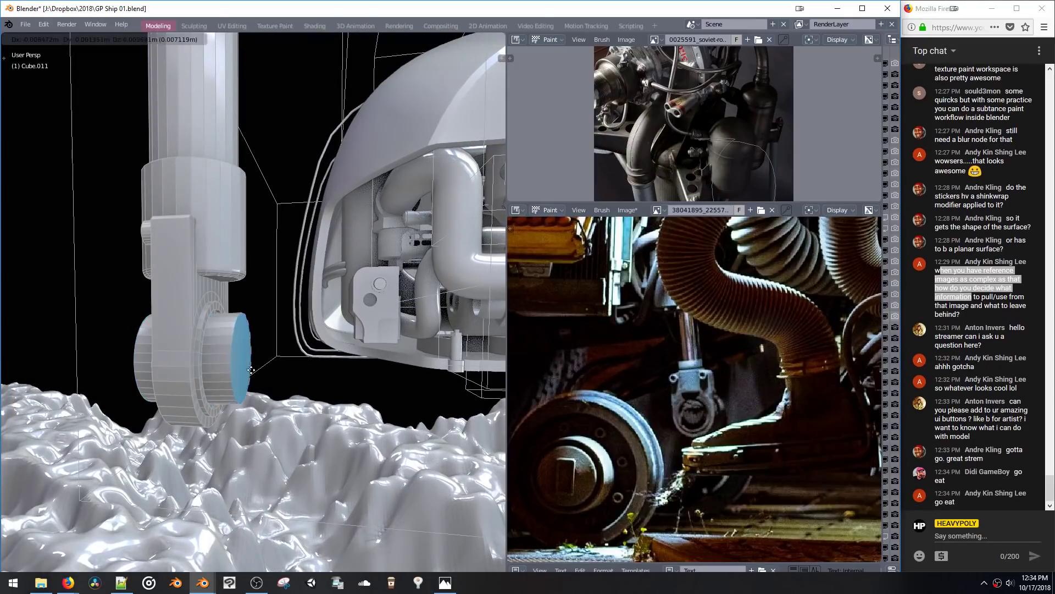
{"action": "left_click", "coordinate": [474, 400]}
Step: Bevel the edge of the pin's short end and select the edge loop at its long end
{"action": "middle_click_drag", "start_coordinate": [474, 400], "coordinate": [183, 286]}
{"action": "key", "text": "2"}
{"action": "key", "text": "ctrl+b"}
{"action": "left_click", "coordinate": [329, 381]}
{"action": "key", "text": "shift+z"}
{"action": "left_click", "coordinate": [269, 355], "text": "alt"}
{"action": "key", "text": "shift+z"}
{"action": "key", "text": "shift+z"}
{"action": "key", "text": "shift+z"}
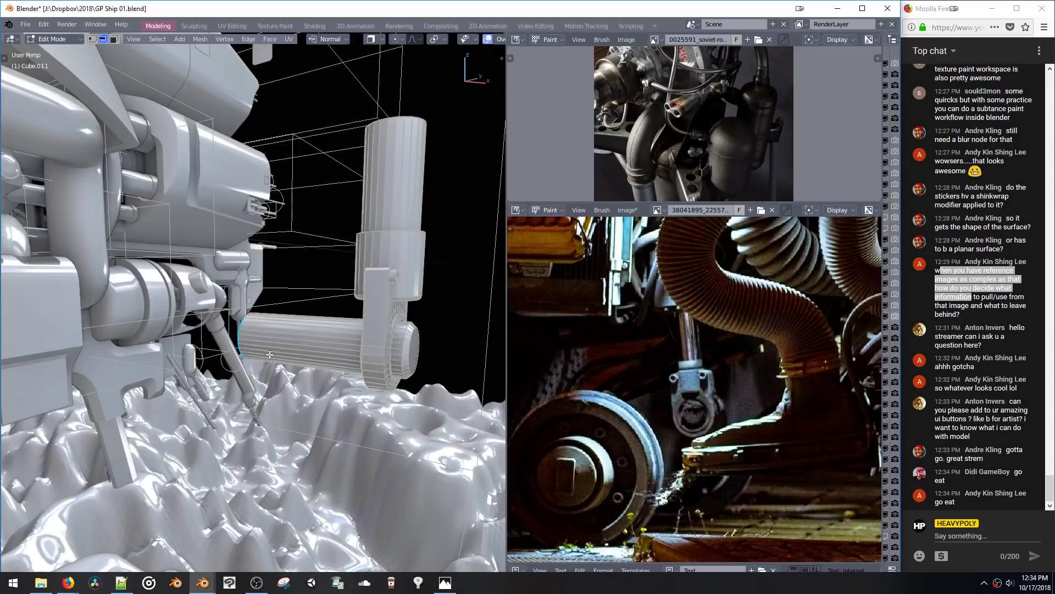
Step: Select the entire piston-and-lug joint, move it along Y, and scale it down
{"action": "middle_click_drag", "start_coordinate": [262, 281], "coordinate": [186, 208]}
{"action": "left_click_drag", "start_coordinate": [220, 278], "coordinate": [357, 379]}
{"action": "middle_click_drag", "start_coordinate": [357, 379], "coordinate": [236, 263]}
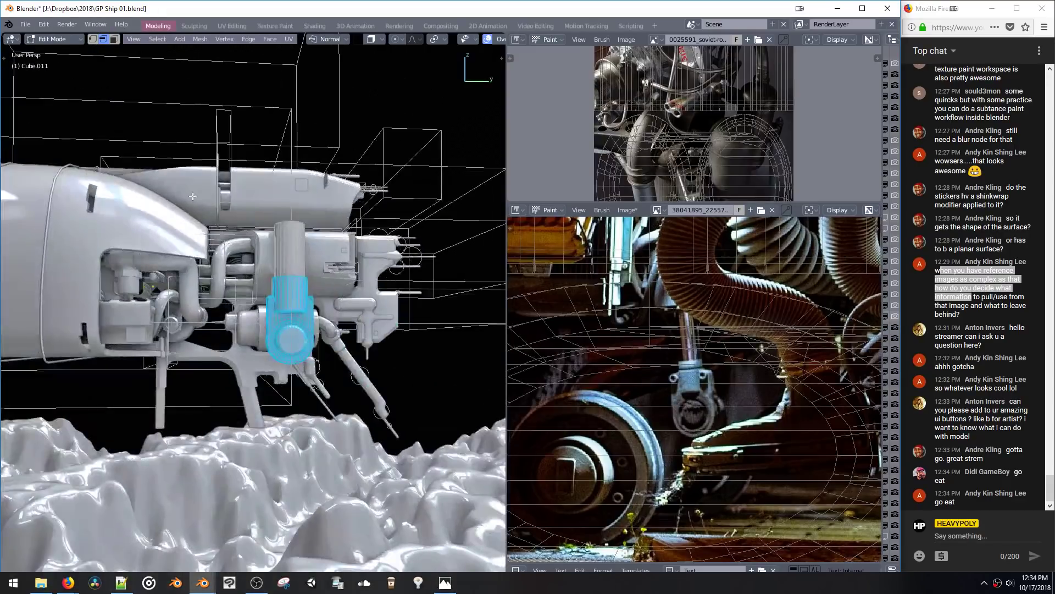
{"action": "left_click_drag", "start_coordinate": [242, 203], "coordinate": [377, 409]}
{"action": "middle_click_drag", "start_coordinate": [378, 409], "coordinate": [209, 338]}
{"action": "key", "text": "g"}
{"action": "key", "text": "y"}
{"action": "left_click", "coordinate": [326, 334]}
{"action": "key", "text": "s"}
{"action": "left_click", "coordinate": [295, 343]}
Step: Move the joint -0.307 m along X and reposition it along Y and Z beside the engine pipes
{"action": "key", "text": "g"}
{"action": "left_click", "coordinate": [269, 345]}
{"action": "key", "text": "g"}
{"action": "key", "text": "y"}
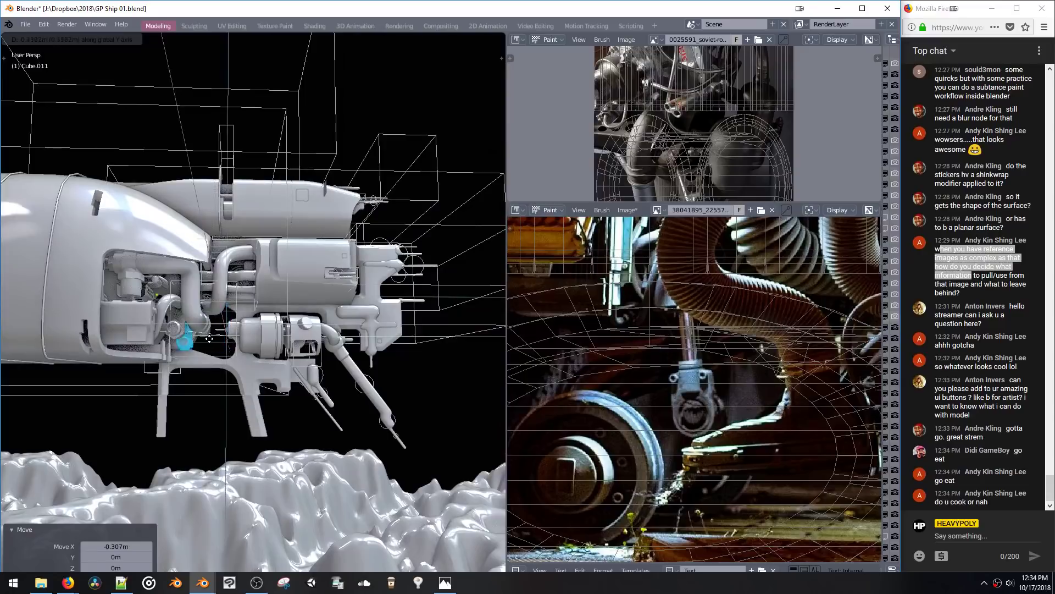
{"action": "left_click", "coordinate": [276, 339]}
{"action": "key", "text": "ctrl+l"}
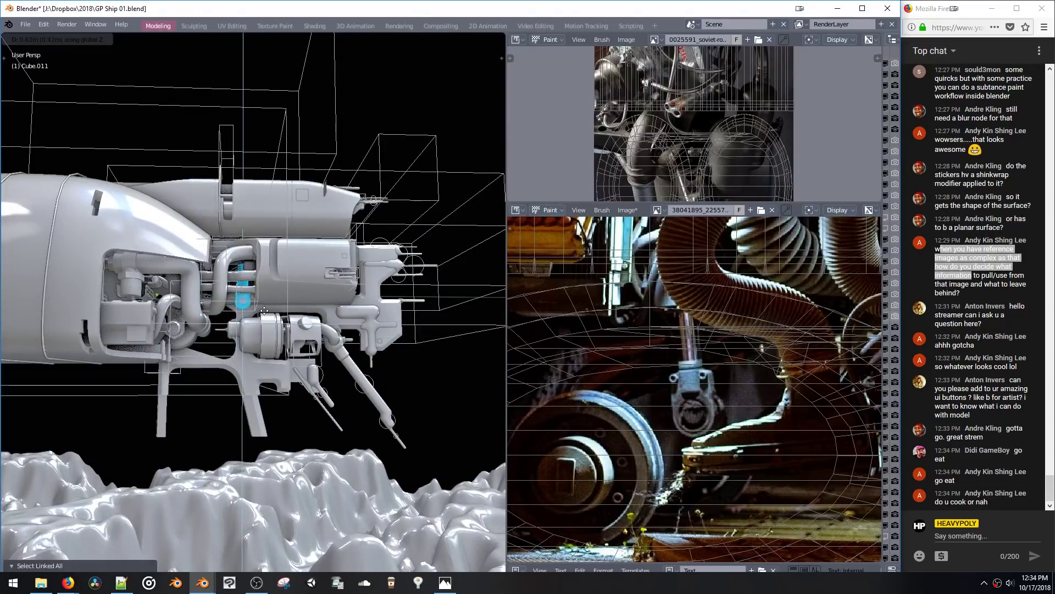
{"action": "left_click", "coordinate": [263, 312]}
Step: Lower the joint 0.0587 m along Z and shift it 0.00969 m along X beneath the engine pipes
{"action": "scroll", "coordinate": [265, 312], "scroll_direction": "up", "scroll_amount": 10}
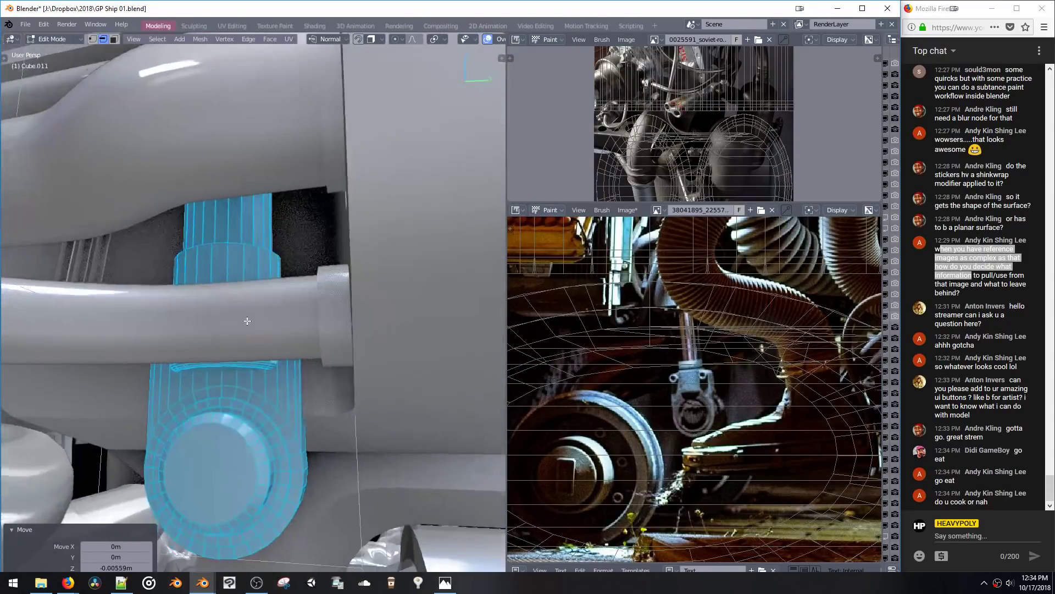
{"action": "key", "text": "g"}
{"action": "key", "text": "z"}
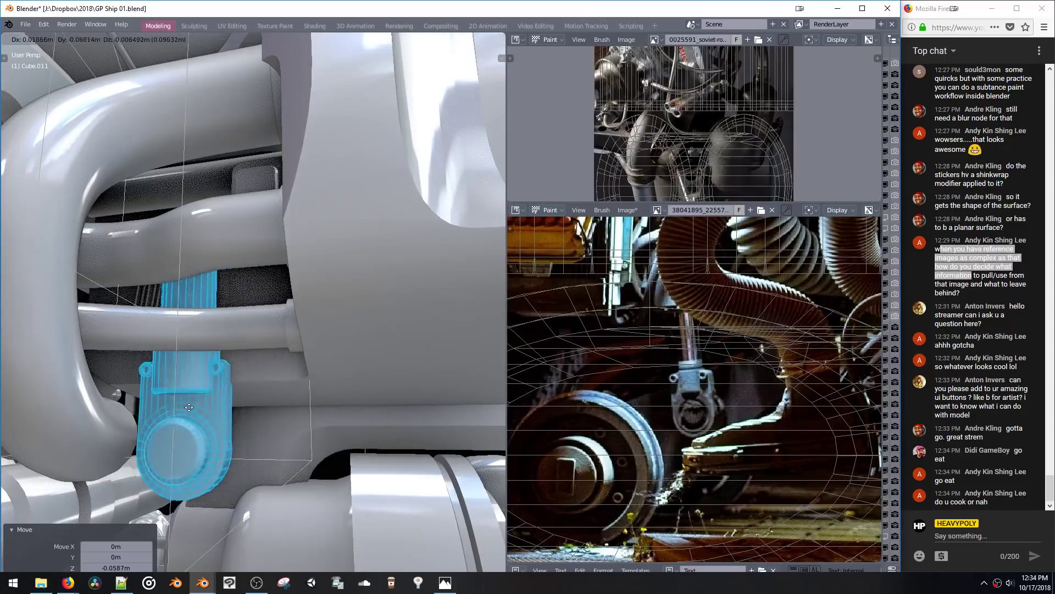
{"action": "middle_click_drag", "start_coordinate": [251, 406], "coordinate": [318, 379]}
{"action": "key", "text": "g"}
{"action": "key", "text": "x"}
{"action": "left_click", "coordinate": [337, 383]}
Step: Adjust the joint's position along Y behind the pipes, ending with a -0.0866 m shift
{"action": "key", "text": "g"}
{"action": "key", "text": "y"}
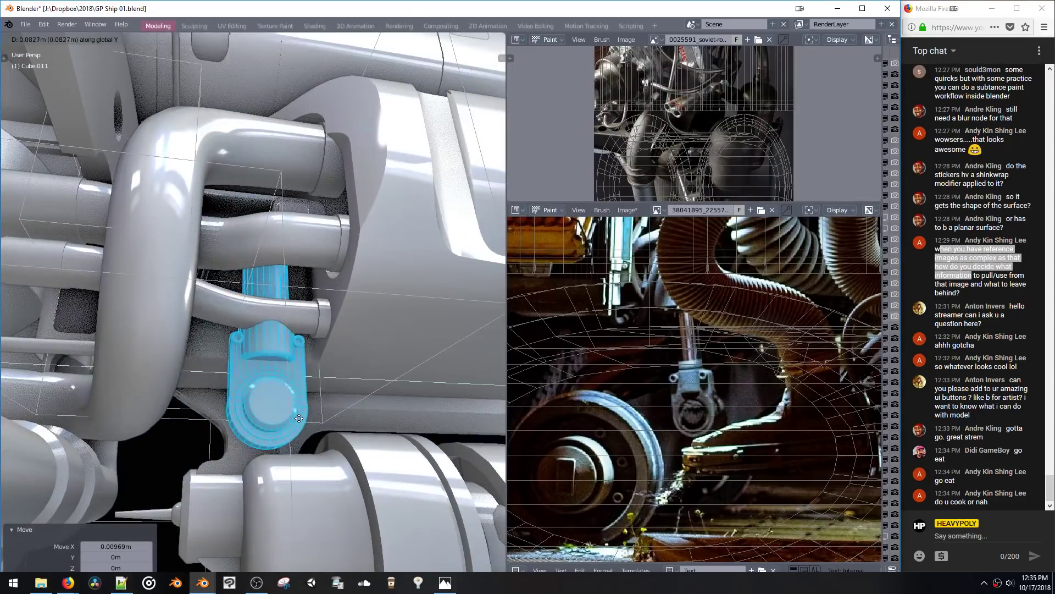
{"action": "left_click", "coordinate": [295, 420]}
{"action": "key", "text": "g"}
{"action": "key", "text": "y"}
{"action": "left_click", "coordinate": [246, 422]}
{"action": "scroll", "coordinate": [247, 421], "scroll_direction": "down", "scroll_amount": 8}
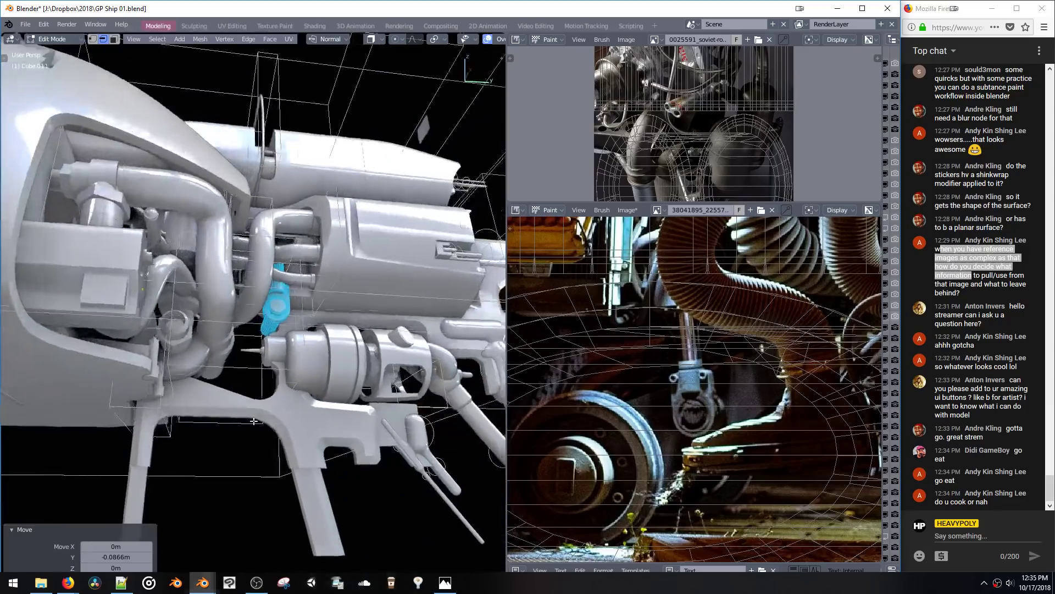
{"action": "middle_click_drag", "start_coordinate": [254, 421], "coordinate": [181, 443]}
{"action": "key", "text": "g"}
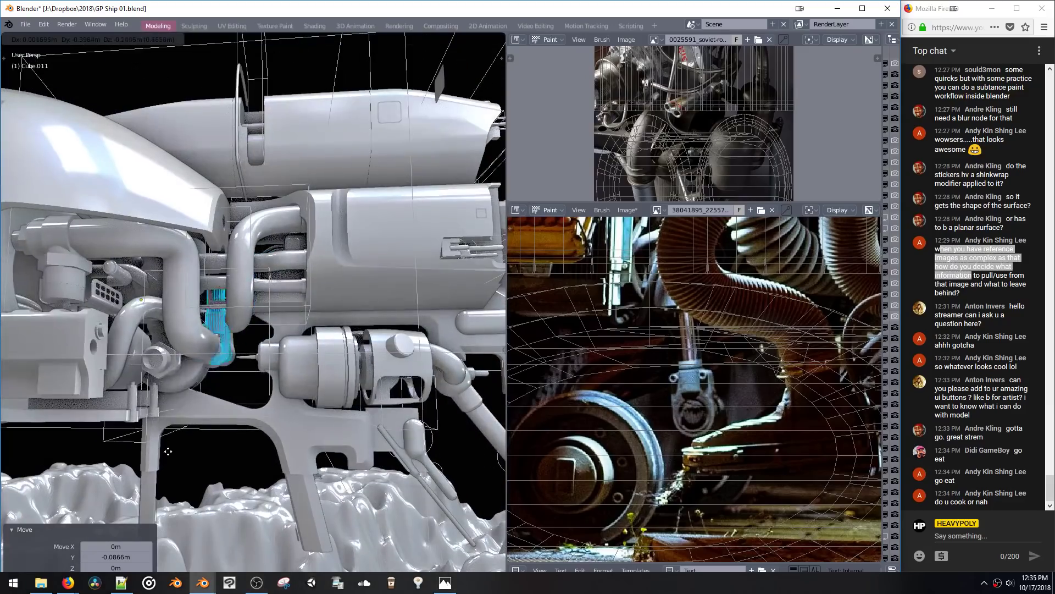
{"action": "right_click", "coordinate": [144, 500]}
Step: Try the joint at the ship's rear, moving it 1.89 m along Y and raising it 0.577 m along Z
{"action": "middle_click_drag", "start_coordinate": [144, 500], "coordinate": [230, 436]}
{"action": "scroll", "coordinate": [219, 381], "scroll_direction": "down", "scroll_amount": 5}
{"action": "key", "text": "g"}
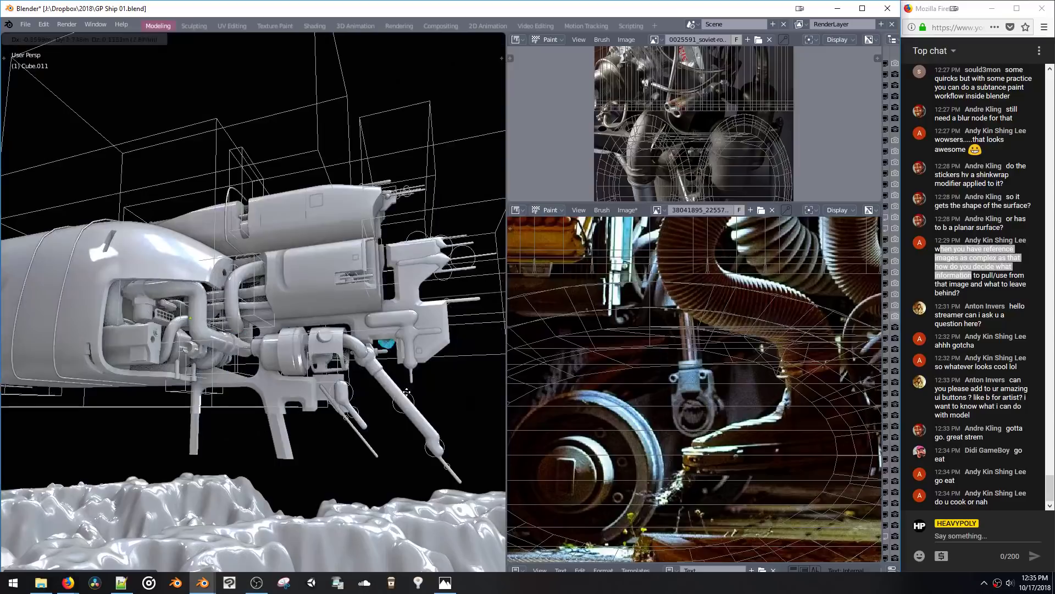
{"action": "left_click", "coordinate": [406, 352]}
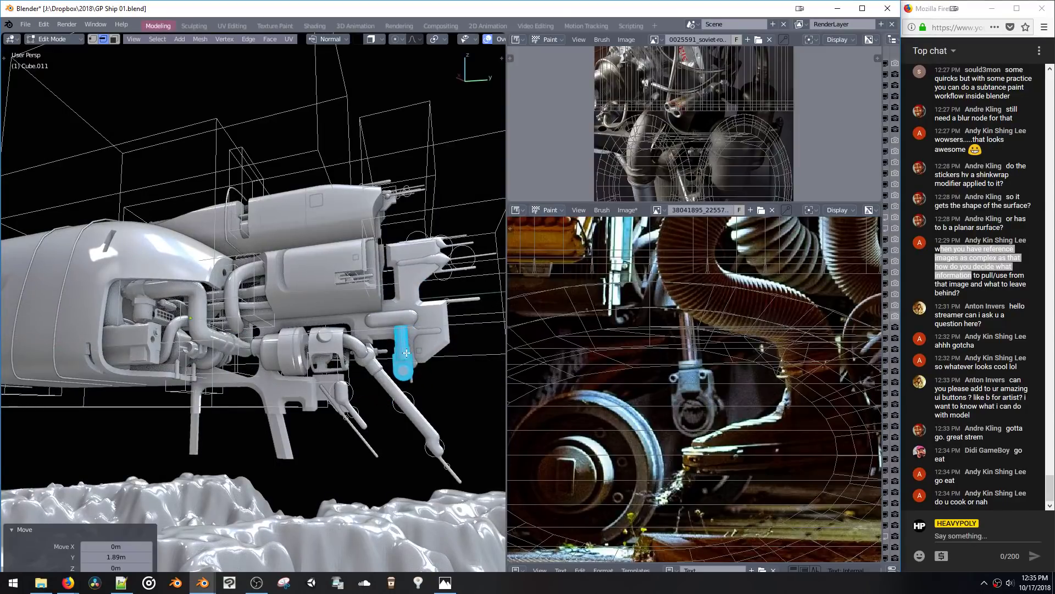
{"action": "key", "text": "g"}
{"action": "key", "text": "z"}
{"action": "left_click", "coordinate": [390, 304]}
Step: Move the joint back along Y to the open engine bay and raise it 0.802 m along Z
{"action": "key", "text": "g"}
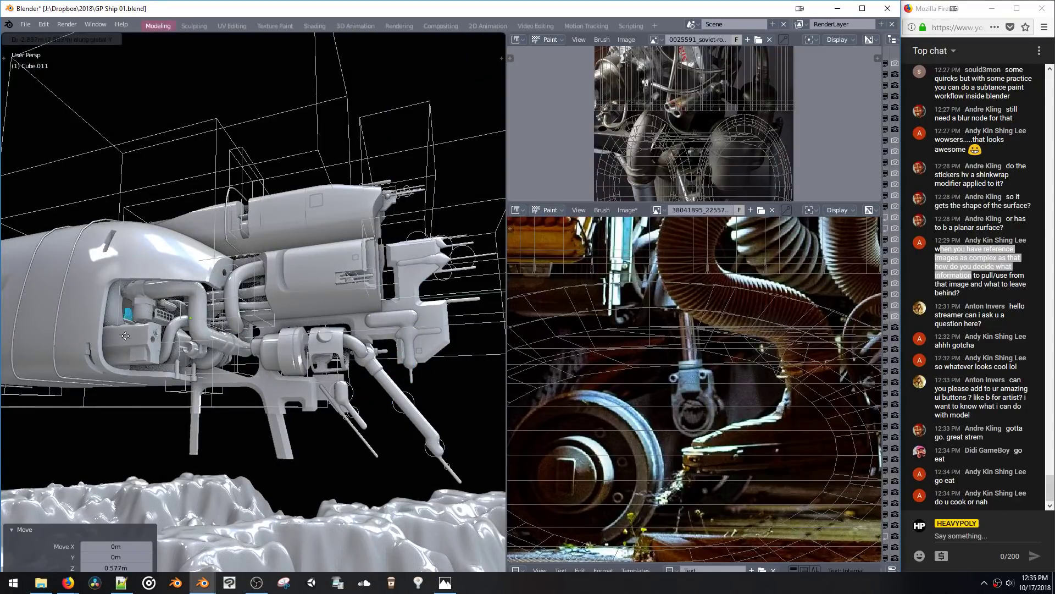
{"action": "left_click", "coordinate": [184, 336]}
{"action": "key", "text": "g"}
{"action": "middle_click_drag", "start_coordinate": [219, 371], "coordinate": [113, 417]}
{"action": "left_click", "coordinate": [247, 474]}
{"action": "key", "text": "g"}
{"action": "key", "text": "z"}
{"action": "left_click", "coordinate": [247, 413]}
Step: Reposition the joint freely at the lower edge of the hull's engine bay opening
{"action": "key", "text": "g"}
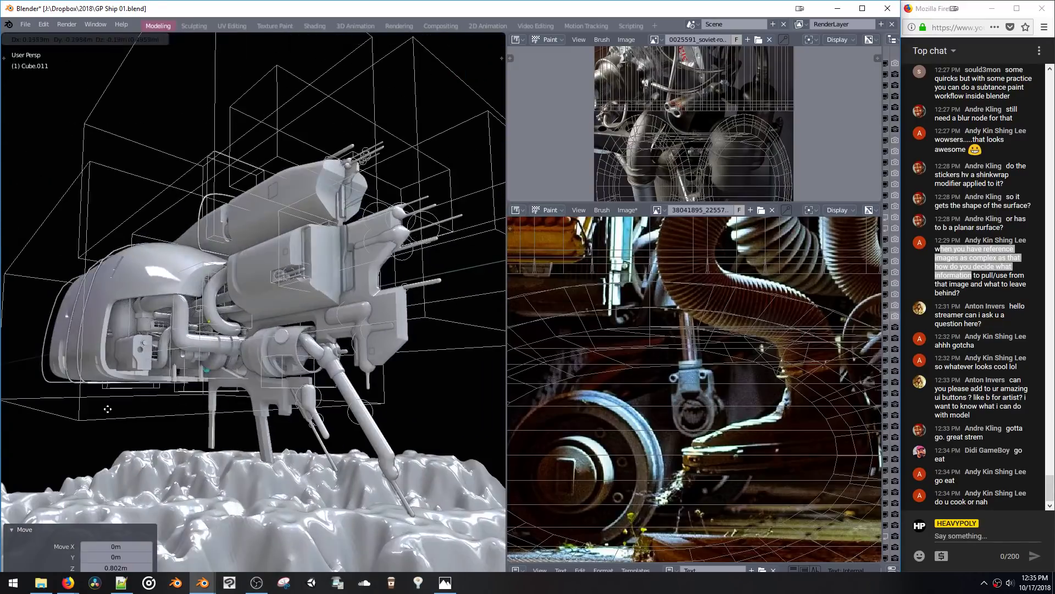
{"action": "left_click", "coordinate": [160, 375]}
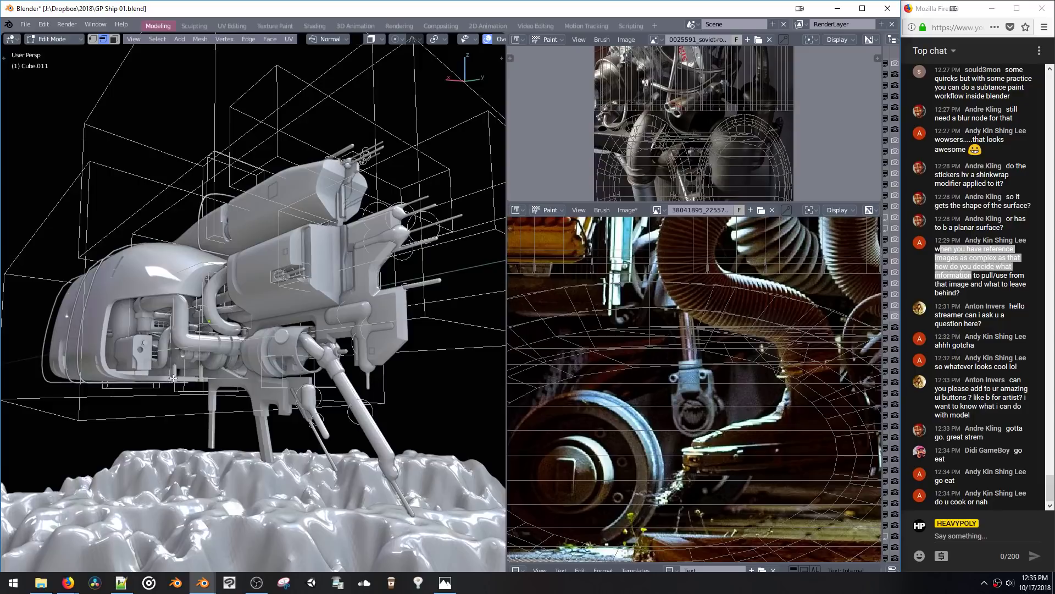
{"action": "middle_click_drag", "start_coordinate": [159, 375], "coordinate": [214, 372]}
{"action": "key", "text": "g"}
{"action": "left_click", "coordinate": [90, 395]}
{"action": "key", "text": "g"}
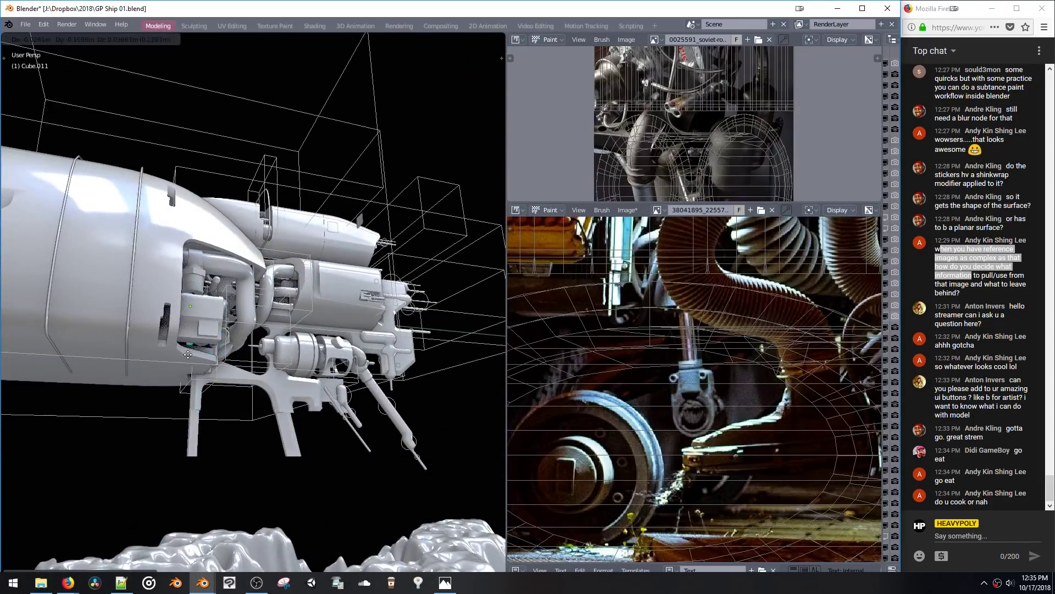
{"action": "left_click", "coordinate": [214, 369]}
{"action": "middle_click_drag", "start_coordinate": [215, 369], "coordinate": [178, 402]}
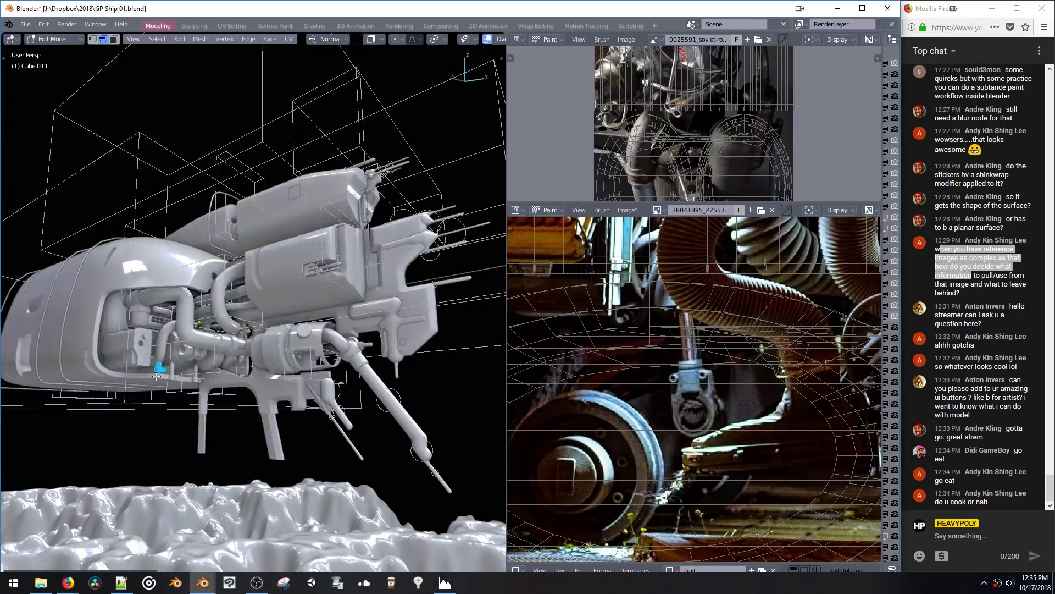
Step: Shift the joint about -0.08 m along X, above the bay's floor bracket and beside the curved pipe
{"action": "scroll", "coordinate": [177, 404], "scroll_direction": "up", "scroll_amount": 8}
{"action": "scroll", "coordinate": [177, 404], "scroll_direction": "down", "scroll_amount": 6}
{"action": "scroll", "coordinate": [225, 429], "scroll_direction": "up", "scroll_amount": 3}
{"action": "key", "text": "g"}
{"action": "key", "text": "x"}
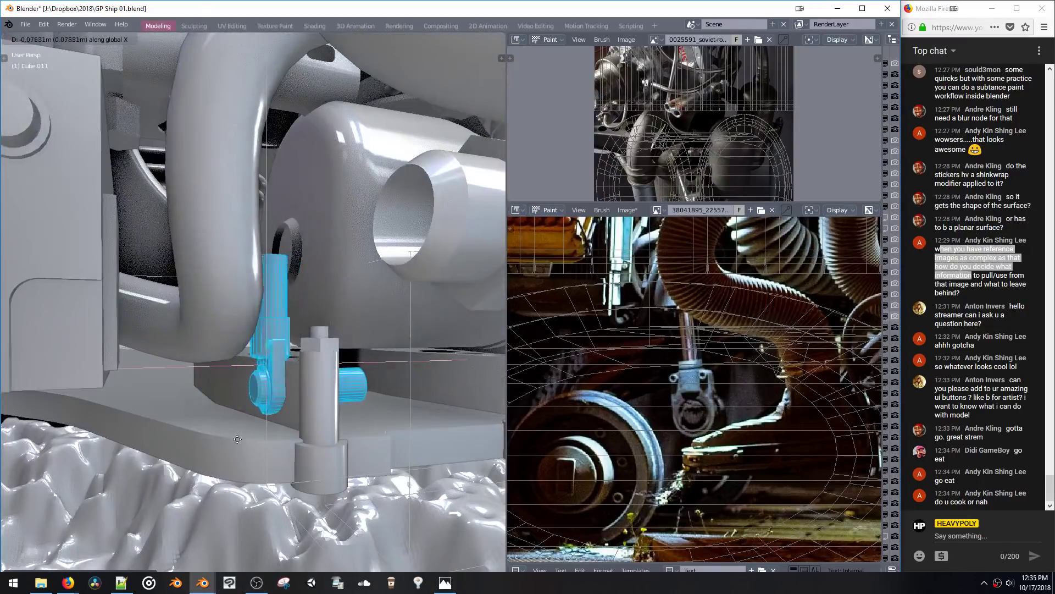
{"action": "left_click", "coordinate": [221, 439]}
Step: Shift the joint 0.0435 m along Y and -0.141 m along X, next to the bracket's upright bolts
{"action": "middle_click_drag", "start_coordinate": [221, 440], "coordinate": [348, 437]}
{"action": "key", "text": "g"}
{"action": "key", "text": "y"}
{"action": "left_click", "coordinate": [337, 453]}
{"action": "key", "text": "g"}
{"action": "key", "text": "x"}
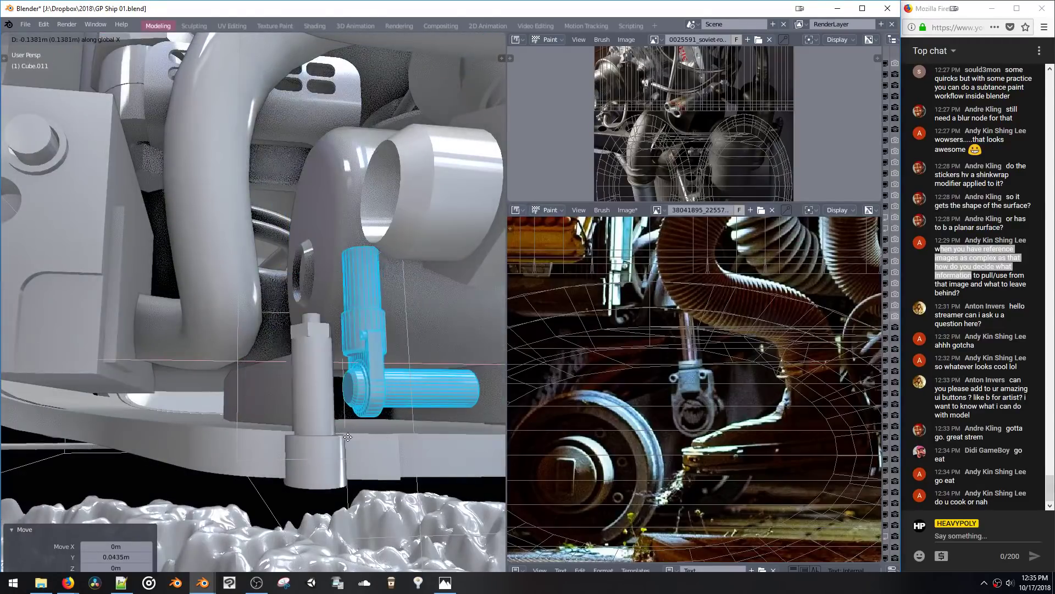
{"action": "left_click", "coordinate": [348, 437]}
{"action": "scroll", "coordinate": [347, 437], "scroll_direction": "down", "scroll_amount": 4}
{"action": "scroll", "coordinate": [352, 397], "scroll_direction": "up", "scroll_amount": 2}
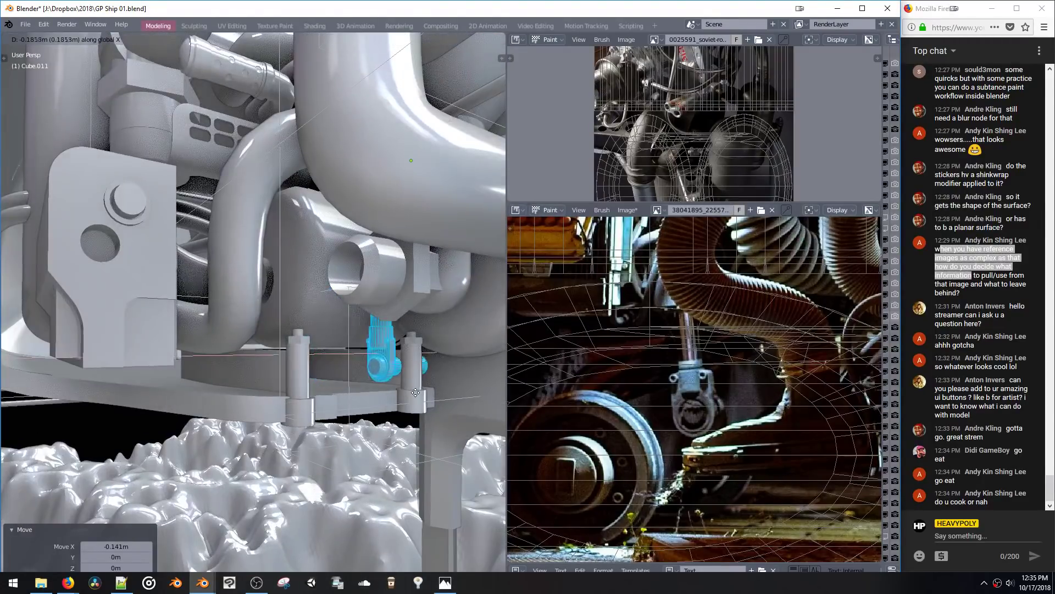
Step: Move the joint along X and Y to the front end of the engine bay, above the large notched block
{"action": "middle_click_drag", "start_coordinate": [415, 398], "coordinate": [369, 476]}
{"action": "middle_click_drag", "start_coordinate": [306, 238], "coordinate": [176, 297]}
{"action": "key", "text": "g"}
{"action": "key", "text": "x"}
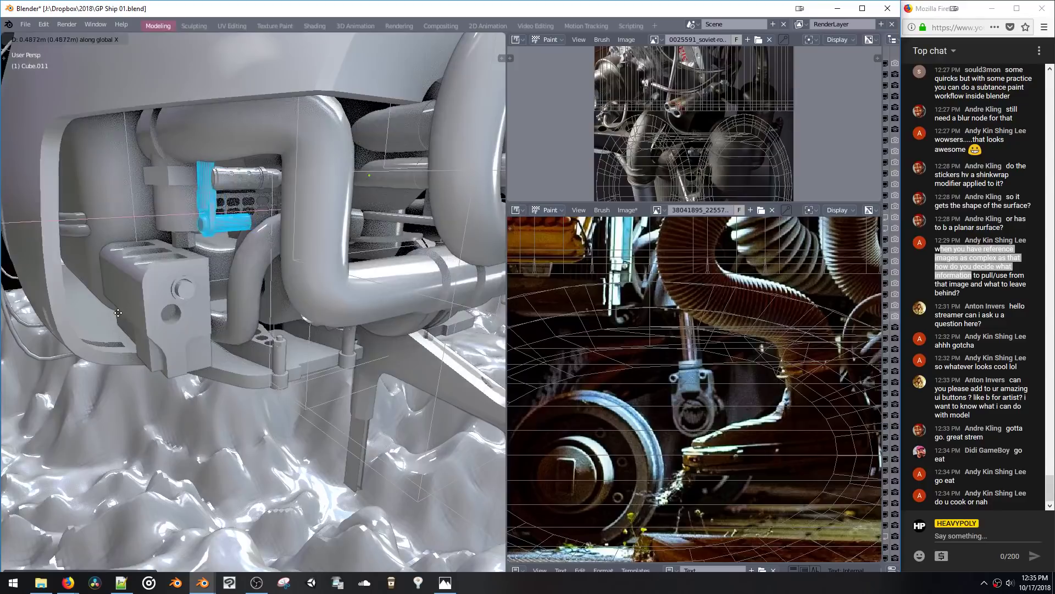
{"action": "left_click", "coordinate": [118, 313]}
{"action": "middle_click_drag", "start_coordinate": [91, 284], "coordinate": [160, 236]}
{"action": "key", "text": "g"}
{"action": "key", "text": "y"}
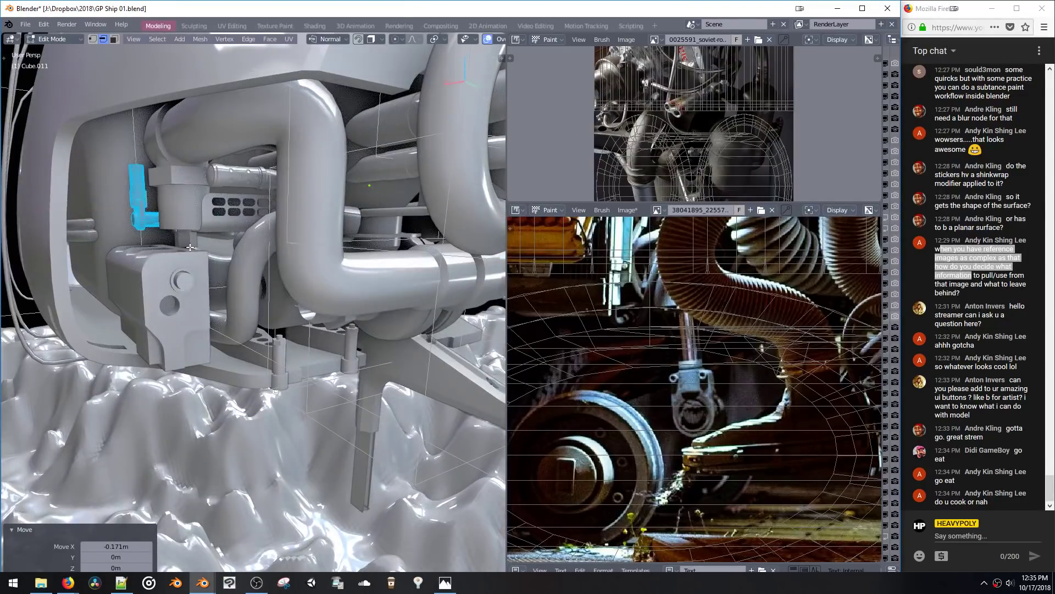
{"action": "left_click", "coordinate": [279, 341]}
Step: Adjust the joint's height along Z above the notched block in the bay's front corner
{"action": "key", "text": "g"}
{"action": "key", "text": "z"}
{"action": "left_click", "coordinate": [226, 299]}
{"action": "middle_click_drag", "start_coordinate": [159, 285], "coordinate": [137, 251]}
{"action": "key", "text": "g"}
{"action": "right_click", "coordinate": [228, 271]}
Step: Shift the joint about 0.074 m along Y and fine-tune it by -0.0367 m and 0.00816 m along X, beside the upright cylindrical housing
{"action": "key", "text": "g"}
{"action": "key", "text": "y"}
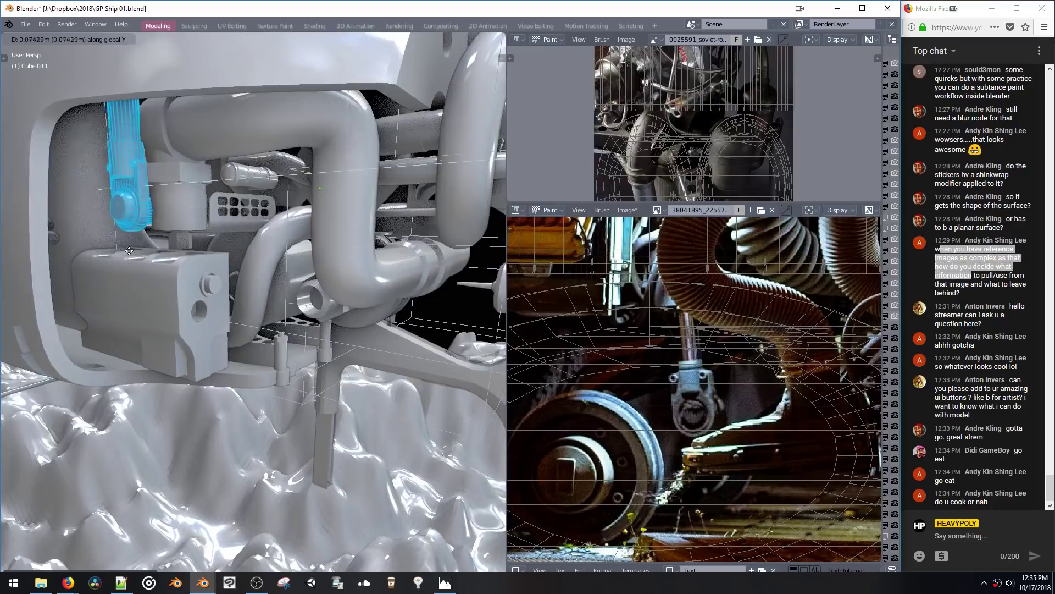
{"action": "left_click", "coordinate": [125, 252]}
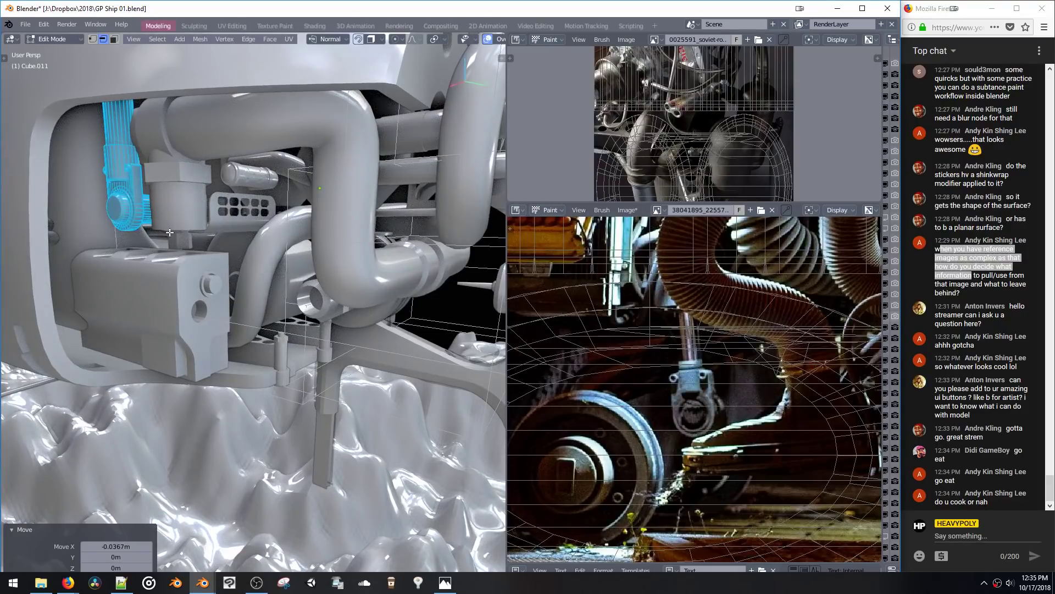
{"action": "middle_click_drag", "start_coordinate": [223, 295], "coordinate": [221, 267]}
{"action": "key", "text": "g"}
{"action": "key", "text": "x"}
{"action": "left_click", "coordinate": [175, 286]}
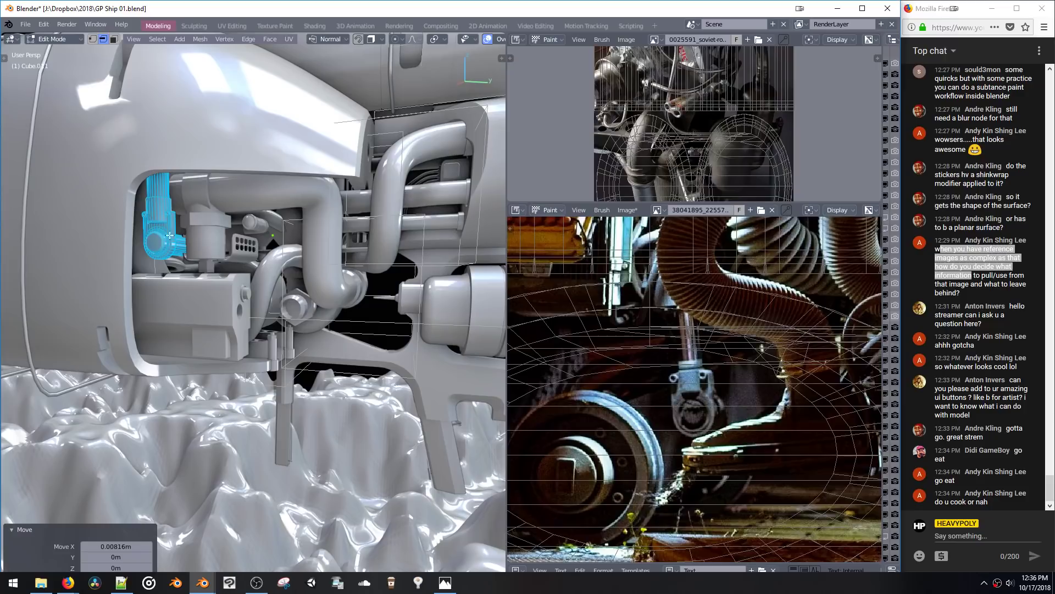
Step: Save the ship file and open the streaming program's options from the system tray
{"action": "key", "text": "ctrl+s"}
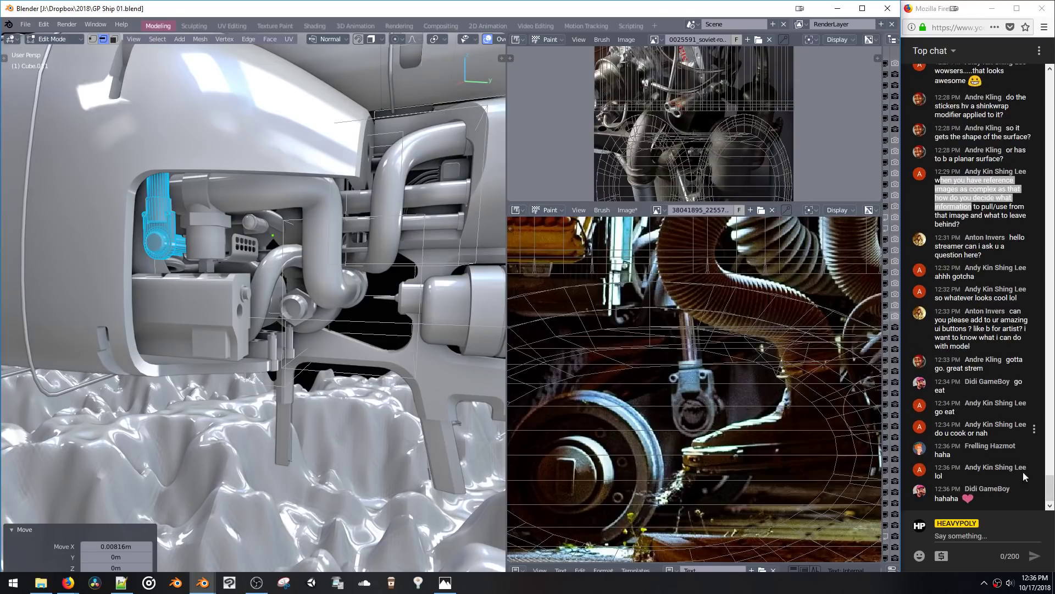
{"action": "right_click", "coordinate": [996, 589]}
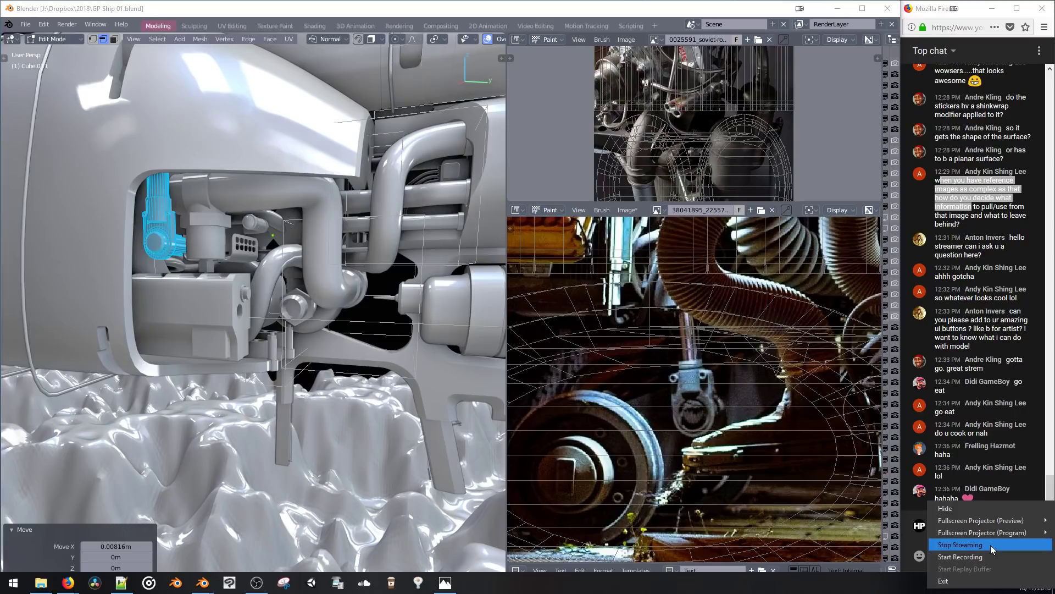